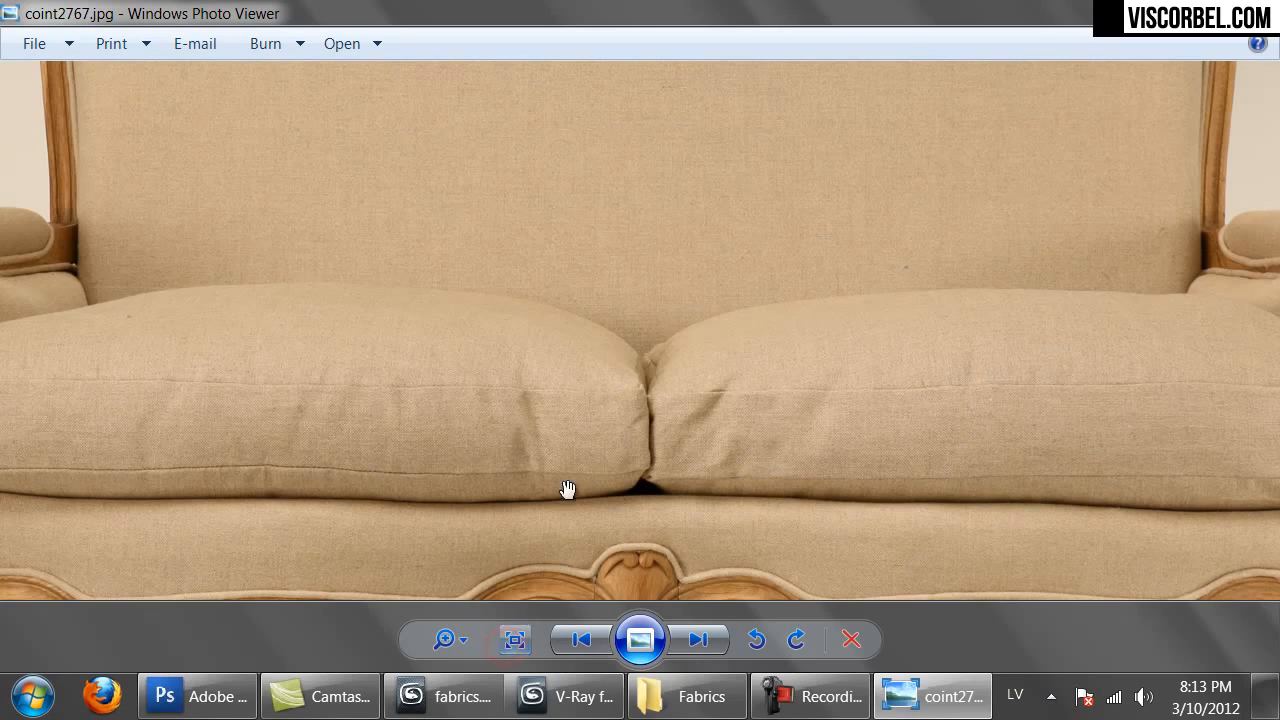
Examine the linen upholstery on the sofa's backrest, seat cushions and armrest in the photo.
left_click_drag(477, 440, 903, 363)
left_click_drag(900, 294, 603, 440)
left_click_drag(719, 290, 779, 440)
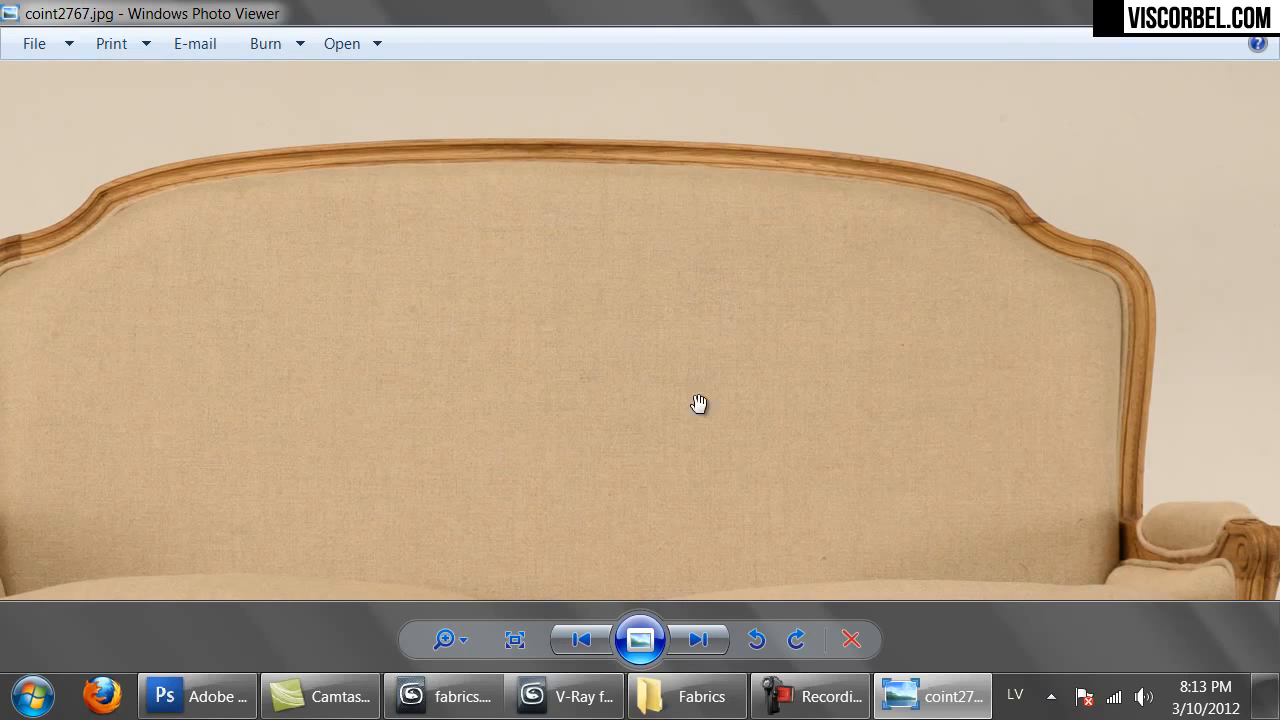
left_click_drag(705, 478, 680, 266)
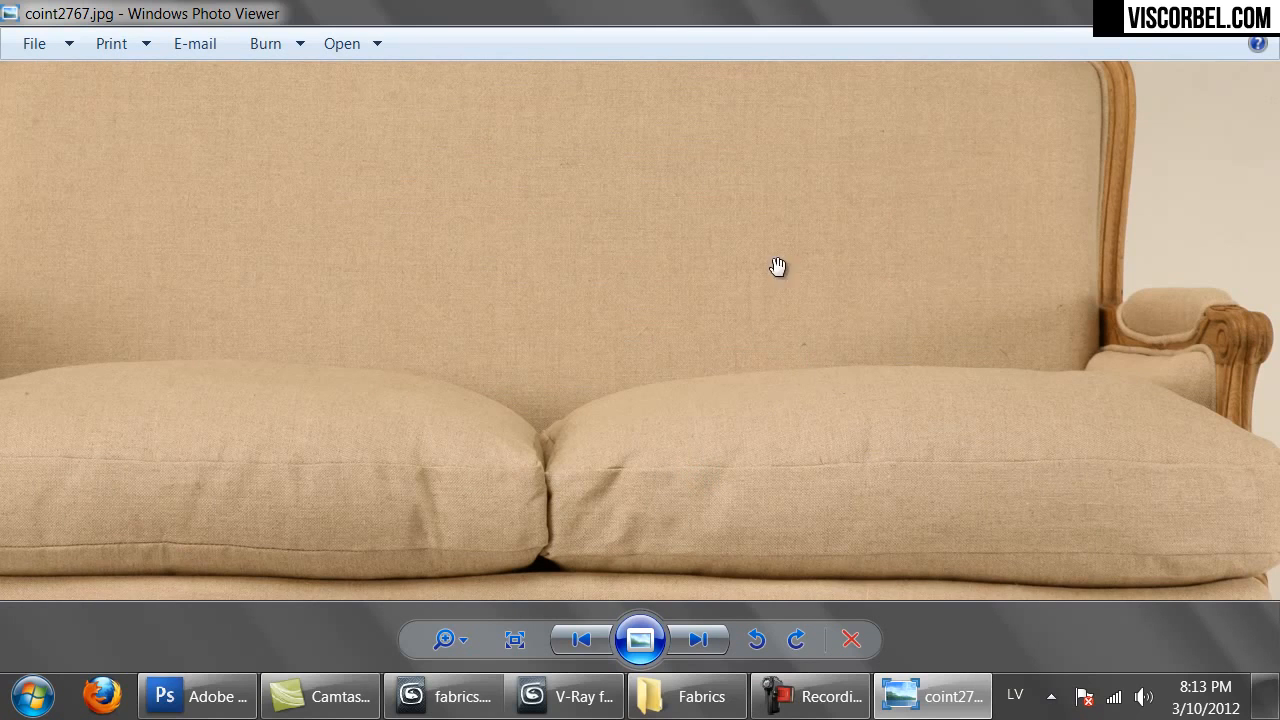
left_click_drag(480, 143, 809, 237)
left_click_drag(523, 160, 583, 300)
left_click_drag(855, 489, 485, 219)
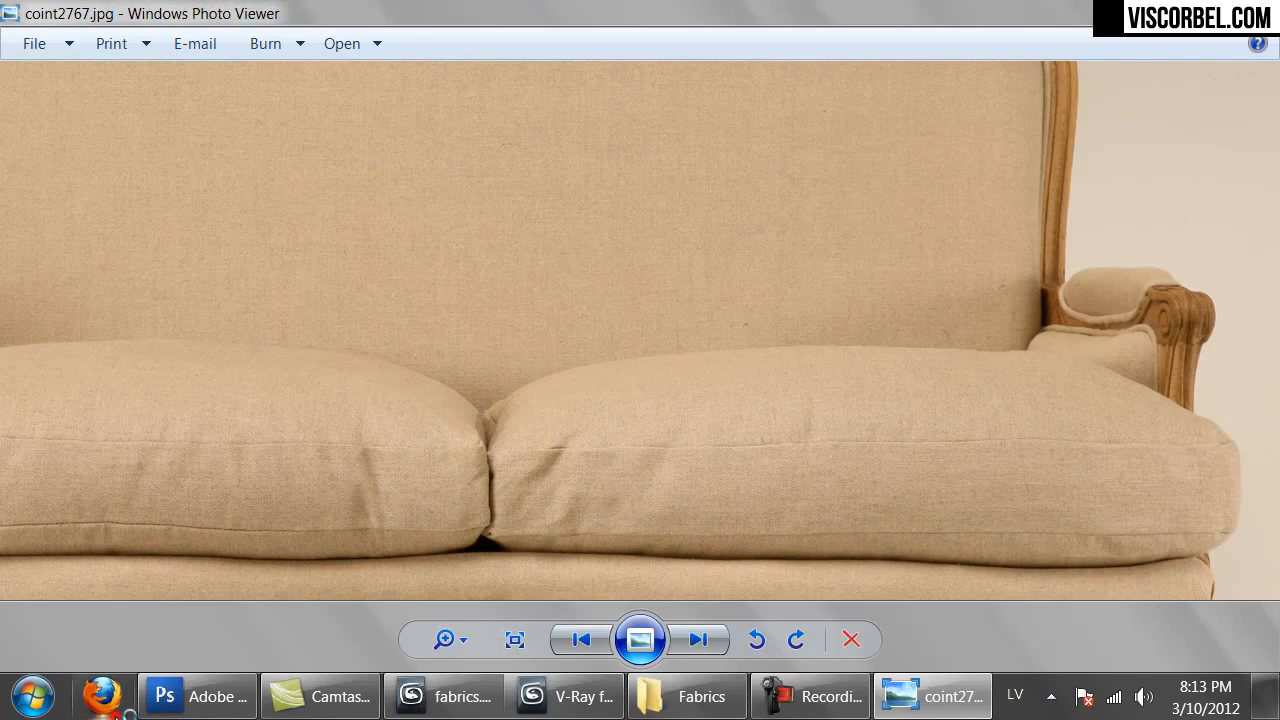
Switch to Firefox and search Google Images for "cotton fabric".
left_click(101, 696)
left_click(1058, 63)
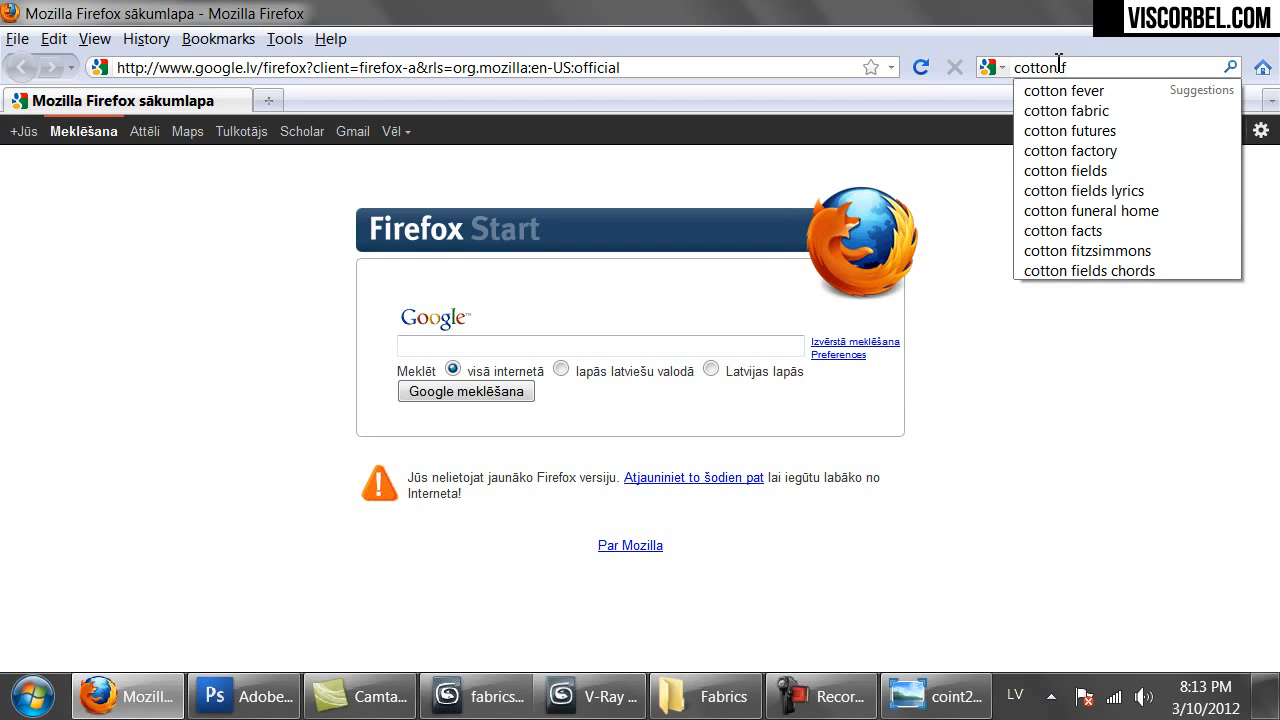
type("c")
key("Return")
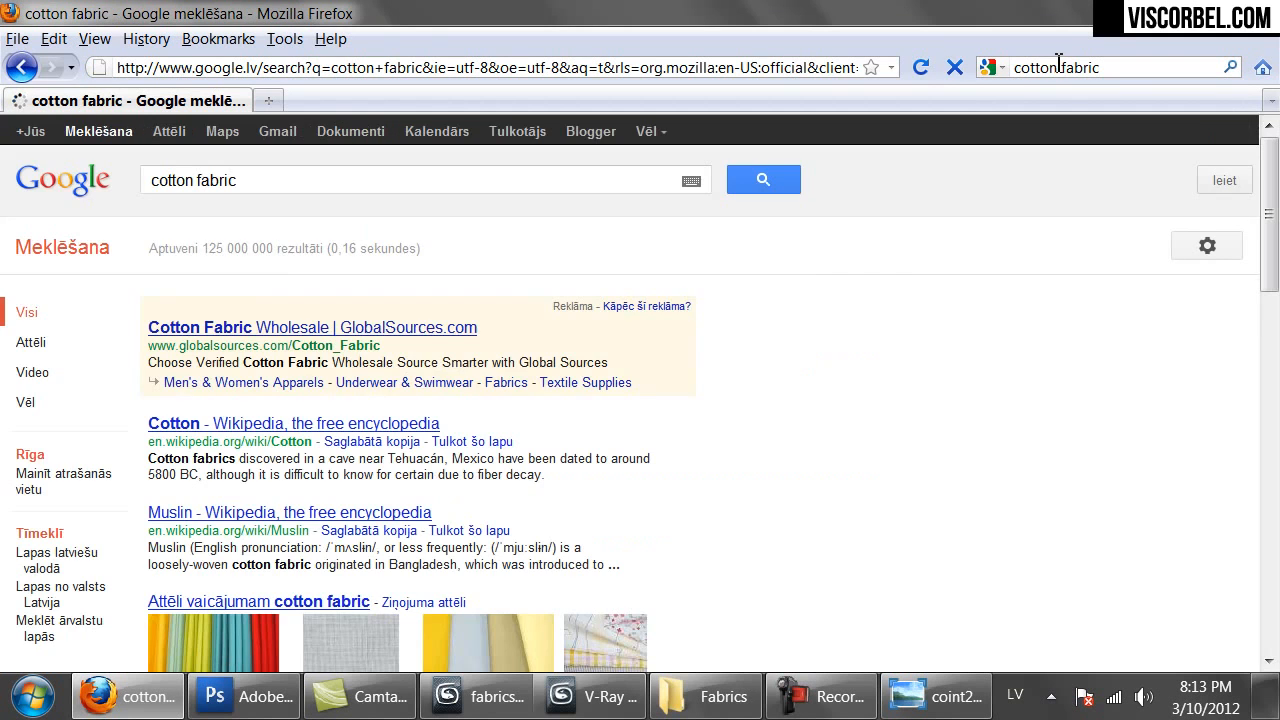
left_click(163, 134)
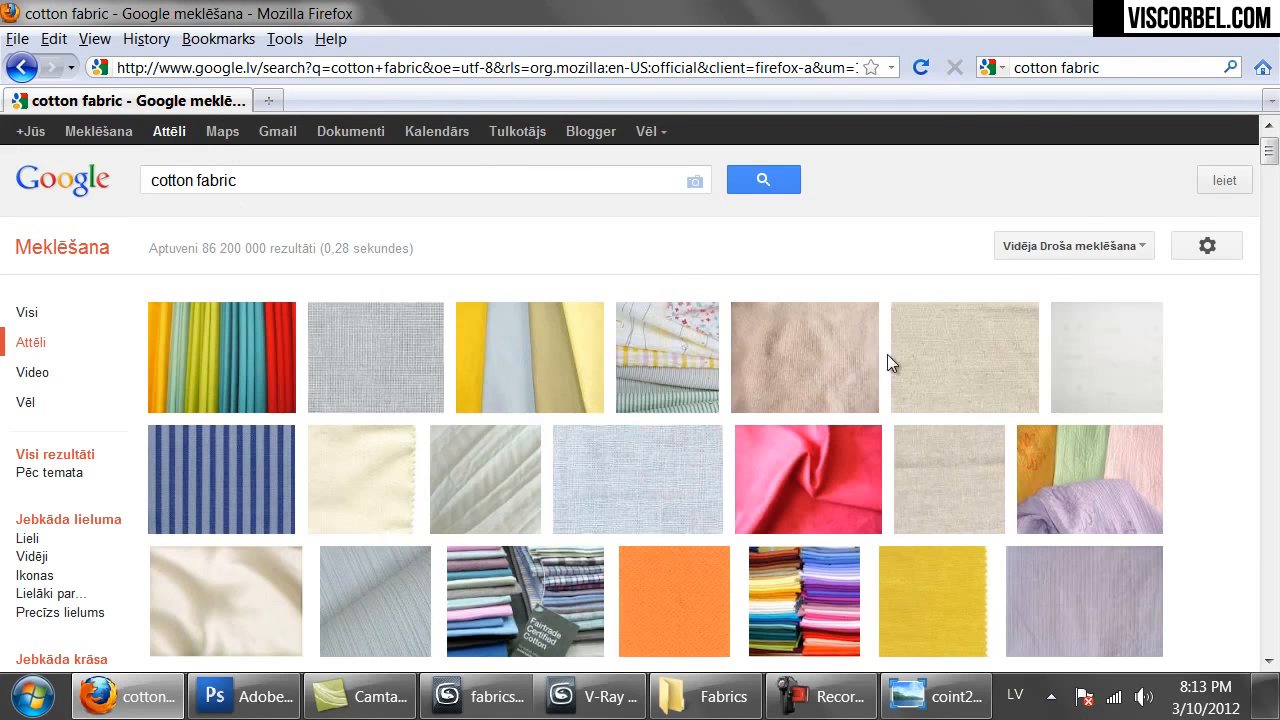
Preview the beige muslin weave result, open its source page, close that page and preview other fabric results.
mouse_move(930, 352)
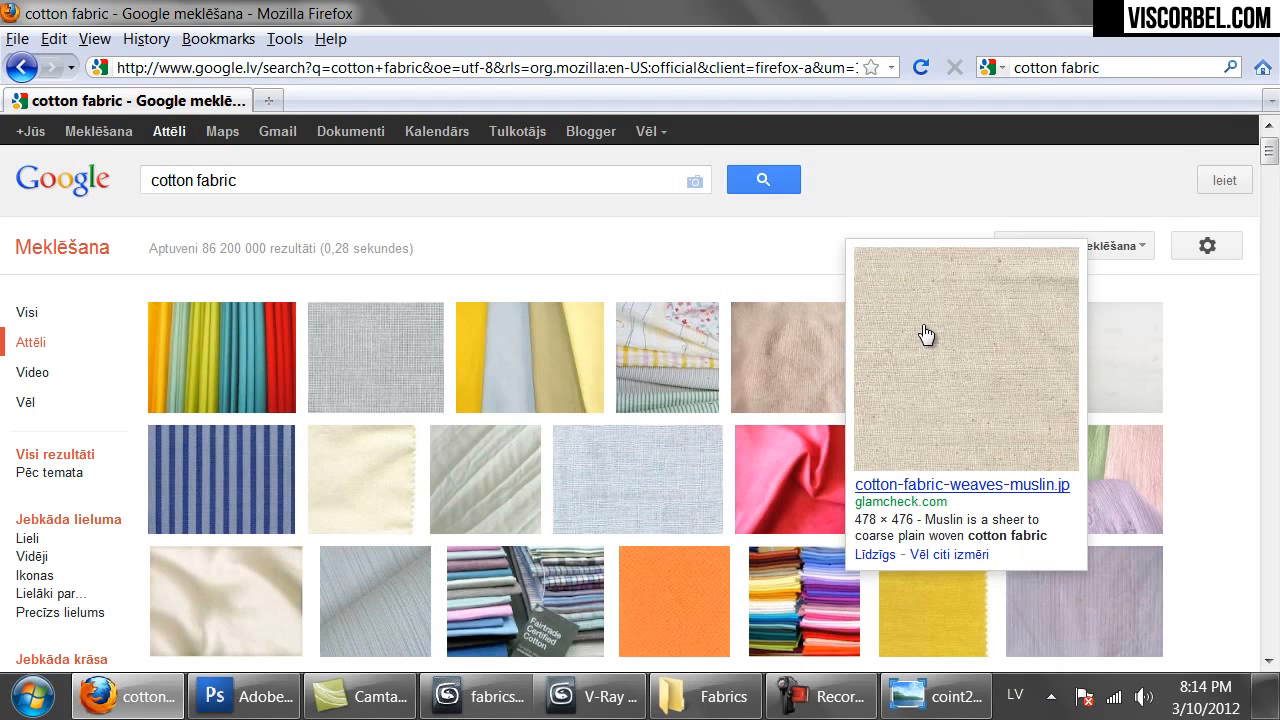
middle_click(925, 335)
left_click(357, 102)
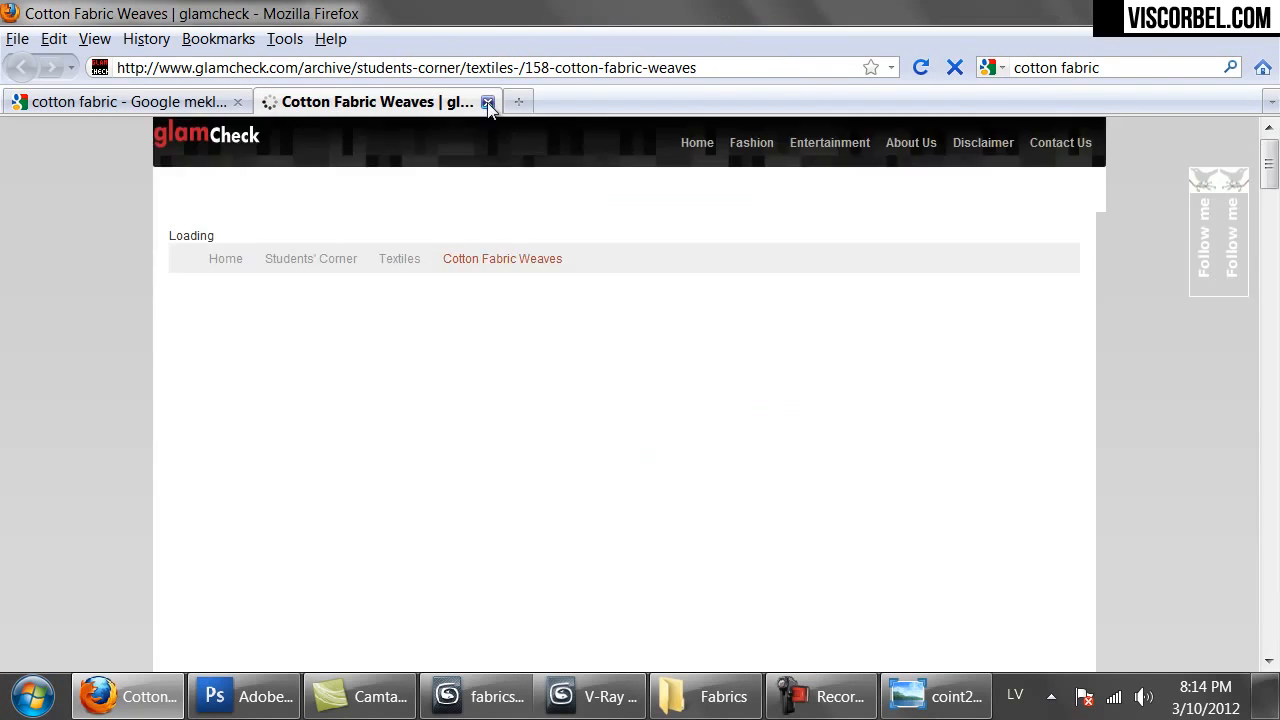
left_click(488, 102)
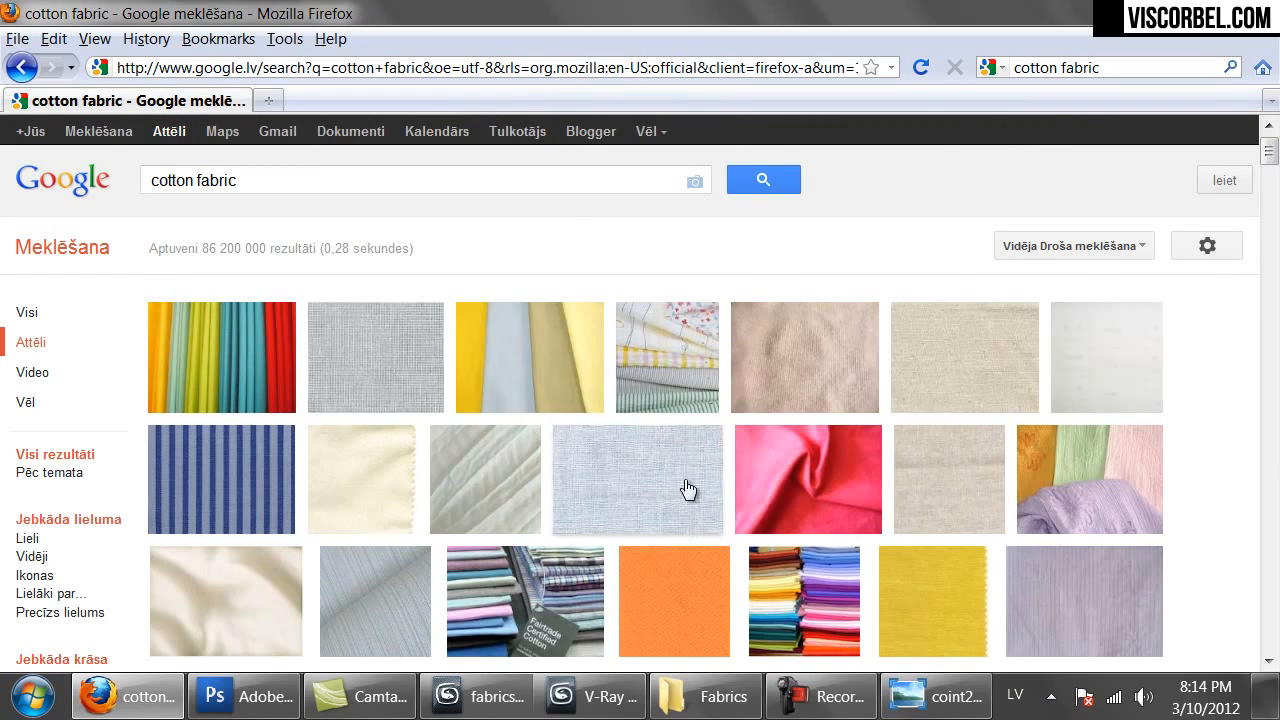
mouse_move(945, 358)
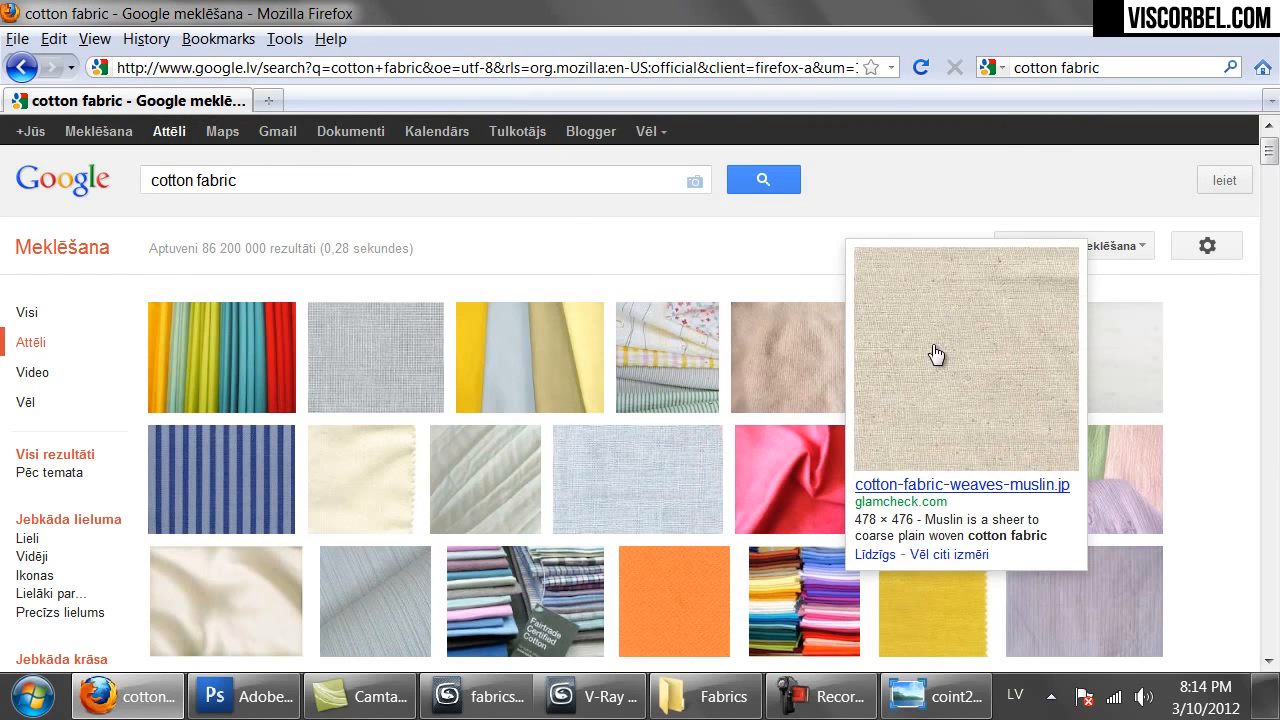
mouse_move(628, 484)
mouse_move(336, 343)
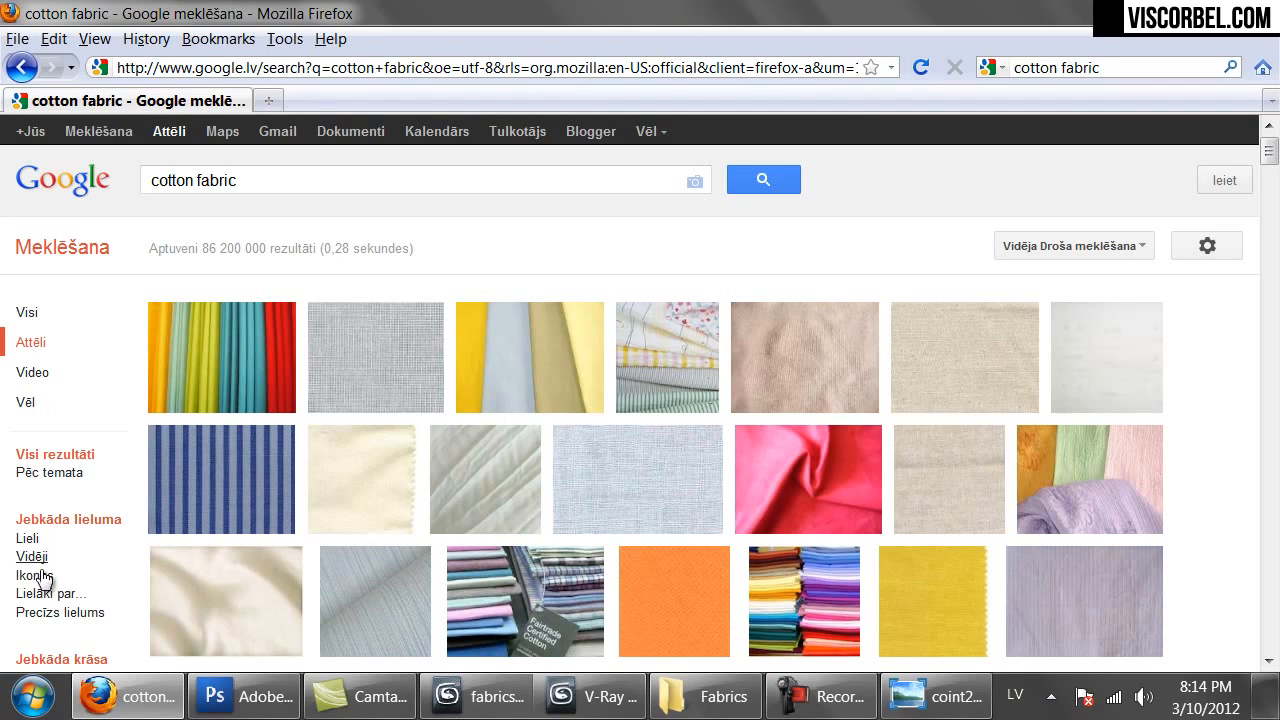
Filter the cotton fabric images to sizes larger than 2 MP (1600×1200).
left_click(60, 601)
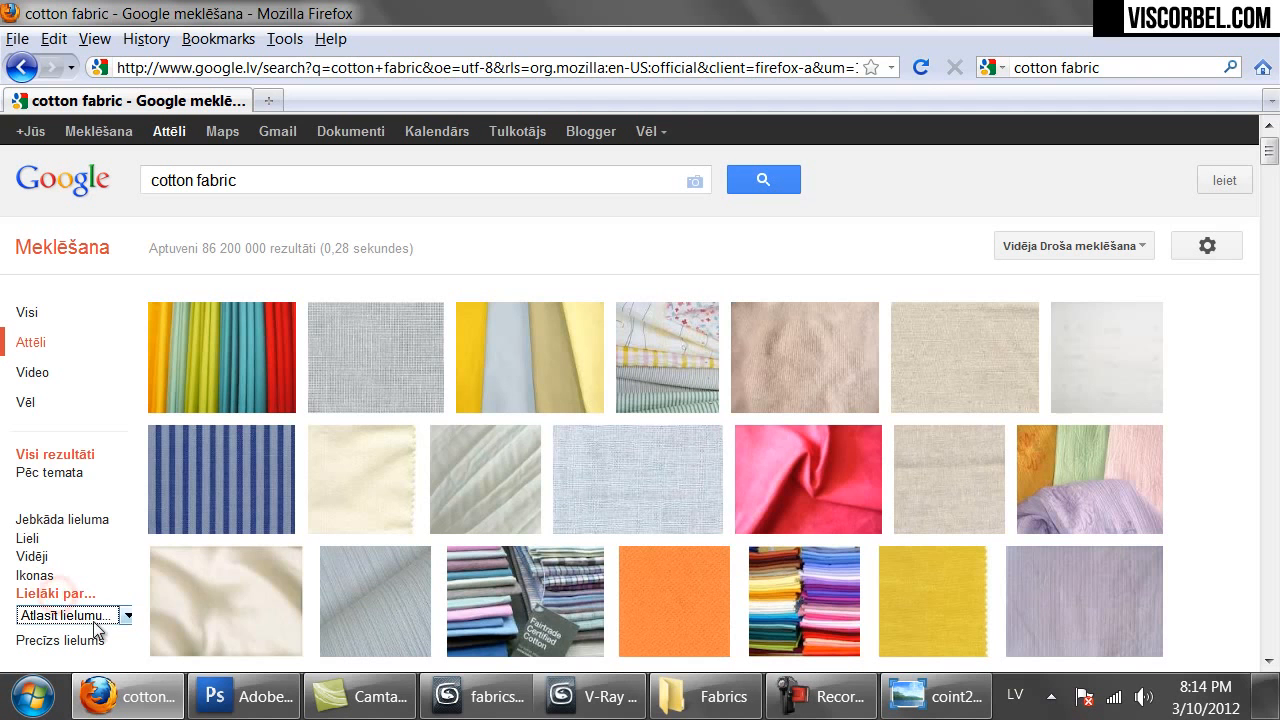
left_click(95, 613)
left_click(72, 452)
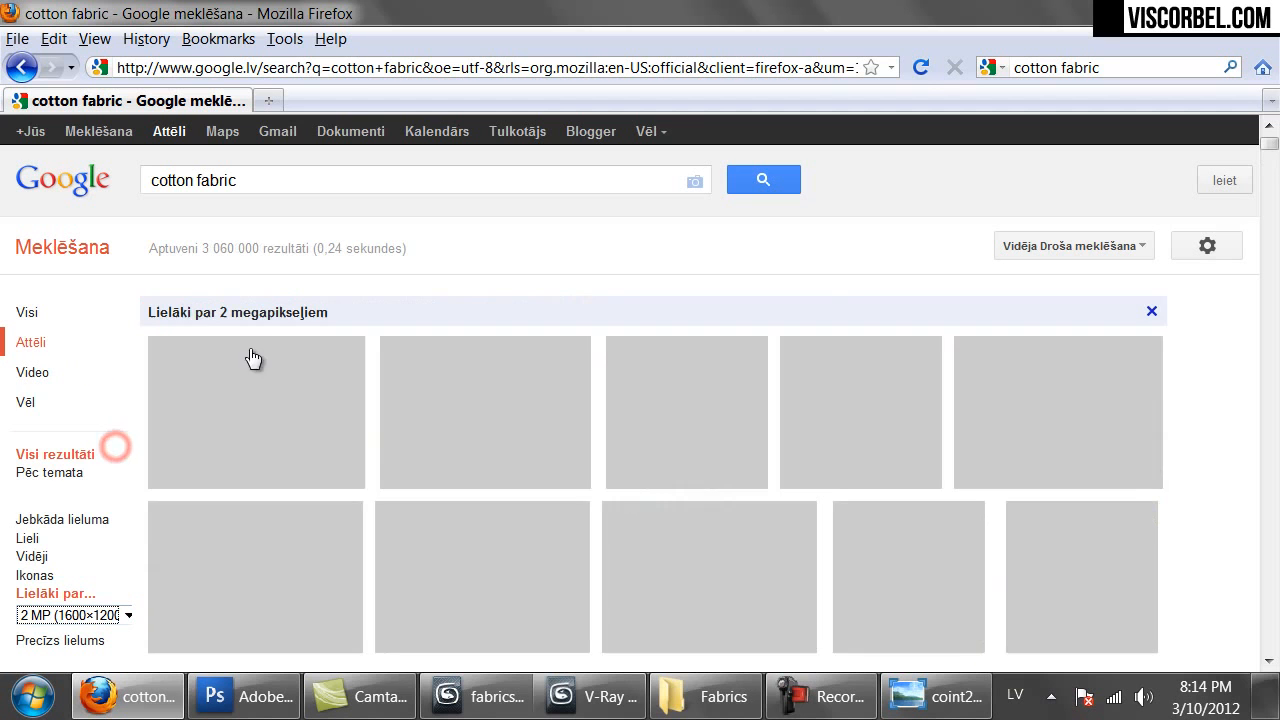
scroll(512, 351, "down", 2)
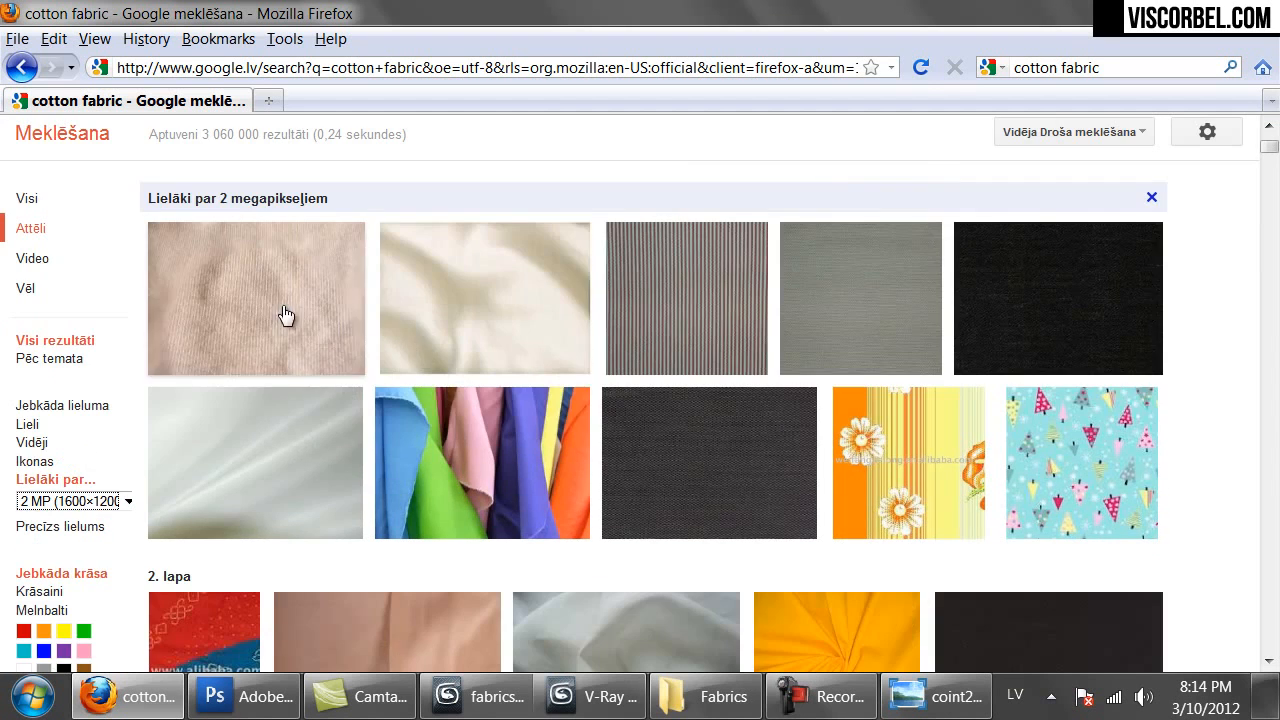
Open the black whipcord swatch from its source page as a separate image, inspect its weave at full size and go back.
mouse_move(648, 442)
mouse_move(1110, 329)
middle_click(1098, 308)
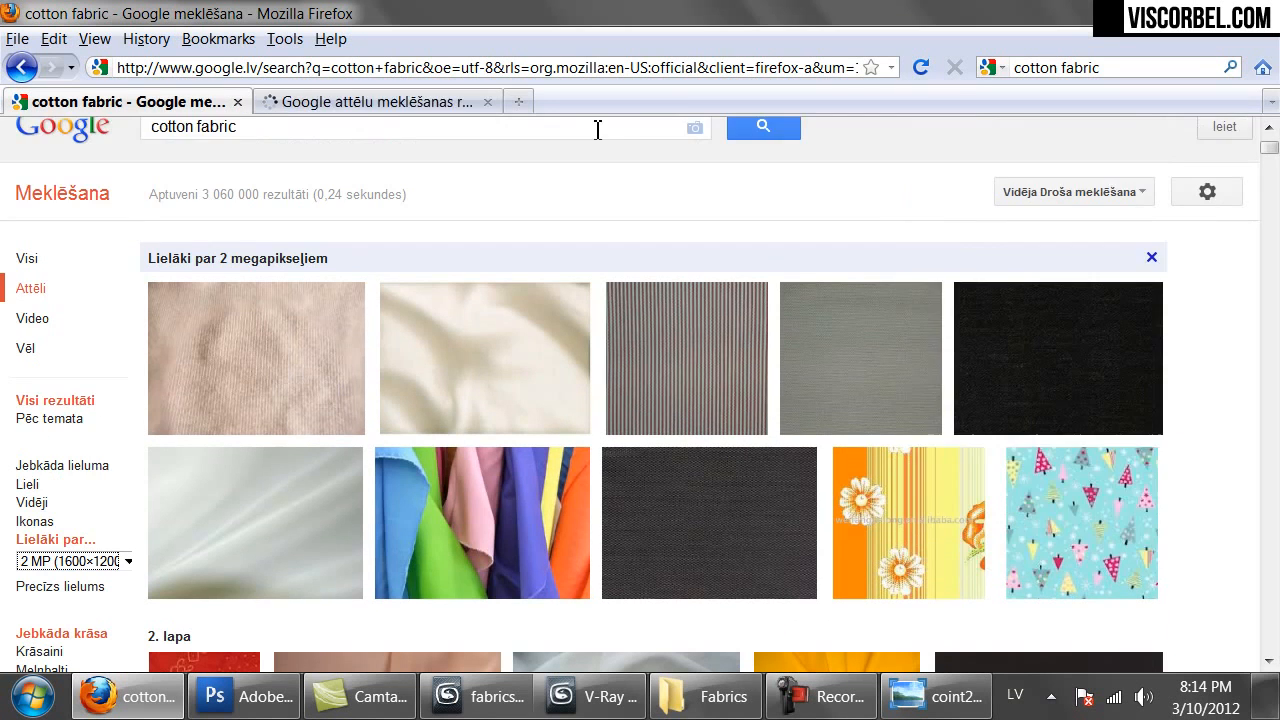
left_click(370, 103)
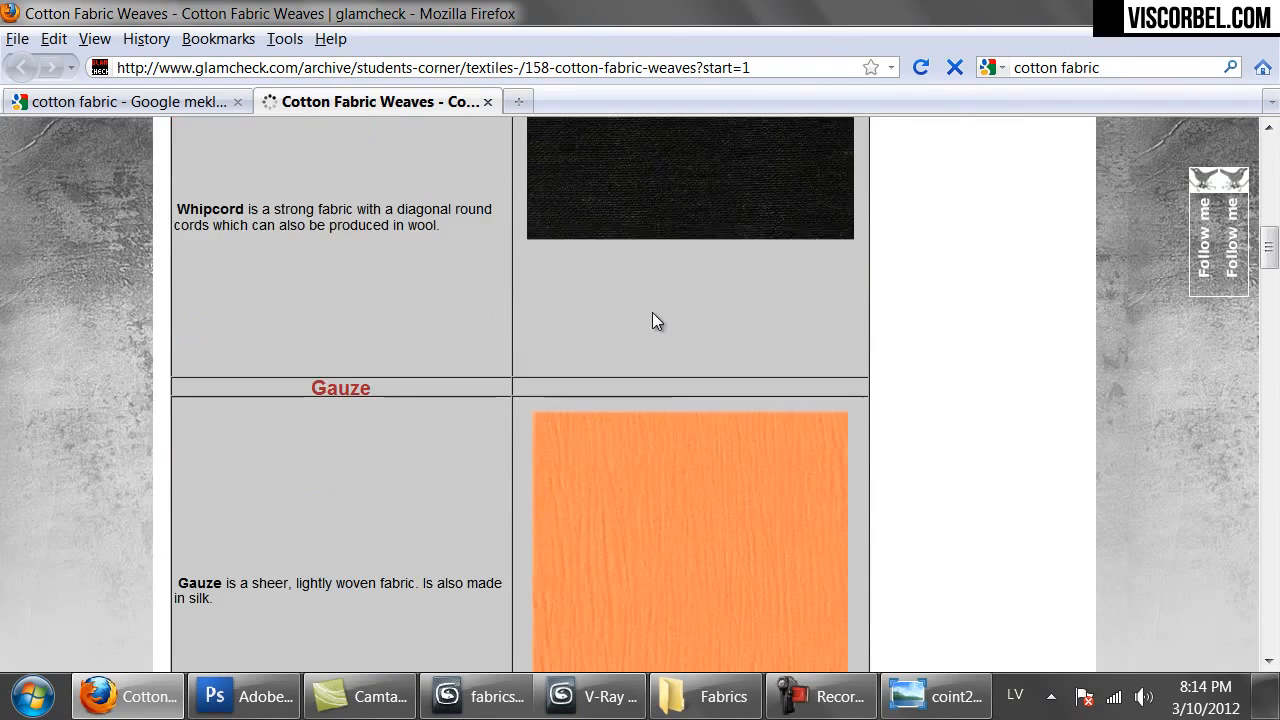
right_click(655, 316)
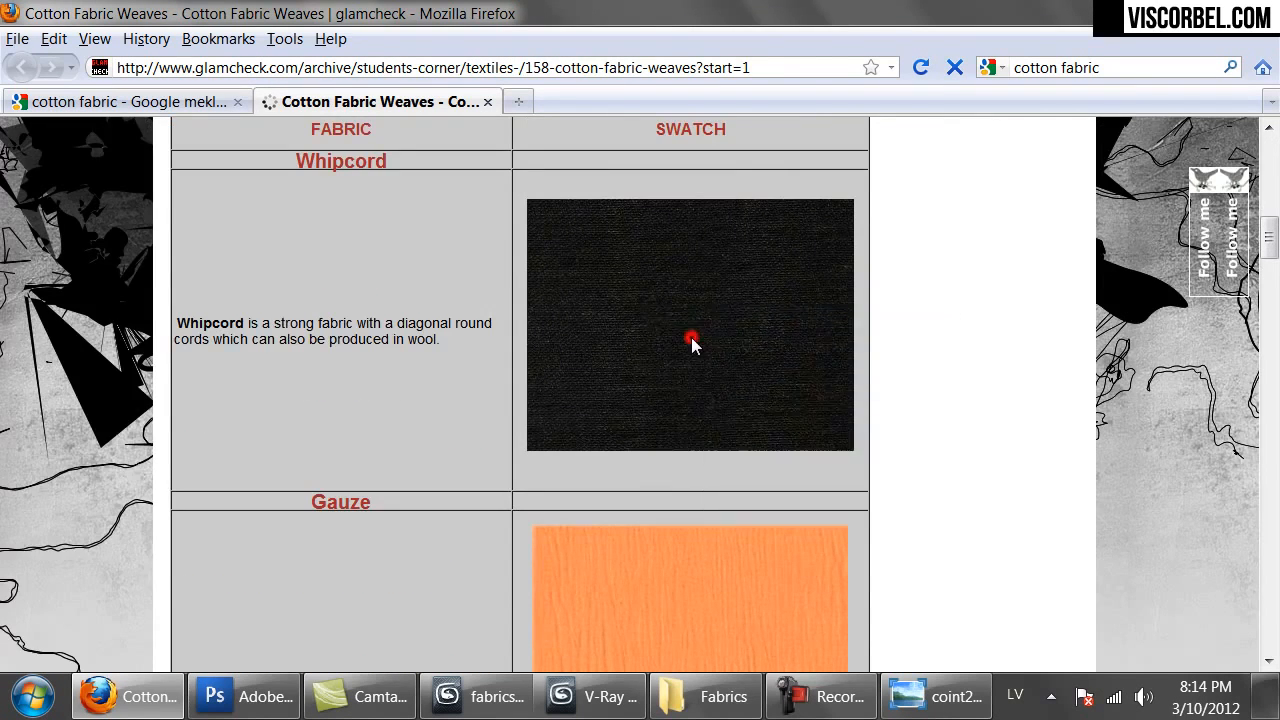
left_click(689, 334)
left_click(457, 340)
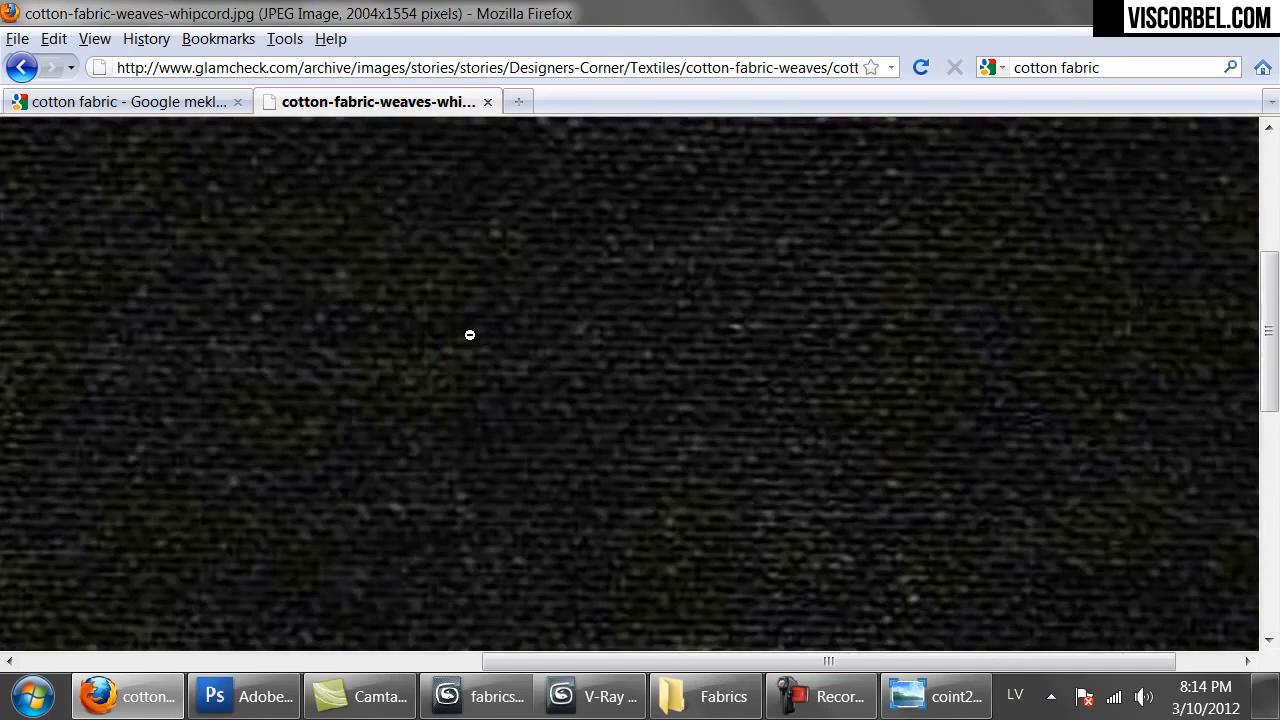
left_click(469, 335)
left_click(22, 67)
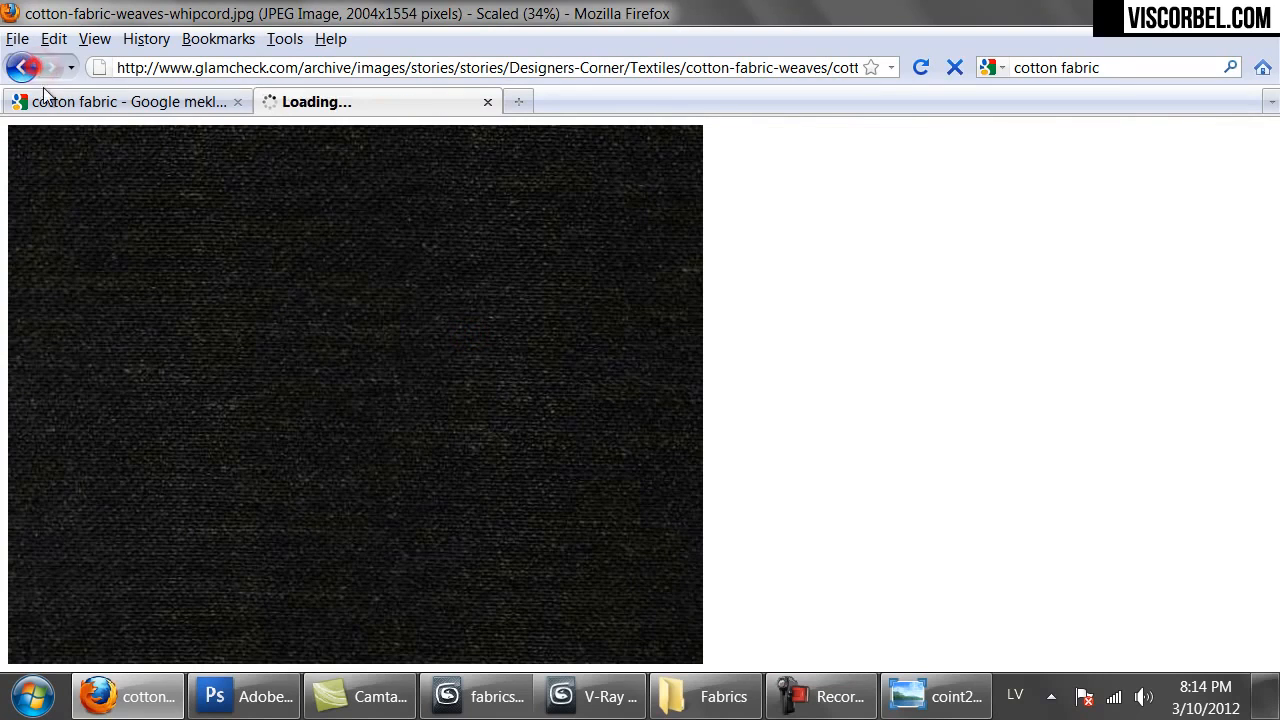
Return to the image results, open the dark Potah_operka_Twist_T20.jpg fabric on its own and inspect its weave at full size.
left_click(40, 101)
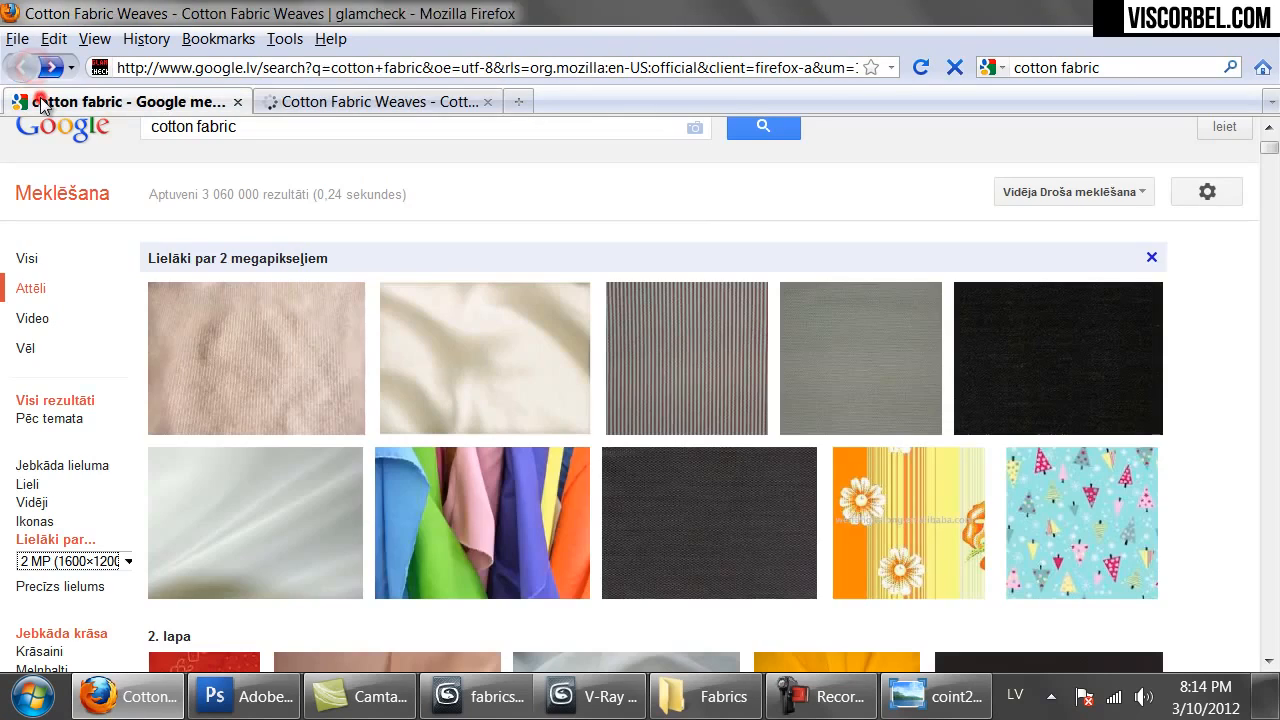
middle_click(771, 482)
scroll(738, 468, "down", 4)
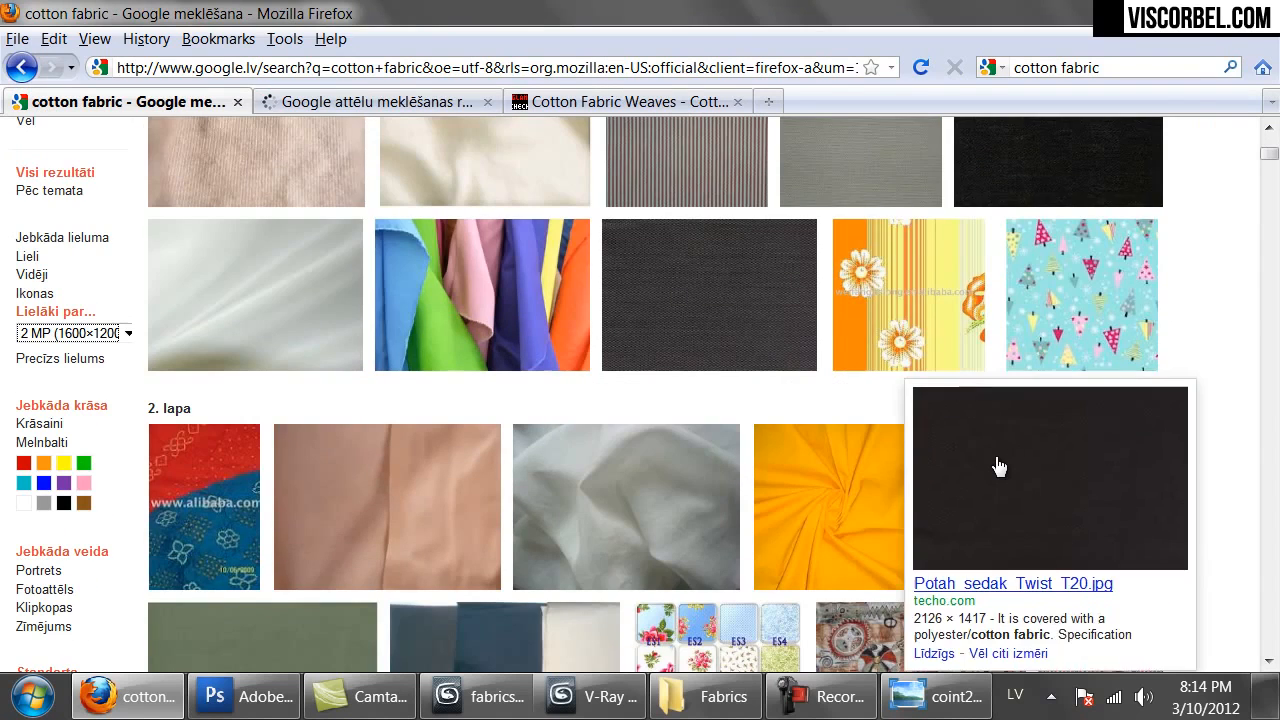
left_click(455, 101)
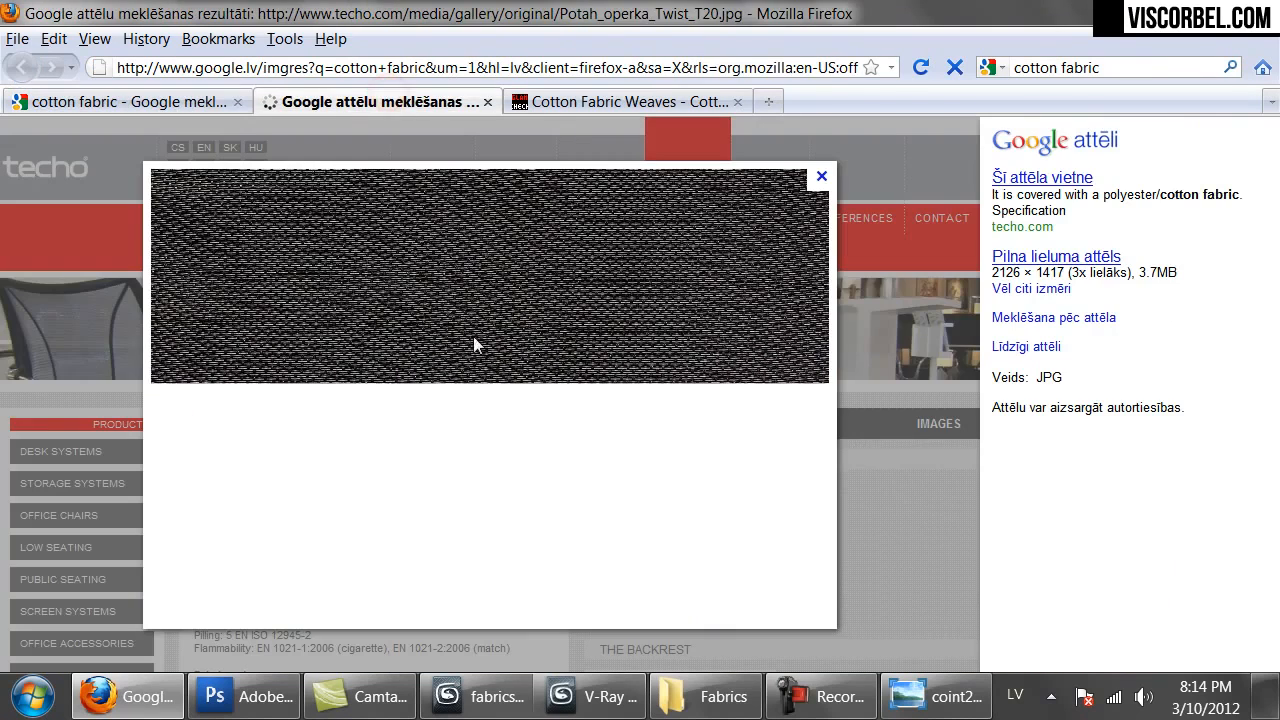
right_click(498, 295)
left_click(510, 310)
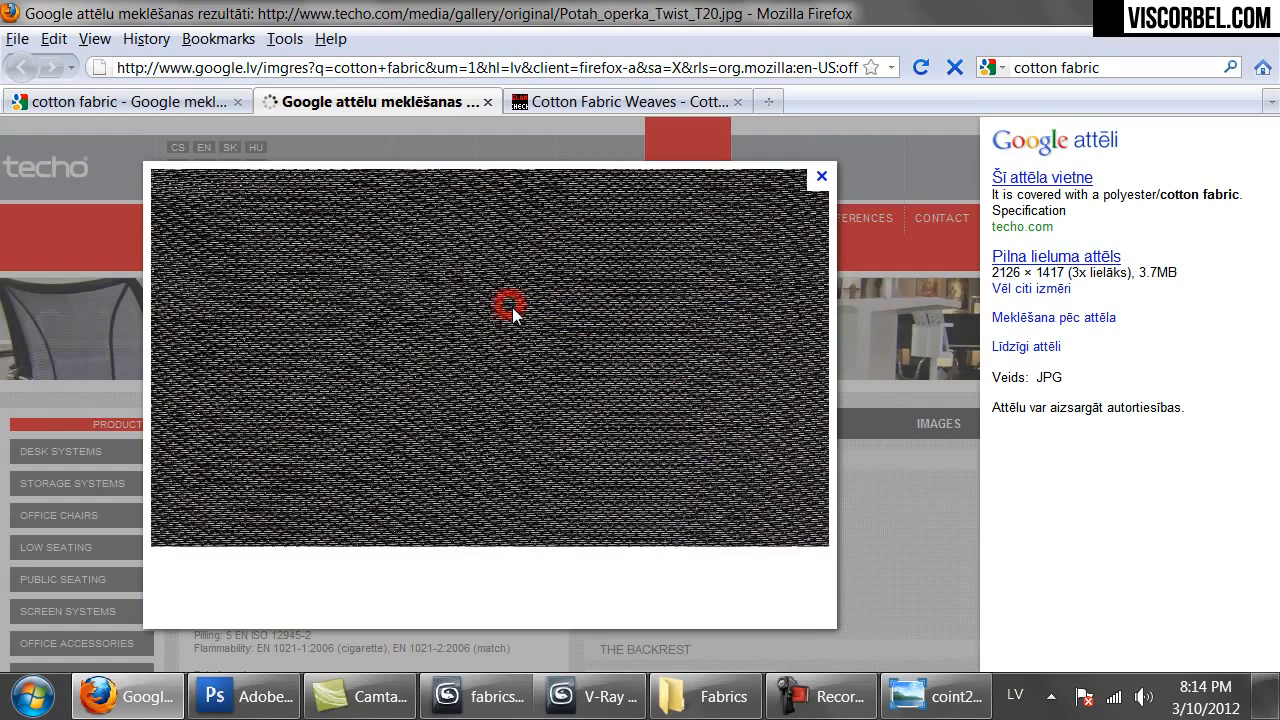
right_click(505, 322)
left_click(583, 363)
left_click(467, 349)
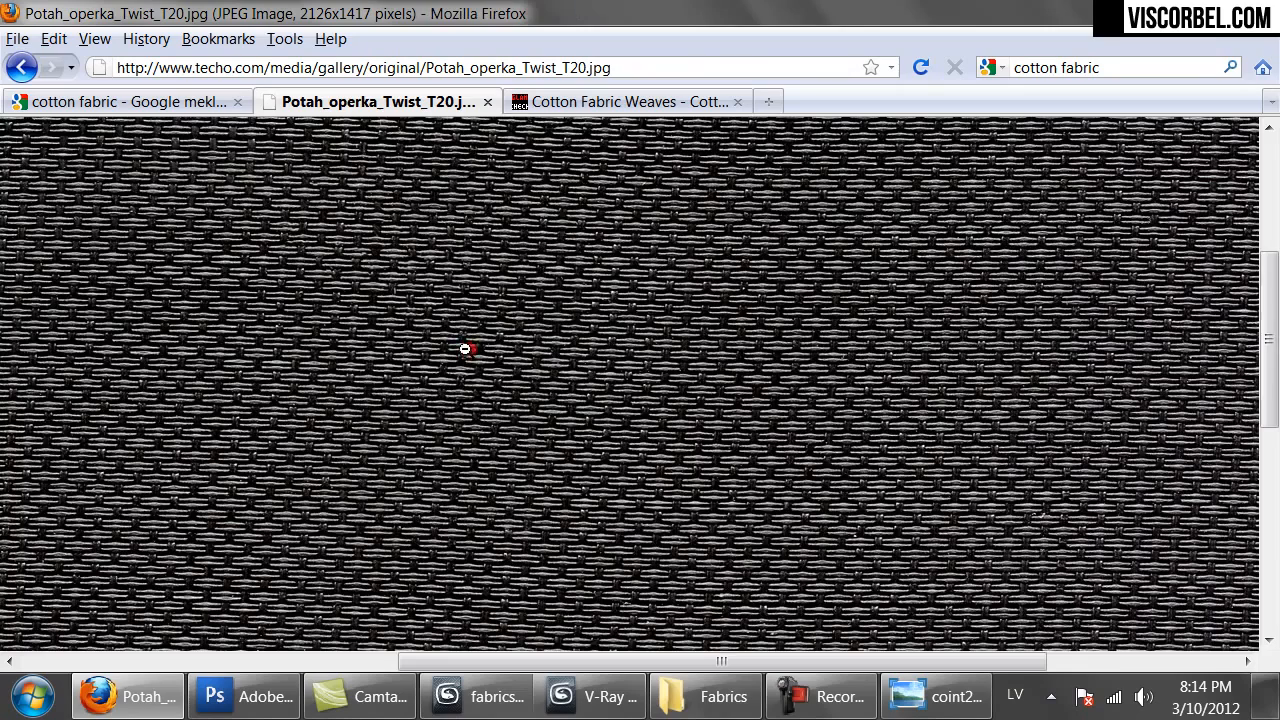
left_click(691, 311)
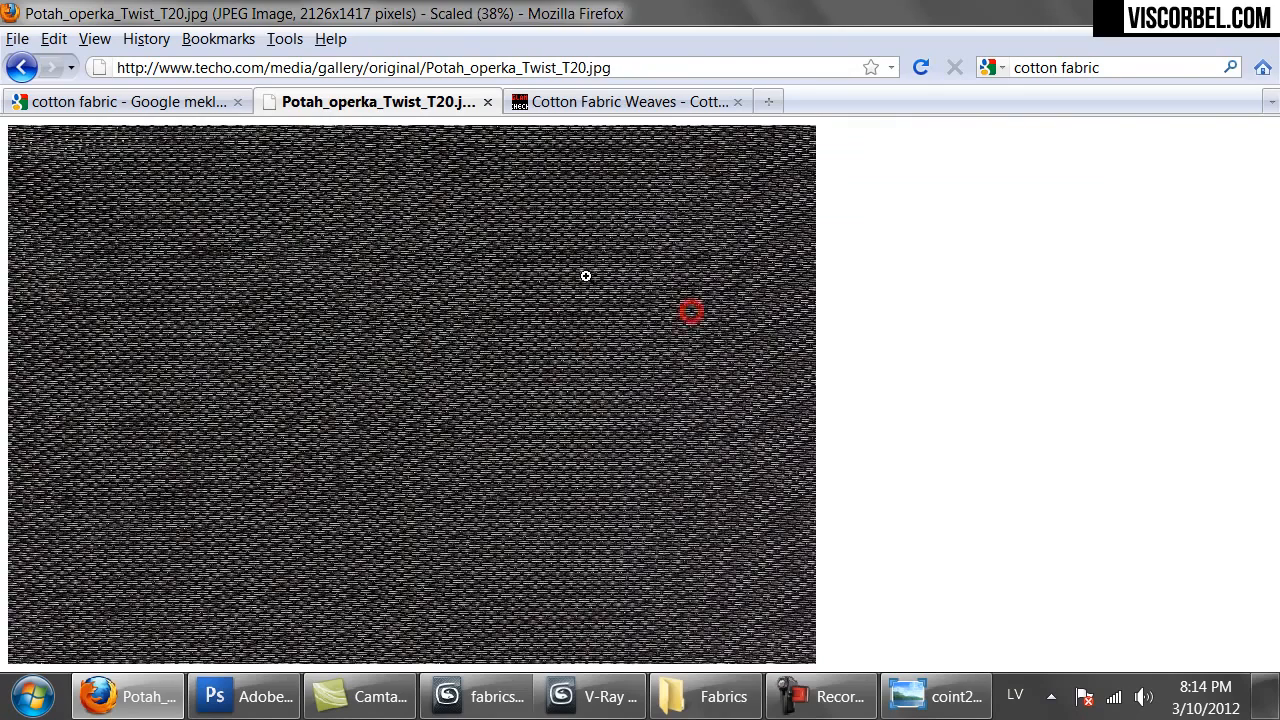
Copy the dark fabric image and paste it into a new 2126 × 1417 pixel RGB document in Photoshop.
right_click(455, 232)
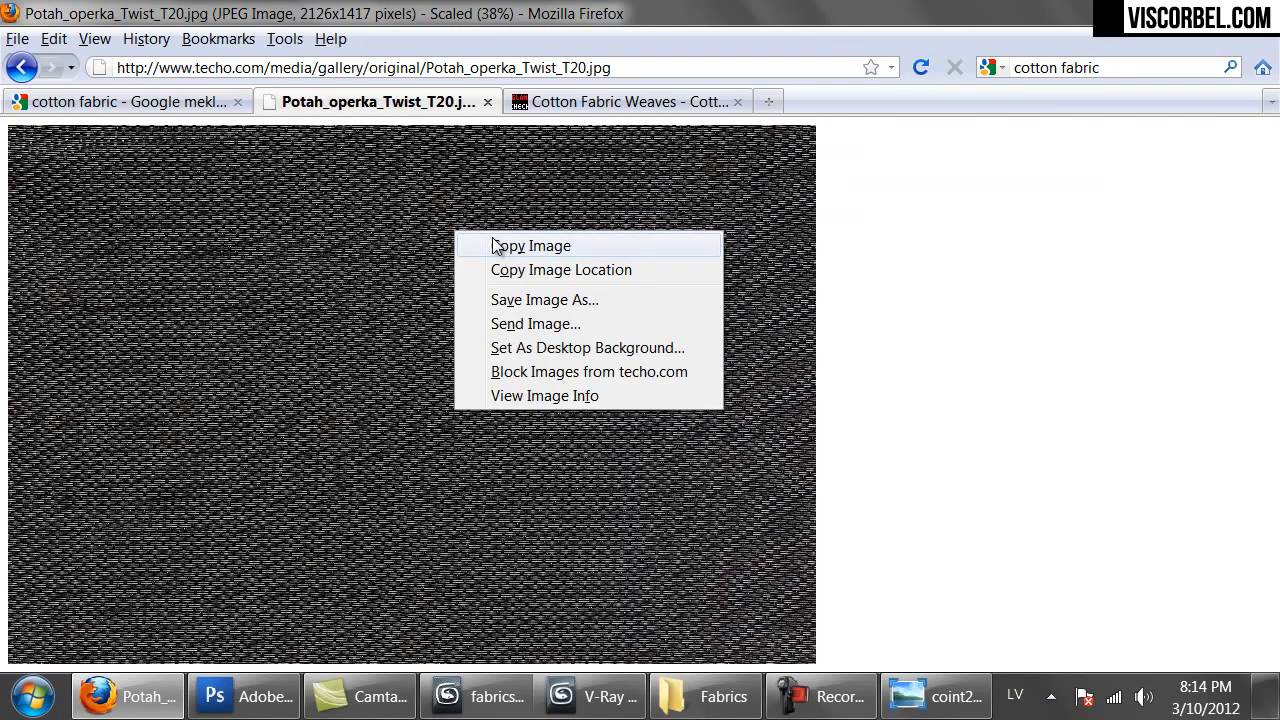
left_click(497, 246)
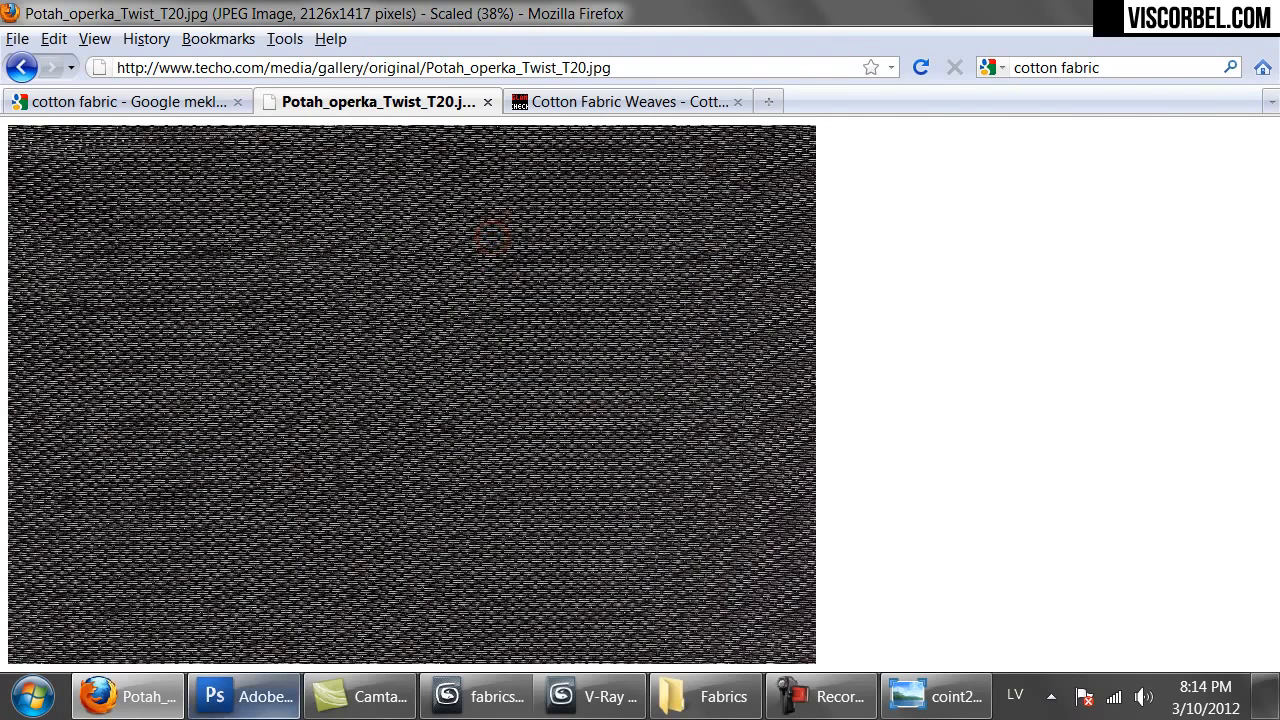
left_click(265, 695)
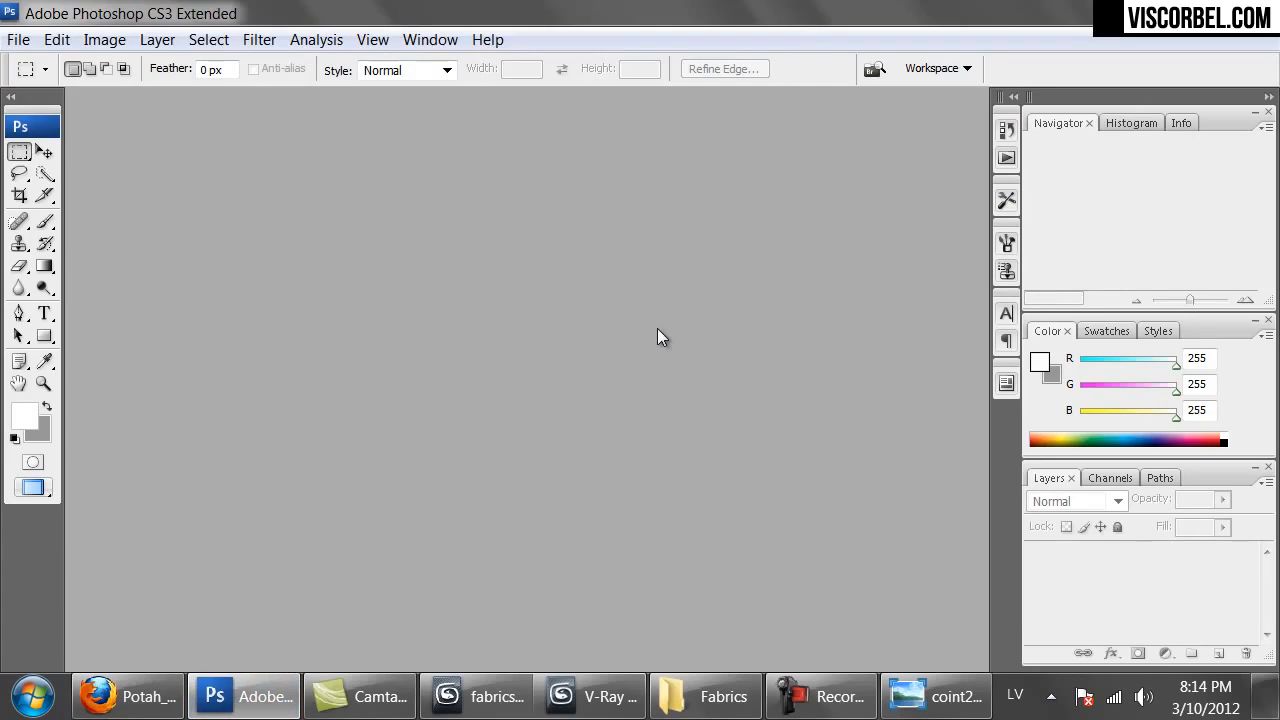
key("ctrl+n")
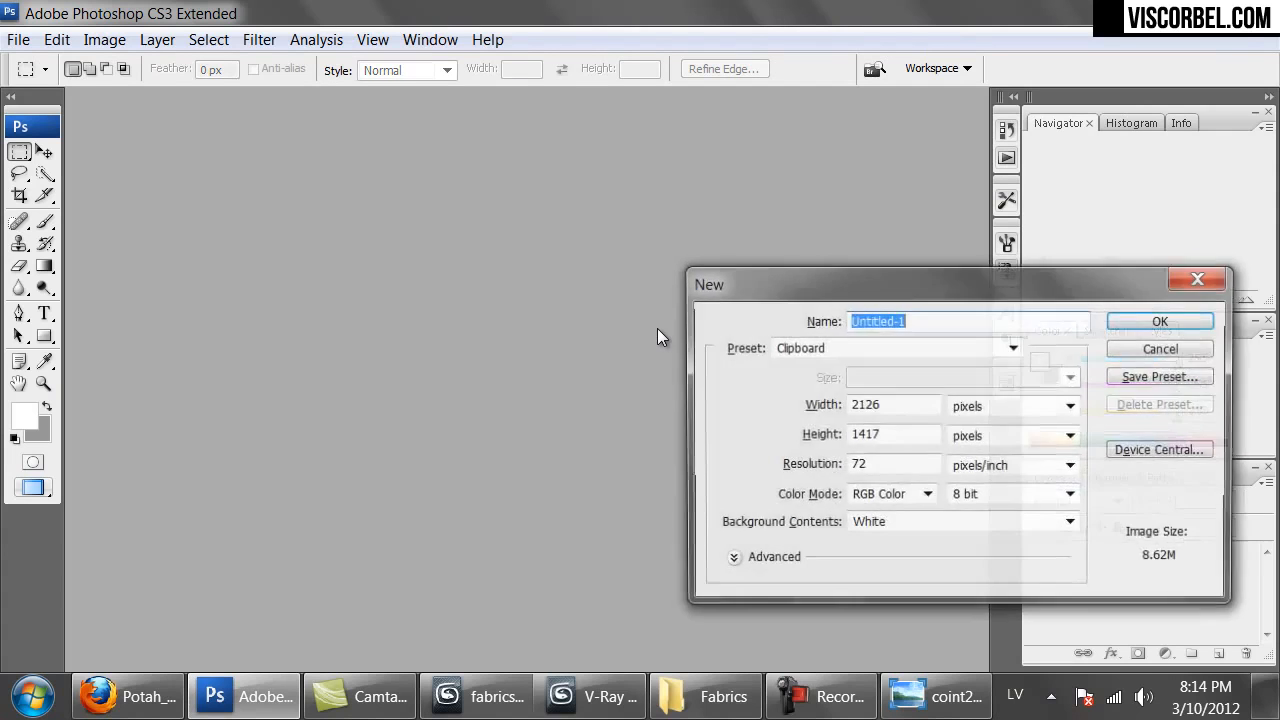
key("Return")
key("ctrl+v")
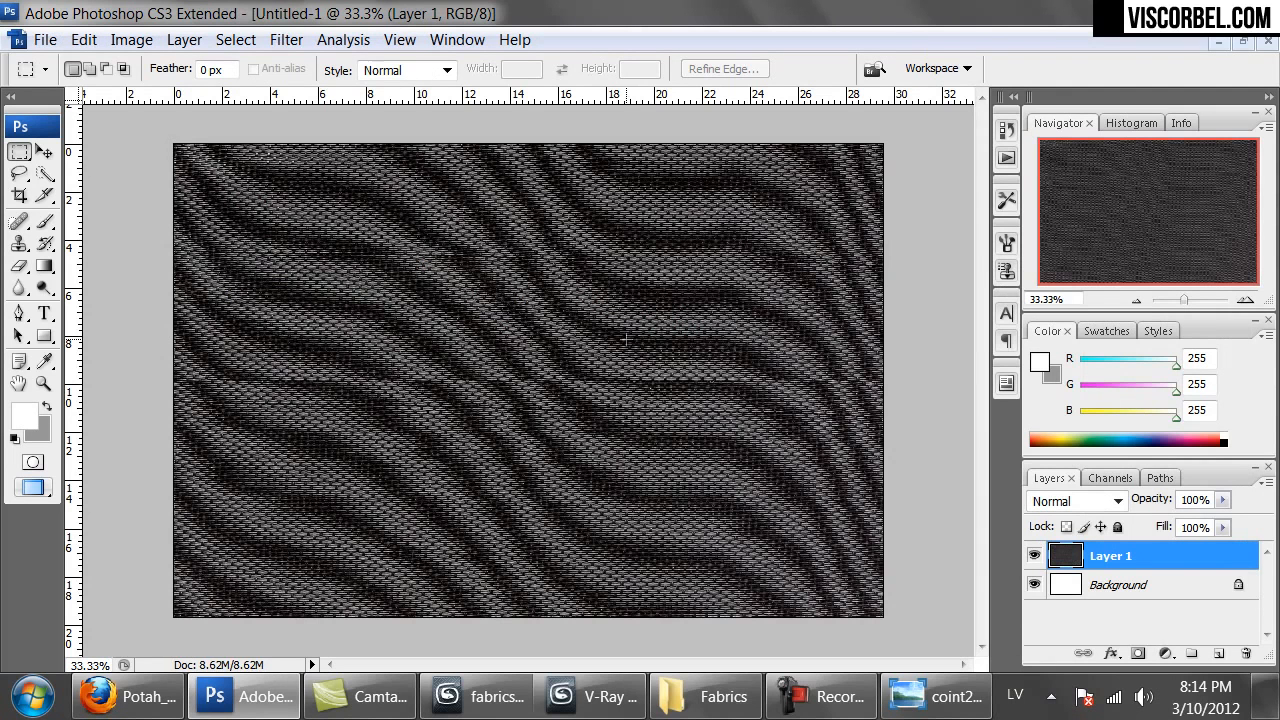
Extend the canvas below the pasted fabric with the Crop tool so that the document becomes about square.
key("c")
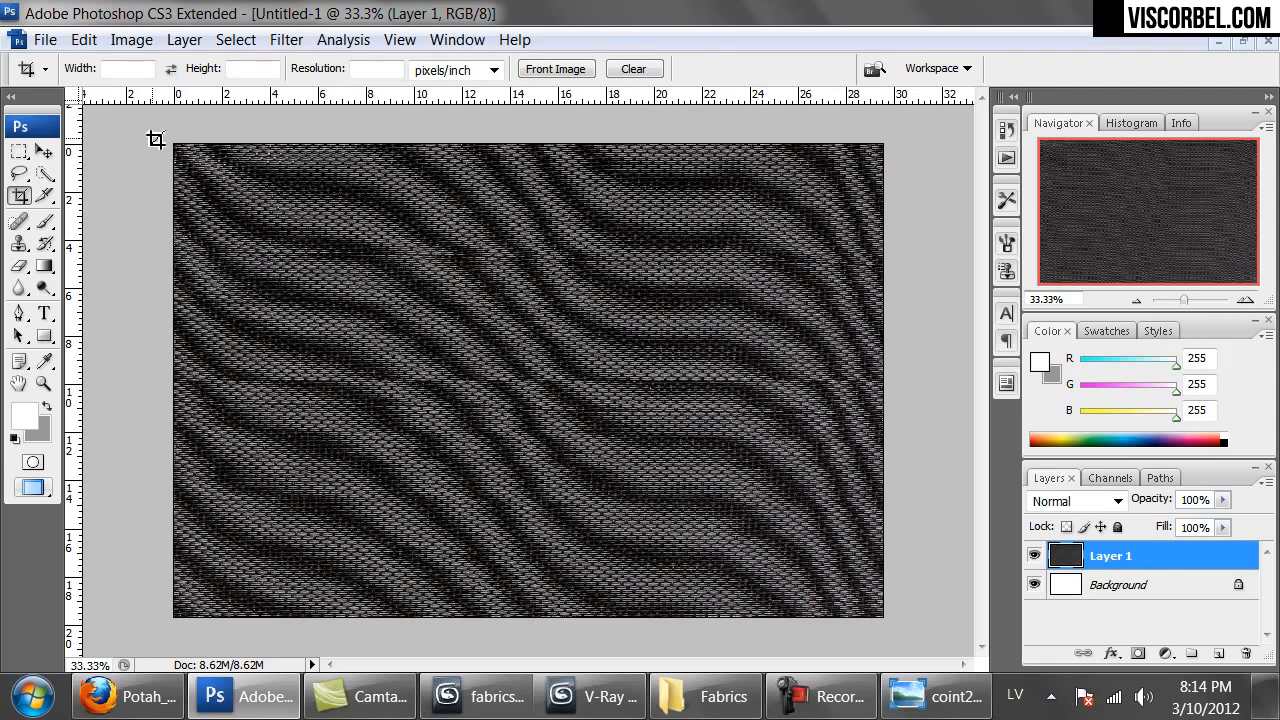
key("ctrl+a")
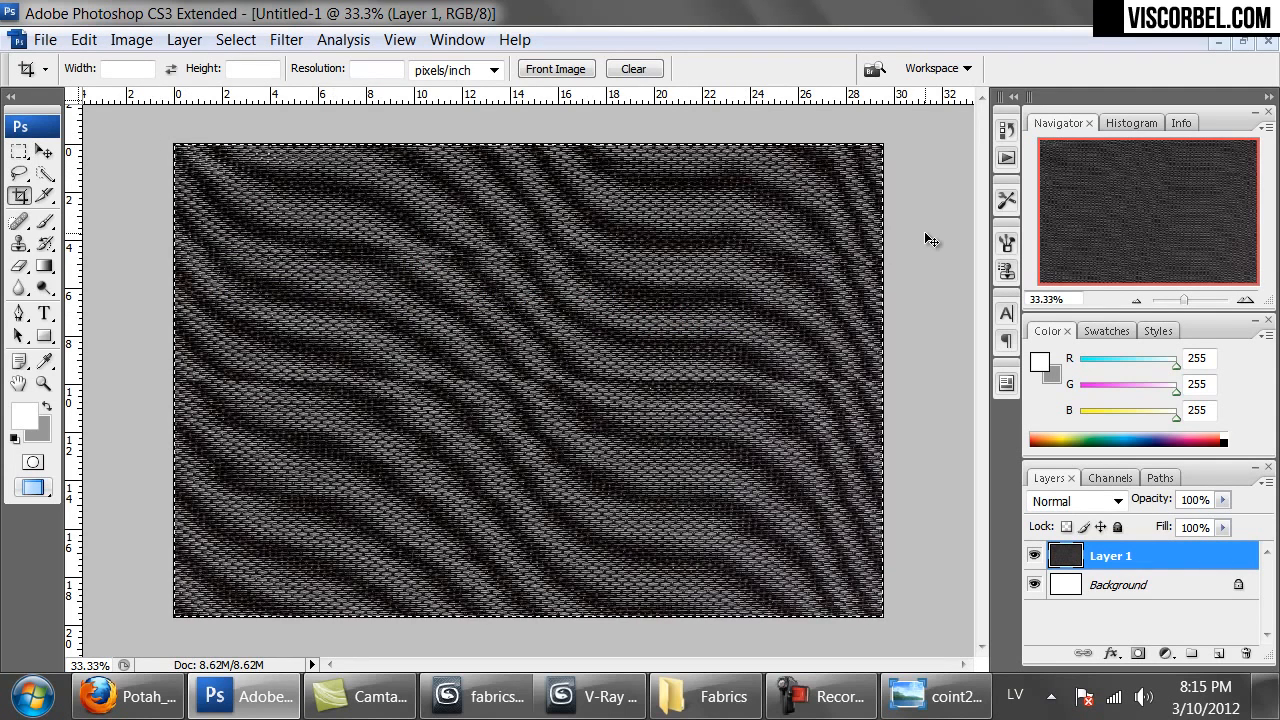
key("ctrl+minus")
left_click(515, 380)
left_click_drag(355, 502, 780, 160)
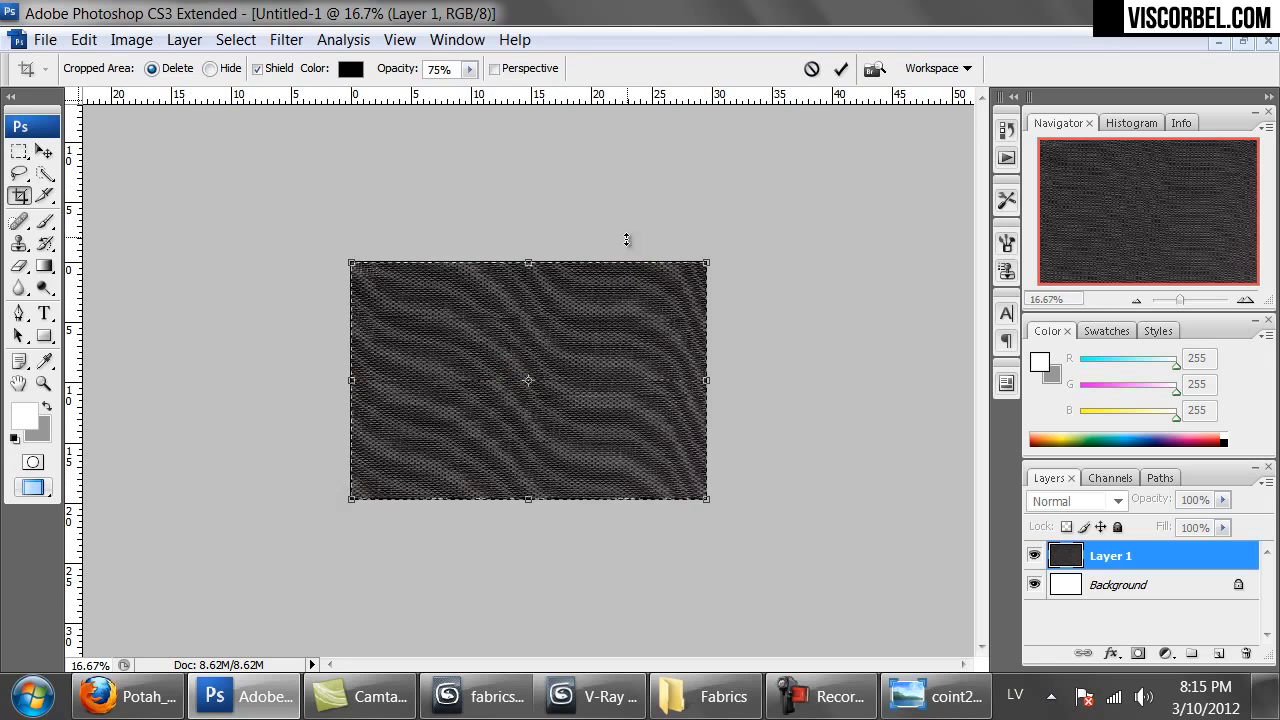
left_click(811, 70)
left_click_drag(513, 420, 740, 587)
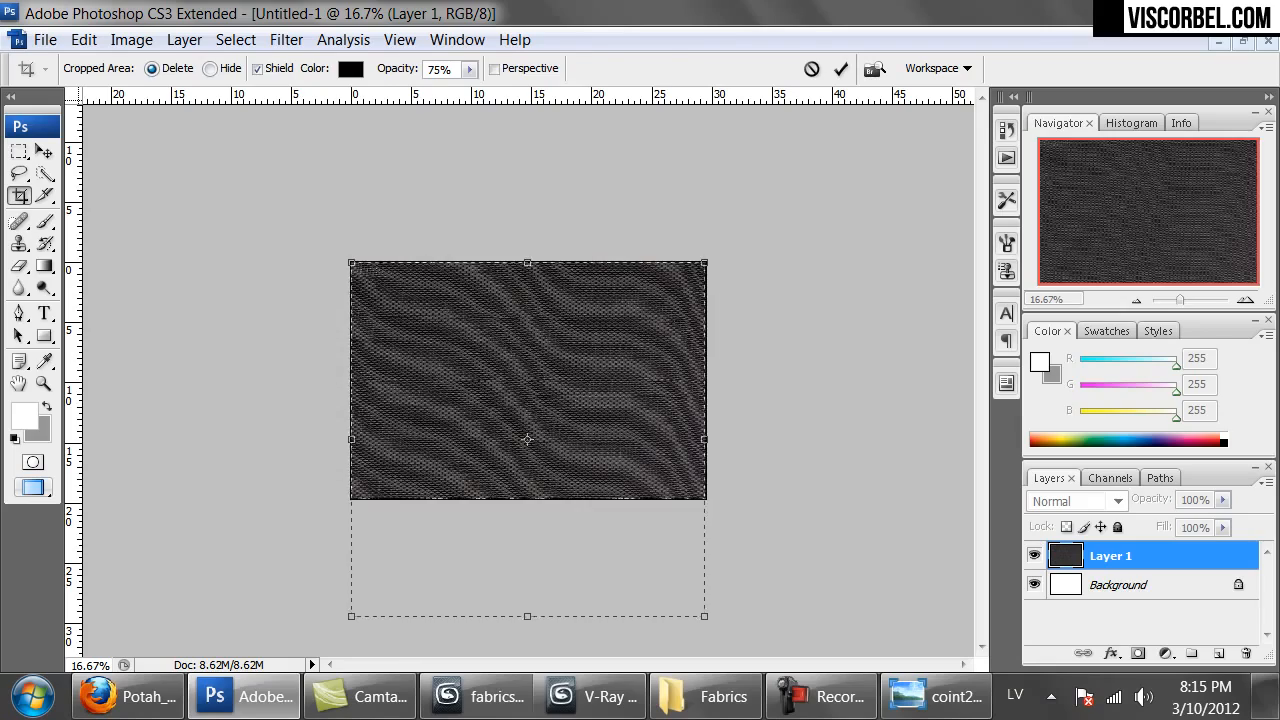
key("Return")
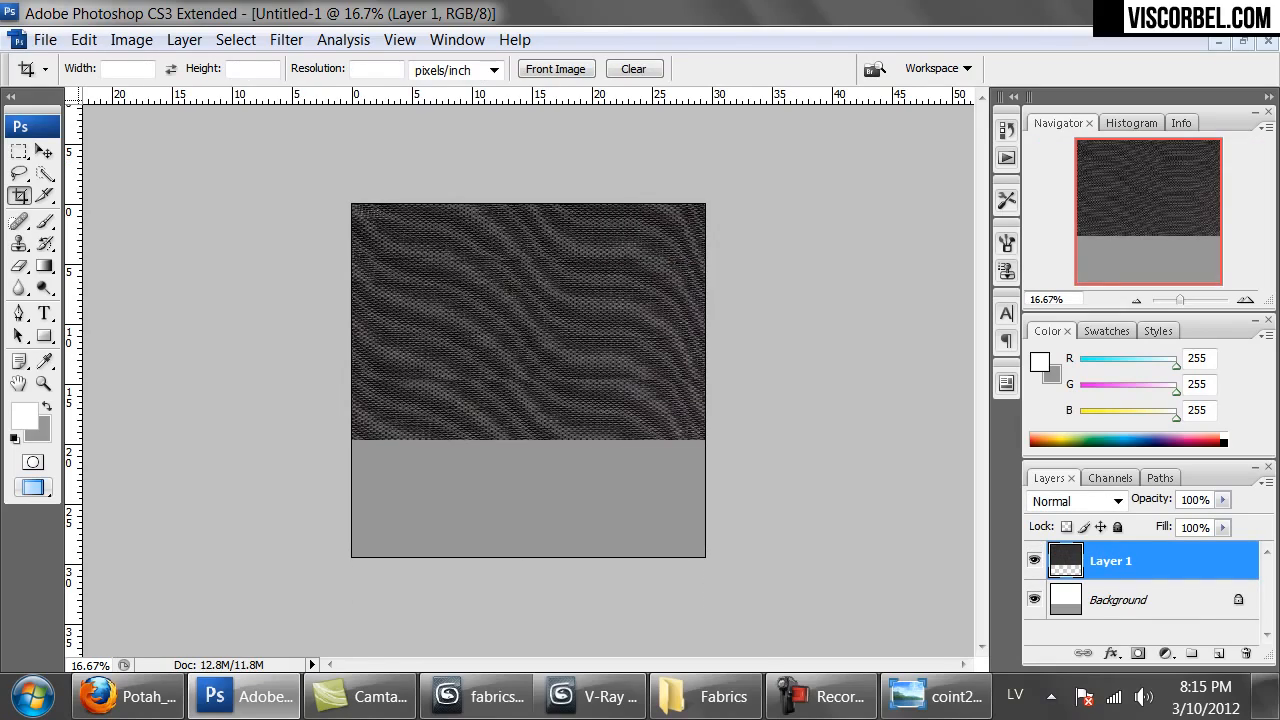
Paste a second copy of the fabric and move it down to cover the grey area at the bottom of the canvas.
key("ctrl+alt+0")
key("ctrl+minus")
key("ctrl+minus")
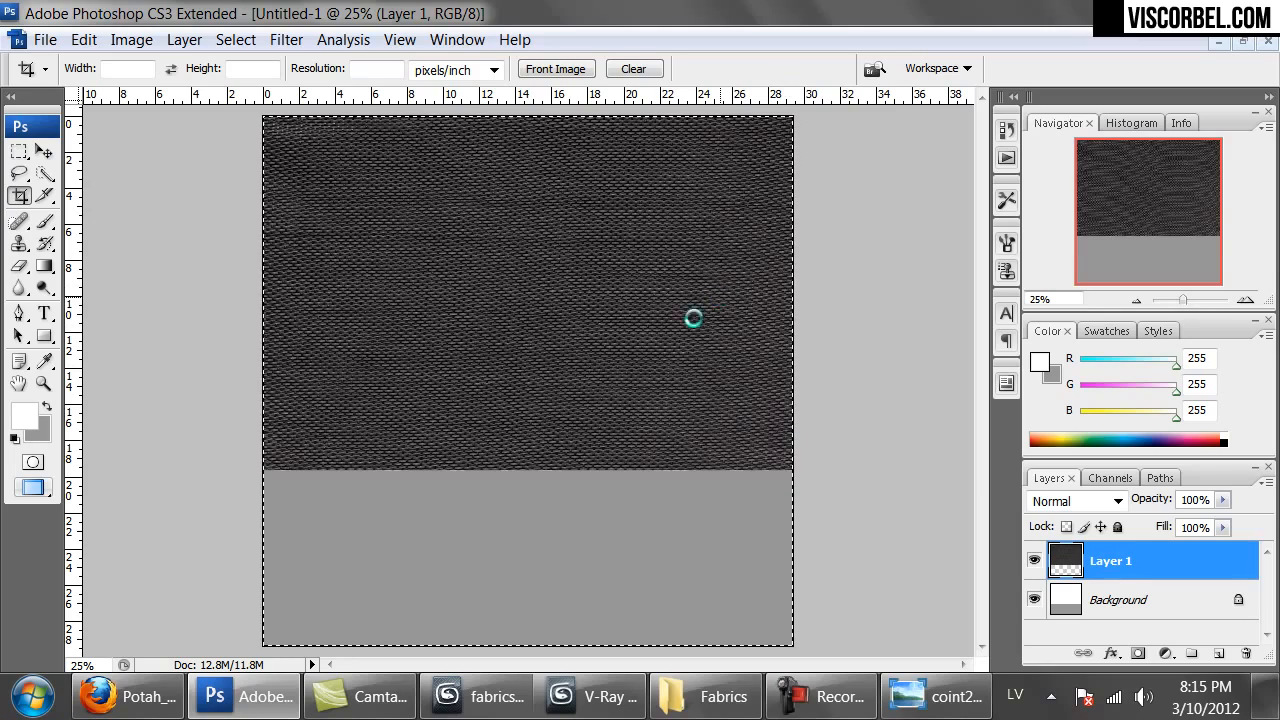
key("ctrl+v")
left_click_drag(546, 209, 531, 423, "ctrl")
scroll(860, 232, "up", 4, "alt")
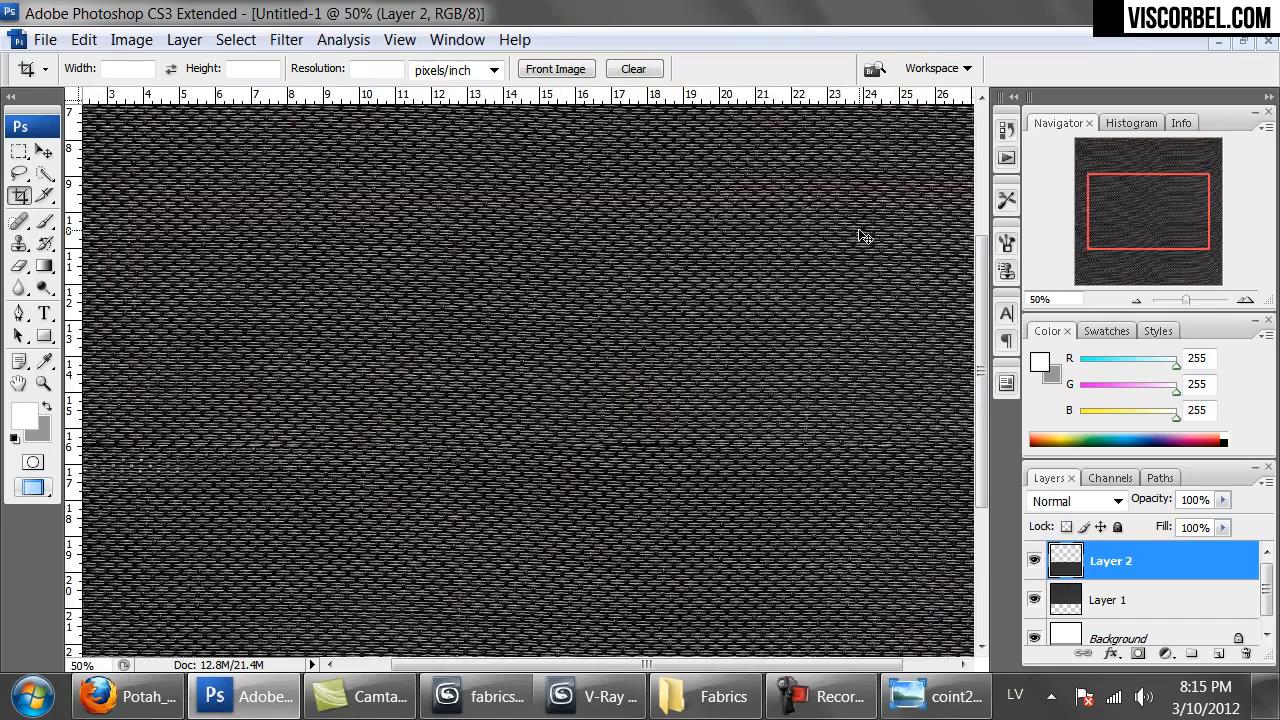
scroll(865, 236, "down", 1, "alt")
scroll(865, 236, "down", 1, "alt")
scroll(865, 236, "down", 1, "alt")
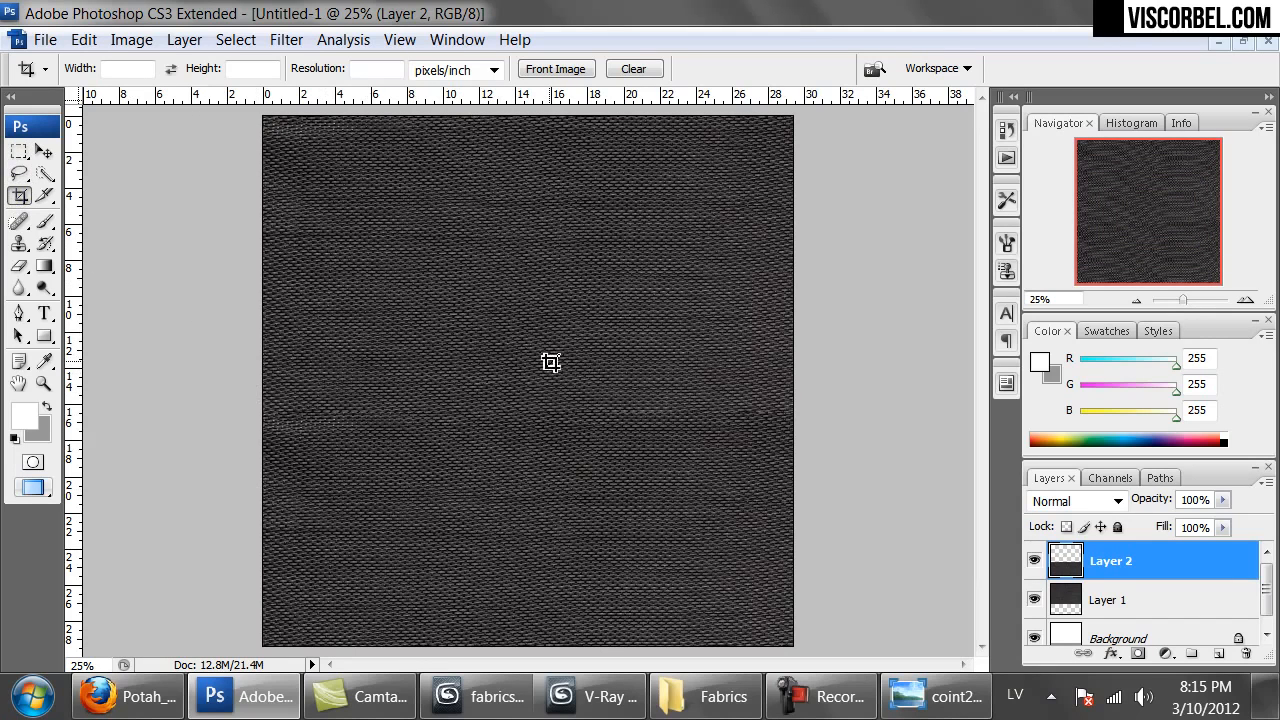
Try to hide the horizontal seam by erasing the second copy's upper edge with a hard 298 px Eraser.
left_click(19, 266)
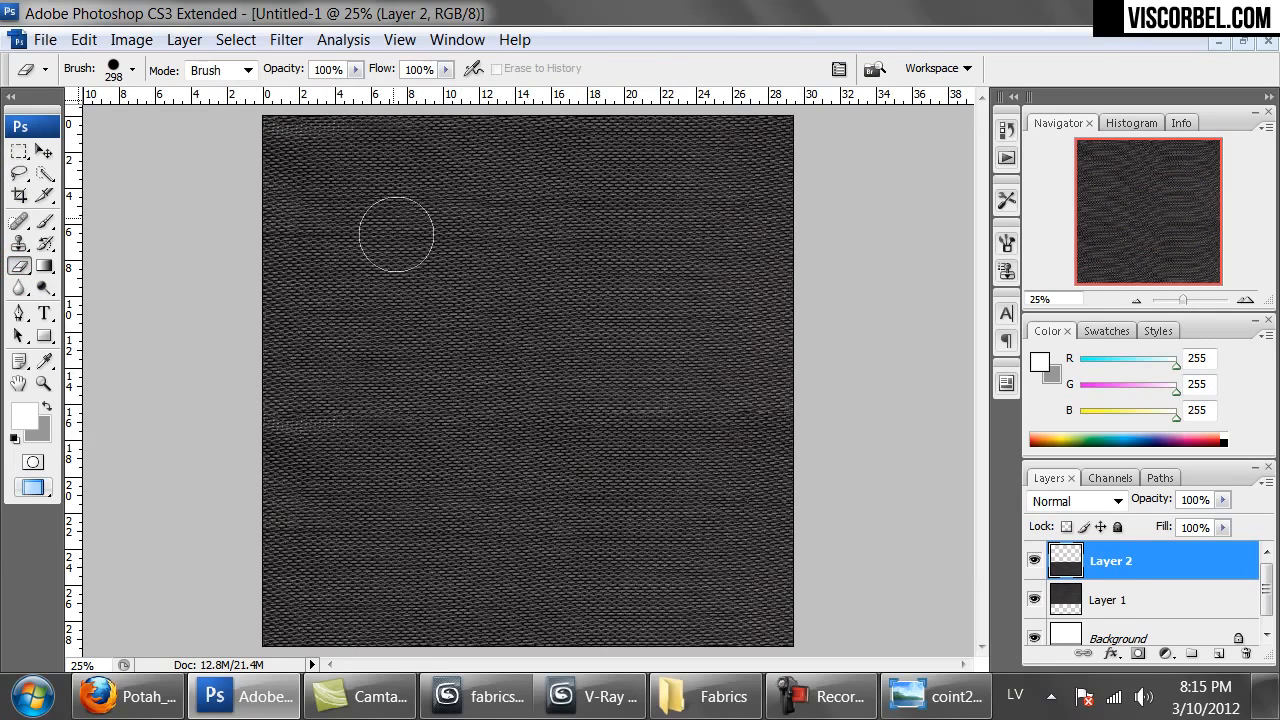
right_click(521, 318)
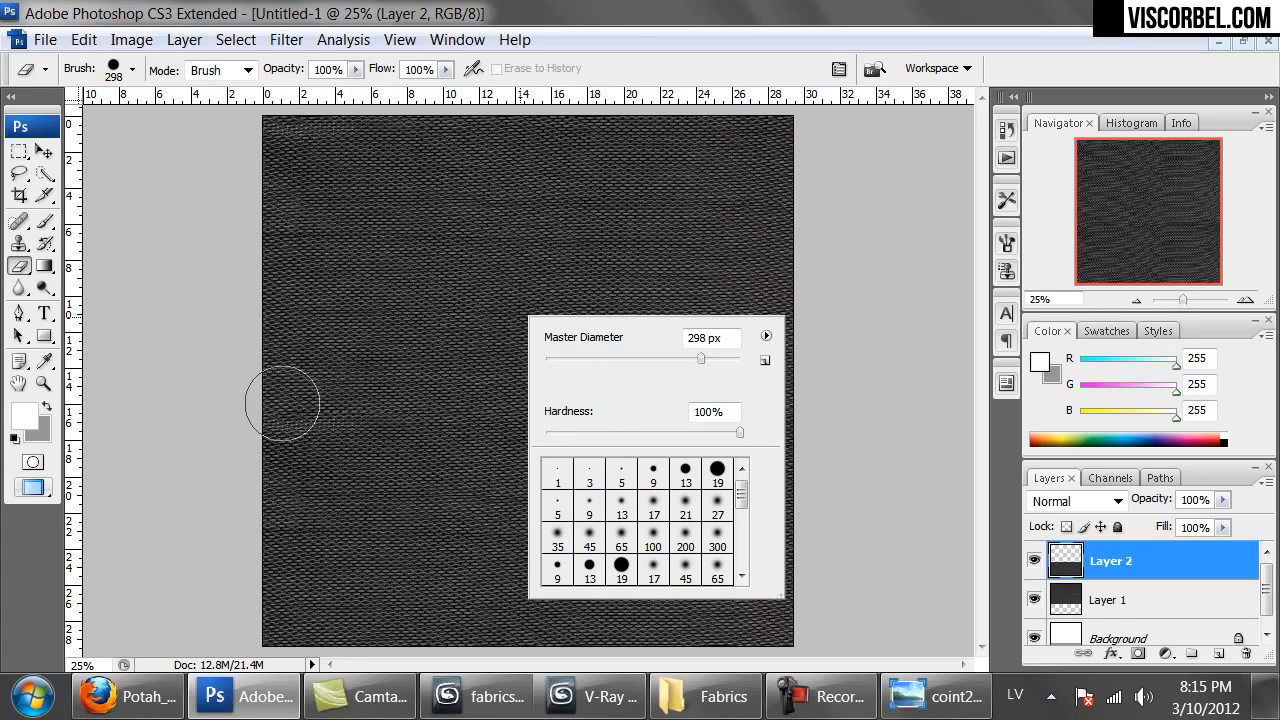
left_click_drag(740, 432, 733, 440)
left_click(19, 267)
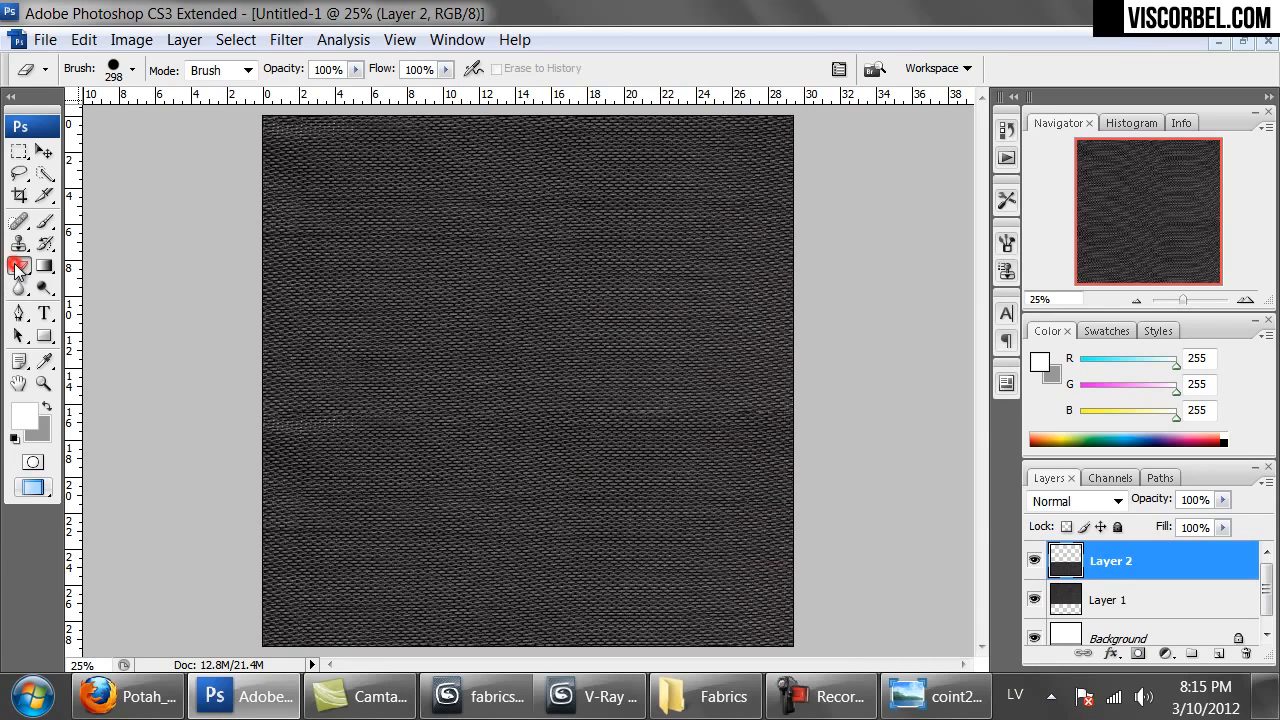
left_click(1040, 564)
left_click(1036, 561)
left_click(268, 386)
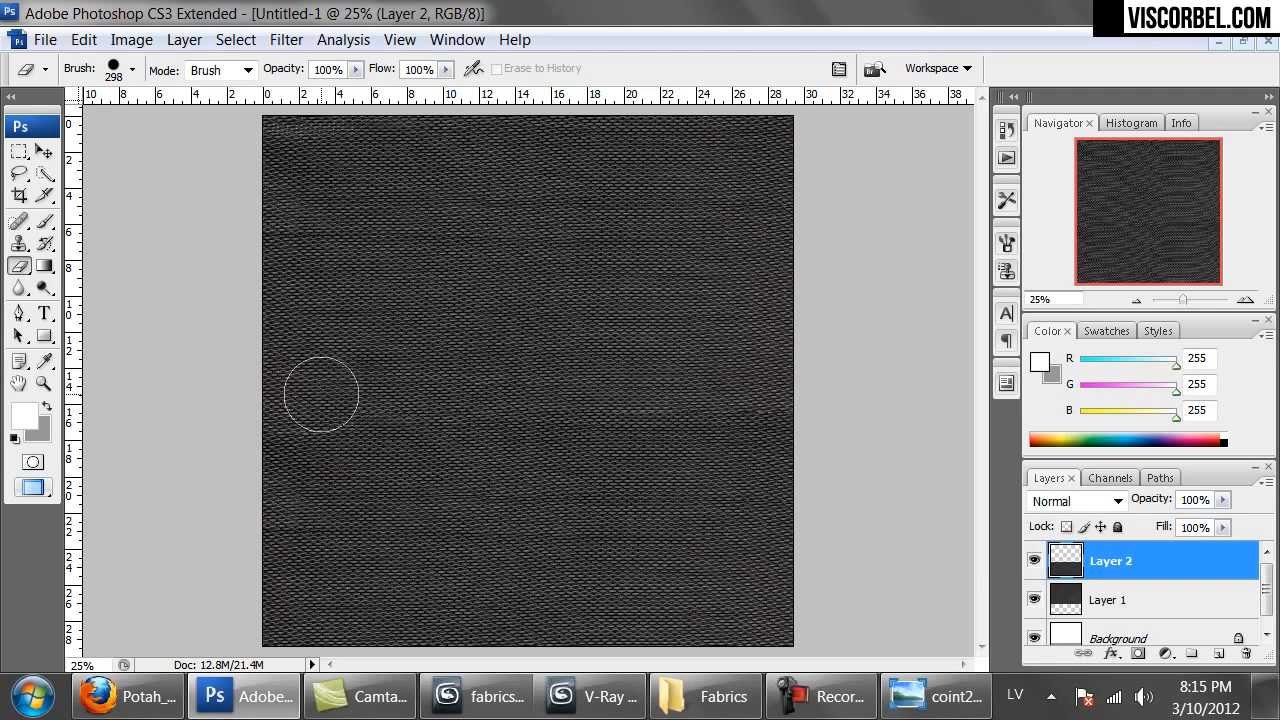
left_click_drag(547, 389, 868, 387)
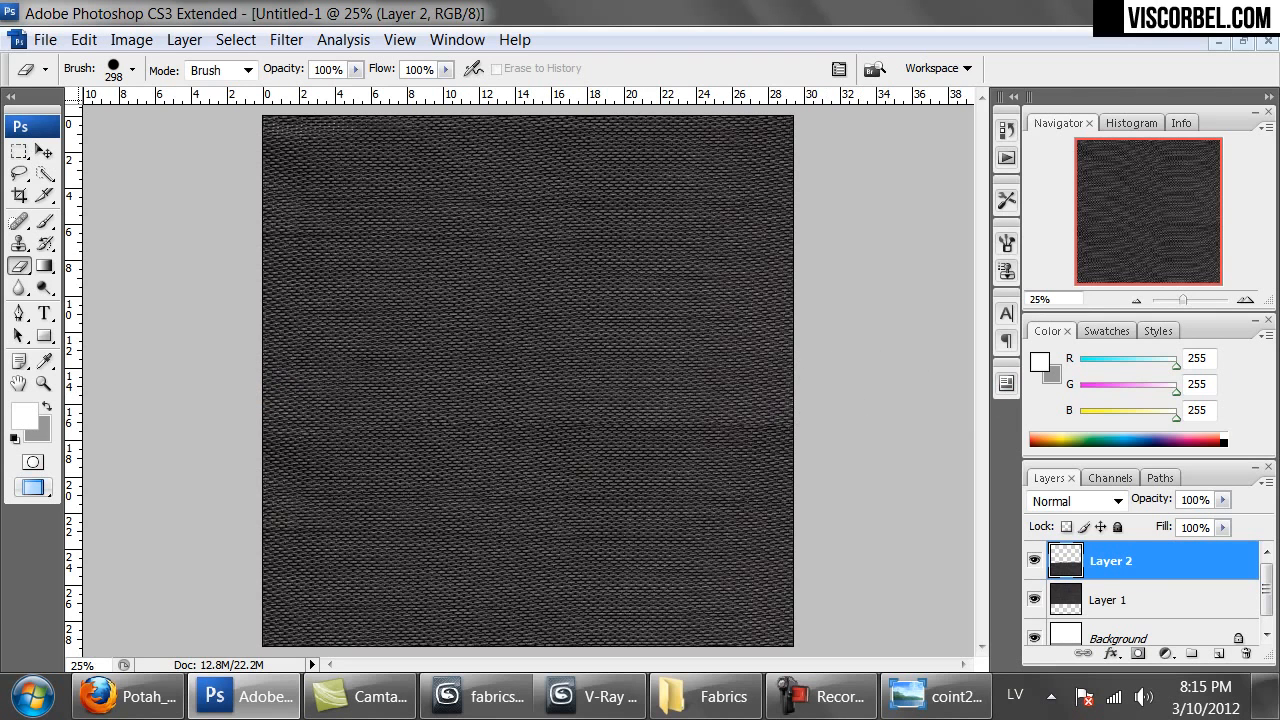
scroll(1002, 352, "up", 4, "alt")
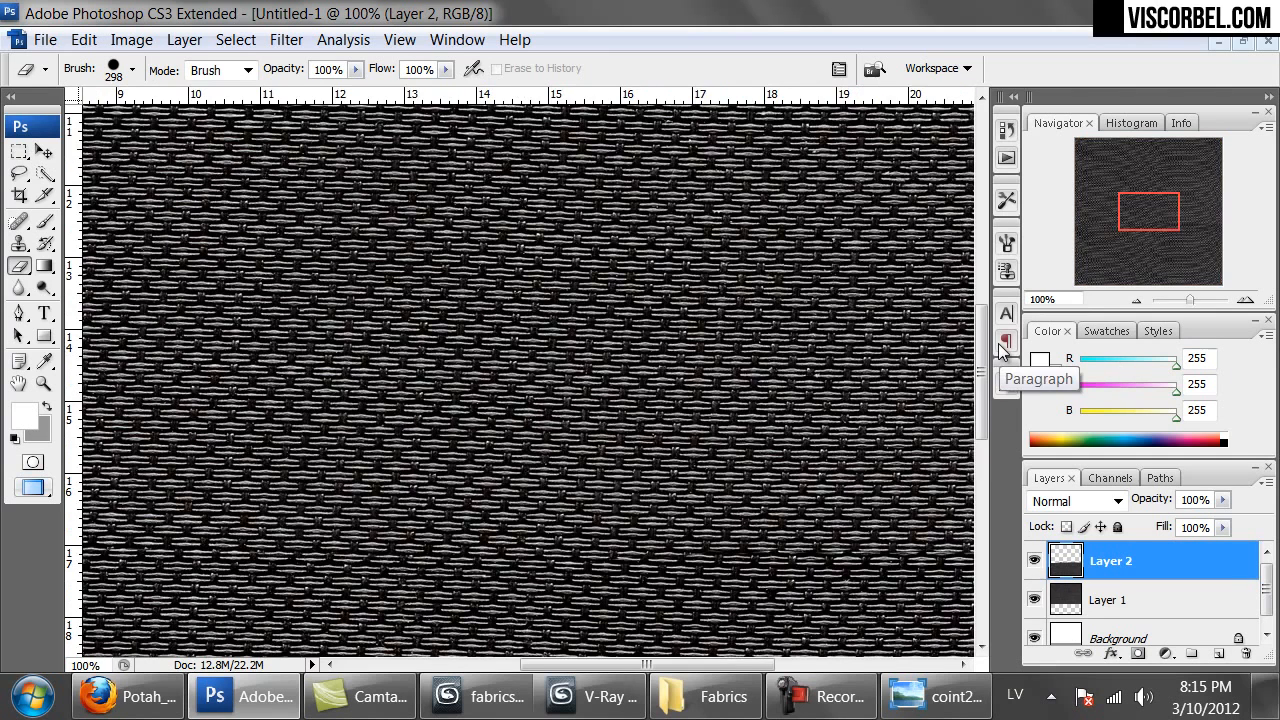
scroll(1002, 352, "down", 4, "alt")
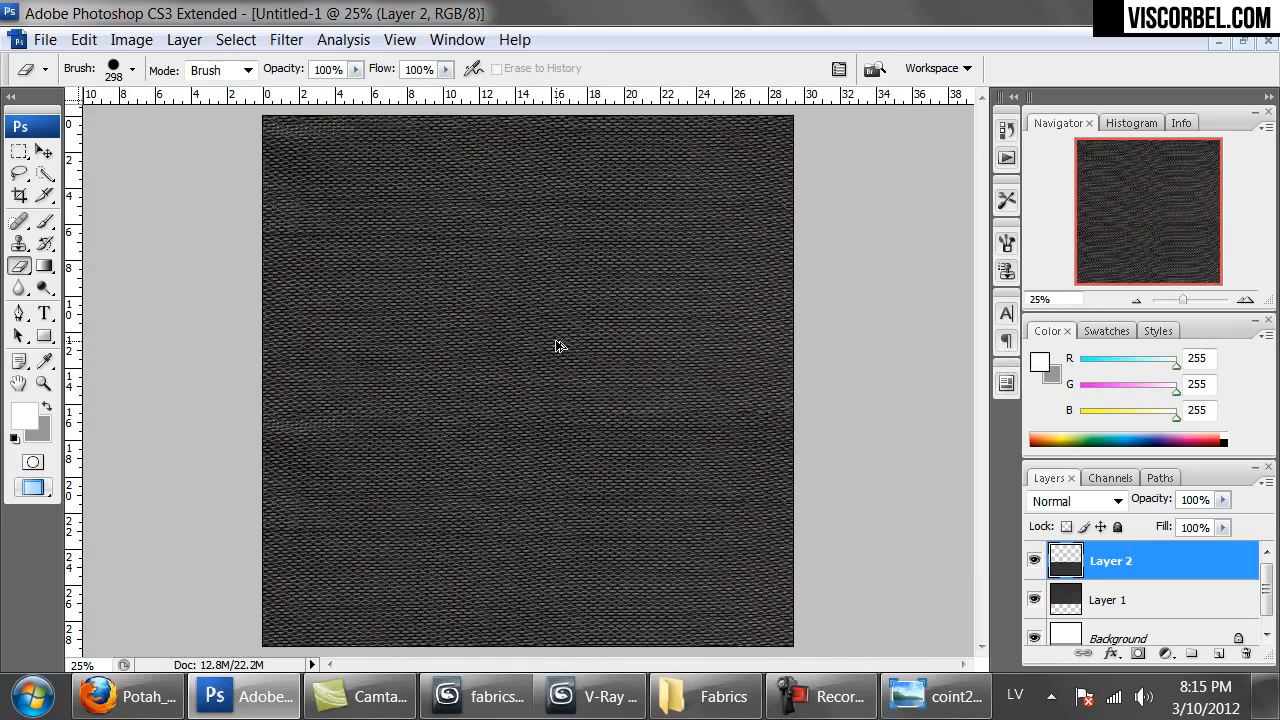
Try blending the horizontal seam with a soft 298 px Eraser at 0% hardness, and undo the erasing.
right_click(585, 381)
left_click(604, 497)
left_click(294, 420)
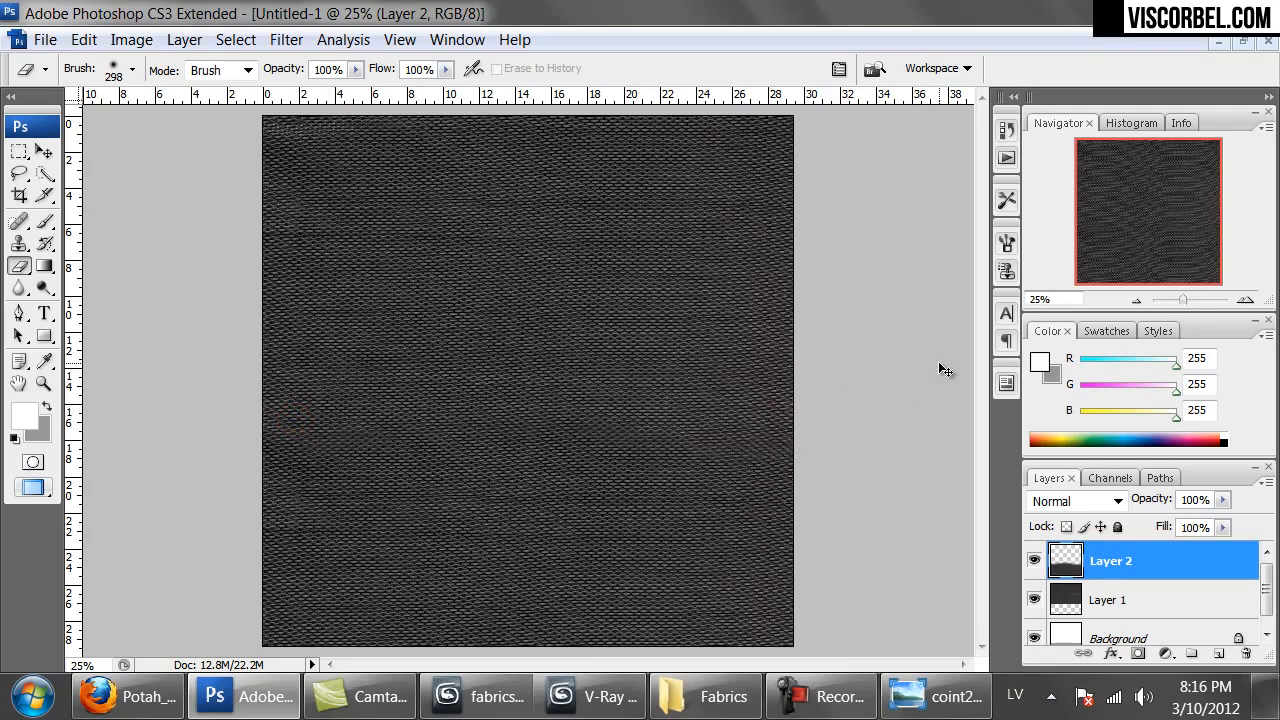
key("ctrl+plus")
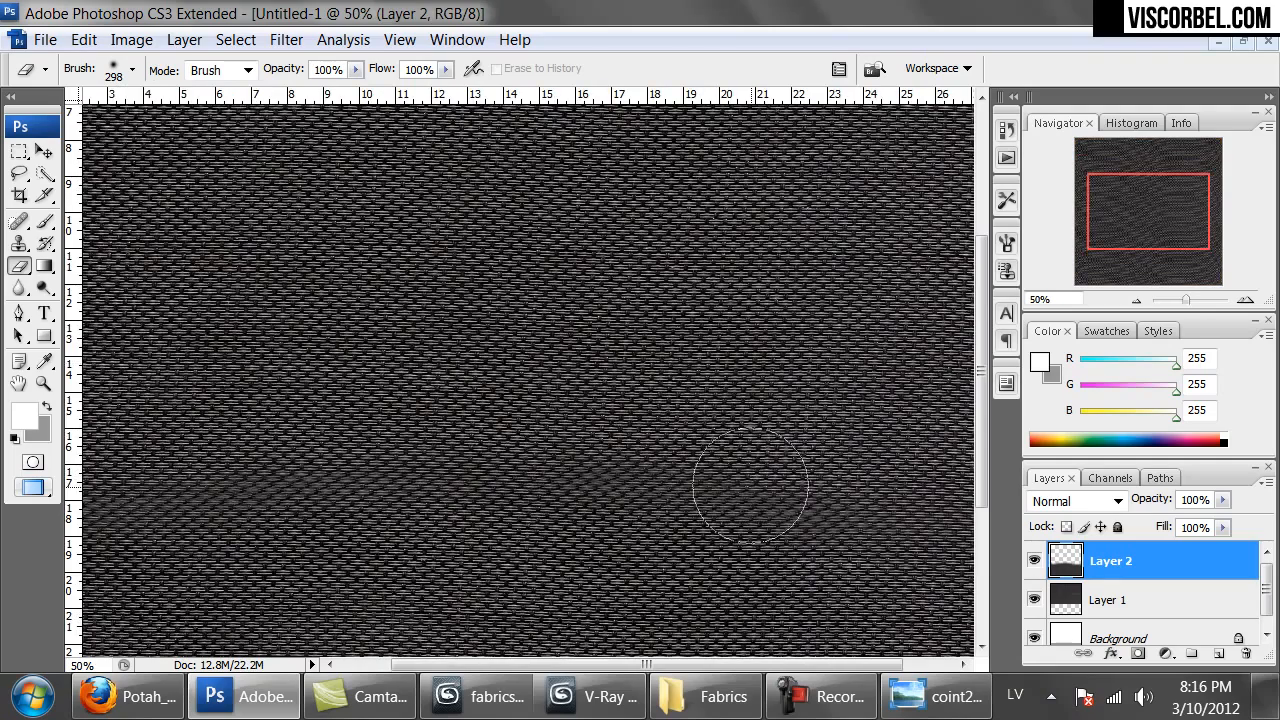
left_click_drag(890, 517, 700, 401)
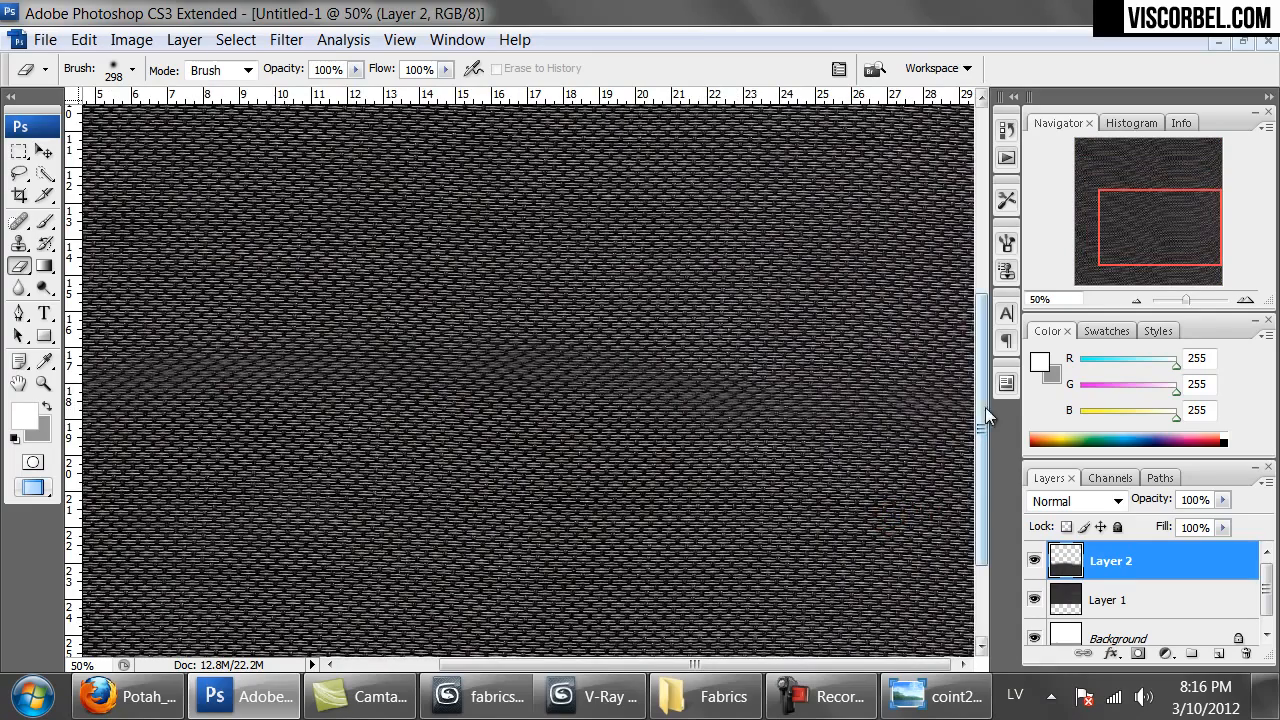
key("ctrl+z")
key("ctrl+minus")
key("ctrl+minus")
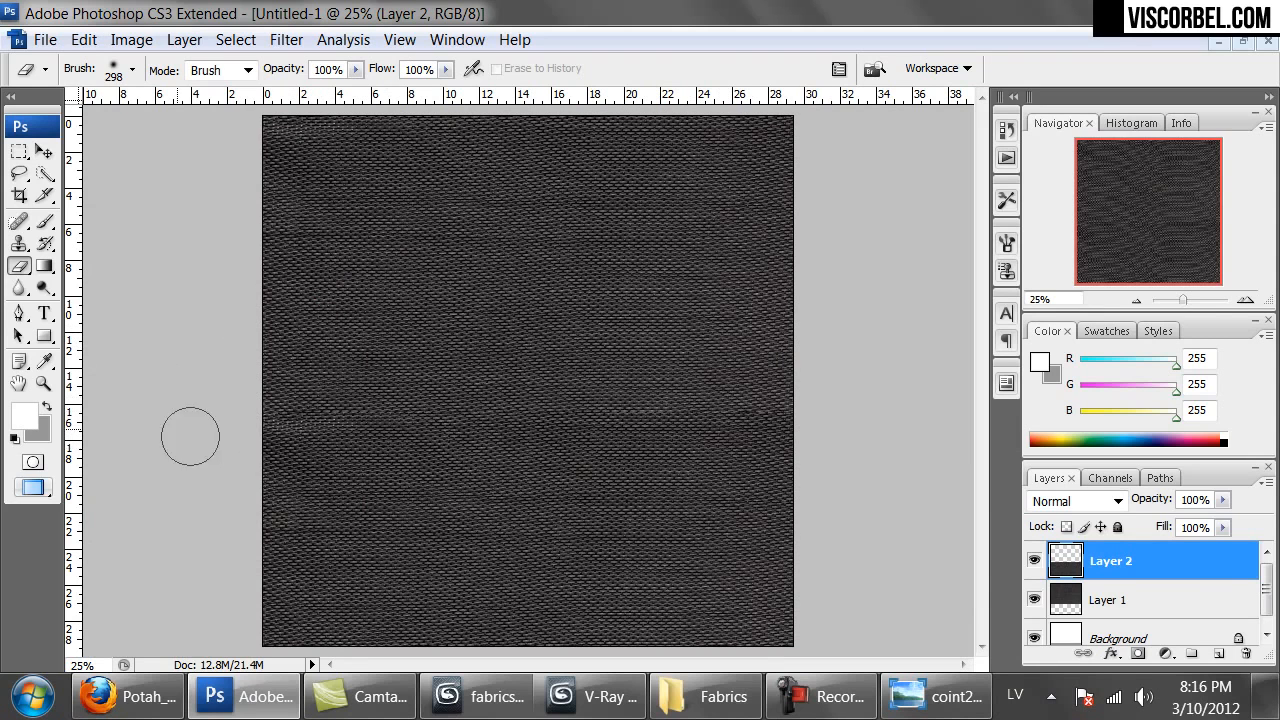
Erase the second copy's upper edge along the seam with a 298 px Eraser at 100% hardness and merge it into Layer 1.
right_click(484, 358)
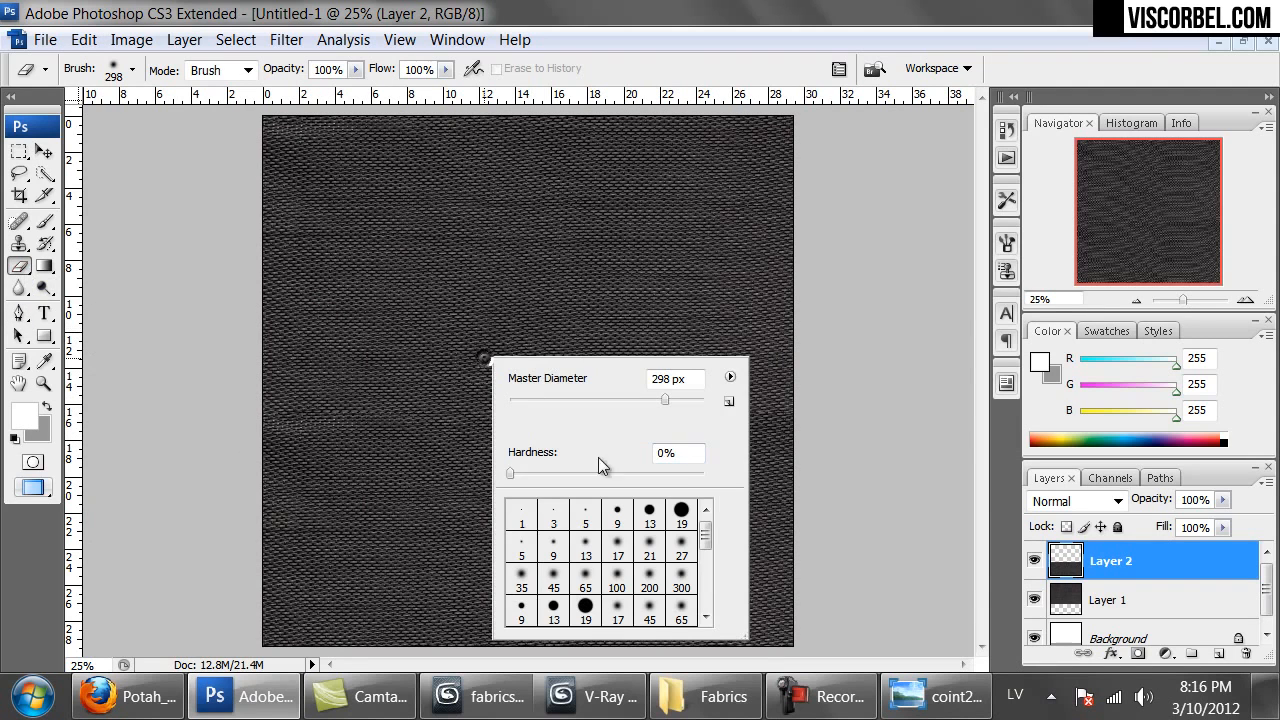
left_click(698, 476)
left_click(258, 406)
mouse_move(492, 395)
left_mouse_down()
mouse_move(634, 383)
mouse_move(858, 405)
left_mouse_up()
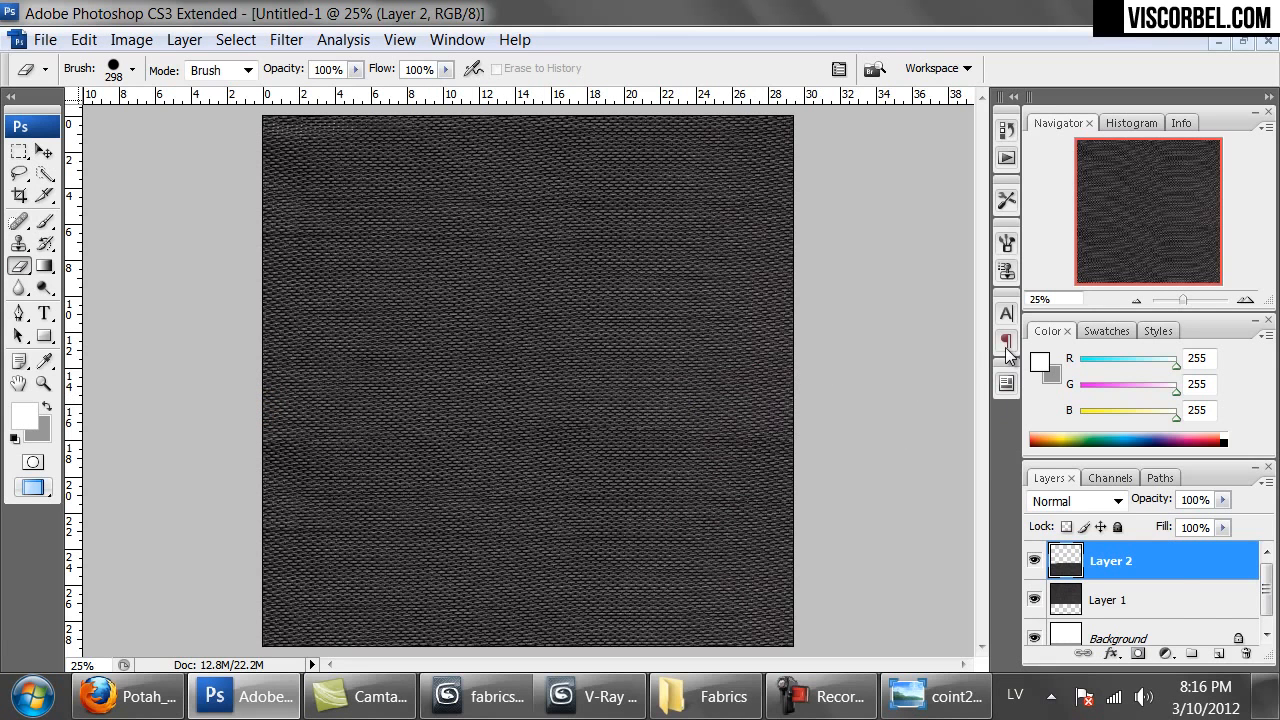
key("ctrl+e")
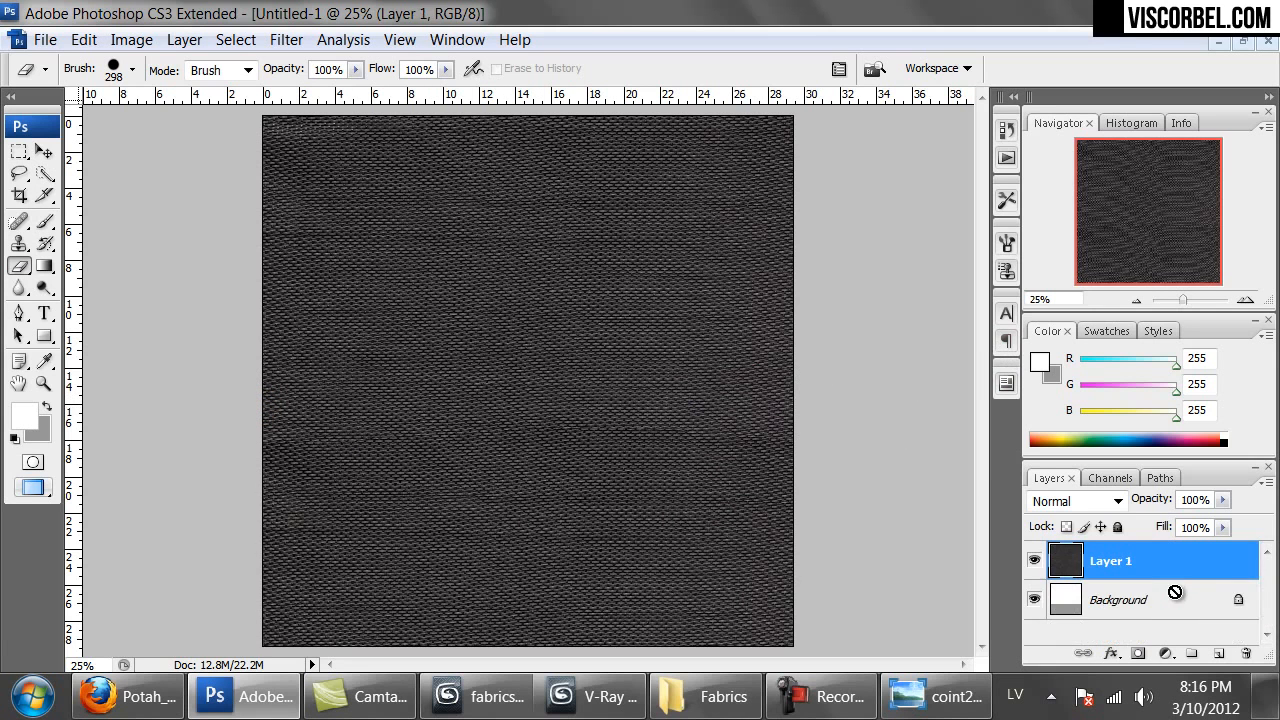
Apply the Offset filter to Layer 1 with +1135 pixels horizontally, +1052 pixels vertically and Wrap Around.
left_click(286, 39)
mouse_move(505, 559)
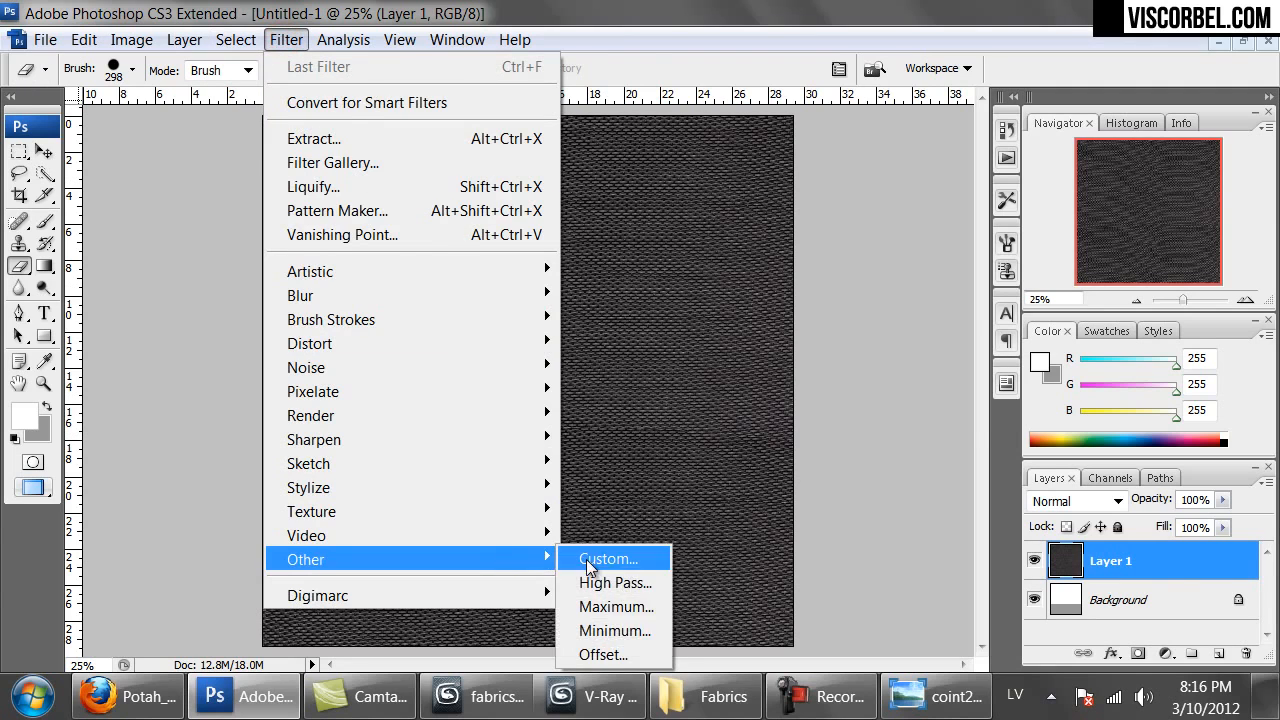
left_click(621, 652)
mouse_move(942, 266)
left_mouse_down()
mouse_move(929, 263)
mouse_move(958, 263)
left_mouse_up()
left_click_drag(963, 311, 958, 310)
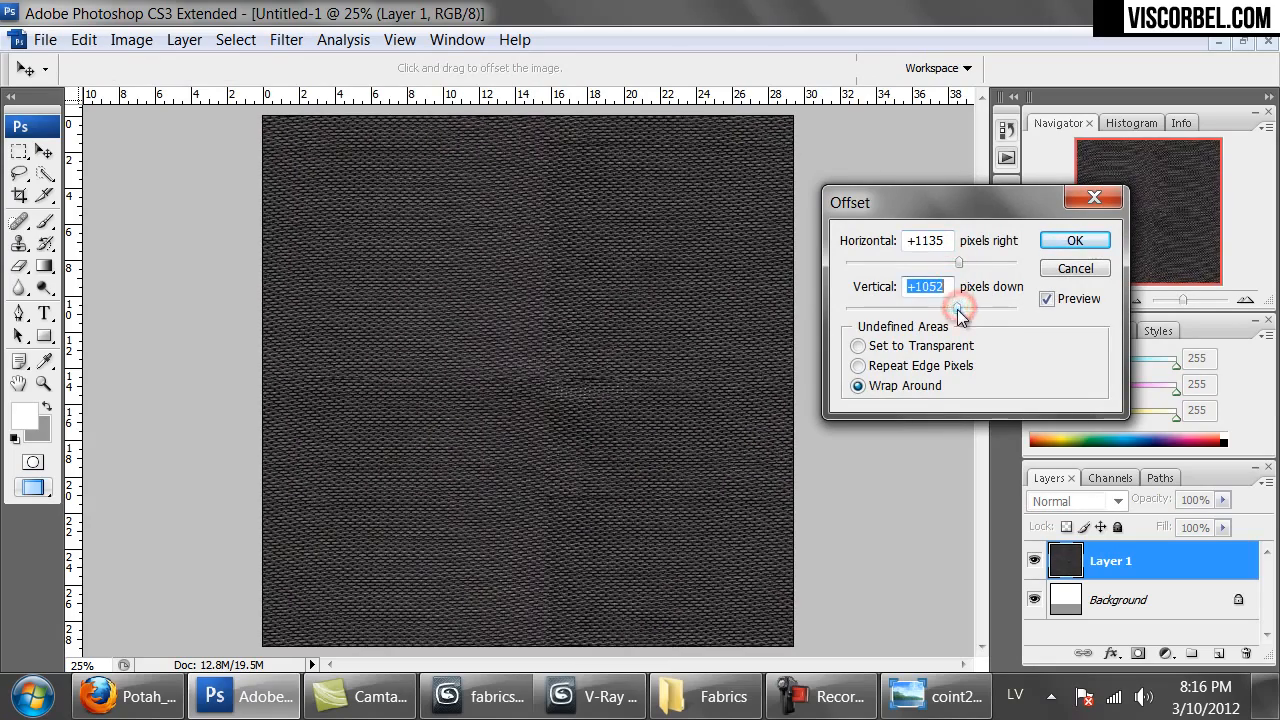
left_click(1073, 241)
Paste another fabric copy over the central seams and erase its upper edge irregularly with the hard Eraser.
key("e")
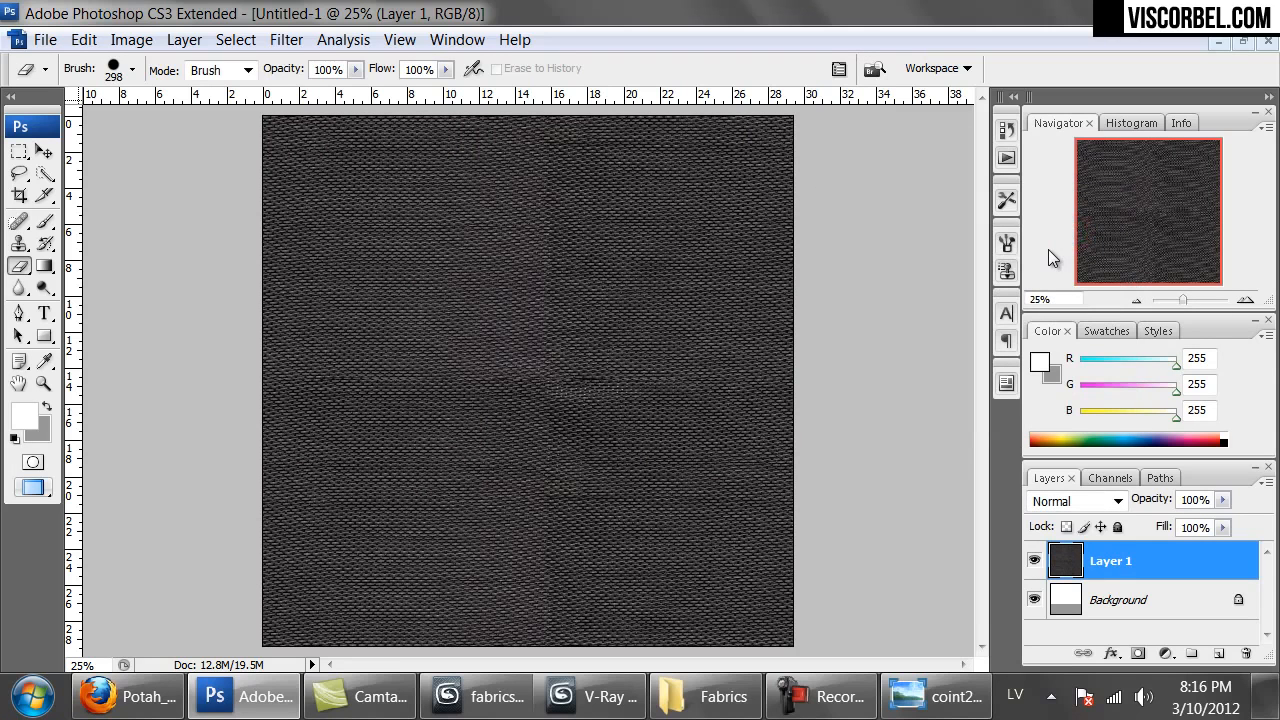
key("ctrl+v")
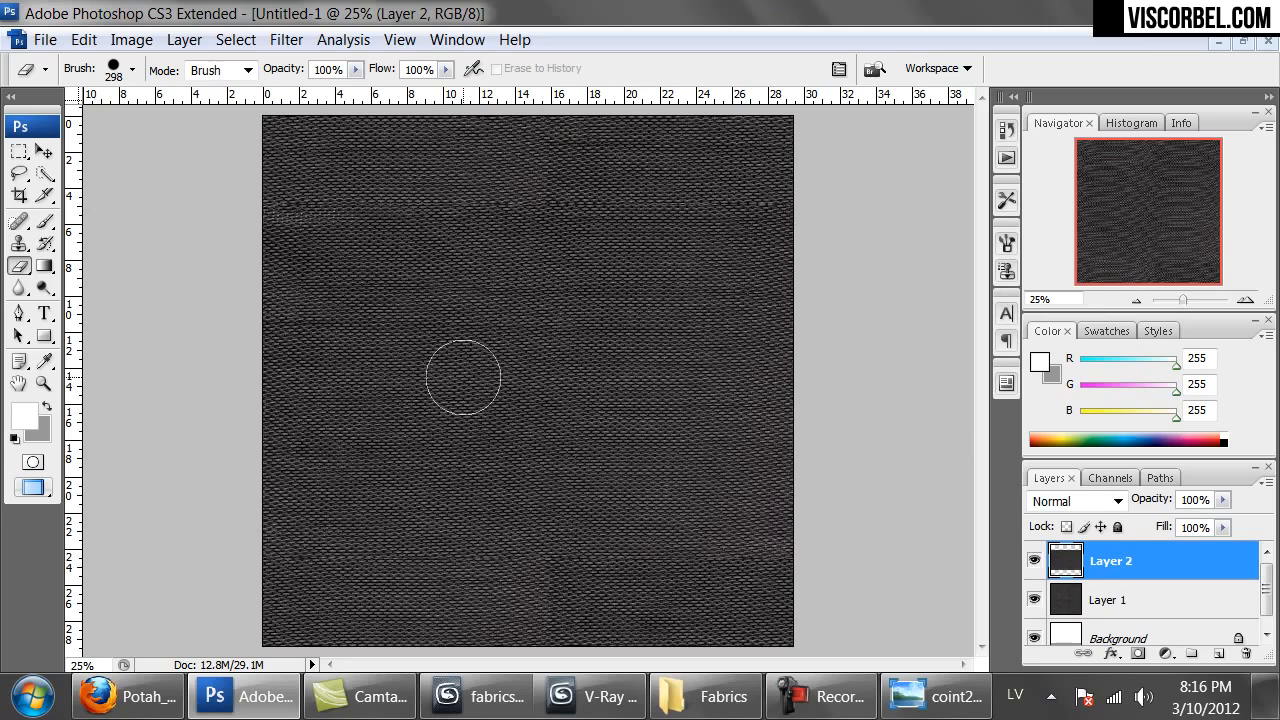
left_click(210, 219)
mouse_move(800, 208)
left_mouse_down()
mouse_move(640, 236)
mouse_move(238, 240)
left_mouse_up()
left_click_drag(390, 242, 784, 239)
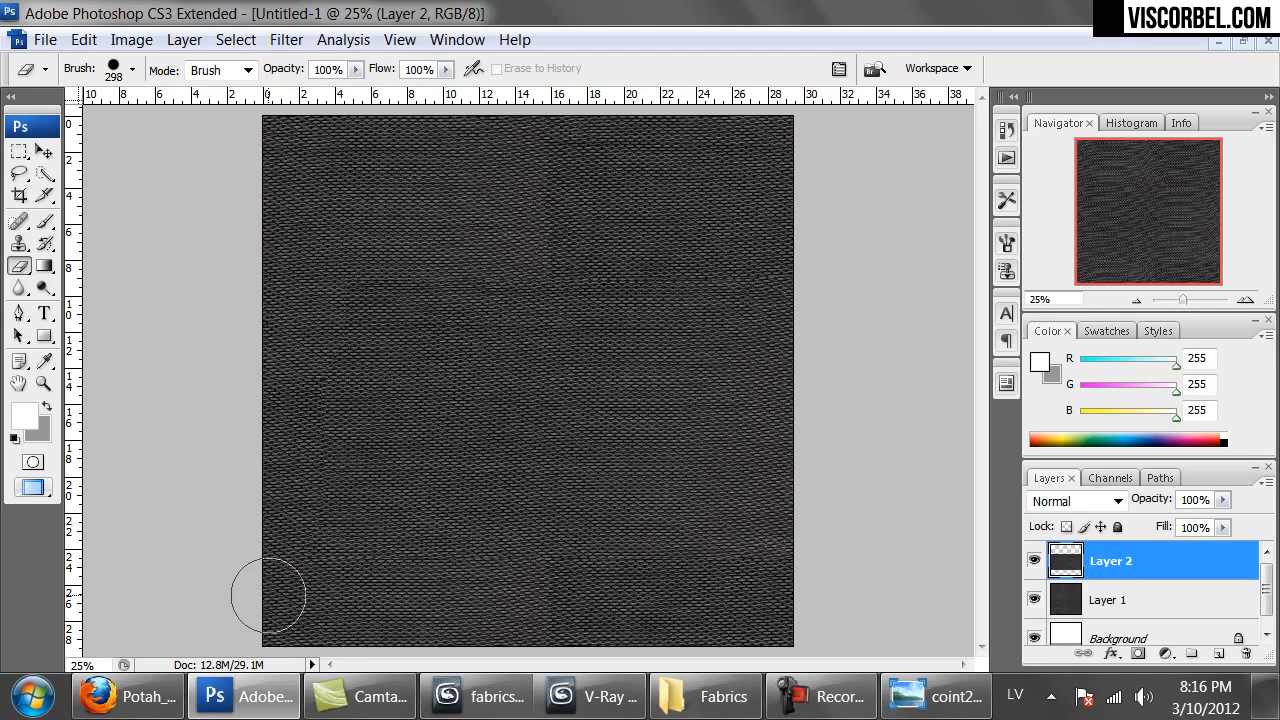
Erase the pasted copy's lower and side edges with the hard Eraser and merge it into Layer 1.
left_click_drag(600, 568, 891, 563)
left_click_drag(708, 561, 318, 558)
mouse_move(624, 560)
left_mouse_down()
mouse_move(737, 540)
mouse_move(814, 551)
mouse_move(571, 543)
mouse_move(211, 562)
left_mouse_up()
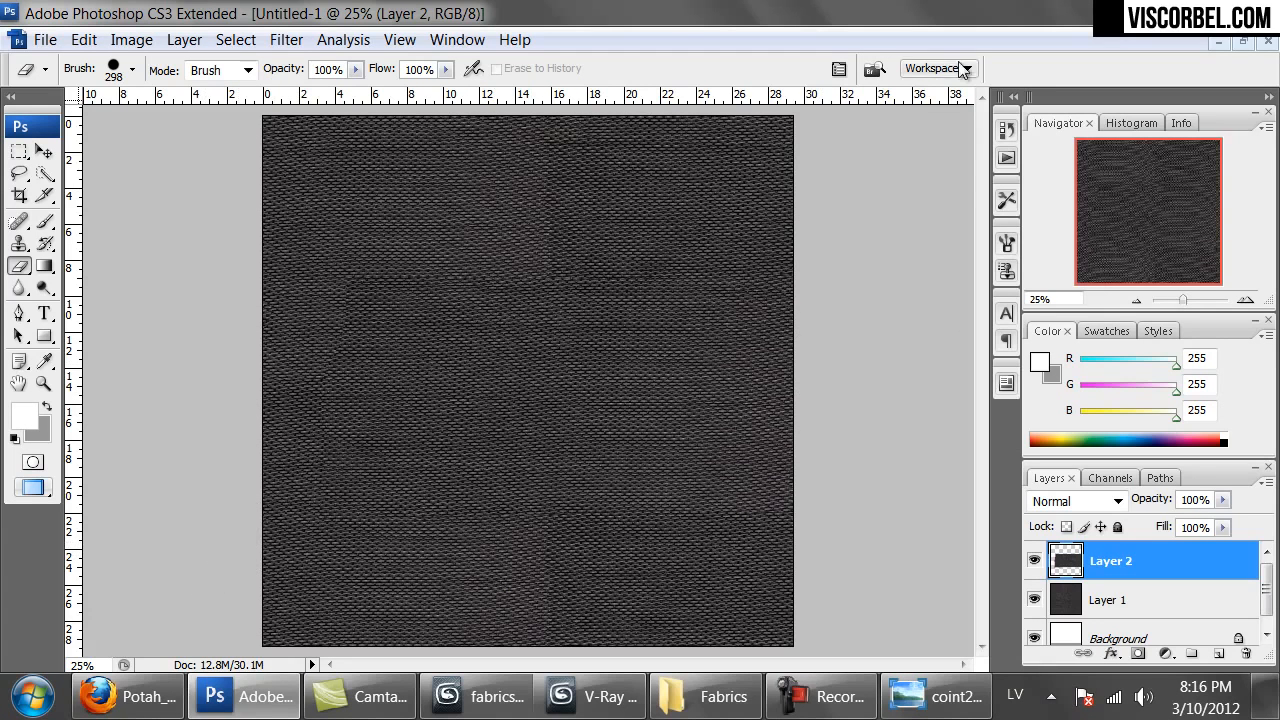
left_click(789, 241)
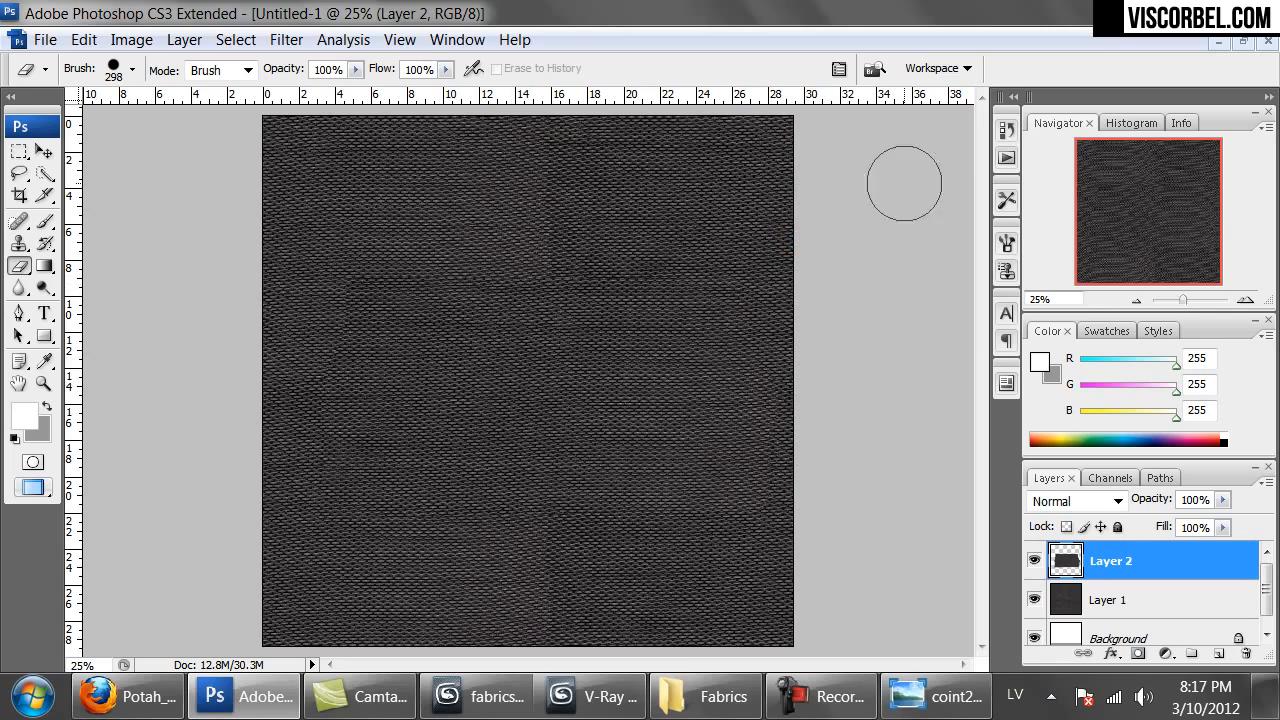
key("ctrl+e")
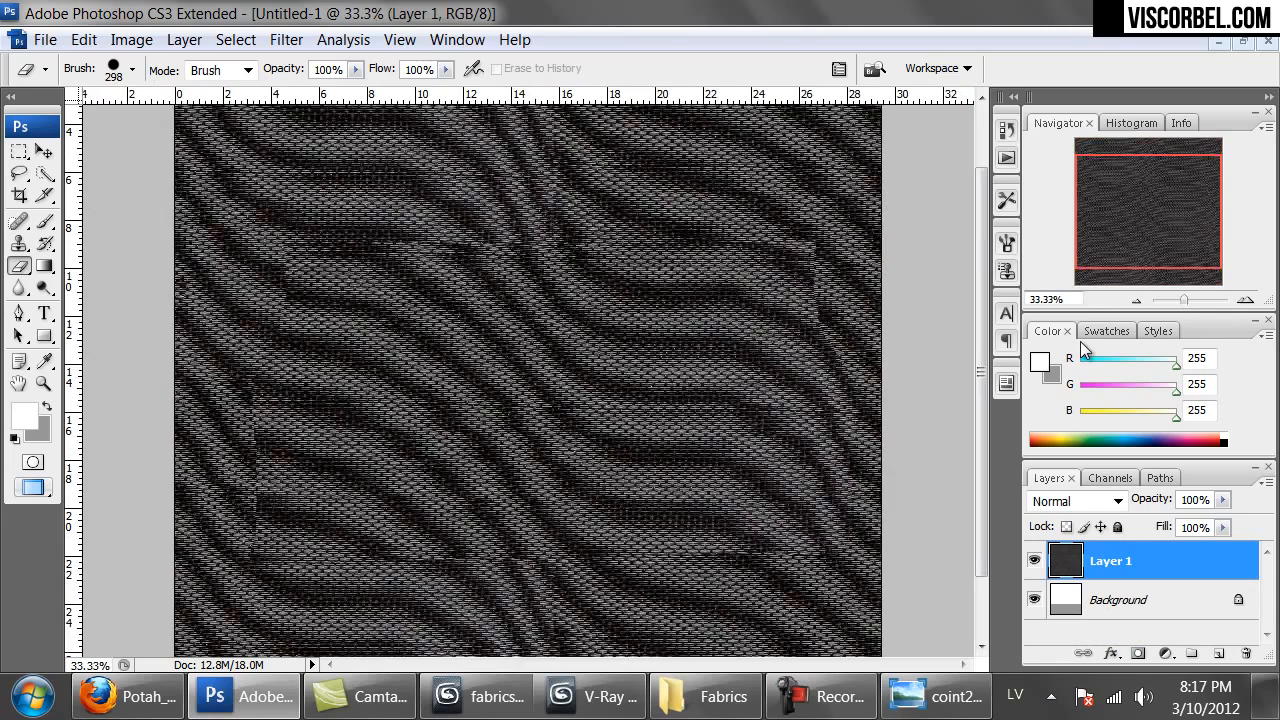
Clone fabric over the vertical seam in the lower part of the image with an 82 px Clone Stamp brush.
key("ctrl+plus")
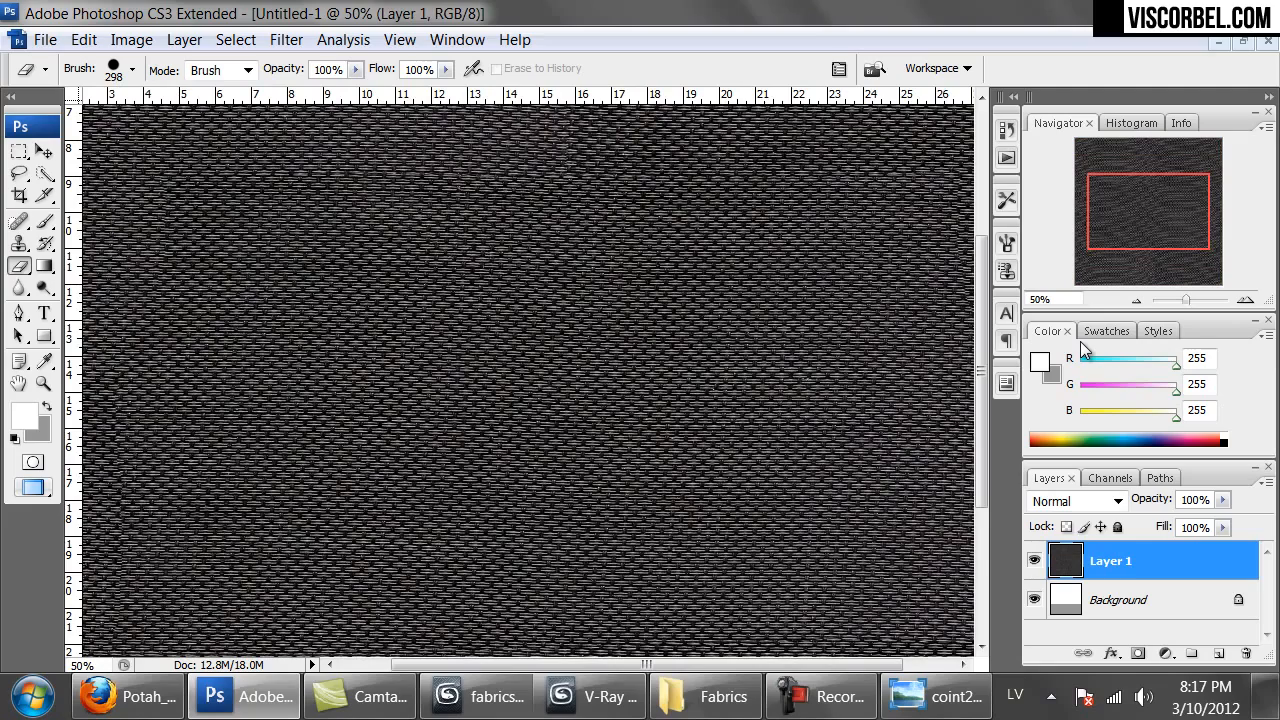
left_click_drag(429, 494, 615, 301)
left_click_drag(822, 470, 706, 383)
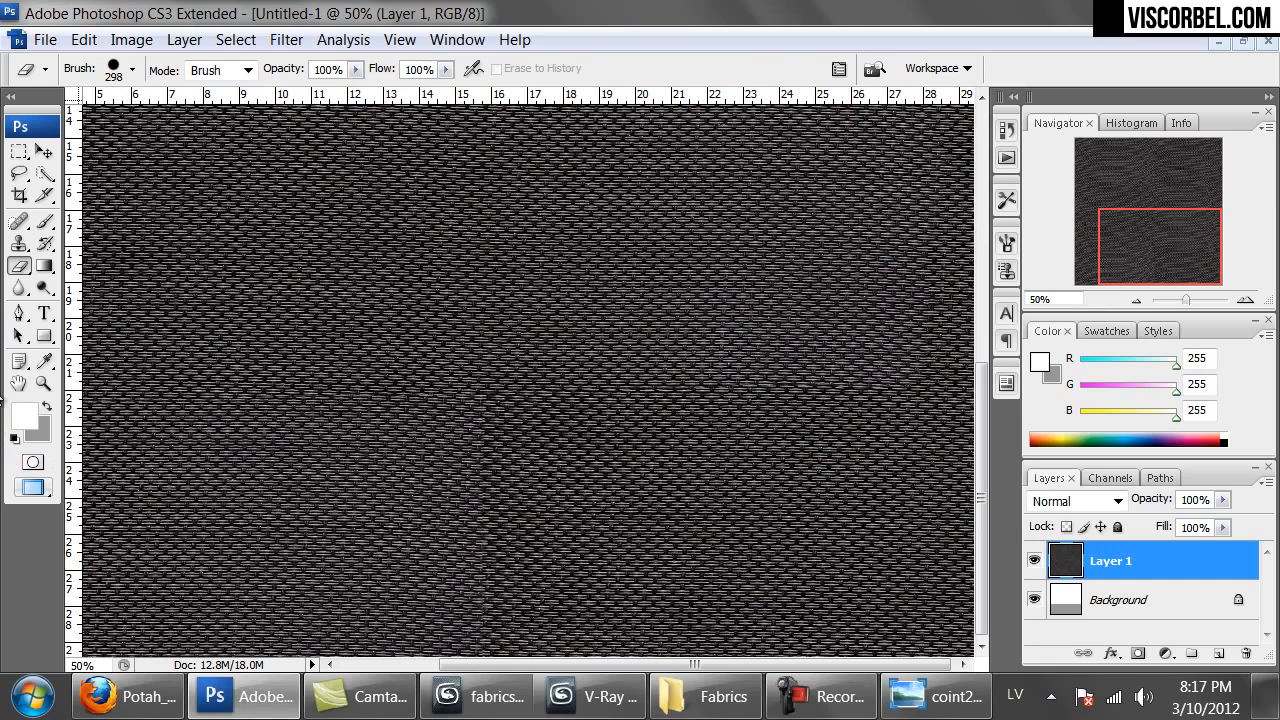
key("s")
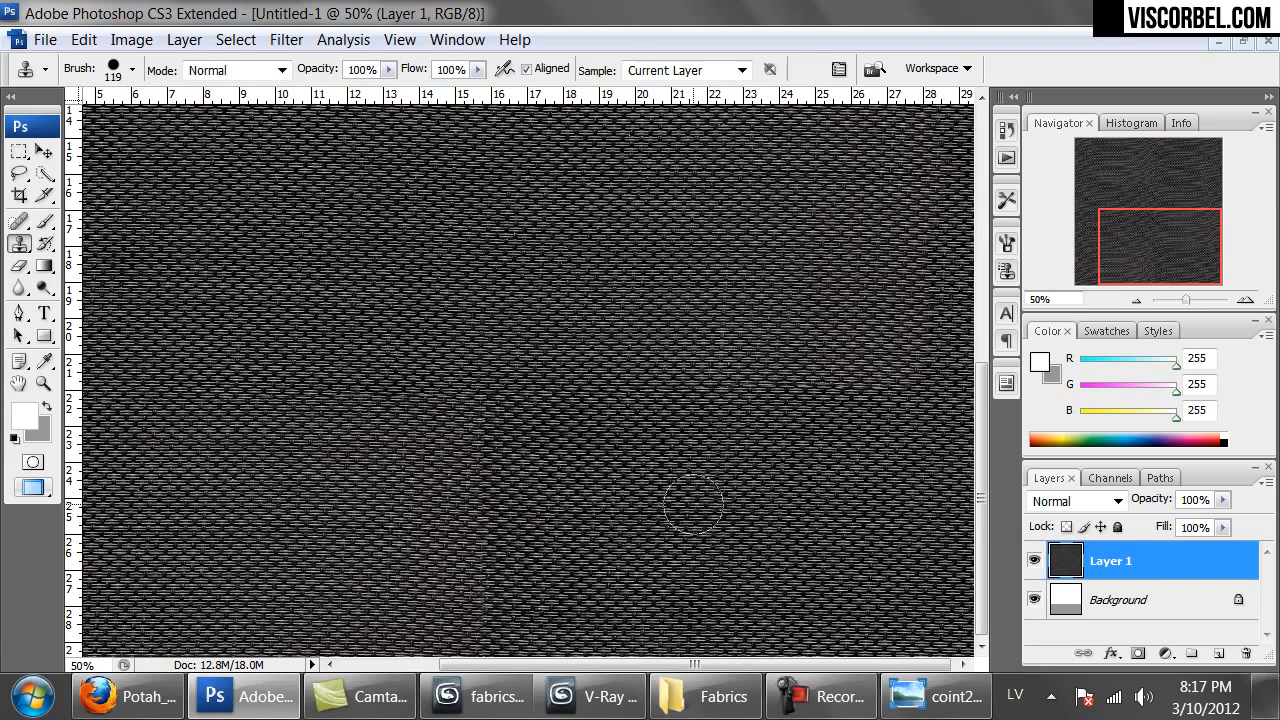
right_click(696, 466)
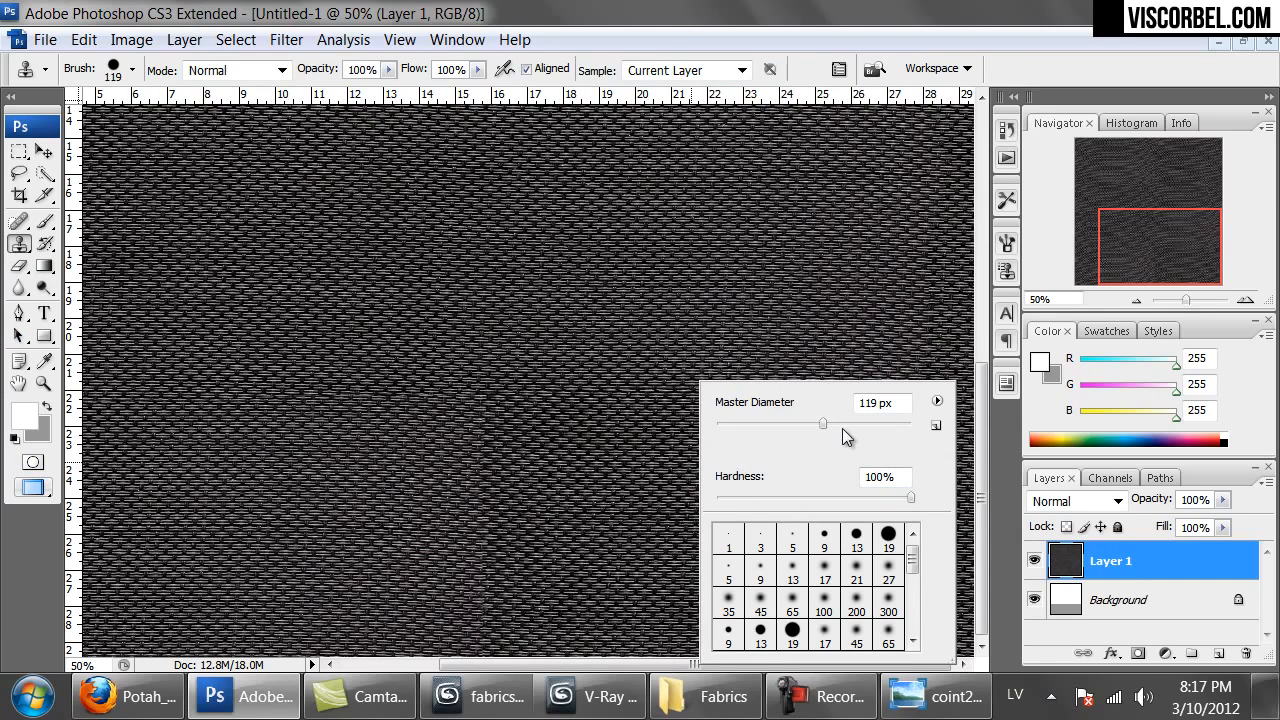
left_click_drag(812, 424, 800, 422)
left_click(647, 450)
mouse_move(480, 428)
left_mouse_down()
mouse_move(495, 410)
mouse_move(447, 530)
mouse_move(560, 542)
mouse_move(410, 530)
mouse_move(450, 495)
mouse_move(493, 497)
mouse_move(490, 598)
left_mouse_up()
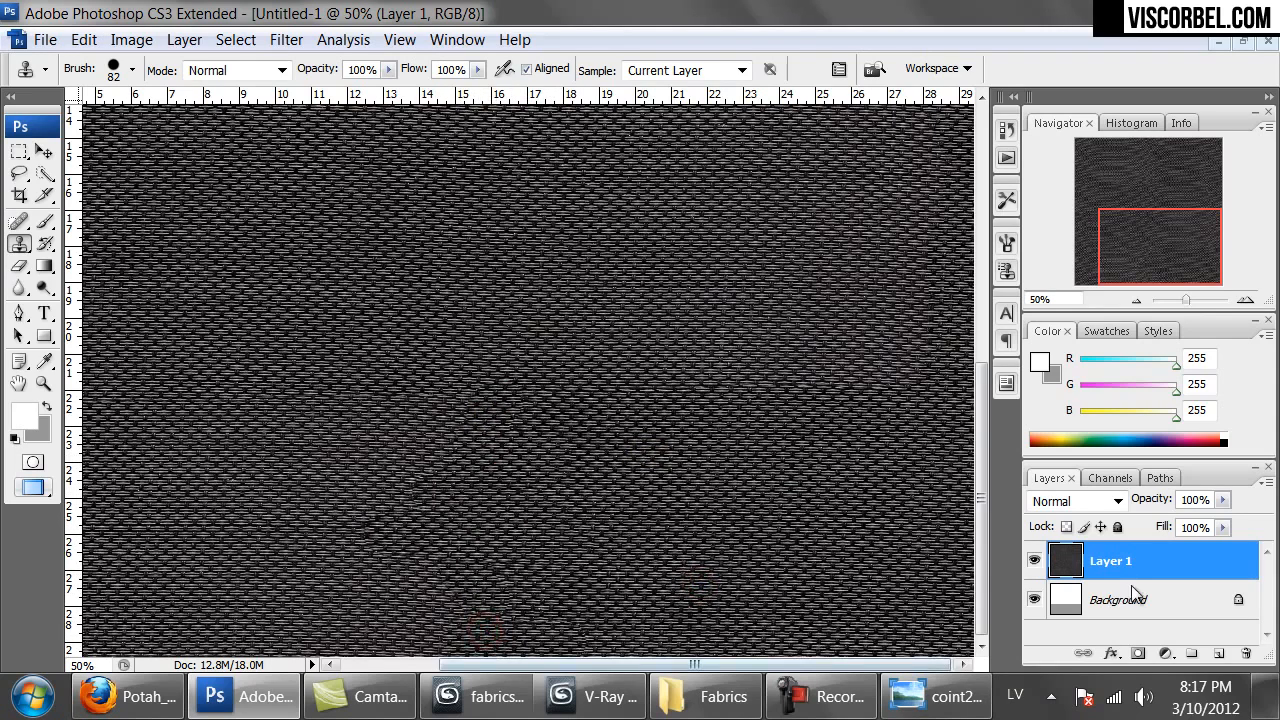
Clone fabric over the remaining vertical seam in the upper part of the image.
key("ctrl+minus")
key("ctrl+minus")
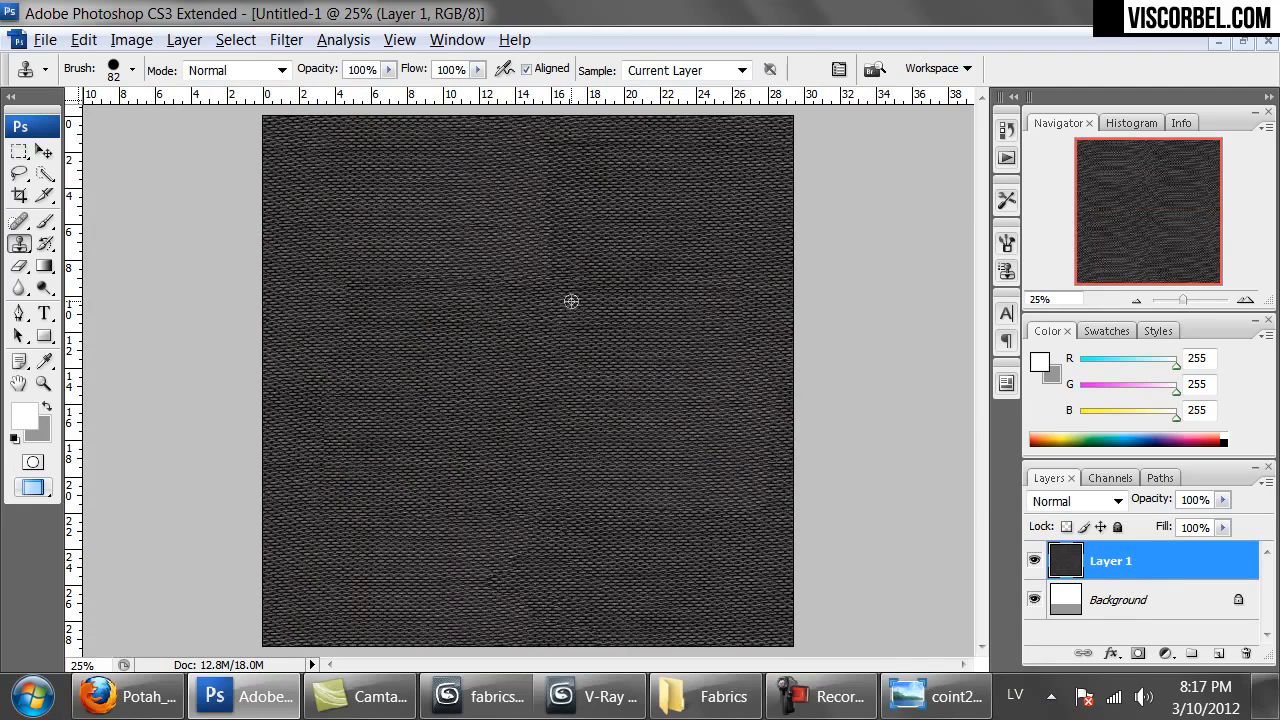
mouse_move(539, 281)
left_mouse_down()
mouse_move(528, 240)
mouse_move(576, 245)
mouse_move(586, 197)
mouse_move(506, 194)
mouse_move(621, 206)
left_mouse_up()
mouse_move(606, 158)
left_mouse_down()
mouse_move(580, 157)
mouse_move(563, 131)
mouse_move(509, 192)
left_mouse_up()
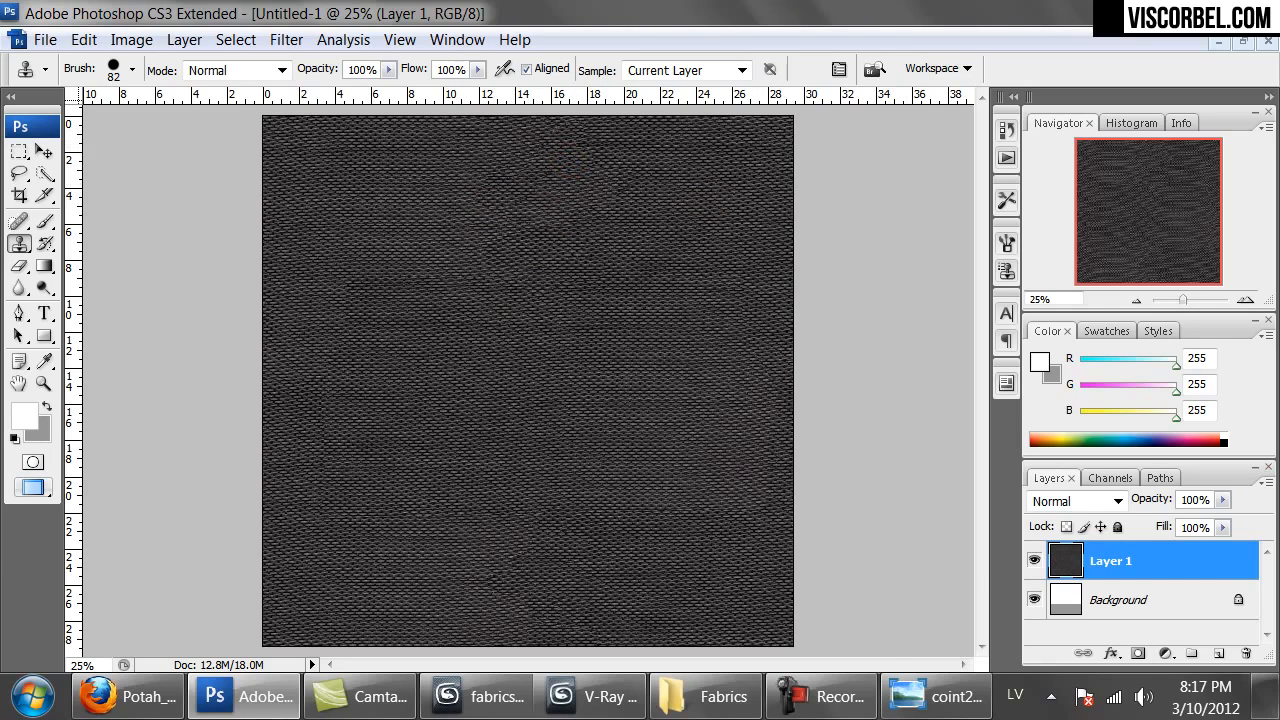
Examine the retouched fabric at several magnifications for leftover seams.
key("ctrl+plus")
key("ctrl+plus")
key("ctrl+minus")
key("ctrl+minus")
key("ctrl+plus")
key("ctrl+alt+0")
key("ctrl+minus")
key("ctrl+minus")
key("ctrl+minus")
key("ctrl+minus")
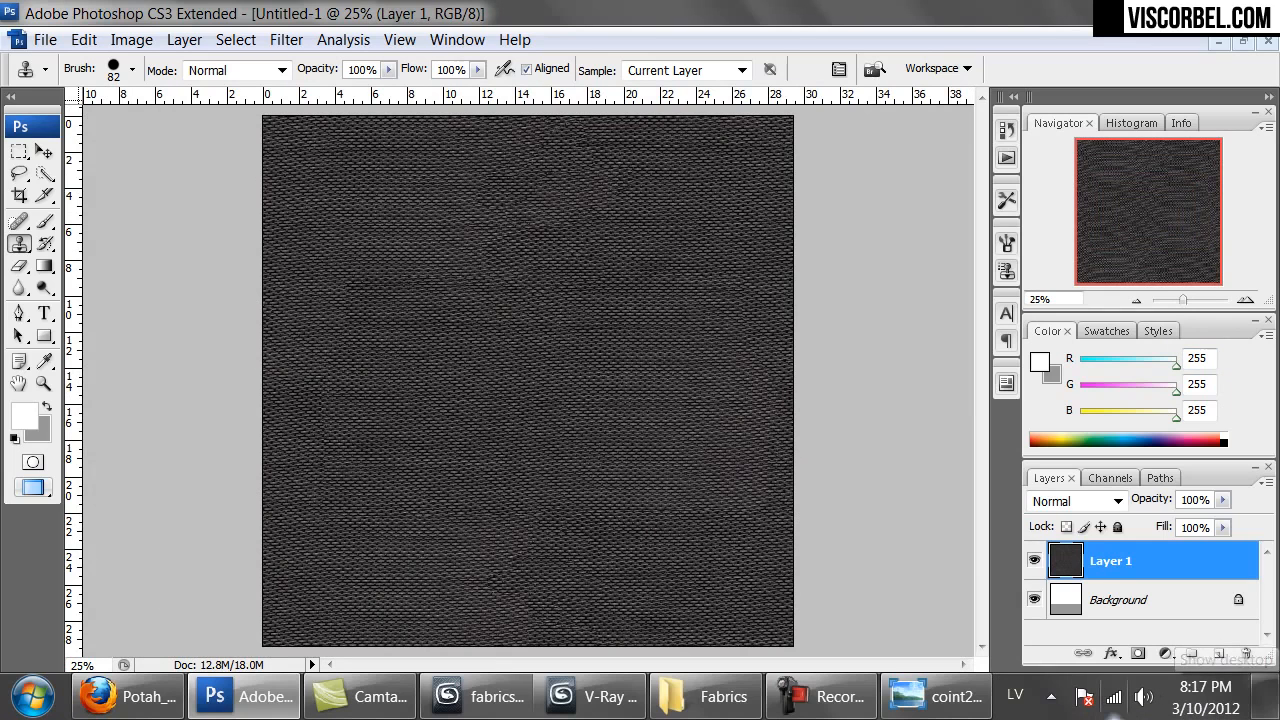
Merge the fabric layer into the Background and add a new empty layer above it.
key("ctrl+e")
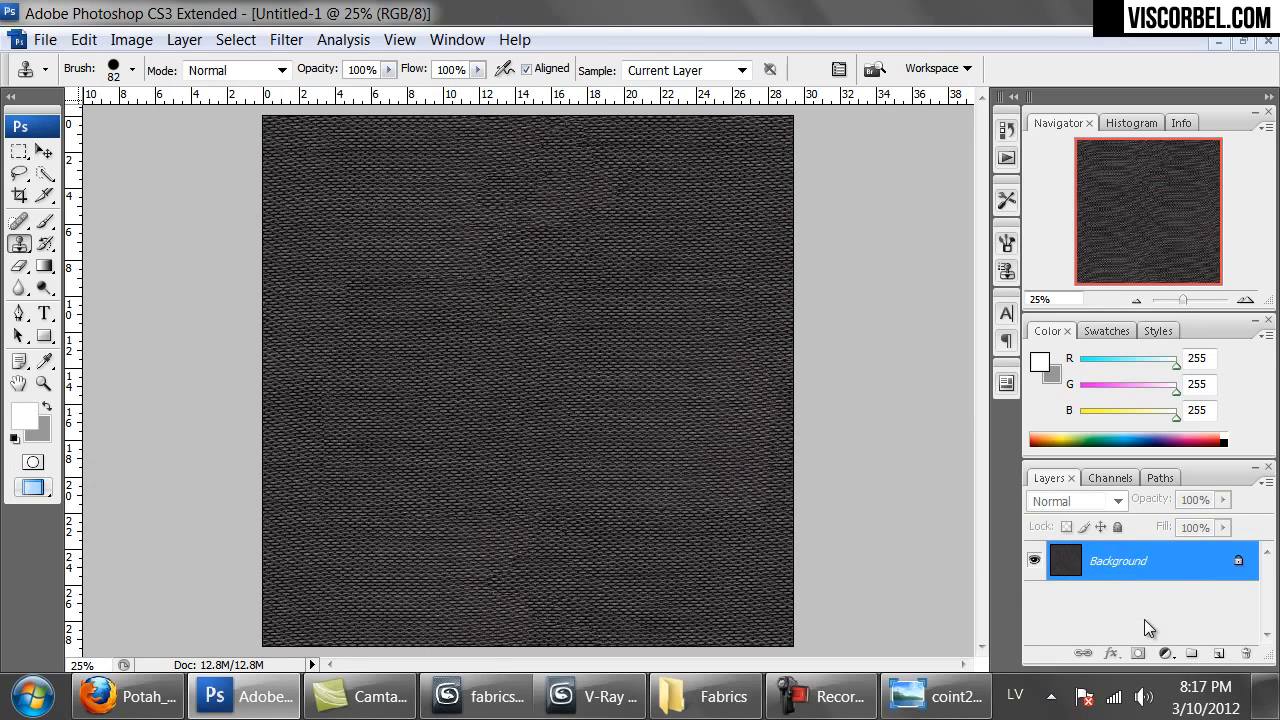
left_click(1217, 654)
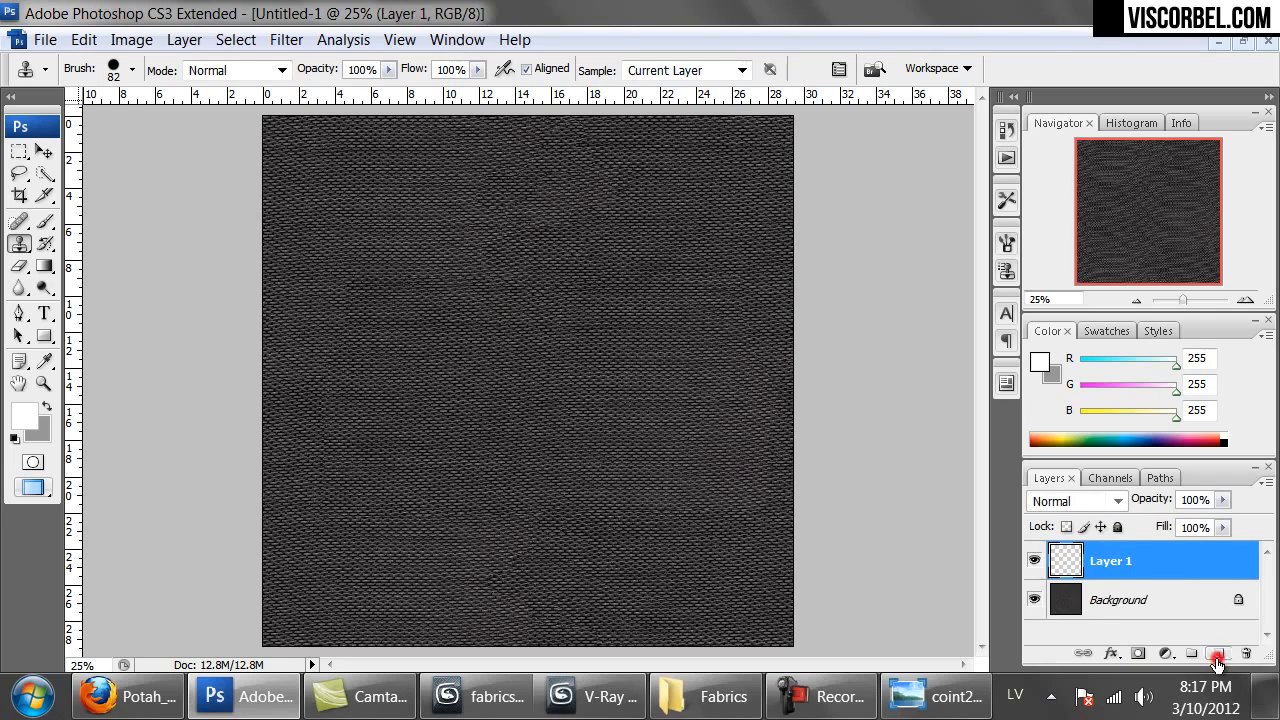
Fill Layer 1 with a beige foreground colour of RGB 209, 197, 163 using the Paint Bucket tool.
left_click(46, 268)
left_click_drag(48, 272, 85, 287)
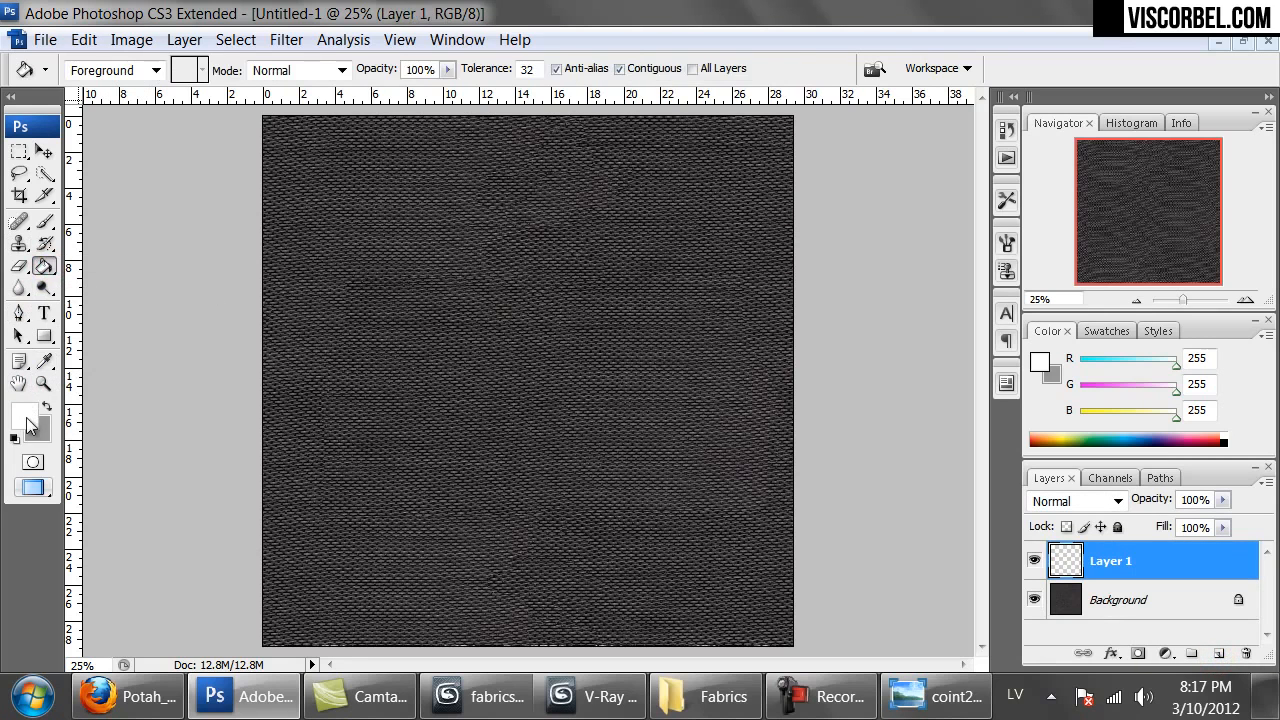
left_click(25, 415)
left_click_drag(668, 398, 661, 383)
left_click_drag(439, 233, 437, 206)
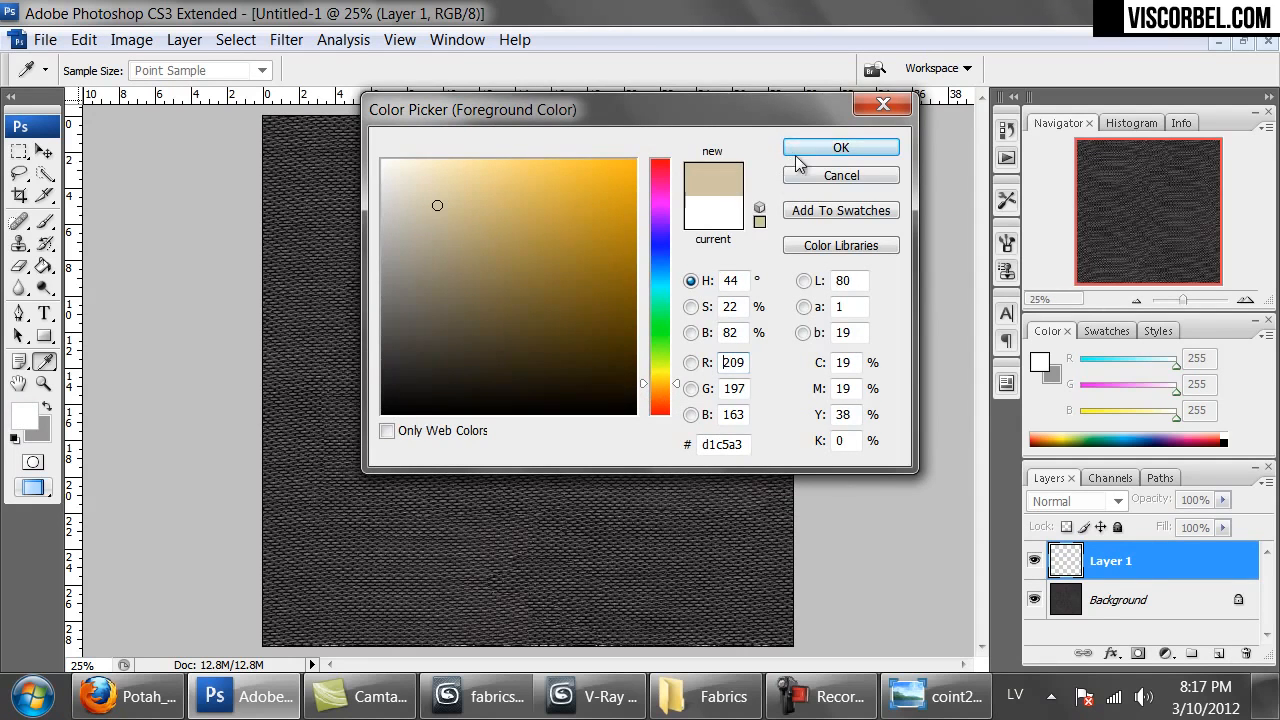
left_click(840, 147)
left_click(424, 352)
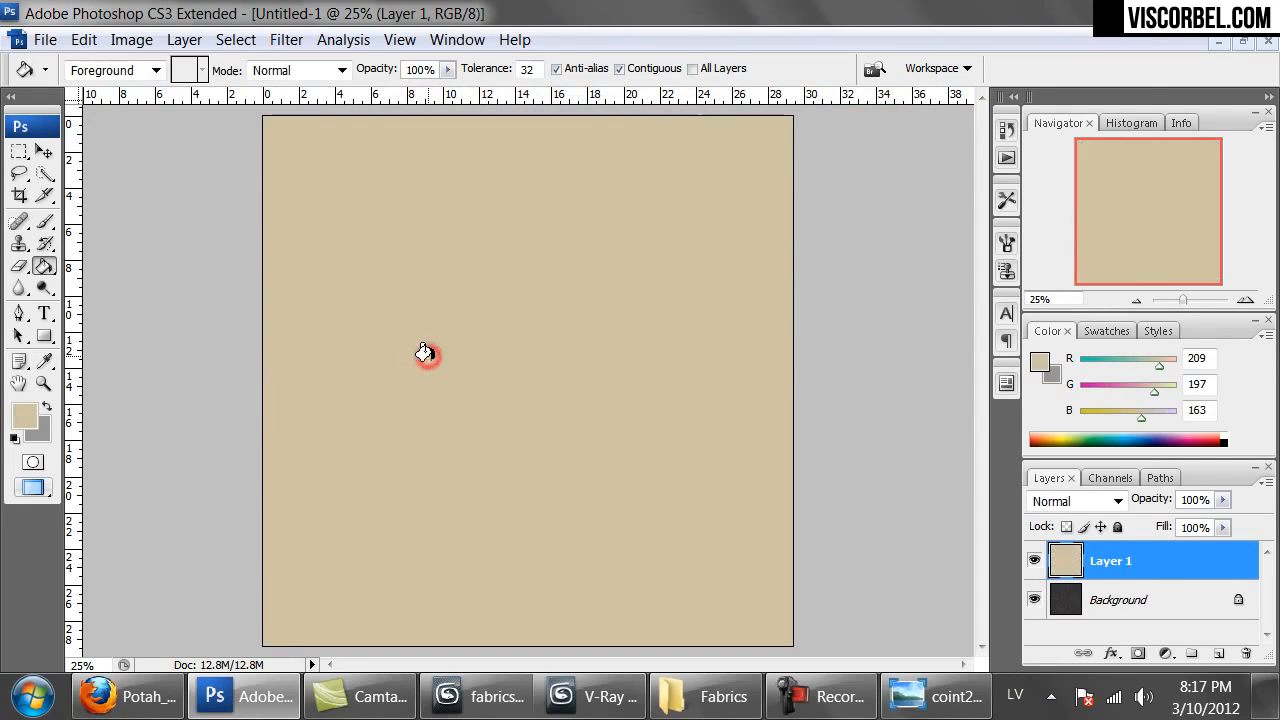
Try out the blend modes on the beige layer over the dark fabric and settle on Exclusion.
left_click(1075, 501)
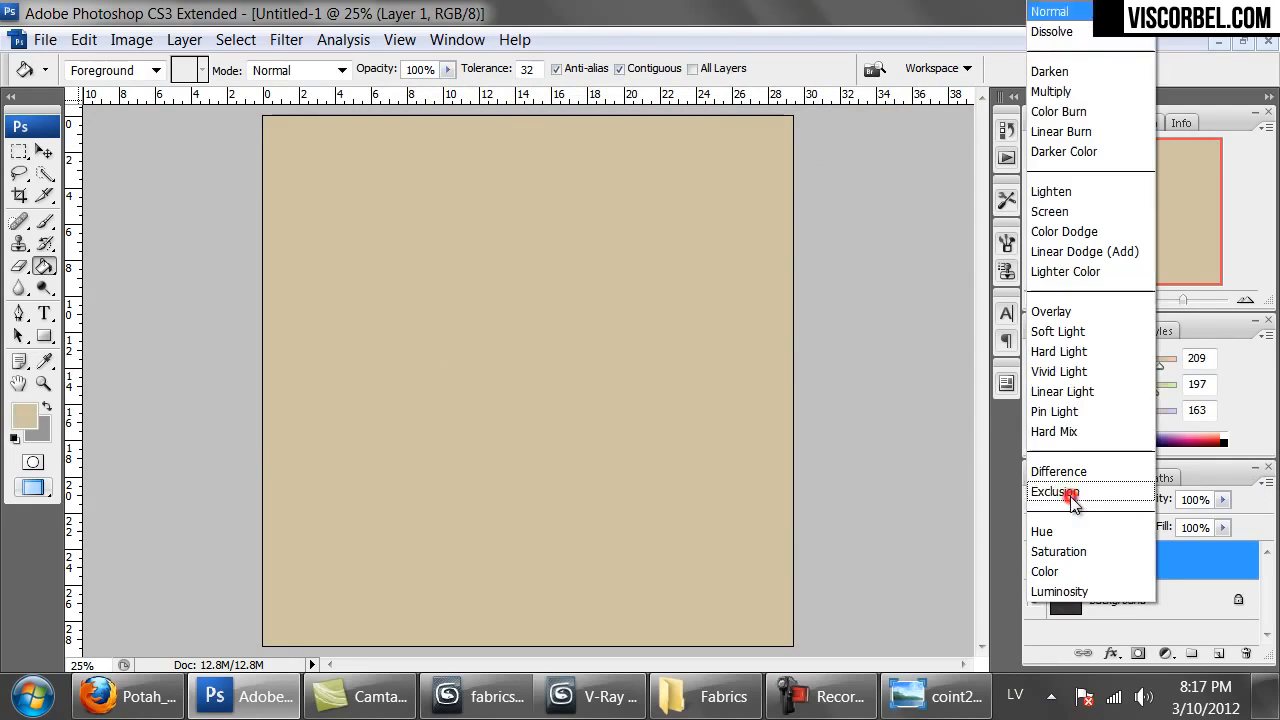
left_click(1097, 77)
key("Down")
key("Down")
key("Down")
key("Down")
key("Down")
key("Down")
key("Down")
key("Down")
key("Down")
key("Down")
key("Down")
key("Down")
key("Down")
key("Up")
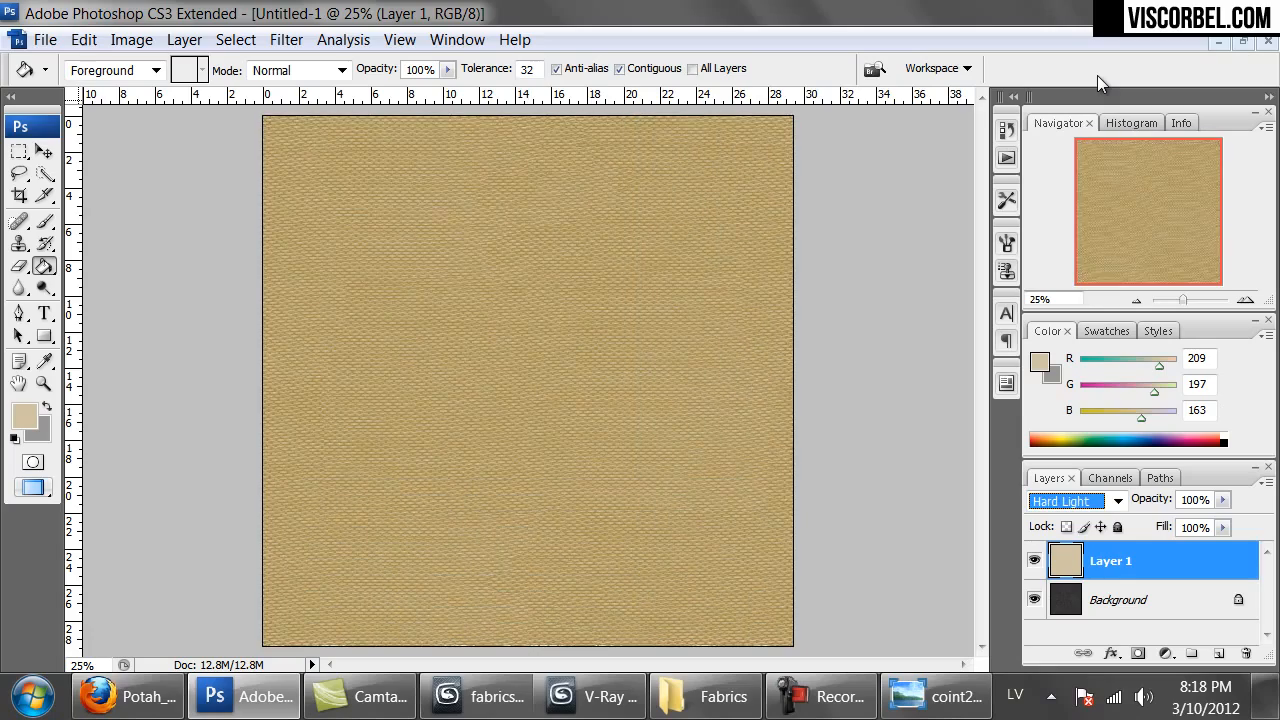
key("Down")
key("Down")
key("Down")
key("Down")
key("Down")
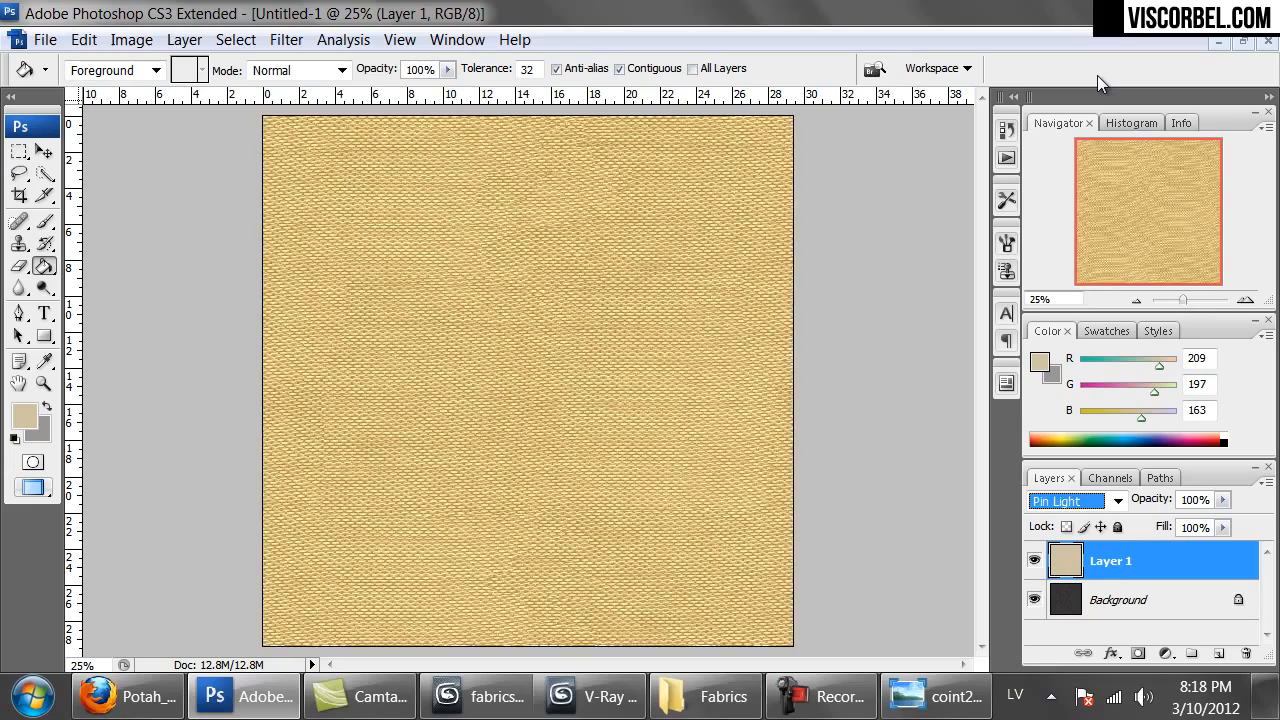
key("Down")
key("Up")
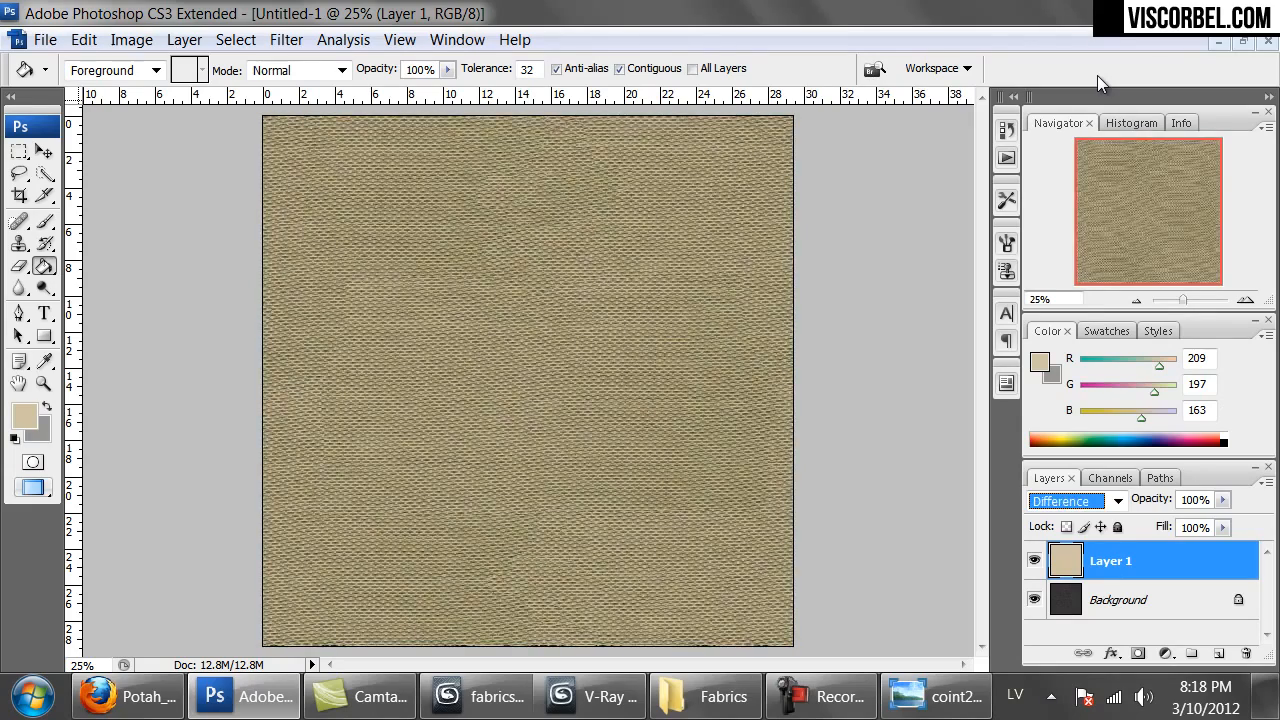
key("Down")
key("Down")
key("Up")
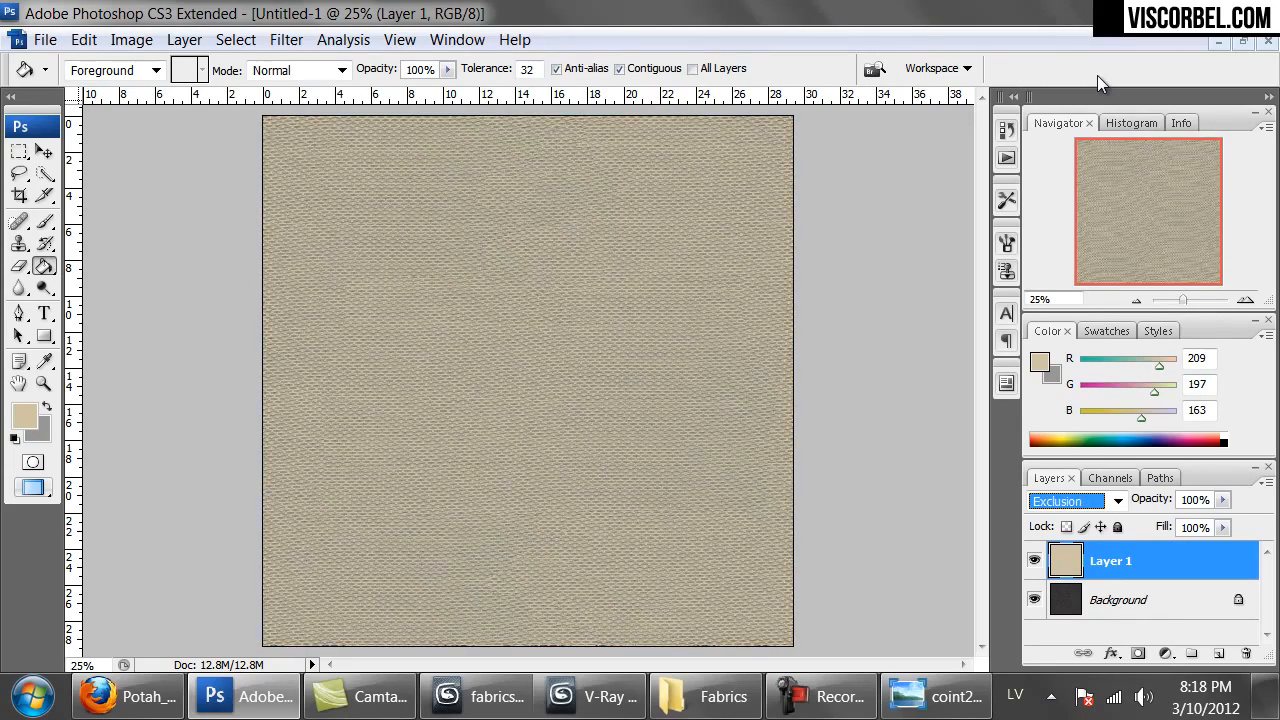
Examine the recoloured fabric at 100% magnification and as a whole.
left_click(19, 151)
left_click(211, 230)
key("ctrl+alt+0")
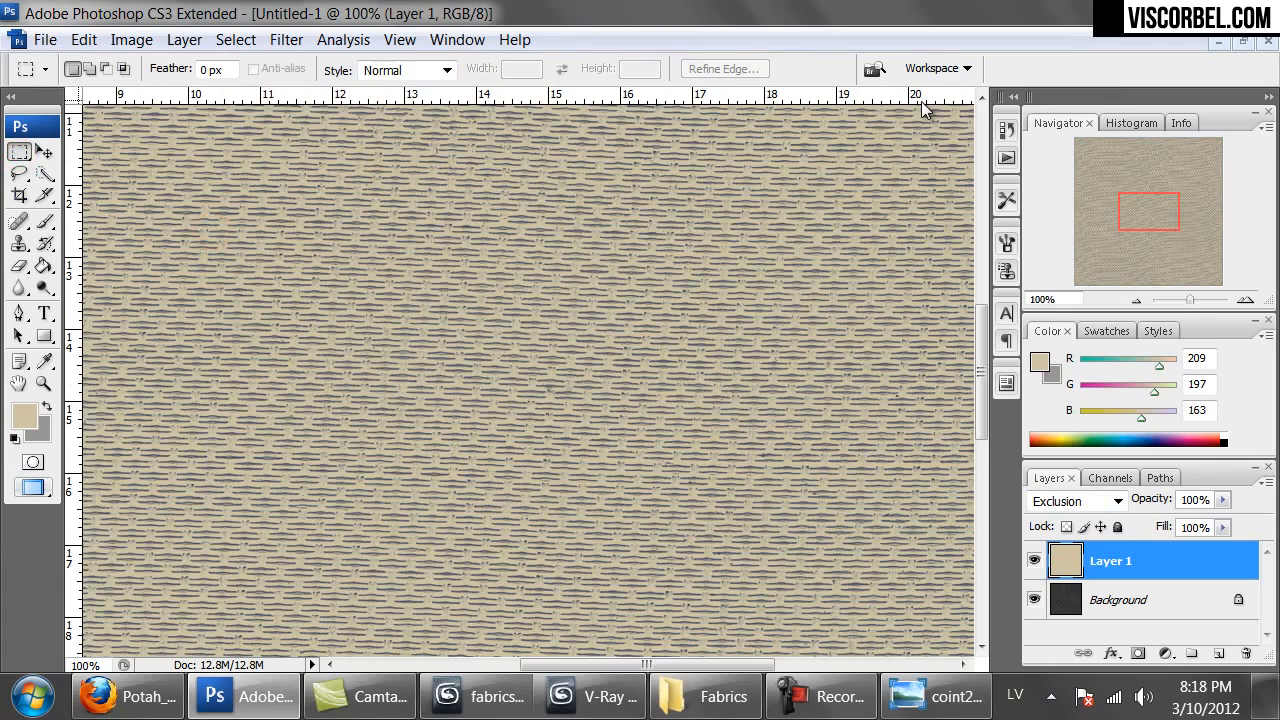
key("ctrl+minus")
key("ctrl+minus")
key("ctrl+minus")
key("ctrl+minus")
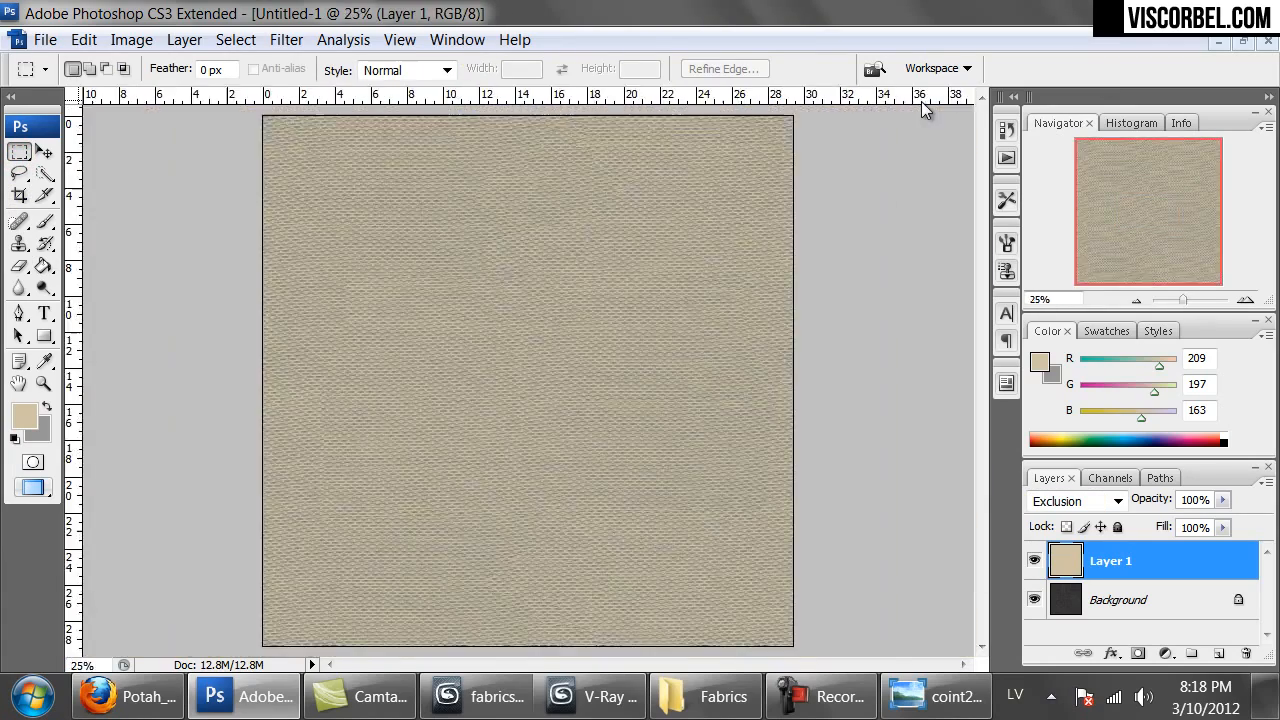
key("ctrl+minus")
key("ctrl+plus")
Reset the workspace's palette locations.
key("ctrl+s")
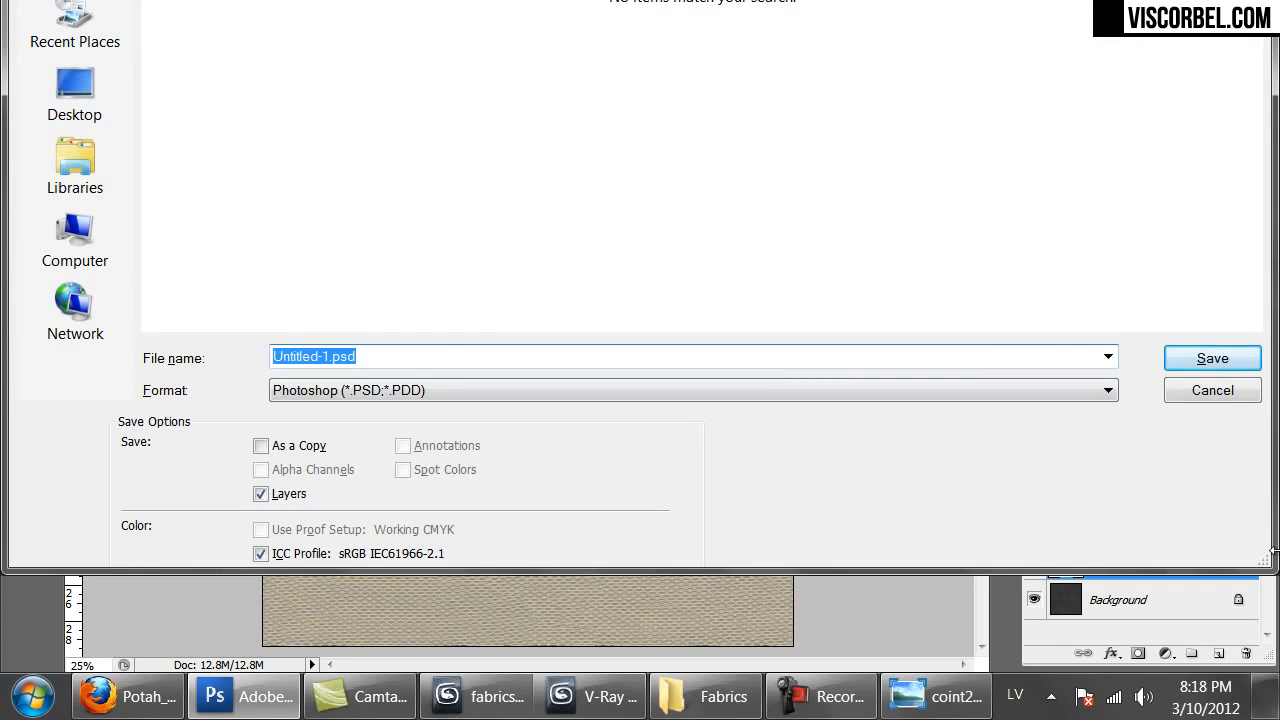
left_click(1212, 390)
left_click(400, 40)
mouse_move(443, 48)
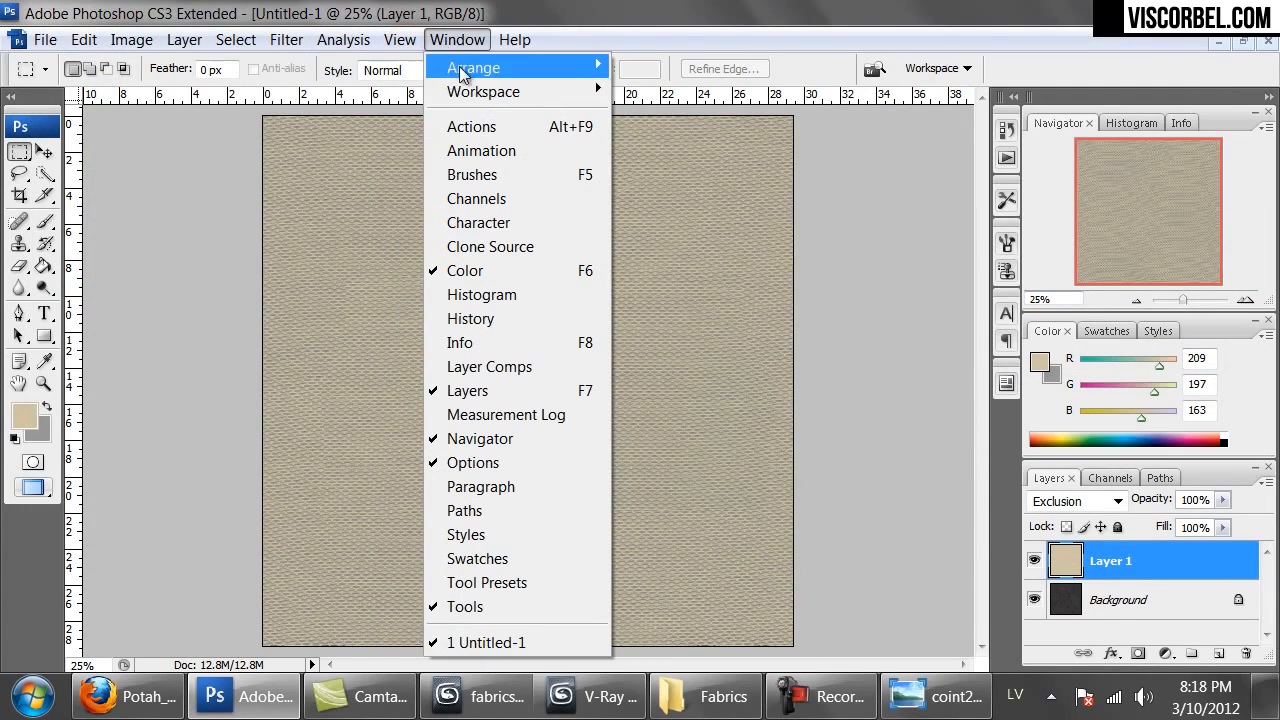
mouse_move(500, 91)
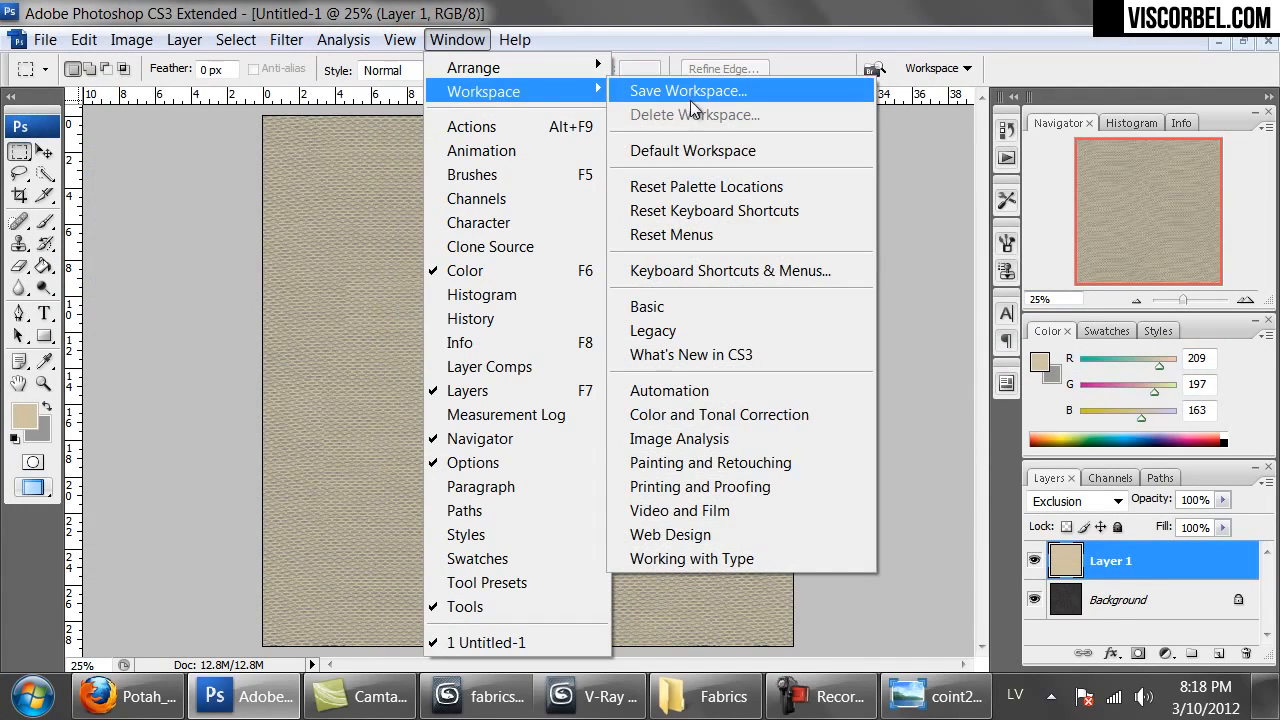
left_click(705, 185)
Start saving the image under a new name, and create and open a Fabrics folder inside the Textures folder.
left_click(45, 40)
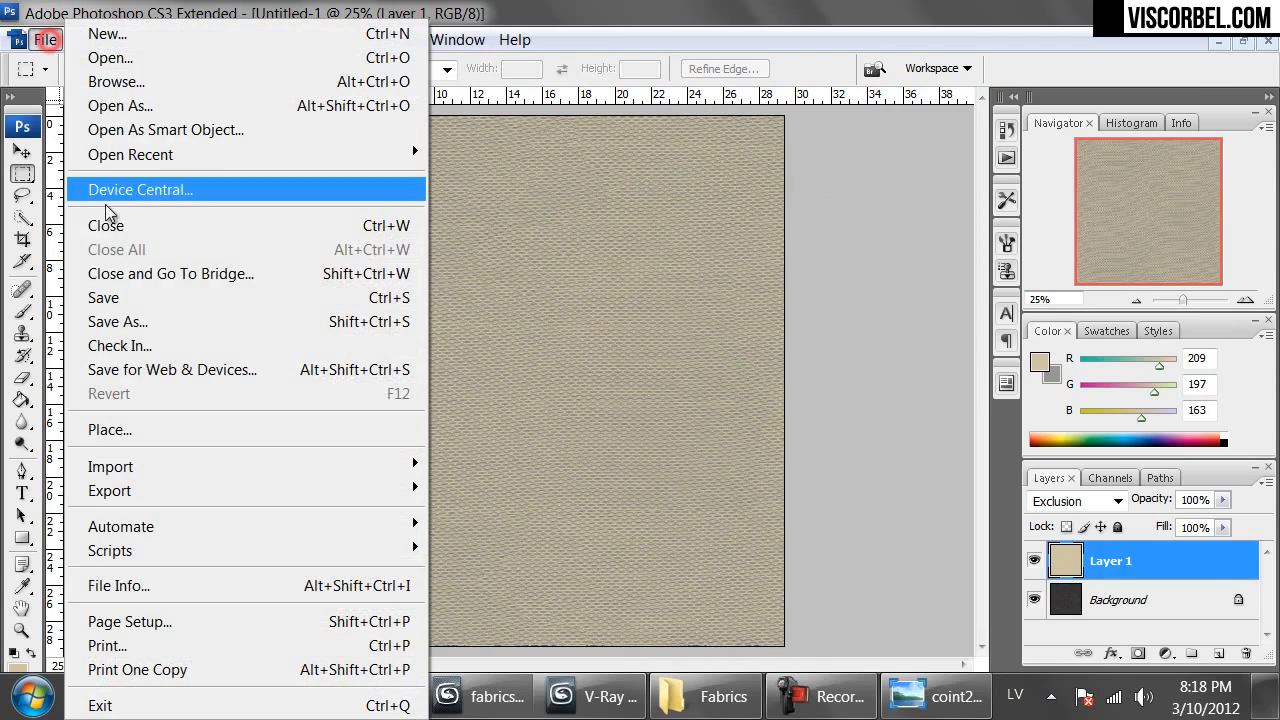
left_click(140, 322)
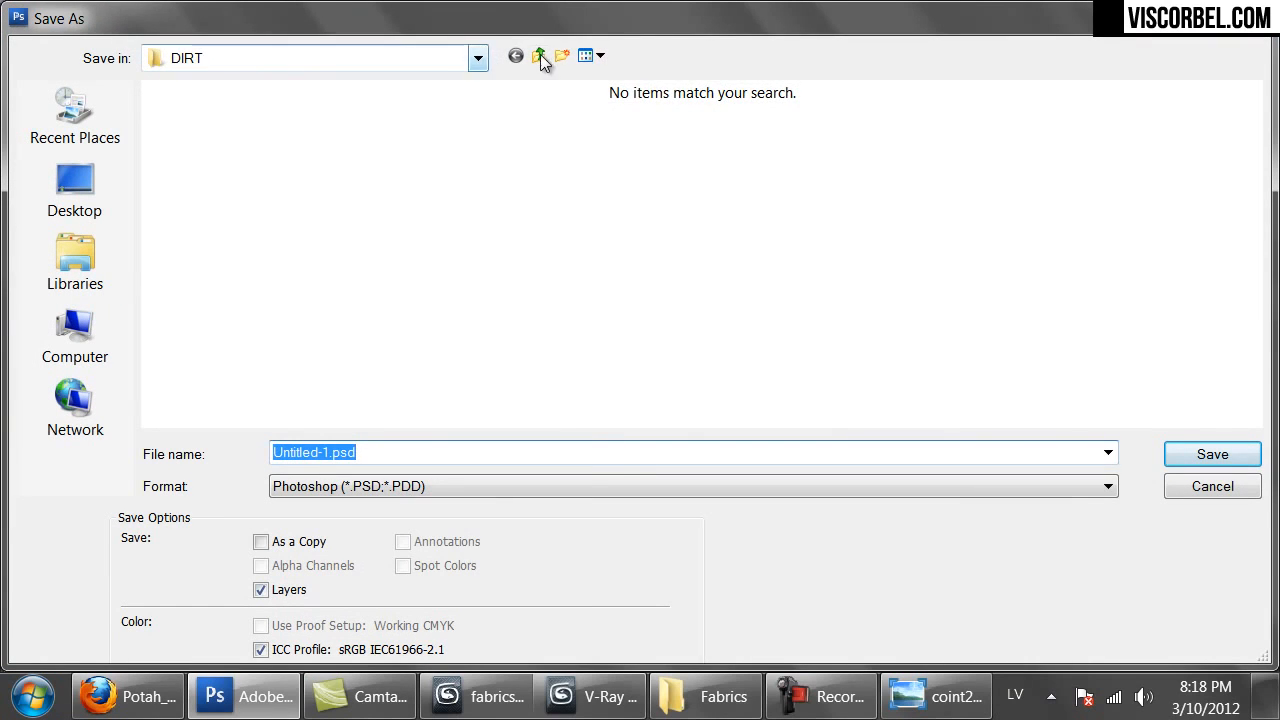
left_click(538, 56)
right_click(364, 320)
left_click(545, 551)
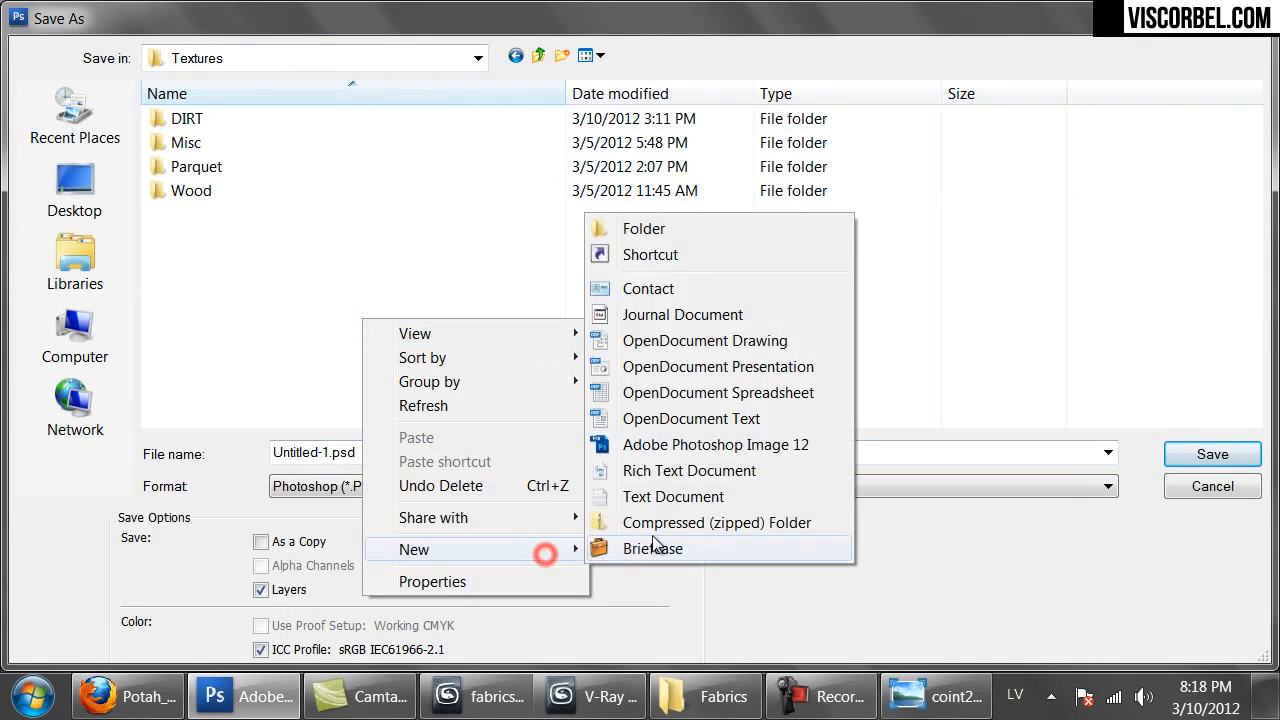
left_click(698, 228)
type("Fabr")
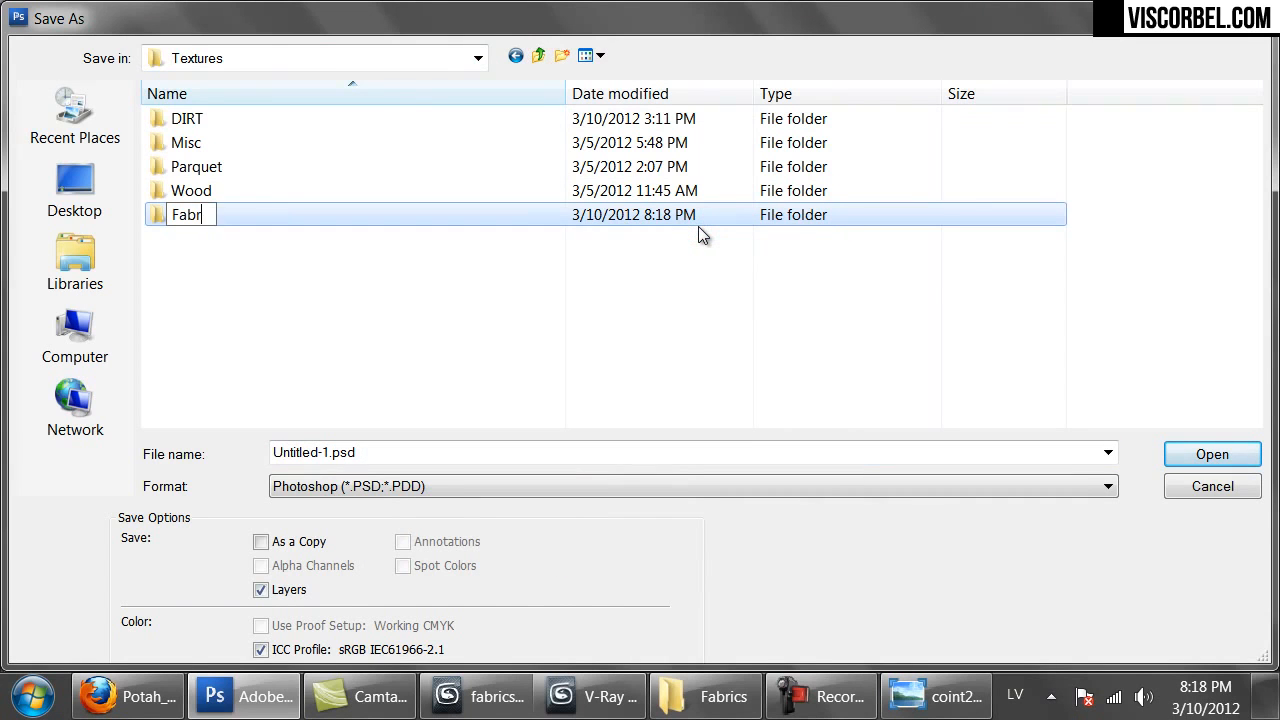
key("Return")
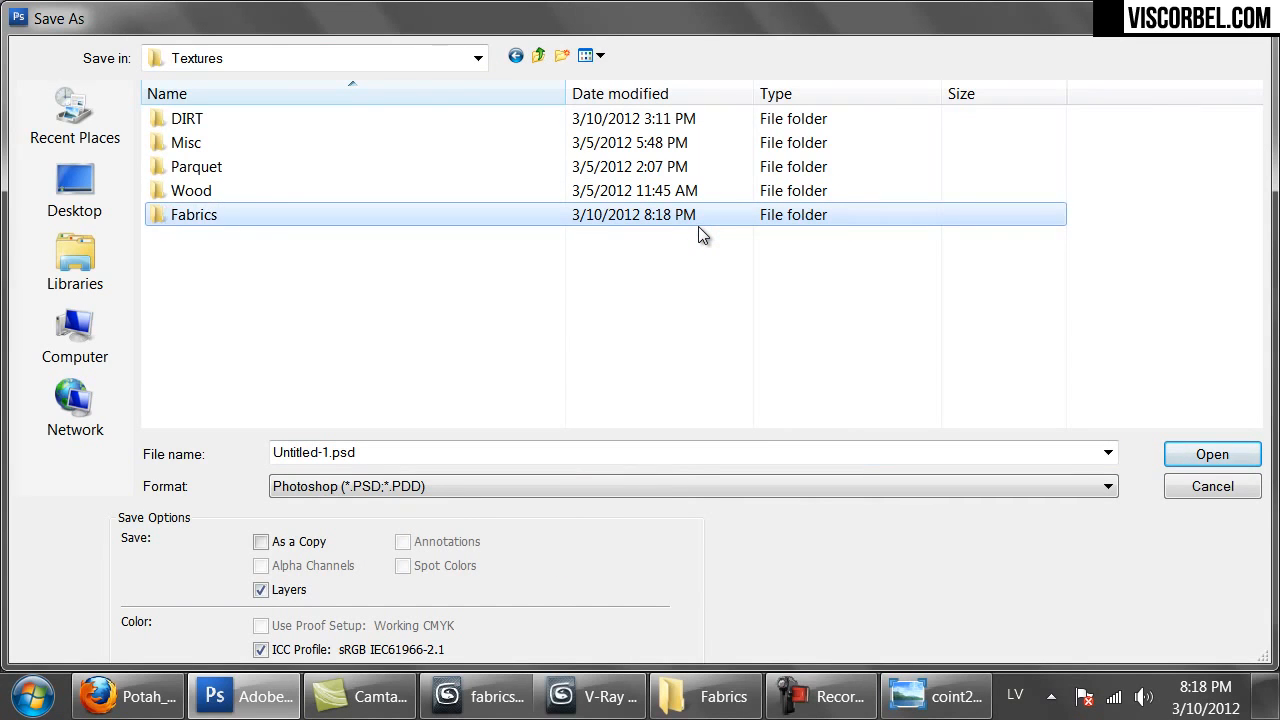
double_click(698, 226)
Save the beige fabric texture in PNG format as fabric_1.
left_click(466, 486)
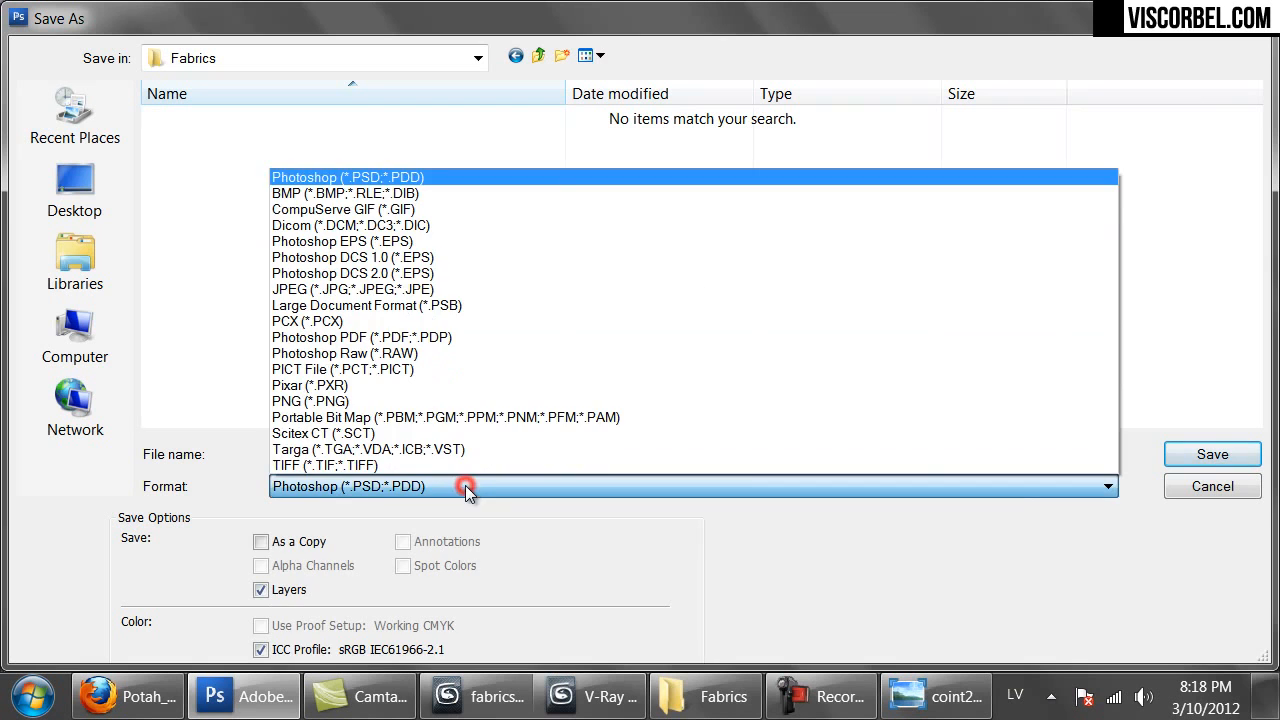
left_click(385, 398)
left_click(375, 463)
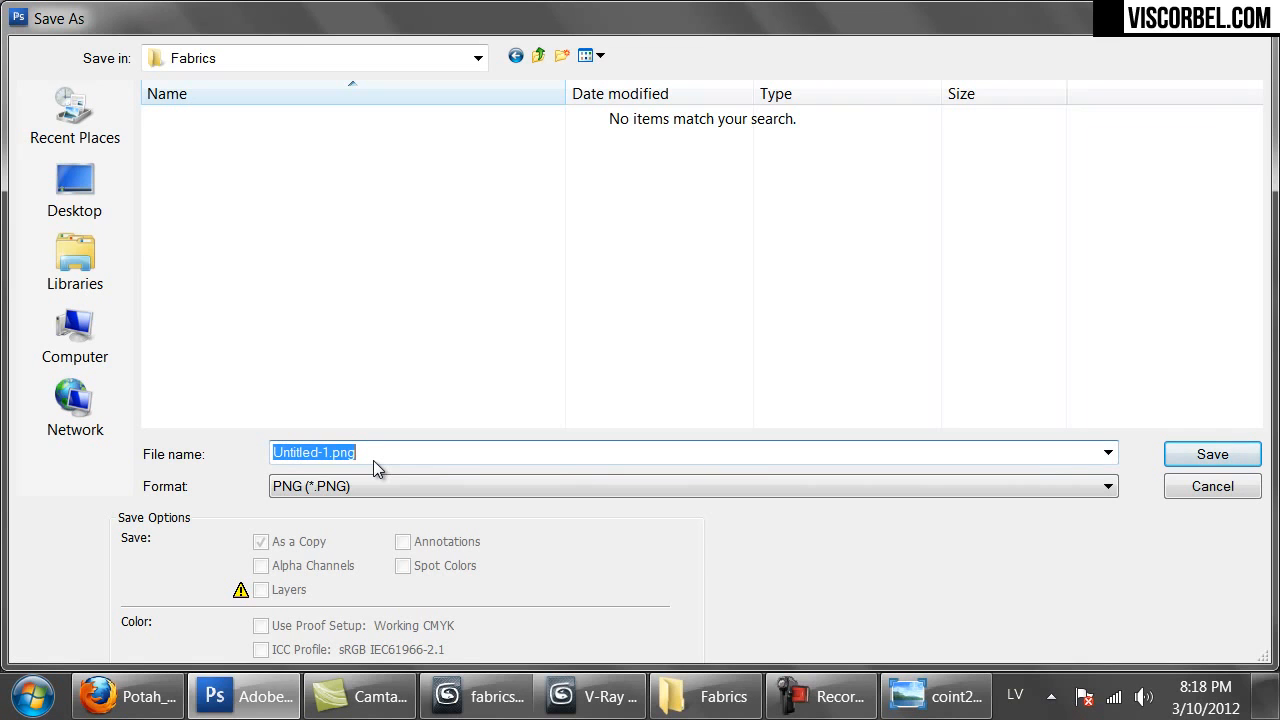
type("f")
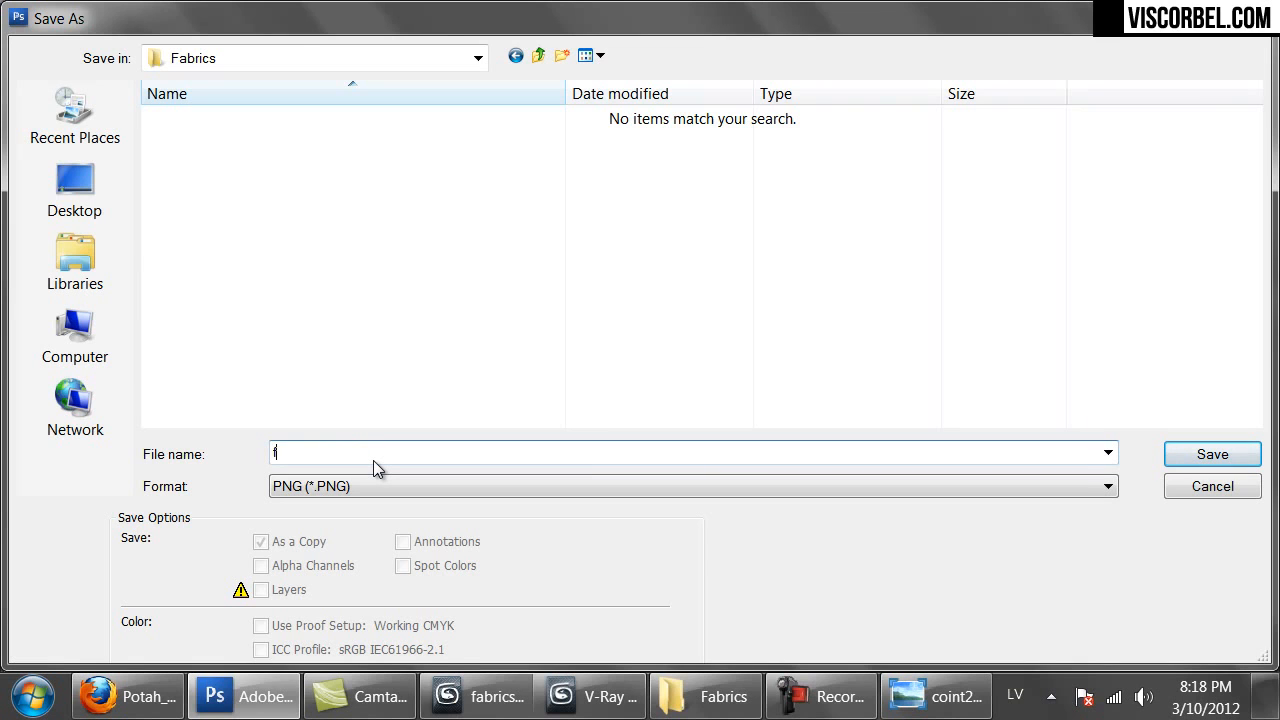
type("abric_1")
key("Return")
key("Return")
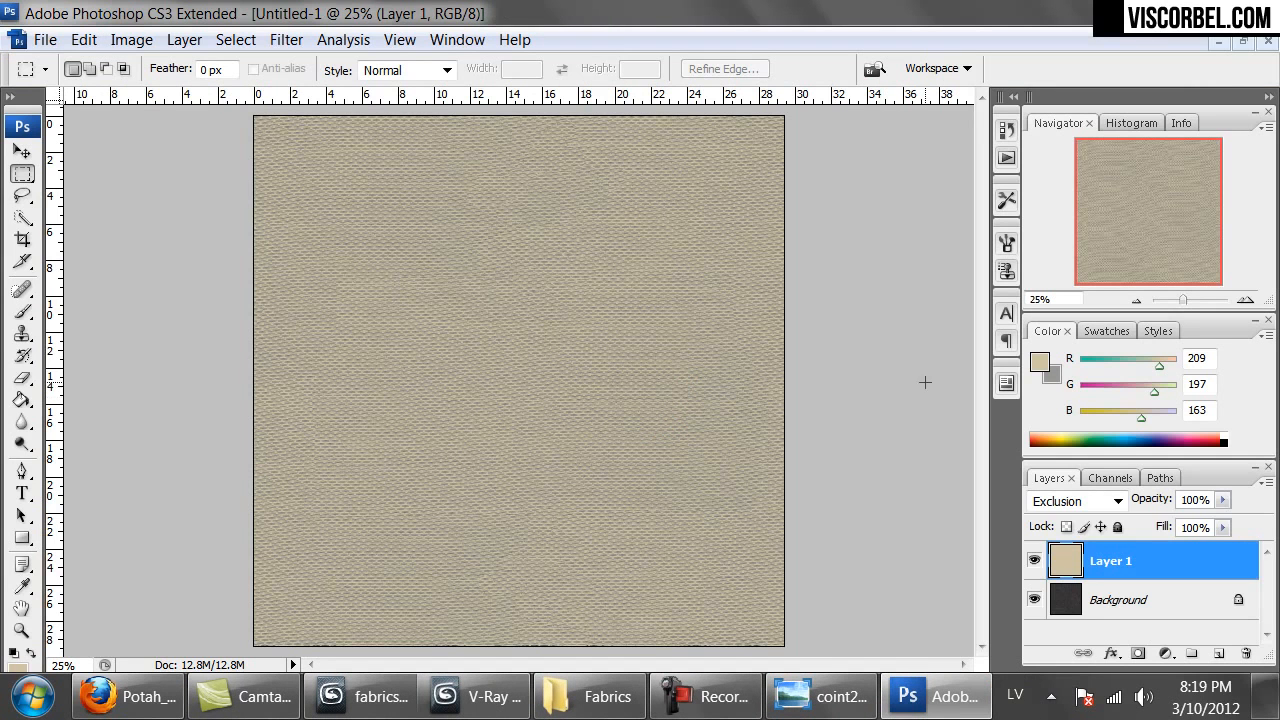
Hide the beige layer and desaturate the Background layer with Hue/Saturation at a saturation of -100.
left_click(1034, 561)
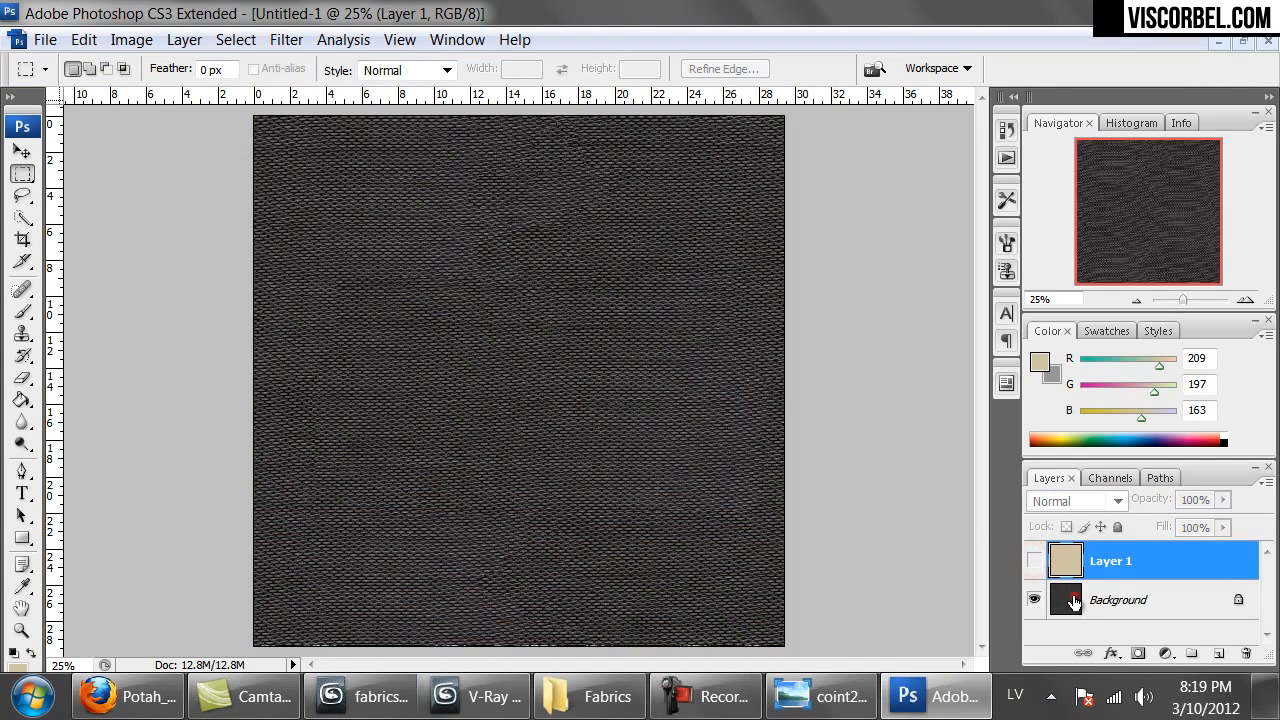
left_click(1068, 599)
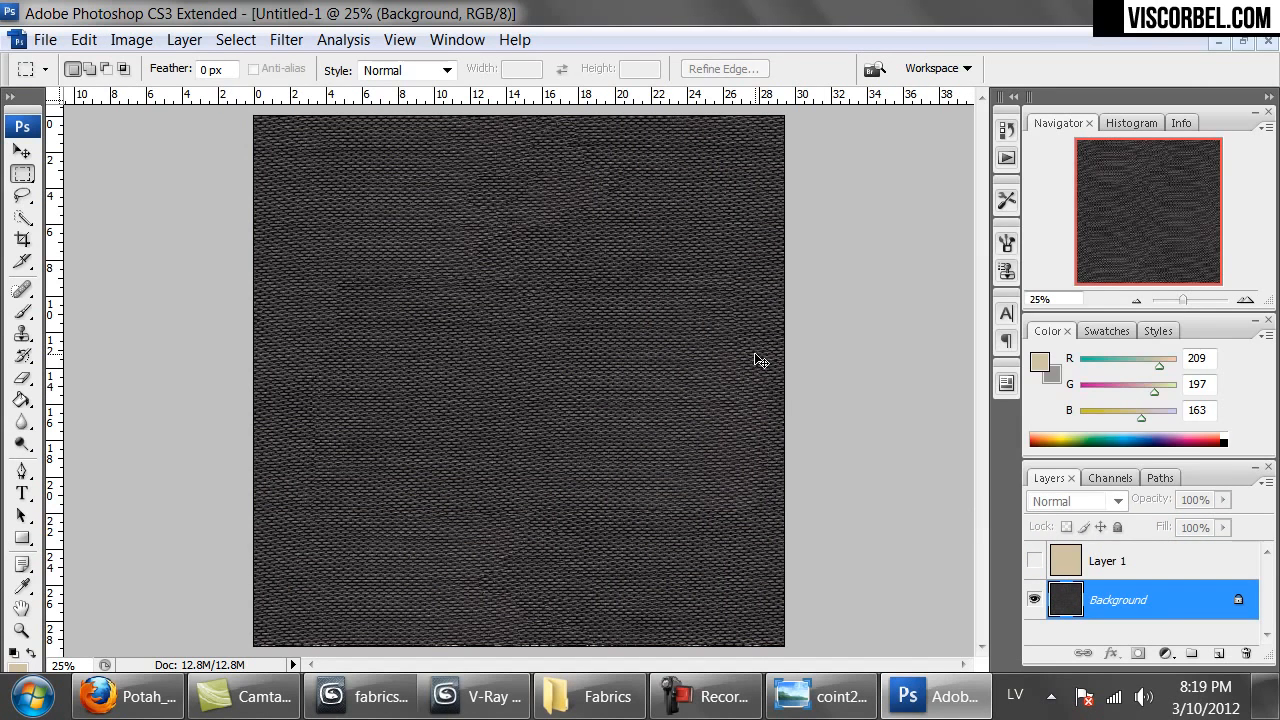
key("ctrl+u")
left_click_drag(914, 372, 818, 380)
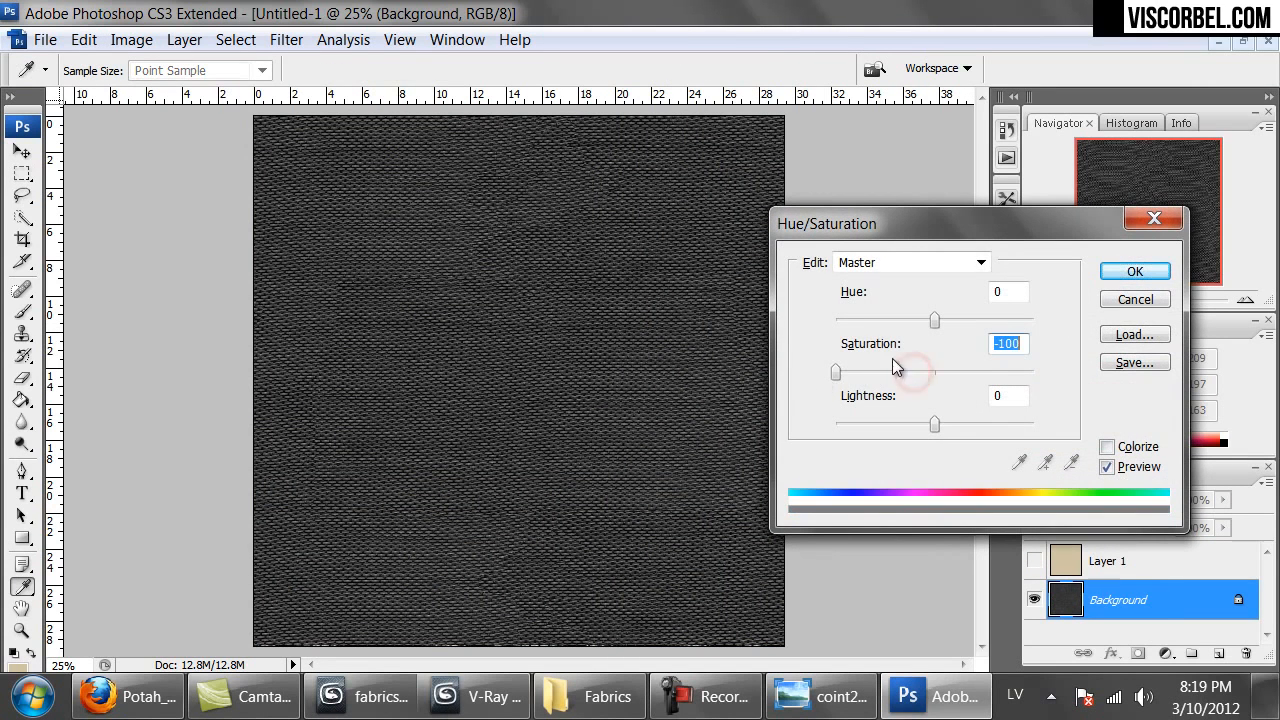
left_click(1124, 268)
key("m")
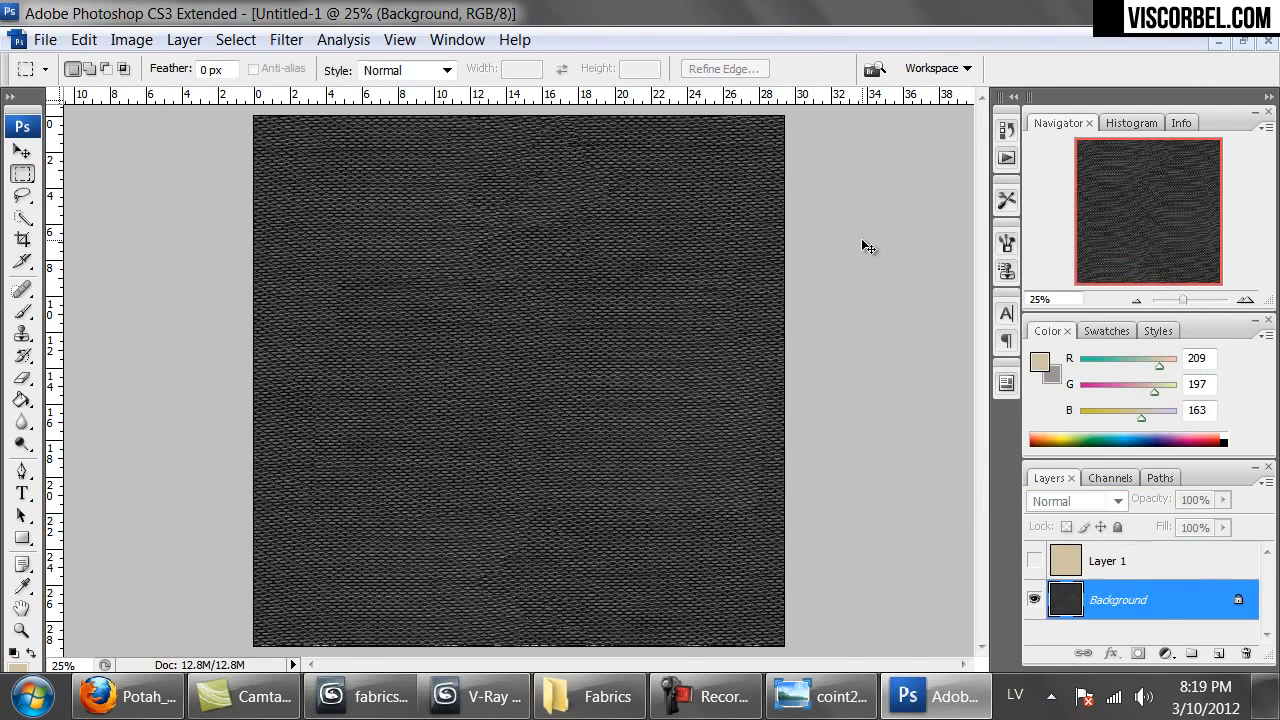
Brighten the grey Background fabric and raise its contrast with a Levels adjustment.
key("i")
key("ctrl+l")
left_click_drag(1242, 372, 682, 210)
left_click_drag(921, 390, 791, 388)
left_click(982, 246)
key("m")
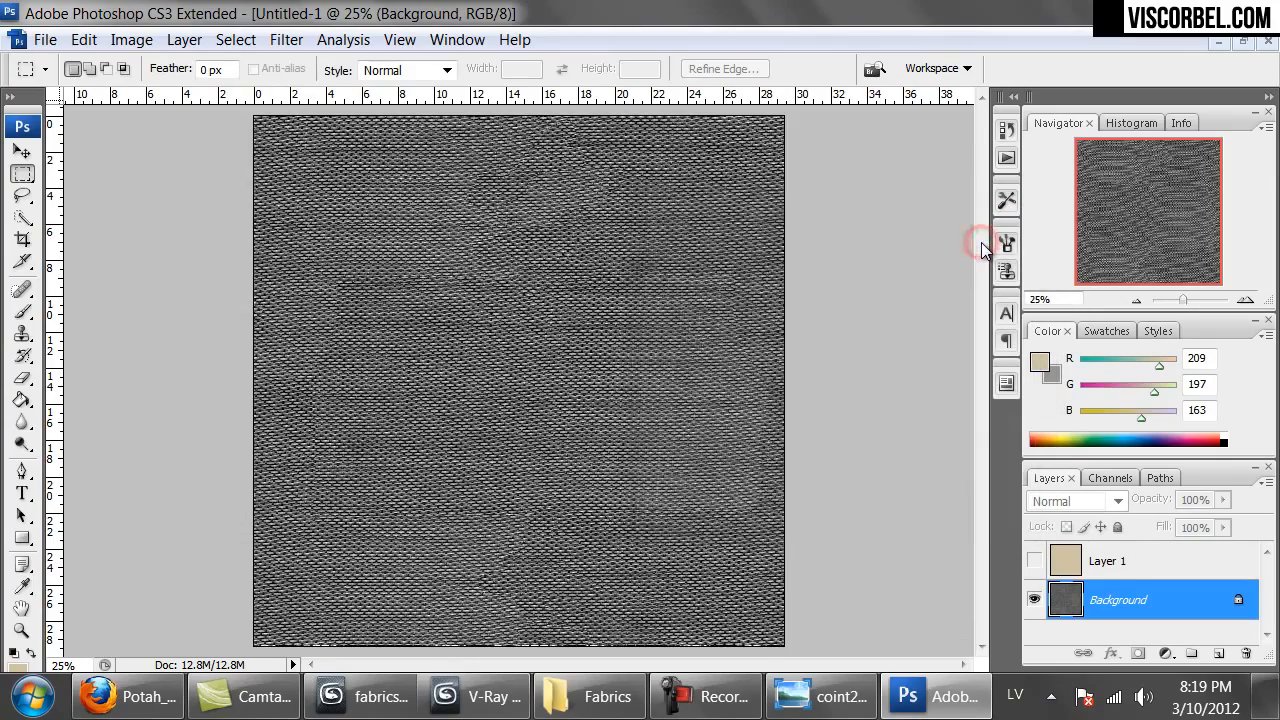
Examine the weave of the greyscale fabric at full size and zoomed out.
key("ctrl+alt+0")
key("ctrl+minus")
key("ctrl+minus")
key("ctrl+minus")
key("ctrl+alt+0")
key("ctrl+minus")
key("ctrl+minus")
key("ctrl+minus")
key("ctrl+minus")
Save the greyscale fabric as a PNG copy named fabric_1_bump.png in the Fabrics folder.
key("ctrl+shift+s")
left_click(333, 487)
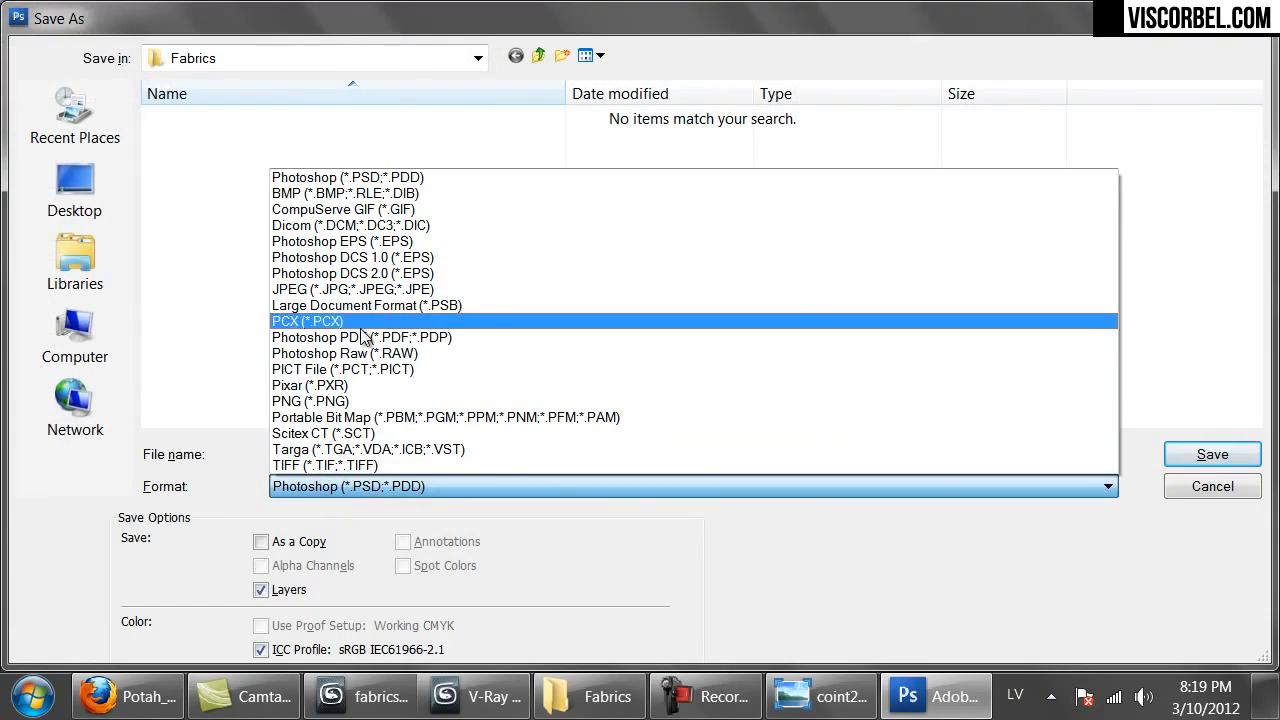
left_click(320, 401)
left_click(232, 120)
double_click(337, 452)
left_click(315, 452)
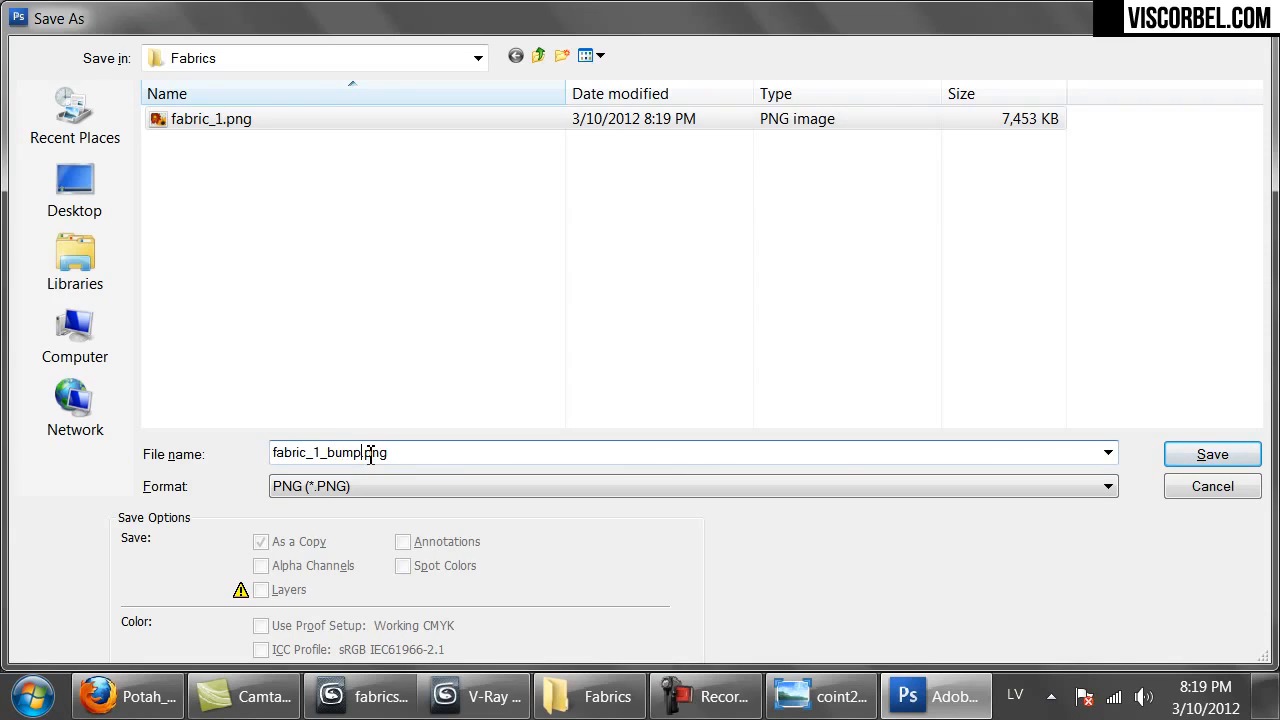
key("Return")
key("Return")
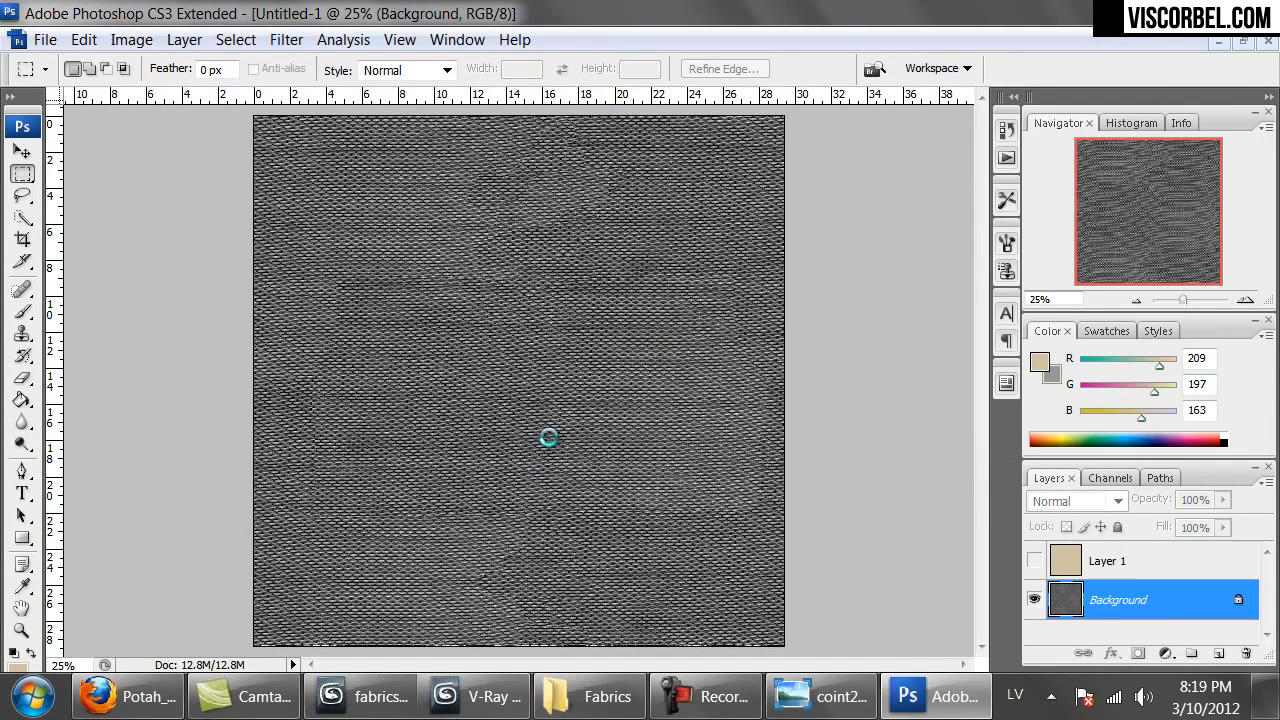
Switch to the fabrics.max scene in 3ds Max and close the V-Ray frame buffer.
mouse_move(360, 696)
left_click(280, 515)
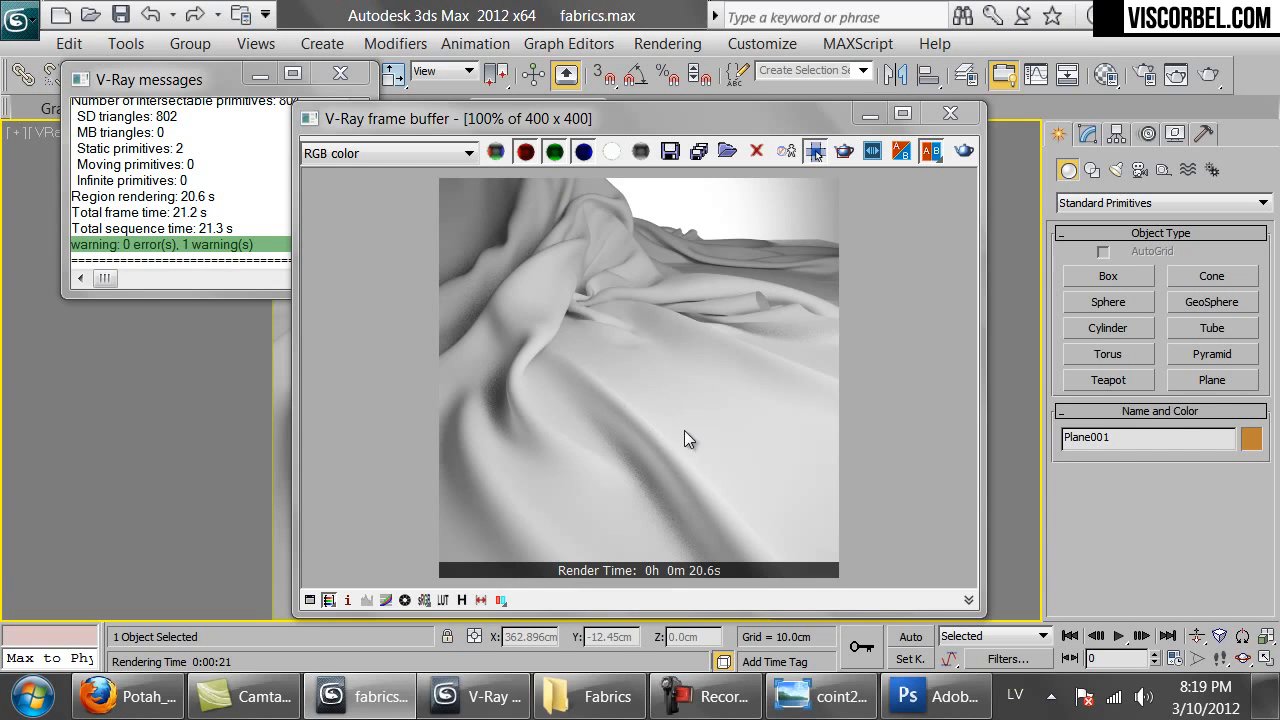
left_click(950, 113)
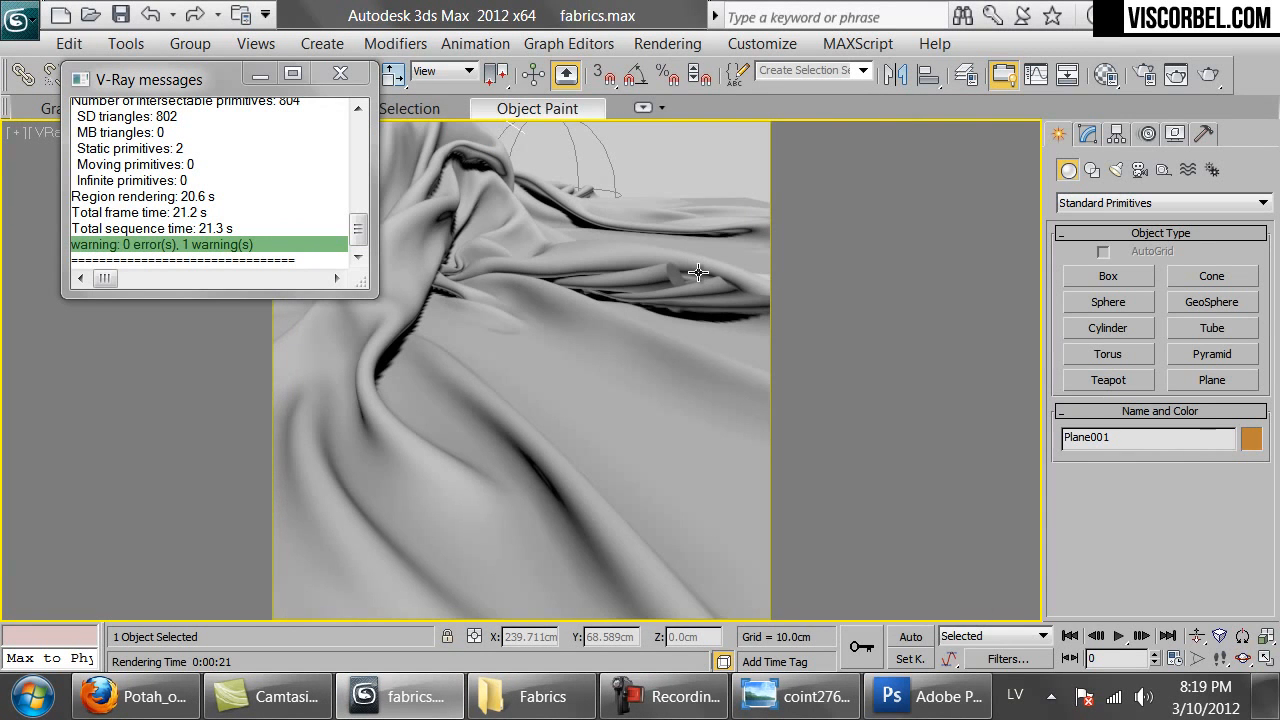
Open the Material Editor and change the second sample slot's material type to VRayMtl.
key("m")
left_click_drag(790, 268, 673, 72)
left_click(625, 414)
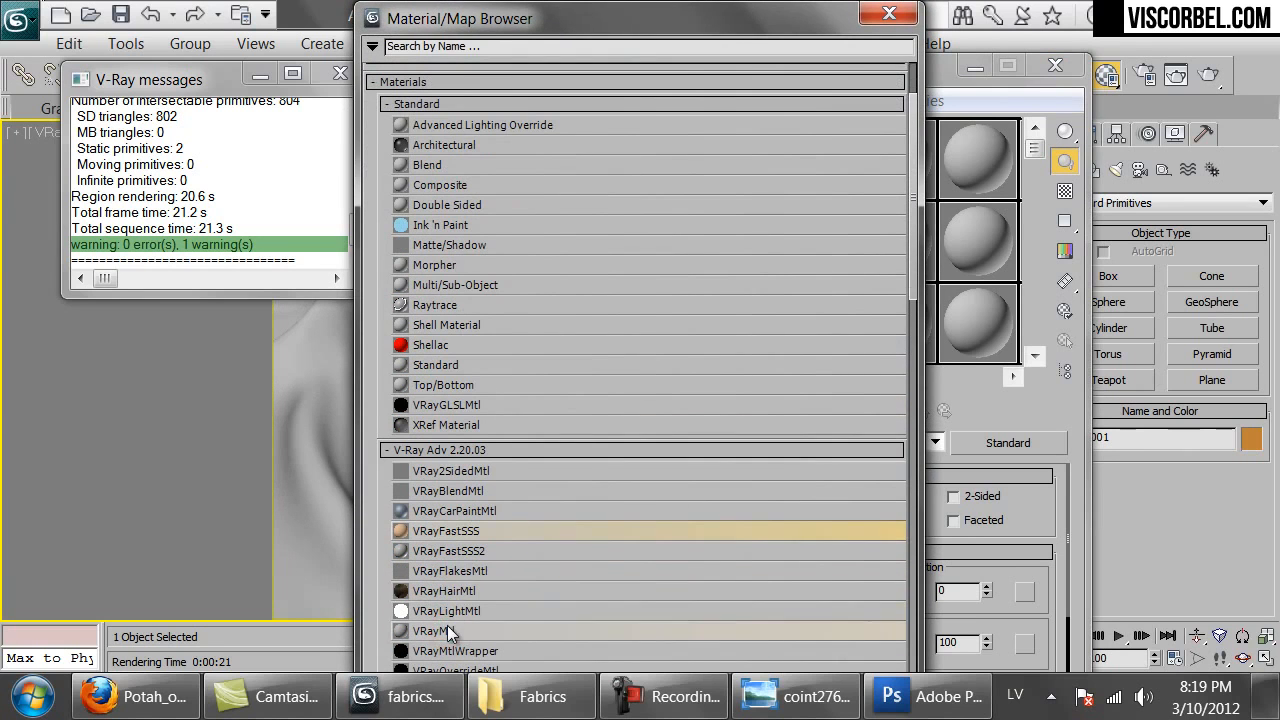
double_click(446, 630)
left_click(902, 18)
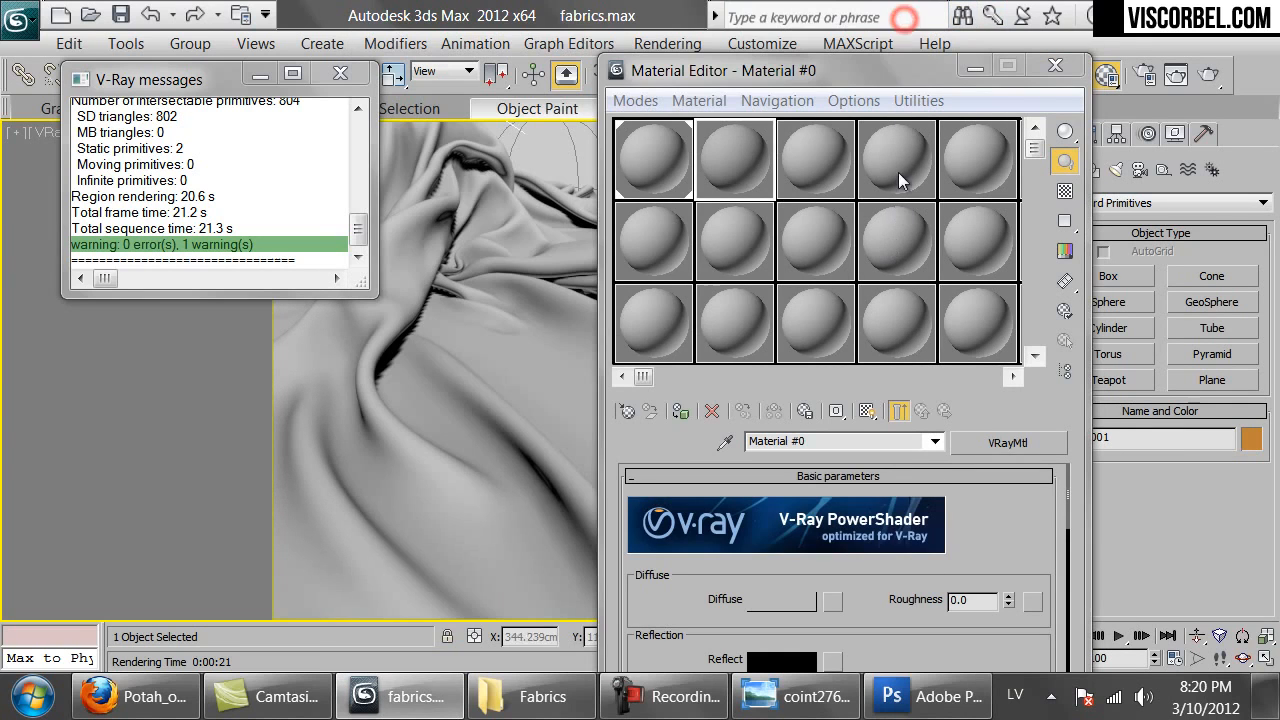
left_click_drag(881, 226, 865, 35)
left_click_drag(970, 503, 968, 616)
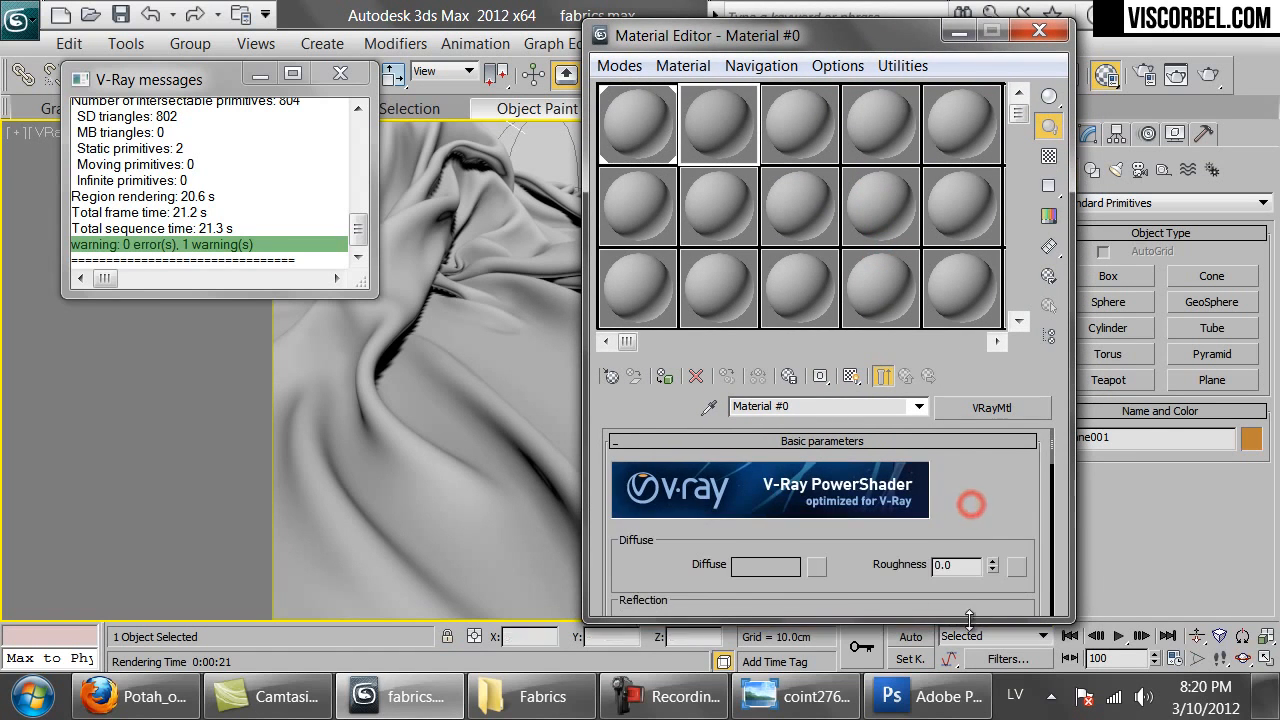
Load fabric_1.png from the Fabrics folder inside Textures as a bitmap in the material's diffuse map.
left_click_drag(856, 578, 822, 404)
scroll(880, 432, "up", 2)
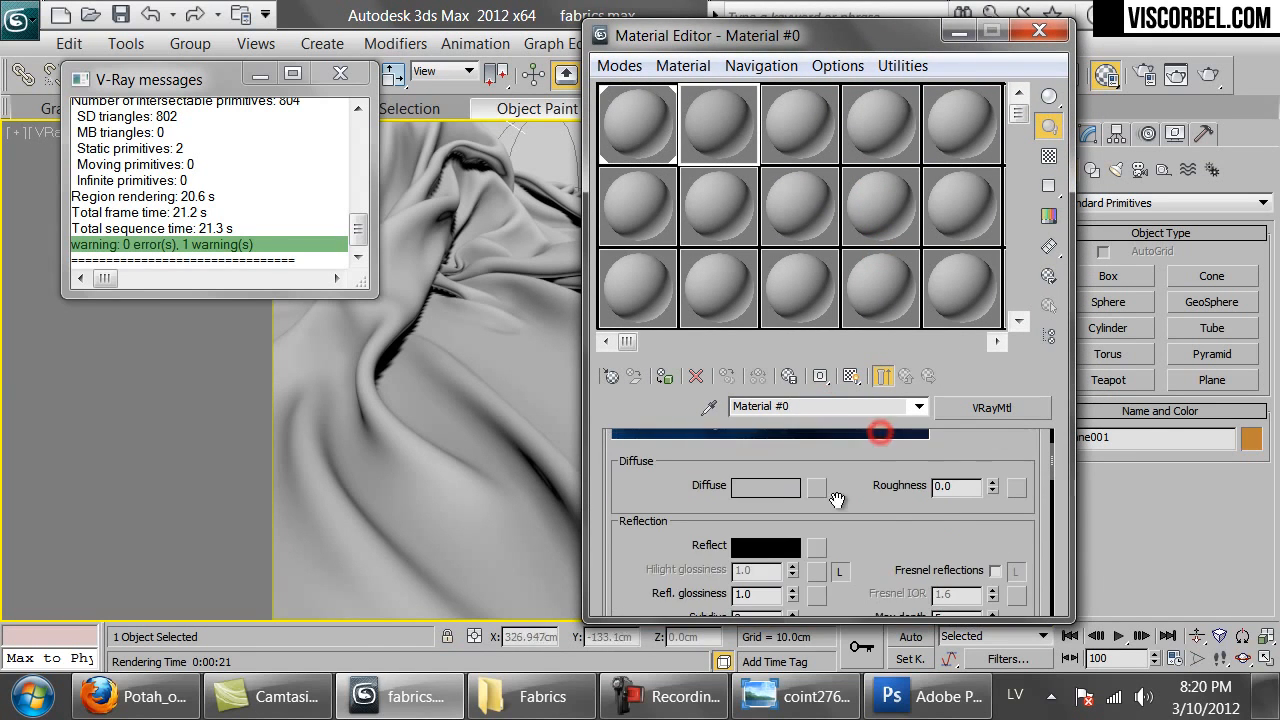
left_click(814, 484)
double_click(432, 221)
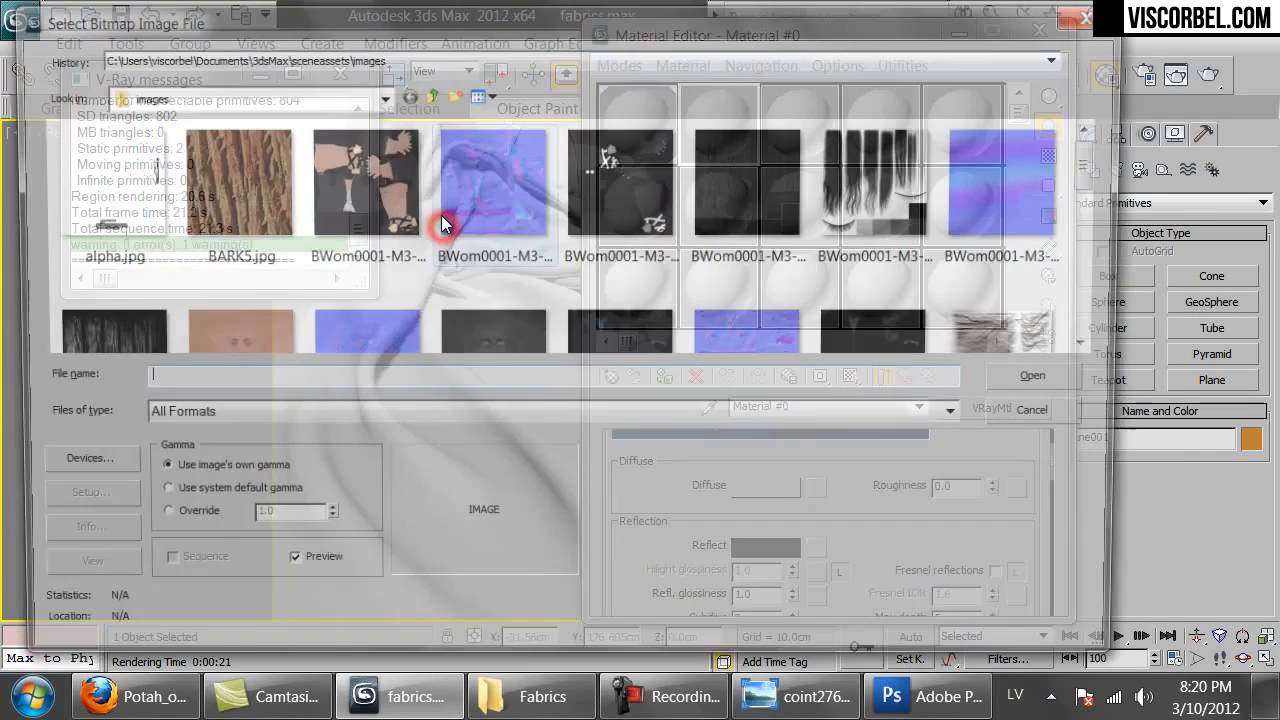
left_click(210, 92)
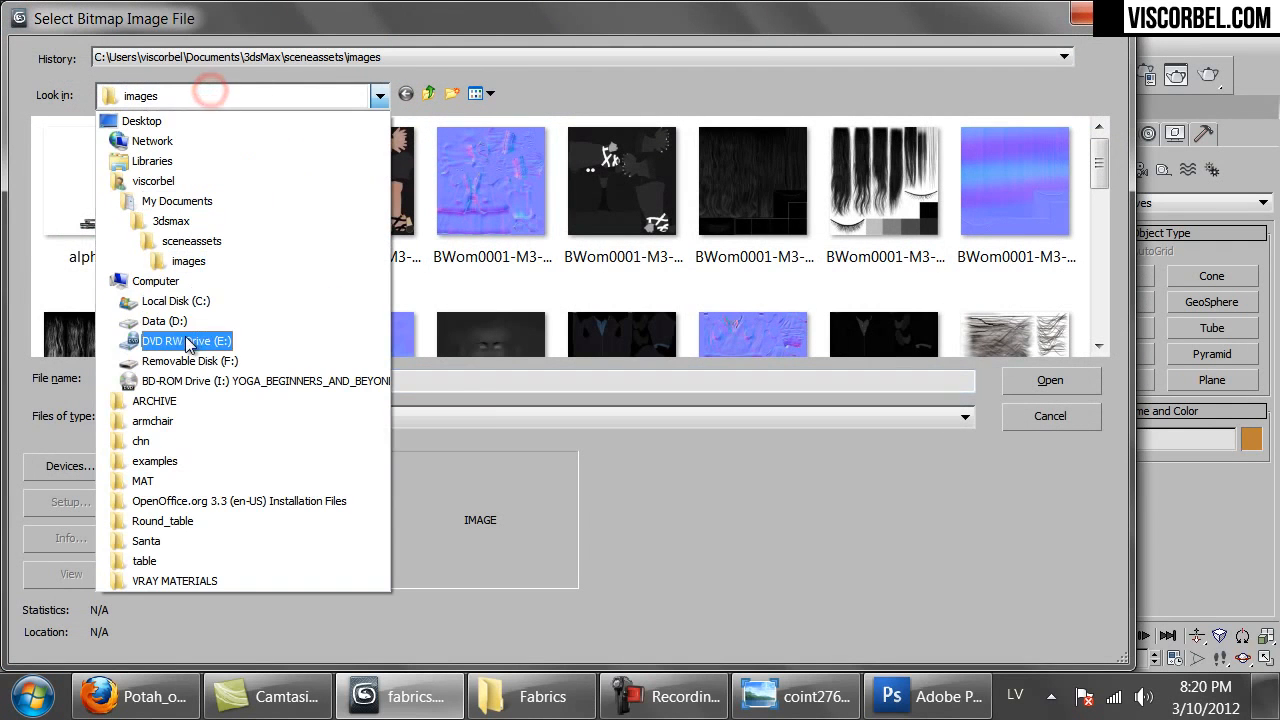
left_click(163, 520)
double_click(104, 205)
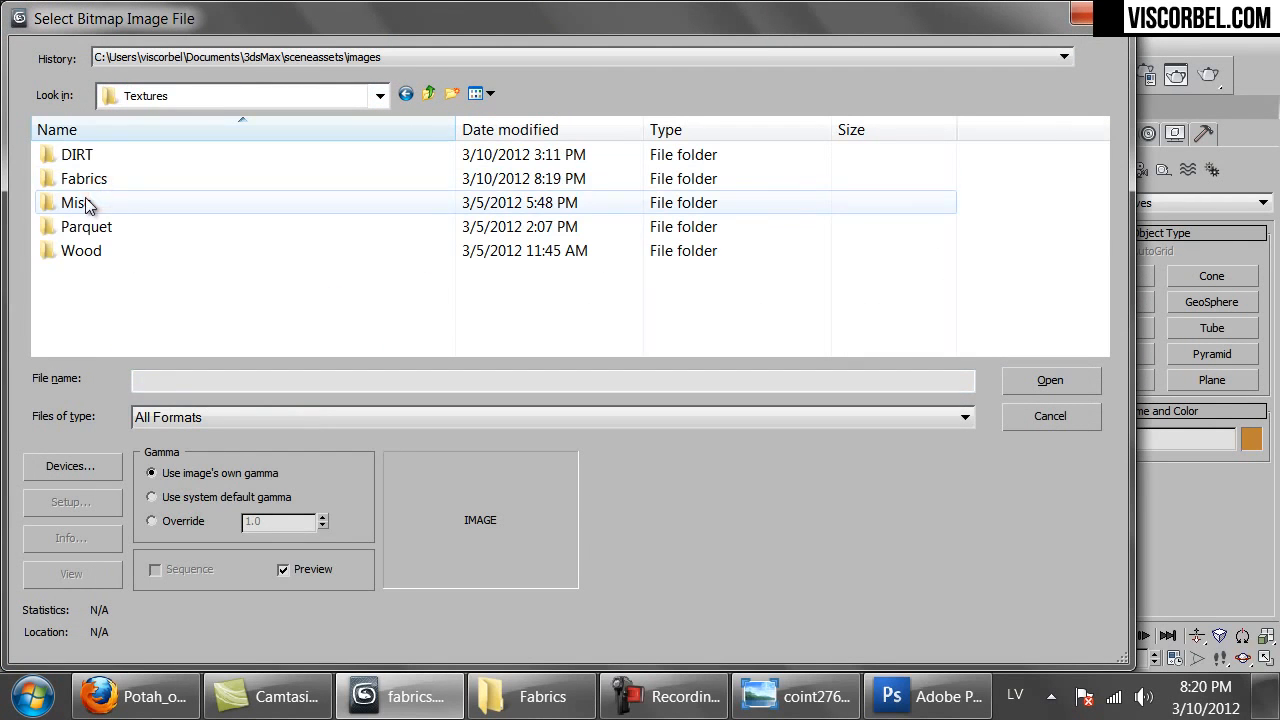
double_click(85, 180)
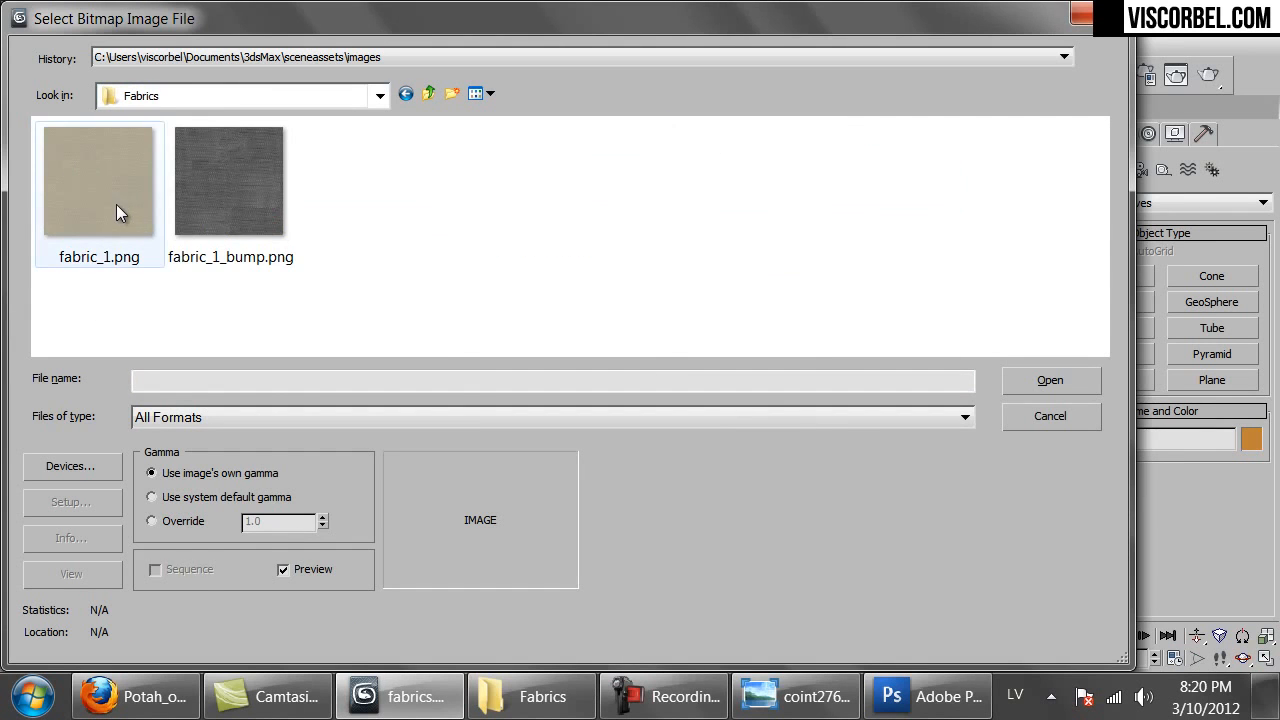
double_click(116, 204)
Show the diffuse map in the viewport and assign the material to the draped cloth, keeping the cloth clear of floating windows.
left_click(852, 378)
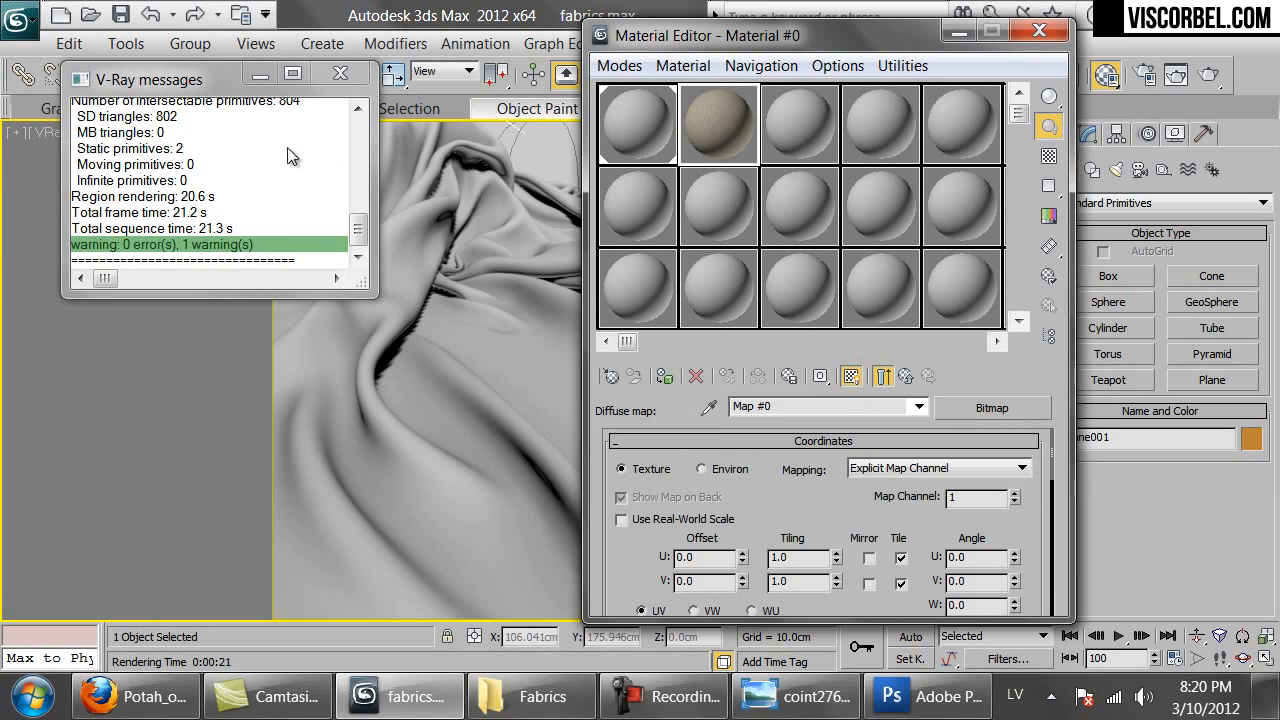
left_click(340, 73)
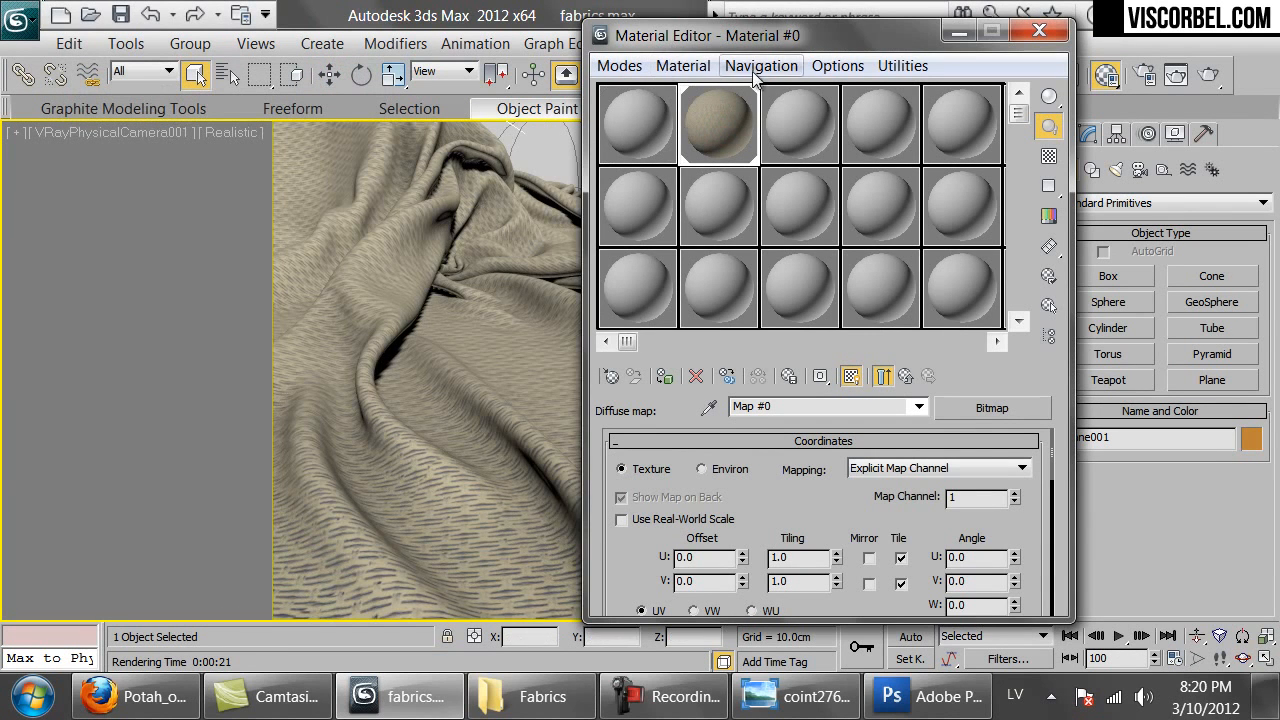
left_click_drag(718, 43, 936, 65)
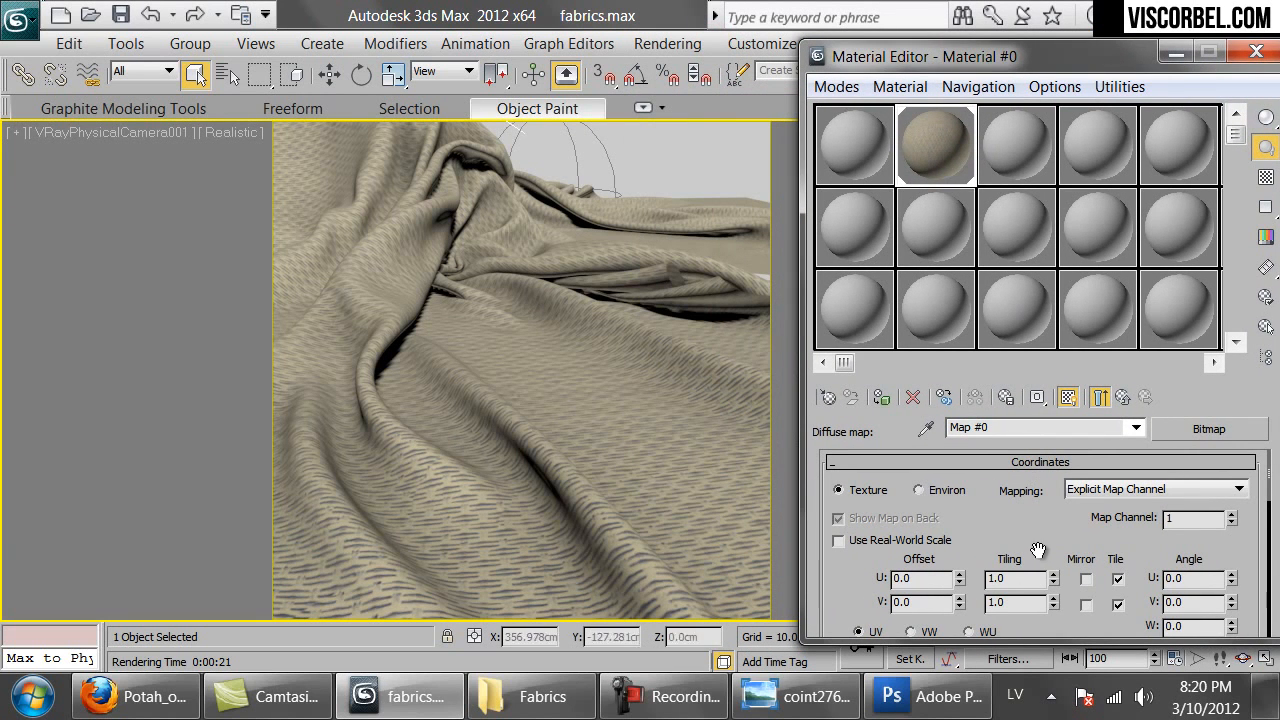
Set the diffuse bitmap's U and V tiling to 6.0.
double_click(1015, 578)
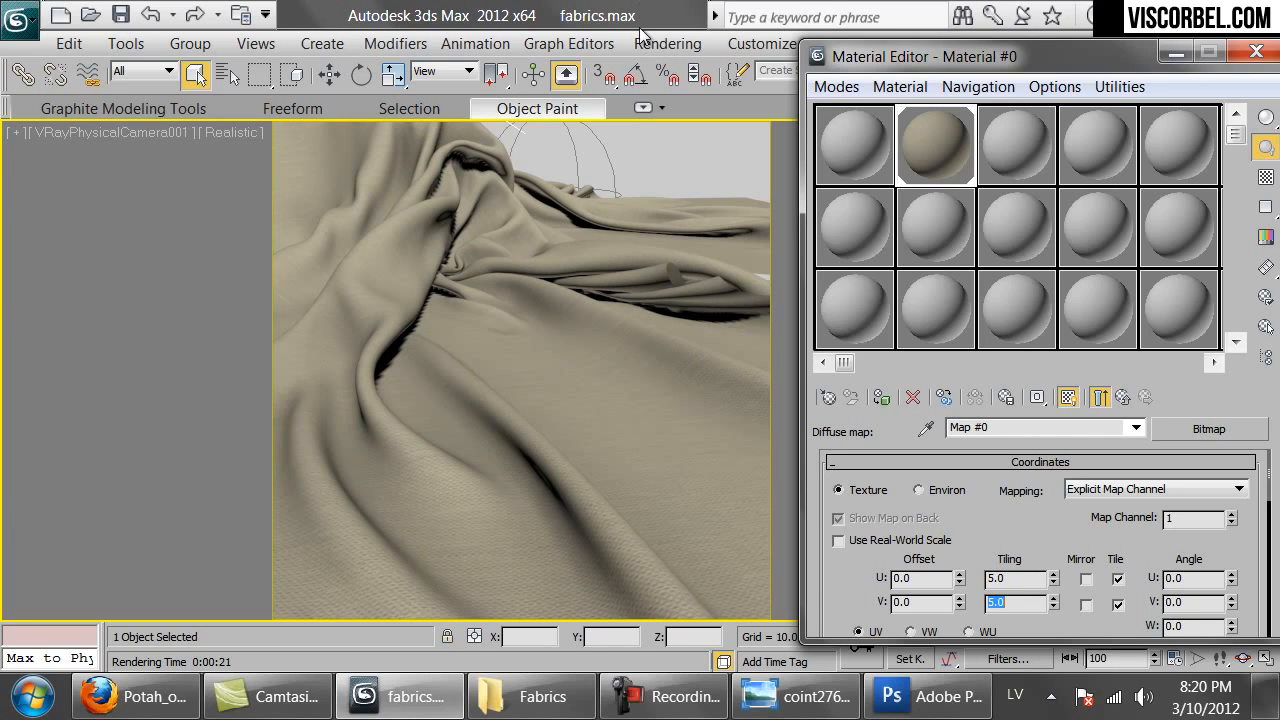
double_click(1022, 580)
type("6")
key("Return")
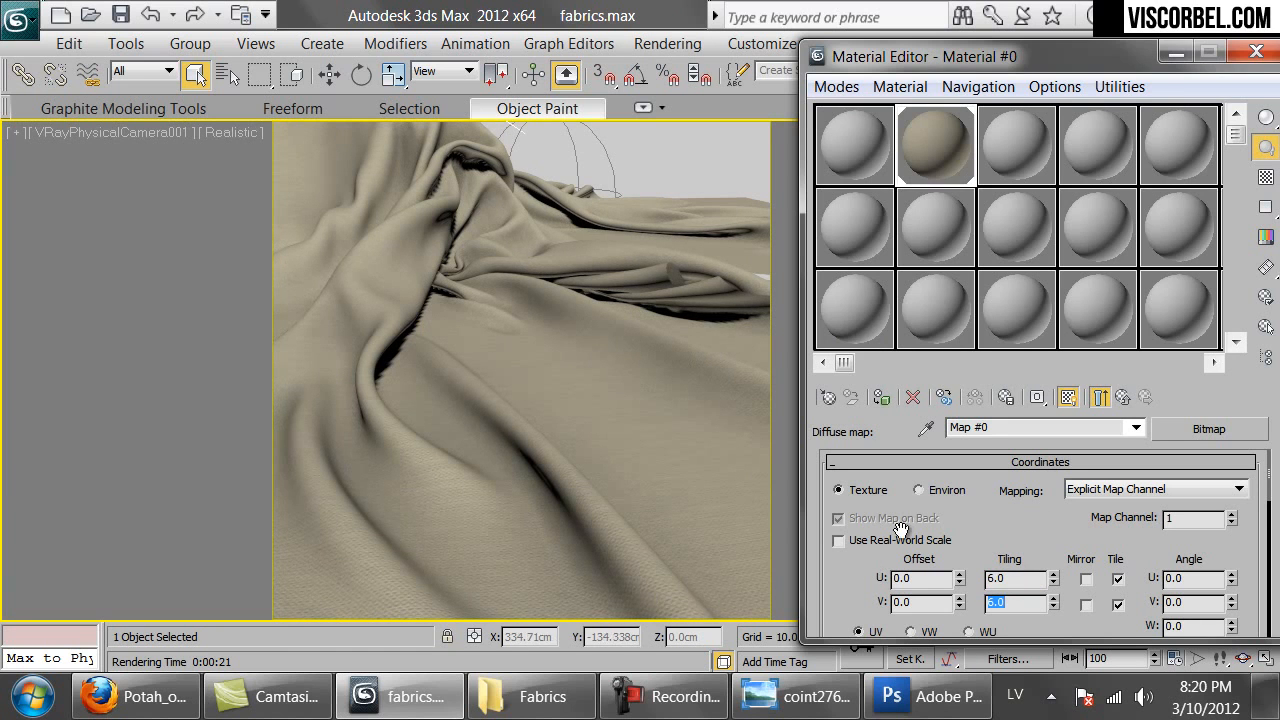
Set the diffuse bitmap's filtering to Summed Area.
left_click(1122, 397)
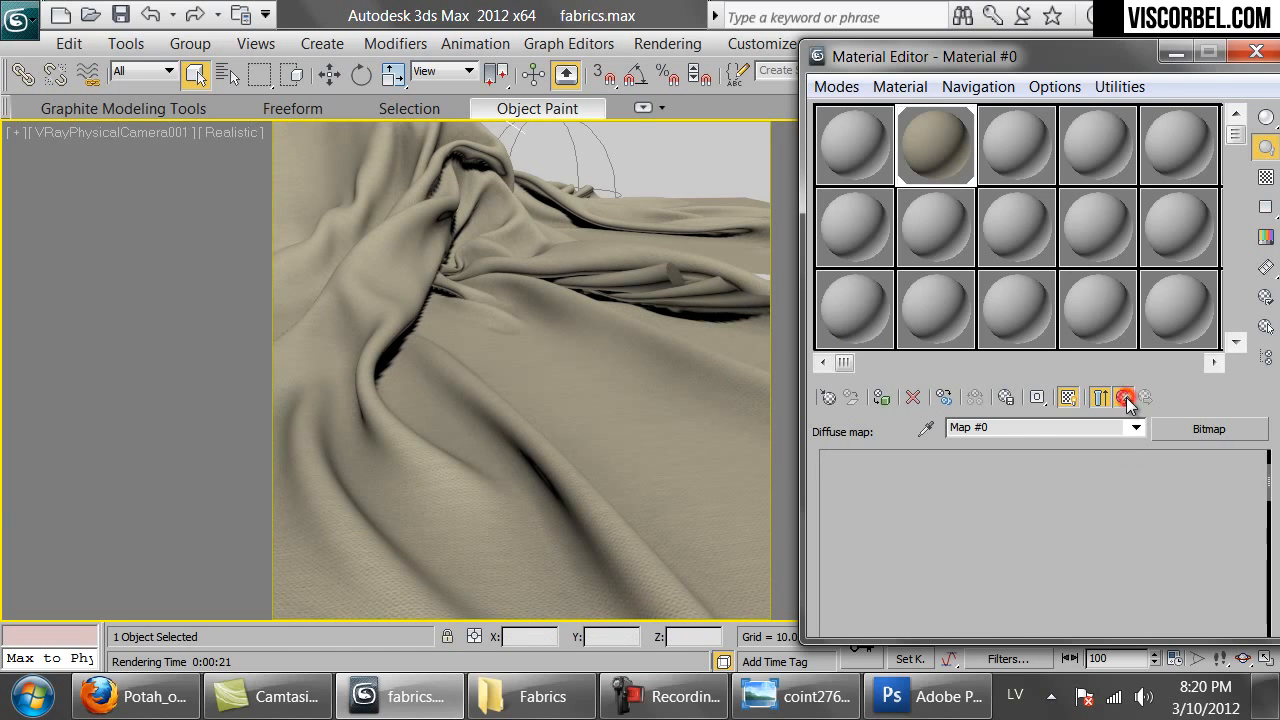
left_click_drag(1134, 63, 1061, 46)
left_click(986, 505)
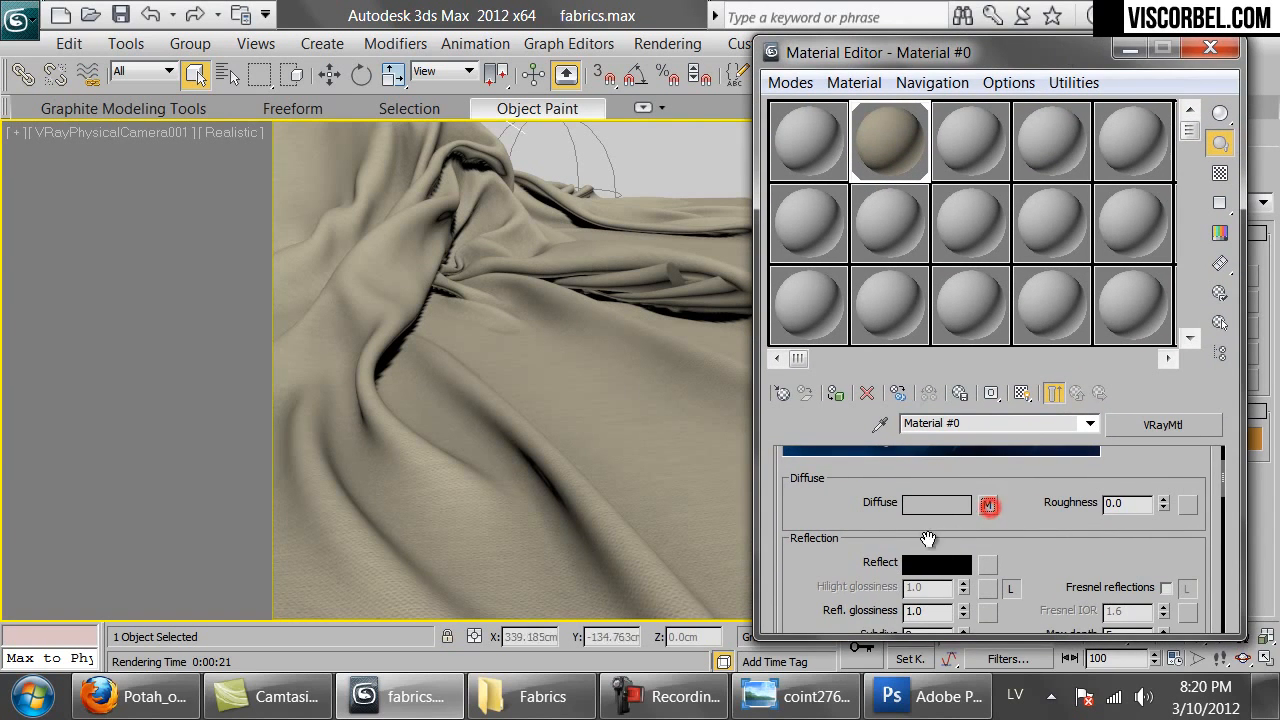
left_click(987, 505)
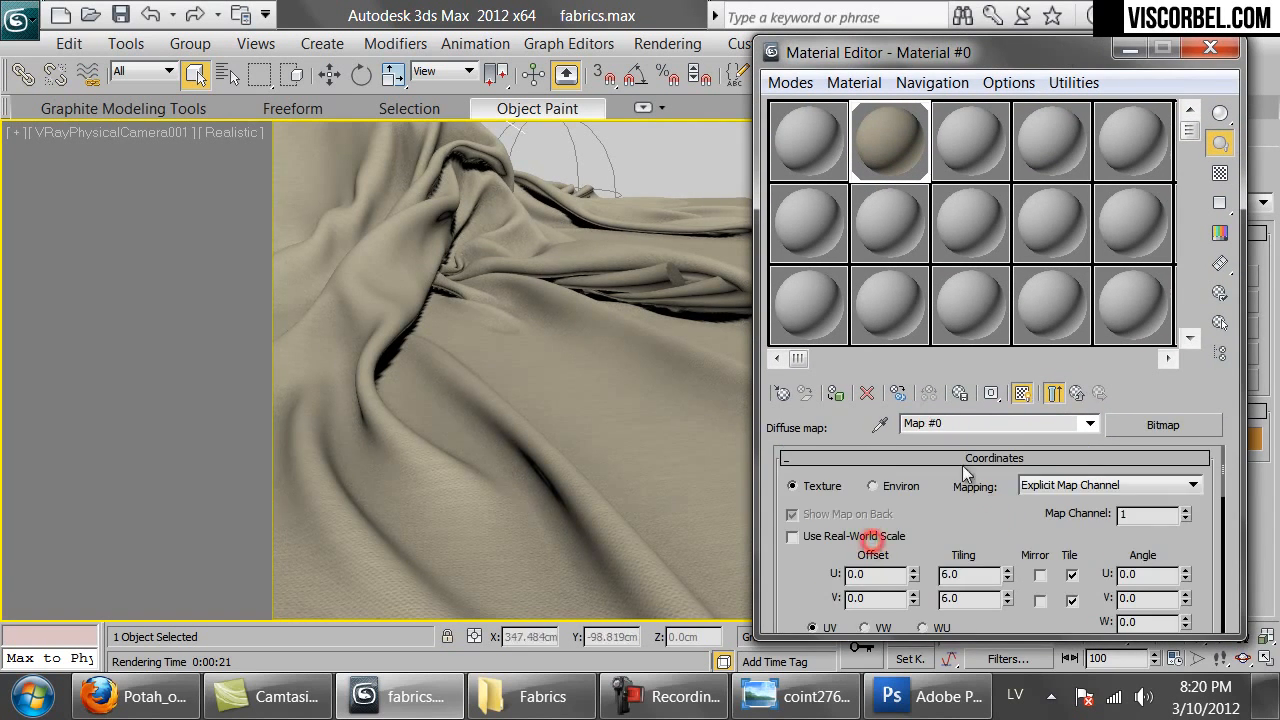
scroll(875, 542, "down", 6)
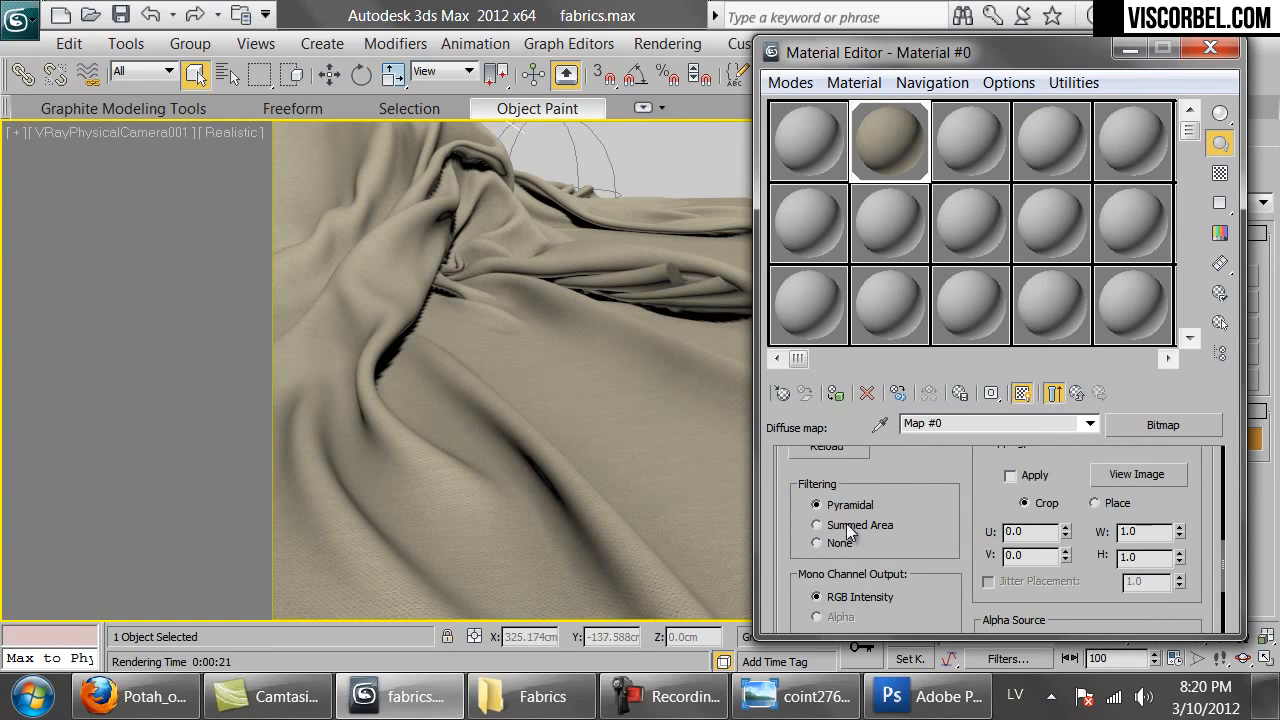
left_click(853, 524)
Render the camera view with V-Ray to check the fabric texture, and close the frame buffer.
left_click_drag(1167, 52, 1167, 140)
left_click(1209, 73)
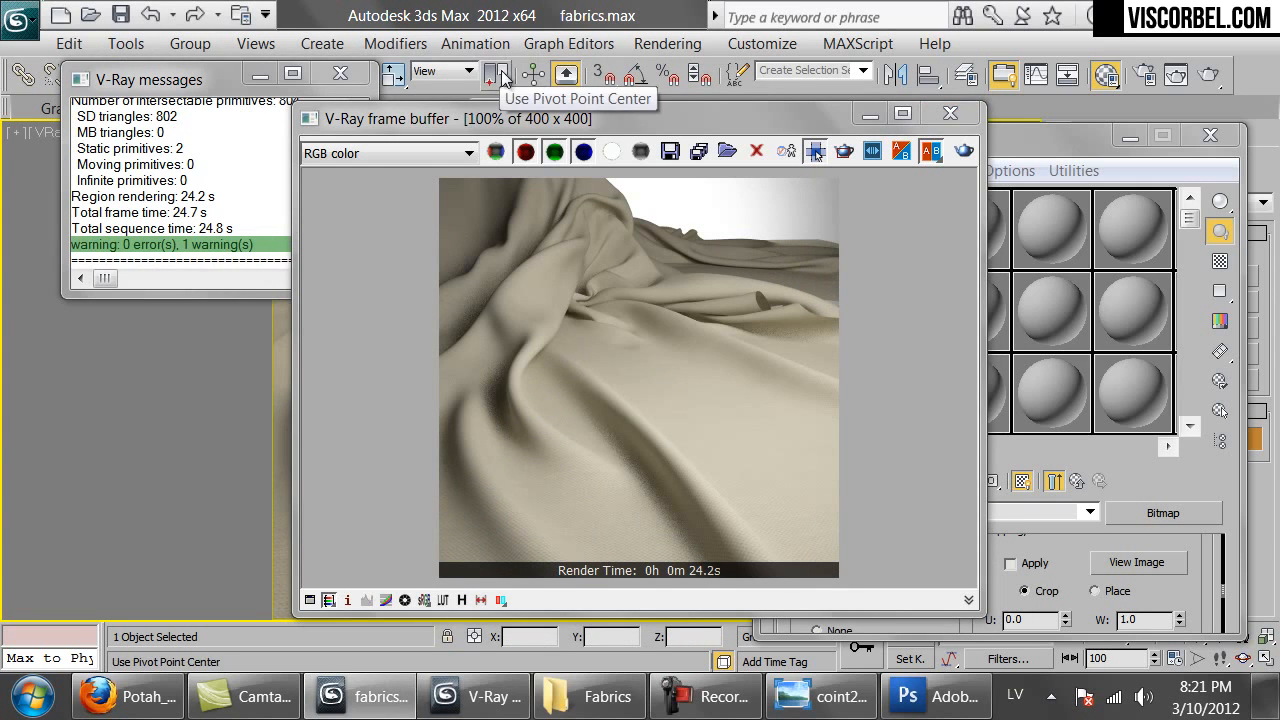
left_click(972, 116)
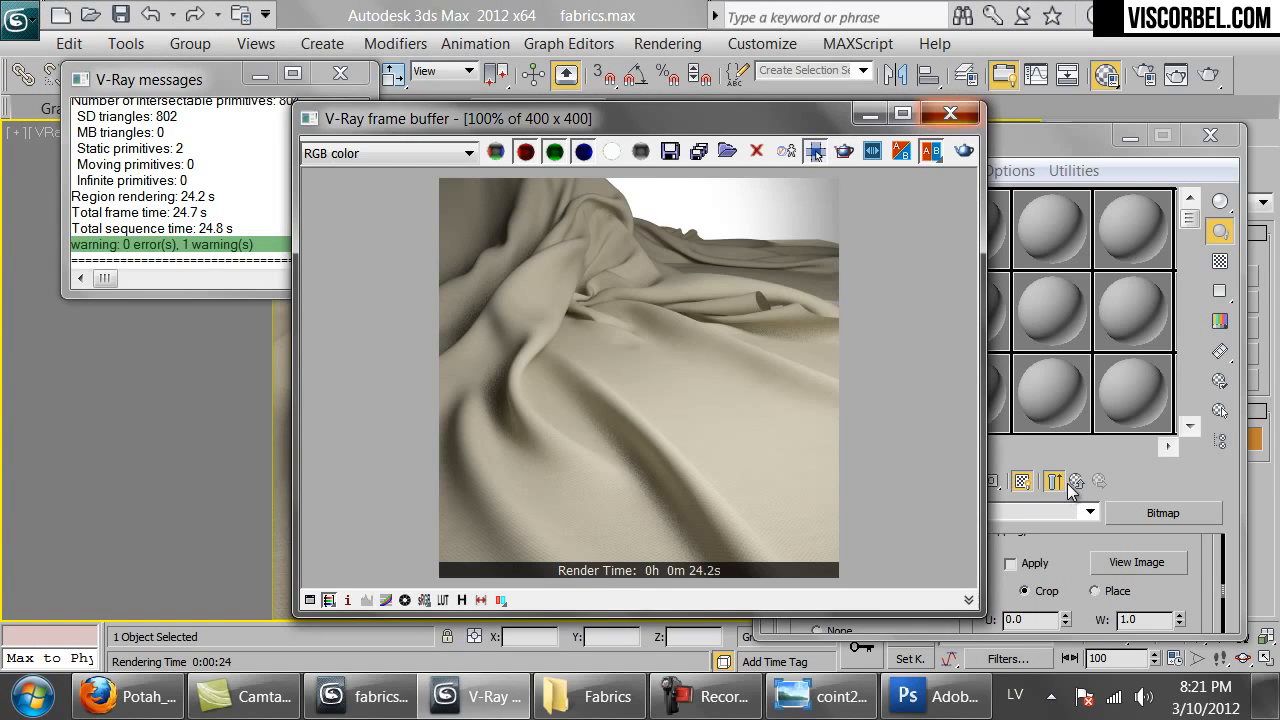
Load fabric_1_bump.png as a bitmap in the material's bump map and set its U and V tiling to 6.0.
scroll(1061, 555, "up", 5)
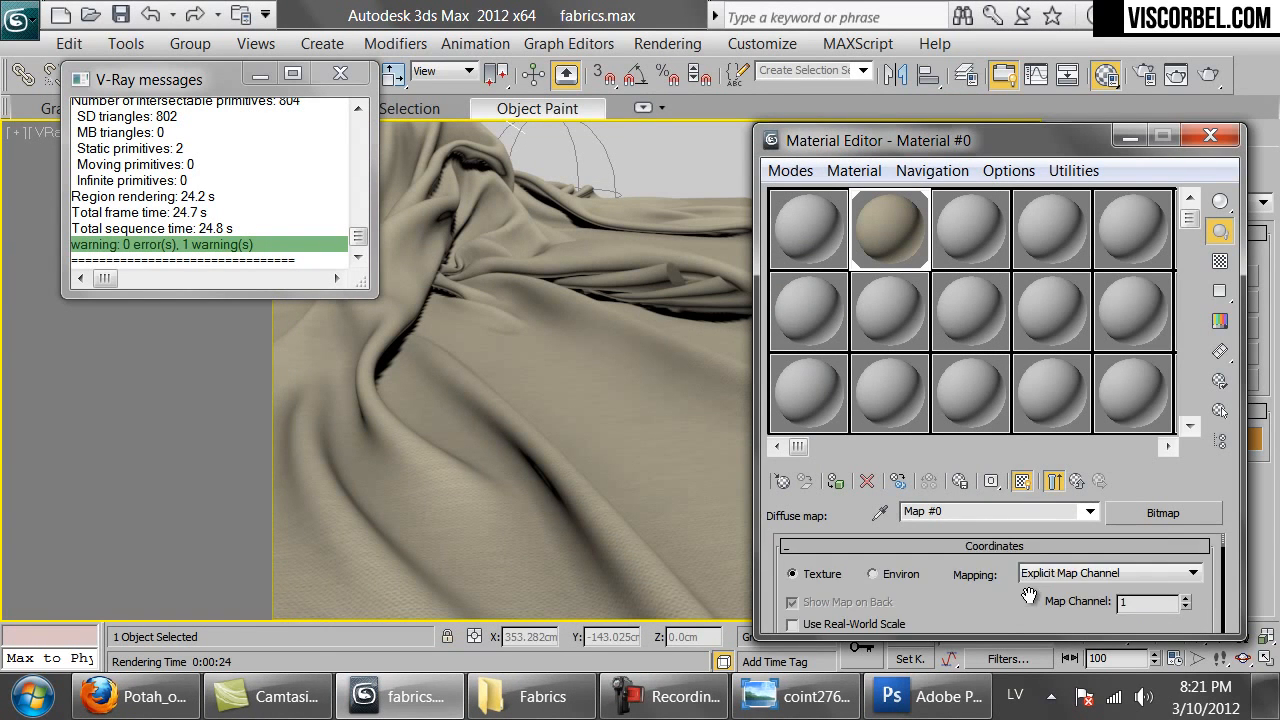
scroll(1061, 555, "down", 1)
left_click(1077, 481)
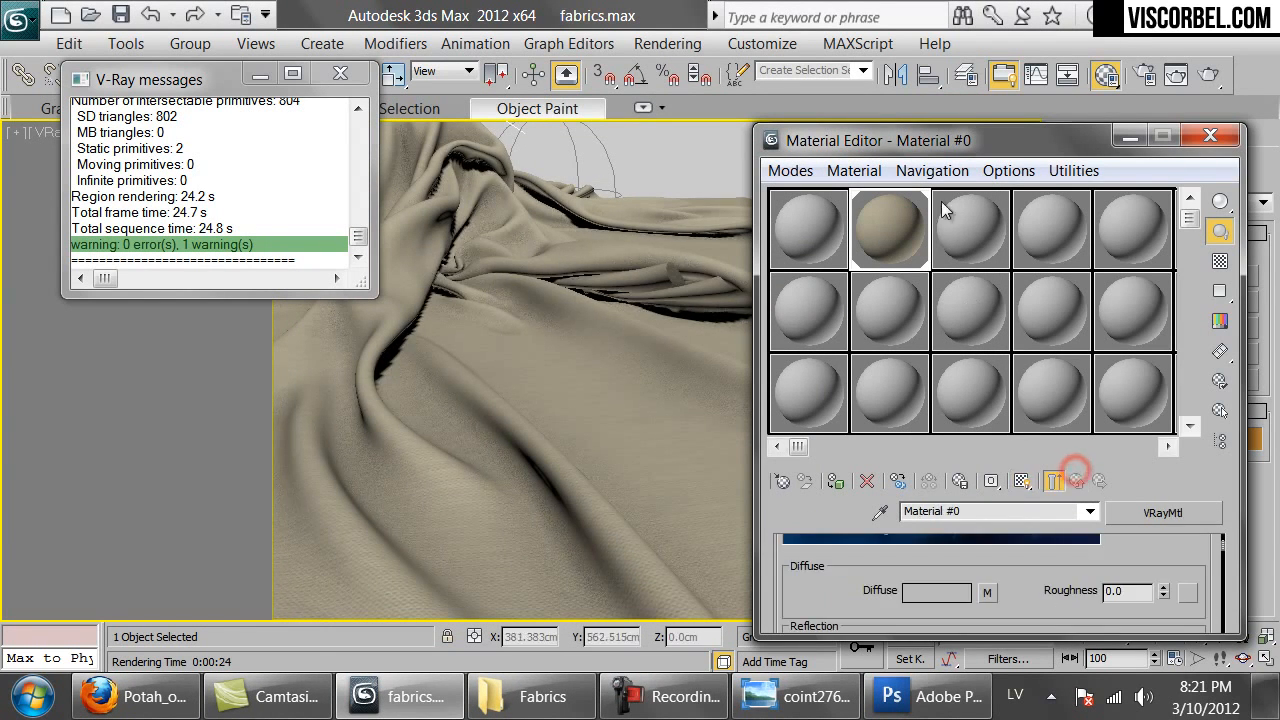
left_click_drag(995, 140, 945, 44)
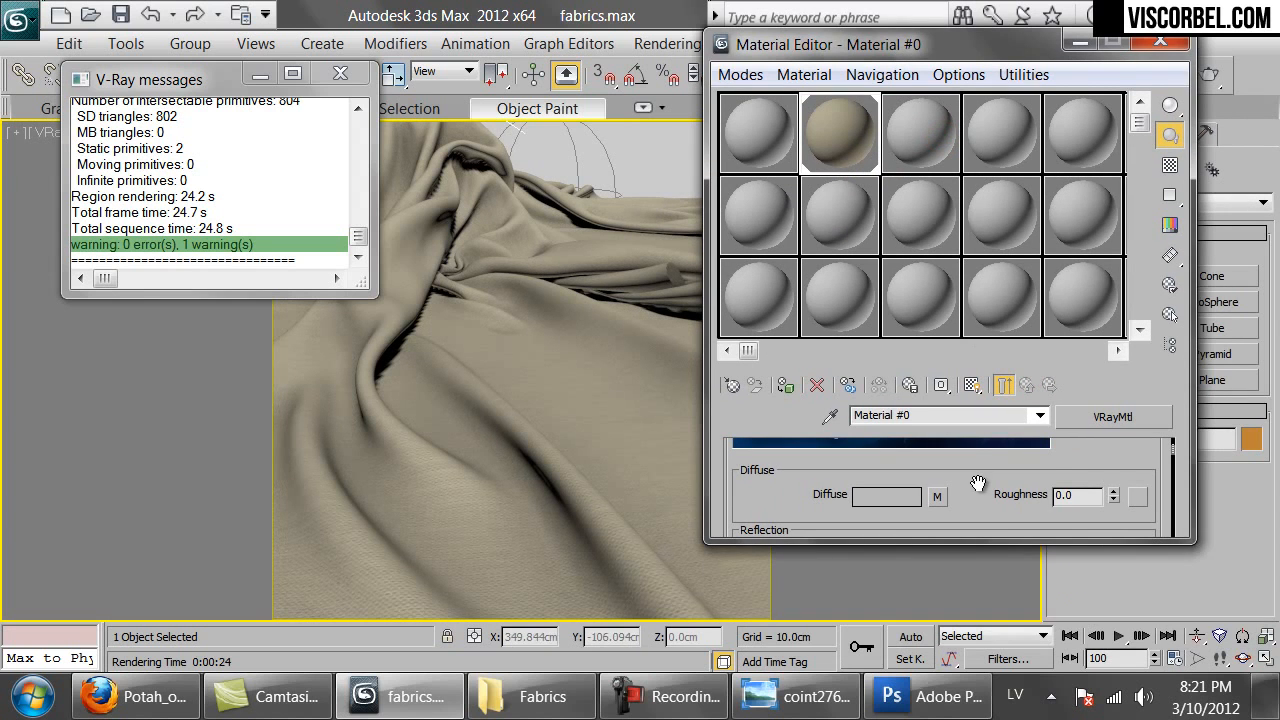
left_click_drag(978, 545, 1025, 500)
scroll(993, 497, "down", 5)
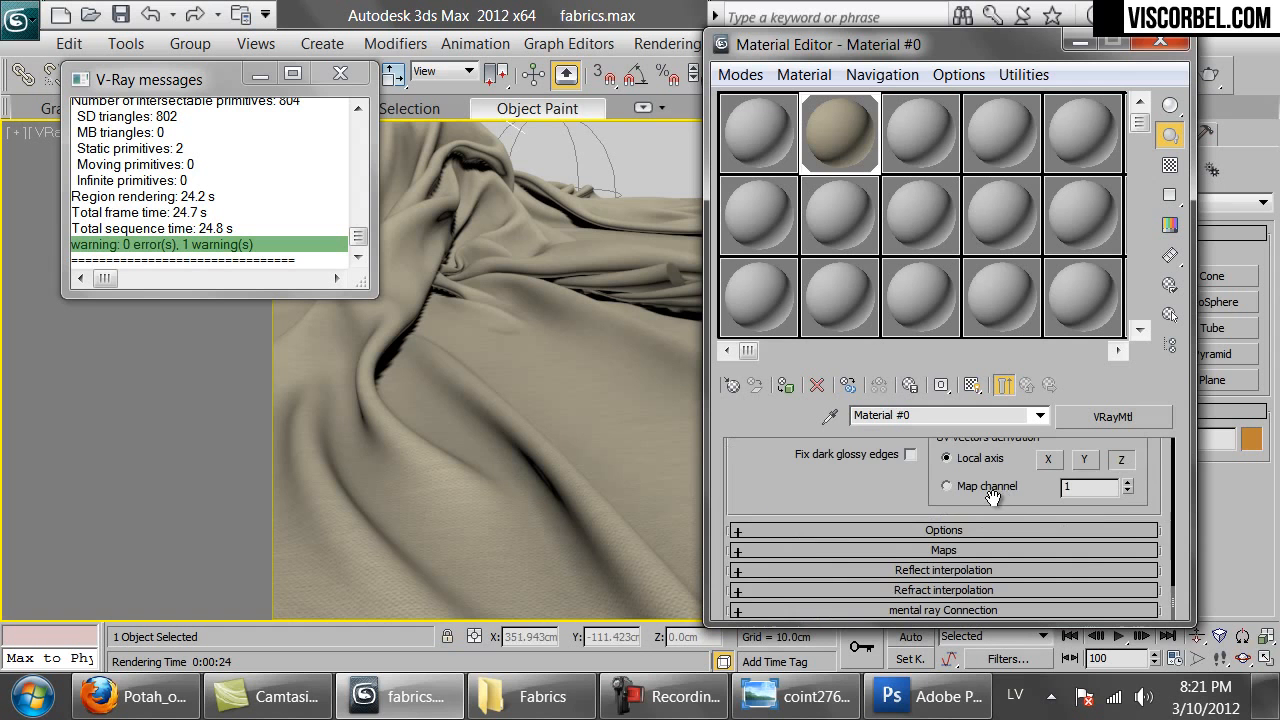
left_click(948, 551)
scroll(830, 575, "down", 5)
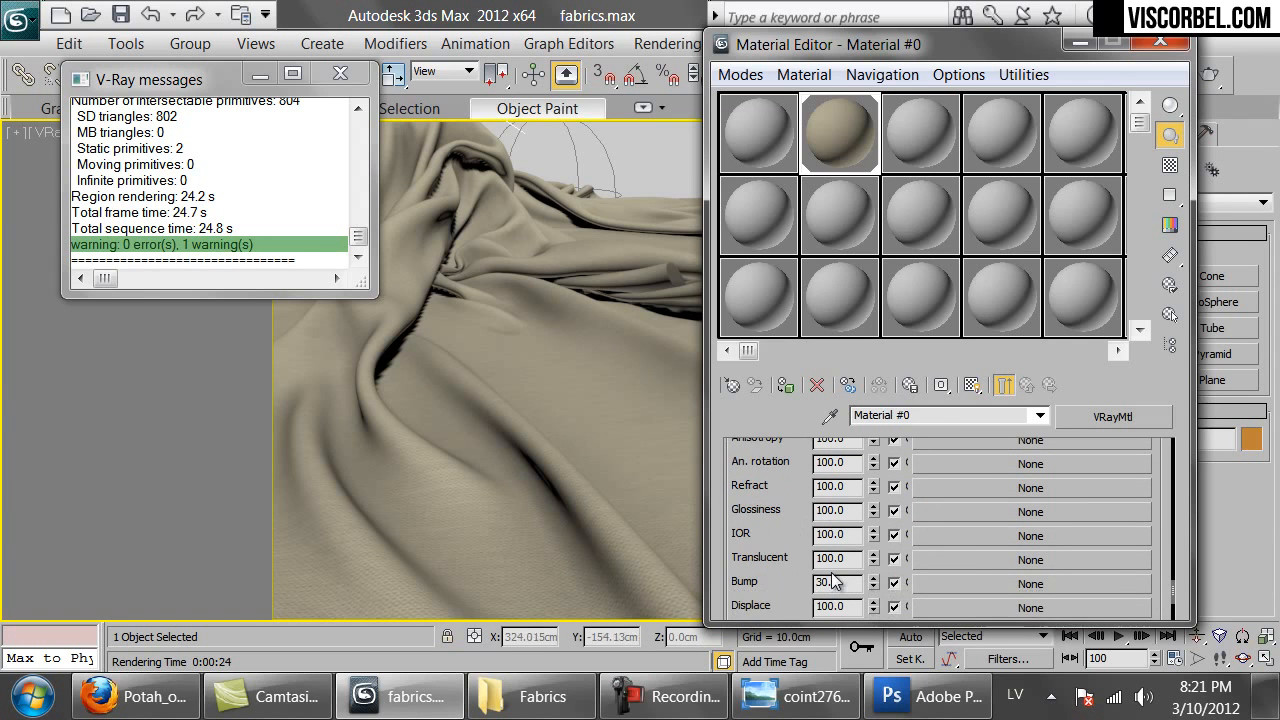
left_click(946, 580)
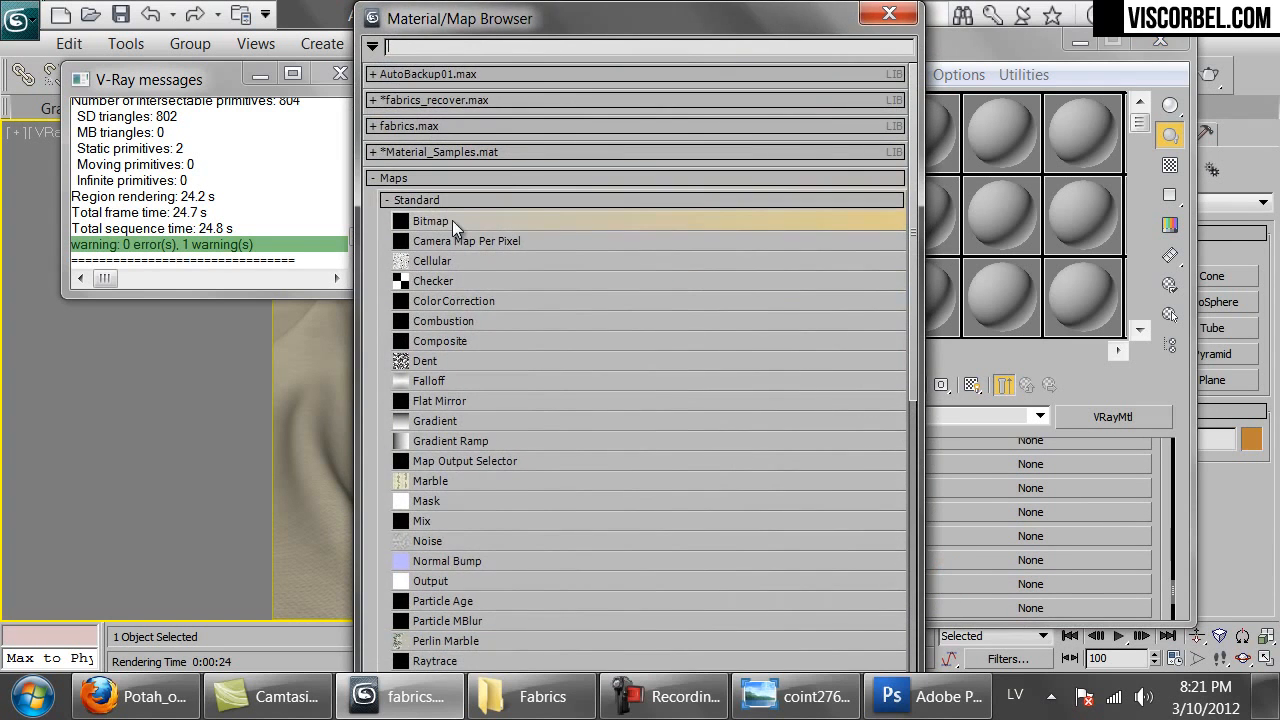
double_click(452, 222)
double_click(233, 185)
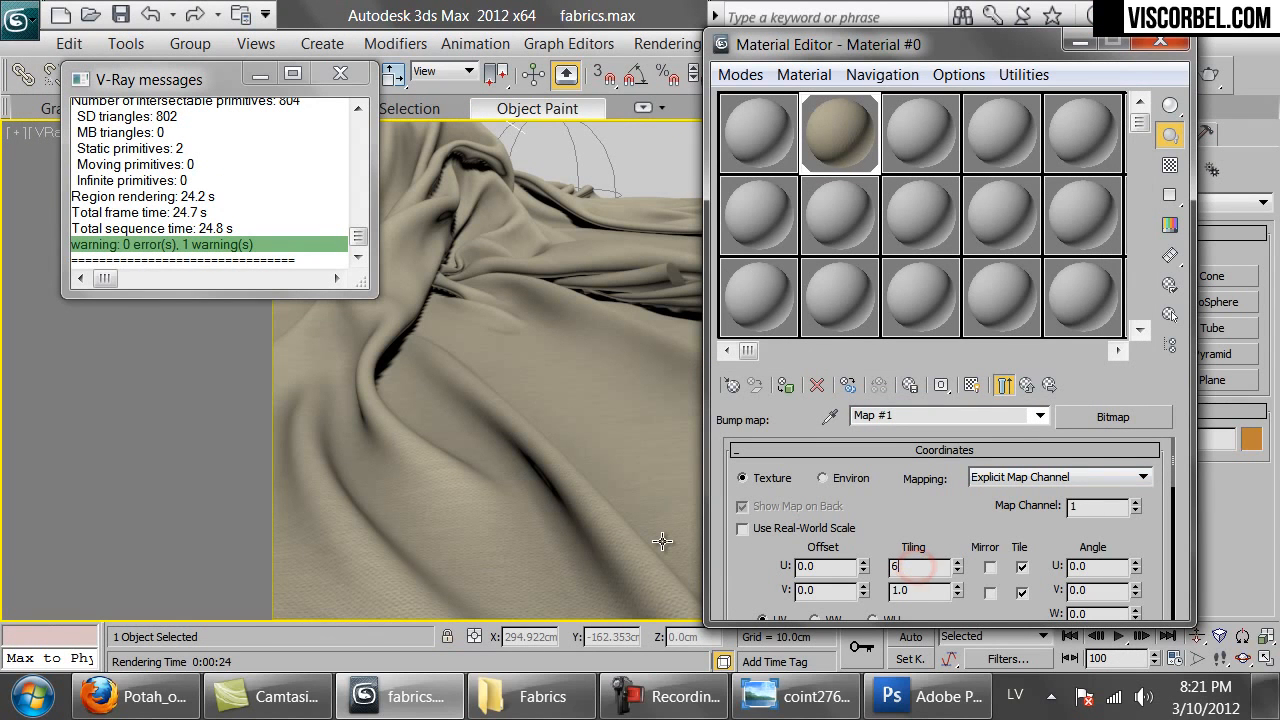
Raise the material's bump amount with an enlarged sample sphere preview open, and render the camera view.
double_click(855, 122)
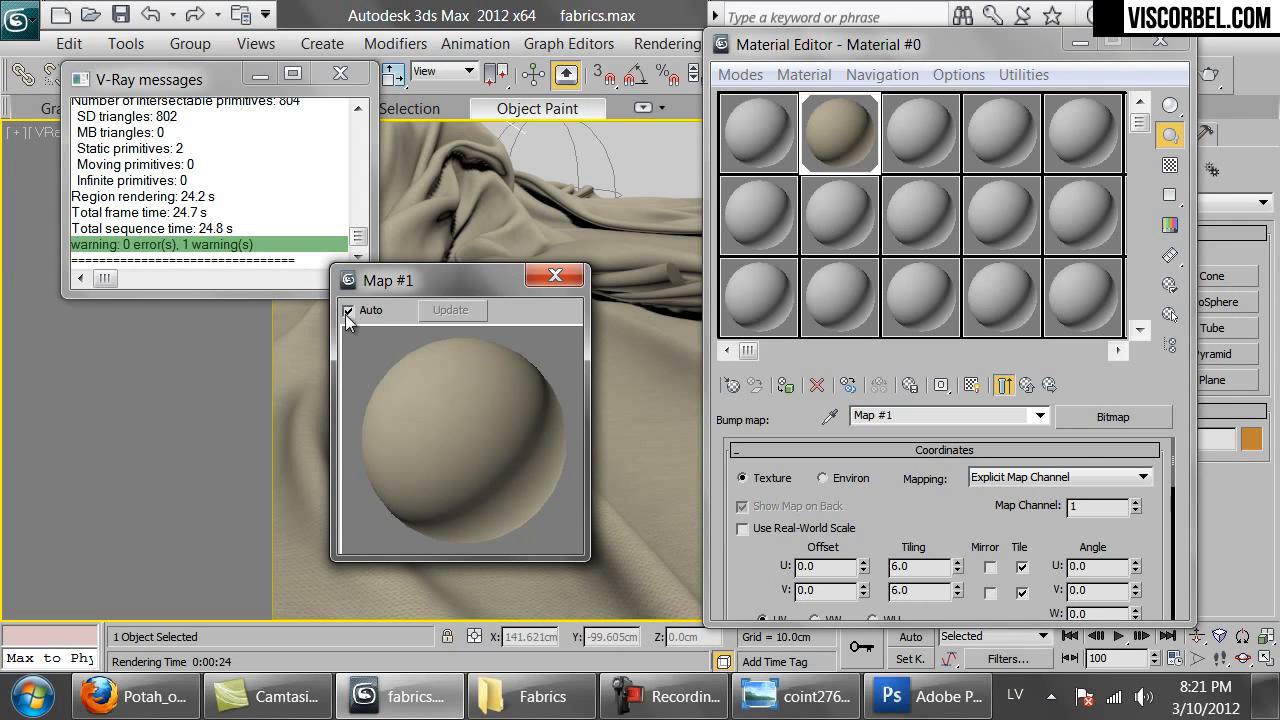
left_click_drag(330, 266, 168, 58)
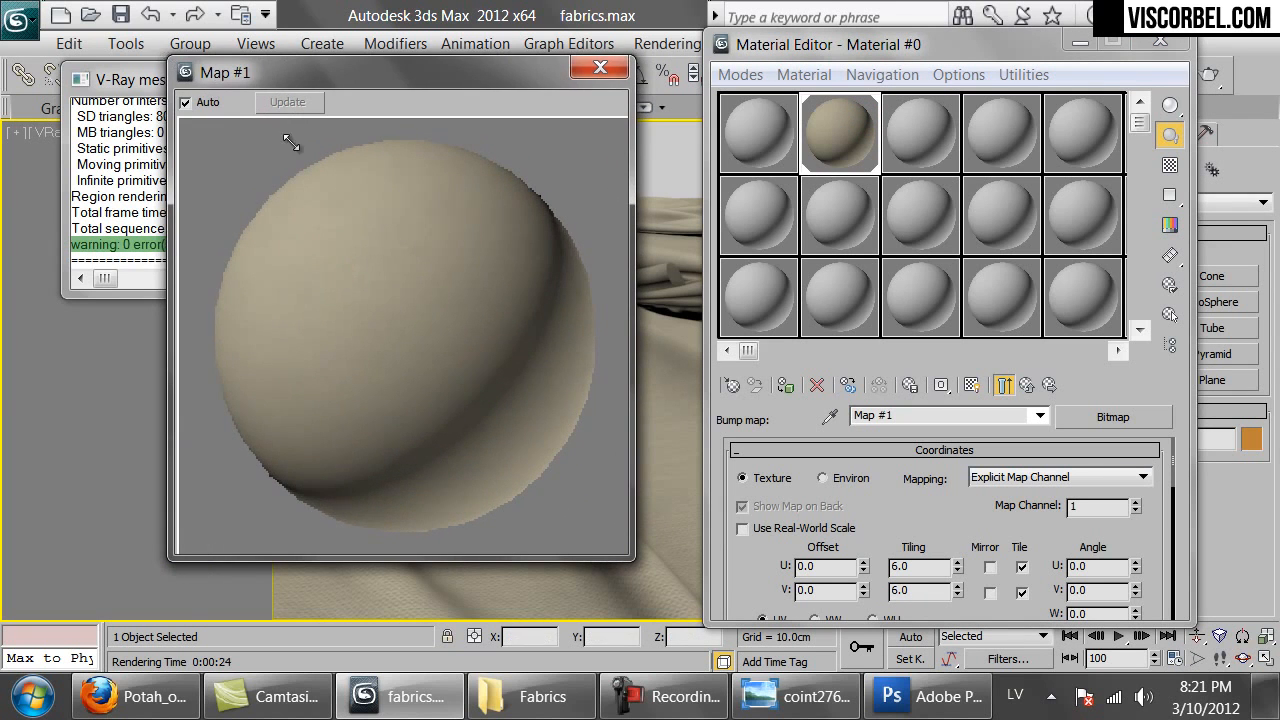
left_click(1027, 385)
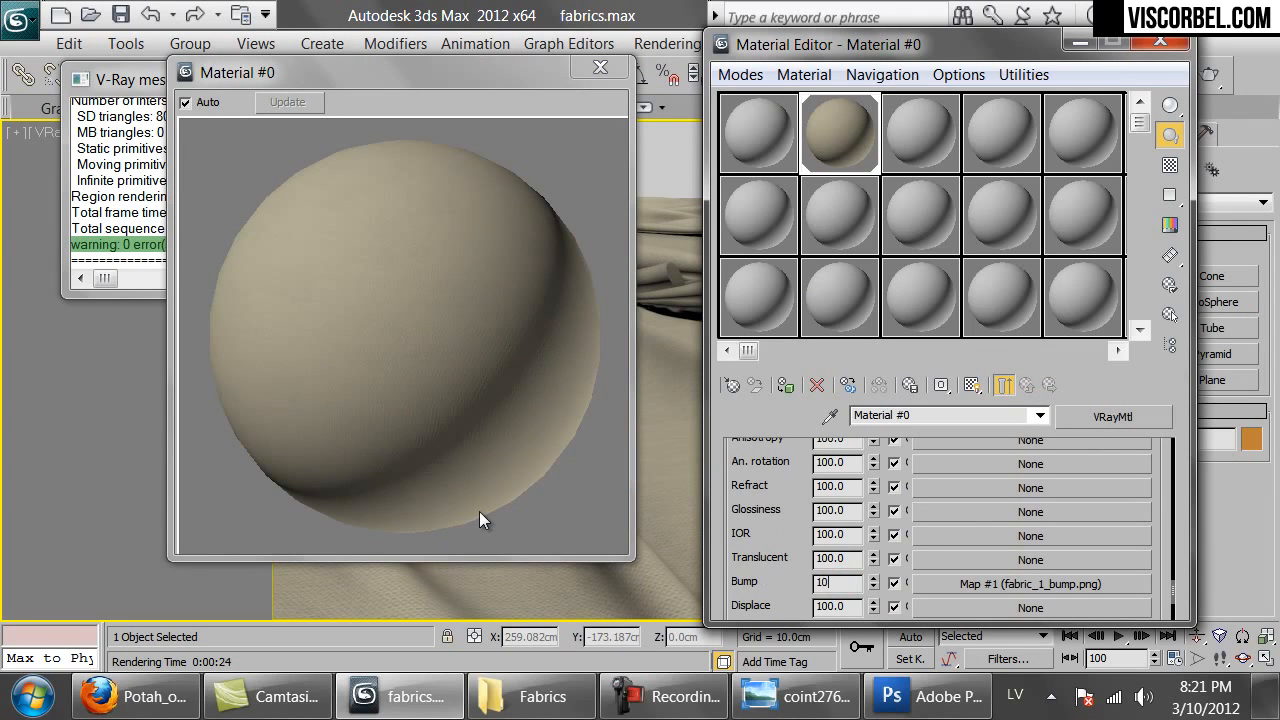
left_click(1210, 75)
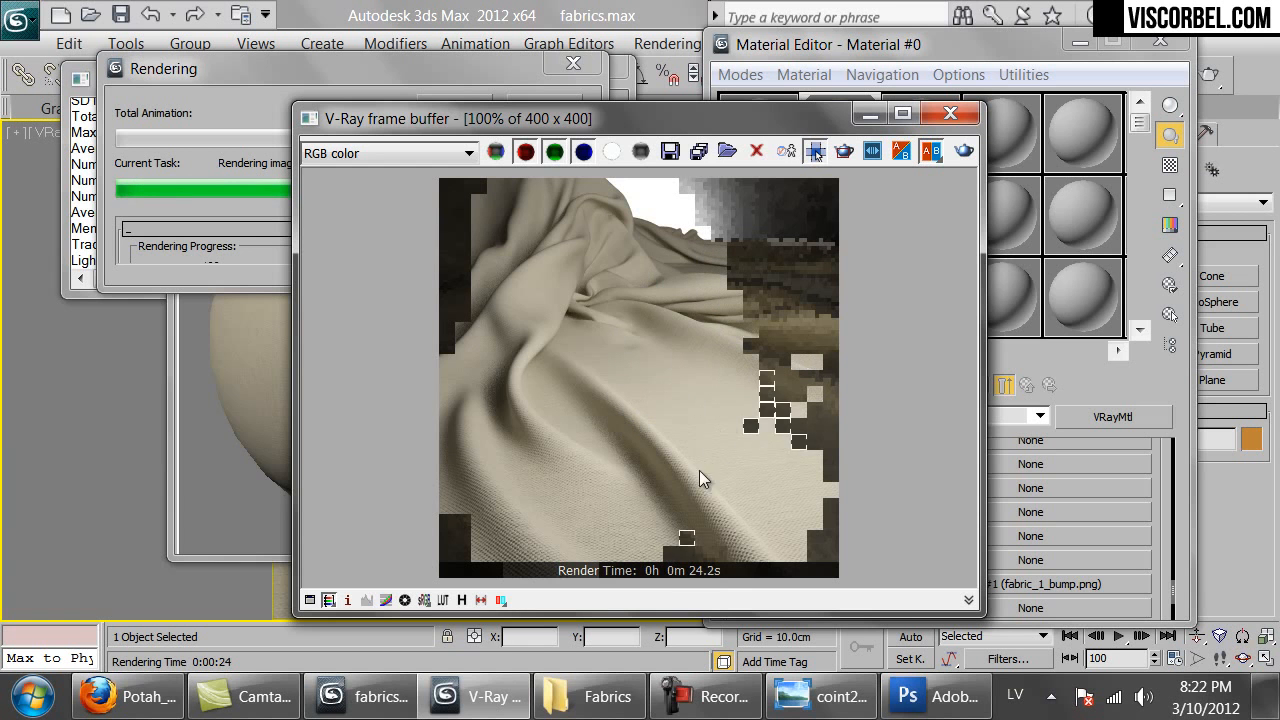
Switch to Windows Photo Viewer and examine the fabric on the cushions and backrest of the sofa photo coint2767.jpg.
left_click(820, 697)
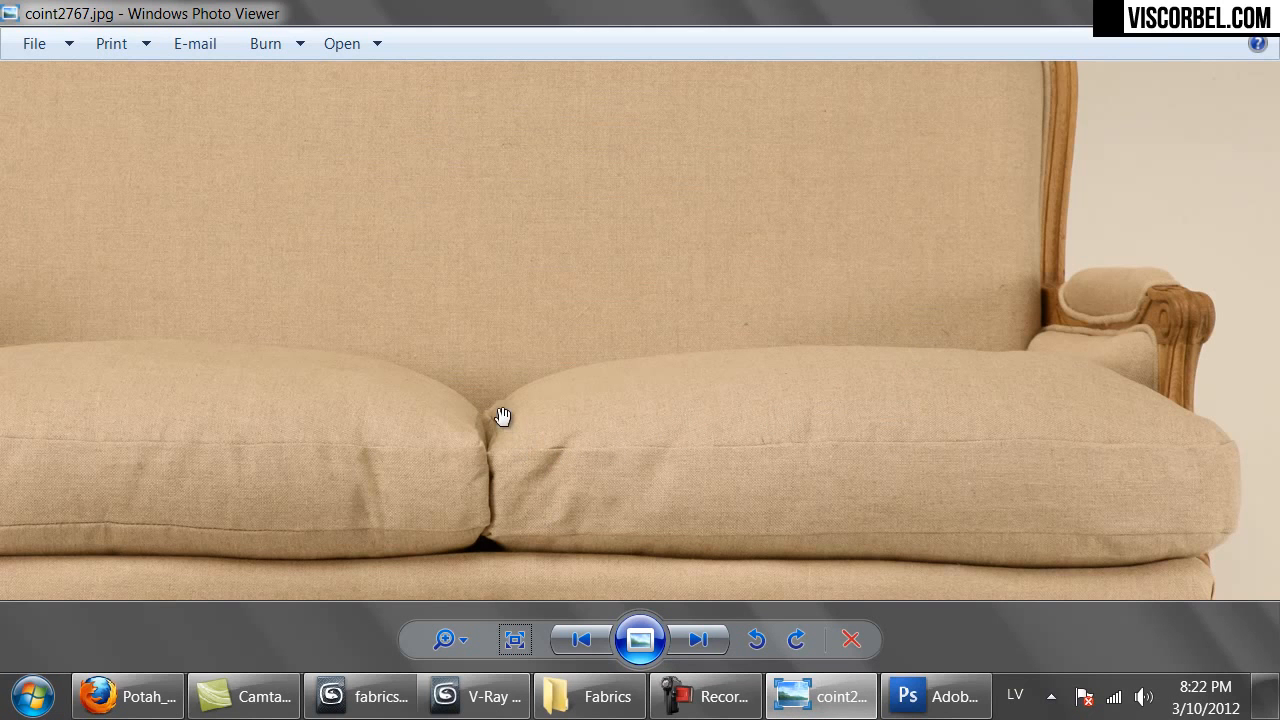
left_click_drag(857, 398, 607, 360)
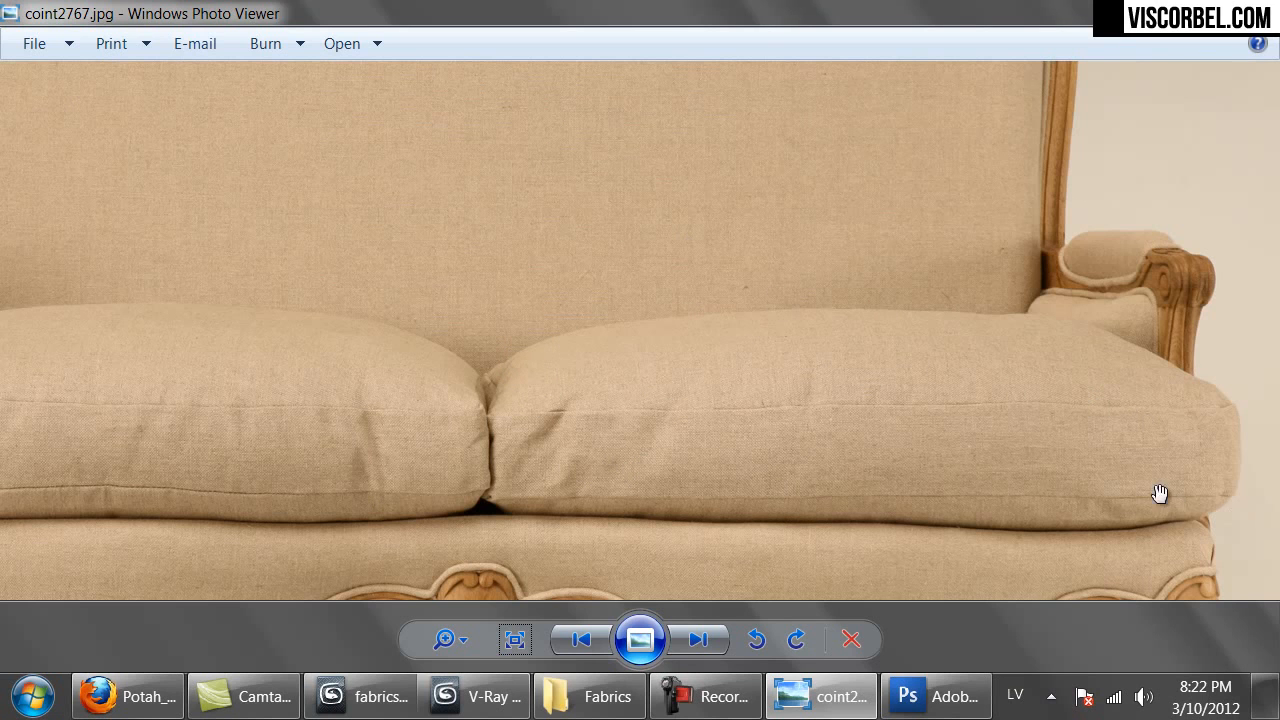
left_click_drag(280, 378, 351, 449)
left_click_drag(969, 479, 469, 223)
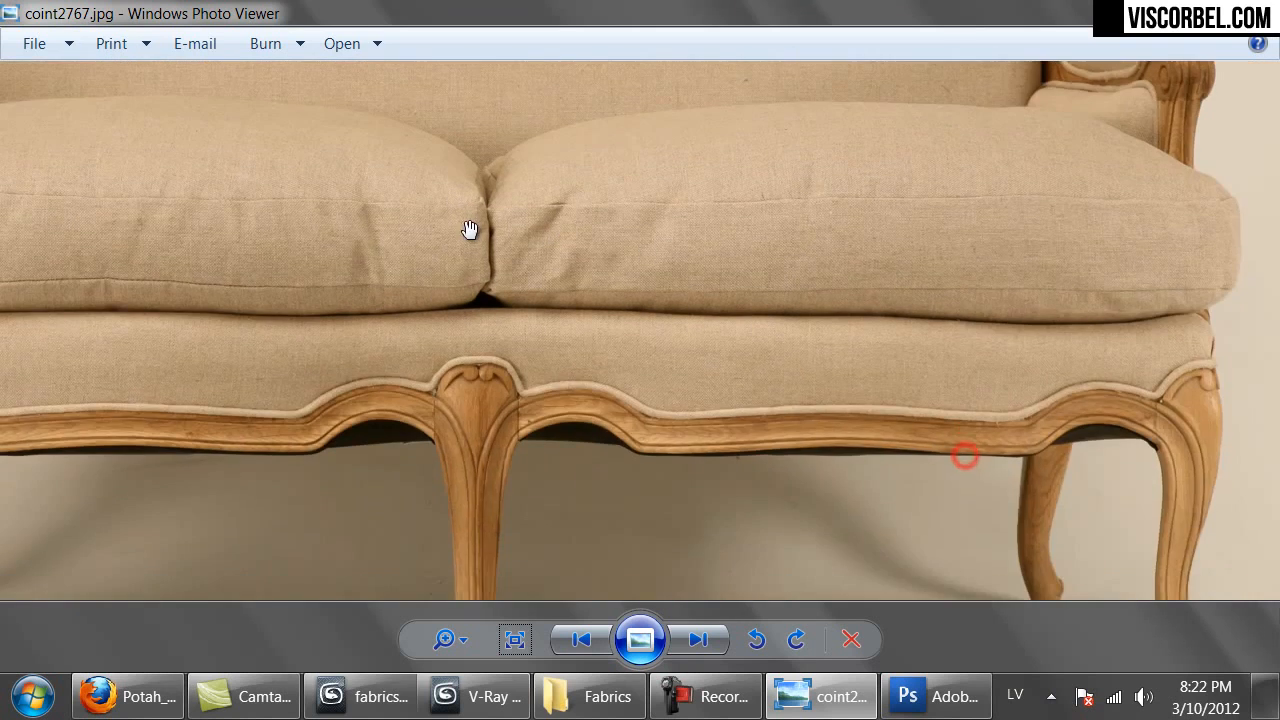
left_click_drag(654, 220, 651, 406)
left_click_drag(691, 244, 698, 347)
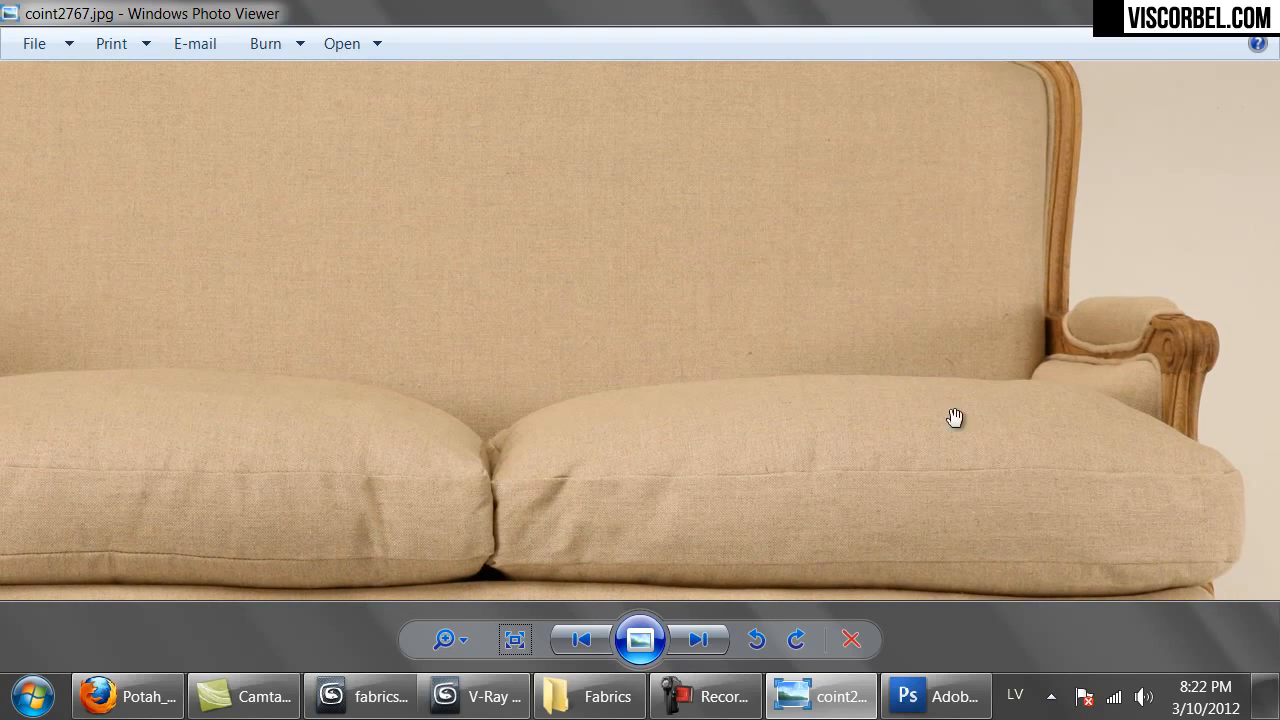
left_click_drag(941, 407, 862, 554)
left_click_drag(955, 480, 878, 266)
left_click_drag(779, 497, 764, 338)
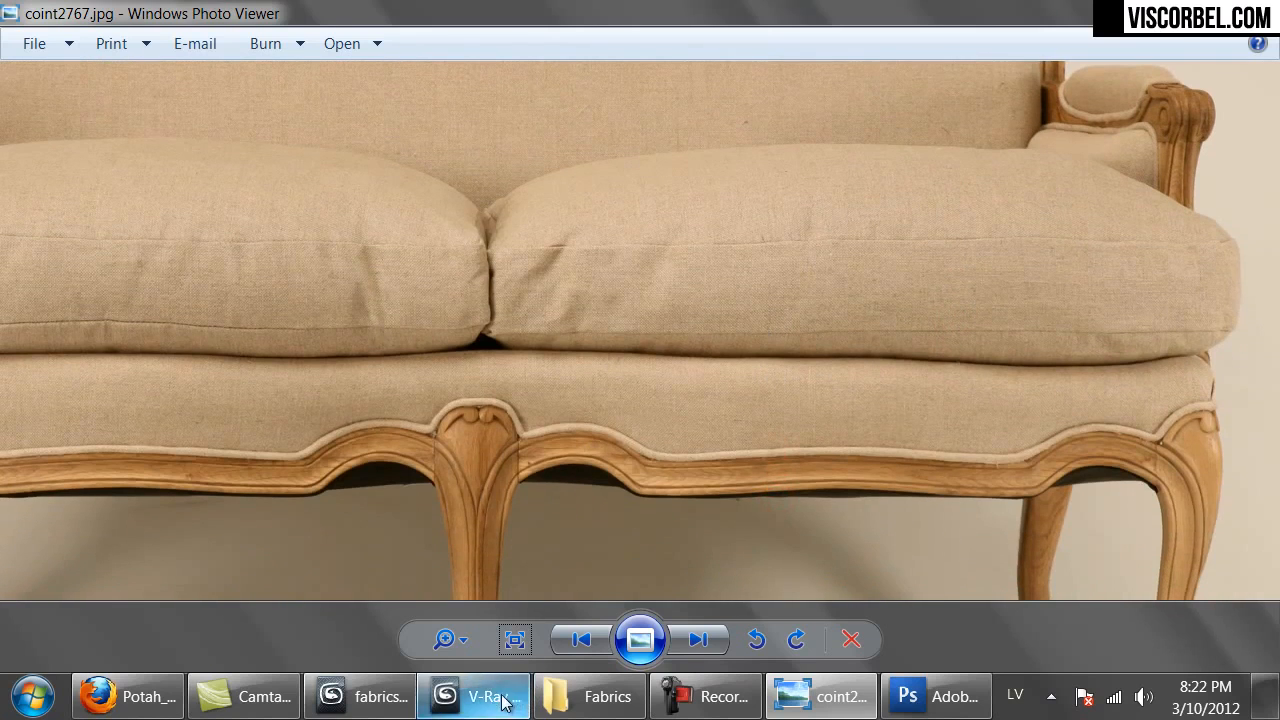
Switch back to 3ds Max, close the frame buffer and replace the diffuse bitmap with a Falloff map, keeping the old map as a sub-map.
left_click(492, 696)
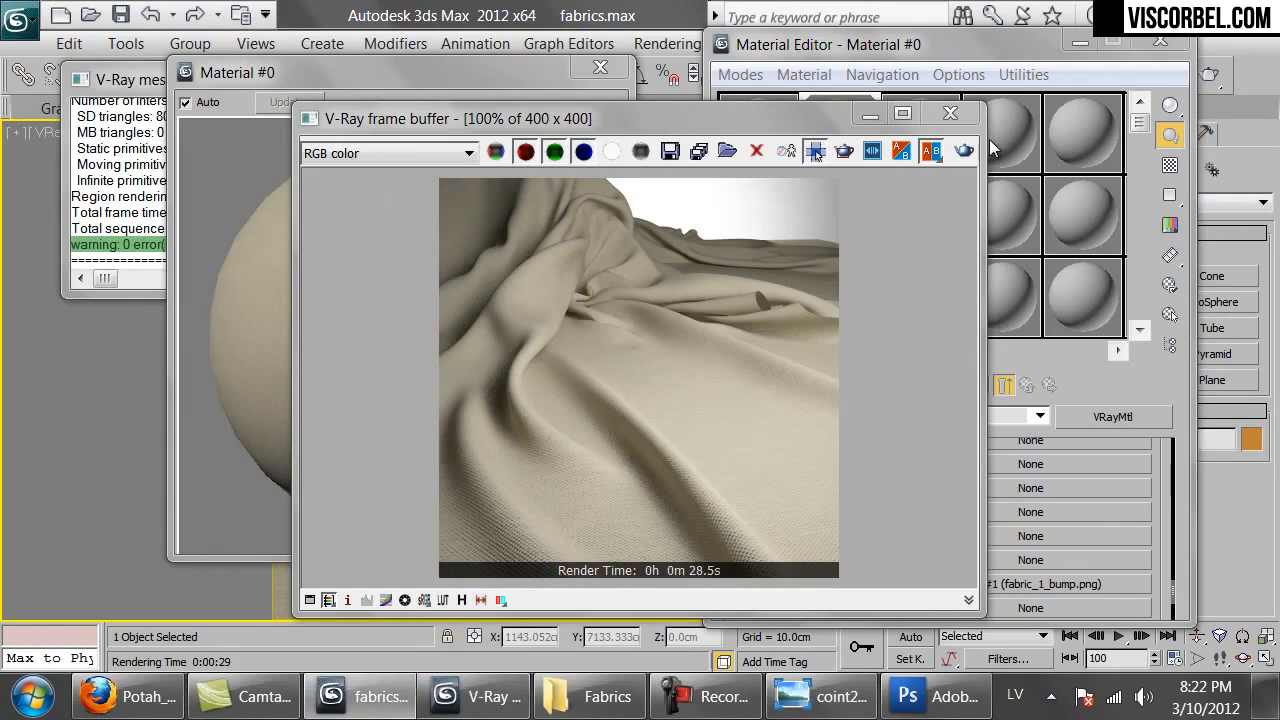
left_click(949, 113)
left_click_drag(794, 486, 799, 710)
left_click(1010, 558)
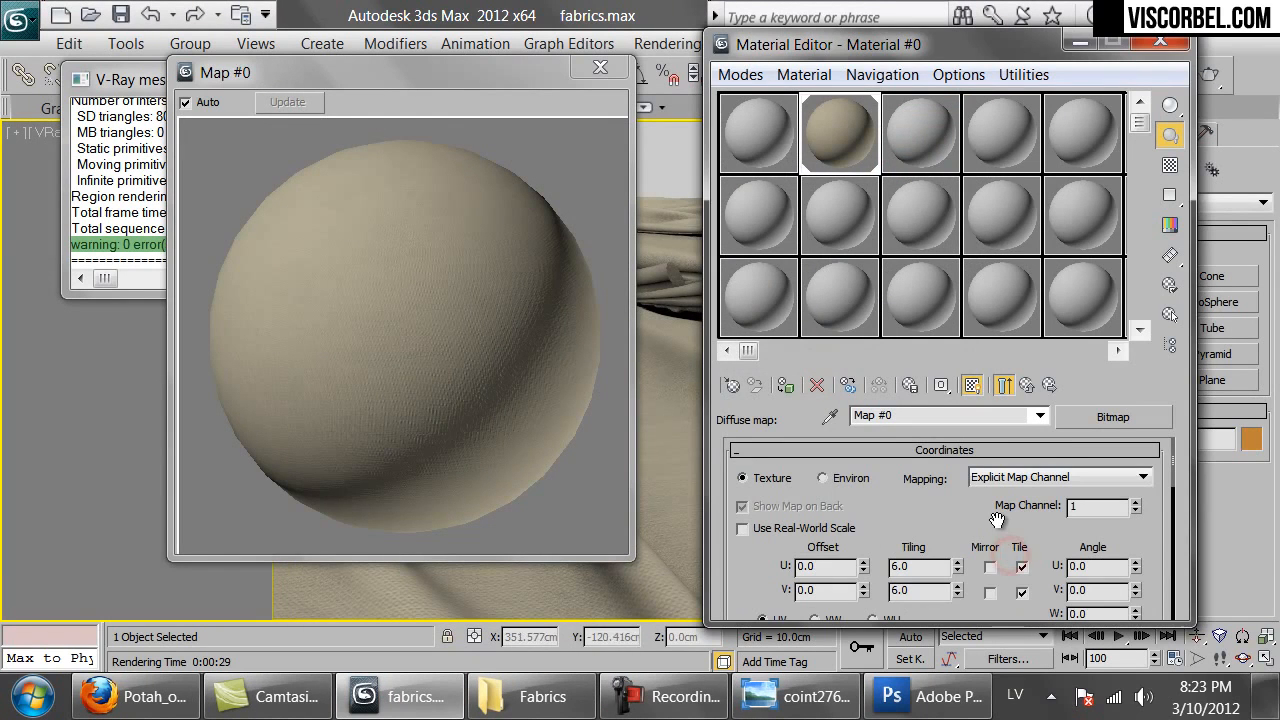
left_click(1108, 417)
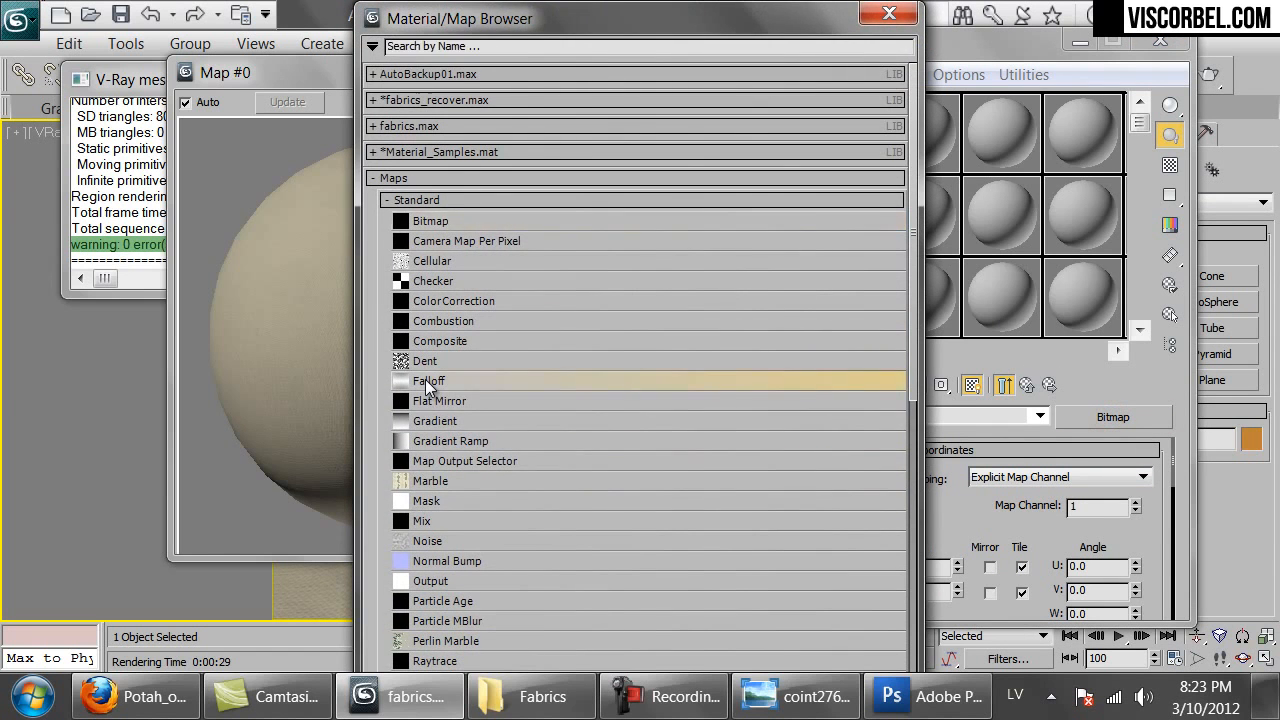
double_click(426, 381)
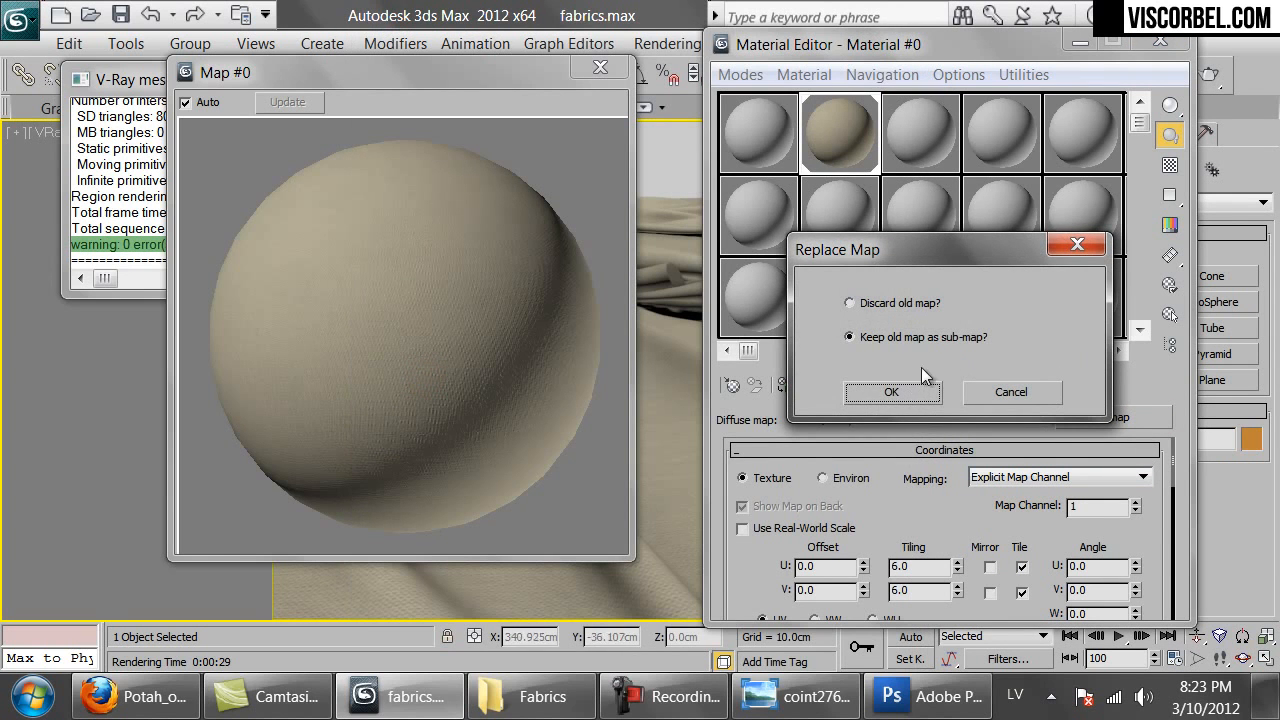
left_click(890, 391)
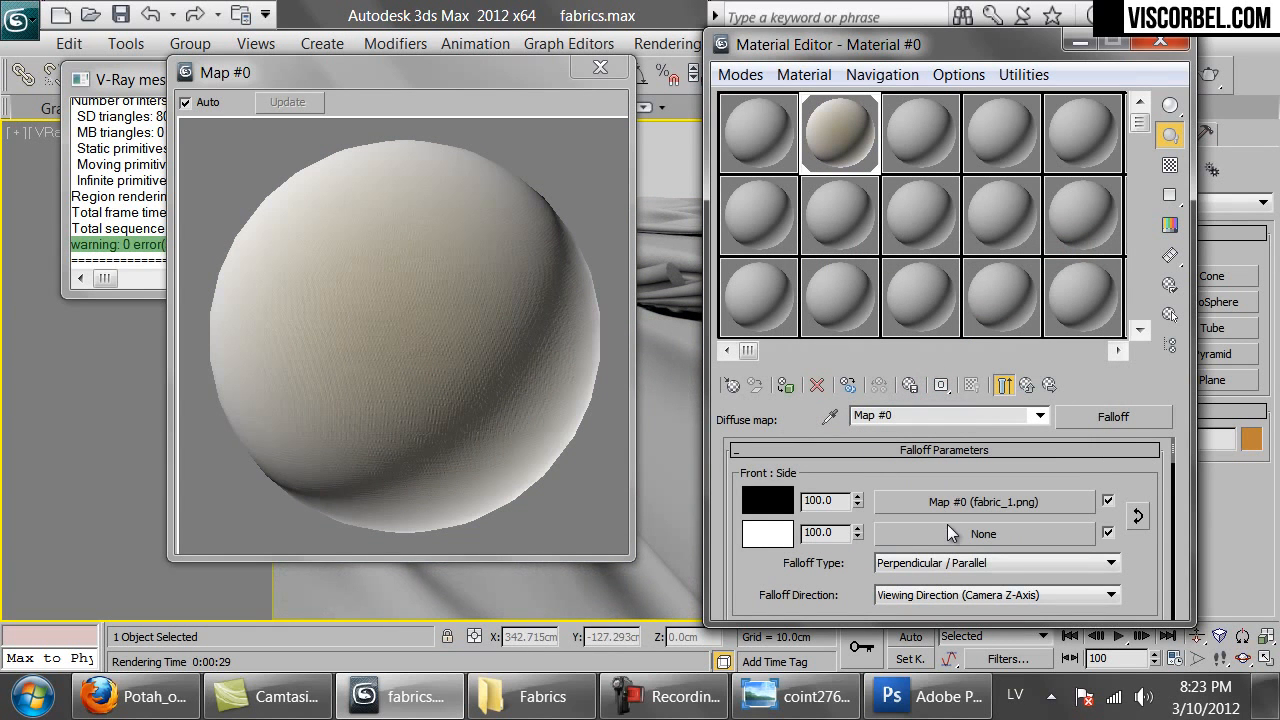
Paste a copy of the falloff's fabric_1.png map into the Side slot, set that slot's amount to 50, and check the copied map's tiling.
right_click(939, 504)
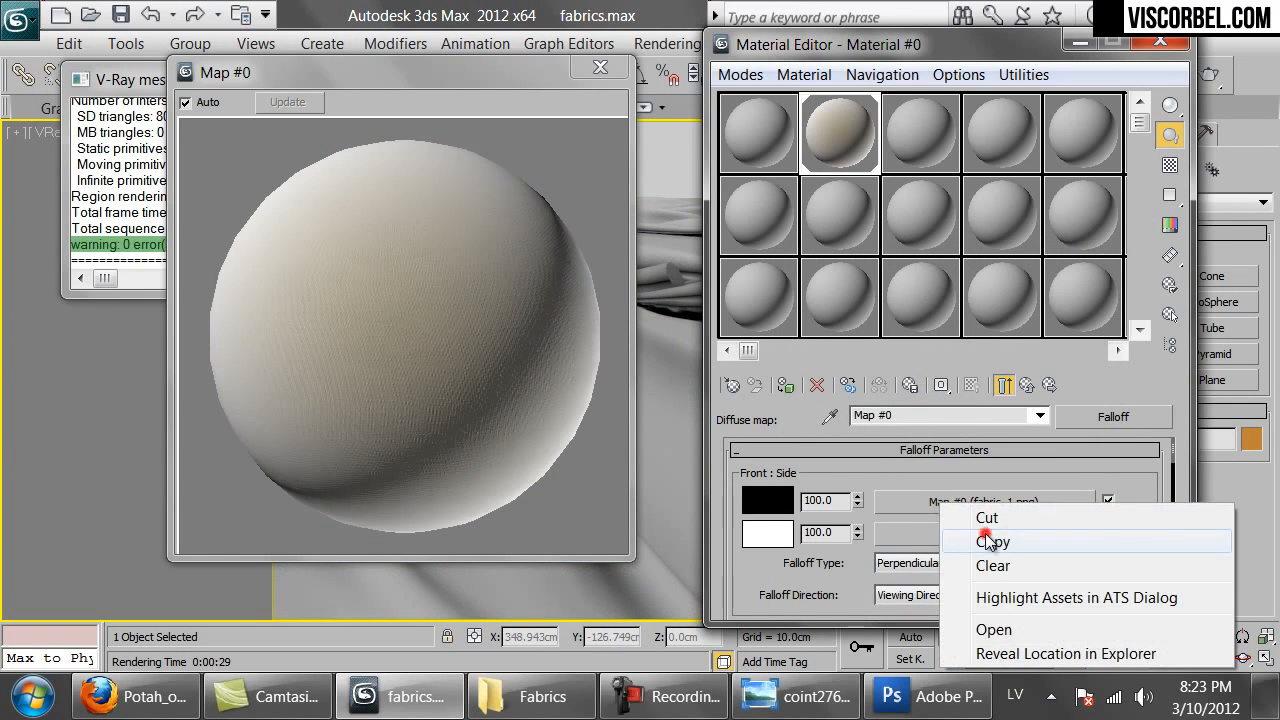
left_click(985, 535)
right_click(951, 531)
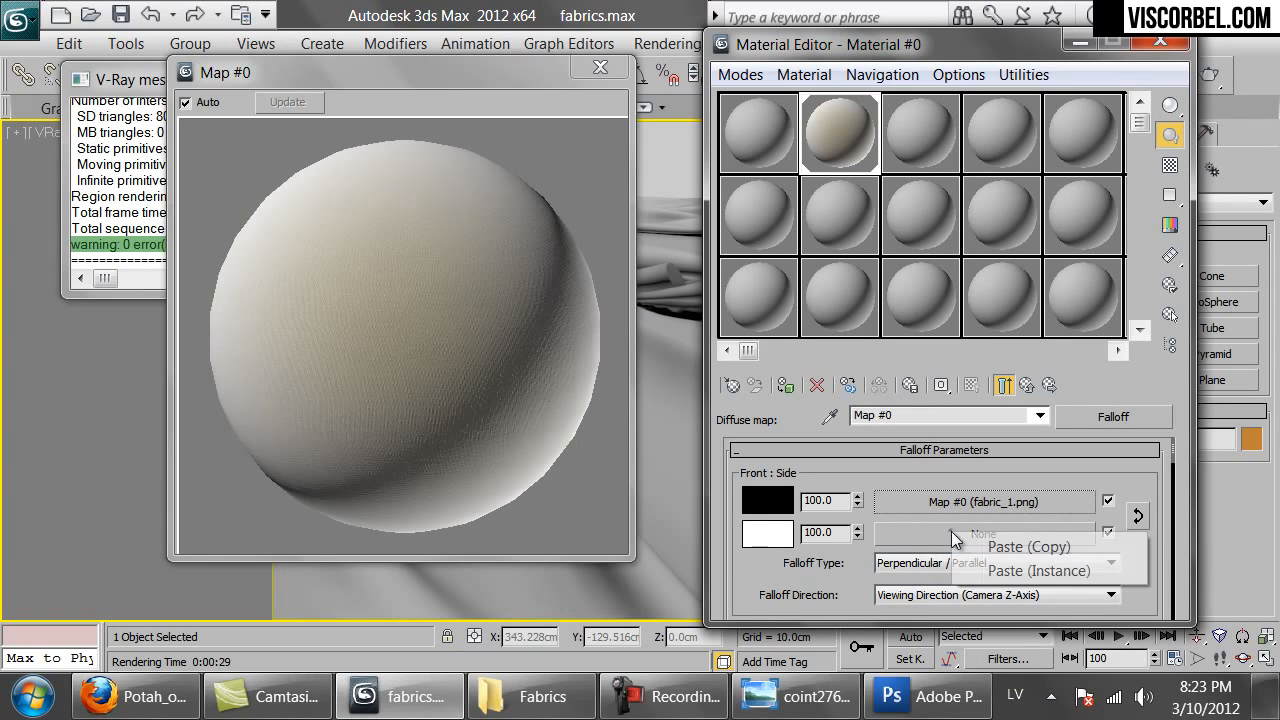
left_click(980, 552)
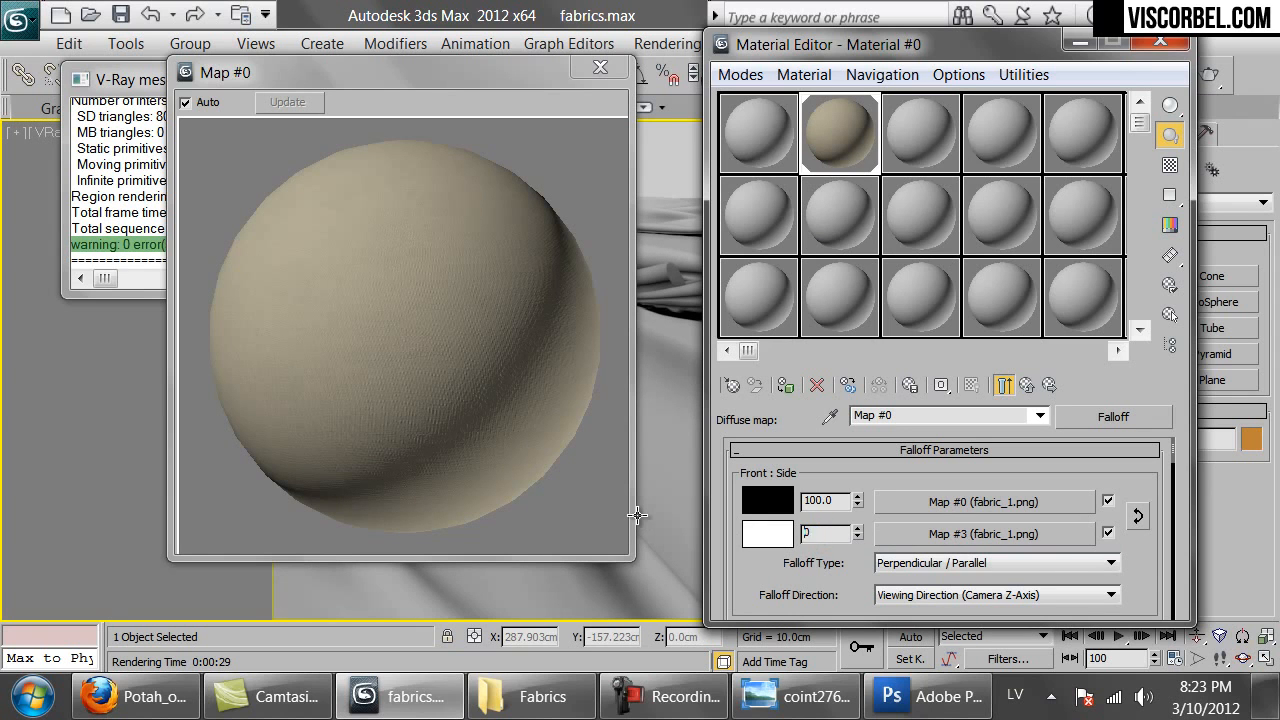
type("50")
key("Return")
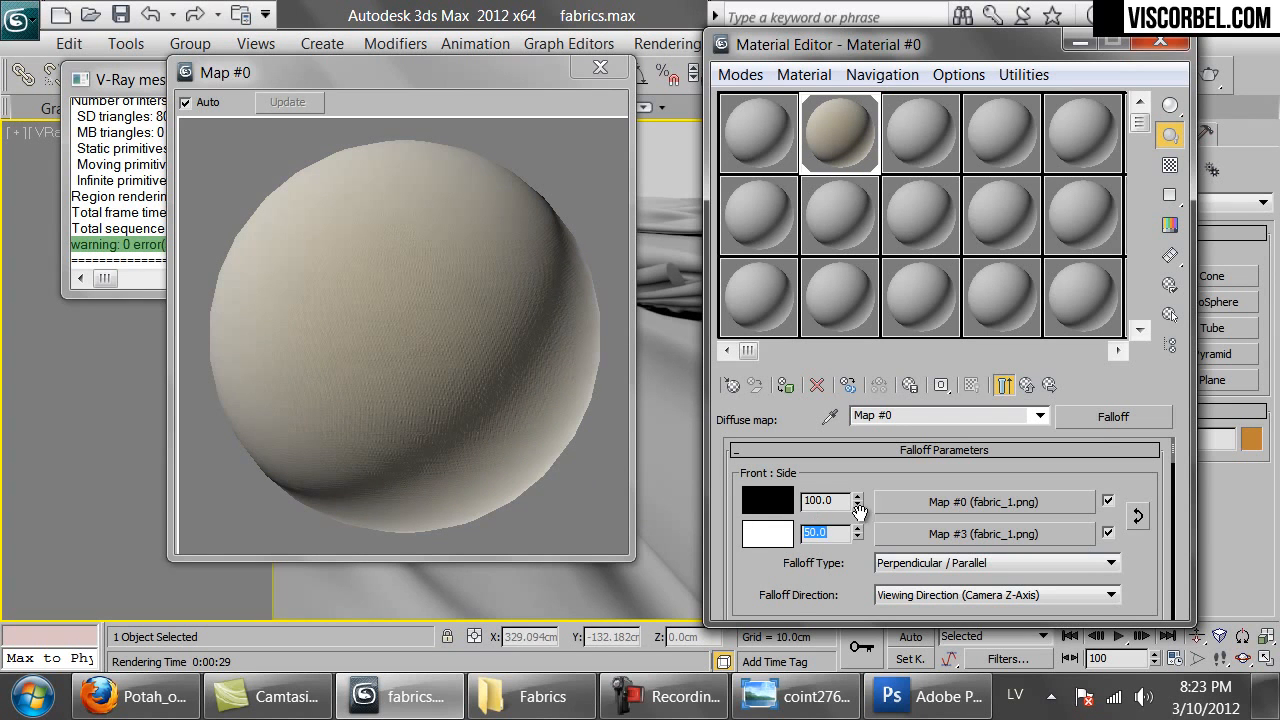
left_click(963, 534)
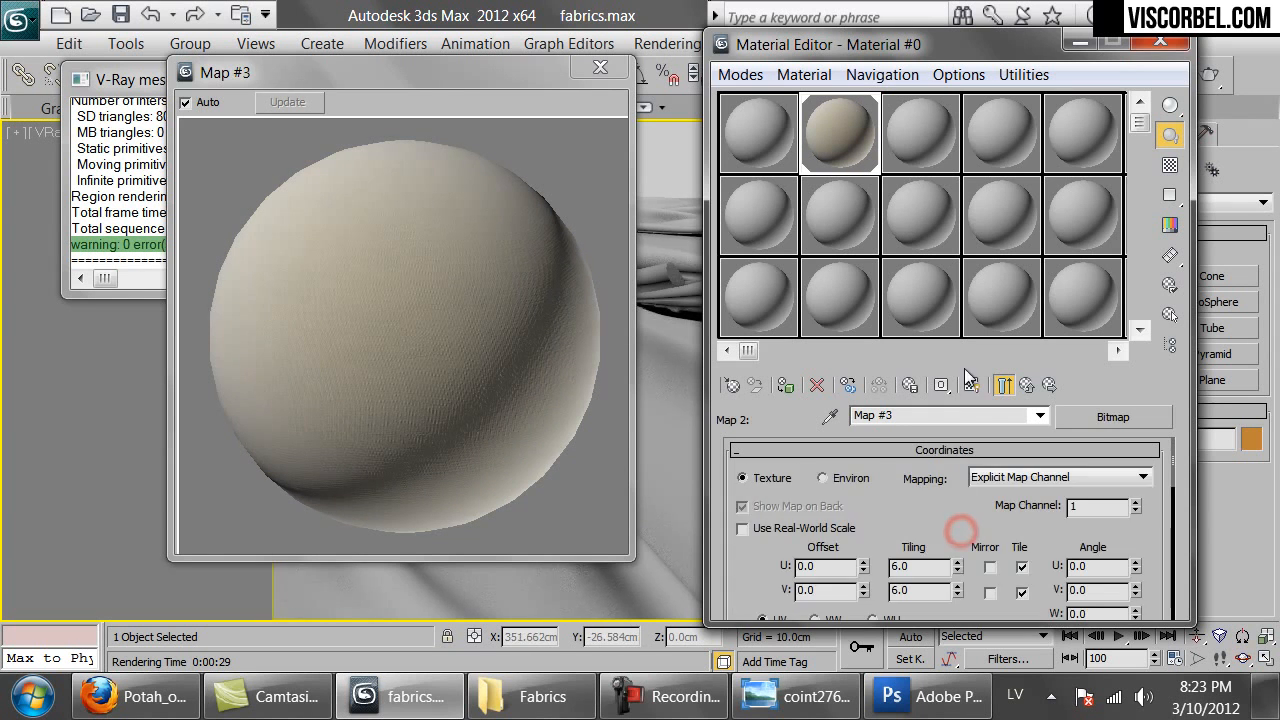
left_click(1029, 386)
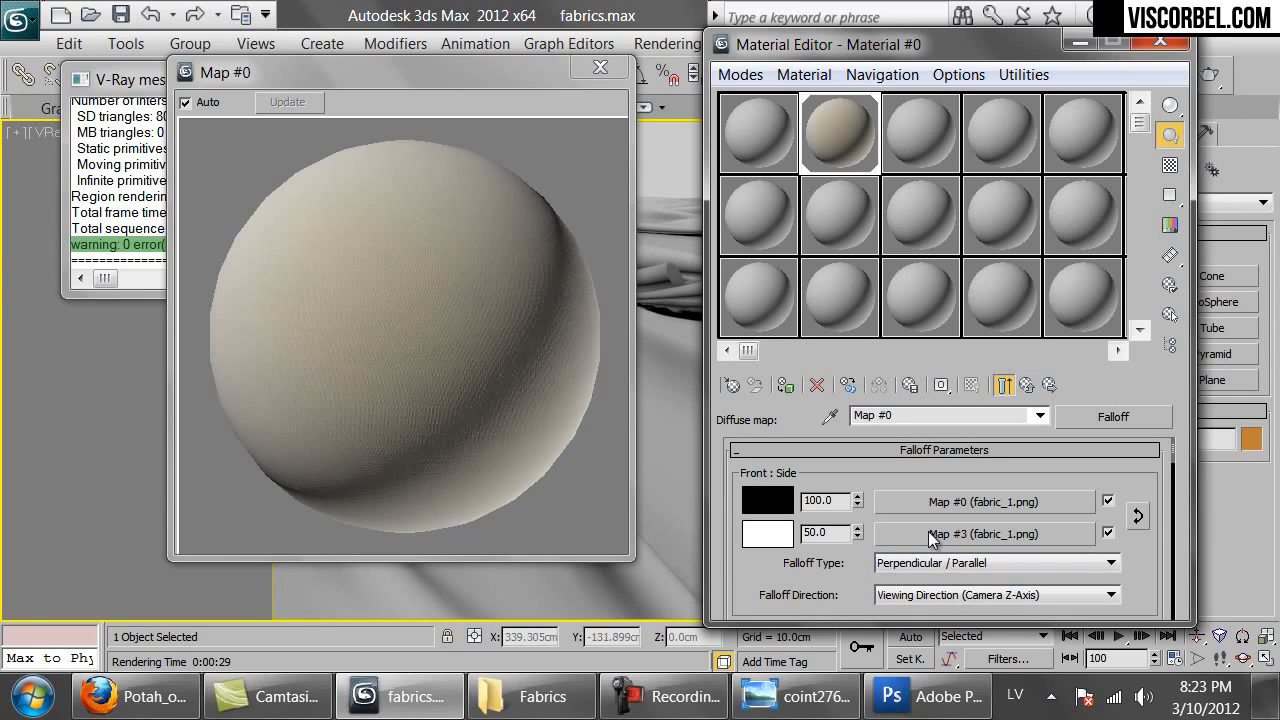
Set the diffuse falloff's type to Towards / Away.
left_click_drag(850, 590, 840, 508)
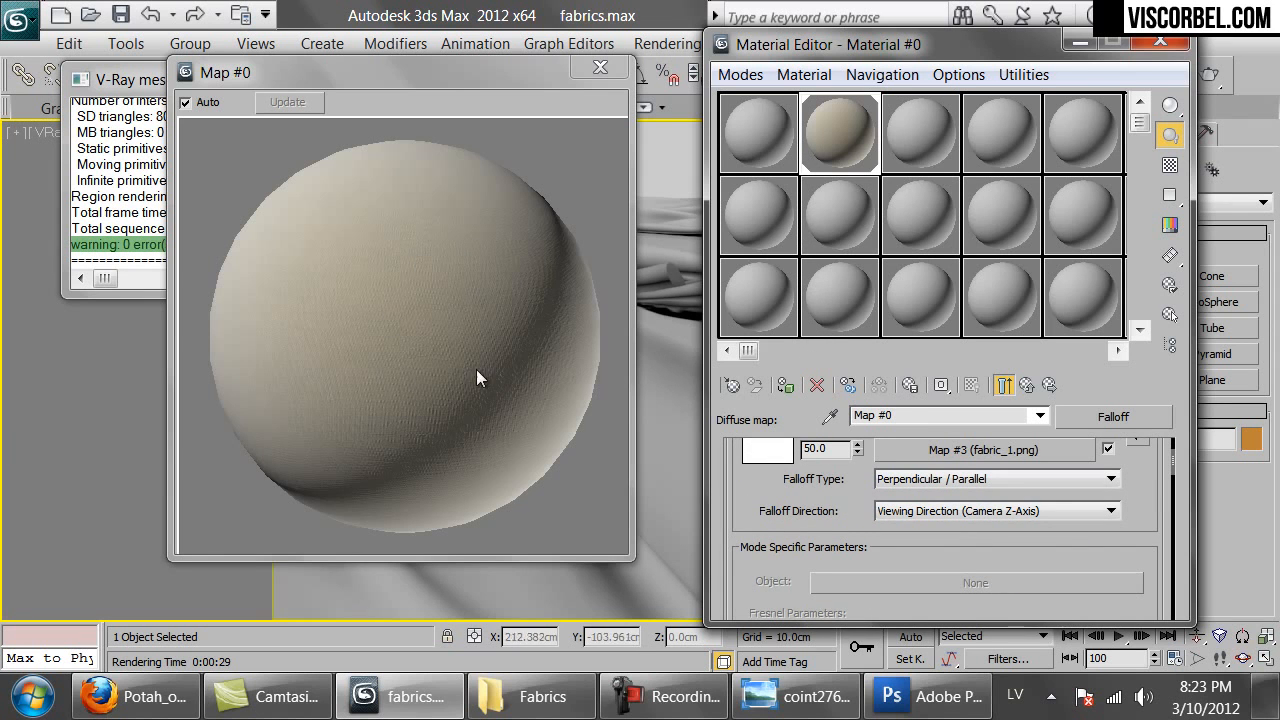
scroll(779, 482, "up", 2)
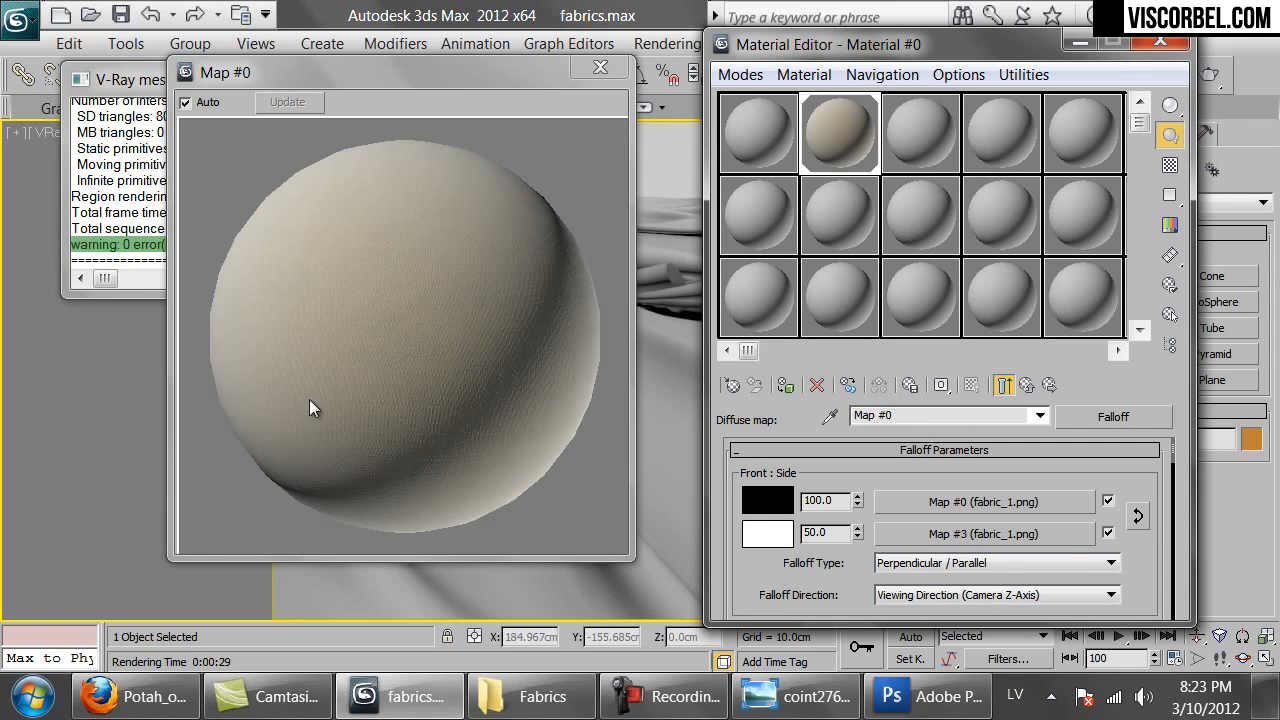
left_click_drag(766, 577, 748, 497)
left_click(920, 483)
left_click(915, 502)
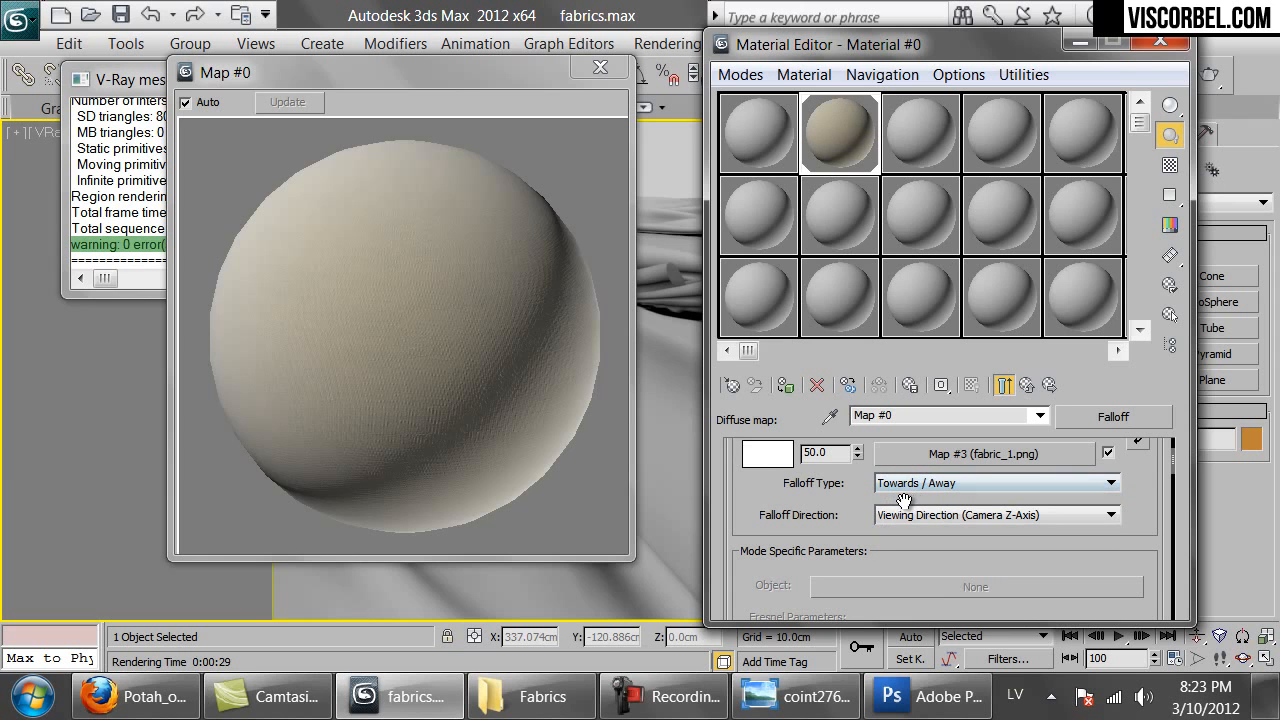
Convert the upper end point of the falloff's mix curve to Bezier-Corner and pull its handle straight down for a steep final rise.
scroll(775, 505, "down", 5)
scroll(1132, 587, "down", 1)
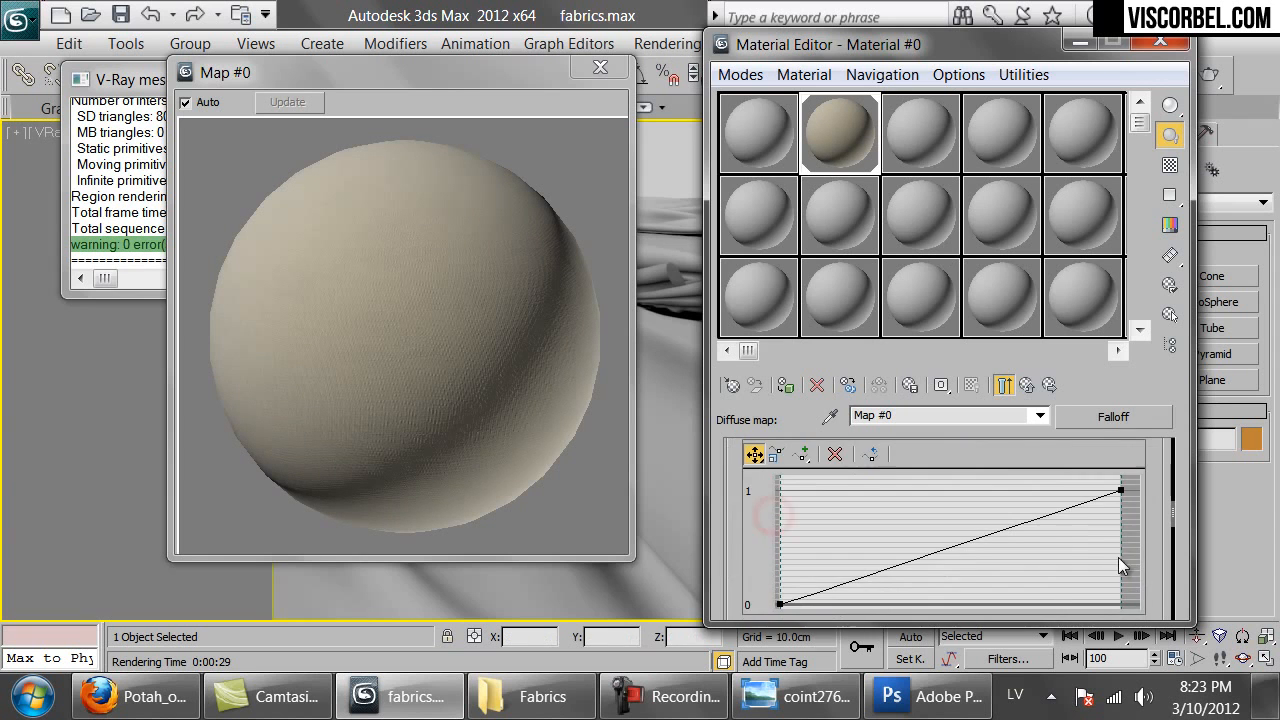
right_click(1118, 517)
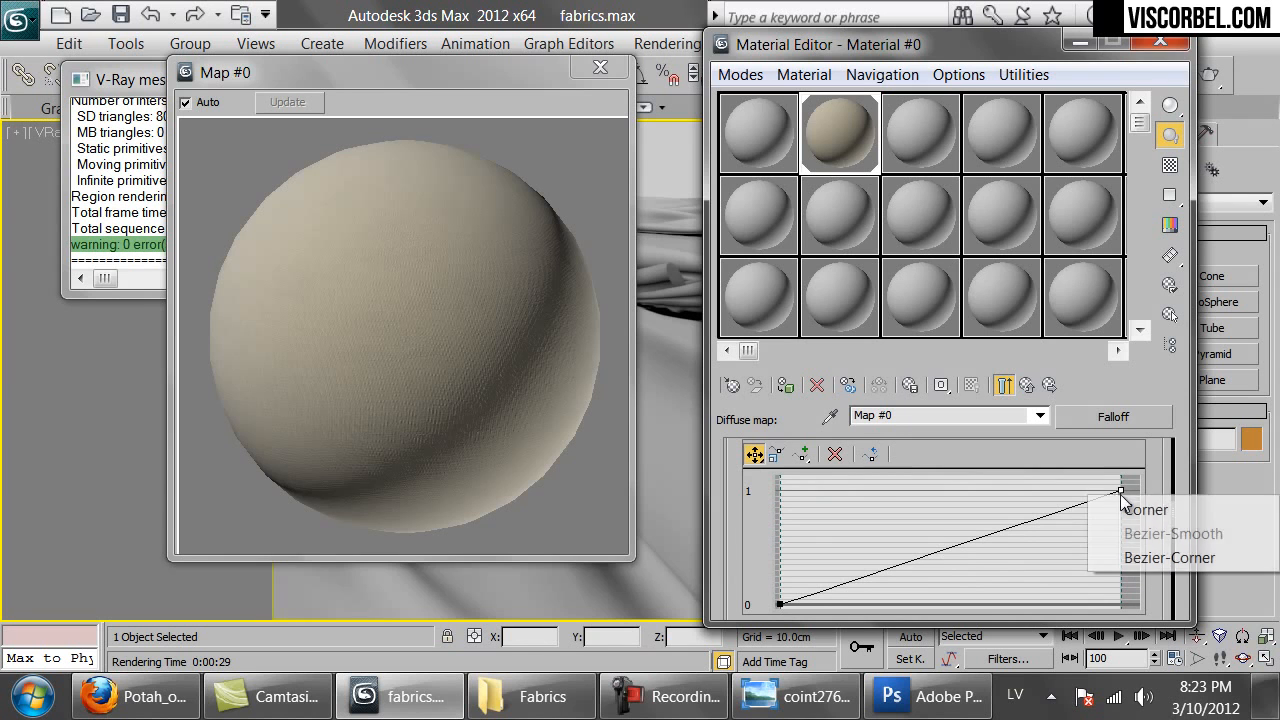
left_click(1141, 567)
left_click_drag(1036, 519, 1121, 585)
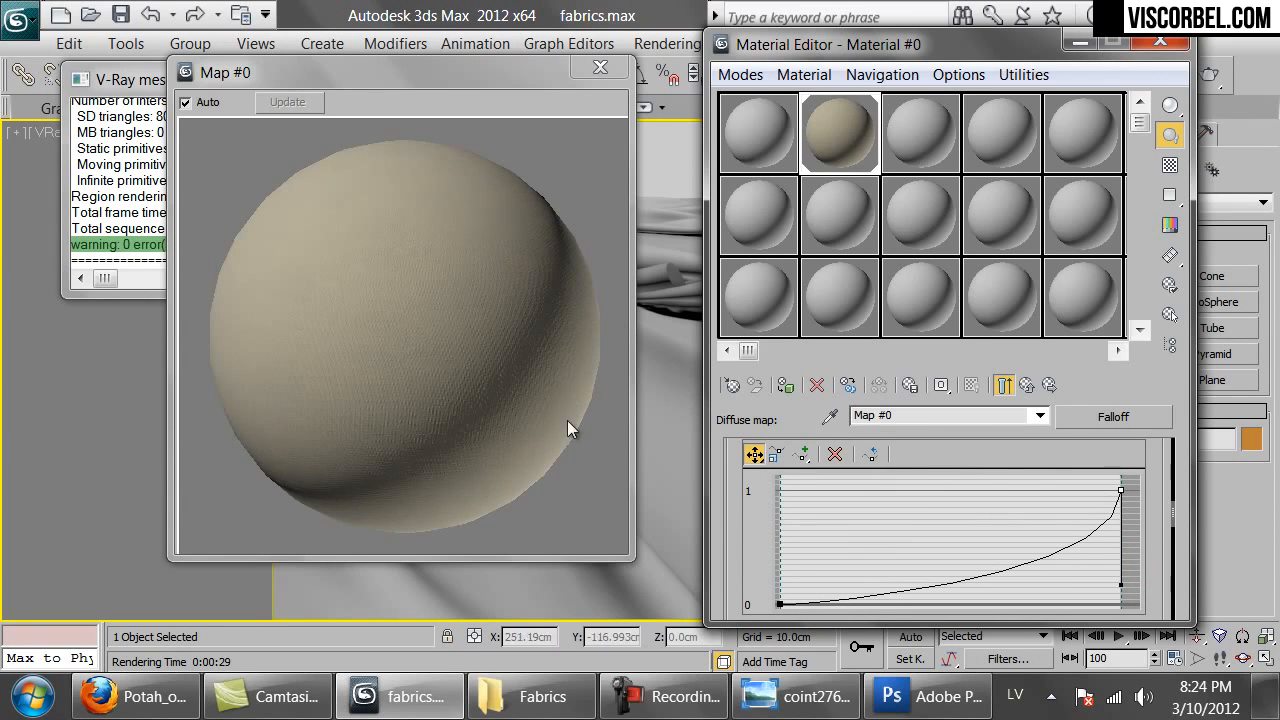
left_click_drag(1121, 587, 1135, 625)
Set the amount of the falloff's Away map to 0.
left_click(757, 511)
left_click_drag(1148, 512, 1130, 612)
left_click_drag(855, 496, 845, 520)
double_click(836, 533)
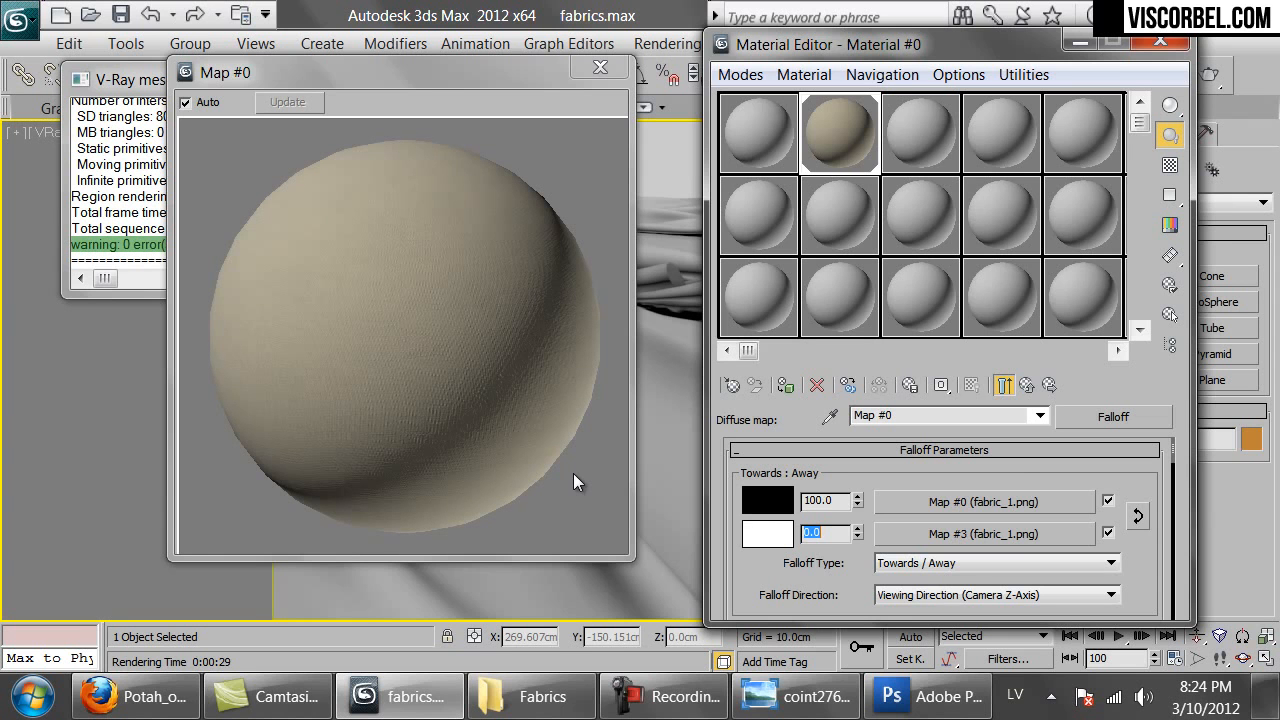
Soften the mix curve by moving the end point's handle inward, and set the Away map's amount to 50.
left_click_drag(852, 592, 836, 503)
scroll(836, 503, "down", 5)
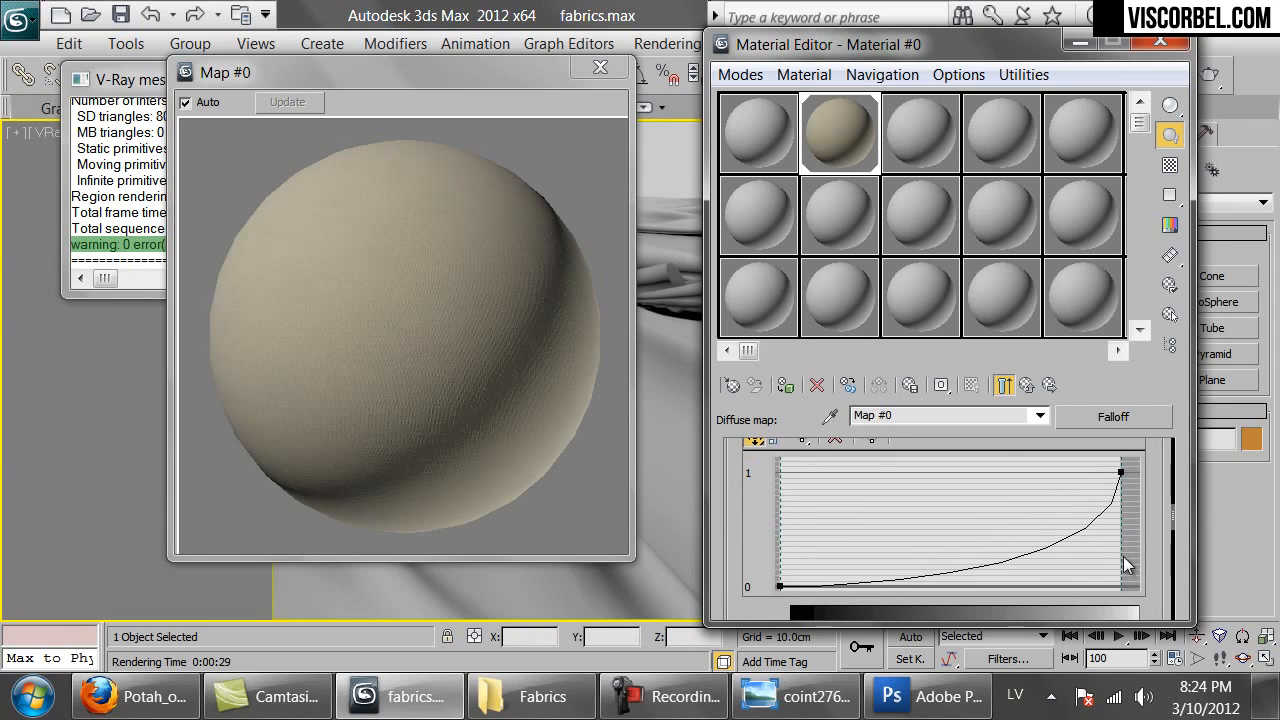
left_click_drag(1121, 473, 1061, 554)
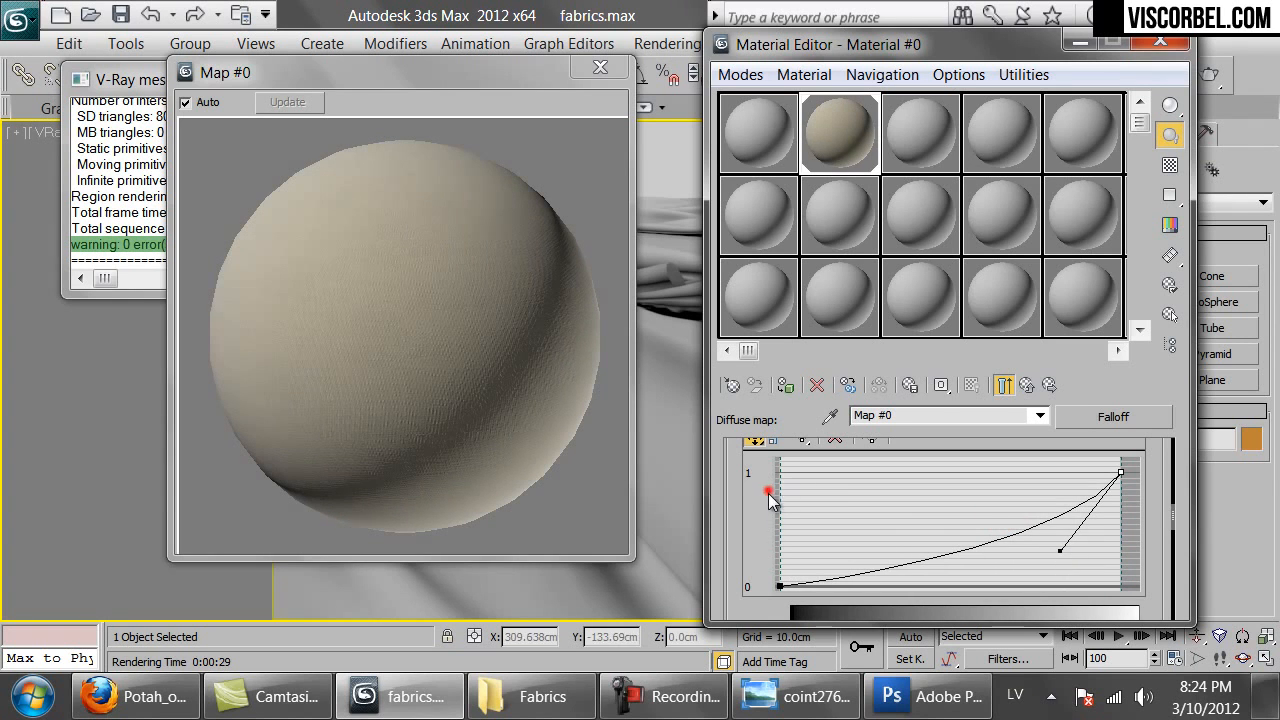
scroll(1150, 492, "up", 5)
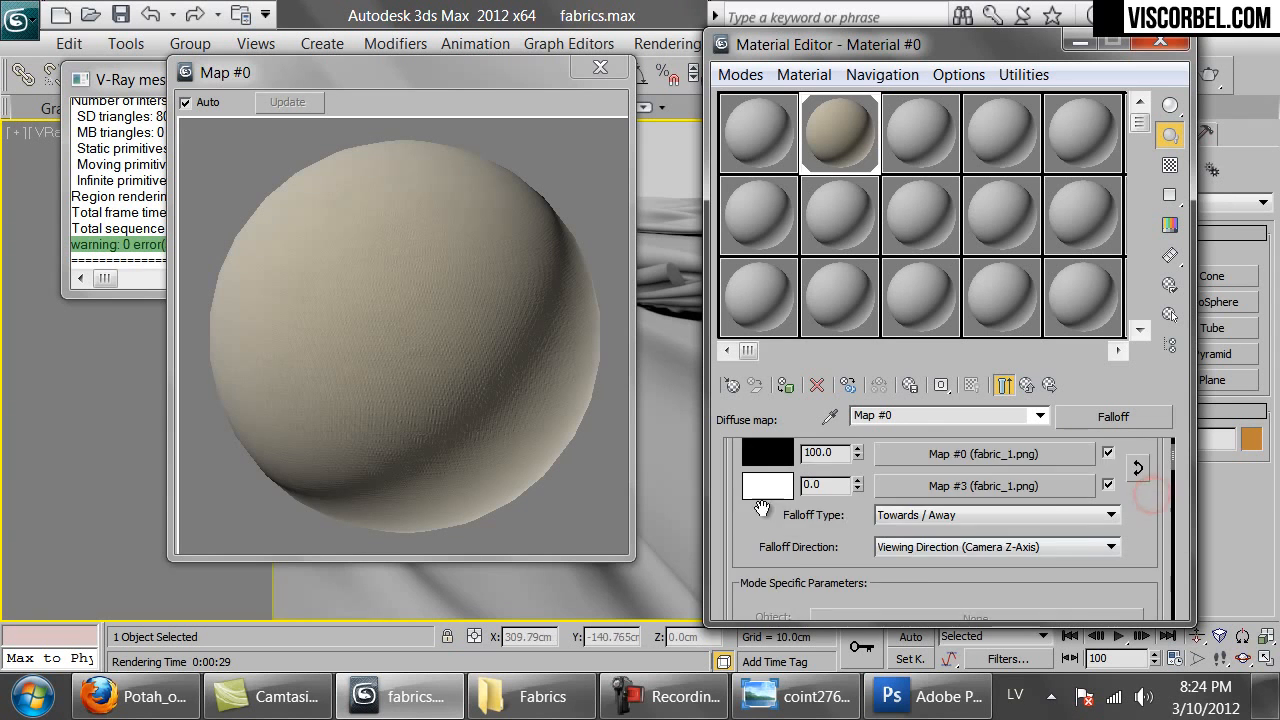
left_click_drag(776, 509, 776, 557)
double_click(818, 532)
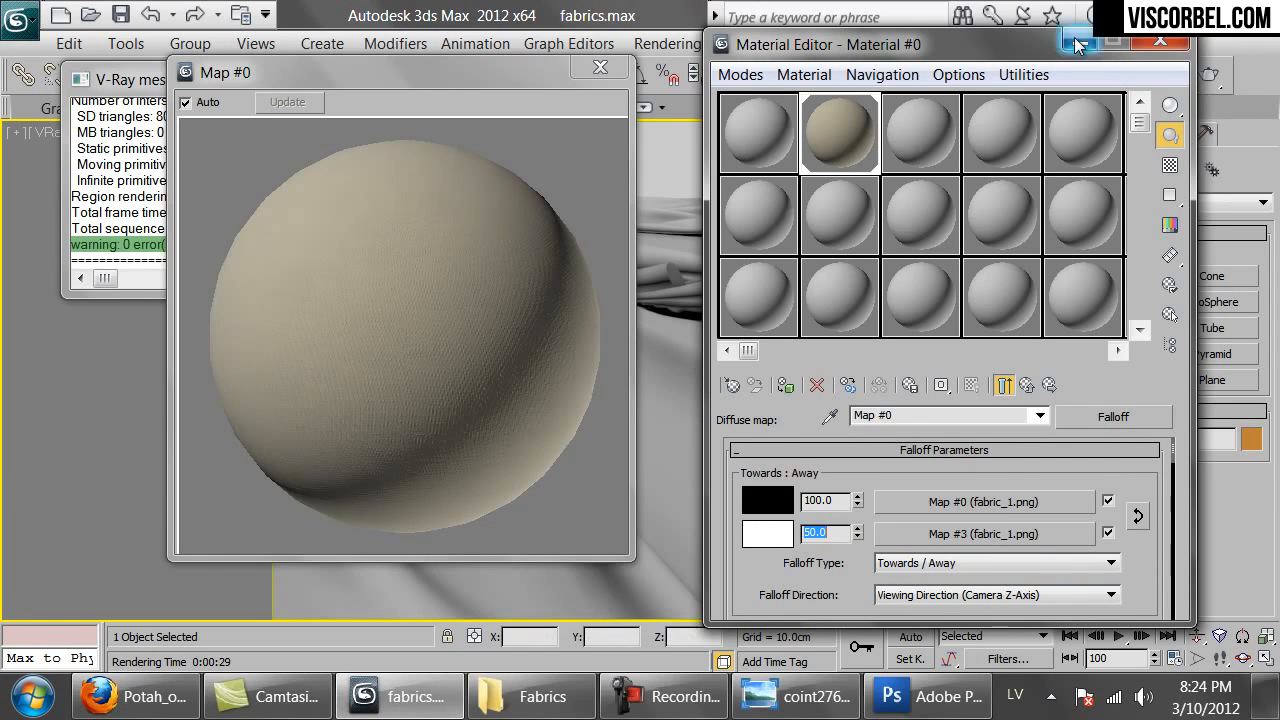
Move the Material Editor aside and show the last V-Ray frame buffer from the frame buffer settings in Render Setup.
left_click_drag(1023, 46, 954, 163)
left_click(1036, 80)
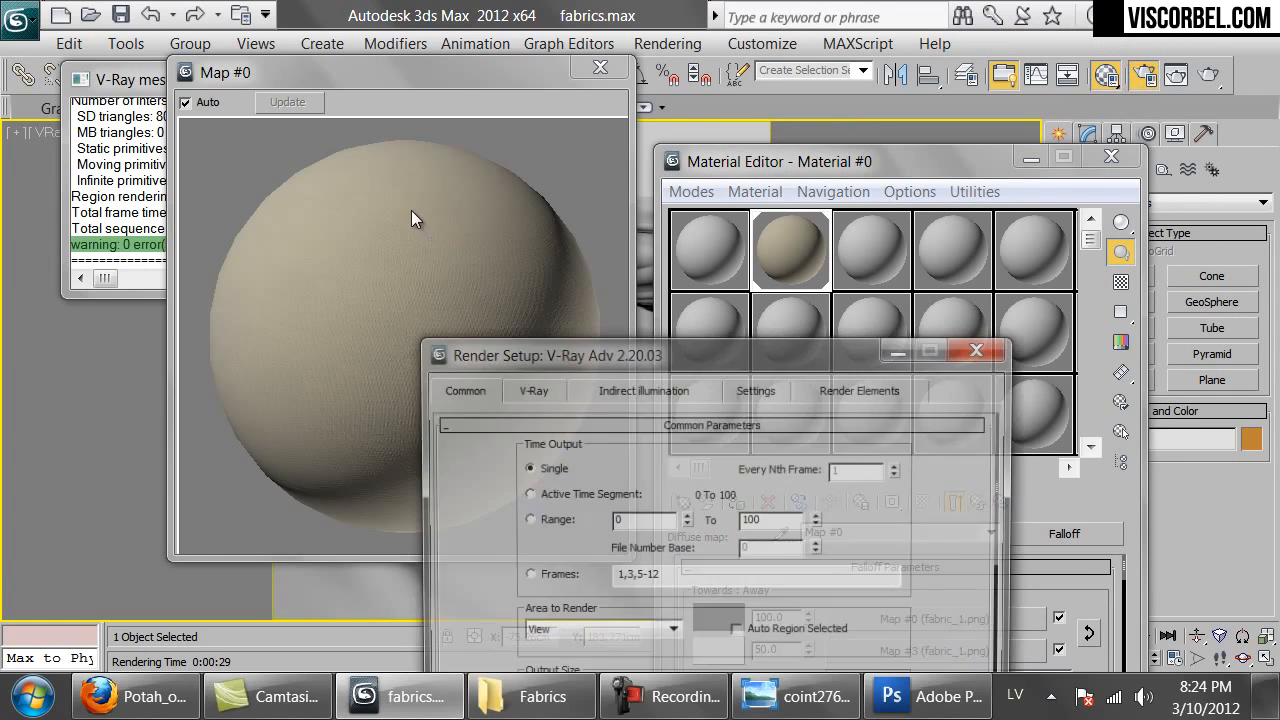
left_click(529, 388)
left_click_drag(612, 358, 616, 165)
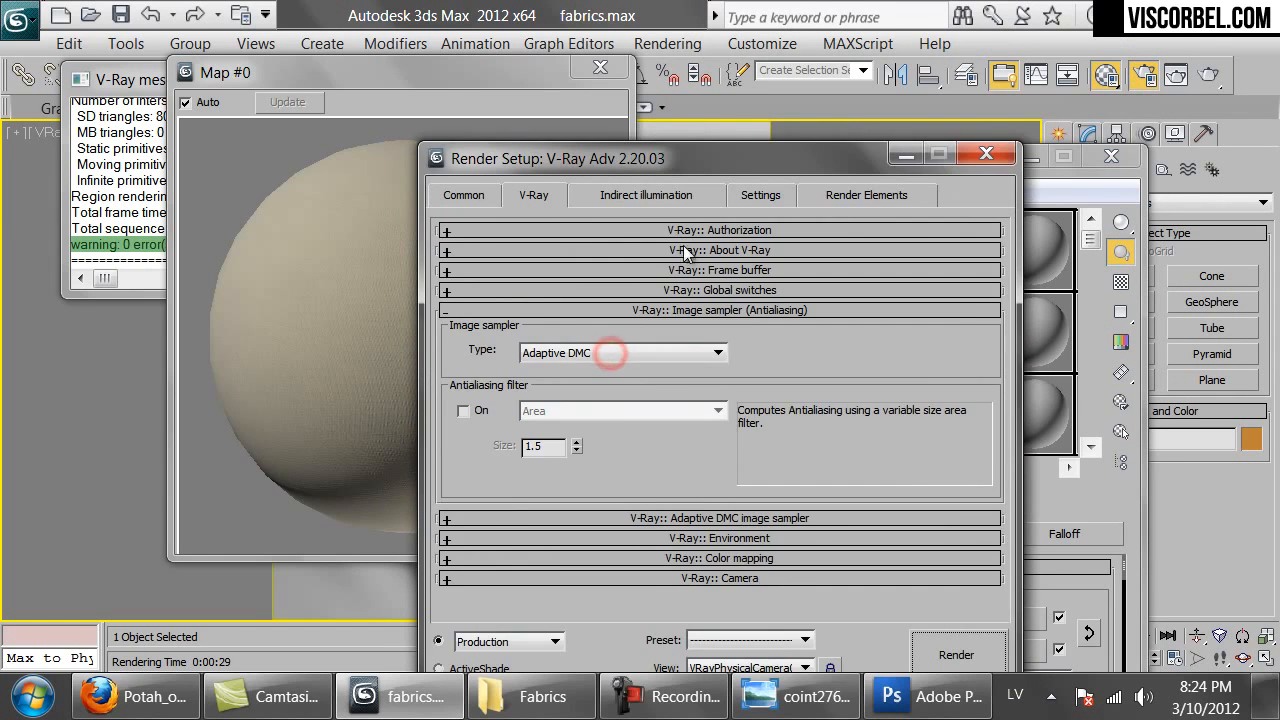
left_click(709, 270)
left_click(945, 262)
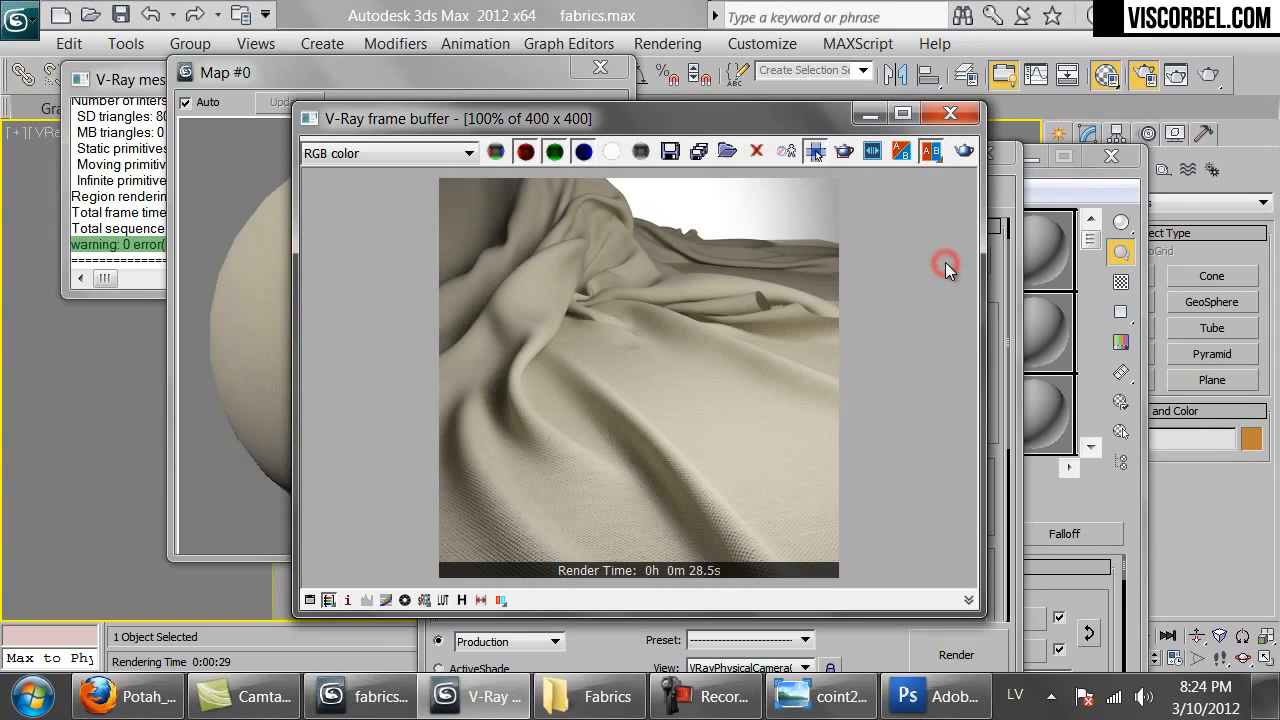
Save the existing render to the VFB history, render the view with the falloff material, and save that render to the history too.
left_click(462, 600)
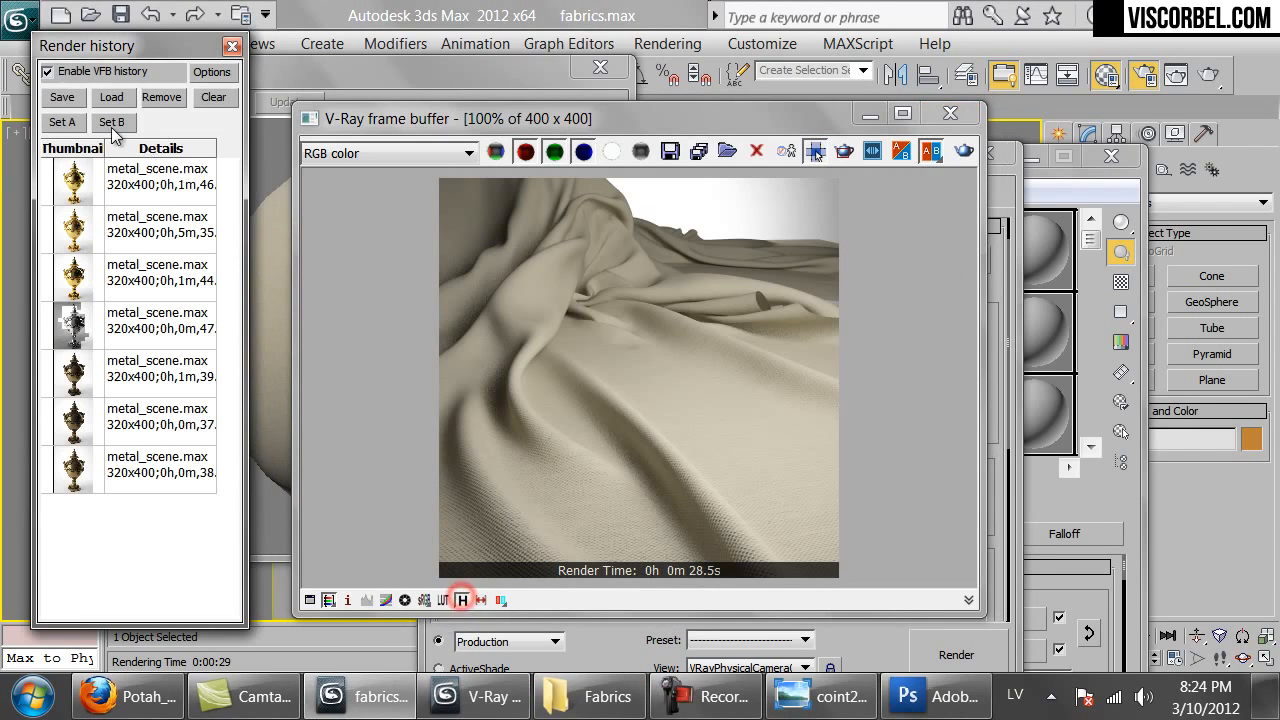
left_click(61, 98)
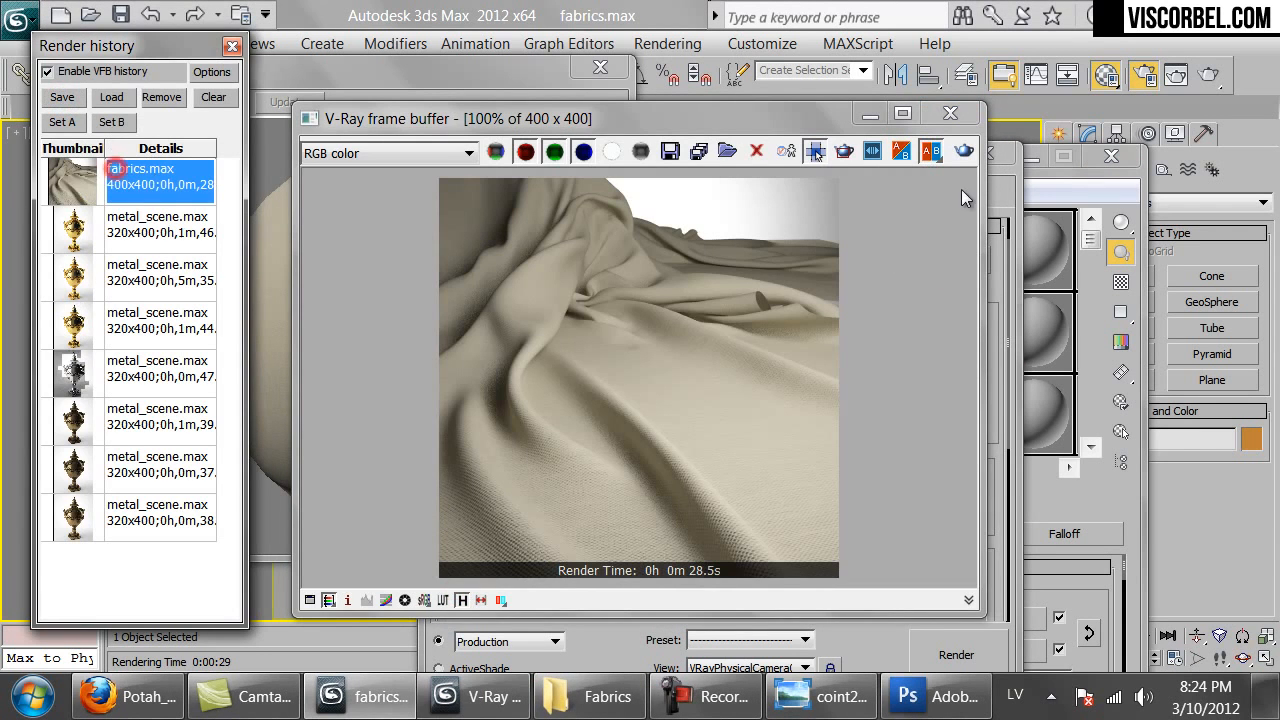
left_click(966, 151)
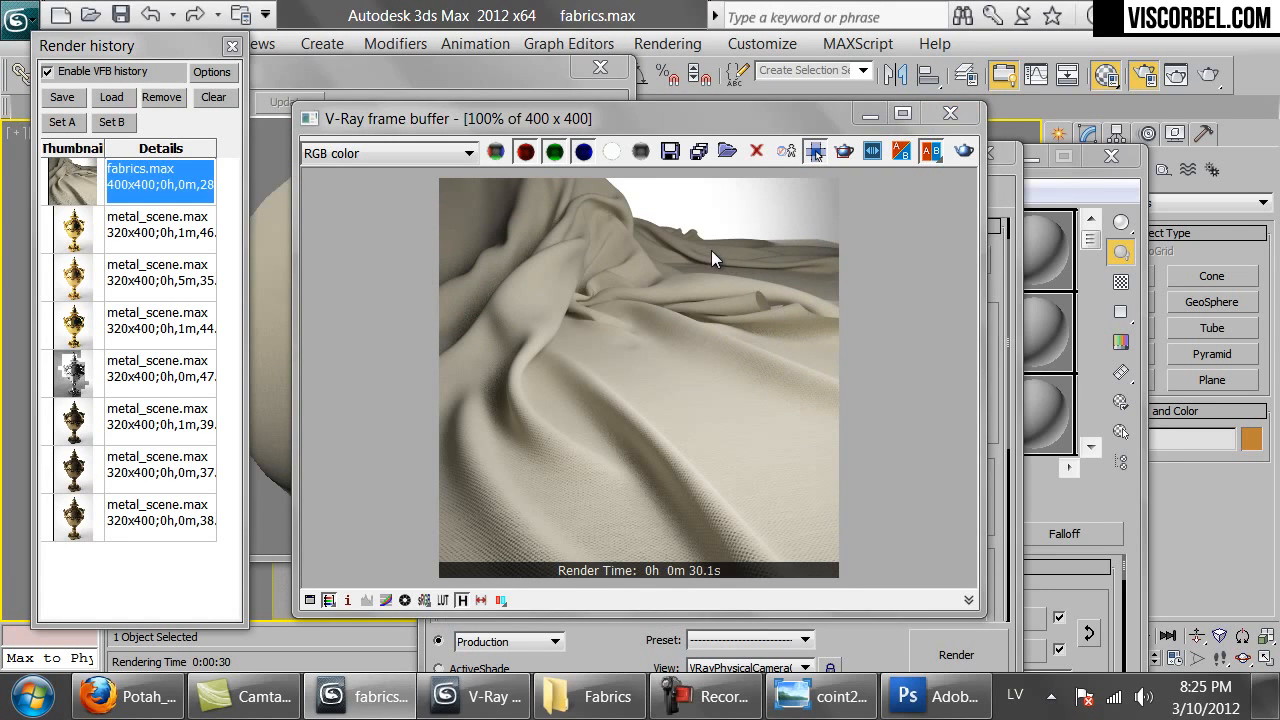
left_click(66, 97)
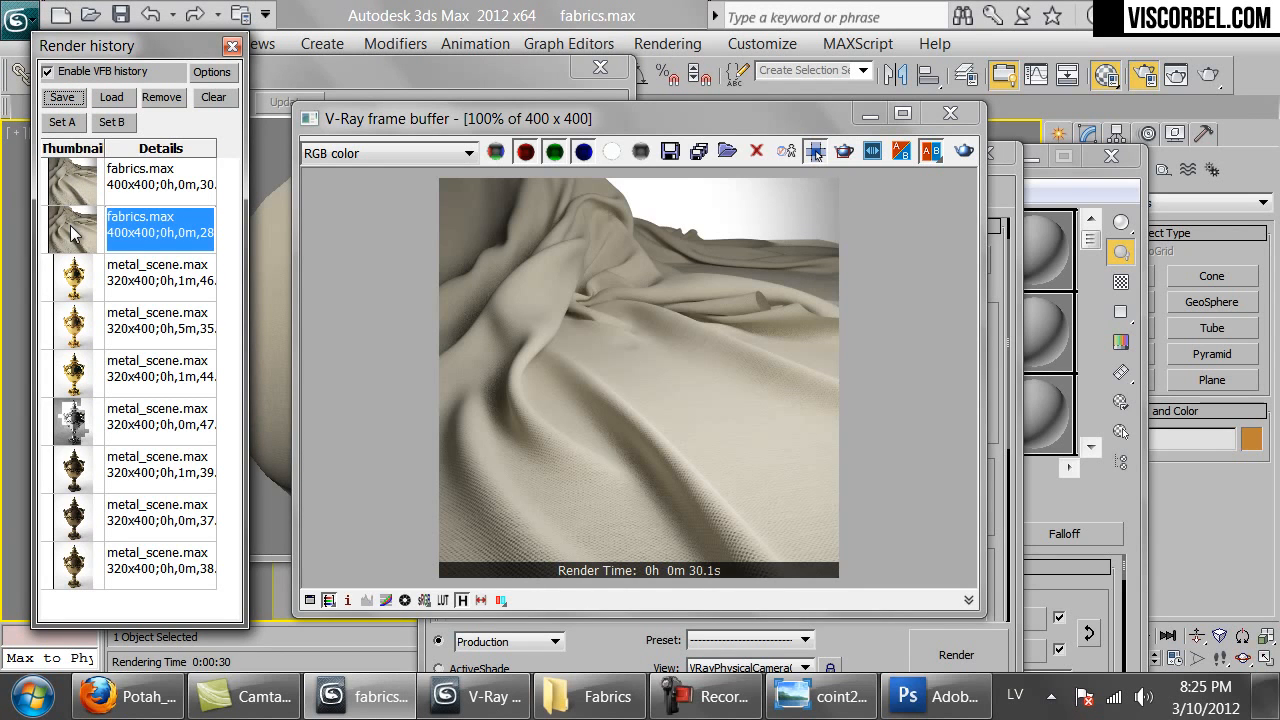
Compare the two fabrics.max renders in the render history by loading them alternately, and close the frame buffer.
double_click(70, 231)
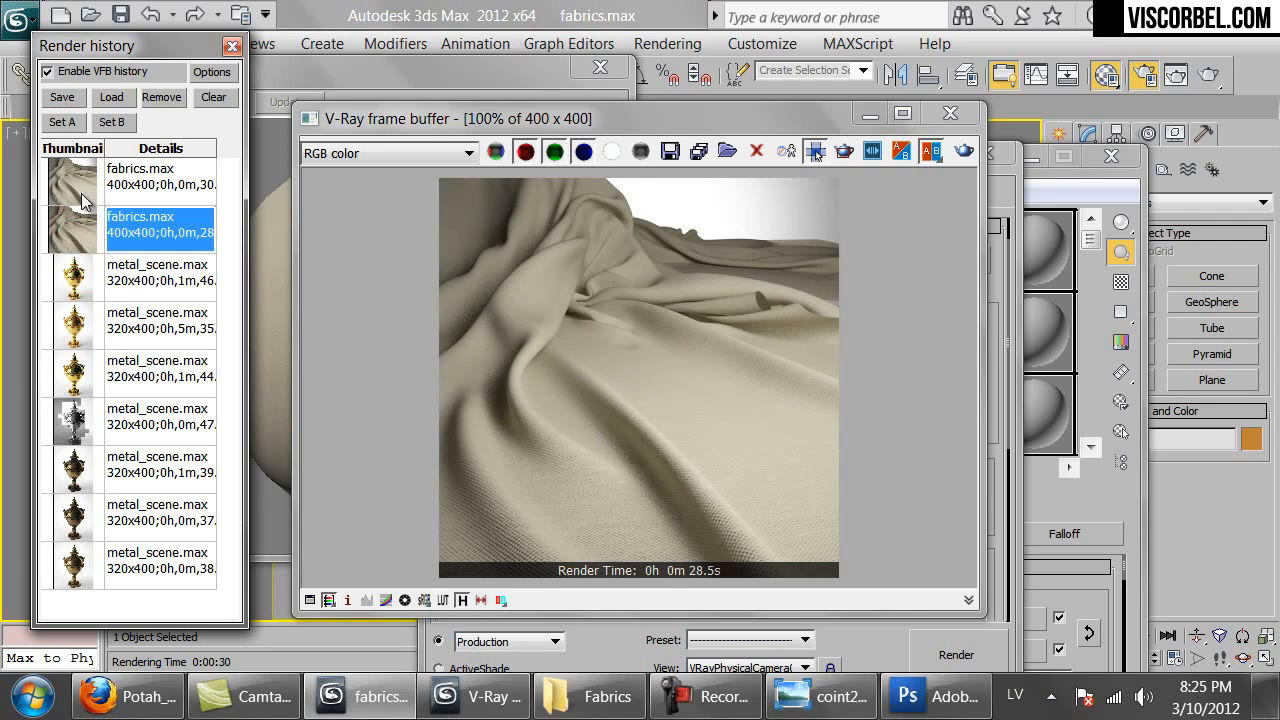
double_click(80, 188)
left_click(80, 222)
double_click(80, 222)
double_click(81, 172)
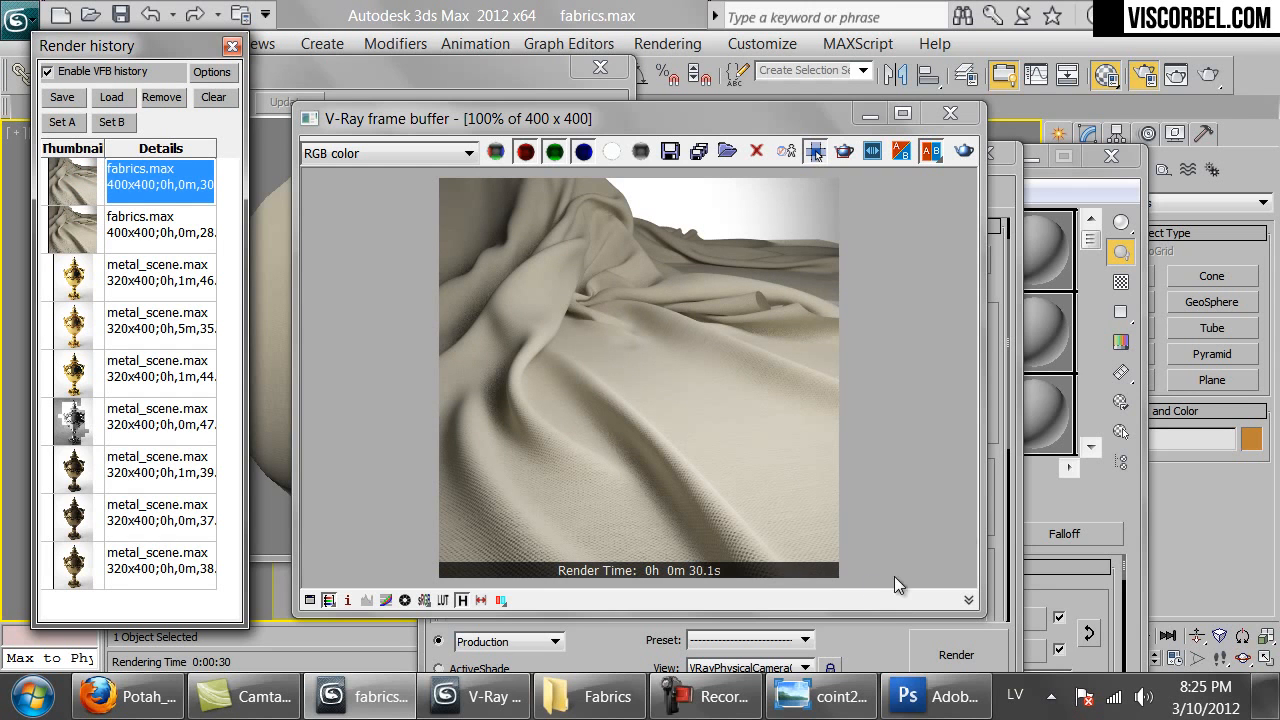
double_click(655, 120)
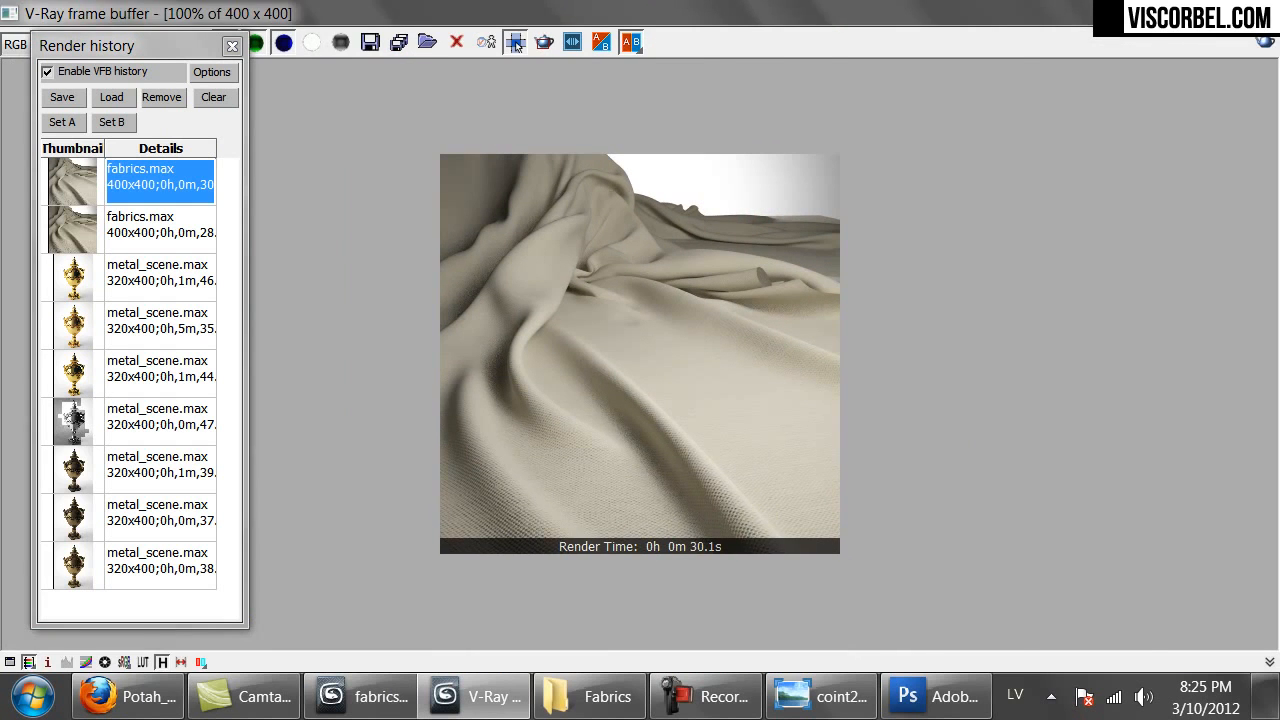
left_click(1206, 9)
left_click(948, 117)
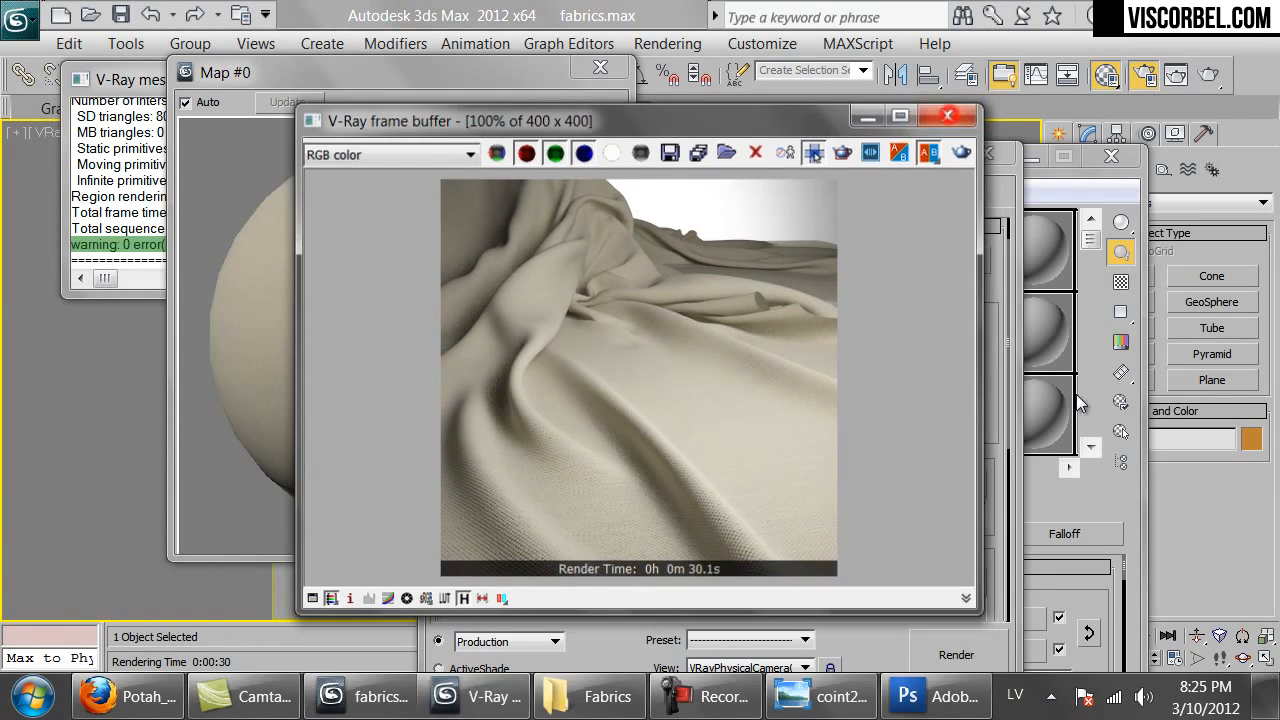
Bring the Material Editor forward and set the diffuse falloff's type to Perpendicular / Parallel.
left_click(1060, 618)
left_click_drag(887, 155, 829, 26)
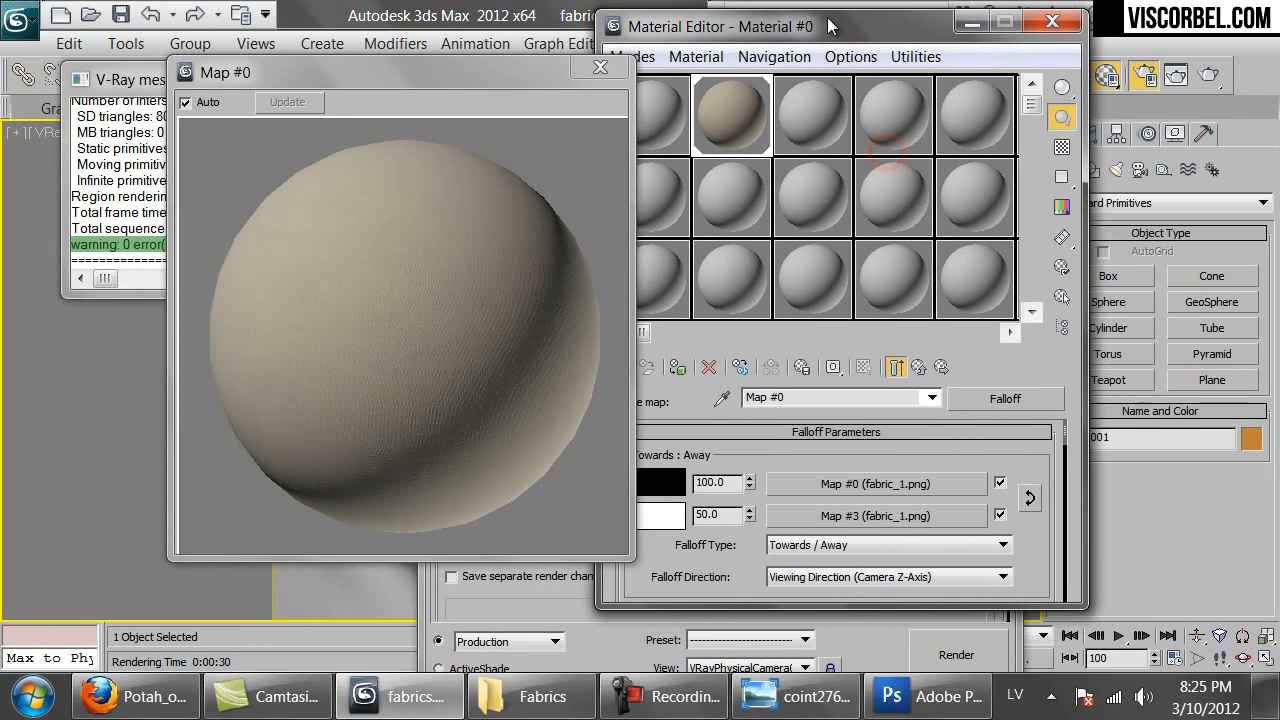
left_click(836, 548)
left_click(790, 576)
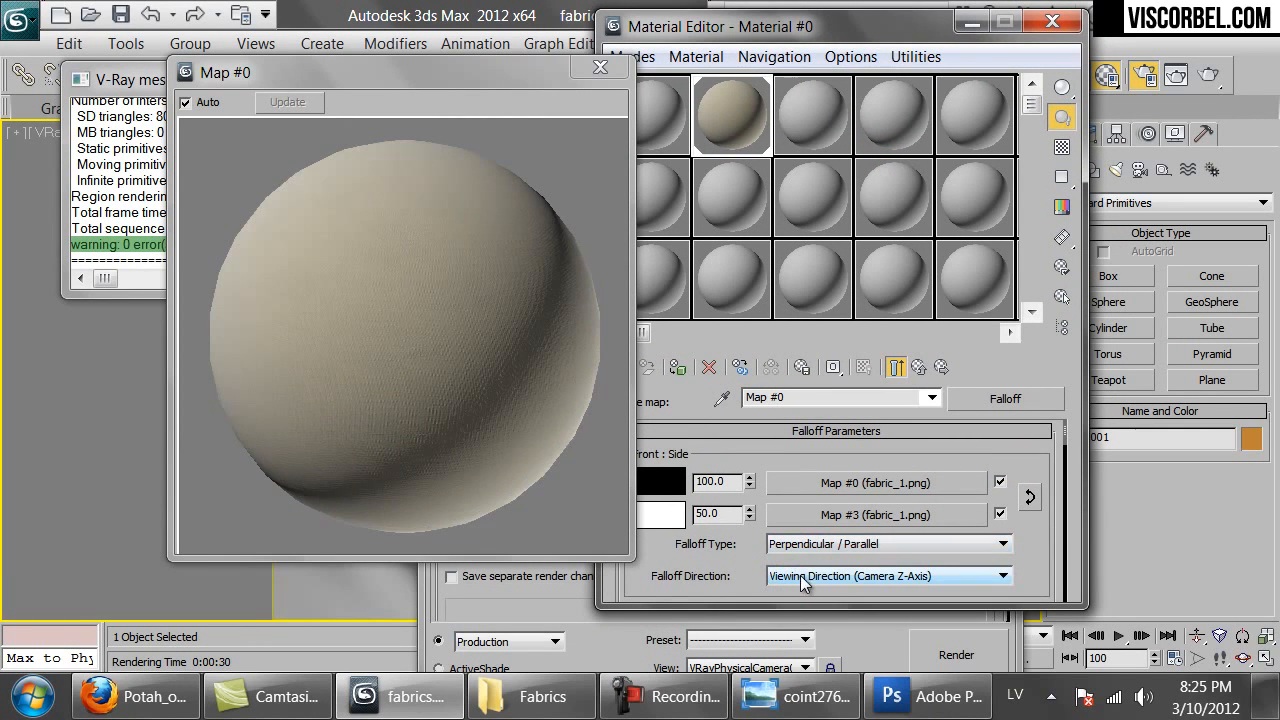
Set the falloff's side map strength to 20 and bend the mix curve so it stays low and rises steeply at its end.
double_click(733, 518)
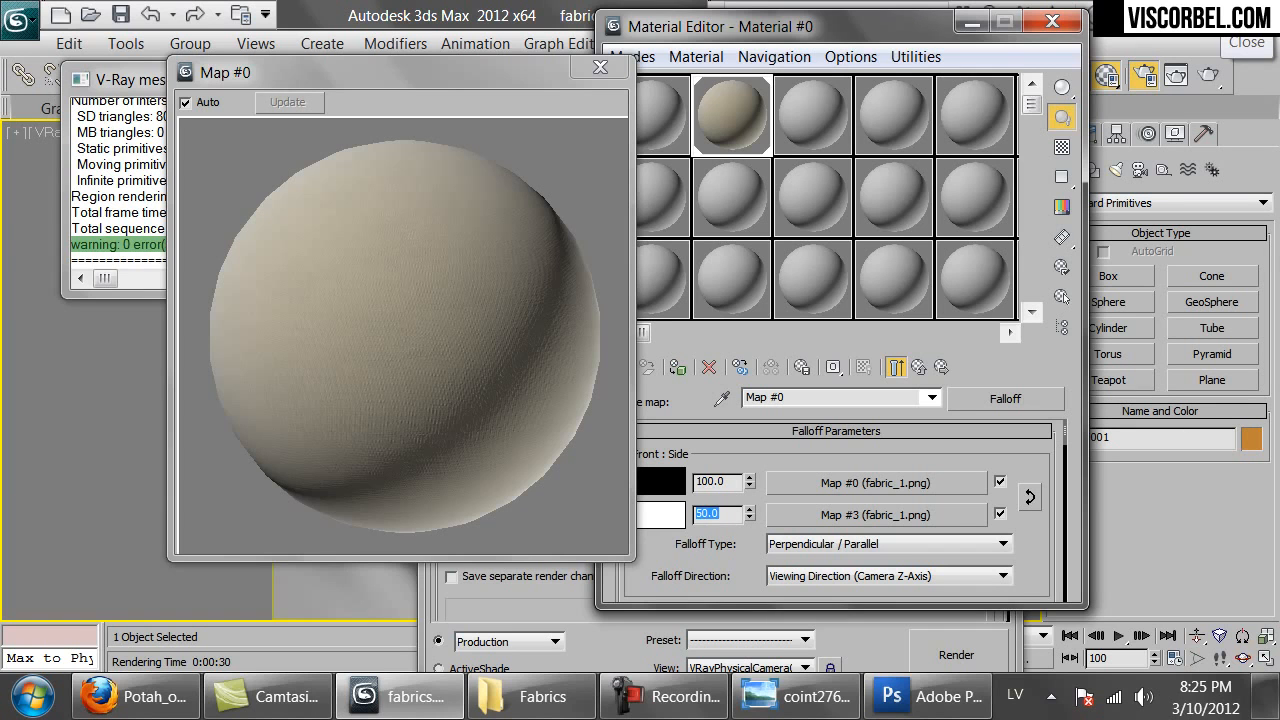
type("20")
key("Return")
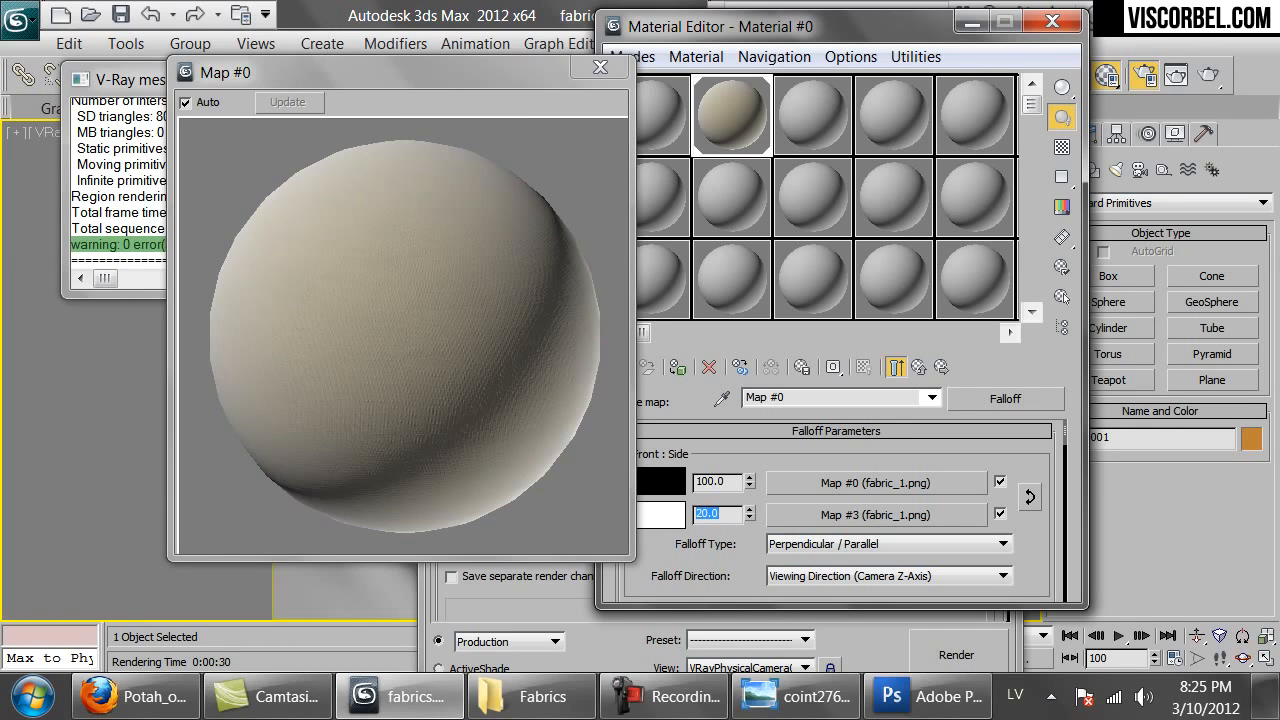
scroll(1055, 537, "down", 10)
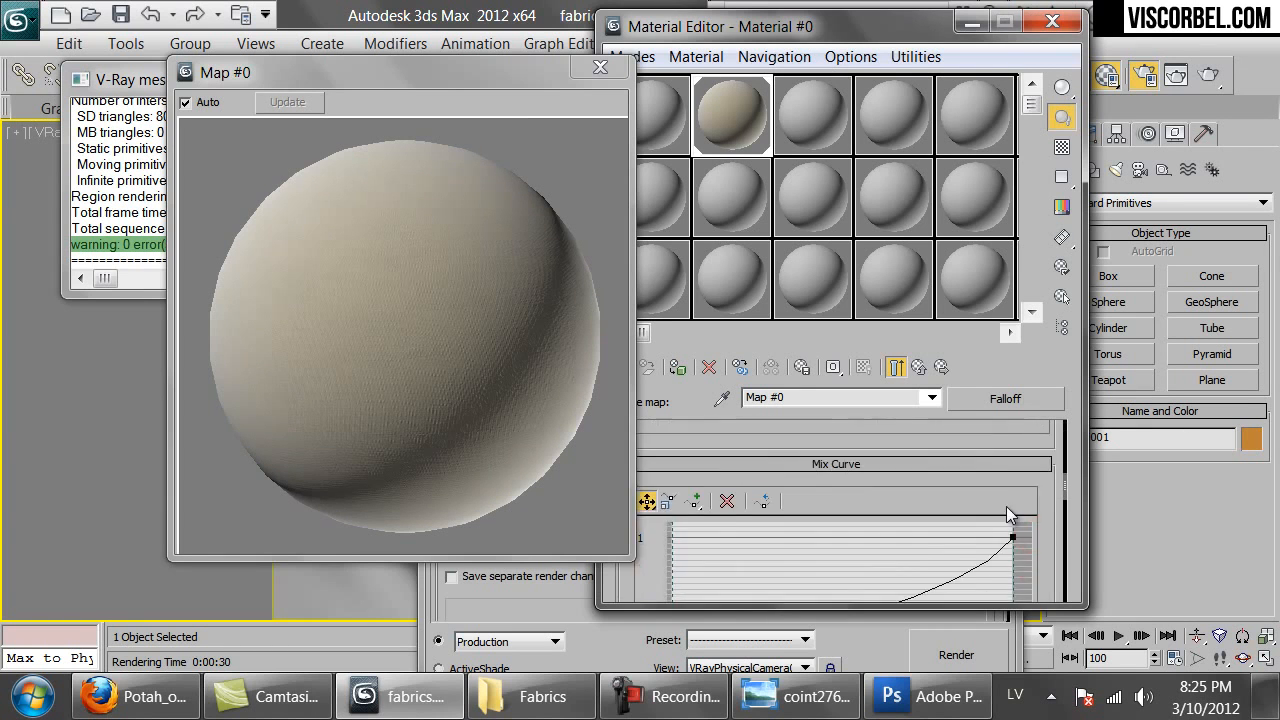
left_click_drag(954, 555, 1028, 582)
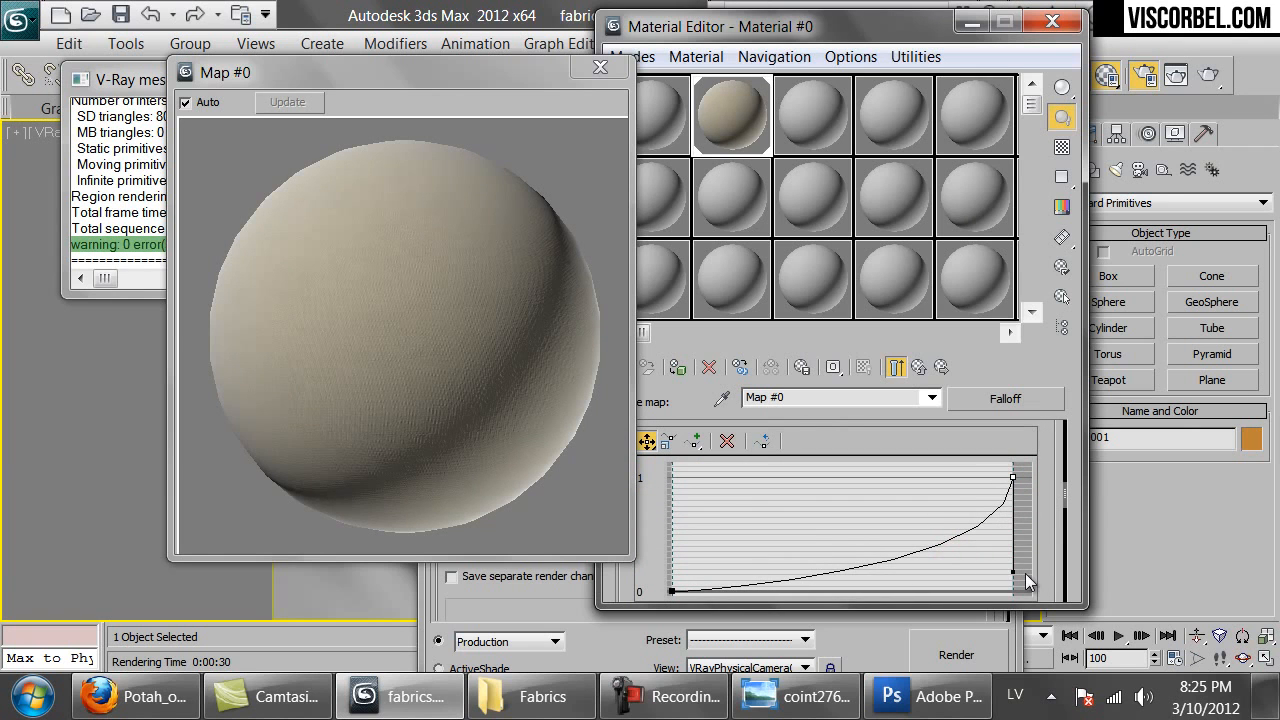
Render the view with the adjusted falloff and compare it with the oldest fabrics.max render in the history by loading them alternately.
left_click(1208, 75)
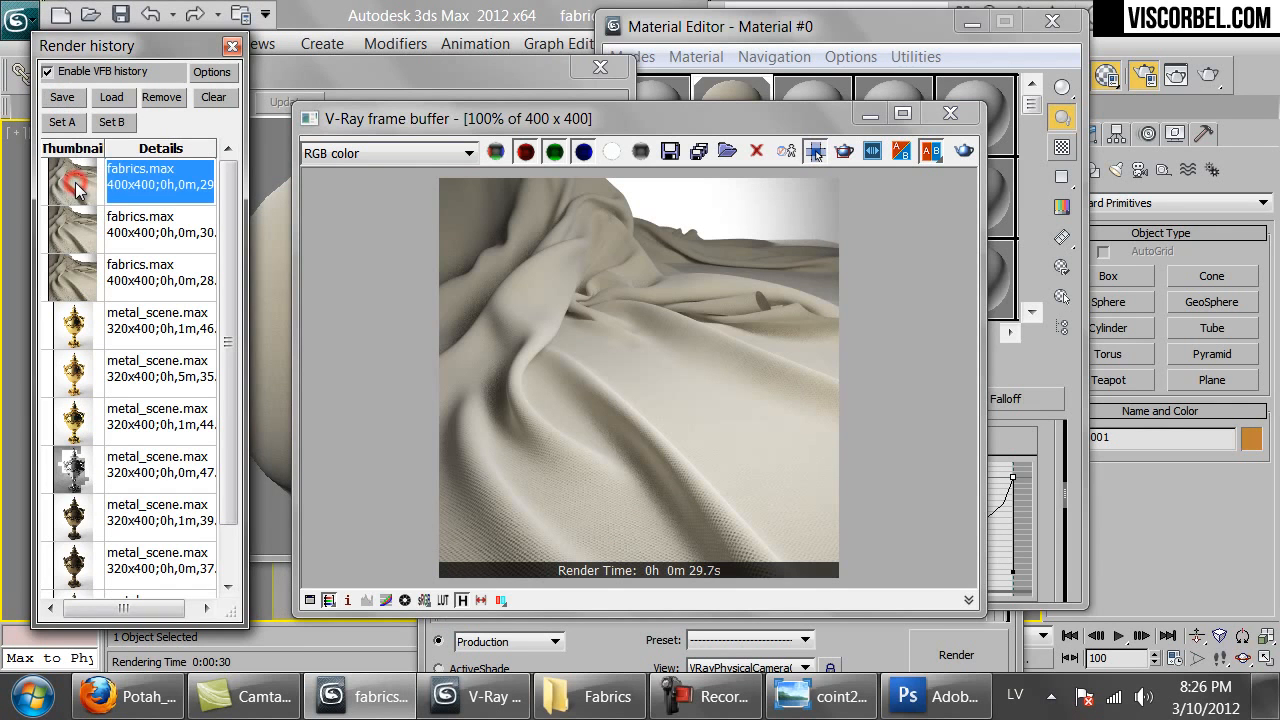
double_click(87, 283)
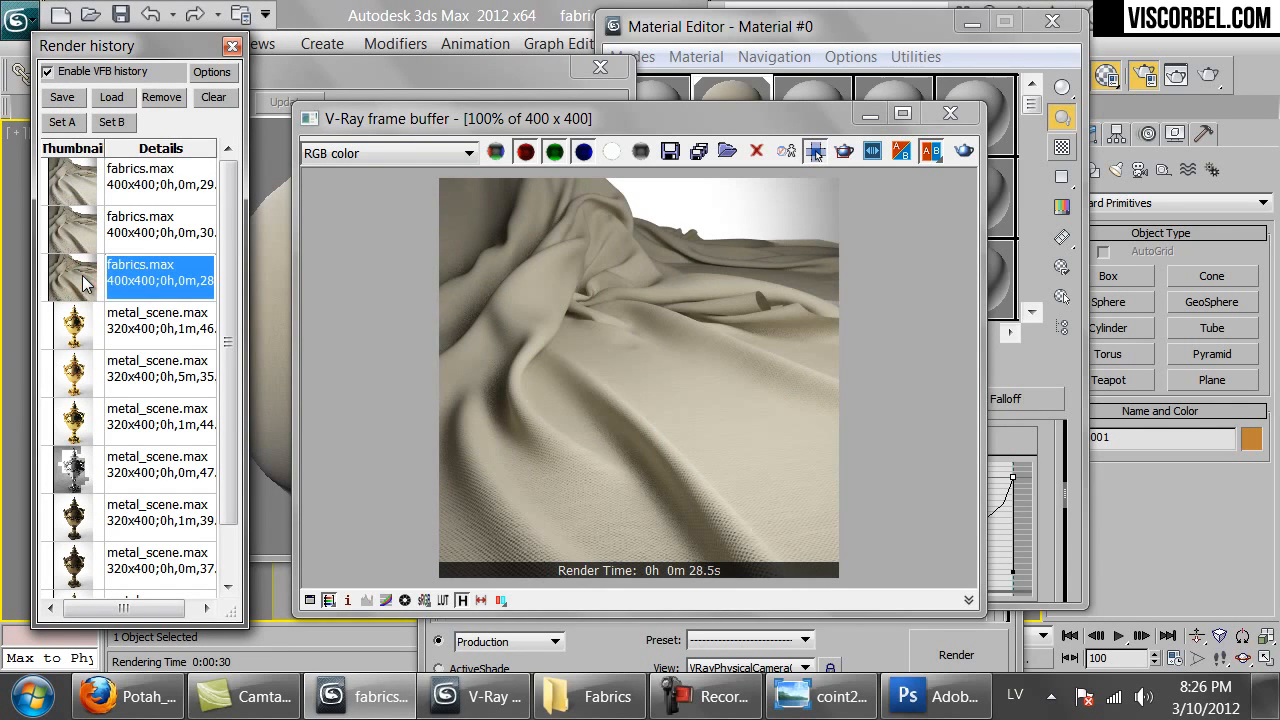
double_click(77, 196)
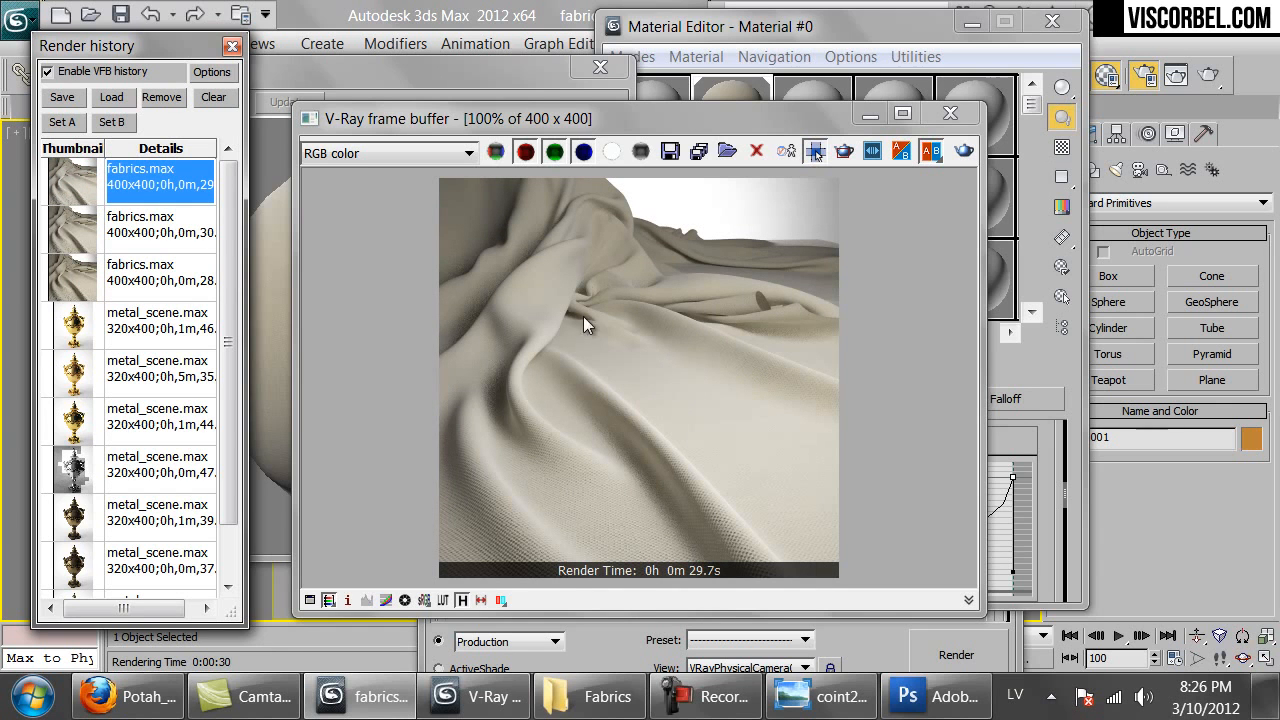
double_click(82, 280)
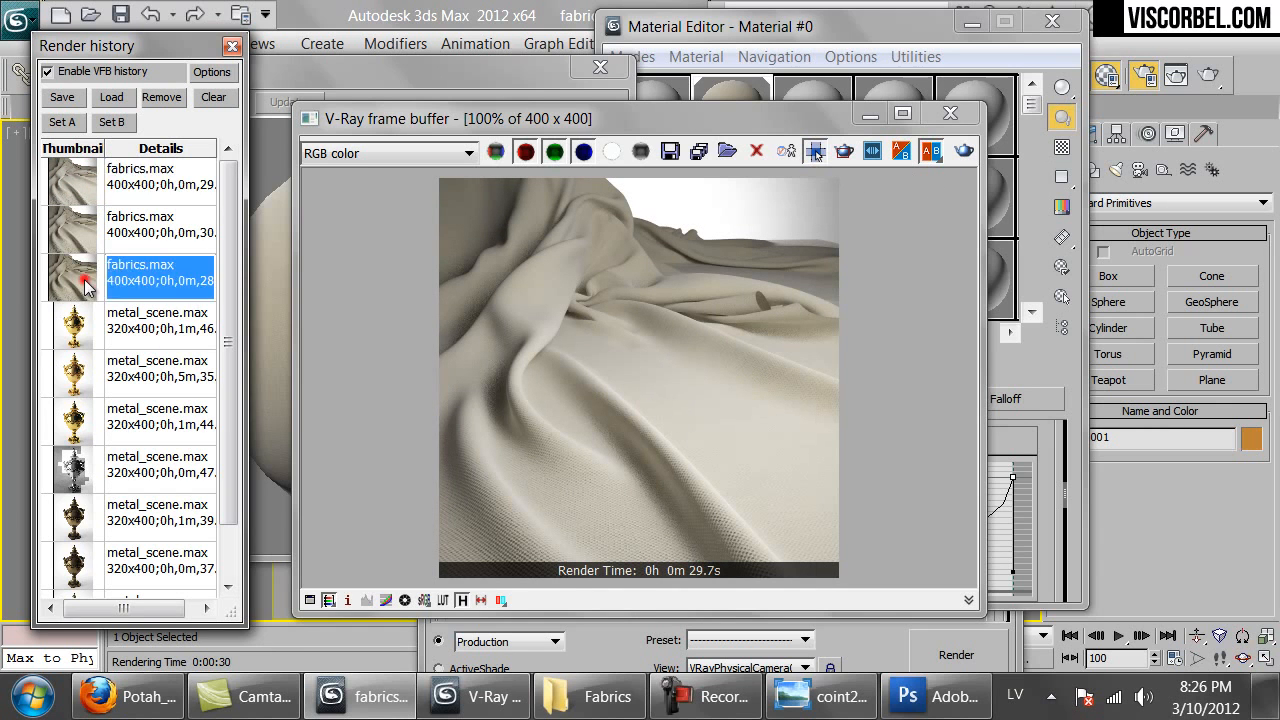
double_click(82, 196)
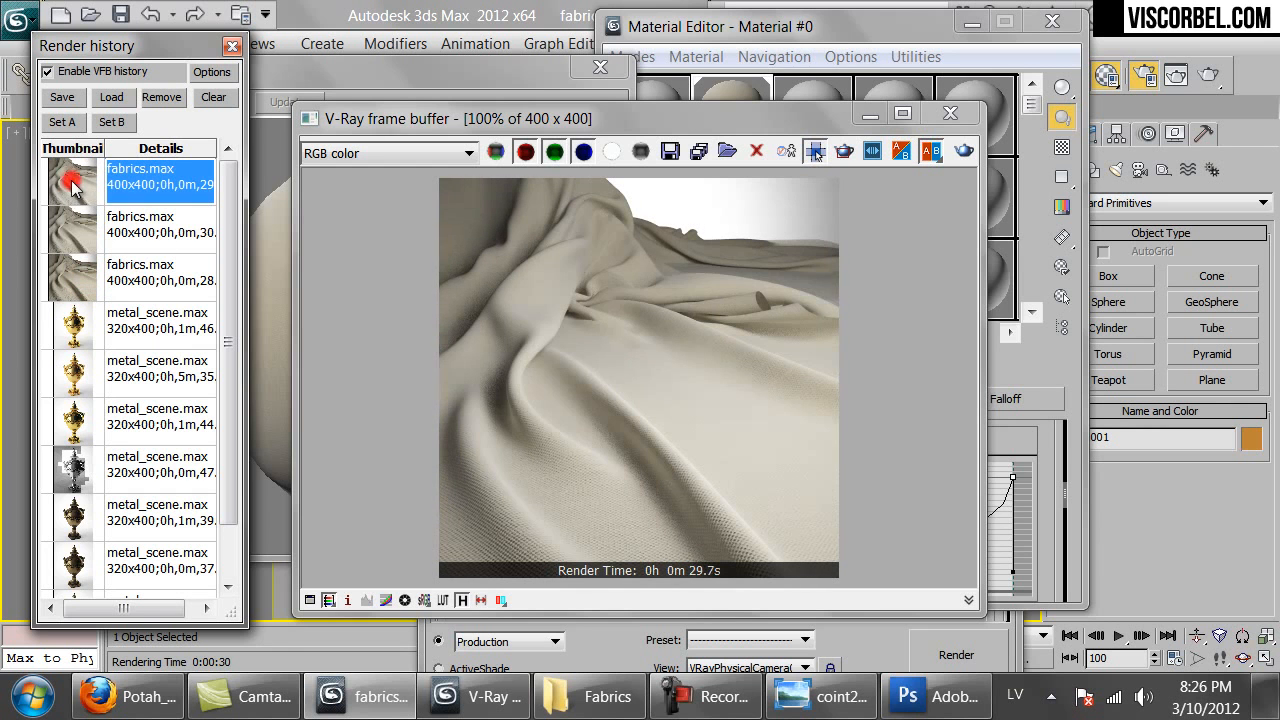
Close the V-Ray frame buffer, the Map #0 preview and the Render Setup window.
left_click(956, 116)
left_click(956, 117)
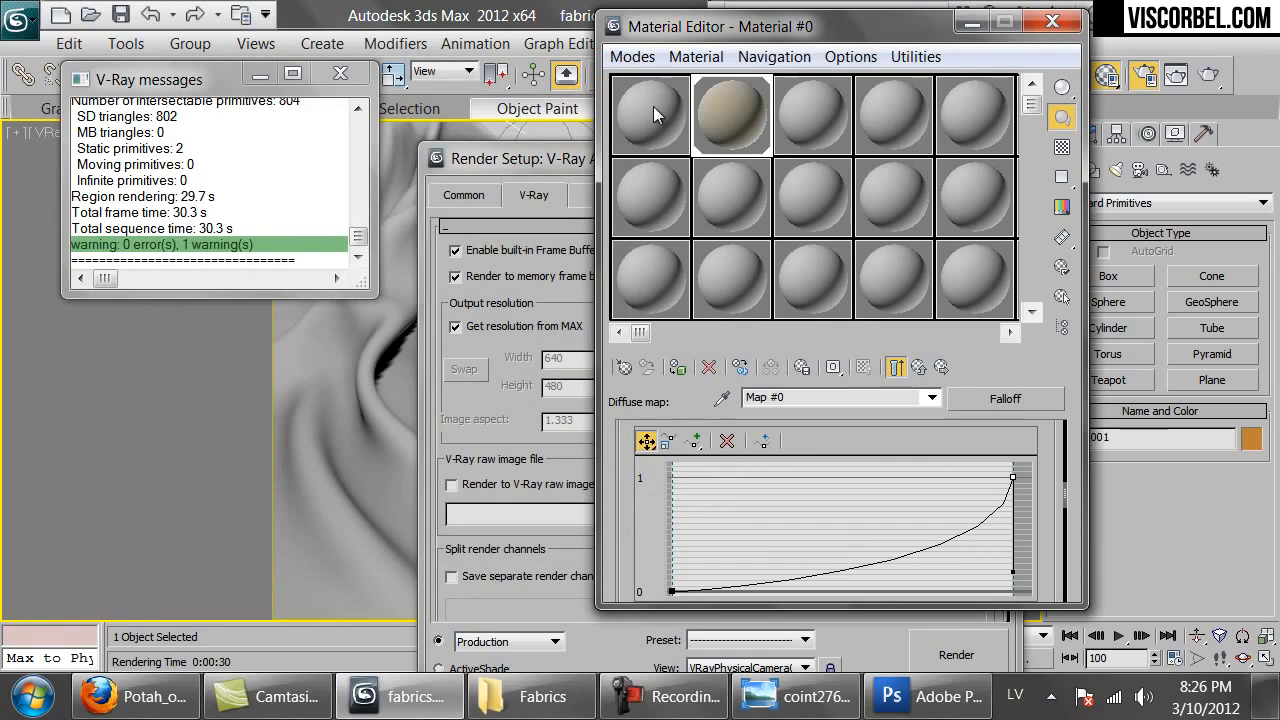
left_click_drag(516, 156, 140, 84)
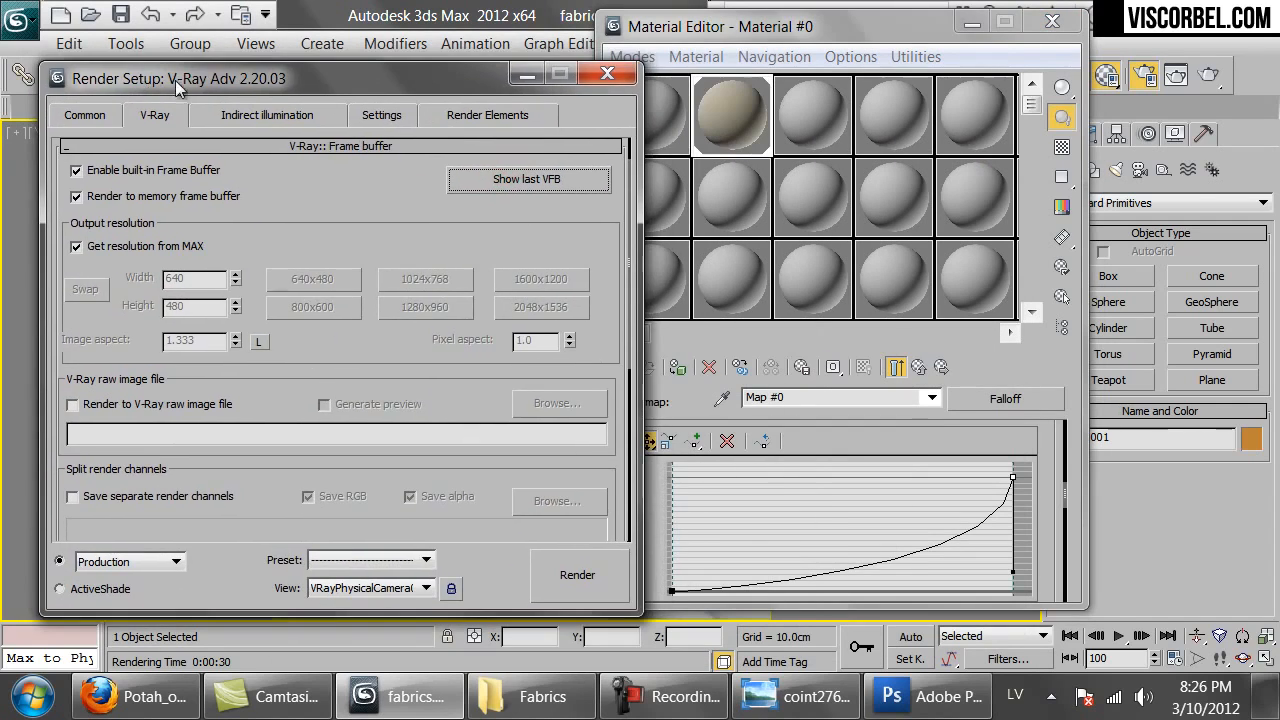
left_click(606, 74)
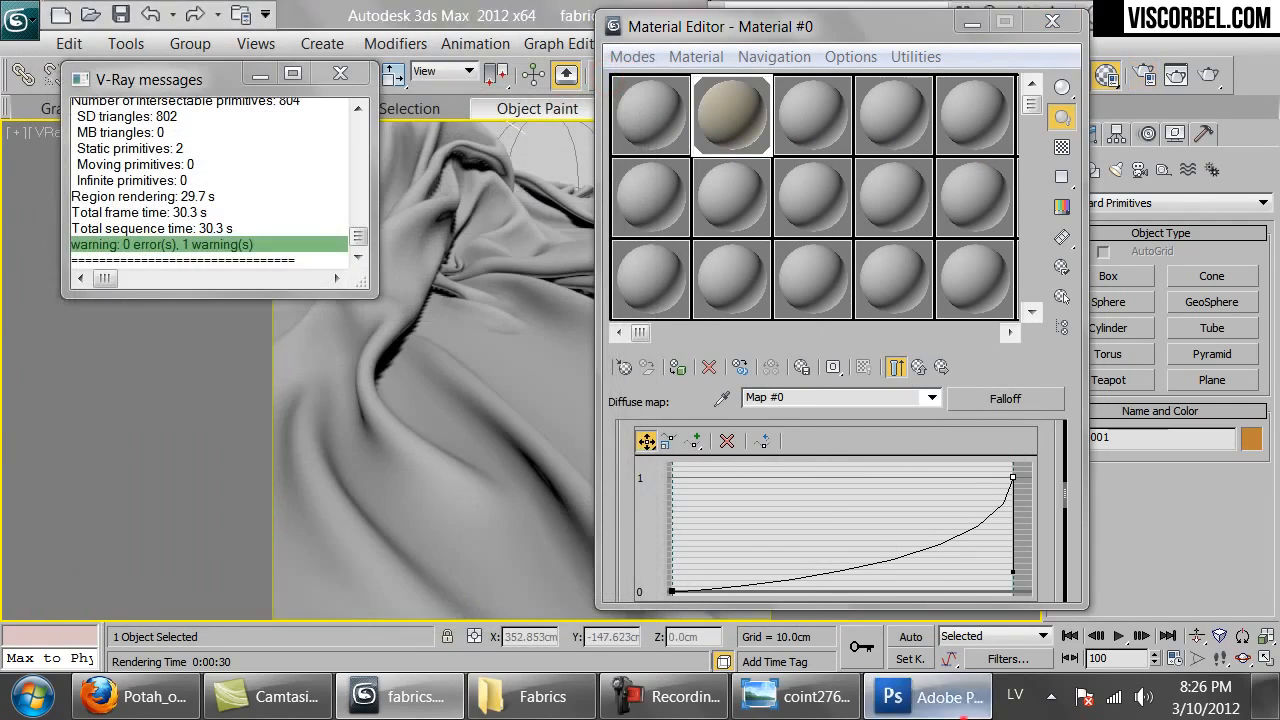
Switch to Photoshop and create a new document 1500 by 1500 pixels with a white background.
left_click(958, 706)
left_click(45, 39)
left_click(95, 33)
double_click(908, 406)
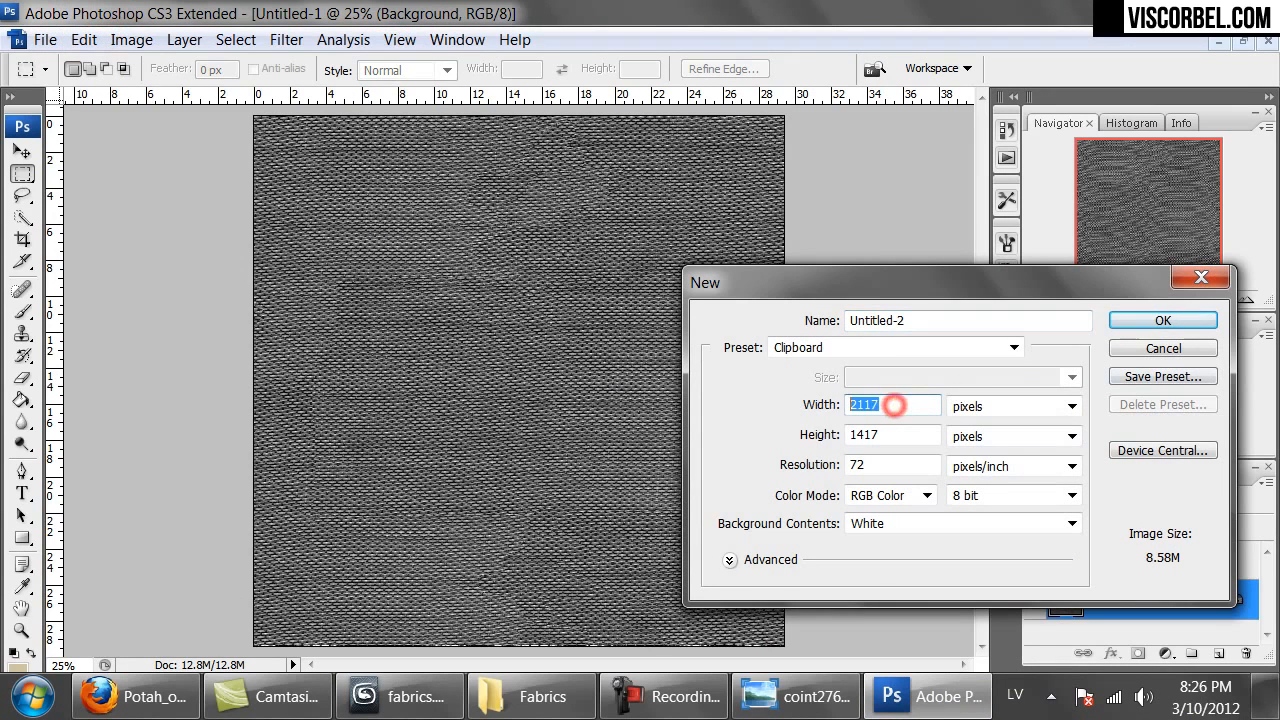
type("1500")
key("Tab")
key("Tab")
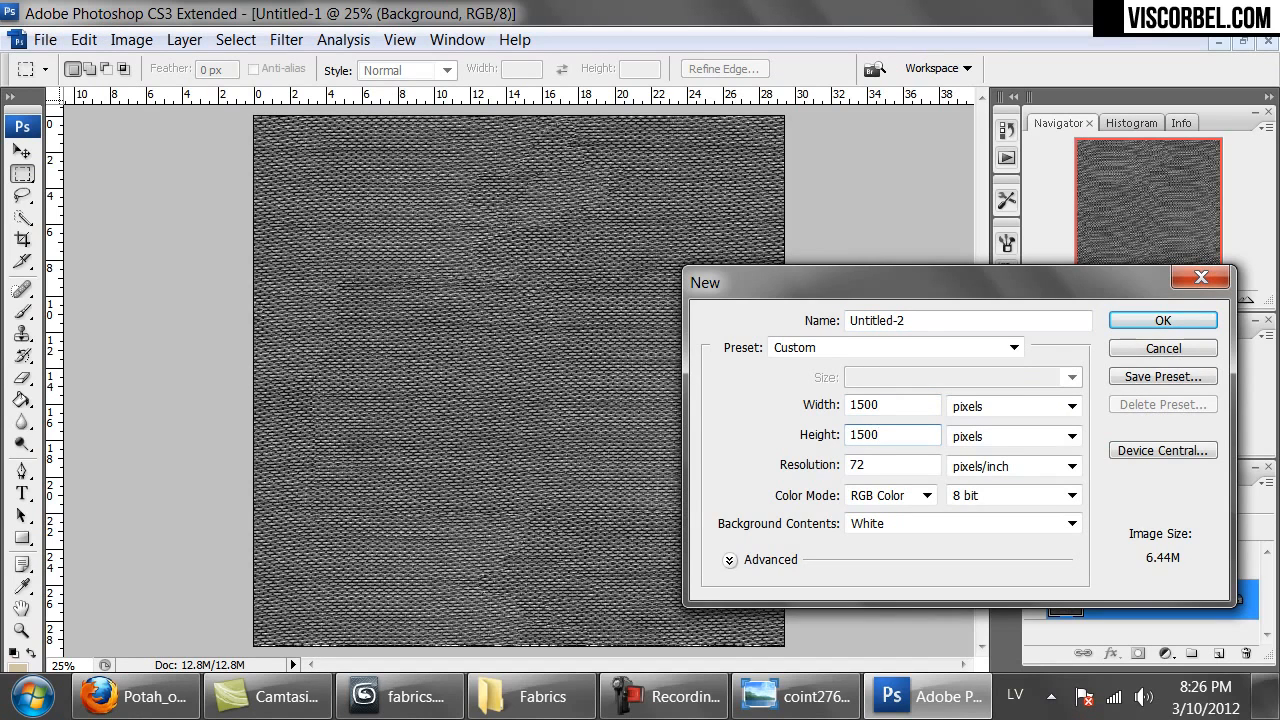
key("Return")
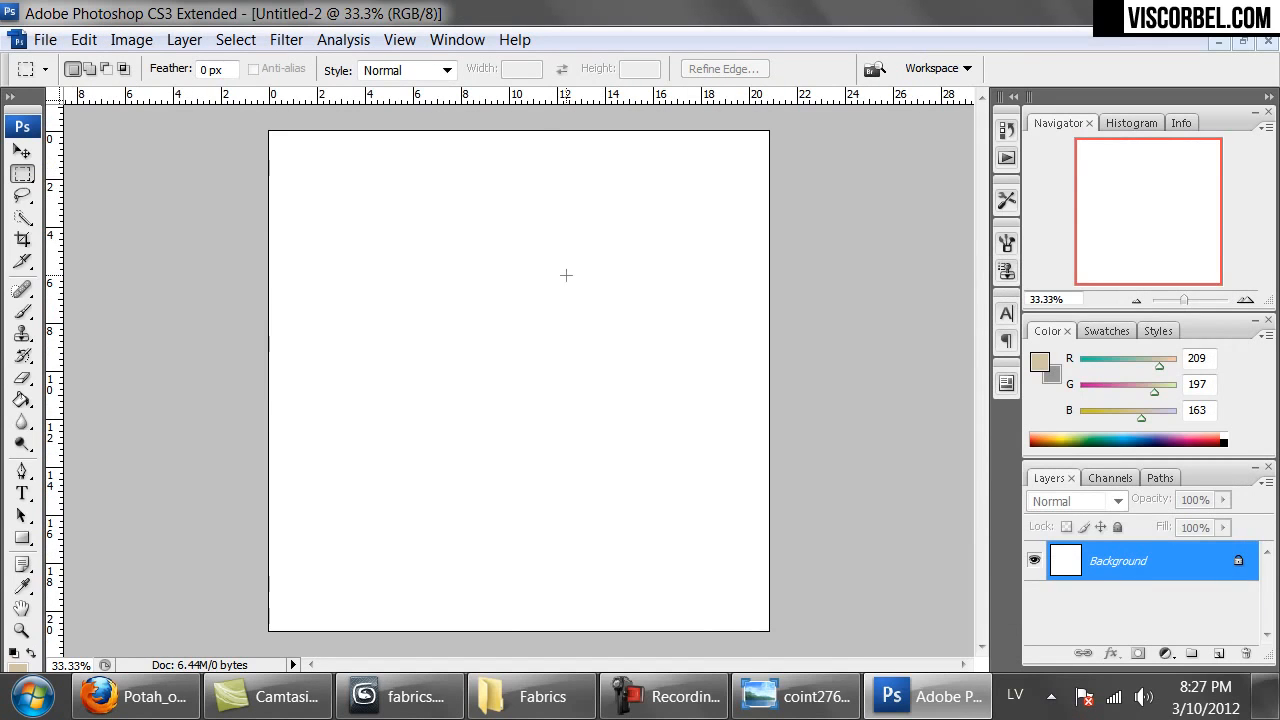
Add a new layer and fill it with mid grey, RGB 128, 128, 128, using the Paint Bucket.
key("ctrl+minus")
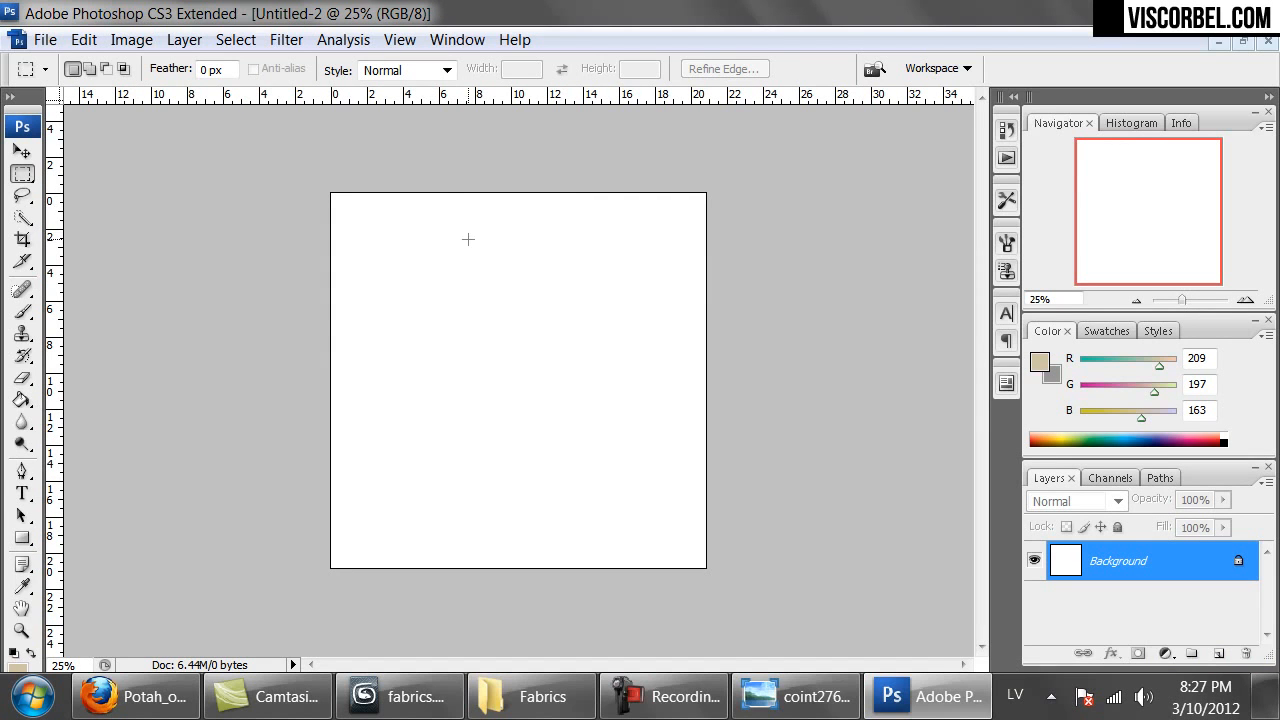
left_click(1217, 655)
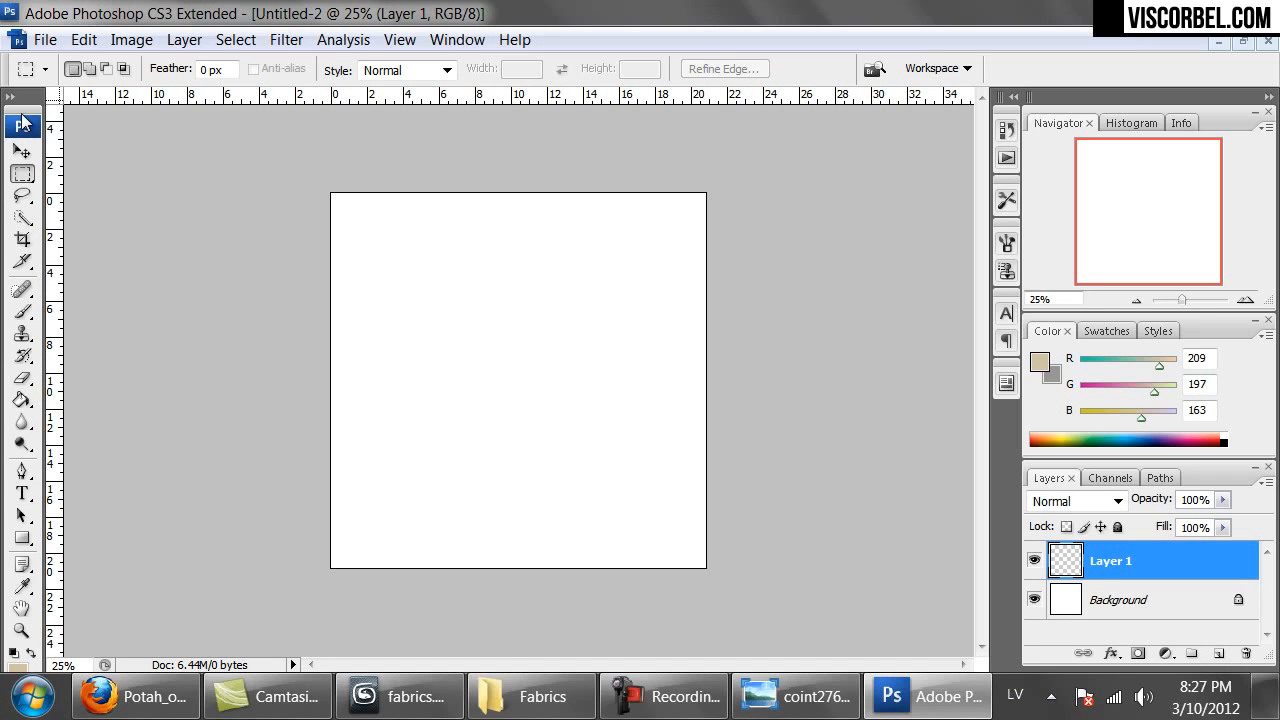
left_click(12, 96)
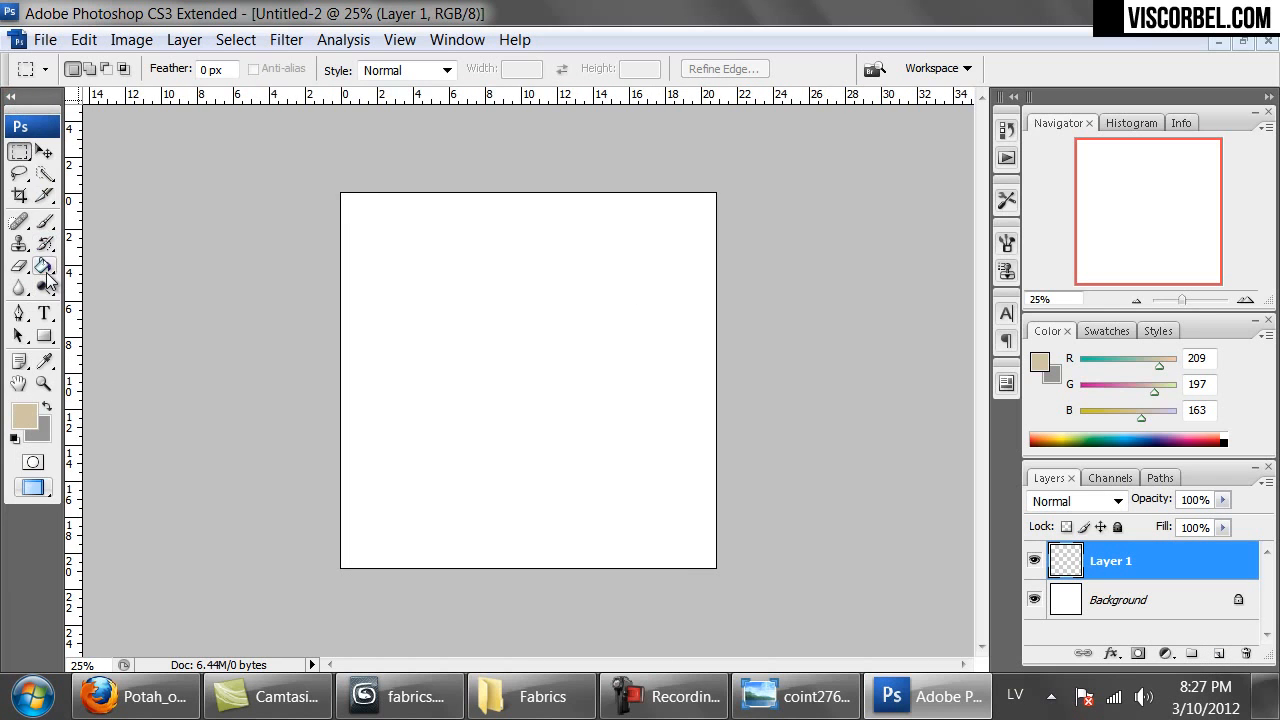
left_click(44, 268)
left_click(36, 418)
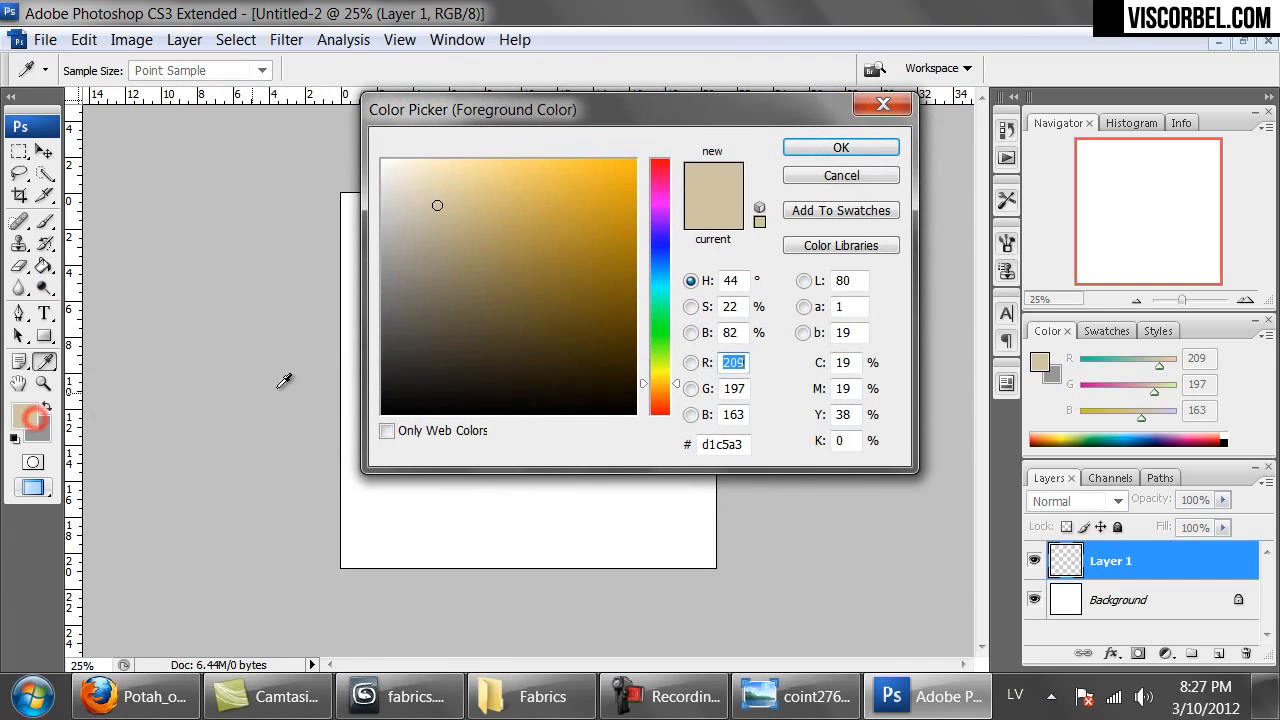
type("128")
left_click(734, 386)
type("128")
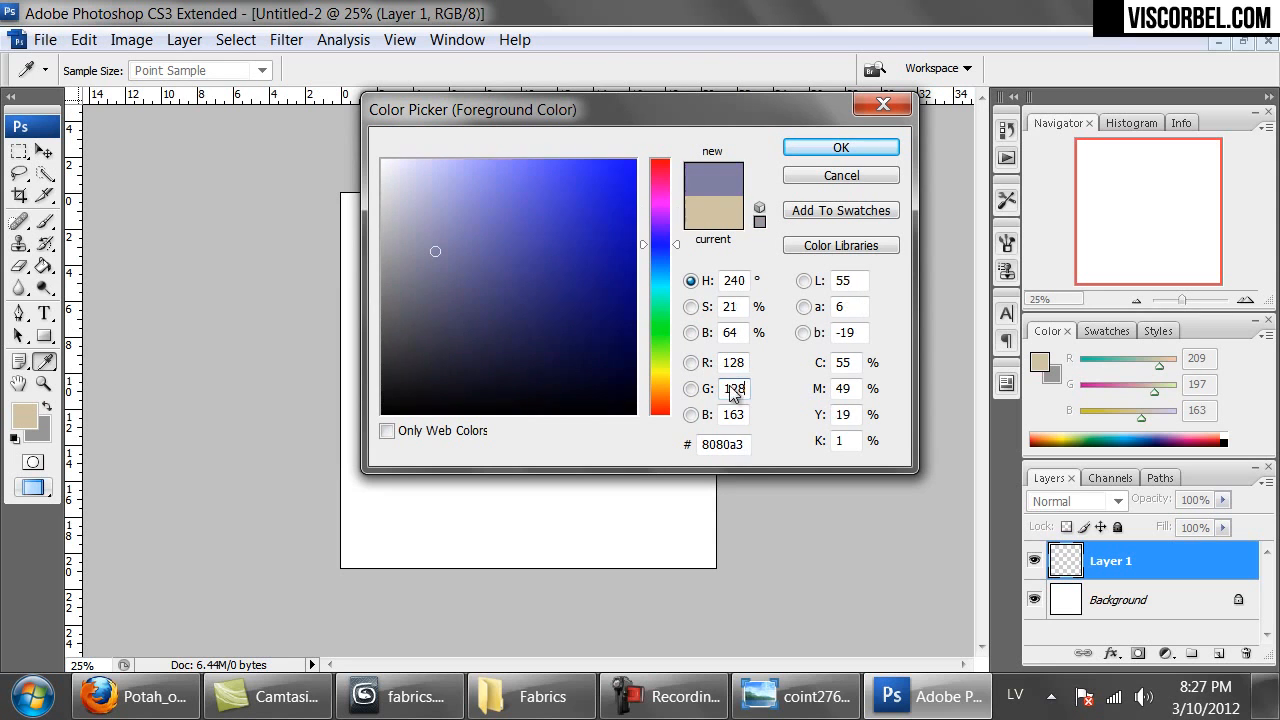
left_click(730, 414)
type("128")
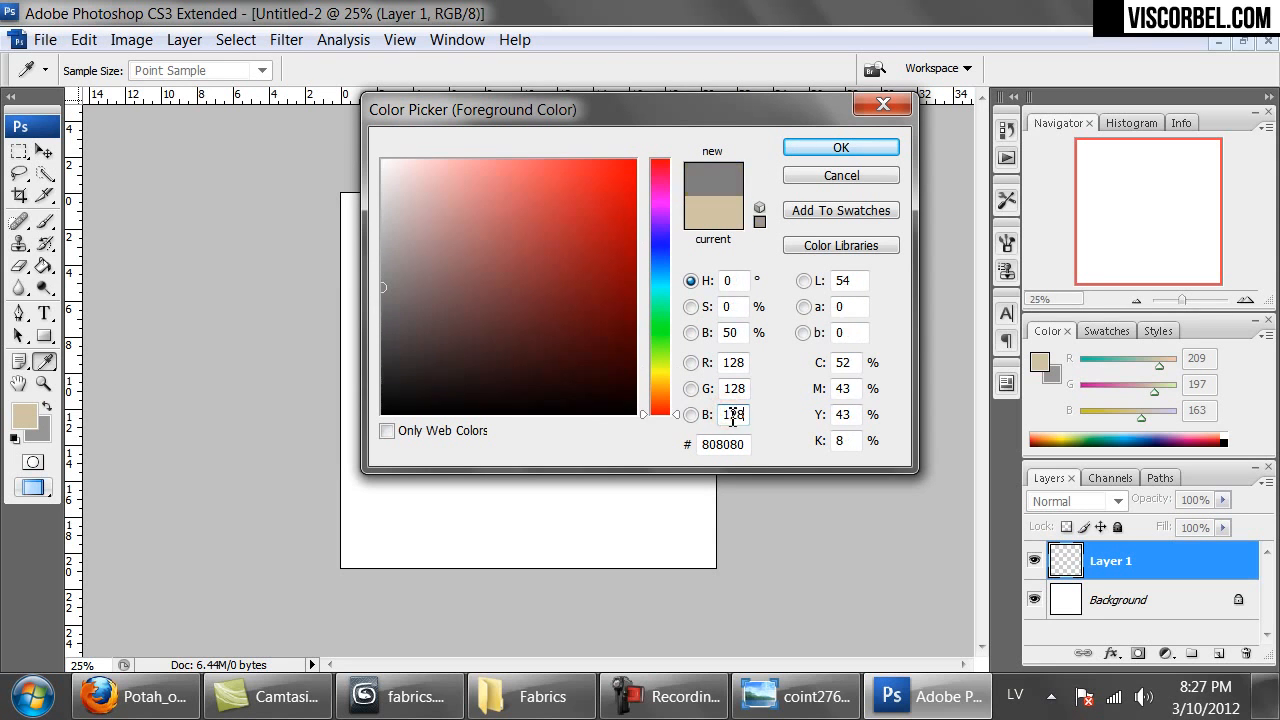
left_click(837, 148)
key("g")
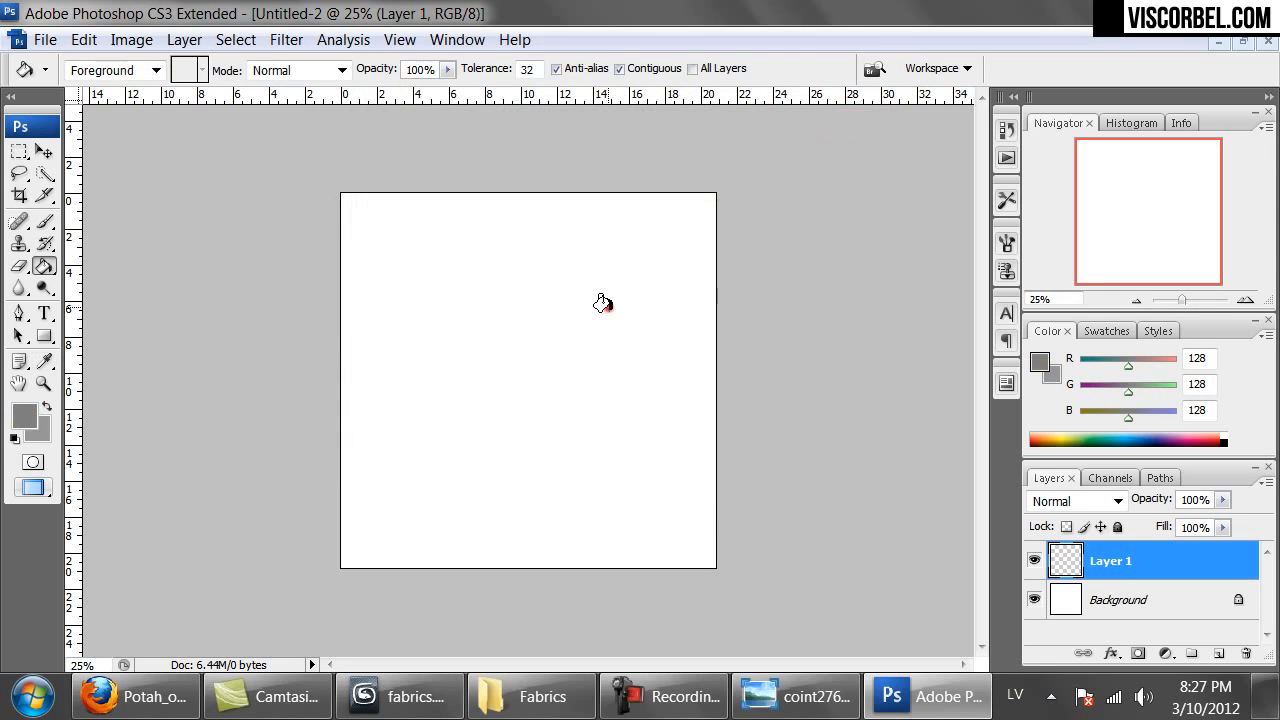
left_click(602, 302)
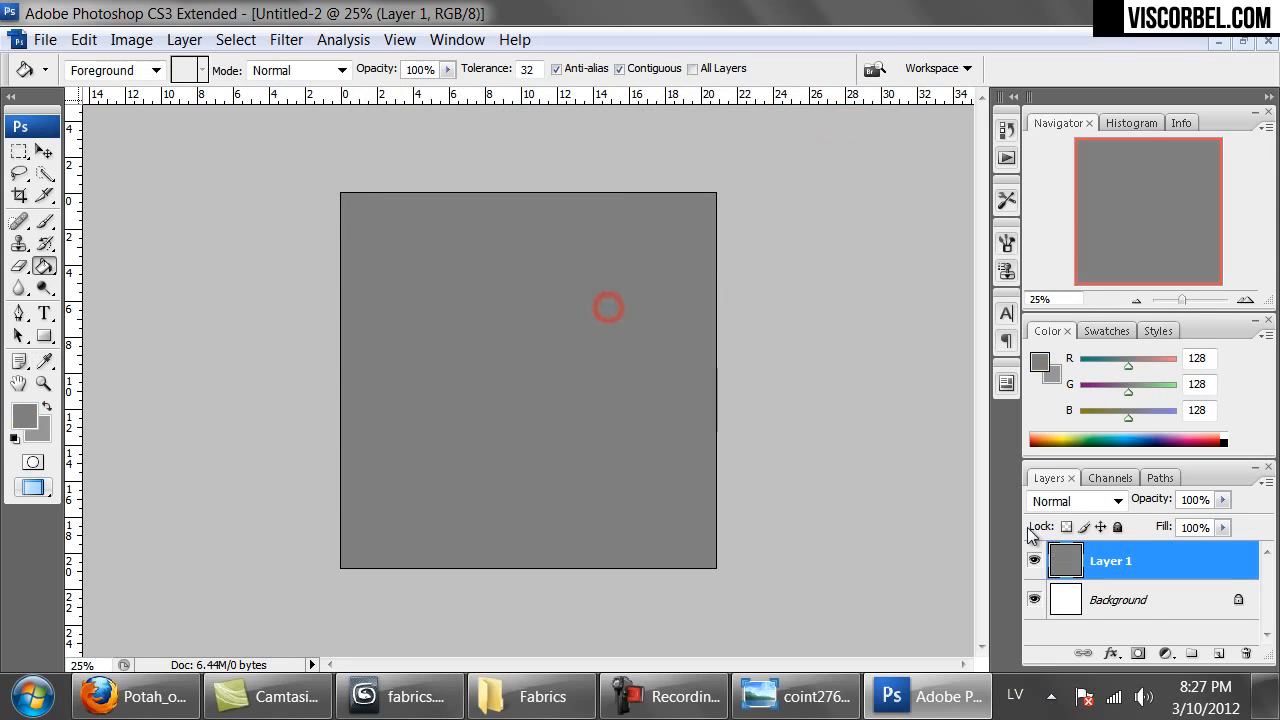
Add another layer above the grey one and set up a soft 473 px brush with white as the foreground colour.
left_click(1216, 654)
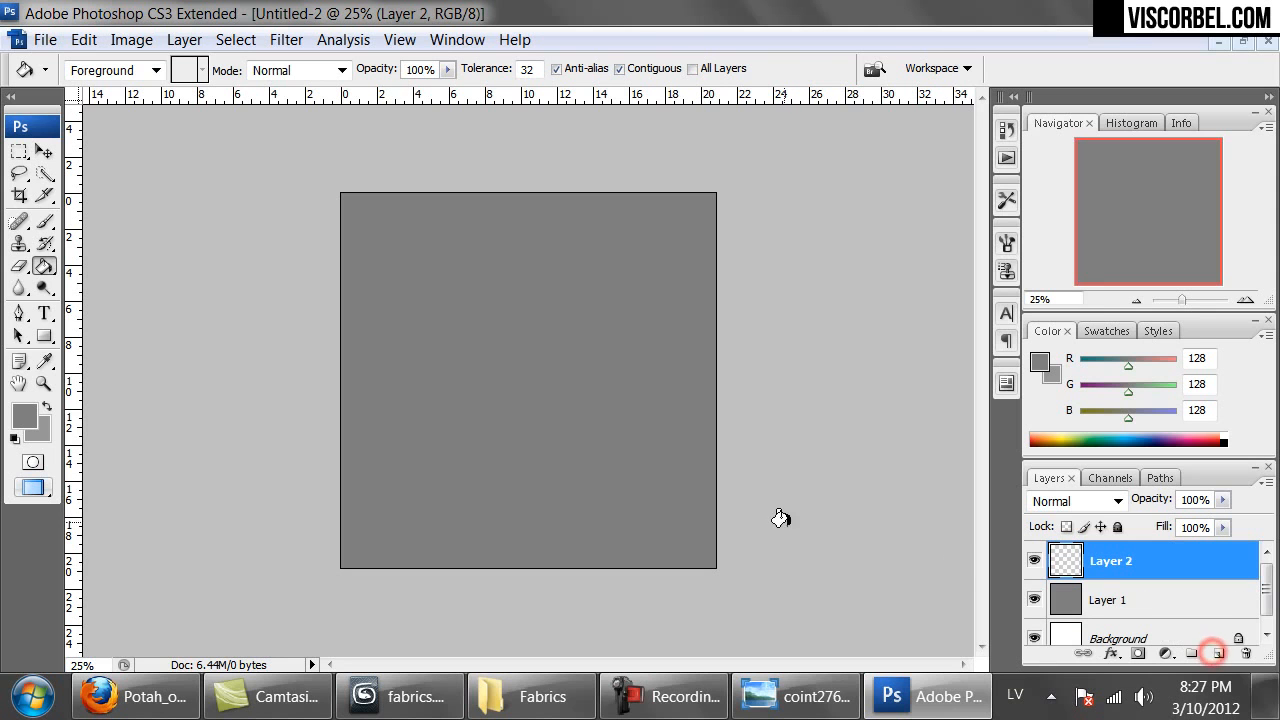
left_click(44, 222)
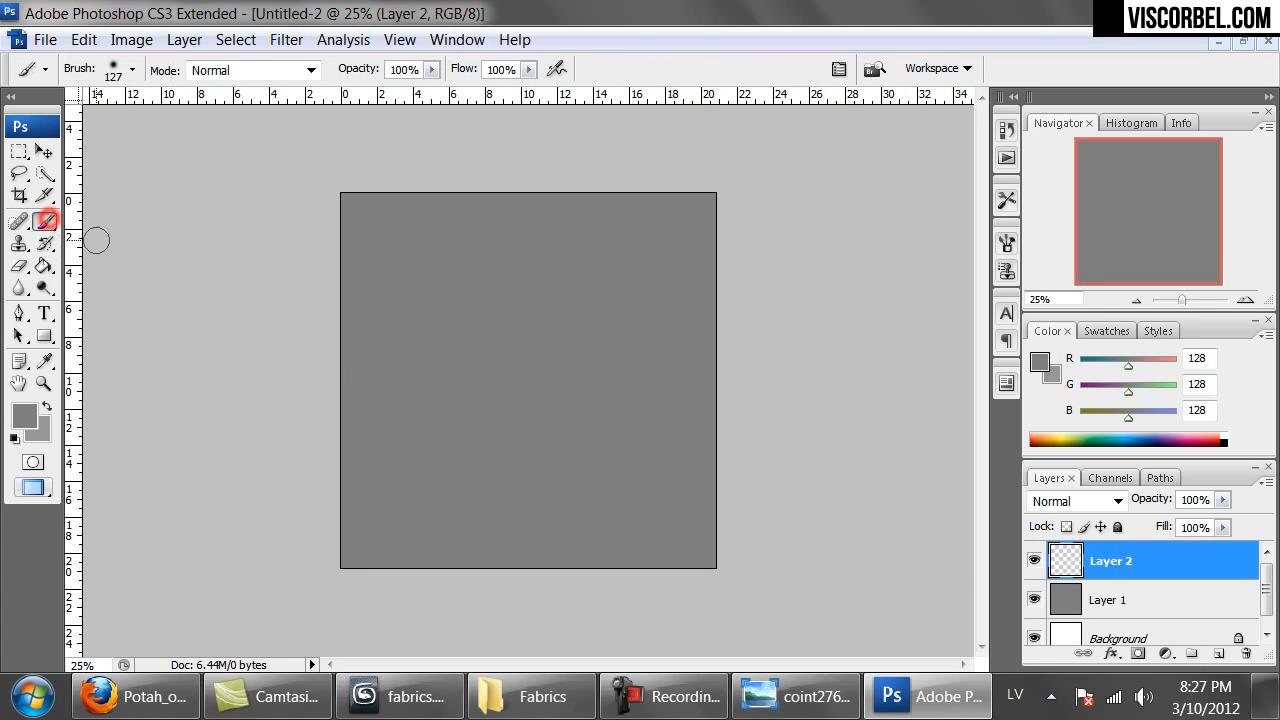
right_click(490, 282)
left_click_drag(540, 398, 535, 399)
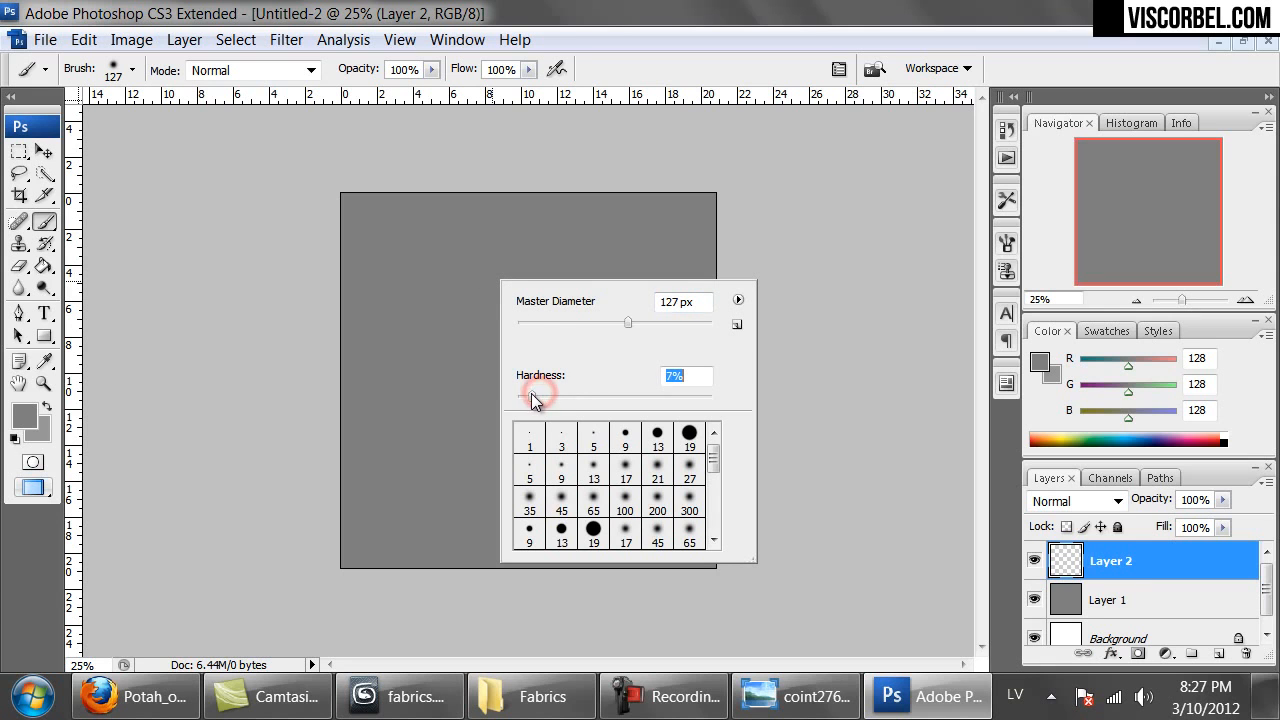
left_click(630, 324)
left_click(25, 413)
left_click_drag(404, 277, 382, 158)
left_click(790, 150)
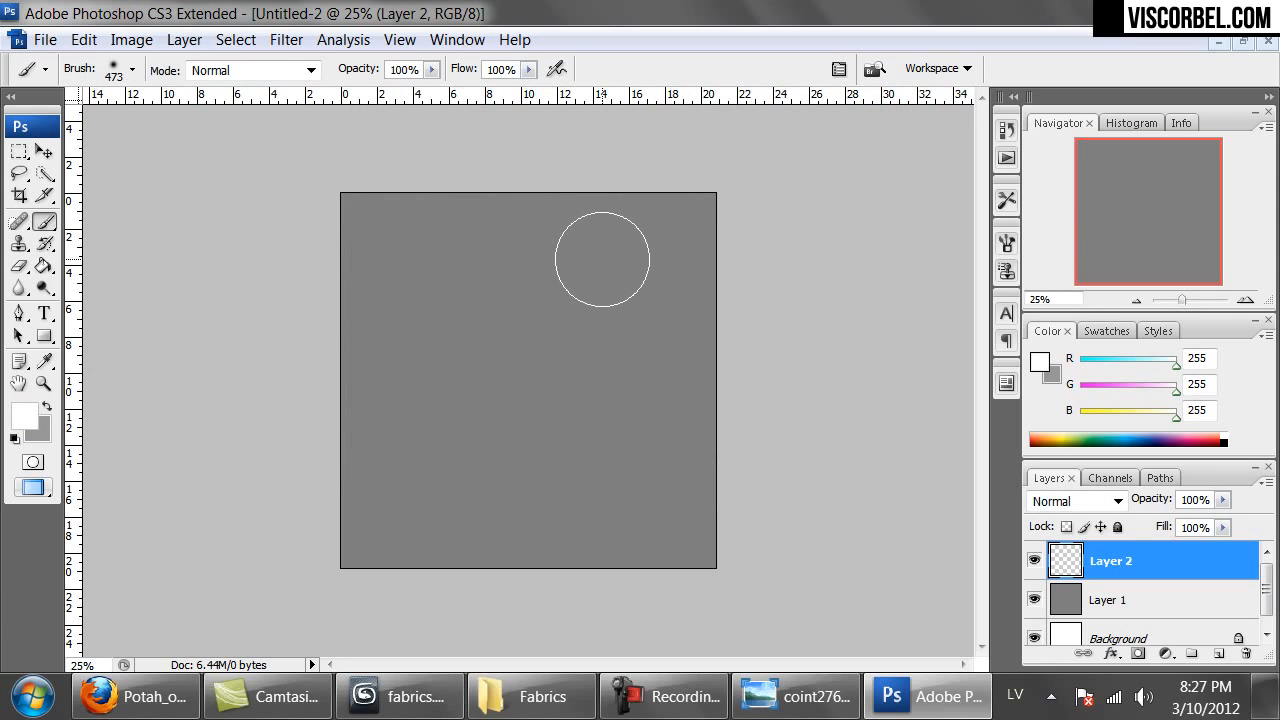
Paint three separate soft white strokes on Layer 2: a long diagonal curve, a short one at upper left and one at lower right.
mouse_move(607, 250)
left_mouse_down()
mouse_move(600, 346)
mouse_move(560, 414)
mouse_move(463, 469)
mouse_move(410, 525)
left_mouse_up()
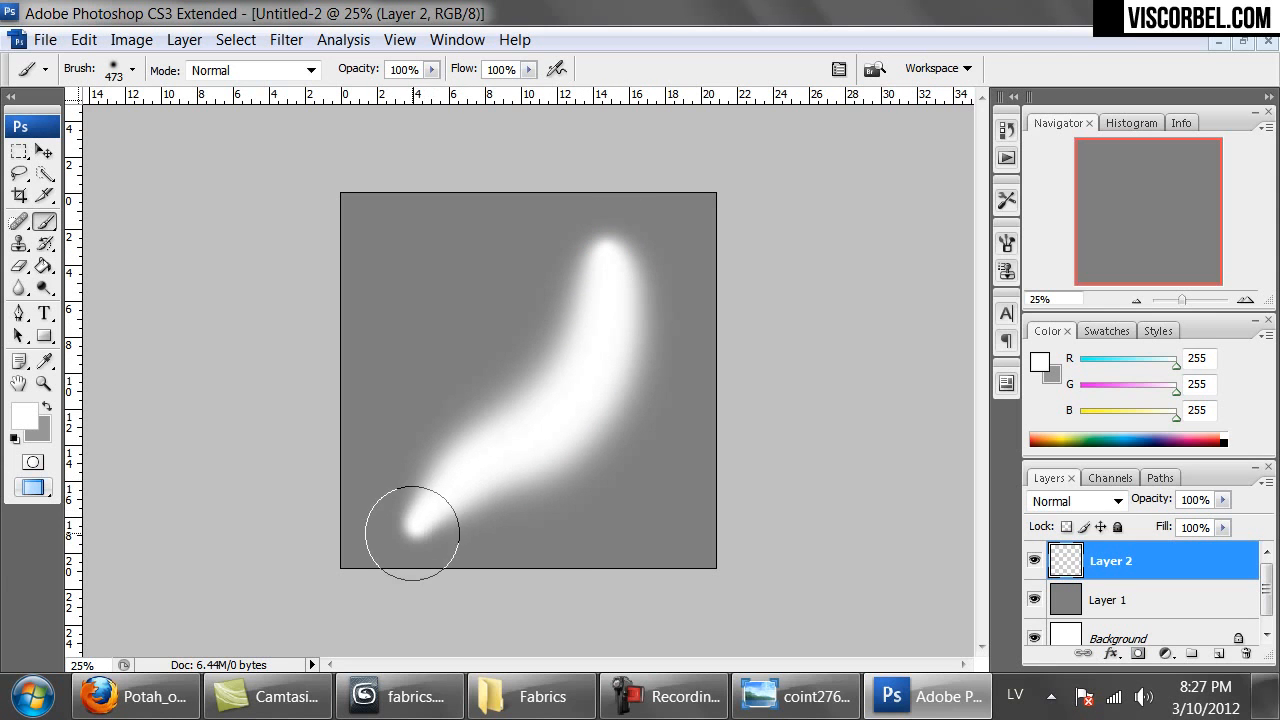
mouse_move(409, 378)
left_mouse_down()
mouse_move(443, 271)
mouse_move(466, 254)
mouse_move(397, 400)
left_mouse_up()
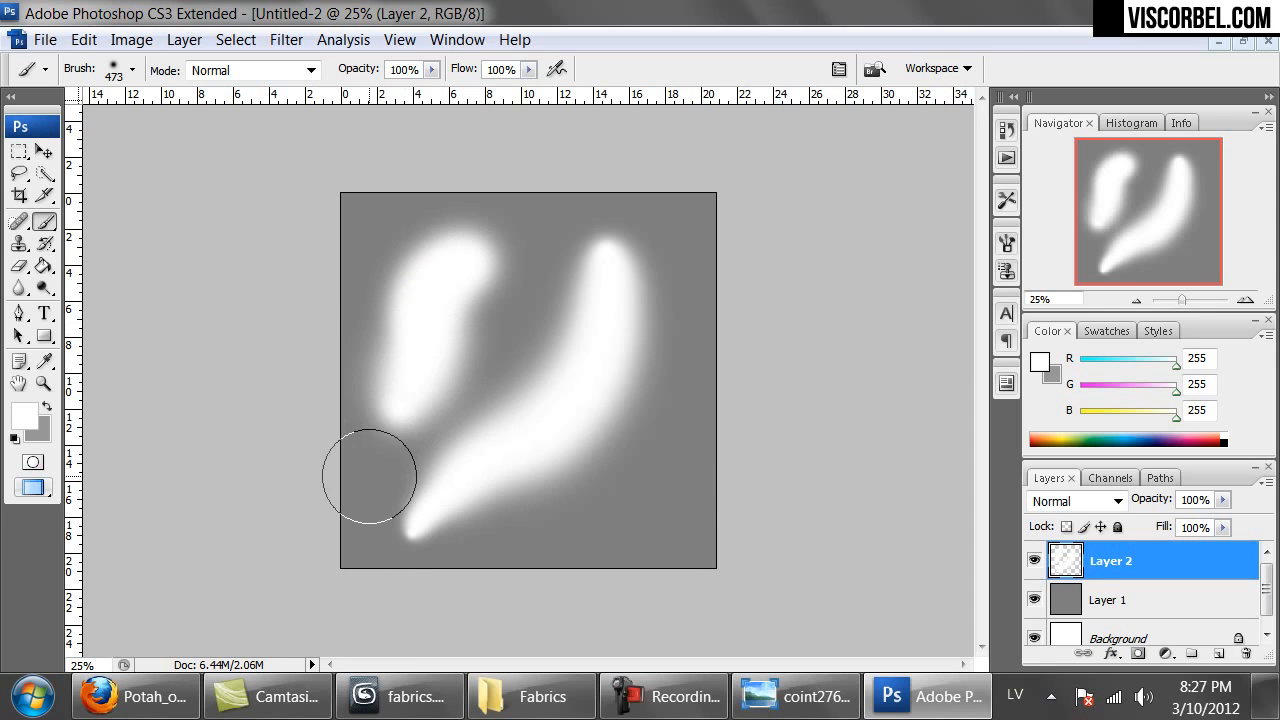
mouse_move(666, 448)
left_mouse_down()
mouse_move(696, 536)
mouse_move(658, 373)
mouse_move(677, 529)
mouse_move(660, 551)
left_mouse_up()
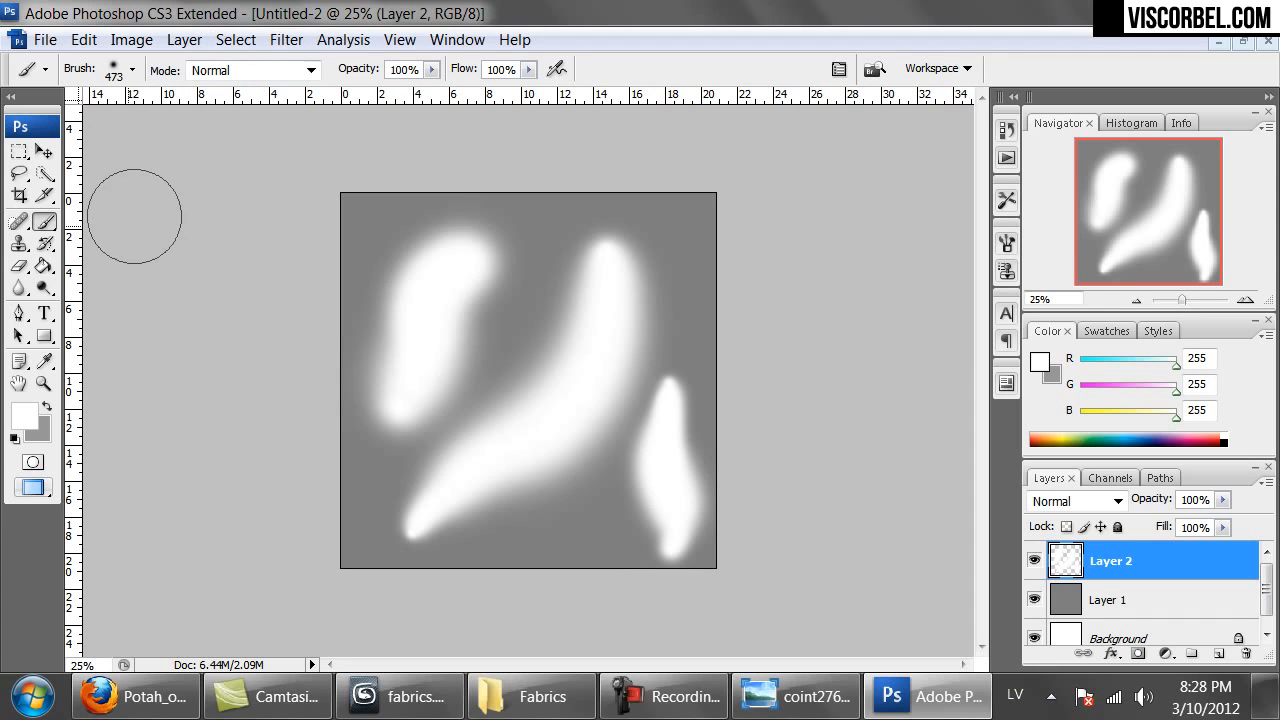
Apply a Gaussian Blur with a radius of 75.8 pixels to the white strokes on Layer 2.
left_click(289, 41)
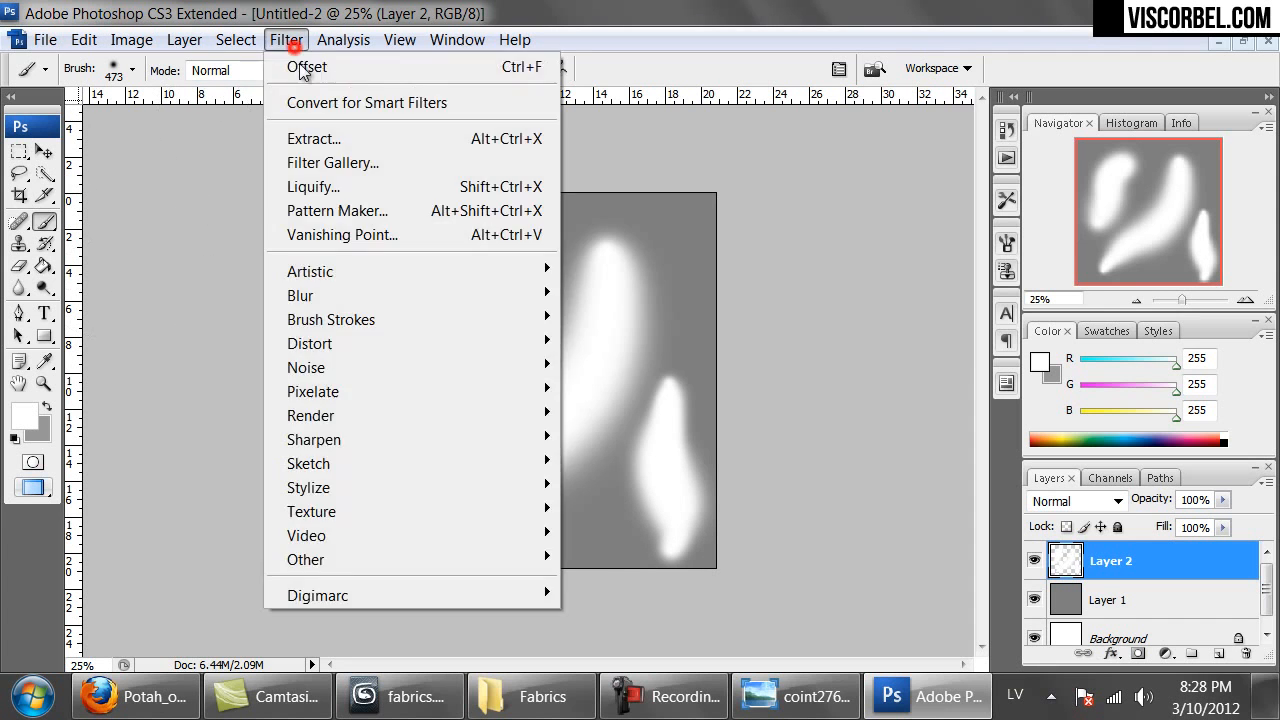
mouse_move(512, 292)
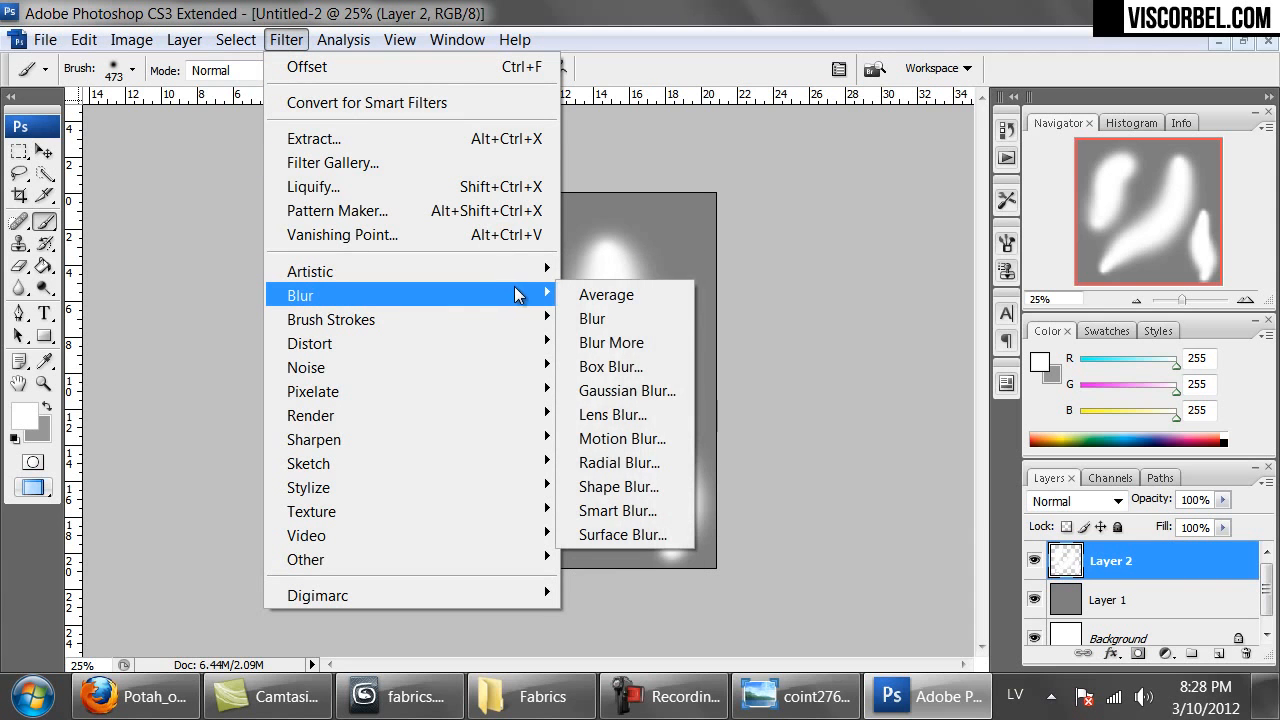
left_click(606, 382)
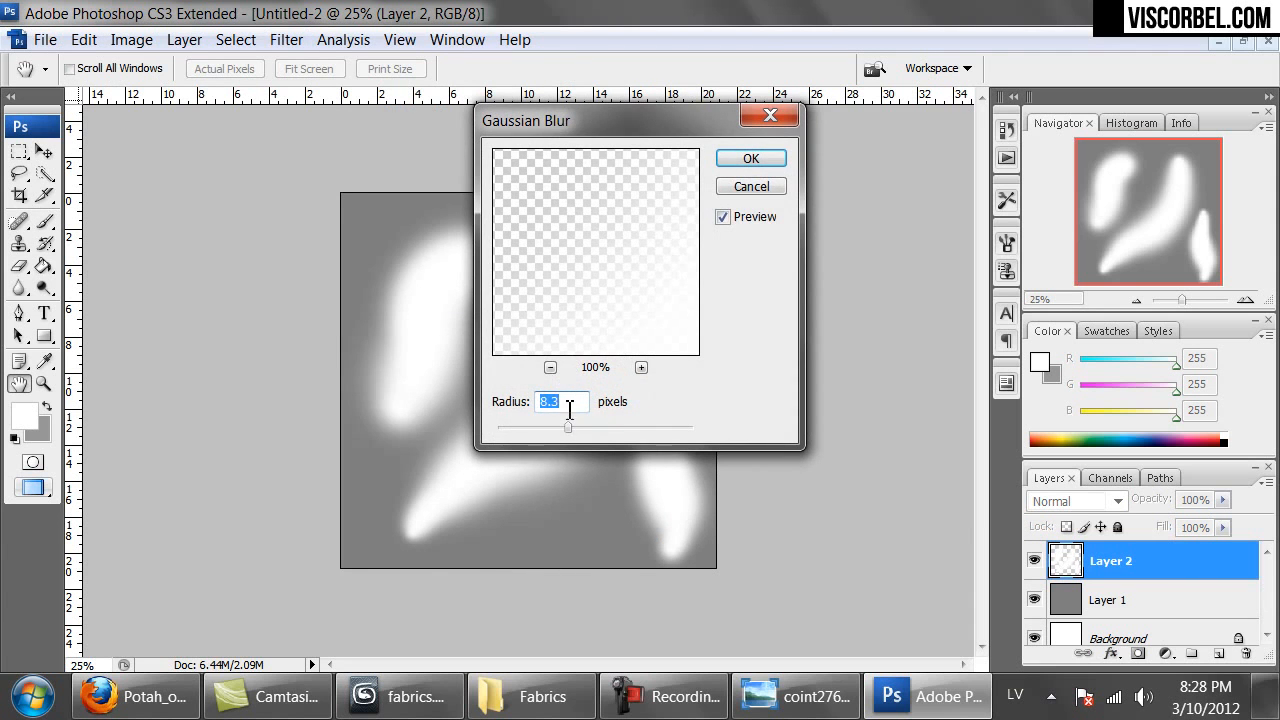
left_click_drag(590, 426, 647, 429)
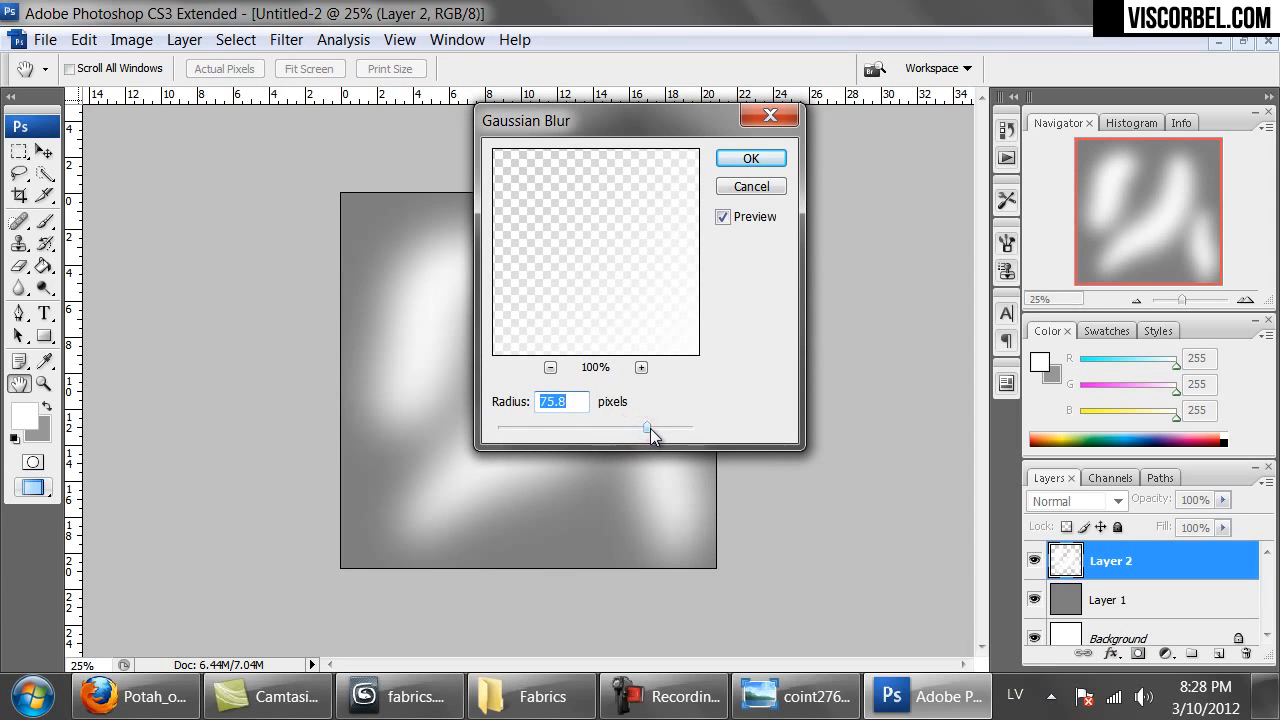
left_click(751, 159)
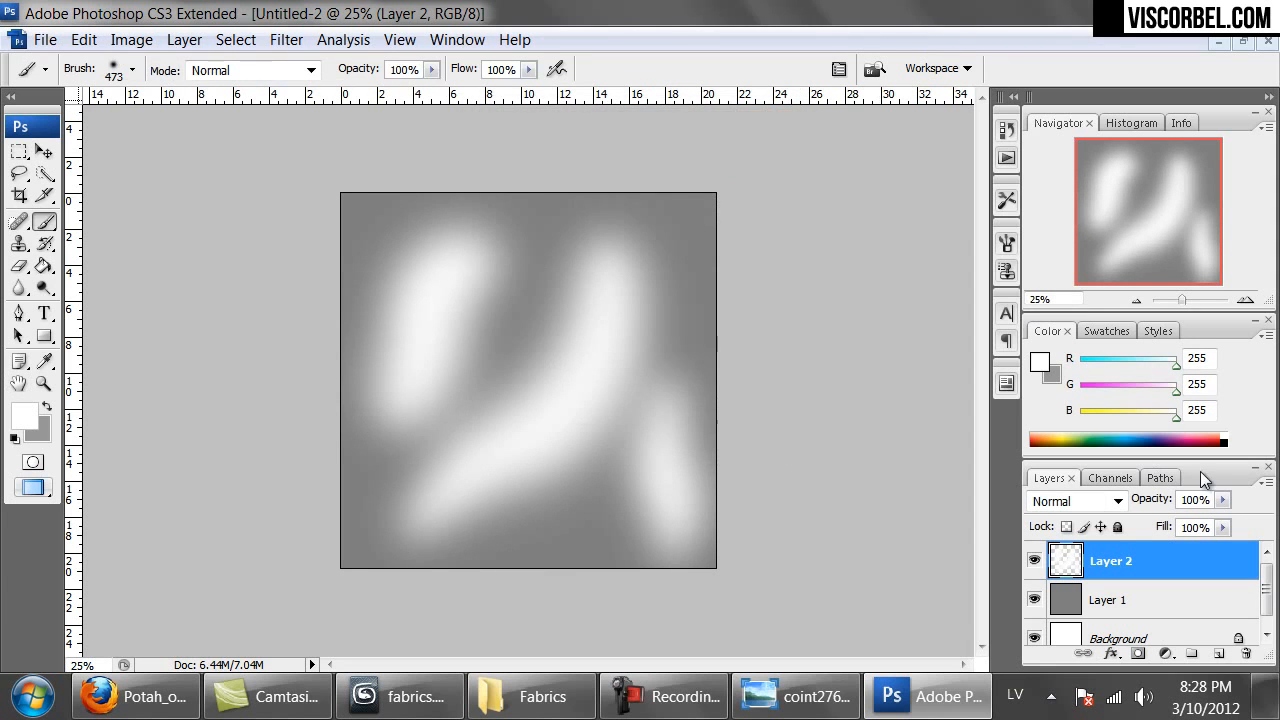
Lower Layer 2's opacity to 70% and add a new layer above it.
left_click_drag(1222, 499, 1191, 523)
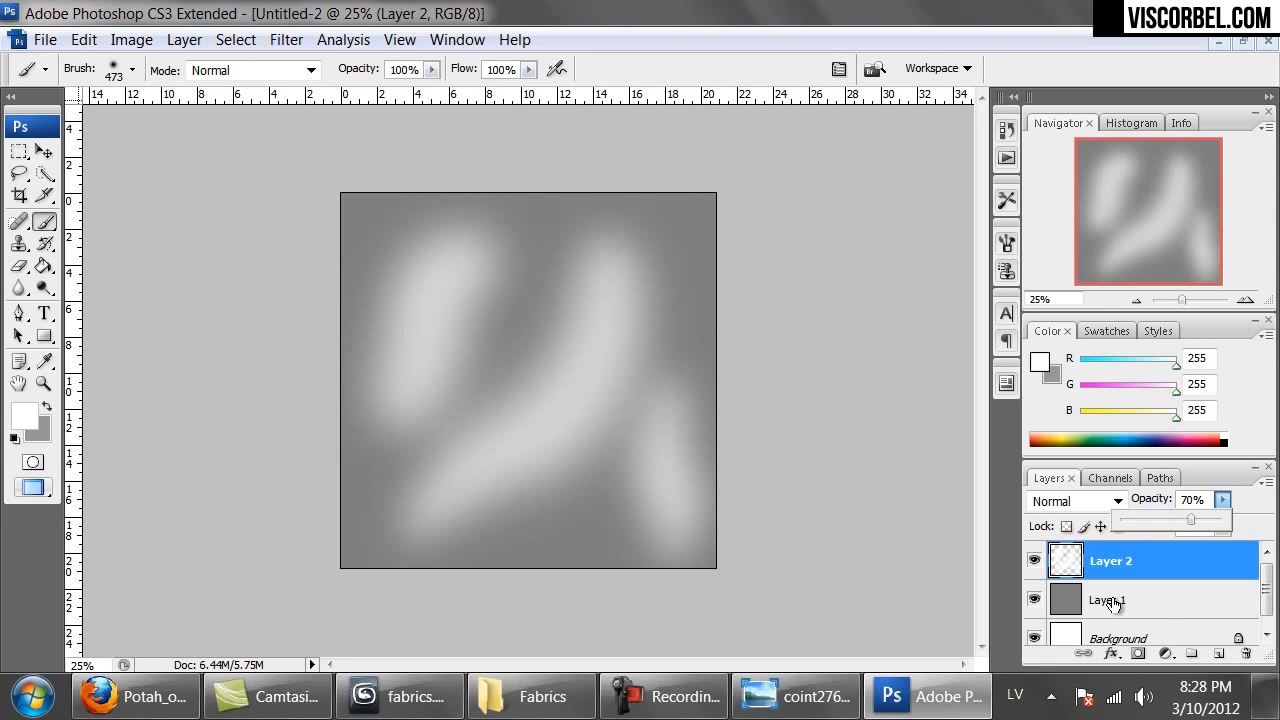
left_click(1214, 655)
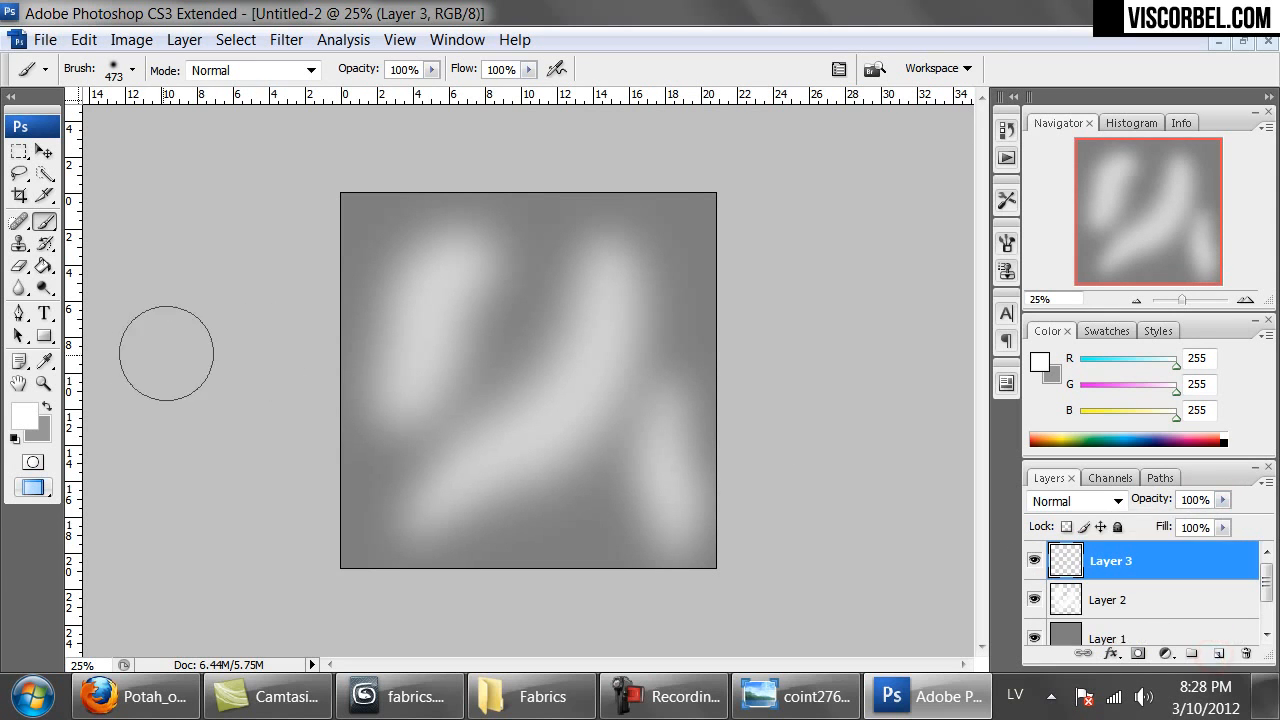
Set the foreground colour to black and paint five short soft strokes across the middle of the canvas on the new layer.
left_click(26, 414)
left_click_drag(468, 309, 383, 413)
left_click(806, 147)
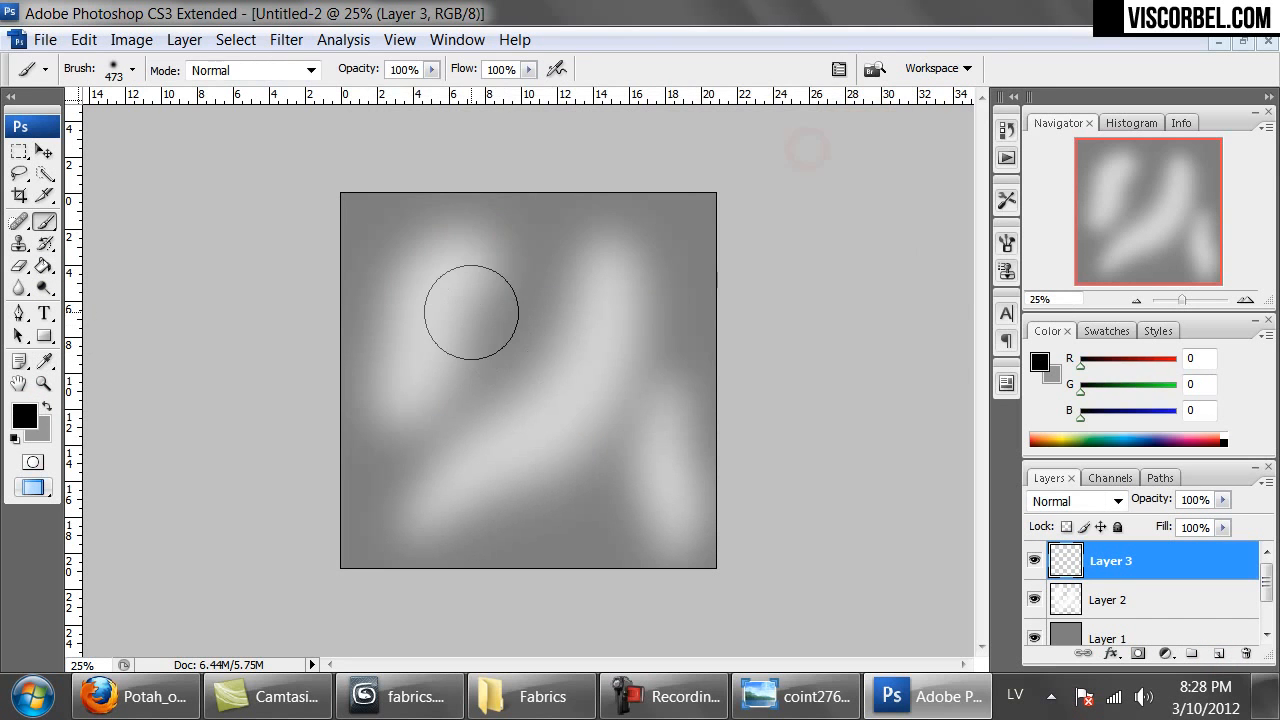
left_click_drag(479, 248, 508, 348)
mouse_move(563, 291)
left_mouse_down()
mouse_move(551, 394)
mouse_move(557, 300)
mouse_move(537, 400)
mouse_move(543, 434)
left_mouse_up()
left_click_drag(577, 492, 622, 425)
left_click(638, 330)
left_click_drag(417, 414, 497, 512)
mouse_move(636, 331)
left_mouse_down()
mouse_move(643, 286)
mouse_move(624, 371)
mouse_move(634, 400)
mouse_move(571, 443)
left_mouse_up()
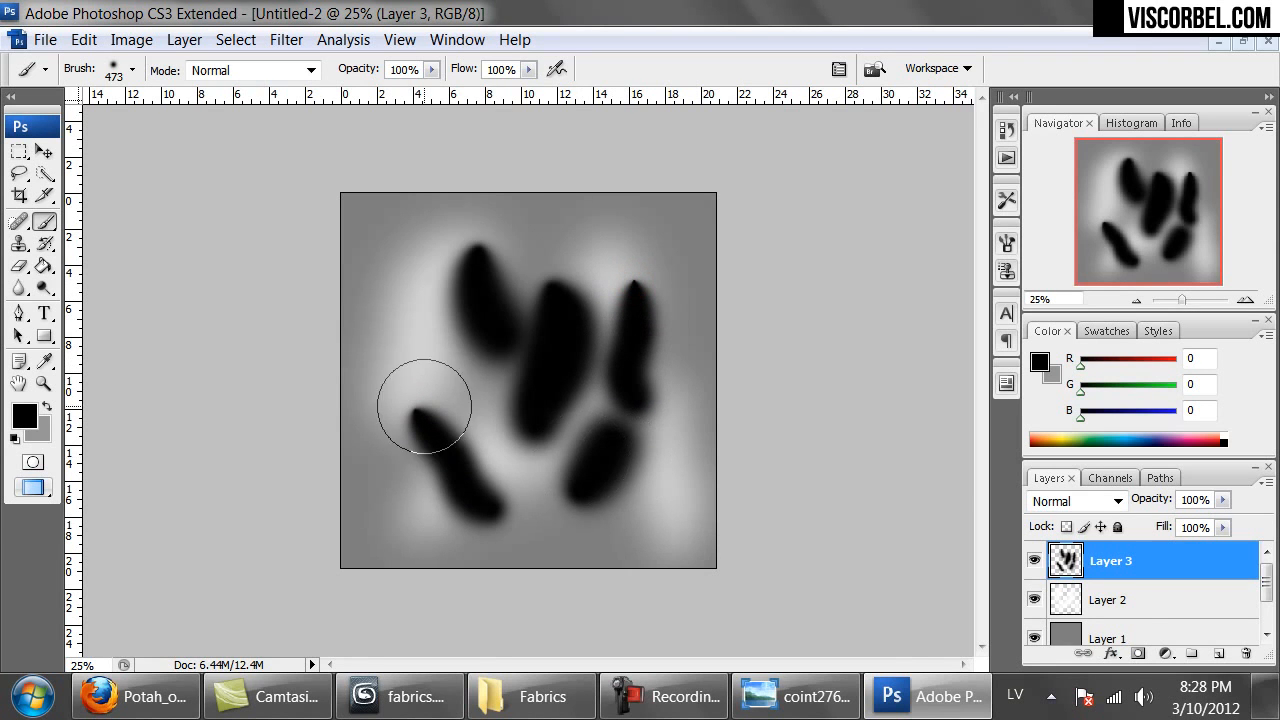
Apply a Gaussian Blur with a radius of 134.0 pixels to the black strokes on Layer 3.
left_click(285, 40)
mouse_move(470, 296)
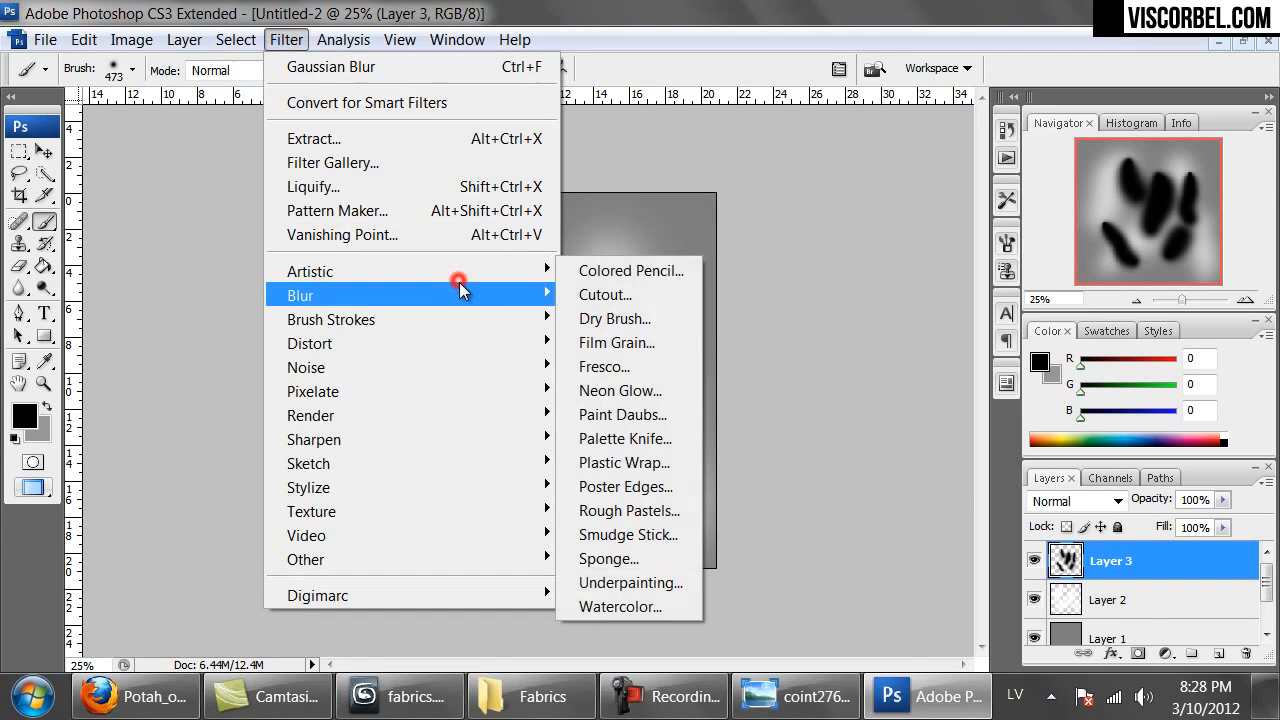
left_click(639, 390)
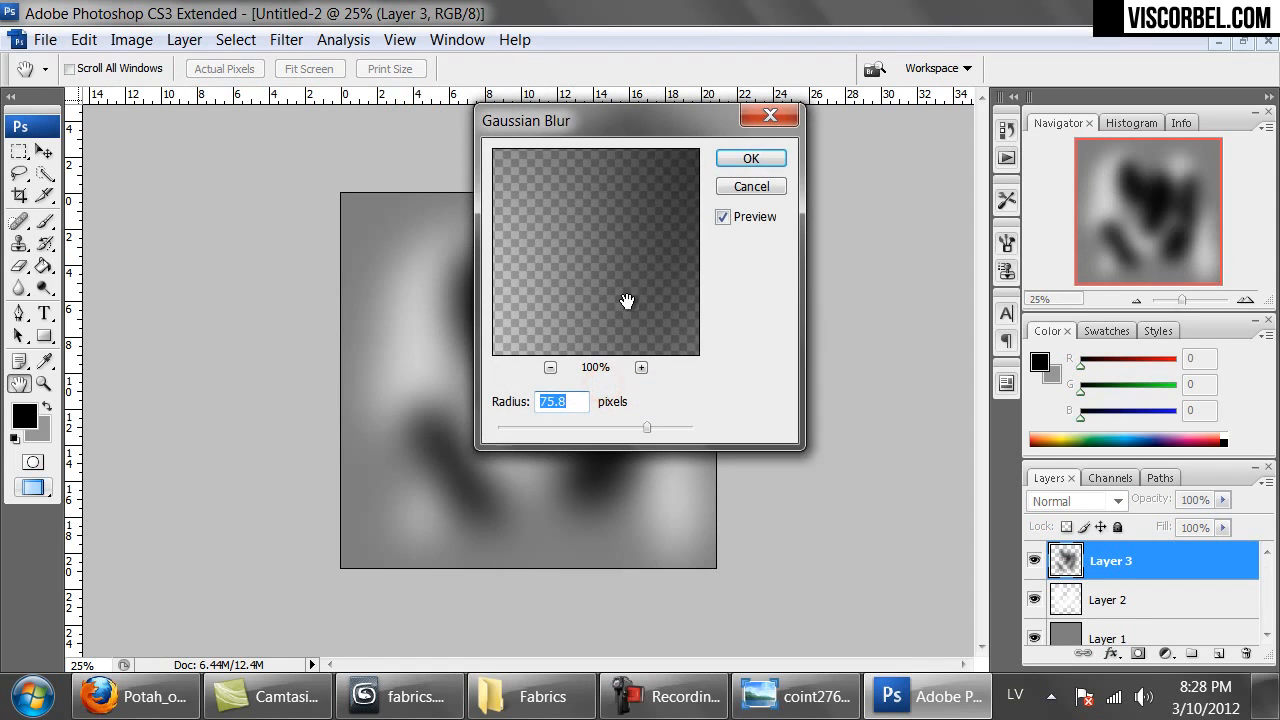
left_click_drag(648, 426, 666, 423)
left_click_drag(631, 132, 935, 140)
left_click_drag(969, 436, 983, 438)
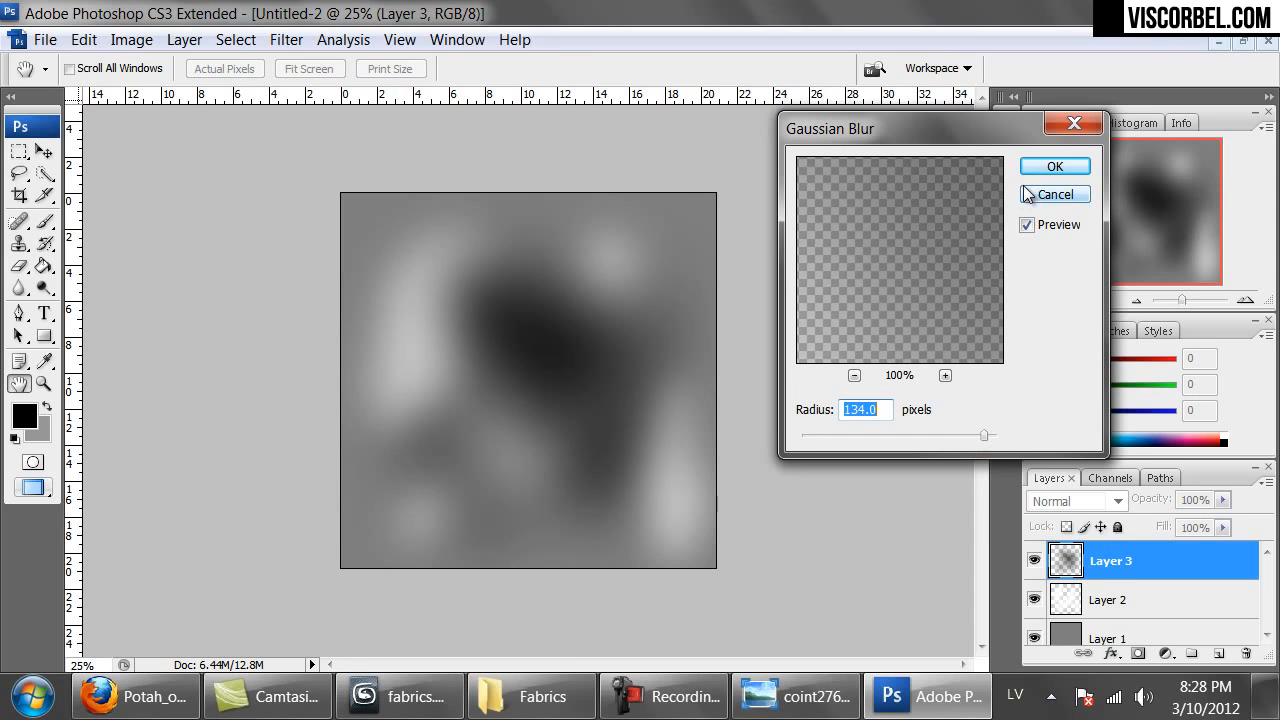
left_click(1054, 166)
key("b")
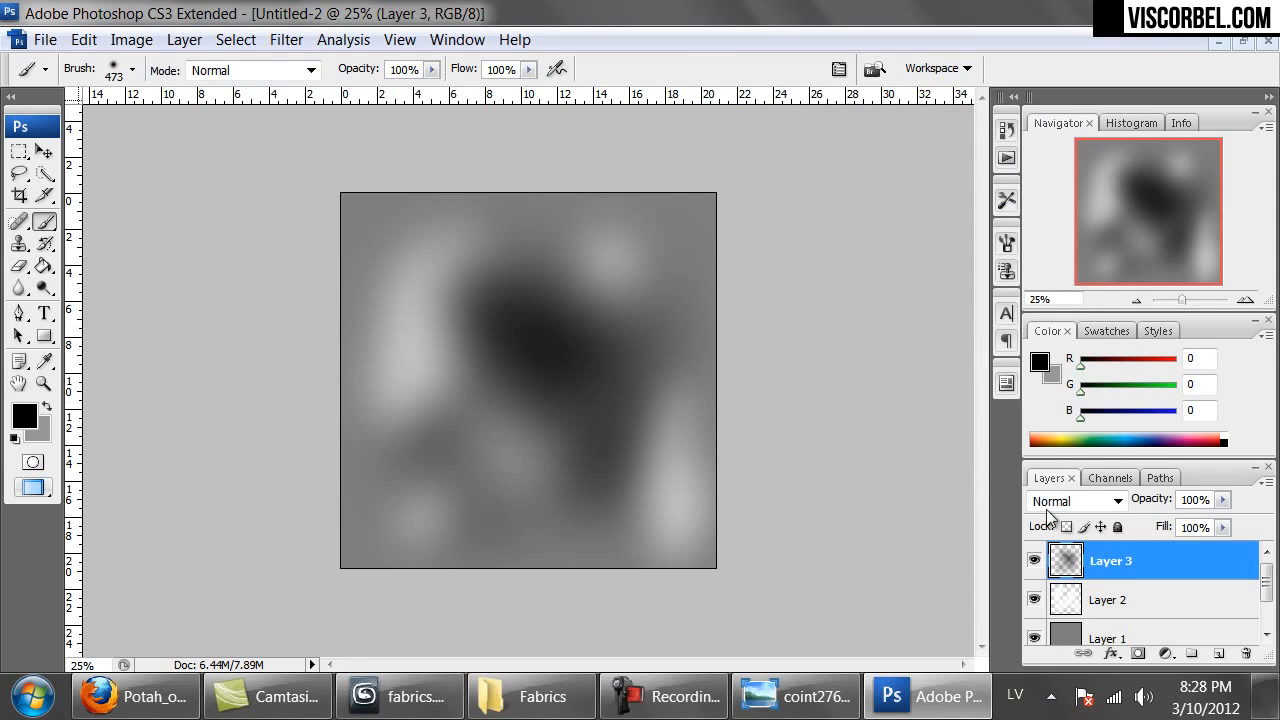
Shift the blurred black shapes slightly up and left, and lower Layer 3's opacity so they look fainter.
left_click(1036, 559)
left_click(1035, 562)
mouse_move(551, 391)
left_mouse_down("ctrl")
mouse_move(518, 358)
mouse_move(545, 377)
left_mouse_up("ctrl")
left_click_drag(1222, 499, 1176, 518)
Merge the black, white and grey layers into one layer above the Background.
left_click(1120, 636, "shift")
key("ctrl+e")
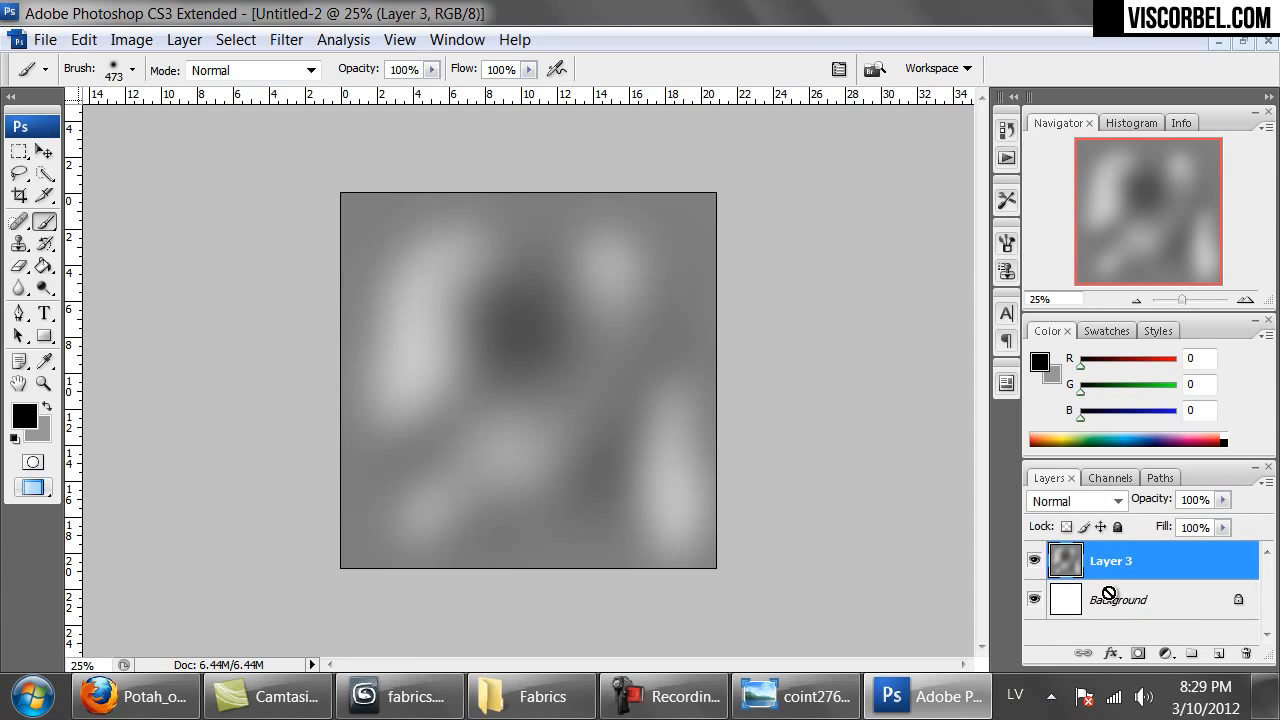
Offset the merged layer 750 pixels right and 750 pixels down with undefined areas wrapped around.
left_click(280, 46)
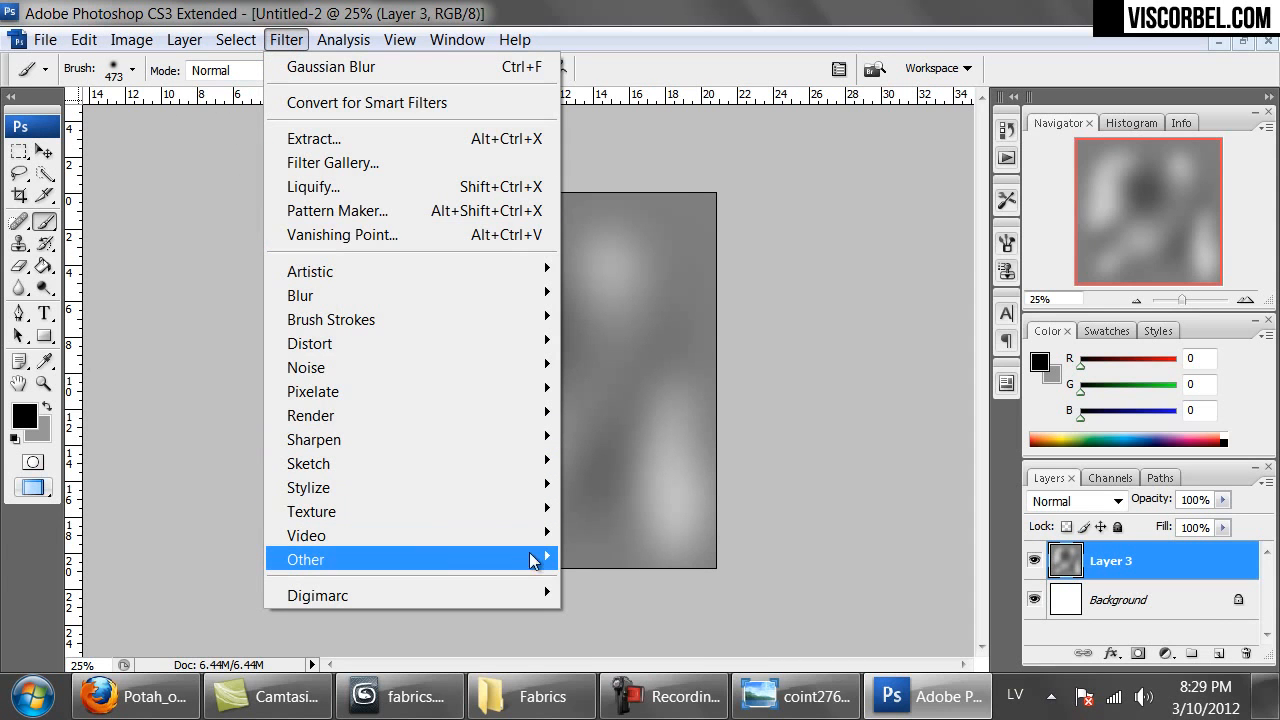
mouse_move(537, 559)
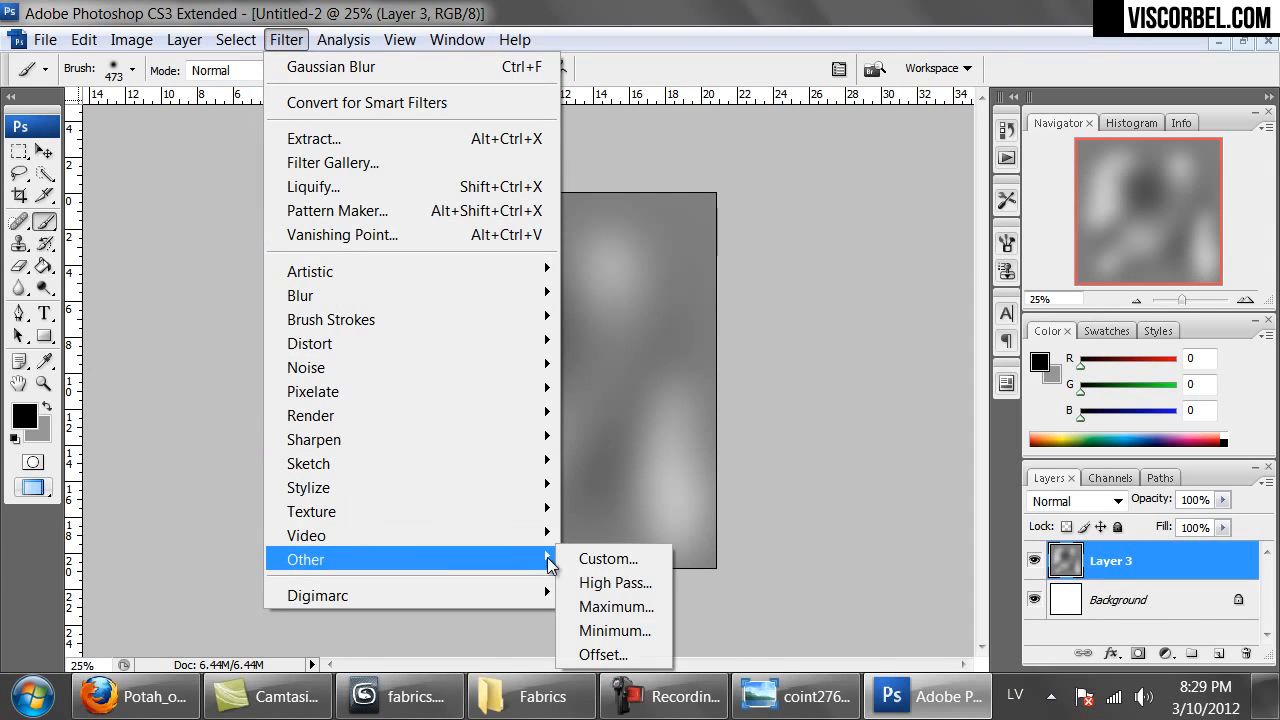
left_click(617, 654)
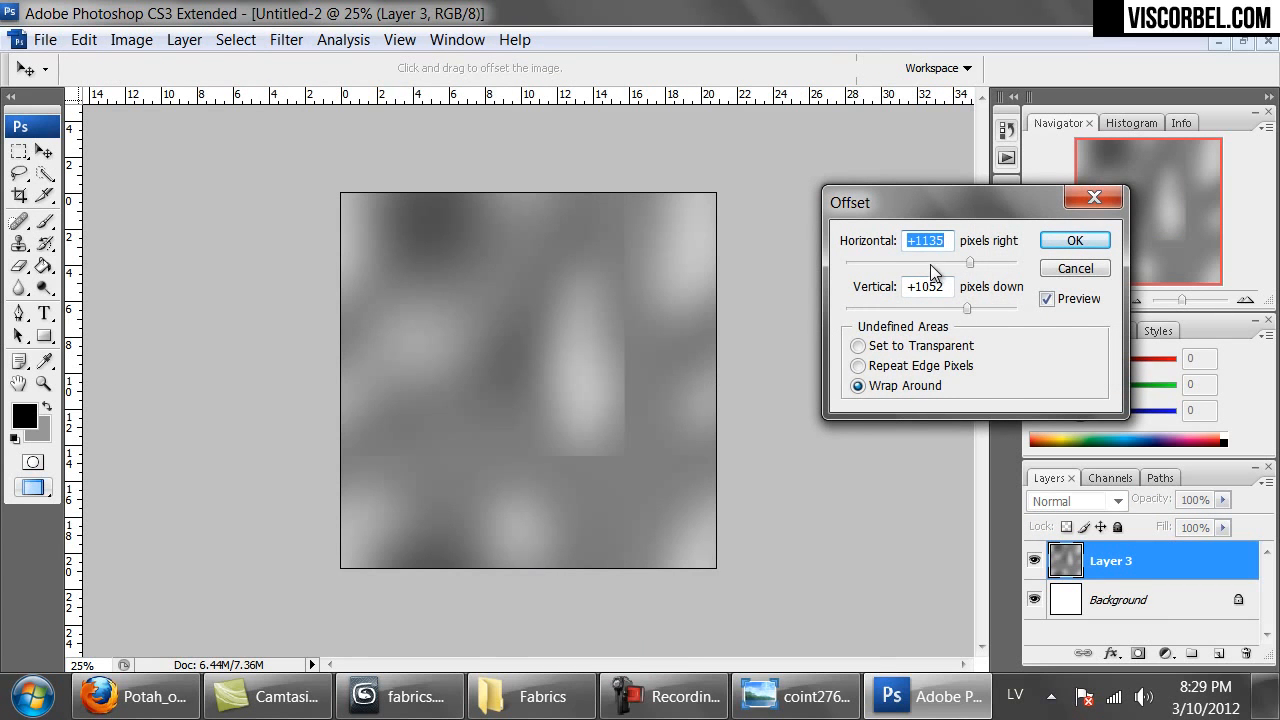
type("750")
key("Tab")
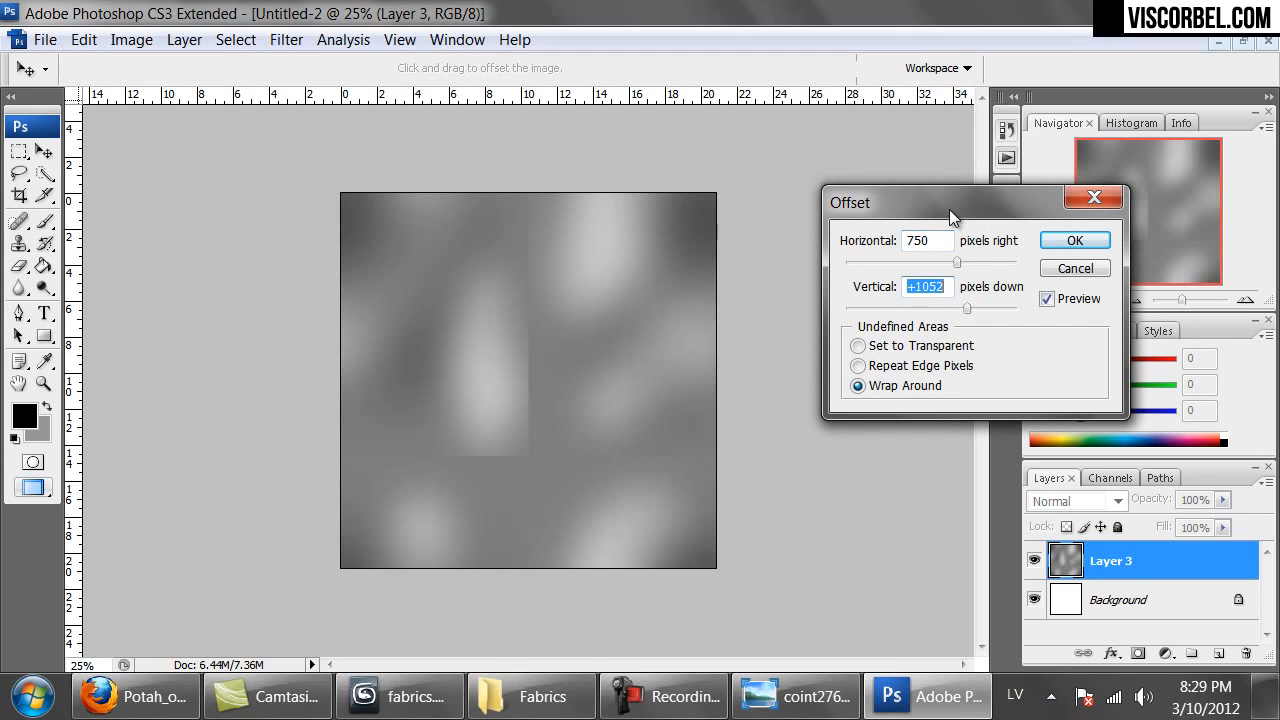
type("750")
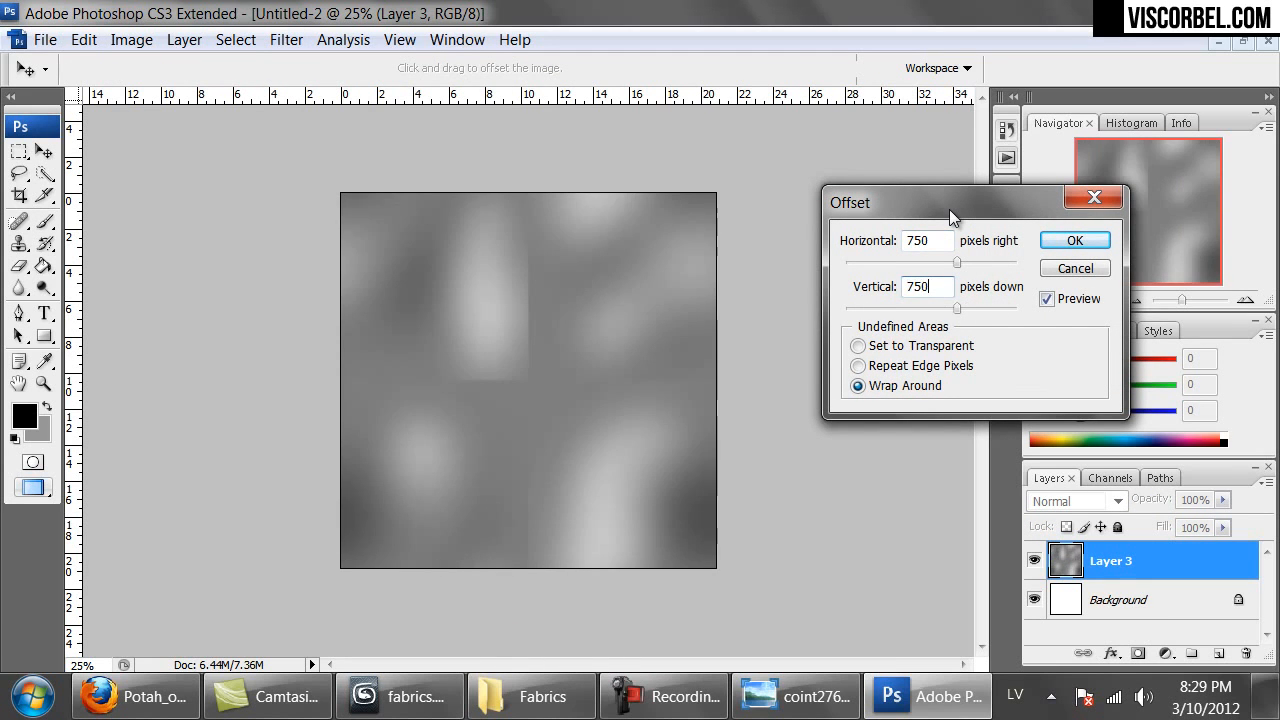
left_click(1076, 242)
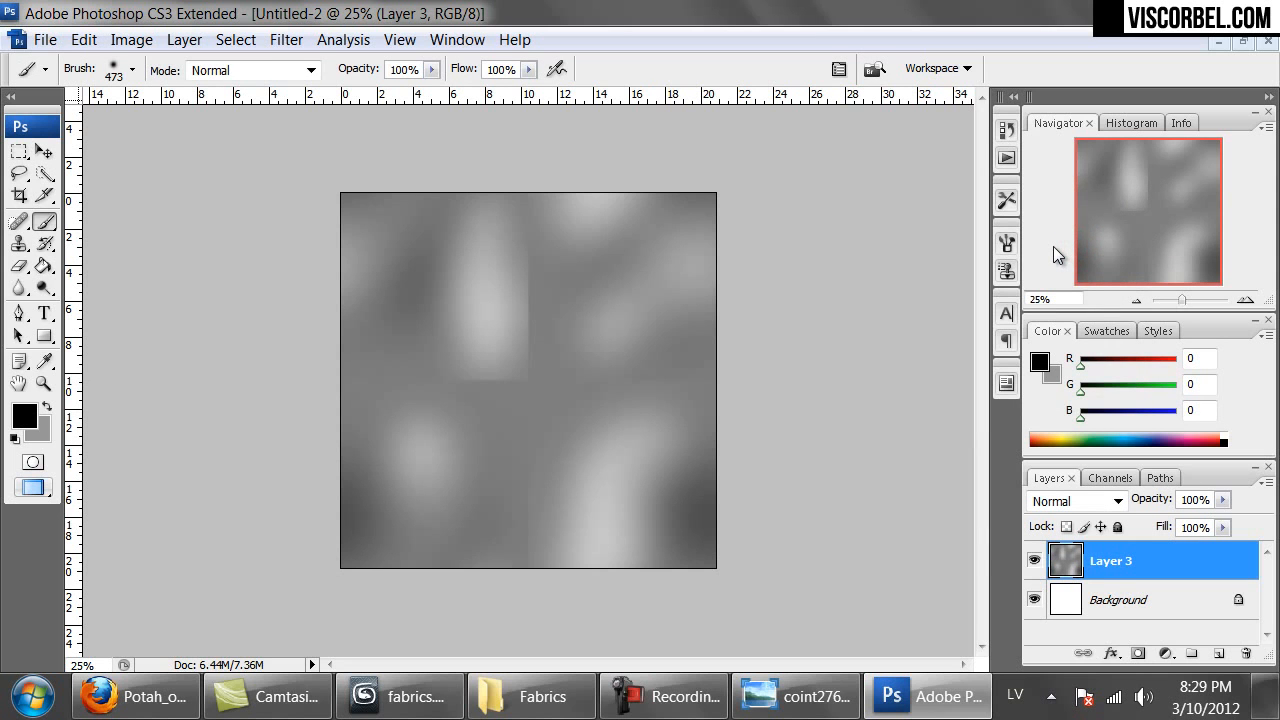
Set up the Clone Stamp tool with a 156 px brush at 0% hardness.
key("s")
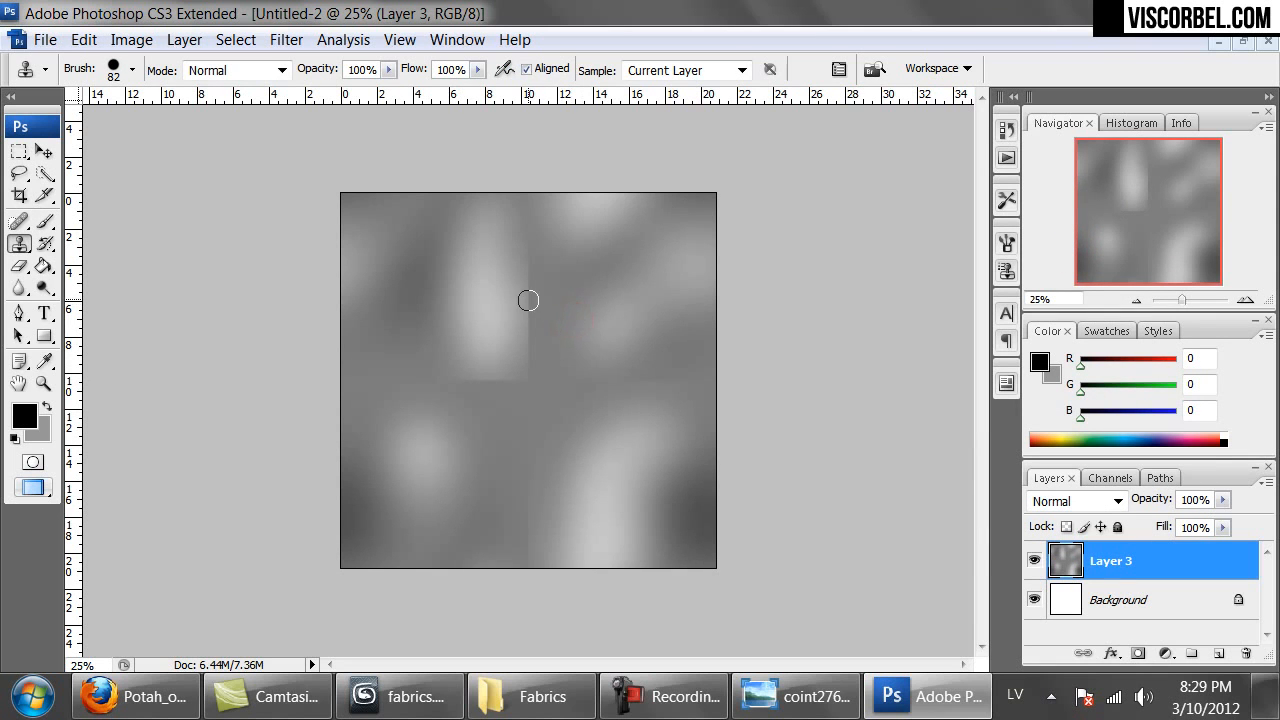
right_click(594, 289)
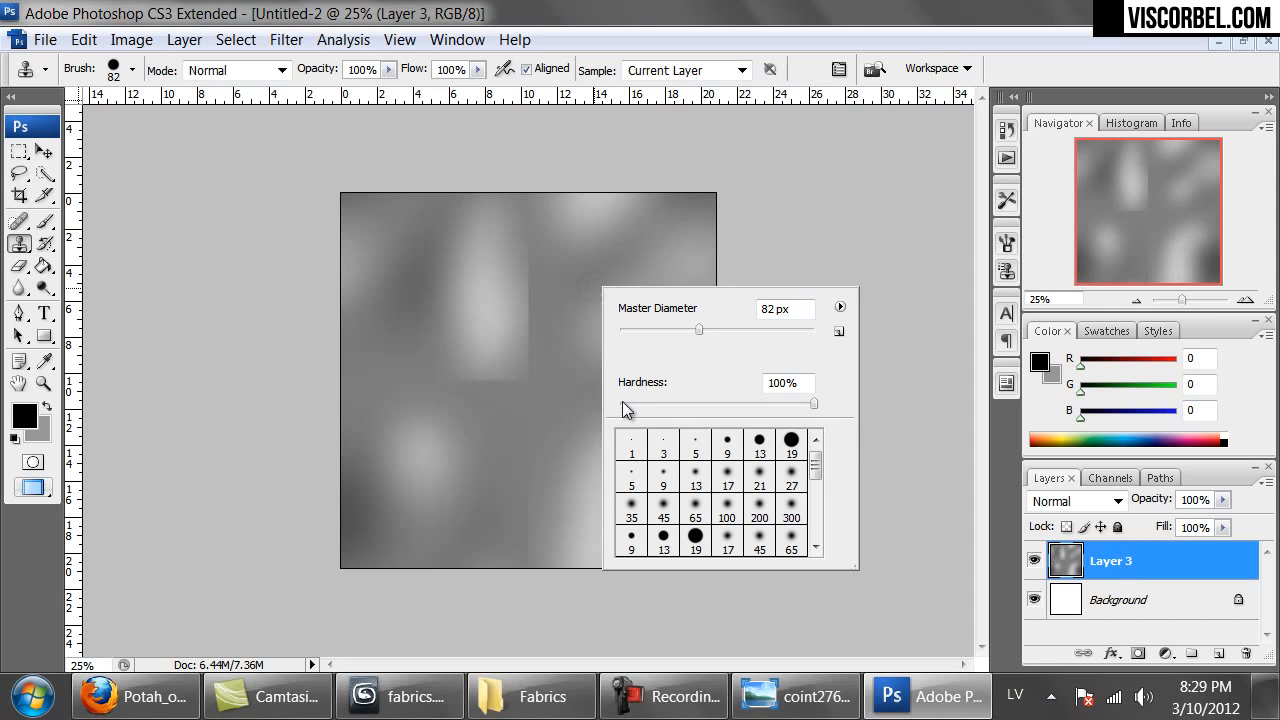
left_click_drag(715, 330, 748, 331)
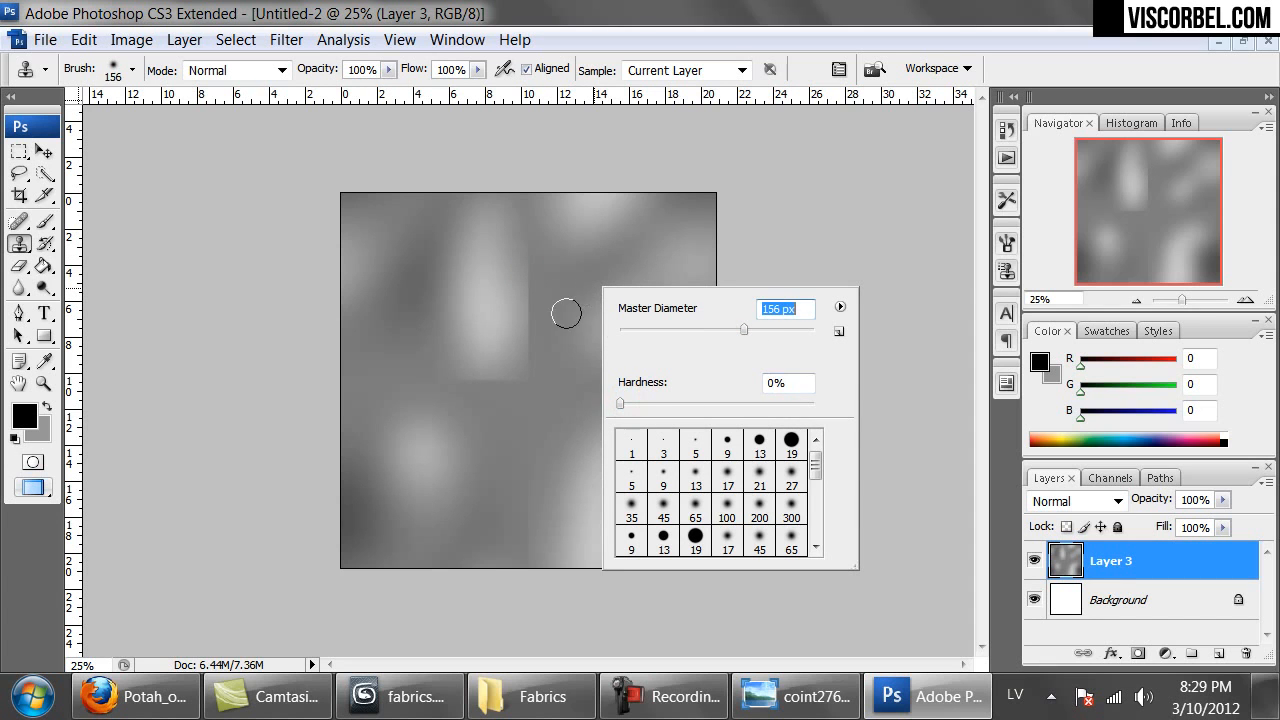
Try to clone nearby tones over the vertical seam in the upper half of the canvas.
left_click(452, 308, "alt")
mouse_move(528, 251)
left_mouse_down()
mouse_move(503, 357)
mouse_move(526, 400)
left_mouse_up()
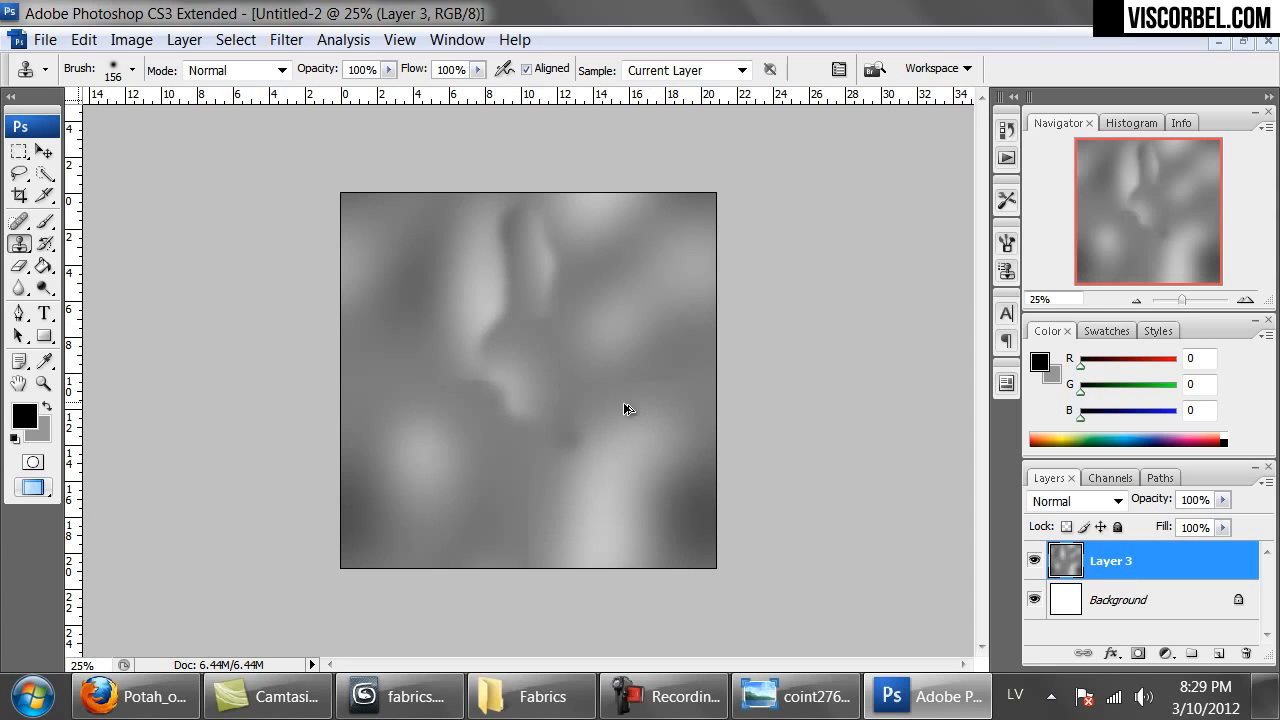
key("ctrl+z")
left_click(566, 318, "alt")
mouse_move(531, 303)
left_mouse_down()
mouse_move(520, 257)
mouse_move(529, 372)
left_mouse_up()
key("ctrl+z")
Clone nearby grey tones over the horizontal seam across the canvas and the upper part of the vertical seam.
left_click(560, 420, "alt")
left_click_drag(420, 377, 591, 377)
left_click(506, 363, "alt")
left_click_drag(486, 334, 486, 351)
left_click(531, 443, "alt")
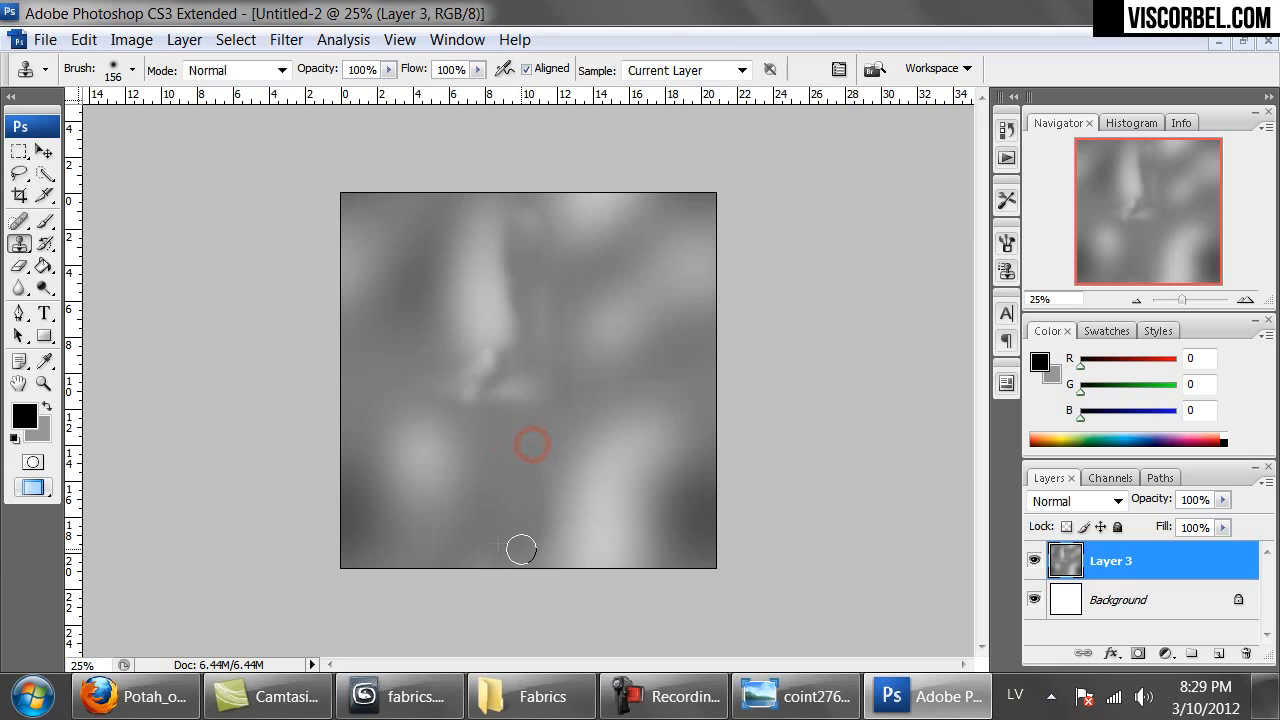
left_click(540, 441, "alt")
left_click_drag(572, 401, 685, 369)
left_click(664, 362, "alt")
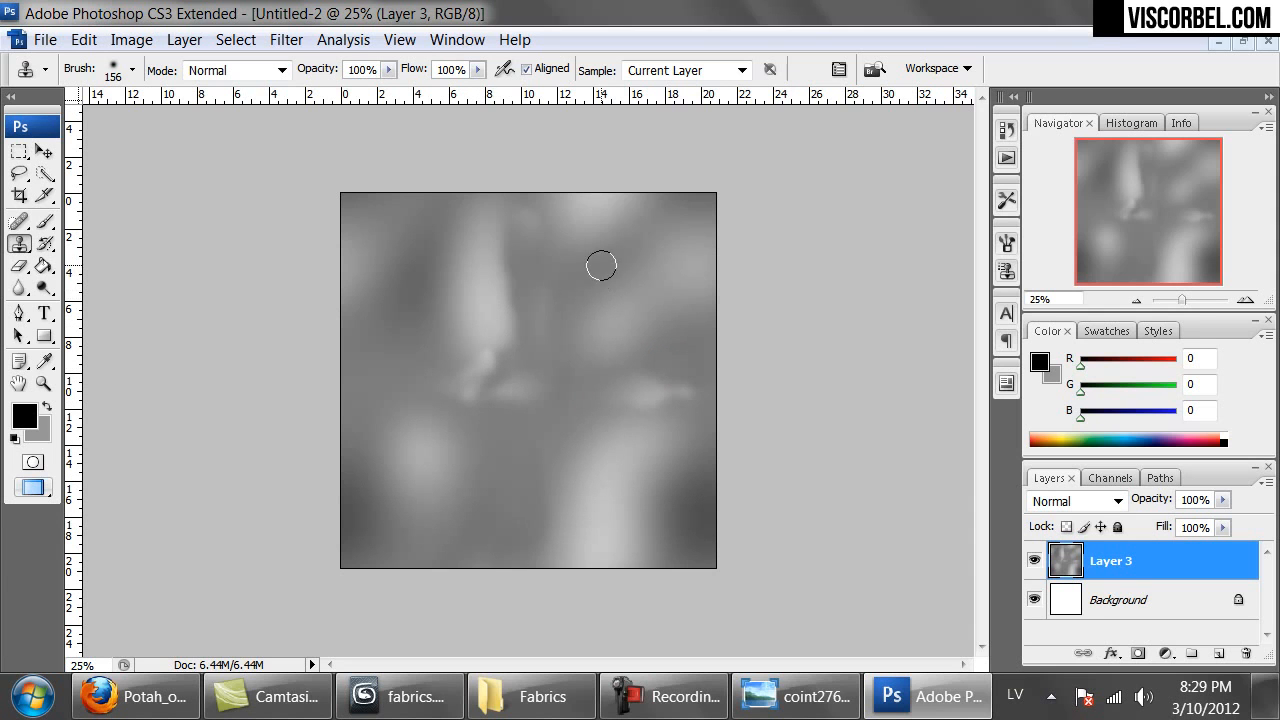
left_click(527, 218)
left_click_drag(532, 231, 514, 341)
Try to clone darker grey over the bright streak beside the vertical seam.
left_click_drag(525, 271, 420, 403)
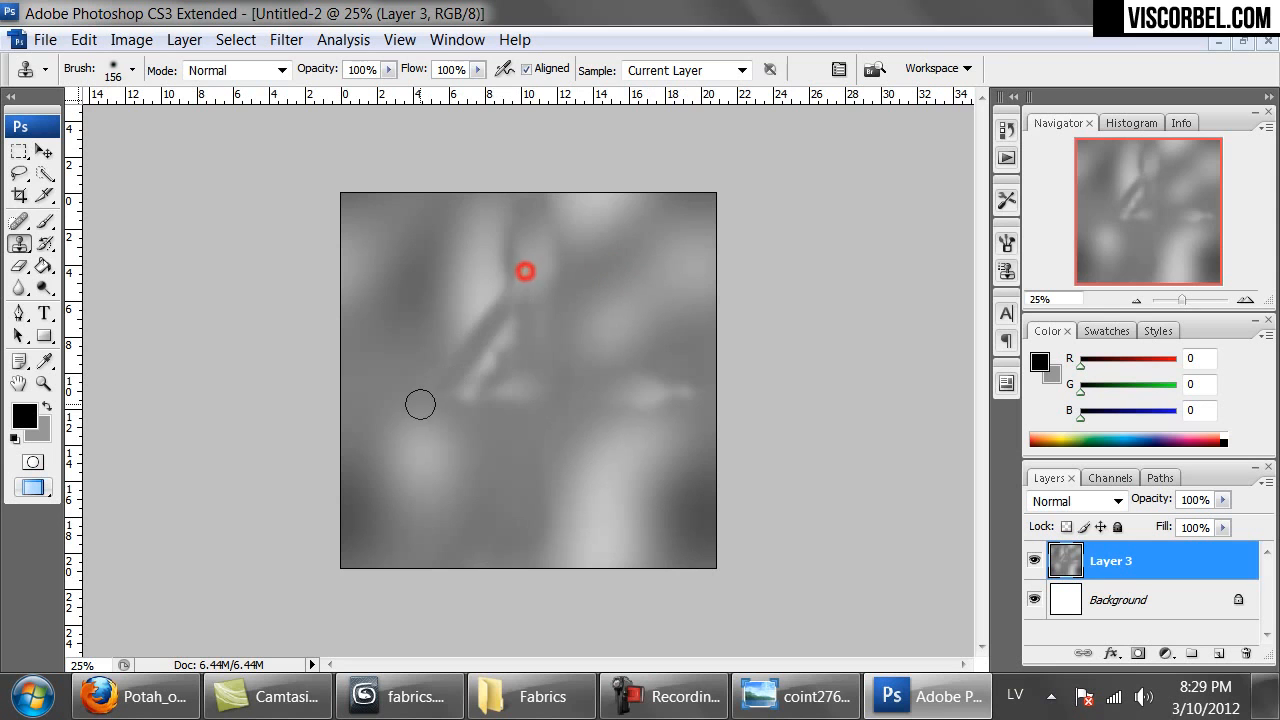
key("ctrl+z")
left_click(416, 345, "alt")
left_click(470, 324)
left_click_drag(471, 324, 467, 368)
key("ctrl+z")
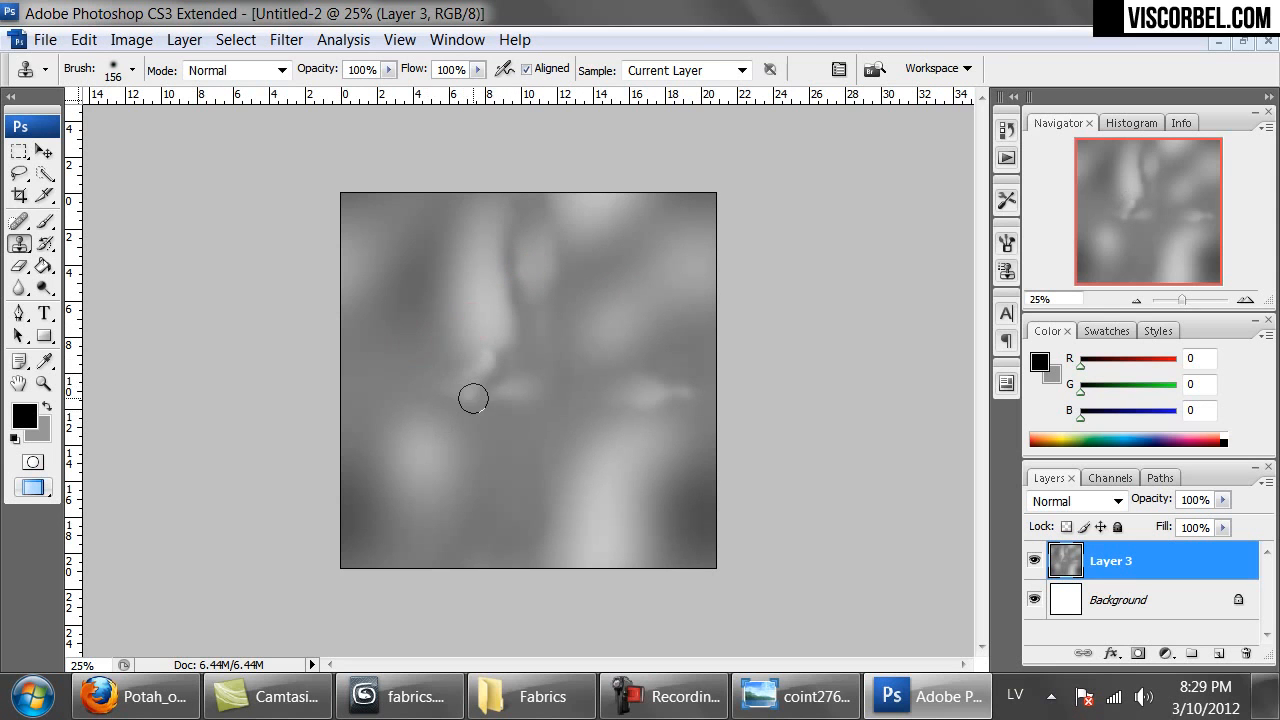
Add a new layer on top and choose the Brush tool with white as the foreground colour.
left_click(1218, 656)
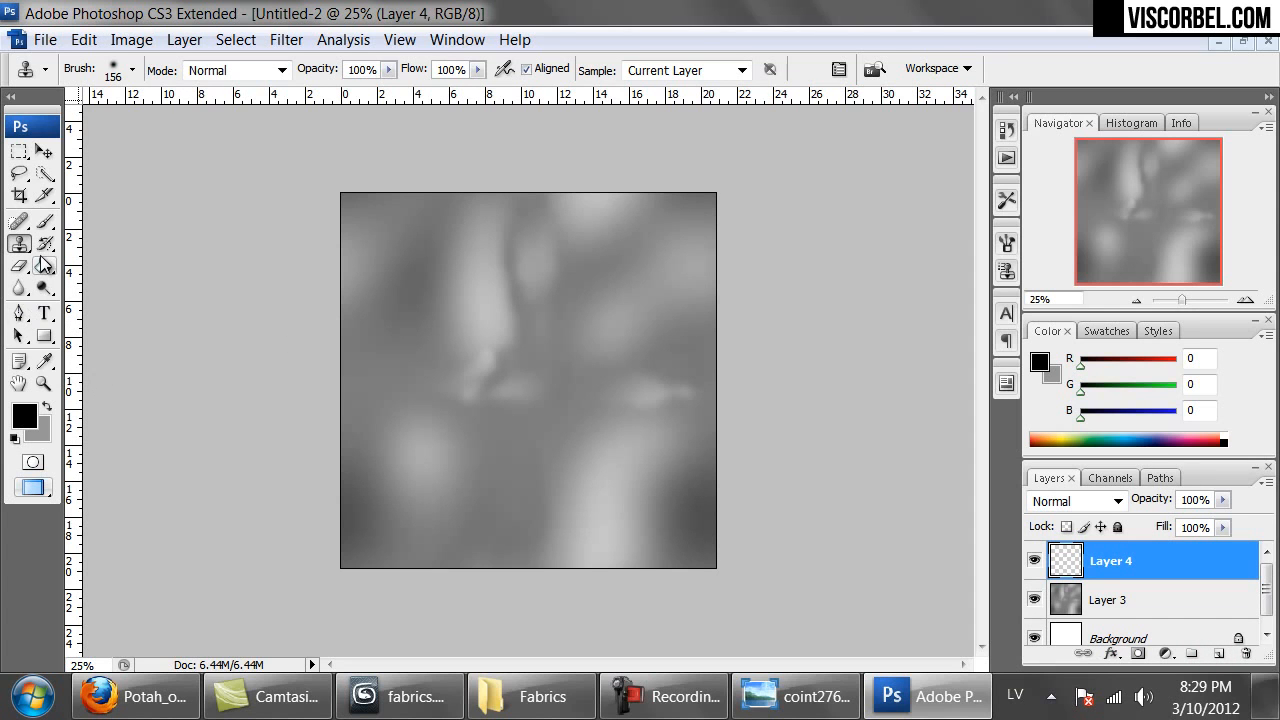
left_click(44, 223)
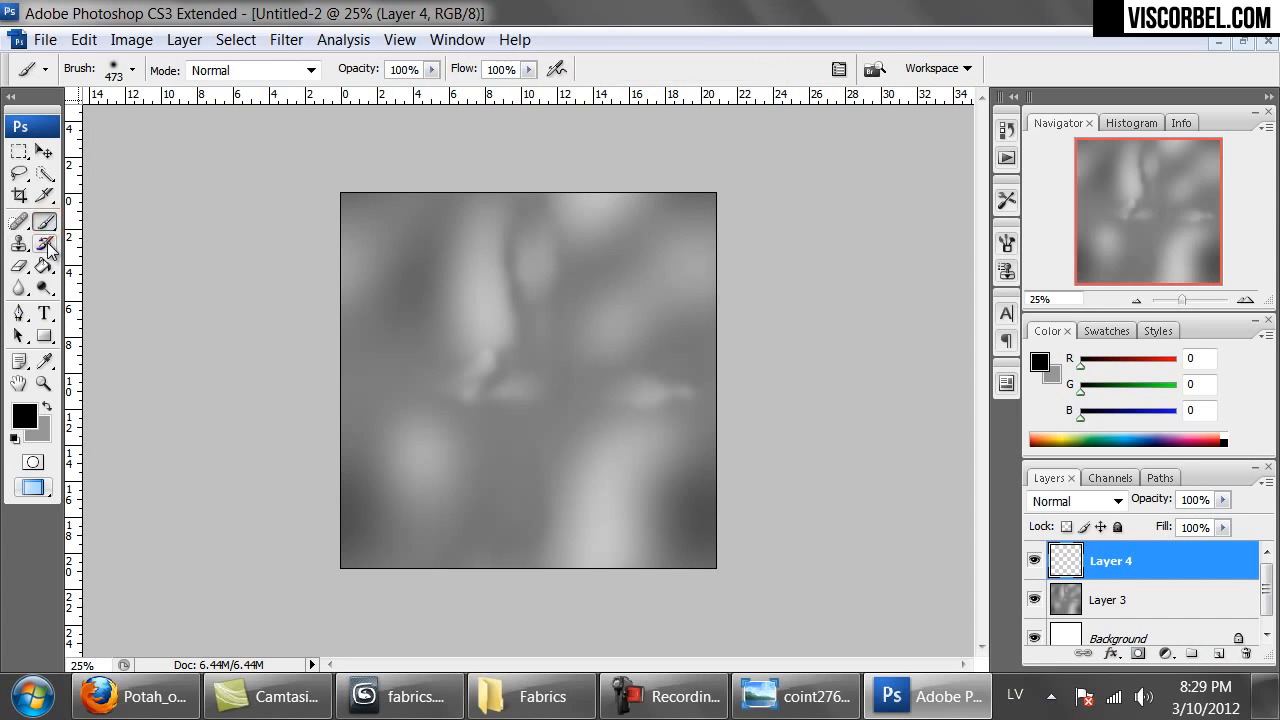
left_click(24, 413)
left_click_drag(449, 271, 383, 150)
left_click(796, 148)
Set the soft brush to a 137 px diameter and 18% opacity.
right_click(520, 347)
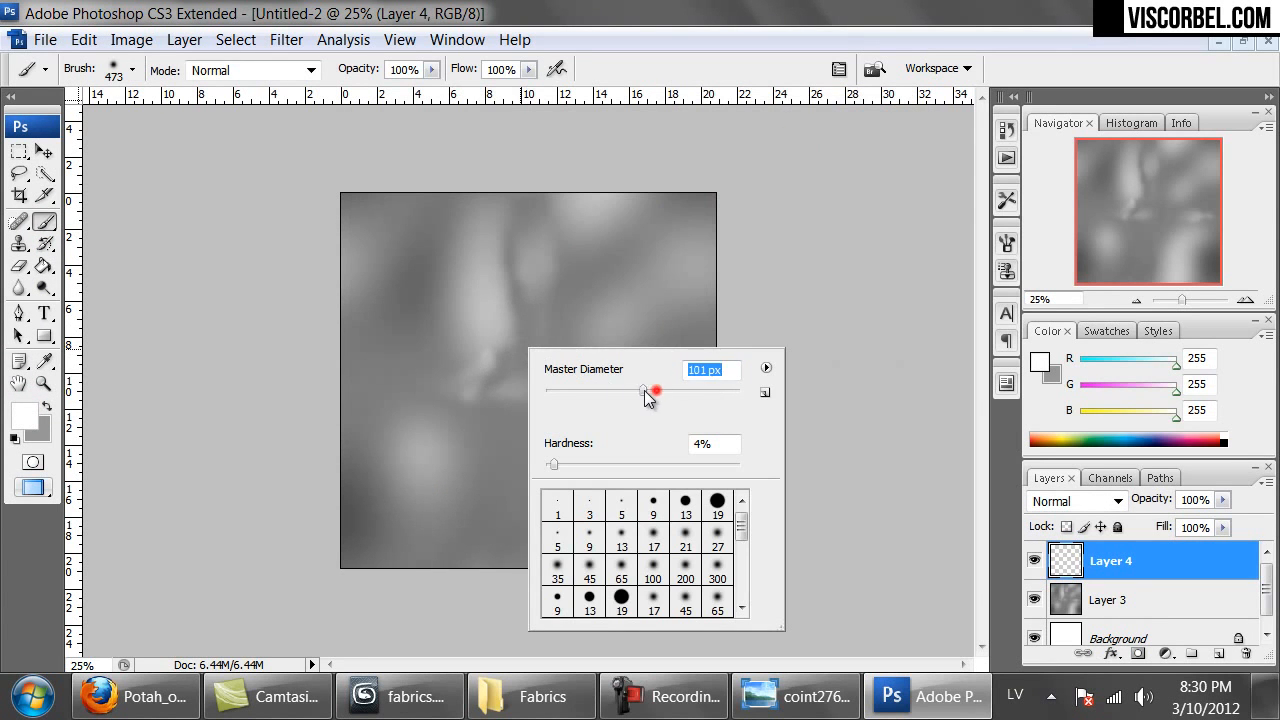
left_click_drag(642, 392, 643, 392)
left_click_drag(556, 462, 560, 462)
left_click_drag(662, 392, 660, 391)
left_click(432, 69)
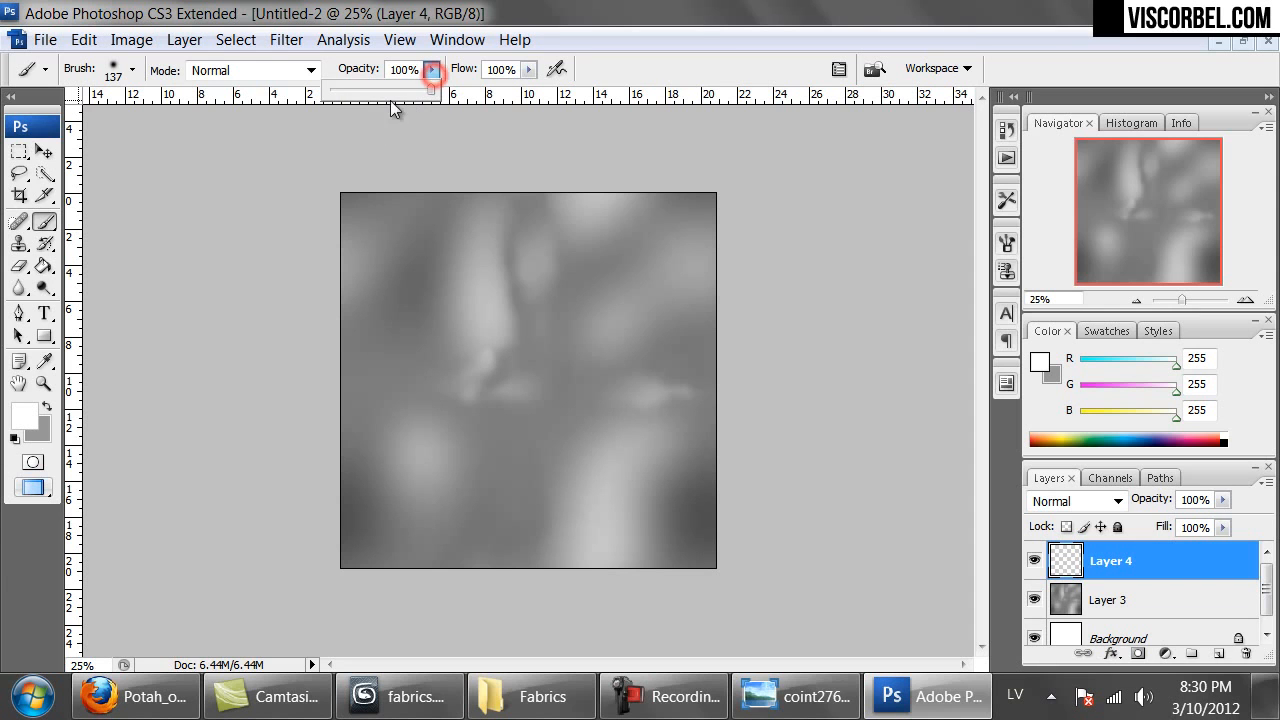
left_click_drag(368, 93, 352, 94)
Paint many overlapping, mostly vertical, curved white strokes over the whole canvas on Layer 4, resembling fabric folds and covering the seams.
left_click_drag(468, 265, 436, 484)
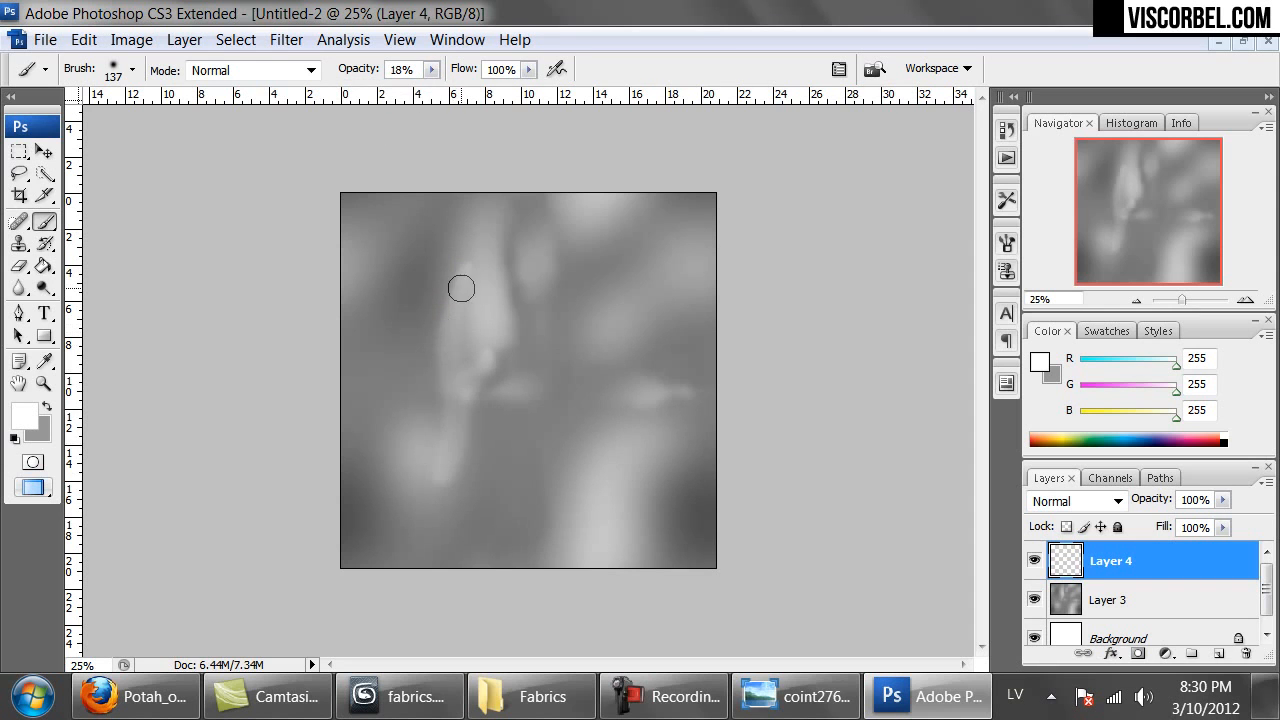
mouse_move(450, 317)
left_mouse_down()
mouse_move(446, 449)
mouse_move(393, 510)
left_mouse_up()
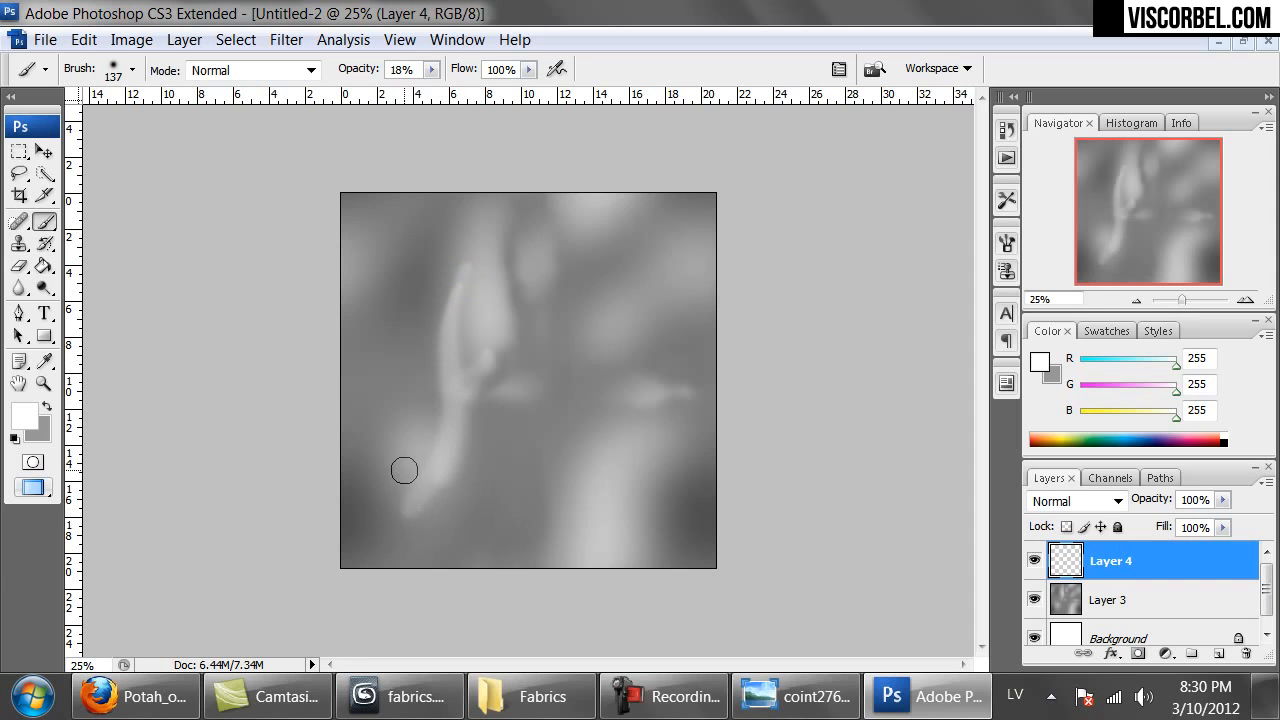
mouse_move(450, 337)
left_mouse_down()
mouse_move(431, 469)
mouse_move(413, 494)
mouse_move(446, 366)
mouse_move(437, 451)
mouse_move(446, 374)
mouse_move(442, 440)
left_mouse_up()
mouse_move(406, 293)
left_mouse_down()
mouse_move(420, 360)
mouse_move(409, 269)
mouse_move(409, 343)
mouse_move(423, 246)
mouse_move(432, 305)
mouse_move(498, 243)
left_mouse_up()
mouse_move(476, 310)
left_mouse_down()
mouse_move(540, 281)
mouse_move(463, 343)
mouse_move(474, 354)
mouse_move(486, 289)
mouse_move(527, 277)
left_mouse_up()
left_click(527, 277)
left_click(517, 330)
mouse_move(649, 524)
left_mouse_down()
mouse_move(660, 451)
mouse_move(617, 349)
mouse_move(660, 455)
mouse_move(640, 517)
mouse_move(651, 431)
mouse_move(609, 357)
mouse_move(641, 417)
mouse_move(635, 516)
left_mouse_up()
mouse_move(654, 373)
left_mouse_down()
mouse_move(646, 294)
mouse_move(652, 352)
left_mouse_up()
mouse_move(516, 460)
left_mouse_down()
mouse_move(523, 531)
mouse_move(517, 409)
mouse_move(517, 534)
mouse_move(531, 349)
mouse_move(515, 513)
left_mouse_up()
mouse_move(490, 422)
left_mouse_down()
mouse_move(480, 466)
mouse_move(486, 451)
mouse_move(493, 461)
mouse_move(486, 400)
mouse_move(500, 491)
mouse_move(490, 481)
mouse_move(474, 523)
mouse_move(492, 478)
left_mouse_up()
mouse_move(374, 385)
left_mouse_down()
mouse_move(389, 417)
mouse_move(371, 389)
mouse_move(386, 406)
mouse_move(389, 537)
mouse_move(413, 530)
left_mouse_up()
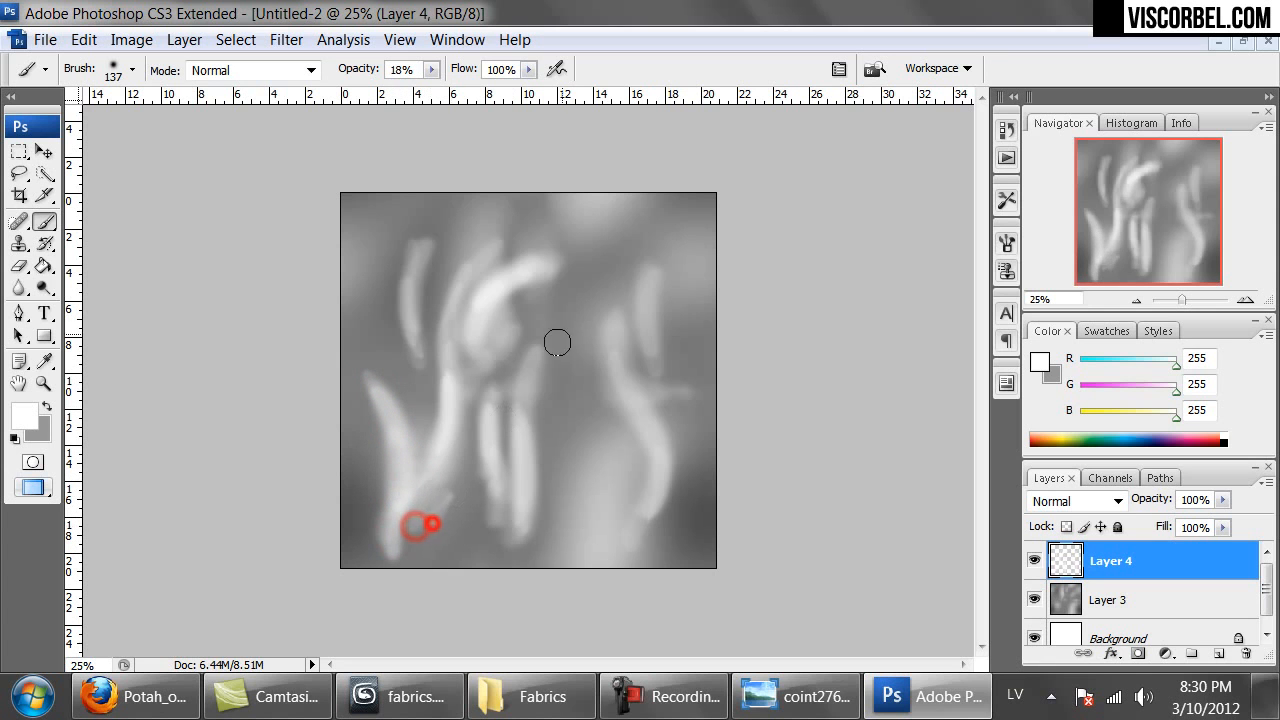
mouse_move(589, 234)
left_mouse_down()
mouse_move(543, 363)
mouse_move(551, 377)
mouse_move(549, 318)
mouse_move(543, 349)
mouse_move(546, 335)
left_mouse_up()
mouse_move(656, 224)
left_mouse_down()
mouse_move(674, 257)
mouse_move(671, 343)
mouse_move(662, 236)
mouse_move(674, 274)
mouse_move(677, 331)
mouse_move(634, 211)
mouse_move(671, 292)
mouse_move(690, 211)
mouse_move(686, 273)
mouse_move(686, 240)
left_mouse_up()
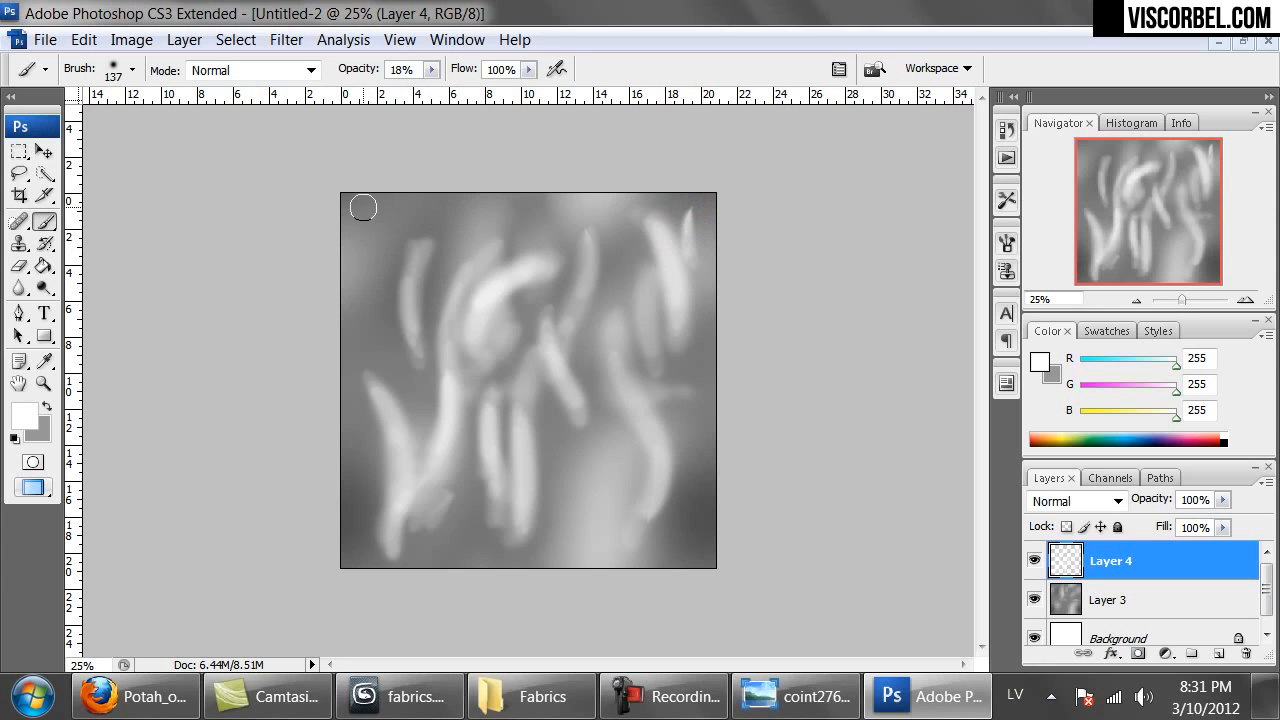
mouse_move(362, 239)
left_mouse_down()
mouse_move(360, 286)
mouse_move(367, 254)
mouse_move(371, 286)
mouse_move(387, 233)
left_mouse_up()
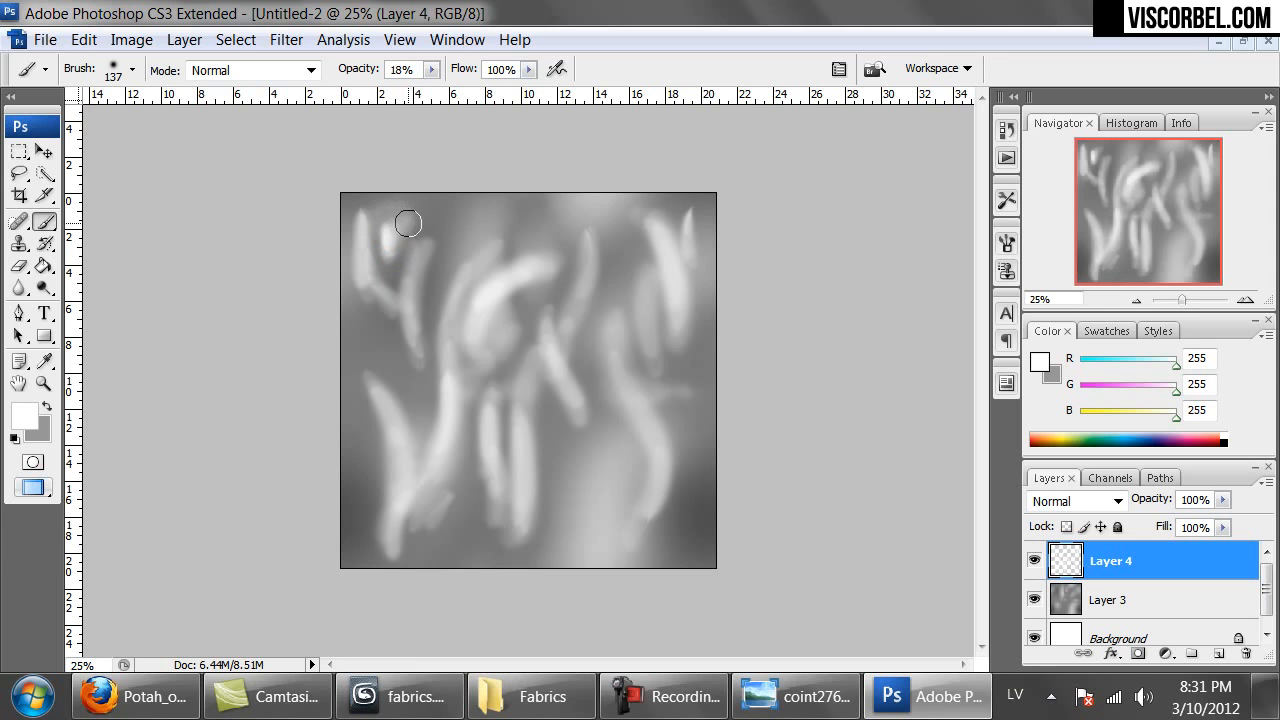
left_click_drag(393, 232, 429, 214)
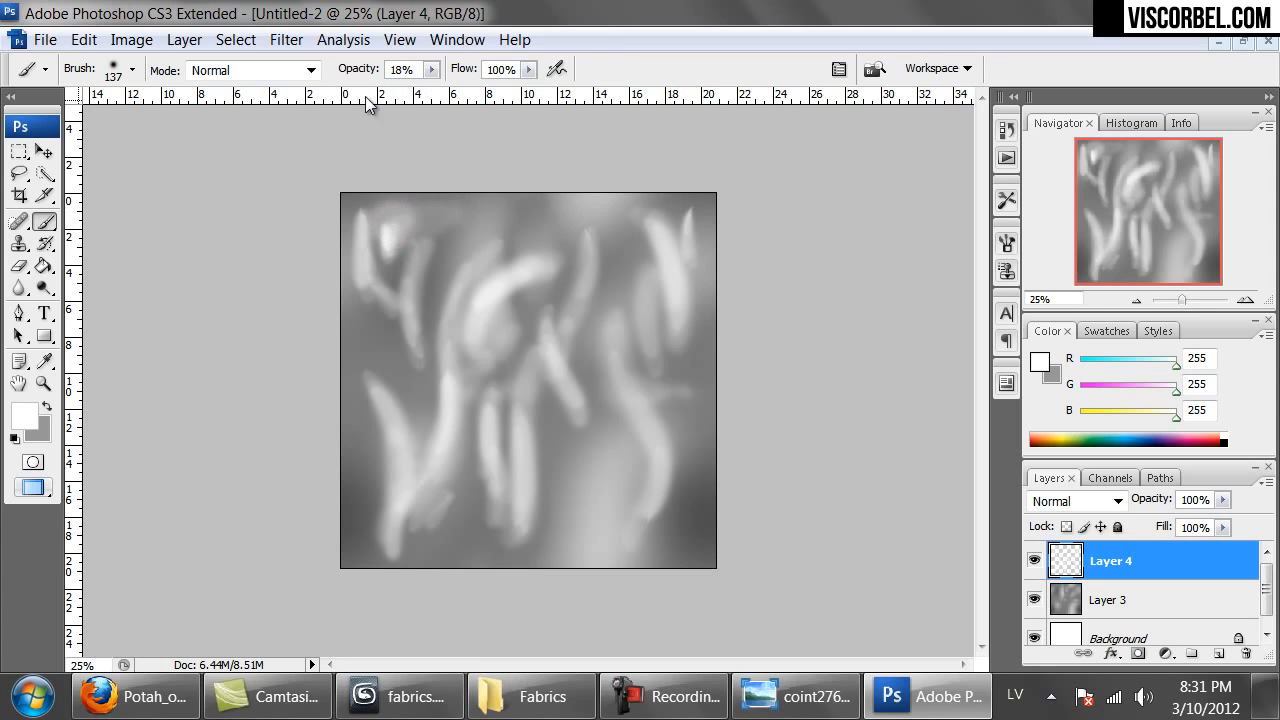
Apply a Gaussian Blur with a 33.6-pixel radius to the white strokes on Layer 4.
left_click(288, 40)
mouse_move(511, 297)
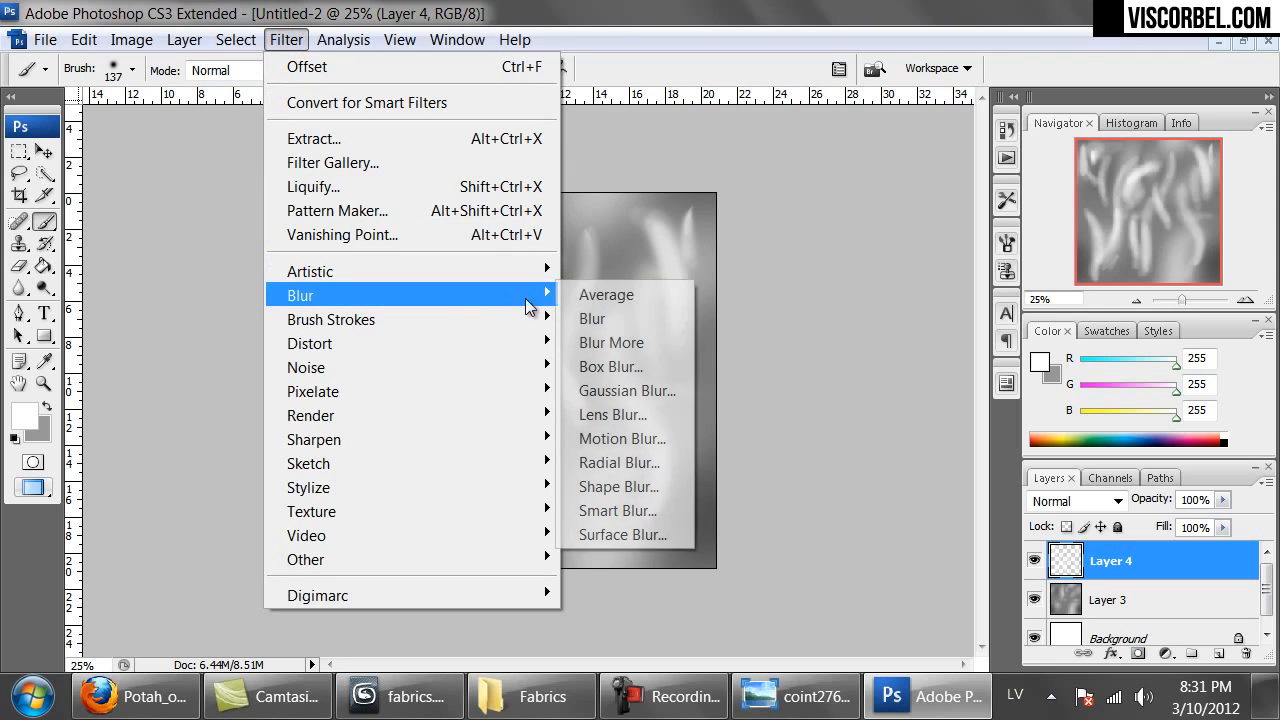
left_click(600, 391)
left_click_drag(839, 438, 906, 433)
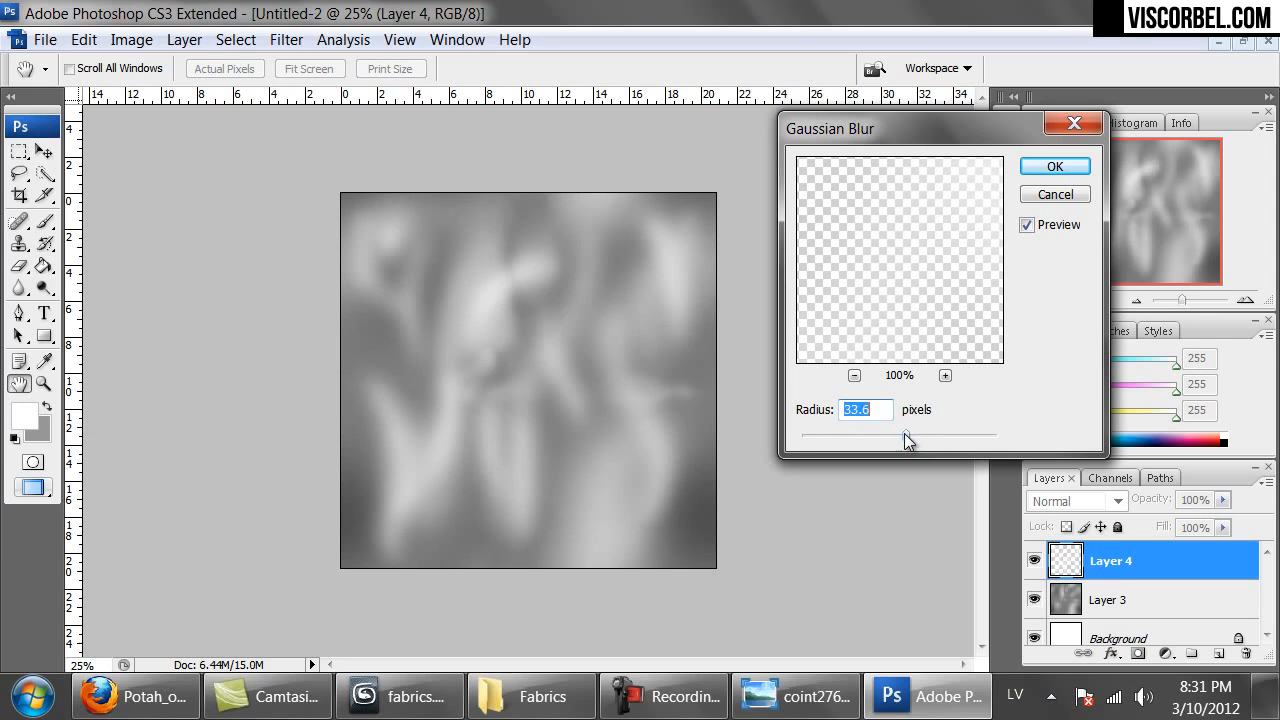
left_click(1057, 174)
key("b")
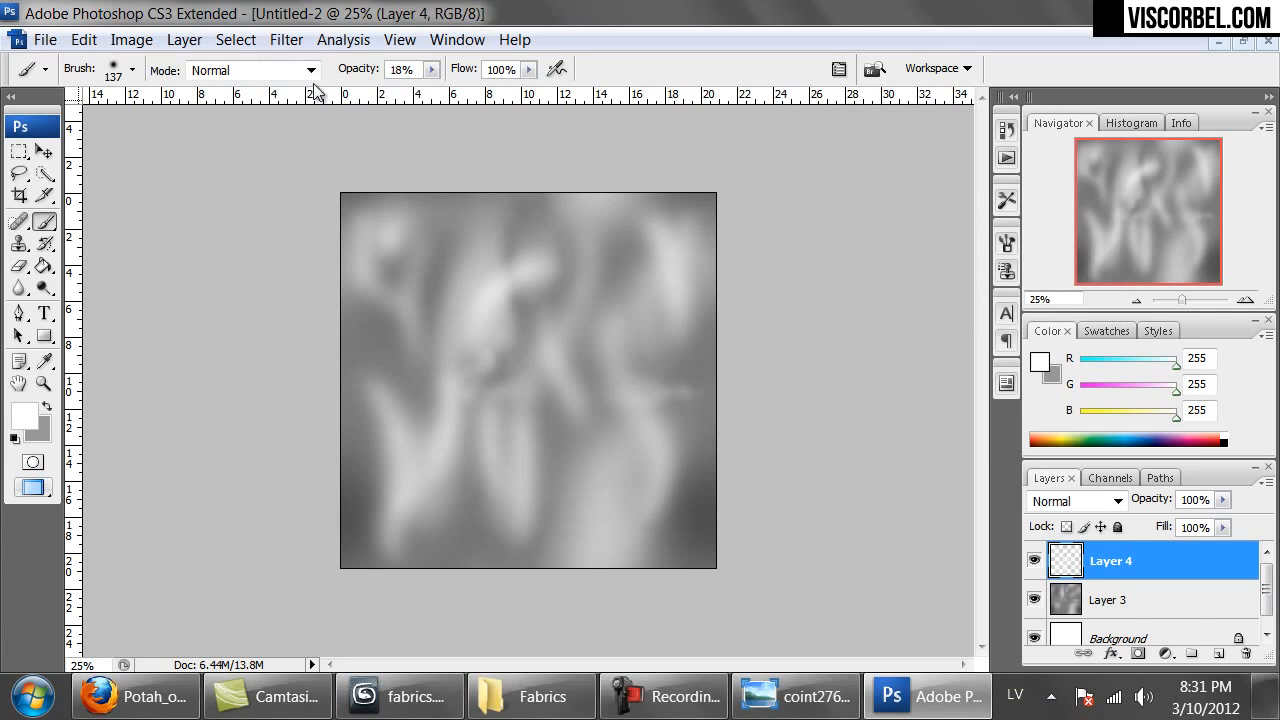
Merge Layer 4 down into Layer 3.
left_click(287, 39)
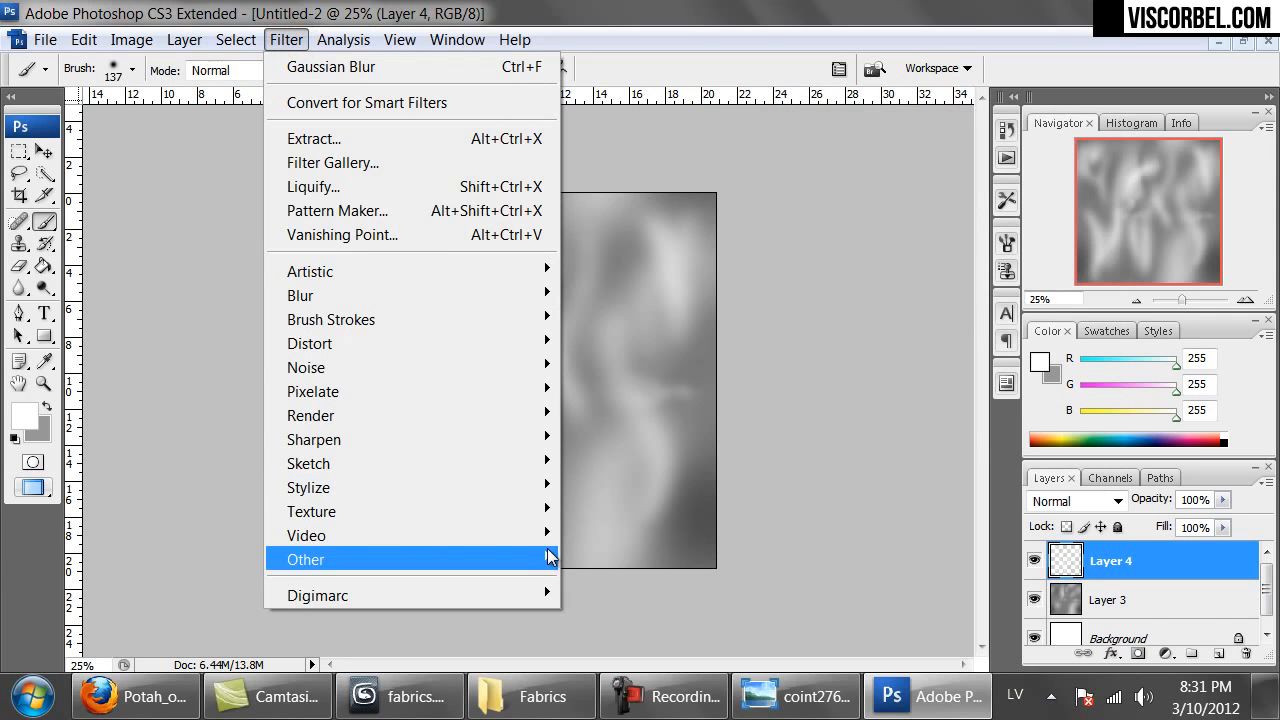
left_click(1068, 592)
left_click(1090, 562)
key("ctrl+e")
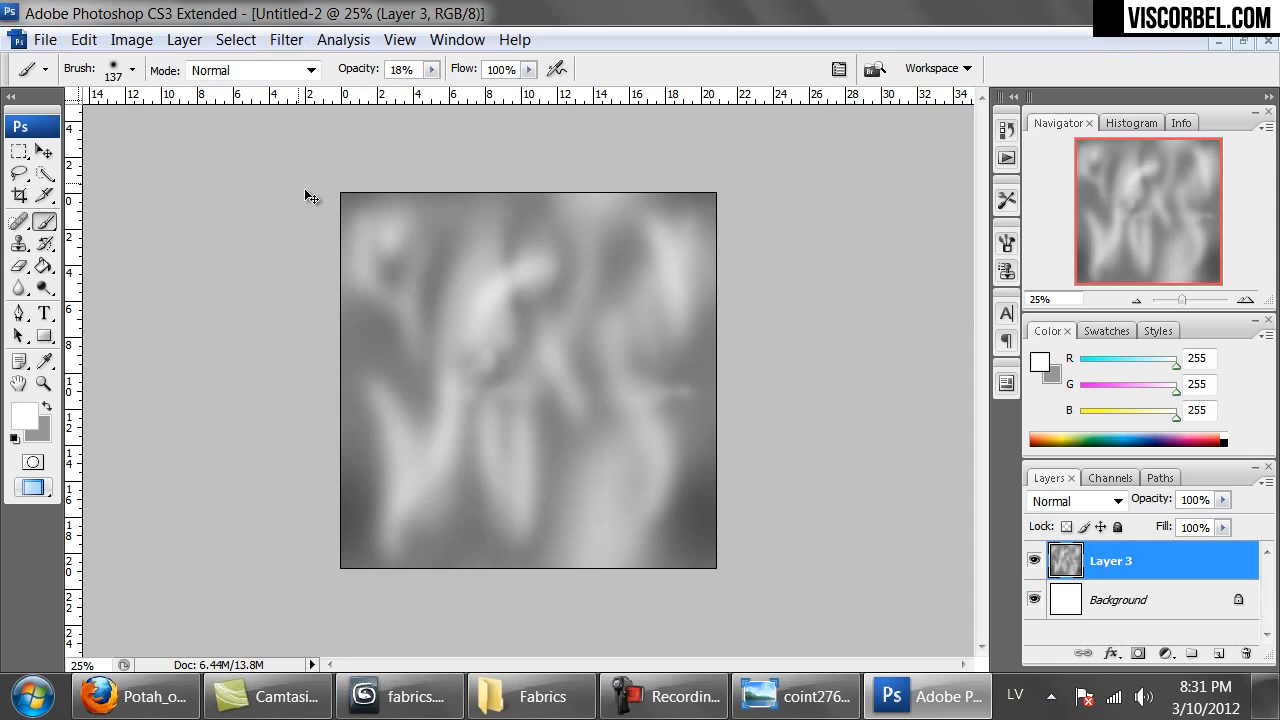
Offset Layer 3 by +750 pixels horizontally and vertically with Wrap Around, and return to the Brush tool.
left_click(289, 42)
mouse_move(529, 558)
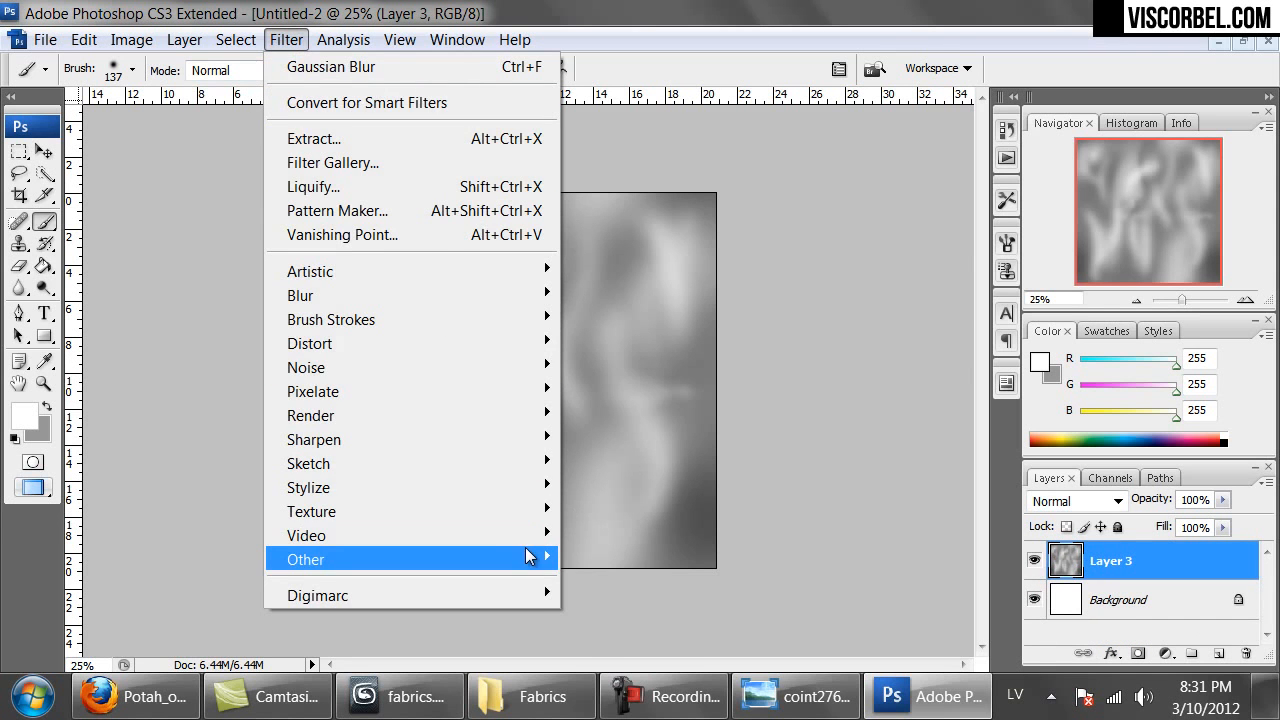
left_click(600, 654)
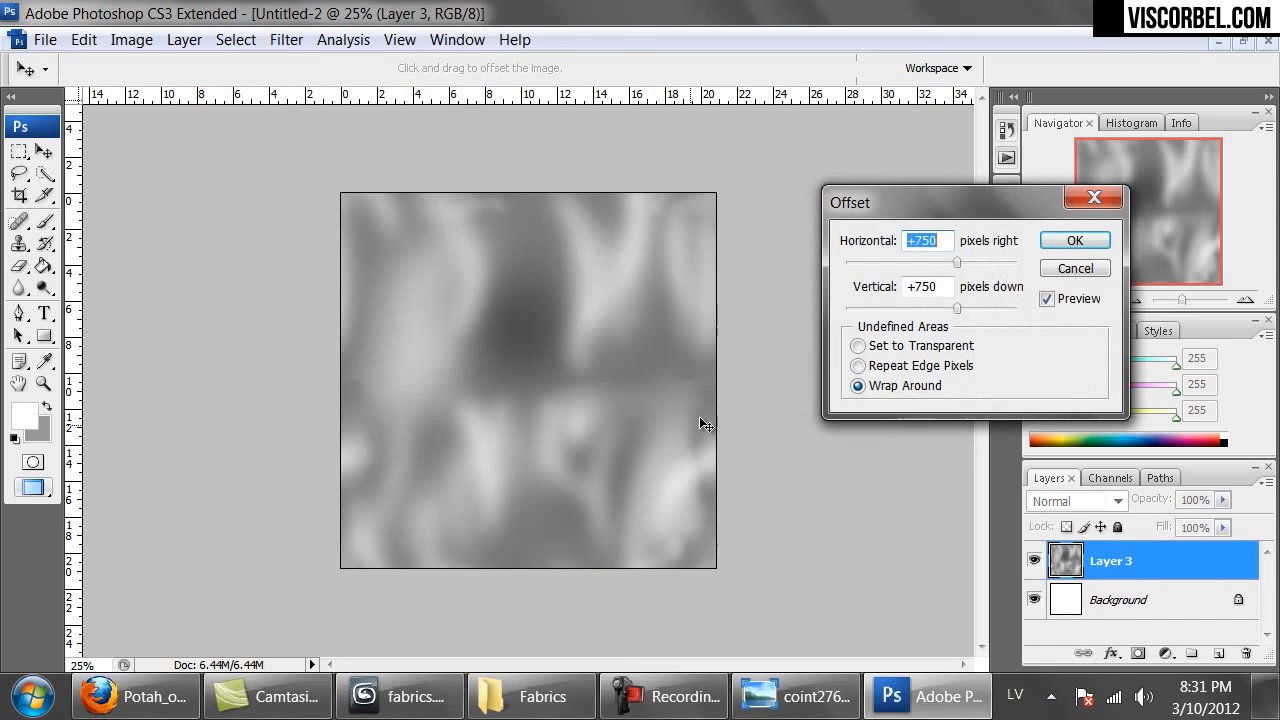
left_click(1072, 240)
key("b")
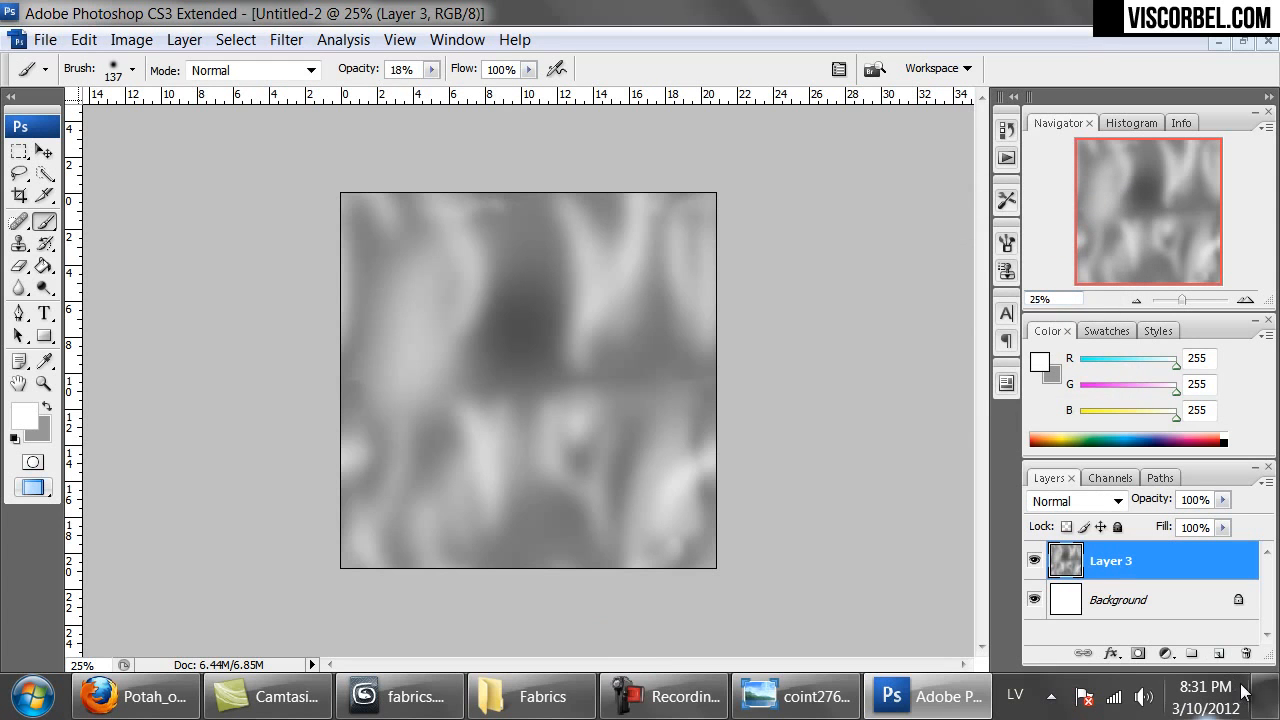
Add a new layer and paint greys sampled from nearby areas over the horizontal seam across the canvas.
left_click(1219, 654)
left_click(374, 321, "alt")
left_click_drag(354, 361, 351, 406)
left_click(511, 341, "alt")
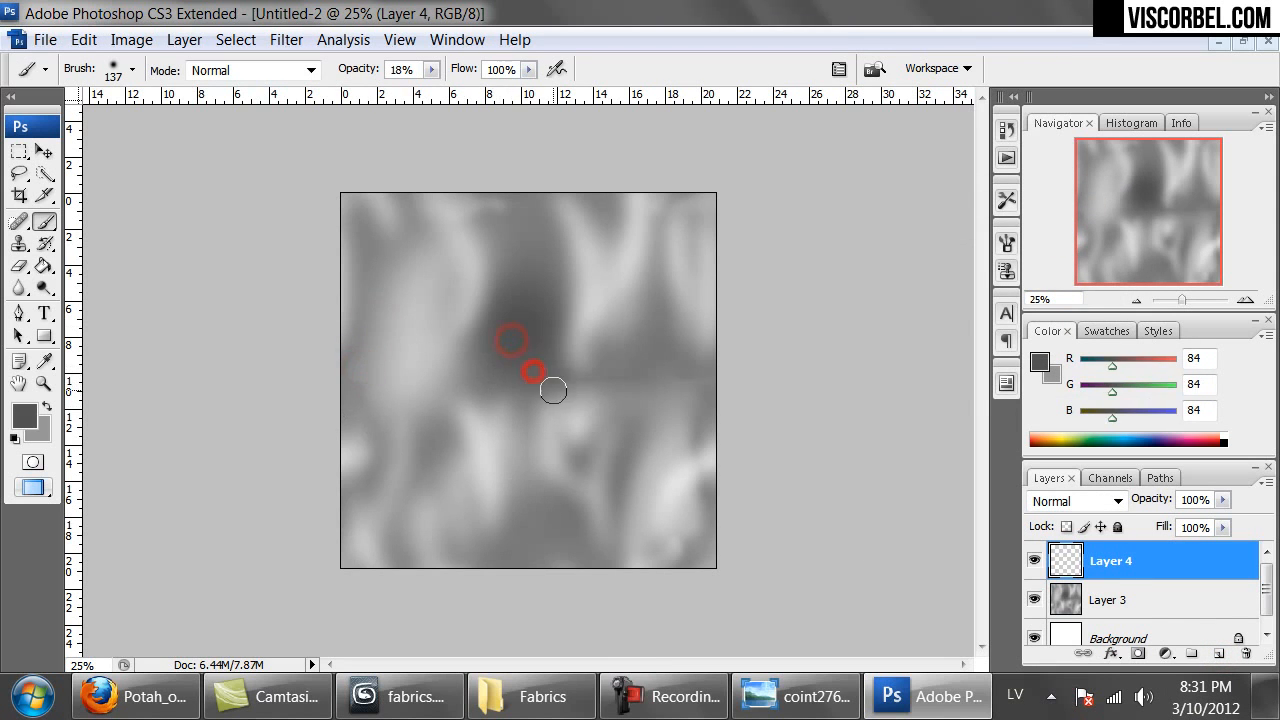
left_click(678, 354, "alt")
left_click_drag(648, 360, 627, 384)
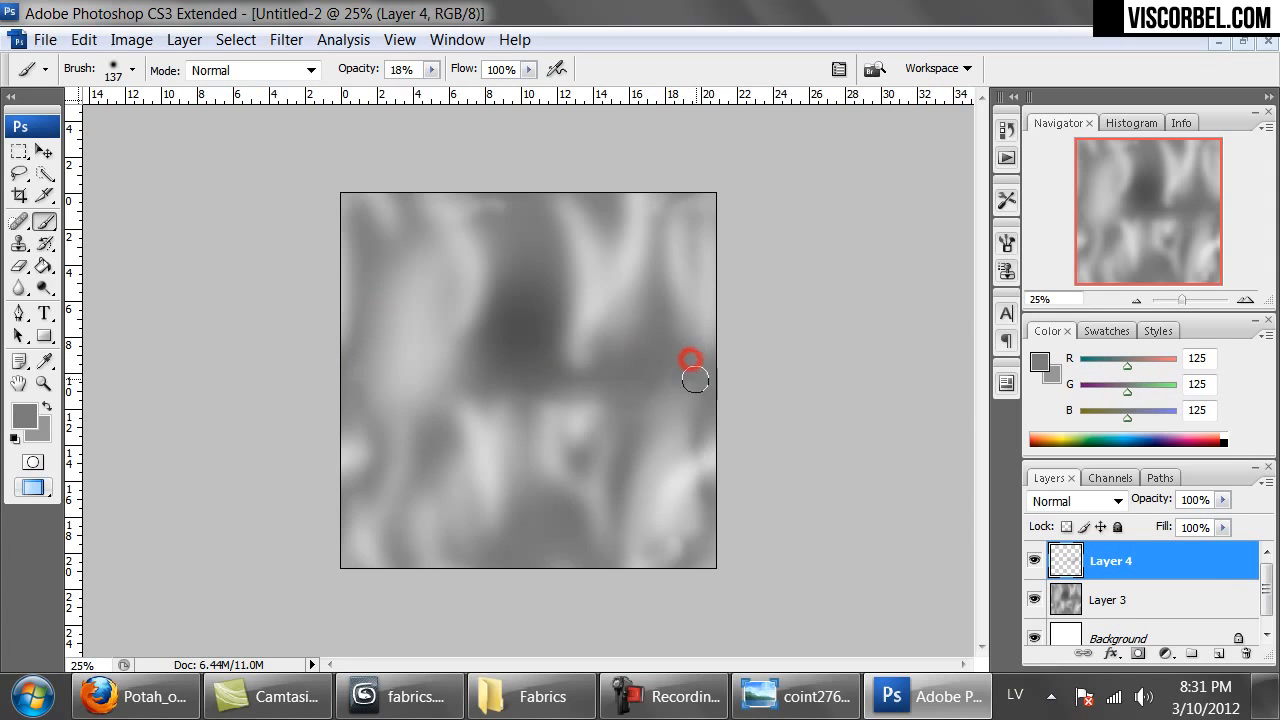
left_click(600, 343, "alt")
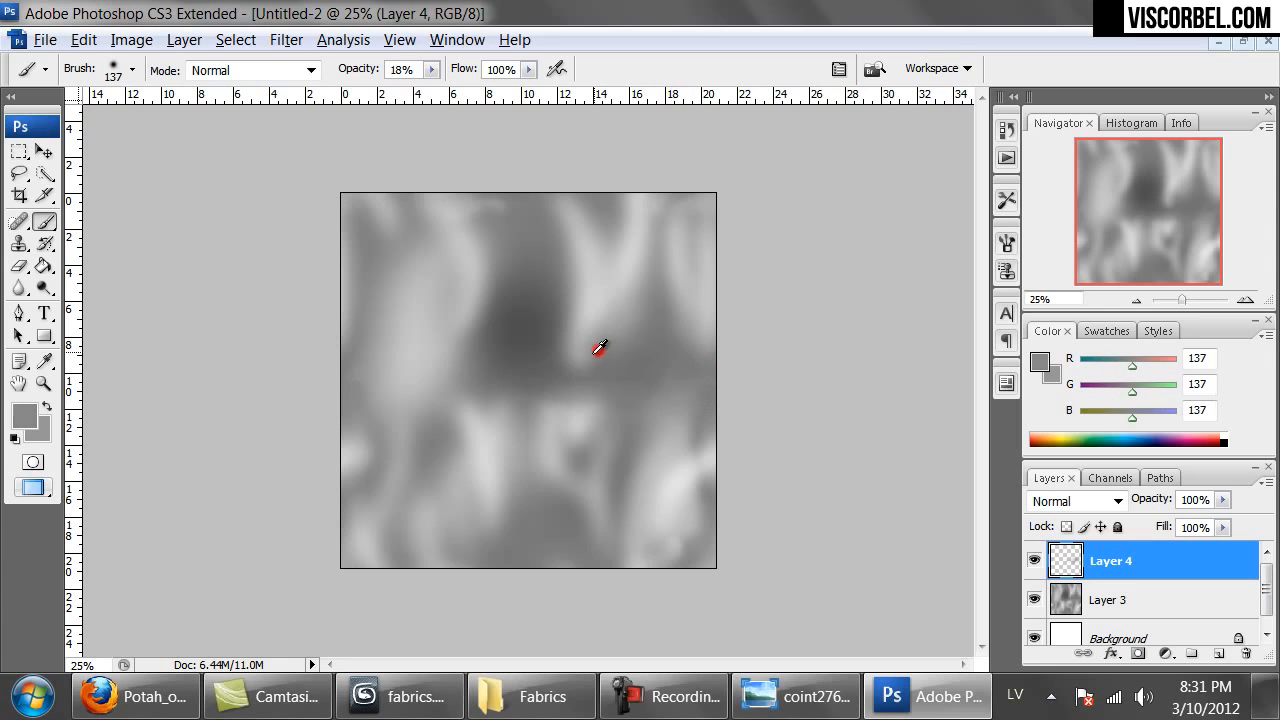
left_click(580, 364)
Add two more layers on top and set the foreground colour to black (000000).
left_click(1217, 655)
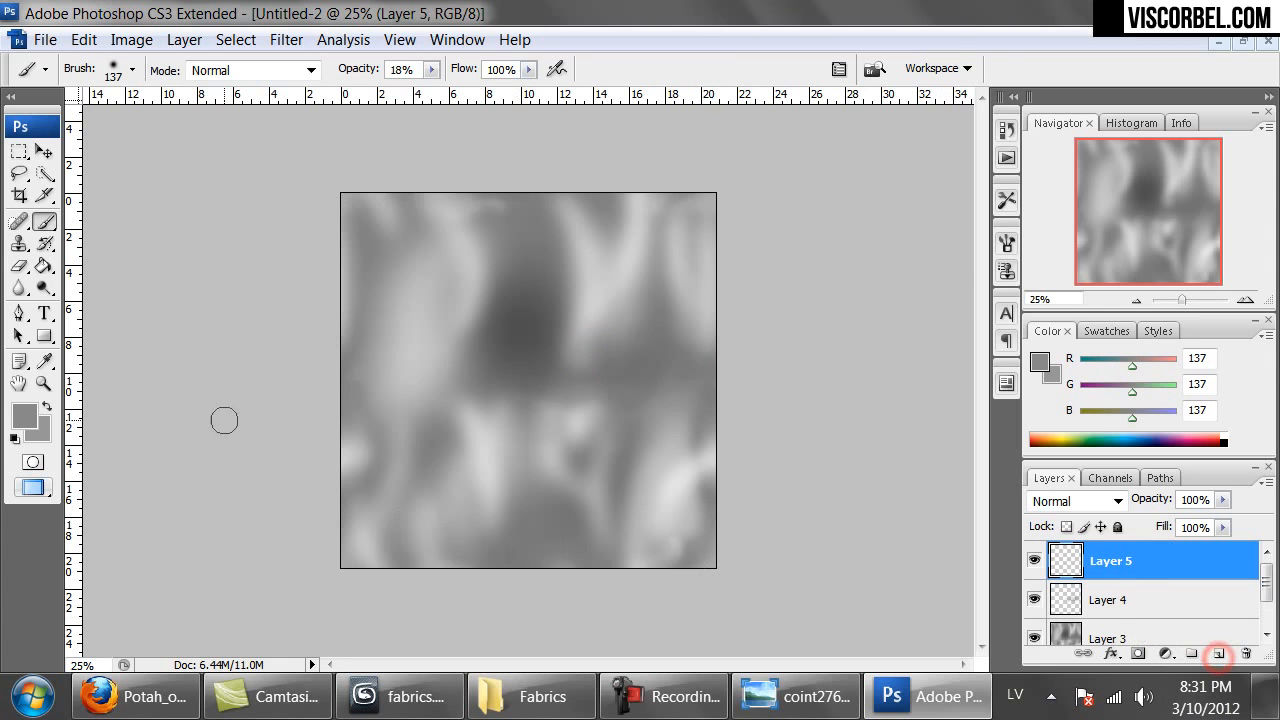
left_click(28, 414)
left_click_drag(538, 298, 383, 414)
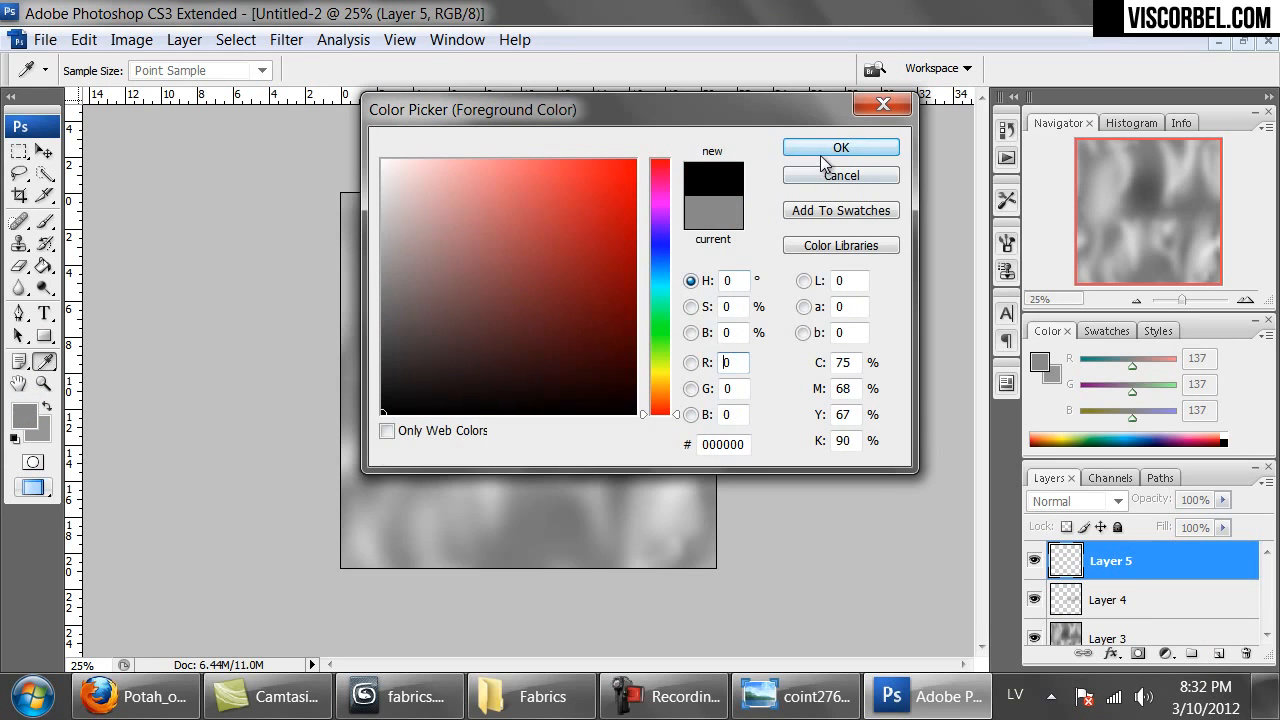
left_click(819, 152)
left_click(1219, 654)
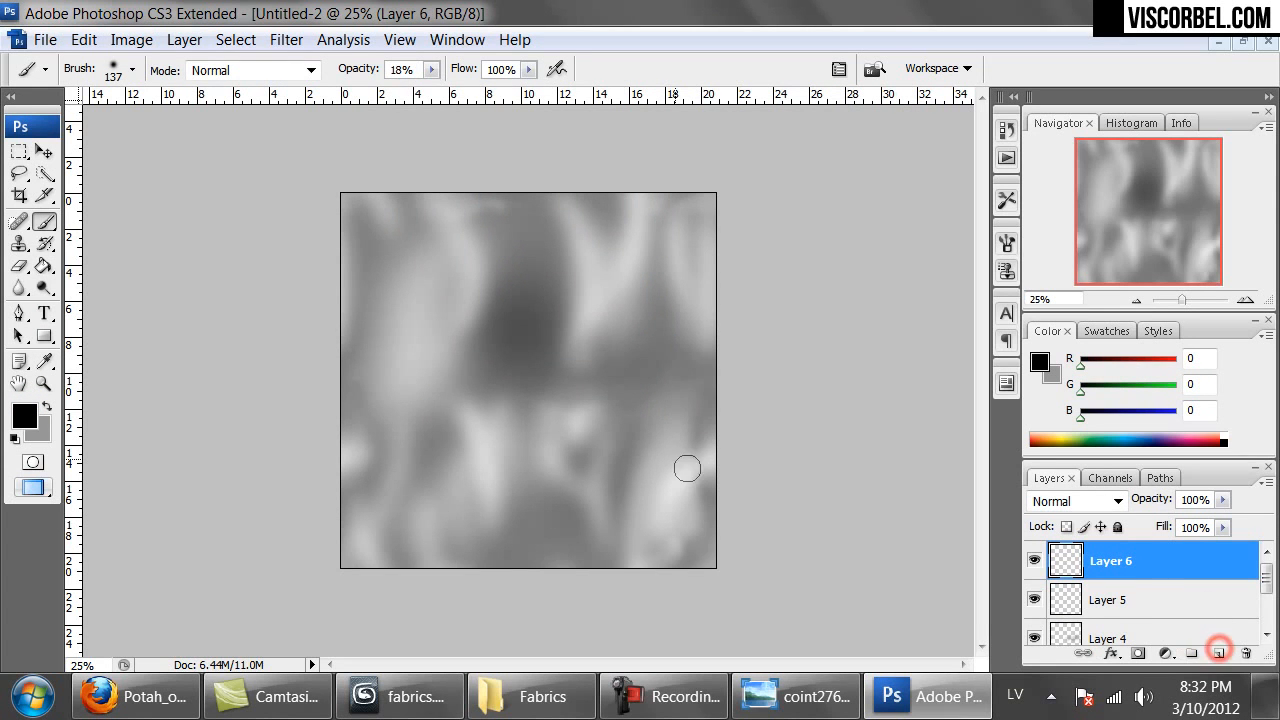
Paint curved, mostly vertical black folds on Layer 6, enlarging the soft brush to 197 px for the central and right-hand strokes.
mouse_move(402, 252)
left_mouse_down()
mouse_move(420, 362)
mouse_move(406, 266)
mouse_move(420, 357)
mouse_move(440, 350)
mouse_move(446, 280)
mouse_move(437, 325)
mouse_move(474, 257)
left_mouse_up()
right_click(577, 302)
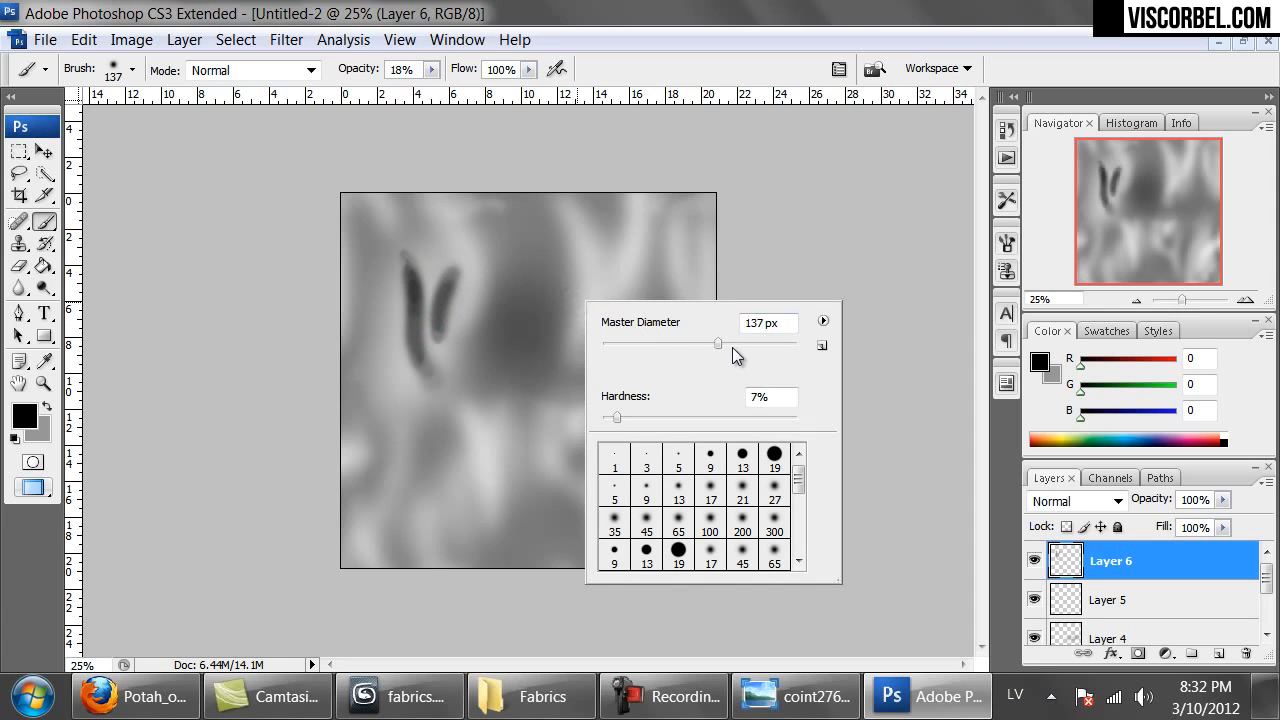
left_click_drag(743, 347, 746, 345)
mouse_move(503, 289)
left_mouse_down()
mouse_move(466, 503)
mouse_move(486, 325)
mouse_move(471, 514)
mouse_move(480, 389)
mouse_move(466, 443)
mouse_move(501, 333)
mouse_move(540, 300)
mouse_move(526, 331)
mouse_move(526, 249)
mouse_move(540, 234)
mouse_move(554, 251)
mouse_move(547, 297)
mouse_move(574, 251)
mouse_move(541, 352)
left_mouse_up()
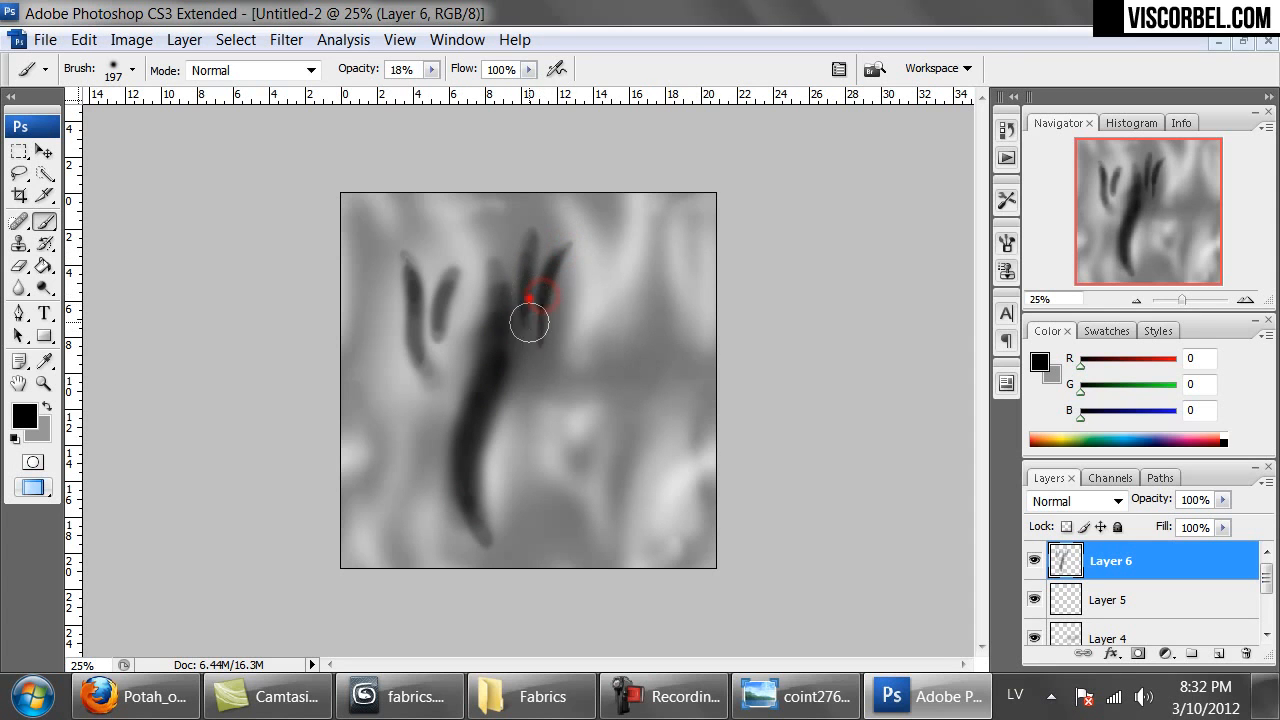
mouse_move(604, 448)
left_mouse_down()
mouse_move(589, 451)
mouse_move(625, 365)
mouse_move(629, 383)
mouse_move(620, 362)
mouse_move(663, 367)
mouse_move(669, 391)
left_mouse_up()
Set the foreground colour to white and paint broad soft highlights between and beside the dark folds in the canvas's left half.
key("x")
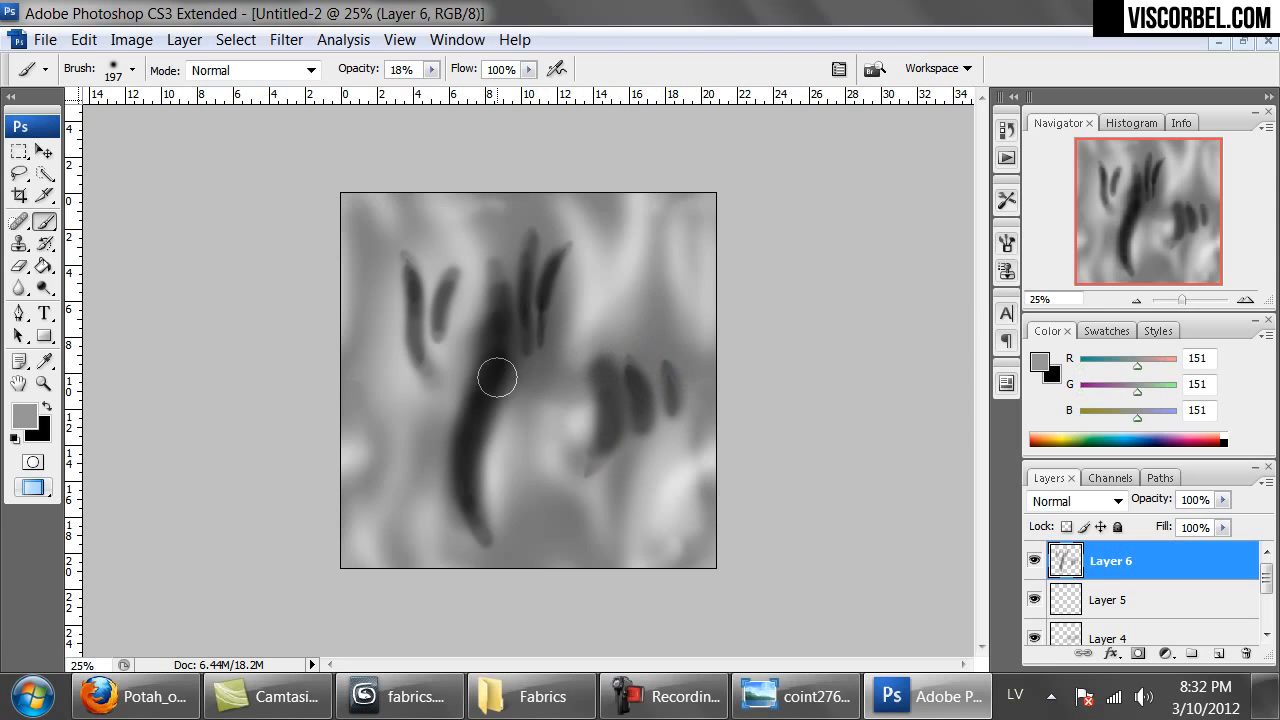
left_click(27, 411)
left_click_drag(425, 276, 354, 122)
left_click(838, 150)
mouse_move(440, 272)
left_mouse_down()
mouse_move(429, 349)
mouse_move(460, 295)
left_mouse_up()
left_click_drag(479, 242, 462, 286)
left_click_drag(486, 241, 461, 301)
mouse_move(491, 232)
left_mouse_down()
mouse_move(474, 237)
mouse_move(451, 309)
left_mouse_up()
left_click_drag(475, 237, 451, 353)
left_click_drag(406, 400, 400, 451)
left_click_drag(394, 377, 429, 466)
Set the brush to 44 px diameter and 29% hardness, and paint thin white streaks beside the central dark folds.
right_click(590, 403)
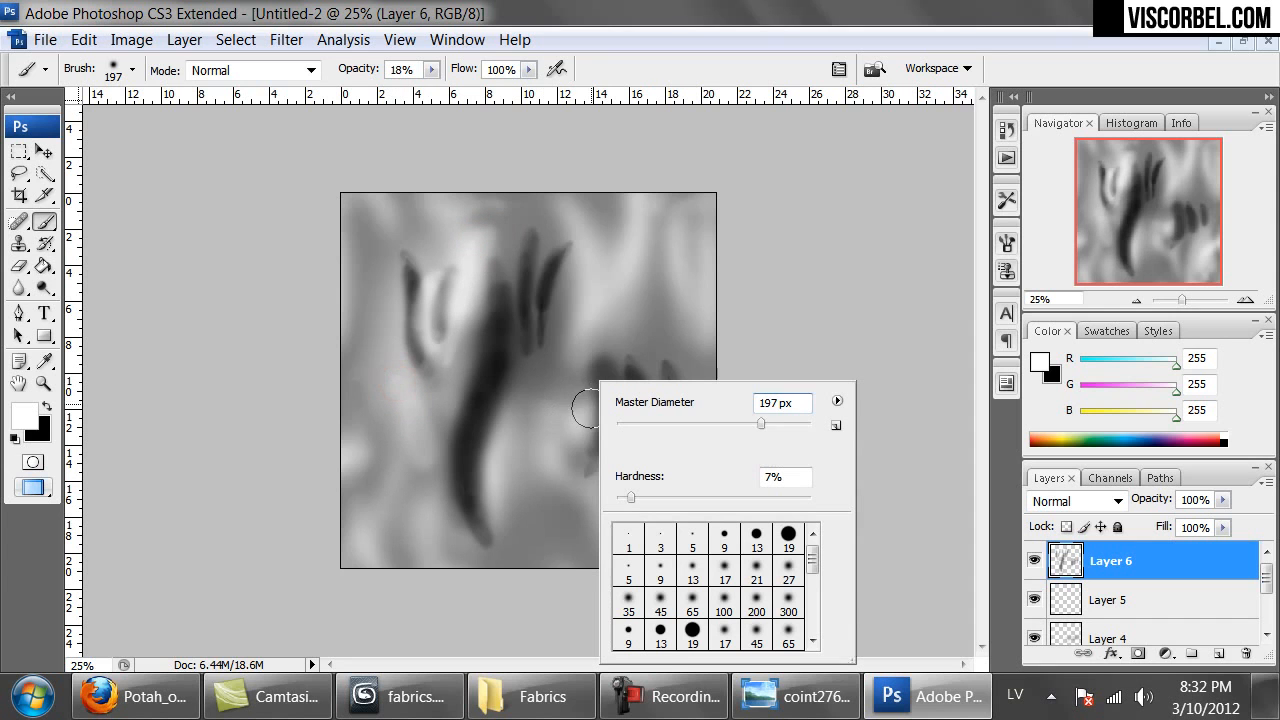
left_click(660, 424)
left_click(680, 498)
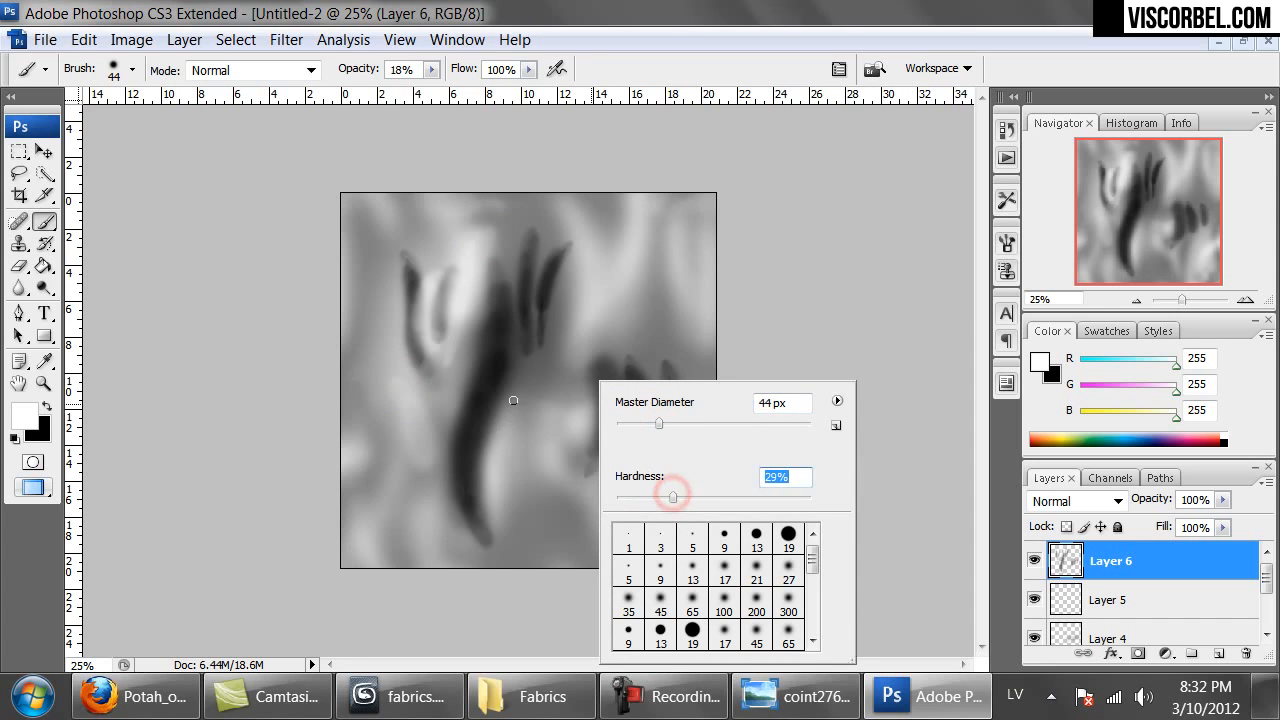
left_click(512, 390)
mouse_move(512, 391)
left_mouse_down()
mouse_move(504, 443)
mouse_move(521, 392)
mouse_move(525, 438)
left_mouse_up()
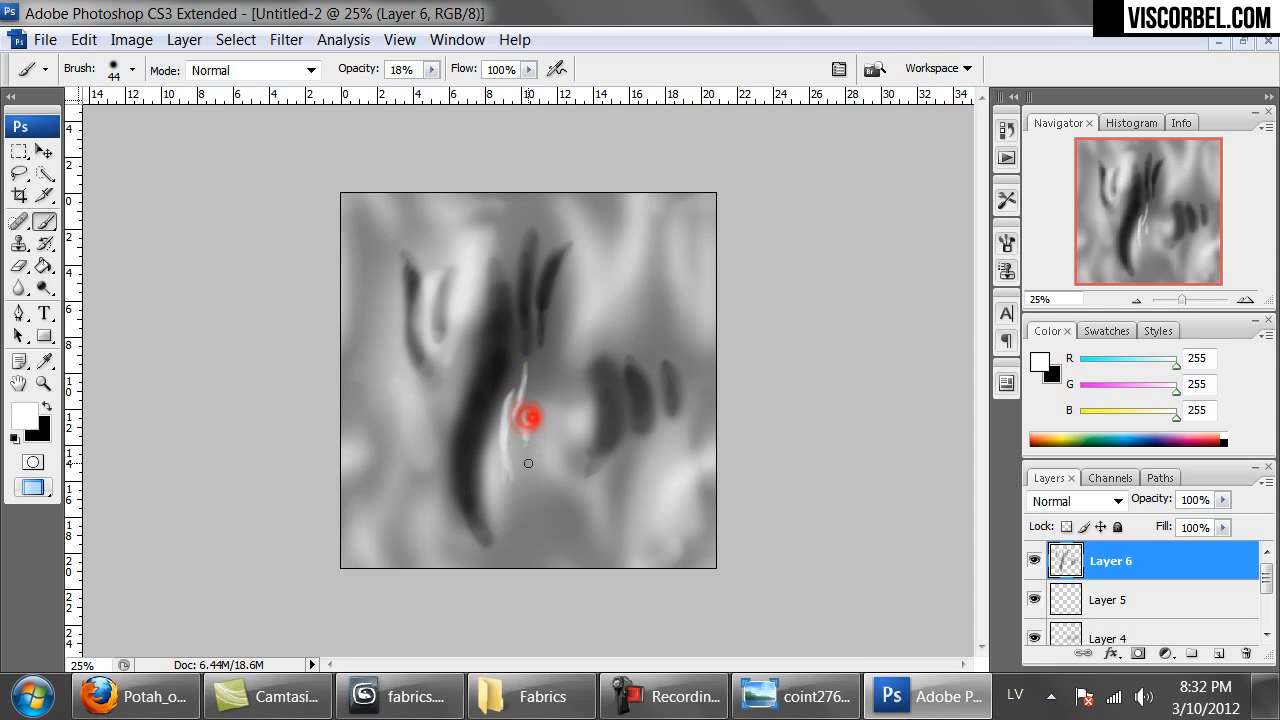
left_click_drag(560, 495, 553, 532)
left_click_drag(507, 238, 511, 296)
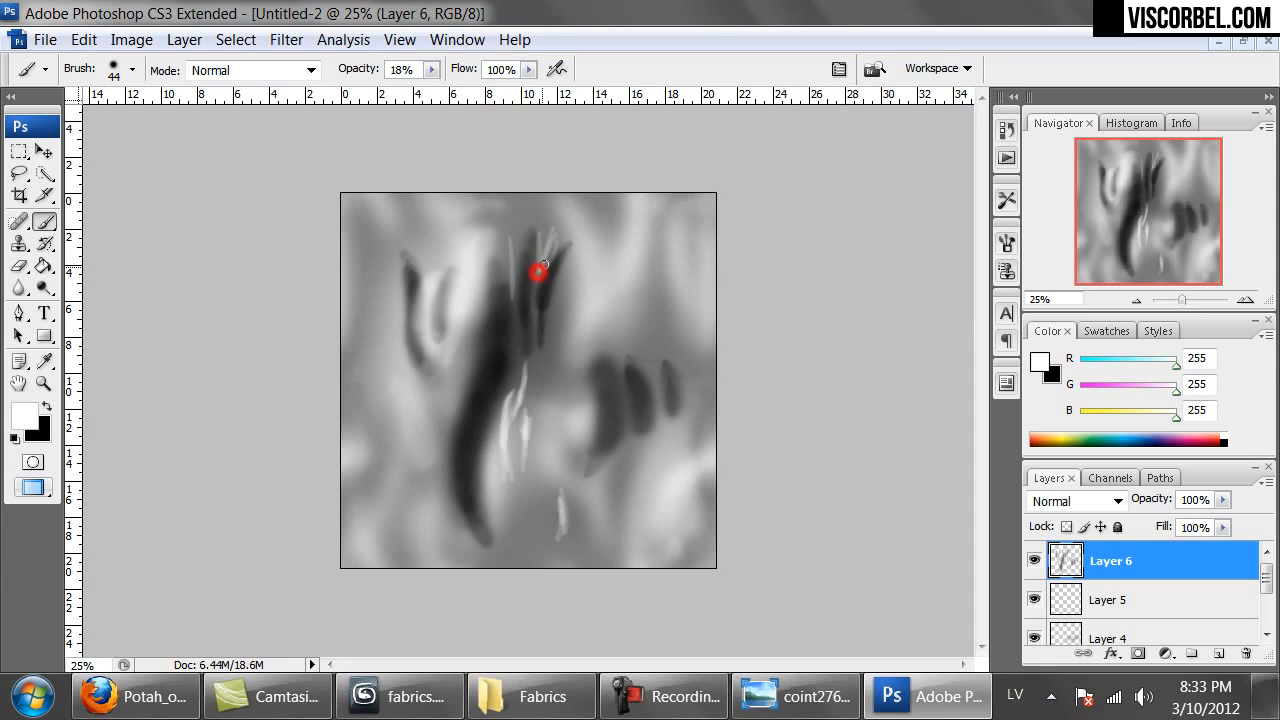
left_click_drag(545, 263, 536, 284)
mouse_move(543, 263)
left_mouse_down()
mouse_move(533, 322)
mouse_move(534, 225)
left_mouse_up()
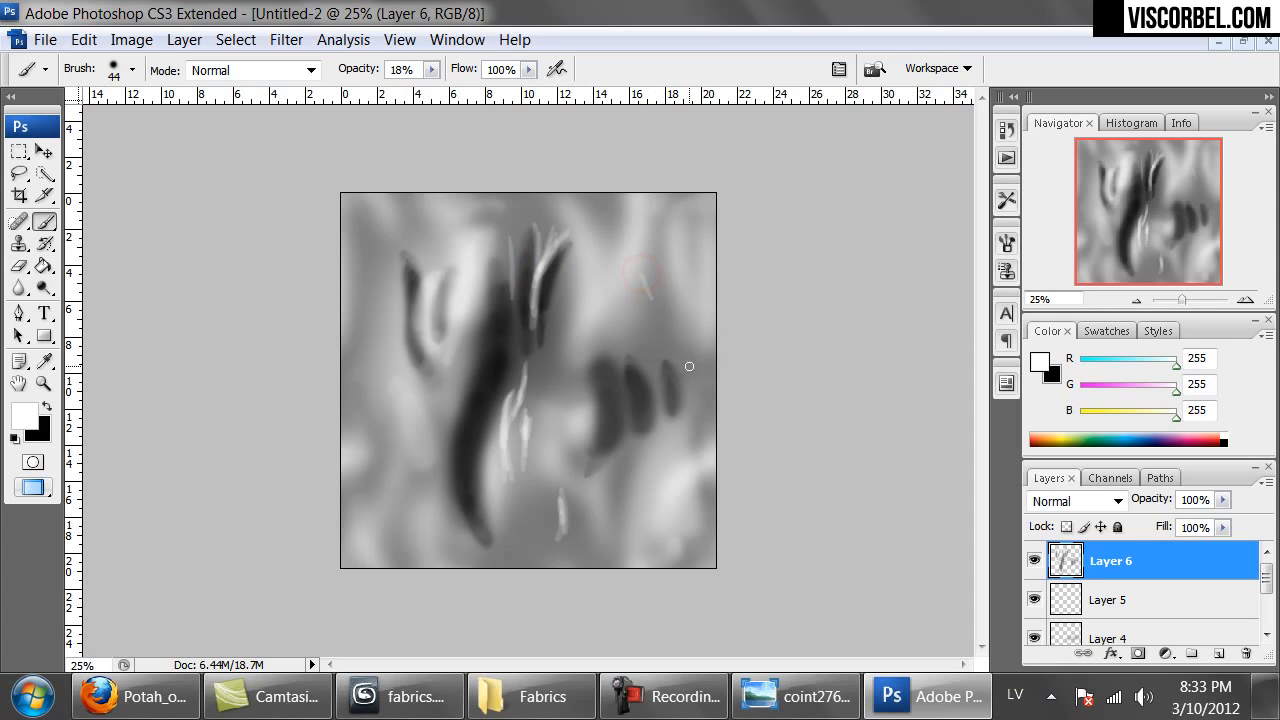
Paint thin curved white streaks beside and above the dark folds in the right part of the canvas.
mouse_move(653, 348)
left_mouse_down()
mouse_move(674, 368)
mouse_move(683, 425)
left_mouse_up()
mouse_move(649, 353)
left_mouse_down()
mouse_move(677, 383)
mouse_move(683, 424)
left_mouse_up()
left_click_drag(657, 351, 684, 428)
left_click_drag(655, 349, 682, 430)
left_click_drag(675, 320, 677, 357)
left_click_drag(678, 298, 673, 348)
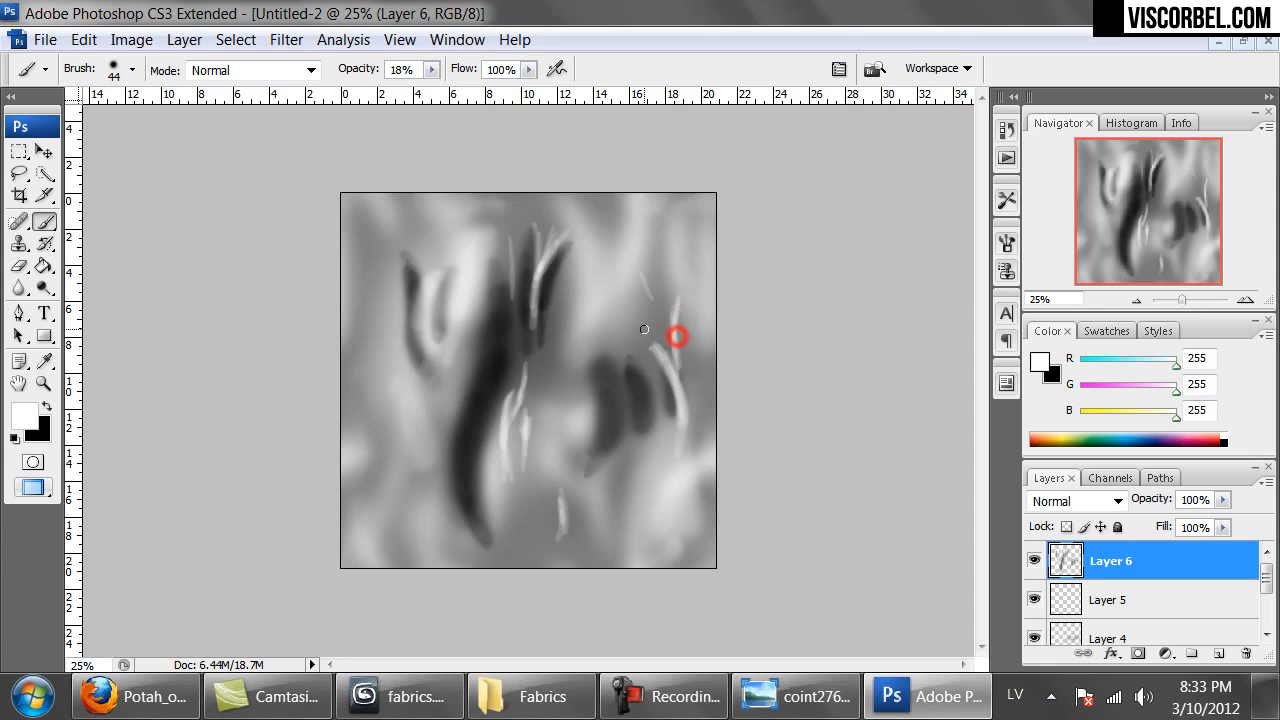
left_click_drag(659, 303, 670, 245)
Paint thin curved white streaks along the left edge area of the canvas.
left_click_drag(369, 379, 378, 440)
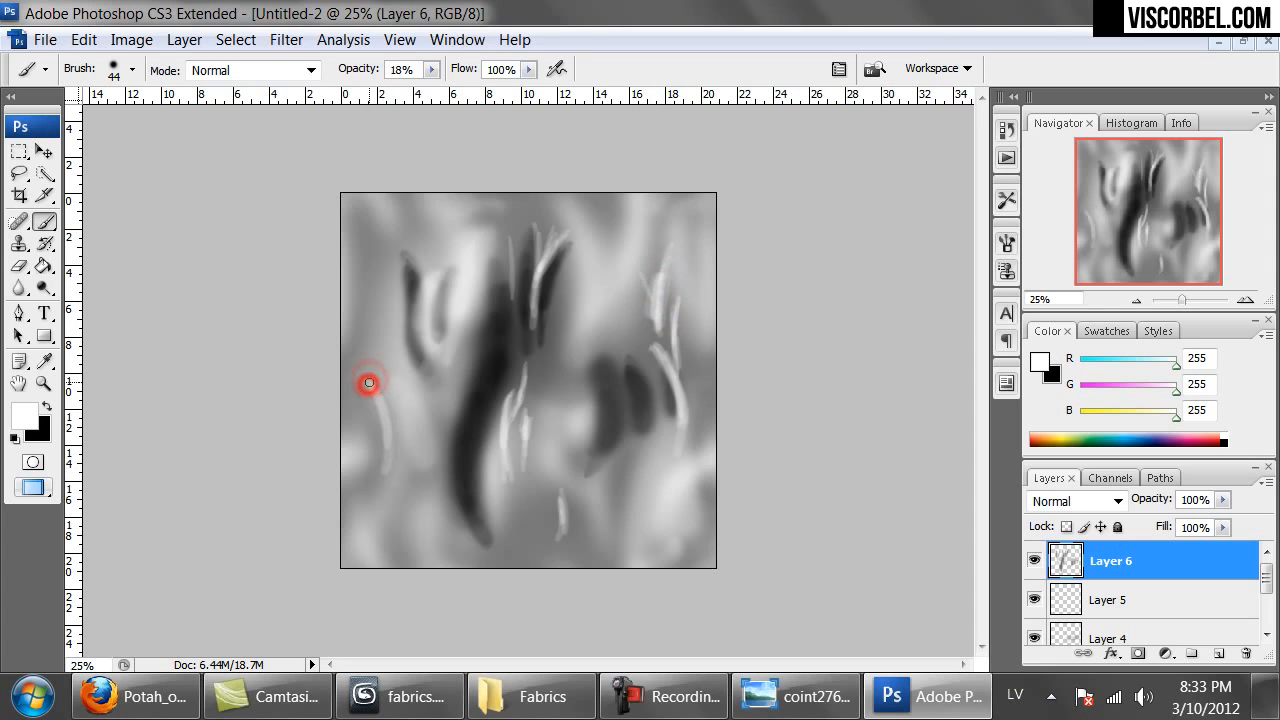
mouse_move(371, 394)
left_mouse_down()
mouse_move(372, 511)
mouse_move(387, 412)
left_mouse_up()
left_click_drag(383, 477, 387, 430)
mouse_move(363, 322)
left_mouse_down()
mouse_move(351, 240)
mouse_move(367, 333)
left_mouse_up()
left_click_drag(350, 262, 379, 343)
left_click(378, 344)
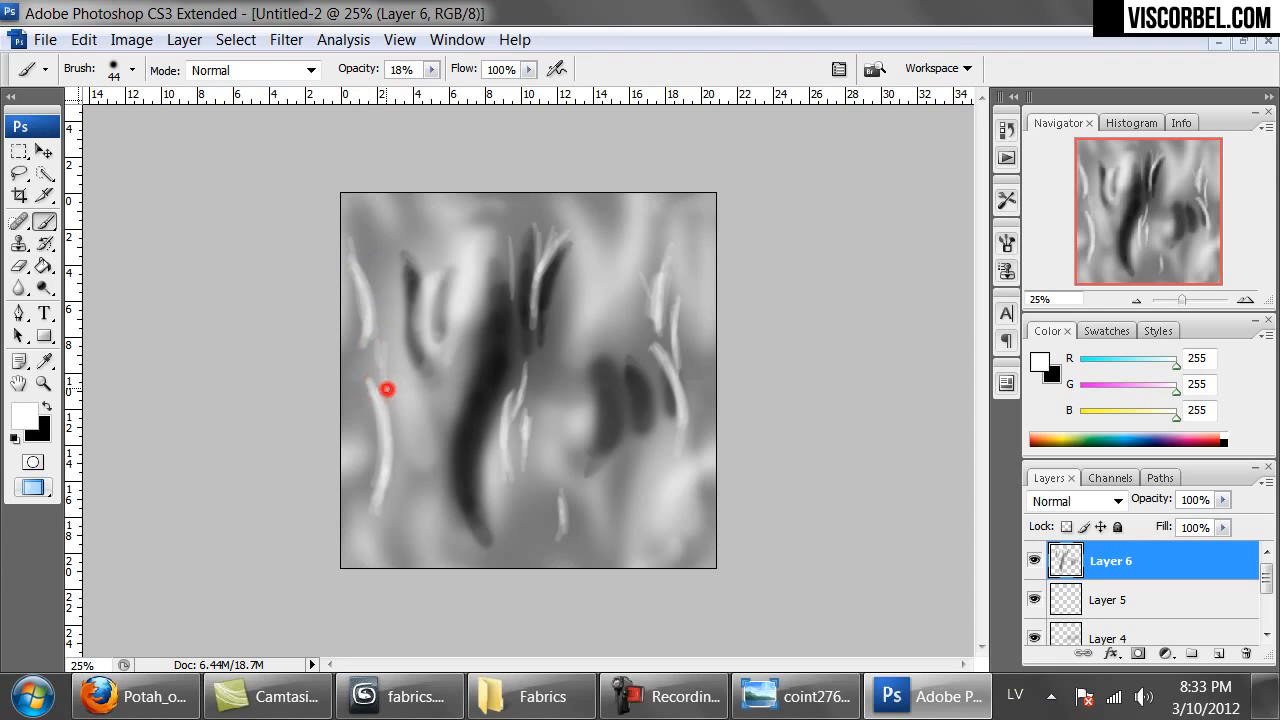
left_click_drag(380, 402, 396, 365)
left_click_drag(396, 394, 385, 468)
Apply a Gaussian Blur with a 16.7-pixel radius to Layer 6.
left_click(286, 39)
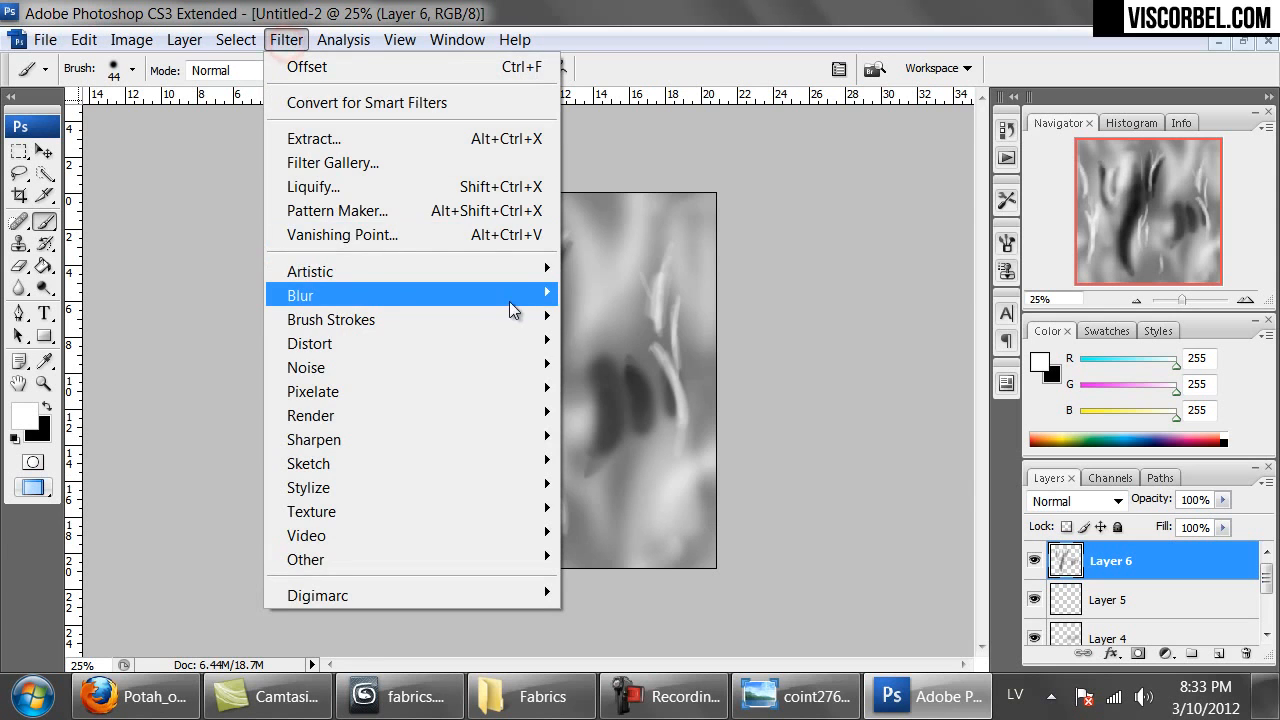
mouse_move(583, 300)
left_click(610, 388)
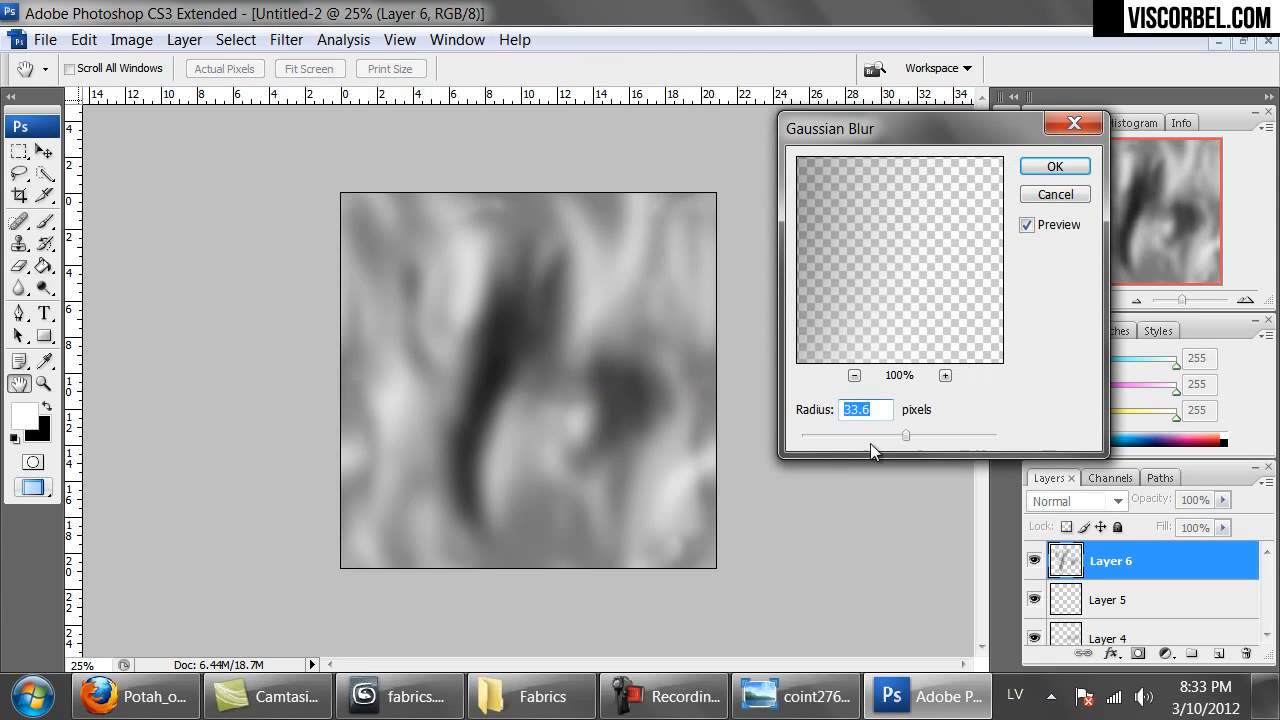
left_click_drag(849, 436, 887, 435)
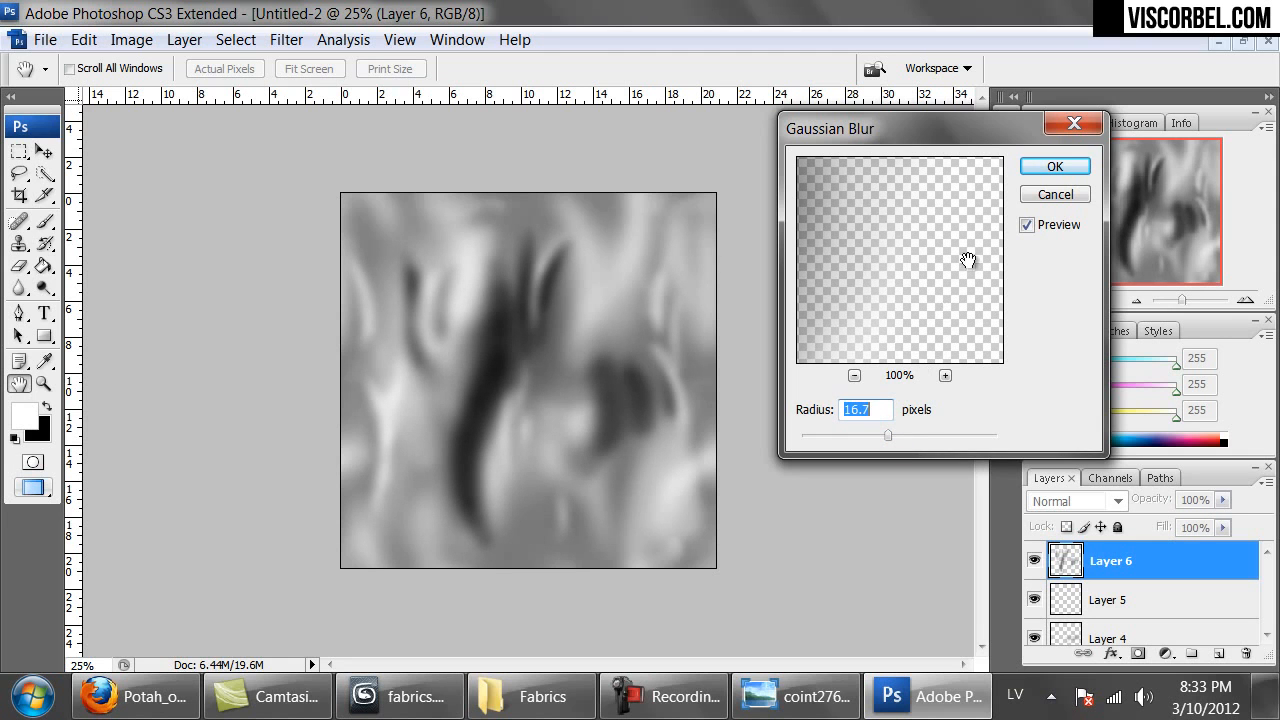
left_click(1053, 168)
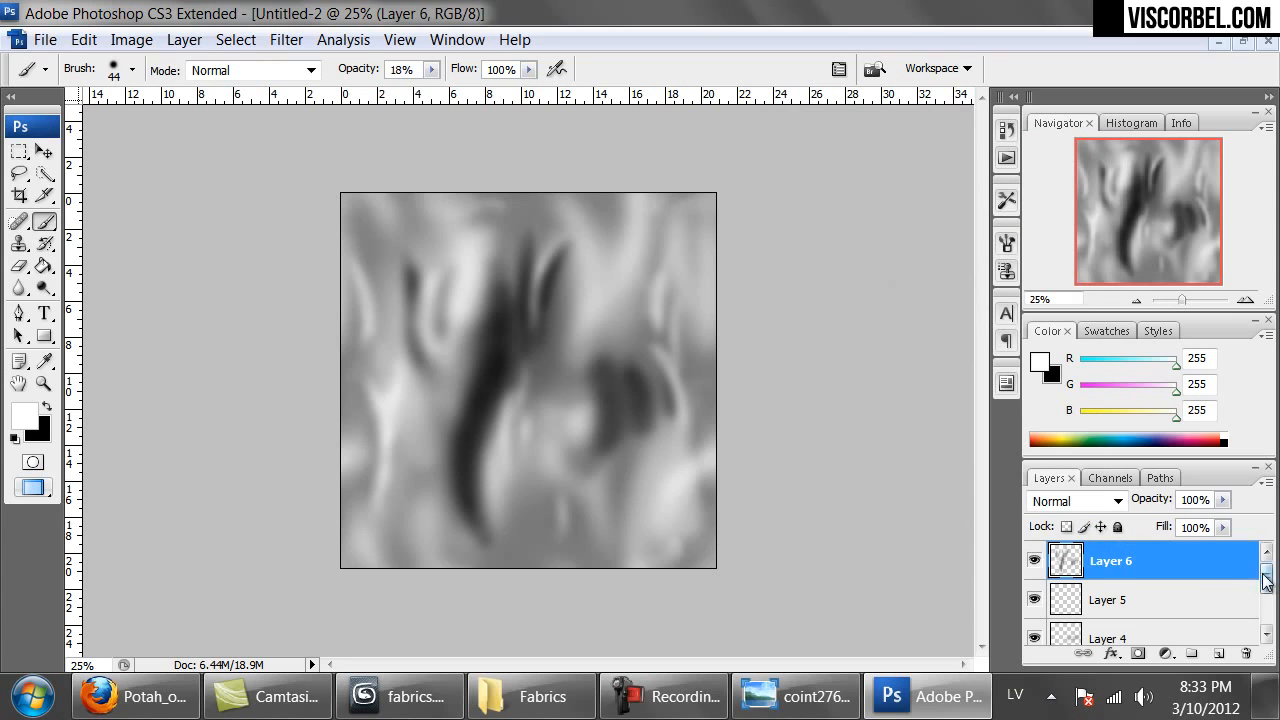
Merge Layers 3 through 6 into one layer above the Background.
left_click_drag(1266, 580, 1266, 606)
left_click(1148, 584, "shift")
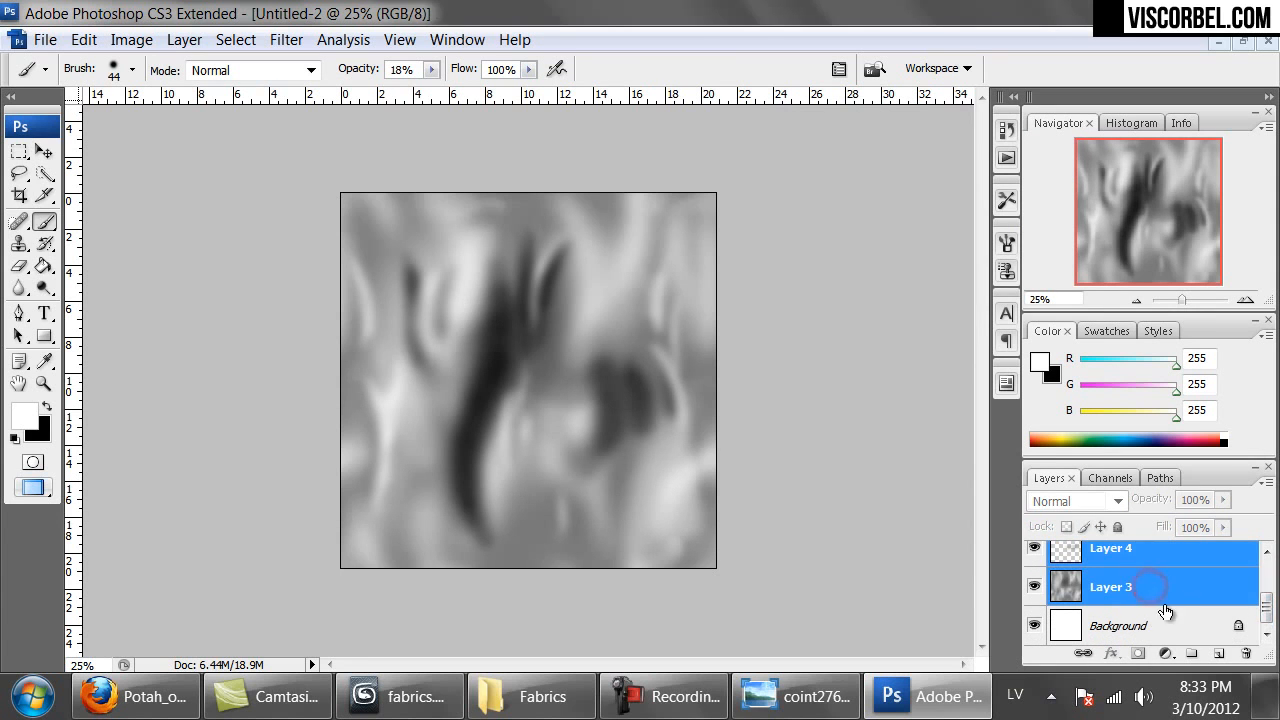
key("ctrl+e")
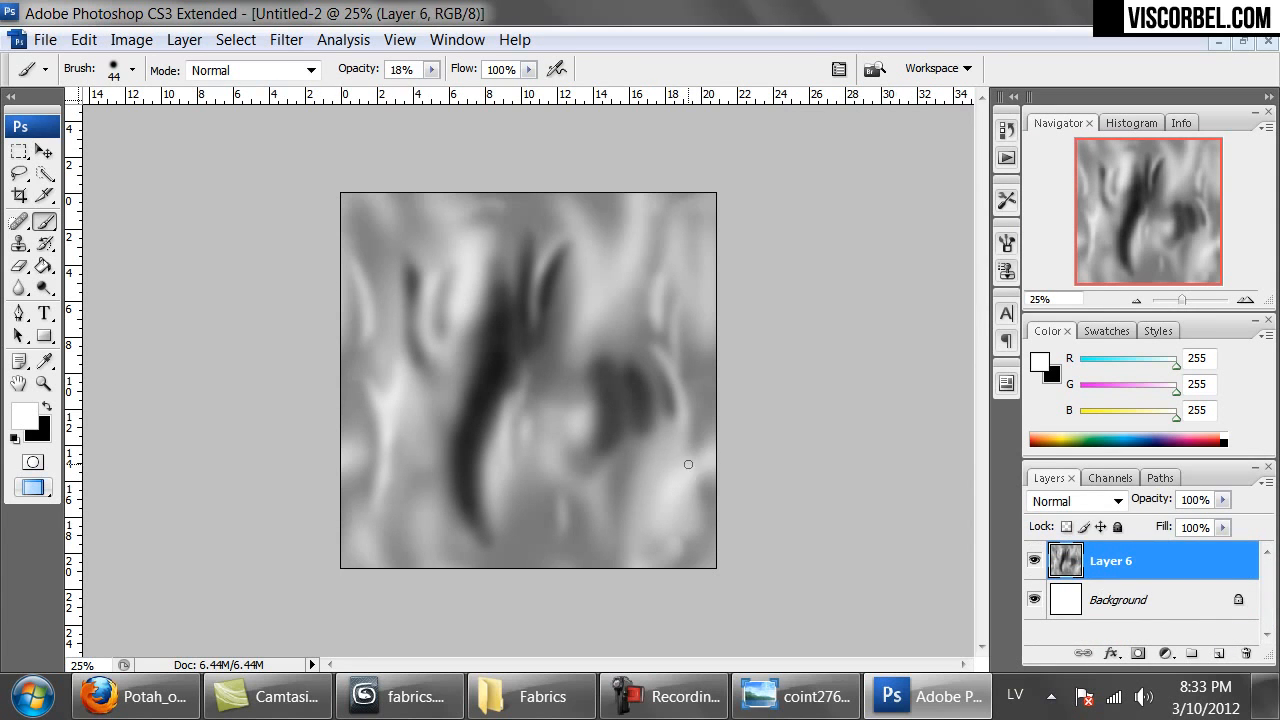
Offset the merged Layer 6 by +750 pixels horizontally and vertically with Wrap Around, and return to the Brush tool.
left_click(286, 39)
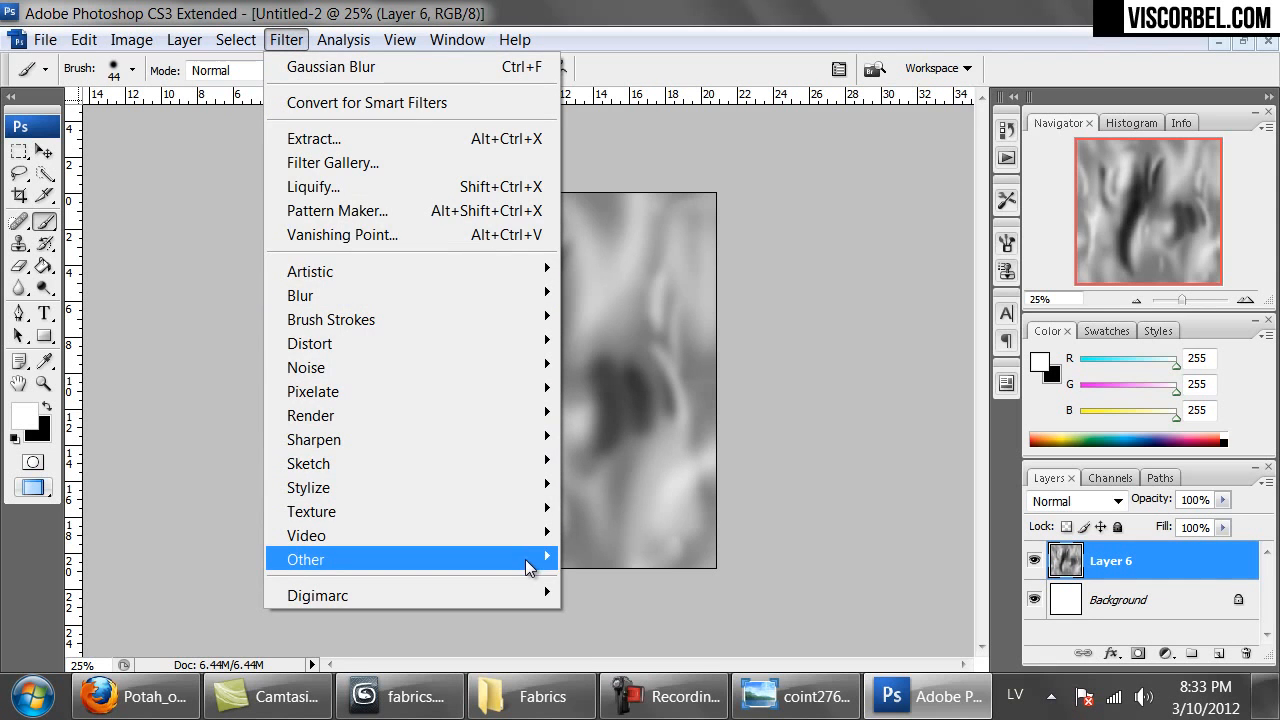
mouse_move(540, 559)
left_click(605, 654)
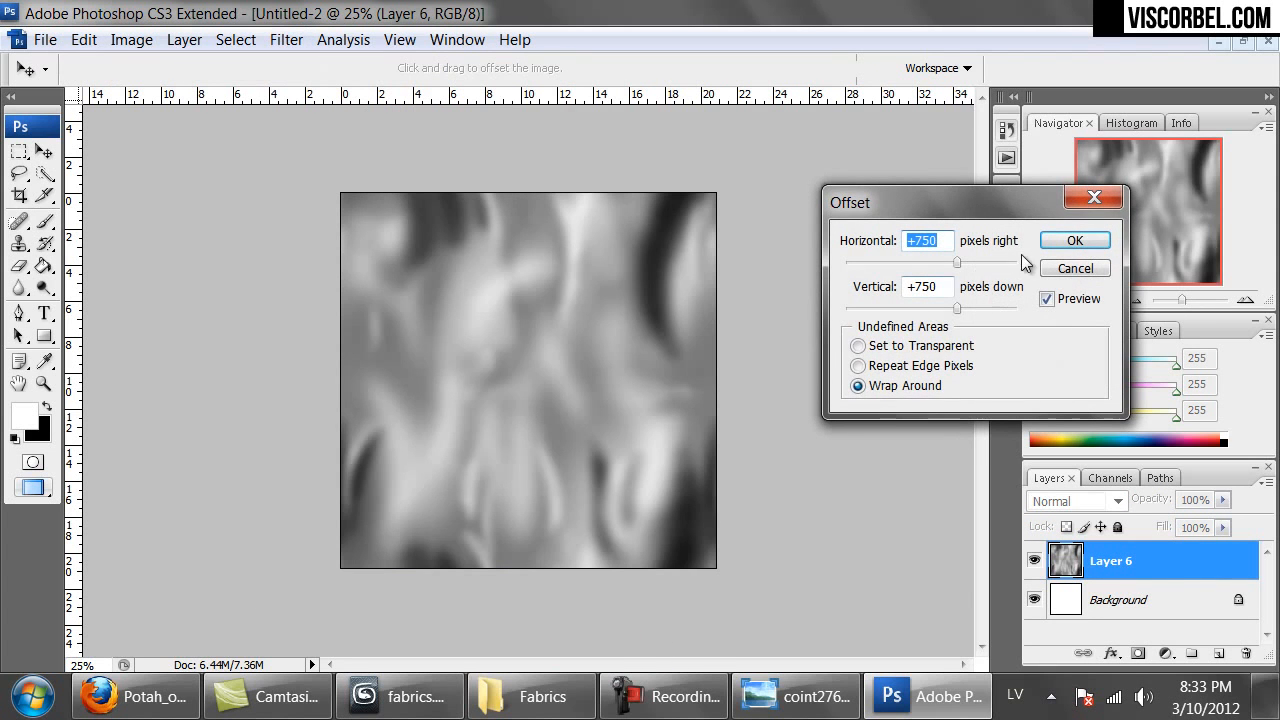
left_click(1074, 240)
key("b")
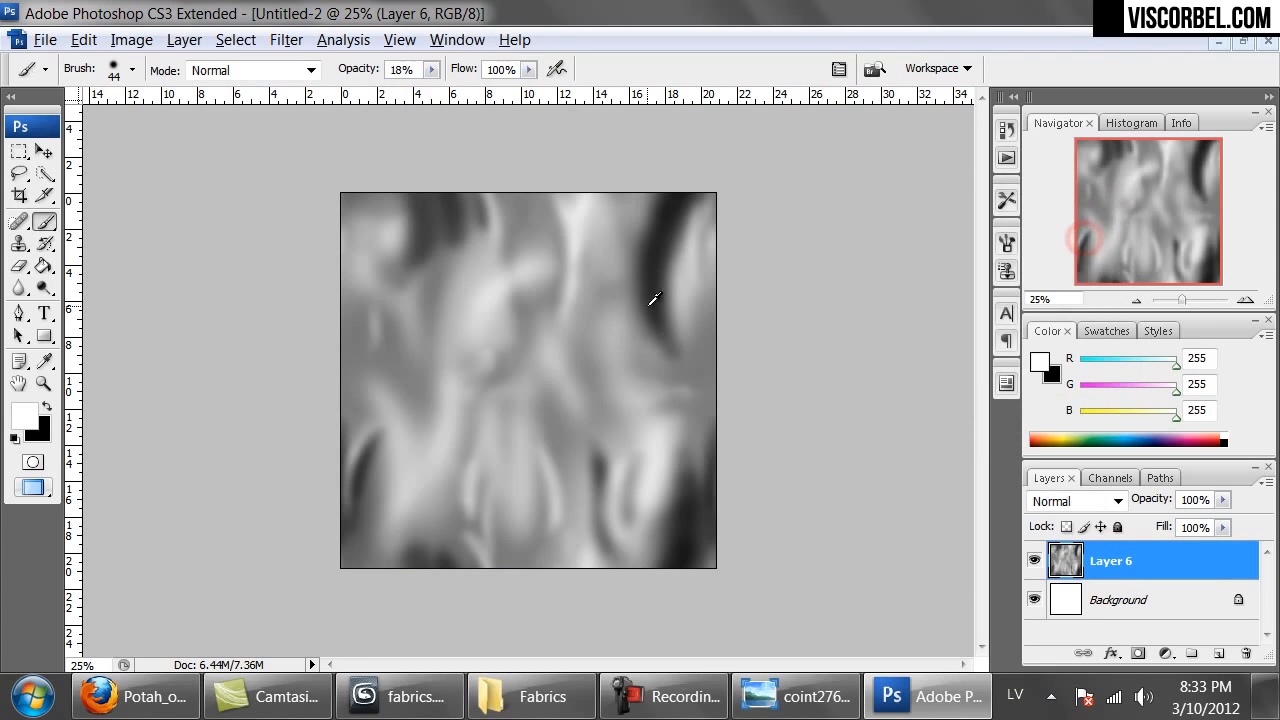
Add a new layer above Layer 6 and set the foreground colour to pure white (255, 255, 255).
left_click(612, 290, "alt")
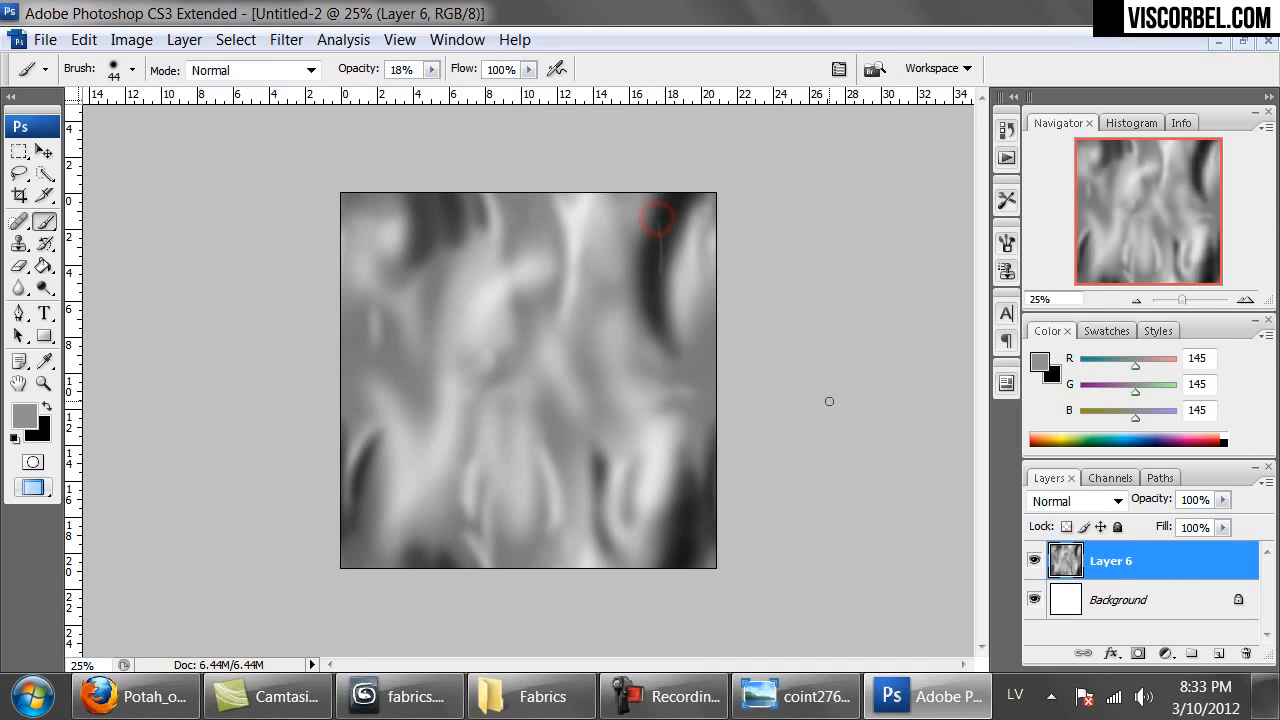
left_click(1218, 653)
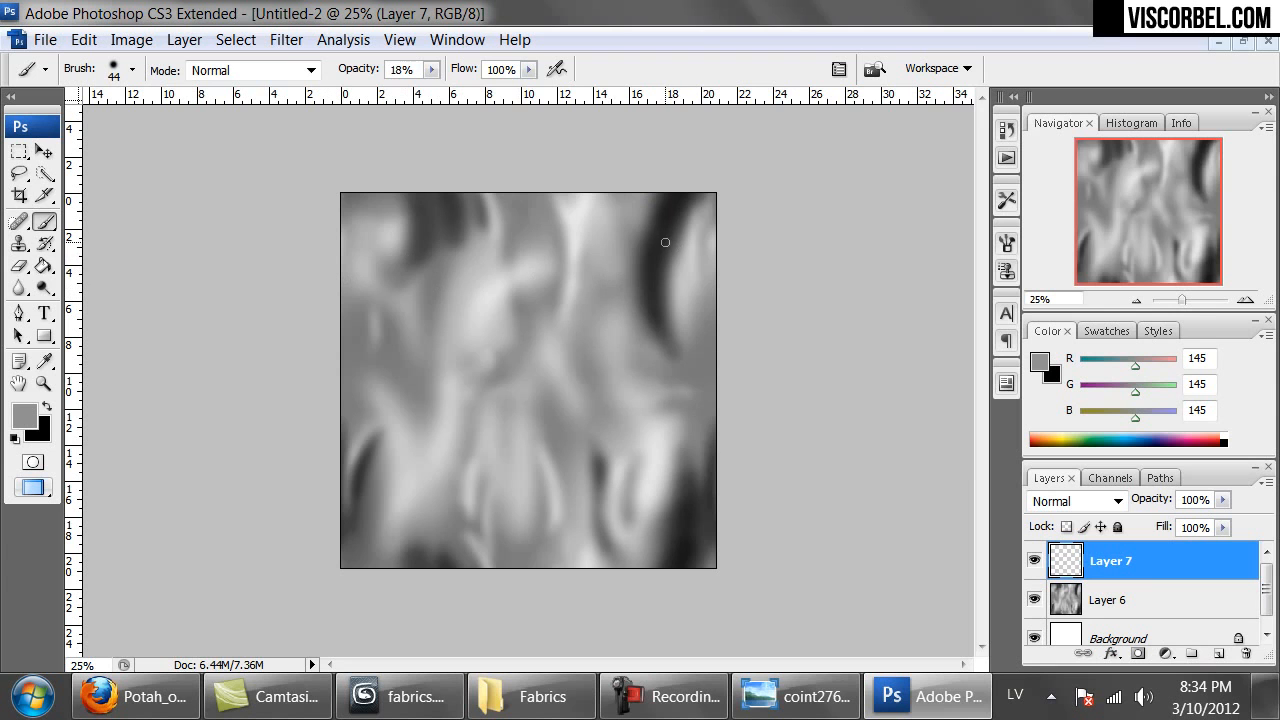
left_click(25, 415)
left_click(388, 152)
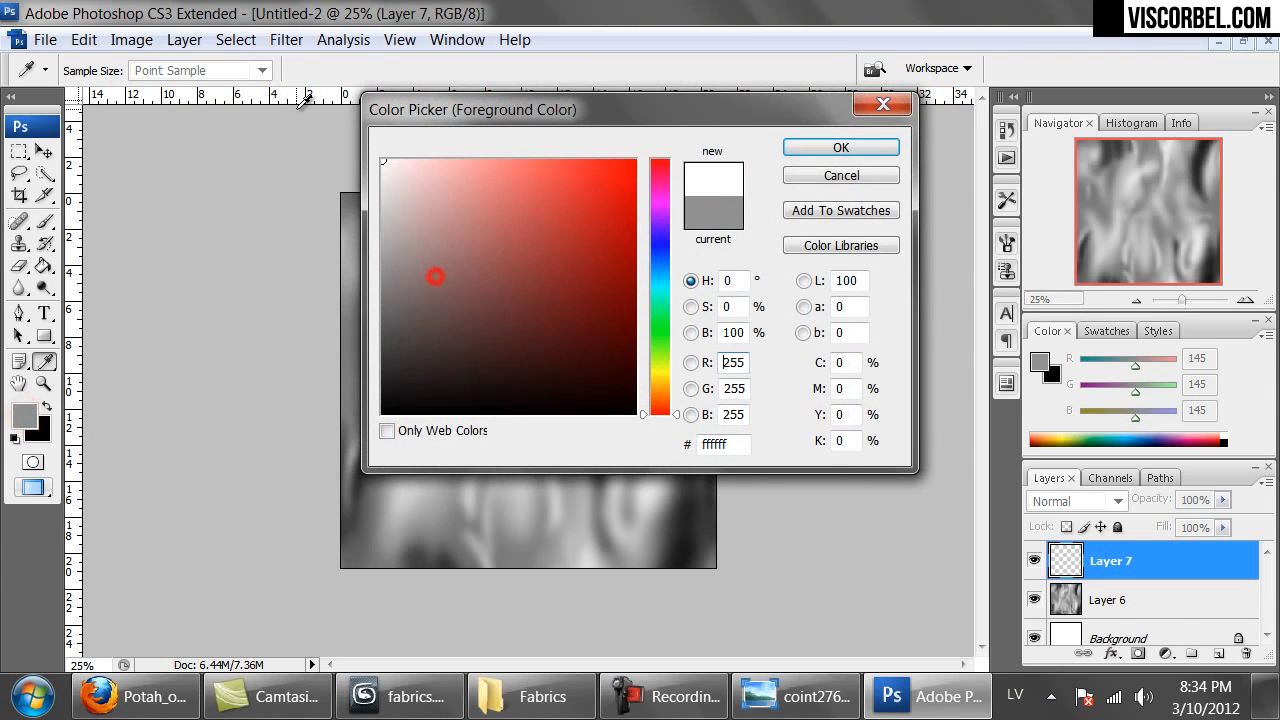
left_click(860, 156)
Paint thin curved white streaks on Layer 7 alongside the dark fold in the canvas's upper-right area.
left_click_drag(644, 231, 641, 290)
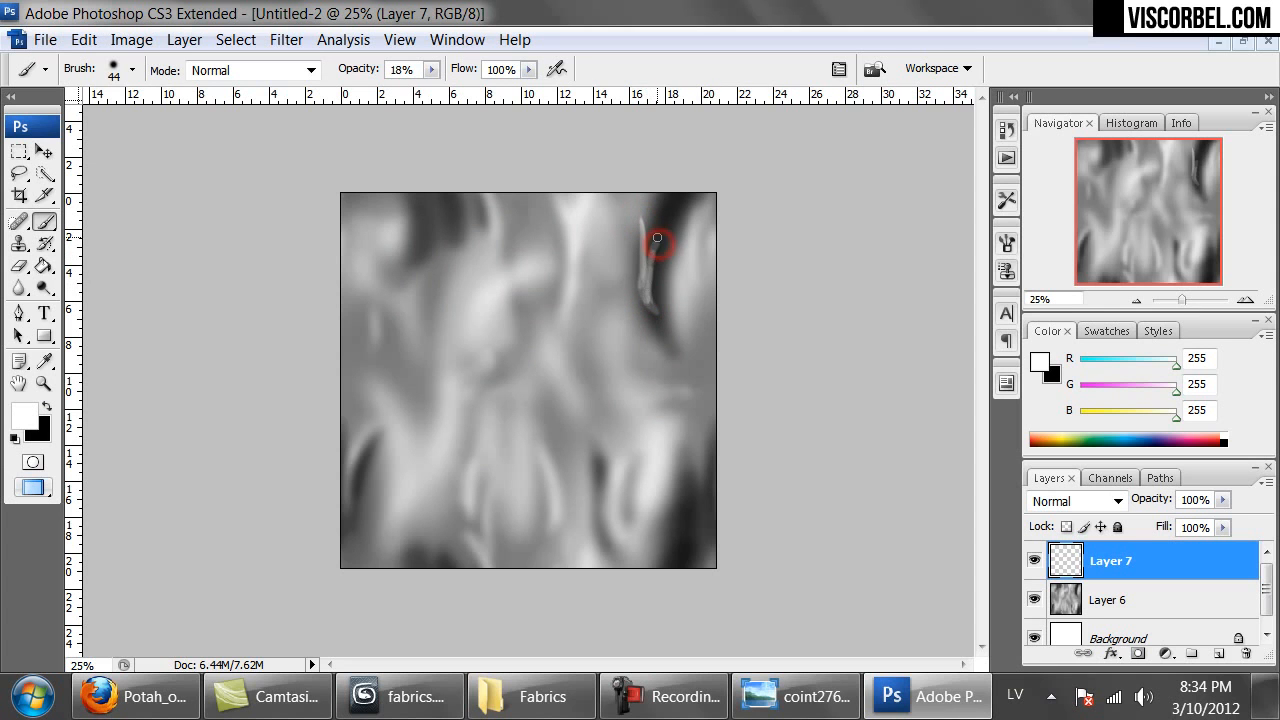
left_click_drag(647, 257, 645, 300)
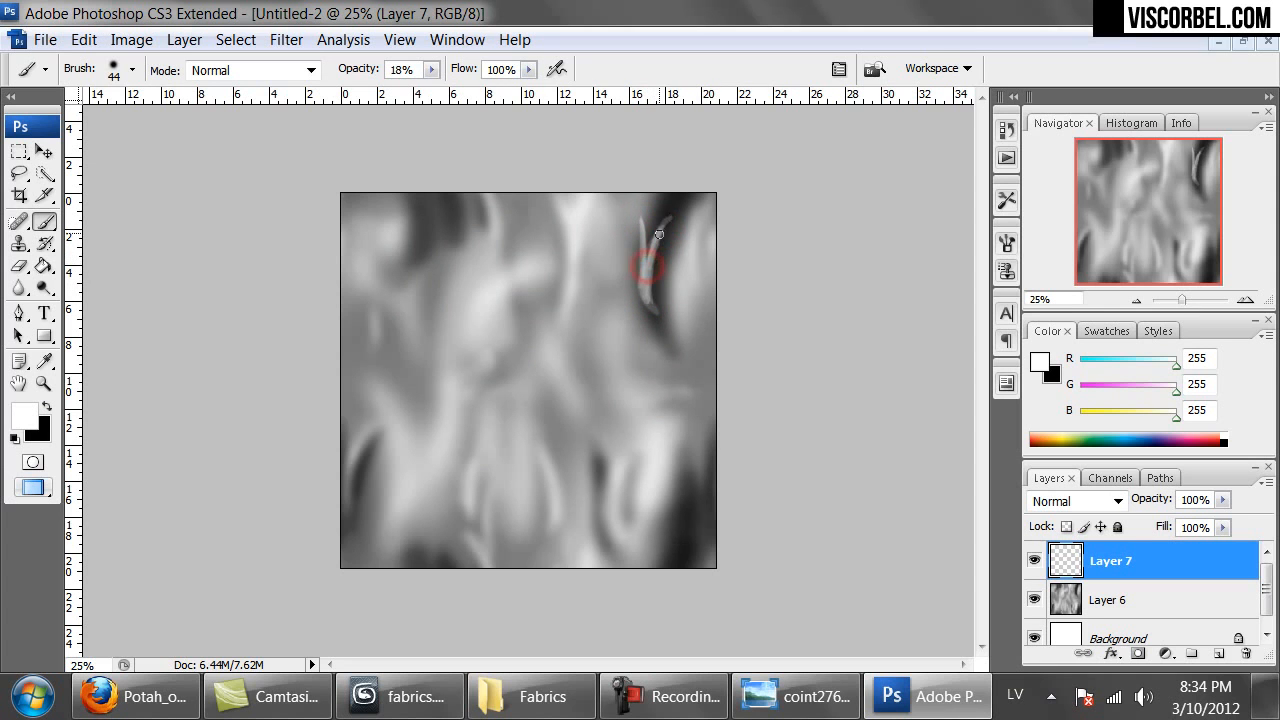
left_click_drag(651, 223, 654, 332)
left_click_drag(646, 278, 629, 371)
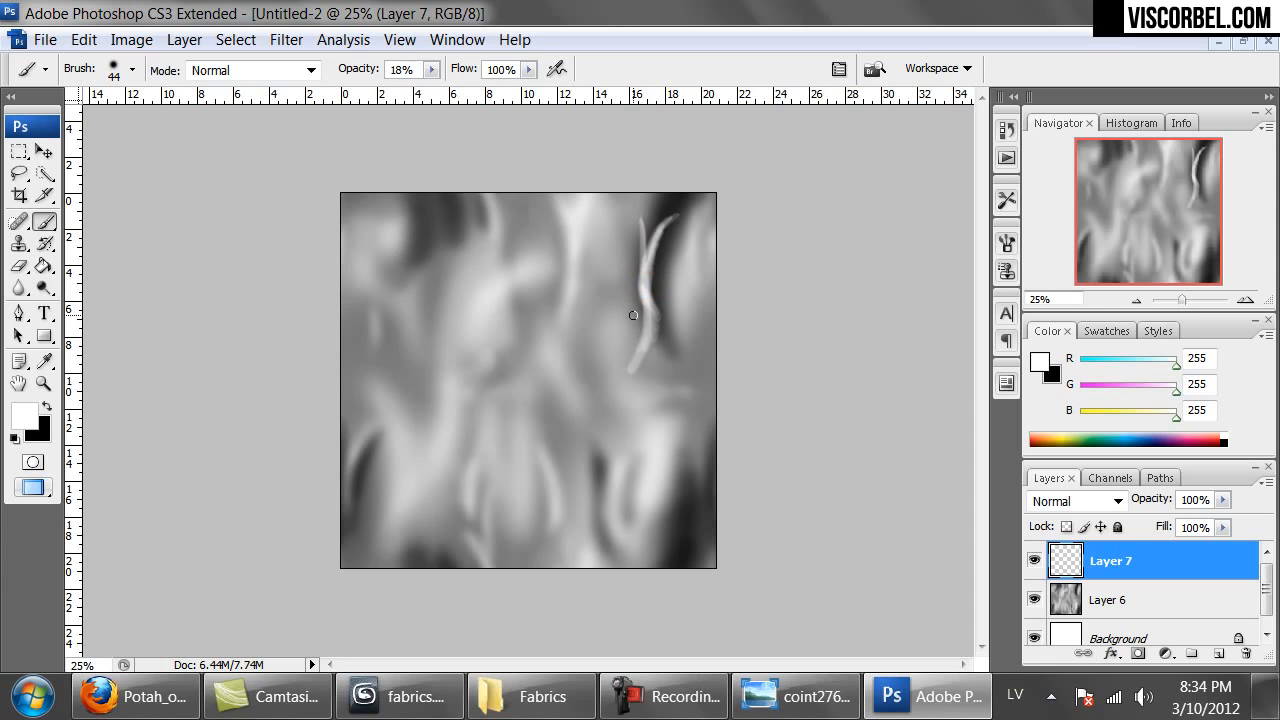
mouse_move(633, 300)
left_mouse_down()
mouse_move(630, 316)
mouse_move(625, 306)
left_mouse_up()
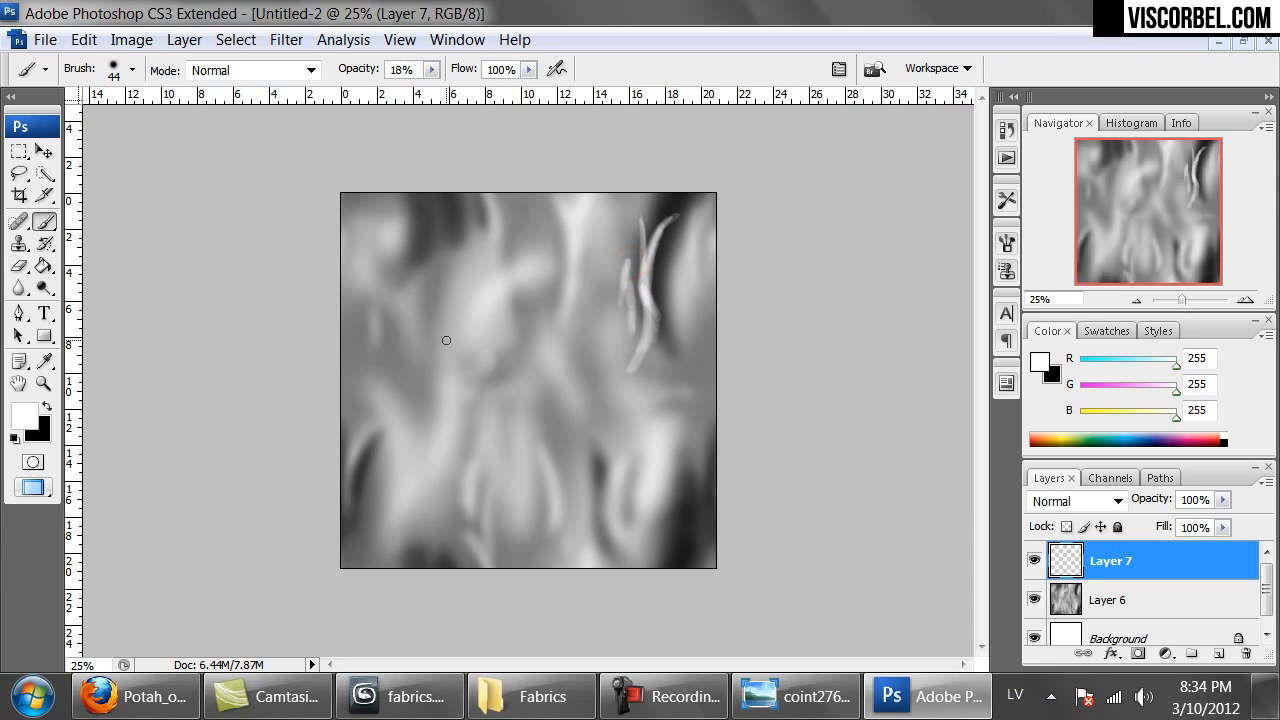
Paint more thin white fold highlights across the centre, left and right areas of the canvas on Layer 7.
mouse_move(532, 340)
left_mouse_down()
mouse_move(506, 387)
mouse_move(524, 399)
mouse_move(513, 444)
left_mouse_up()
mouse_move(540, 385)
left_mouse_down()
mouse_move(543, 360)
mouse_move(531, 400)
mouse_move(548, 385)
left_mouse_up()
mouse_move(406, 304)
left_mouse_down()
mouse_move(417, 400)
mouse_move(426, 327)
mouse_move(418, 365)
mouse_move(410, 320)
mouse_move(416, 400)
mouse_move(400, 294)
mouse_move(433, 313)
mouse_move(416, 280)
mouse_move(440, 300)
left_mouse_up()
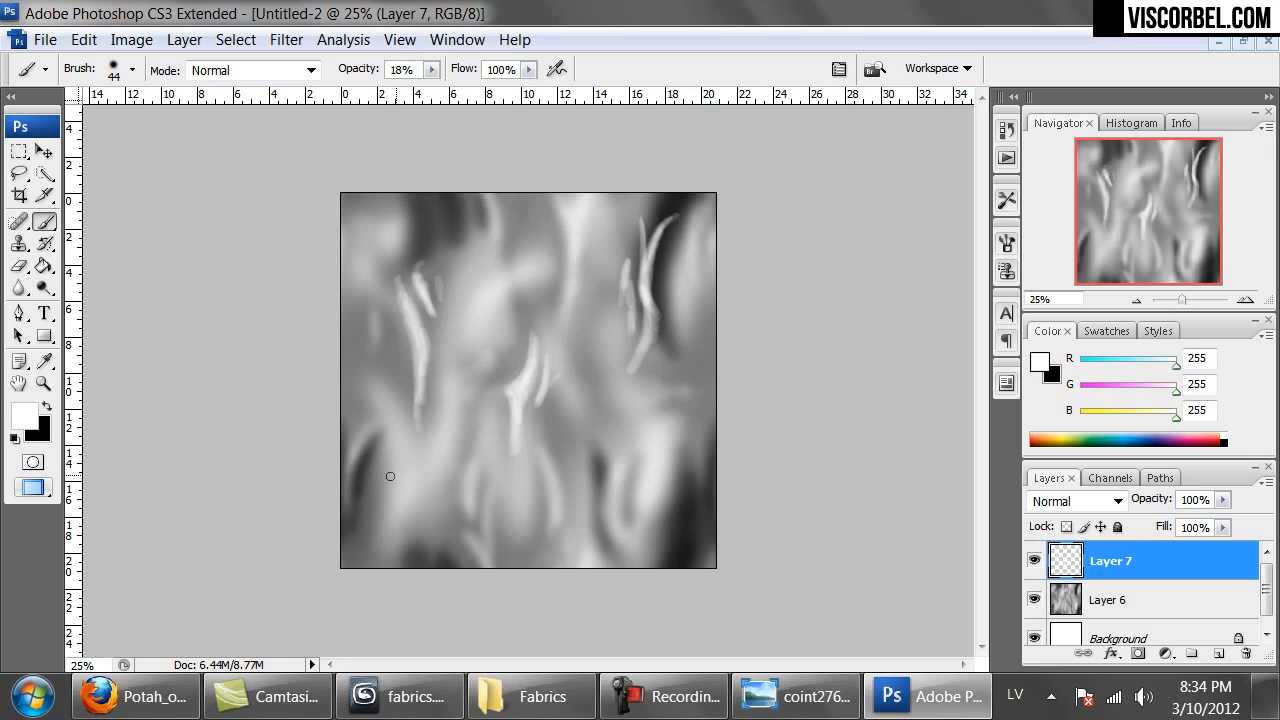
mouse_move(411, 498)
left_mouse_down()
mouse_move(456, 395)
mouse_move(417, 480)
left_mouse_up()
mouse_move(586, 268)
left_mouse_down()
mouse_move(586, 335)
mouse_move(592, 298)
mouse_move(597, 310)
left_mouse_up()
left_click_drag(609, 402, 614, 445)
mouse_move(686, 345)
left_mouse_down()
mouse_move(658, 272)
mouse_move(660, 313)
mouse_move(650, 261)
left_mouse_up()
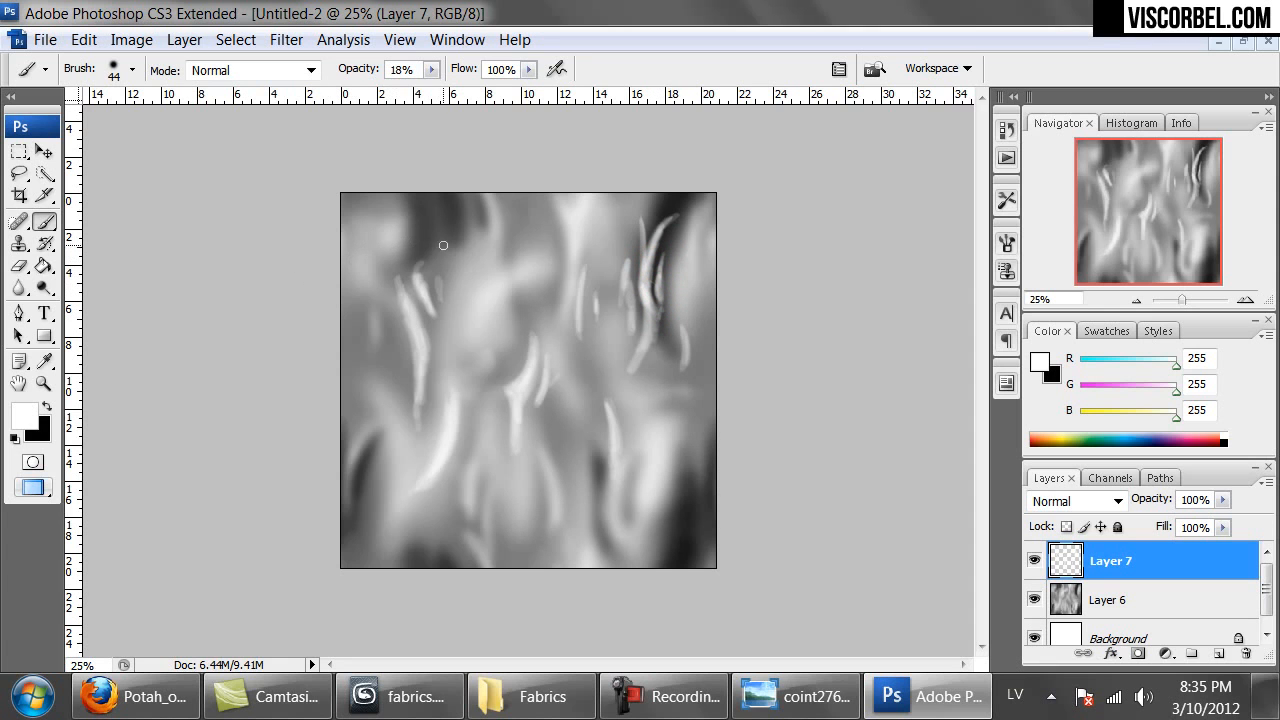
Paint curved white streaks below the dark patch at the canvas's upper left, near the upper centre and along the left edge.
left_click_drag(410, 224, 420, 234)
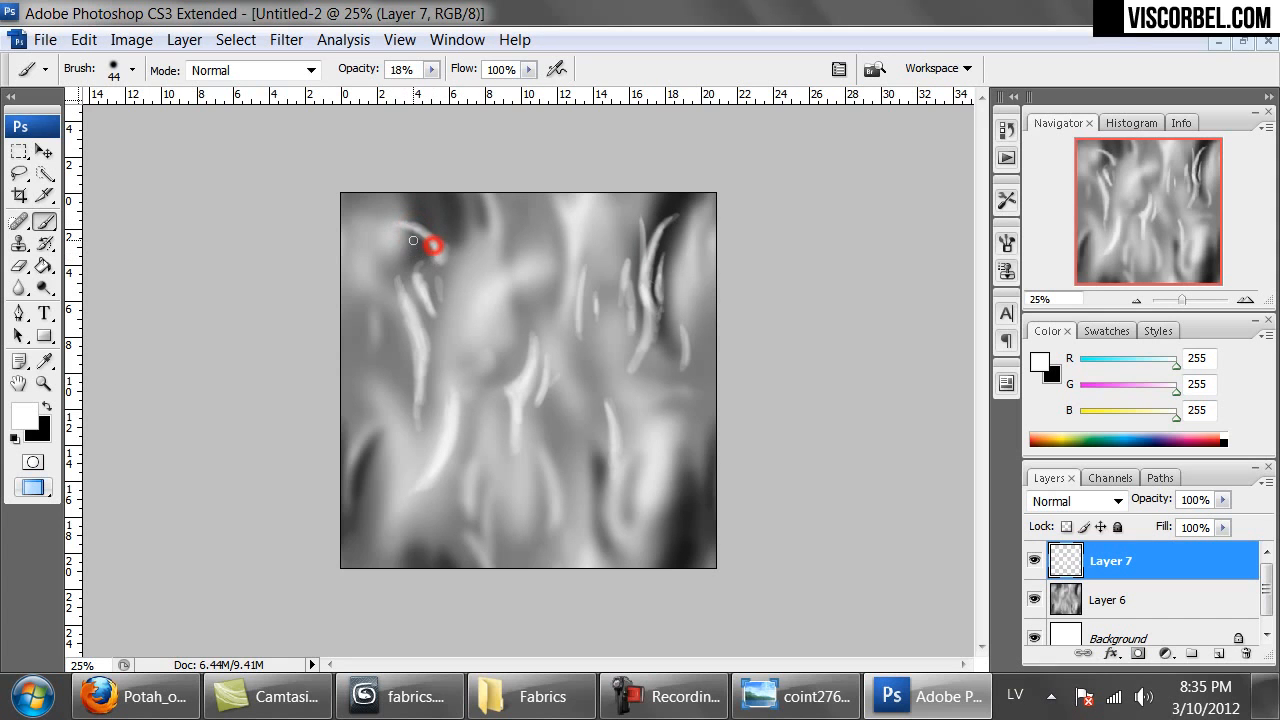
mouse_move(438, 248)
left_mouse_down()
mouse_move(471, 300)
mouse_move(468, 290)
left_mouse_up()
left_click(646, 470)
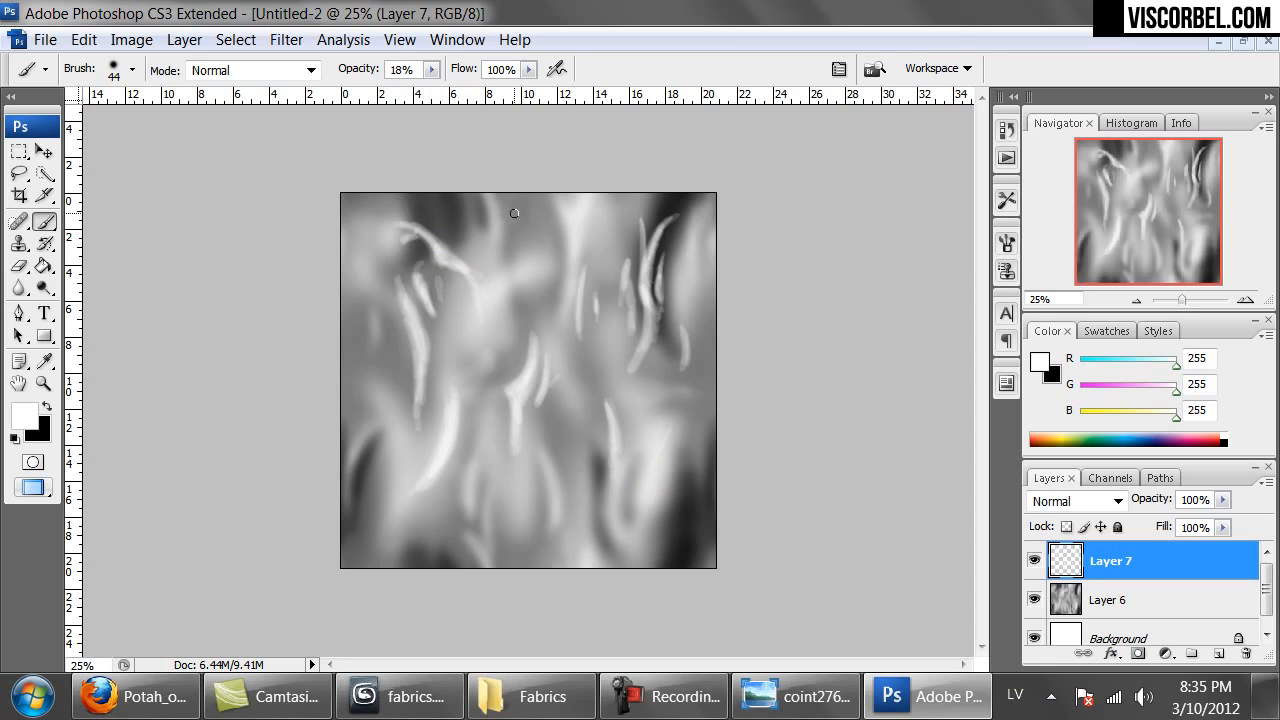
left_click_drag(510, 238, 502, 264)
left_click_drag(357, 351, 356, 296)
Apply a Gaussian Blur with a 12.0-pixel radius to Layer 7.
left_click(292, 42)
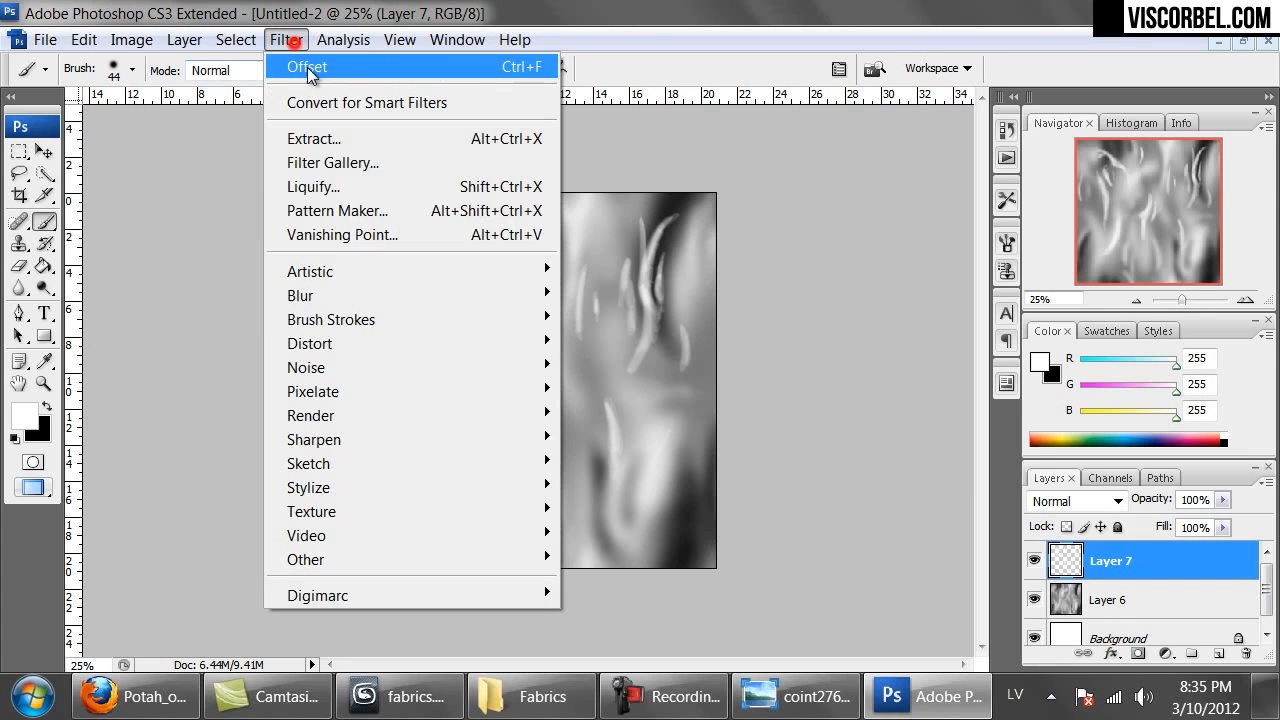
mouse_move(540, 295)
left_click(644, 390)
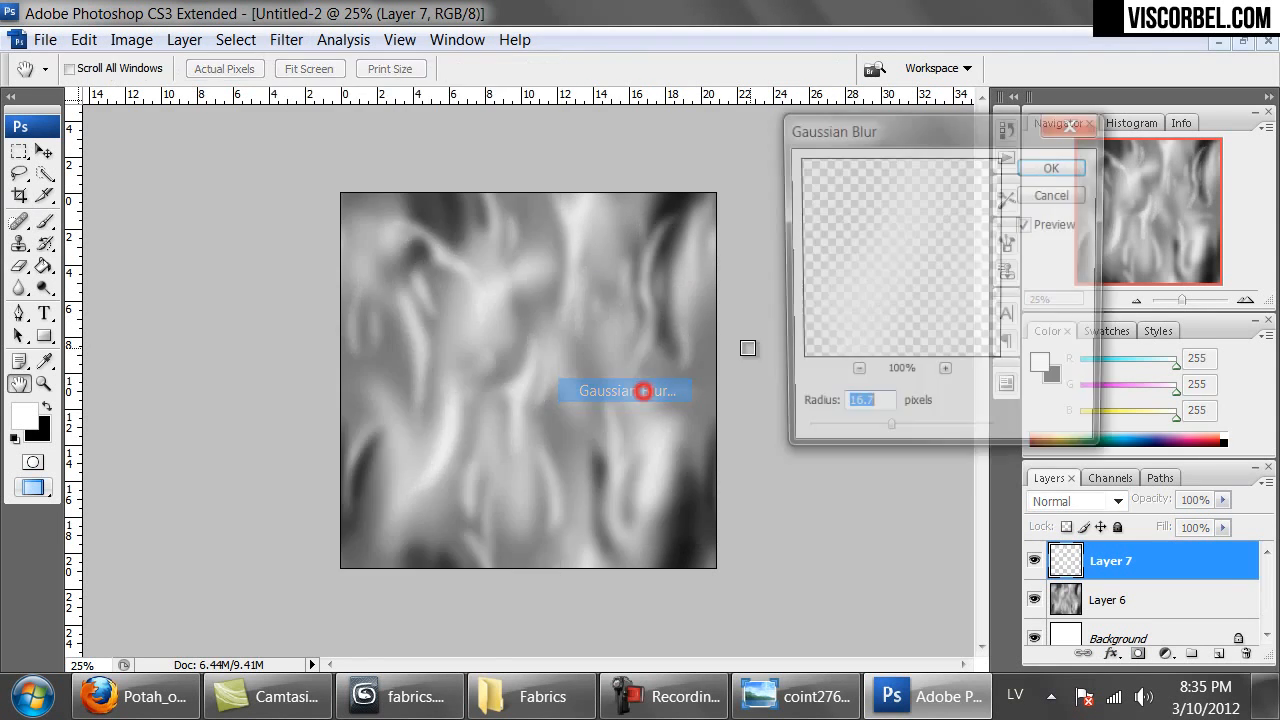
mouse_move(868, 444)
left_mouse_down()
mouse_move(893, 435)
mouse_move(883, 440)
left_mouse_up()
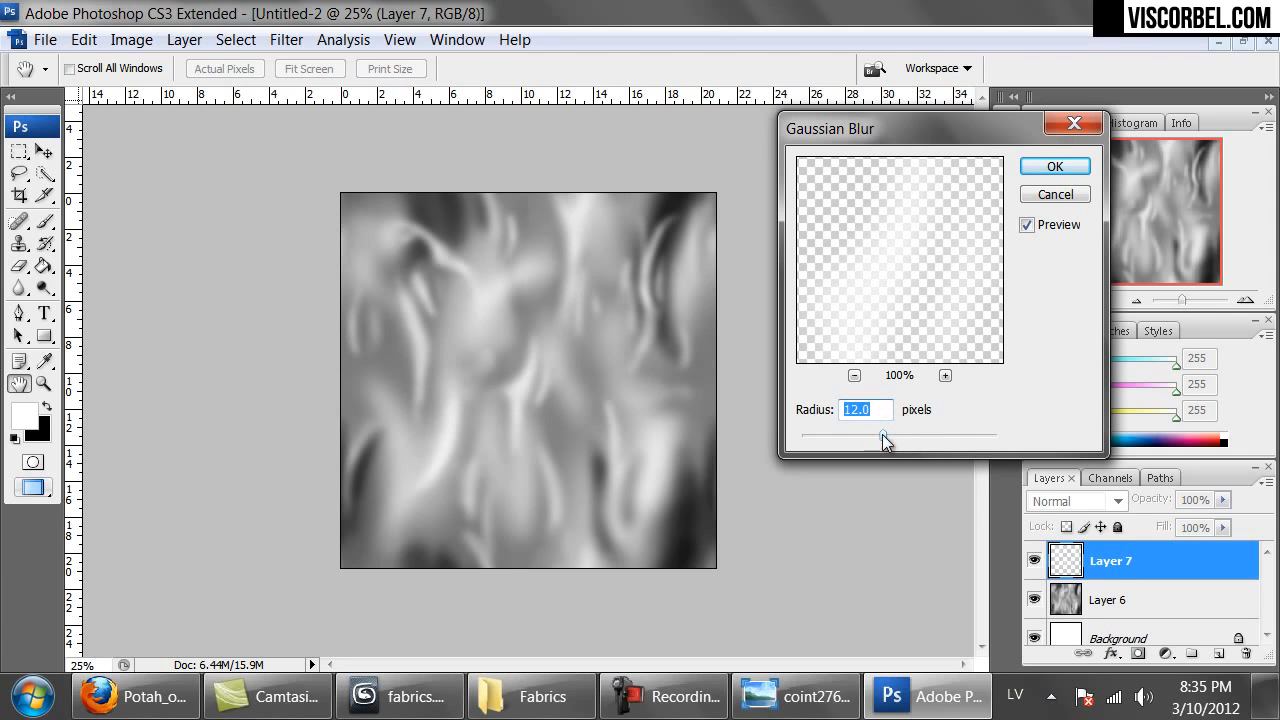
left_click(1055, 167)
Try painting dark grey strokes, sampled from the upper-right fold, beside the blurred highlights, and undo them.
left_click(651, 216, "alt")
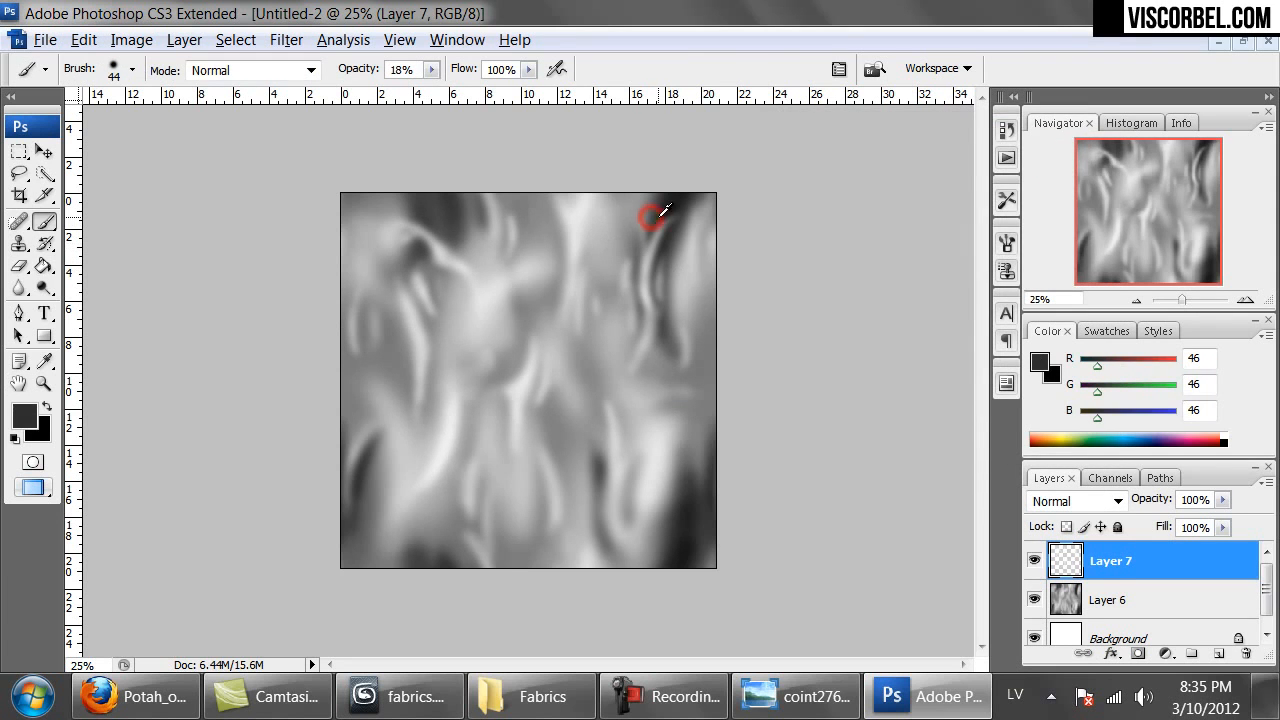
left_click_drag(641, 273, 651, 300)
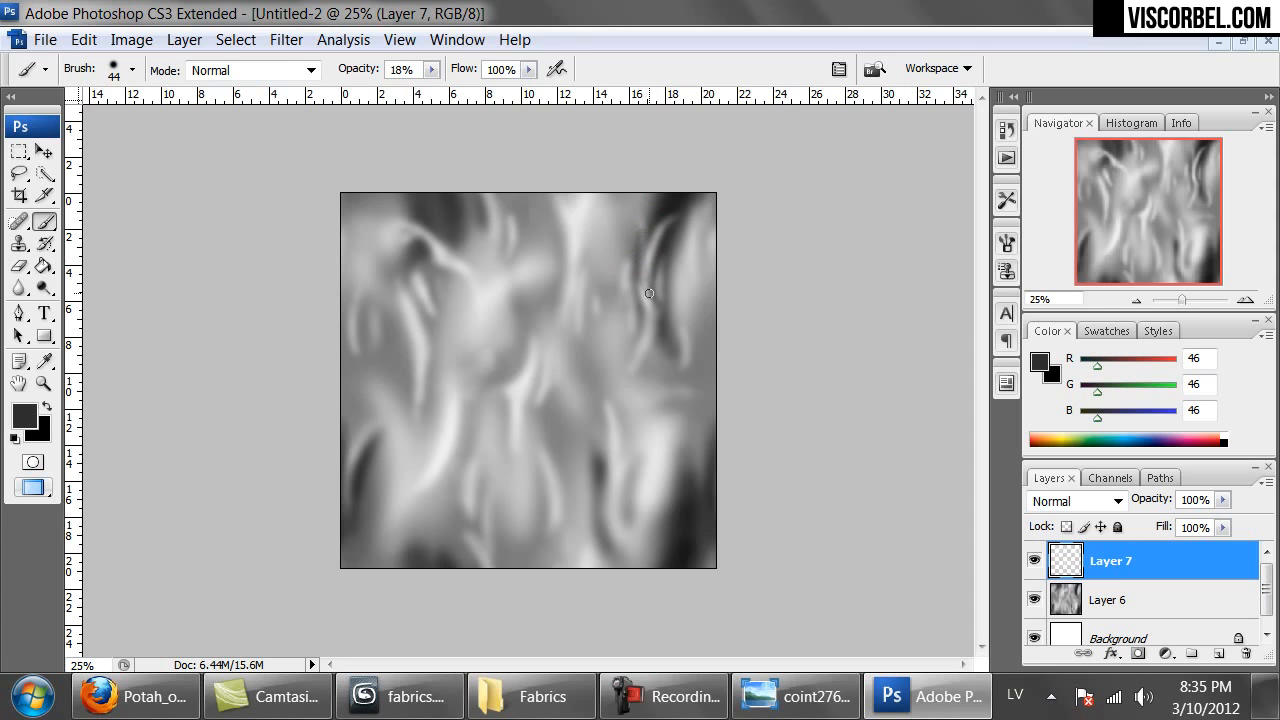
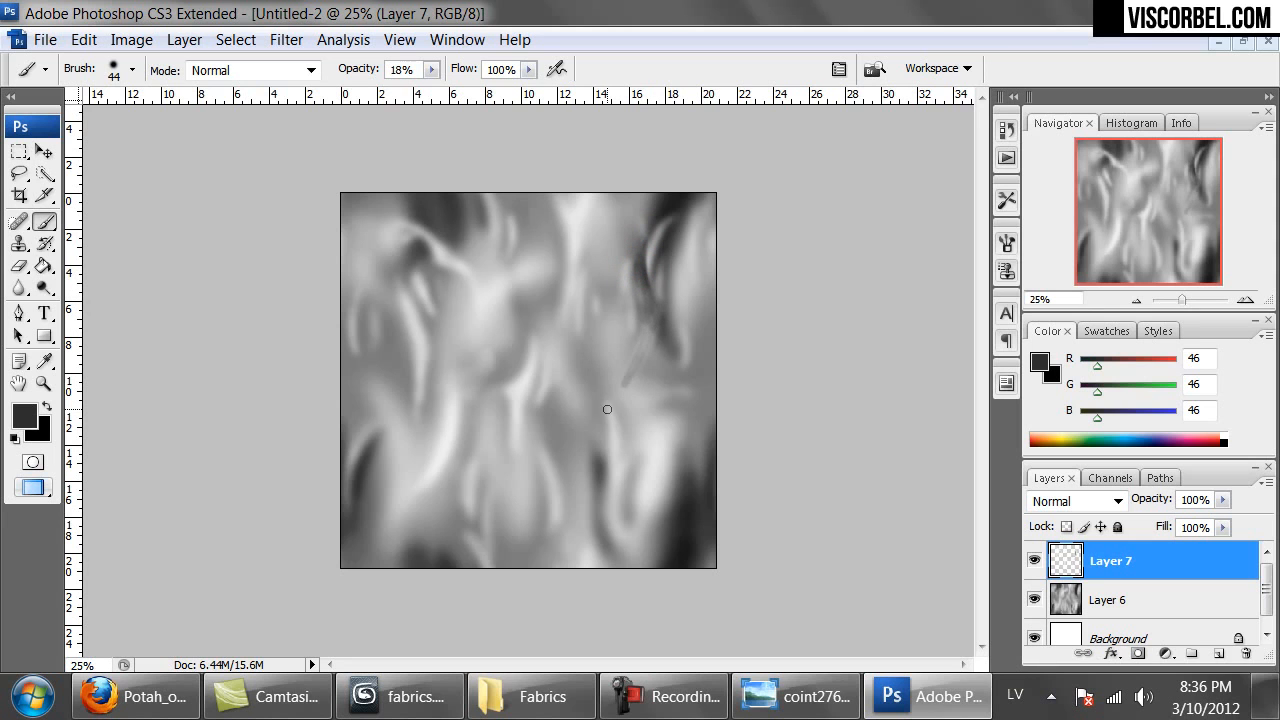
key("ctrl+z")
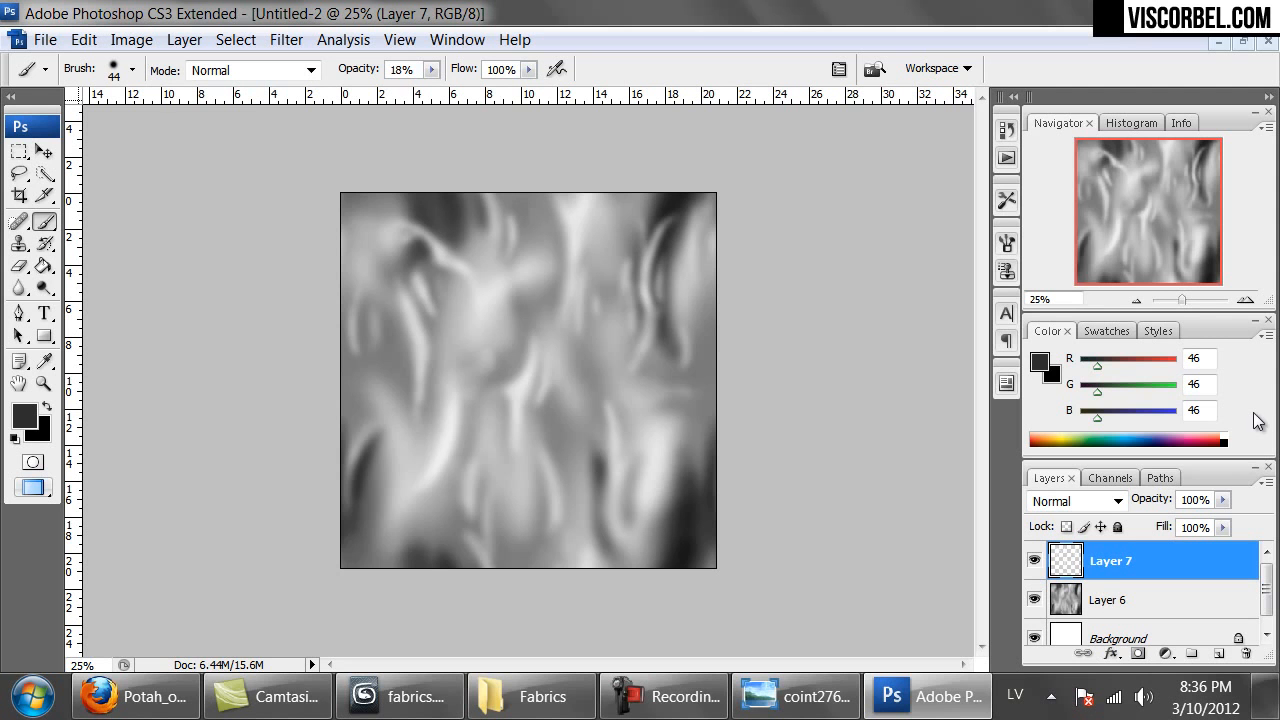
Save a copy of the fold texture in the Fabrics folder as a non-interlaced PNG named fabric_folds.
left_click(45, 40)
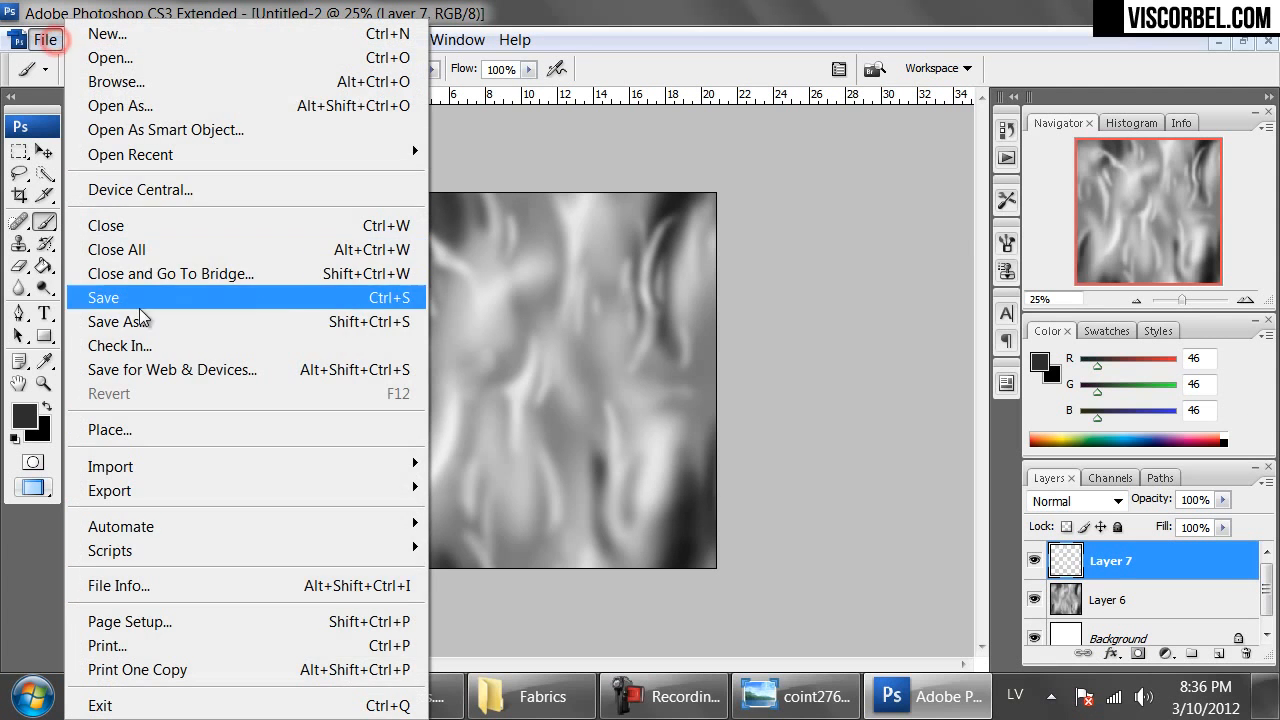
left_click(146, 321)
left_click(346, 485)
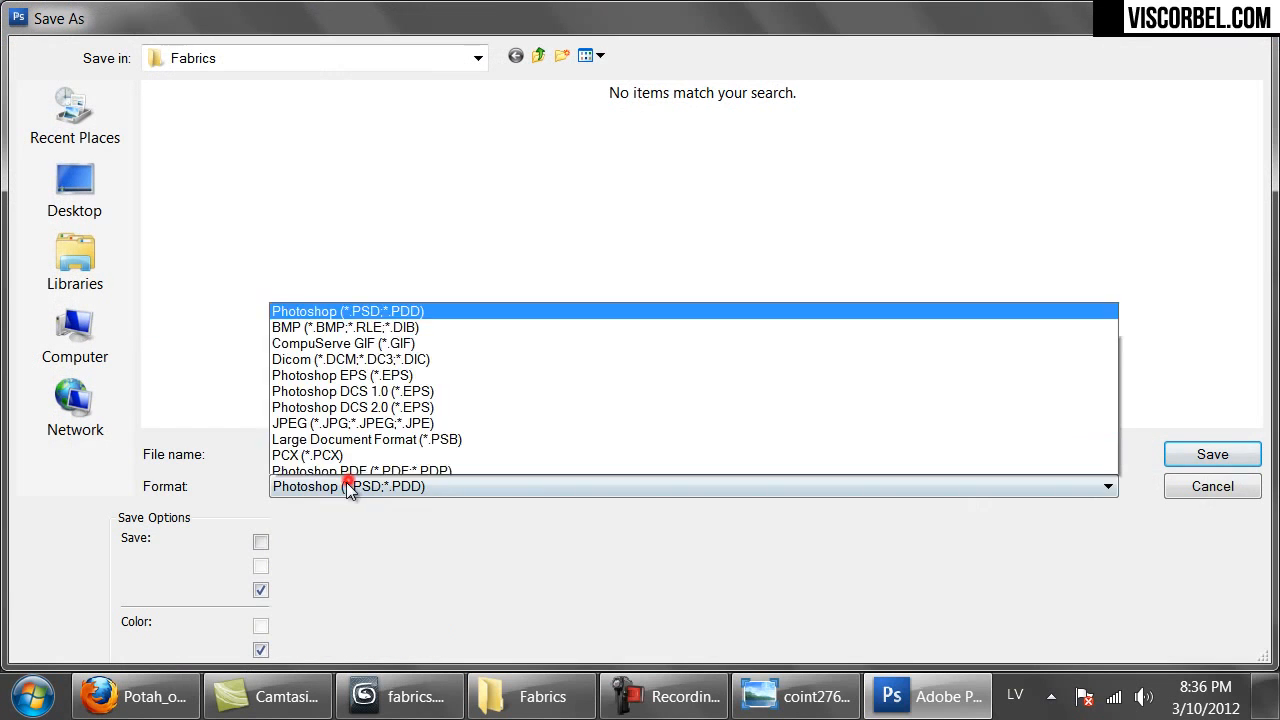
left_click(357, 403)
left_click(357, 455)
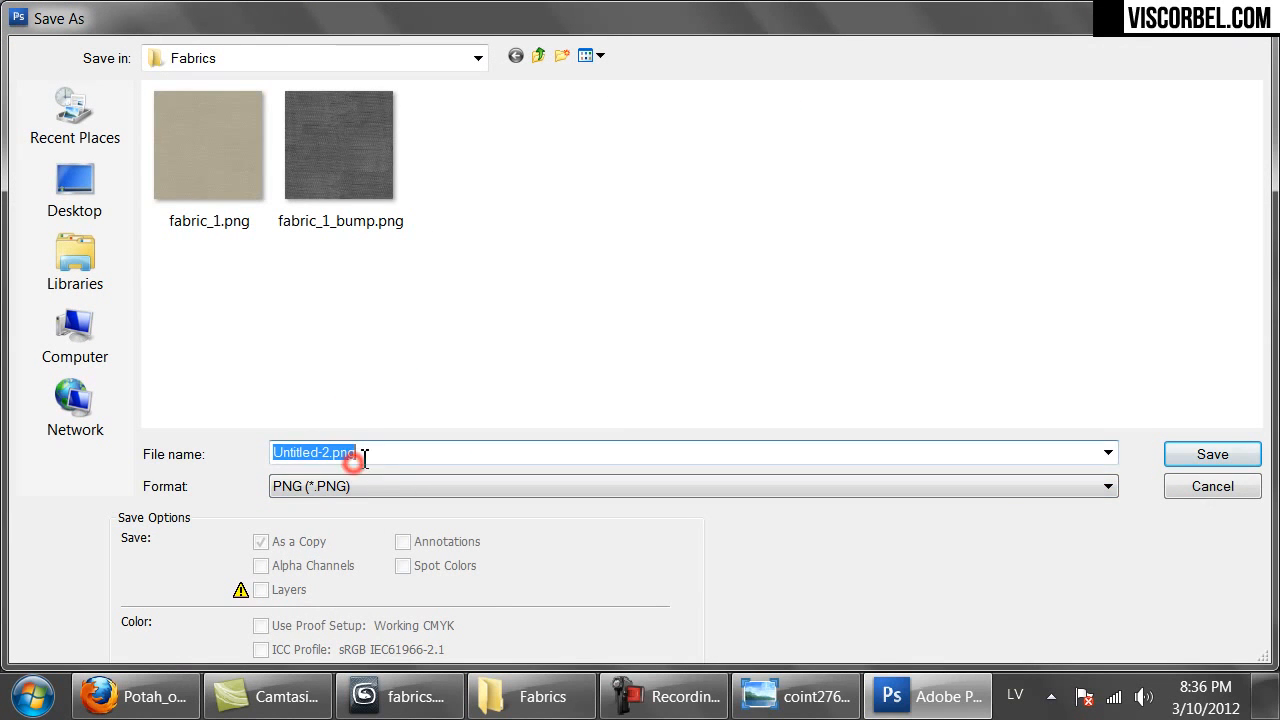
type("fabric")
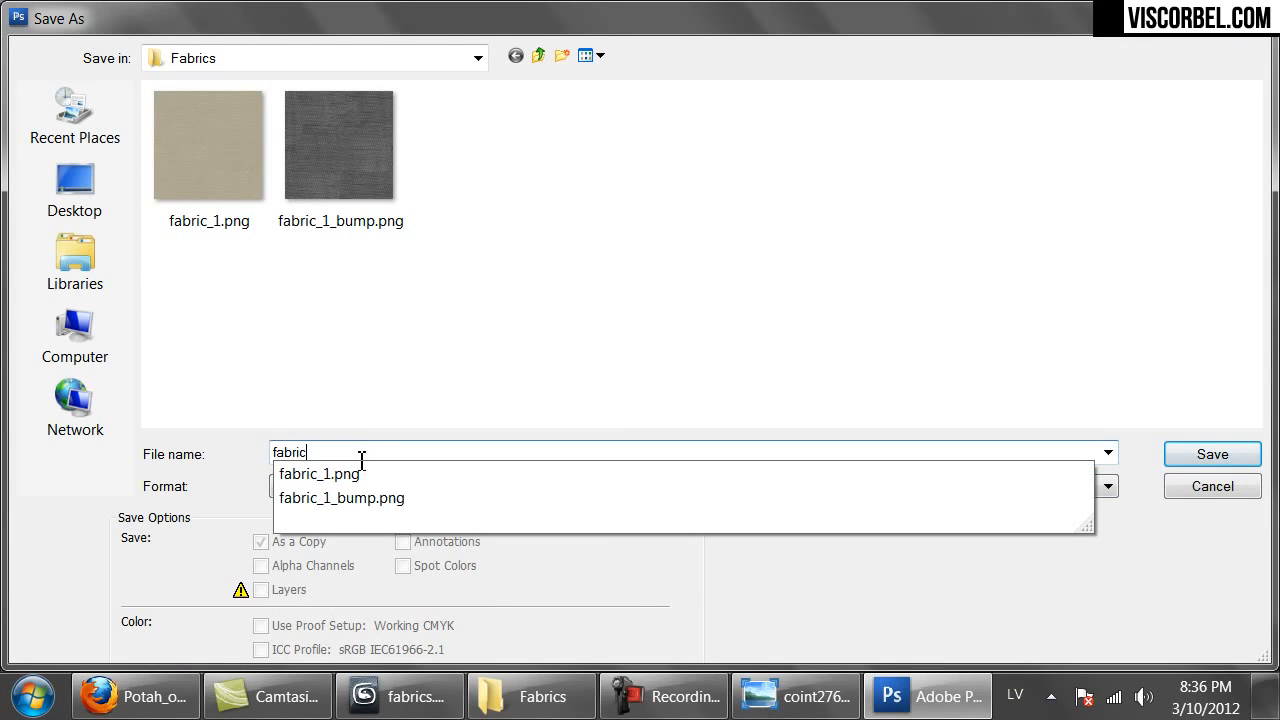
type("_folds")
key("Return")
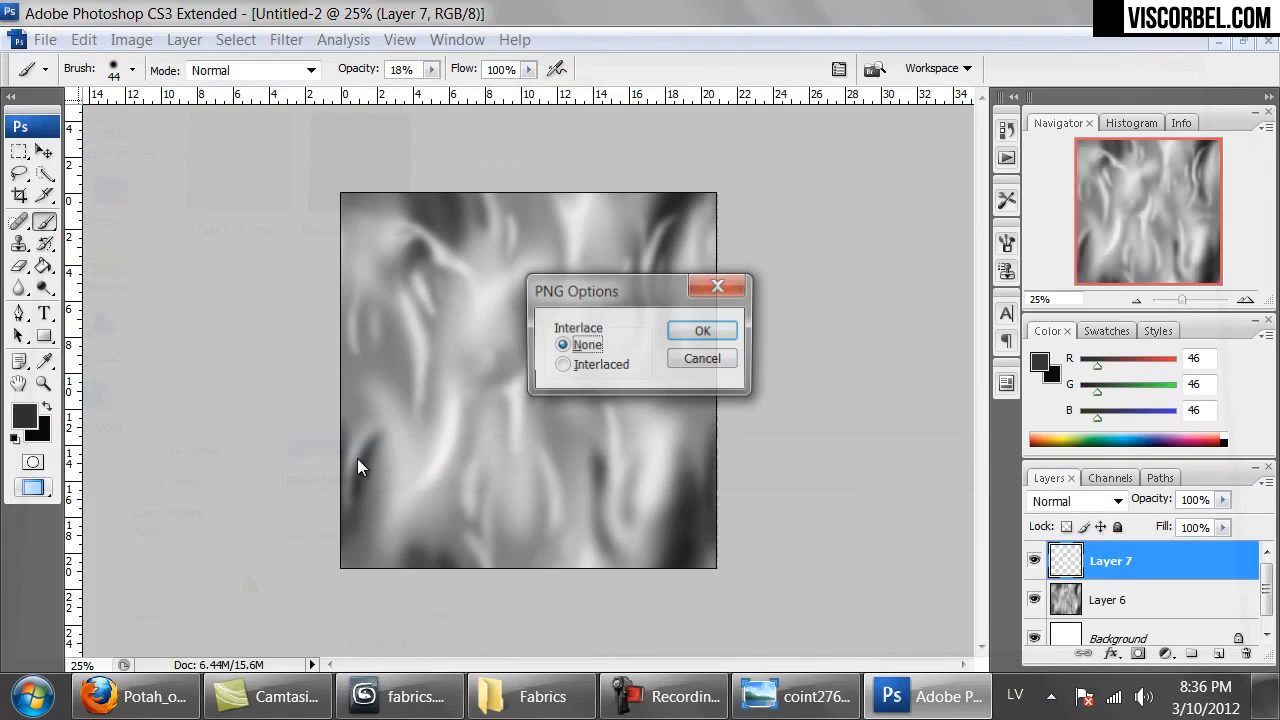
key("Return")
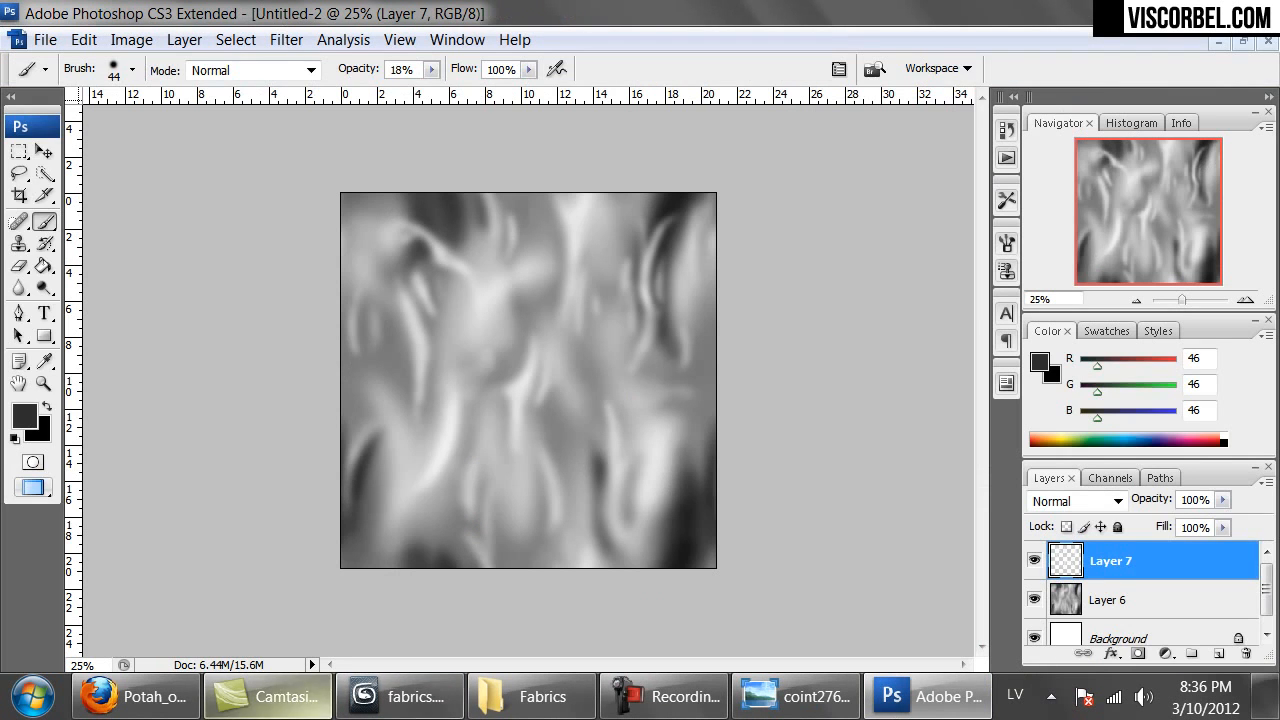
Switch to 3ds Max and open the fabric_1_bump.png bump map of the fabric material, Material #0.
left_click(420, 697)
left_click(730, 113)
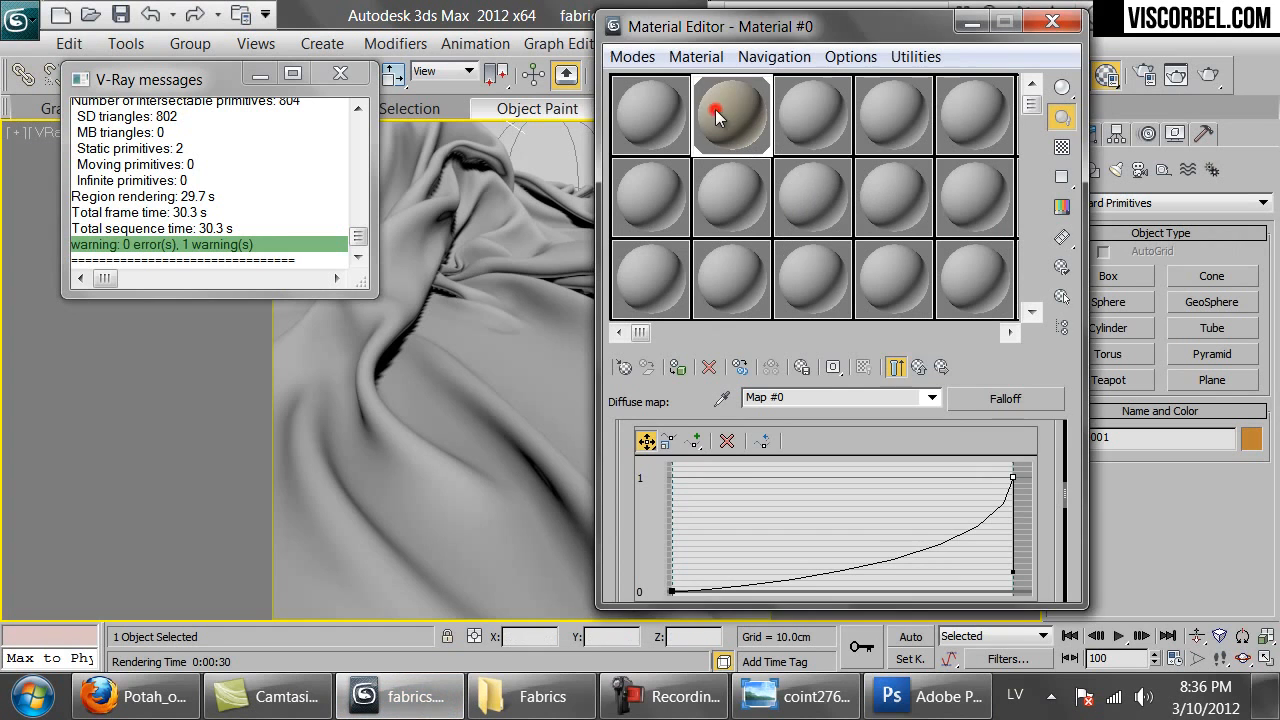
left_click(919, 367)
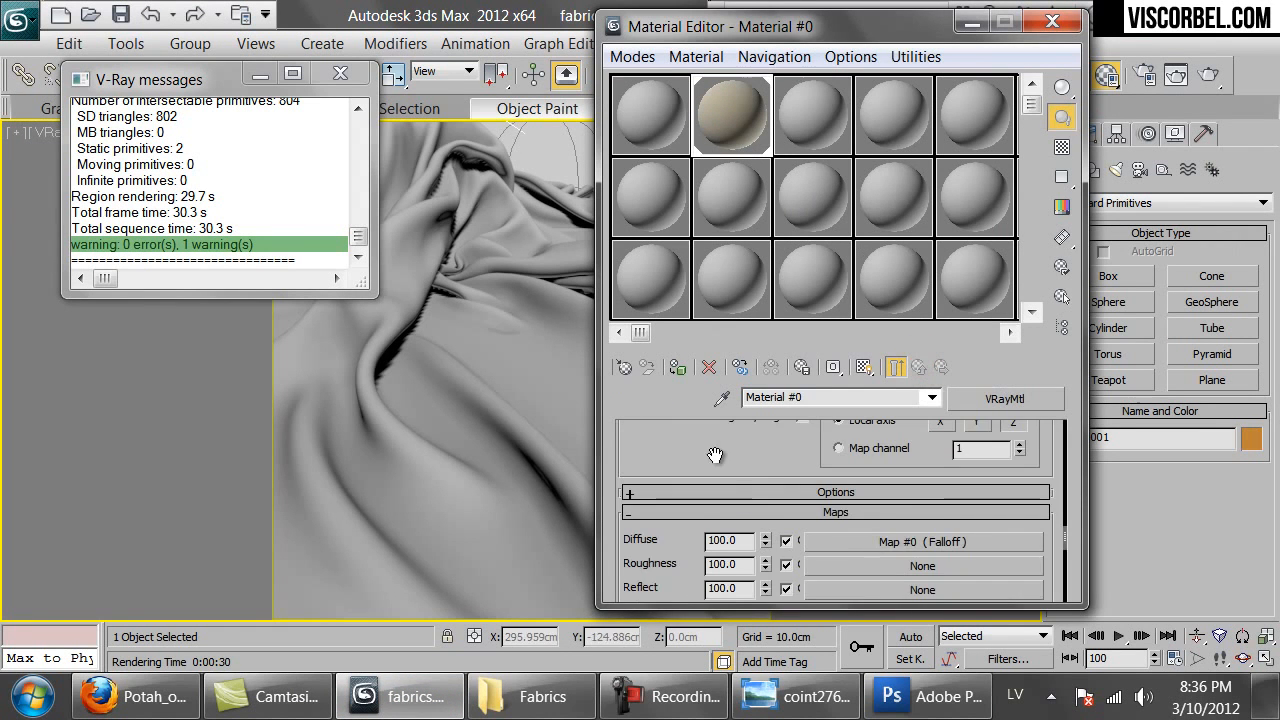
scroll(772, 492, "down", 8)
scroll(772, 492, "up", 3)
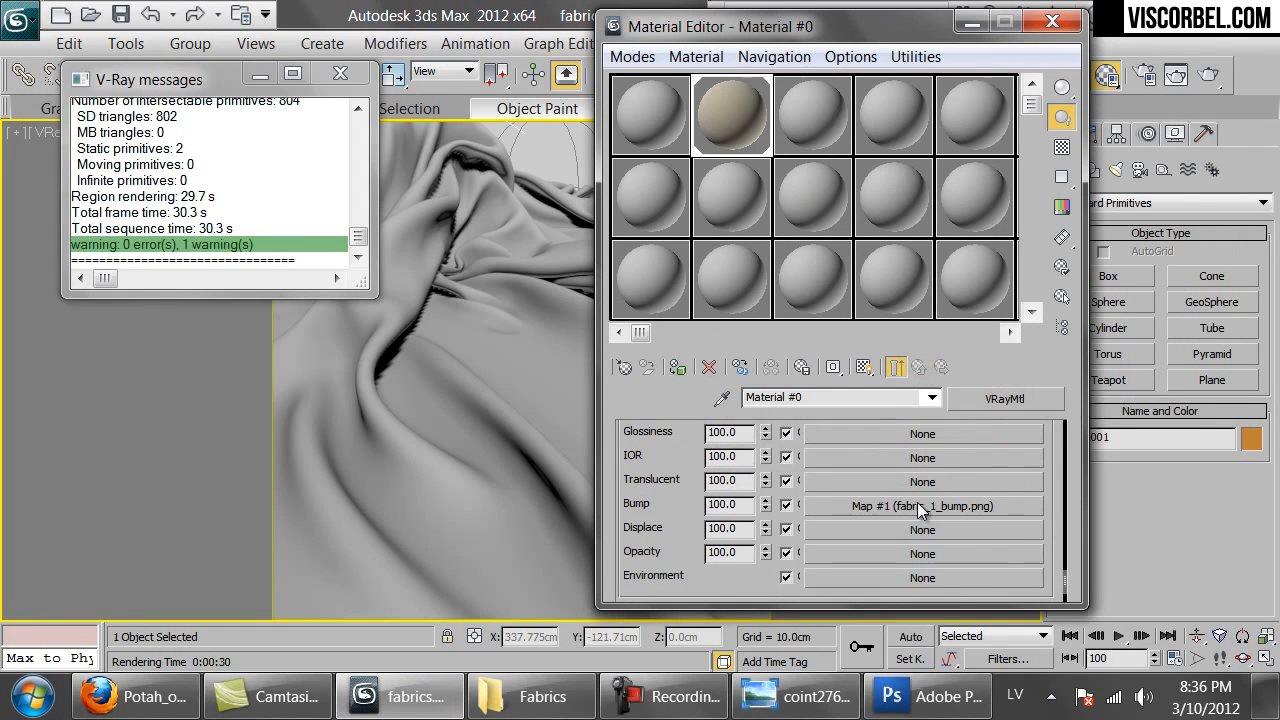
left_click(917, 506)
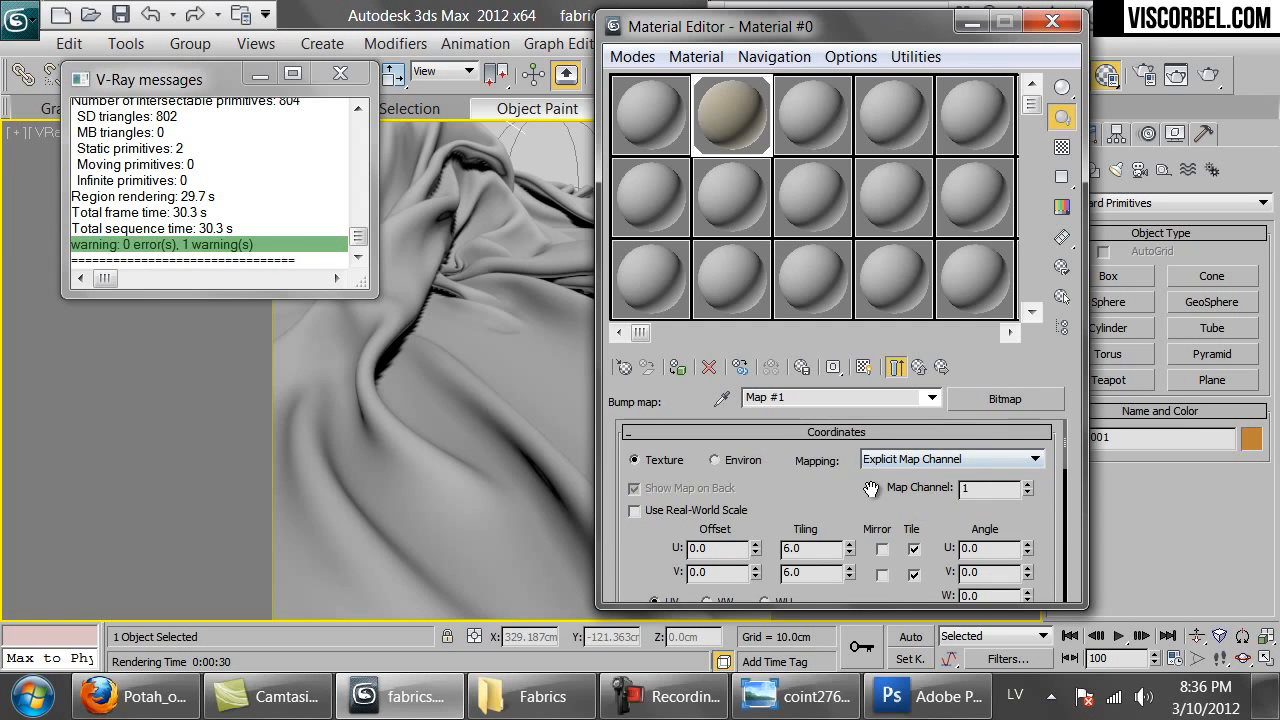
scroll(874, 488, "down", 2)
Change the bump map's type from Bitmap to Mix, keeping the old map as a sub-map.
left_click(1030, 399)
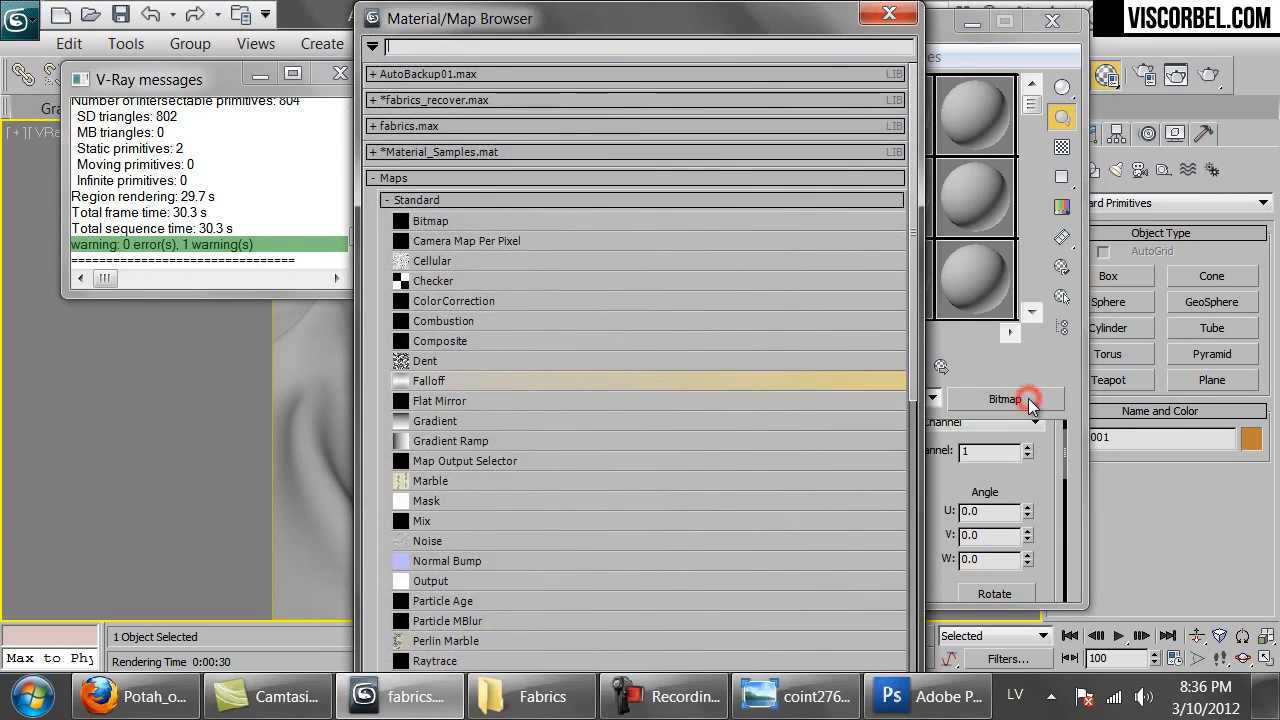
left_click_drag(500, 20, 690, 150)
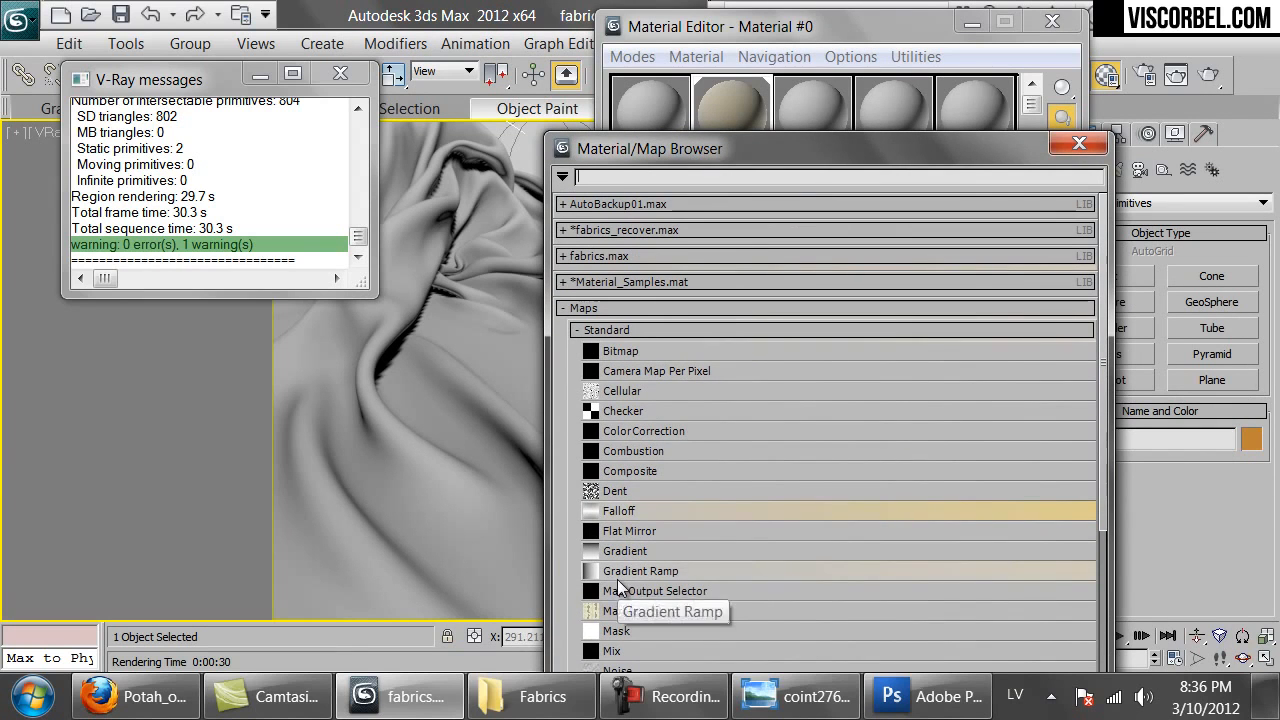
double_click(620, 651)
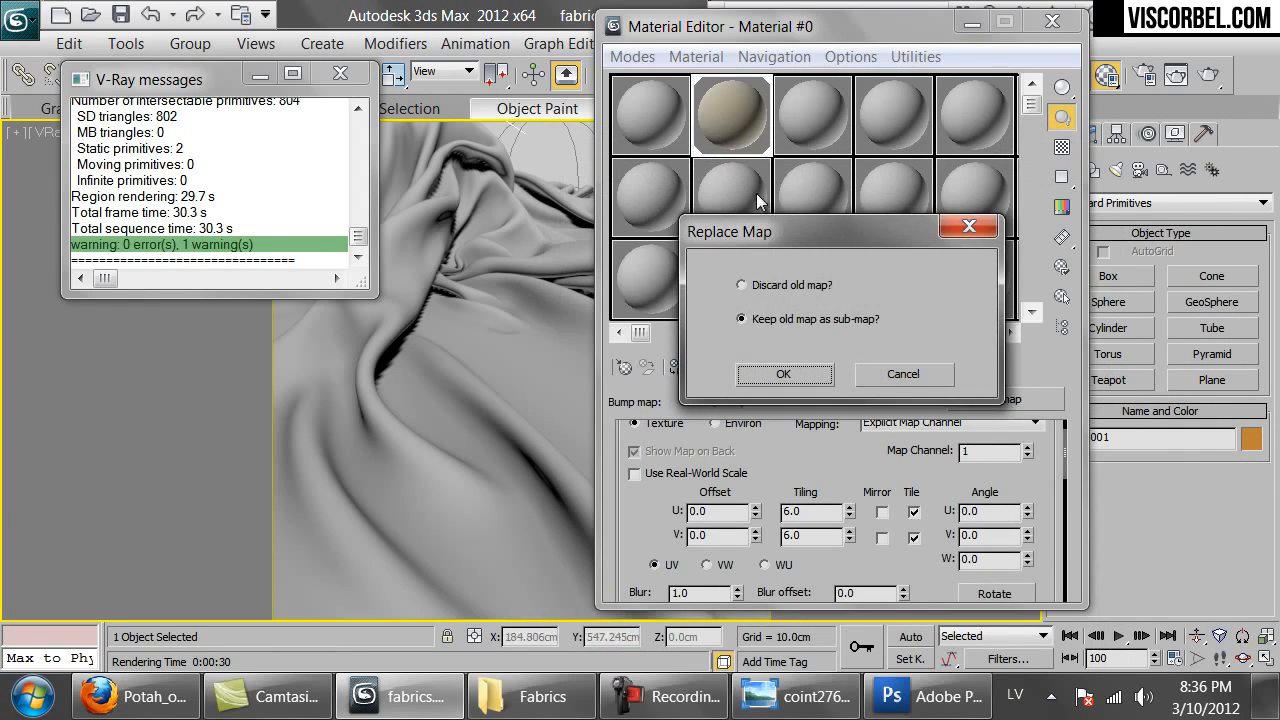
left_click_drag(799, 232, 513, 175)
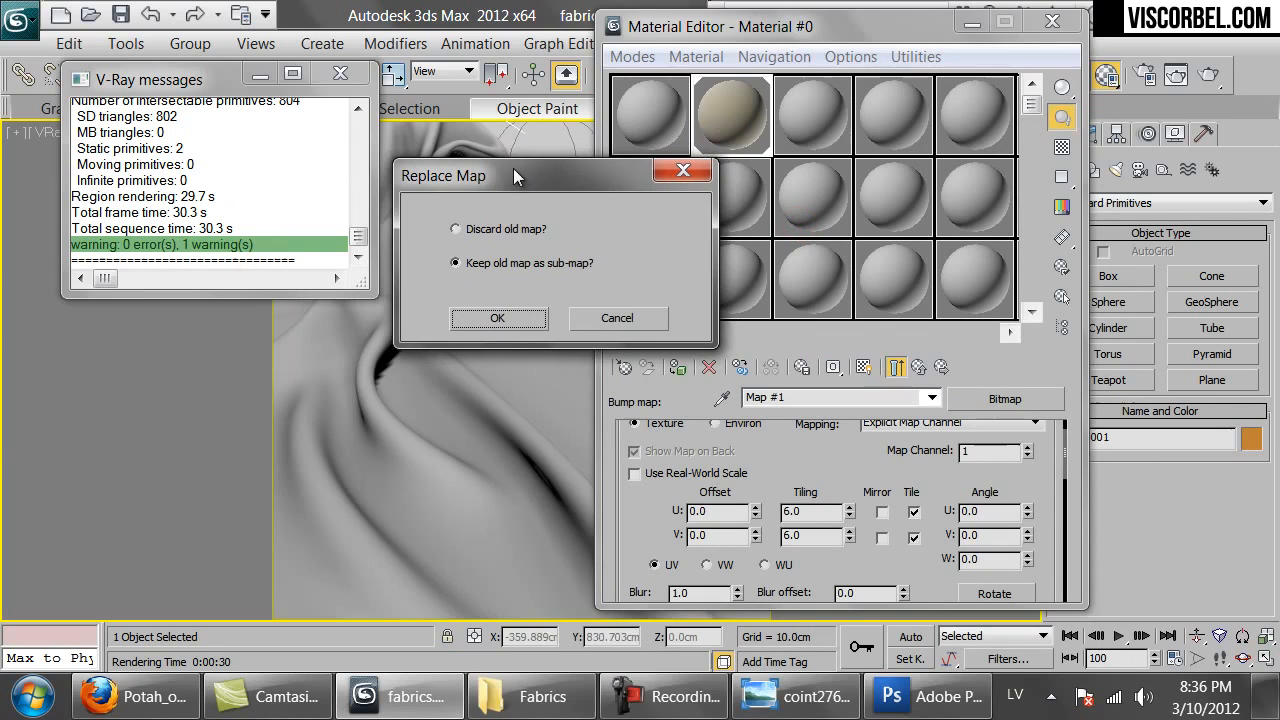
left_click(494, 322)
Load the fold texture as a Bitmap into the Mix map's Color #2 slot and enable its display in the viewport.
left_click(916, 522)
double_click(425, 221)
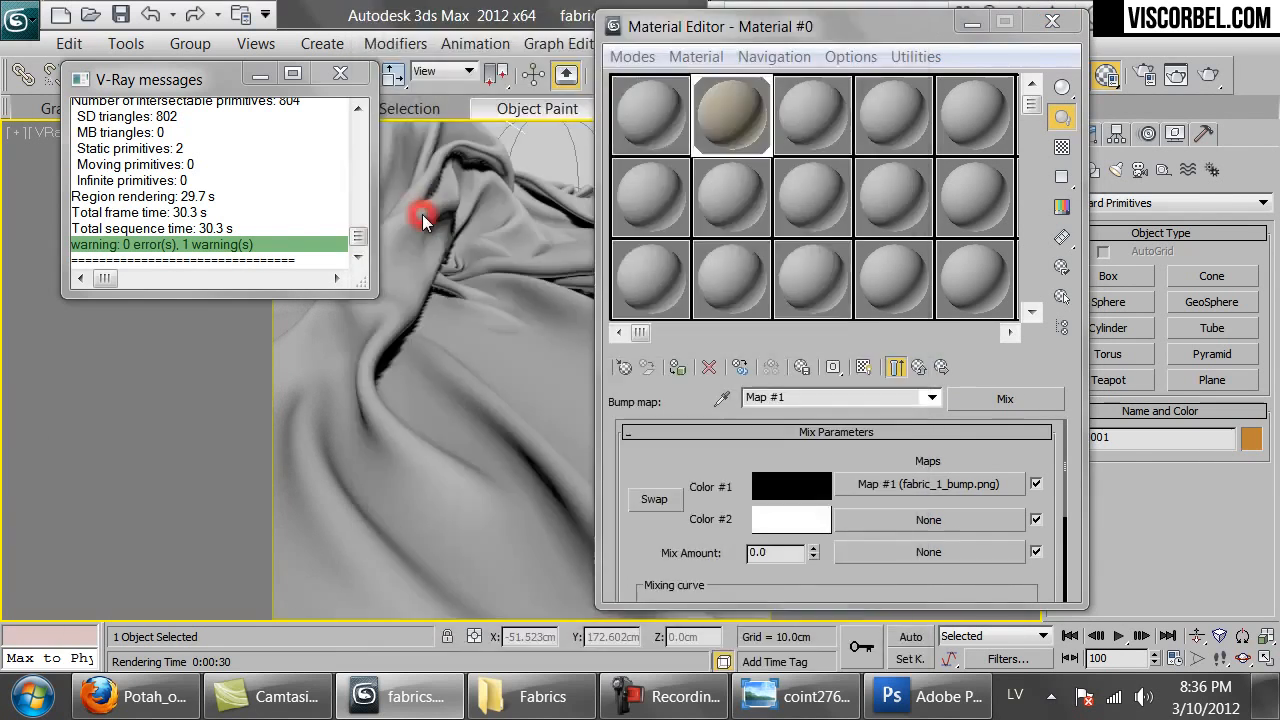
double_click(347, 206)
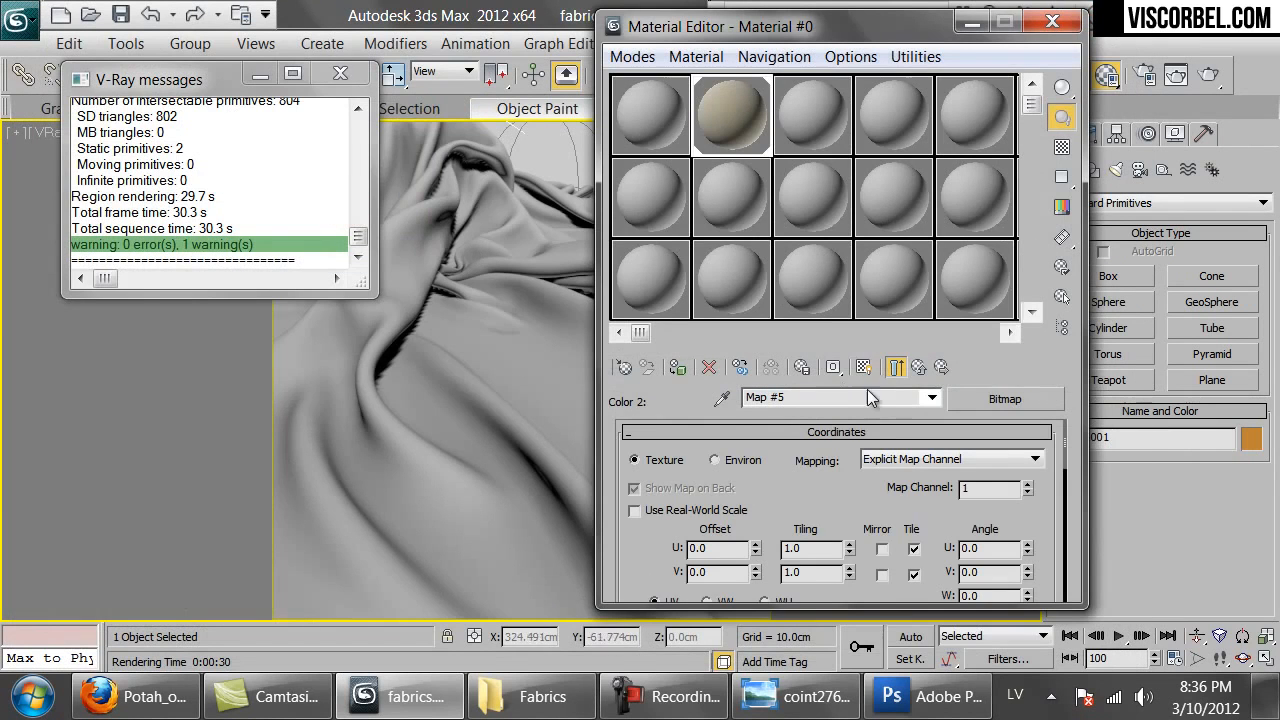
left_click(866, 369)
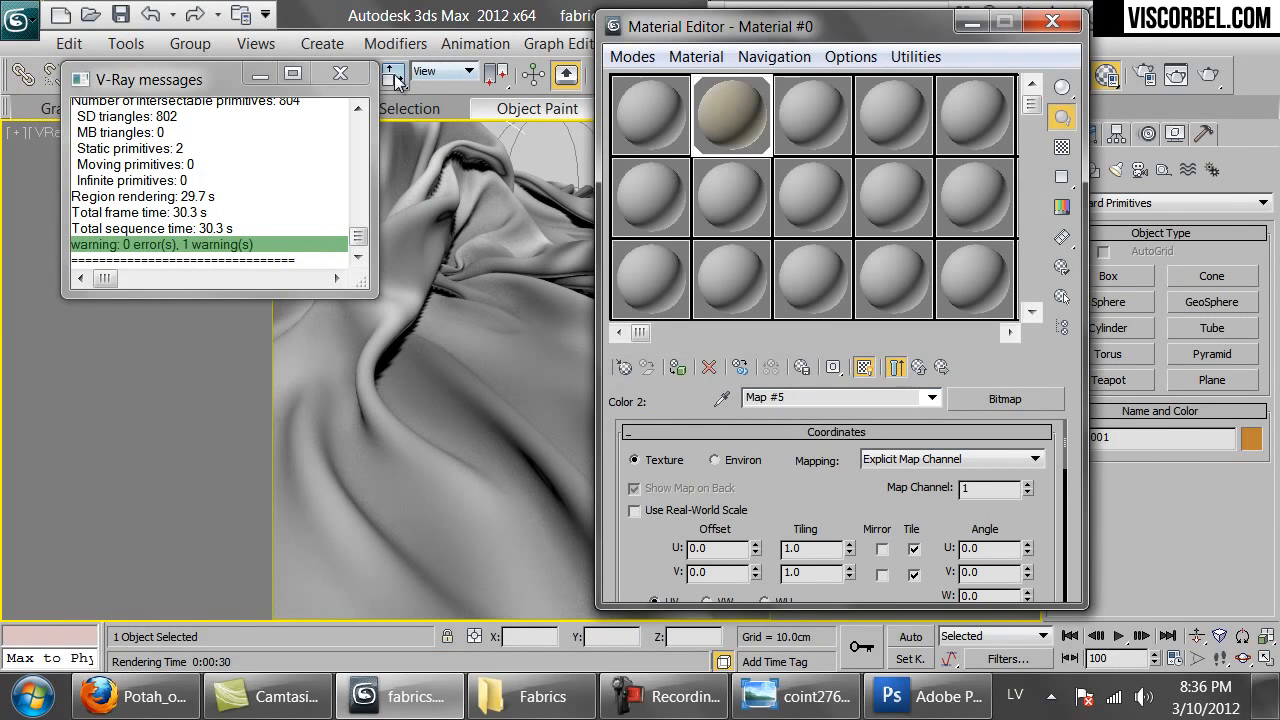
Try U tiling 5 with V tiling 3 and 4 on the fold bitmap, settling on U 4 and V 3.
left_click(356, 73)
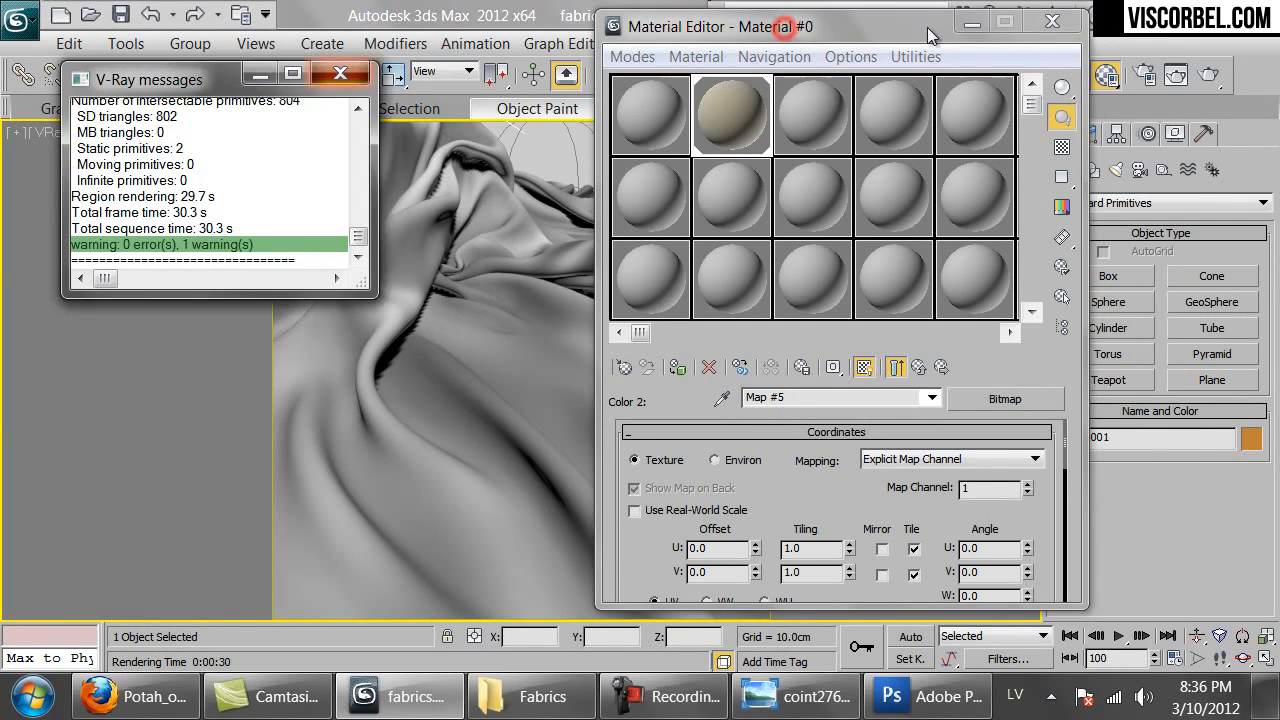
left_click_drag(786, 30, 1000, 31)
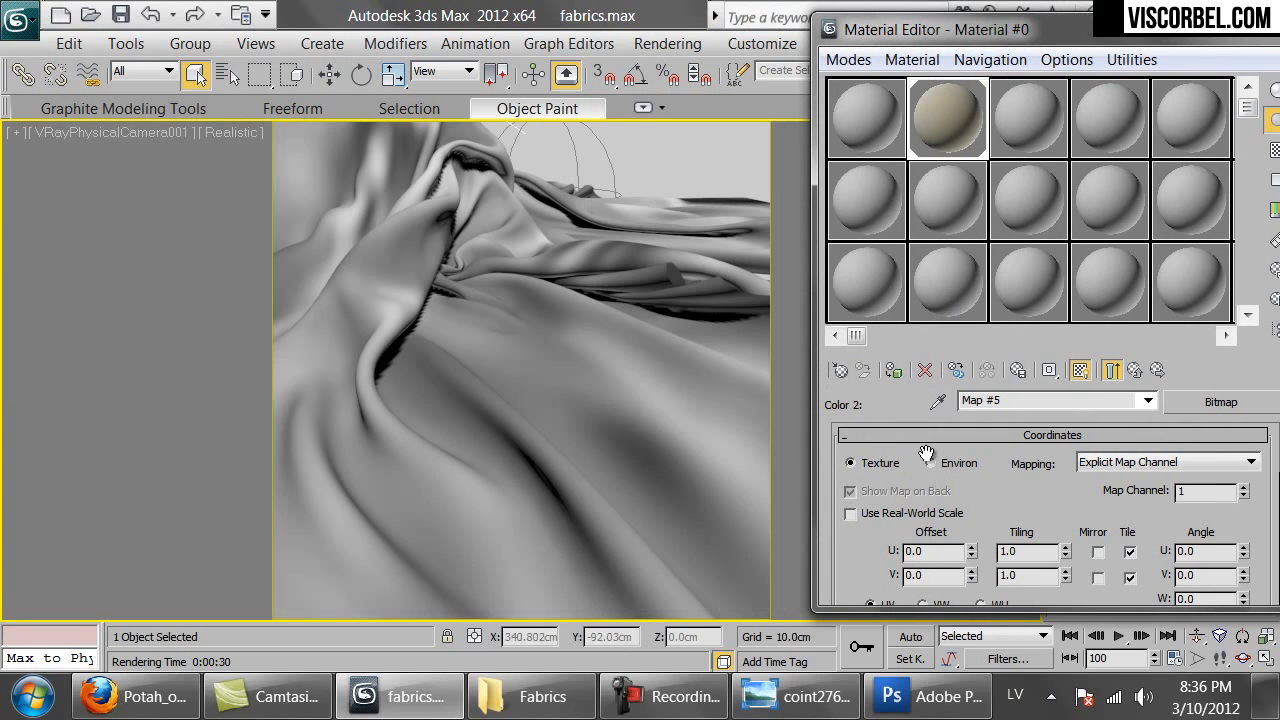
double_click(1023, 551)
key("Tab")
type("5")
key("Return")
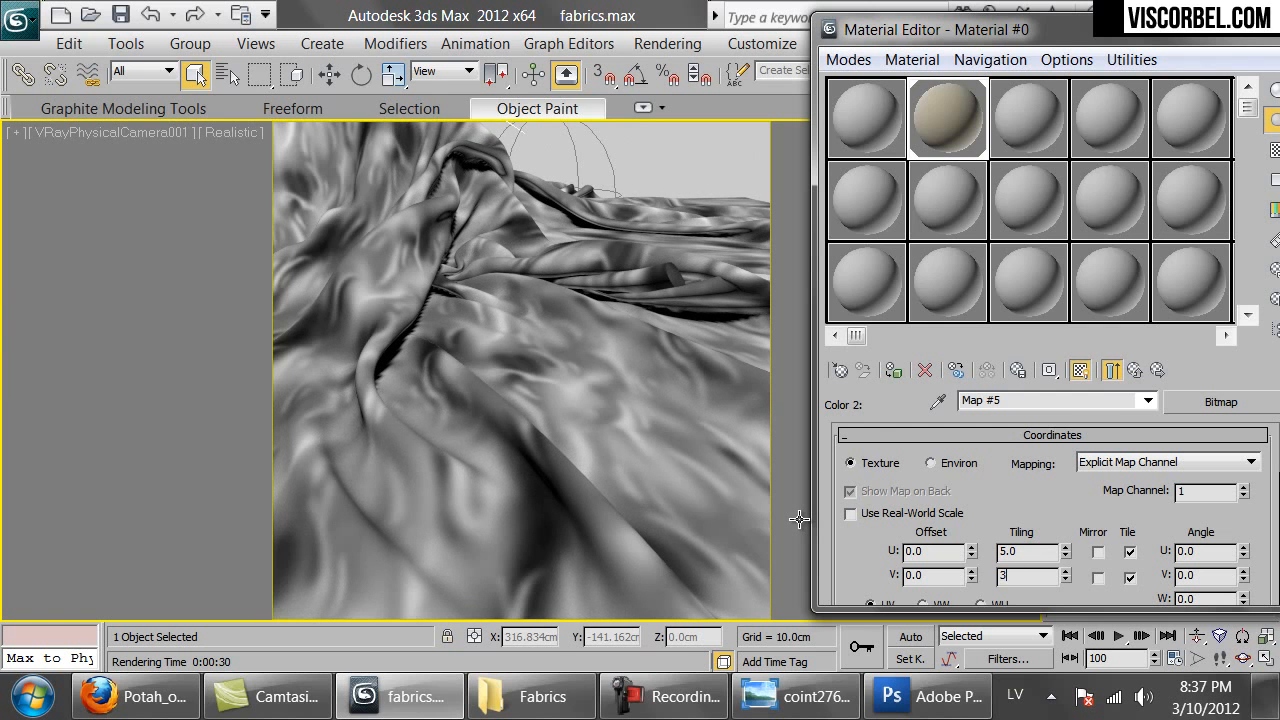
key("Return")
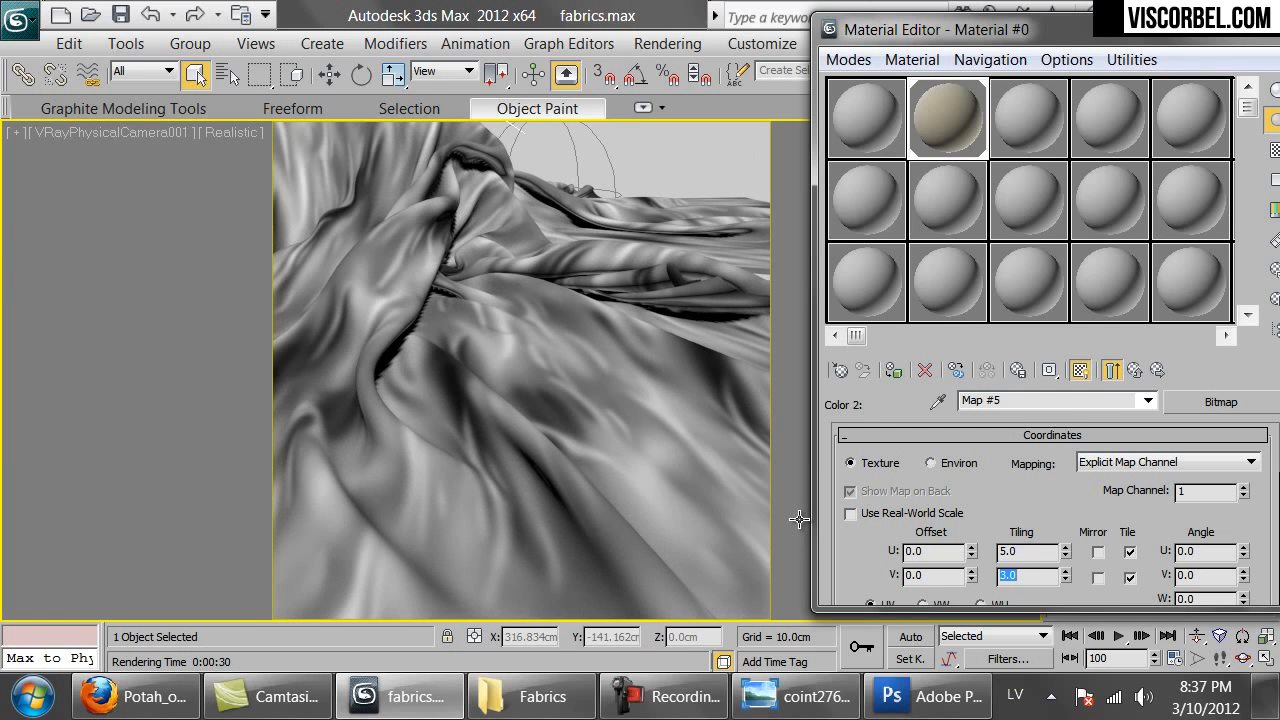
key("Return")
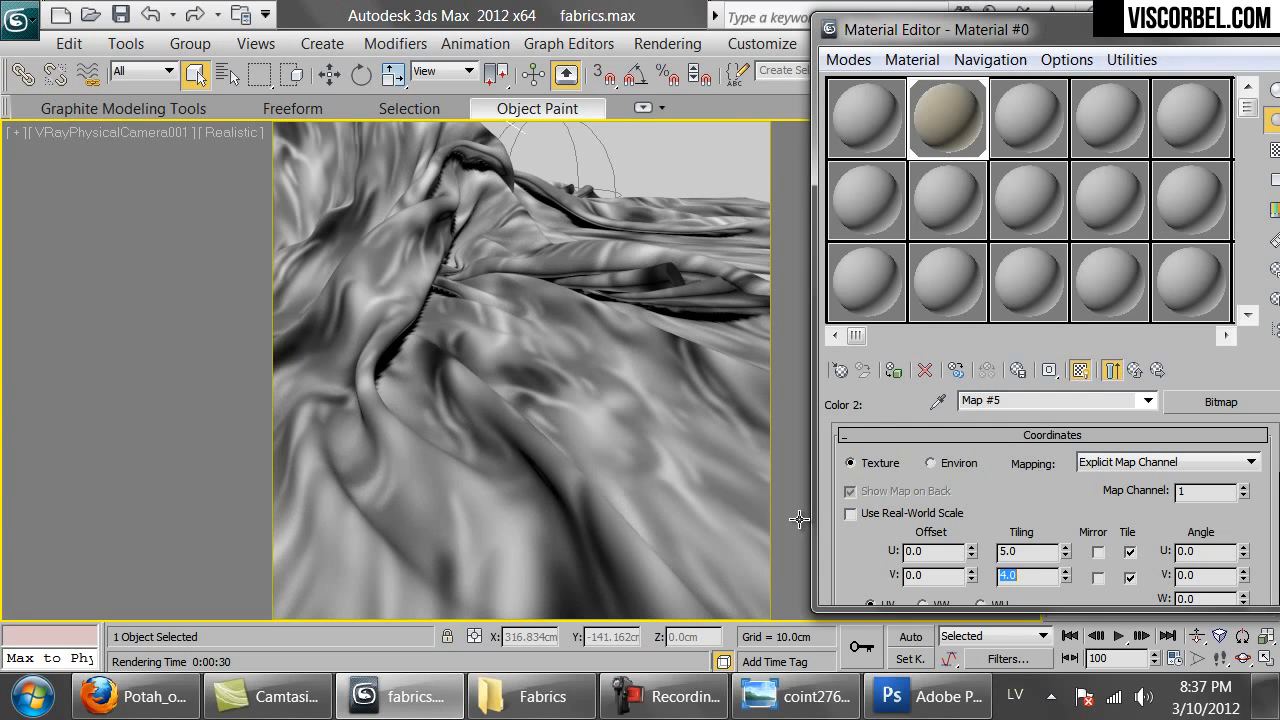
key("Return")
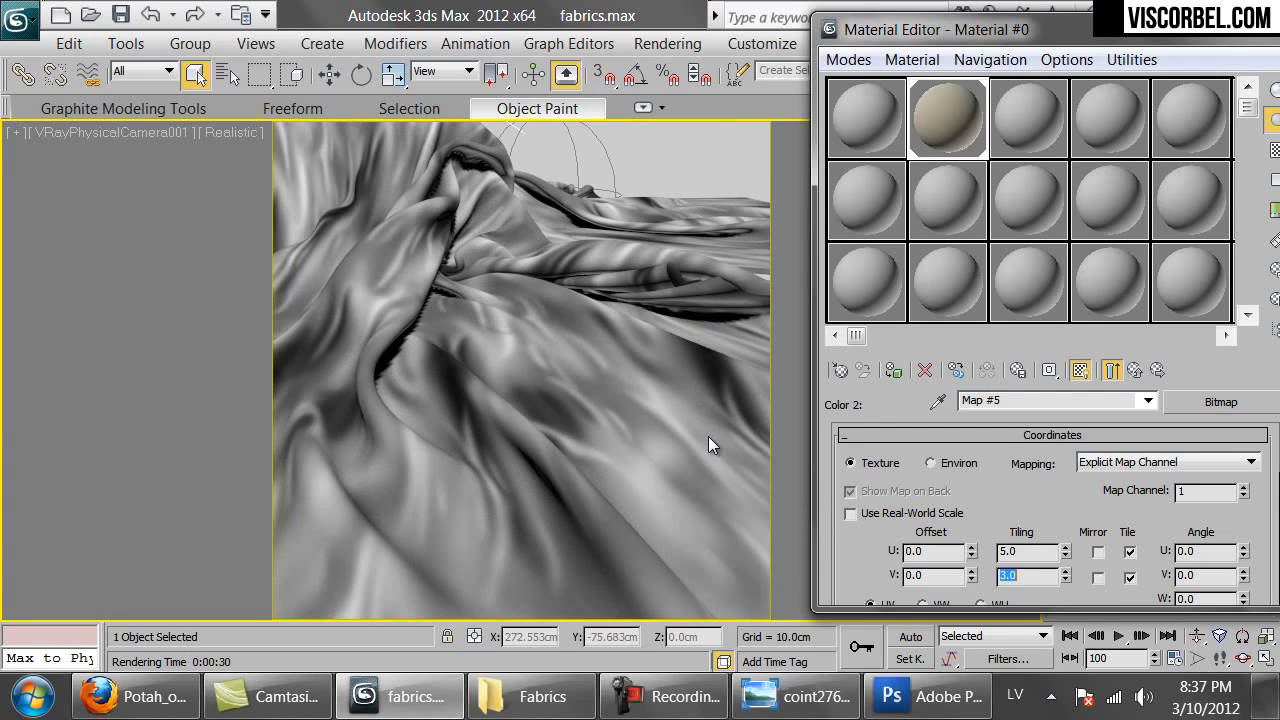
double_click(1030, 551)
type("4")
key("Return")
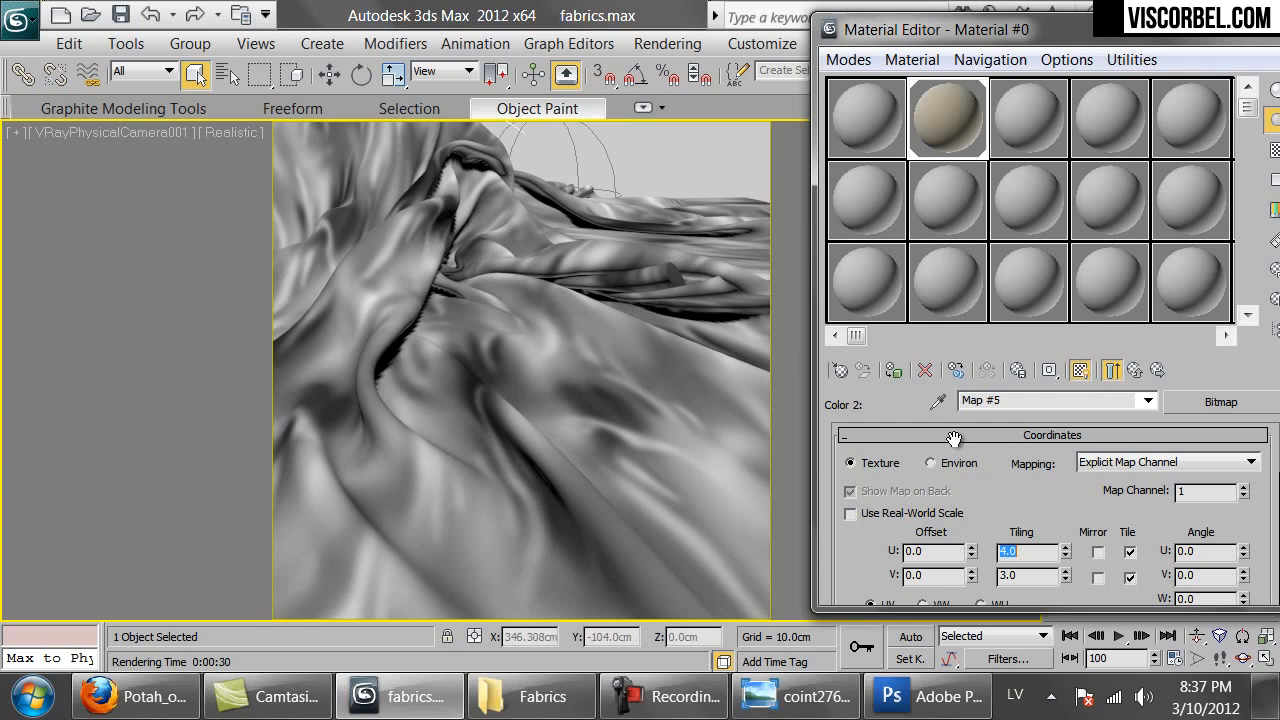
Return to the top level of Material #0, enlarge its sample preview and set the bump amount to 200.
left_click(1134, 372)
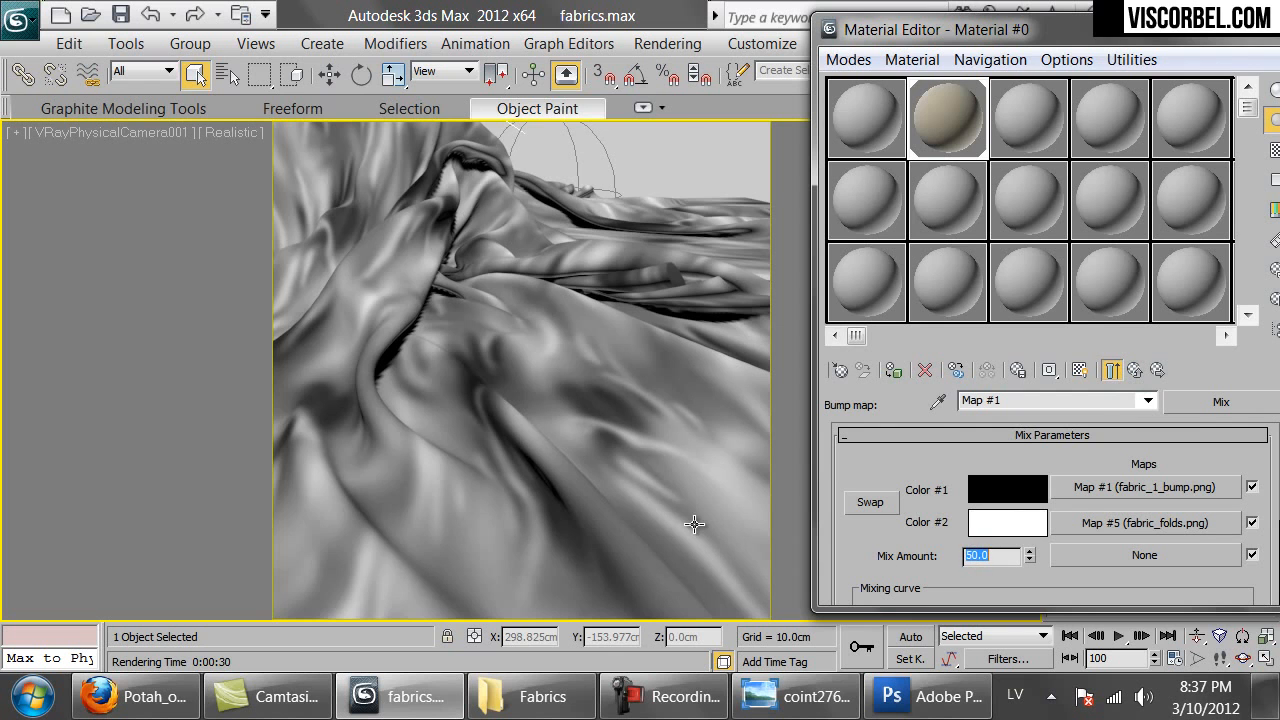
double_click(948, 132)
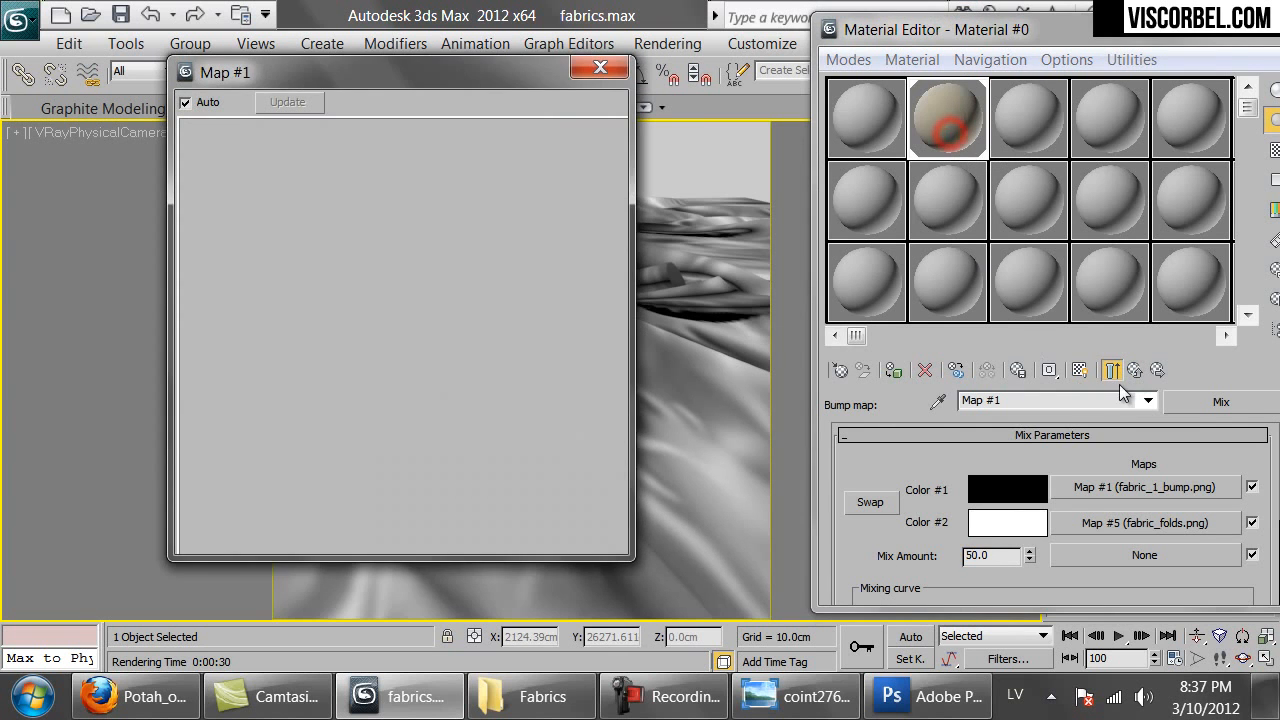
left_click(1113, 371)
double_click(954, 510)
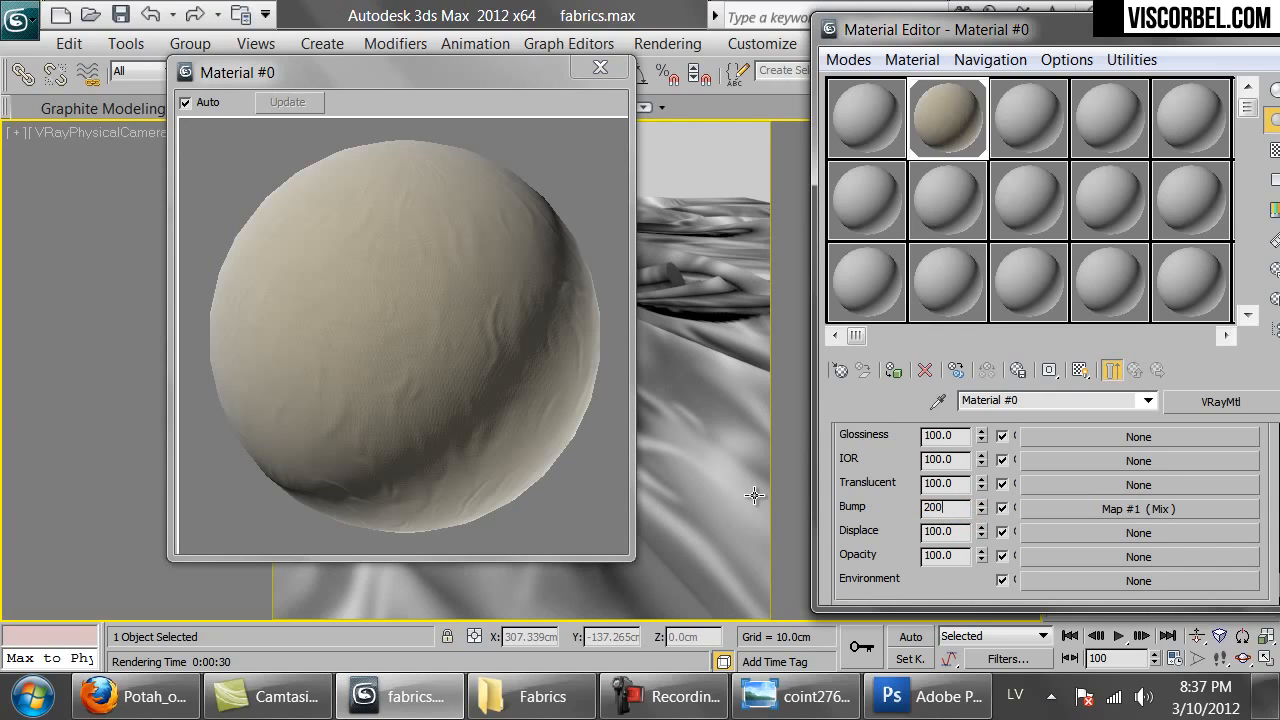
Render the fabric scene, check the painted fold texture in Photoshop meanwhile, and return to the V-Ray frame buffer.
left_click_drag(1028, 40, 844, 502)
left_click(1211, 72)
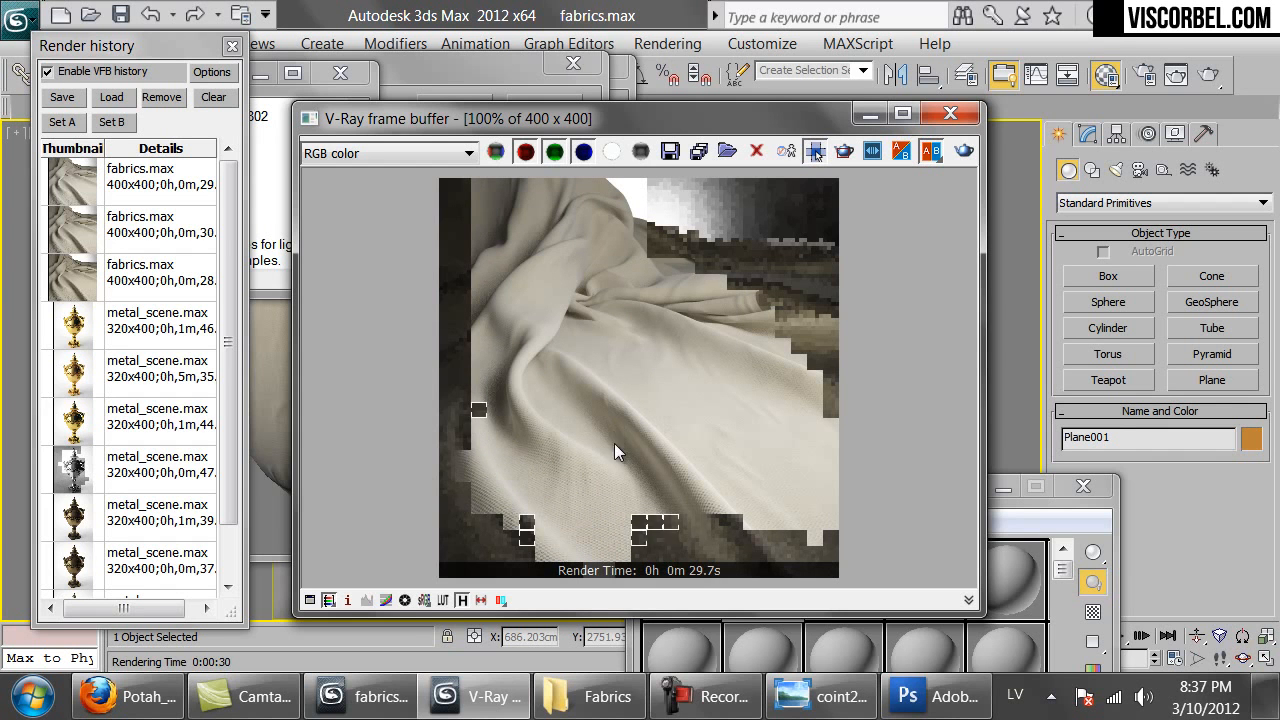
key("alt+Tab")
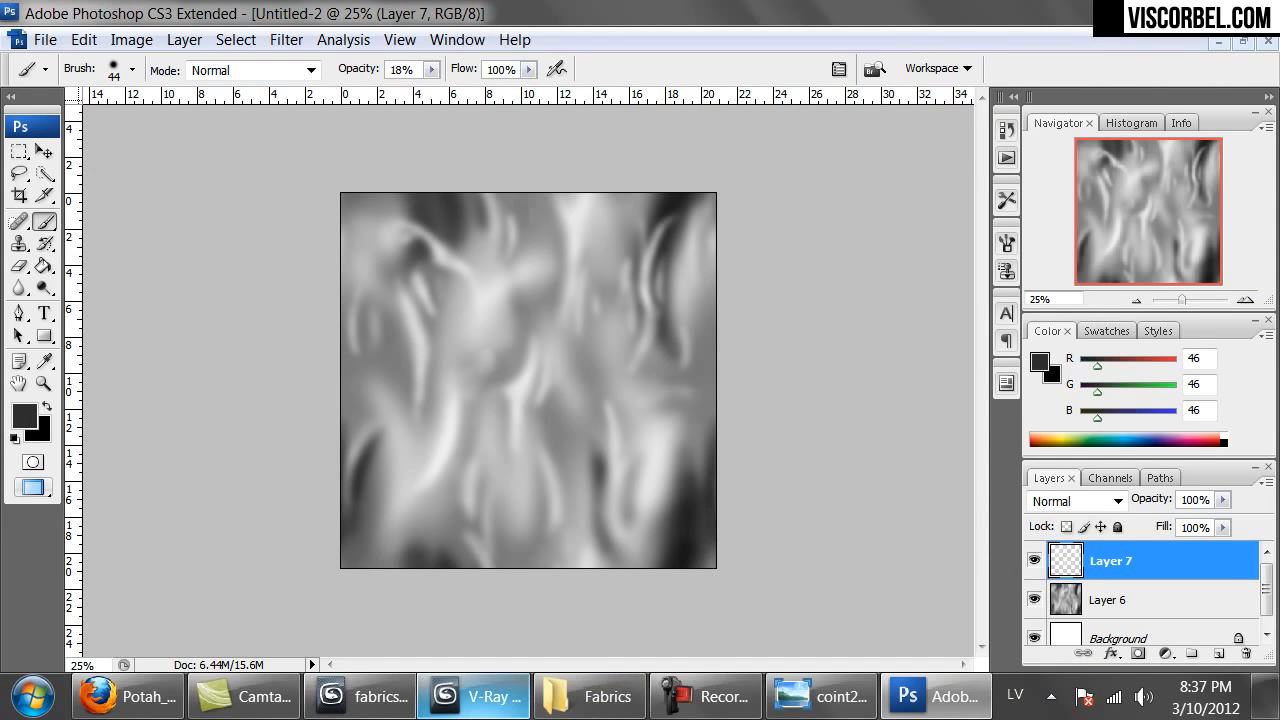
left_click(470, 712)
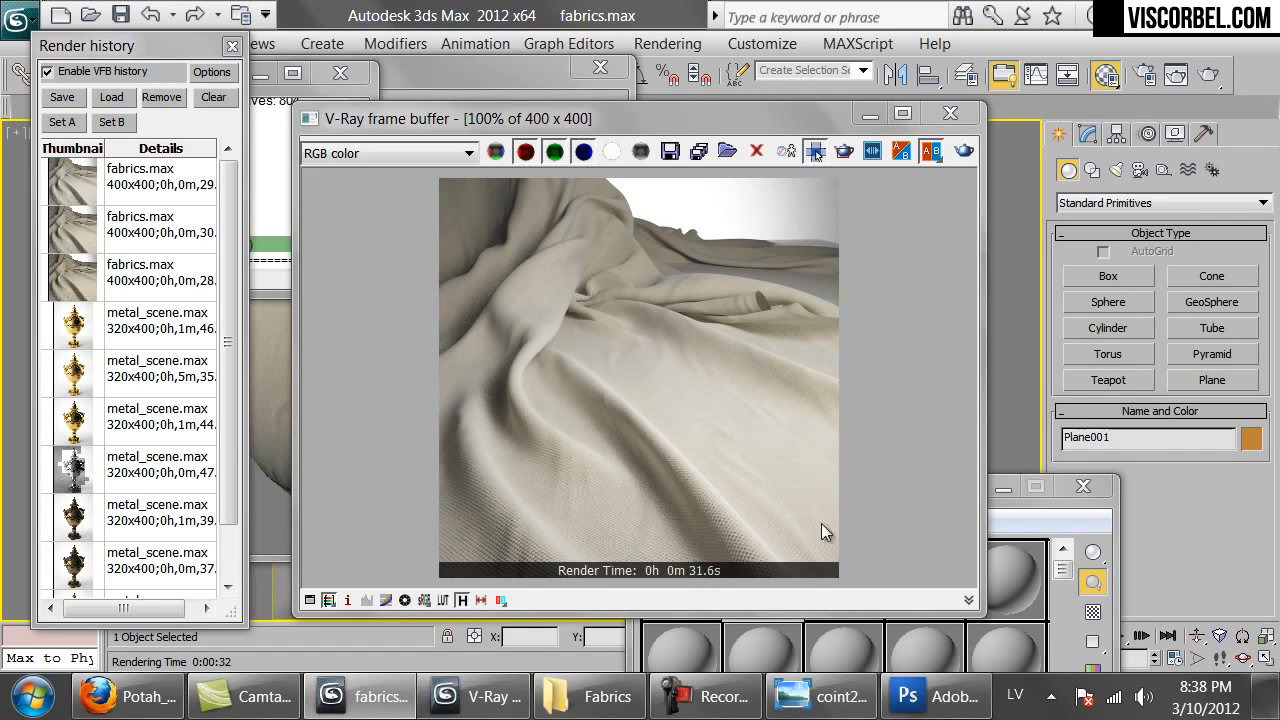
Set the fabric material's bump amount to 100 and close the enlarged sample preview.
left_click(1042, 521)
left_click_drag(872, 491, 930, 43)
double_click(842, 519)
type("100")
key("Return")
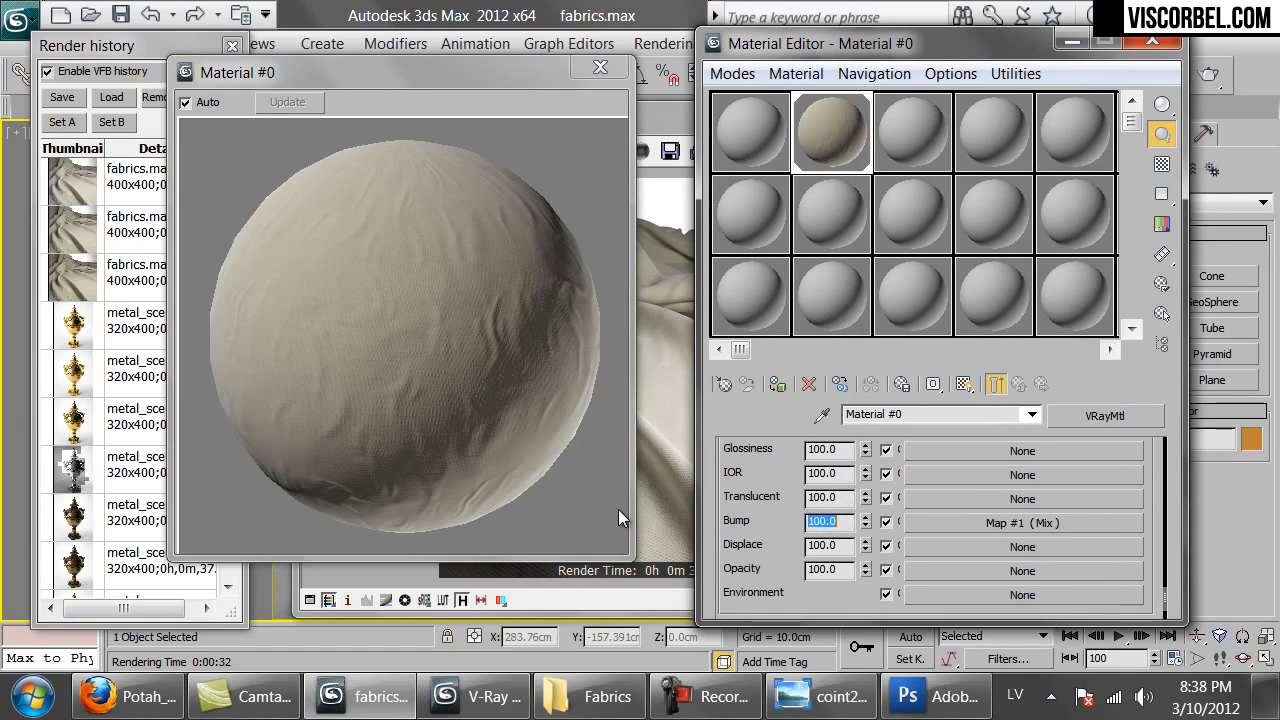
left_click(597, 70)
Start another test render of the fabric scene and cancel it partway through.
left_click(527, 428)
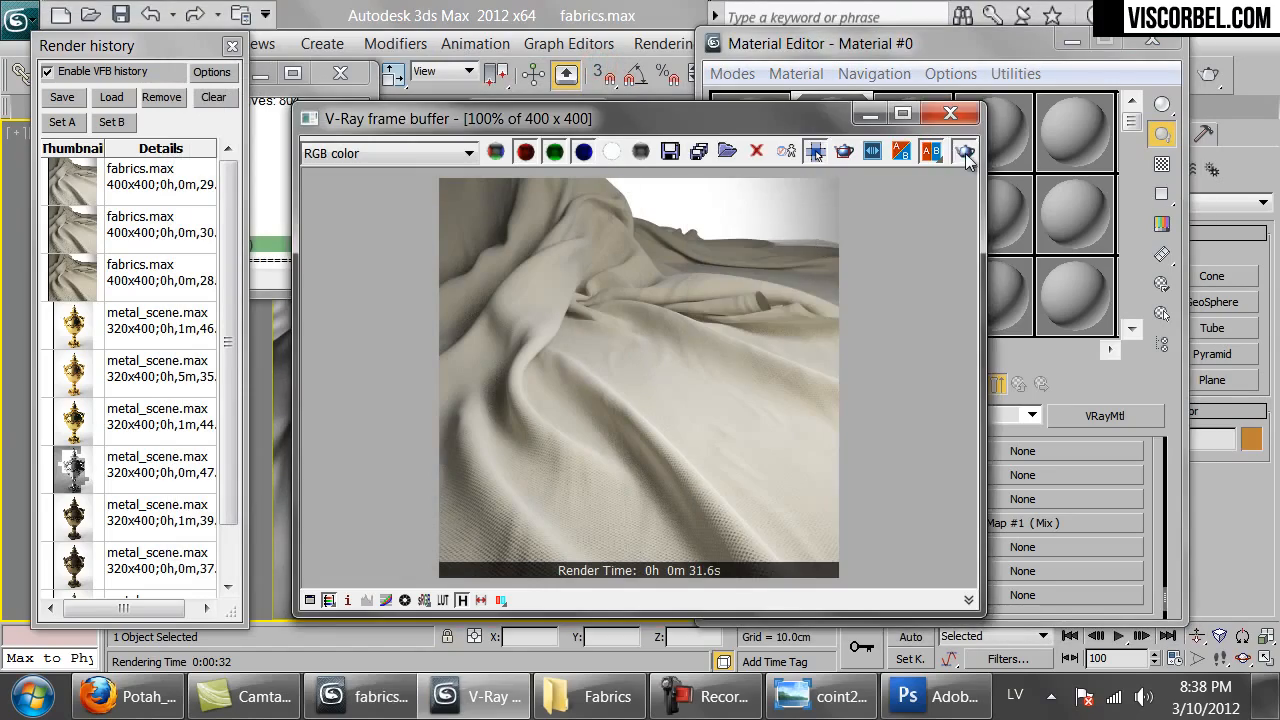
left_click(963, 152)
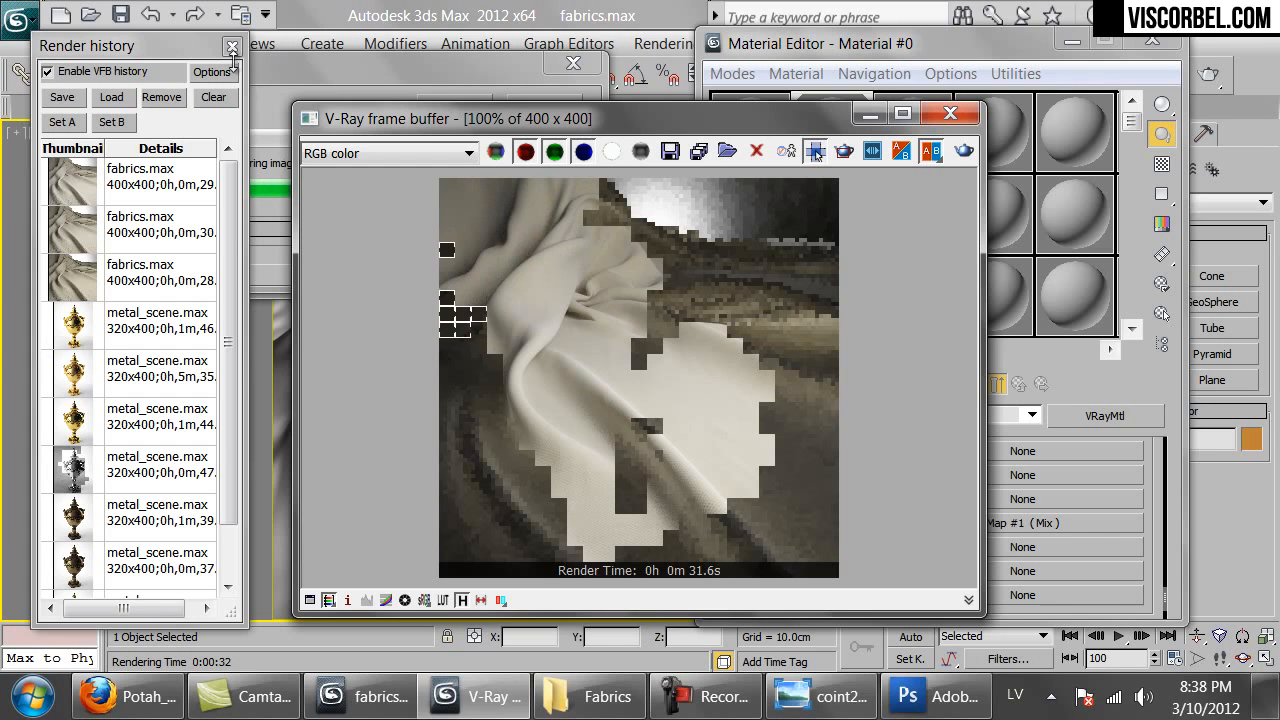
left_click(480, 58)
left_click(543, 106)
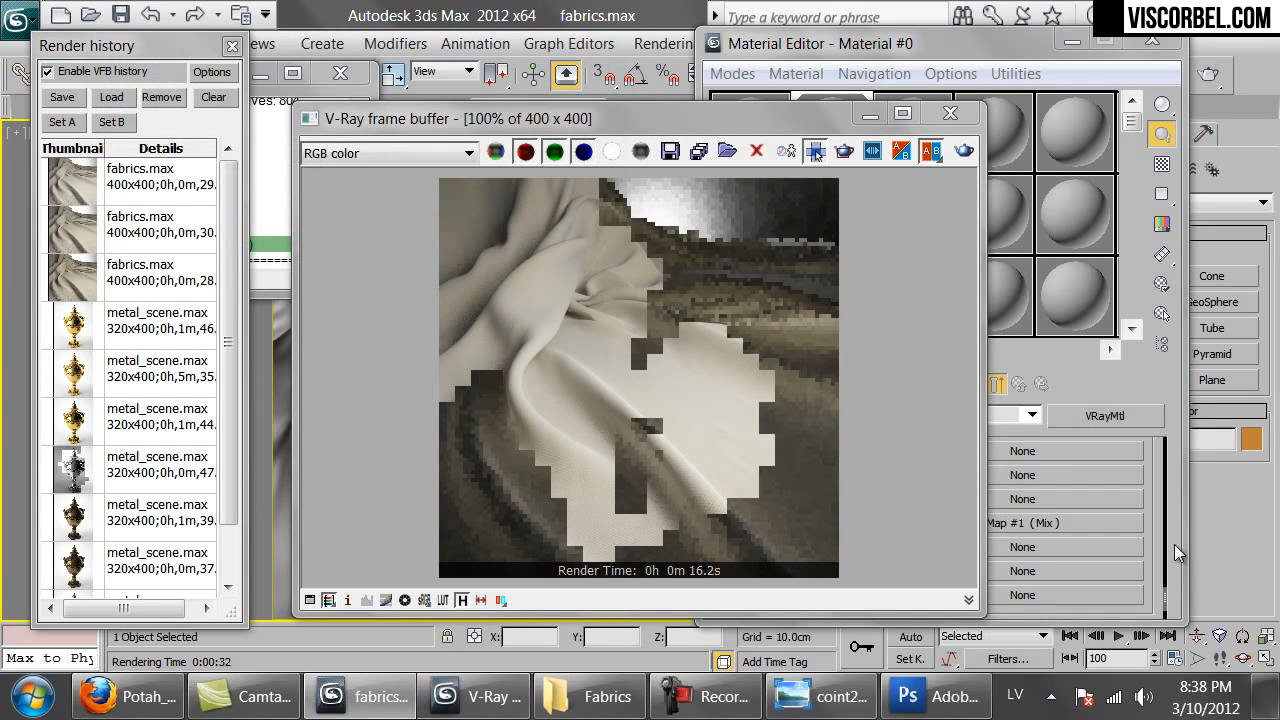
Set the material's bump amount to 150 and render the fabric scene again, closing the frame buffer when finished.
left_click(1154, 541)
double_click(829, 521)
type("150")
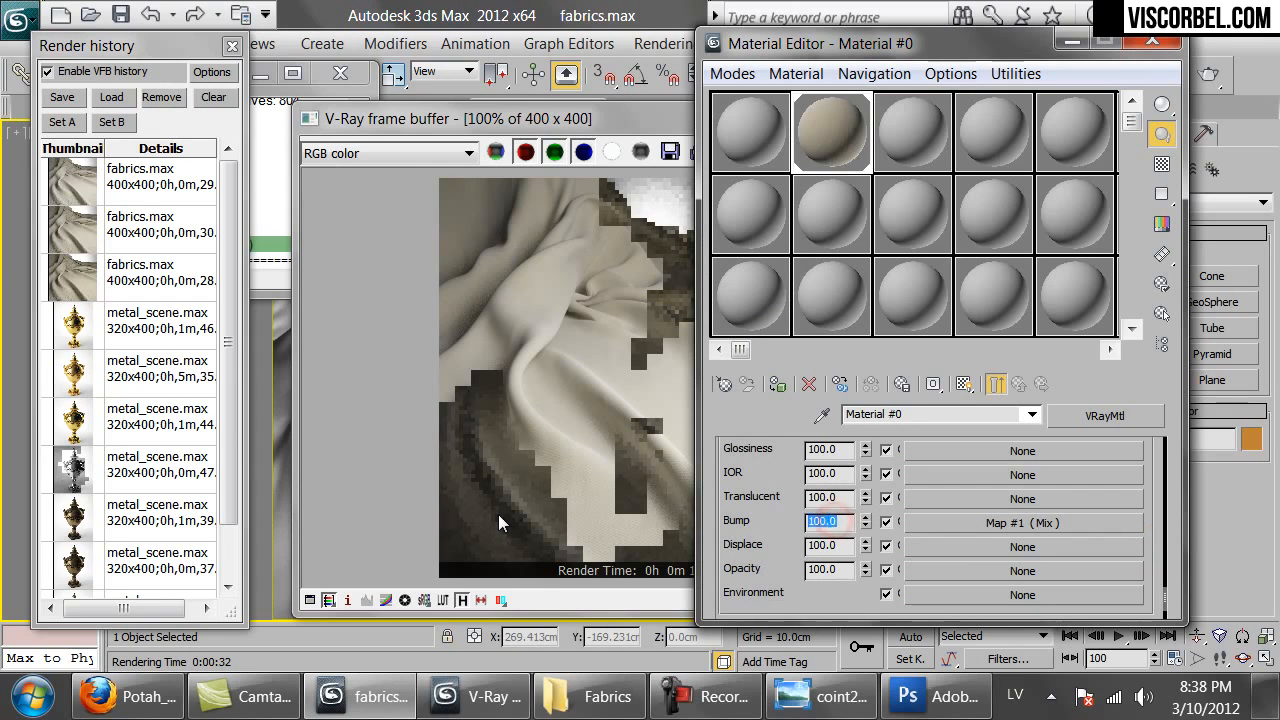
left_click(601, 392)
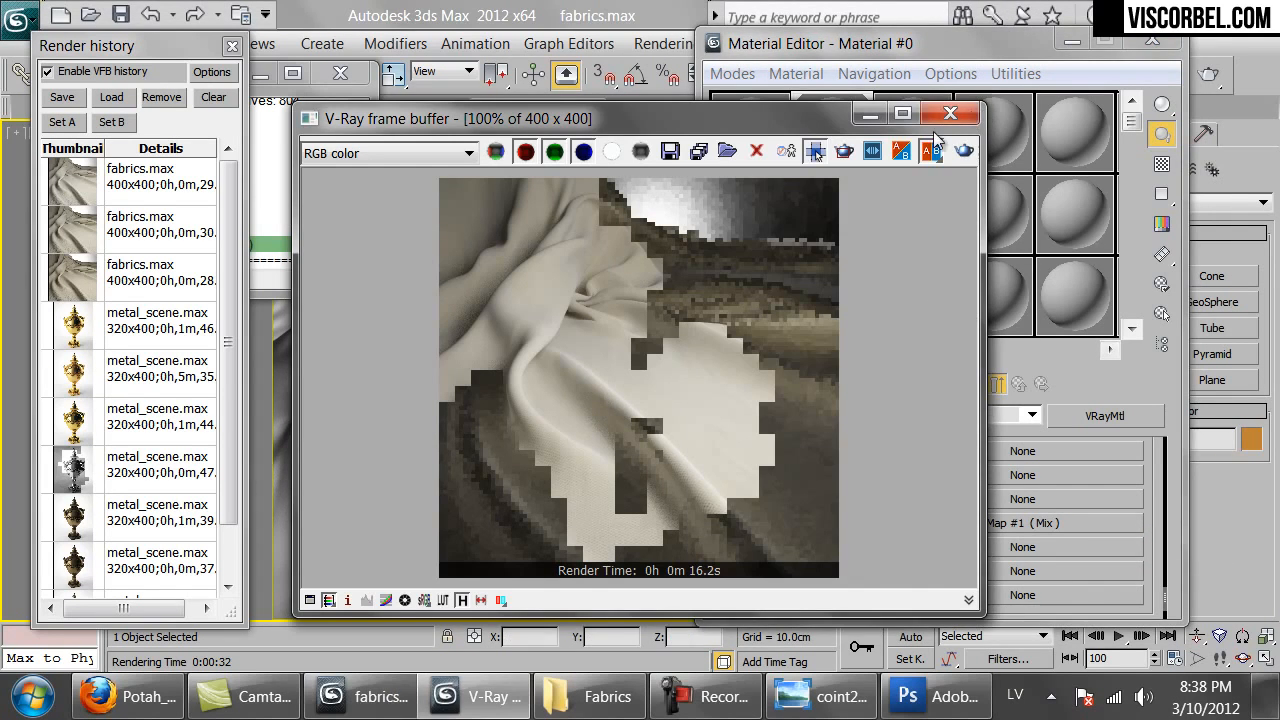
left_click(1206, 79)
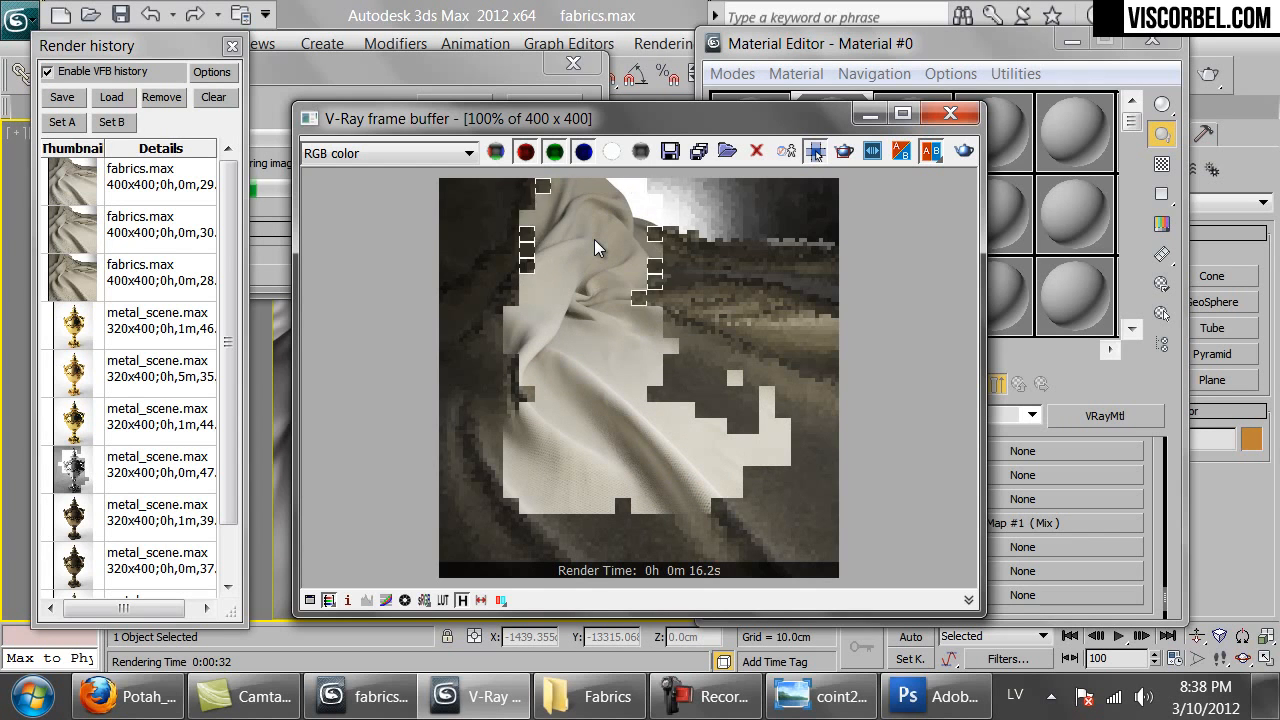
left_click(963, 120)
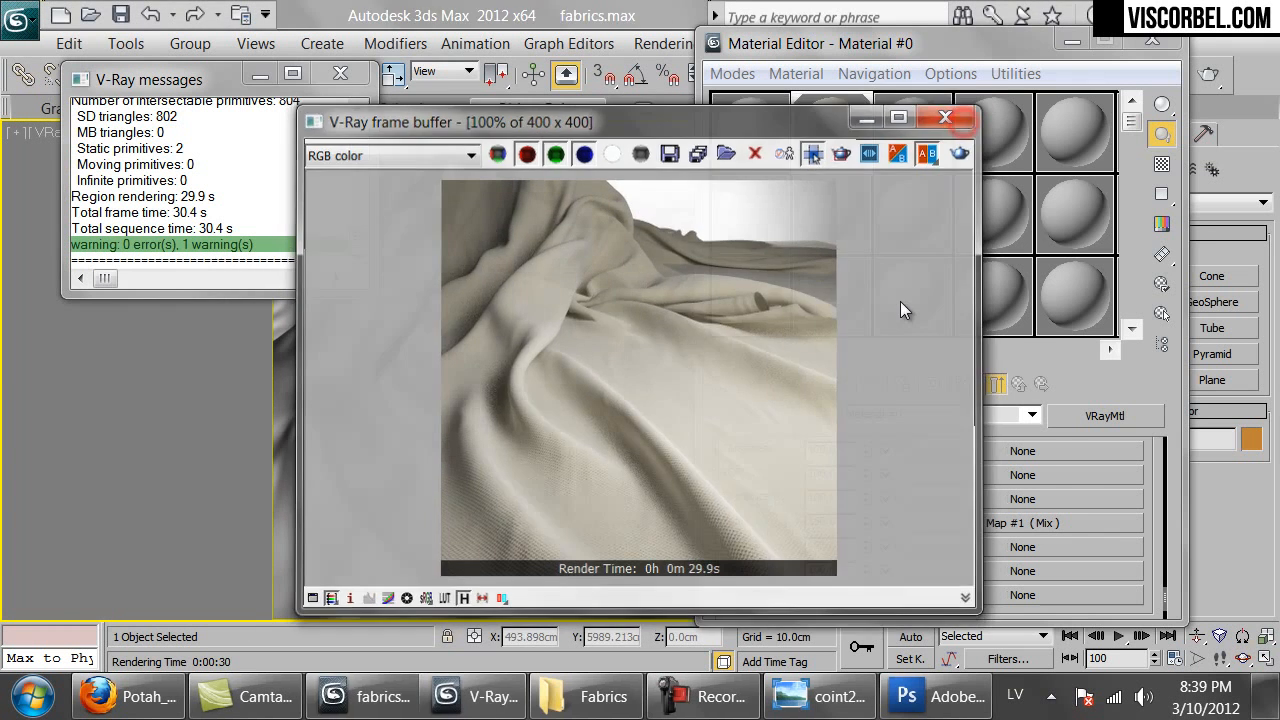
Rename the fabric material Soft_fabric and copy it to the first sample slot.
left_click(934, 416)
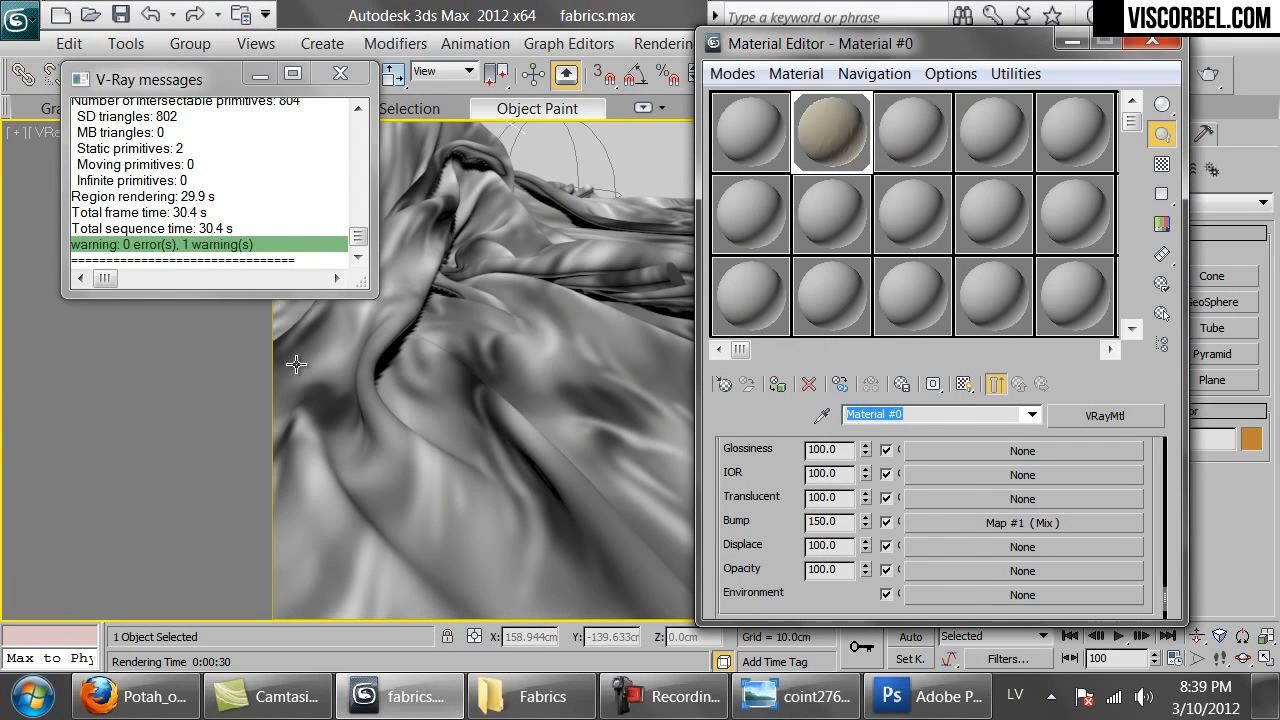
type("Soft_fabric")
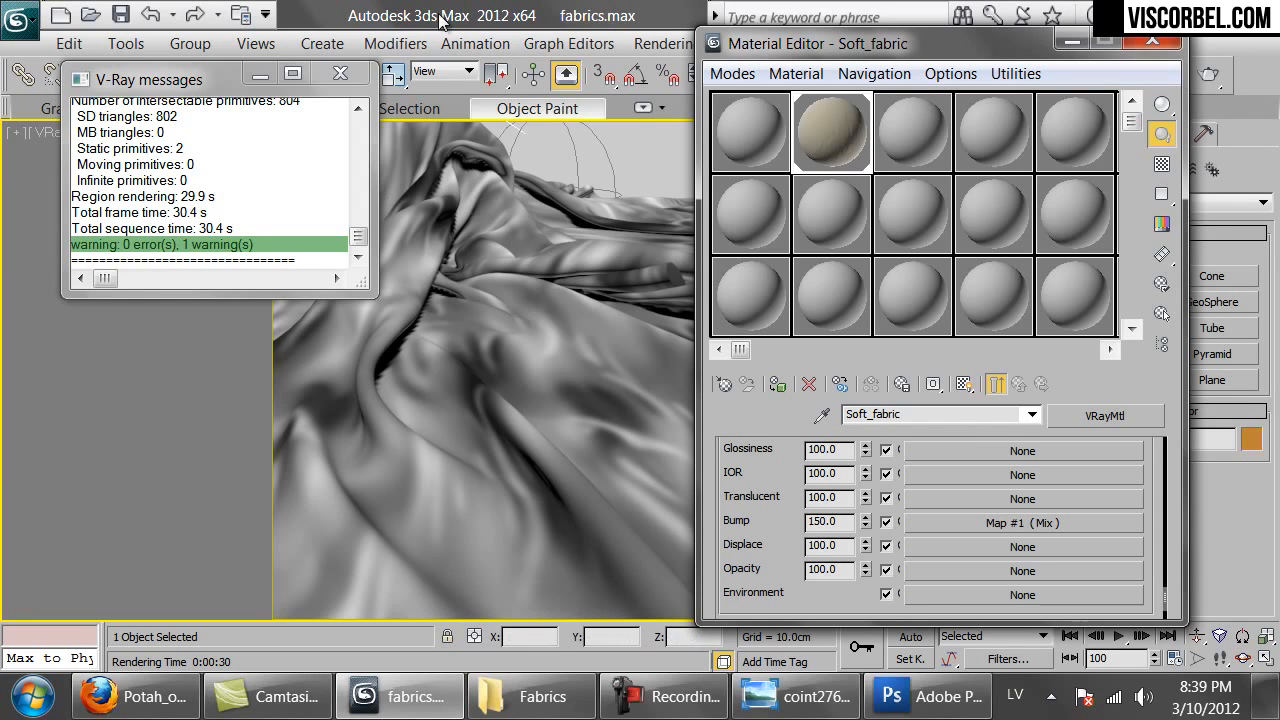
left_click(815, 121)
left_click_drag(722, 135, 725, 124)
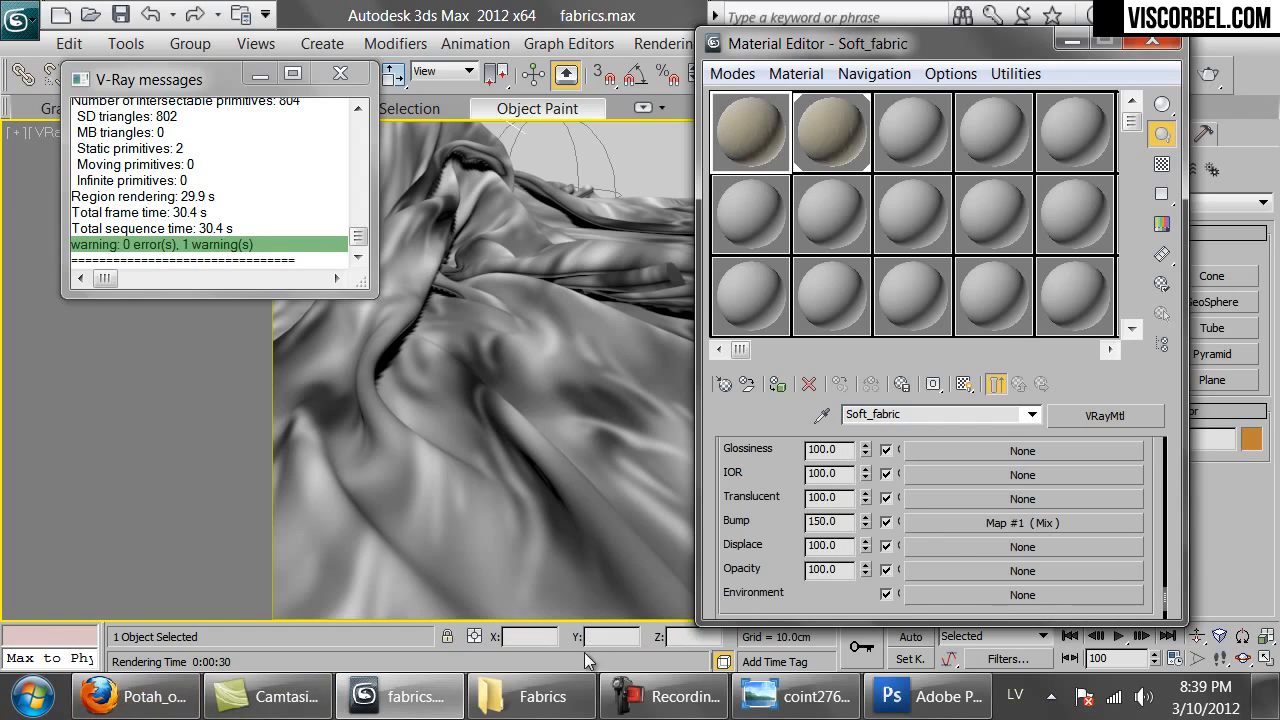
Open the Fabrics reference folder and examine the velvet in bluevelvetchair-38_o.jpg and velvet.jpg.
left_click(570, 697)
scroll(588, 232, "up", 2)
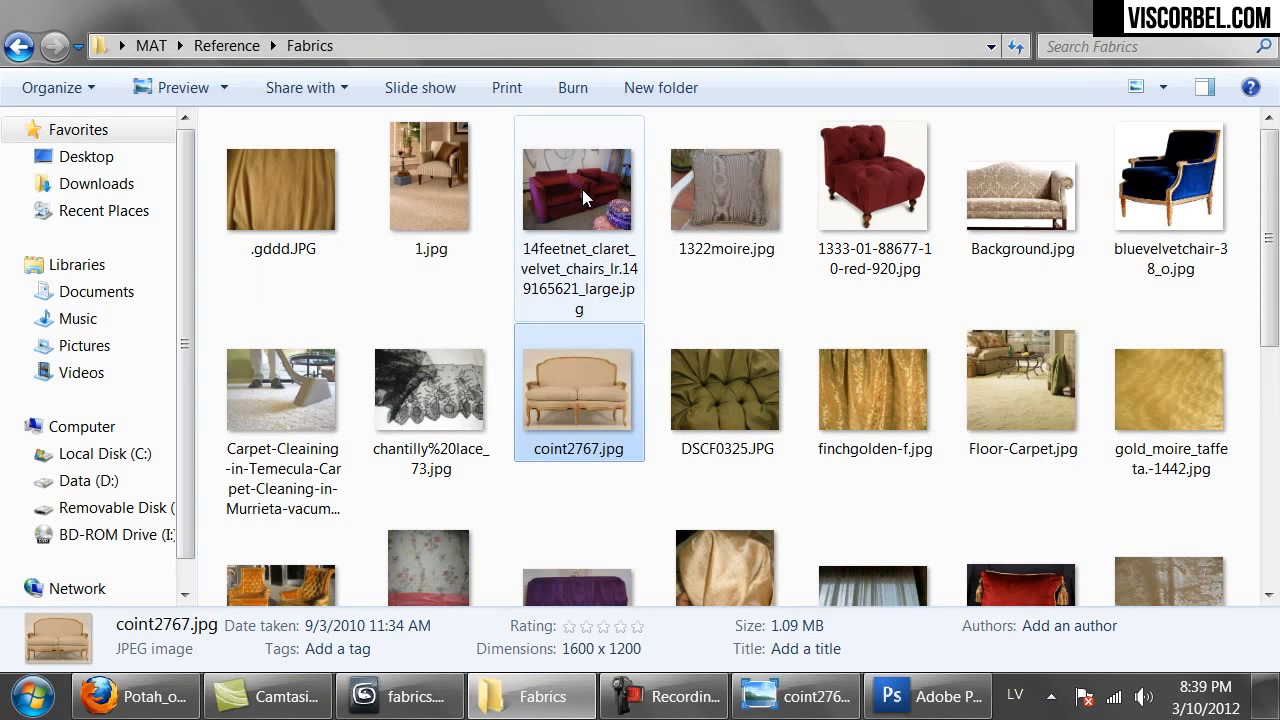
double_click(1183, 192)
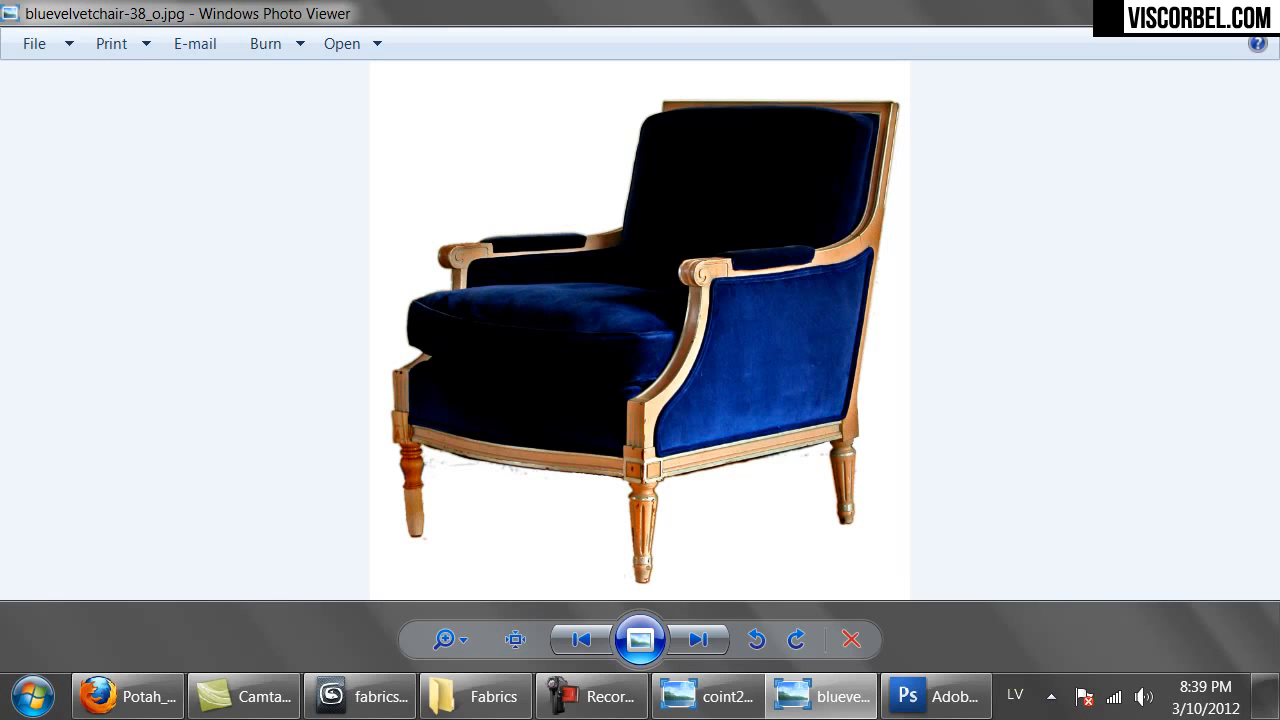
key("alt+F4")
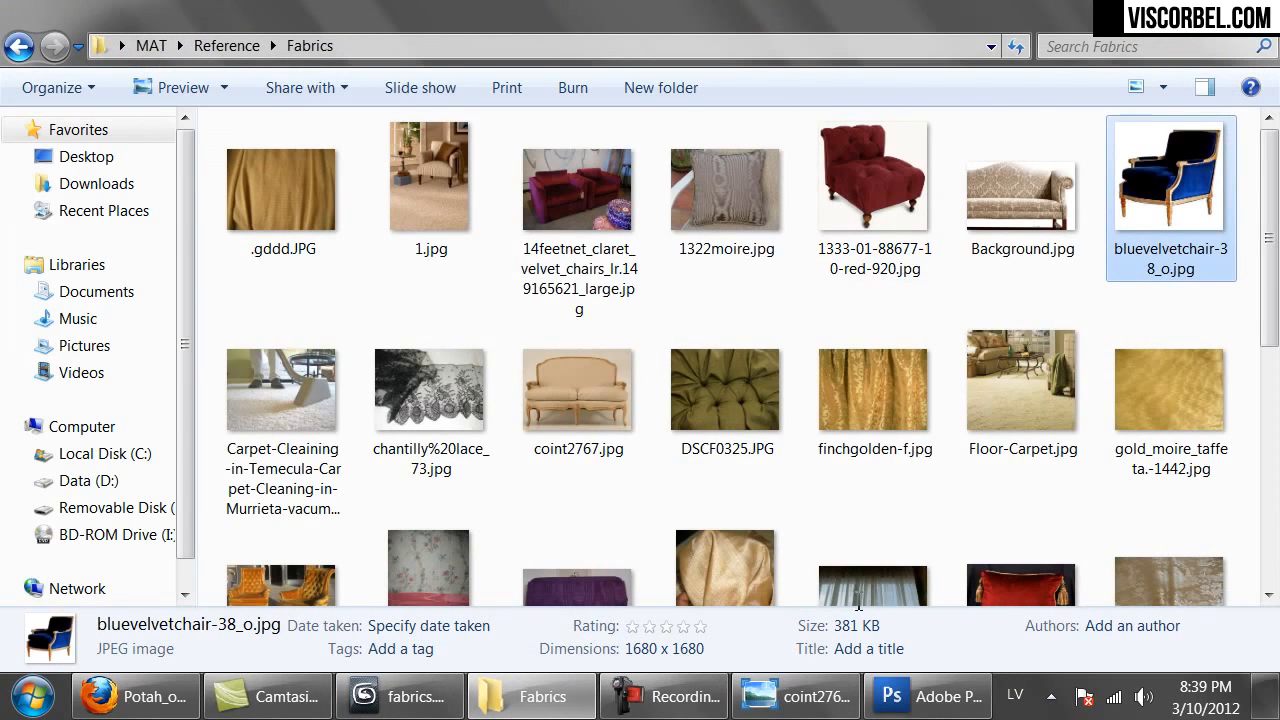
scroll(811, 191, "down", 6)
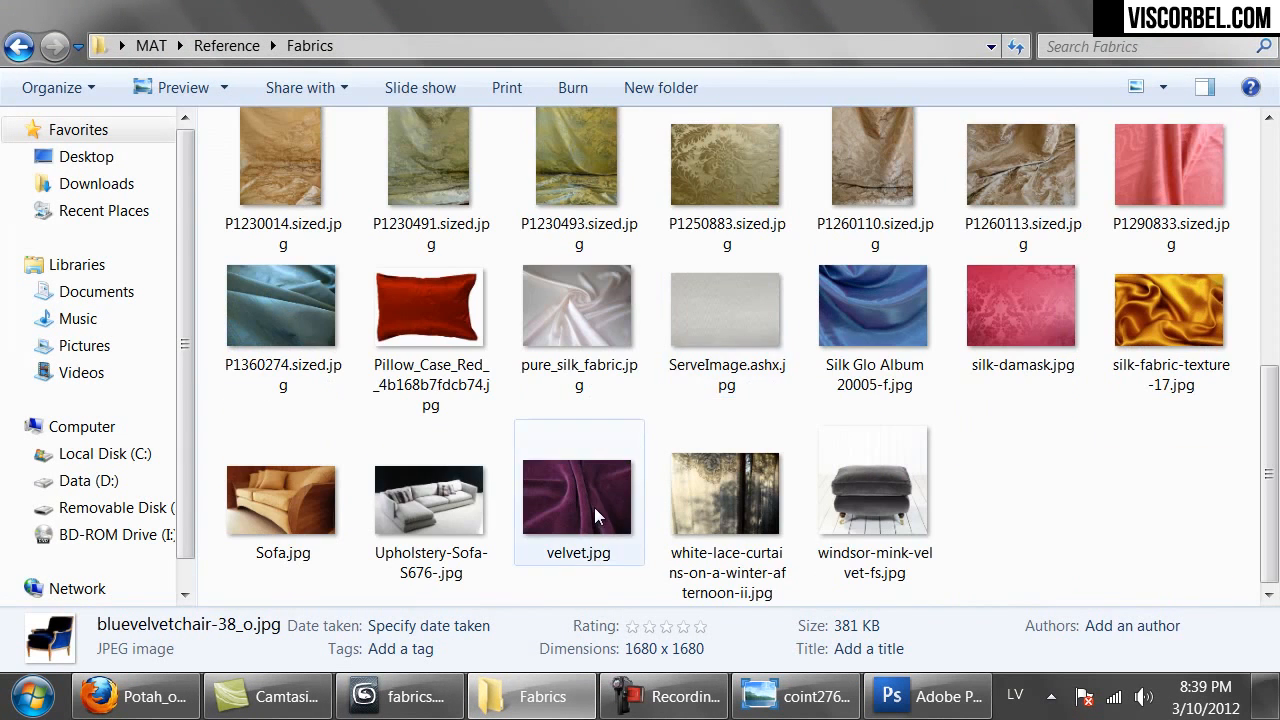
double_click(591, 510)
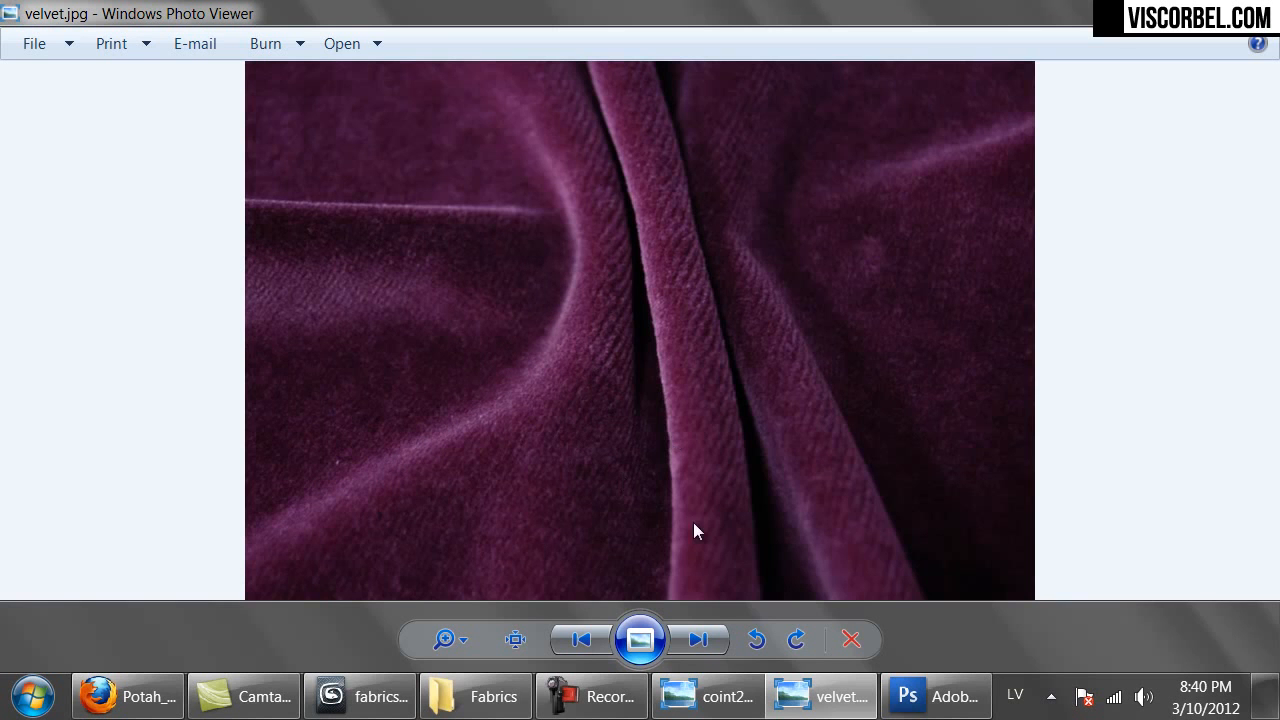
Switch to 3ds Max, rename the copied material Velvet and assign it to the selected fabric object.
left_click(362, 697)
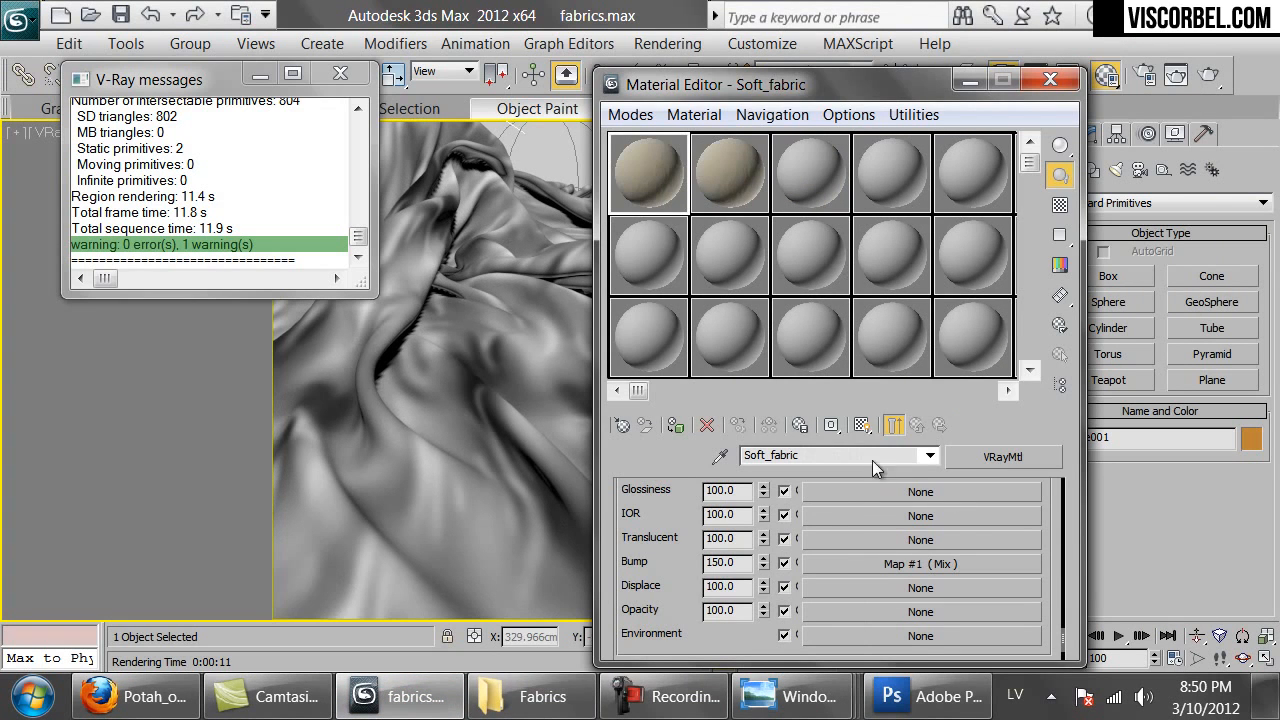
left_click(834, 452)
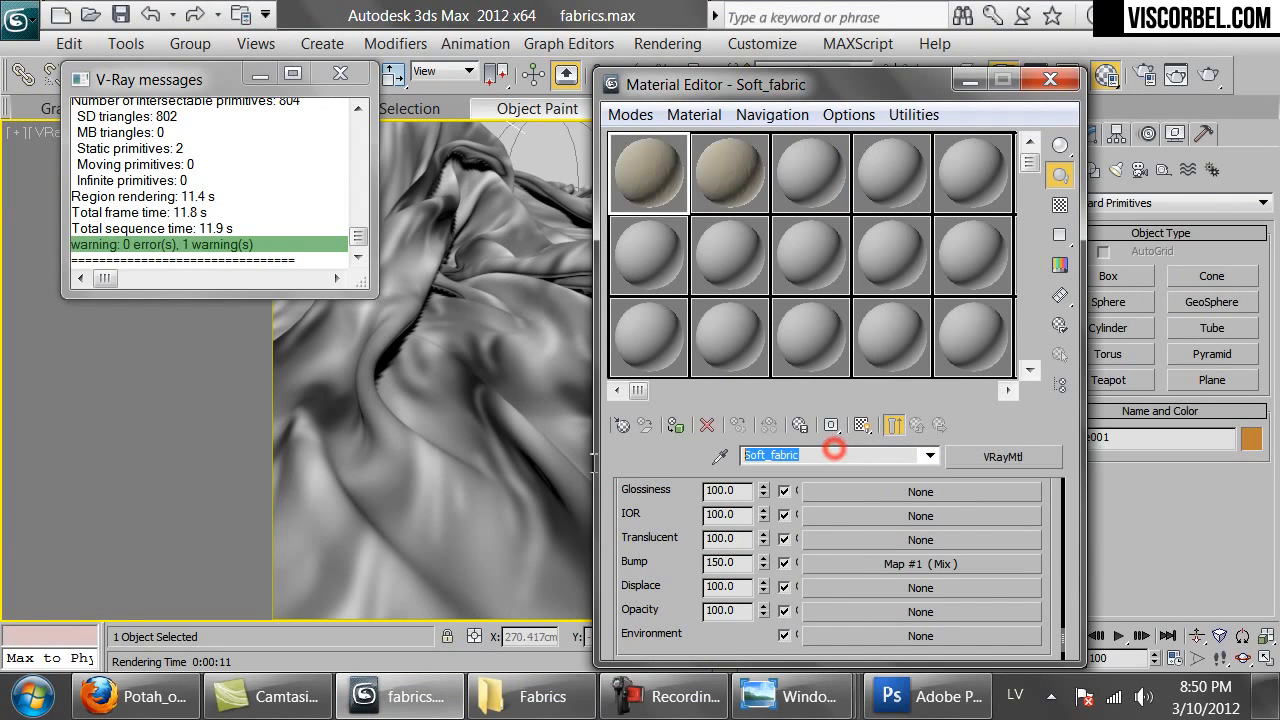
type("Velvet")
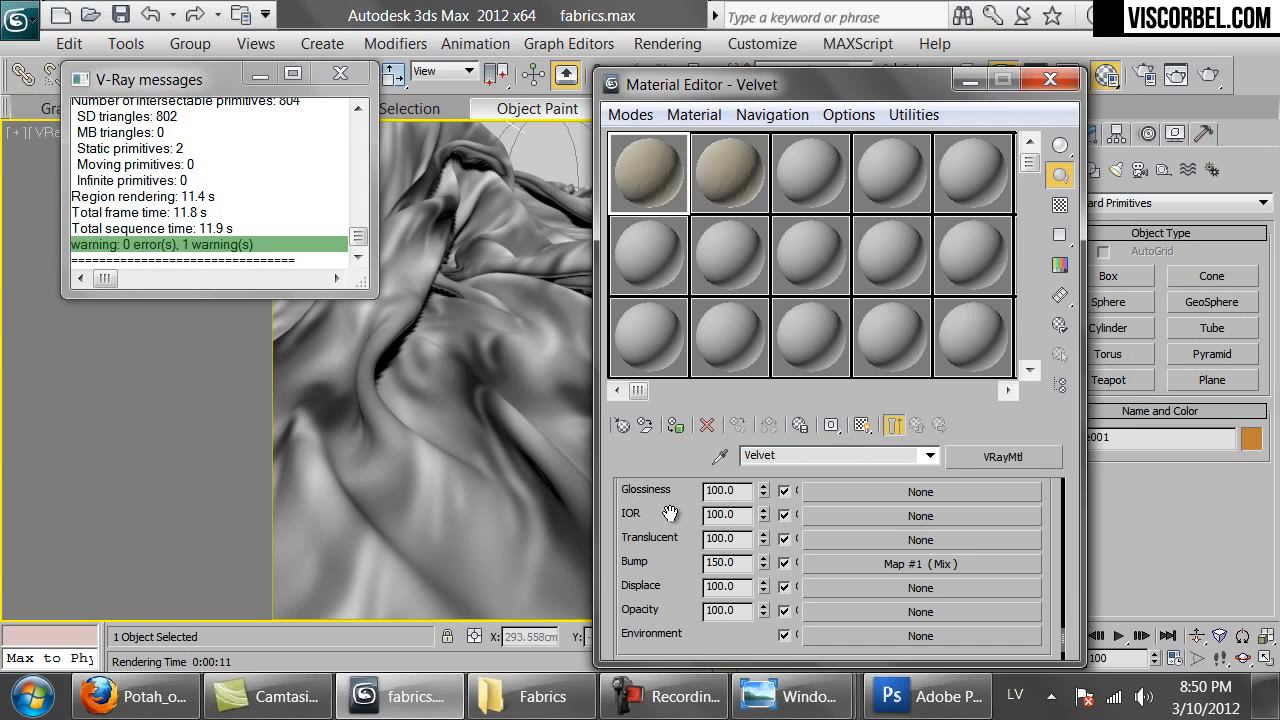
scroll(672, 514, "up", 10)
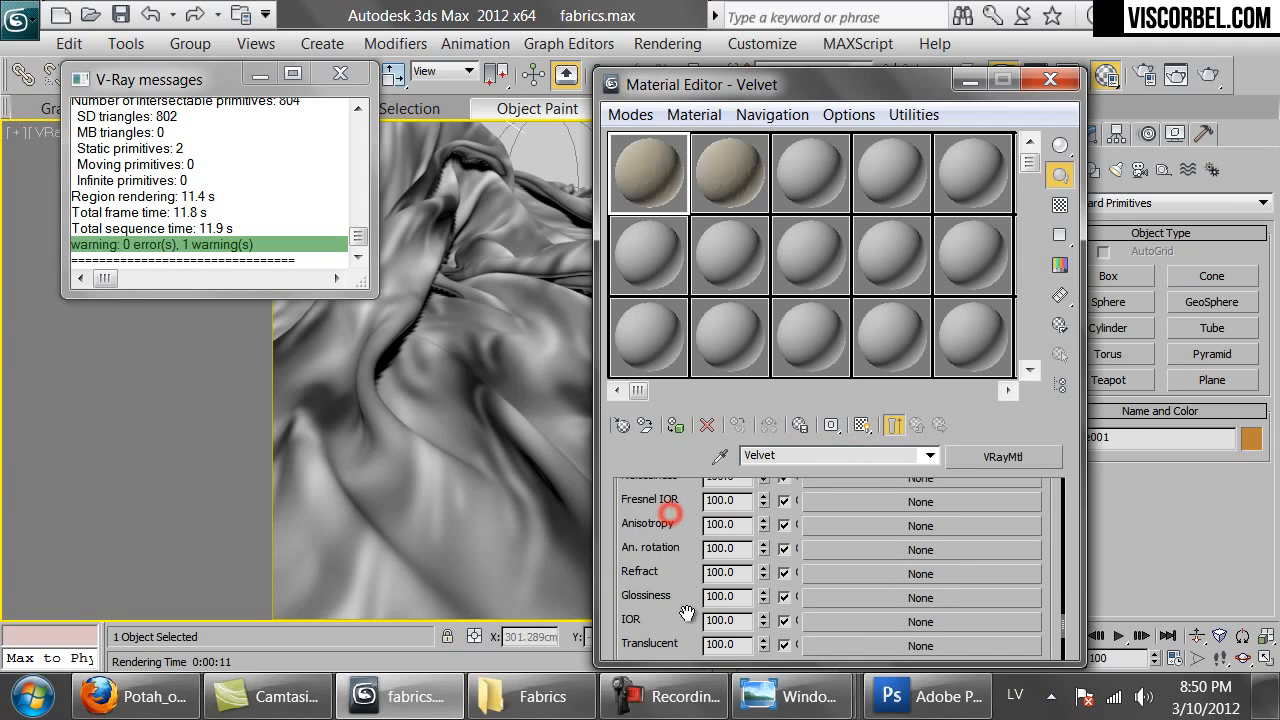
left_click_drag(634, 204, 543, 500)
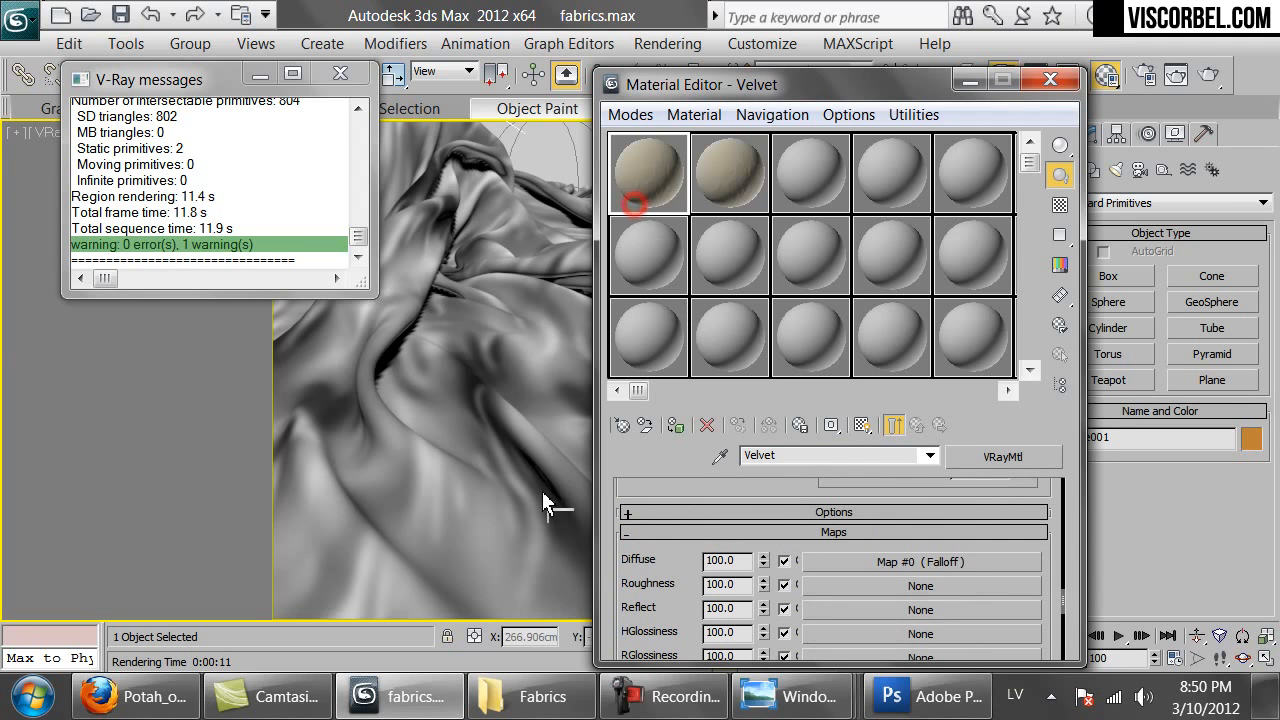
left_click(655, 432)
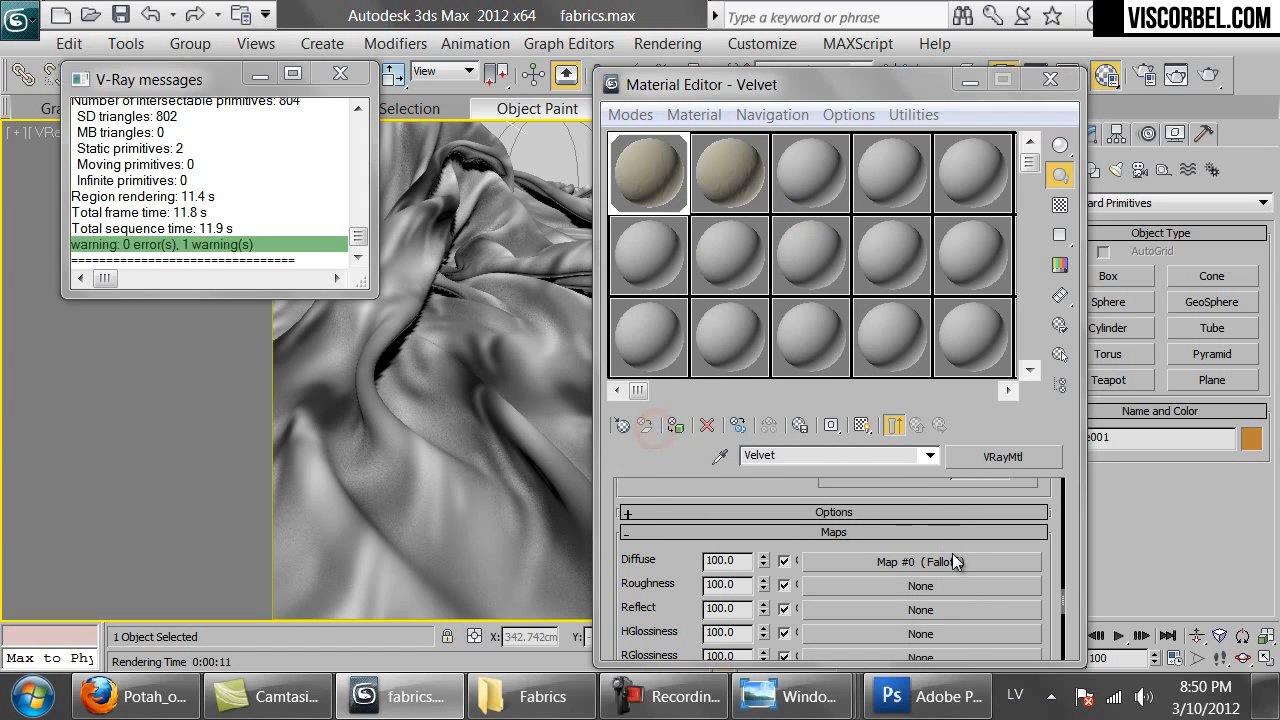
Disable the bump map of the Velvet material.
left_click(702, 600)
scroll(760, 590, "down", 8)
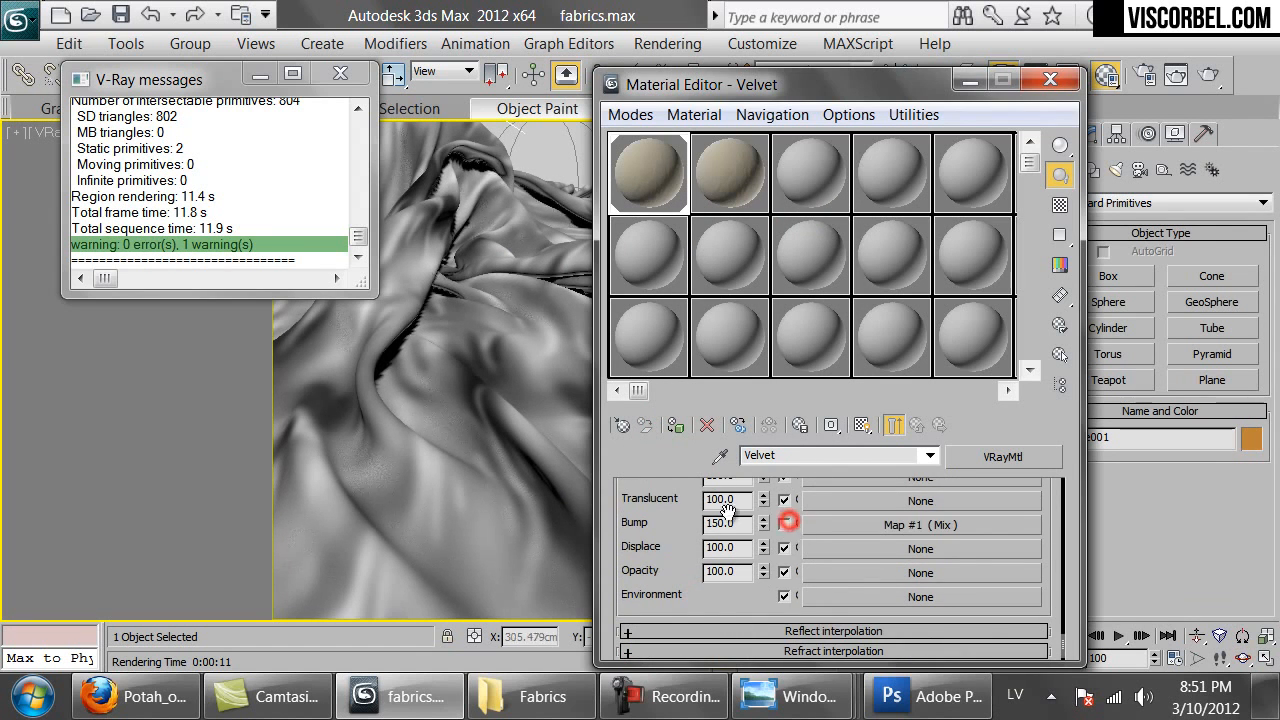
scroll(646, 497, "up", 8)
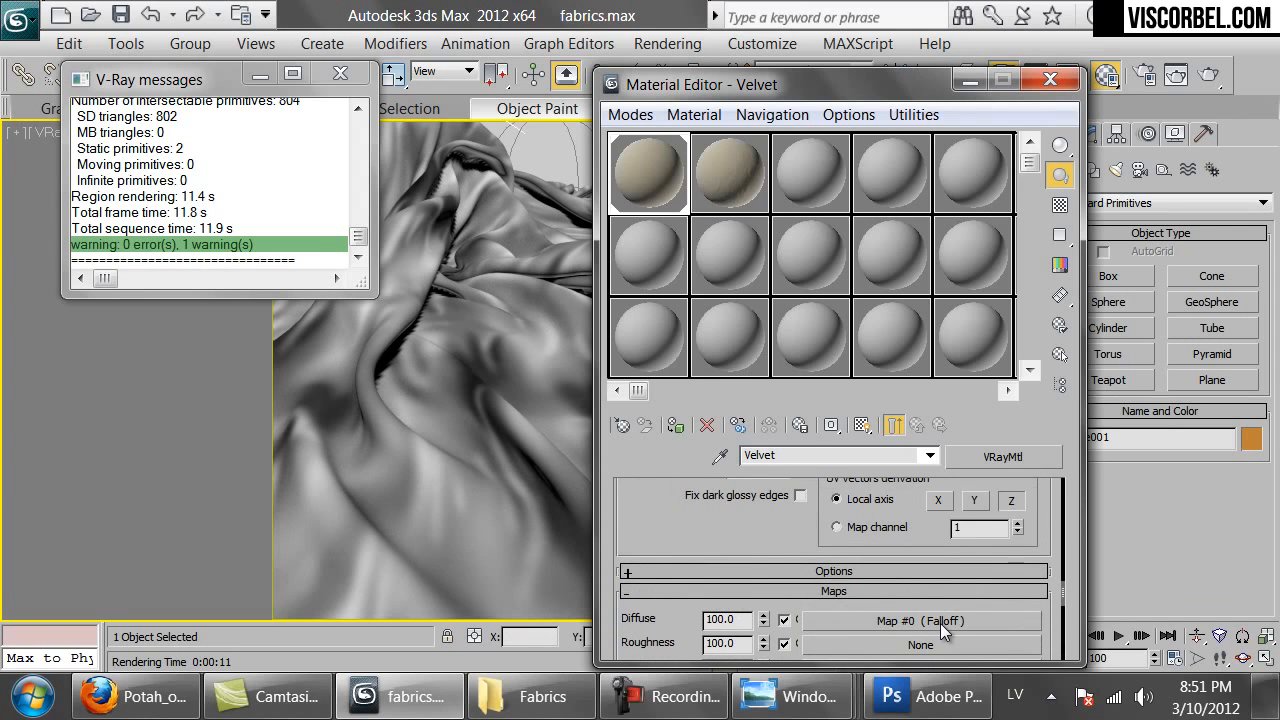
Clear both fabric_1.png textures from the Velvet material's diffuse Falloff map and set its side amount to 100.
left_click(940, 621)
right_click(856, 538)
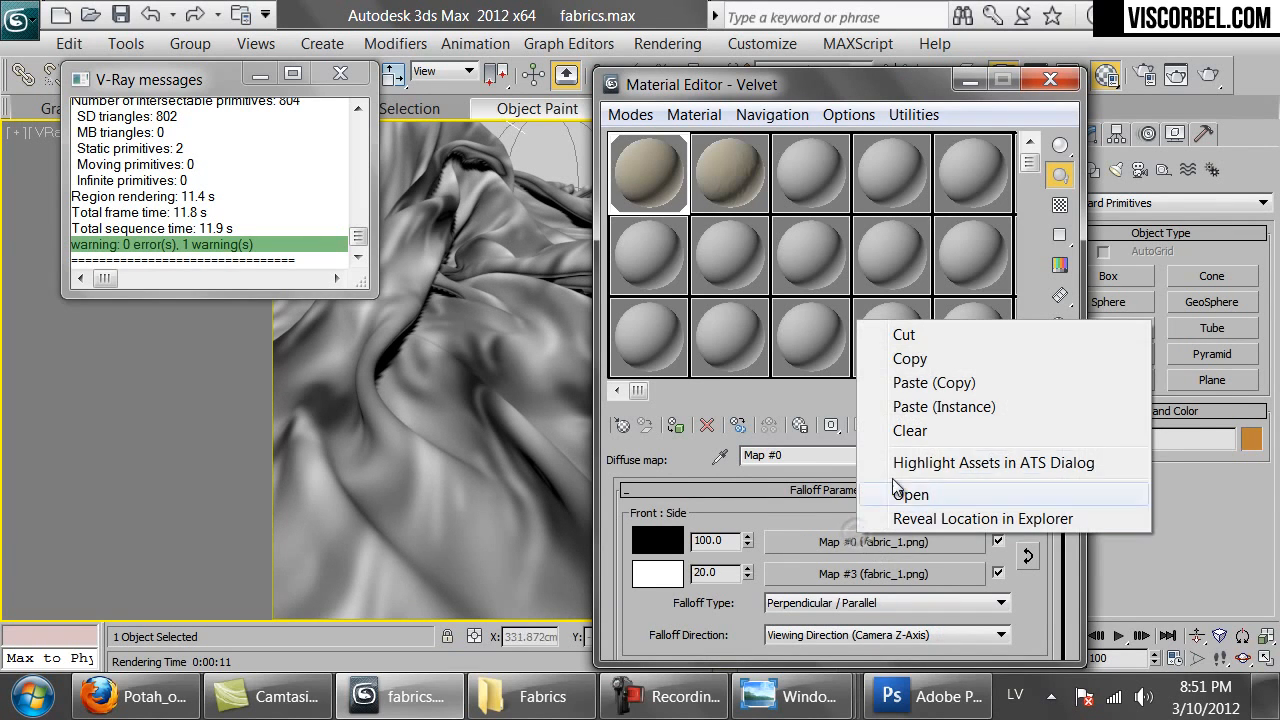
left_click(912, 431)
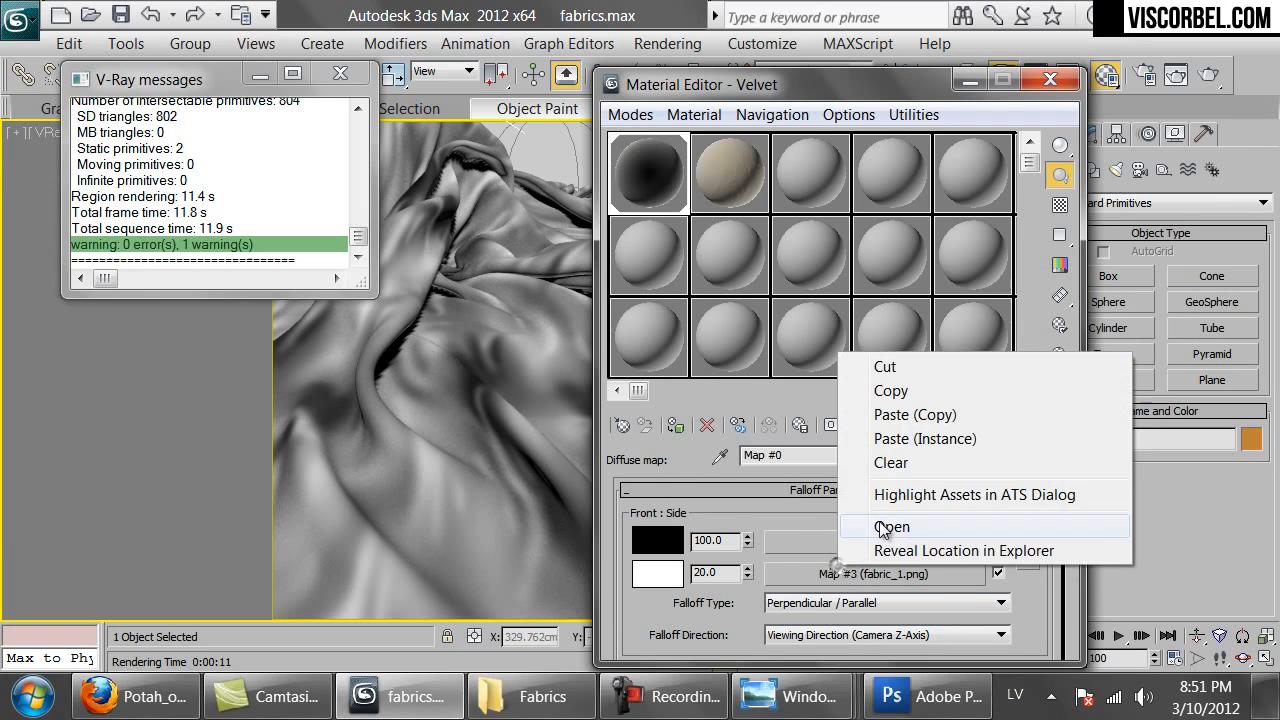
left_click(891, 463)
double_click(725, 572)
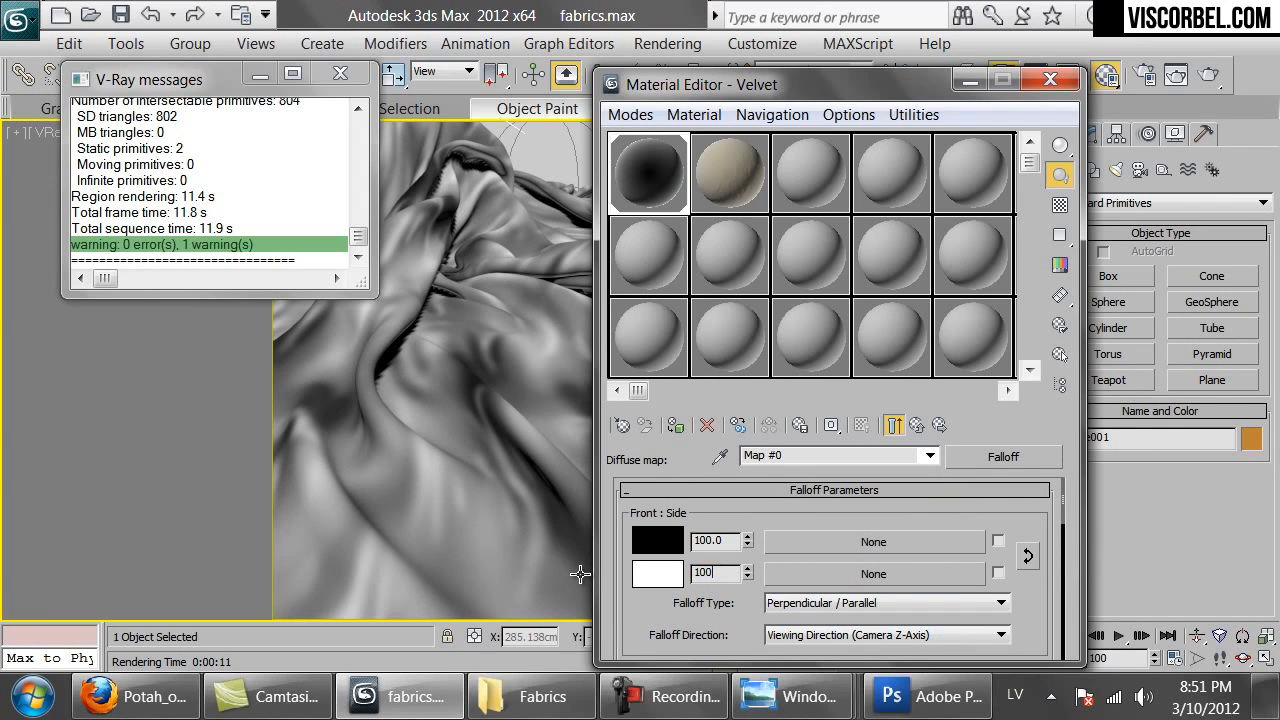
scroll(686, 620, "down", 10)
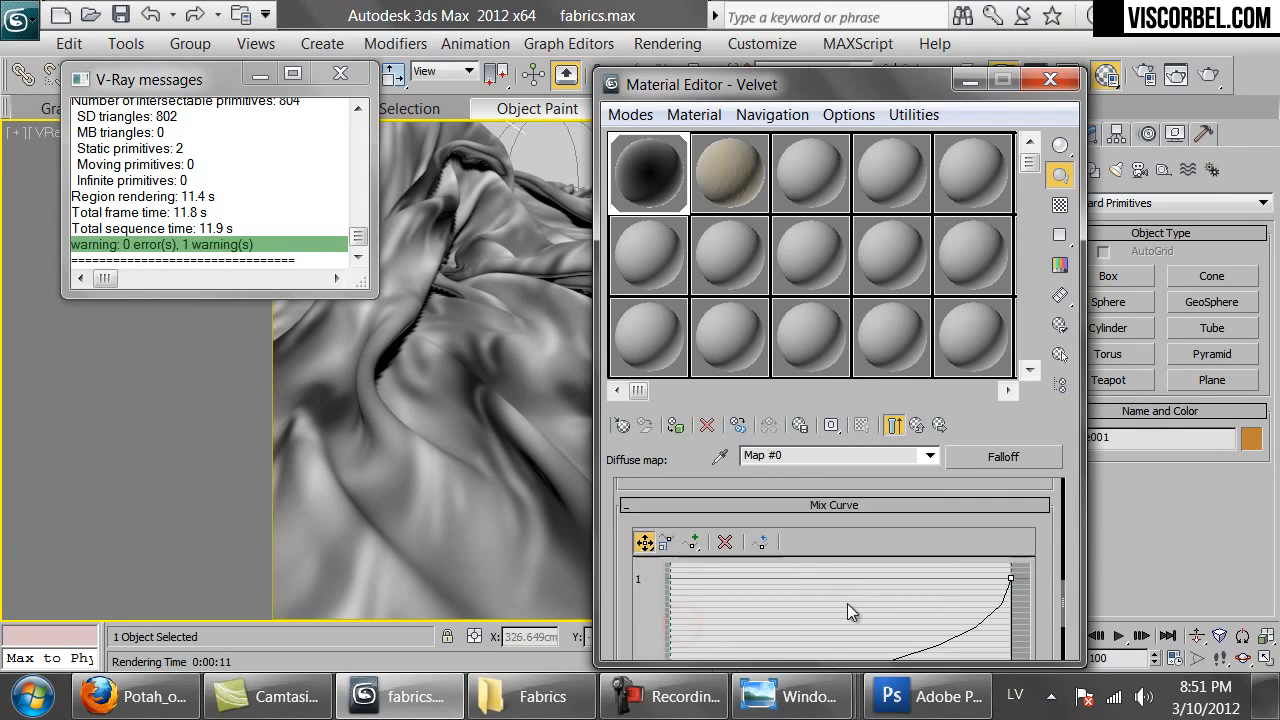
Straighten the Velvet falloff map's mix curve into a linear ramp and try swapping the front and side colours.
left_click_drag(1010, 616, 855, 577)
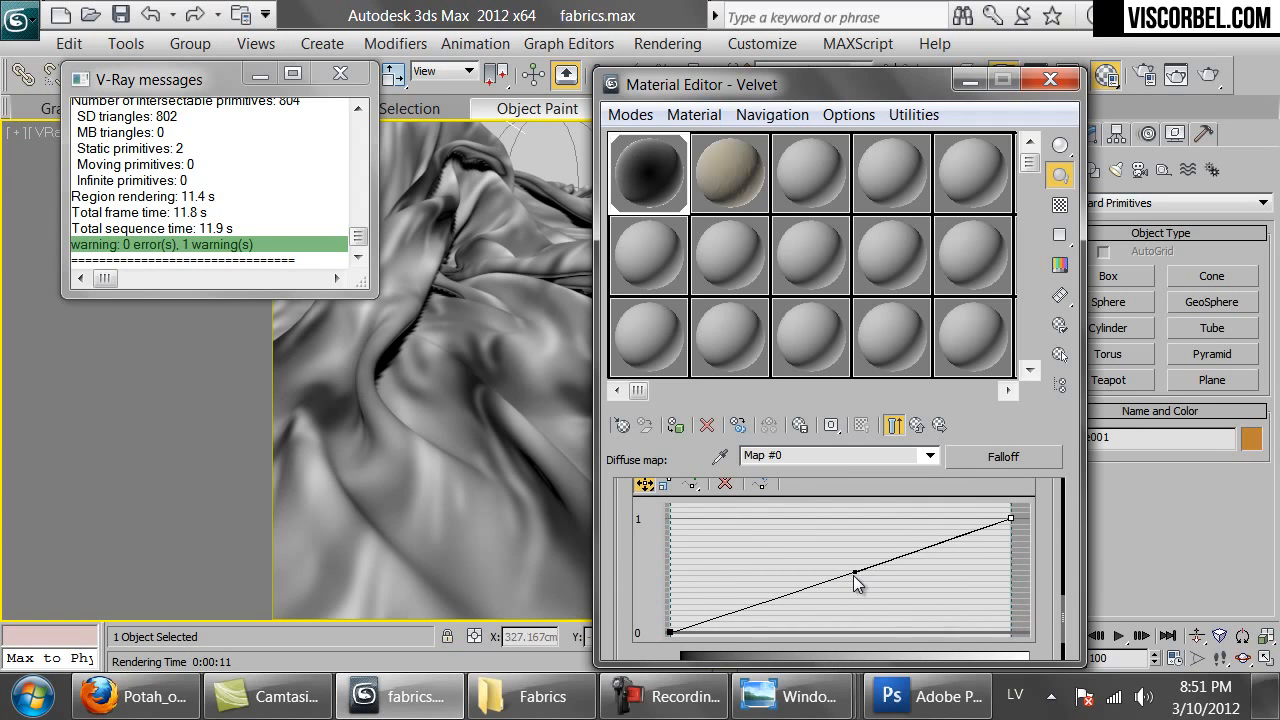
right_click(1011, 518)
left_click(1064, 536)
scroll(1047, 625, "up", 5)
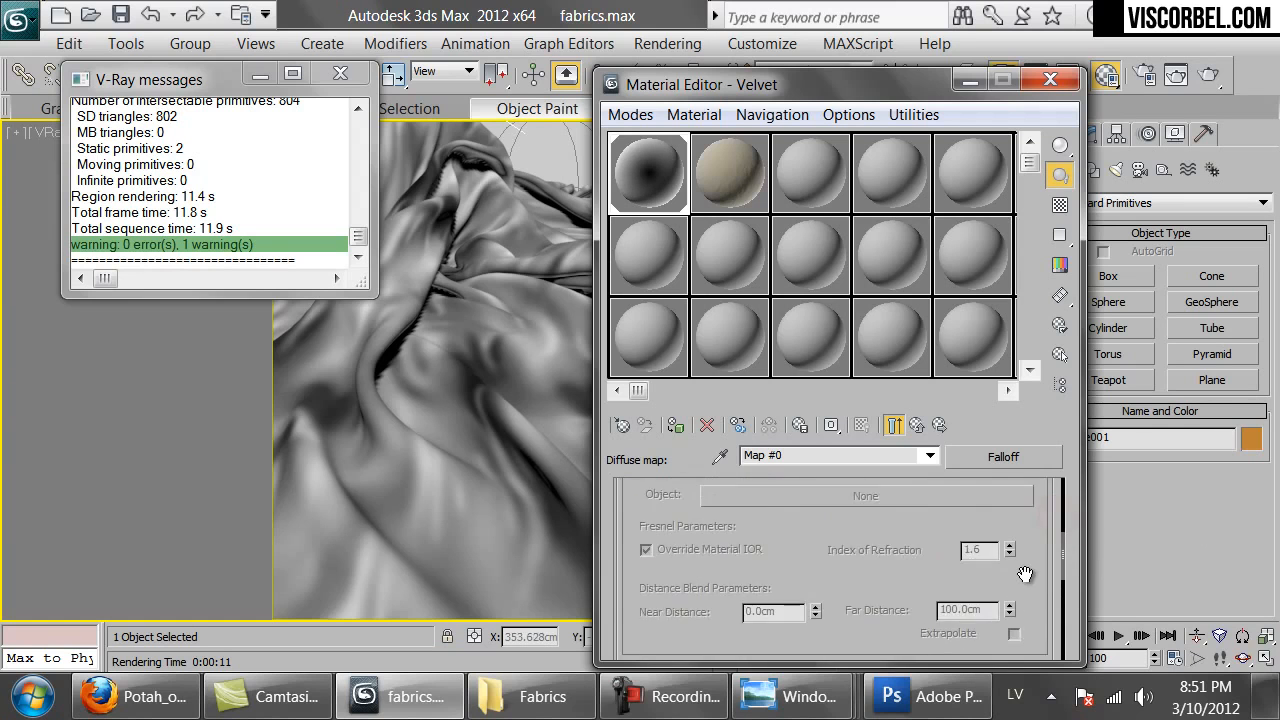
left_click(1030, 560)
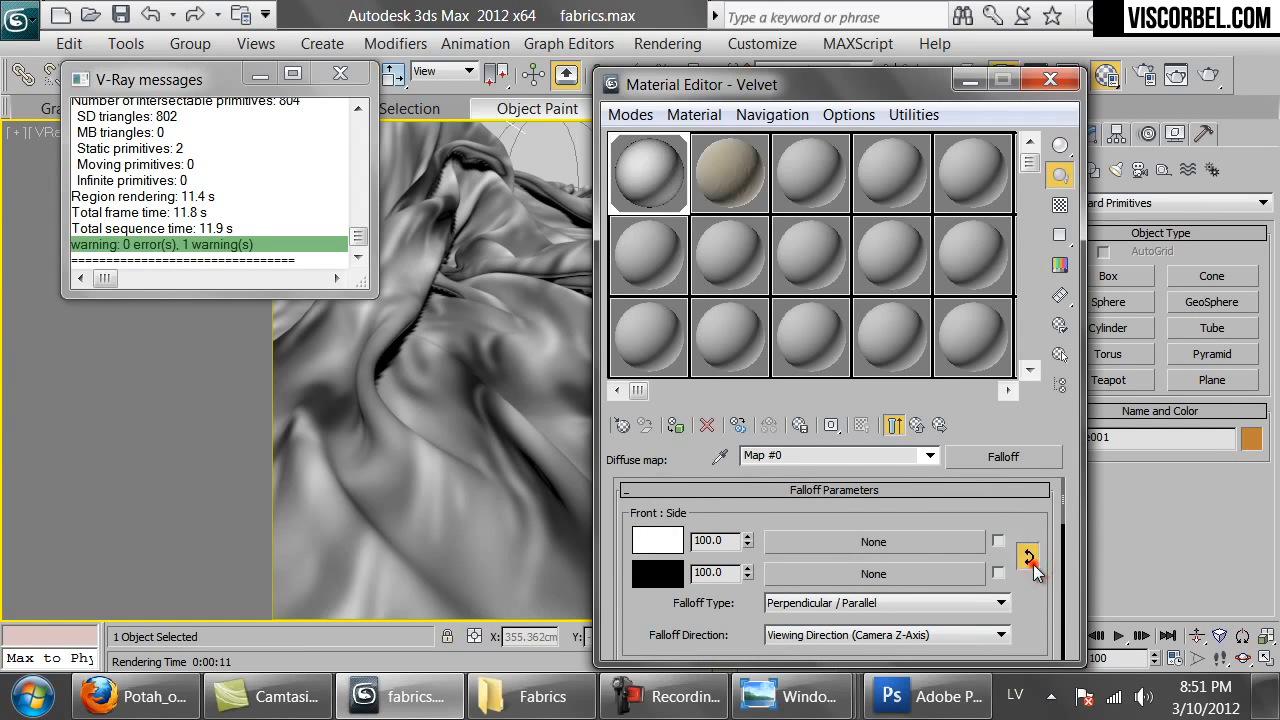
left_click(1033, 564)
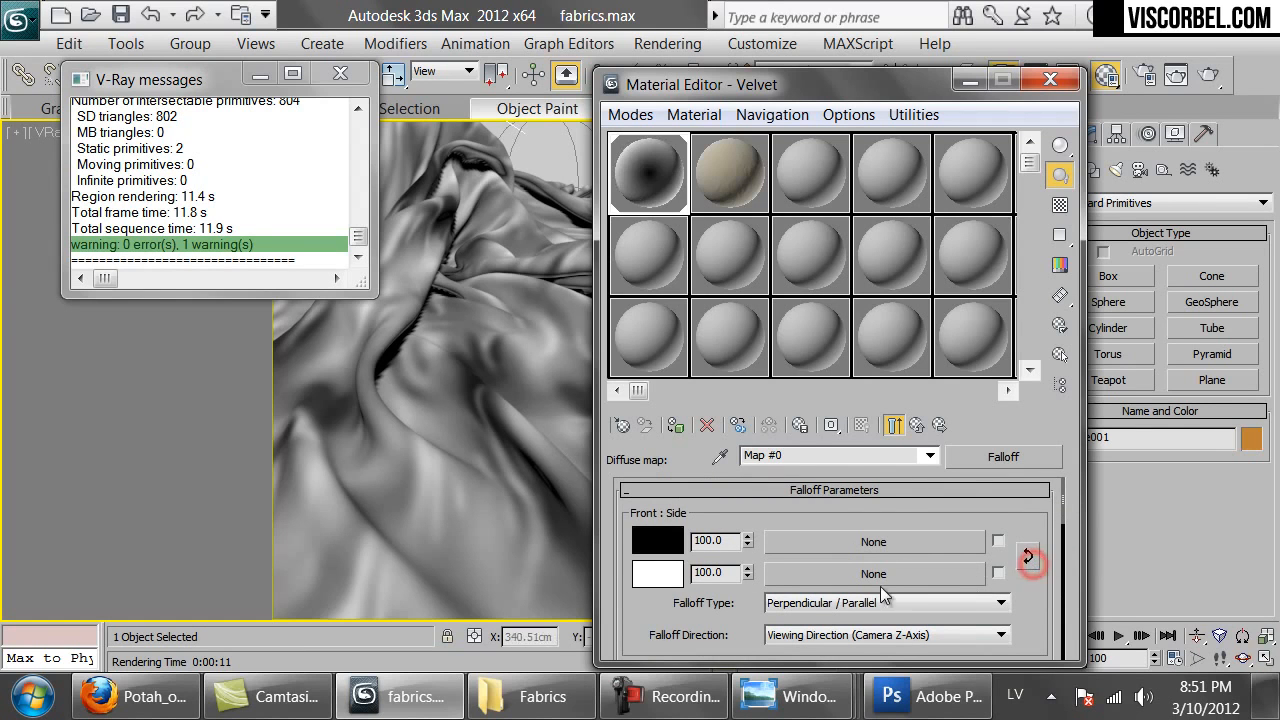
Render a test of the draped cloth with the black-to-white linear falloff, stop it early and close the frame buffer.
left_click(1205, 80)
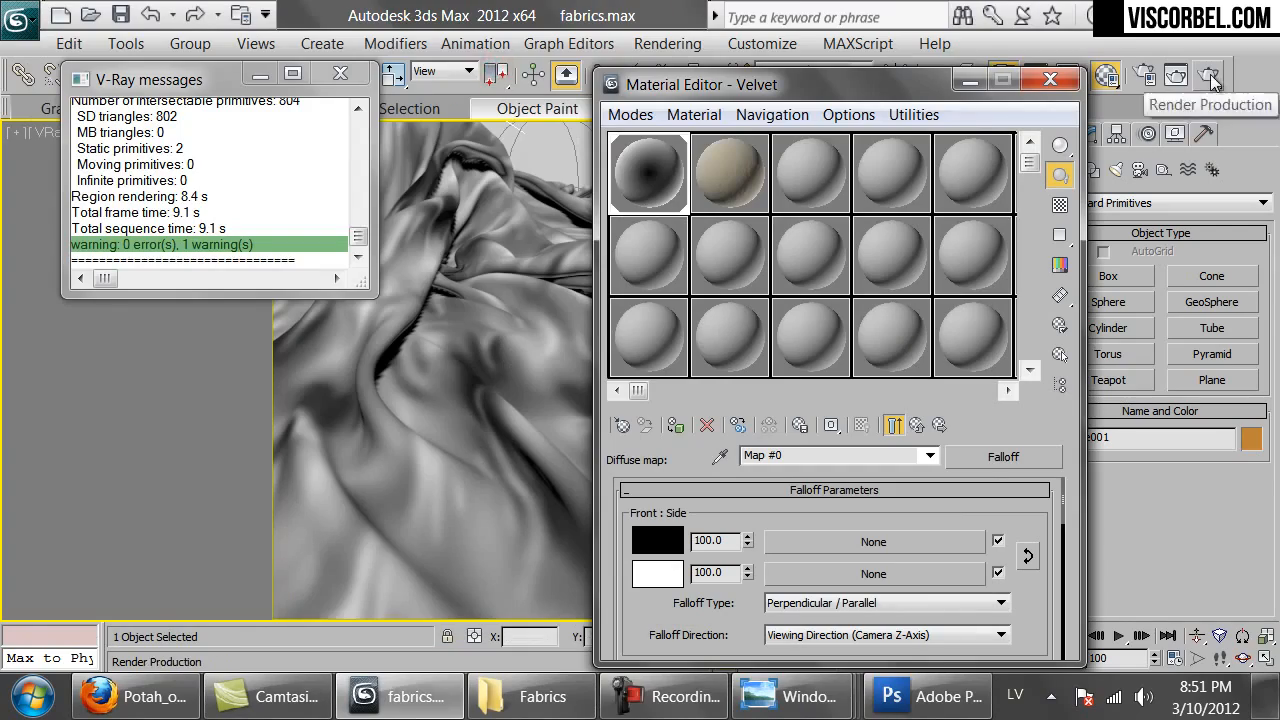
left_click(1209, 74)
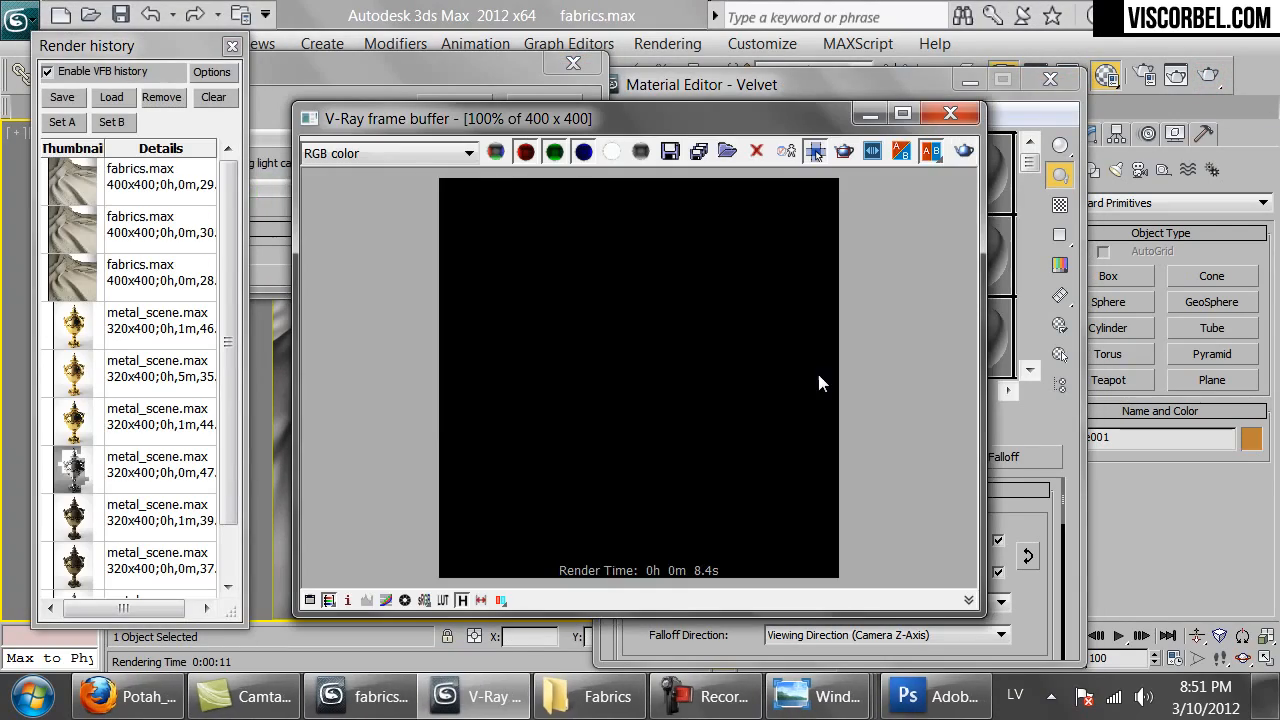
double_click(600, 352)
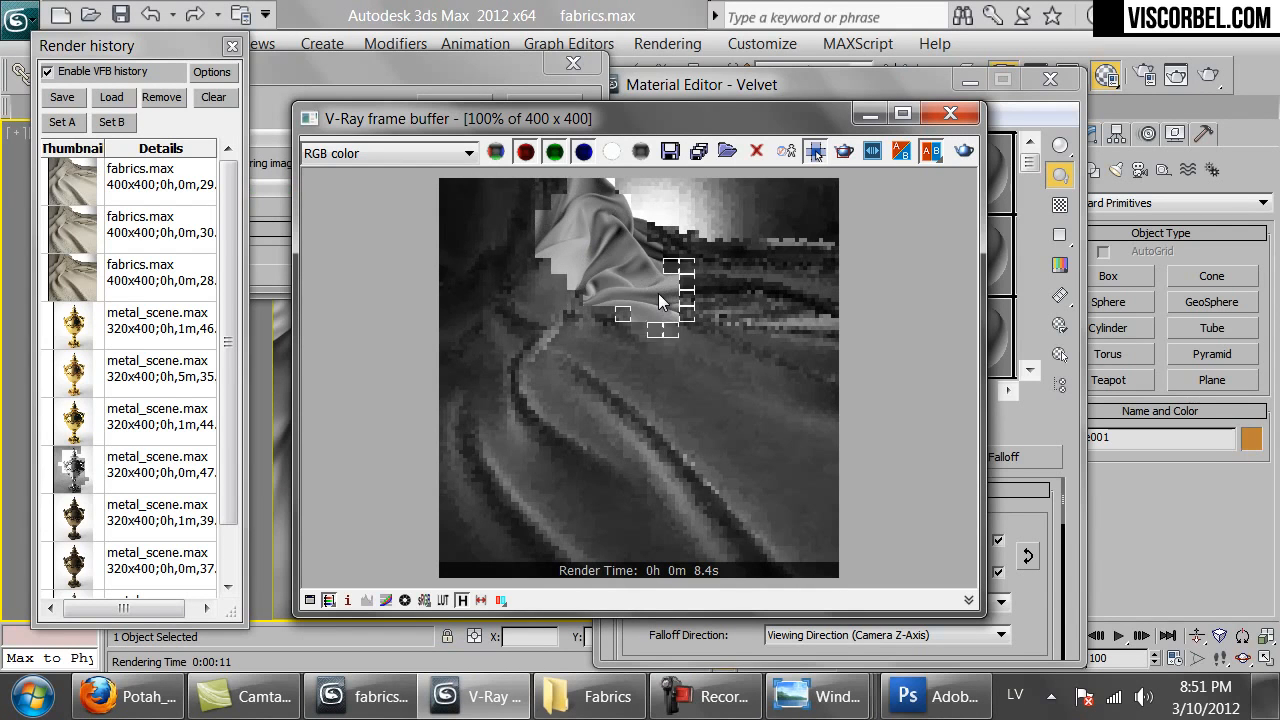
left_click(316, 68)
left_click(545, 106)
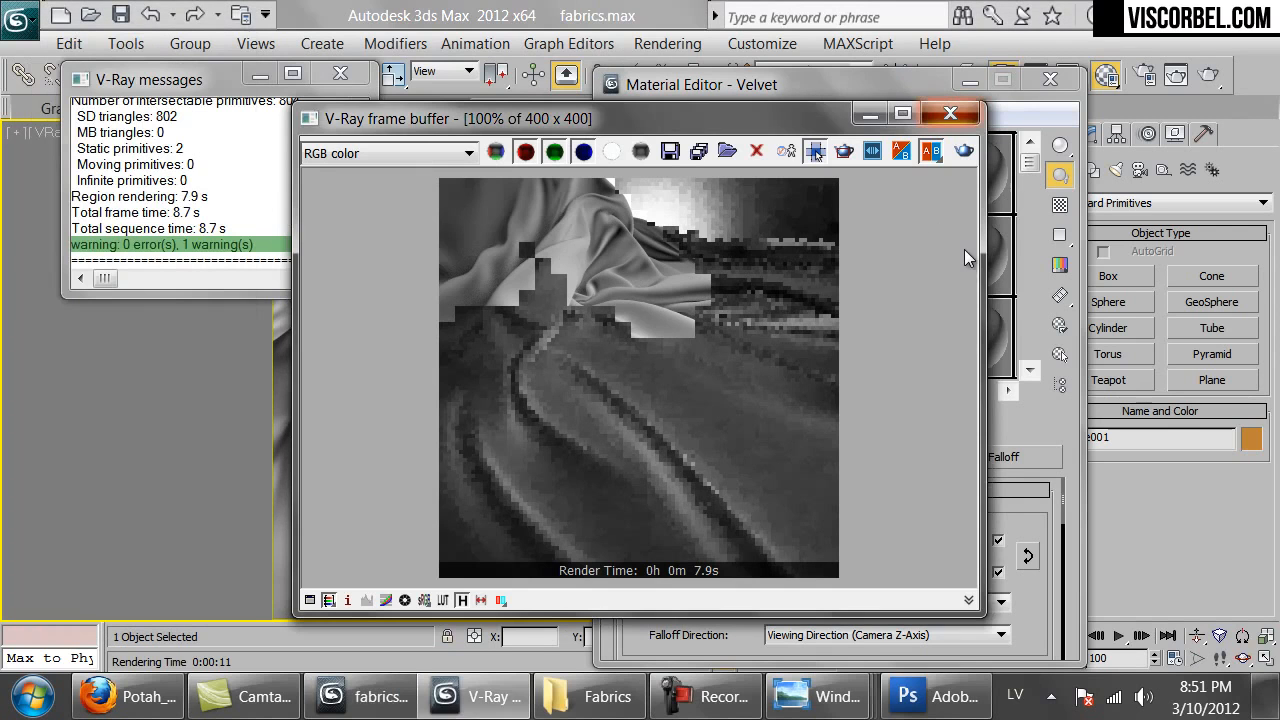
left_click(950, 113)
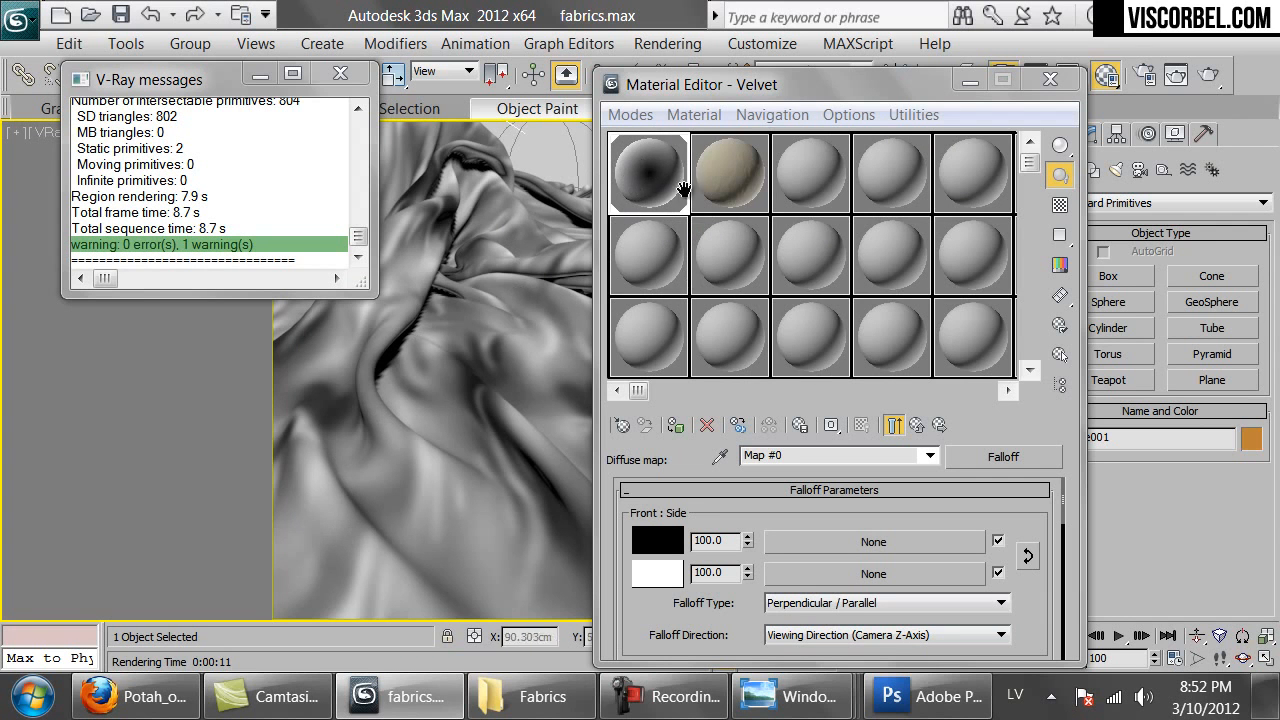
Change the falloff's front colour to a very dark purple.
left_click(657, 540)
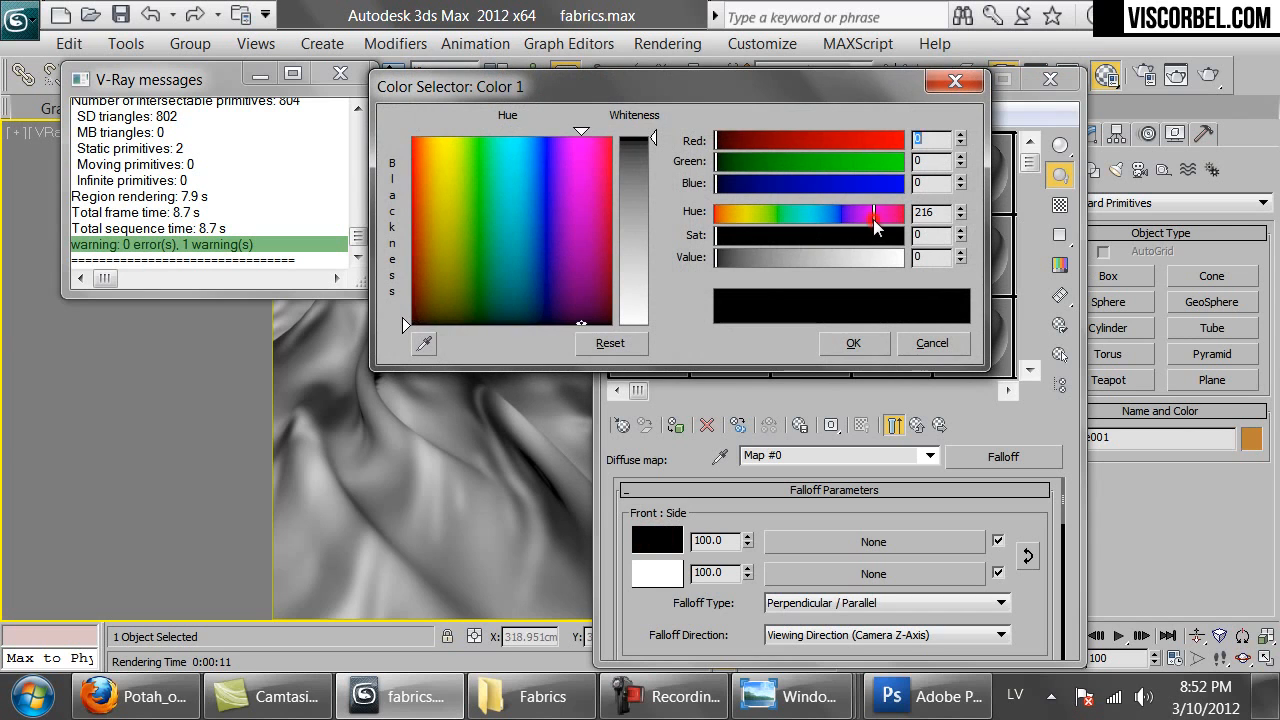
left_click_drag(866, 235, 904, 235)
left_click_drag(713, 260, 721, 258)
left_click_drag(877, 222, 867, 215)
left_click_drag(717, 258, 716, 258)
left_click(853, 343)
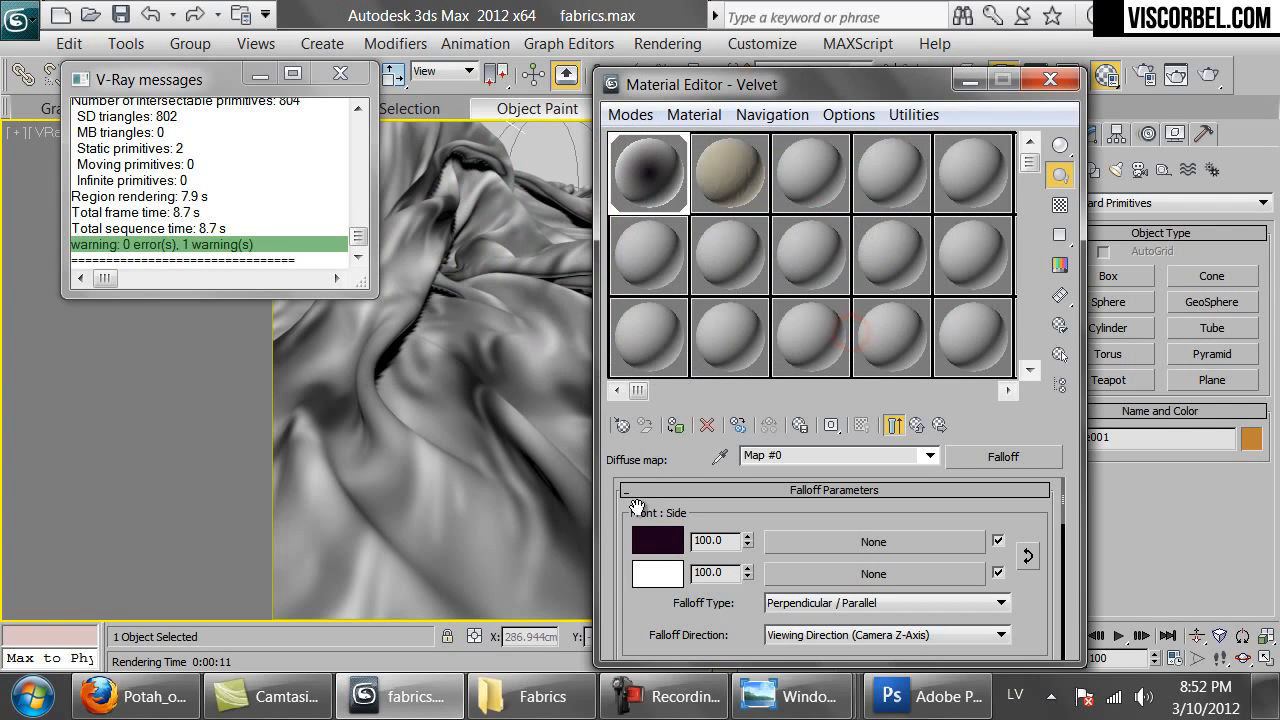
Change the falloff's side colour to purple with hue 203, saturation 180 and value 148.
left_click(672, 579)
left_click(863, 210)
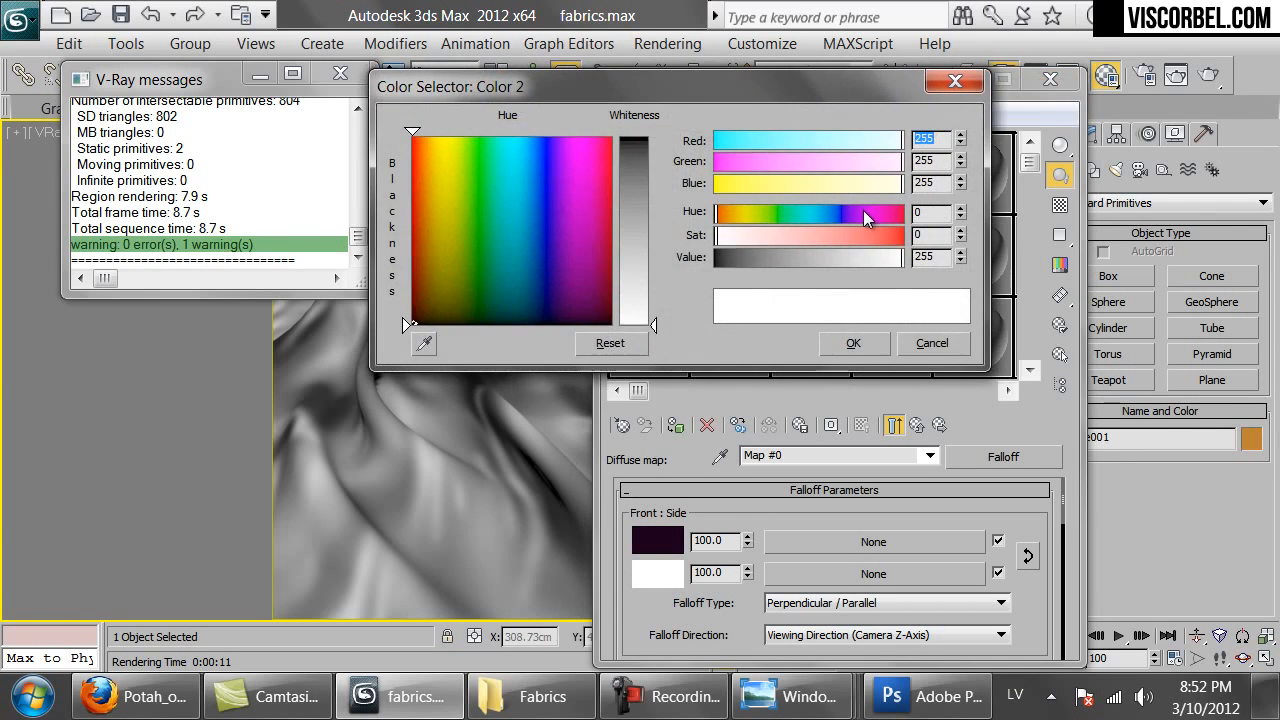
left_click(866, 236)
left_click_drag(828, 257, 824, 257)
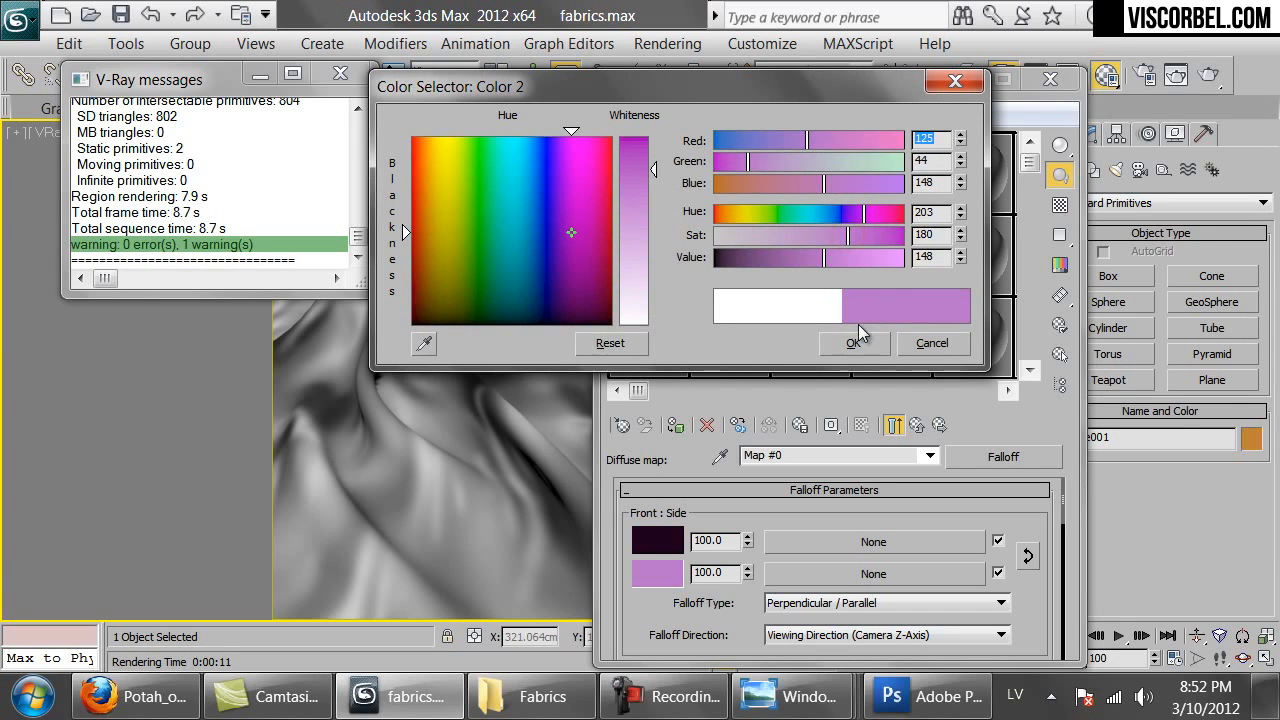
left_click(856, 341)
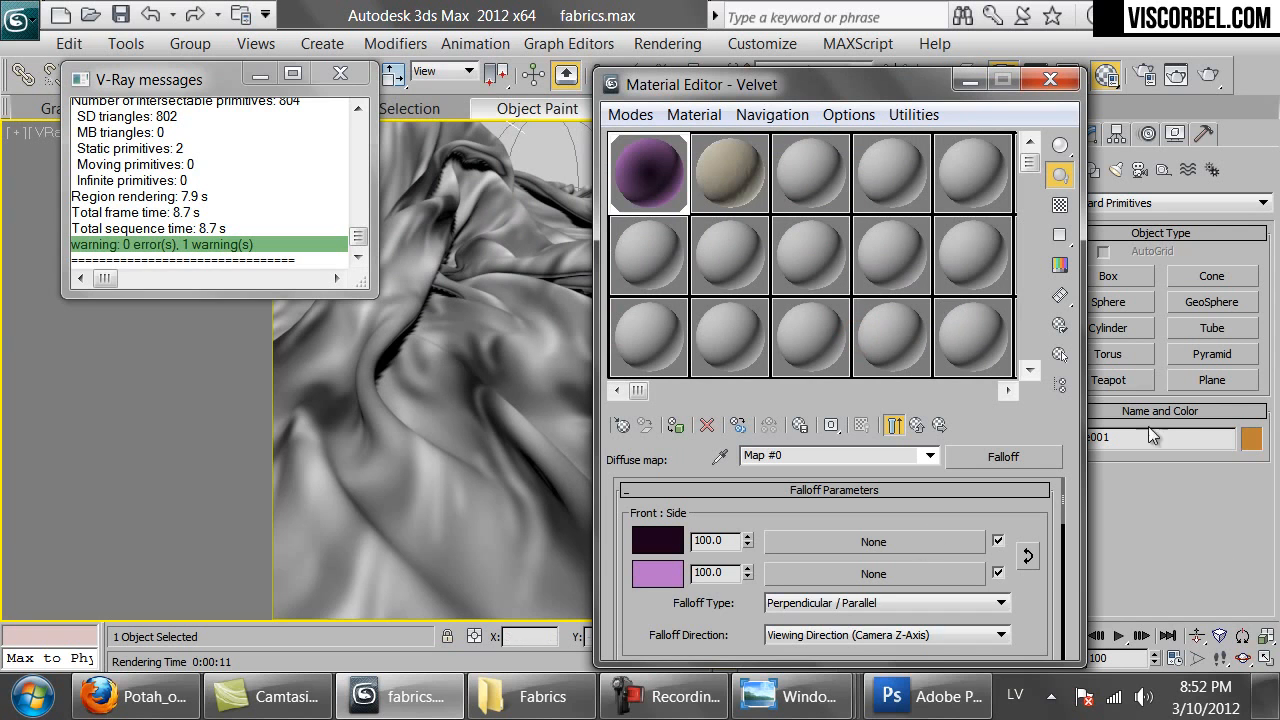
Bend the mix curve downward by pulling its end point's handle down to 0, and open an enlarged preview of the map.
scroll(1040, 620, "down", 8)
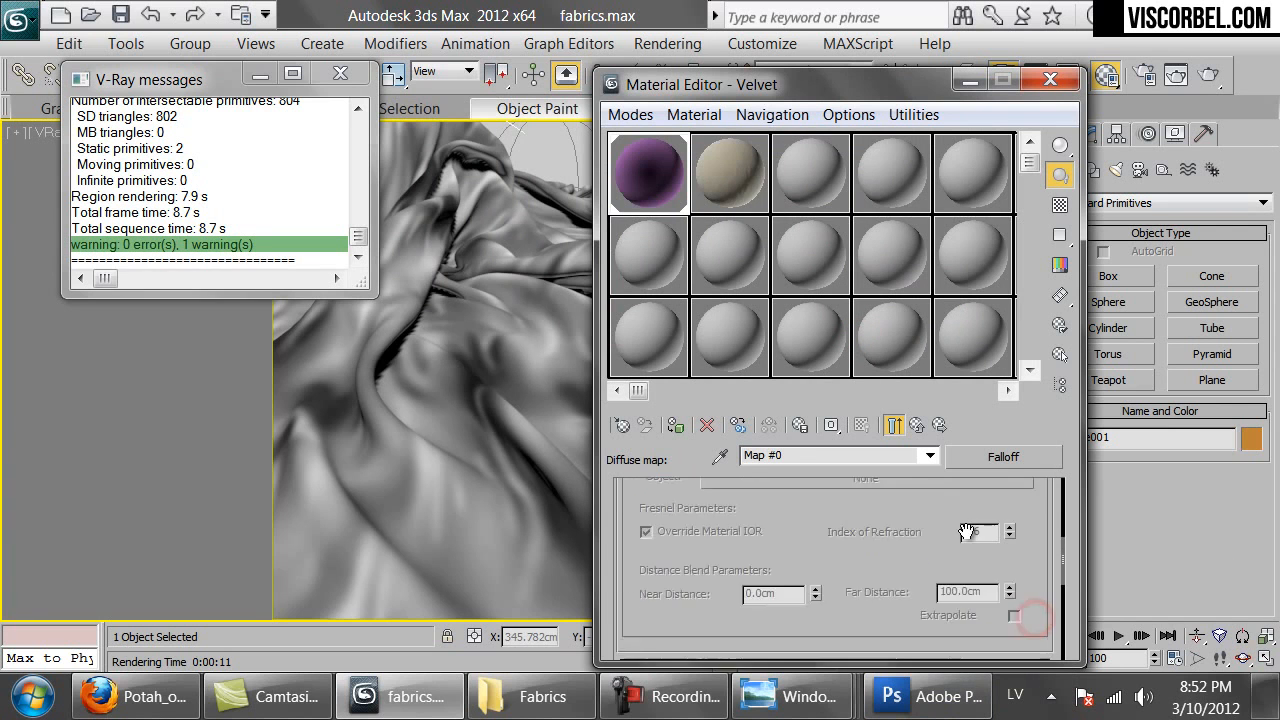
scroll(966, 531, "down", 3)
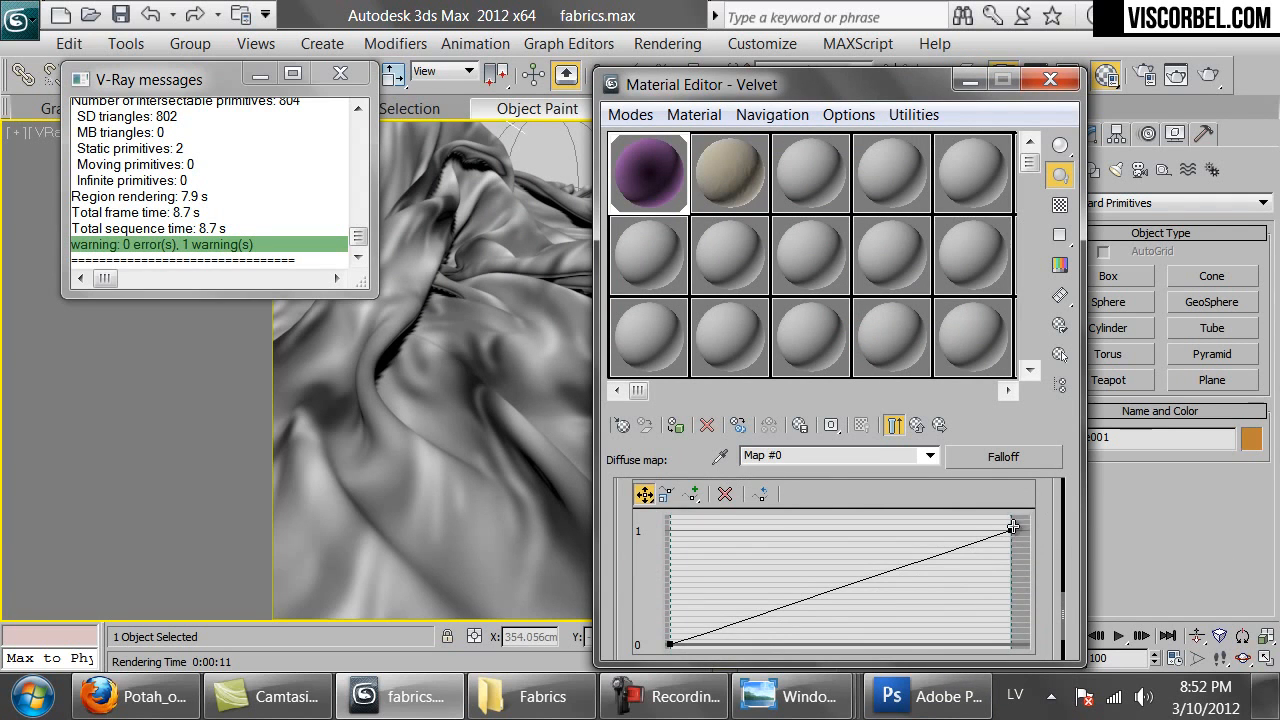
right_click(1014, 529)
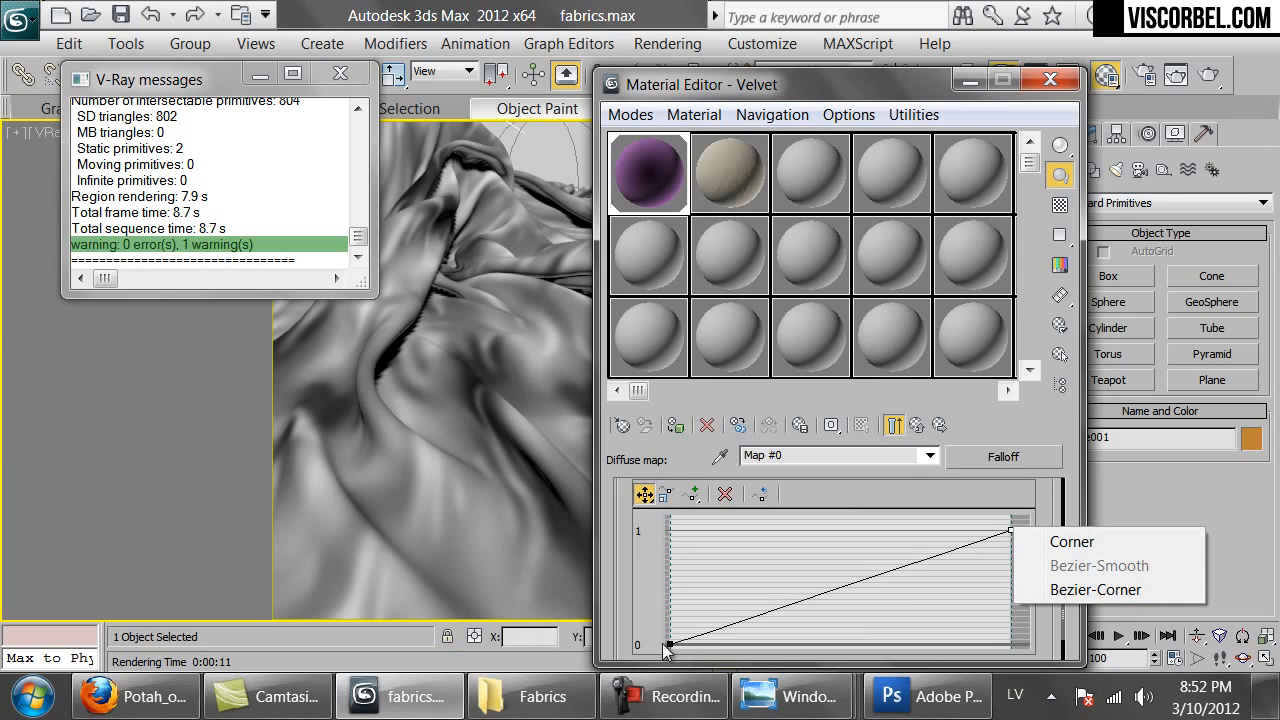
key("Escape")
left_click_drag(924, 560, 1015, 628)
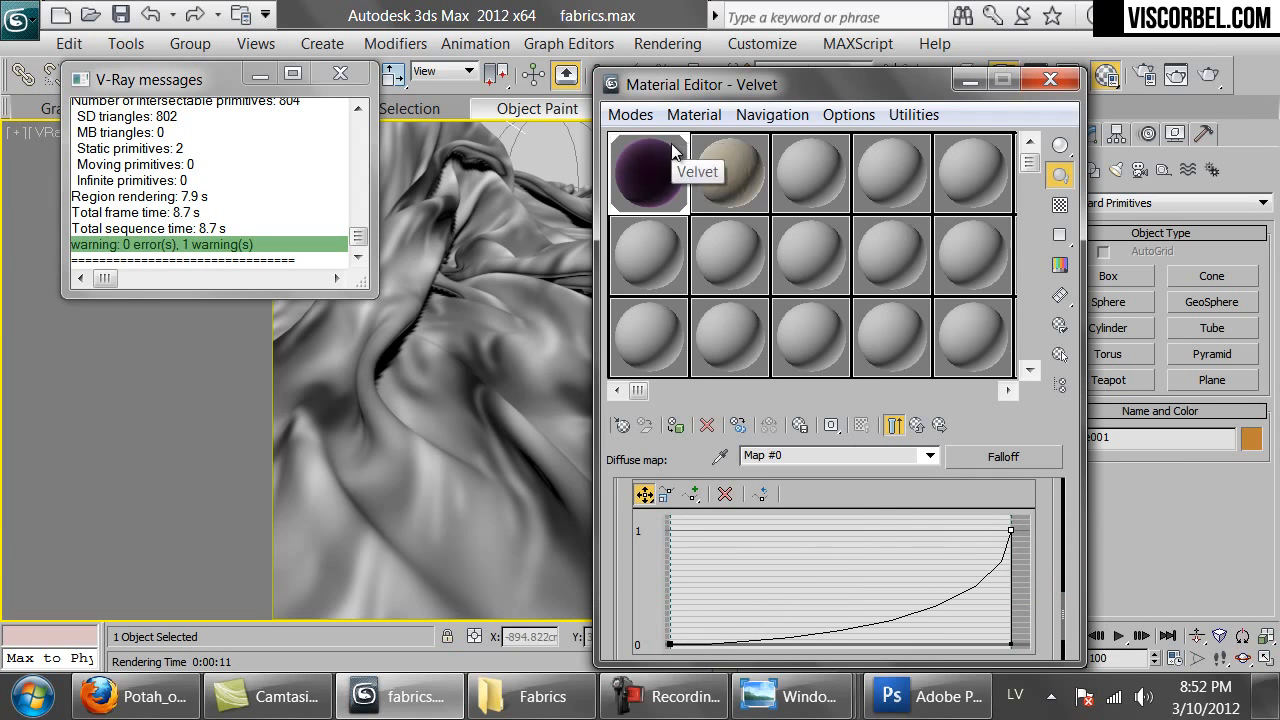
double_click(671, 143)
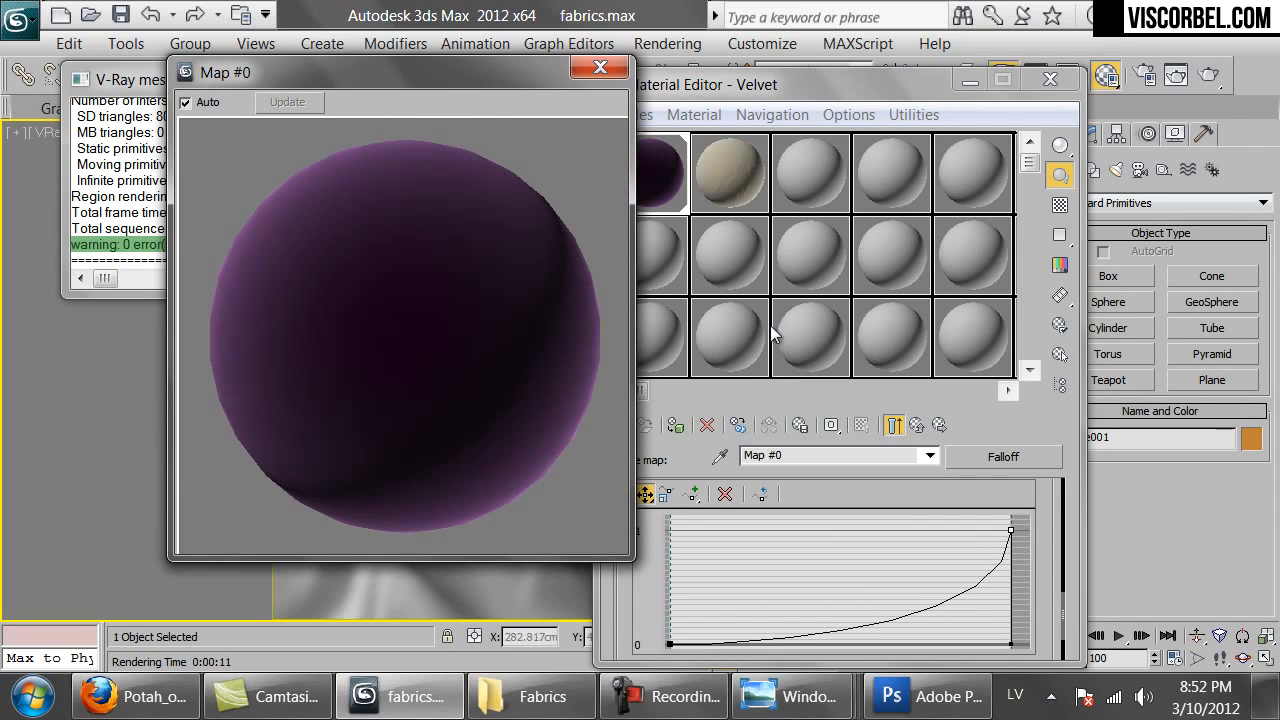
Give the mix curve's start point a Bezier handle and adjust both end handles so the curve stays flat before rising steeply near the end.
left_click(1010, 644)
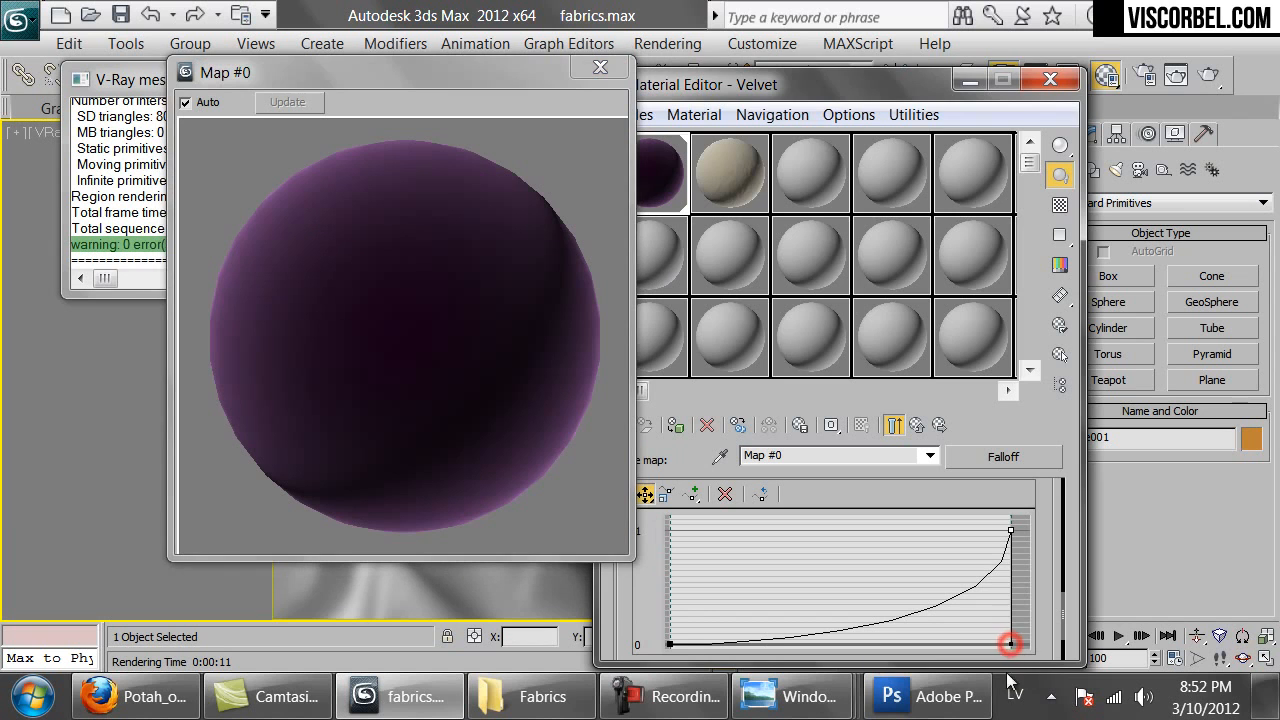
right_click(668, 644)
left_click(700, 629)
mouse_move(670, 643)
left_mouse_down()
mouse_move(757, 621)
mouse_move(892, 646)
left_mouse_up()
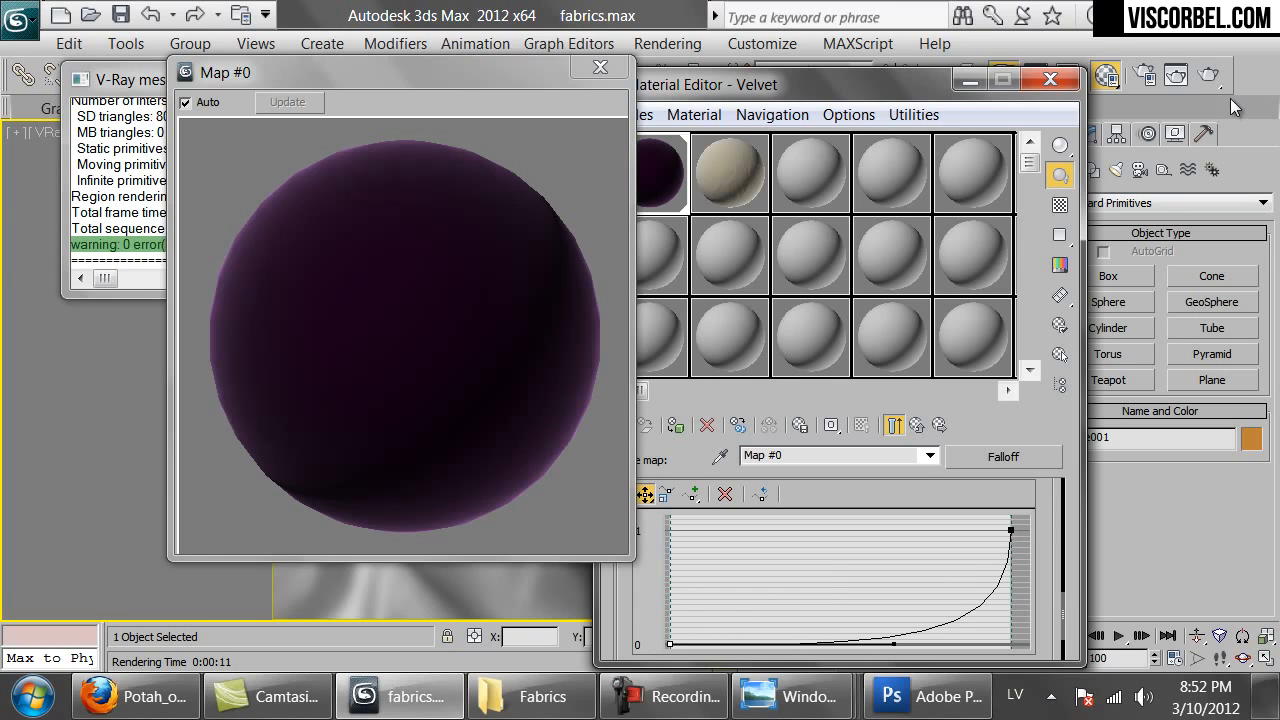
left_click(885, 646)
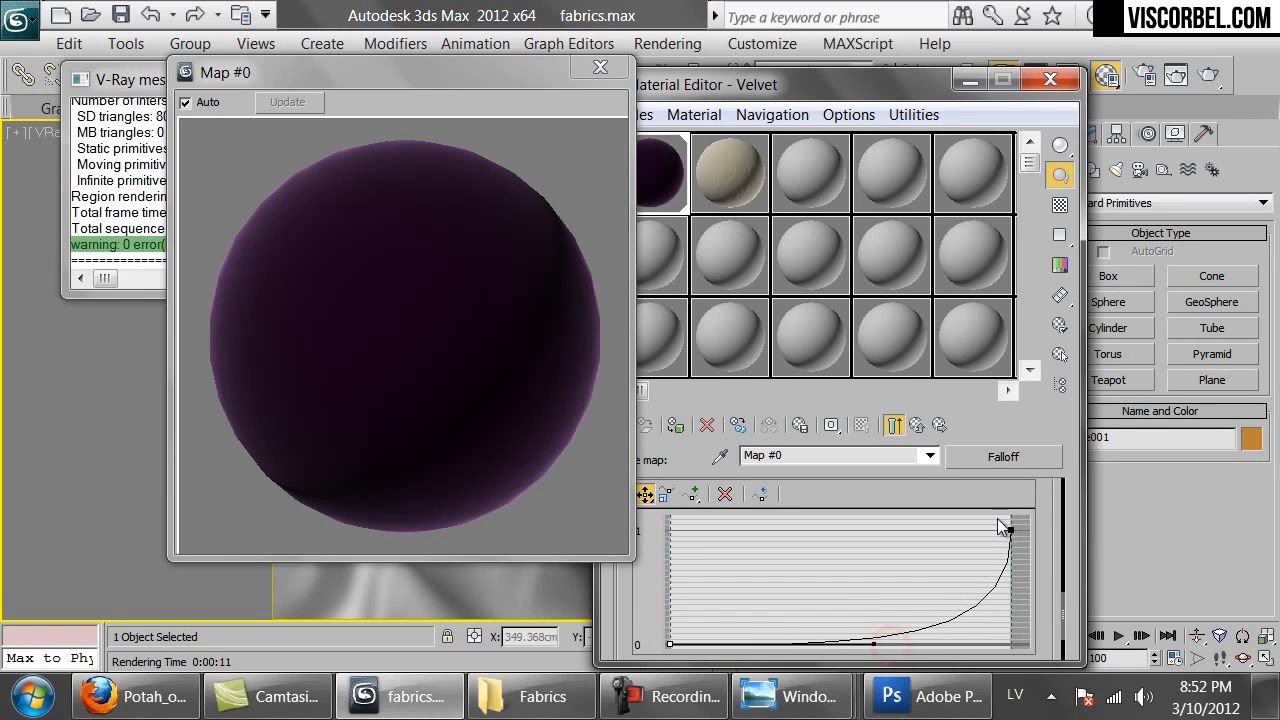
left_click_drag(1010, 645, 944, 606)
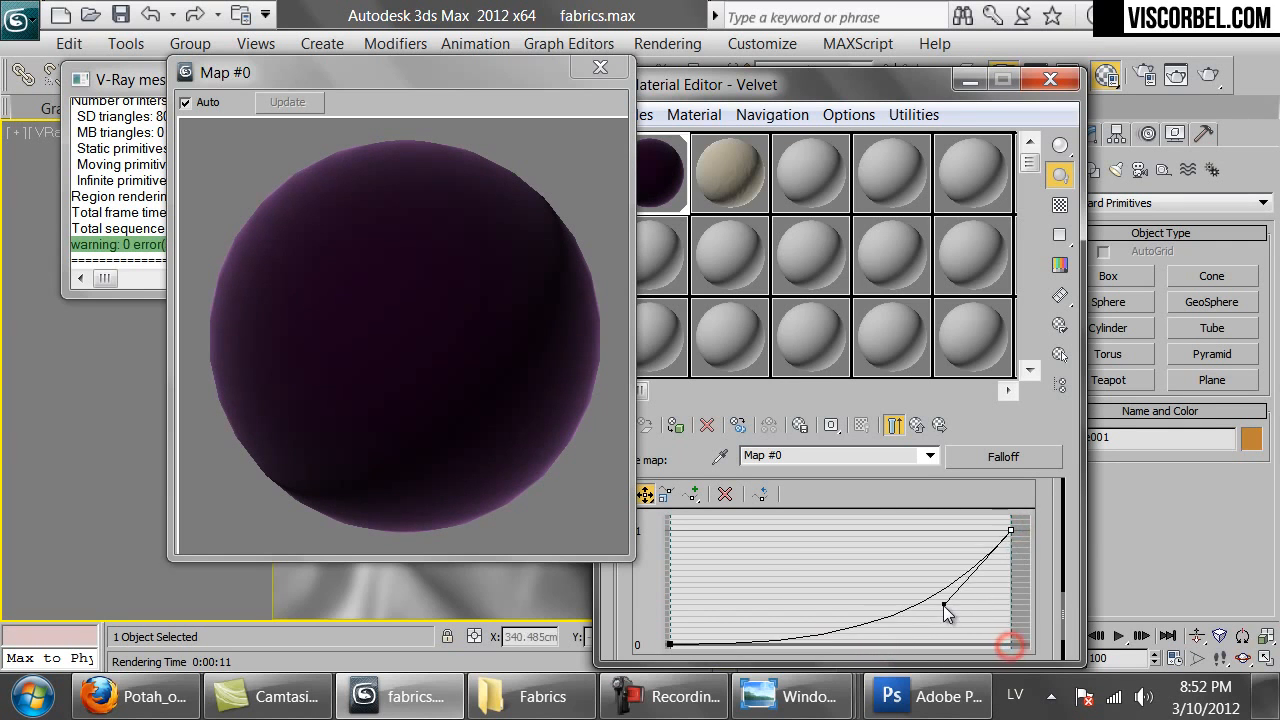
left_click(668, 644)
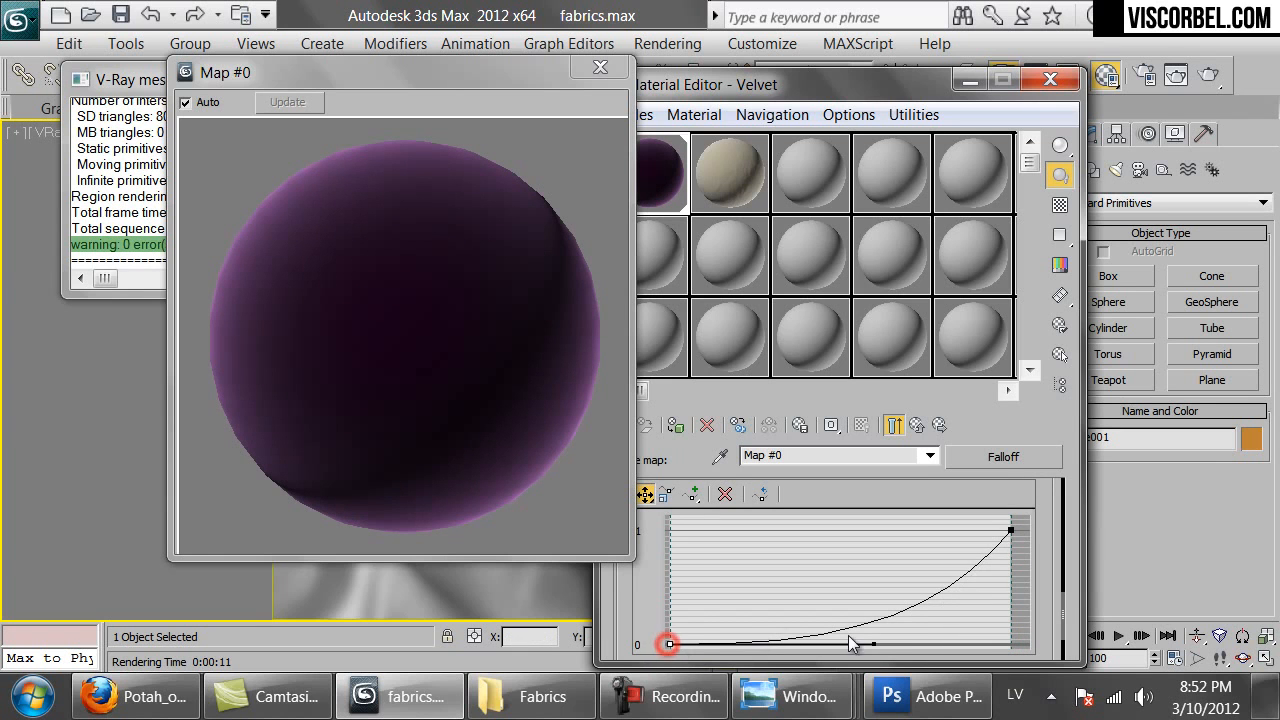
left_click_drag(872, 644, 995, 657)
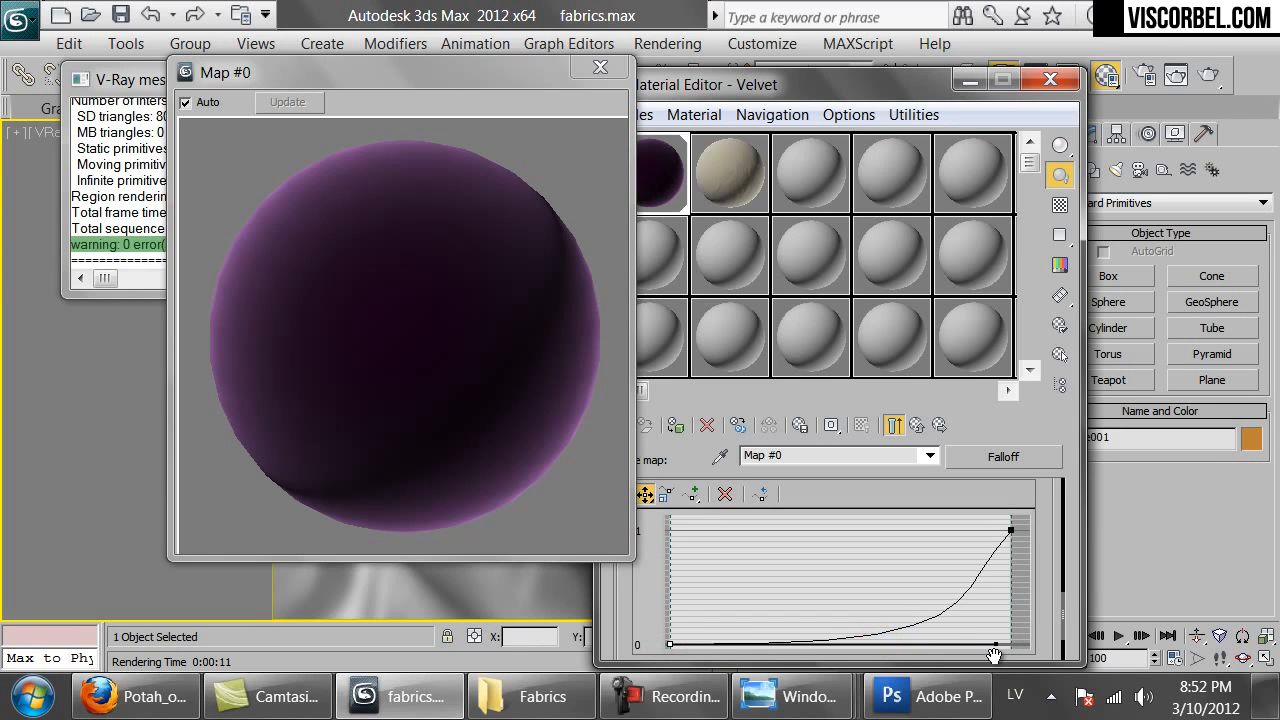
Render a test of the purple velvet, cancel it partway and return to the falloff map's mix curve.
left_click(1207, 77)
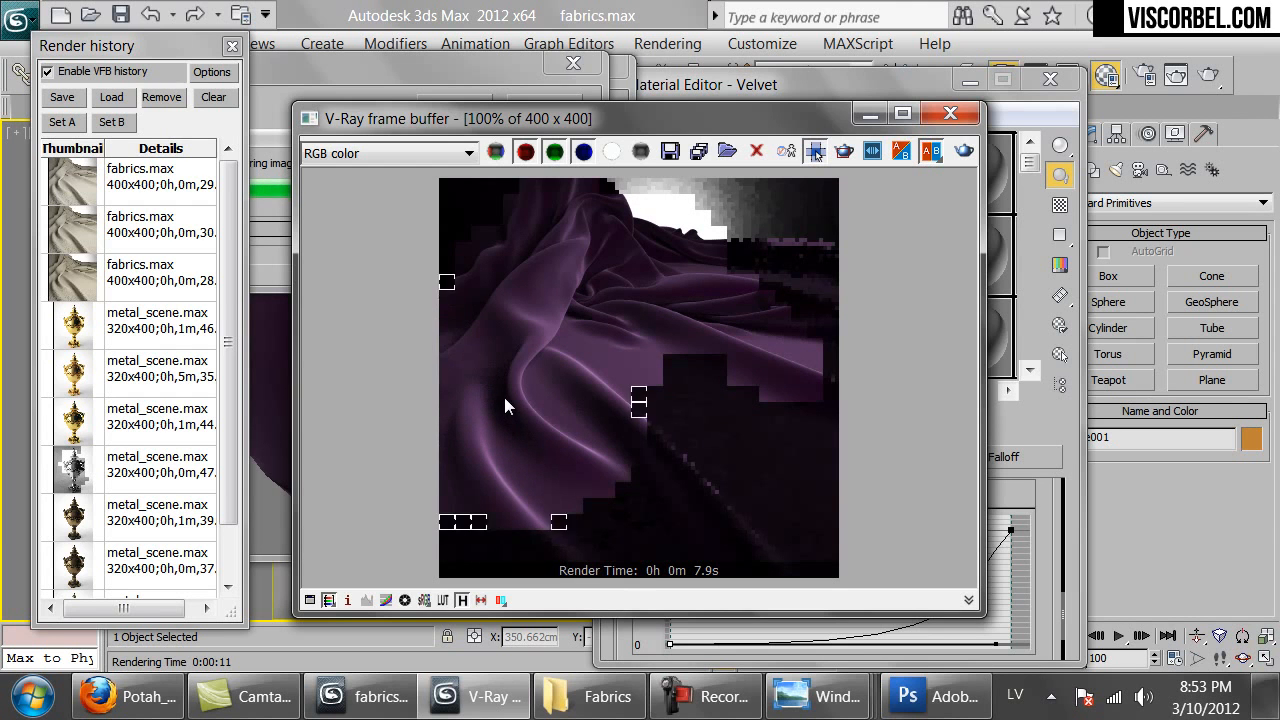
left_click(478, 71)
left_click(543, 107)
left_click(1040, 486)
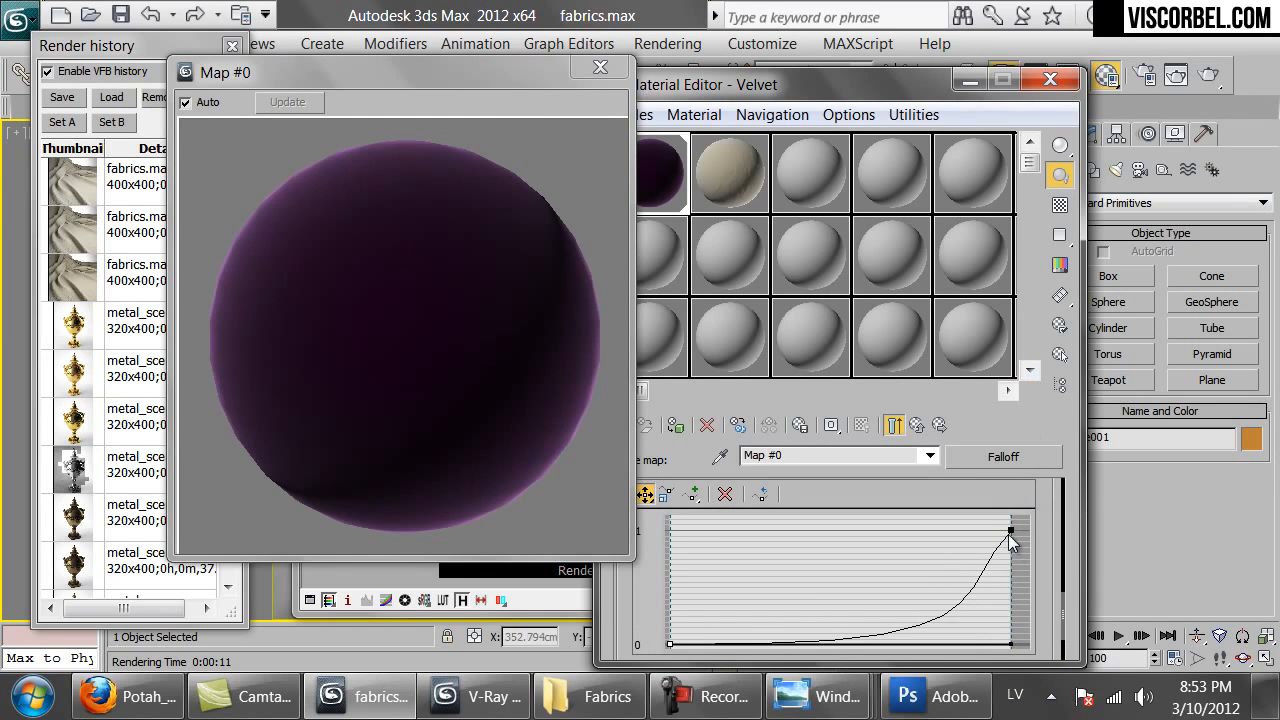
Pull the end point's handle horizontally inward to round off the mix curve, and add a point on its lower middle part.
left_click_drag(1012, 531, 921, 520)
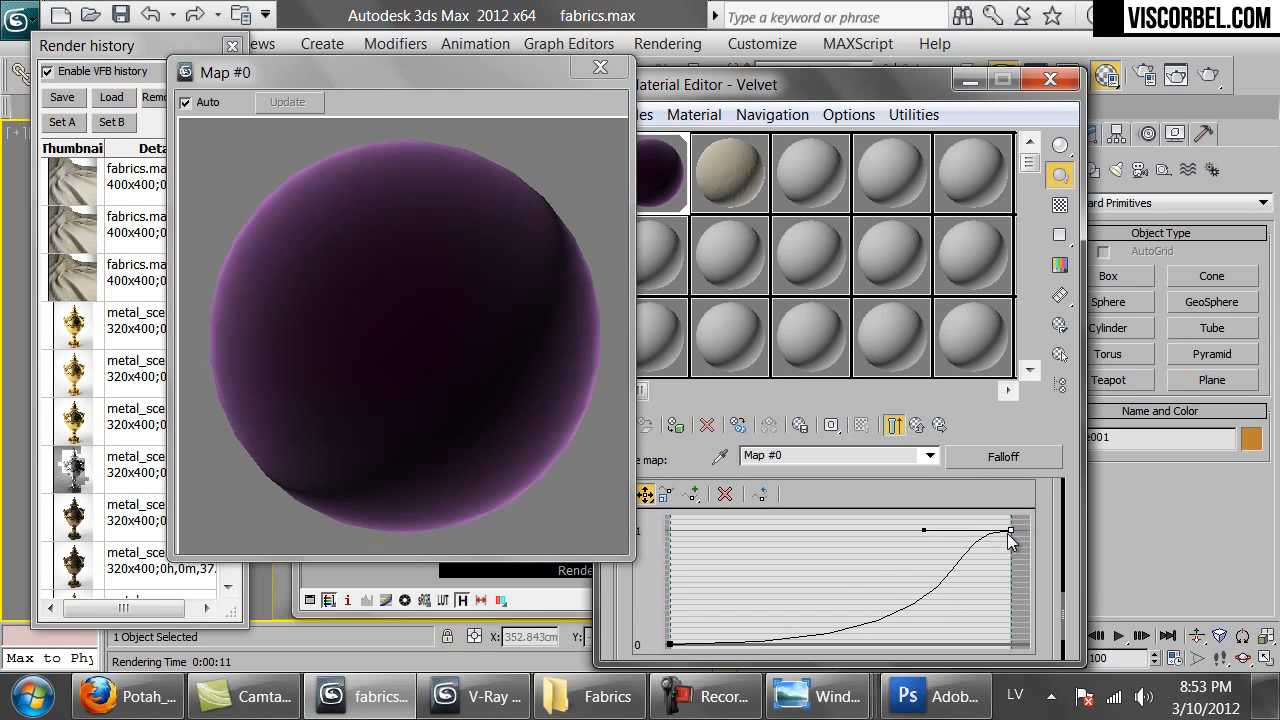
left_click(694, 496)
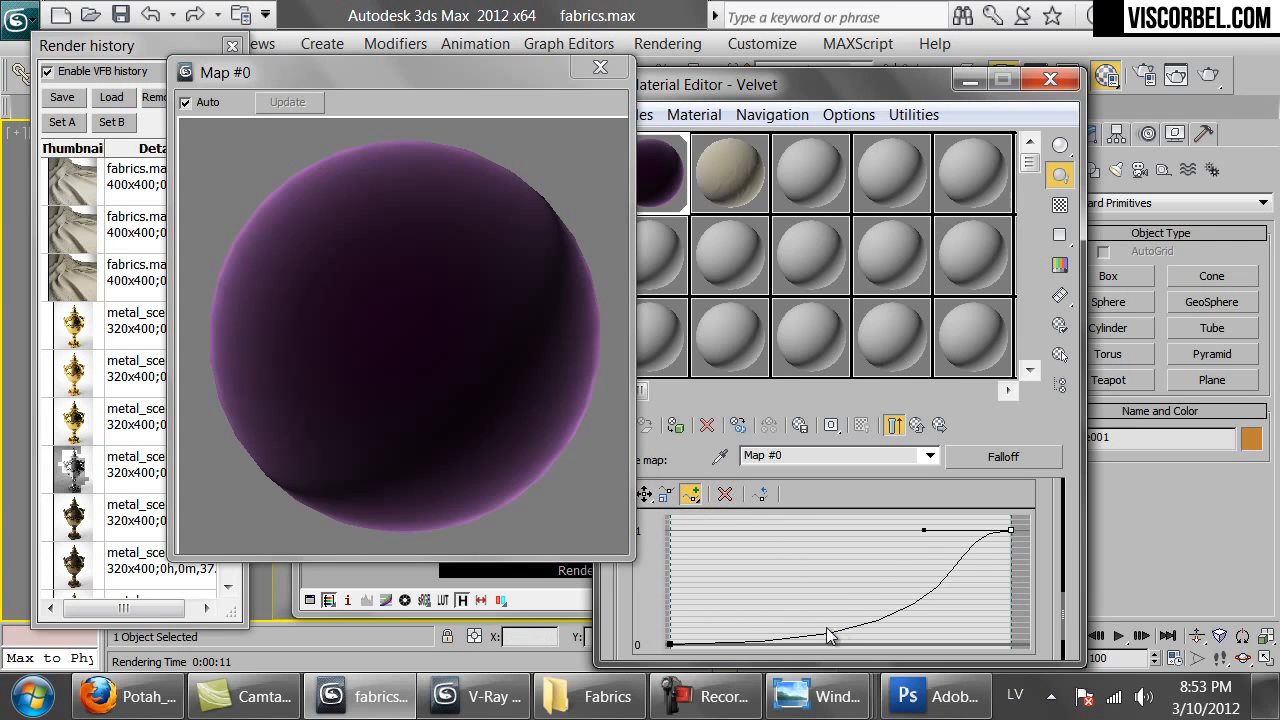
left_click(806, 635)
left_click(645, 494)
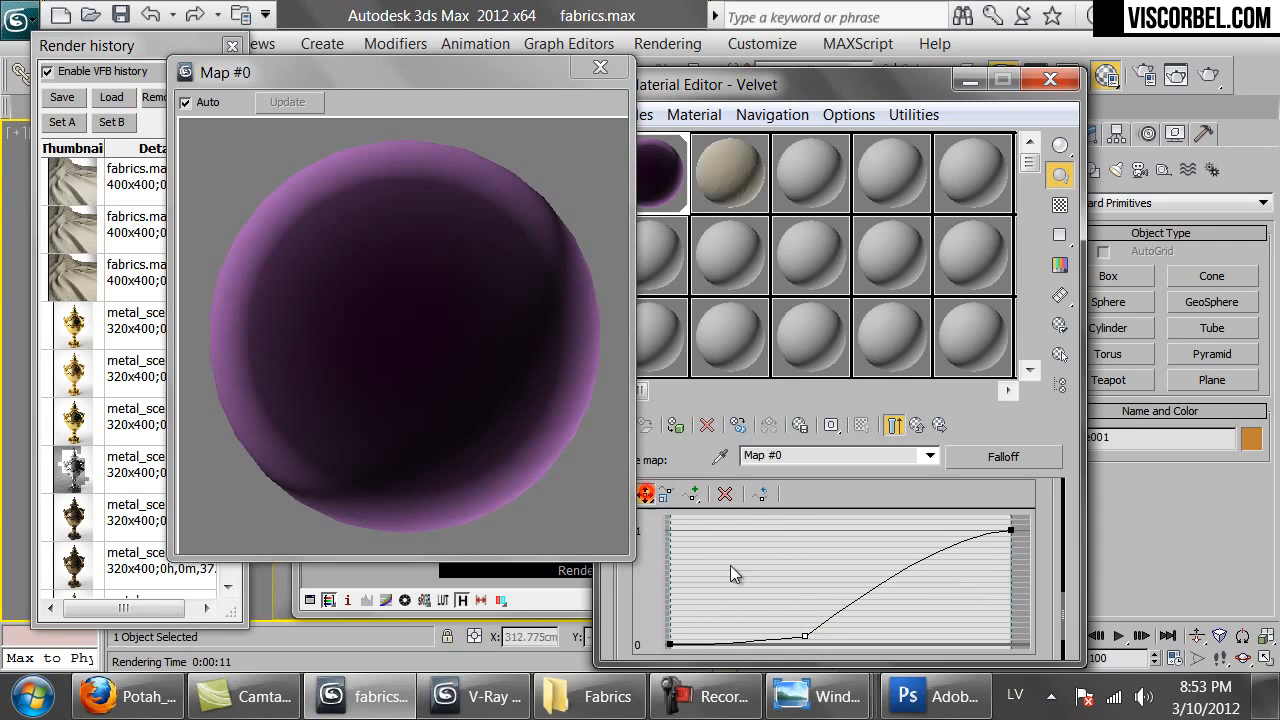
Lower the added curve point to 0, make it Bezier-Smooth and shift it toward the start of the curve.
left_click_drag(805, 636, 913, 648)
right_click(813, 644)
left_click(860, 606)
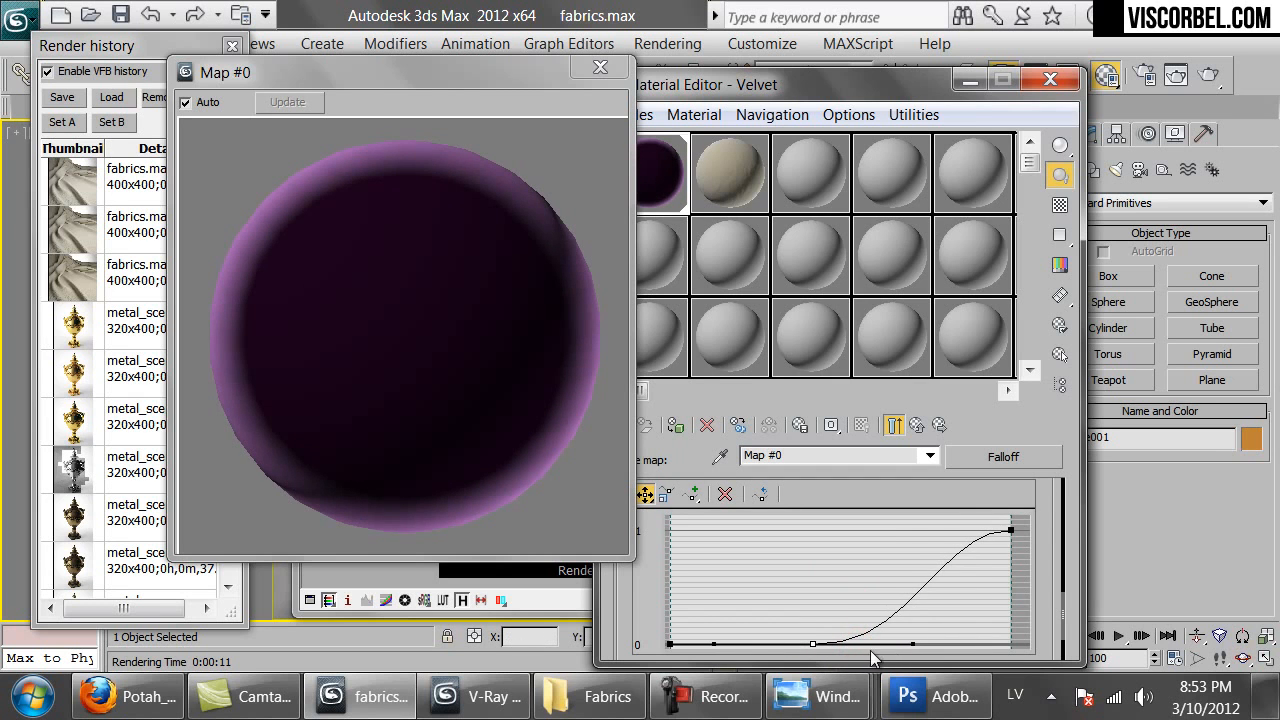
left_click_drag(813, 644, 768, 645)
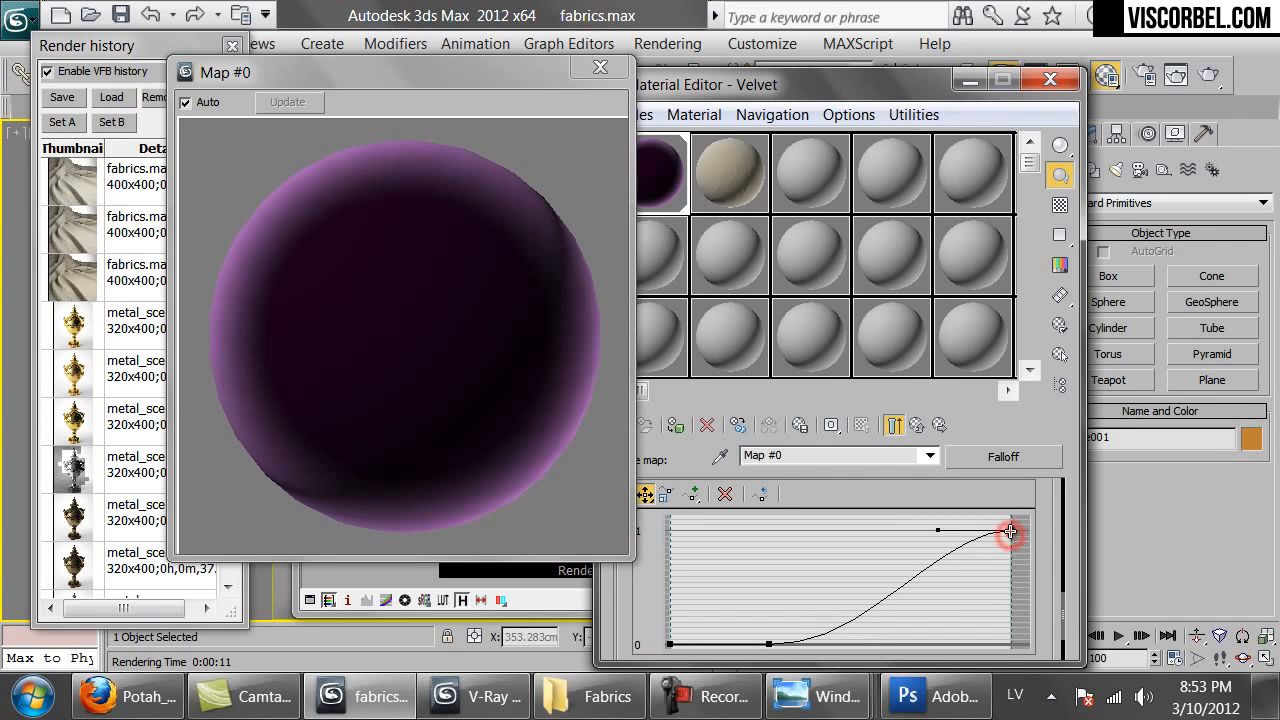
Pull the end point's handle straight down, shift the middle point slightly toward the end and render a new velvet test.
left_click_drag(937, 529, 1036, 581)
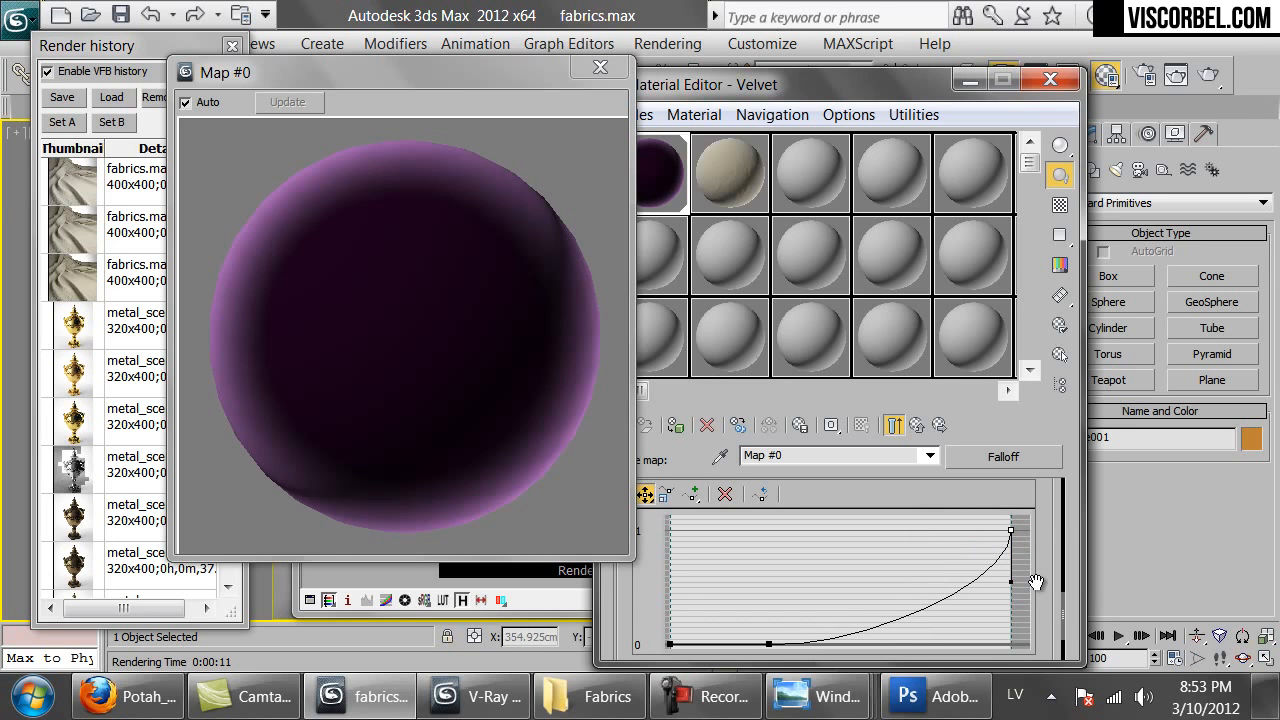
left_click_drag(769, 645, 798, 644)
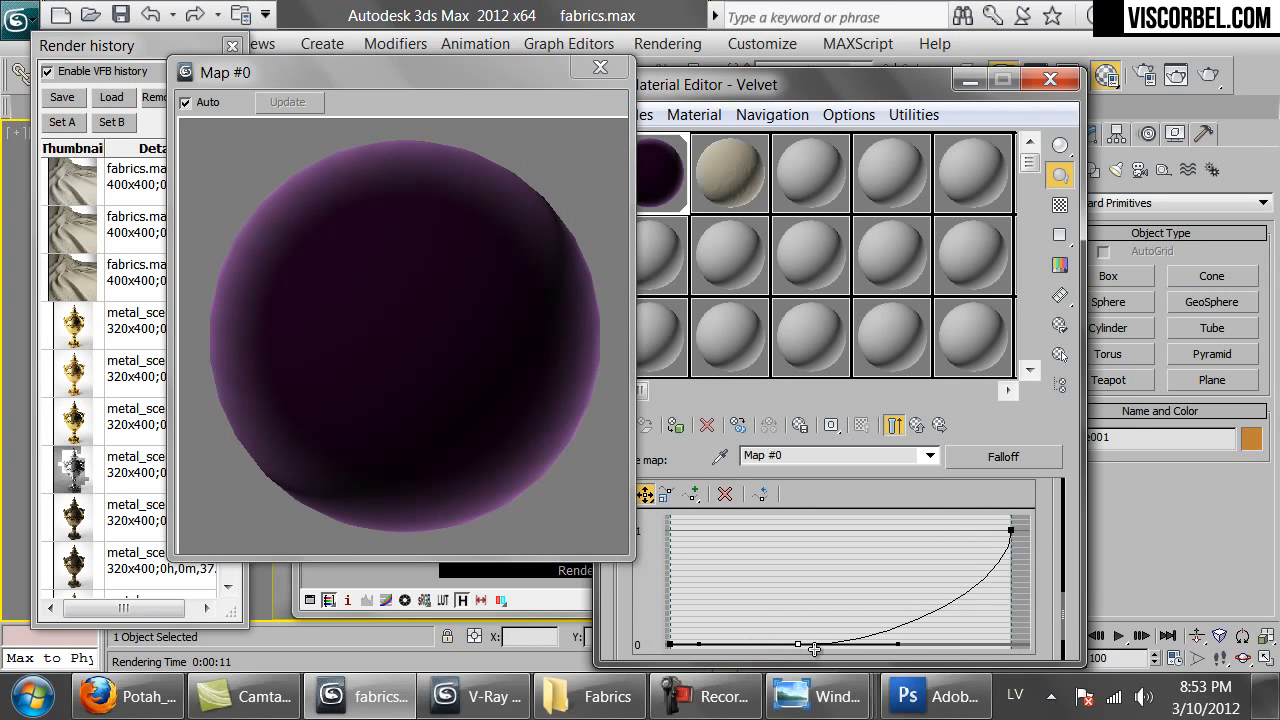
left_click(1210, 76)
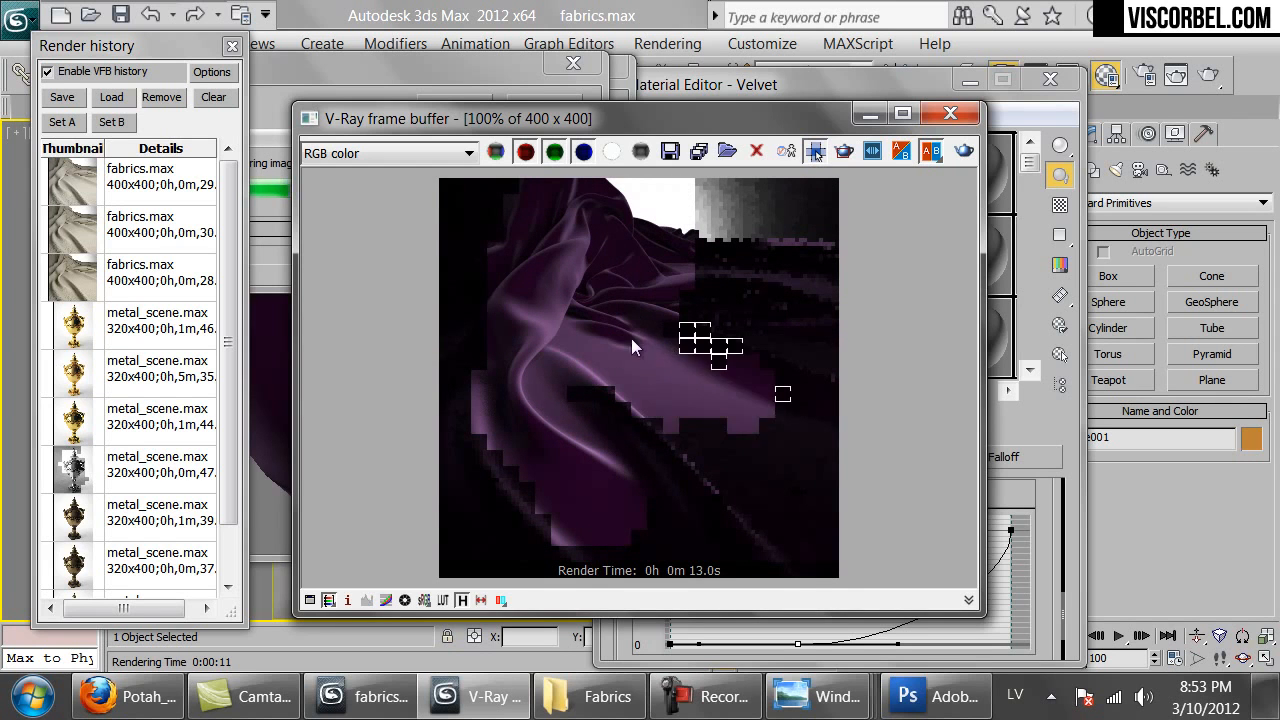
Cancel the render, then raise the mix curve's middle point slightly and tilt its handle up toward the end point.
left_click(549, 104)
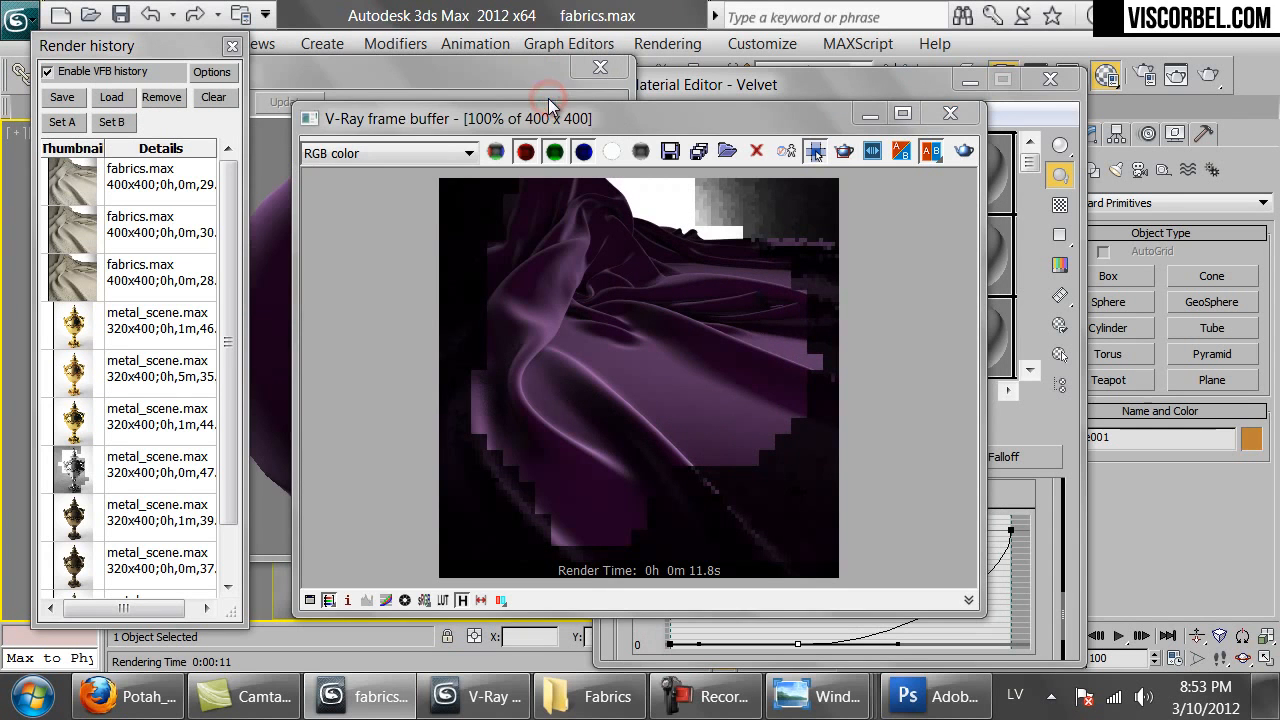
left_click(1047, 578)
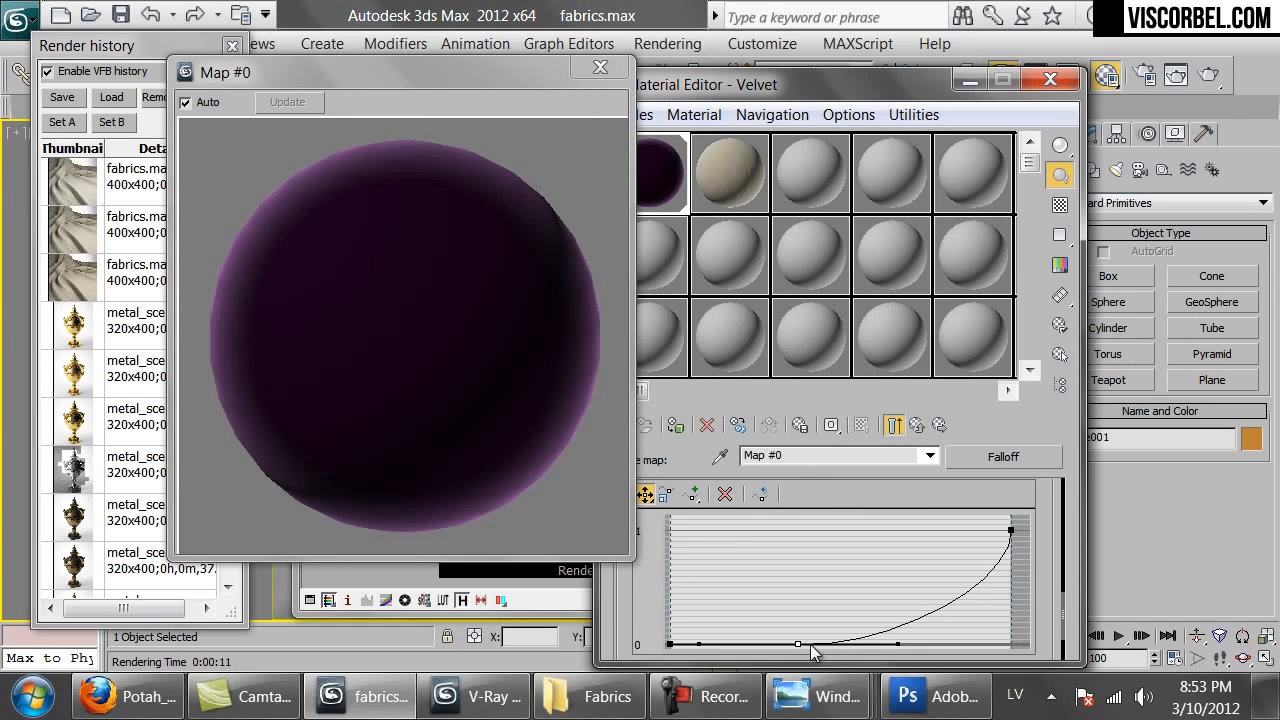
left_click_drag(797, 651, 800, 651)
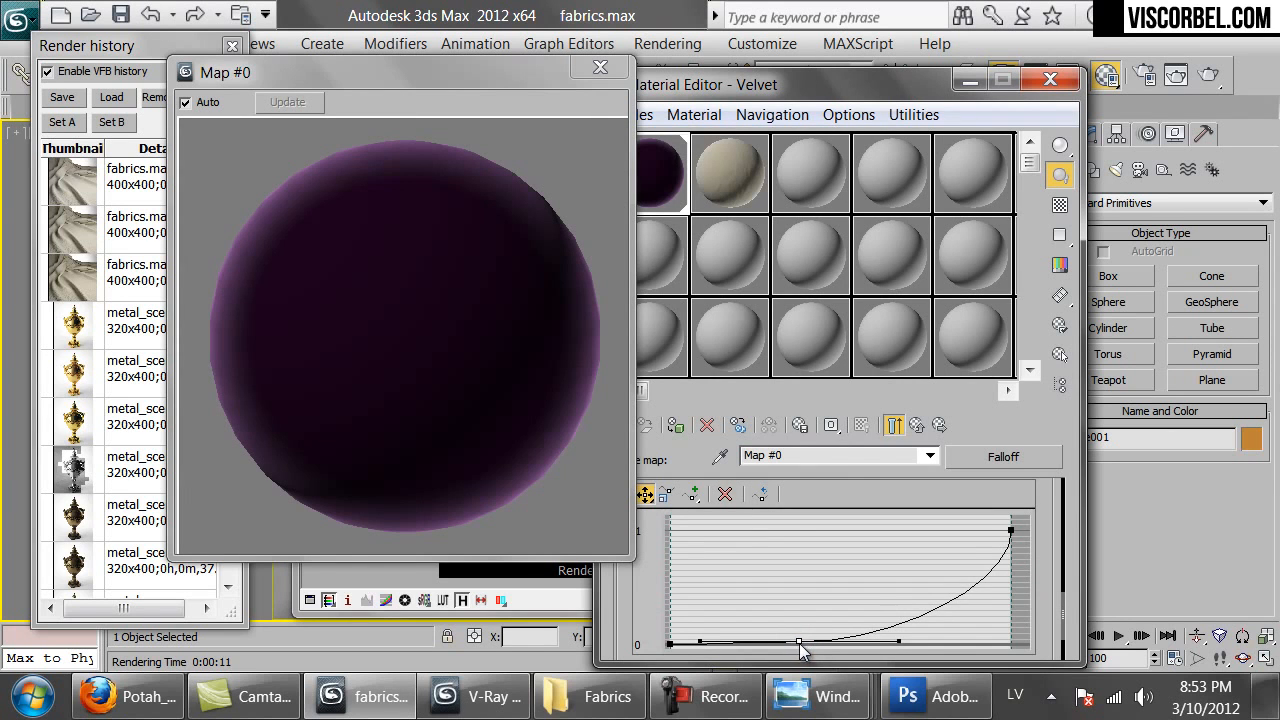
scroll(925, 607, "down", 3)
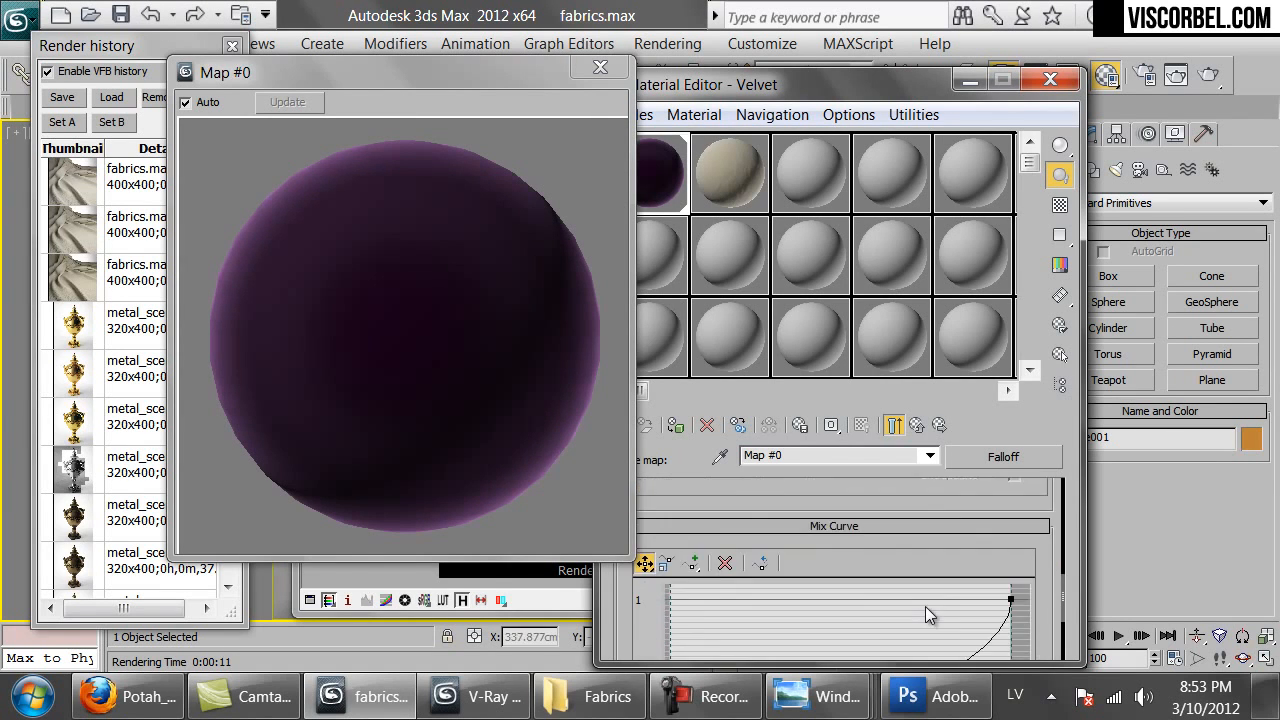
left_click_drag(899, 566, 894, 558)
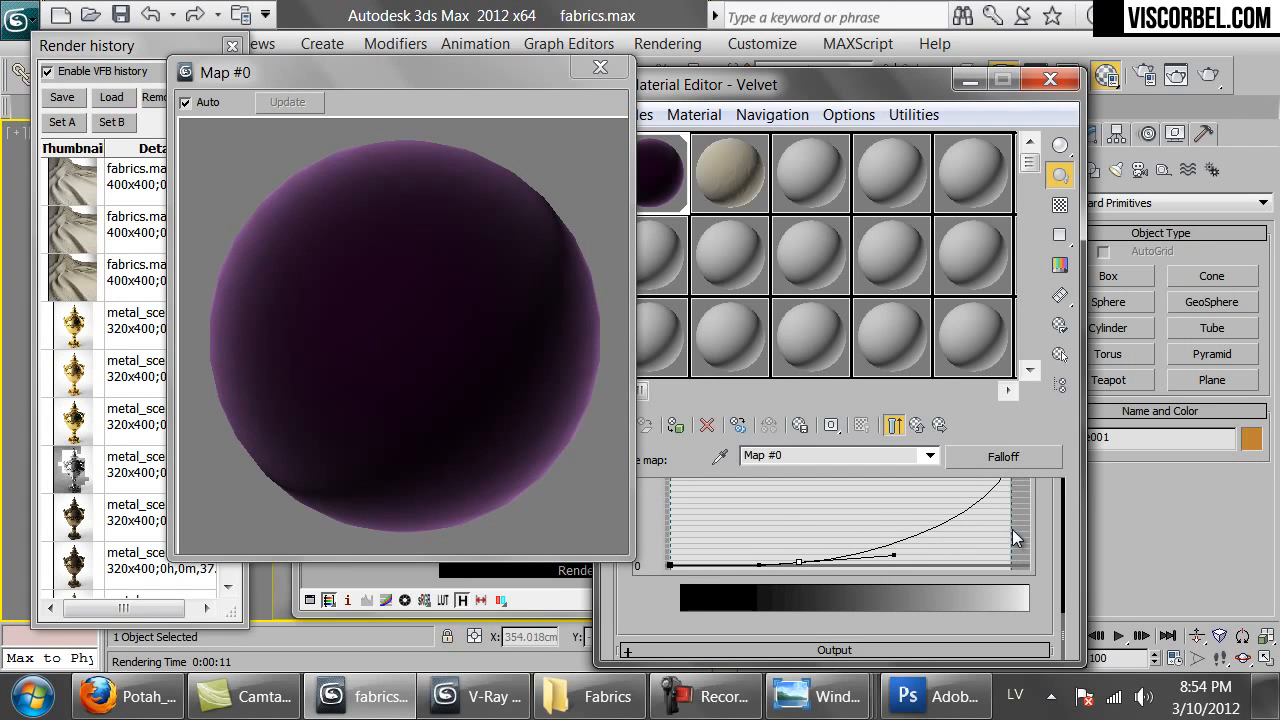
Darken the falloff map's front colour to value 1 with hue 213 and saturation 255, and render a velvet test.
scroll(1037, 510, "up", 5)
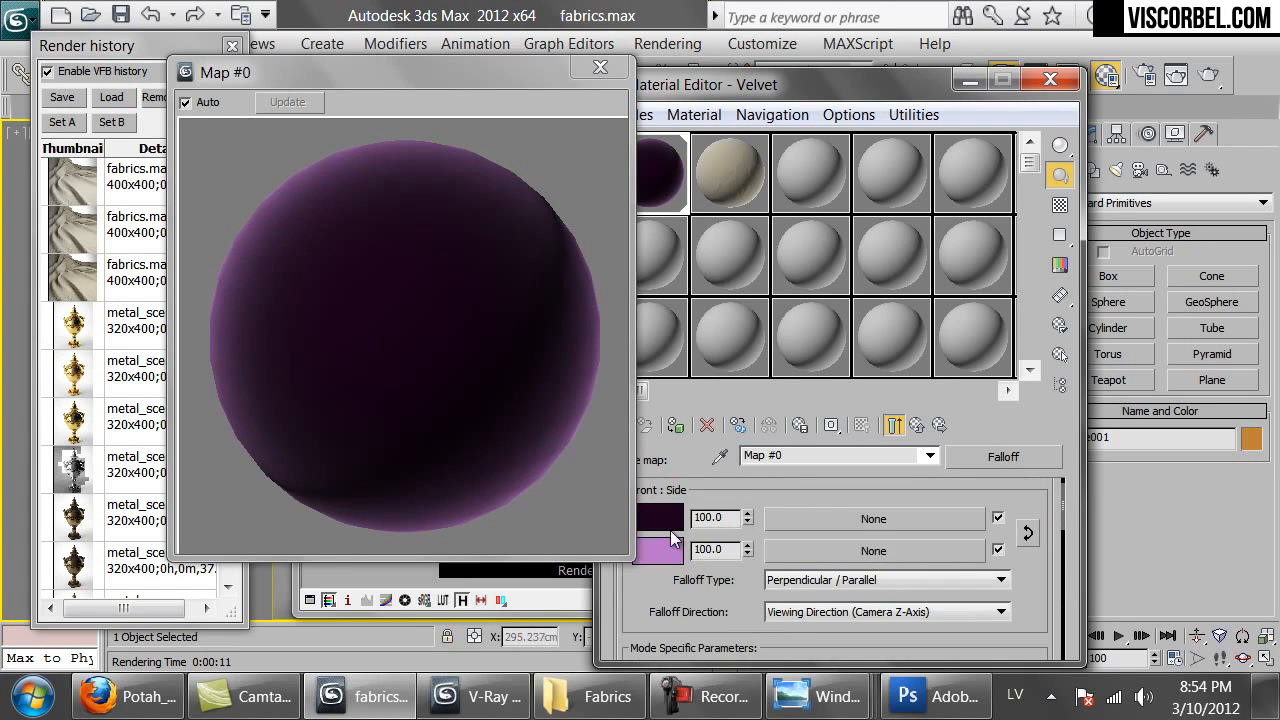
left_click(655, 516)
left_click(958, 261)
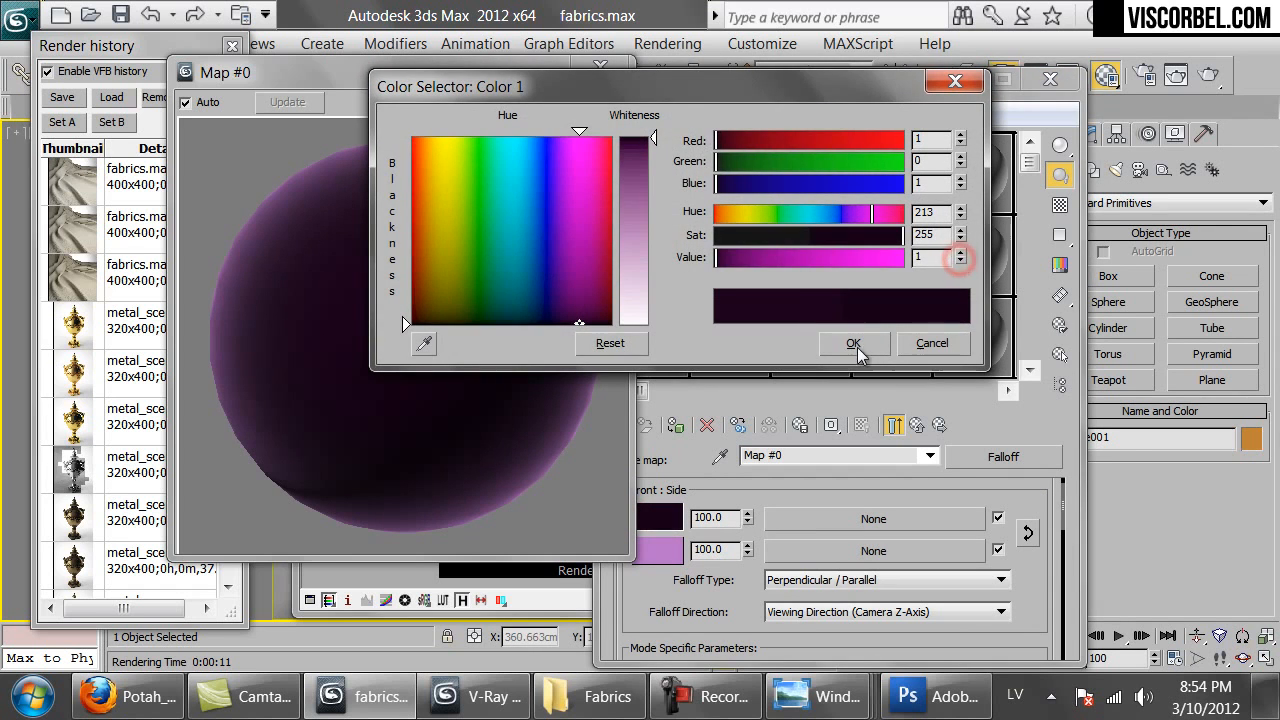
left_click(851, 342)
key("shift+q")
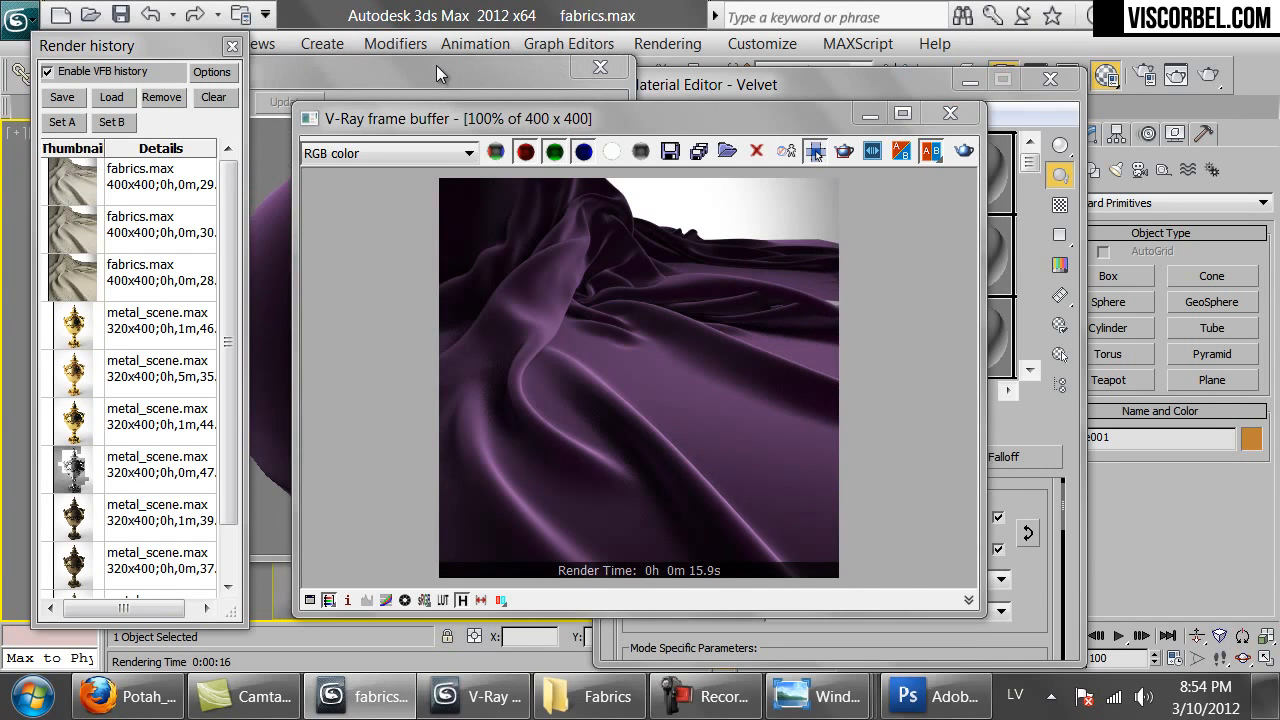
Enable the Velvet material's Mix bump map, open its parameters and run a partial test render.
left_click(1050, 568)
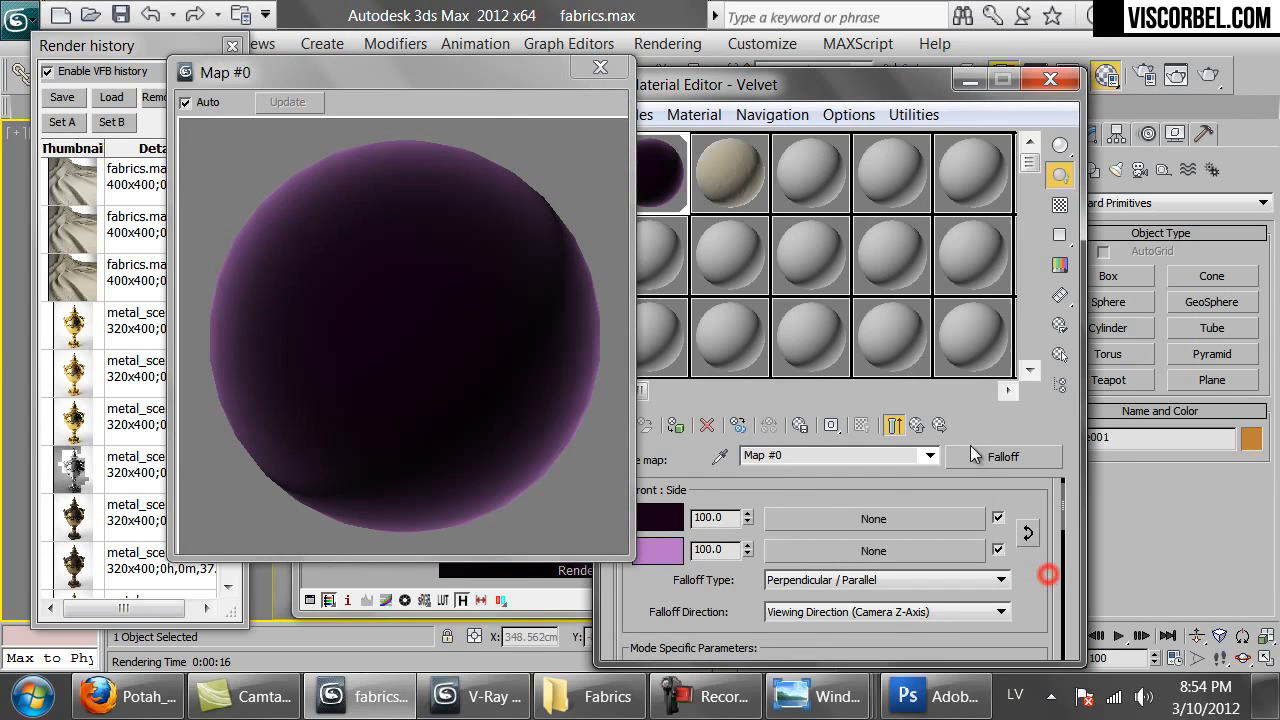
left_click(916, 425)
scroll(828, 505, "down", 5)
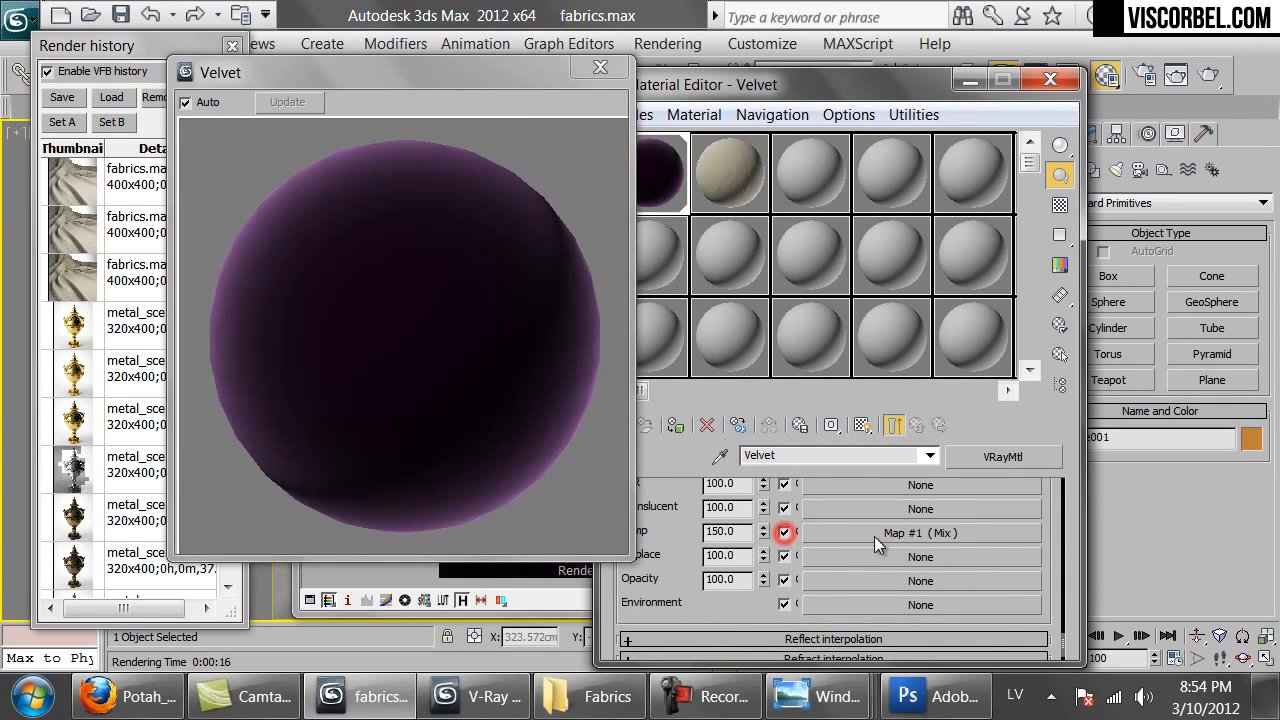
left_click(870, 535)
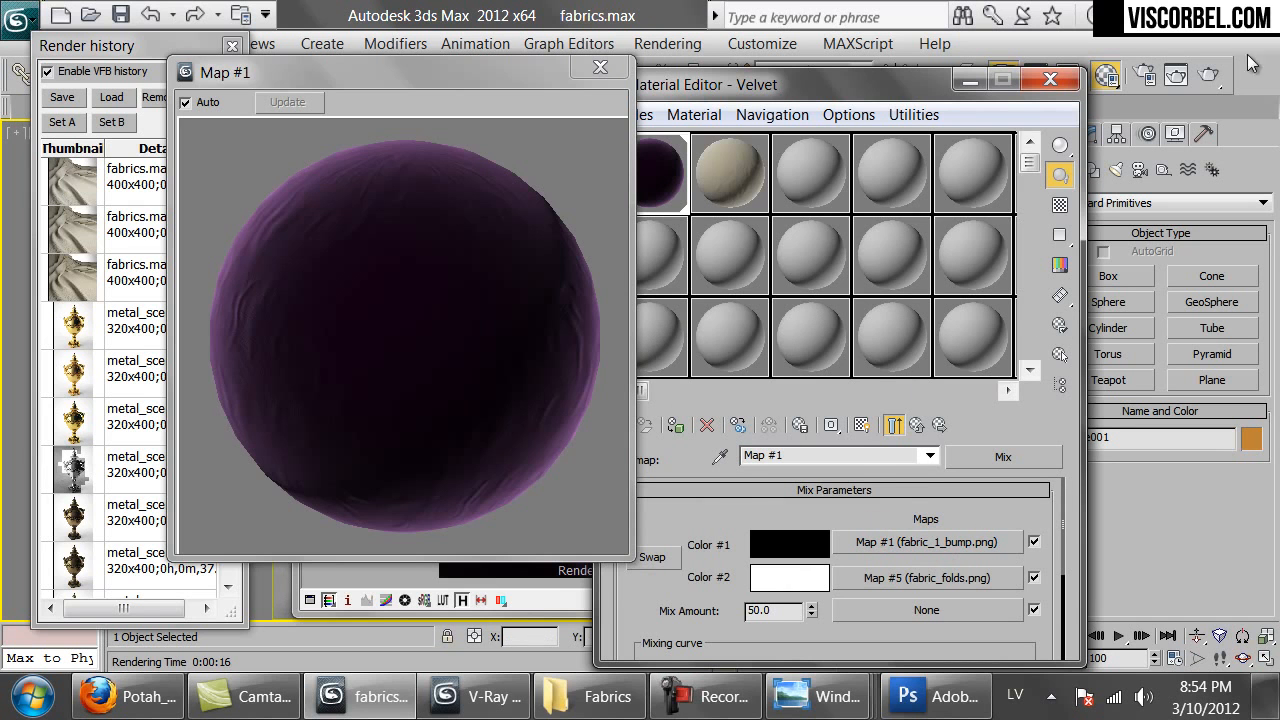
left_click(1209, 75)
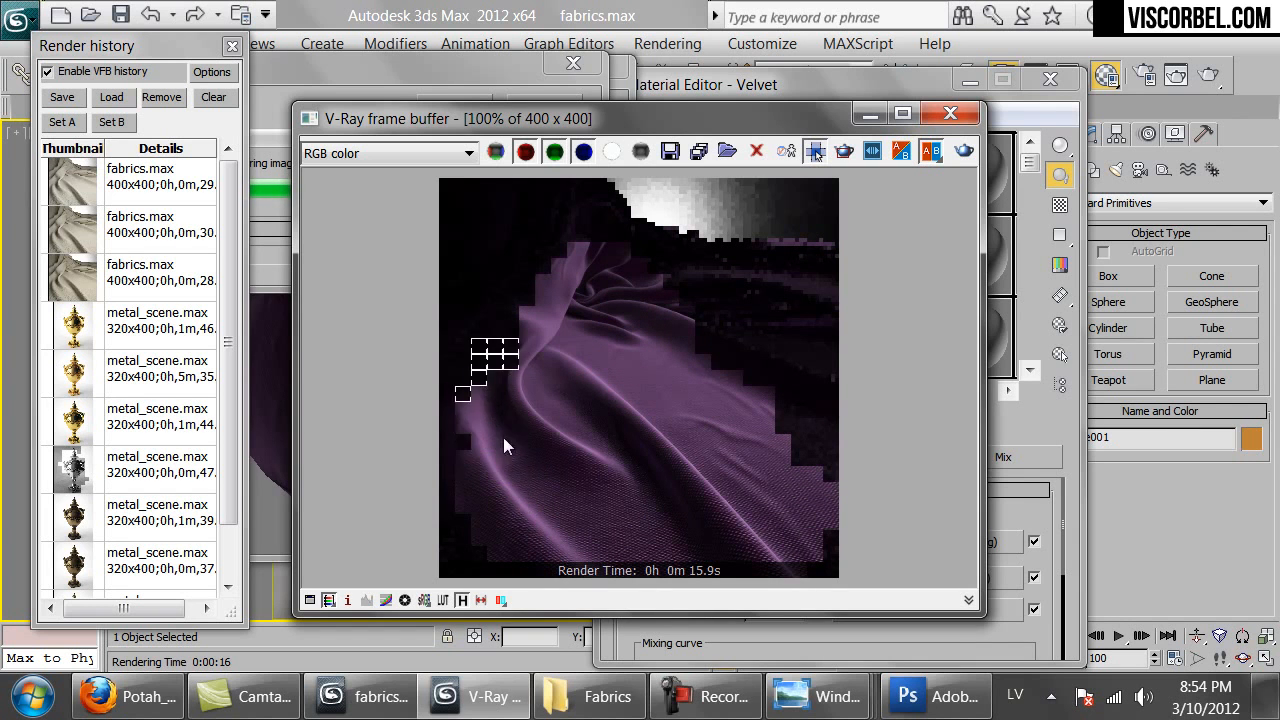
left_click(518, 74)
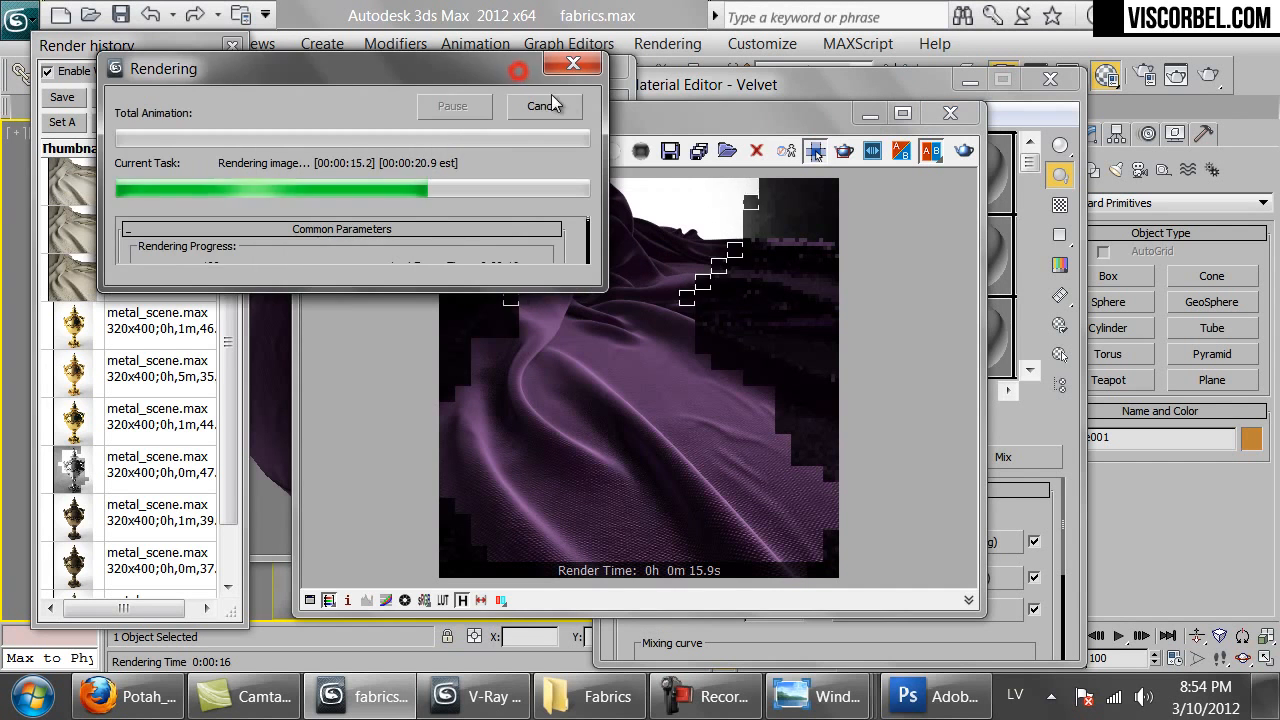
left_click(557, 103)
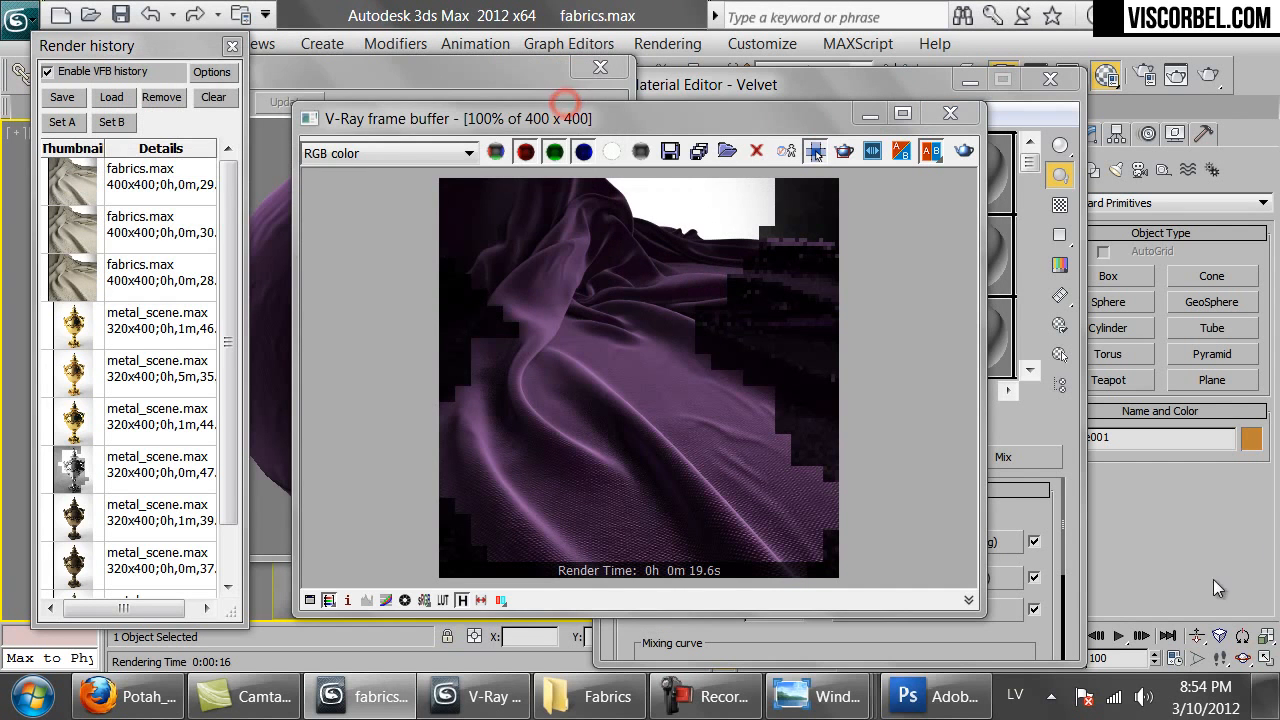
Replace the fabric_1_bump.png map in the bump mix's Color #1 slot with a Cellular map.
left_click(1038, 610)
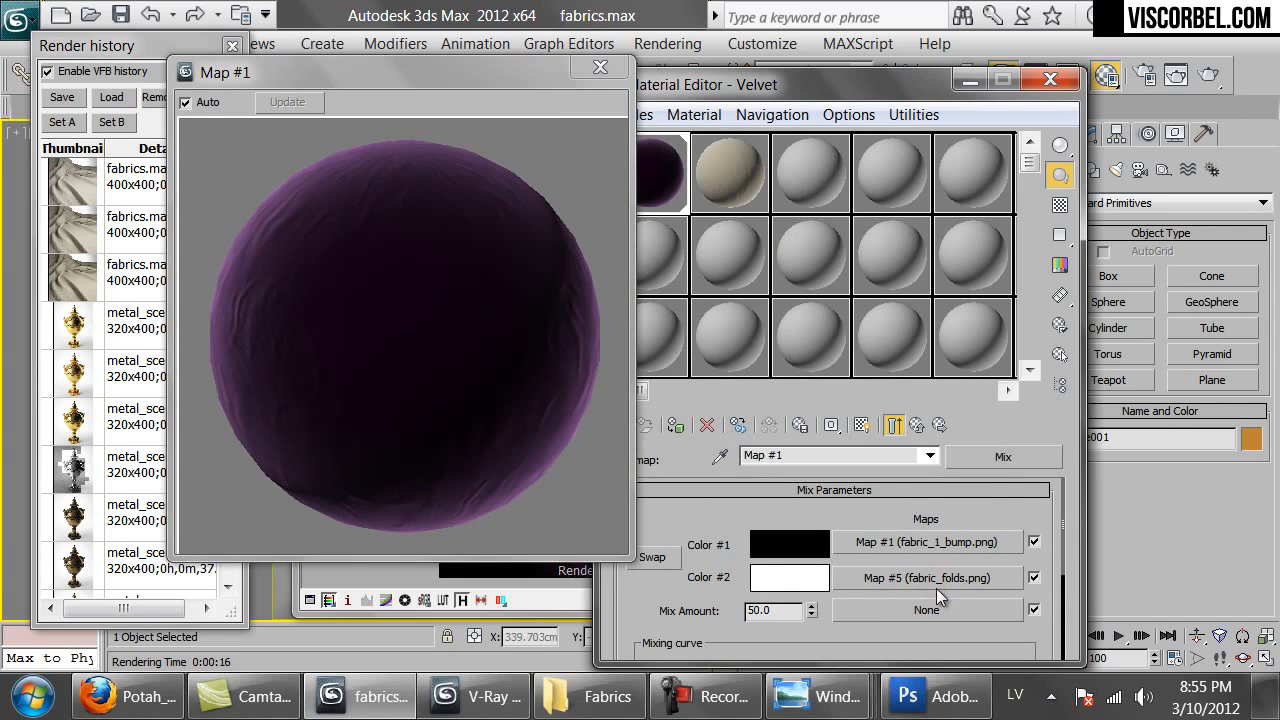
right_click(871, 542)
left_click(918, 439)
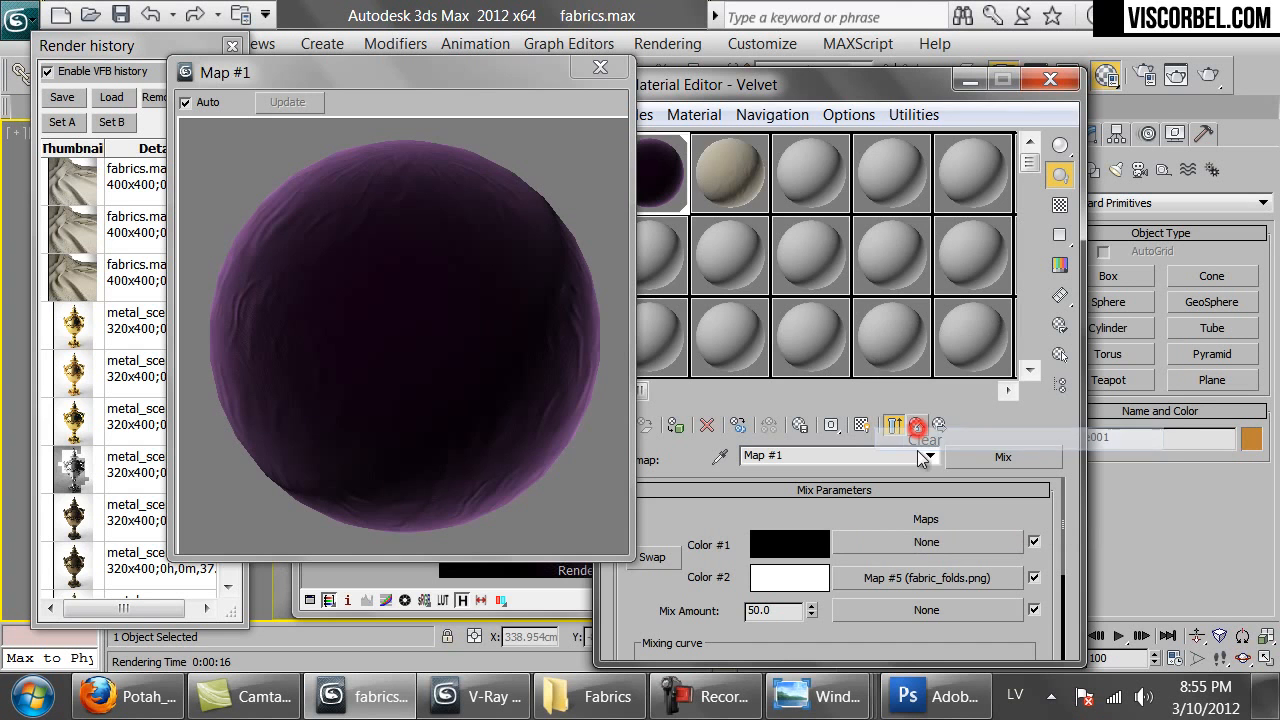
left_click(920, 540)
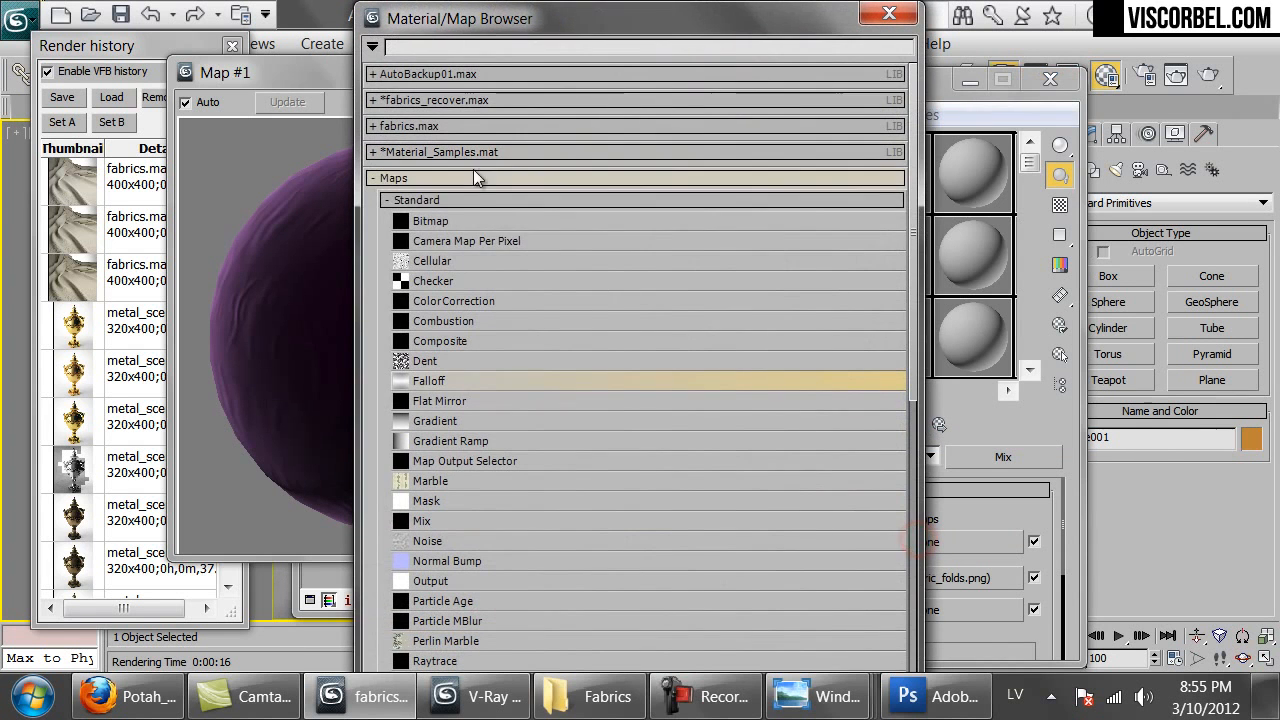
double_click(466, 259)
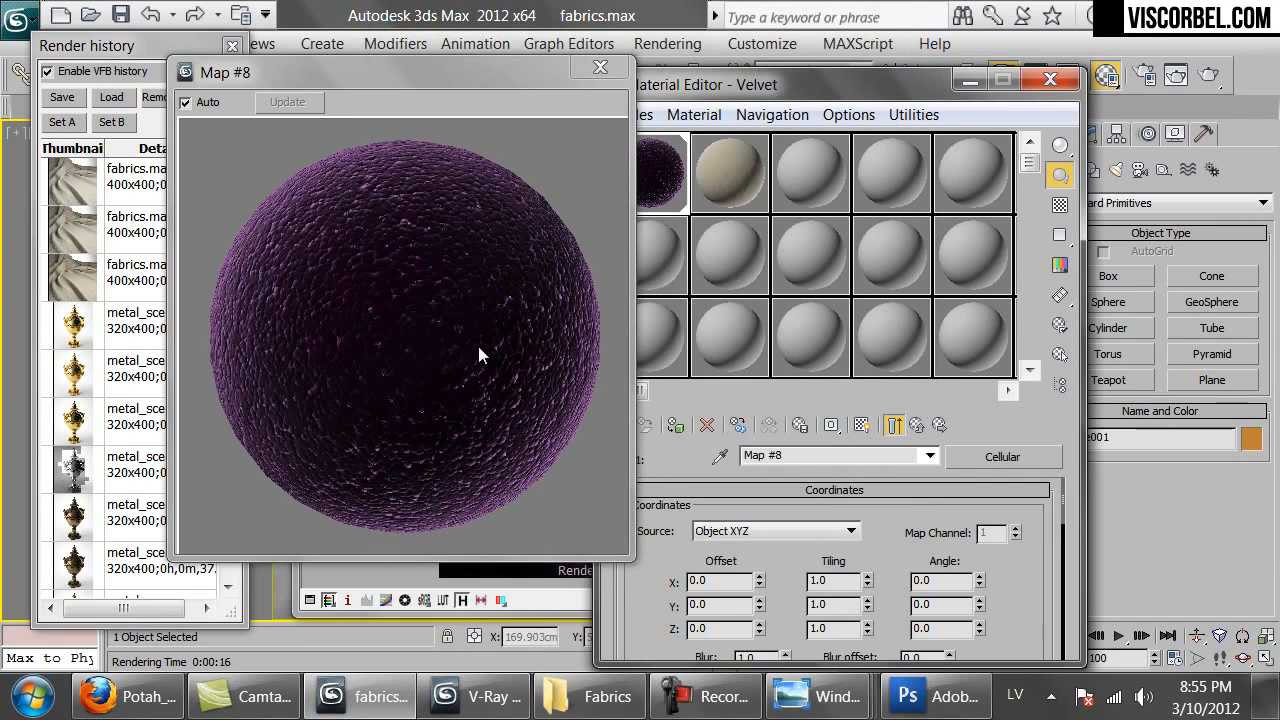
Darken the Cellular map's cell colour to black and brighten its first division colour to a lighter grey.
scroll(646, 608, "down", 5)
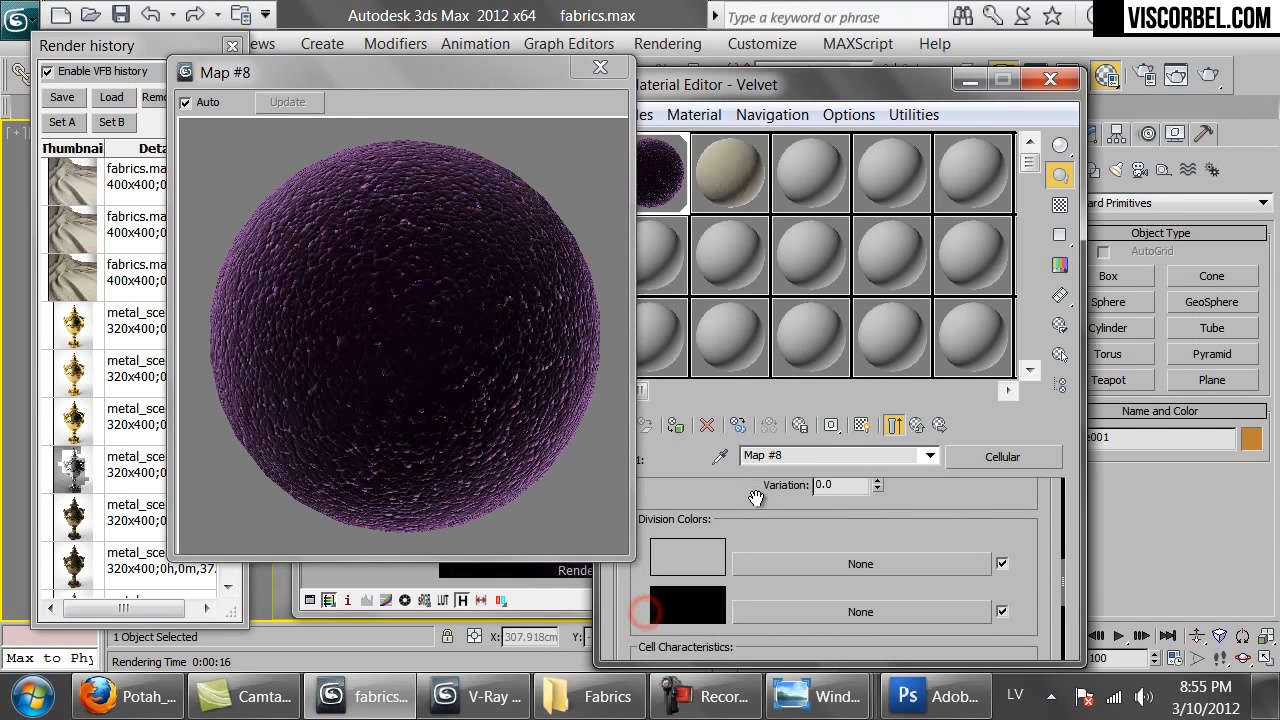
left_click(716, 513)
left_click_drag(741, 261, 718, 260)
left_click(884, 340)
left_click(688, 617)
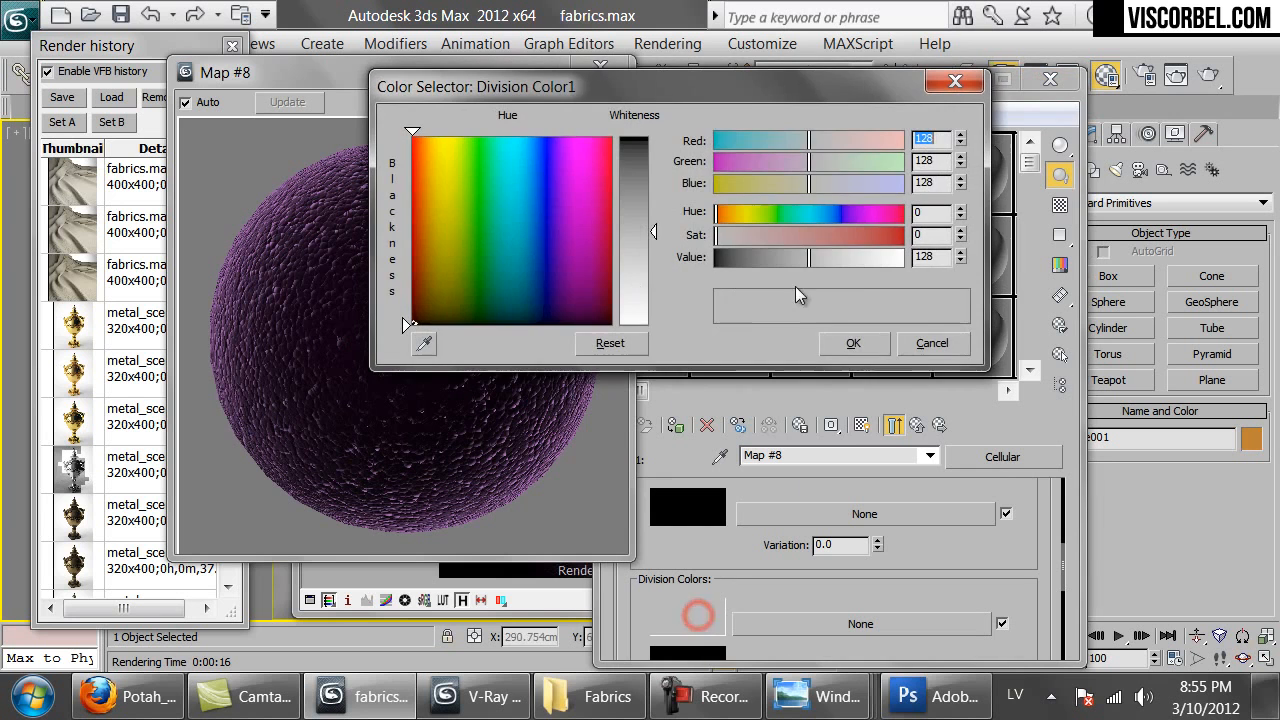
left_click_drag(855, 267, 880, 266)
left_click(853, 341)
left_click(856, 338)
left_click(684, 208)
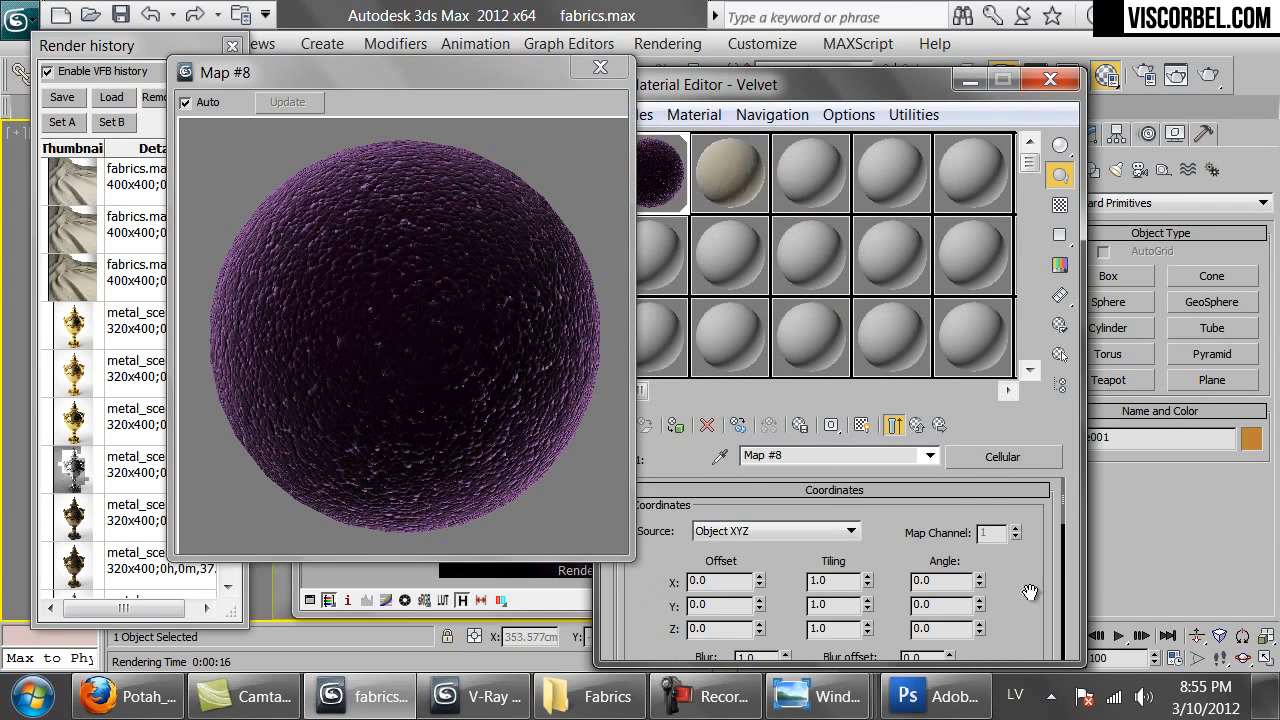
Set the Cellular map's cell size to 0.001 and render a test of the velvet.
scroll(940, 500, "down", 5)
left_click_drag(808, 521, 758, 521)
type(".001")
key("Return")
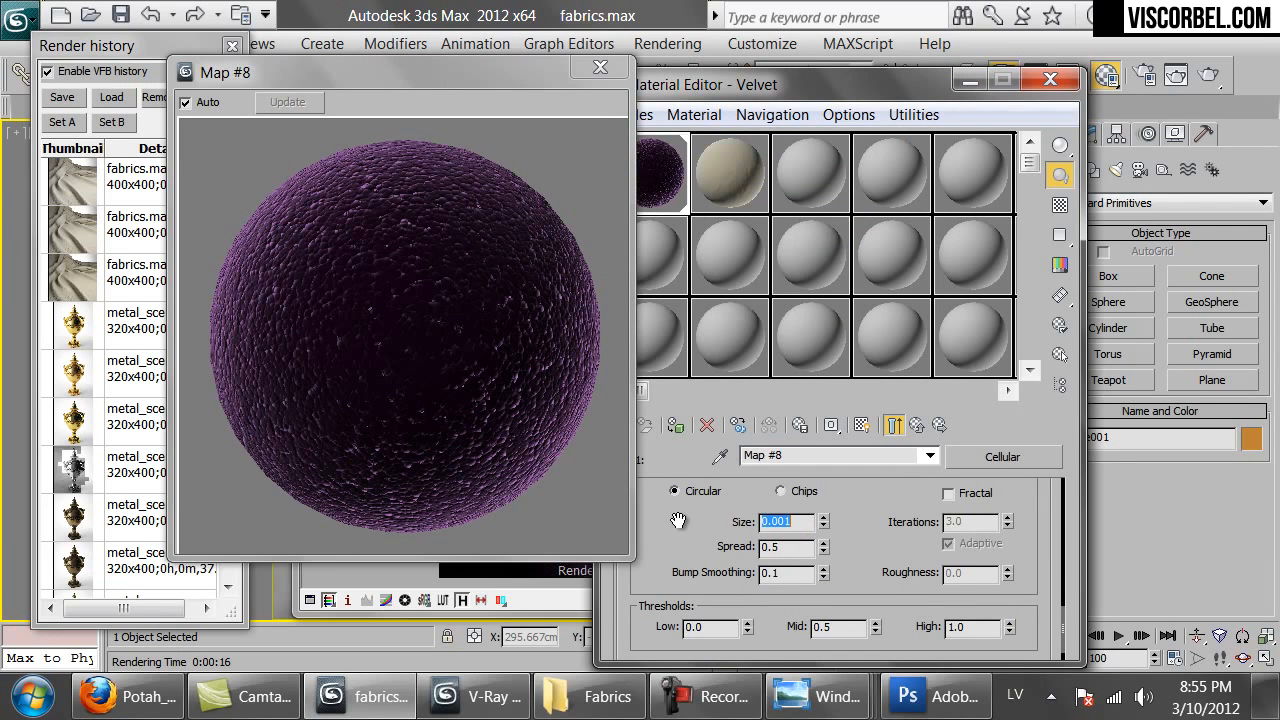
left_click(1211, 76)
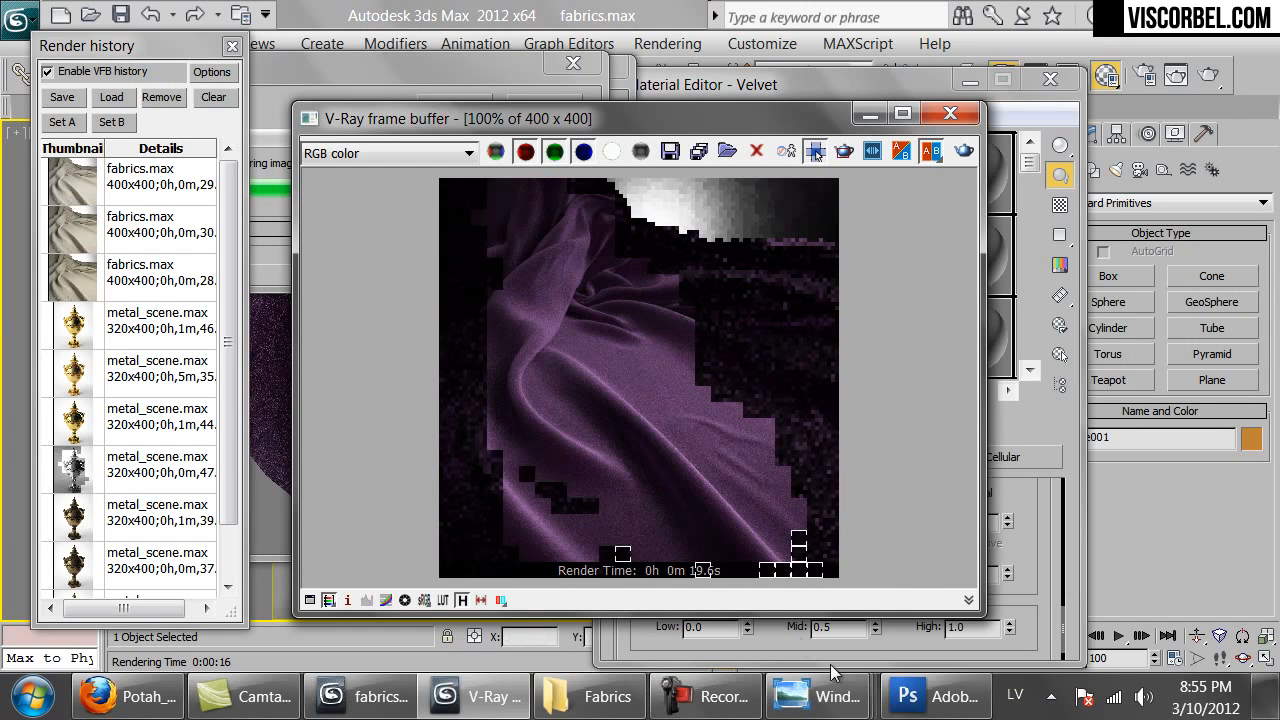
Switch to Windows Photo Viewer to compare the render with the velvet.jpg reference photo, and return to the V-Ray frame buffer.
mouse_move(815, 697)
left_click(860, 576)
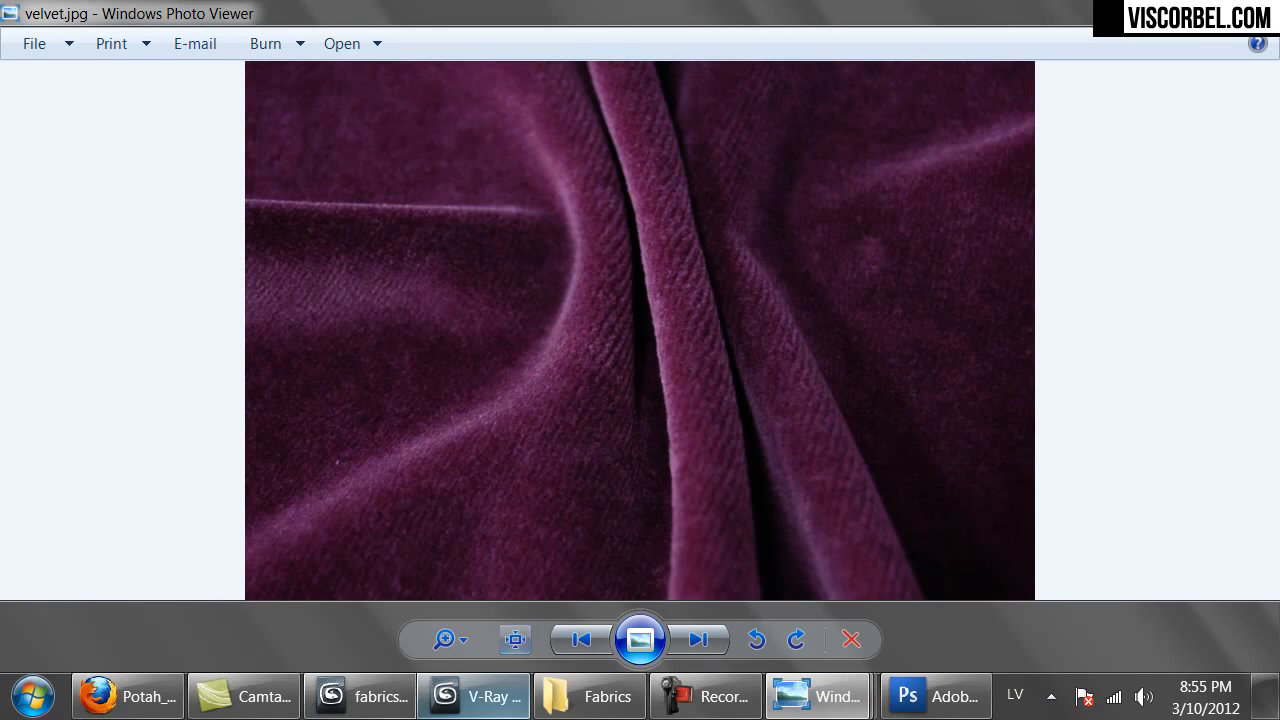
left_click(477, 697)
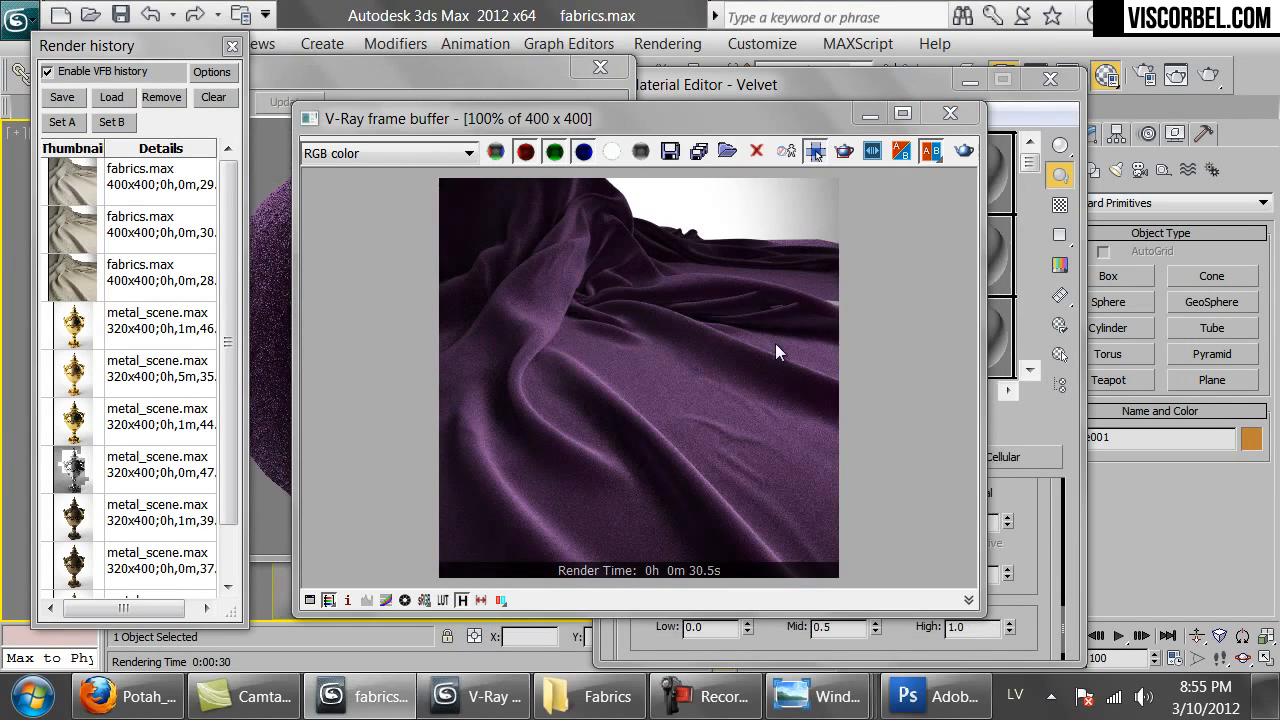
Reopen the Velvet material's diffuse falloff map and change its front colour to a dark green with hue 85.
left_click(1053, 543)
scroll(866, 526, "up", 5)
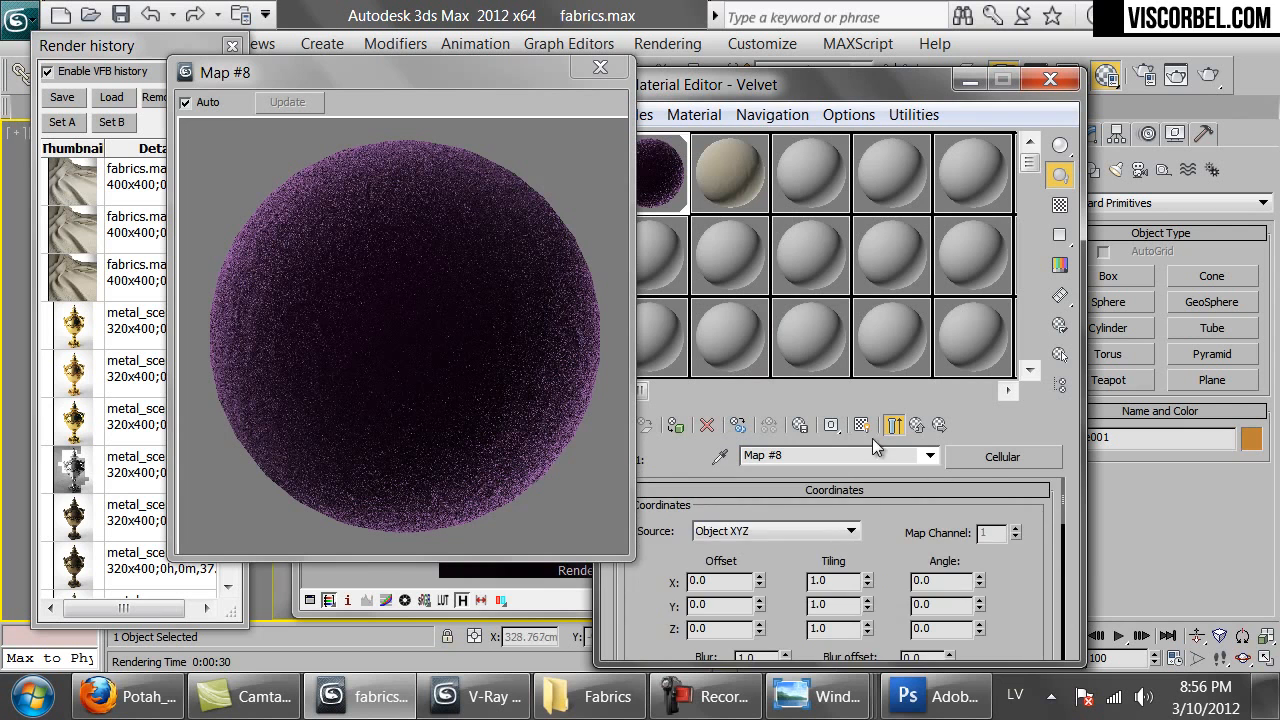
left_click(913, 427)
left_click(914, 428)
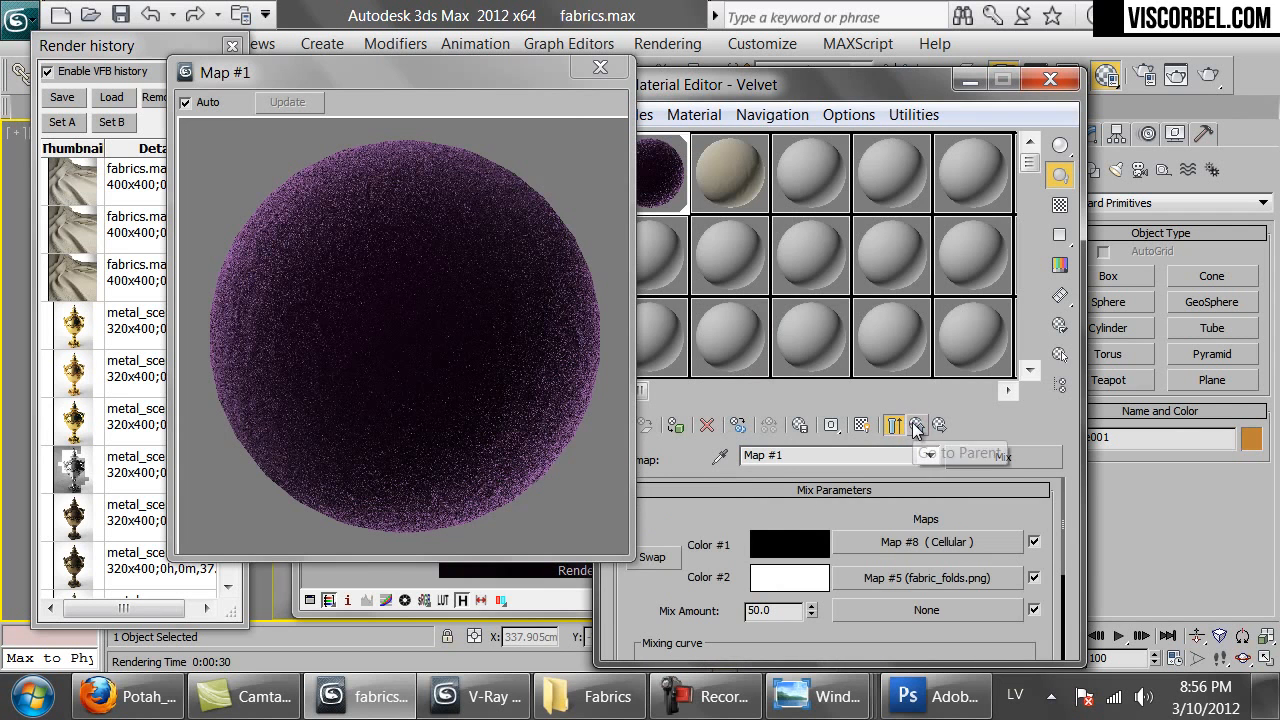
scroll(968, 558, "up", 15)
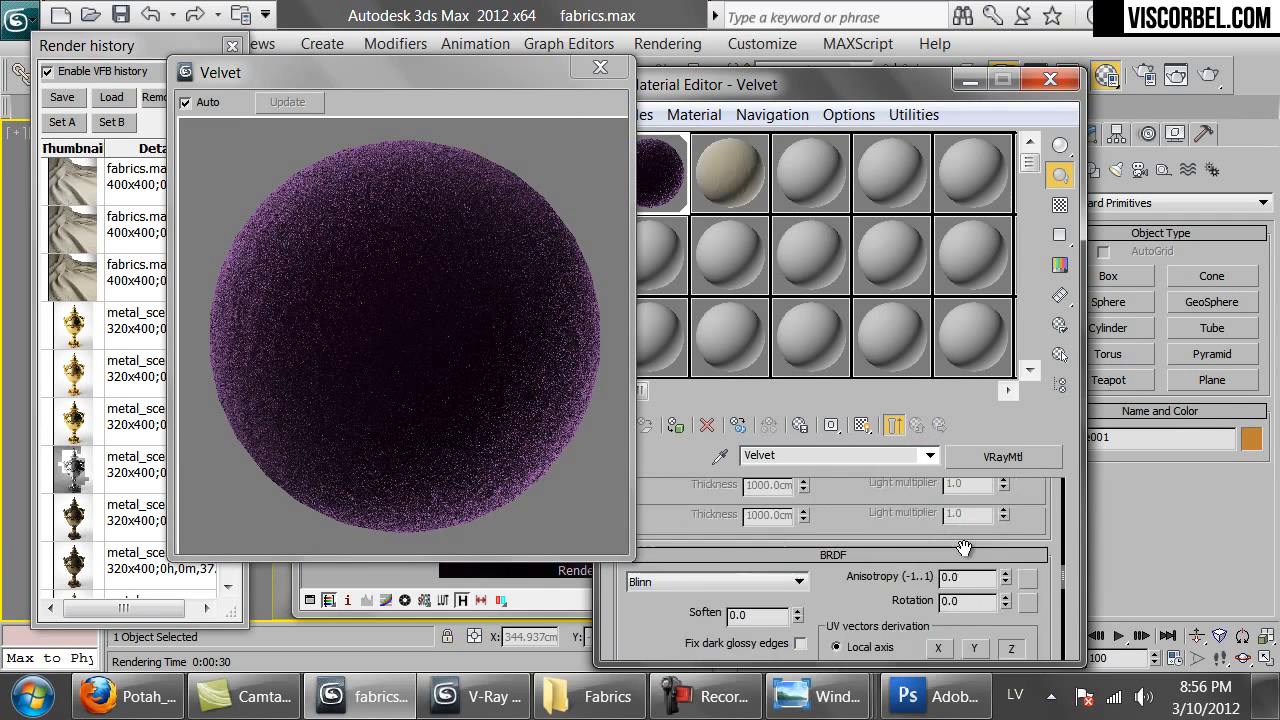
scroll(967, 557, "up", 5)
left_click(820, 618)
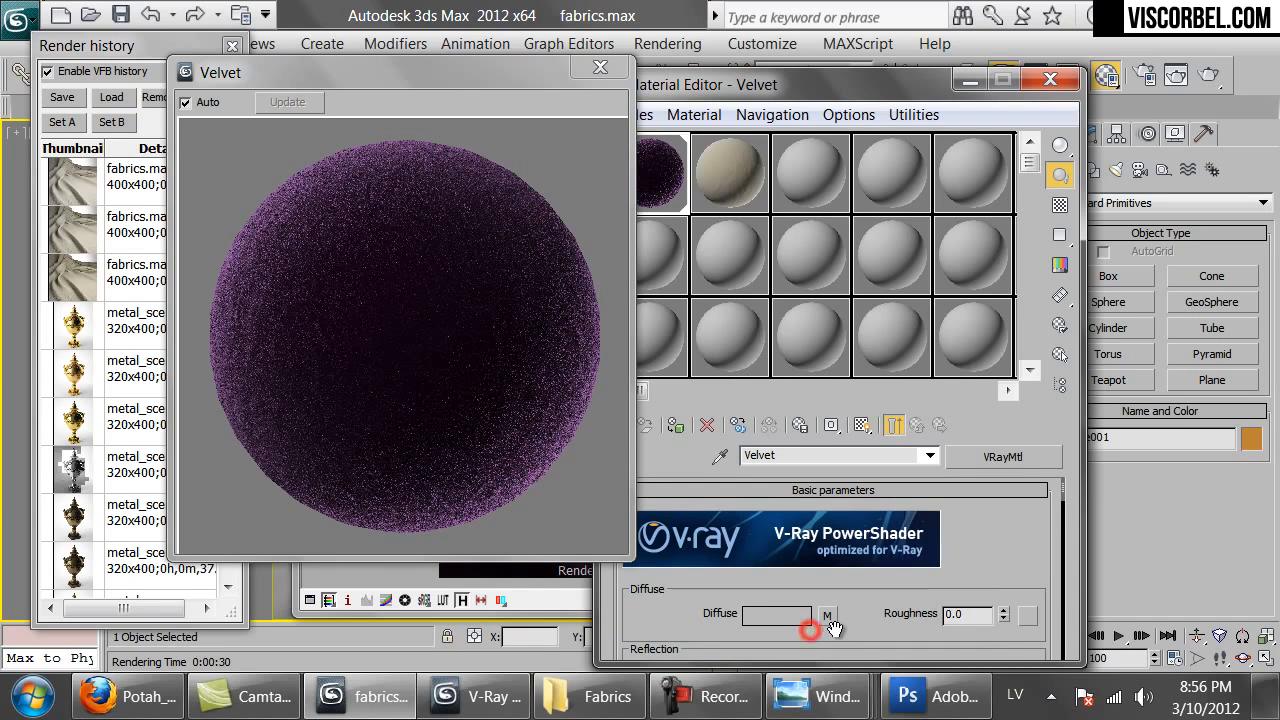
left_click(665, 542)
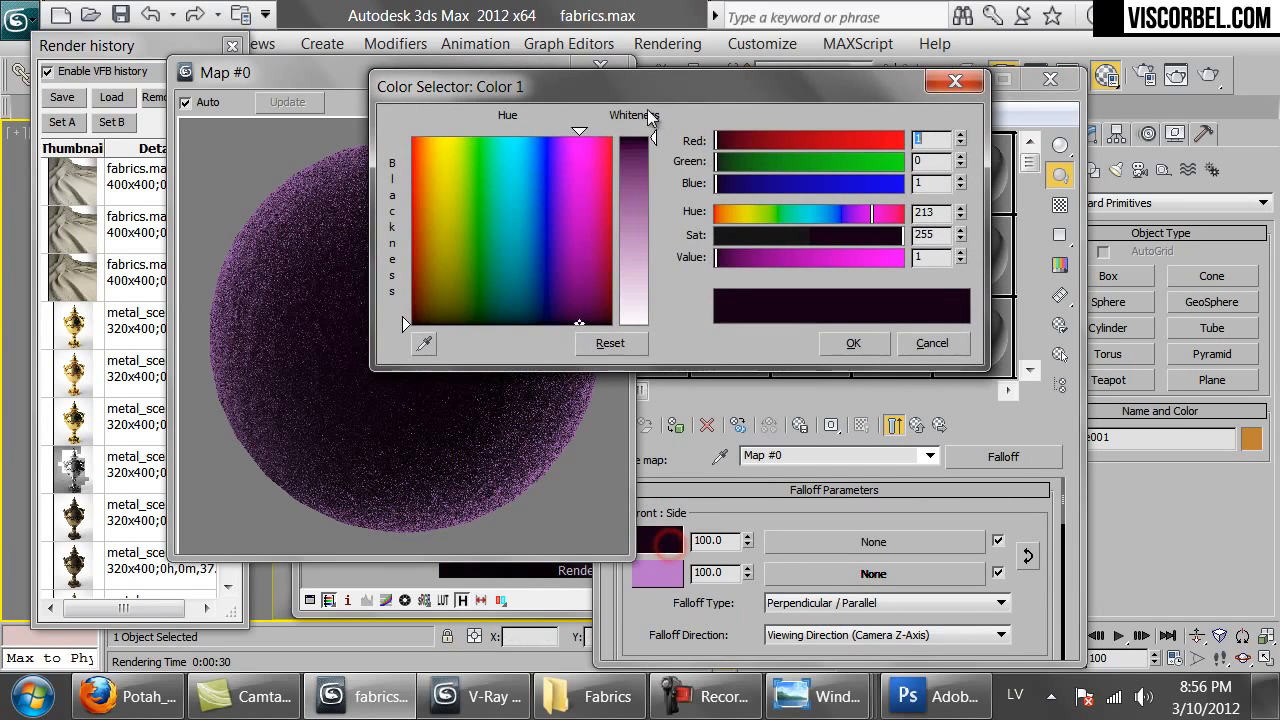
left_click(777, 211)
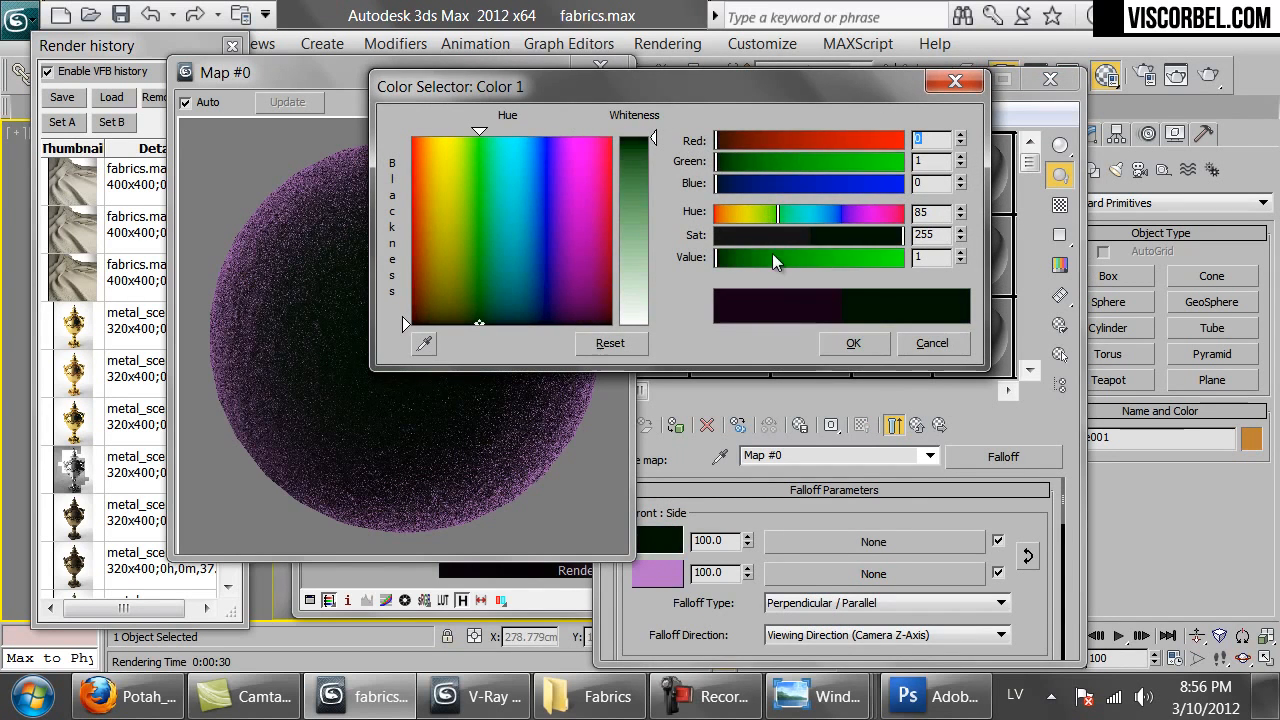
left_click(855, 342)
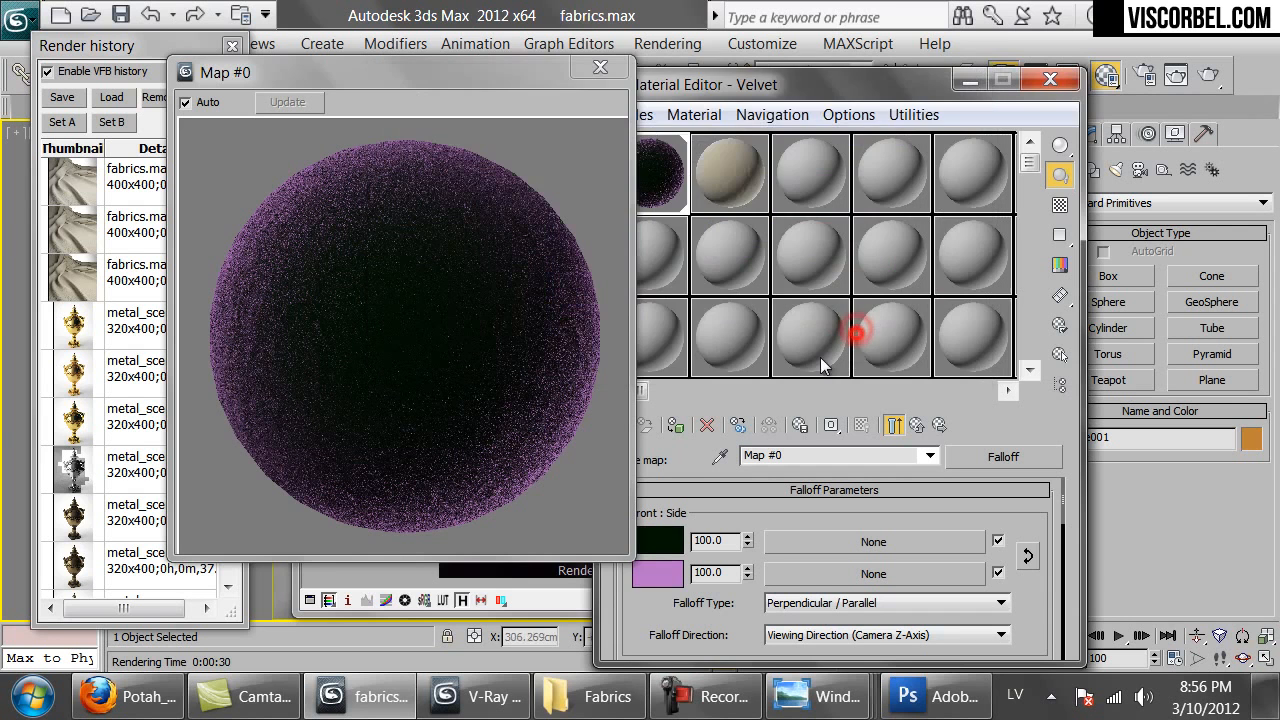
Change the falloff map's side colour to olive with hue 49, saturation 195 and value 85.
left_click(657, 576)
left_click(750, 212)
left_click(857, 236)
left_click_drag(815, 262, 777, 258)
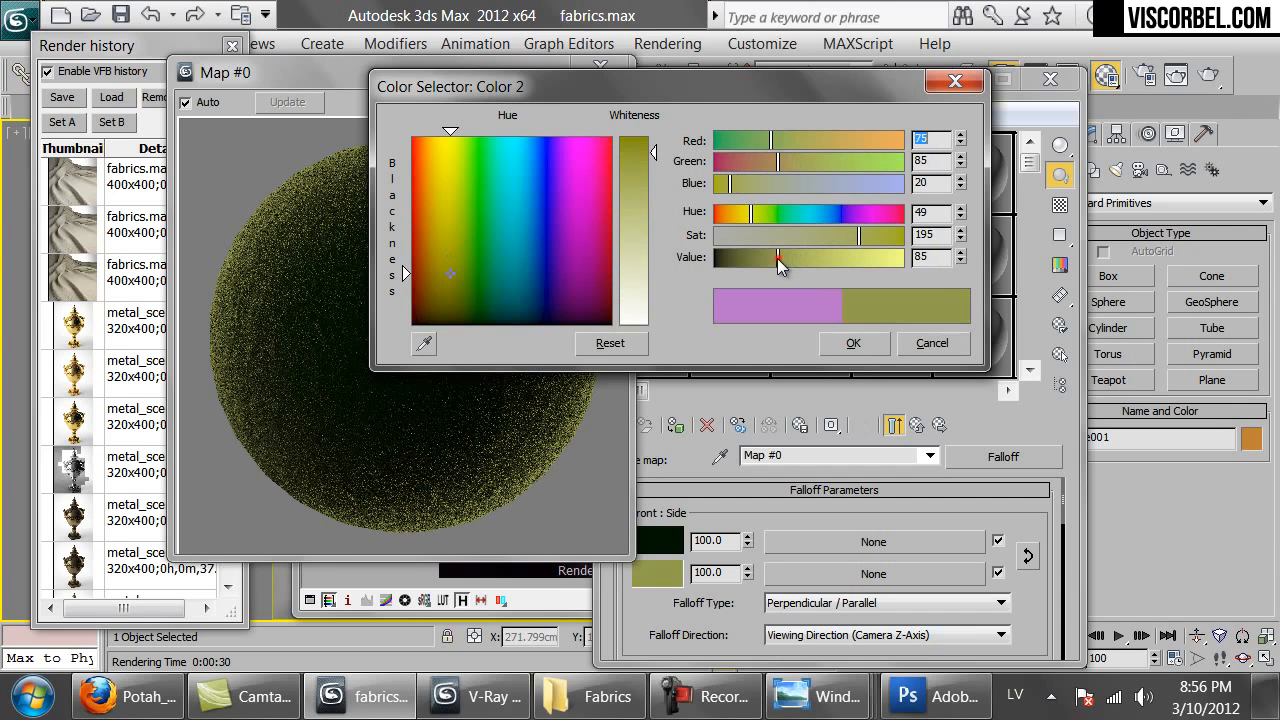
left_click(855, 344)
Shift the falloff map's front colour hue from green toward yellow and lower its saturation slightly.
left_click(670, 541)
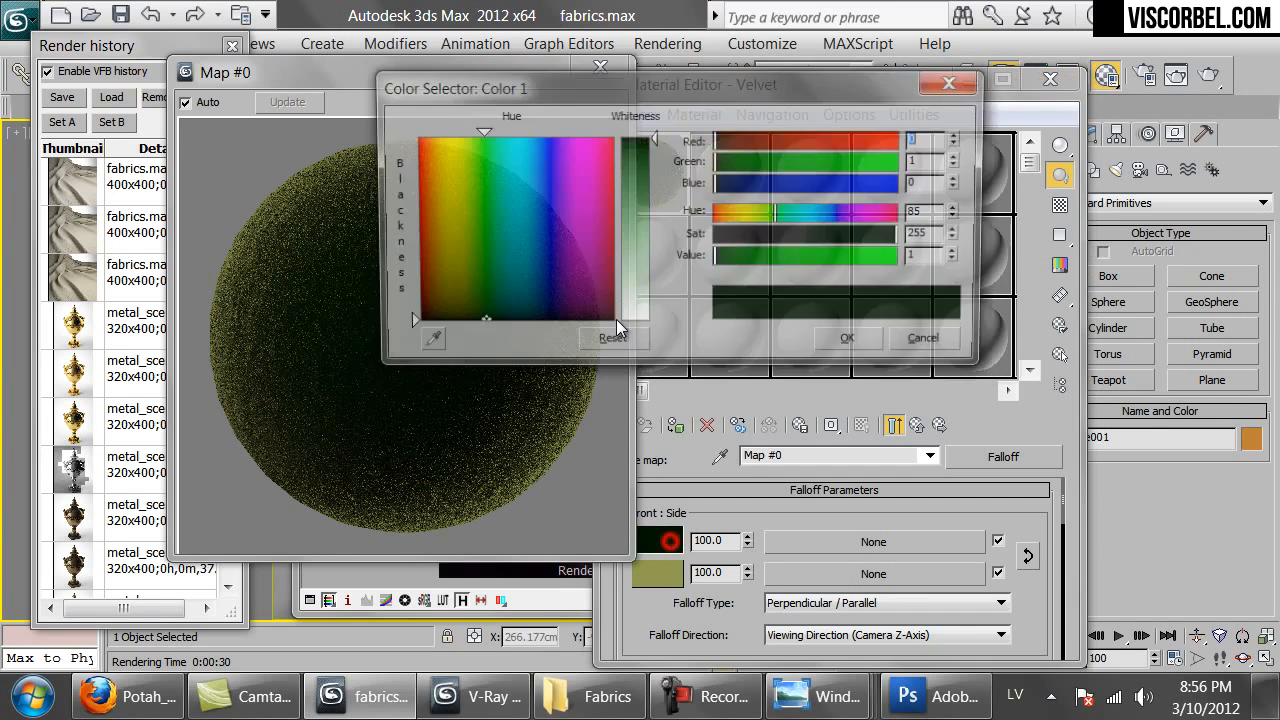
left_click_drag(788, 211, 763, 214)
left_click(881, 234)
left_click(858, 342)
left_click(865, 338)
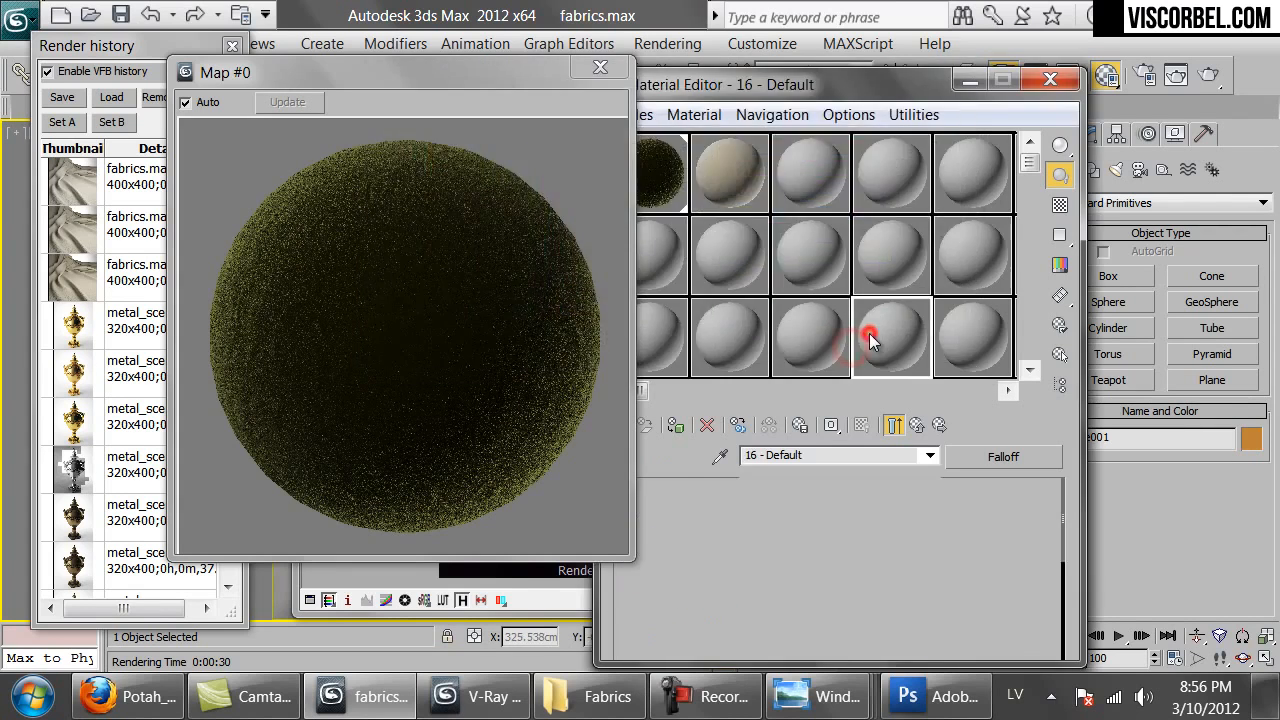
Run a test render of the recoloured olive velvet cloth and reposition the Material Editor beside the enlarged map preview.
left_click(1197, 81)
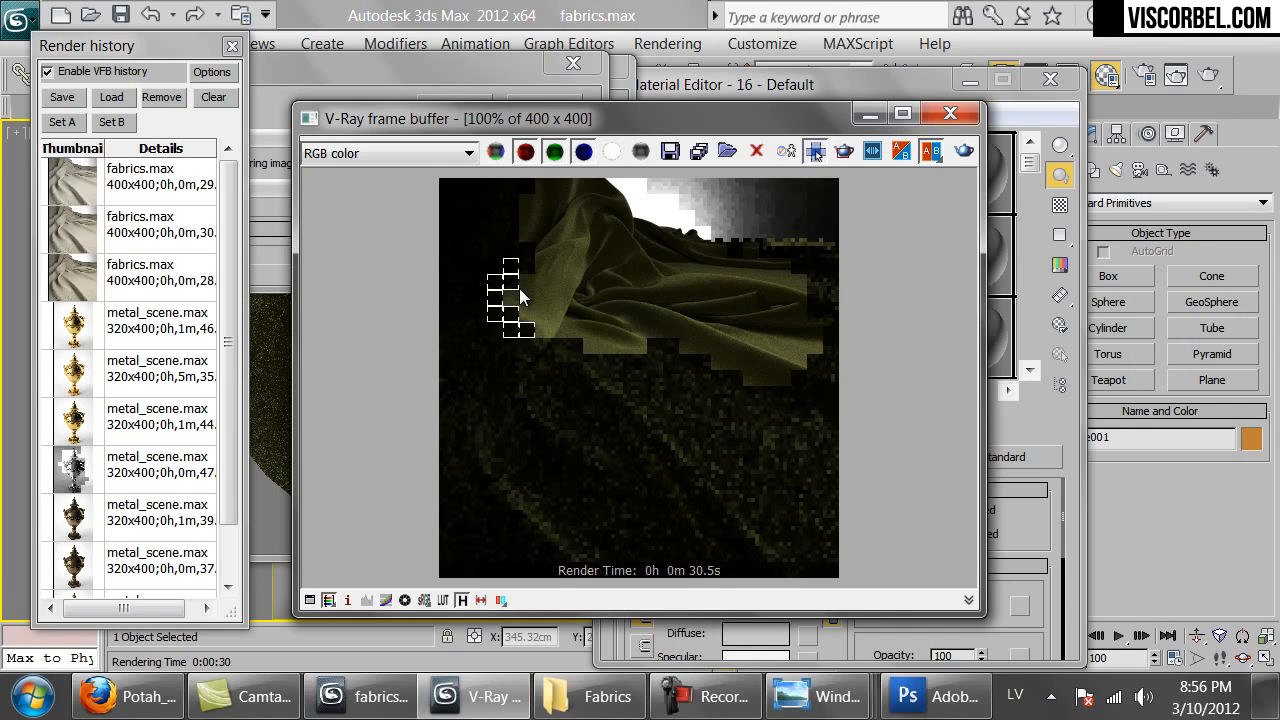
left_click(540, 96)
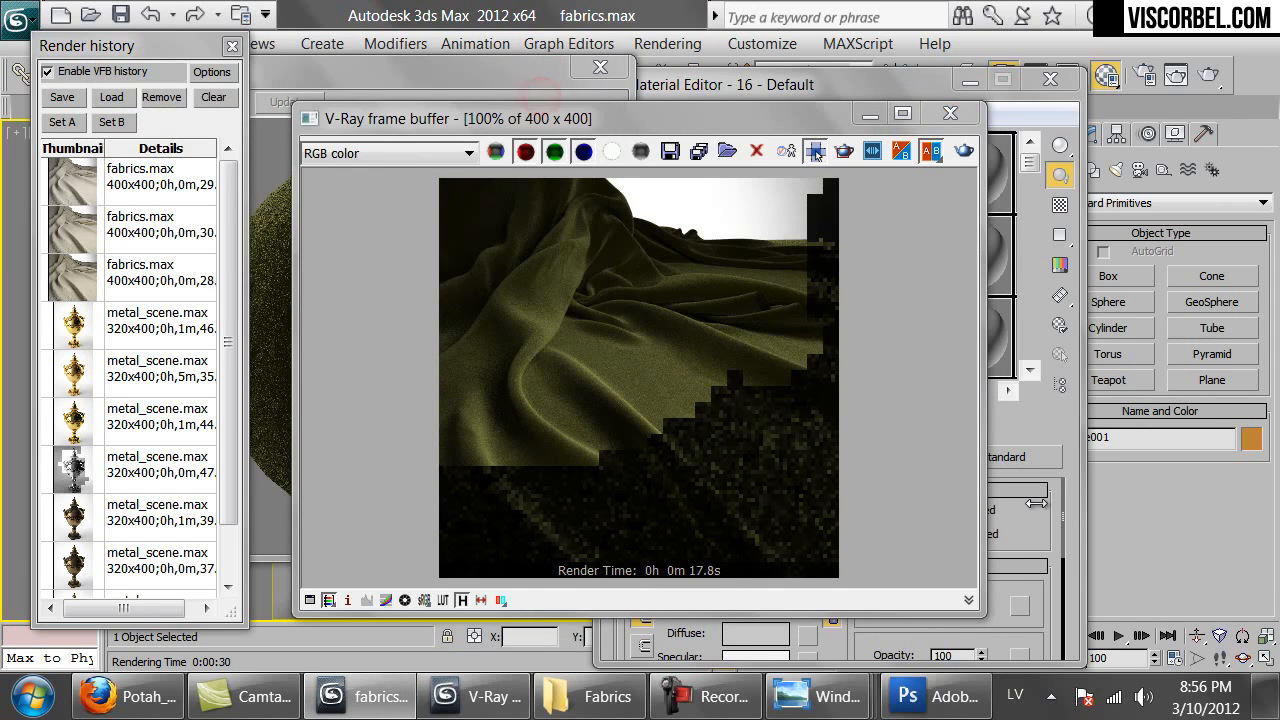
left_click(1036, 516)
left_click_drag(752, 84, 800, 30)
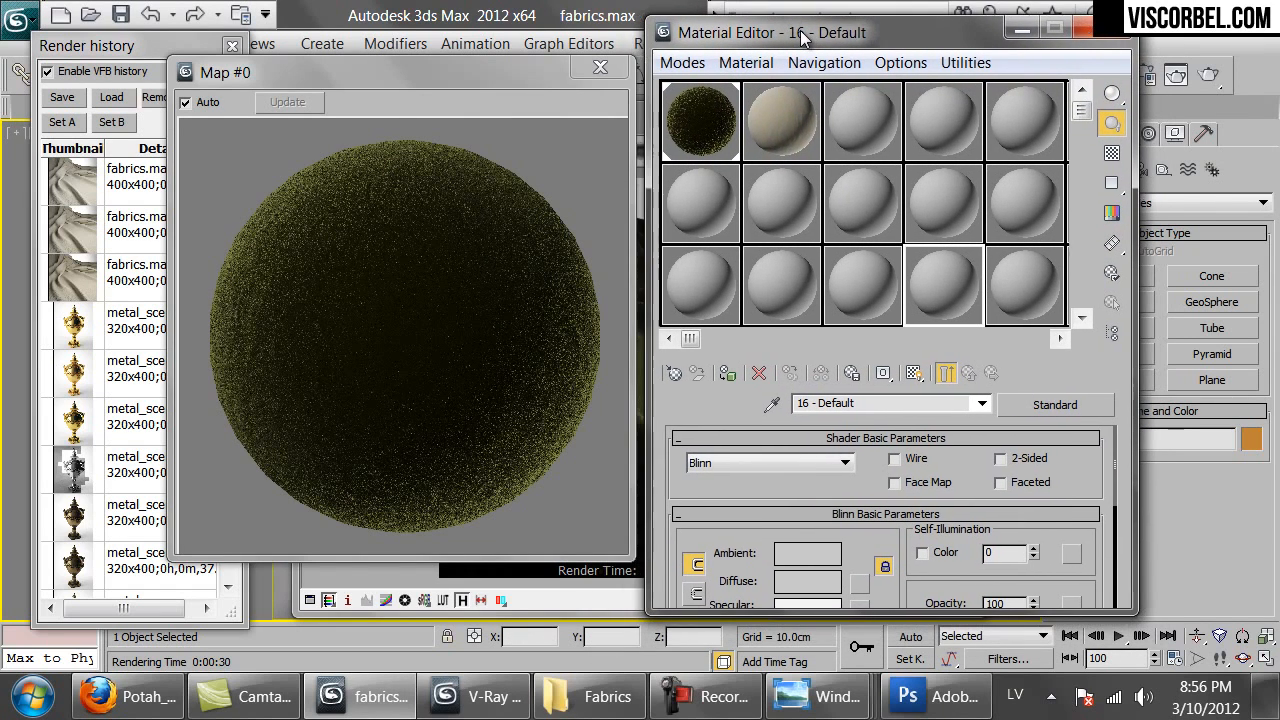
Switch to the Fabrics reference folder, browse its photos and examine pure_silk_fabric.jpg at full size.
left_click(590, 697)
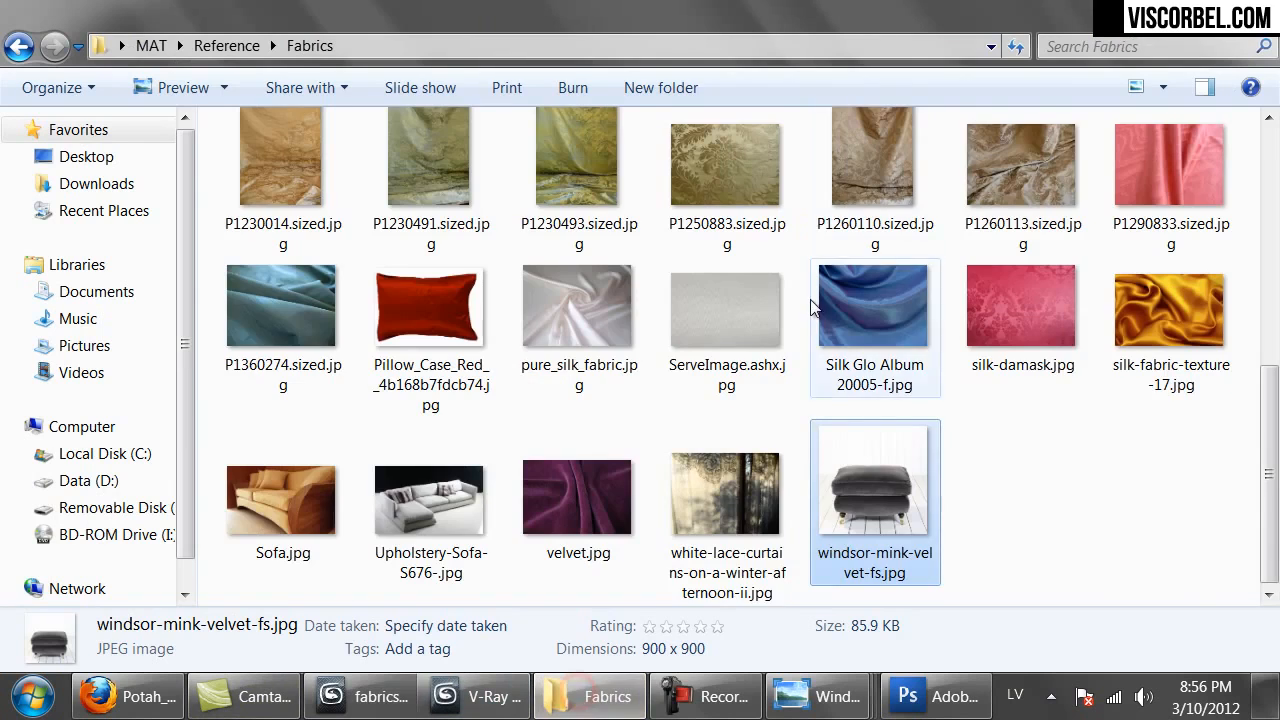
scroll(820, 300, "up", 10)
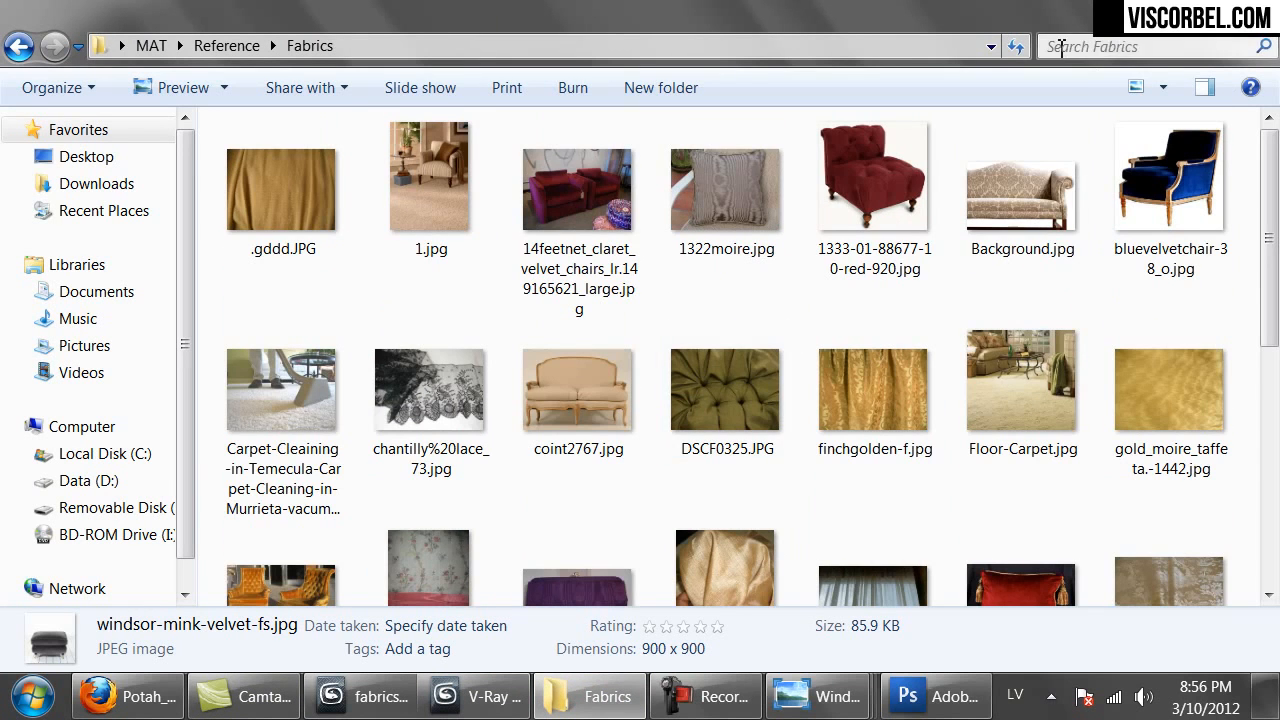
scroll(968, 263, "down", 3)
scroll(587, 440, "down", 5)
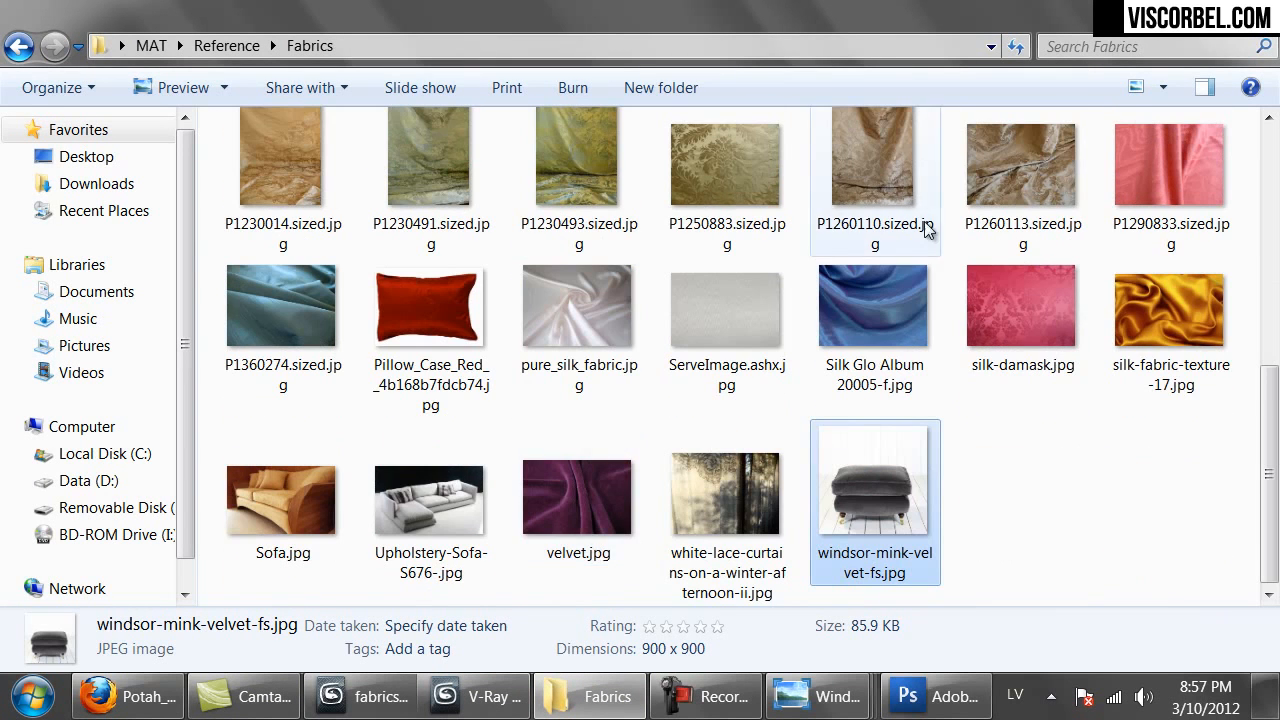
left_click(601, 330)
double_click(601, 330)
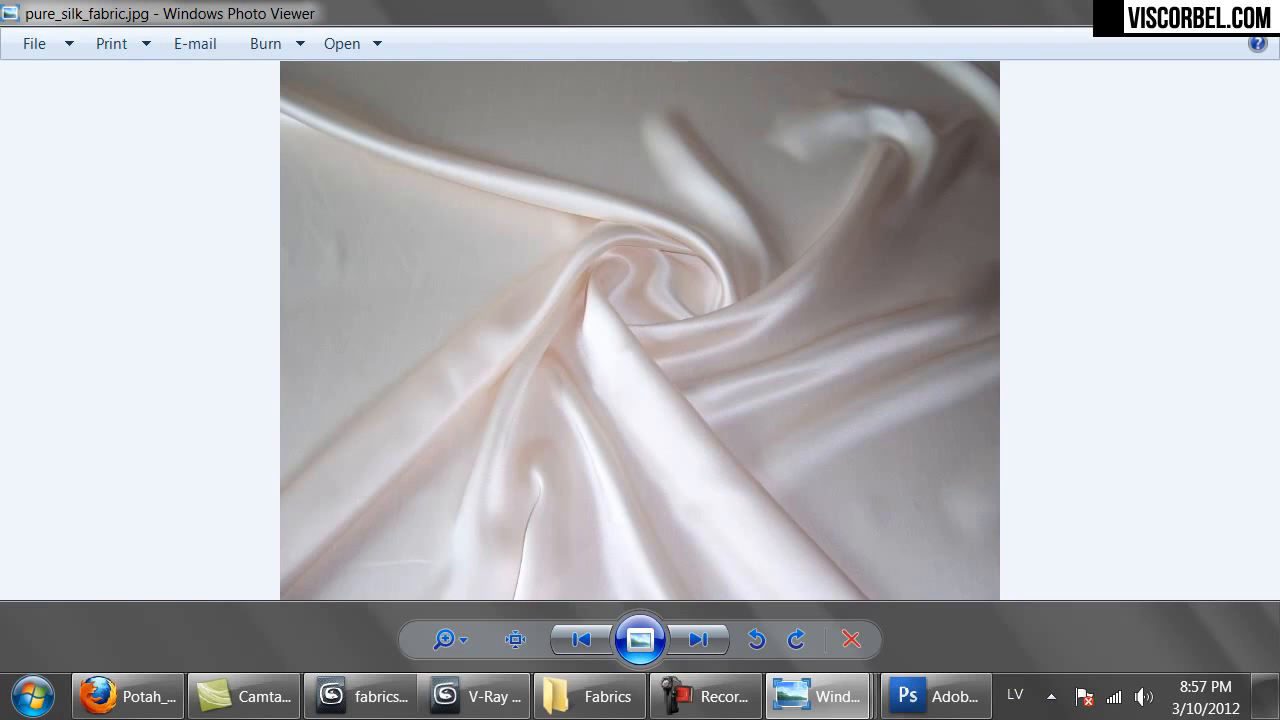
left_click(1256, 10)
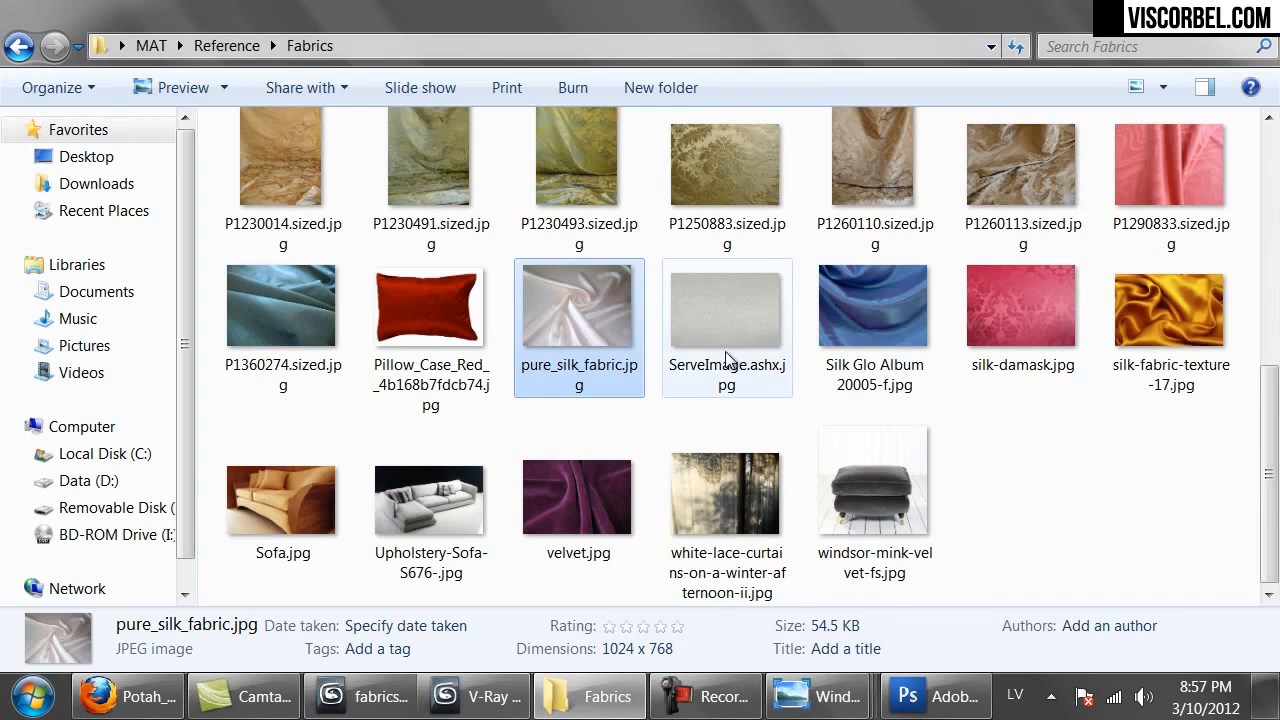
Examine the silk reference photos Silk Glo Album 20005-f.jpg and silk-fabric-texture-17.jpg.
double_click(866, 339)
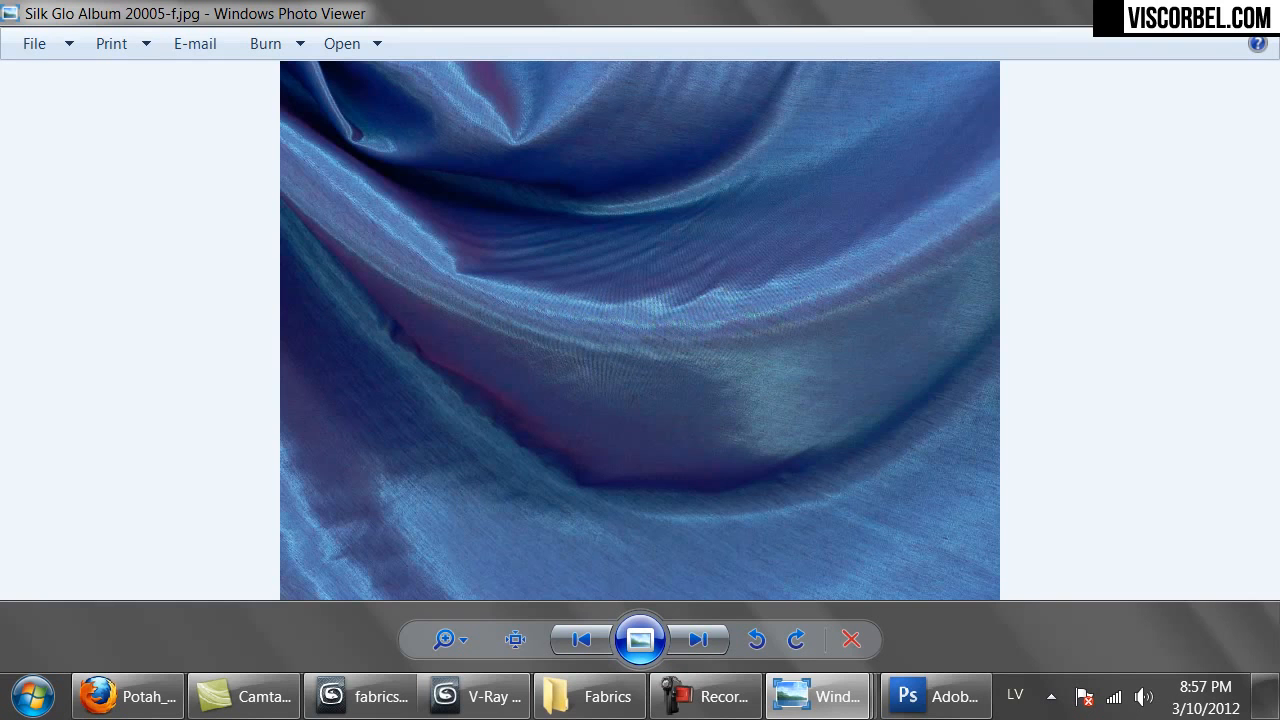
left_click(1256, 10)
scroll(1017, 464, "up", 1)
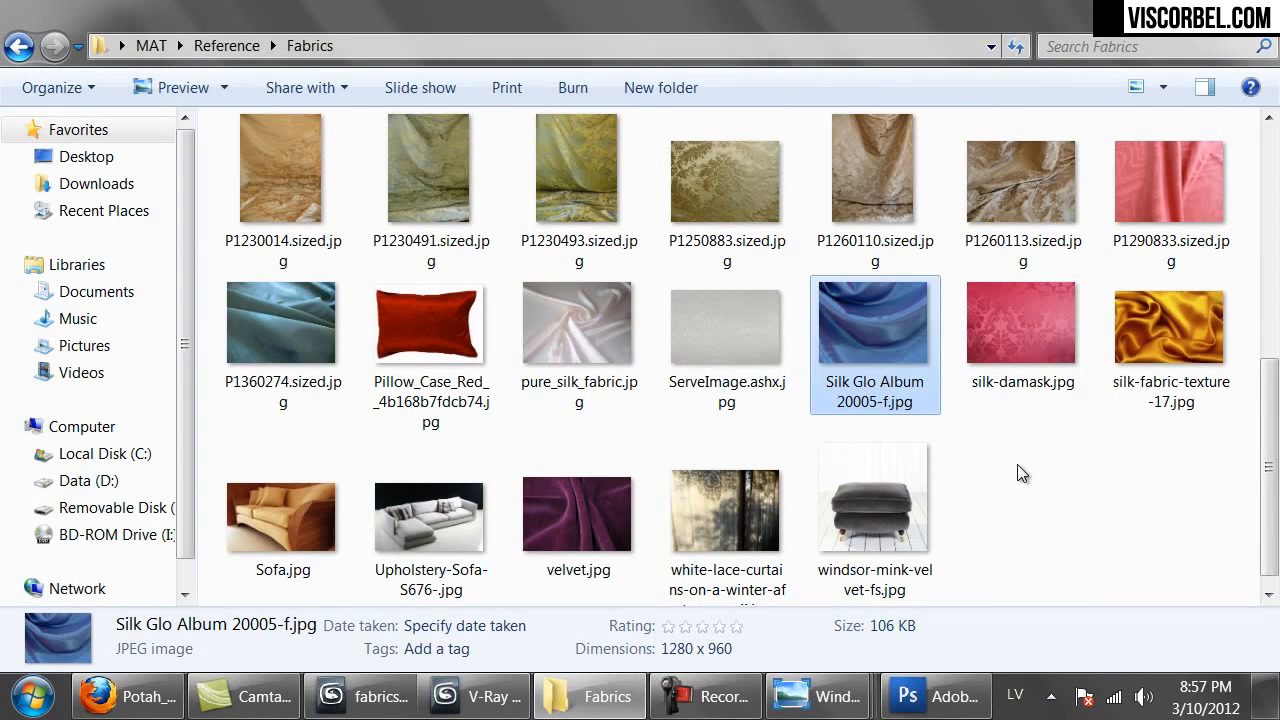
double_click(1151, 350)
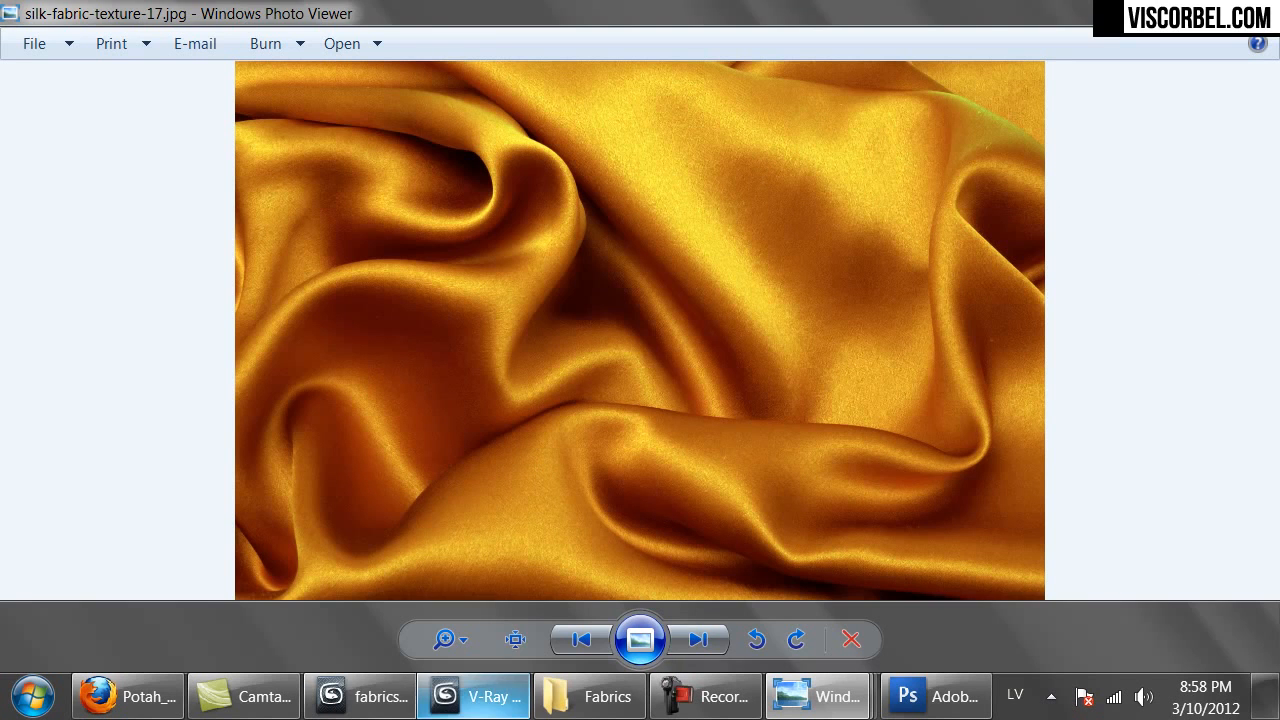
Switch back to 3ds Max, close the V-Ray frame buffer and turn the sample slot below Velvet into a VRayMtl.
left_click(470, 700)
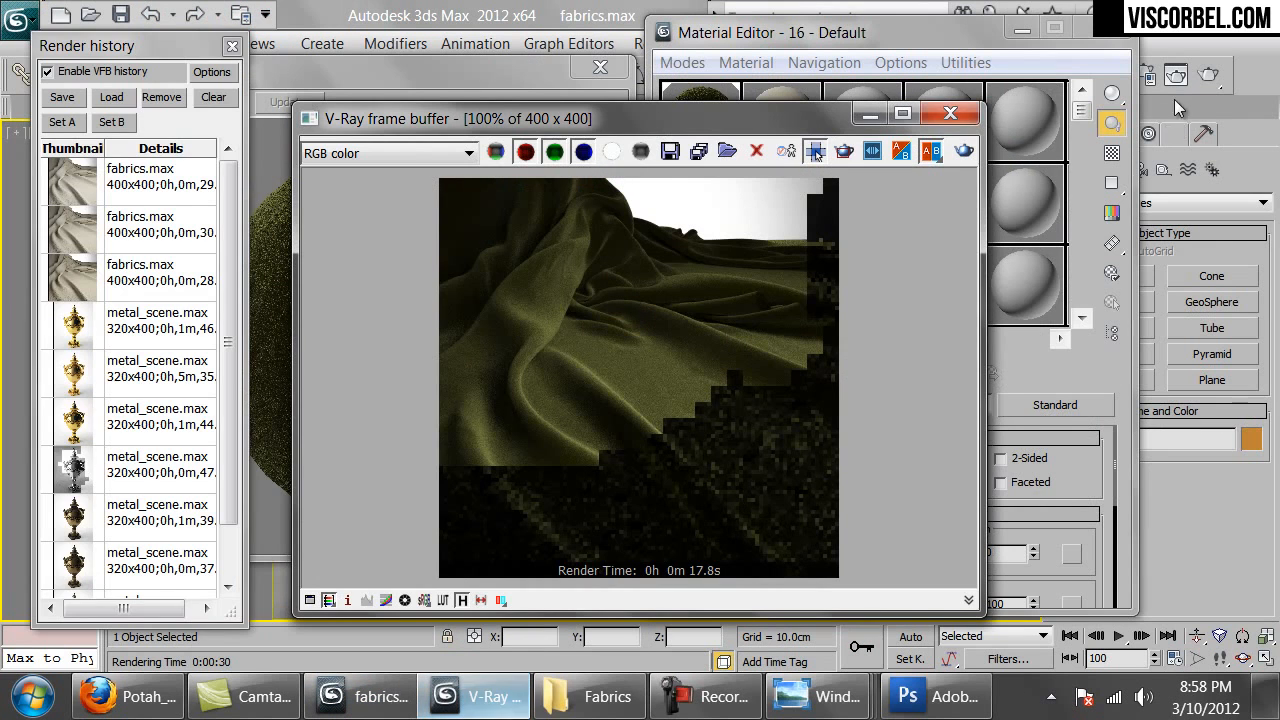
left_click(963, 116)
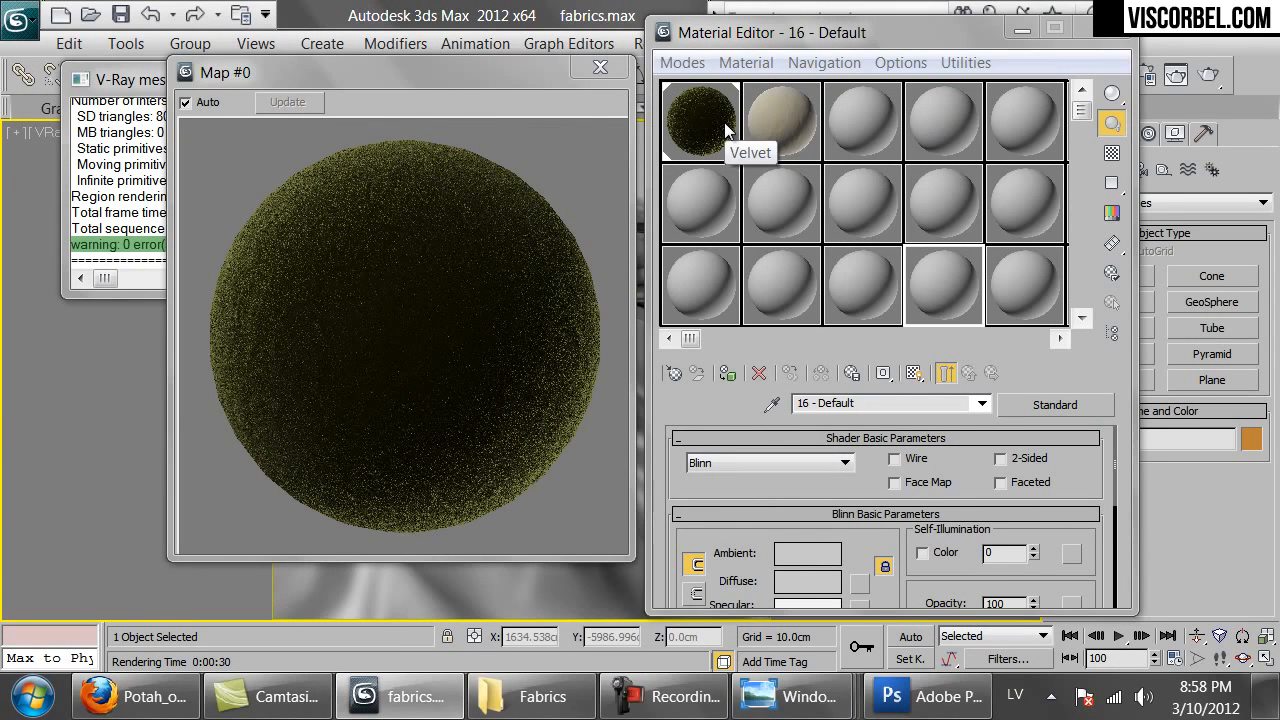
left_click(706, 197)
left_click(673, 374)
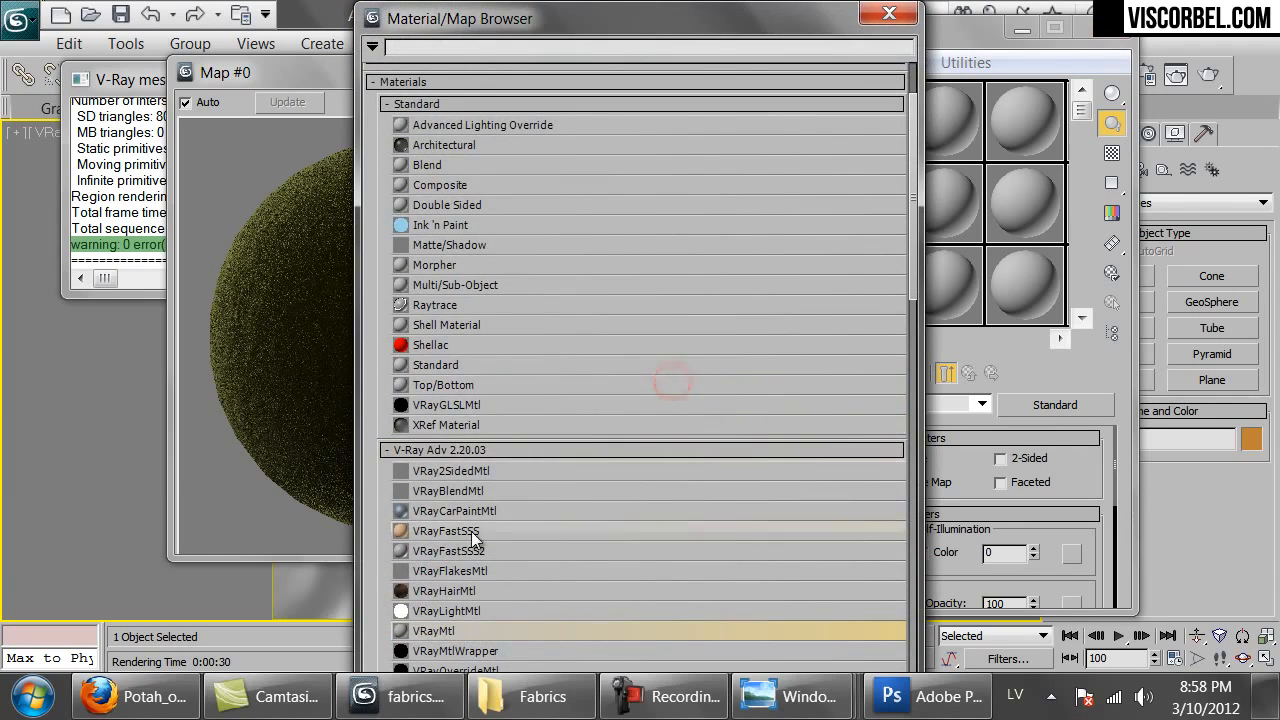
double_click(437, 633)
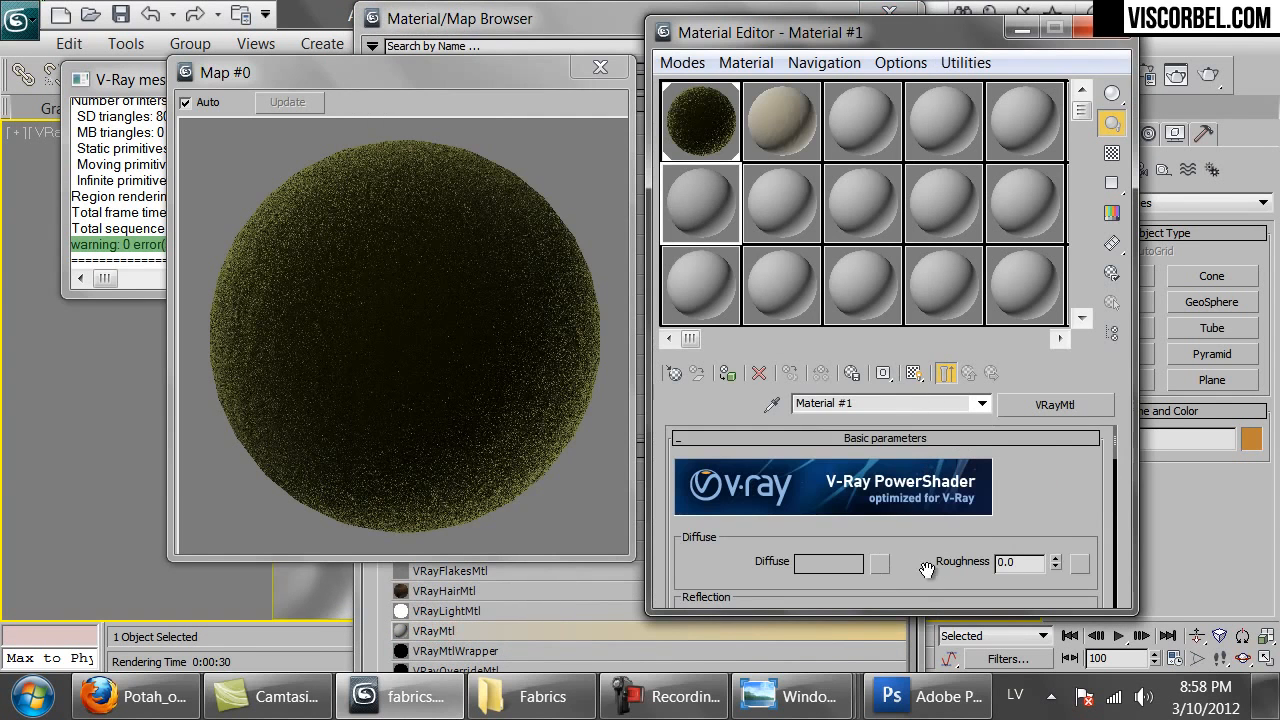
Assign a Falloff map to the new material's diffuse channel and close the Velvet map preview and the Material/Map Browser.
left_click_drag(930, 565, 930, 527)
left_click(880, 523)
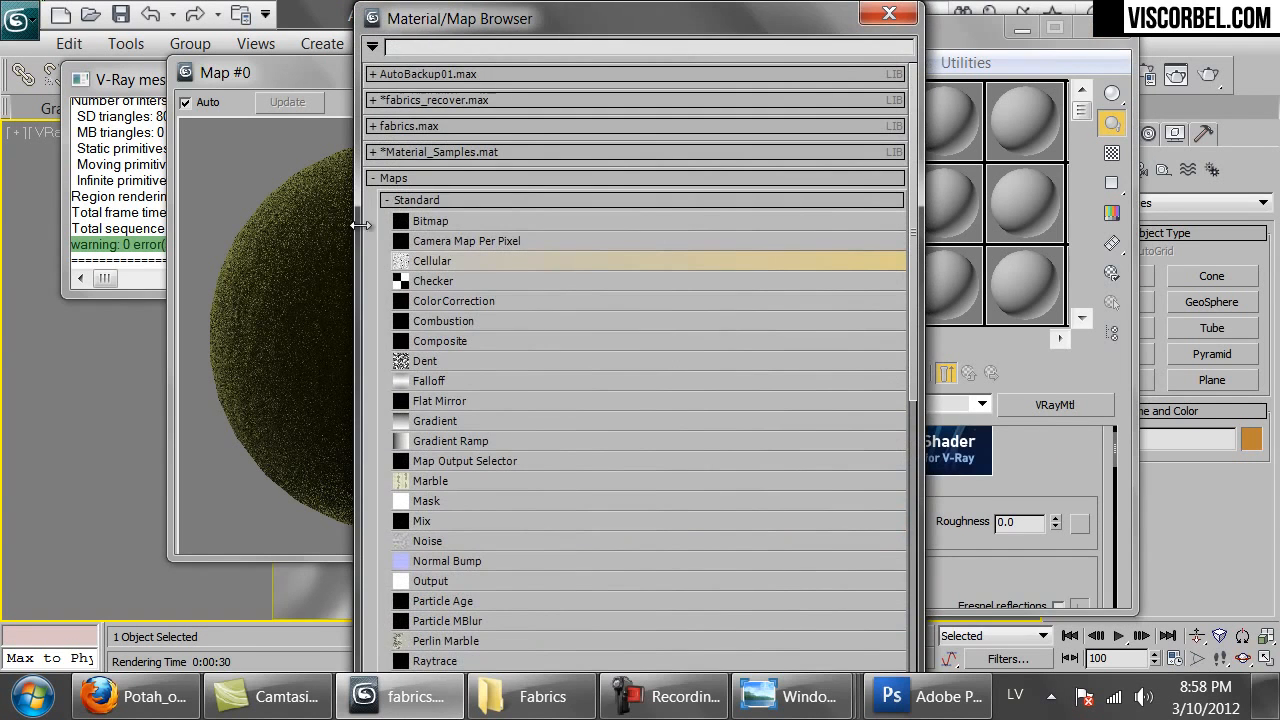
double_click(452, 380)
left_click(587, 70)
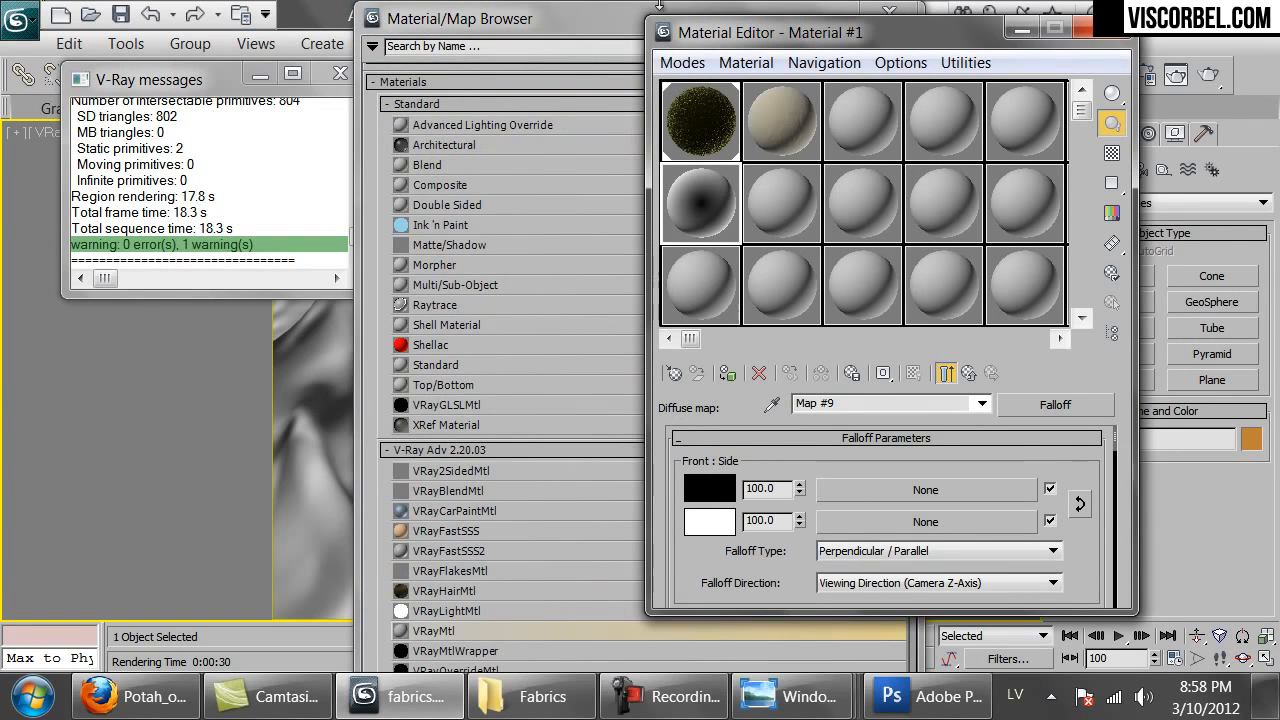
left_click(893, 15)
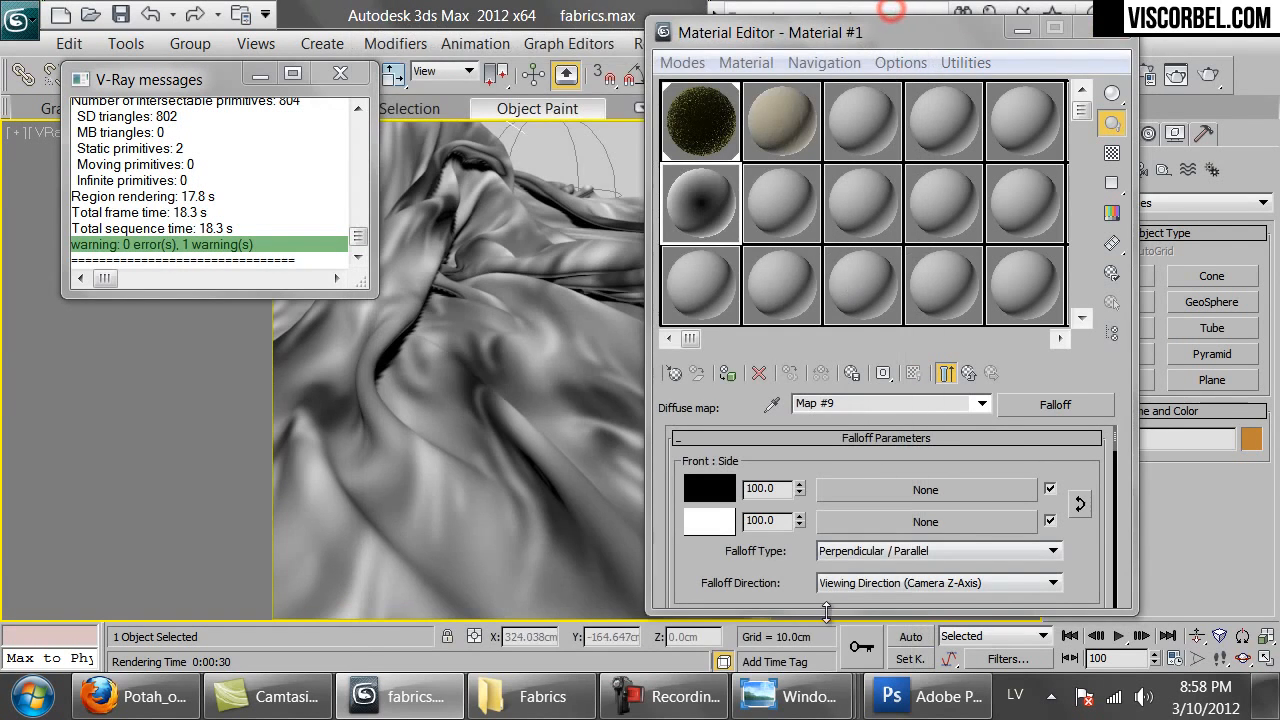
Set the falloff type to Towards / Away and swap the map's black and white colours.
left_click(838, 553)
left_click(842, 566)
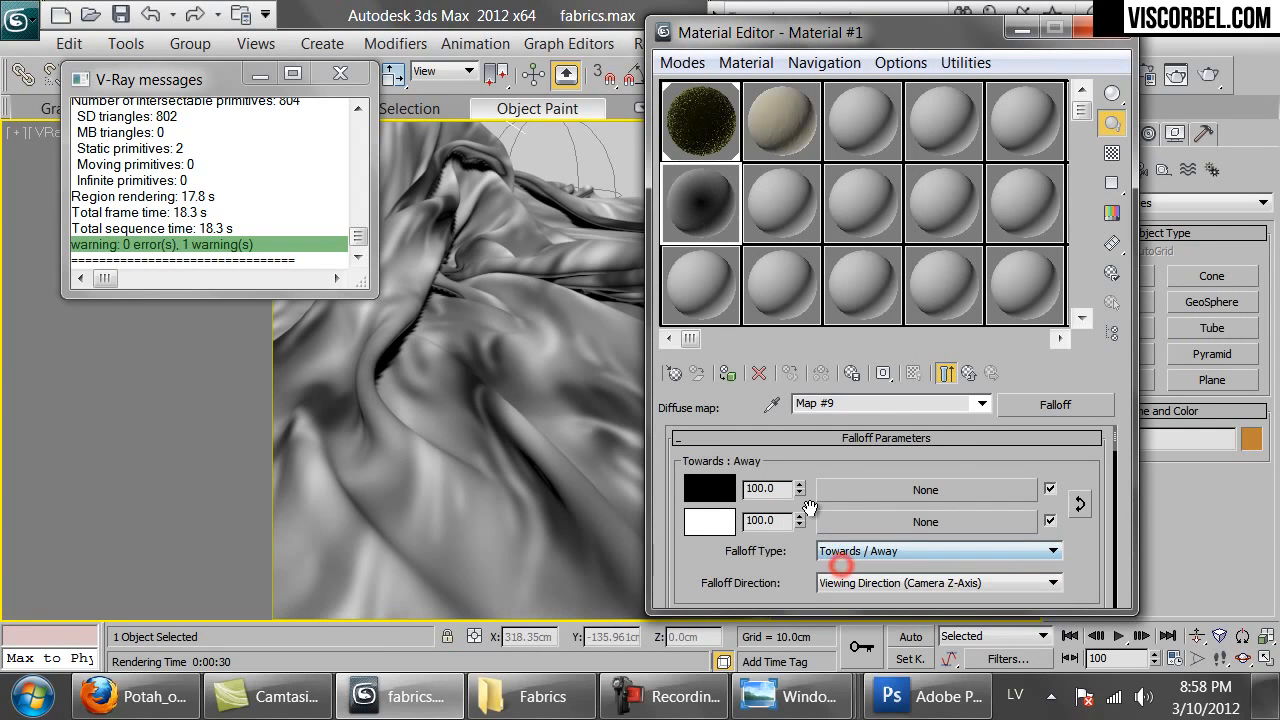
left_click(1079, 504)
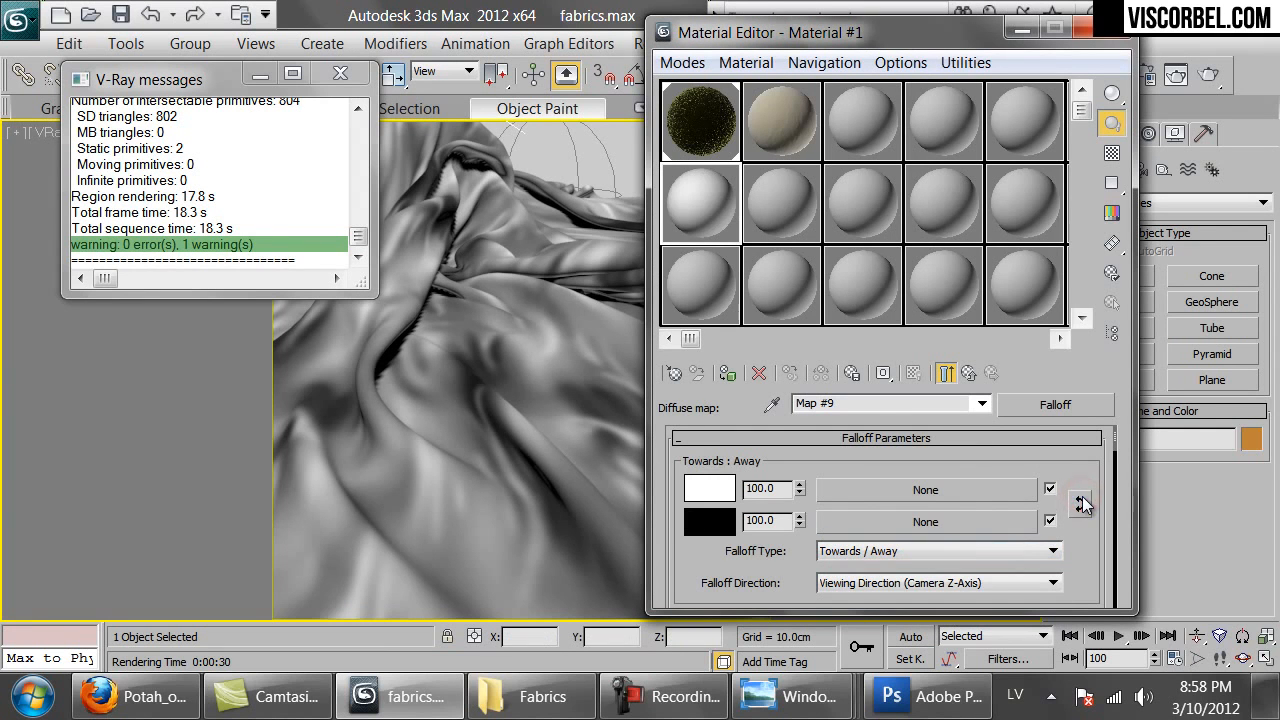
Apply the new material to the cloth in the viewport and open an enlarged preview of its sample.
left_click_drag(705, 195, 437, 550)
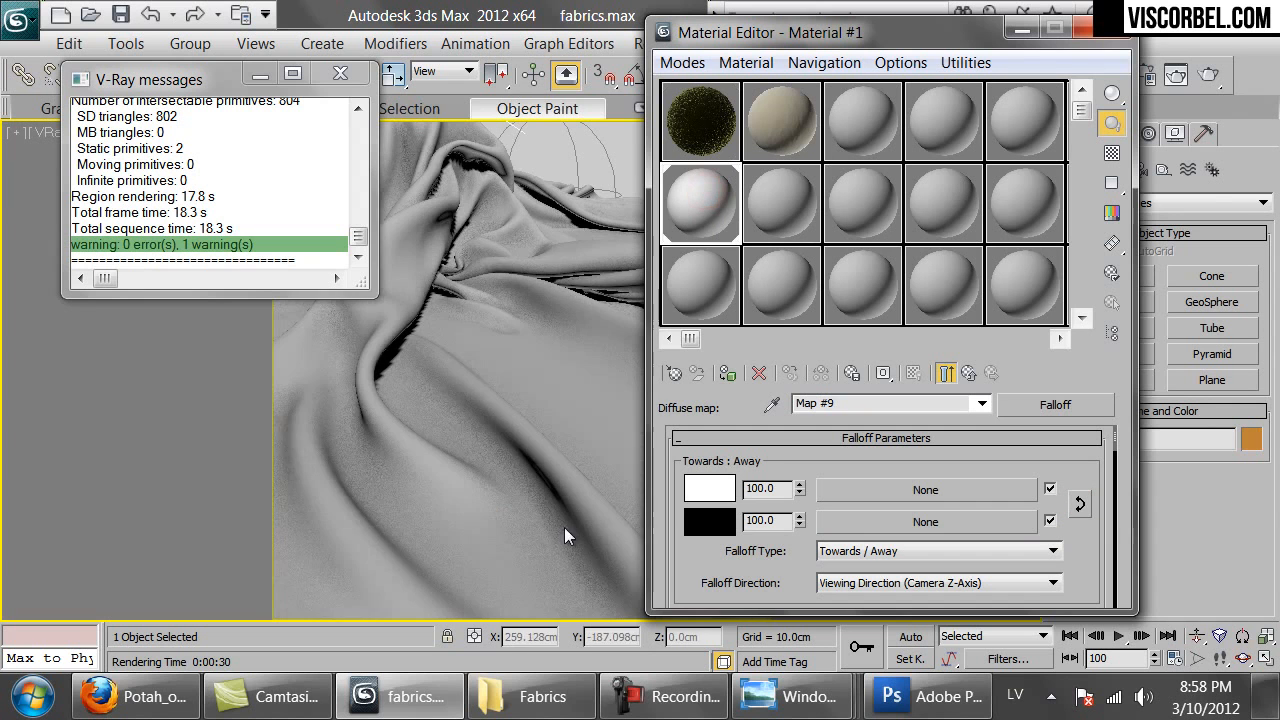
double_click(697, 202)
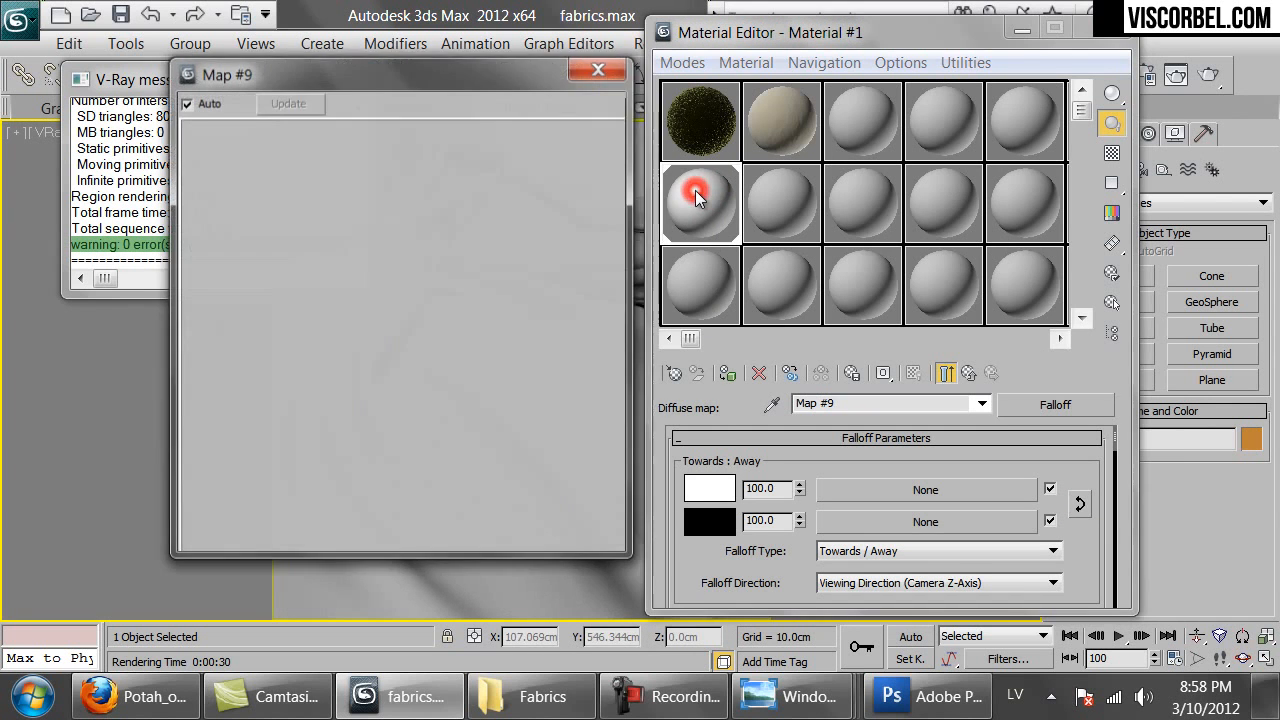
In the falloff's mix curve, raise the start point to 1, add a second point and move it to 0 close to the start.
left_click_drag(790, 568, 842, 112)
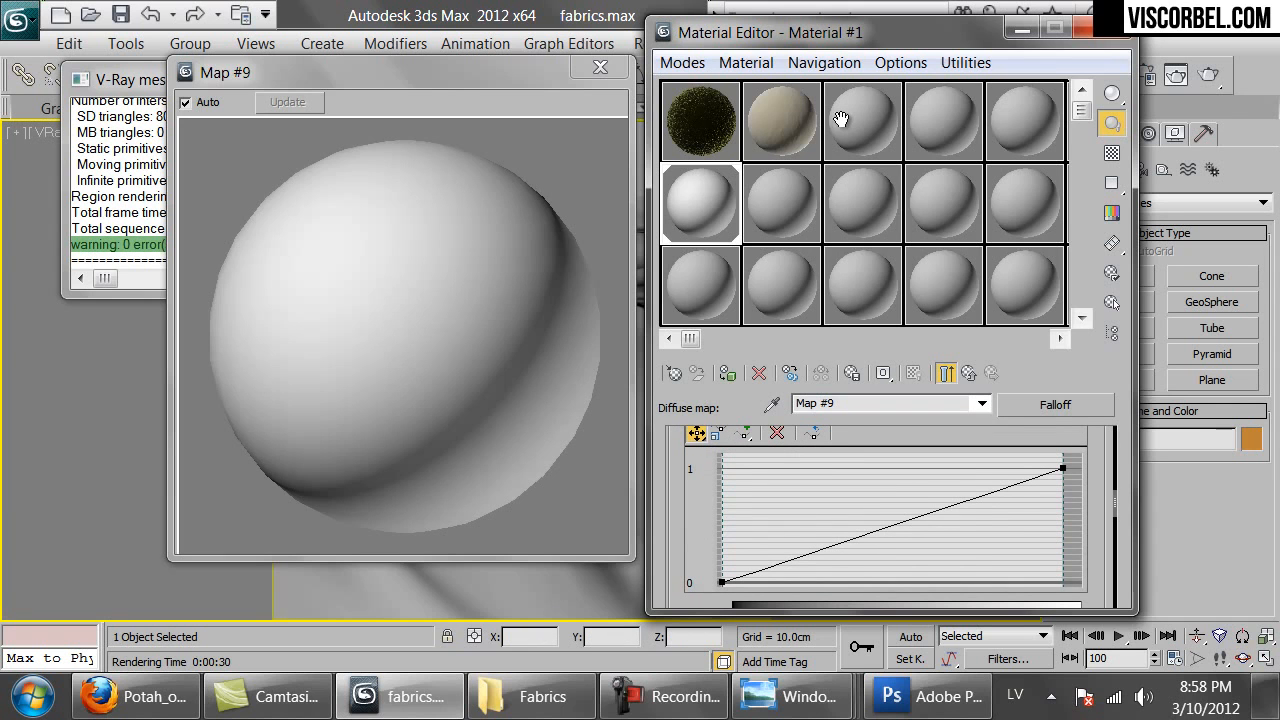
left_click_drag(723, 581, 723, 467)
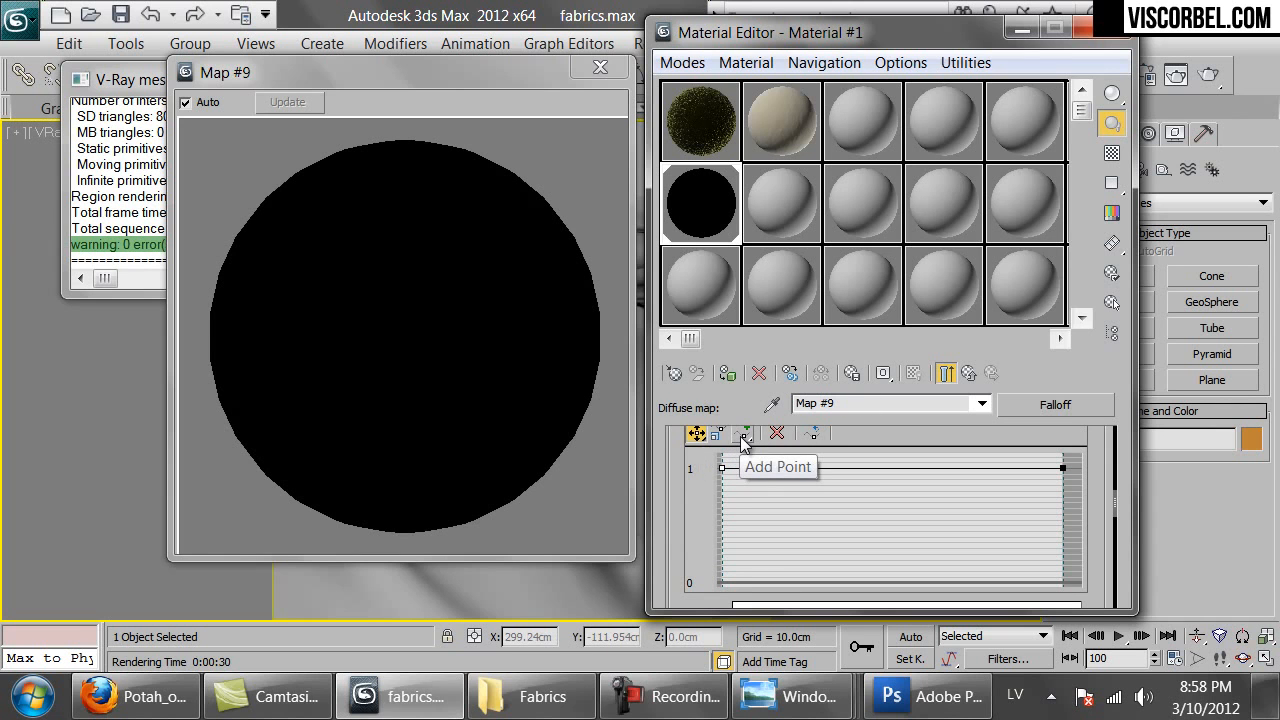
left_click(742, 437)
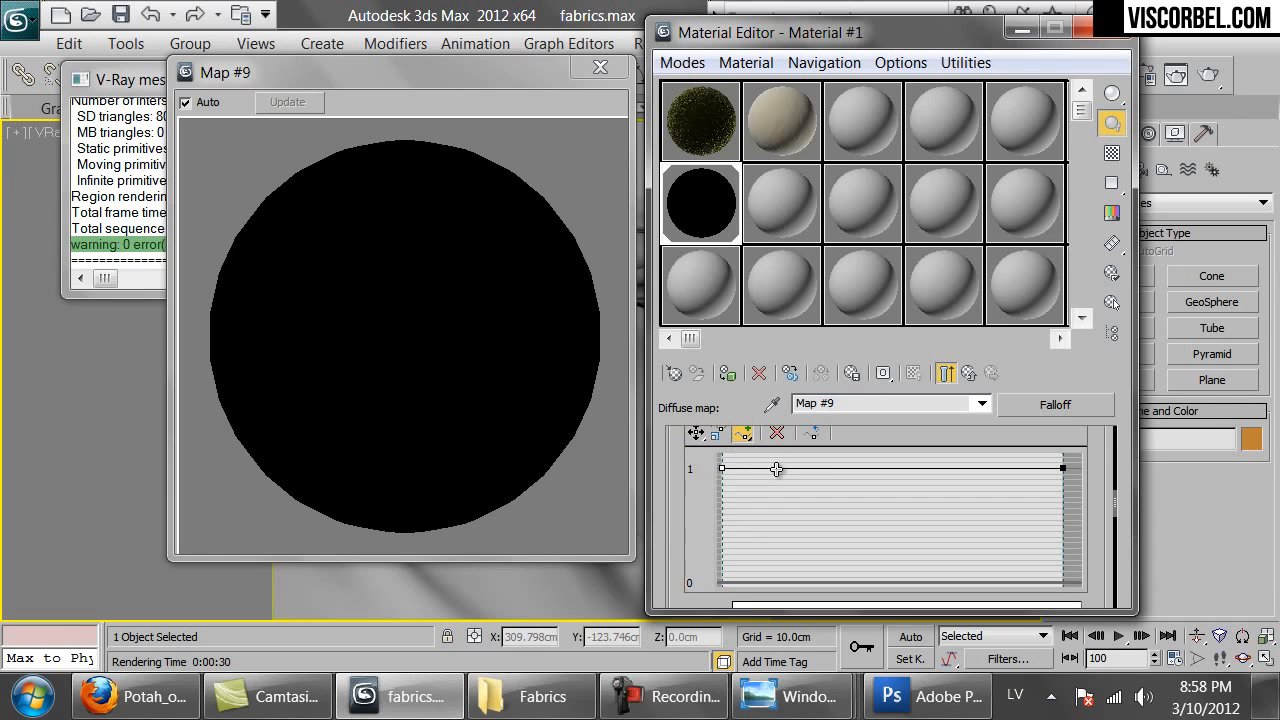
left_click(695, 437)
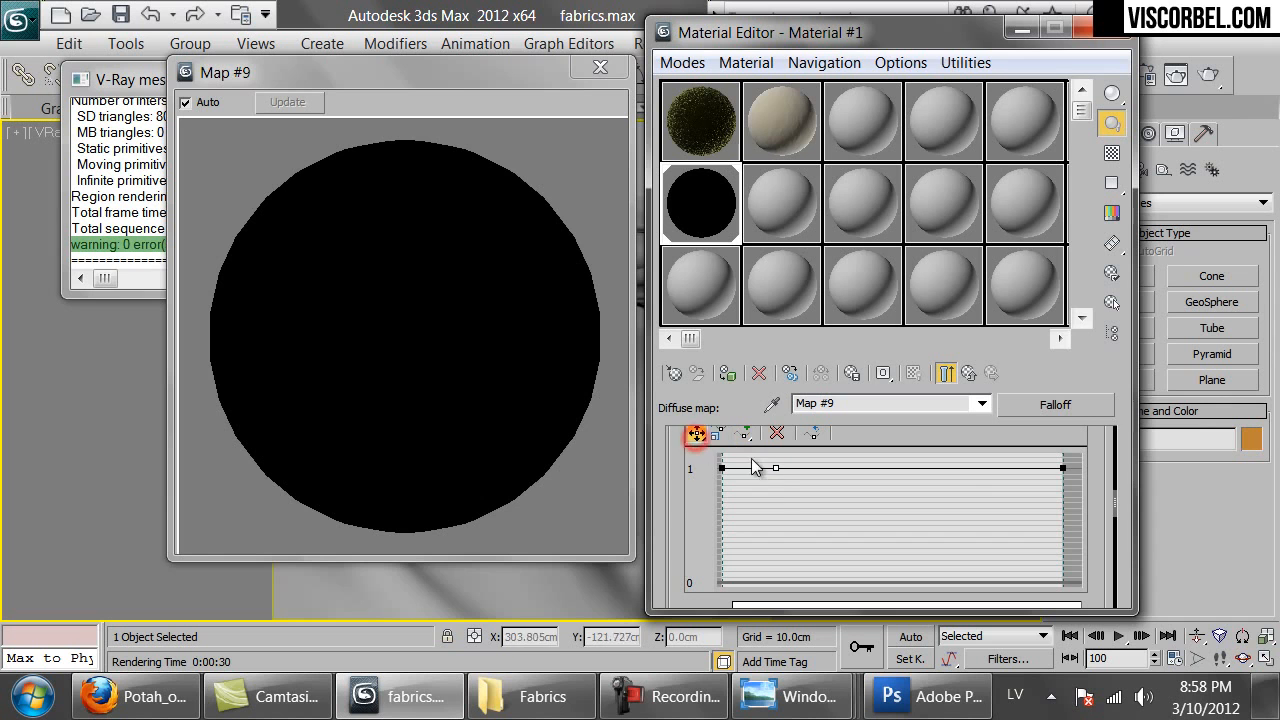
left_click_drag(775, 469, 781, 599)
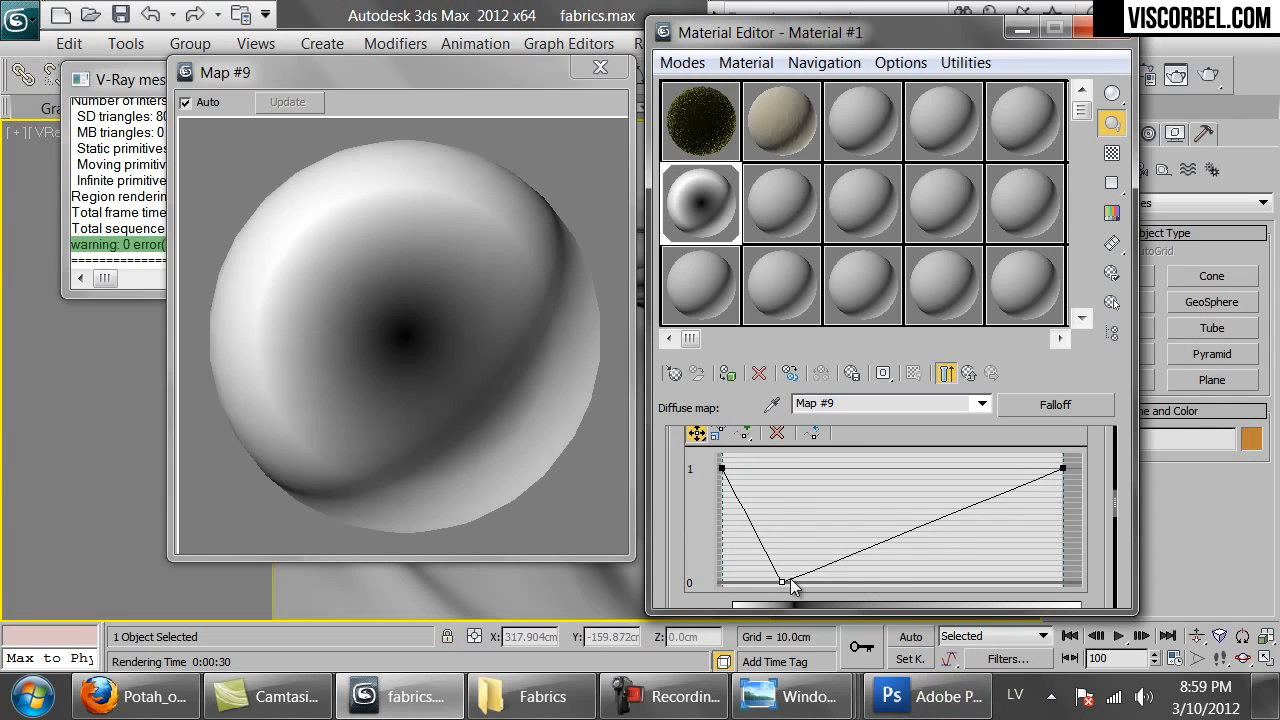
left_click_drag(783, 580, 760, 584)
left_click(765, 583)
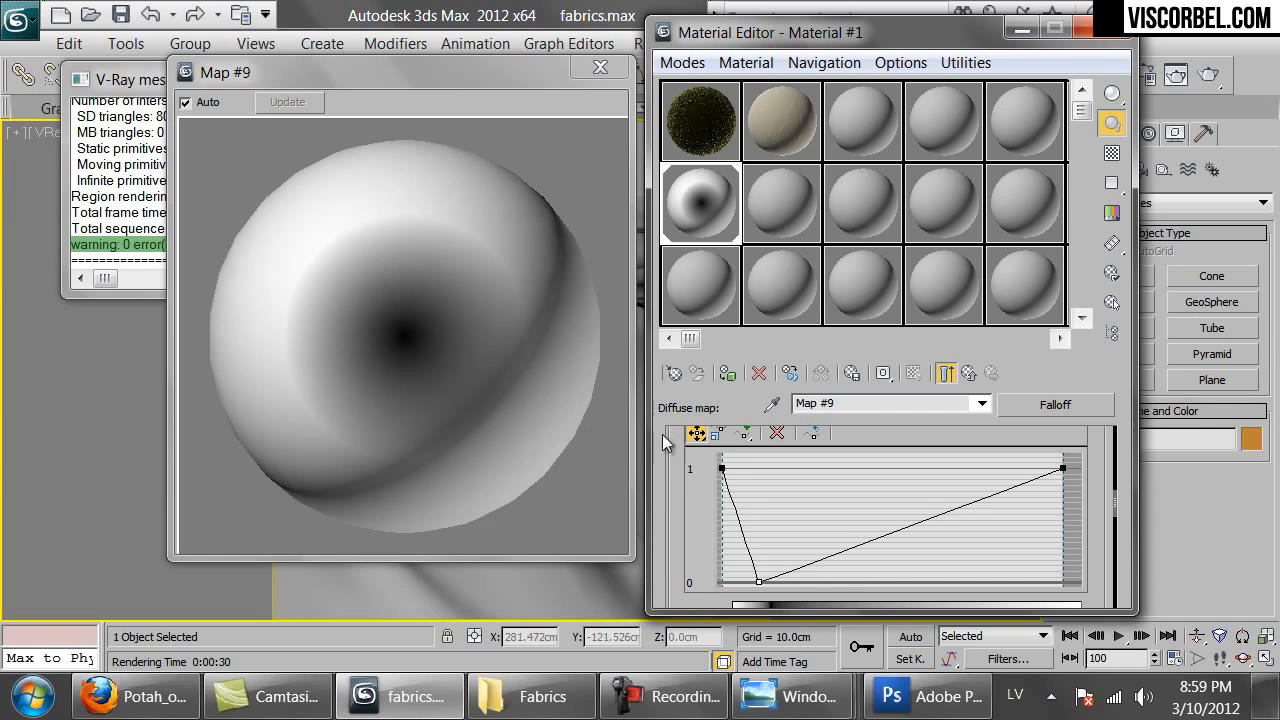
Adjust the mix curve's first two points, placing the start point at about 0.8 and the second at 0 closer to the start.
left_click_drag(724, 468, 723, 580)
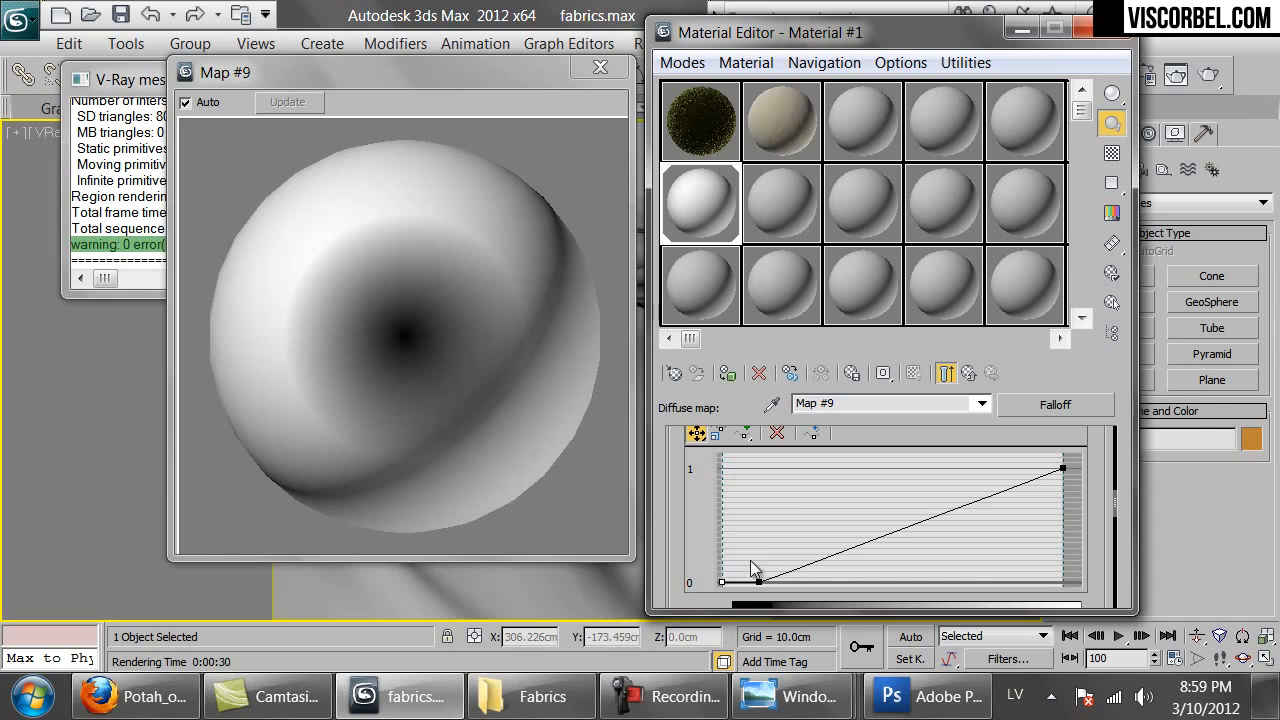
left_click(759, 580)
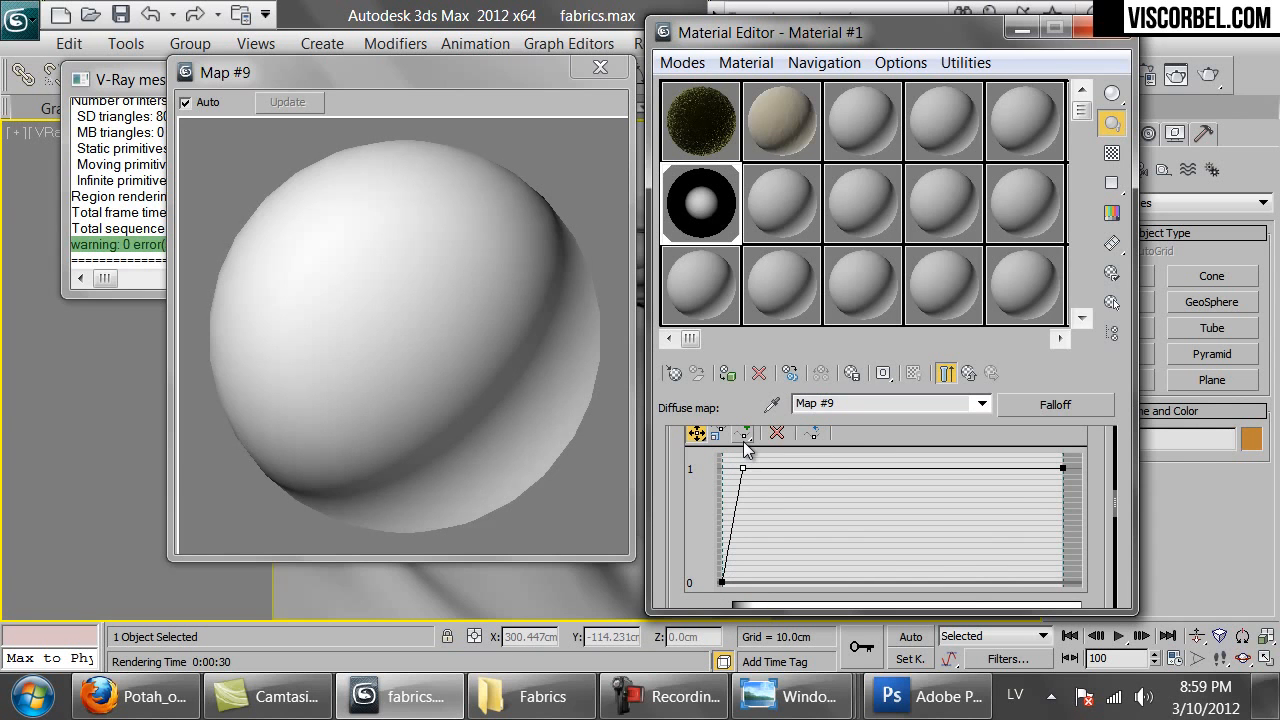
left_click_drag(741, 467, 722, 498)
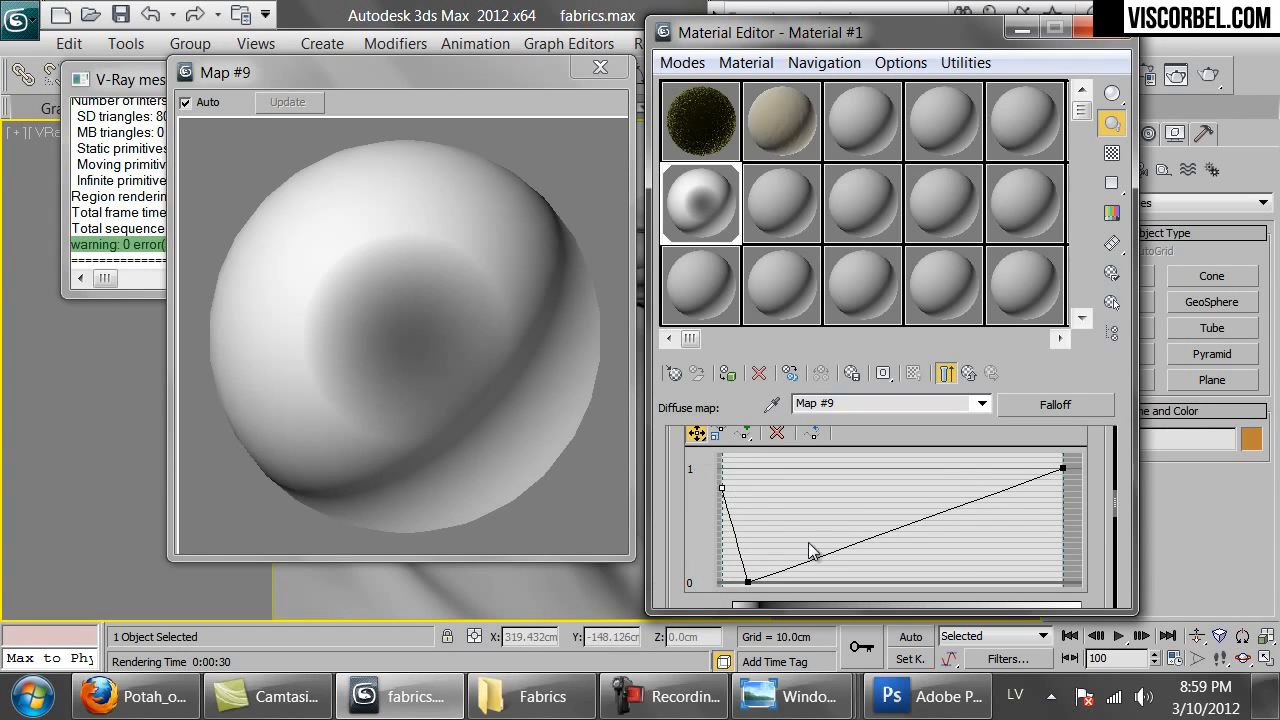
Add a mix-curve point on each side of the lowest point and raise the one after it to about 0.7.
left_click(743, 433)
left_click(790, 567)
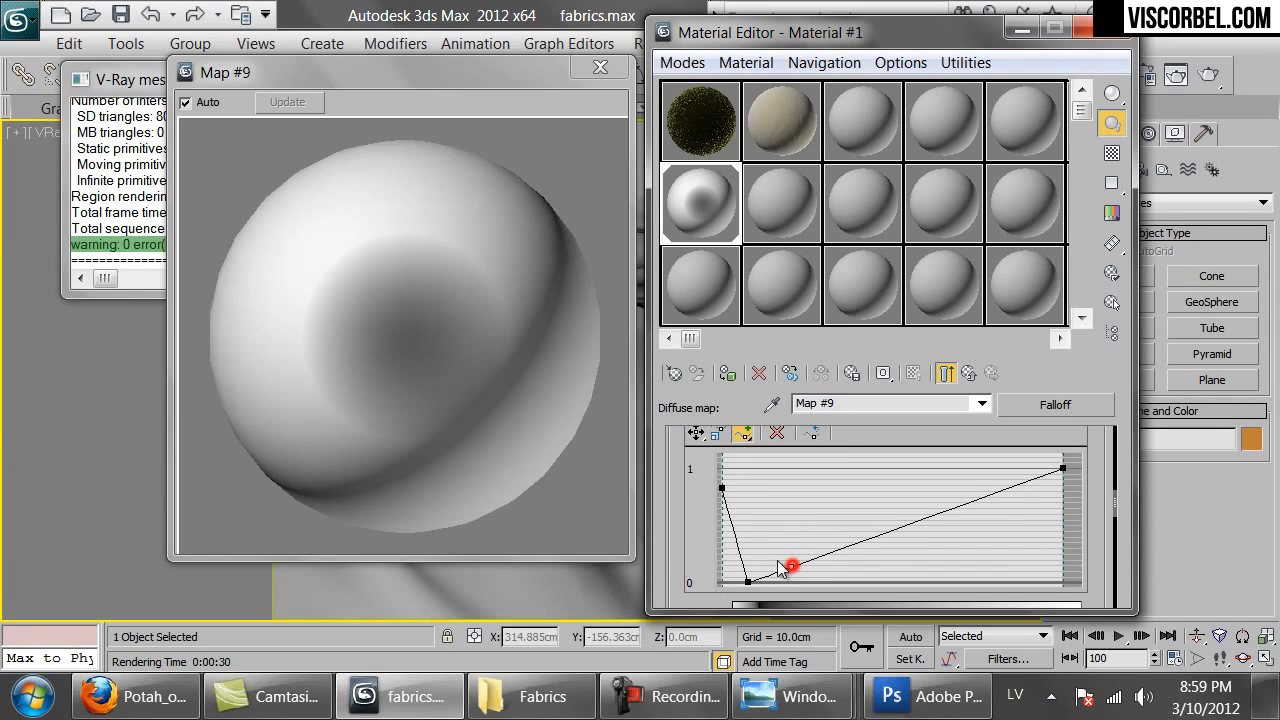
left_click(731, 530)
left_click(696, 433)
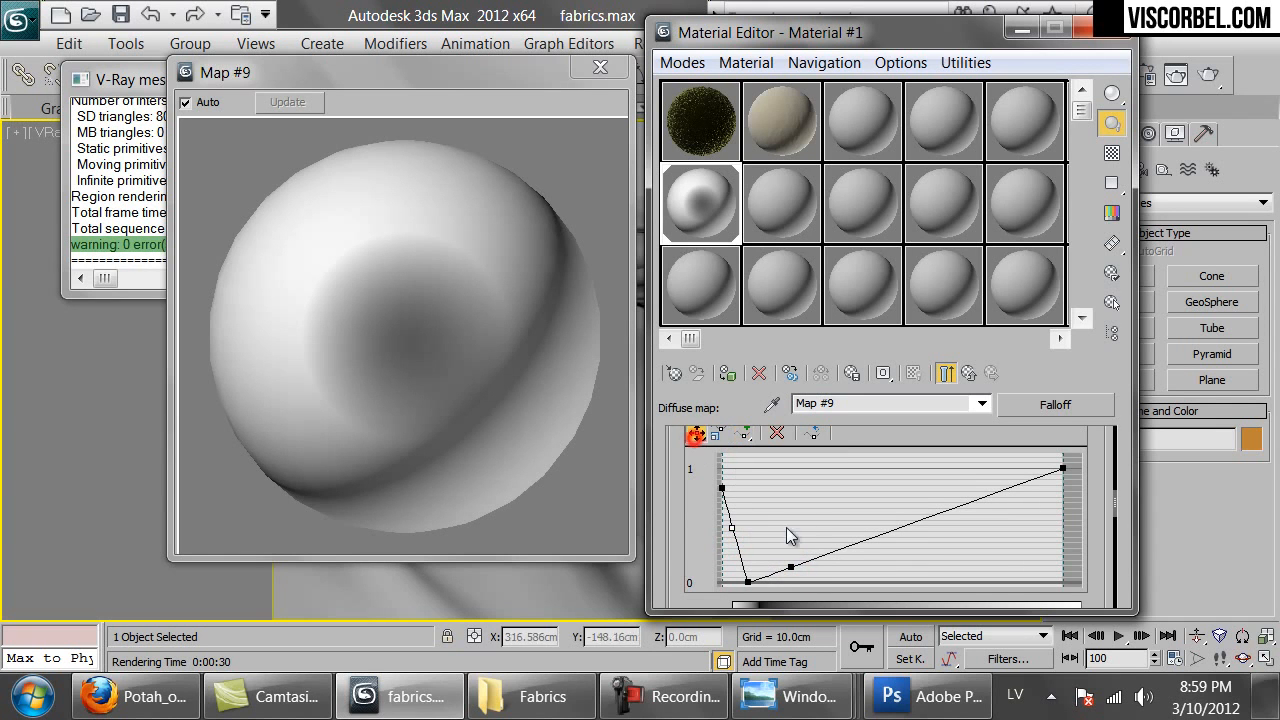
left_click_drag(790, 567, 788, 501)
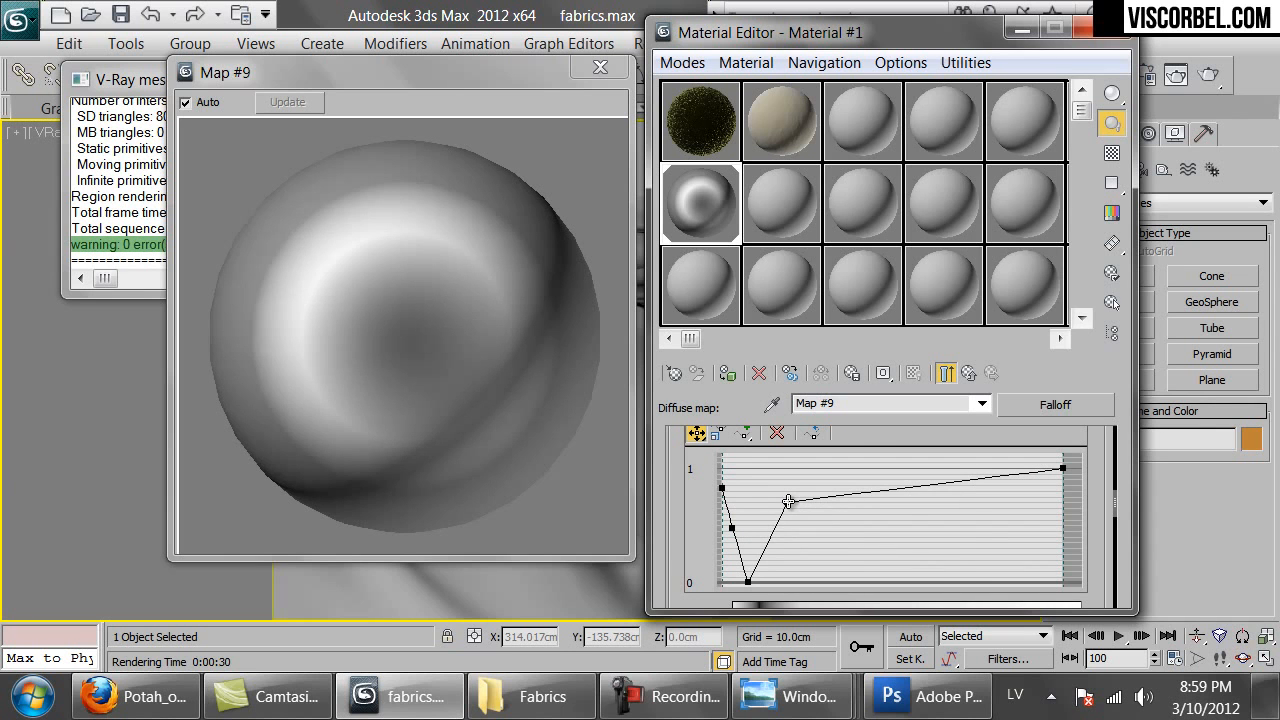
Convert the mix curve's lowest point and the point at about 0.7 after it to Bezier-Smooth and shape the bend between them.
right_click(788, 501)
left_click(843, 540)
mouse_move(752, 504)
left_mouse_down()
mouse_move(749, 493)
mouse_move(749, 579)
left_mouse_up()
right_click(750, 586)
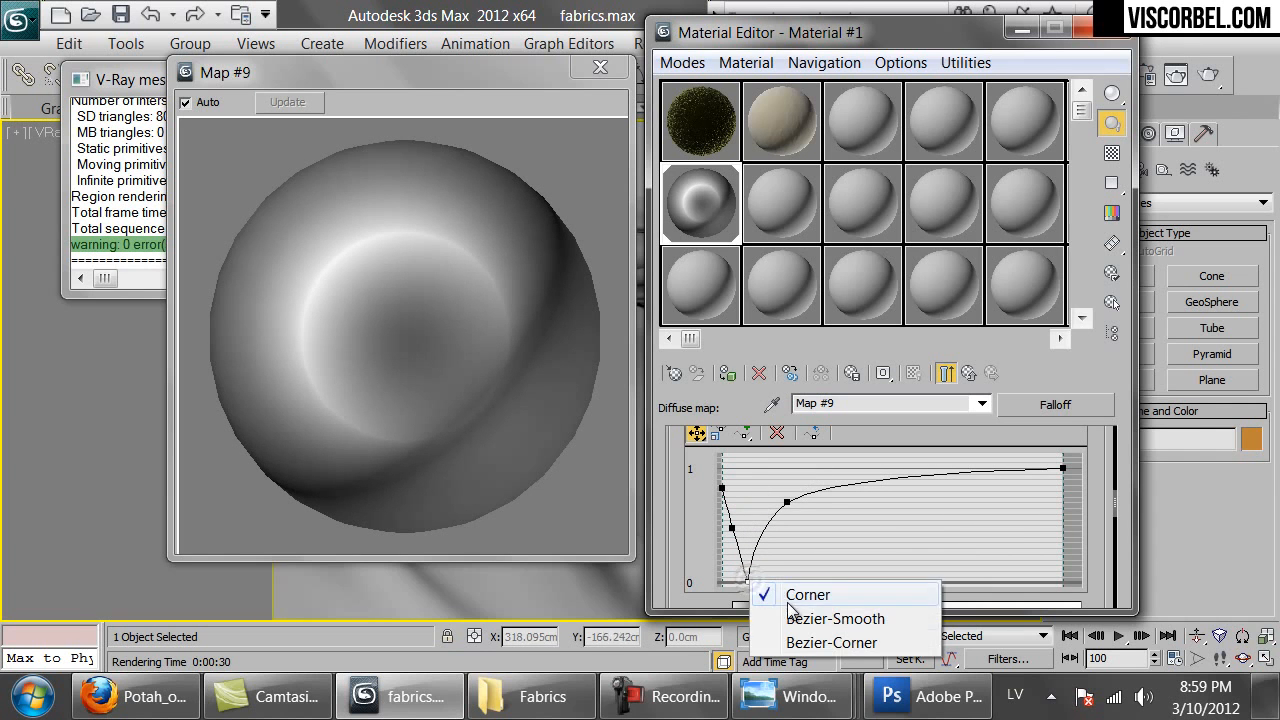
left_click(785, 612)
left_click(750, 580)
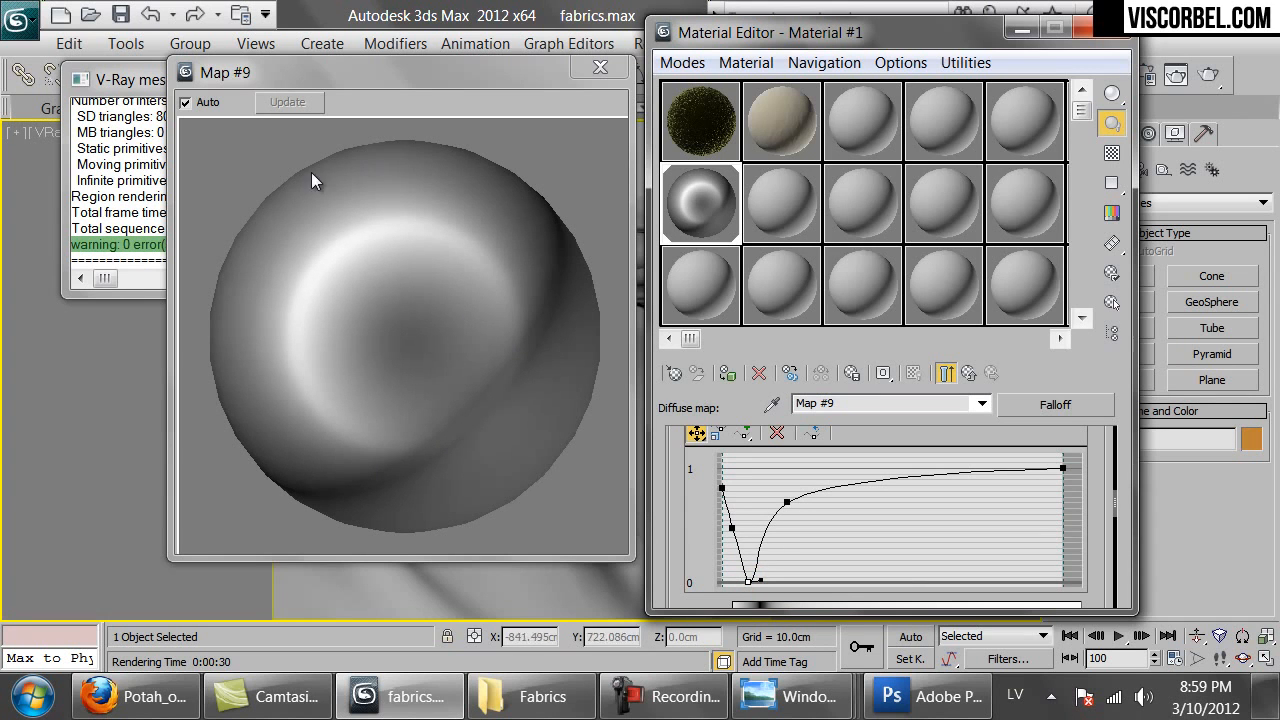
Raise the mix-curve point before the lowest one to about 0.6 and make it Bezier-Smooth.
left_click_drag(732, 527, 740, 514)
right_click(740, 514)
left_click(790, 551)
left_click(733, 514)
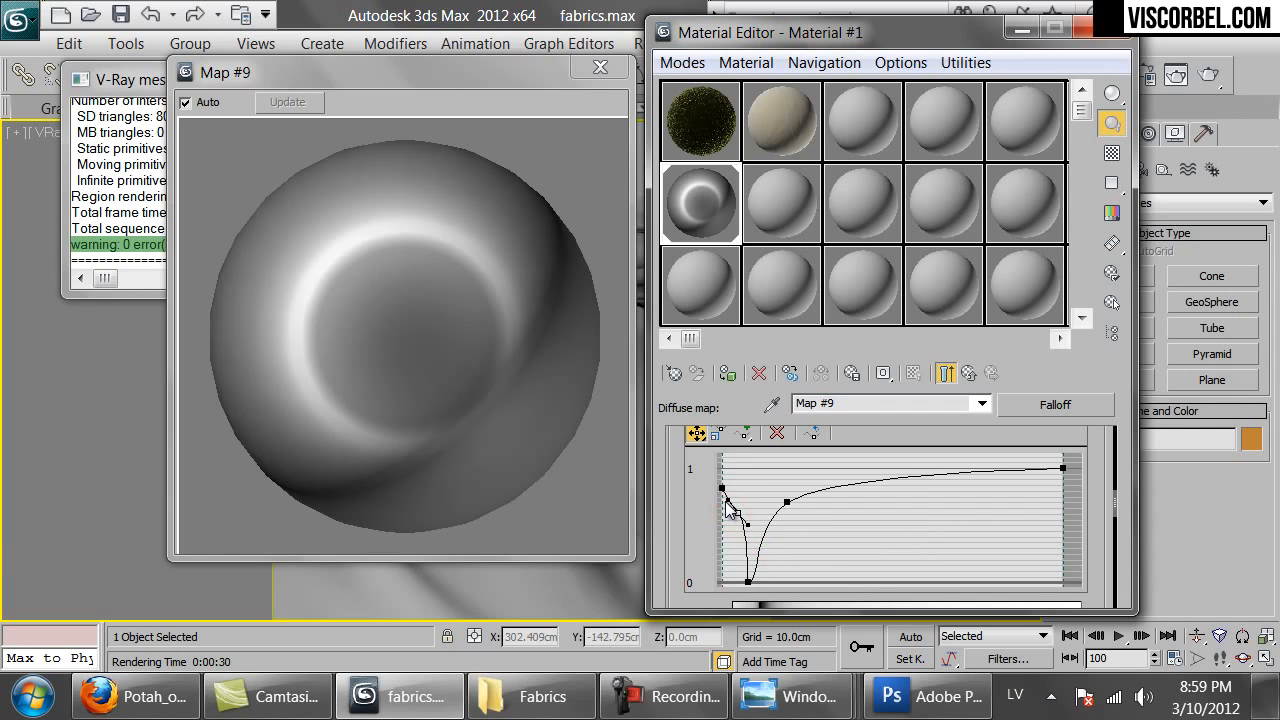
Shift the mix curve's lowest point and the point after it slightly away from the start, keeping their heights.
left_click_drag(750, 581, 749, 580)
left_click(749, 582)
left_click_drag(788, 502, 801, 502)
left_click_drag(749, 580, 757, 584)
Reset the lowest mix-curve point to Corner and back to Bezier-Smooth, stretching its tangent handles horizontally to both sides.
right_click(756, 582)
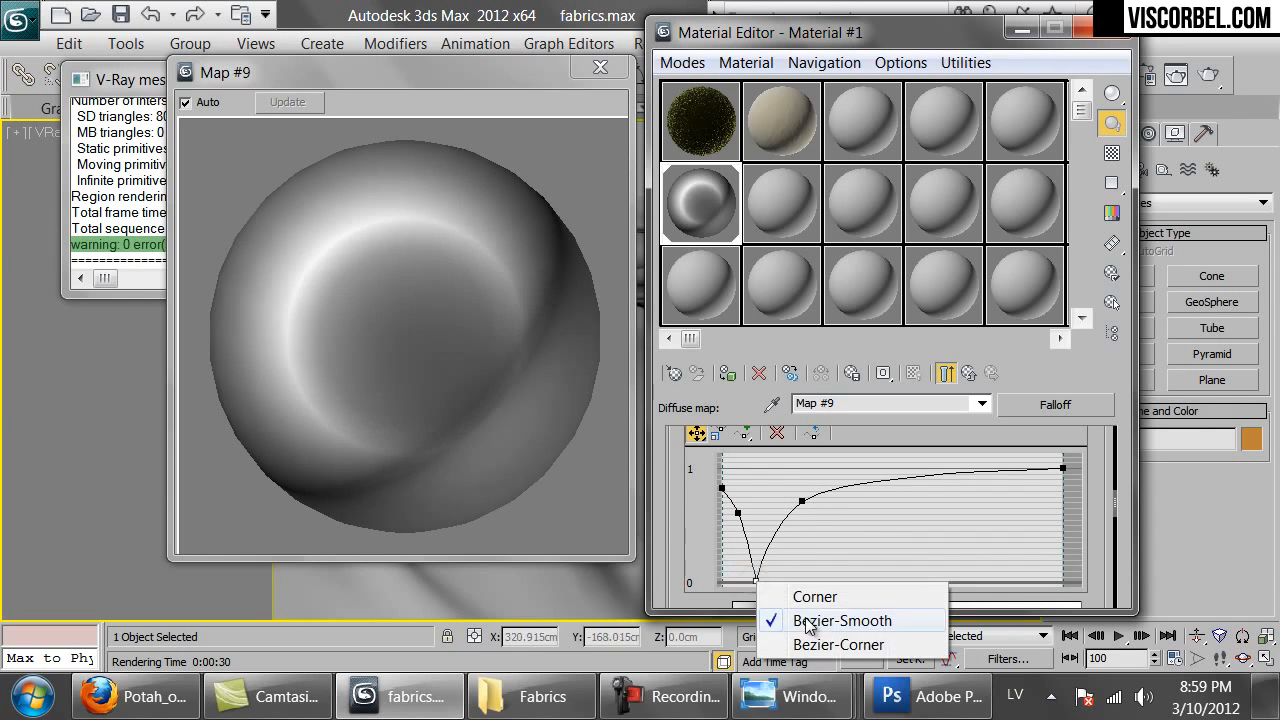
left_click(808, 611)
left_click(756, 582)
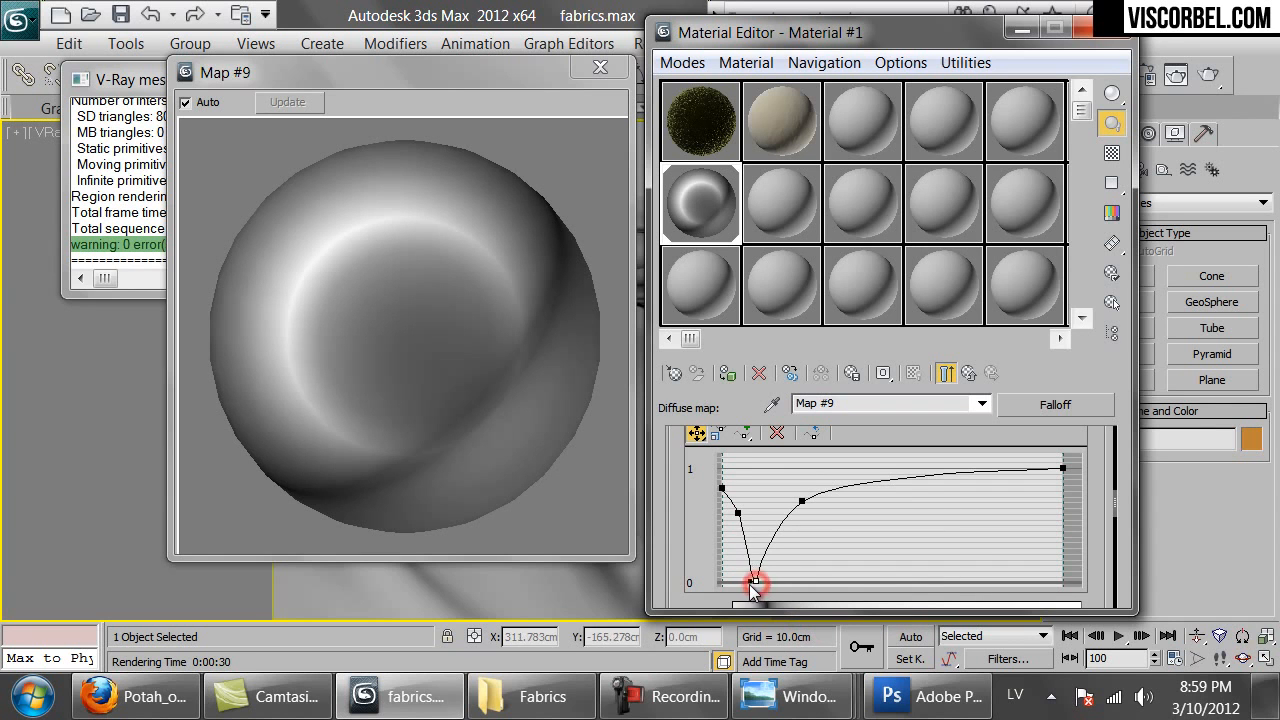
left_click(756, 582)
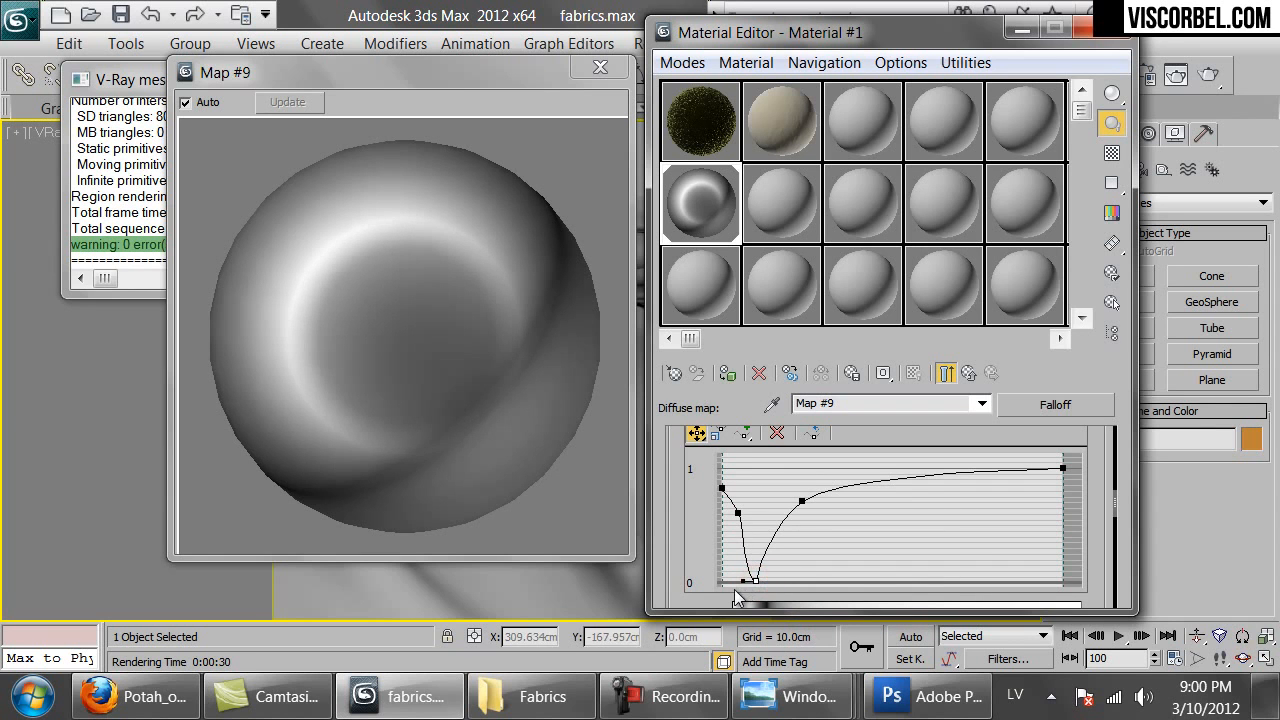
left_click_drag(758, 574, 757, 581)
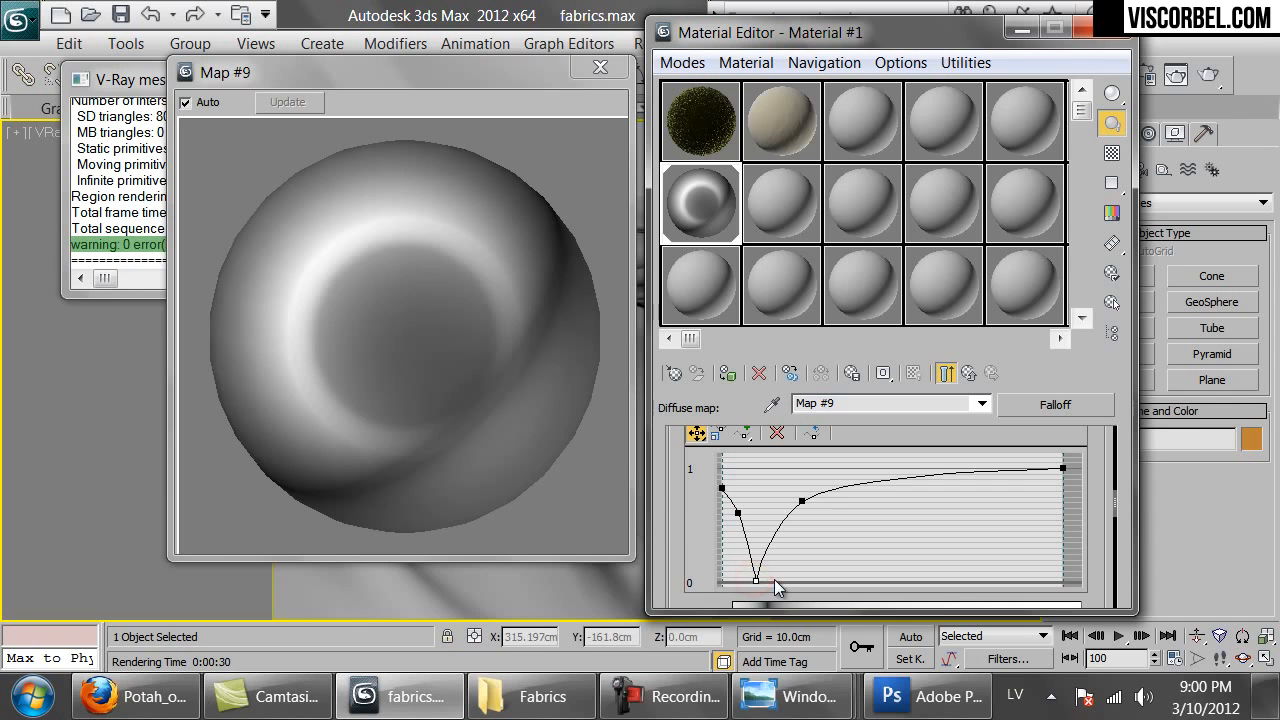
right_click(756, 582)
left_click(765, 595)
right_click(757, 584)
left_click(783, 611)
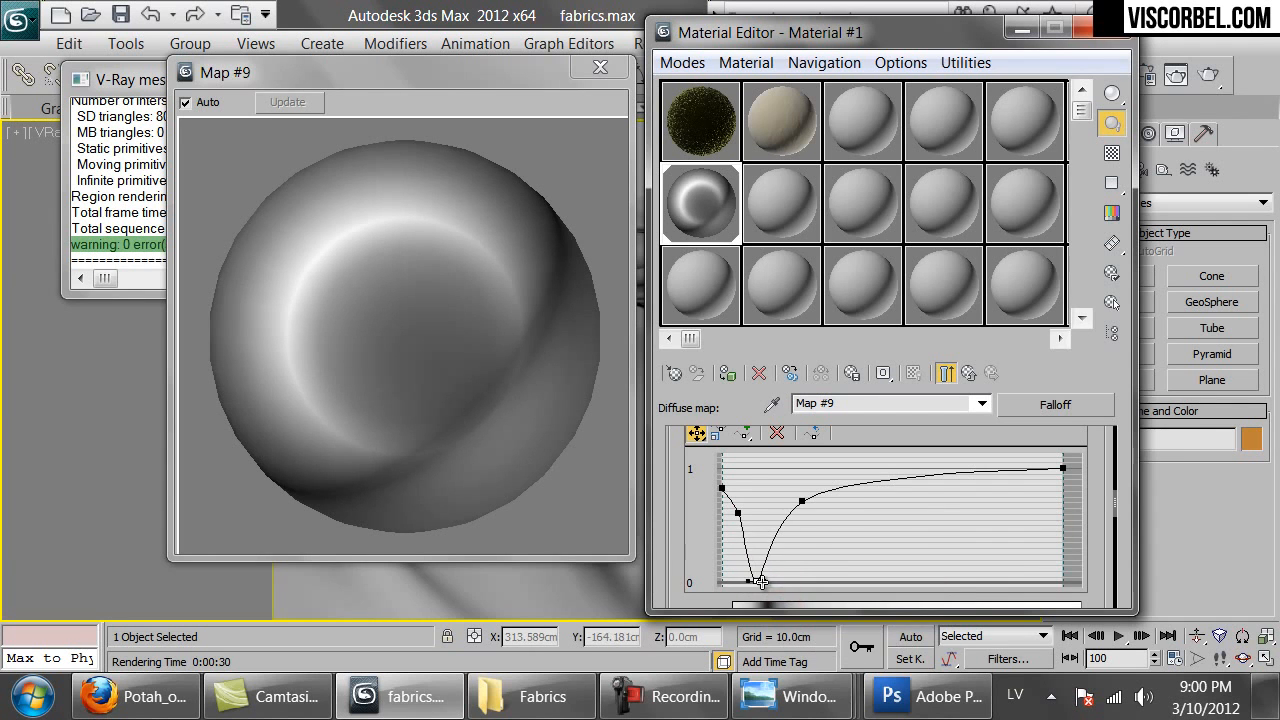
left_click(761, 582)
left_click_drag(774, 581, 771, 582)
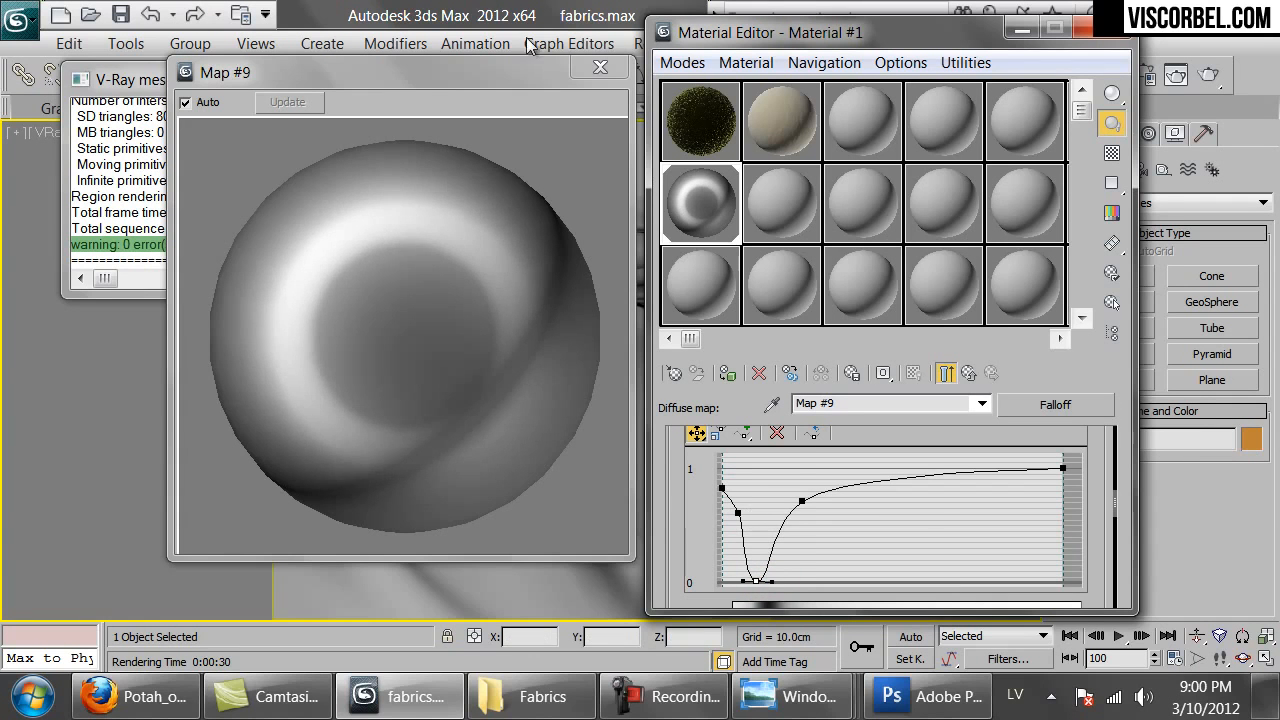
Render the cloth with the black-and-white falloff and compare its highlights with the golden silk reference photo.
left_click(600, 67)
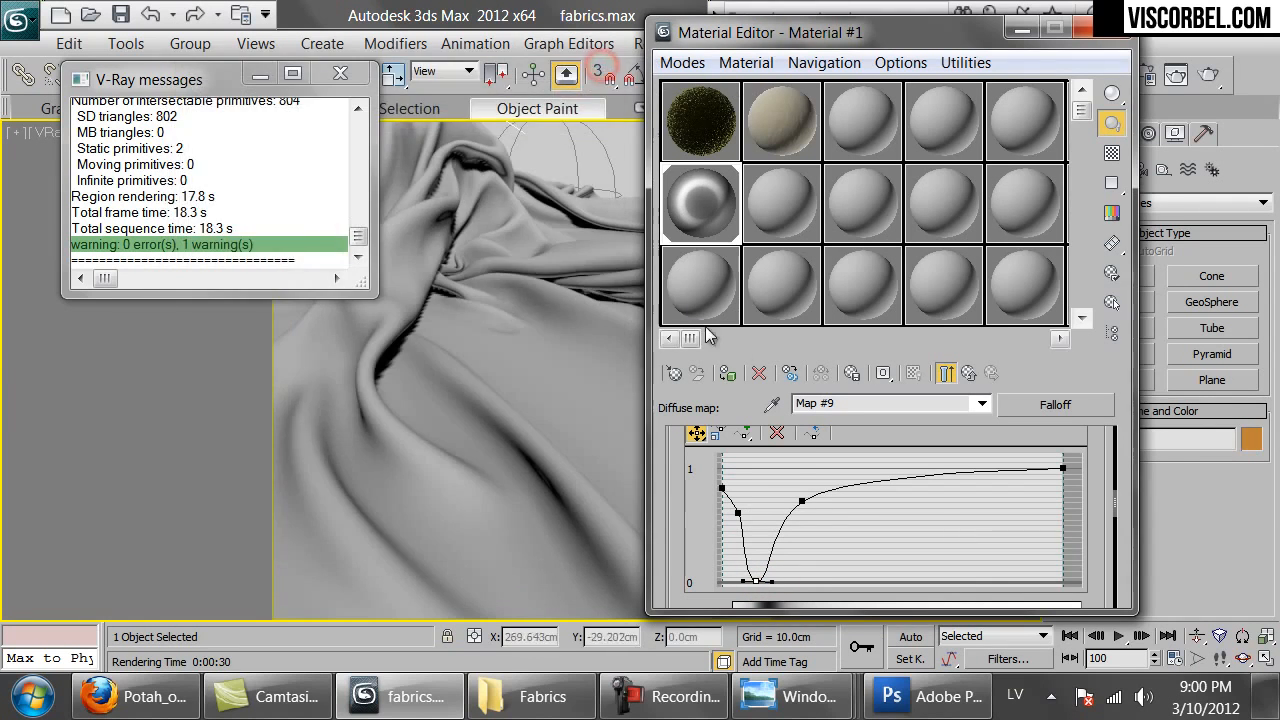
left_click(681, 190)
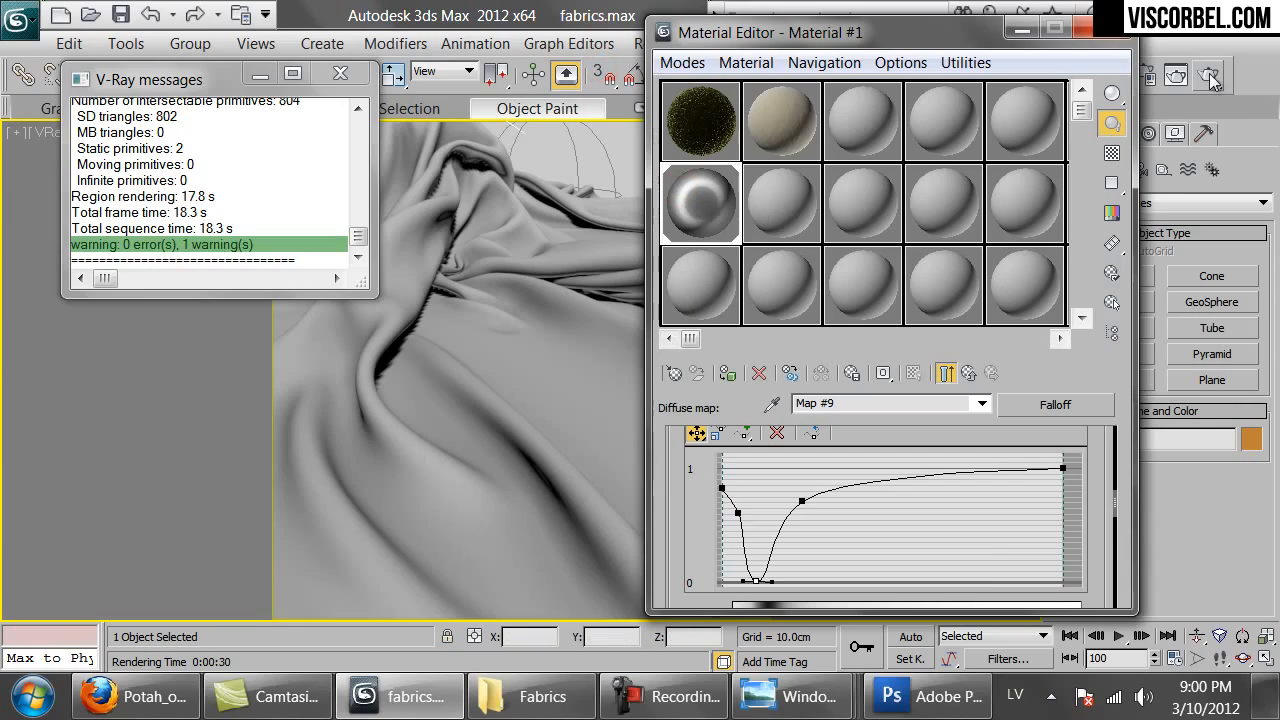
left_click(1212, 78)
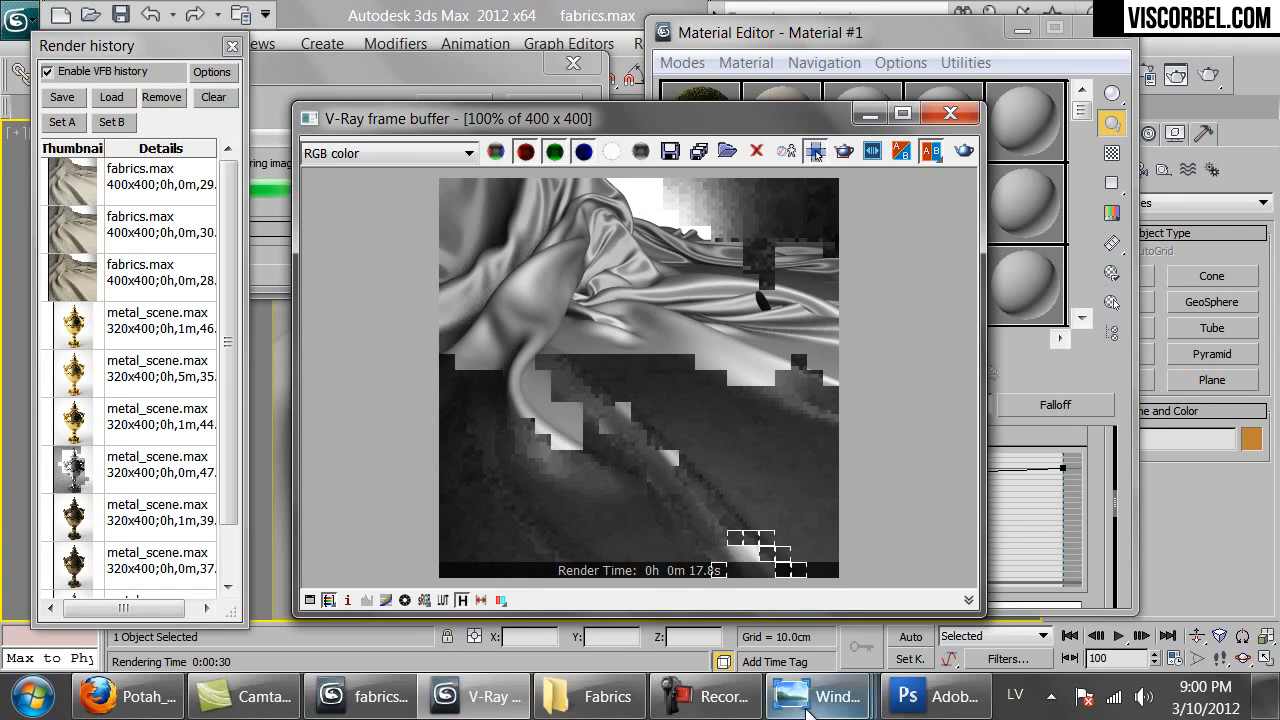
mouse_move(806, 712)
left_click(1086, 610)
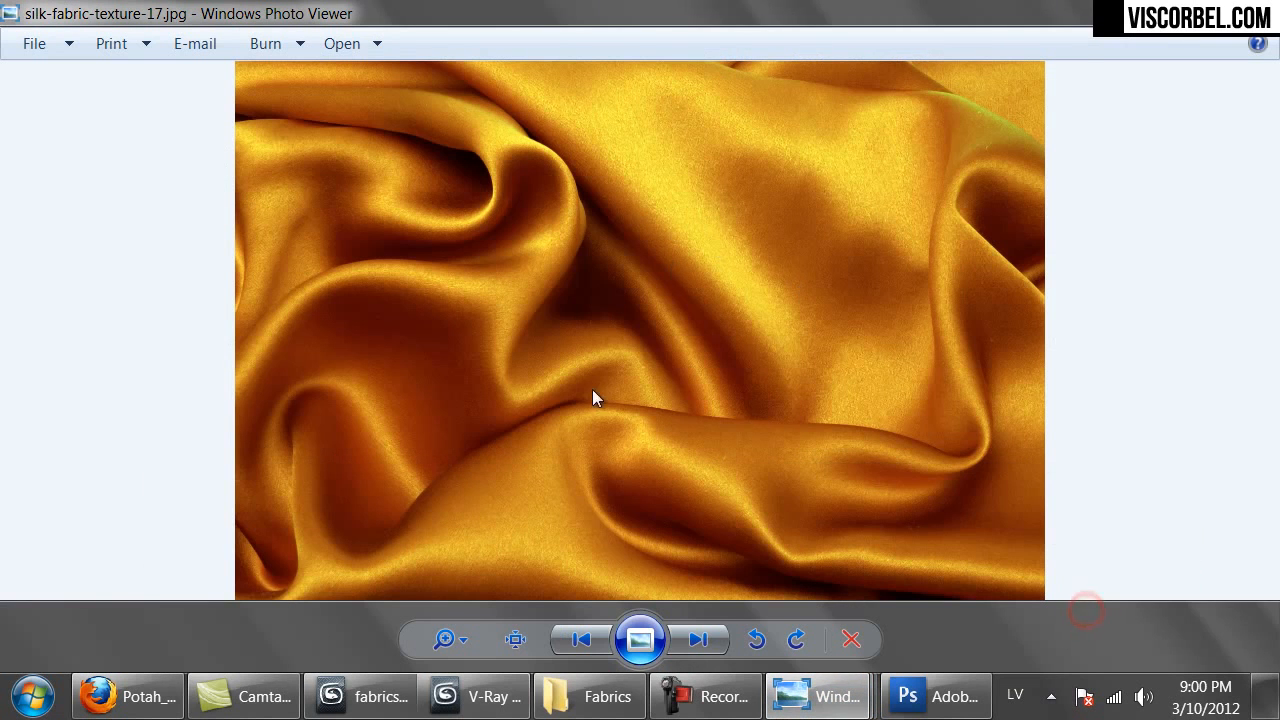
left_click(480, 697)
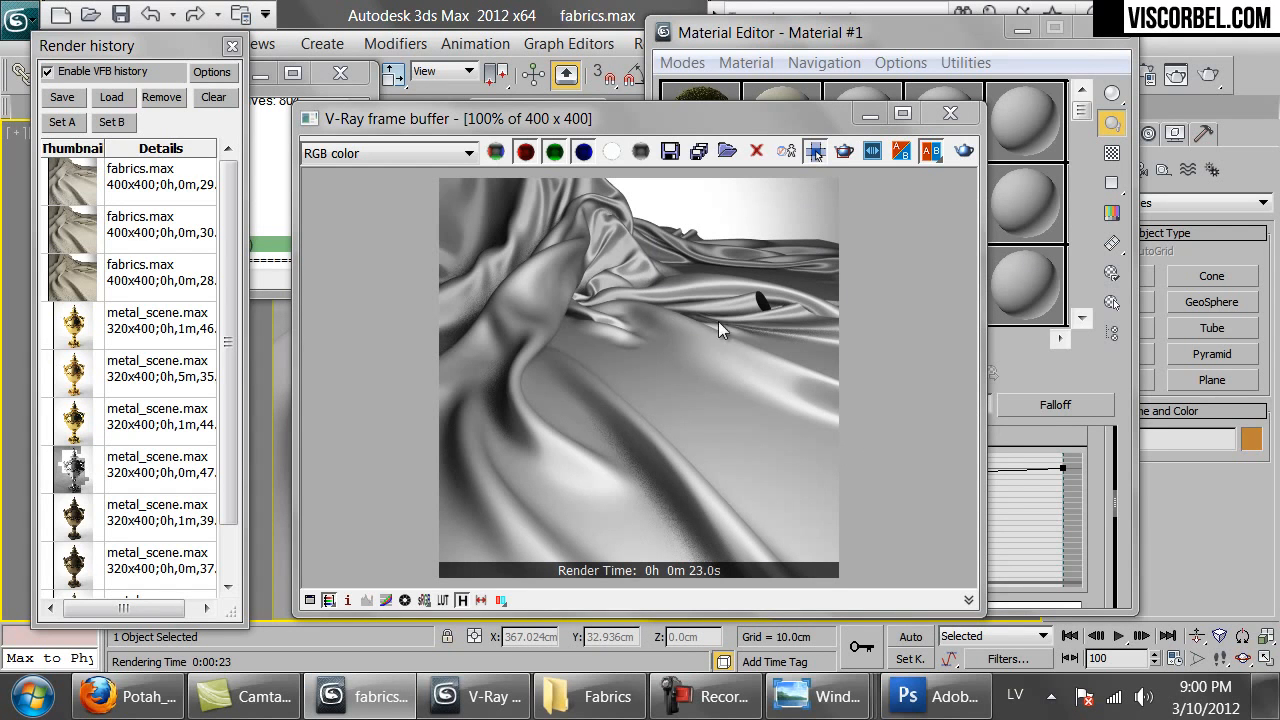
left_click(949, 113)
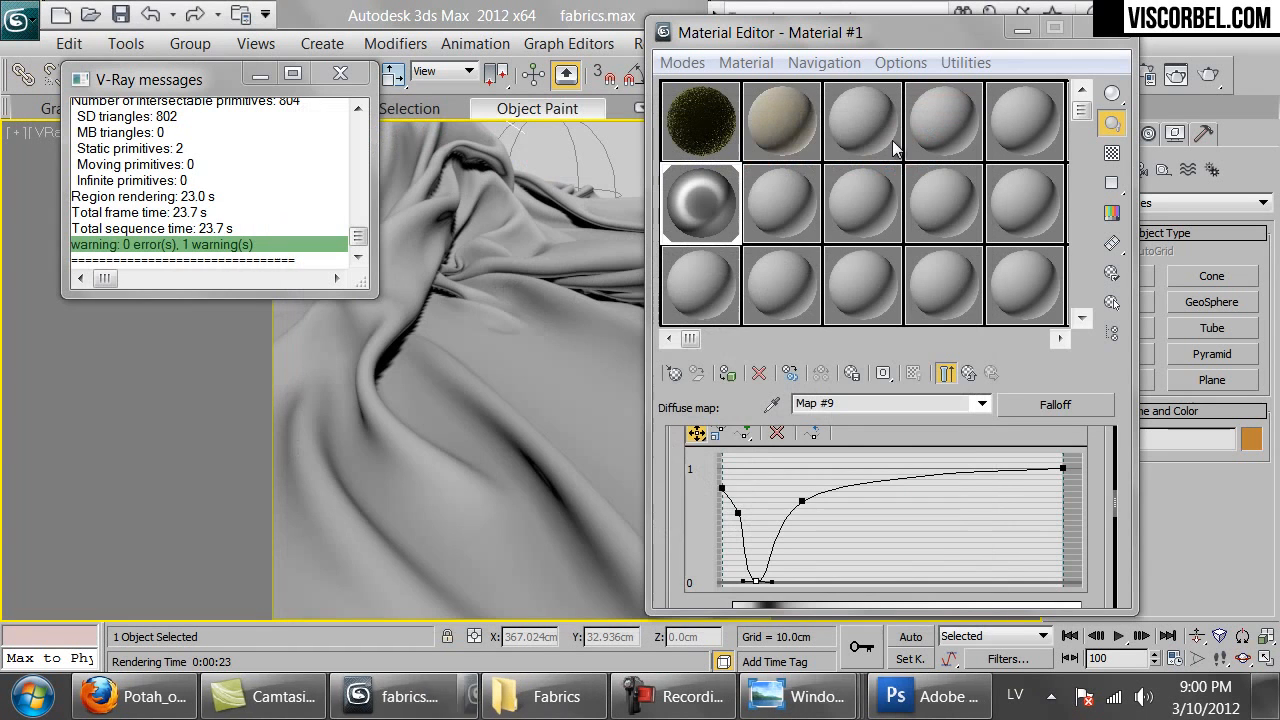
Make the mix curve's start point Bezier-Corner and pull its handle out horizontally so the curve begins flat.
right_click(722, 490)
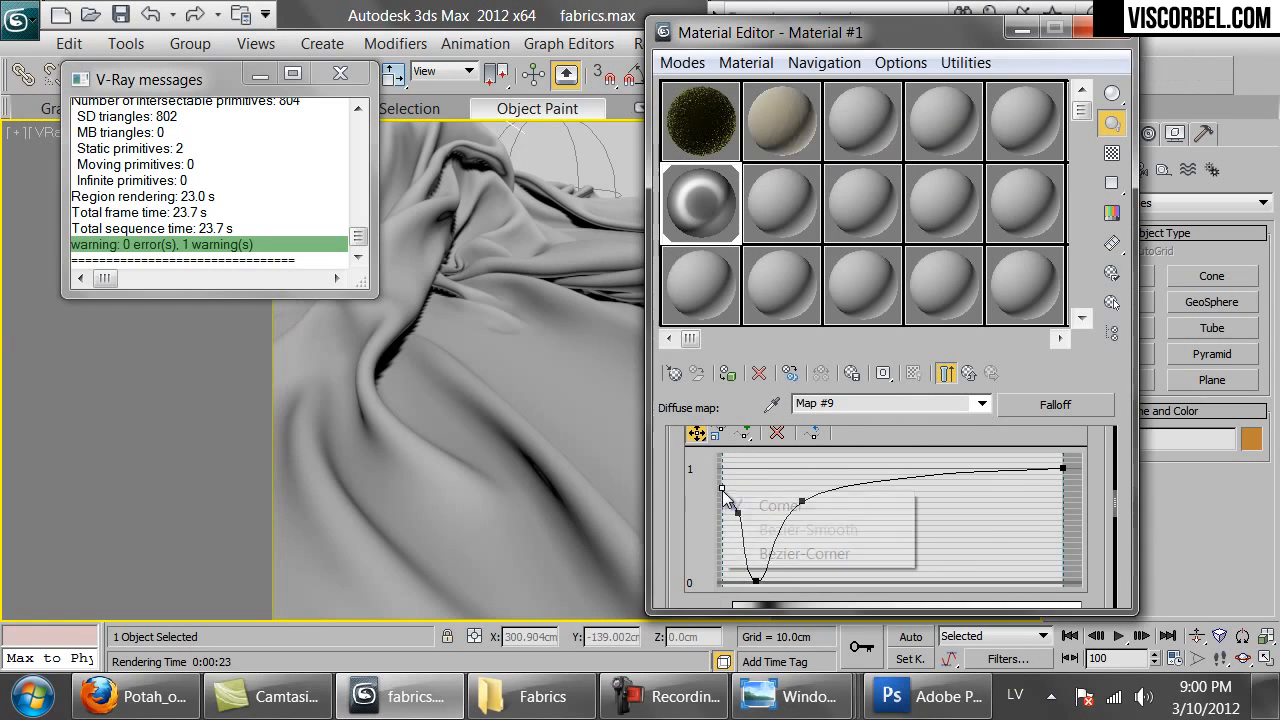
left_click(786, 551)
left_click_drag(728, 494, 737, 496)
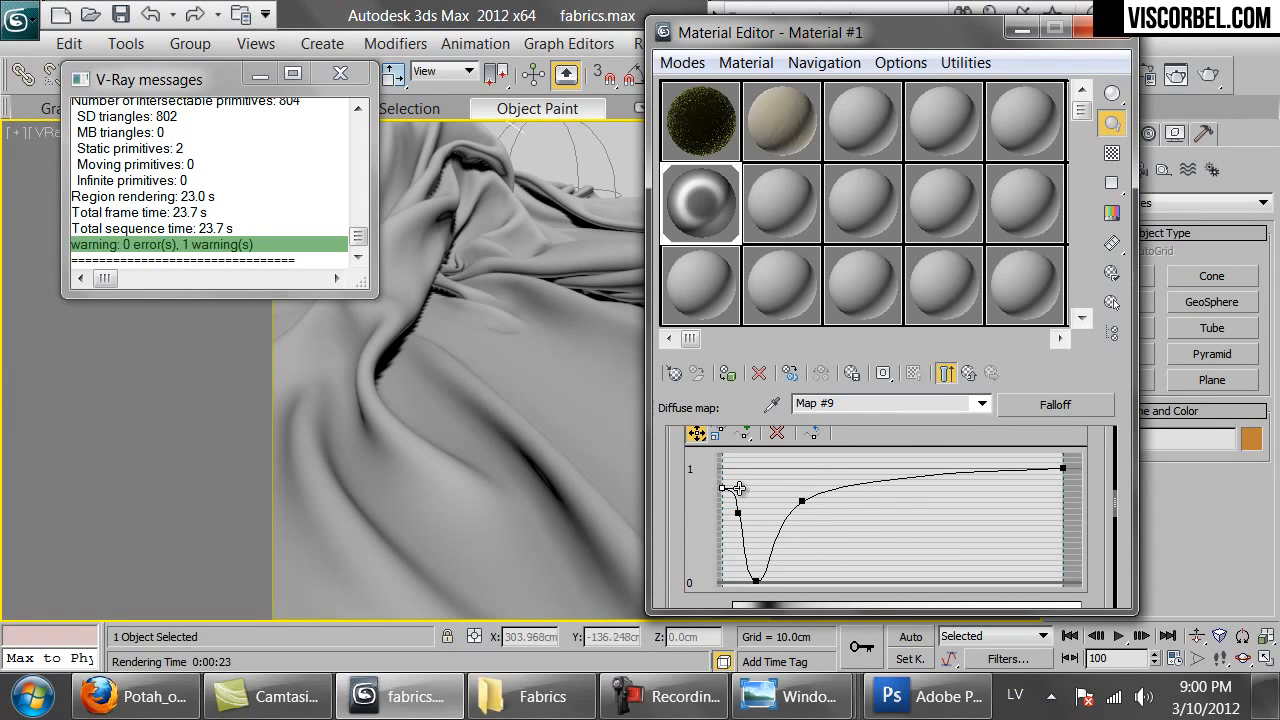
left_click(699, 495)
Set the falloff's Away colour to dark blue with hue 156, saturation 250 and value 34.
scroll(1117, 518, "up", 5)
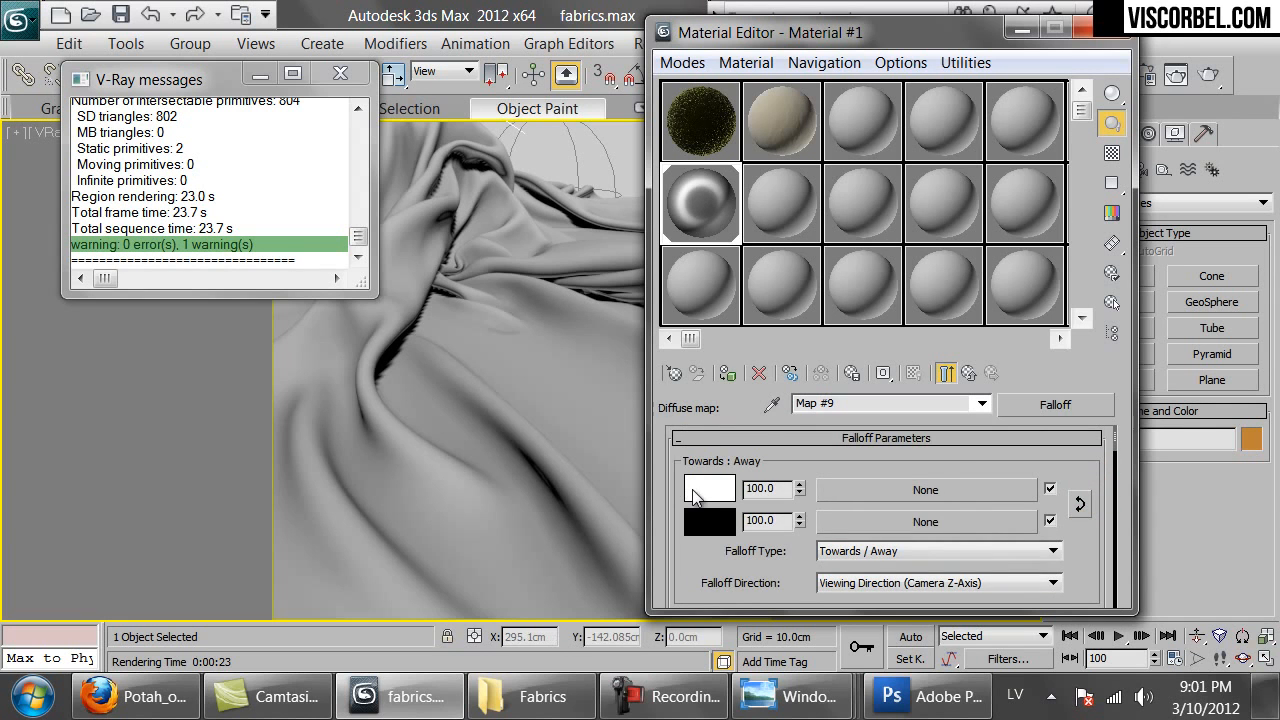
left_click(707, 489)
left_click(948, 349)
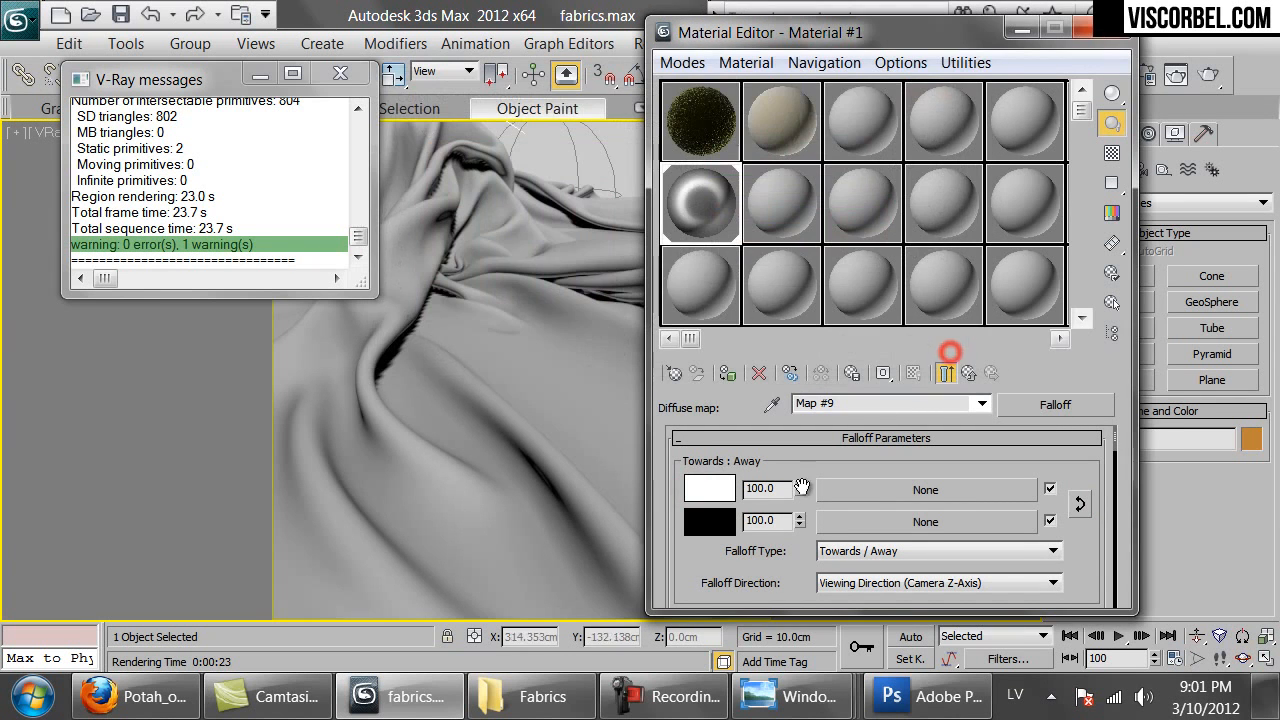
left_click(708, 521)
left_click_drag(827, 212, 899, 237)
left_click(740, 257)
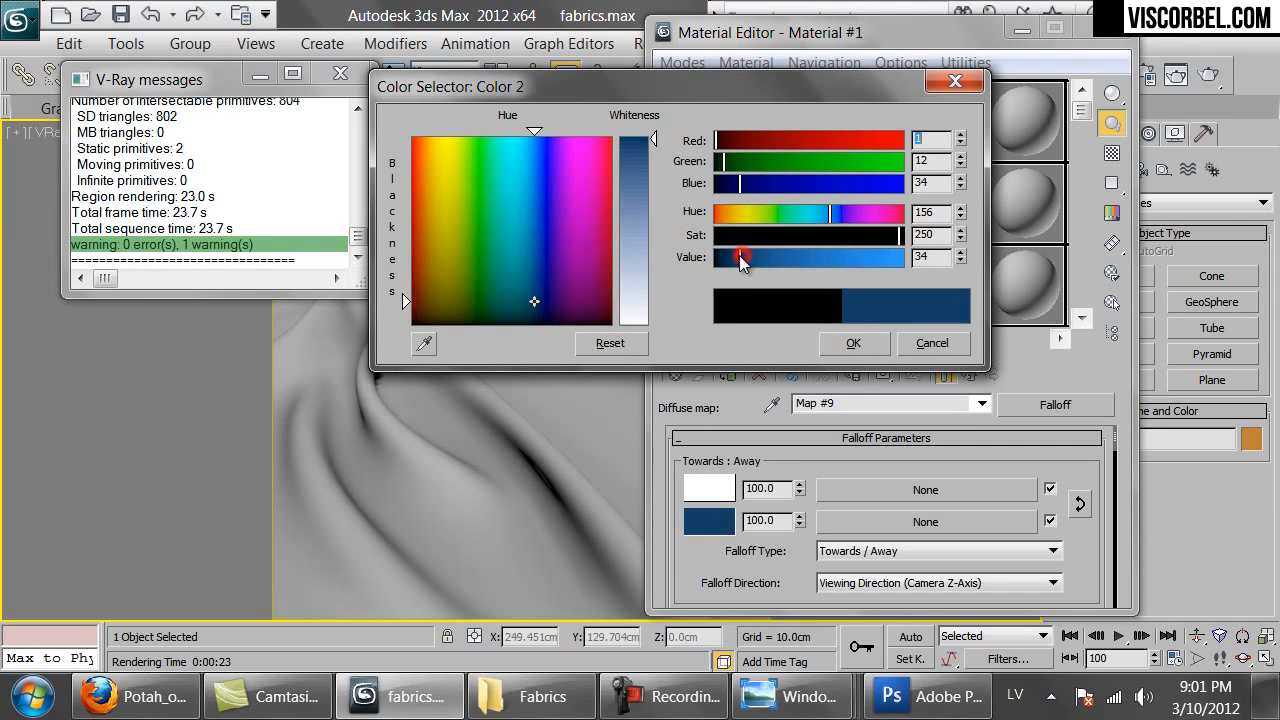
left_click(847, 341)
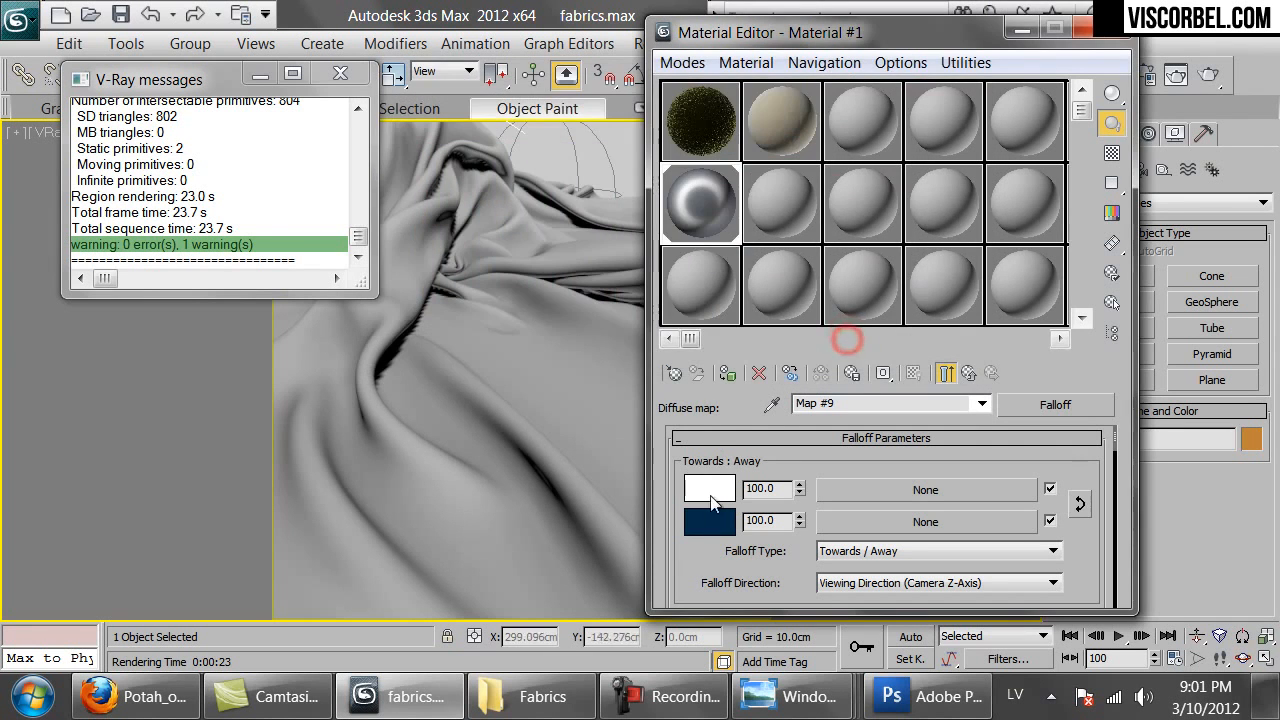
Set the falloff's Towards colour to purple with hue 192, saturation 216 and value 117.
left_click(710, 489)
left_click_drag(828, 237, 801, 257)
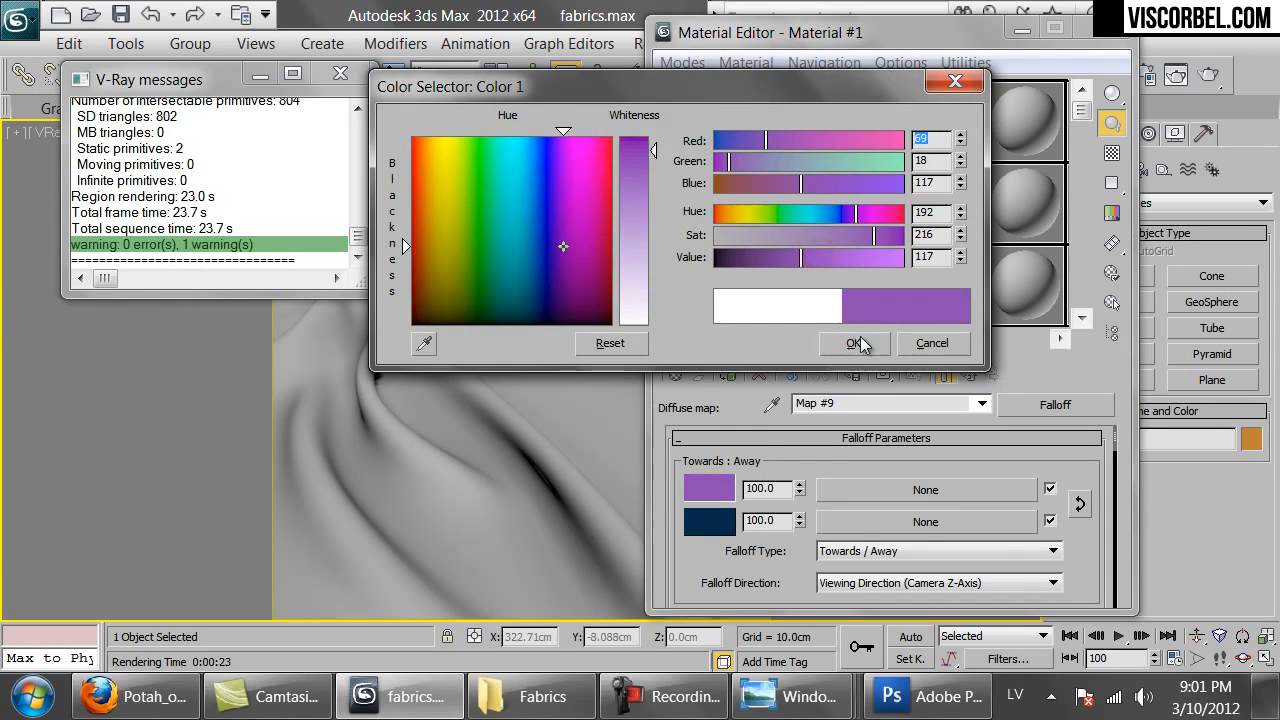
left_click(855, 342)
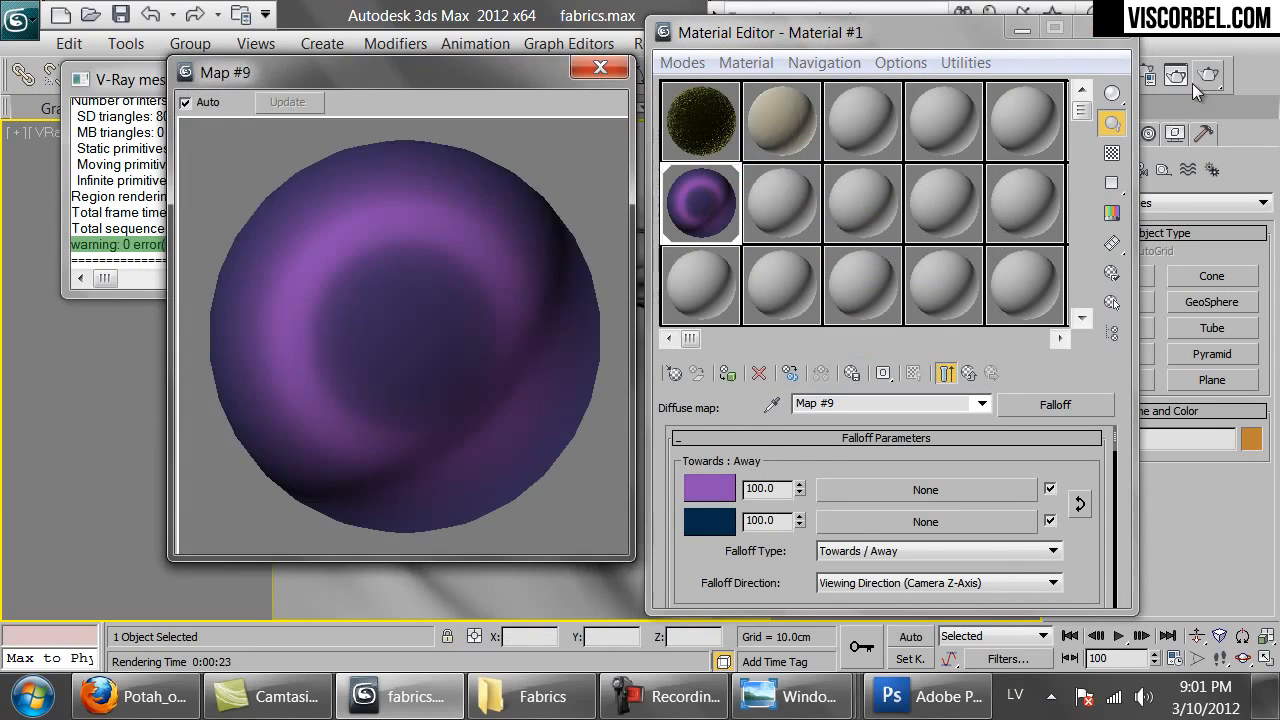
Render the cloth to examine the purple and dark blue falloff, stopping the render partway.
left_click(1207, 74)
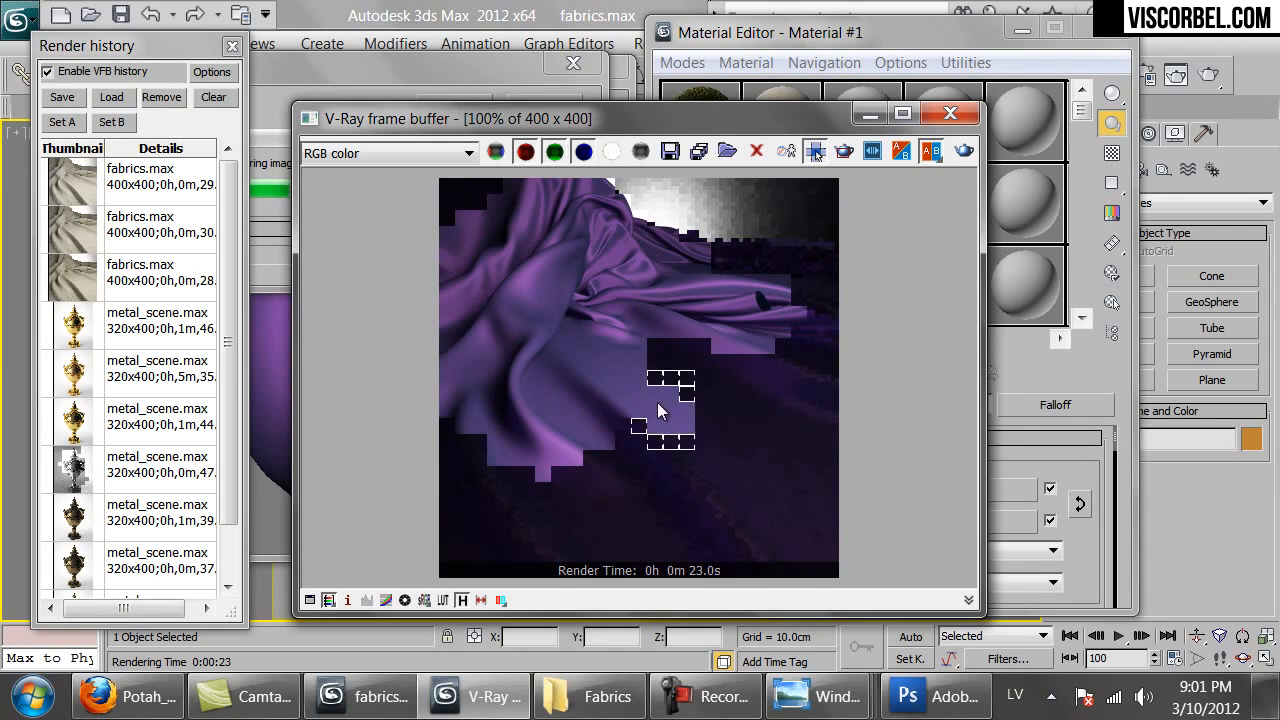
left_click(499, 70)
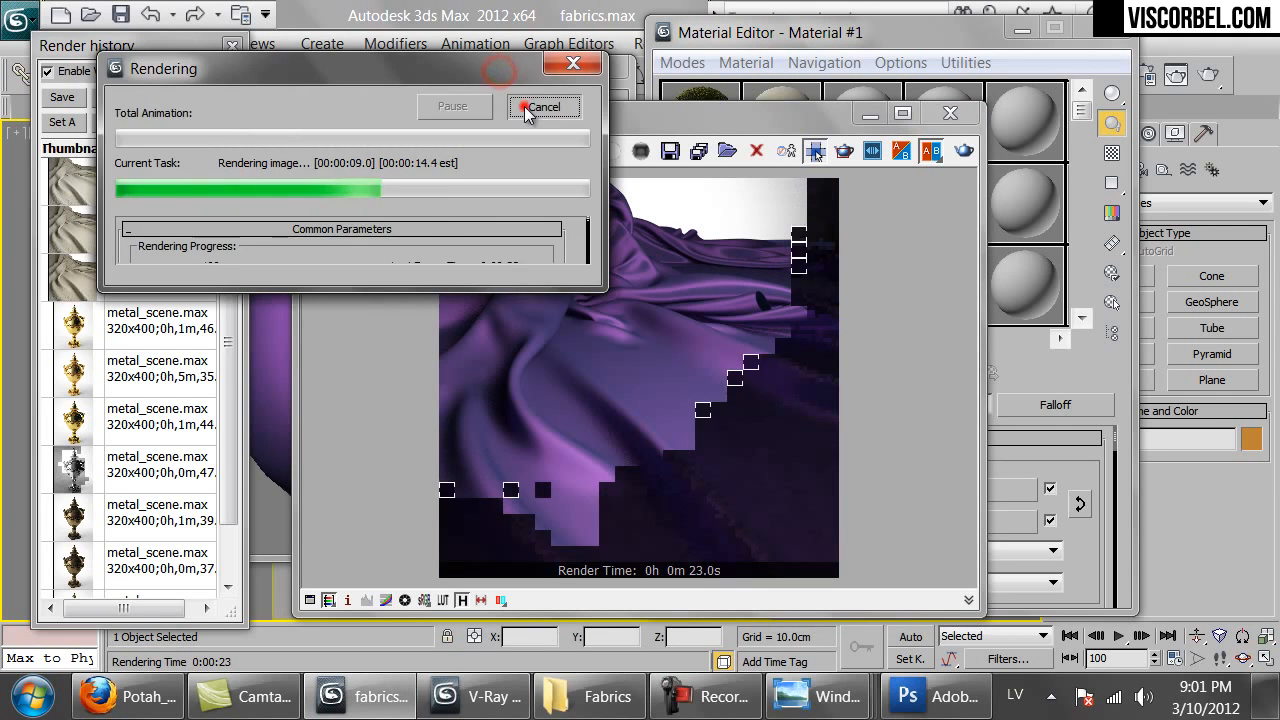
left_click(527, 108)
Set the falloff's Away colour to olive yellow with hue 49, saturation 255 and value 102.
left_click(1103, 485)
left_click(709, 520)
left_click_drag(762, 214, 789, 261)
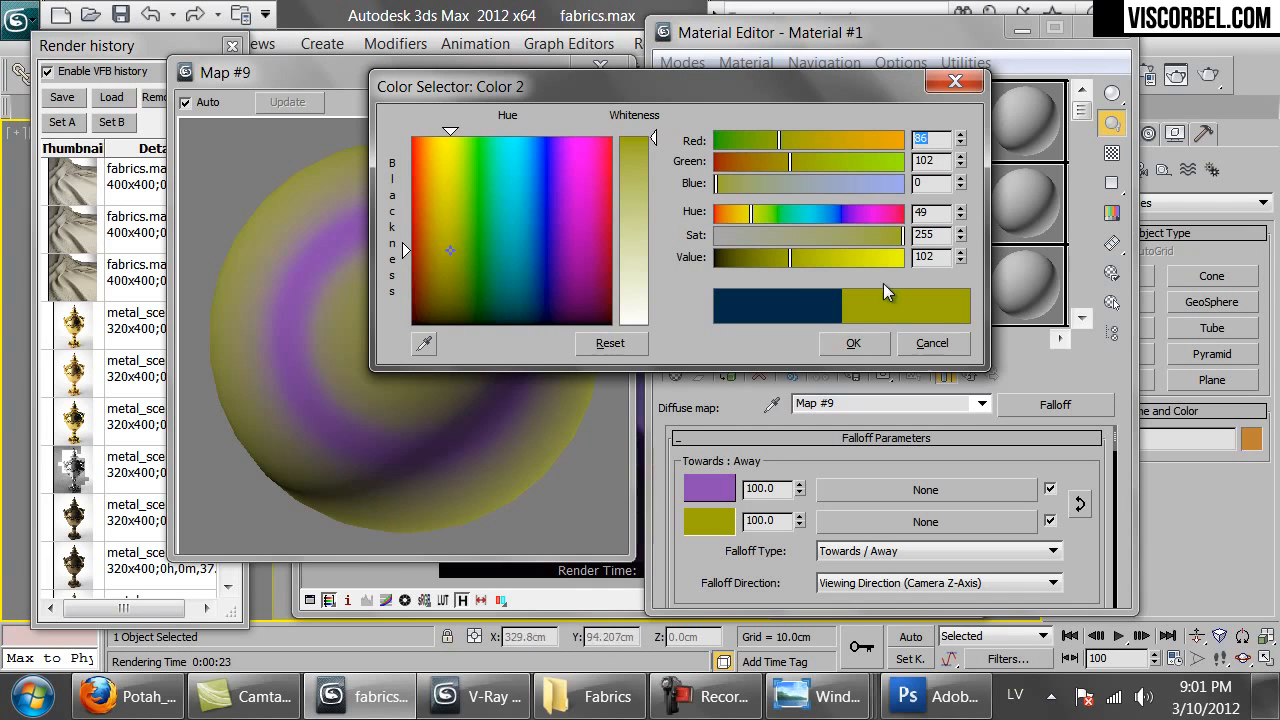
left_click(840, 342)
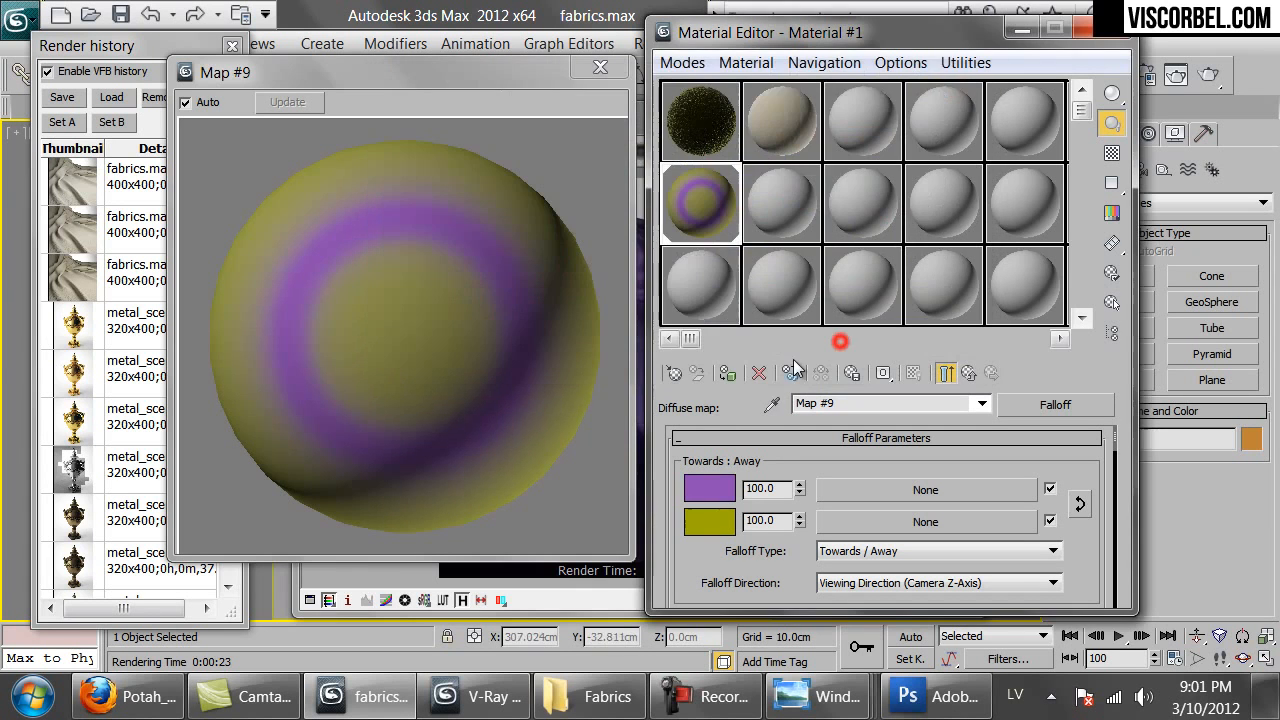
Try hue 196 for the Towards colour while consulting the blue reference photo Silk Glo Album 20005-f.jpg, and discard the change.
left_click(722, 488)
left_click_drag(749, 218, 860, 230)
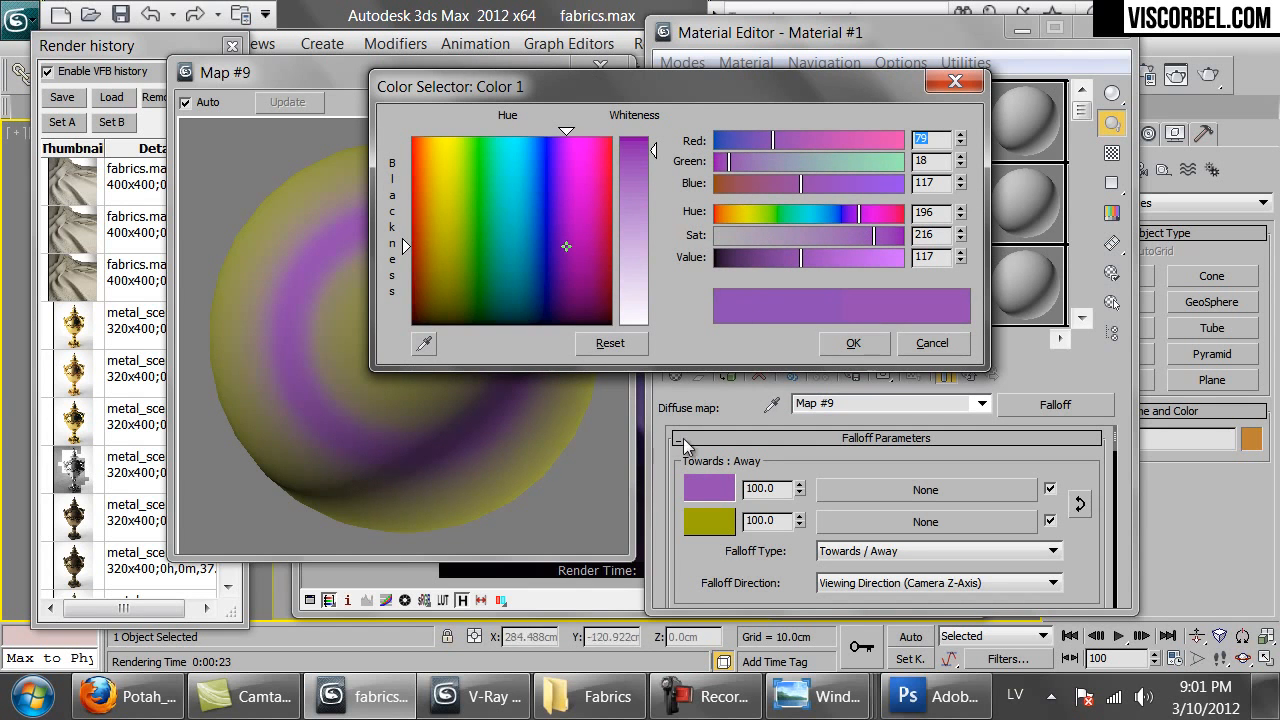
left_click(600, 697)
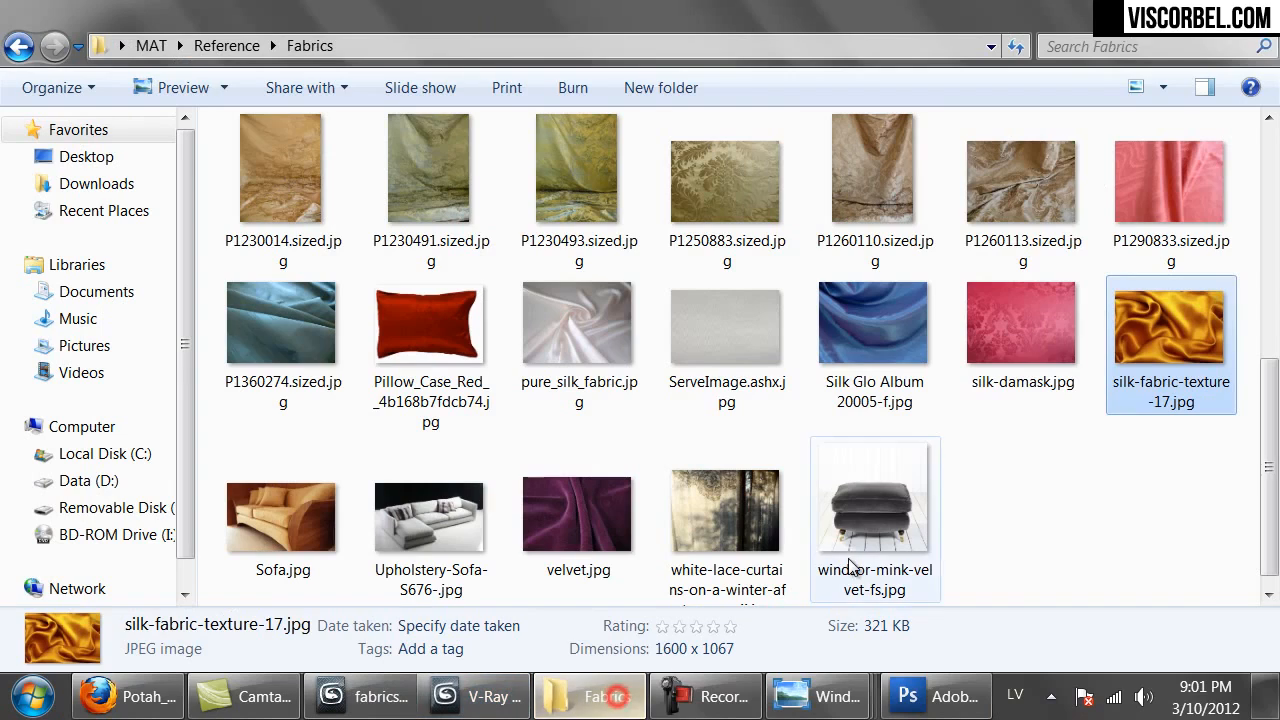
double_click(888, 288)
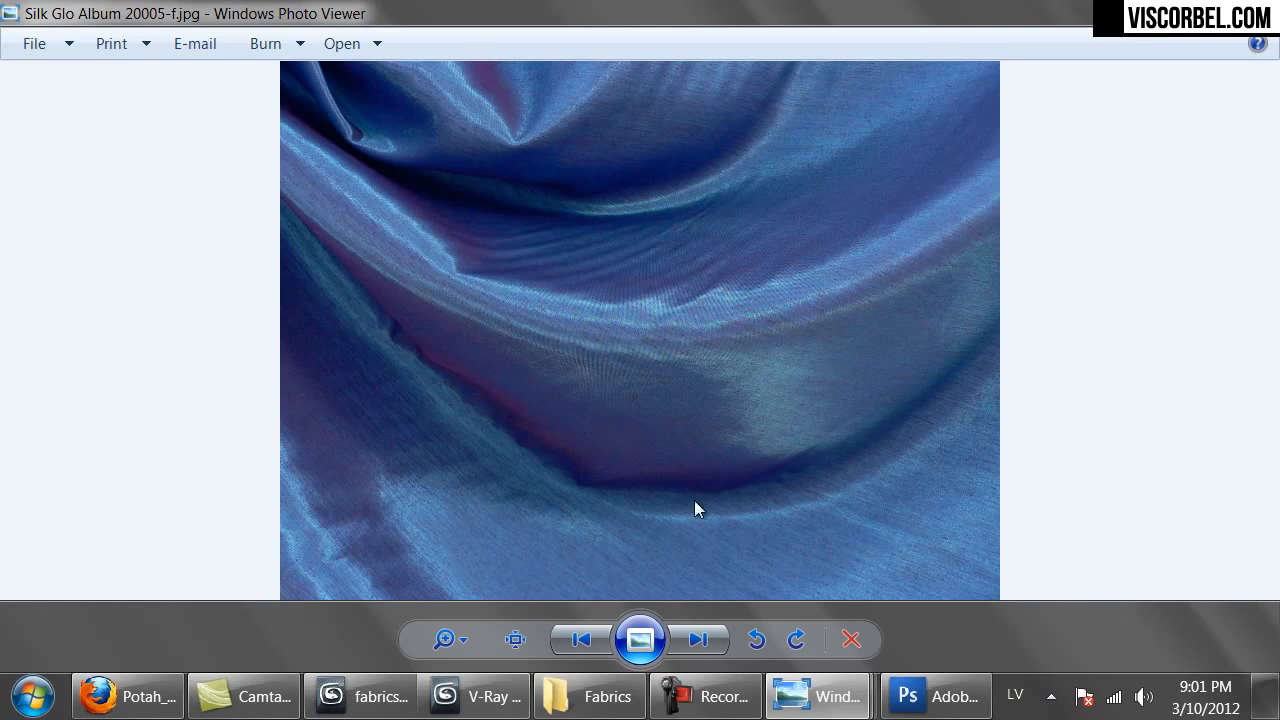
left_click(365, 697)
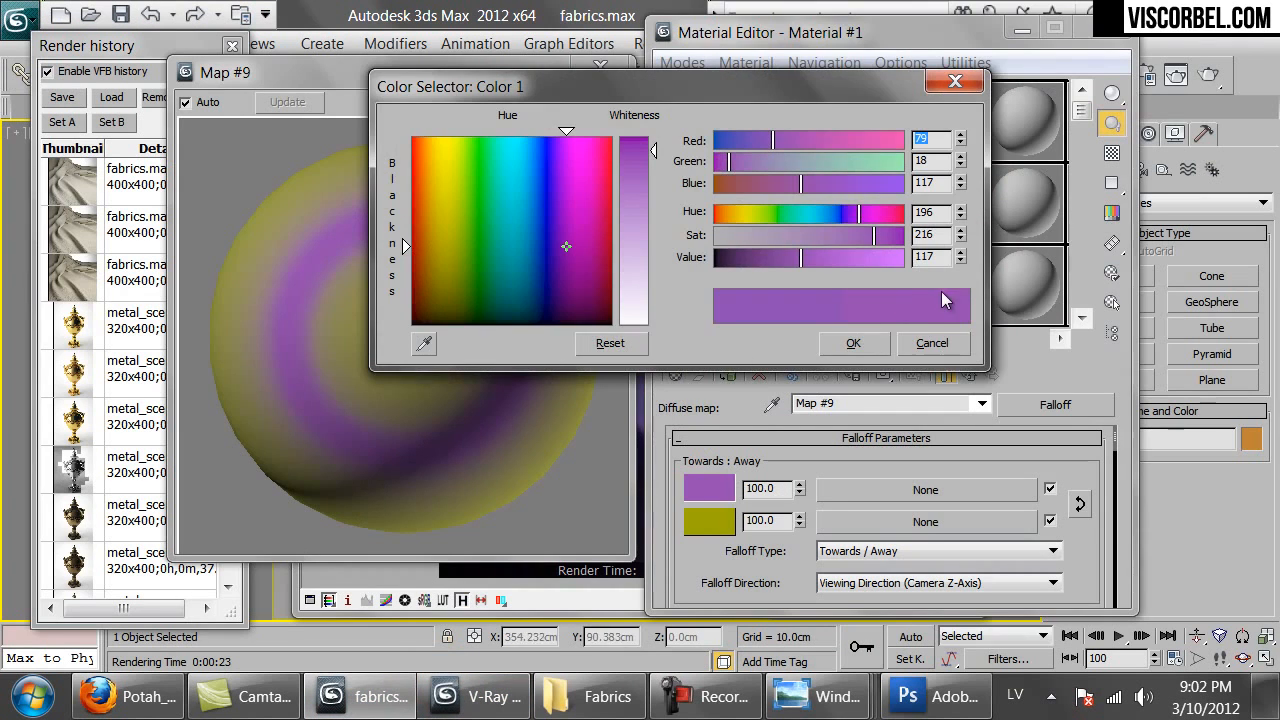
left_click(938, 342)
Set the falloff's Away colour to light blue with hue 150, saturation 212 and value 184.
left_click(699, 528)
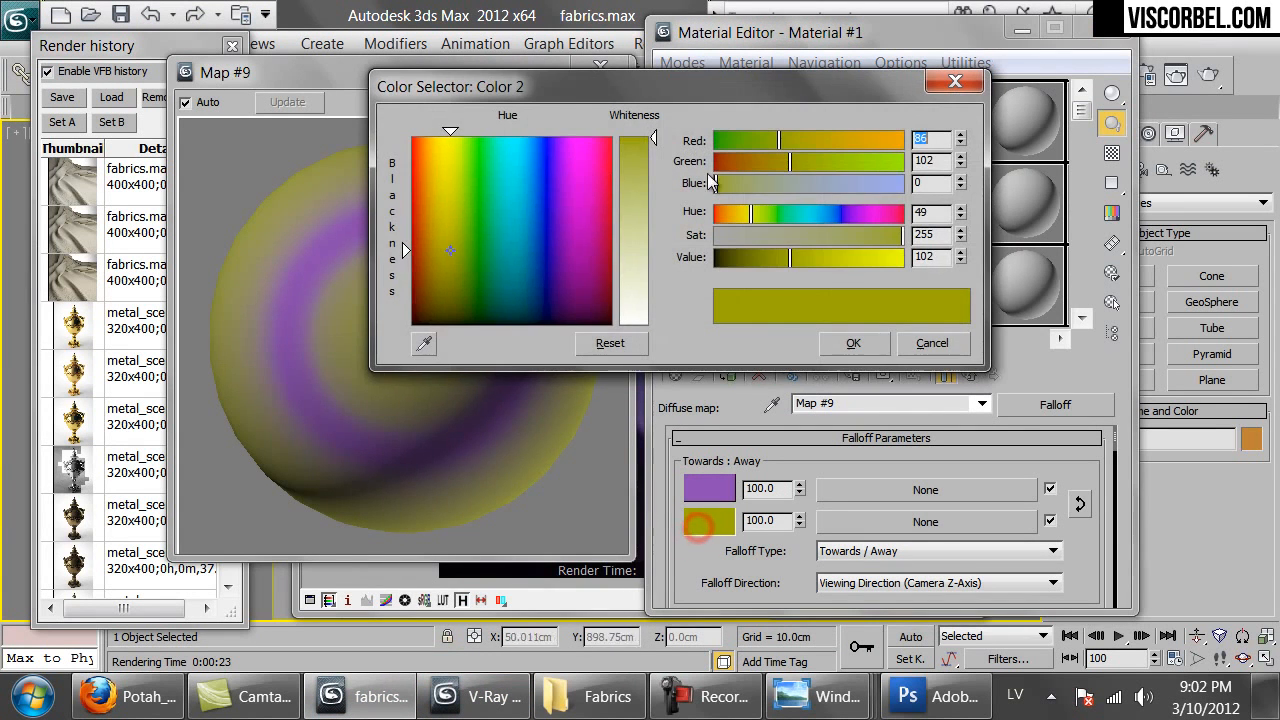
left_click_drag(812, 215, 850, 257)
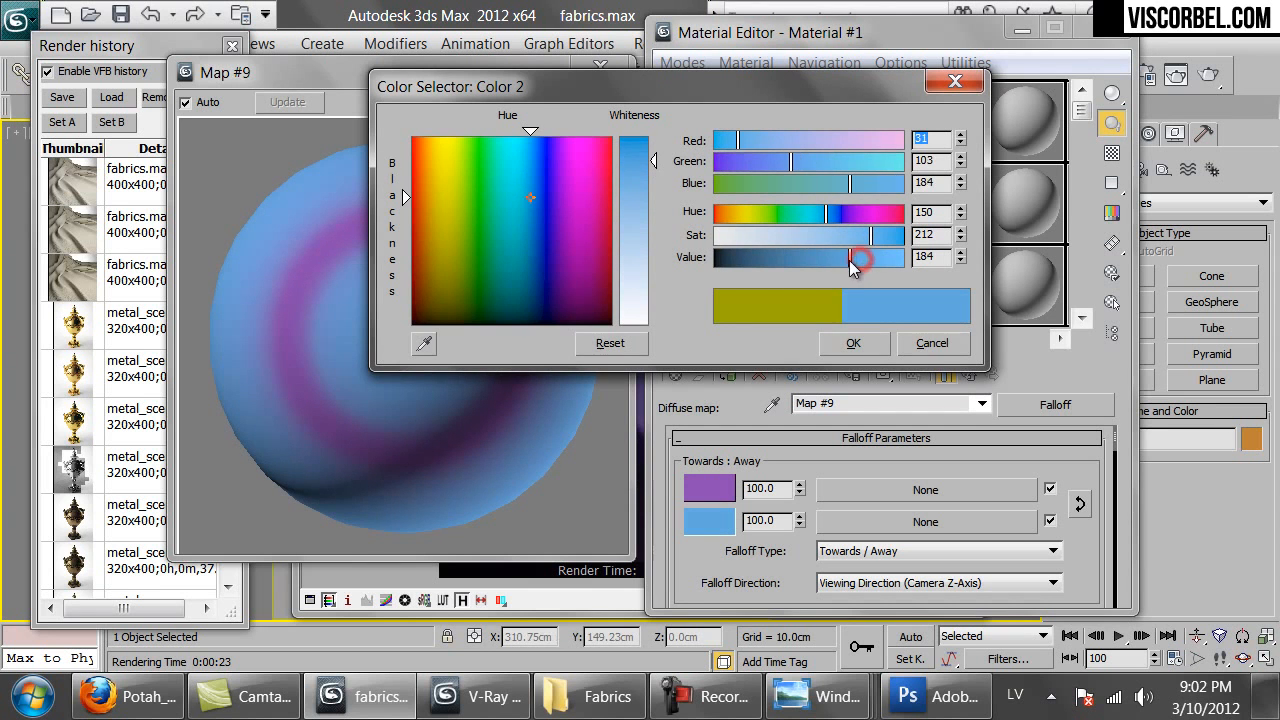
left_click(858, 343)
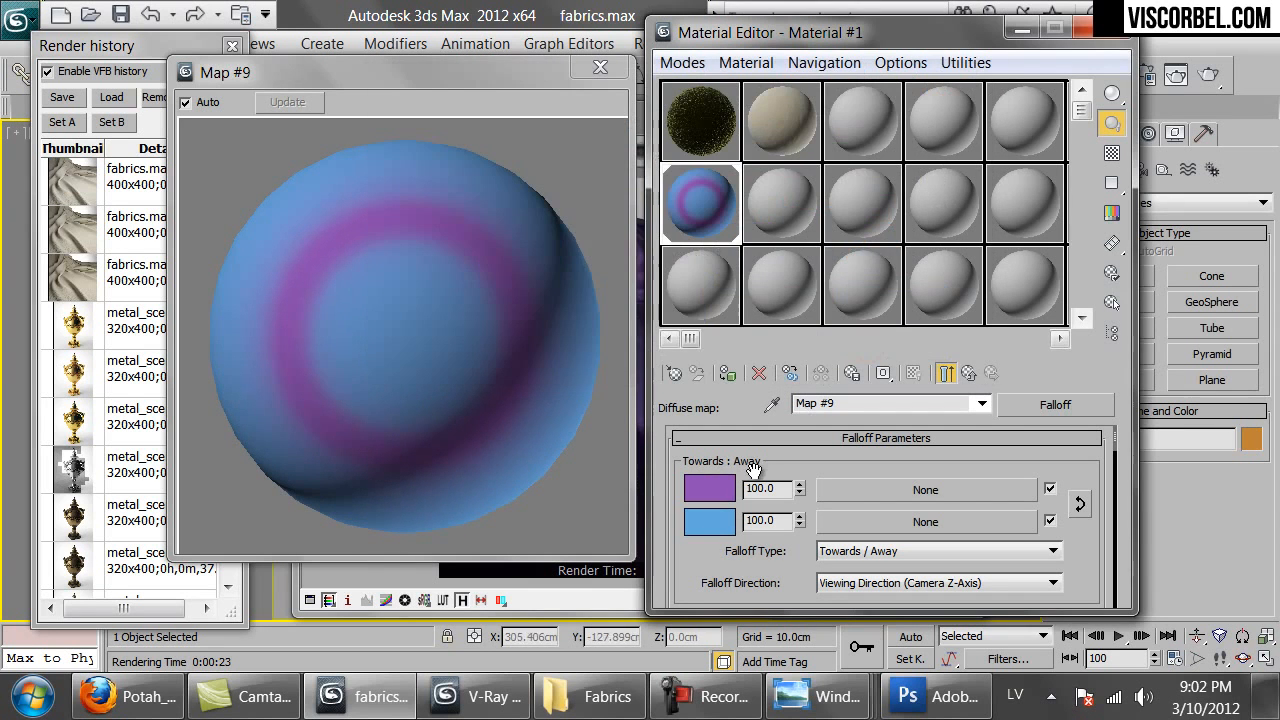
Swap the falloff's Towards and Away colours and darken the purple Away colour to saturation 217 and value 87.
left_click(705, 489)
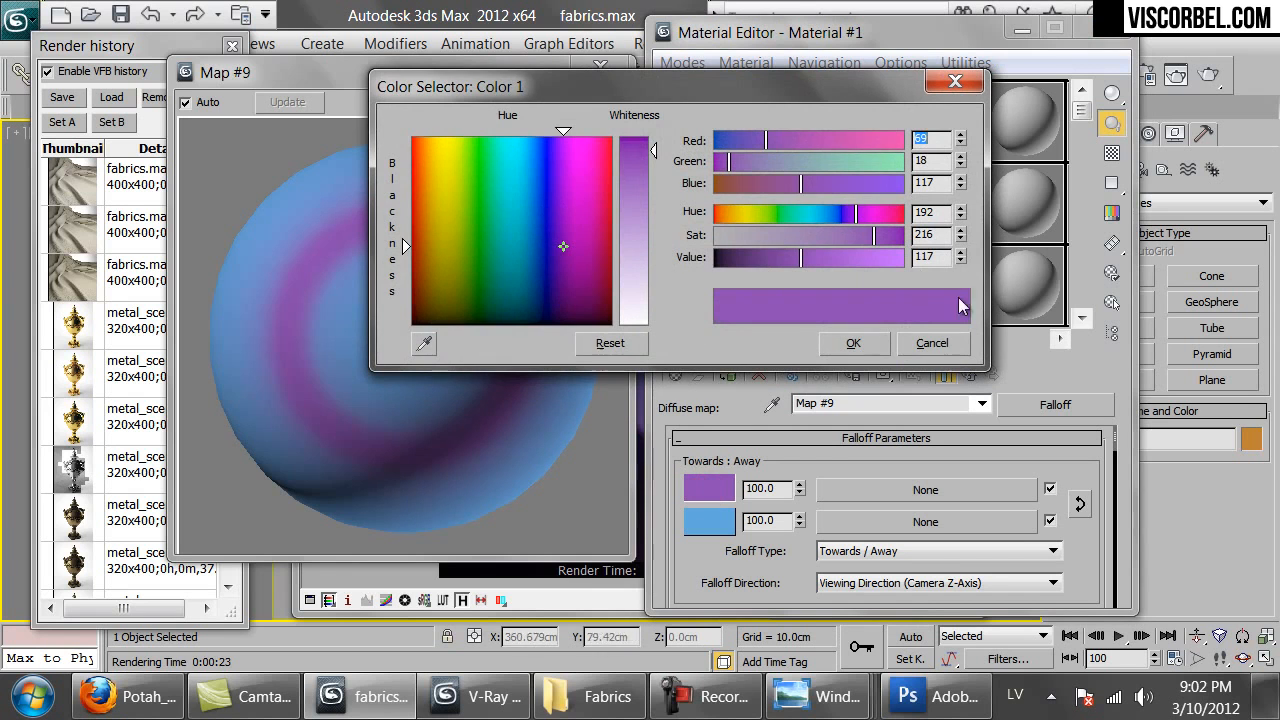
left_click(905, 349)
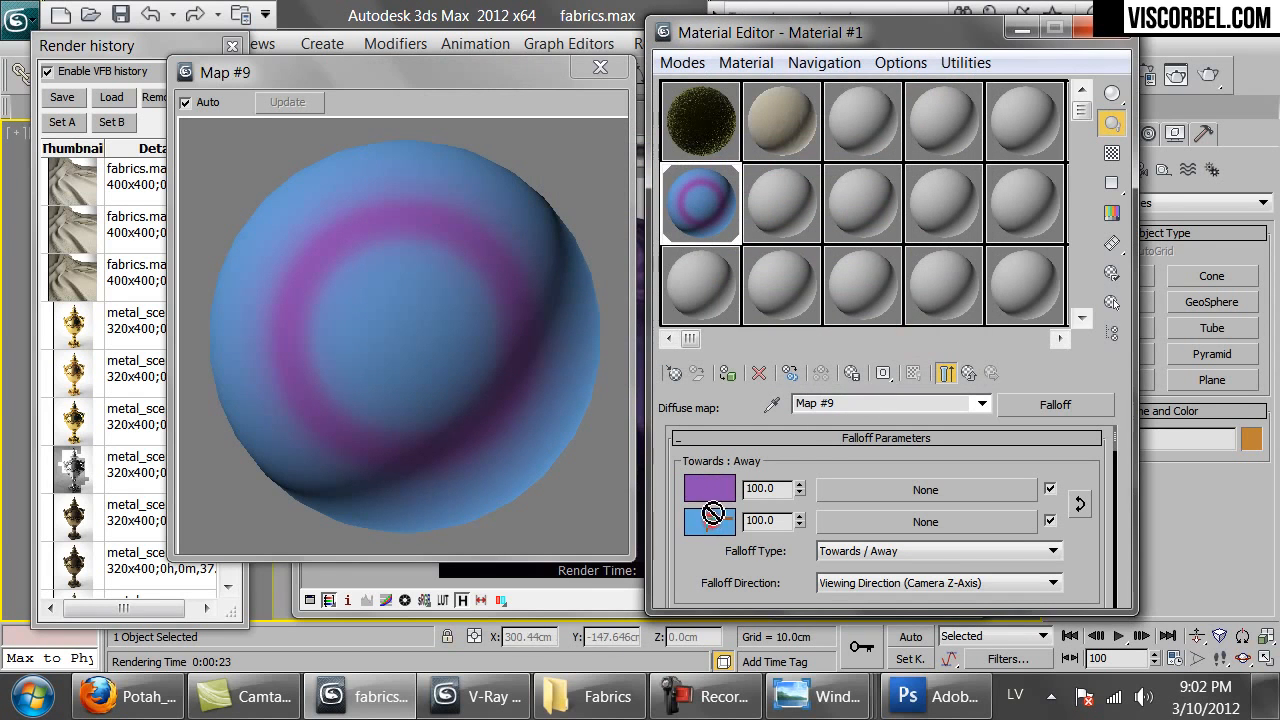
left_click_drag(718, 500, 710, 520)
left_click(745, 327)
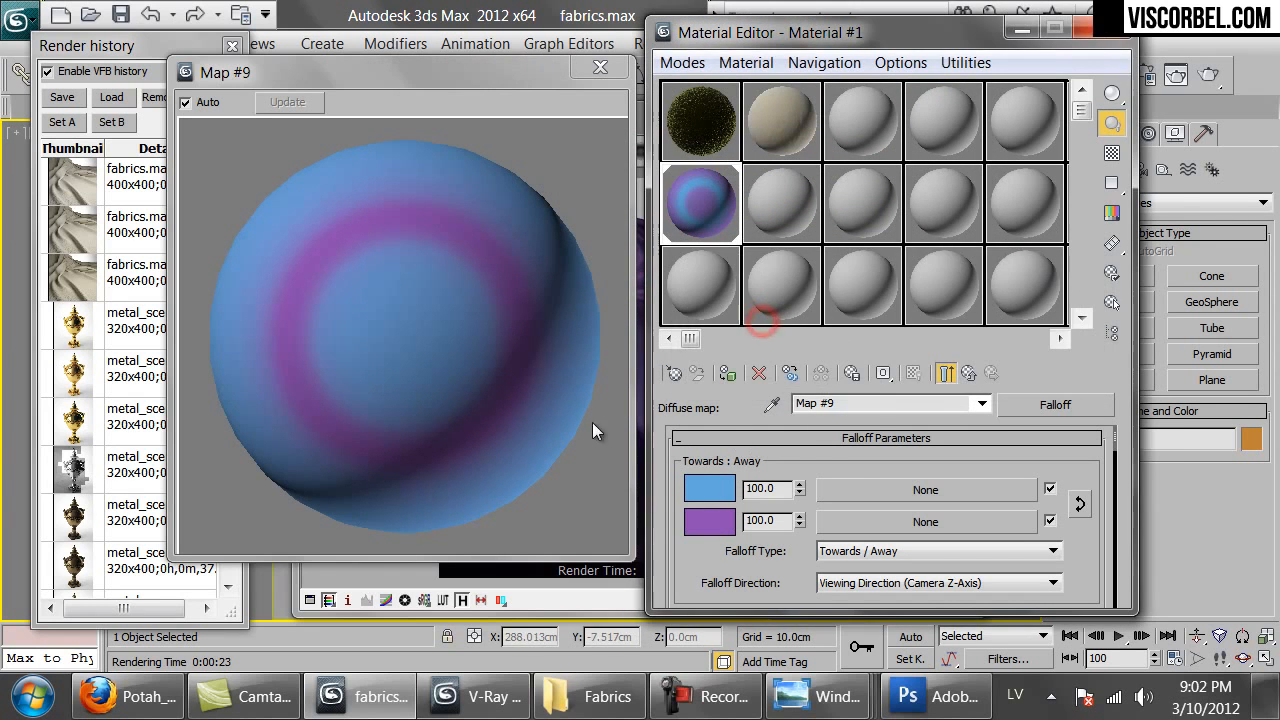
left_click(714, 524)
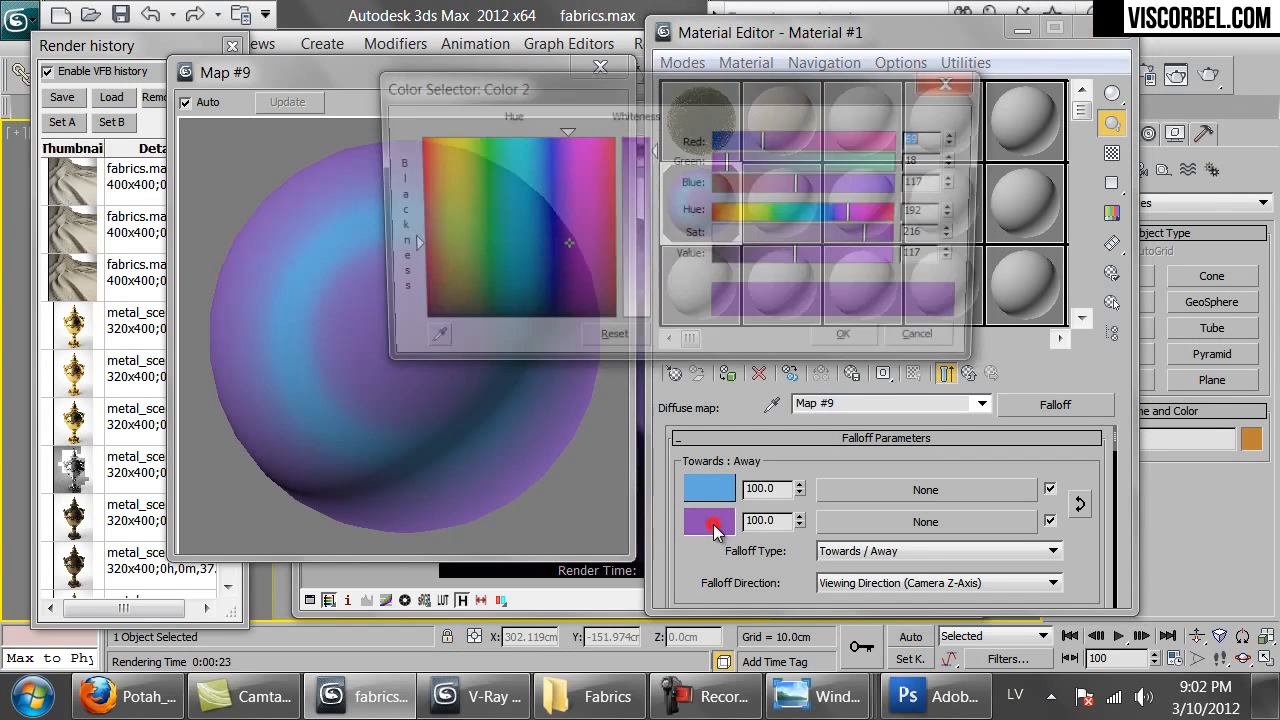
left_click_drag(806, 262, 778, 261)
left_click(851, 340)
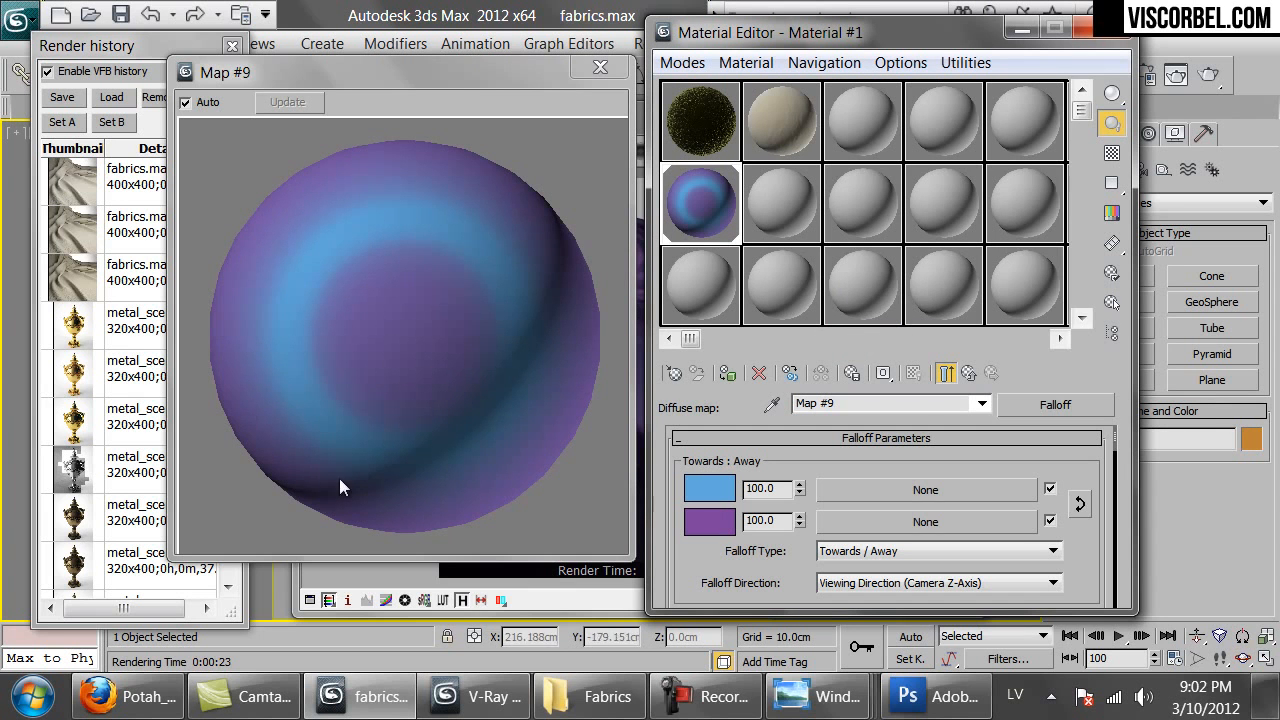
Consult the blue reference photo Silk Glo Album 20005-f.jpg and add a nested Falloff map to the Away colour's map slot.
mouse_move(817, 697)
left_click(1041, 606)
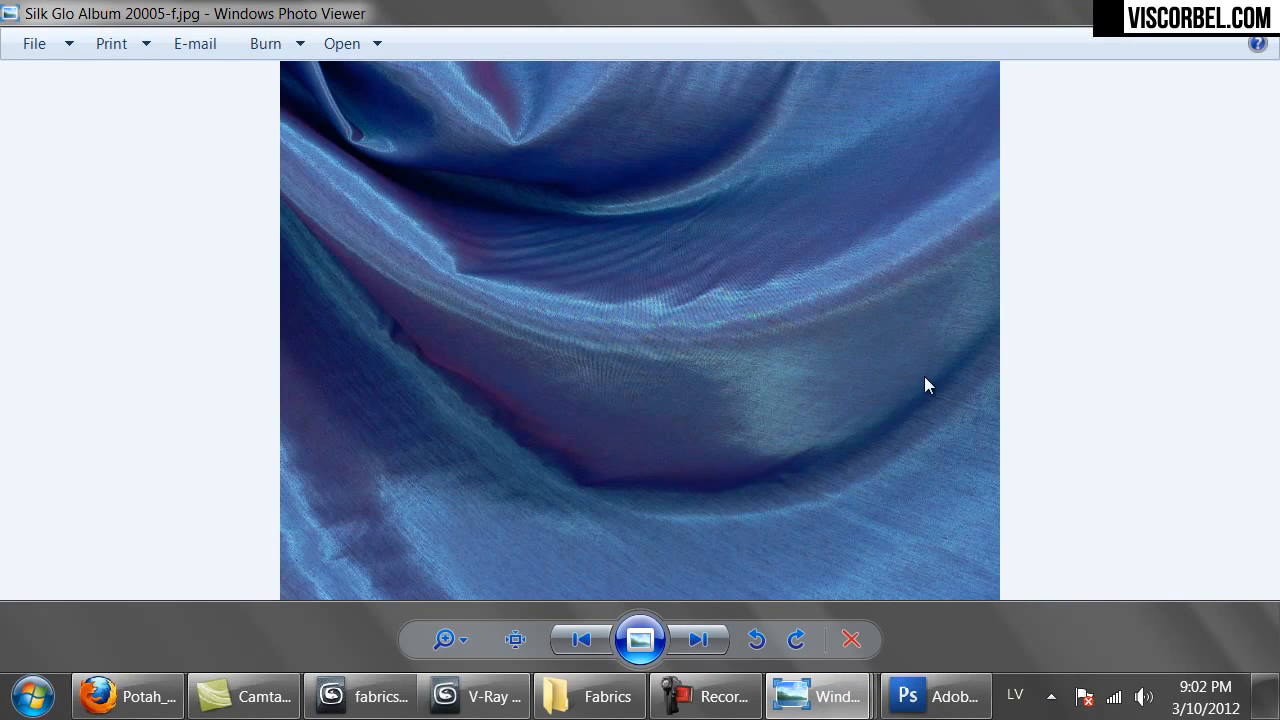
left_click(368, 697)
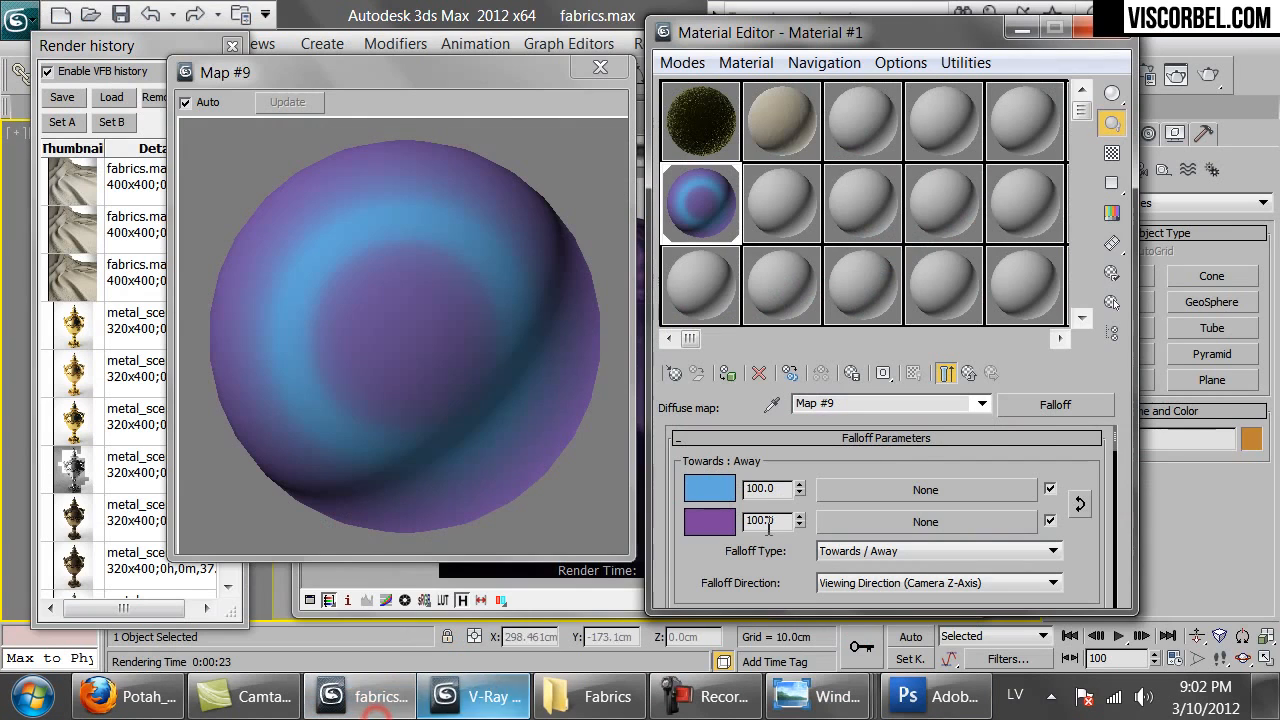
left_click(921, 522)
double_click(573, 383)
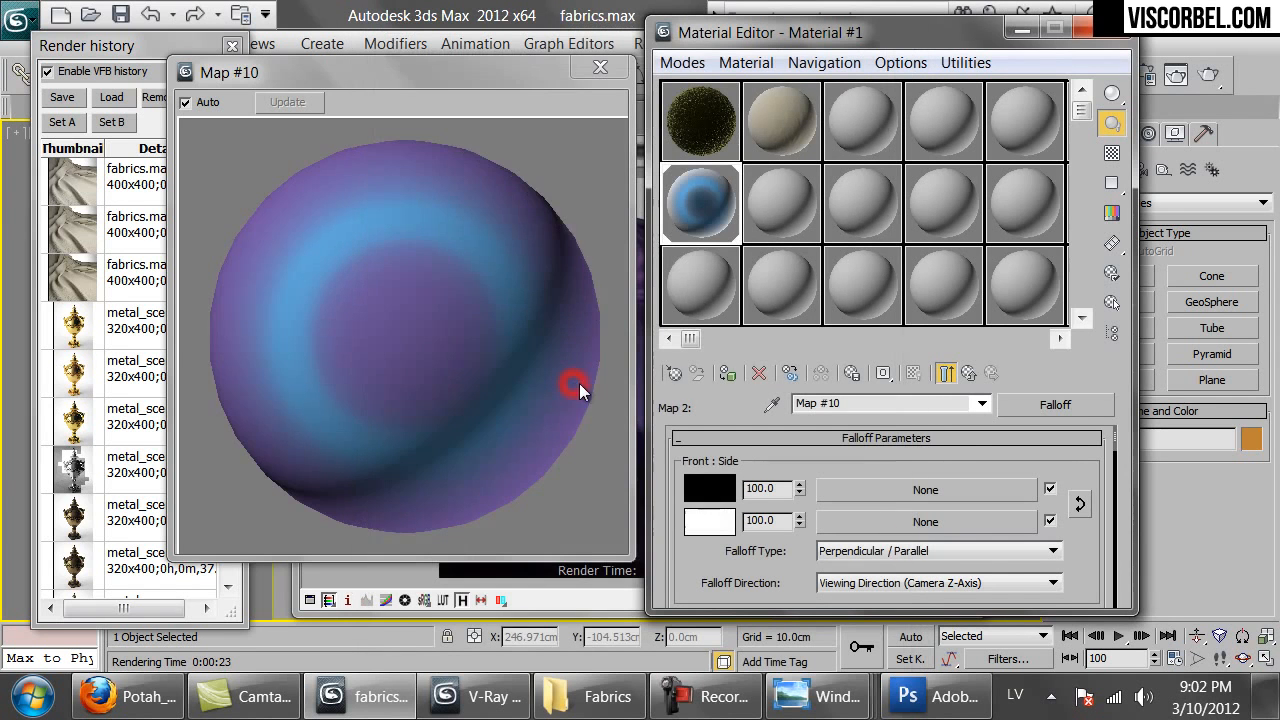
Copy the purple Away colour of the parent falloff into the nested falloff's Front colour.
left_click(976, 372)
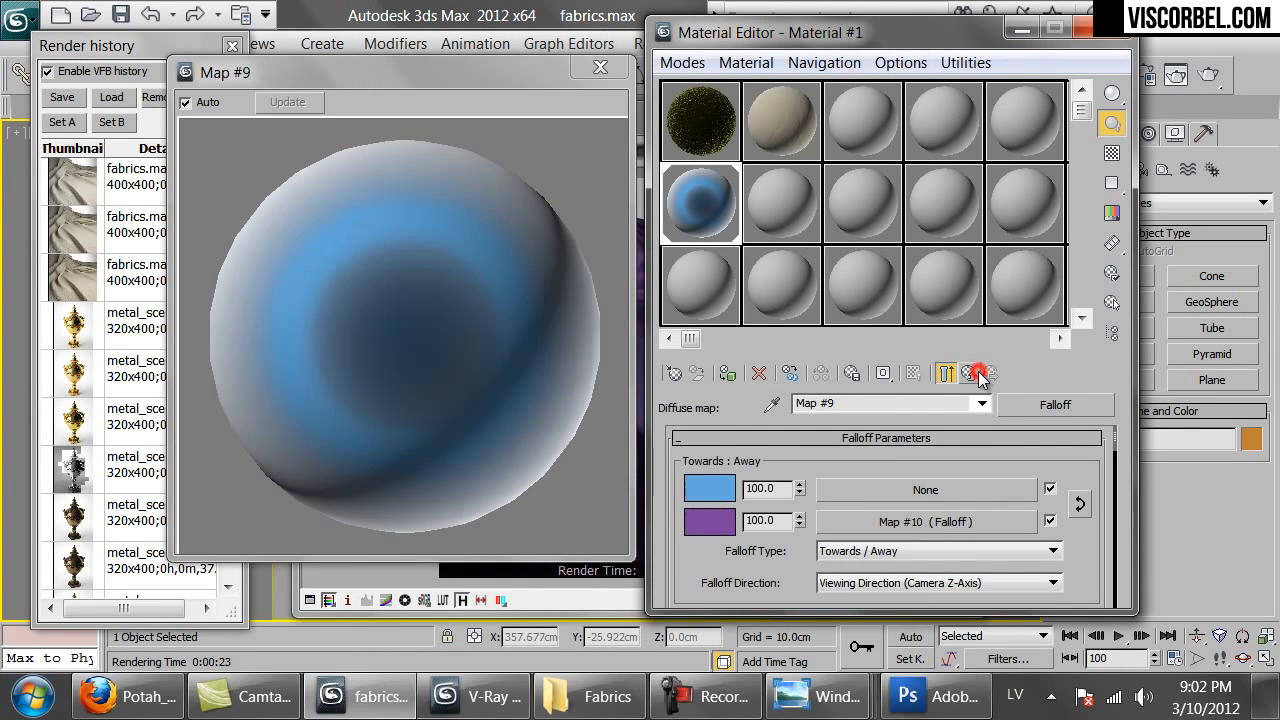
right_click(720, 527)
left_click(775, 538)
left_click(895, 528)
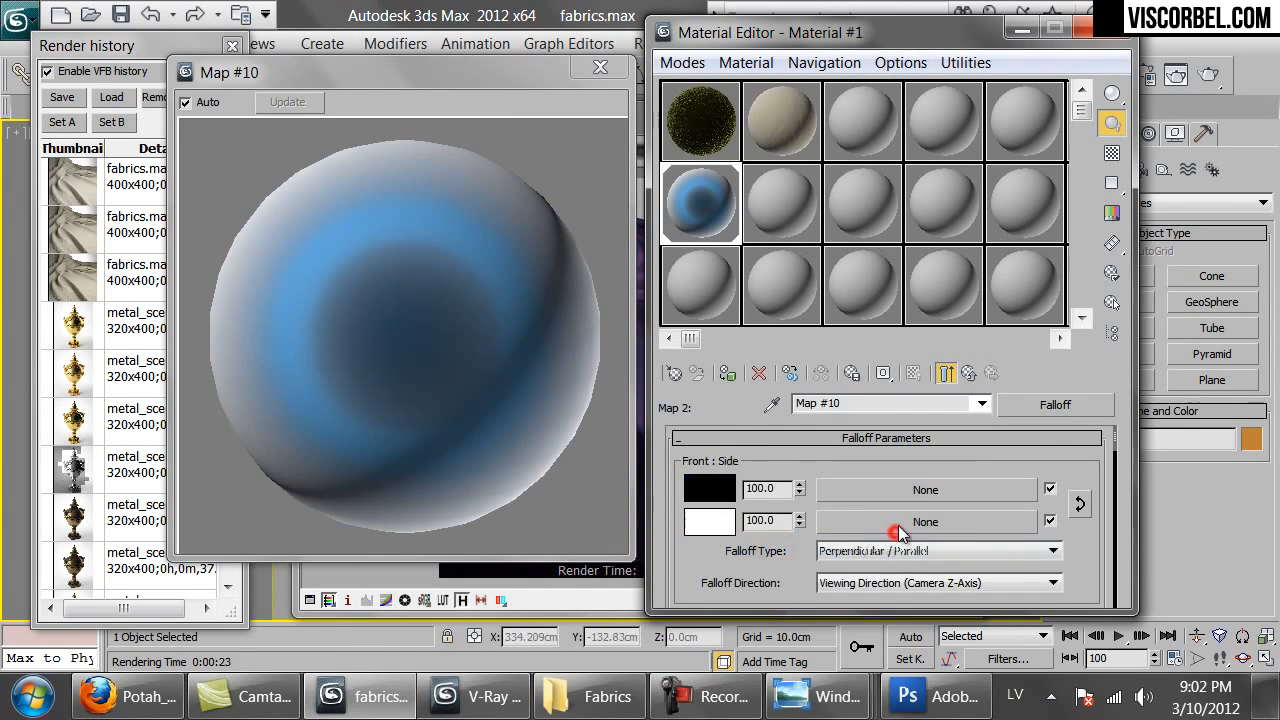
right_click(706, 488)
left_click(745, 526)
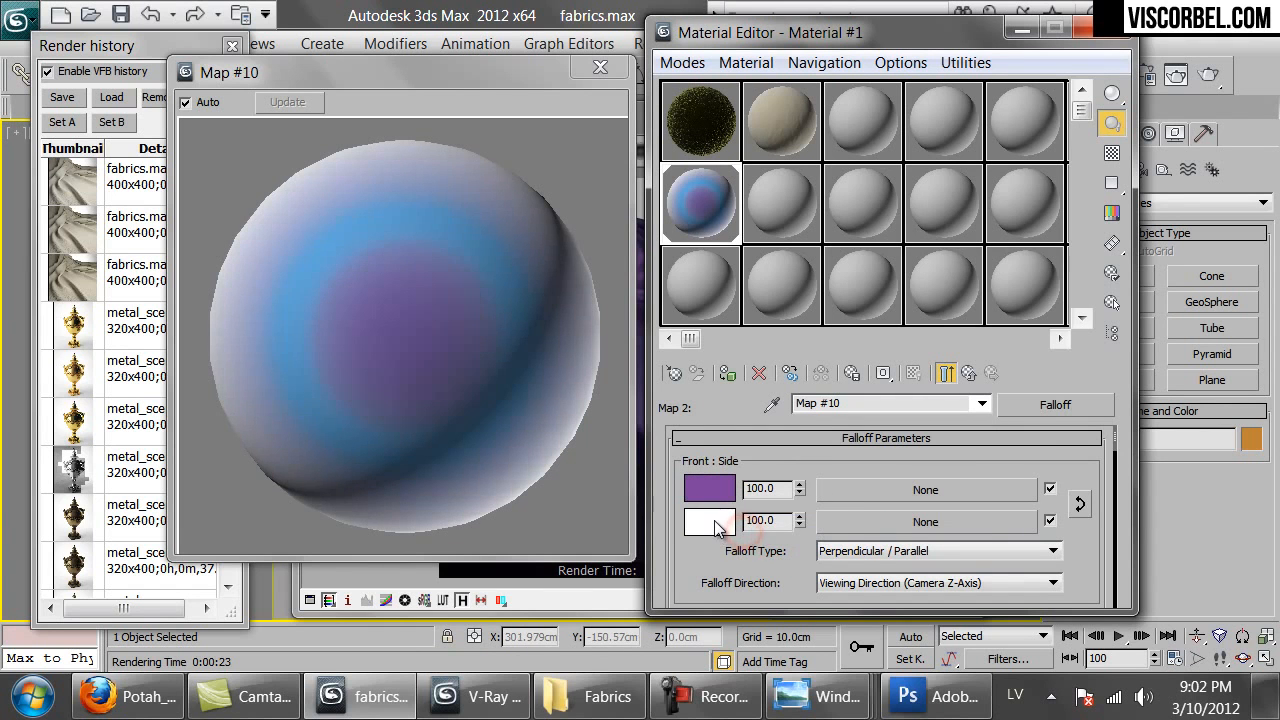
Set the nested falloff's Side colour to dark navy blue with hue 169, saturation 237 and value 16.
right_click(716, 527)
left_click(758, 554)
left_click(716, 522)
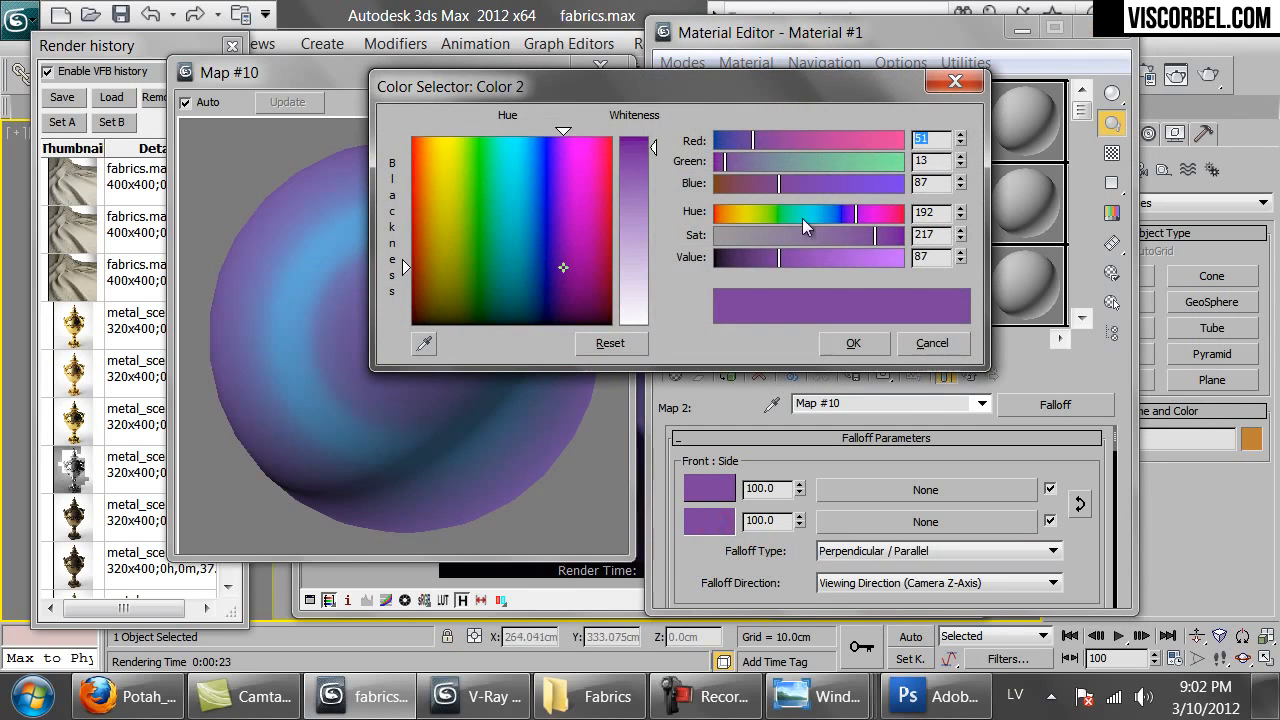
left_click_drag(838, 225, 845, 220)
left_click(730, 260)
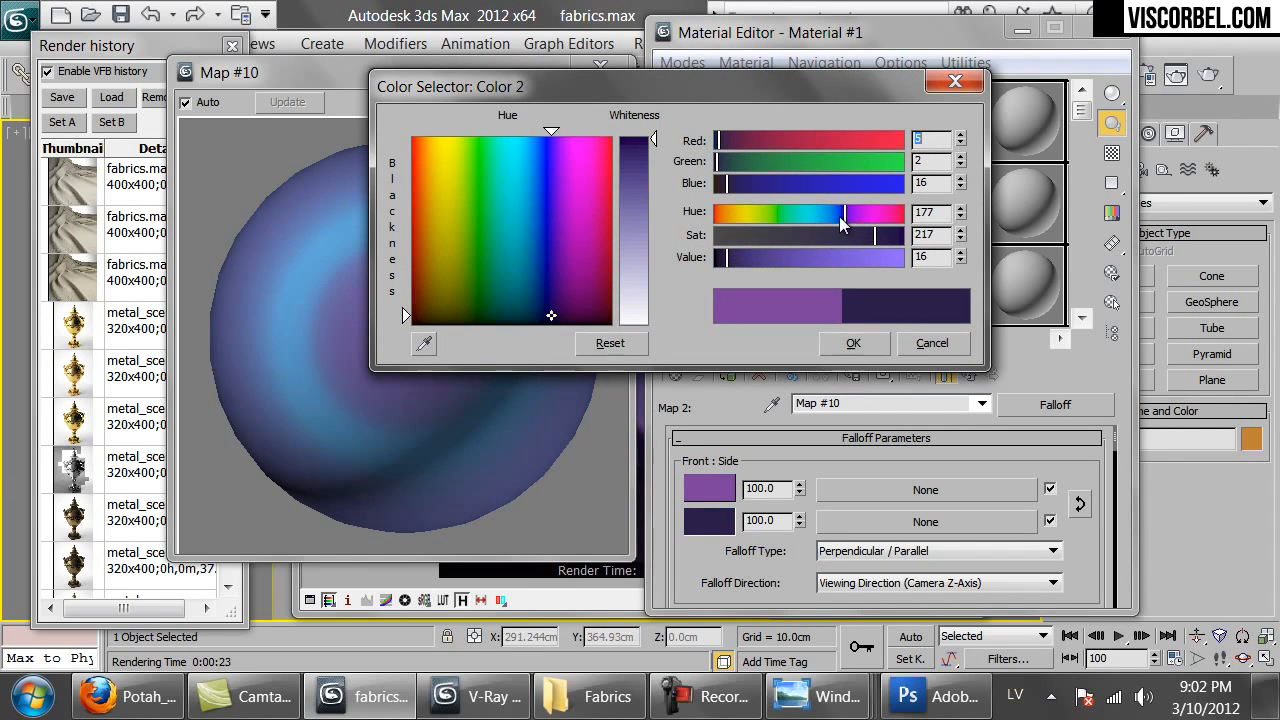
left_click(891, 235)
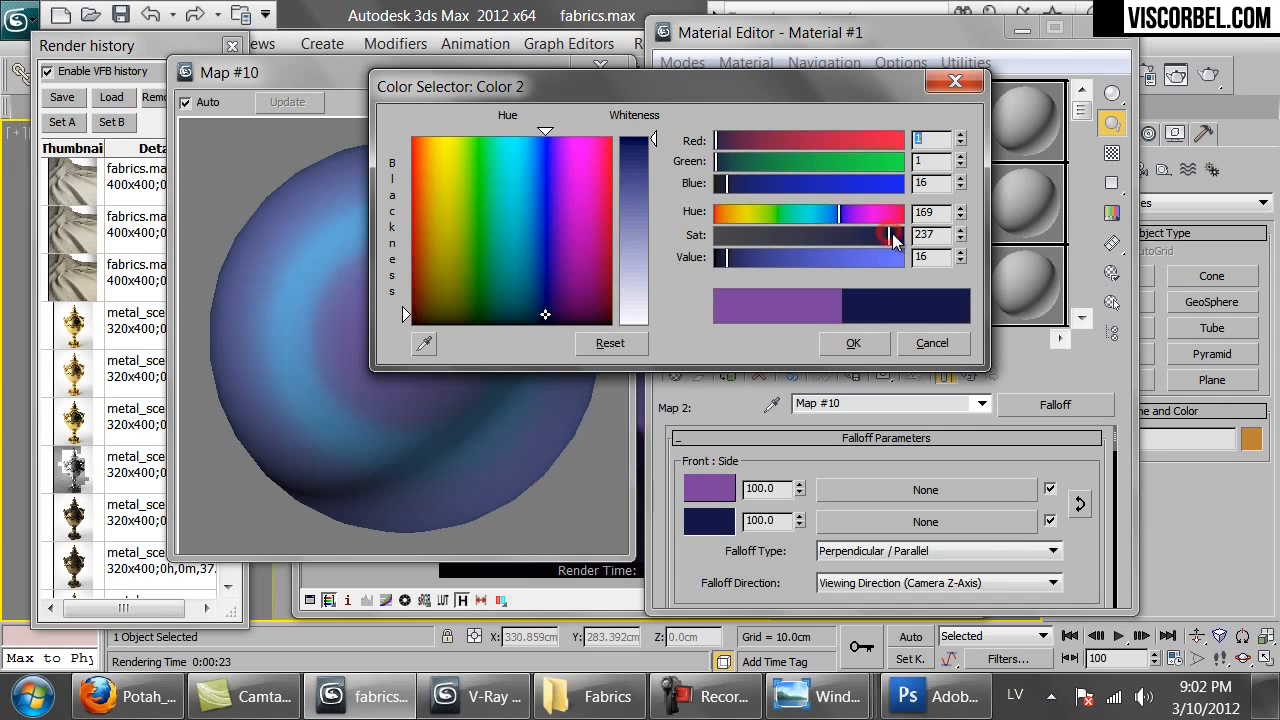
left_click(853, 343)
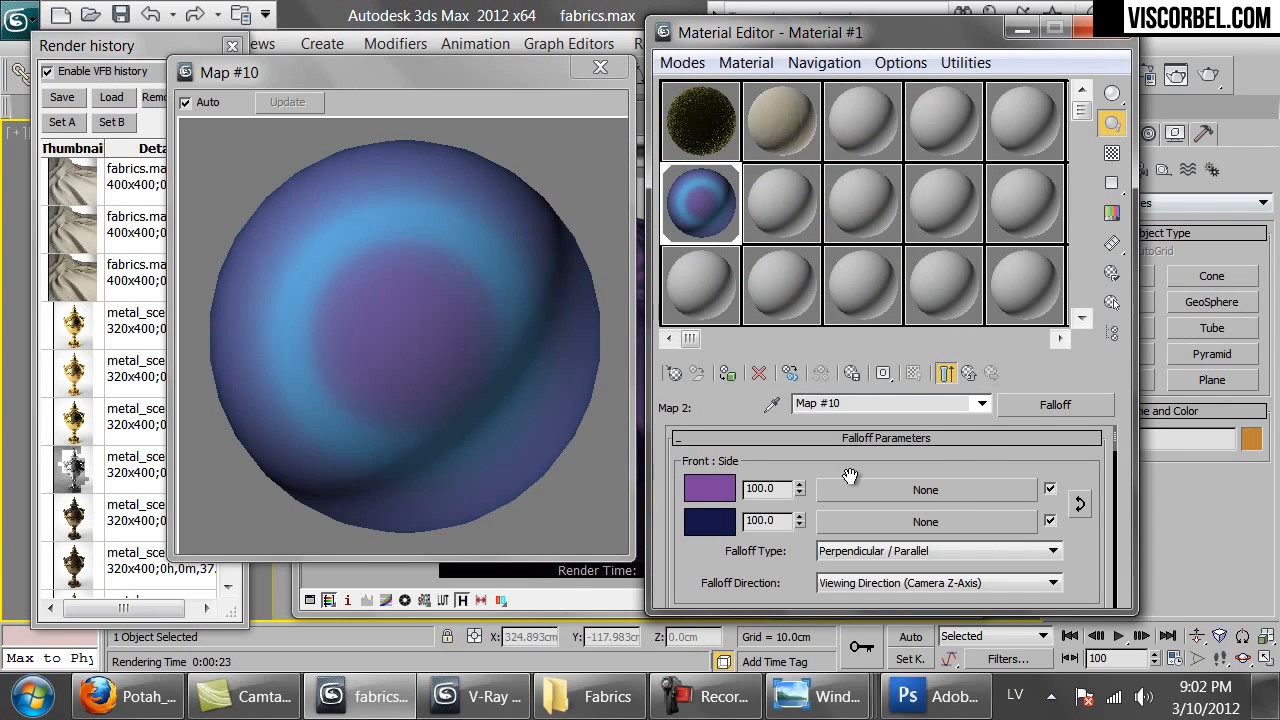
Brighten the parent falloff's blue Towards colour to saturation 230 and value 223.
left_click(997, 370)
left_click(725, 492)
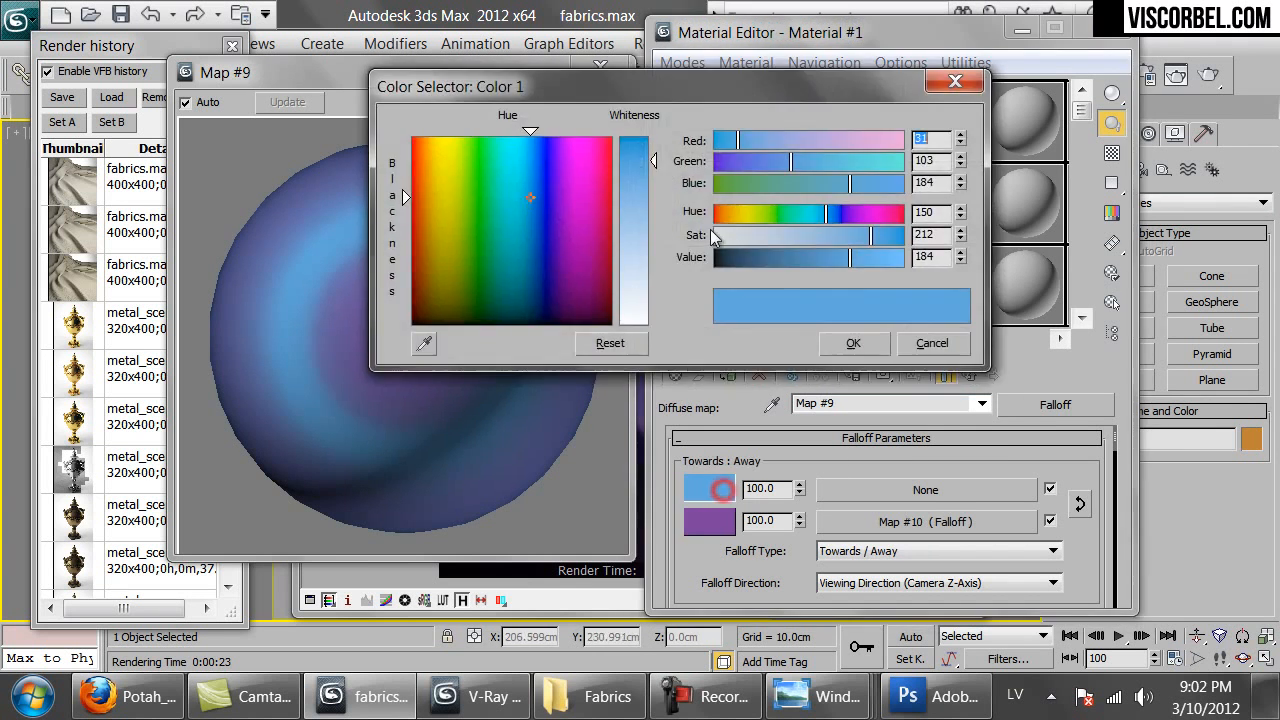
left_click(877, 257)
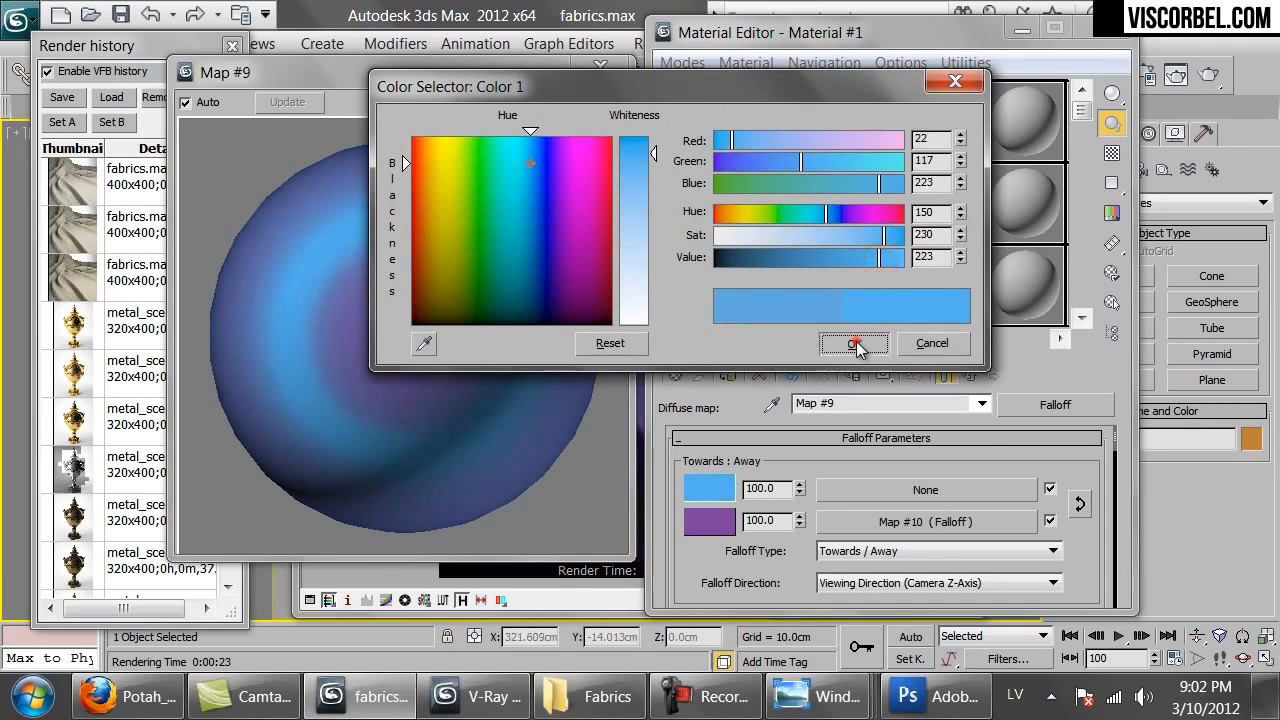
left_click(855, 342)
Render the cloth, compare it with the reference photo Silk Glo Album 20005-f.jpg, and stop the render partway.
left_click(1210, 75)
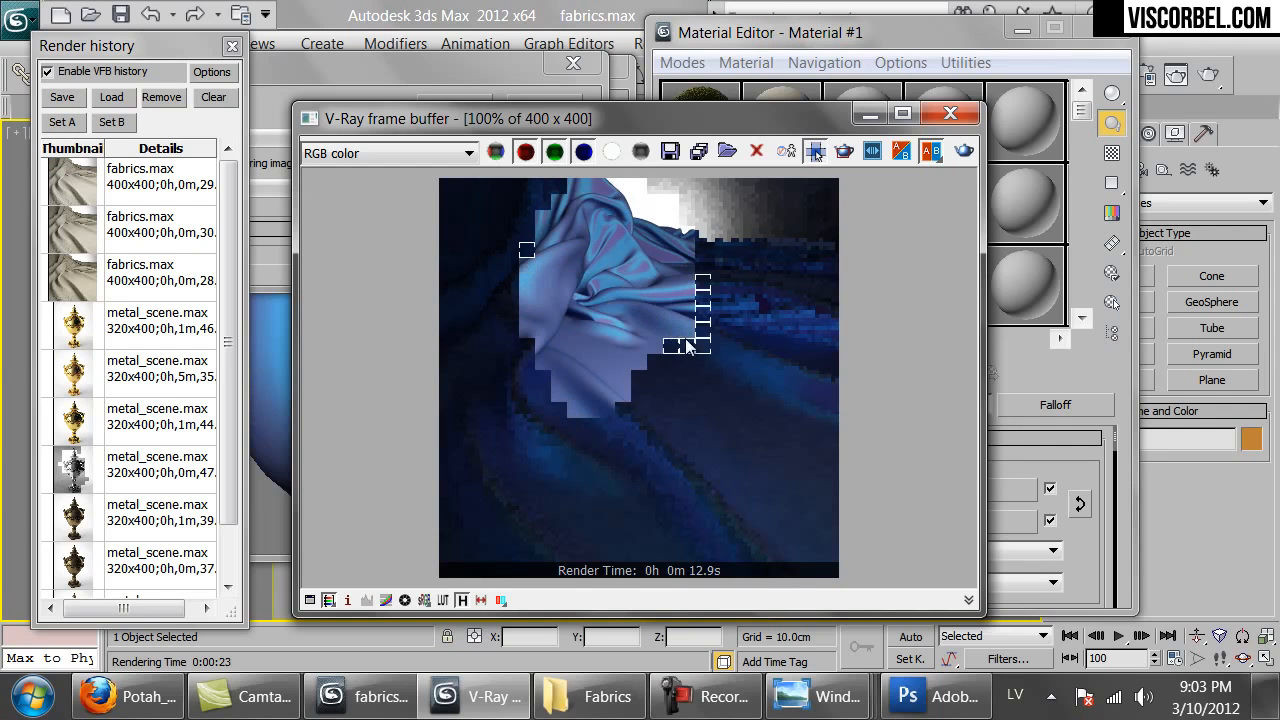
mouse_move(848, 690)
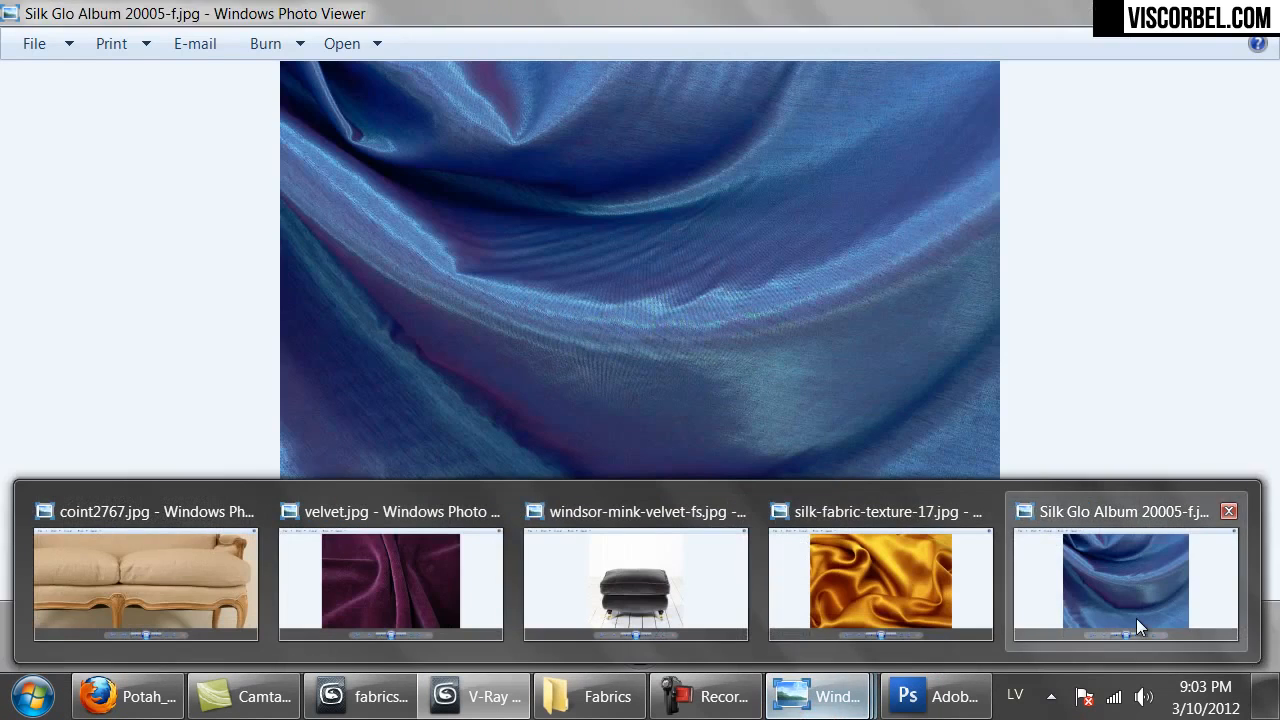
left_click(1136, 618)
left_click(475, 696)
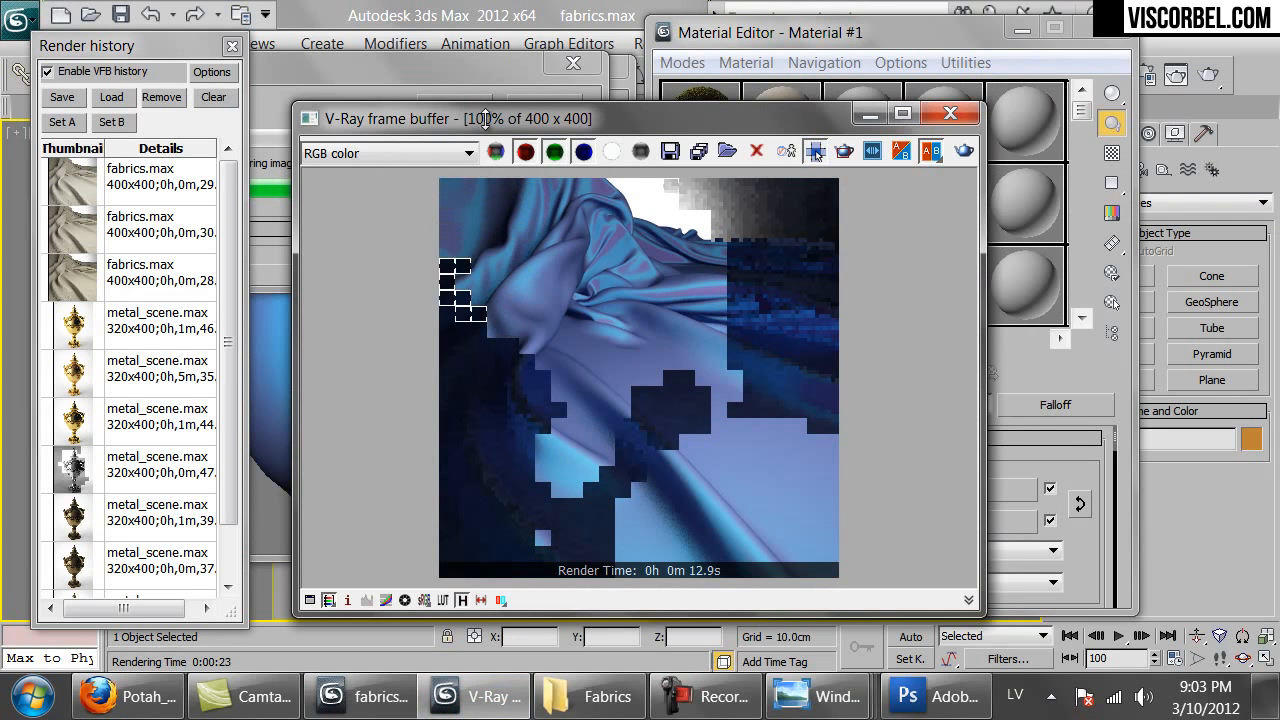
left_click(525, 62)
left_click(548, 108)
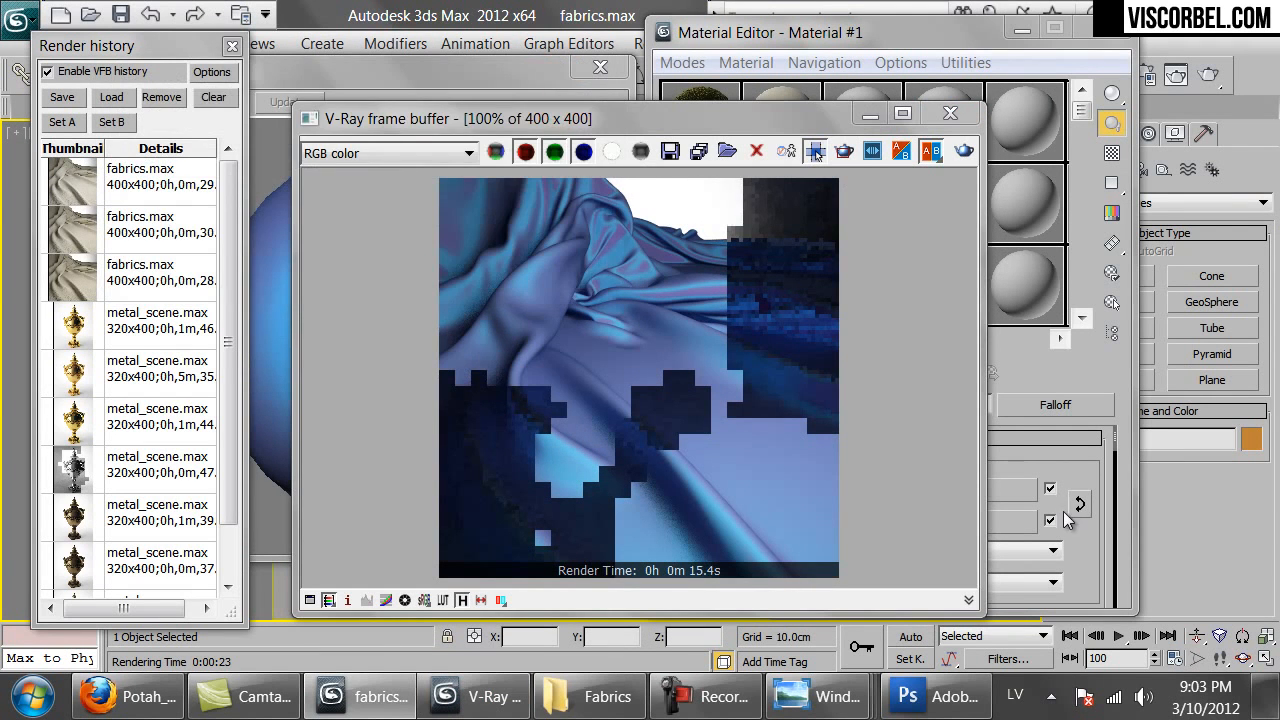
left_click(1081, 551)
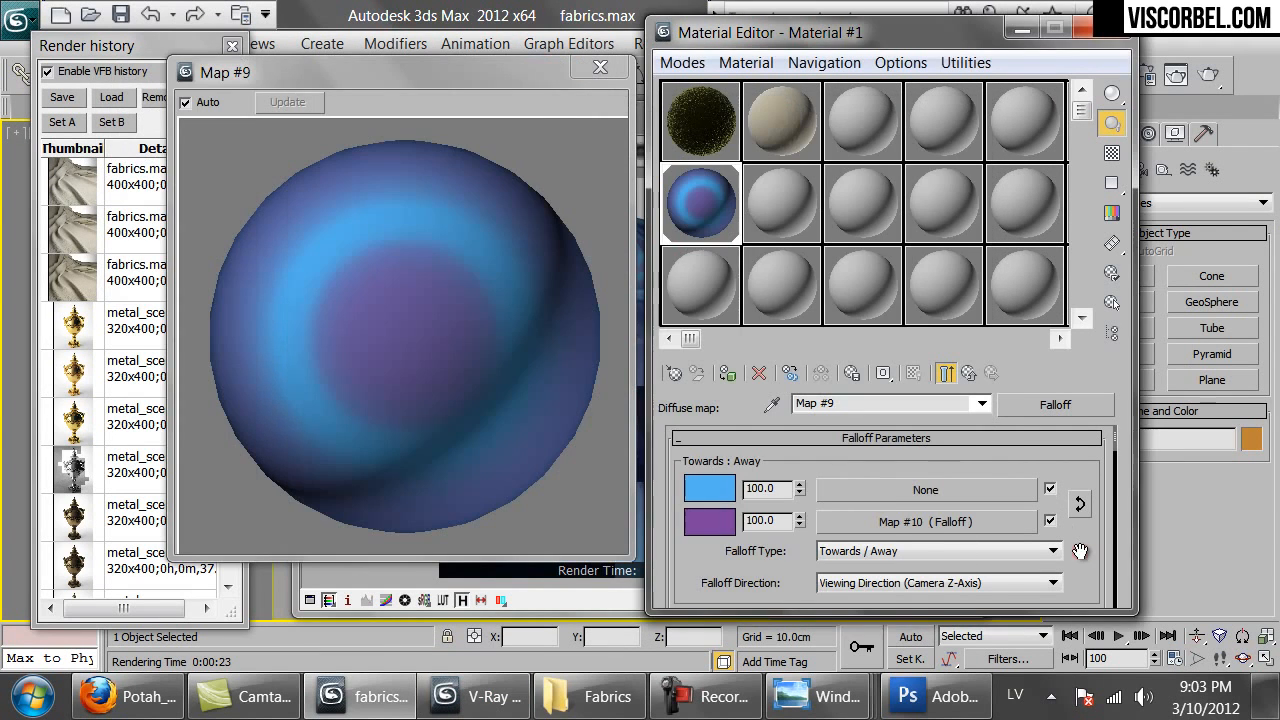
Convert the start point of the nested falloff's mix curve to Bezier-Corner, bend the curve downward, and start a brief test render.
left_click(893, 521)
scroll(1112, 574, "down", 10)
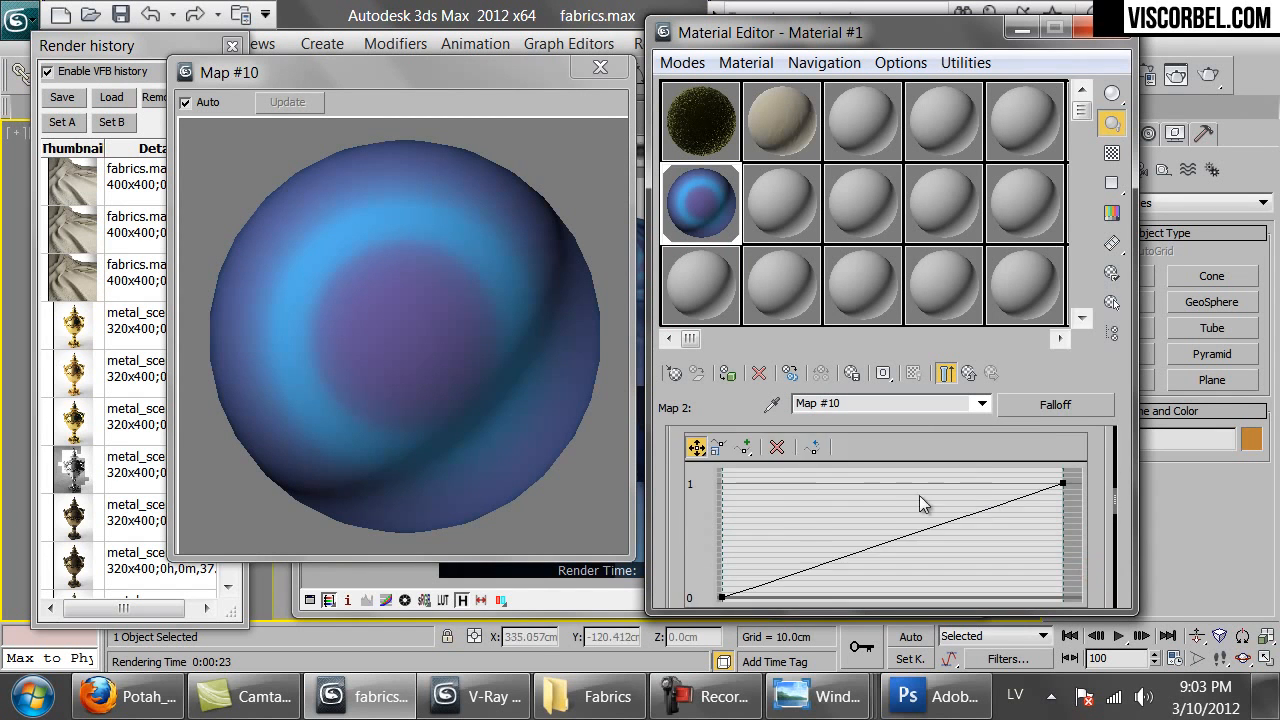
right_click(718, 570)
left_click(800, 631)
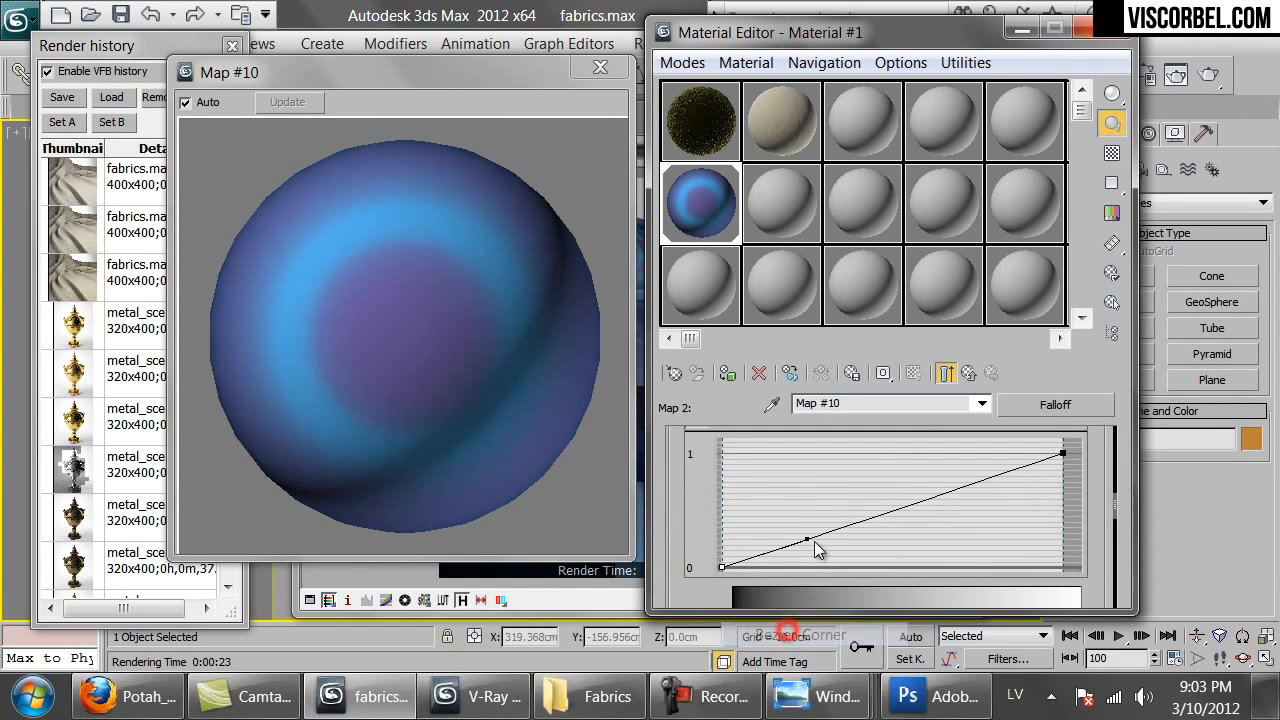
left_click_drag(808, 540, 998, 578)
left_click(1213, 72)
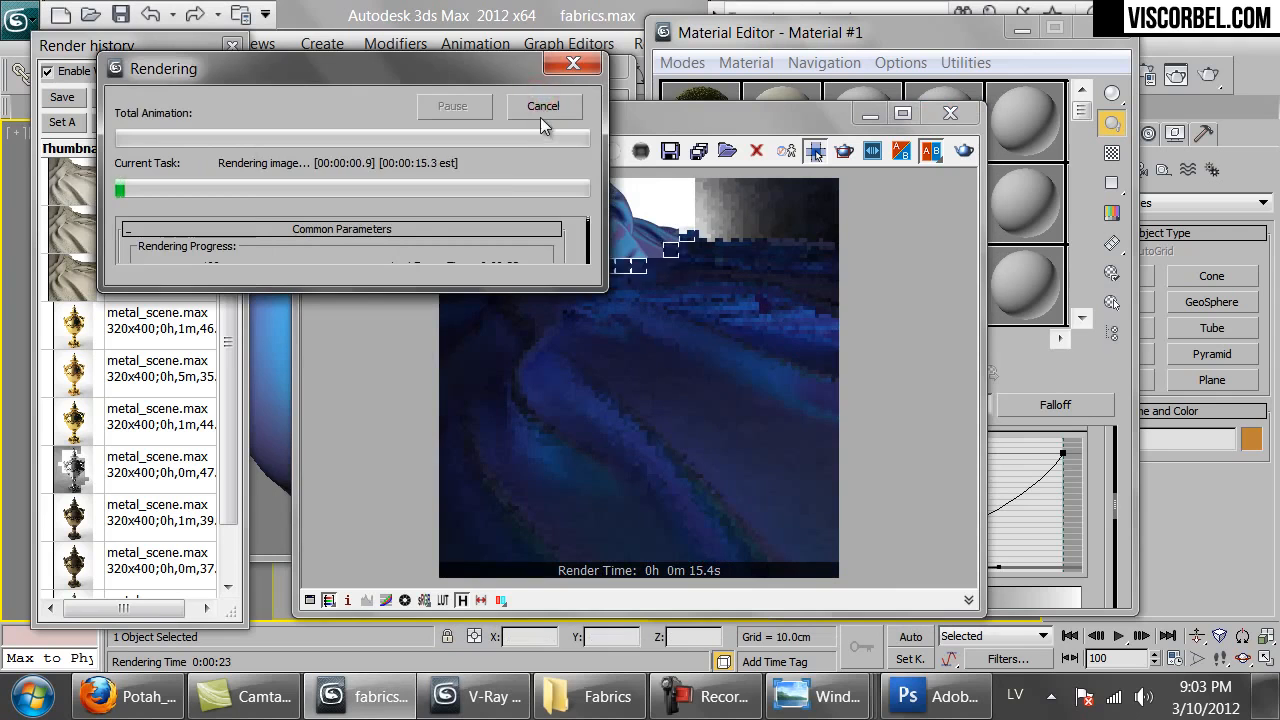
left_click(533, 112)
Bend the nested falloff's mix curve upward into a steep initial rise and test-render the cloth, stopping partway.
left_click(1086, 538)
left_click_drag(995, 565, 745, 482)
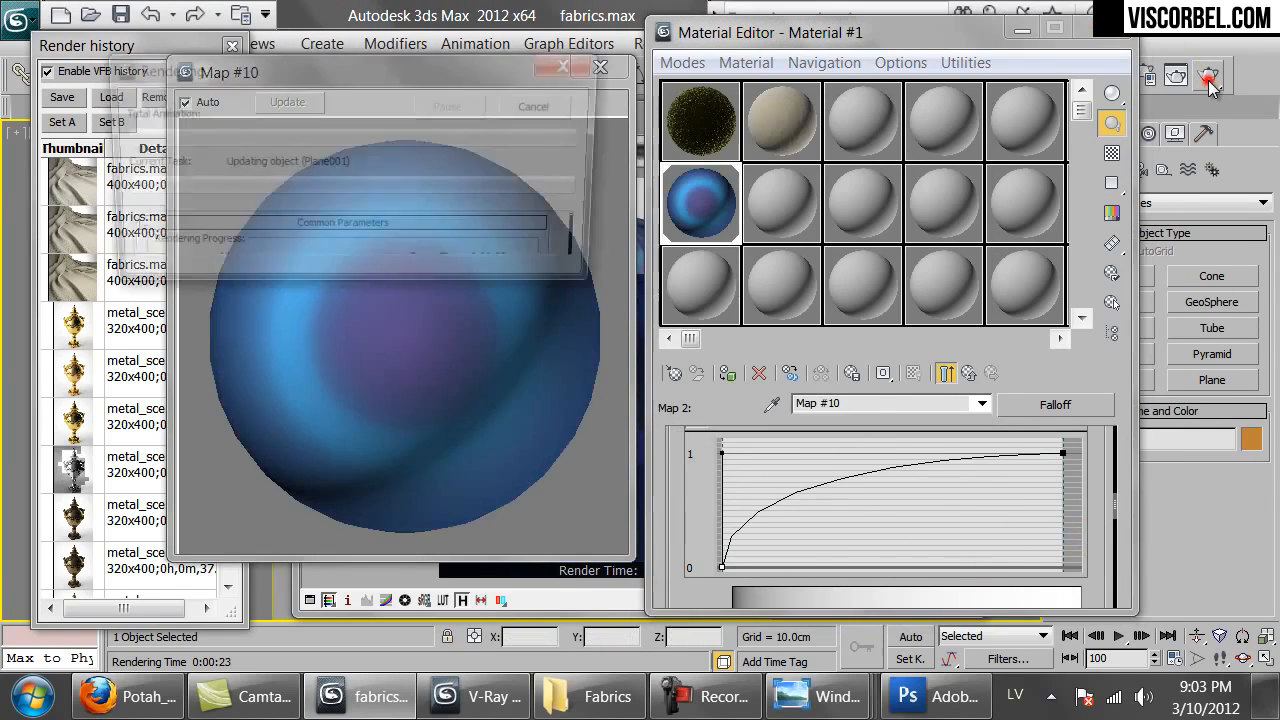
left_click(1209, 80)
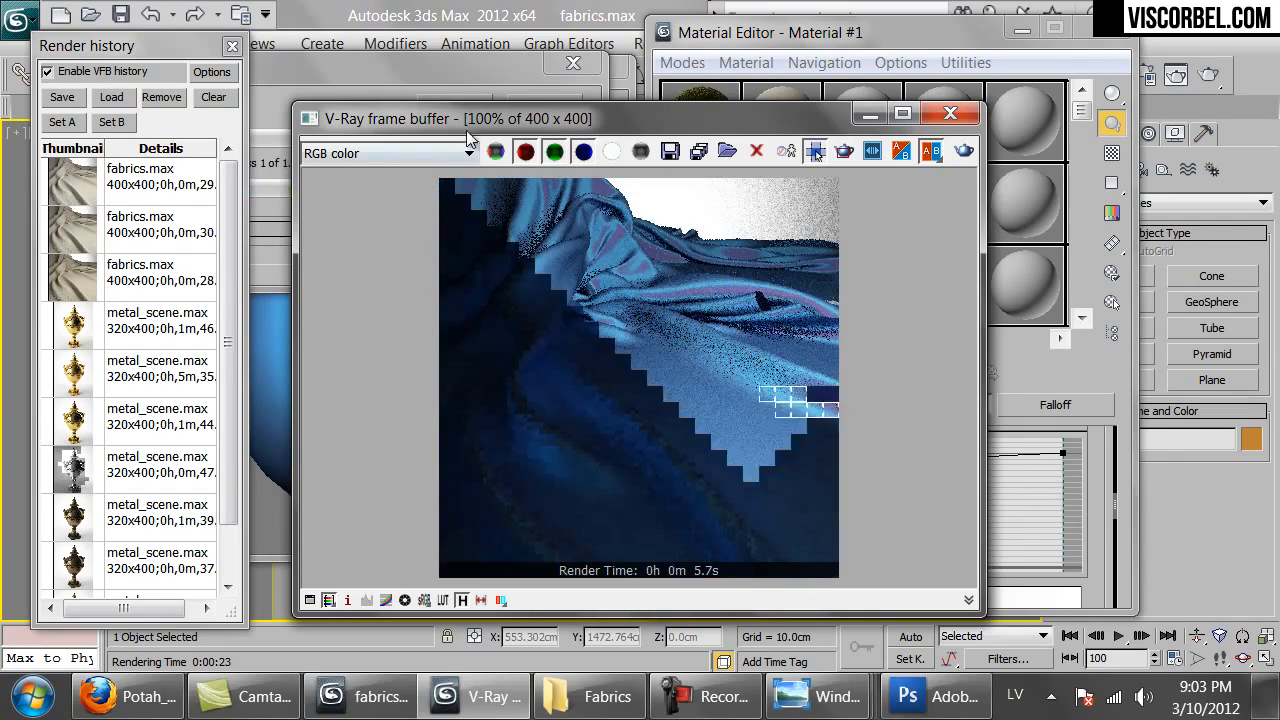
left_click(540, 105)
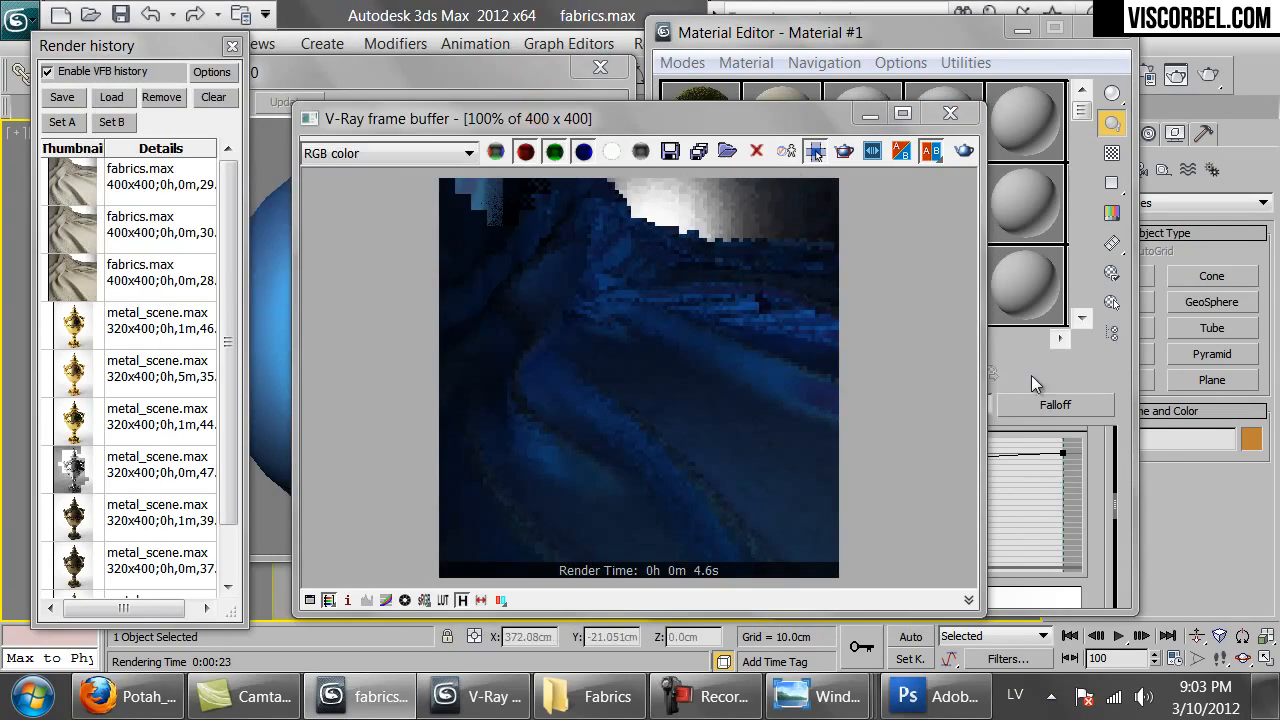
Clear the nested falloff map from the parent falloff's Away slot and darken the Away colour to a near-black purple.
left_click(1031, 375)
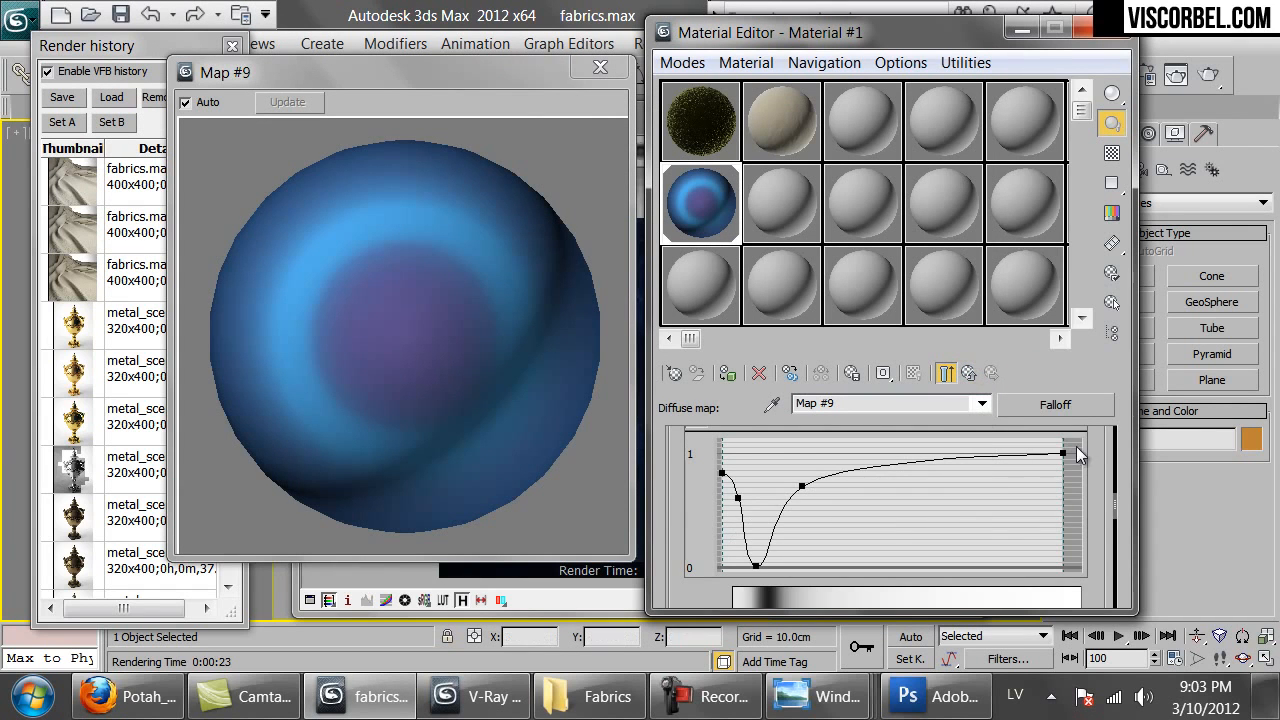
scroll(1090, 475, "up", 5)
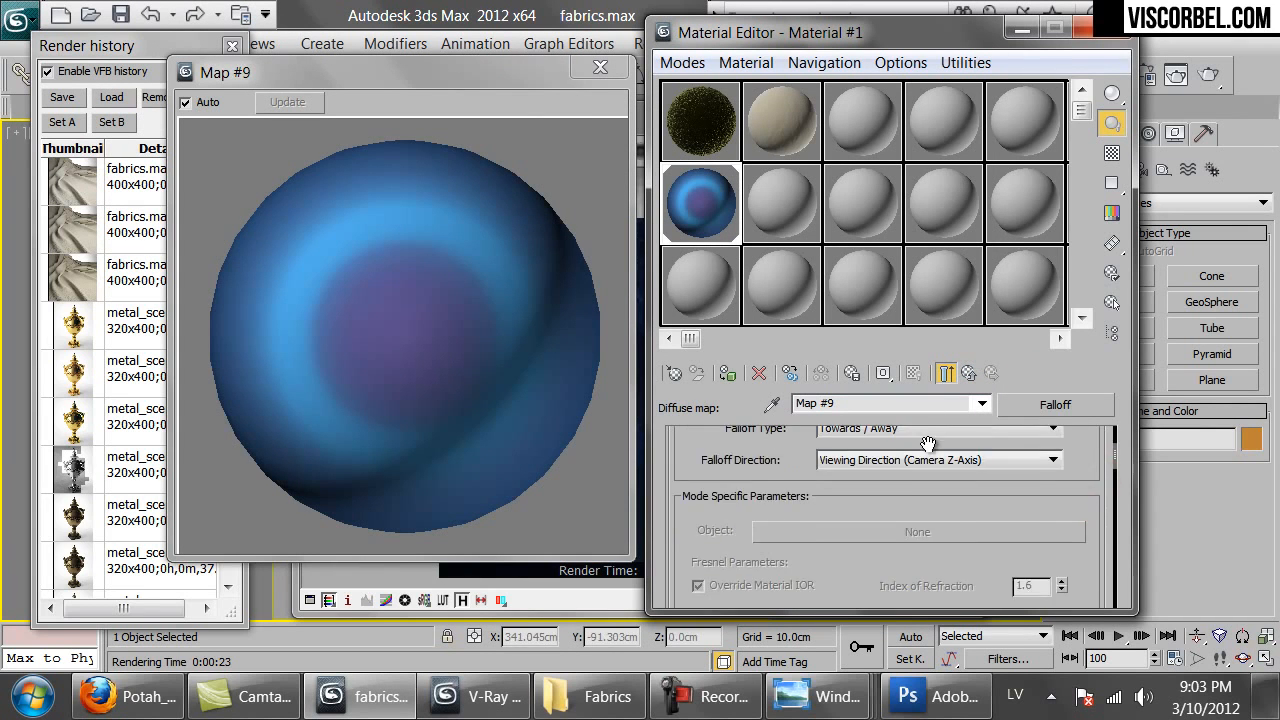
right_click(893, 520)
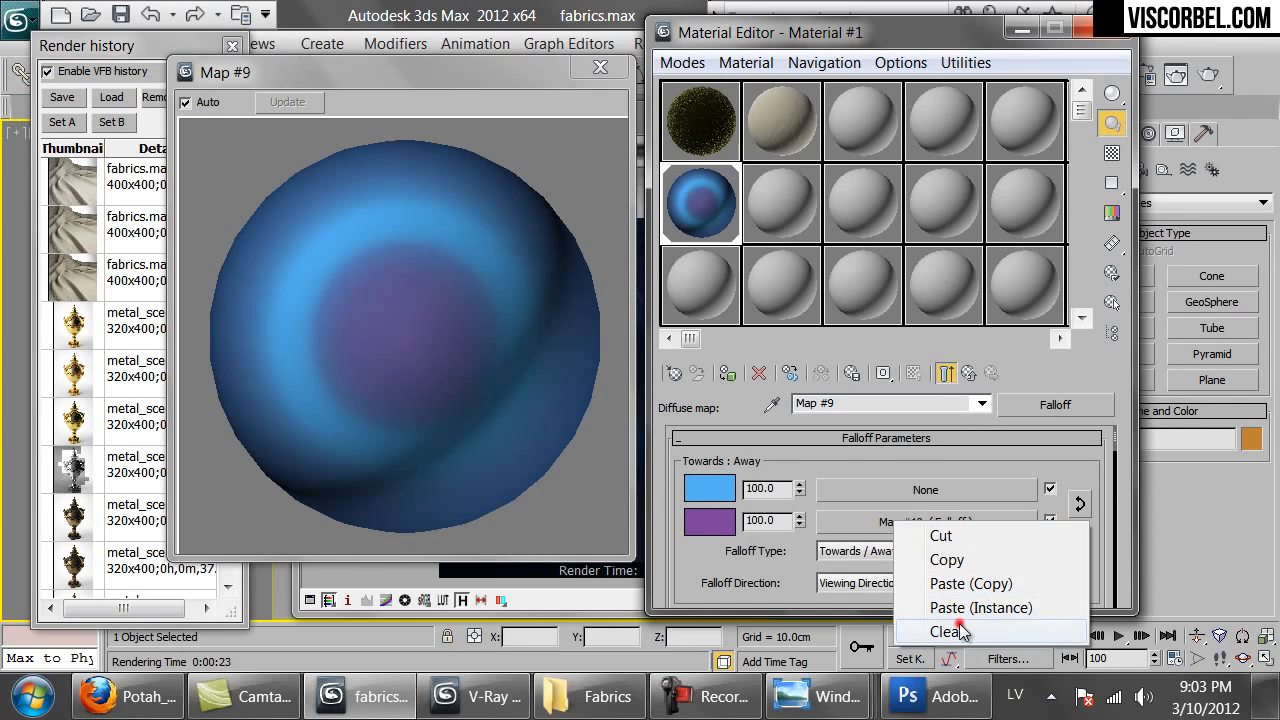
left_click(962, 630)
left_click(699, 520)
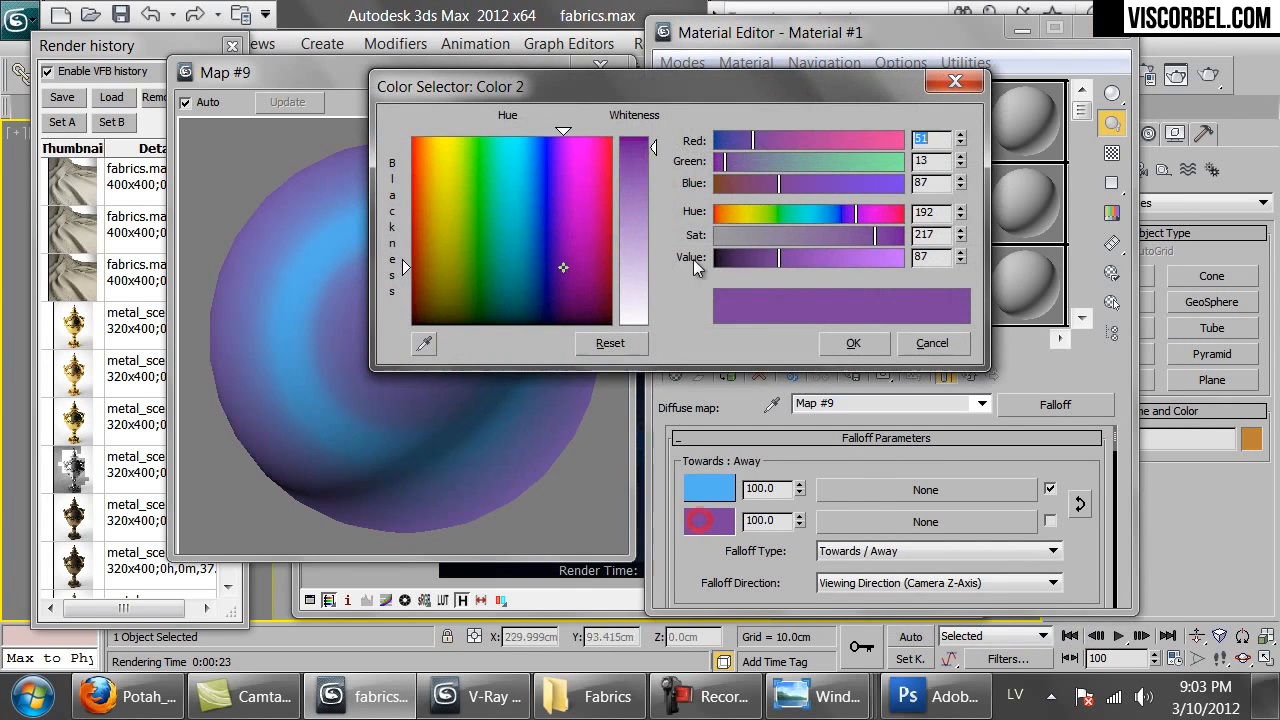
left_click_drag(745, 256, 719, 260)
left_click(852, 343)
Change the diffuse falloff's Towards colour to a light purple with hue 199 and render the cloth.
left_click(711, 487)
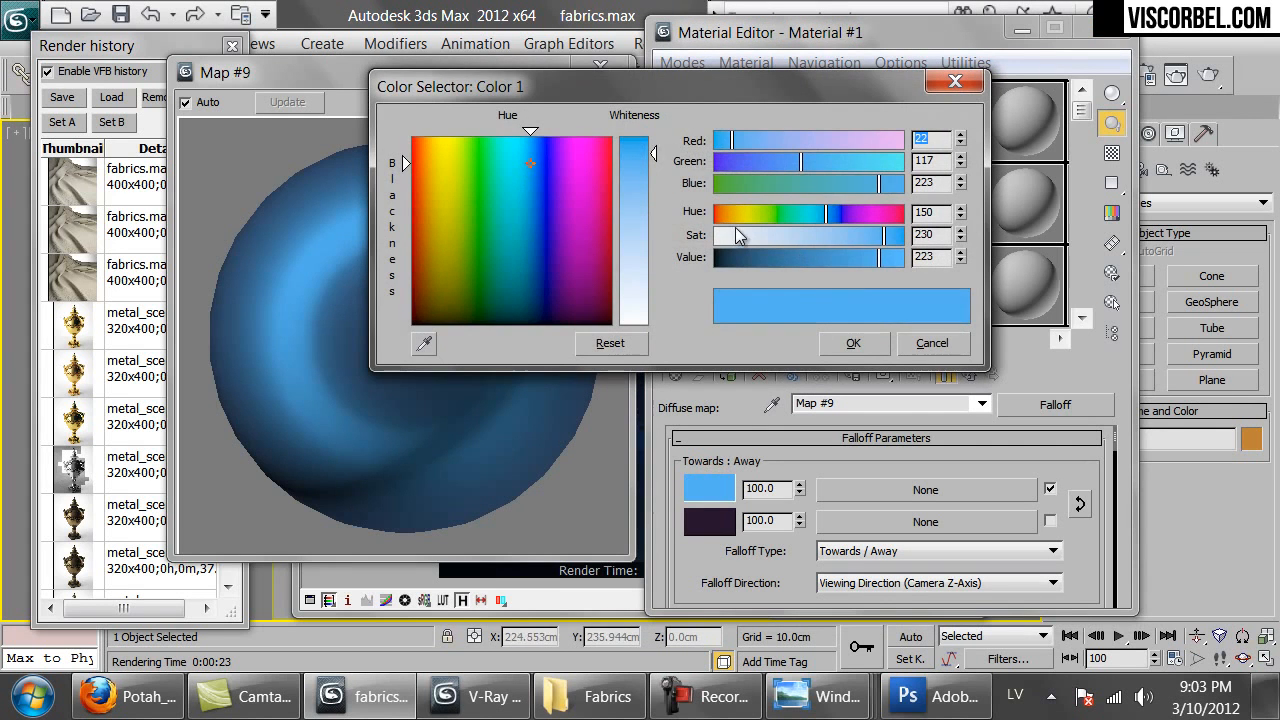
left_click(757, 236)
left_click(853, 342)
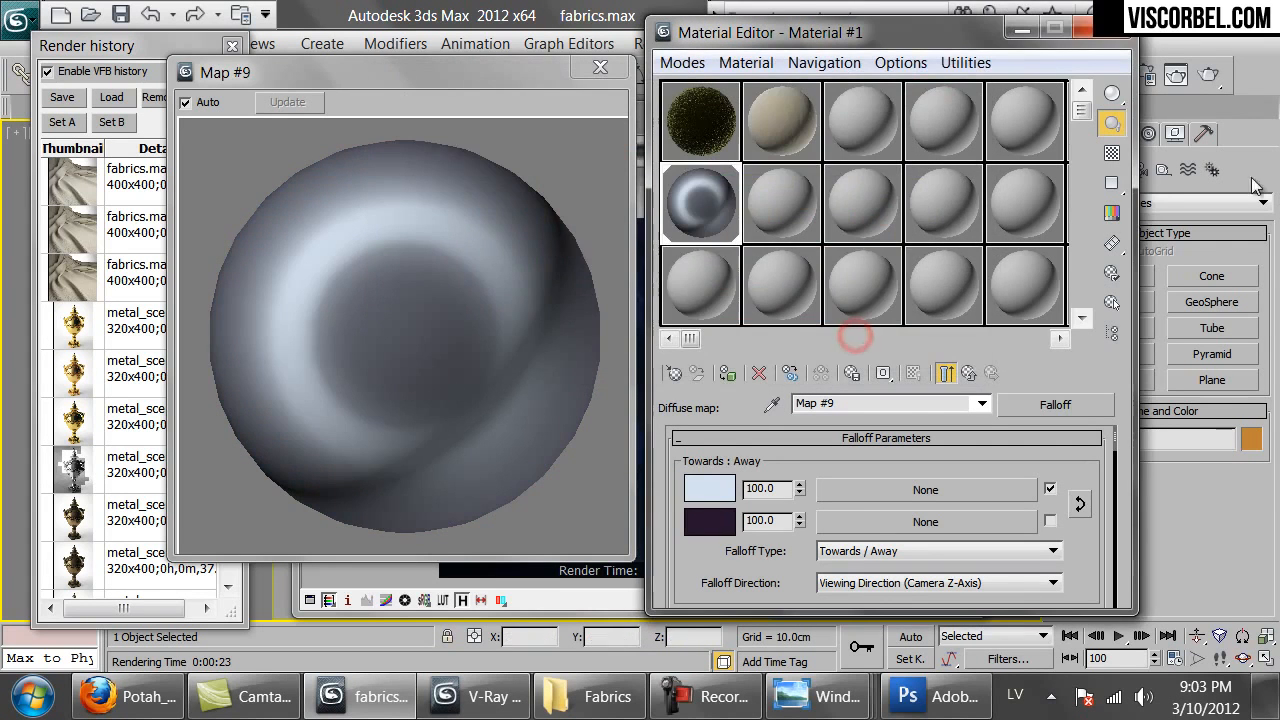
left_click(704, 492)
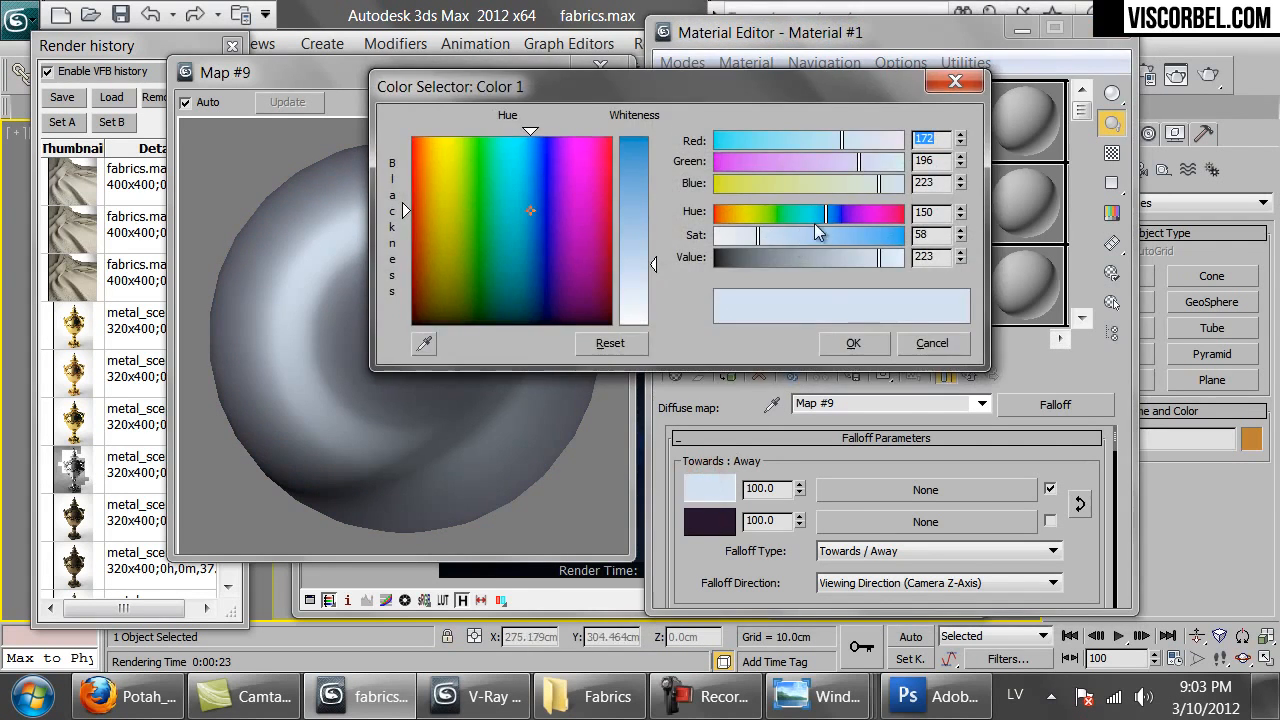
left_click(838, 214)
left_click(861, 214)
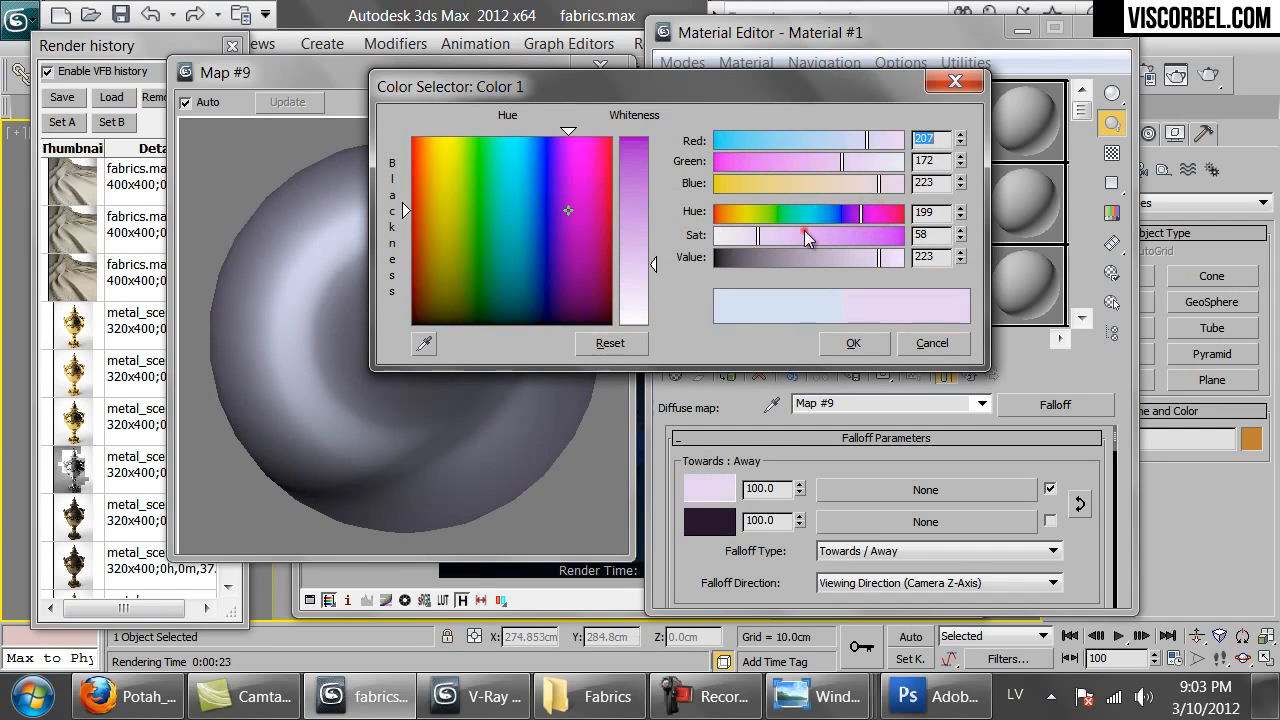
left_click(805, 236)
left_click(853, 343)
left_click(1210, 74)
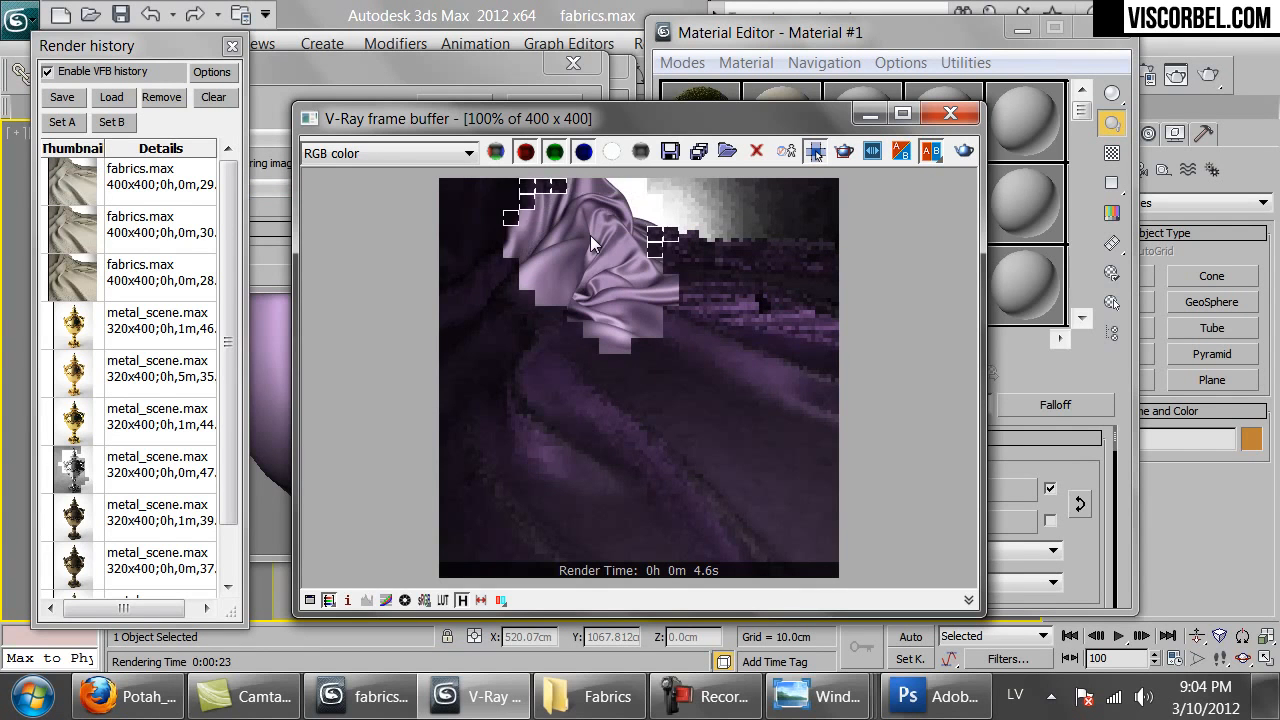
View the reference photo P1230006.sized.jpg in the Fabrics folder to examine how the woven pattern reflects light, and return to the folder.
left_click(540, 698)
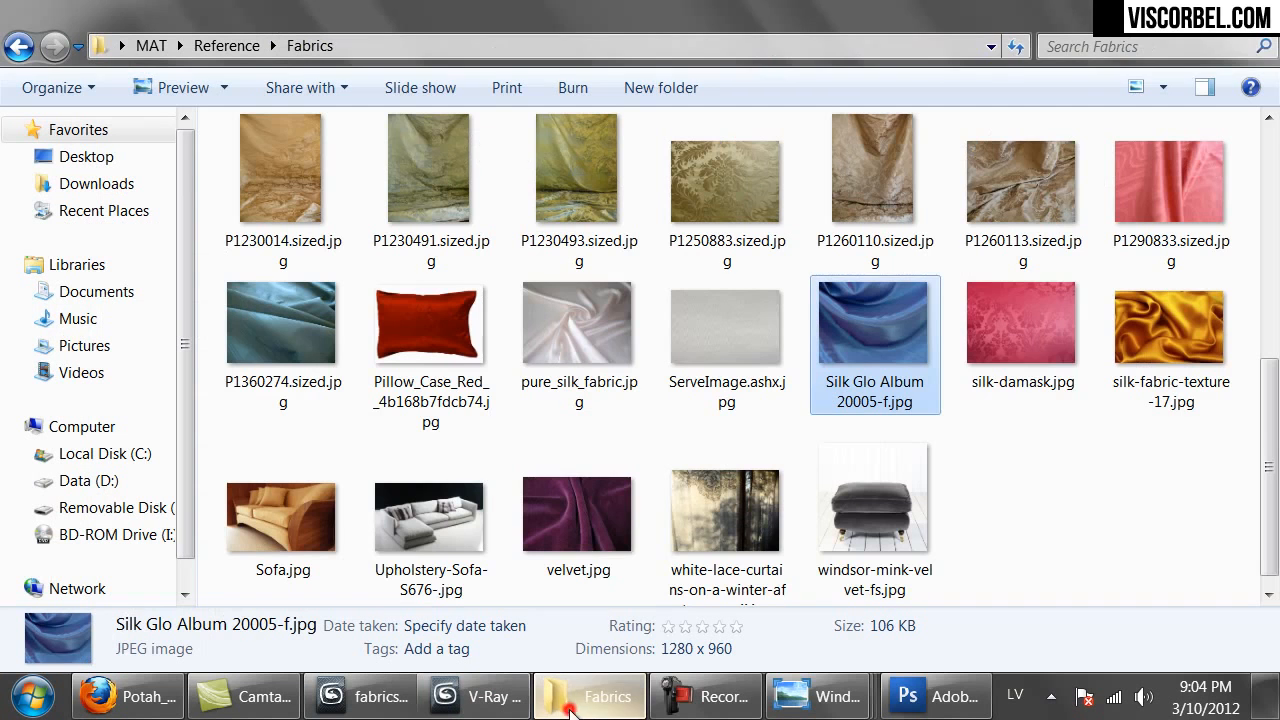
scroll(606, 334, "up", 15)
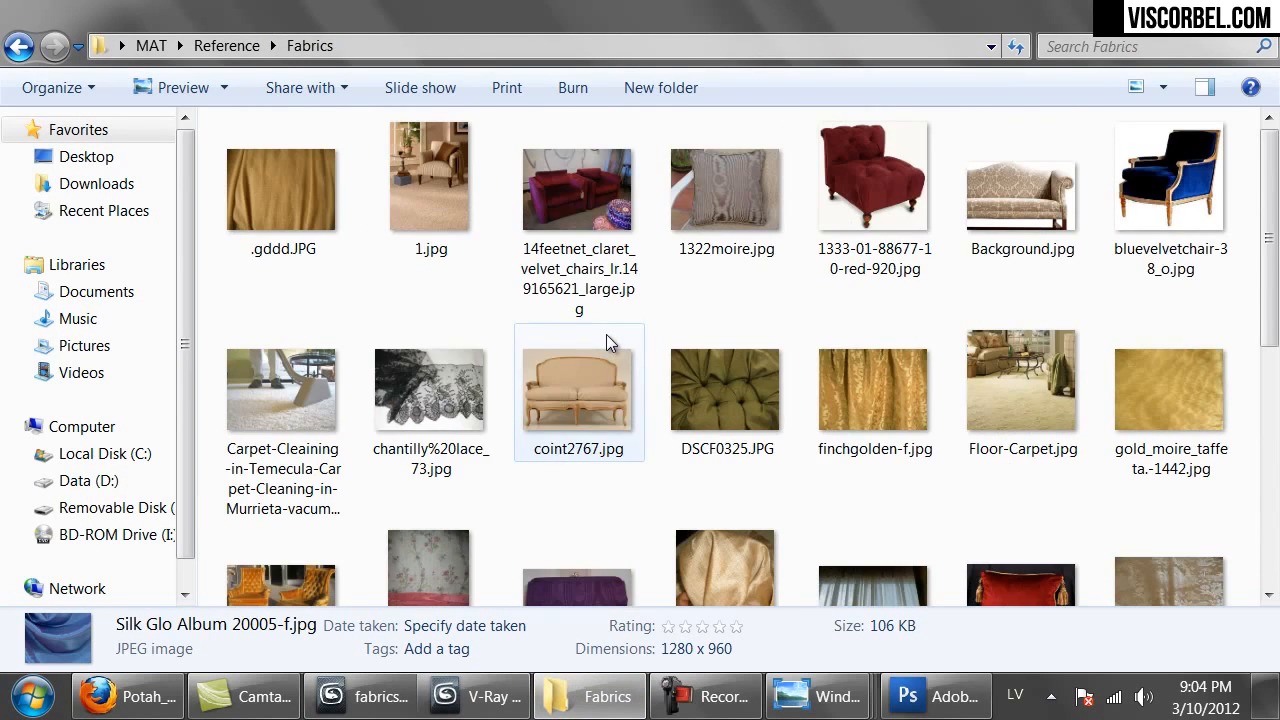
scroll(606, 334, "down", 1)
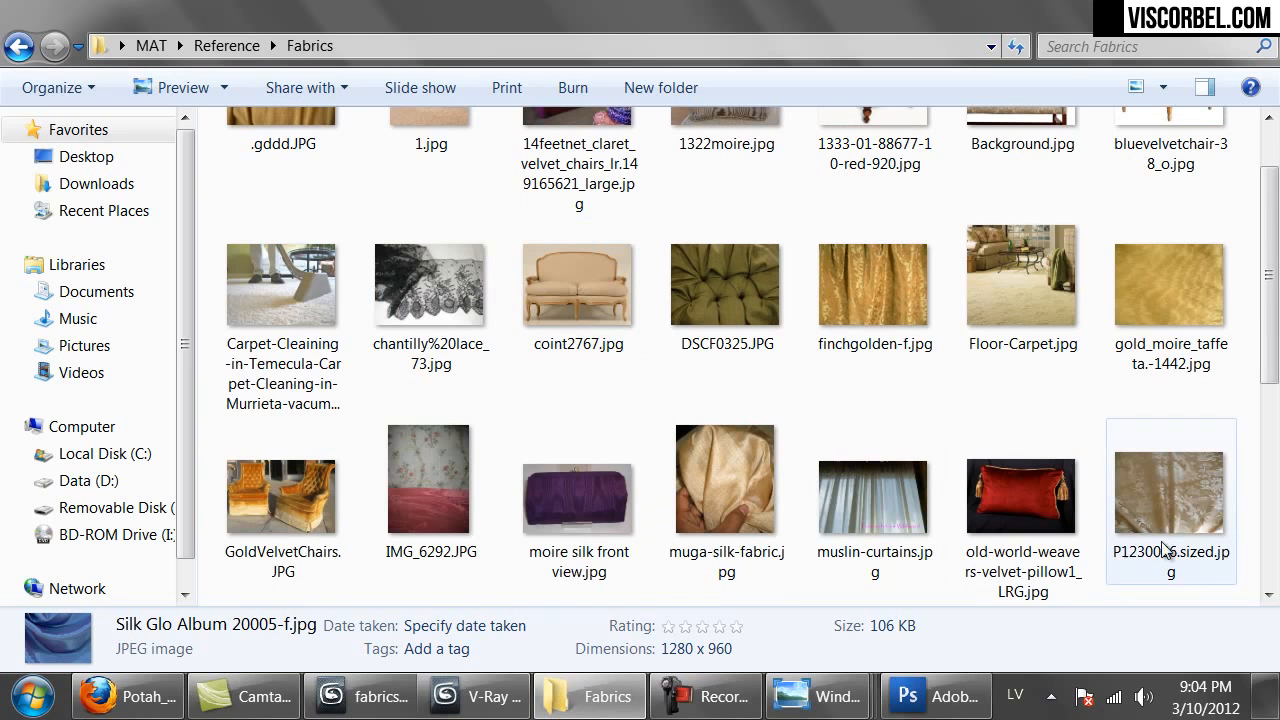
double_click(1157, 514)
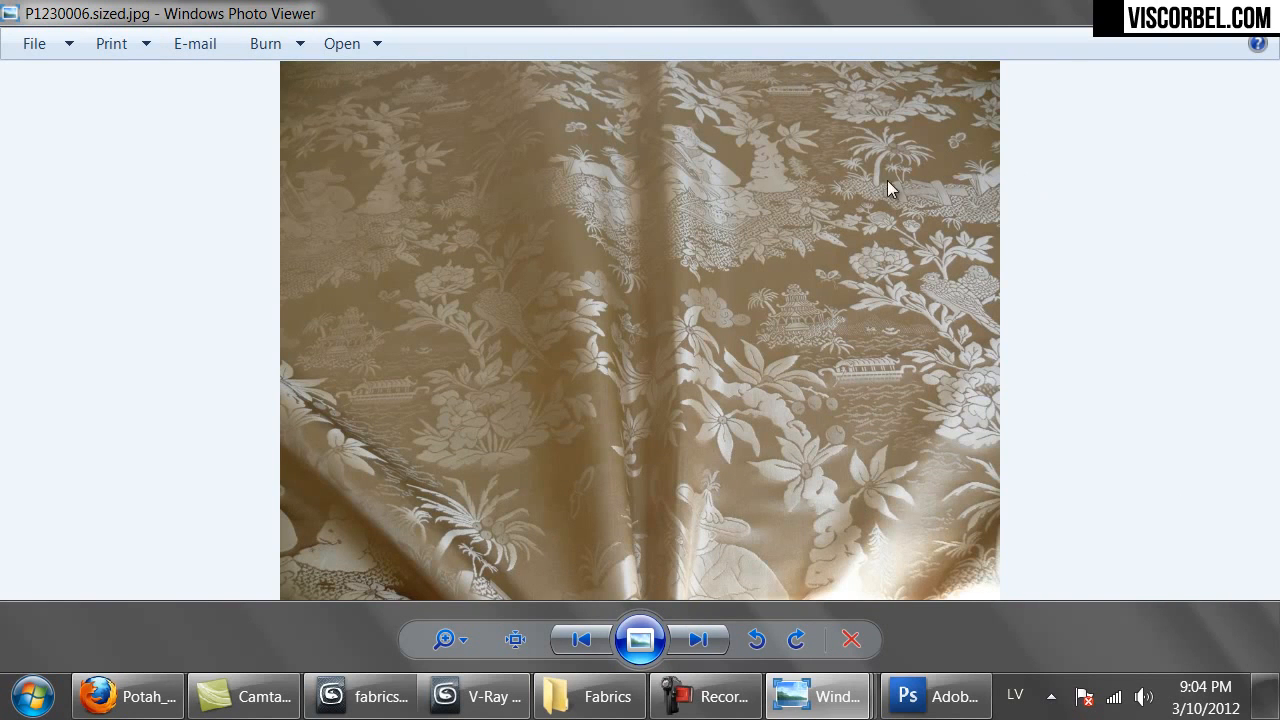
key("alt+Tab")
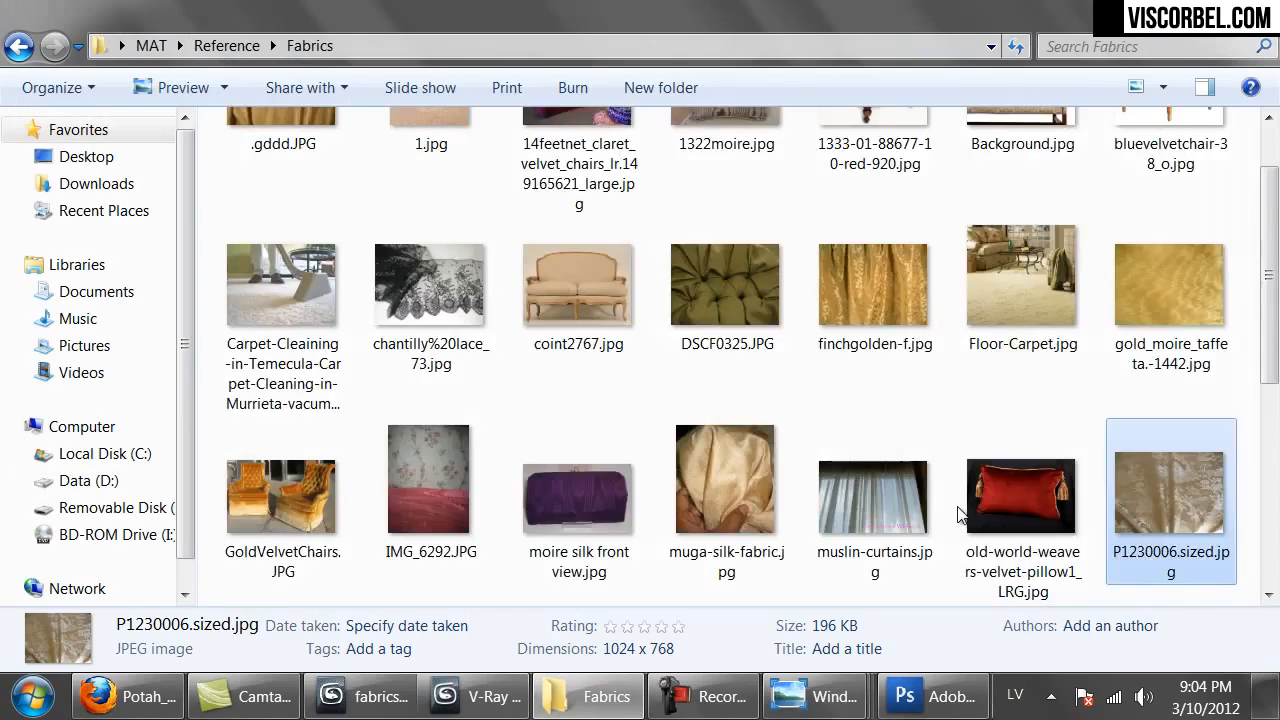
Find silk-damask.jpg in the Fabrics folder, try to view it in the photo viewer, and return to the folder.
scroll(949, 504, "down", 2)
scroll(949, 504, "down", 2)
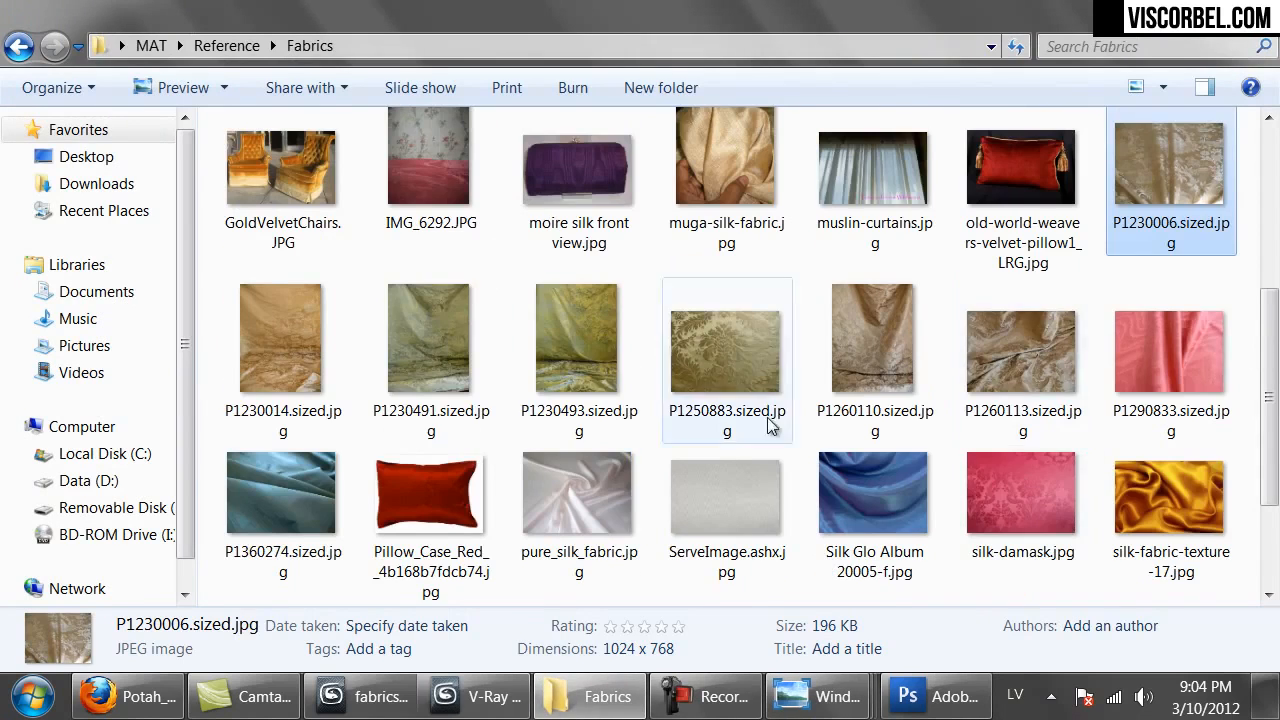
scroll(586, 422, "down", 2)
double_click(1020, 290)
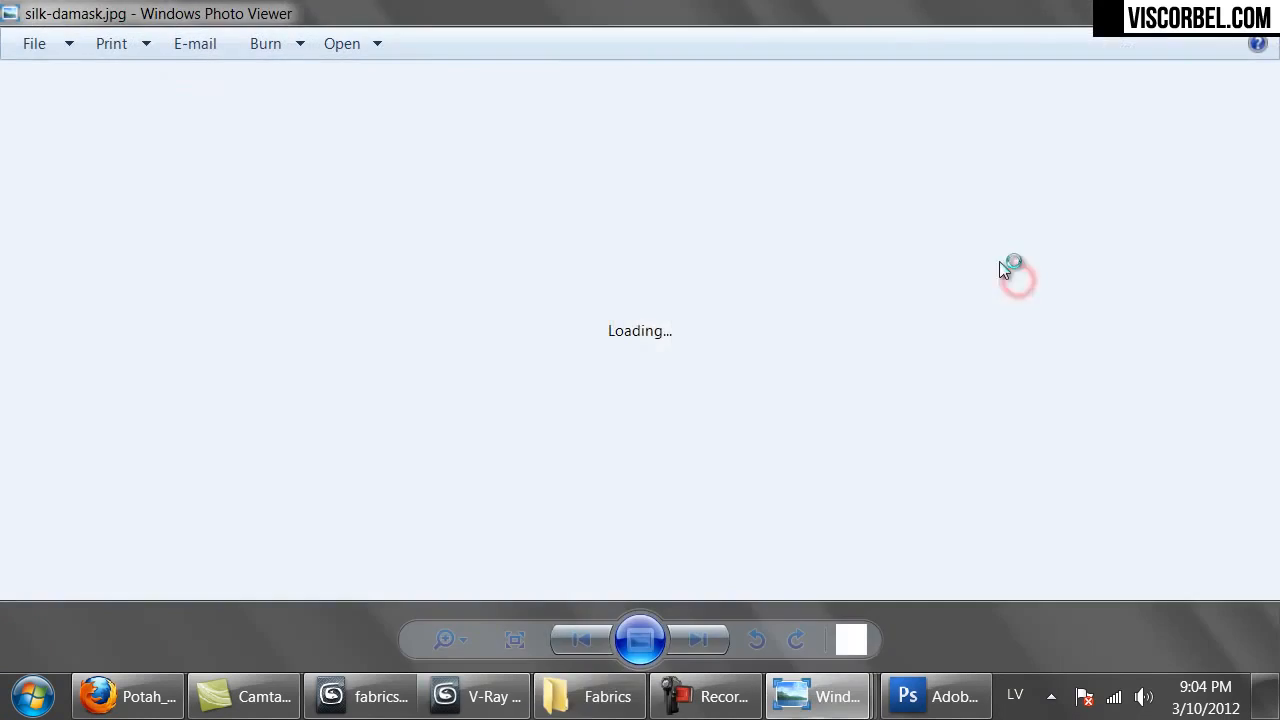
key("alt+Tab")
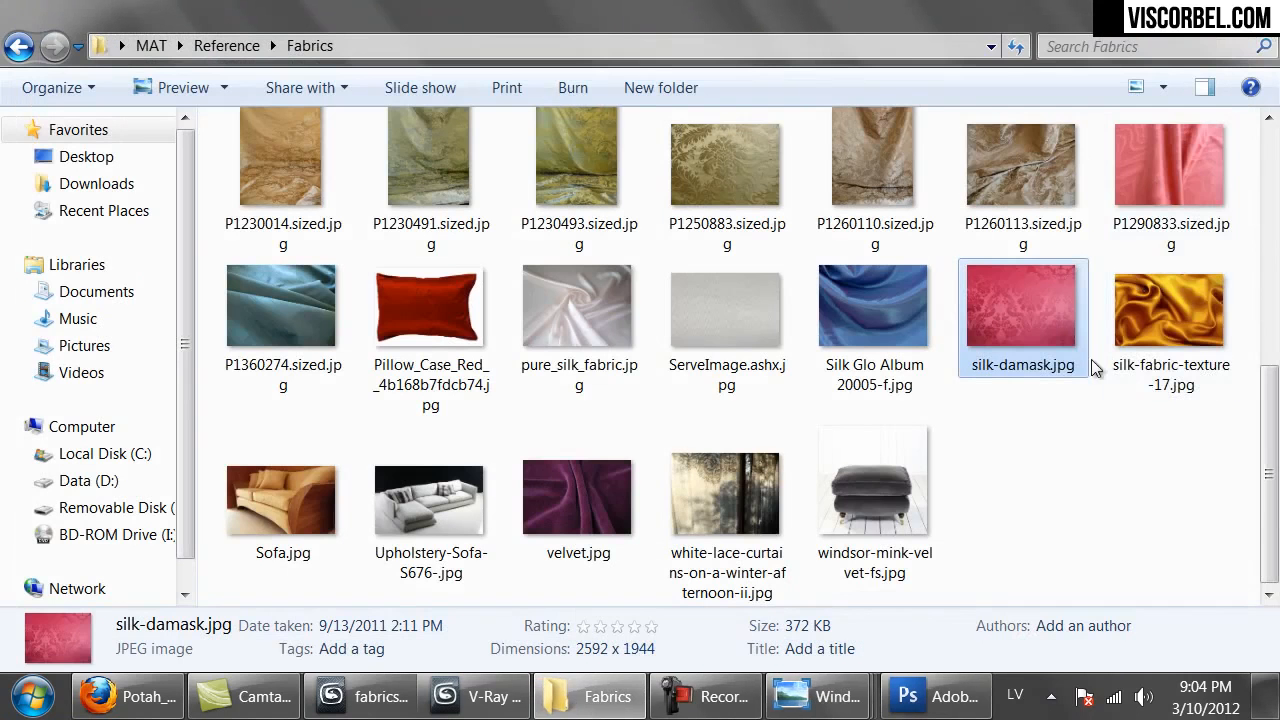
Open silk-damask.jpg in Paint, examine the contrast between its floral pattern and ground, close Paint and switch to the V-Ray render.
right_click(1059, 304)
mouse_move(1107, 379)
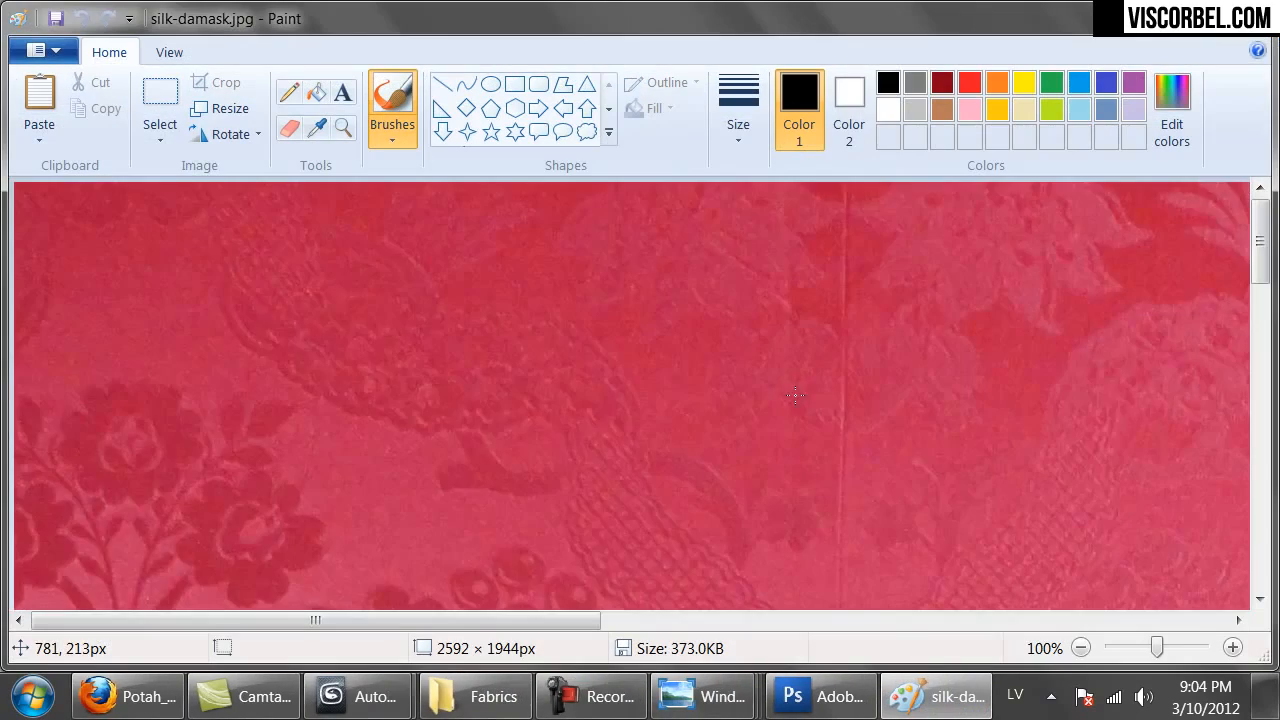
scroll(782, 374, "down", 10)
scroll(730, 415, "up", 5)
scroll(953, 291, "down", 6)
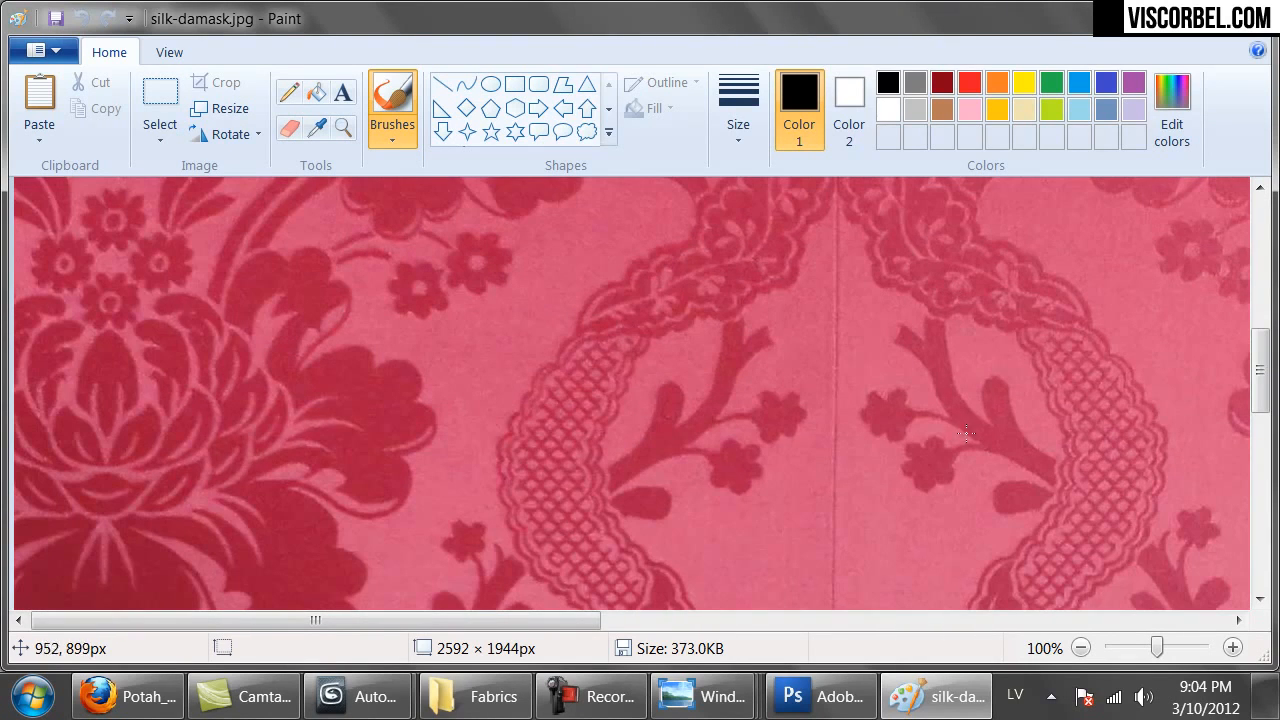
scroll(945, 370, "up", 5)
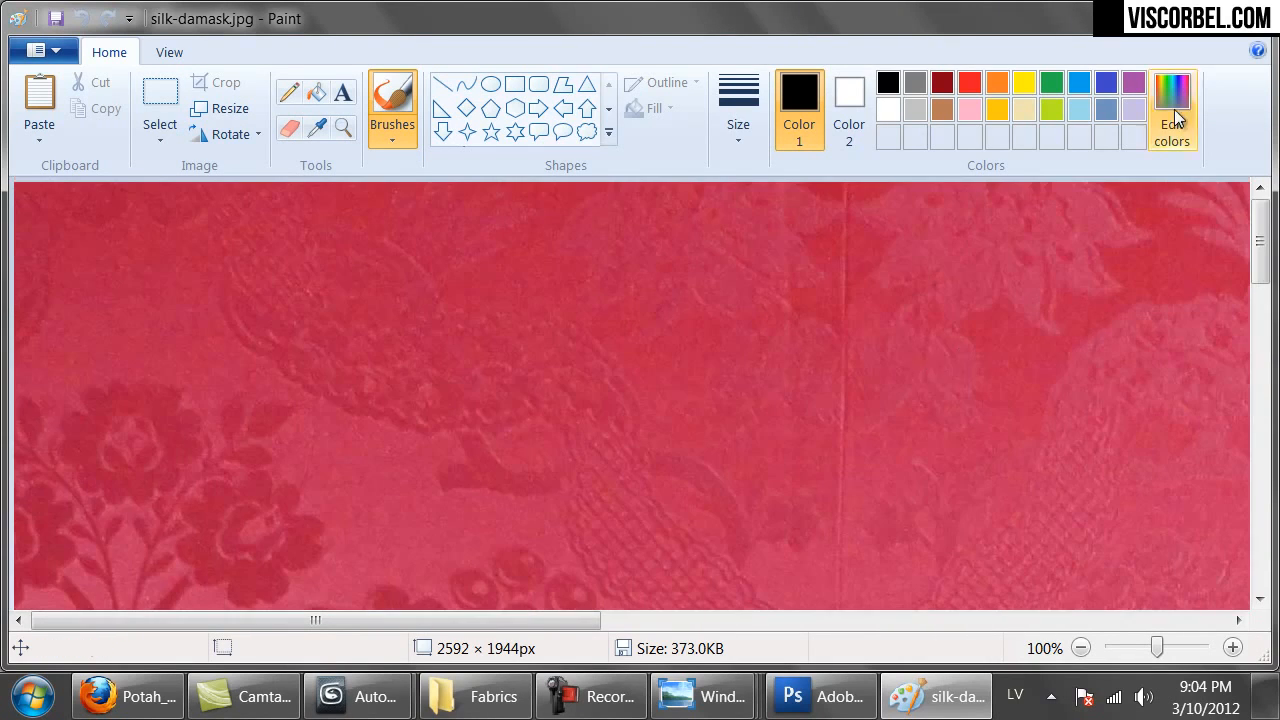
key("alt+F4")
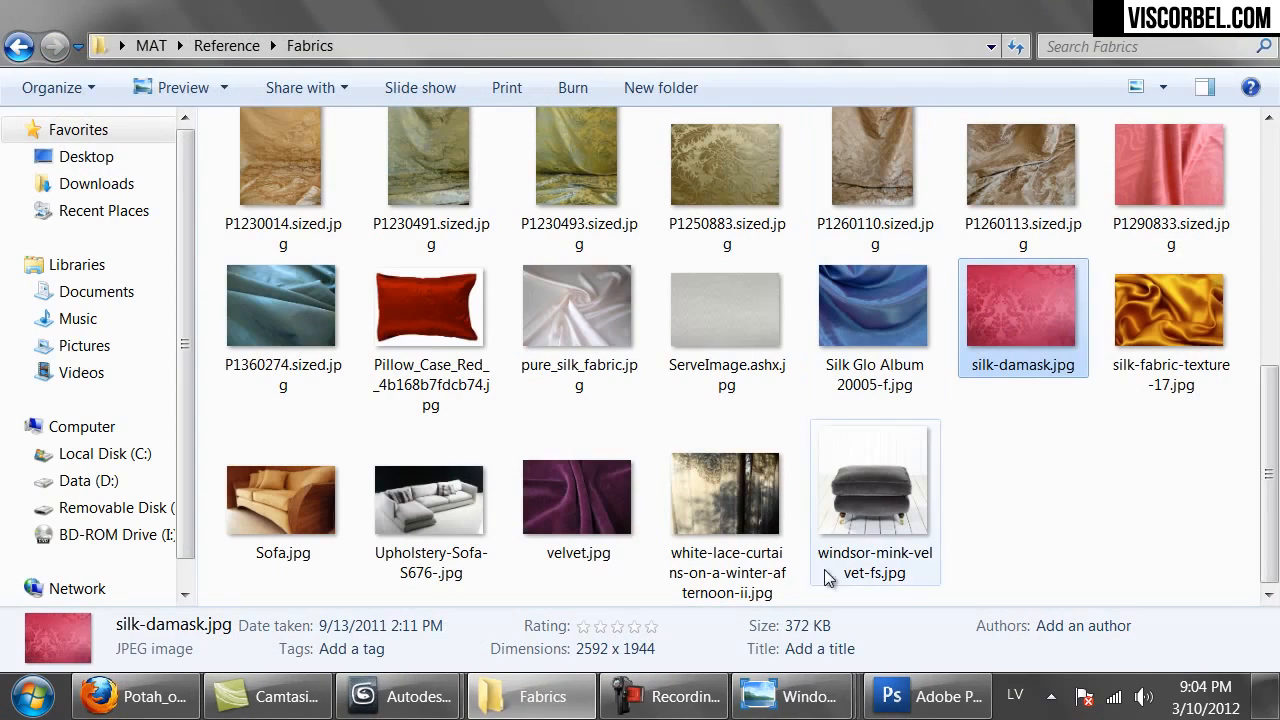
mouse_move(400, 697)
left_click(539, 576)
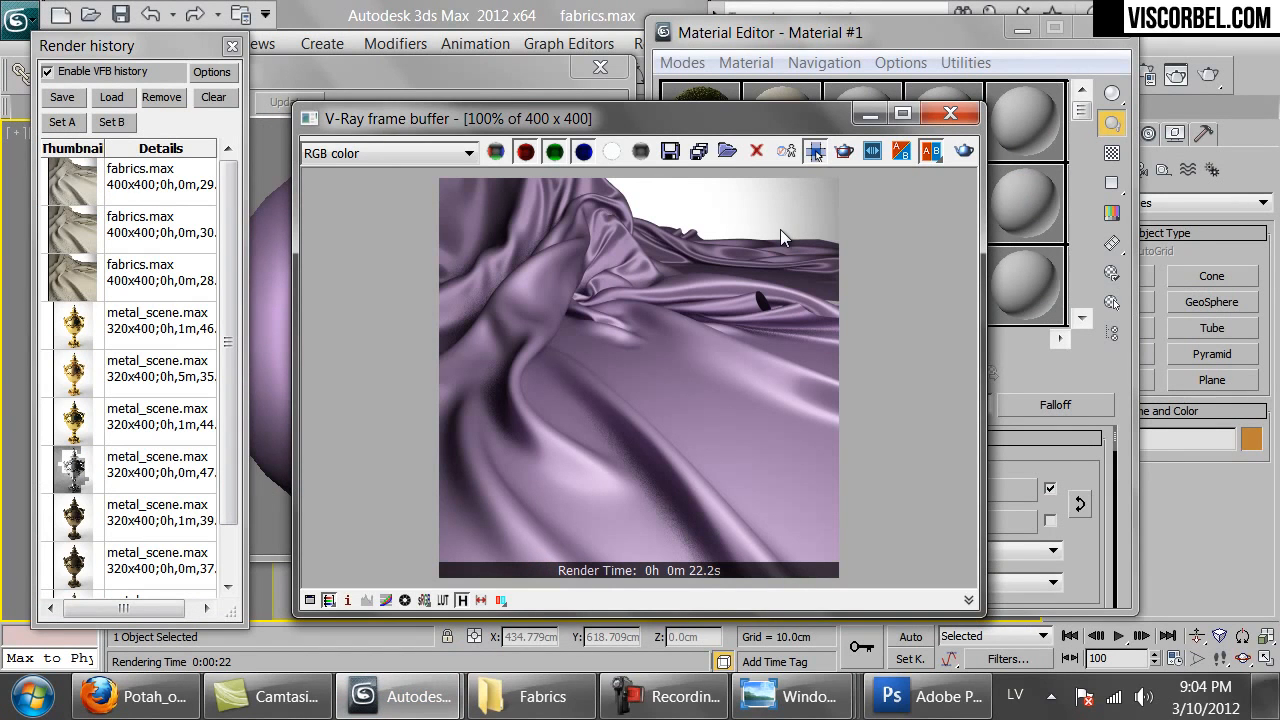
Copy the purple silk material into the adjacent empty sample slot and rename the copy Silk_damask.
left_click(1000, 365)
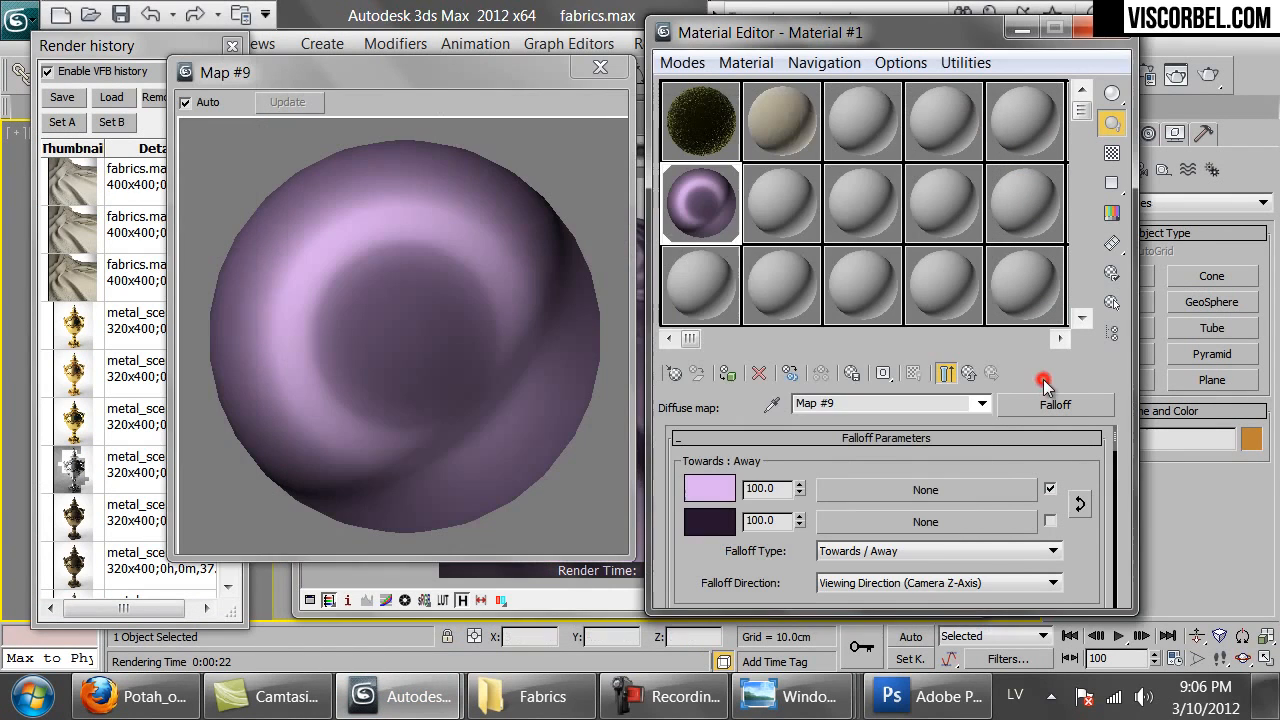
right_click(705, 210)
left_click(1097, 363)
left_click(962, 373)
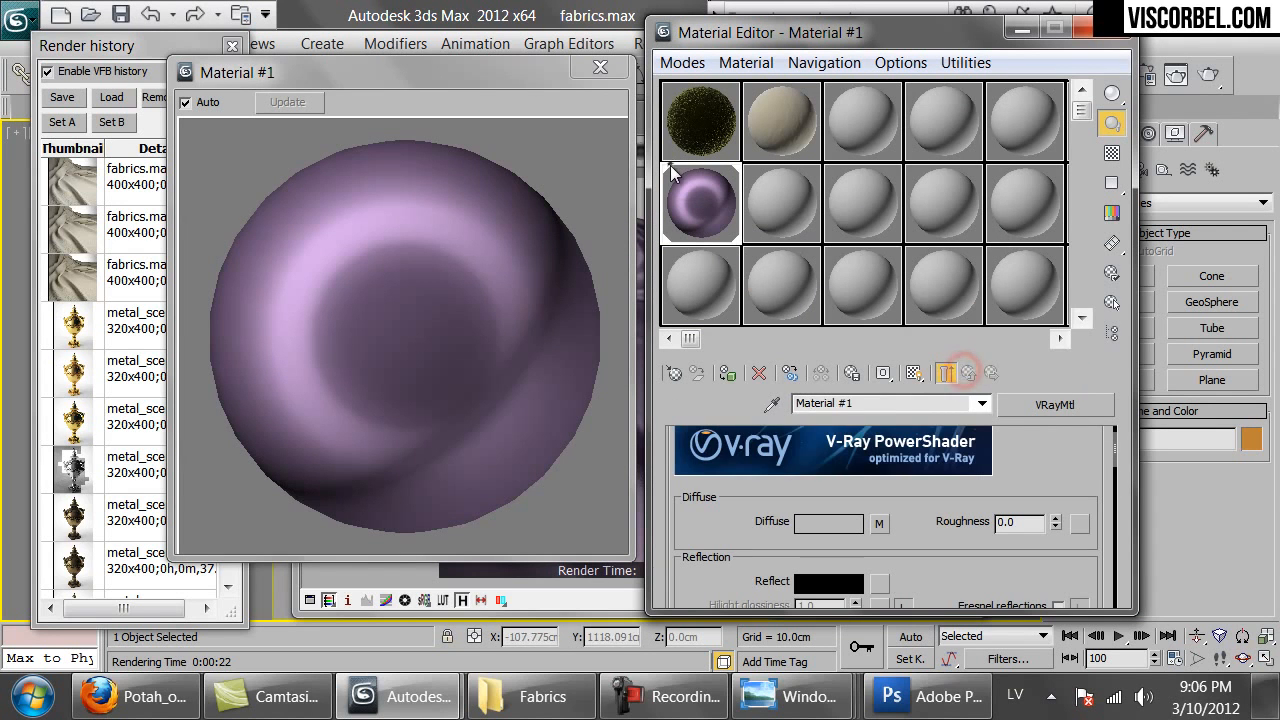
right_click(686, 200)
left_click(659, 290)
left_click(788, 201)
left_click_drag(700, 200, 782, 200)
double_click(880, 403)
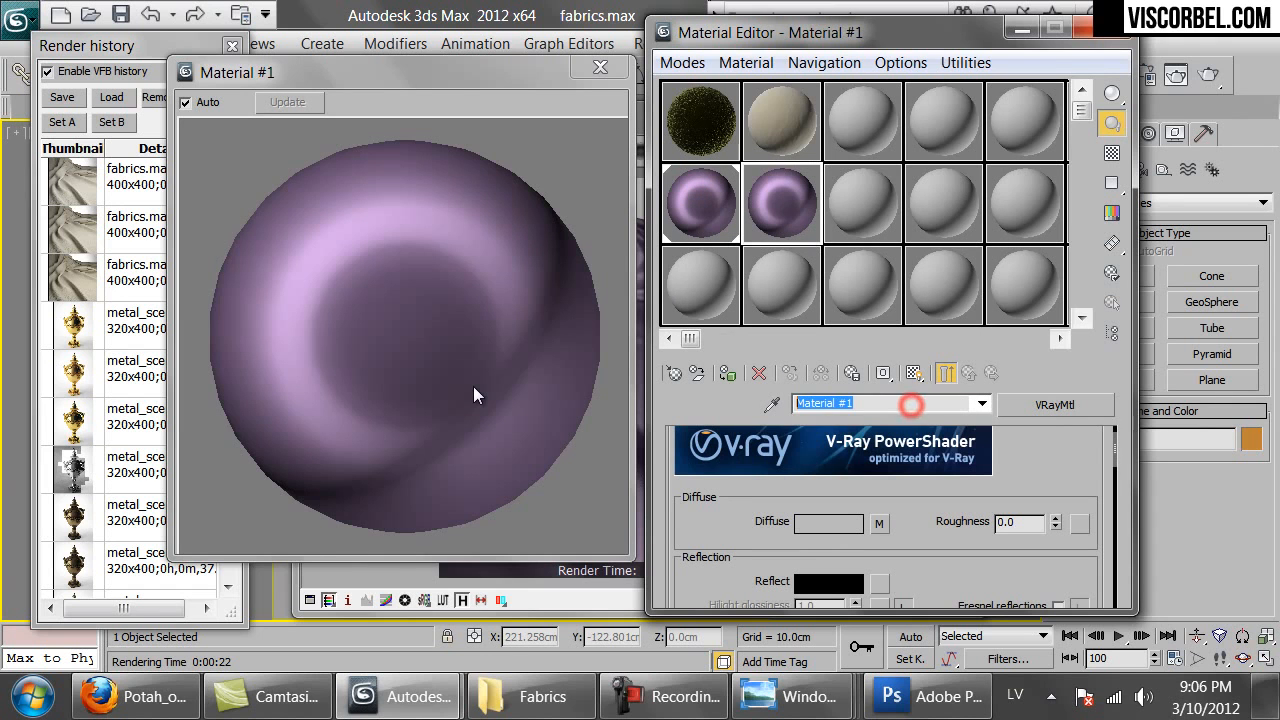
type("Silk_damask")
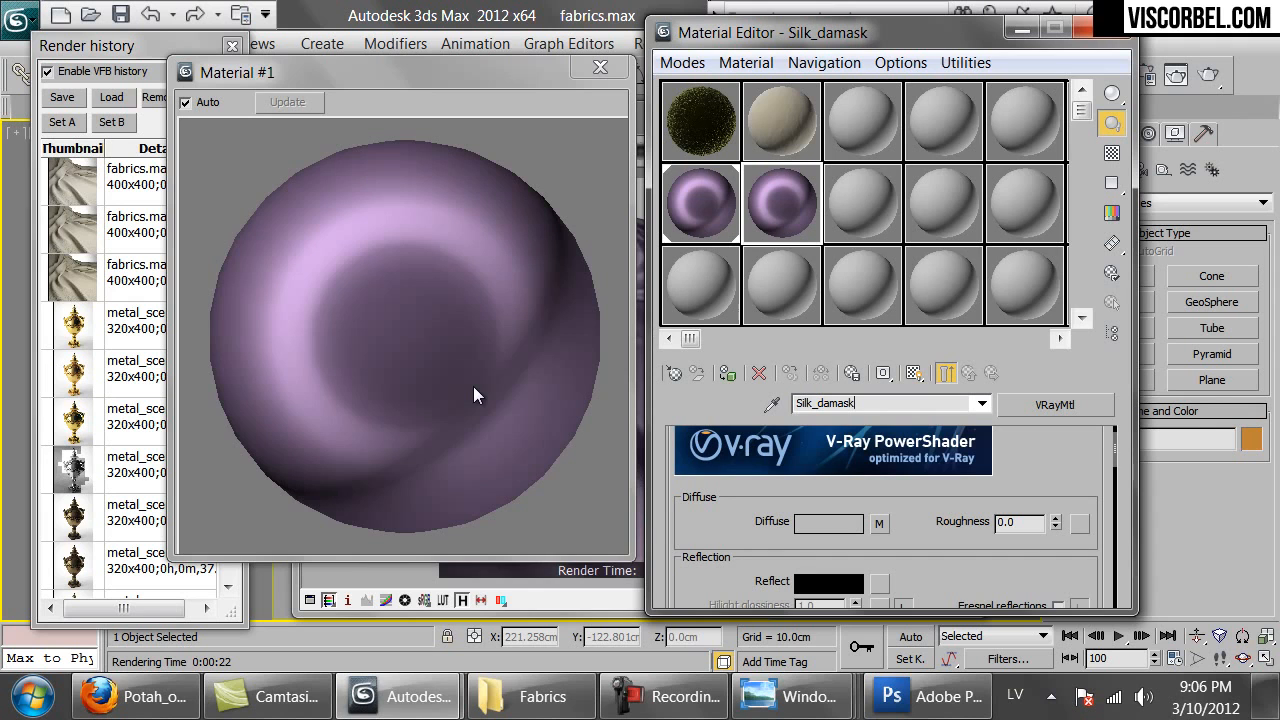
Copy Silk_damask's diffuse falloff, replace it with a Mix map keeping the falloff as Color #1, and paste the copy into Color #2.
right_click(880, 527)
left_click(932, 557)
left_click(880, 524)
left_click(1058, 405)
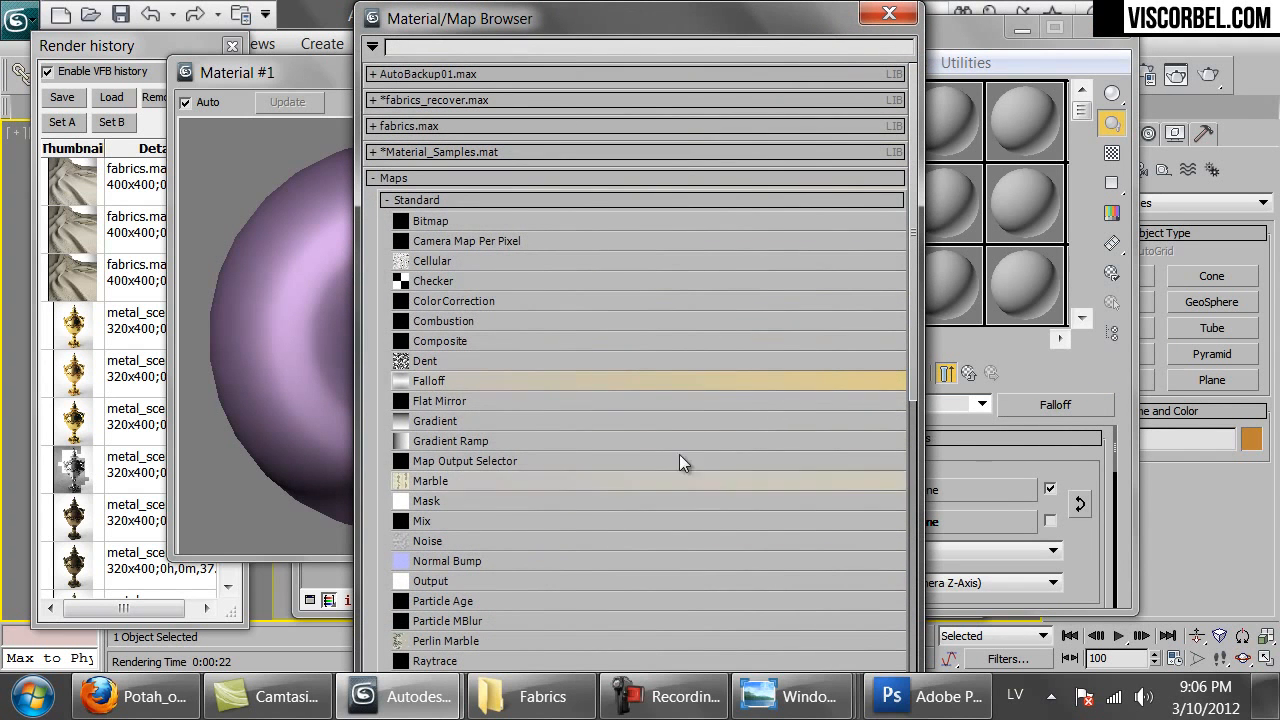
left_click(426, 520)
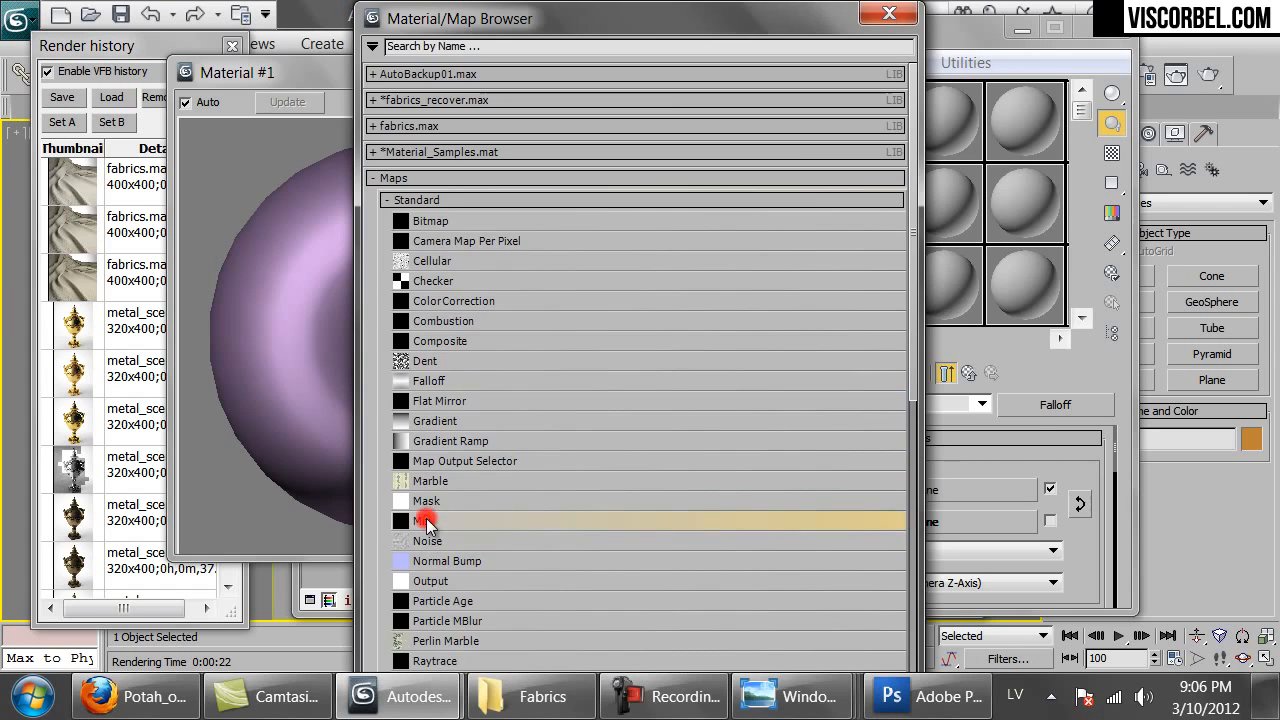
left_click(426, 520)
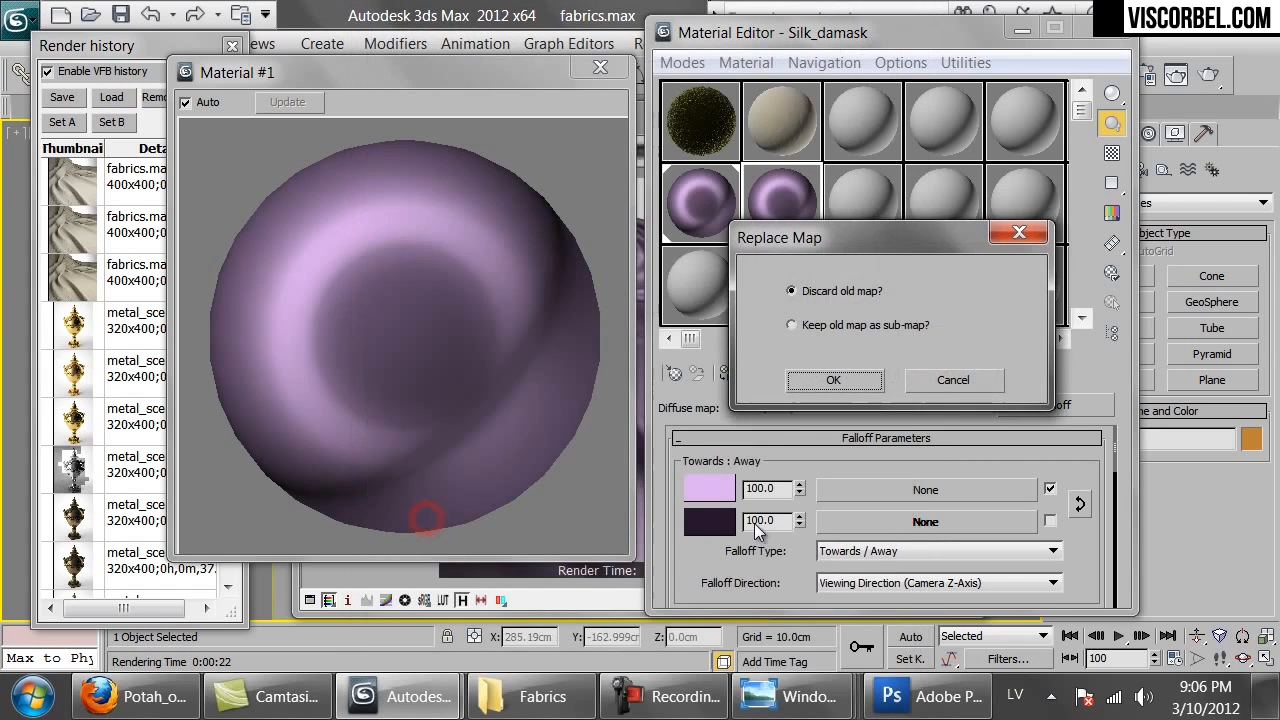
left_click(831, 390)
right_click(917, 520)
left_click(940, 533)
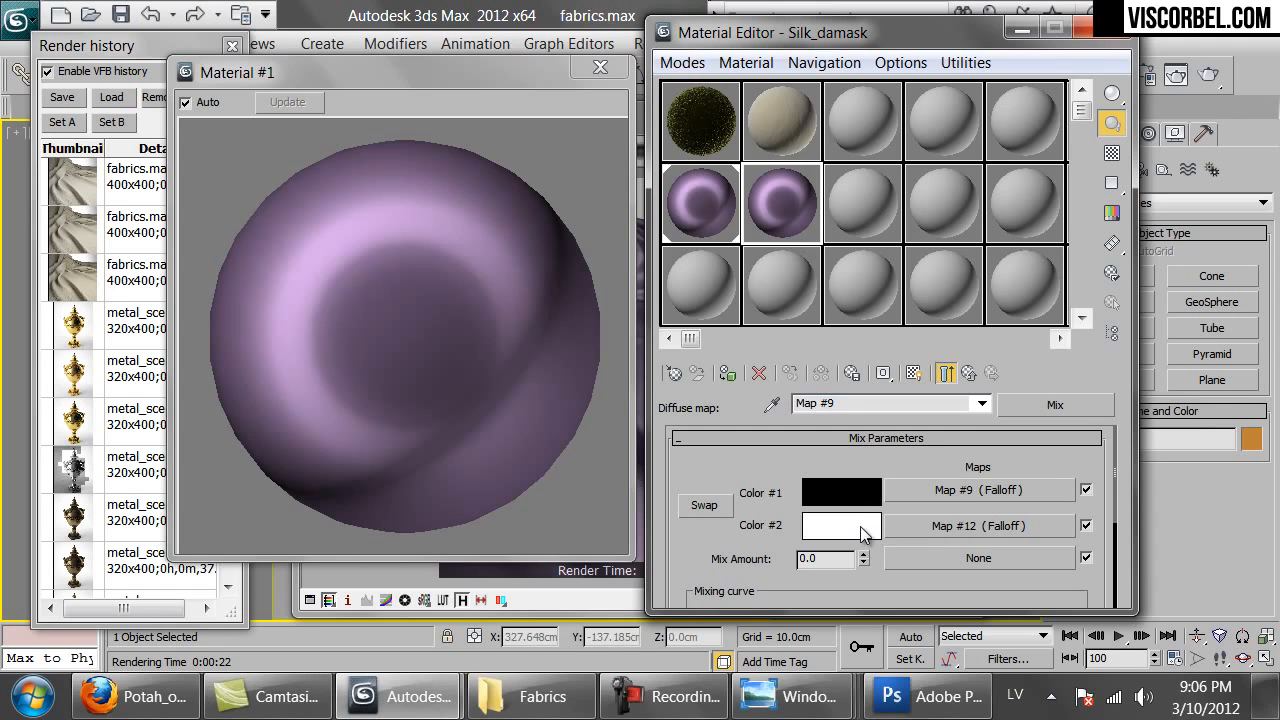
Edit the points near the start of the mix curve in the Color #2 falloff and return to the Mix map.
left_click(920, 524)
left_click_drag(761, 565, 779, 432)
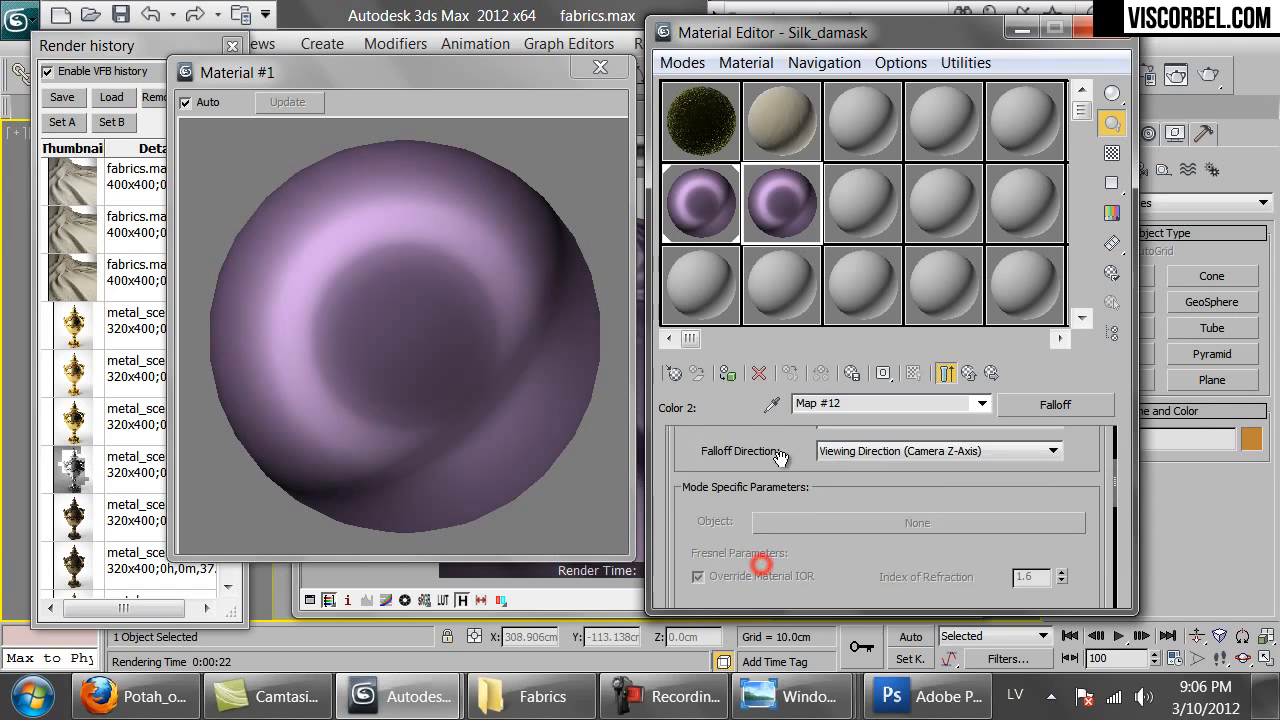
scroll(782, 470, "down", 5)
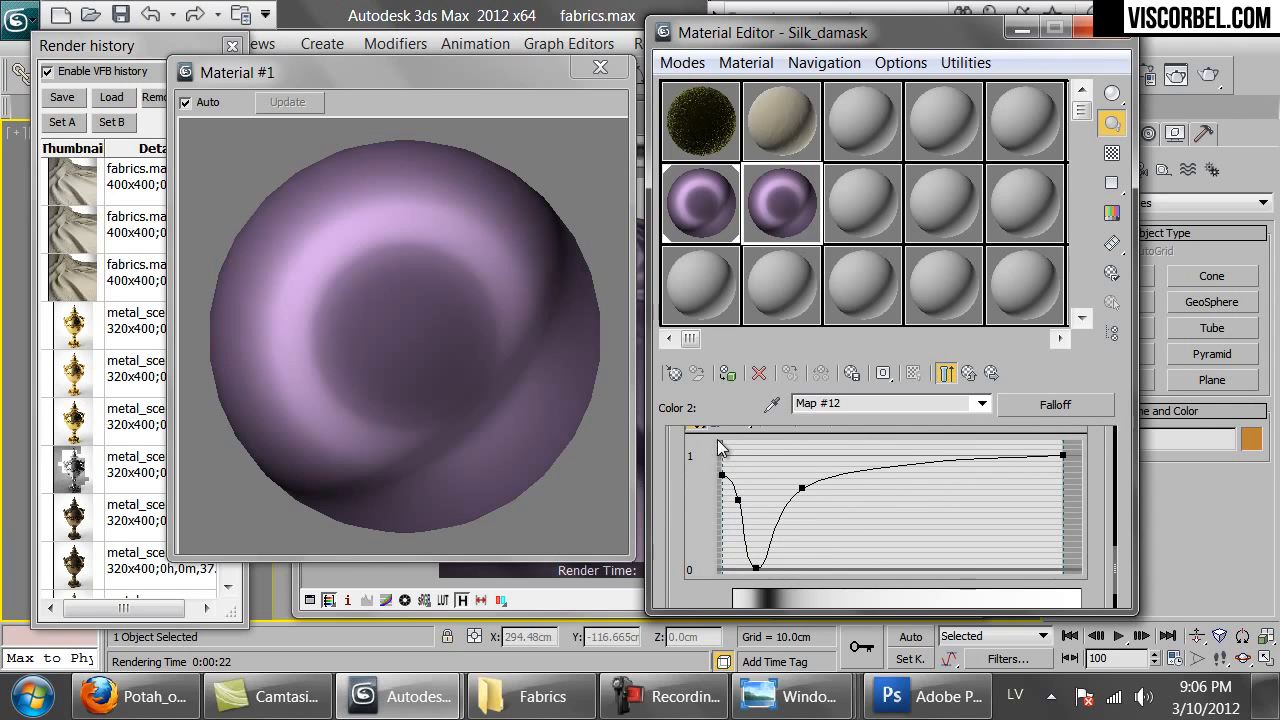
left_click_drag(728, 452, 809, 514)
left_click(963, 375)
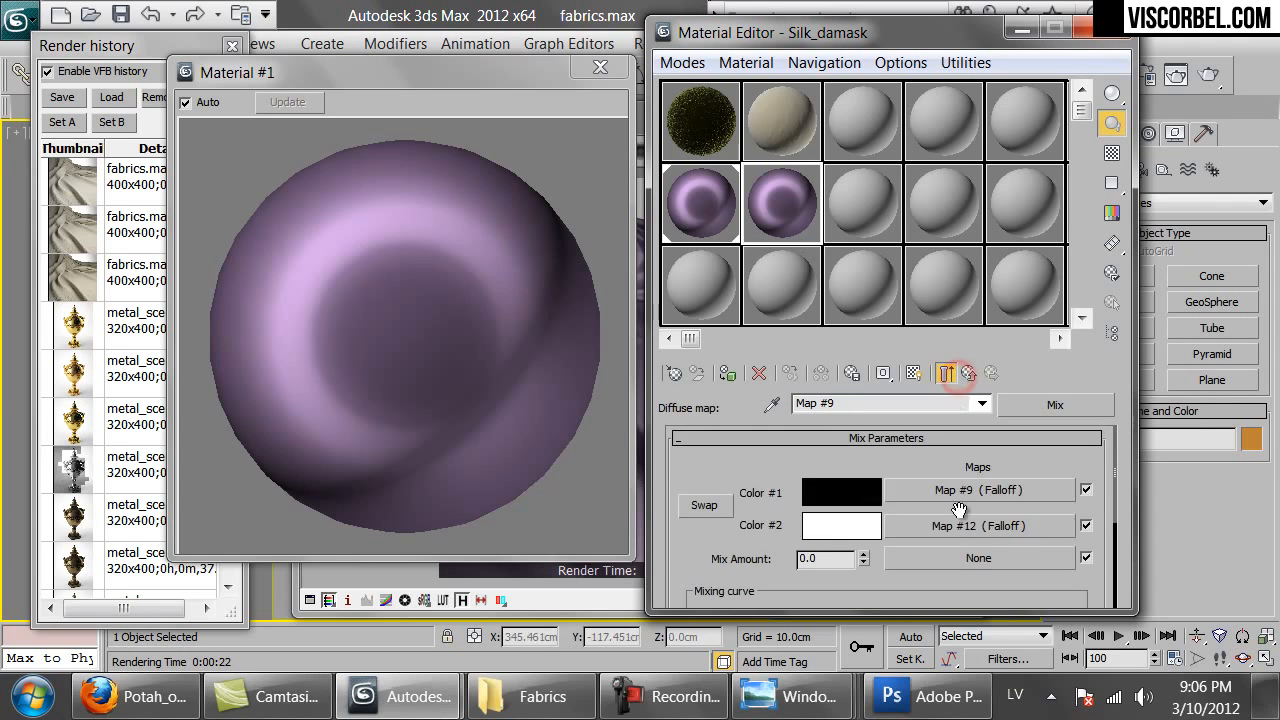
Load the damask pattern image as a Bitmap in the Mix Amount slot, browsing with the file type set to All Files.
left_click(956, 558)
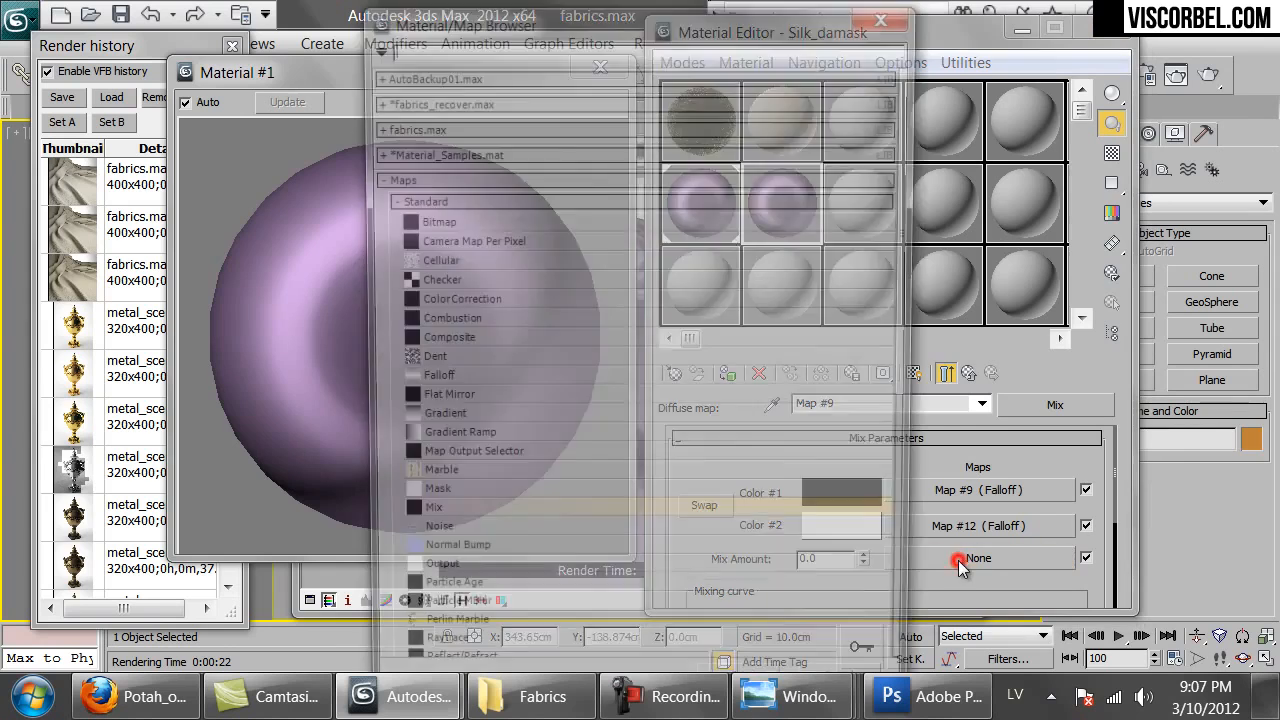
double_click(430, 215)
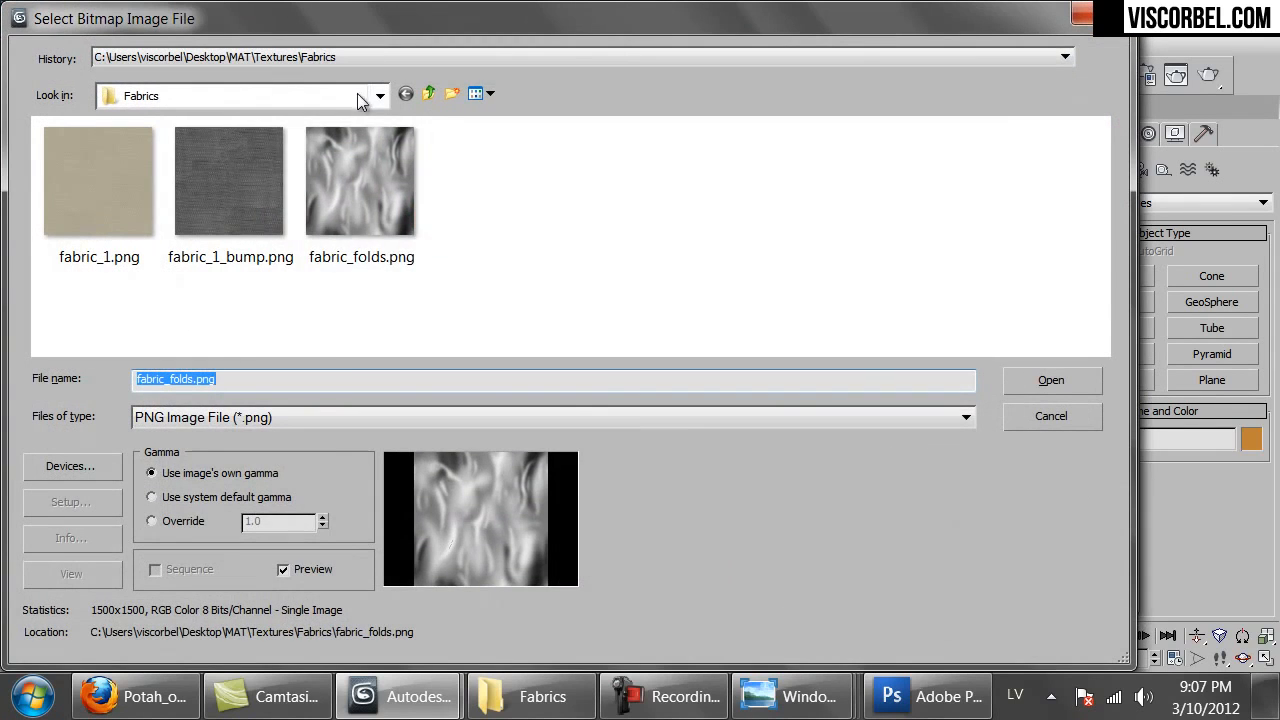
left_click(332, 412)
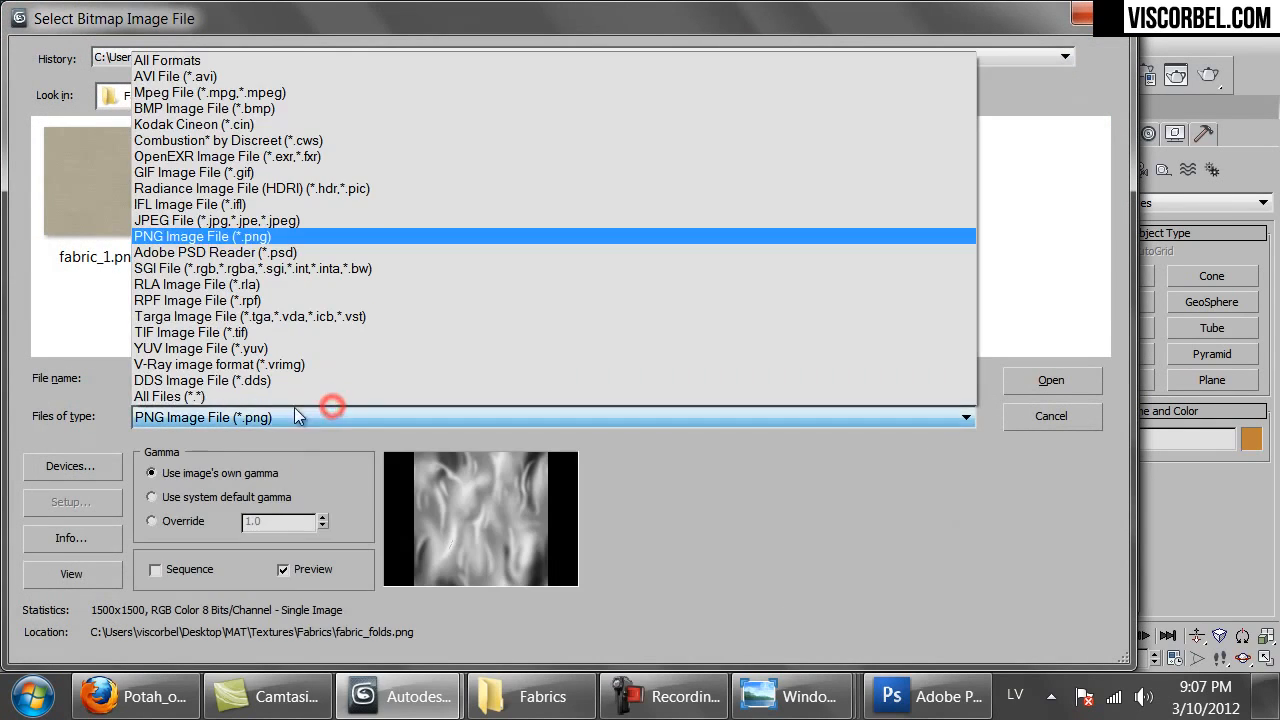
left_click(246, 389)
double_click(474, 166)
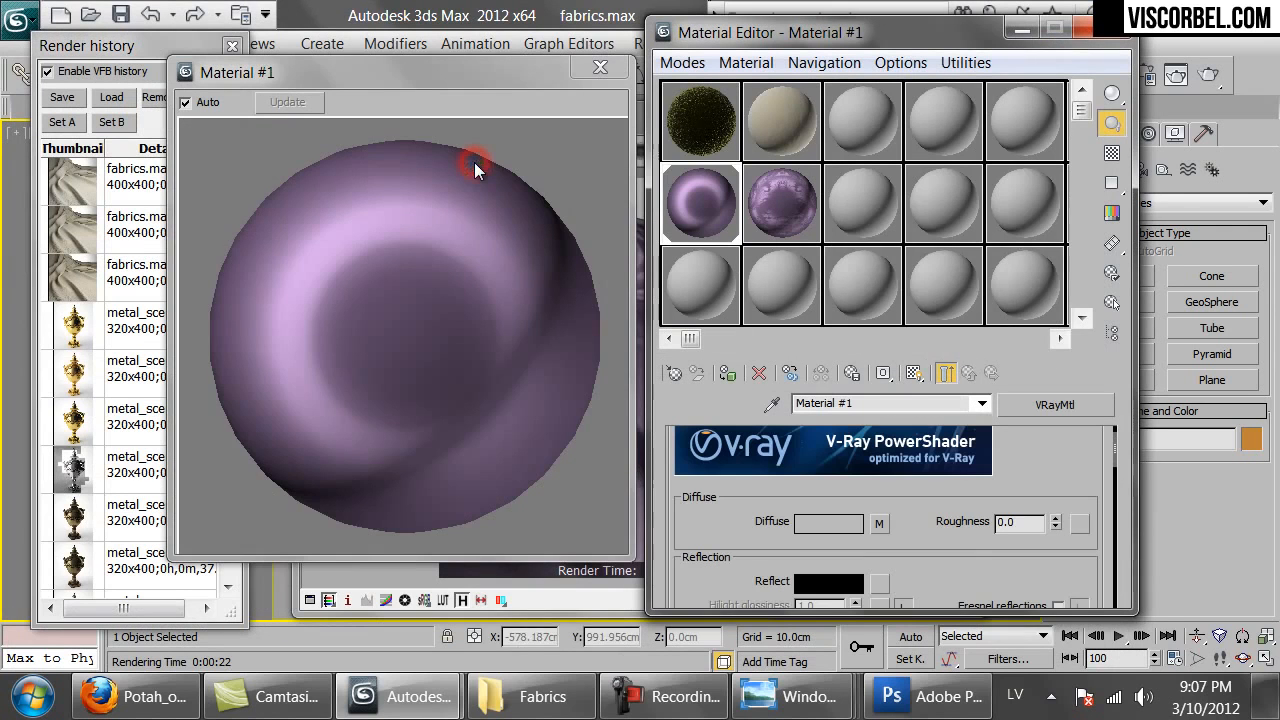
Close the Material #1 preview, open an enlarged preview for the Silk_damask sample and shrink its window.
left_click(600, 67)
double_click(772, 180)
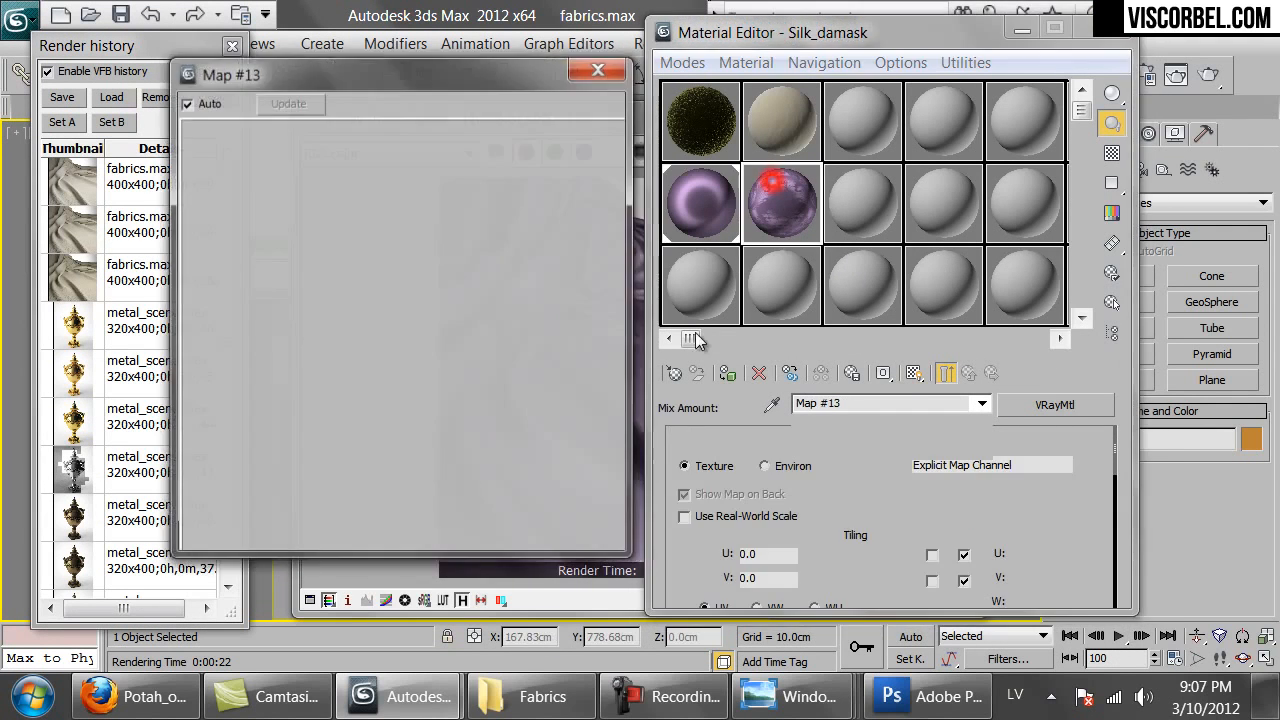
left_click_drag(630, 570, 445, 372)
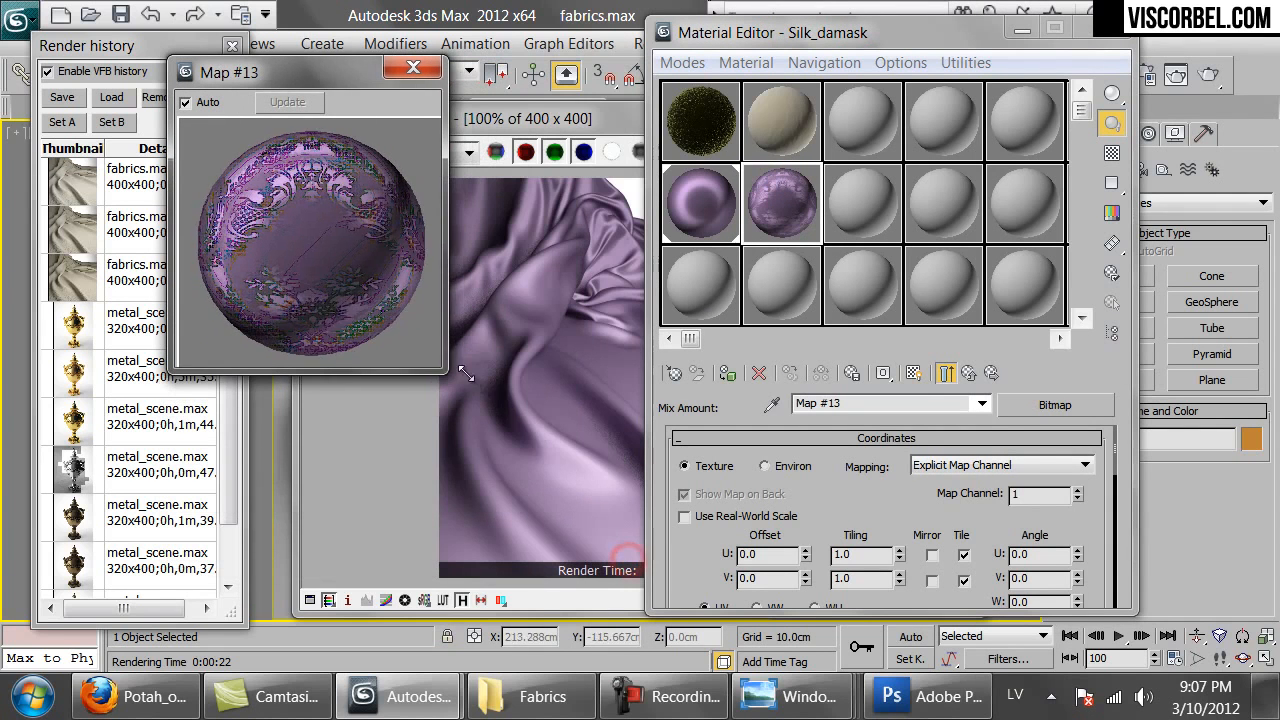
Close the frame buffer, display the damask bitmap in the viewport and assign Silk_damask to the draped cloth.
left_click(580, 122)
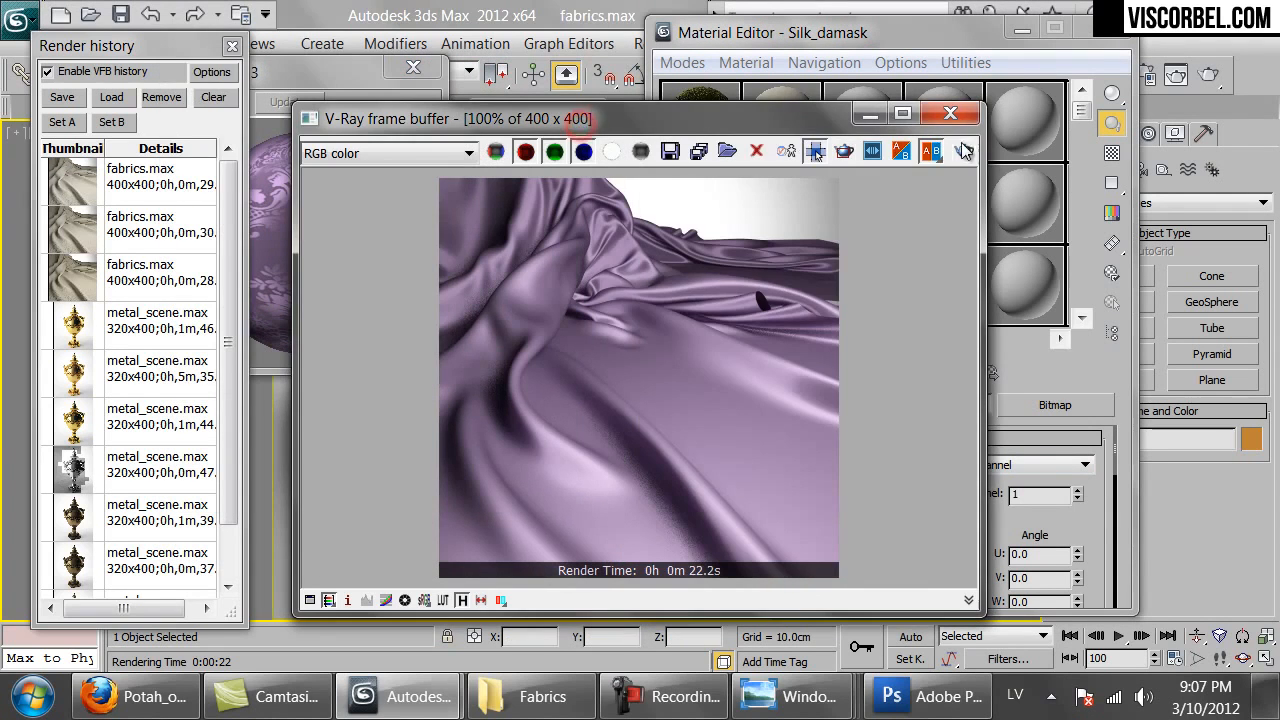
left_click(968, 118)
left_click(946, 373)
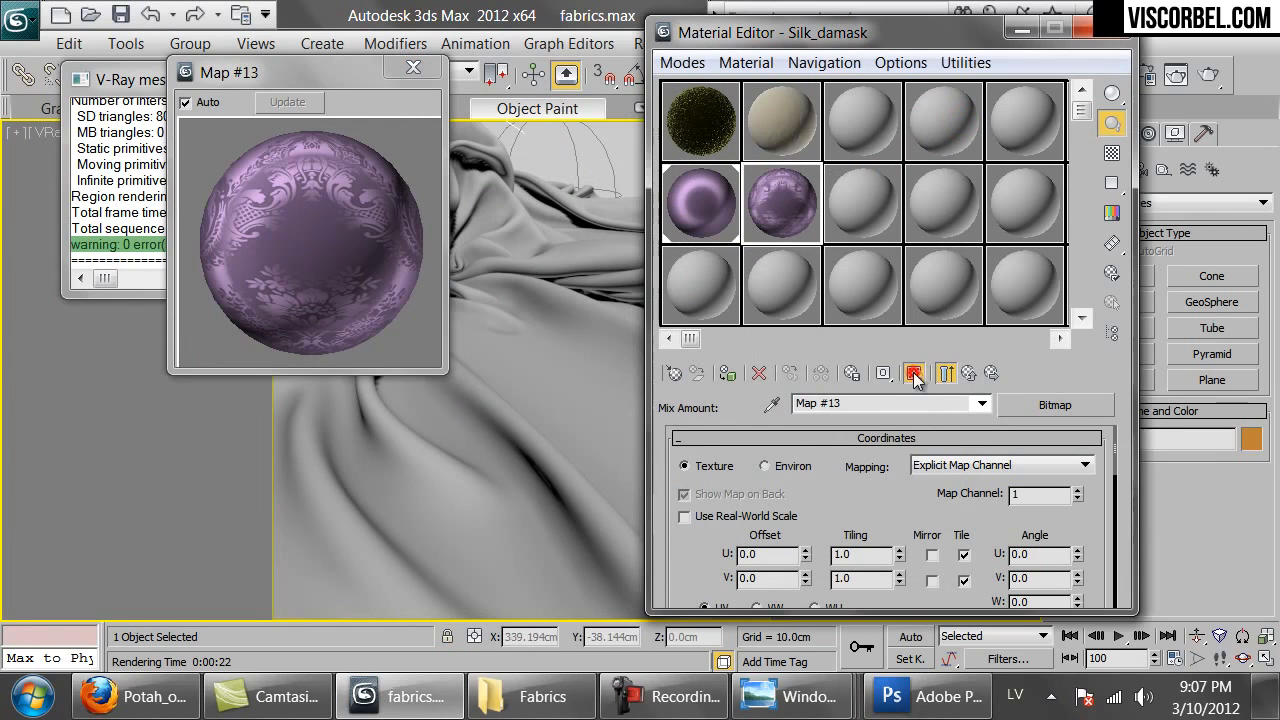
left_click_drag(782, 205, 551, 581)
Set the damask bitmap's U and V tiling to 3, and raise both to 6.
type("3")
key("Tab")
type("3")
key("Return")
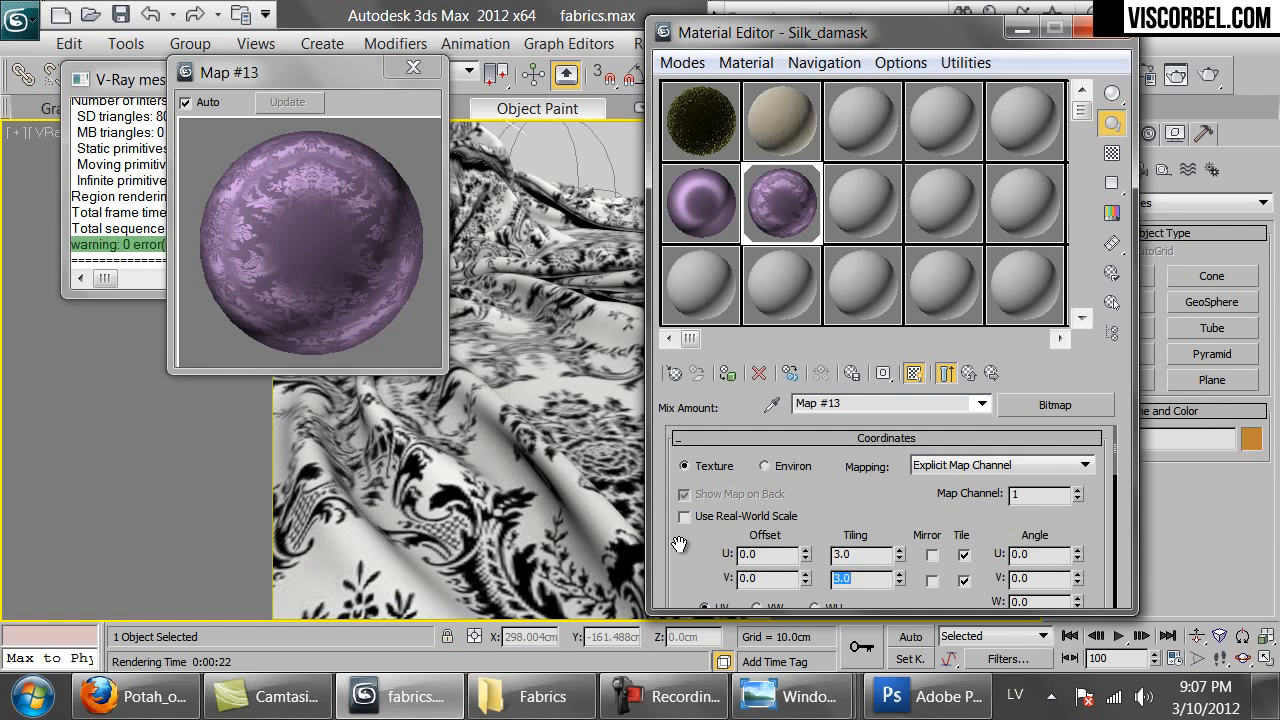
double_click(857, 553)
key("Tab")
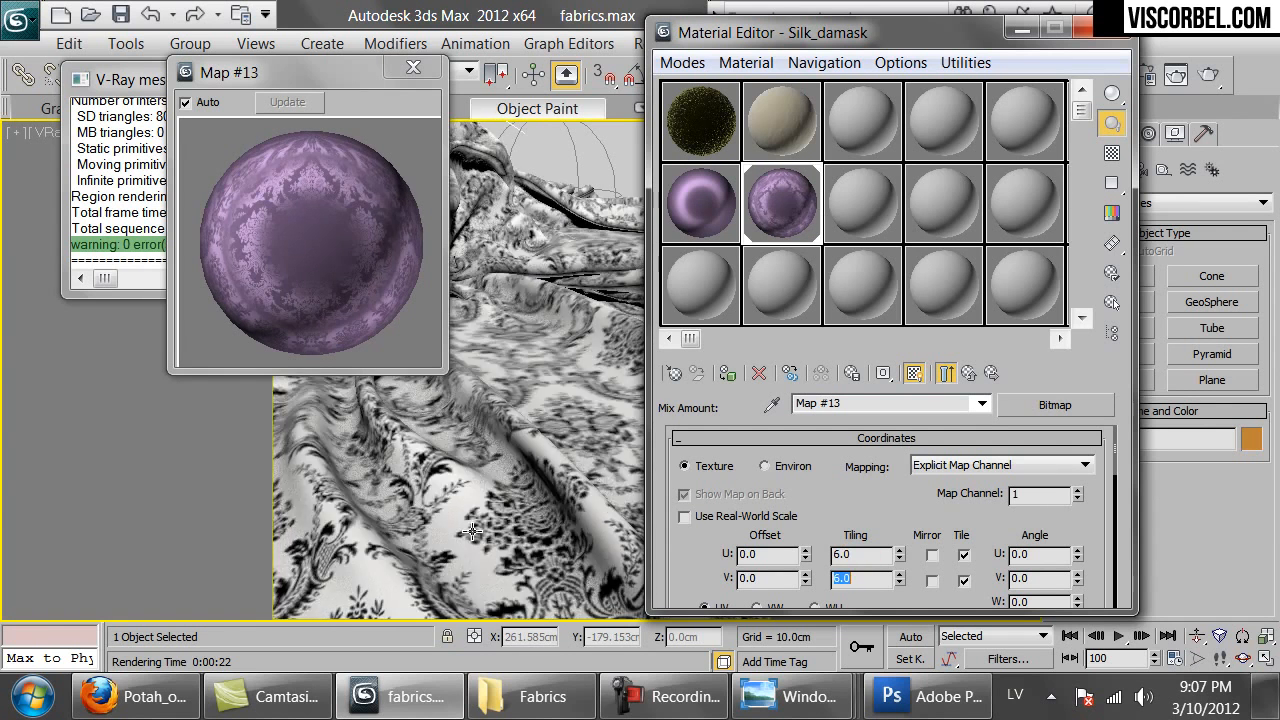
Open the Mix map's Color #2 falloff, shift the early mix curve points and steepen the tangent after the dip.
left_click(969, 374)
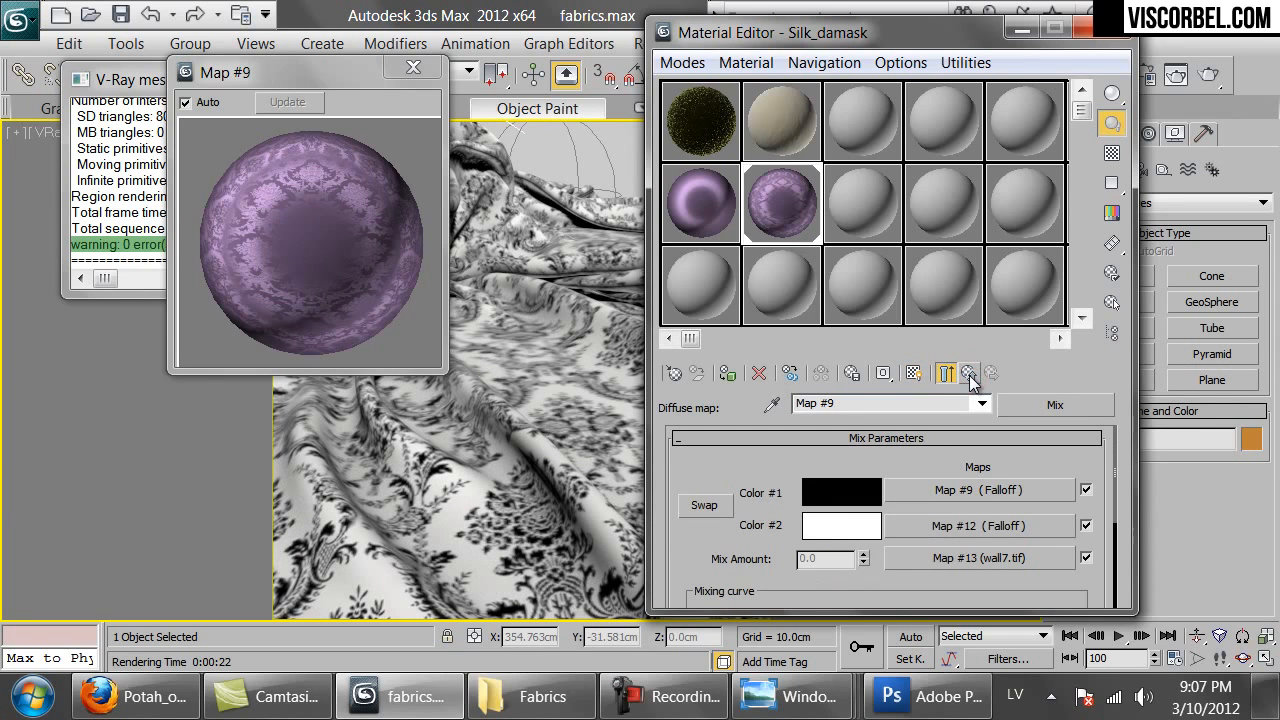
left_click(972, 525)
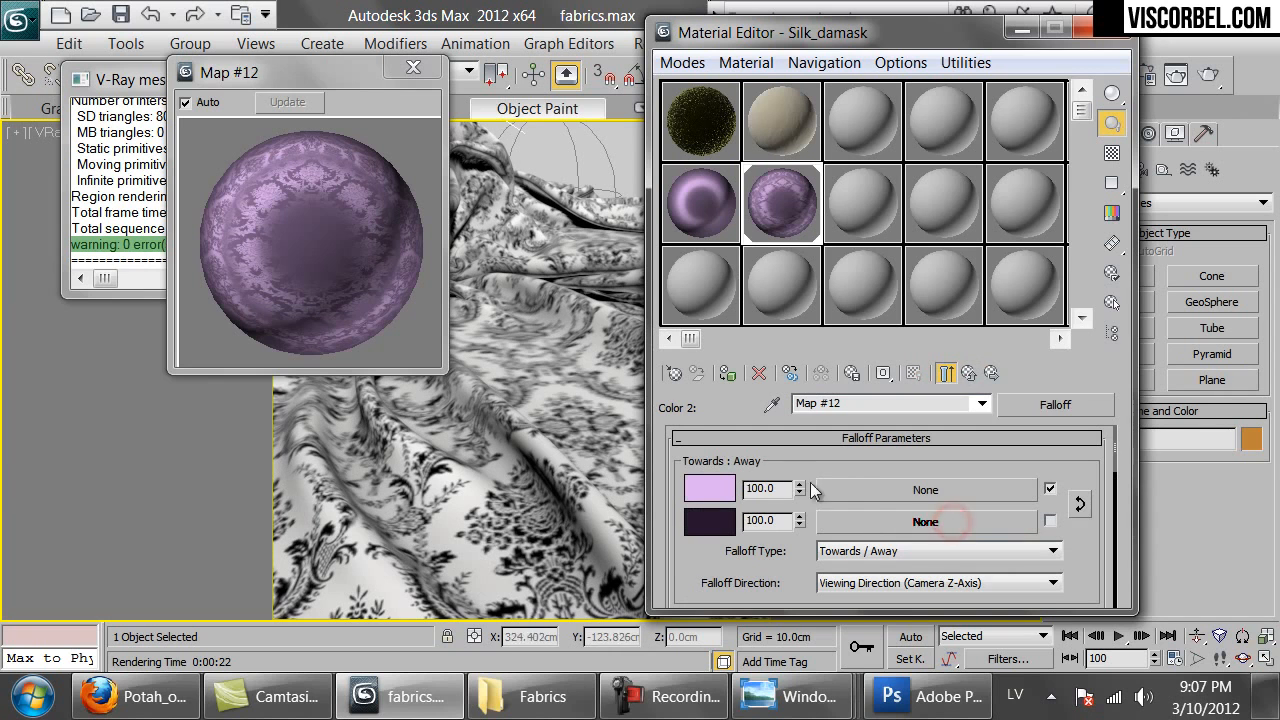
left_click(970, 372)
left_click(975, 525)
scroll(802, 542, "down", 5)
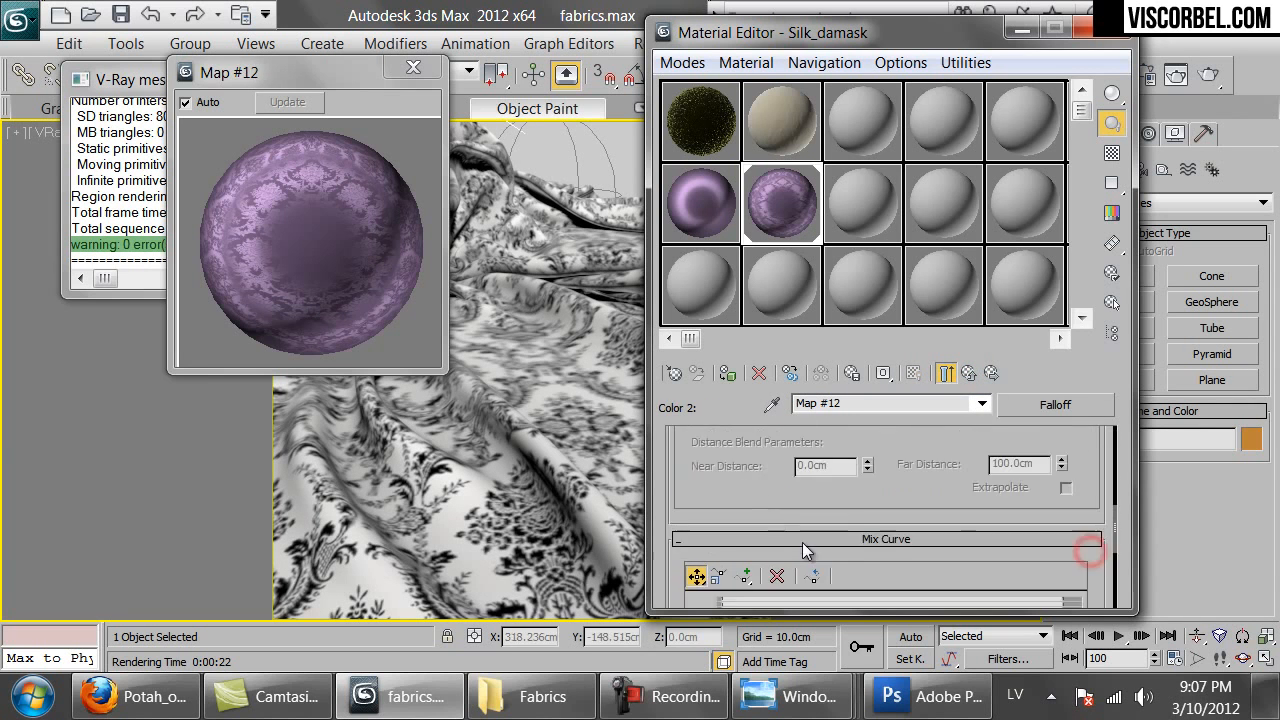
left_click_drag(783, 508, 763, 487)
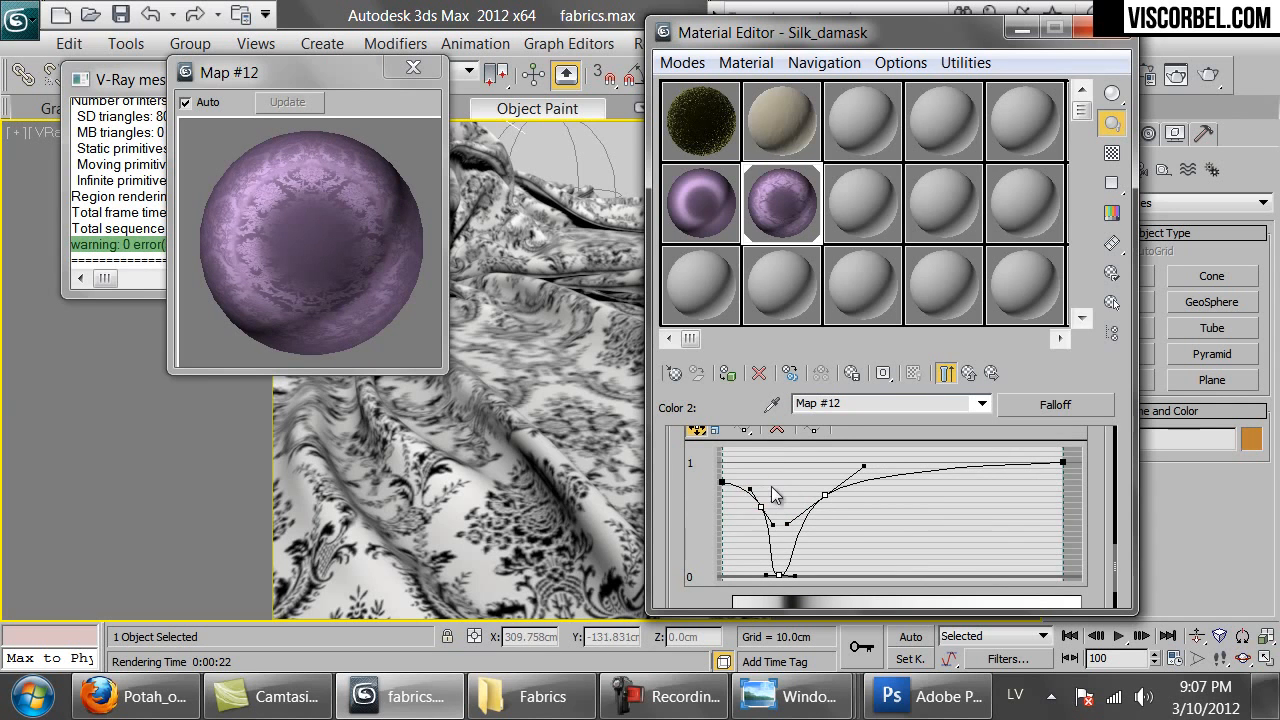
left_click_drag(865, 465, 863, 458)
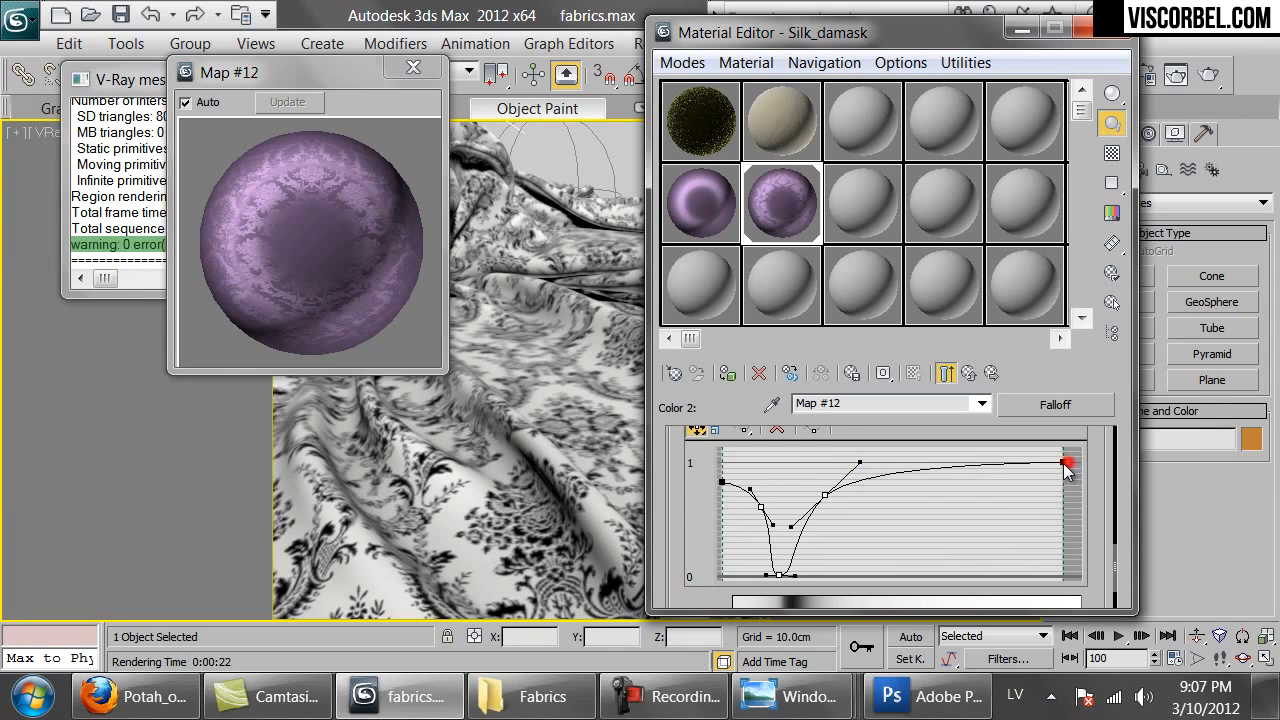
Make the Color #2 mix curve fall smoothly to 0 at its end using a Bezier corner, and render the cloth.
left_click_drag(1066, 464, 1062, 576)
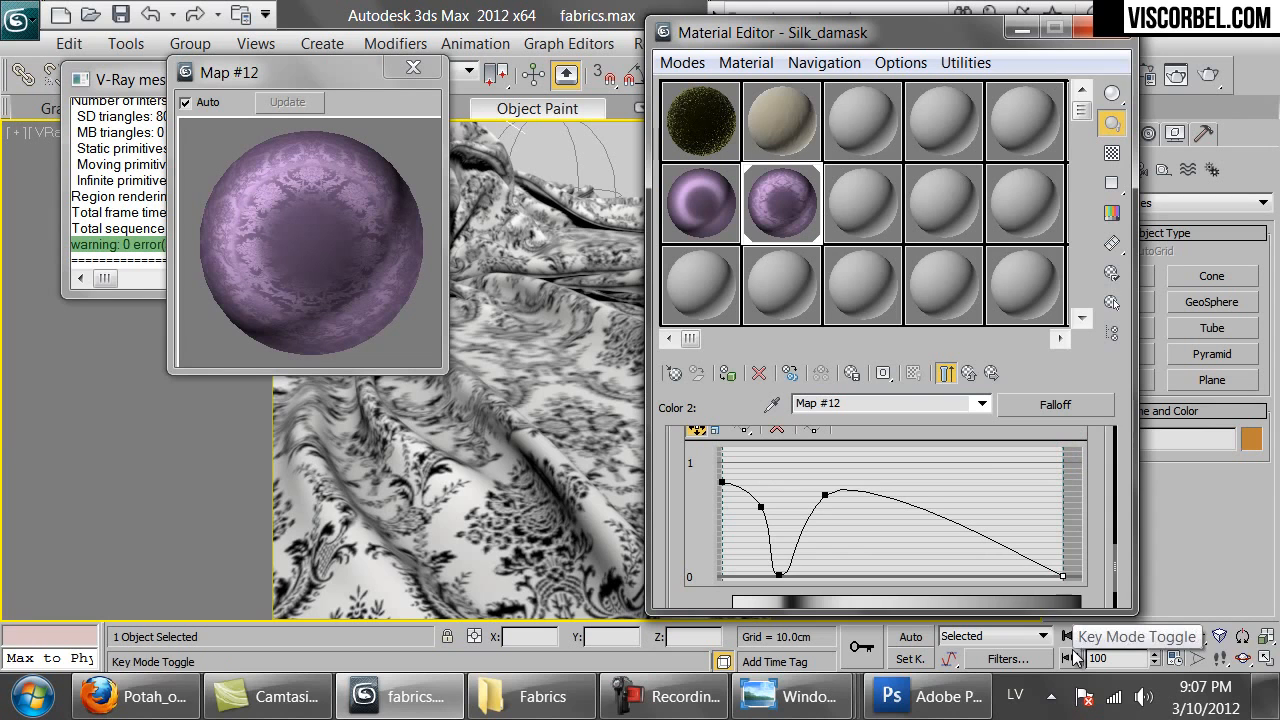
right_click(1062, 574)
left_click(1128, 628)
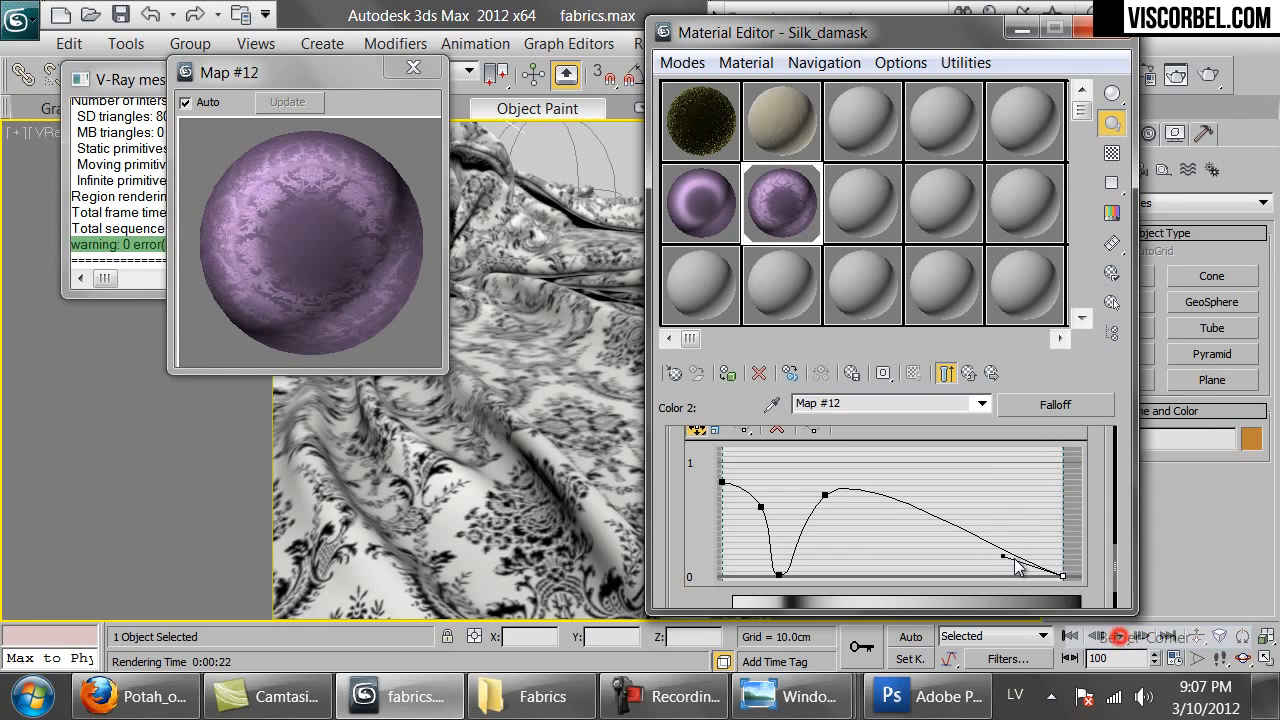
mouse_move(1003, 558)
left_mouse_down()
mouse_move(1048, 473)
mouse_move(1062, 578)
mouse_move(985, 576)
left_mouse_up()
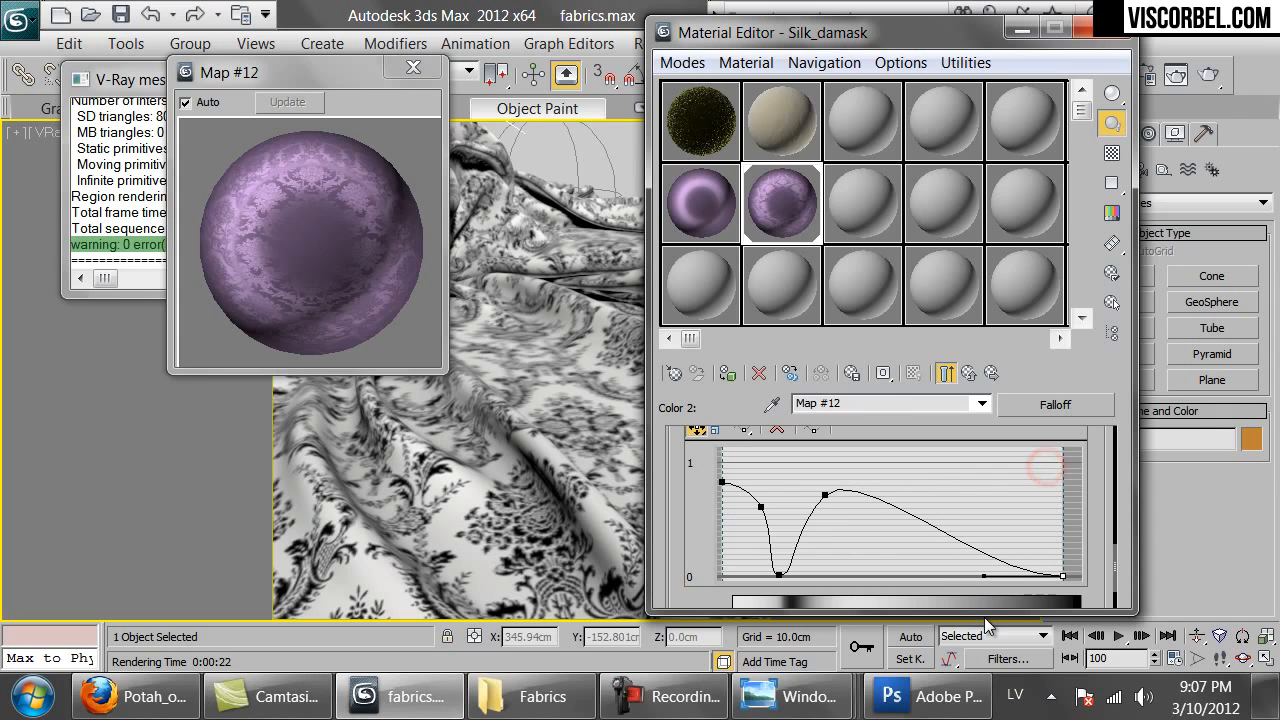
left_click_drag(827, 497, 778, 515)
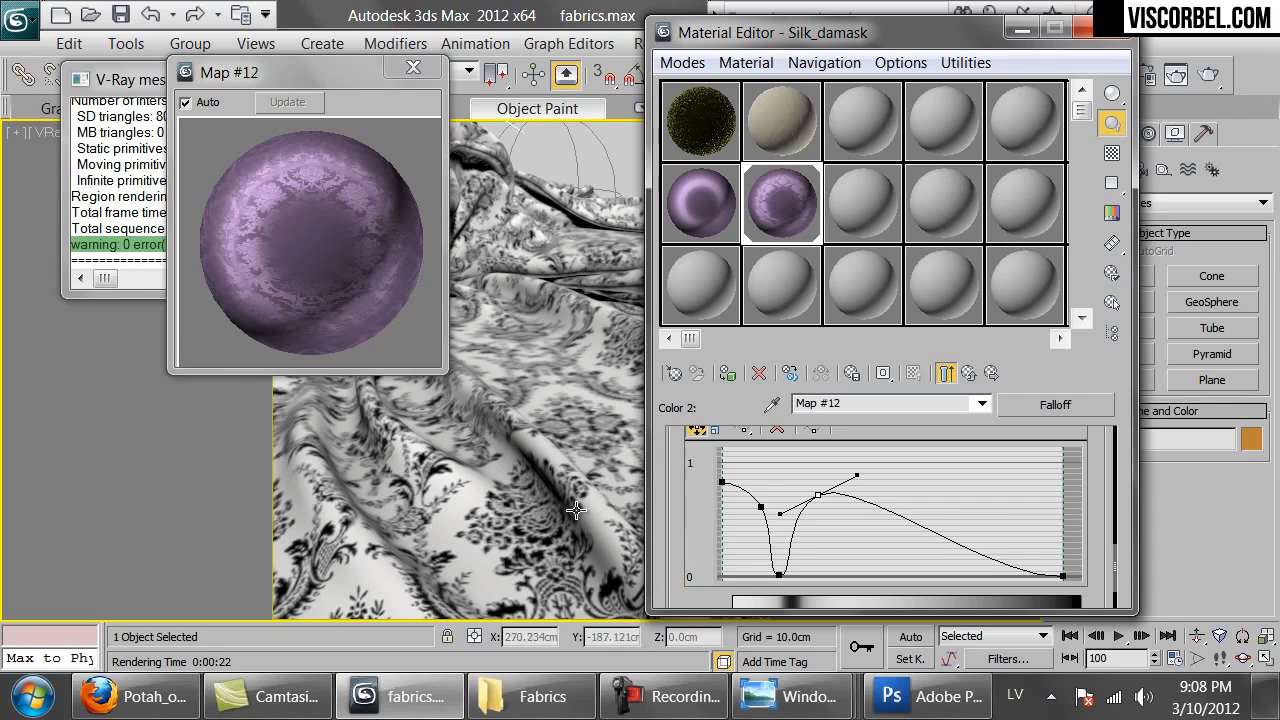
left_click(1208, 76)
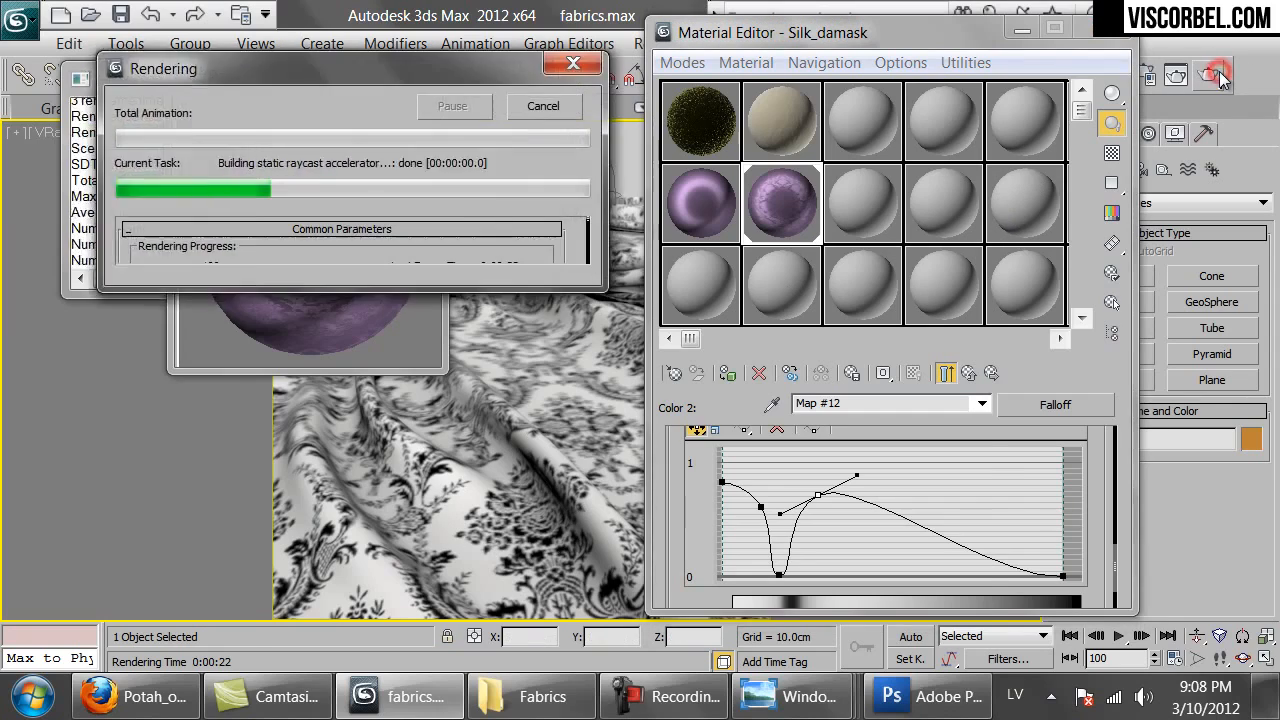
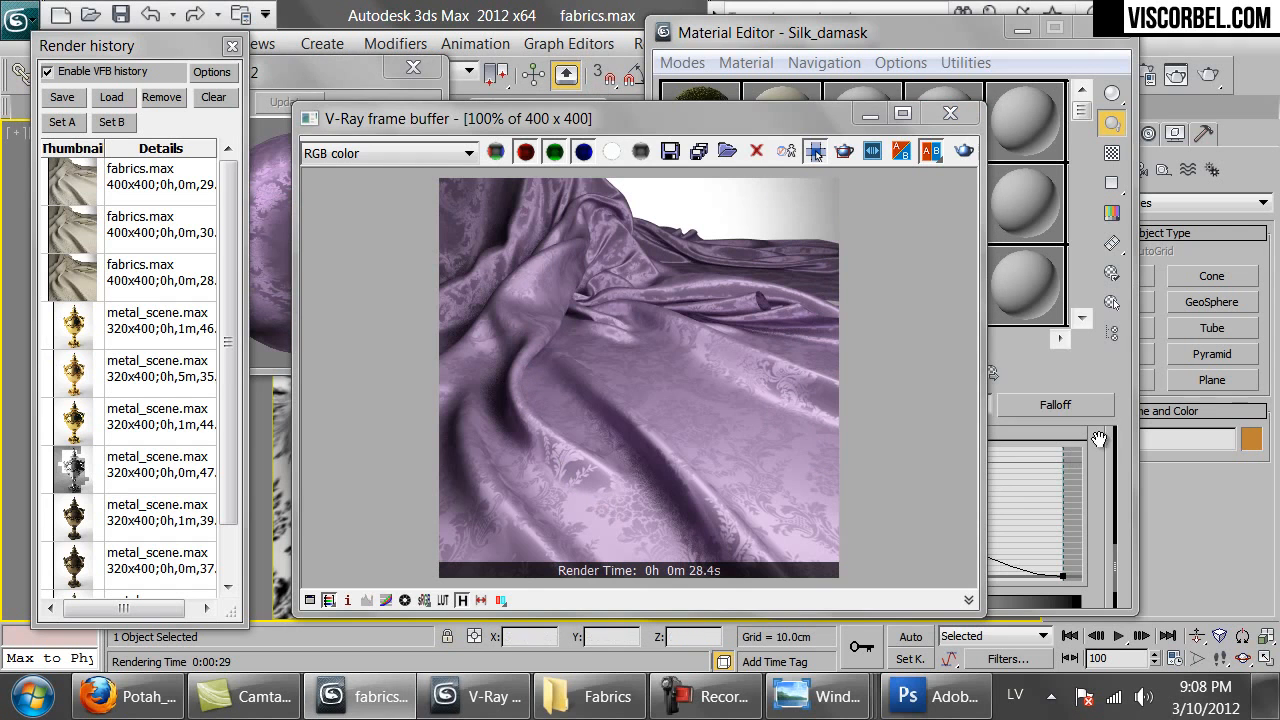
Widen the dip in the Color #2 mix curve by moving its surrounding points, and steepen the tangent at the following peak.
left_click(1084, 470)
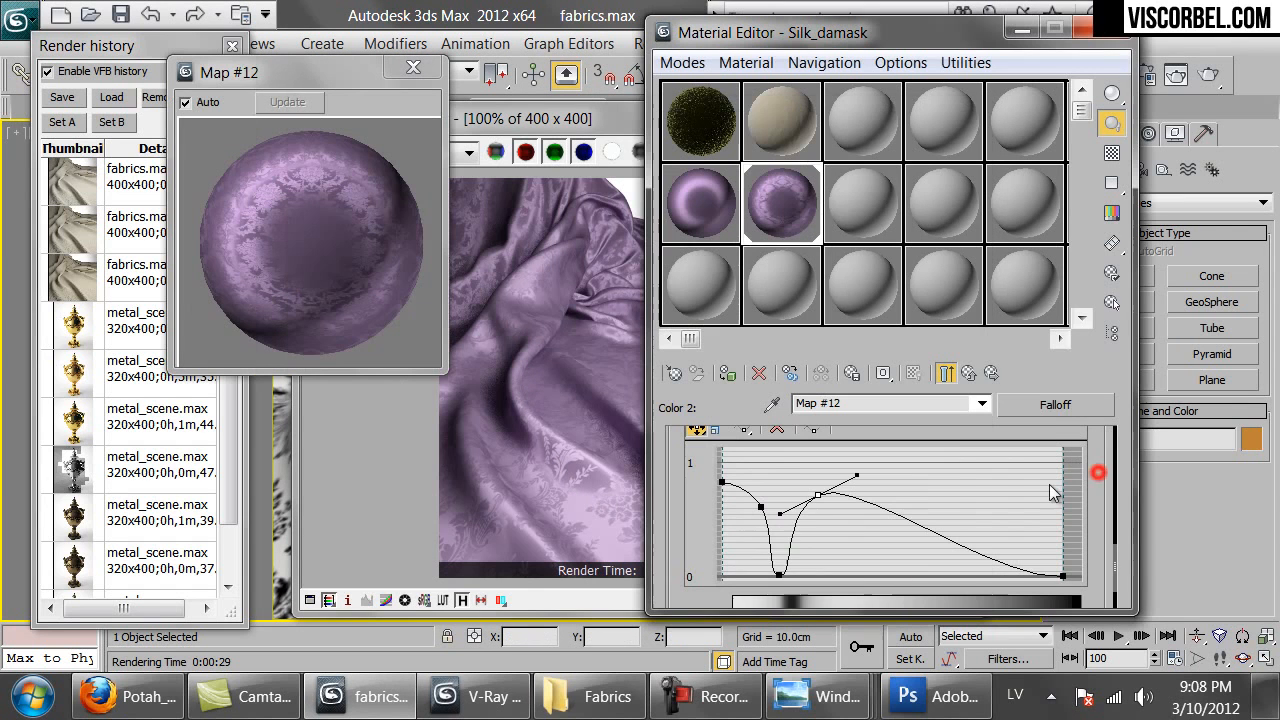
left_click(780, 572)
left_click_drag(766, 573, 761, 572)
mouse_move(761, 503)
left_mouse_down()
mouse_move(755, 487)
mouse_move(780, 508)
left_mouse_up()
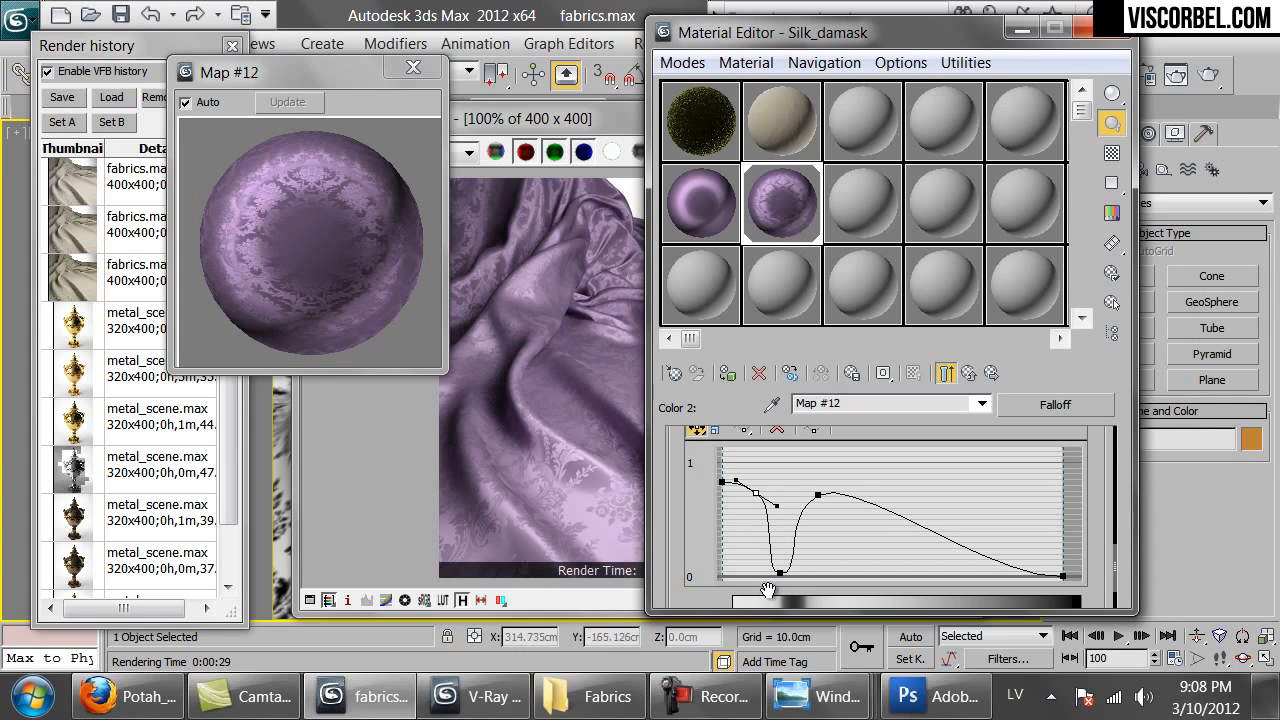
left_click(777, 572)
left_click_drag(819, 498, 855, 497)
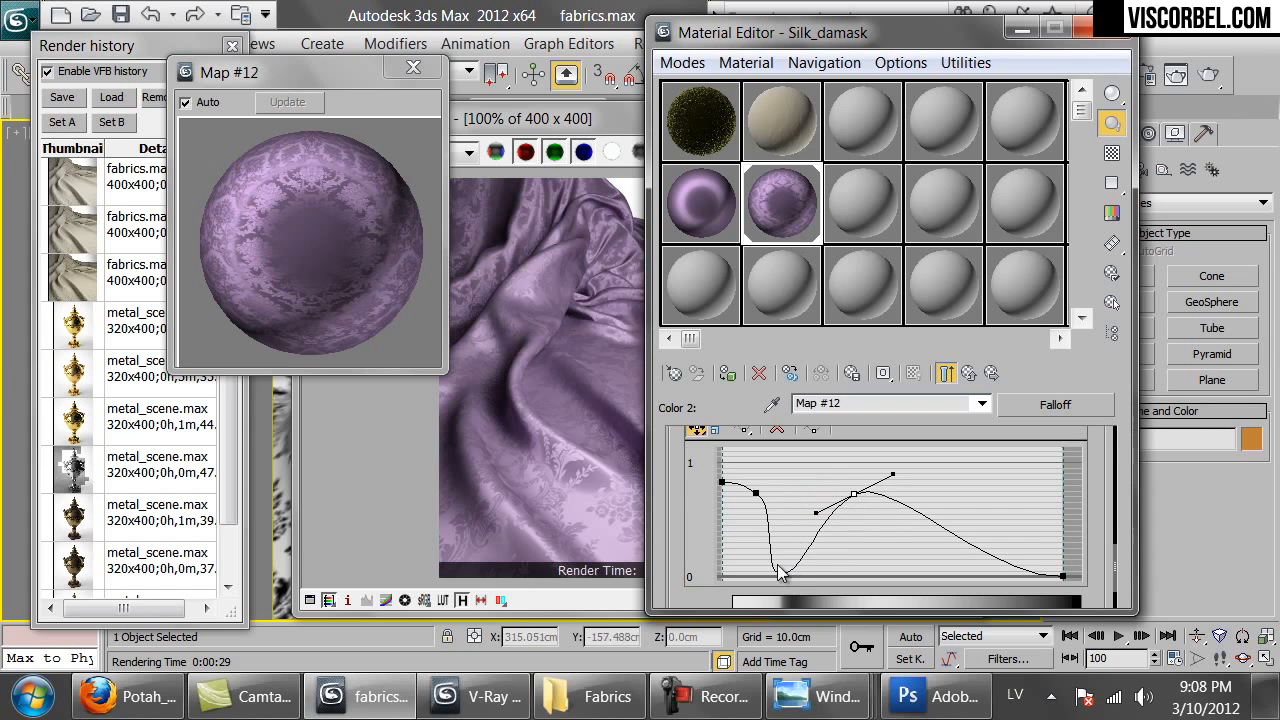
left_click_drag(776, 572, 795, 575)
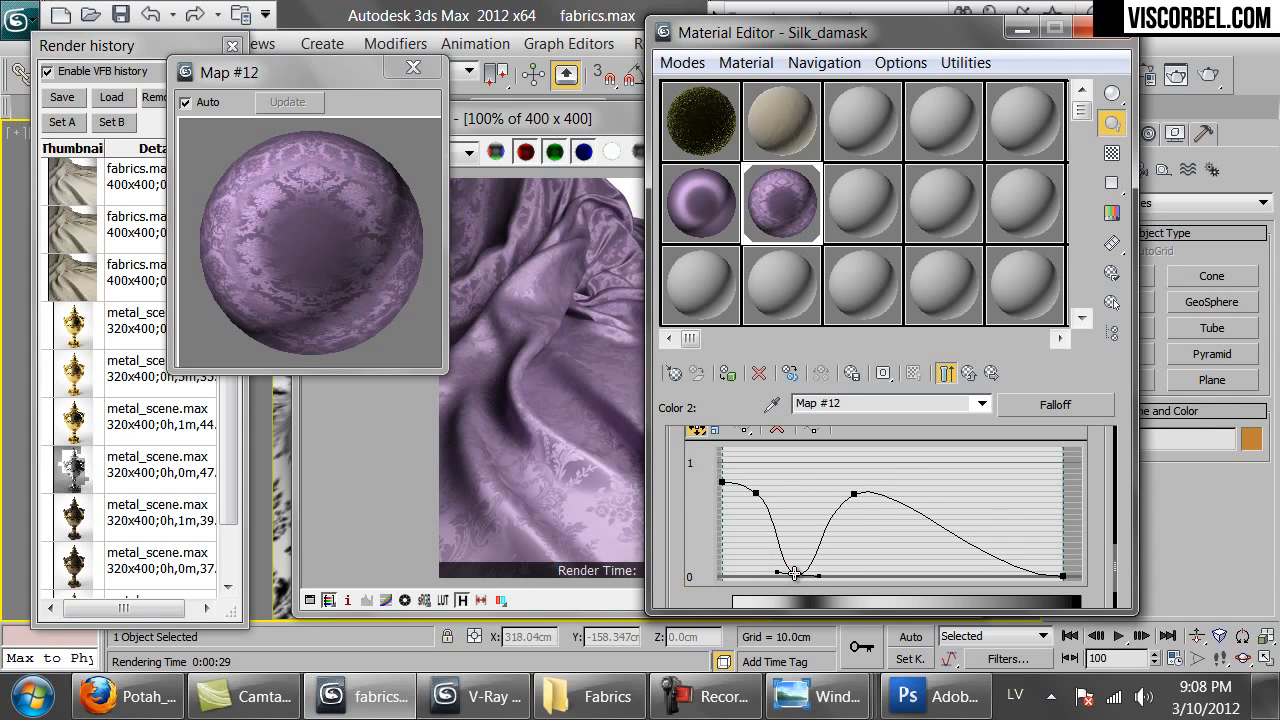
left_click_drag(854, 496, 828, 540)
left_click_drag(826, 533, 797, 540)
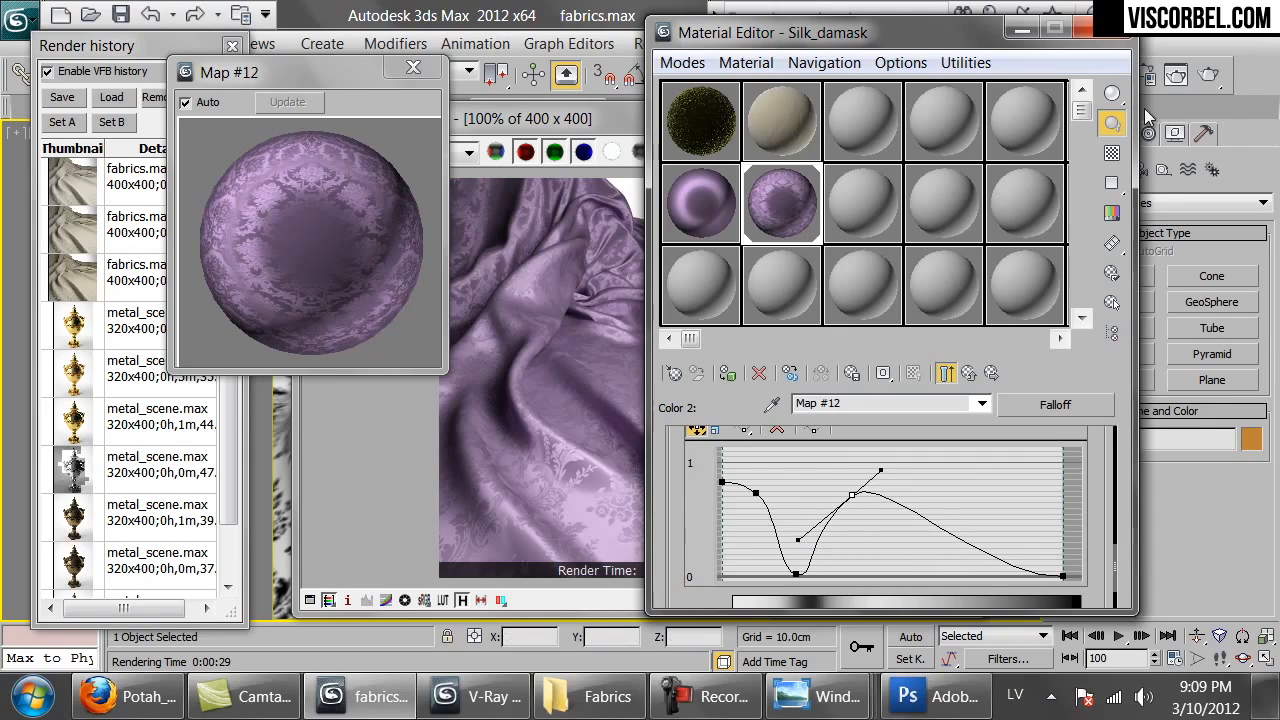
Test-render the cloth with the reshaped falloff and cancel the render partway.
left_click(1211, 77)
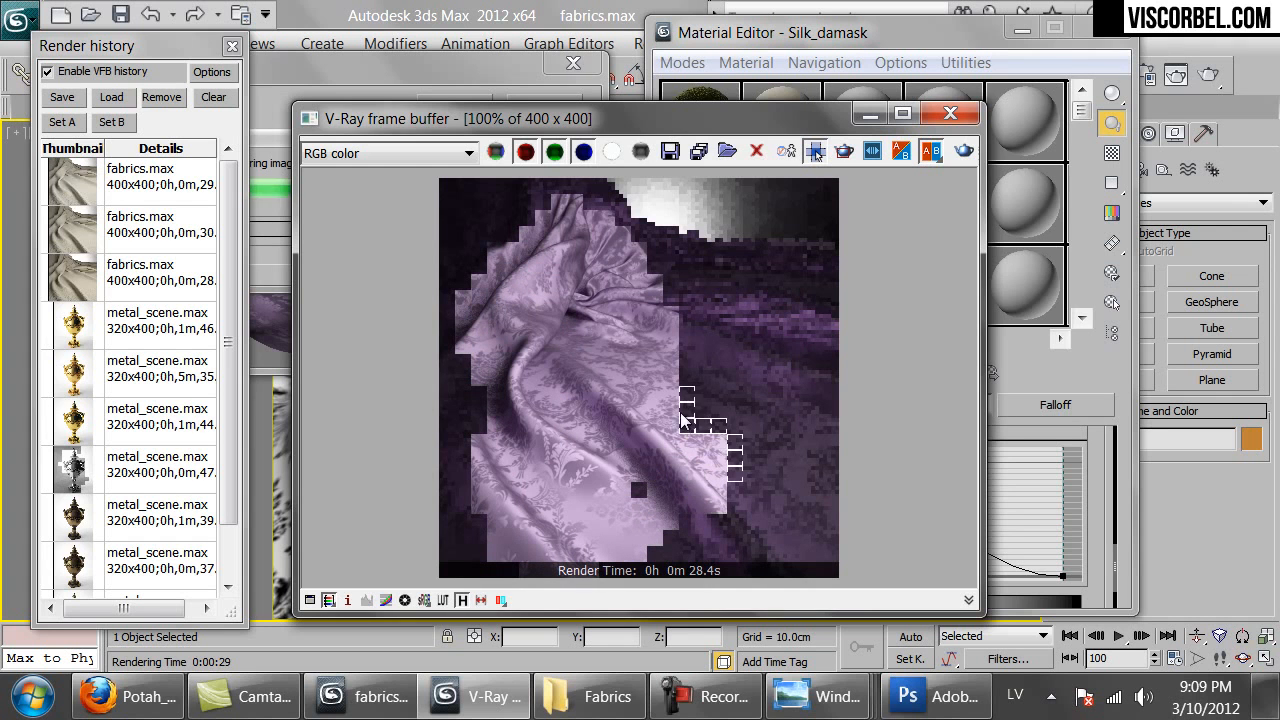
left_click(460, 82)
left_click(553, 102)
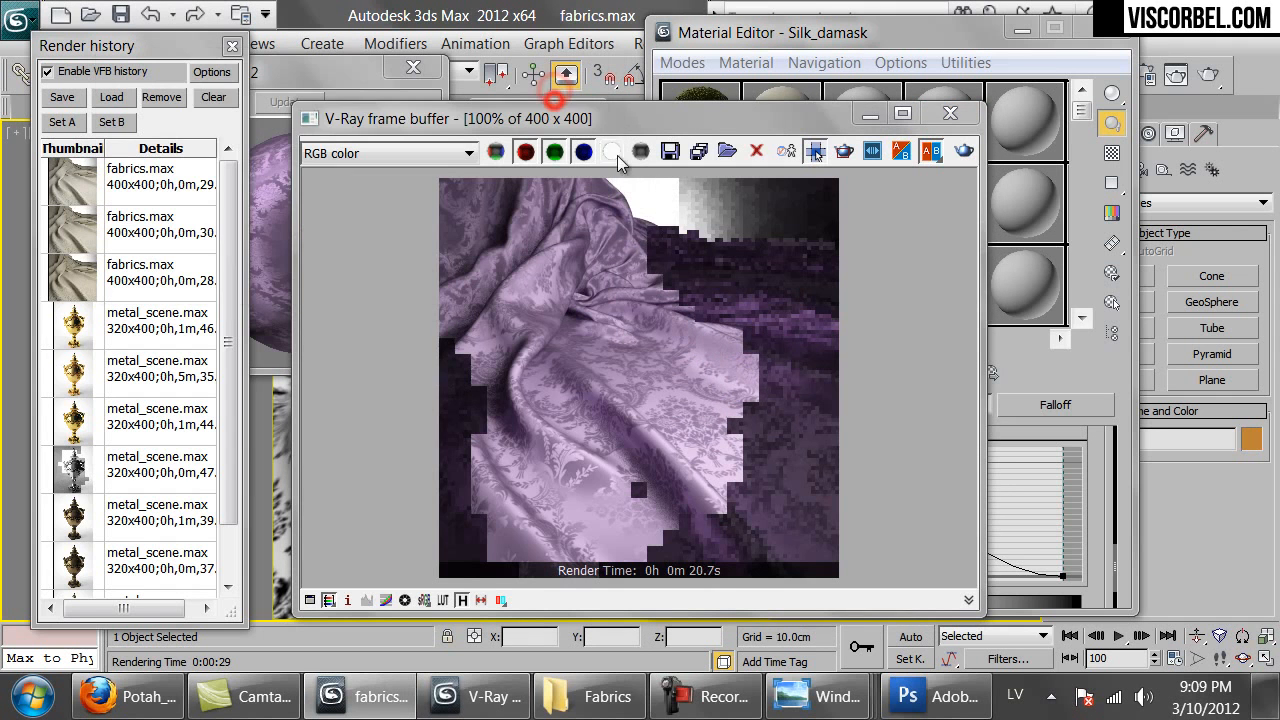
Return to the Mix map, clear the Color #2 falloff and replace it with a copy of the Color #1 falloff.
left_click(1110, 486)
left_click(970, 372)
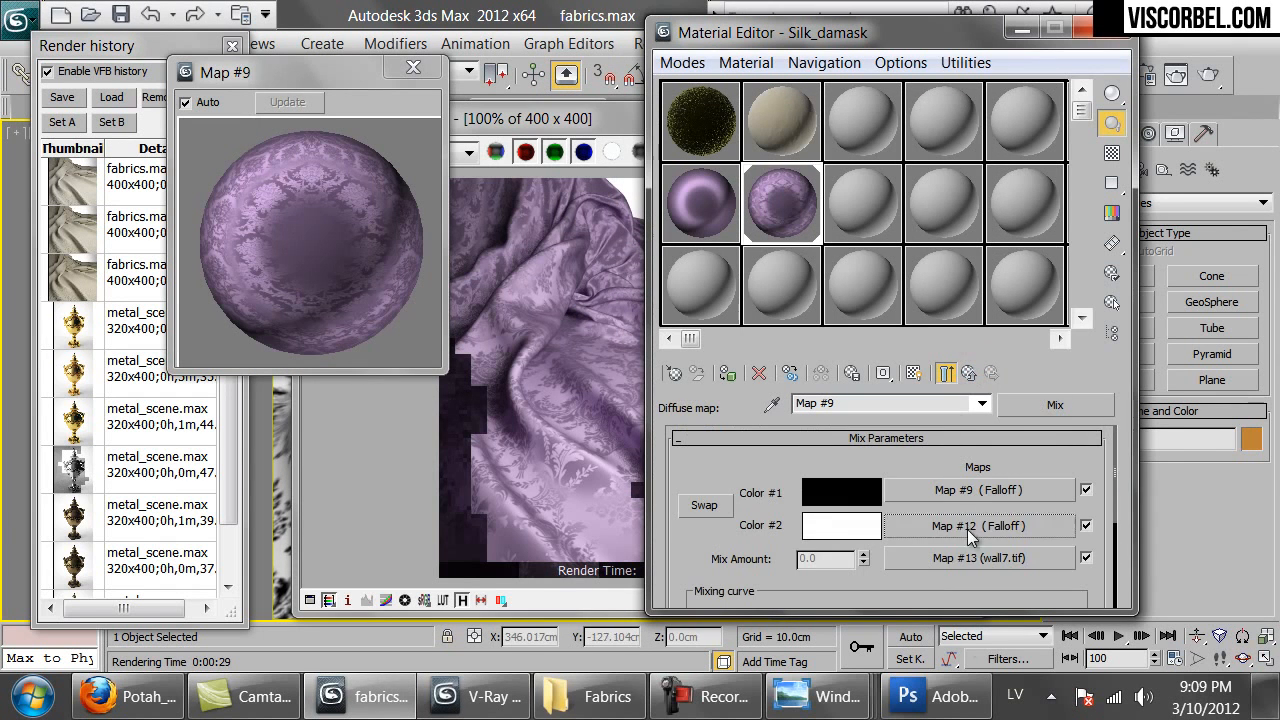
right_click(967, 527)
left_click(1020, 636)
right_click(976, 491)
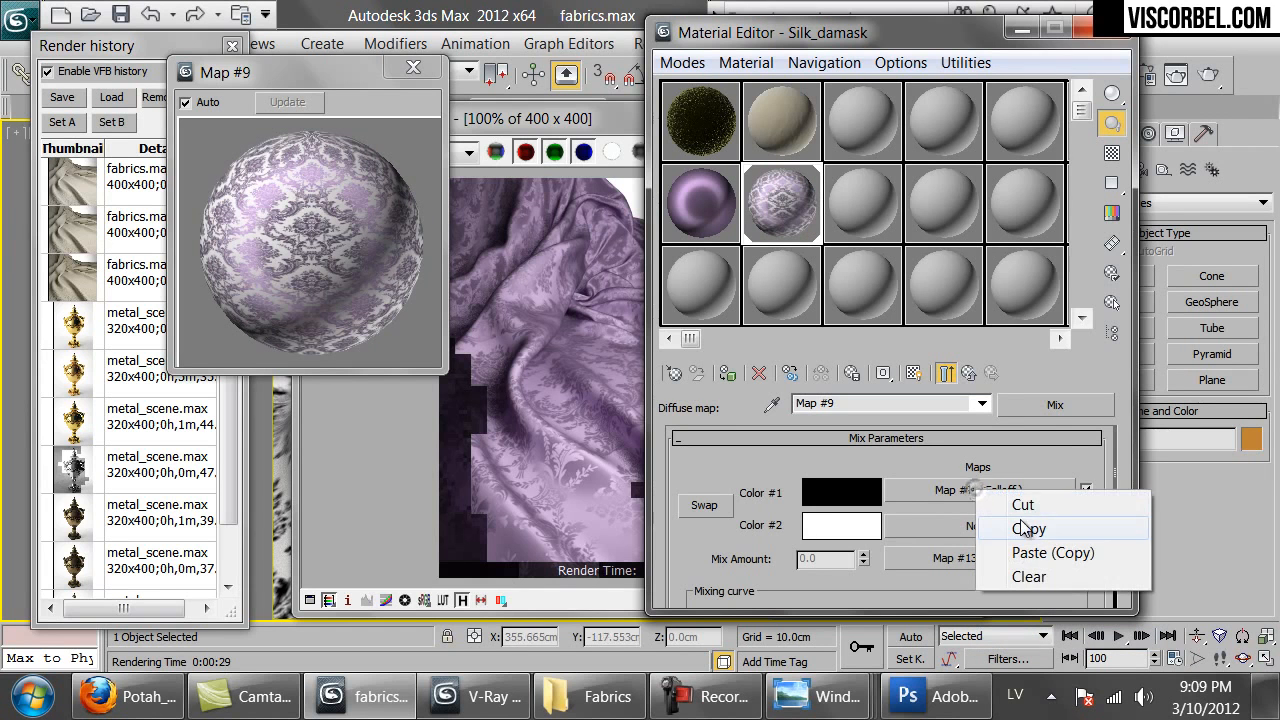
left_click(1026, 527)
right_click(1018, 526)
left_click(1022, 537)
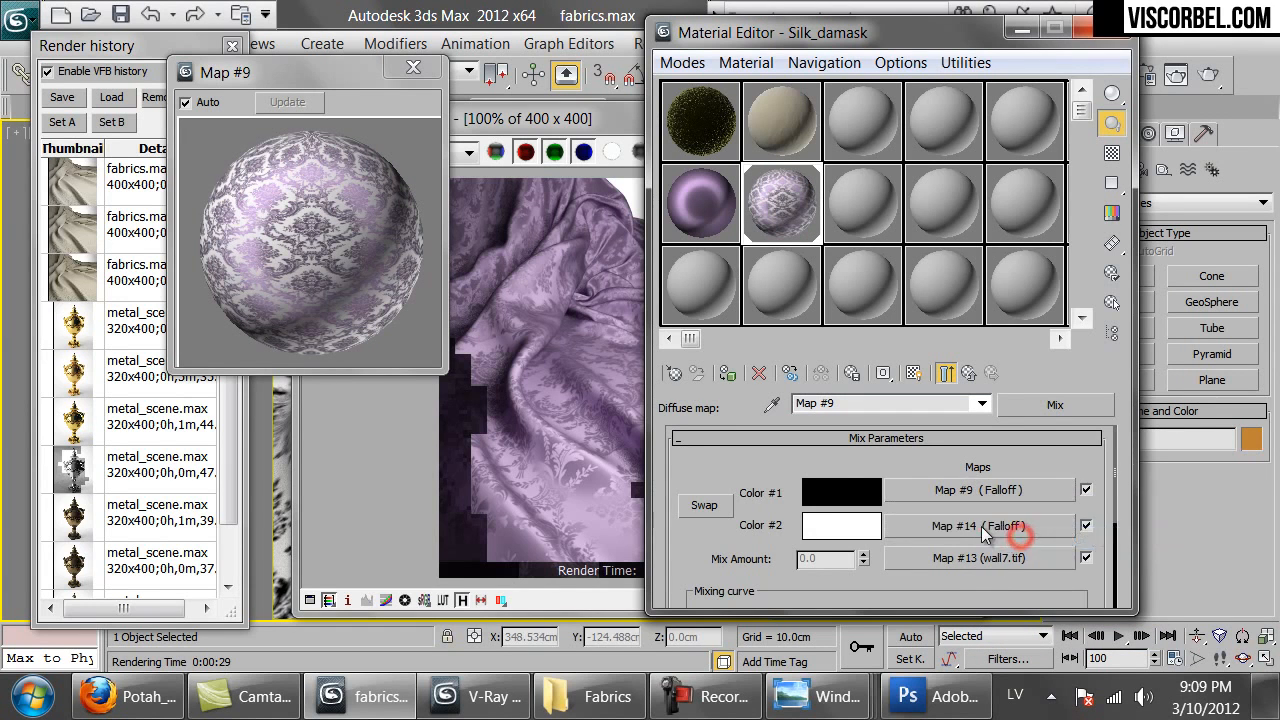
In the new Color #2 falloff, shift the mix curve points around the dip slightly to the right, checking the enlarged sample preview.
left_click(981, 527)
scroll(688, 588, "down", 3)
scroll(710, 596, "up", 3)
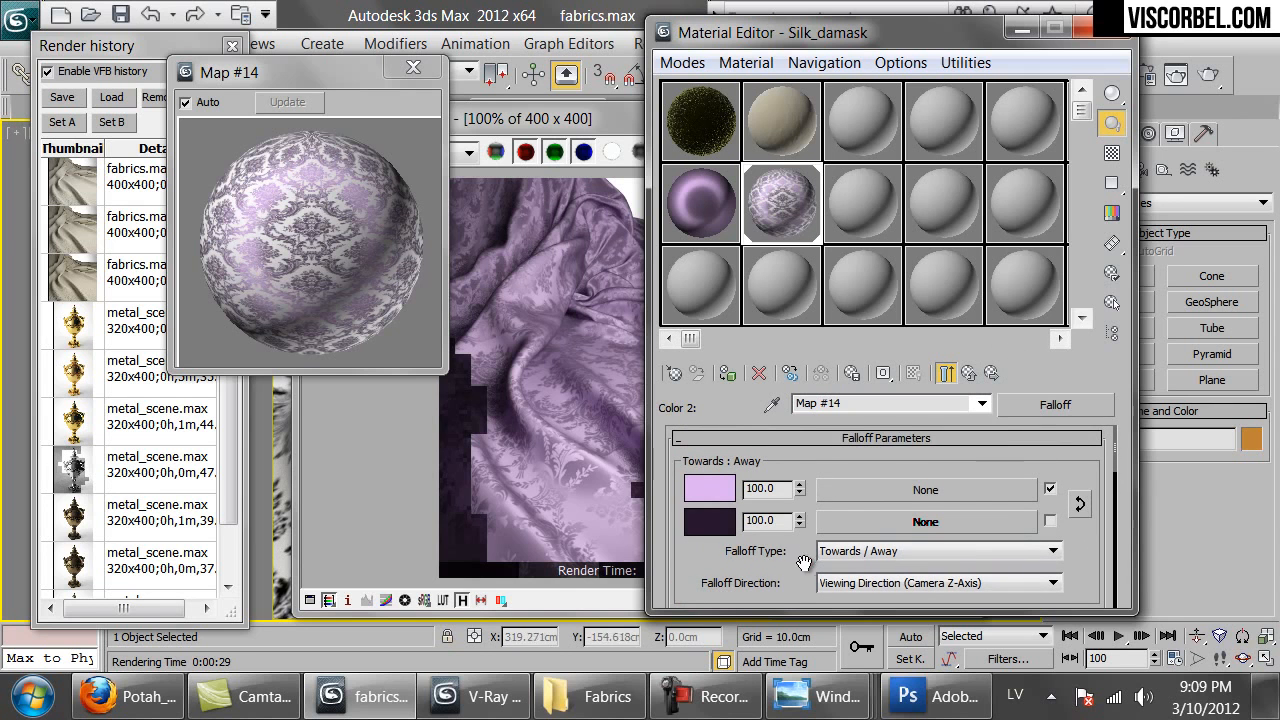
left_click(413, 67)
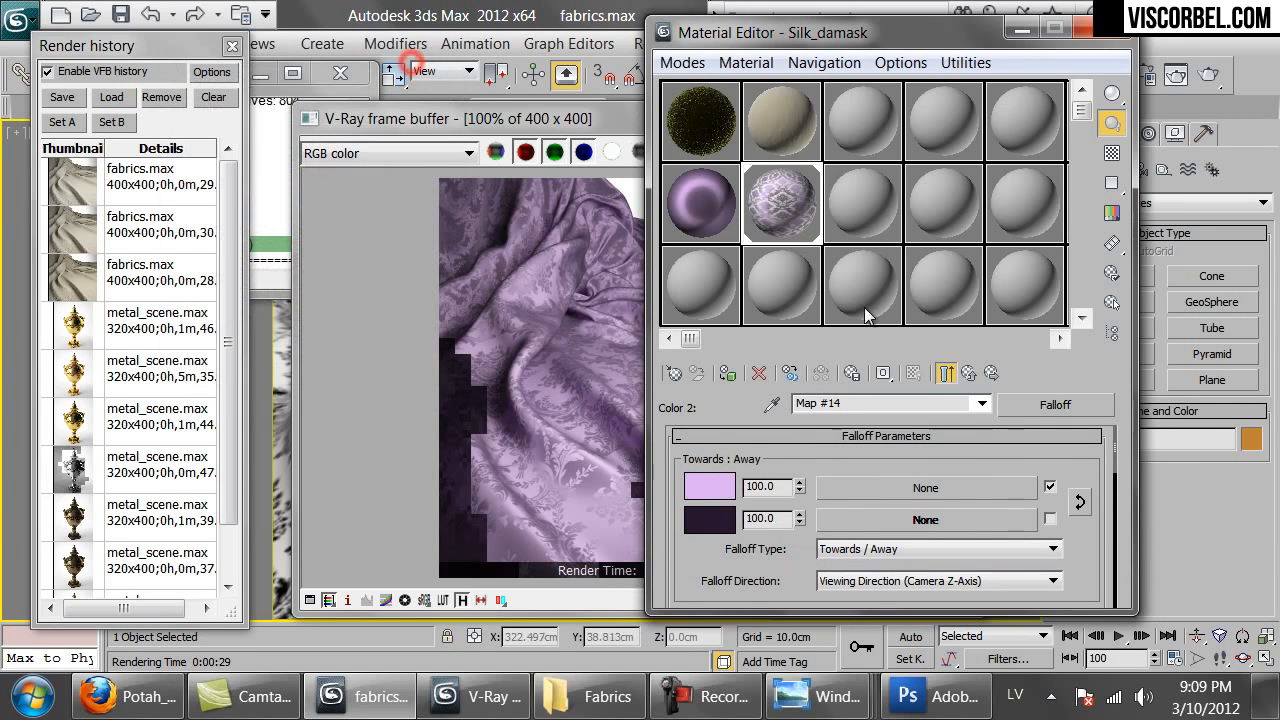
left_click(958, 372)
left_click(934, 522)
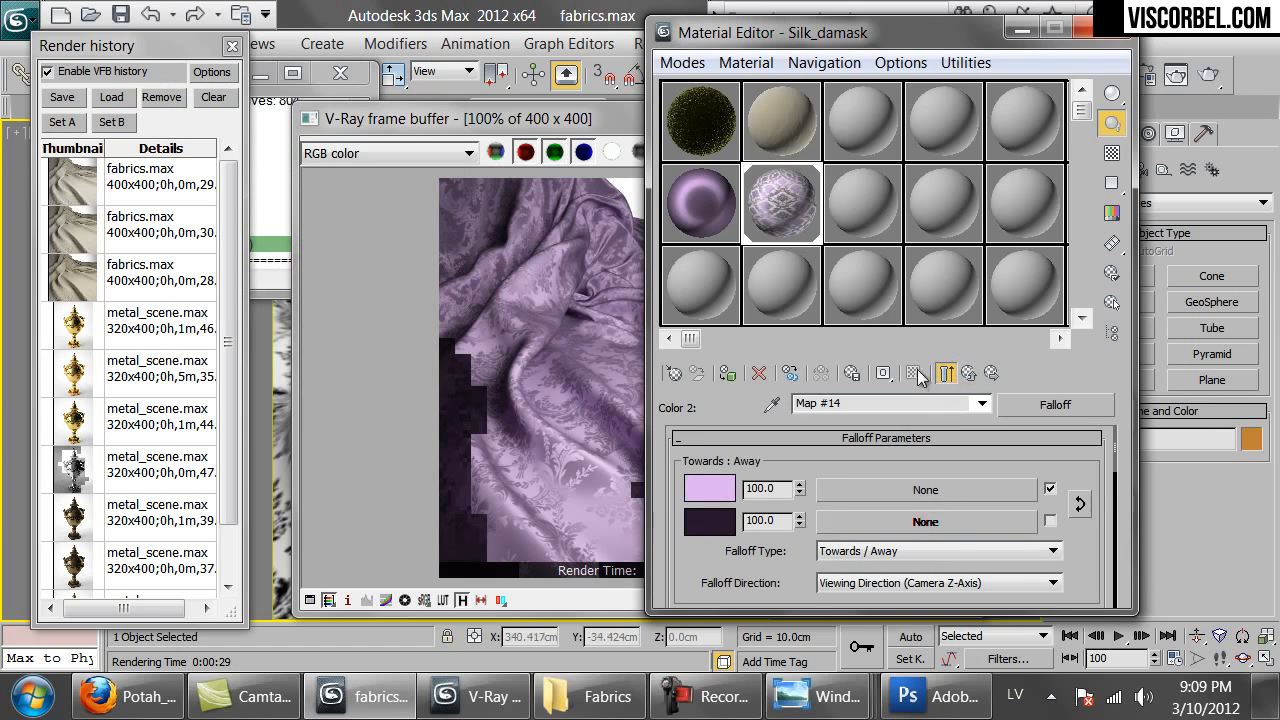
scroll(785, 586, "down", 5)
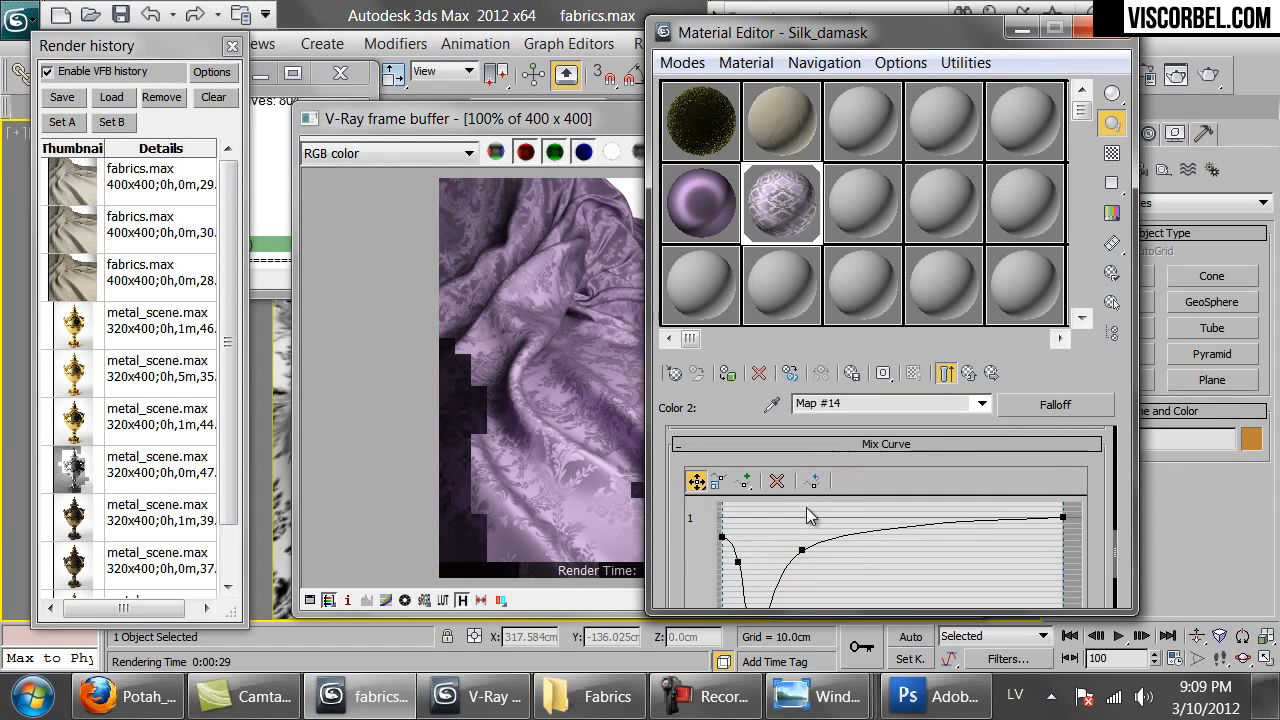
left_click_drag(729, 528, 806, 550)
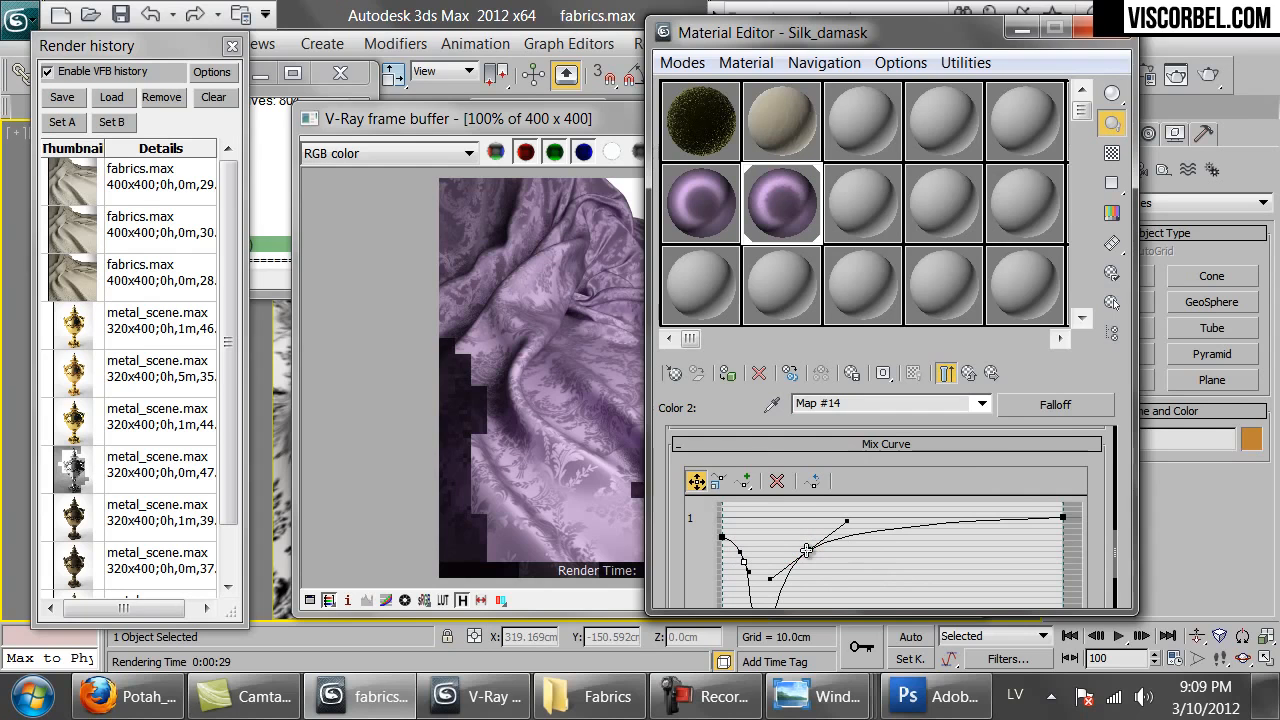
double_click(767, 211)
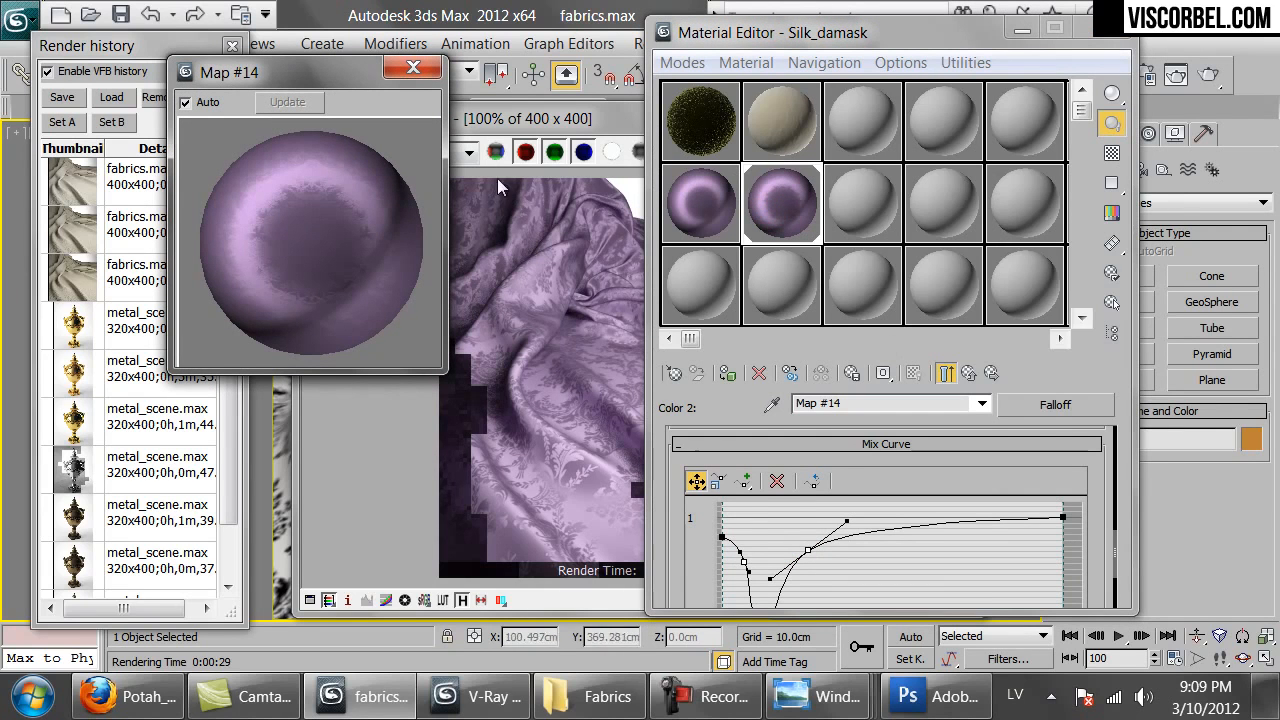
left_click_drag(804, 548, 811, 548)
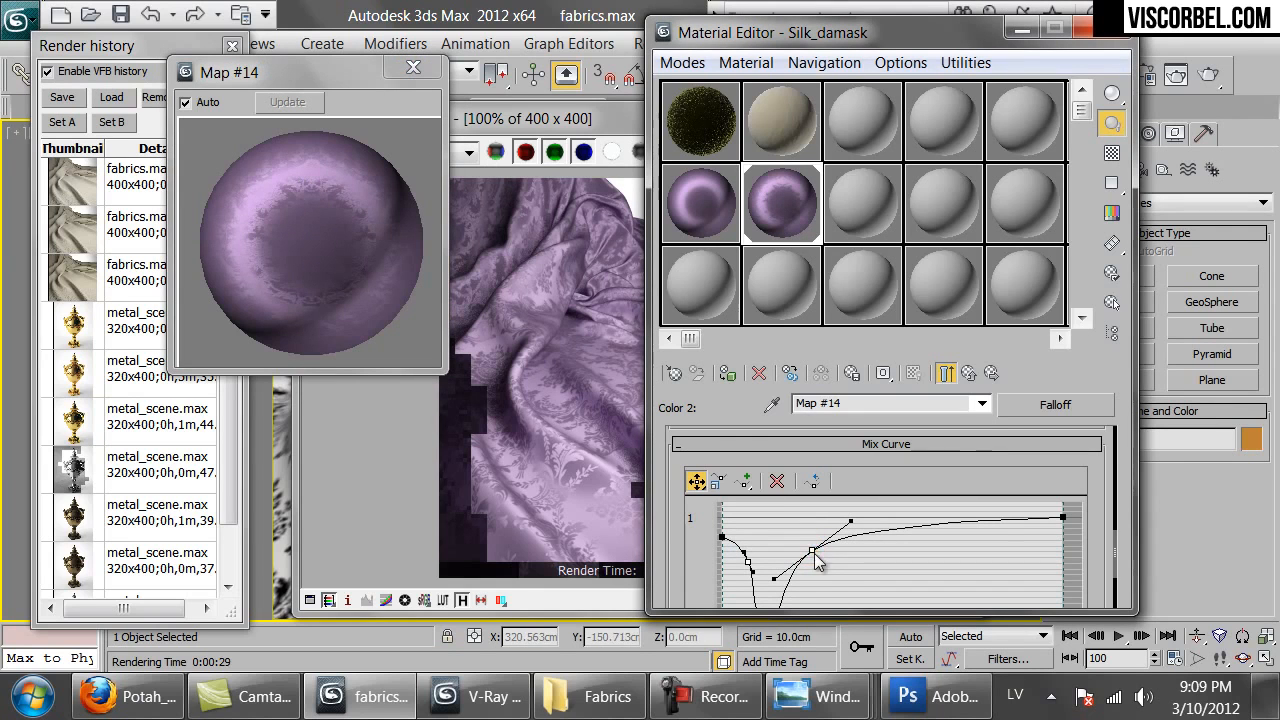
Render the cloth with the adjusted Color #2 falloff copy and stop the render before it completes.
left_click(1210, 76)
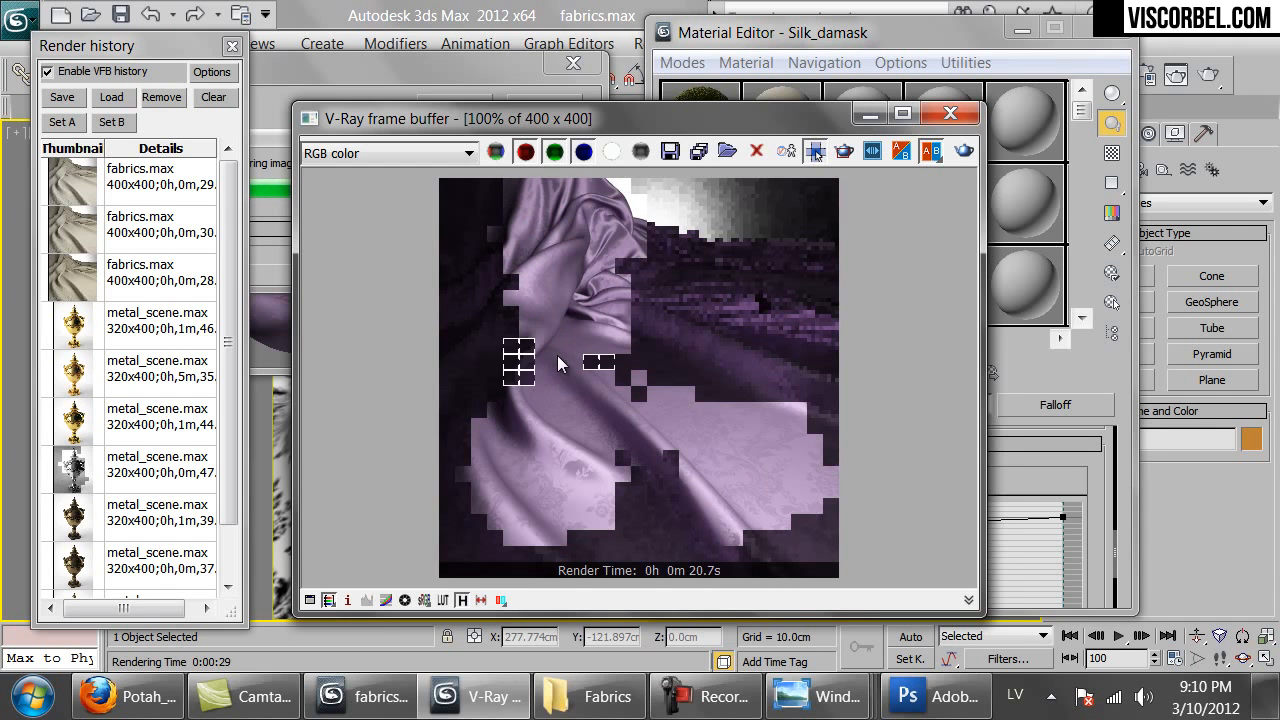
left_click(555, 100)
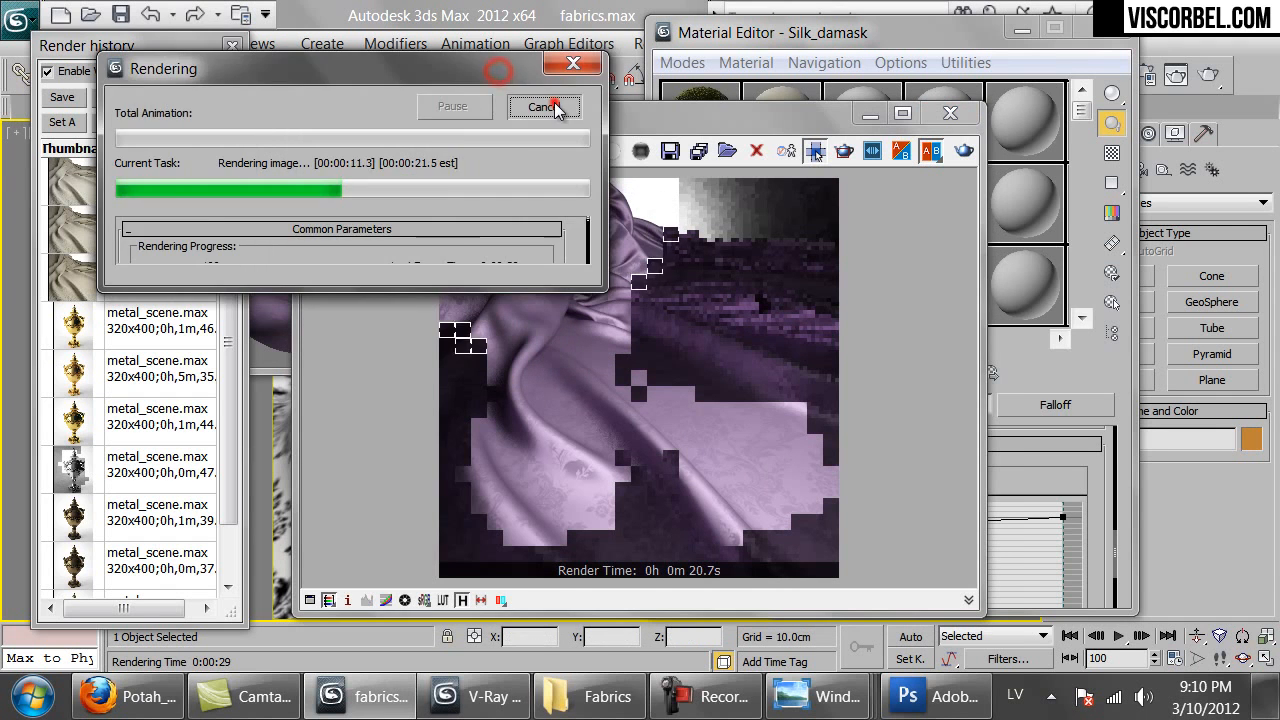
left_click(547, 104)
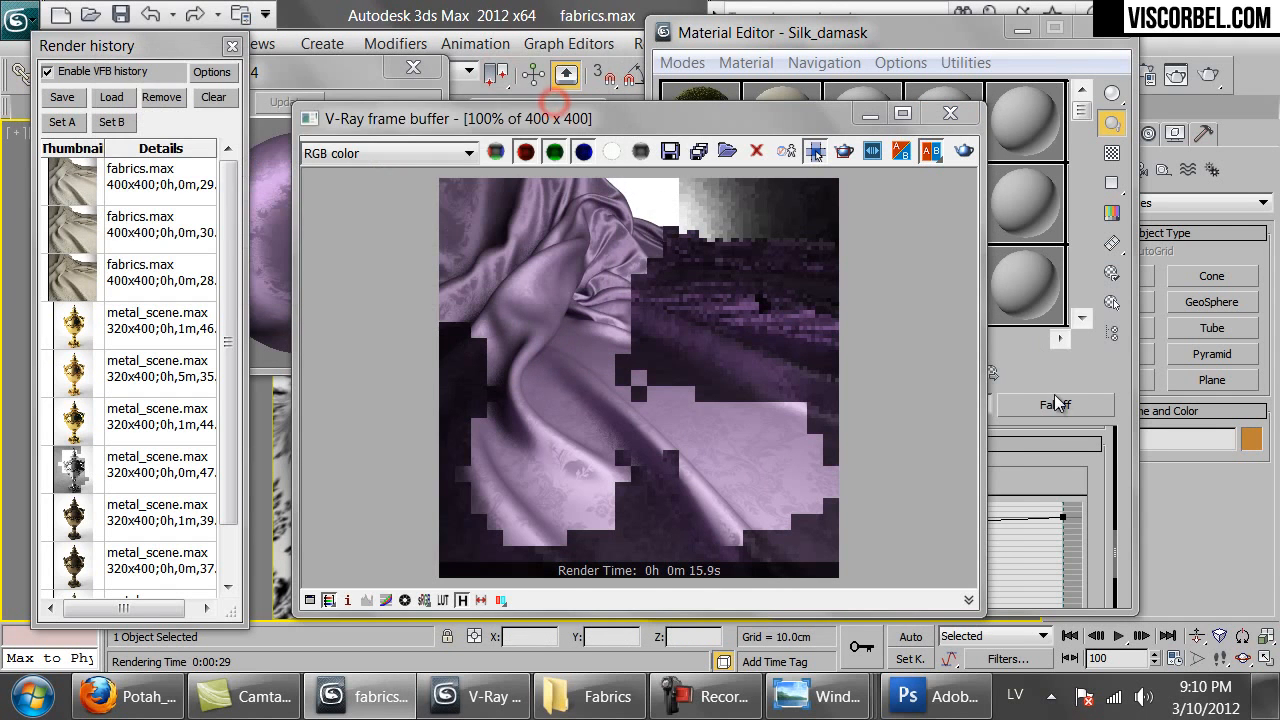
In the Mix map's Color #2 falloff, shift the mix curve points around the dip further right and steepen the curve going into the dip.
left_click(1074, 483)
left_click_drag(1103, 510, 1067, 440)
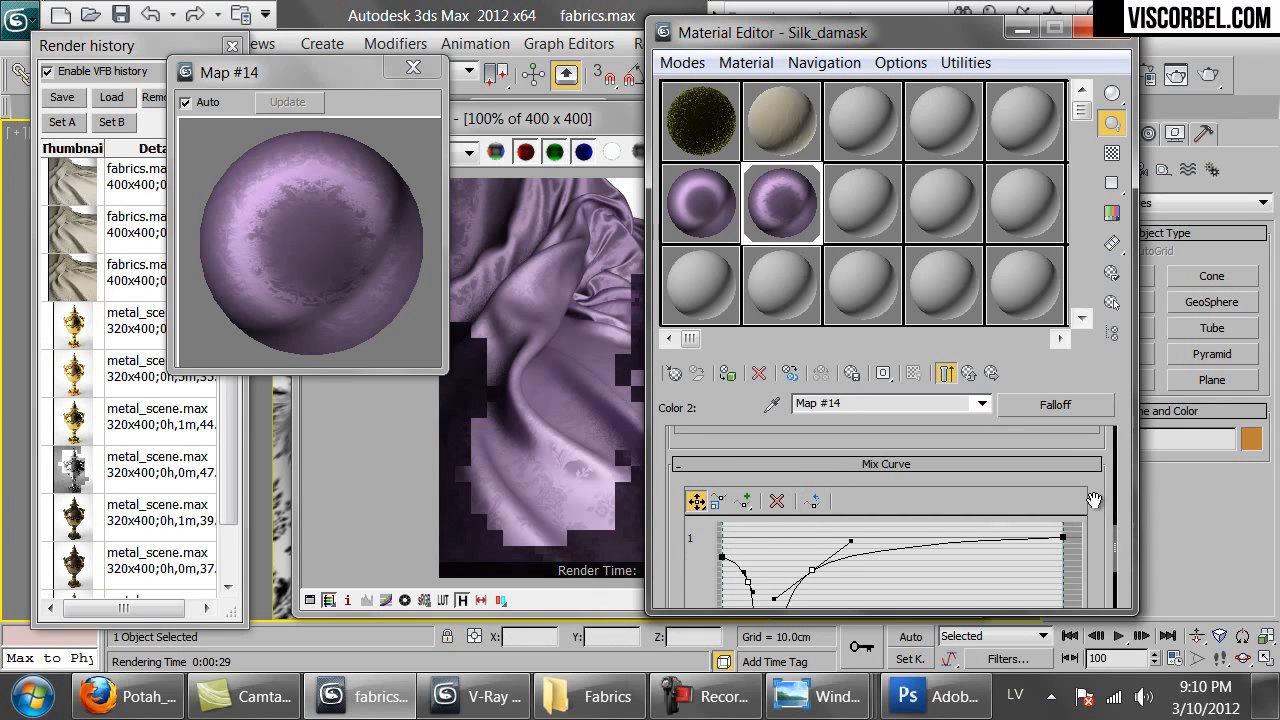
left_click(966, 374)
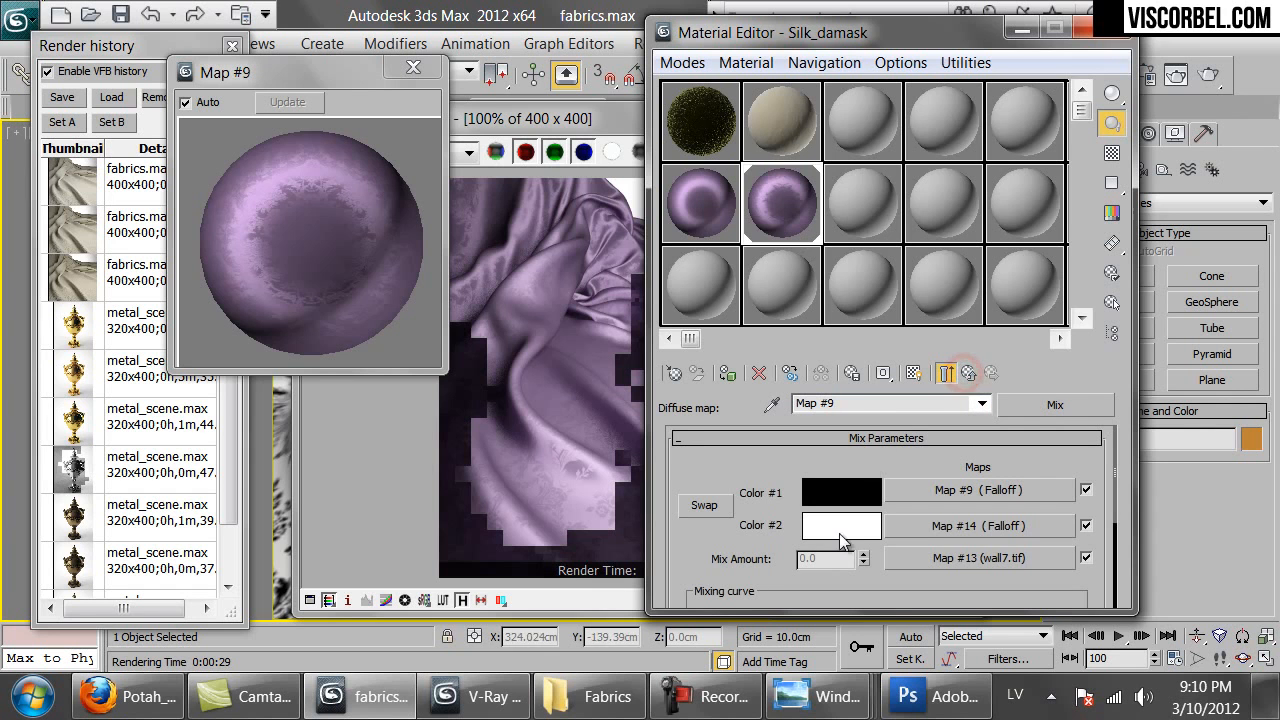
left_click(945, 527)
scroll(1088, 543, "down", 5)
left_click_drag(765, 588, 788, 587)
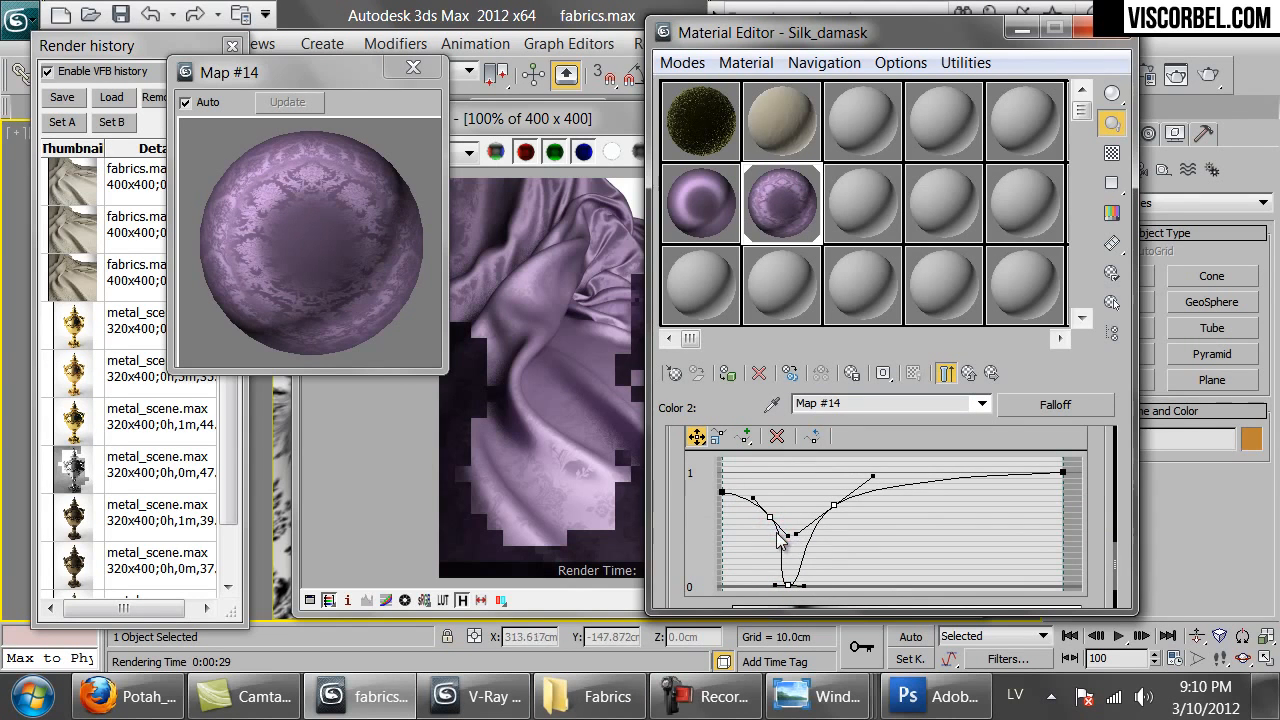
mouse_move(787, 535)
left_mouse_down()
mouse_move(780, 568)
mouse_move(789, 553)
left_mouse_up()
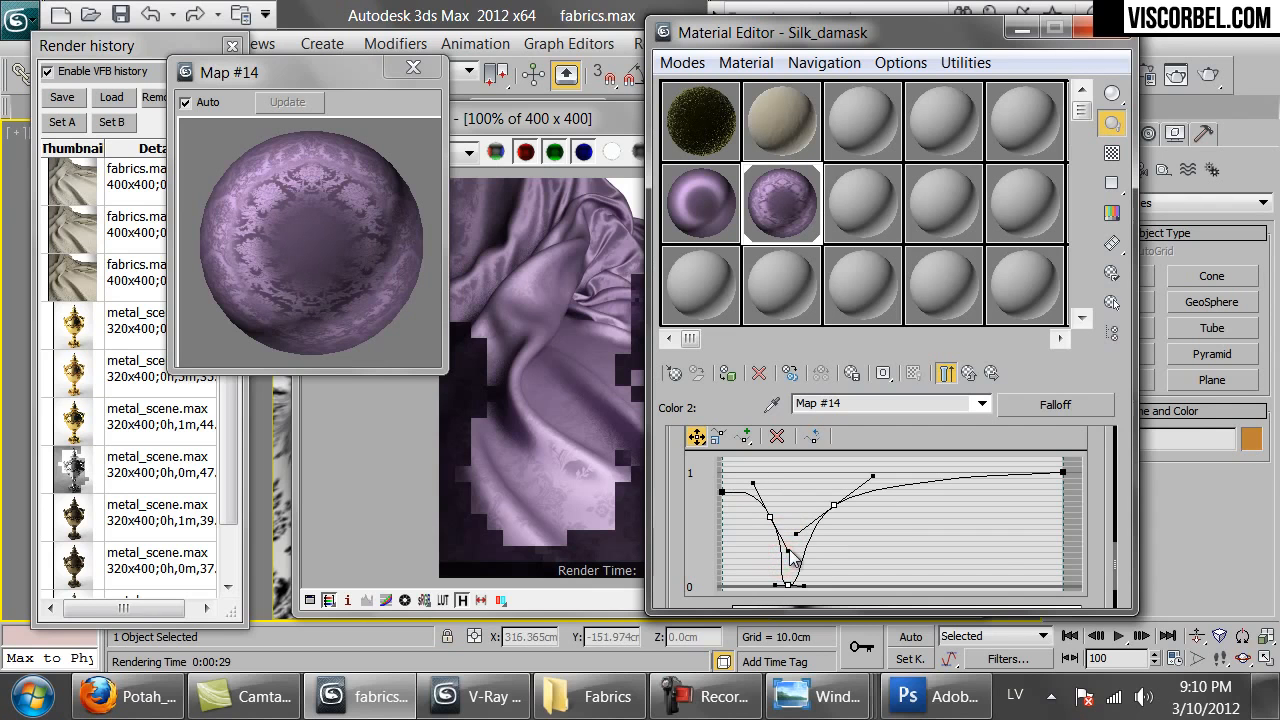
Test-render the cloth with the reshaped Color #2 falloff, cancel the render partway and close the frame buffer.
left_click(1197, 80)
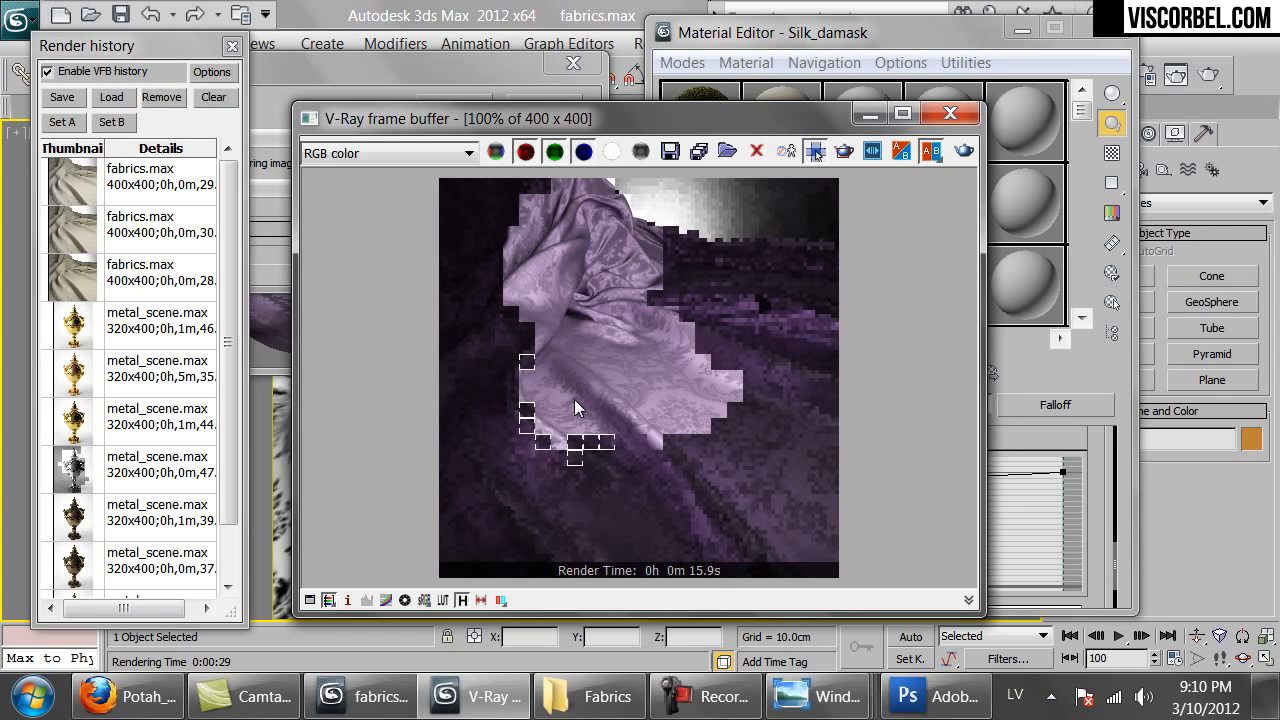
left_click(514, 74)
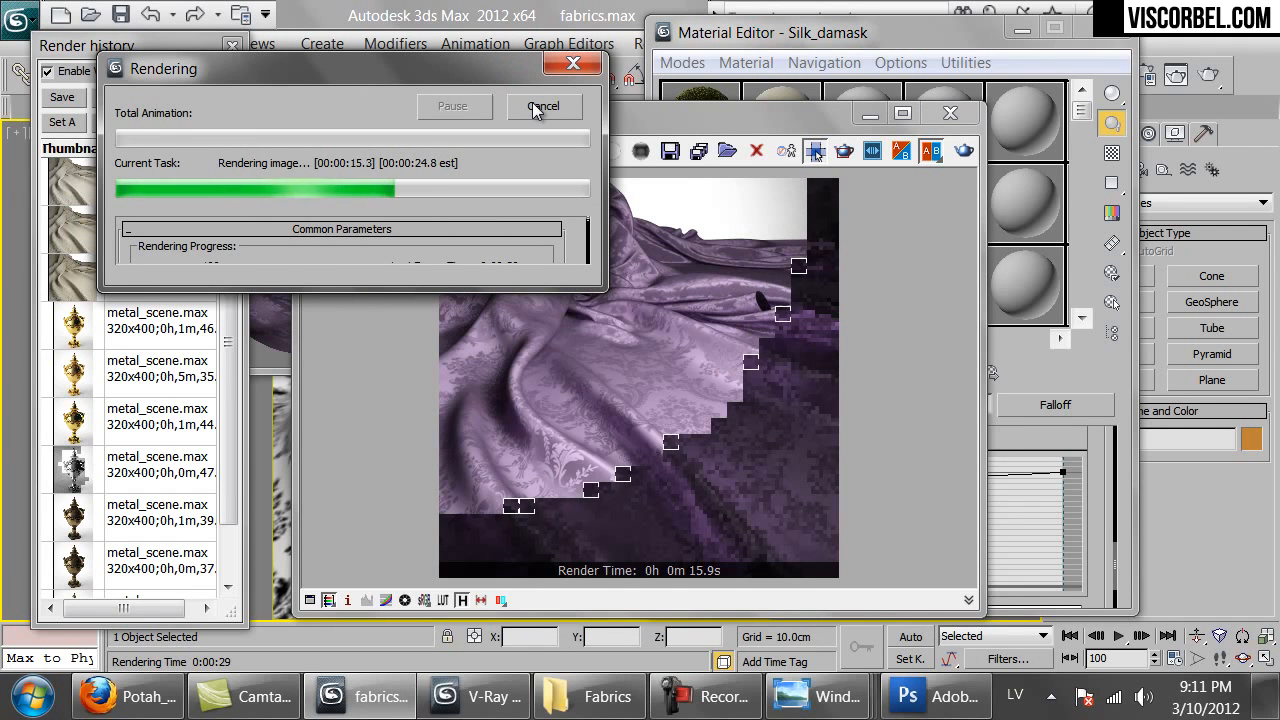
left_click(532, 102)
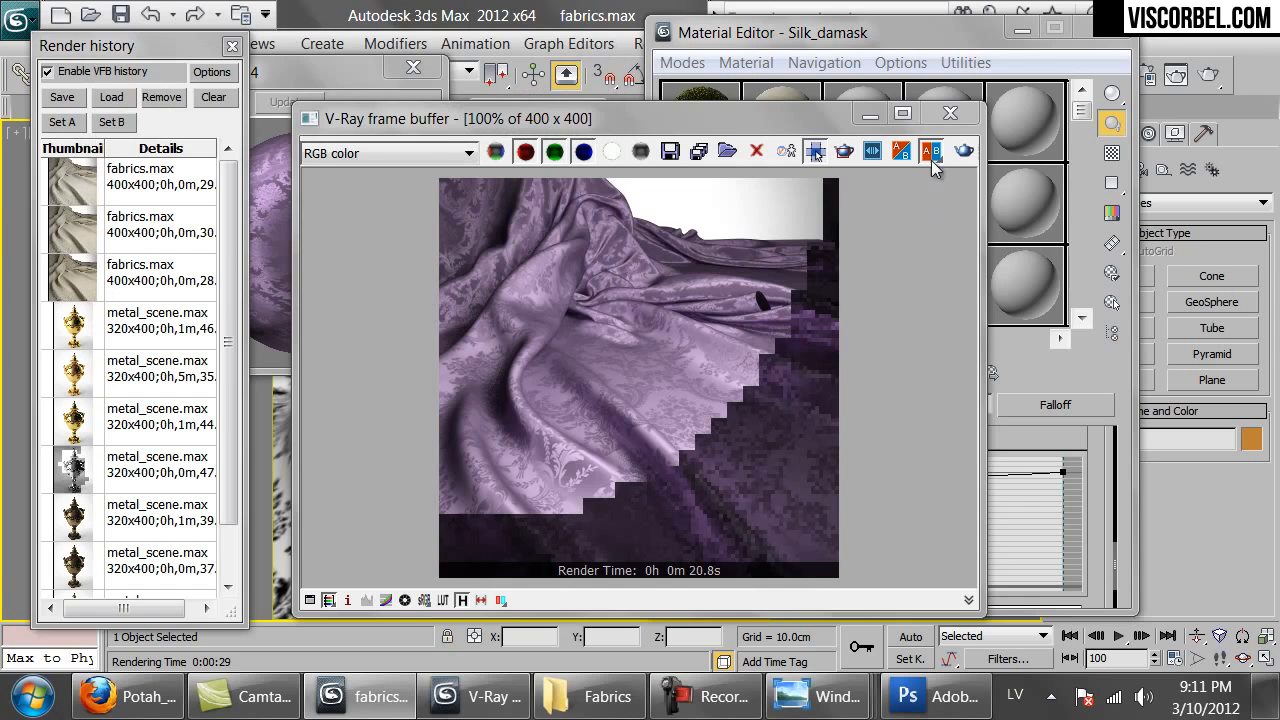
left_click(950, 112)
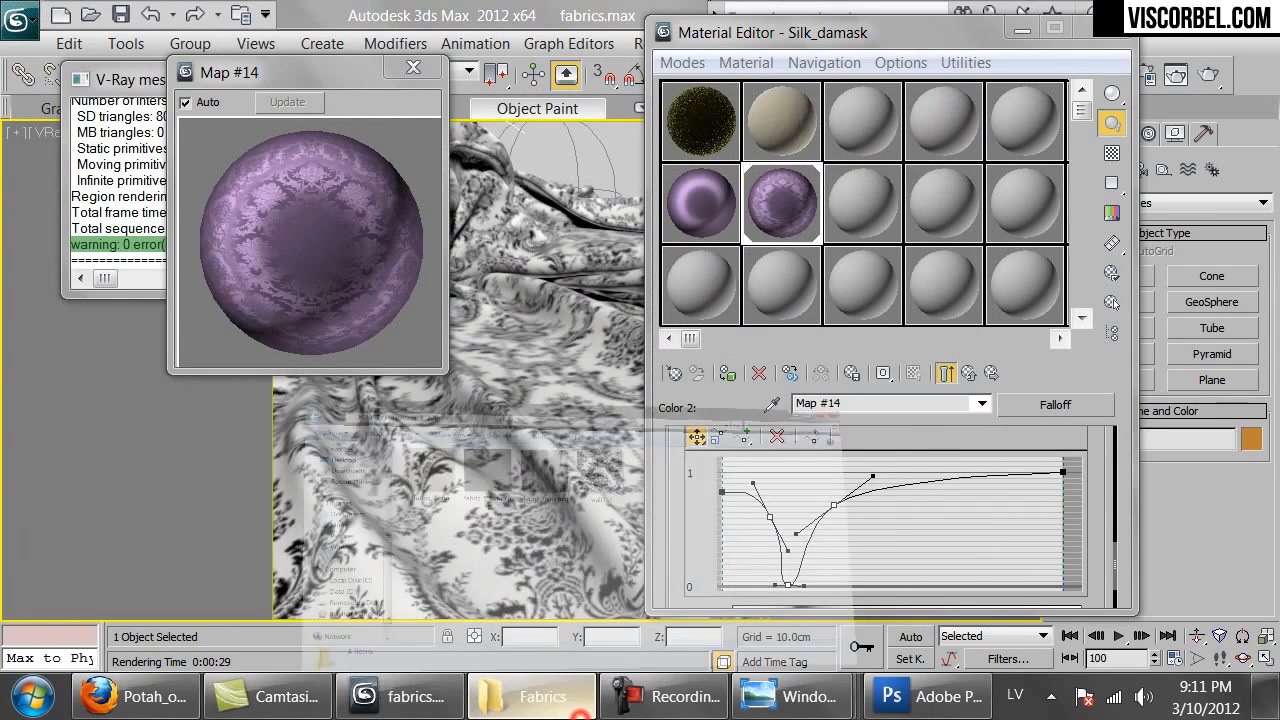
Switch to the file browser, go to the Fabrics folder under Reference and view GoldVelvetChairs.JPG as the velvet reference.
left_click(578, 712)
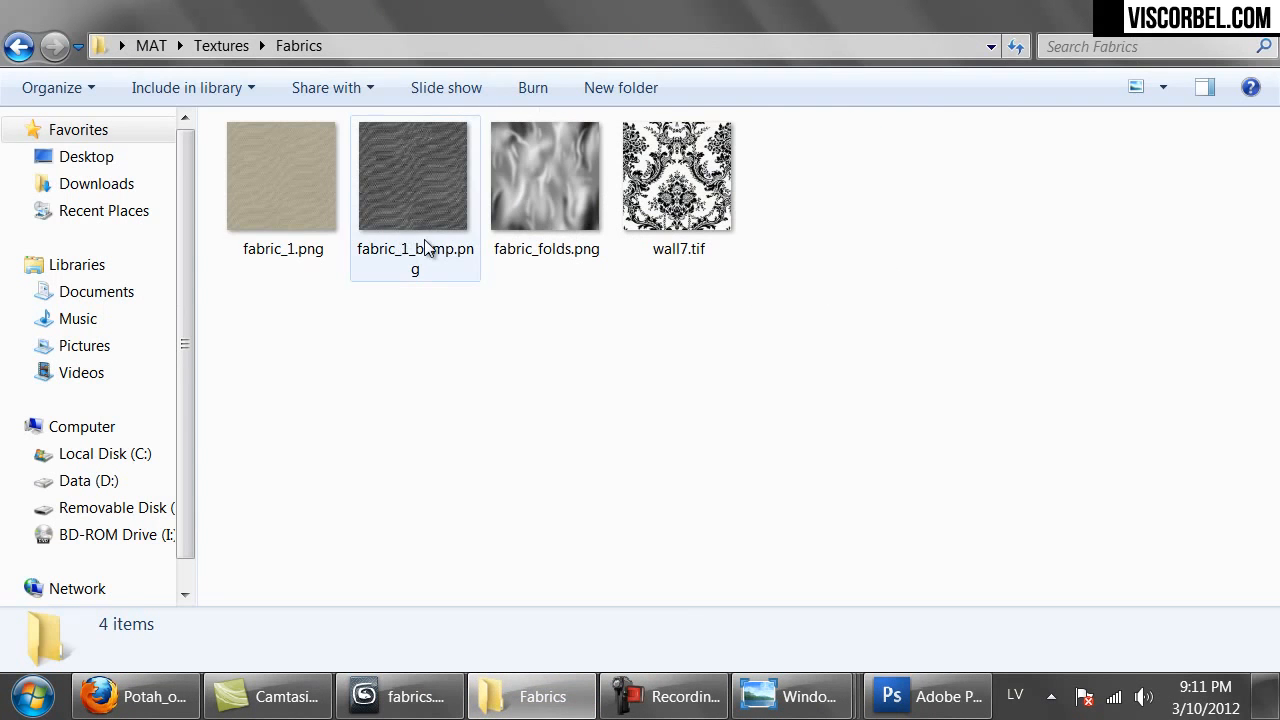
key("BackSpace")
key("BackSpace")
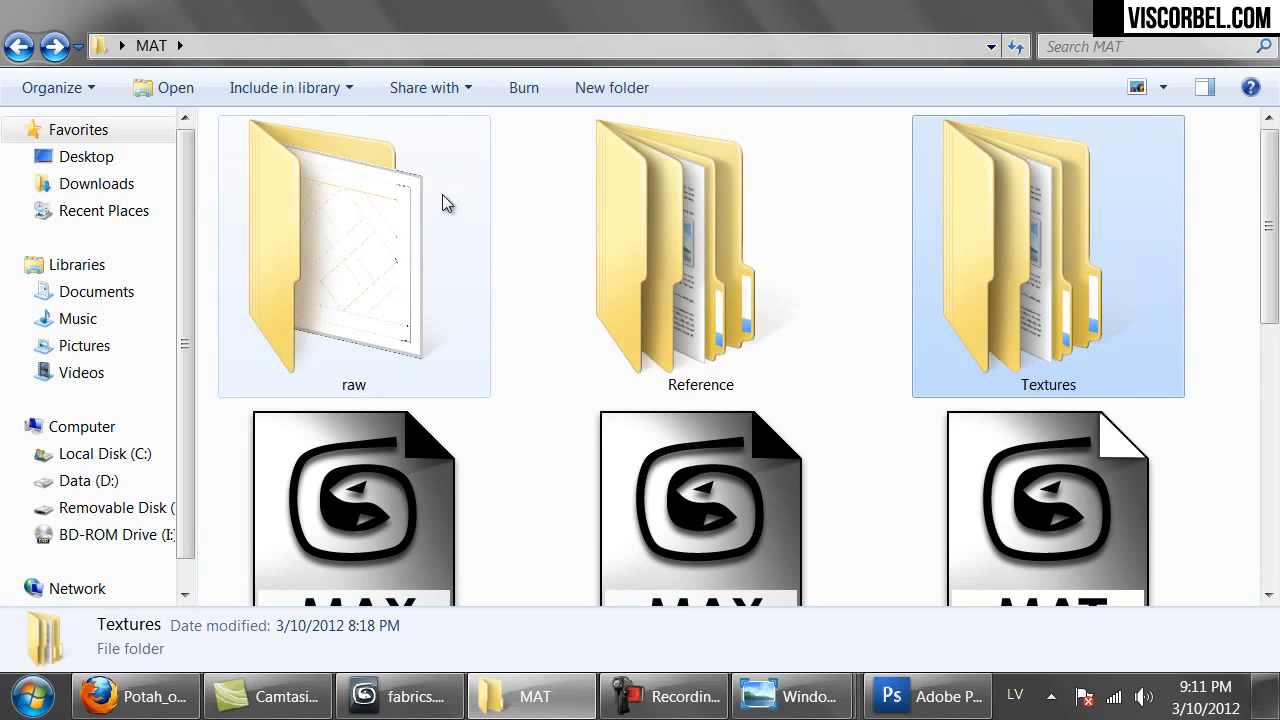
double_click(657, 265)
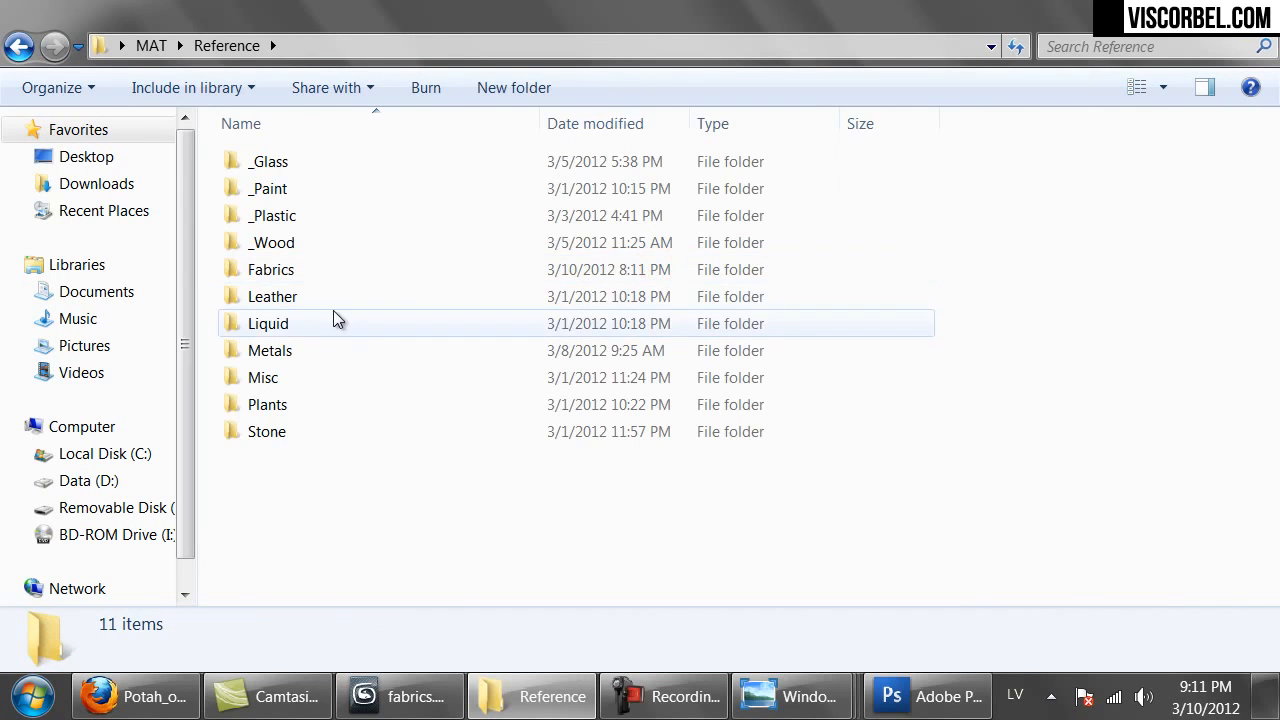
double_click(304, 273)
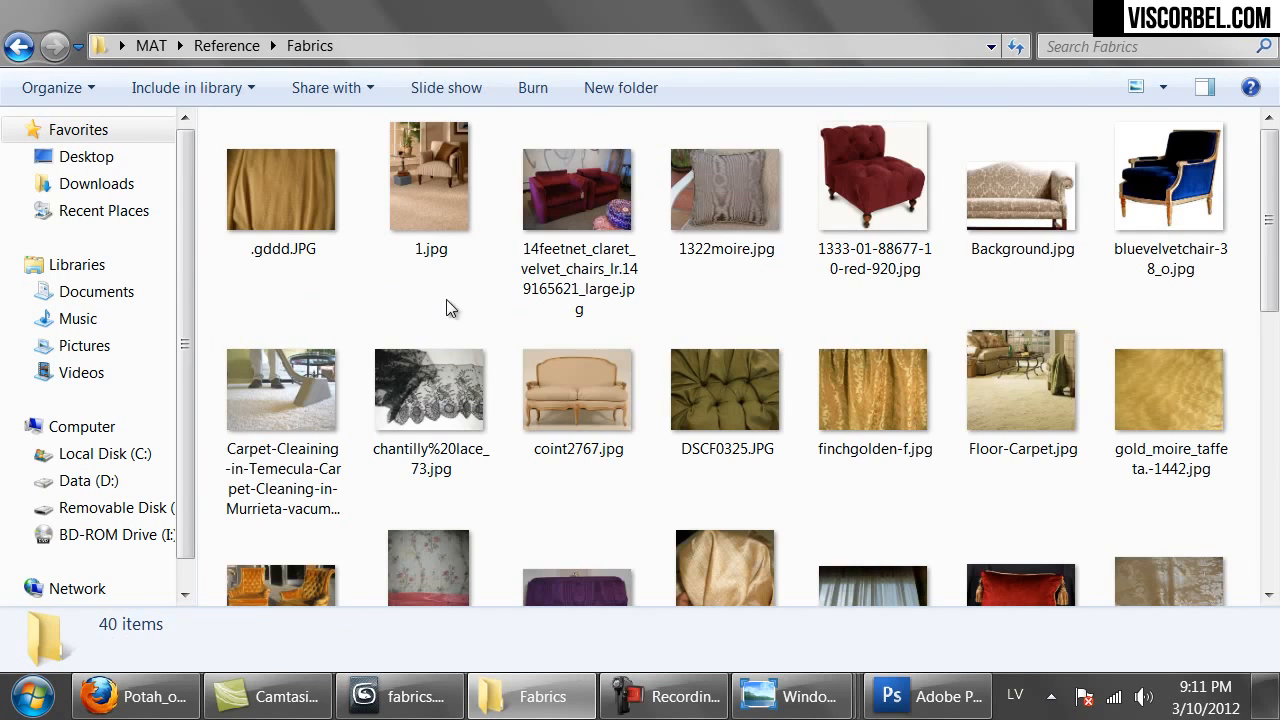
scroll(446, 300, "down", 3)
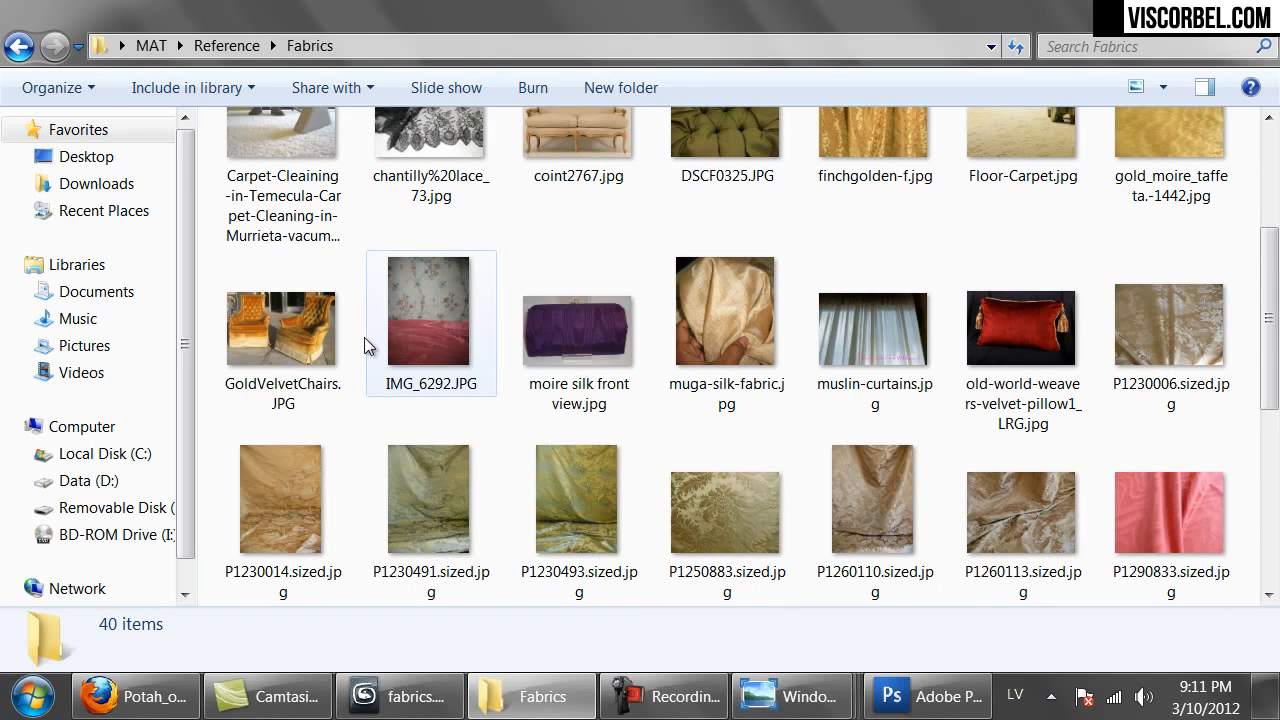
scroll(361, 342, "down", 4)
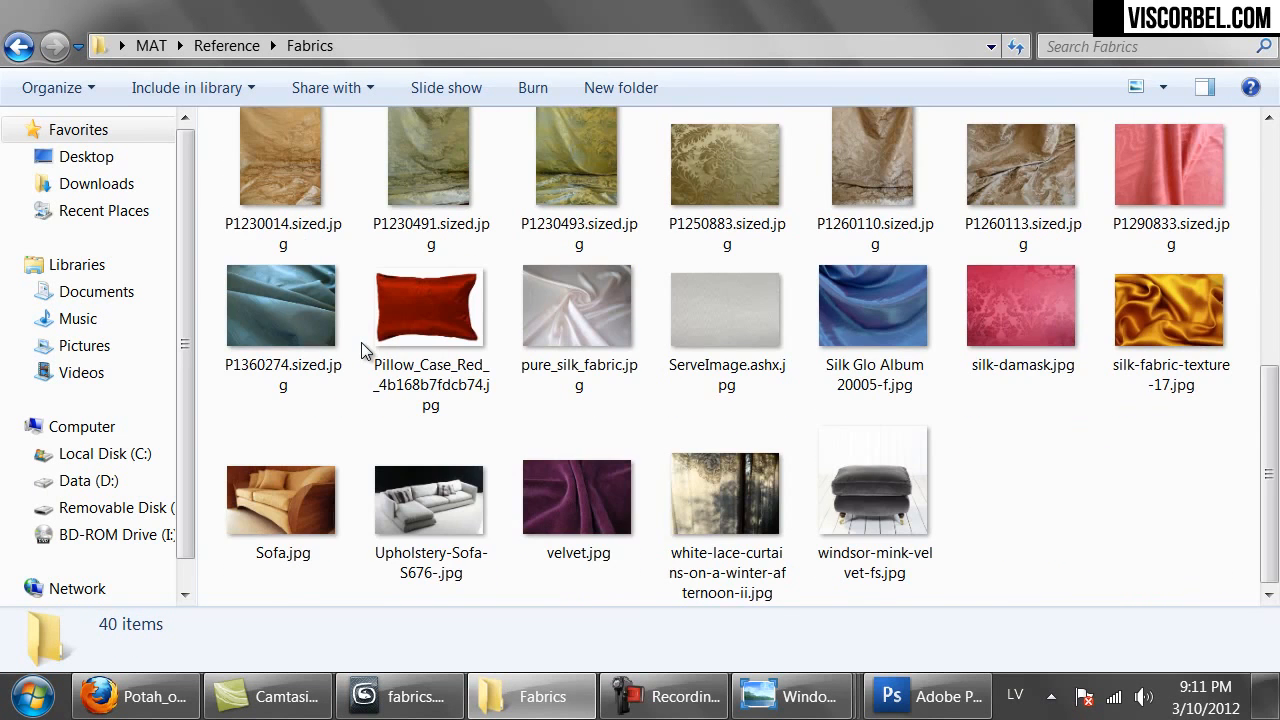
scroll(350, 340, "up", 3)
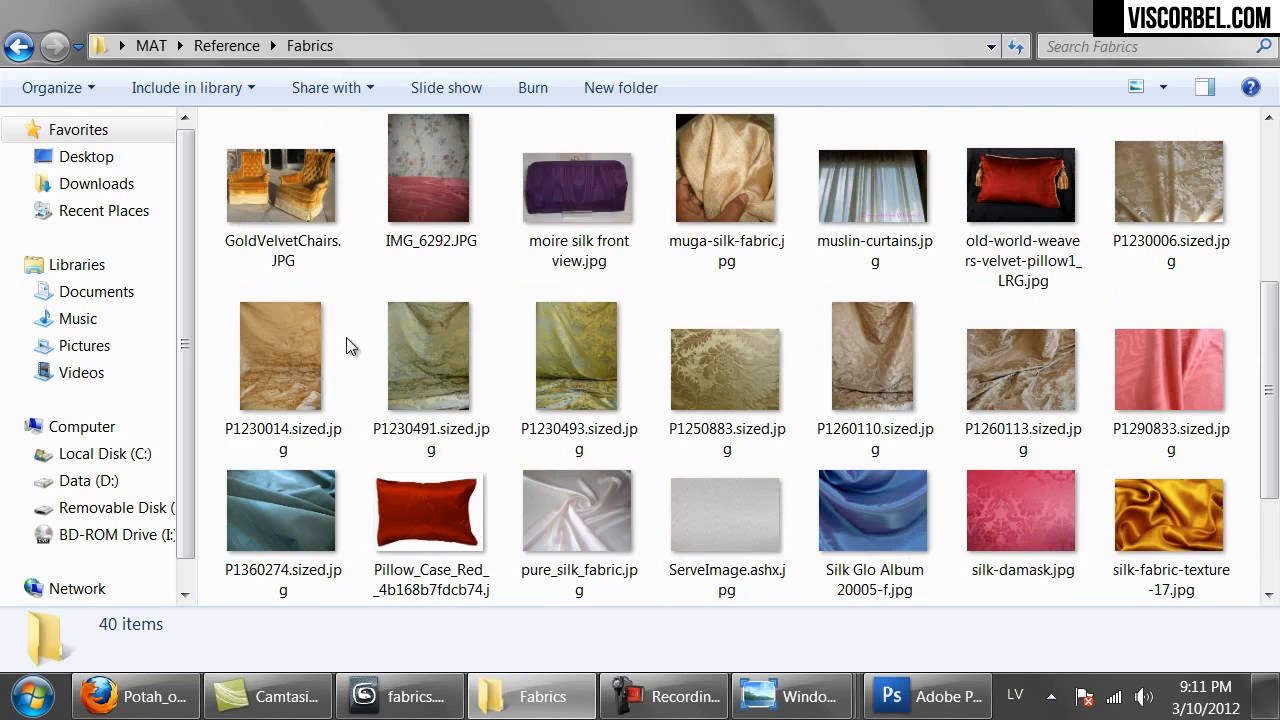
double_click(283, 173)
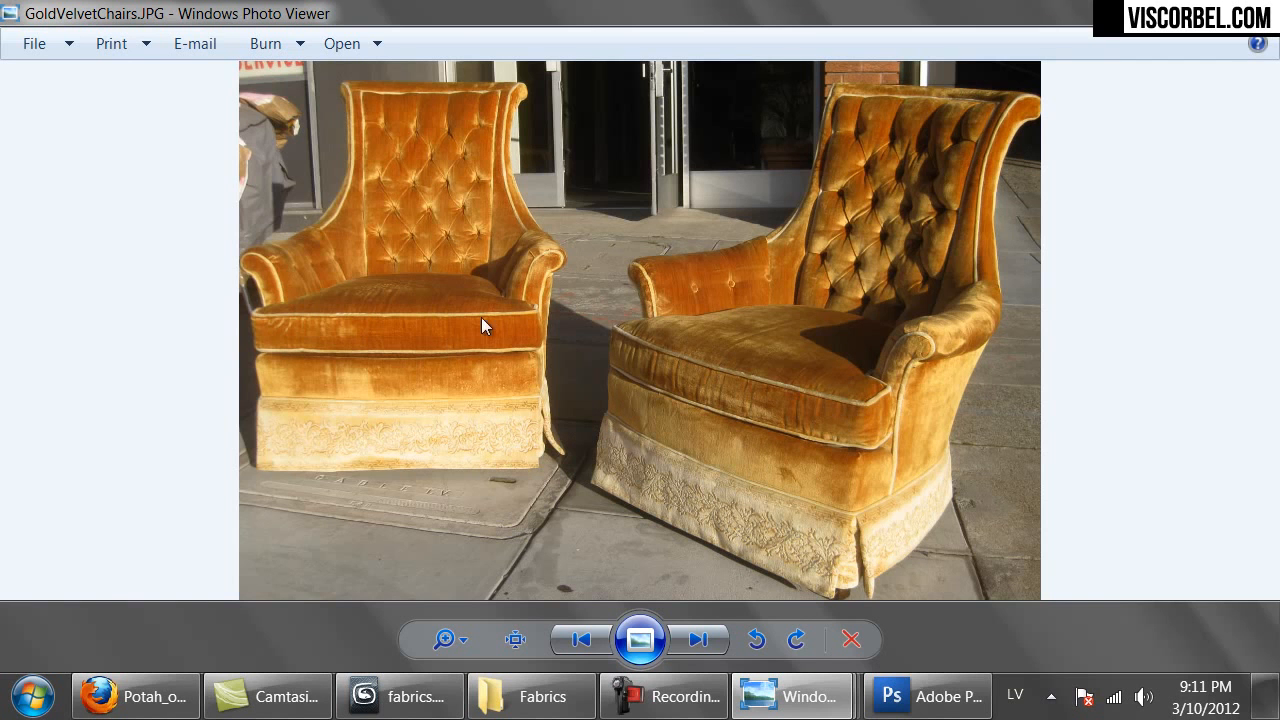
Back in 3ds Max, copy the Velvet material to an empty sample slot and rename the copy Velvet_crushed.
left_click(400, 696)
left_click_drag(712, 210, 715, 284)
double_click(697, 289)
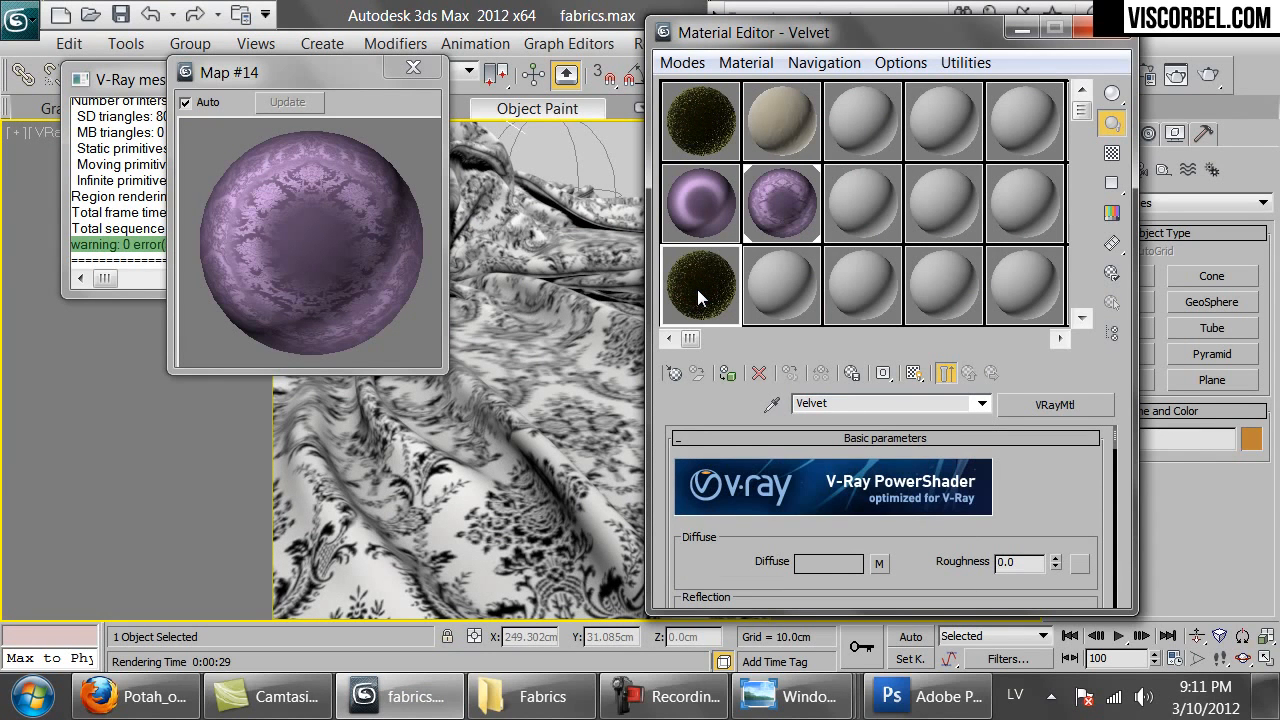
left_click_drag(1036, 506, 1022, 466)
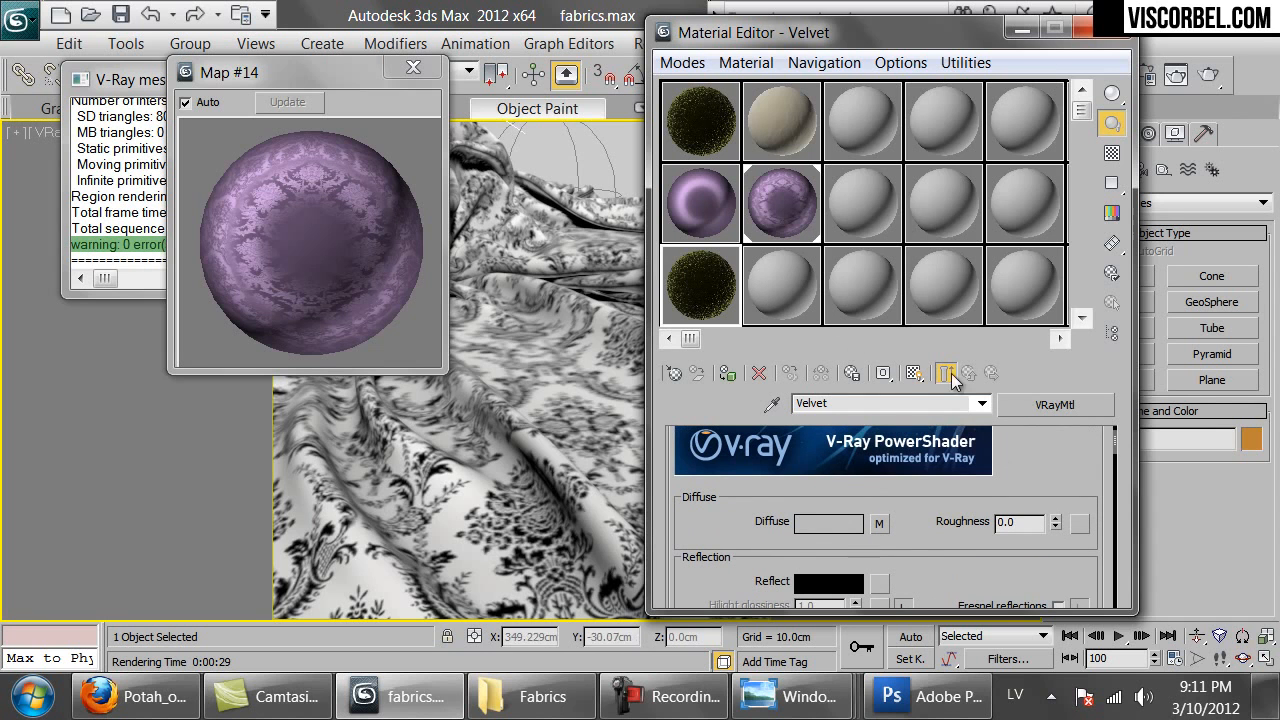
type("_crushed")
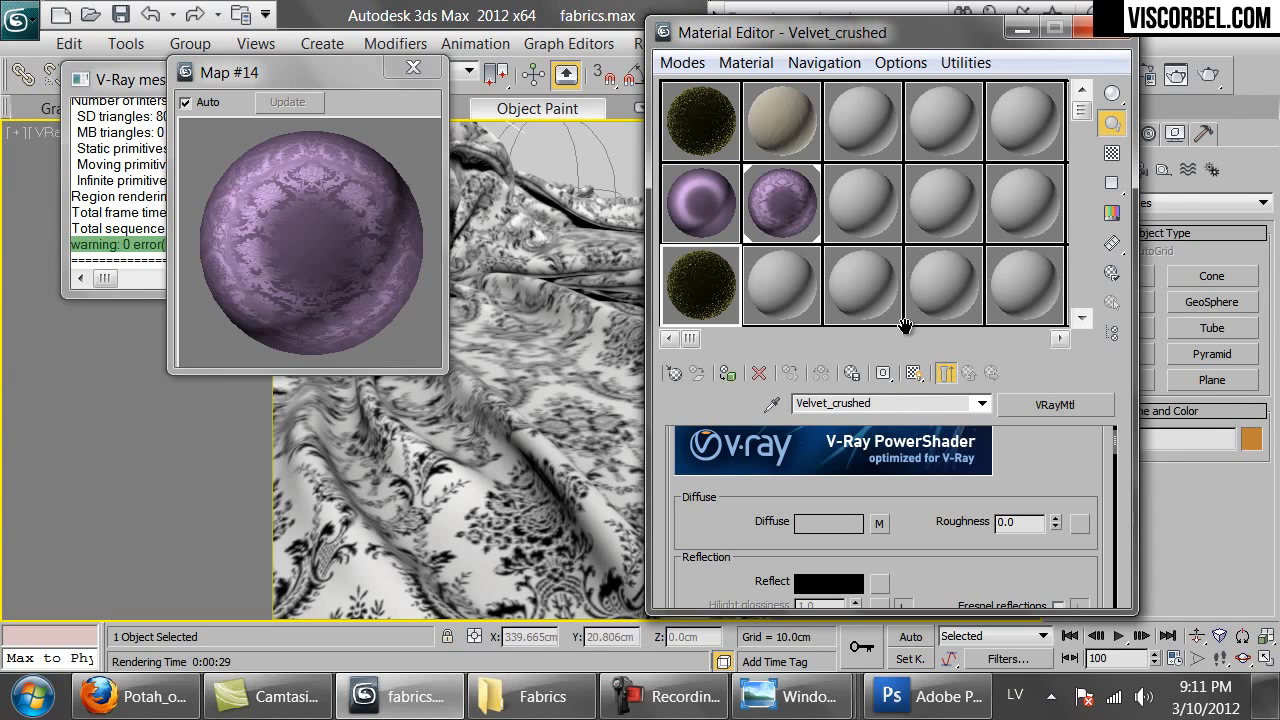
Assign Velvet_crushed to the draped cloth and check the falloff in its diffuse map.
left_click_drag(715, 308, 600, 443)
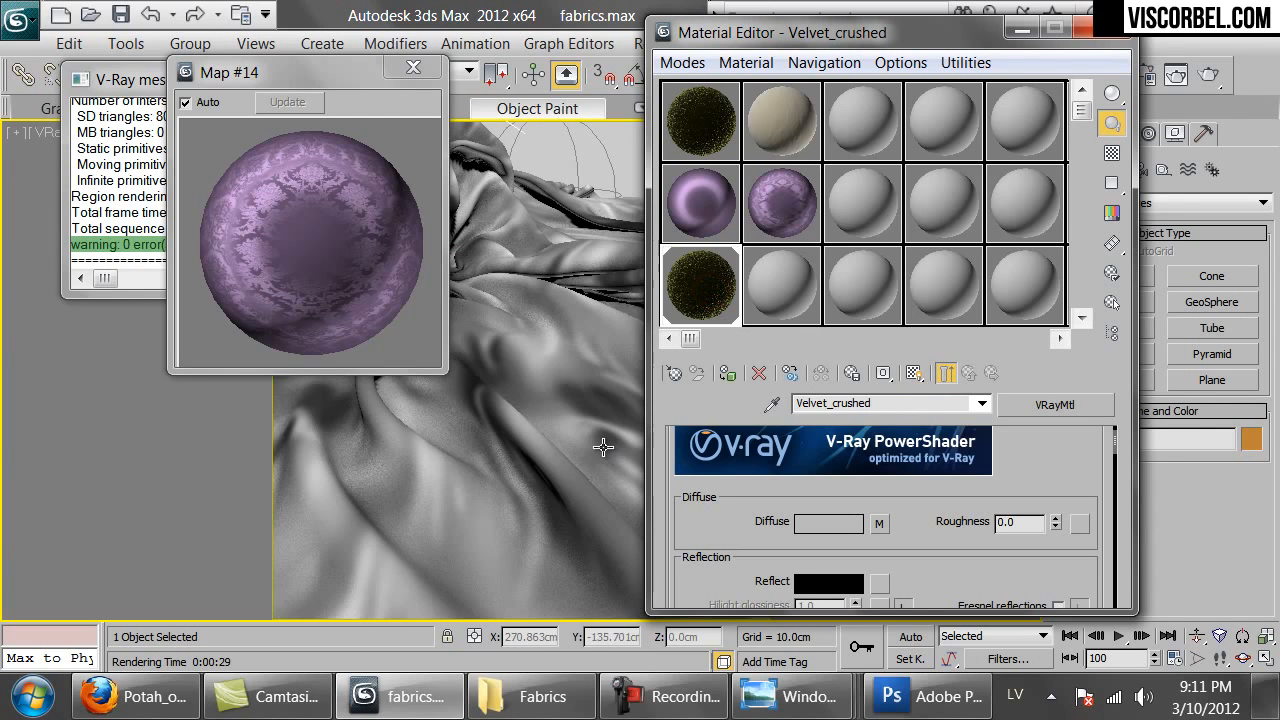
left_click(413, 68)
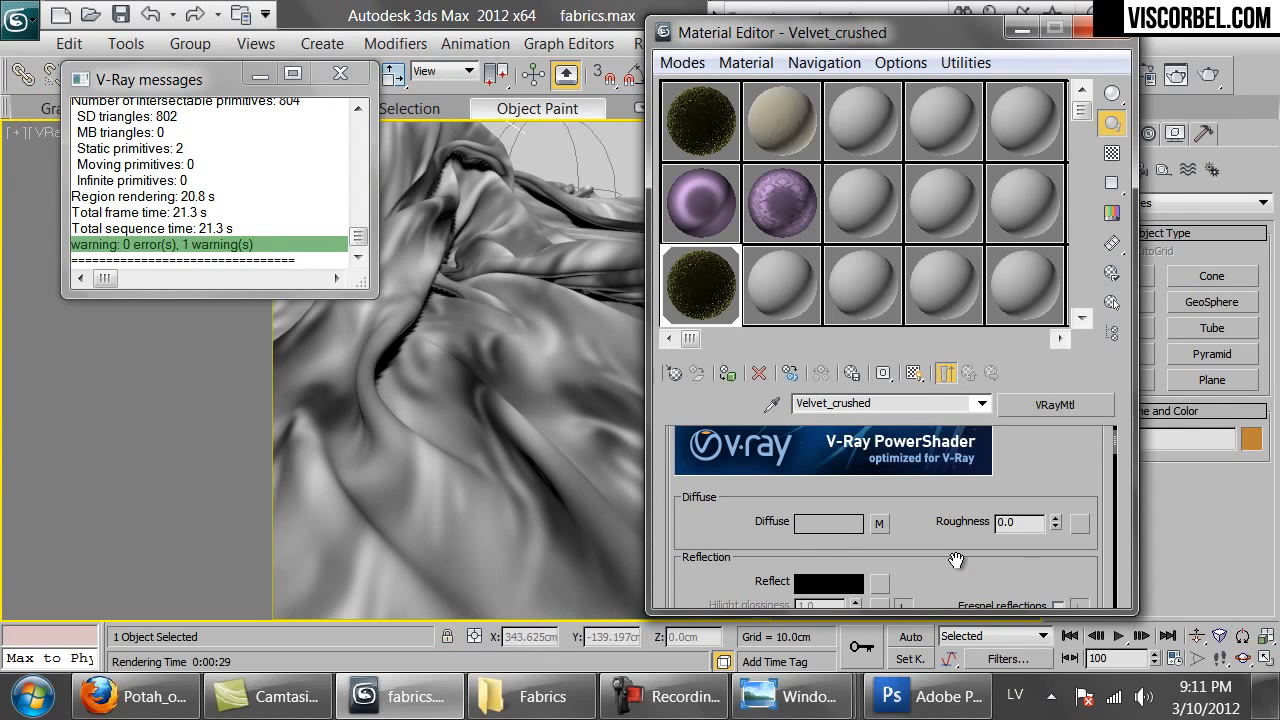
scroll(960, 560, "down", 2)
left_click(882, 489)
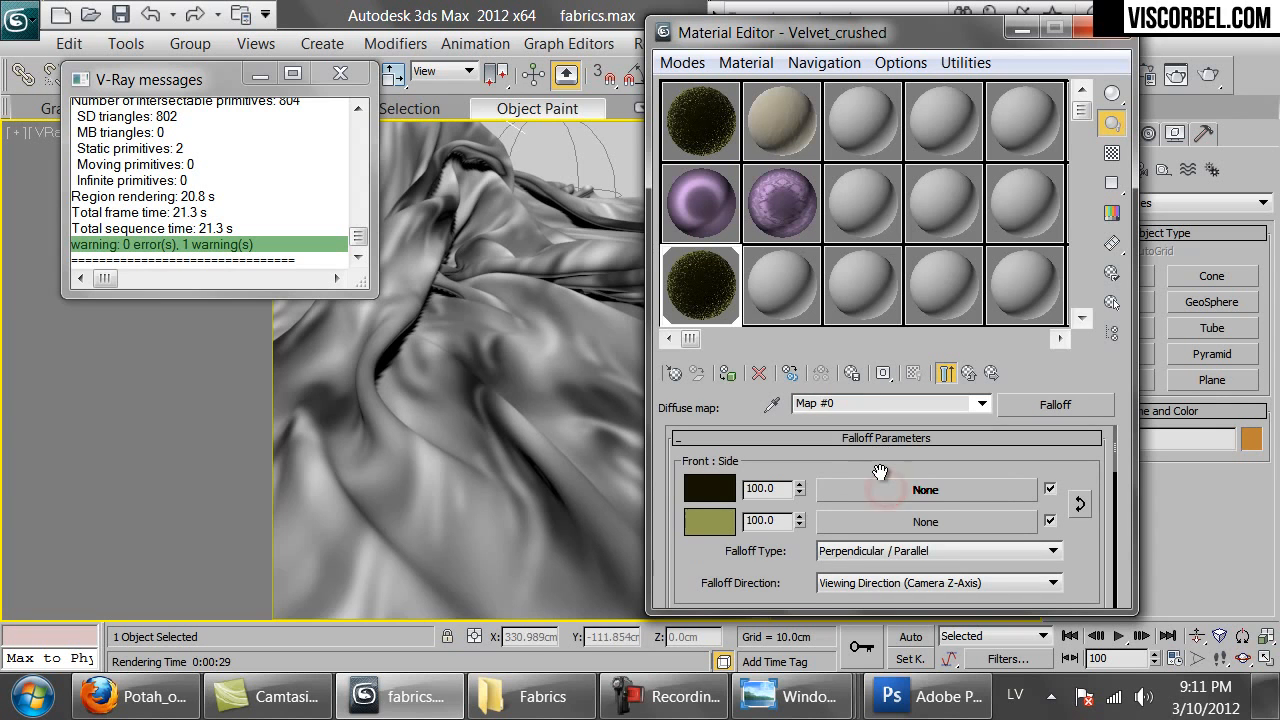
left_click(969, 374)
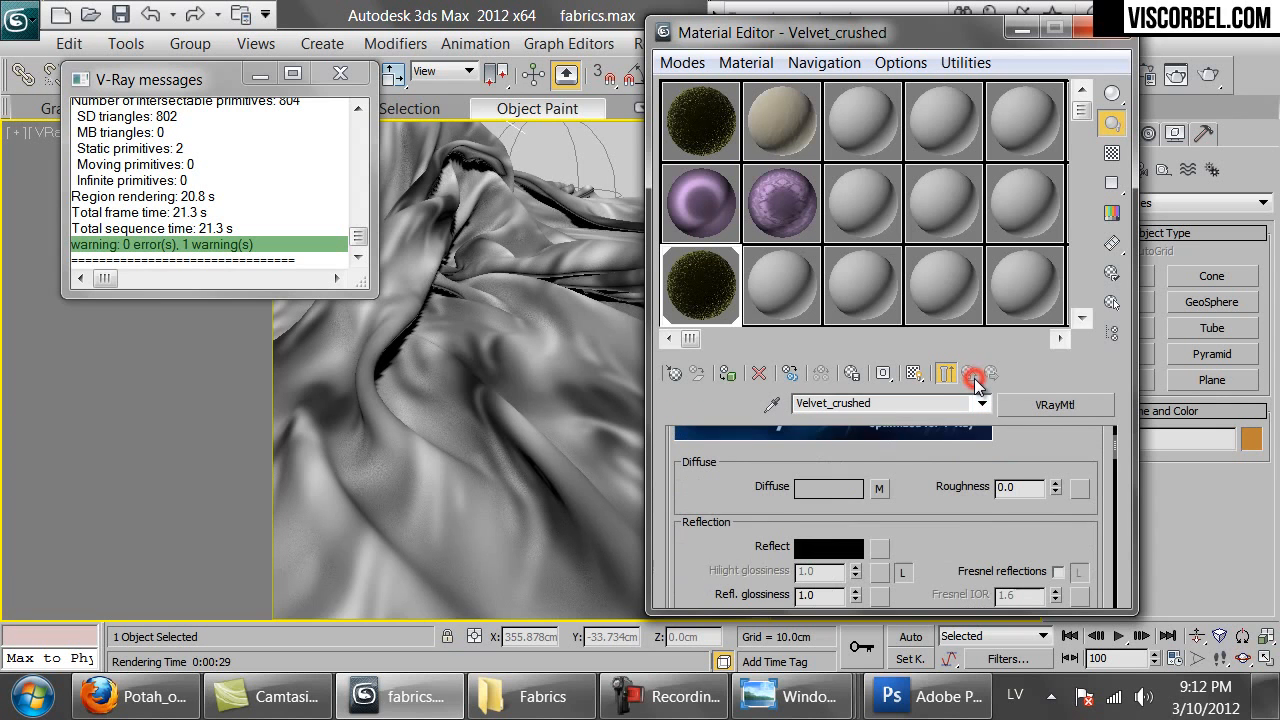
left_click(1033, 410)
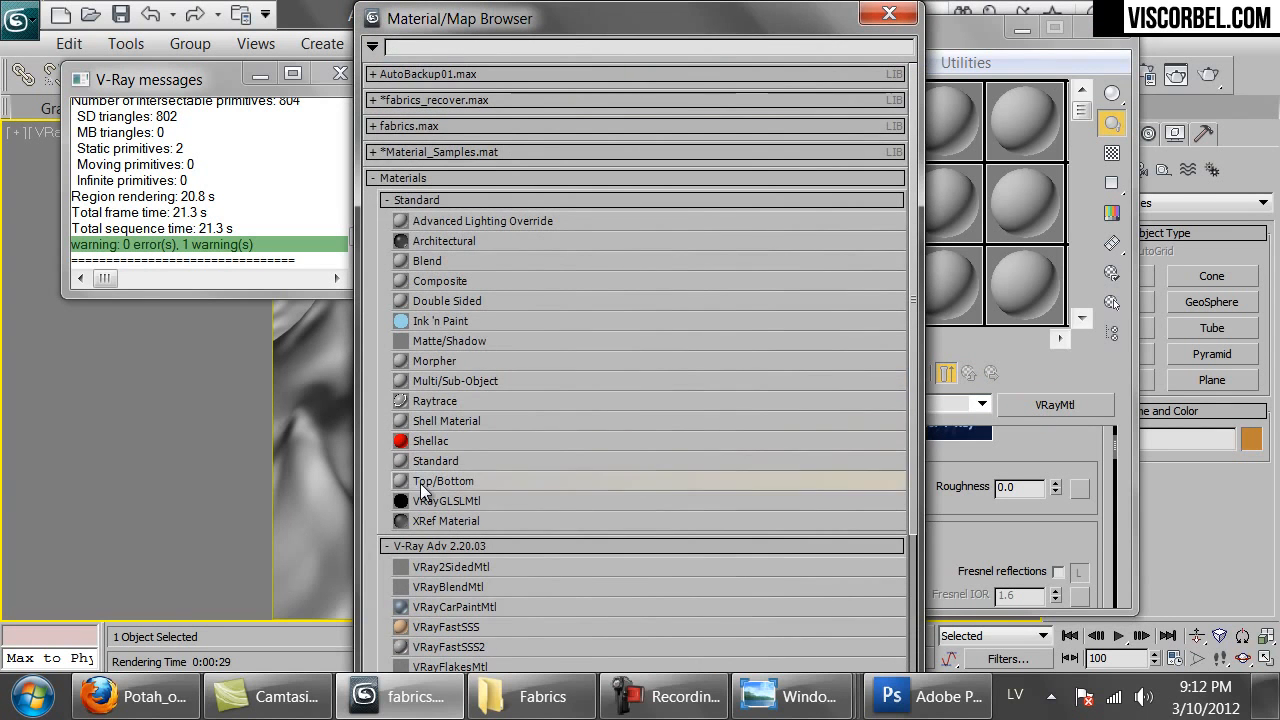
left_click(448, 605)
scroll(448, 582, "down", 3)
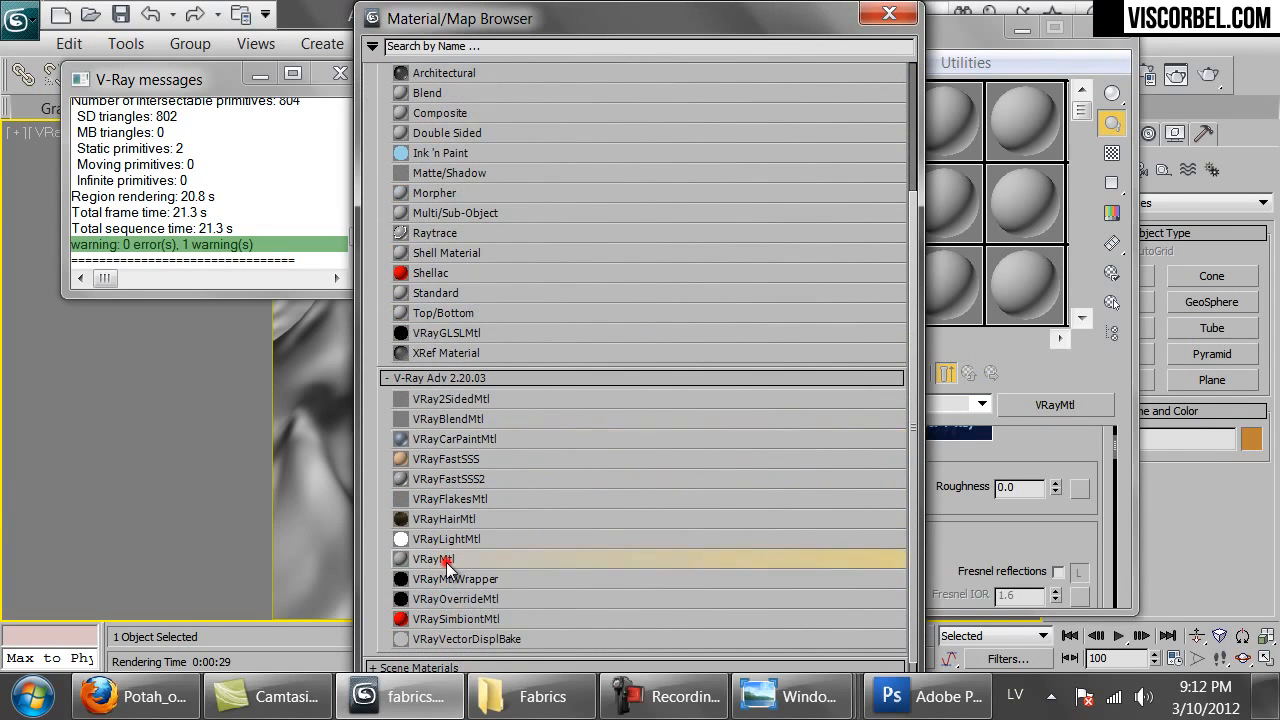
double_click(445, 559)
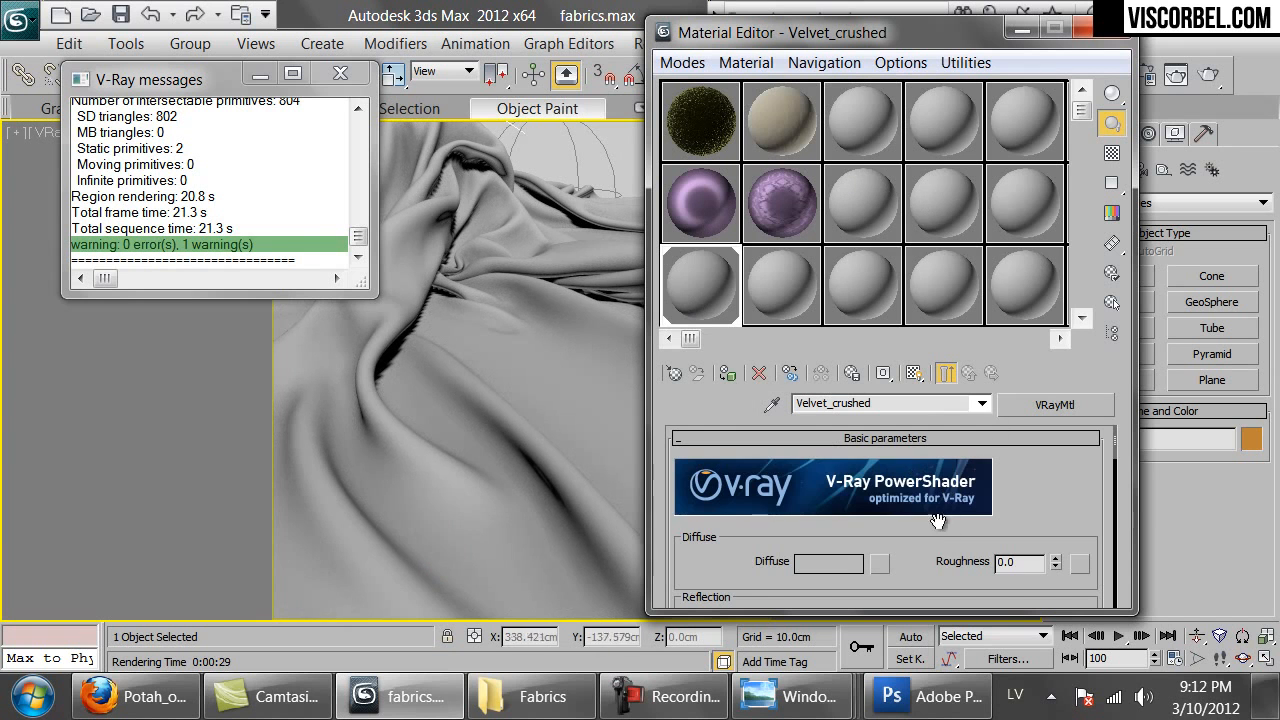
scroll(712, 493, "down", 2)
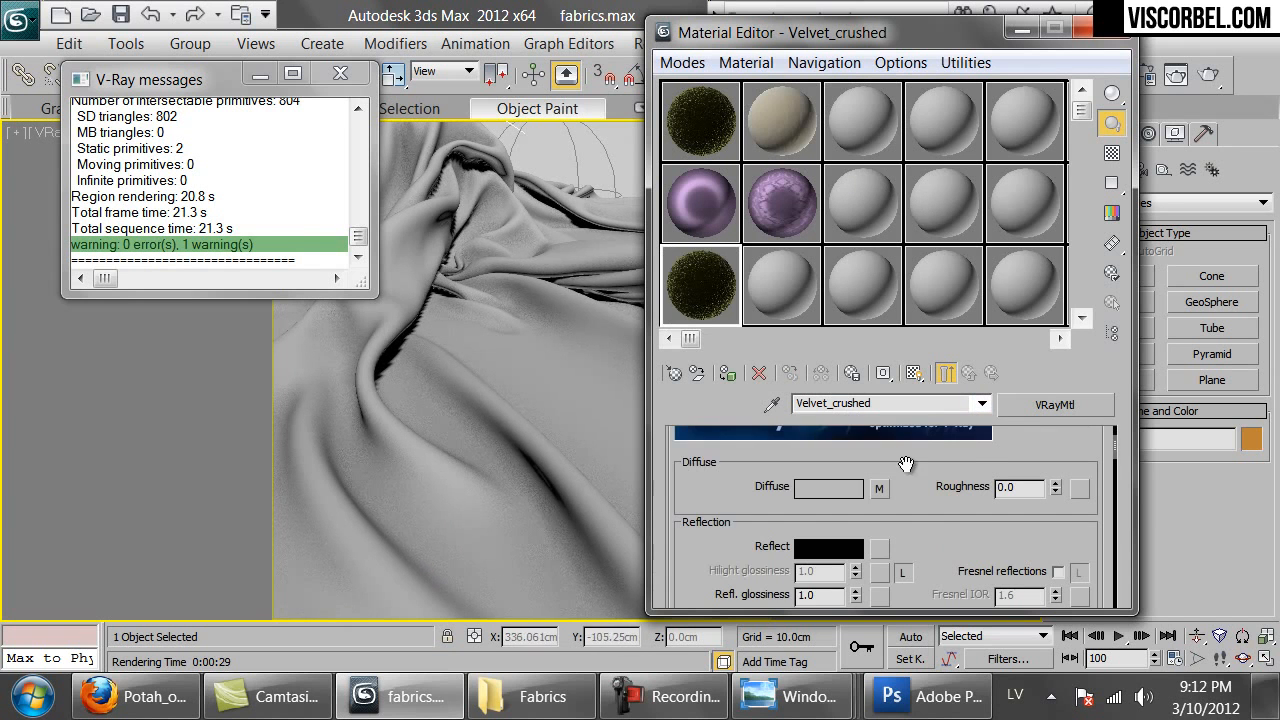
Change Velvet_crushed to a VRayBlendMtl, keeping the old velvet material as a sub-material.
left_click(1012, 408)
left_click(455, 420)
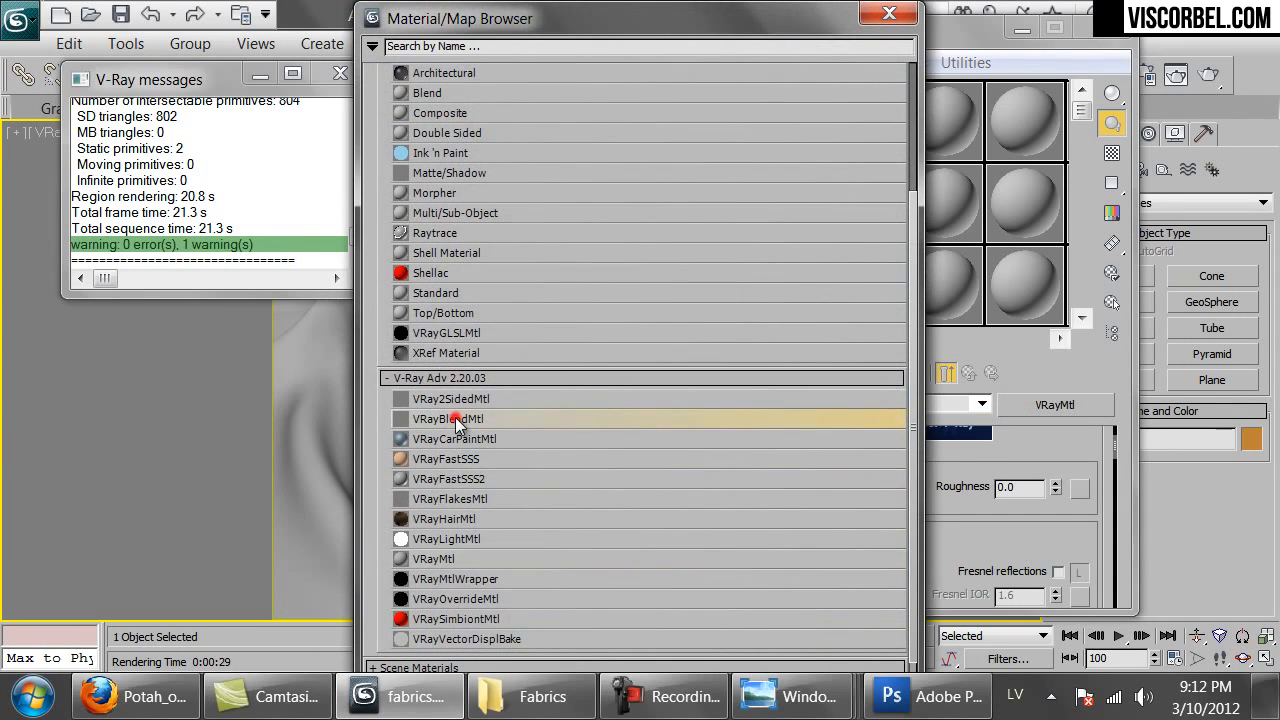
double_click(455, 418)
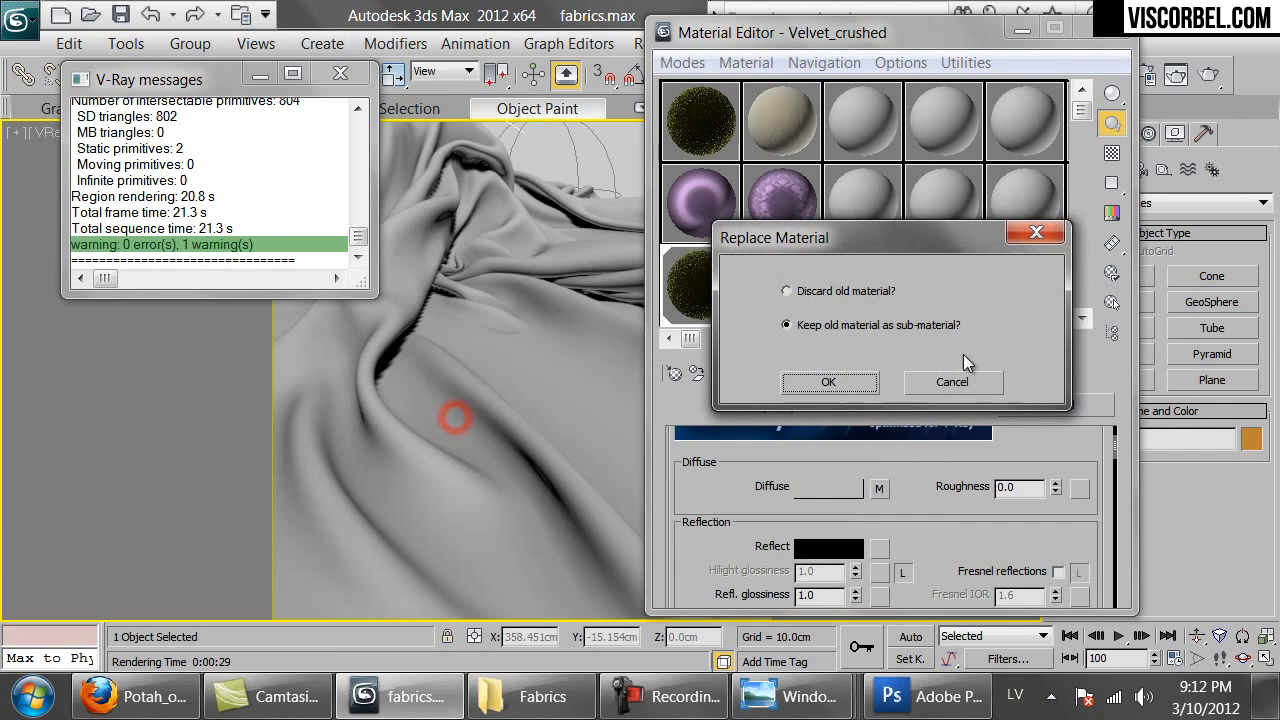
left_click(826, 385)
Copy the base velvet material and paste it as a copy into the blend material's first coat slot.
scroll(1018, 548, "down", 3)
right_click(1019, 448)
left_click(1038, 487)
right_click(807, 516)
left_click(822, 532)
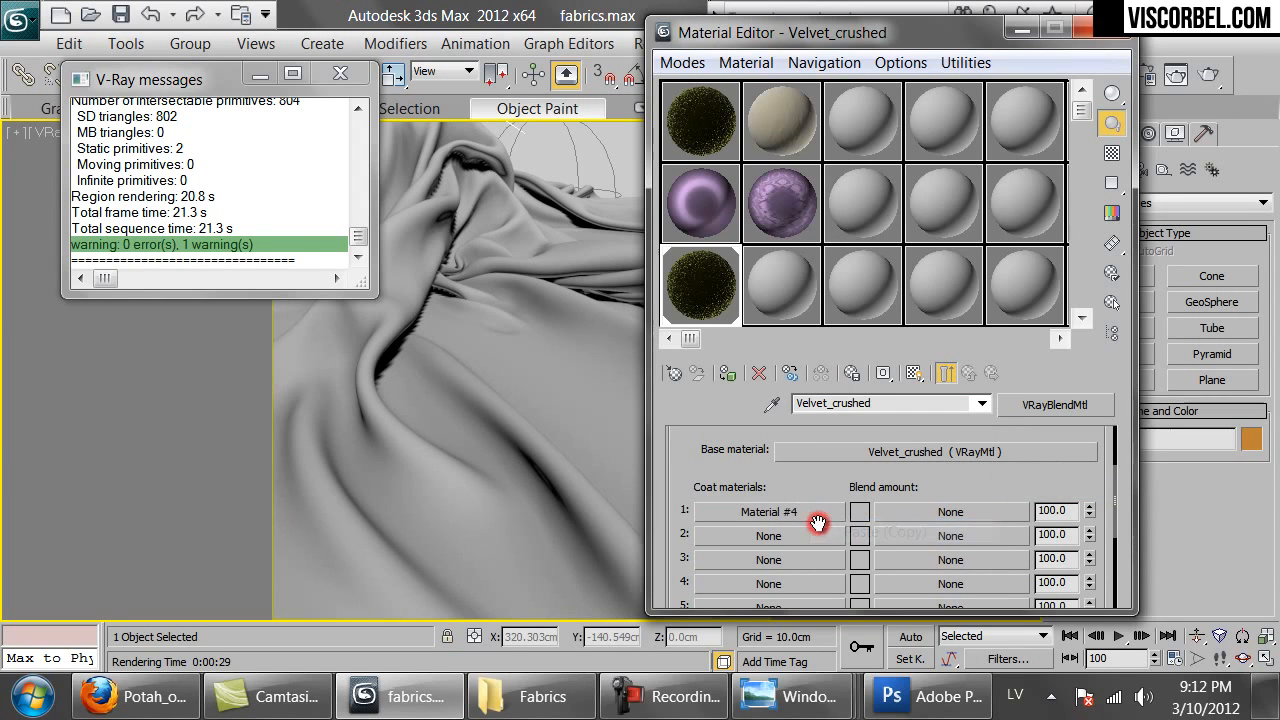
Load patchy.png from the DIRT textures folder as a Bitmap into the first coat's blend amount slot.
left_click(952, 511)
scroll(521, 135, "up", 3)
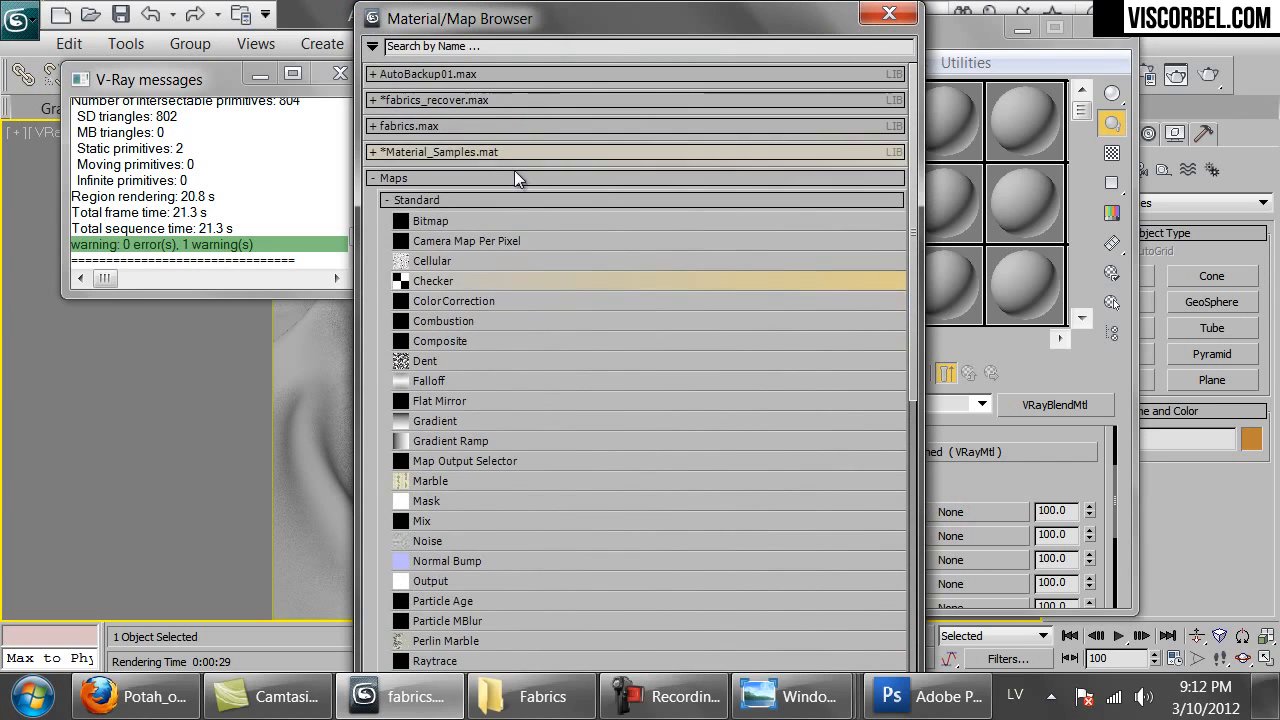
double_click(483, 211)
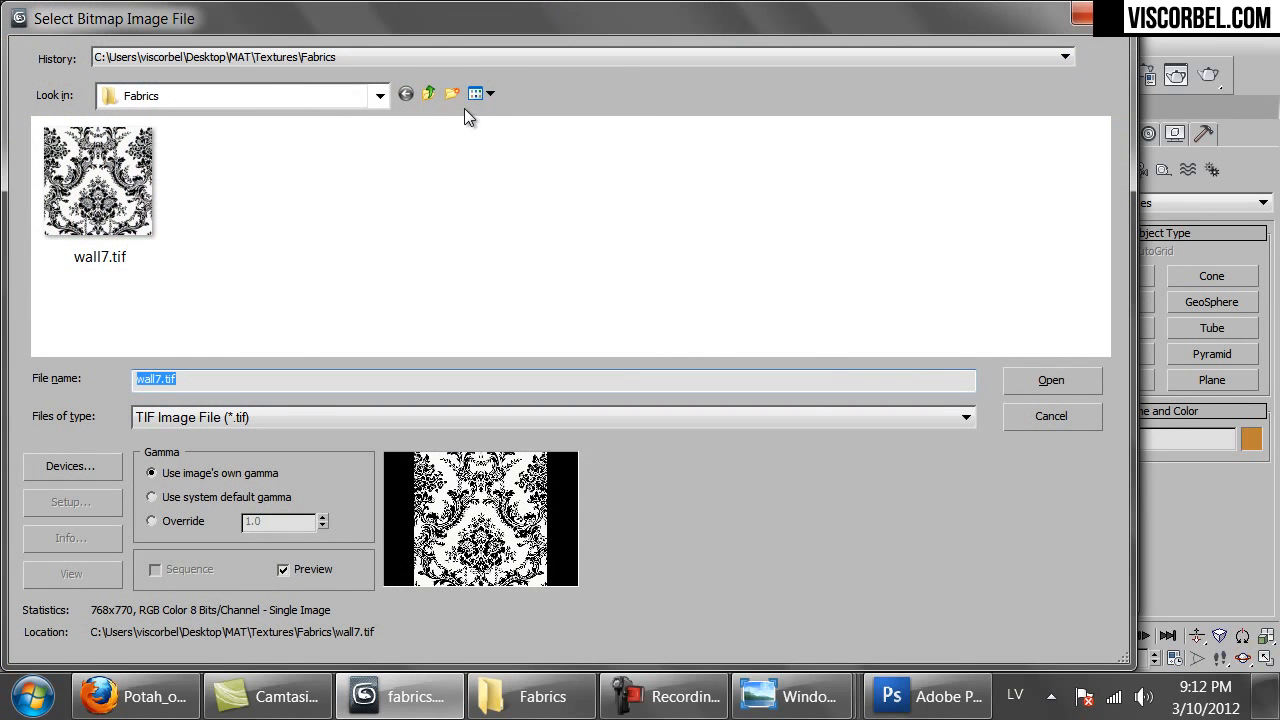
left_click(428, 95)
left_click(175, 158)
double_click(175, 158)
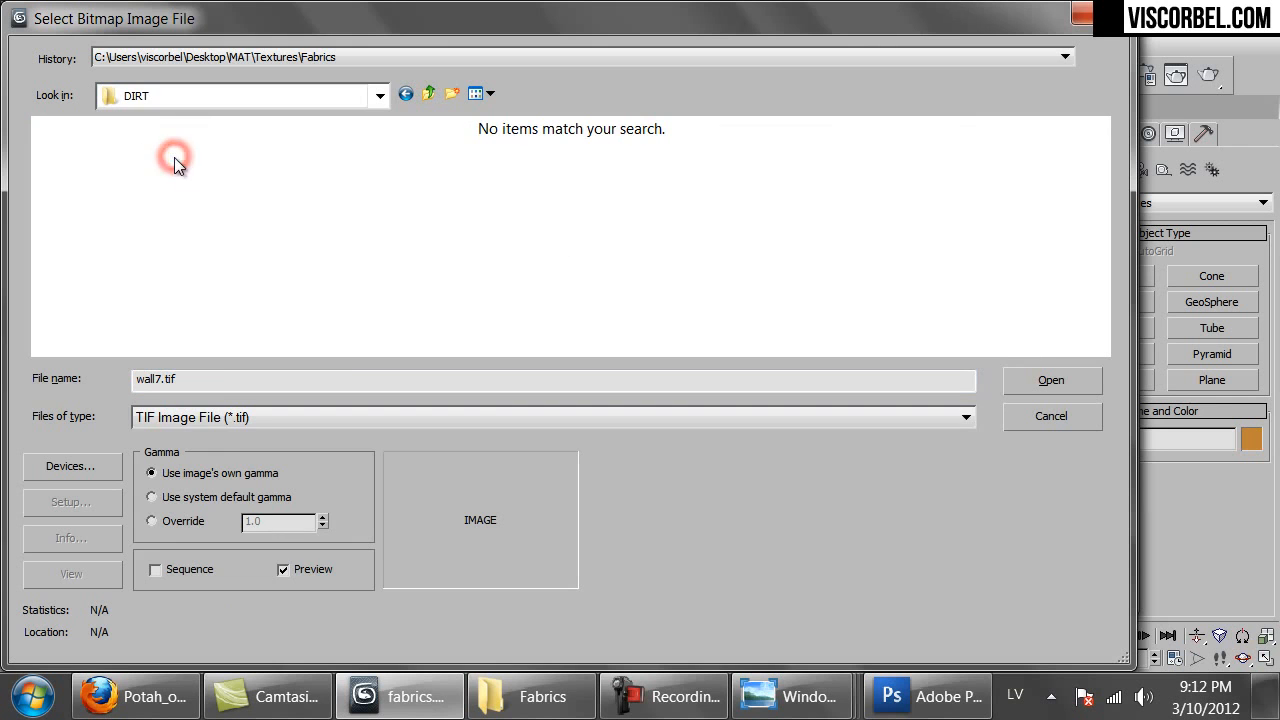
left_click(233, 421)
left_click(215, 394)
left_click(314, 191)
scroll(314, 191, "down", 1)
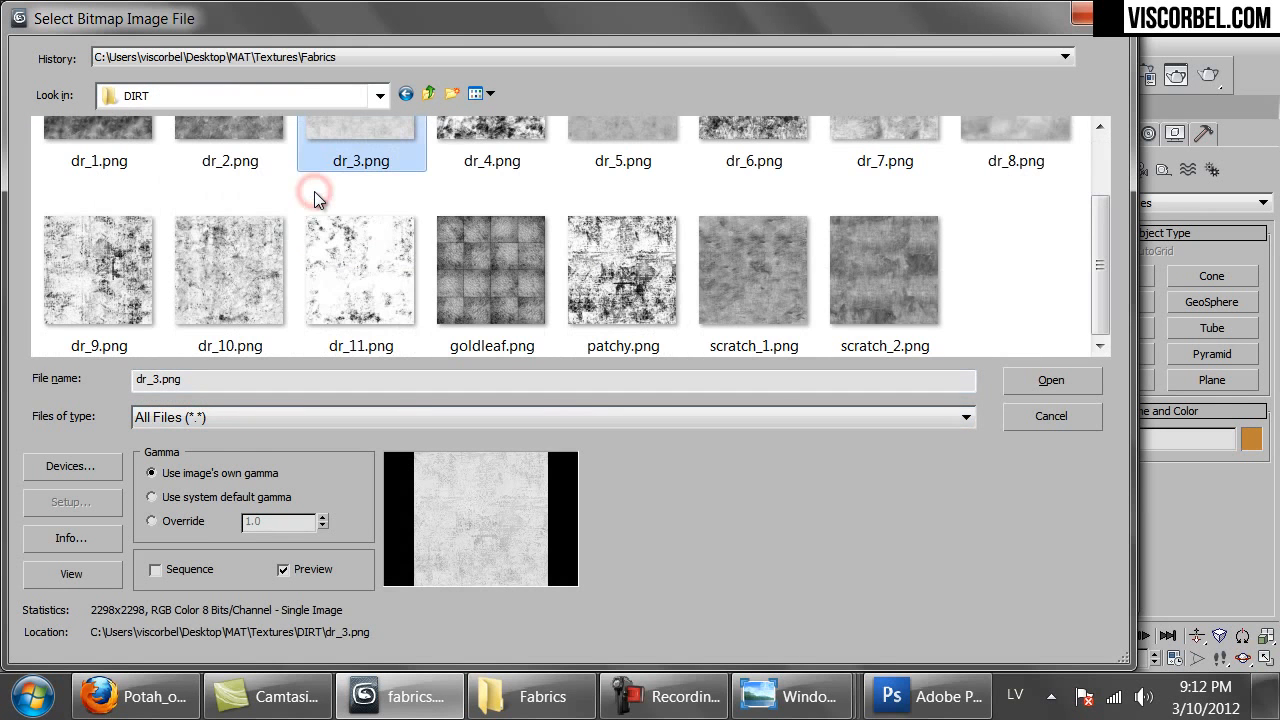
left_click(613, 316)
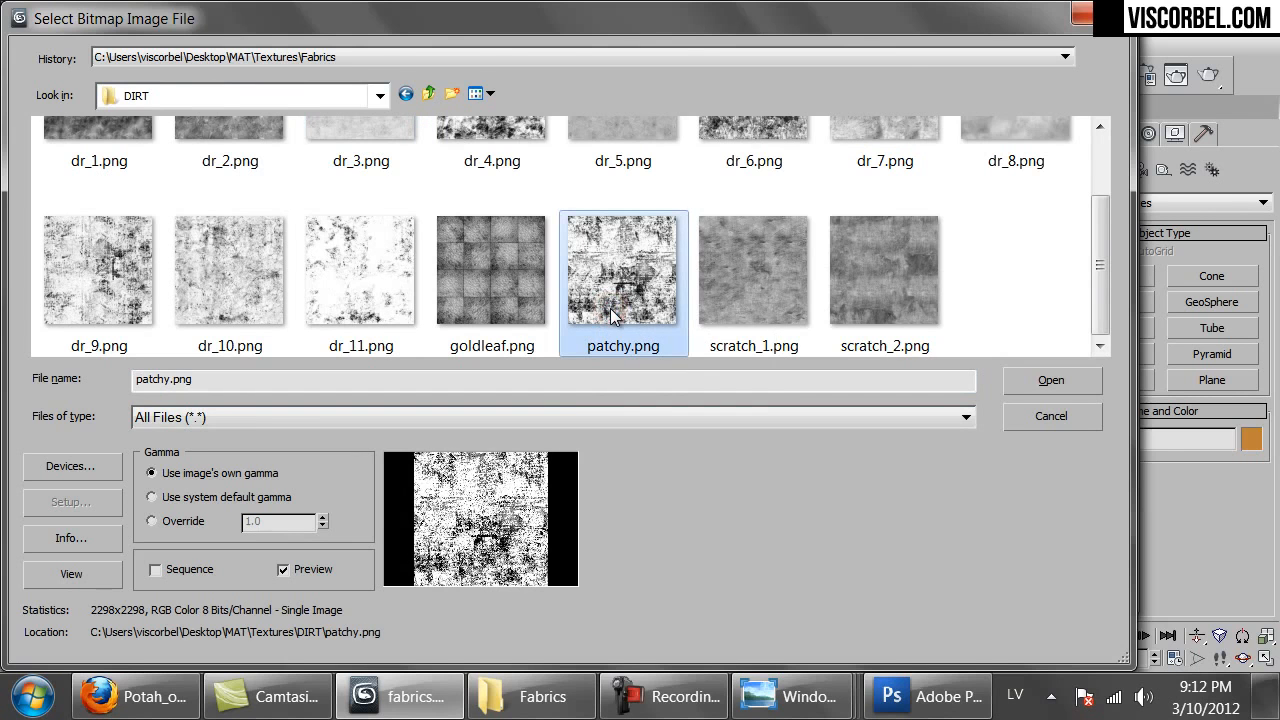
double_click(613, 316)
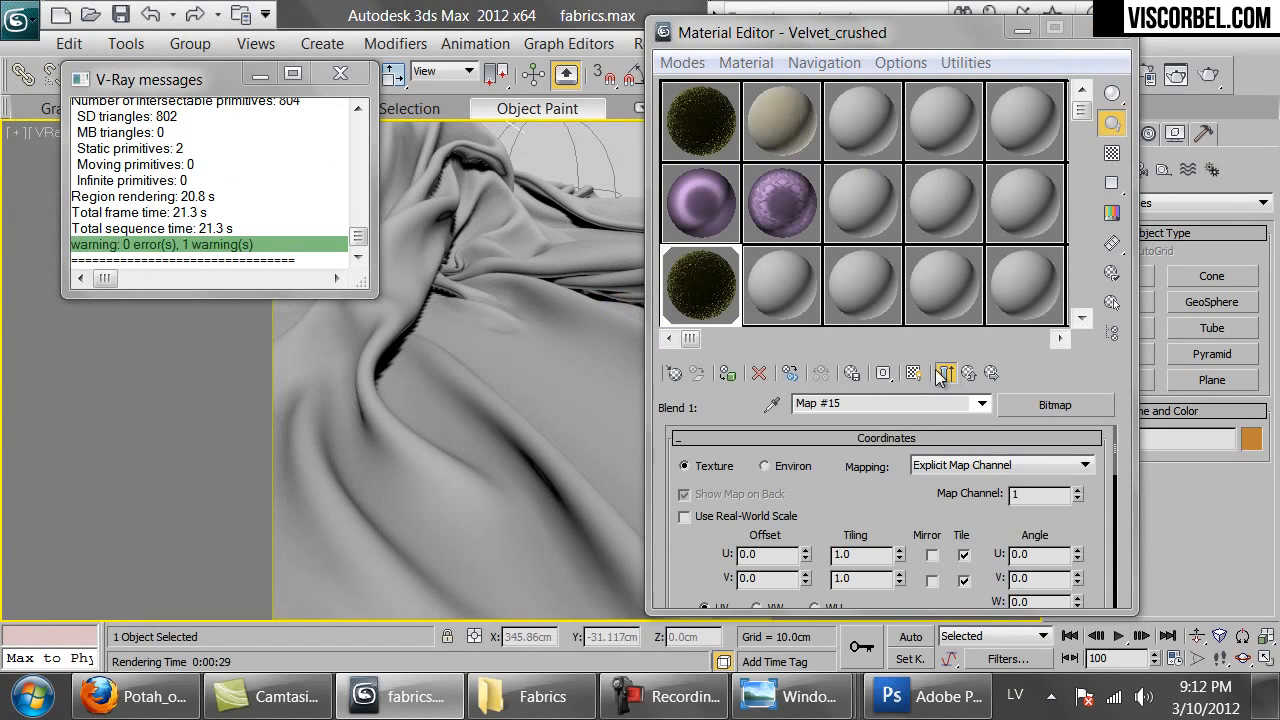
Show the patchy bitmap on the cloth in the viewport and set its U and V tiling to 2.
left_click(914, 373)
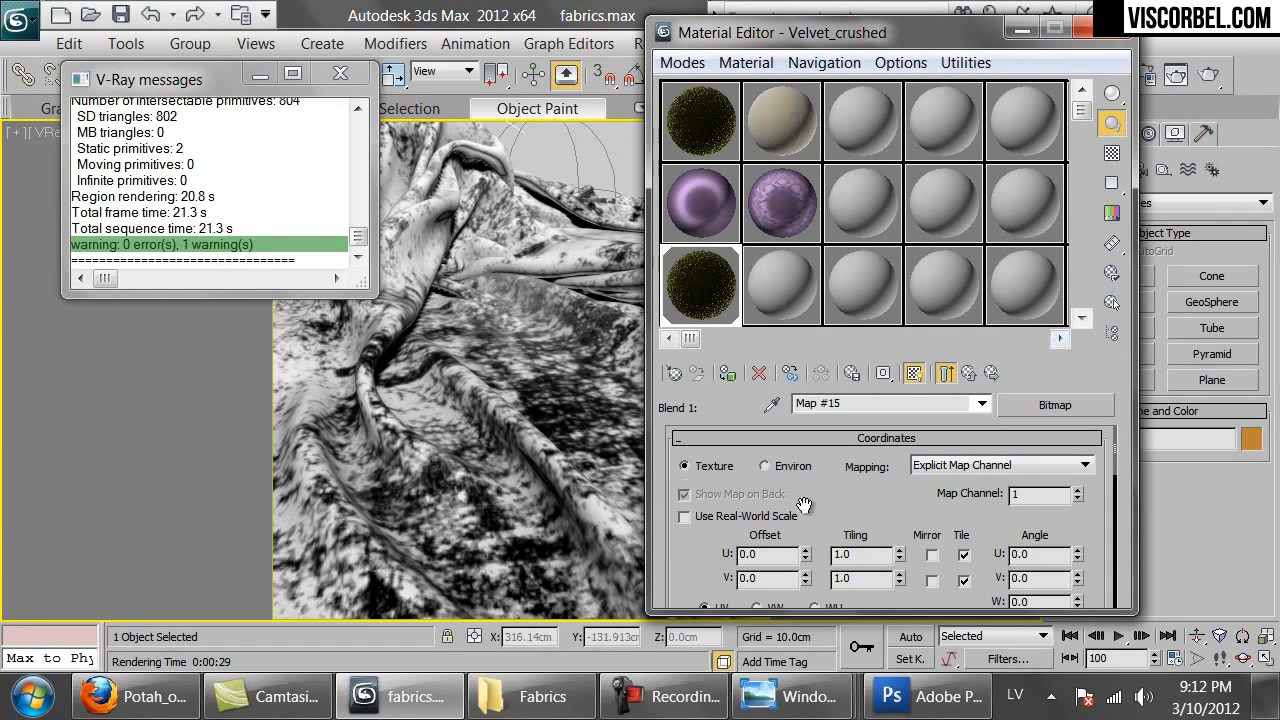
double_click(872, 554)
type("2")
key("Tab")
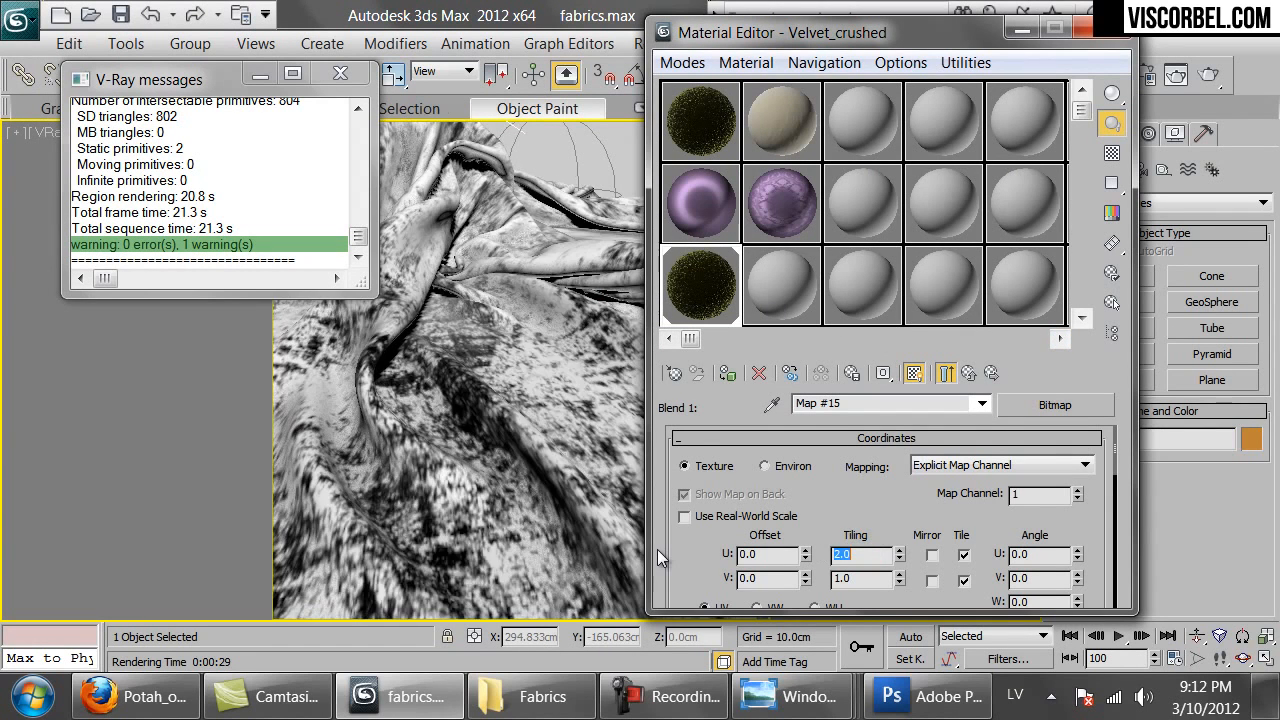
type("2")
key("Return")
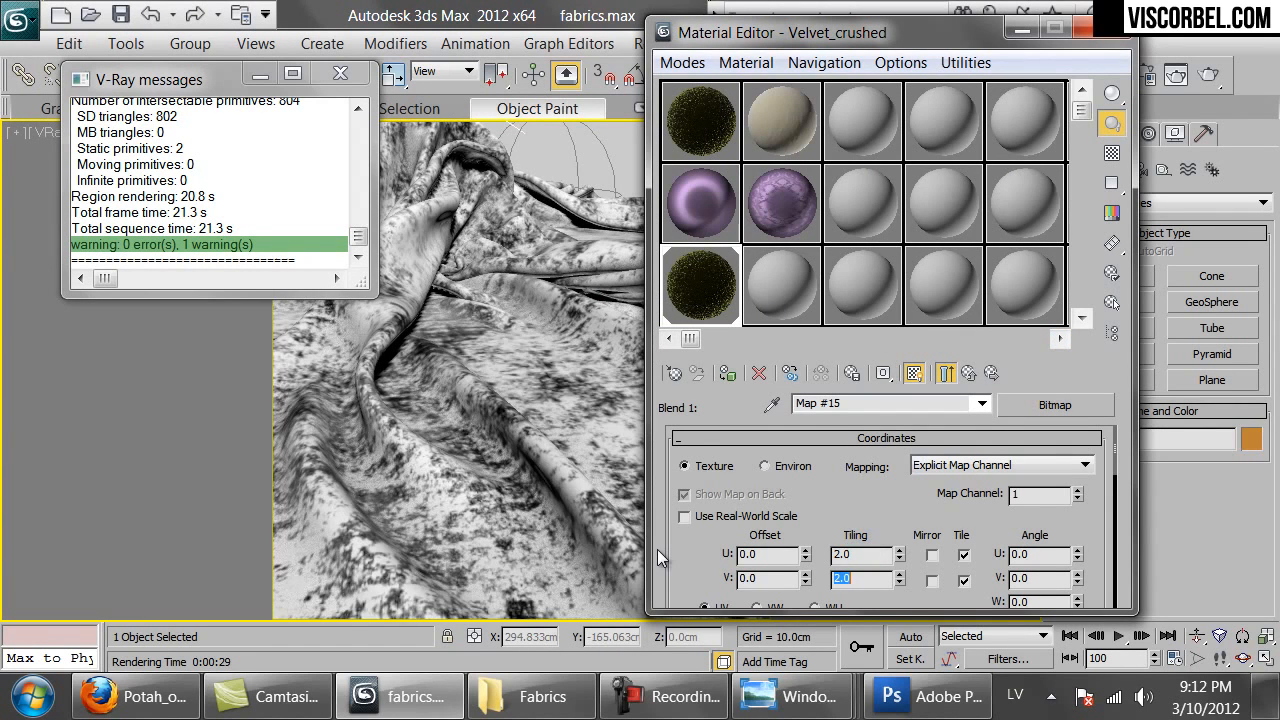
Set the patchy bitmap's U and V tiling to 3 and return to the Velvet_crushed blend material.
double_click(862, 554)
type("3")
key("Tab")
type("3")
key("Return")
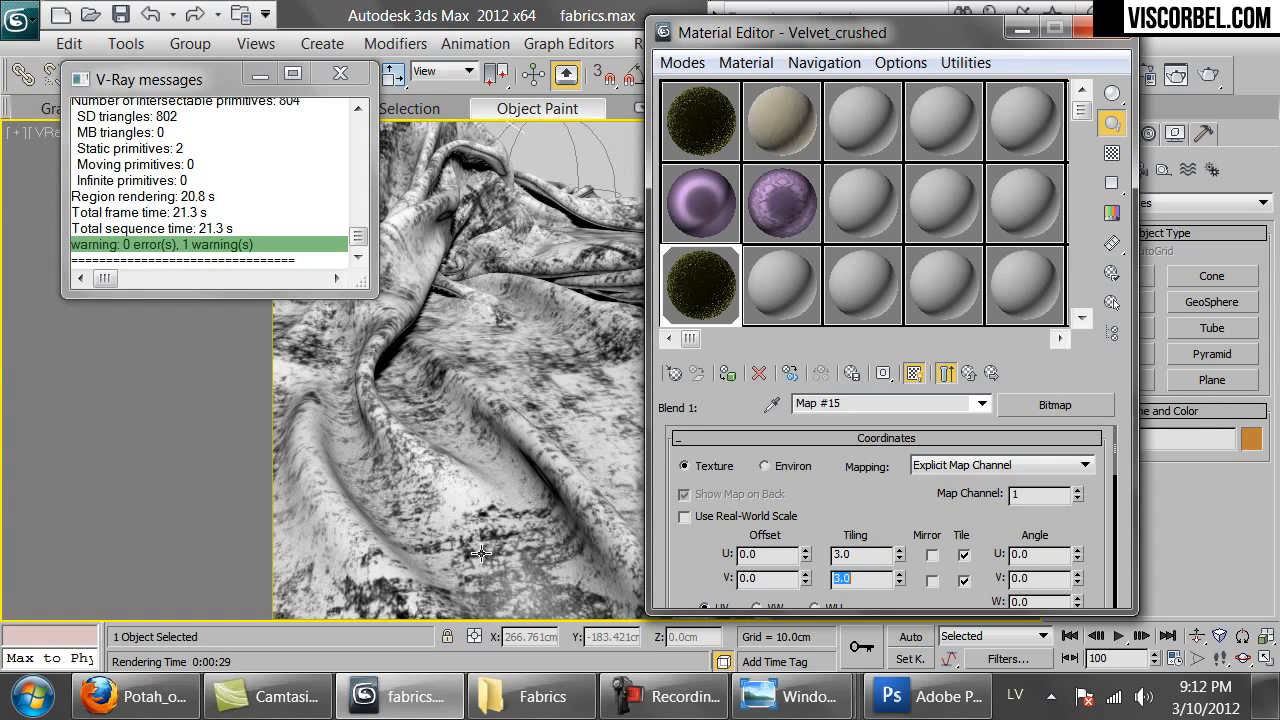
left_click(947, 373)
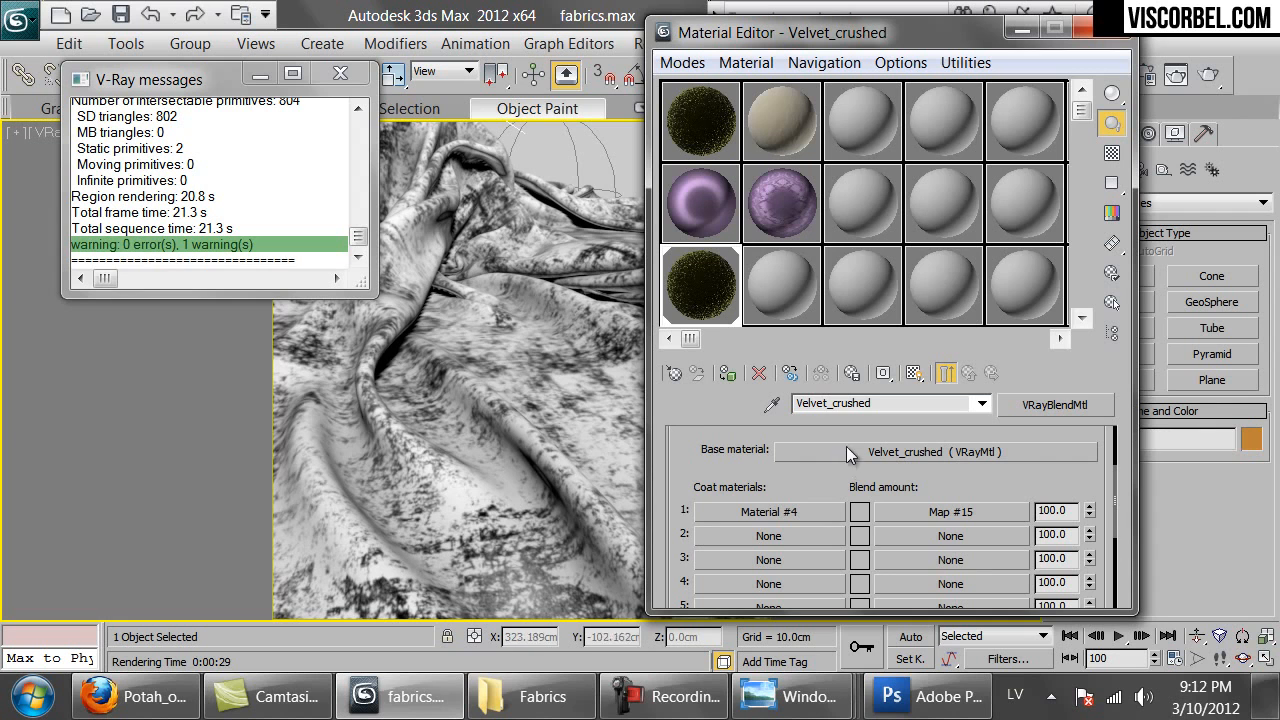
In the first coat material's diffuse falloff, reshape the mix curve to rise early and fall back to 0 at its end point.
left_click(759, 511)
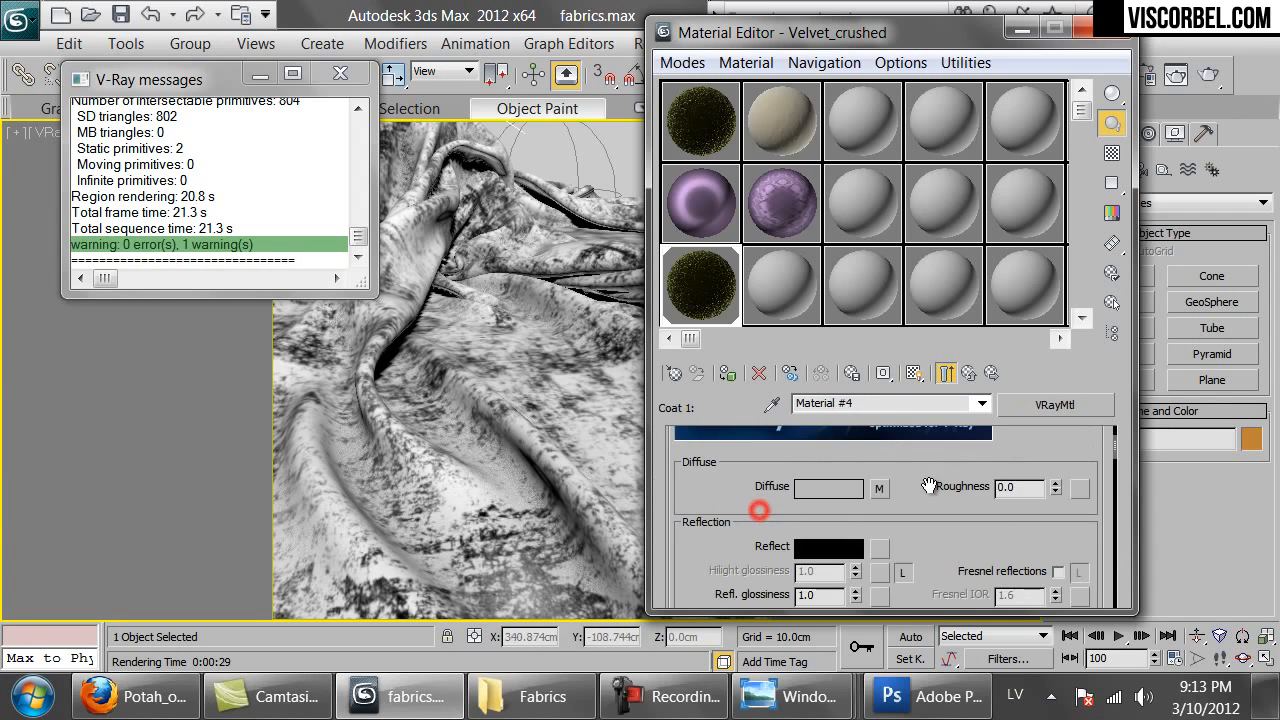
left_click(879, 488)
left_click_drag(730, 576, 776, 488)
scroll(772, 485, "down", 3)
scroll(790, 495, "up", 1)
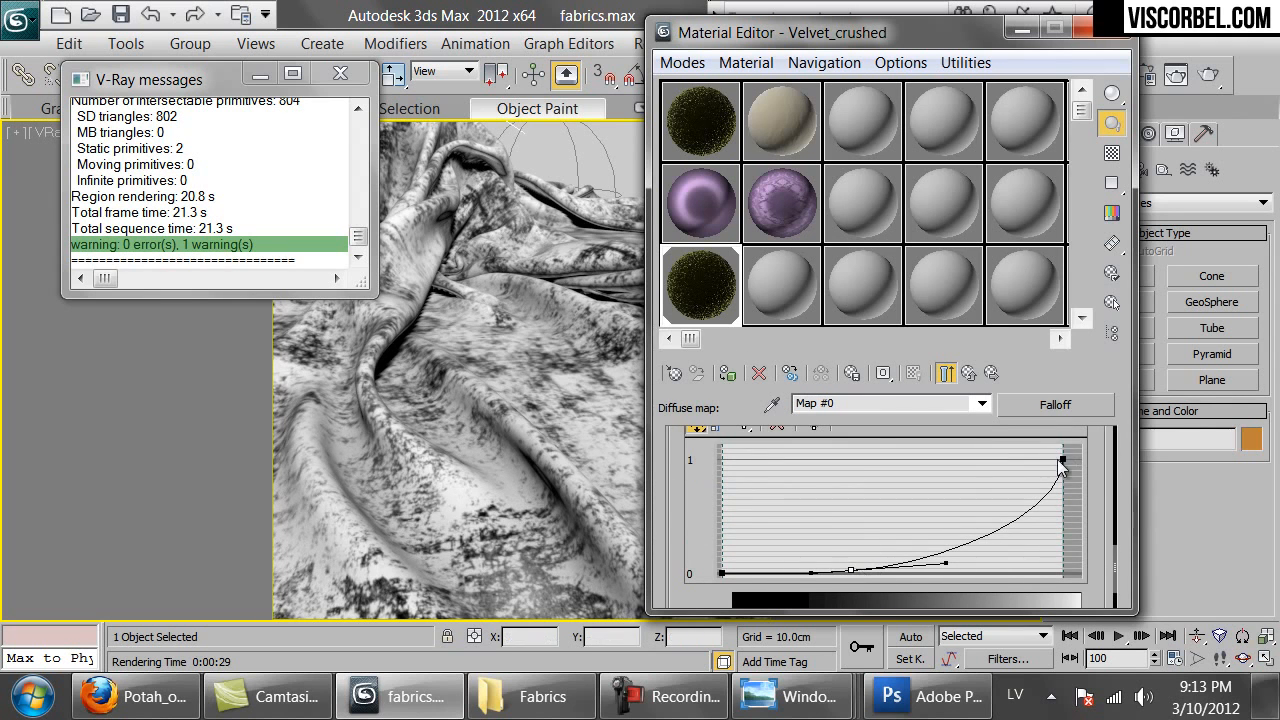
left_click_drag(1060, 462, 901, 447)
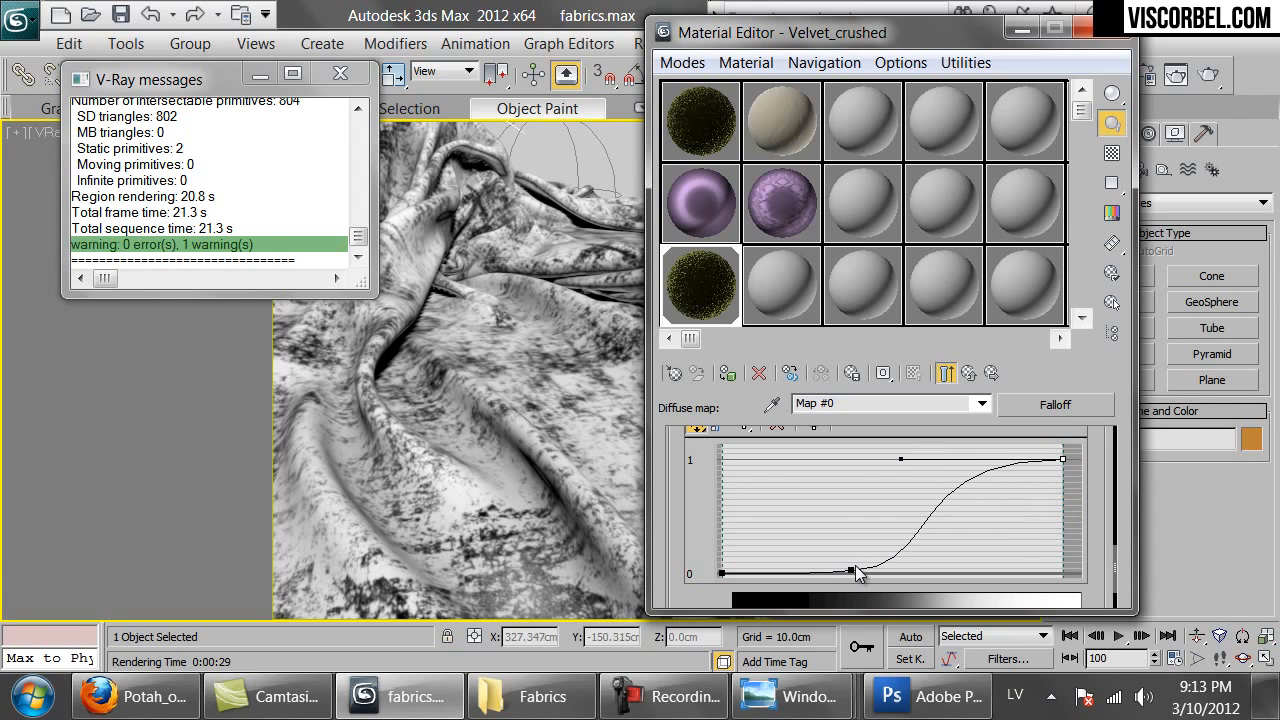
left_click_drag(848, 570, 805, 506)
left_click_drag(893, 500, 840, 452)
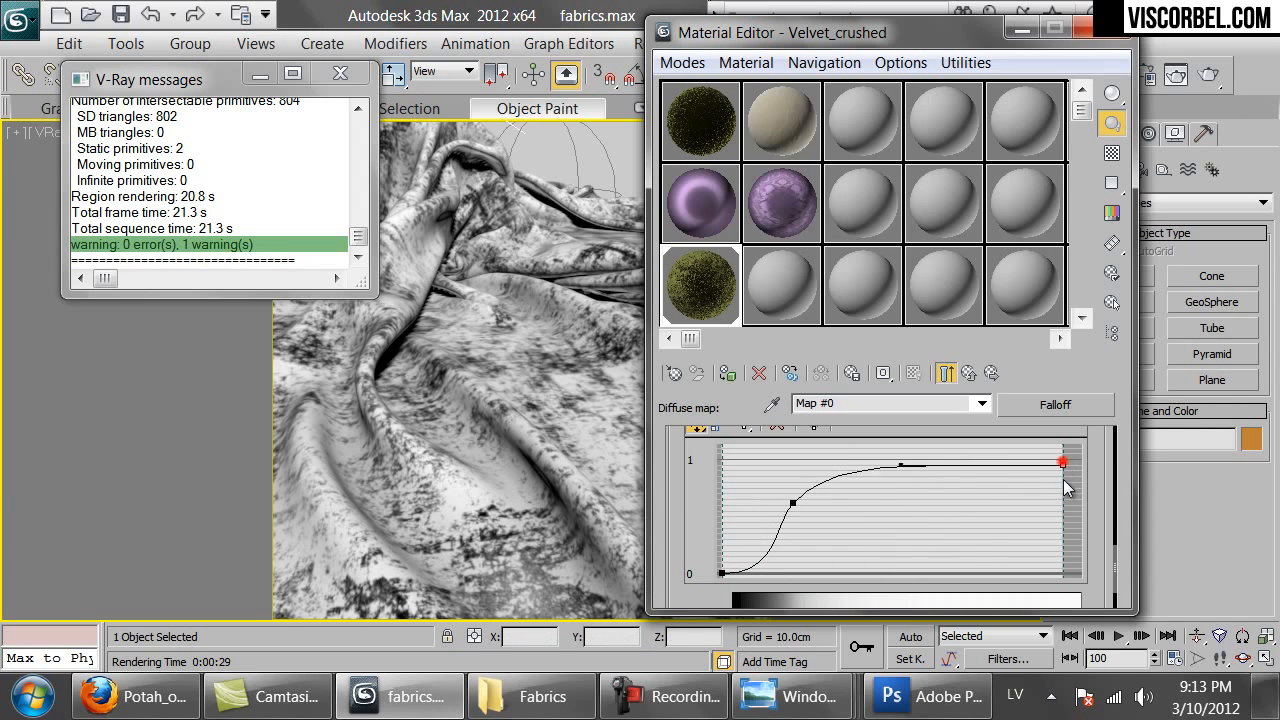
left_click_drag(1063, 461, 1063, 573)
Enlarge the Velvet_crushed sample preview and raise the falloff curve's middle point to nearly 1.
double_click(700, 287)
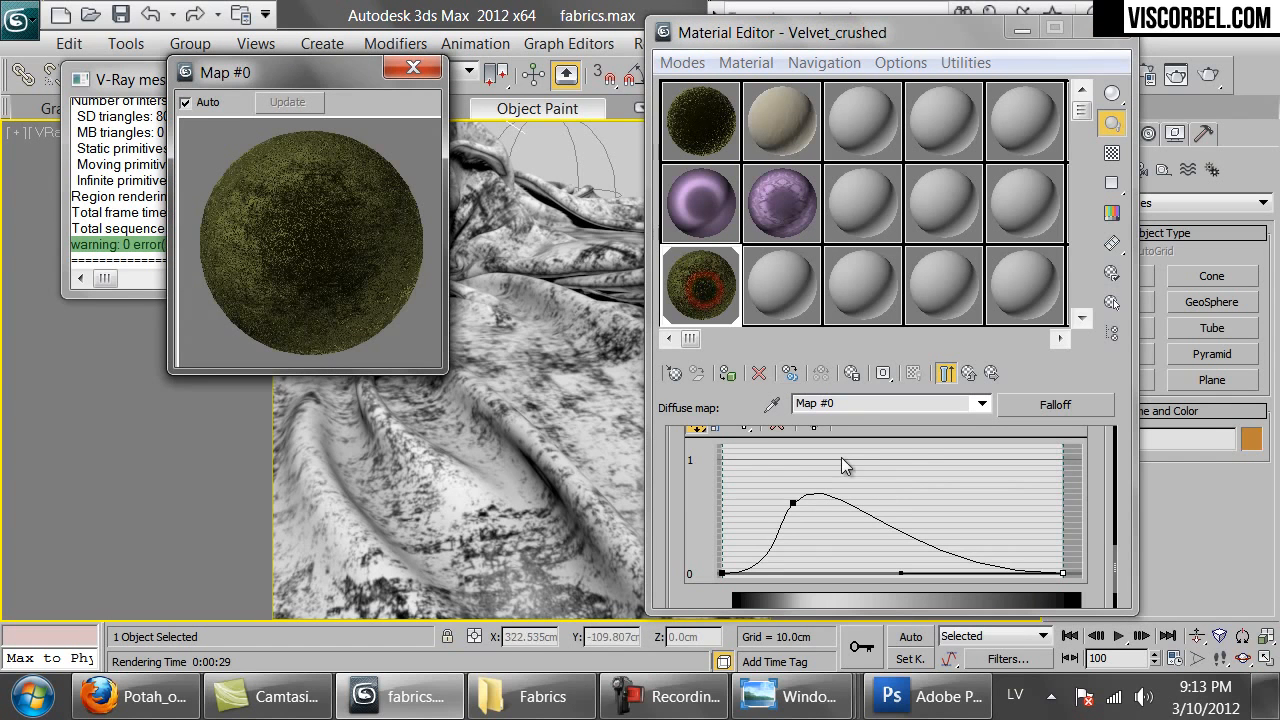
left_click(792, 503)
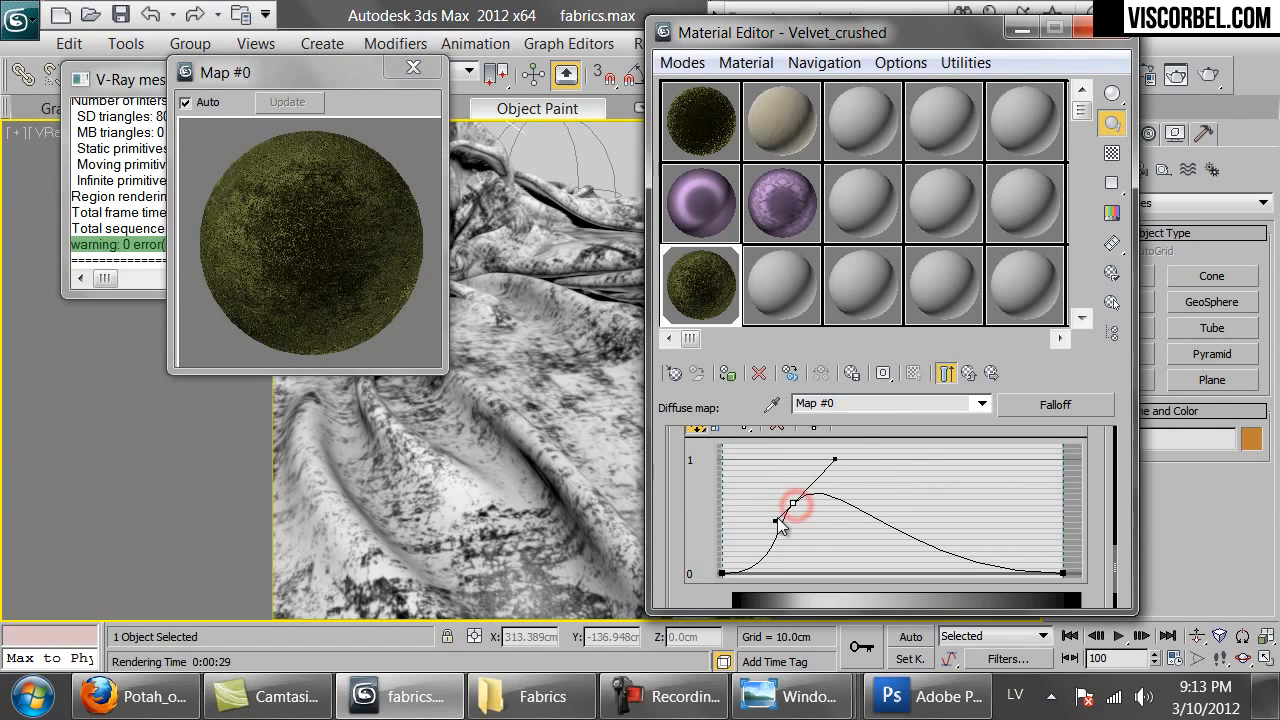
left_click_drag(776, 517, 802, 465)
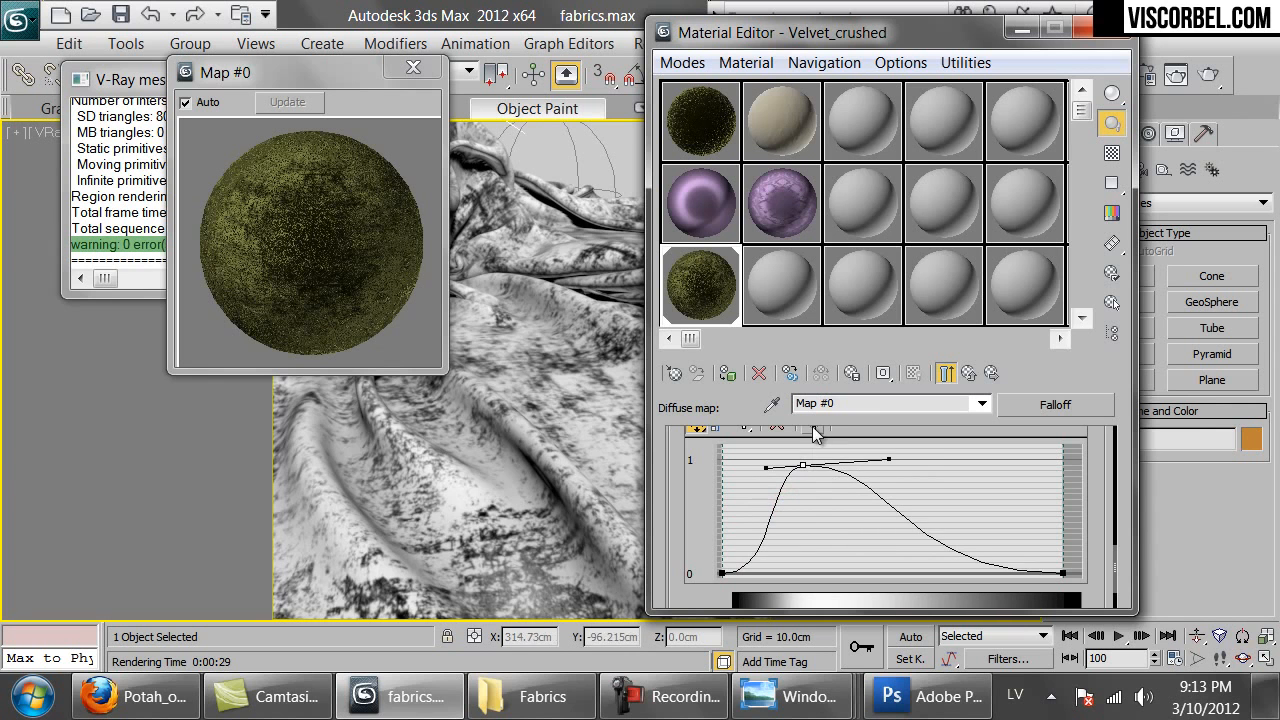
Set the falloff's side color to a saturated yellow-green with hue 49, saturation 231 and value 121.
scroll(1100, 500, "up", 5)
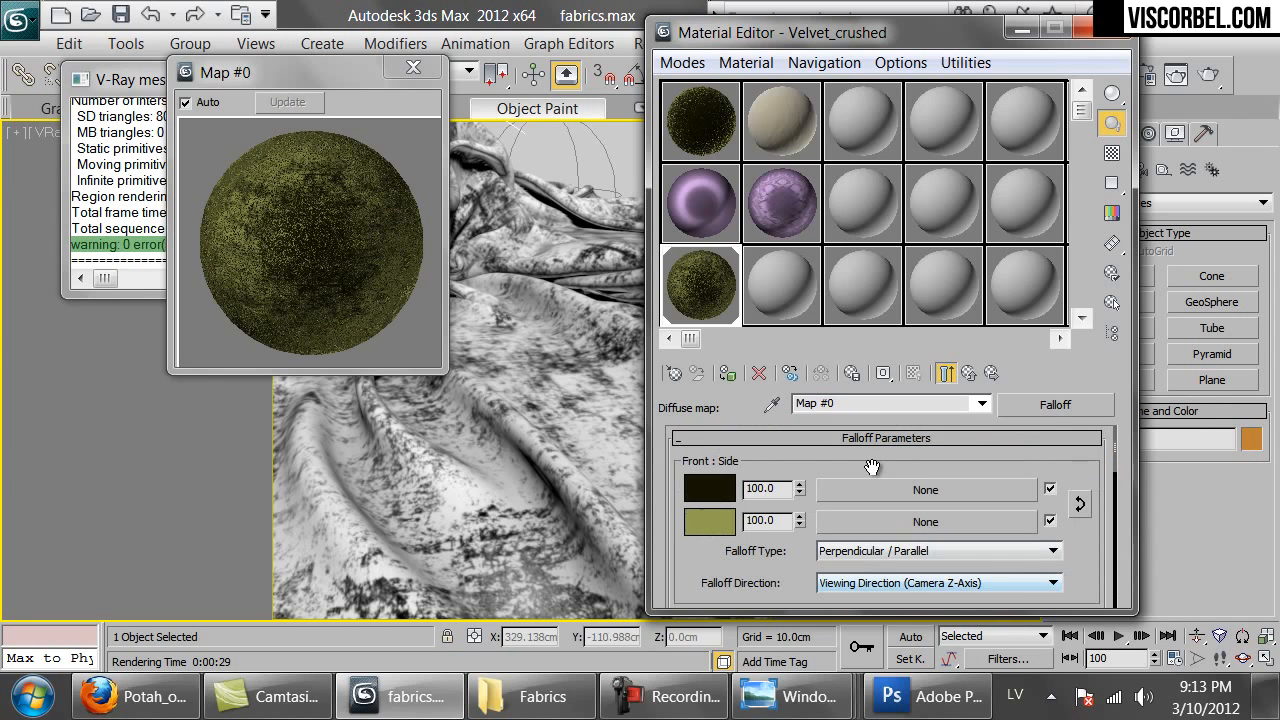
left_click(709, 519)
left_click_drag(814, 260, 886, 243)
left_click_drag(807, 265, 800, 258)
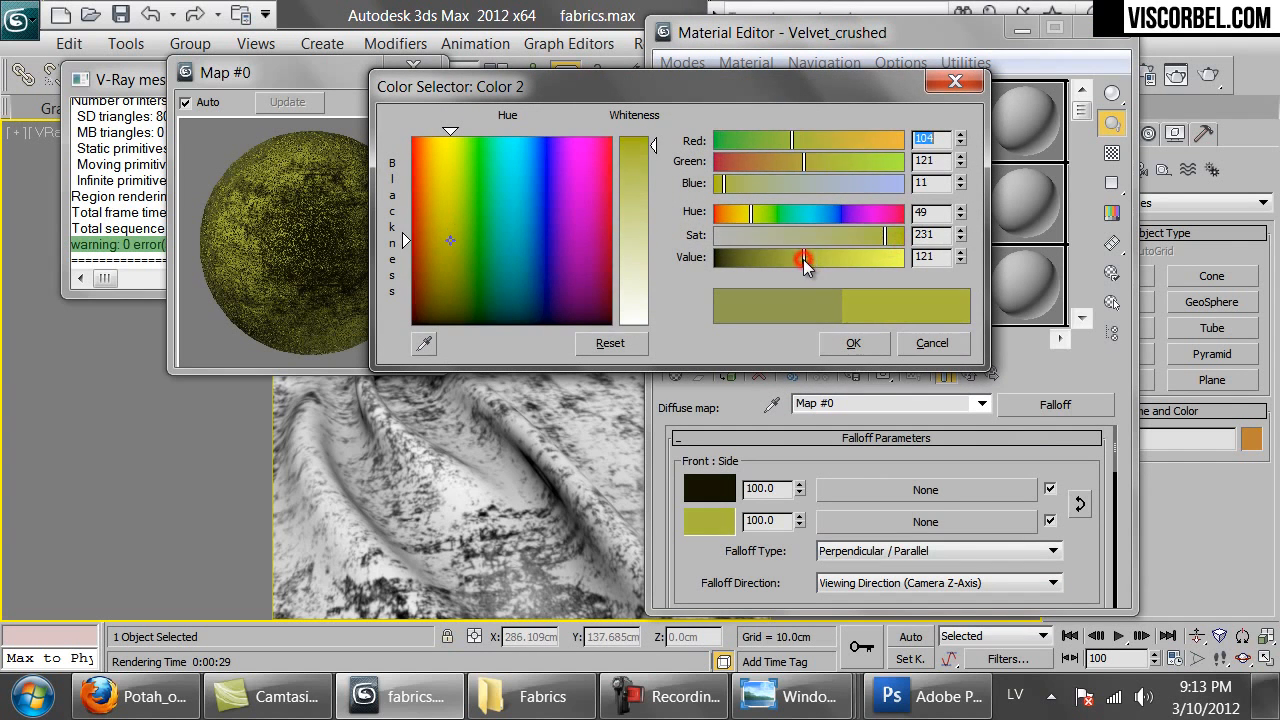
left_click(853, 343)
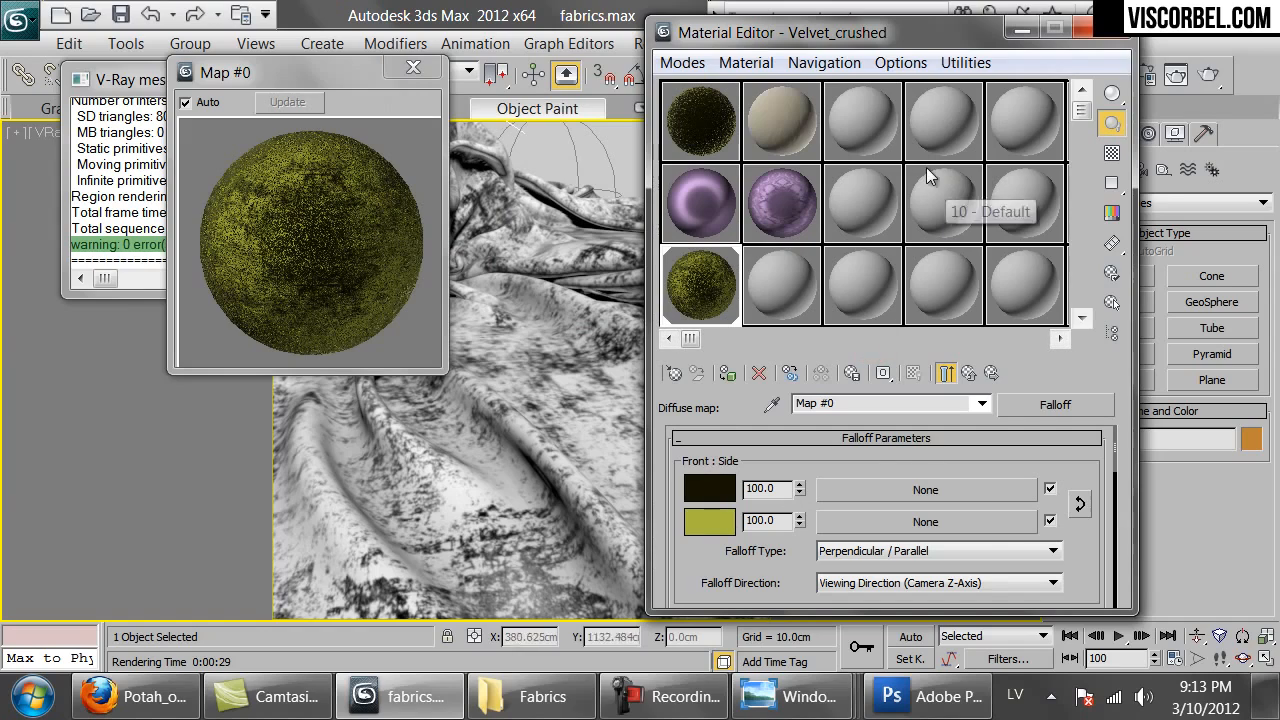
Render the cloth with the crushed velvet, look through the fabric reference photos, and return to the coat material.
left_click(1221, 80)
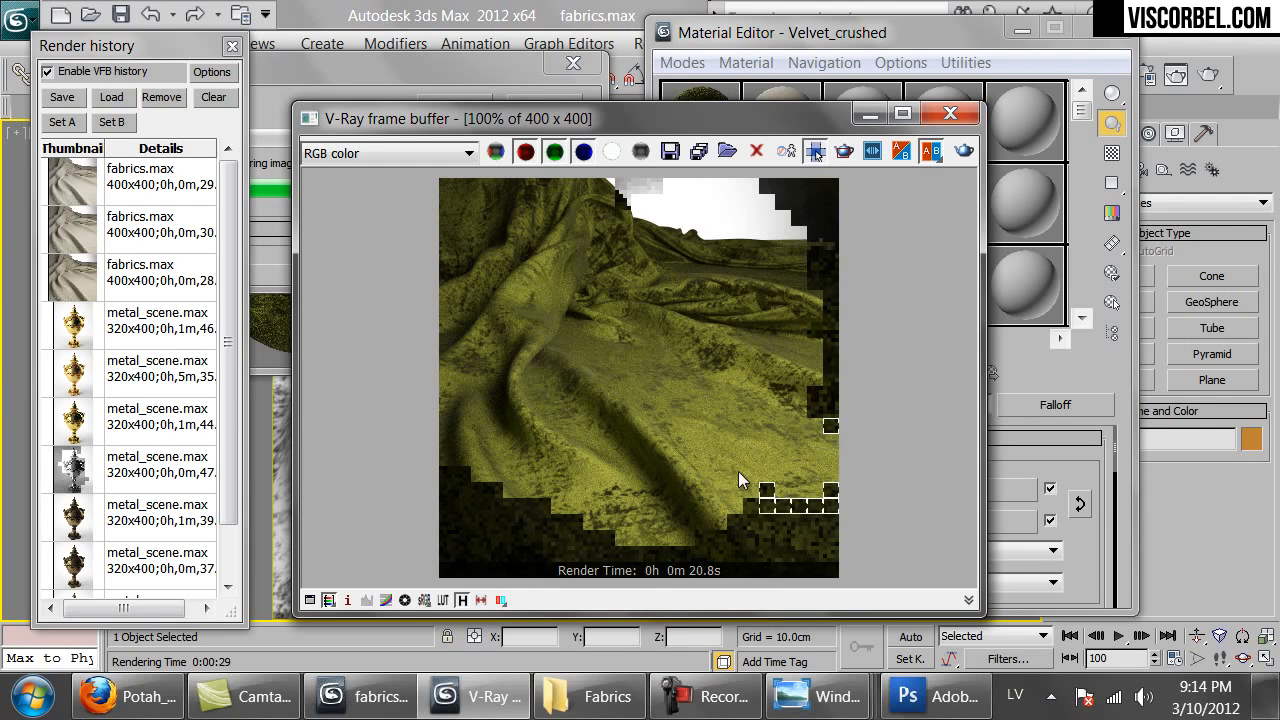
left_click(590, 696)
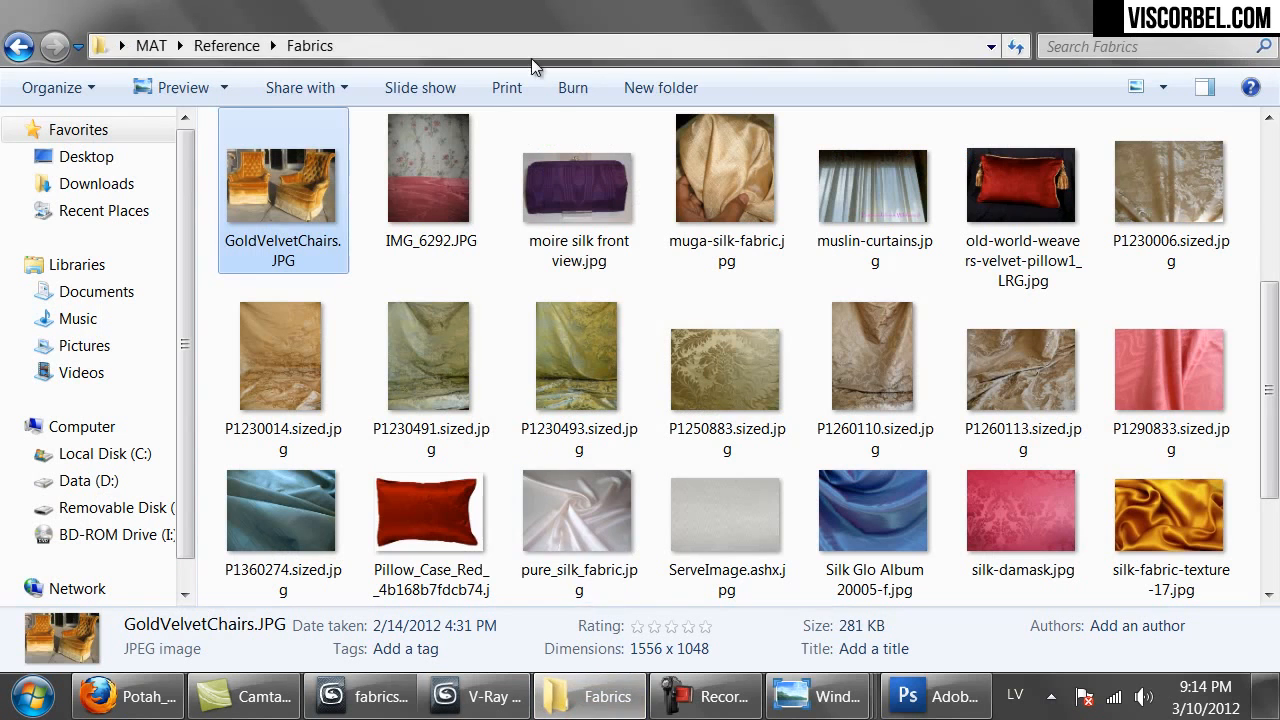
left_click(226, 46)
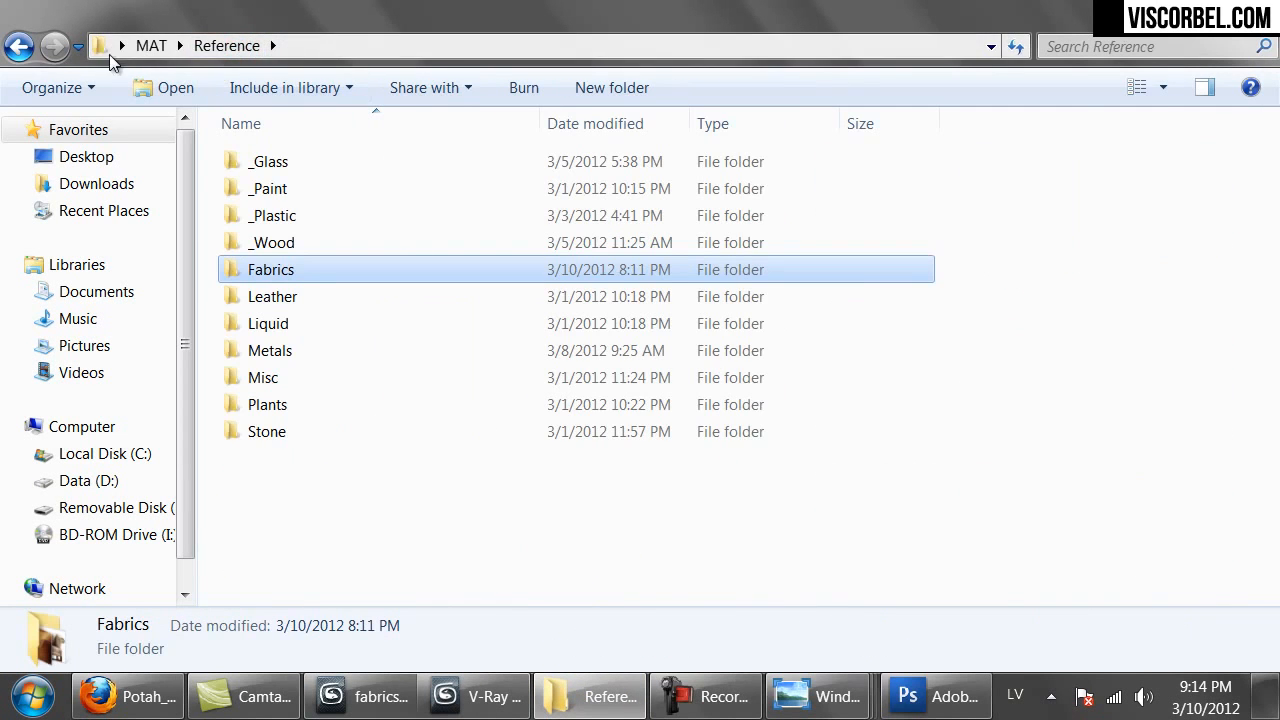
left_click(22, 47)
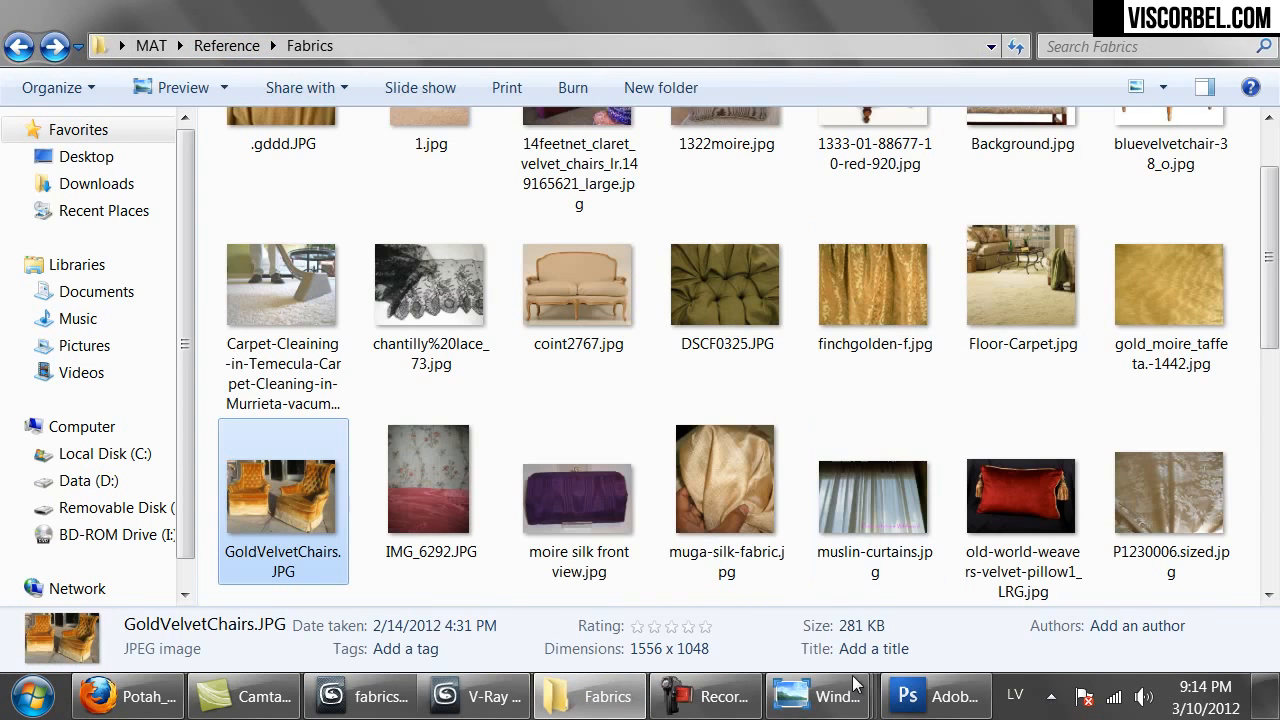
left_click(490, 696)
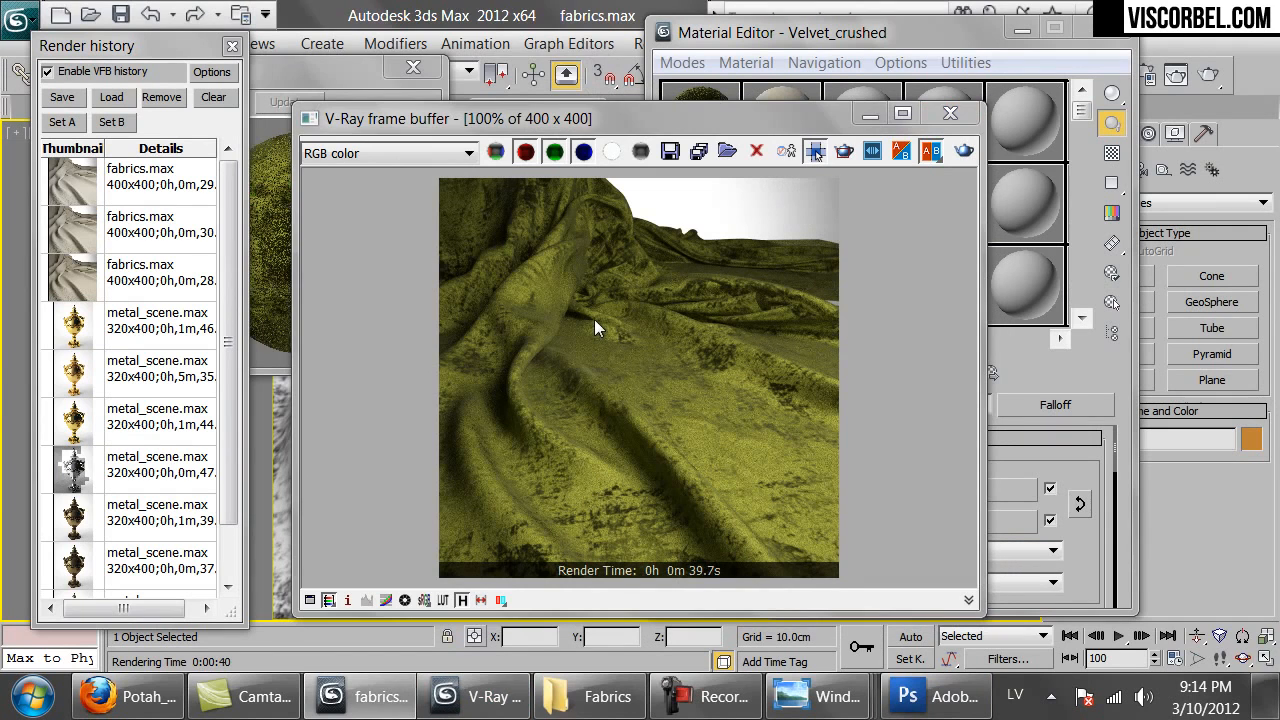
left_click(950, 113)
left_click(944, 373)
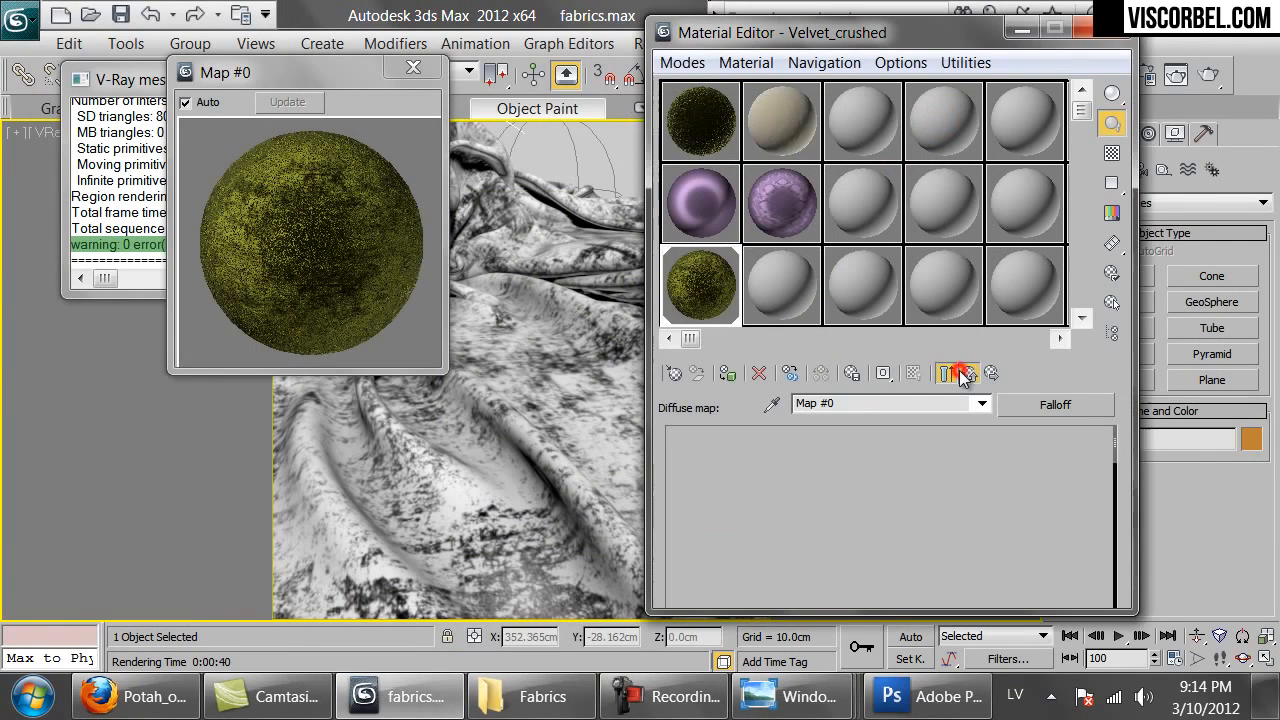
Preview the Soft_fabric material enlarged, copy it to the neighbouring empty sample slot and rename the copy Soft_fabric_displaced.
left_click(763, 120)
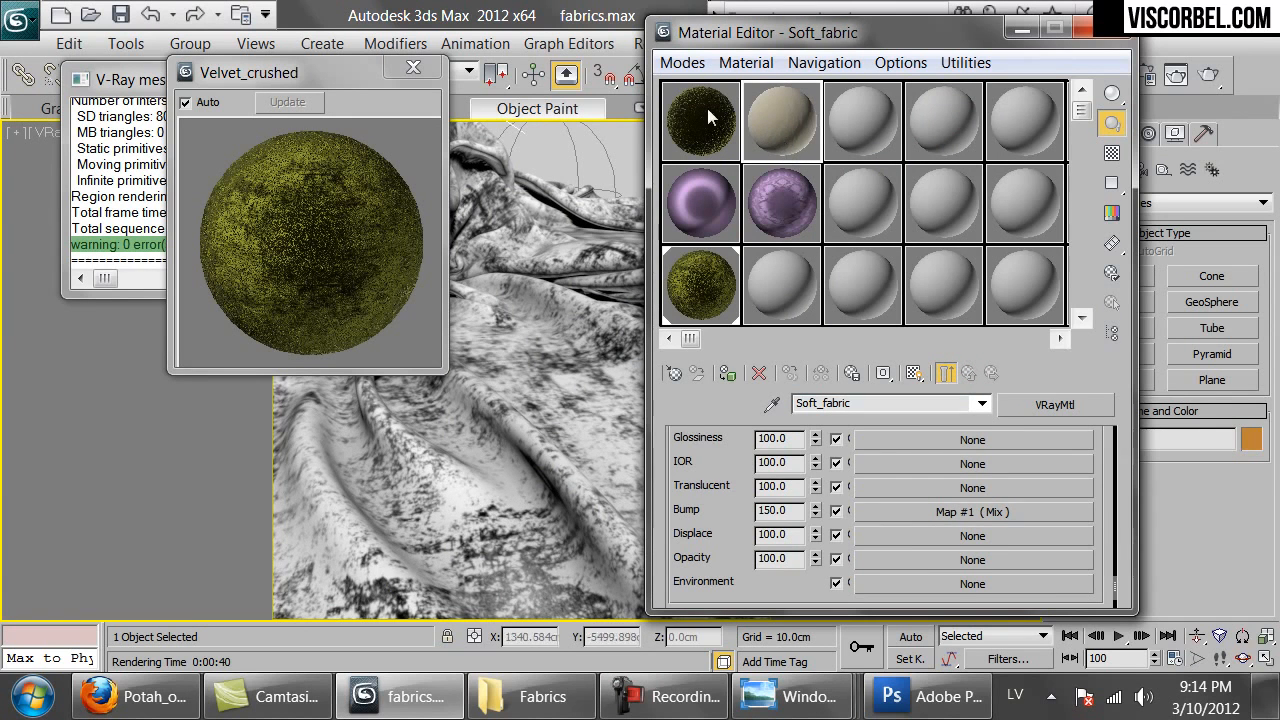
left_click(413, 67)
double_click(774, 119)
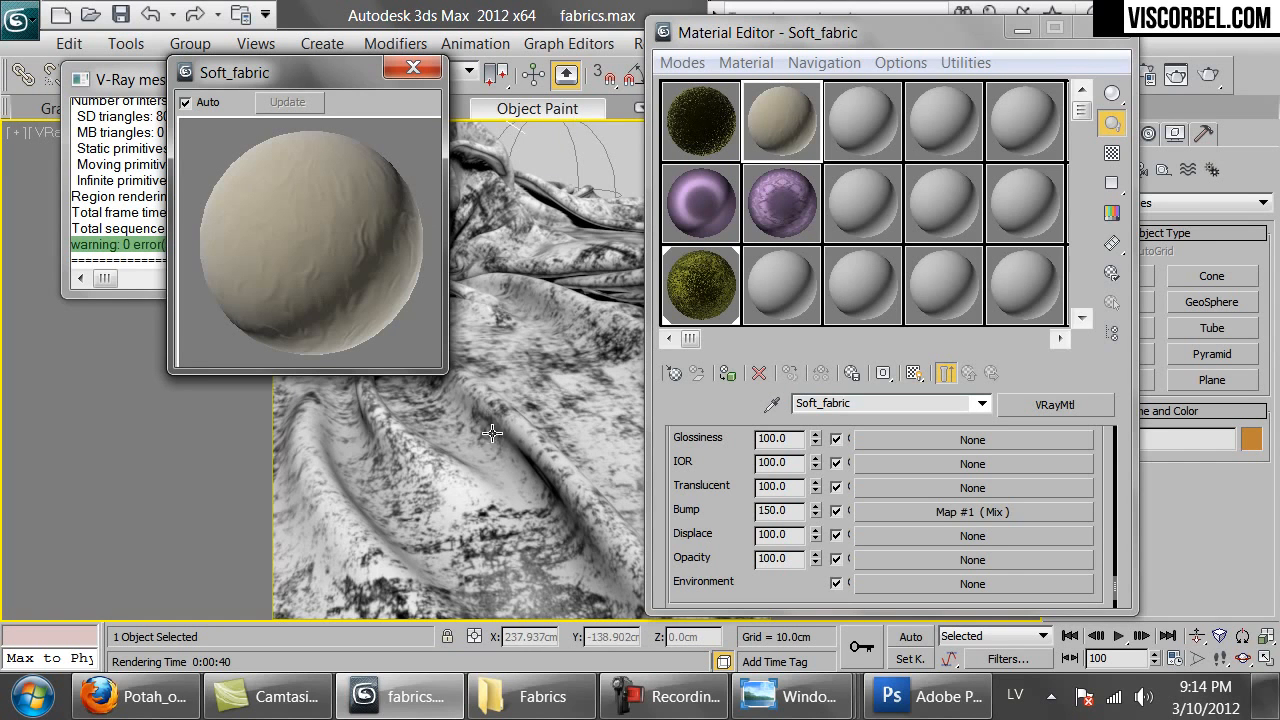
left_click(780, 133)
left_click_drag(780, 133, 862, 146)
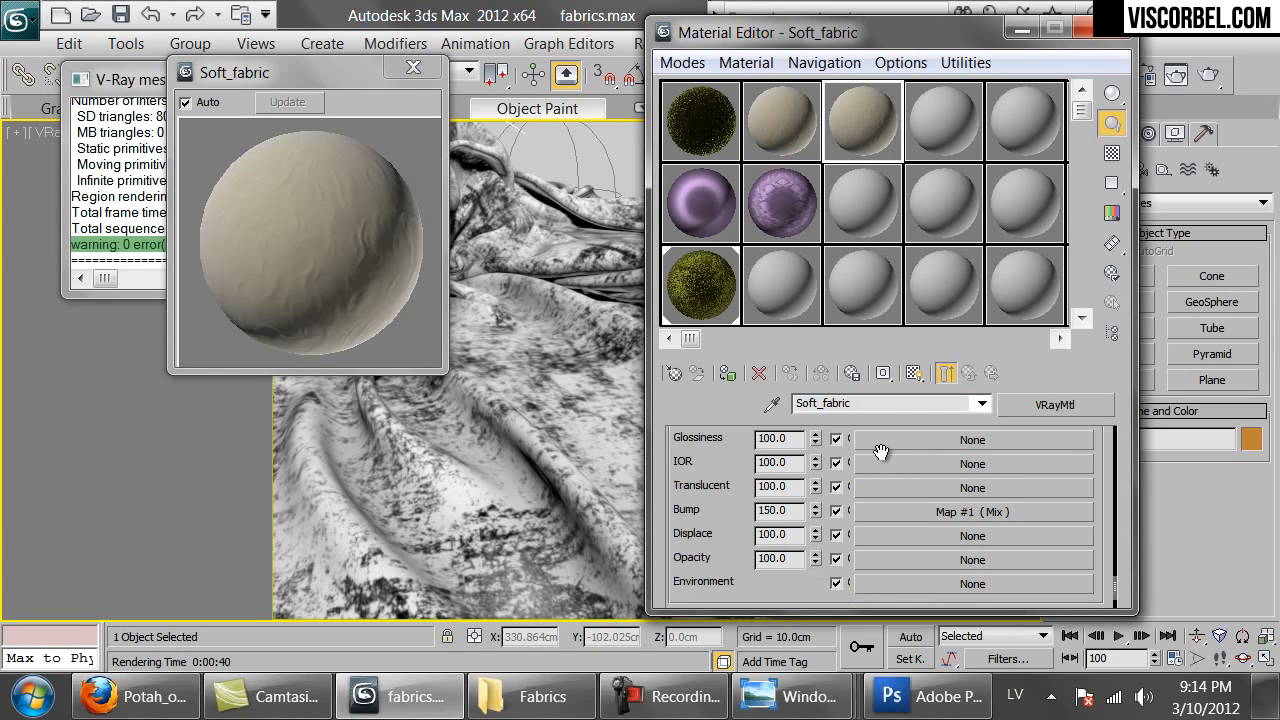
left_click(851, 402)
type("_displaced")
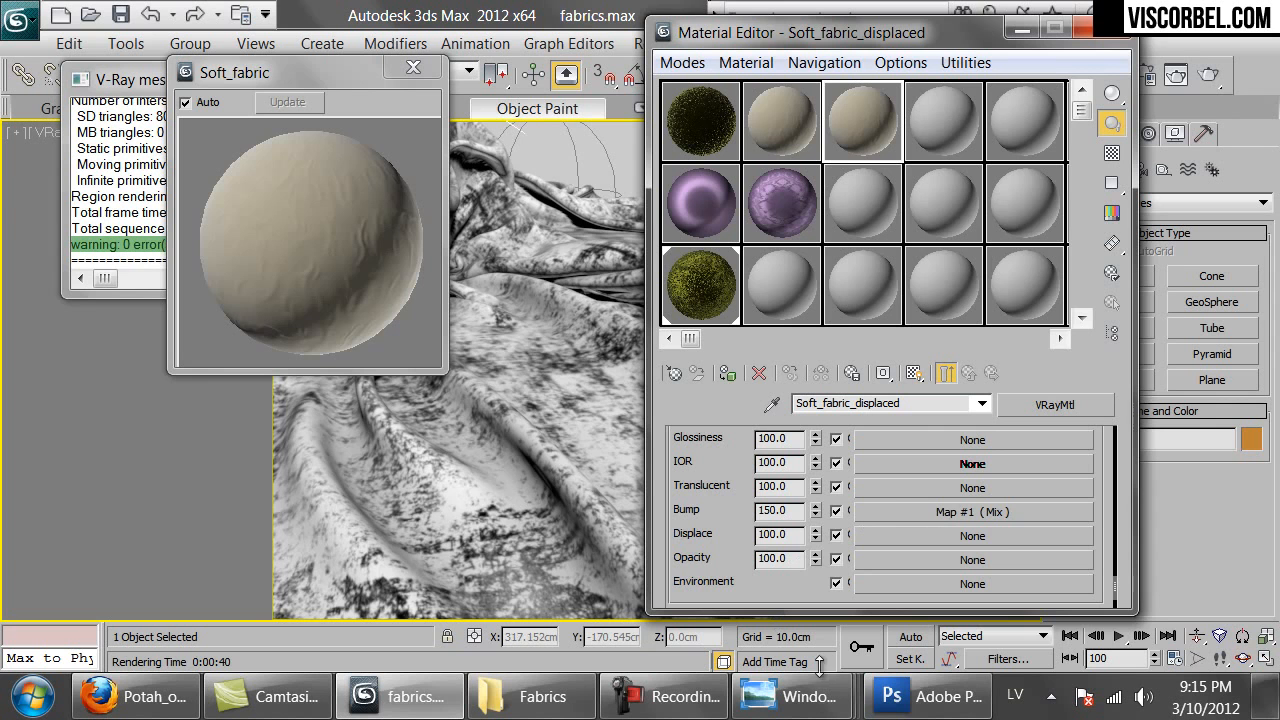
Switch to Photoshop and create a new document of 1000 by 1000 pixels.
left_click(932, 700)
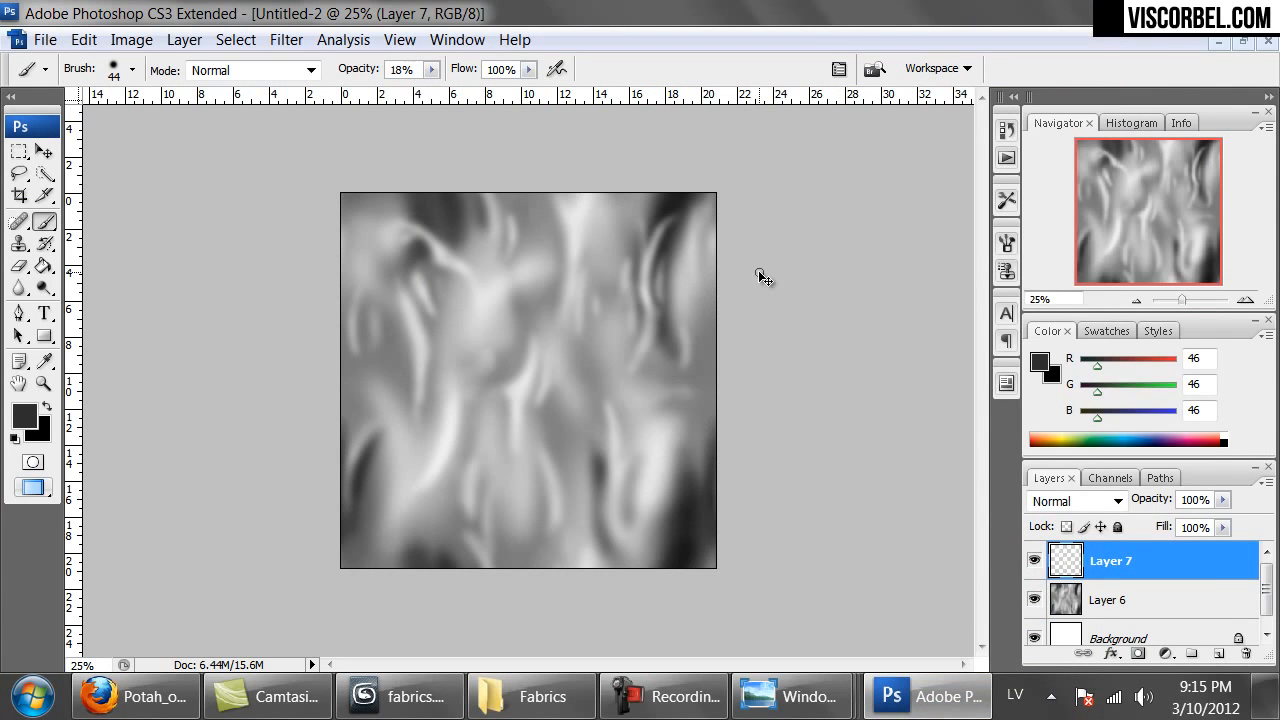
key("ctrl+n")
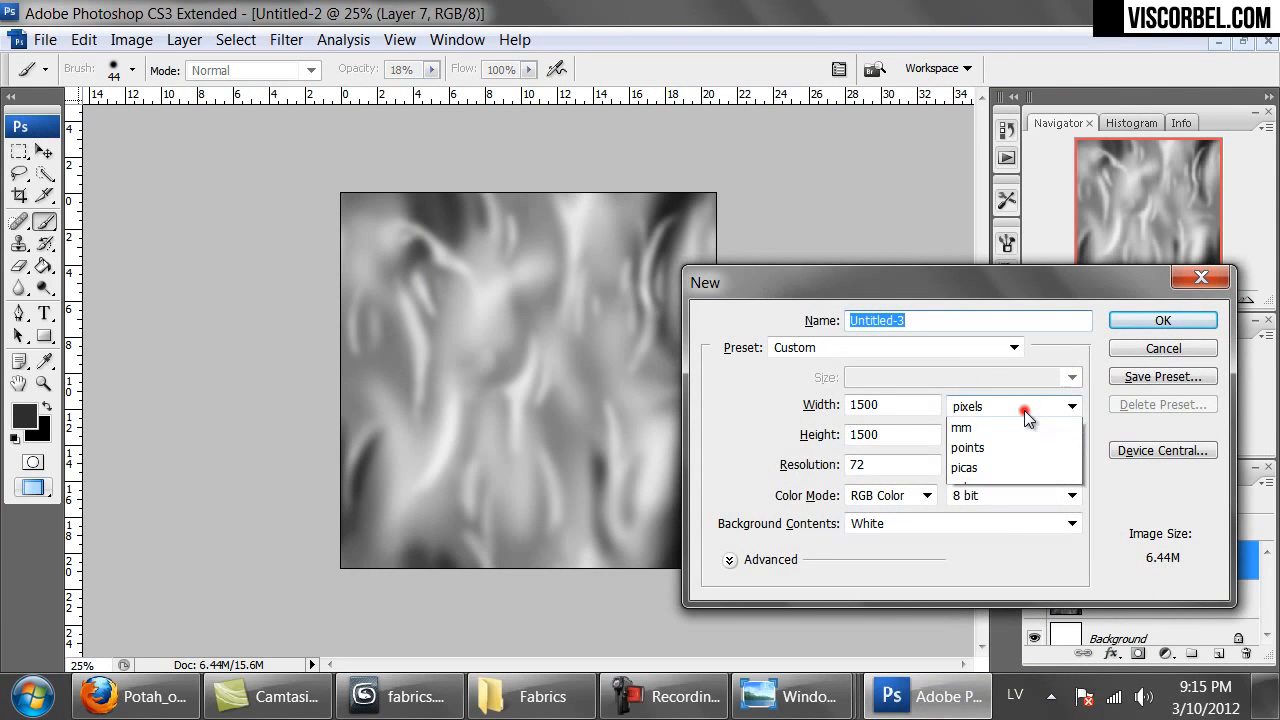
left_click(1030, 406)
left_click(980, 437)
double_click(912, 404)
type("1000")
key("Tab")
key("Tab")
type("100")
key("Return")
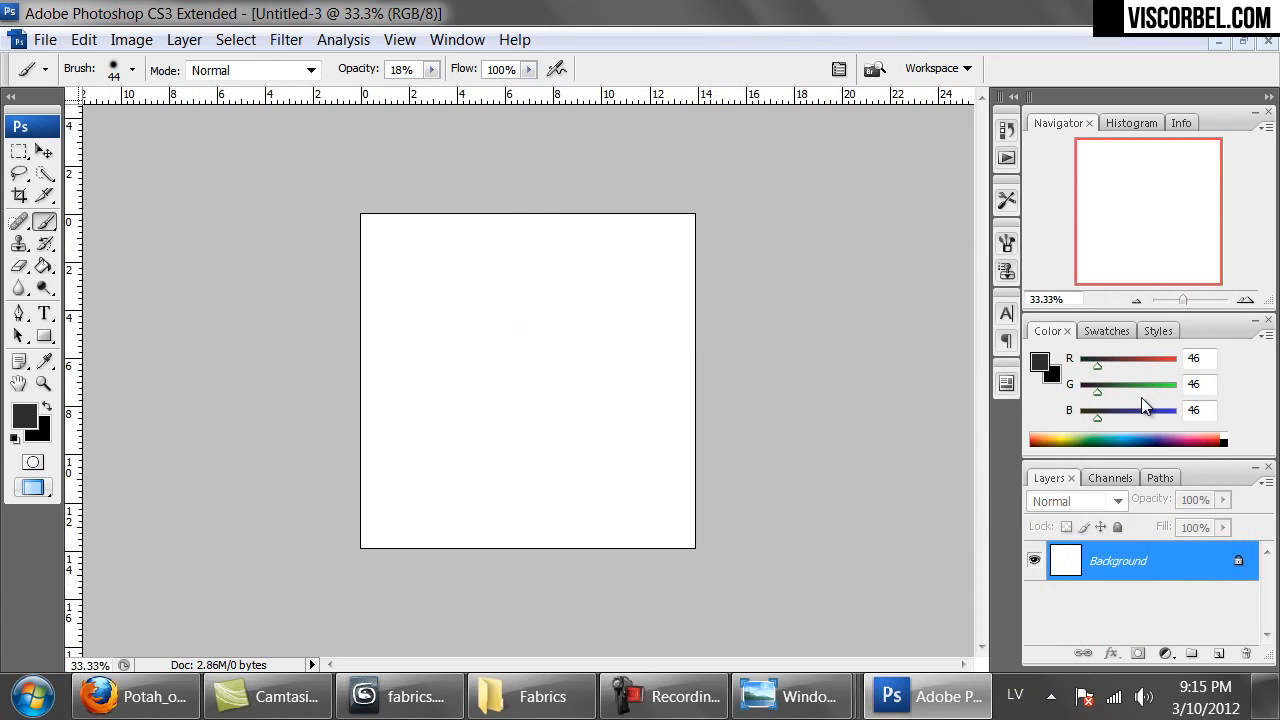
Add a new layer, set the foreground color to black and activate the Brush tool.
left_click(1218, 653)
left_click(19, 416)
left_click_drag(552, 192, 379, 416)
left_click(830, 150)
key("b")
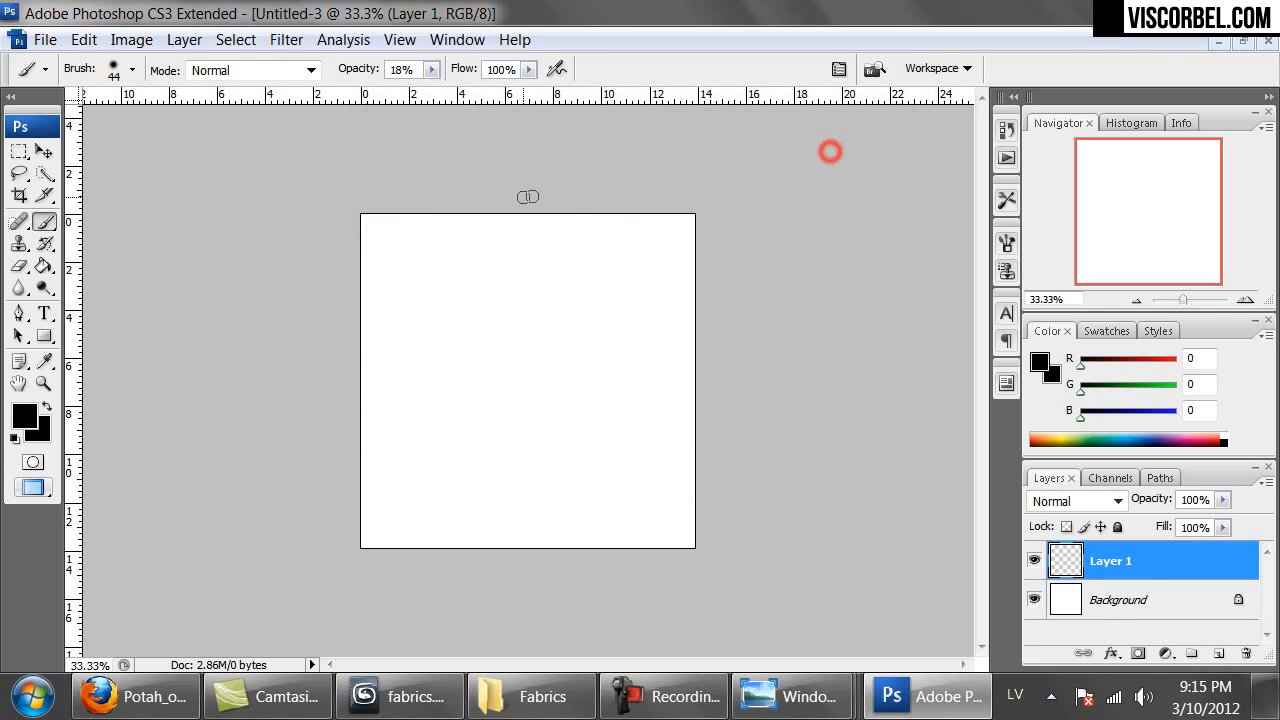
Set the brush diameter to 81 px, test it with a straight vertical stroke on Layer 1 and undo the stroke.
right_click(409, 238)
left_click_drag(466, 292, 516, 293)
left_click_drag(493, 369, 440, 369)
left_click_drag(394, 210, 391, 563, "shift")
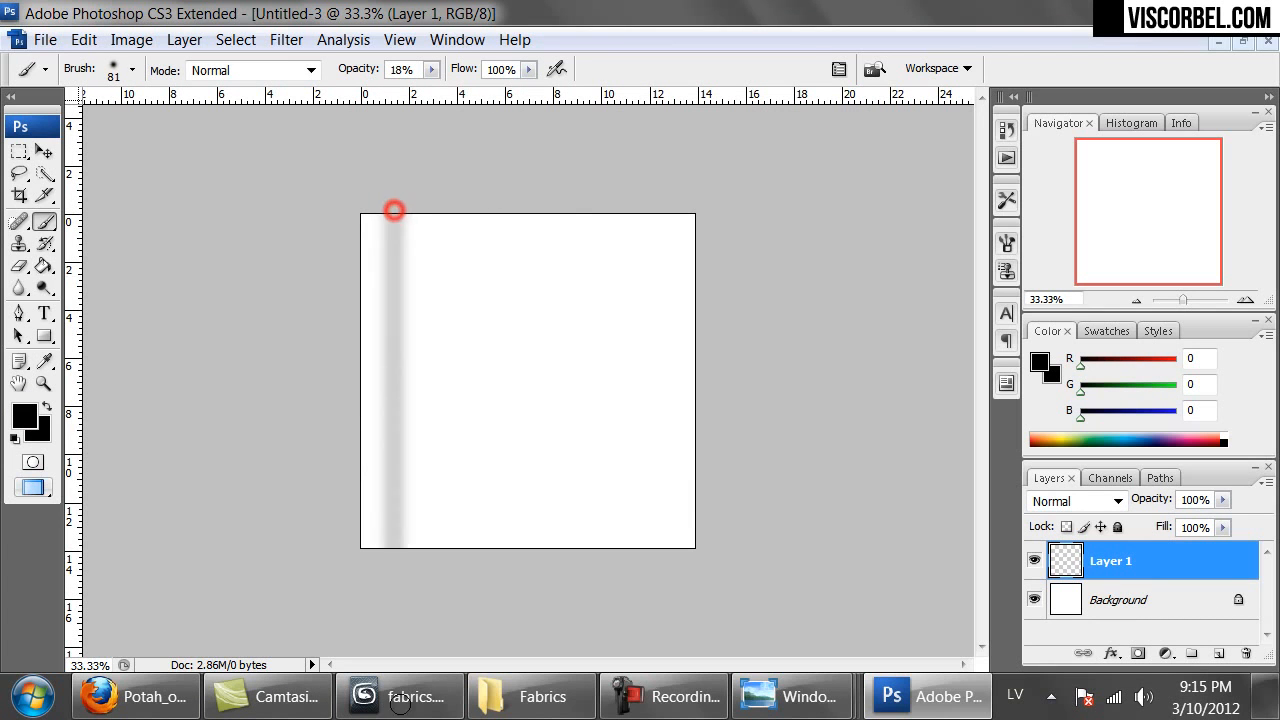
key("ctrl+z")
Paint a straight vertical black stripe near the canvas's left edge with a harder 81 px brush at 100% opacity.
left_click(437, 71)
left_click_drag(439, 87, 539, 93)
right_click(430, 166)
right_click(425, 326)
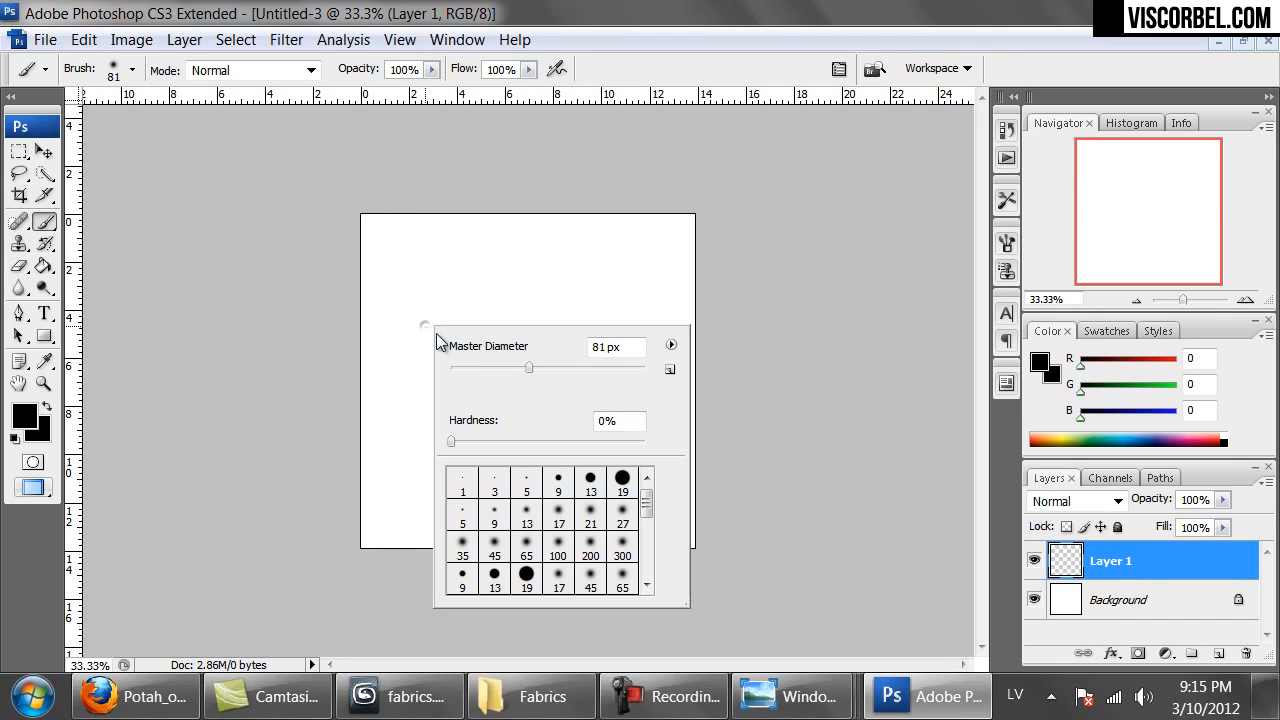
left_click(552, 441)
mouse_move(400, 212)
left_mouse_down("shift")
mouse_move(434, 718)
mouse_move(380, 16)
left_mouse_up("shift")
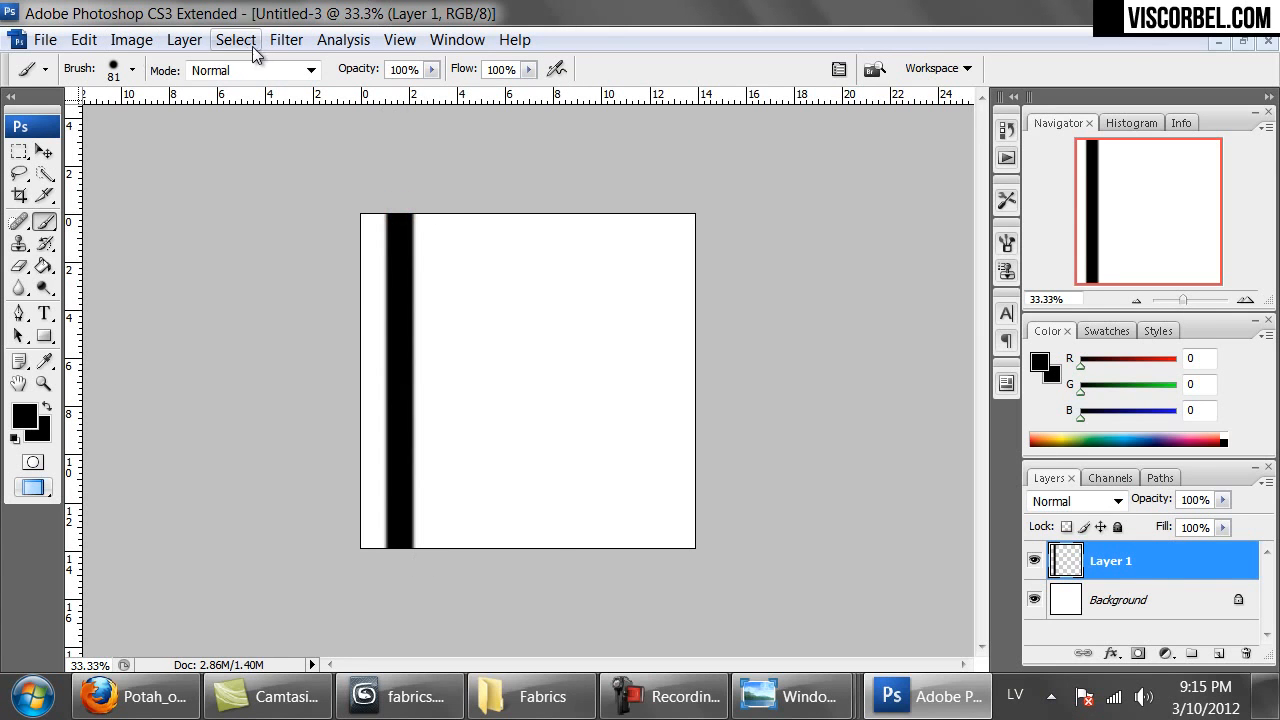
Soften the edges of the painted stripe with a Gaussian Blur.
left_click(286, 40)
mouse_move(550, 295)
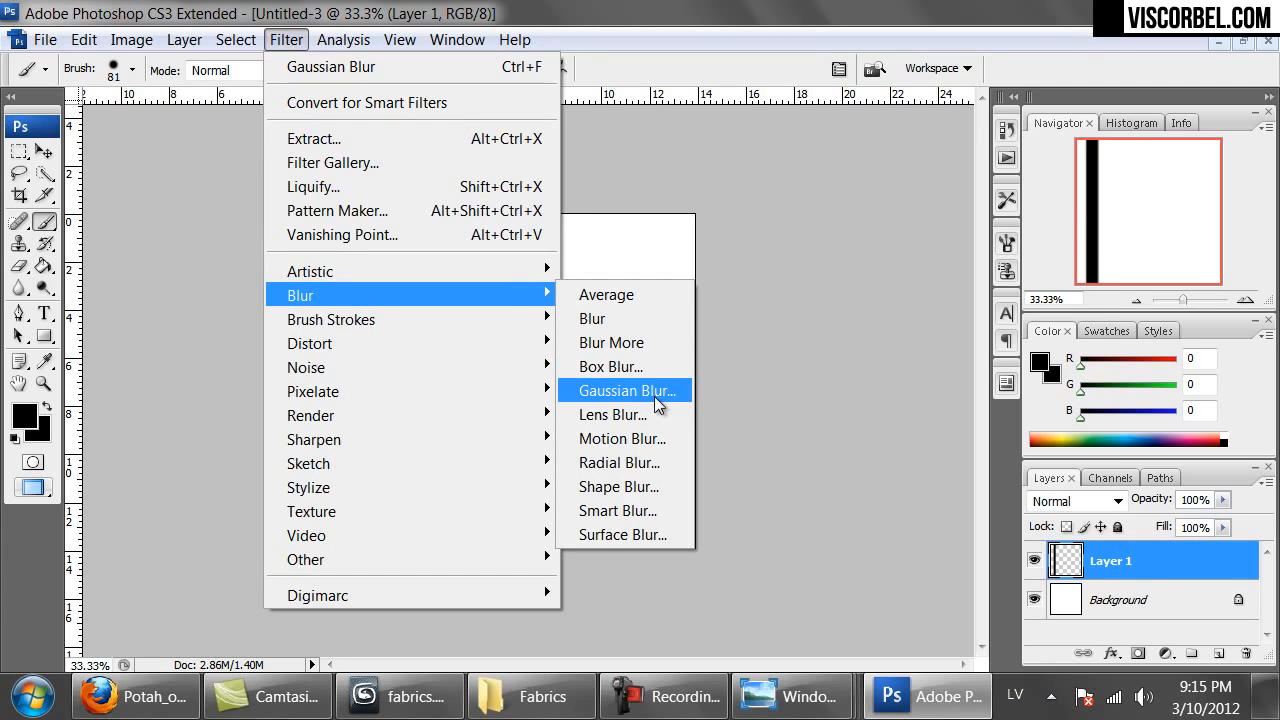
left_click(660, 392)
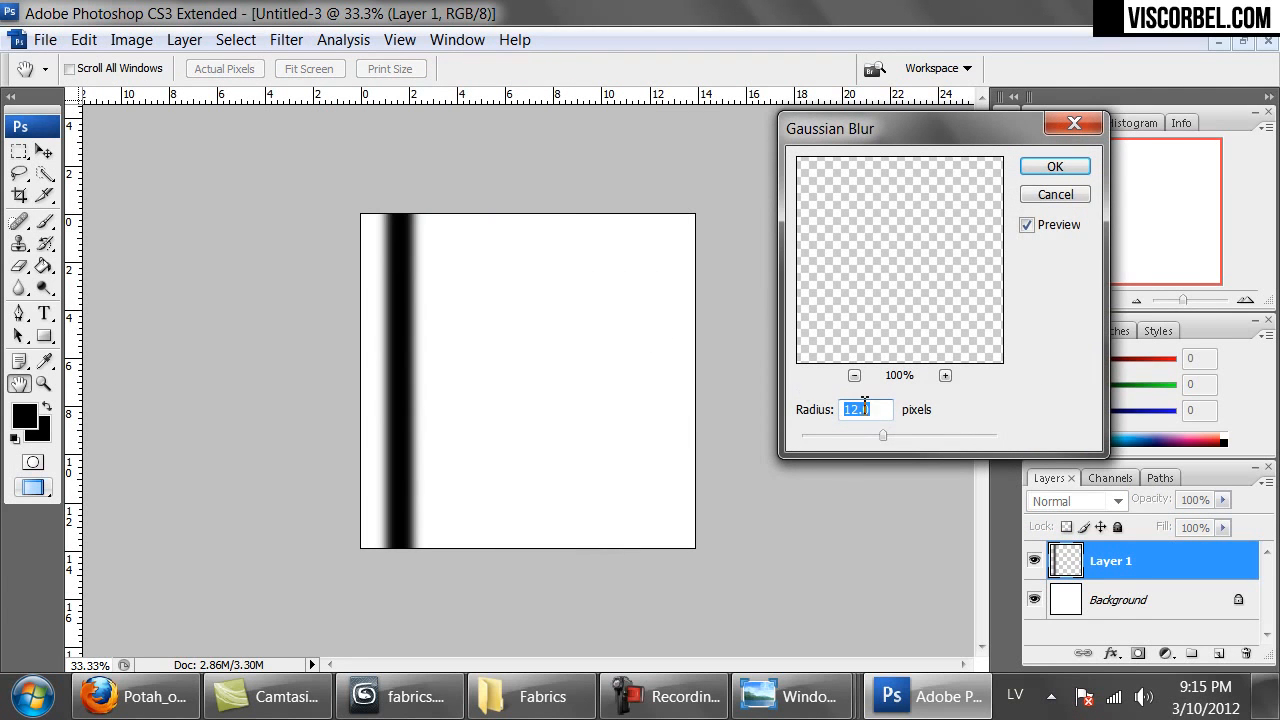
left_click_drag(886, 440, 891, 437)
left_click(1054, 168)
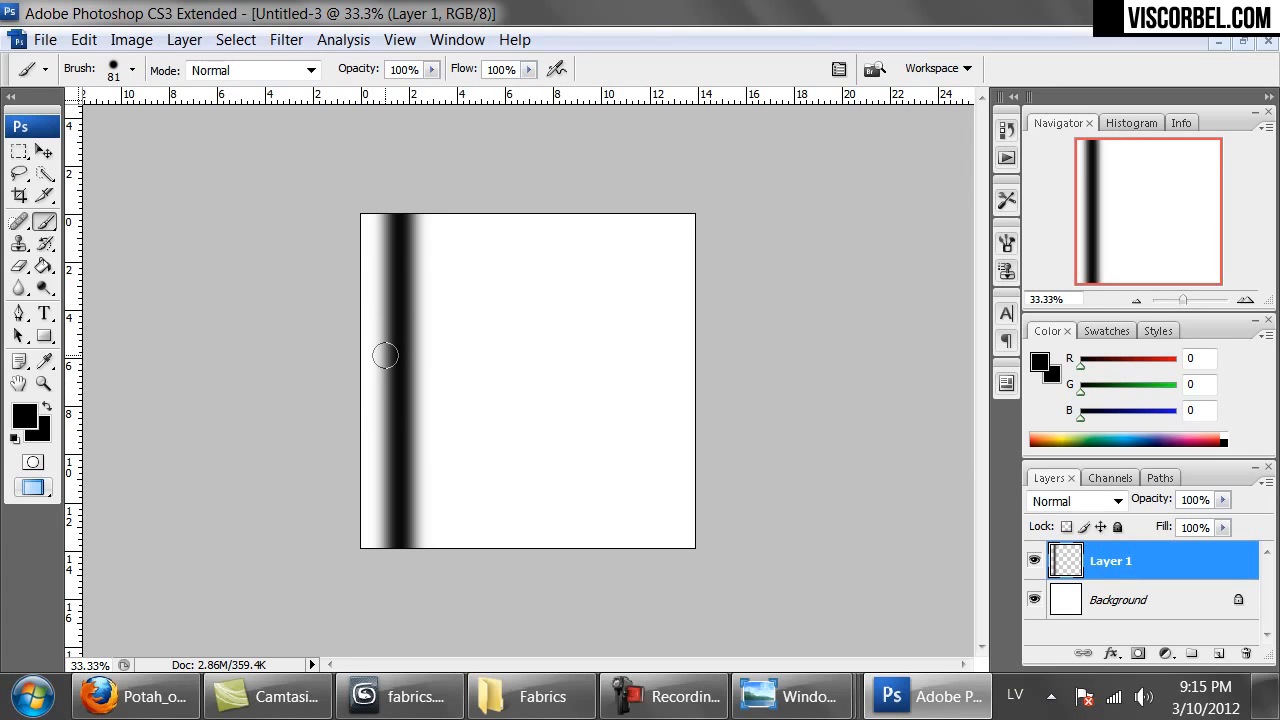
Duplicate the blurred stripe sideways into four evenly spaced vertical stripes and merge the copies into Layer 1.
left_click_drag(397, 355, 445, 358, "ctrl+alt")
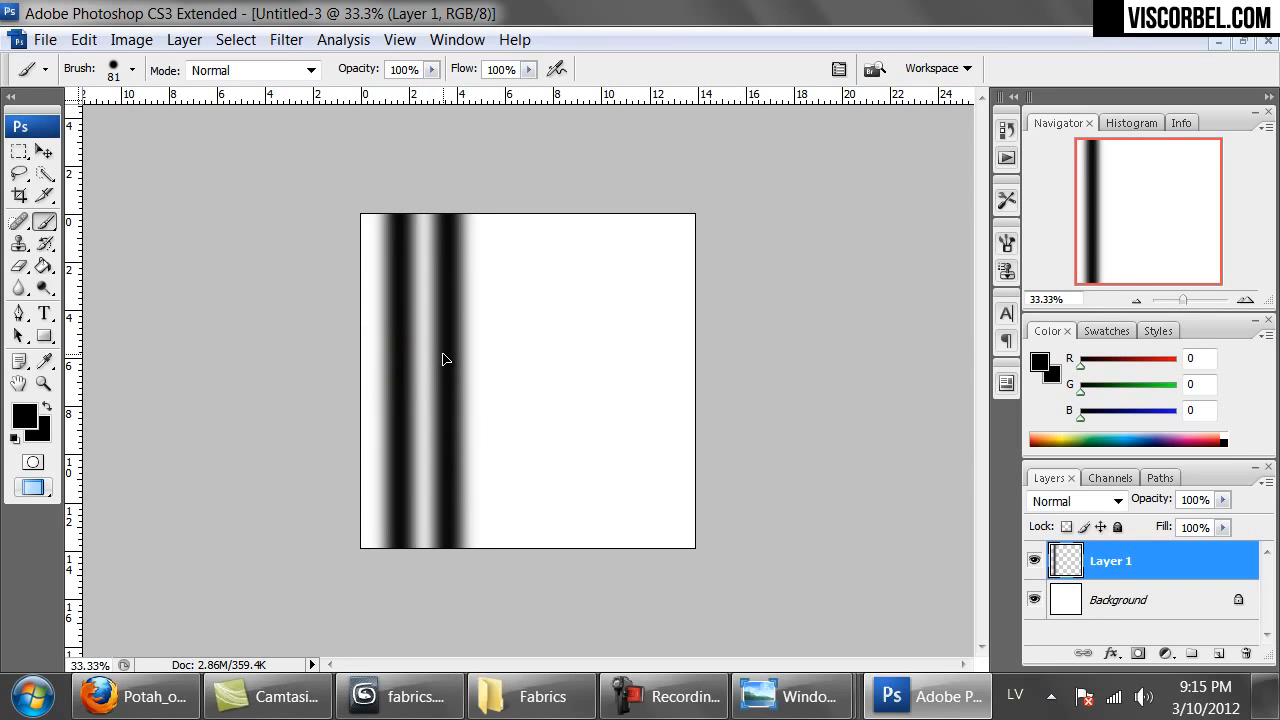
key("ctrl+e")
left_click_drag(441, 417, 553, 414, "ctrl+alt")
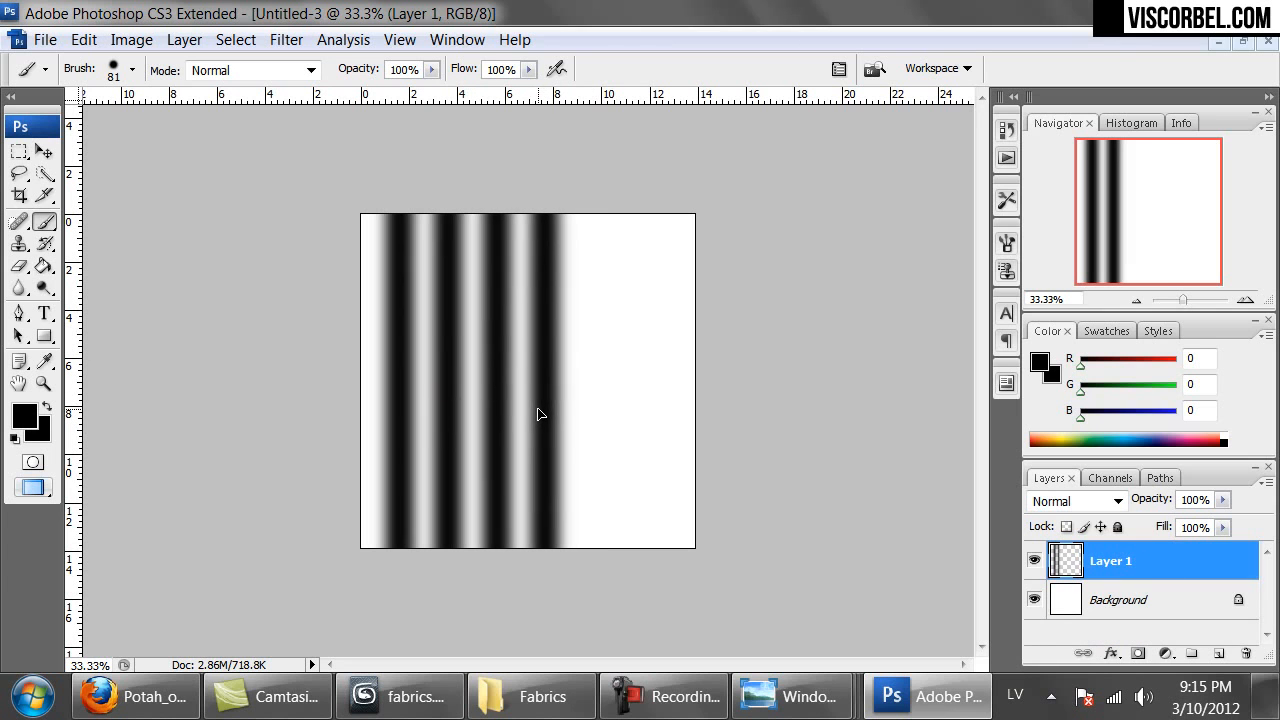
key("ctrl+j")
key("ctrl+e")
Try to copy the four stripes across the remaining white area, and undo the copies.
left_click_drag(490, 445, 685, 457, "ctrl+alt")
key("ctrl+alt+z")
key("ctrl+alt+z")
key("ctrl+alt+z")
key("ctrl+alt+z")
left_click_drag(534, 420, 640, 434, "ctrl+alt")
key("ctrl+z")
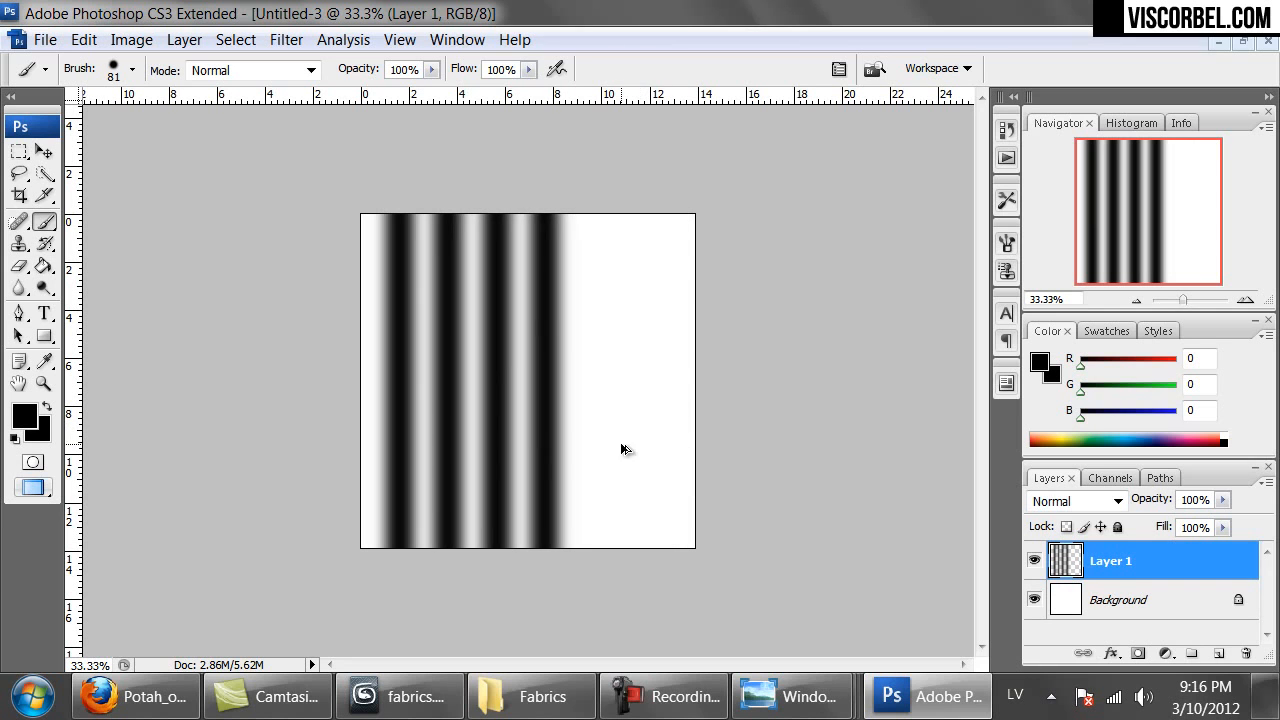
Duplicate the striped layer, shift the copy sideways to make six even stripes and merge it into Layer 1.
key("ctrl+j")
left_click_drag(457, 383, 546, 393, "ctrl")
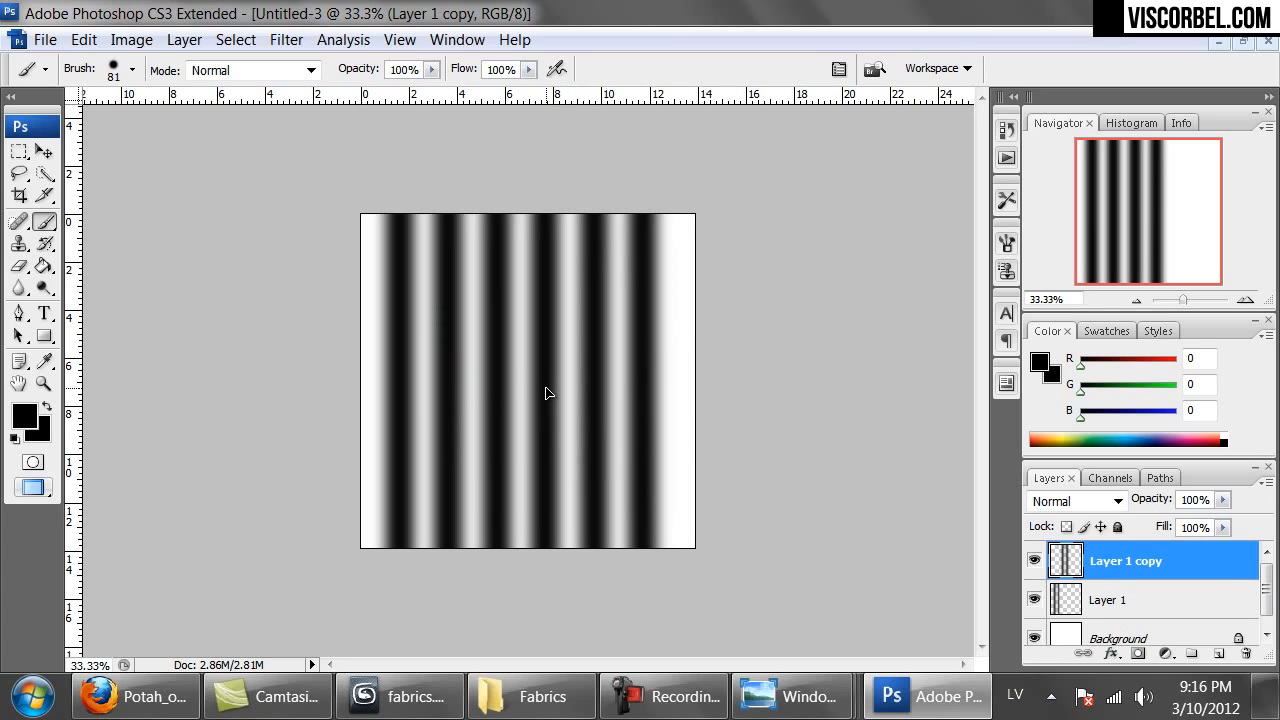
key("ctrl+j")
key("ctrl+e")
key("ctrl+e")
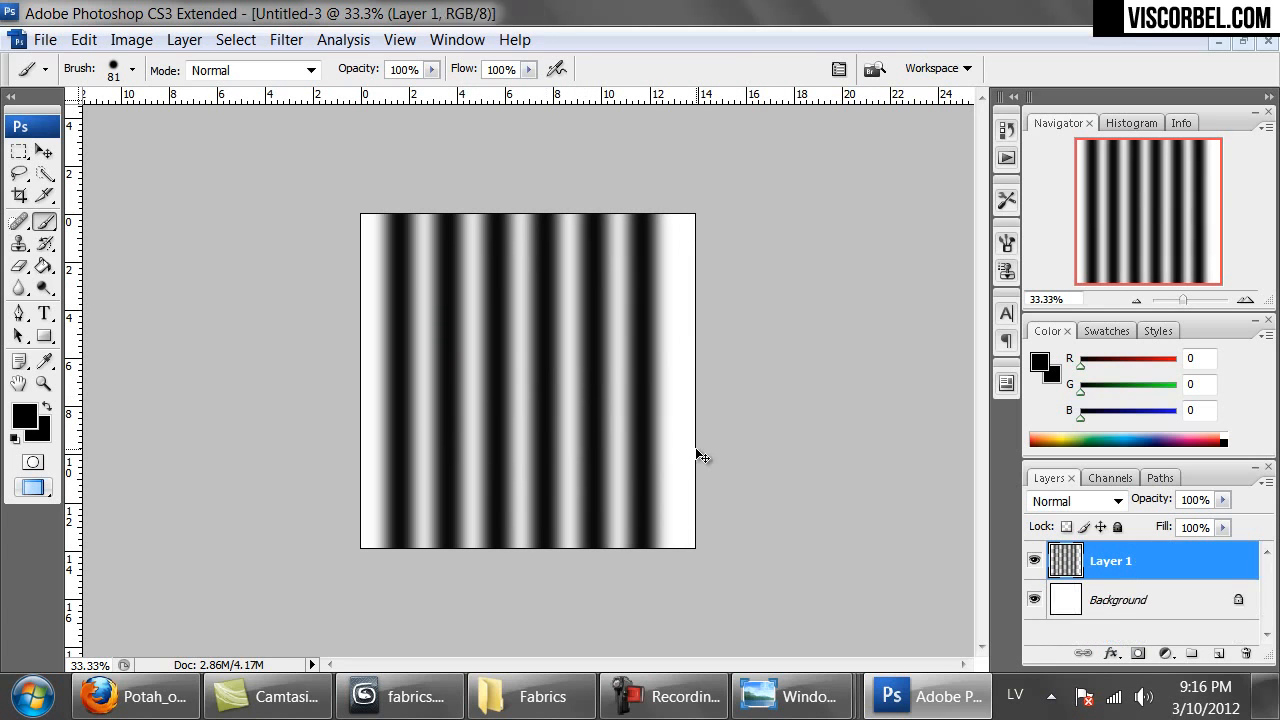
Stretch Layer 1 horizontally with Free Transform so the six stripes span the full canvas width.
key("m")
right_click(497, 267)
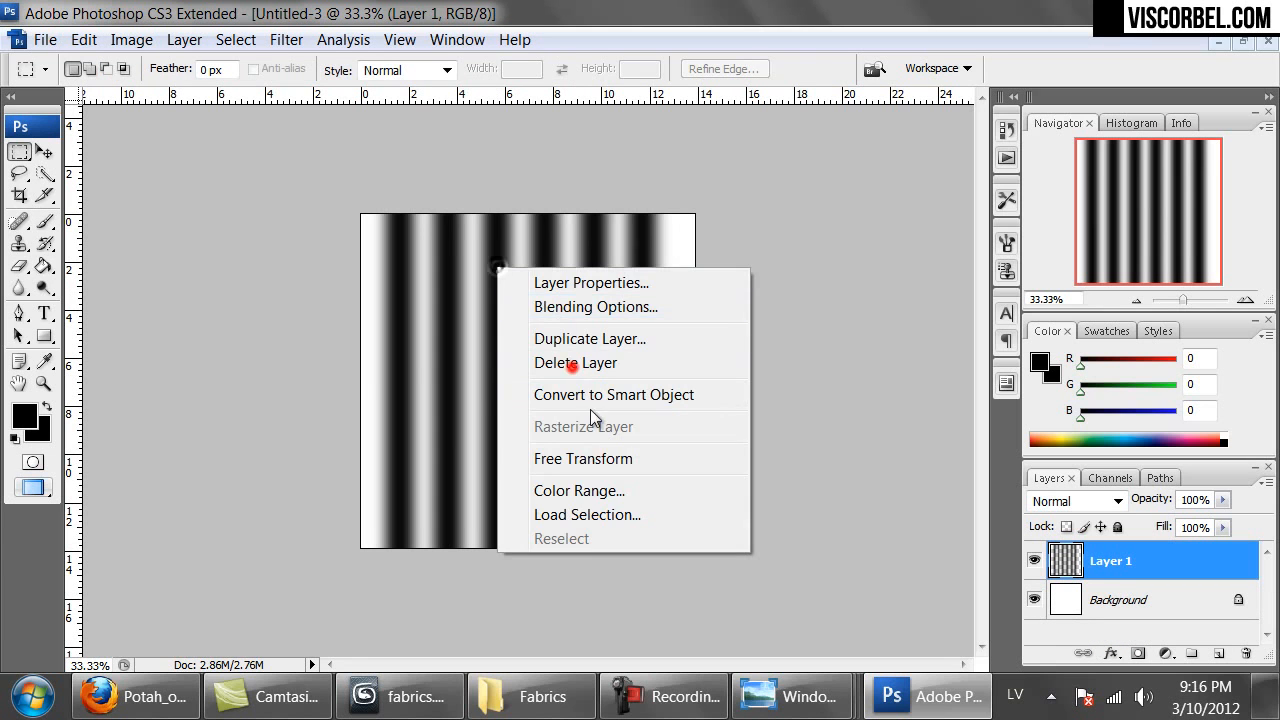
left_click(540, 458)
left_click_drag(676, 382, 697, 382)
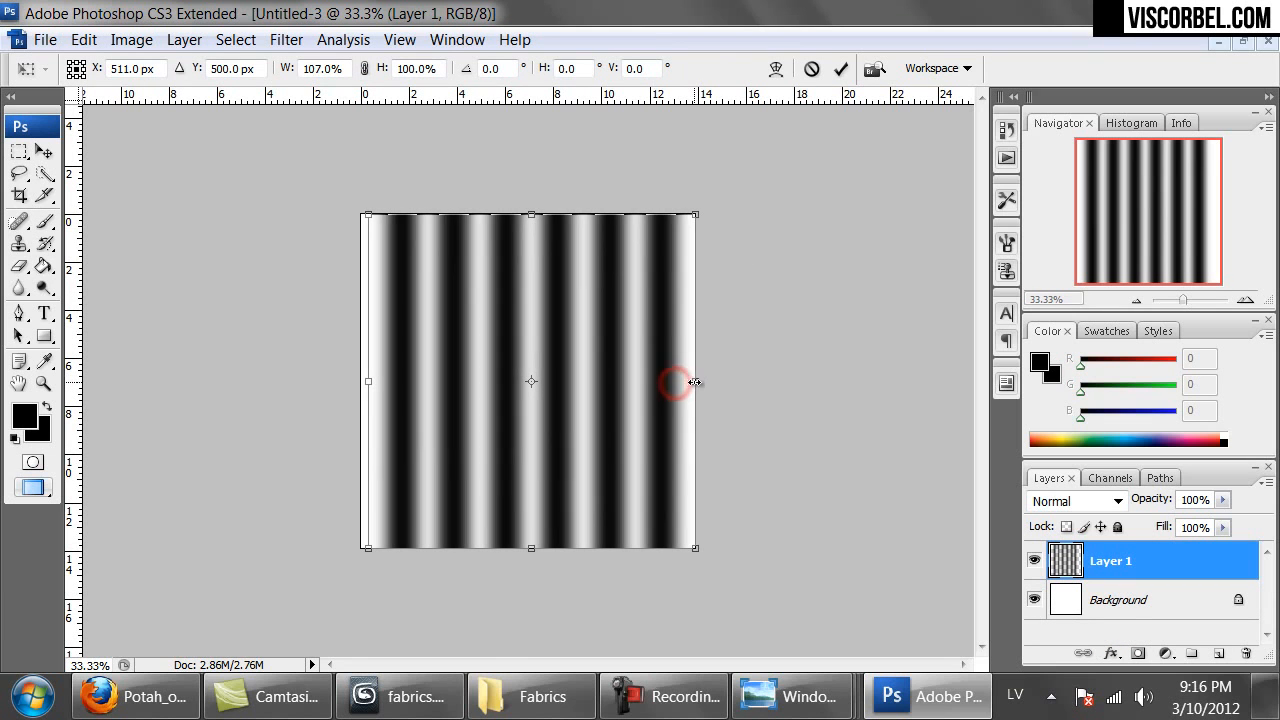
left_click_drag(369, 391, 356, 381)
key("Return")
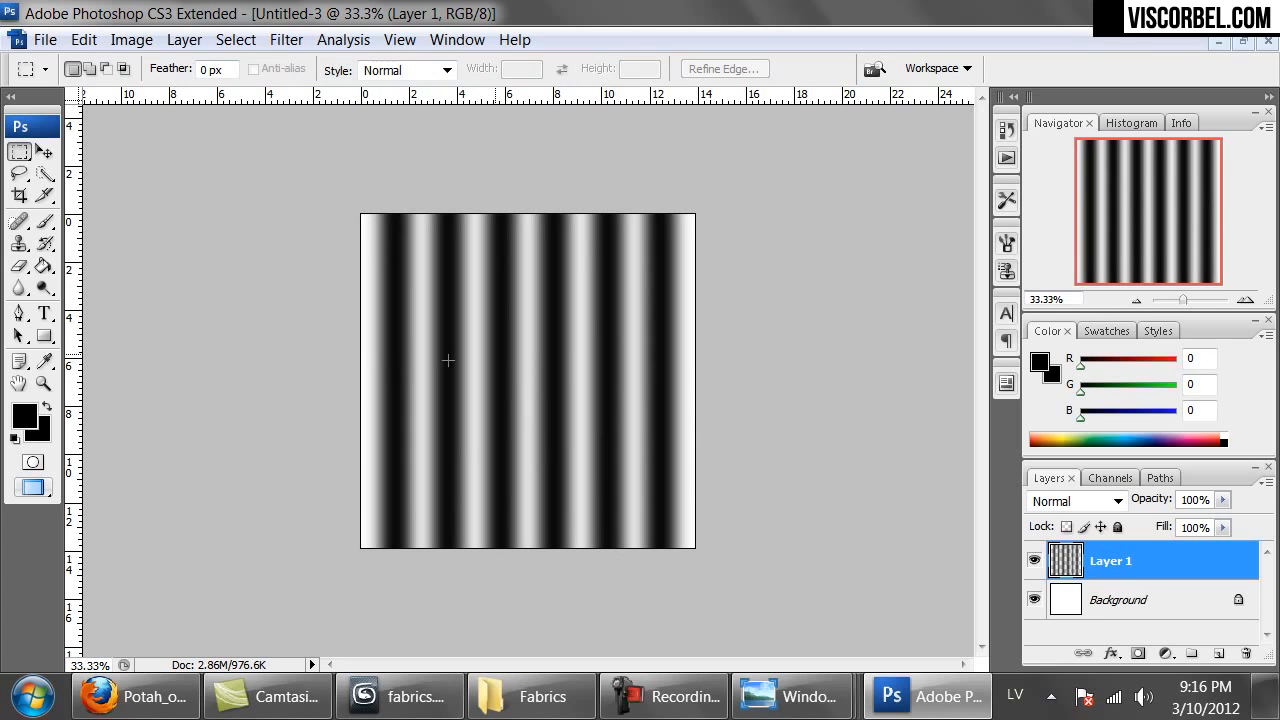
Save the striped image as a PNG named stripes in the Fabrics folder.
key("ctrl+s")
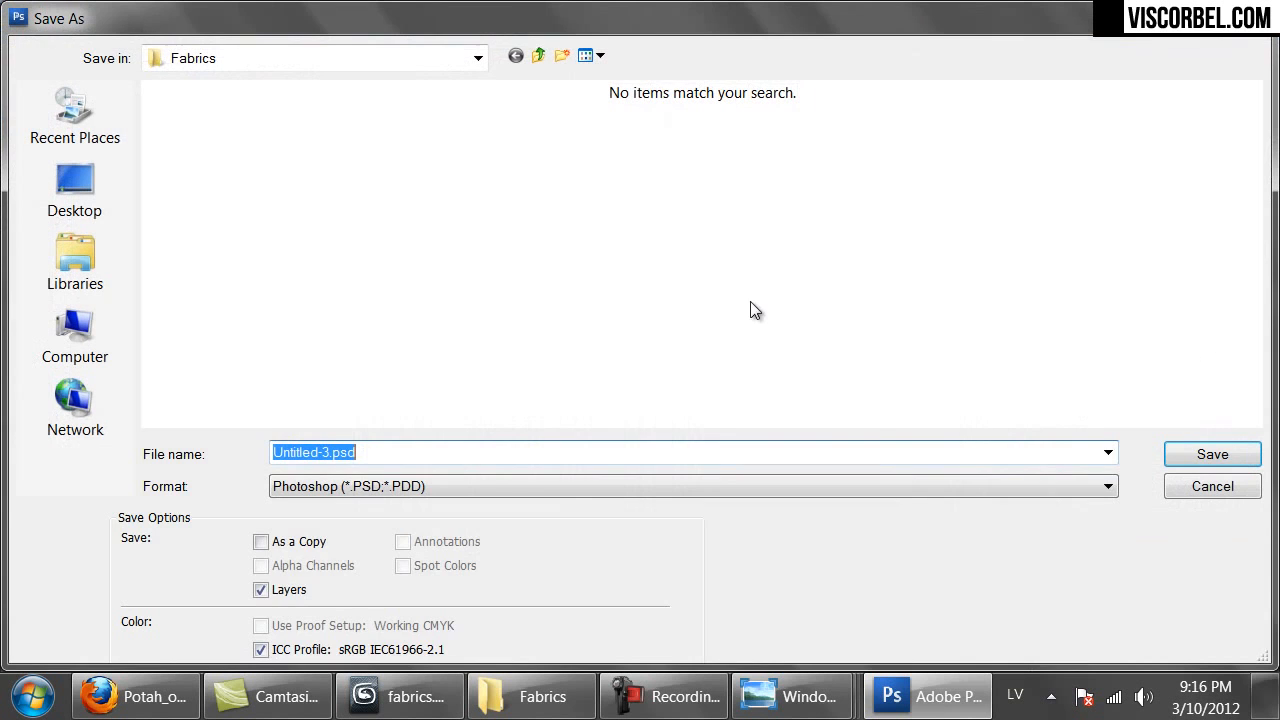
left_click(473, 486)
left_click(355, 398)
double_click(370, 456)
key("BackSpace")
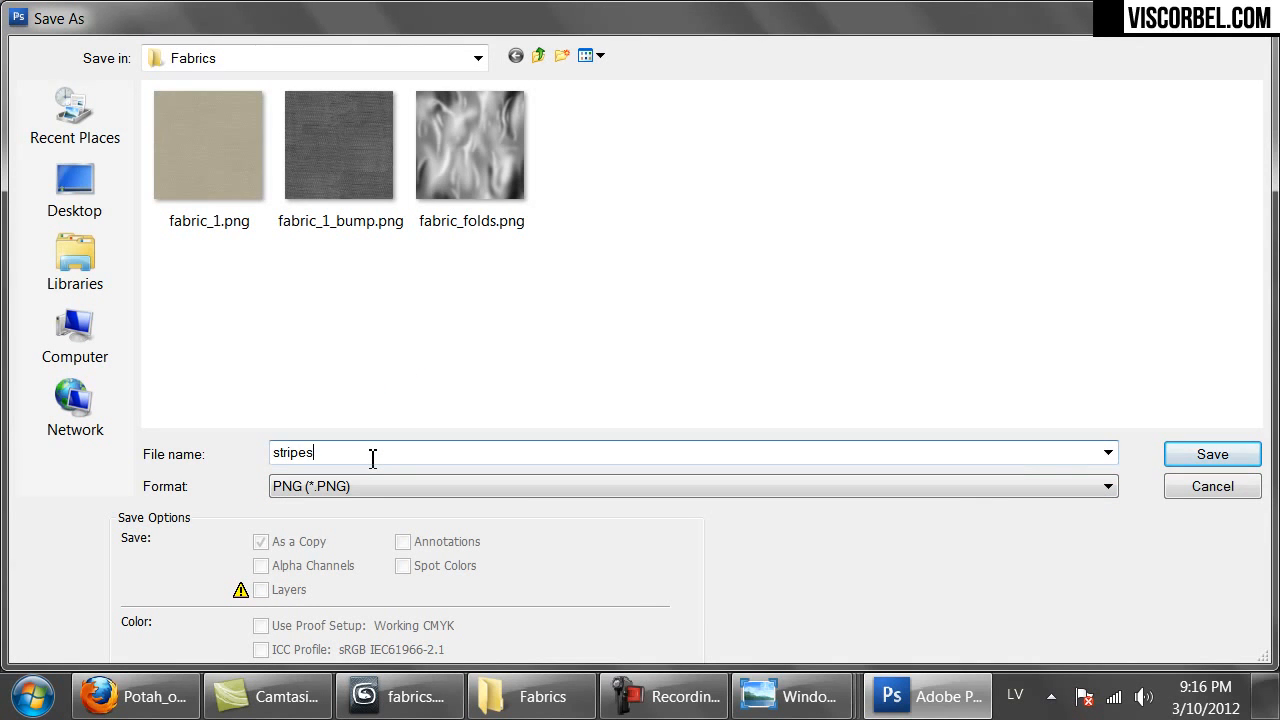
key("Return")
key("Return")
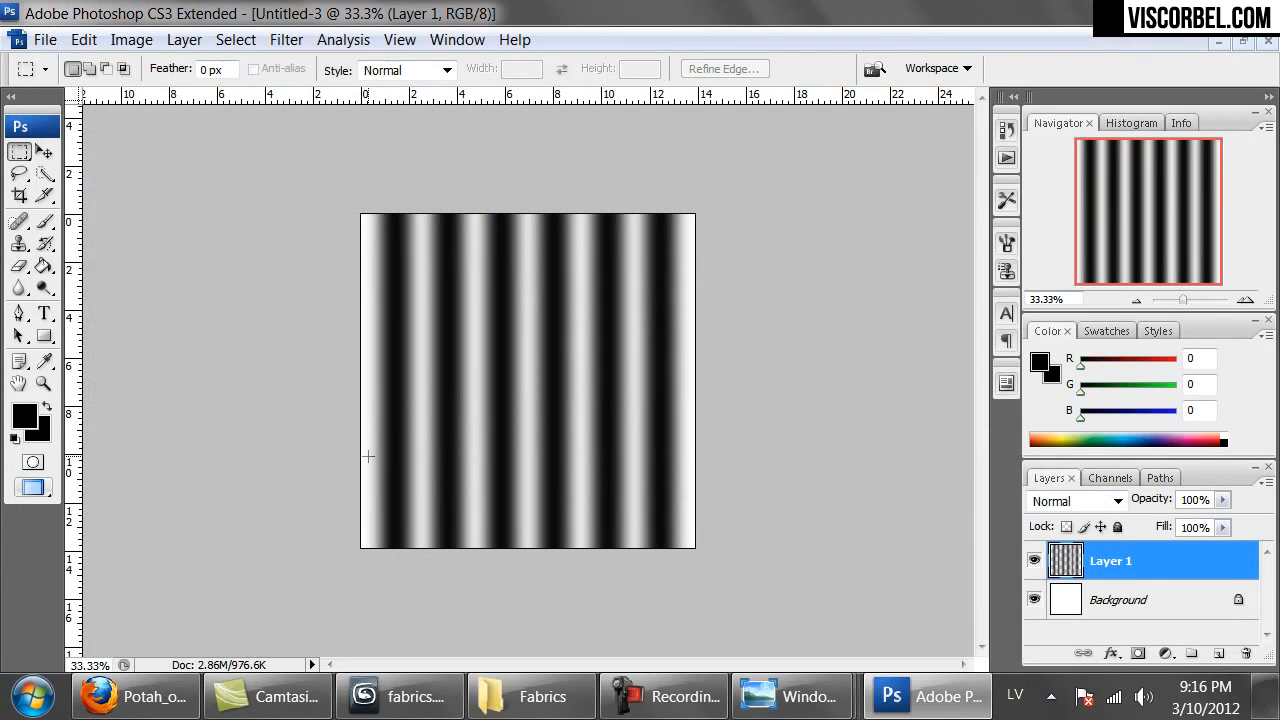
Switch to 3ds Max and load the stripes PNG from the Fabrics folder as a bitmap in Soft_fabric_displaced's Displace slot.
left_click(405, 697)
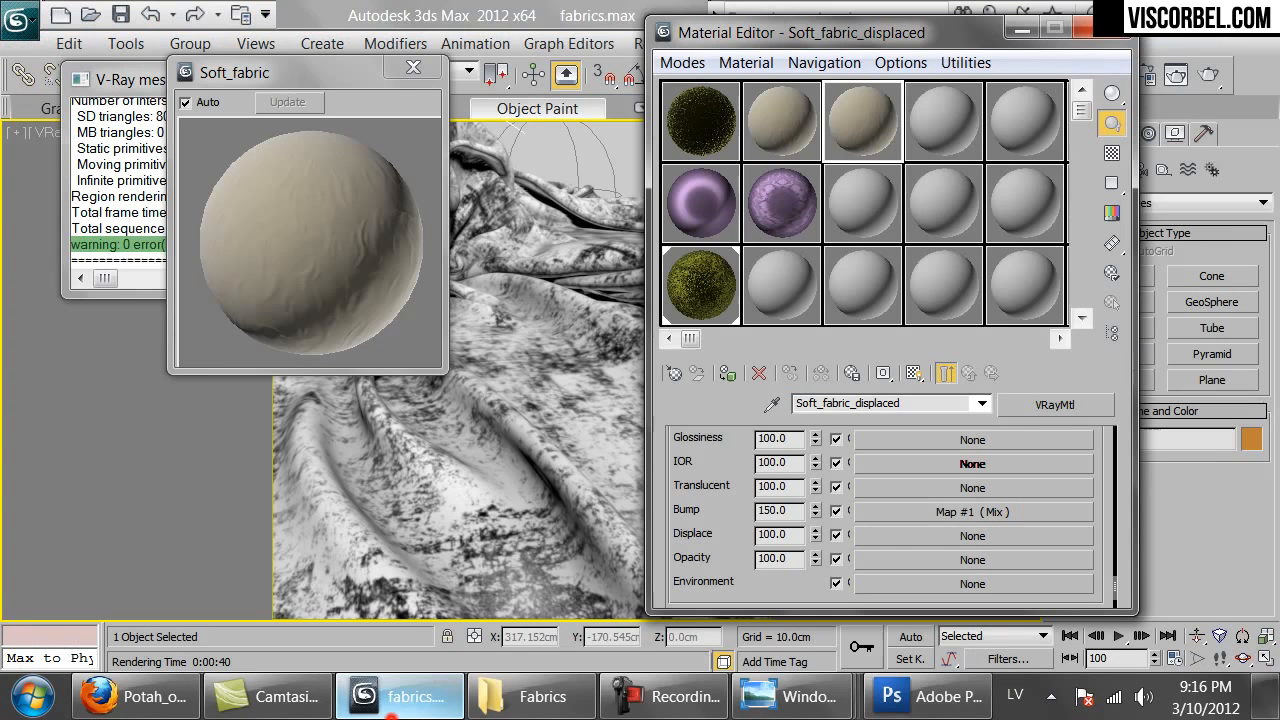
left_click(901, 539)
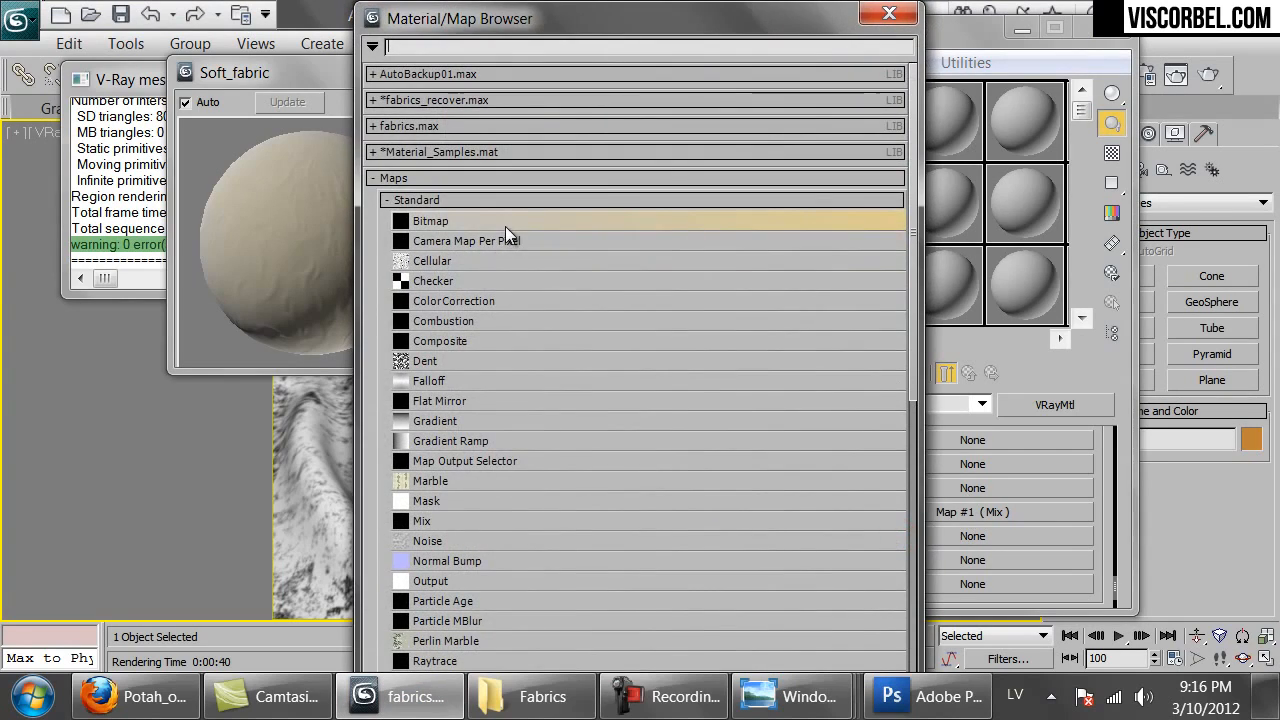
double_click(505, 223)
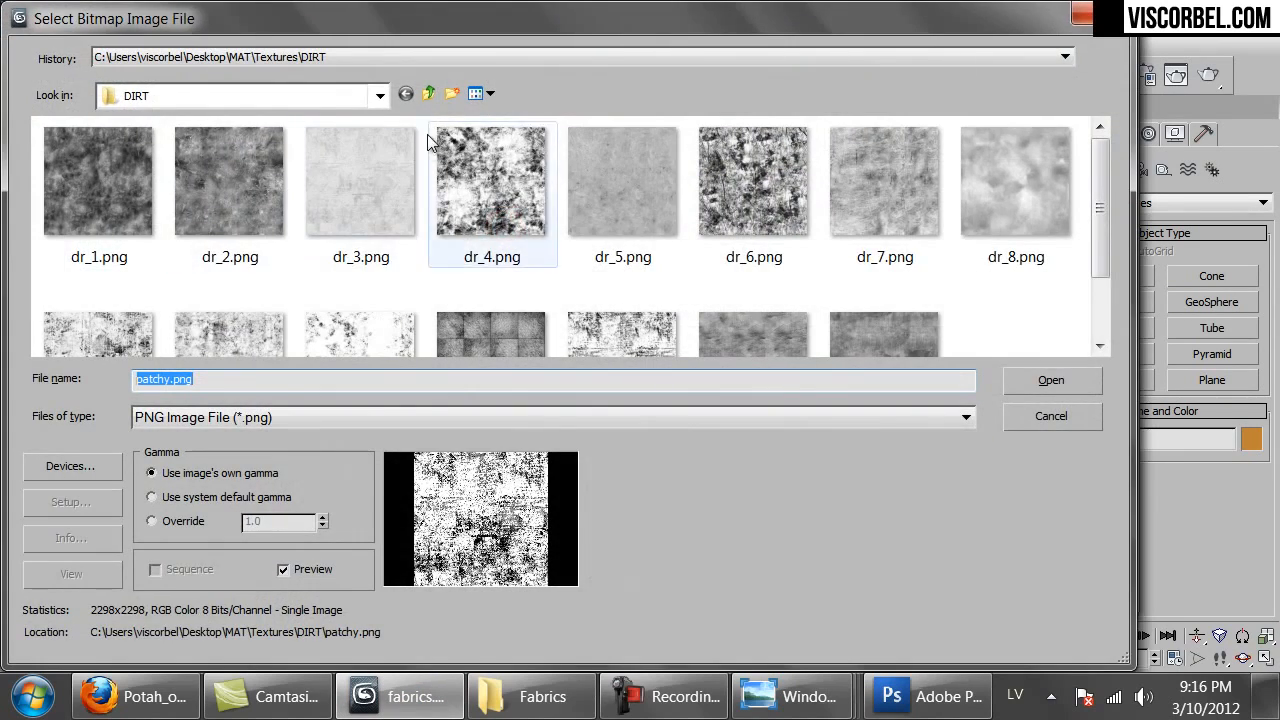
left_click(429, 94)
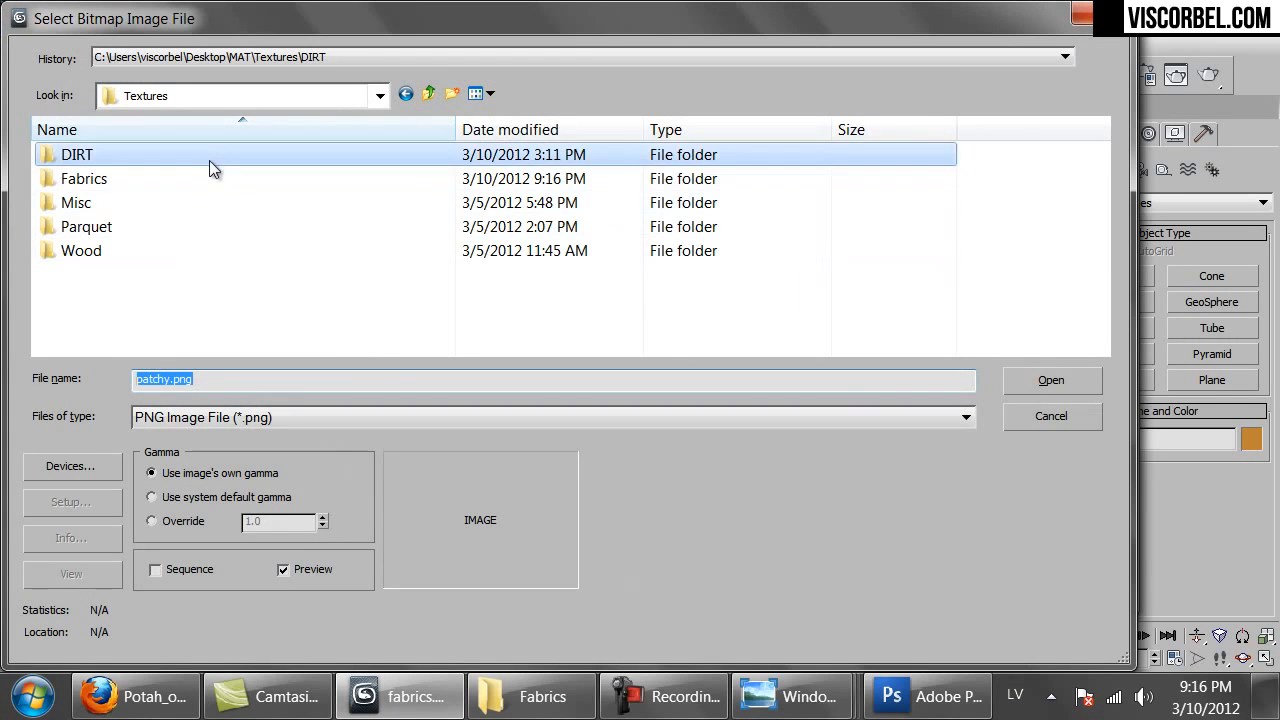
double_click(211, 177)
left_click(512, 164)
double_click(512, 164)
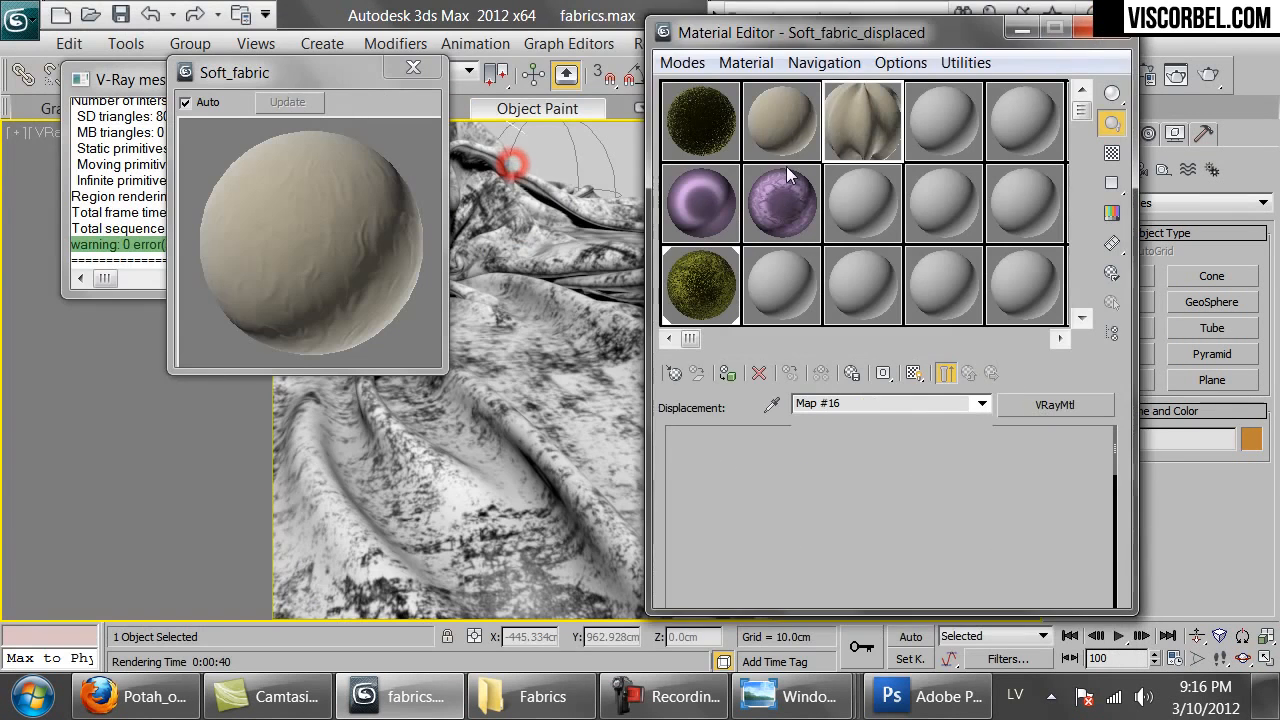
Show the stripes displacement map in the viewport and set its U tiling to 10.
left_click(914, 373)
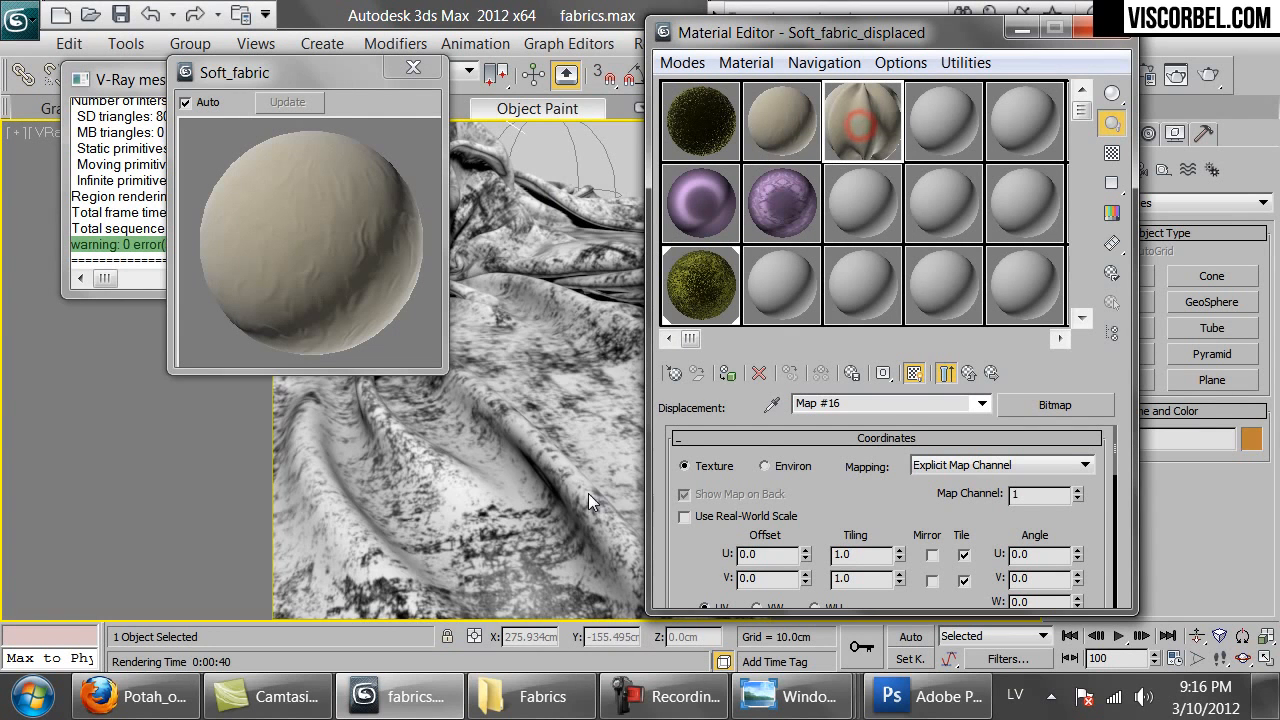
double_click(843, 555)
type("10")
key("Return")
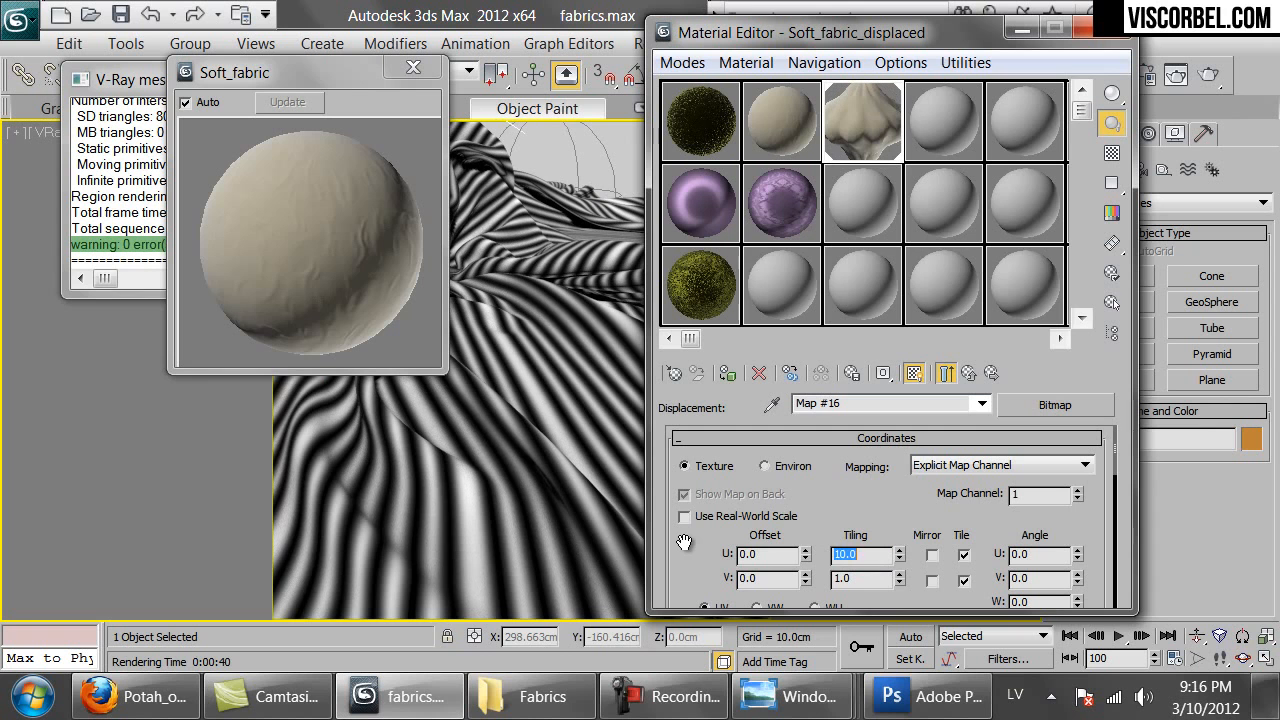
Switch to Photoshop and widen the stripes layer symmetrically to 103.6% with Free Transform to narrow the white edges.
left_click(920, 697)
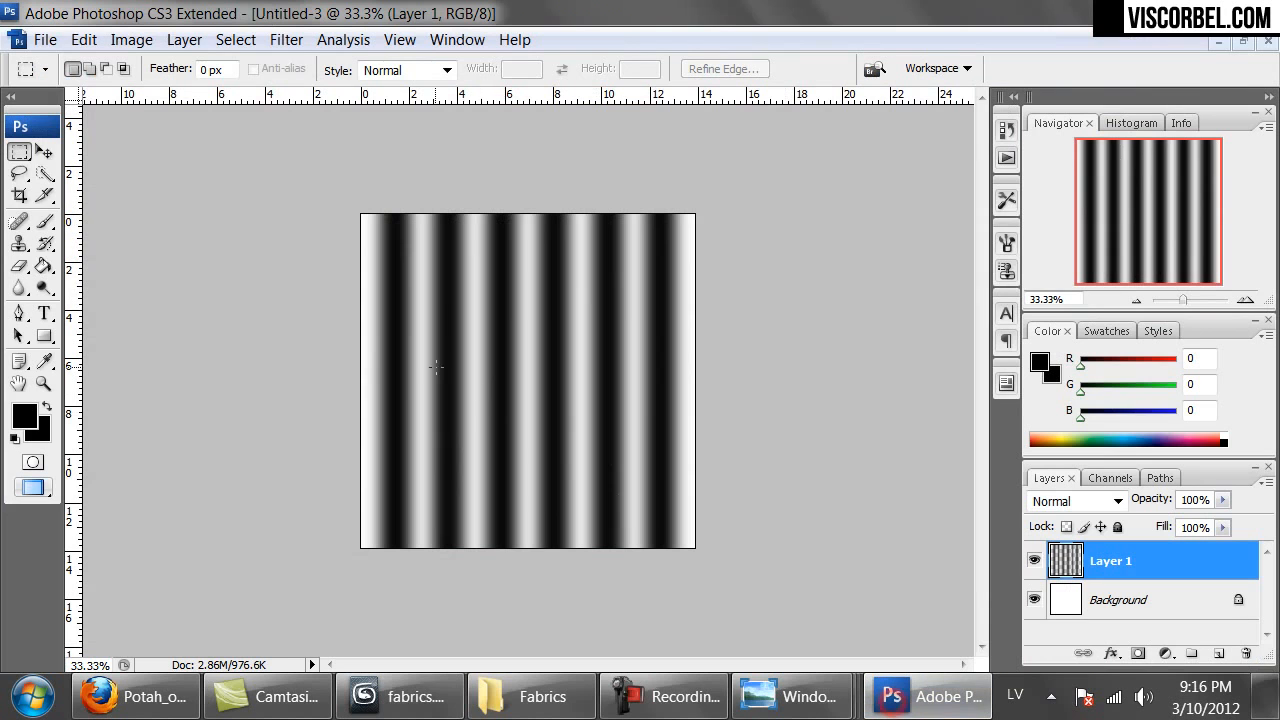
key("ctrl+plus")
right_click(585, 337)
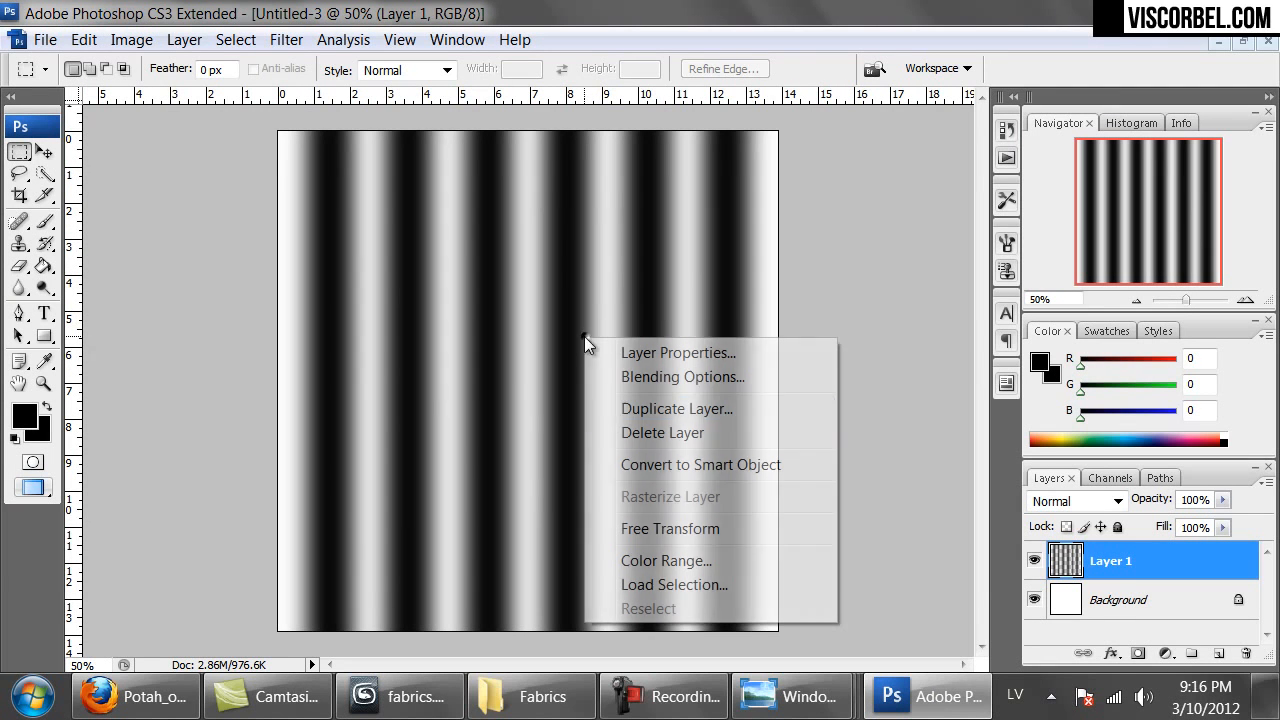
left_click(636, 530)
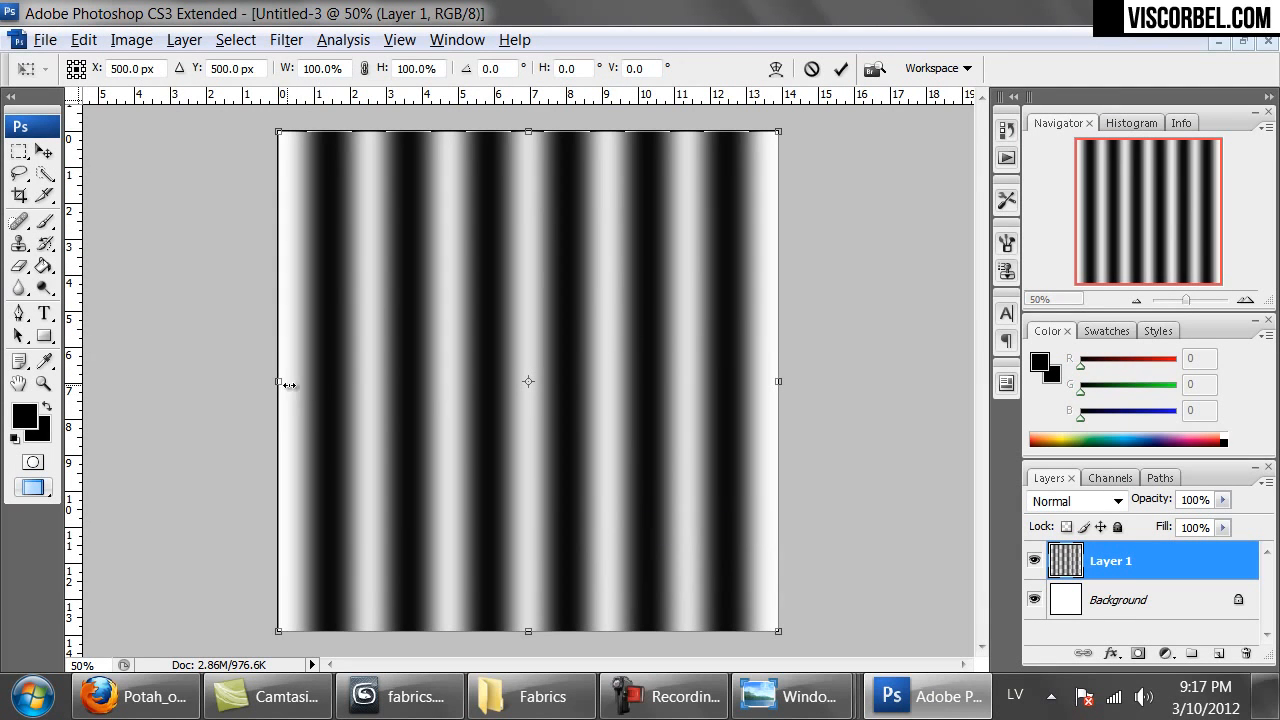
left_click_drag(277, 384, 270, 383, "alt")
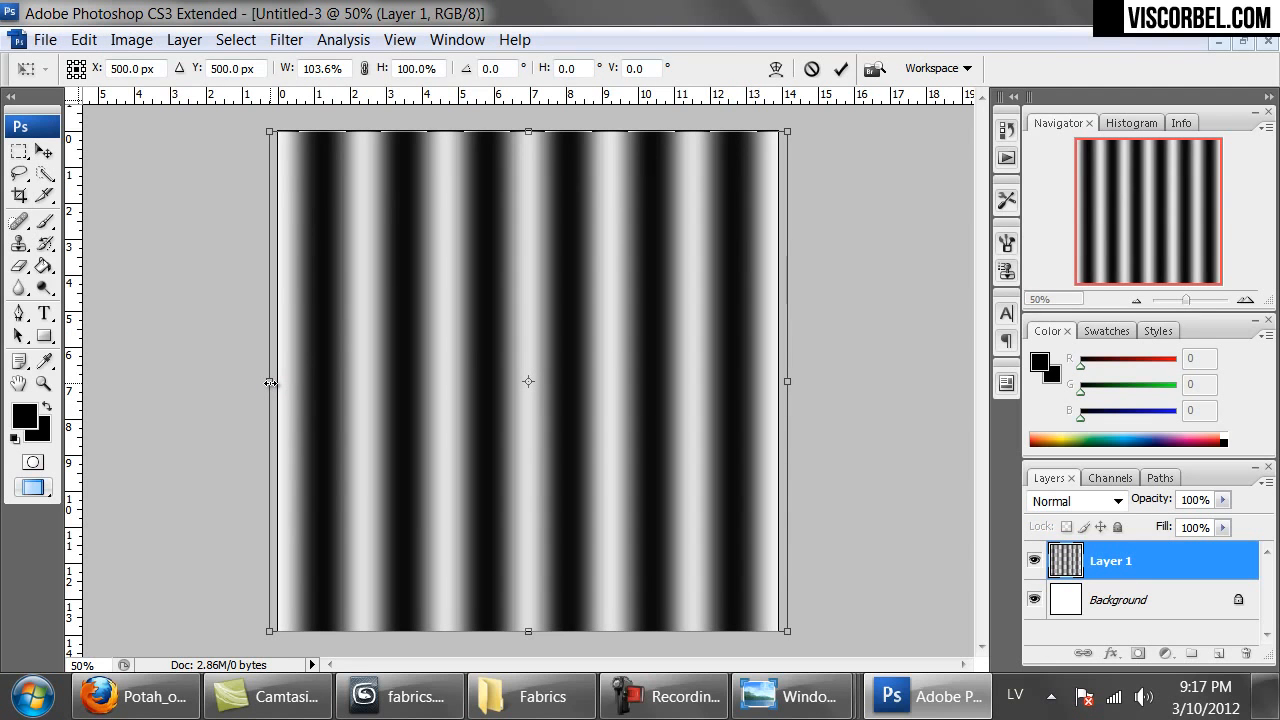
key("Return")
Save the adjusted stripes as a PNG over the existing stripes file, with no interlacing.
left_click(405, 690)
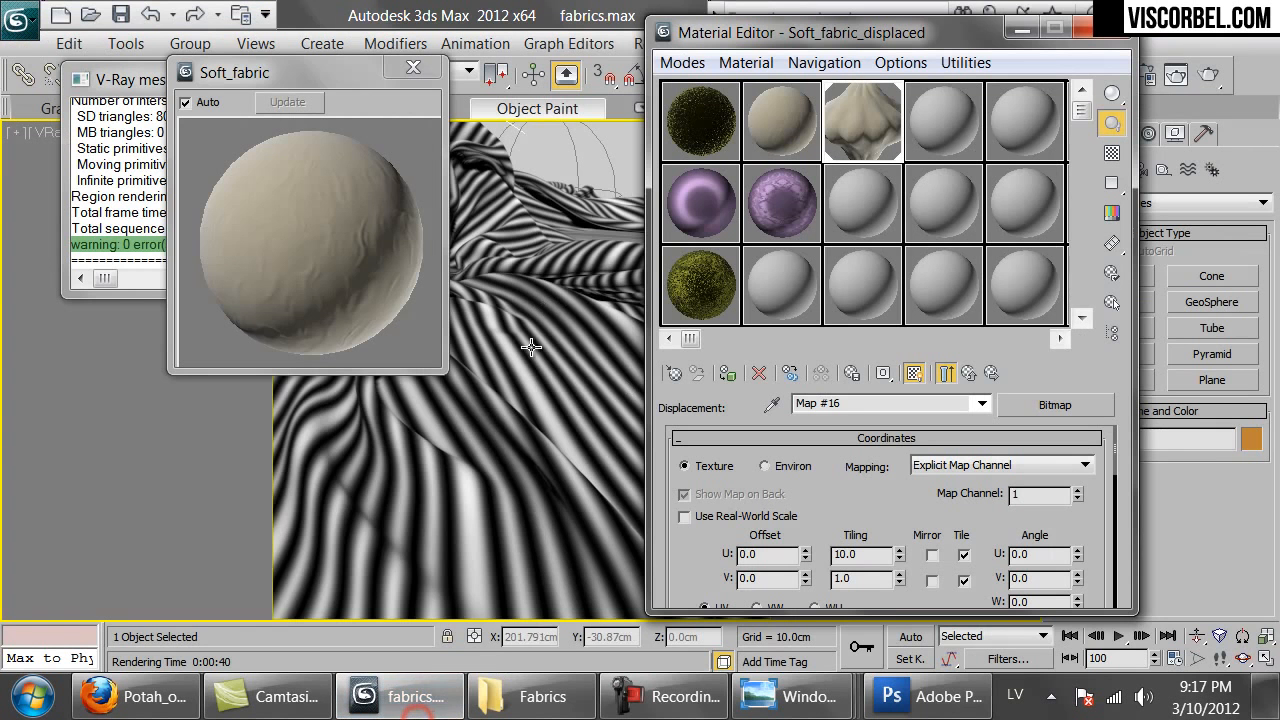
key("alt+Tab")
key("ctrl+shift+s")
left_click(388, 486)
left_click(353, 400)
left_click(520, 140)
left_click(545, 135)
double_click(549, 134)
left_click(731, 355)
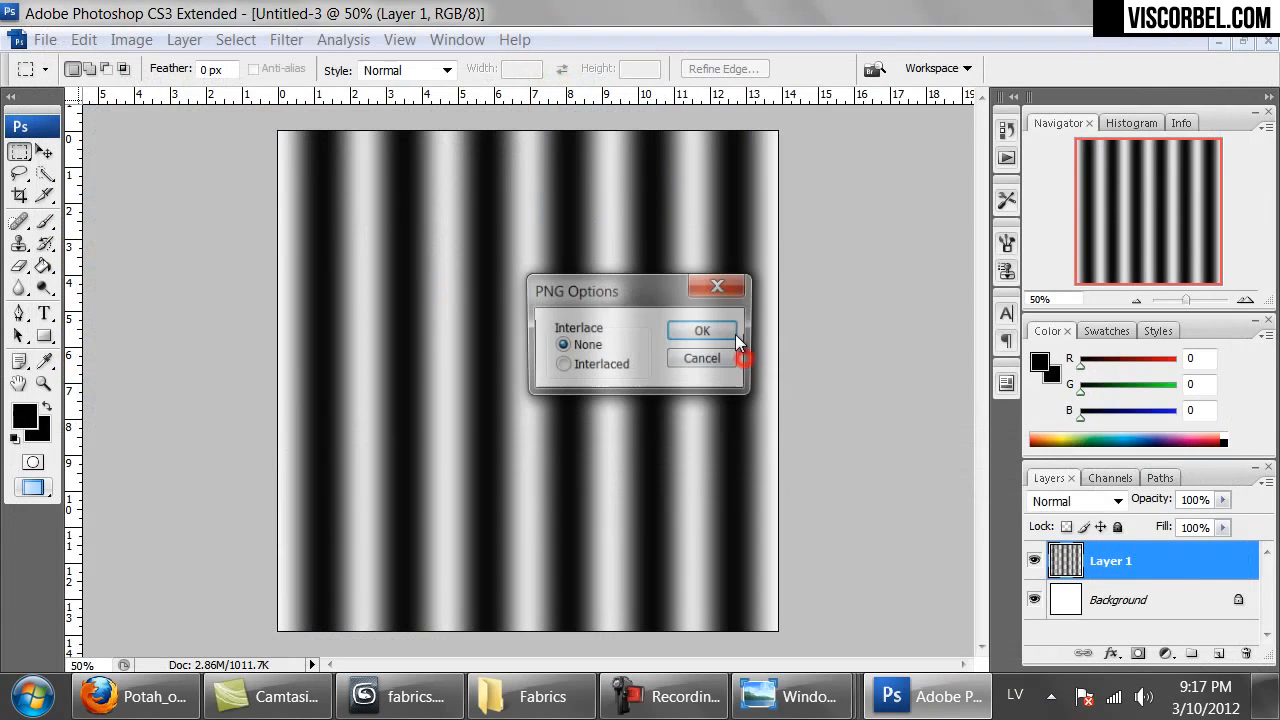
left_click(704, 331)
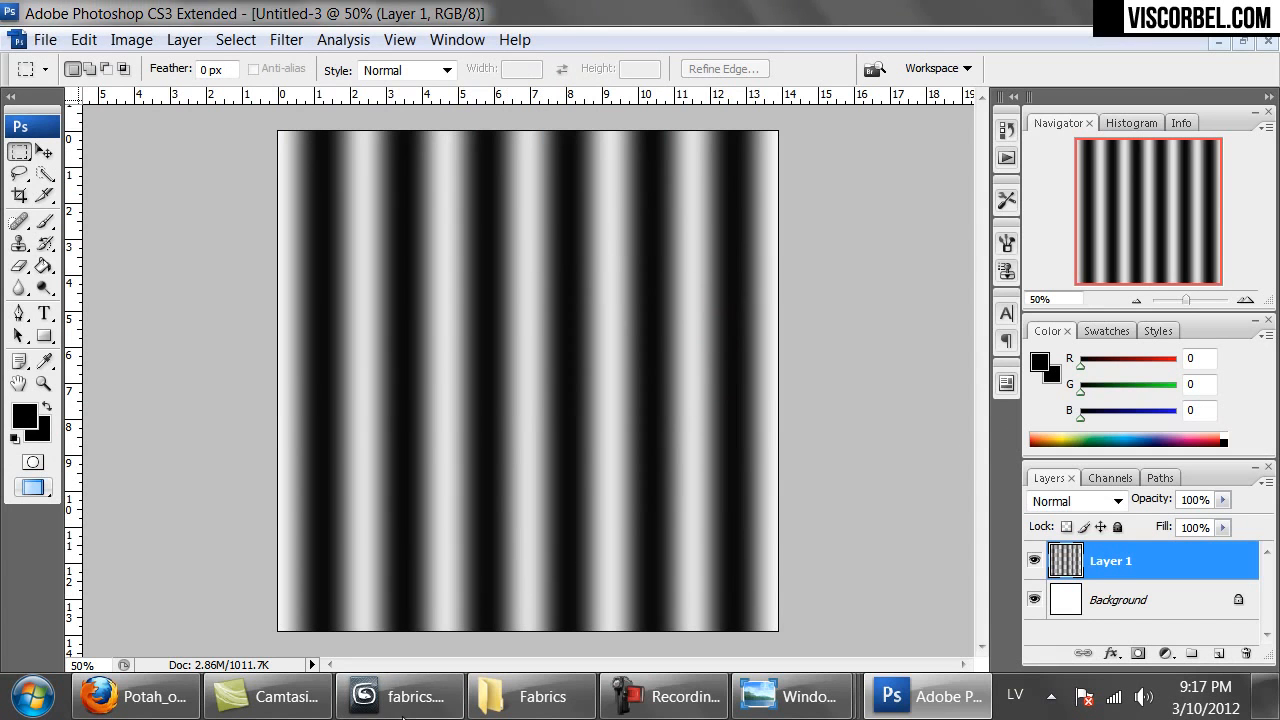
Switch to 3ds Max and set the stripes map's U and V tiling to 20.
left_click(400, 697)
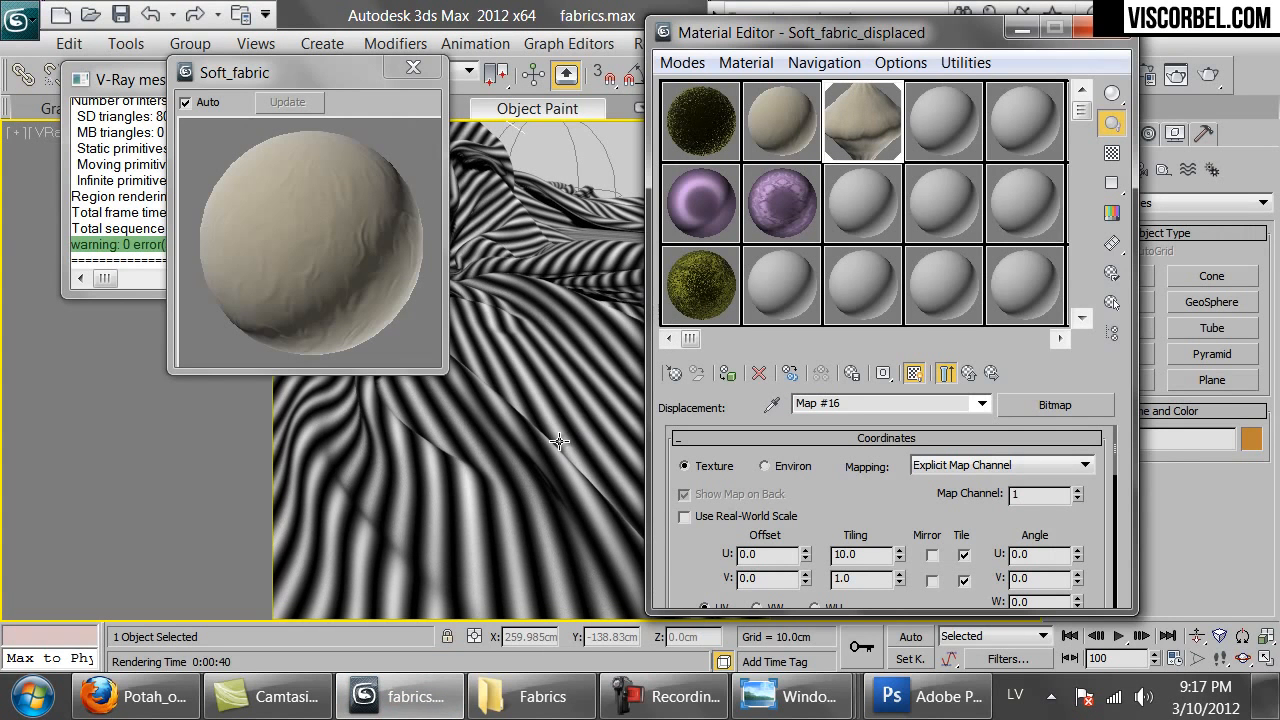
double_click(866, 554)
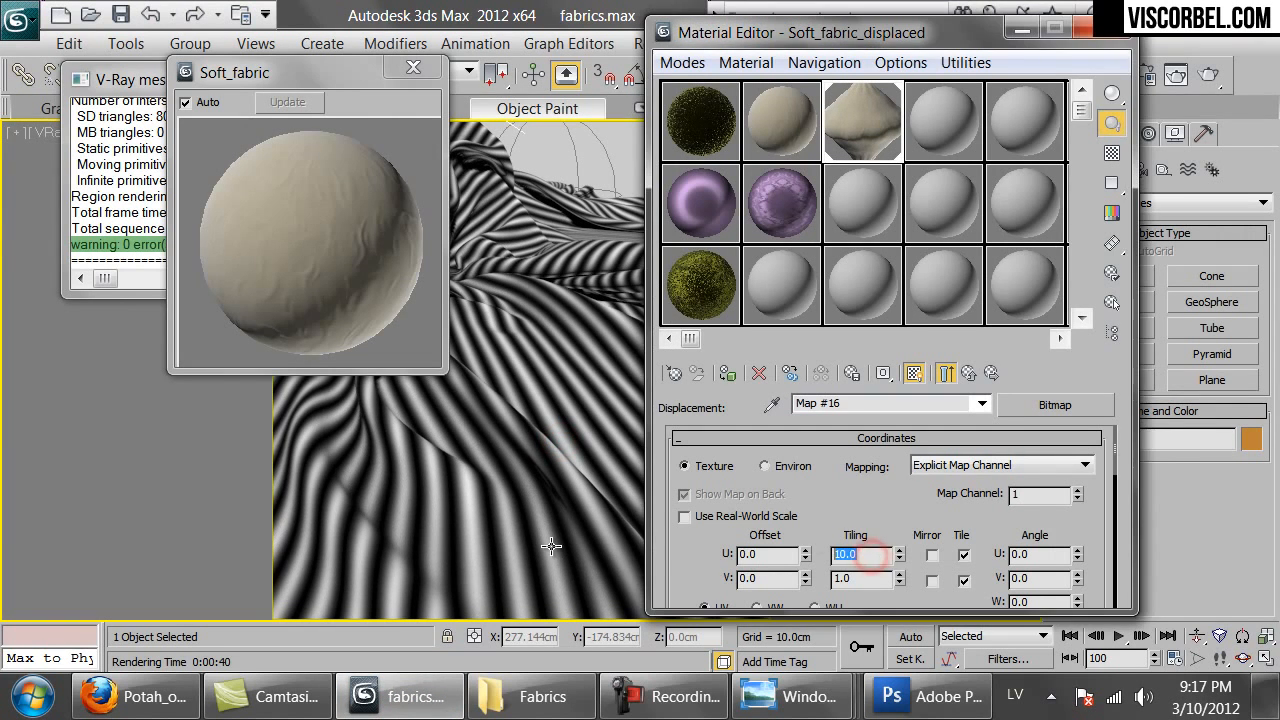
key("Tab")
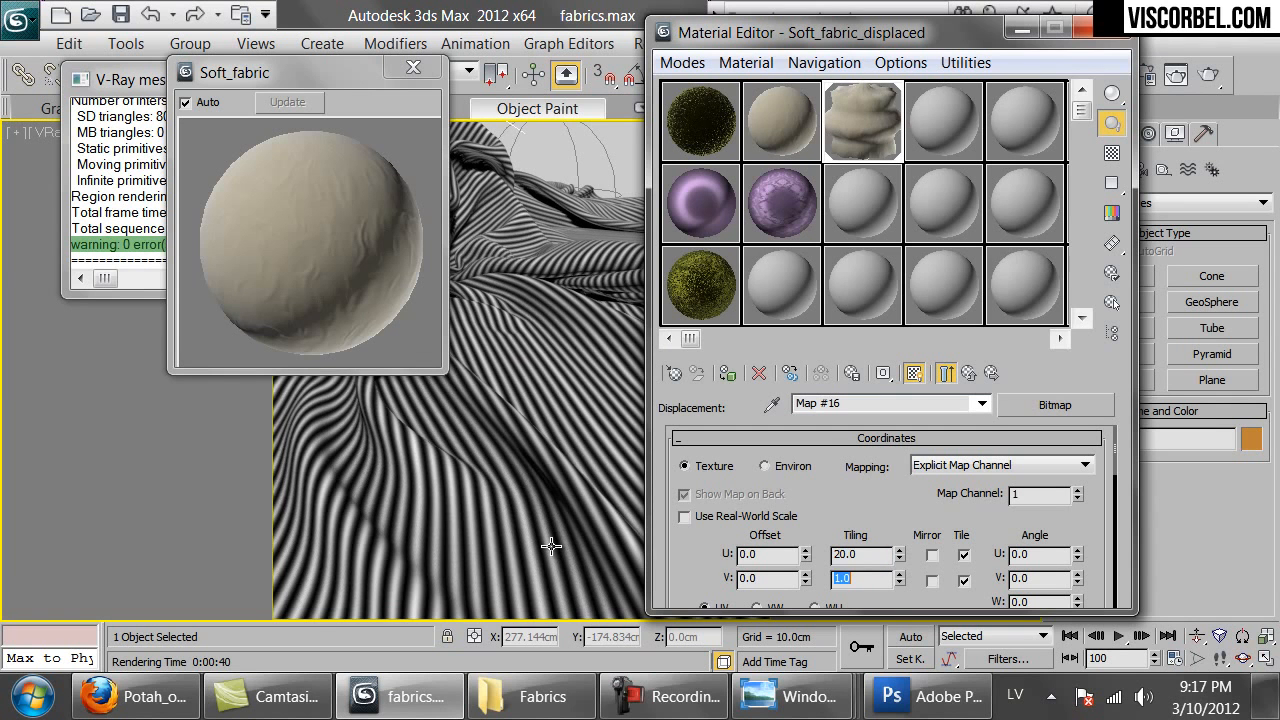
type("20")
key("Return")
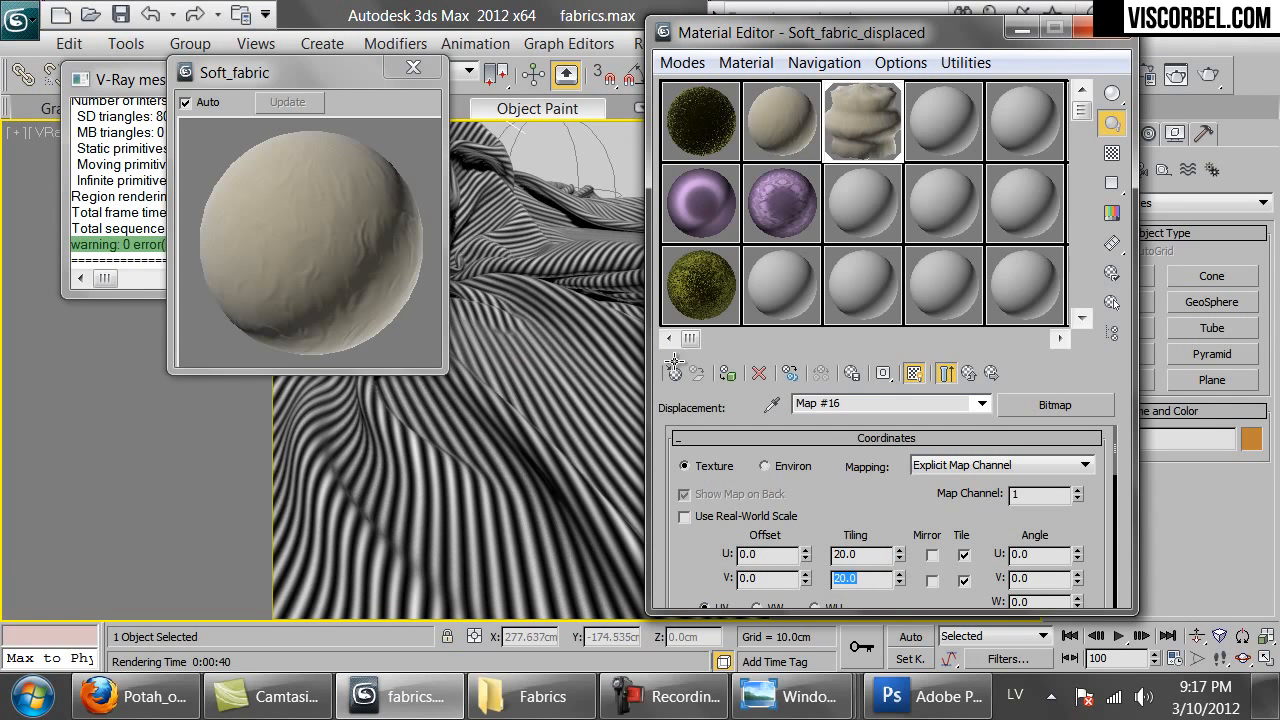
Return to the Soft_fabric_displaced material's maps and set the Displace amount to 5.
left_click(946, 373)
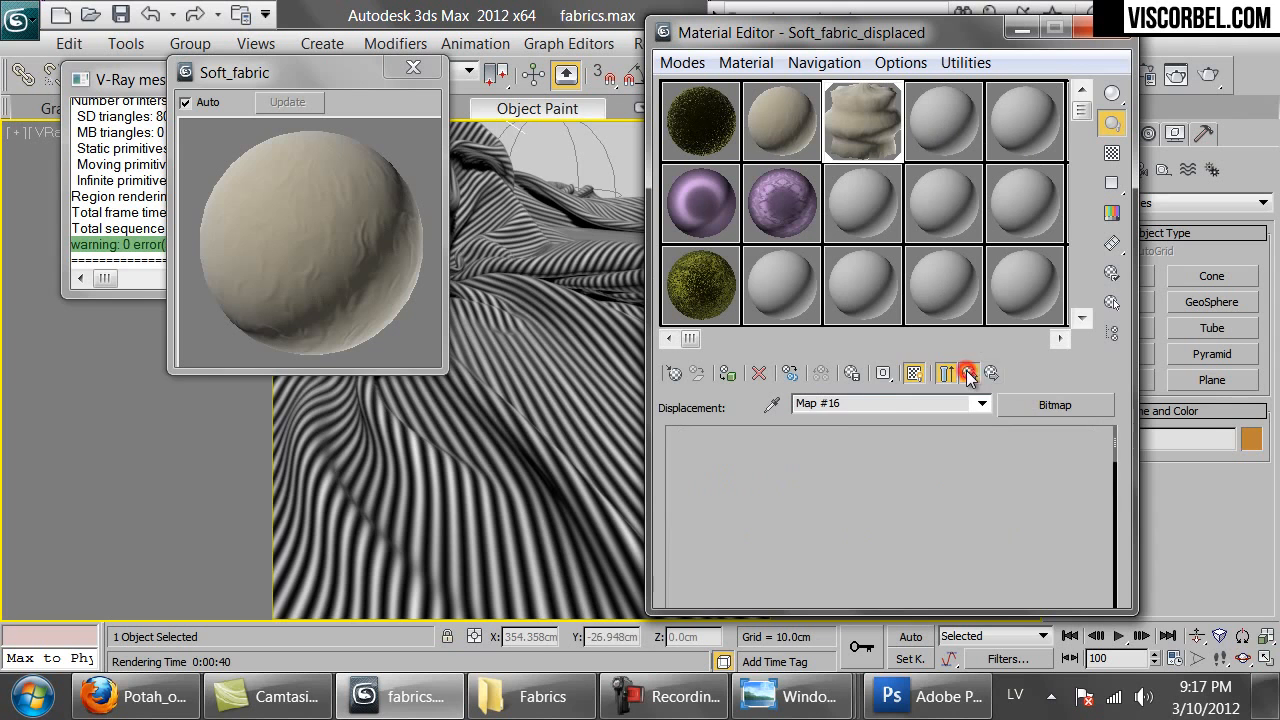
double_click(776, 534)
type("50.0")
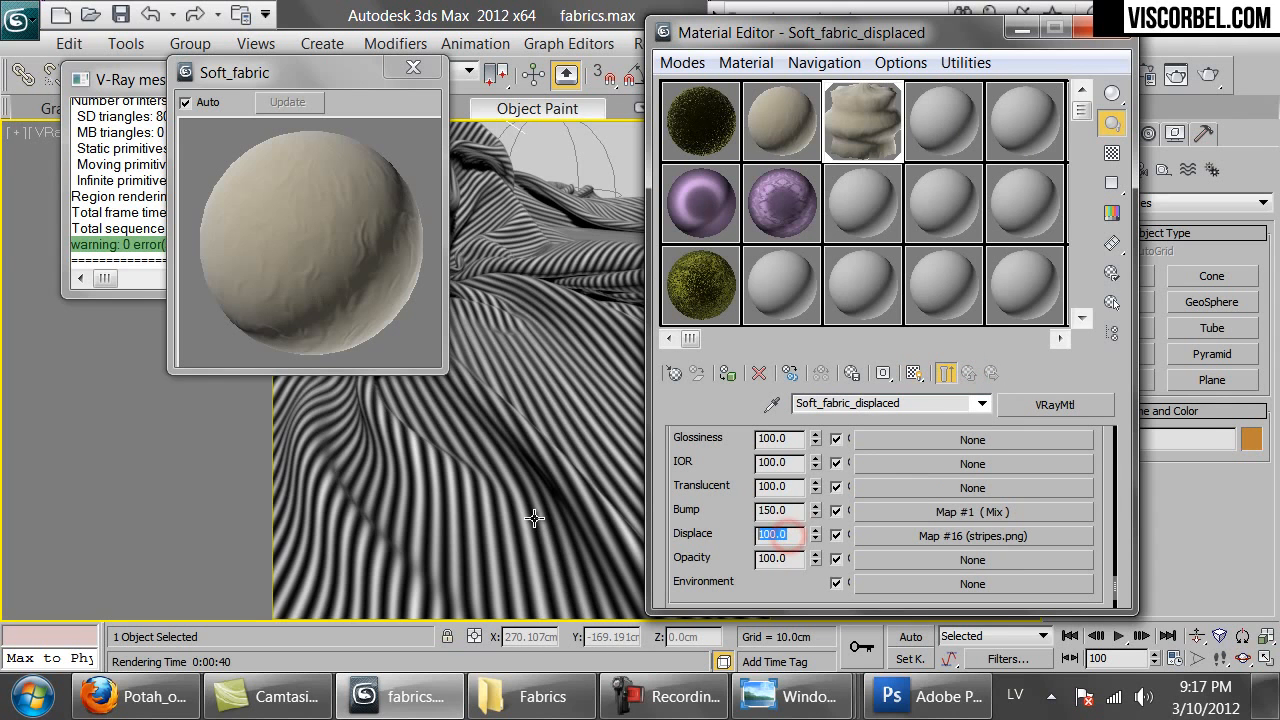
key("Return")
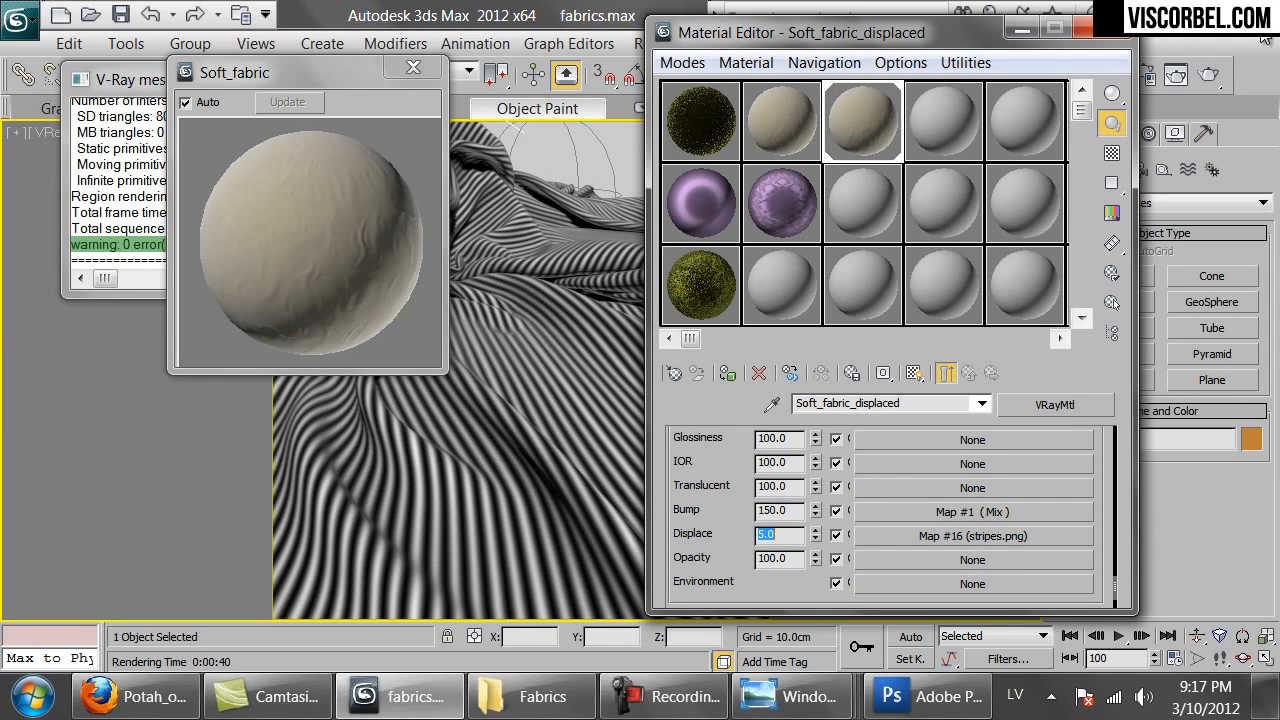
Start a test render of the fabric to check the displaced stripes, and cancel it during the light cache.
left_click(1207, 76)
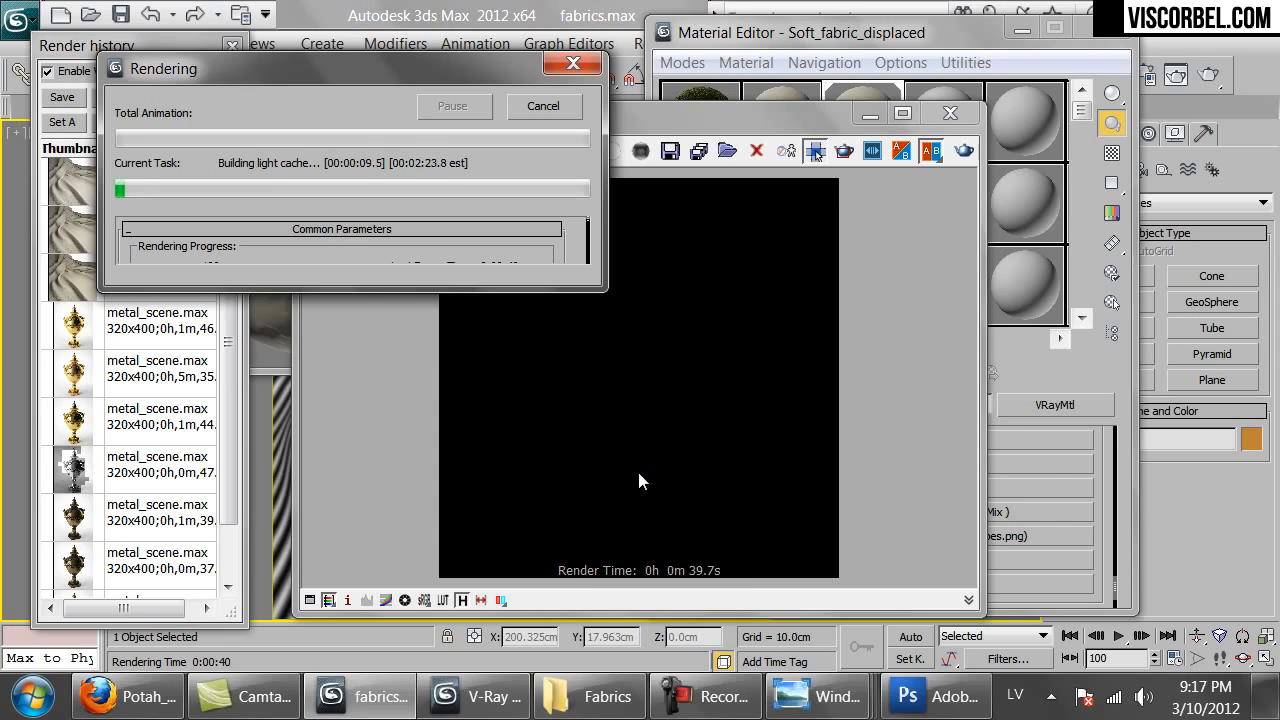
left_click(610, 372)
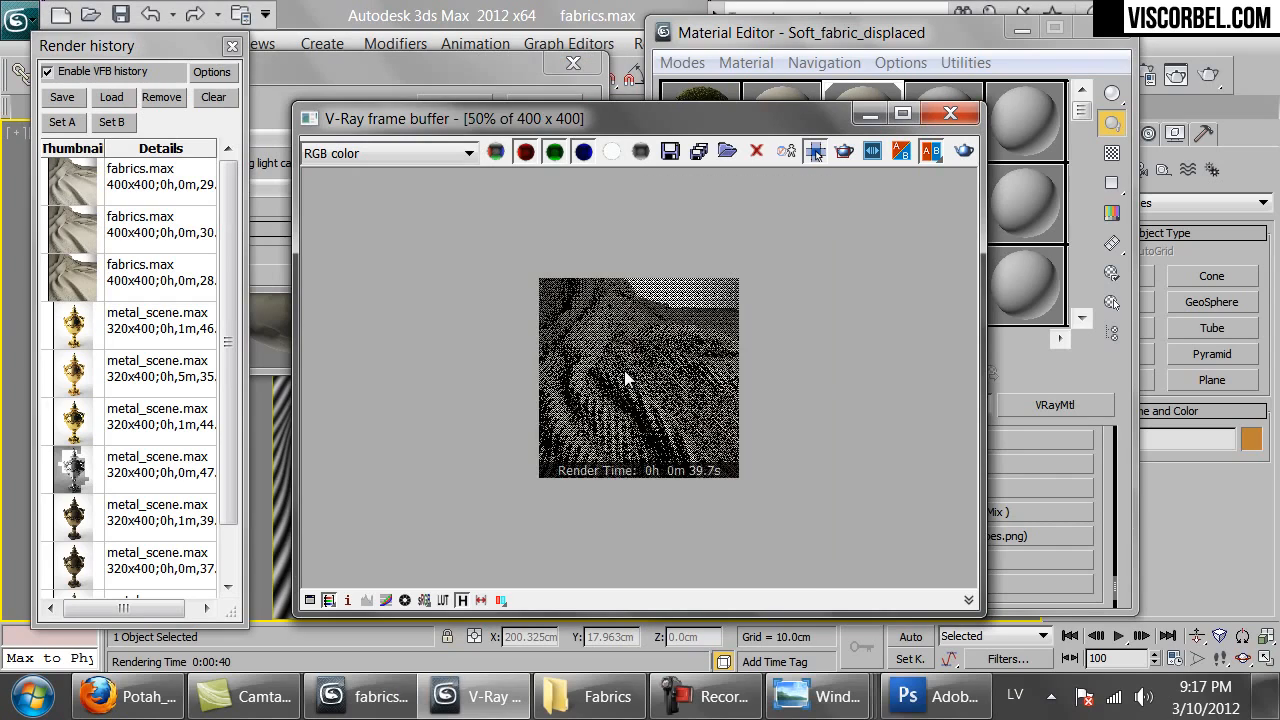
left_click(508, 73)
left_click(543, 106)
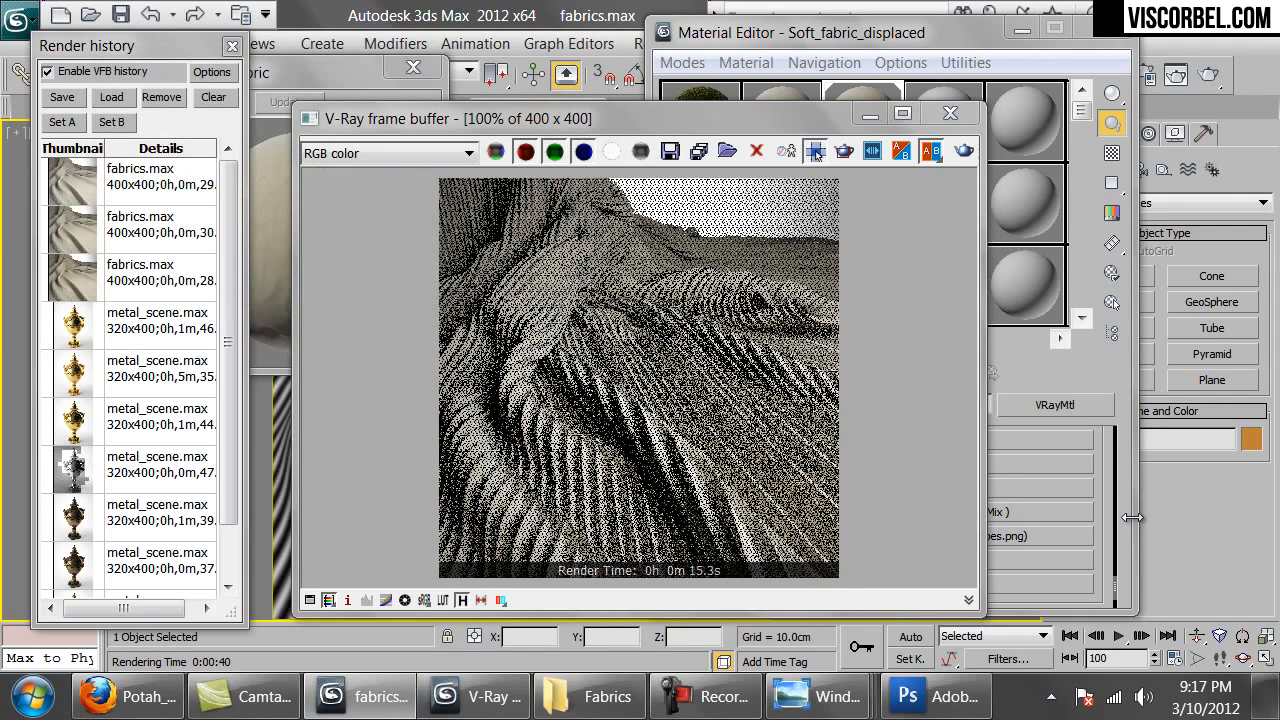
Set the material's Displace amount to 1 and render the fabric again.
left_click(1112, 563)
double_click(780, 535)
type("1")
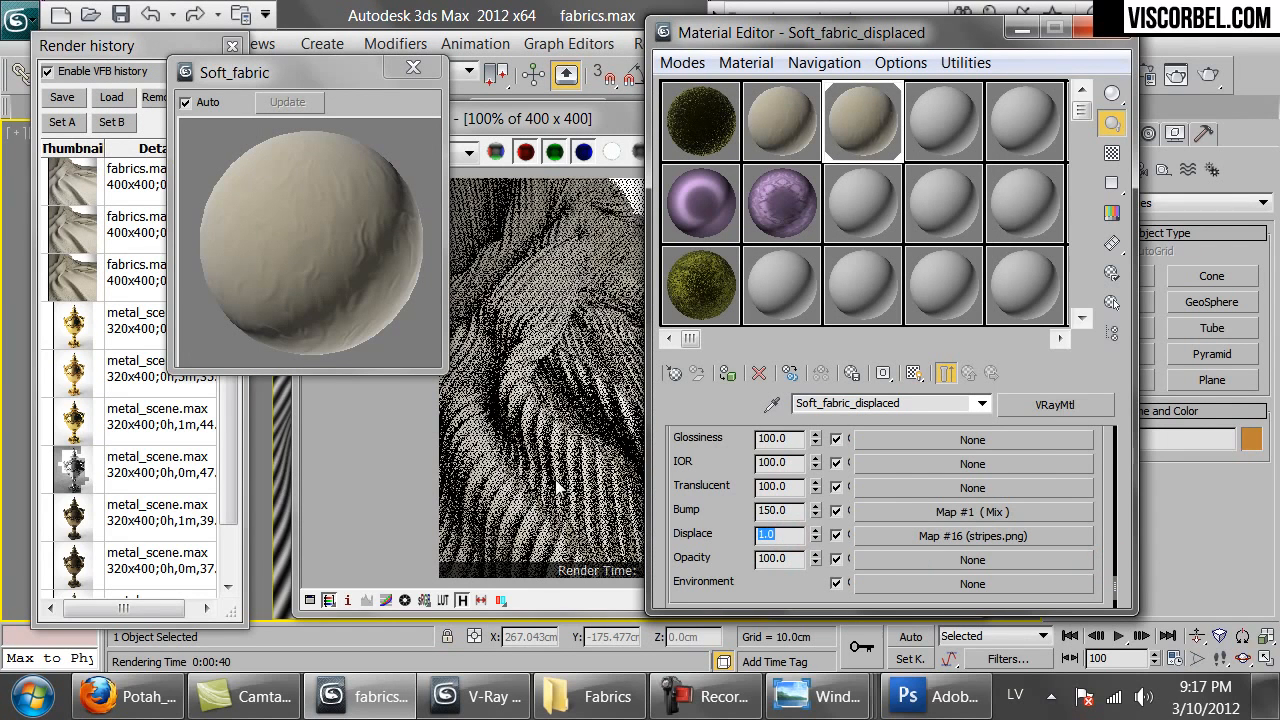
left_click_drag(720, 458, 800, 700)
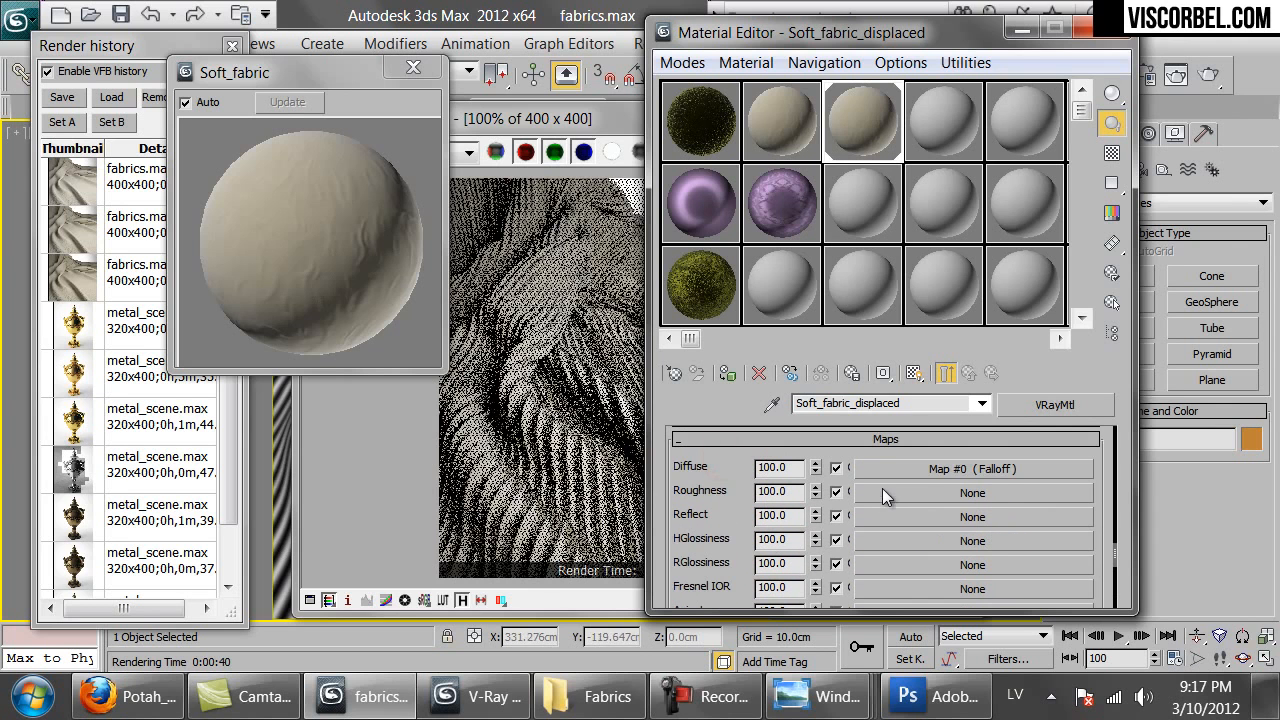
left_click(1211, 77)
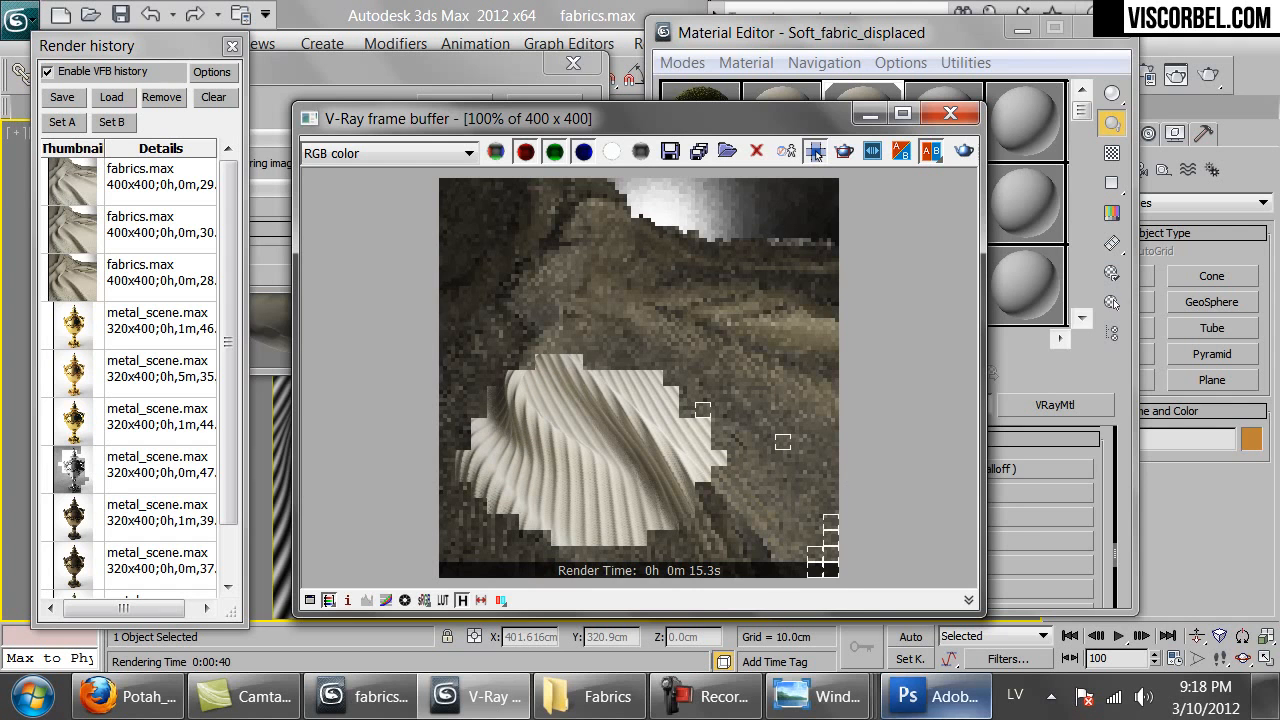
Switch to Photoshop with the stripes document.
left_click(930, 697)
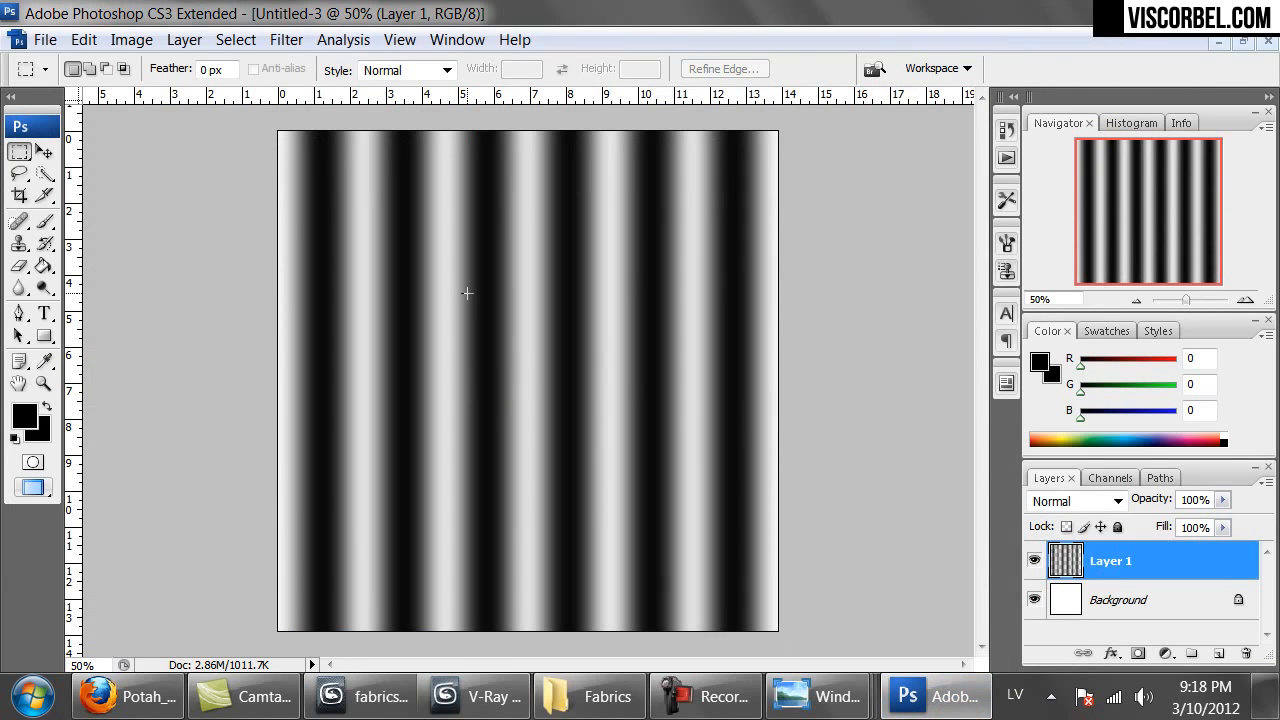
Switch to the V-Ray frame buffer in 3ds Max and look over the ribbed fabric render.
left_click(466, 706)
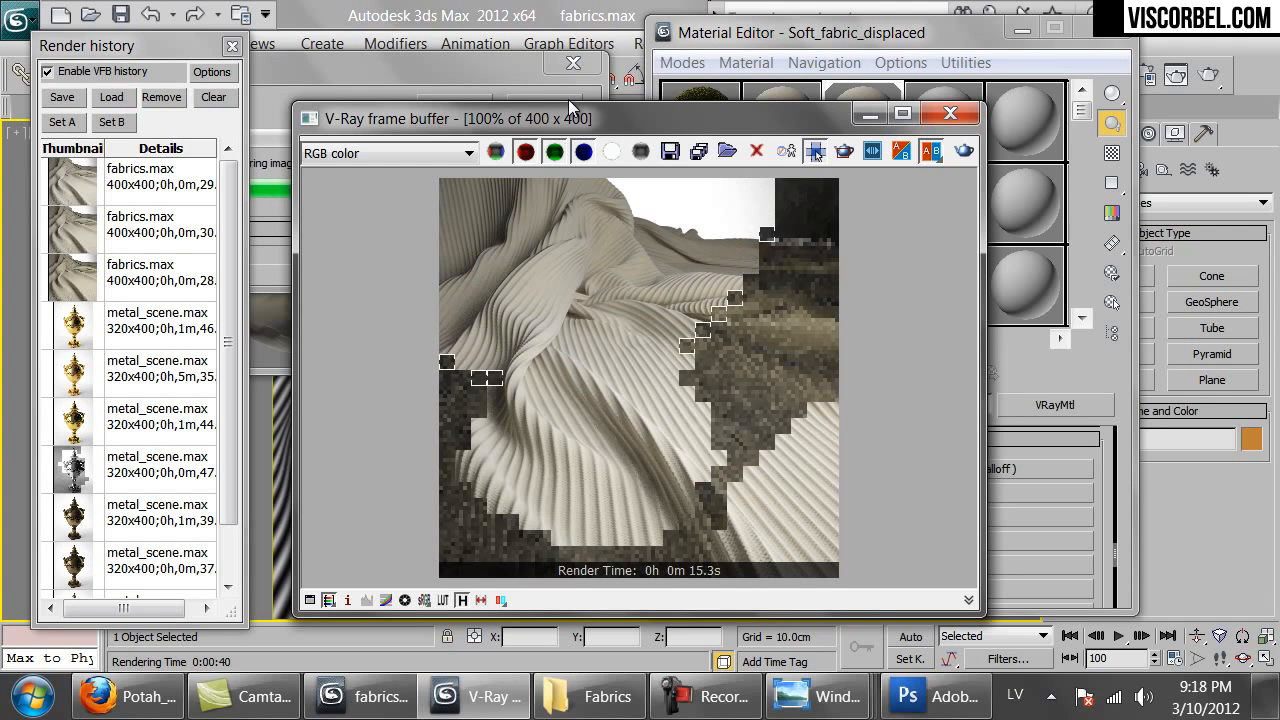
left_click(568, 99)
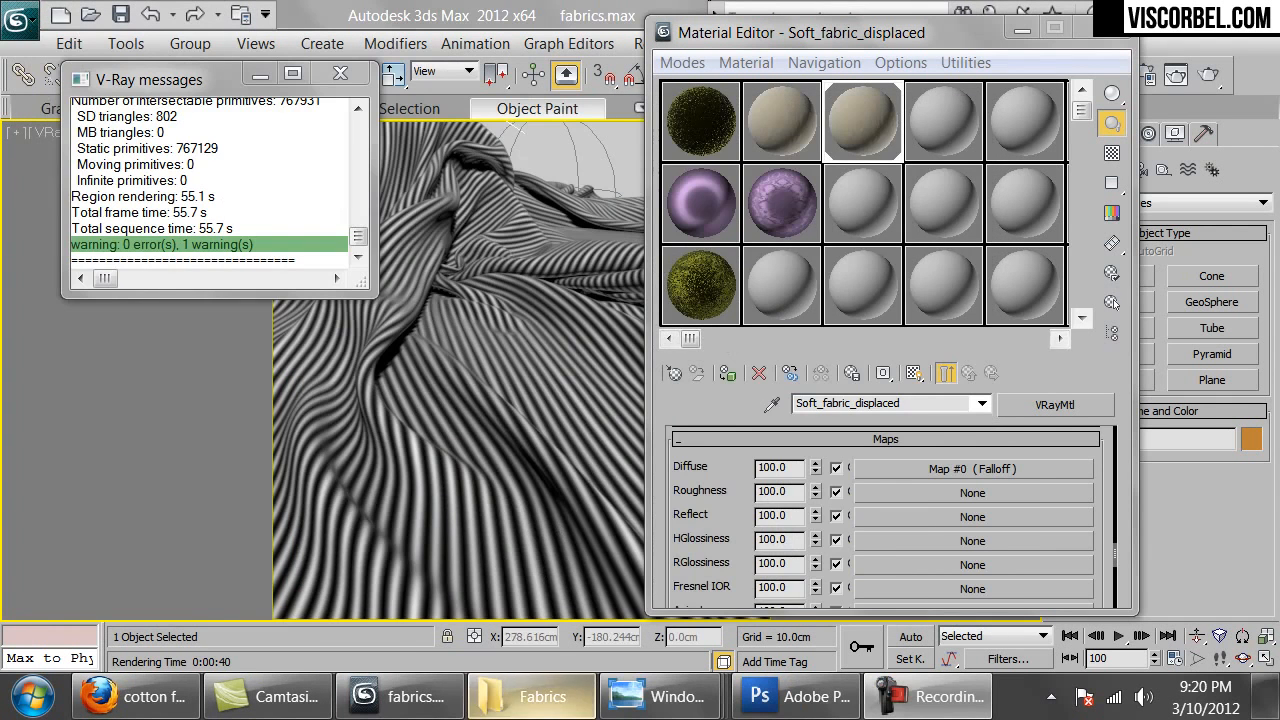
Browse the Fabrics reference folder and open the gold curtain photo finchgolden-f.jpg.
left_click(530, 697)
scroll(722, 445, "down", 1)
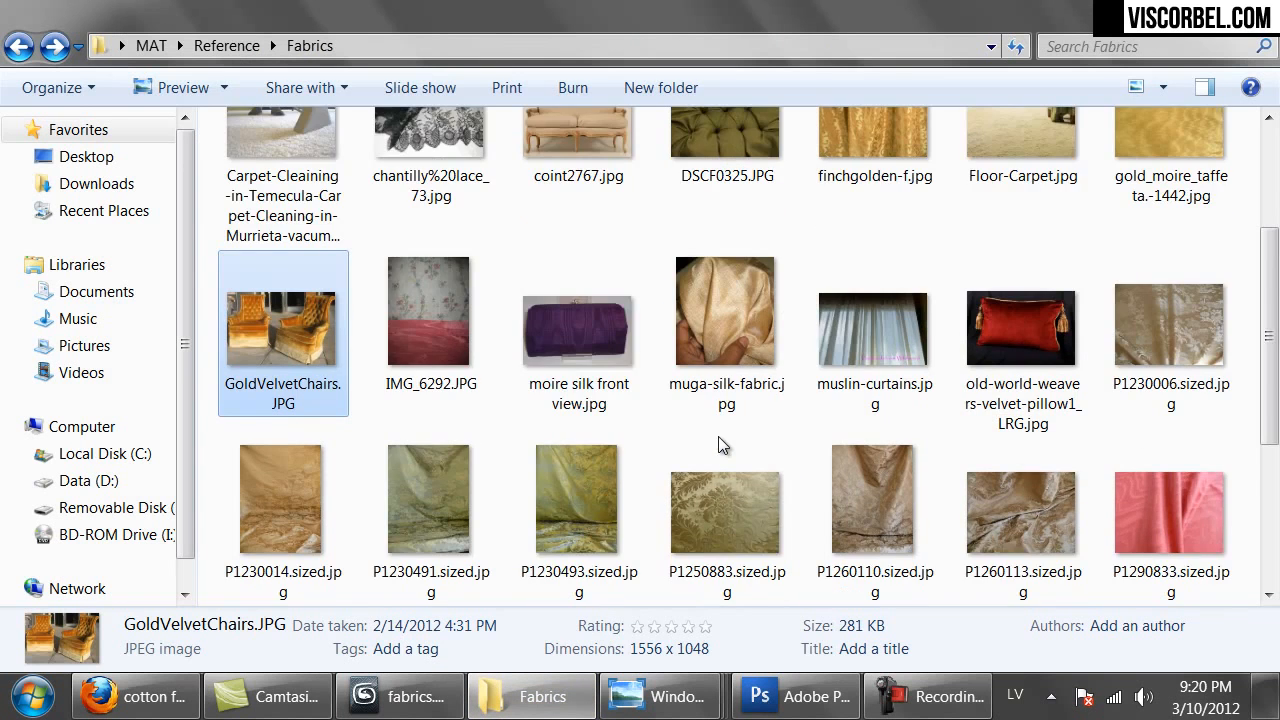
scroll(722, 445, "down", 3)
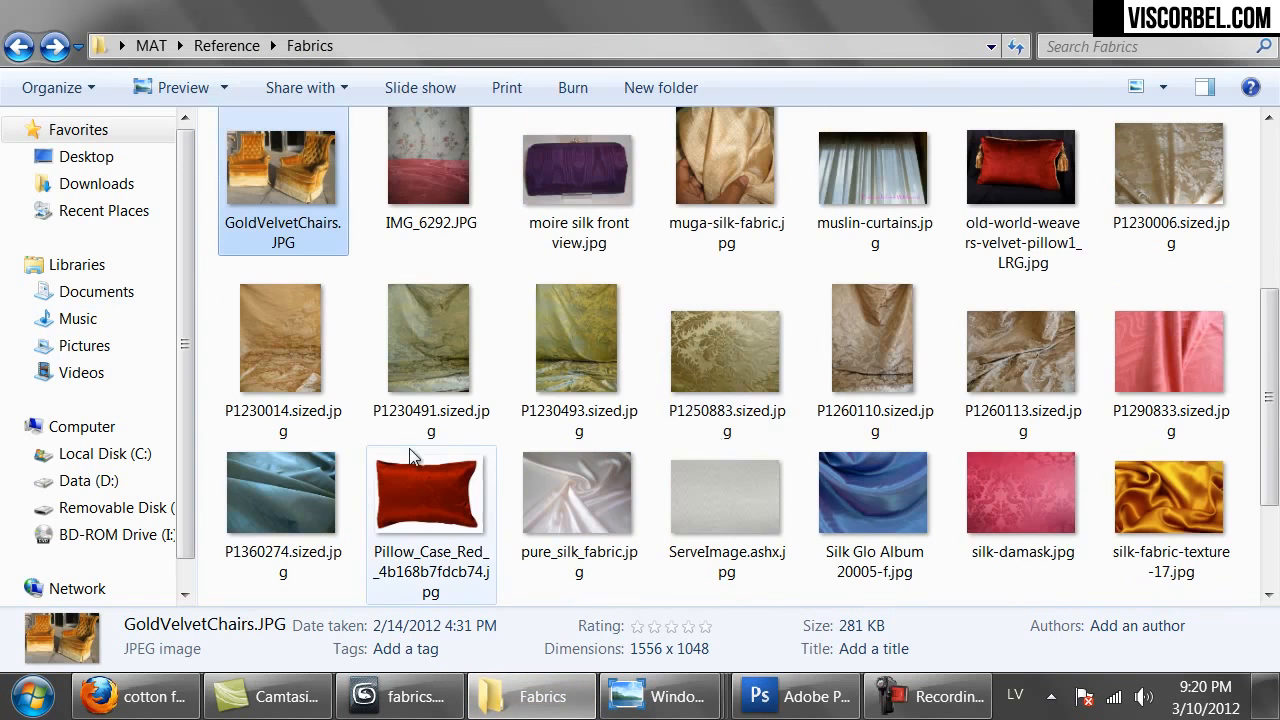
scroll(430, 470, "down", 3)
scroll(840, 465, "up", 6)
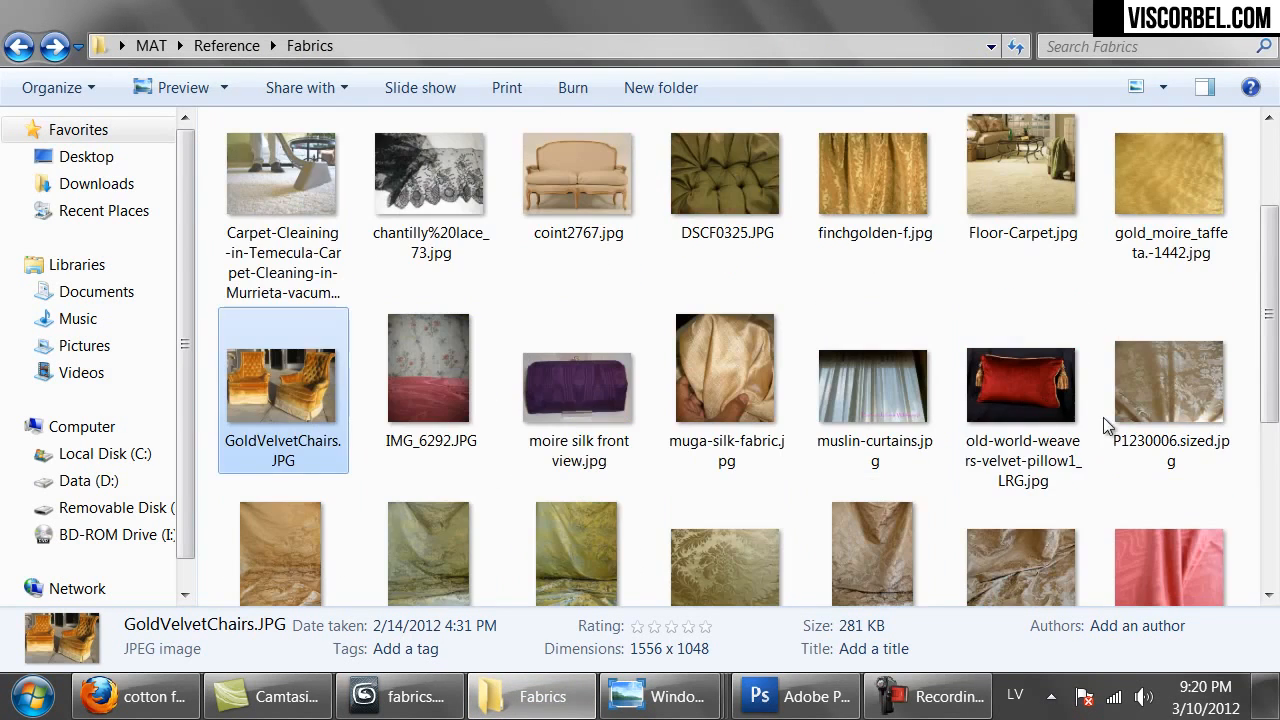
double_click(907, 147)
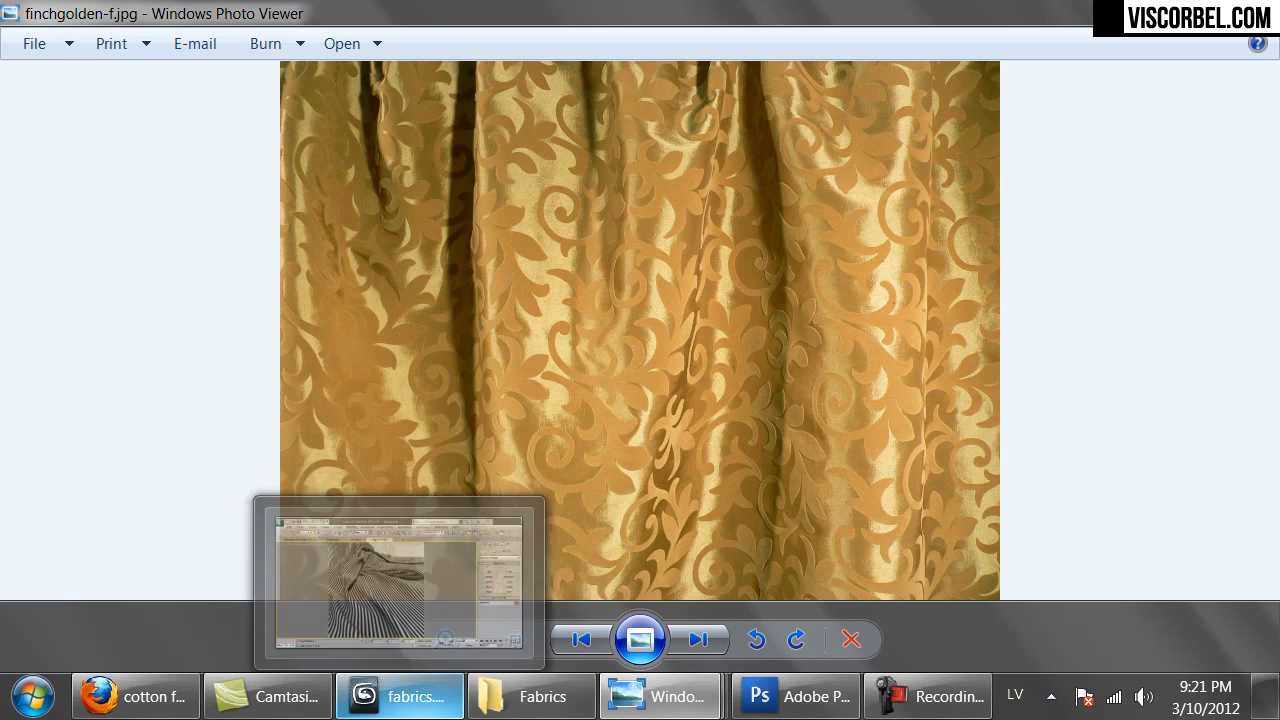
Back in 3ds Max, copy the plain purple silk material into the empty slot beside the green one and name it Silk_gold.
left_click(400, 697)
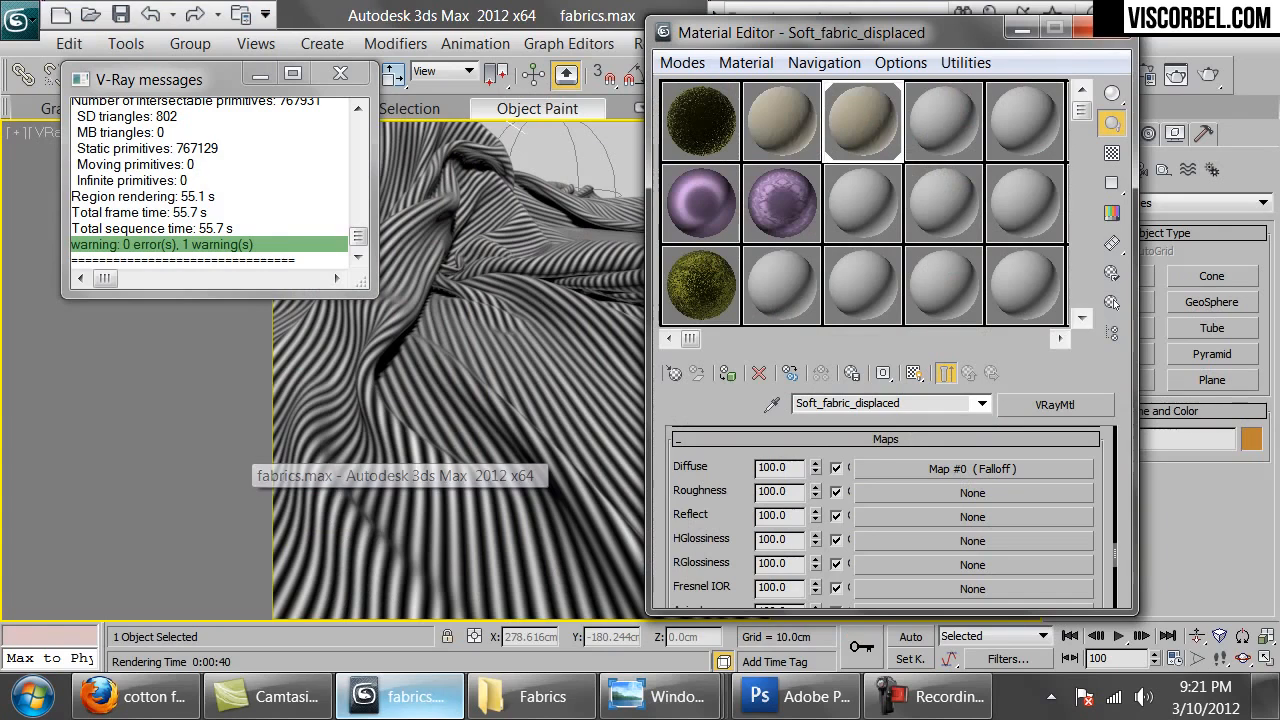
left_click(785, 288)
left_click_drag(750, 237, 783, 285)
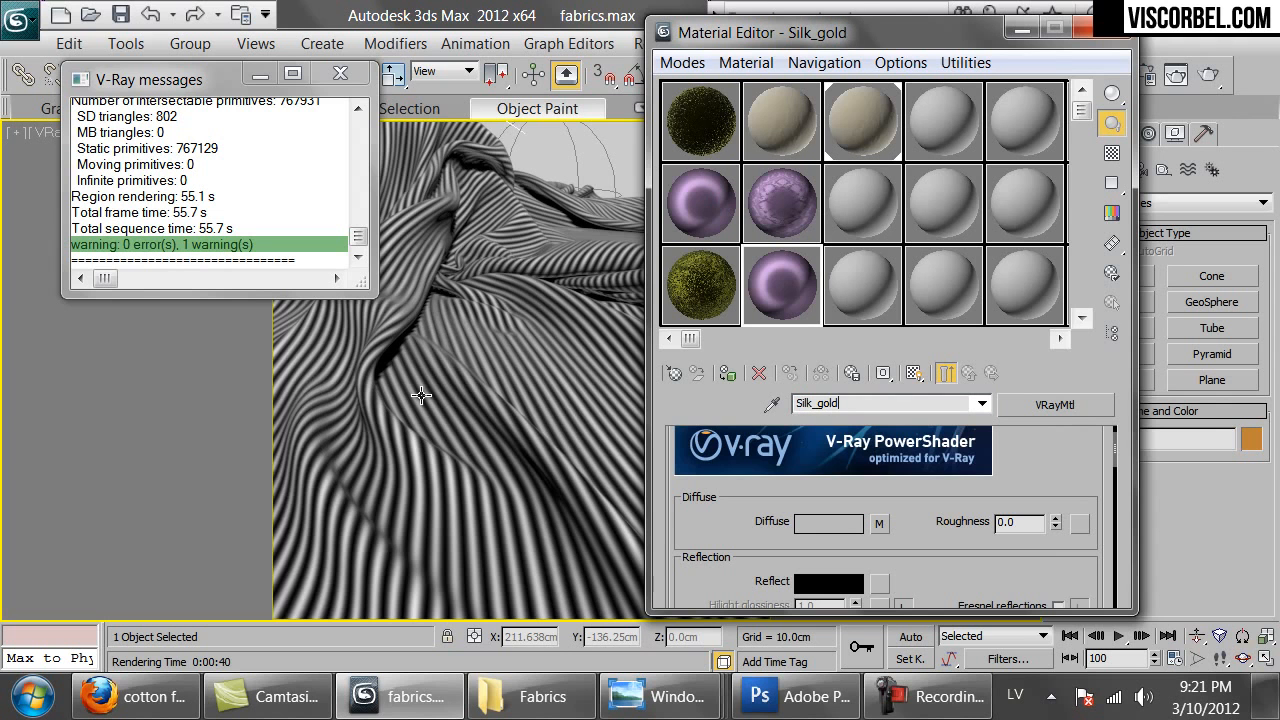
Set the second color of Silk_gold's diffuse Falloff map to a dark brown, RGB 6, 5, 1, consulting the gold curtain photo.
left_click(879, 523)
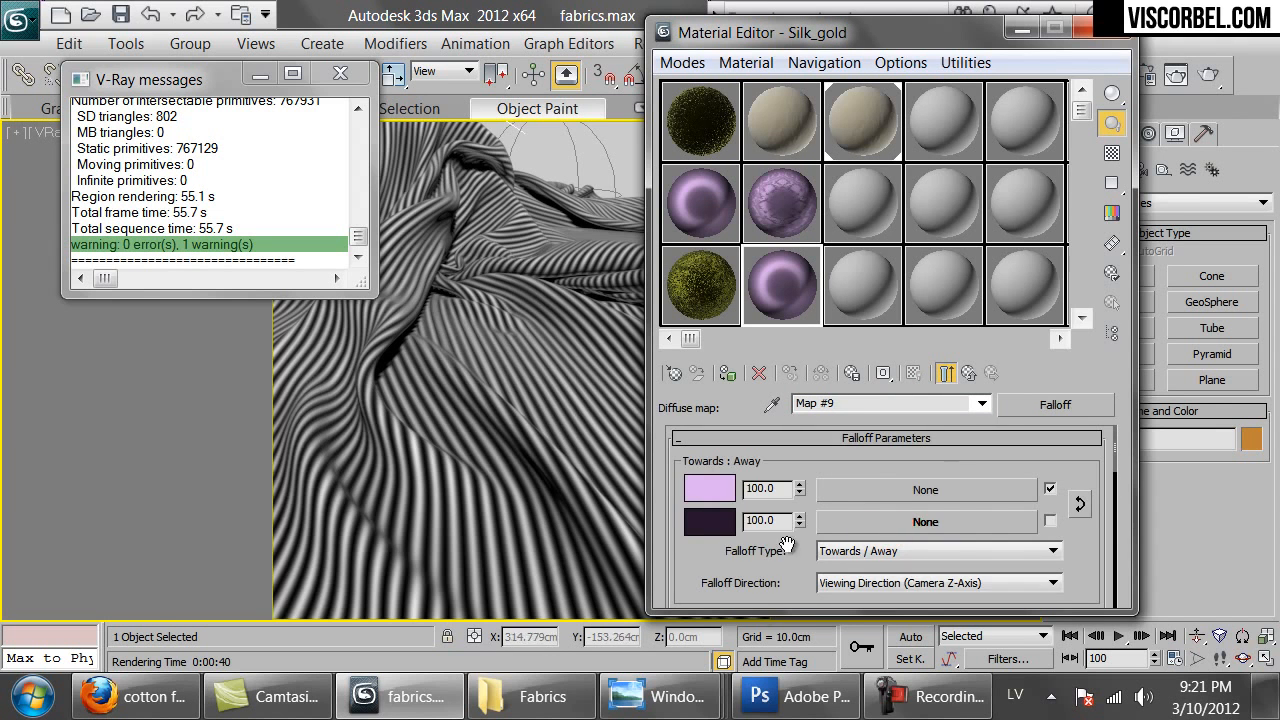
mouse_move(660, 697)
left_click(1171, 601)
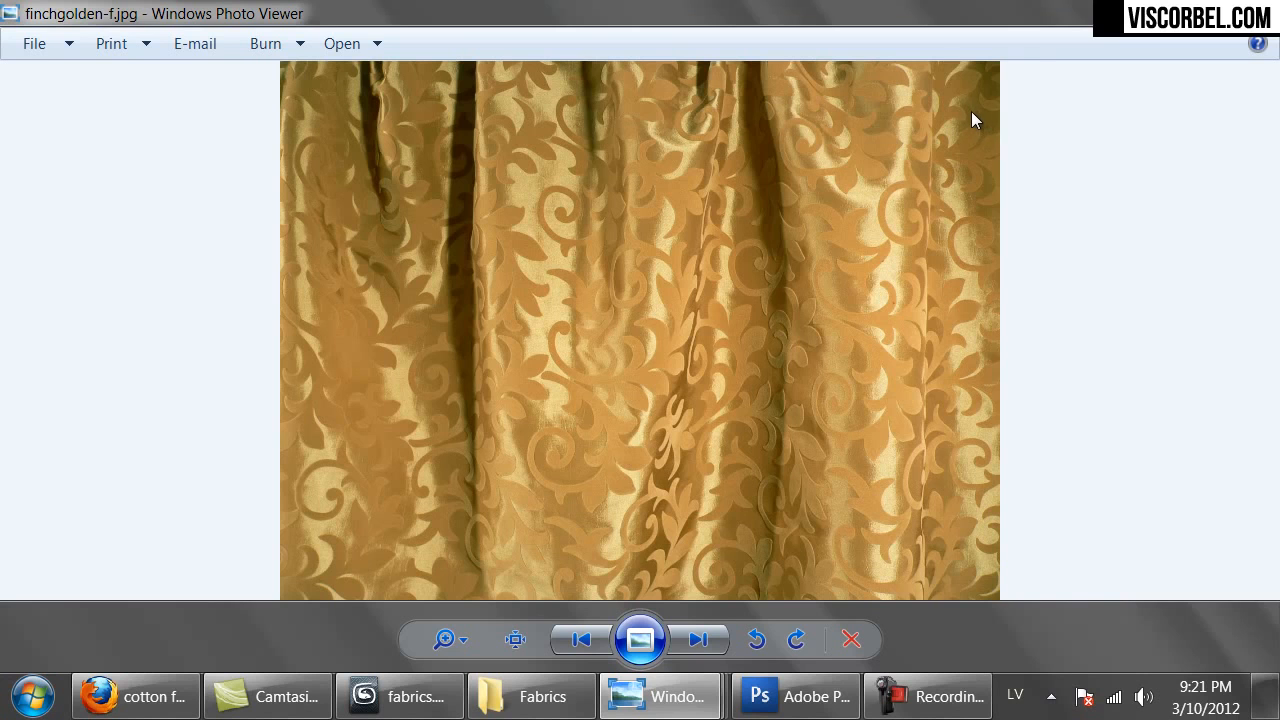
left_click(400, 697)
left_click(708, 520)
left_click(740, 212)
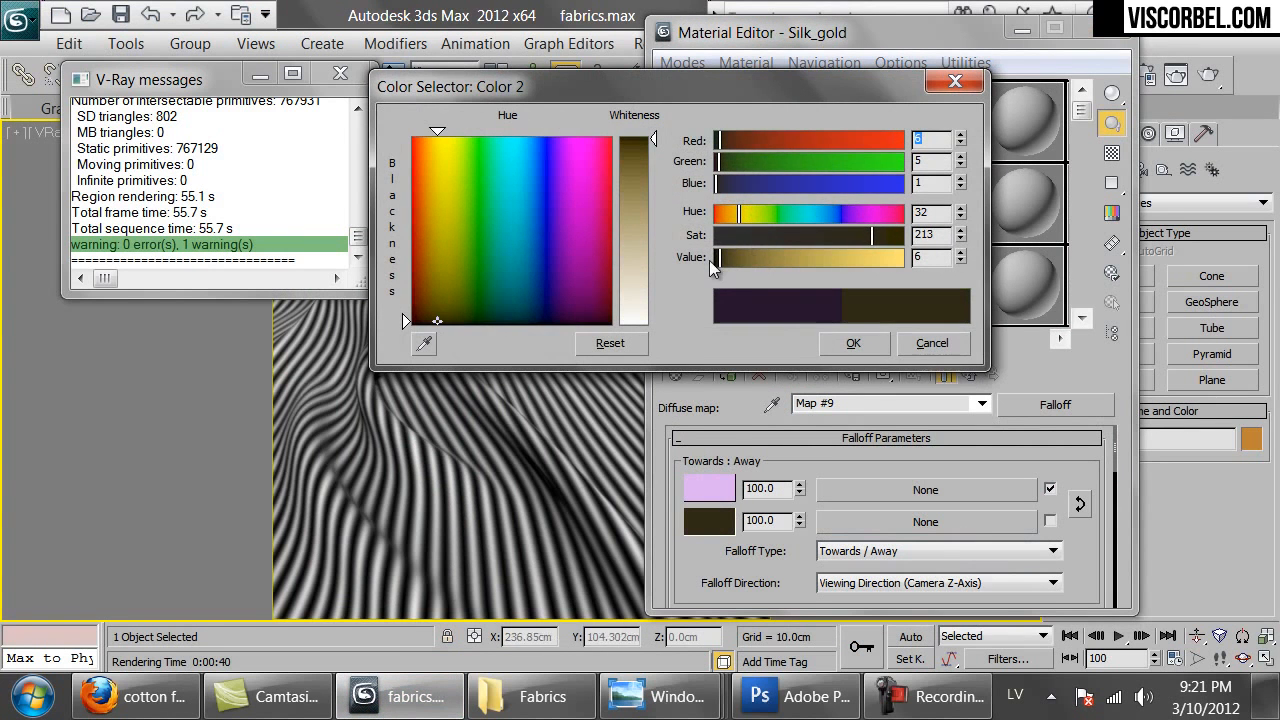
left_click(838, 343)
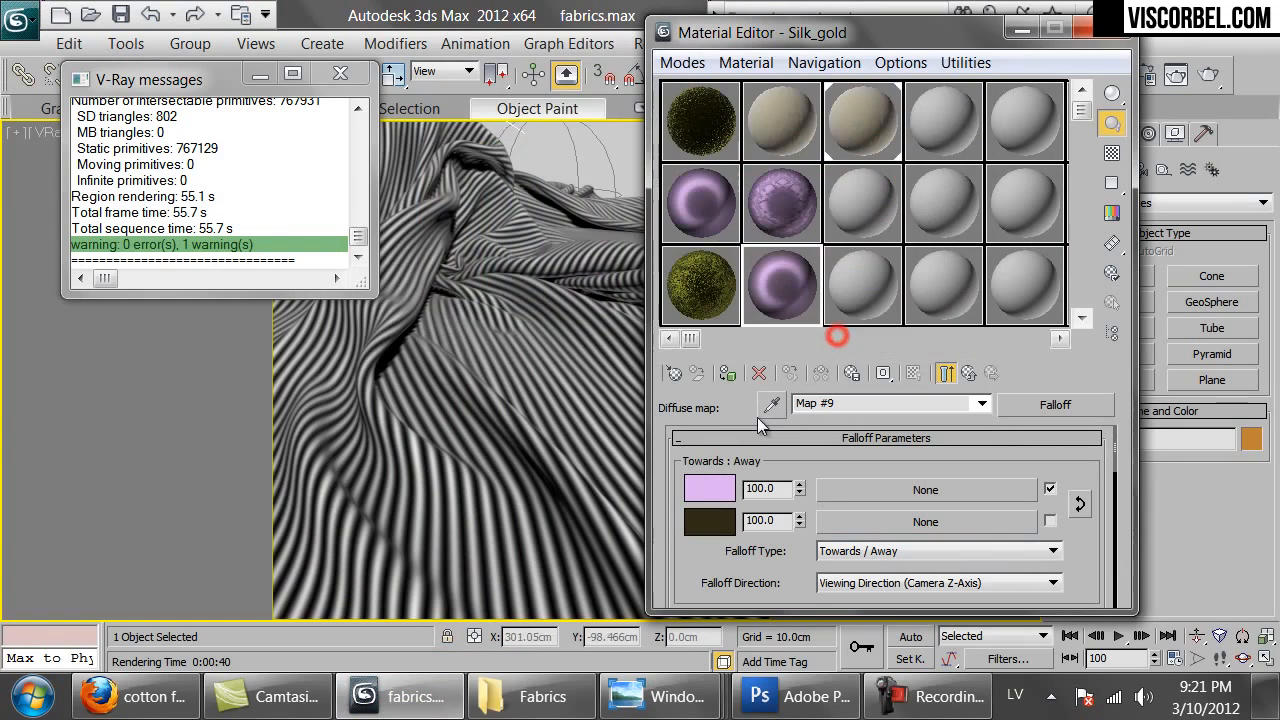
Check the gold curtain photo again and set the Falloff map's first color to gold, RGB 227, 148, 36.
left_click(520, 700)
double_click(903, 188)
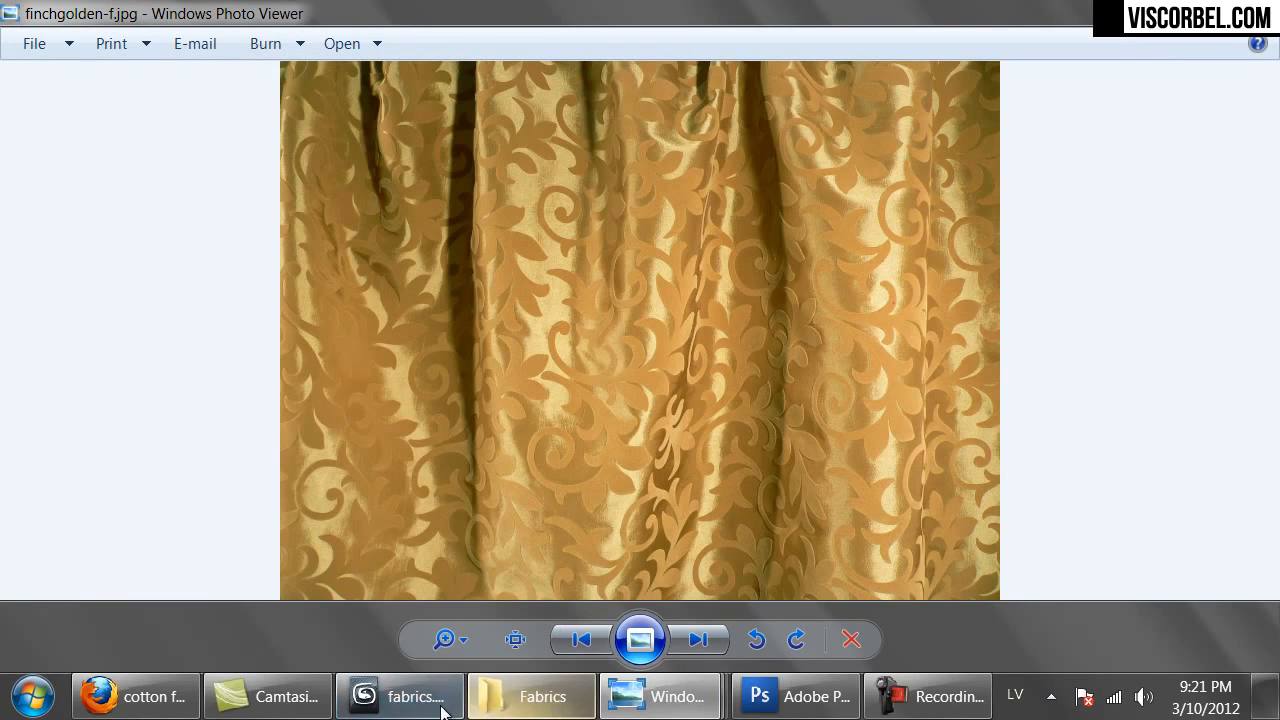
left_click(400, 697)
left_click(709, 489)
left_click(432, 180)
left_click_drag(830, 235, 873, 236)
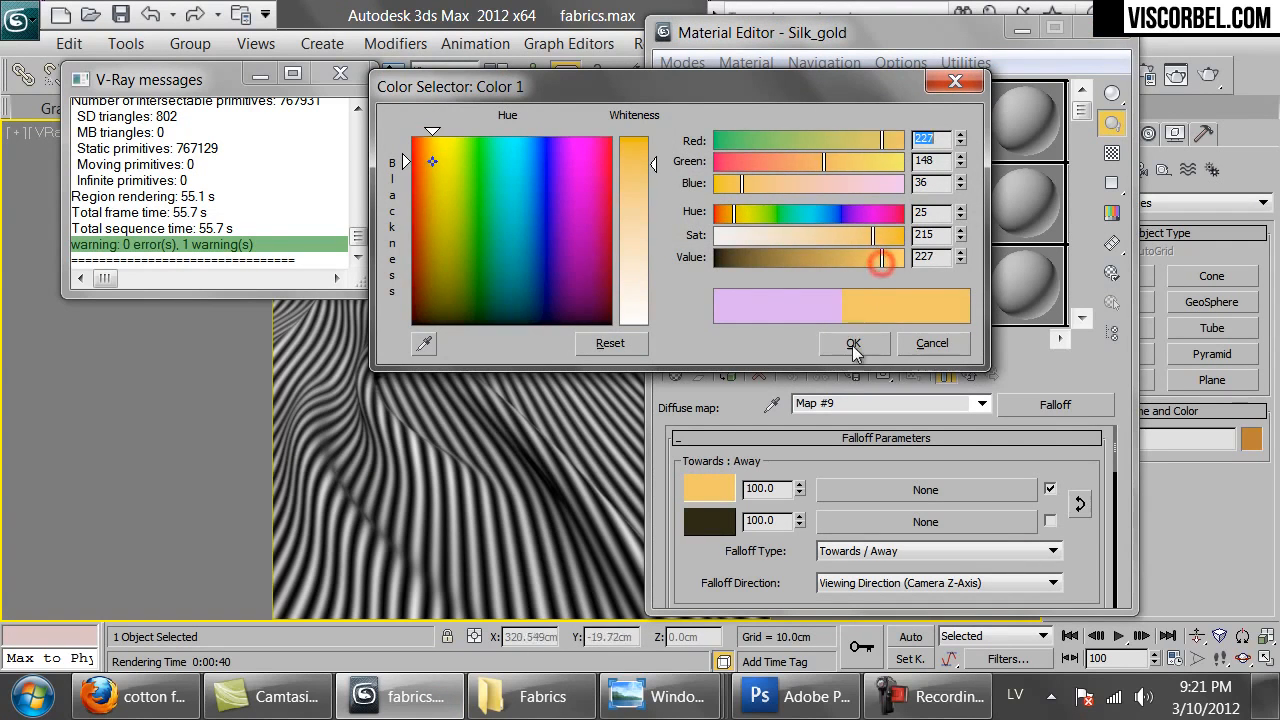
left_click(853, 343)
Preview the Silk_gold sample enlarged, assign the material to the draped cloth, and run a partial test render.
double_click(757, 287)
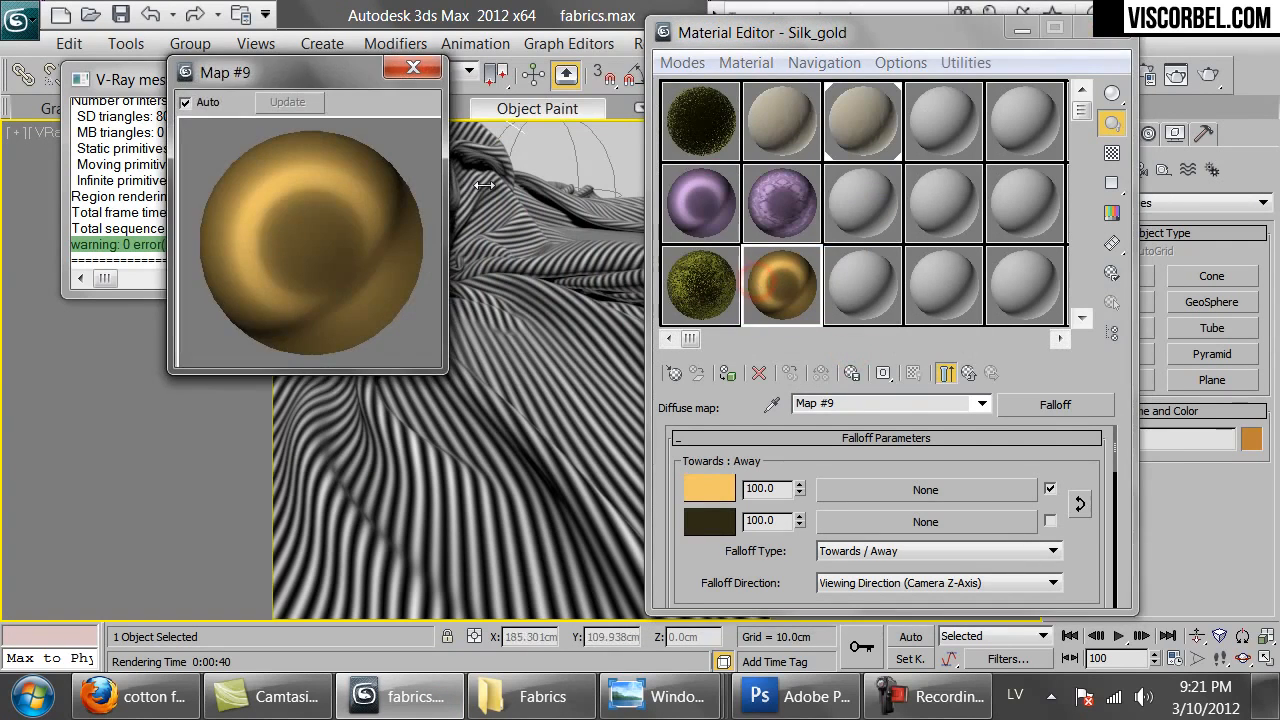
left_click_drag(775, 282, 524, 509)
left_click(1212, 77)
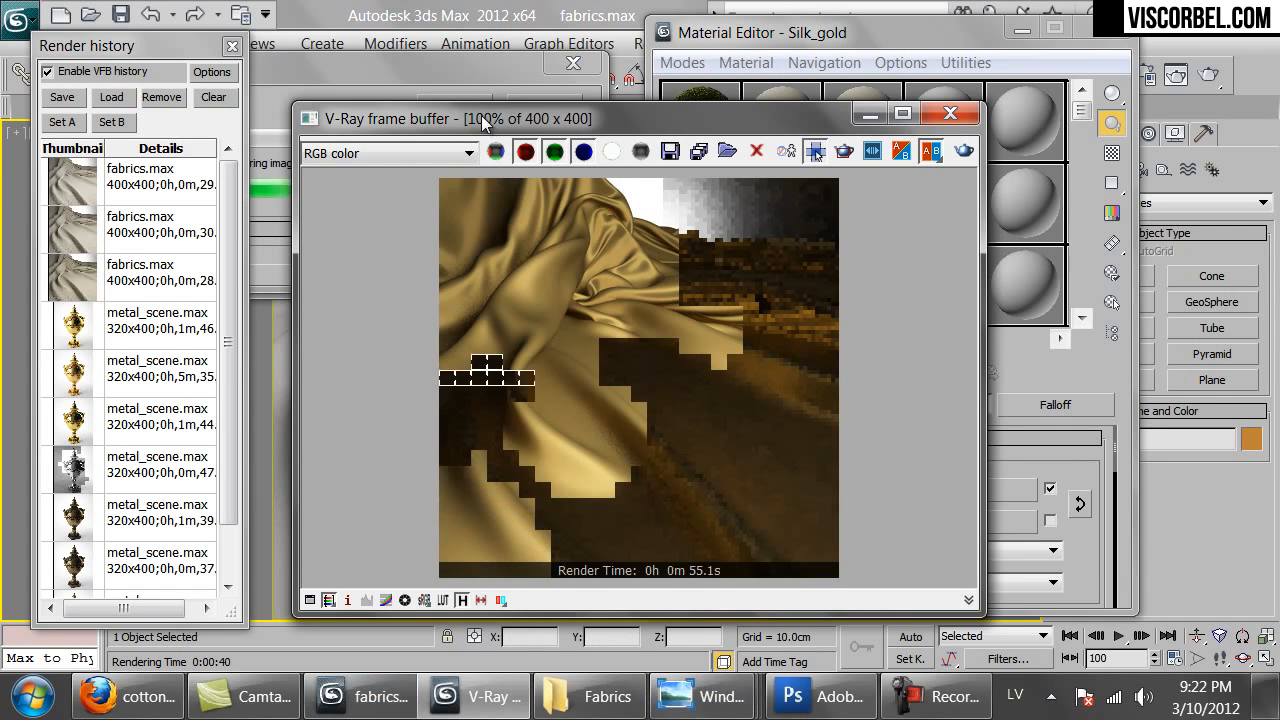
left_click(370, 697)
left_click(560, 104)
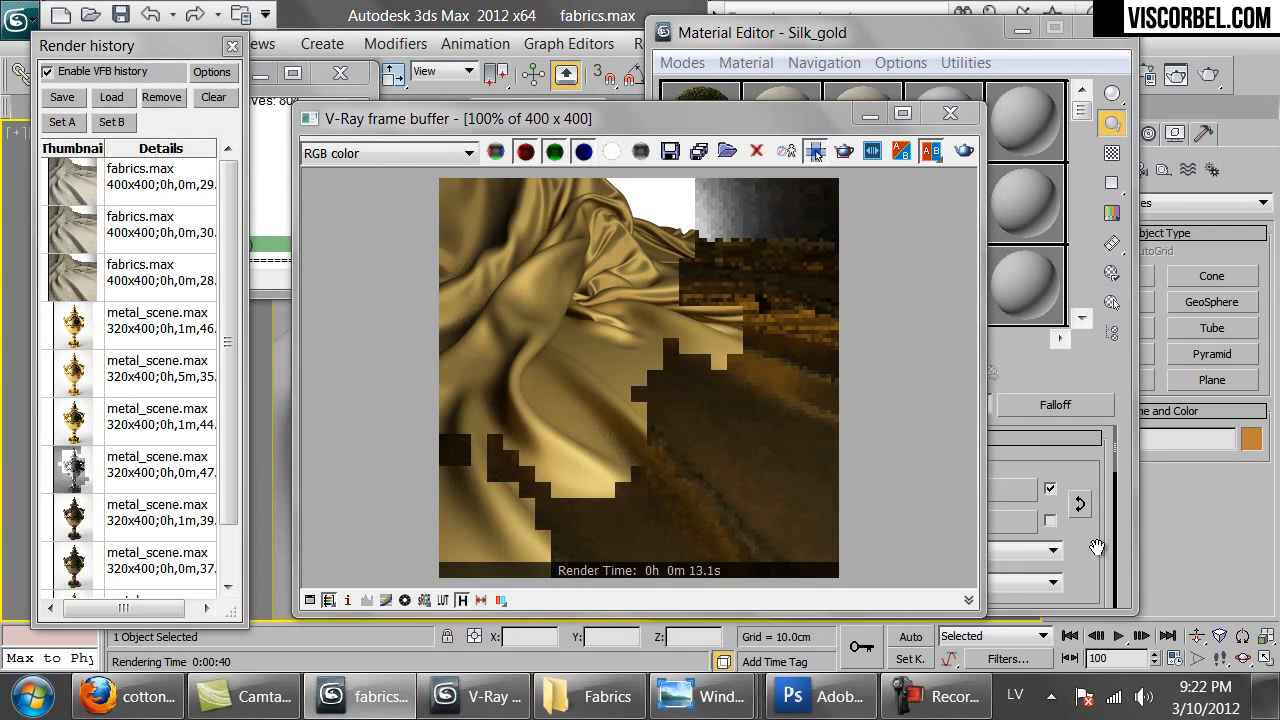
Darken the Falloff map's second color to RGB 4, 3, 1 and fine-tune the gold first color.
left_click(1099, 503)
left_click(703, 519)
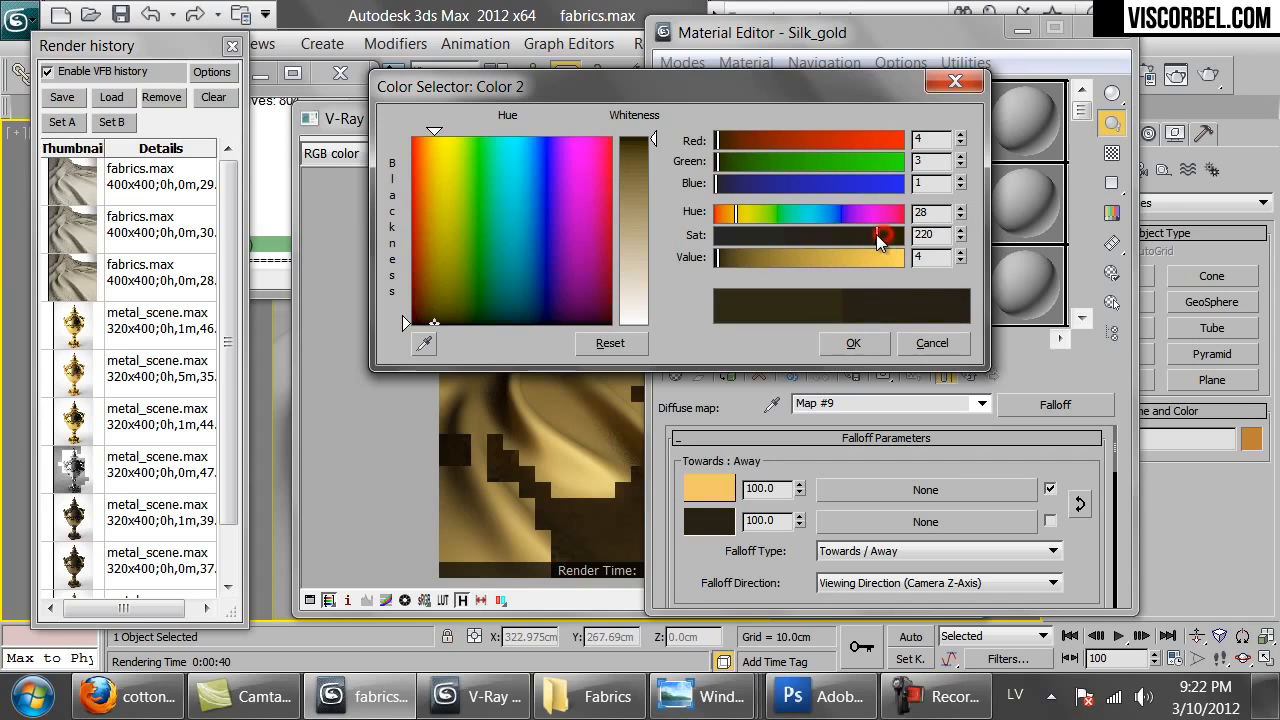
left_click(850, 343)
left_click(722, 488)
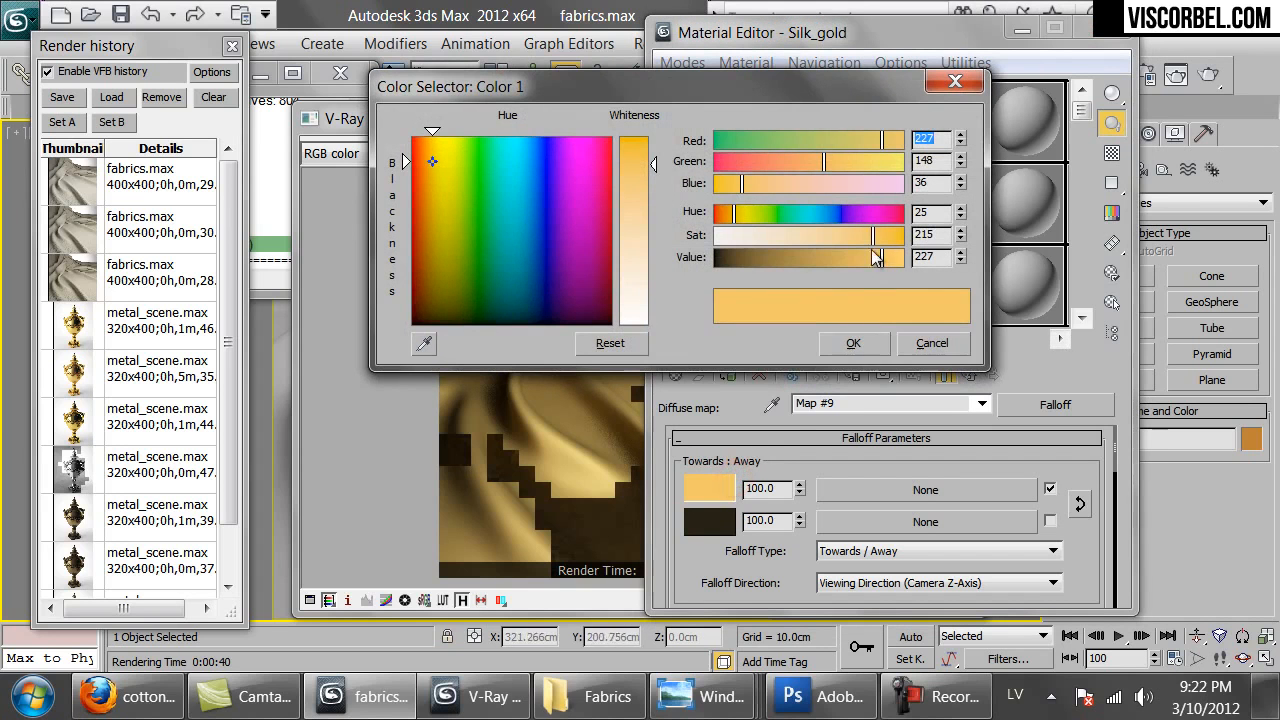
left_click(853, 343)
Render the gold silk cloth again with the adjusted Falloff colors and stop the render partway.
left_click(1208, 75)
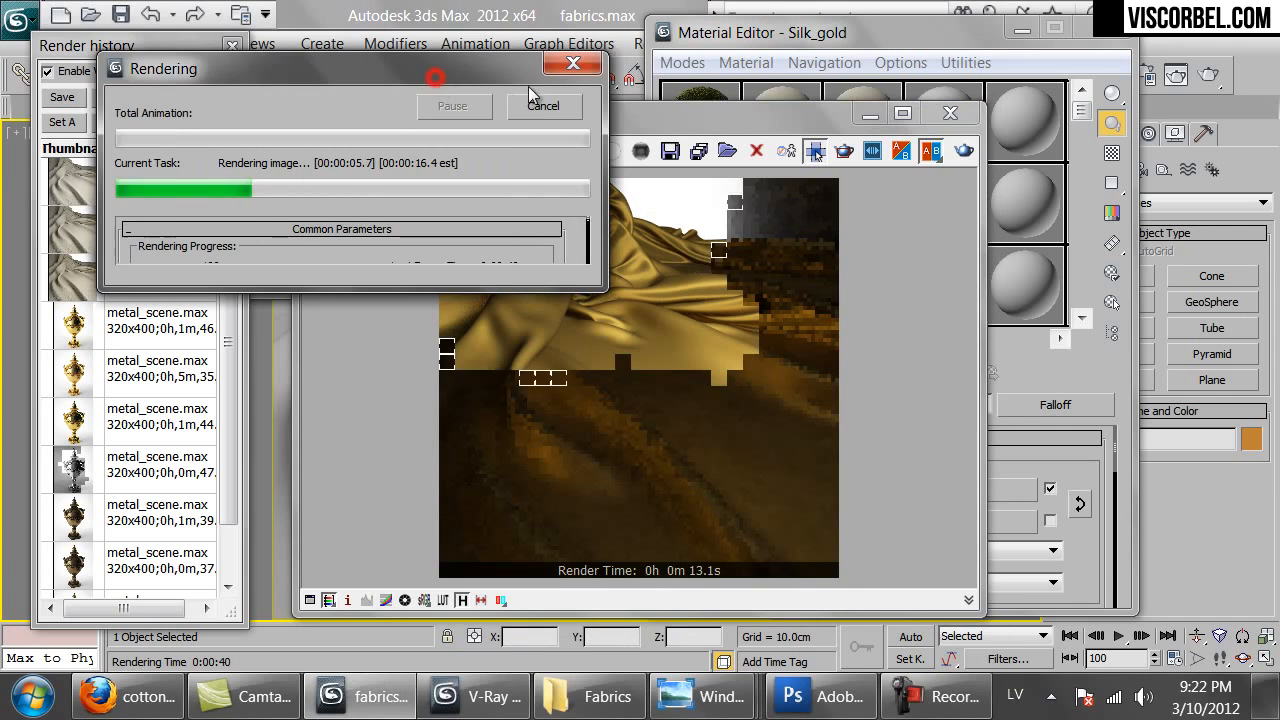
left_click(457, 98)
left_click(543, 106)
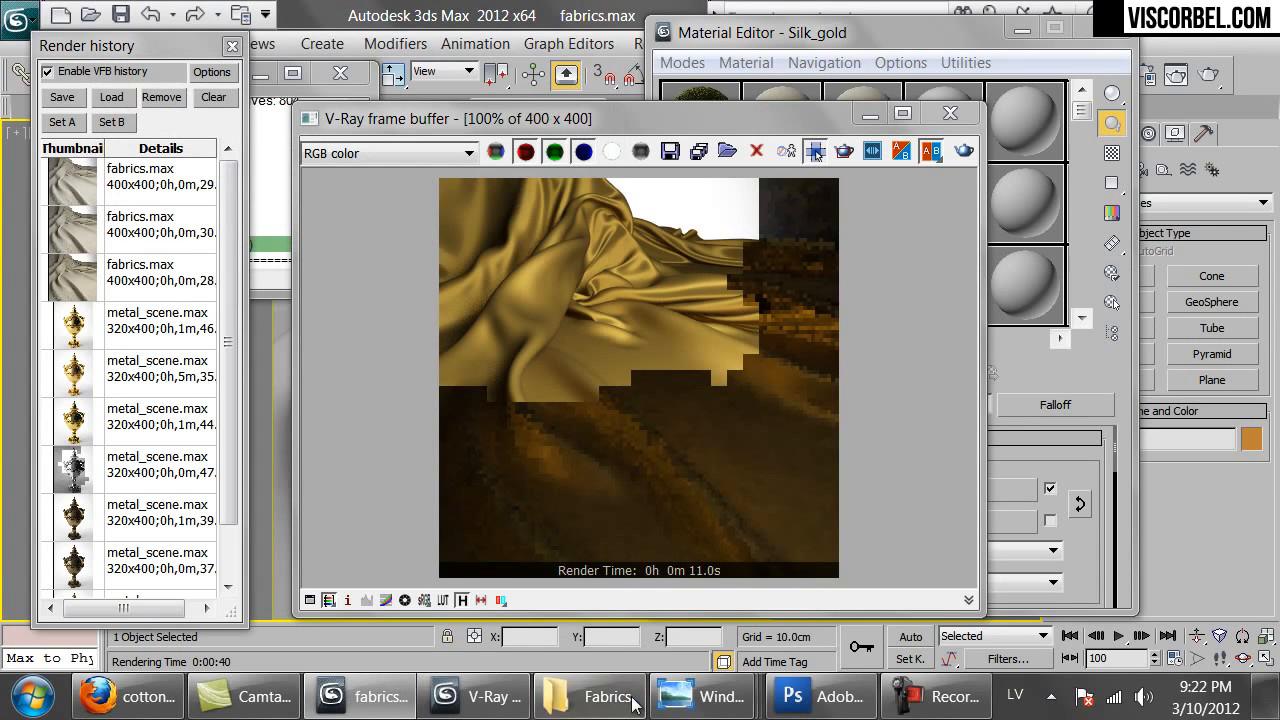
Reopen finchgolden-f.jpg from the Fabrics folder and compare it with the gold silk render.
left_click(600, 696)
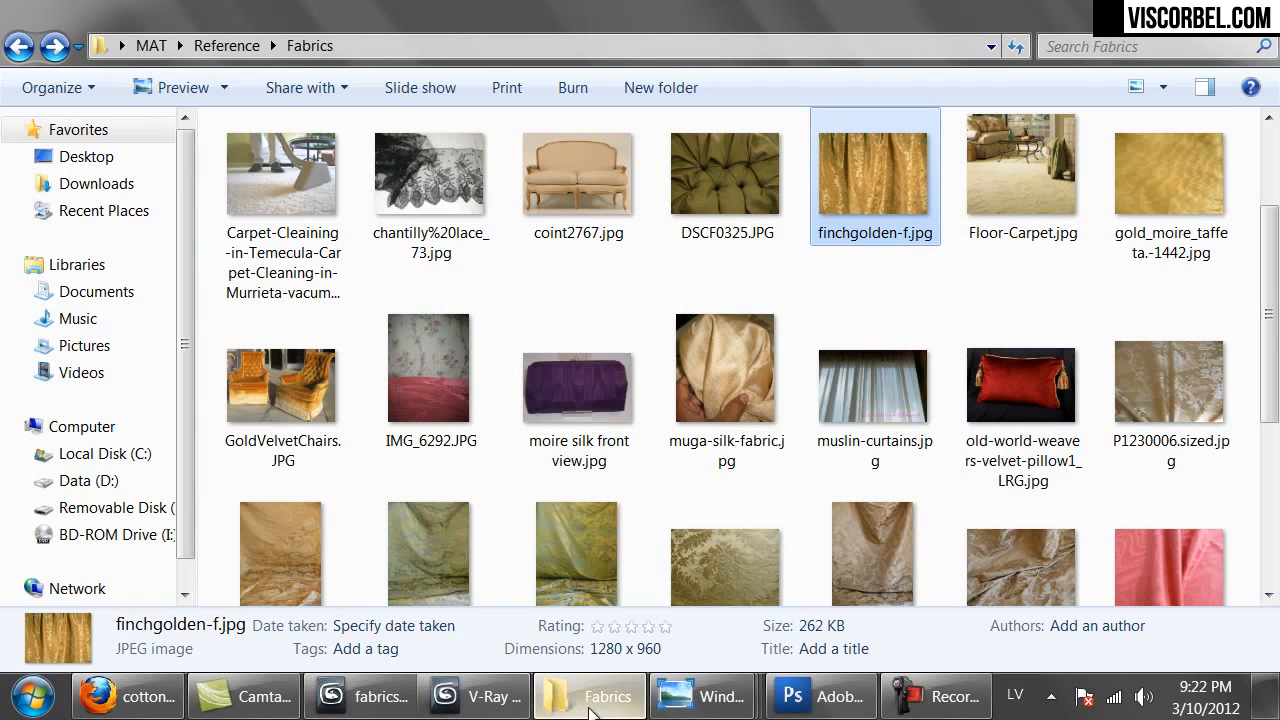
double_click(830, 190)
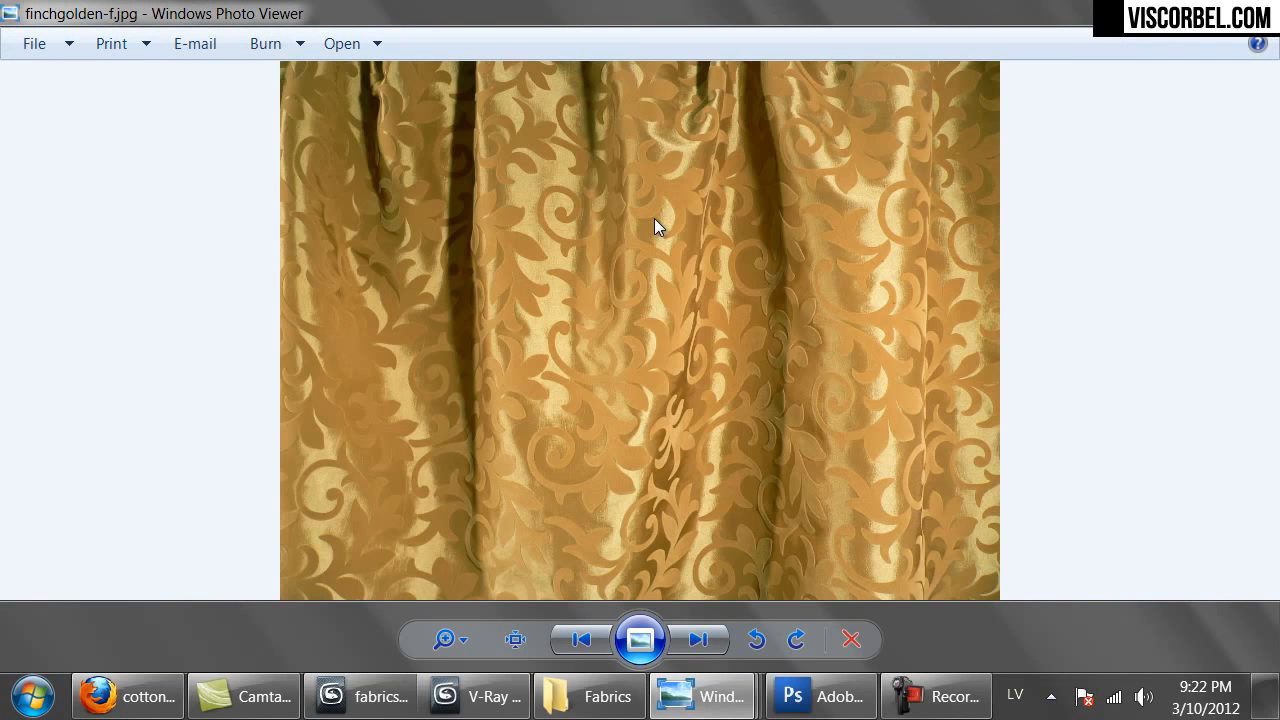
mouse_move(477, 705)
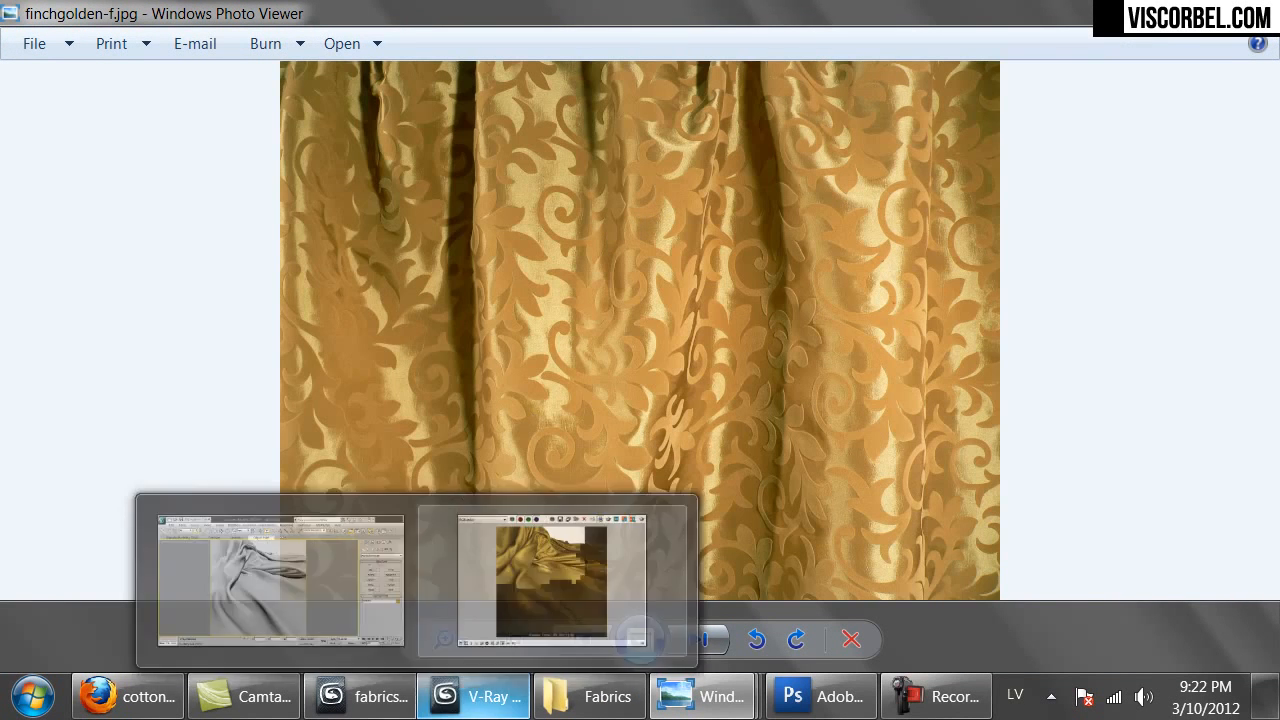
left_click(551, 575)
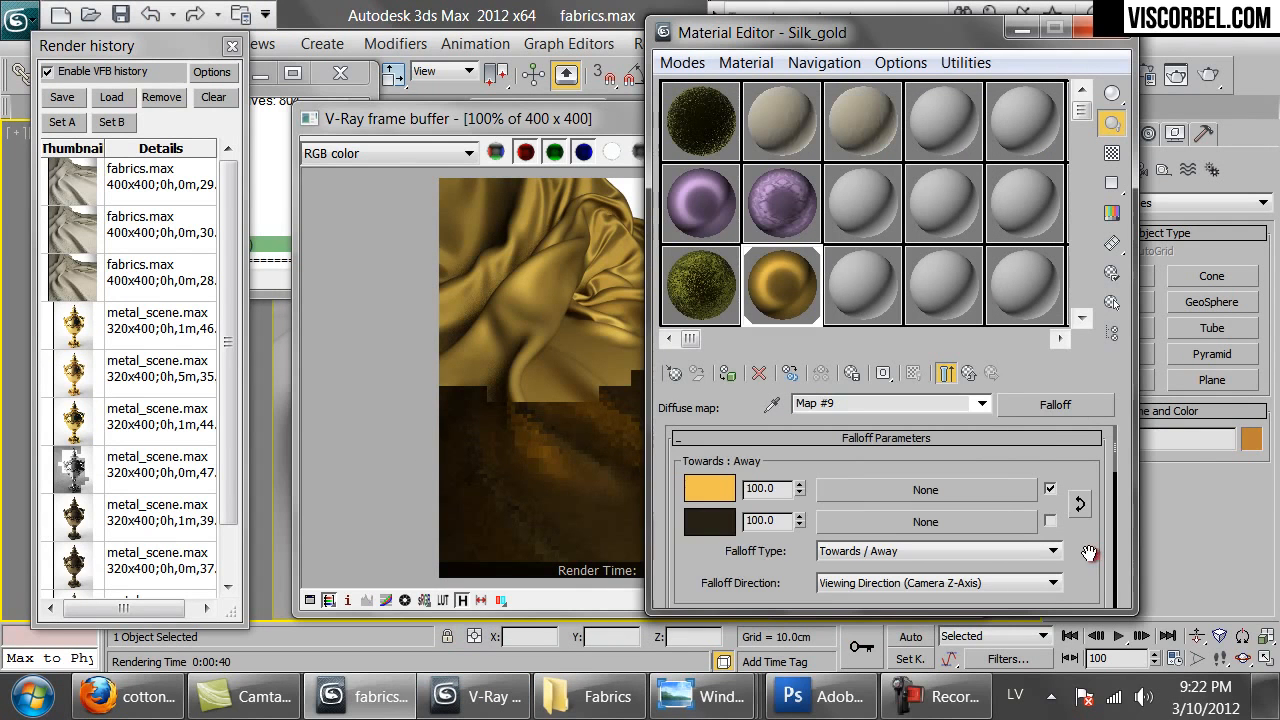
Load the woven fabric texture as a Bitmap into the Bump slot of the Silk_gold material.
left_click(1093, 554)
key("Up")
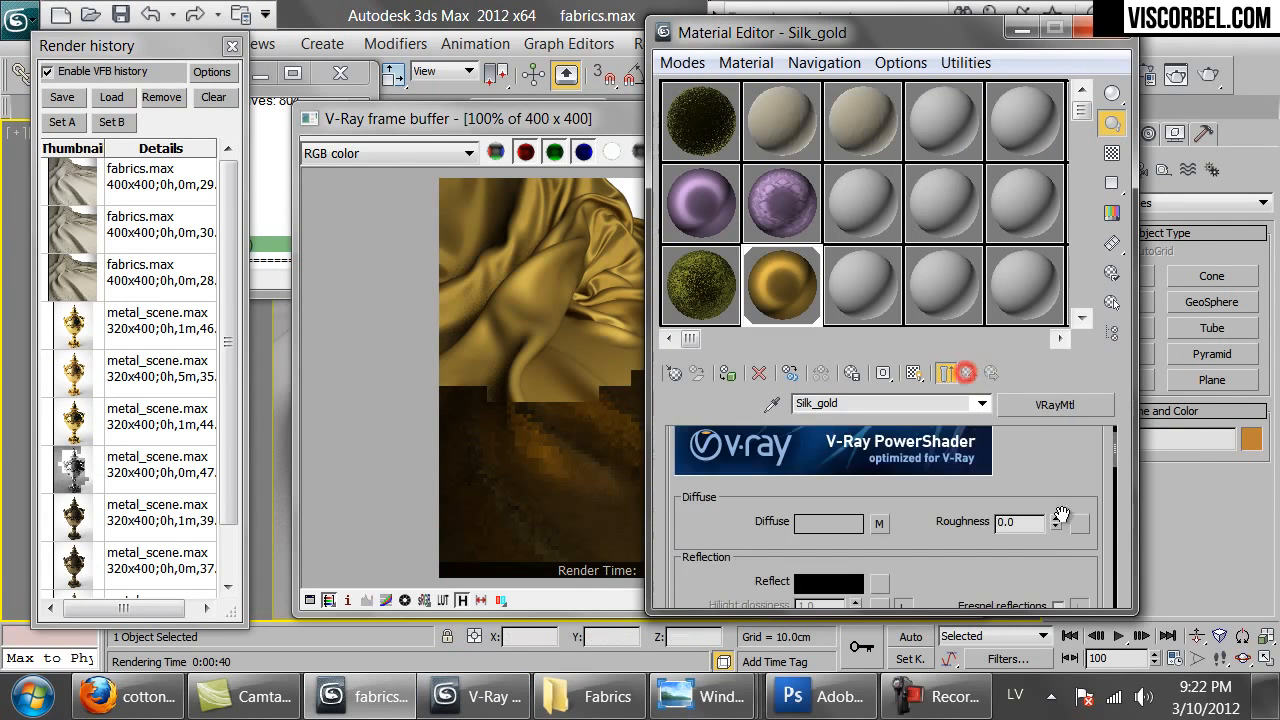
scroll(1071, 539, "down", 10)
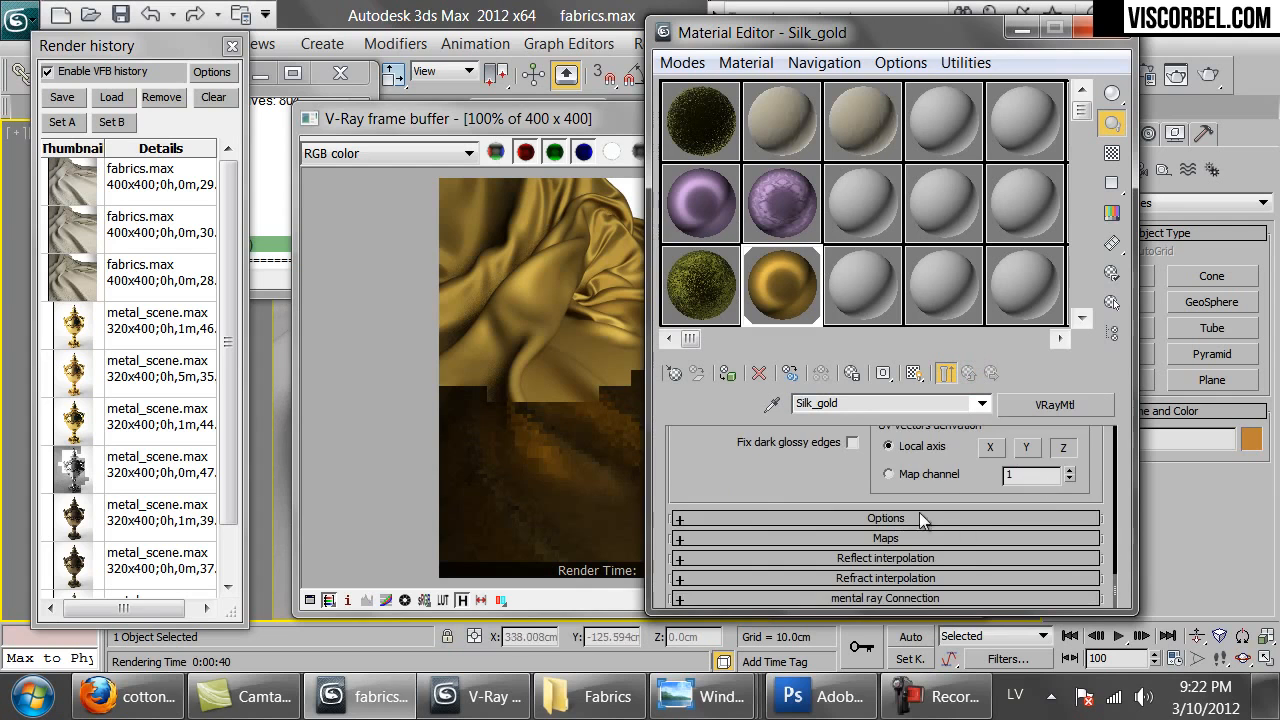
left_click(886, 538)
scroll(751, 563, "down", 5)
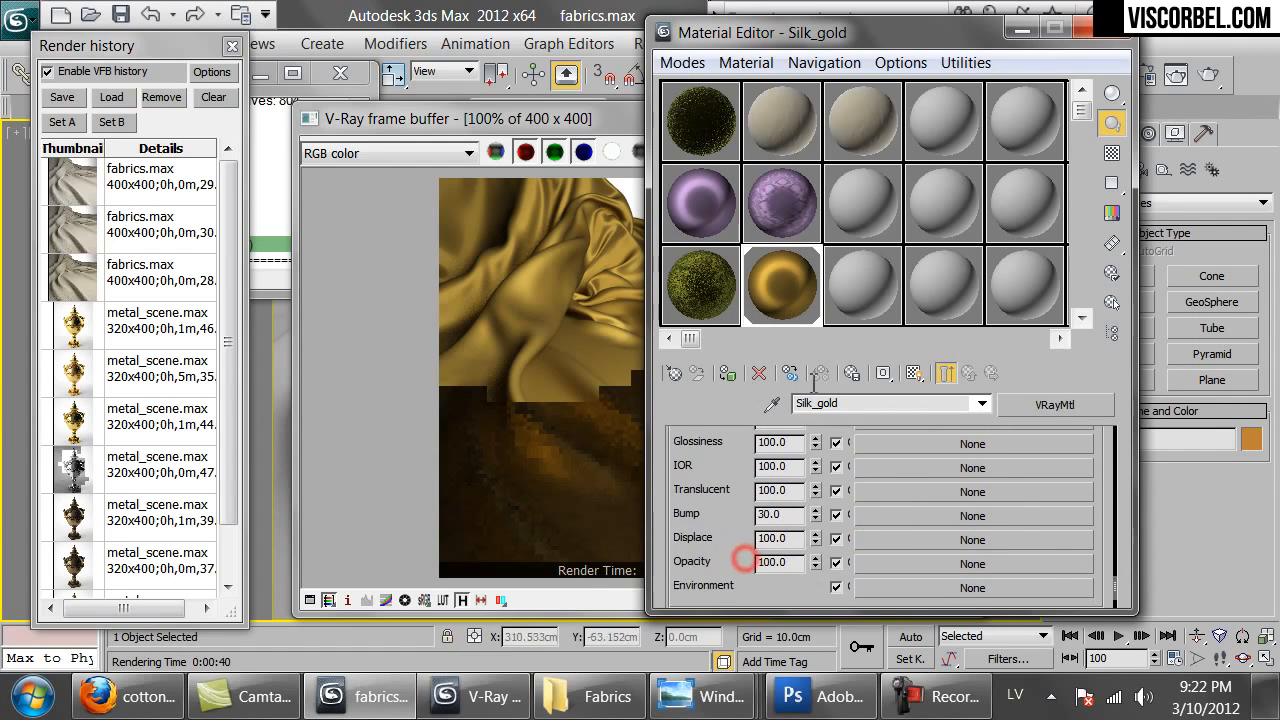
left_click(882, 517)
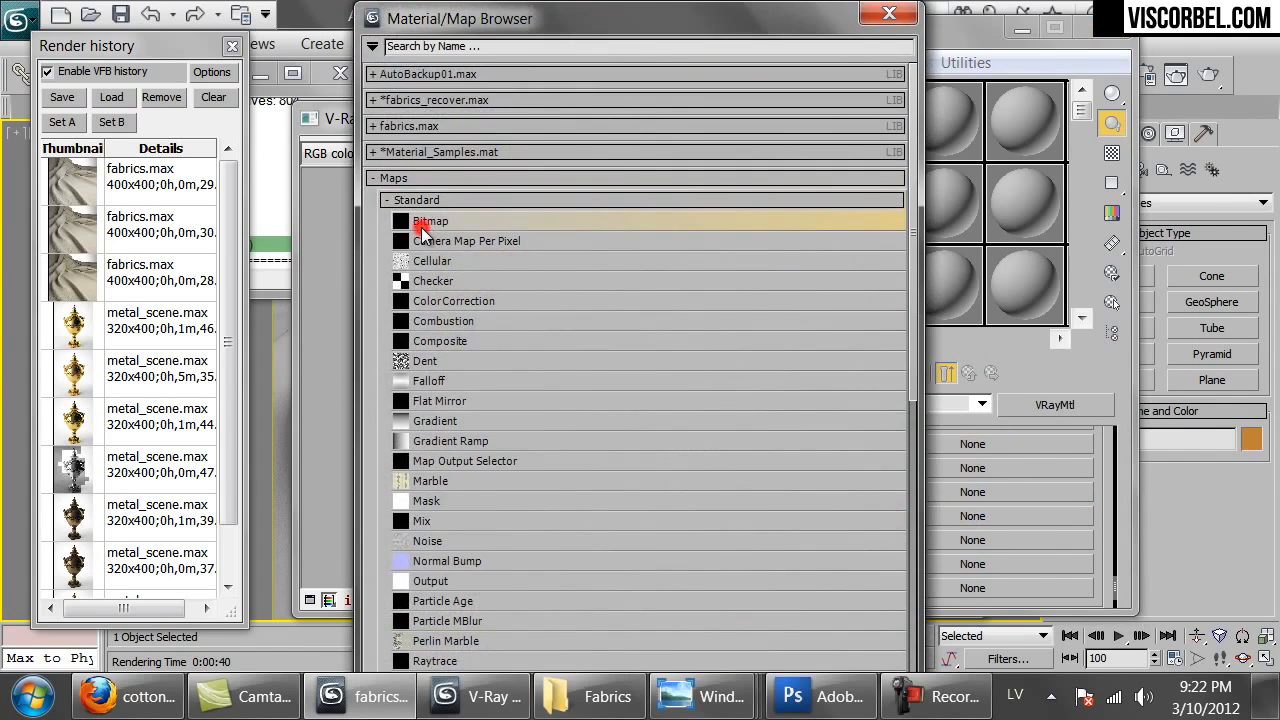
double_click(422, 222)
double_click(221, 198)
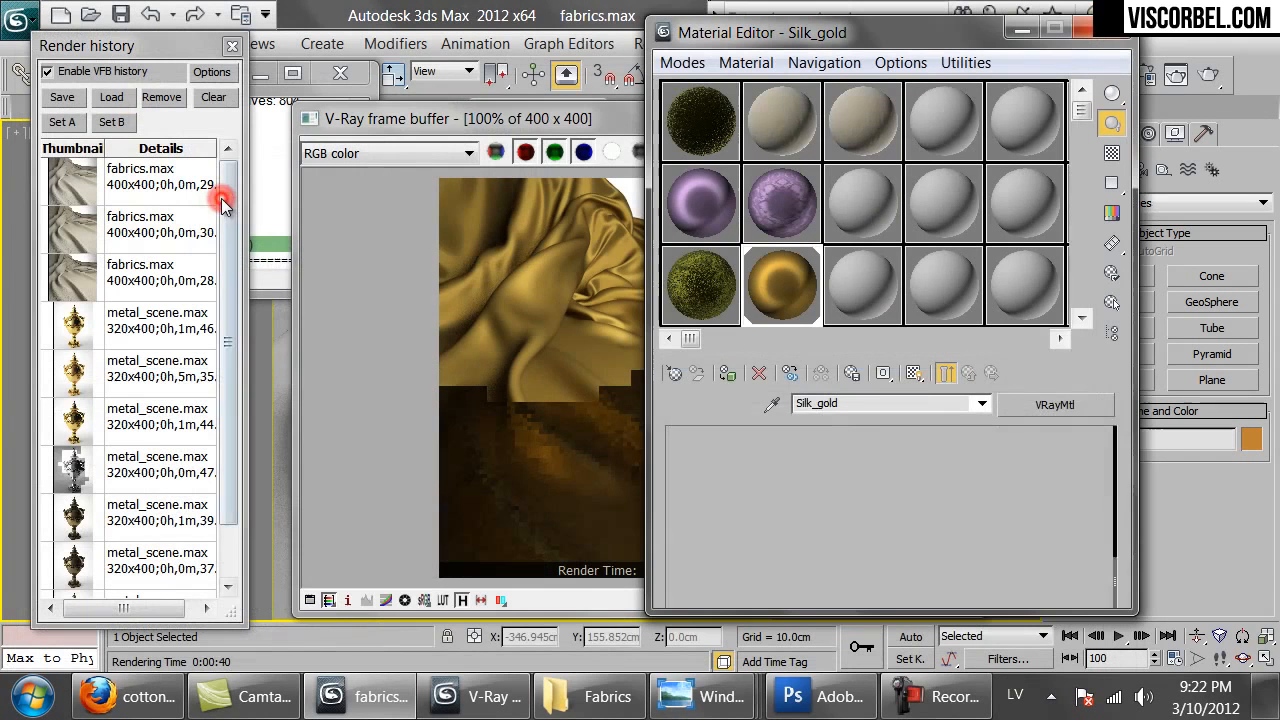
Enlarge the V-Ray frame buffer to inspect the partial gold silk render, and close it.
left_click(605, 123)
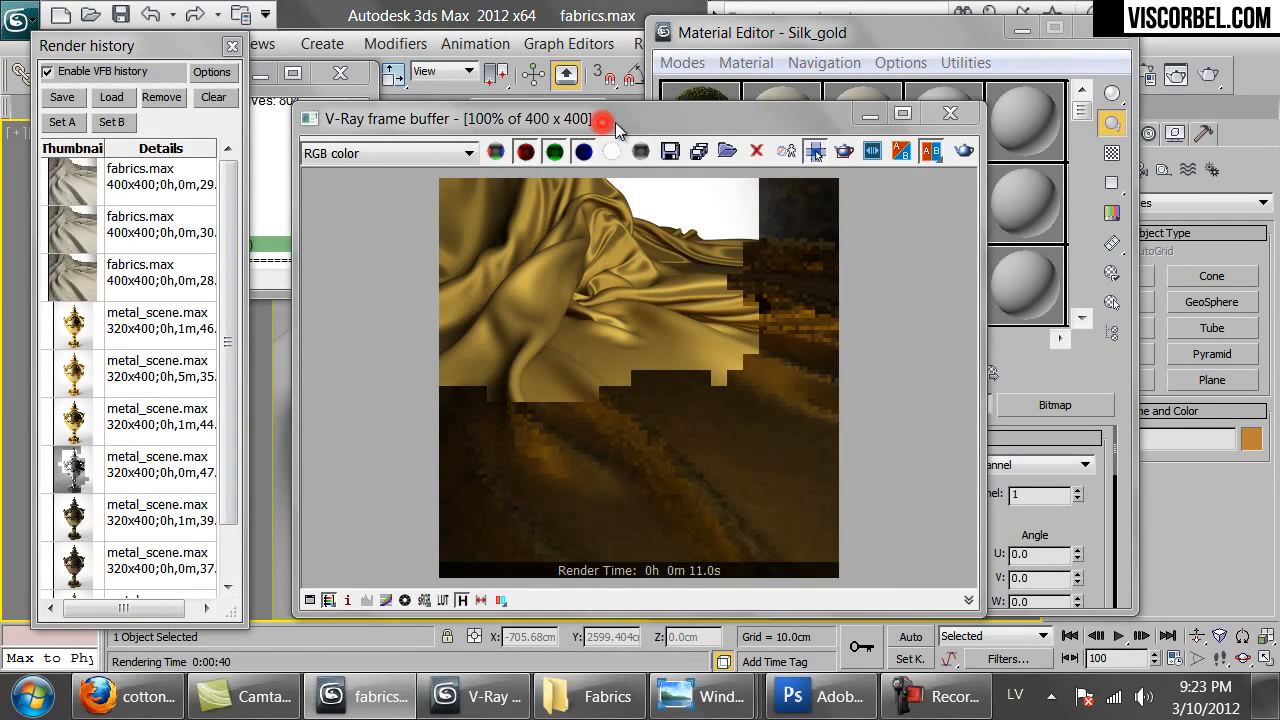
left_click(902, 113)
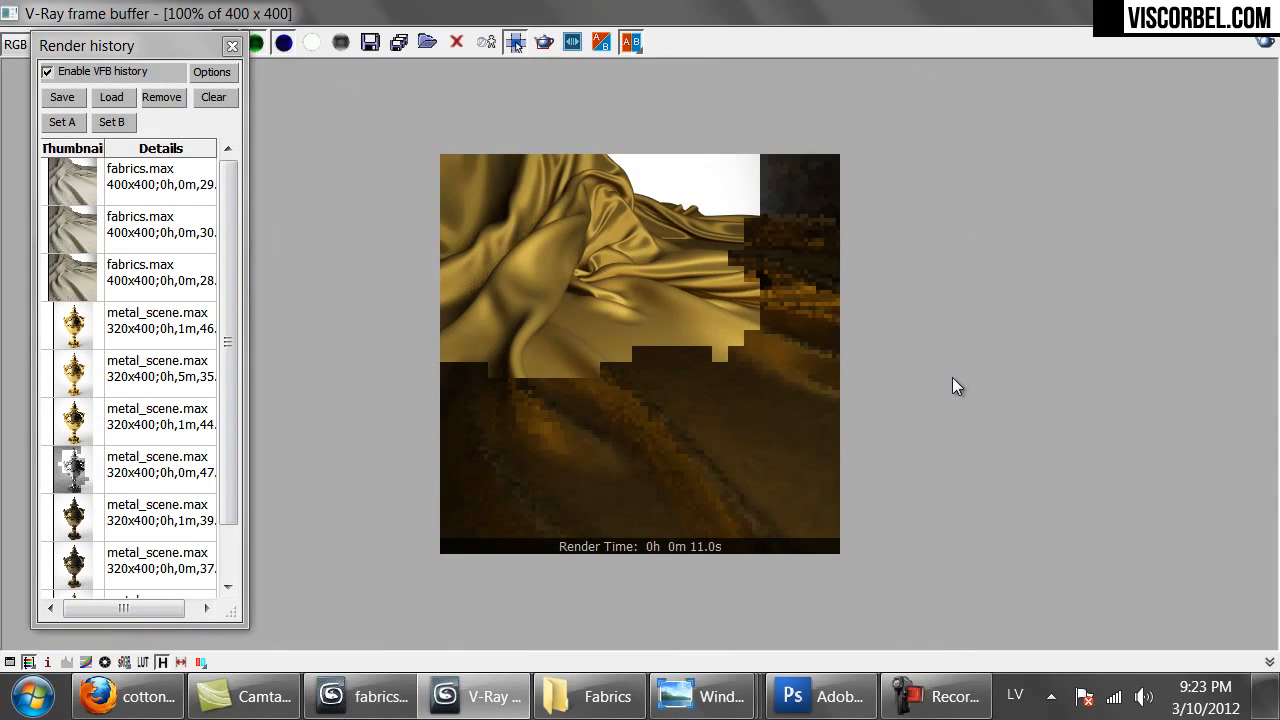
left_click(1200, 13)
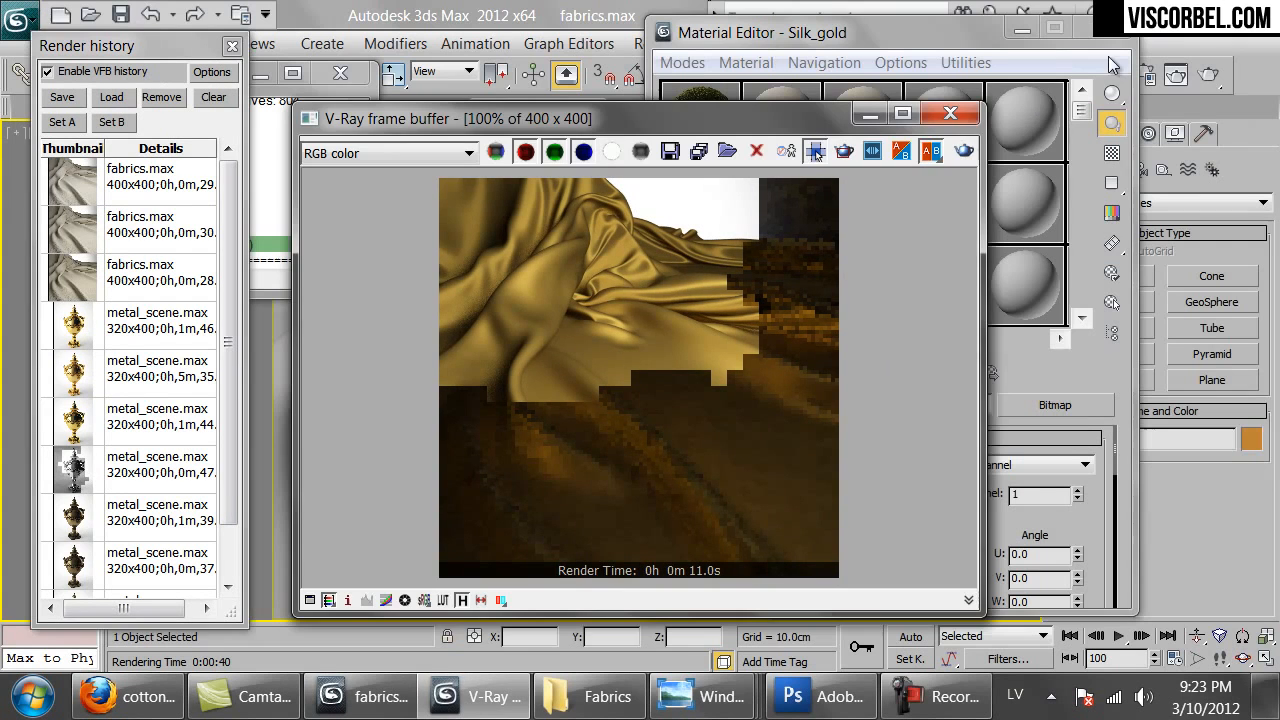
left_click(953, 115)
Show the bump bitmap in the viewport and set its tiling to 50 in U and 20 in V.
left_click(912, 373)
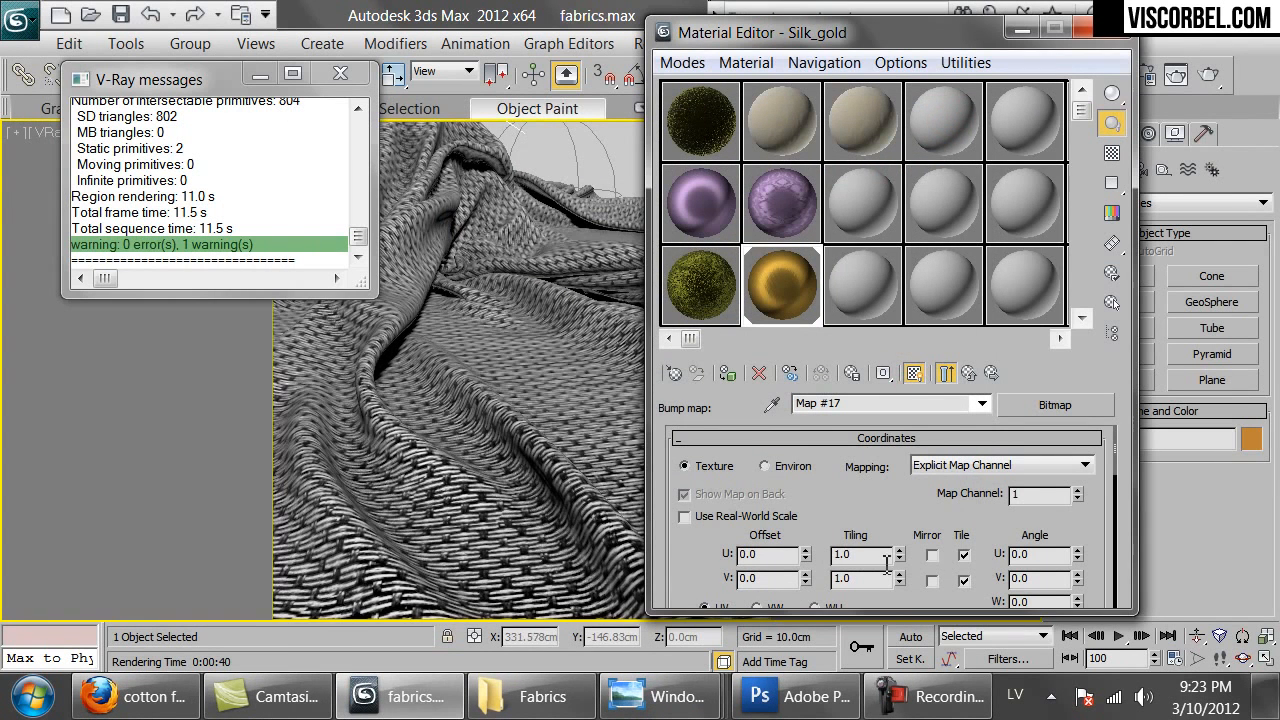
double_click(867, 557)
key("Return")
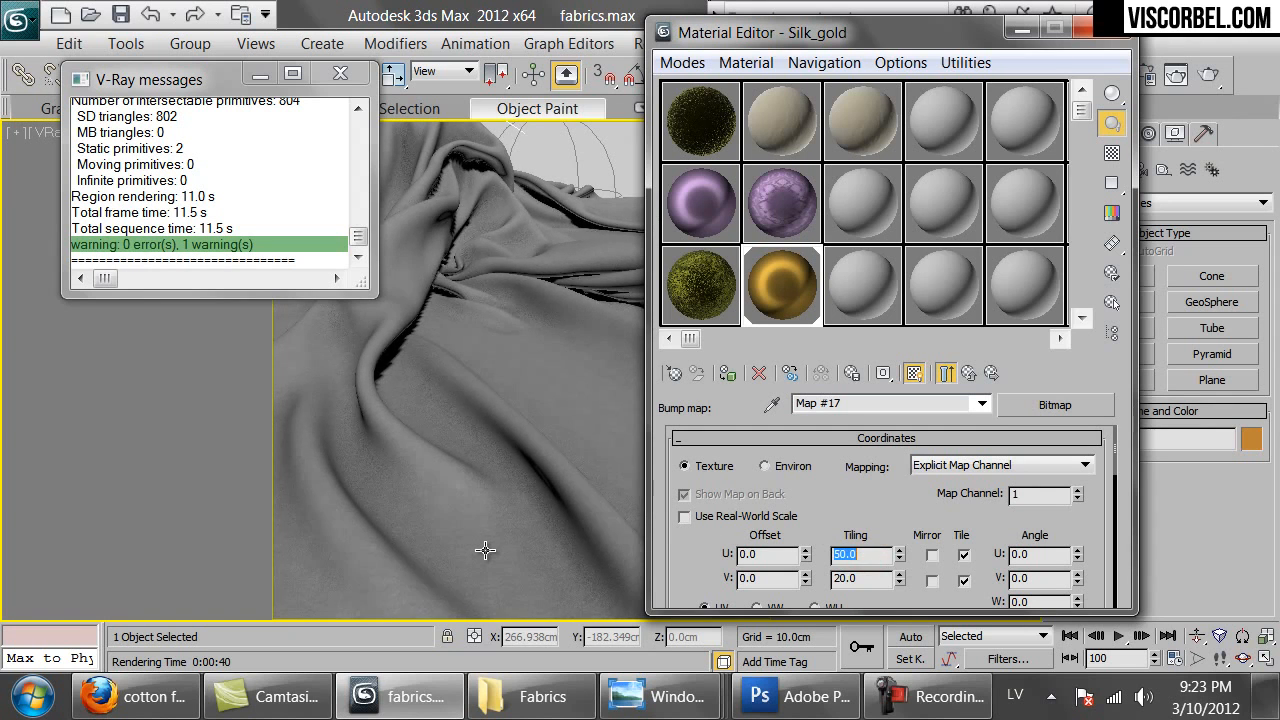
Preview the bump bitmap on its own and set its tiling to 10 in U and 50 in V with a W angle of 90.
left_click(946, 373)
double_click(762, 295)
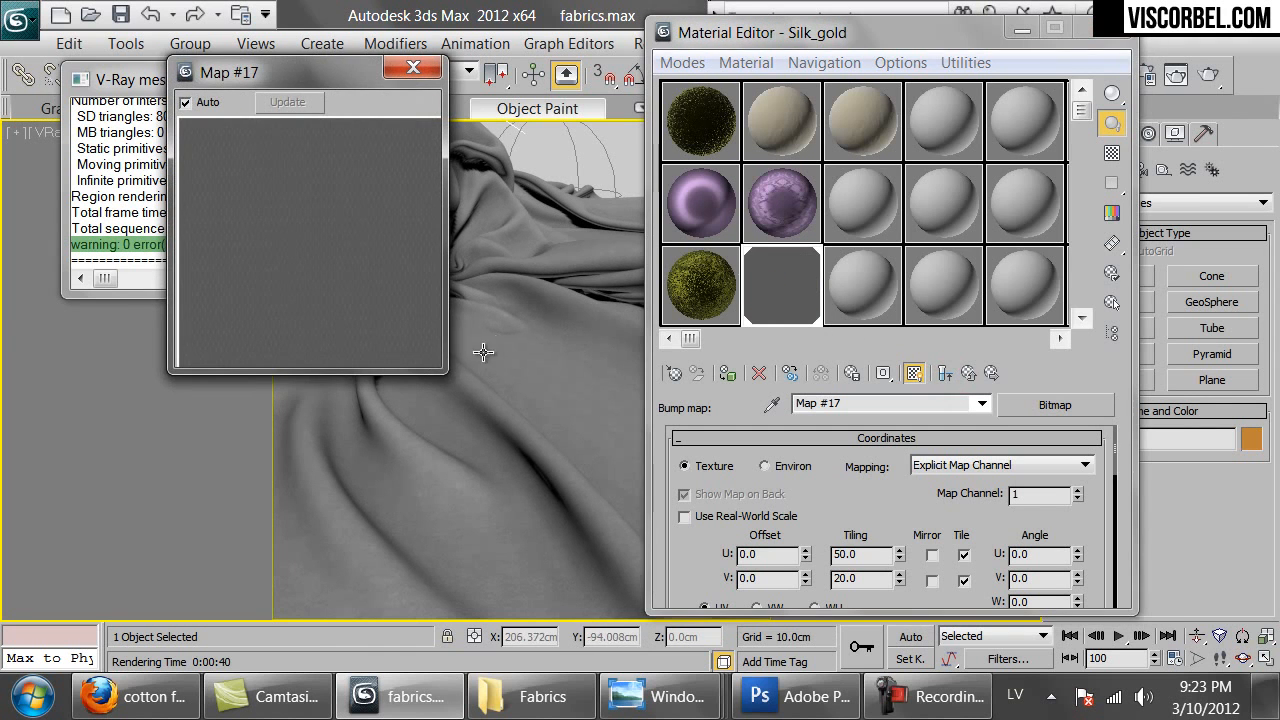
double_click(1042, 600)
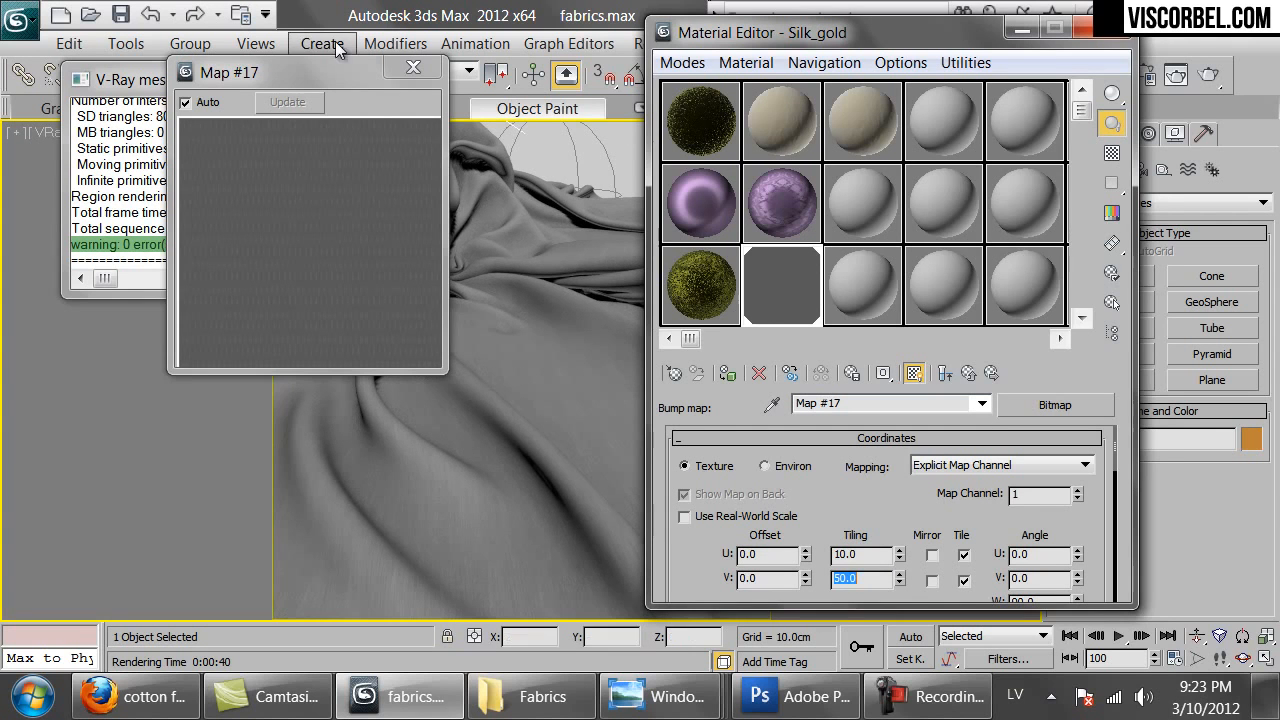
left_click(413, 67)
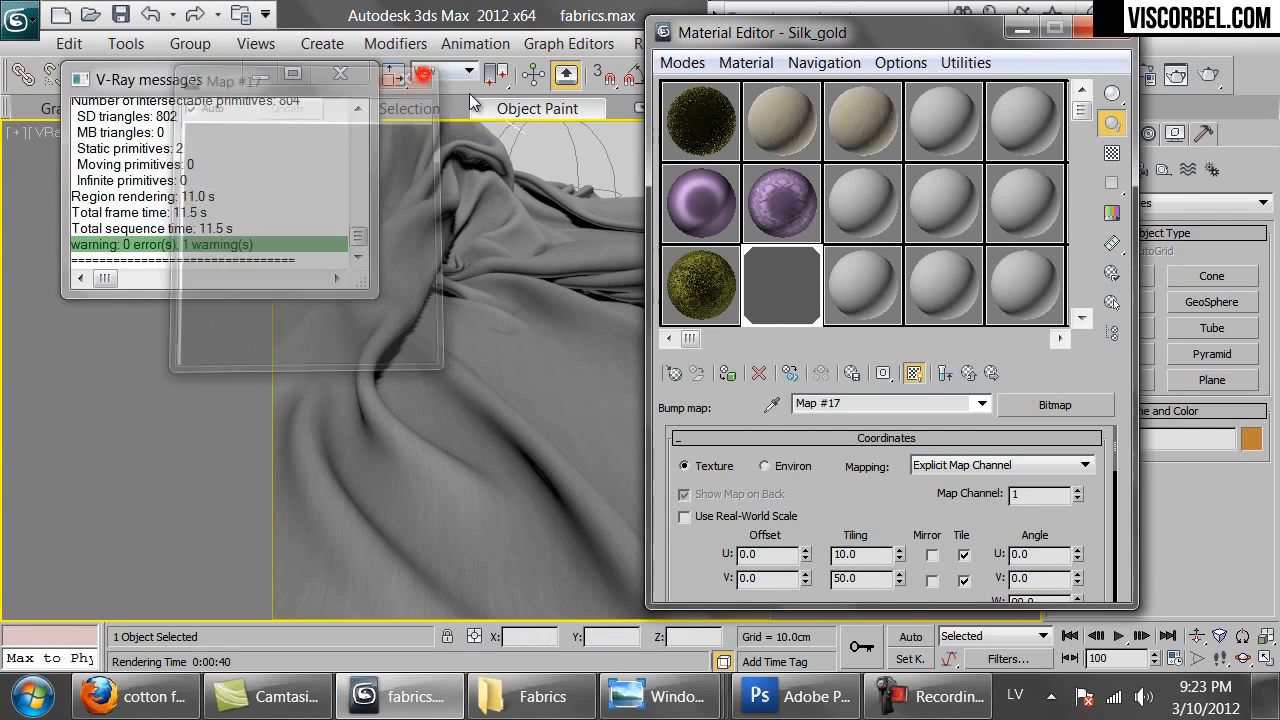
Set the Bump amount of Silk_gold to 300, run a test render of the cloth, and stop it partway.
left_click(970, 373)
double_click(785, 290)
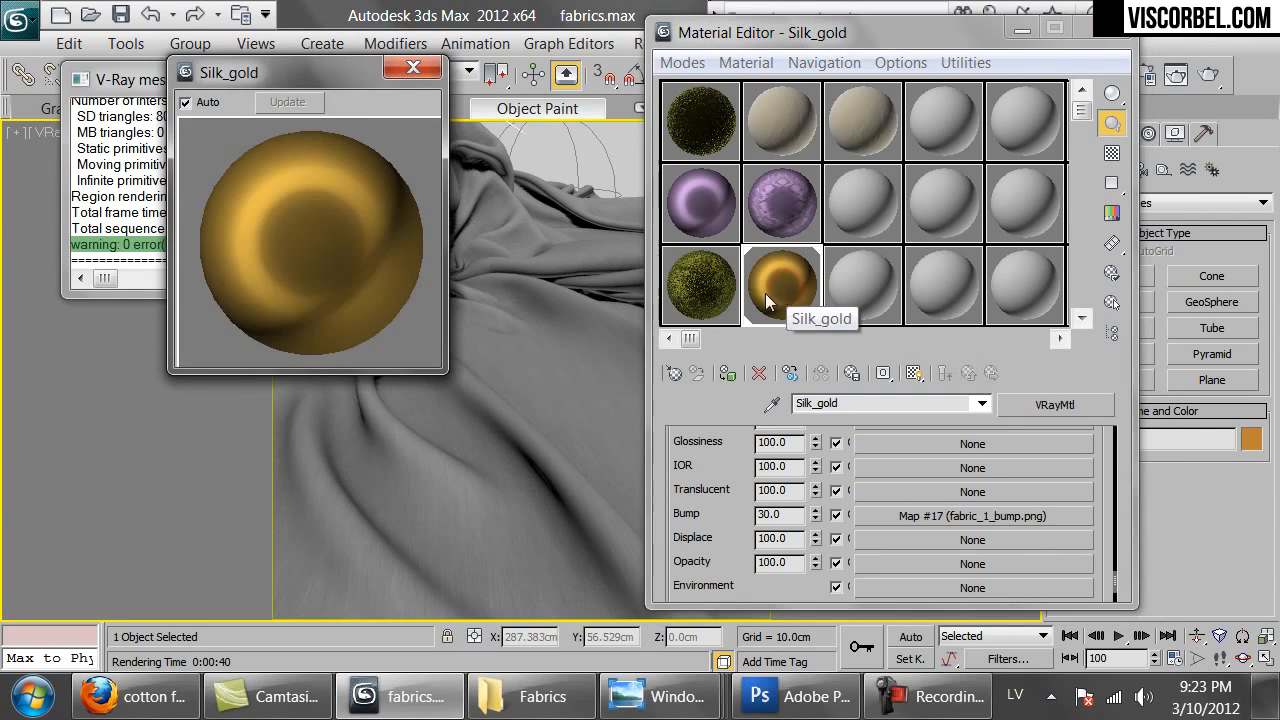
double_click(790, 515)
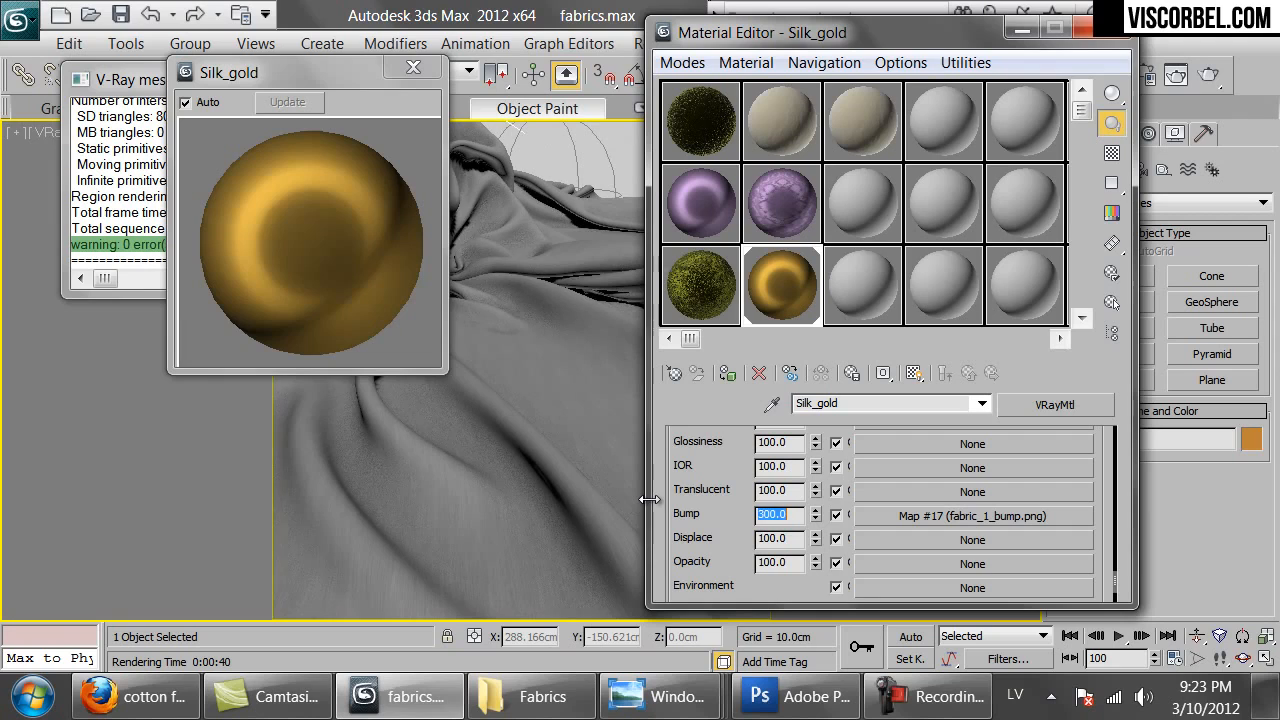
left_click(1215, 80)
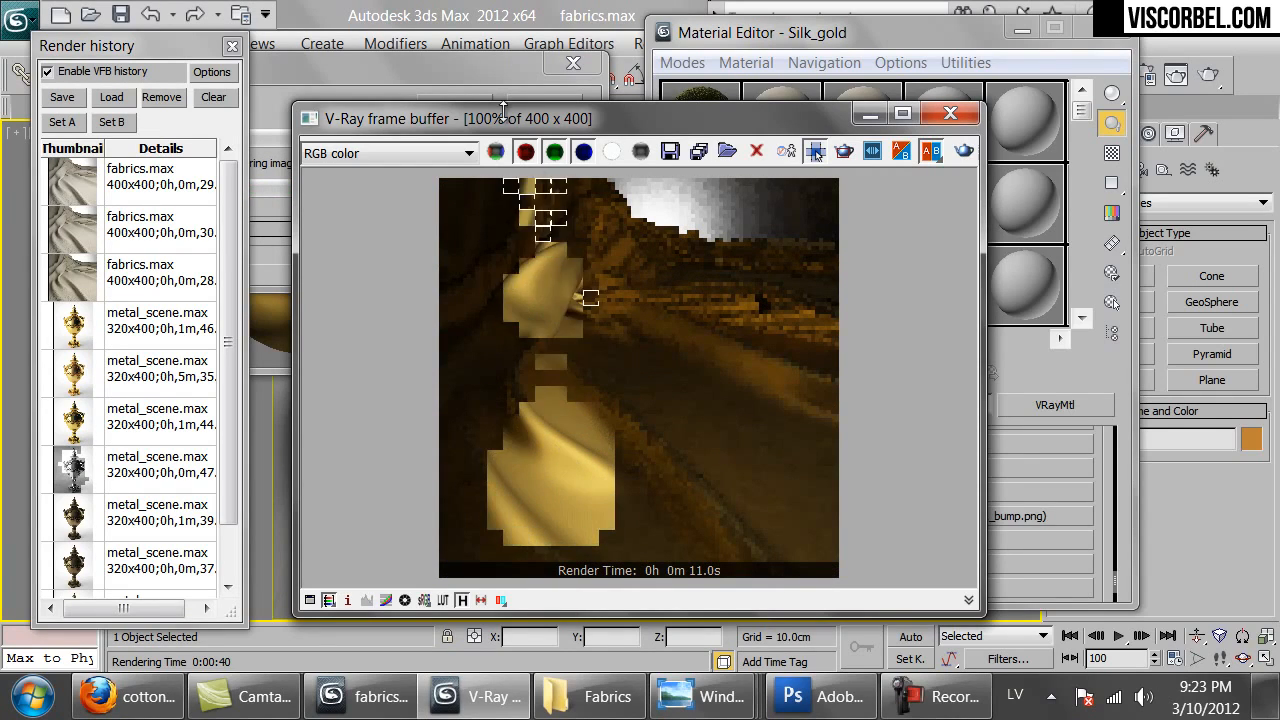
left_click(543, 106)
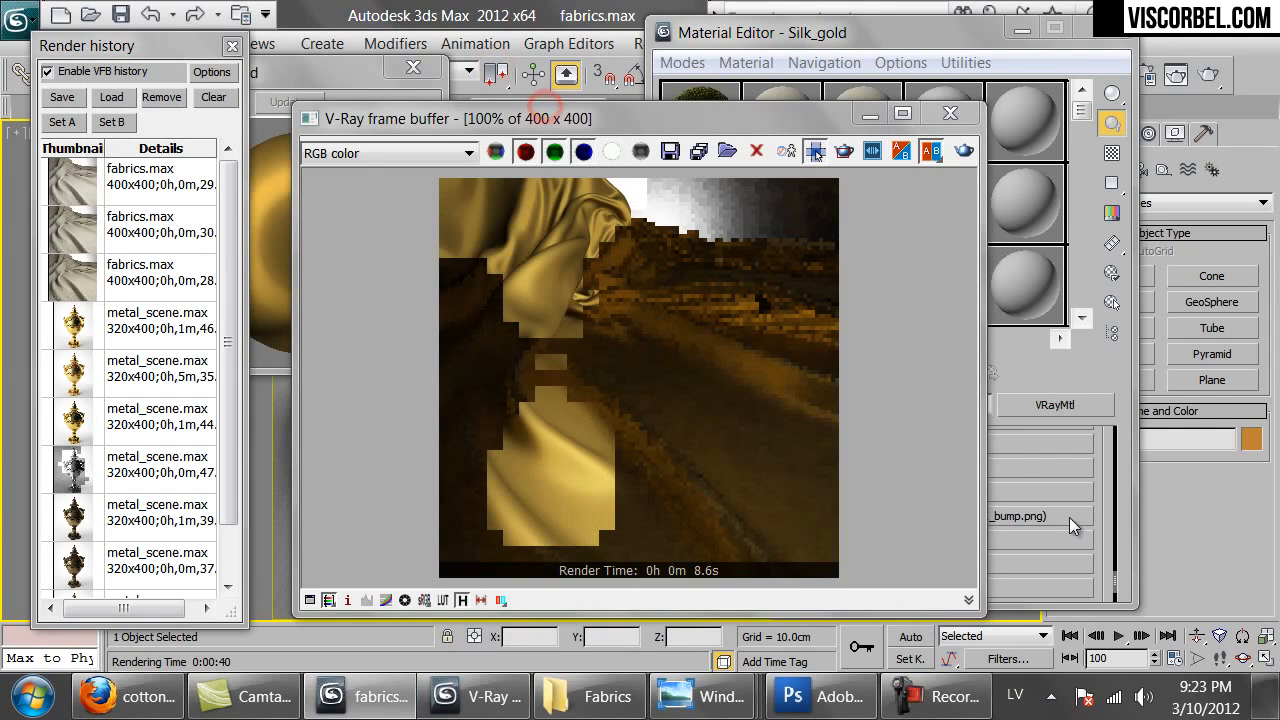
Set the bump bitmap's U tiling to 5, lower its V tiling, and check the coarser weave in a partial test render.
left_click(1108, 539)
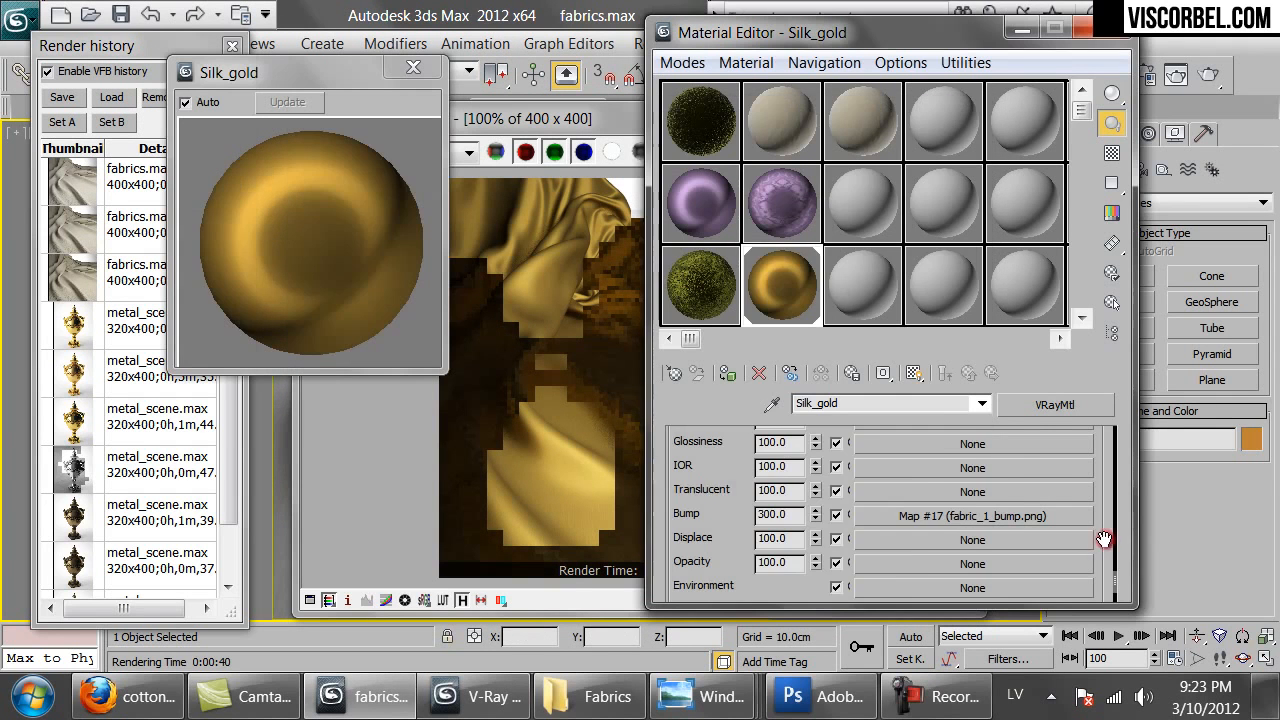
left_click(950, 512)
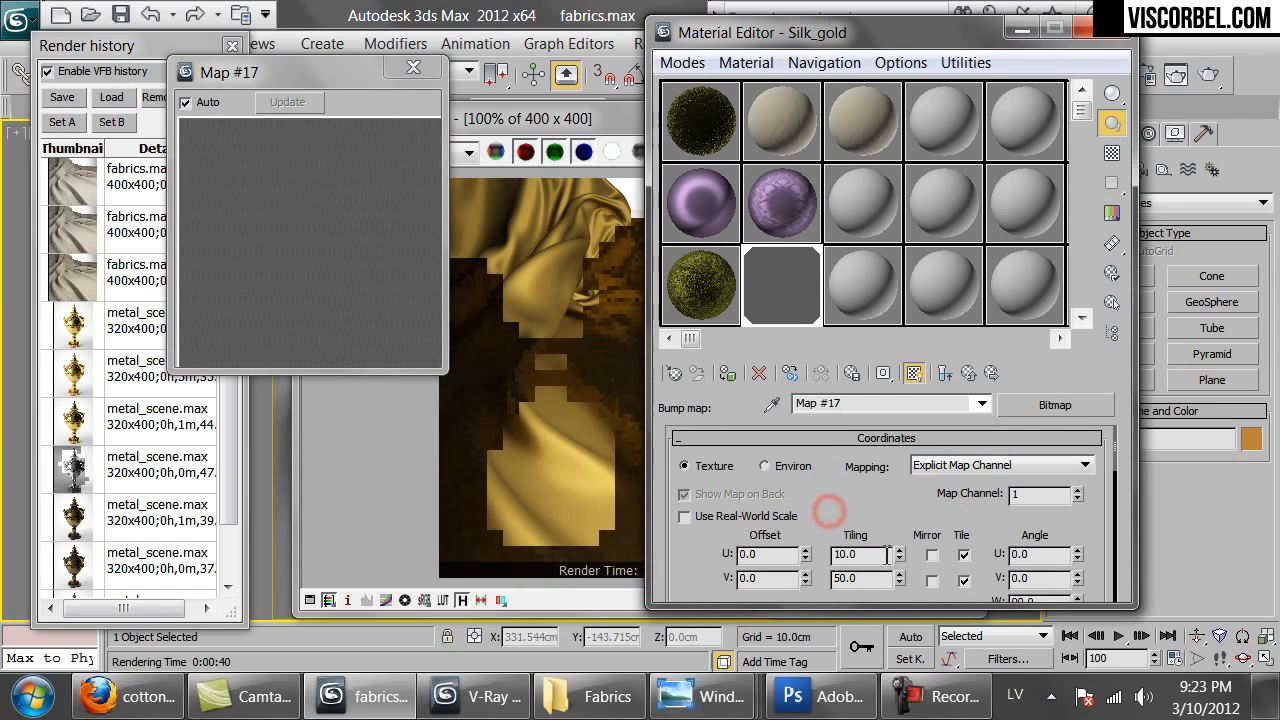
type("5")
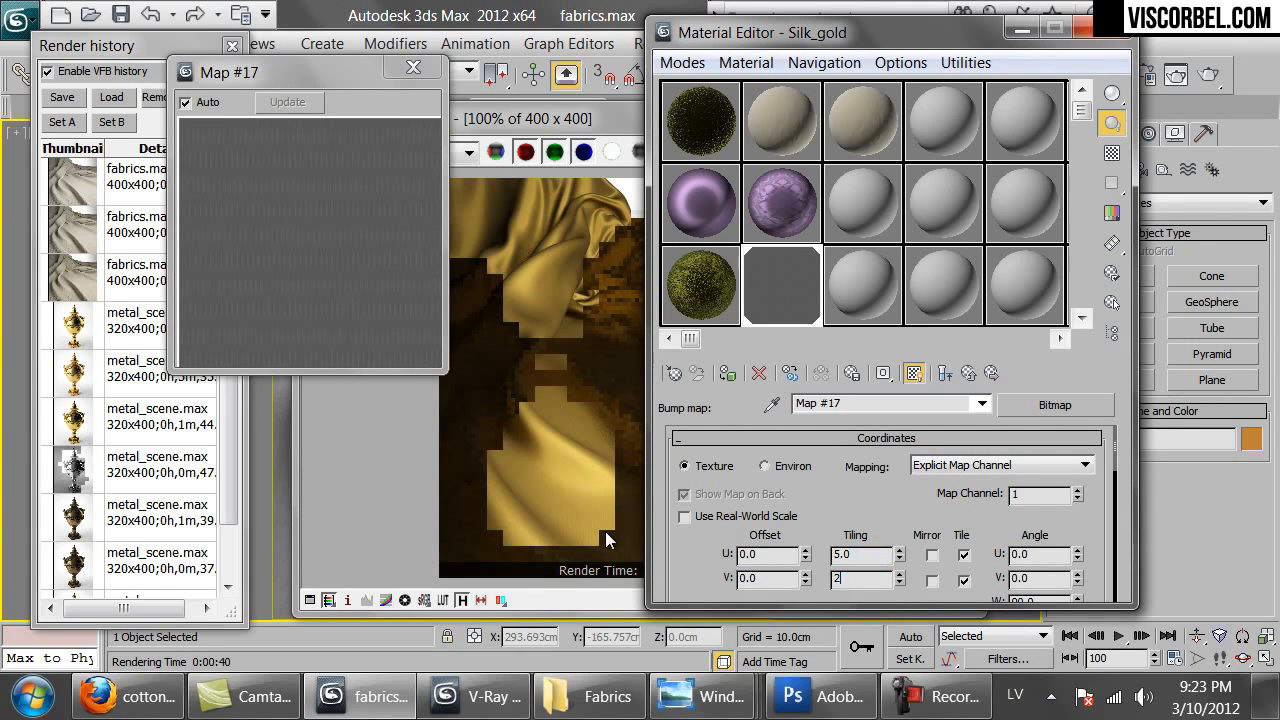
left_click(1200, 80)
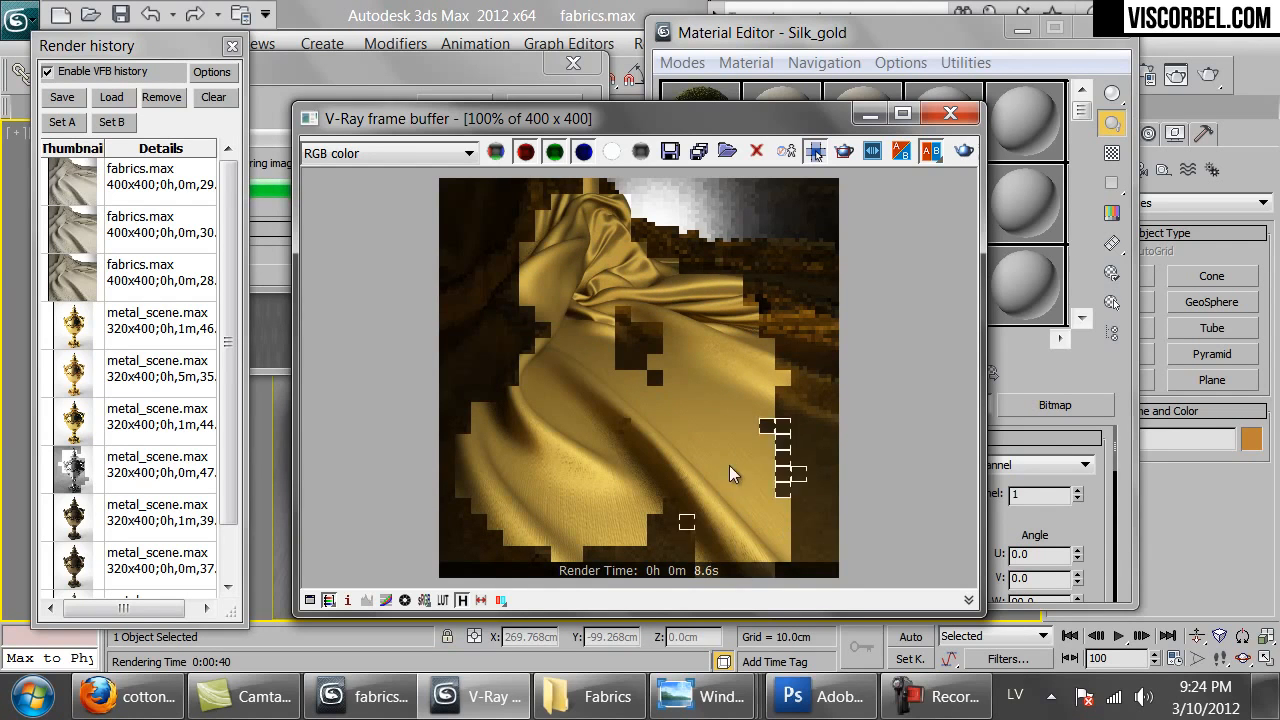
left_click(523, 103)
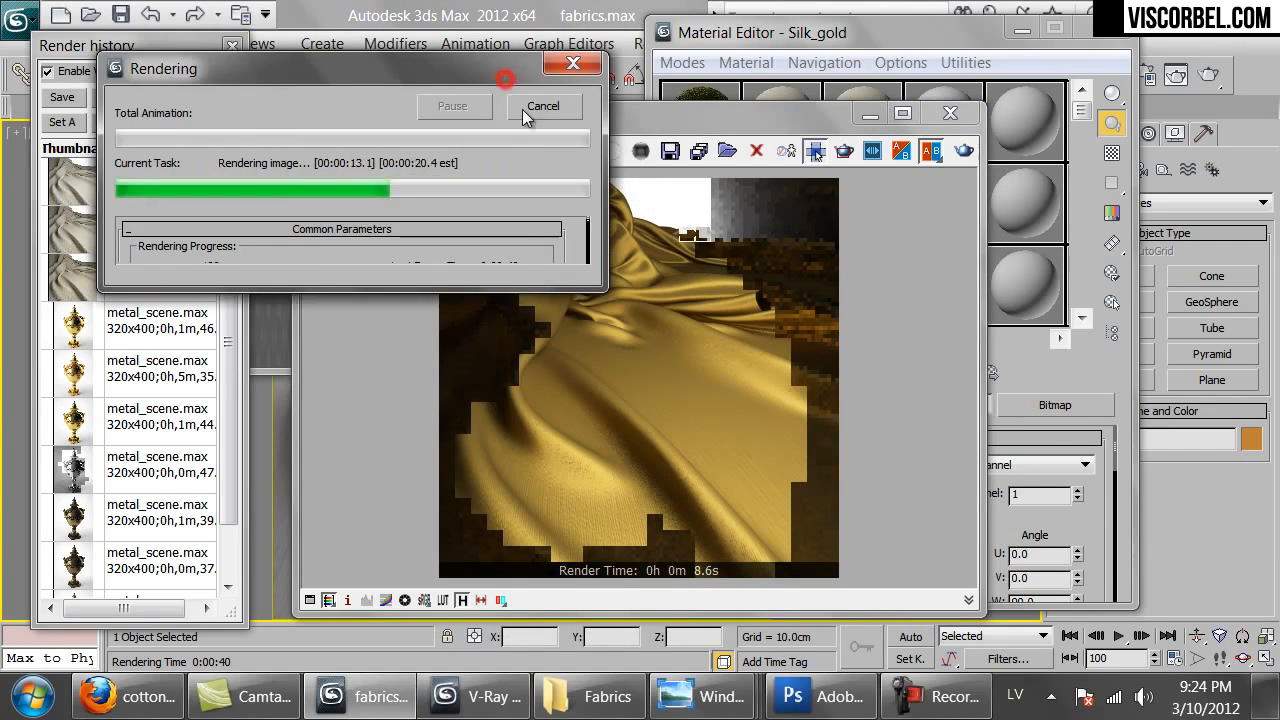
left_click(527, 117)
Try Summed Area filtering on the bump bitmap in a partial test render, and return the filtering to Pyramidal.
left_click(1092, 527)
scroll(729, 512, "down", 3)
scroll(728, 507, "down", 3)
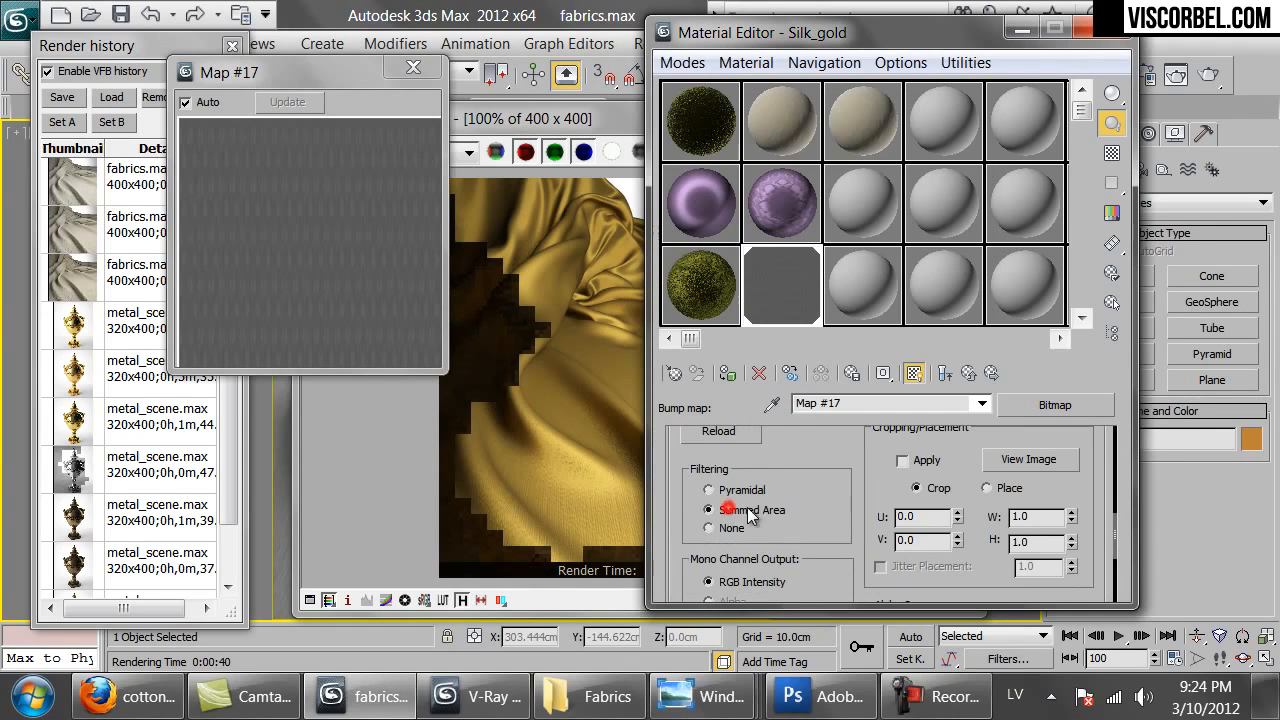
left_click(1207, 77)
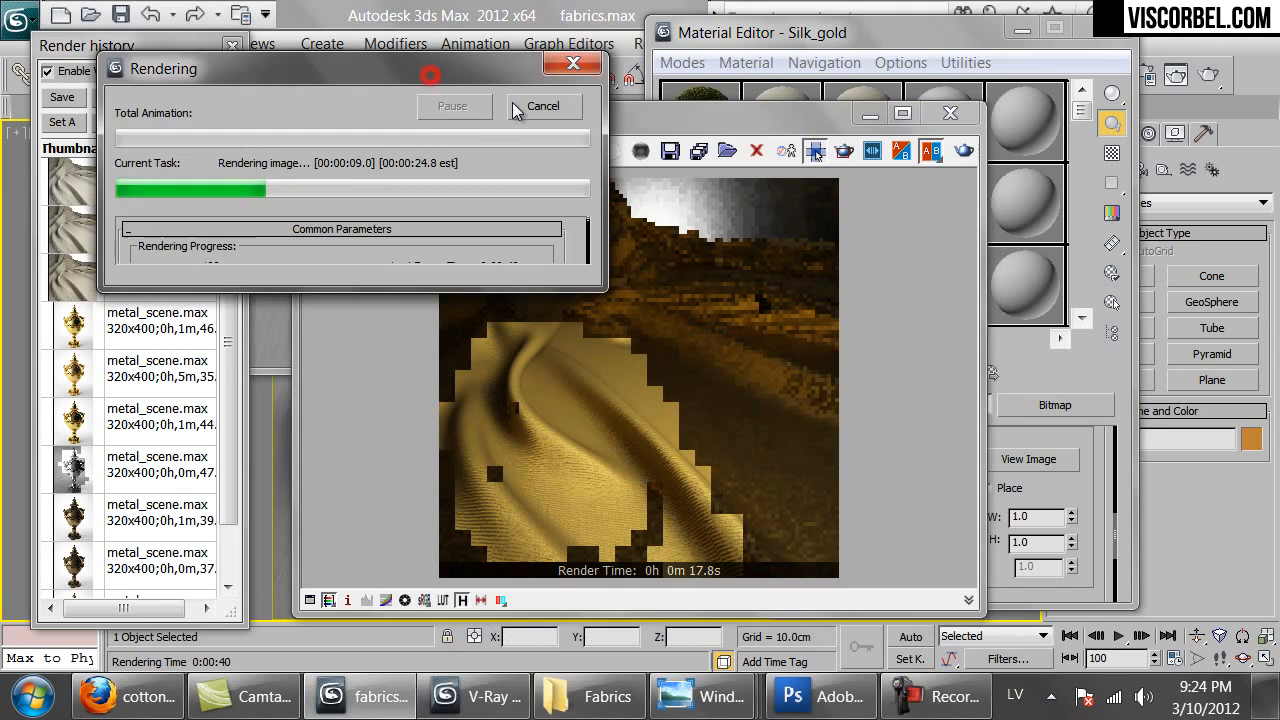
left_click(1090, 505)
left_click(1090, 505)
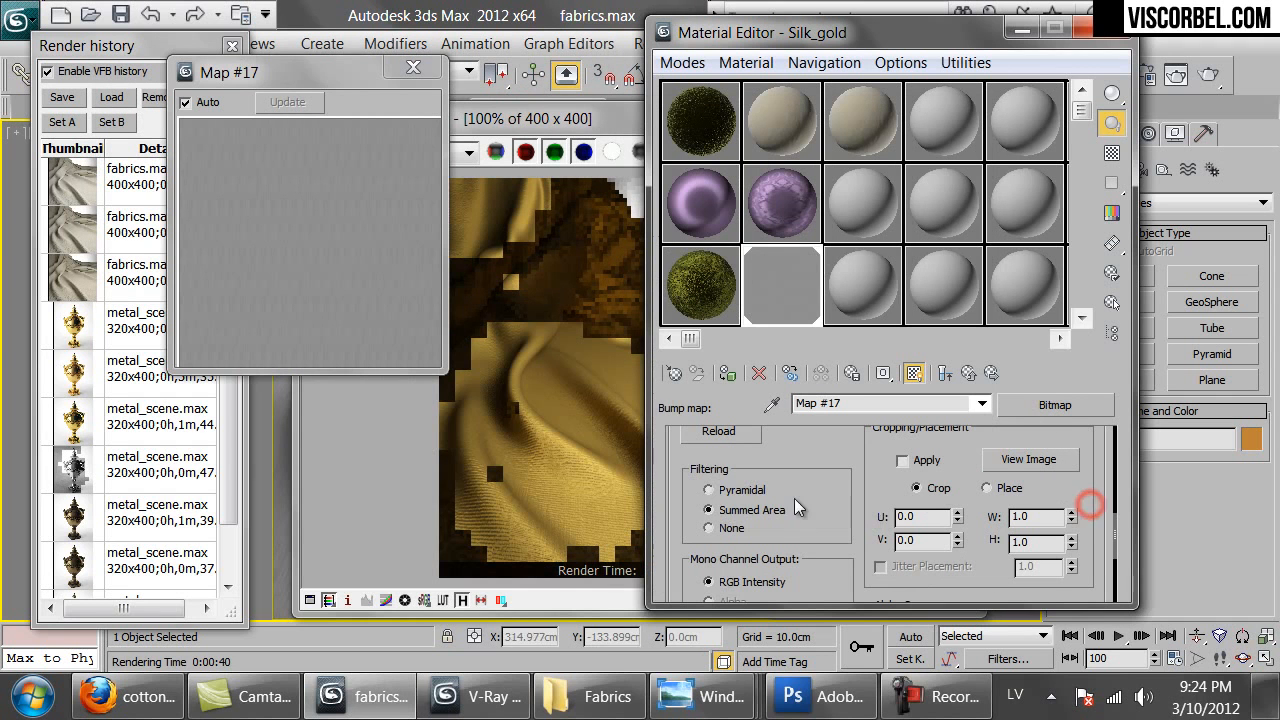
left_click(726, 490)
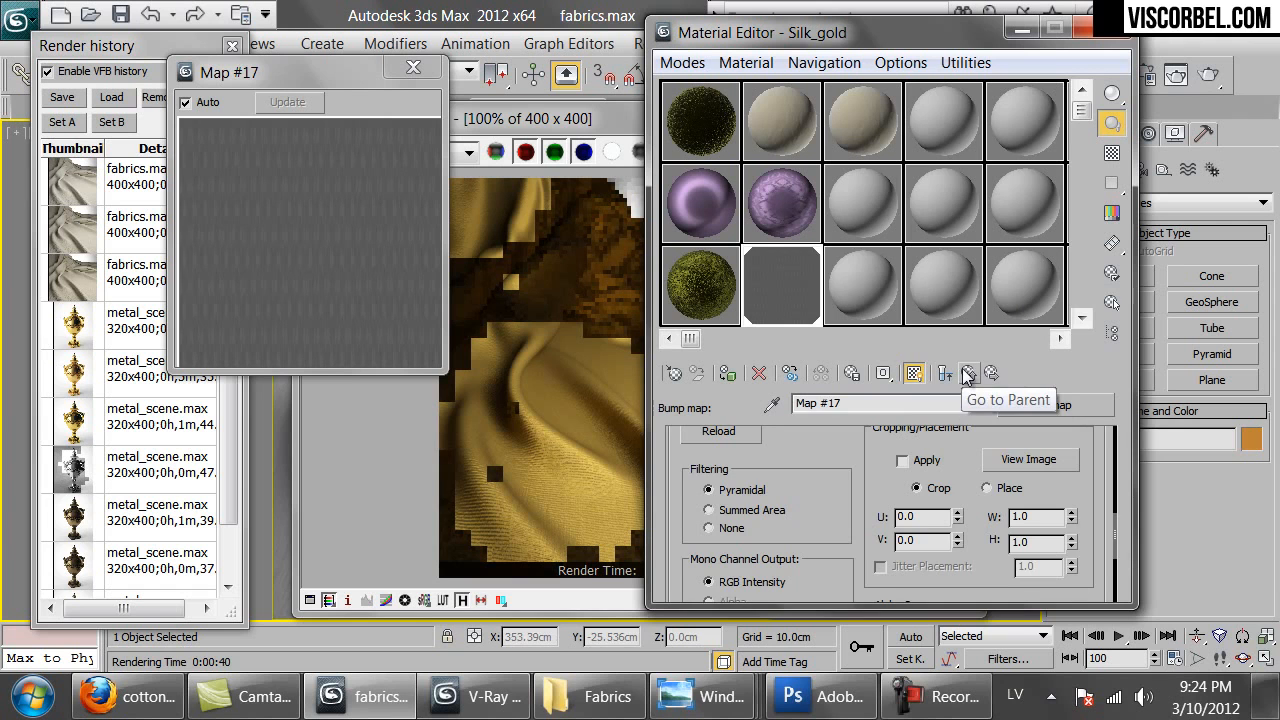
Copy the dark olive velvet material into the empty slot beside Silk_gold as Velvet_beige and open its Falloff diffuse map.
left_click(851, 276)
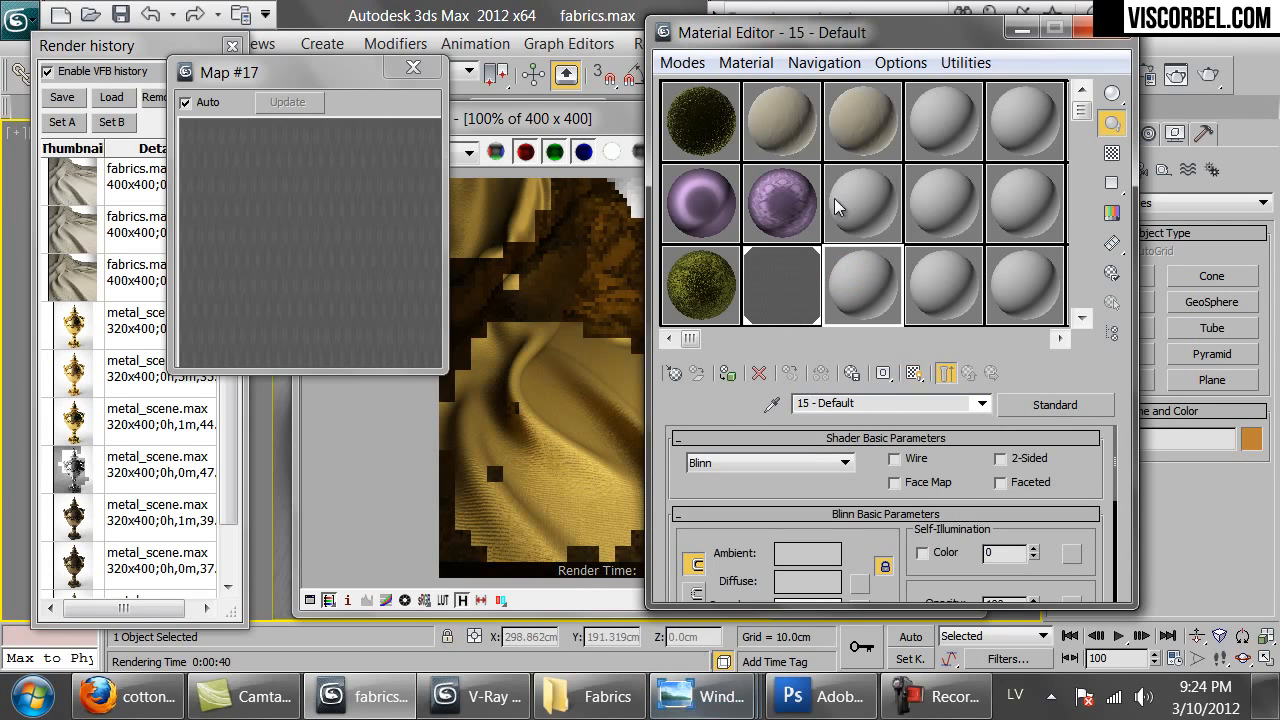
left_click_drag(683, 125, 852, 288)
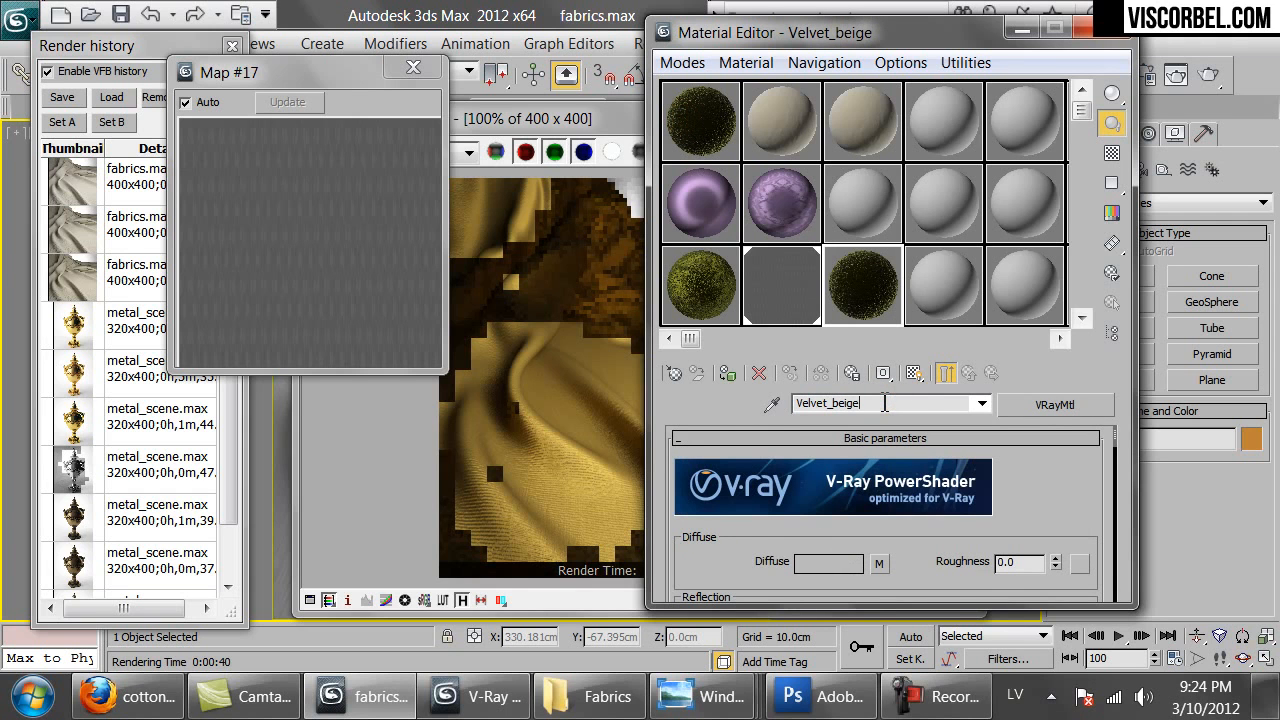
left_click(882, 563)
left_click_drag(773, 556, 762, 538)
Open the Falloff front color for editing and compare finchgolden-f.jpg with the last gold silk render.
left_click(706, 469)
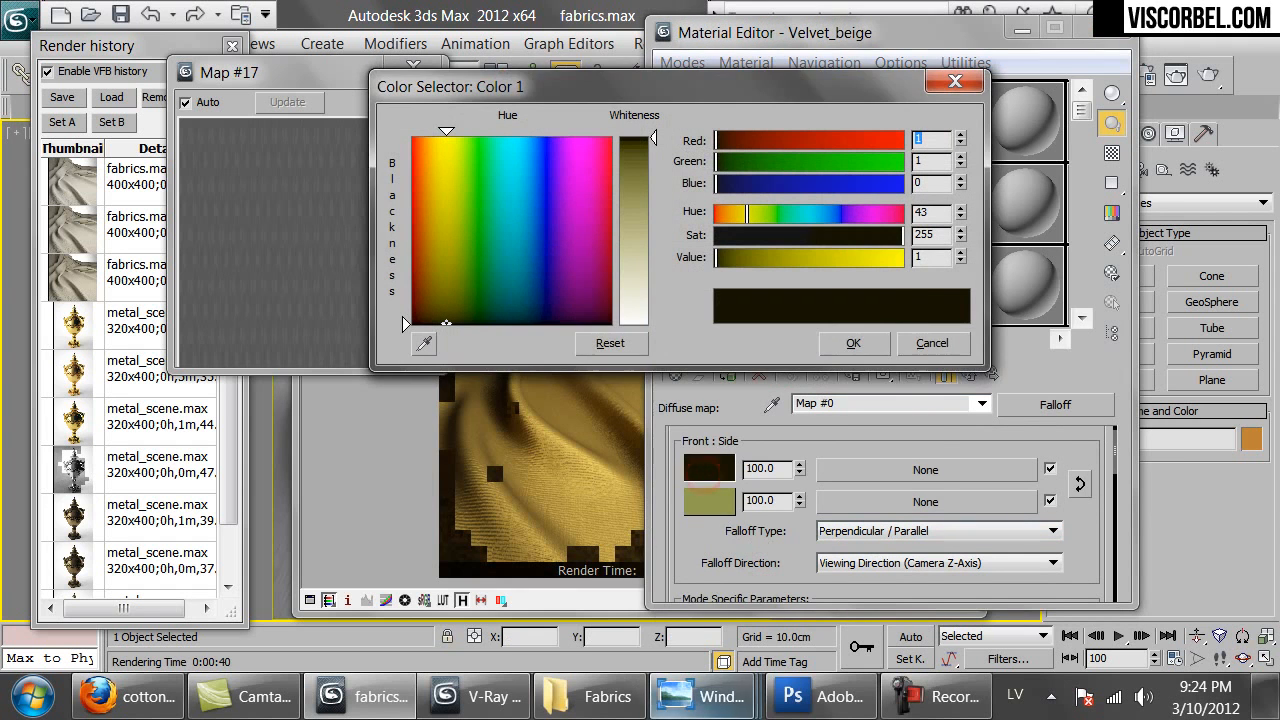
mouse_move(700, 697)
left_click(703, 633)
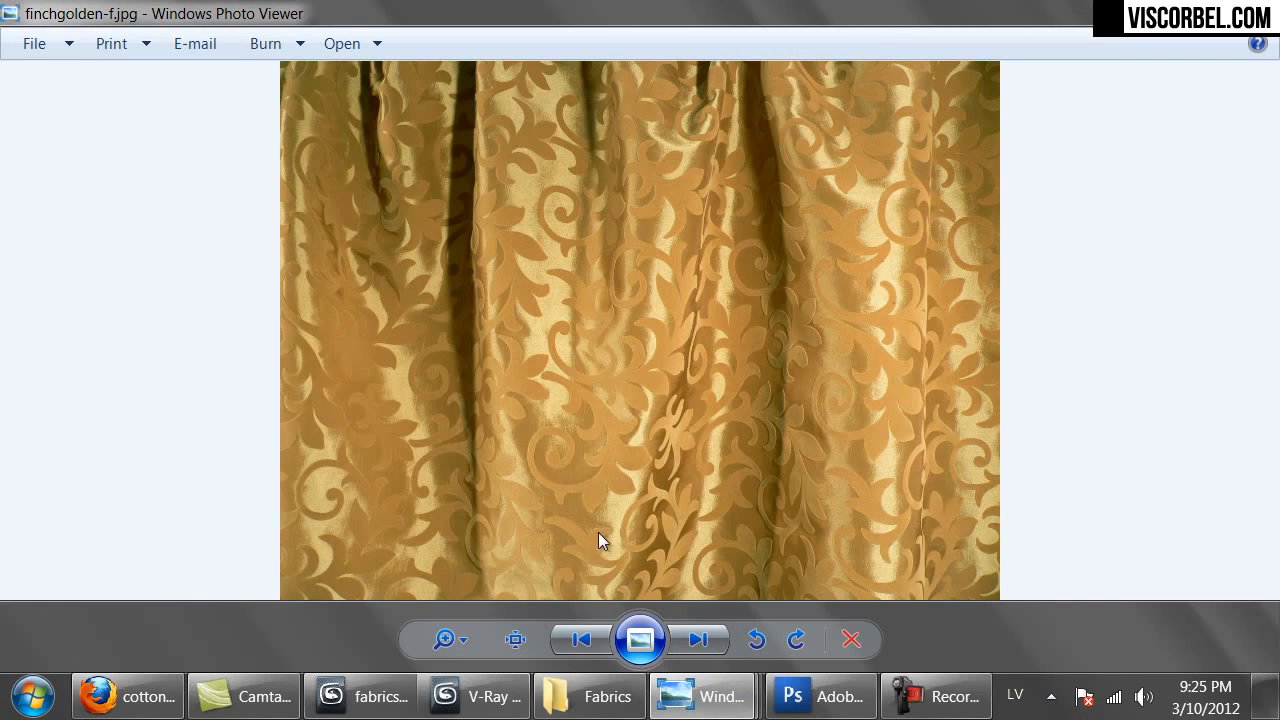
left_click(482, 697)
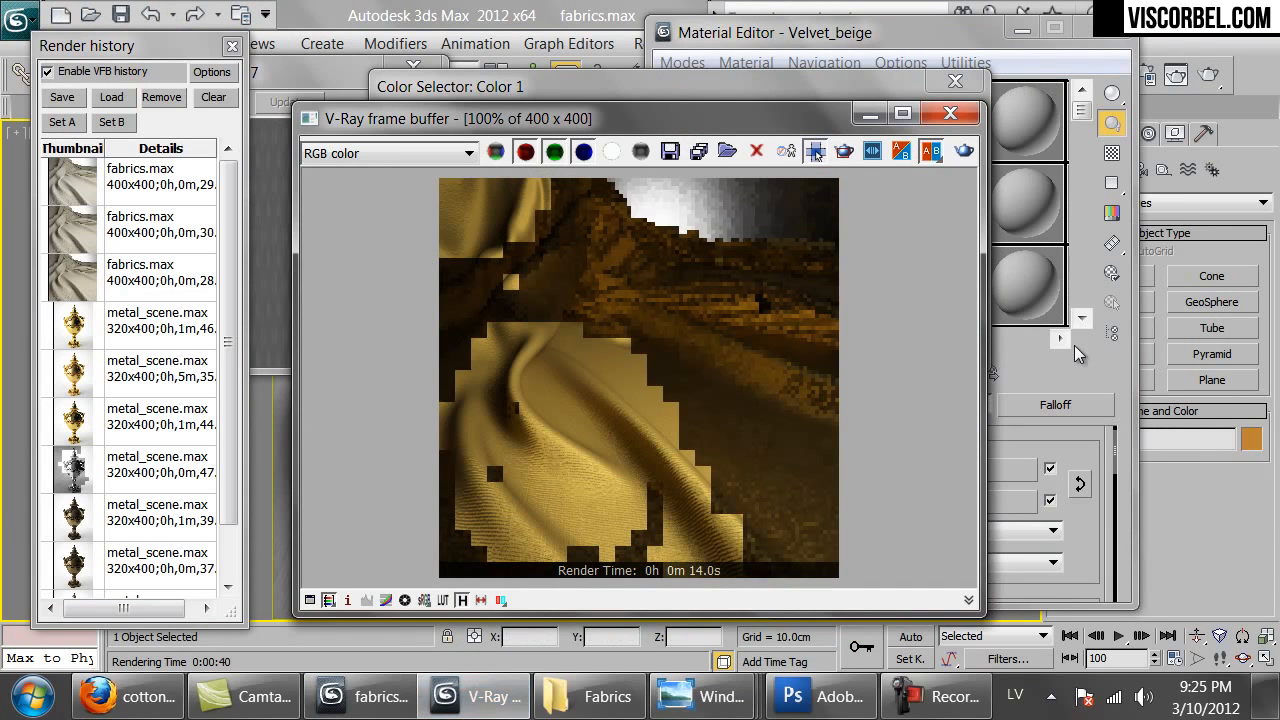
left_click(1081, 458)
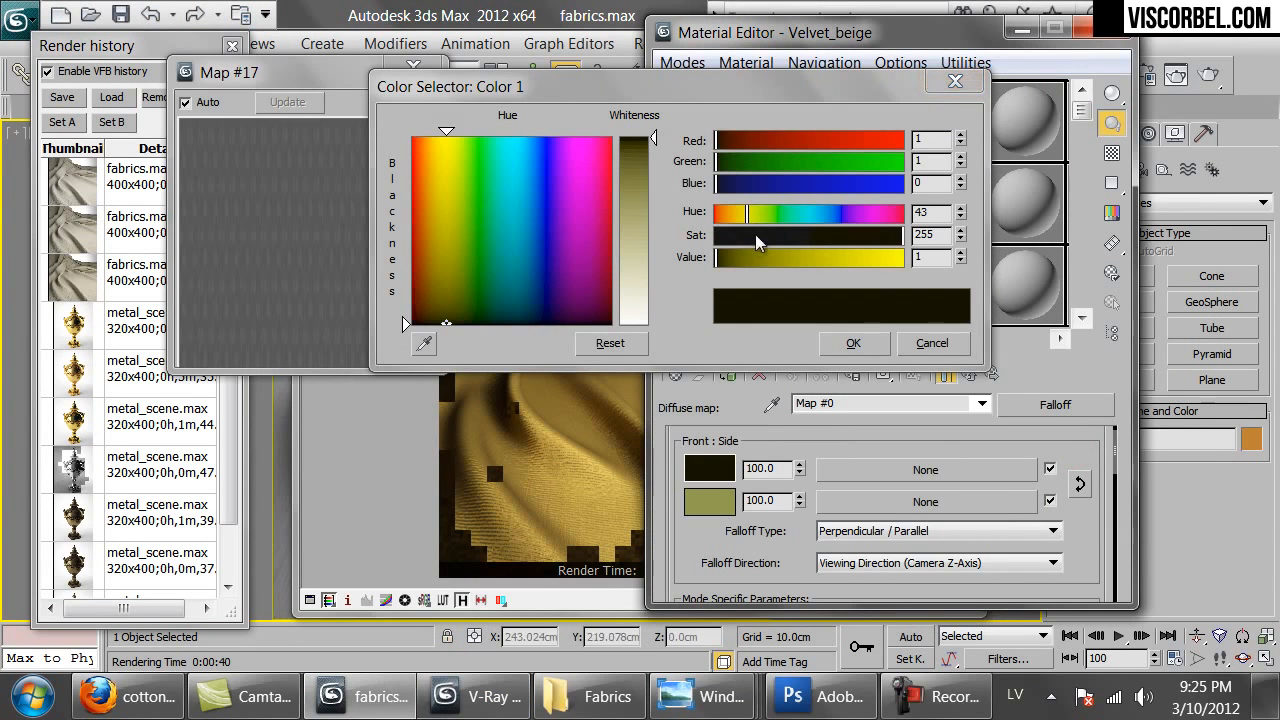
Set the front color of the Velvet_beige Falloff map to a muted light brown by adjusting hue, saturation and value.
left_click_drag(733, 215, 722, 213)
left_click(808, 262)
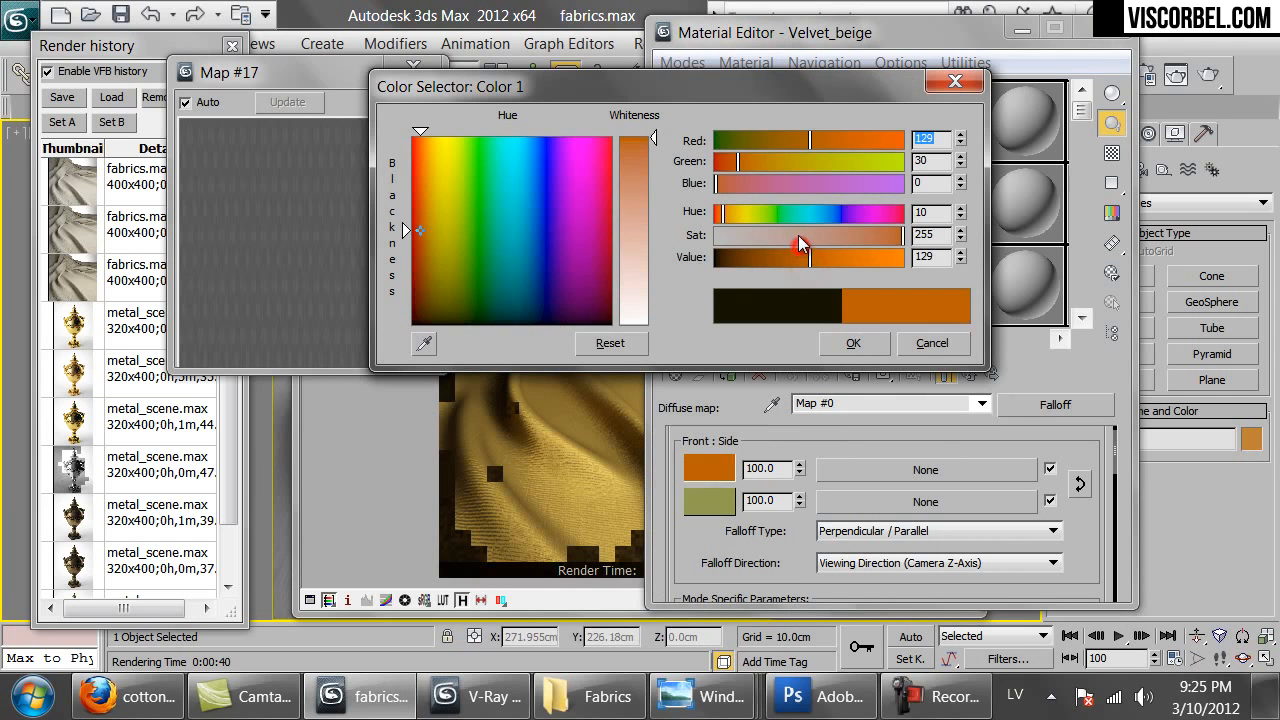
left_click(806, 235)
left_click(837, 257)
left_click(837, 235)
left_click_drag(737, 225, 729, 224)
left_click_drag(830, 238, 837, 240)
left_click(806, 257)
left_click(823, 240)
left_click(858, 343)
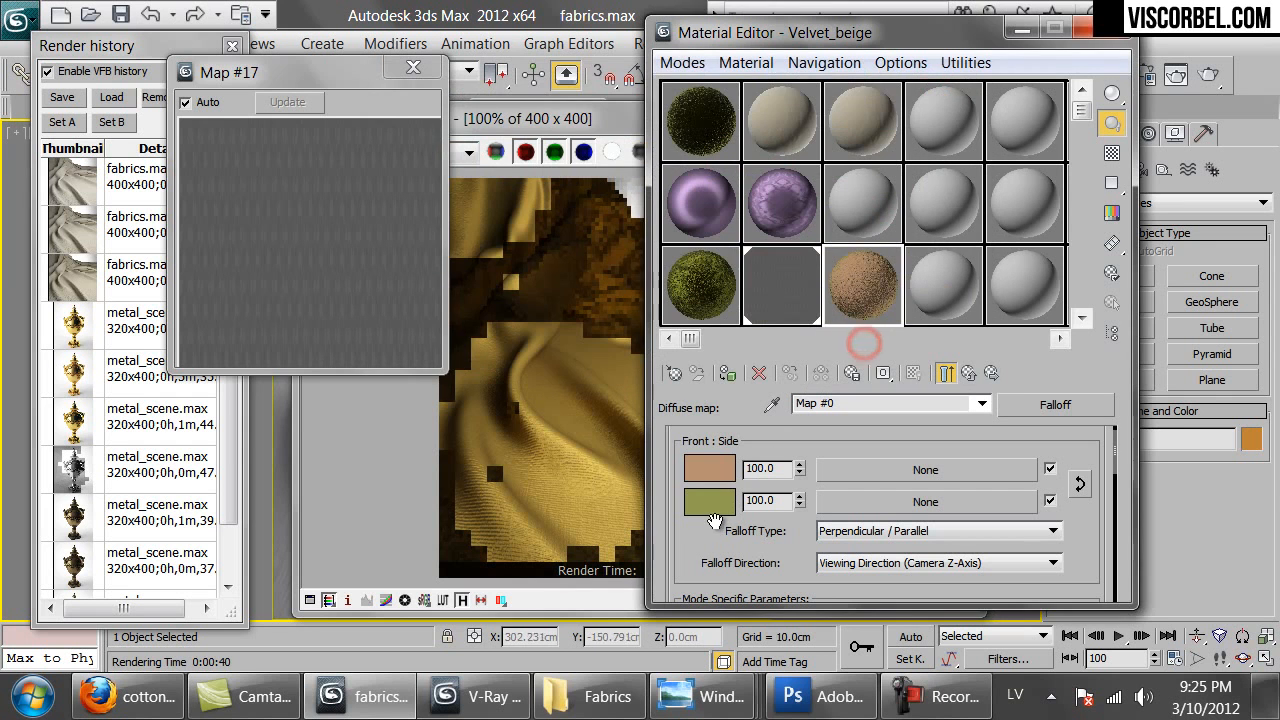
Set the Falloff side color to a pale peach of RGB 240, 192, 146 and enlarge the map's preview.
left_click(710, 504)
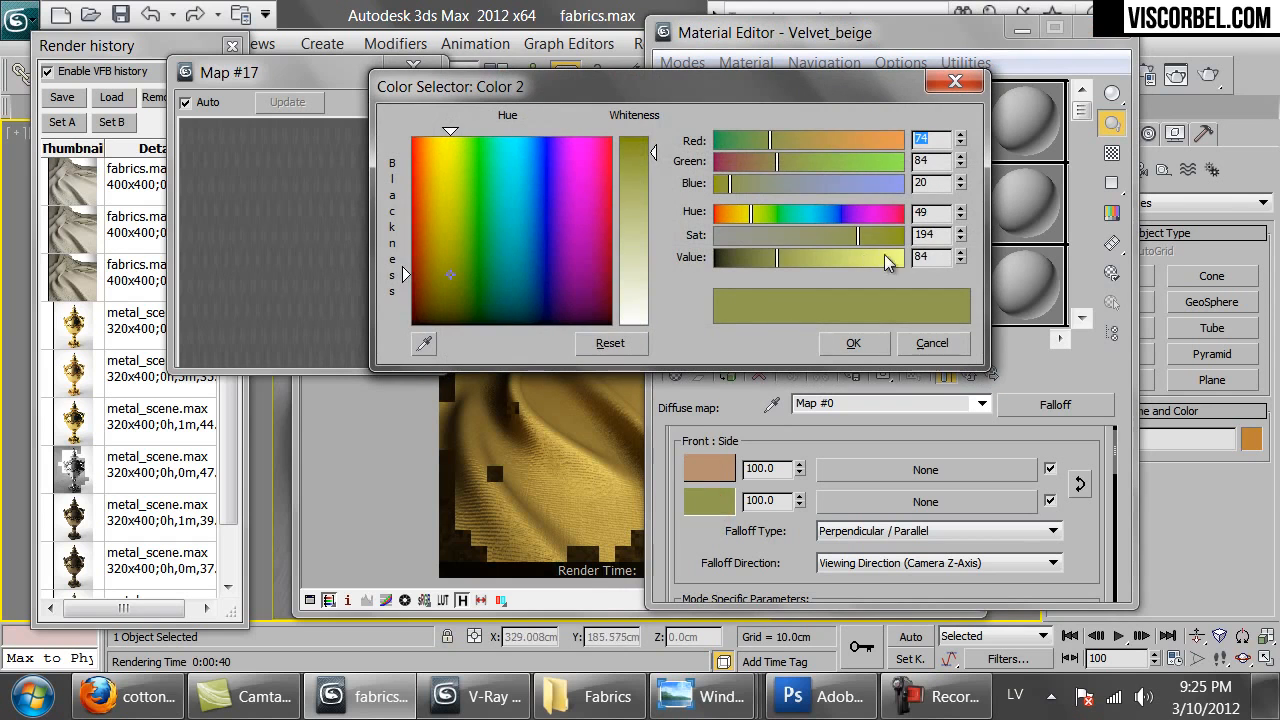
left_click_drag(883, 258, 900, 257)
mouse_move(802, 237)
left_mouse_down()
mouse_move(730, 213)
mouse_move(738, 237)
mouse_move(790, 236)
left_mouse_up()
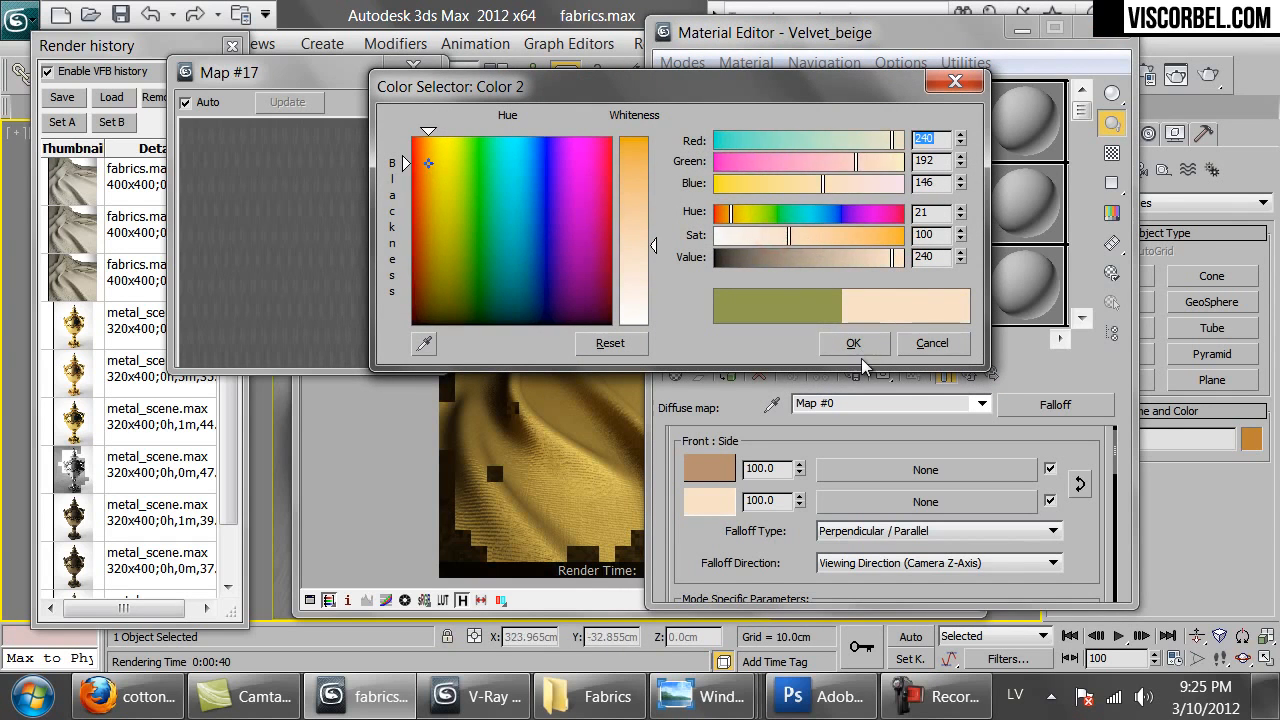
left_click(854, 344)
double_click(862, 300)
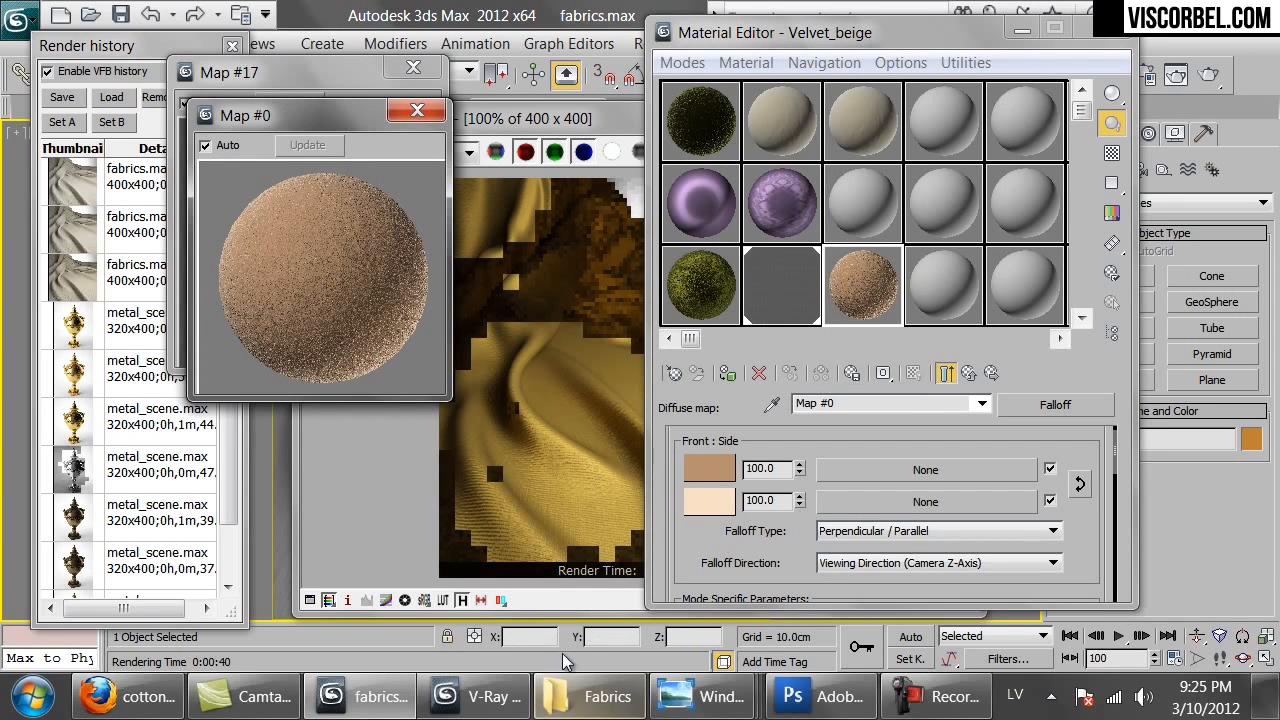
Check finchgolden-f.jpg against the last gold silk render and close the V-Ray frame buffer.
mouse_move(705, 695)
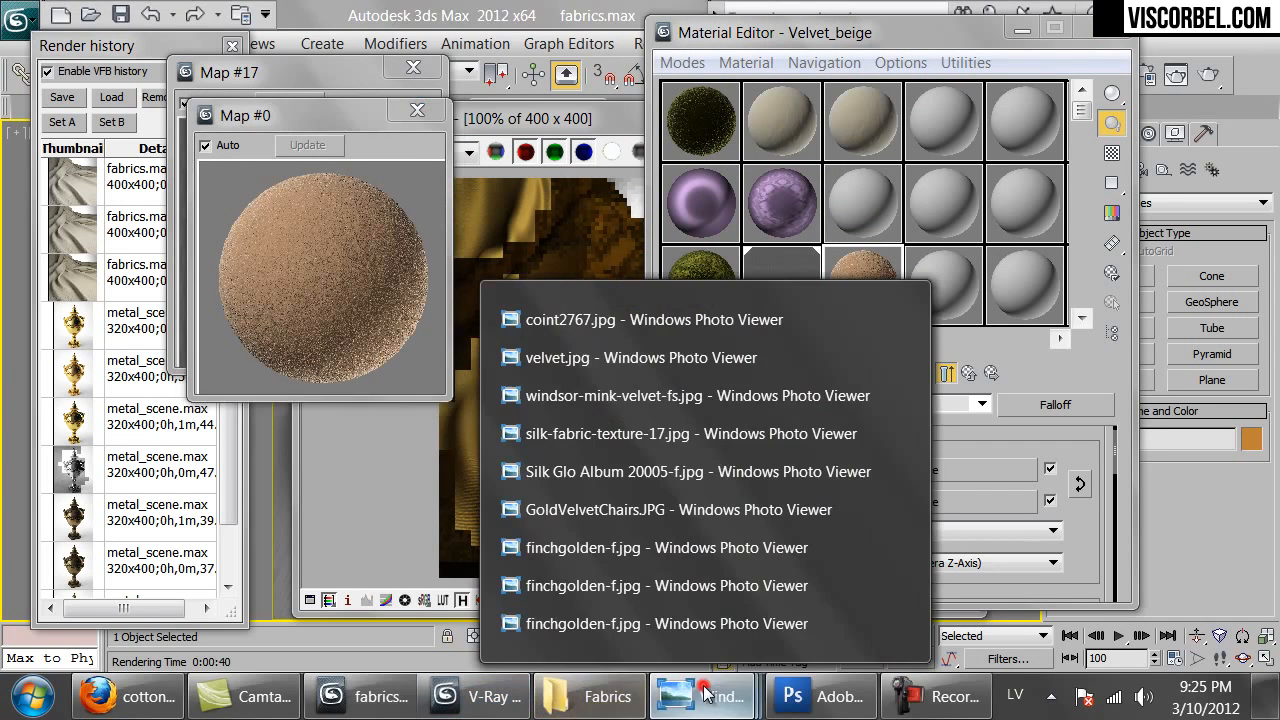
left_click(742, 622)
left_click(478, 697)
left_click(950, 113)
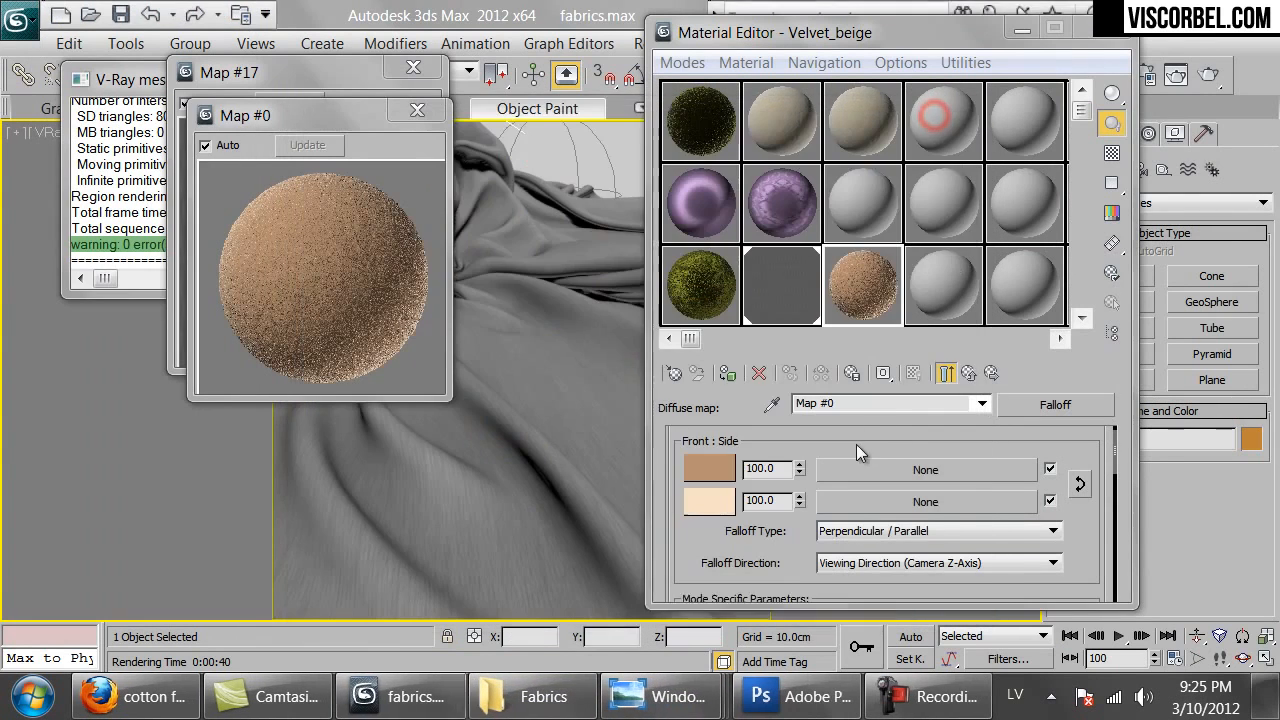
Change the Falloff front color to RGB 124, 74, 24 and shift the side color to a yellower cream.
left_click(715, 478)
left_click_drag(740, 213, 730, 218)
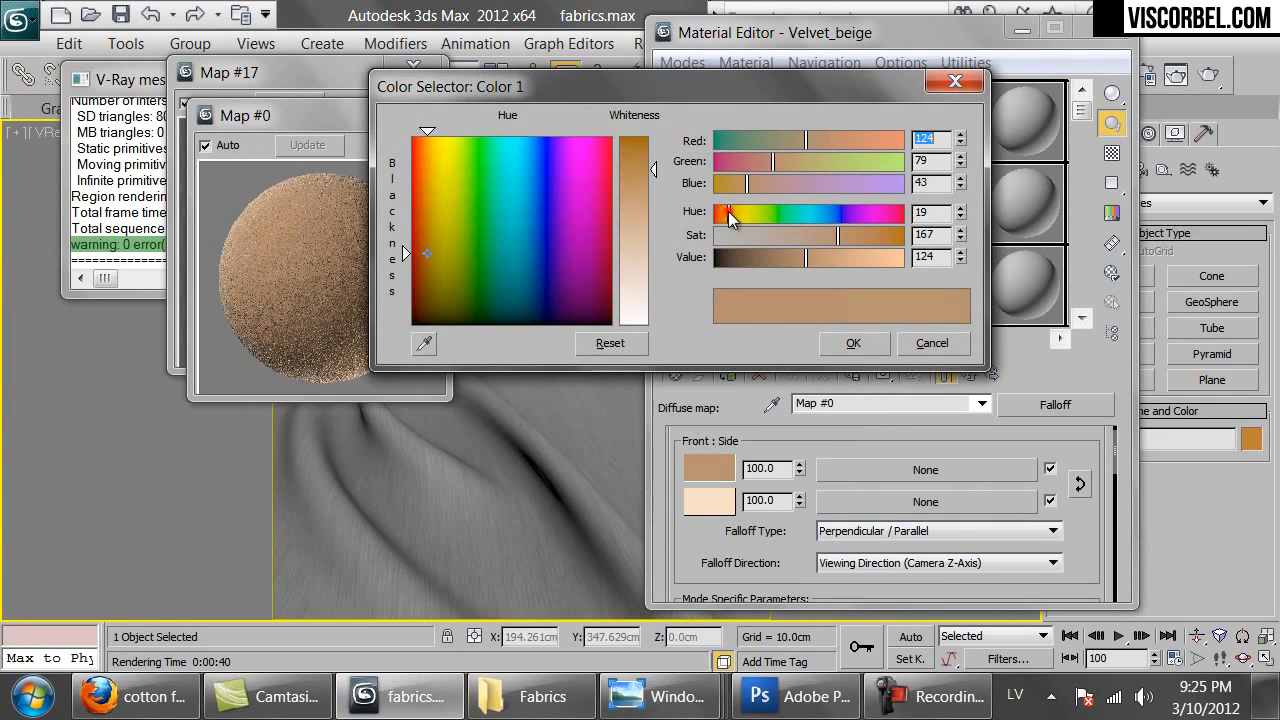
left_click_drag(858, 237, 865, 237)
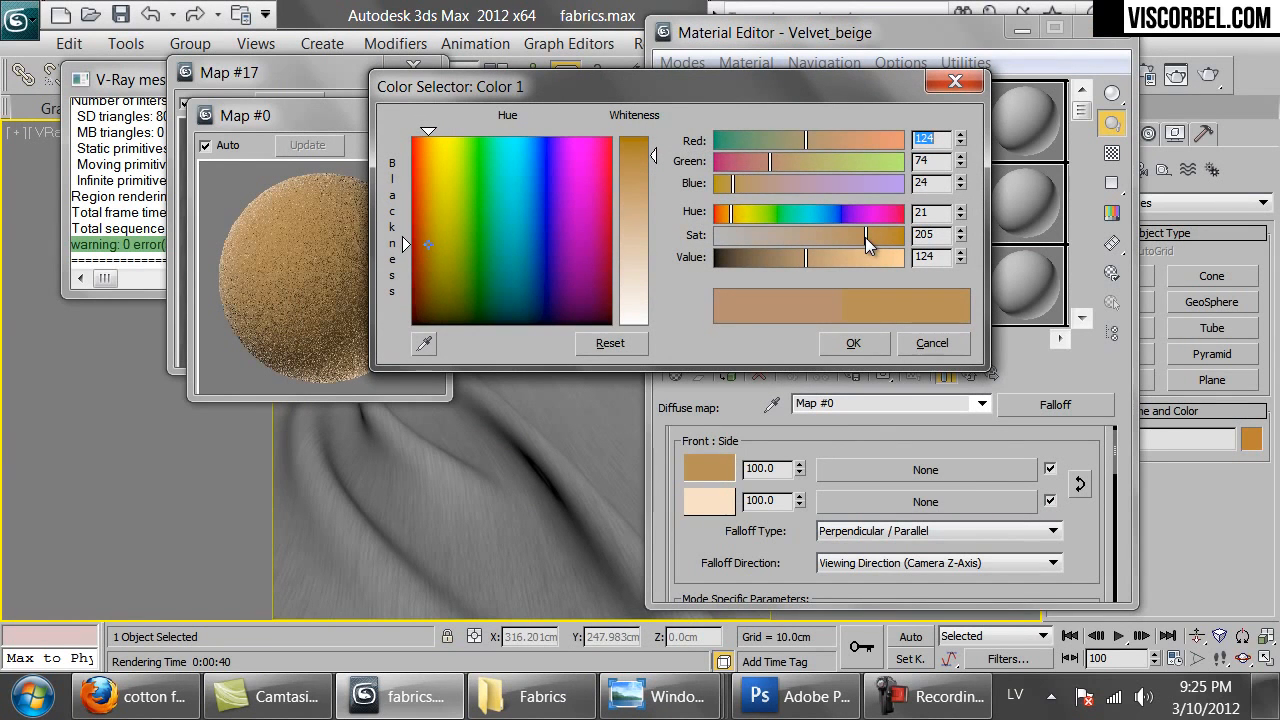
left_click(850, 343)
left_click(718, 500)
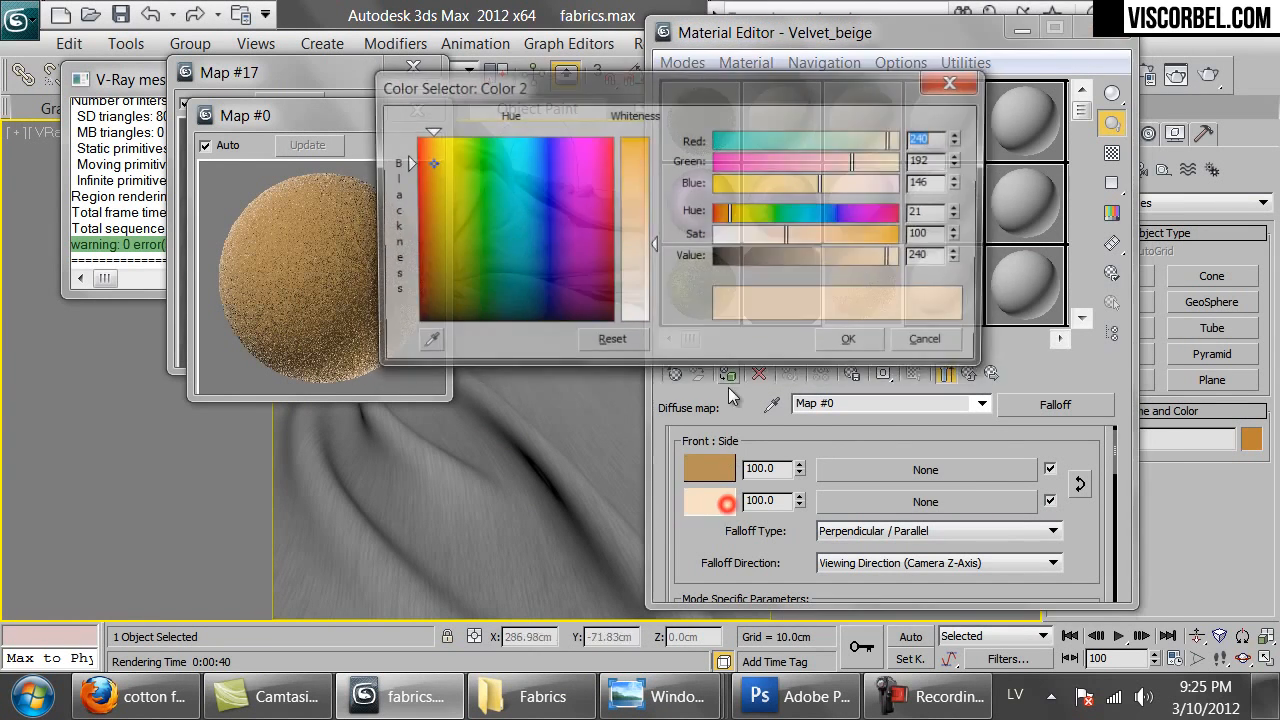
left_click_drag(734, 212, 807, 234)
left_click(853, 343)
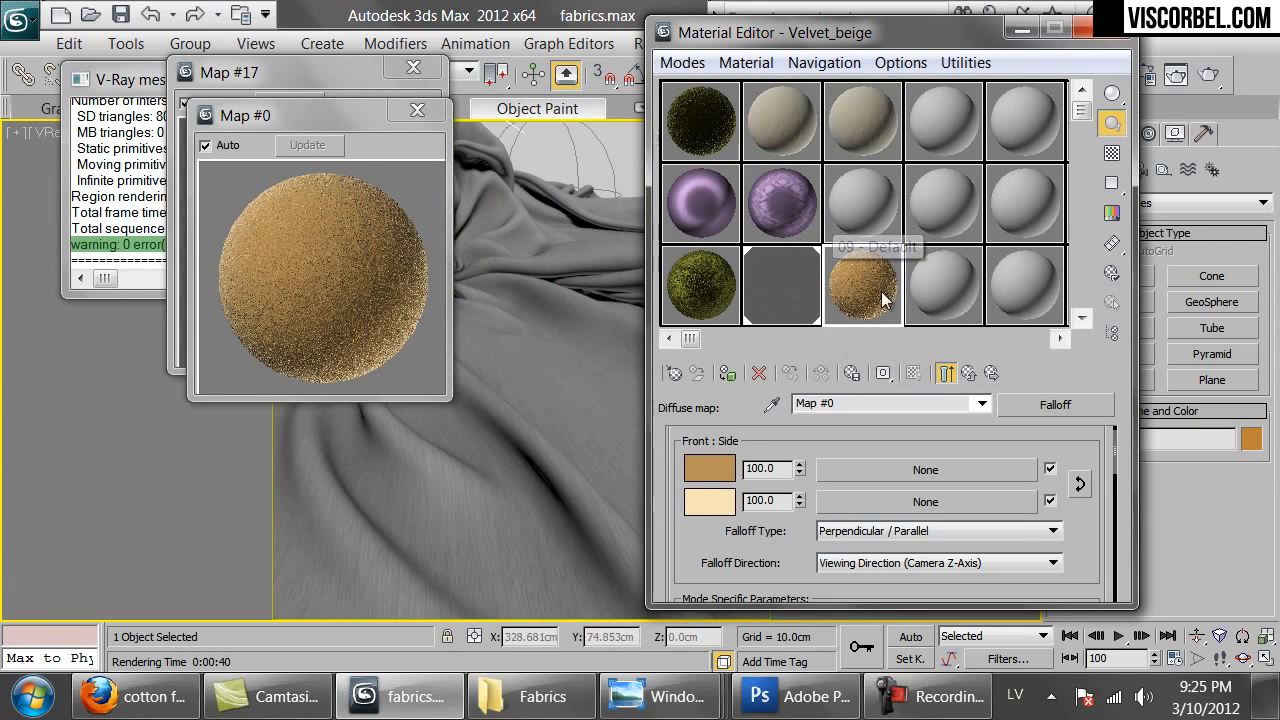
Run a test render of the draped cloth and inspect the beige velvet as it appears.
left_click(1209, 74)
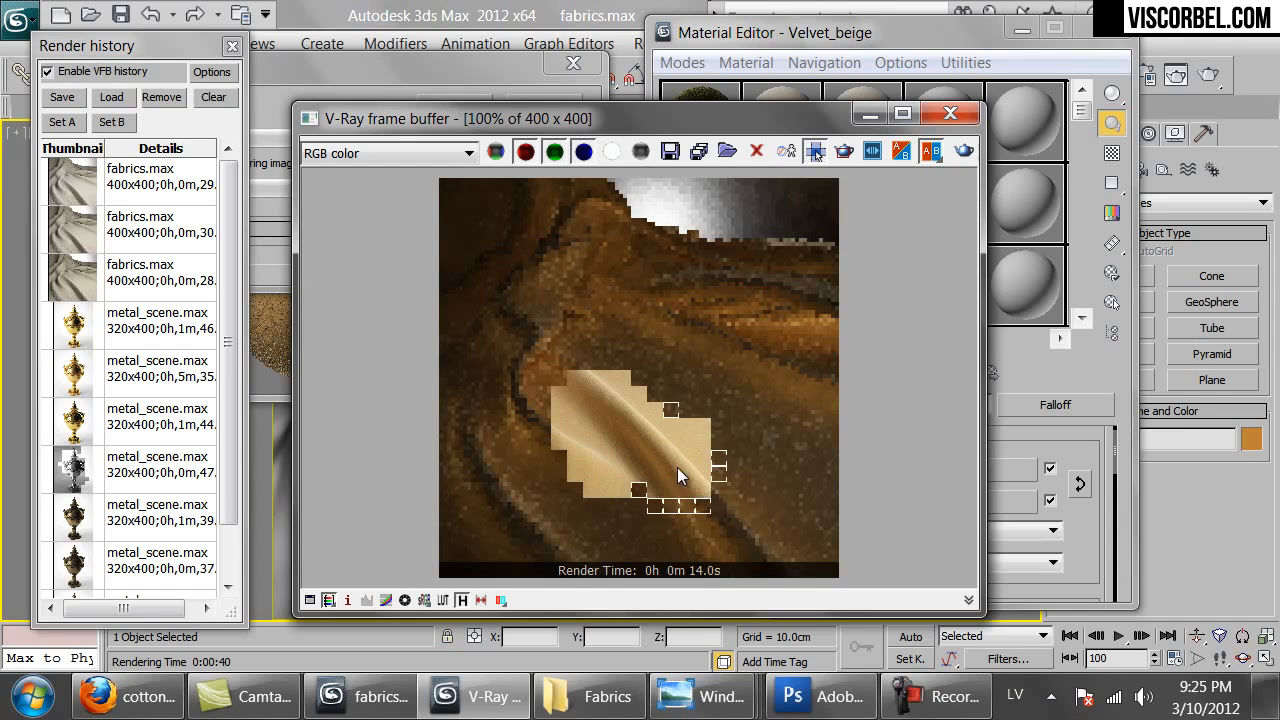
scroll(677, 467, "down", 1)
scroll(672, 462, "up", 1)
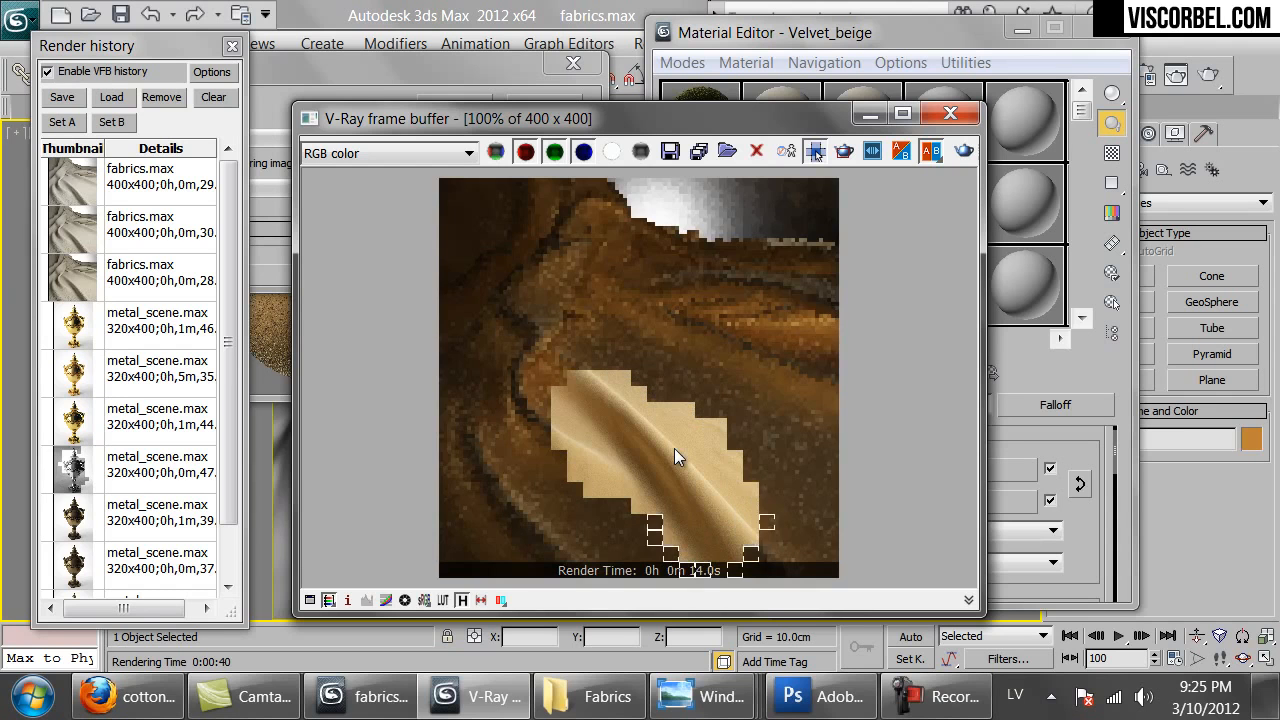
Inspect the finished beige velvet render of the draped cloth and close the V-Ray frame buffer.
scroll(640, 390, "down", 1)
scroll(604, 342, "up", 1)
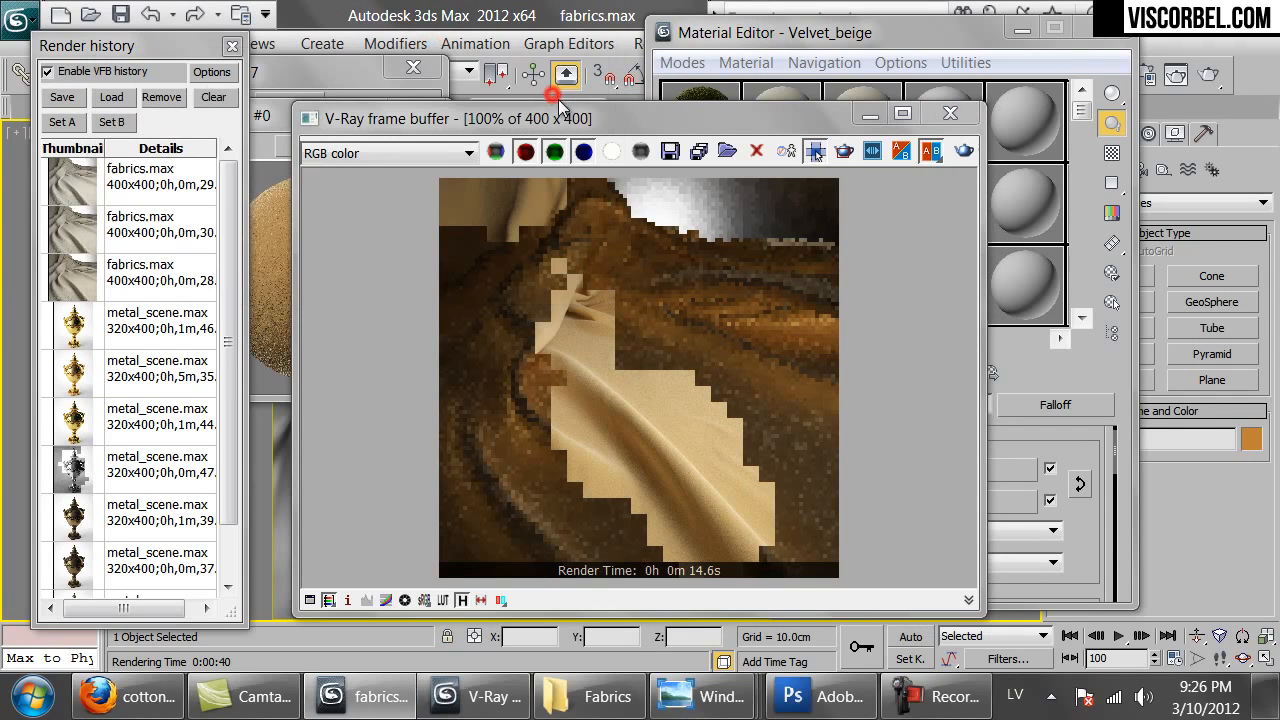
left_click(950, 114)
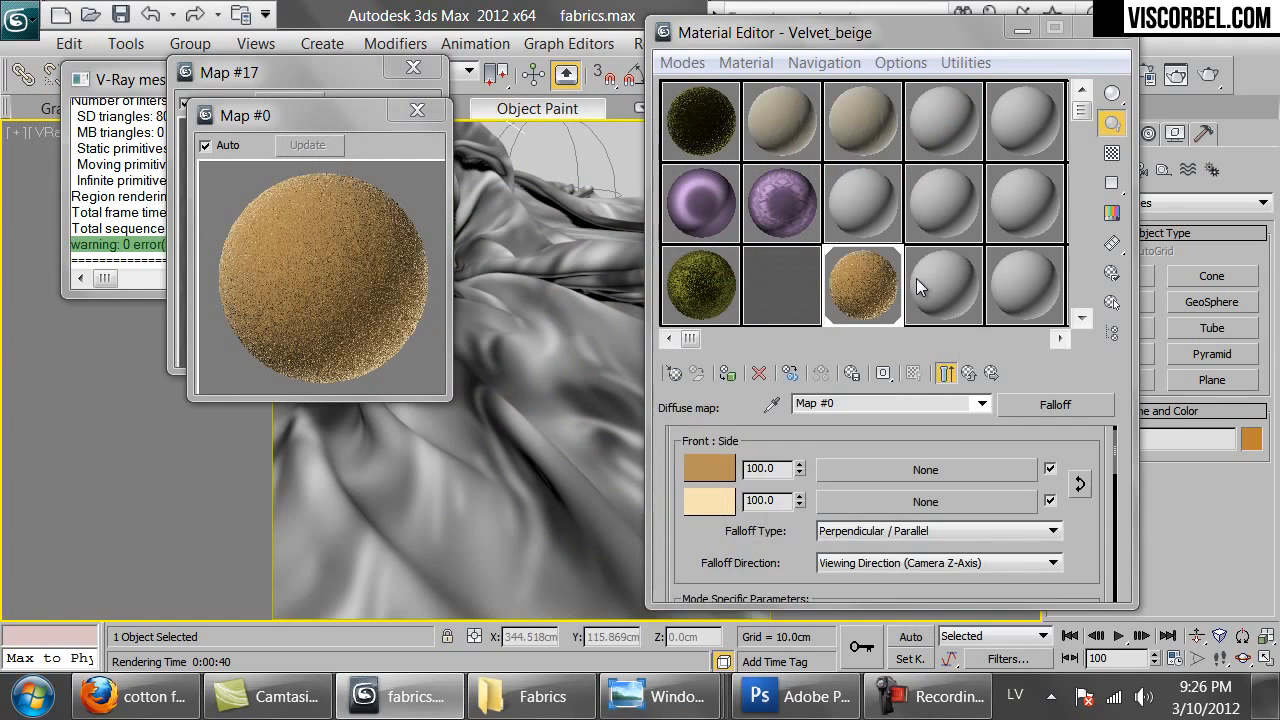
Turn the unused material slot beside Velvet_beige into a VRayBlendMtl and close the material browser.
left_click(920, 275)
left_click(660, 372)
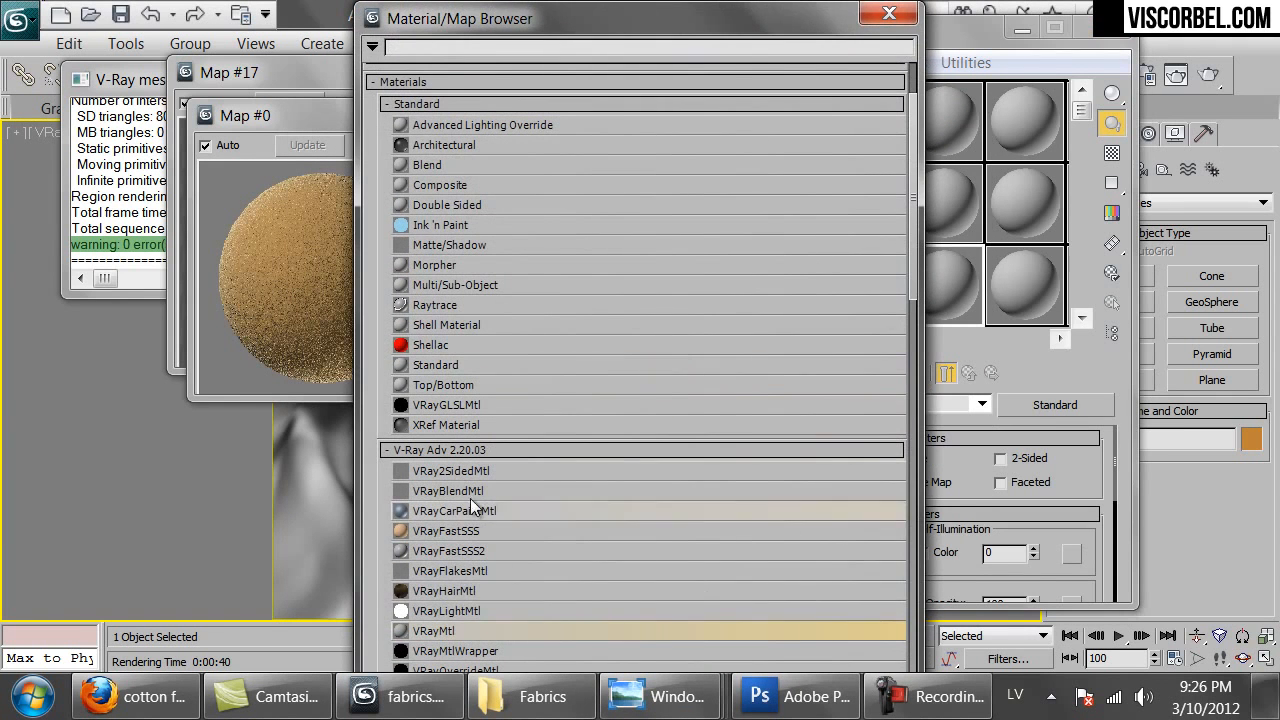
double_click(440, 496)
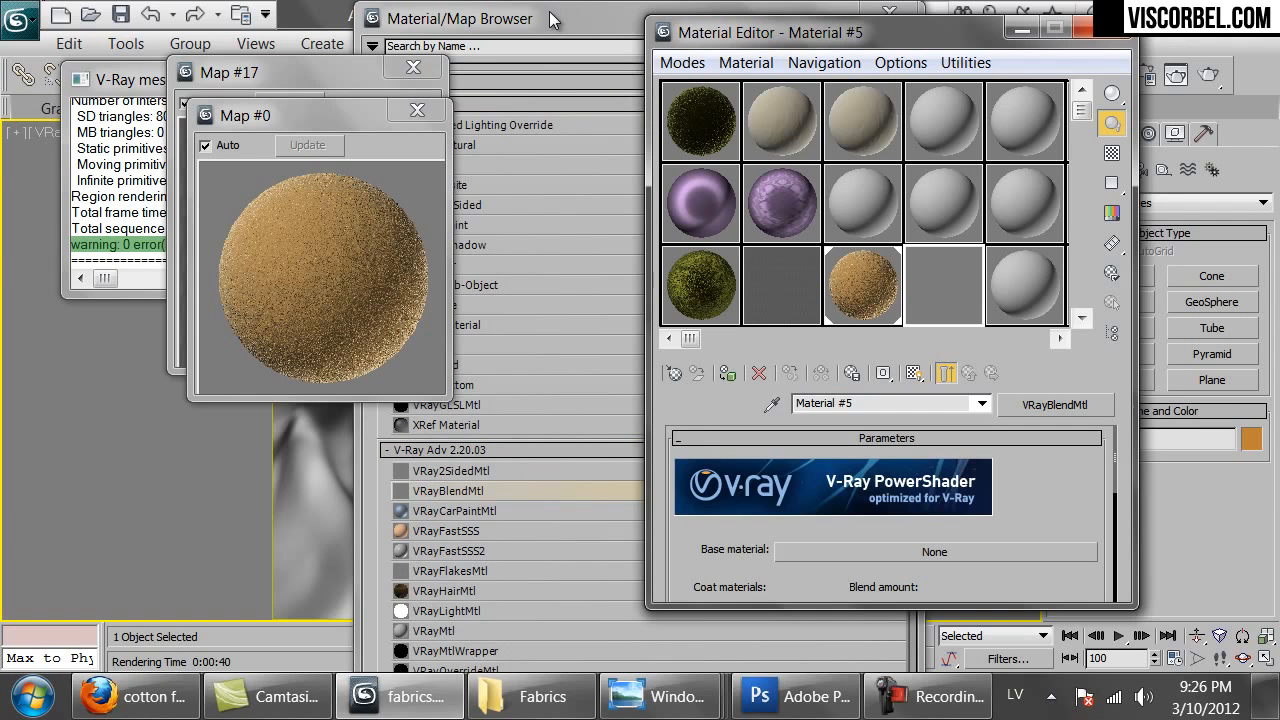
double_click(428, 492)
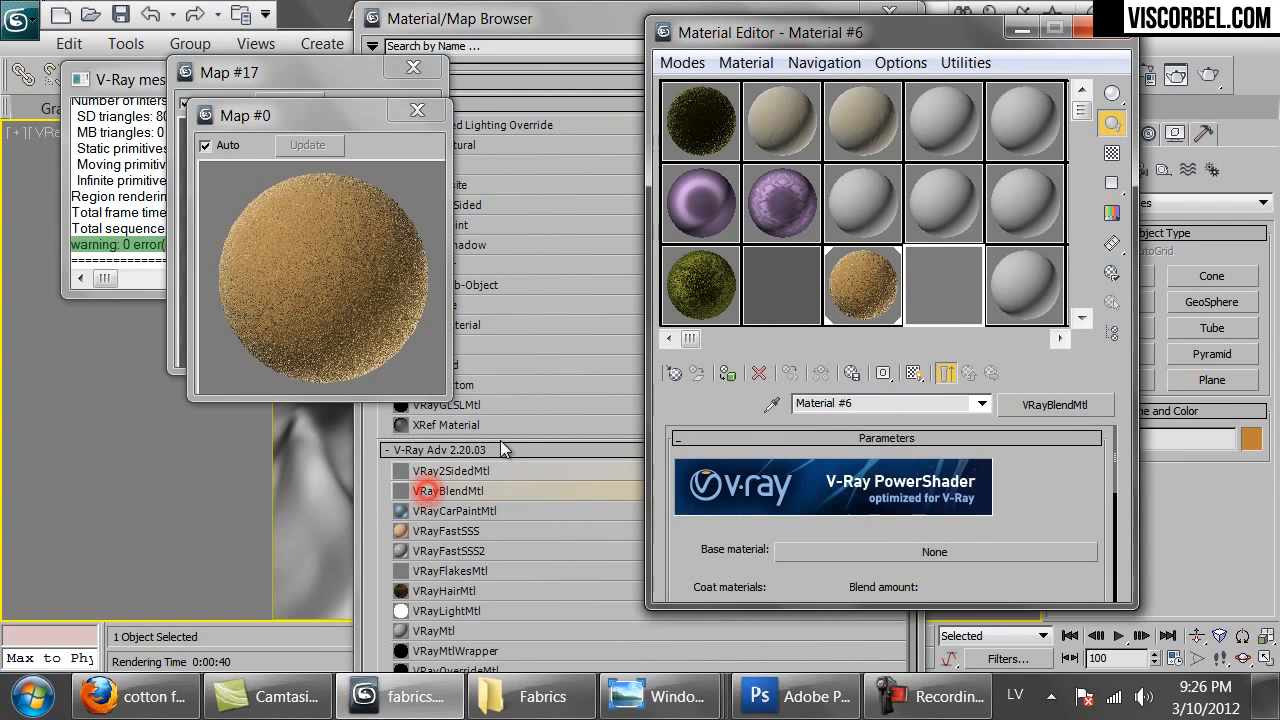
left_click(592, 17)
left_click(889, 14)
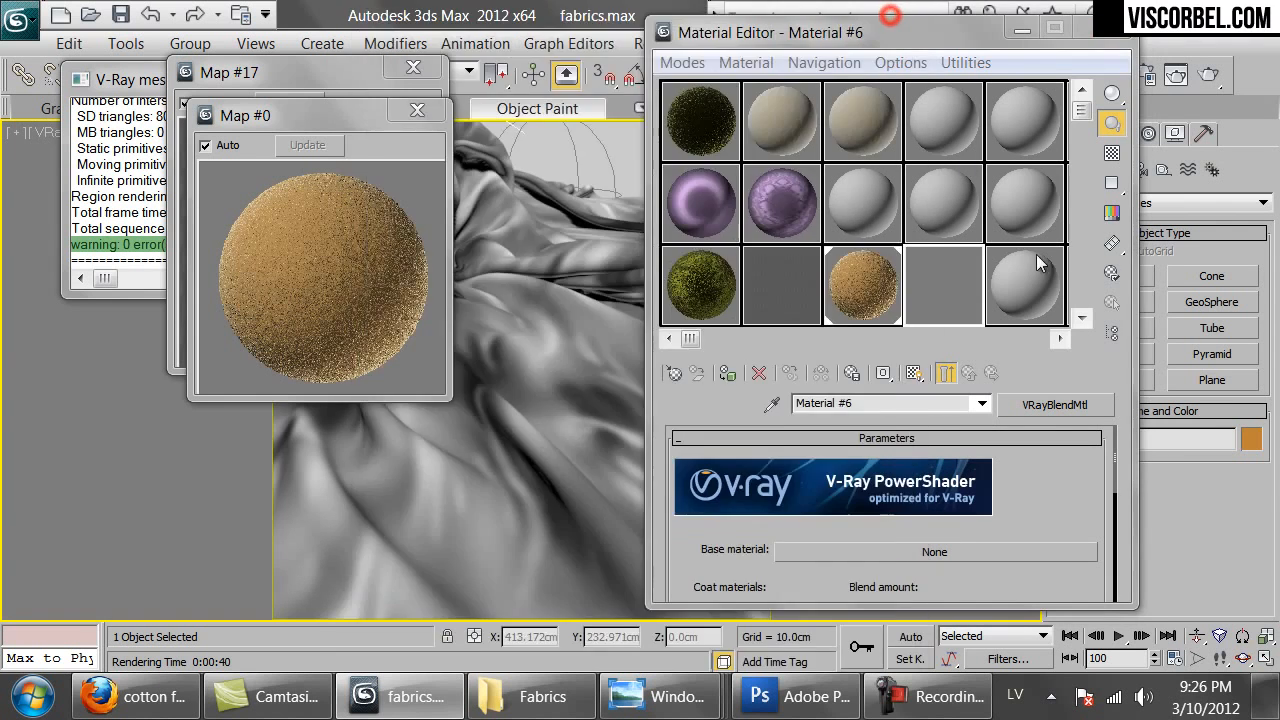
Return Silk_gold to its top level and instance it as the blend material's base material.
left_click(832, 268)
left_click(771, 274)
left_click(945, 372)
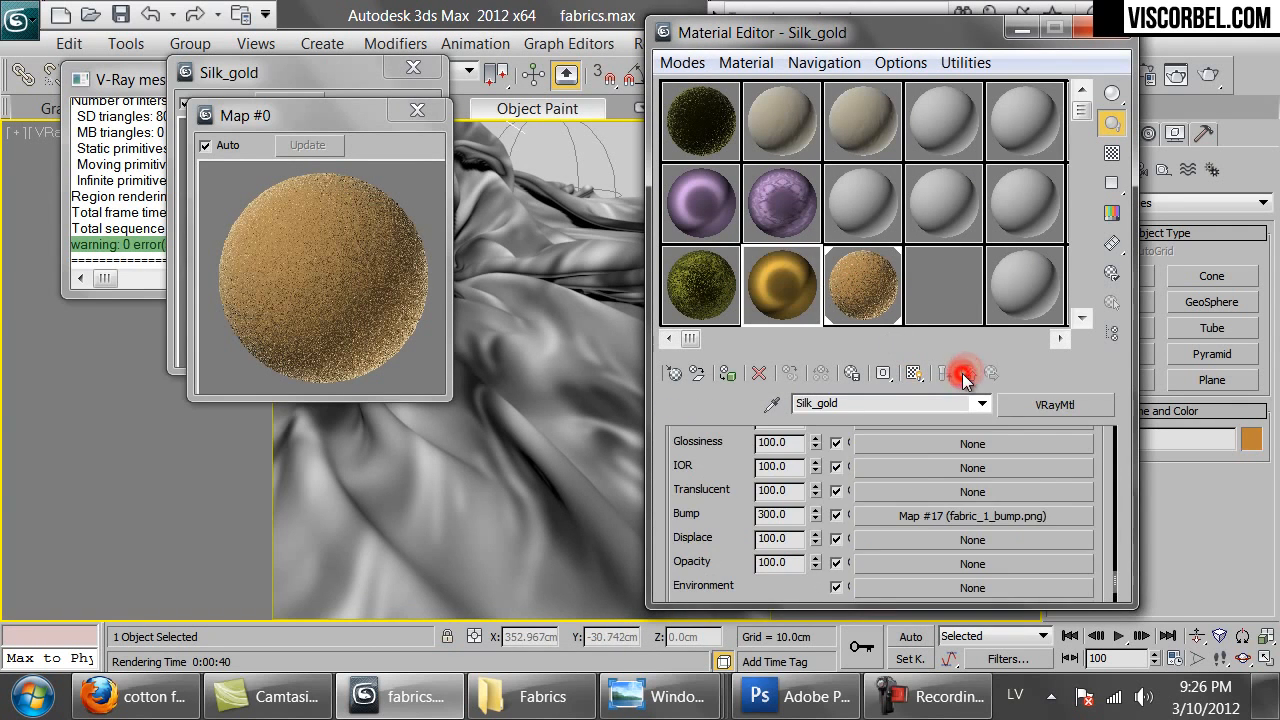
left_click(945, 292)
left_click_drag(785, 291, 860, 552)
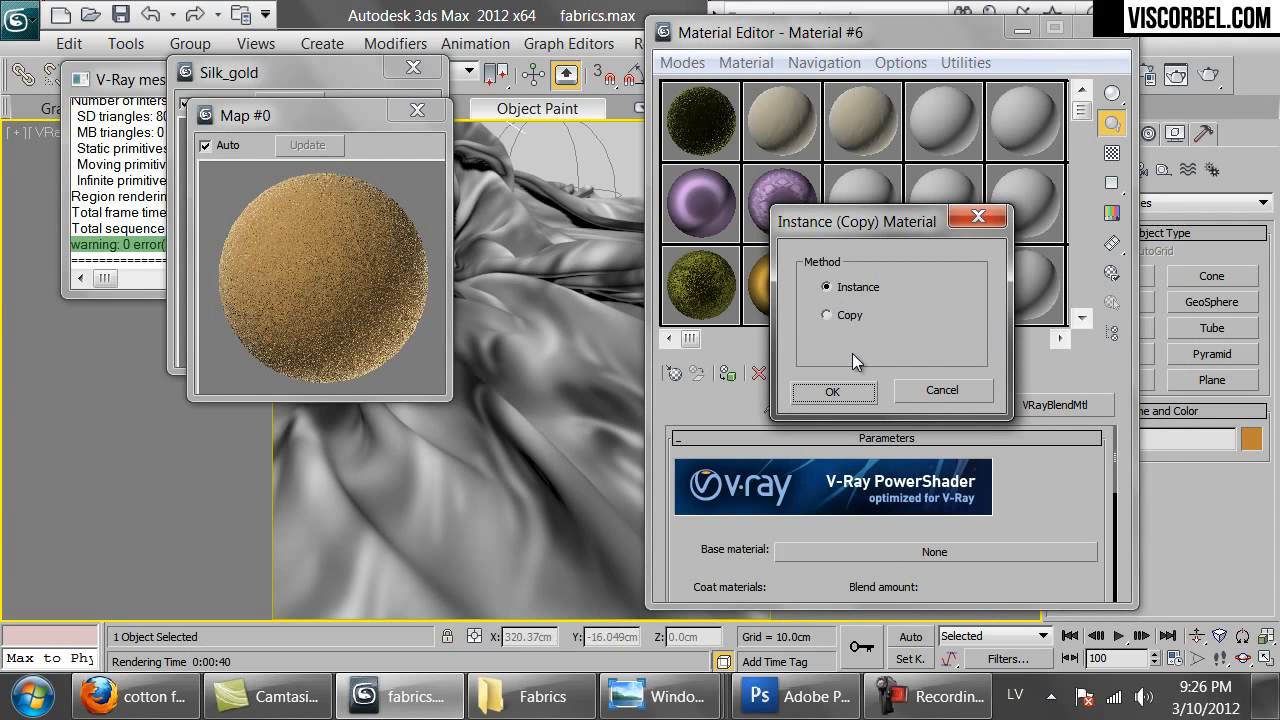
left_click(849, 390)
Place Velvet_beige as coat material 1 of the blend material.
scroll(1003, 470, "down", 3)
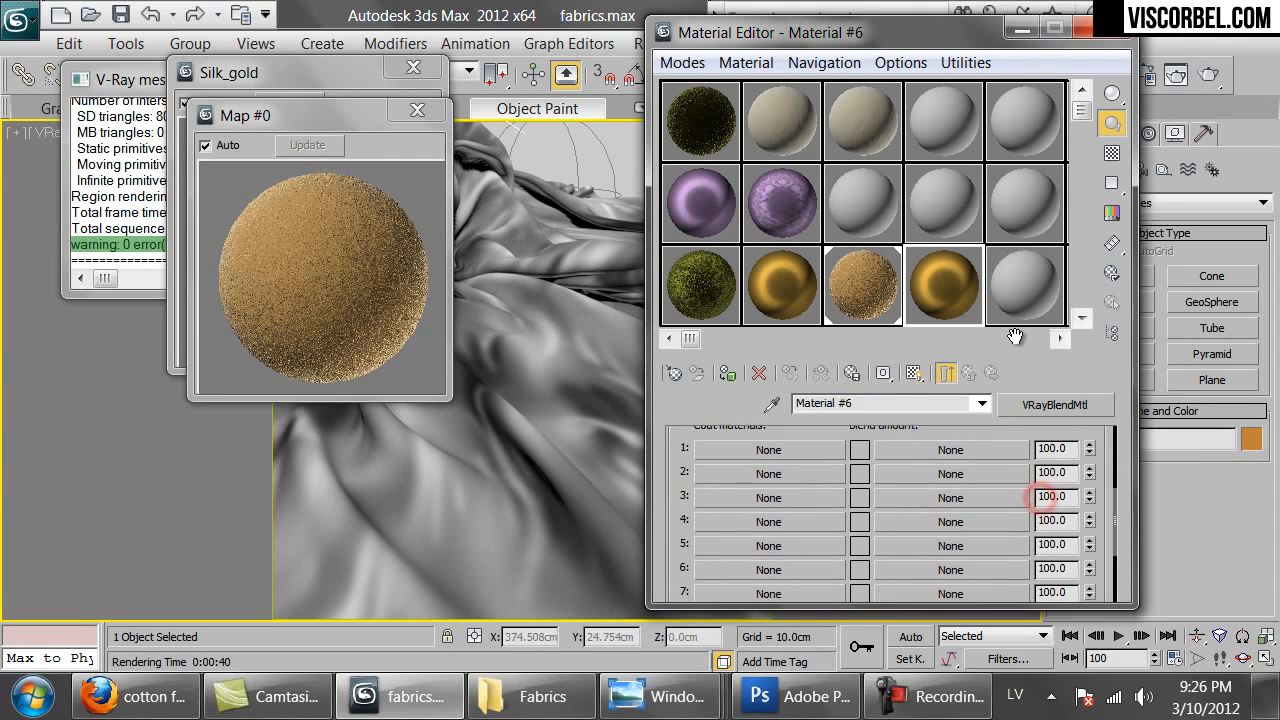
left_click(860, 292)
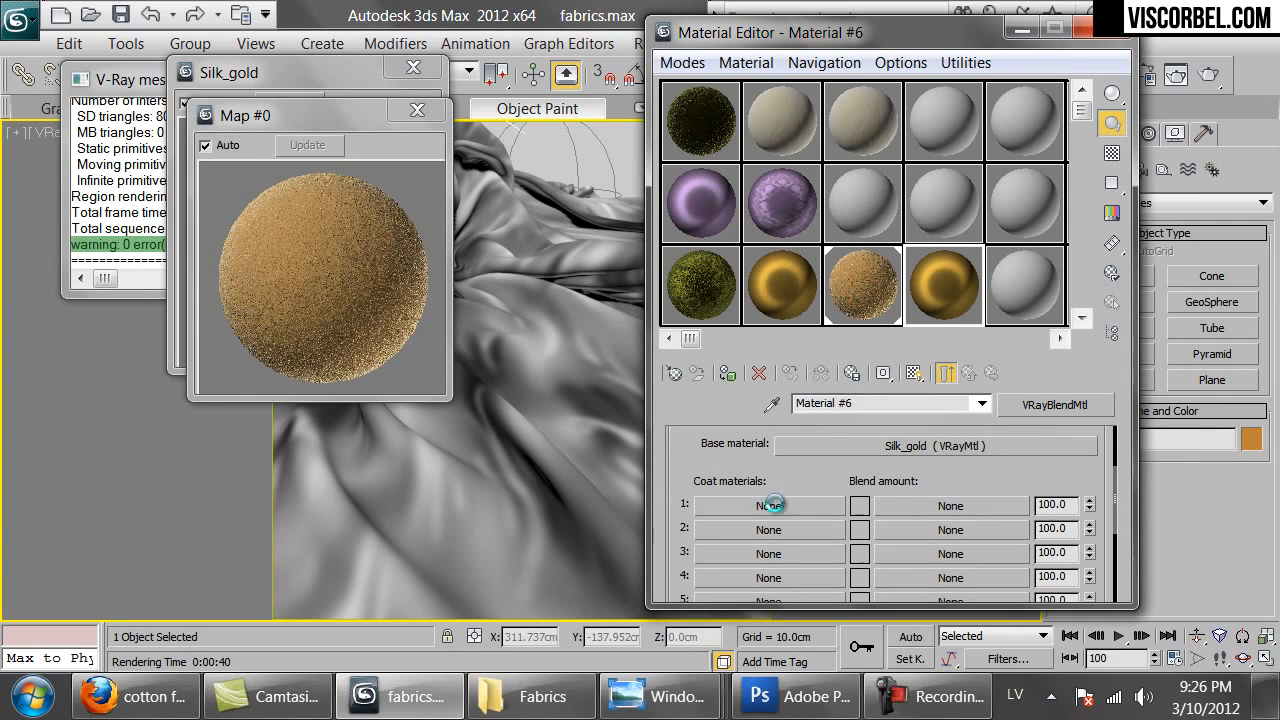
left_click_drag(779, 513, 779, 510)
left_click(833, 392)
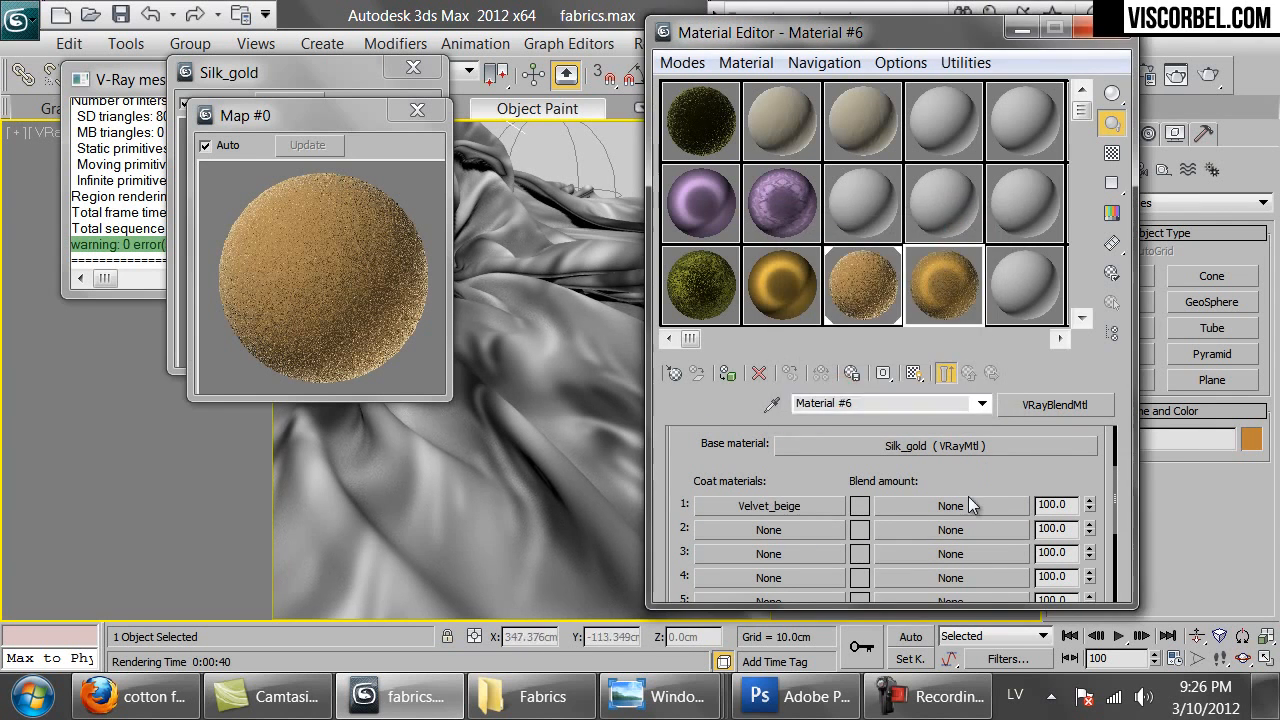
Close the old map previews and examine the blend material in its own enlarged preview.
left_click(366, 251)
left_click(418, 111)
left_click(414, 68)
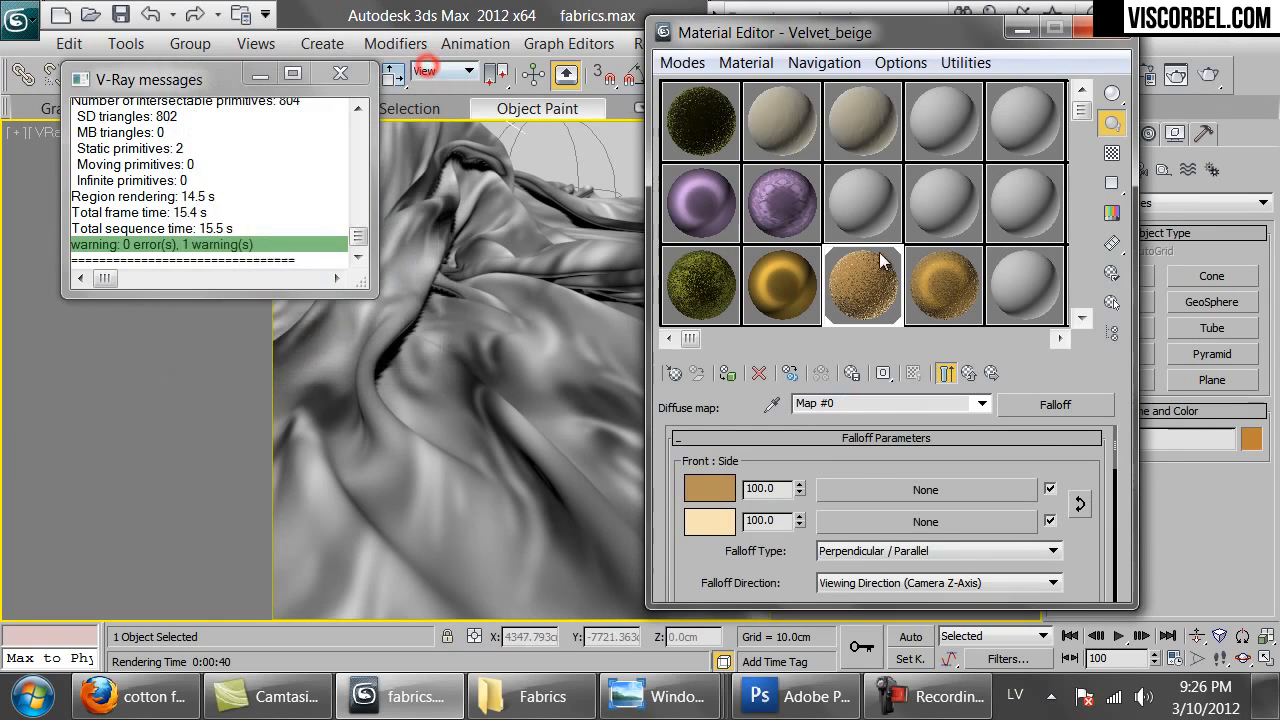
double_click(945, 286)
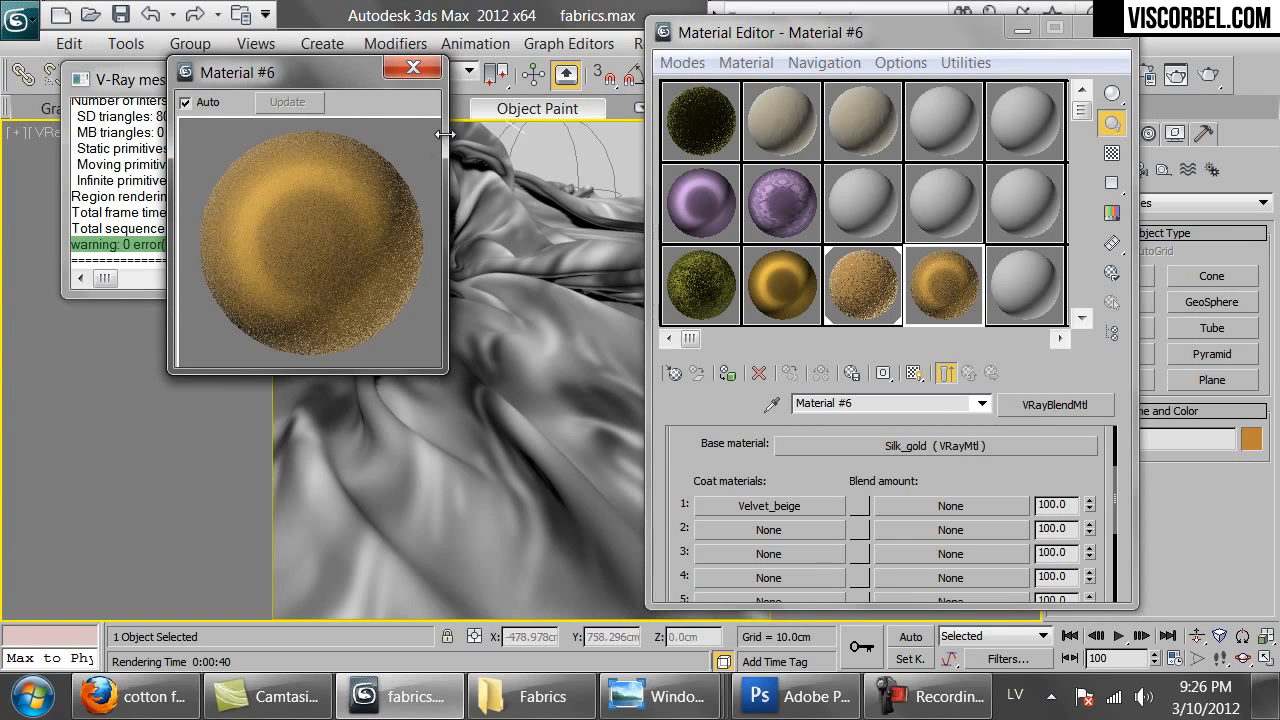
left_click(413, 68)
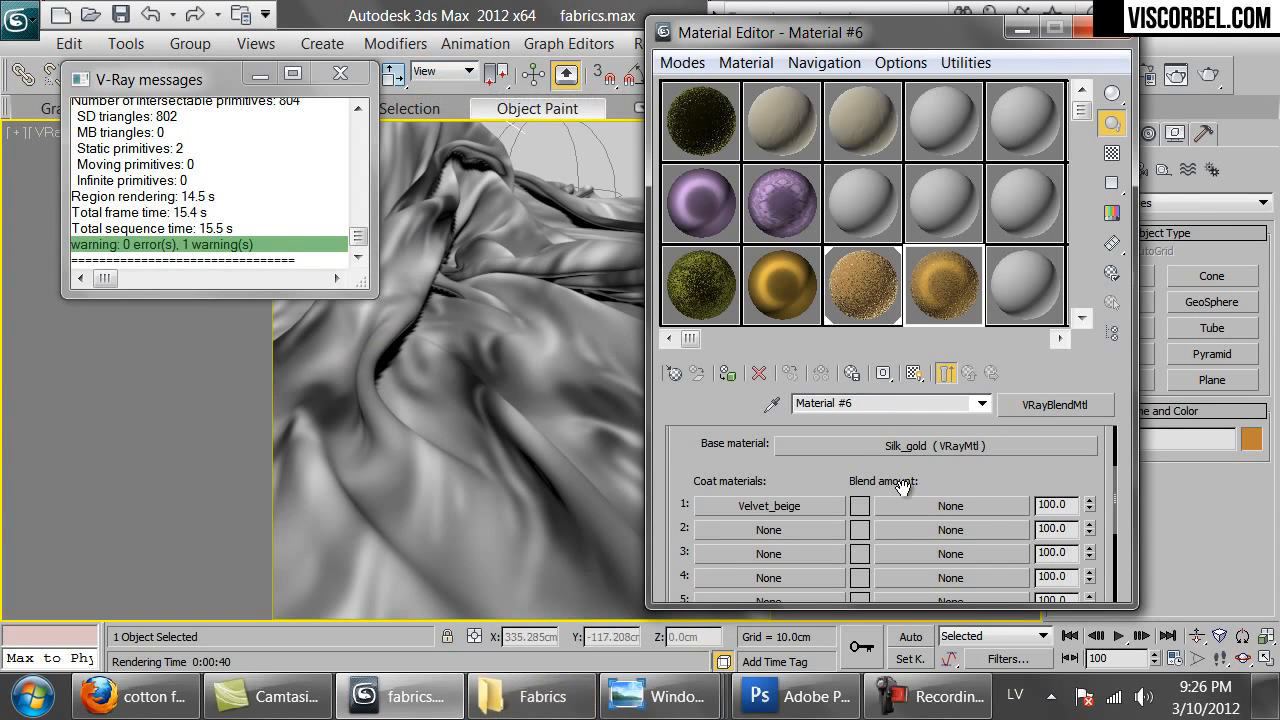
Load the wall7.tif ornament bitmap as the blend amount map for coat 1.
left_click(950, 505)
double_click(494, 220)
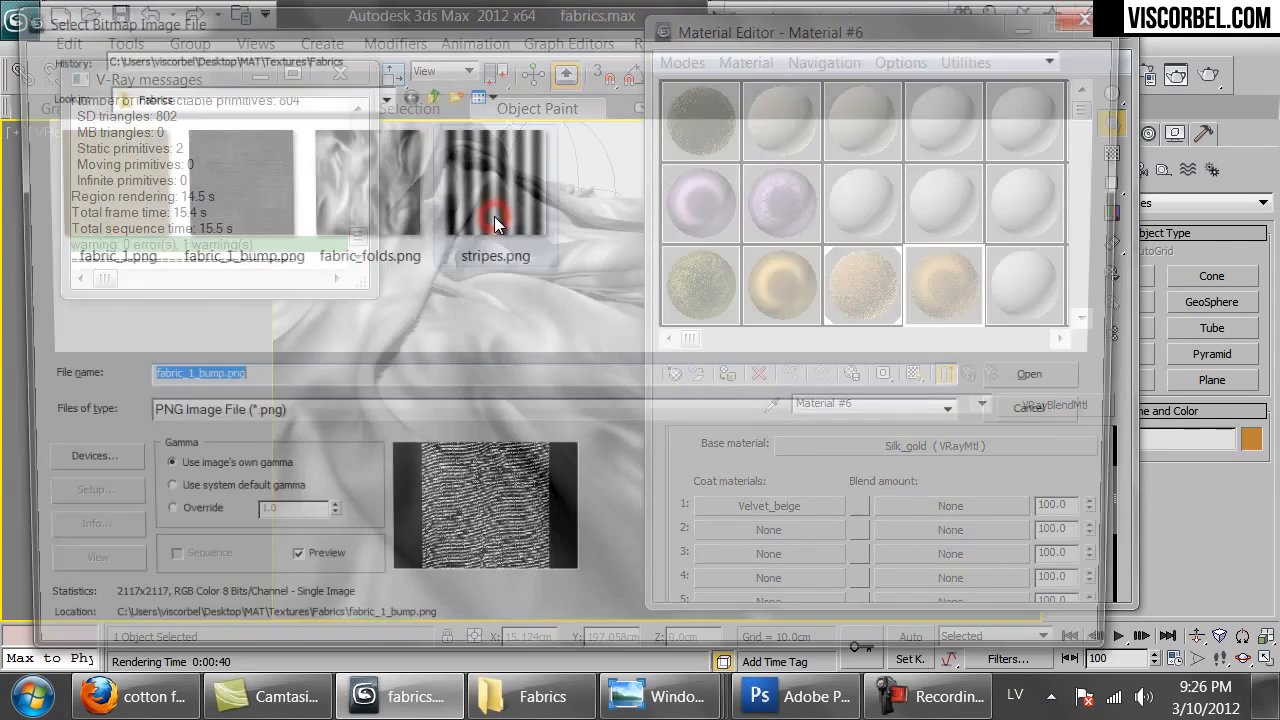
left_click(267, 417)
left_click(216, 399)
double_click(623, 185)
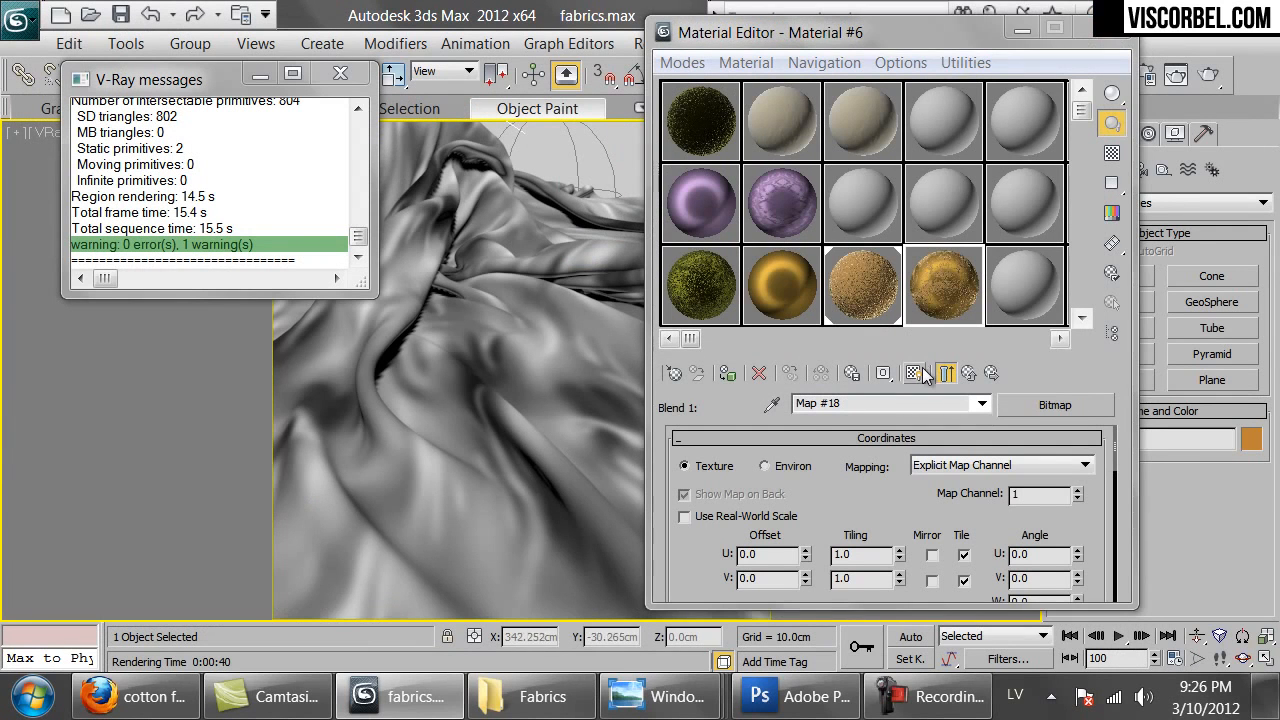
Apply the blend material to the cloth with its ornament map shown in the viewport and U and V tiling set to 5.
left_click(916, 372)
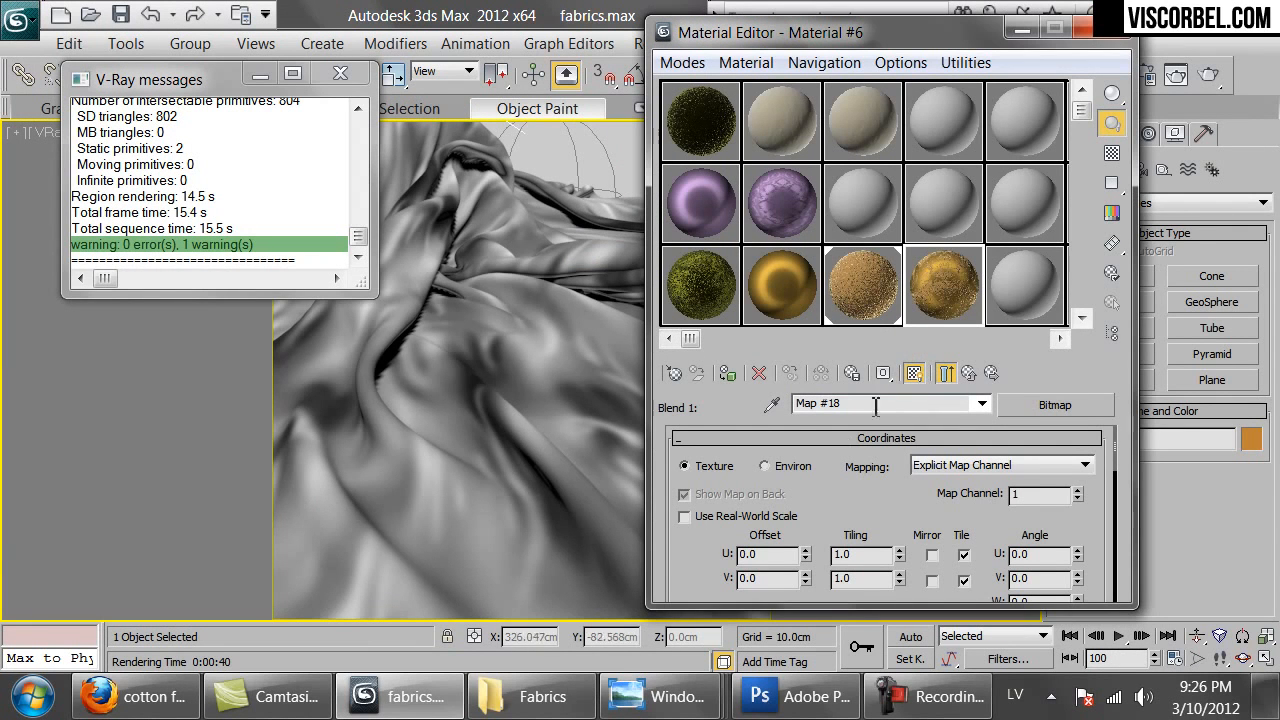
double_click(856, 558)
type("5")
key("Tab")
type("5")
key("Return")
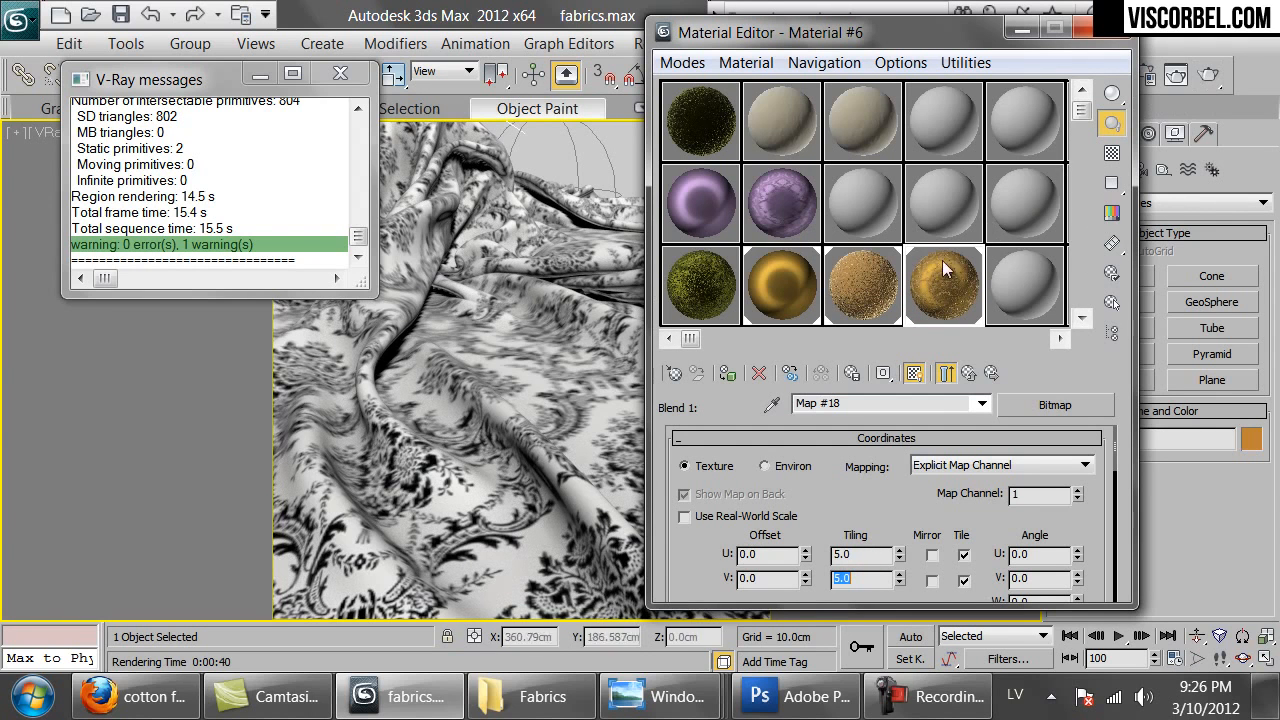
Open a larger preview of the blend material and test-render the draped cloth.
double_click(928, 297)
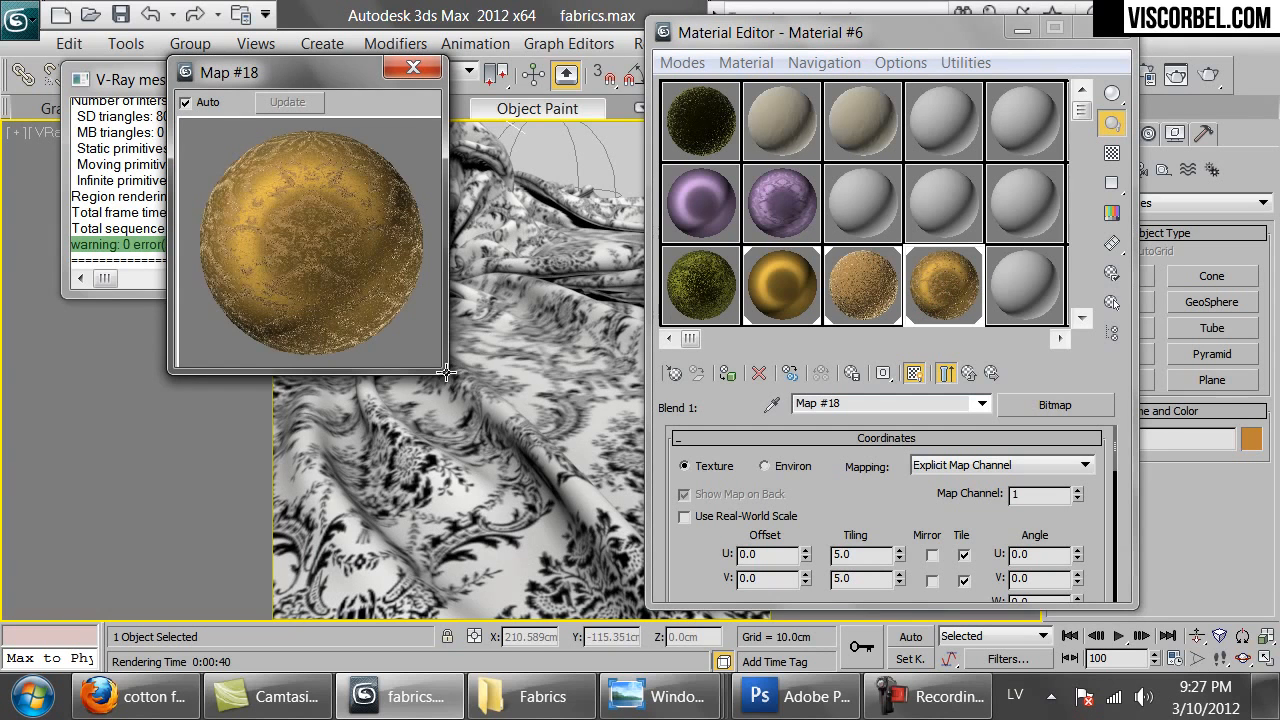
left_click_drag(442, 371, 629, 555)
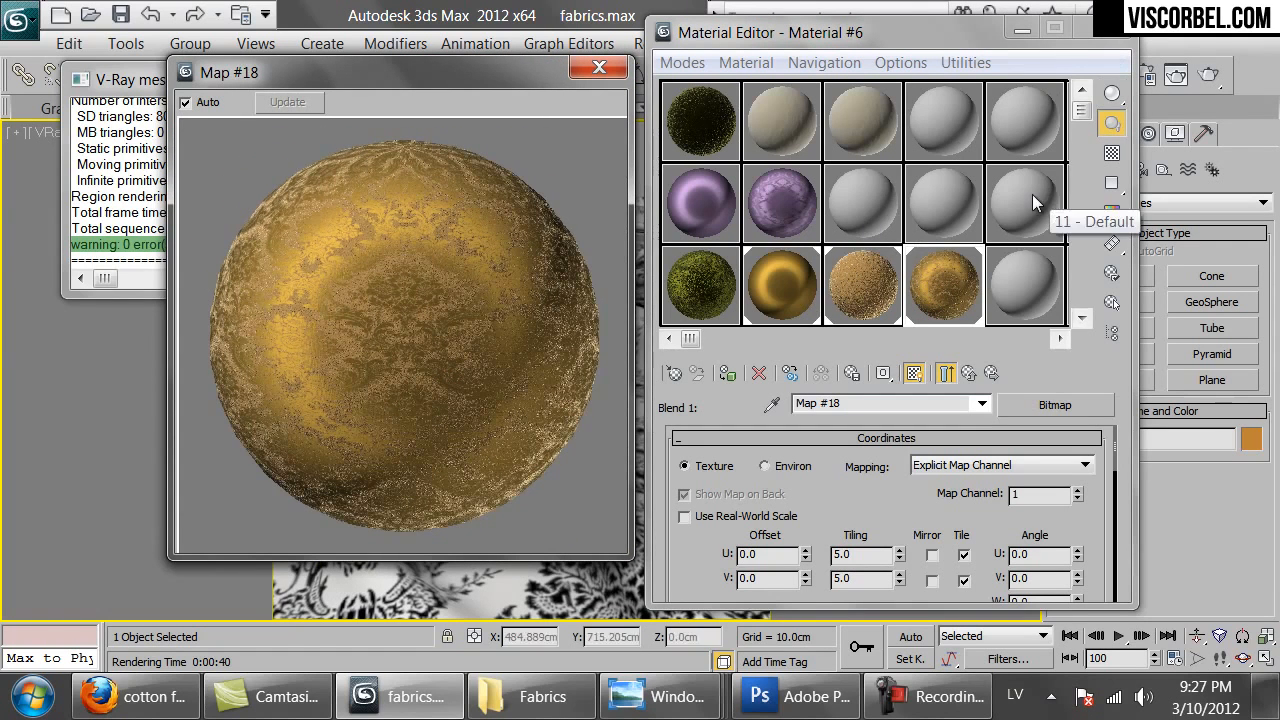
left_click(1213, 76)
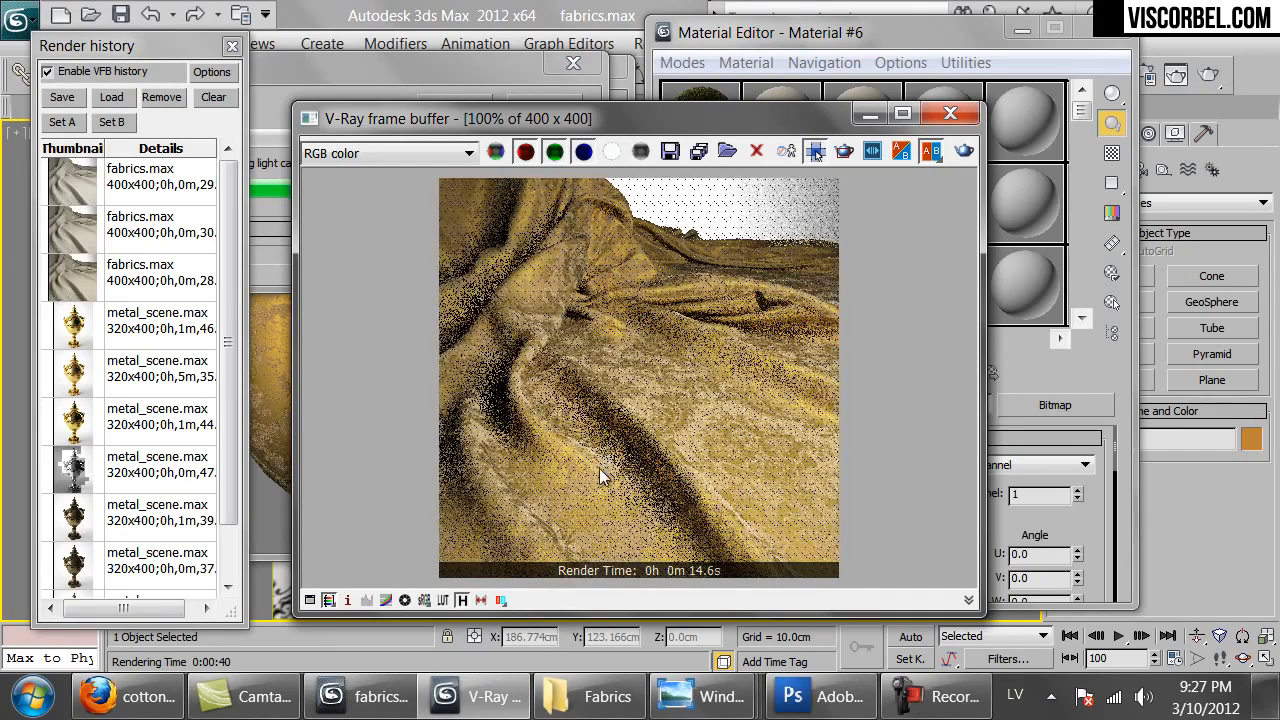
Invert the ornament blend map in its output settings.
left_click(423, 80)
left_click(518, 102)
left_click_drag(1083, 527, 1043, 180)
left_click_drag(948, 440, 930, 312)
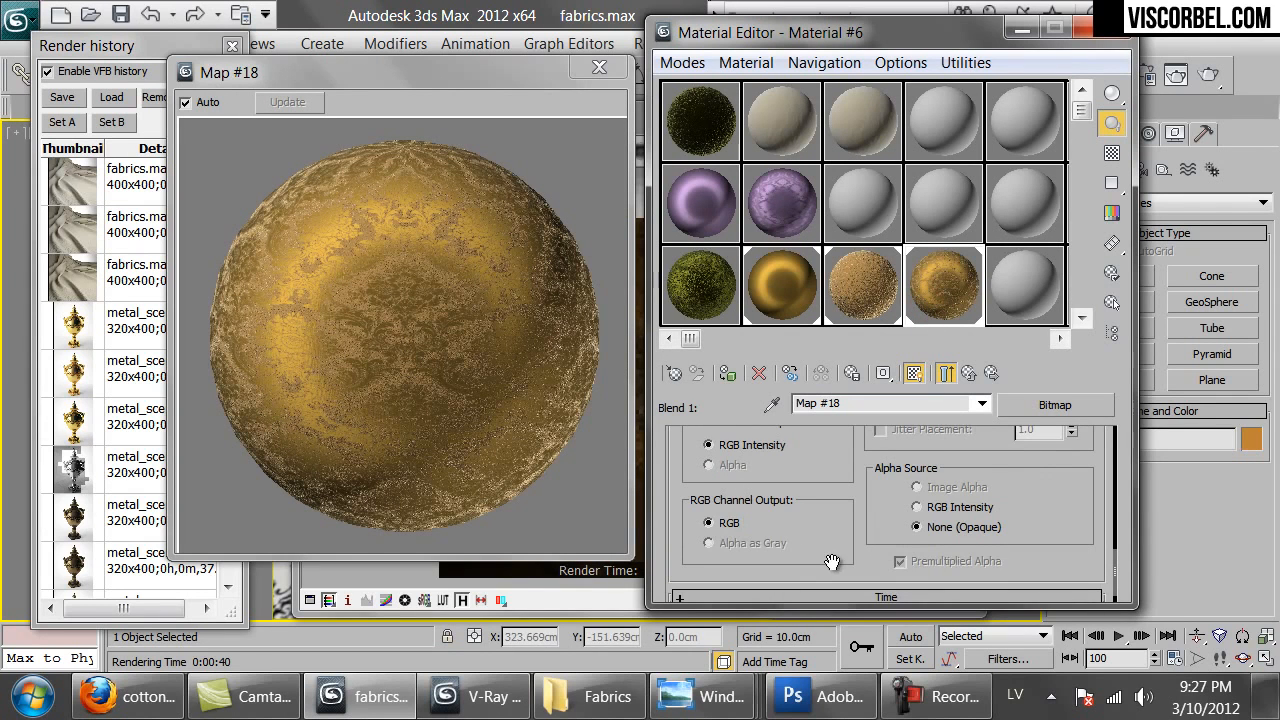
left_click_drag(832, 562, 798, 375)
left_click(830, 592)
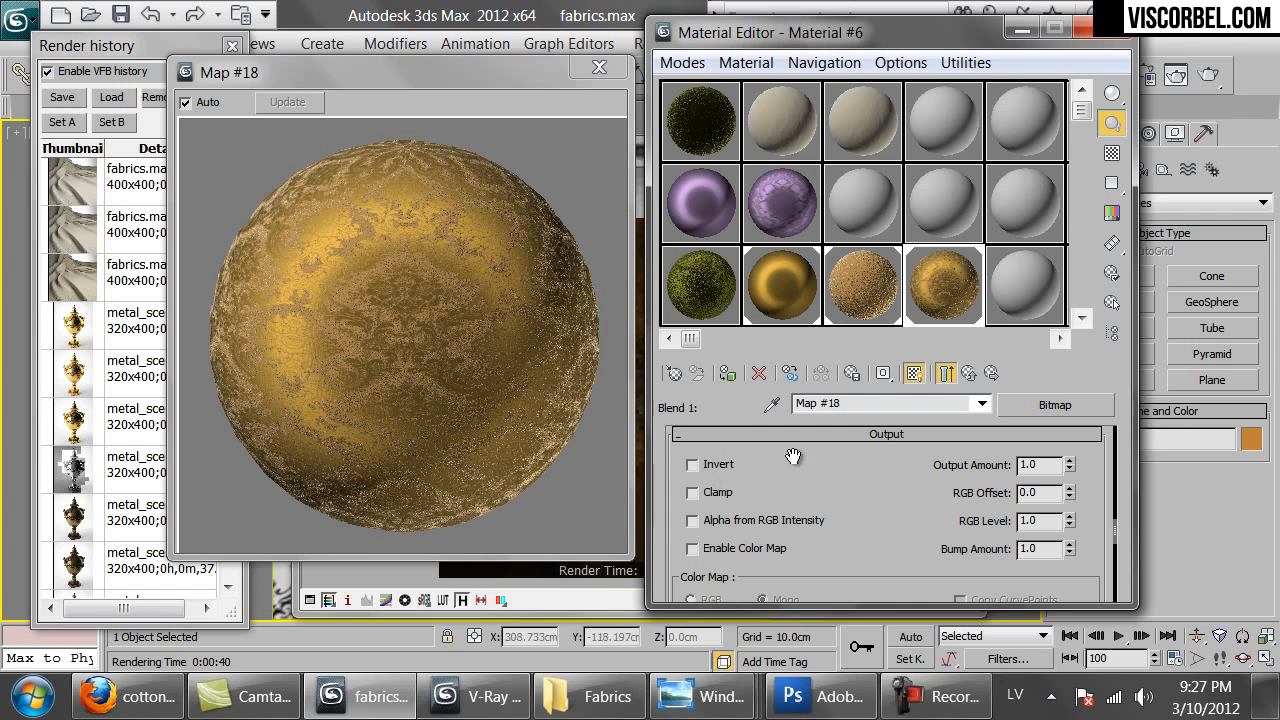
left_click(694, 465)
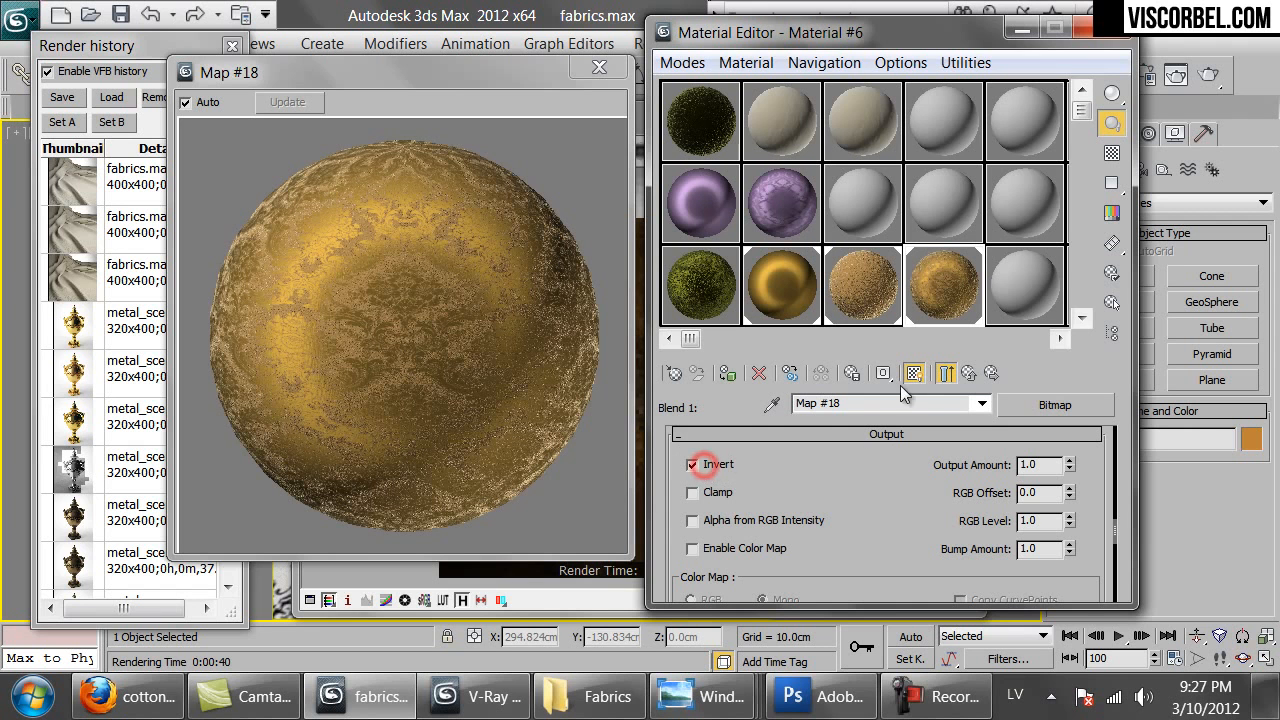
Test-render the cloth with the inverted ornament and return to the map's settings.
left_click(1212, 78)
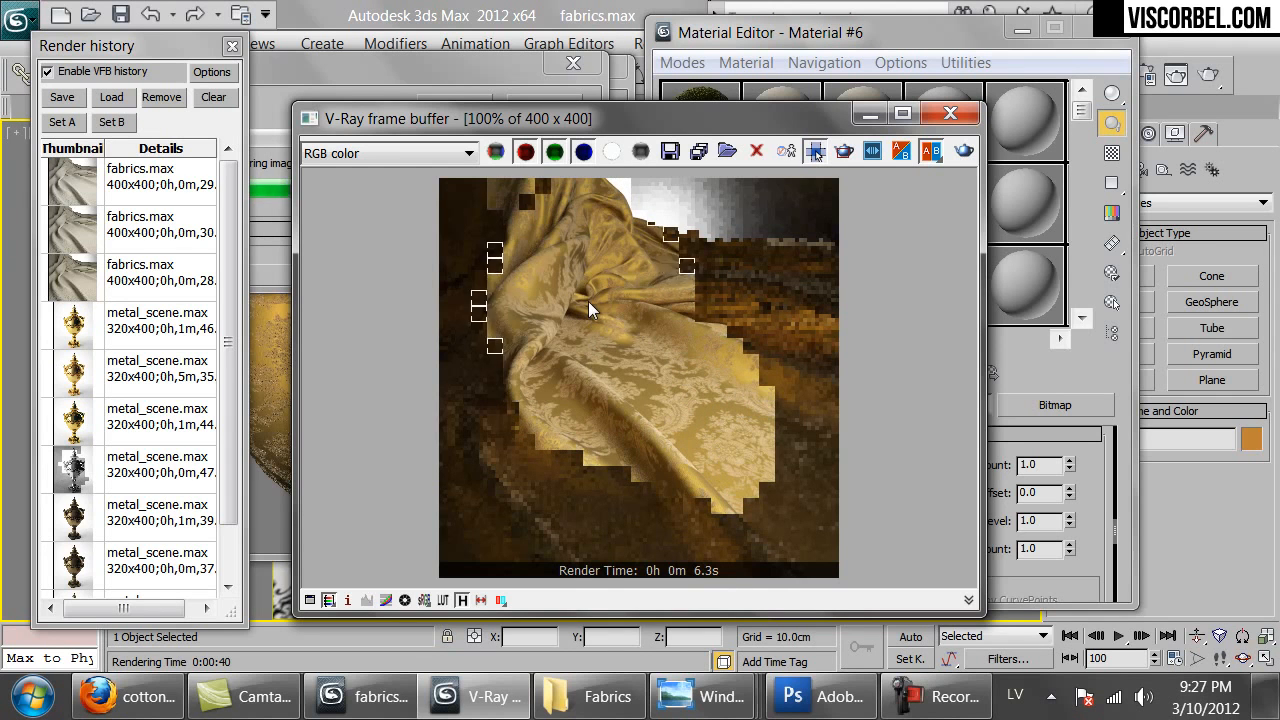
left_click(568, 97)
left_click(1075, 442)
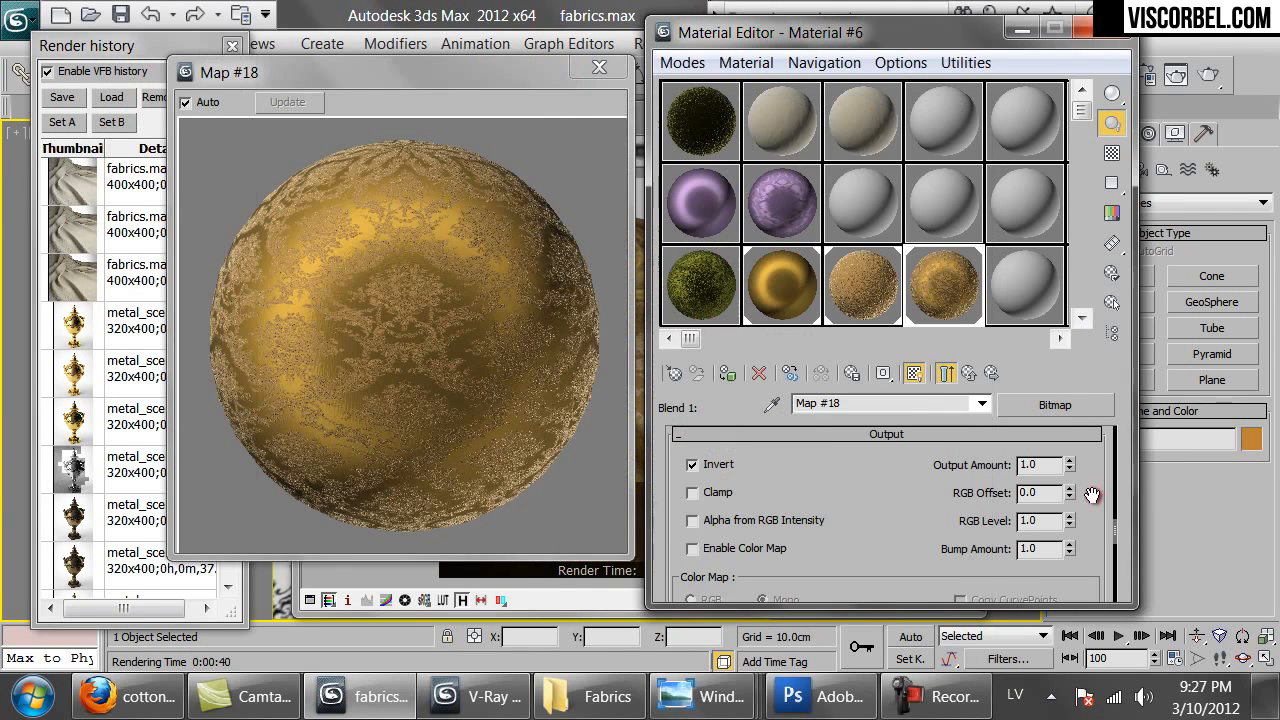
Go back to the blend material's top level and copy the ornament map from coat 1's blend amount.
left_click(968, 373)
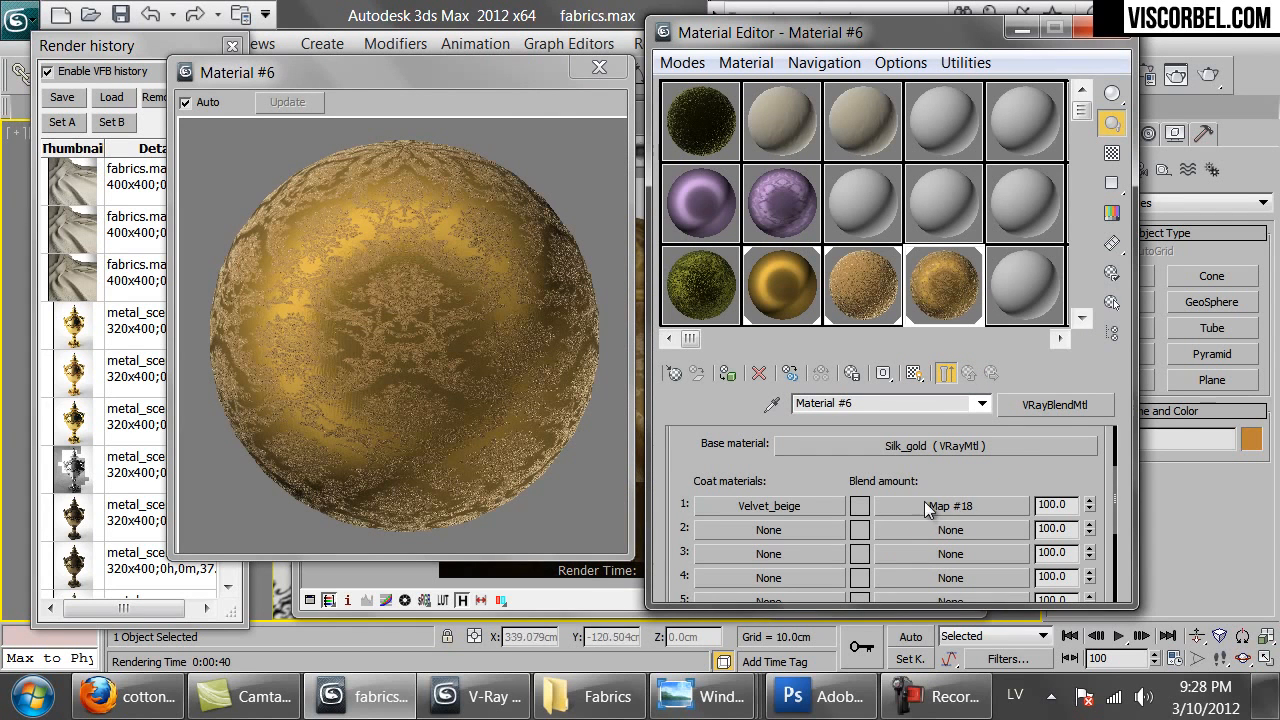
right_click(962, 504)
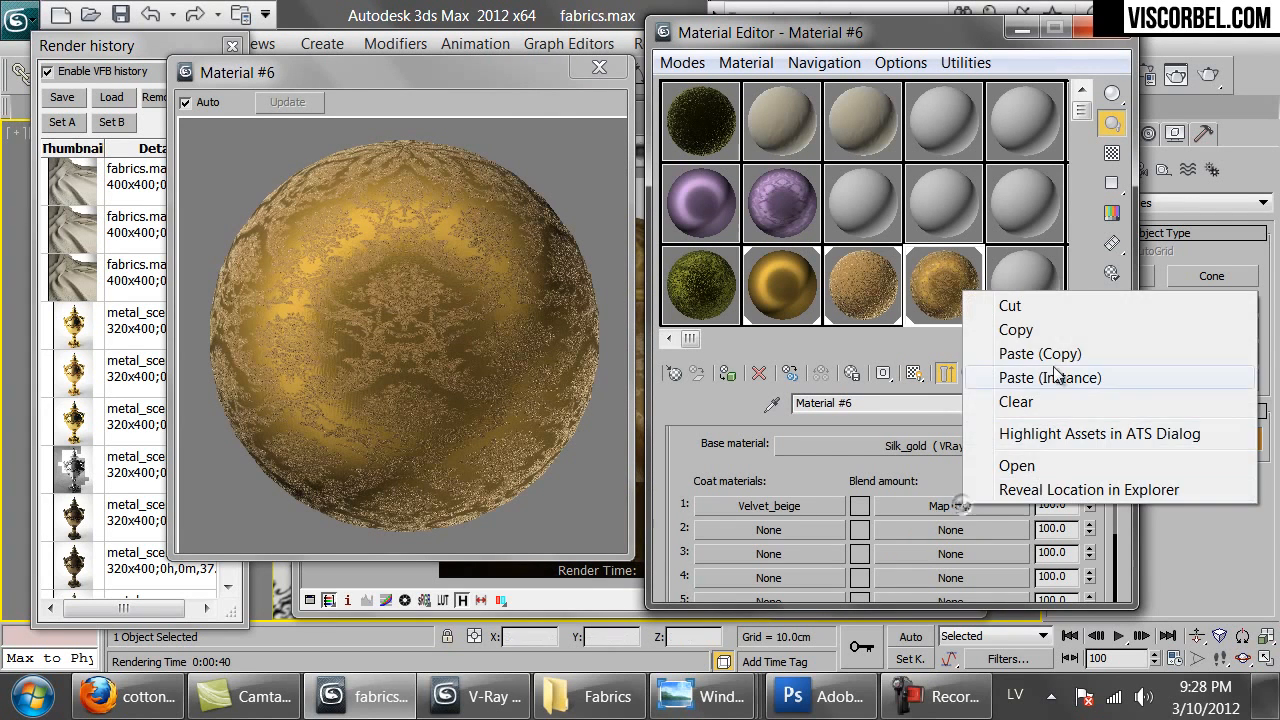
left_click(1042, 336)
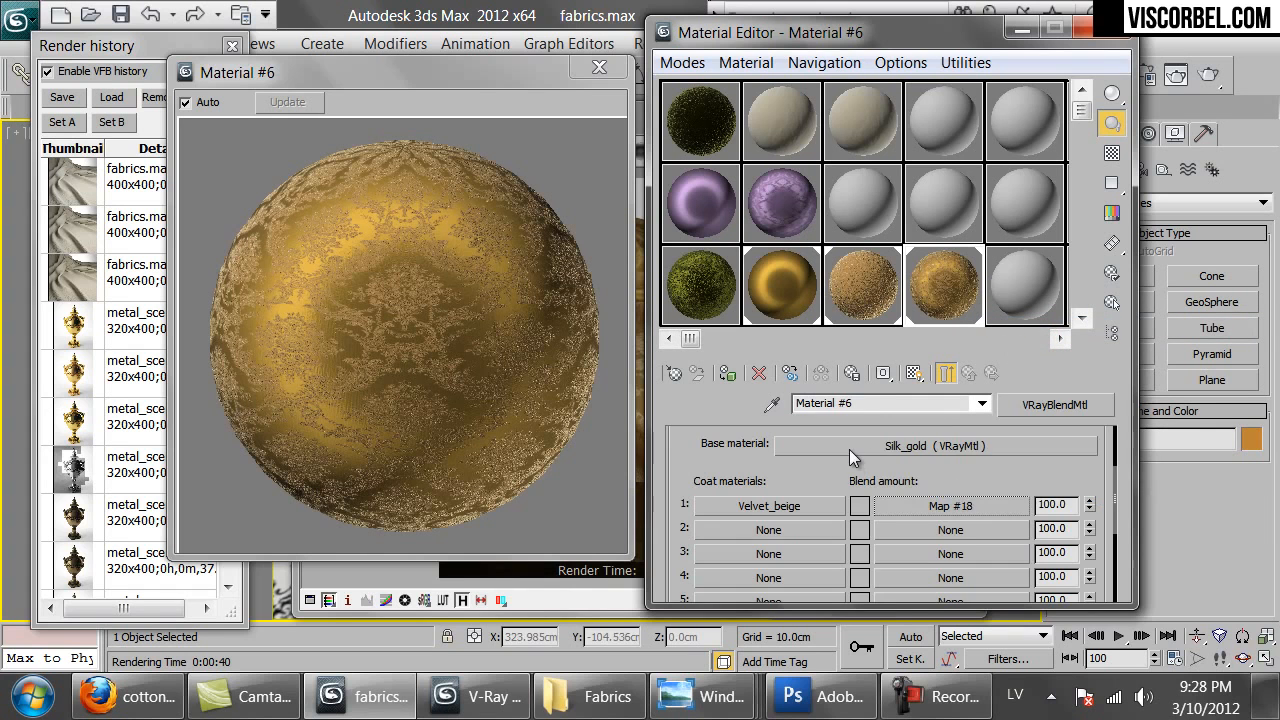
Change Silk_gold's bump to a Mix map with fabric_1_bump.png kept as Color #1 and a copy of the ornament map pasted as Color #2.
left_click(850, 446)
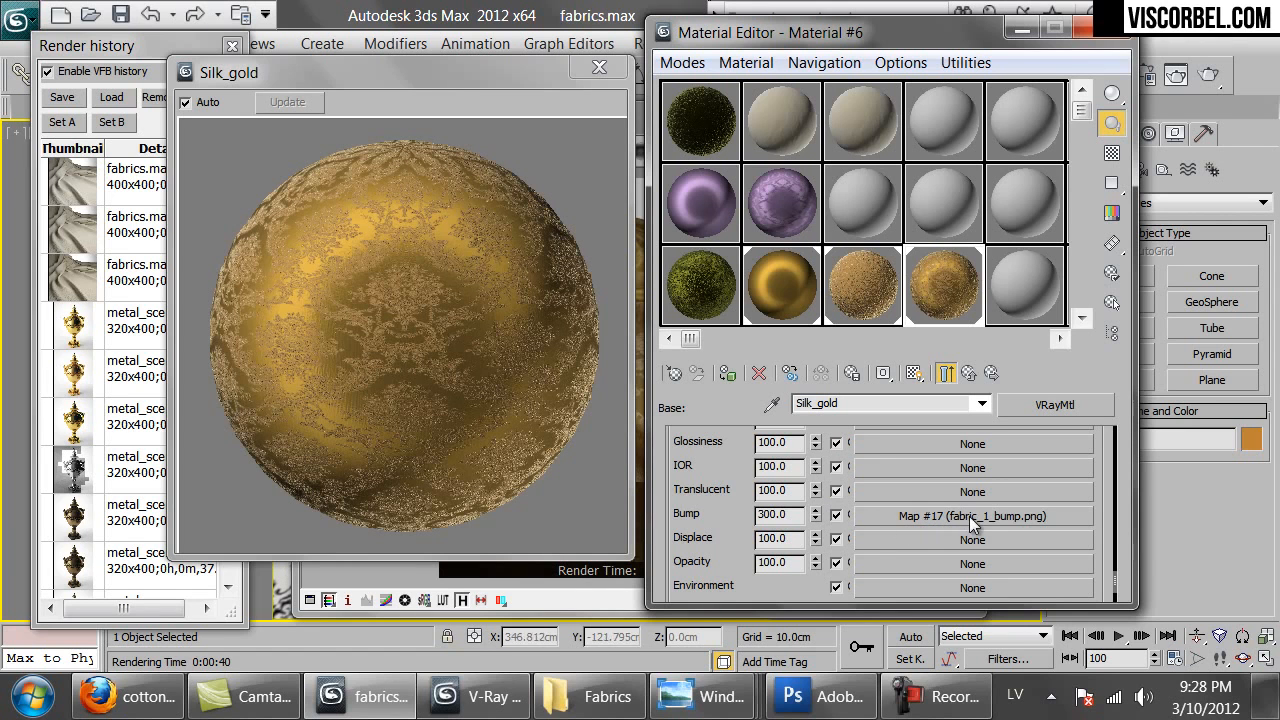
left_click(1024, 518)
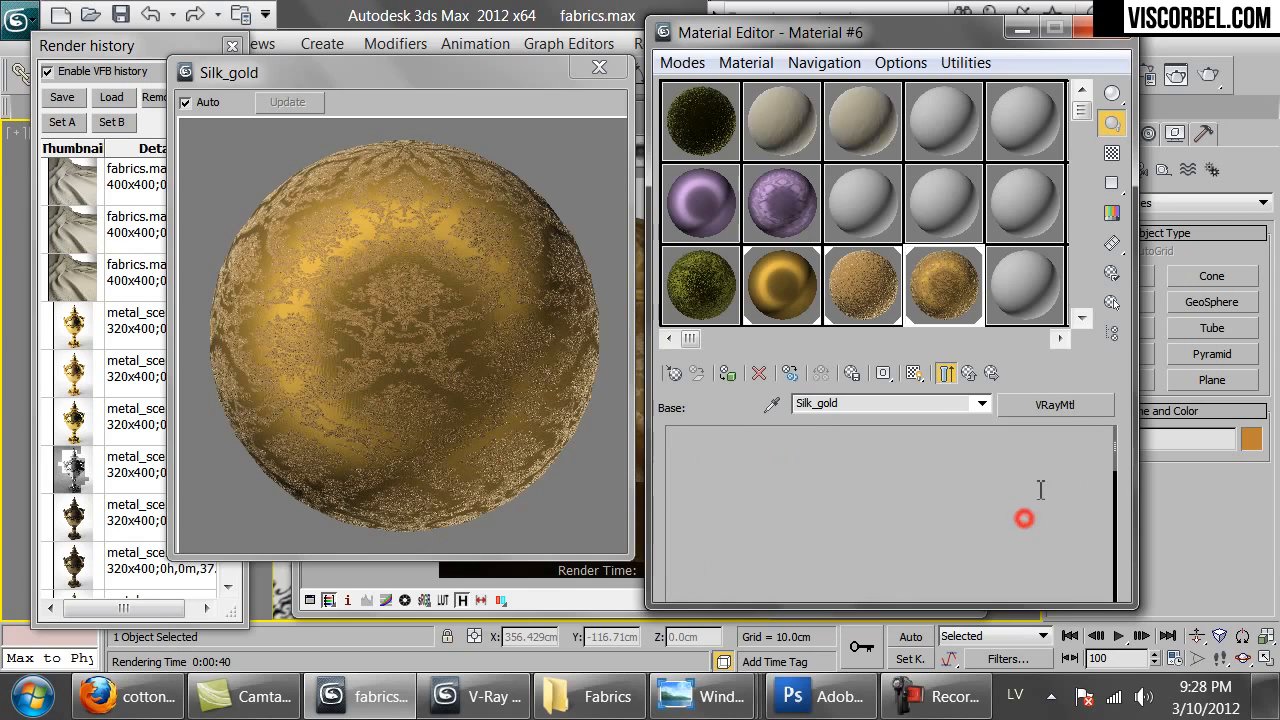
left_click(1043, 405)
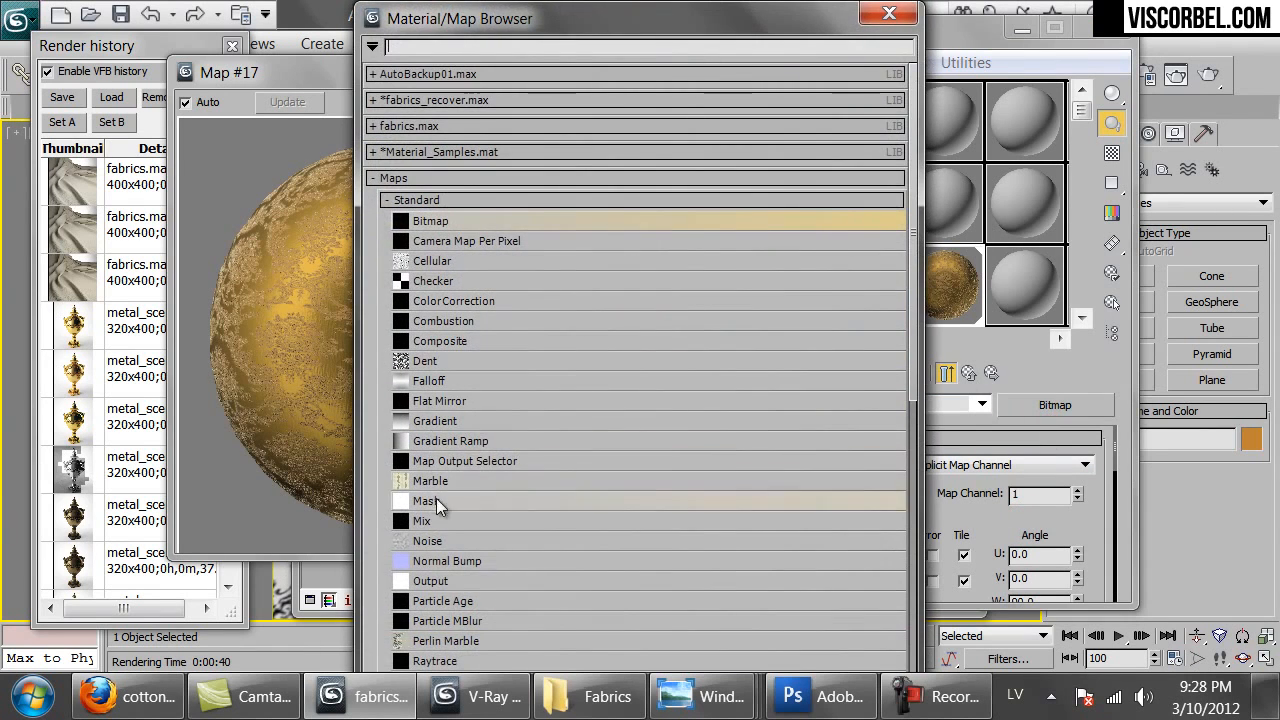
double_click(444, 516)
left_click(855, 375)
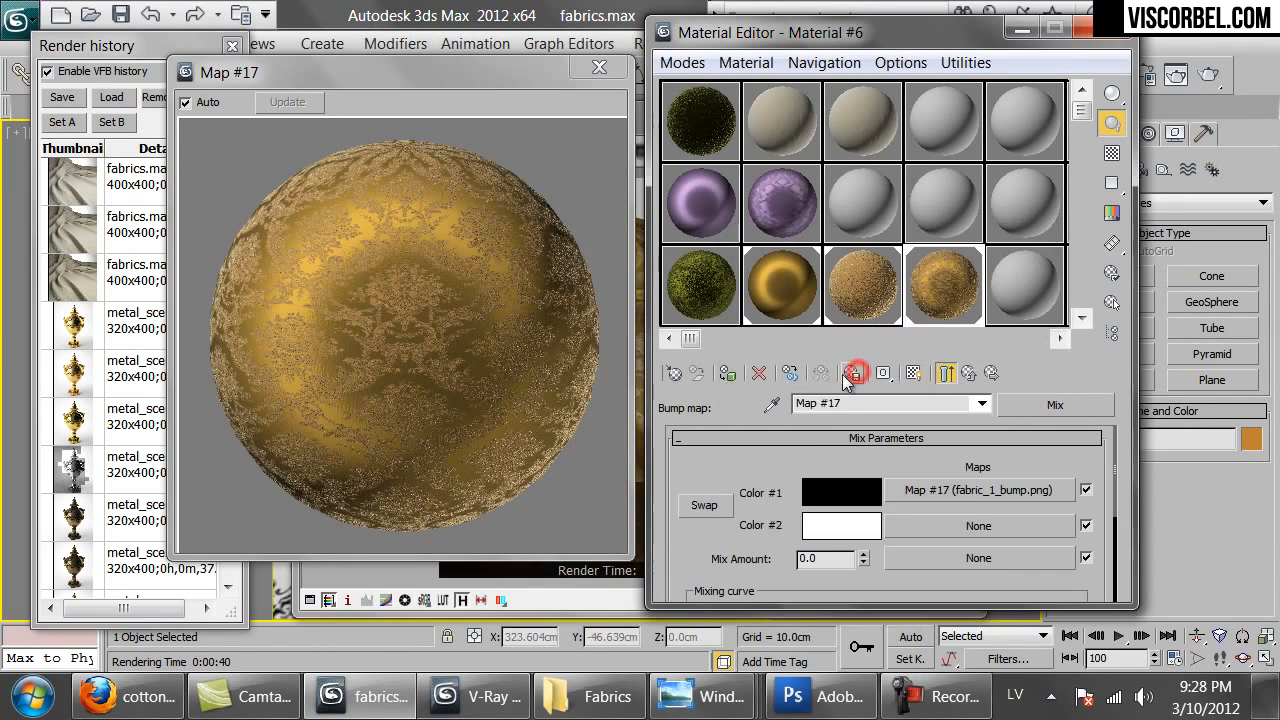
right_click(961, 524)
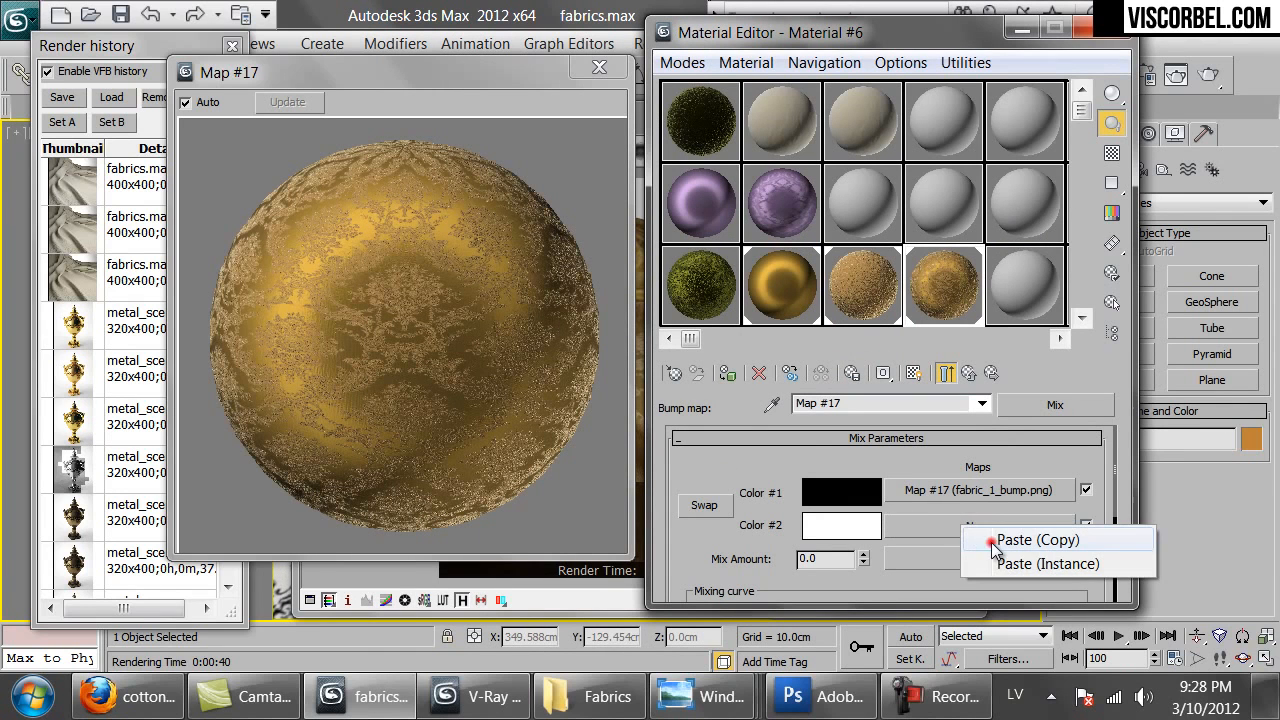
left_click(1030, 540)
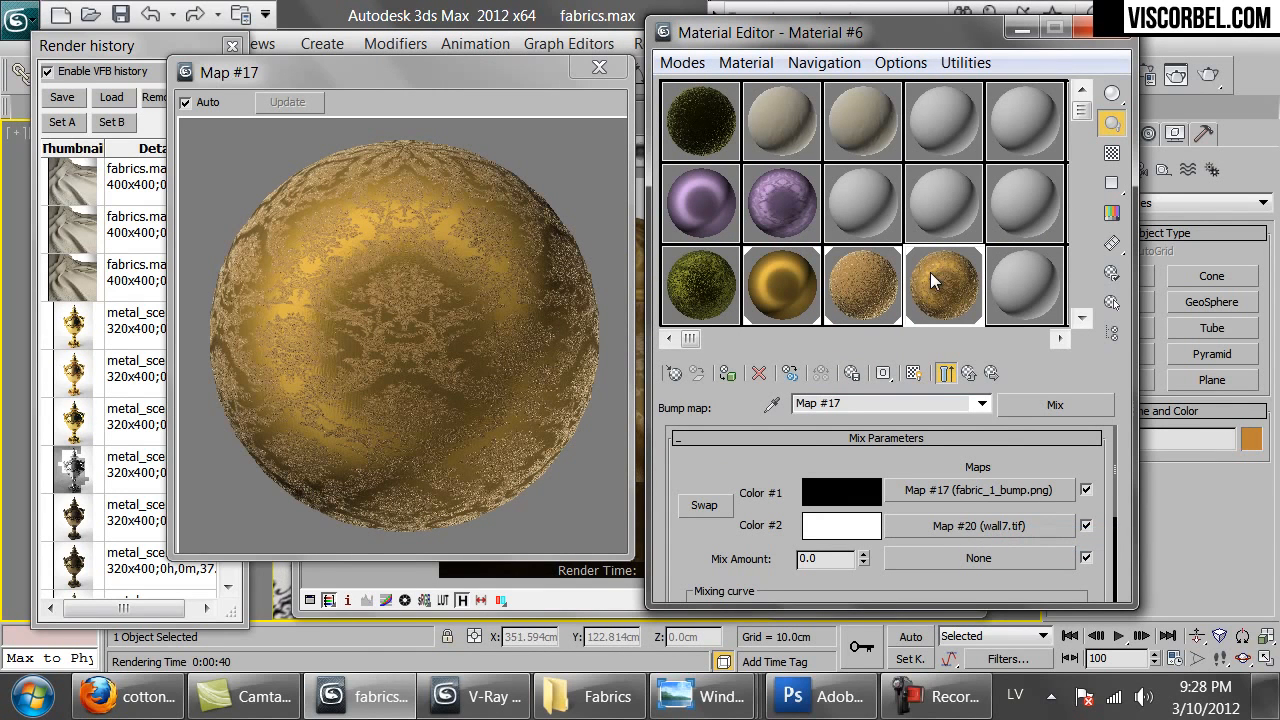
Try a Mix Amount of 50 in Silk_gold's bump Mix map and inspect the ornament map in Color #2.
left_click(826, 560)
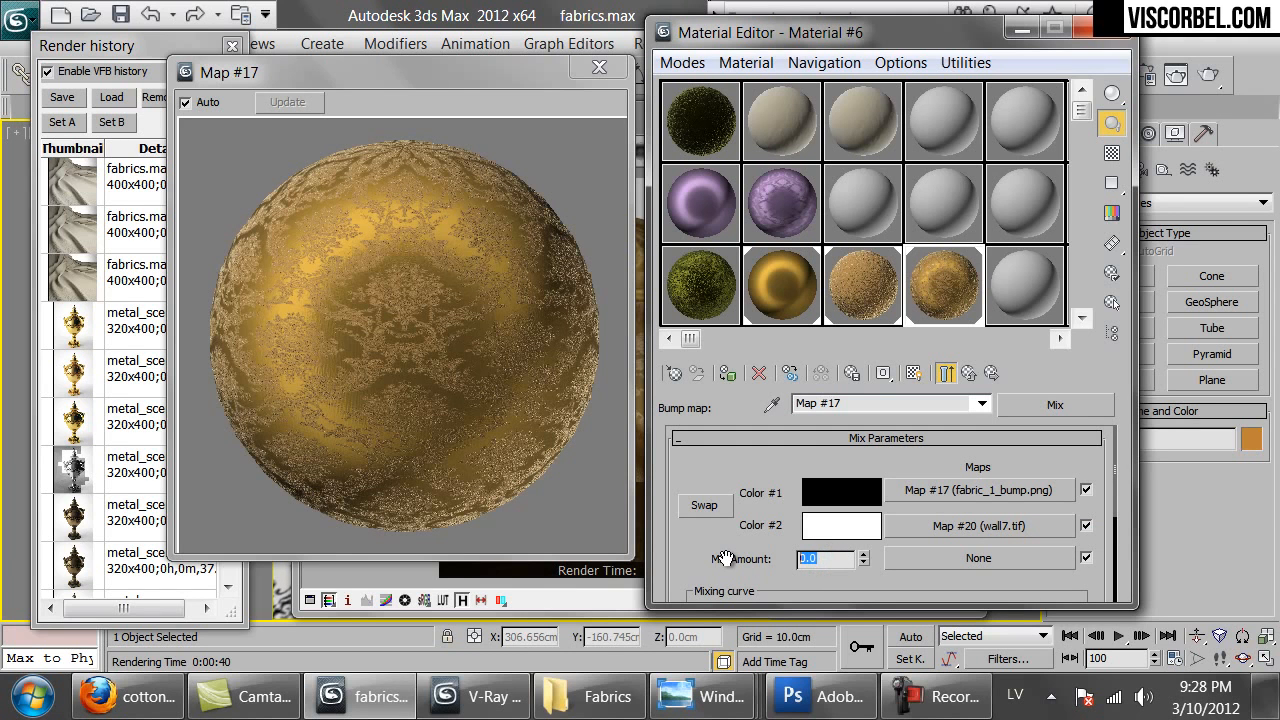
key("Return")
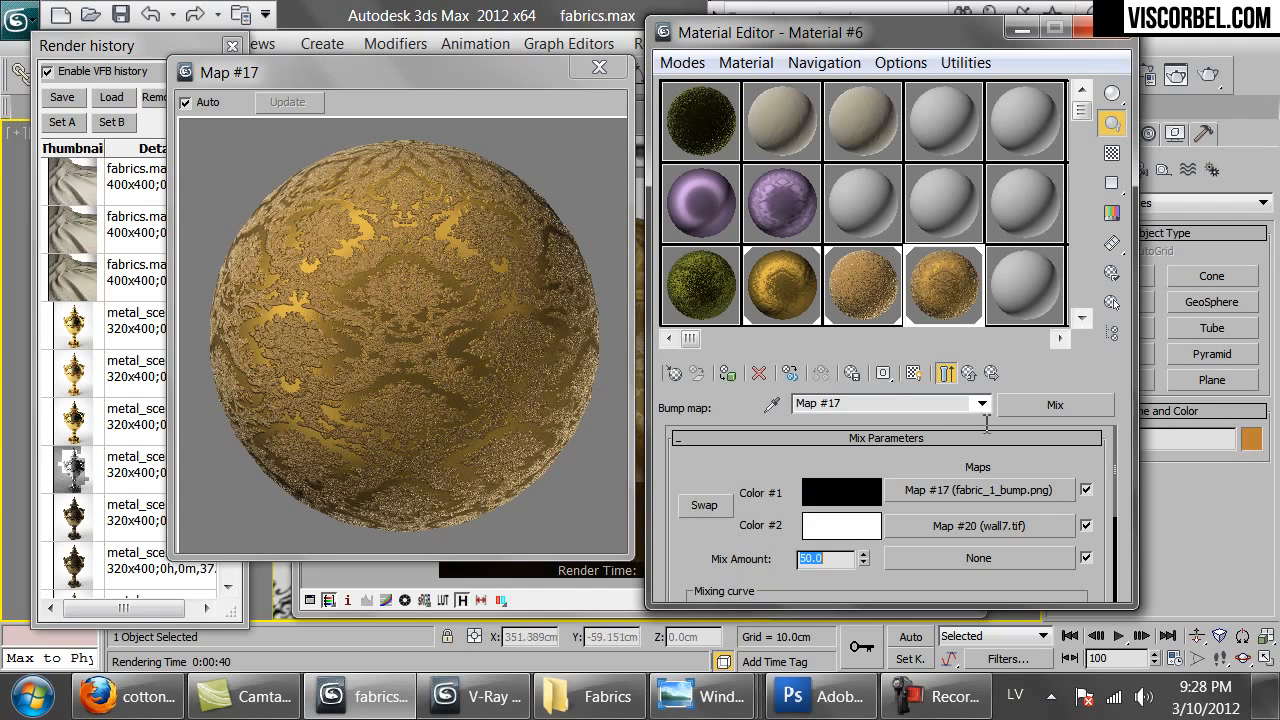
left_click(990, 528)
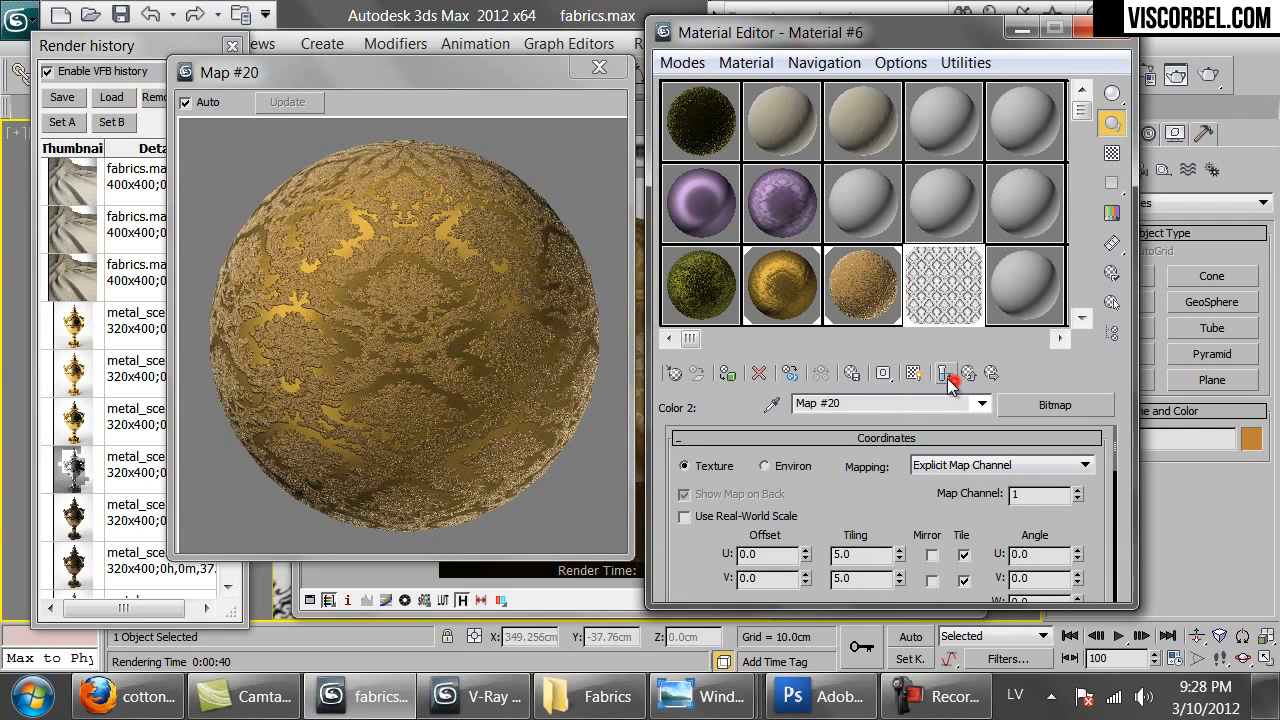
left_click(946, 374)
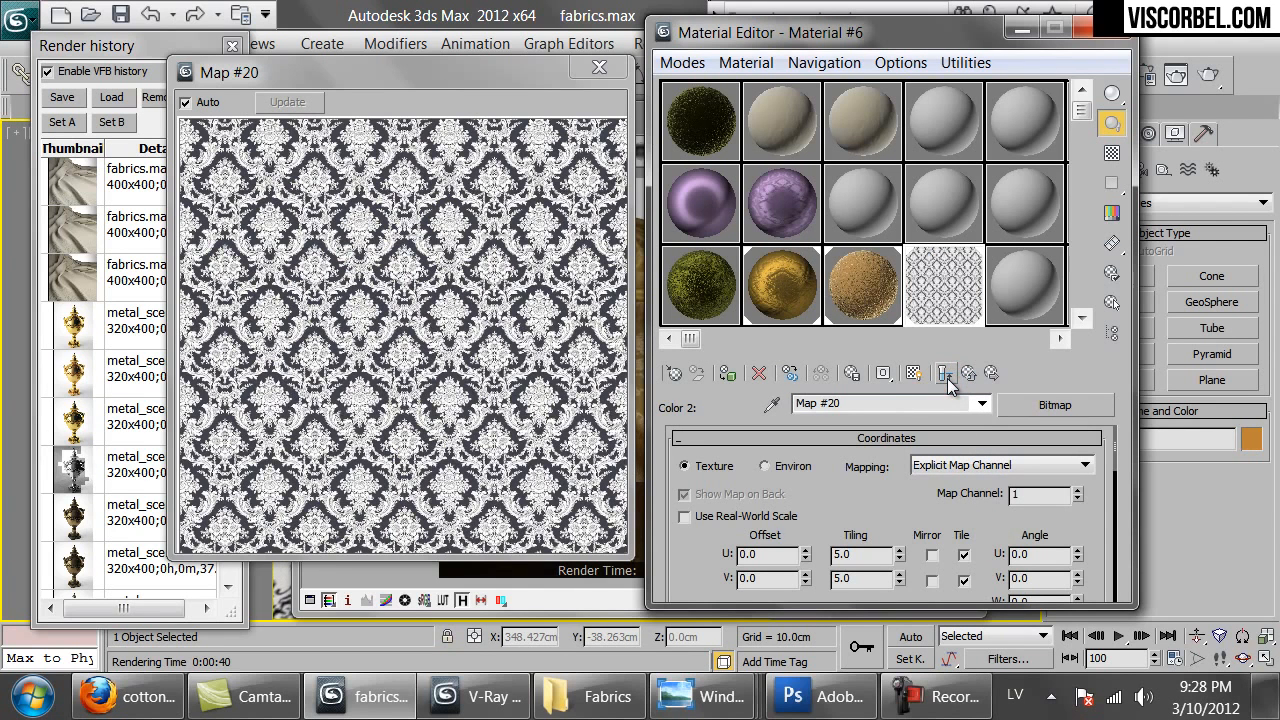
left_click(947, 376)
left_click(969, 374)
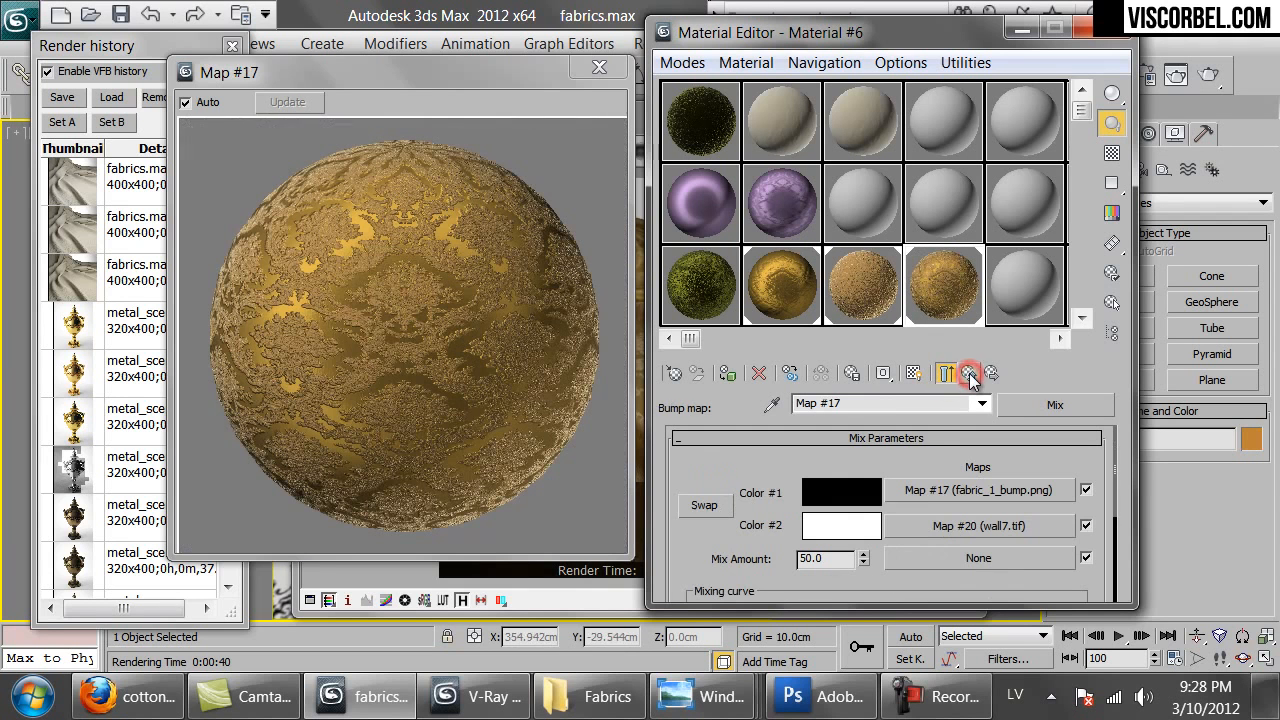
Set the Mix Amount of Silk_gold's bump to 10 and copy the ornament map from Color #2.
double_click(838, 558)
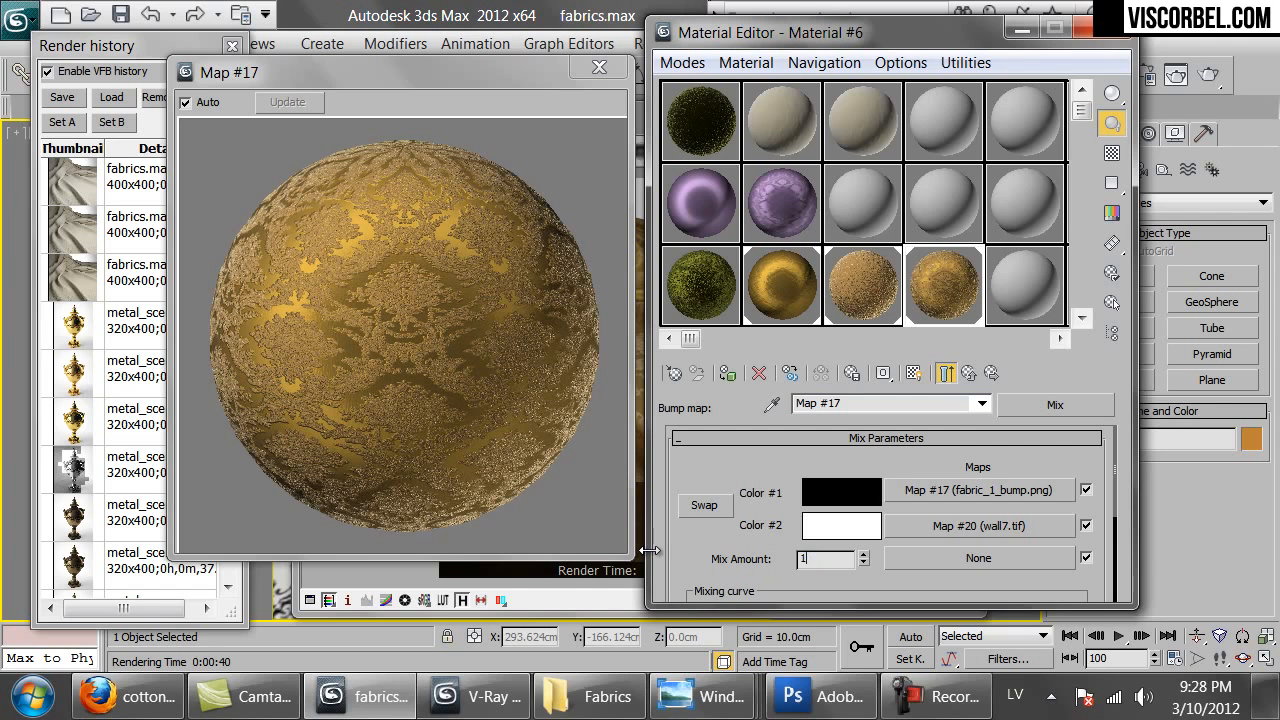
type("01")
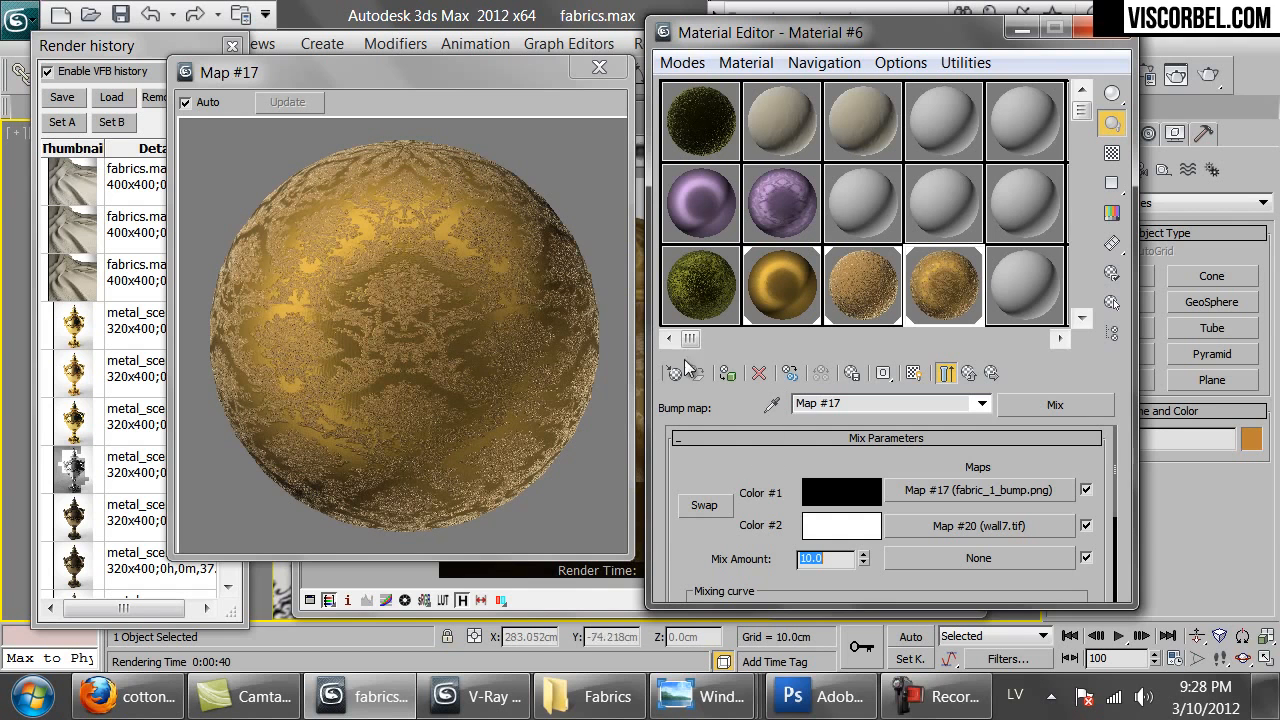
right_click(947, 528)
left_click(1006, 351)
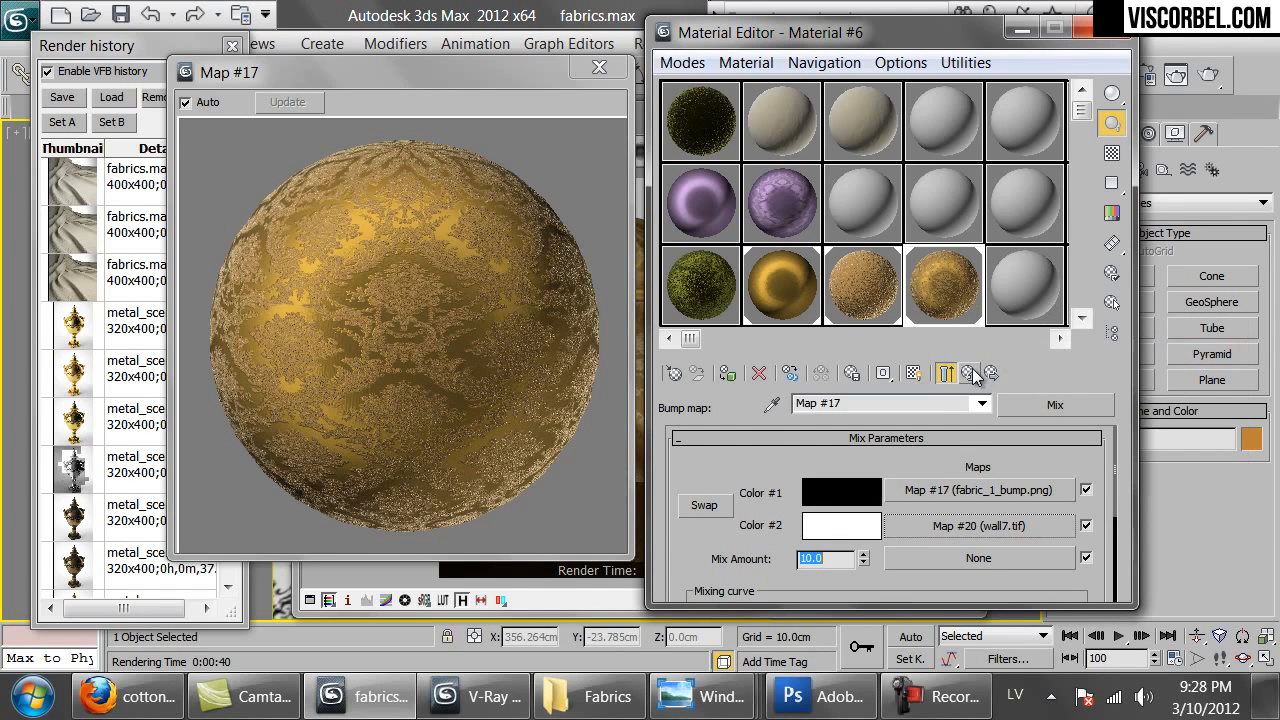
Wrap Velvet_beige's bump in a new Mix map, keeping the old map as Color #1, and paste the ornament map as an instance into Color #2.
left_click(970, 373)
left_click(968, 374)
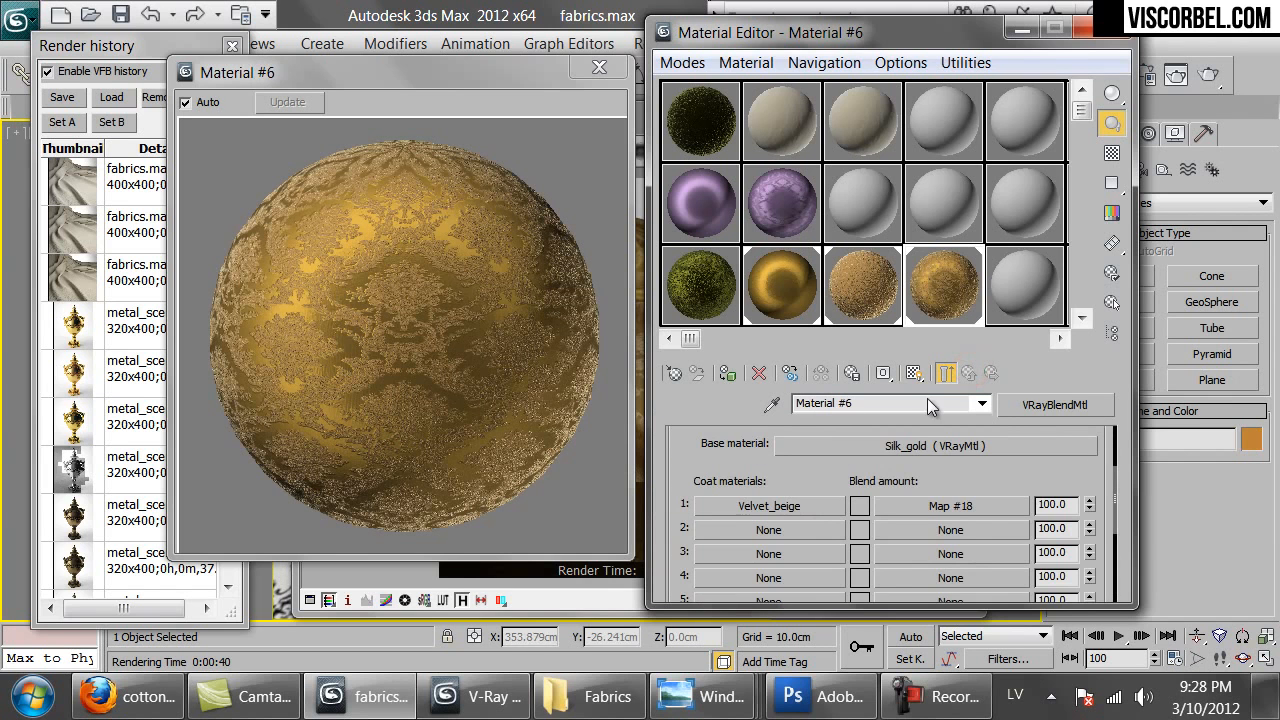
left_click(746, 505)
scroll(707, 557, "down", 15)
scroll(912, 537, "down", 1)
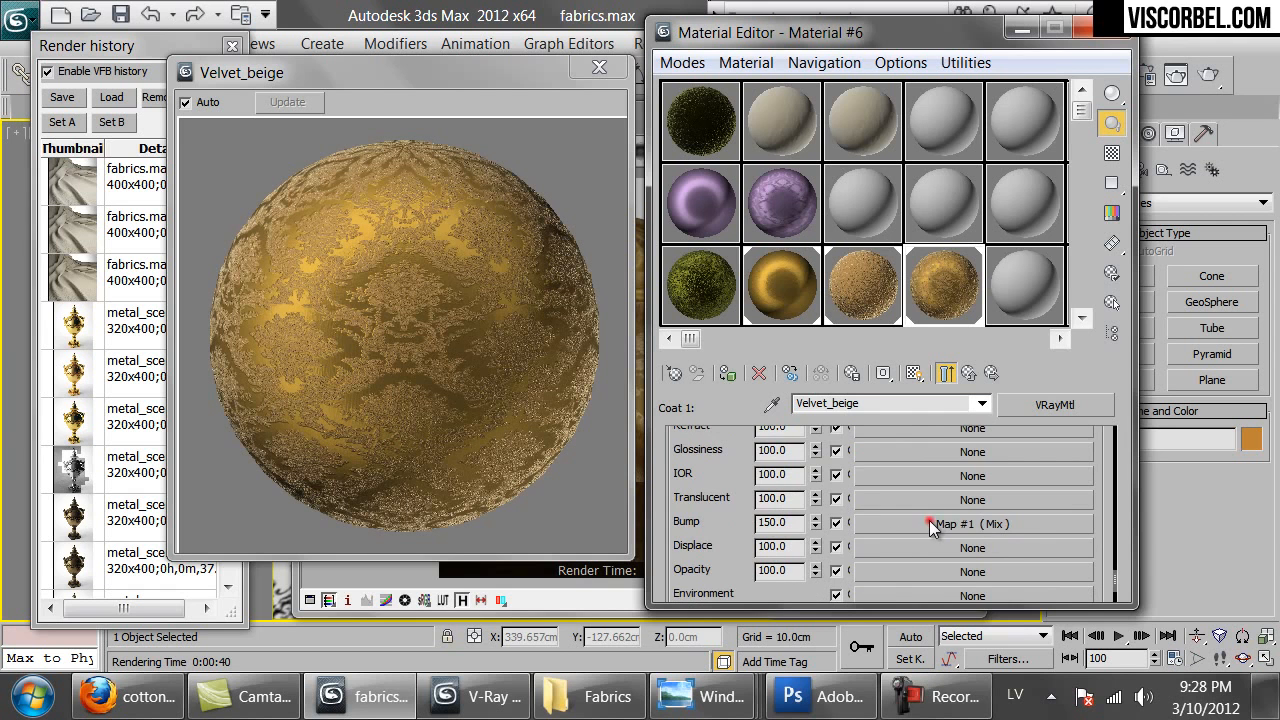
left_click(929, 522)
left_click(1069, 409)
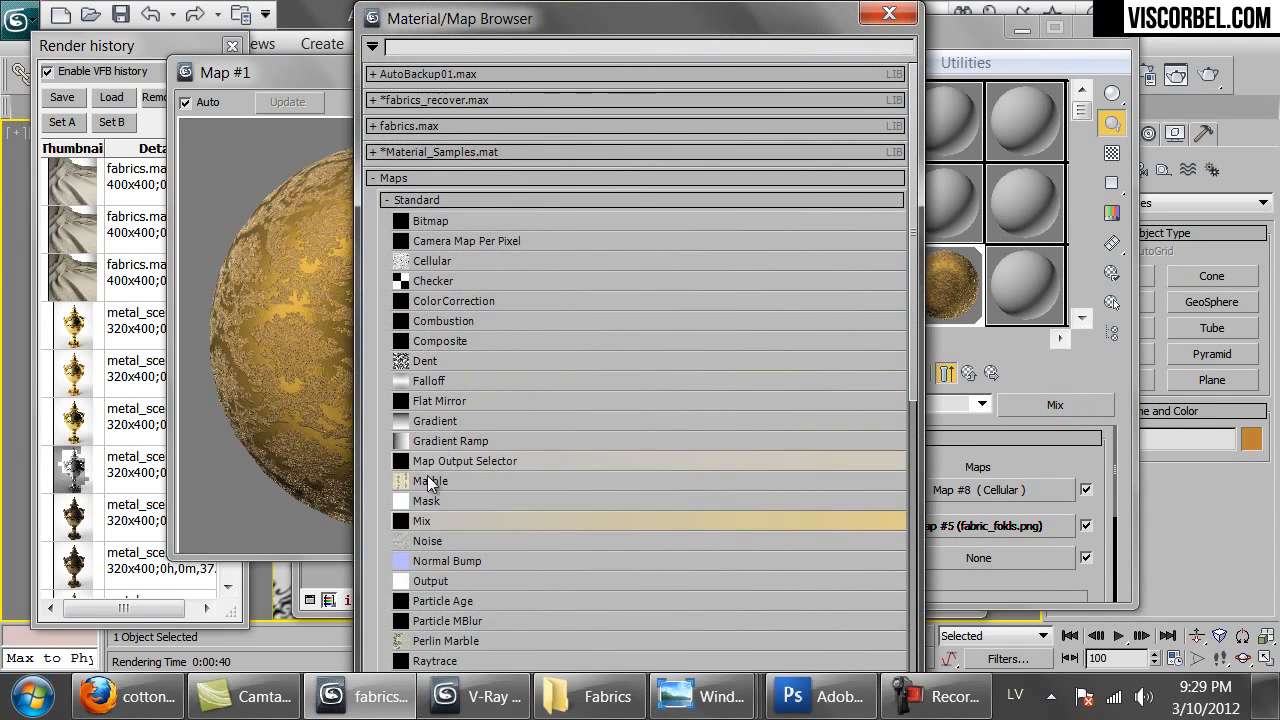
double_click(414, 520)
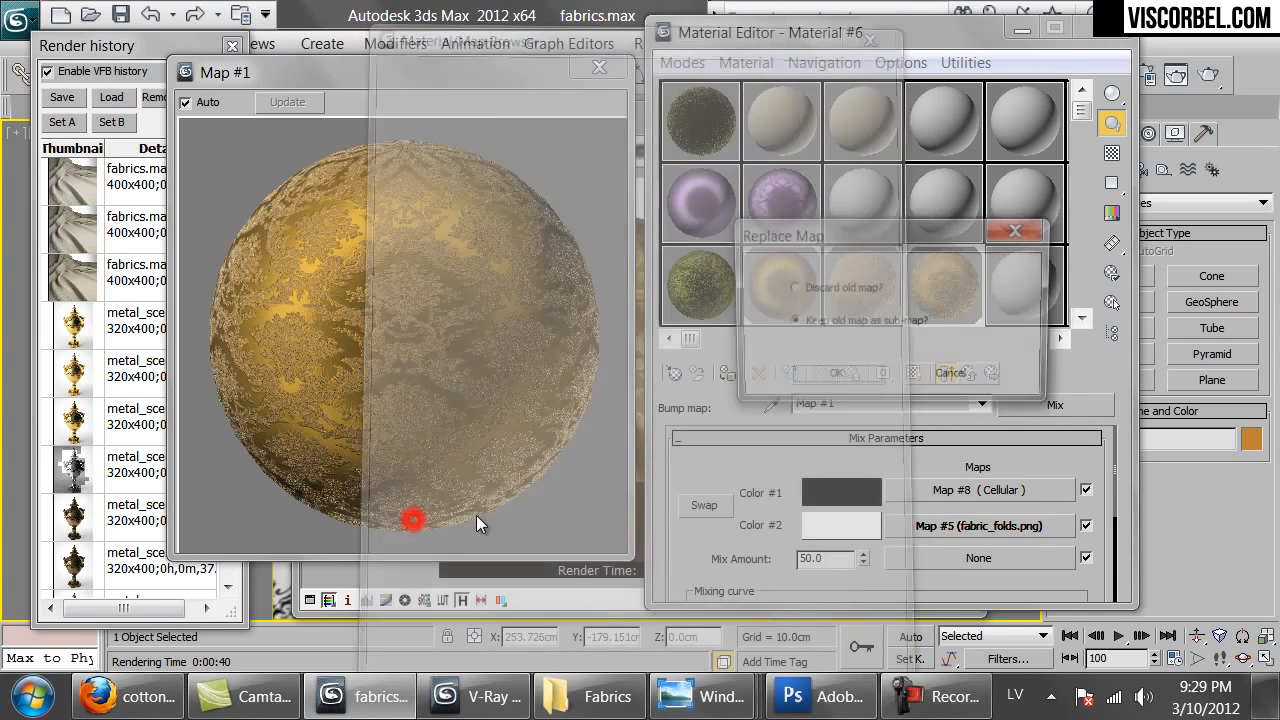
left_click(811, 376)
right_click(907, 527)
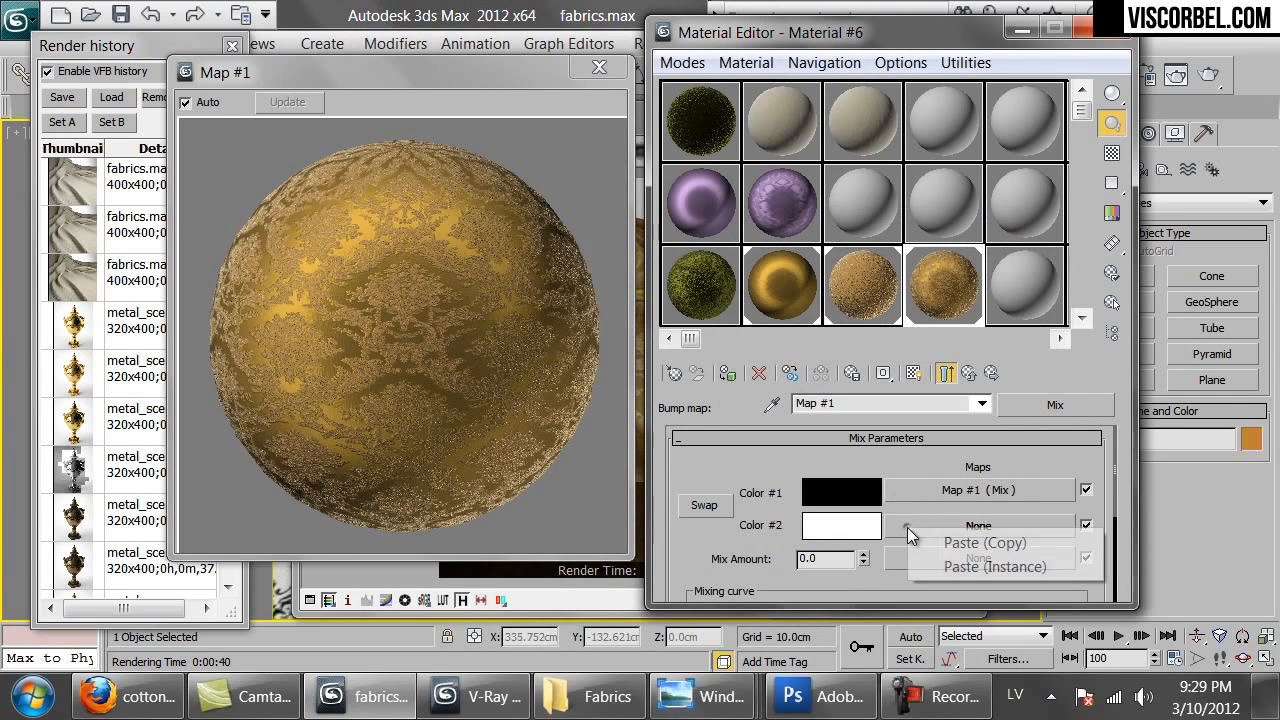
left_click(951, 569)
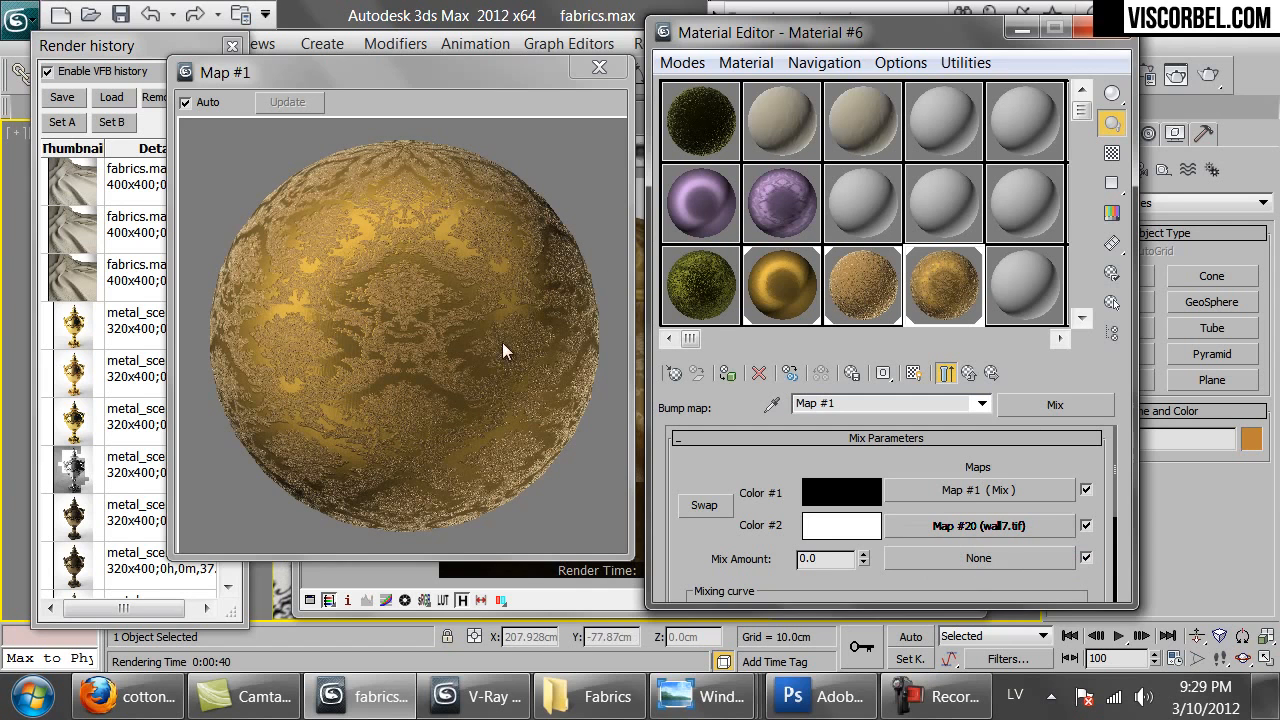
Set the Mix Amount of Velvet_beige's bump to 30.
left_click(471, 356)
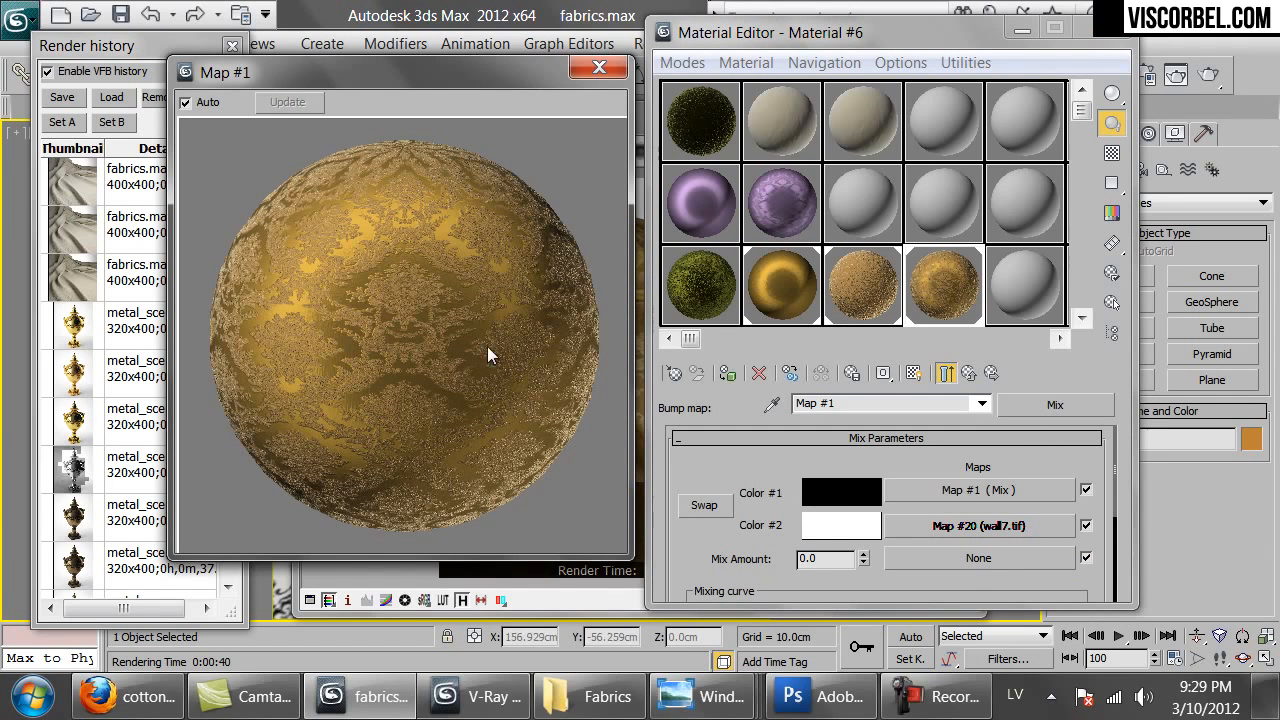
double_click(823, 558)
type("10")
key("Return")
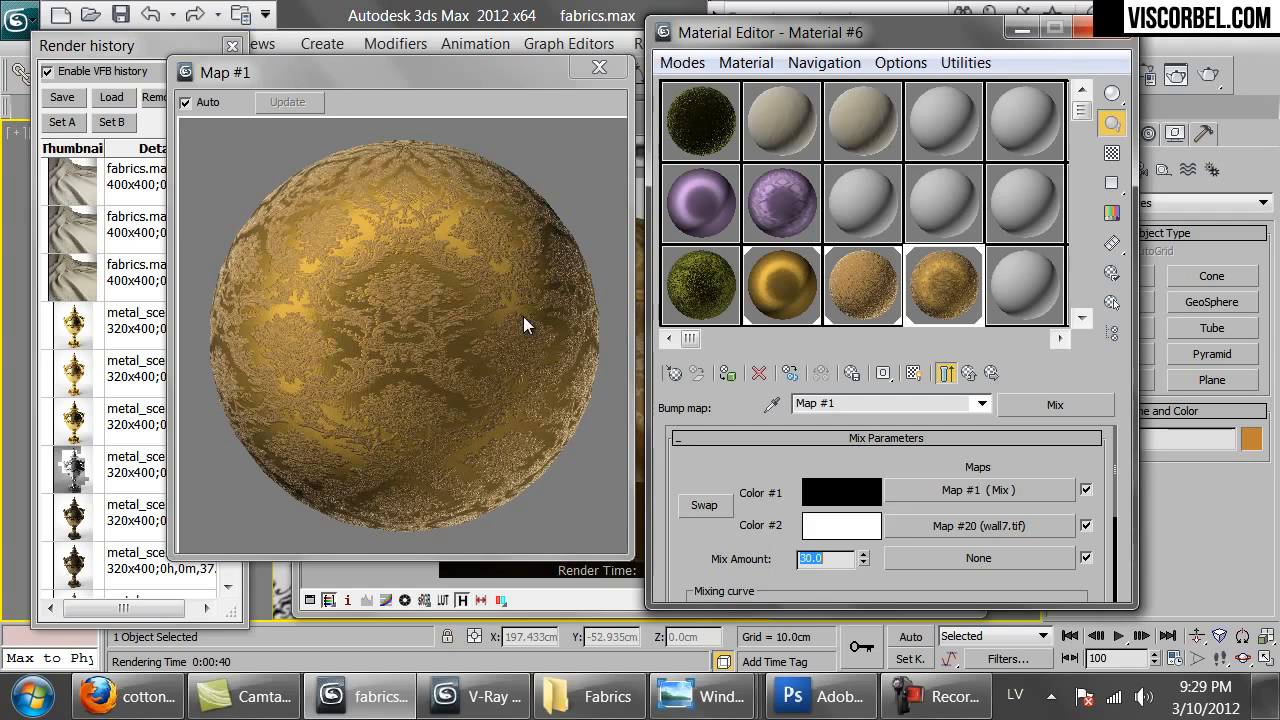
Test-render the draped cloth and examine the ornament's relief on the folds up close.
left_click(548, 598)
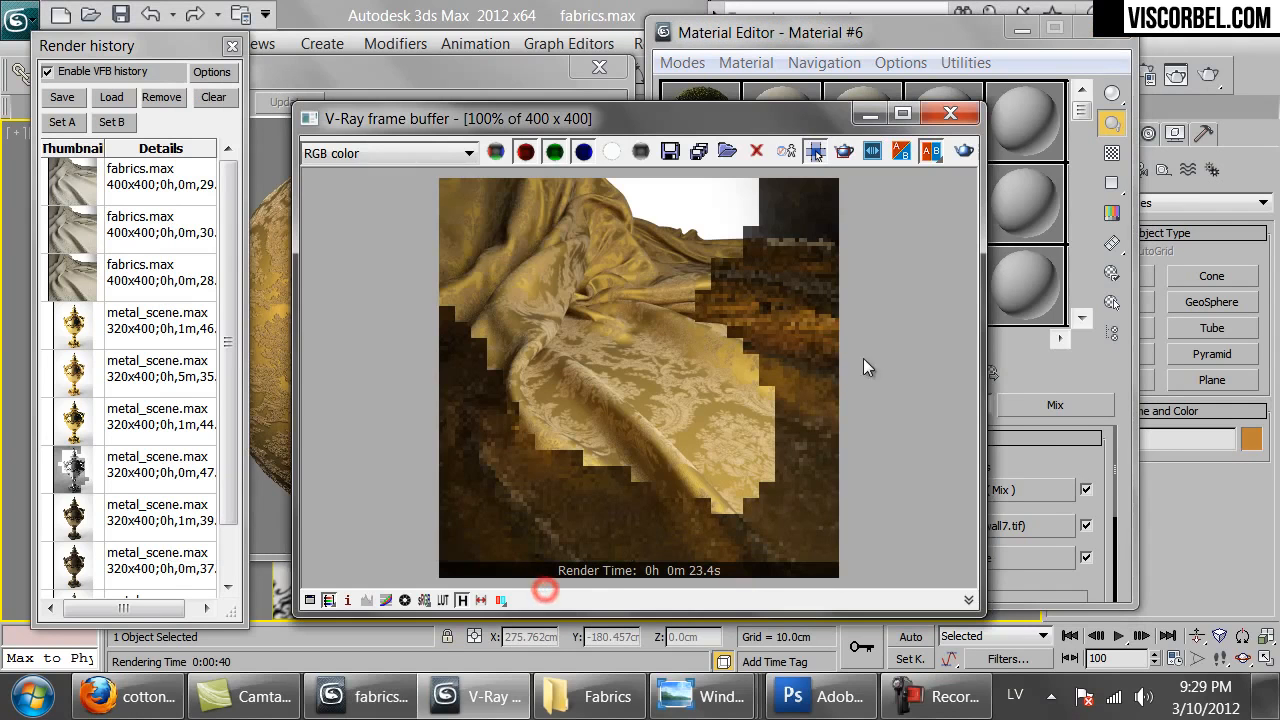
left_click(963, 151)
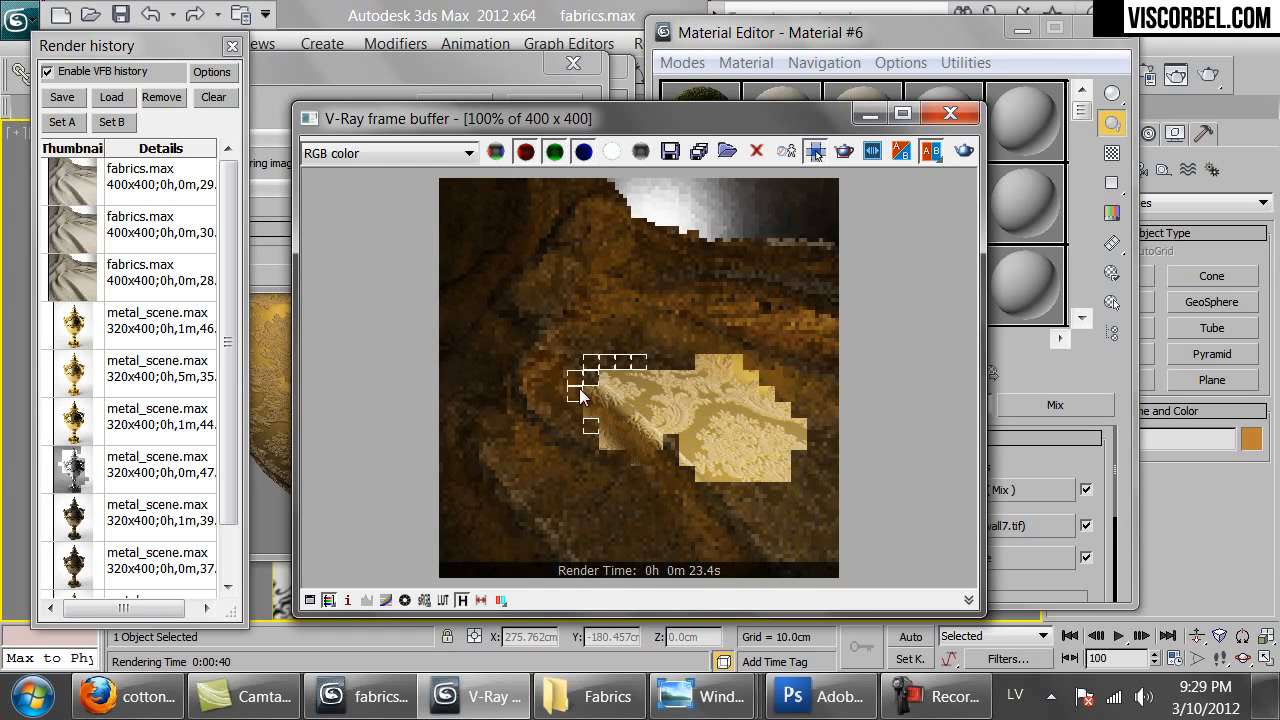
scroll(610, 457, "up", 1)
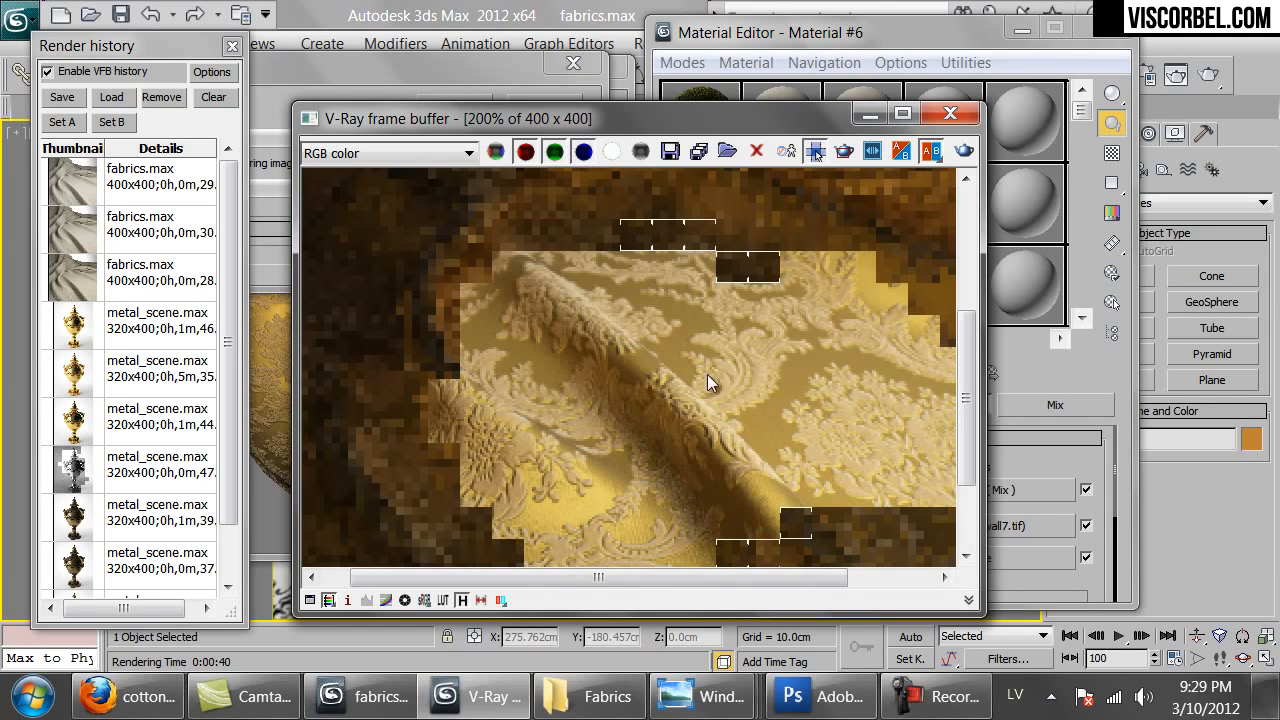
middle_click_drag(600, 423, 703, 360)
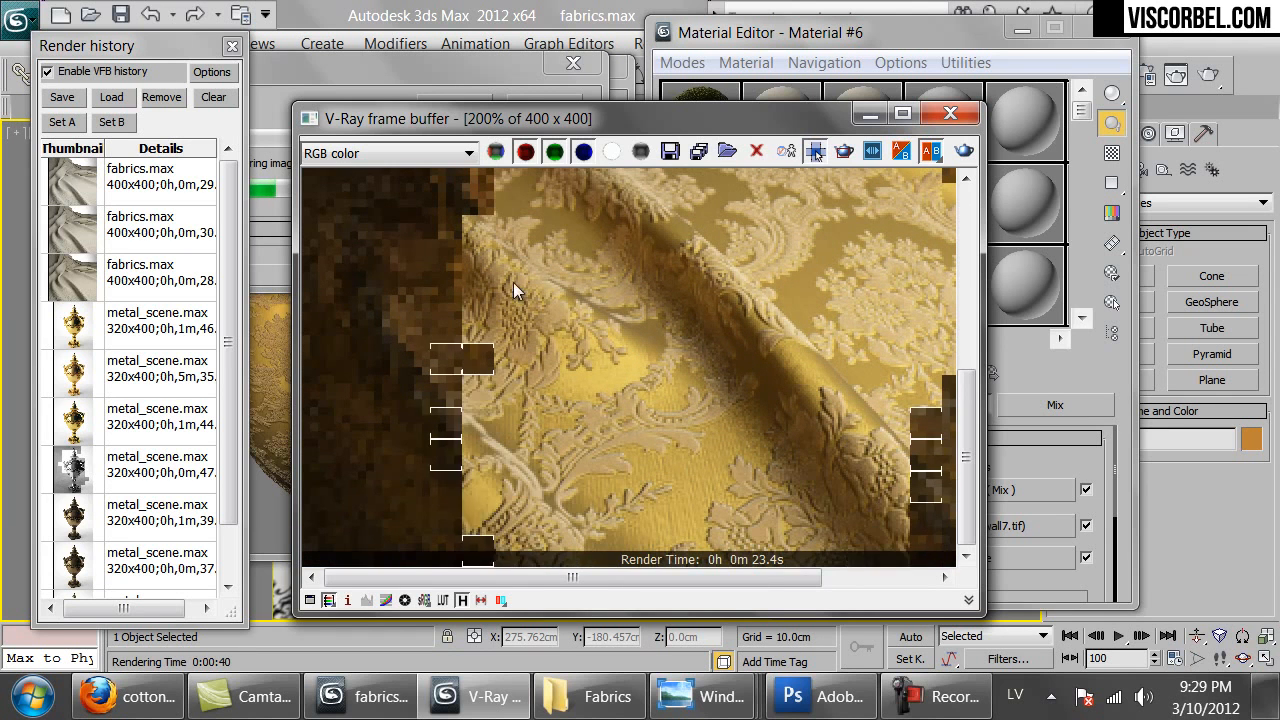
middle_click_drag(643, 235, 645, 355)
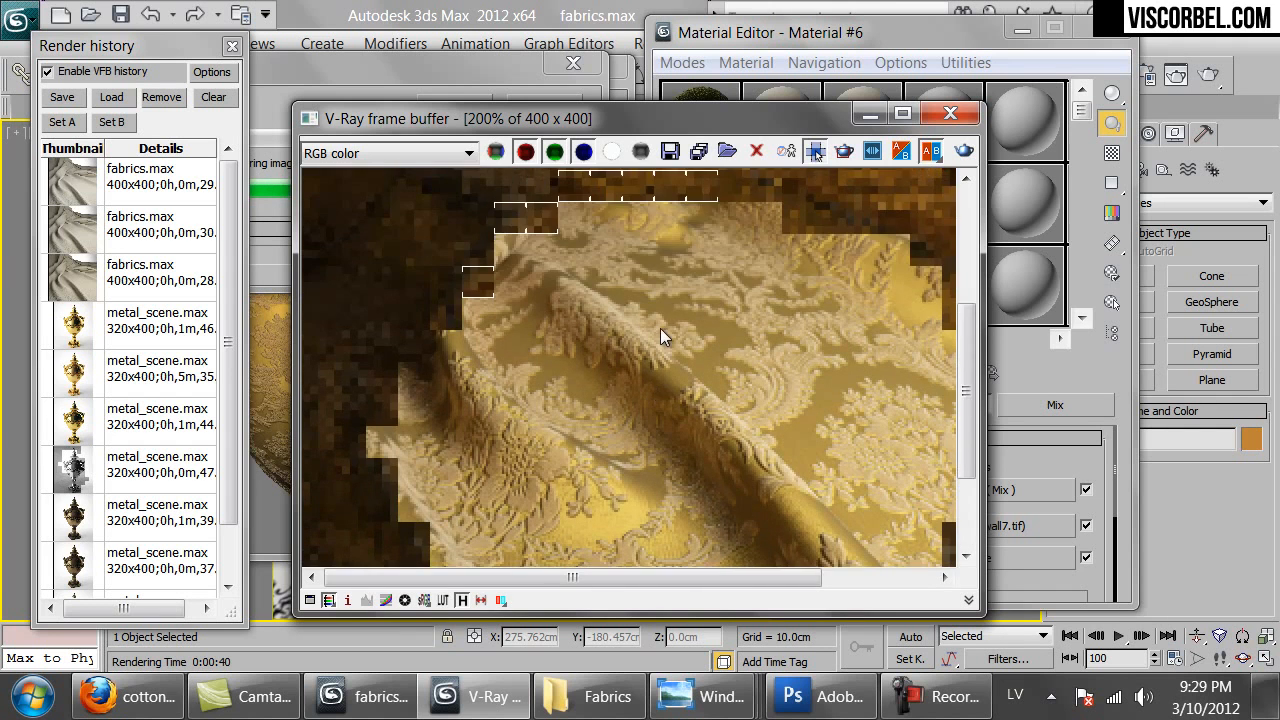
scroll(652, 340, "down", 2)
scroll(660, 335, "down", 1)
scroll(646, 390, "up", 1)
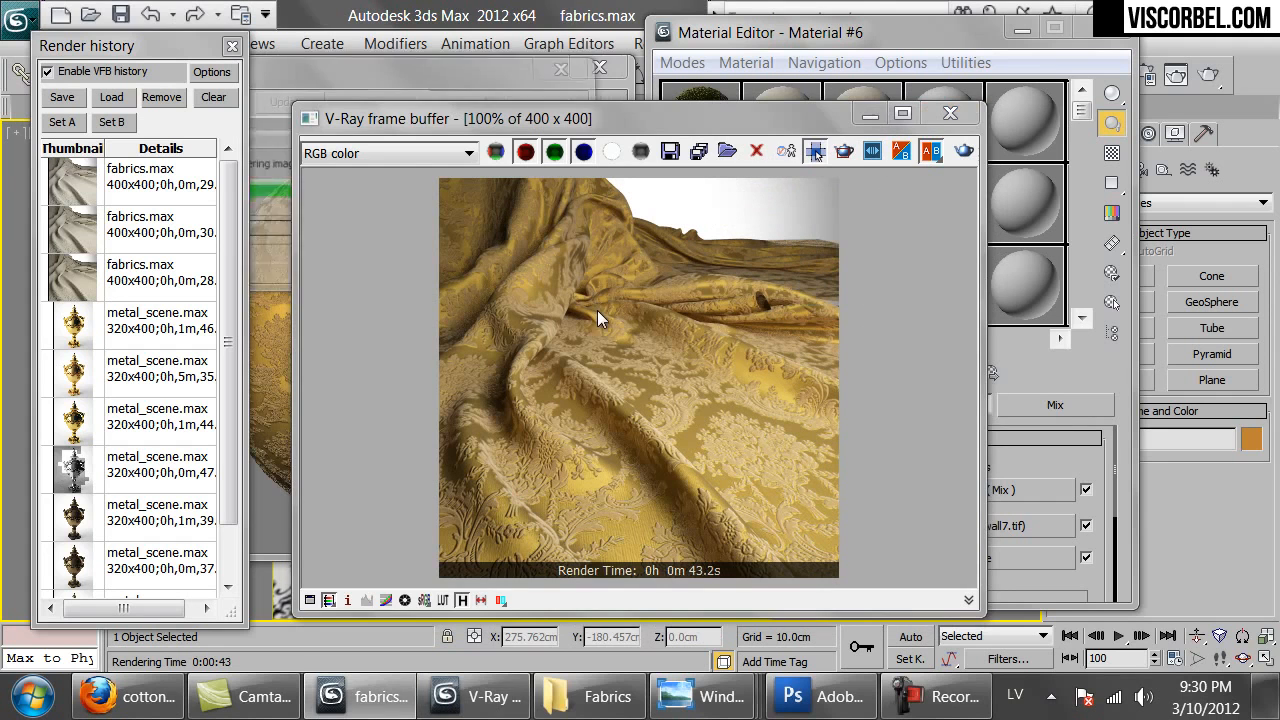
Set the Mix Amount of Velvet_beige's bump to 10 and return to the blend material's top level.
left_click(1090, 550)
double_click(836, 557)
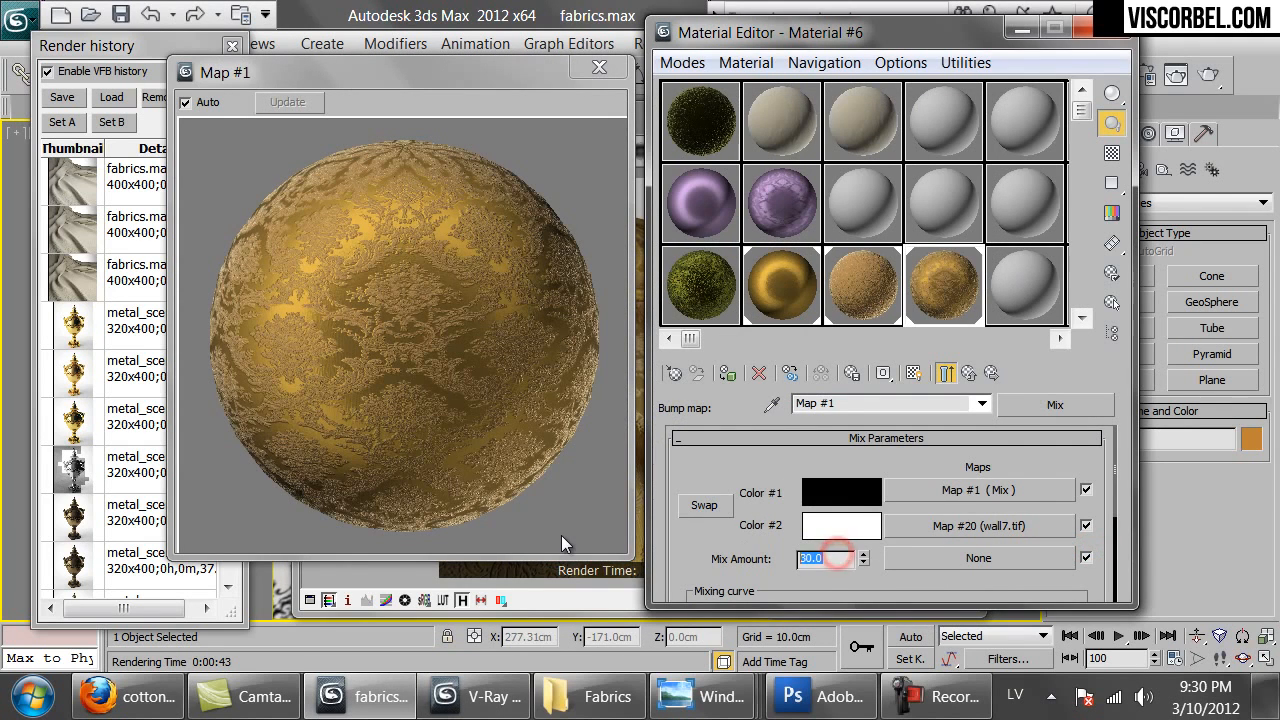
type("10")
left_click(970, 373)
left_click(970, 373)
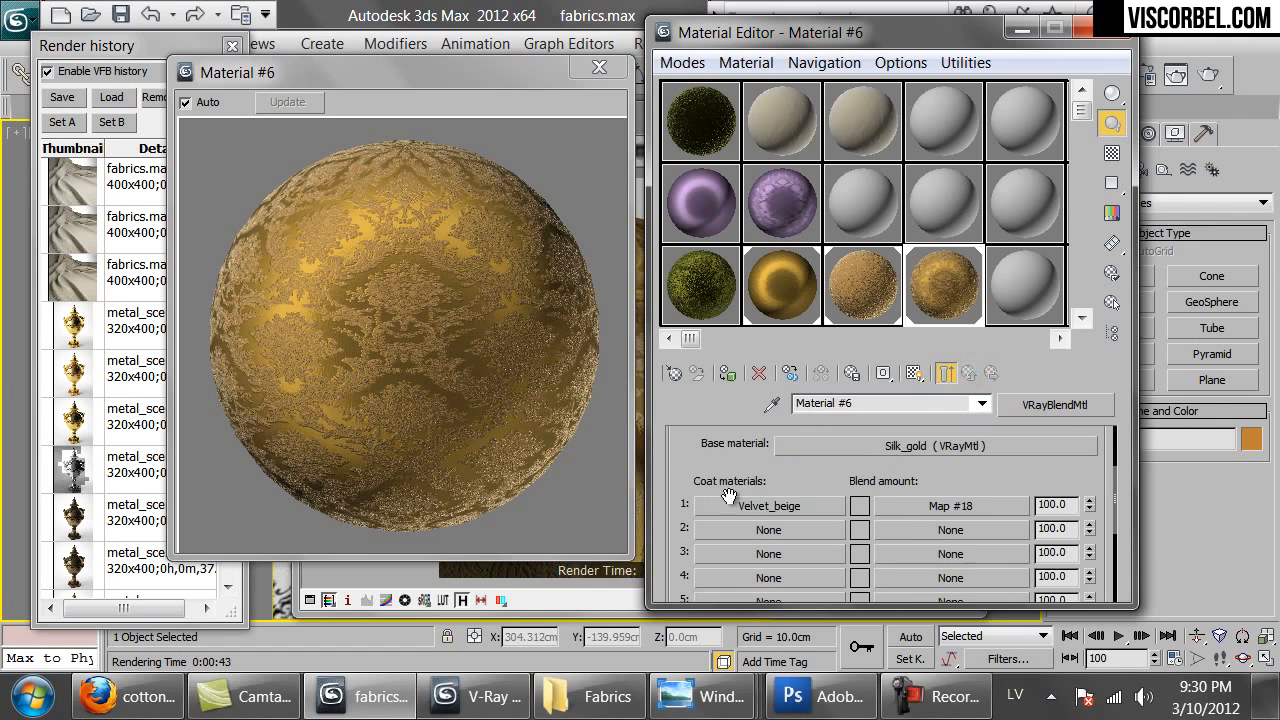
Set the Mix Amount of Silk_gold's bump Mix map to 3 and render the cloth again.
left_click(865, 450)
left_click(875, 514)
double_click(815, 558)
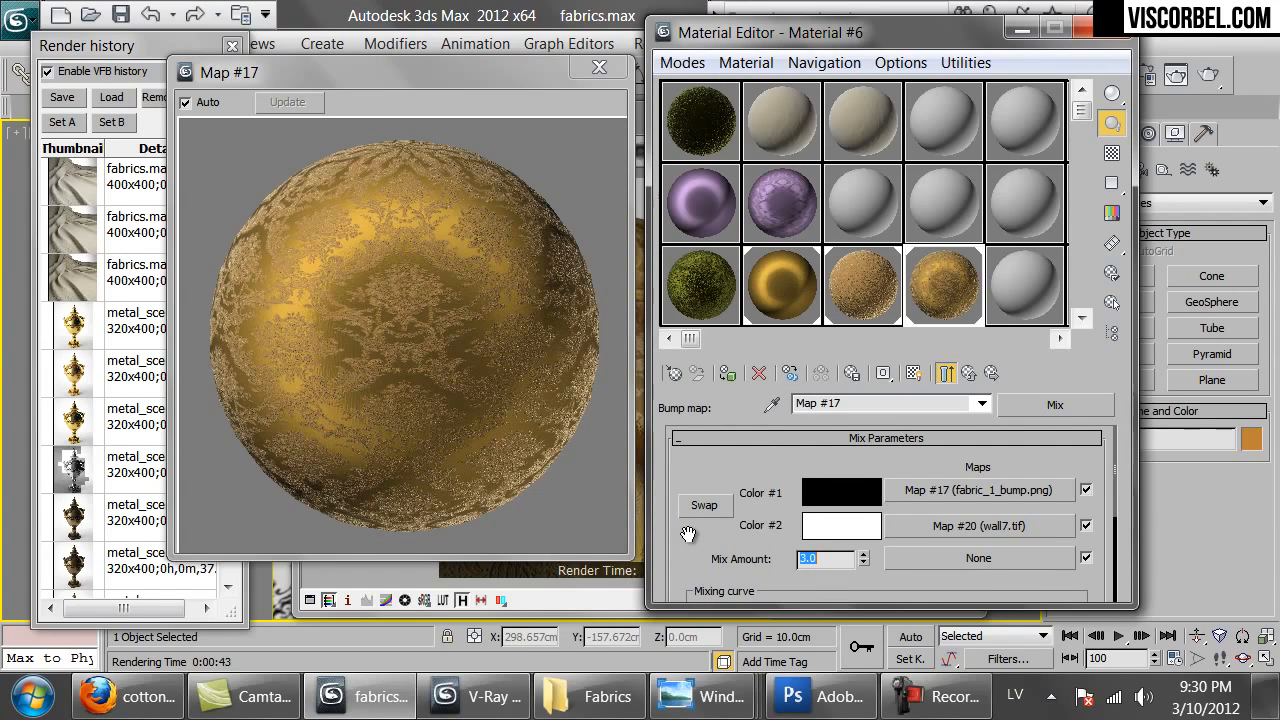
left_click(1189, 84)
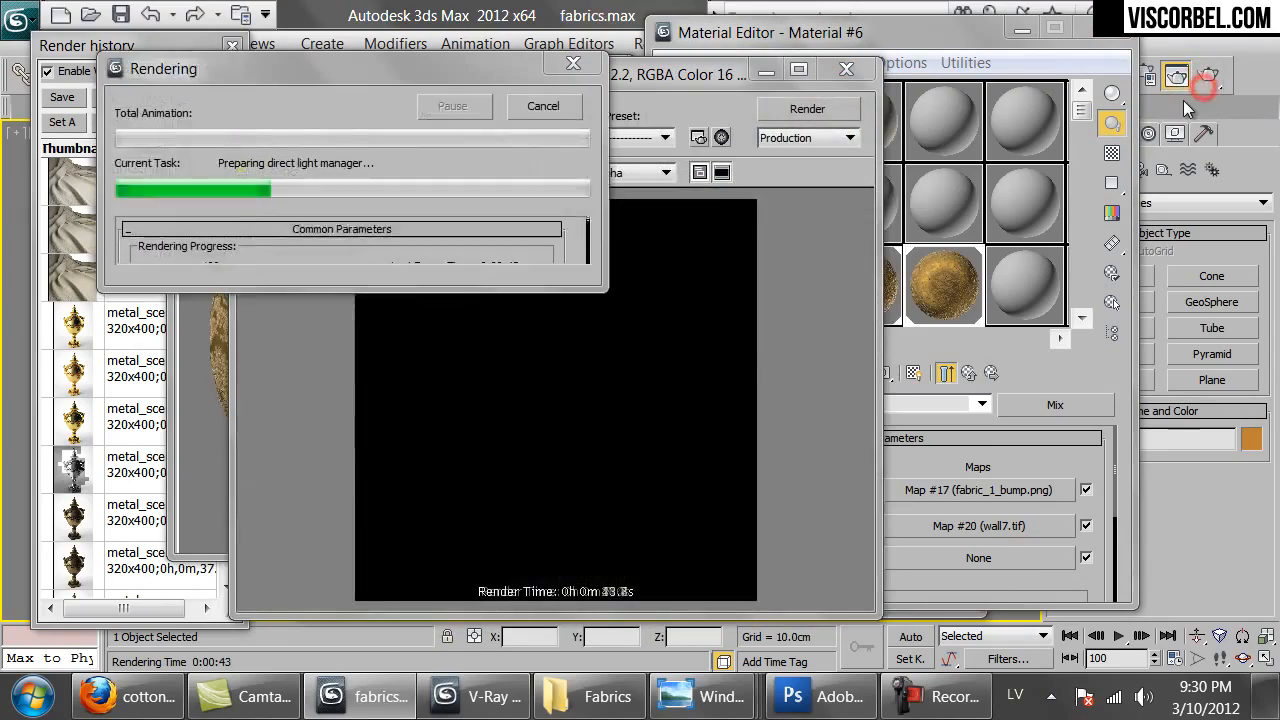
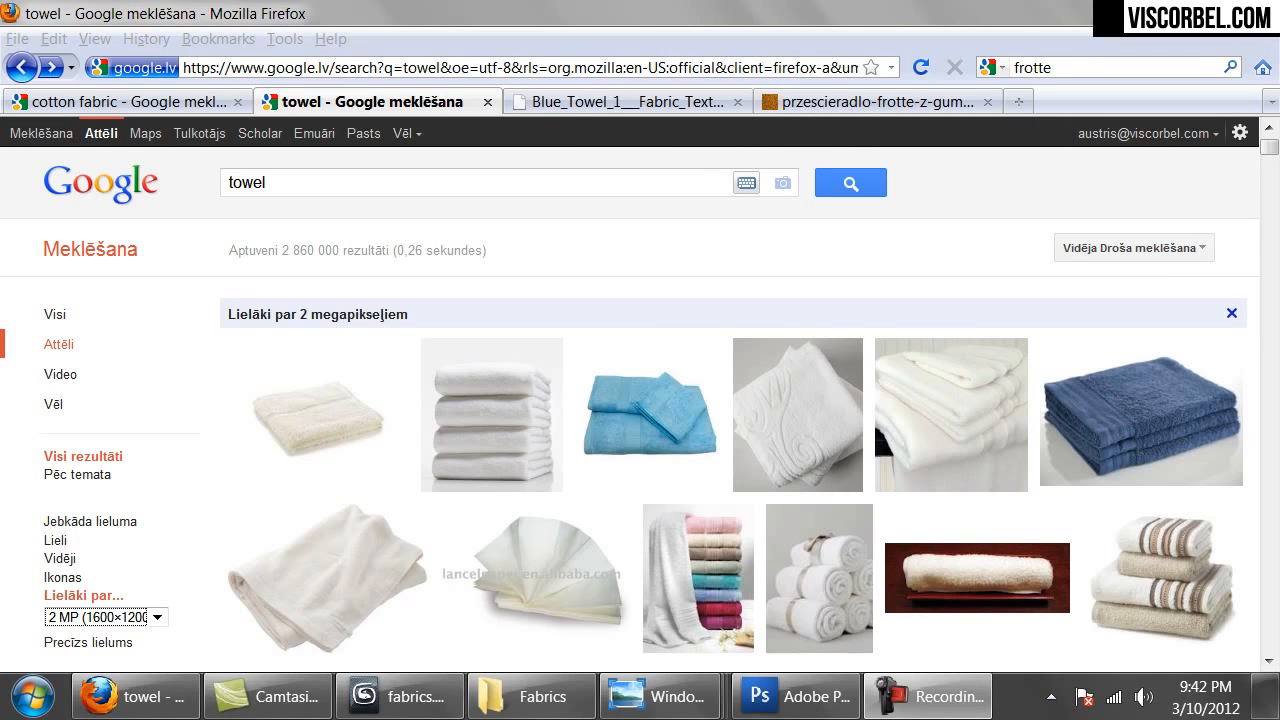
In Firefox, open the folded dark blue towel photo in a new tab, view it and return to the towel image results.
middle_click(1113, 389)
left_click(521, 105)
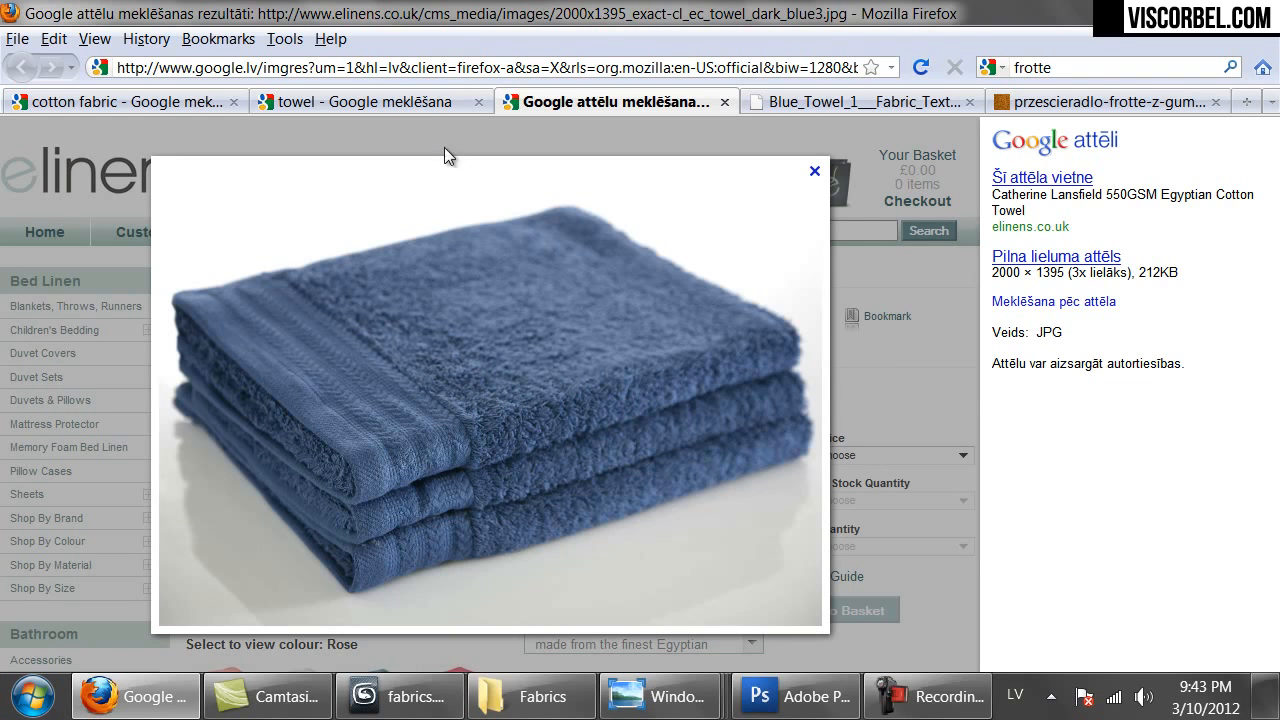
left_click(430, 102)
Browse the towel image results for close-up terry references and open the pink towel_2020110.JPG texture.
scroll(890, 441, "down", 5)
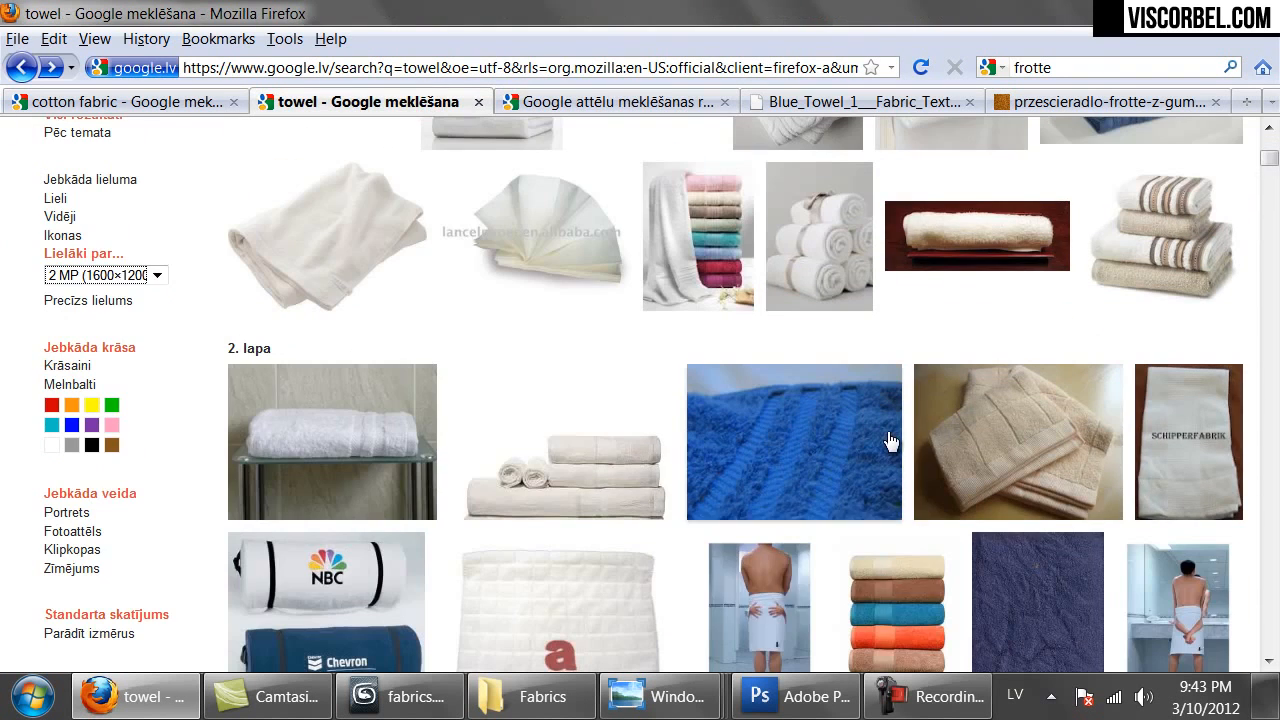
mouse_move(907, 465)
scroll(907, 465, "down", 4)
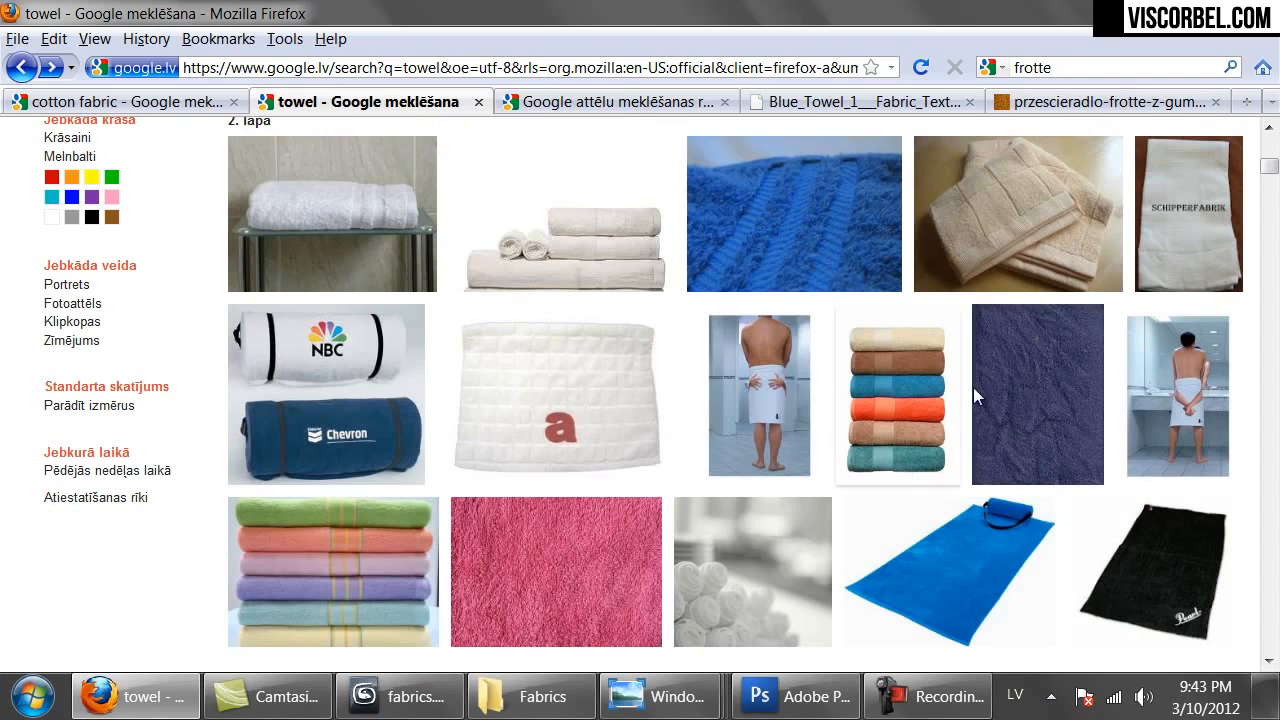
scroll(685, 250, "down", 2)
scroll(685, 250, "down", 2)
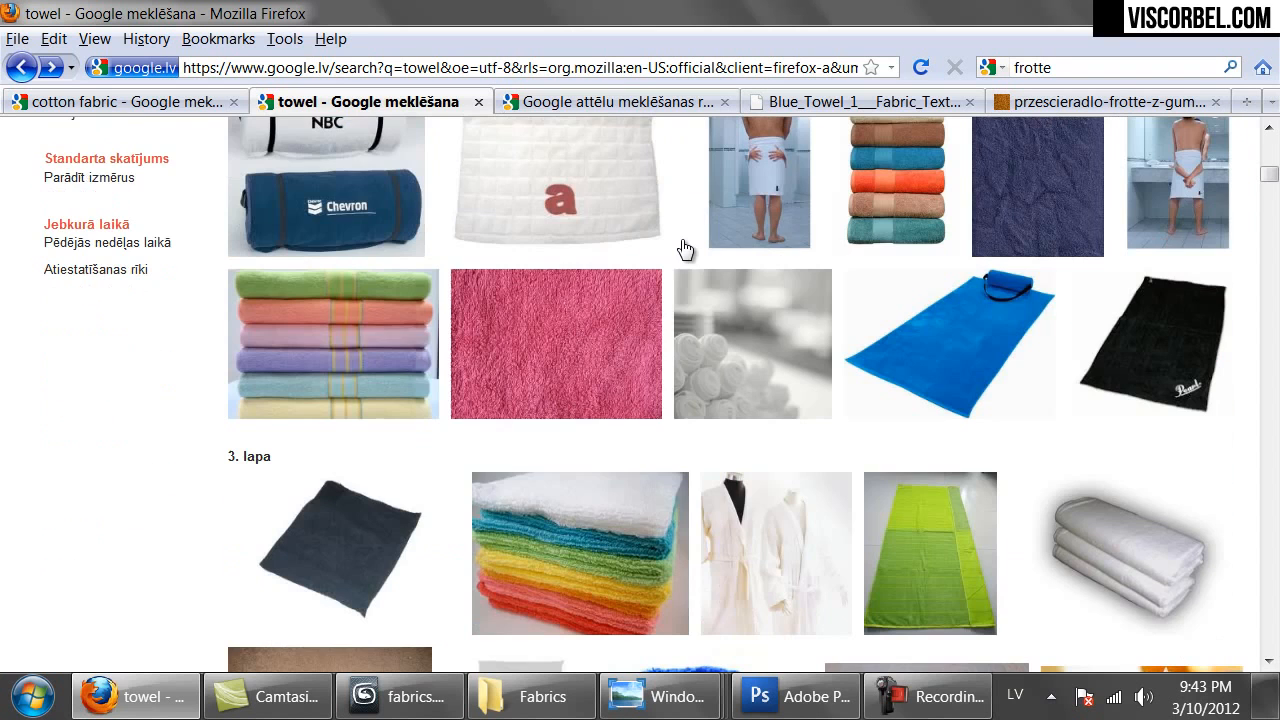
mouse_move(583, 313)
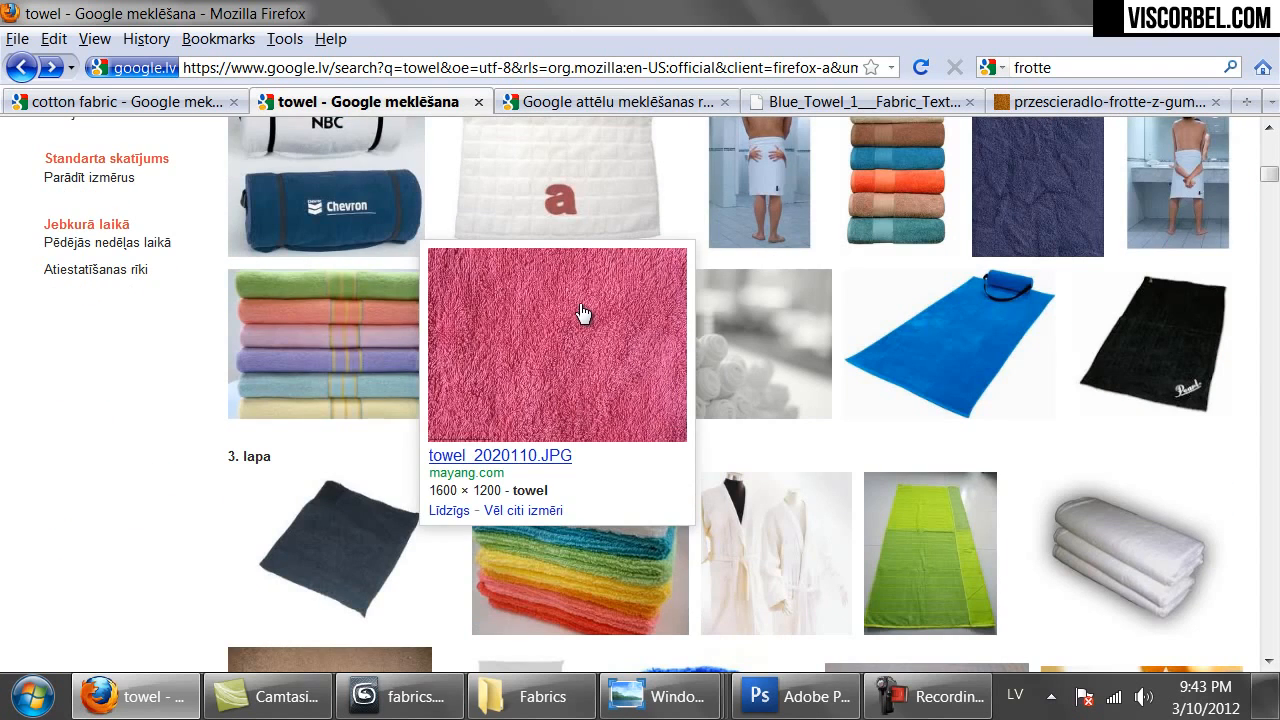
scroll(773, 251, "down", 12)
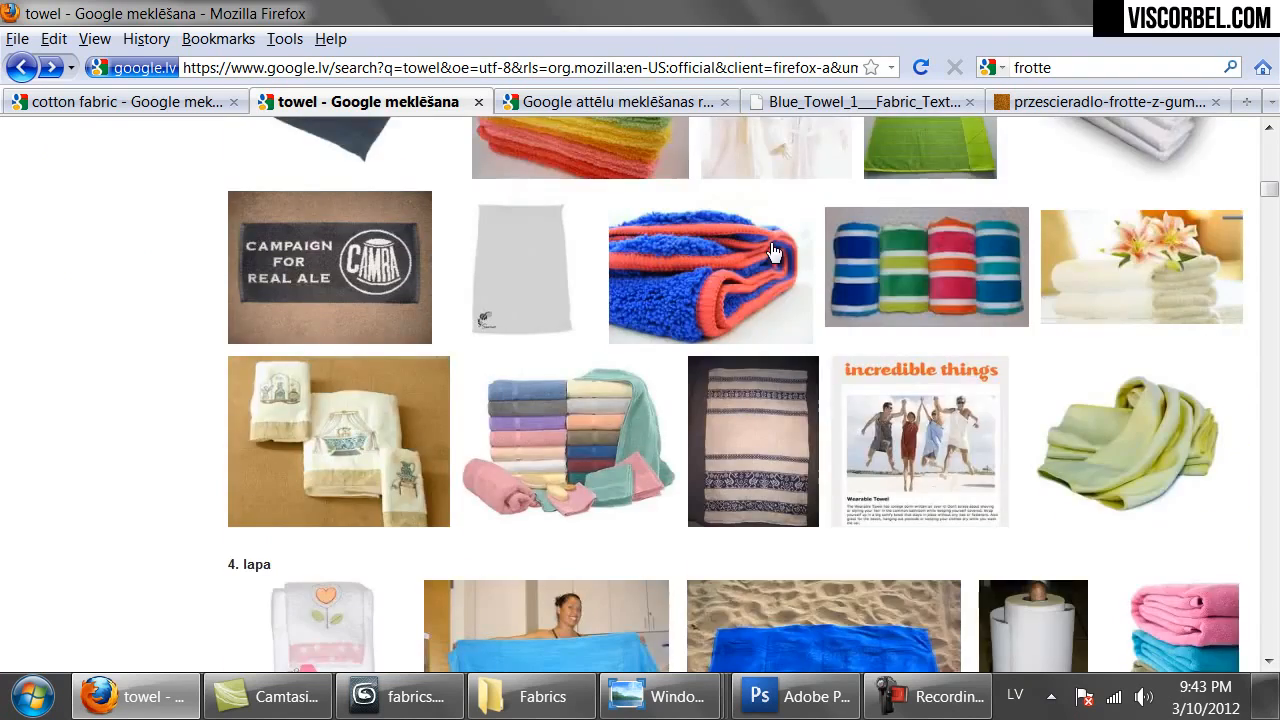
scroll(531, 434, "down", 6)
scroll(531, 440, "up", 20)
scroll(553, 432, "up", 2)
mouse_move(577, 562)
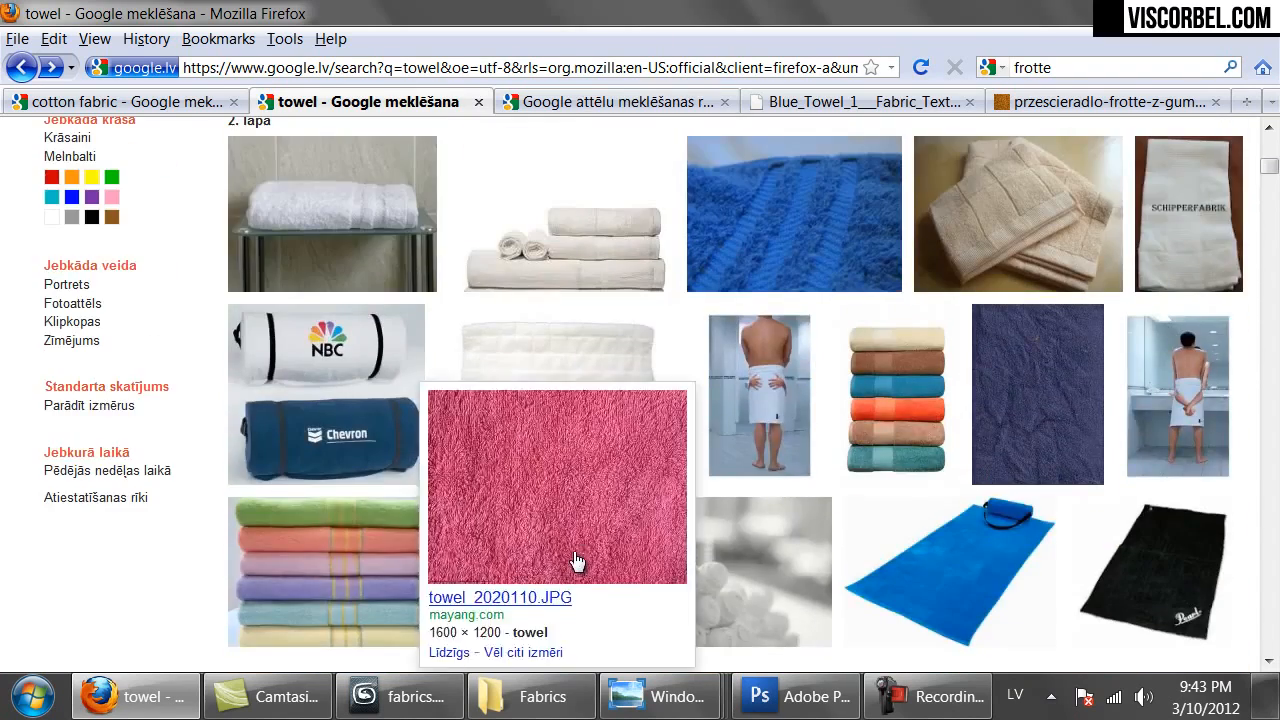
left_click(577, 506)
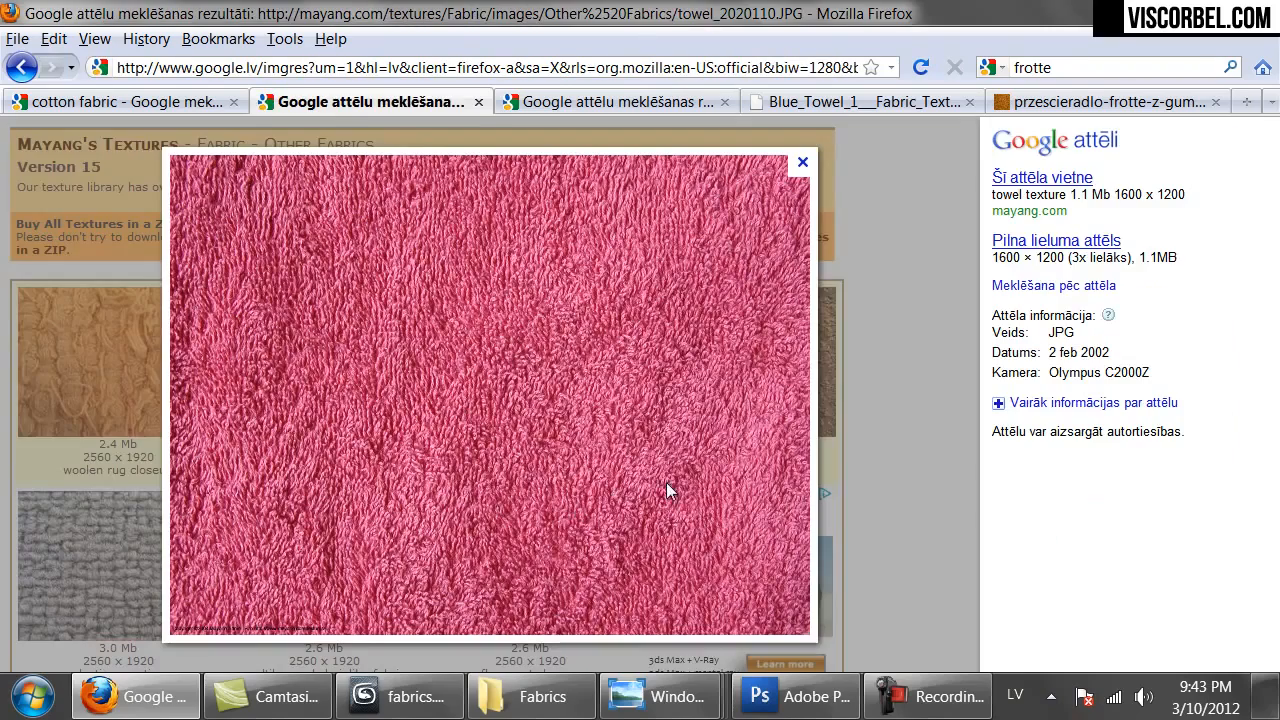
Open the pink towel texture at full size and copy the image.
right_click(508, 318)
left_click(540, 331)
left_click(378, 300)
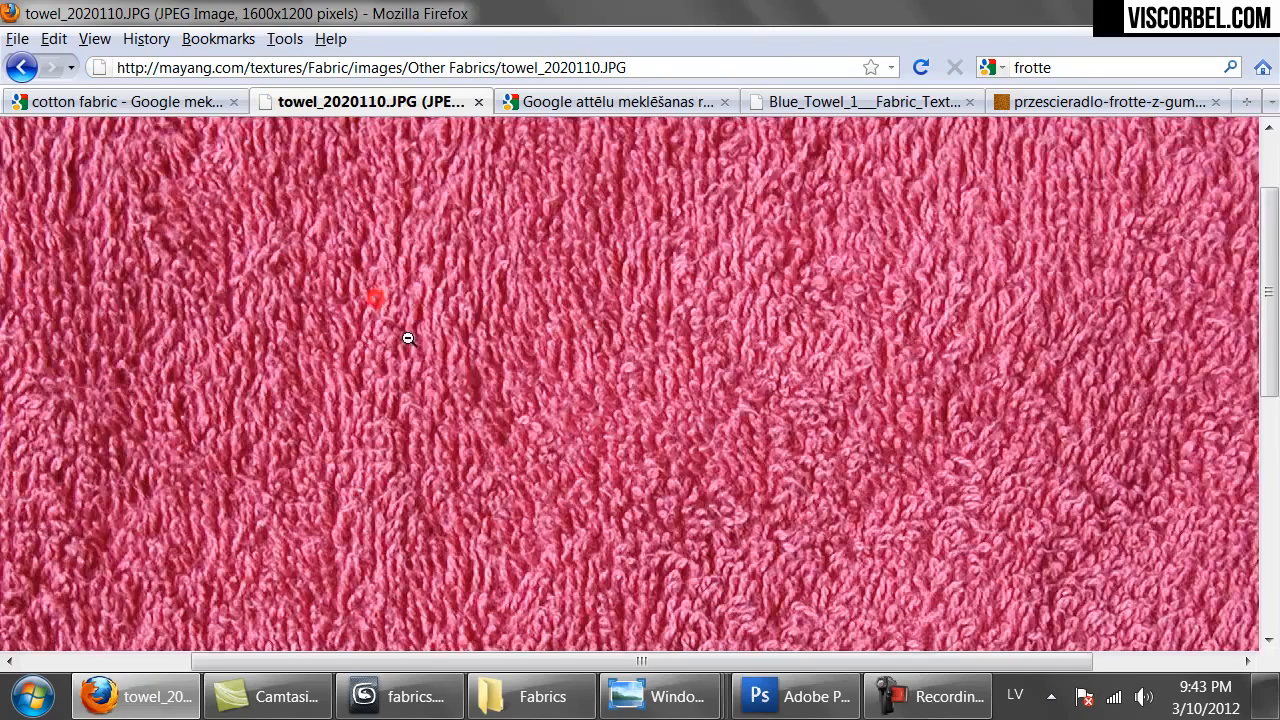
scroll(515, 379, "down", 3)
right_click(511, 352)
left_click(550, 373)
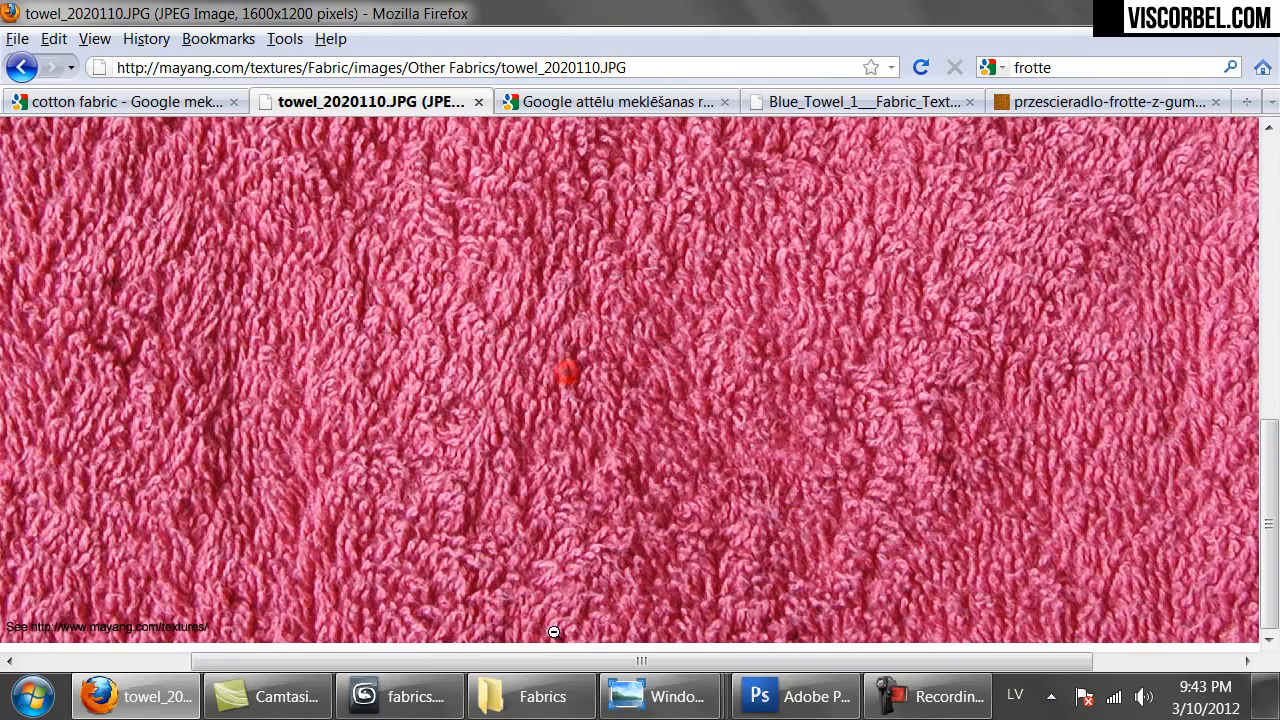
Switch to Photoshop and paste the copied towel texture into a new document.
left_click(795, 697)
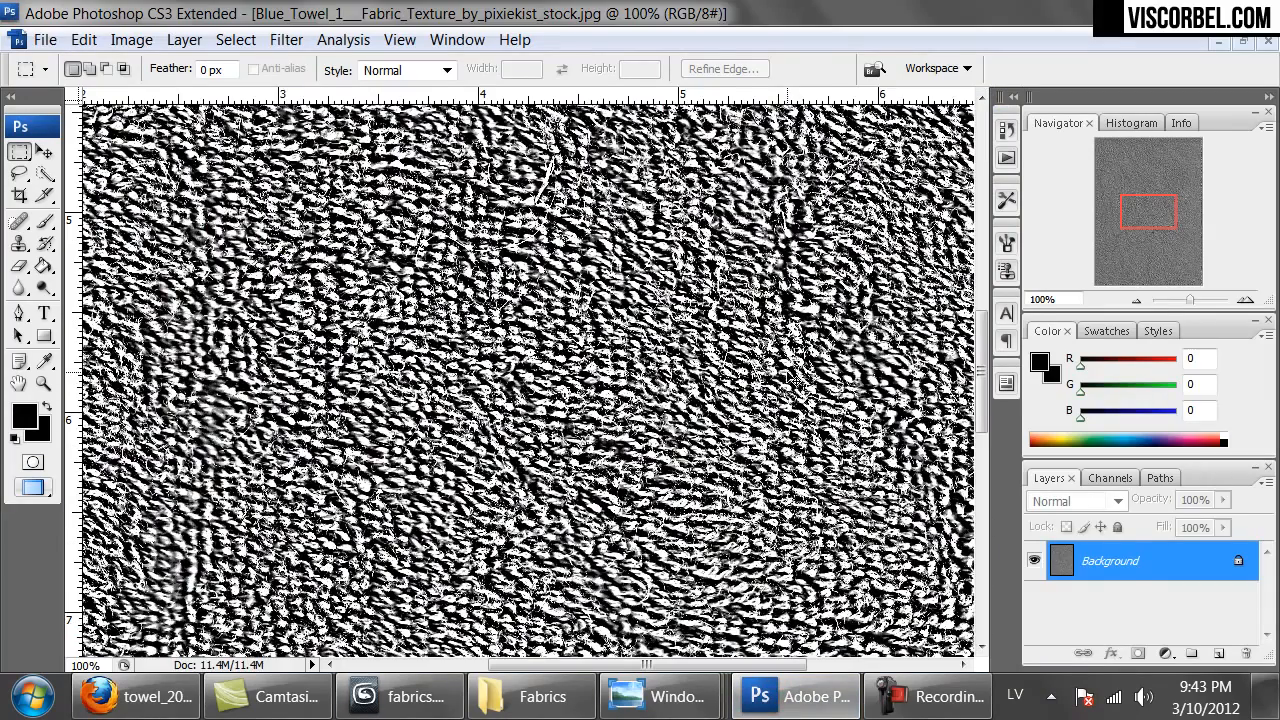
key("ctrl+Tab")
key("ctrl+n")
key("Return")
key("ctrl+v")
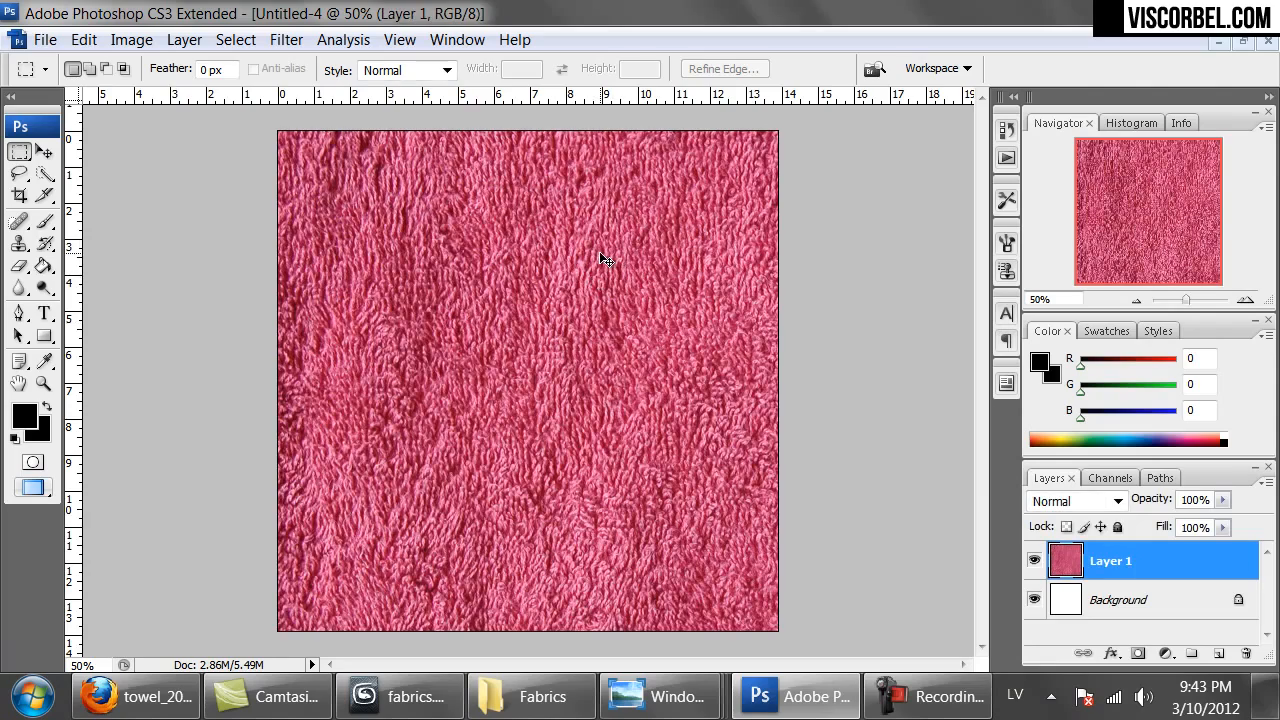
Desaturate the pasted towel layer fully with Hue/Saturation, setting Saturation to -100.
key("ctrl+plus")
key("ctrl+plus")
left_click_drag(681, 288, 457, 134)
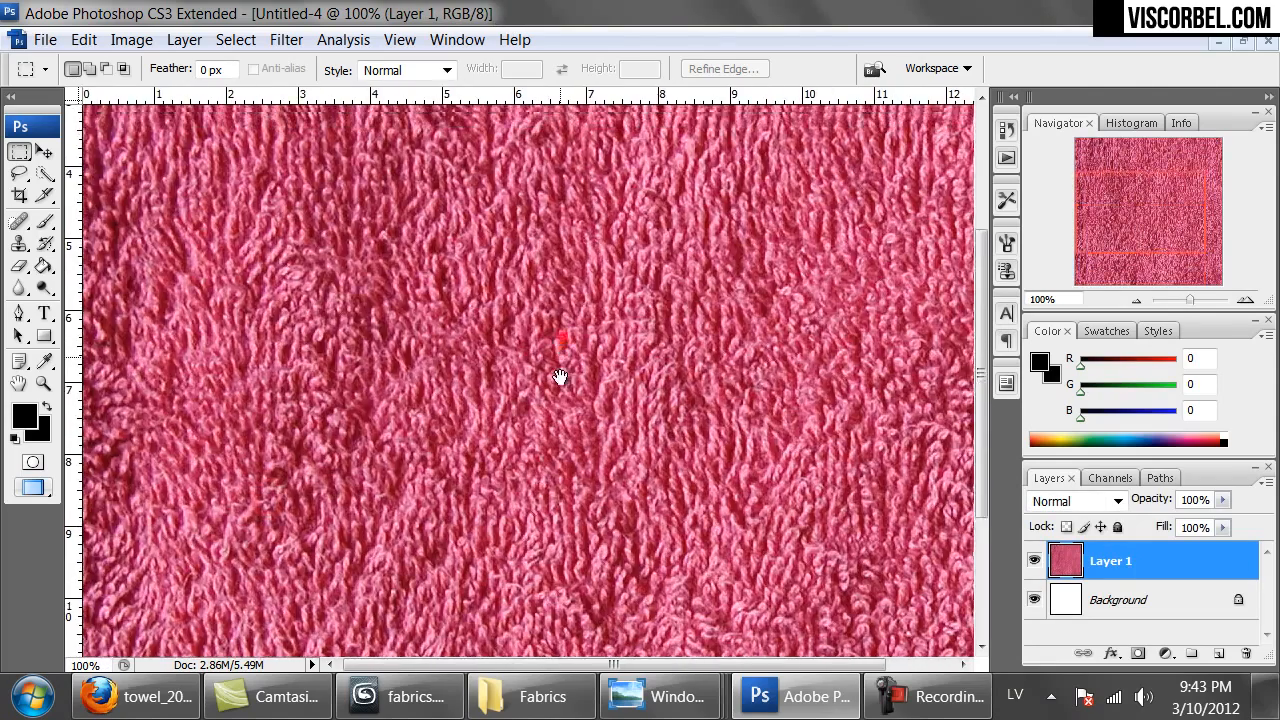
key("ctrl+minus")
key("ctrl+minus")
key("ctrl+plus")
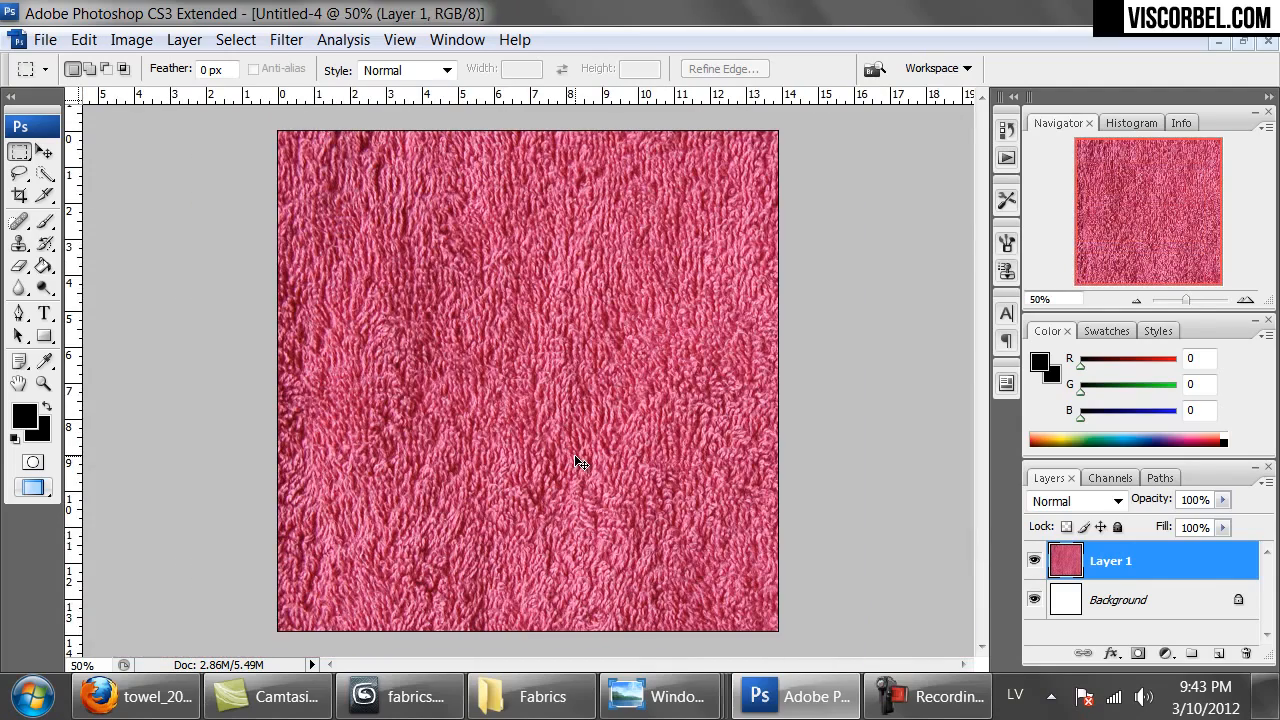
key("ctrl+u")
left_click_drag(895, 371, 799, 391)
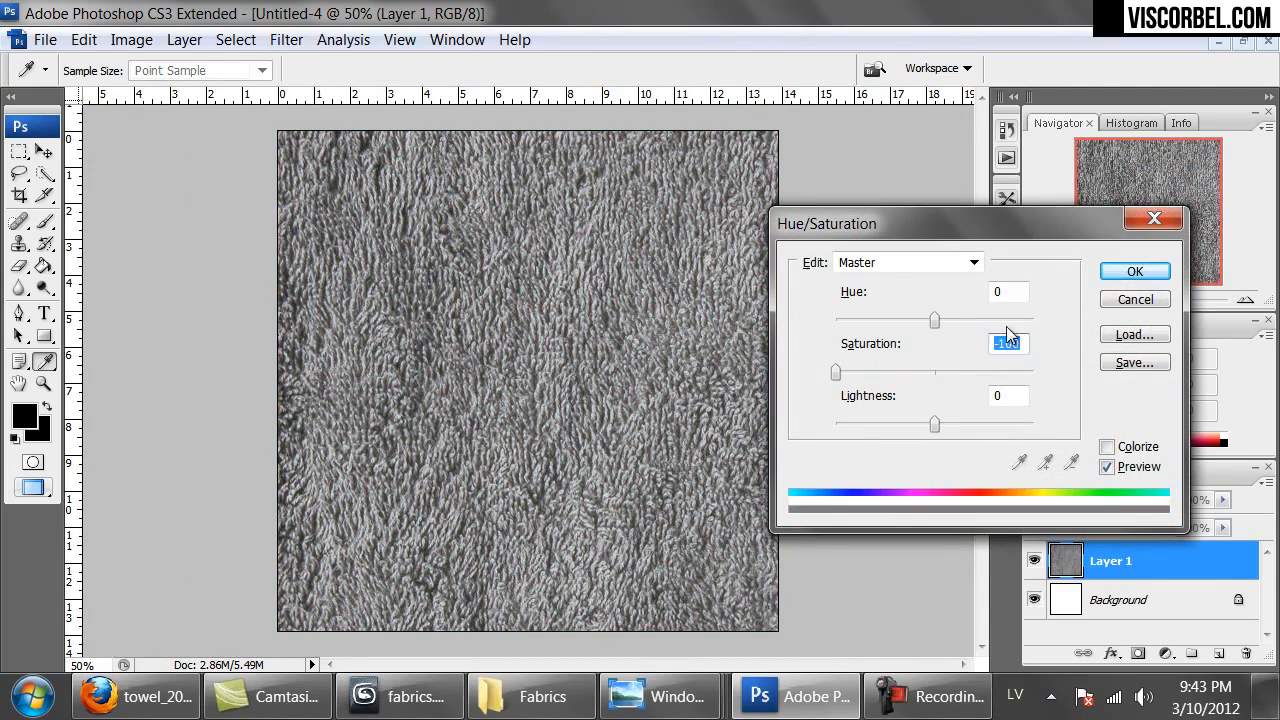
left_click(1134, 272)
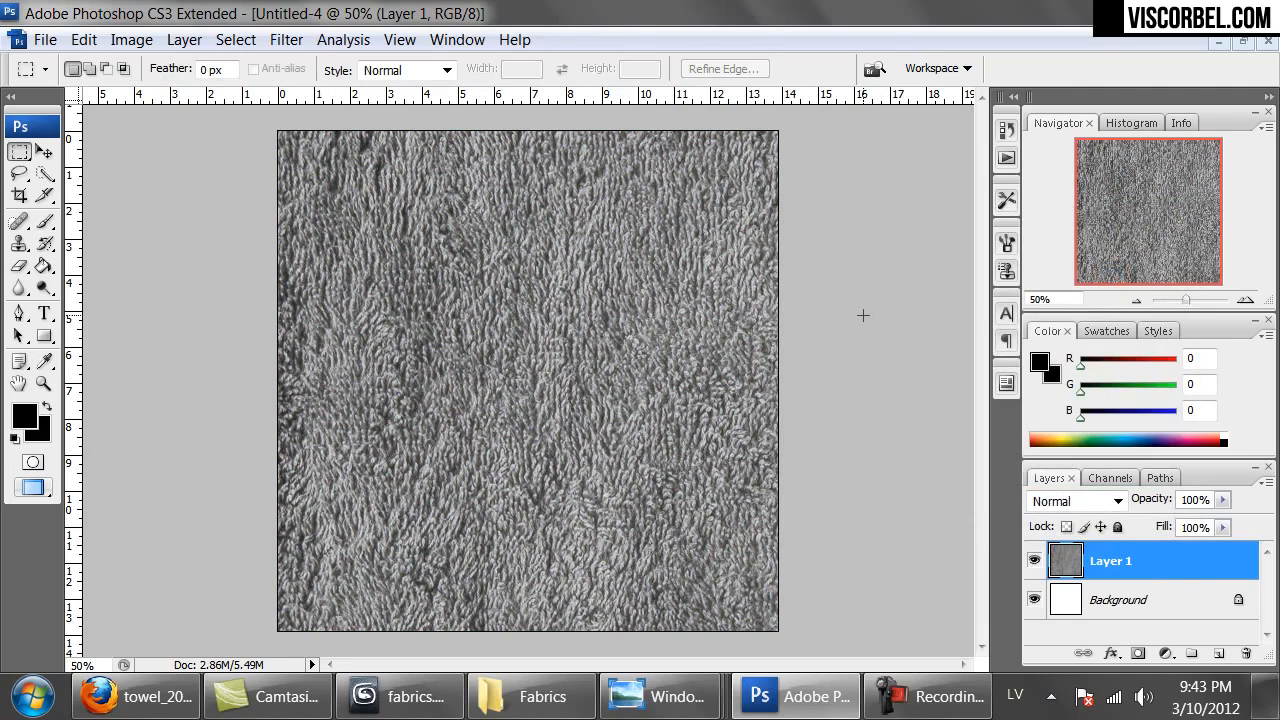
Reduce the document's image size to 50 percent and view it at actual pixels.
key("ctrl+alt+i")
type("50")
key("Return")
key("ctrl+alt+0")
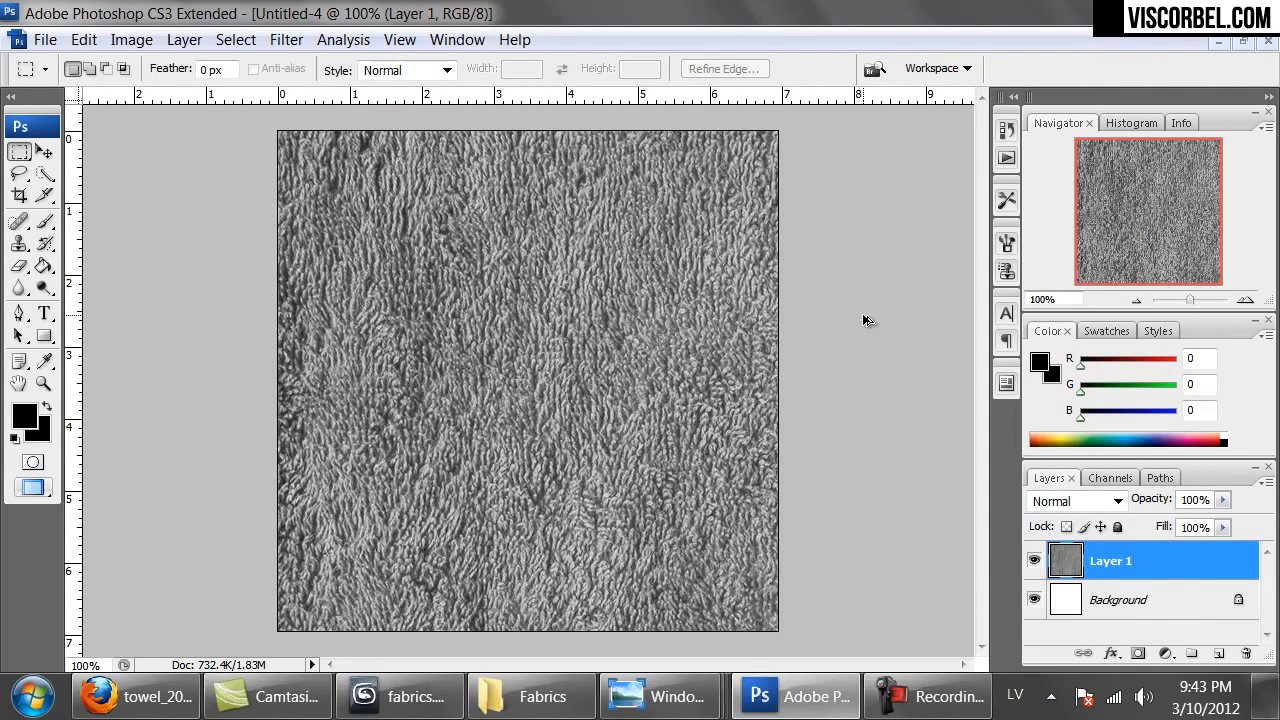
Enlarge the canvas around the towel texture by a relative 100 percent in both width and height.
key("ctrl+a")
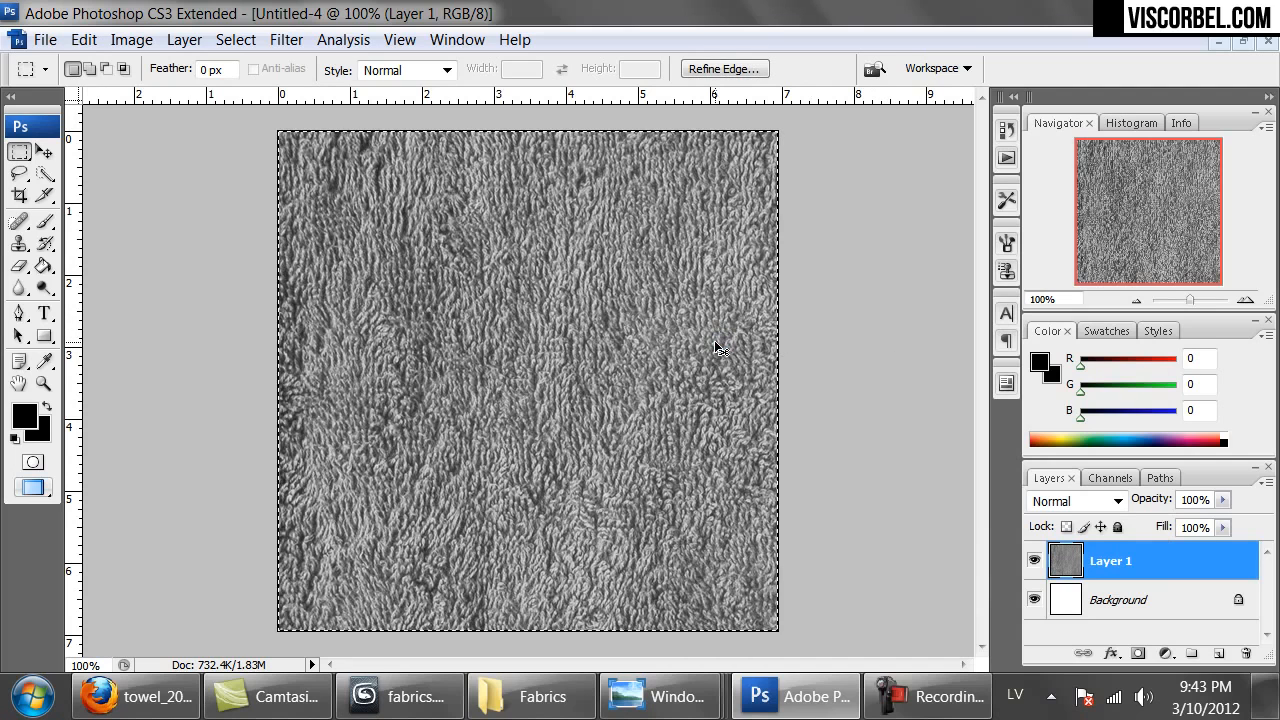
key("ctrl+alt+c")
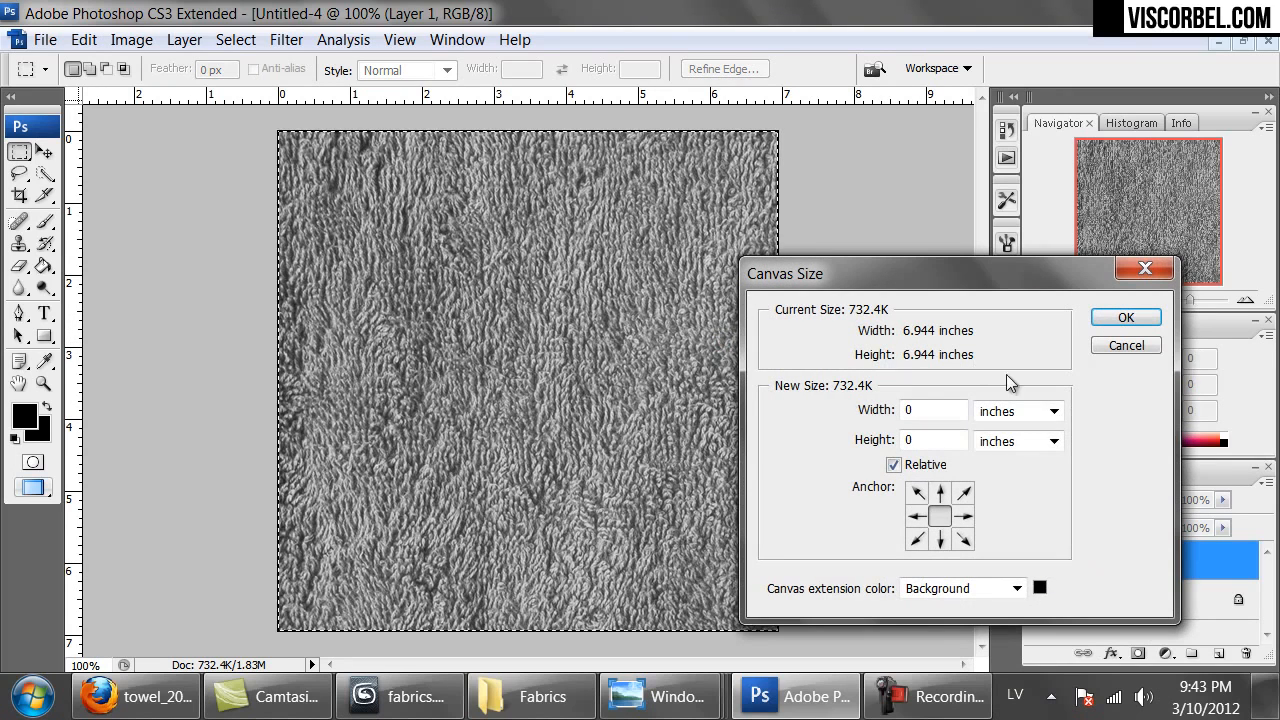
left_click(1052, 412)
left_click(1015, 433)
left_click(934, 409)
type("100")
key("Tab")
key("Tab")
type("100")
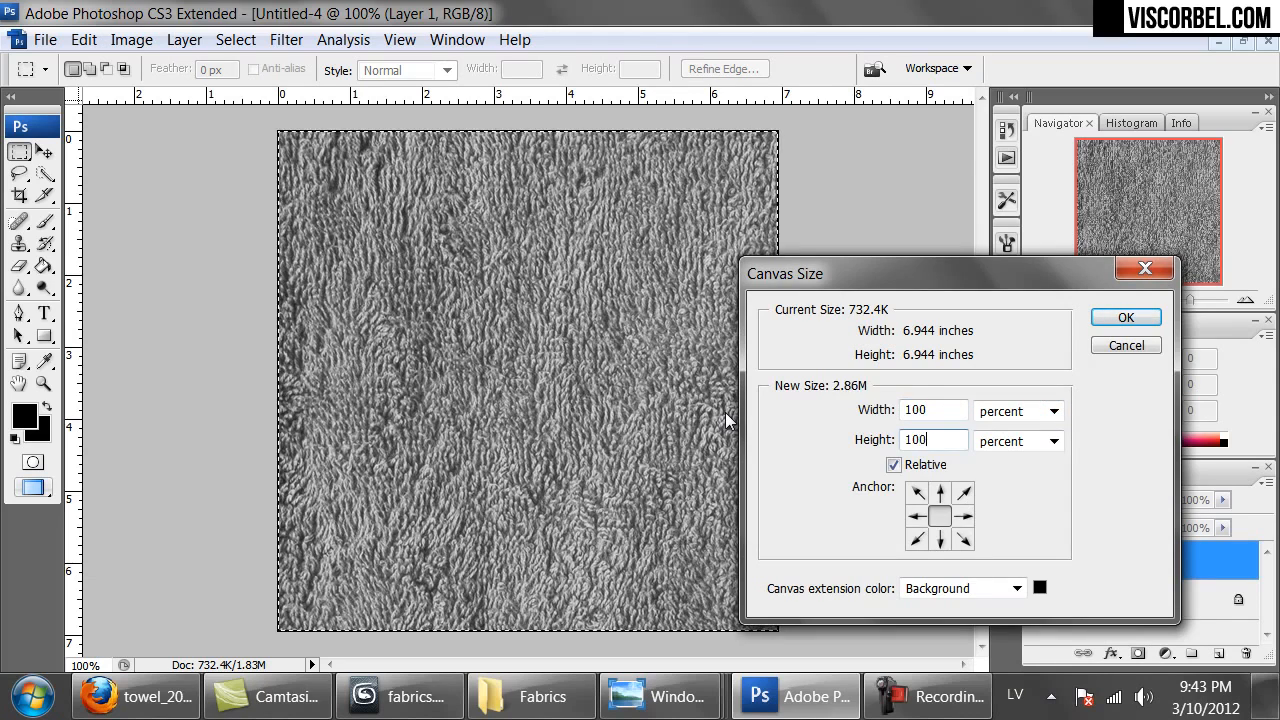
key("Return")
key("ctrl+minus")
key("ctrl+minus")
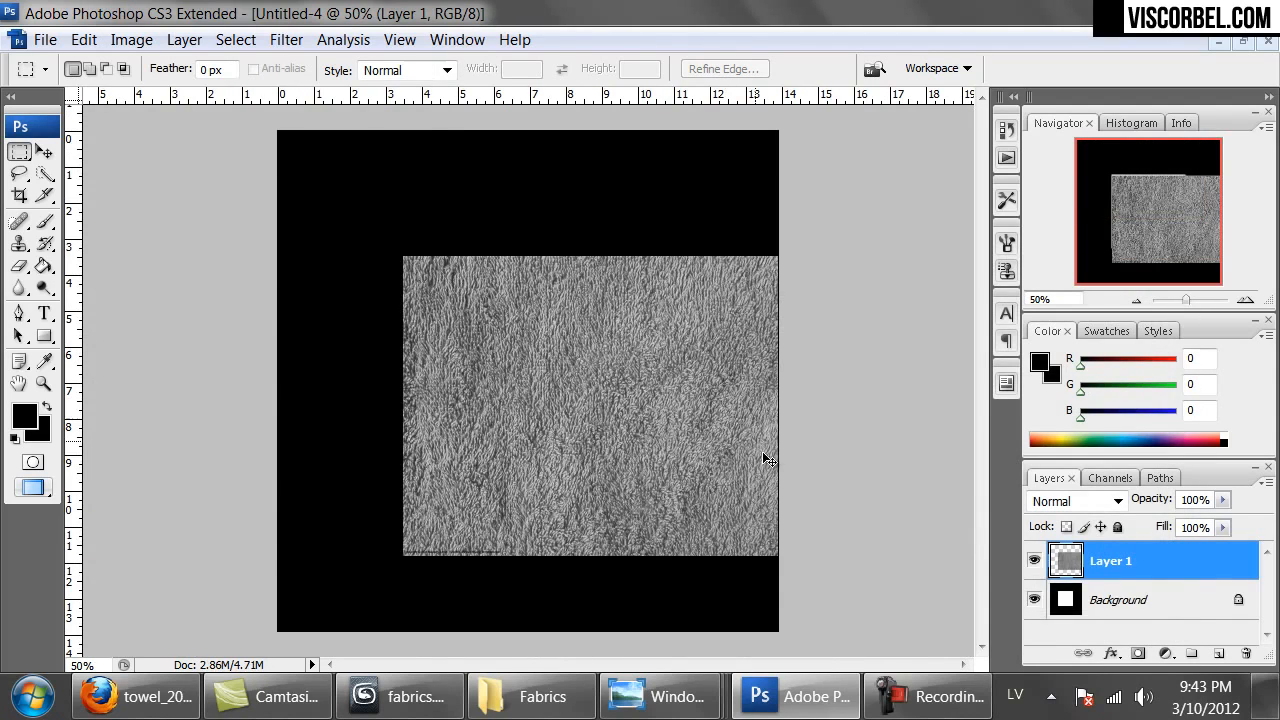
Duplicate the towel texture layer into all four quadrants of the canvas and merge the copies into one layer.
key("ctrl+j")
left_click_drag(650, 428, 521, 316, "ctrl")
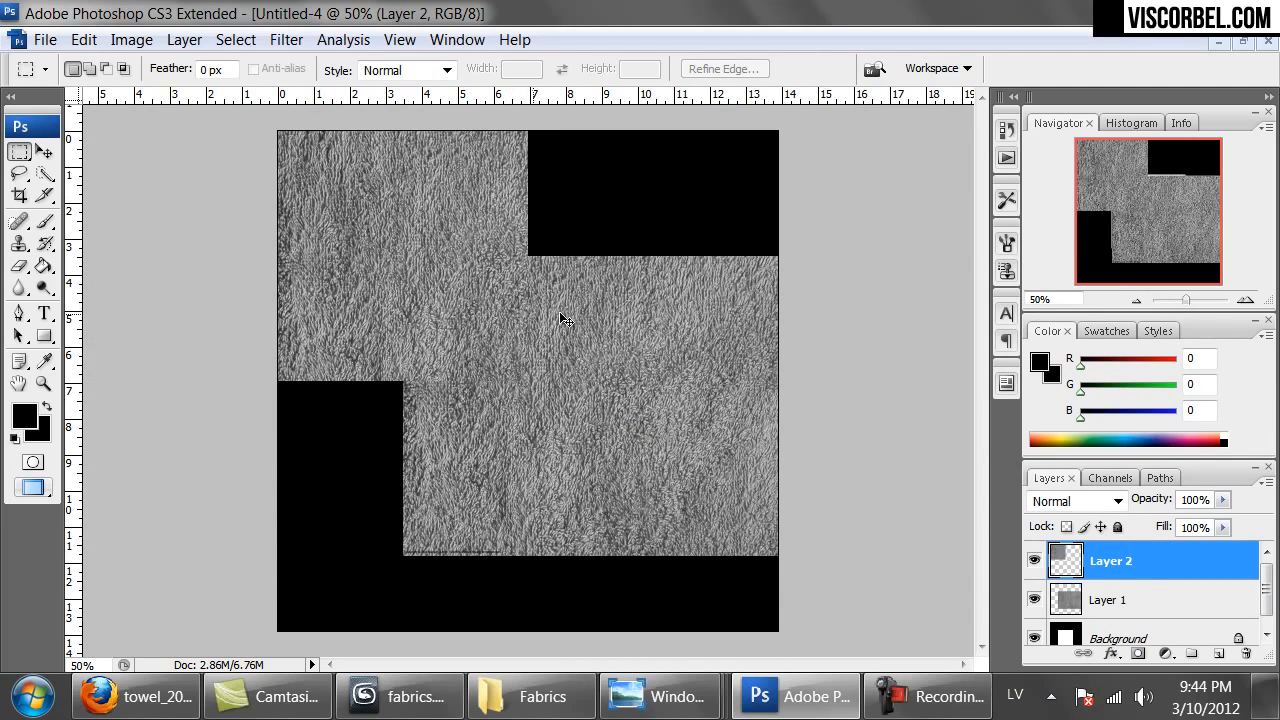
key("ctrl+j")
left_click_drag(580, 411, 706, 290, "ctrl")
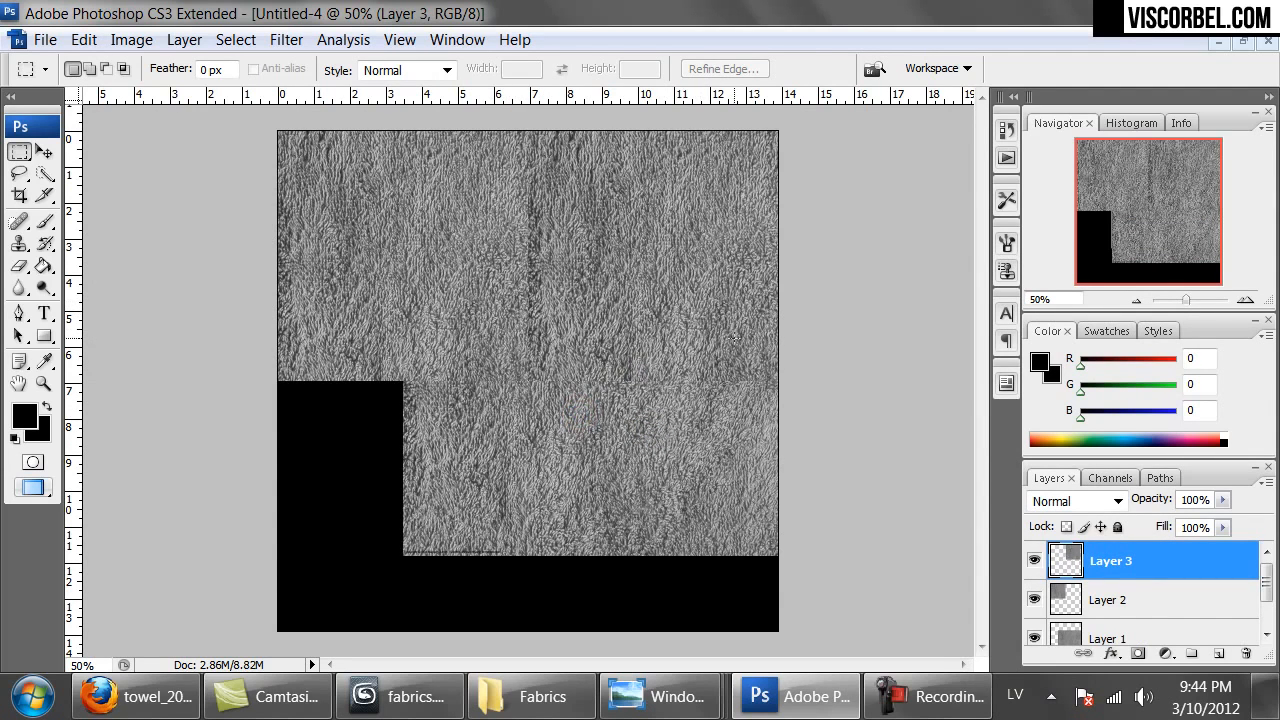
key("ctrl+j")
left_click_drag(584, 340, 505, 483, "ctrl")
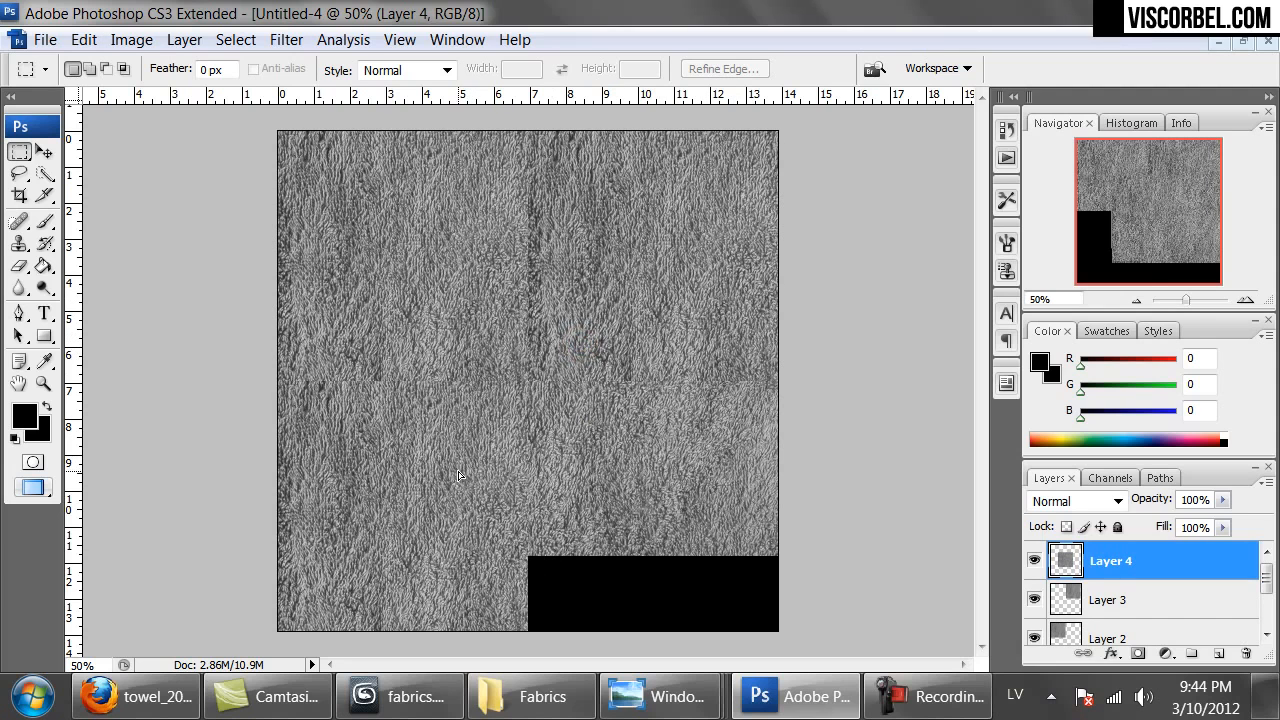
key("ctrl+j")
left_click_drag(413, 500, 663, 508, "ctrl")
key("ctrl+e")
key("ctrl+e")
key("ctrl+e")
key("ctrl+e")
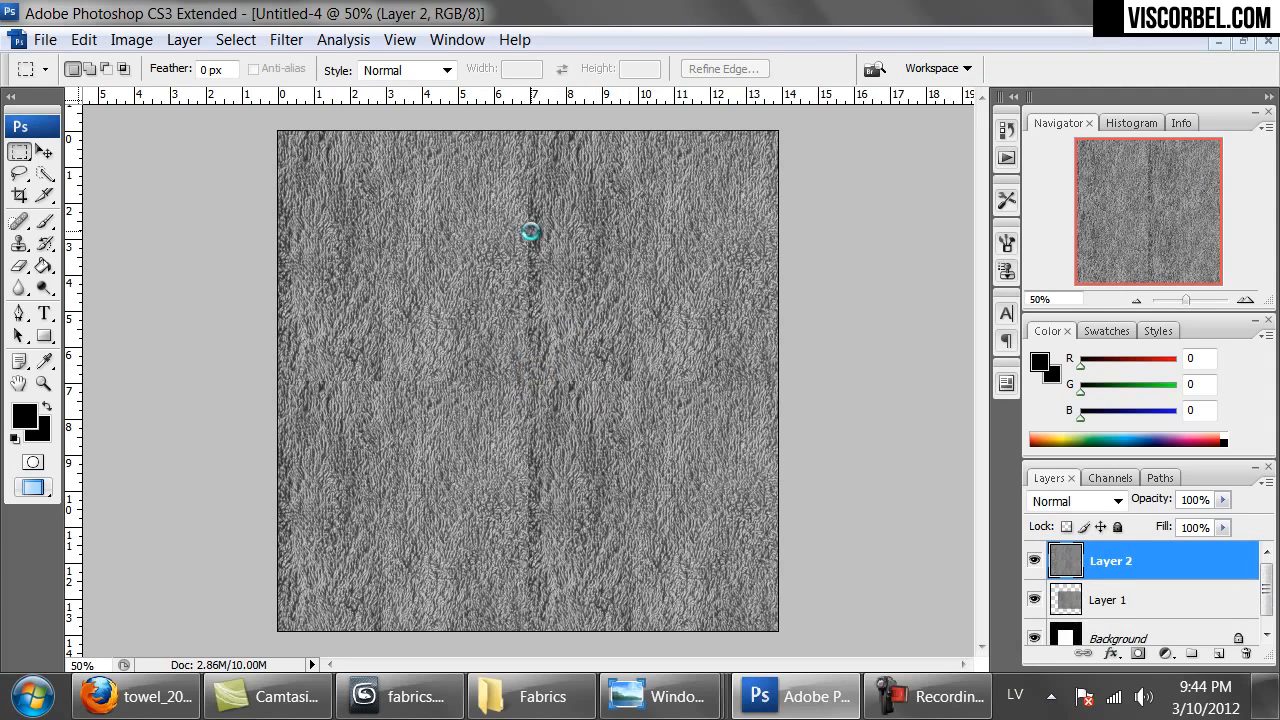
Clone over the vertical and horizontal seams between the four towel tiles with the 156-pixel Clone Stamp.
key("s")
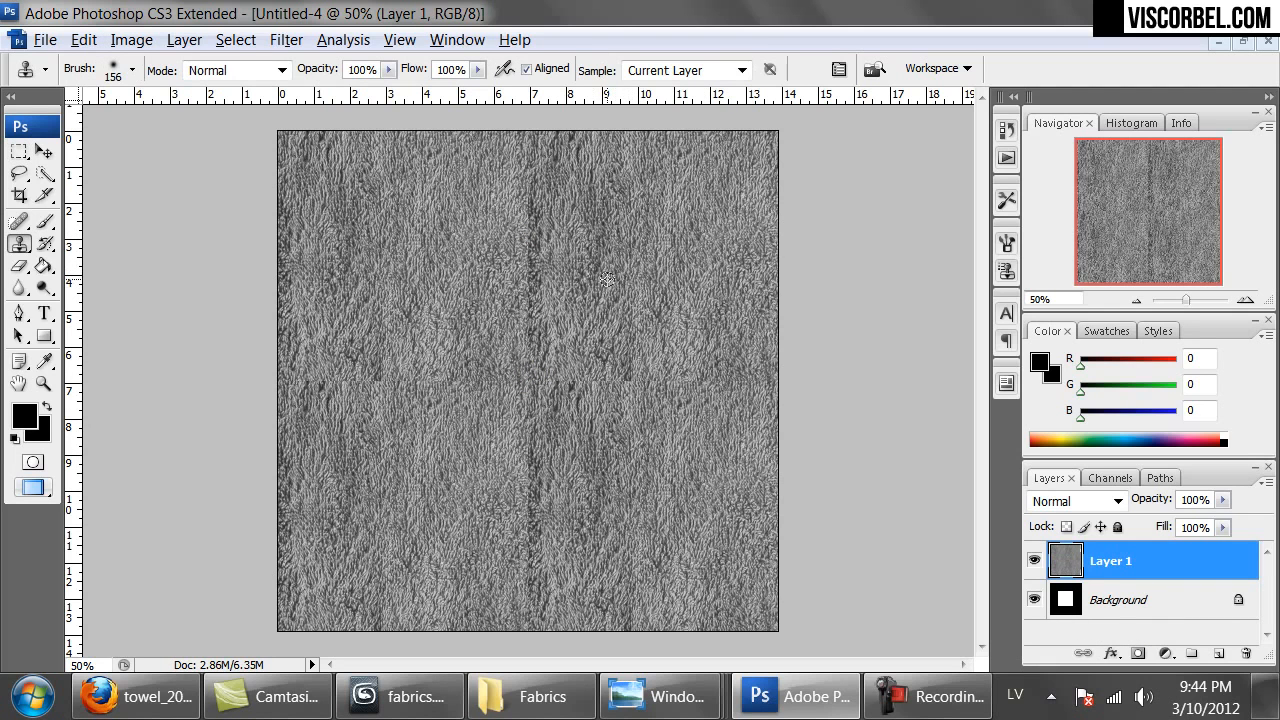
left_click_drag(494, 280, 538, 208)
left_click(532, 185)
left_click(533, 164)
left_click(533, 142)
left_click(528, 437)
left_click(535, 505)
left_click(534, 545)
left_click(370, 497)
left_click(472, 543)
left_click(542, 593)
left_click(548, 598)
left_click(525, 378)
left_click(614, 367)
left_click(668, 388)
left_click(700, 323)
left_click(682, 408)
left_click(354, 371)
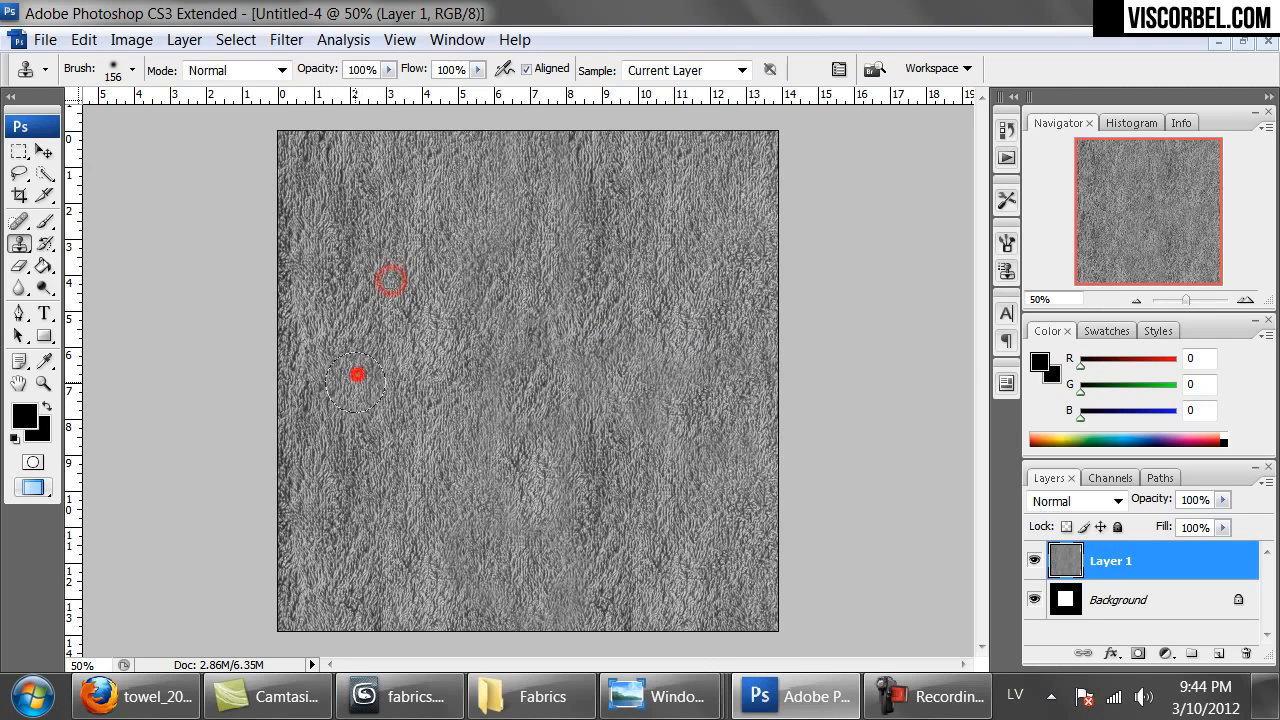
left_click(294, 391)
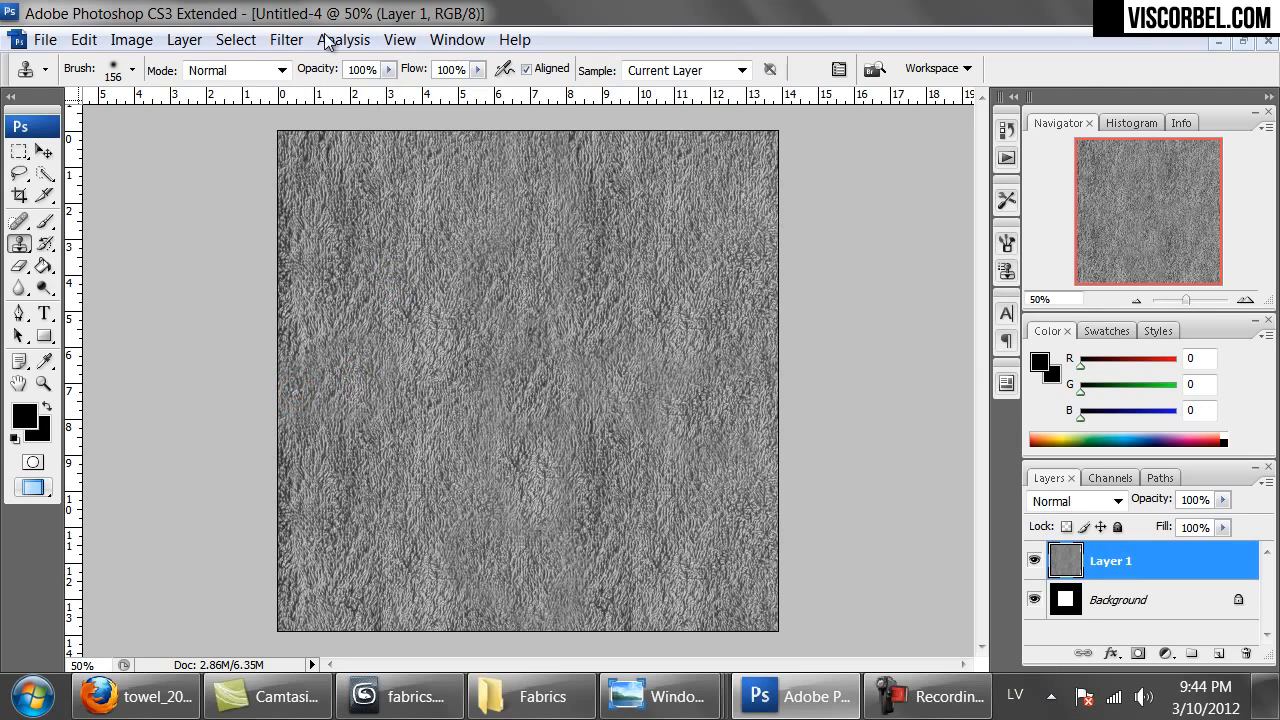
left_click(286, 39)
mouse_move(487, 556)
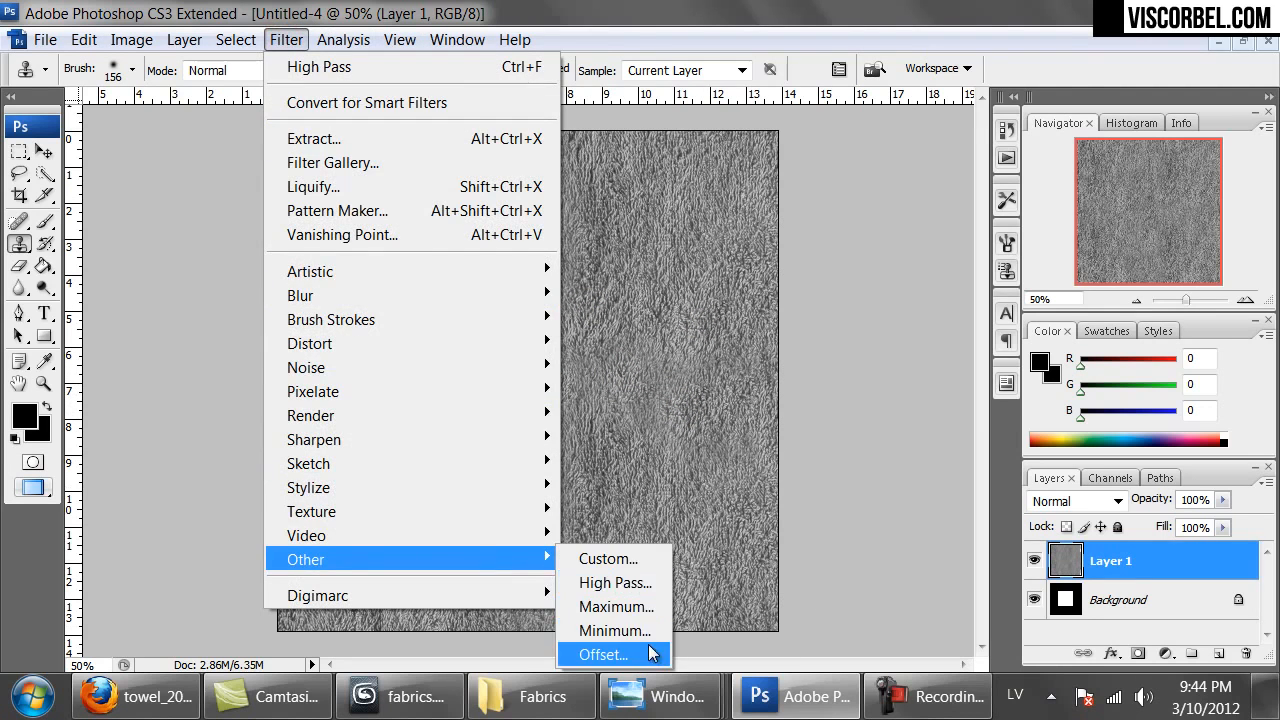
left_click(648, 652)
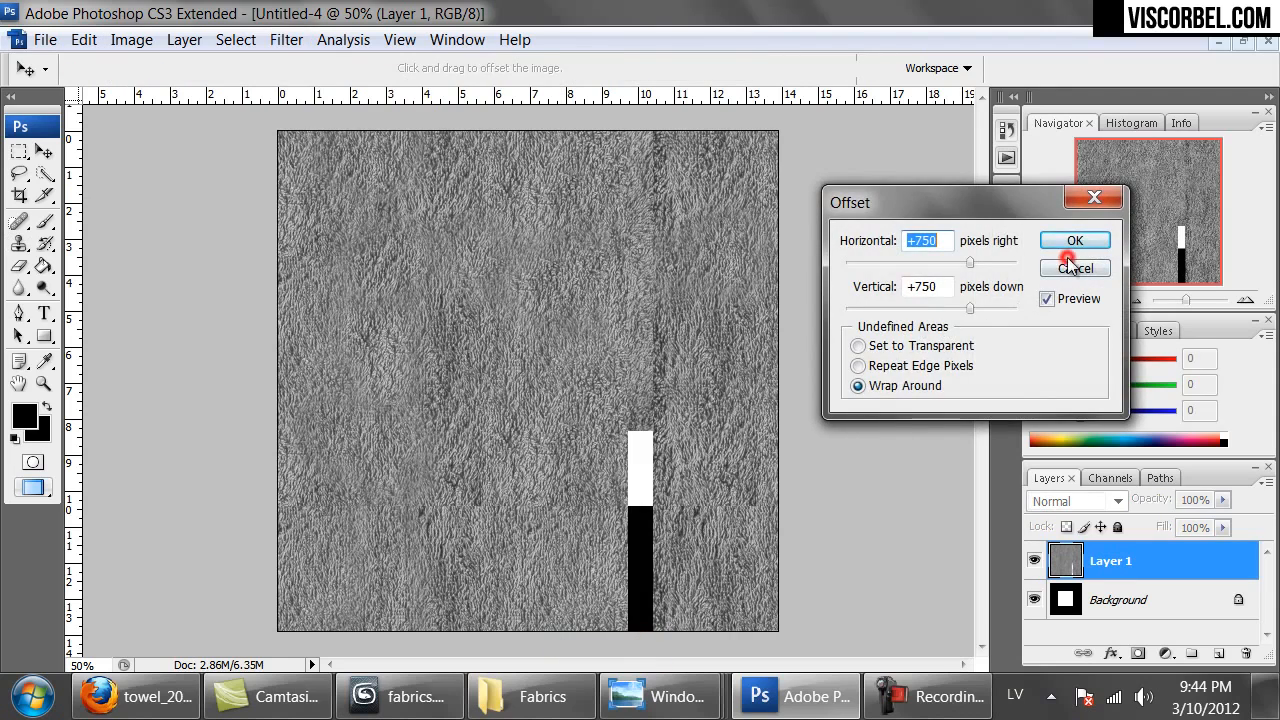
left_click(1068, 265)
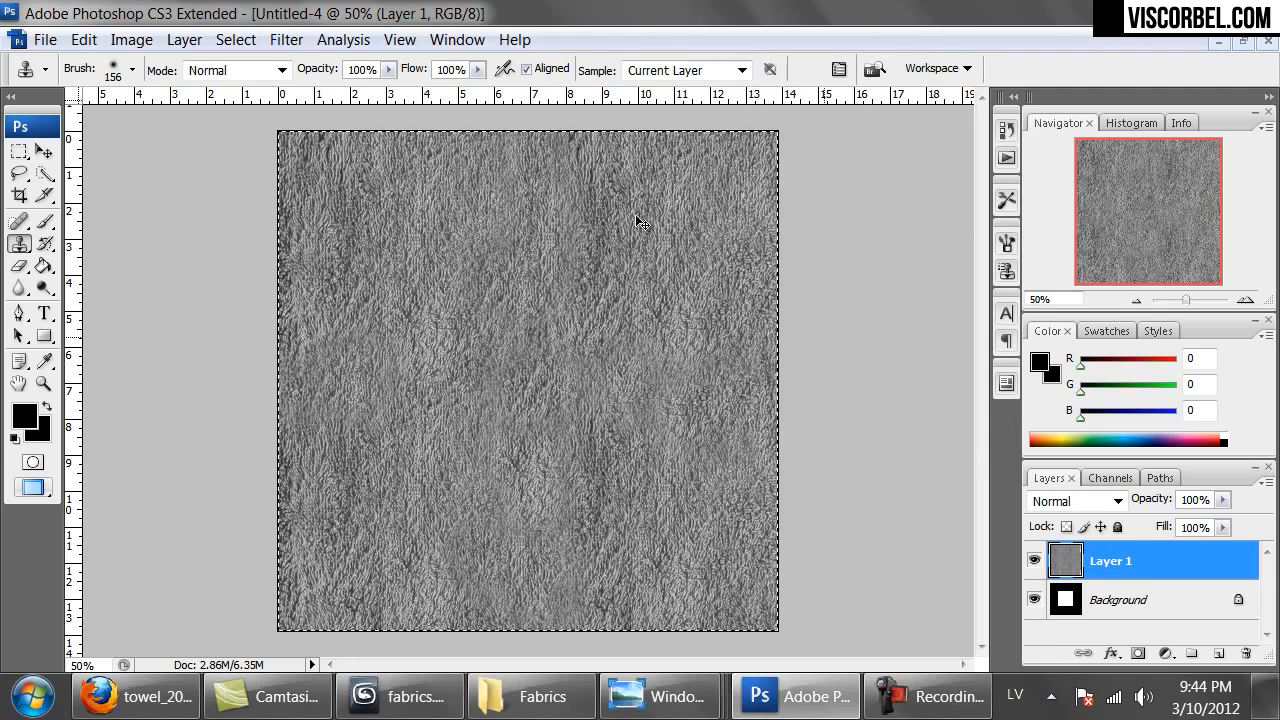
Copy the canvas area to a new layer and apply the Offset filter to it with Wrap Around.
key("ctrl+j")
left_click(286, 39)
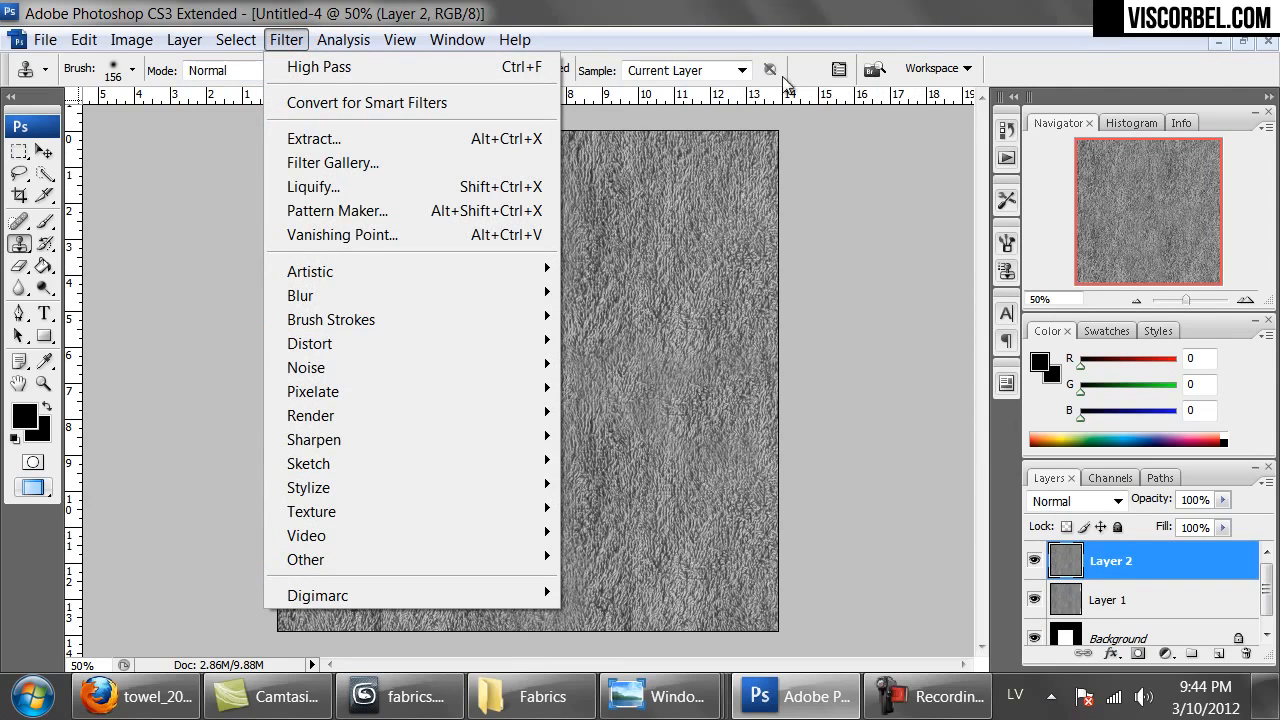
mouse_move(486, 560)
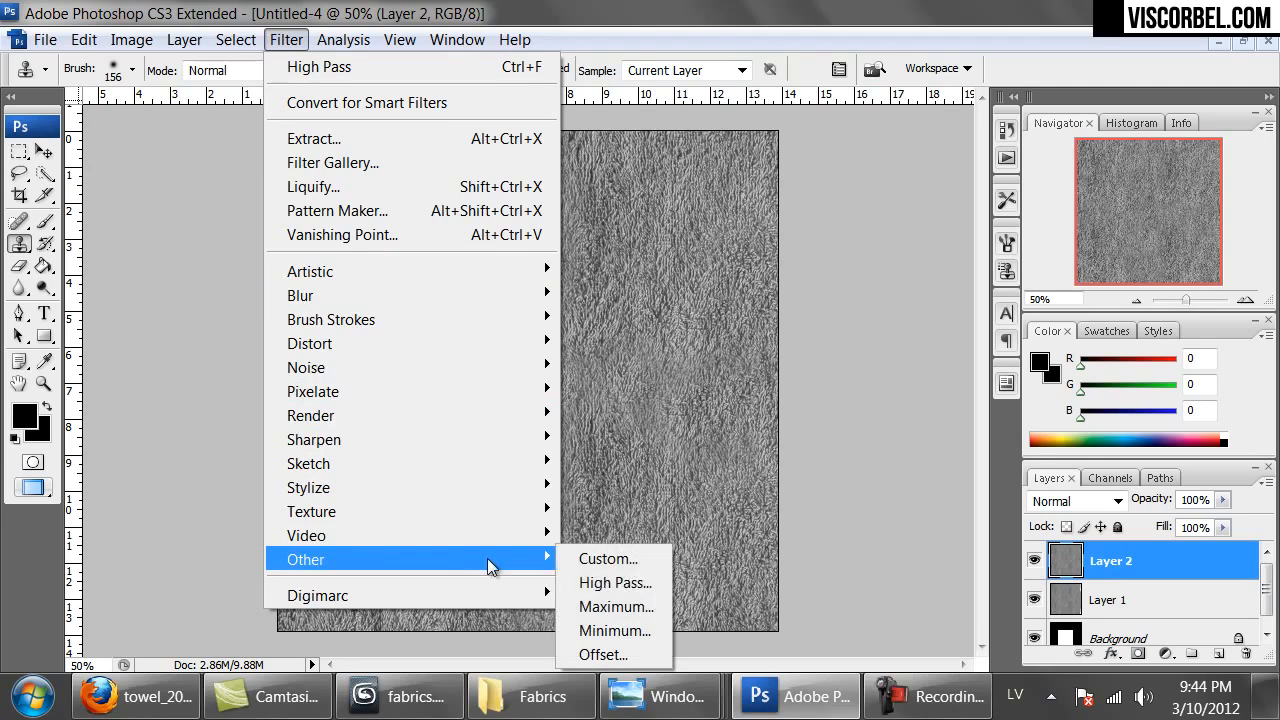
left_click(640, 654)
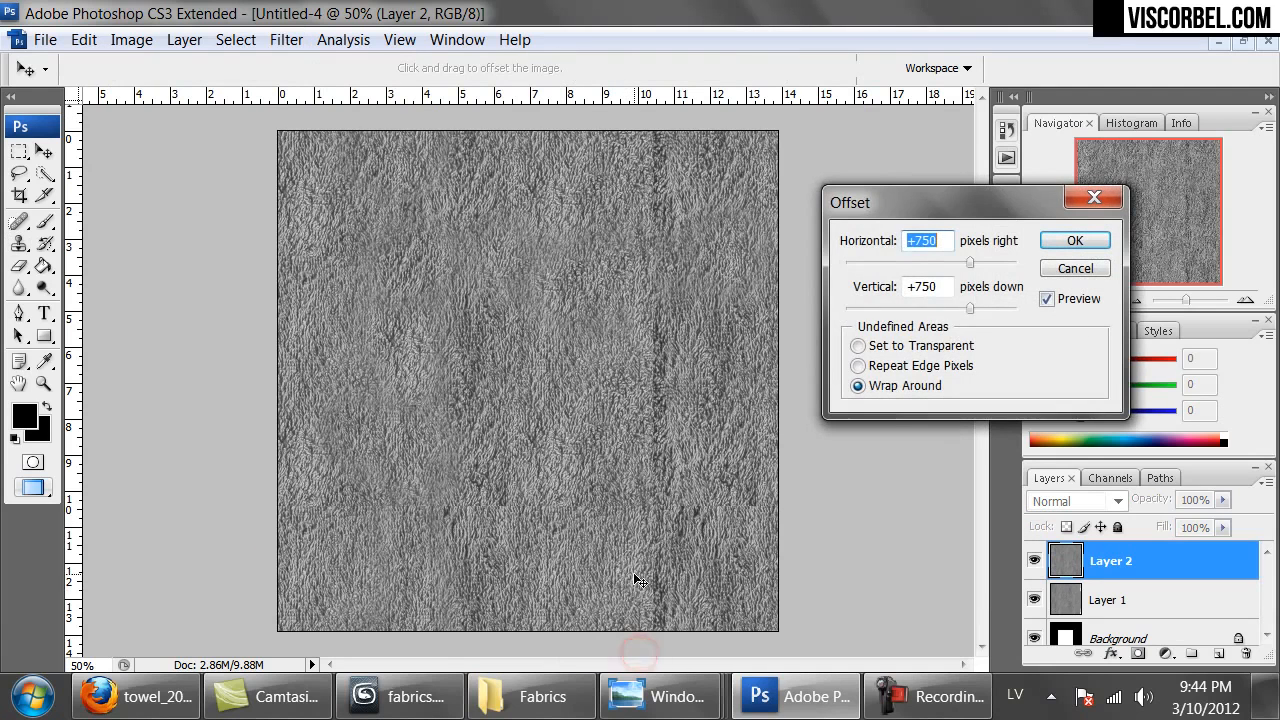
left_click_drag(946, 268, 1000, 313)
left_click(982, 309)
left_click(1078, 240)
Clone out the seams exposed by the offset and the uneven patches on the towel texture with the Clone Stamp.
key("s")
left_click(661, 271, "alt")
left_click_drag(600, 277, 520, 170)
mouse_move(531, 408)
left_mouse_down()
mouse_move(550, 540)
mouse_move(535, 605)
left_mouse_up()
mouse_move(660, 277)
left_mouse_down()
mouse_move(665, 375)
mouse_move(745, 340)
left_mouse_up()
left_click_drag(568, 343, 527, 370)
left_click(420, 282, "alt")
left_click_drag(448, 322, 466, 342)
left_click(440, 352)
left_click(413, 352)
left_click(347, 387)
left_click(341, 370)
left_click(333, 364)
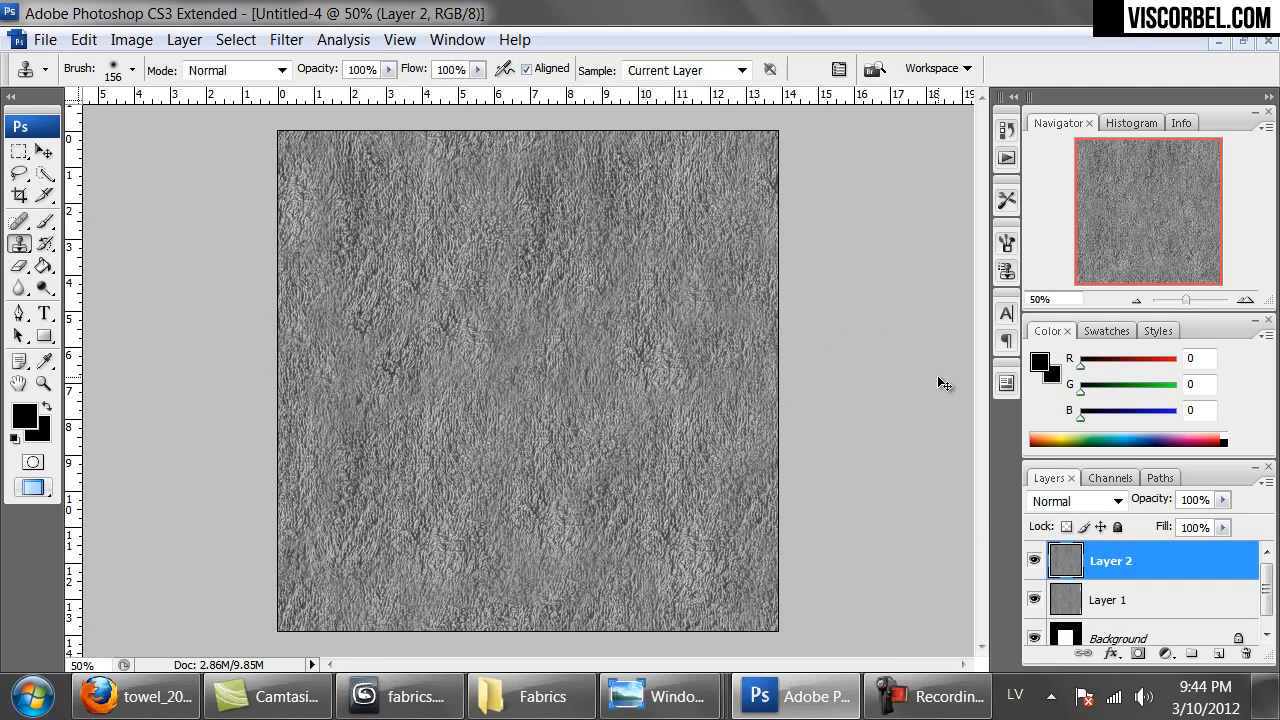
Merge all layers into the background and raise the contrast with Levels inputs of 64, 0.79 and 182.
key("ctrl+e")
key("ctrl+e")
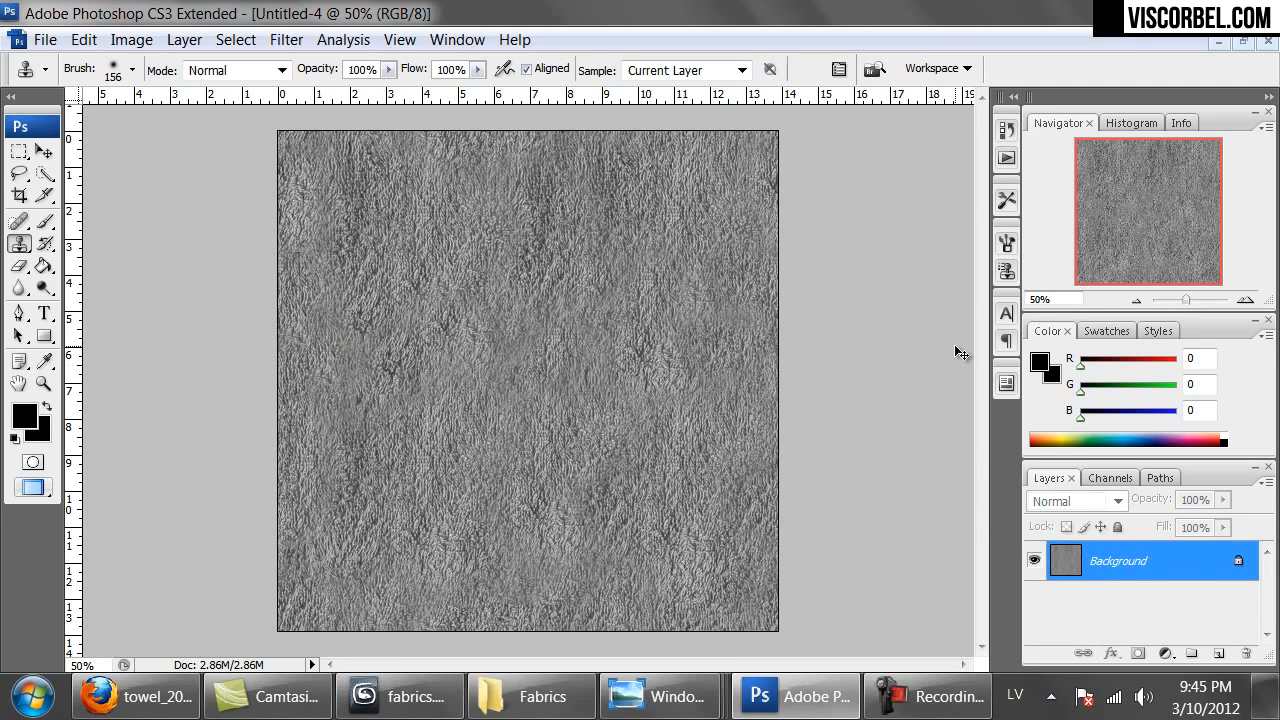
key("ctrl+l")
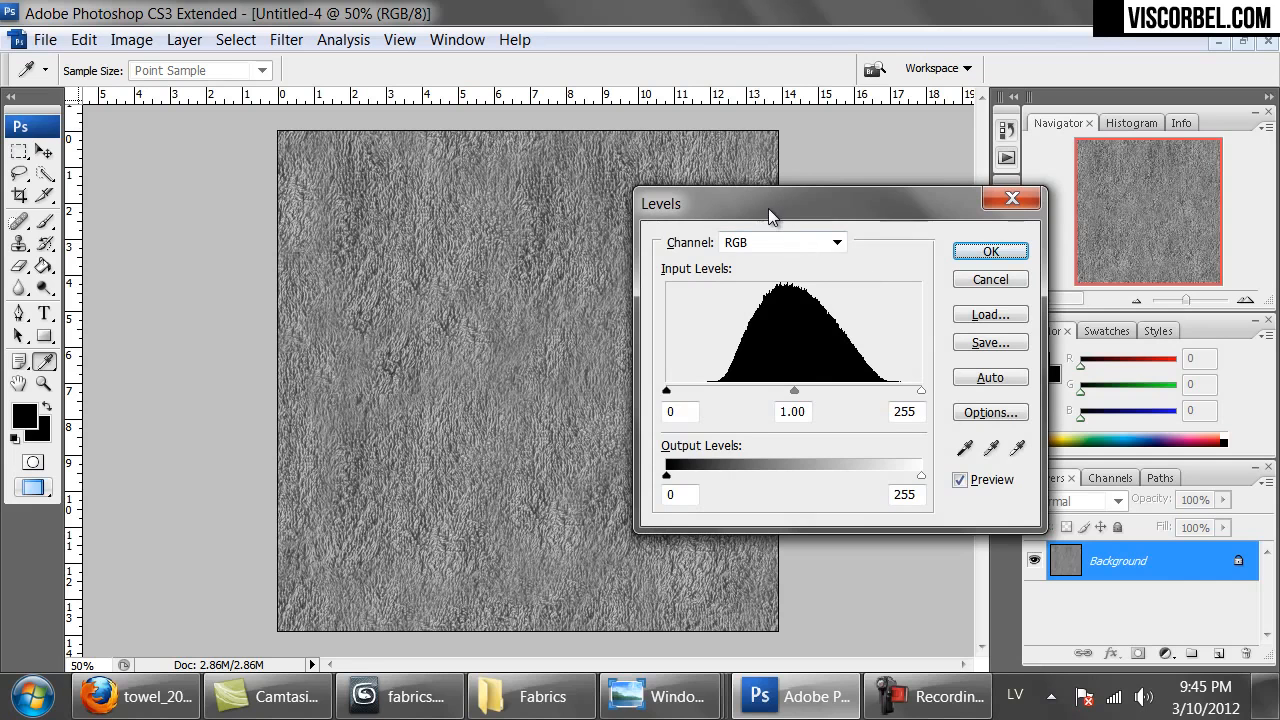
left_click_drag(679, 392, 730, 392)
left_click_drag(919, 393, 800, 398)
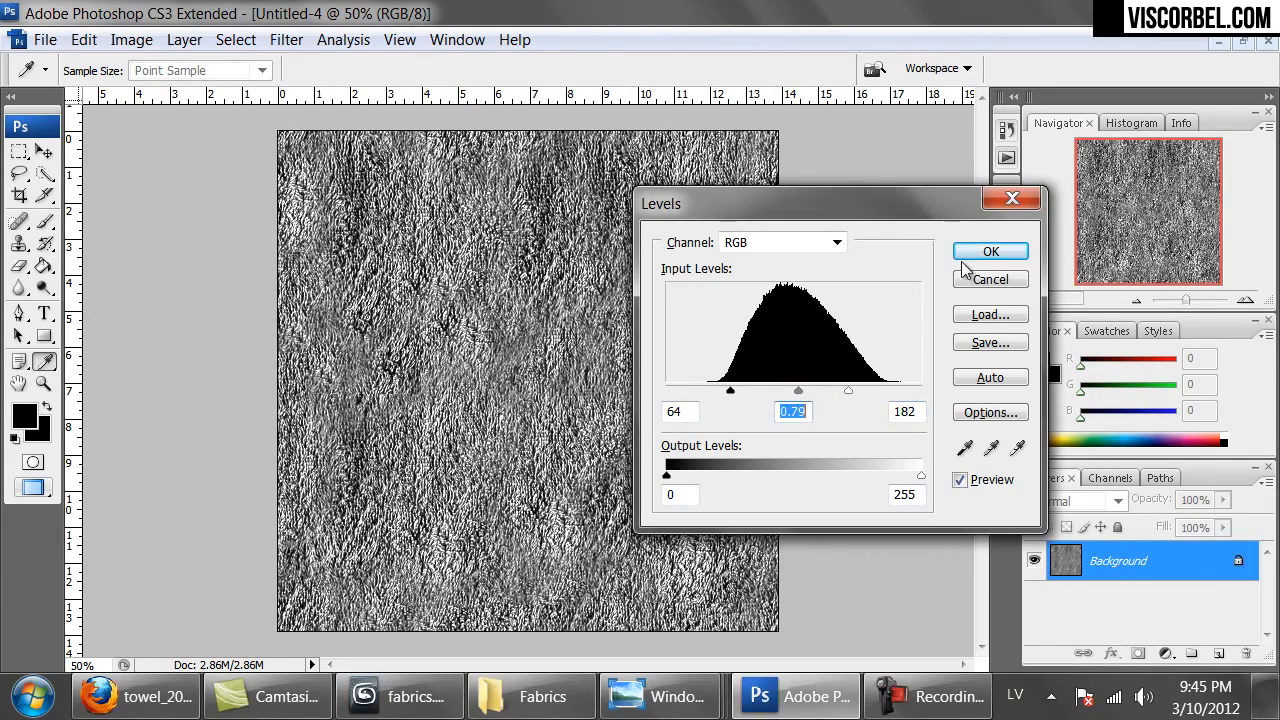
left_click(989, 251)
key("s")
key("ctrl+alt+0")
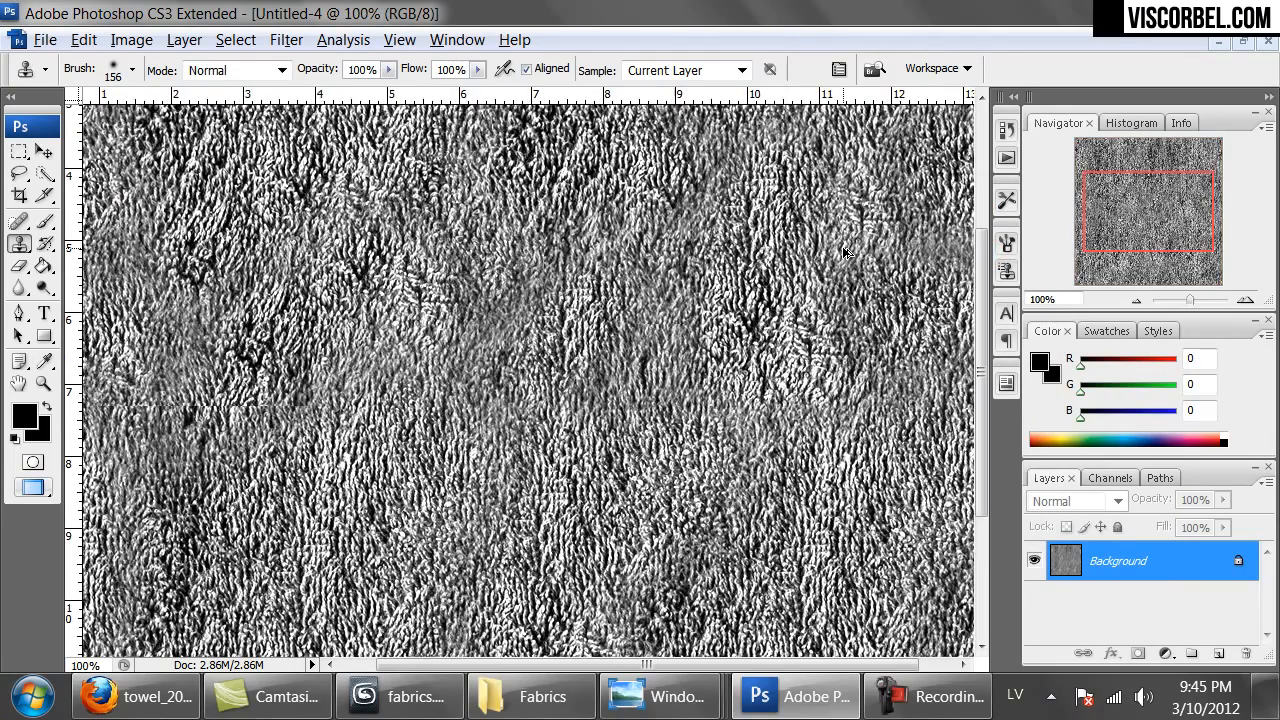
key("ctrl+minus")
key("ctrl+minus")
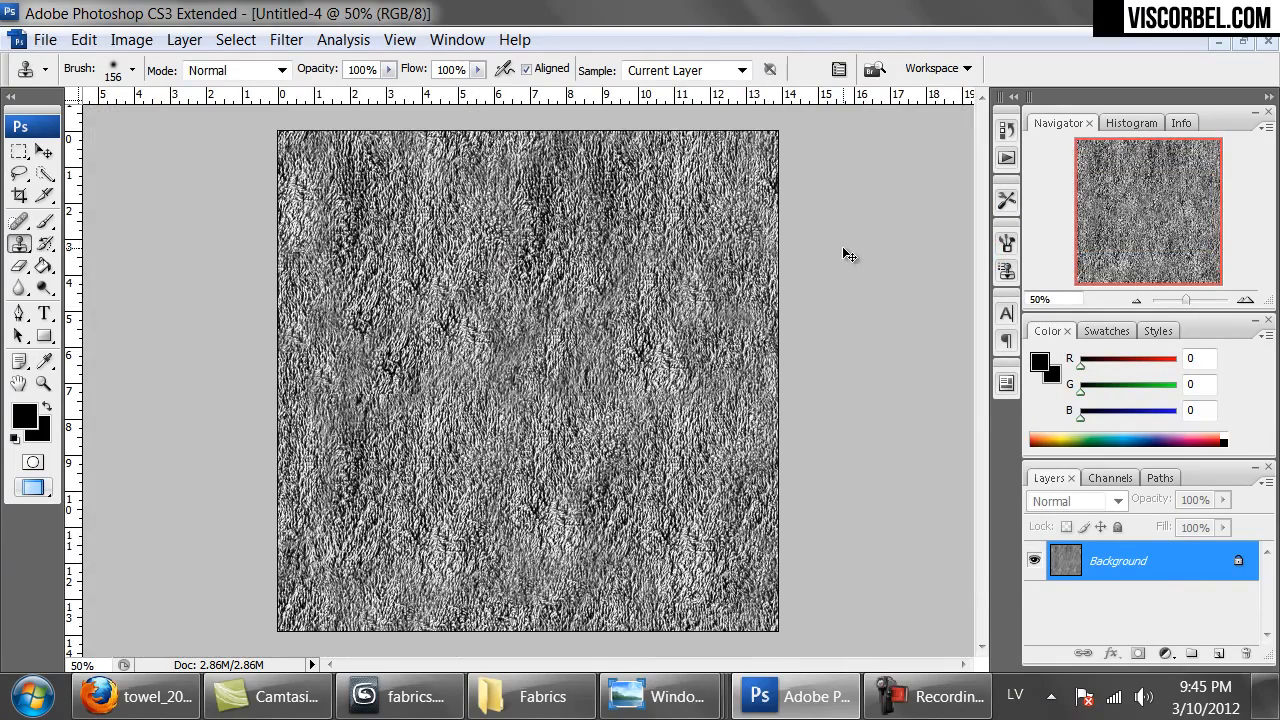
Save the towel texture as a PNG named towel_bump in the MAT/Textures/Fabrics folder.
key("ctrl+shift+s")
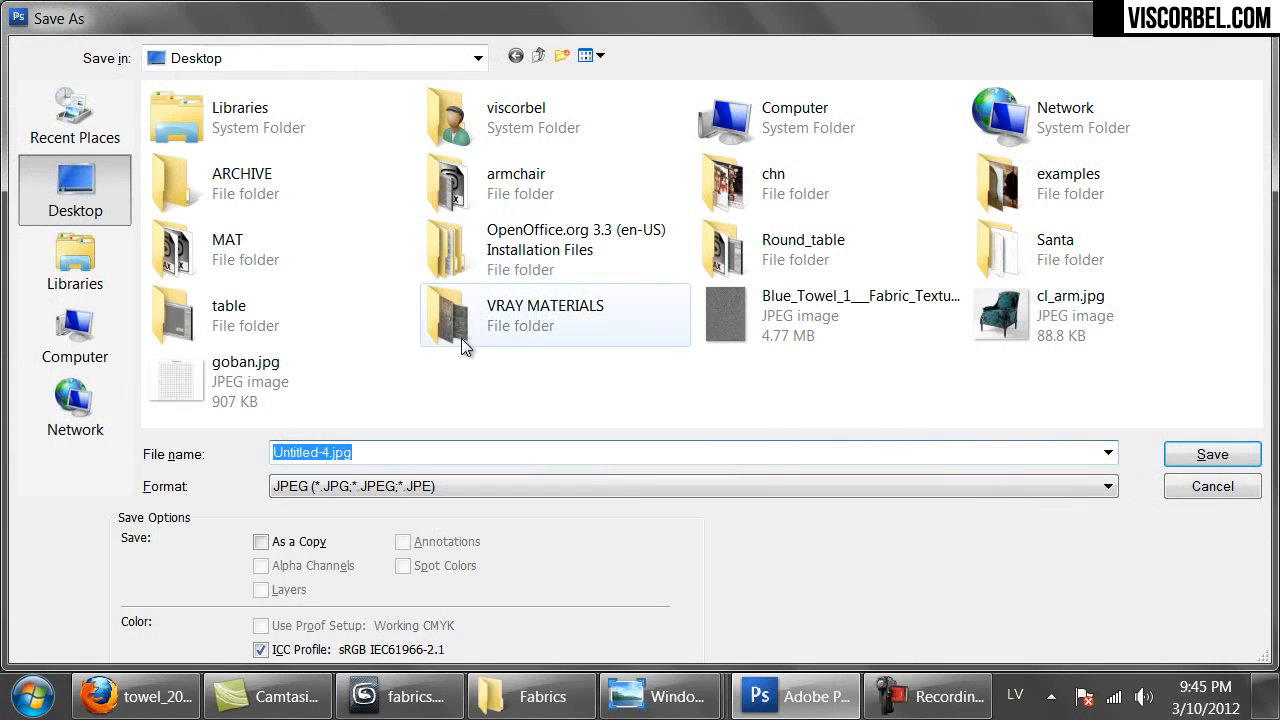
double_click(210, 263)
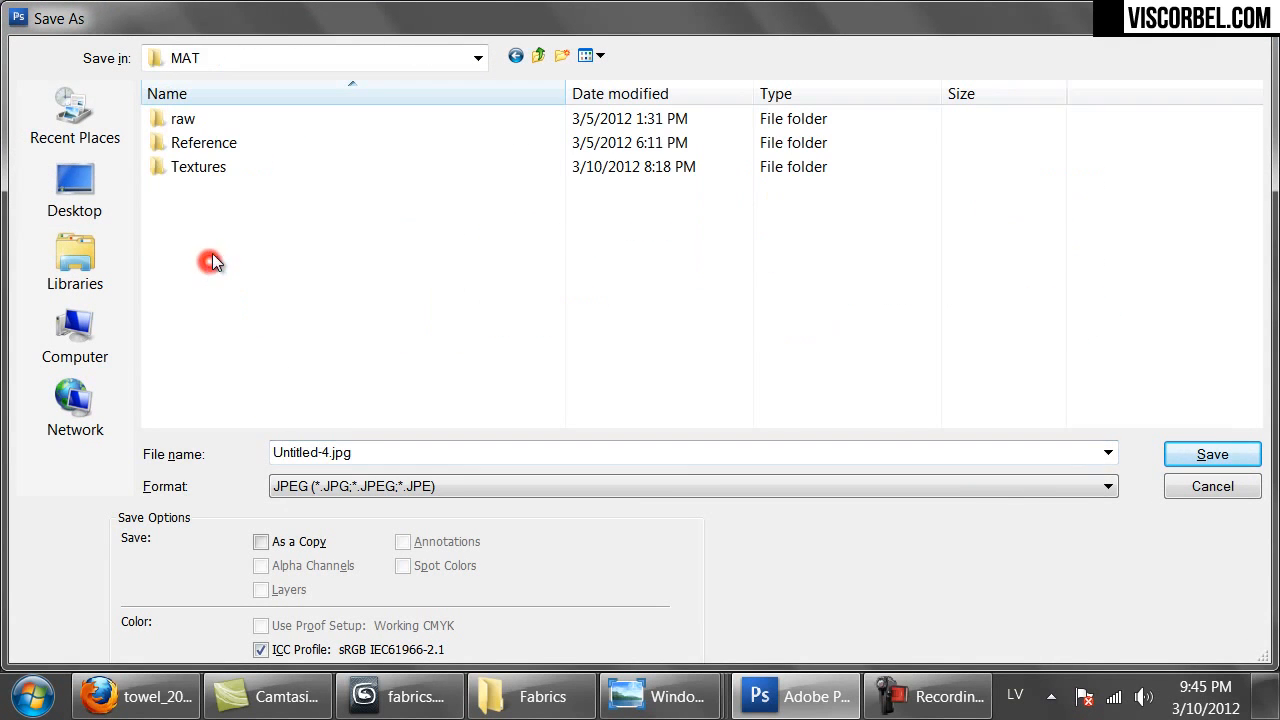
left_click(241, 163)
double_click(241, 166)
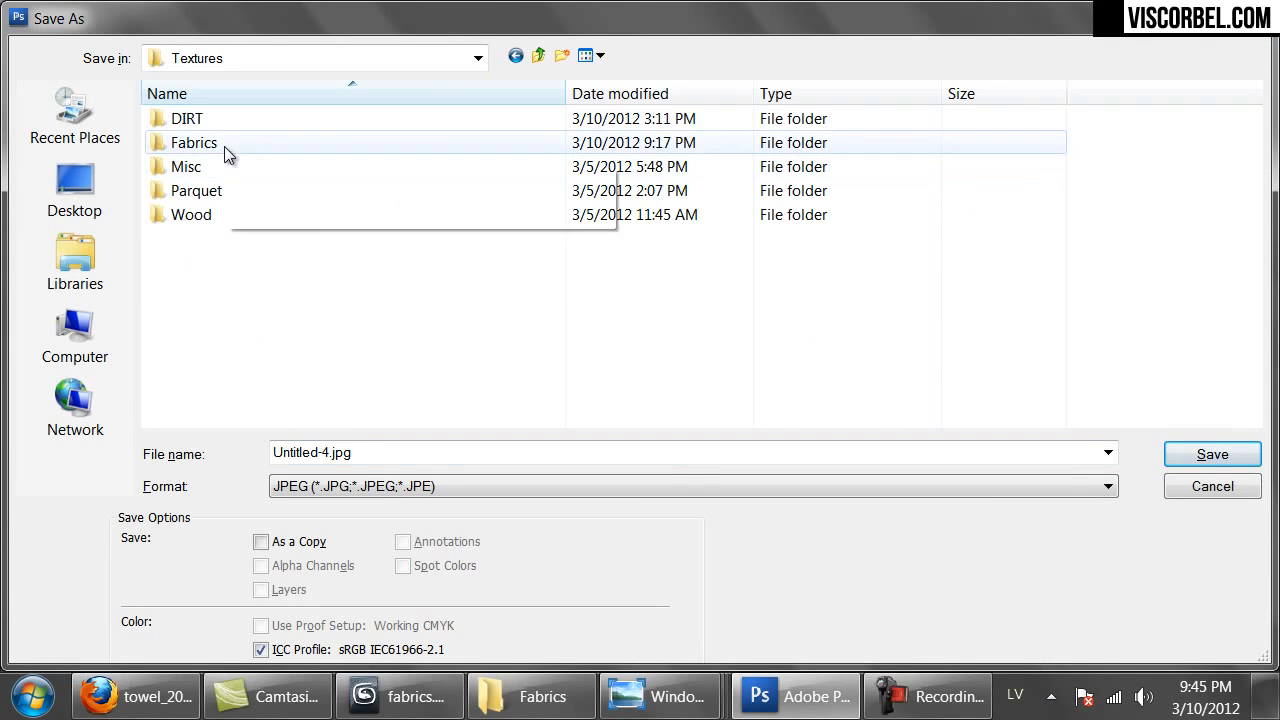
double_click(224, 146)
left_click(369, 490)
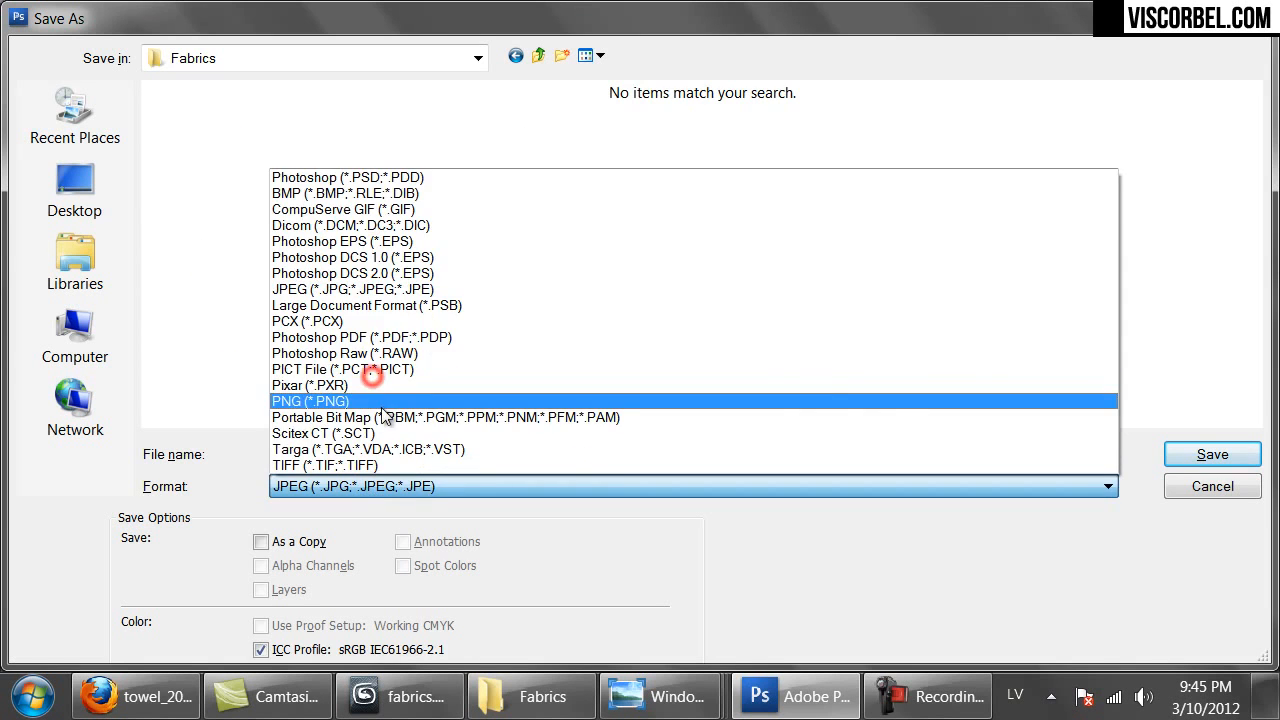
left_click(340, 403)
left_click(360, 453)
type("towel")
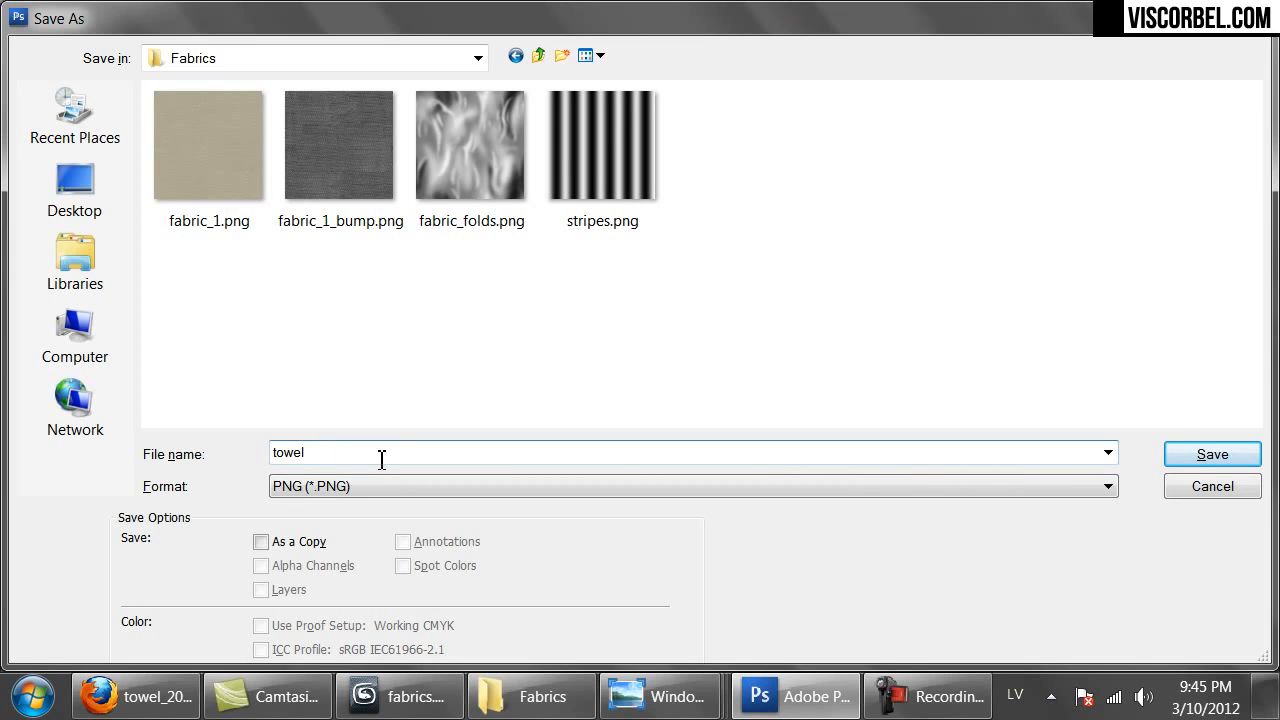
type("_bump")
key("Return")
key("Return")
Switch to 3ds Max, make the empty material slot a VRayMtl named Towel, and assign it to the draped cloth.
left_click(400, 697)
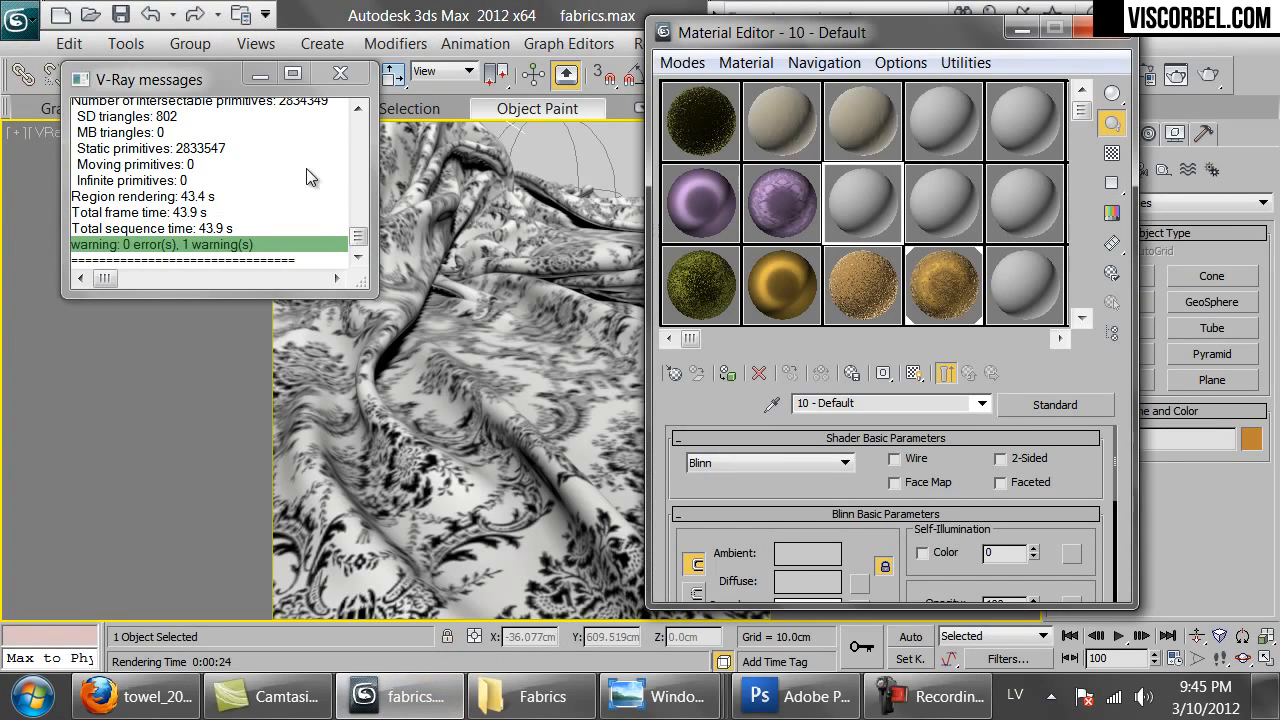
left_click(341, 74)
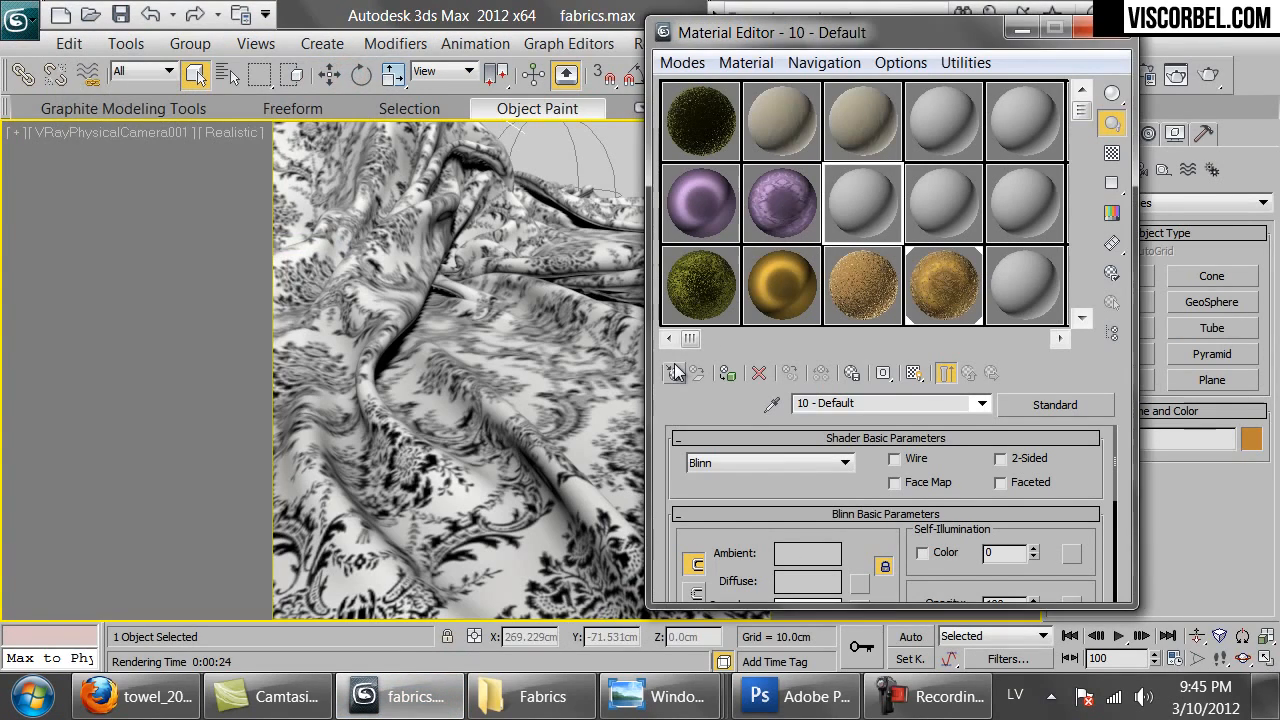
left_click(682, 372)
double_click(450, 632)
left_click(878, 404)
type("Towel")
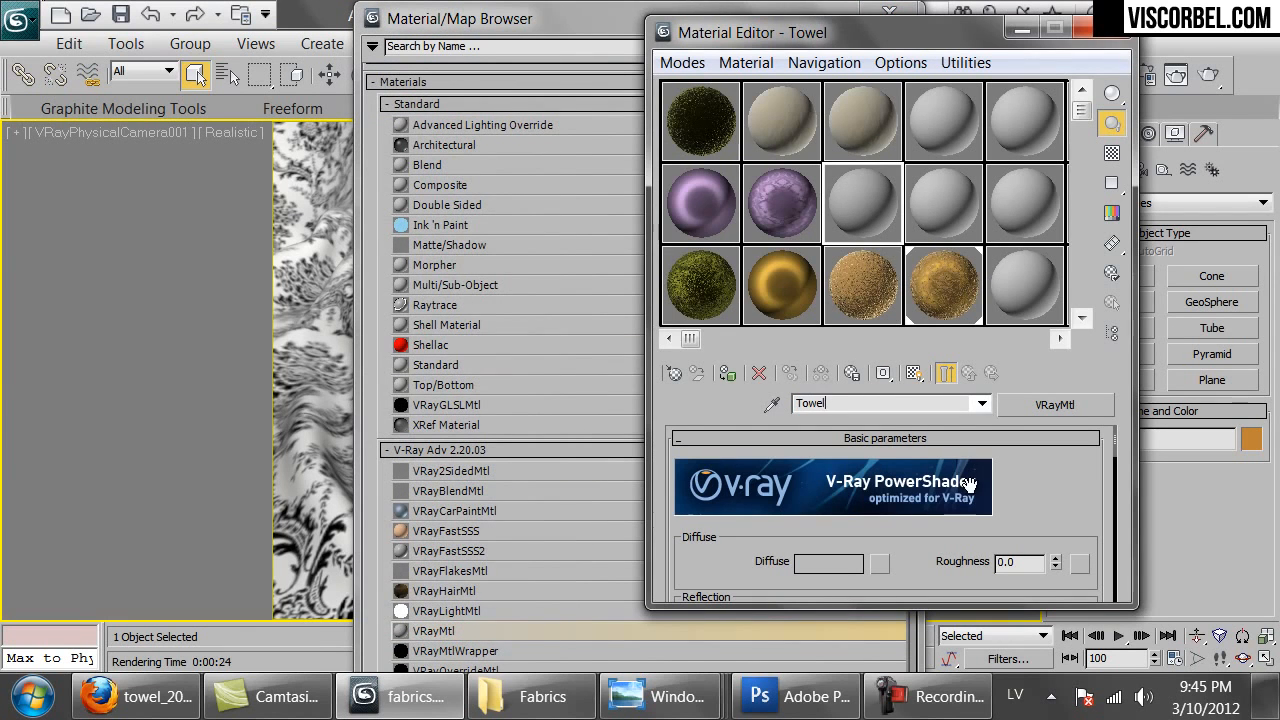
left_click_drag(847, 200, 337, 548)
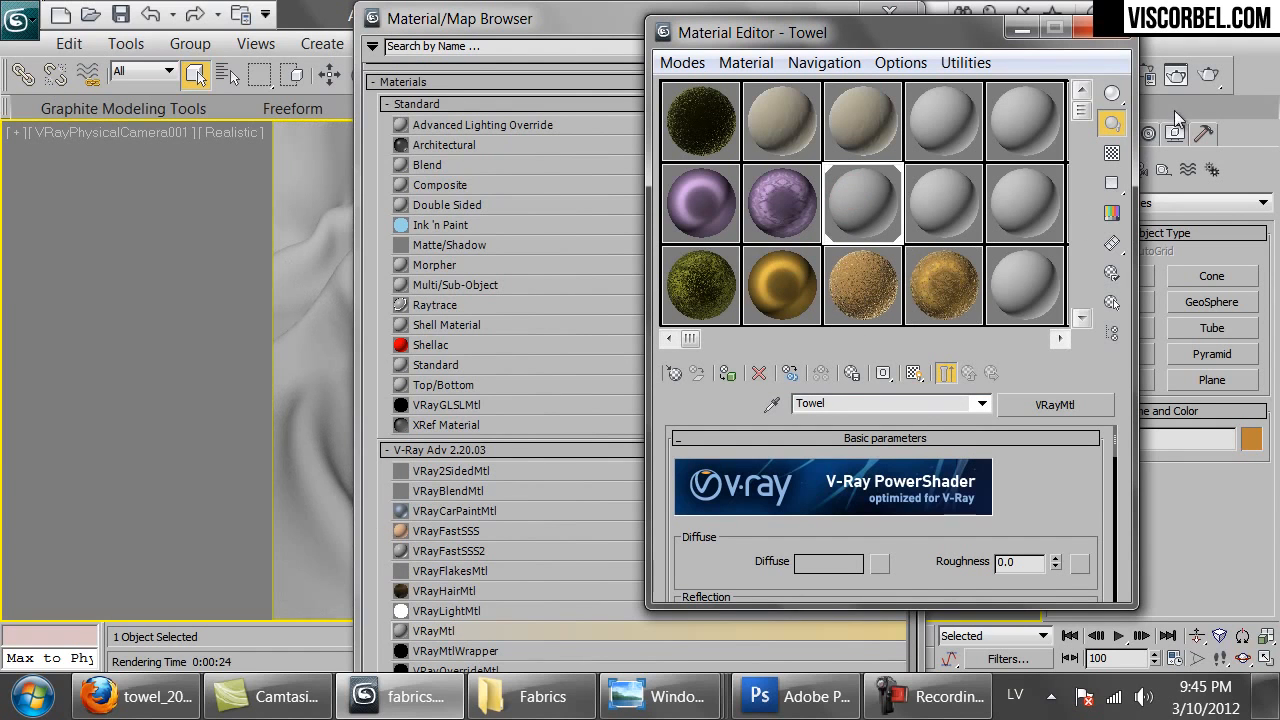
scroll(1062, 508, "down", 5)
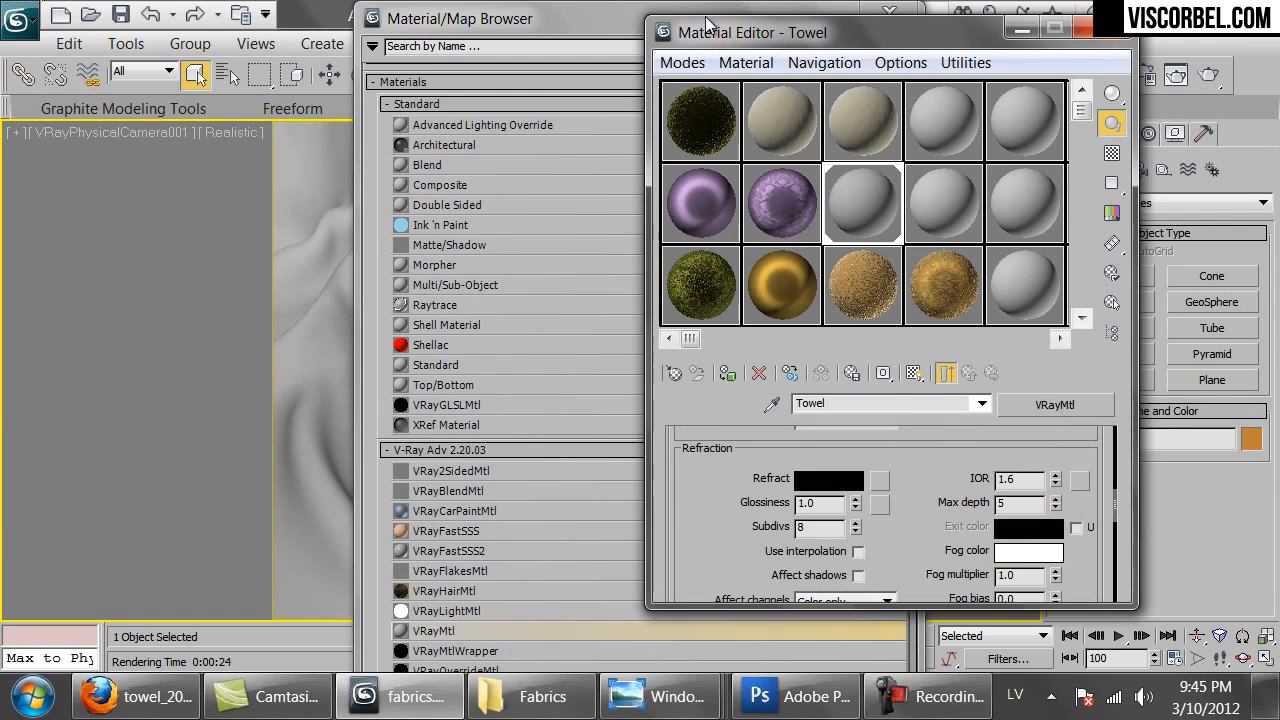
left_click(633, 20)
left_click(874, 18)
Load towel_bump.png from the Textures/Fabrics folder as the Towel material's Displace bitmap and show it in the viewport.
scroll(940, 450, "down", 5)
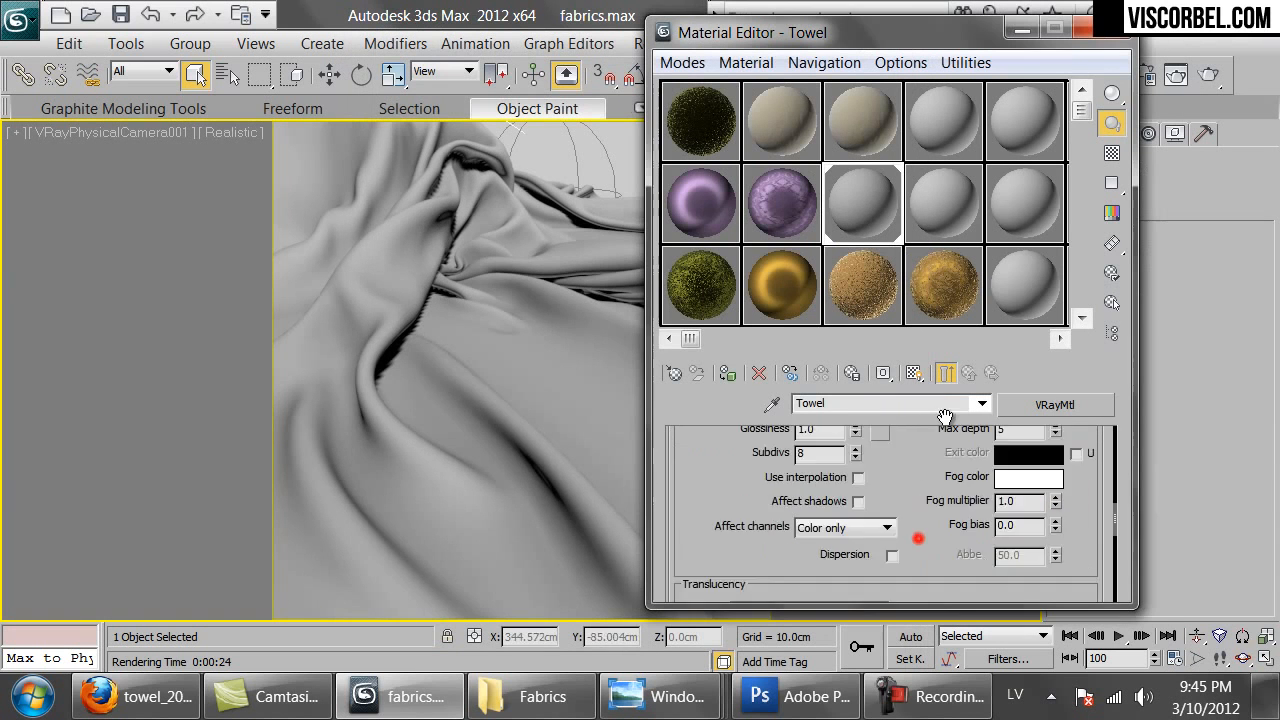
left_click(888, 532)
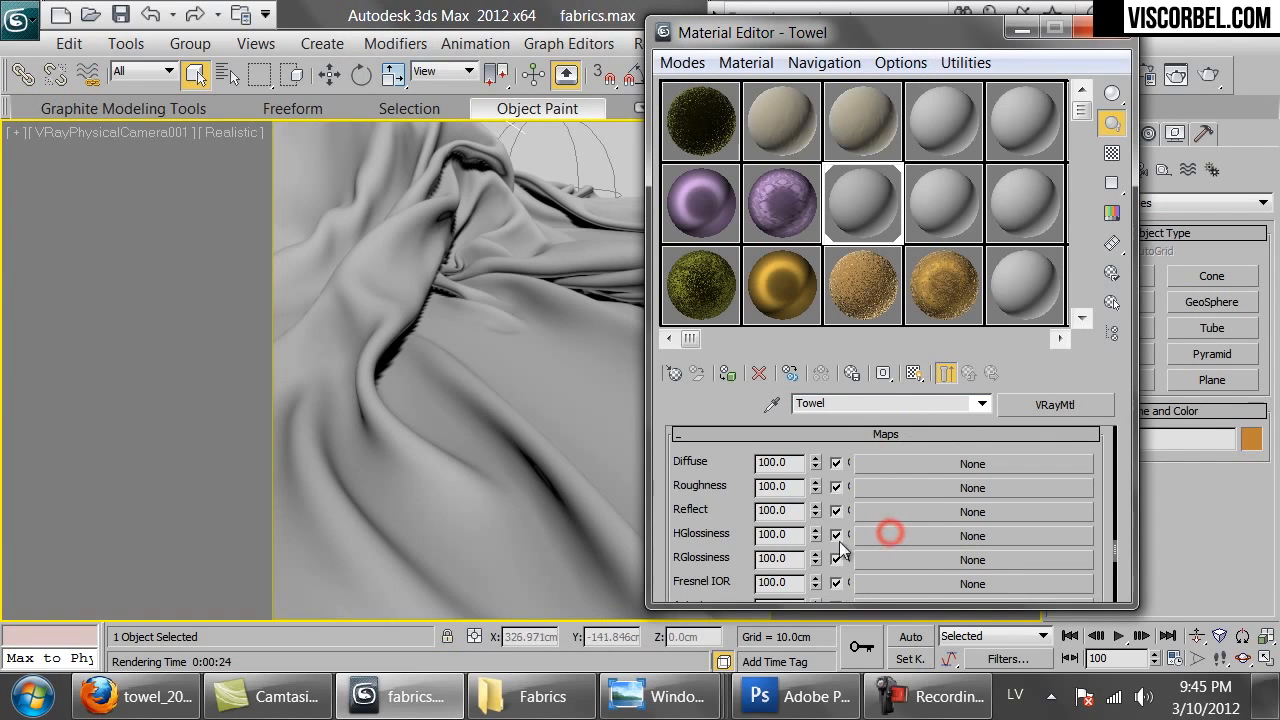
left_click_drag(716, 532, 736, 400)
scroll(873, 568, "down", 4)
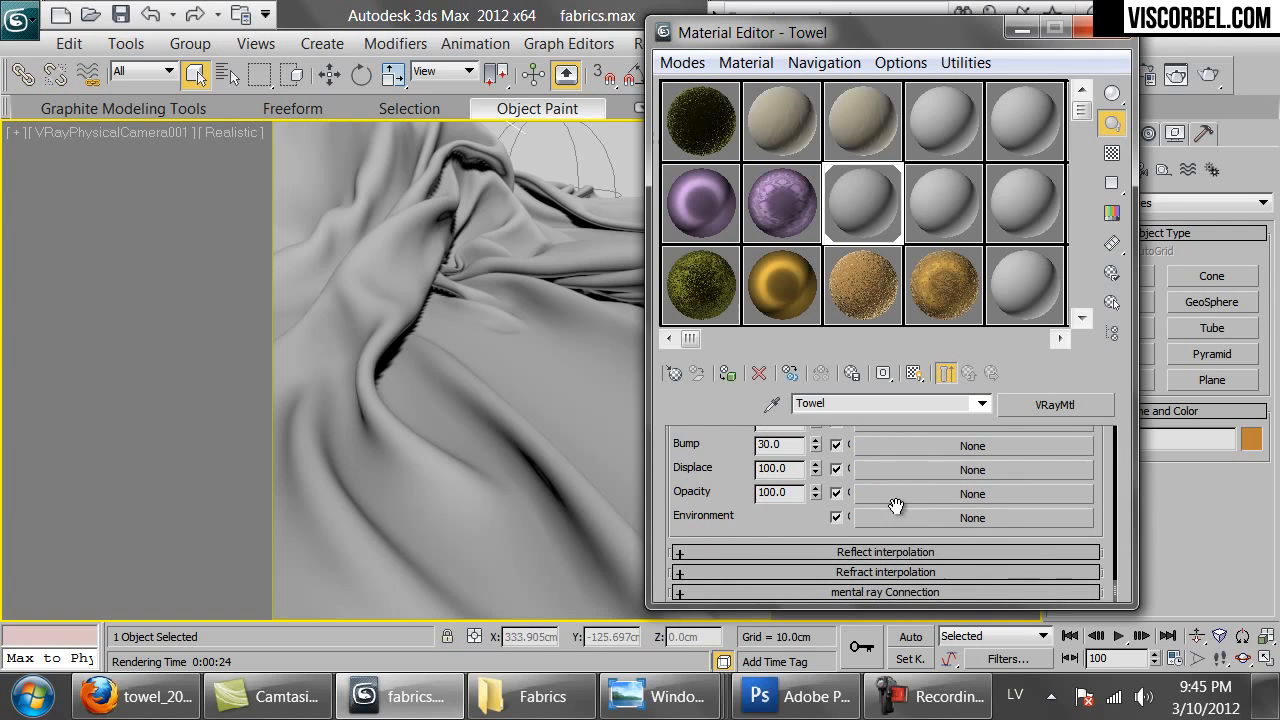
left_click(942, 471)
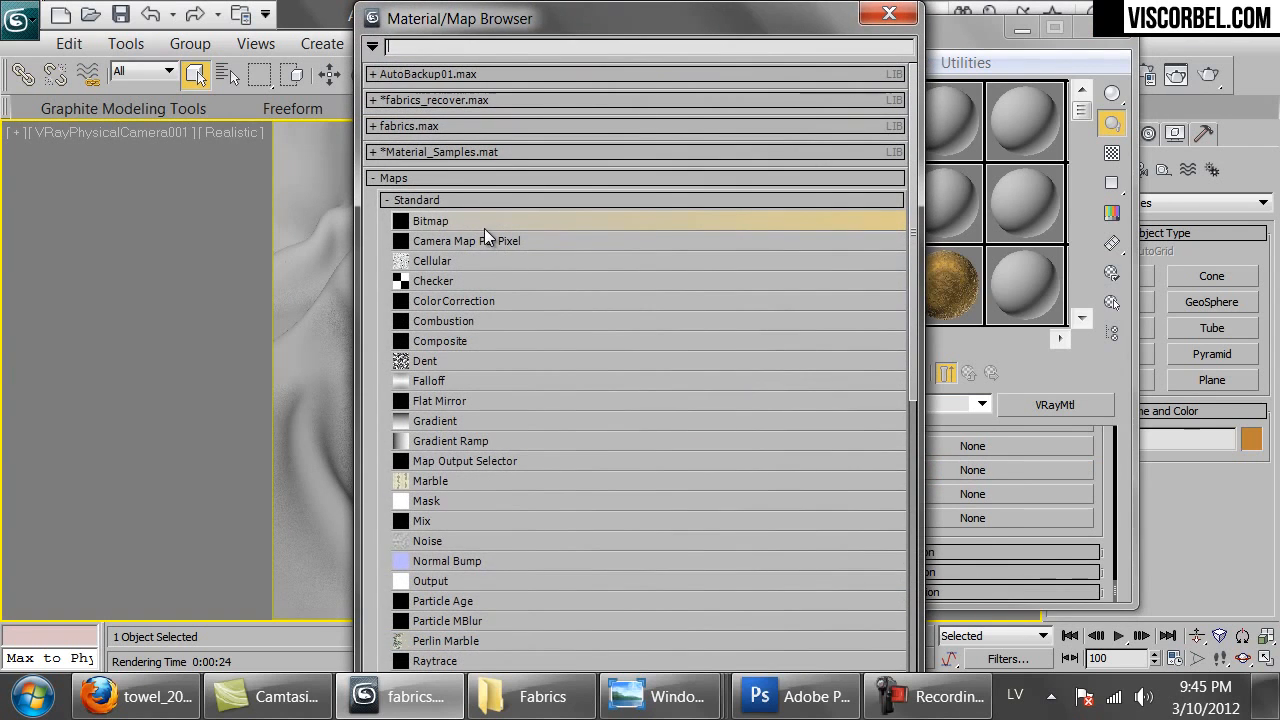
double_click(483, 221)
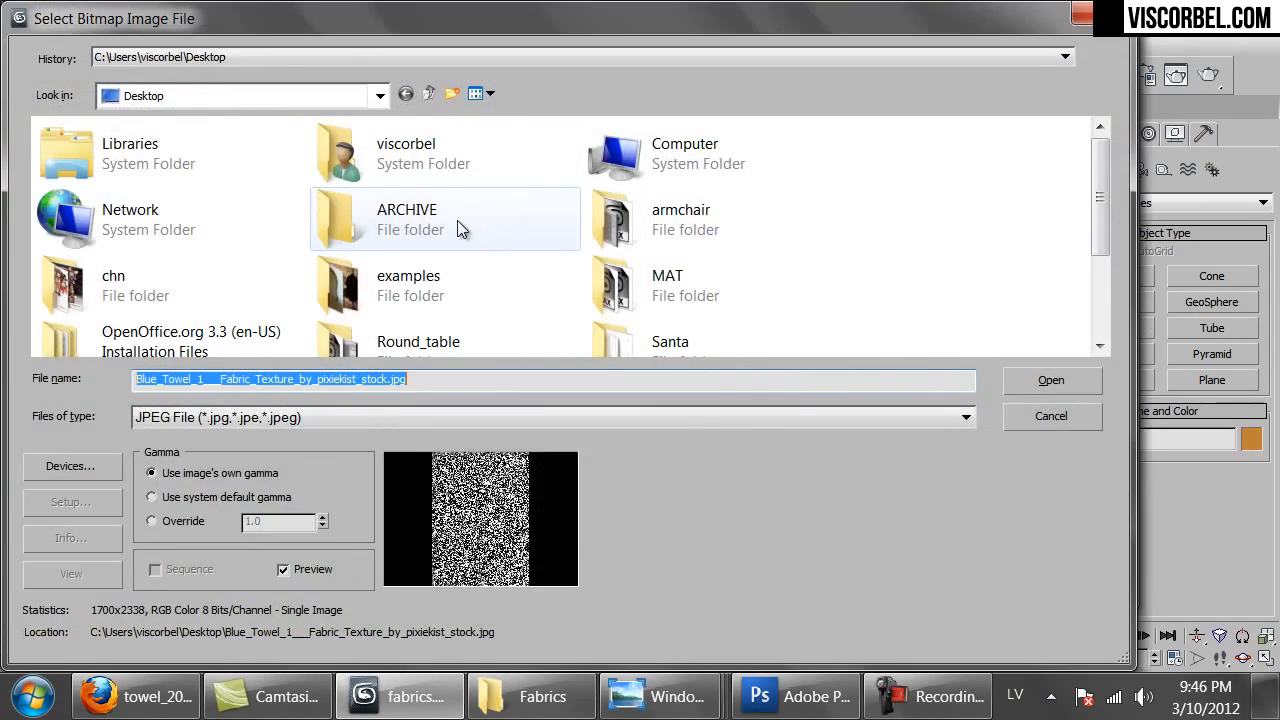
left_click(621, 296)
double_click(621, 296)
double_click(128, 206)
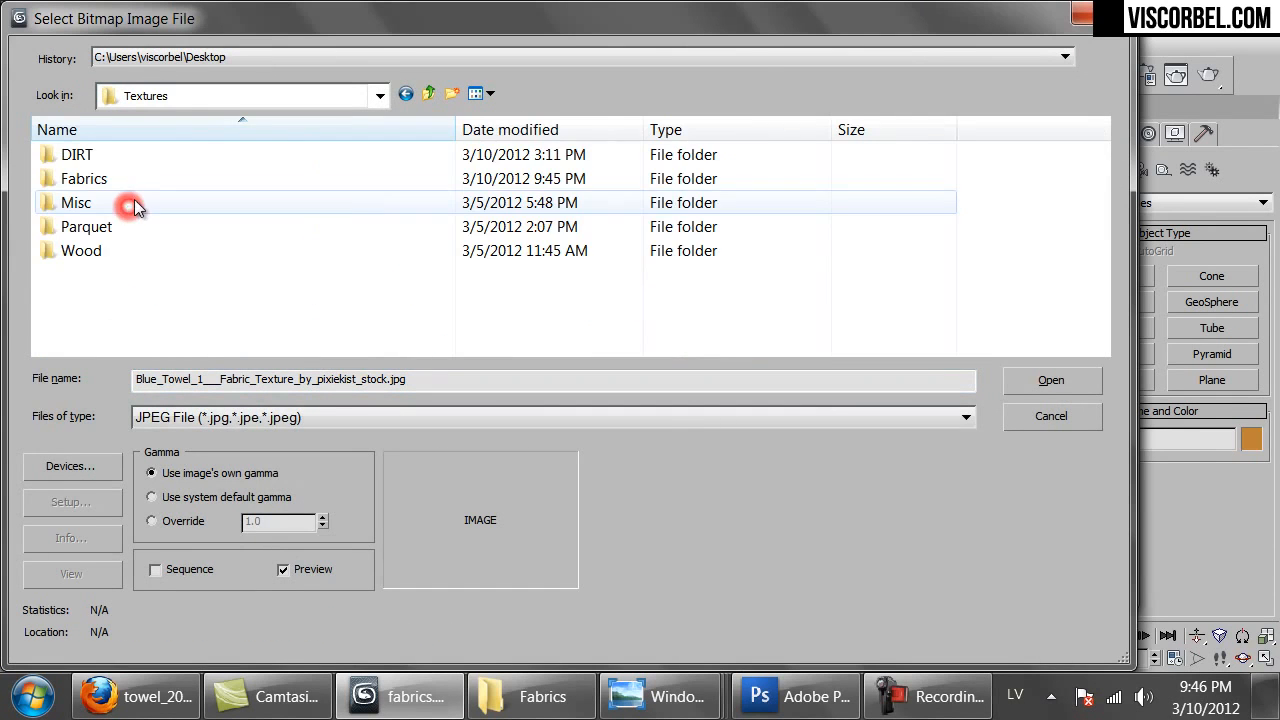
double_click(152, 185)
left_click(258, 418)
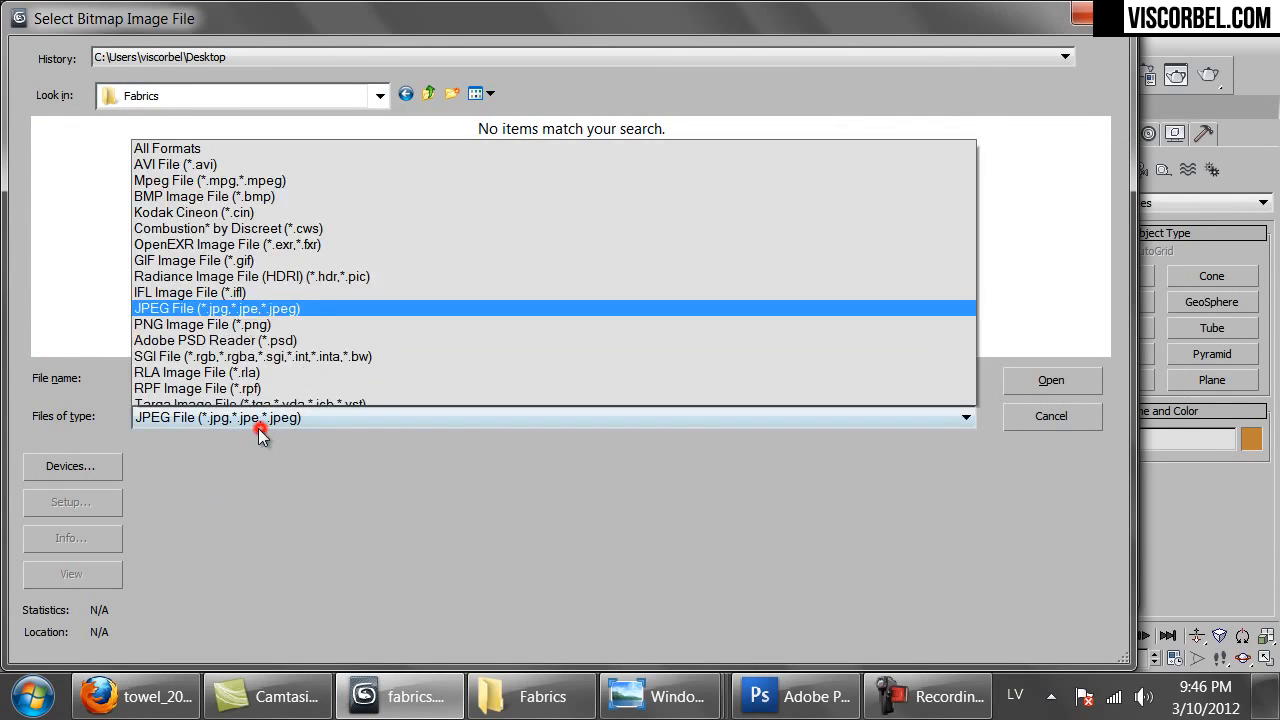
left_click(212, 395)
double_click(612, 212)
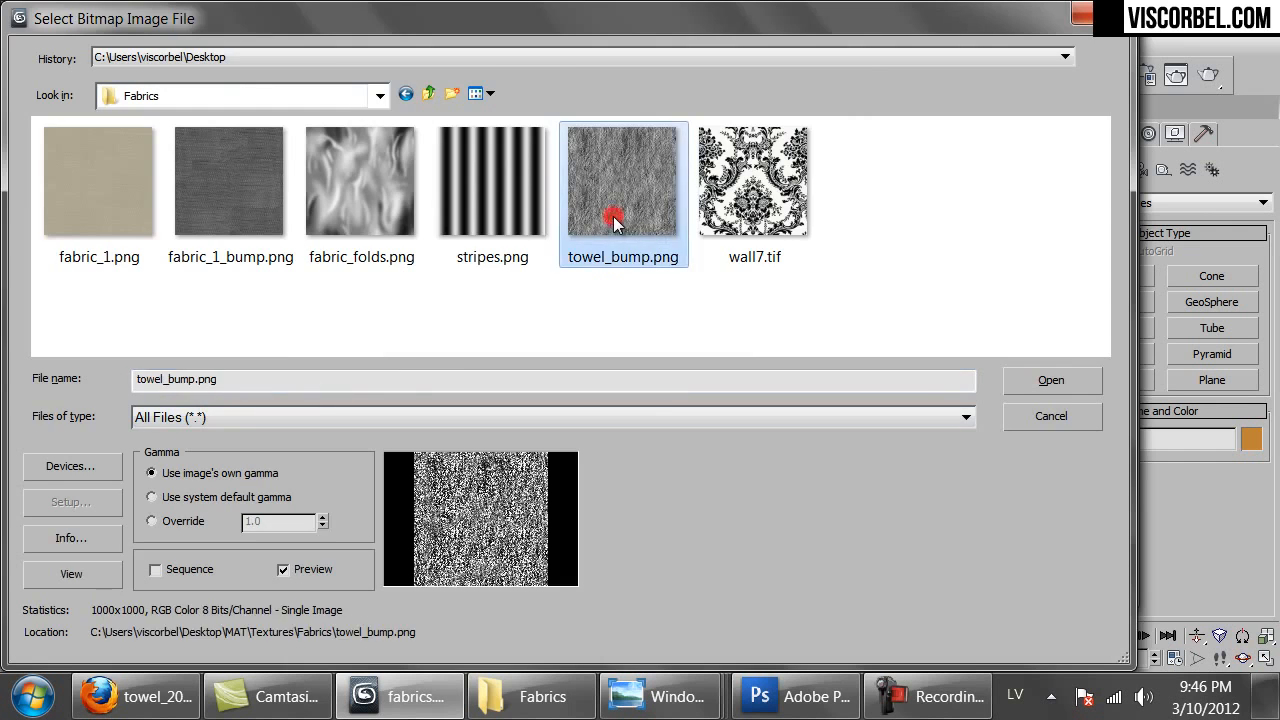
left_click(913, 374)
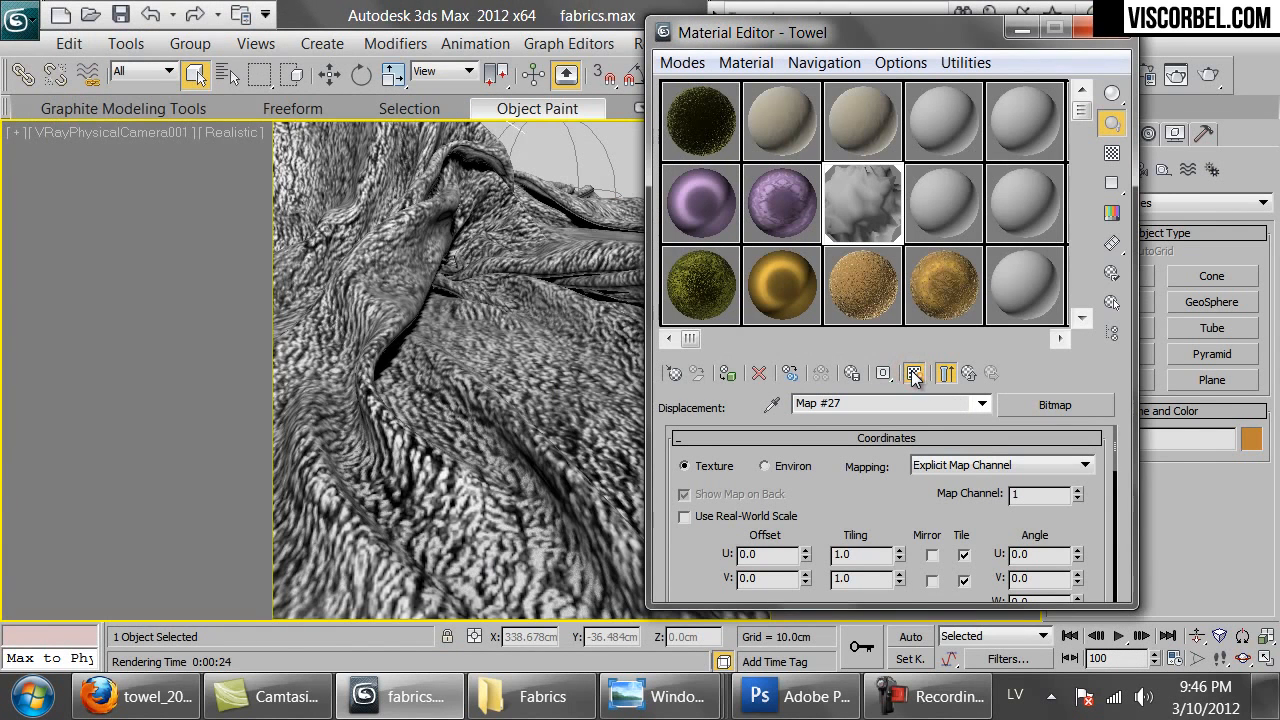
Set the displacement bitmap's U and V tiling to 10.
double_click(856, 556)
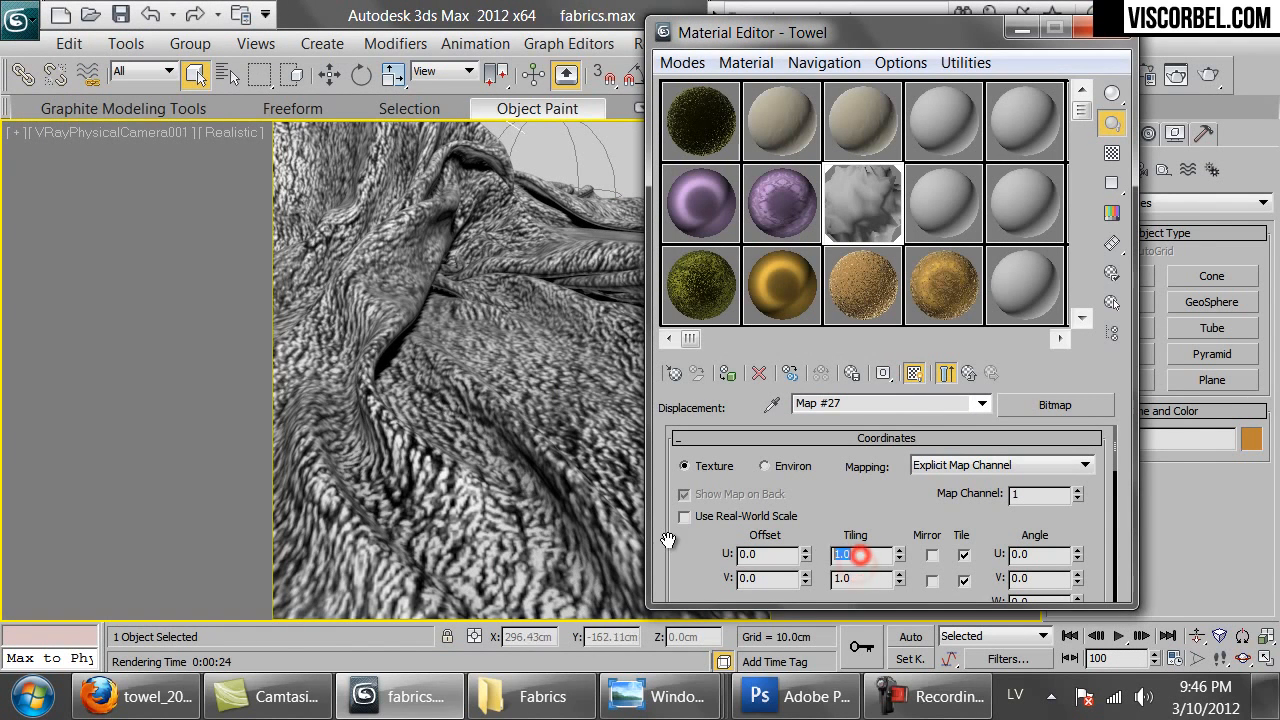
type("100")
key("BackSpace")
key("Return")
key("Tab")
type("10")
key("Return")
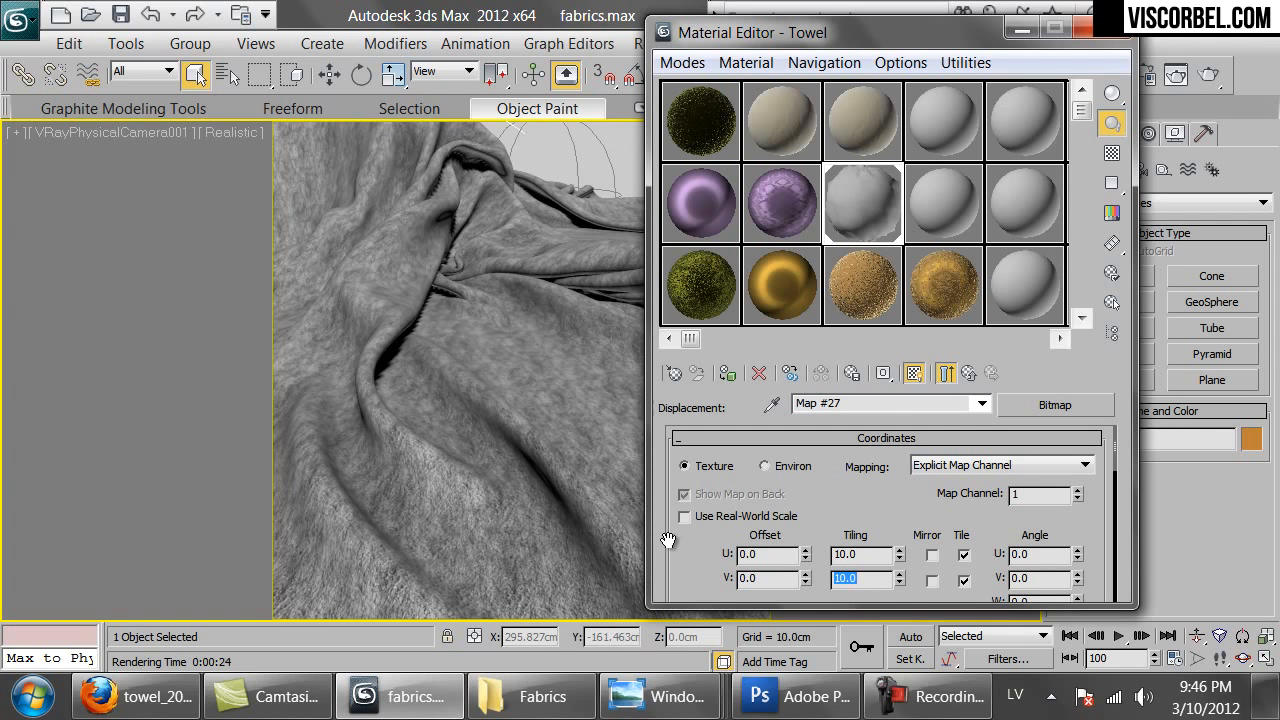
Set the displacement bitmap's U and V tiling to 7.
double_click(846, 555)
type("7")
key("Return")
key("Tab")
type("7")
key("Return")
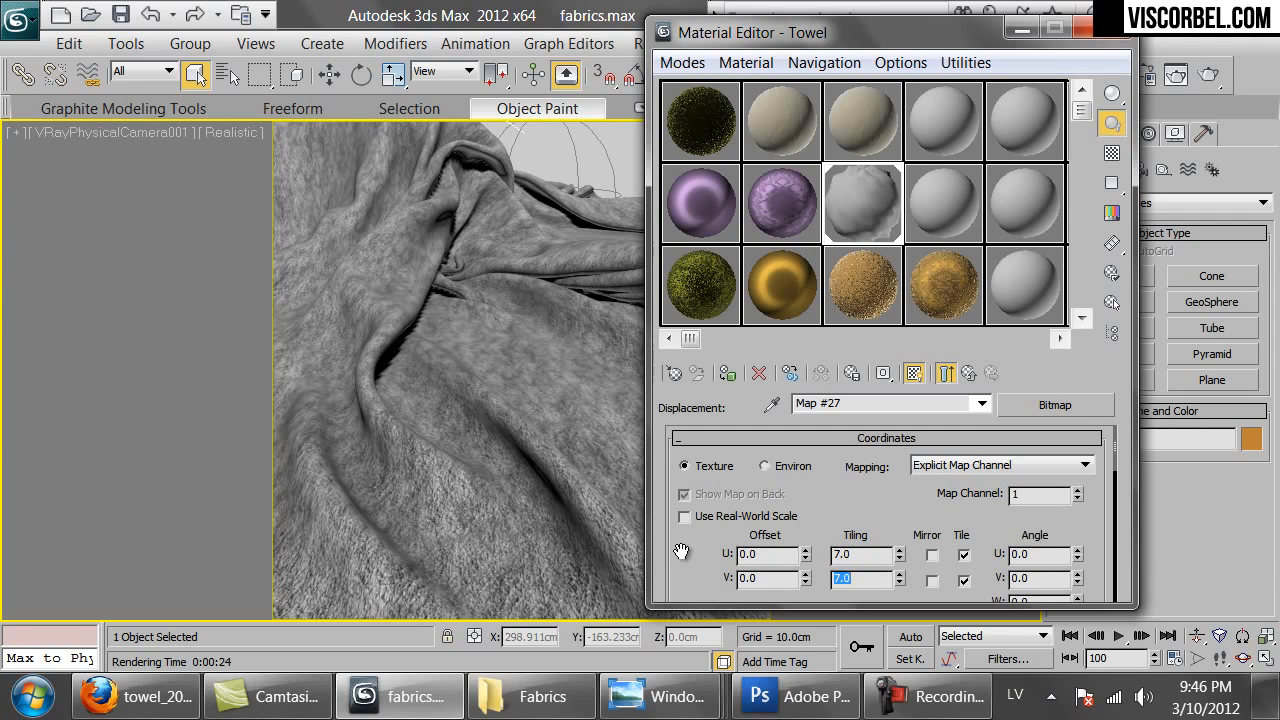
Set the Towel material's Displace amount to 1 and run a test render, stopping it partway.
left_click(948, 374)
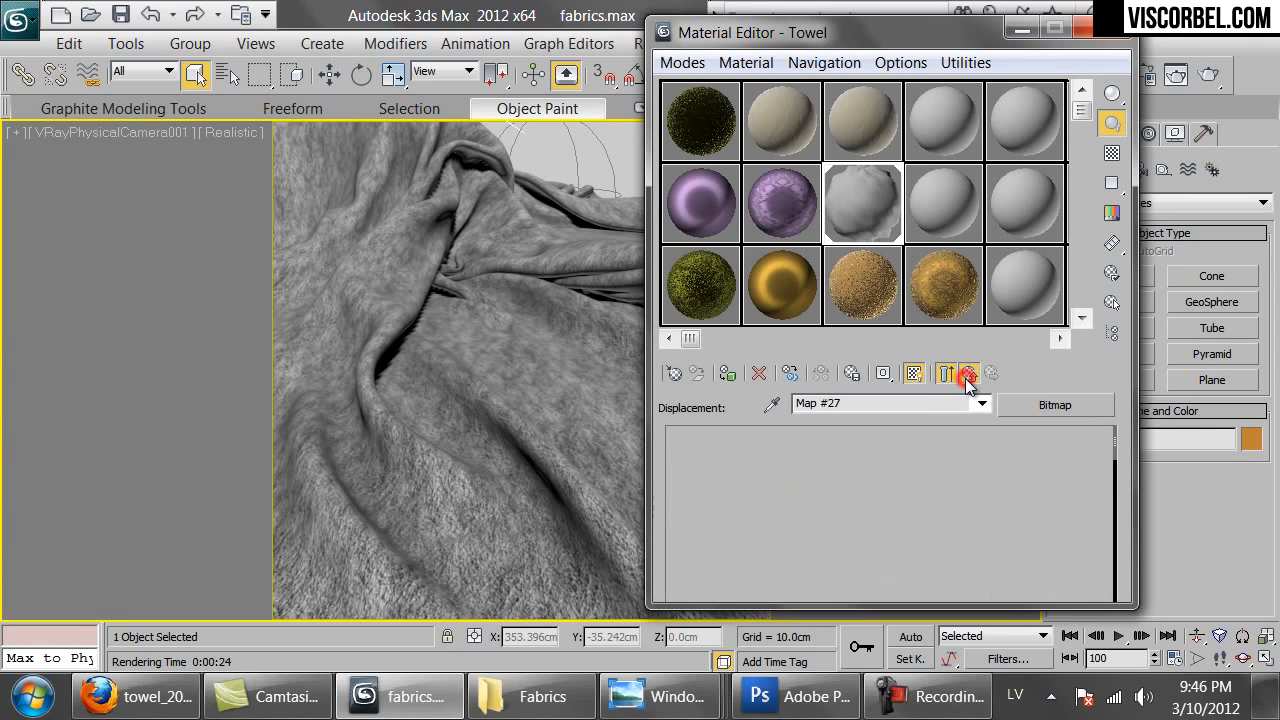
double_click(784, 470)
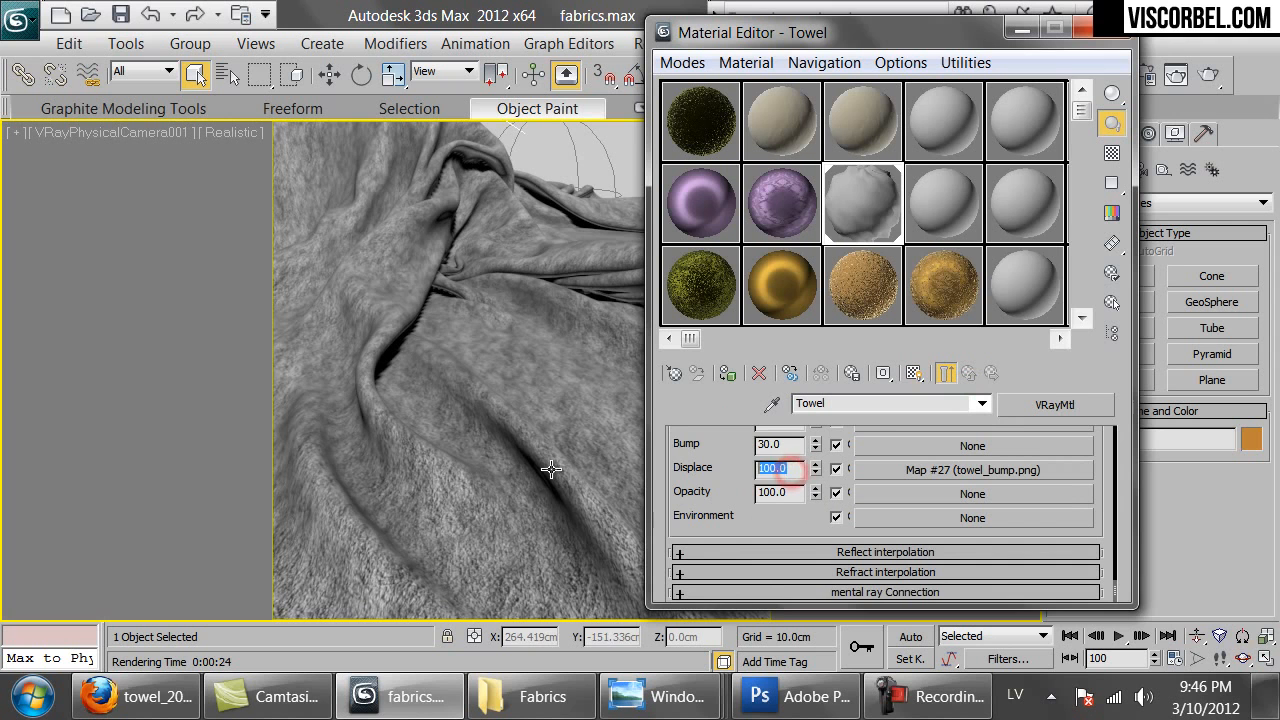
type("1")
key("Return")
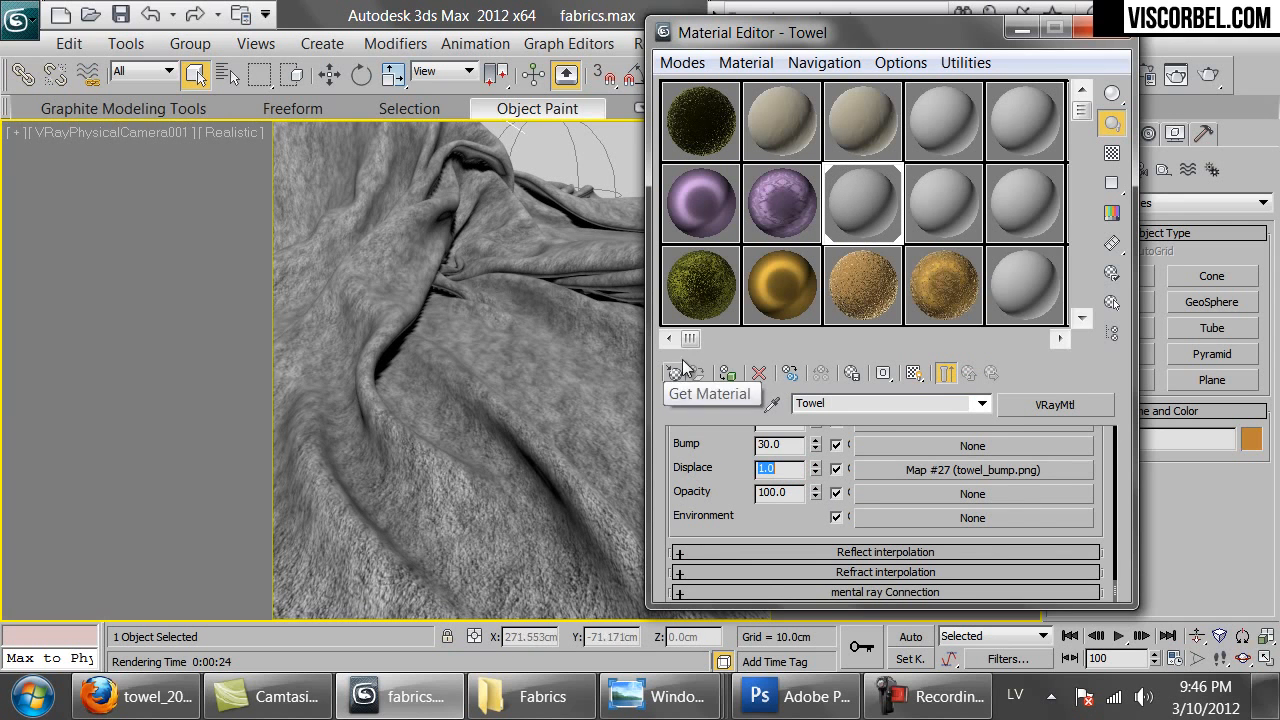
left_click(1208, 75)
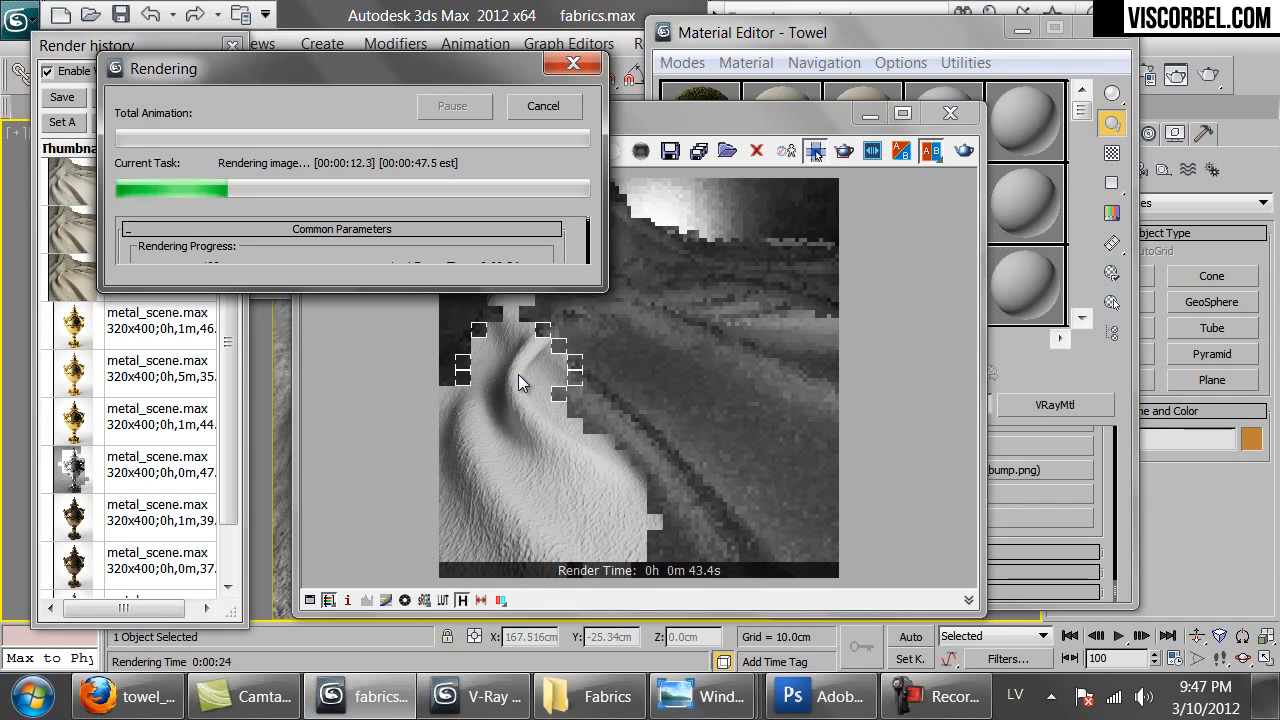
left_click(556, 110)
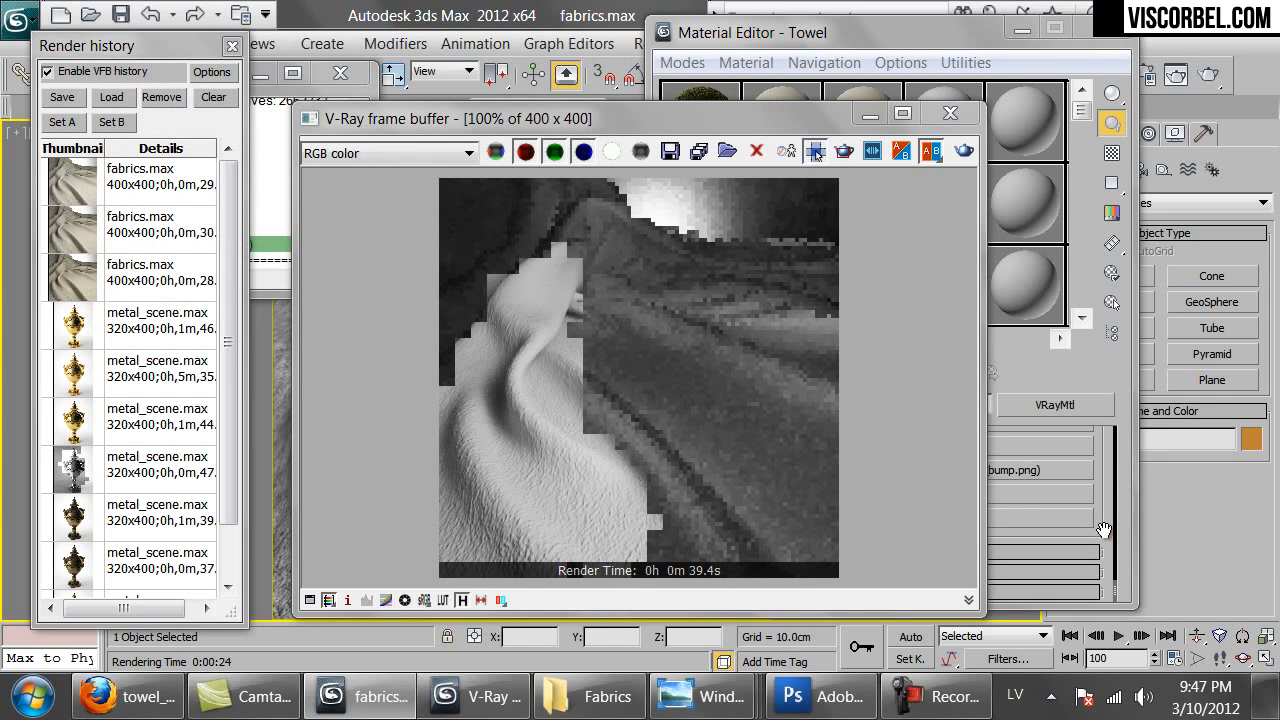
Set the filtering of the towel_bump displacement bitmap to None.
left_click(1101, 529)
left_click(910, 470)
left_click_drag(722, 560, 730, 505)
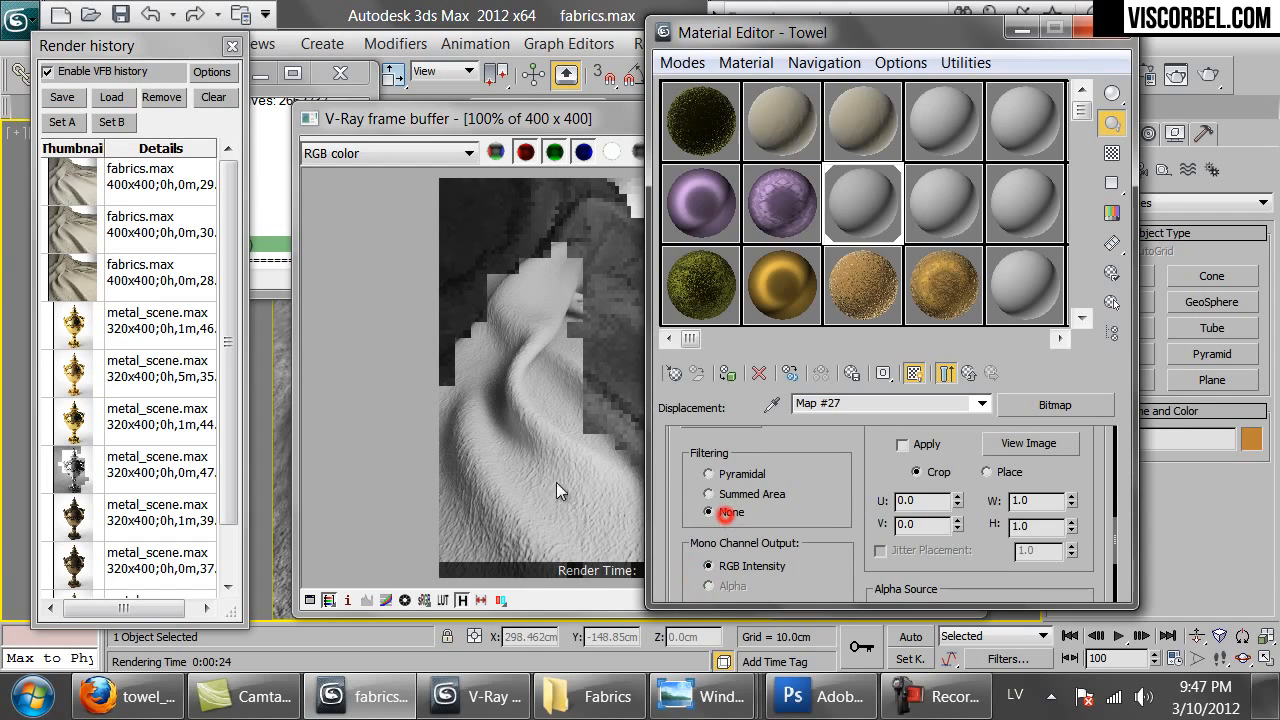
Render only a region over the lower-left part of the cloth to check the displacement.
left_click(530, 435)
left_click(845, 151)
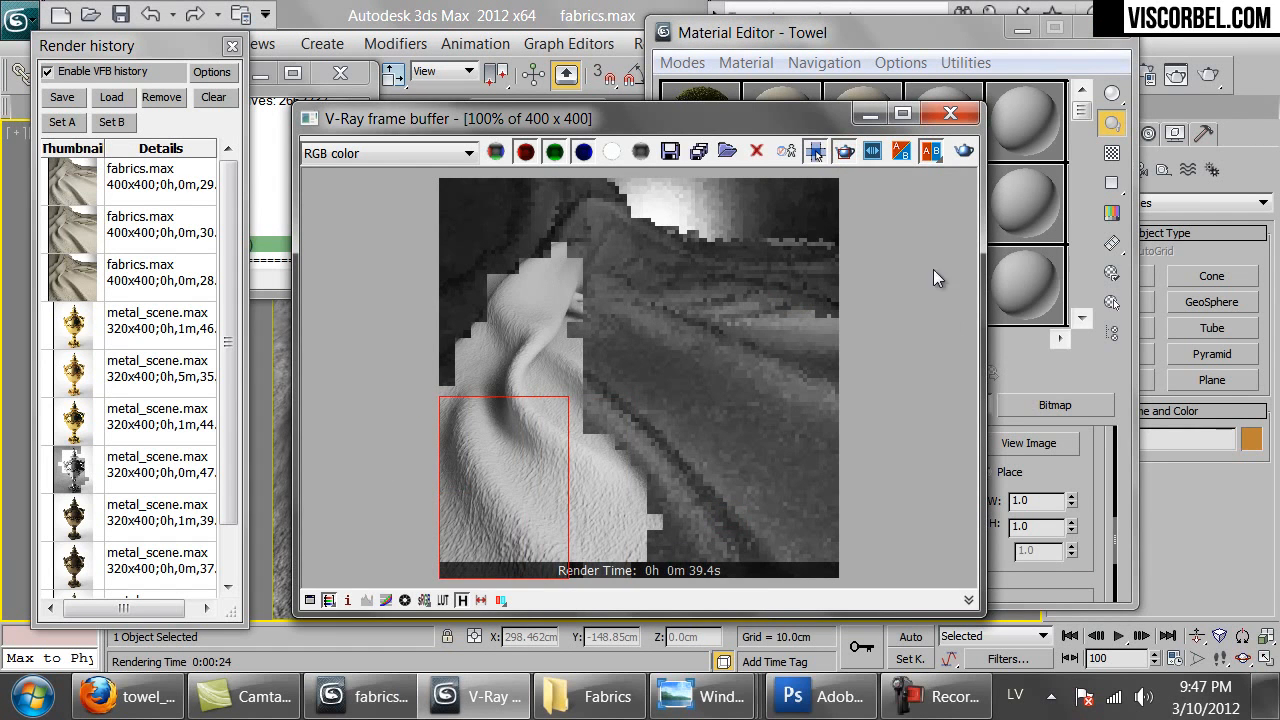
left_click(964, 150)
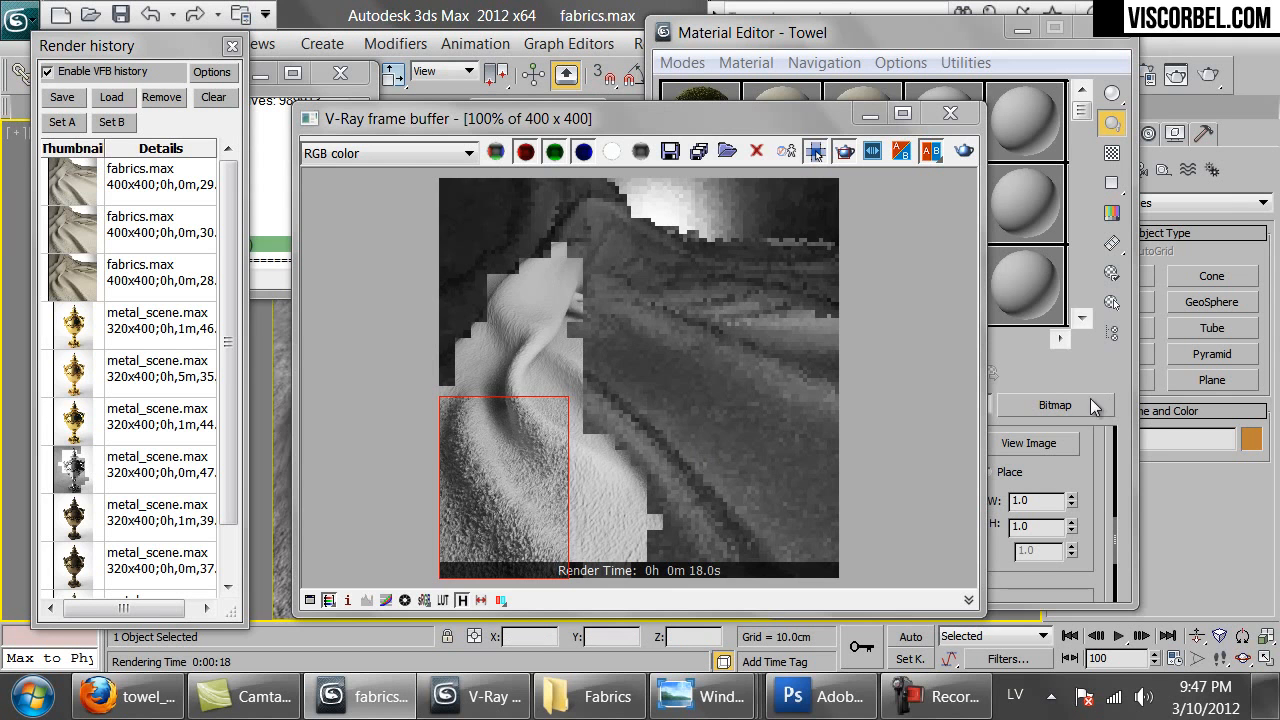
Set the Towel material's Displace amount to 2 and render the full frame with region rendering turned off.
left_click(1039, 372)
left_click(969, 373)
double_click(770, 468)
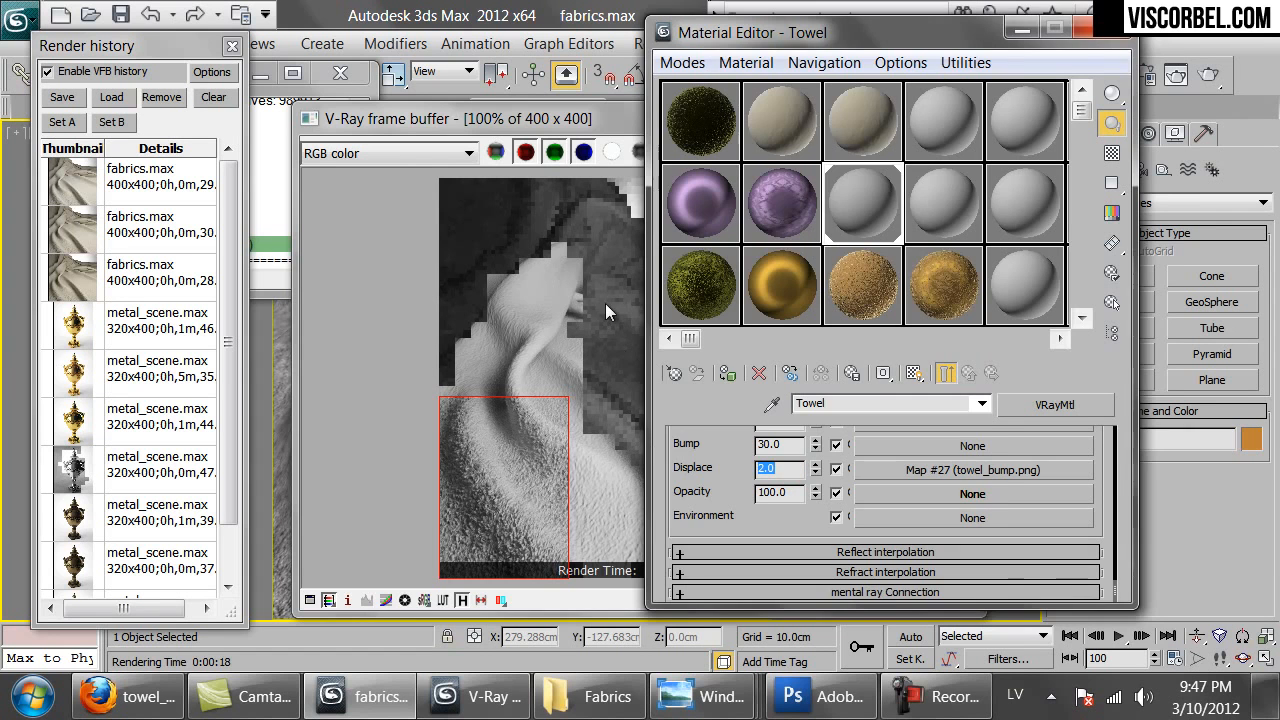
left_click(605, 304)
left_click(822, 150)
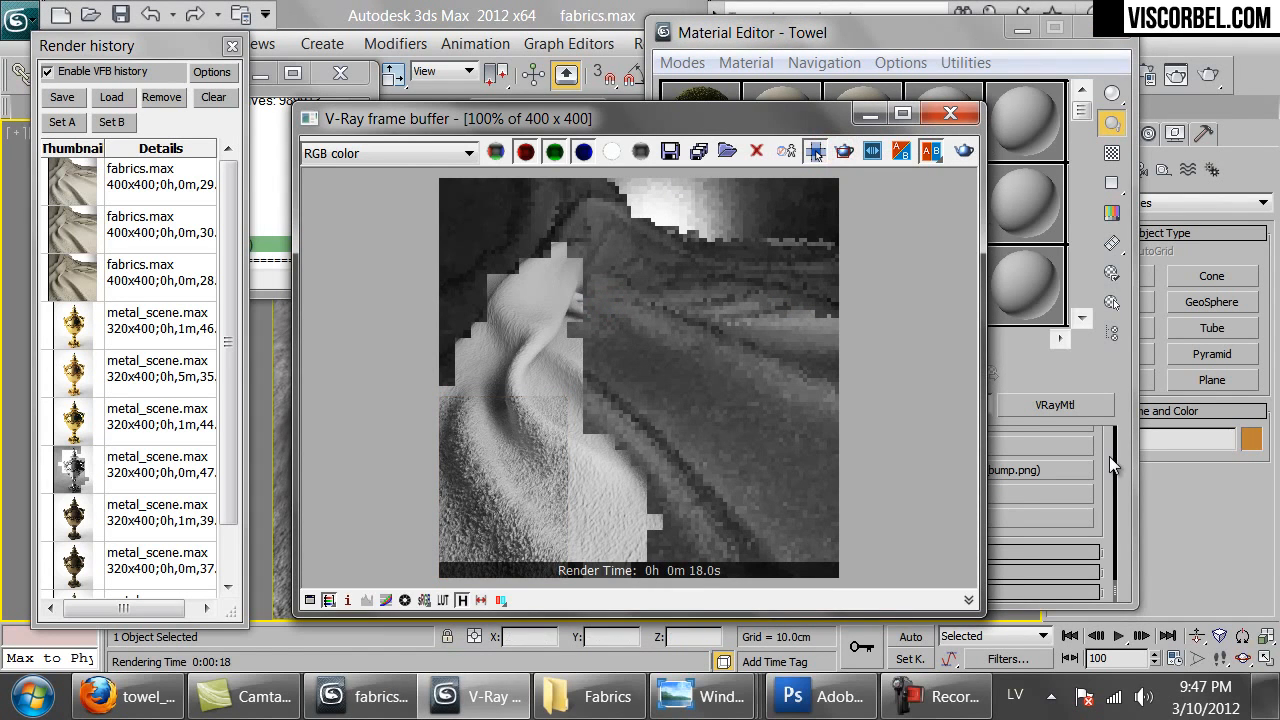
left_click(963, 150)
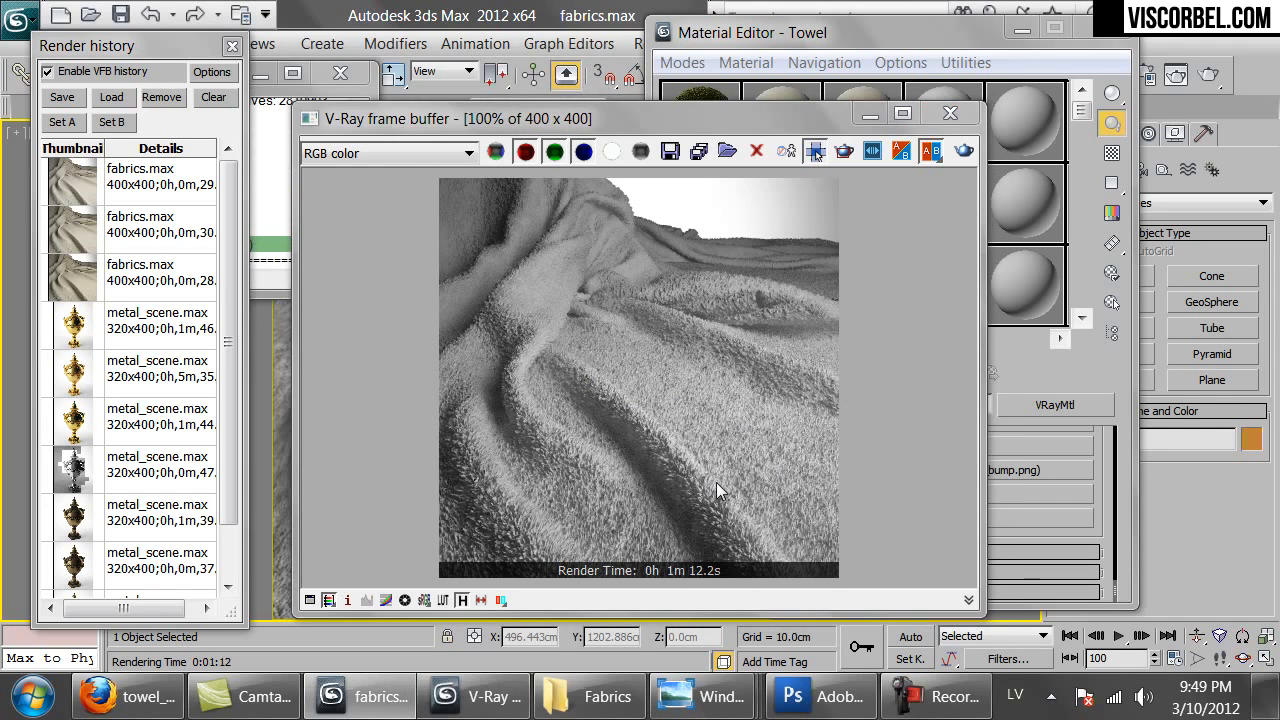
Assign a Falloff map to the Towel material's Diffuse slot.
left_click(1101, 462)
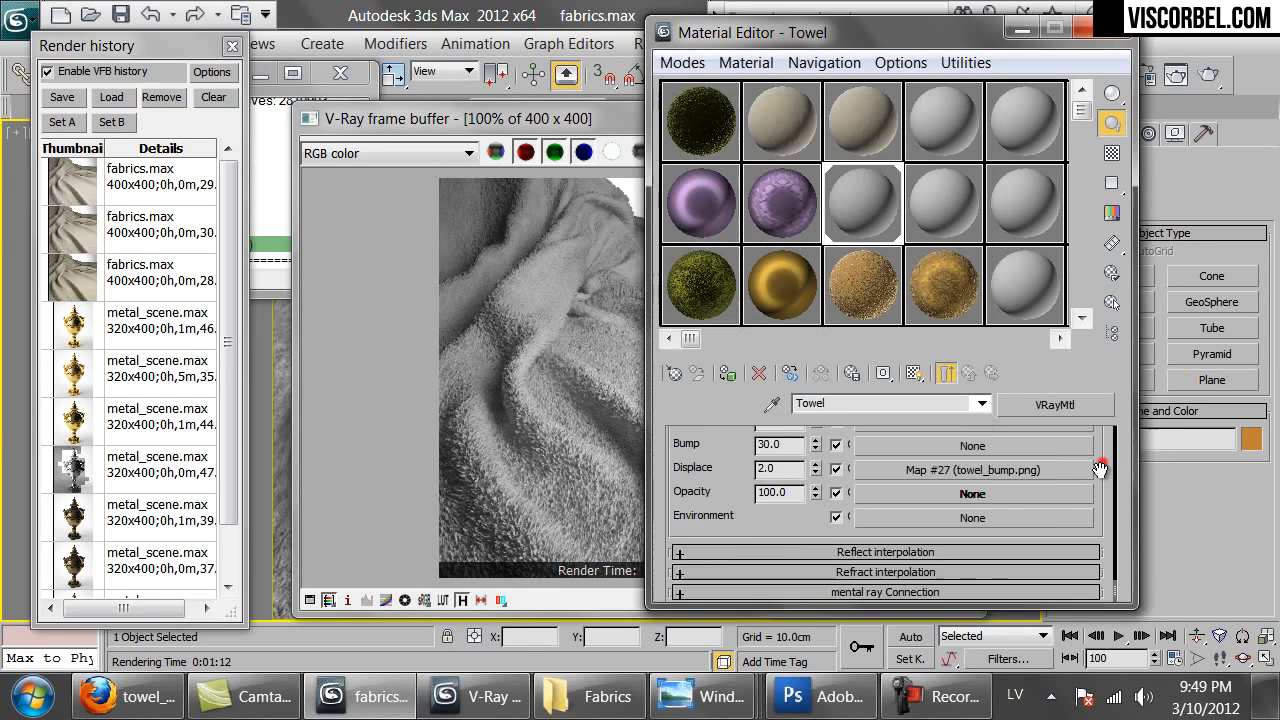
scroll(929, 463, "up", 5)
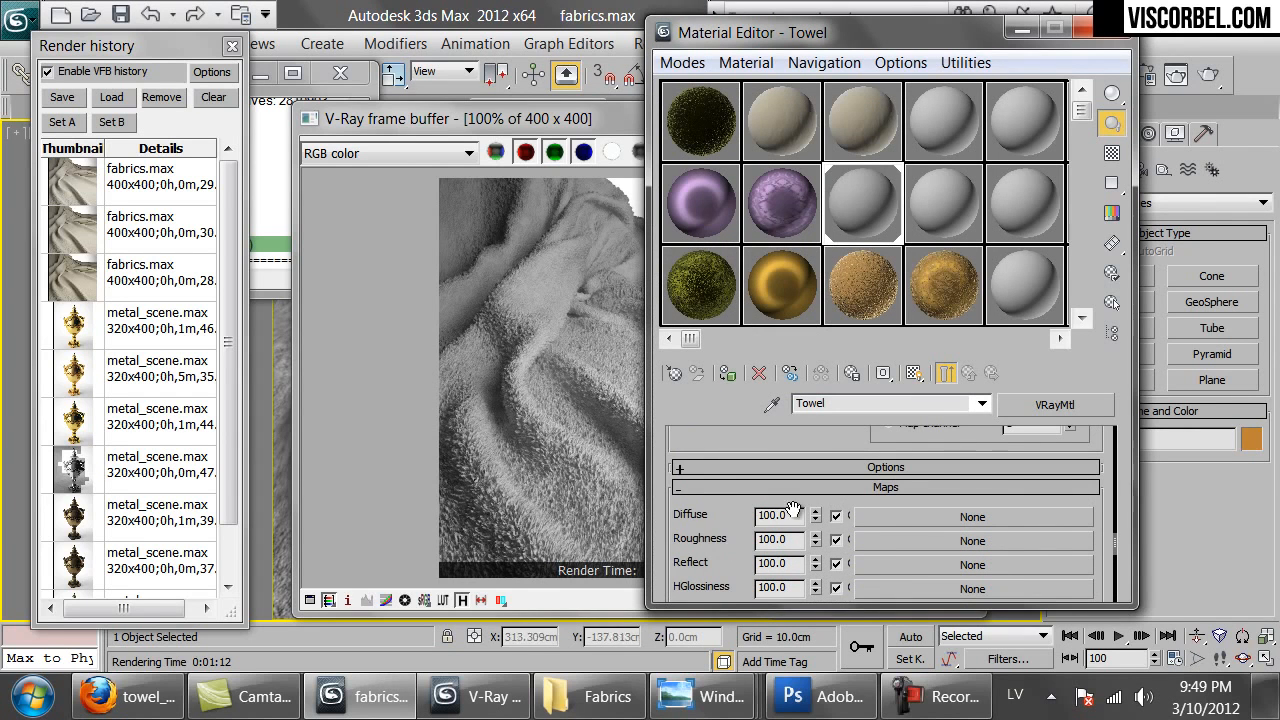
left_click(895, 517)
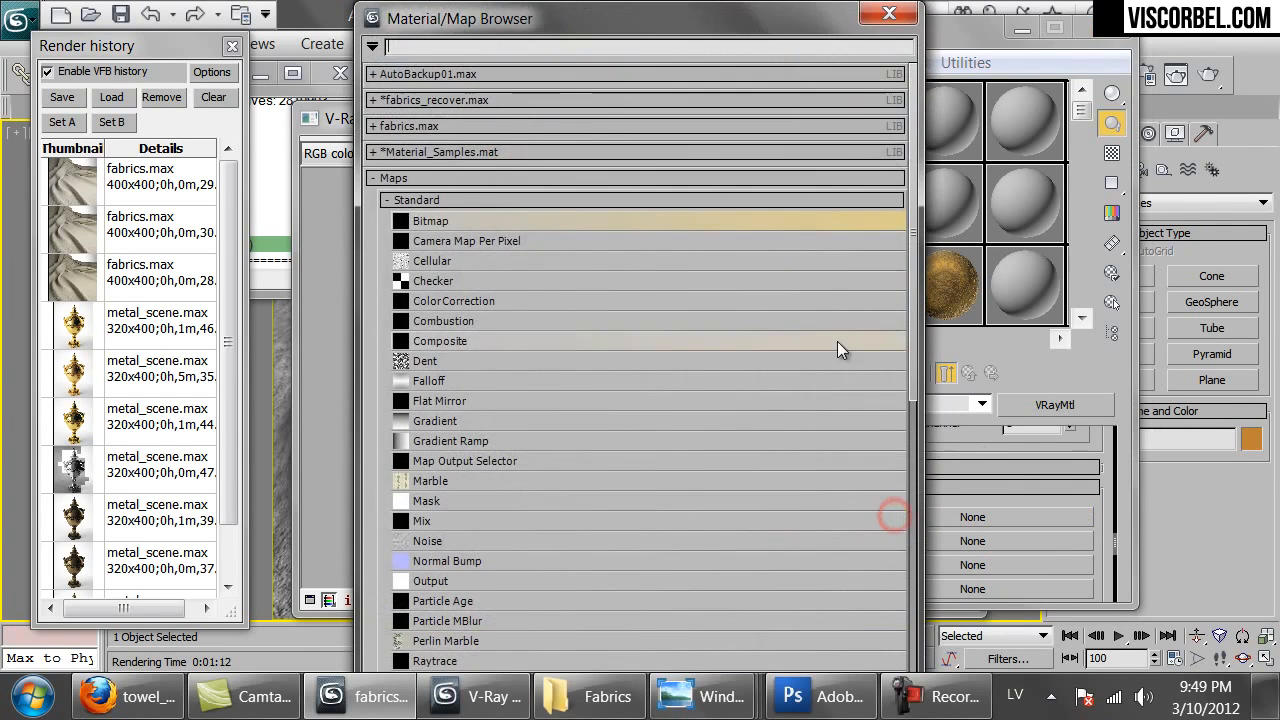
double_click(420, 377)
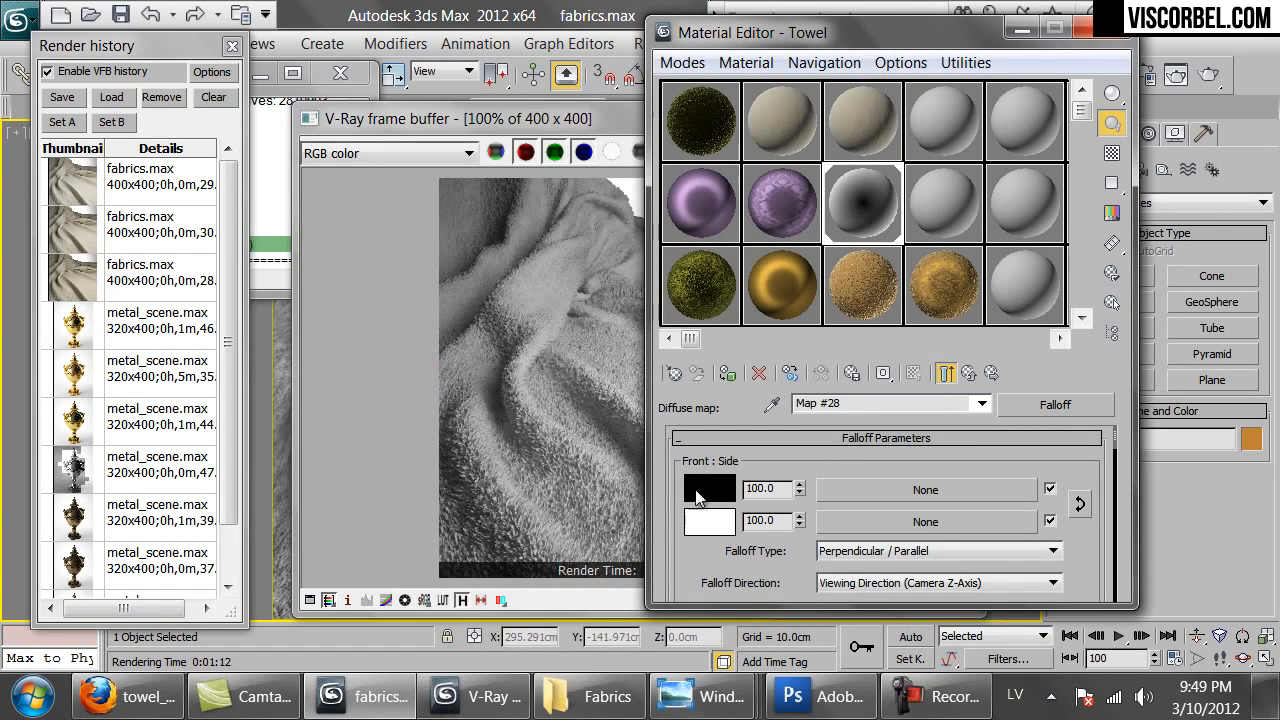
Set the Falloff map's front color to a dark blue with hue 156, saturation 222 and value 20.
left_click(686, 493)
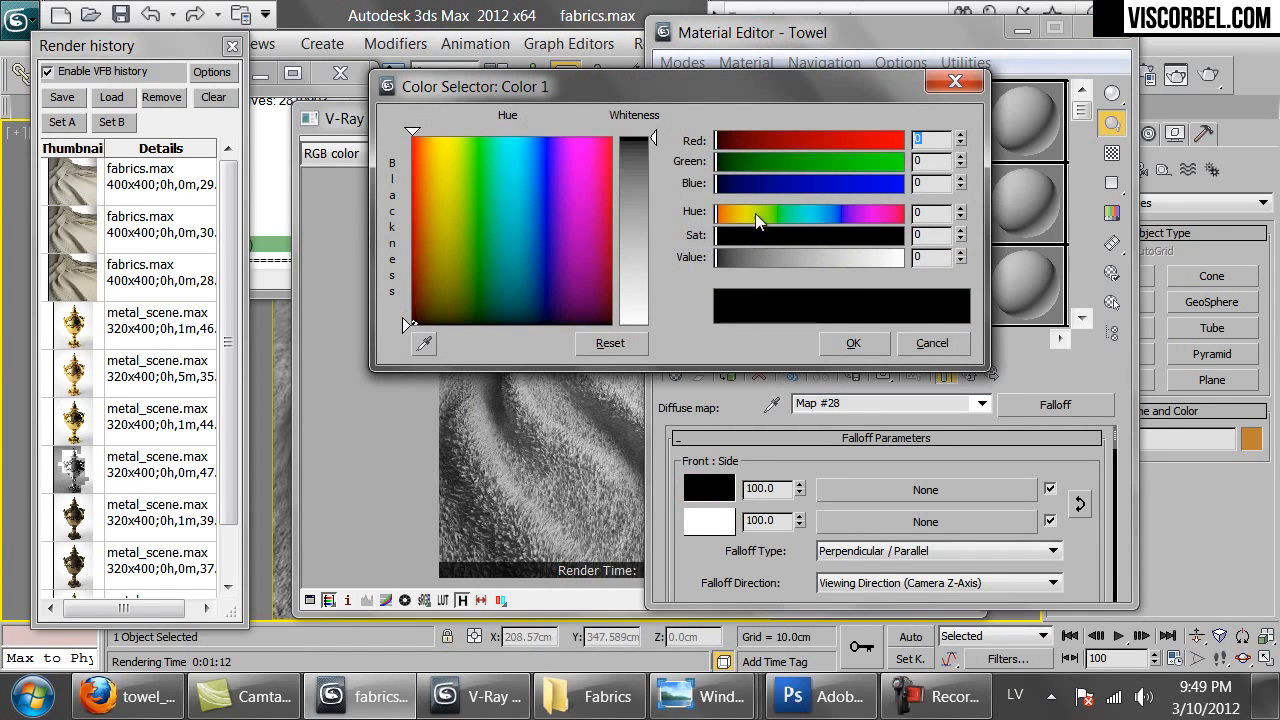
left_click_drag(810, 214, 829, 212)
left_click(843, 235)
left_click_drag(748, 256, 729, 257)
left_click(877, 234)
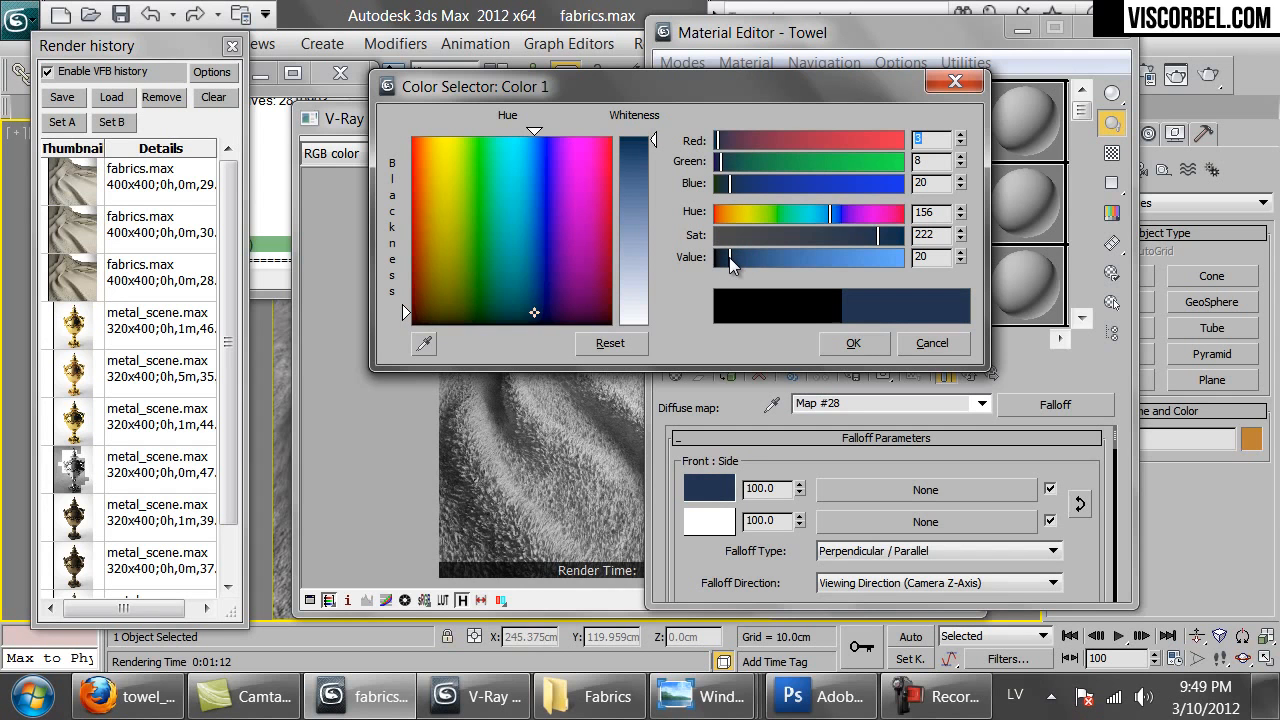
left_click(848, 341)
Set the Falloff map's side color to a greyish blue with hue 151, saturation 85 and value 100.
left_click(709, 520)
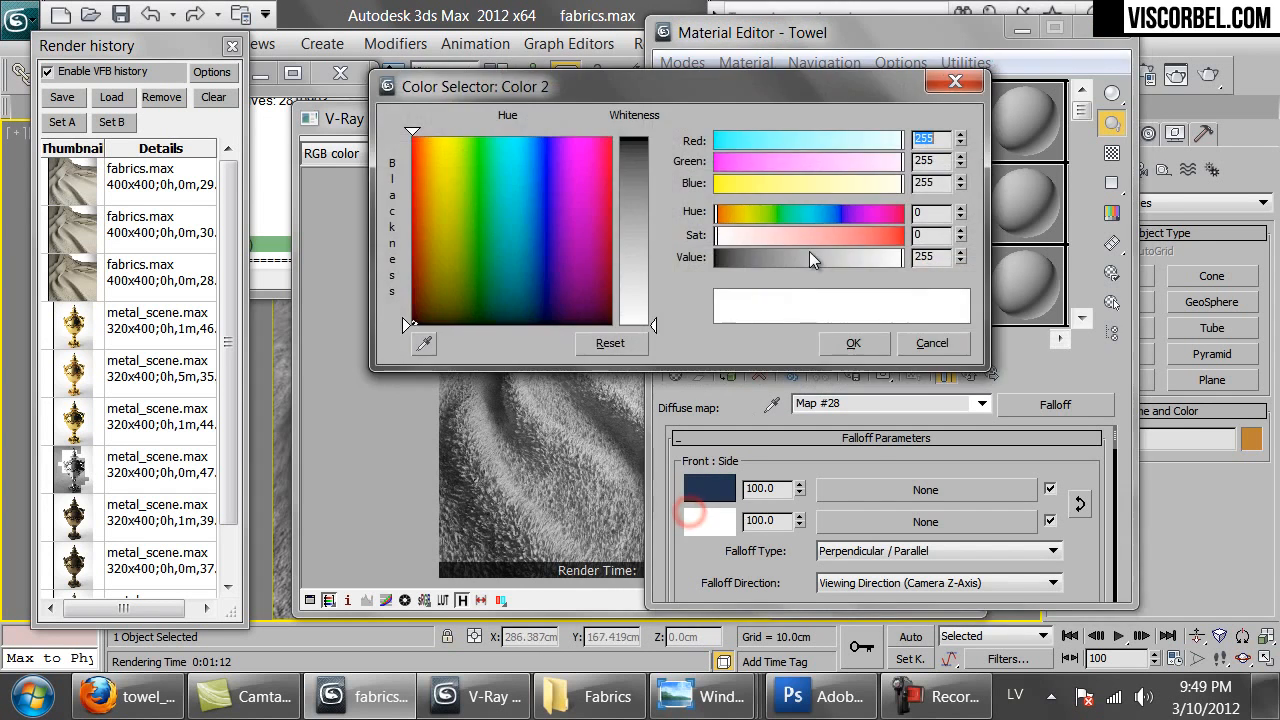
left_click_drag(826, 239, 797, 240)
left_click_drag(812, 258, 776, 263)
left_click(779, 238)
left_click_drag(809, 212, 825, 228)
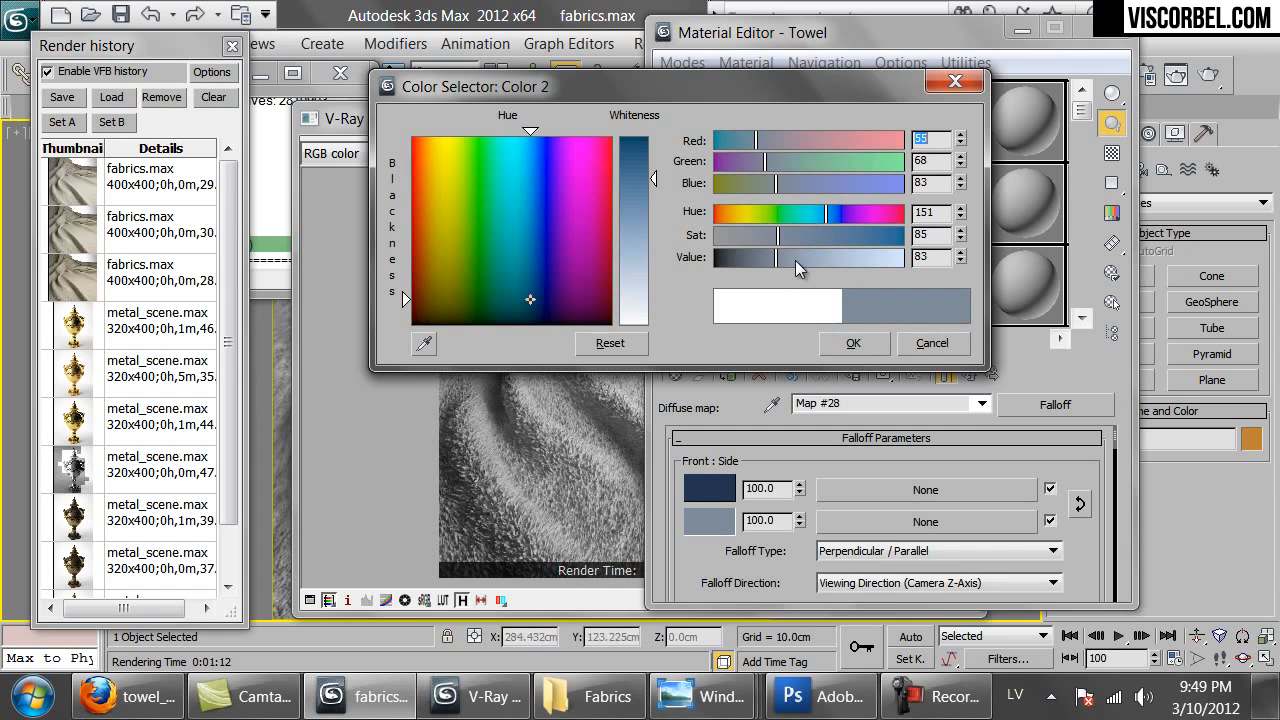
left_click(790, 257)
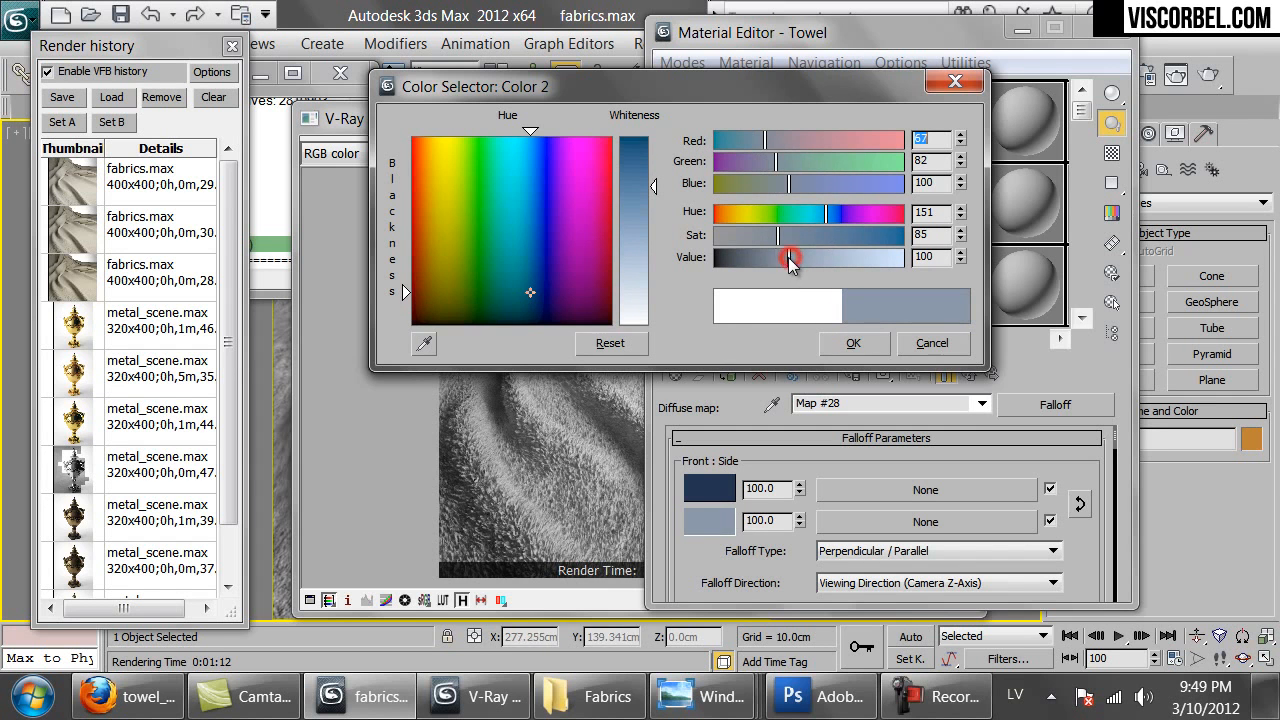
left_click(850, 343)
Bend the Falloff map's mix curve so it stays low and rises steeply toward its right end point.
left_click_drag(1092, 558, 1047, 475)
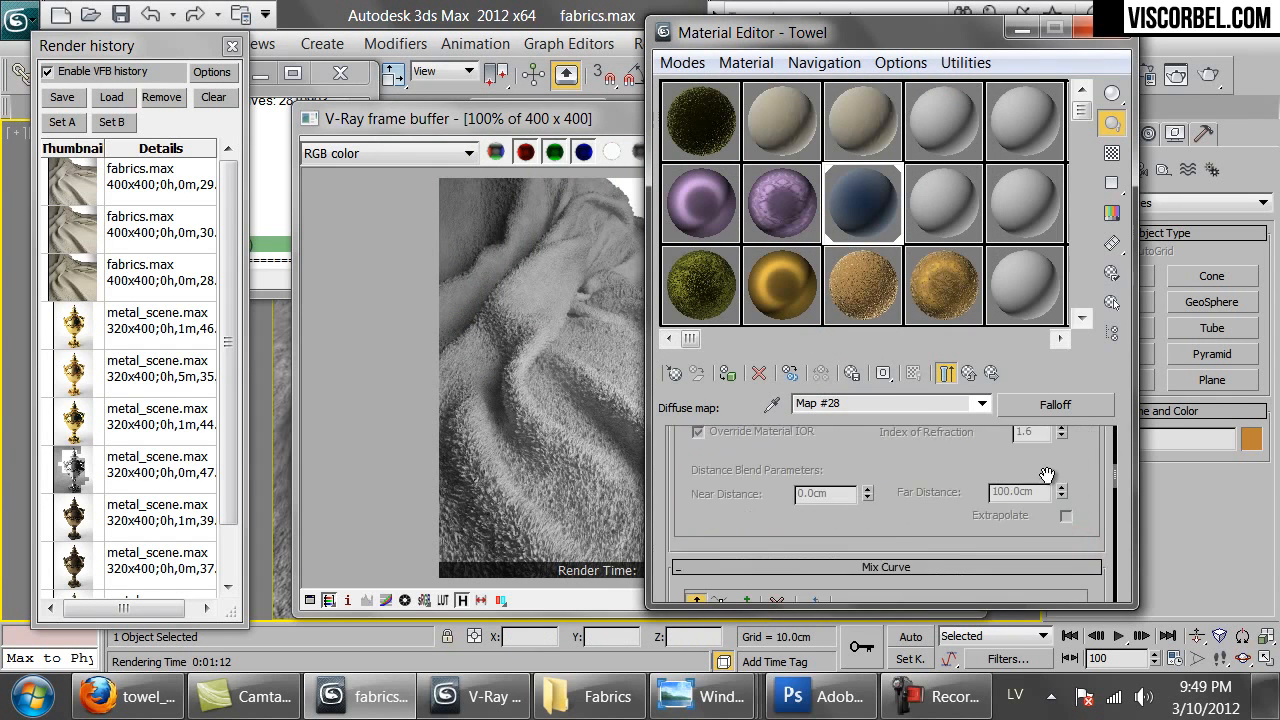
scroll(1047, 475, "down", 3)
right_click(1063, 463)
left_click(1084, 527)
left_click_drag(980, 488, 1100, 571)
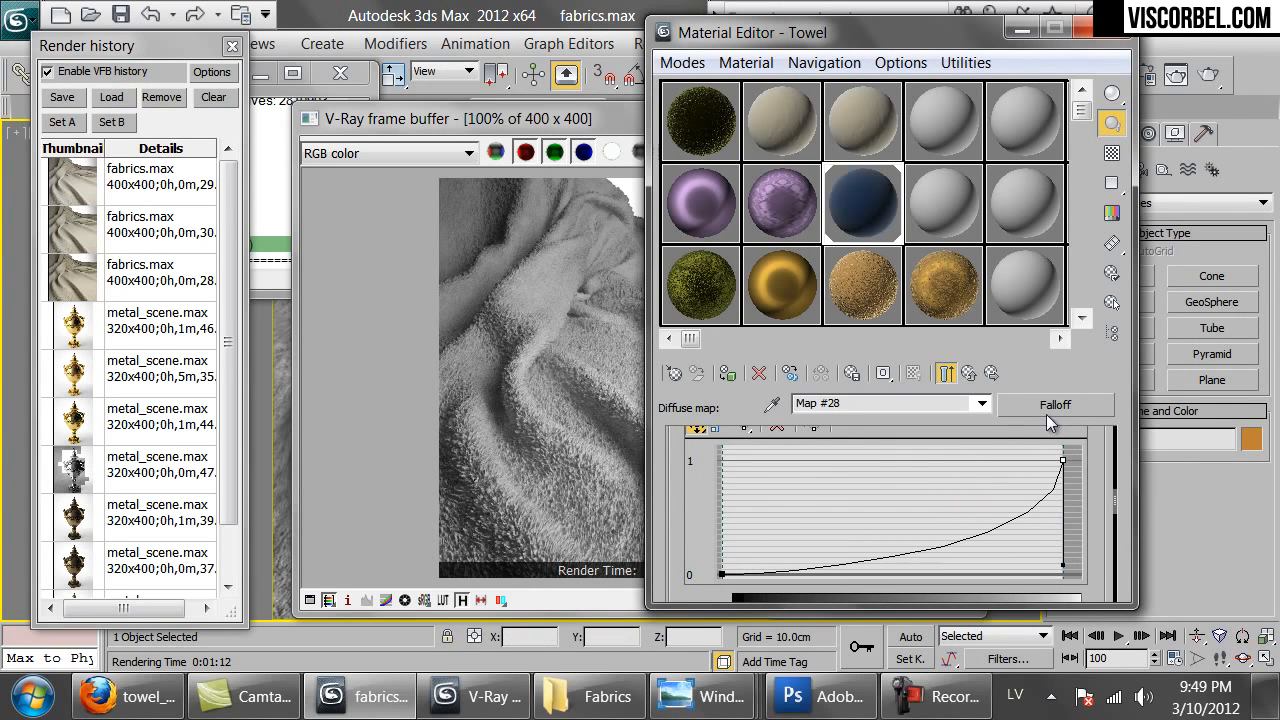
Open an enlarged preview of the Falloff map and lighten its side color to value 133.
double_click(857, 198)
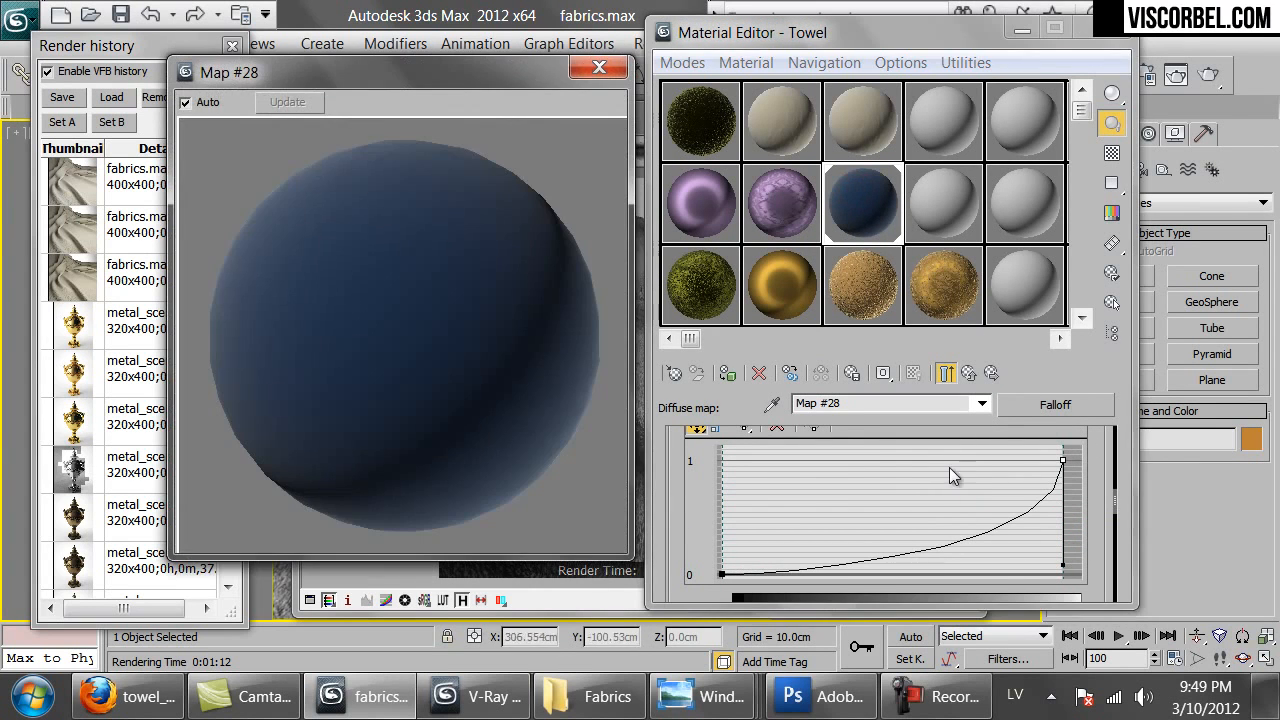
left_click_drag(1100, 451, 1100, 560)
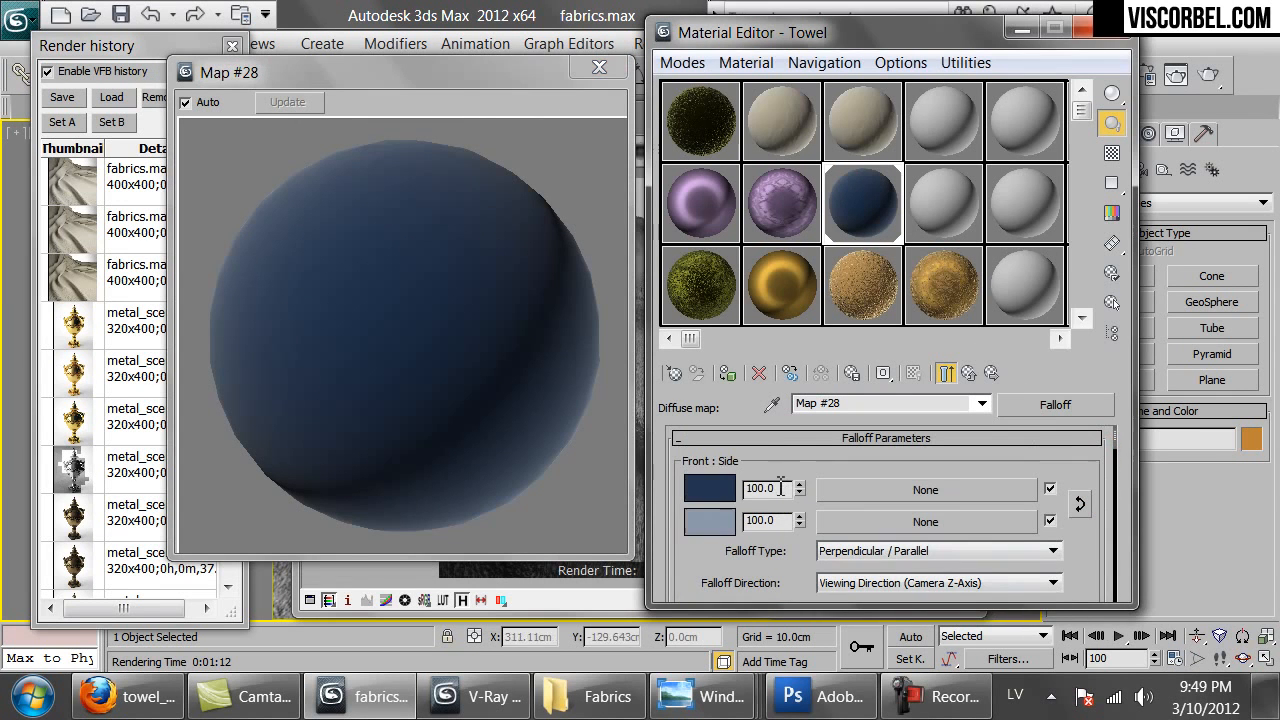
left_click(722, 511)
left_click_drag(789, 257, 821, 260)
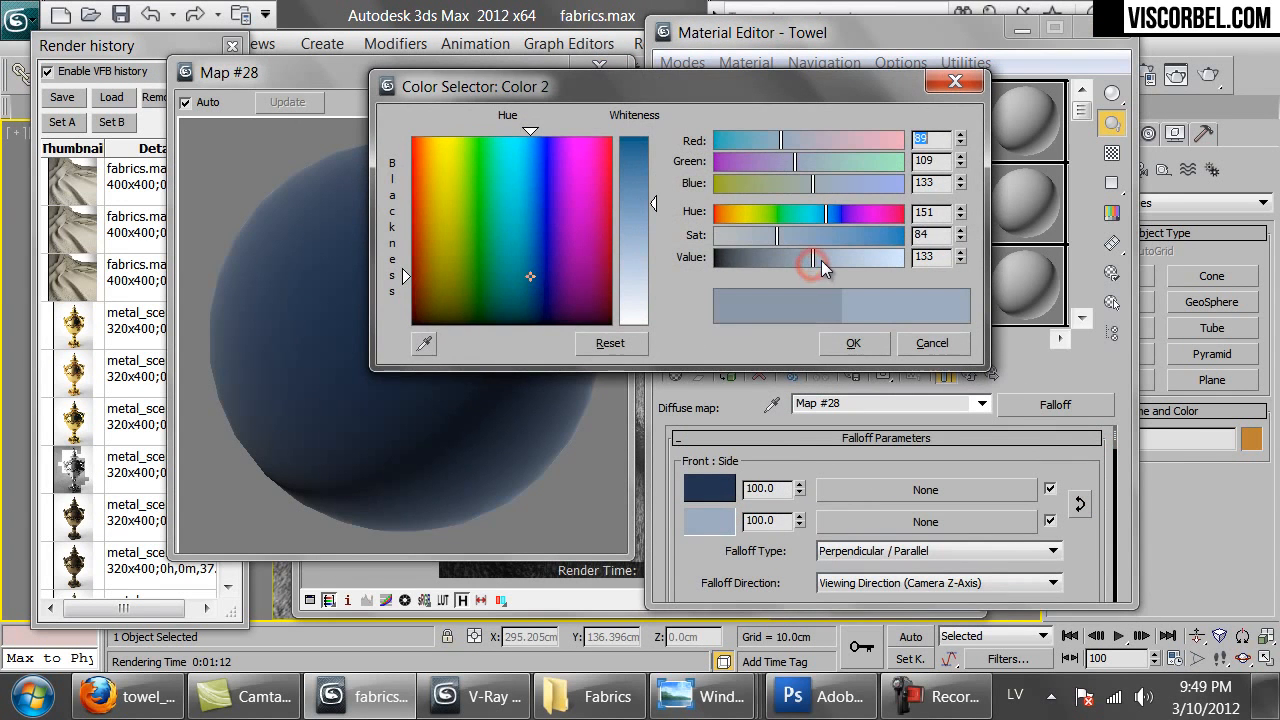
left_click(845, 342)
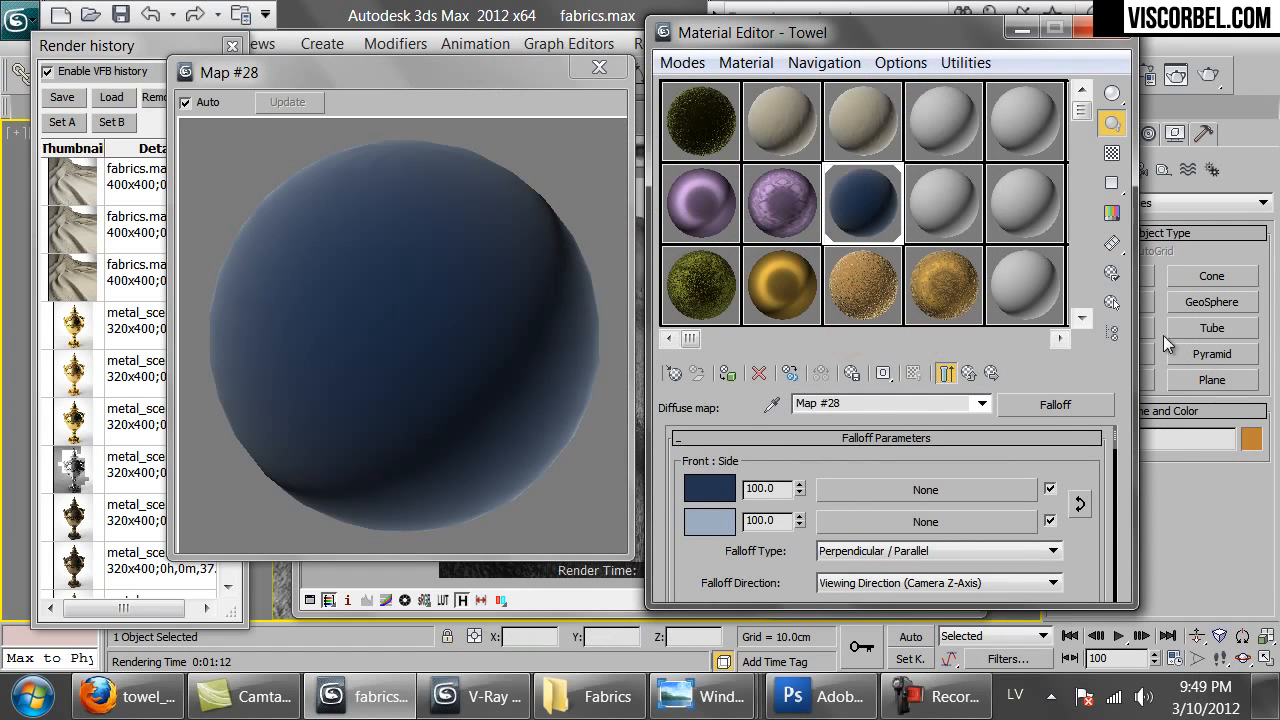
Return to the Towel material and test render the cloth with its blue falloff, stopping the render partway.
left_click(970, 372)
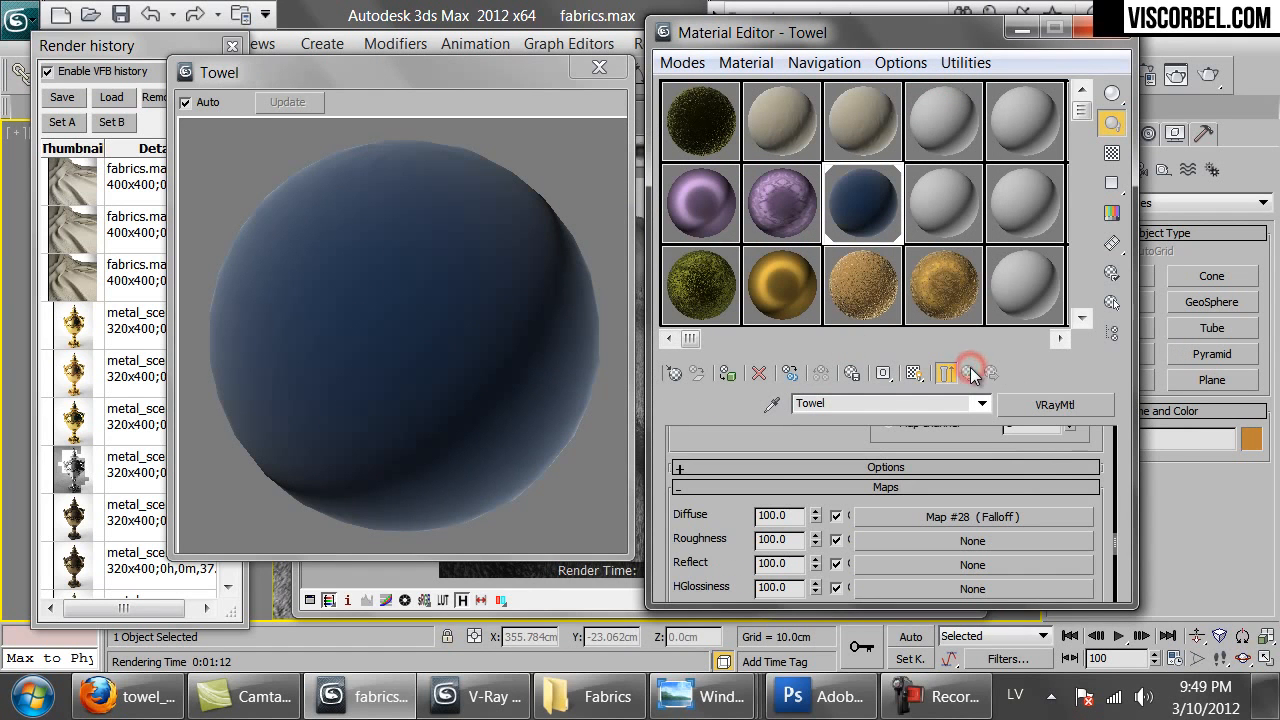
left_click(1207, 75)
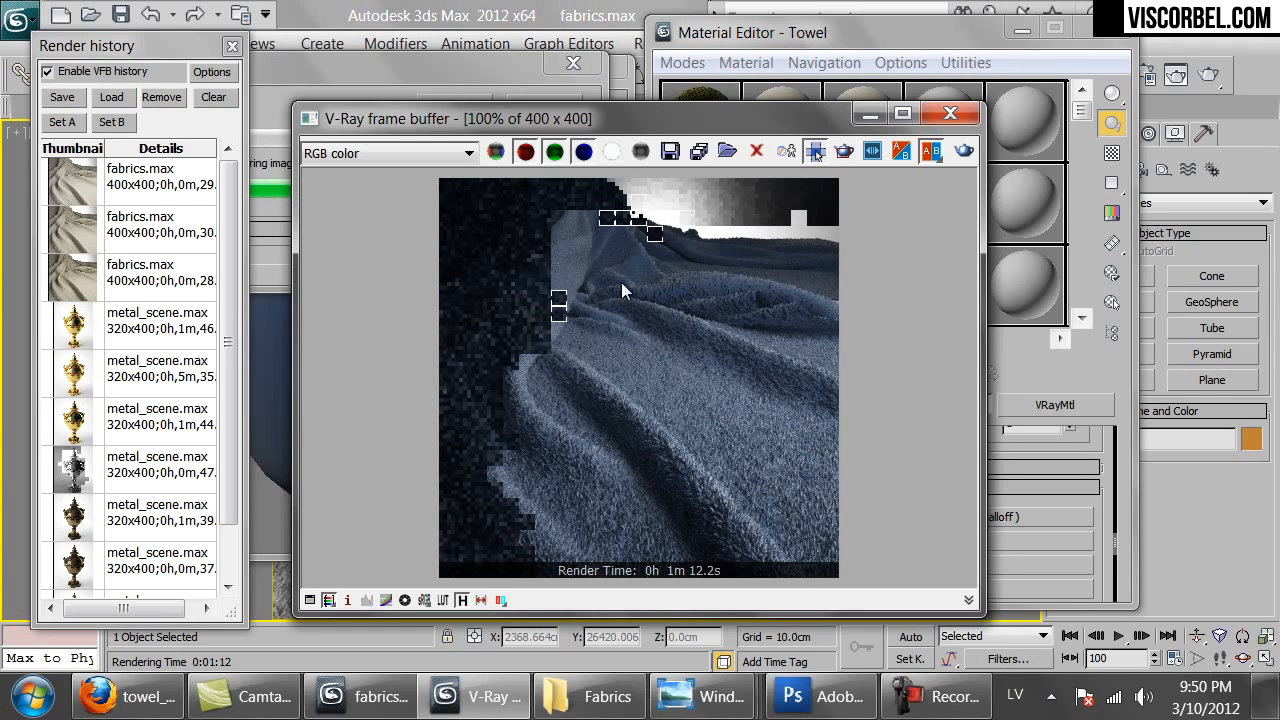
left_click(487, 71)
left_click(558, 111)
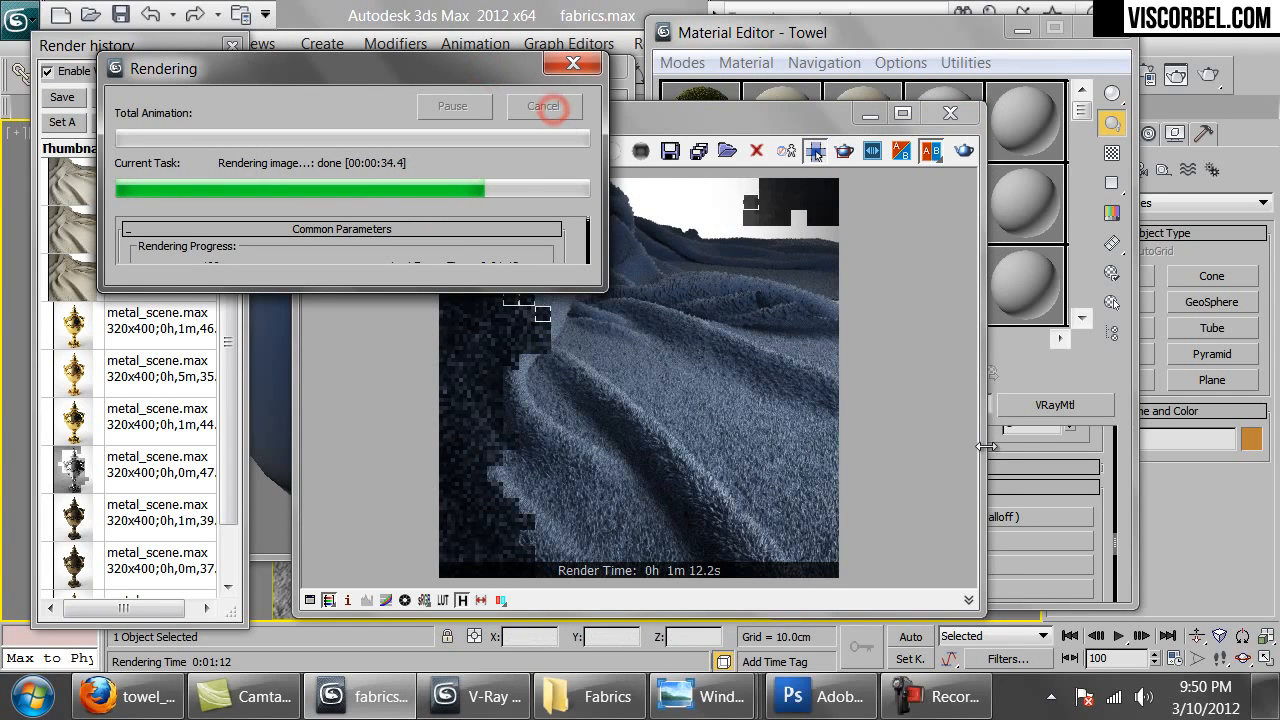
Set the Towel material's Displace amount to 1.
left_click(1094, 538)
scroll(787, 515, "down", 5)
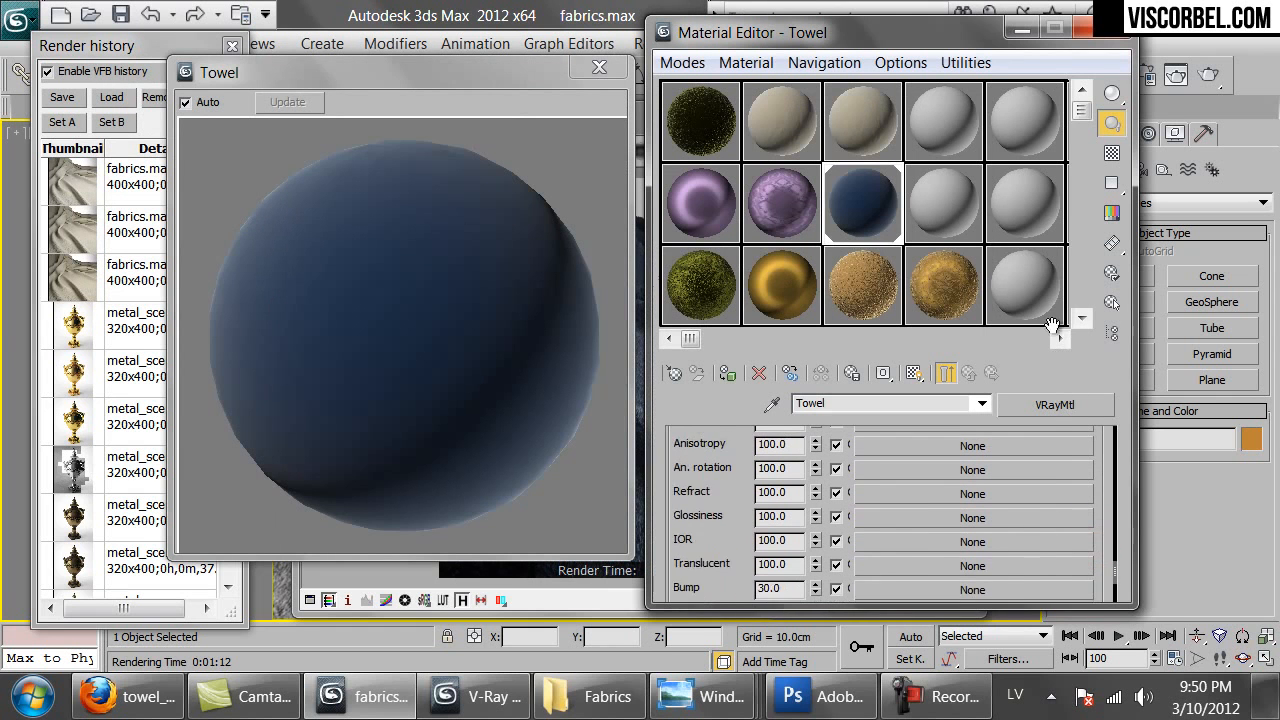
left_click_drag(779, 568, 480, 554)
type("1")
key("Return")
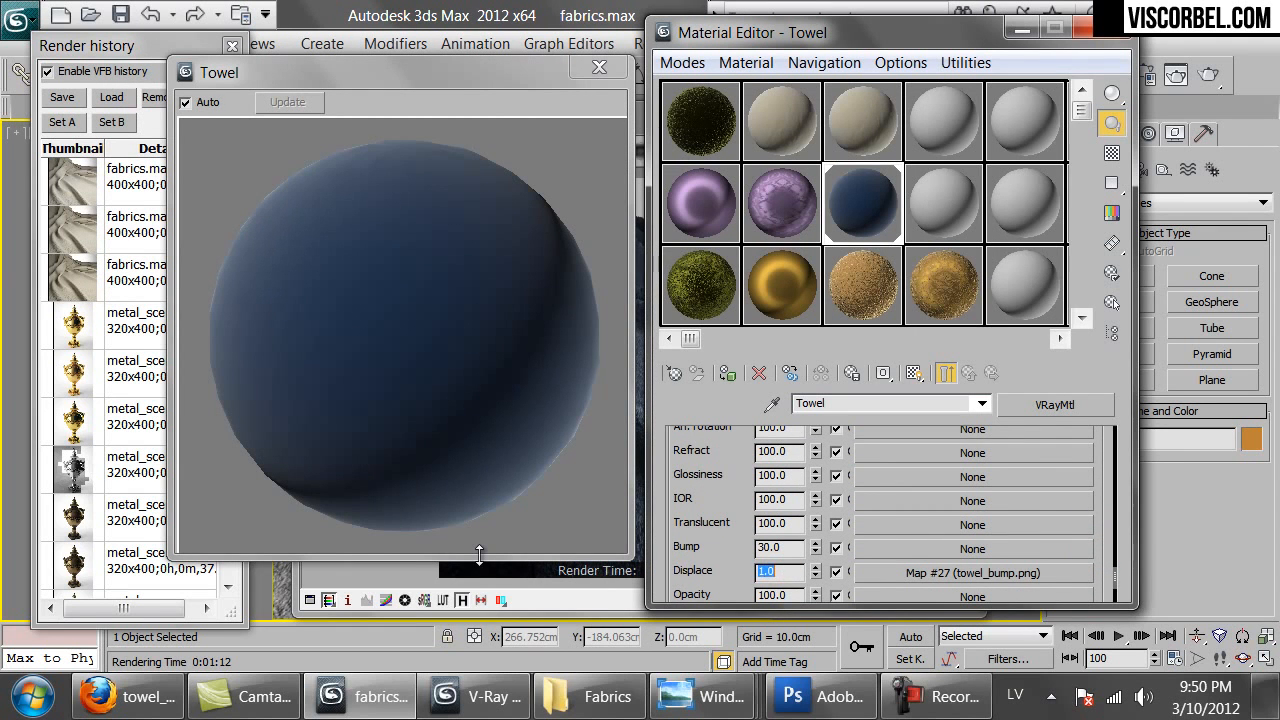
Load fabric_folds.png as a Bitmap in the Towel material's Bump slot.
left_click(902, 548)
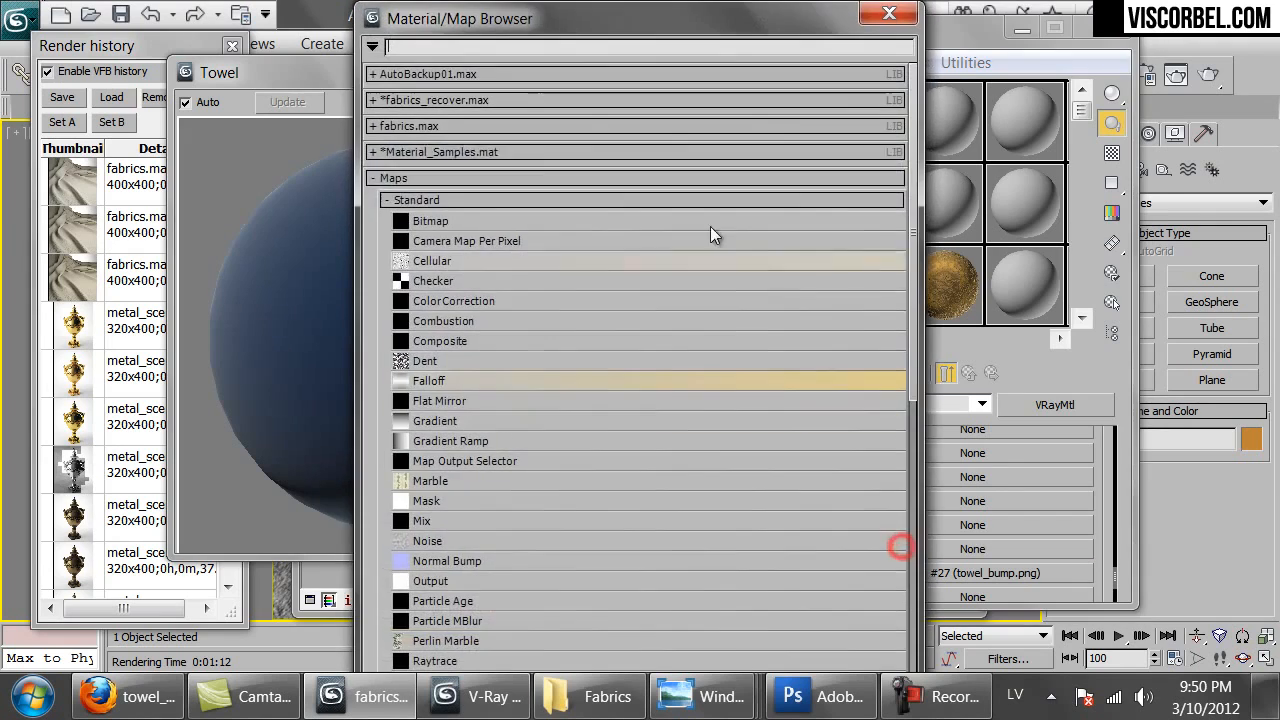
double_click(440, 219)
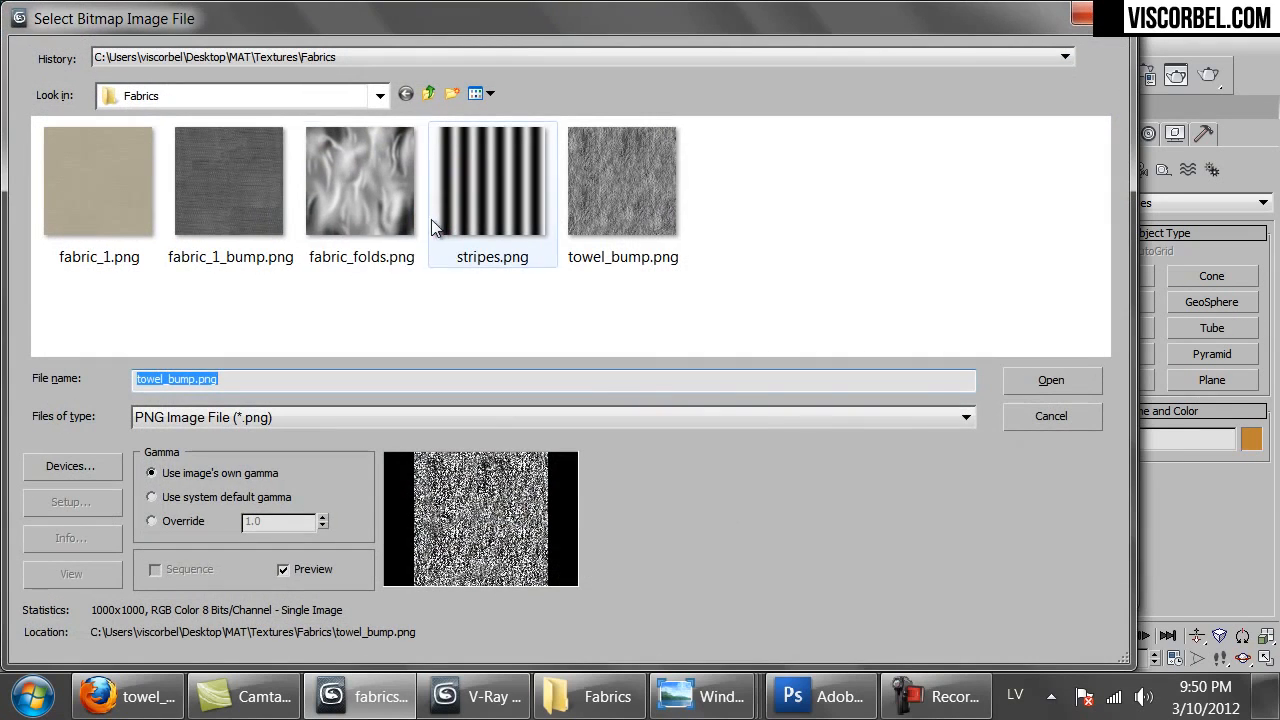
left_click(362, 308)
left_click(360, 257)
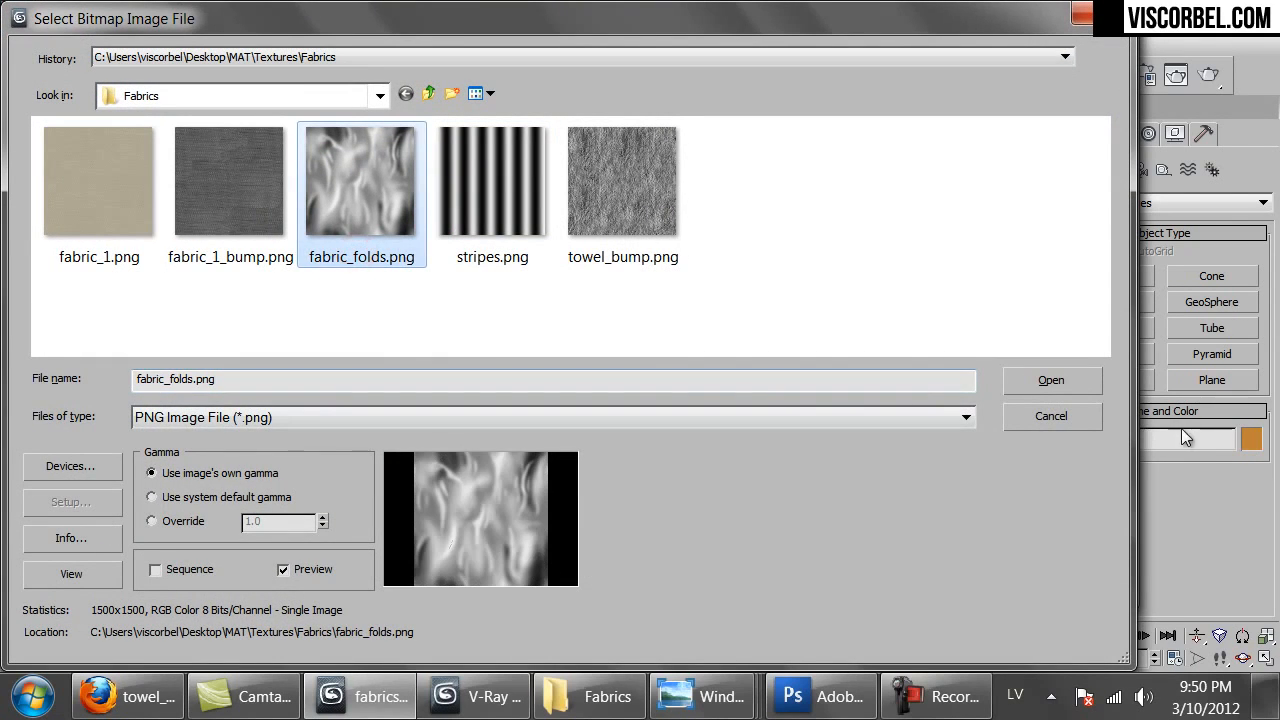
left_click(1051, 381)
Close the material preview and the frame buffer, and show the fabric_folds bump map in the viewport.
left_click(599, 67)
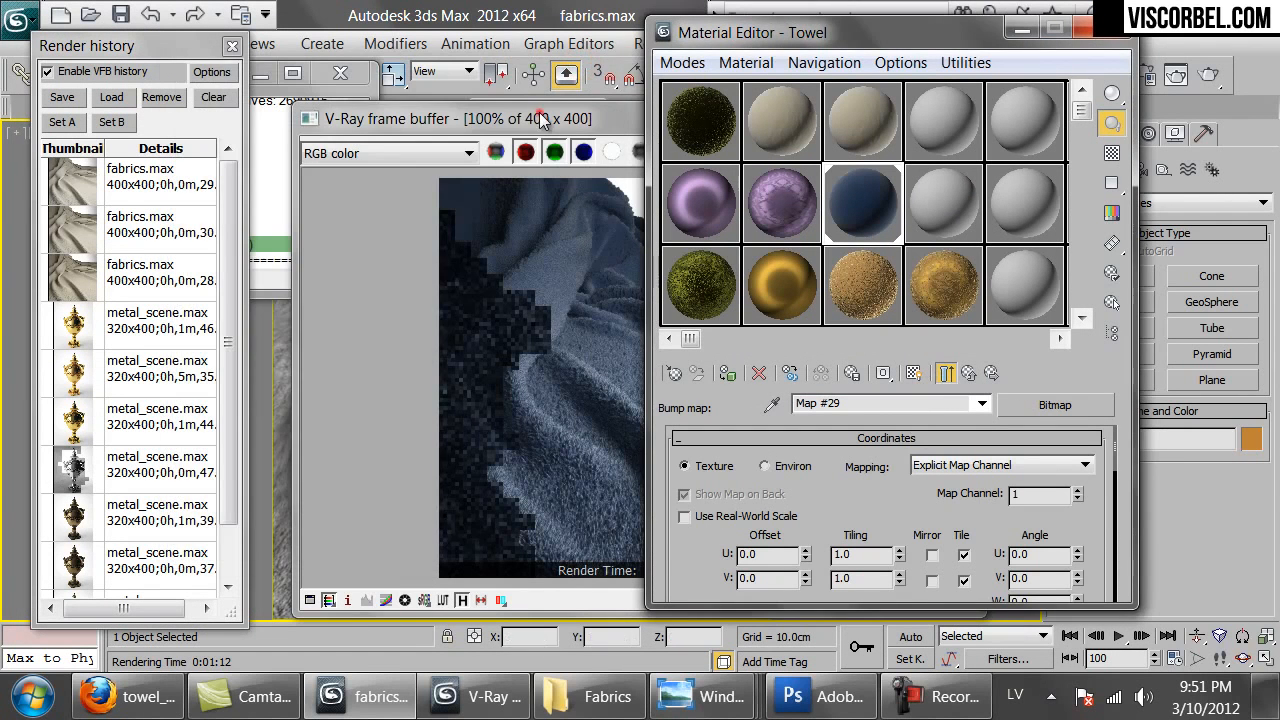
left_click(957, 117)
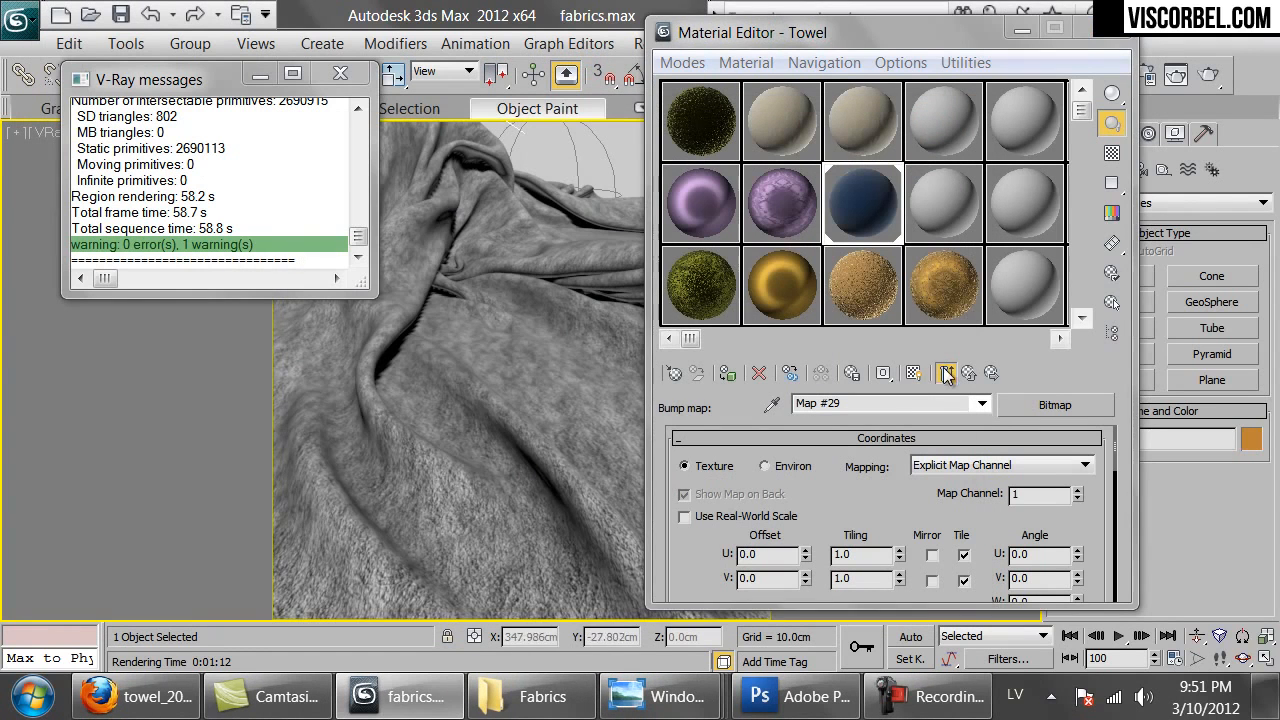
left_click(915, 373)
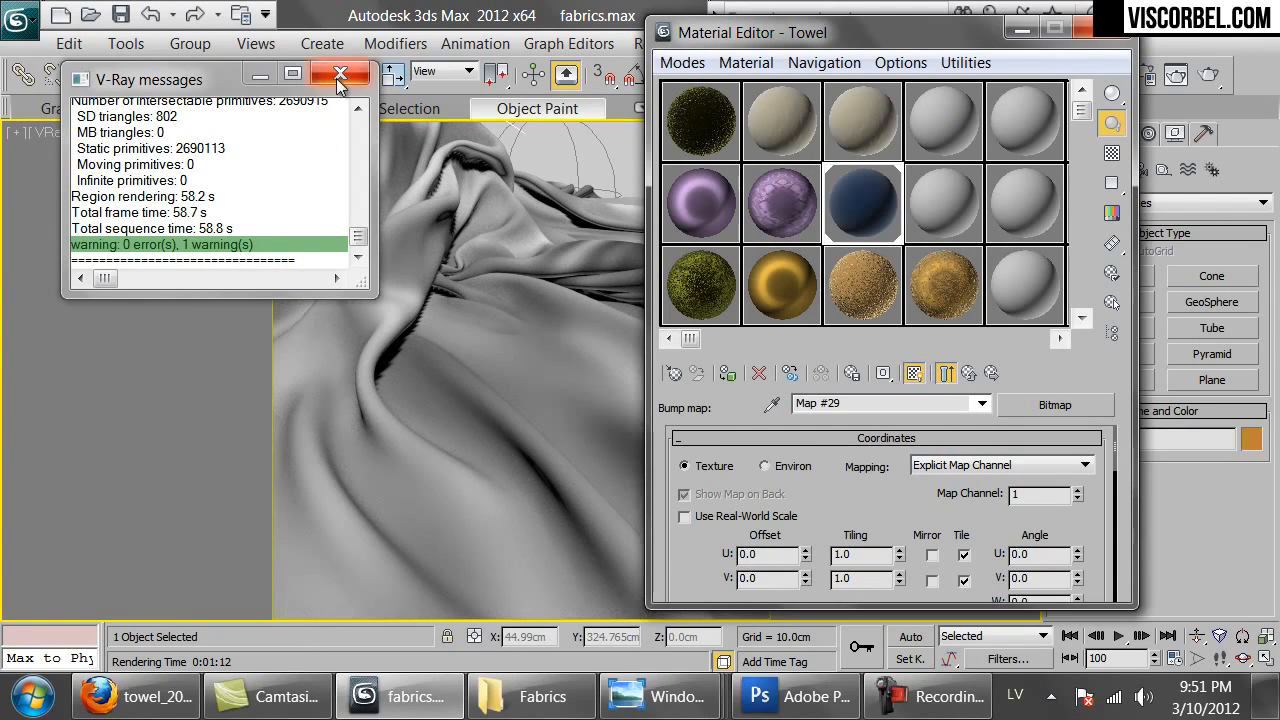
Set the U and V tiling of the fabric_folds bump map to 2.
double_click(876, 555)
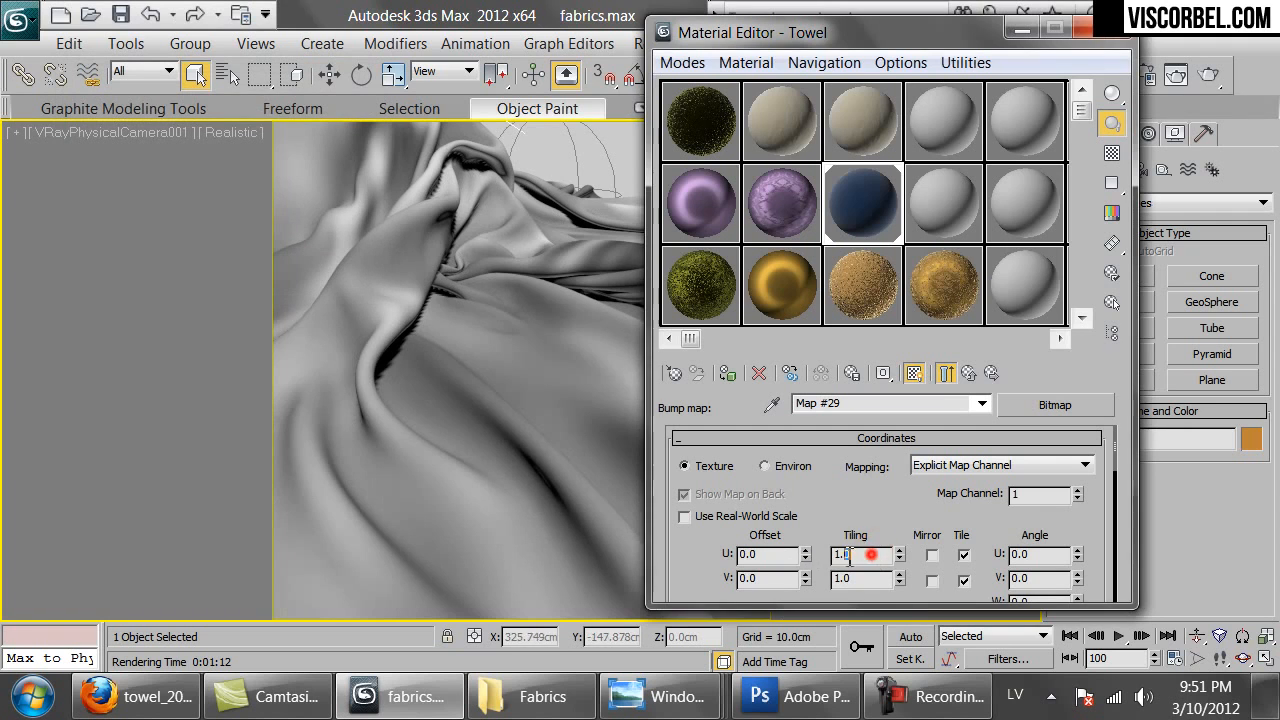
type("2")
key("Tab")
type("2")
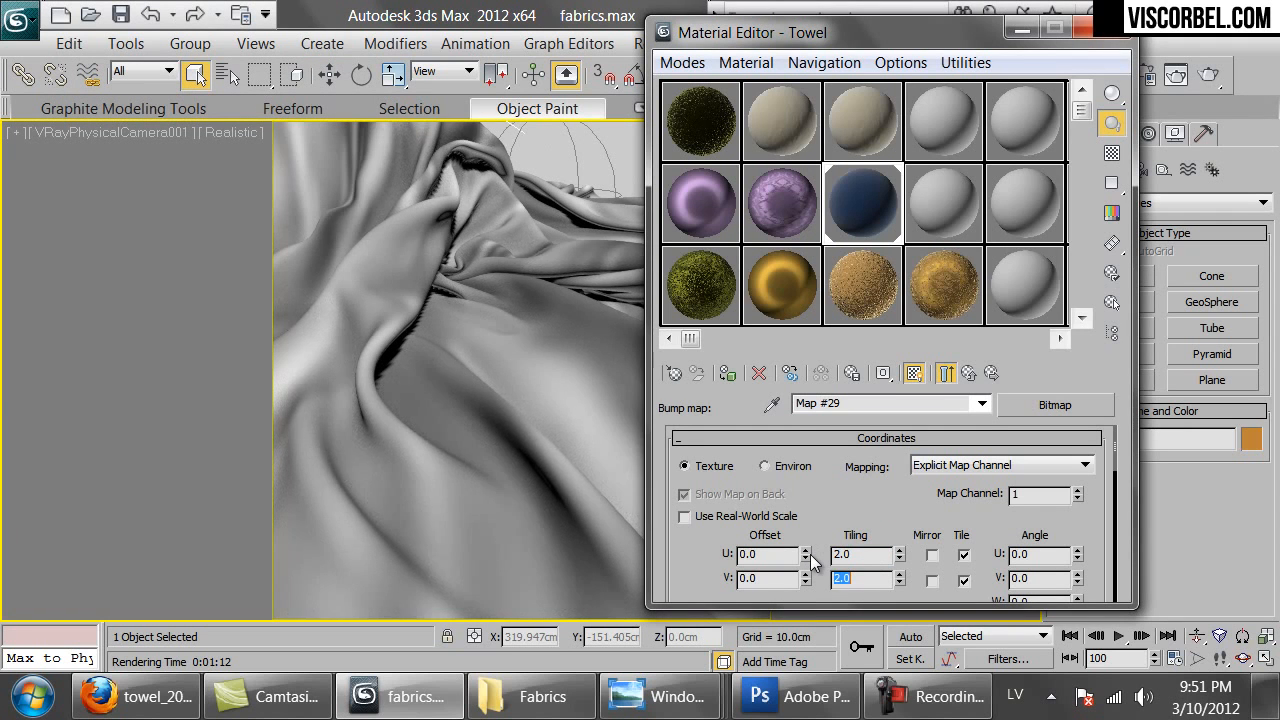
key("Return")
Move the Material Editor off the cloth and set the fabric_folds map's U and V tiling to 3.
left_click_drag(872, 40, 1023, 56)
double_click(981, 571)
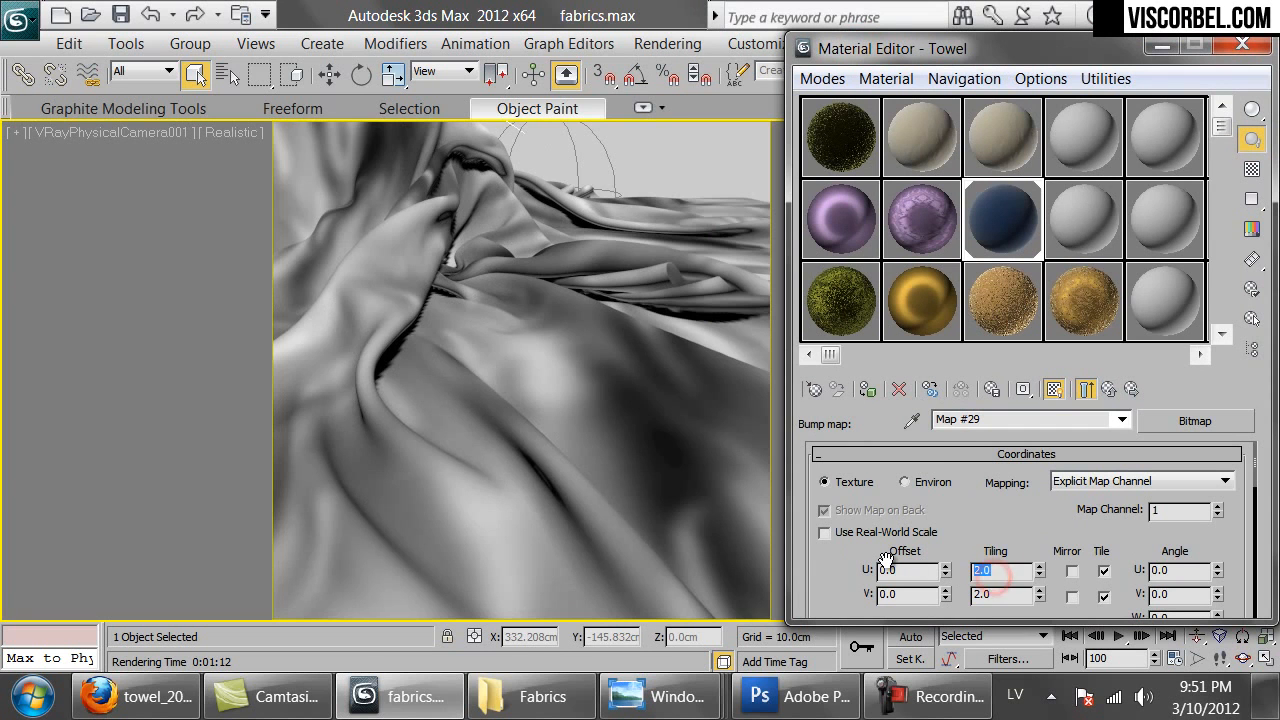
type("3")
key("Return")
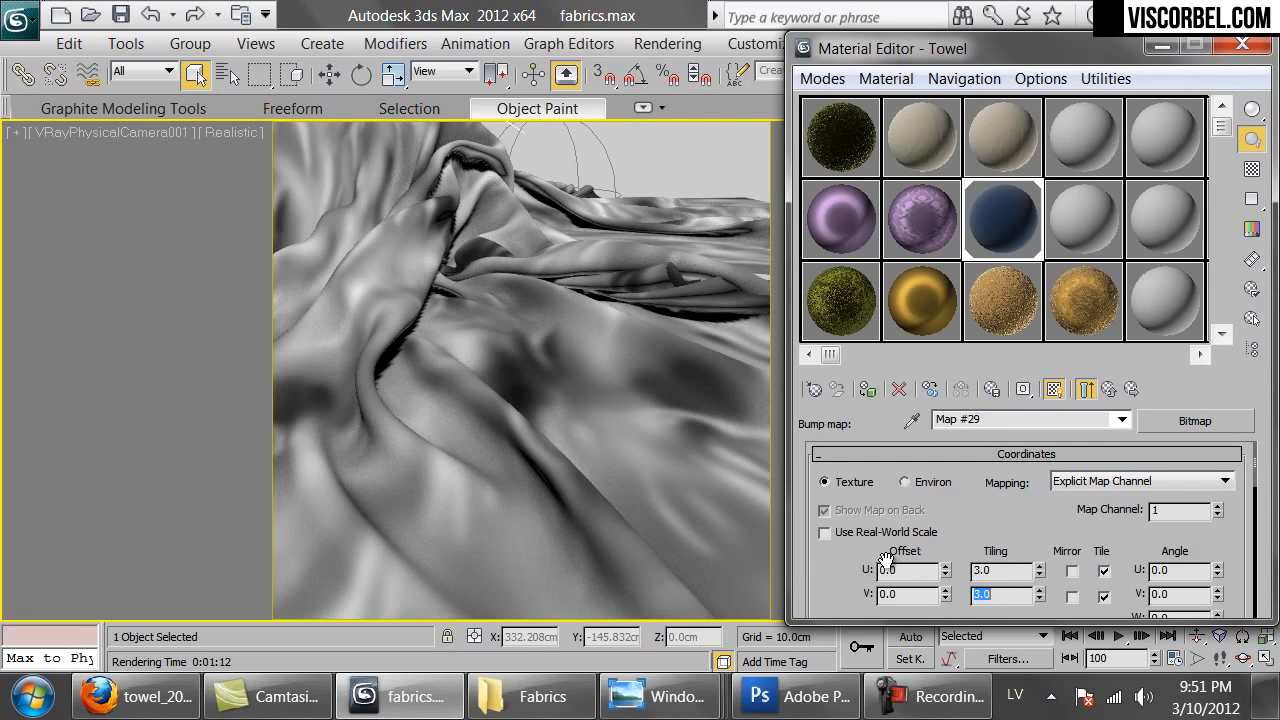
Set the Towel material's Bump amount to 100 and start a test render of the cloth.
left_click(1108, 389)
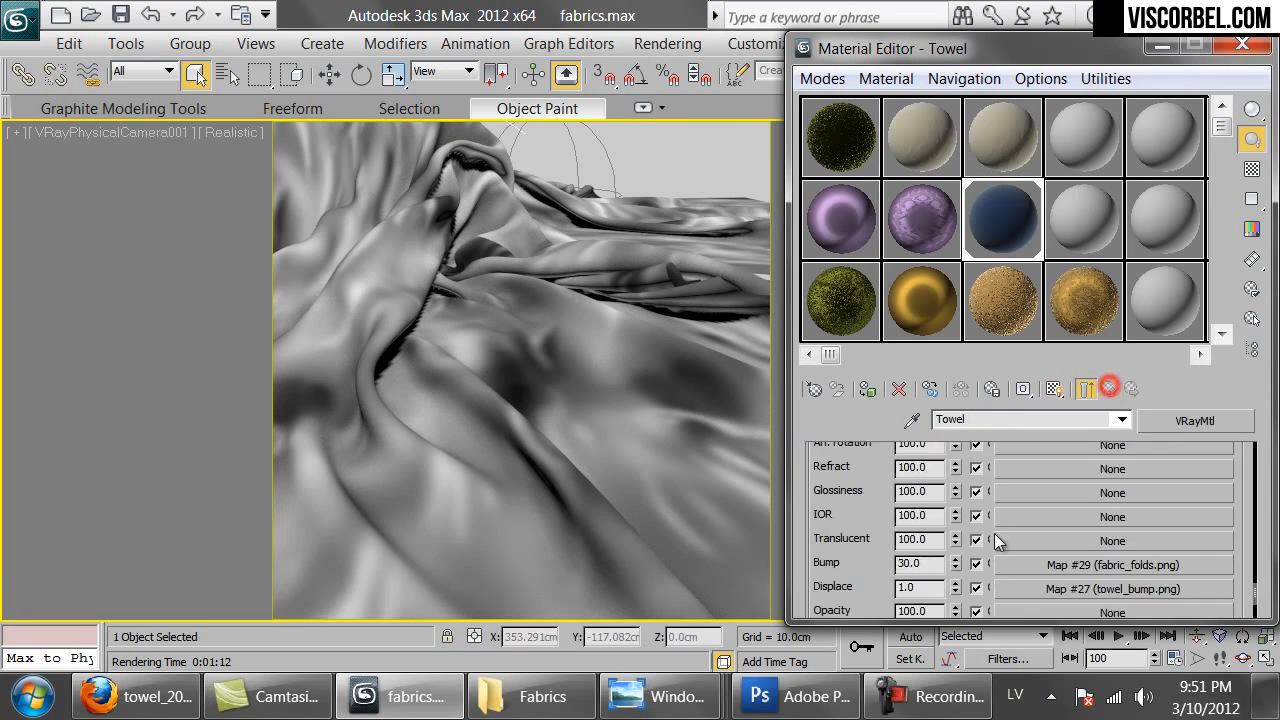
double_click(928, 564)
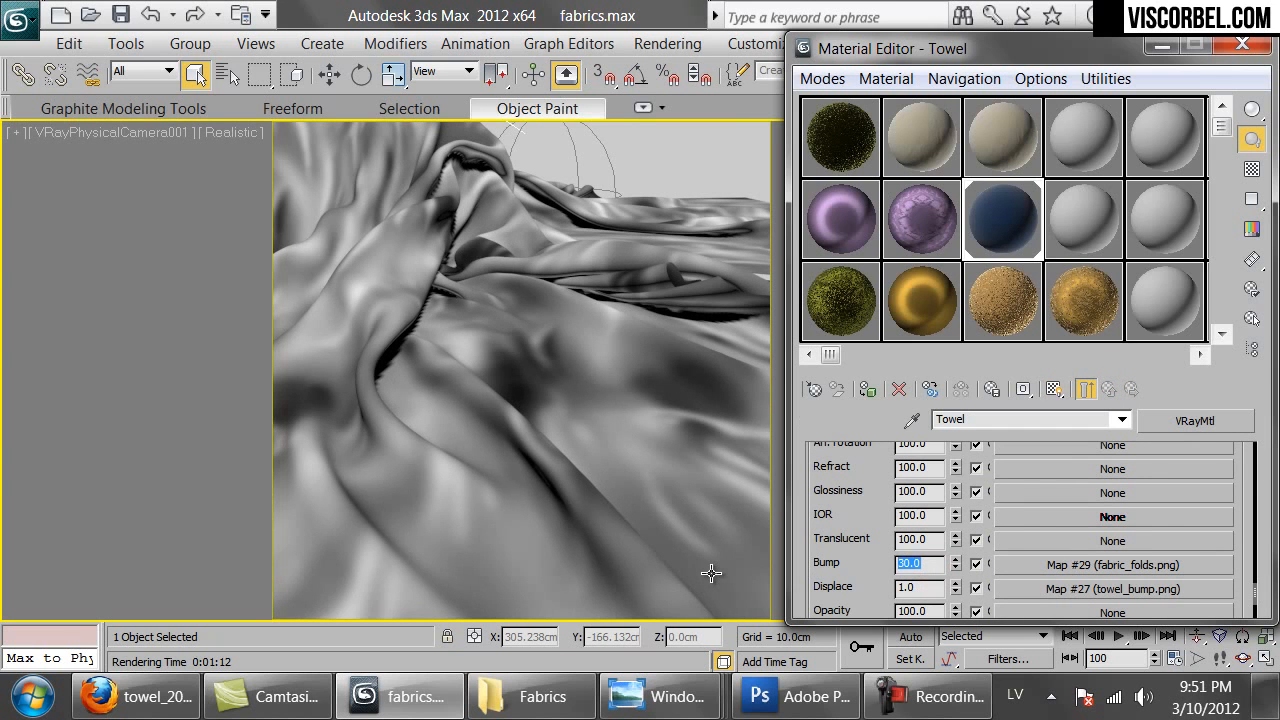
type("100")
key("Return")
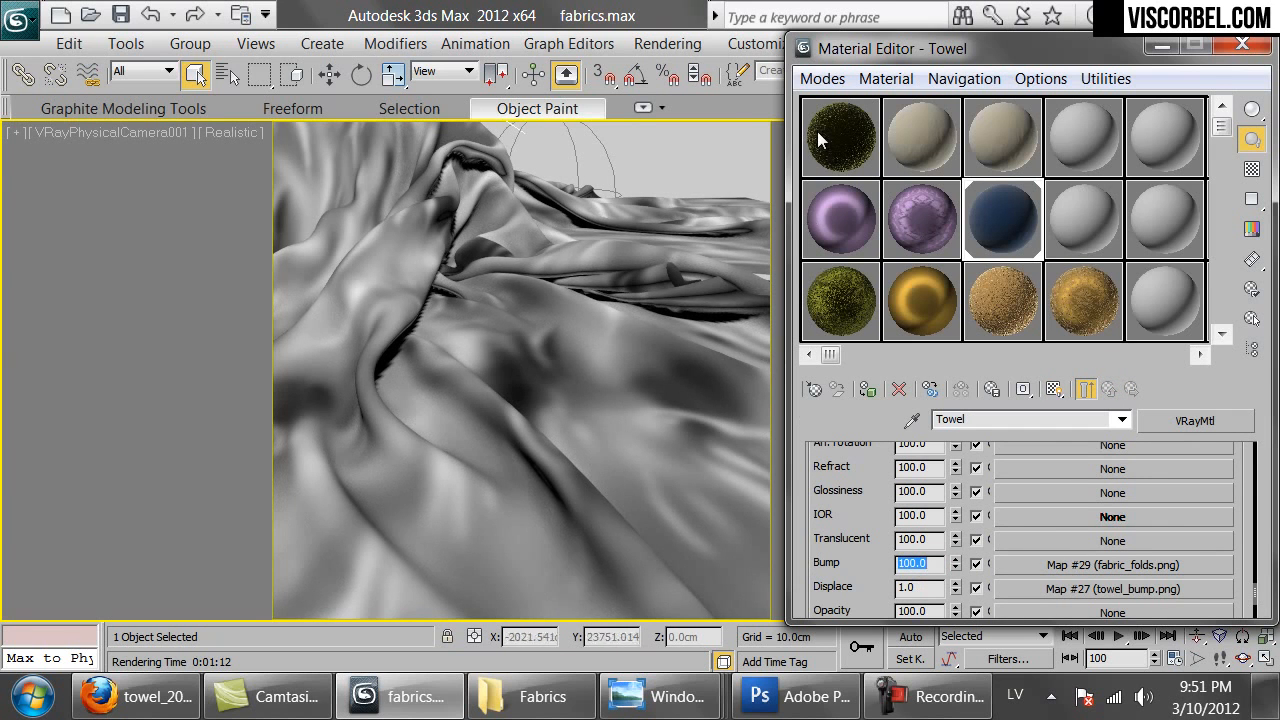
left_click_drag(1004, 58, 109, 92)
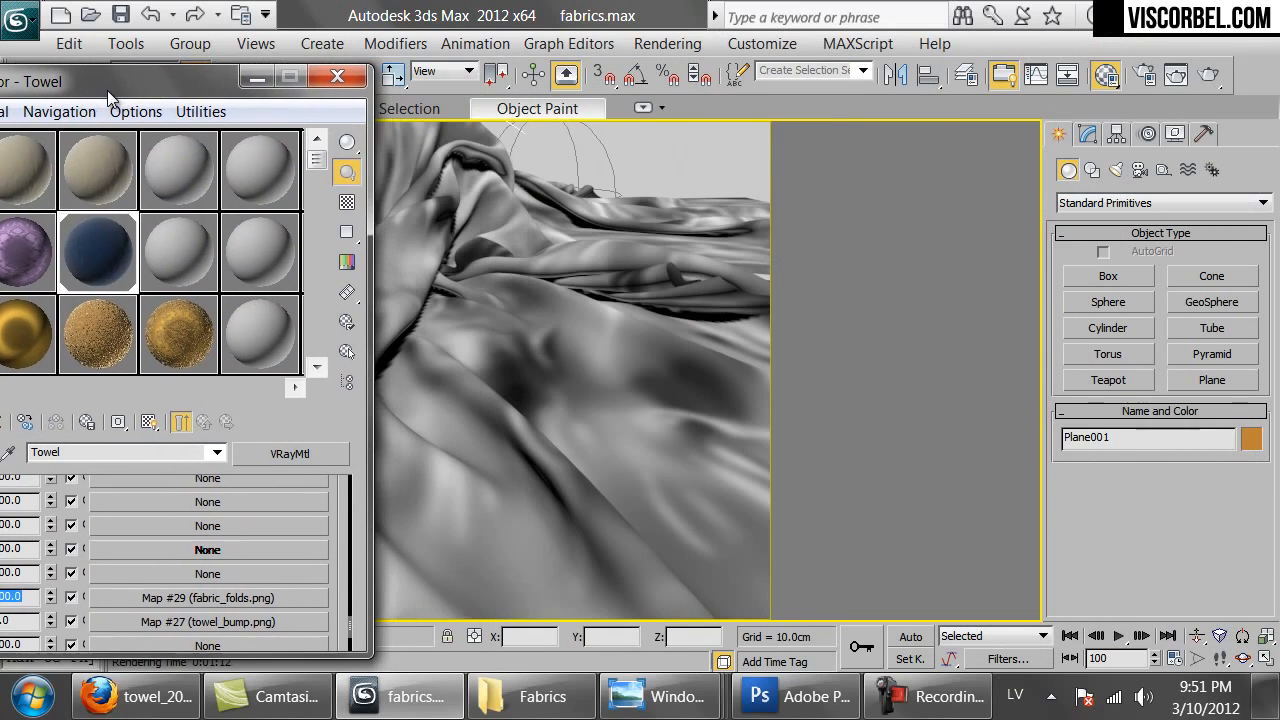
left_click(1214, 74)
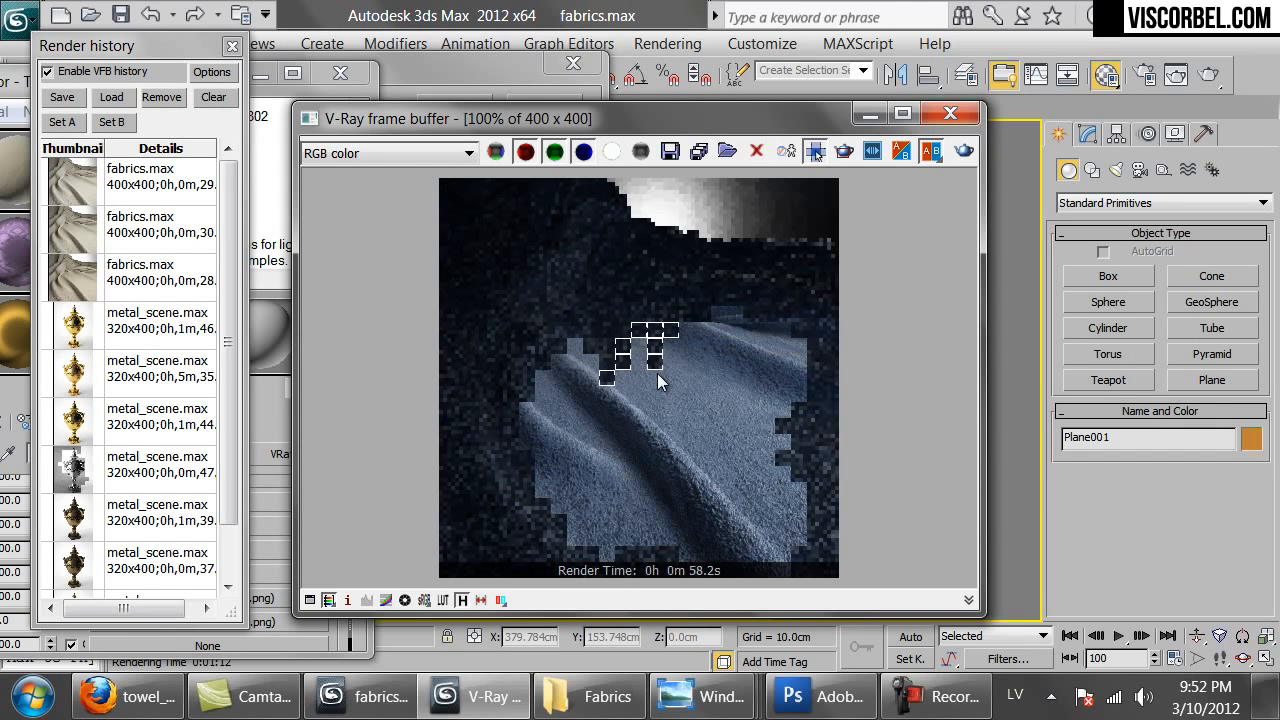
Cancel the running test render of the cloth and close the frame buffer windows.
left_click(431, 74)
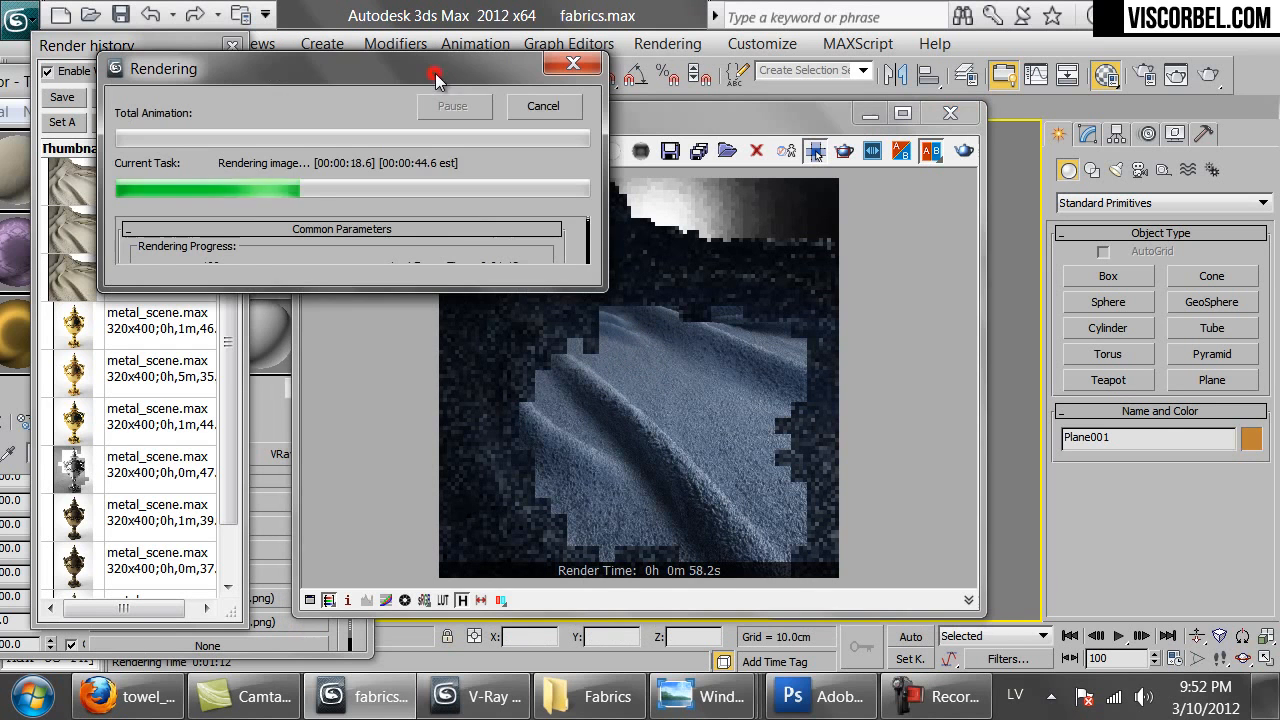
left_click(543, 106)
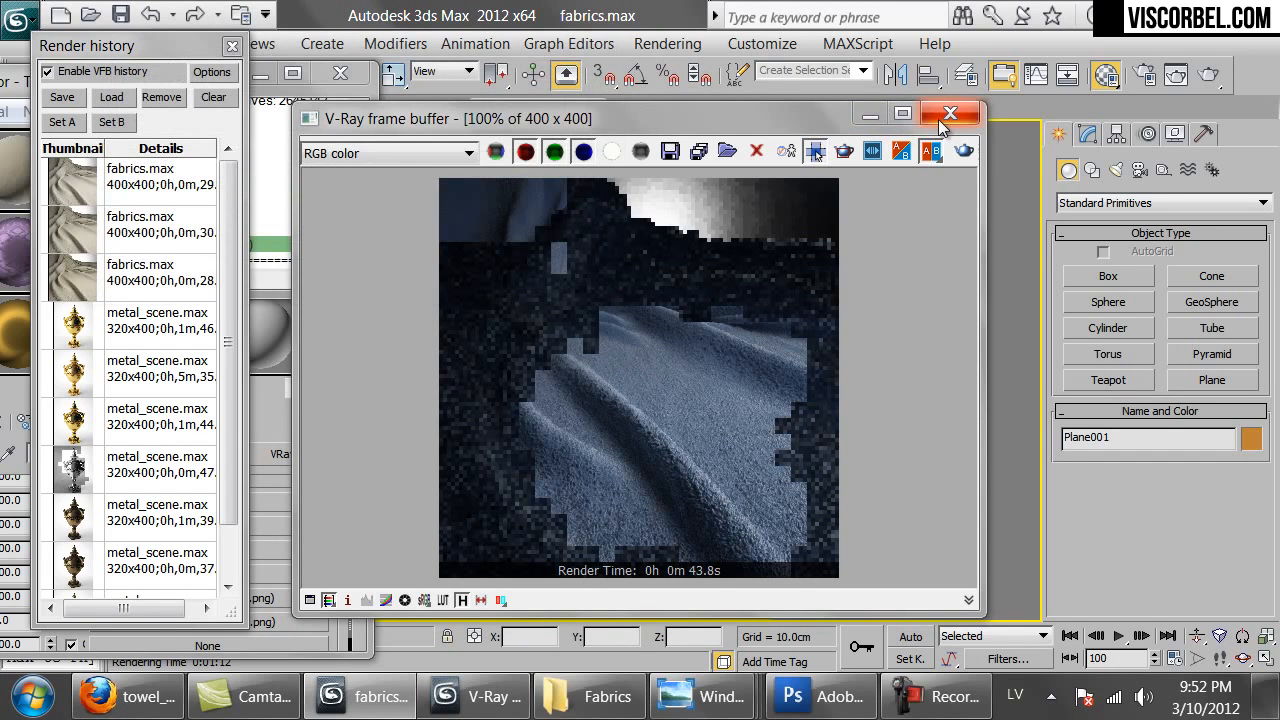
key("Escape")
key("Escape")
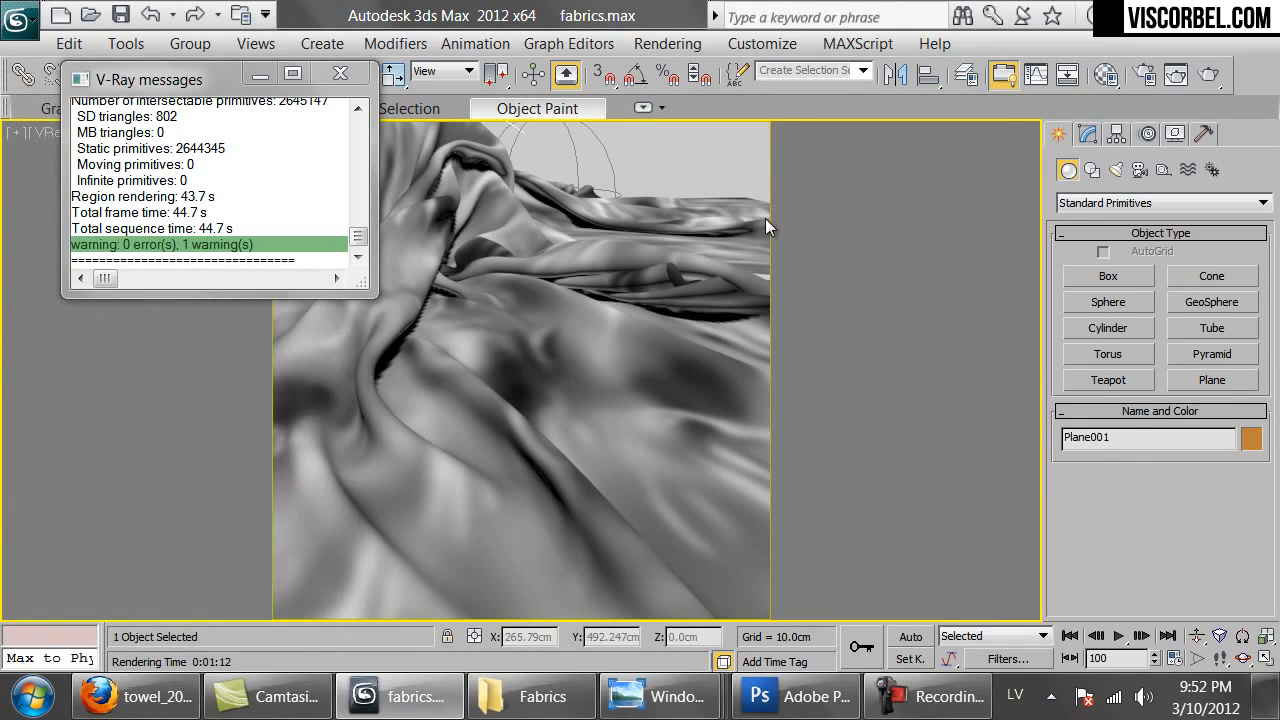
Reopen the Material Editor, set the Towel material's Bump amount to 300 and render the cloth.
key("m")
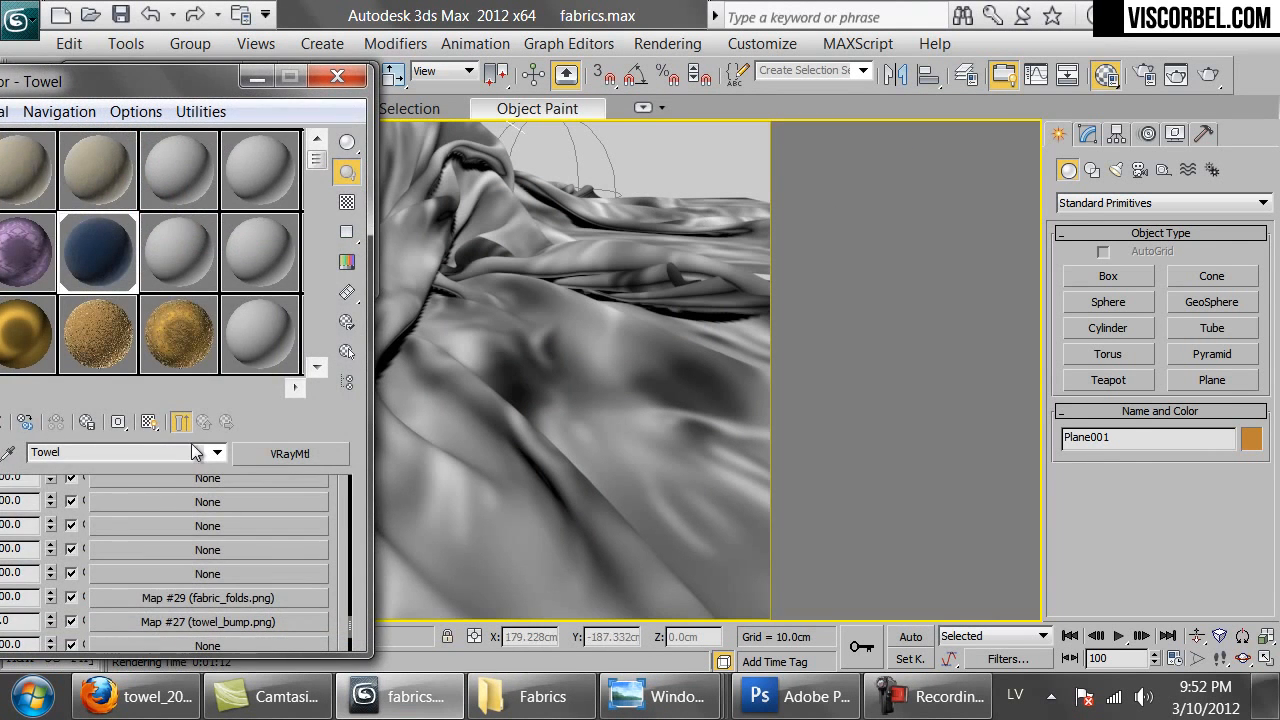
left_click_drag(89, 88, 269, 61)
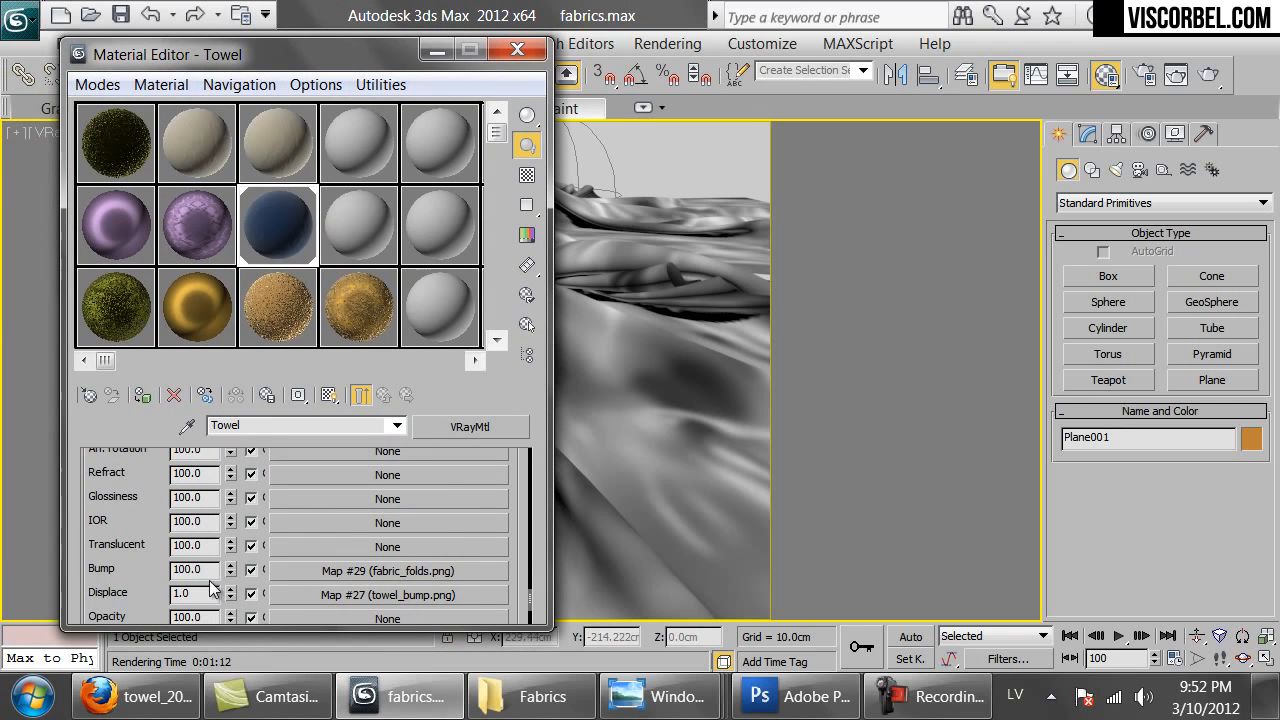
type("0")
key("Return")
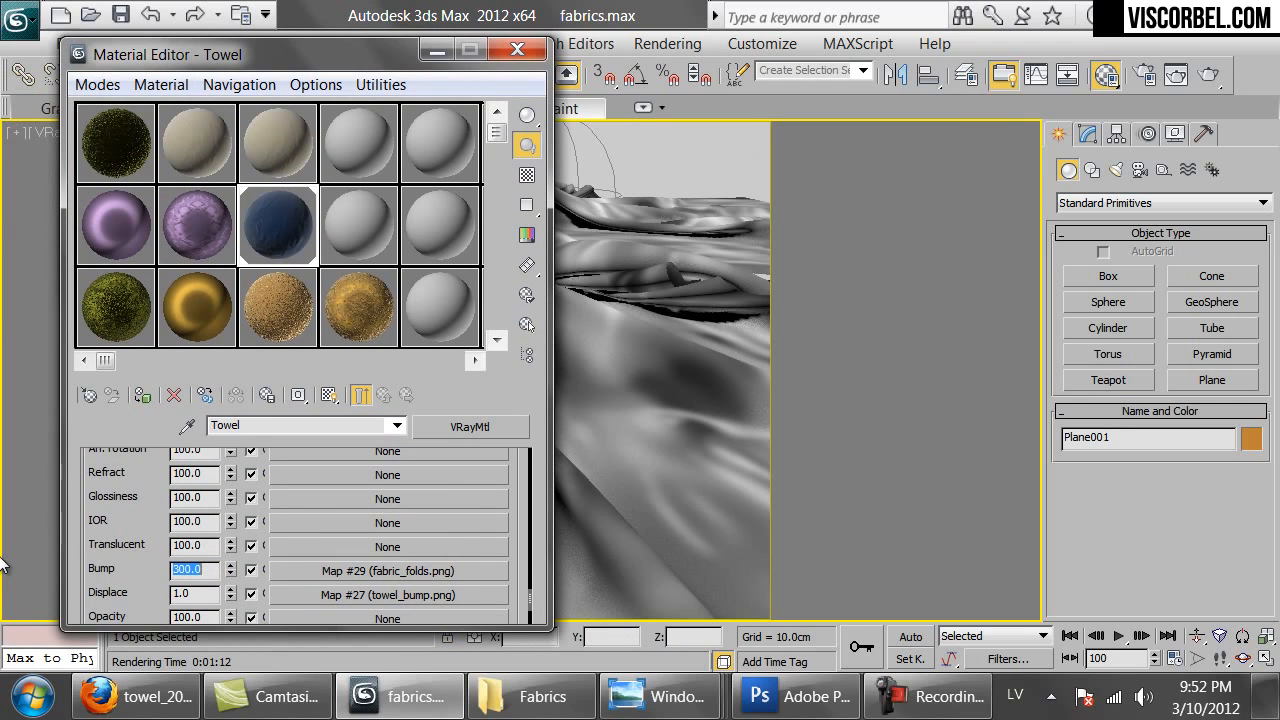
left_click(1204, 86)
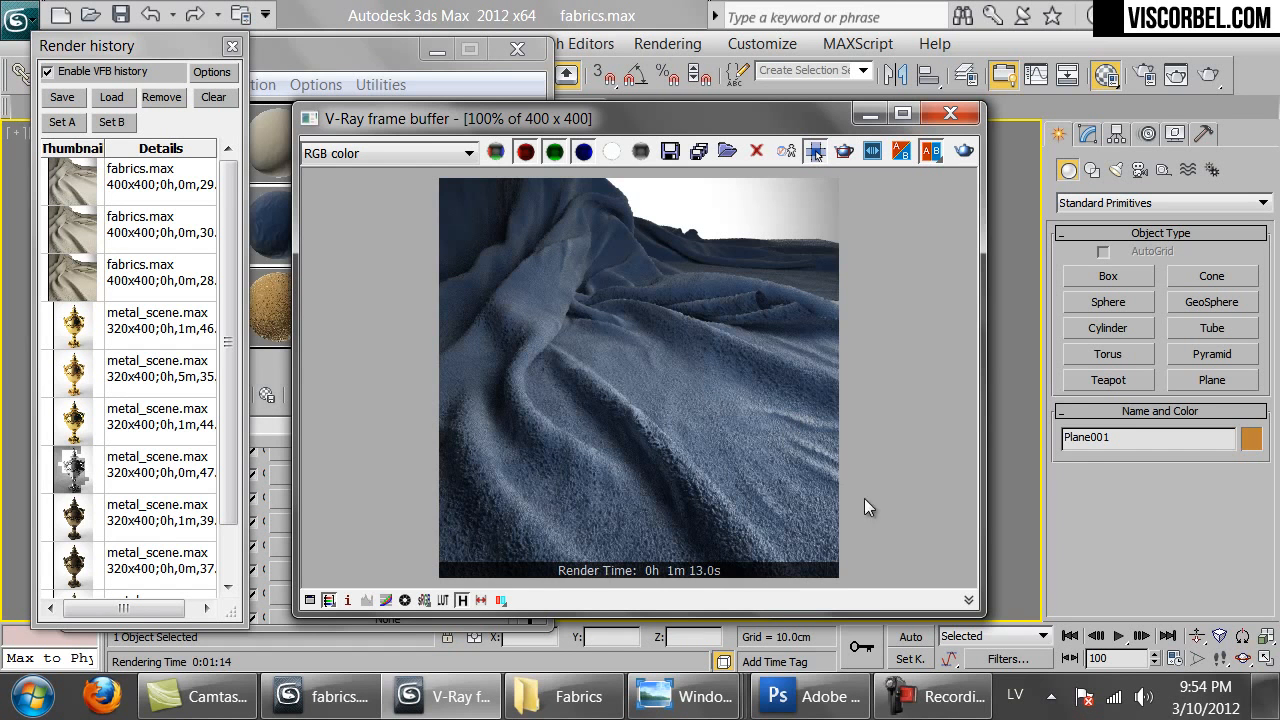
Close the frame buffer and check the Towel material in its enlarged sample preview.
left_click(950, 113)
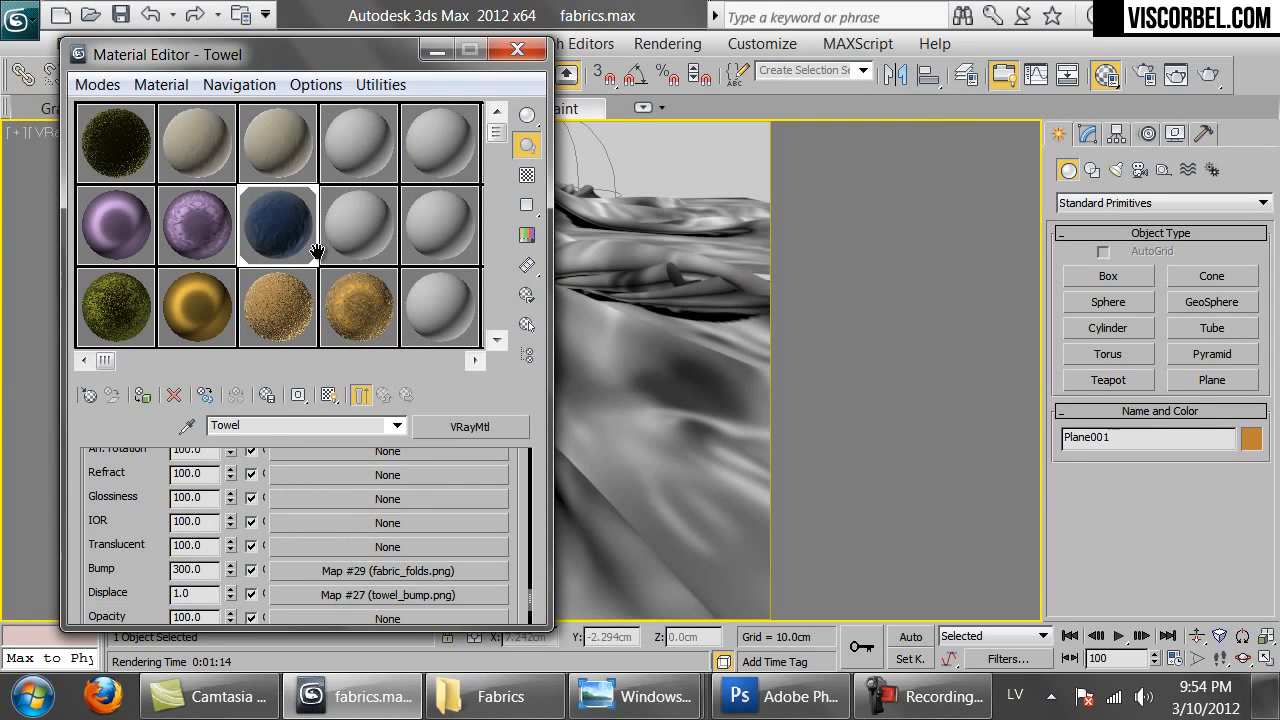
left_click_drag(303, 48, 278, 42)
double_click(248, 220)
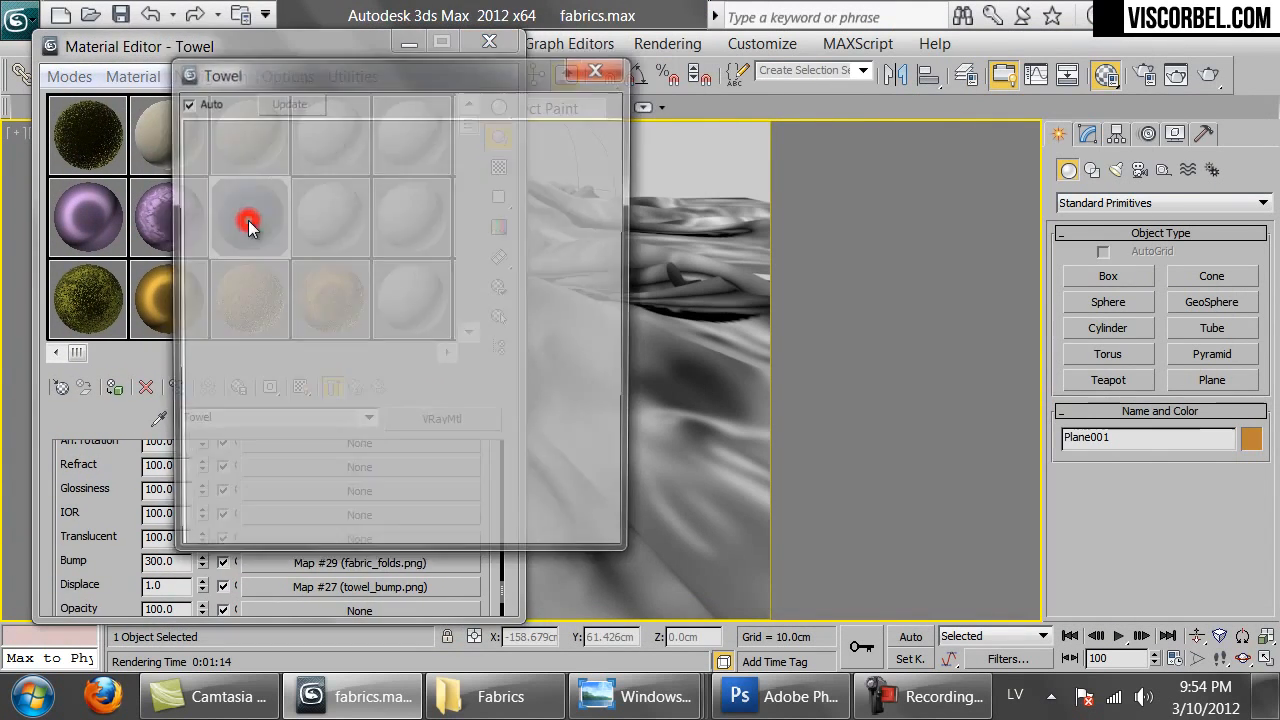
left_click(592, 69)
Open the towel_bump displacement map, show it in the viewport and move the Material Editor off the cloth.
left_click(380, 587)
left_click(300, 387)
left_click_drag(319, 52, 1074, 50)
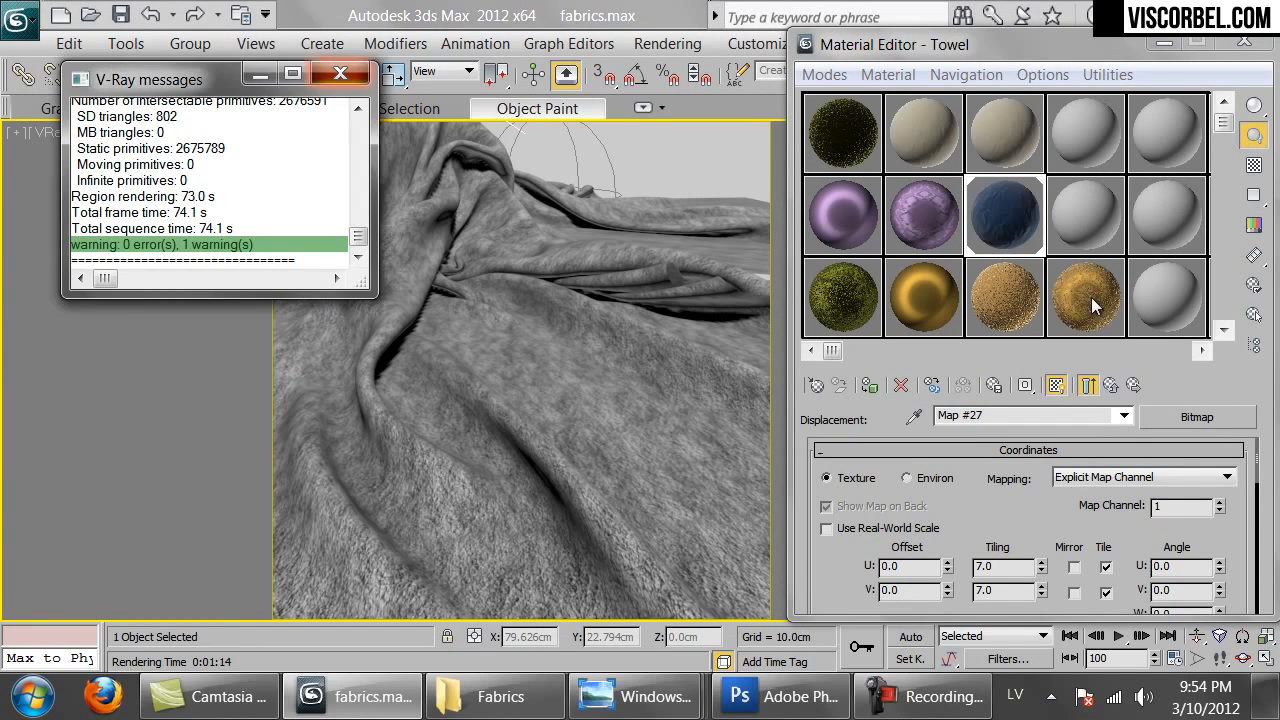
Return to the Towel material's main level, examine its enlarged preview and move the Material Editor back over the viewport.
left_click(1111, 387)
scroll(853, 460, "up", 3)
scroll(1013, 492, "up", 5)
scroll(1013, 492, "down", 1)
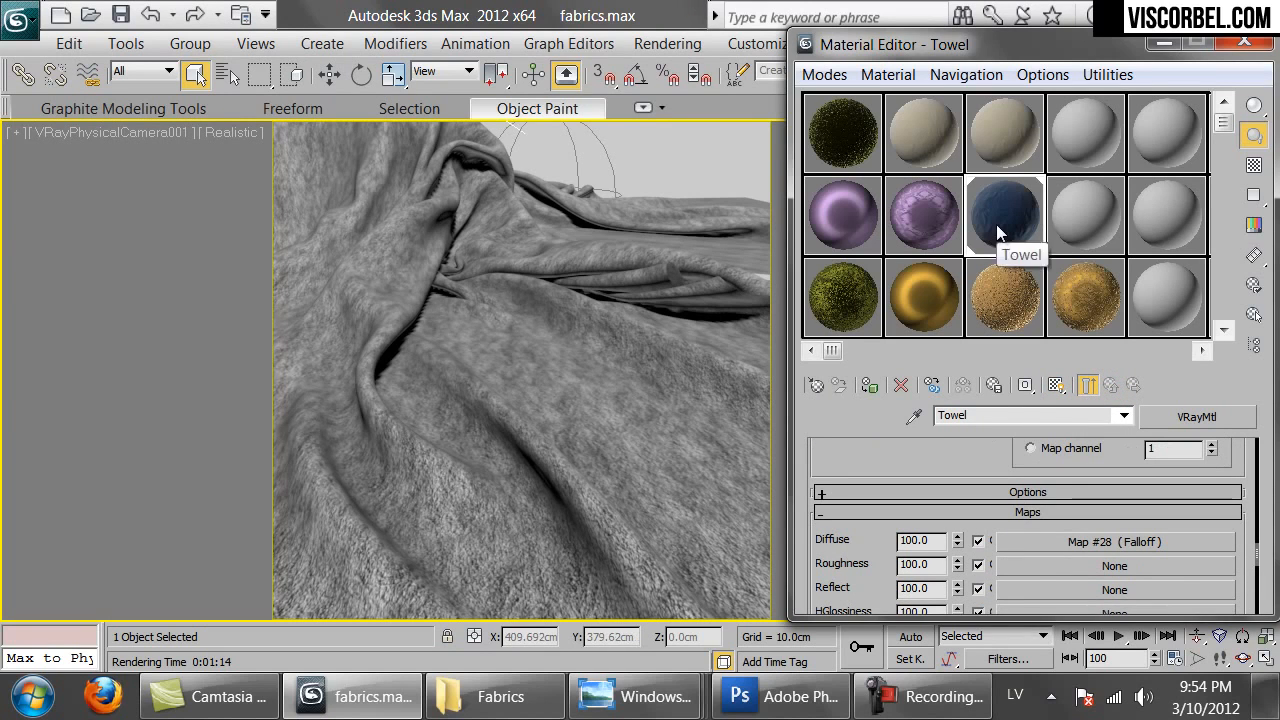
double_click(997, 229)
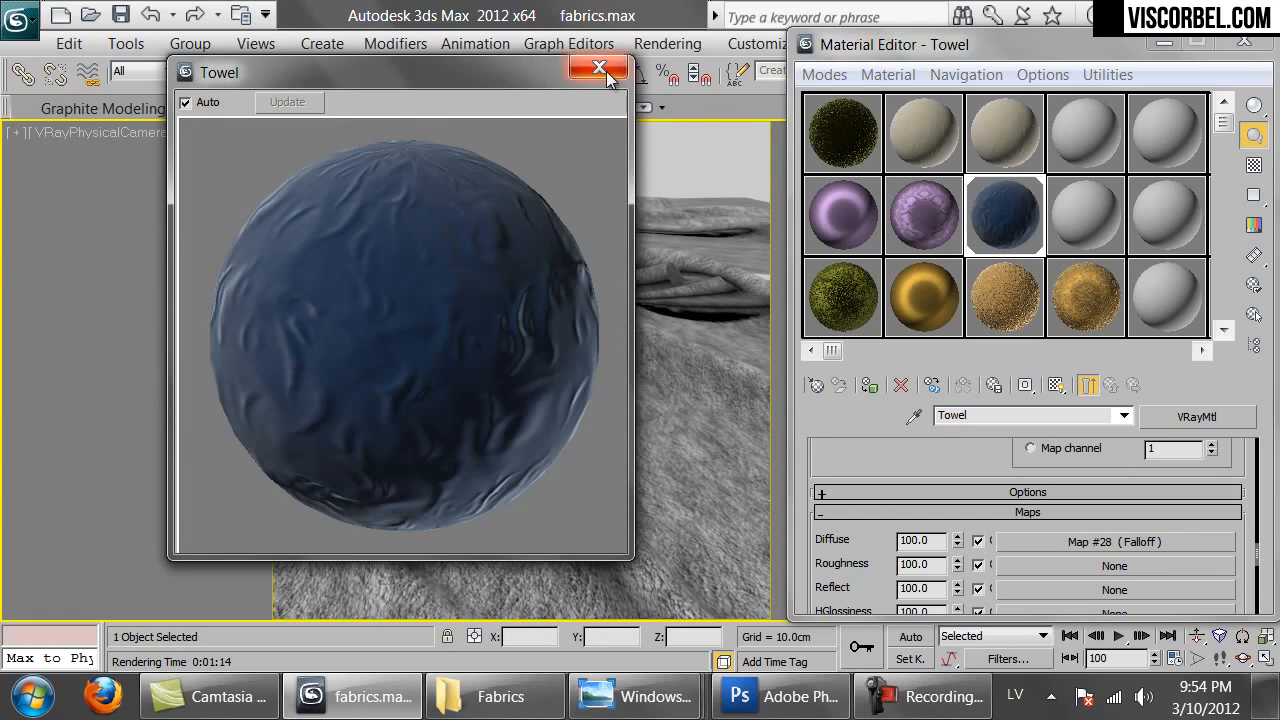
left_click(600, 70)
left_click_drag(1015, 44, 265, 46)
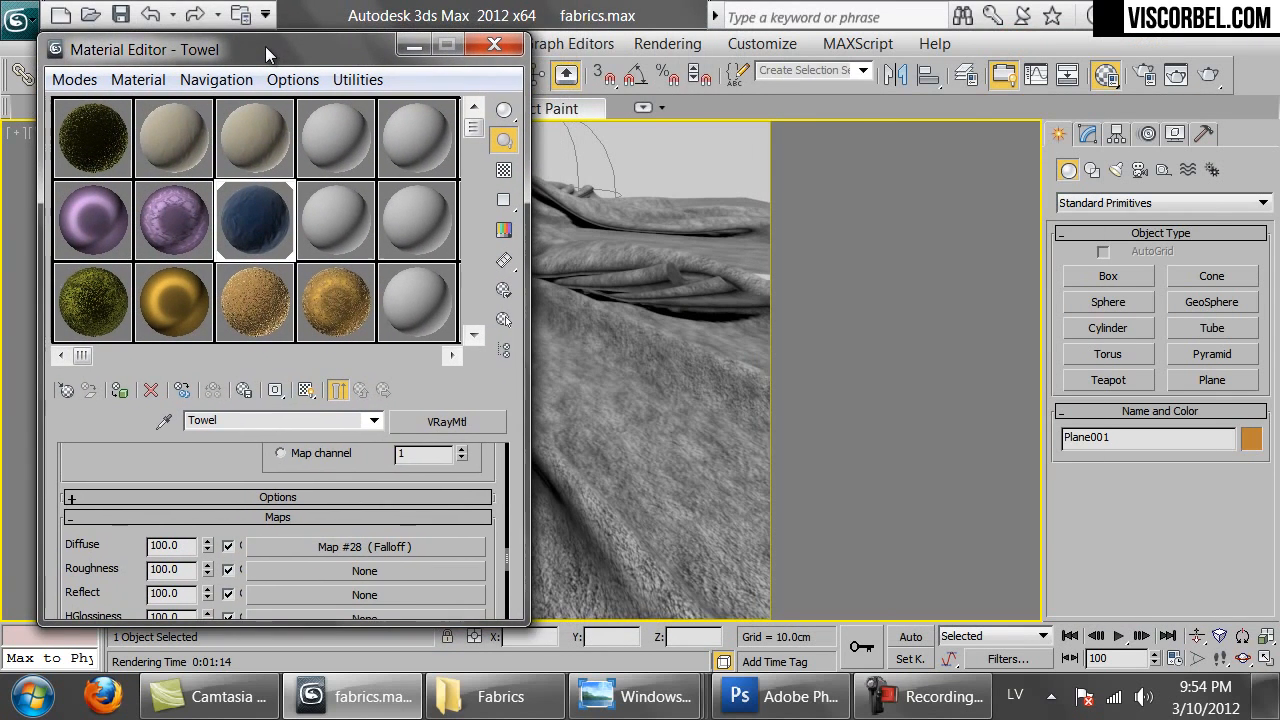
left_click(104, 696)
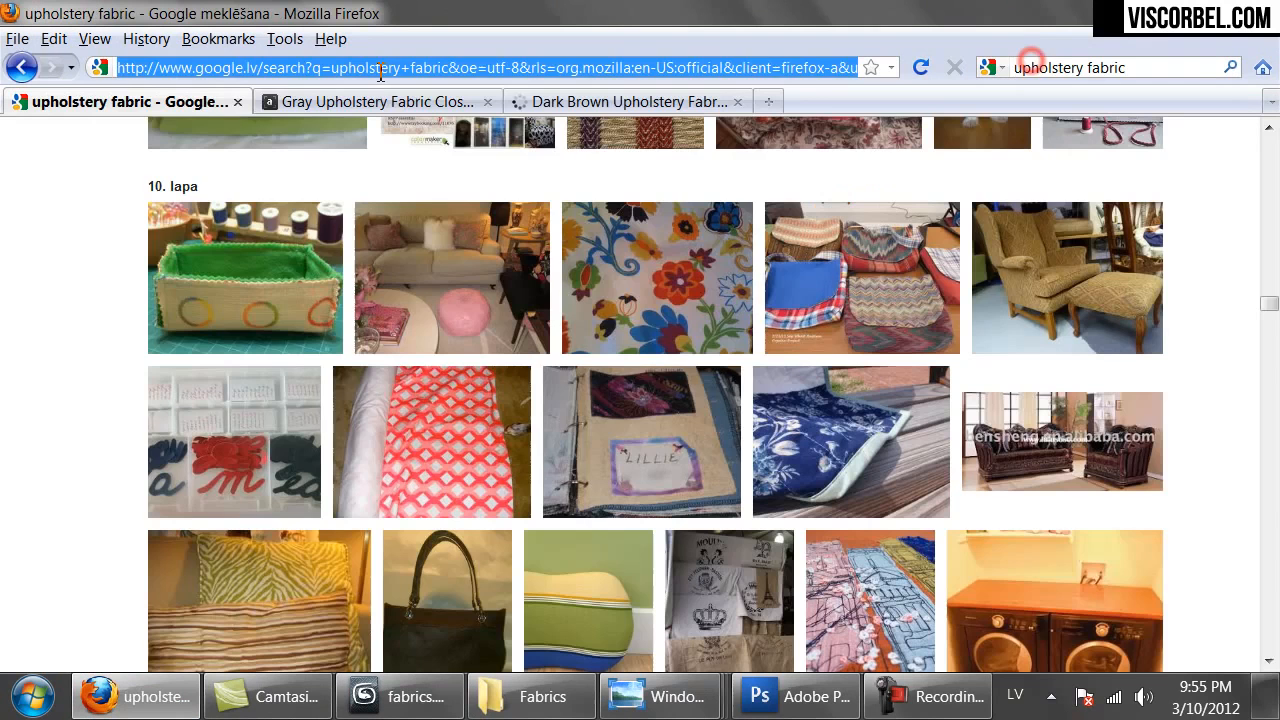
left_click(380, 67)
type("cg")
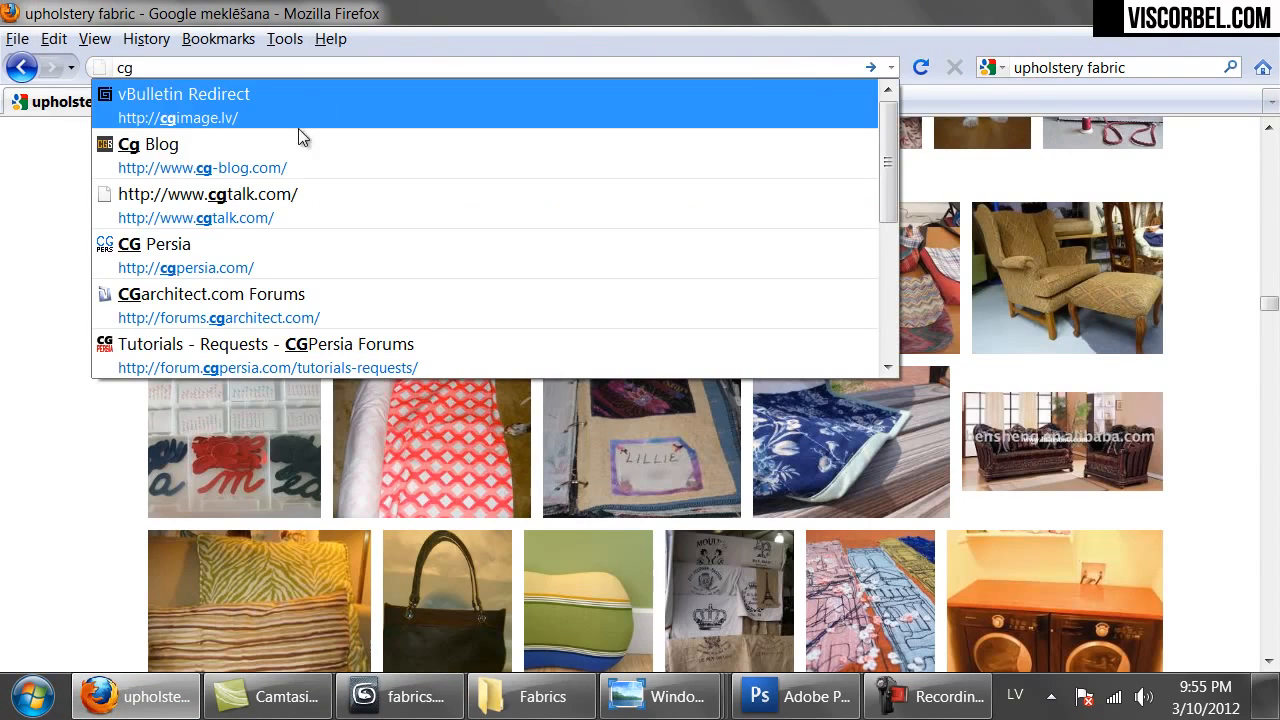
type("t")
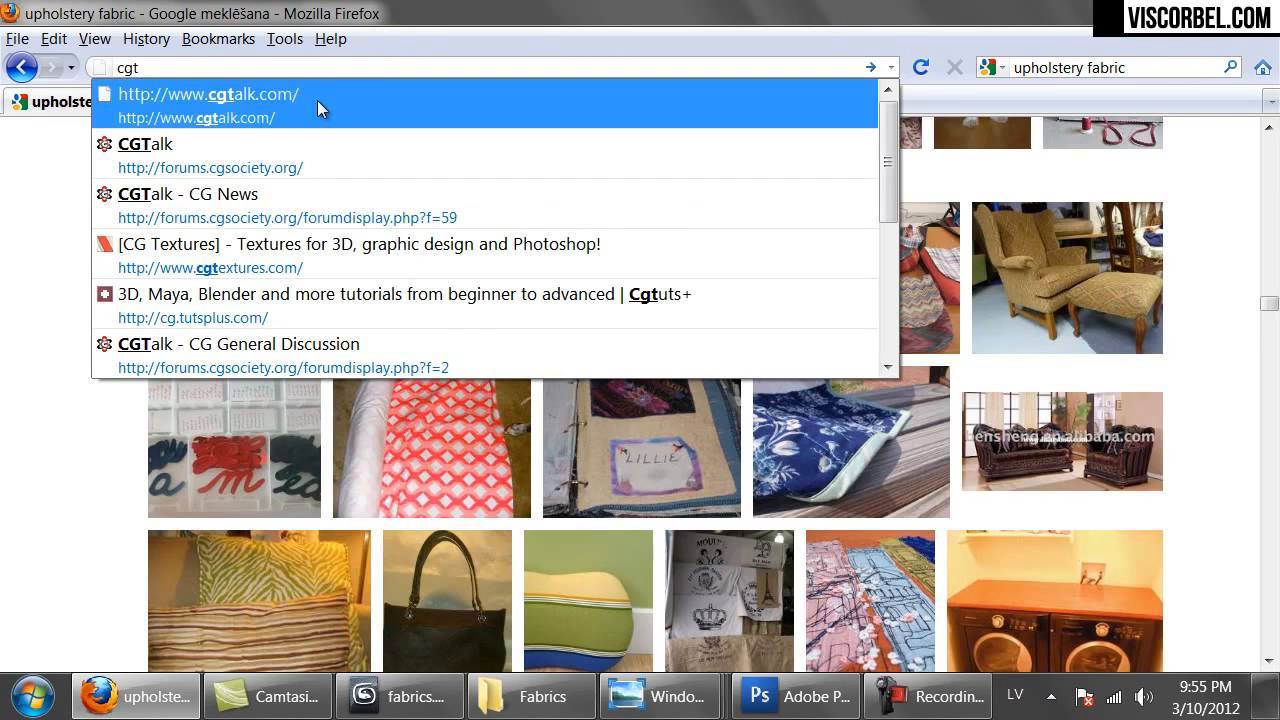
left_click(333, 250)
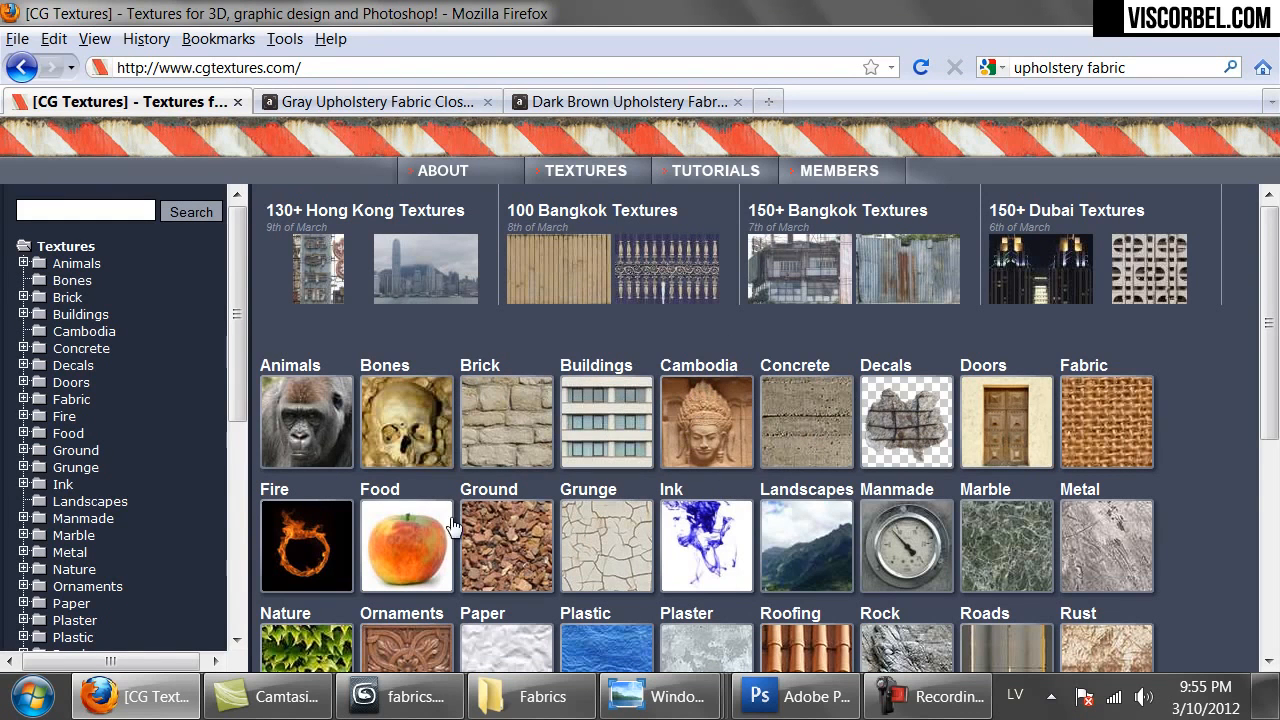
Open the Plain Fabric sub-category within the Fabric textures.
left_click(1103, 430)
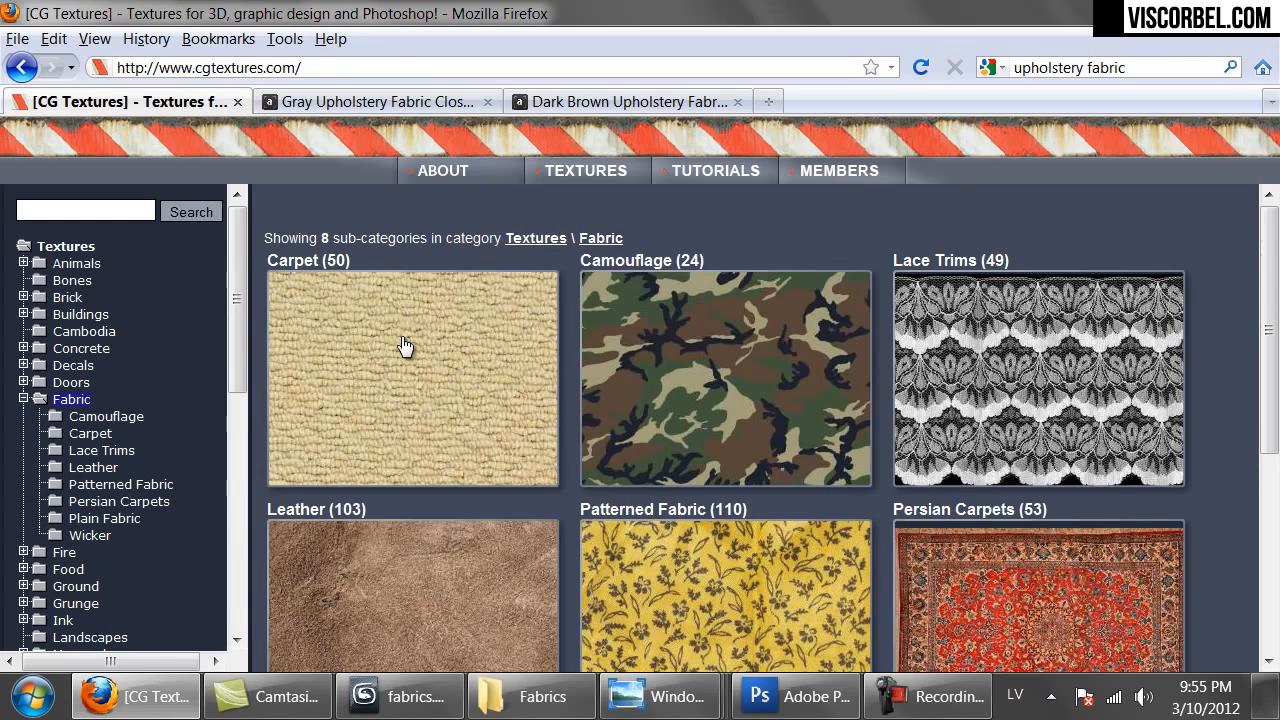
scroll(420, 345, "down", 4)
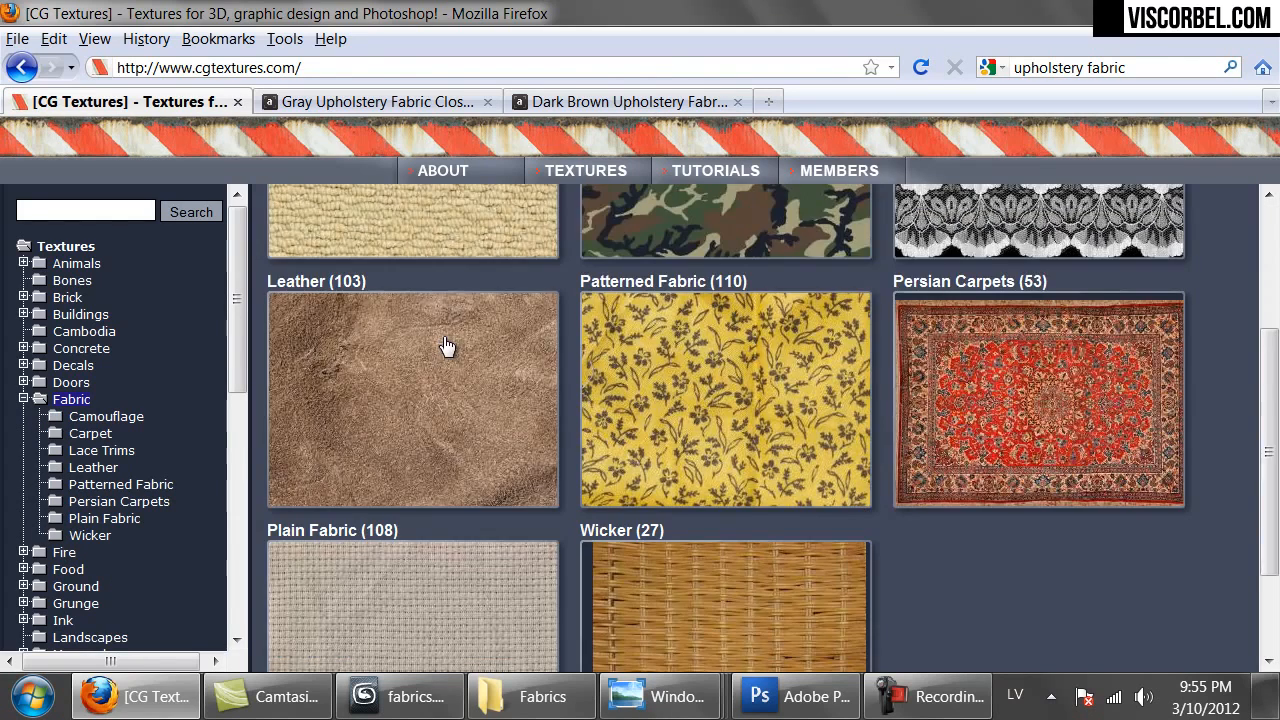
scroll(447, 346, "down", 5)
left_click(425, 506)
Browse the Plain Fabric textures for a suitable woven fabric image.
mouse_move(697, 423)
scroll(1189, 362, "down", 8)
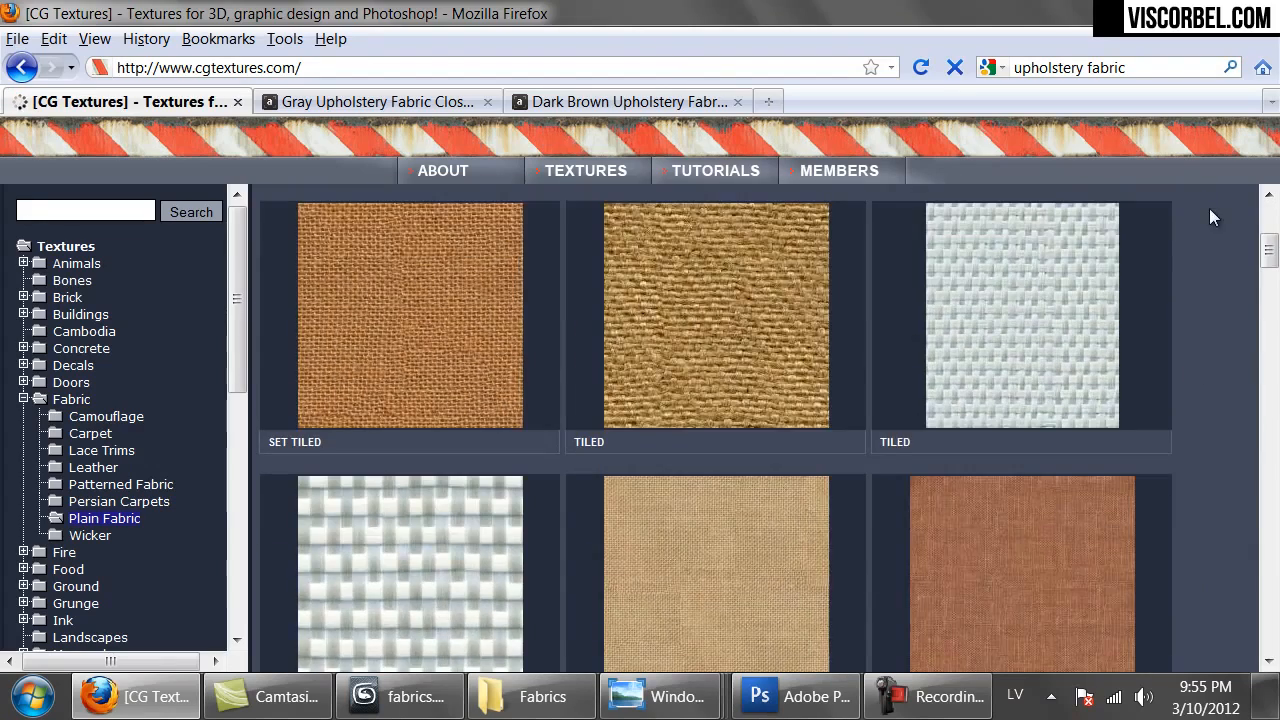
scroll(1192, 220, "down", 10)
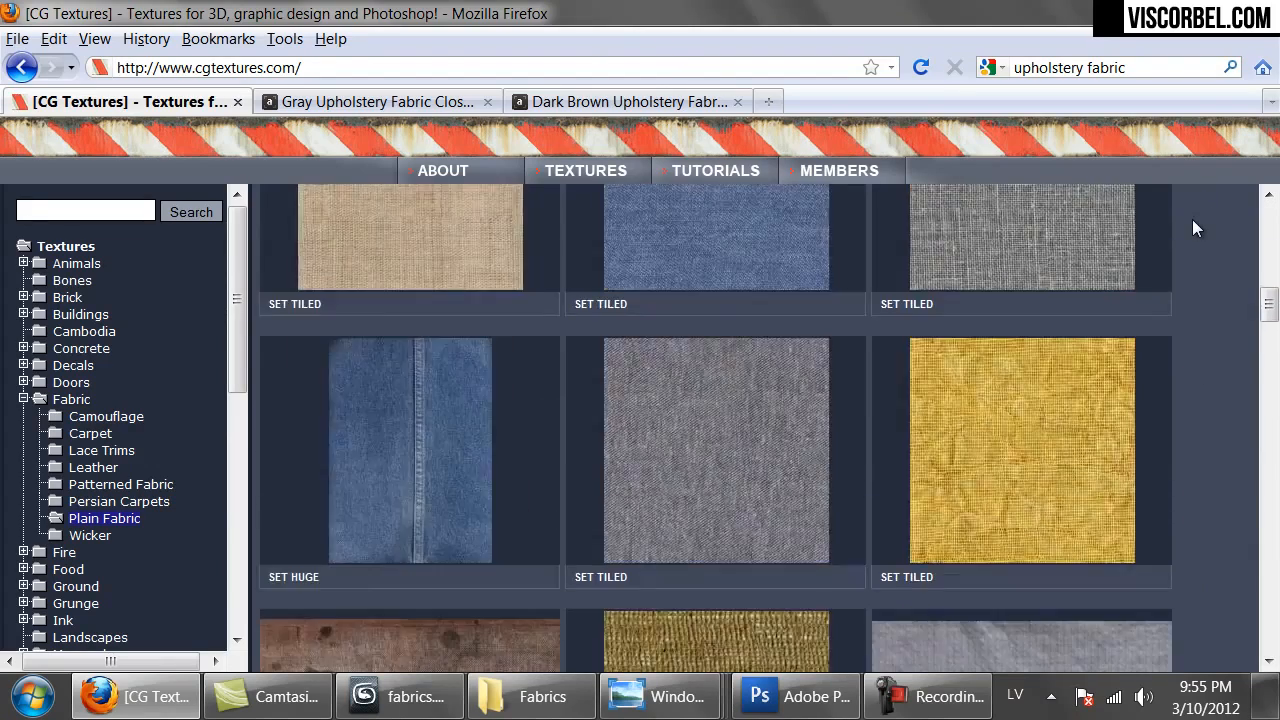
scroll(1192, 221, "down", 10)
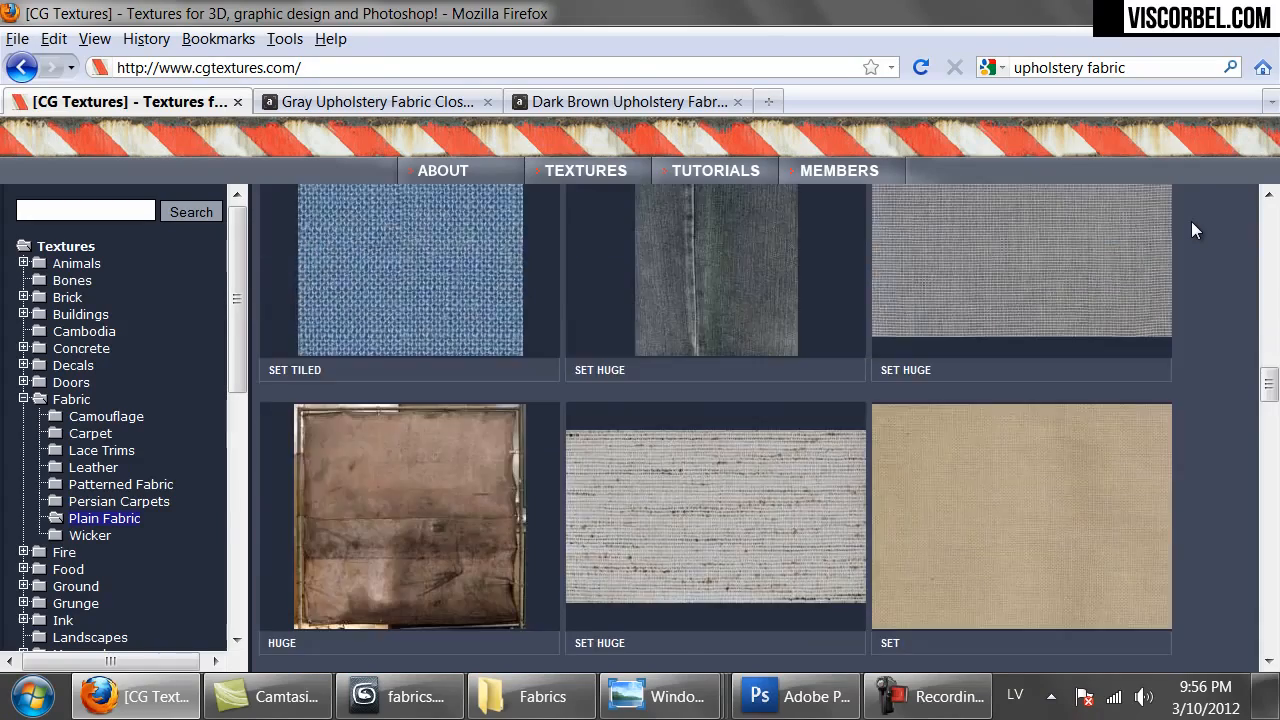
scroll(1191, 221, "down", 10)
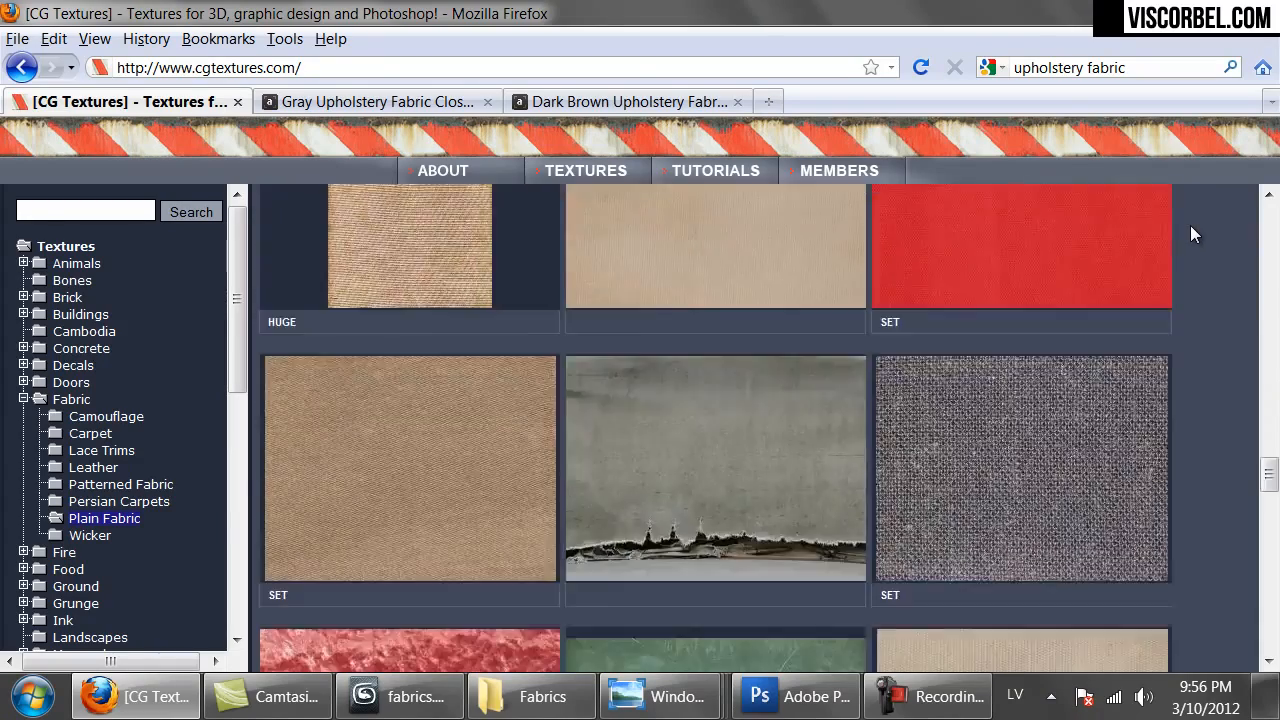
scroll(1190, 234, "down", 10)
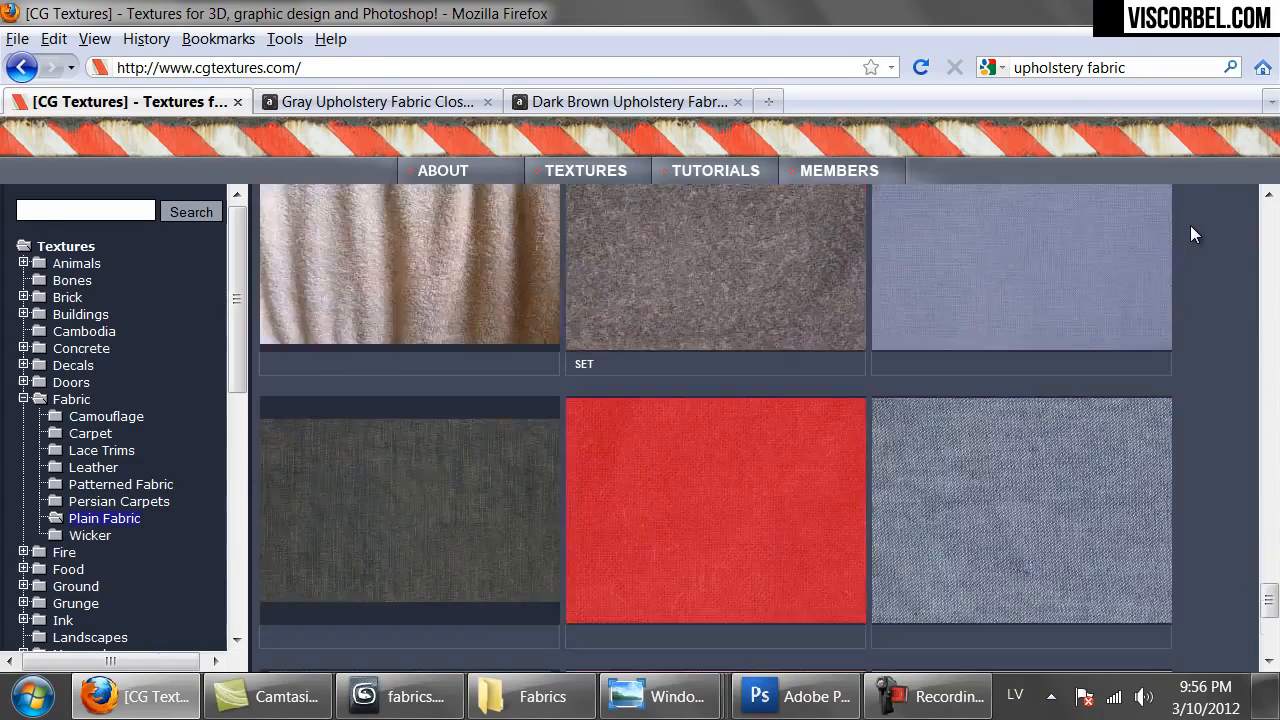
scroll(1190, 234, "down", 4)
mouse_move(531, 300)
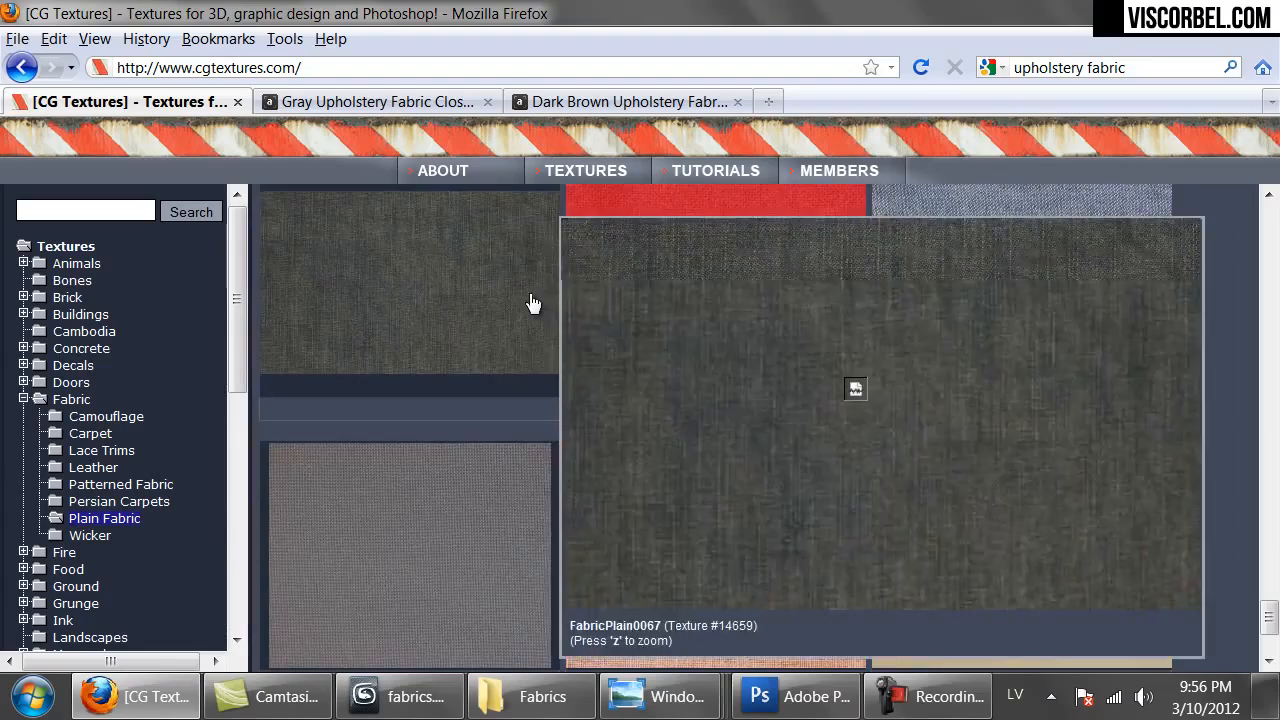
scroll(476, 303, "down", 3)
scroll(474, 300, "up", 6)
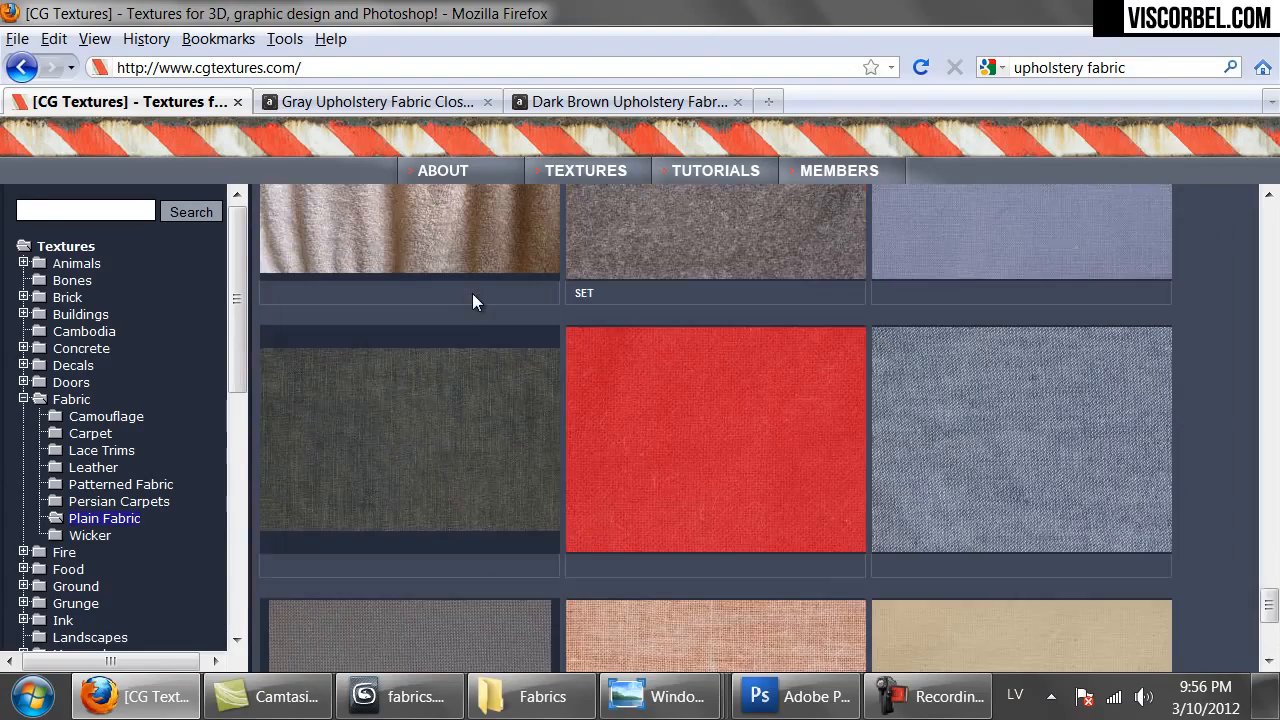
scroll(474, 300, "down", 6)
mouse_move(538, 328)
scroll(769, 409, "down", 3)
scroll(429, 437, "up", 4)
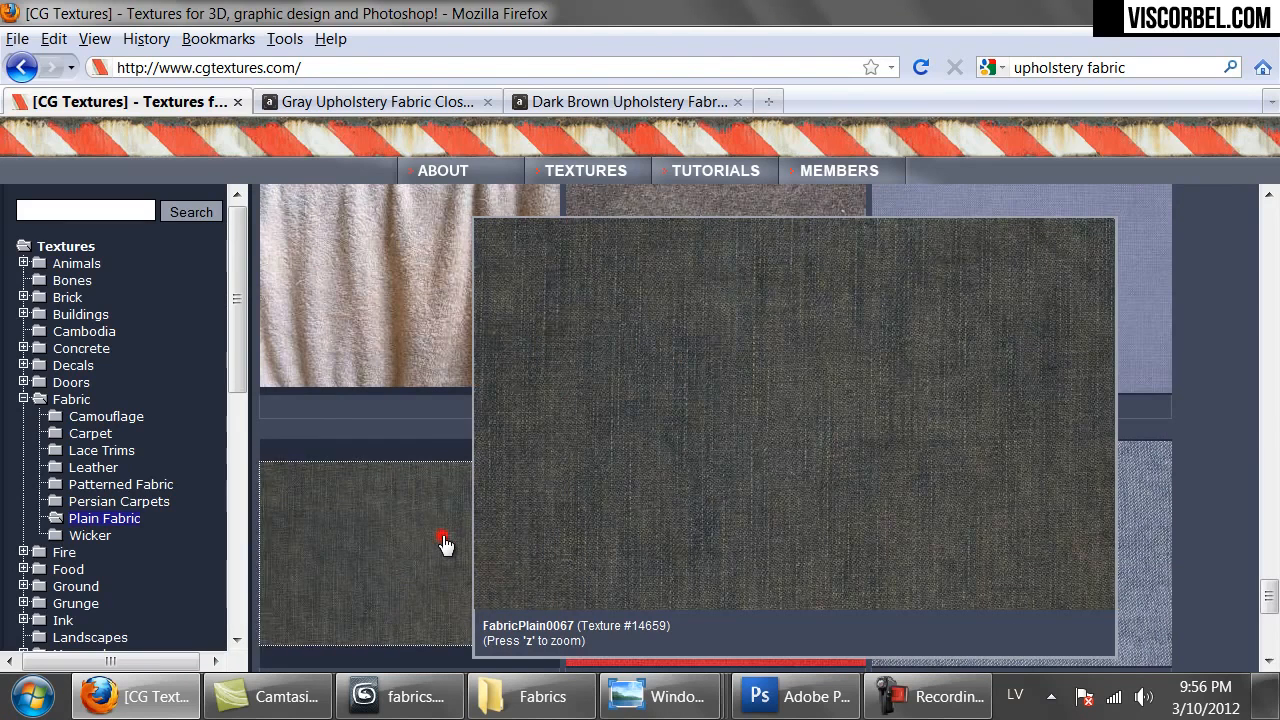
Open the FabricPlain0067 texture and save its Large 2158x1317 version as a file.
left_click(445, 544)
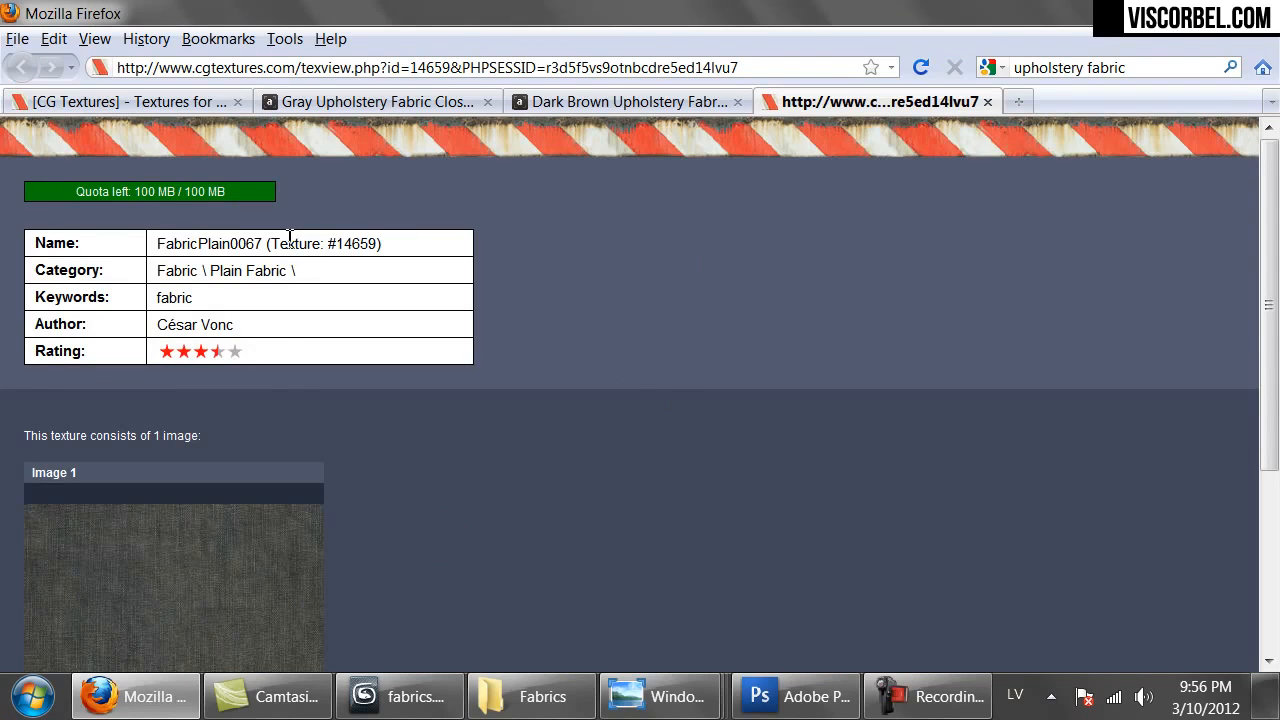
scroll(298, 372, "down", 5)
mouse_move(244, 370)
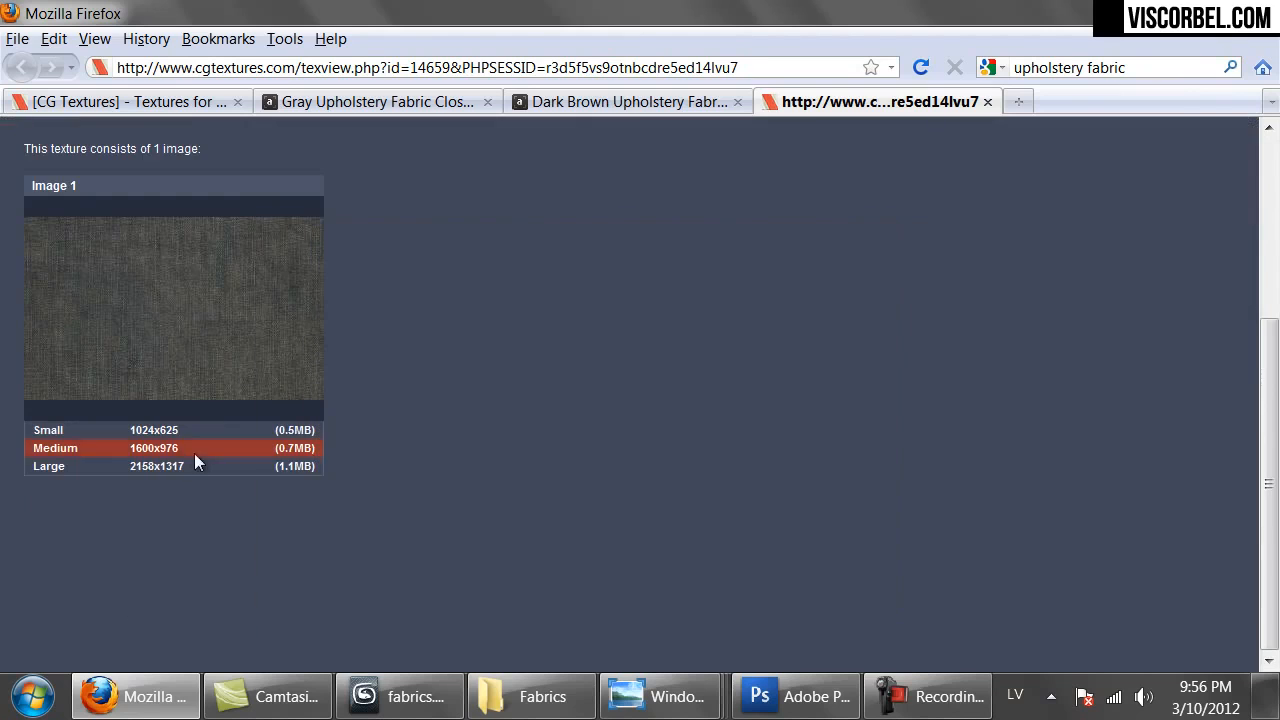
left_click(160, 468)
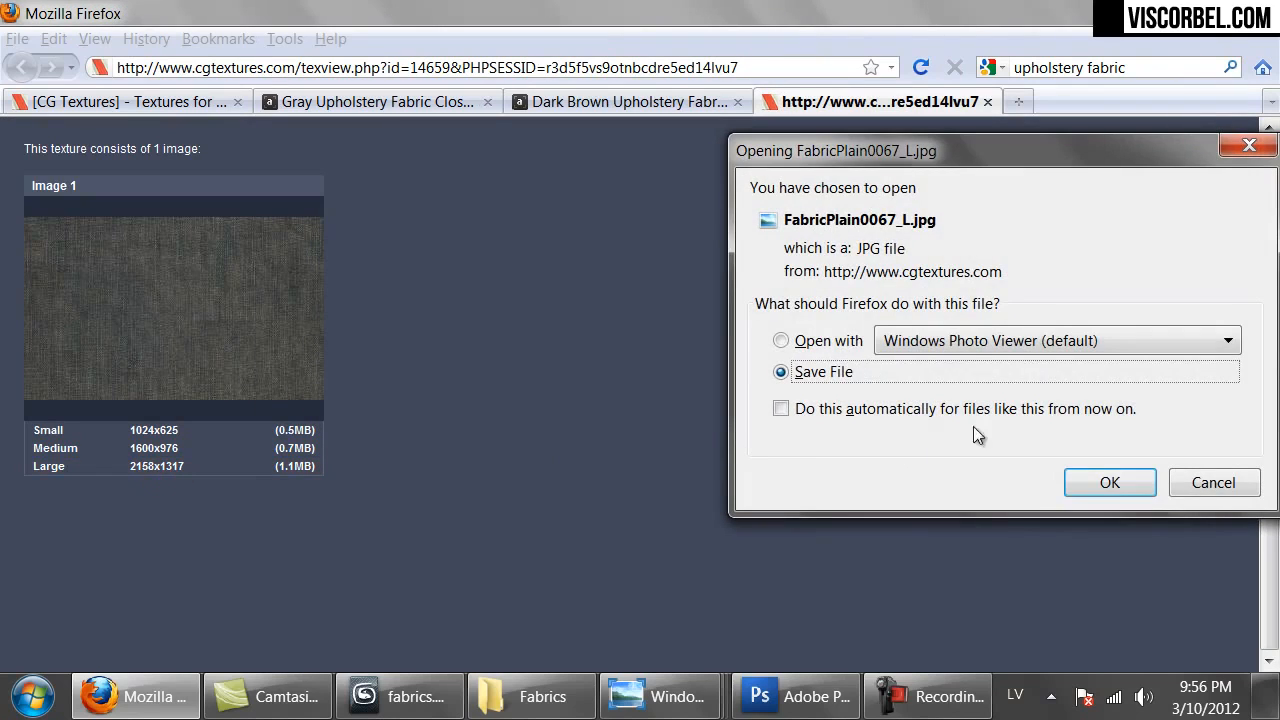
left_click(1110, 482)
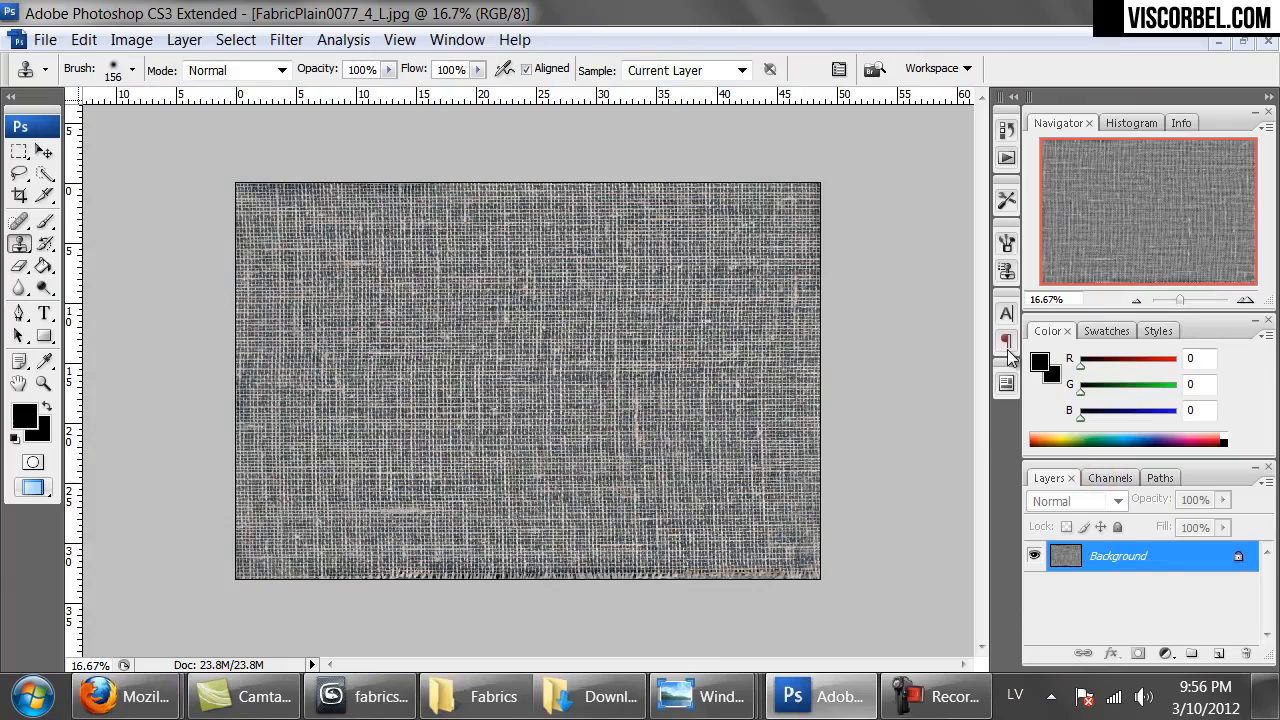
In Photoshop, crop the frayed strip off the lower edge of FabricPlain0077_4_L.jpg, keeping the full image width.
key("ctrl+alt+0")
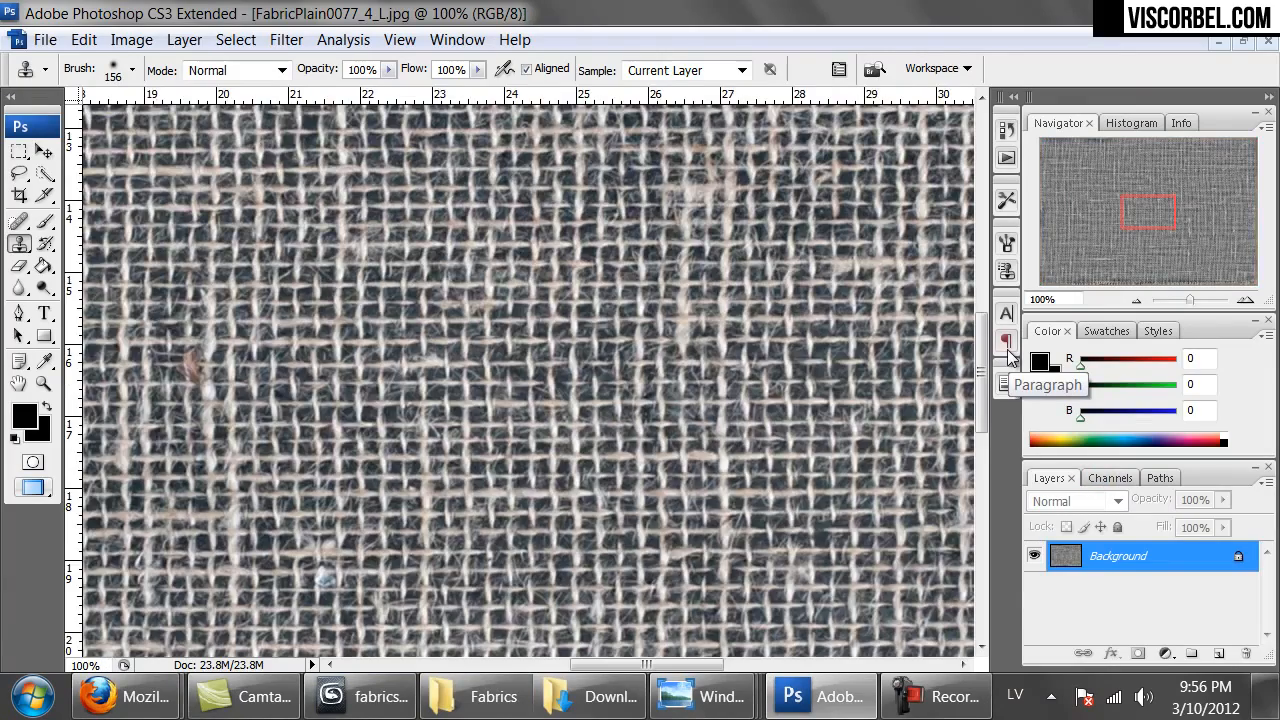
key("ctrl+minus")
key("ctrl+minus")
key("ctrl+minus")
key("ctrl+minus")
key("ctrl+minus")
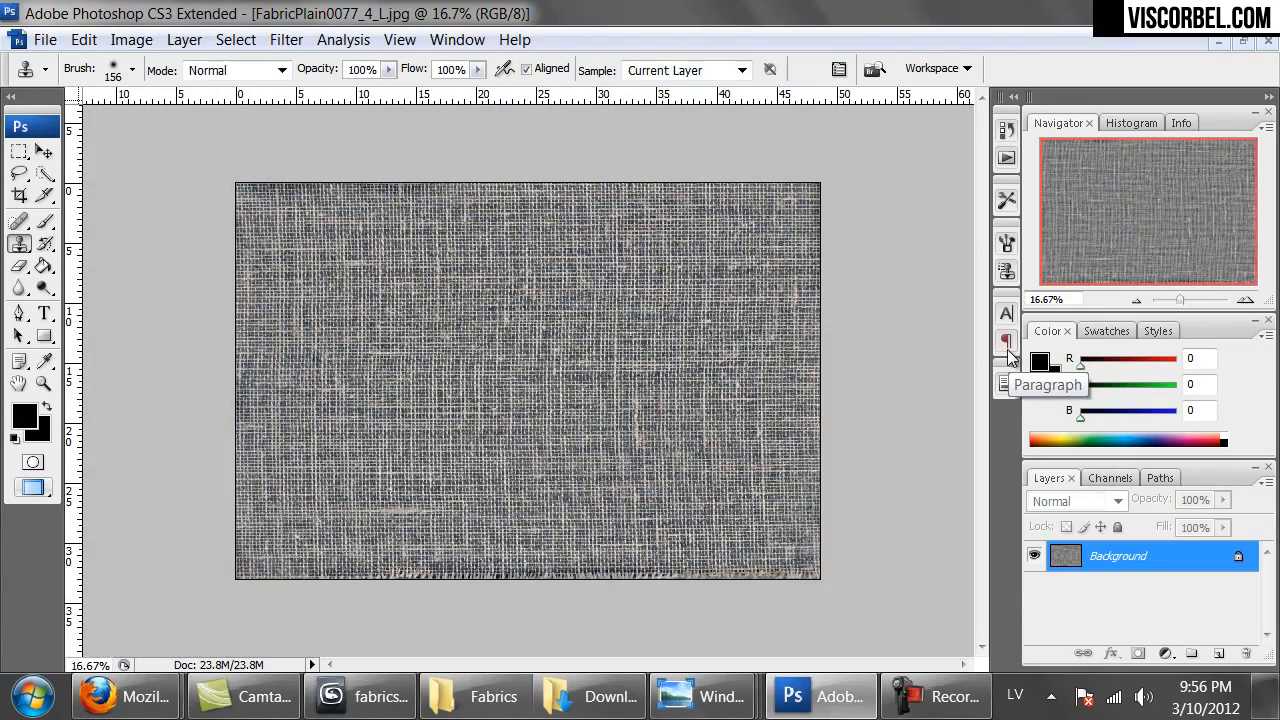
key("c")
left_click_drag(216, 146, 832, 565)
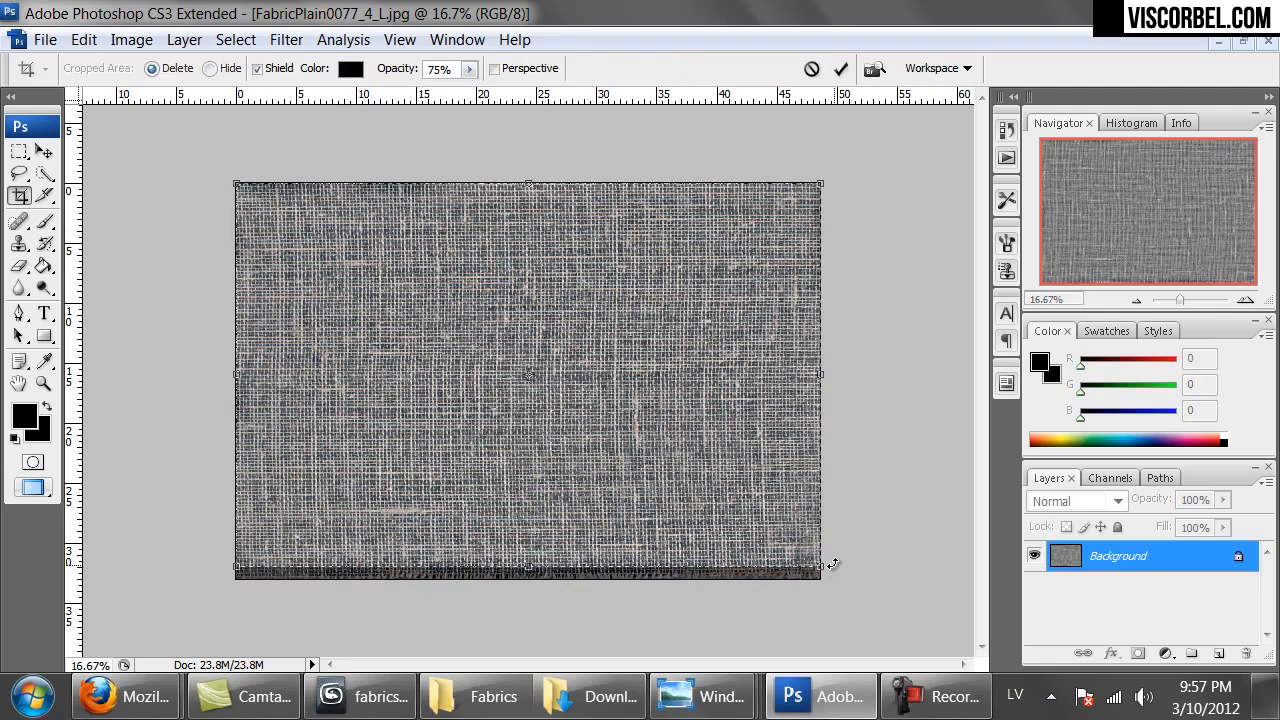
key("Return")
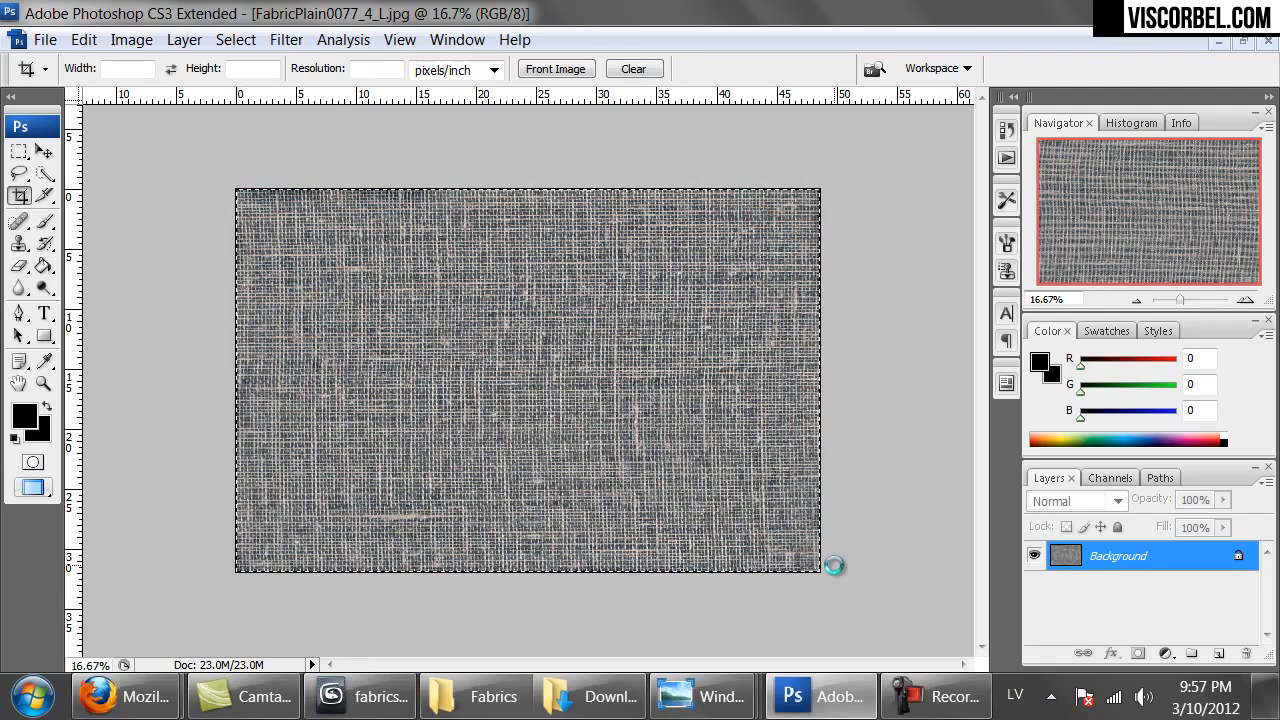
Select and copy the entire fabric image, and extend the canvas below it into a square with the Crop tool.
key("ctrl+a")
key("ctrl+minus")
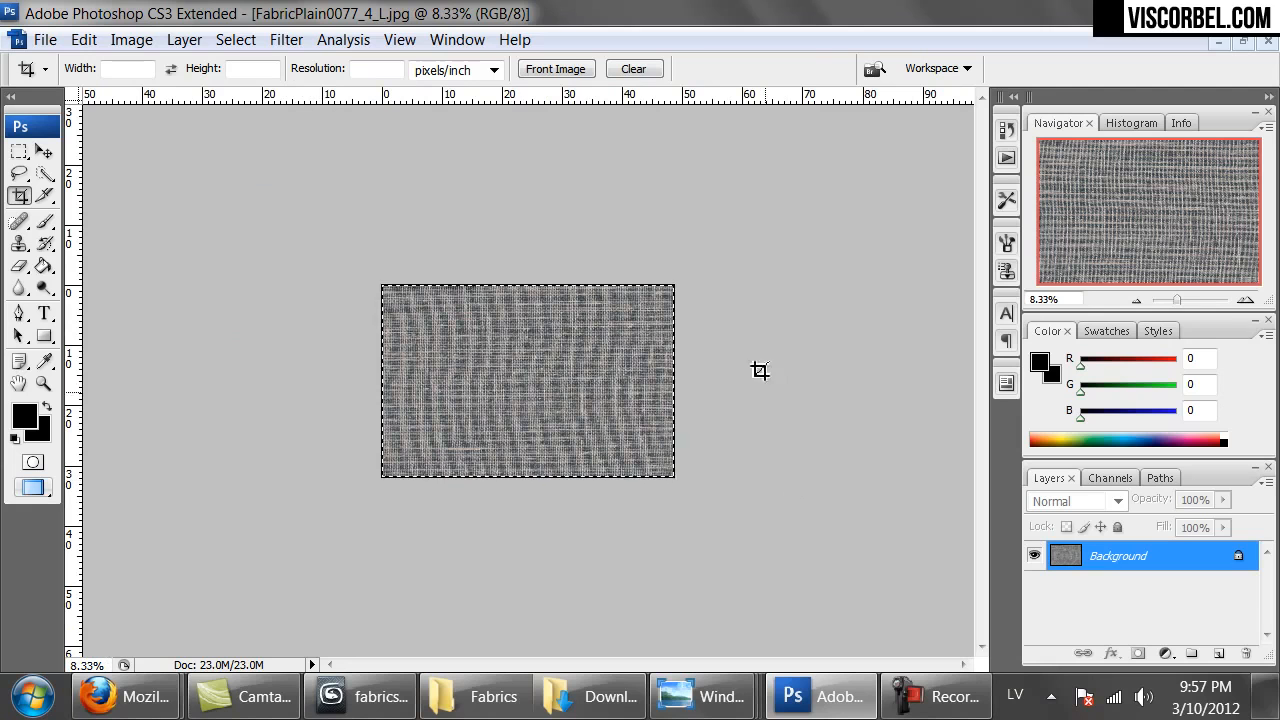
left_click_drag(355, 277, 663, 486)
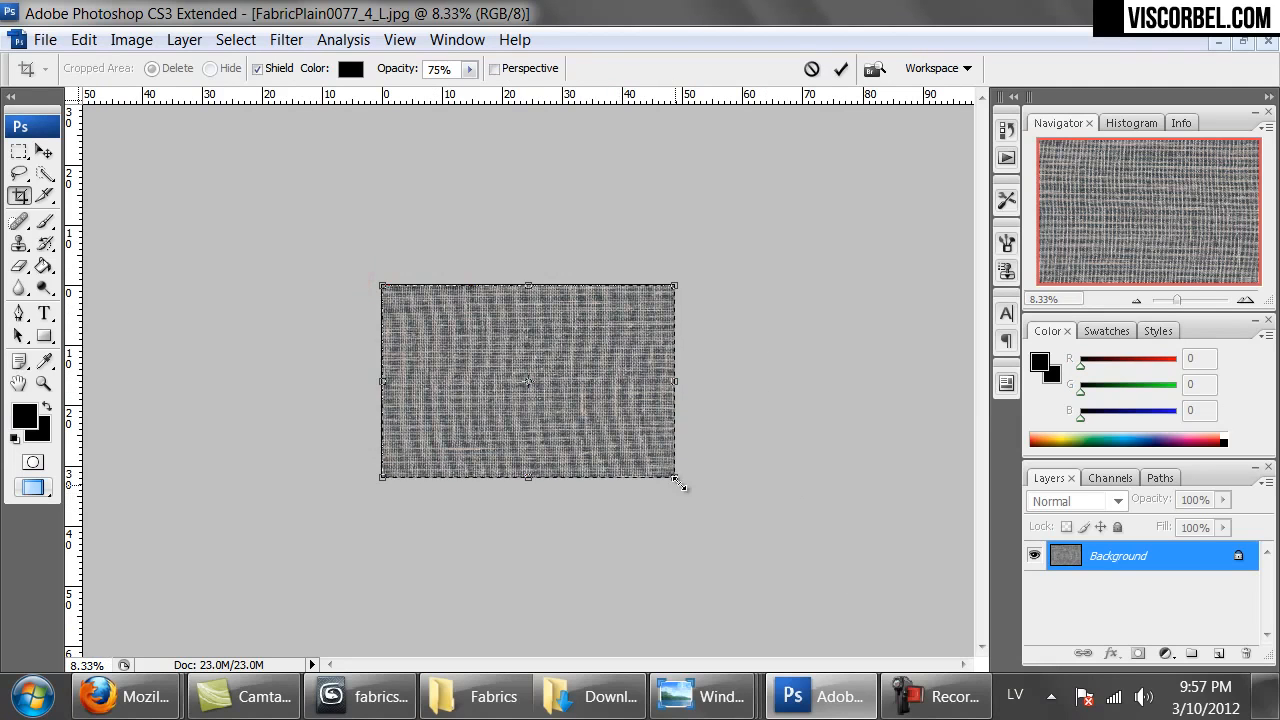
left_click(811, 68)
left_click(340, 232)
mouse_move(383, 286)
left_mouse_down()
mouse_move(583, 491)
mouse_move(580, 477)
mouse_move(686, 562)
left_mouse_up()
key("Return")
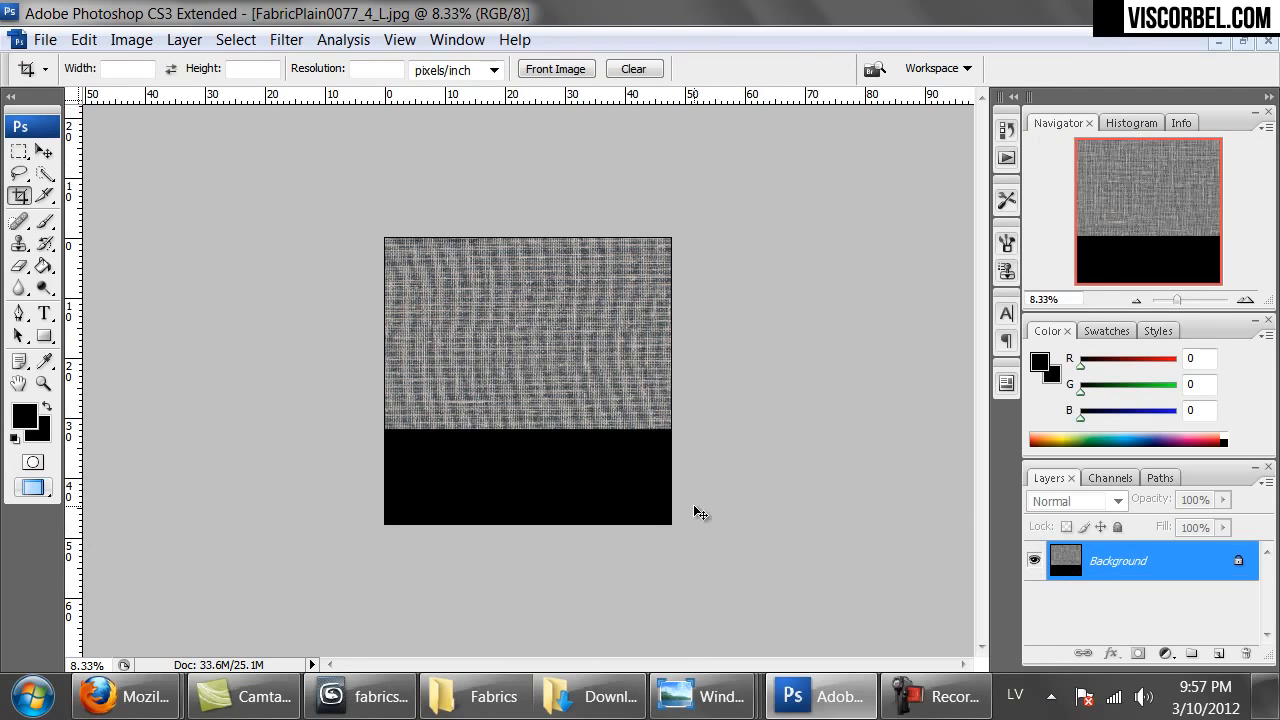
Paste the copied fabric over the blank lower area and erase along its upper edge with a 298 px eraser to blend the seam.
key("ctrl+v")
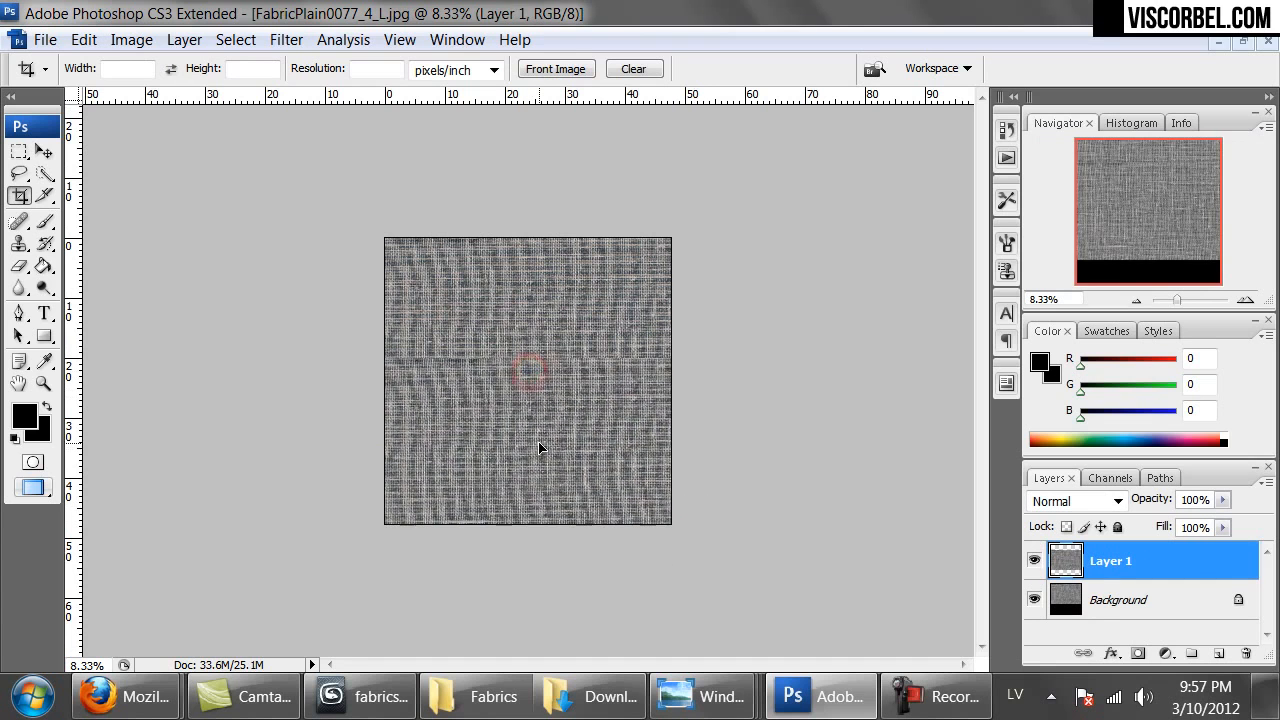
key("ctrl+plus")
key("ctrl+plus")
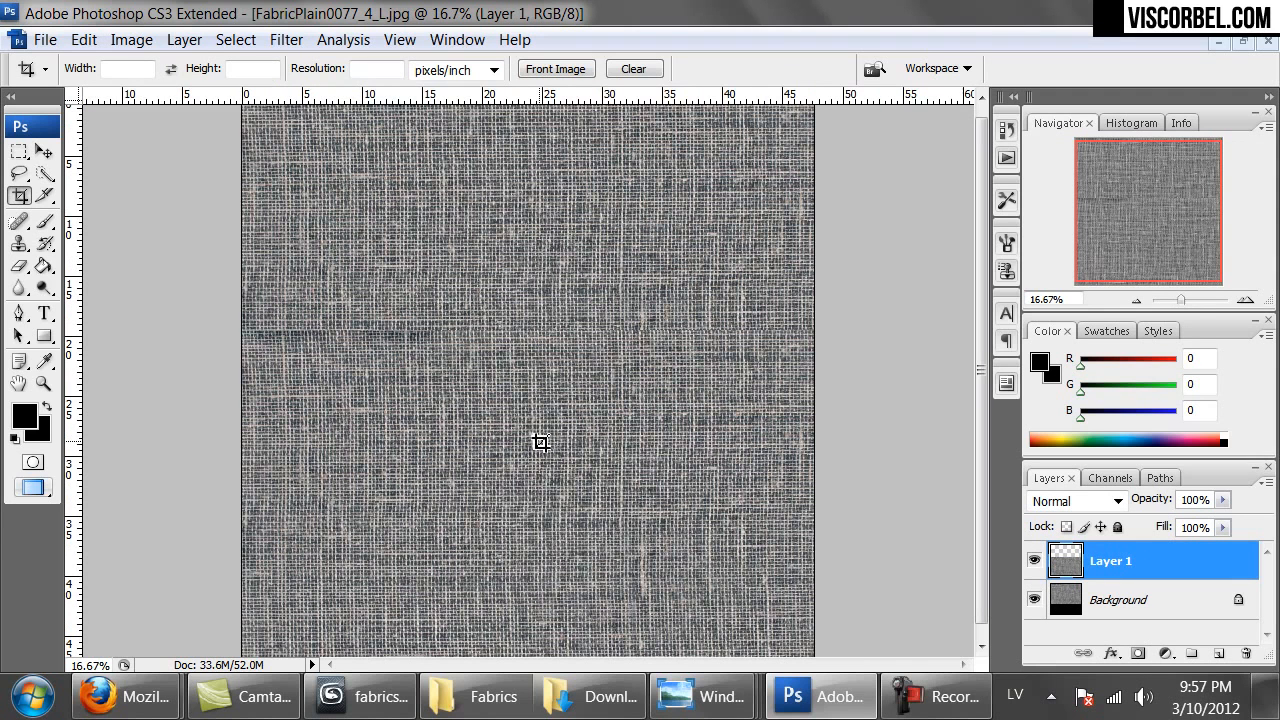
key("e")
right_click(300, 310)
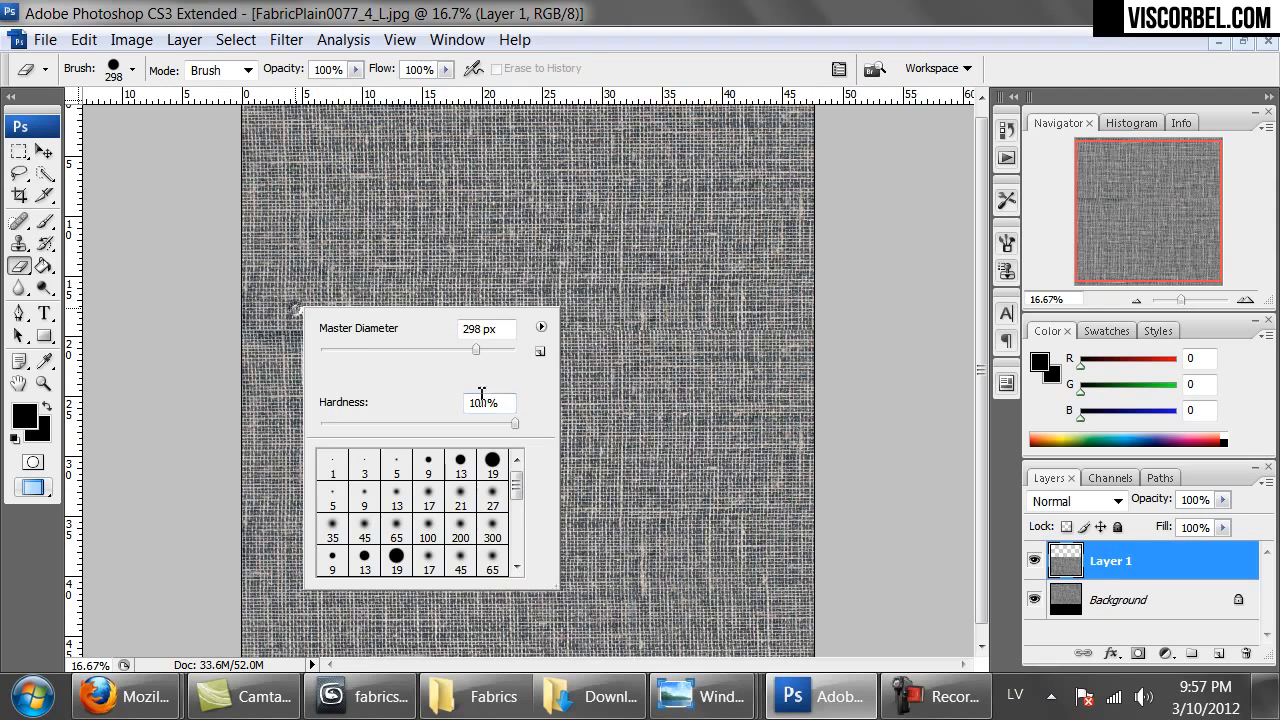
left_click_drag(229, 323, 826, 327)
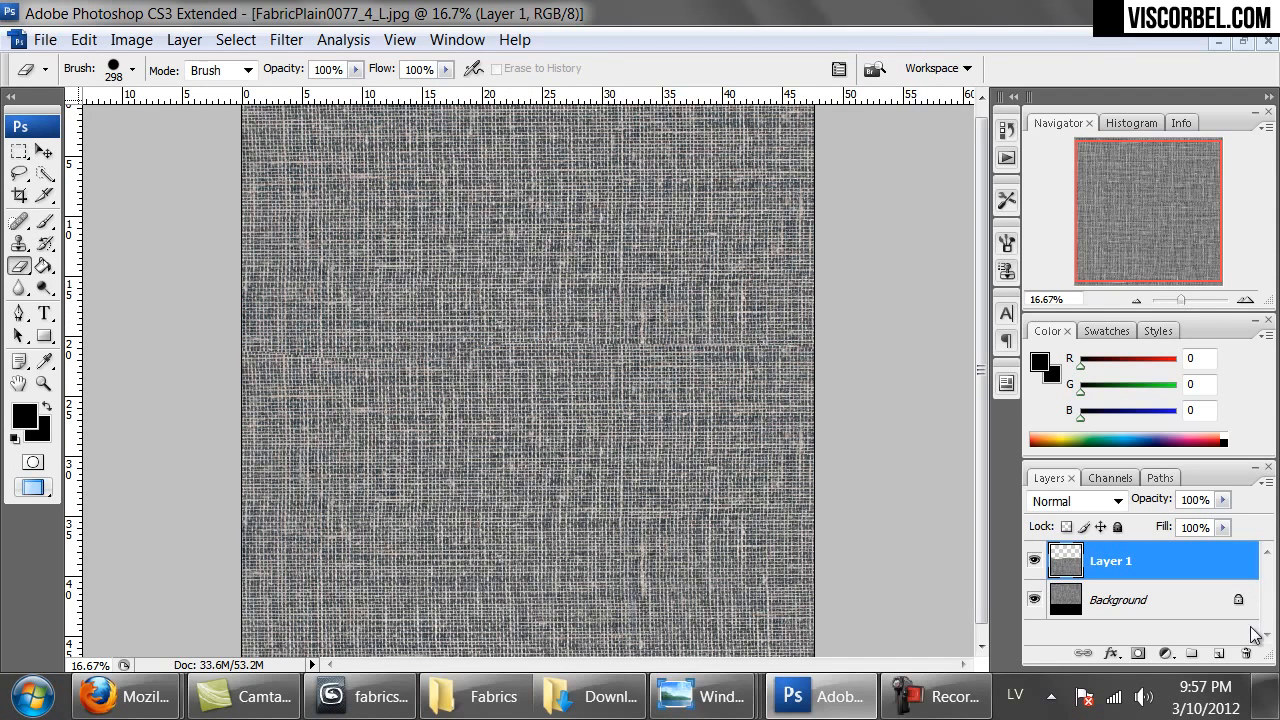
Merge the pasted fabric layer down into the Background layer.
key("ctrl+e")
key("ctrl+minus")
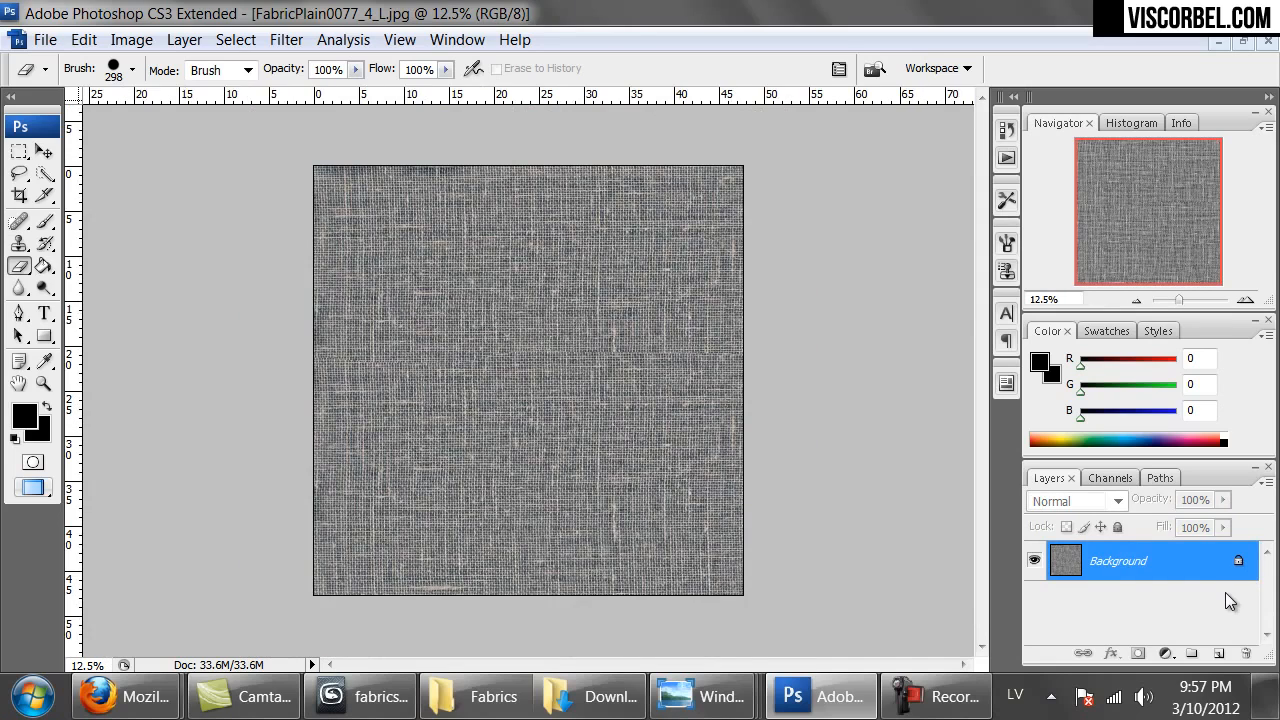
key("ctrl+plus")
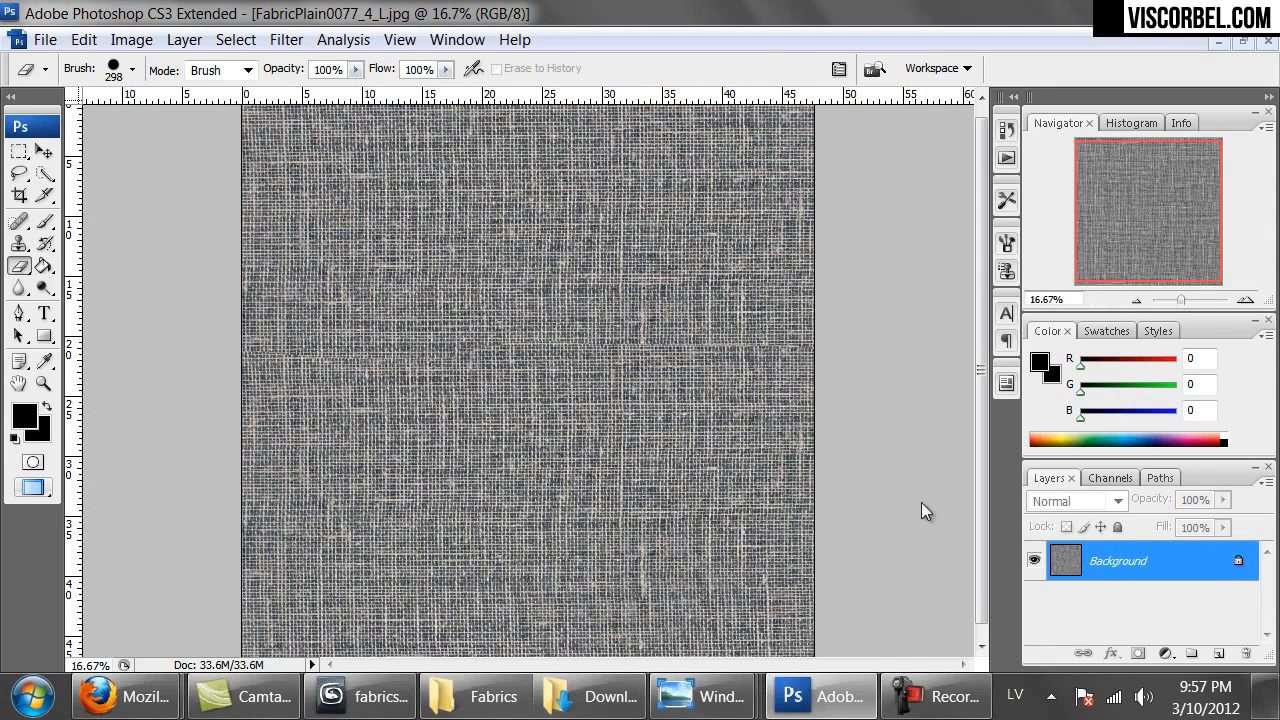
key("m")
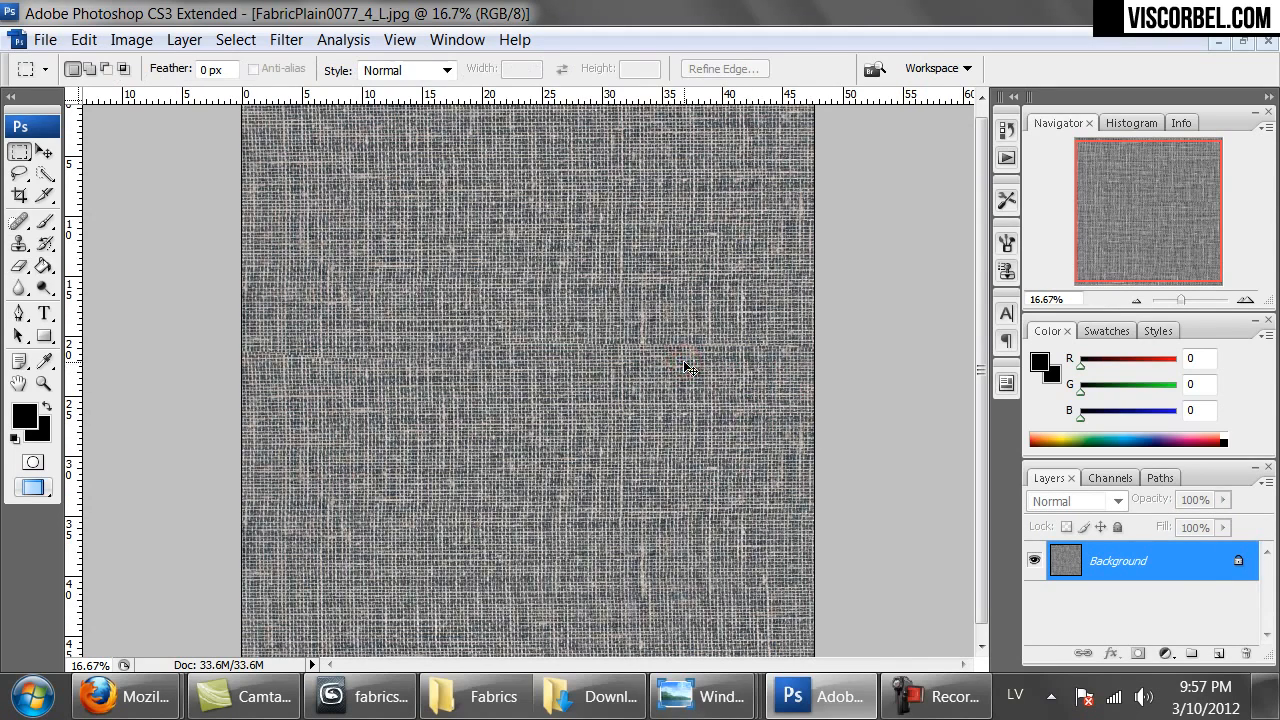
key("ctrl+minus")
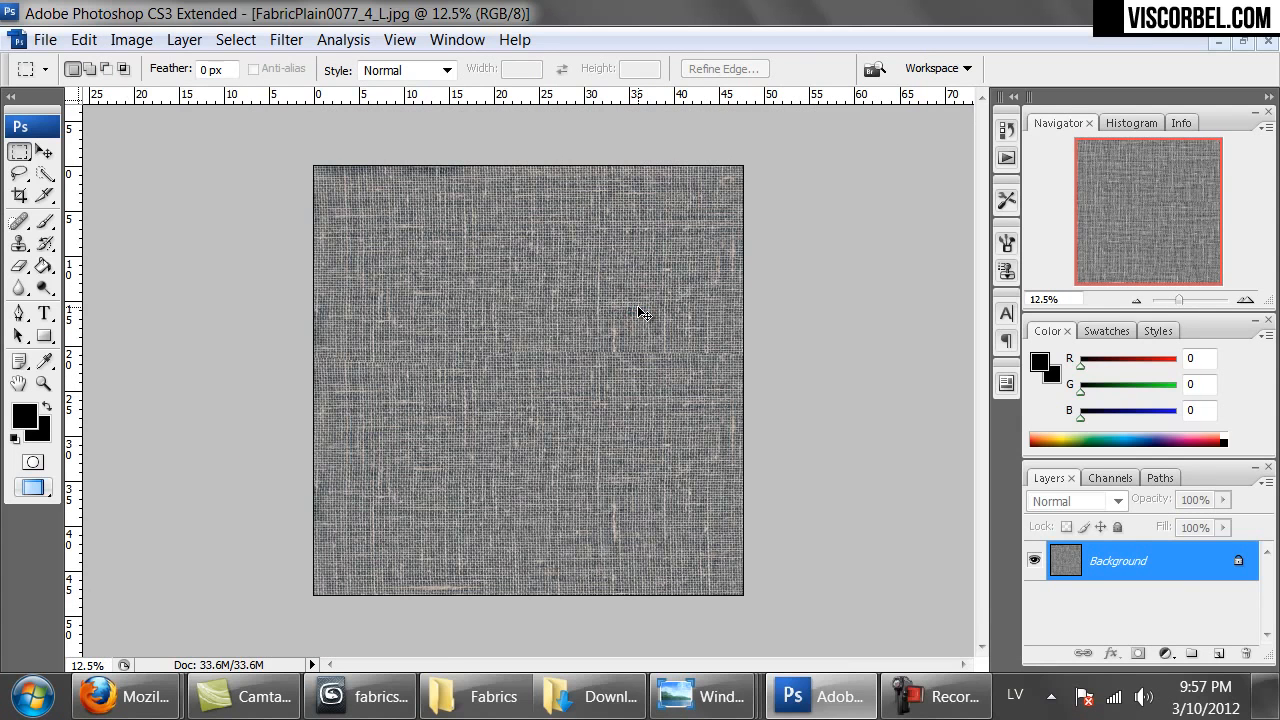
Increase the fabric's contrast with an S-shaped RGB curve, using points at input 122, output 82 and input 187, output 204.
left_click(131, 40)
mouse_move(163, 103)
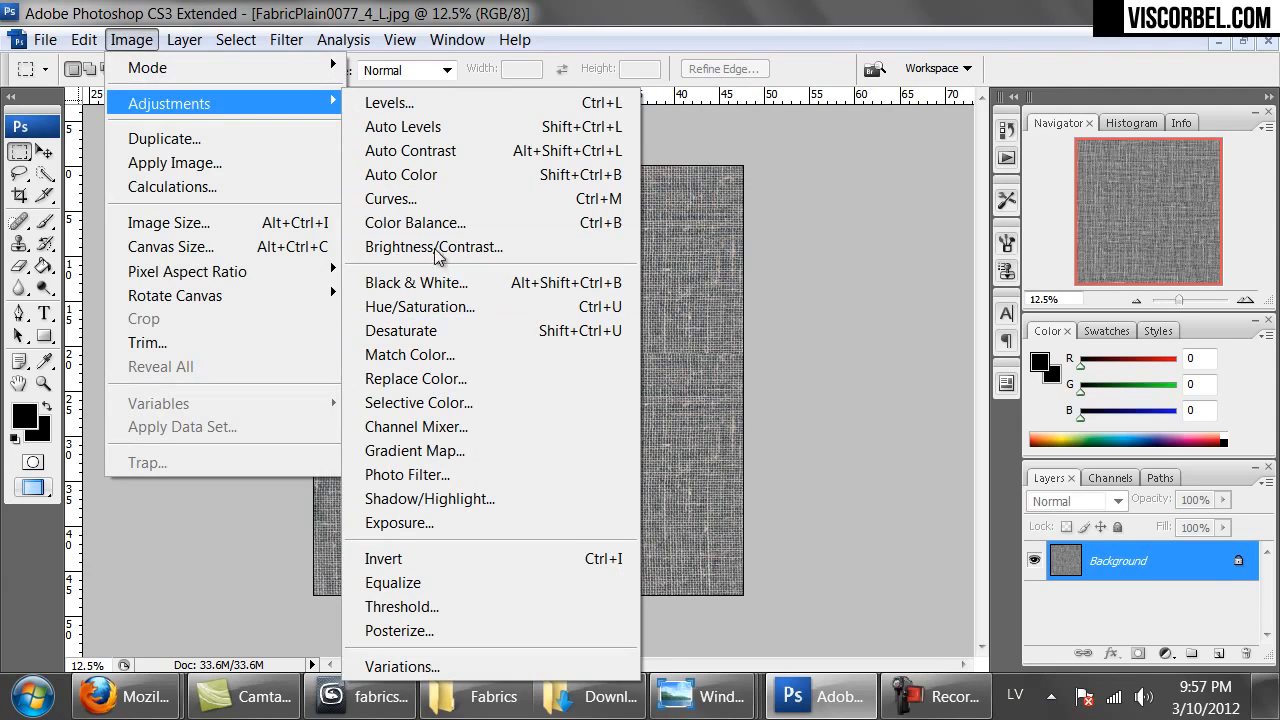
left_click(437, 199)
left_click_drag(988, 370, 1004, 399)
left_click_drag(1065, 315, 1052, 290)
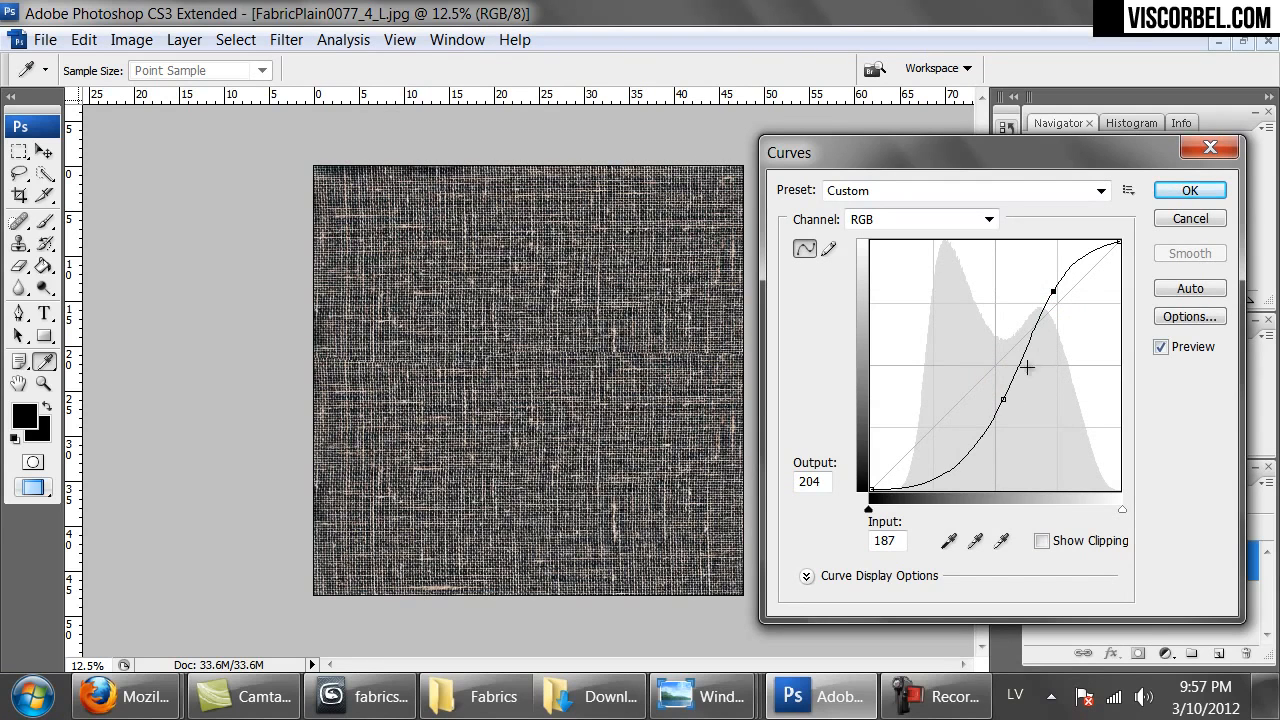
left_click_drag(1001, 396, 988, 410)
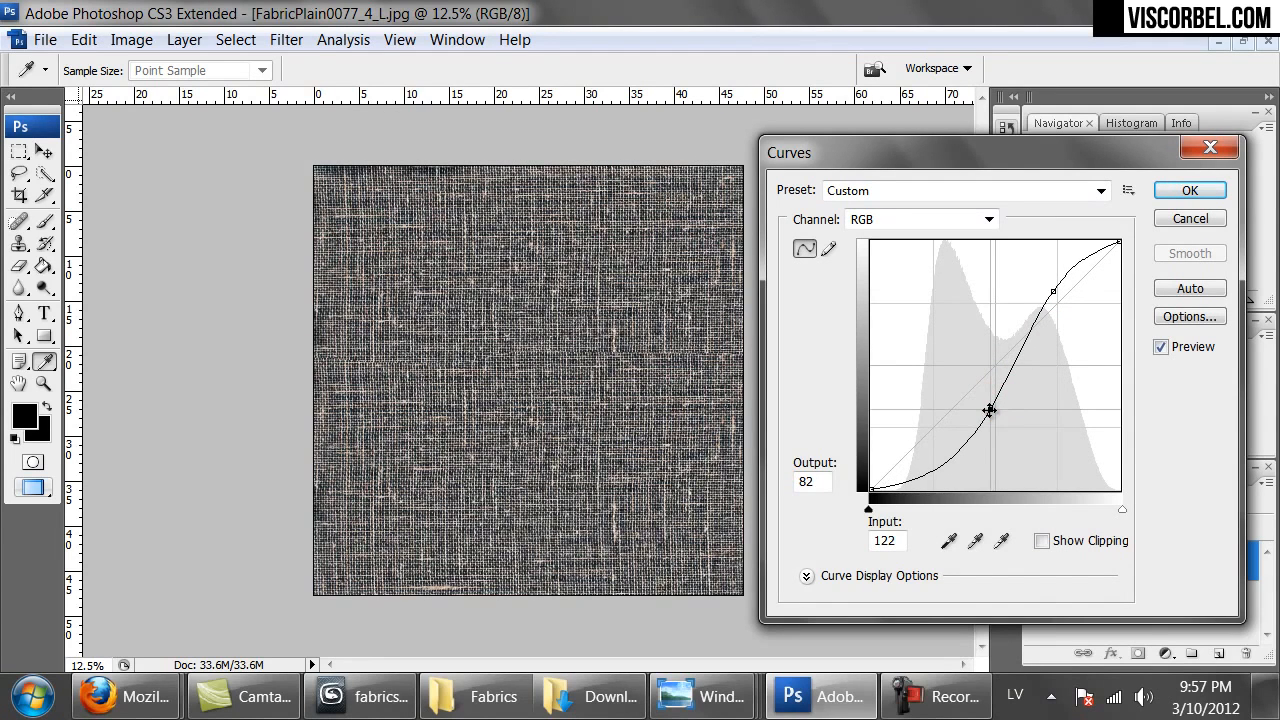
left_click(1189, 192)
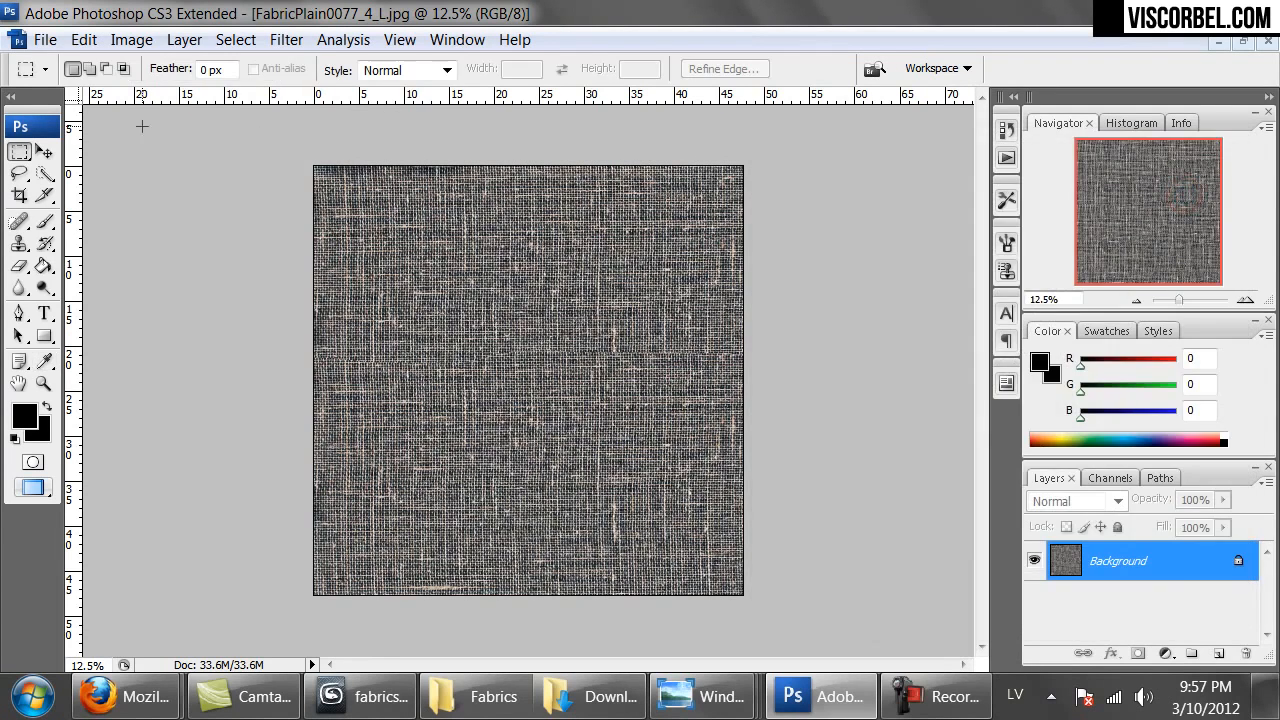
Offset the texture by +1370 pixels horizontally and -1103 pixels vertically with Wrap Around to bring the edge seams into the image.
left_click(287, 39)
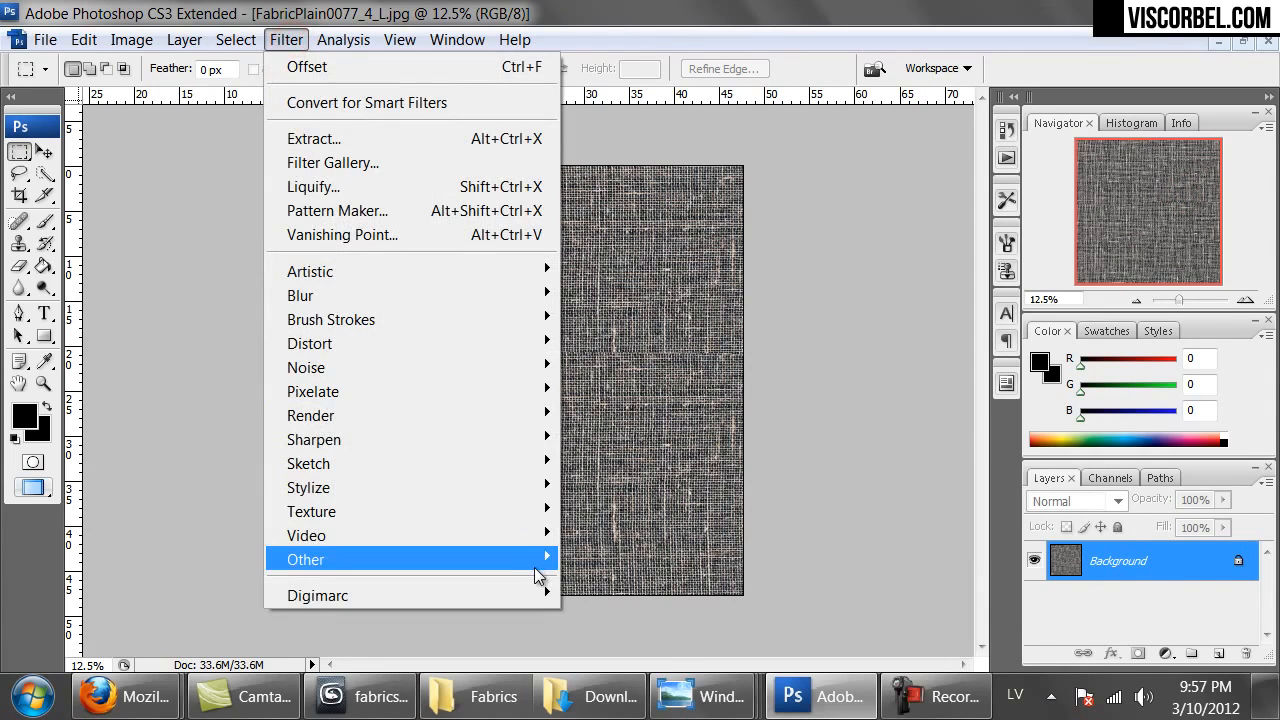
mouse_move(536, 566)
left_click(606, 651)
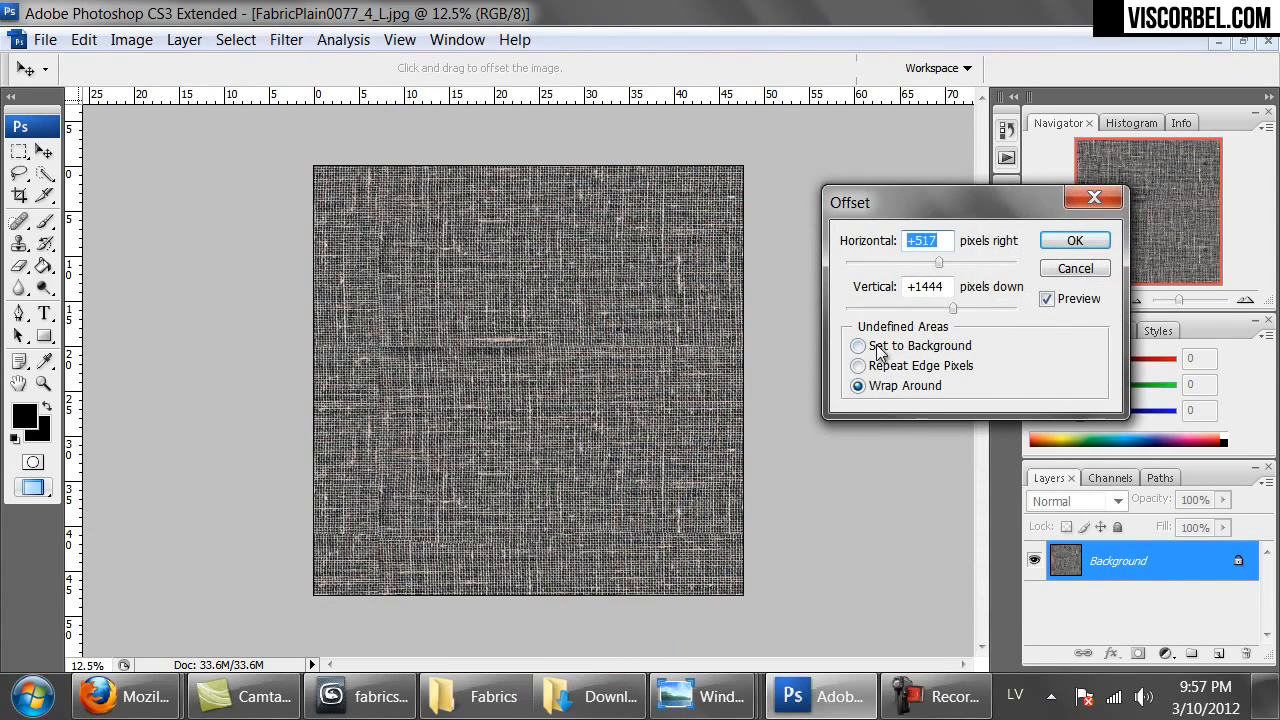
left_click_drag(934, 310, 916, 312)
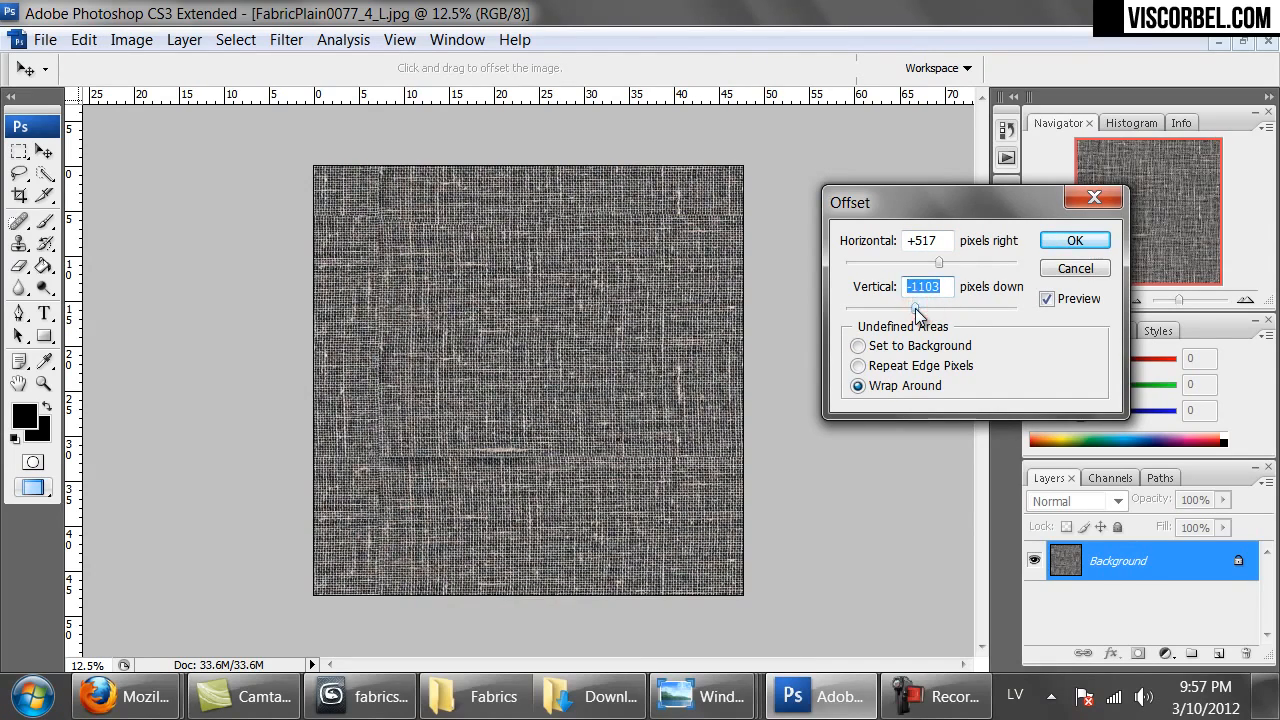
left_click_drag(938, 263, 952, 263)
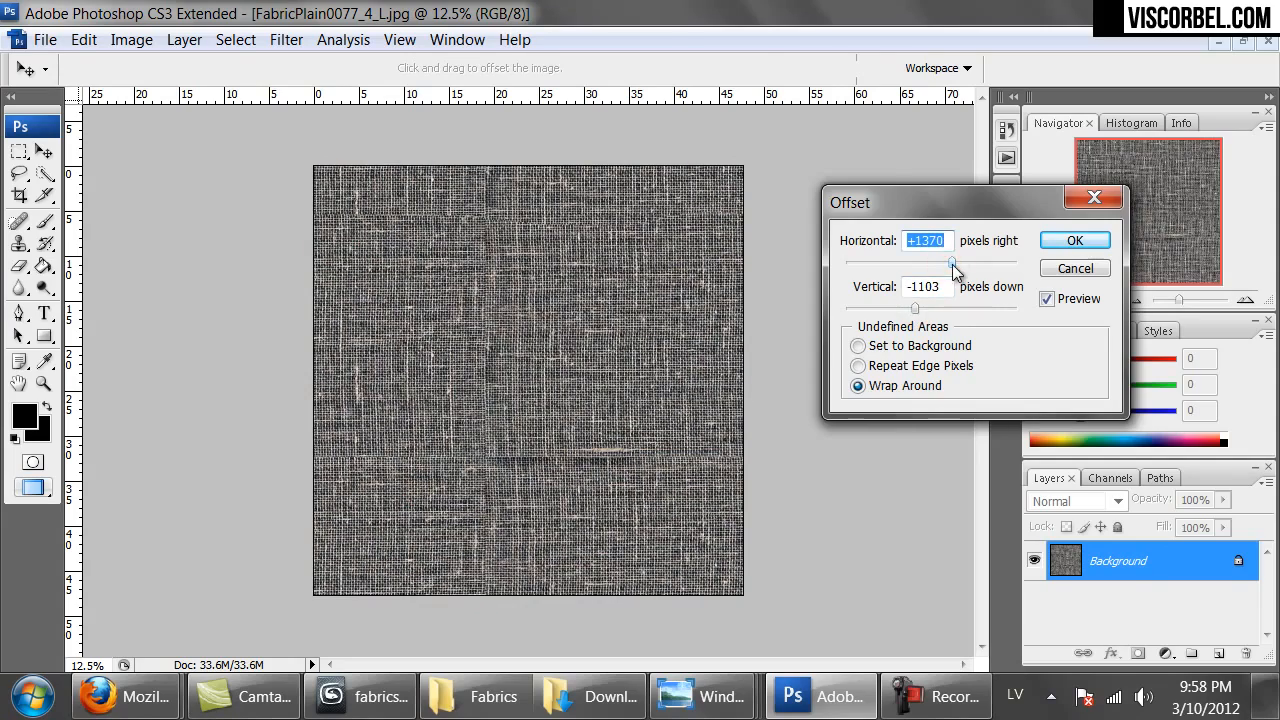
left_click(1072, 241)
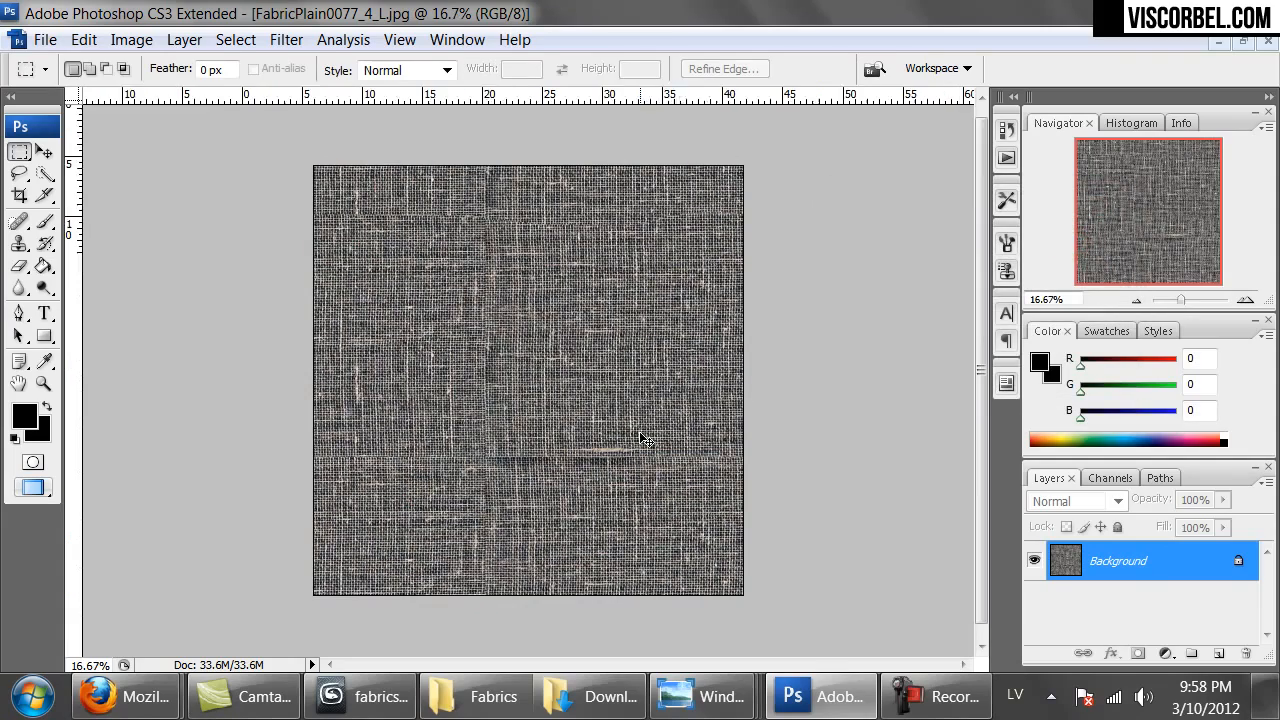
Cover the long horizontal seam and the upper part of the vertical seam using Clone Stamp with a 156 px brush.
key("ctrl+plus")
left_click_drag(641, 434, 607, 271)
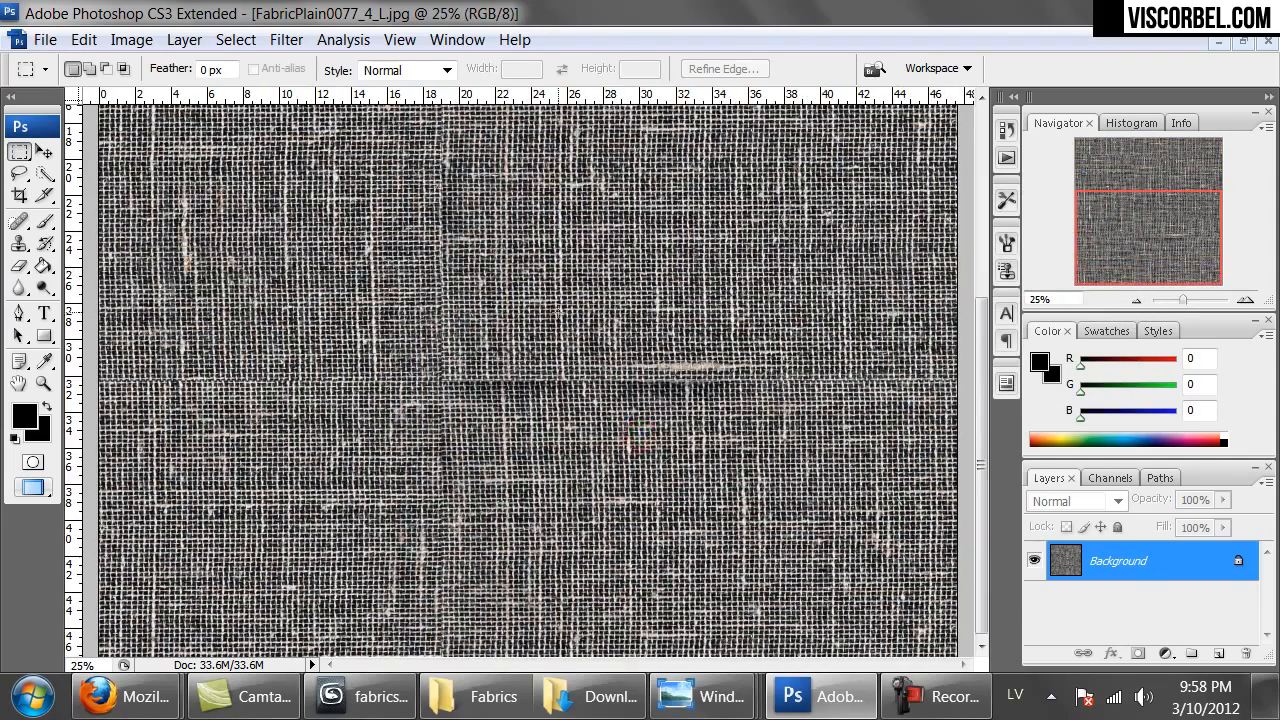
left_click(20, 244)
right_click(703, 184)
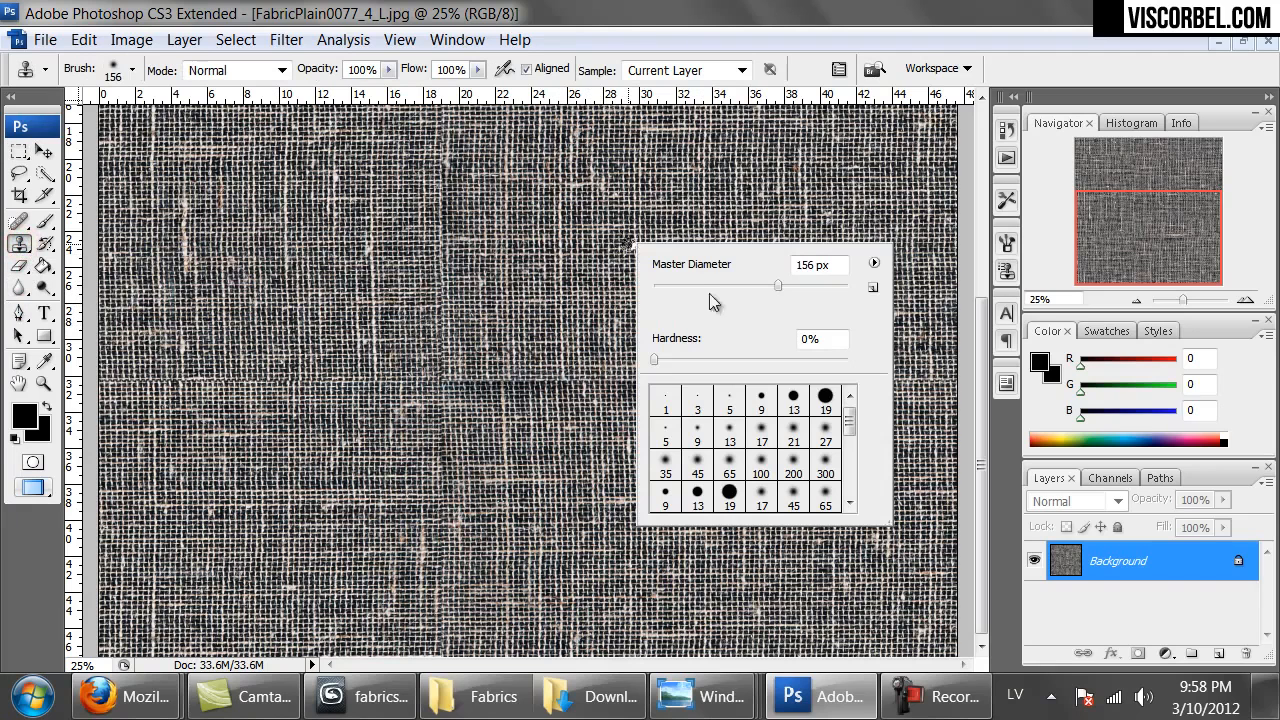
left_click(846, 358)
left_click(846, 33)
mouse_move(669, 347)
left_mouse_down()
mouse_move(730, 372)
mouse_move(369, 387)
left_mouse_up()
left_click_drag(437, 151, 428, 350)
Clone fabric over the remaining vertical seam near the lower edge and the short horizontal seam in the upper left area.
key("ctrl+minus")
key("ctrl+minus")
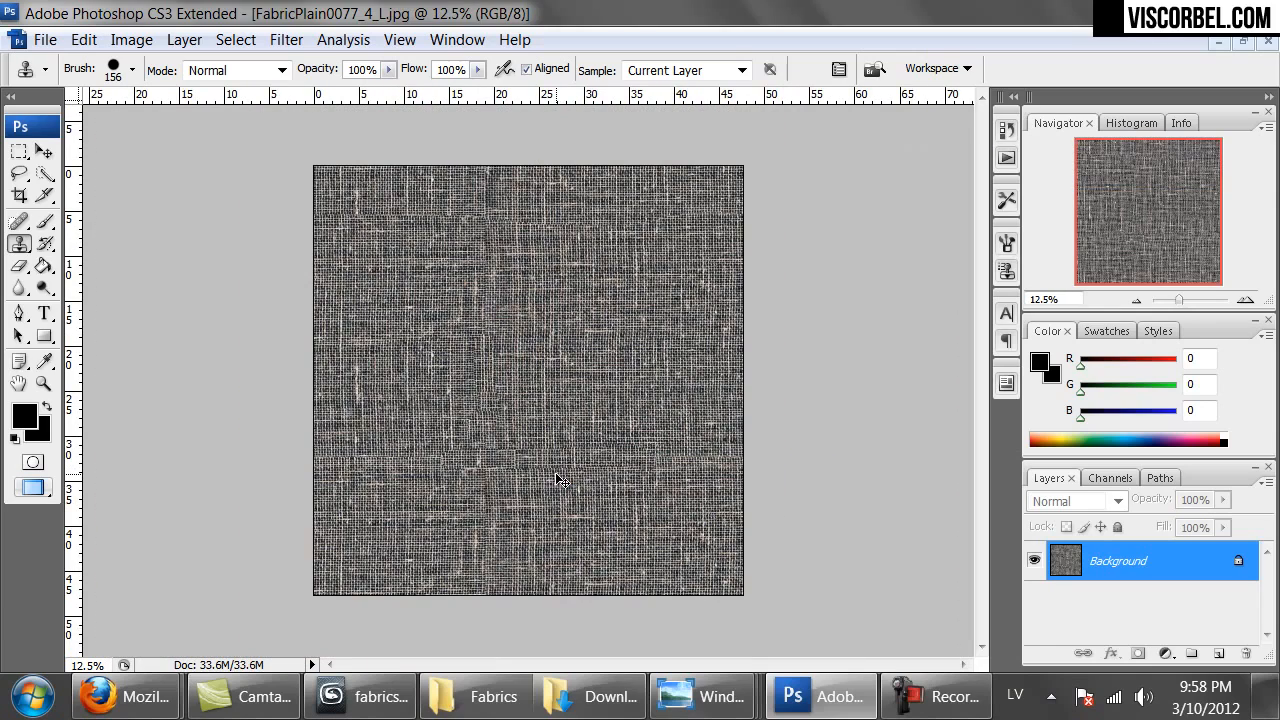
left_click_drag(473, 477, 491, 557)
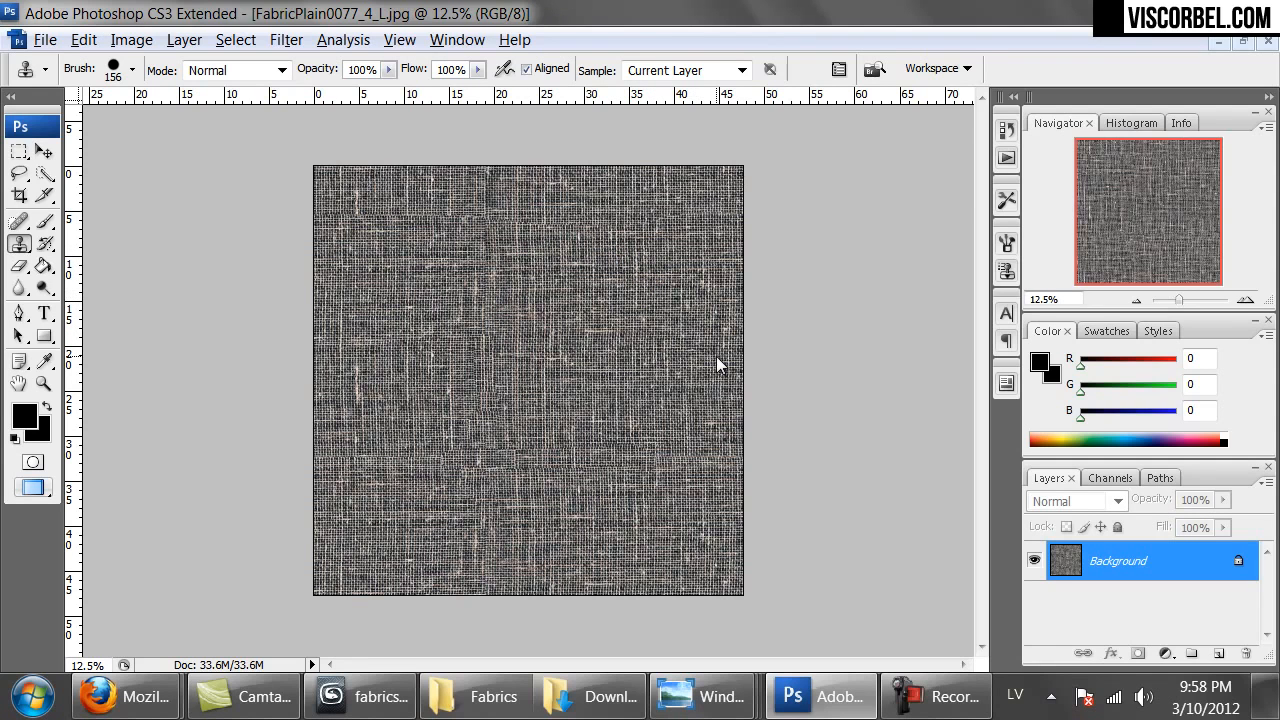
left_click_drag(346, 212, 441, 212)
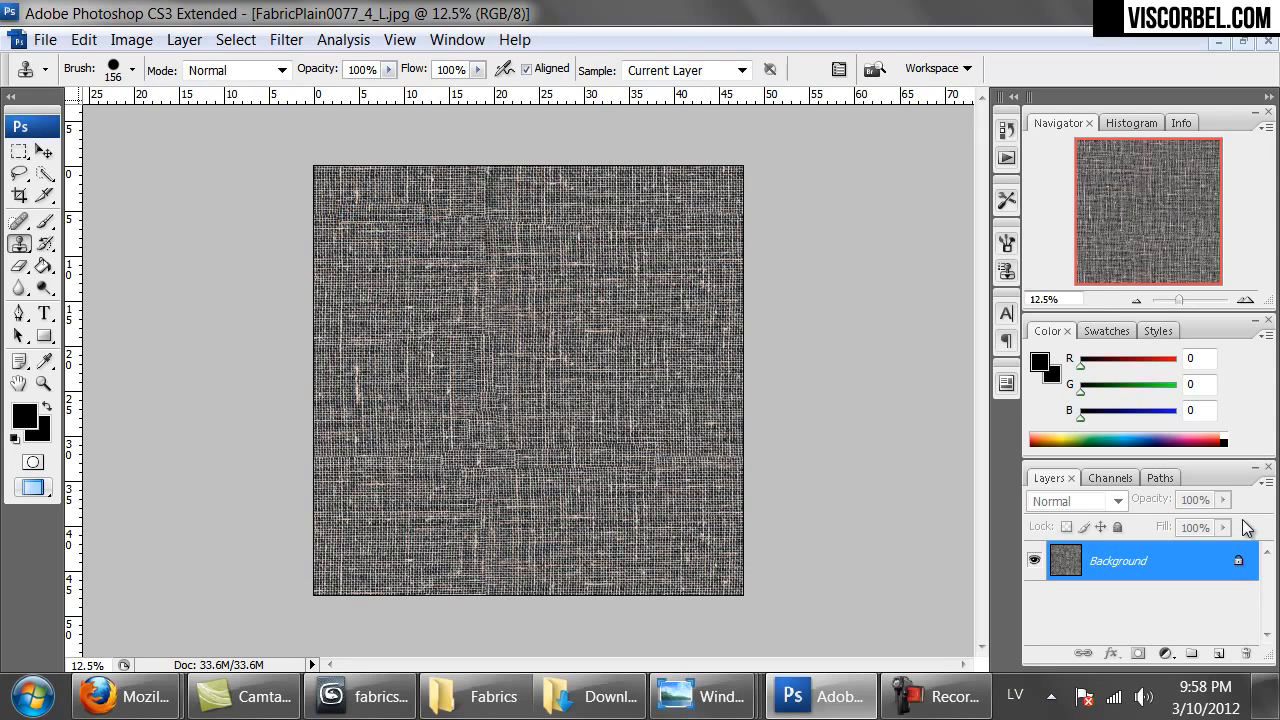
Add a new layer above the fabric and fill it with olive green, RGB 92, 104, 42.
left_click(1219, 654)
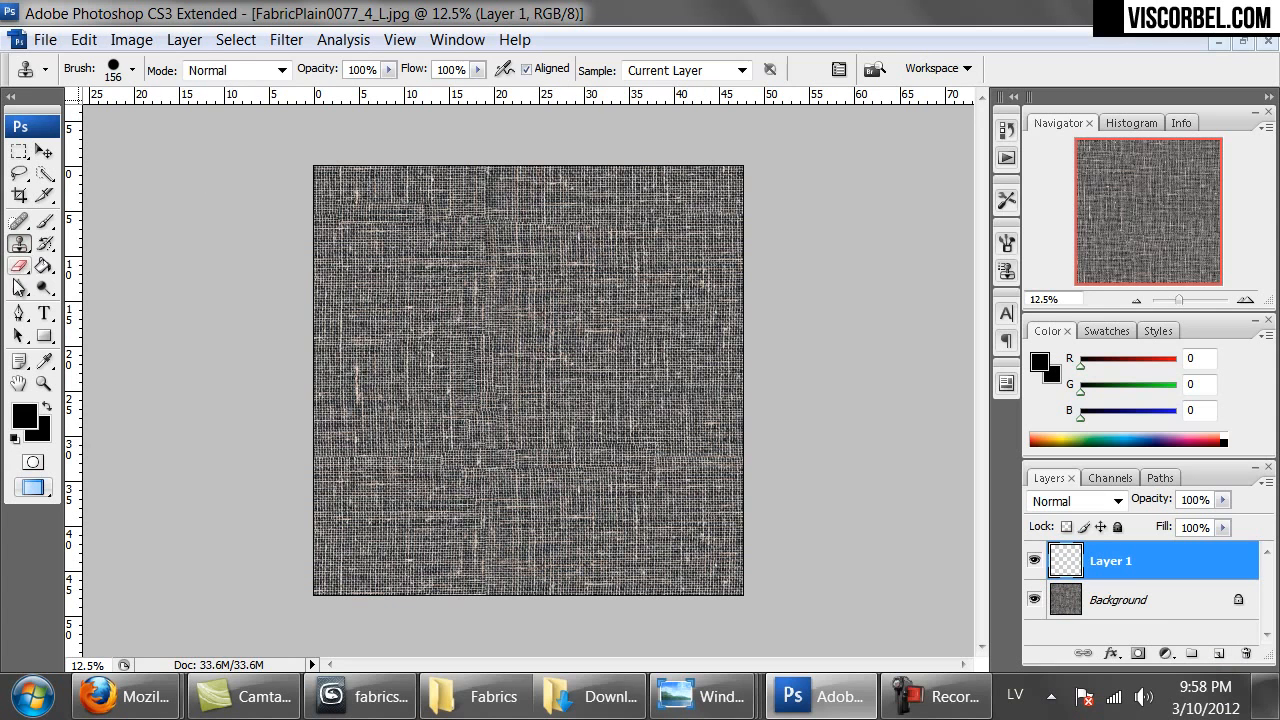
left_click(45, 266)
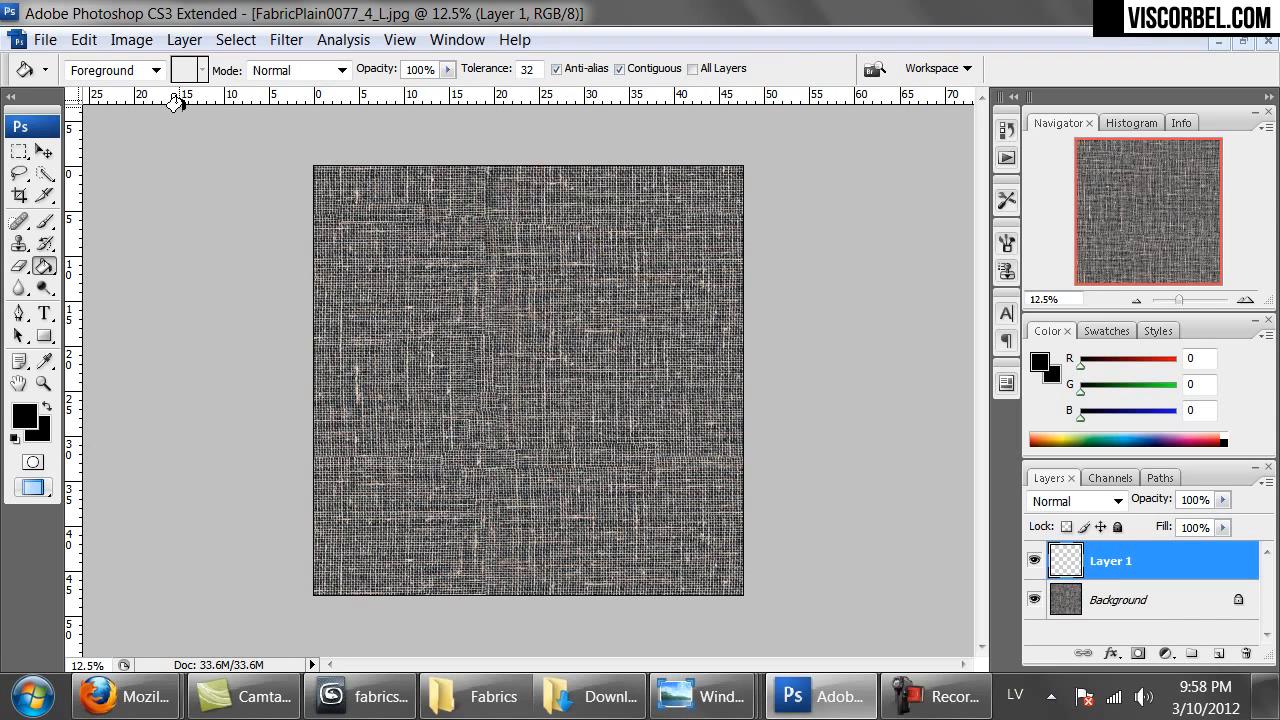
left_click(156, 70)
left_click(156, 70)
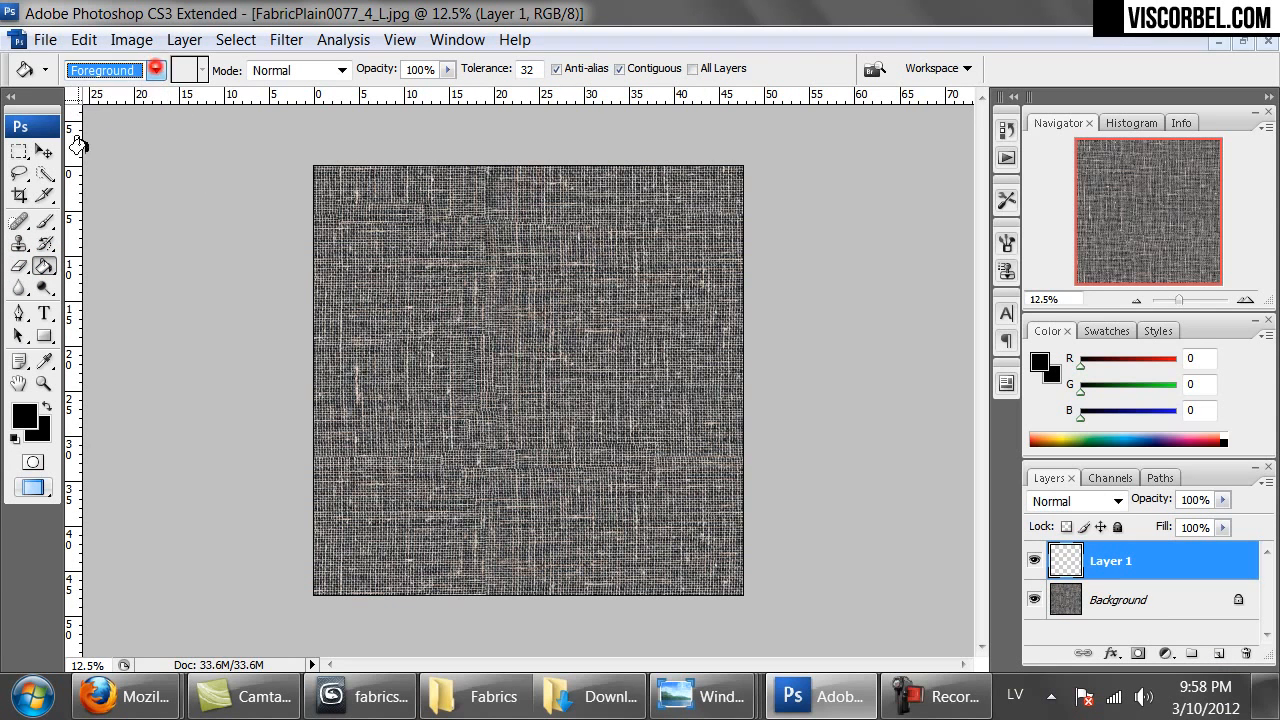
left_click(24, 410)
left_click(662, 364)
mouse_move(546, 293)
left_mouse_down()
mouse_move(541, 278)
mouse_move(534, 310)
left_mouse_up()
left_click(400, 367)
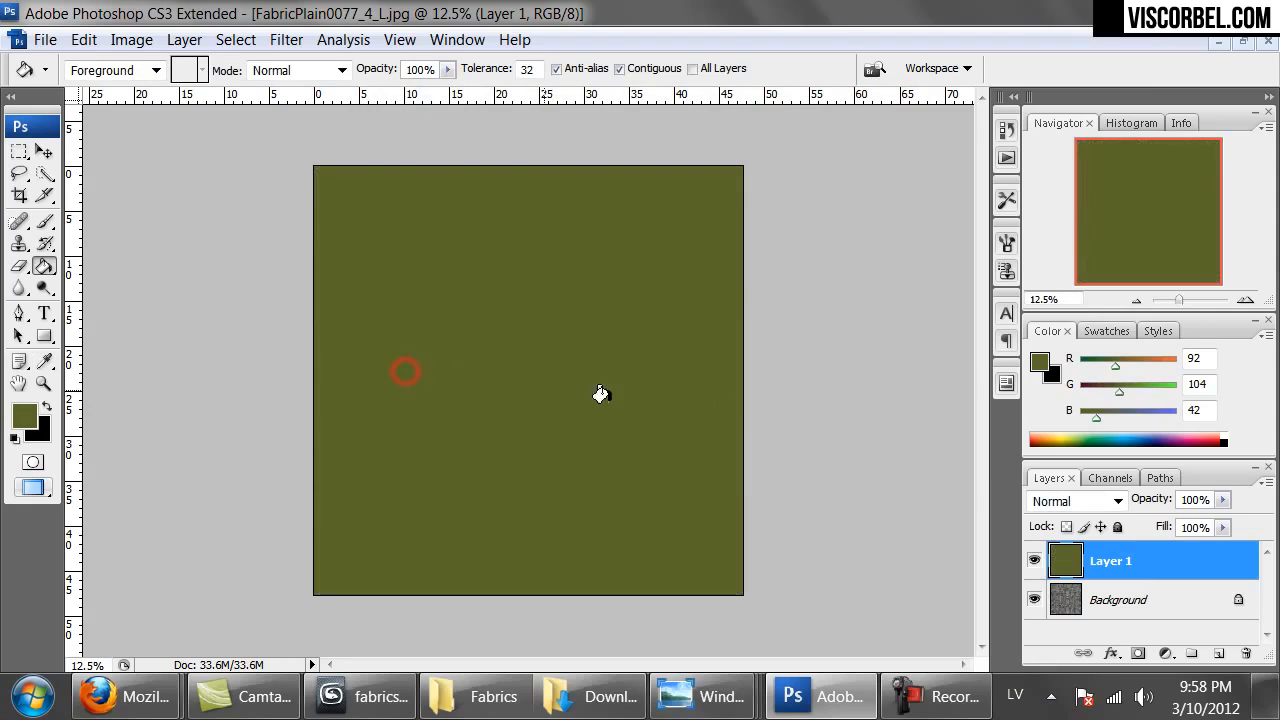
Compare blend modes for the olive green layer, starting from Multiply, and set it to Soft Light.
left_click(1052, 500)
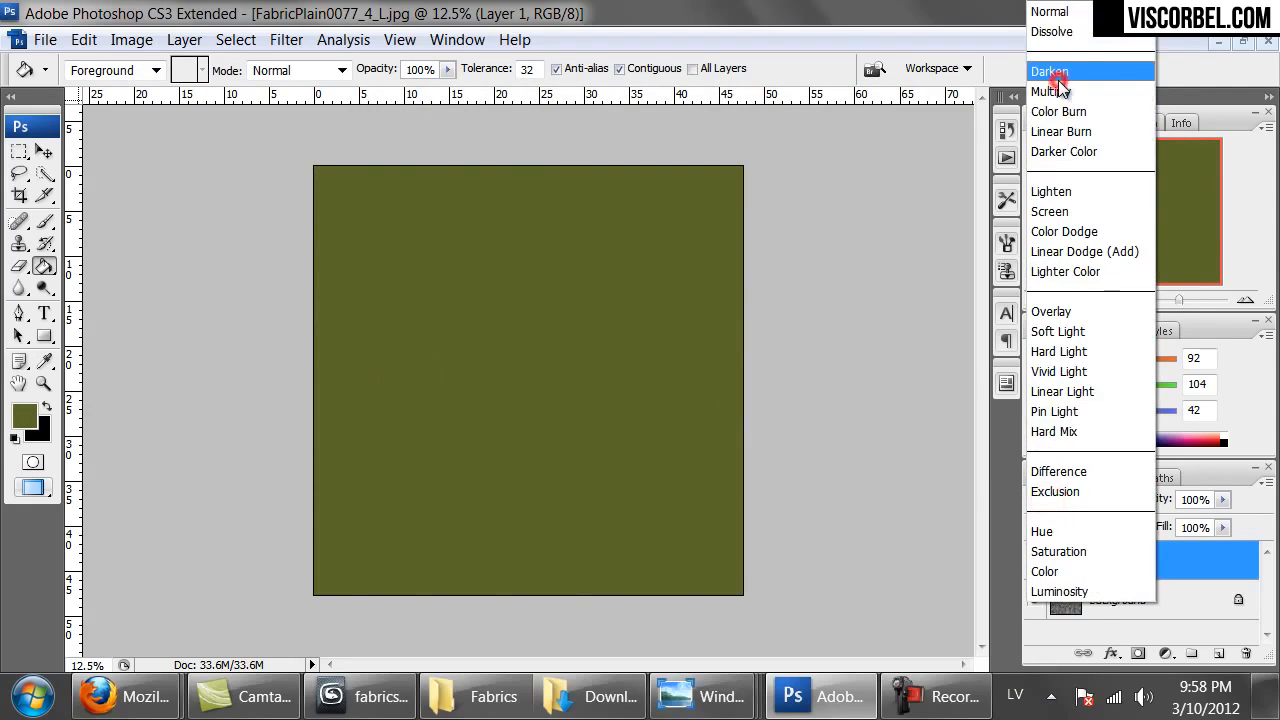
left_click(1056, 90)
key("Down")
key("Down")
key("Down")
key("Down")
key("Down")
key("Down")
key("Down")
key("Down")
key("Down")
key("Down")
key("Down")
key("Up")
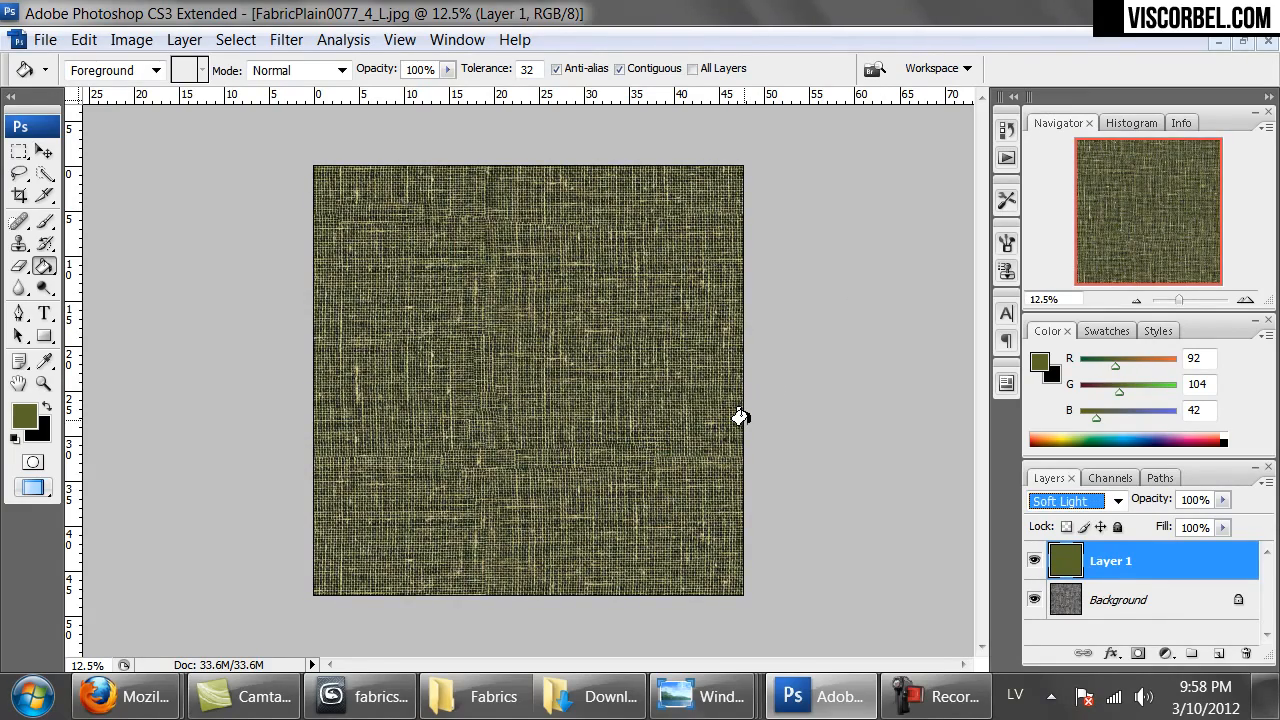
key("Down")
key("Up")
Copy the merged image of all visible layers and paste it as a new top layer.
key("ctrl+a")
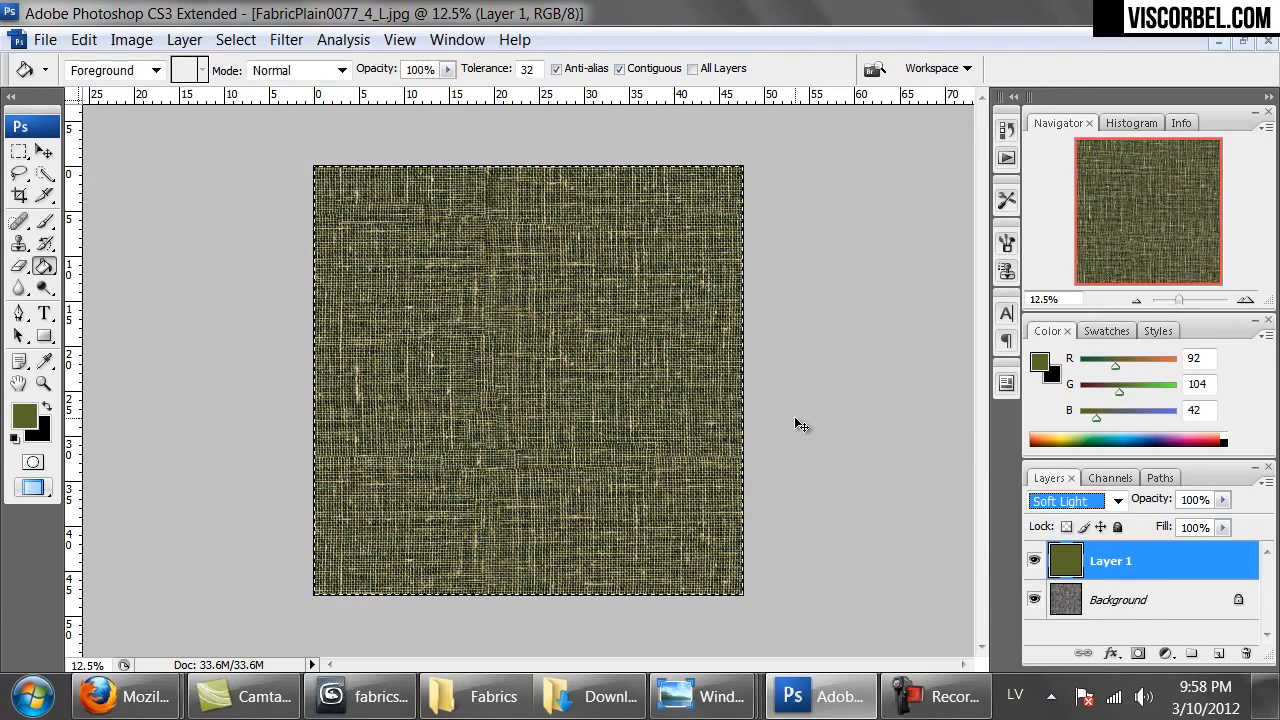
left_click(84, 40)
left_click(150, 224)
key("ctrl+v")
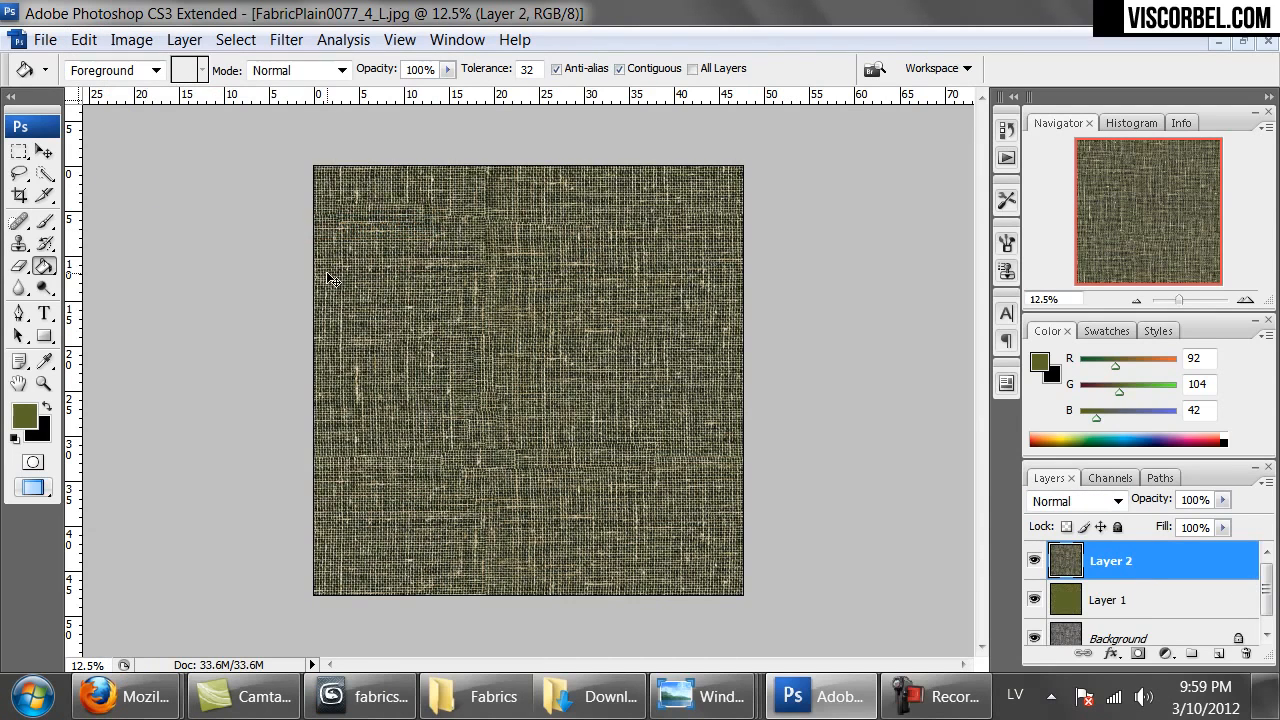
Apply a Curves adjustment to the merged fabric layer, with a shadow point at input 55, output 37 and a highlight point at 200, 193.
left_click(132, 40)
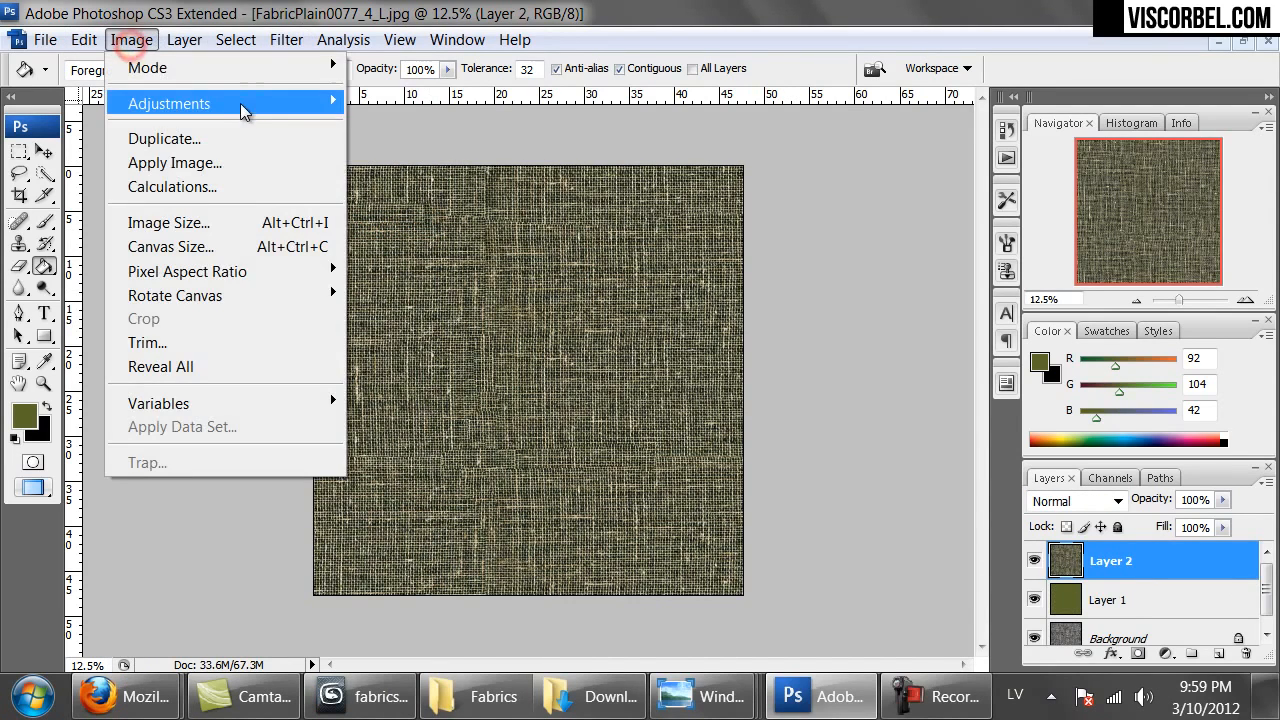
mouse_move(243, 101)
left_click(477, 197)
left_click_drag(981, 368, 995, 397)
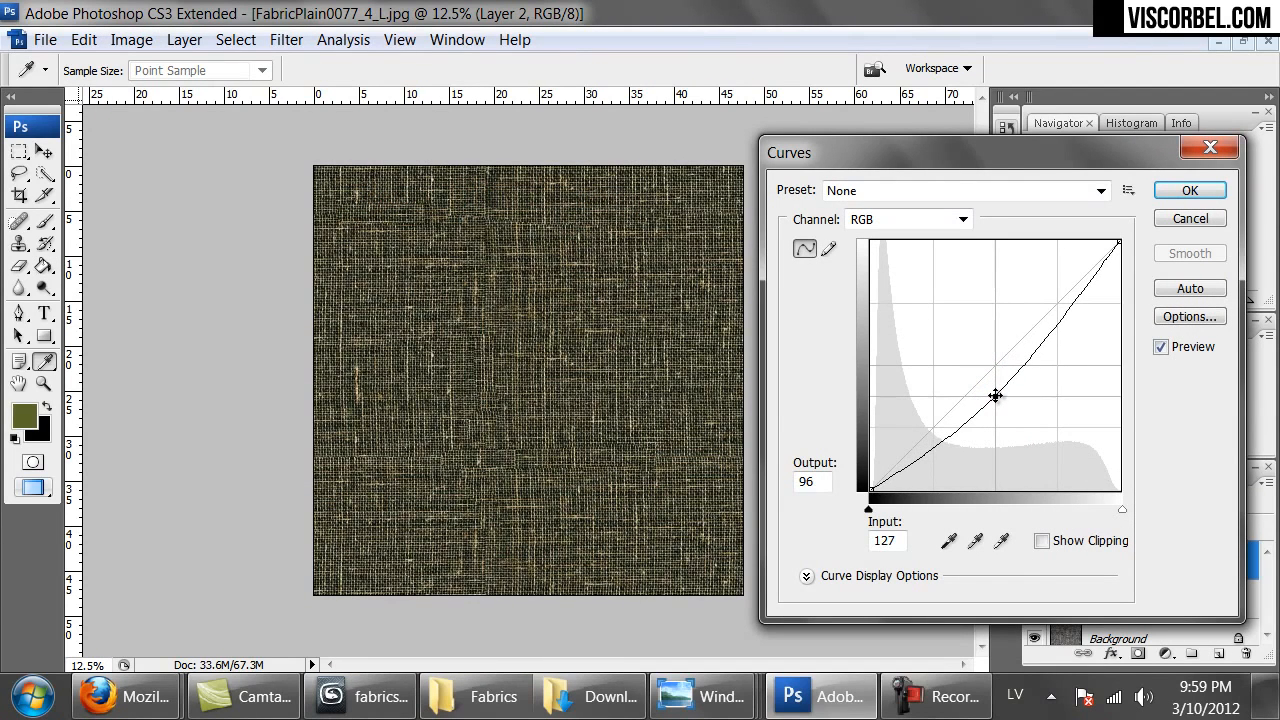
left_click(1055, 305)
left_click_drag(1053, 304, 1046, 313)
left_click_drag(996, 395, 925, 453)
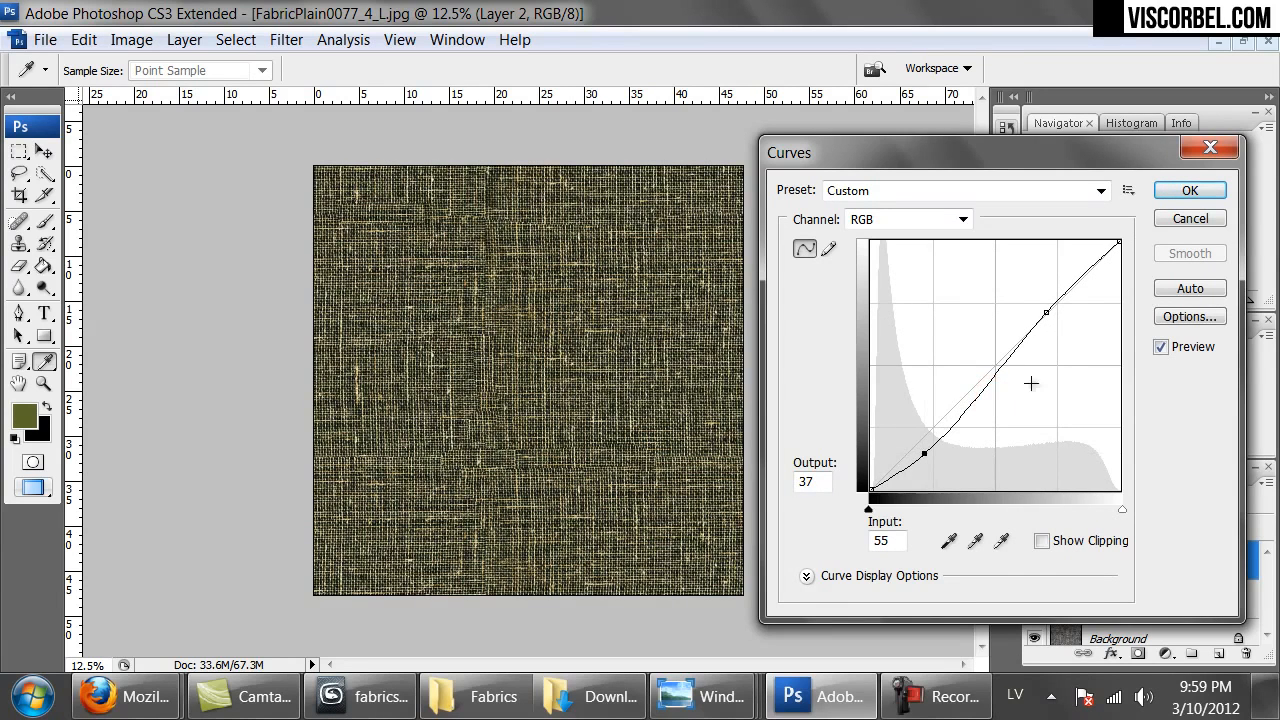
mouse_move(1045, 313)
left_mouse_down()
mouse_move(1046, 292)
mouse_move(1066, 301)
left_mouse_up()
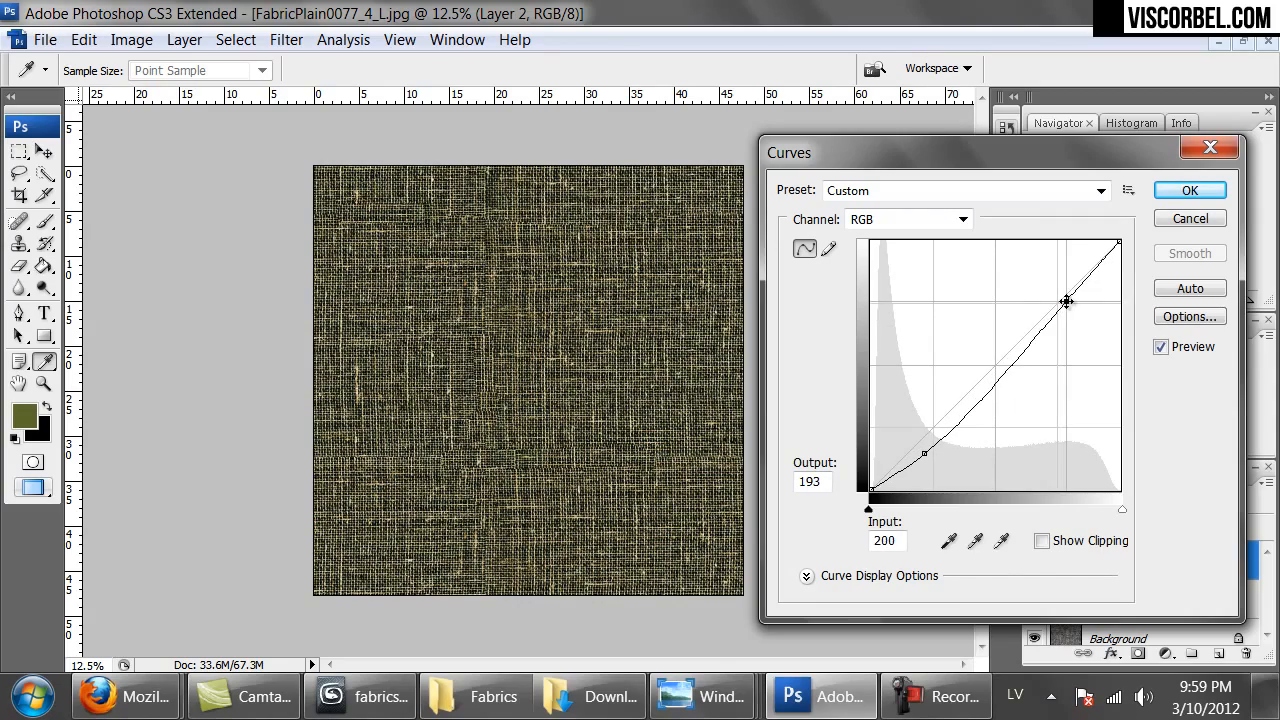
left_click(1185, 190)
key("g")
key("ctrl+alt+0")
key("ctrl+minus")
key("ctrl+minus")
key("ctrl+minus")
key("ctrl+shift+s")
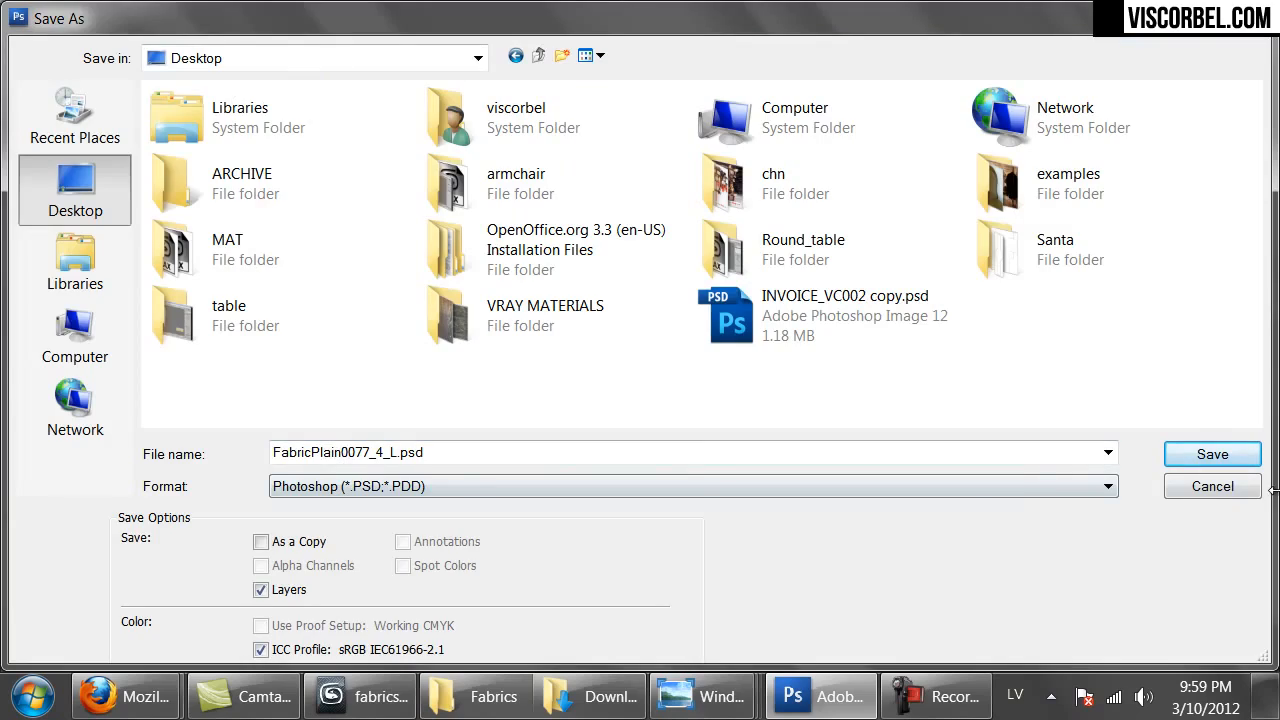
left_click(1212, 486)
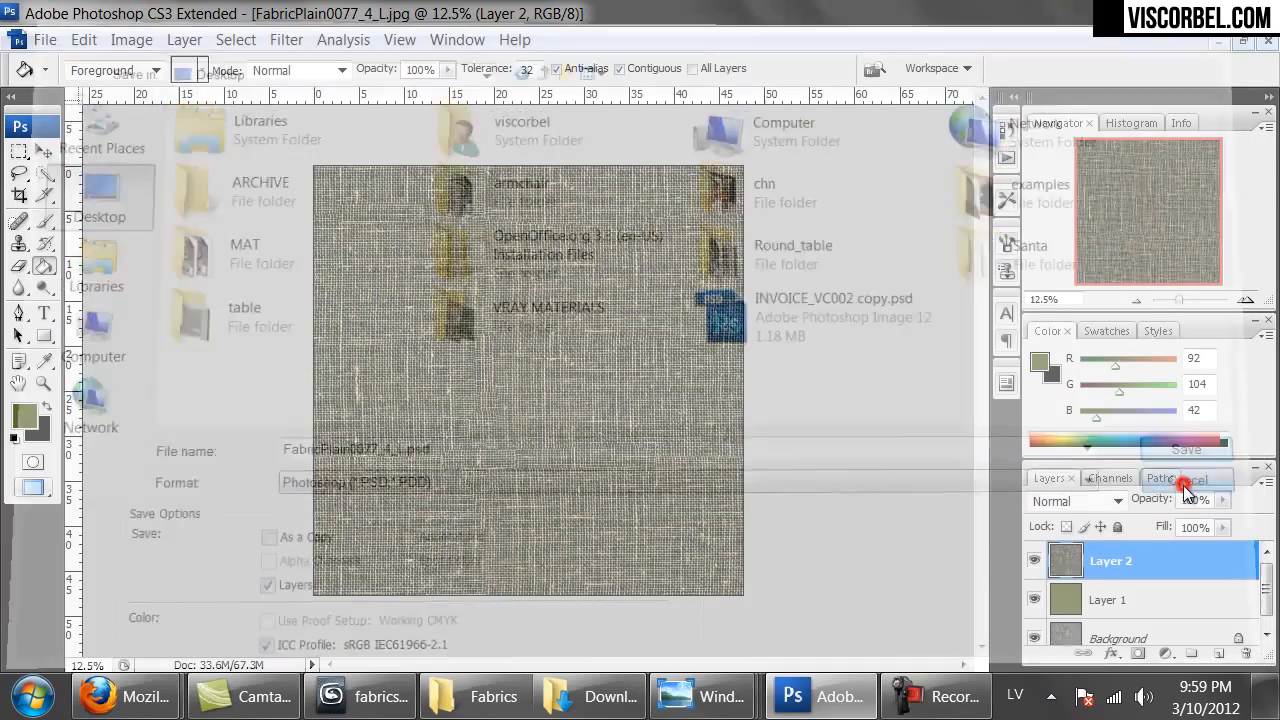
Resize the fabric image to 2000 by 2000 pixels.
key("ctrl+alt+0")
key("ctrl+minus")
key("ctrl+minus")
key("ctrl+minus")
key("ctrl+minus")
key("ctrl+minus")
key("ctrl+minus")
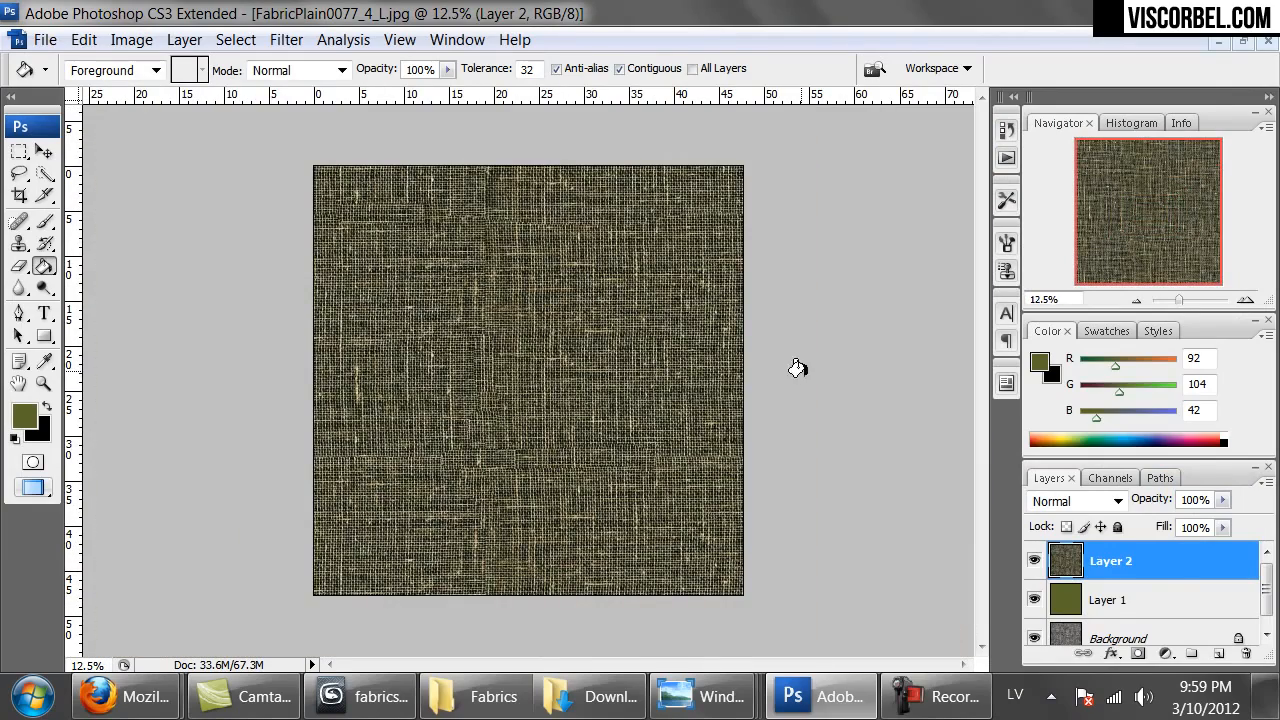
key("ctrl+alt+i")
type("200")
key("Return")
key("ctrl+z")
key("ctrl+alt+i")
type("200")
key("Return")
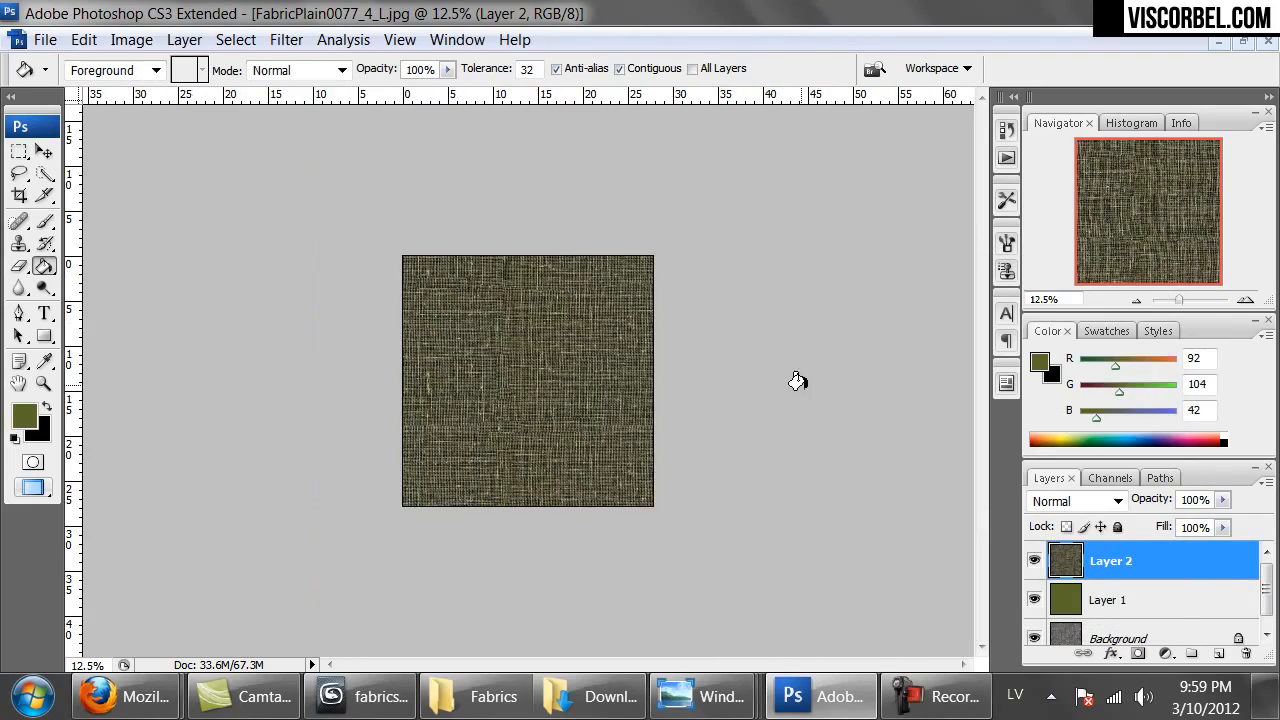
Reduce the fabric image to 1500 by 1500 pixels with its proportions constrained.
key("ctrl+alt+0")
key("ctrl+minus")
key("ctrl+minus")
key("ctrl+minus")
key("ctrl+minus")
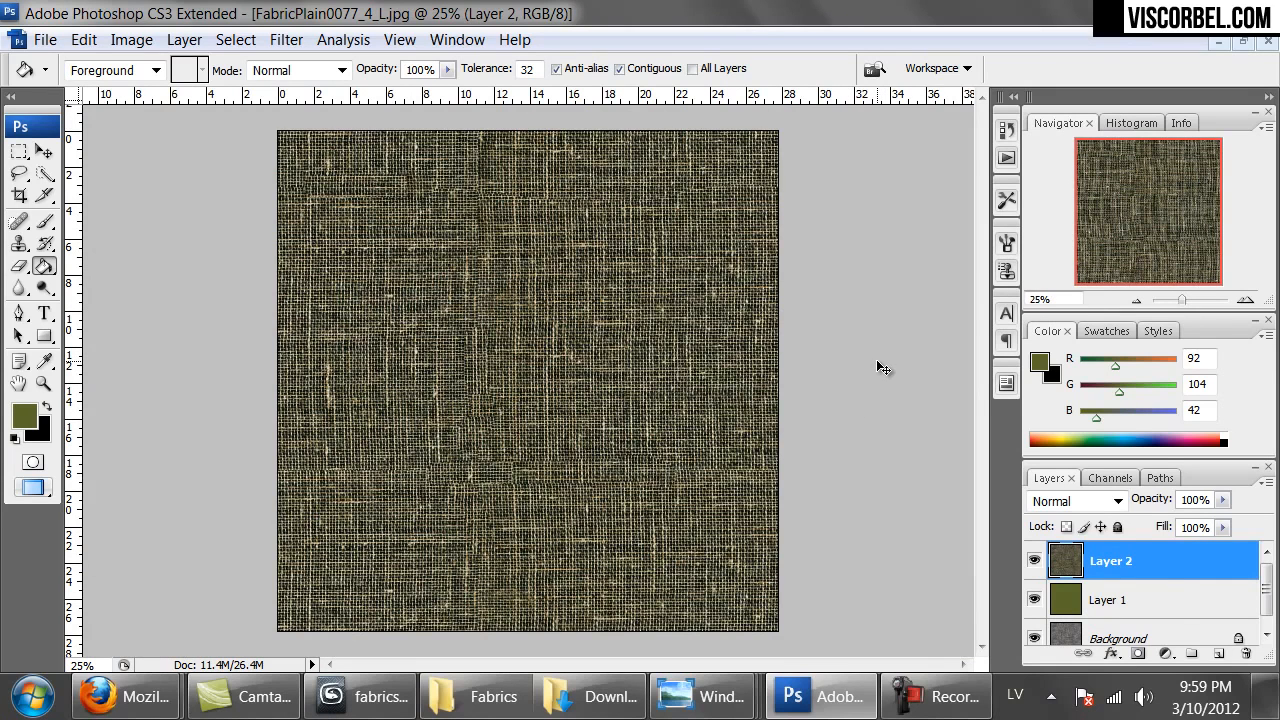
key("ctrl+alt+i")
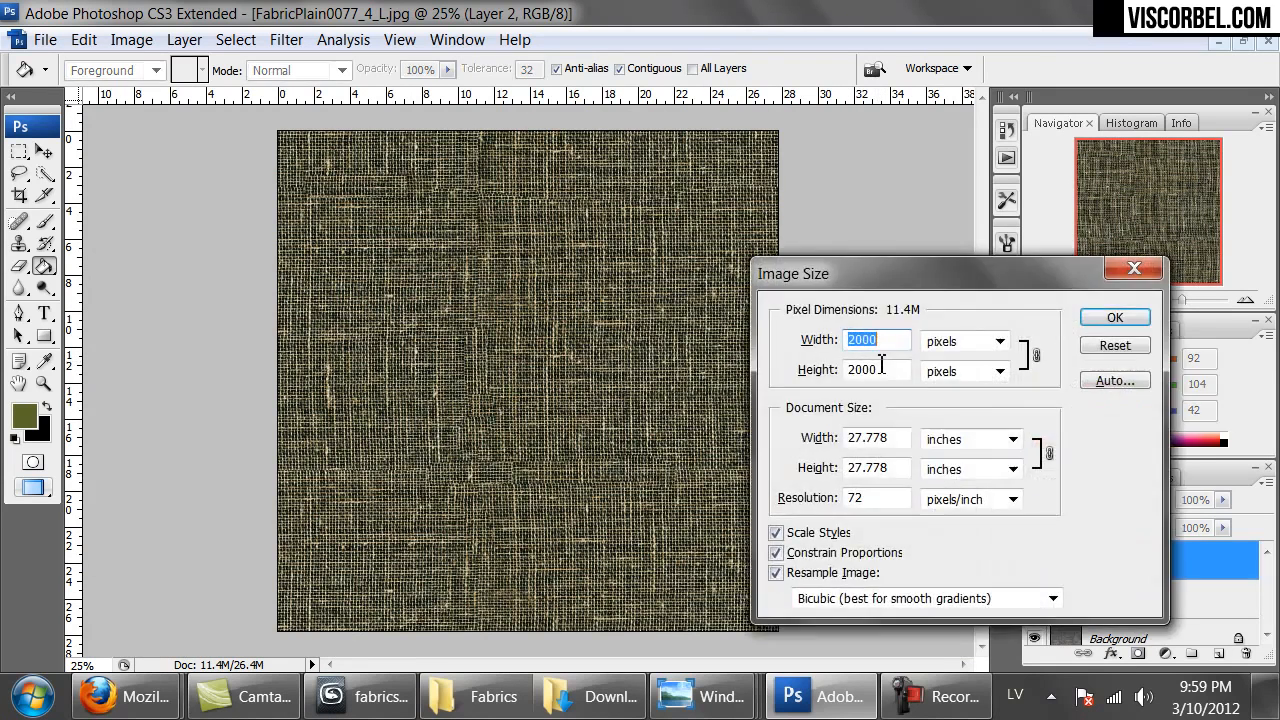
type("1500")
key("Return")
key("ctrl+alt+0")
key("ctrl+minus")
key("ctrl+minus")
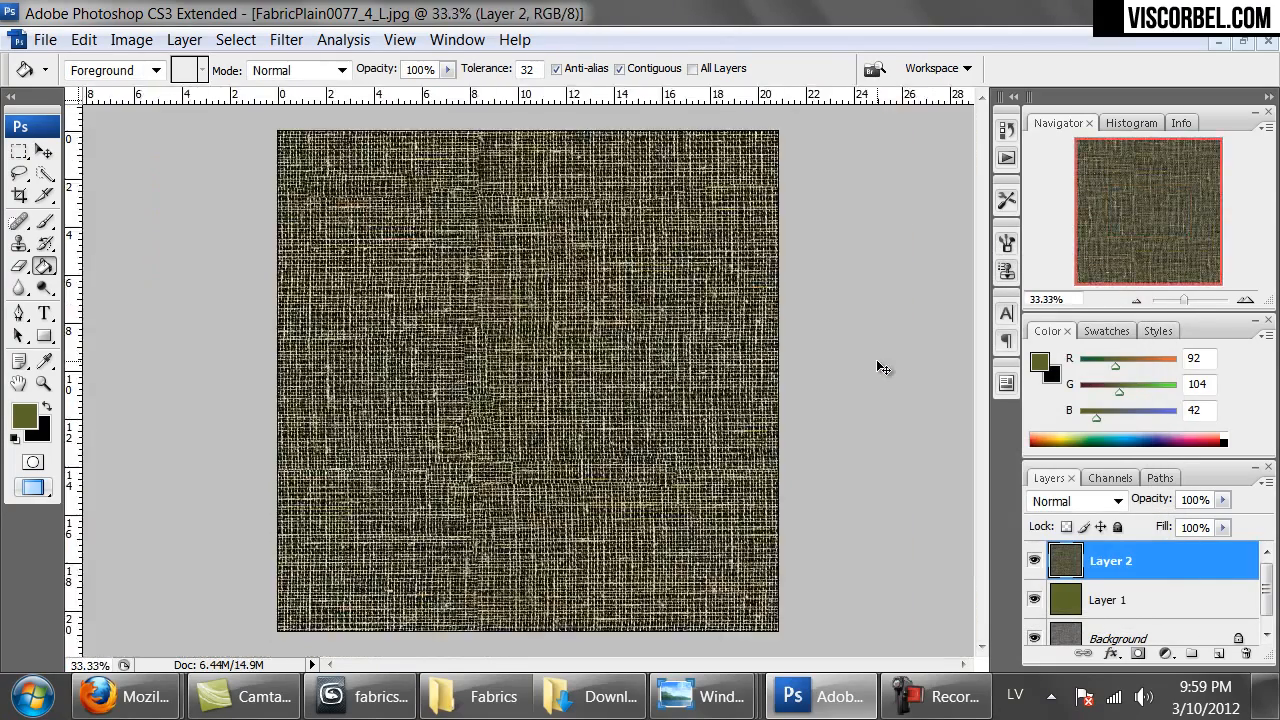
Save a PNG copy of the green fabric texture as fabric_2 in the Fabrics folder under Textures.
key("ctrl+shift+s")
double_click(197, 166)
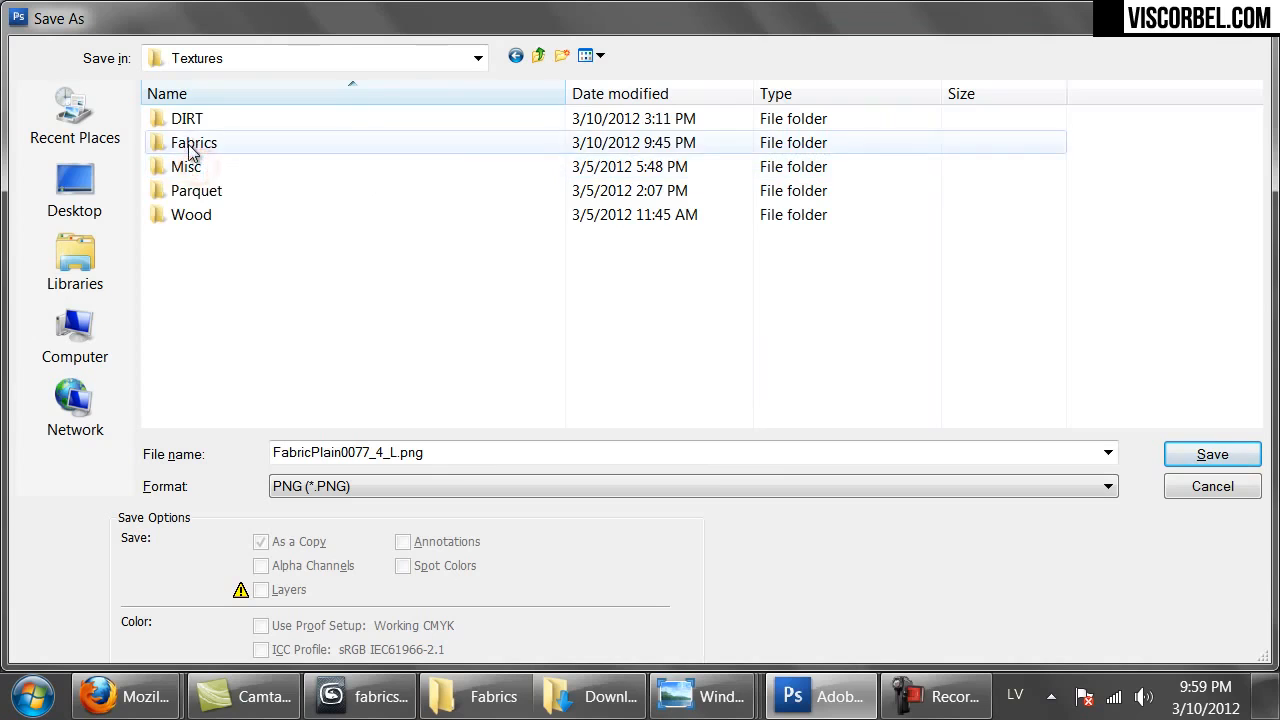
double_click(191, 142)
double_click(474, 446)
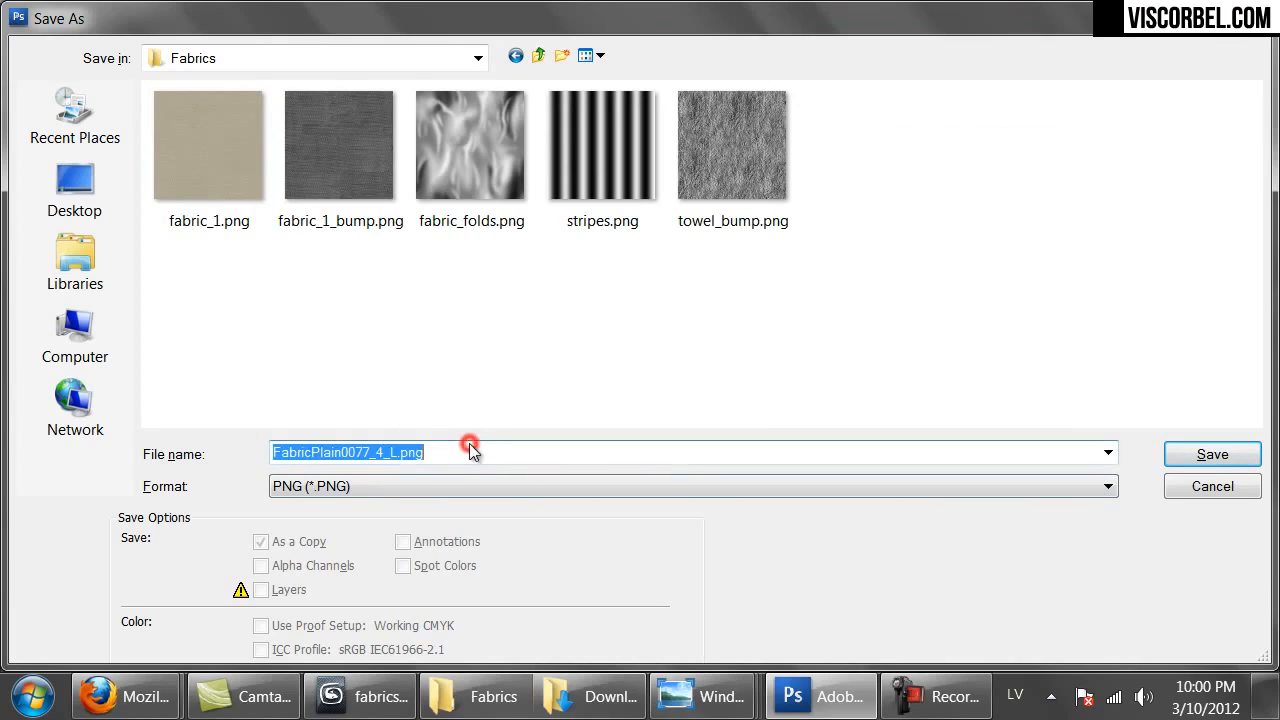
type("fabric_2")
key("Return")
key("Return")
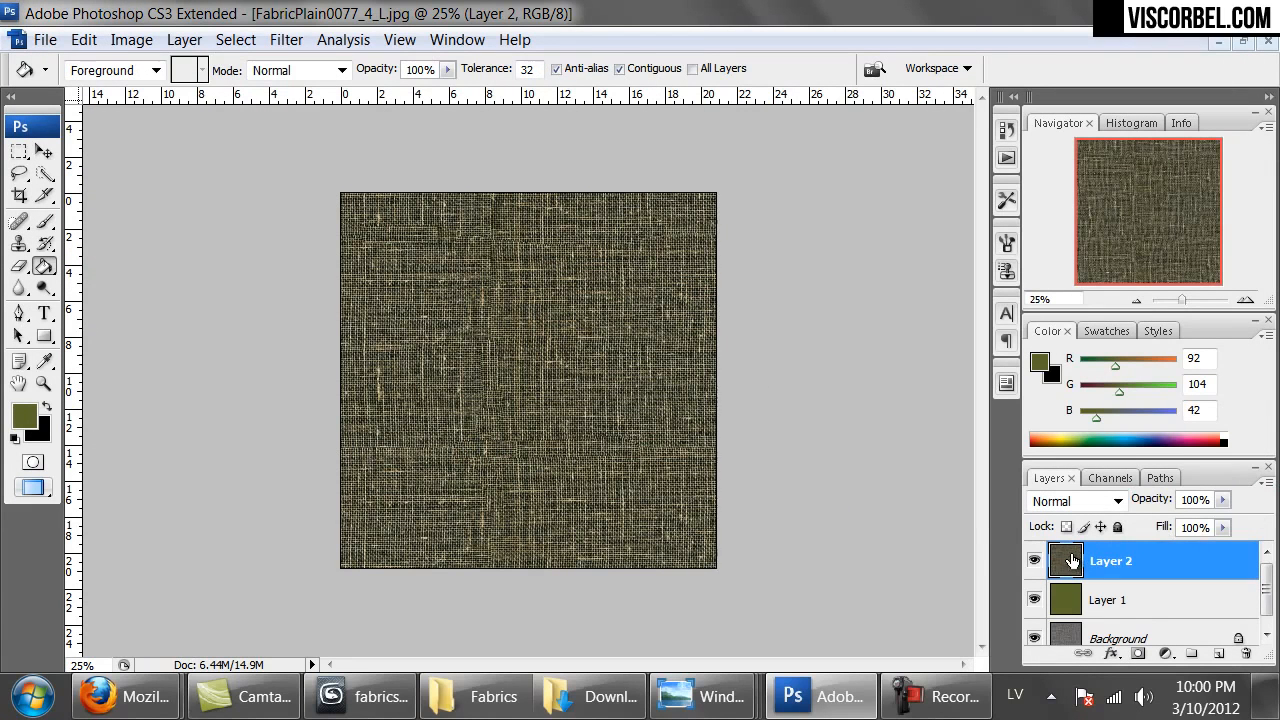
Fully desaturate the top fabric layer and lower its Levels white input to 158.
key("ctrl+u")
left_click_drag(872, 373, 836, 373)
left_click(1135, 272)
key("ctrl+l")
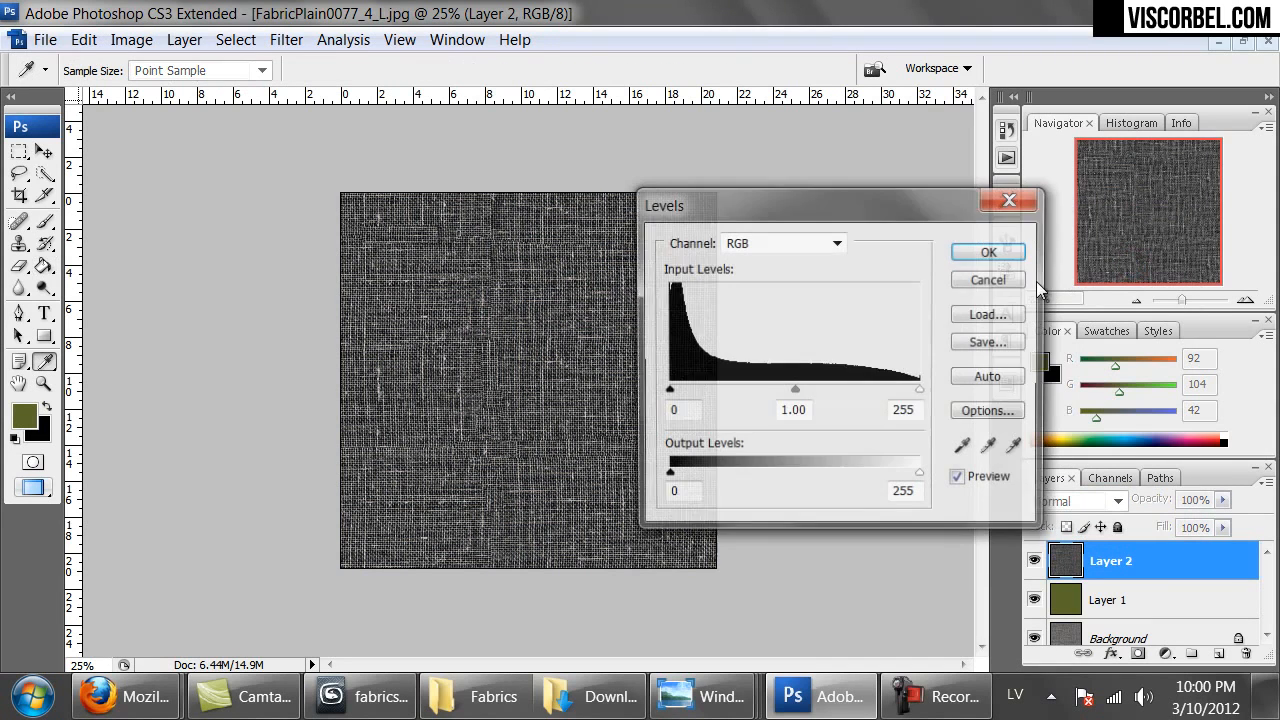
left_click_drag(915, 390, 824, 391)
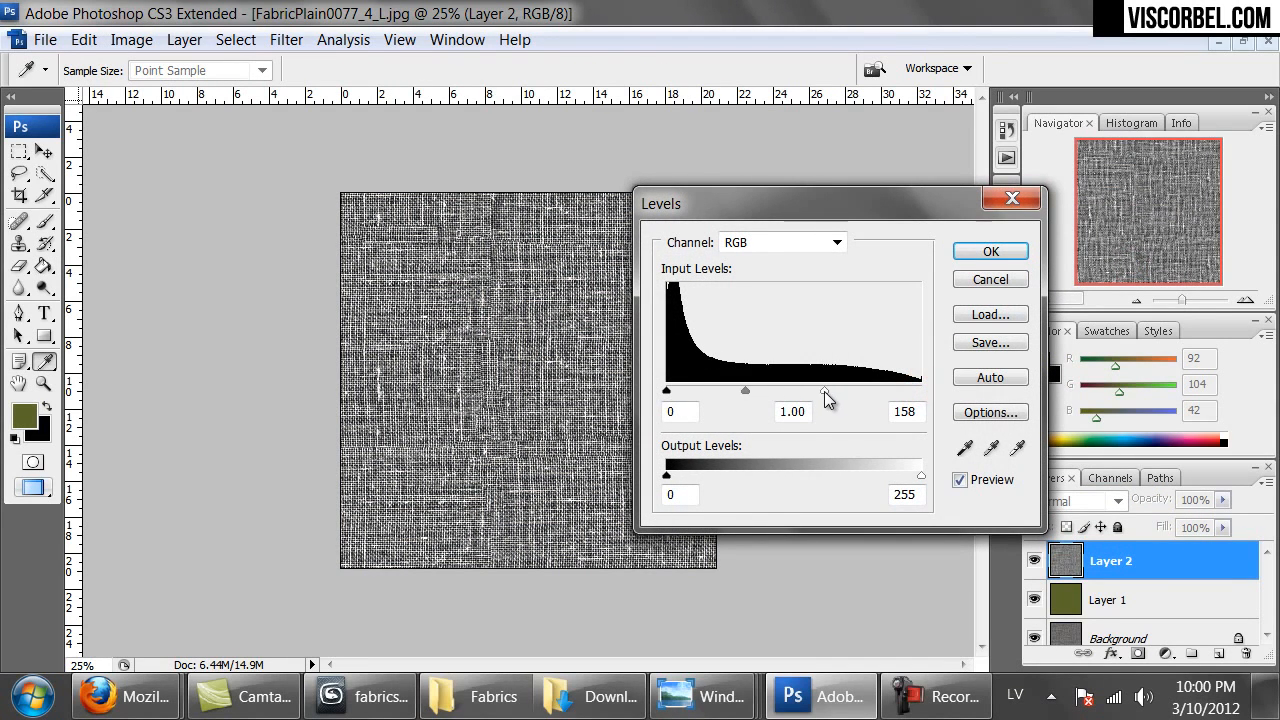
left_click(1003, 251)
Save a PNG copy of the grayscale fabric as fabric_2_bump in the Fabrics texture folder.
key("ctrl+shift+s")
double_click(218, 186)
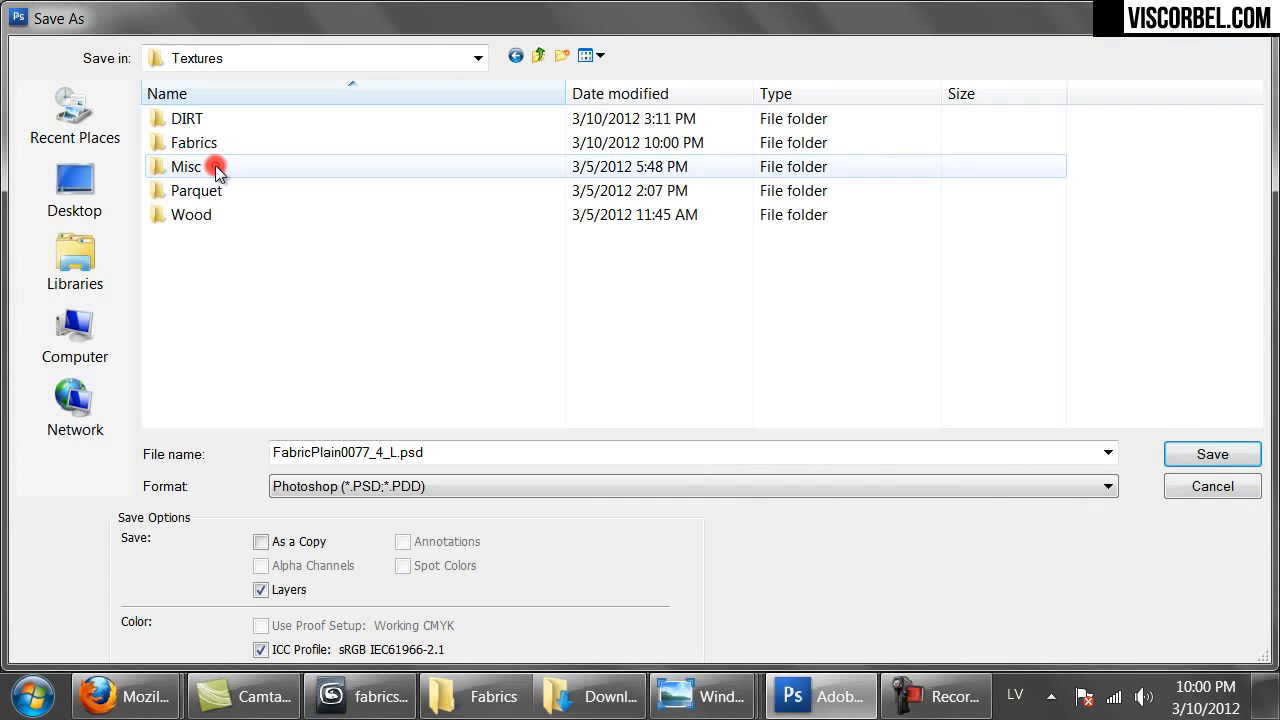
double_click(278, 146)
left_click(423, 486)
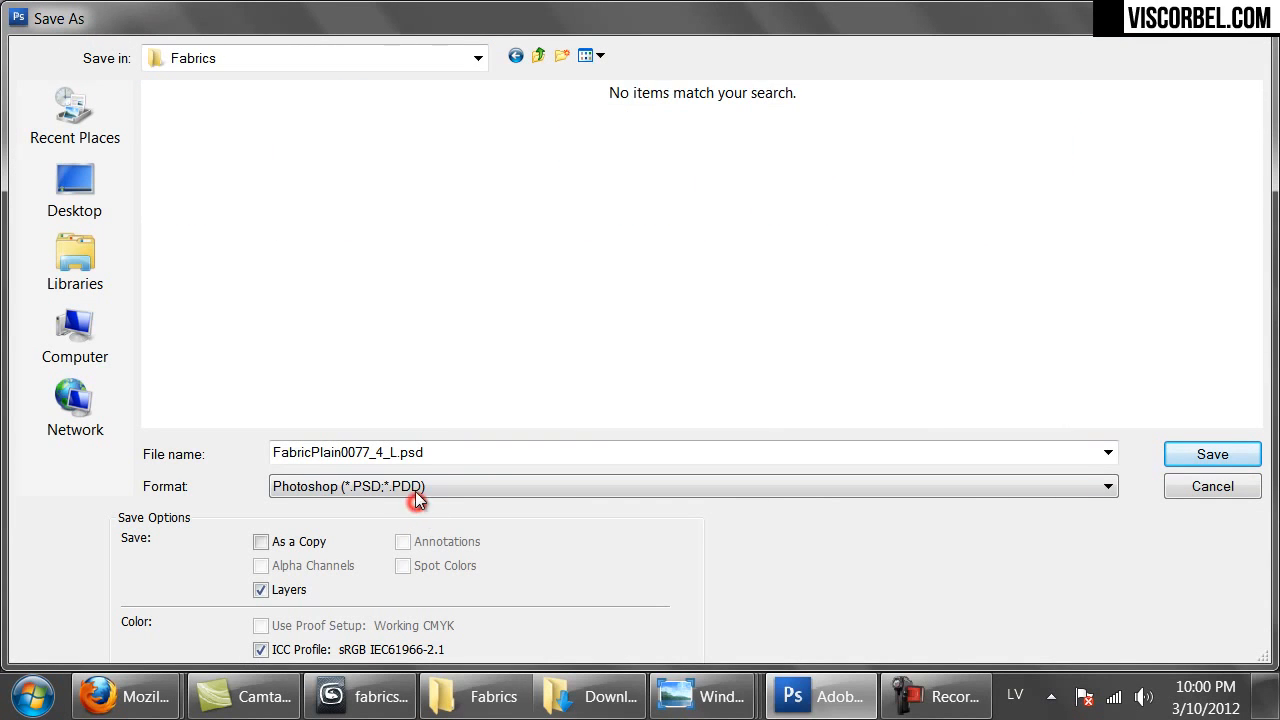
left_click(397, 401)
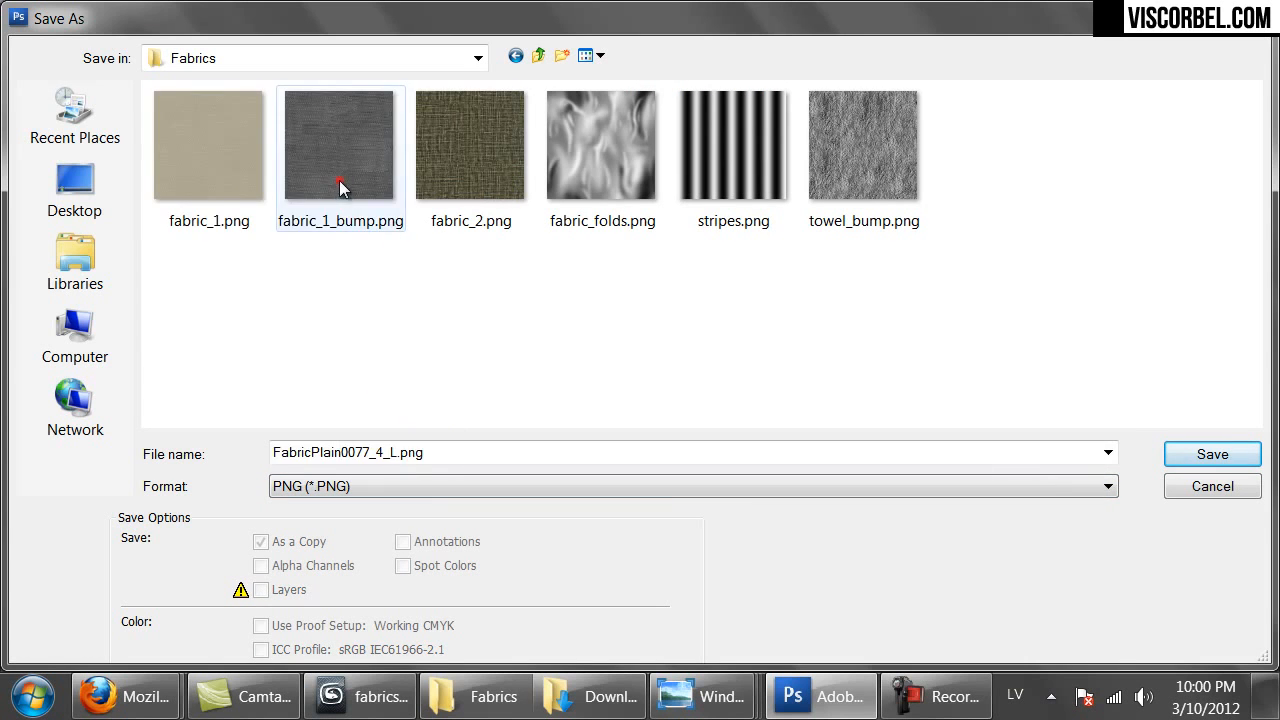
left_click(339, 180)
left_click(423, 177)
left_click(308, 452)
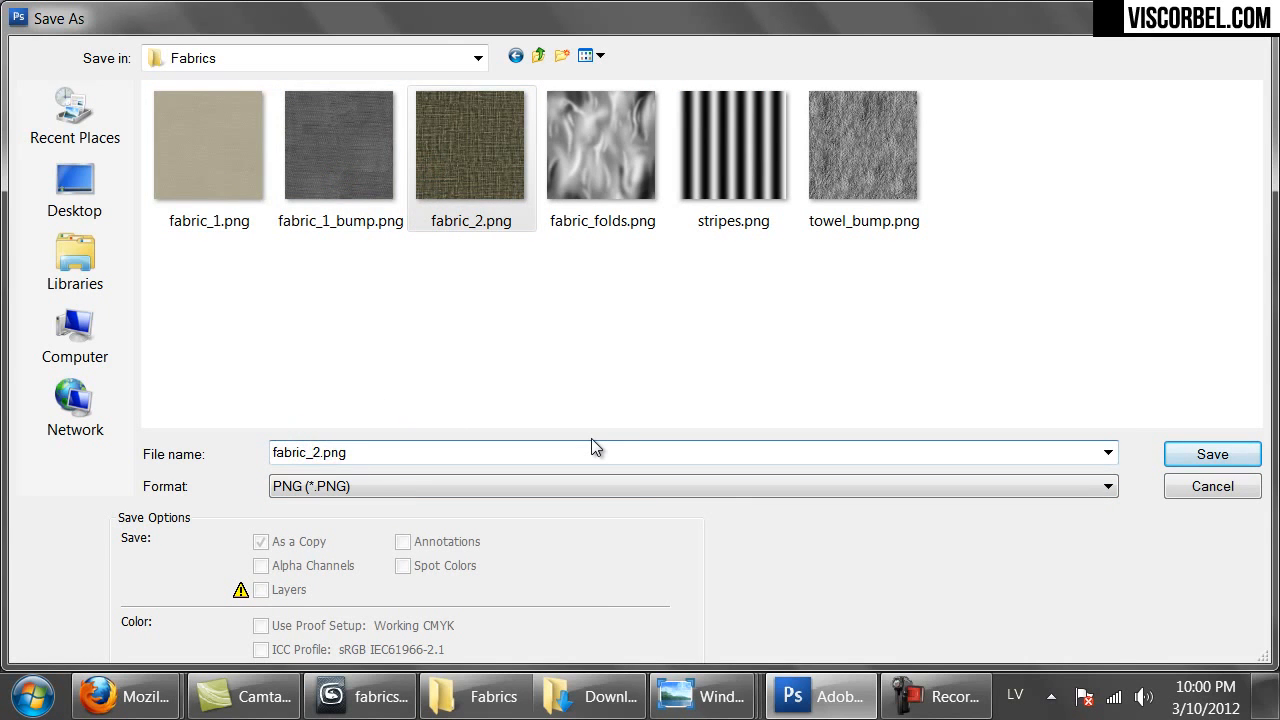
type("_bump")
key("Return")
key("Return")
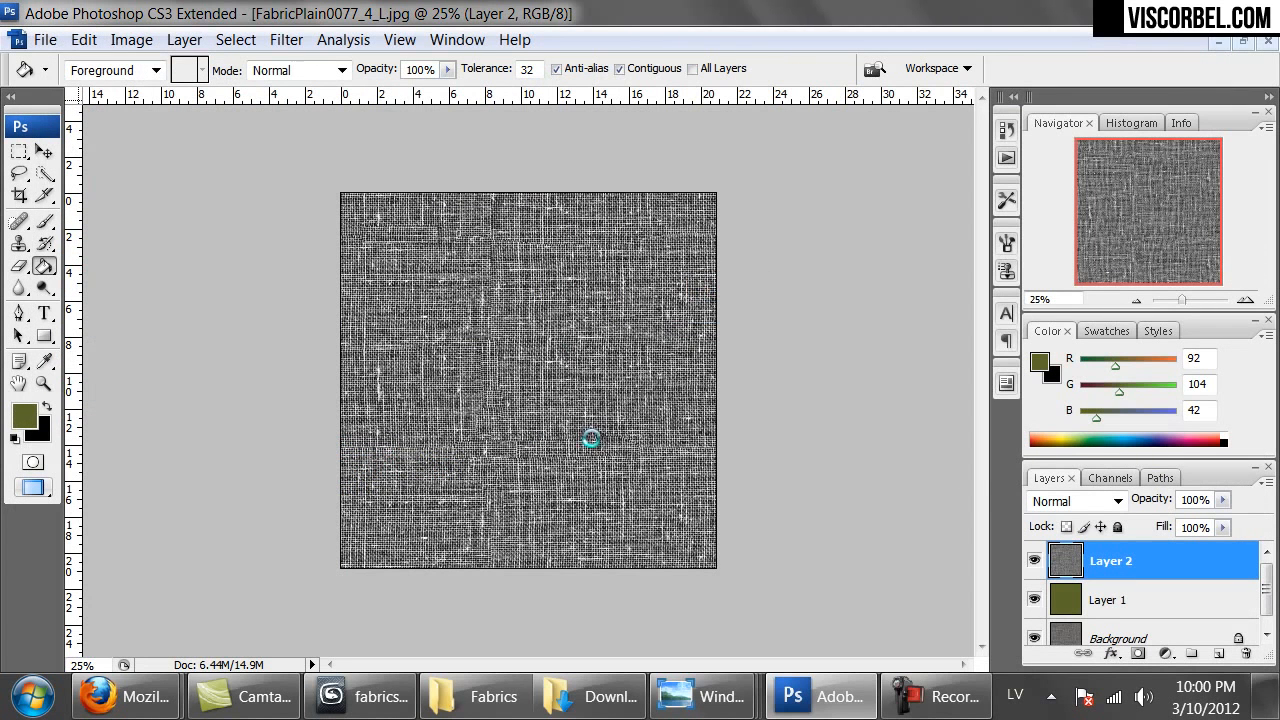
Switch to 3ds Max and name the unused fourth material in the first row of samples Fabric_Upholstery.
left_click(360, 697)
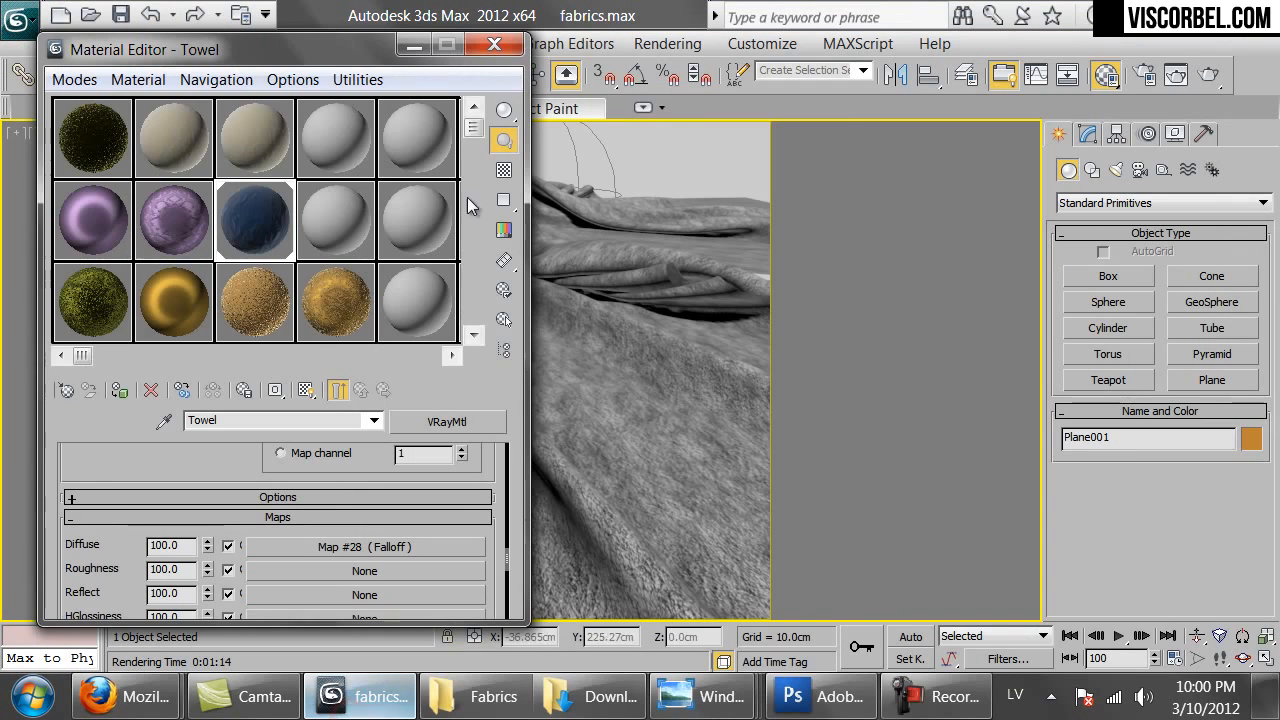
left_click_drag(265, 46, 1001, 127)
left_click(1051, 201)
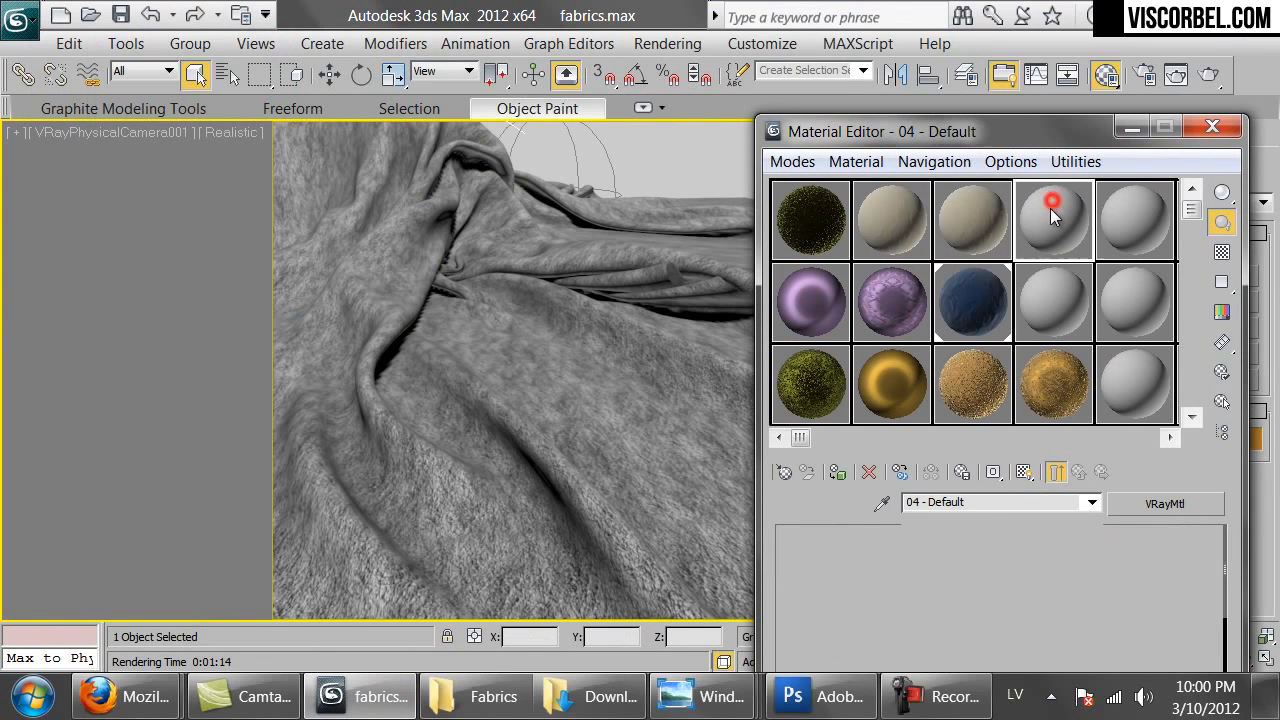
left_click(1008, 501)
type("Fabric_Upholstery")
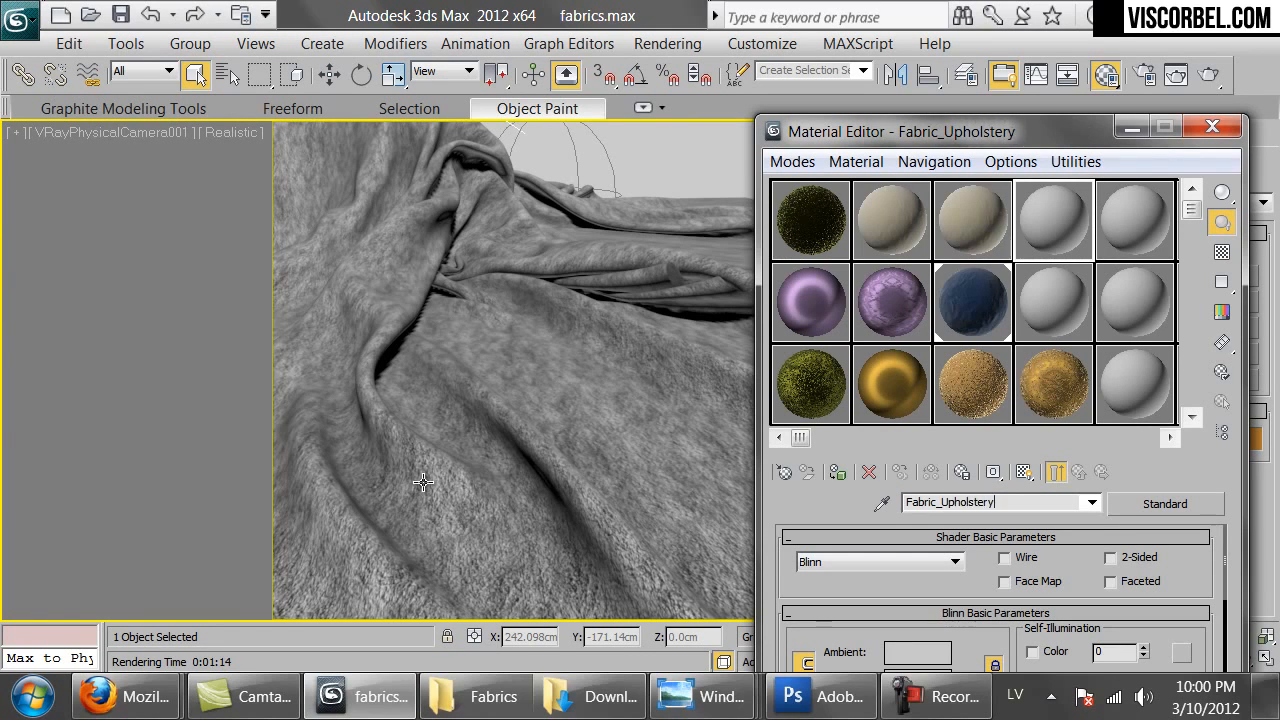
Change the Fabric_Upholstery material type from Standard to VRayMtl.
left_click(1145, 504)
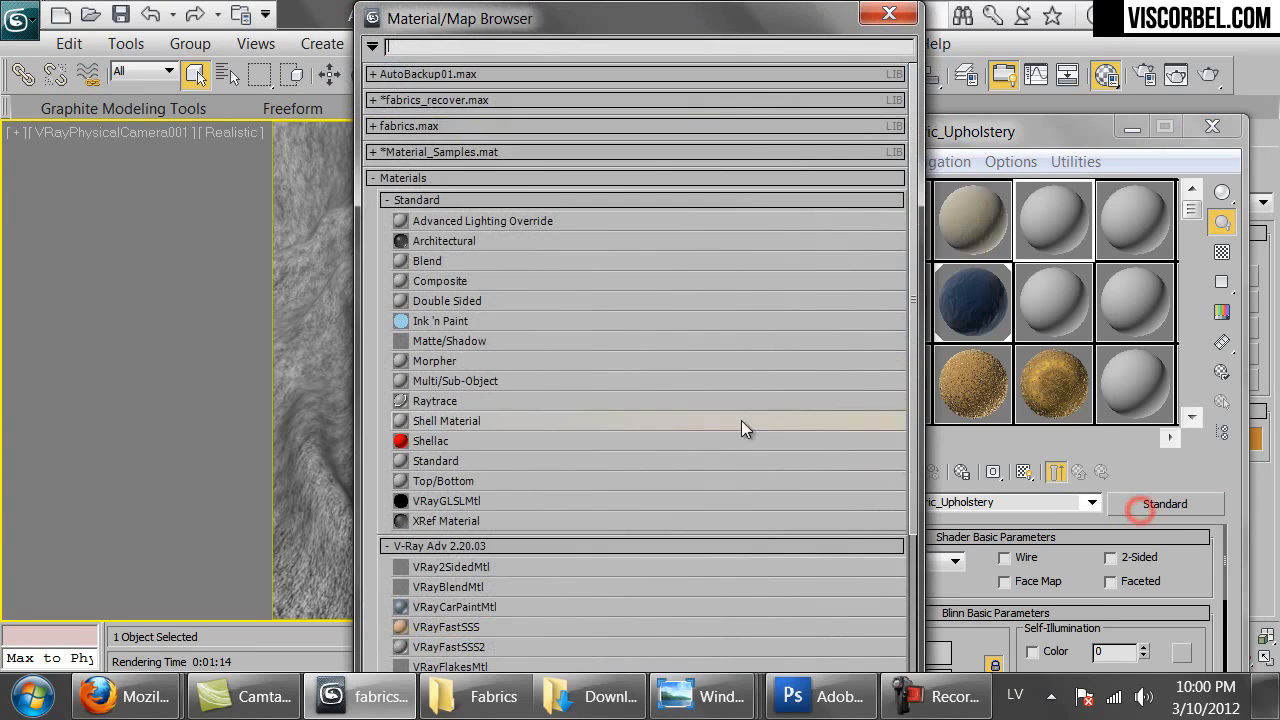
left_click(448, 625)
scroll(447, 605, "down", 3)
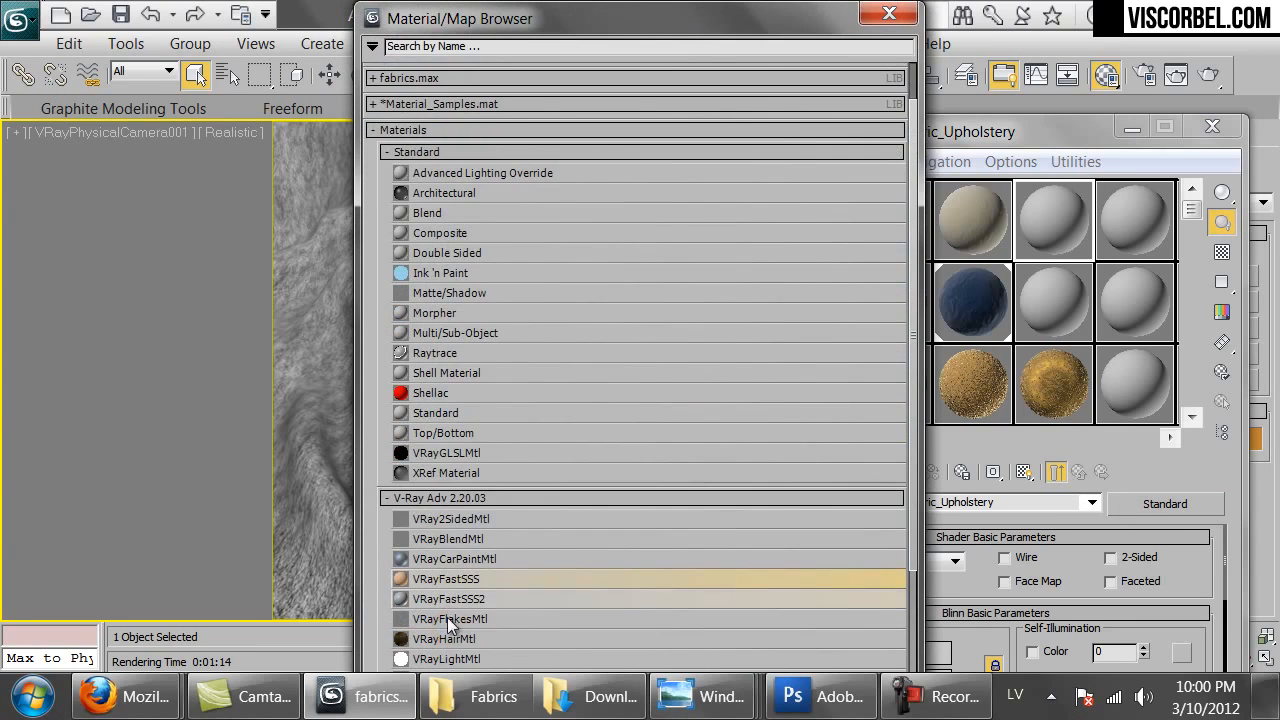
double_click(445, 609)
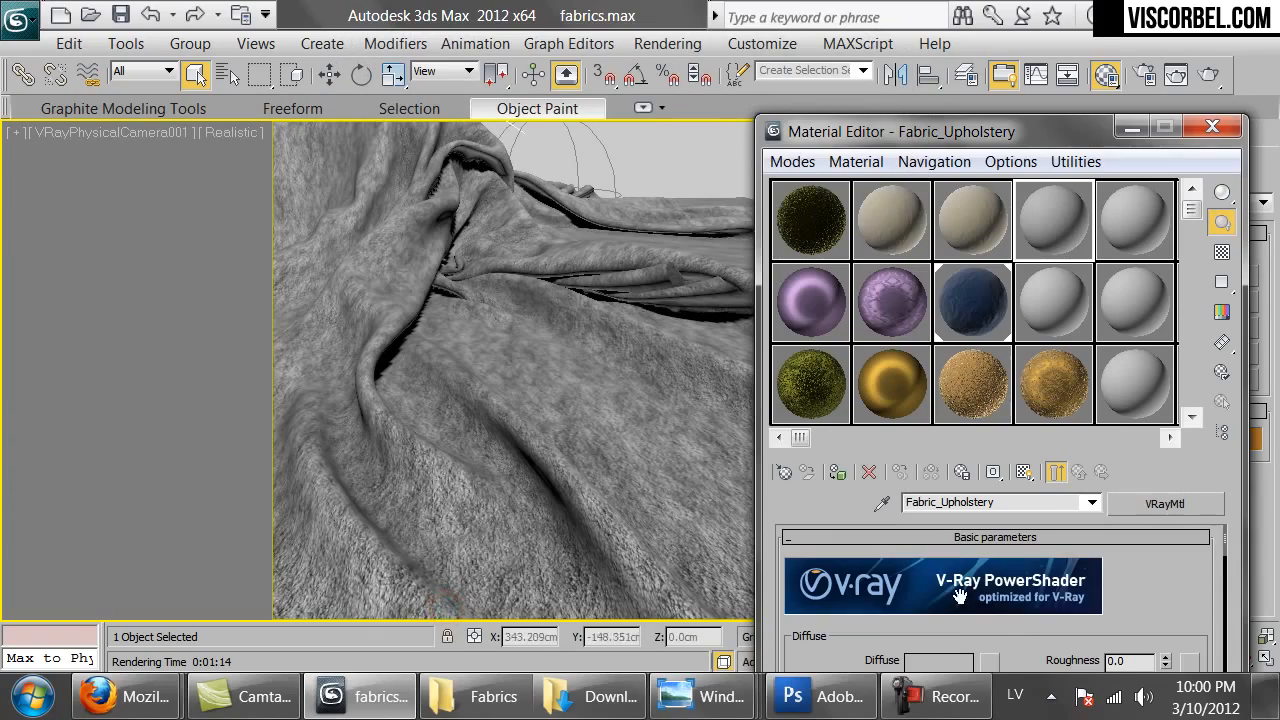
Load fabric_2.png as the material's diffuse bitmap and display it on the selected cloth in the viewport.
left_click(995, 662)
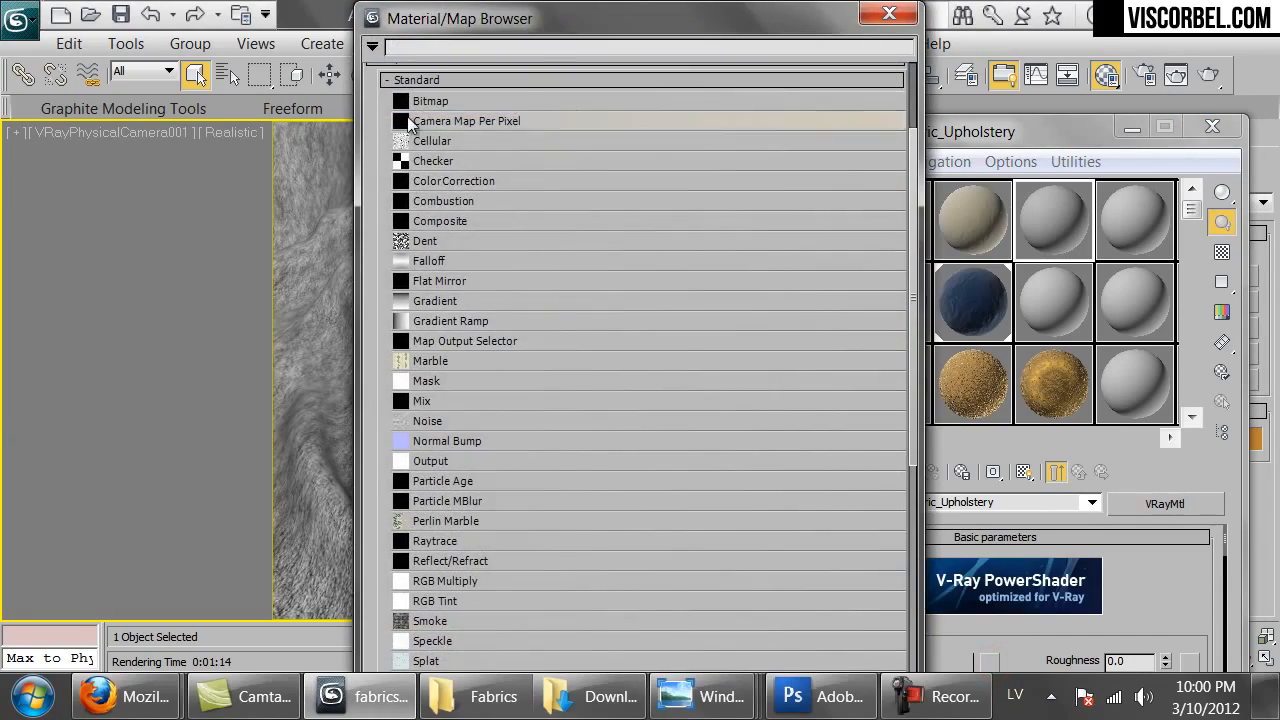
double_click(410, 103)
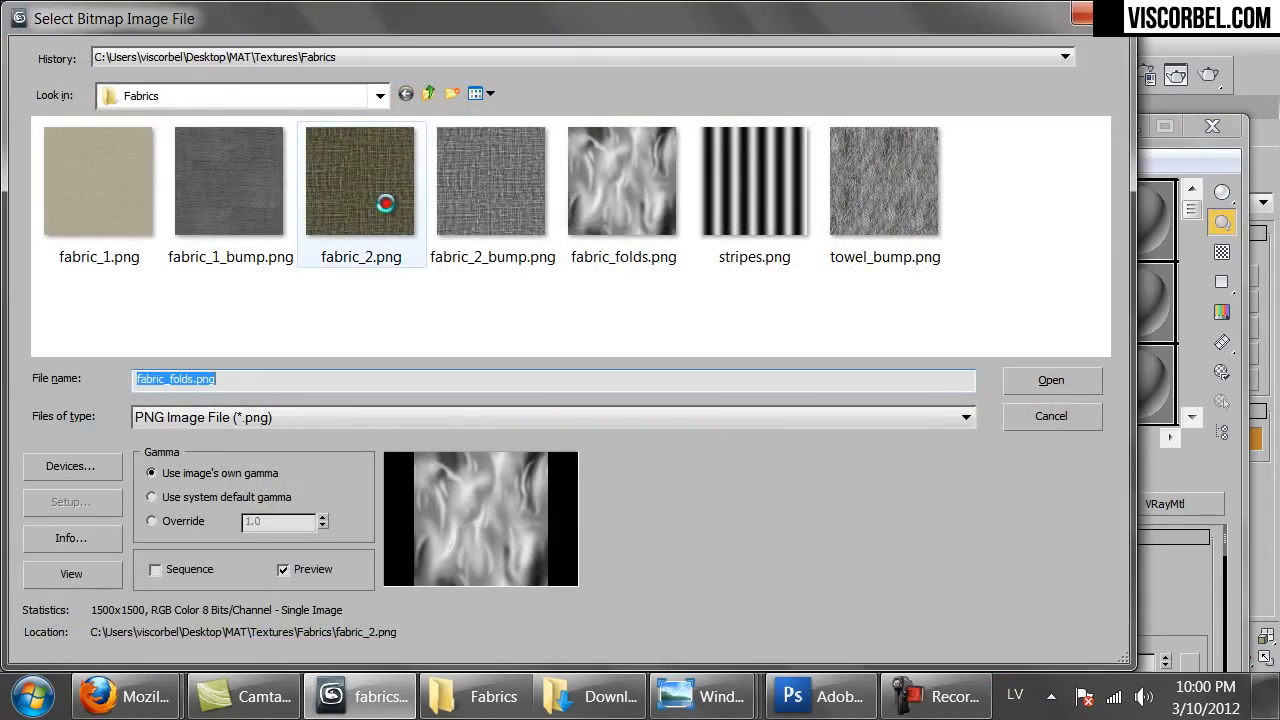
double_click(386, 203)
left_click(1020, 474)
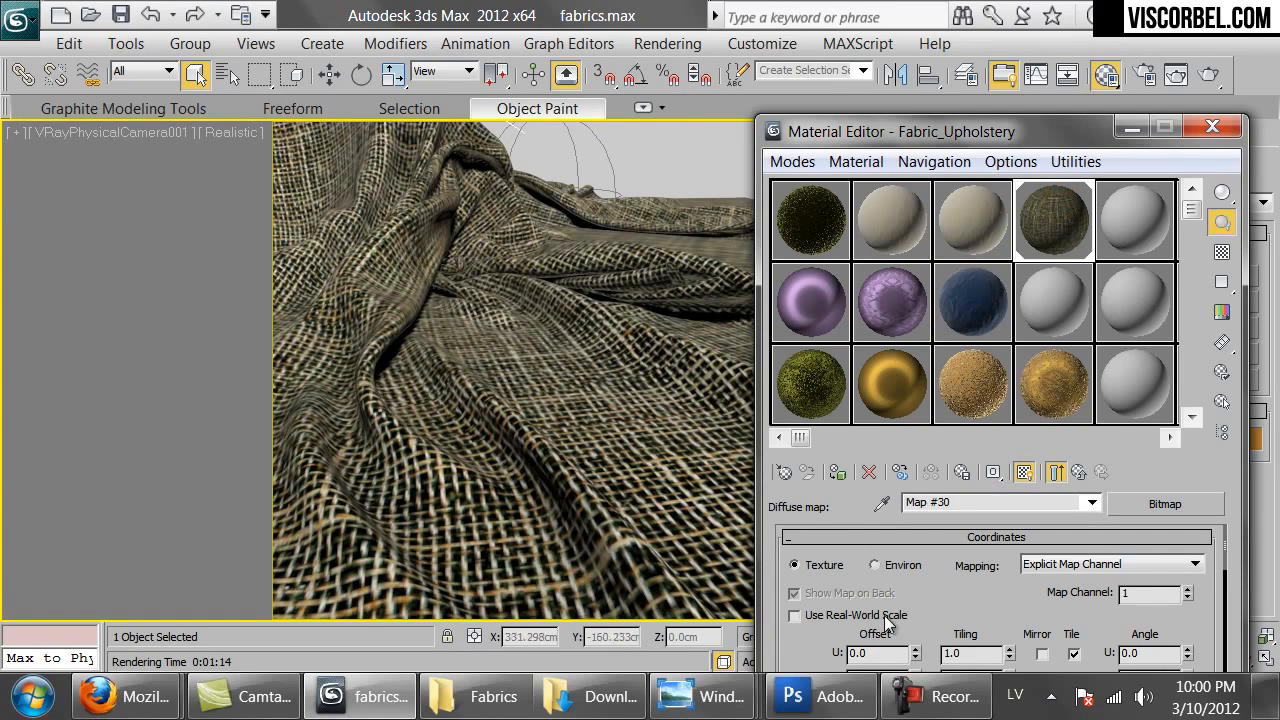
Set the diffuse bitmap's U and V tiling to 5.0.
double_click(966, 653)
left_click_drag(945, 136, 918, 58)
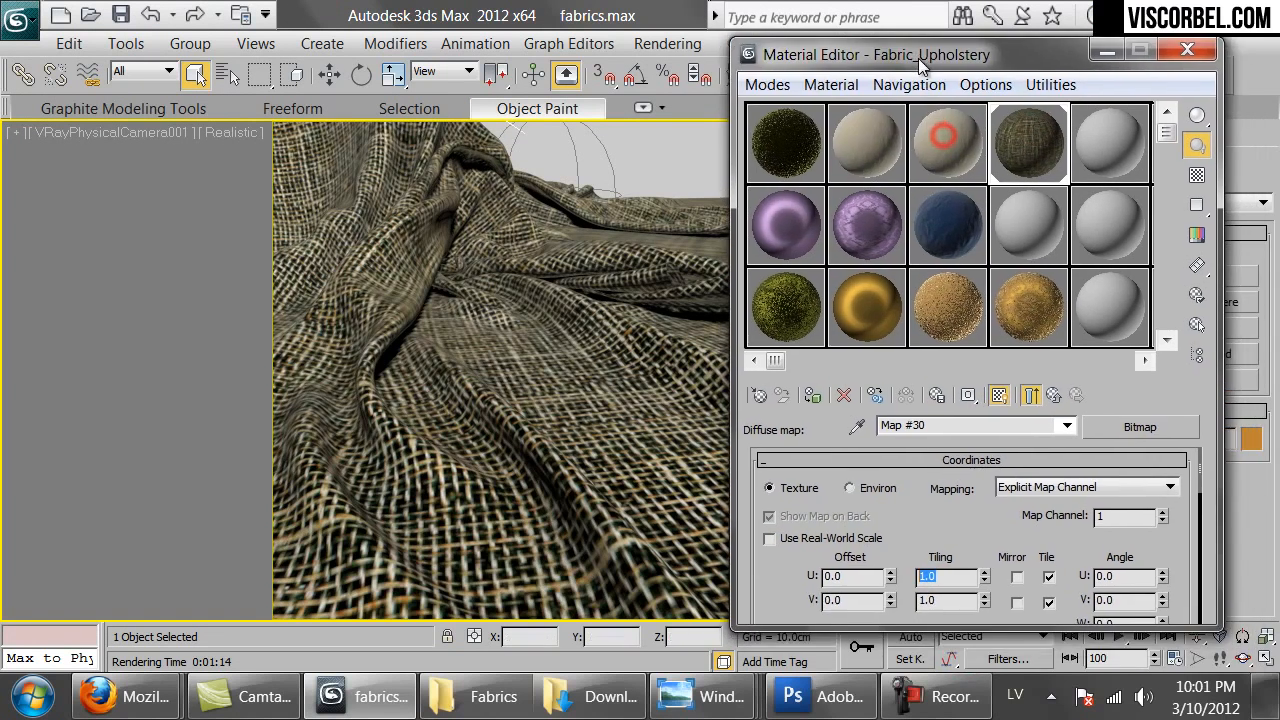
type("5")
key("Return")
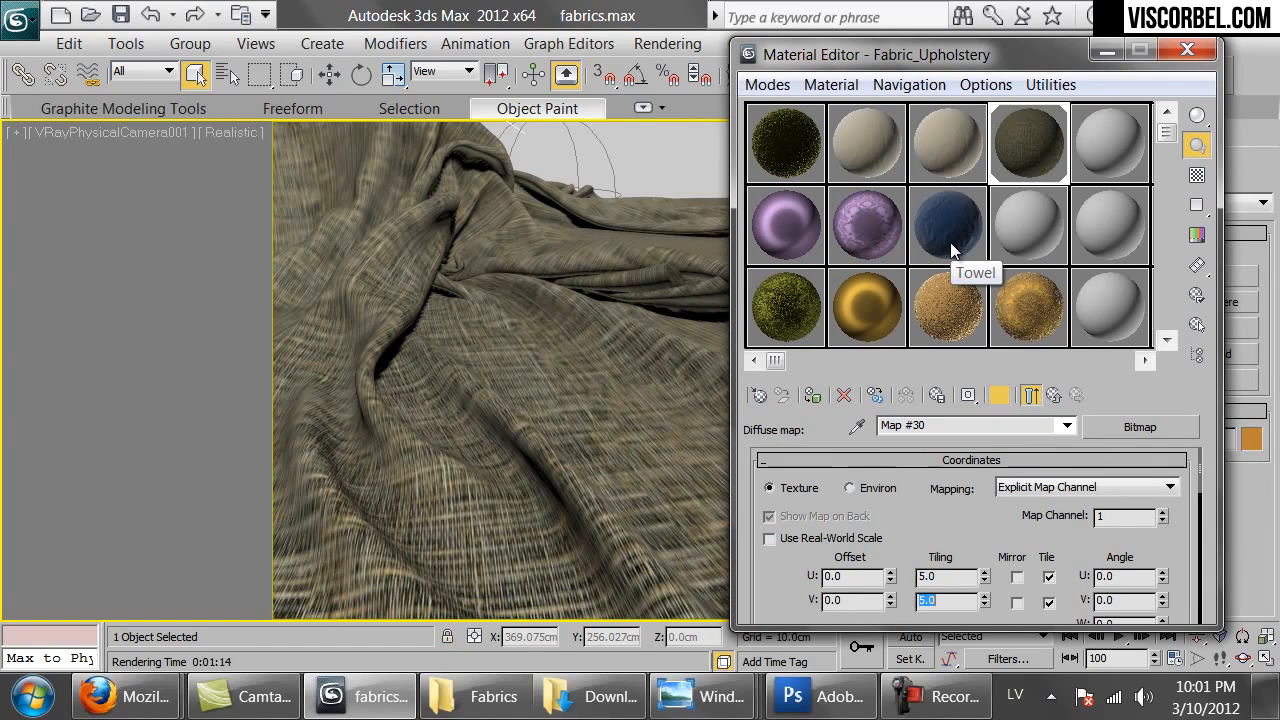
type("5")
key("Return")
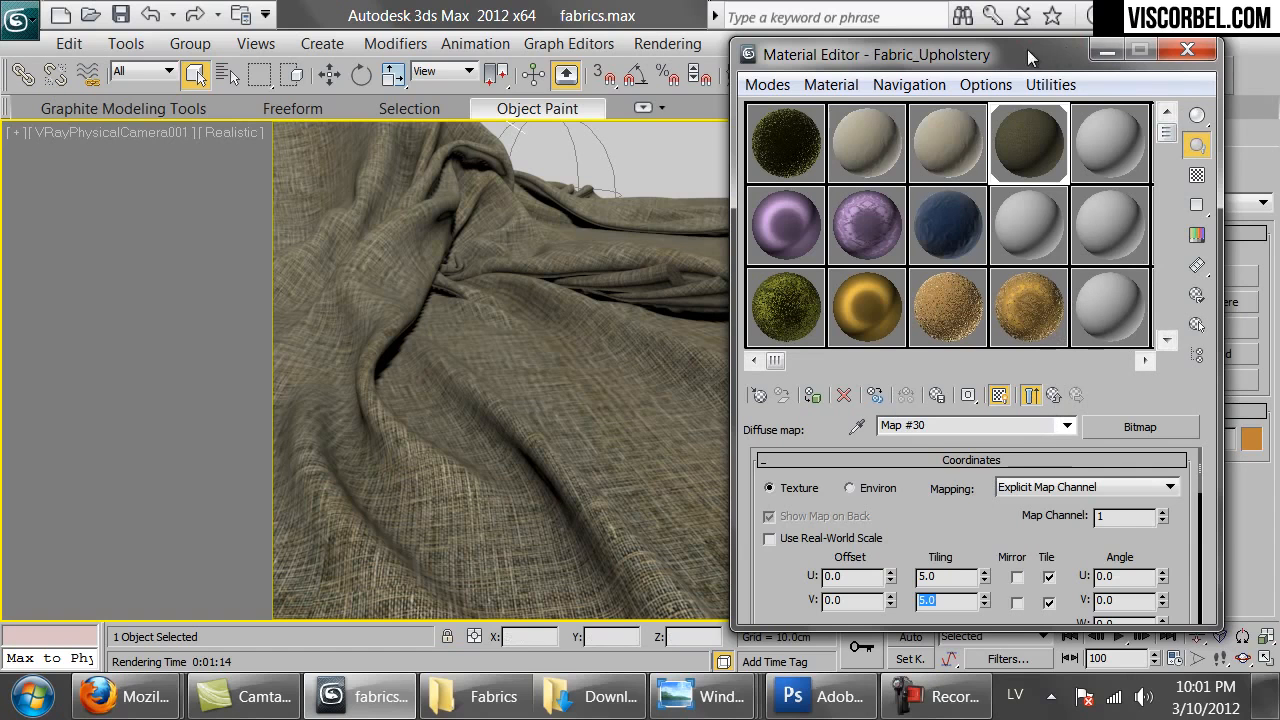
Render the camera view to check the upholstery fabric and bring the Material Editor back to the front.
left_click_drag(1031, 57, 791, 102)
left_click(1196, 77)
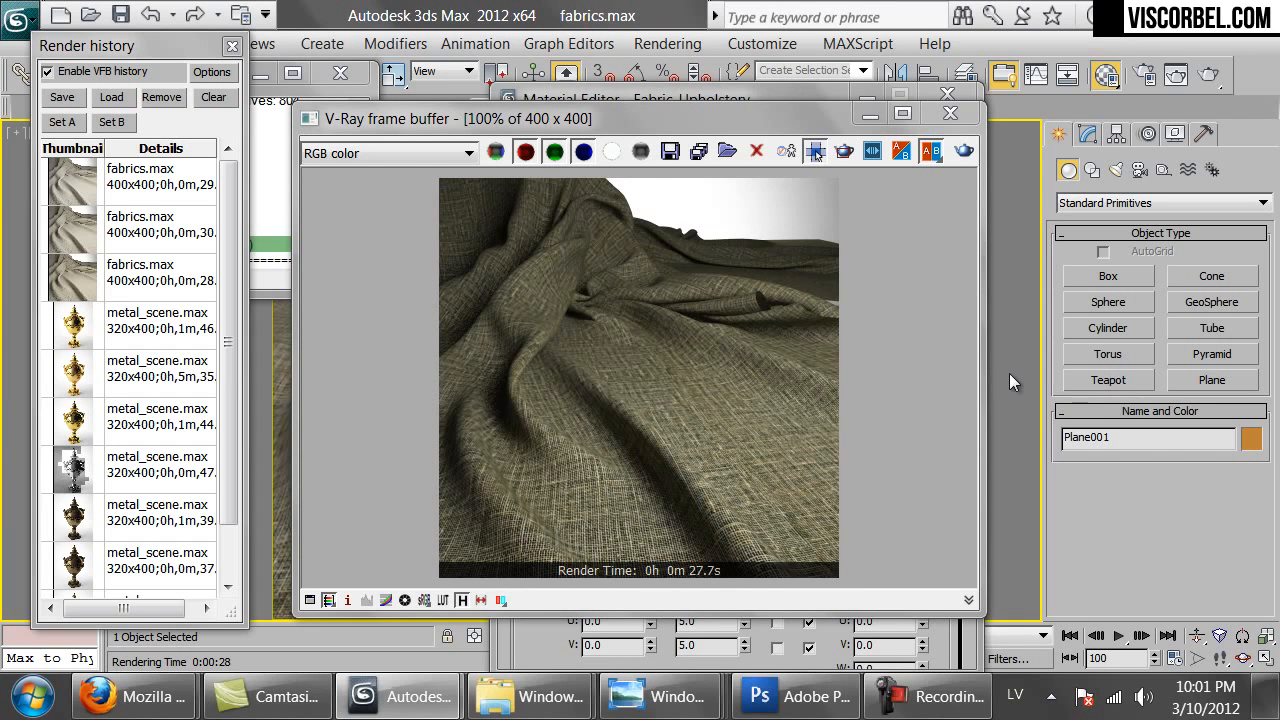
key("m")
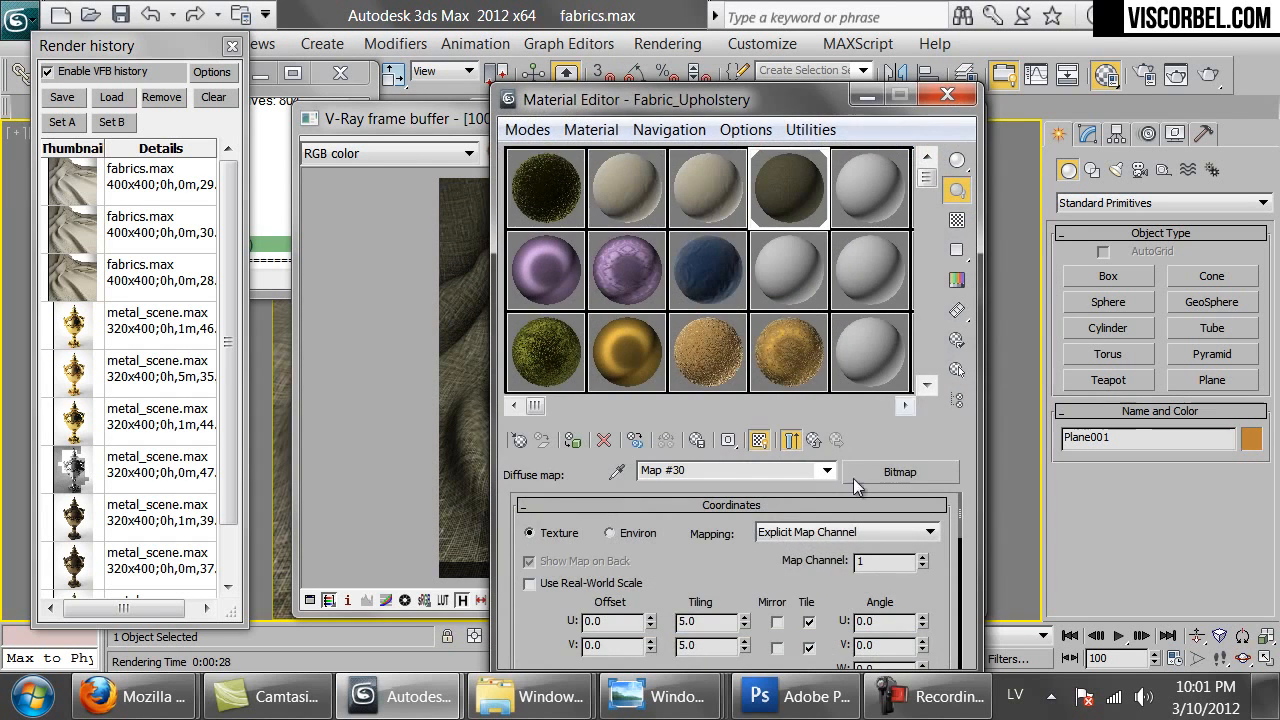
Load fabric_2_bump.png as a bitmap in the Bump map slot of the Fabric_Upholstery material.
left_click(813, 440)
scroll(557, 633, "down", 15)
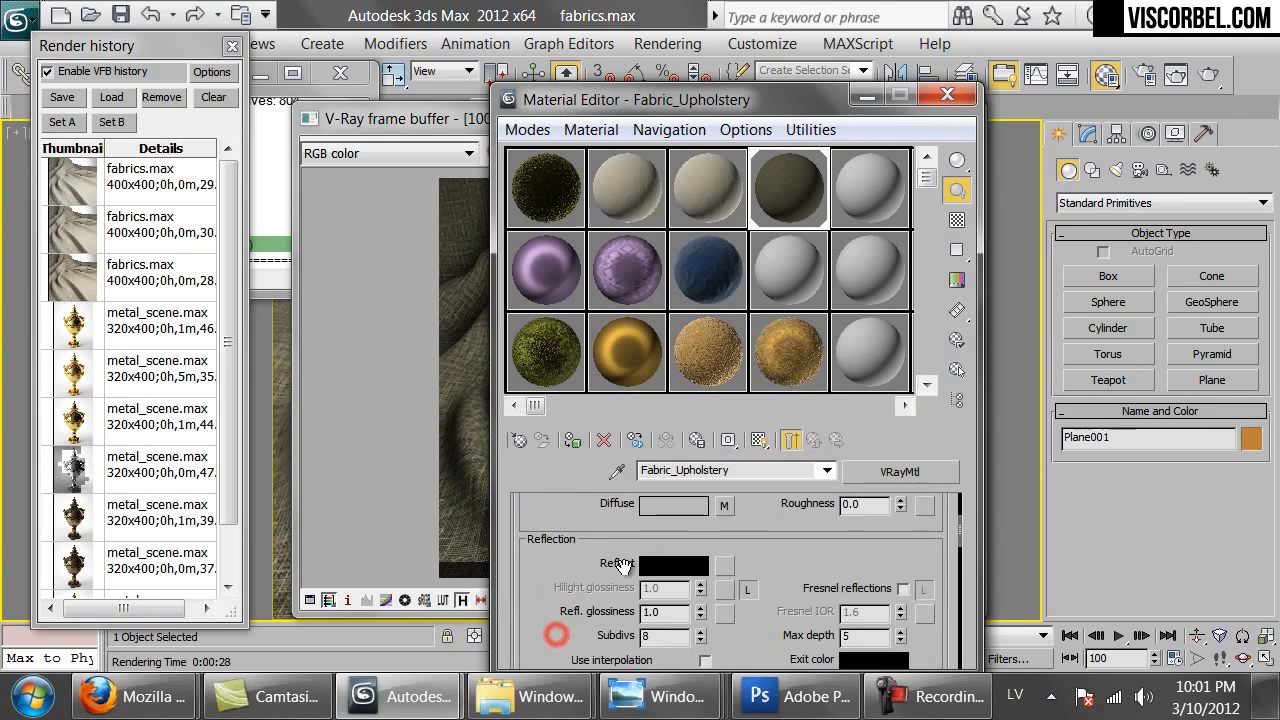
left_click(725, 600)
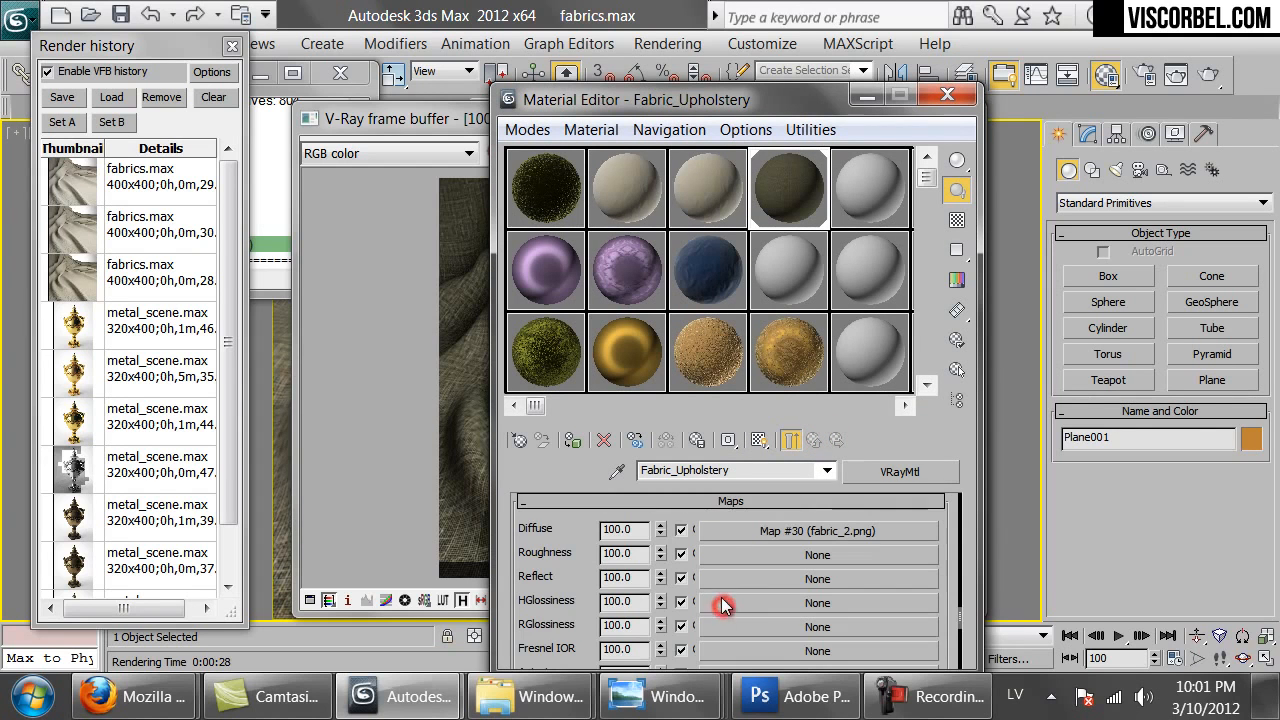
scroll(589, 614, "down", 5)
left_click(710, 586)
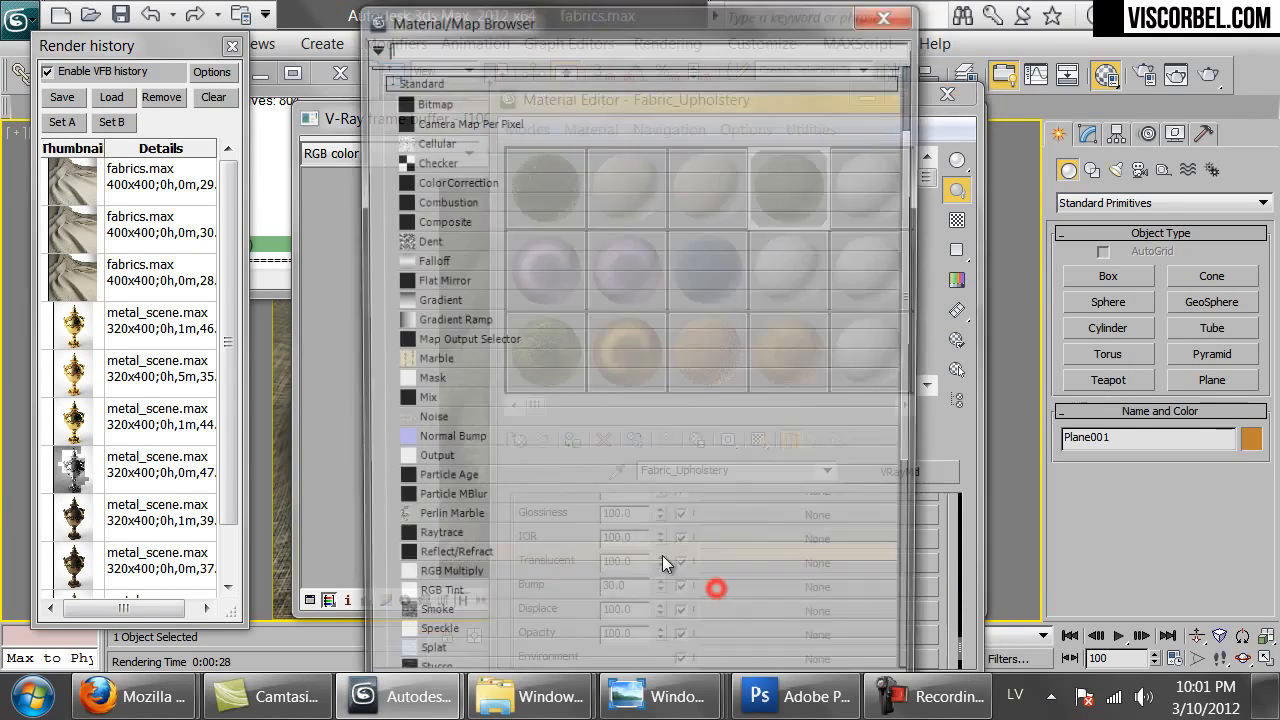
double_click(428, 101)
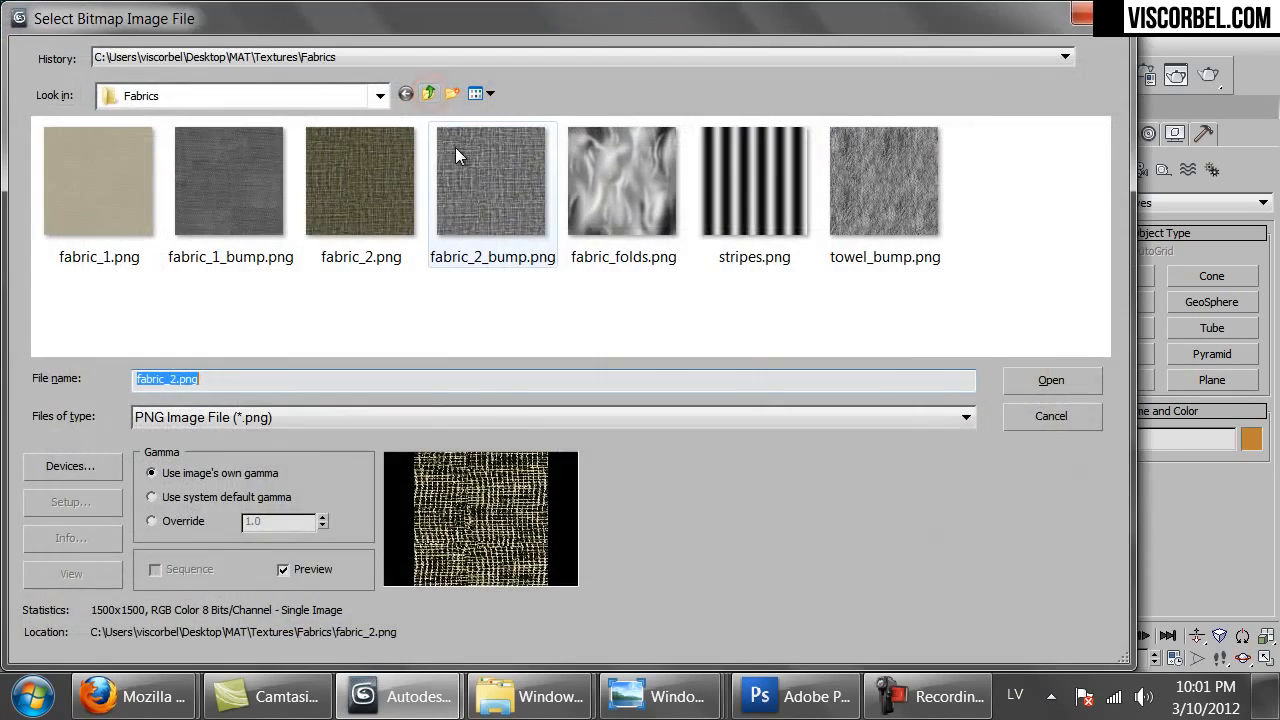
double_click(494, 187)
left_click(813, 441)
Check the diffuse map's tiling, set the bump bitmap's U and V tiling to 5.0, and open the enlarged sample preview.
scroll(812, 567, "up", 5)
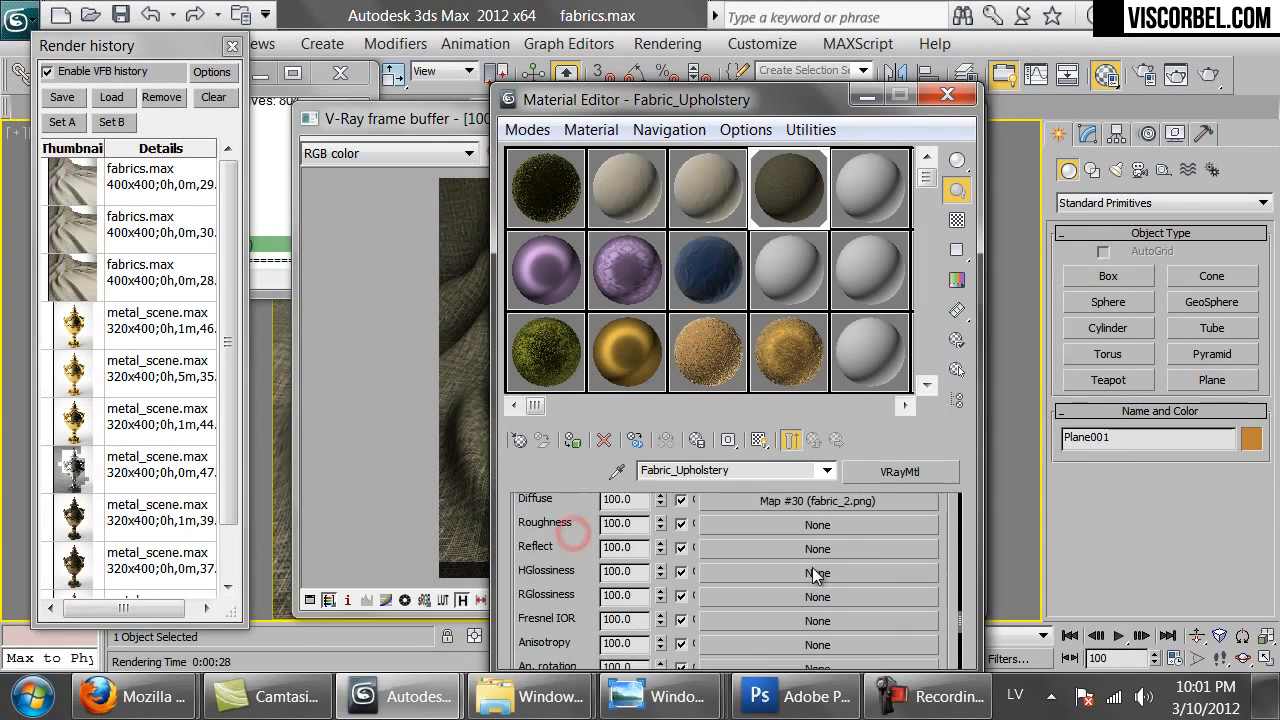
left_click(812, 560)
left_click(813, 441)
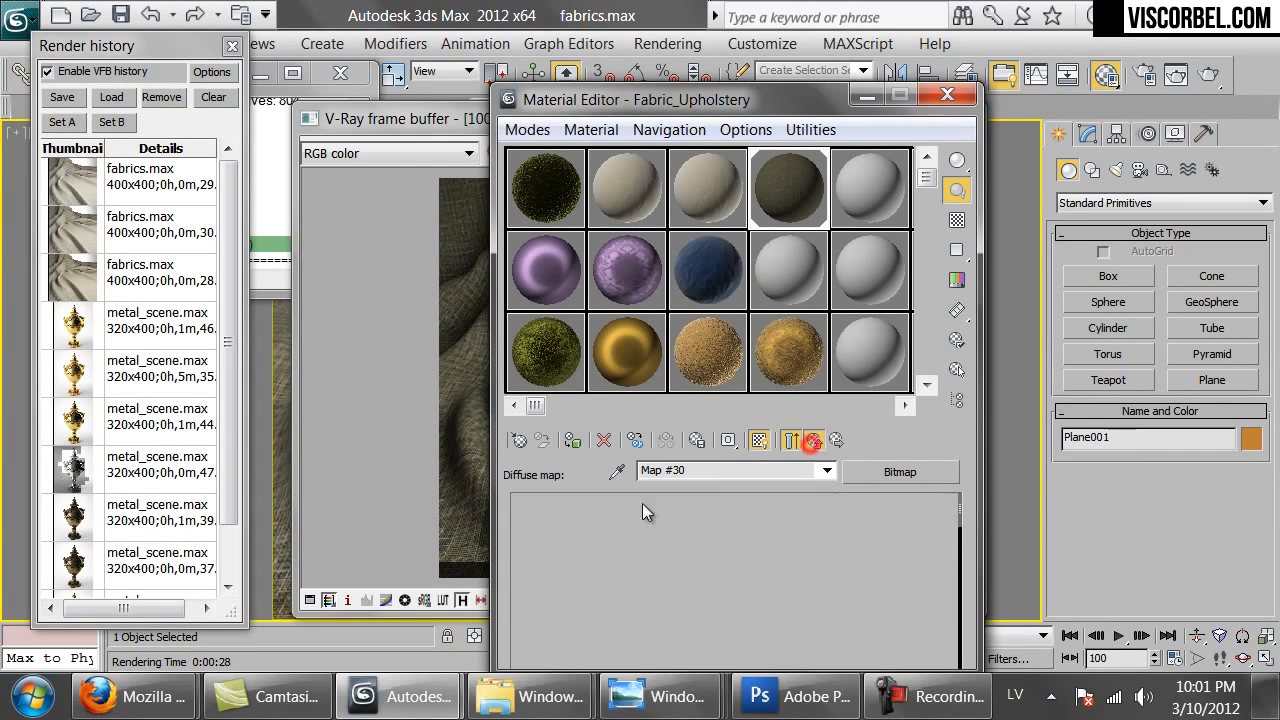
left_click_drag(535, 581, 553, 537)
scroll(686, 573, "down", 5)
left_click(805, 551)
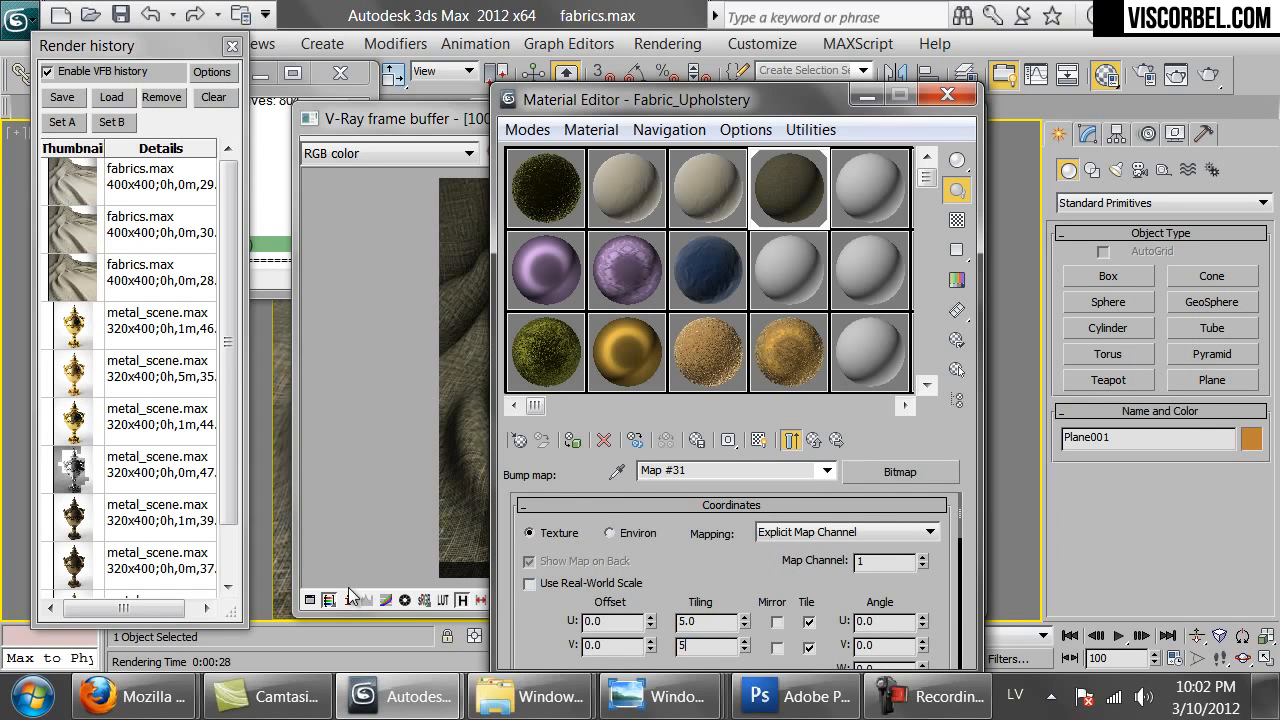
double_click(779, 191)
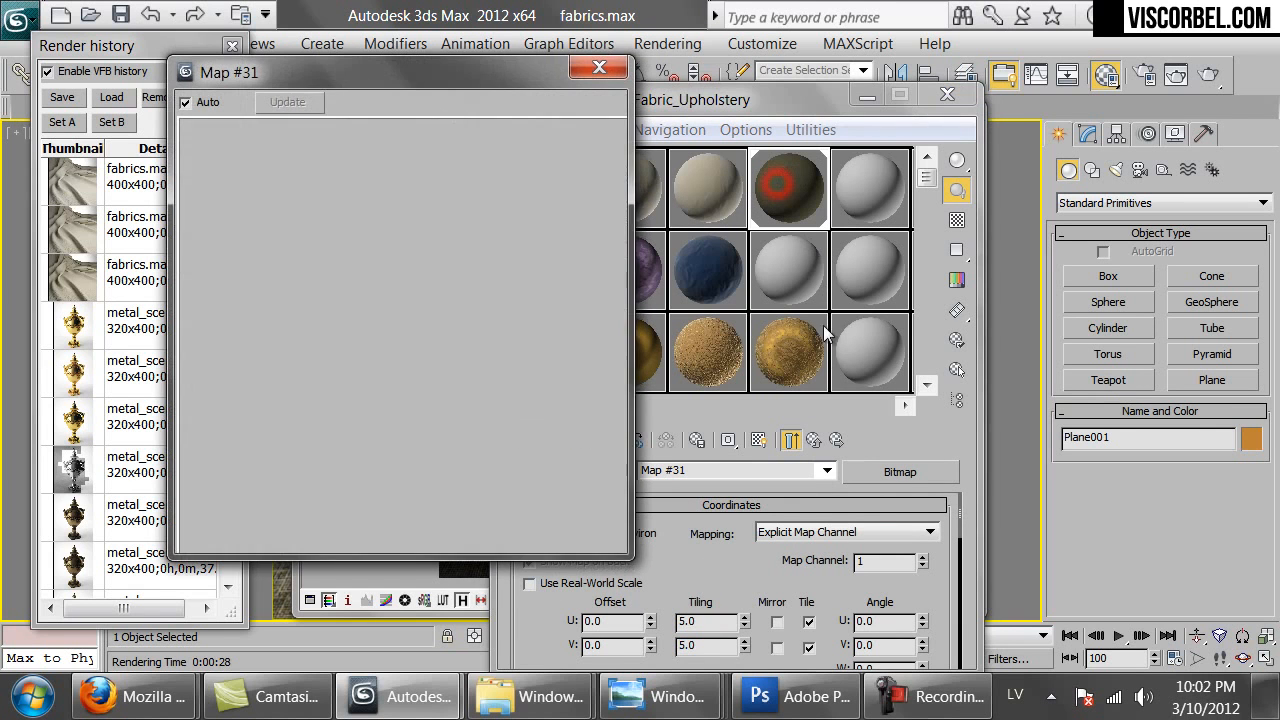
Set the Fabric_Upholstery material's bump amount to 60 and test render the cloth.
left_click(810, 442)
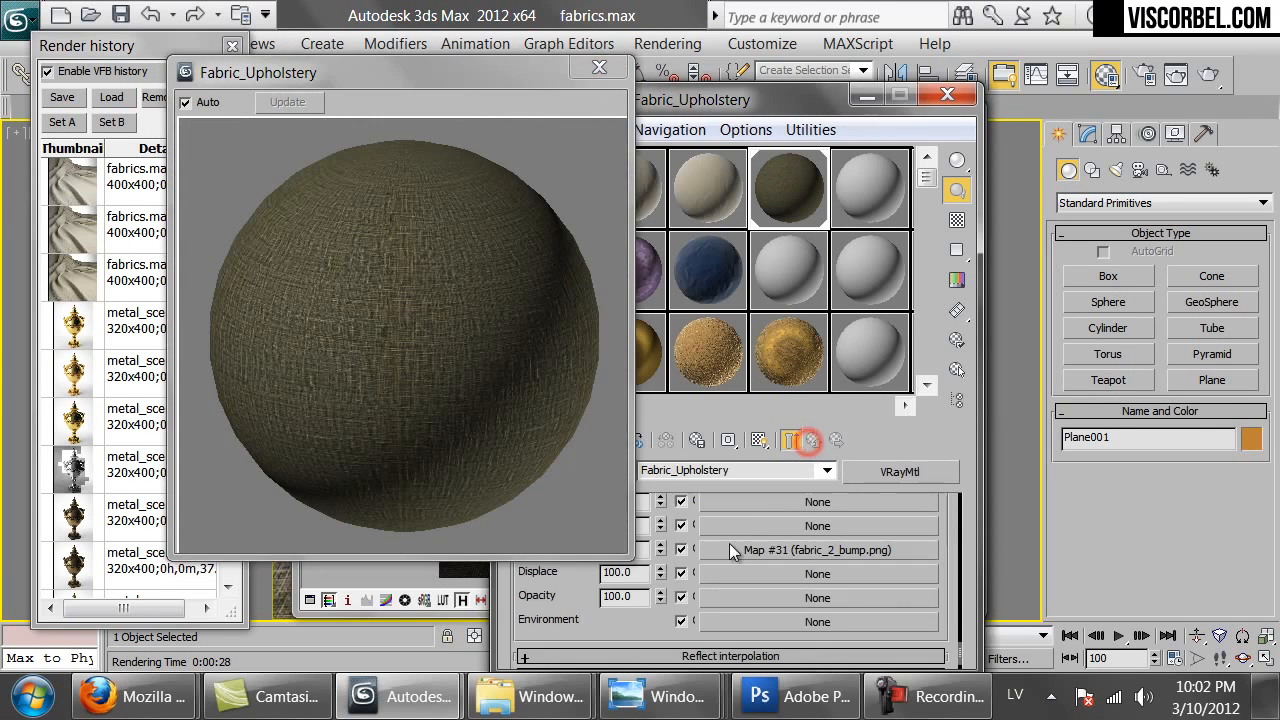
left_click_drag(481, 70, 390, 79)
left_click_drag(634, 549, 516, 537)
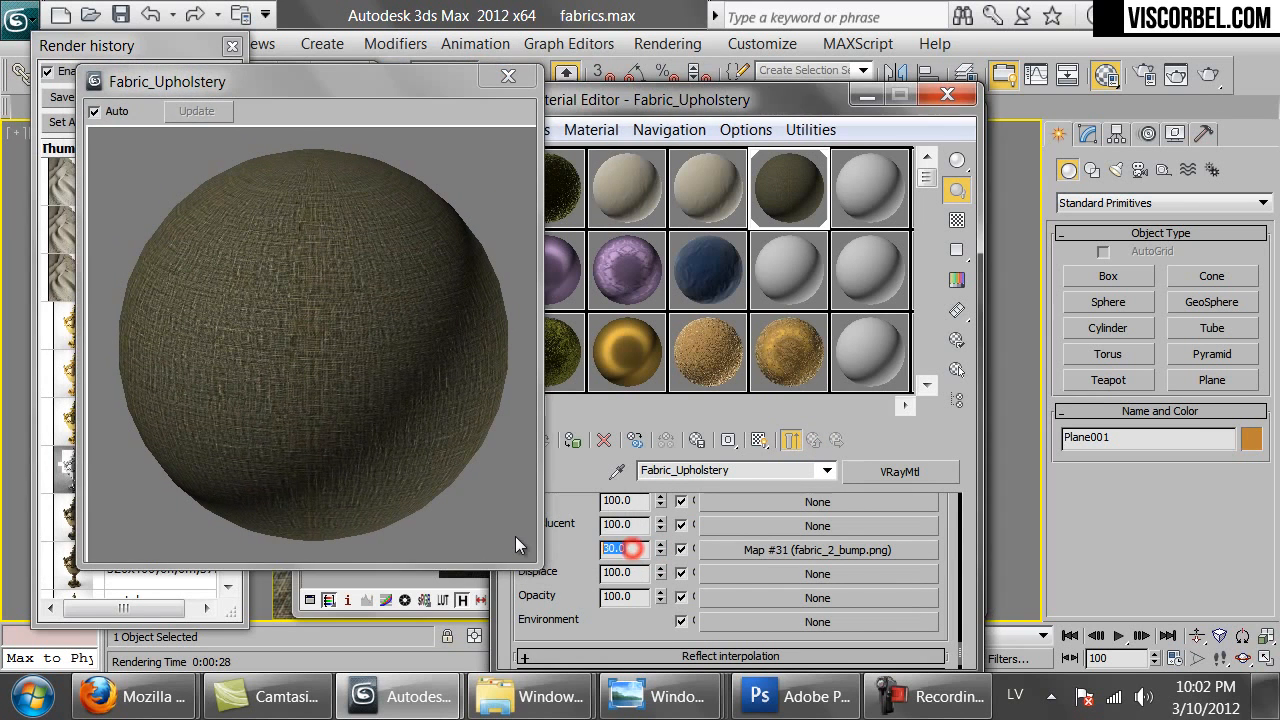
type("60")
key("Return")
left_click(1208, 74)
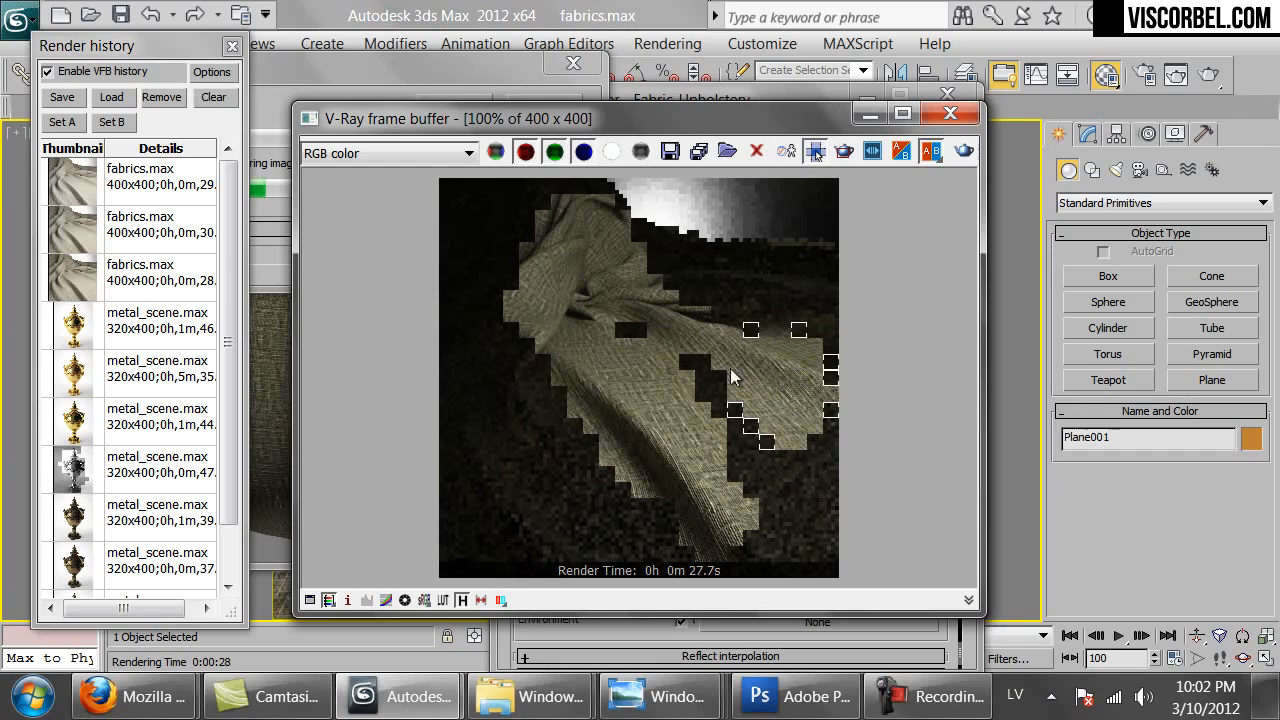
left_click(521, 94)
Switch to Photoshop and restore the colored version of the fabric texture on Layer 2.
left_click(762, 690)
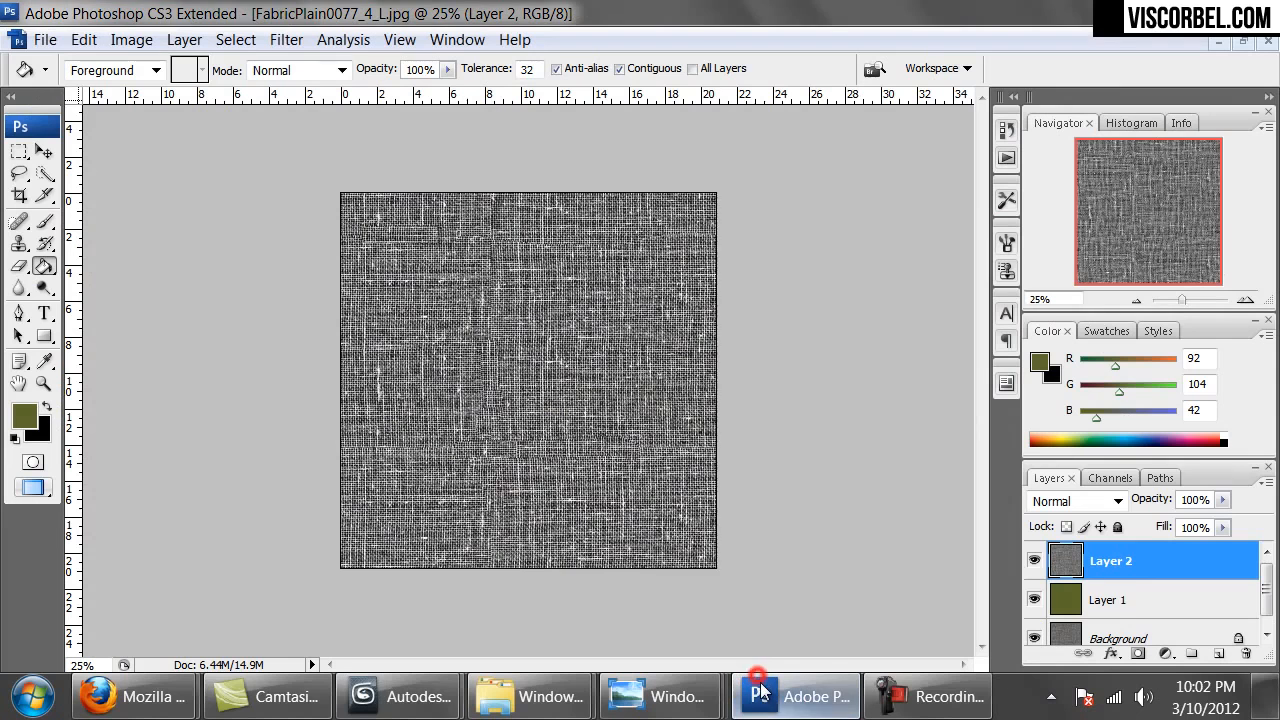
left_click(709, 421)
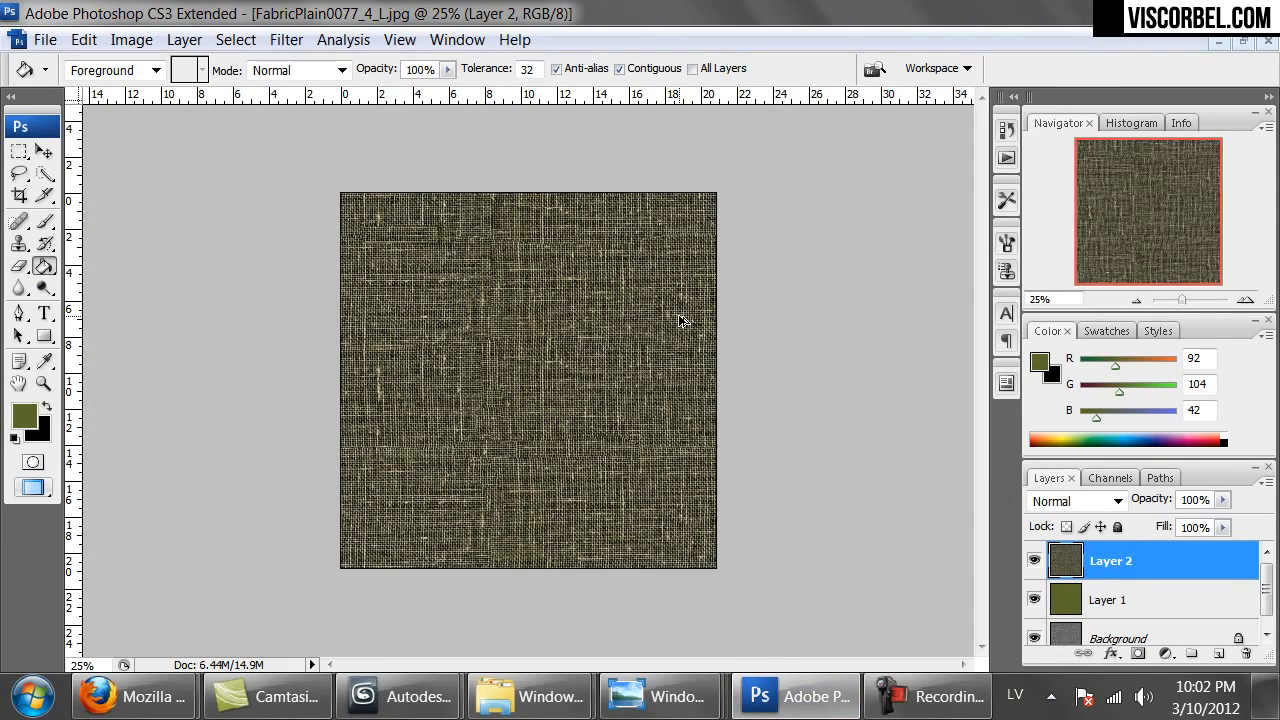
left_click(681, 330)
Add a new layer above the fabric texture and set the foreground color to olive green (R 110, G 119, B 58).
left_click(1218, 653)
left_click(25, 413)
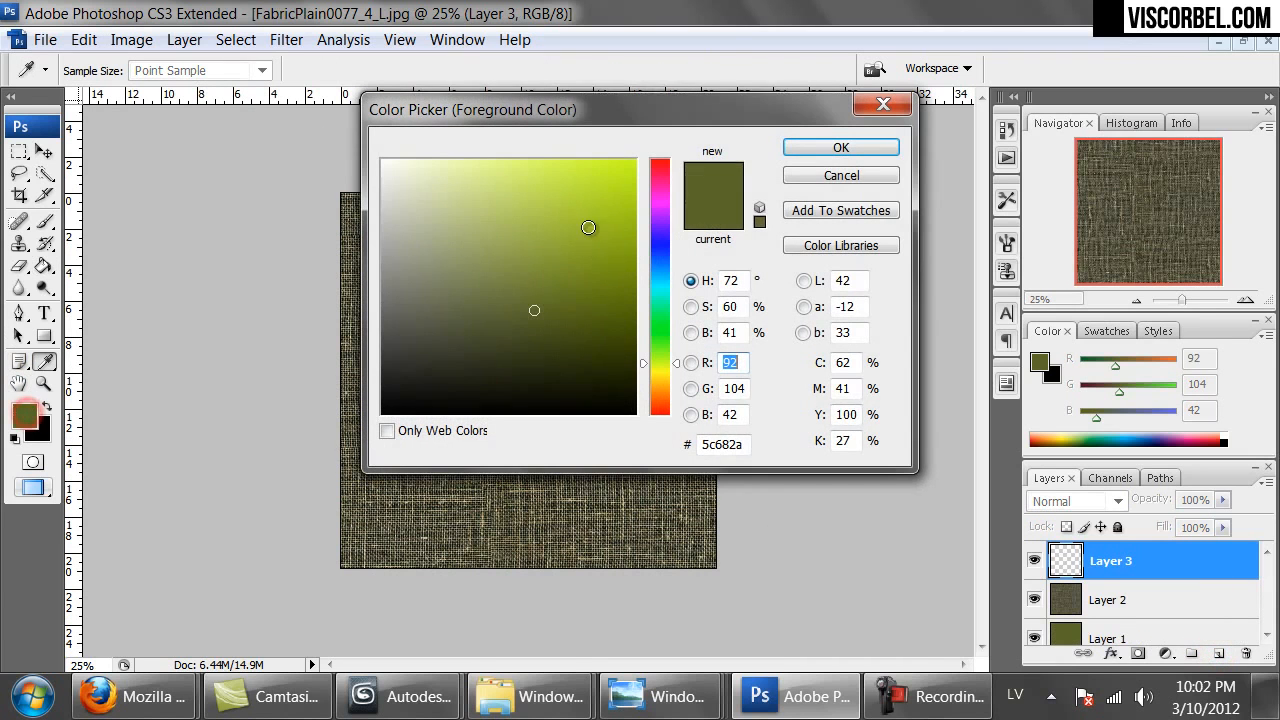
mouse_move(509, 283)
left_mouse_down()
mouse_move(500, 277)
mouse_move(519, 293)
left_mouse_up()
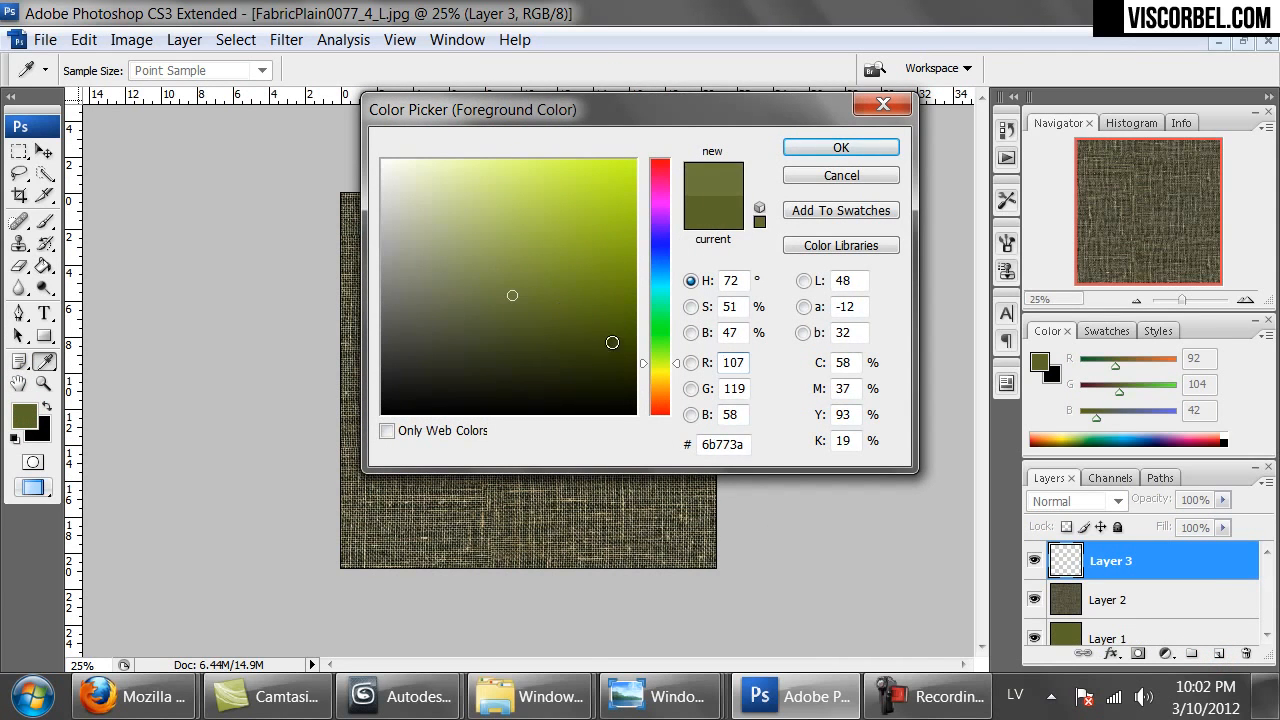
left_click(655, 368)
left_click(838, 150)
Fill the new layer with the olive foreground color and set its opacity to 55%.
key("g")
left_click(577, 423)
left_click(1222, 498)
left_click_drag(1224, 505, 1179, 527)
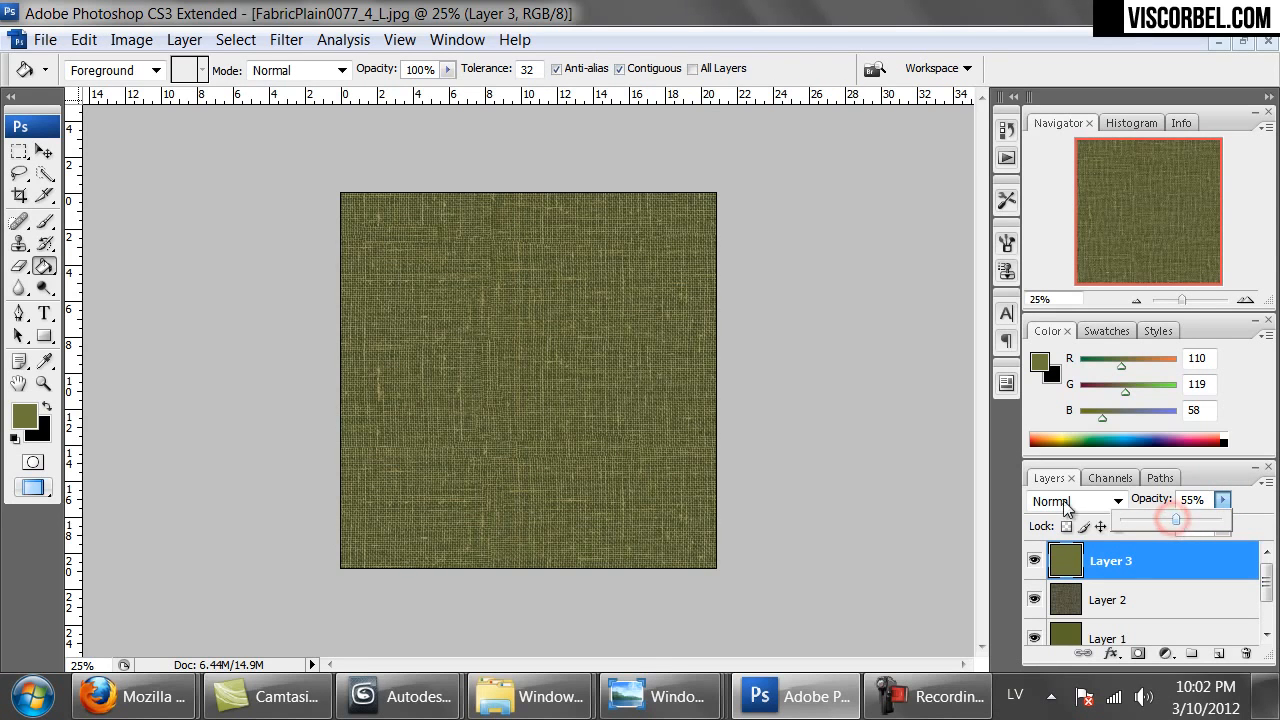
Save the image as a non-interlaced PNG in the Textures Fabrics folder, overwriting fabric_2.png.
left_click(23, 160)
key("ctrl+shift+s")
double_click(207, 166)
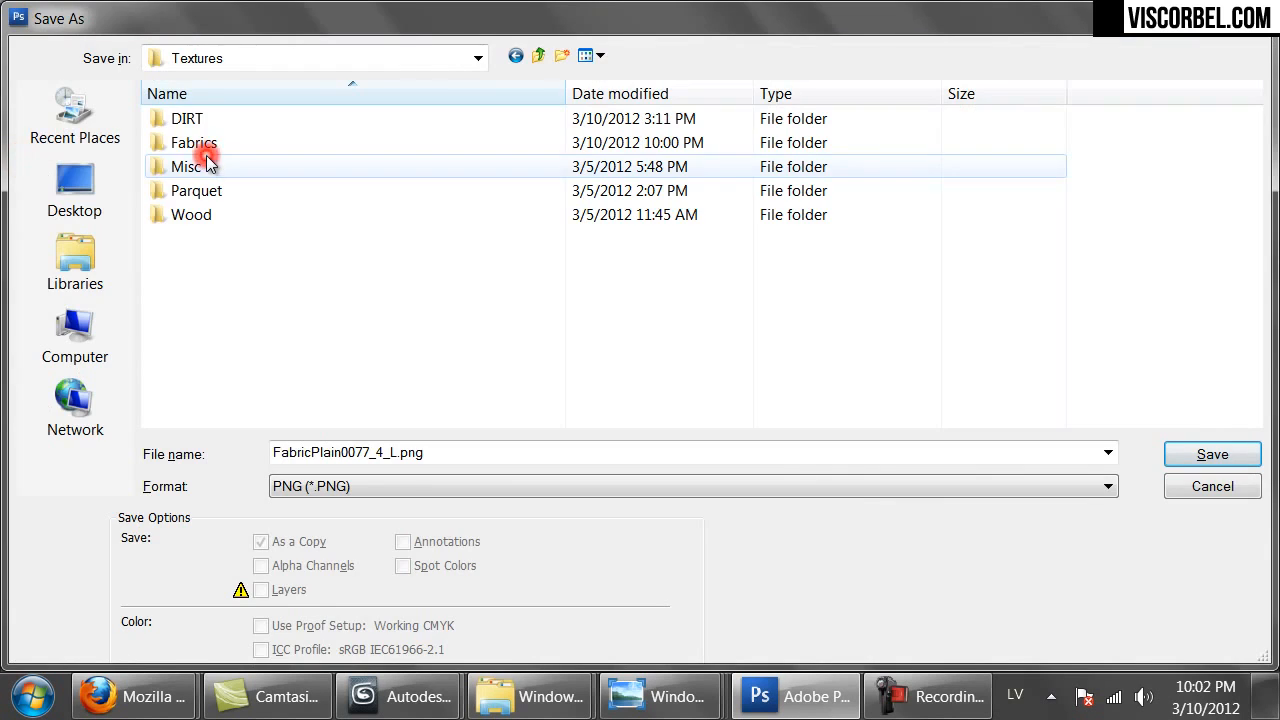
double_click(190, 142)
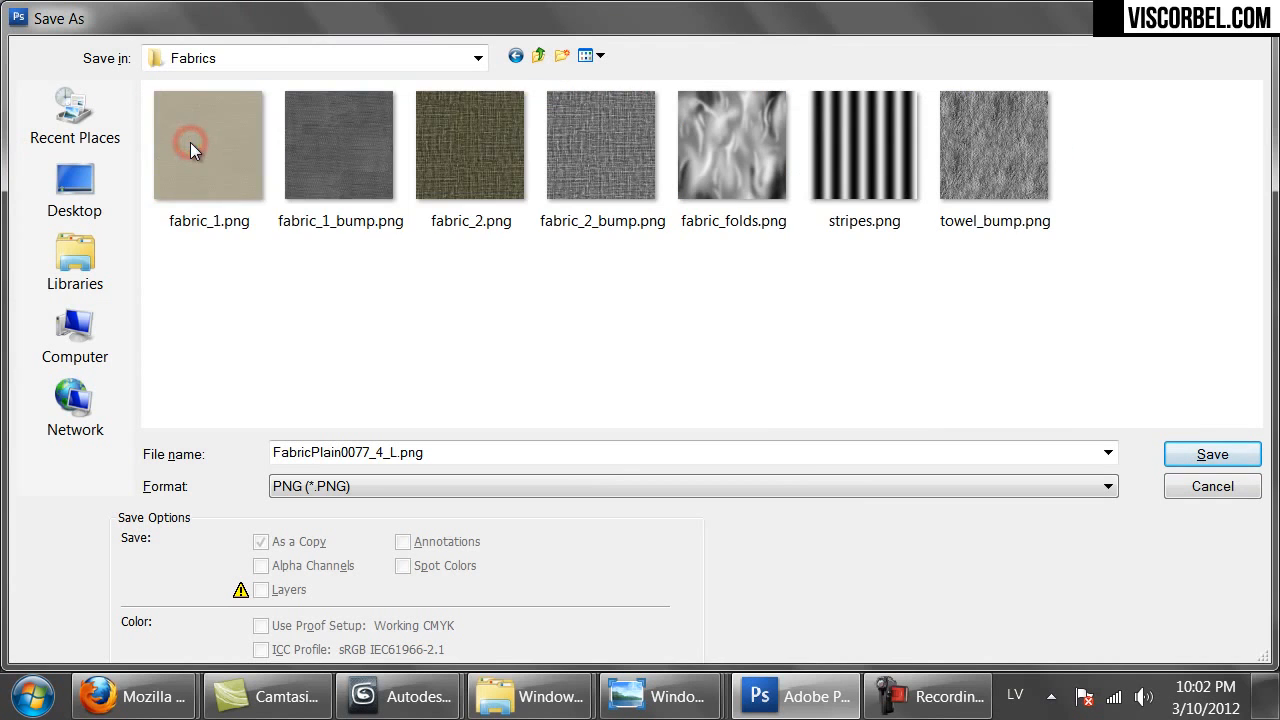
double_click(435, 152)
left_click(729, 354)
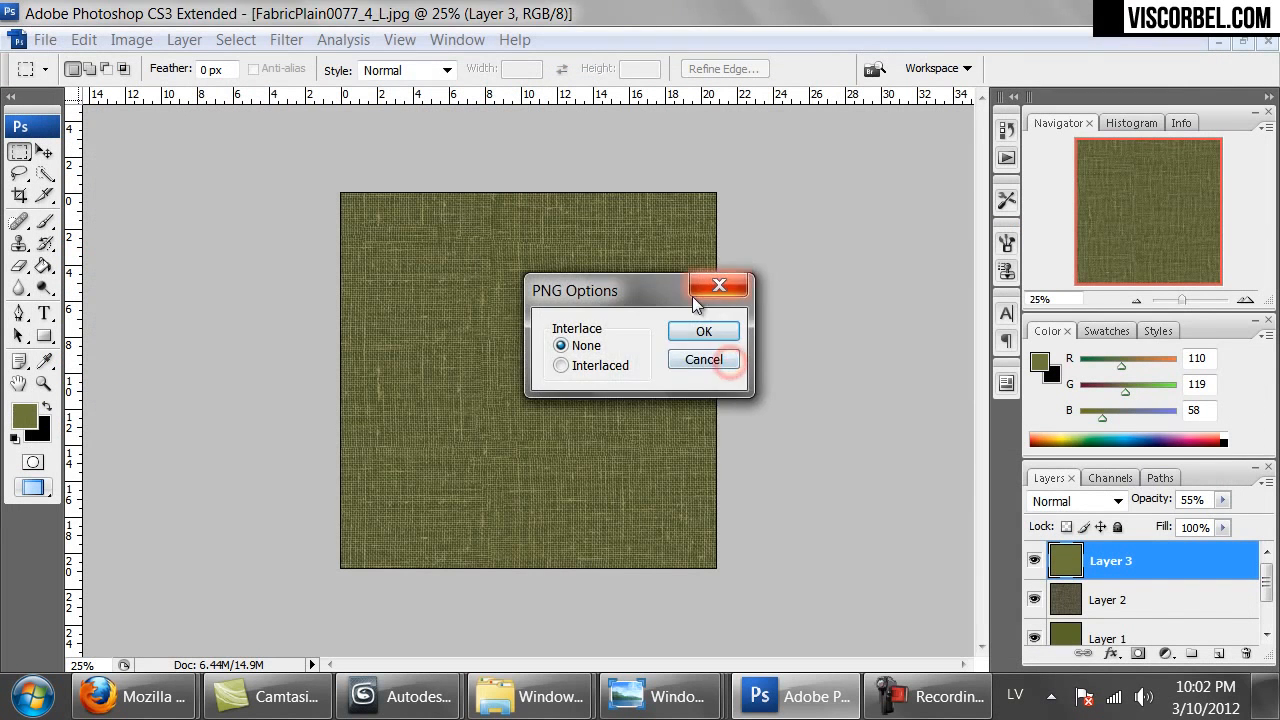
left_click(702, 330)
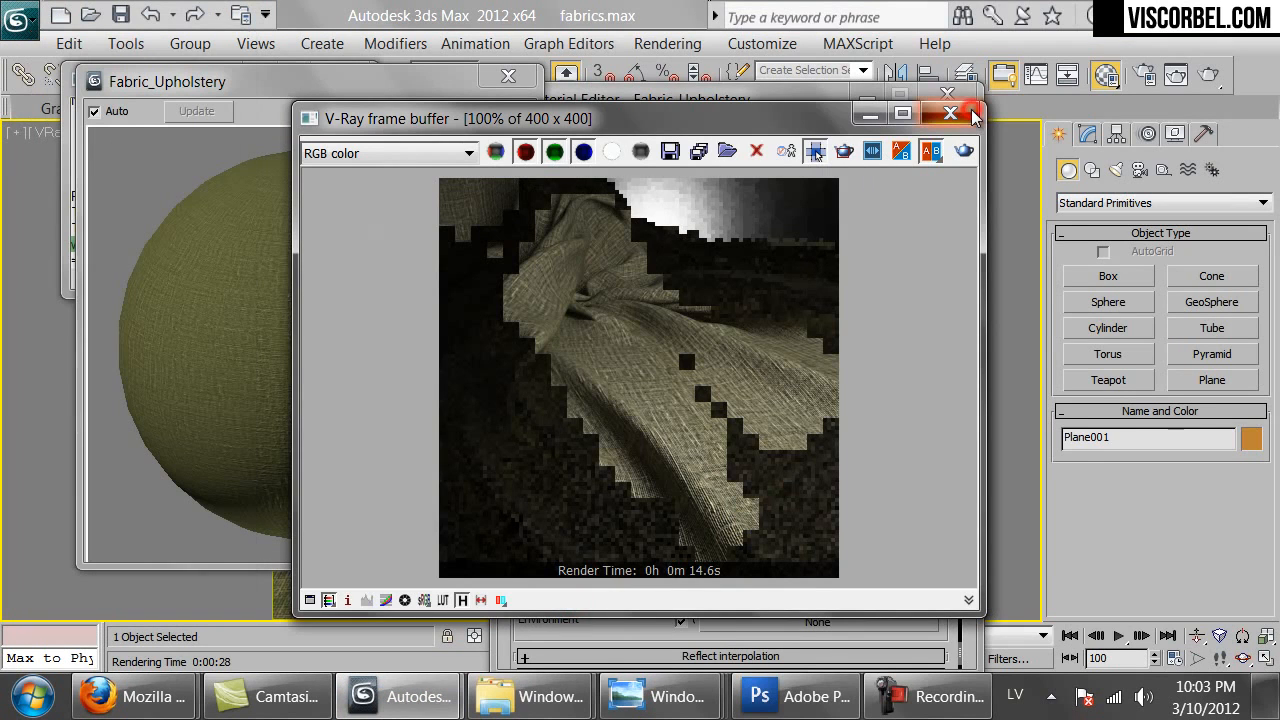
Switch back to 3ds Max, test render the cloth with the updated green texture, and close the frame buffer.
left_click(970, 115)
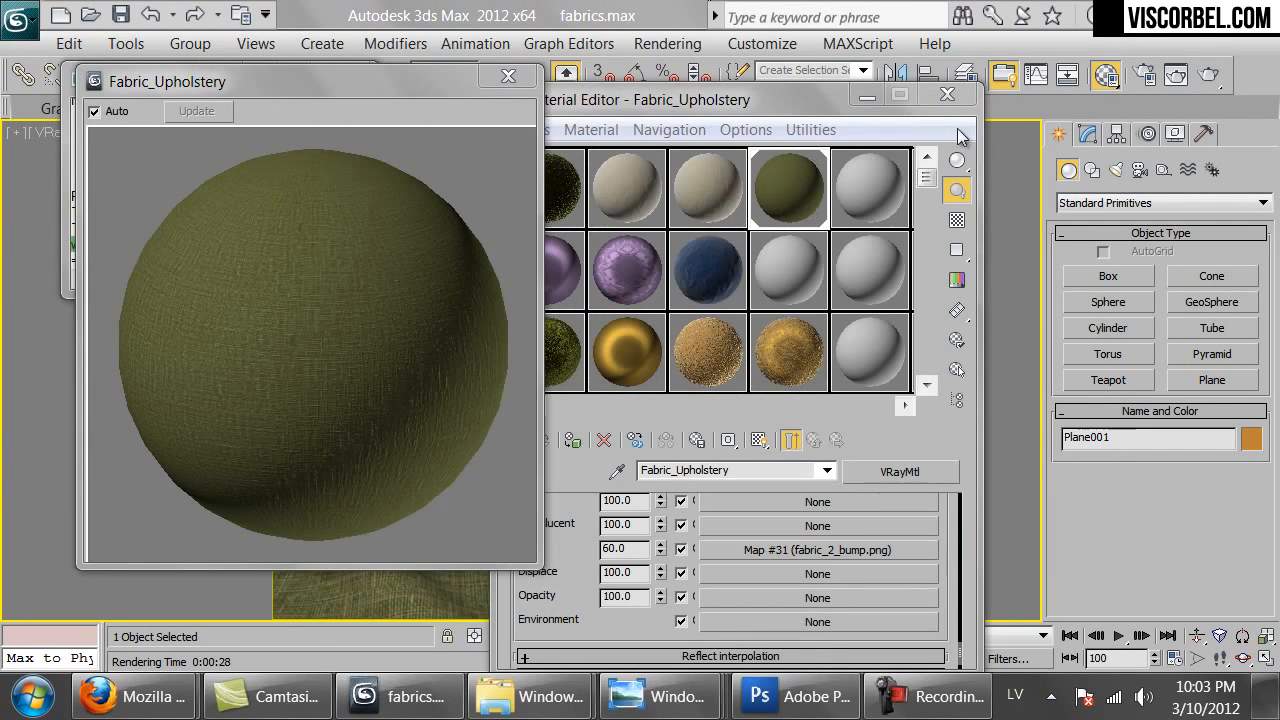
left_click(1209, 74)
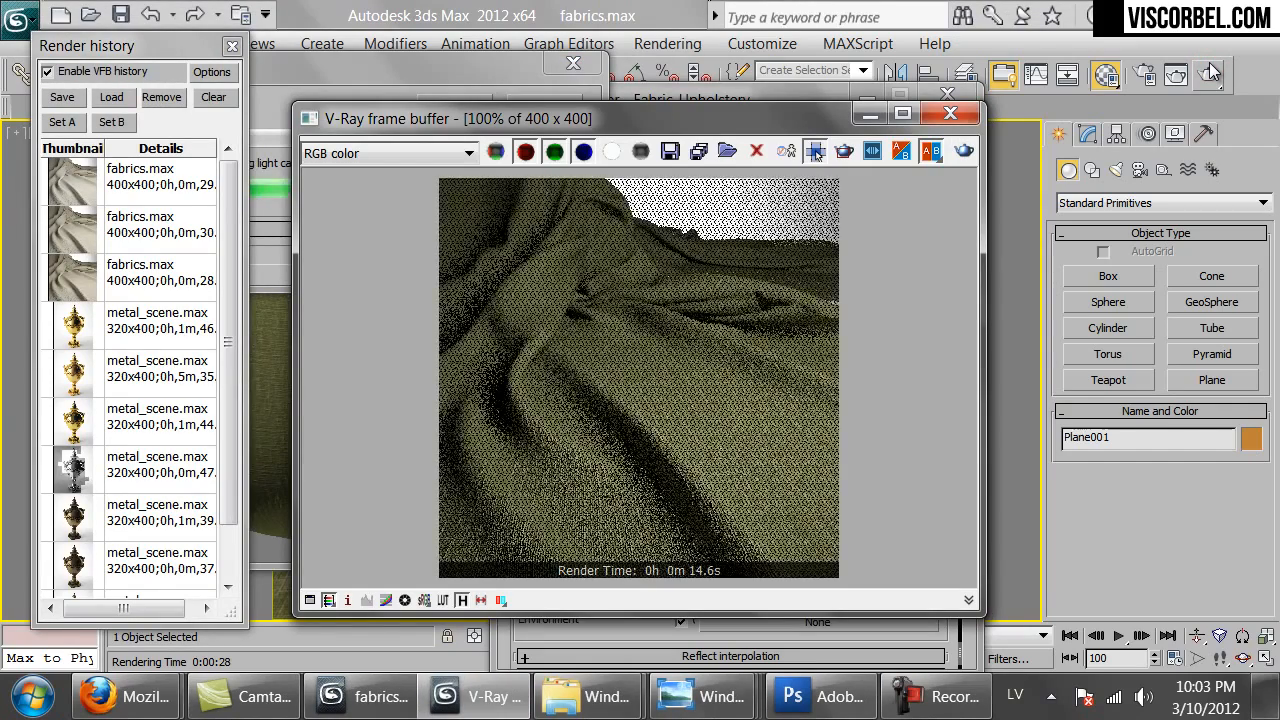
left_click(815, 152)
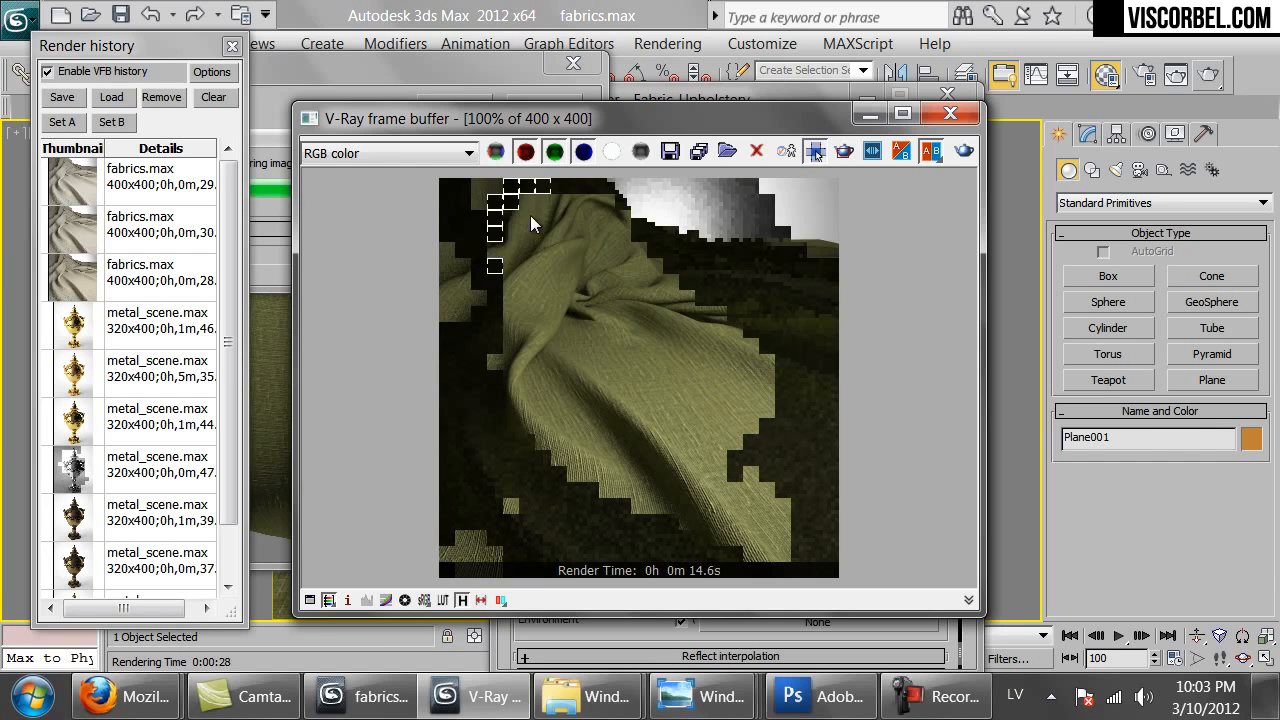
left_click(472, 67)
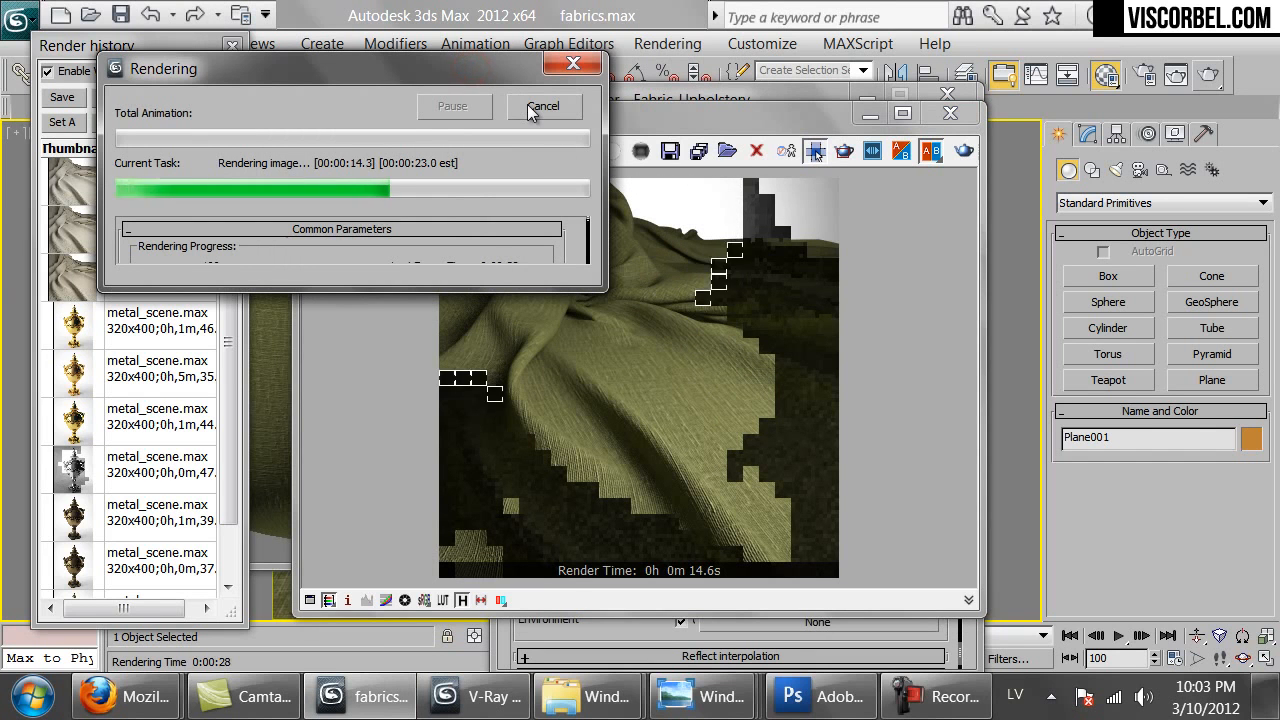
left_click(548, 108)
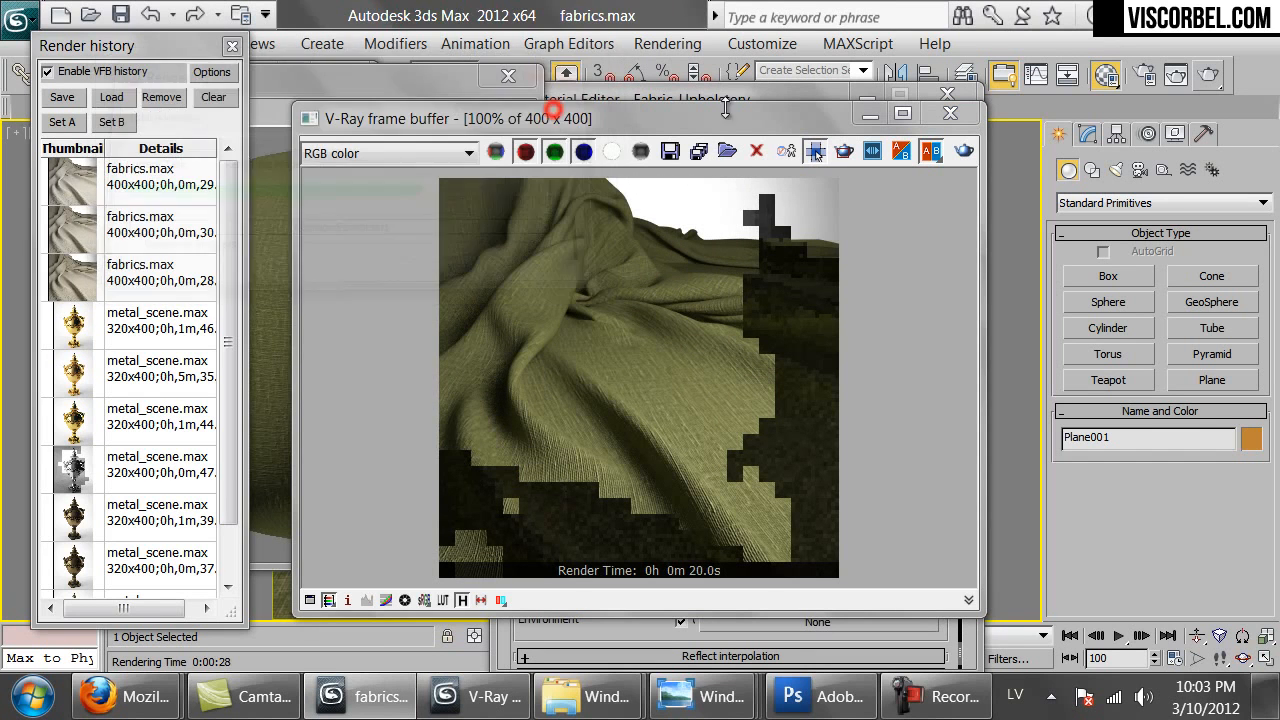
left_click(963, 115)
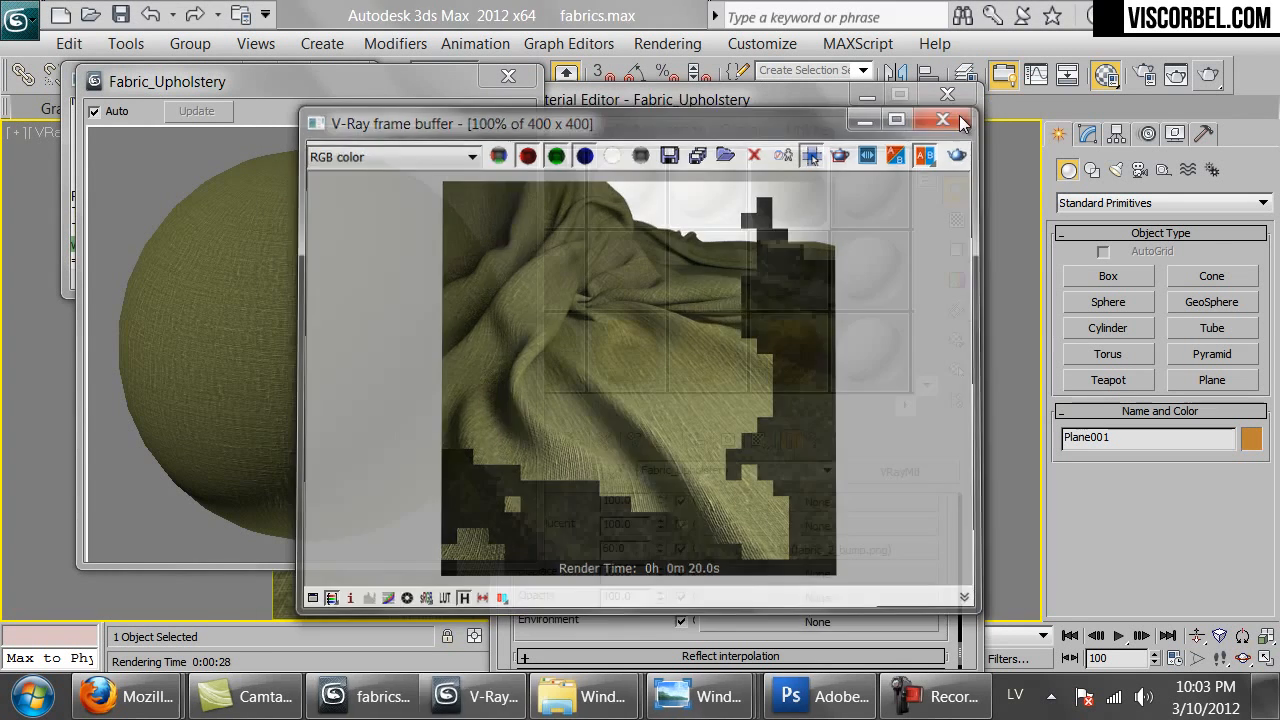
Replace the upholstery material's fabric_2.png bitmap with a Falloff map, keeping the old map as sub-map.
left_click_drag(600, 551, 689, 622)
left_click(718, 623)
left_click(899, 471)
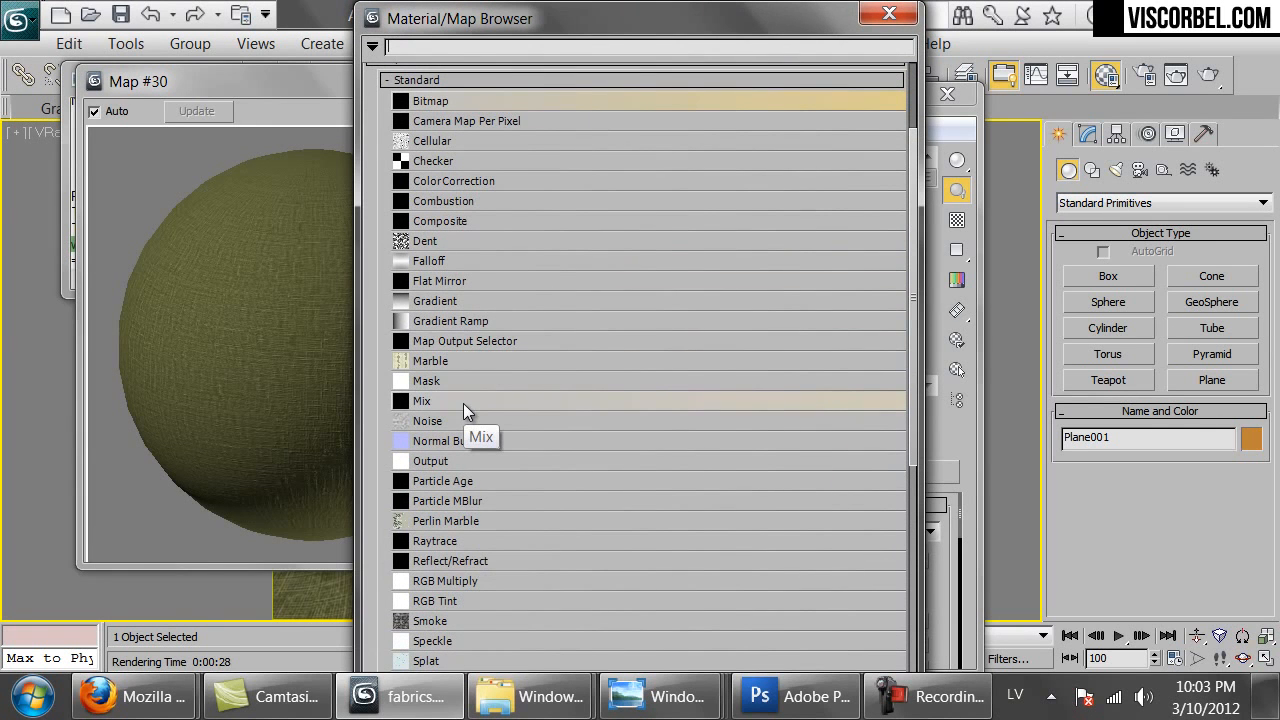
double_click(441, 259)
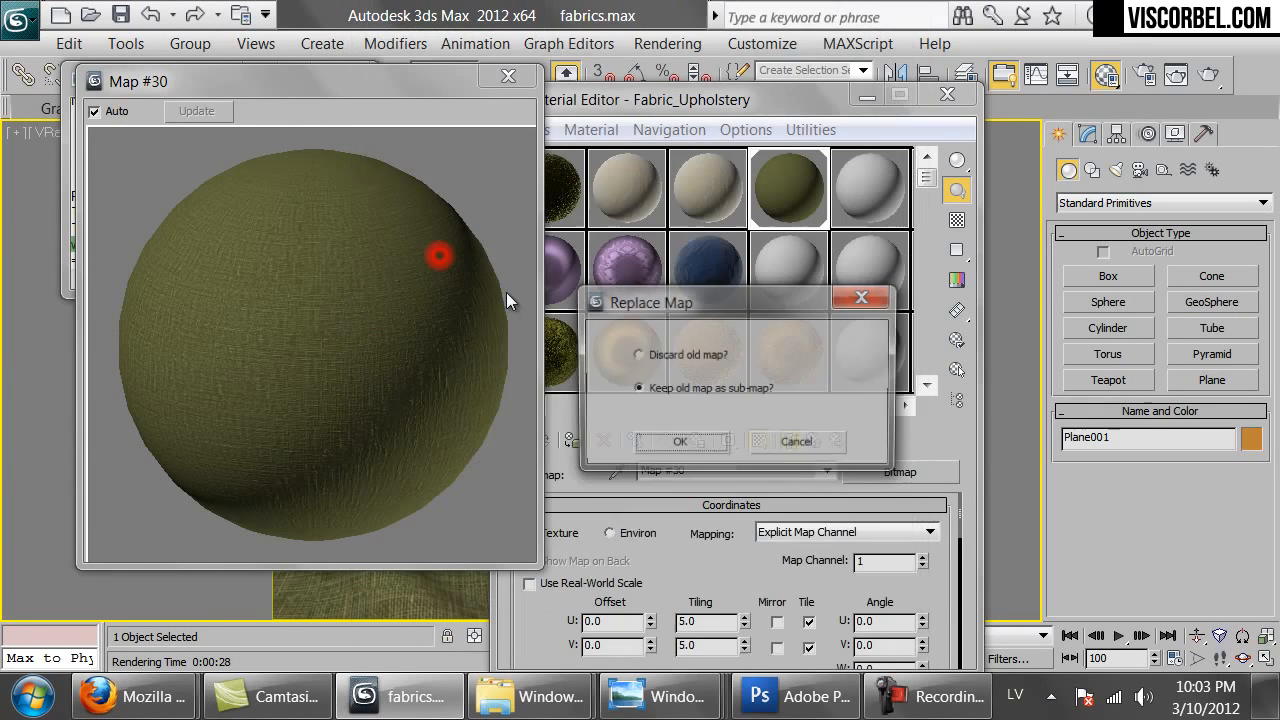
left_click(690, 446)
Paste a copy of the Falloff's front fabric_2.png map into the side slot and set the side amount to 50.
right_click(770, 556)
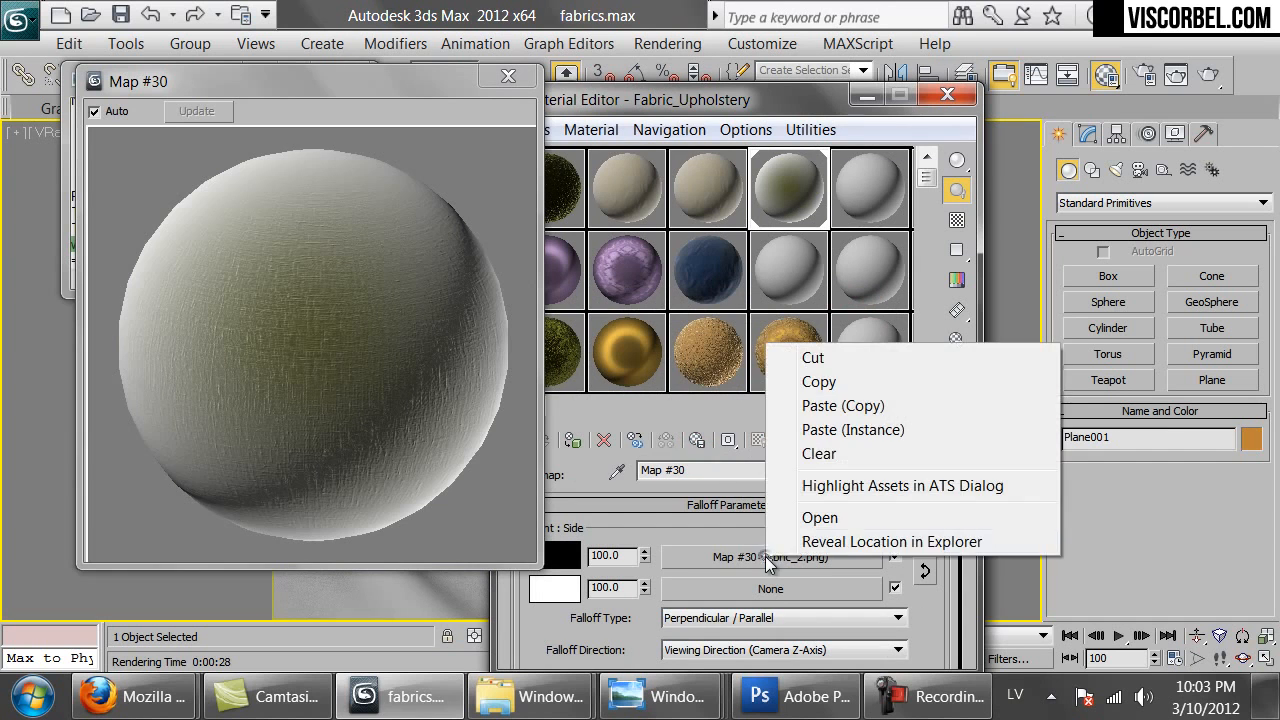
left_click(816, 386)
right_click(730, 590)
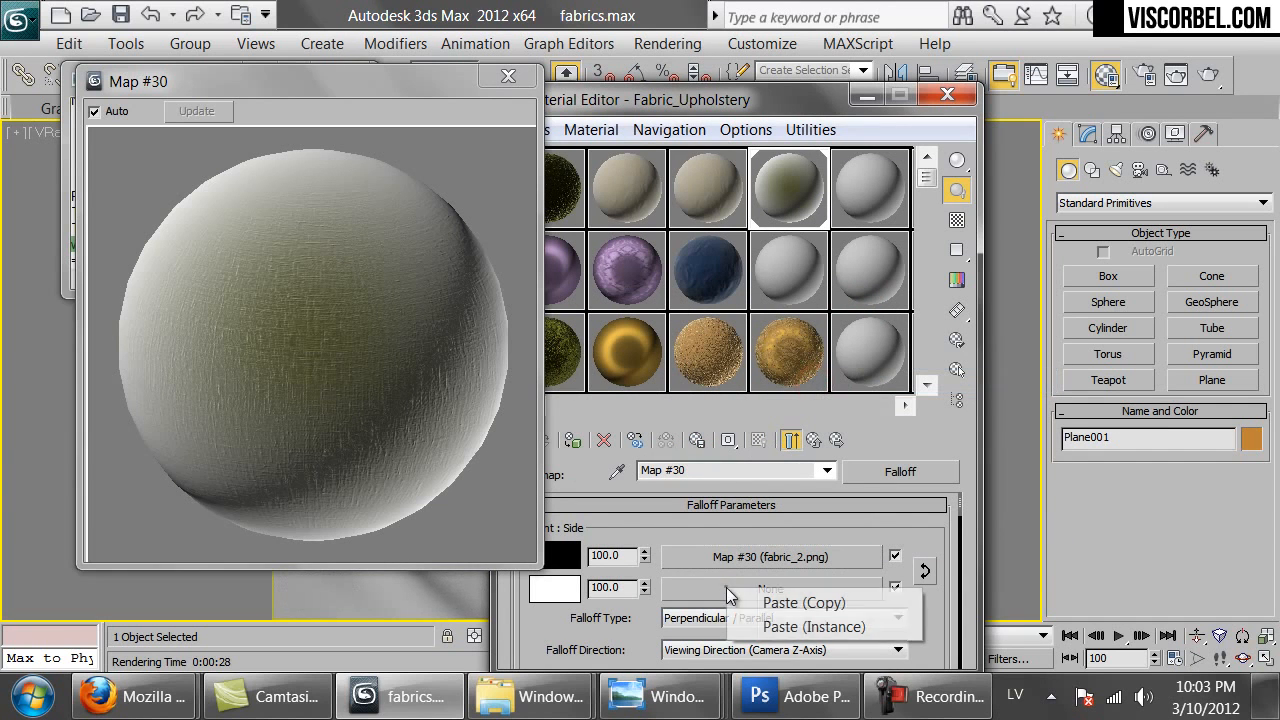
left_click(790, 604)
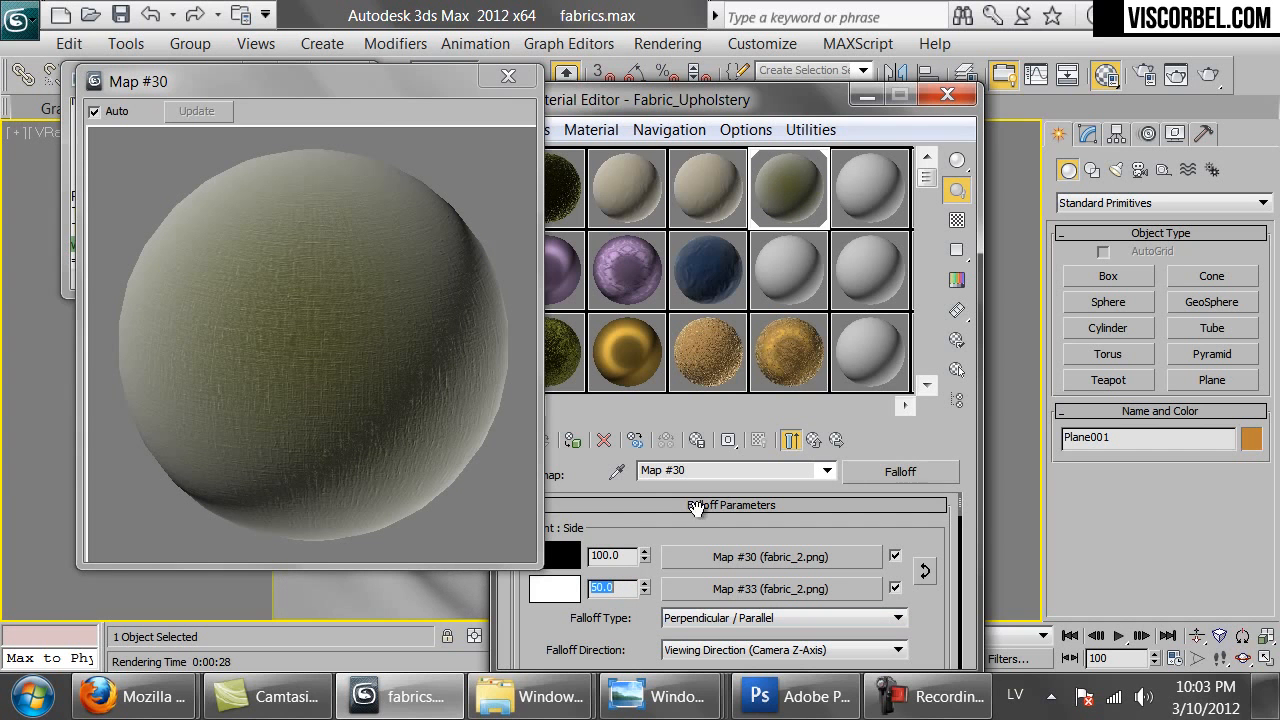
Convert the mix curve's upper end point to a Bezier type and bend the curve so it stays low before rising steeply.
scroll(723, 505, "down", 5)
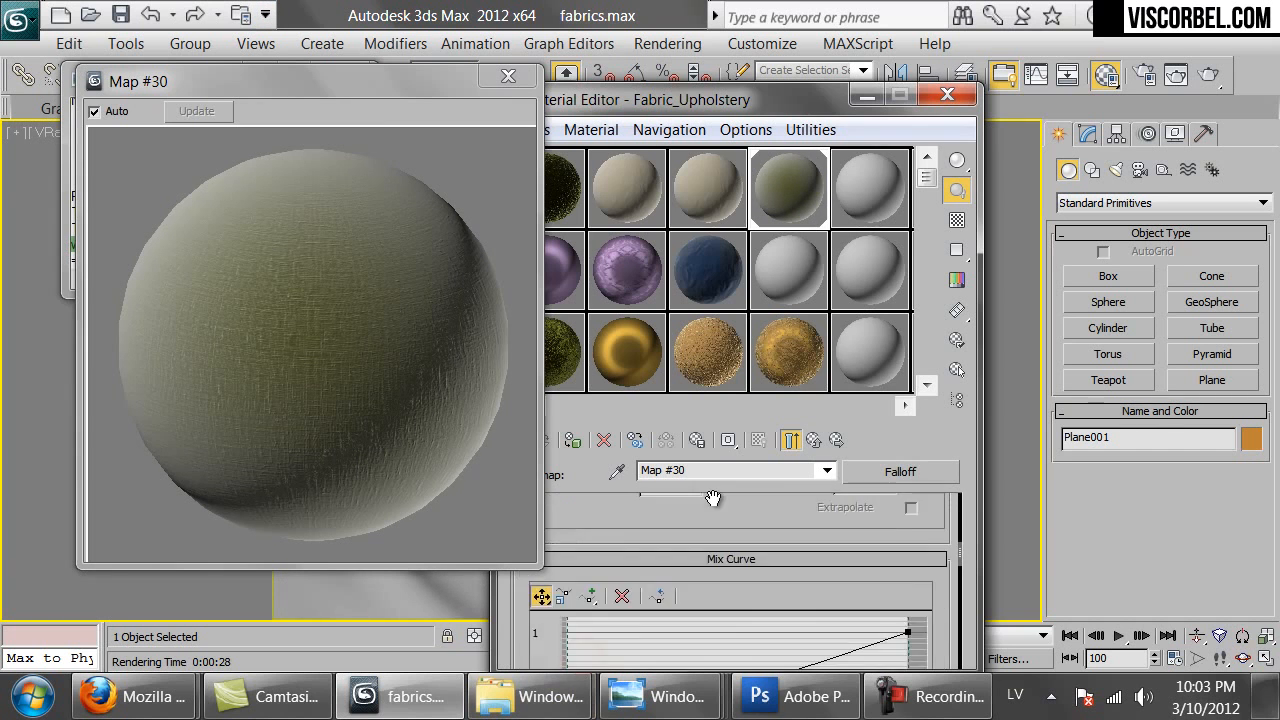
right_click(910, 510)
left_click(968, 572)
left_click_drag(825, 539, 895, 600)
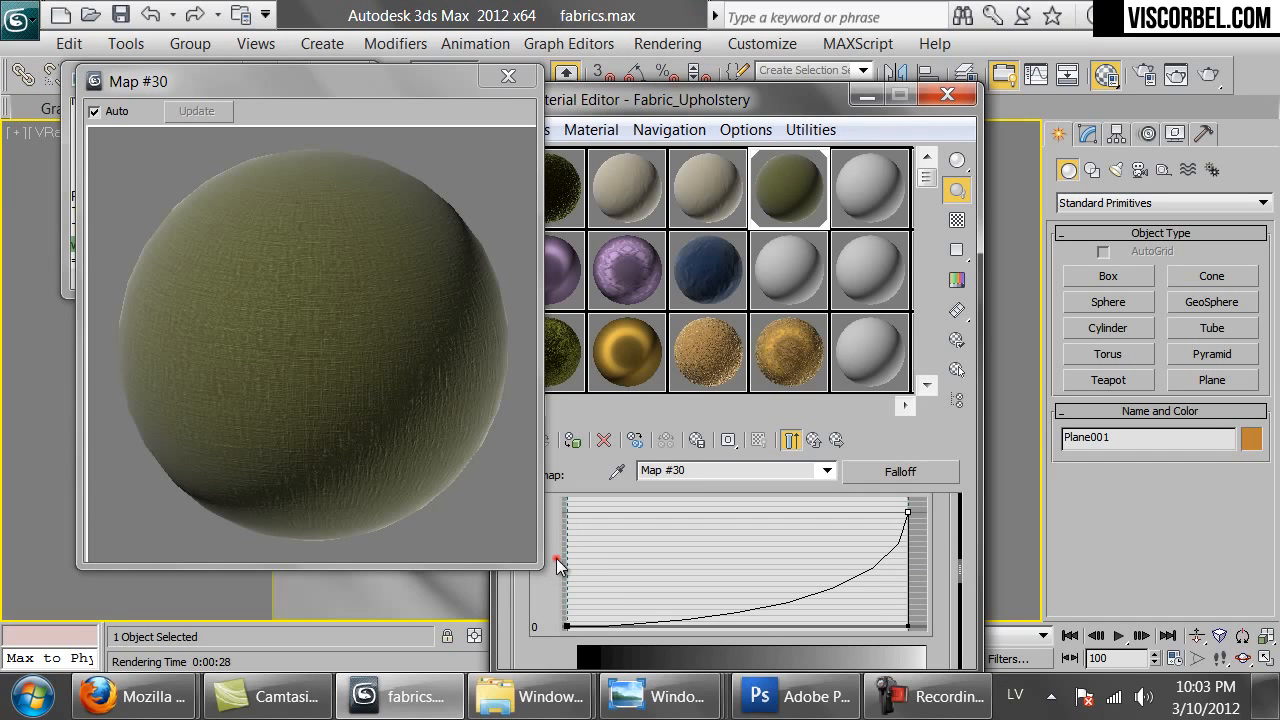
left_click_drag(567, 653, 567, 693)
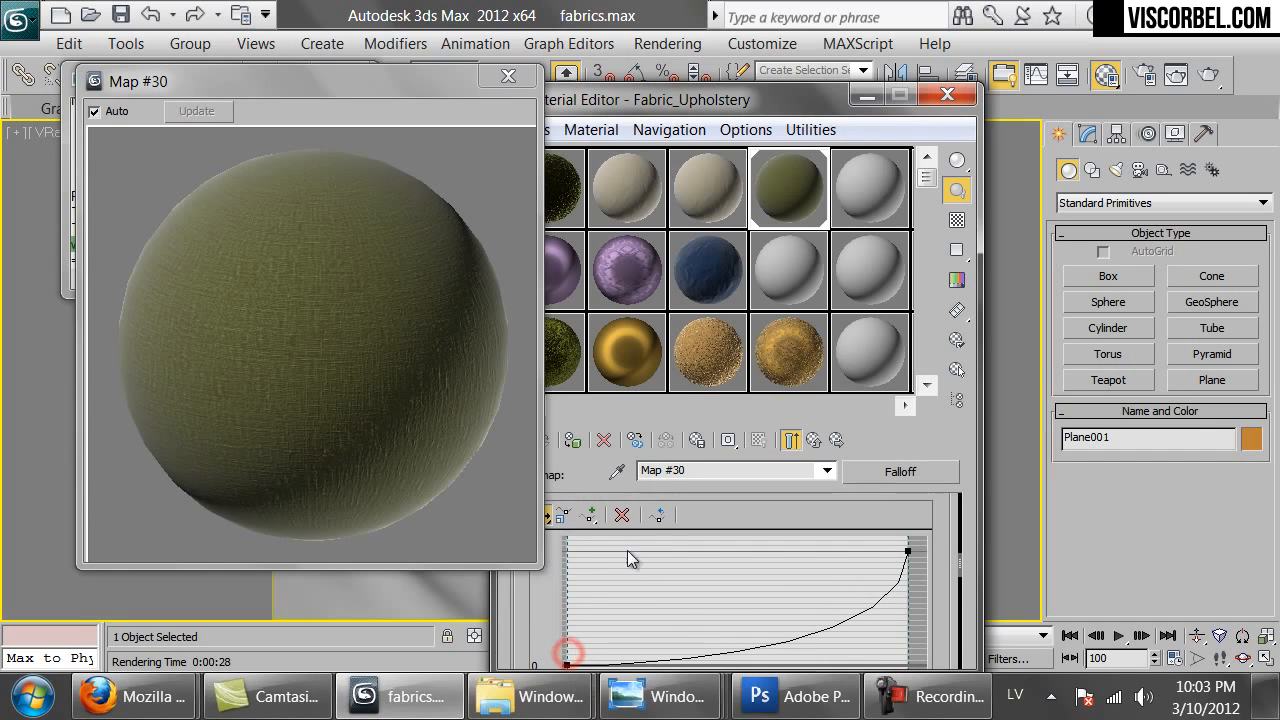
Add a point to the mix curve and move it along the baseline to about the middle of the curve.
left_click(589, 516)
left_click(665, 658)
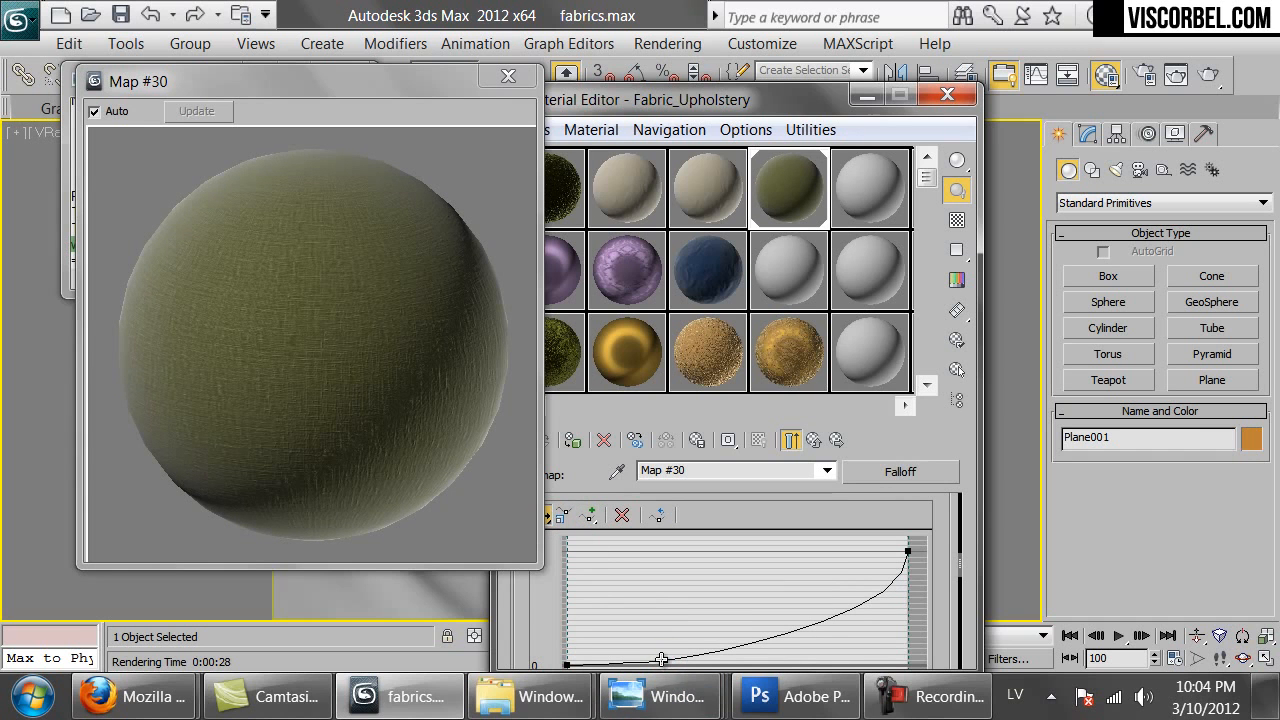
mouse_move(684, 683)
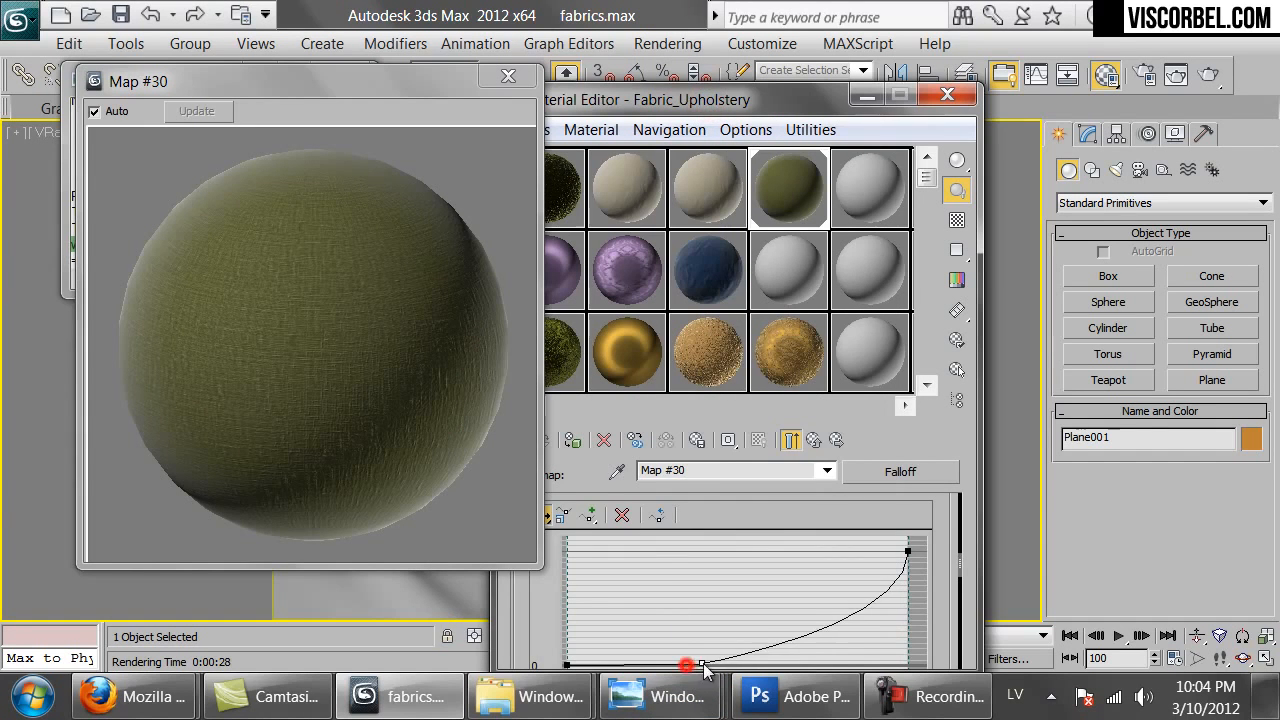
mouse_move(775, 697)
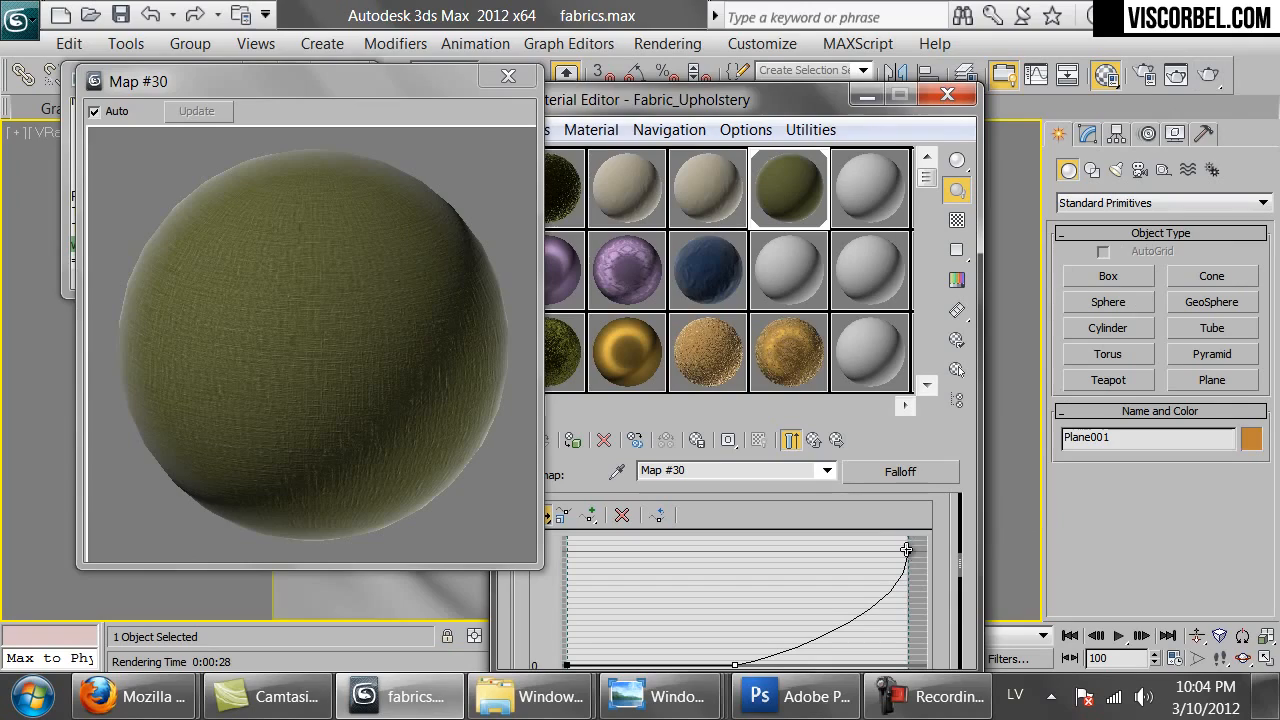
Lower the mix curve's upper end point to weaken the edge falloff, checking the cloth in test renders before and after.
left_click(1207, 74)
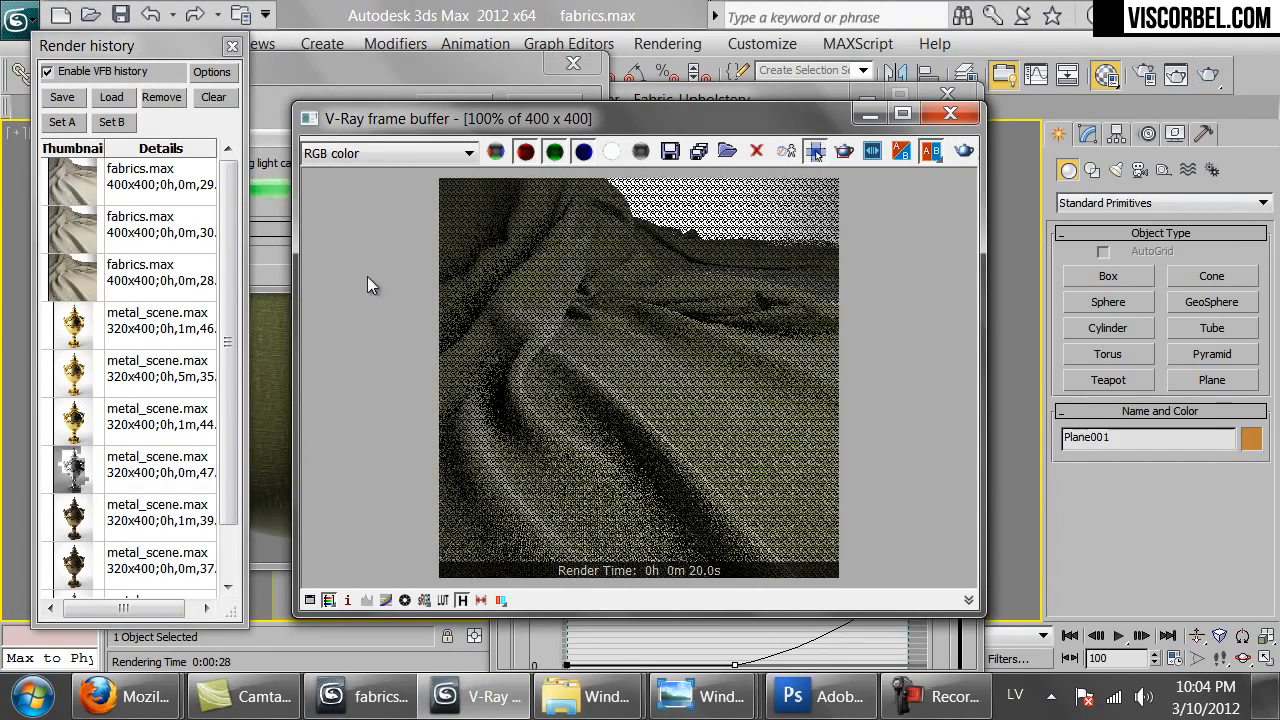
left_click(533, 102)
left_click(733, 95)
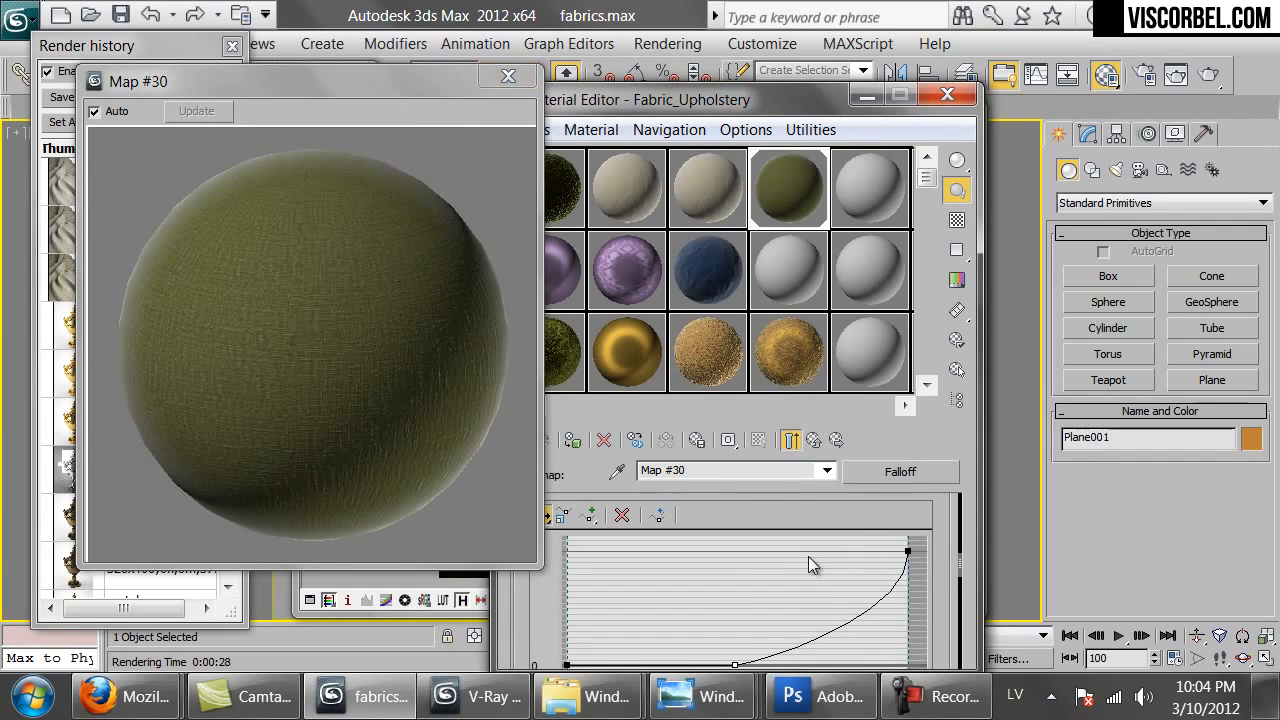
left_click_drag(910, 549, 921, 573)
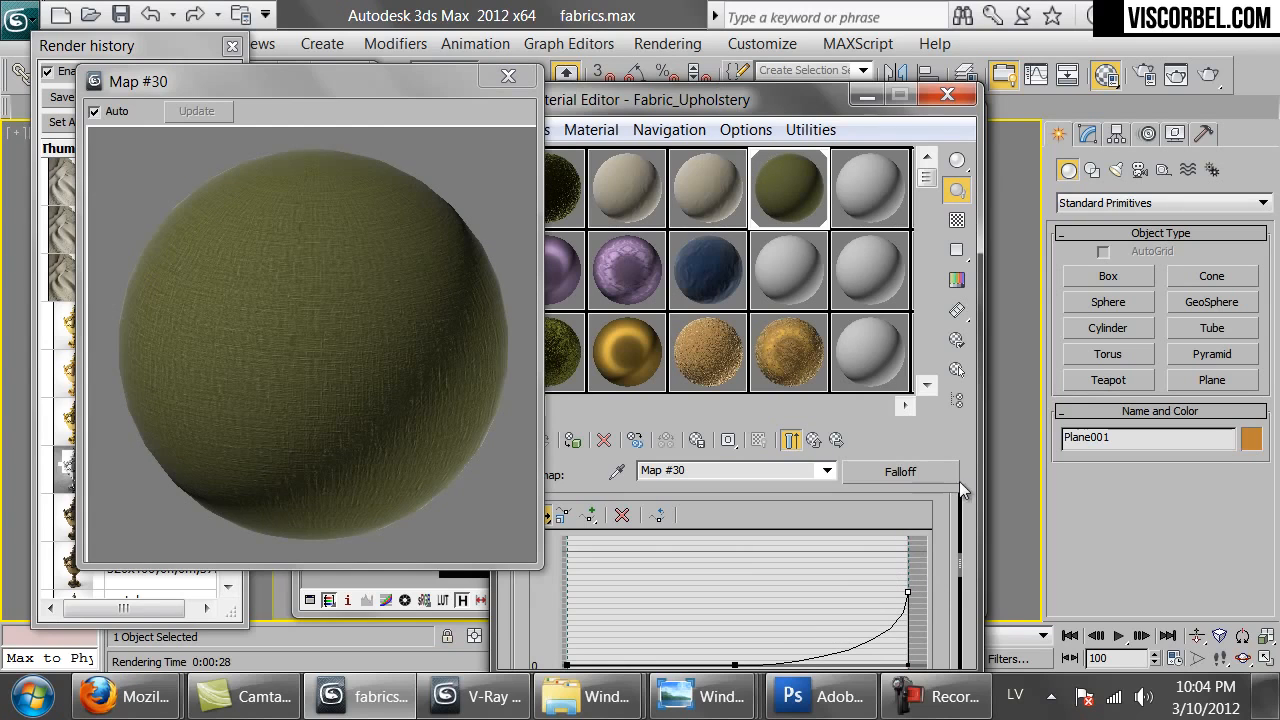
left_click(1204, 76)
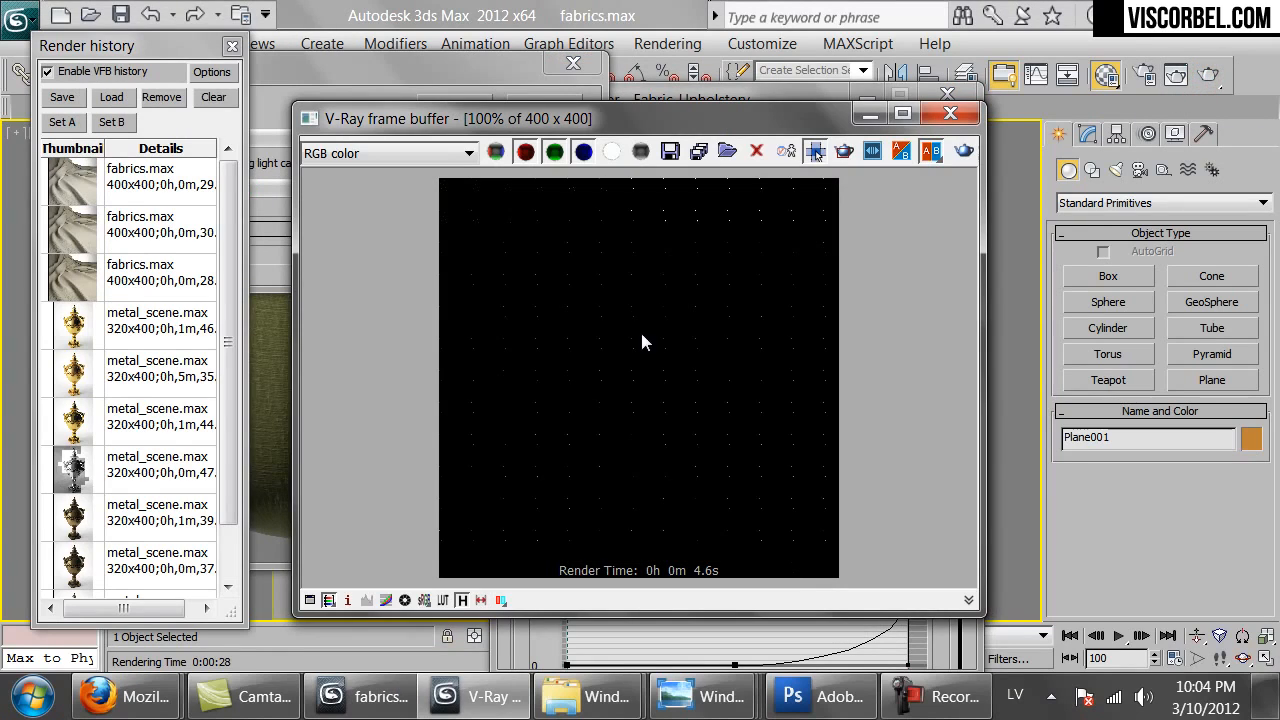
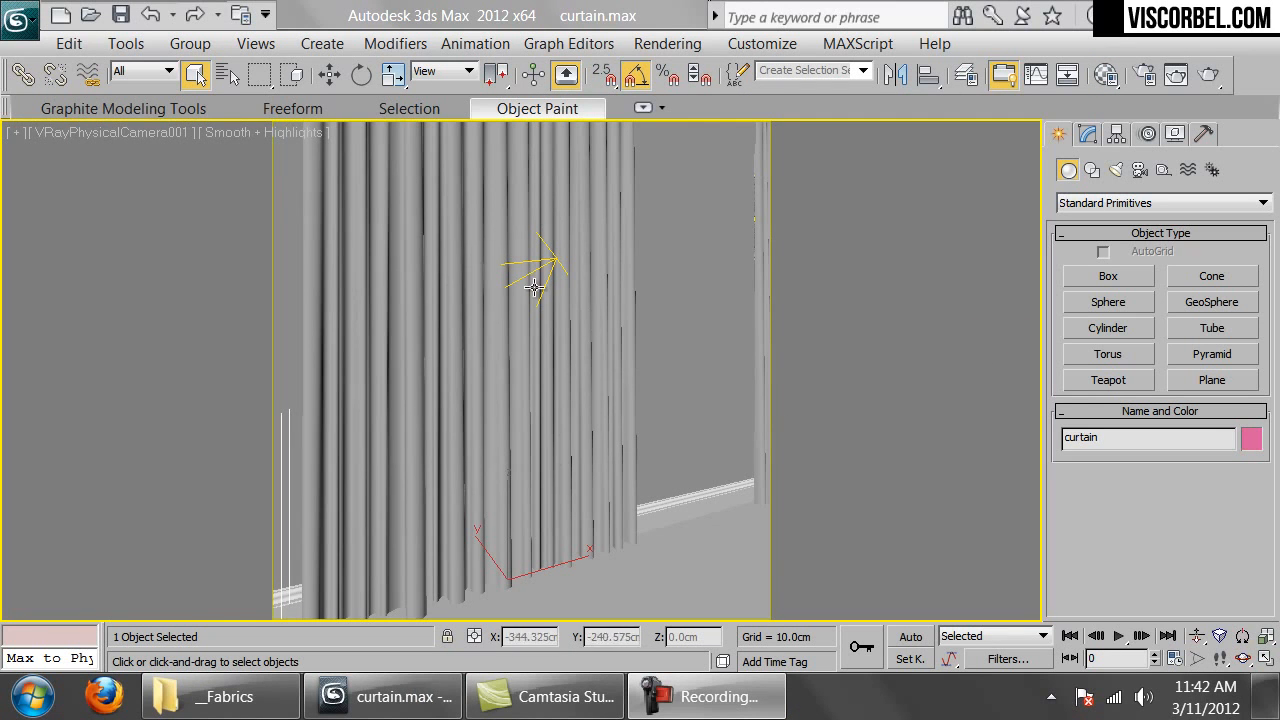
Switch to the __Fabrics reference folder and open the window curtain photo uiyuiy.JPG at its actual size.
left_click(222, 697)
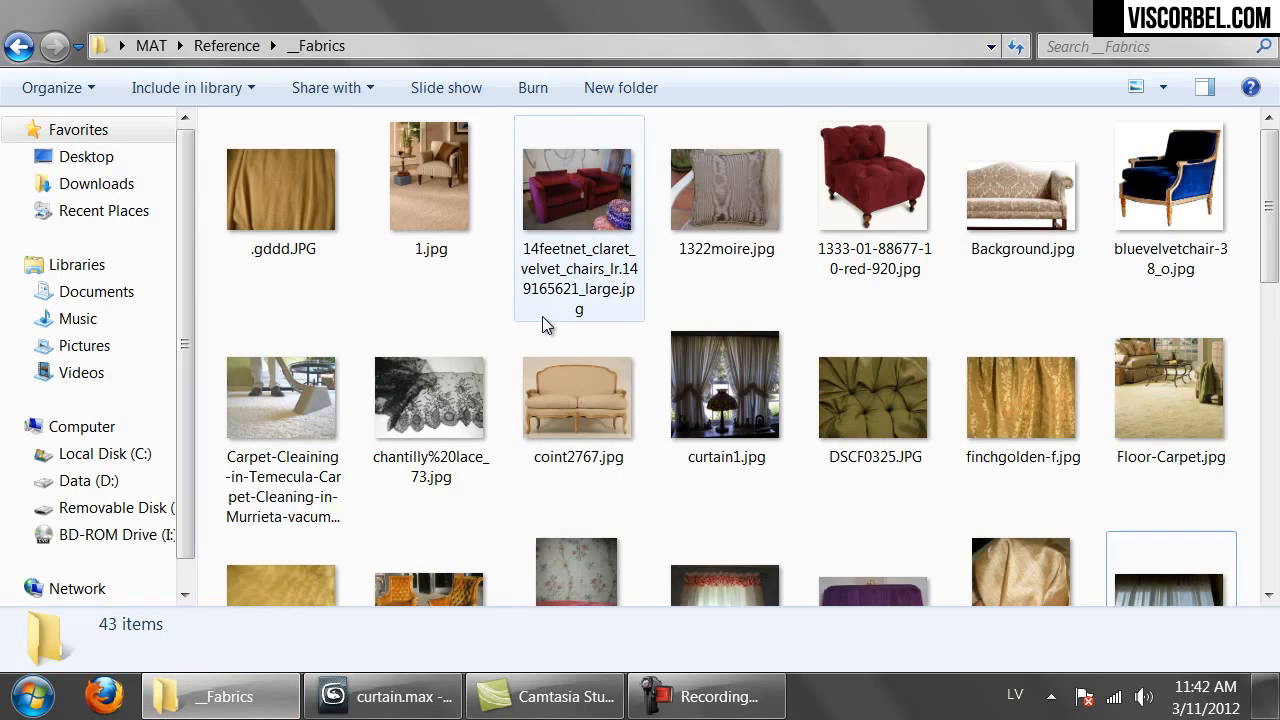
scroll(542, 316, "down", 5)
double_click(711, 380)
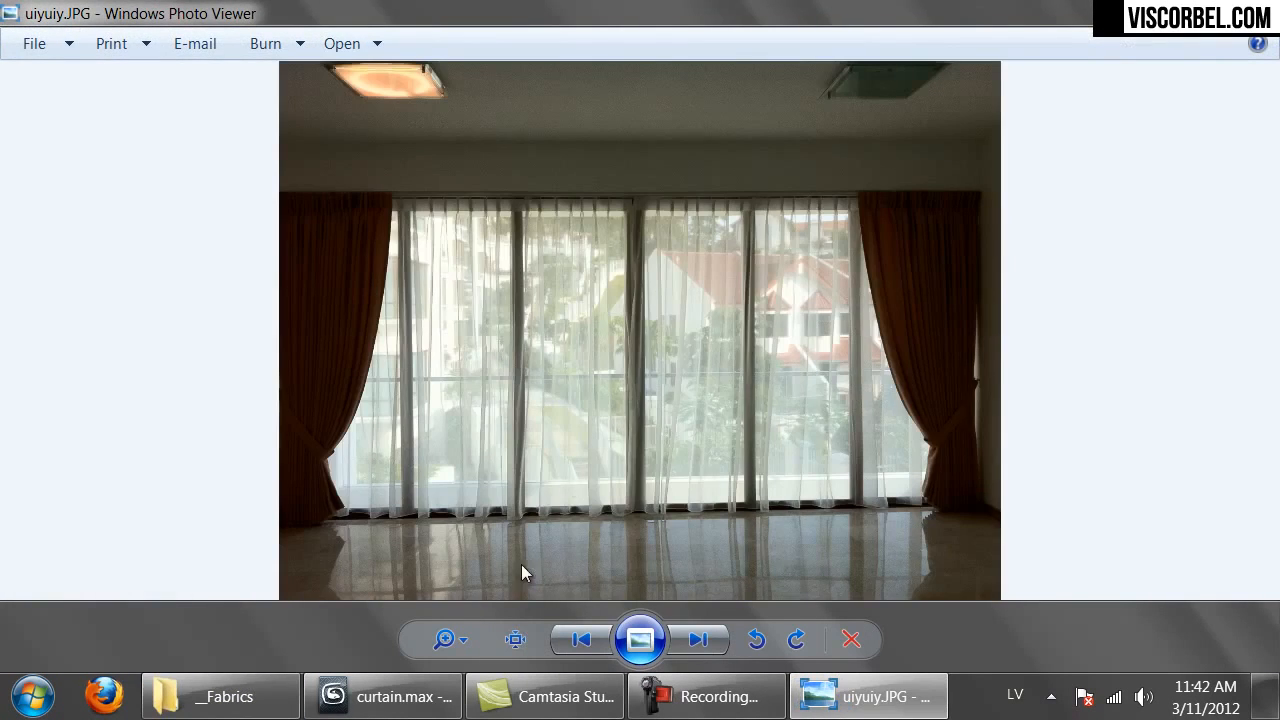
left_click(515, 639)
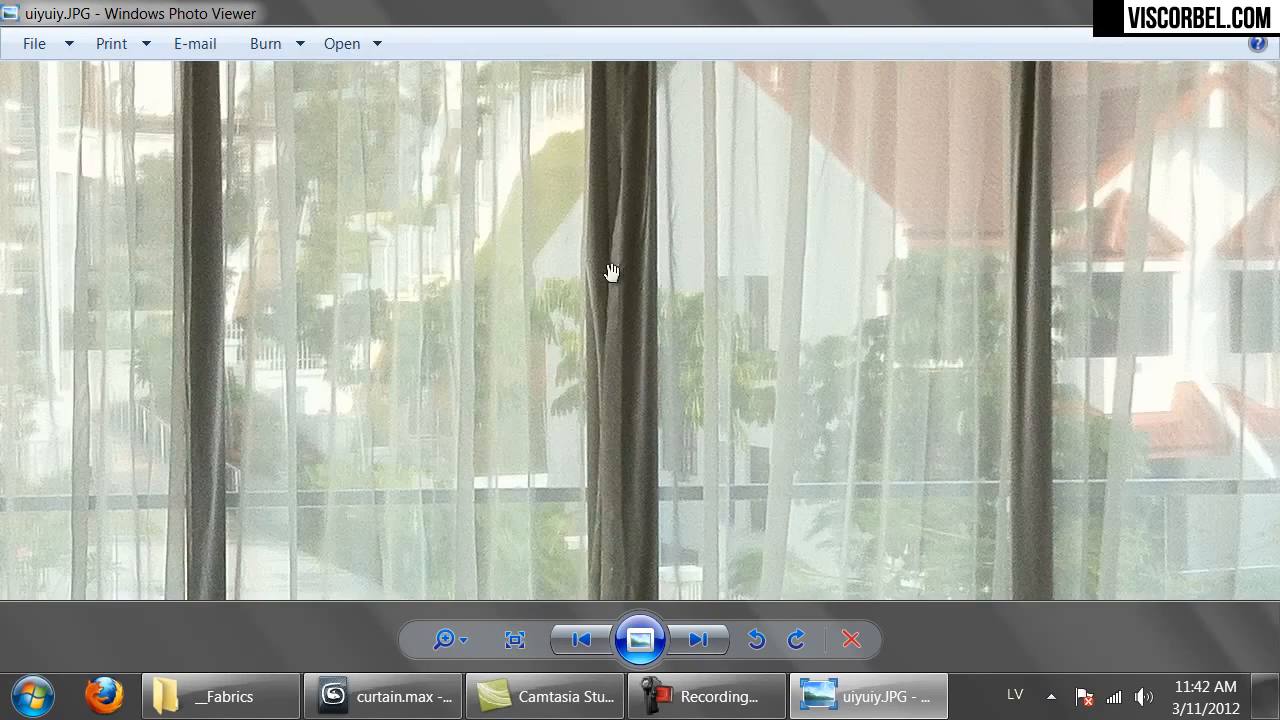
Examine the sheer curtains in the reference photo, comparing see-through areas with overlapping folds across the window.
left_click_drag(611, 263, 308, 417)
left_click_drag(774, 331, 471, 407)
left_click_drag(483, 243, 500, 353)
left_click_drag(530, 368, 512, 247)
left_click_drag(537, 423, 606, 183)
left_click_drag(371, 349, 654, 300)
left_click_drag(337, 307, 643, 388)
left_click_drag(326, 346, 648, 377)
left_click_drag(271, 377, 403, 369)
left_click_drag(323, 379, 443, 418)
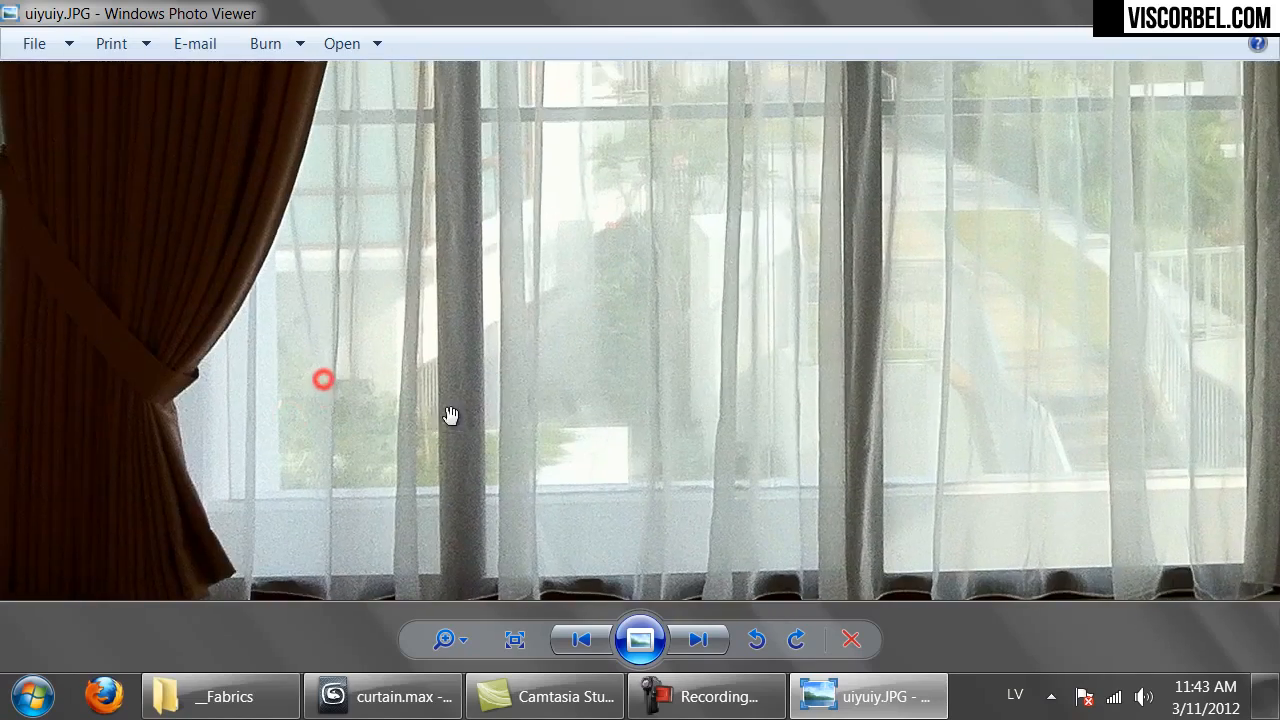
left_click_drag(777, 247, 637, 460)
left_click_drag(815, 309, 343, 417)
left_click_drag(757, 351, 407, 303)
left_click_drag(574, 463, 589, 226)
left_click_drag(662, 407, 645, 430)
left_click_drag(514, 171, 506, 440)
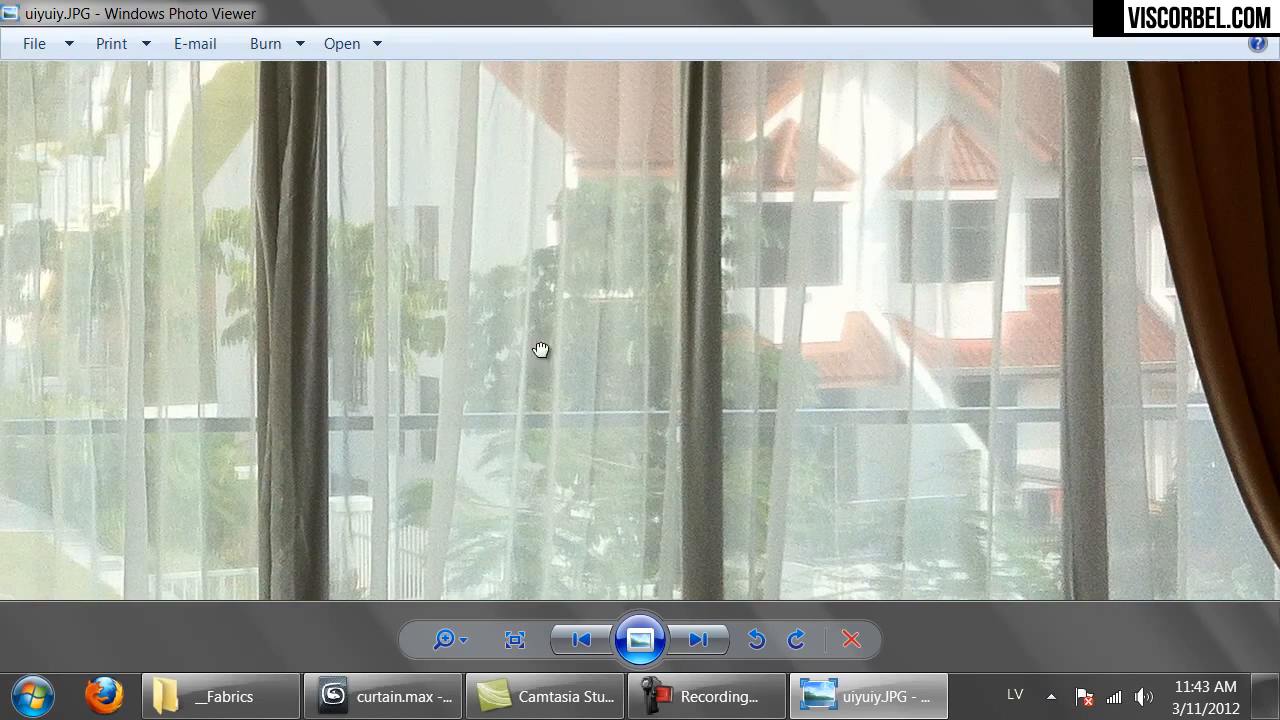
left_click_drag(537, 365, 539, 258)
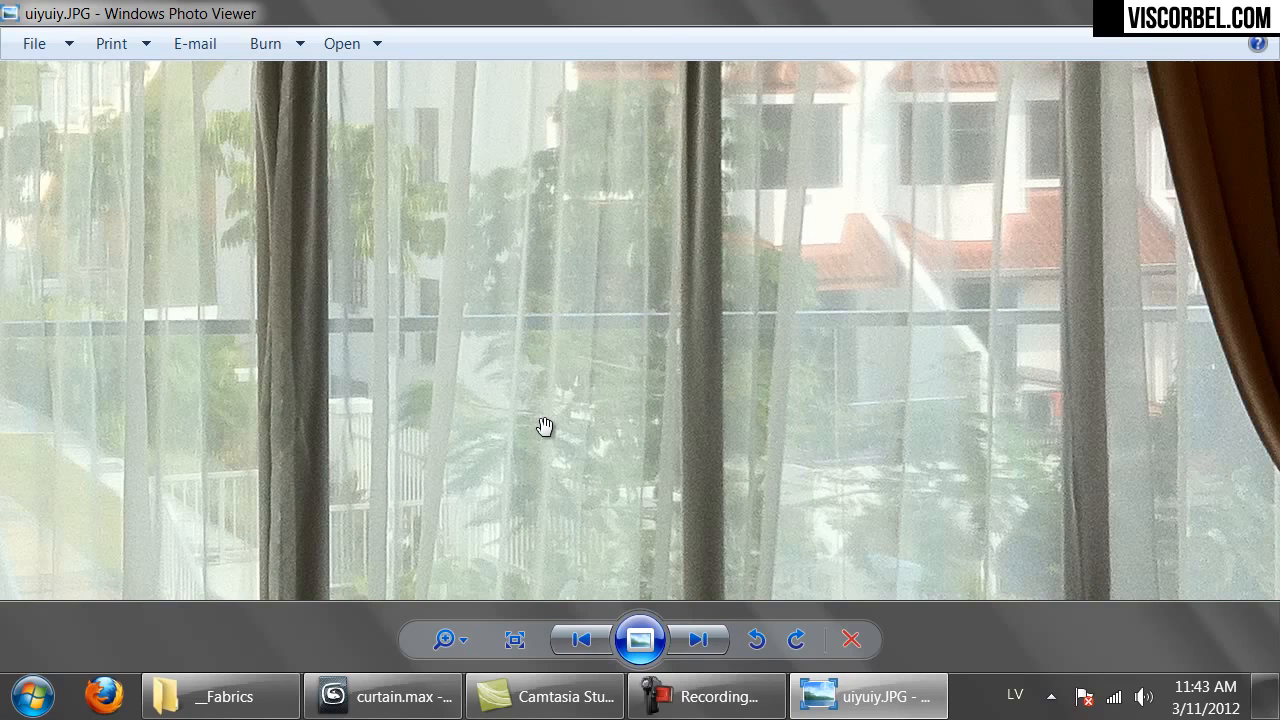
left_click_drag(587, 178, 574, 271)
left_click_drag(557, 517, 533, 367)
left_click_drag(524, 547, 551, 518)
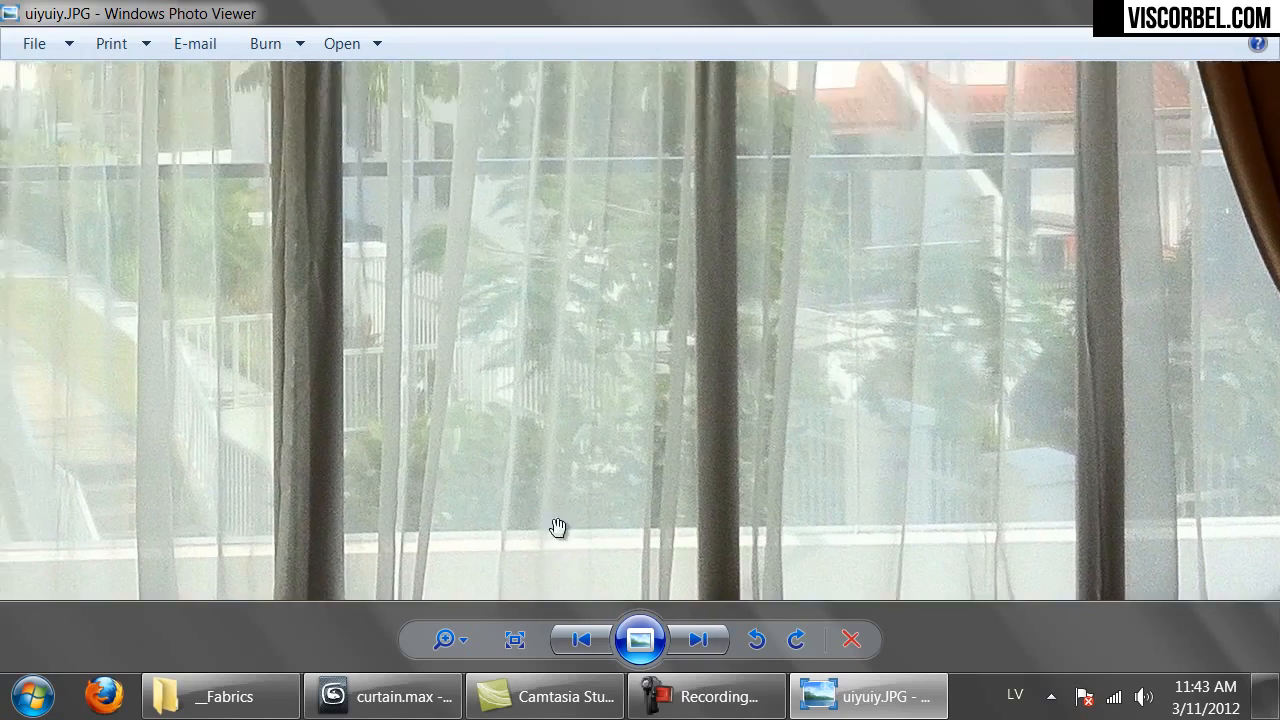
left_click_drag(571, 158, 560, 420)
Switch back to 3ds Max, load a new VRayMtl into the Material Editor and place the editor beside the curtain.
left_click(395, 697)
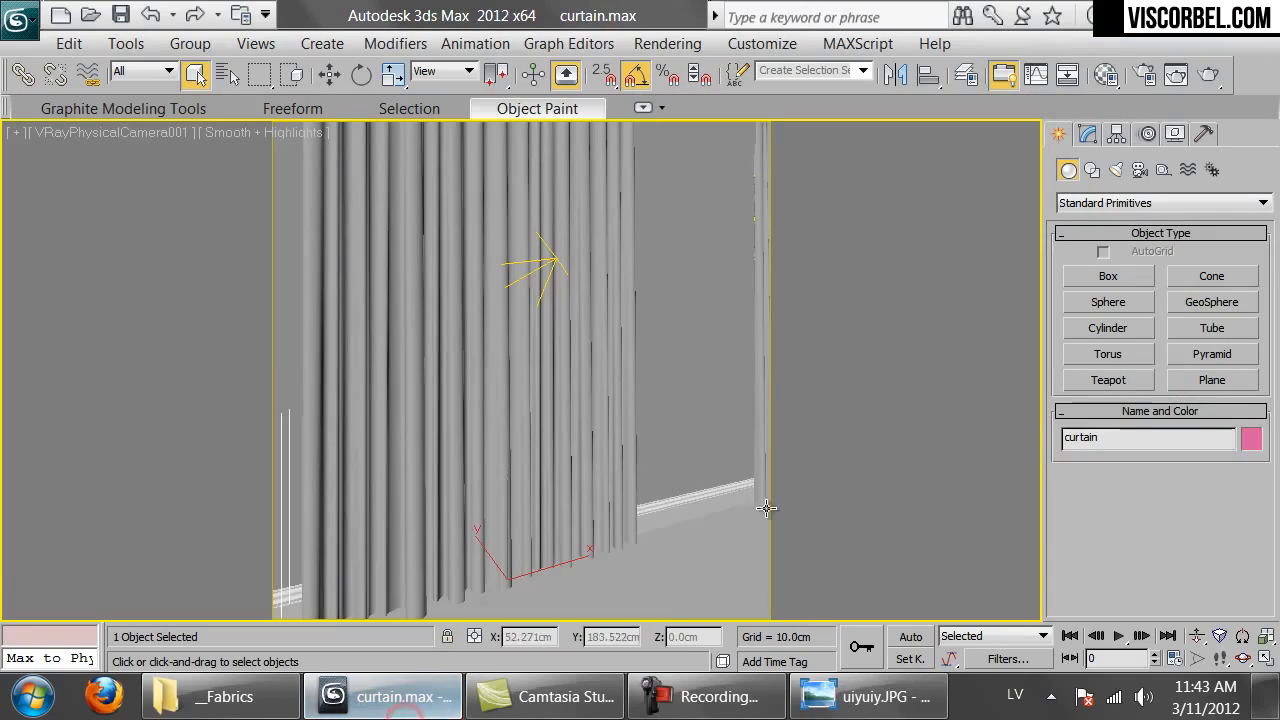
key("m")
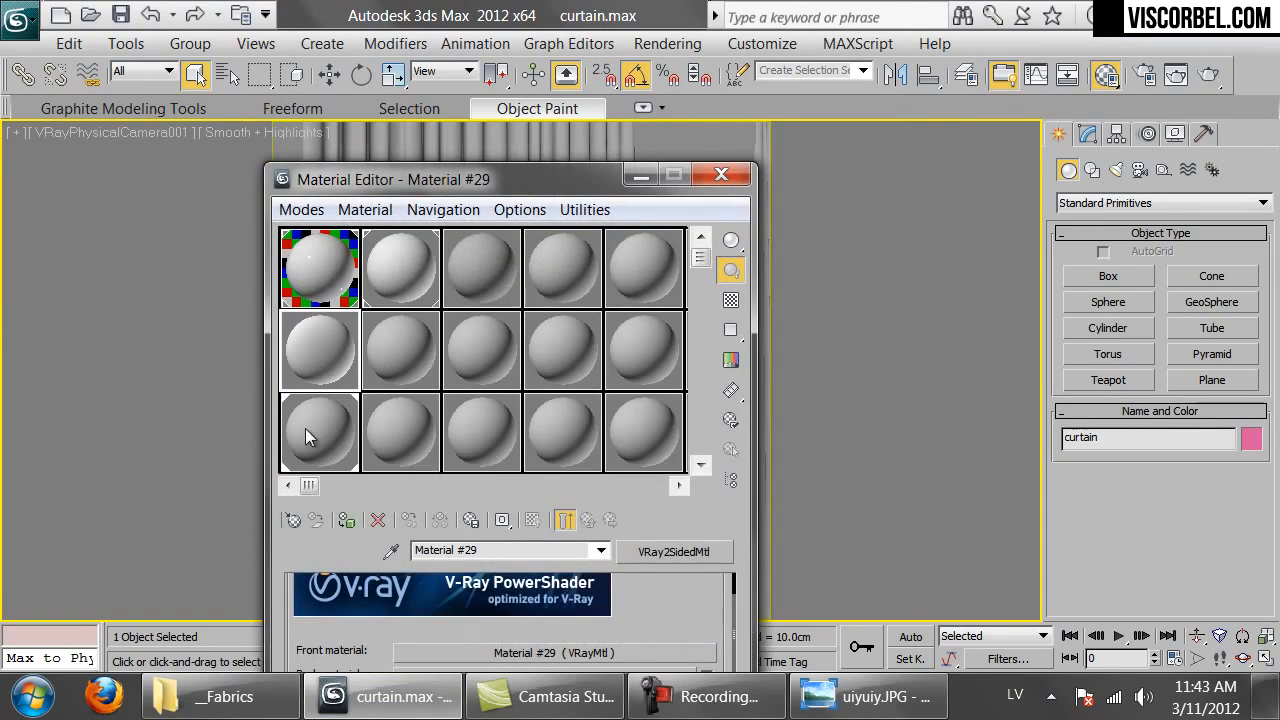
left_click(297, 529)
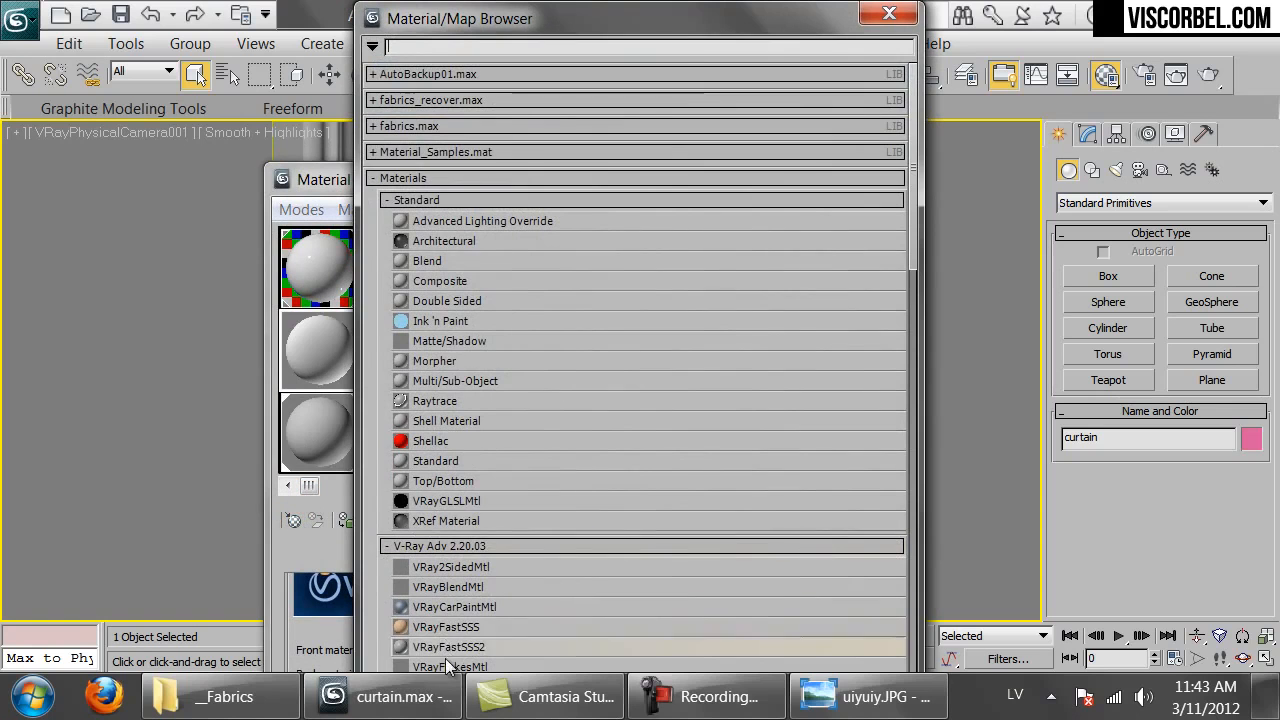
left_click(443, 586)
scroll(447, 598, "down", 3)
scroll(447, 598, "down", 2)
double_click(434, 582)
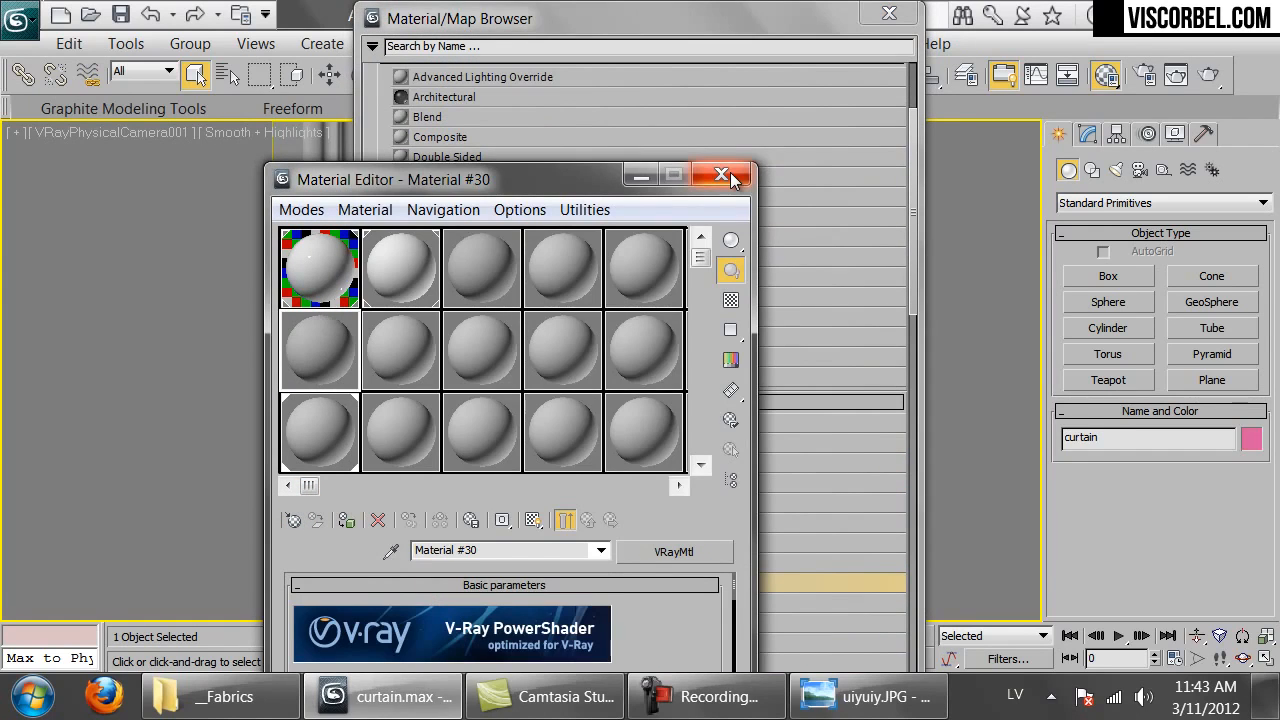
left_click(724, 176)
left_click(889, 13)
key("m")
left_click_drag(413, 195, 824, 42)
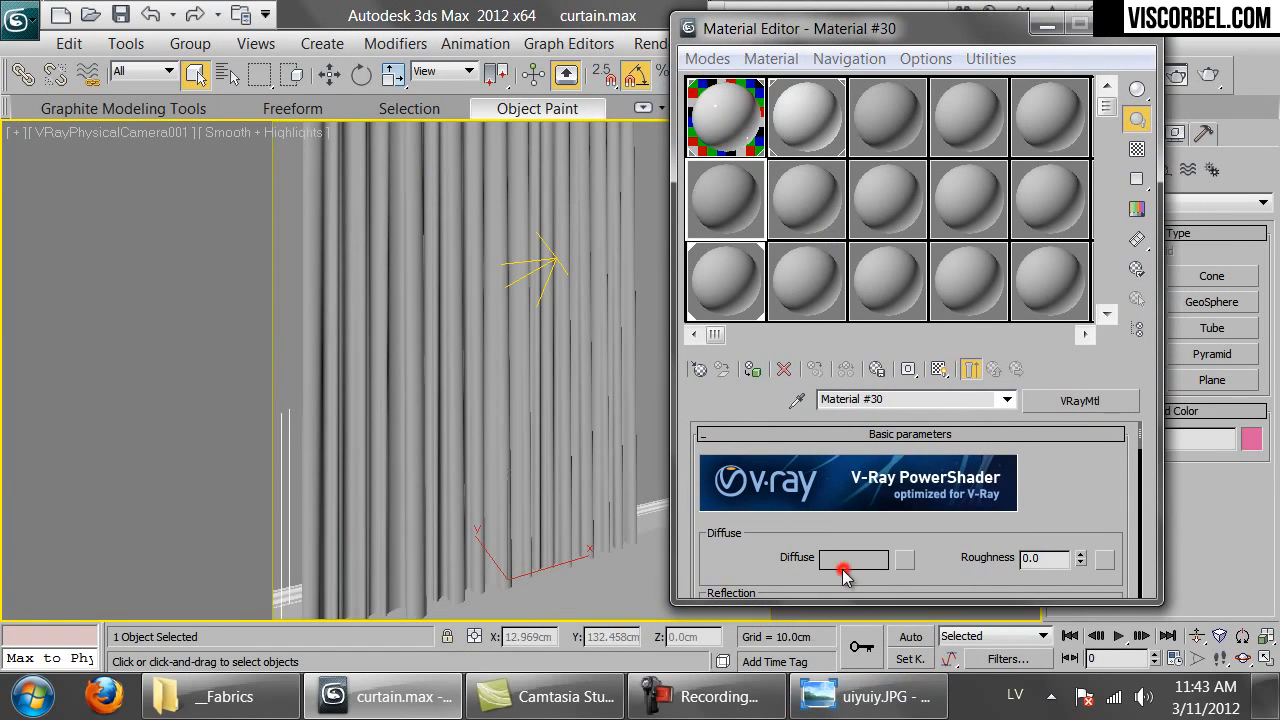
Set the material's diffuse color to a light grey with a value of 211.
left_click(848, 560)
left_click_drag(856, 257, 871, 257)
left_click(936, 256)
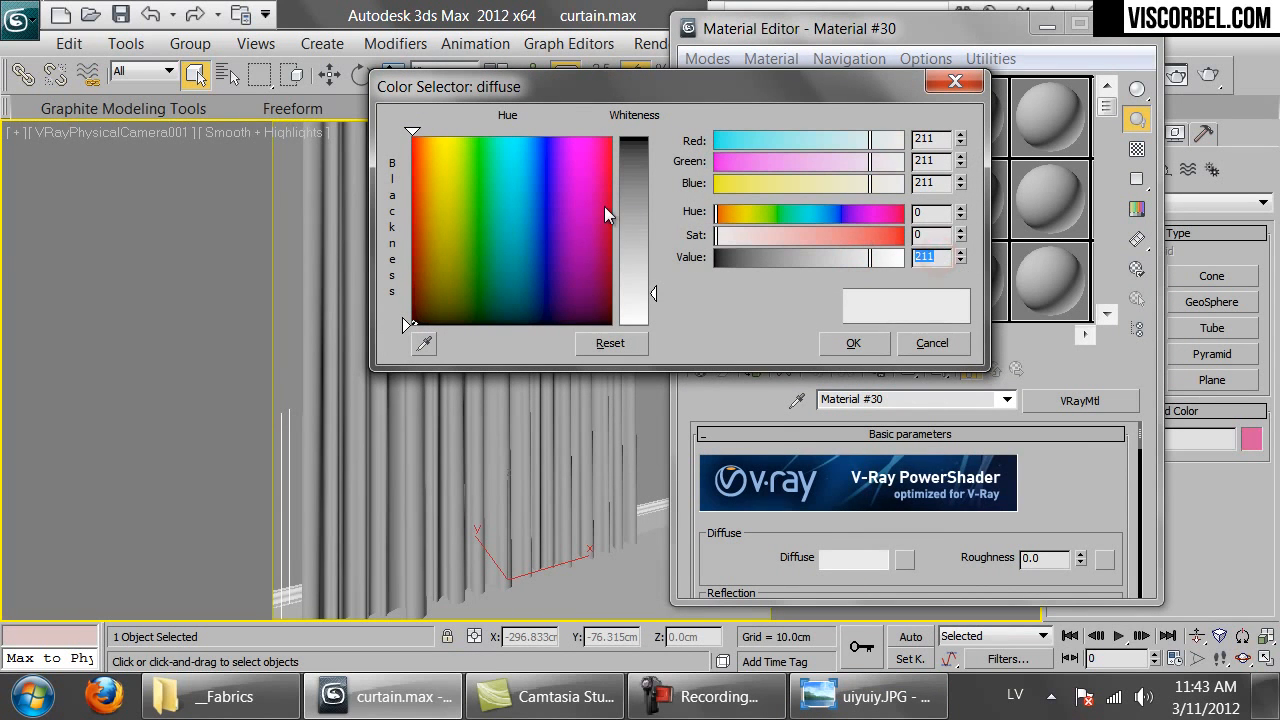
left_click(845, 341)
Assign a Falloff map to the material's refraction color.
scroll(925, 530, "down", 4)
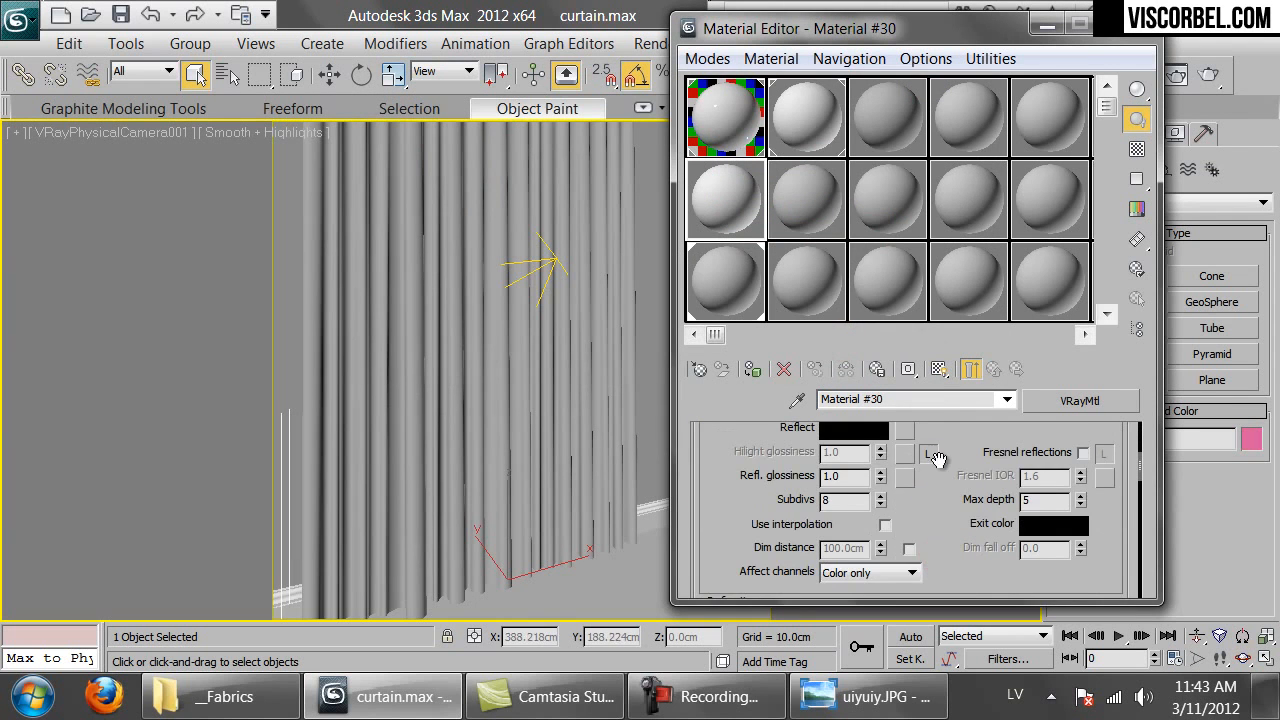
scroll(934, 450, "down", 2)
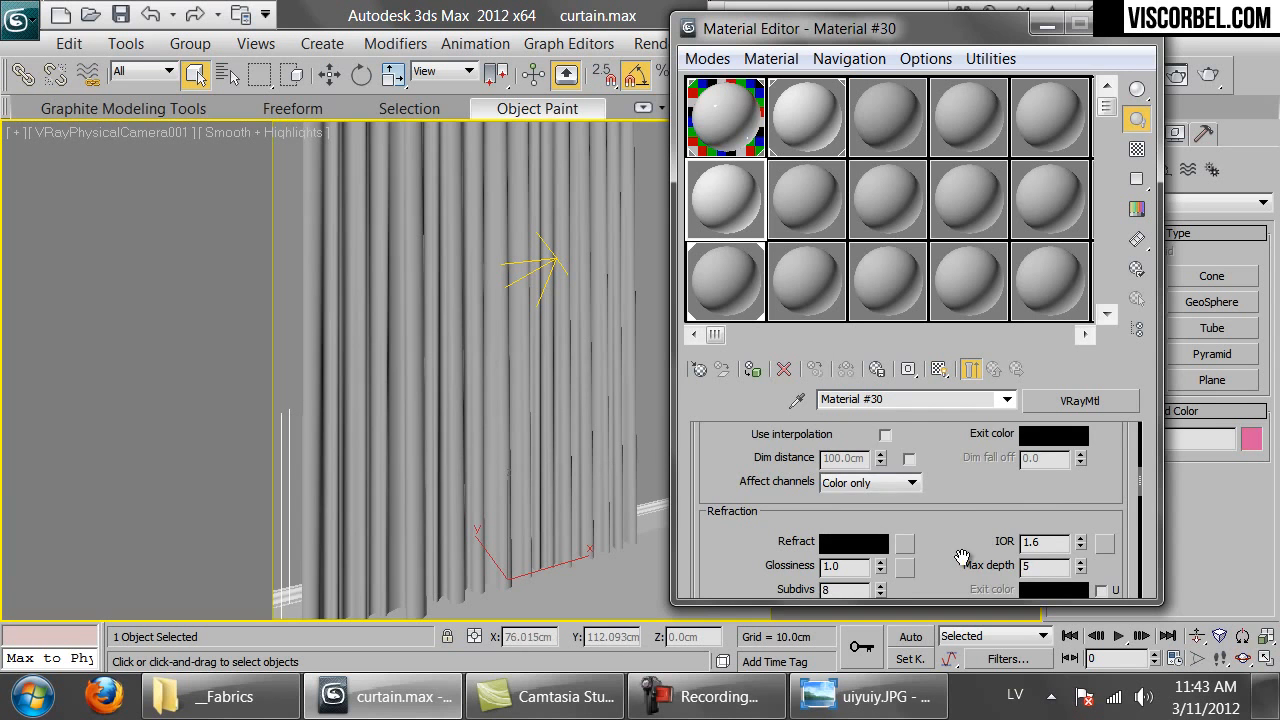
scroll(967, 556, "down", 1)
left_click(907, 496)
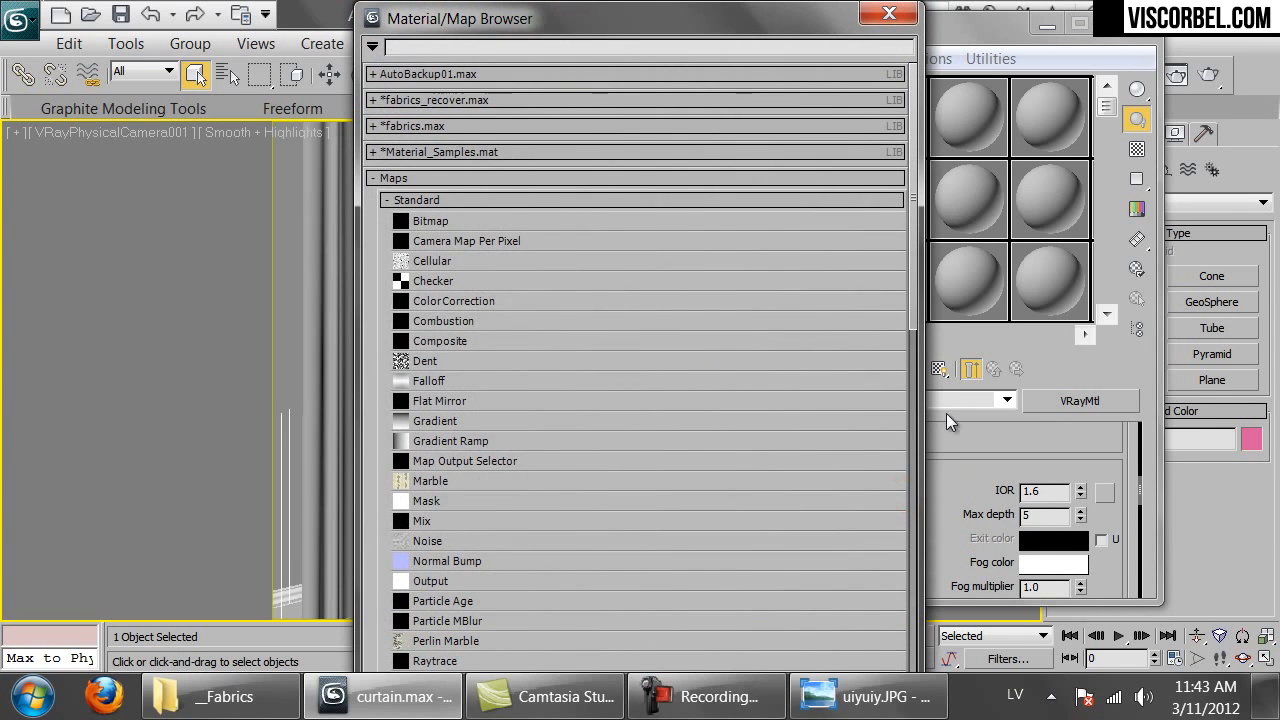
double_click(437, 382)
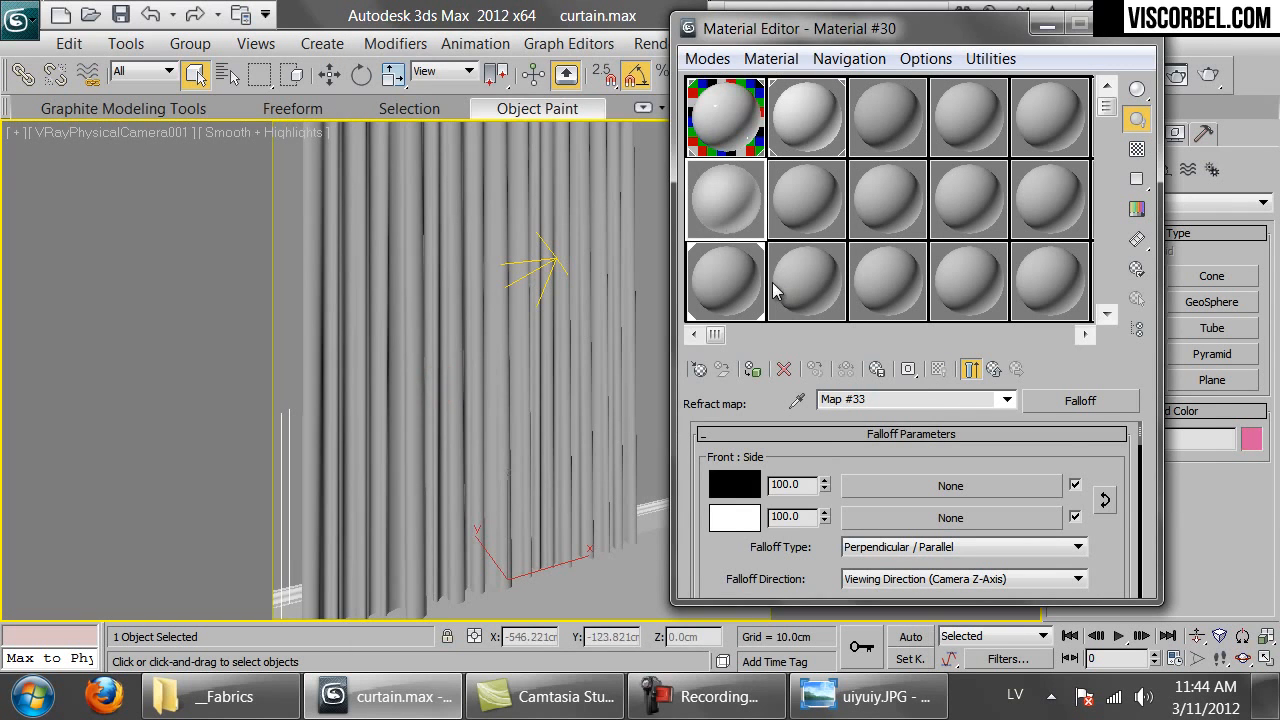
Show an enlarged material preview with a checkered background and swap the Falloff's front and side colors.
double_click(720, 198)
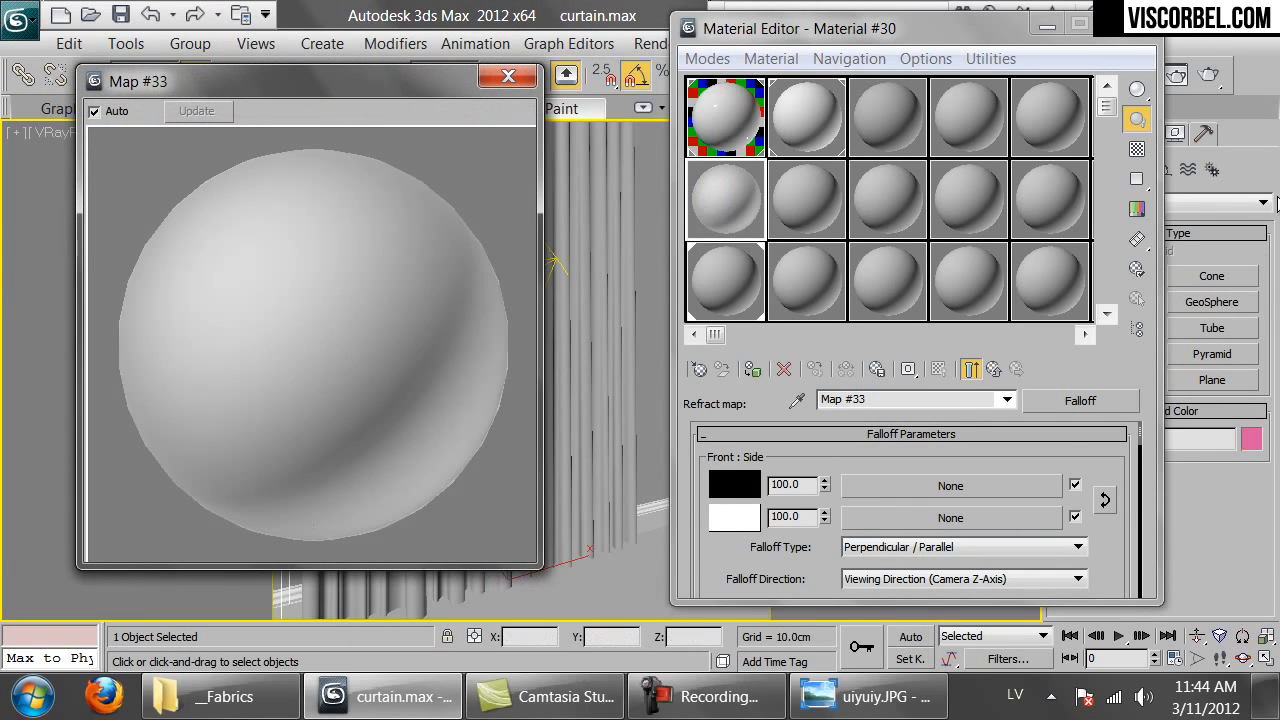
left_click(1137, 149)
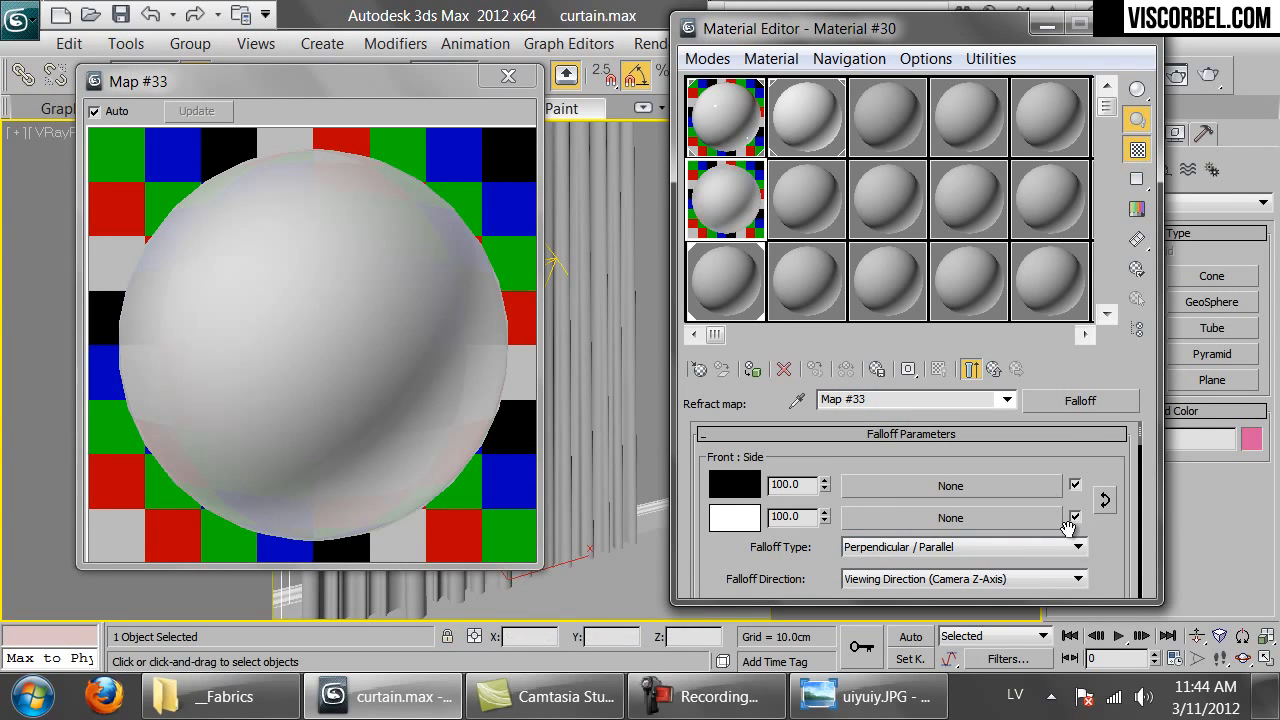
left_click(1104, 502)
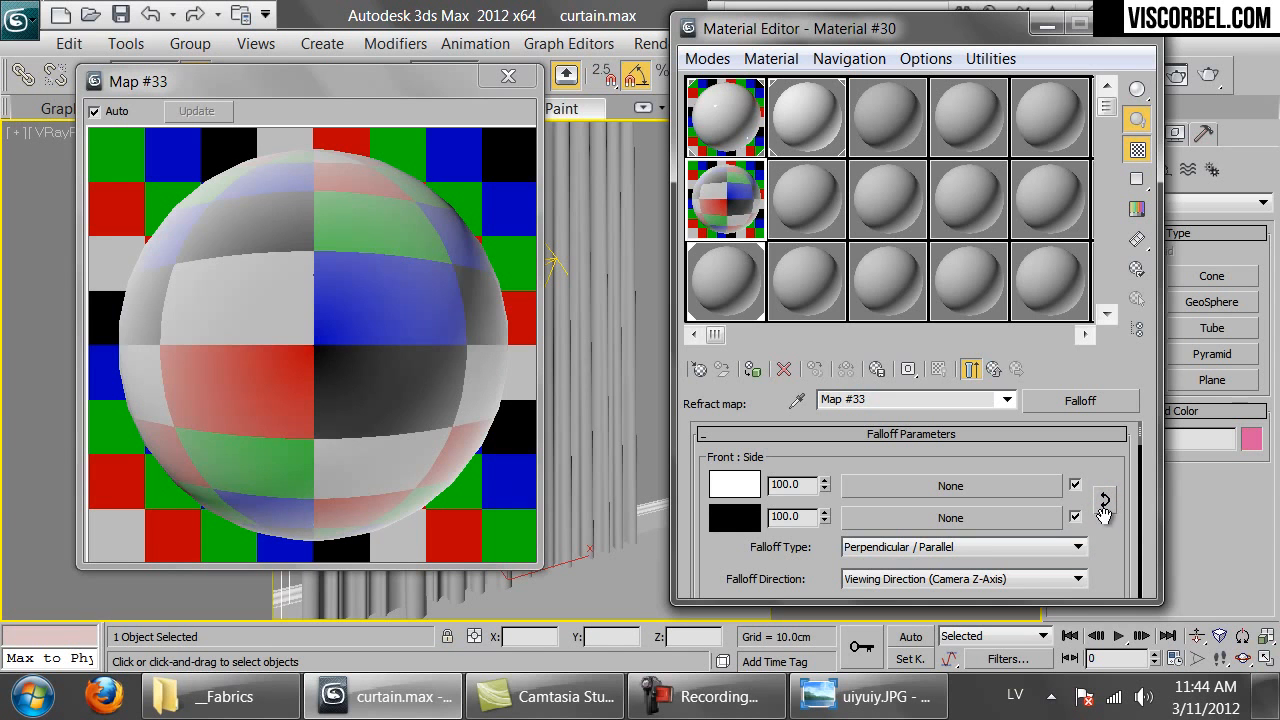
Convert the mix curve's upper end point to a Bezier type and bend the curve so it rises steeply before levelling off.
scroll(1117, 541, "down", 5)
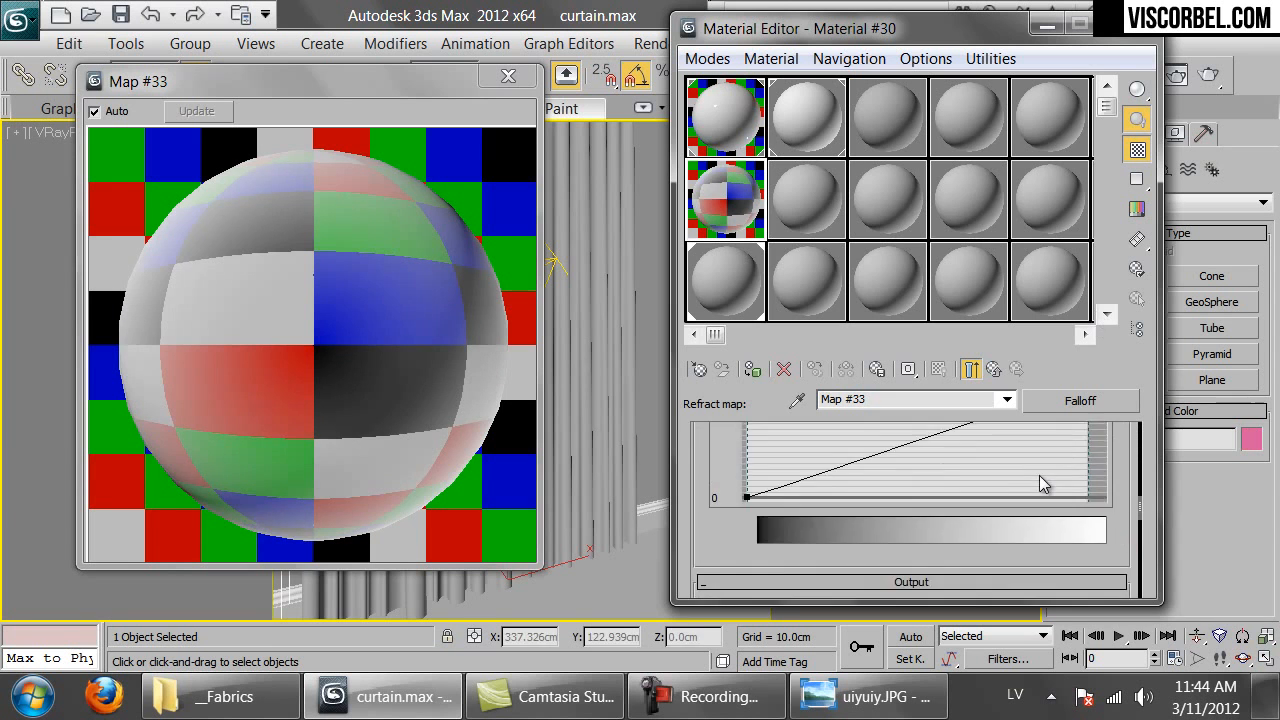
scroll(1095, 495, "up", 4)
scroll(1095, 495, "down", 1)
mouse_move(1089, 473)
left_mouse_down()
mouse_move(1089, 519)
mouse_move(1088, 473)
left_mouse_up()
right_click(1088, 474)
left_click(1121, 541)
left_click_drag(1004, 500, 771, 477)
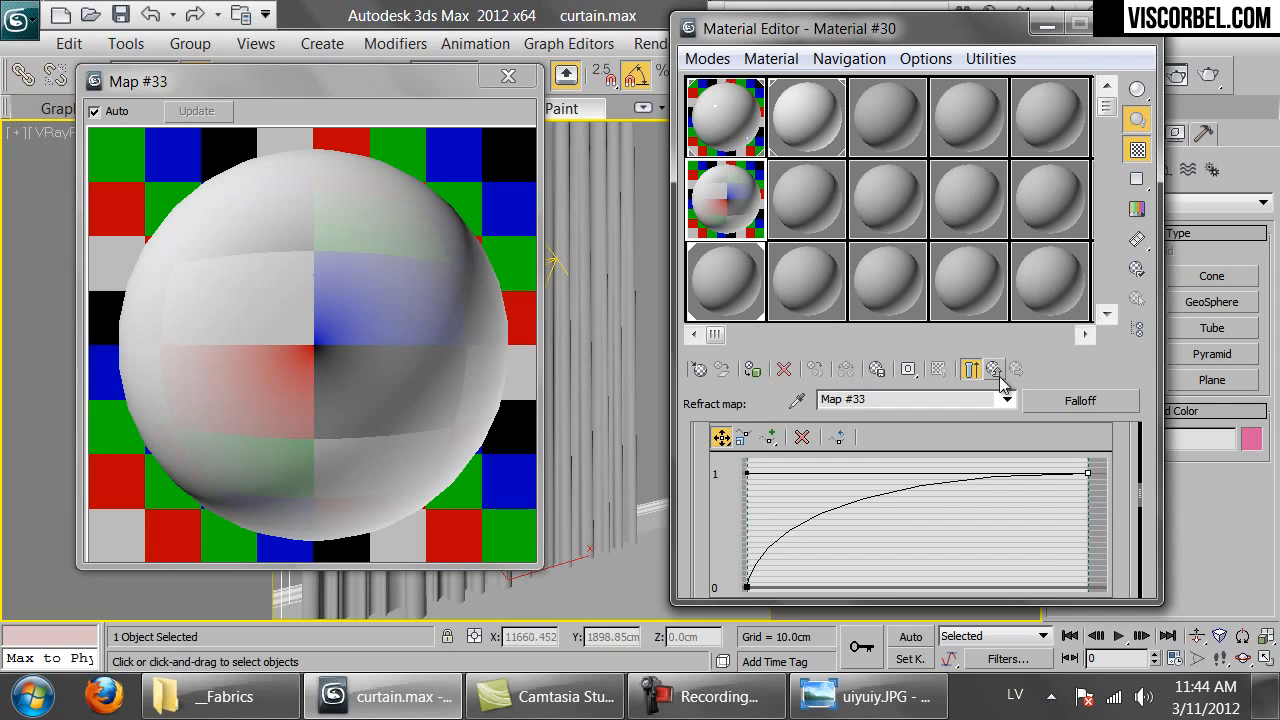
Test a lower upper end point on the mix curve, raise its starting point to about half height and return to the parent material.
left_click_drag(1087, 473, 1087, 473)
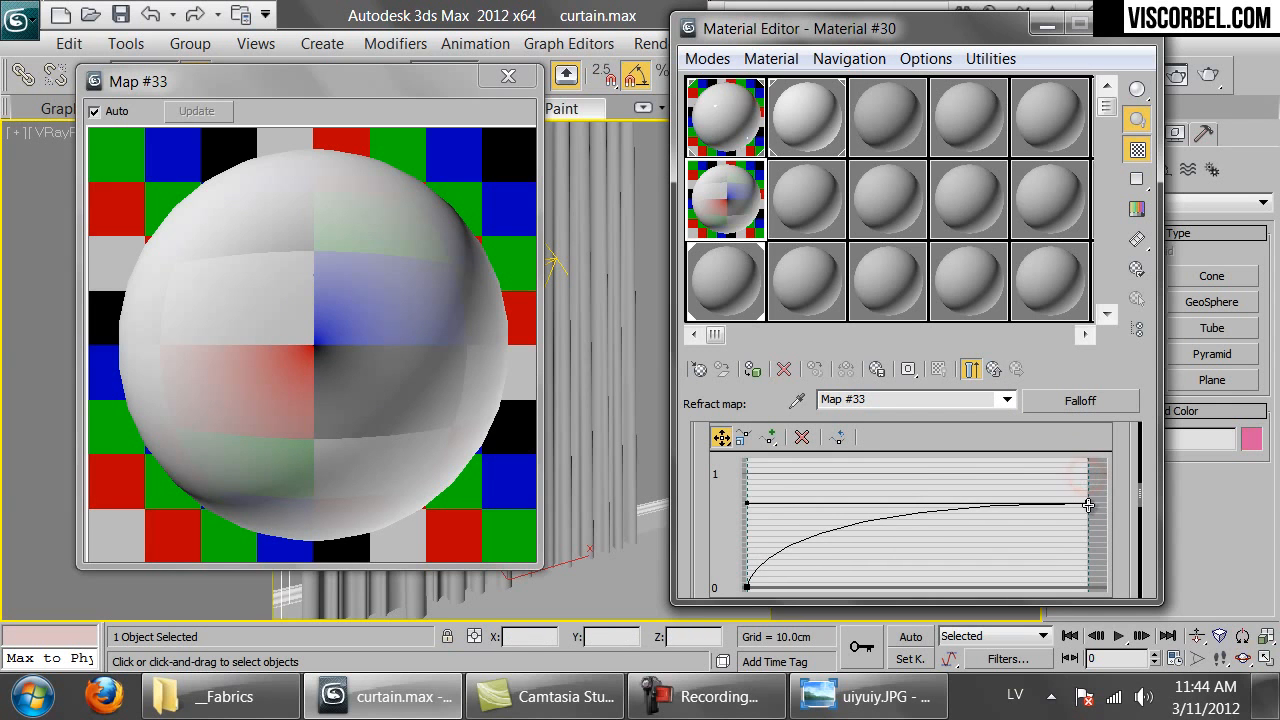
left_click(1088, 506)
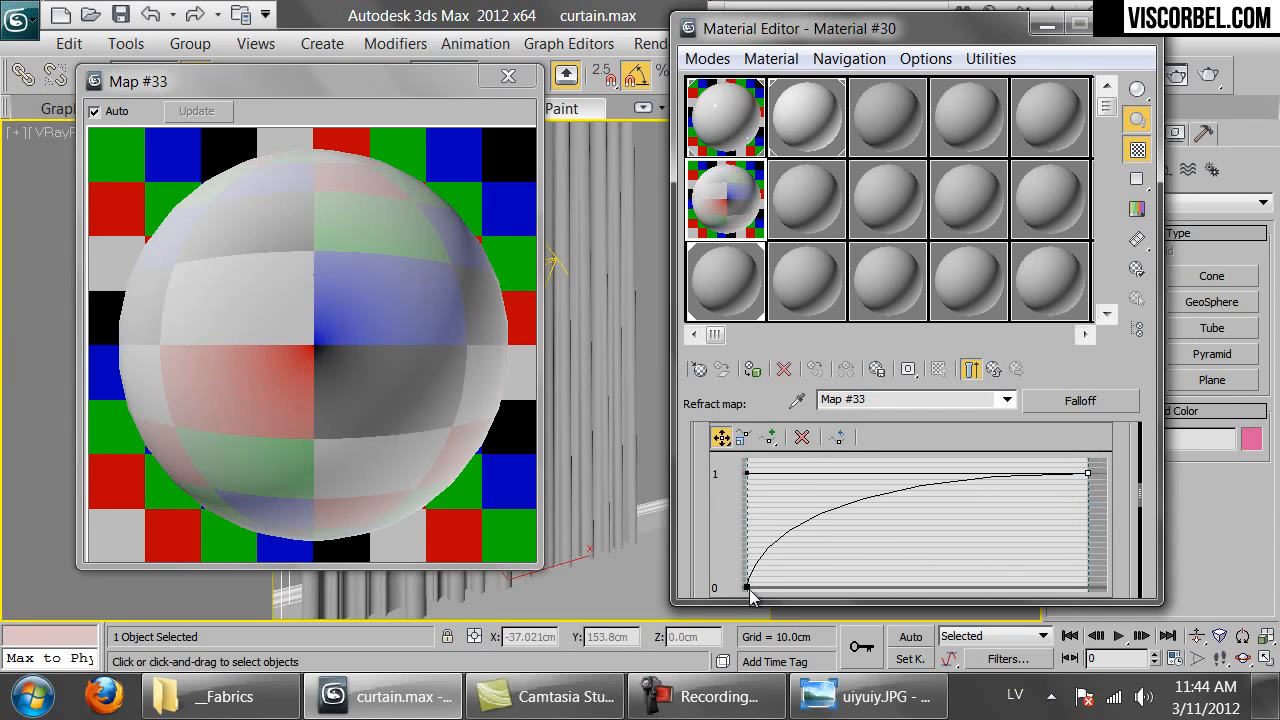
left_click_drag(746, 586, 745, 557)
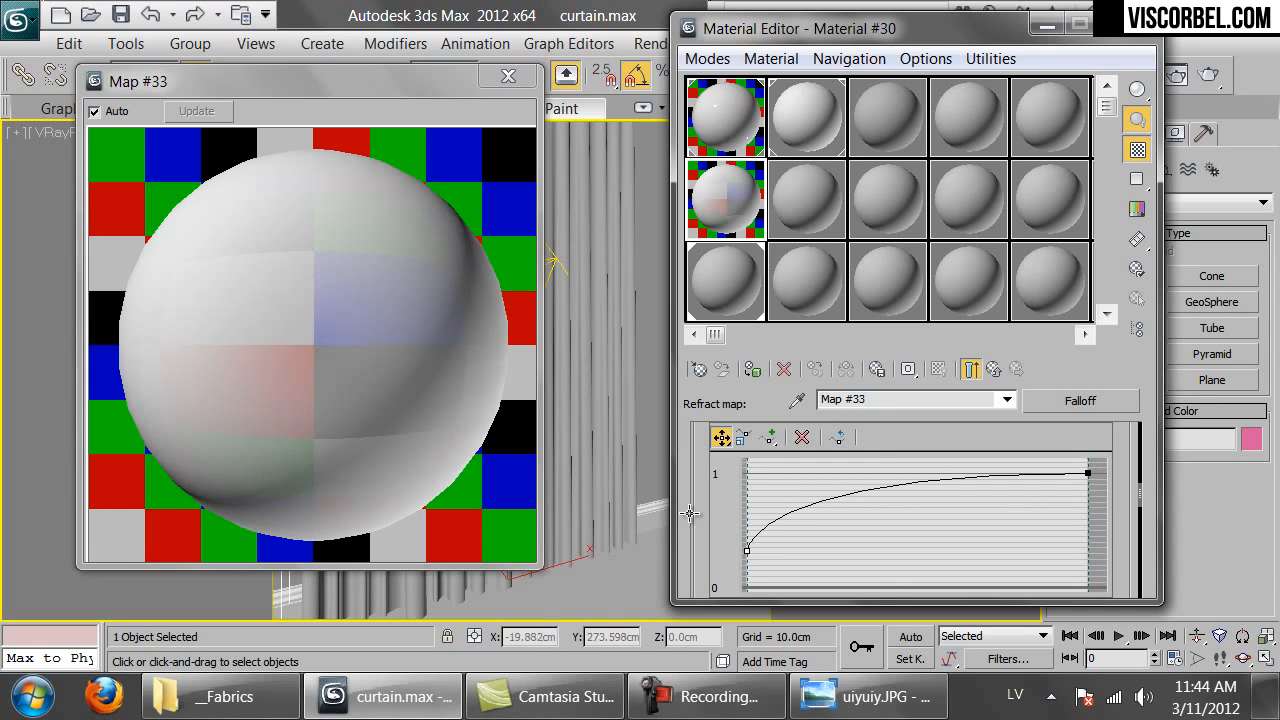
left_click_drag(747, 551, 746, 528)
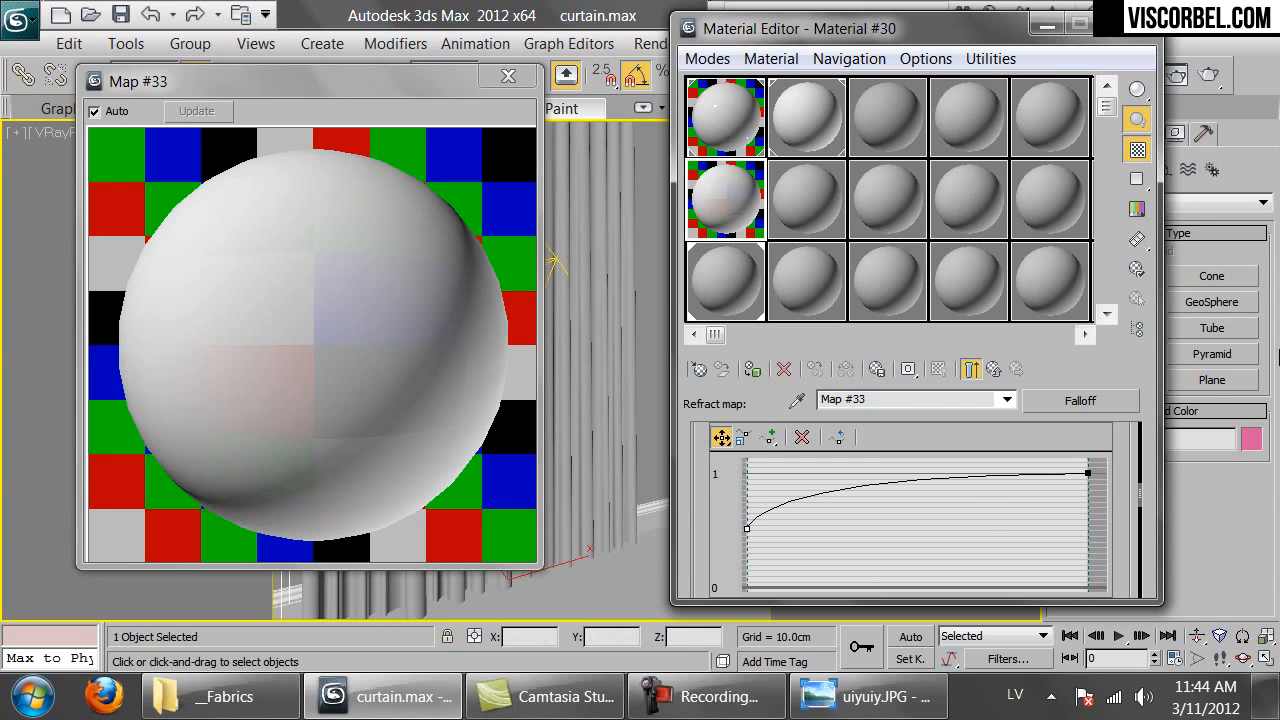
left_click(996, 369)
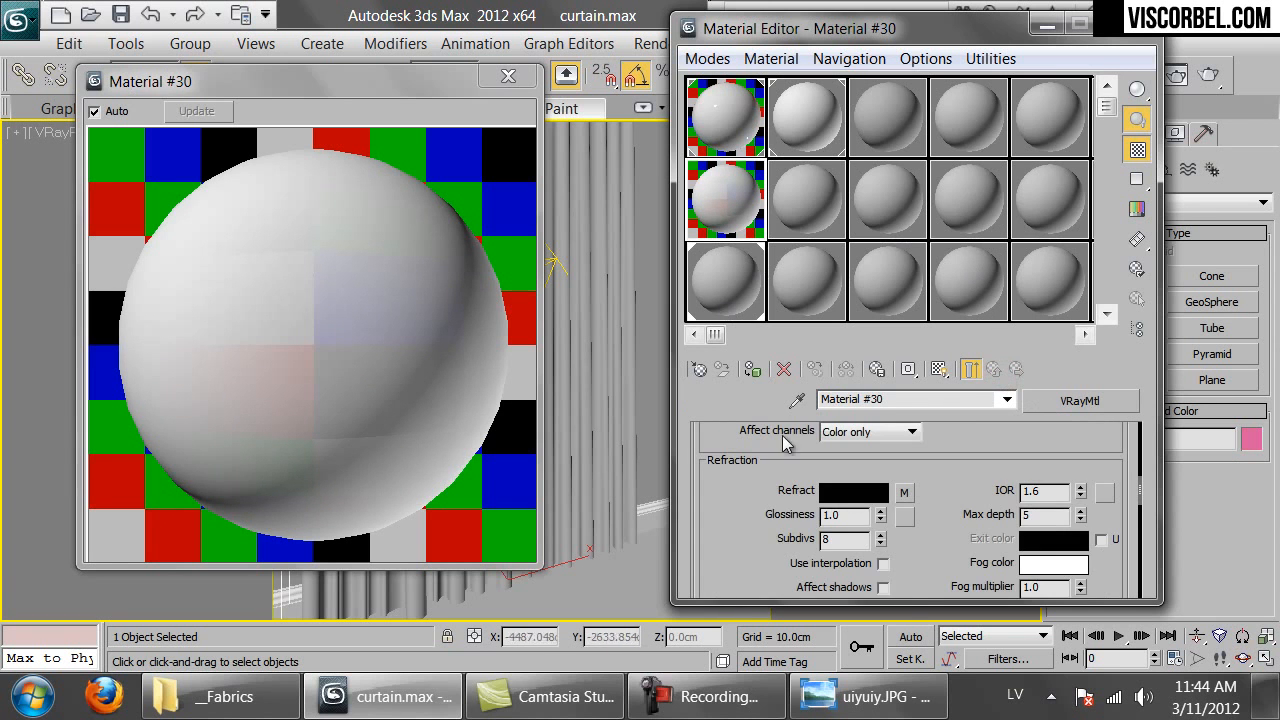
Check the sheer curtains in the reference photo again and set the material's refraction IOR to 1.02.
left_click(900, 700)
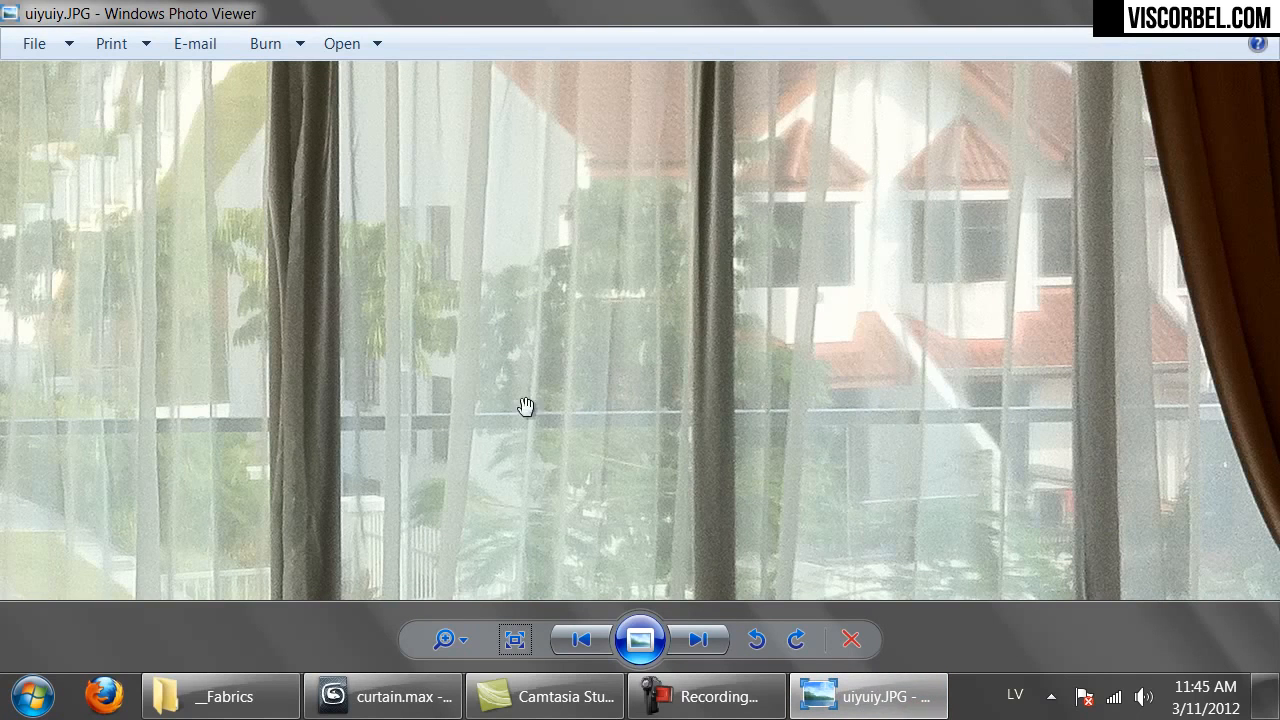
left_click_drag(324, 241, 600, 349)
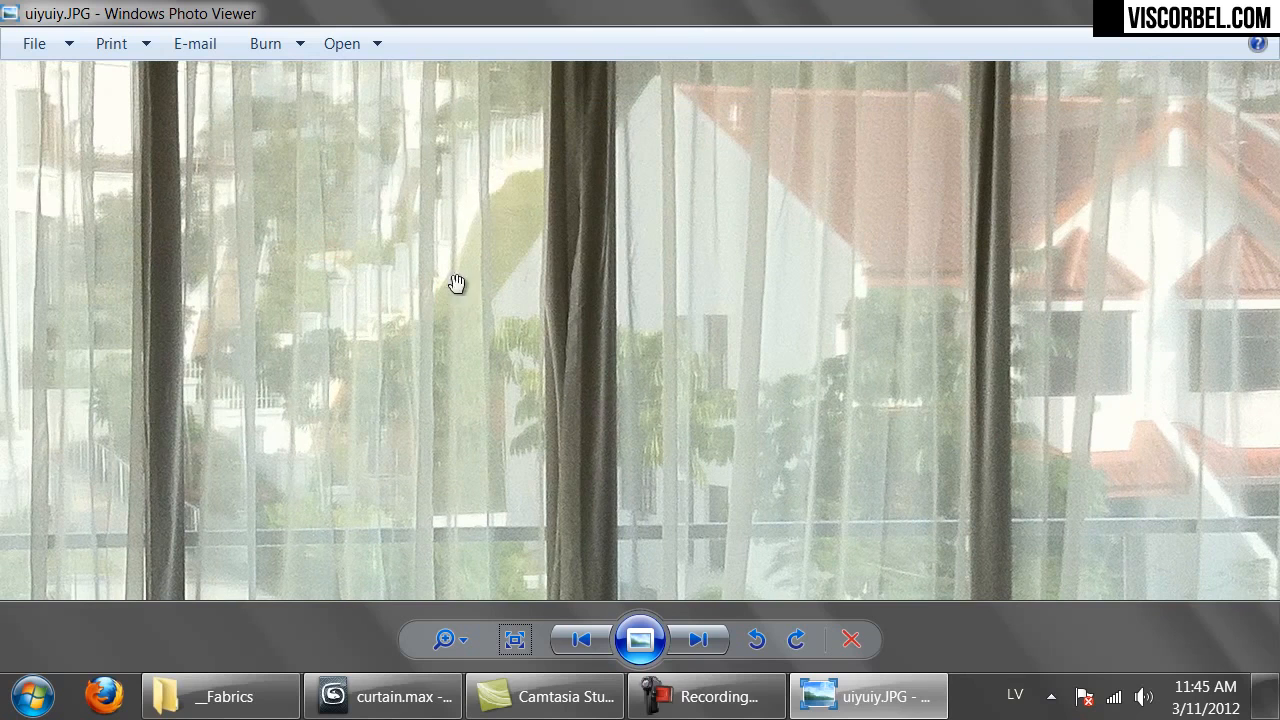
left_click_drag(823, 175, 625, 316)
left_click_drag(574, 377, 690, 290)
left_click(415, 708)
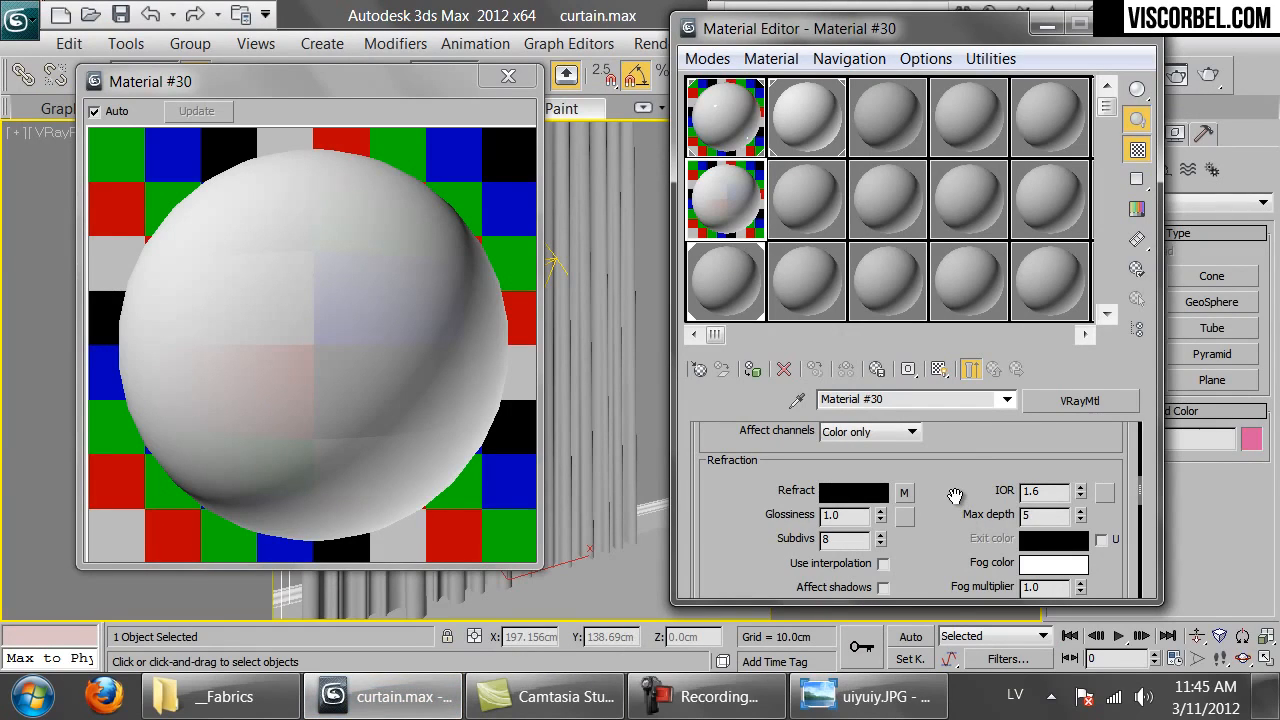
double_click(1035, 491)
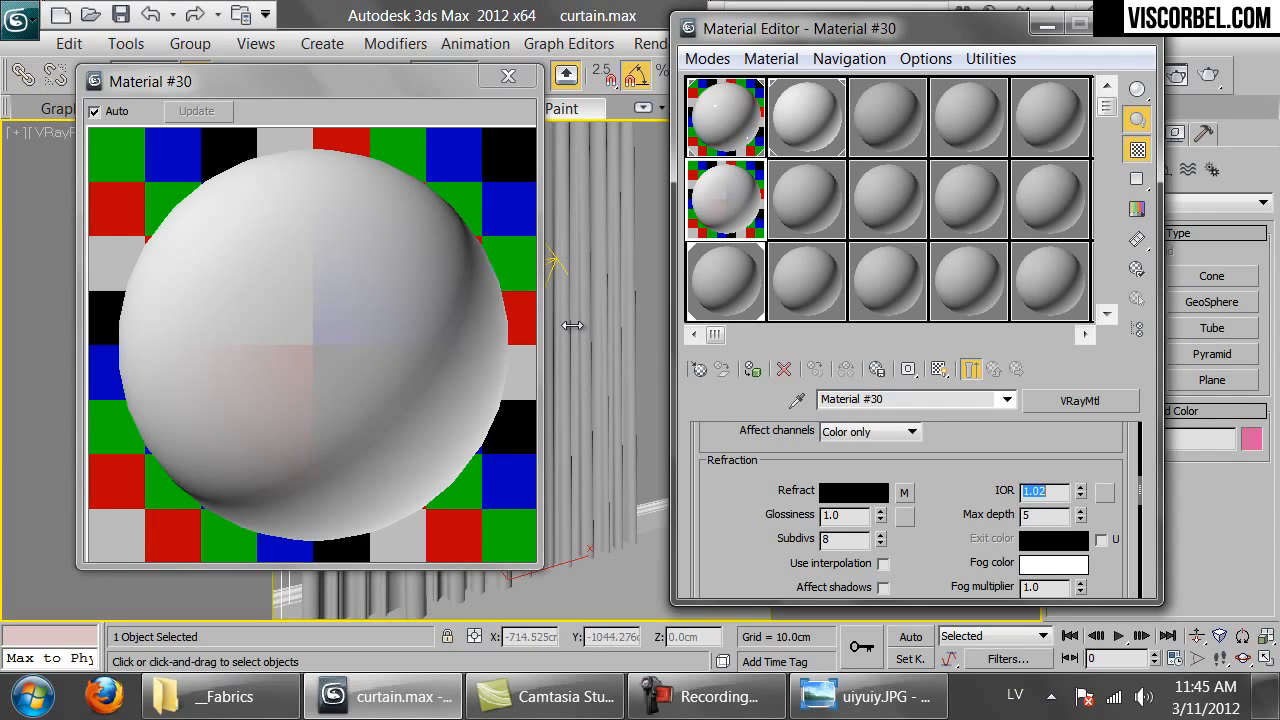
Close the enlarged preview and assign the new material to the curtain.
left_click_drag(339, 81, 353, 168)
left_click(521, 164)
left_click_drag(725, 200, 534, 460)
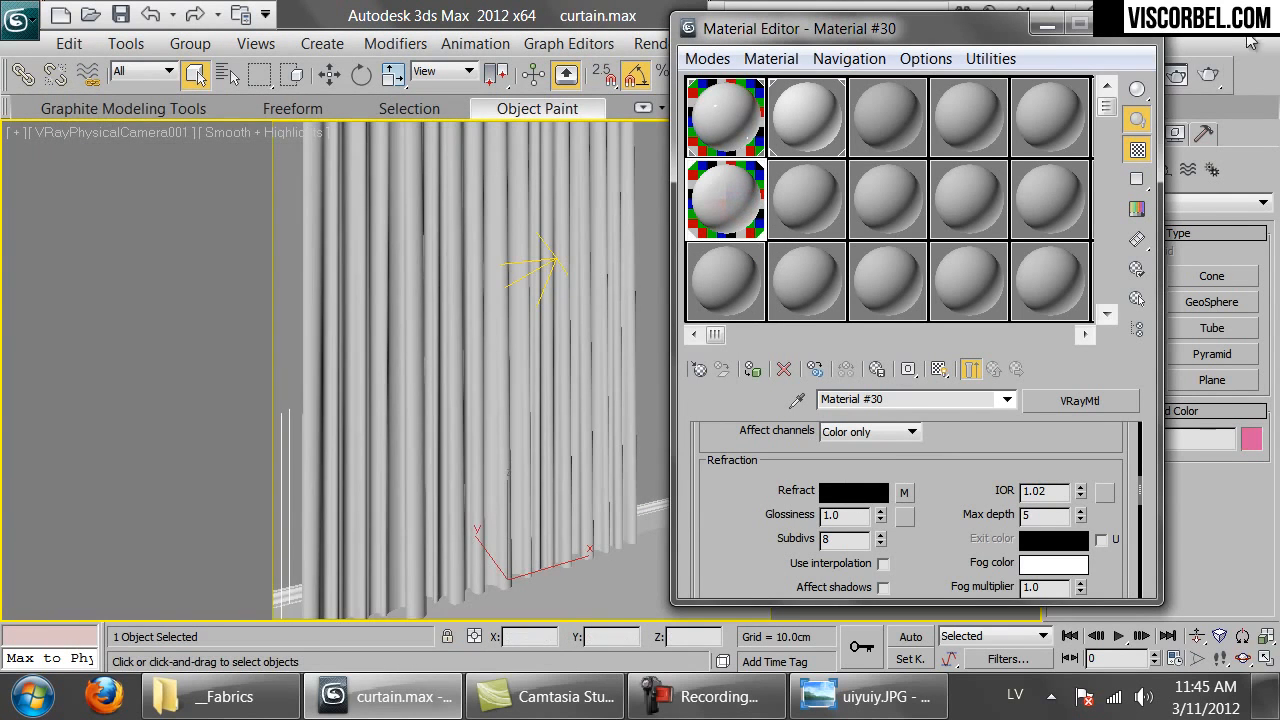
Render the camera view and inspect the curtain's translucent folds at 200% in the frame buffer.
left_click(1210, 76)
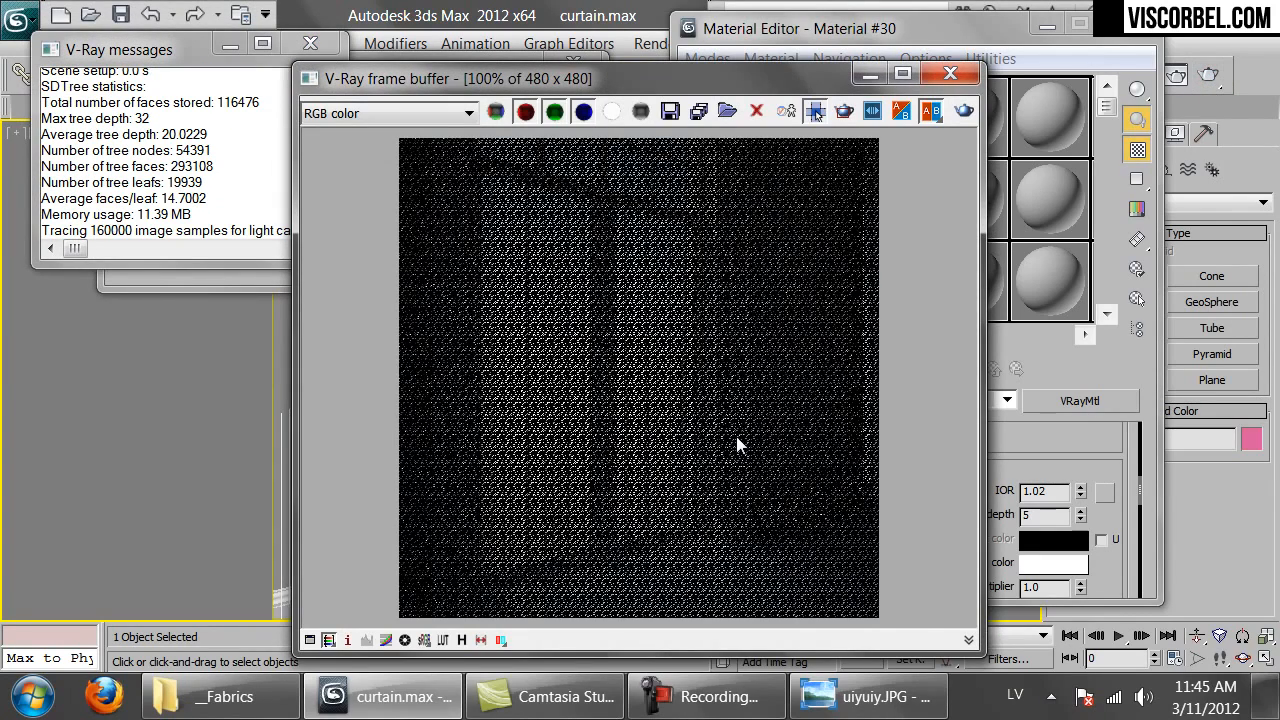
scroll(595, 325, "up", 1)
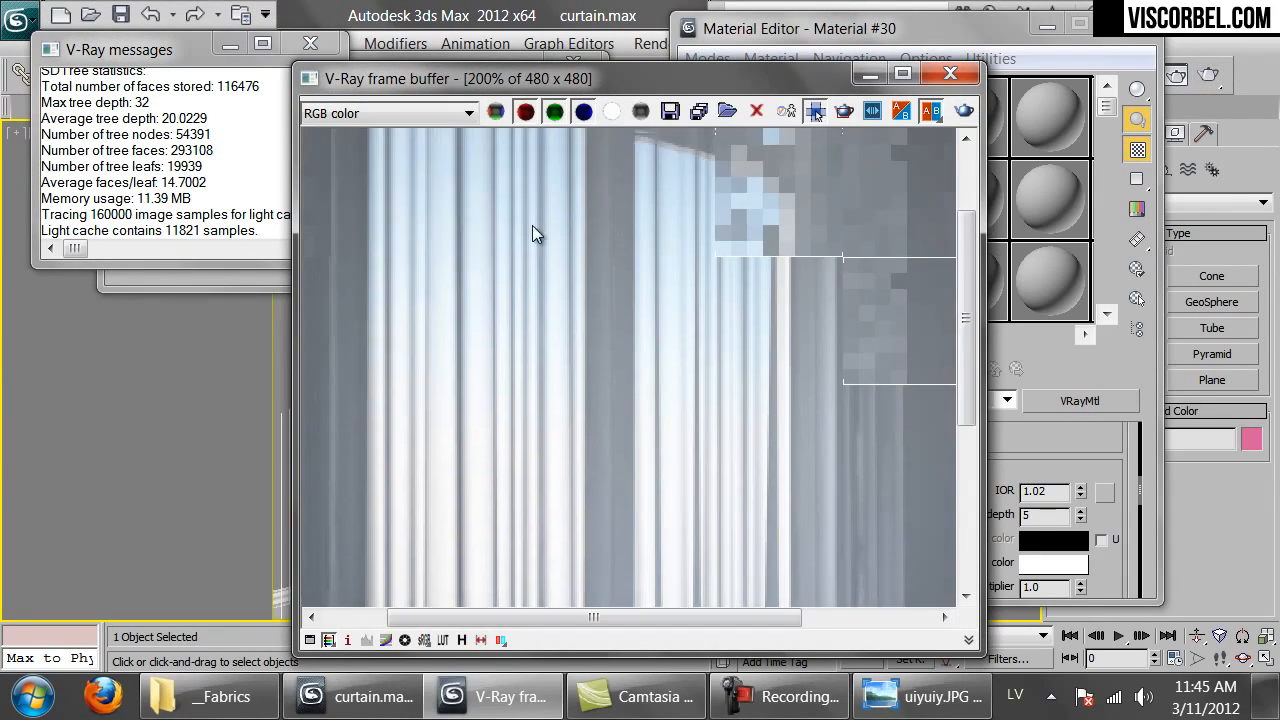
middle_click_drag(530, 180, 557, 403)
middle_click_drag(608, 498, 597, 363)
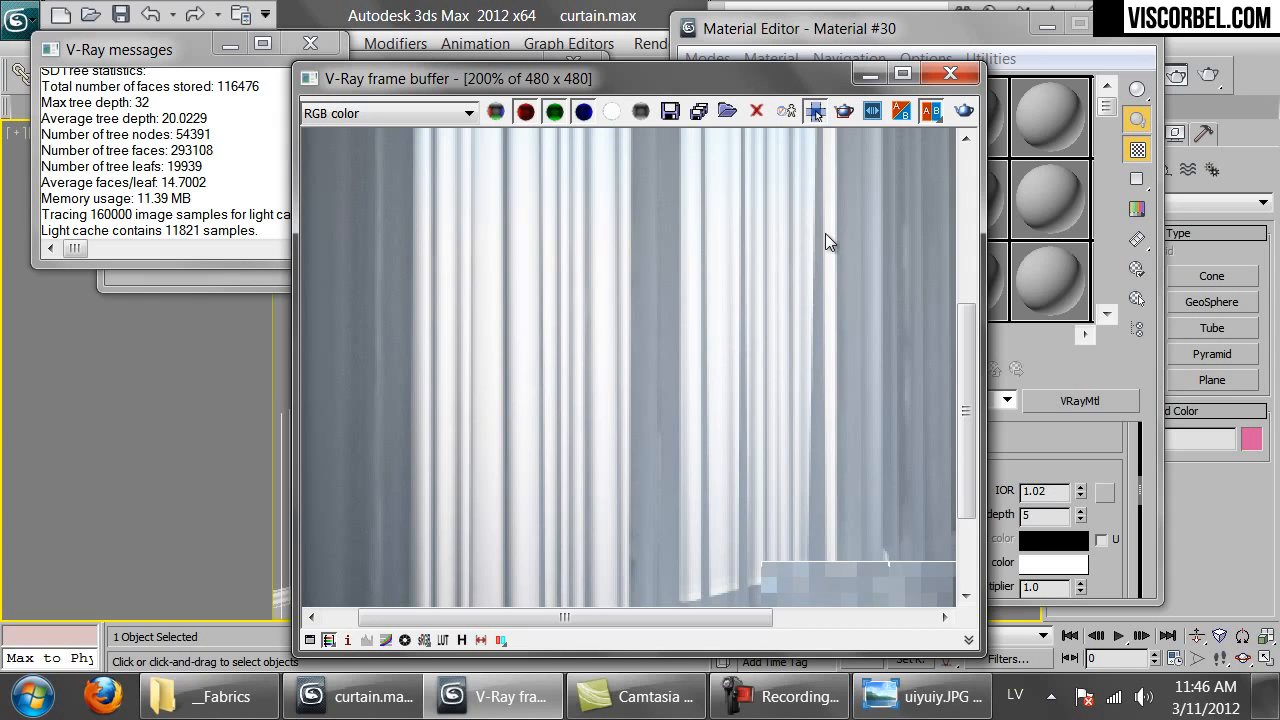
View the whole render at 100%, close the frame buffer and enable Affect shadows in the curtain material's refraction settings.
scroll(814, 249, "down", 1)
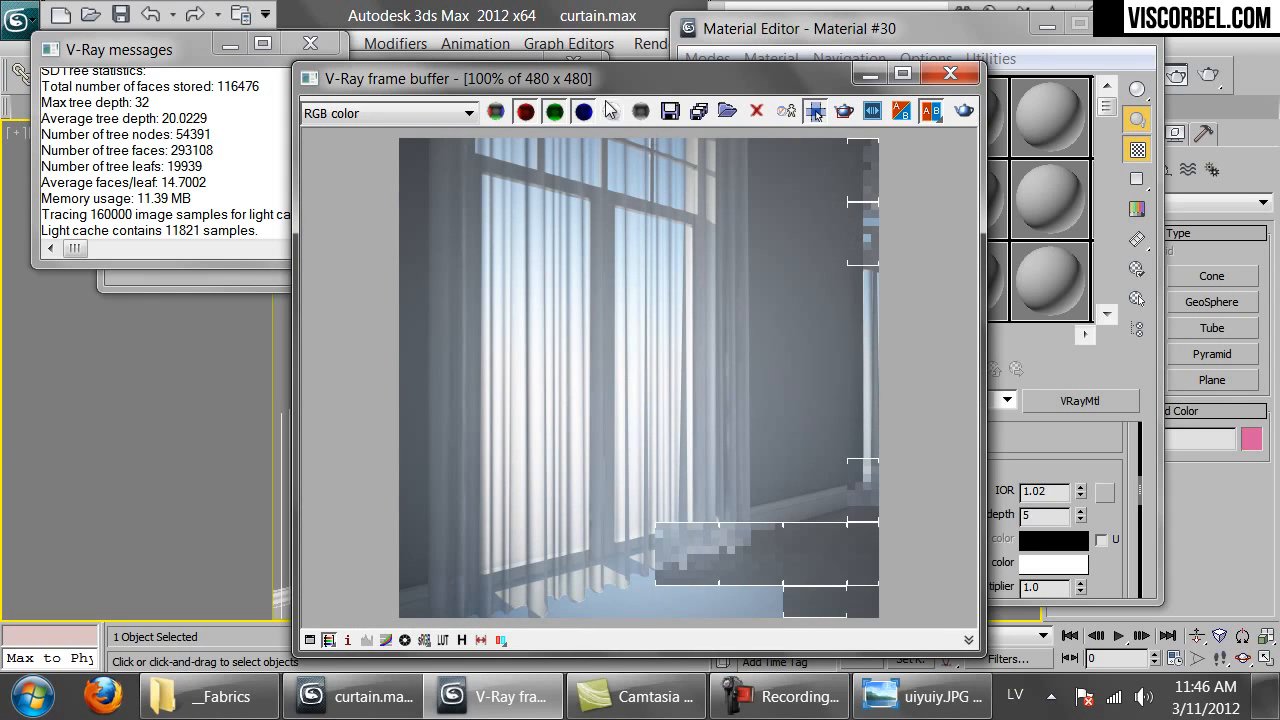
left_click_drag(561, 79, 593, 75)
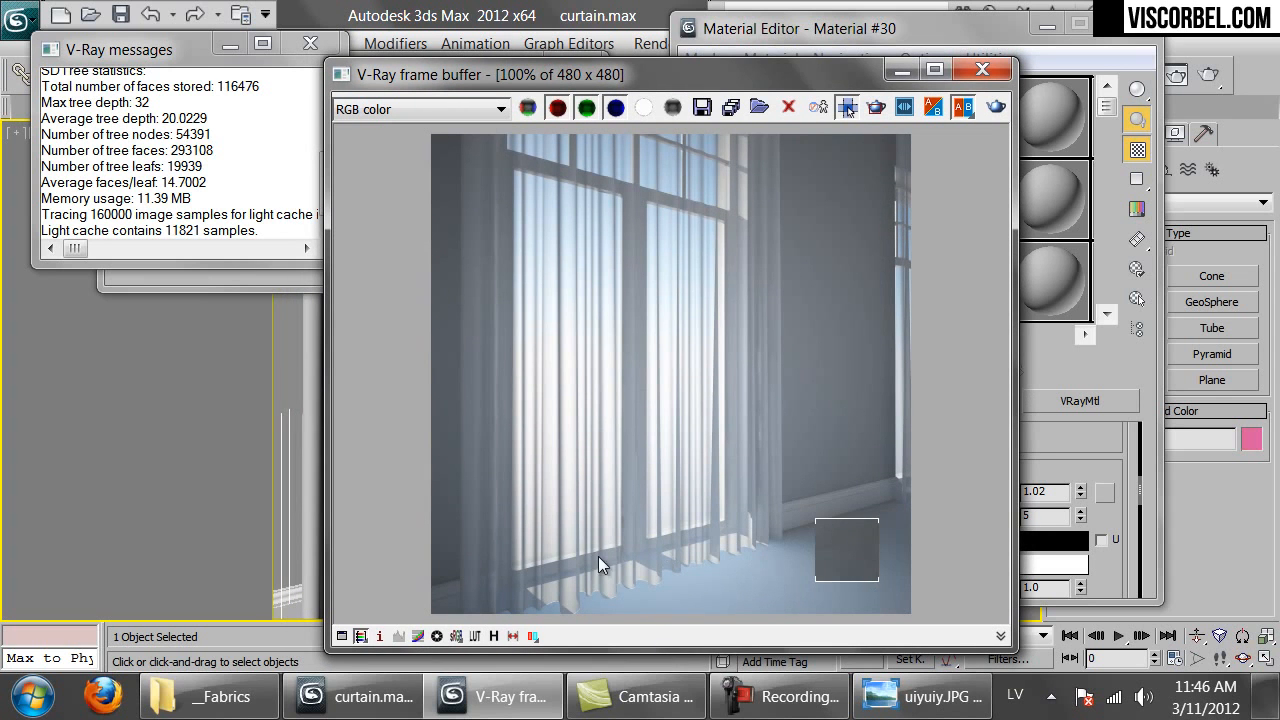
left_click(982, 69)
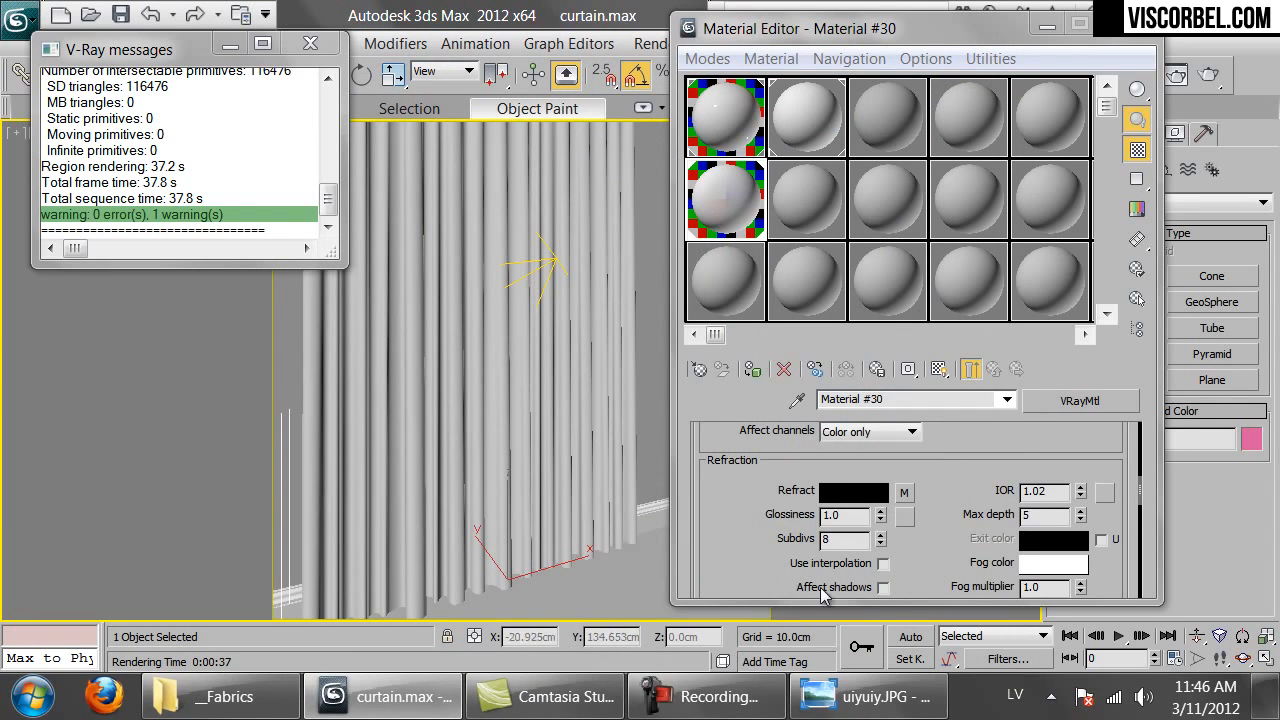
left_click(884, 588)
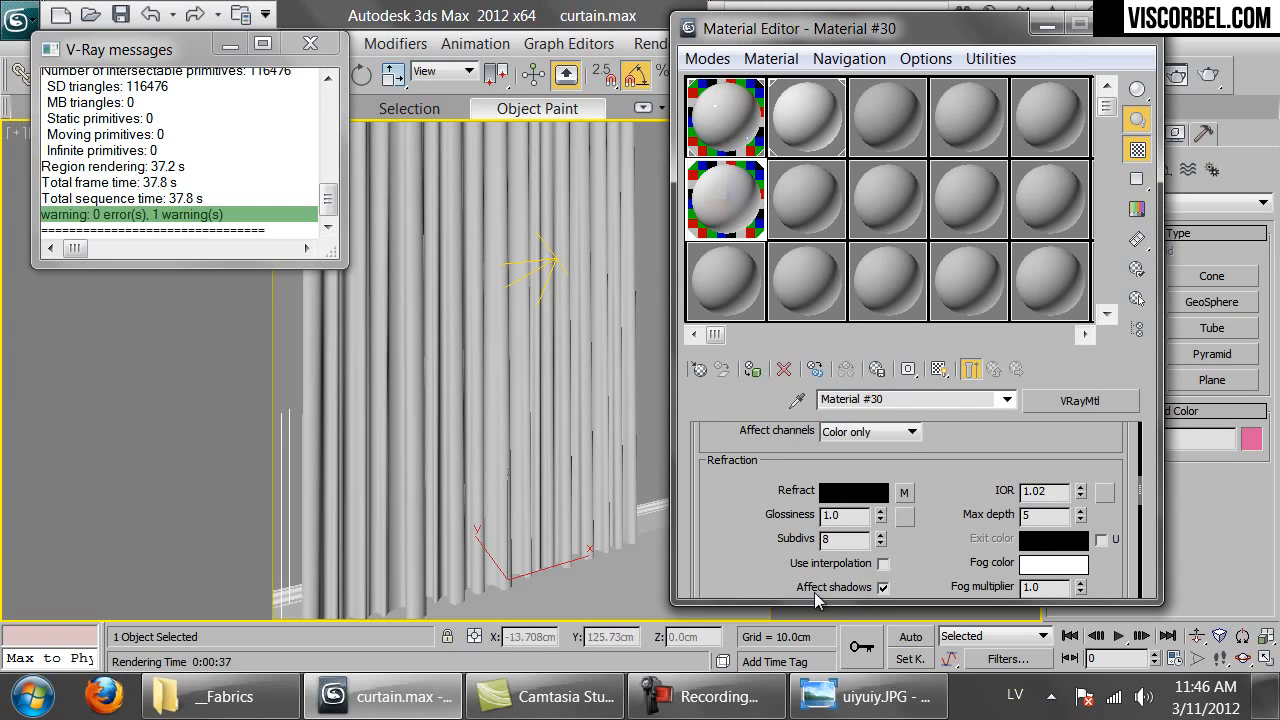
Raise the starting point of the refraction Falloff's mix curve to about 0.7, enlarge the sample preview and return to the parent material.
left_click(905, 490)
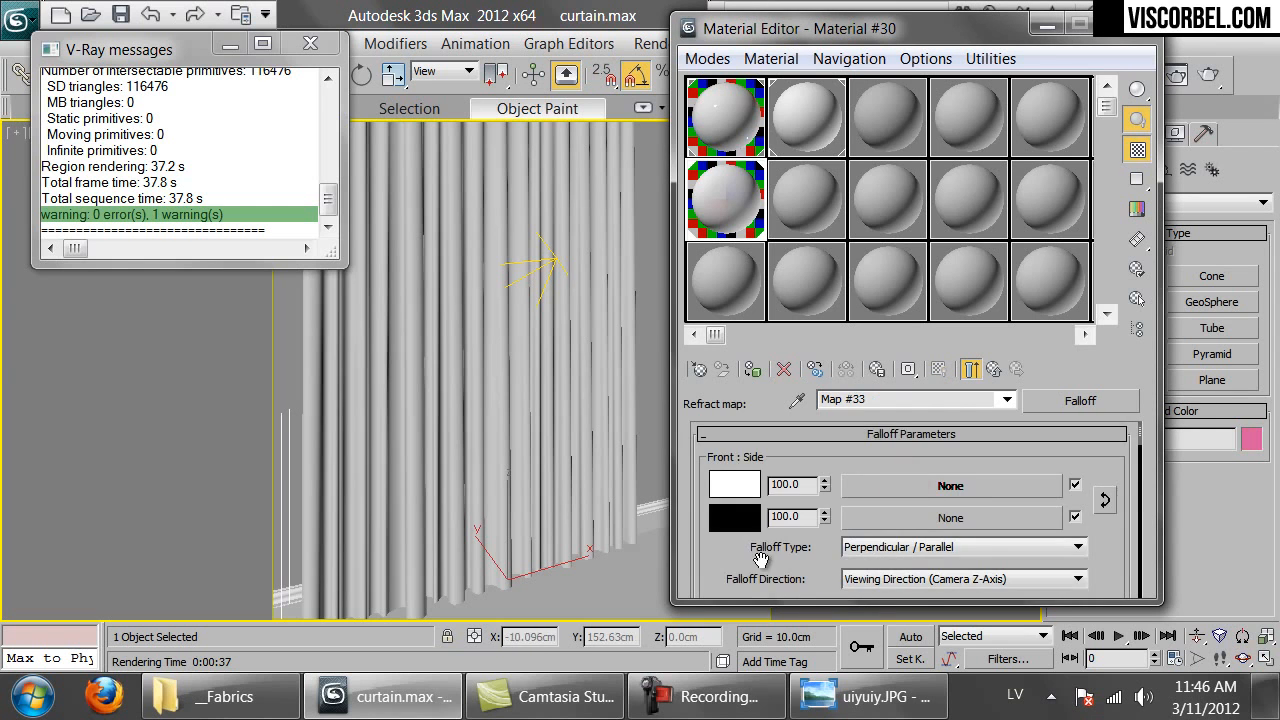
left_click_drag(761, 562, 769, 294)
scroll(880, 497, "down", 5)
scroll(950, 465, "down", 1)
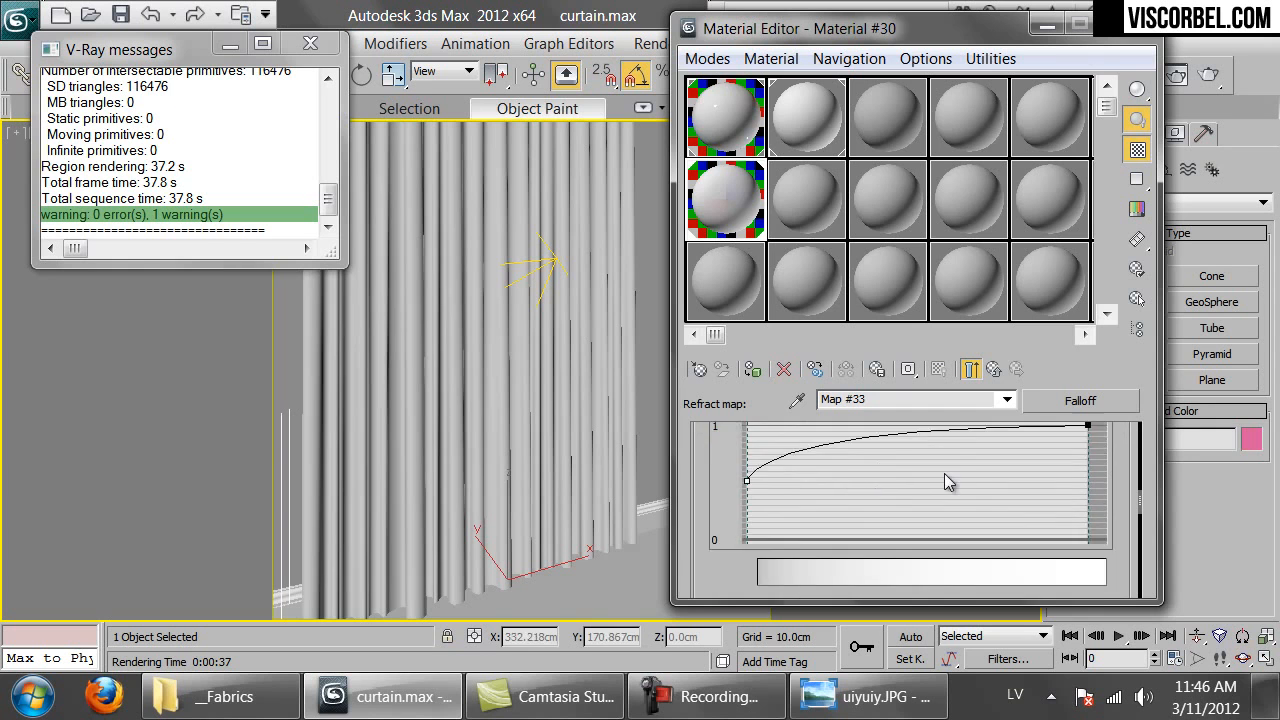
scroll(726, 557, "up", 2)
left_click_drag(747, 542, 749, 522)
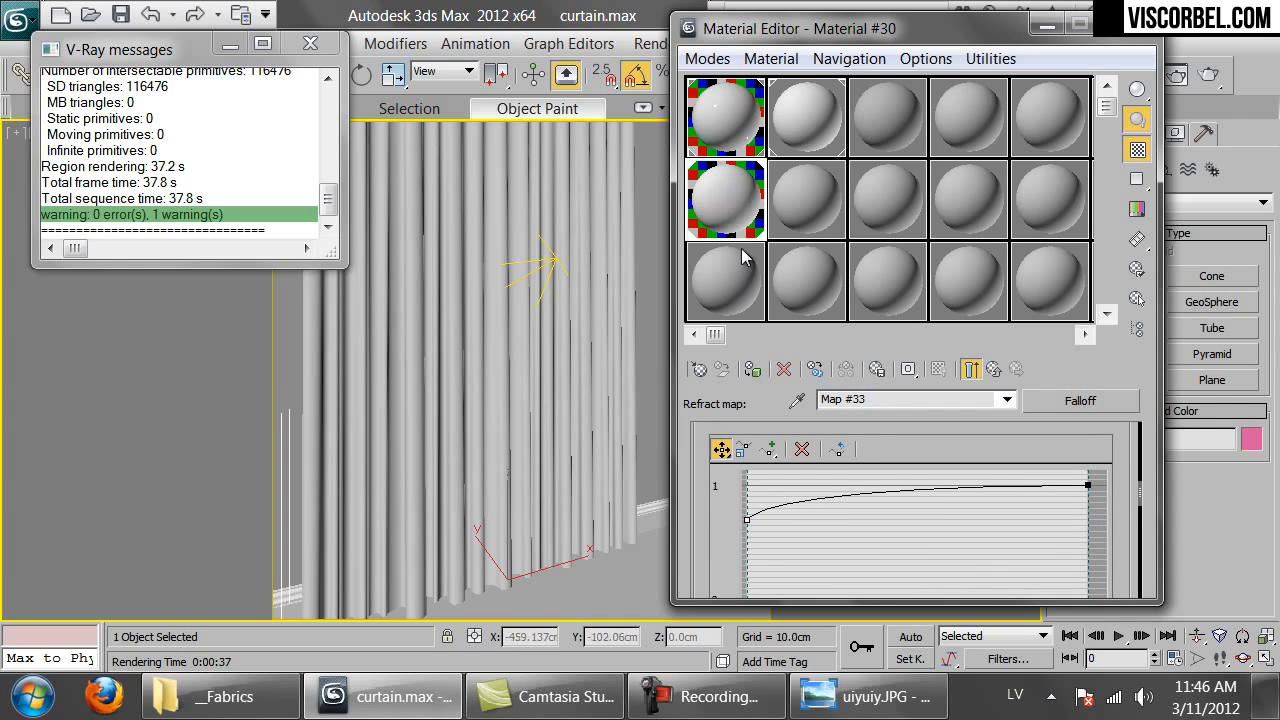
double_click(730, 182)
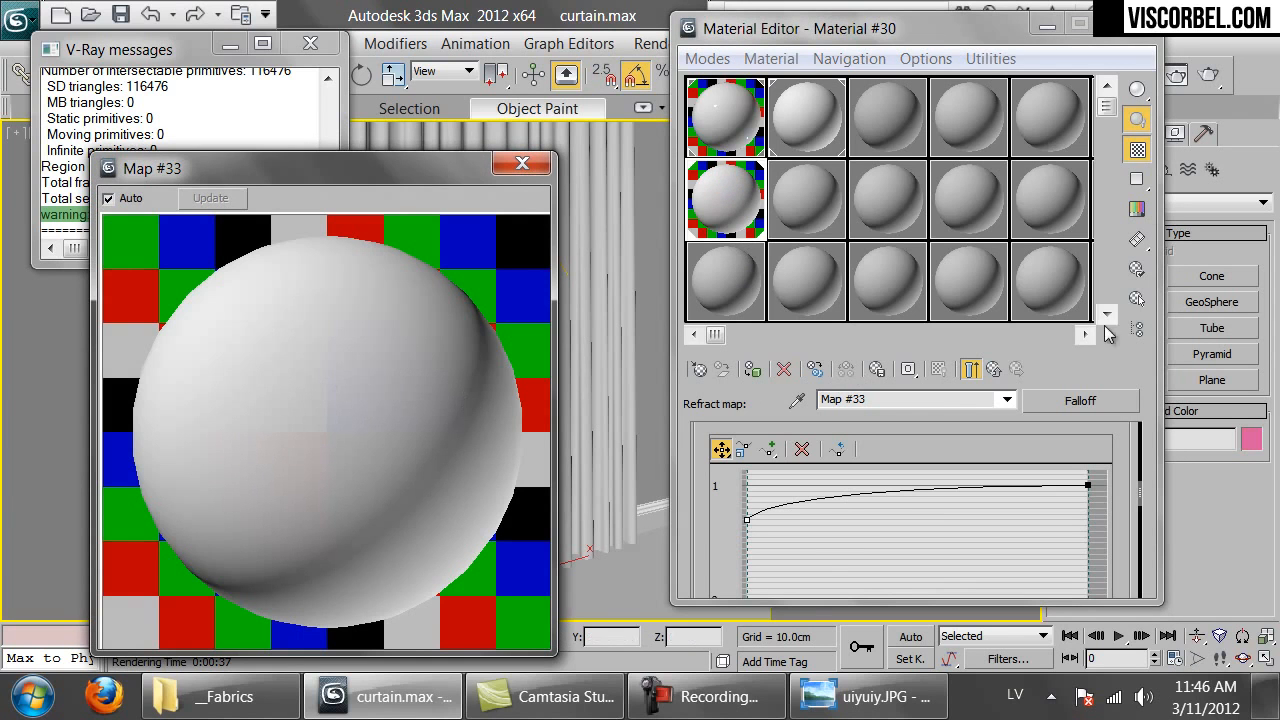
left_click(992, 369)
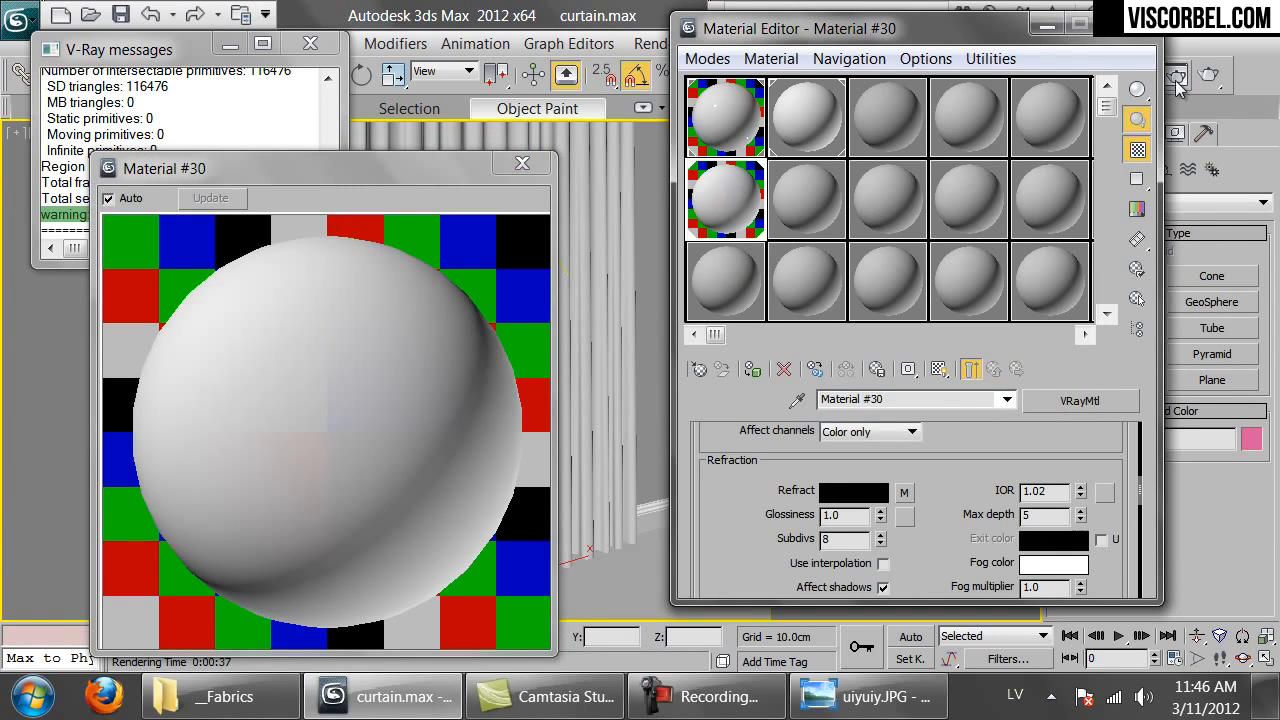
Render the camera view, study the sheer curtain folds in the reference photo, compare them with the render and close the frame buffer.
left_click(1208, 75)
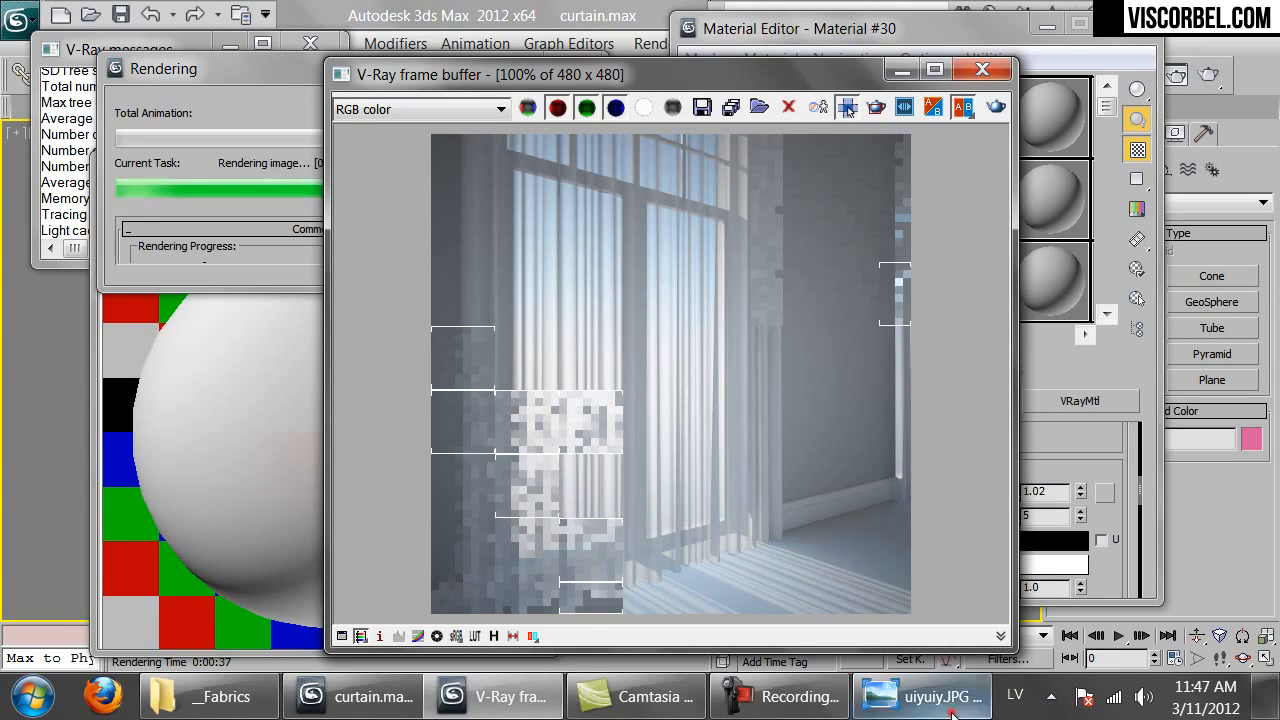
left_click(920, 697)
left_click(515, 640)
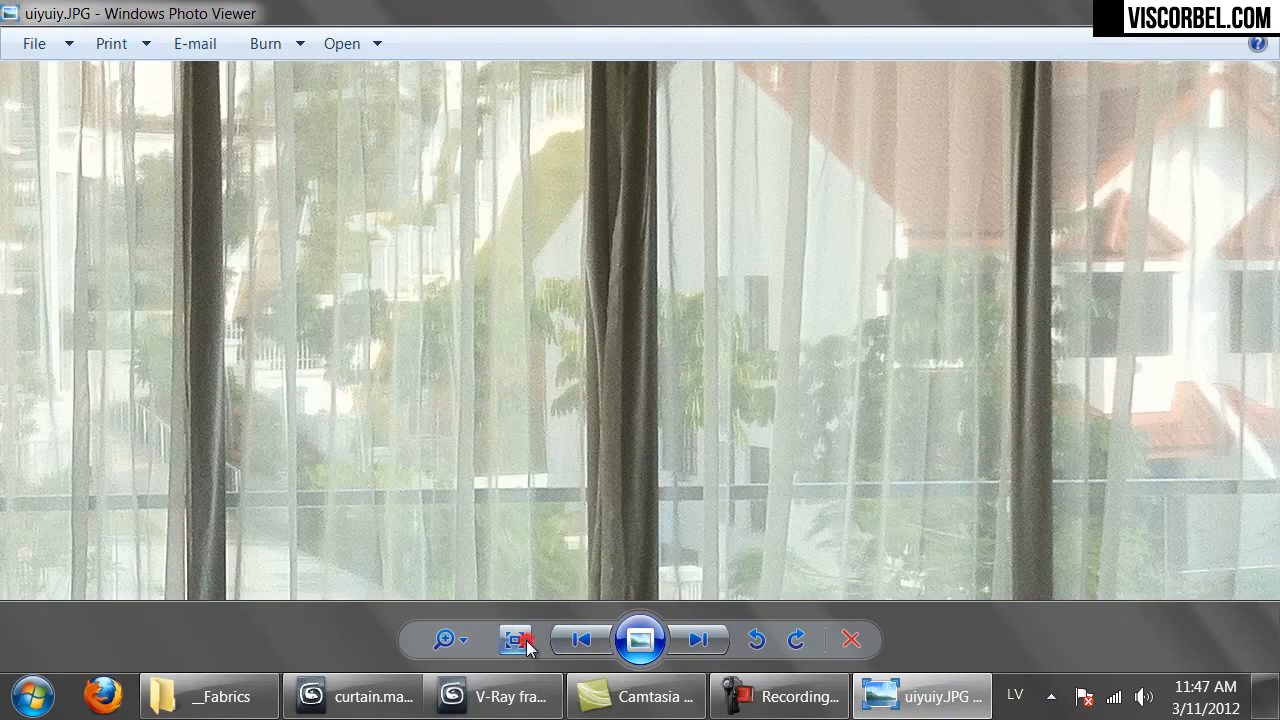
scroll(743, 284, "down", 4)
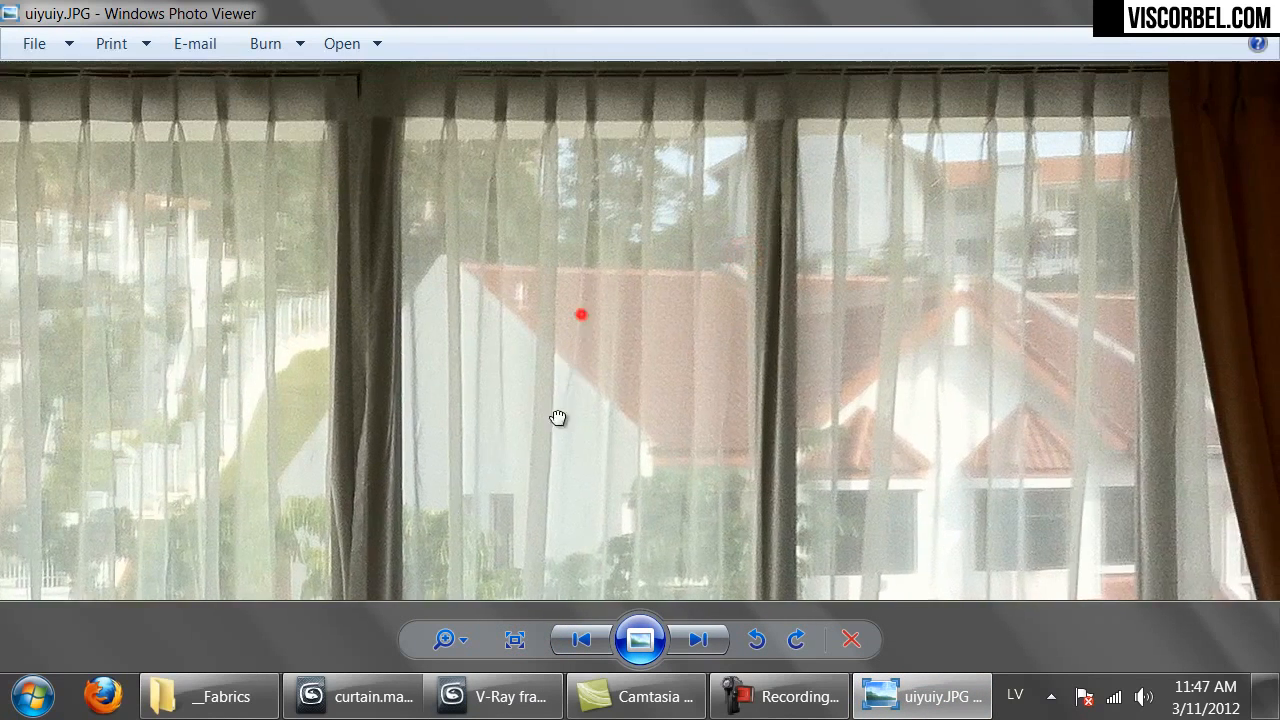
left_click_drag(597, 466, 704, 232)
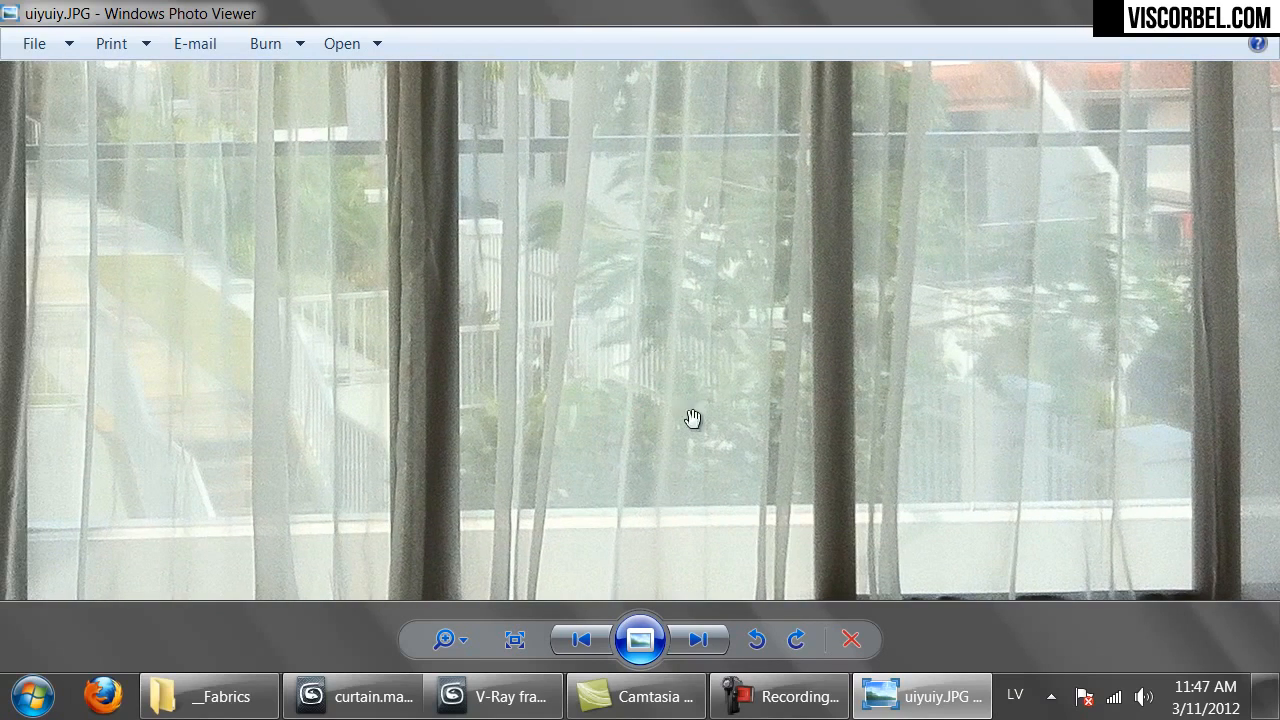
left_click_drag(263, 238, 600, 400)
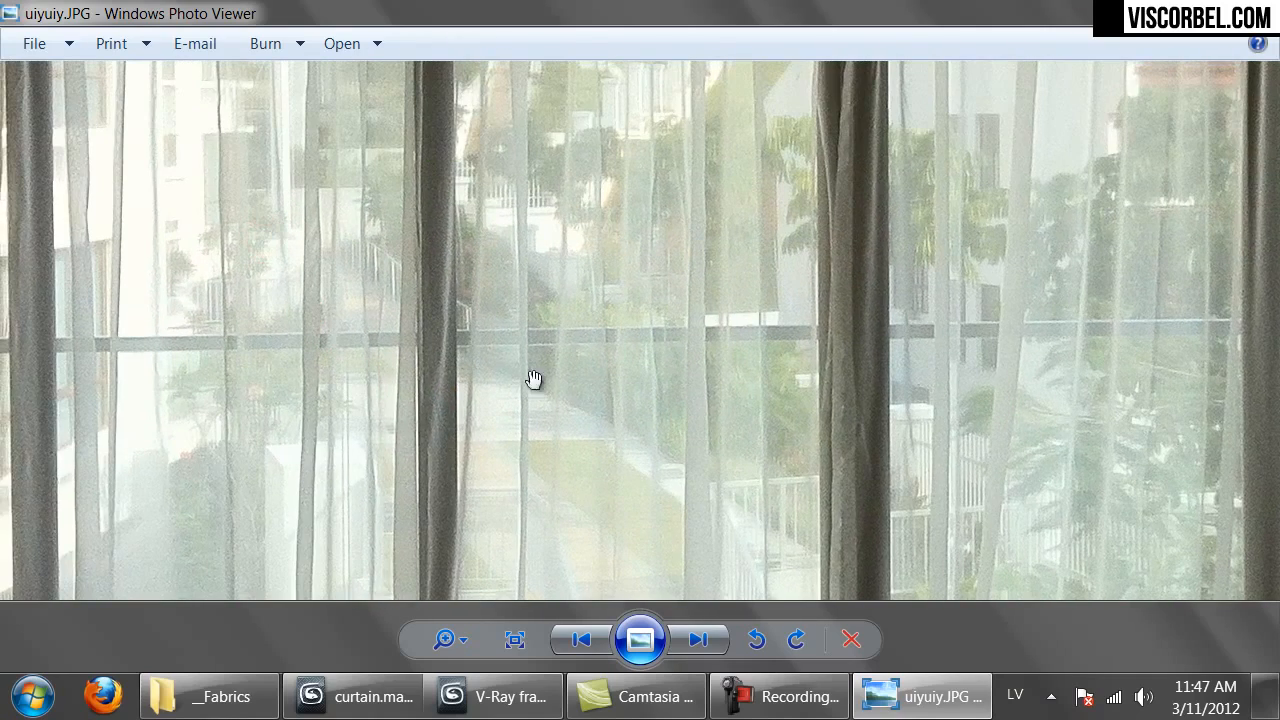
left_click_drag(824, 253, 803, 444)
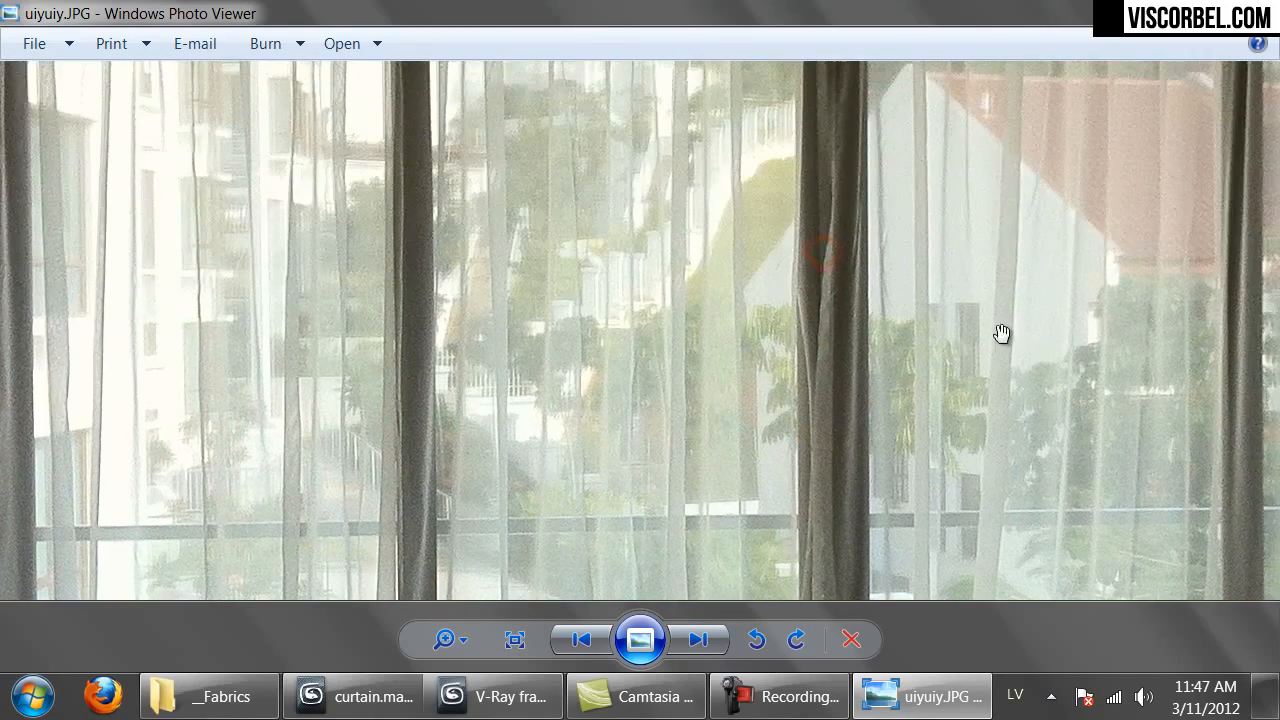
left_click_drag(997, 331, 710, 381)
left_click_drag(833, 512, 741, 343)
left_click_drag(851, 474, 693, 239)
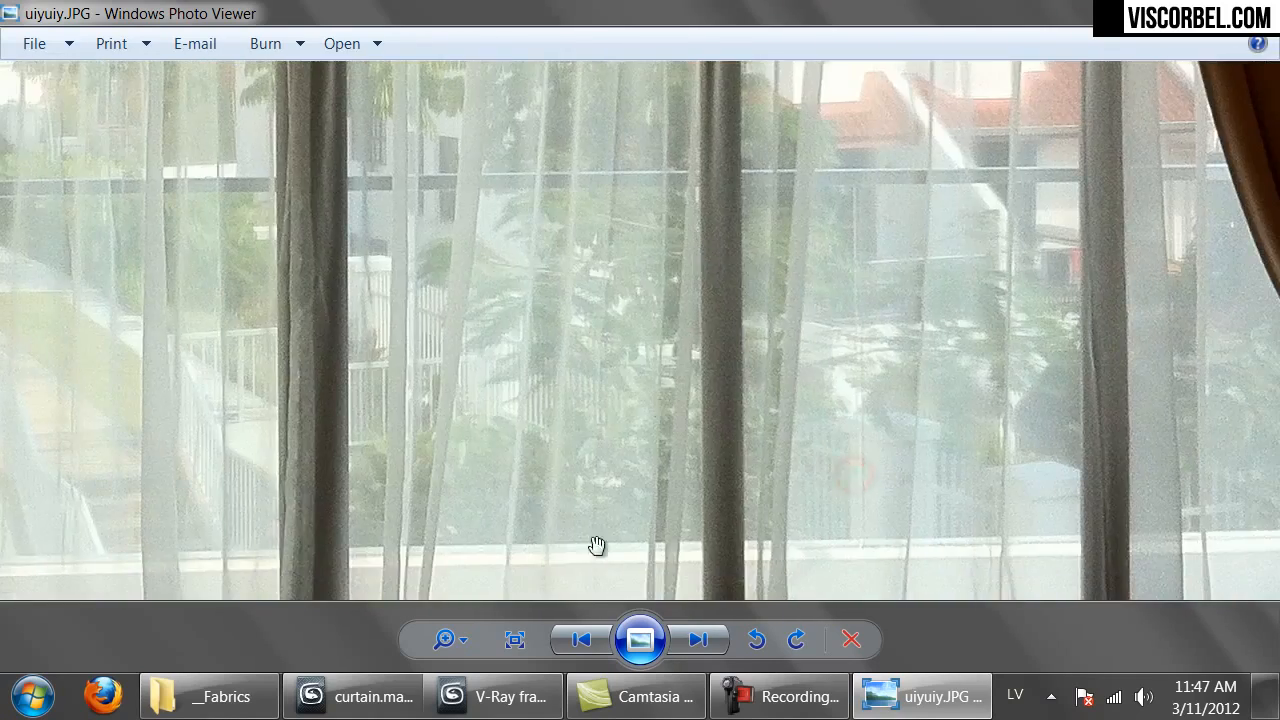
left_click(503, 698)
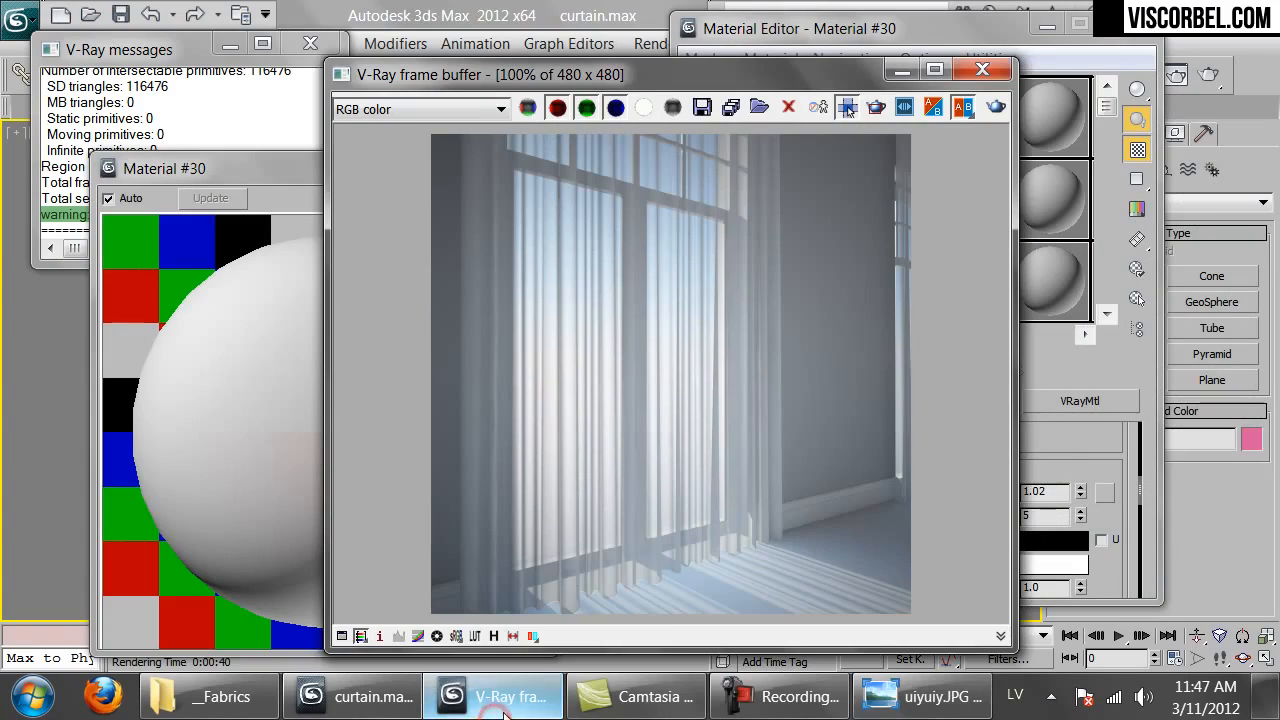
left_click(982, 69)
Assign a Falloff map to the curtain material's diffuse channel.
scroll(942, 463, "up", 5)
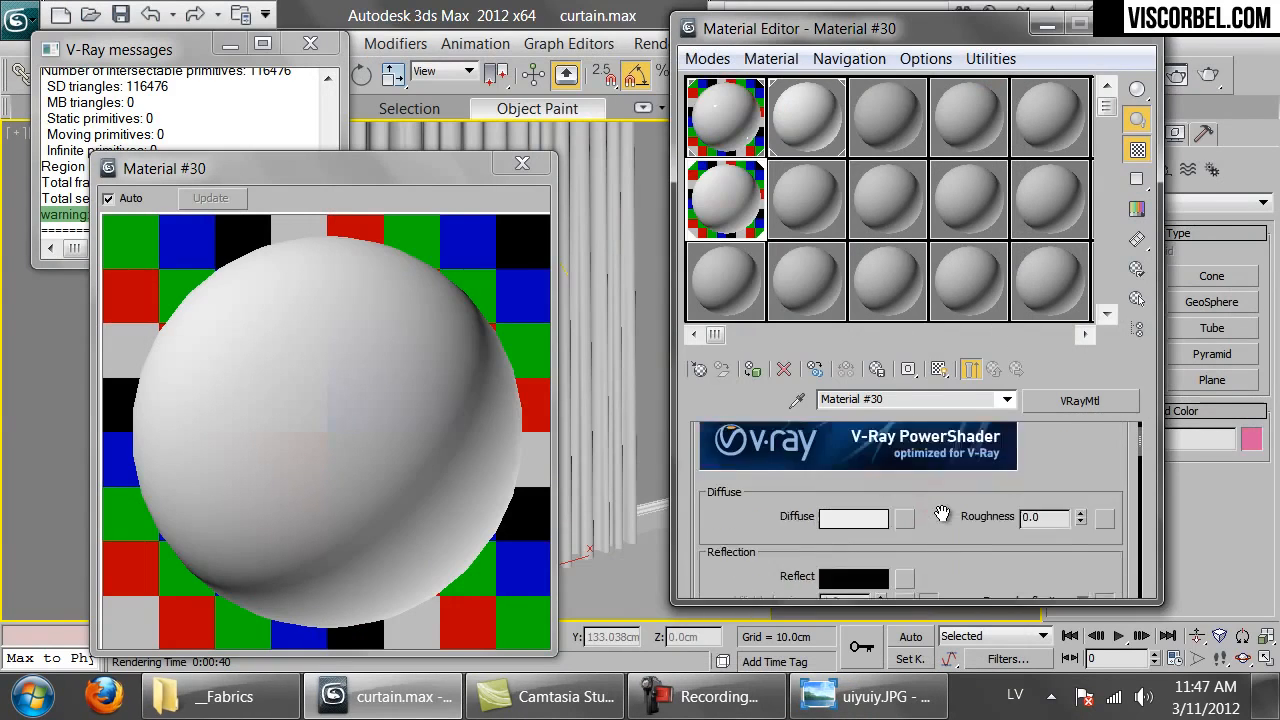
left_click(905, 549)
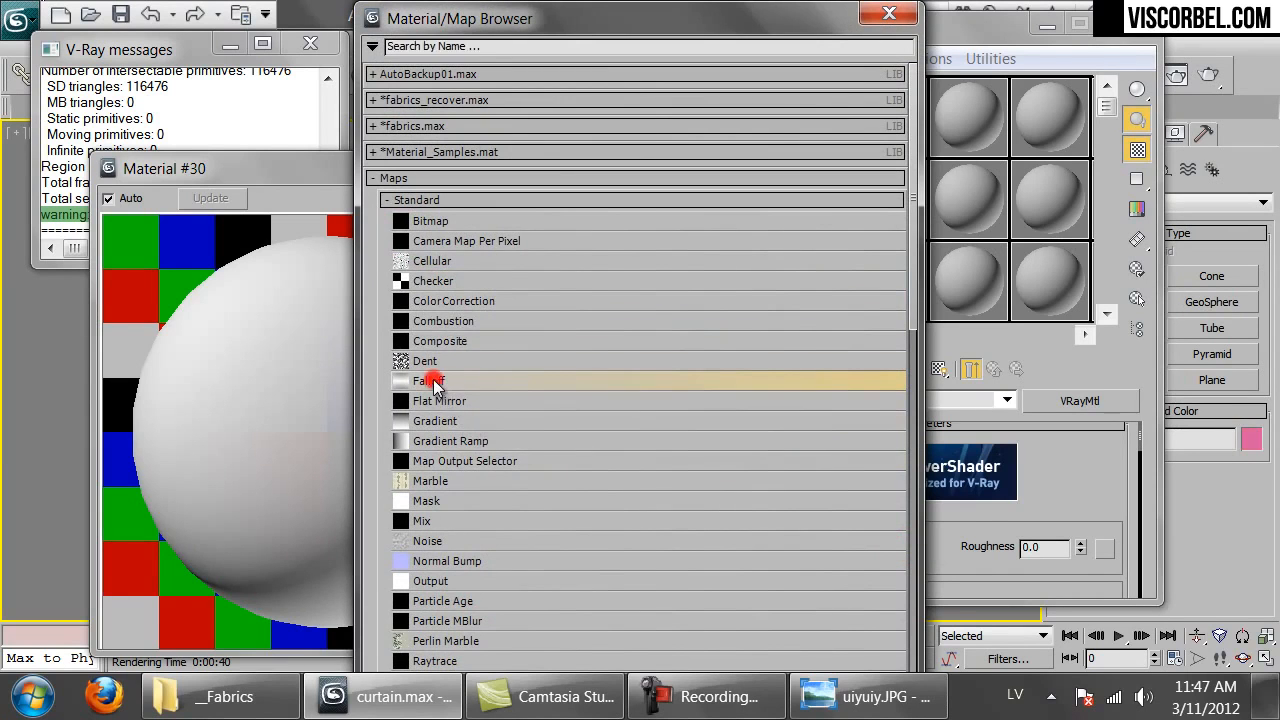
double_click(433, 383)
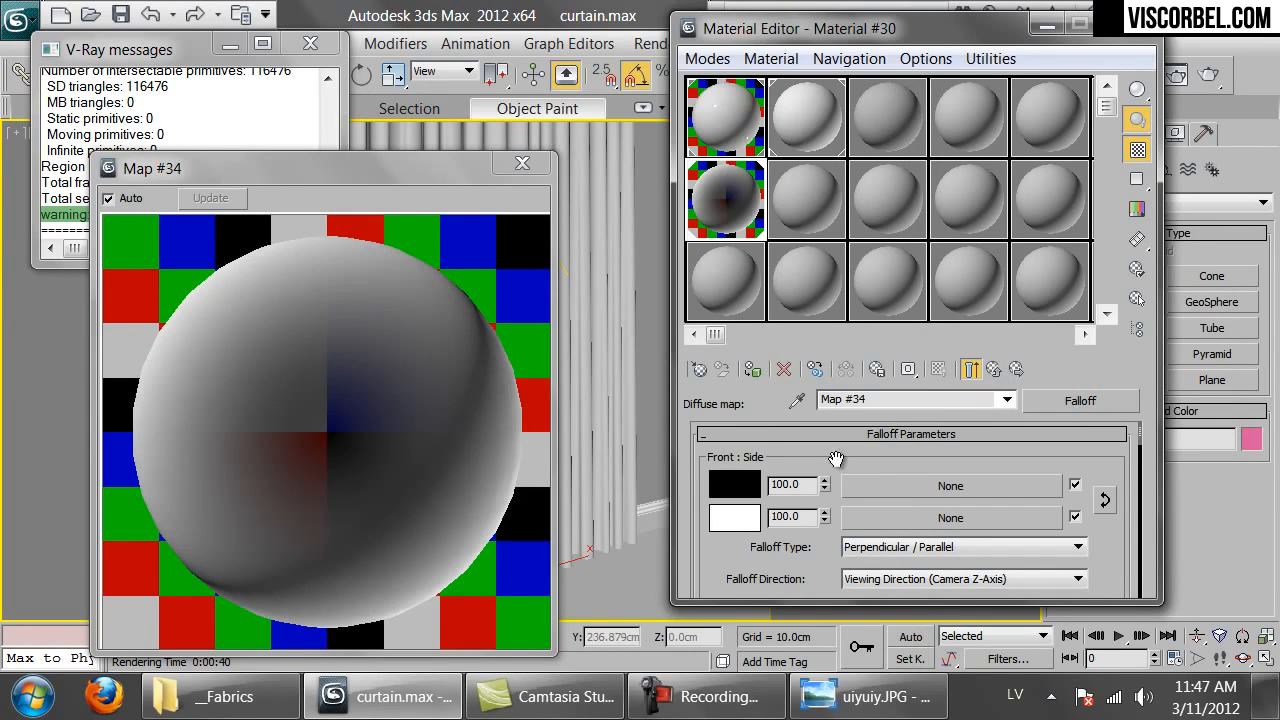
Set the diffuse Falloff's front color to a light grey of value 167 and its side color to value 245.
left_click(733, 488)
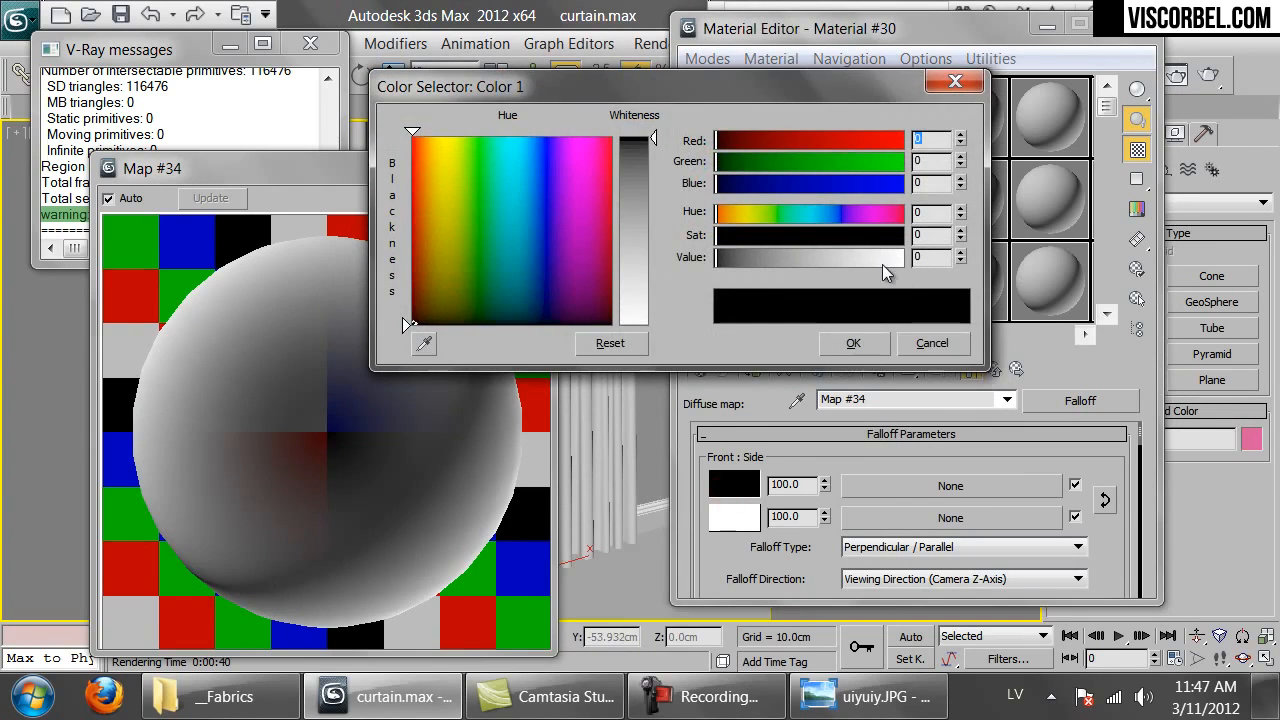
left_click_drag(850, 262, 861, 259)
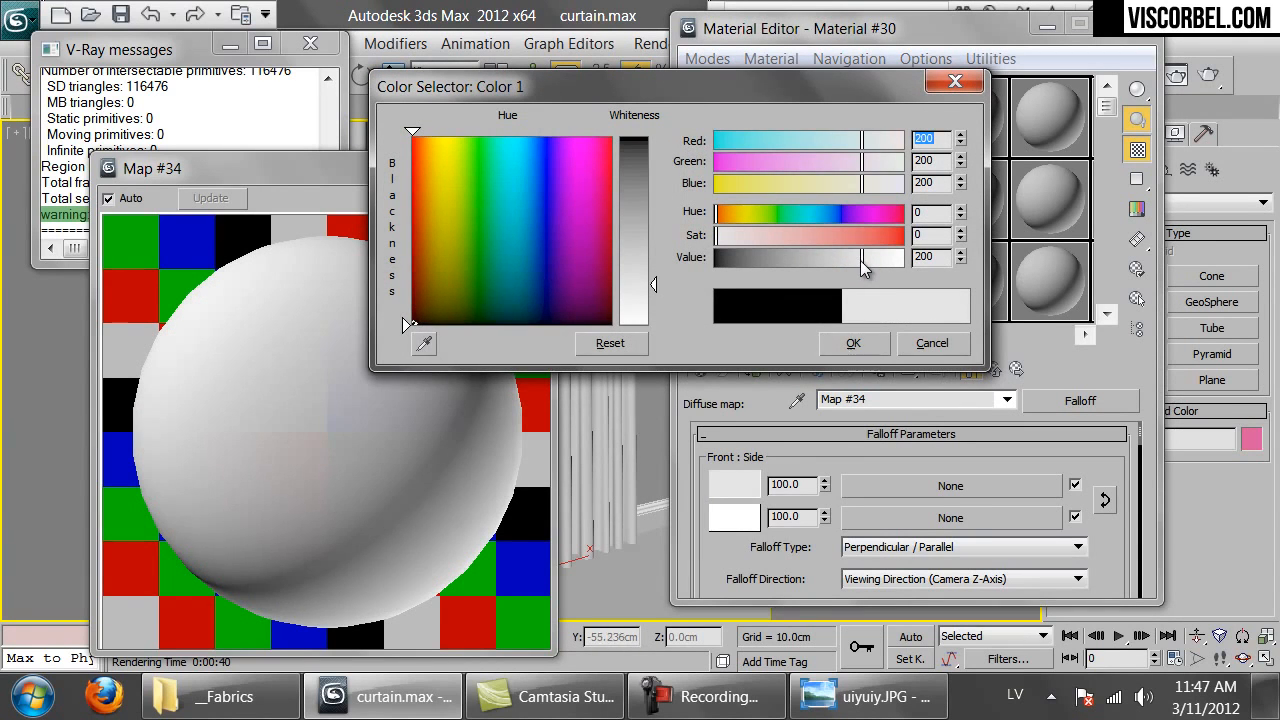
left_click_drag(861, 259, 836, 266)
left_click(869, 345)
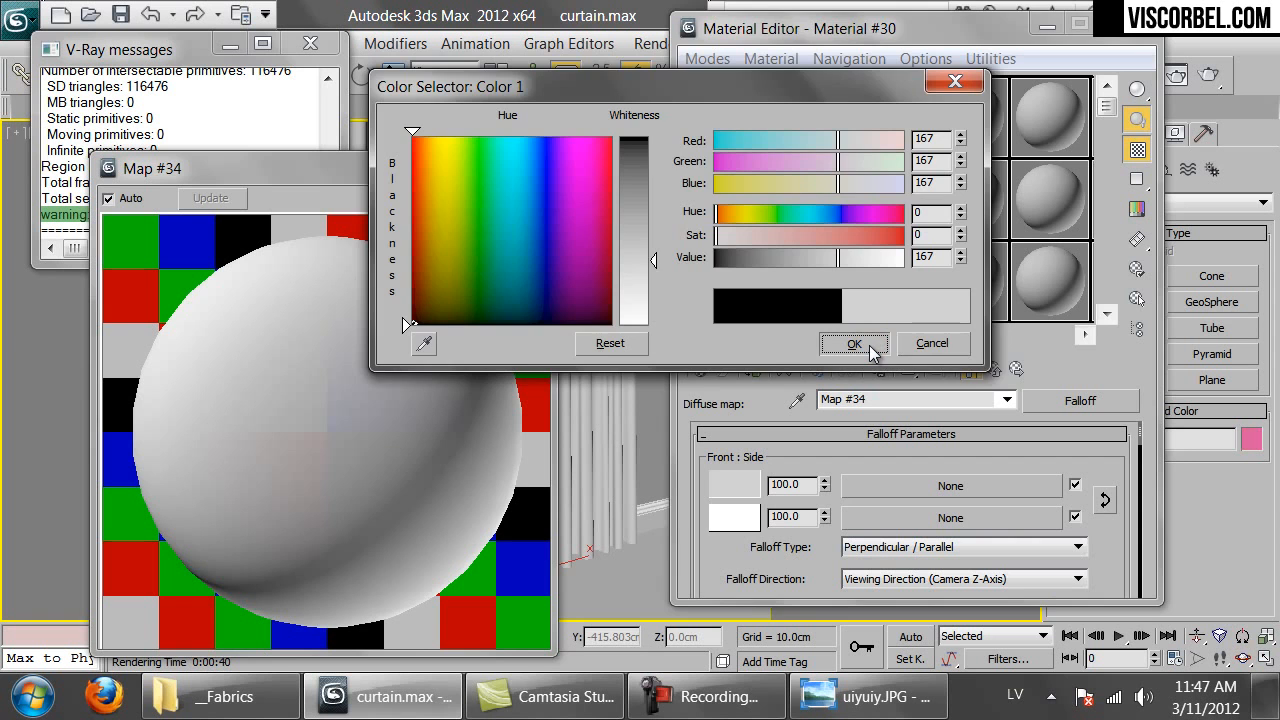
left_click(734, 517)
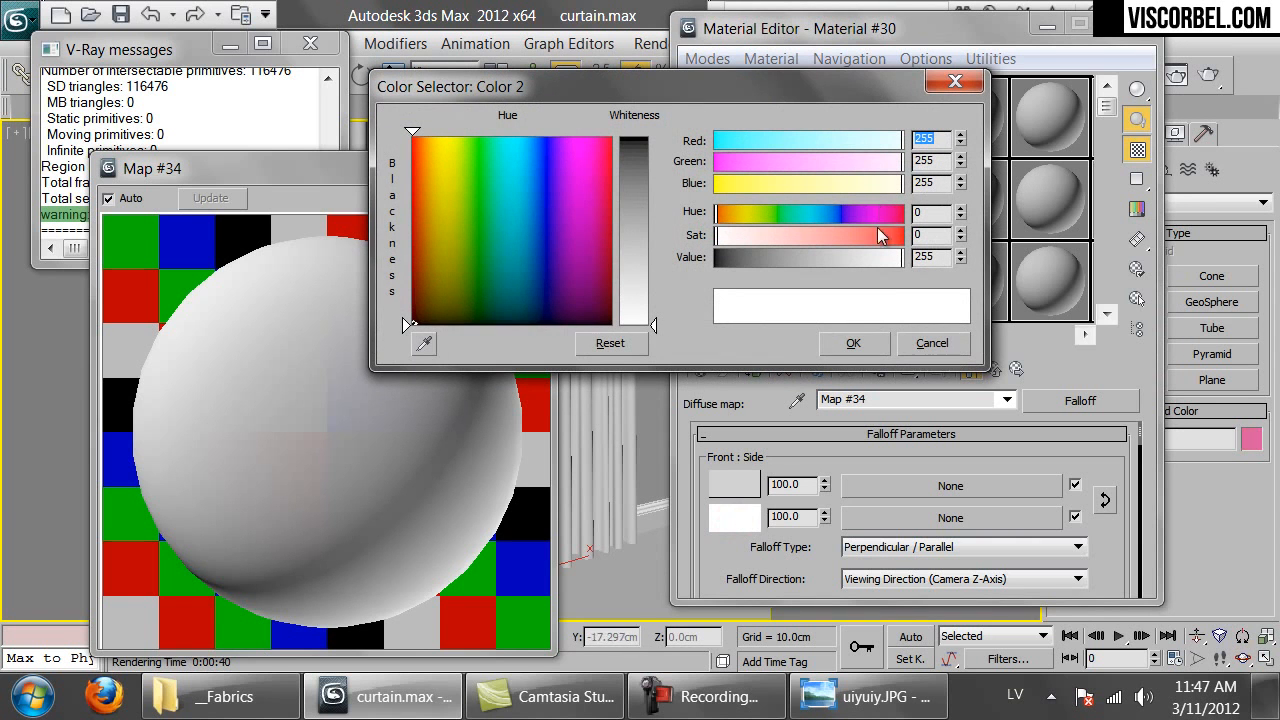
left_click(895, 257)
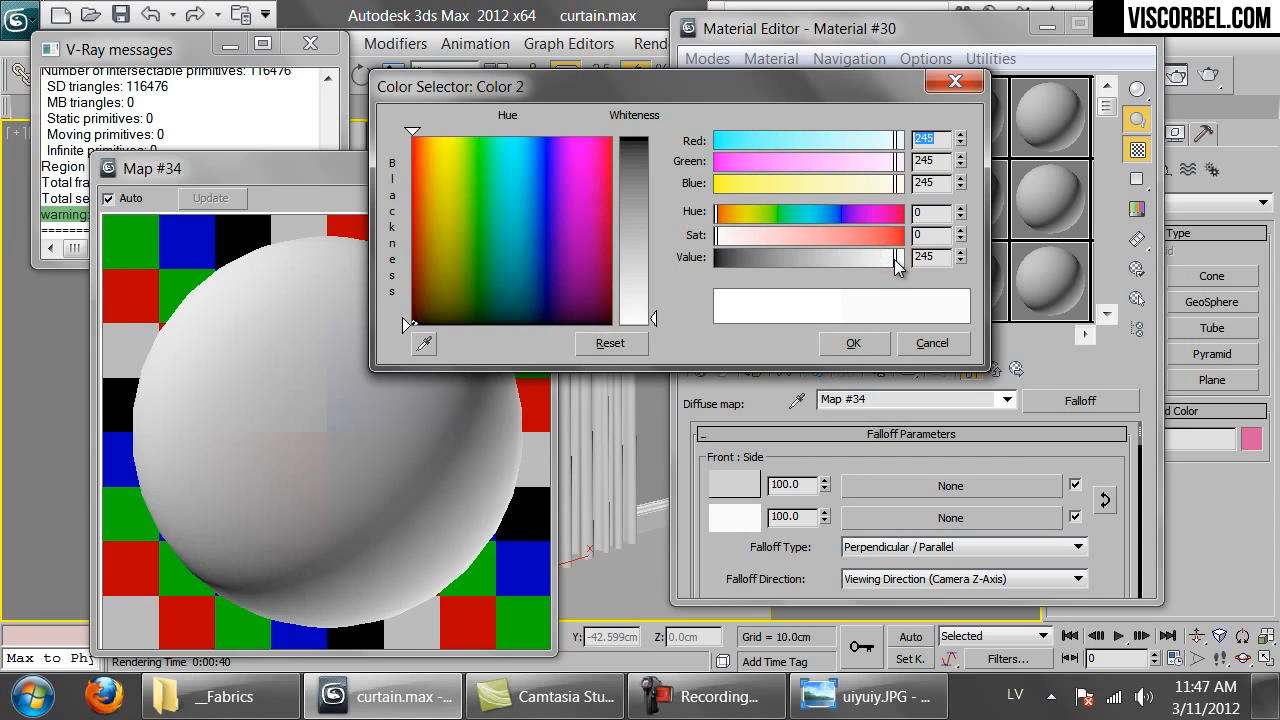
left_click(853, 343)
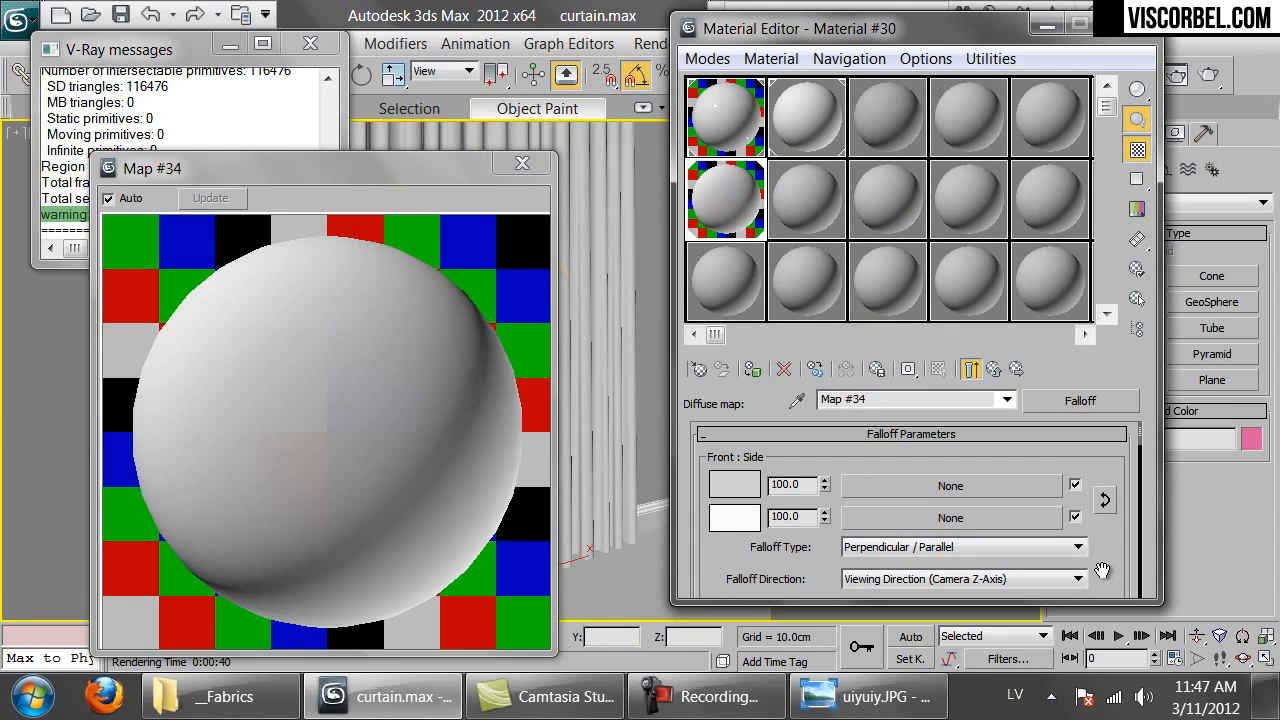
Convert the upper end point of the diffuse Falloff's mix curve to Bezier and bow the curve upward with its handle.
scroll(1101, 570, "down", 6)
scroll(1091, 478, "up", 1)
right_click(1090, 476)
left_click(1108, 537)
left_click(1001, 506)
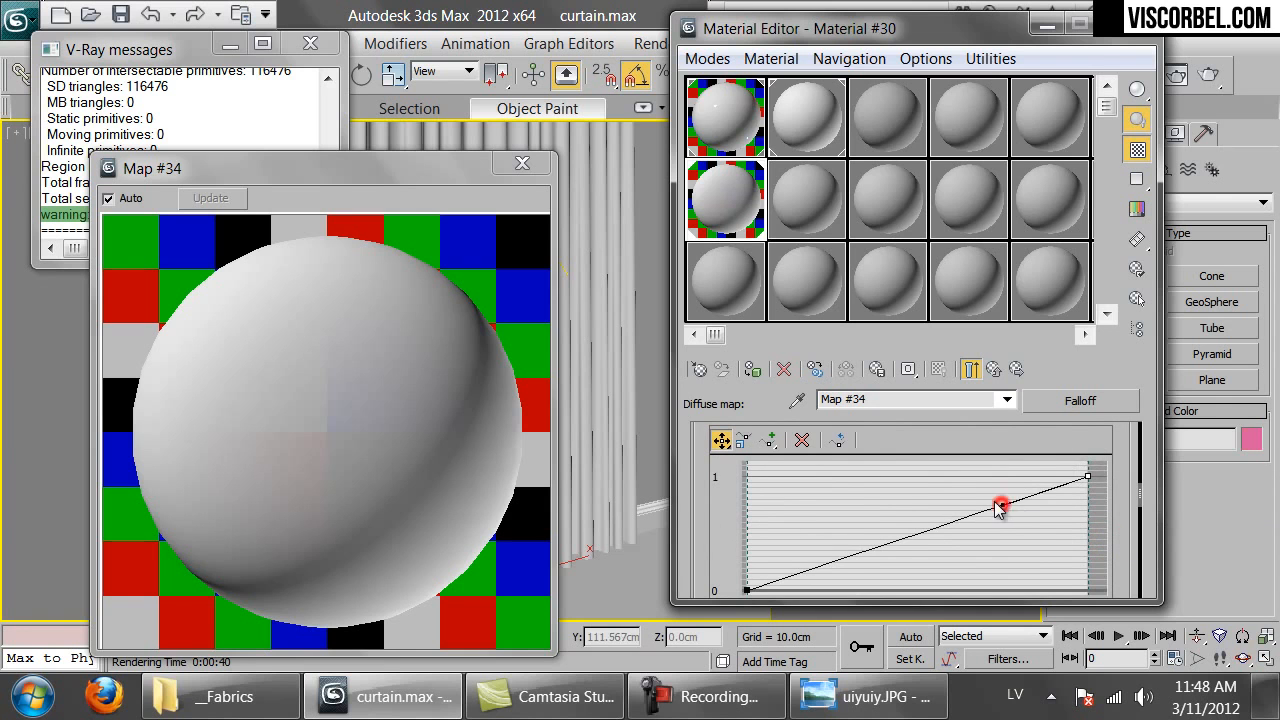
left_click_drag(1004, 510, 924, 472)
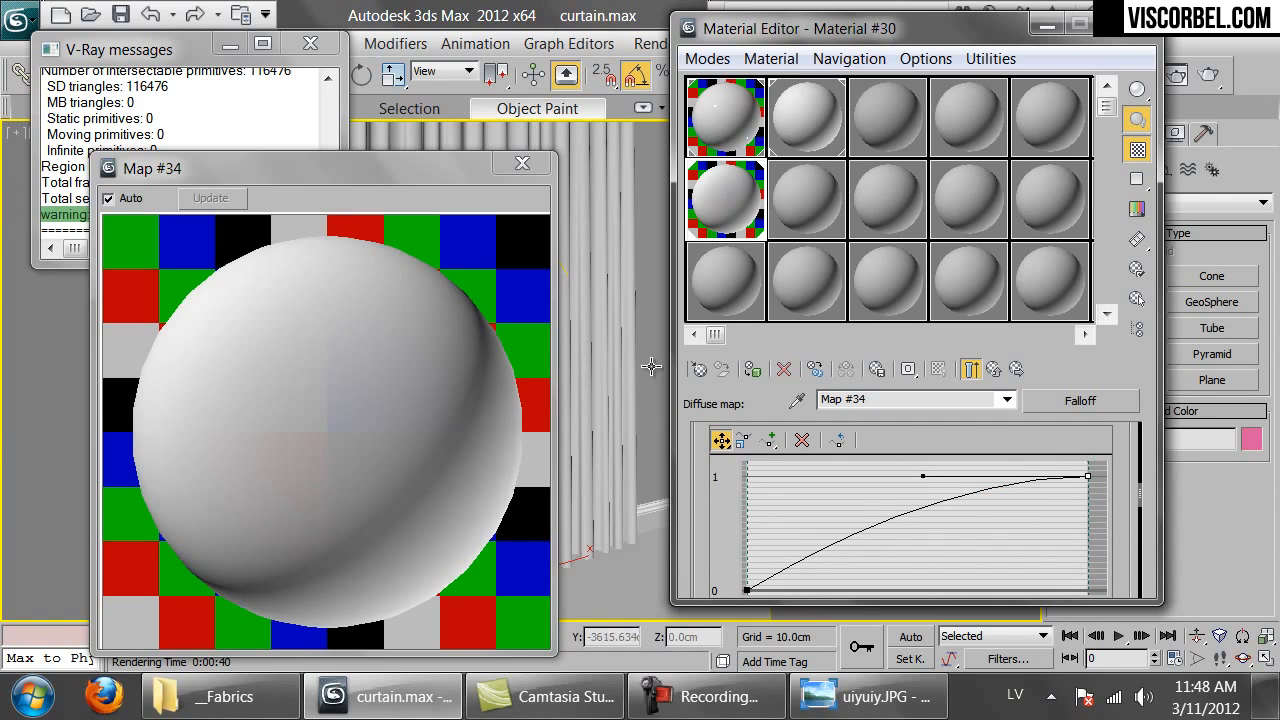
Render the camera view again and examine the upper window, curtain folds and lower hem at 200%, then the whole image at 100%.
left_click(1210, 76)
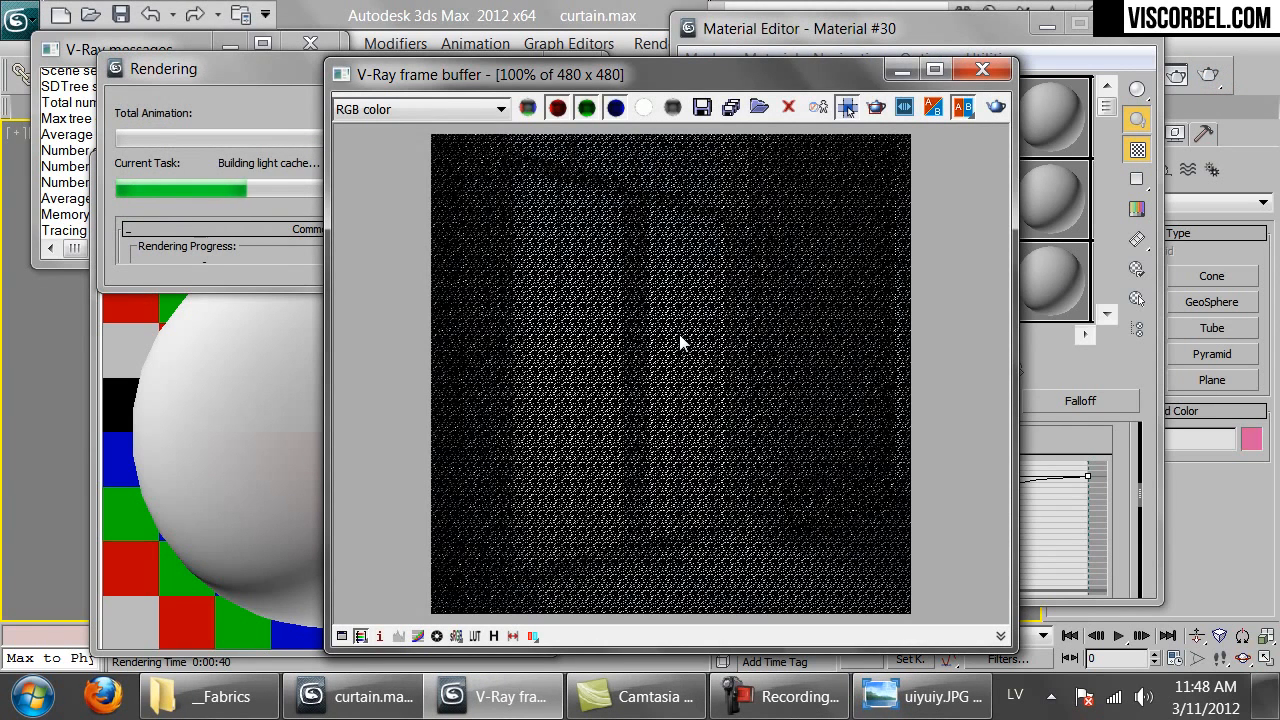
scroll(650, 340, "up", 1)
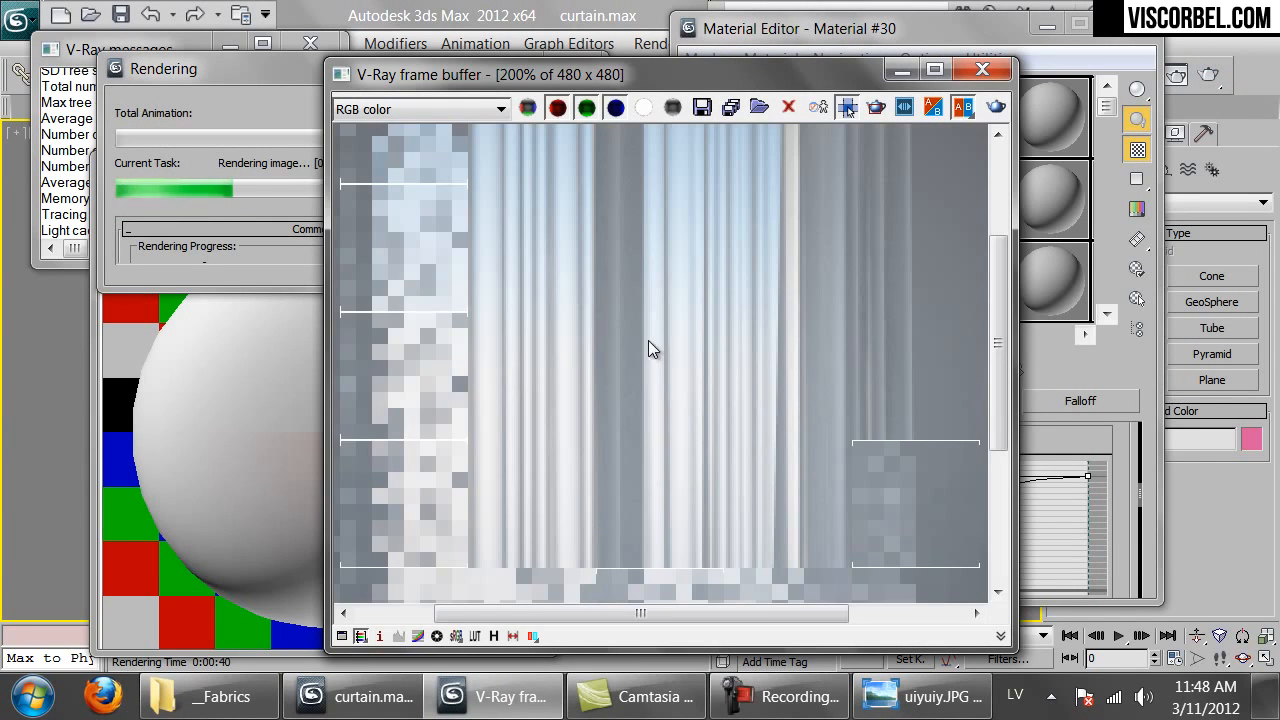
middle_click_drag(621, 183, 623, 354)
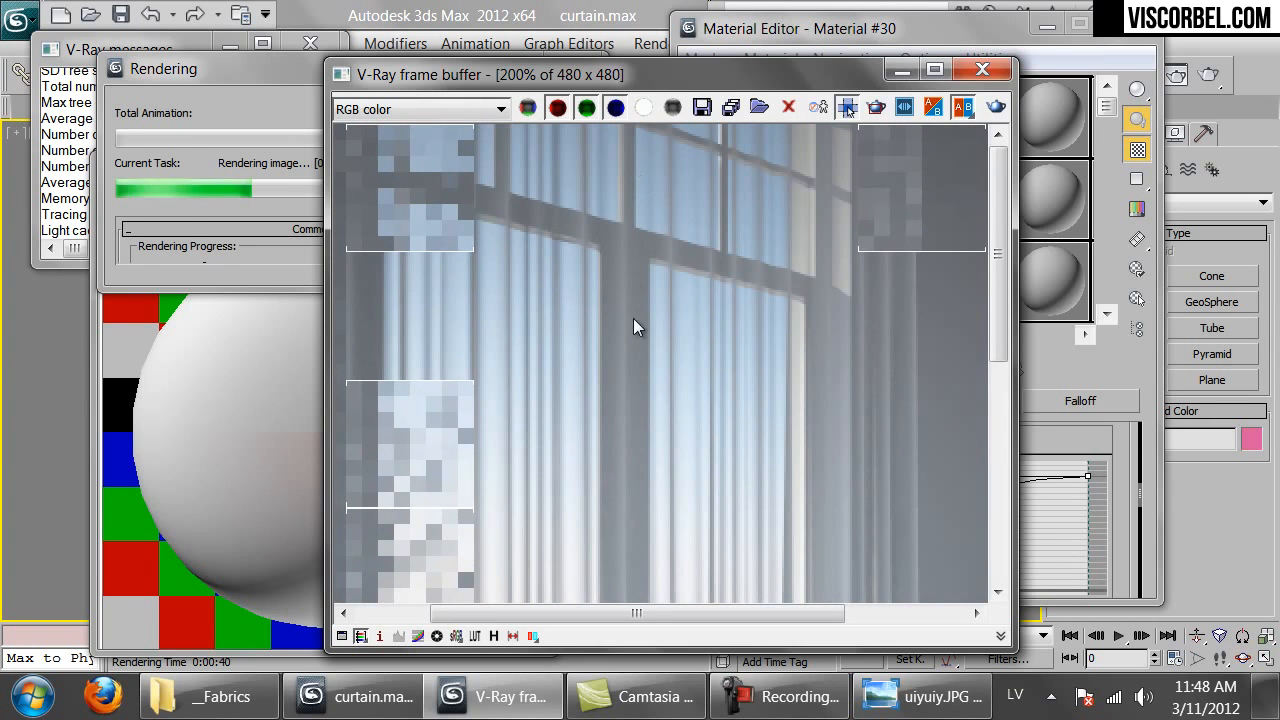
middle_click_drag(912, 350, 480, 234)
scroll(481, 240, "down", 1)
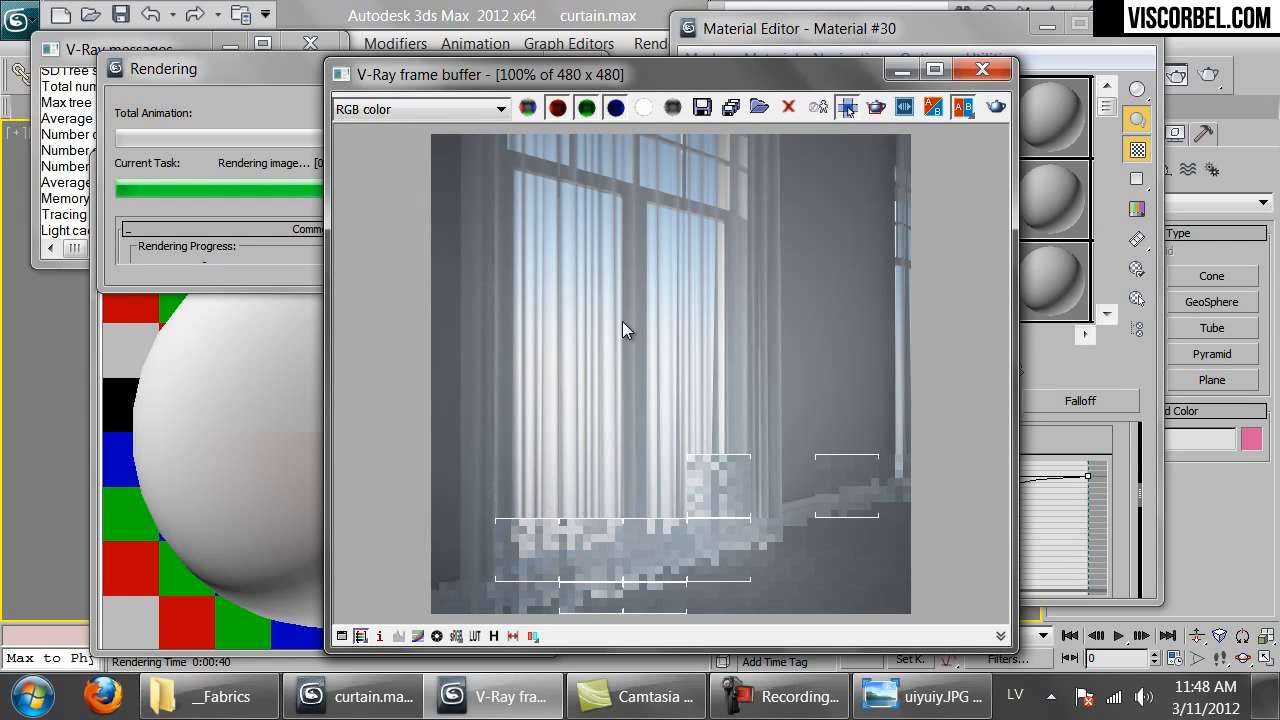
scroll(625, 279, "up", 1)
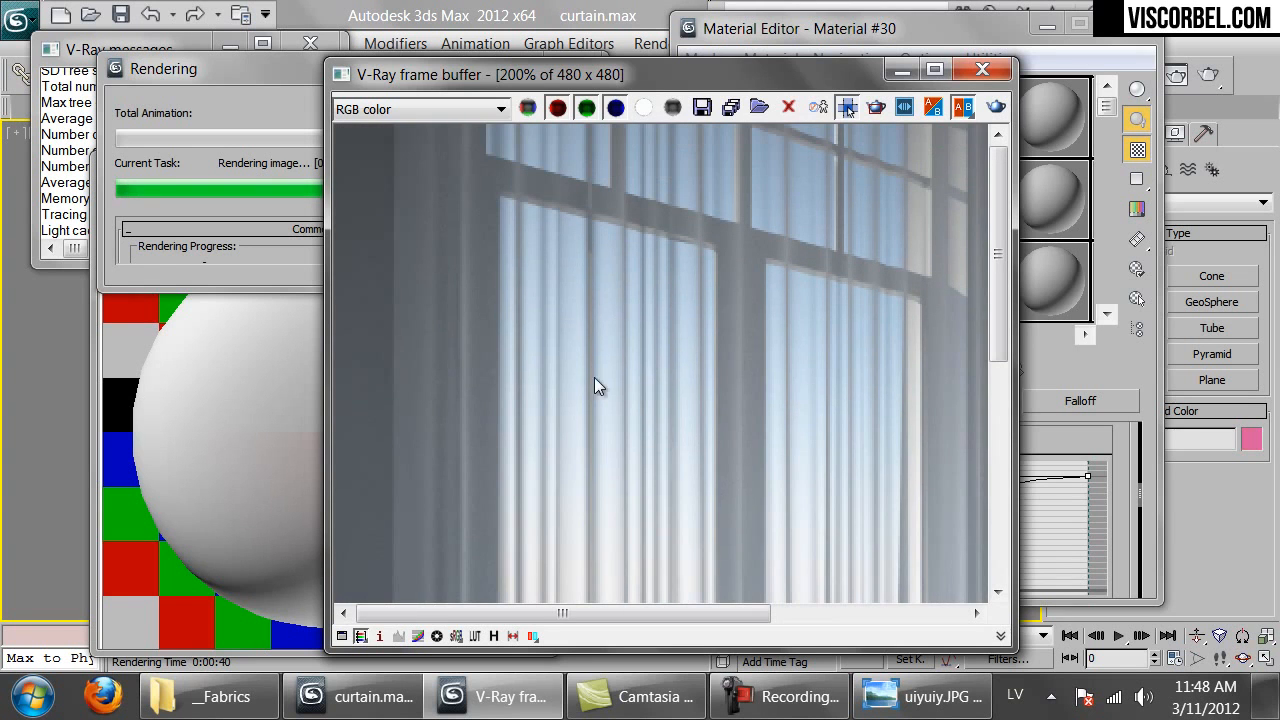
middle_click_drag(594, 387, 629, 374)
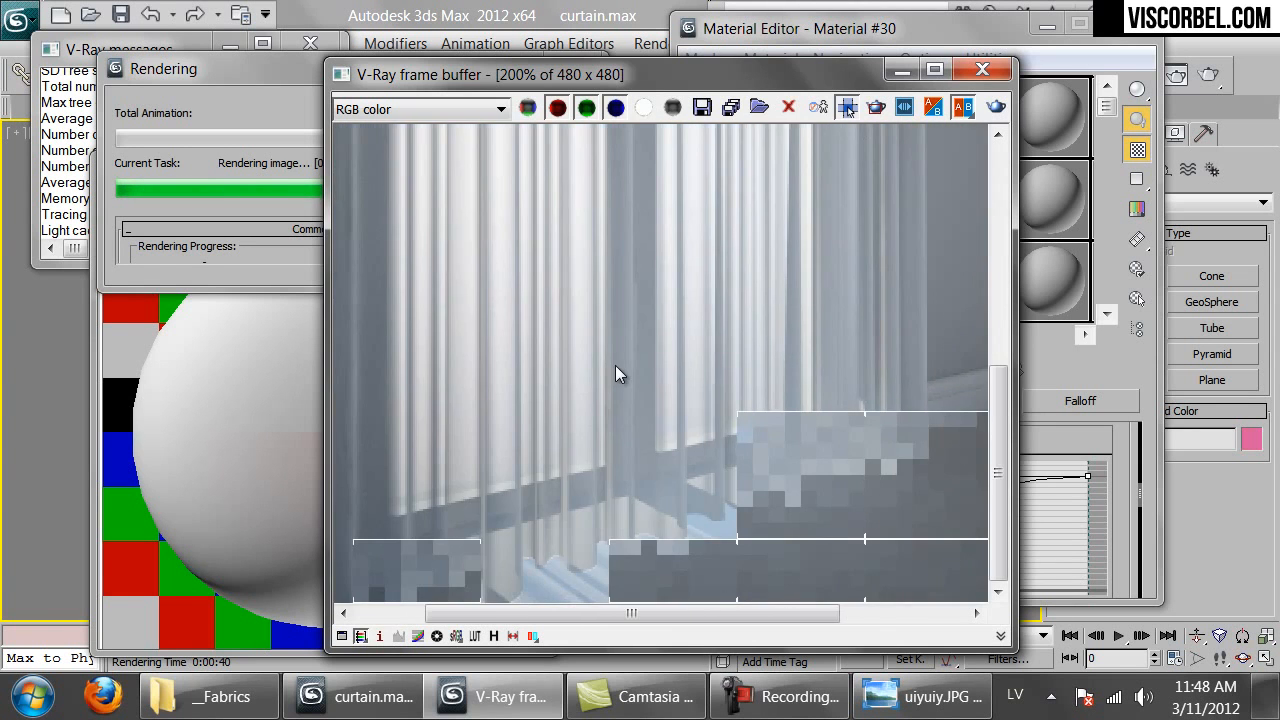
scroll(615, 366, "down", 1)
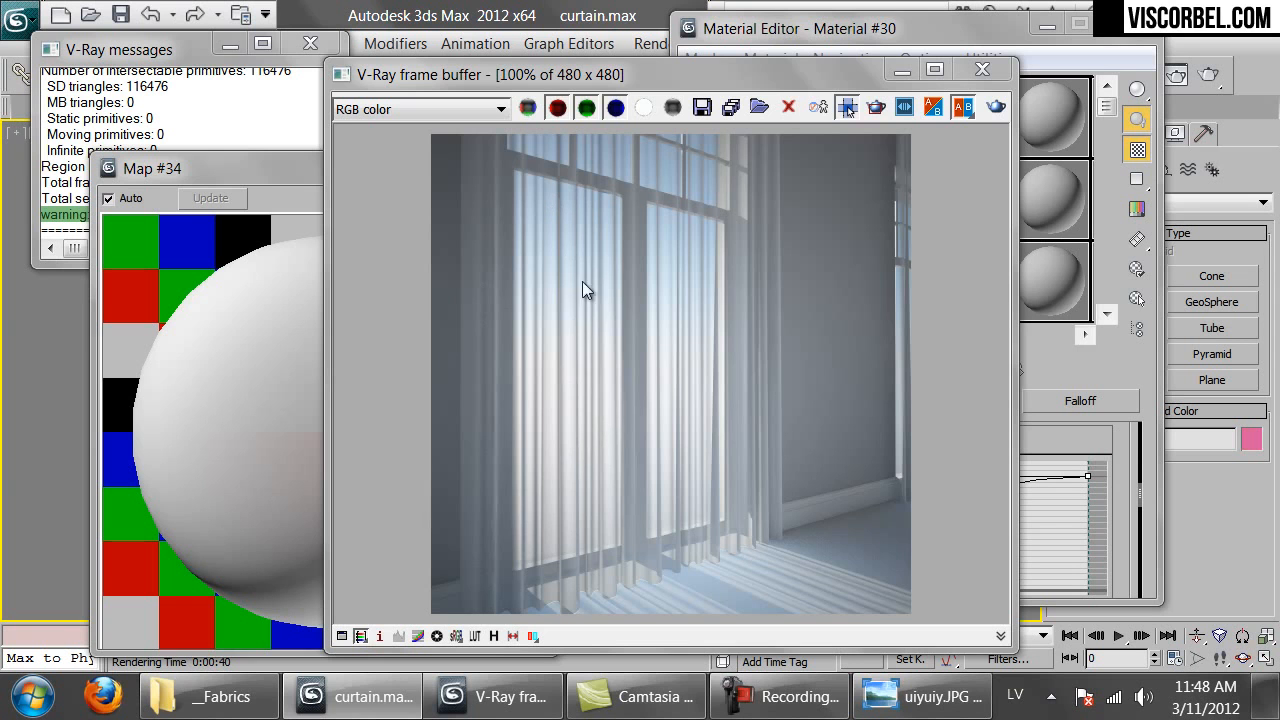
Examine the sheer curtain folds in the rendered image at up to 800%, then return to the whole image at 100%.
scroll(562, 297, "up", 1)
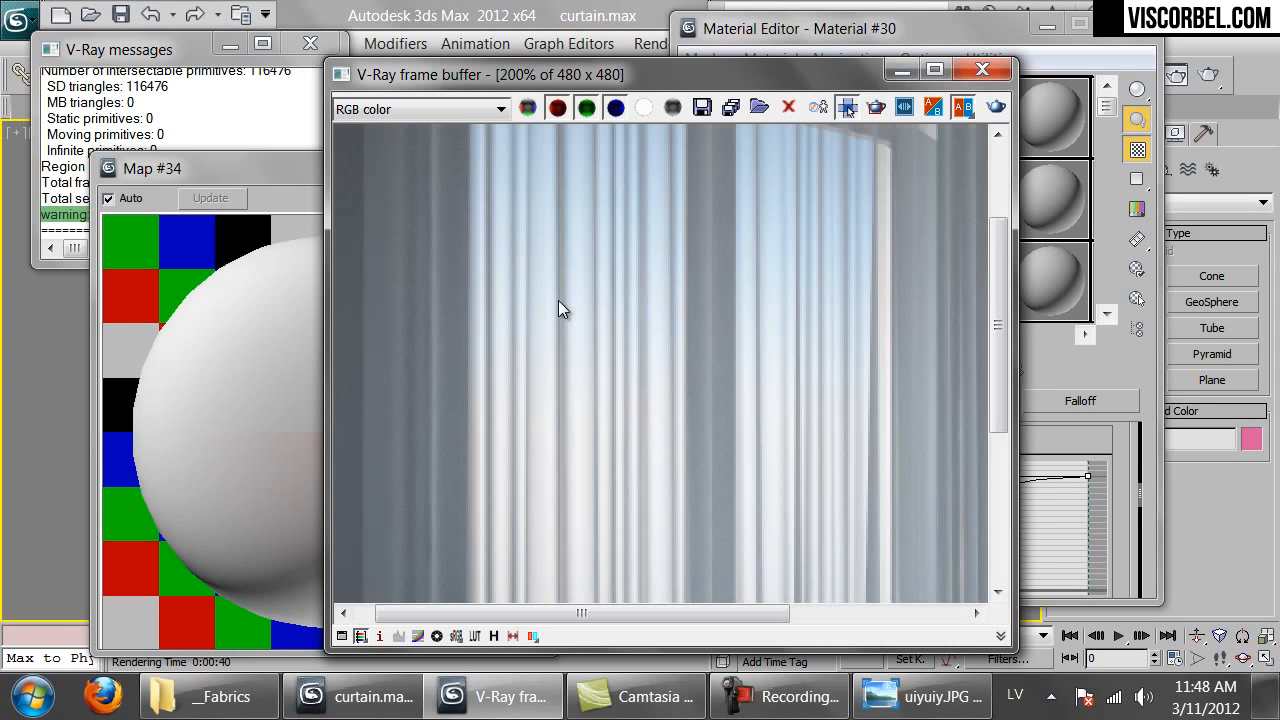
scroll(584, 220, "up", 1)
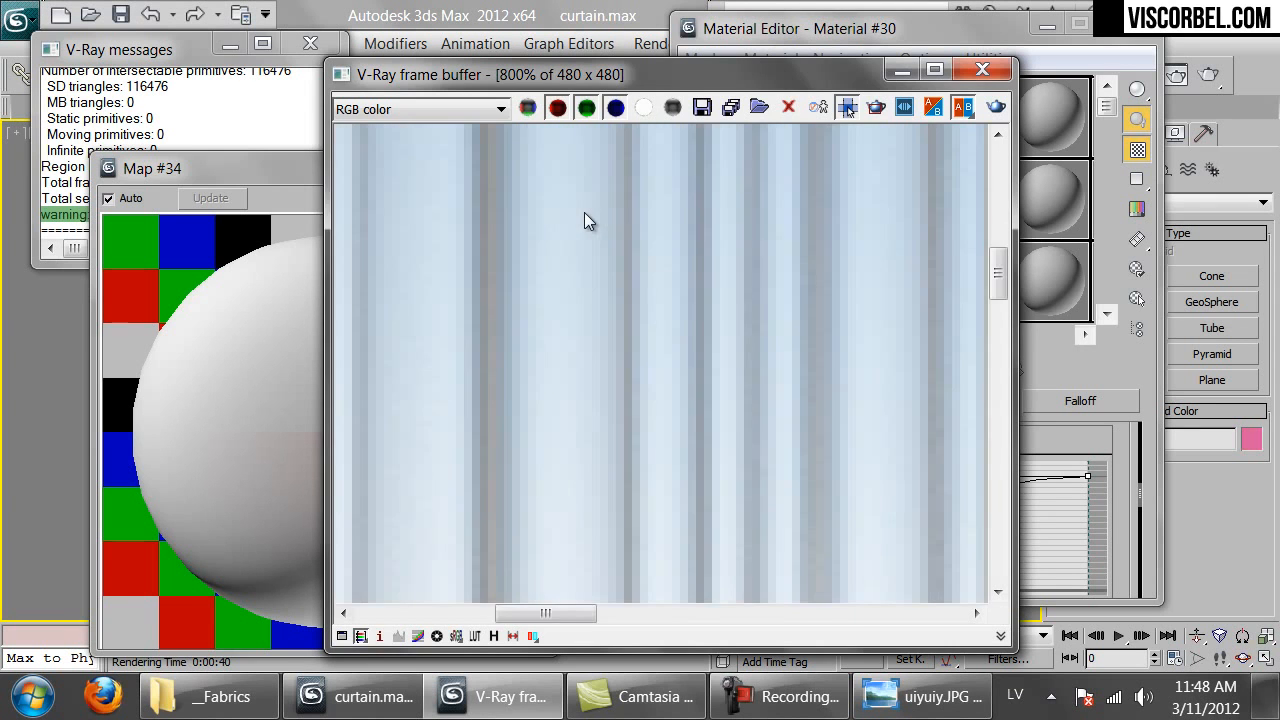
scroll(566, 260, "down", 1)
scroll(574, 270, "down", 1)
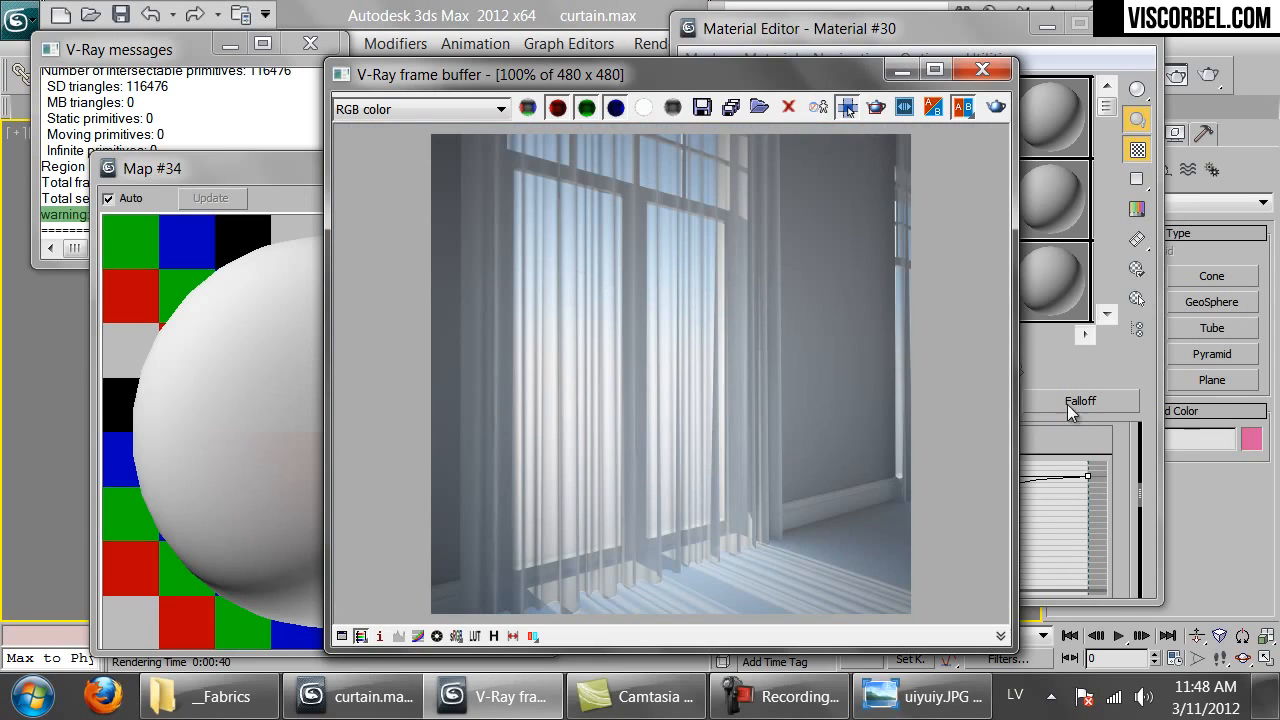
Open the Falloff map in the curtain material's refraction channel and assign a Bitmap map to its front slot.
left_click(1135, 494)
left_click(998, 370)
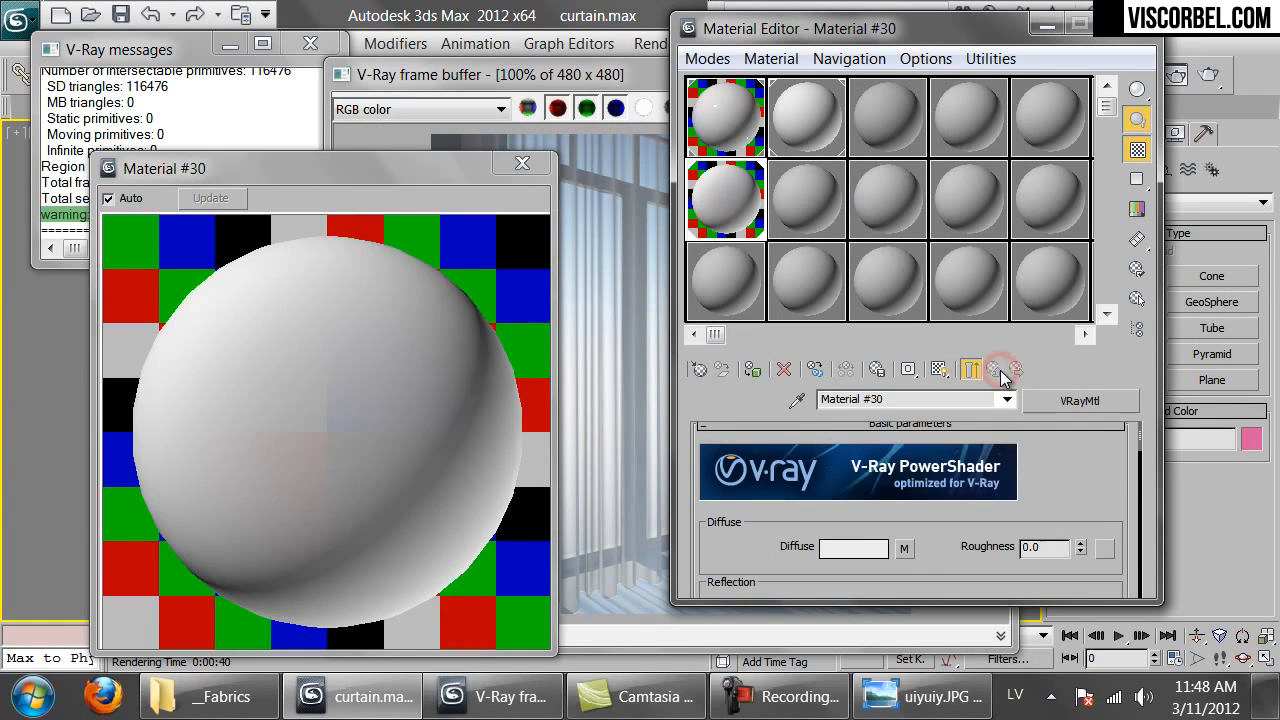
scroll(915, 510, "down", 5)
scroll(915, 510, "up", 2)
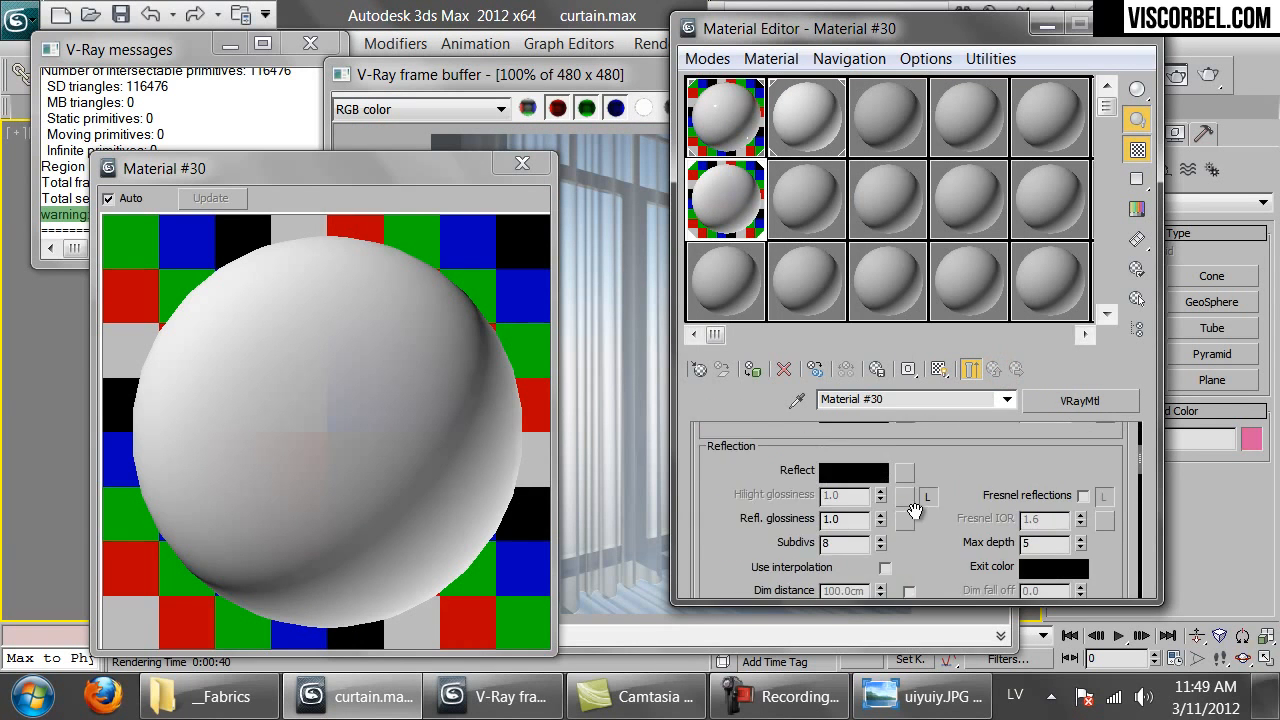
scroll(915, 505, "down", 2)
left_click(903, 497)
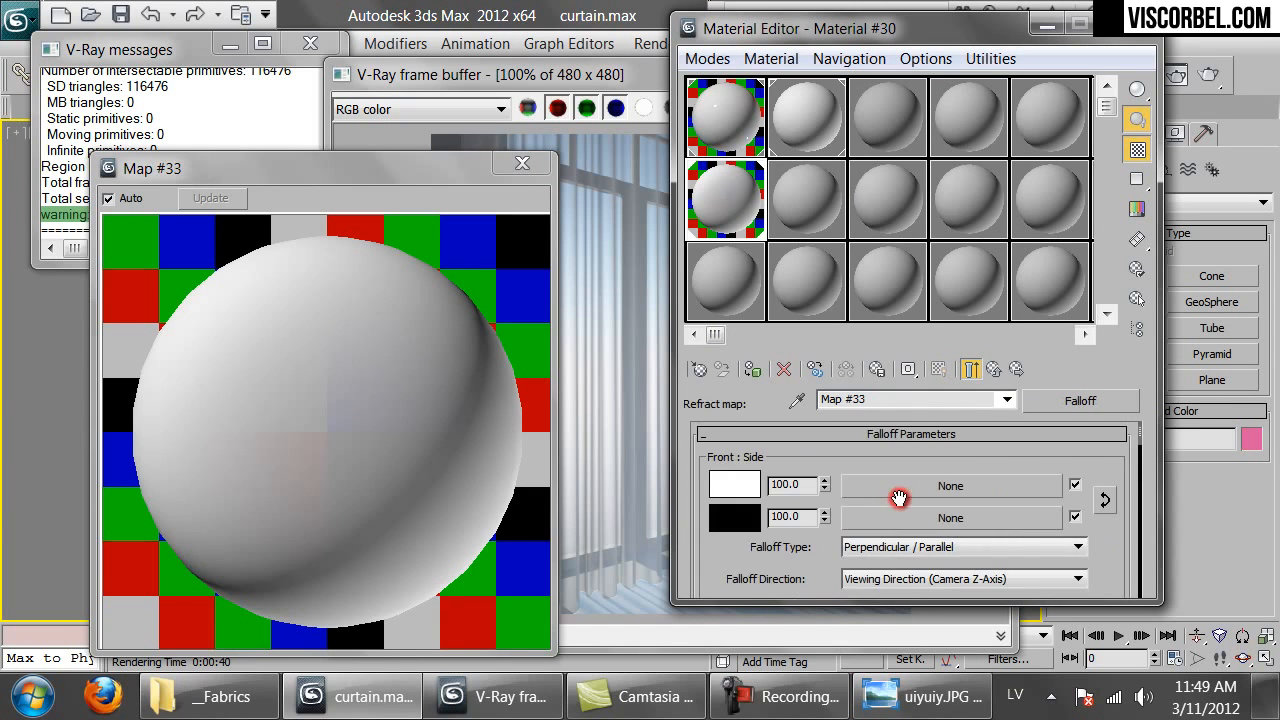
left_click(913, 500)
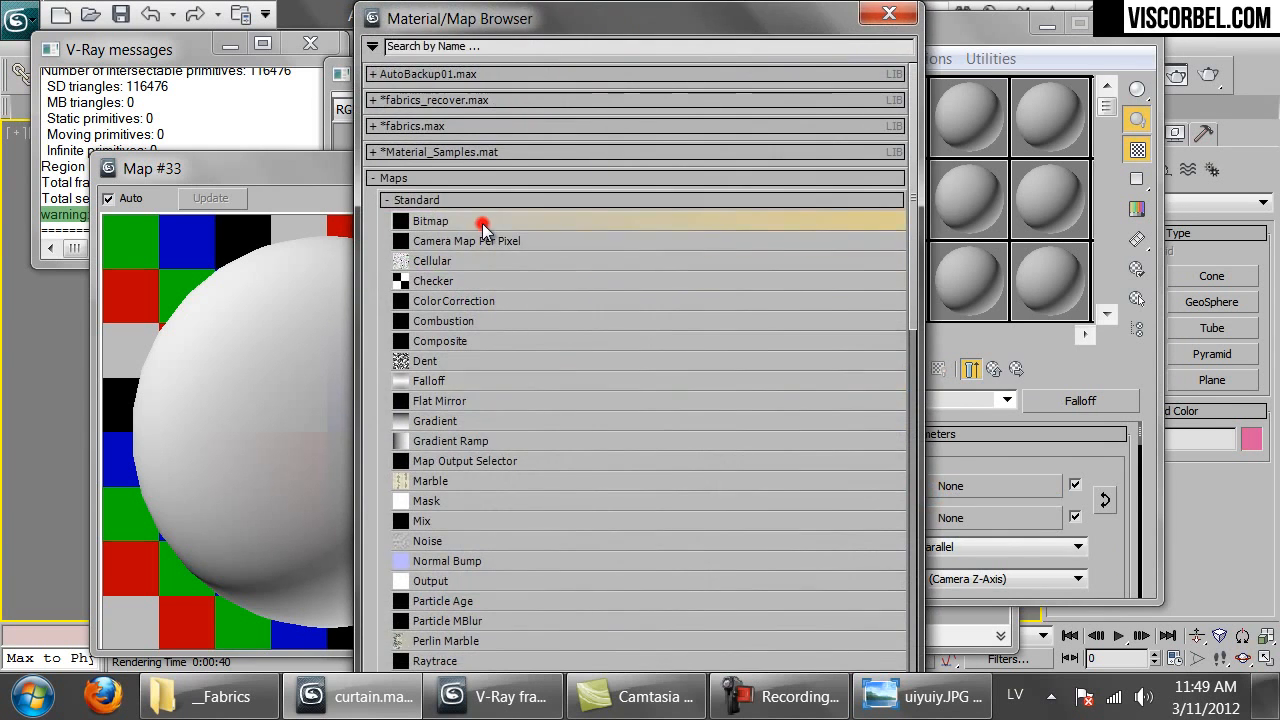
double_click(482, 223)
Load fabric_2_bump.png from the MAT\Textures\Fabrics folder as the front map's image.
left_click(290, 96)
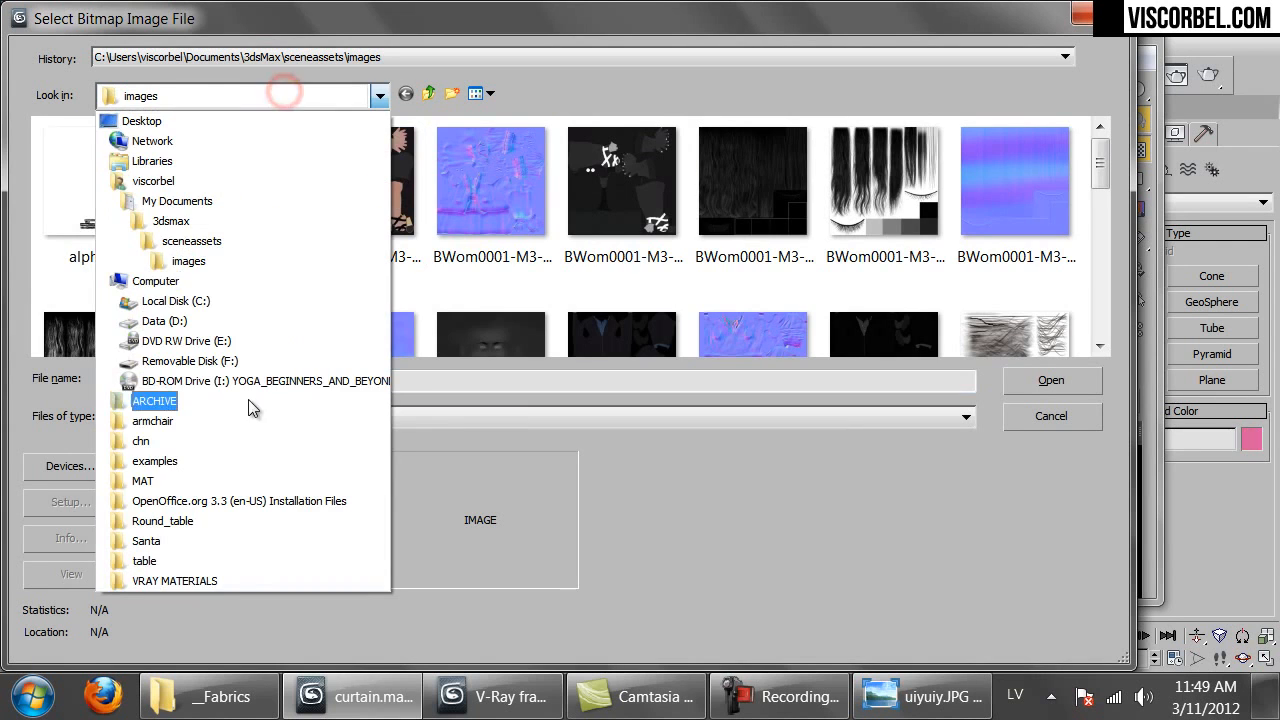
left_click(196, 476)
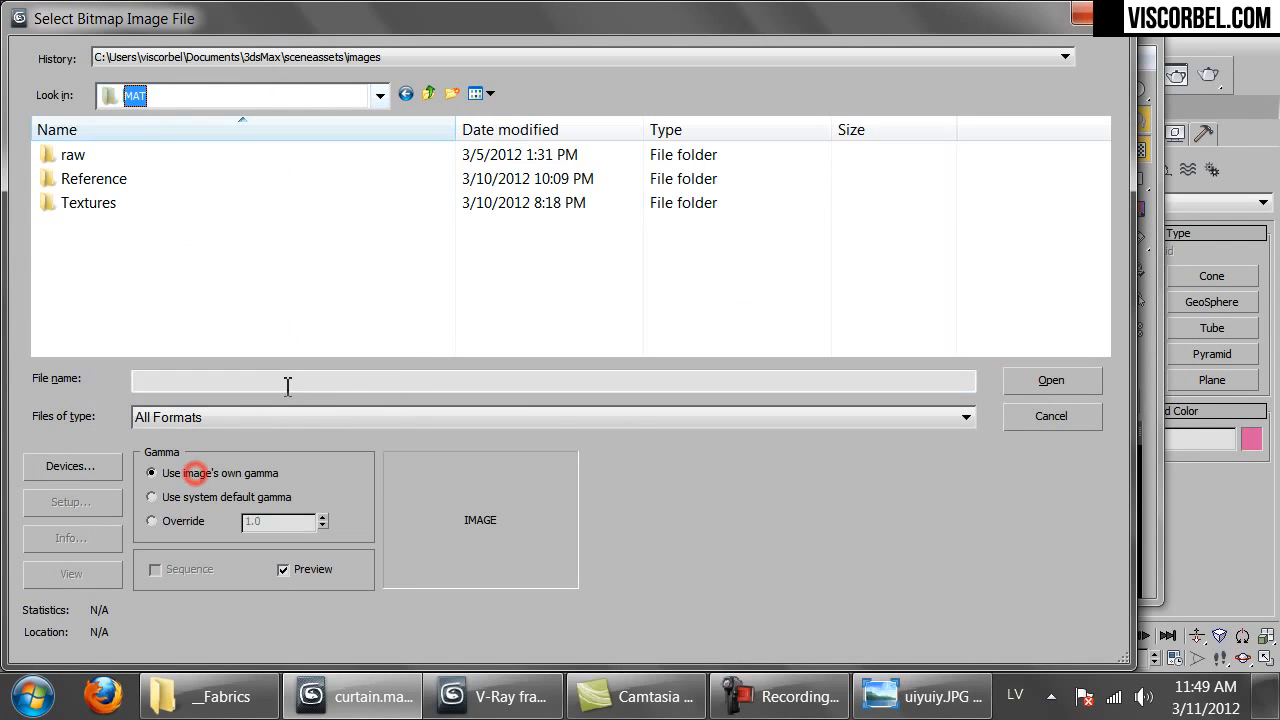
double_click(110, 180)
left_click(405, 93)
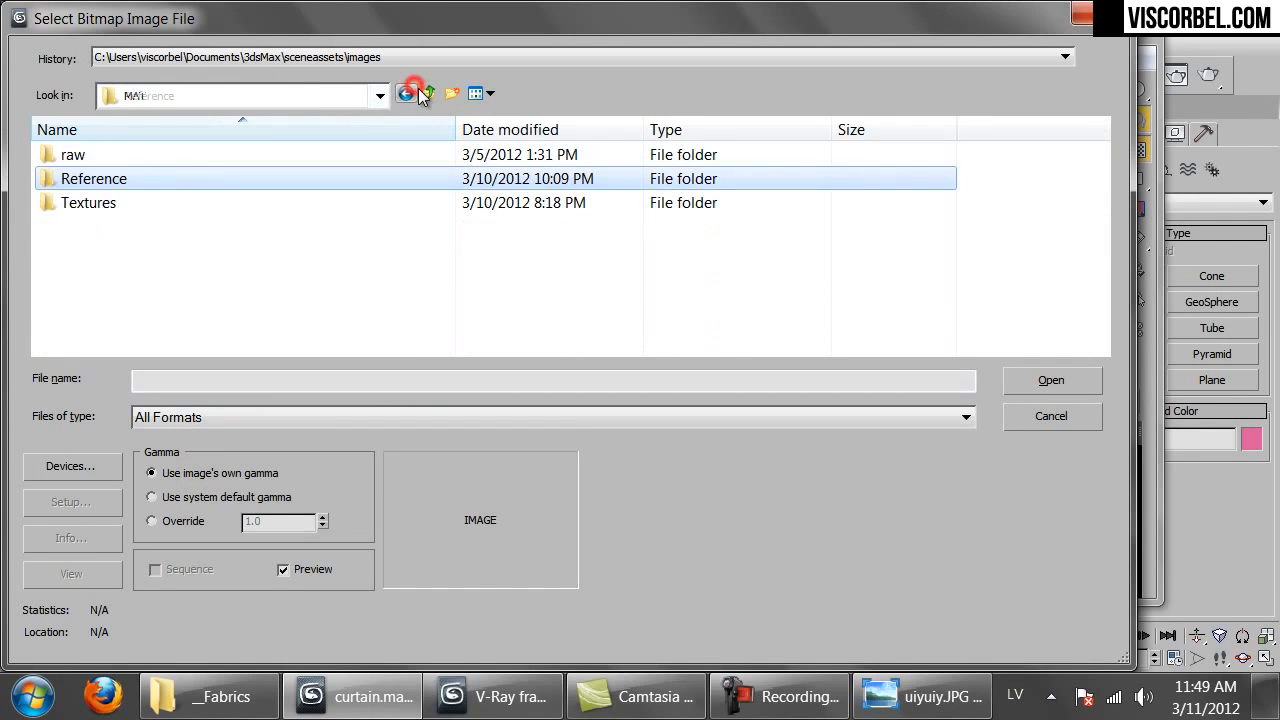
double_click(140, 204)
double_click(82, 174)
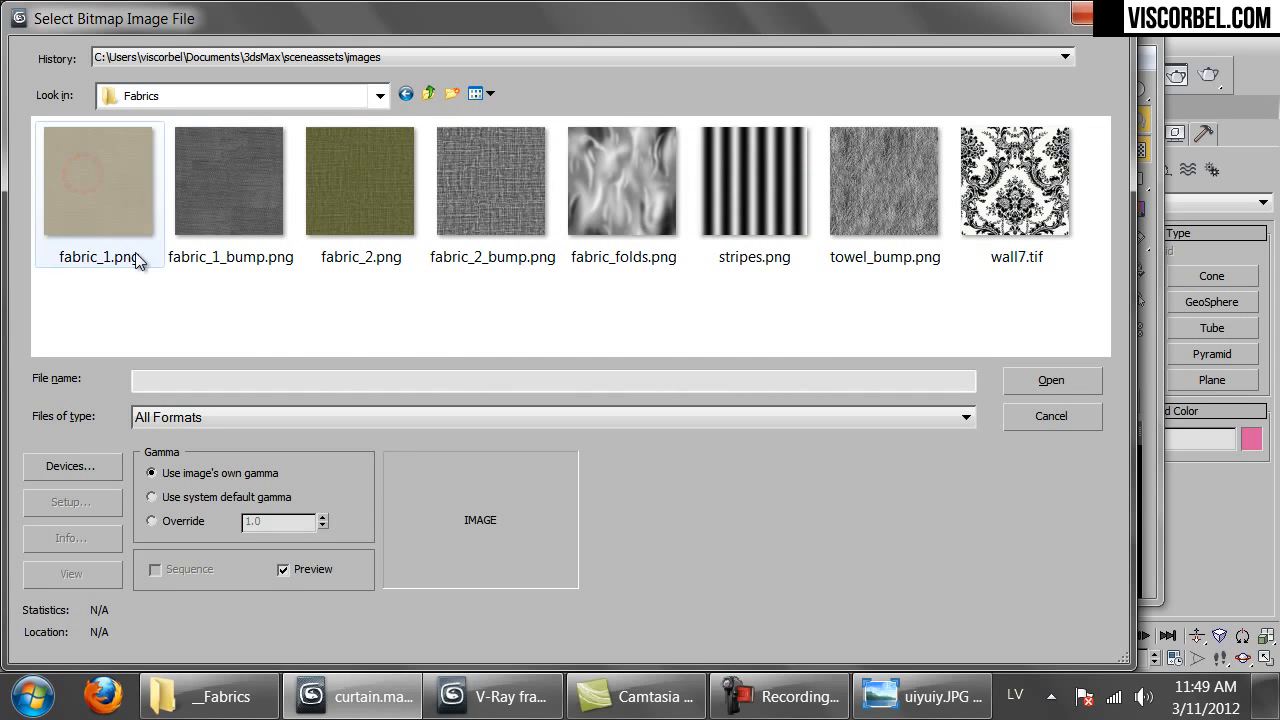
left_click(513, 178)
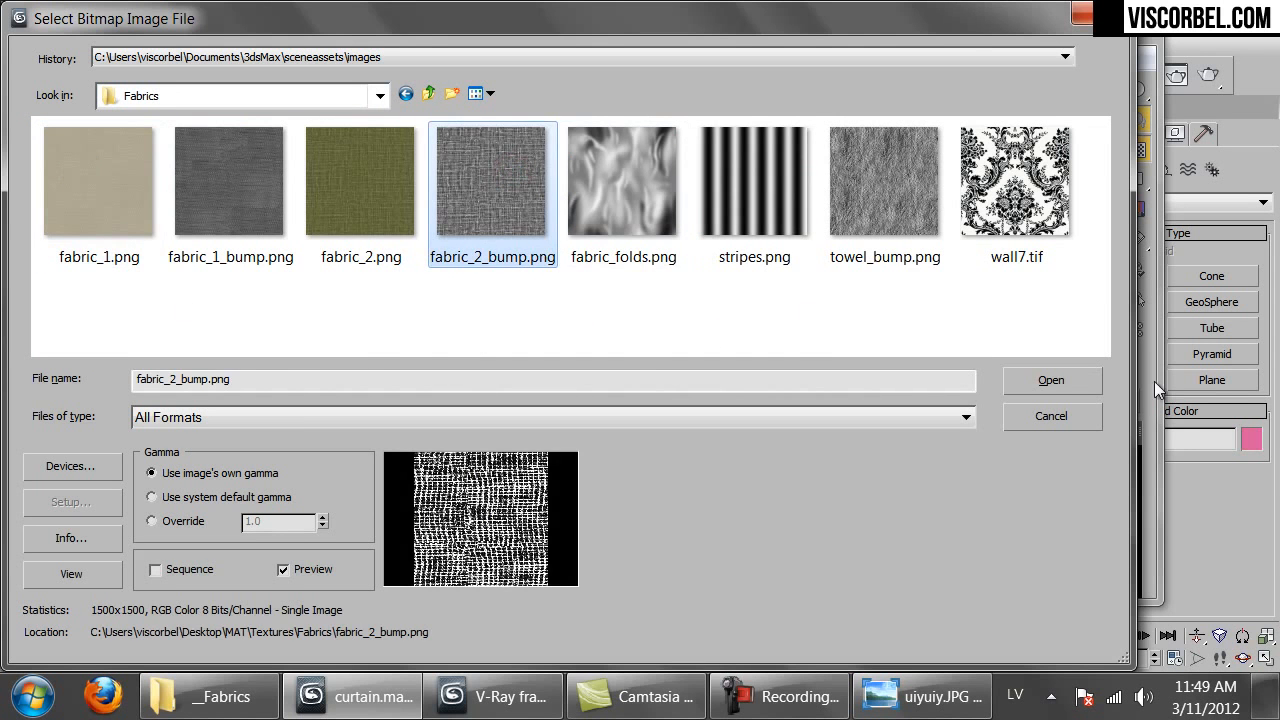
left_click(1030, 380)
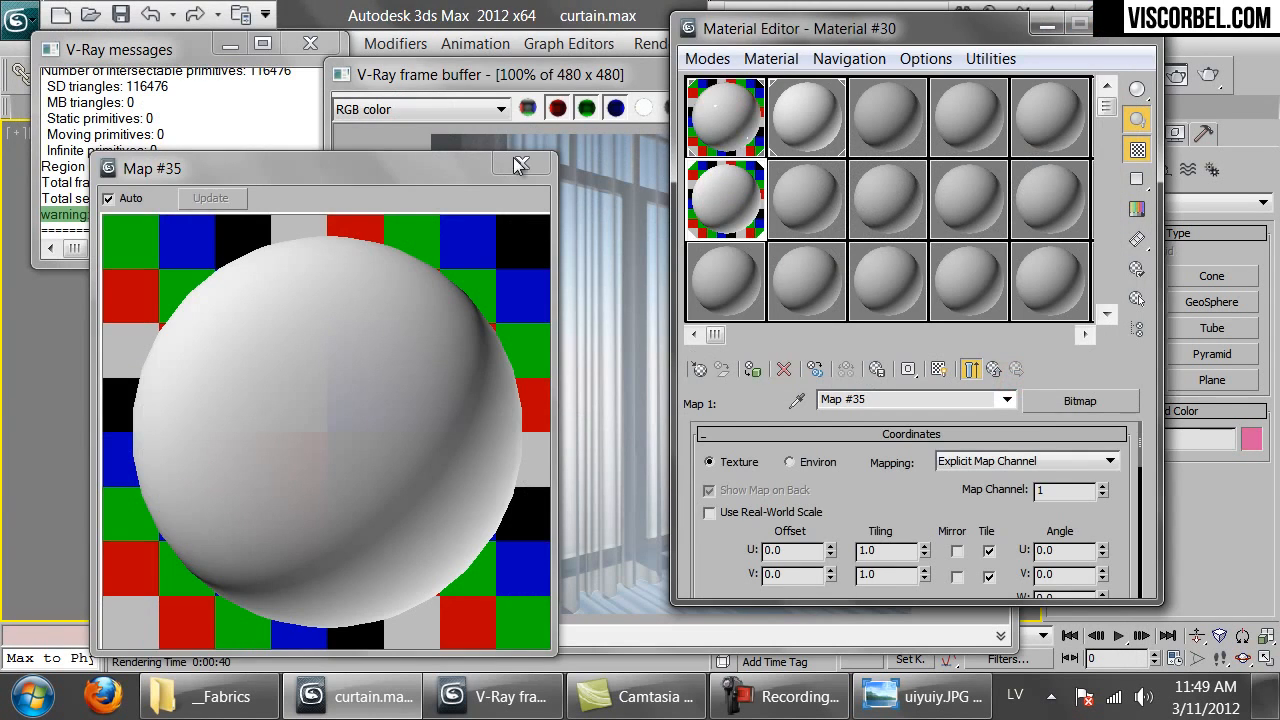
Close the rendered image and show only the fabric bitmap, without the end result, in an enlarged sample window.
left_click(519, 165)
left_click(578, 76)
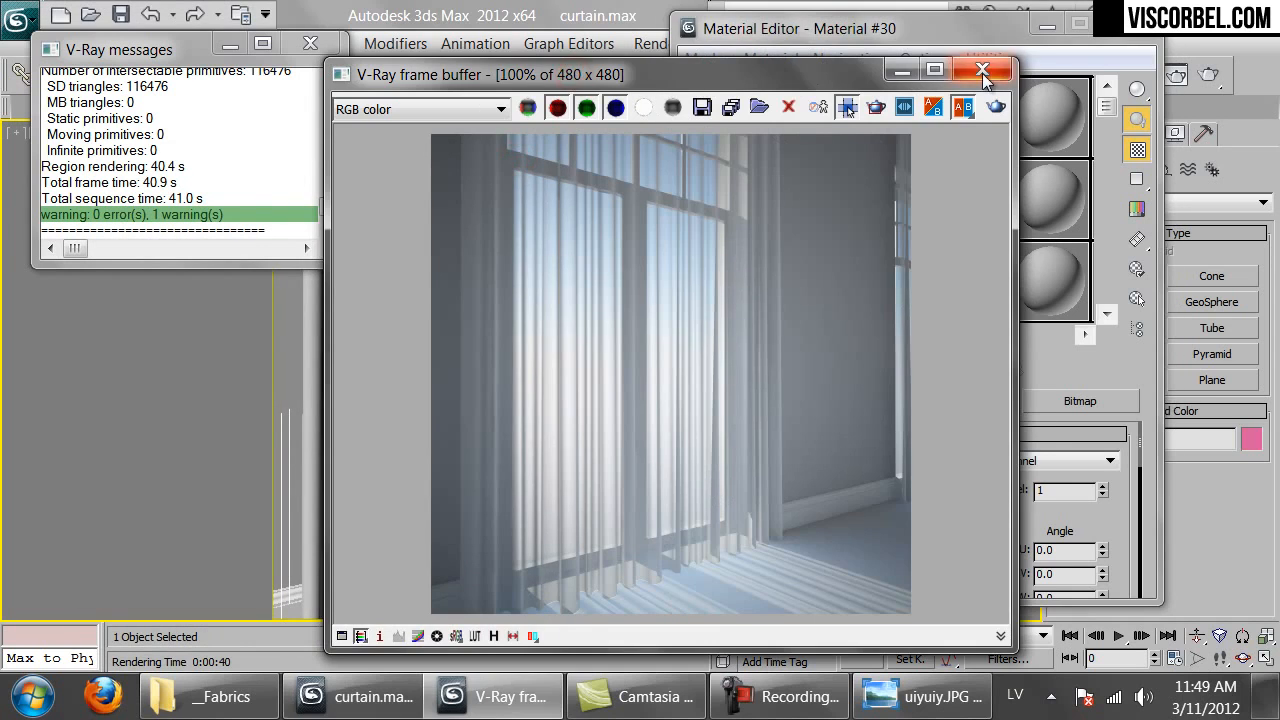
left_click(925, 62)
left_click(971, 369)
double_click(720, 195)
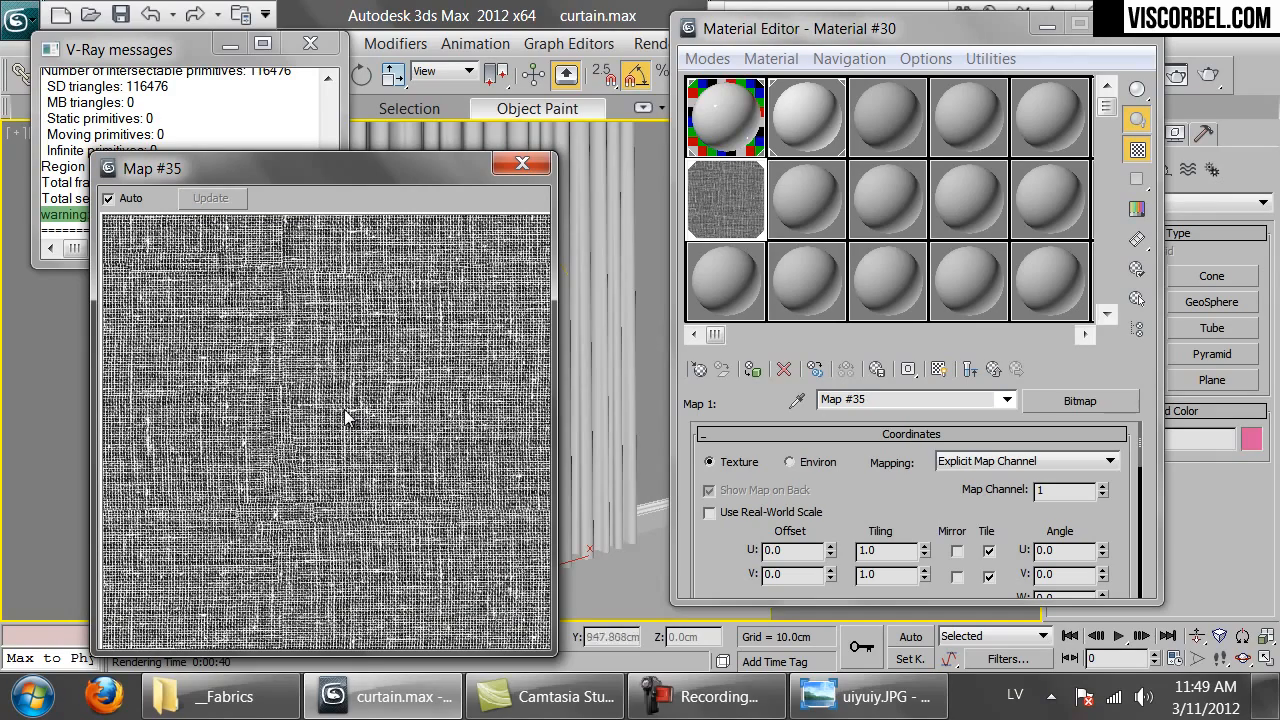
left_click_drag(556, 157, 742, 3)
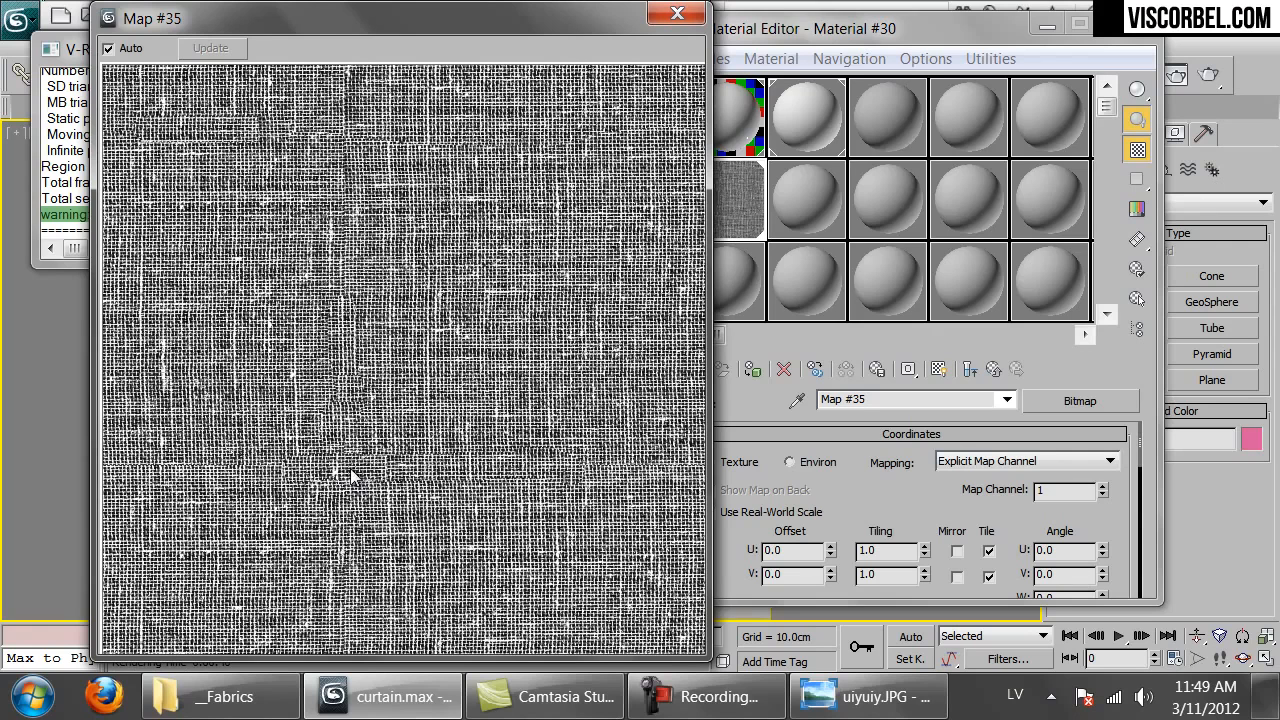
Invert the fabric bitmap's colors in its output settings.
scroll(1119, 546, "down", 10)
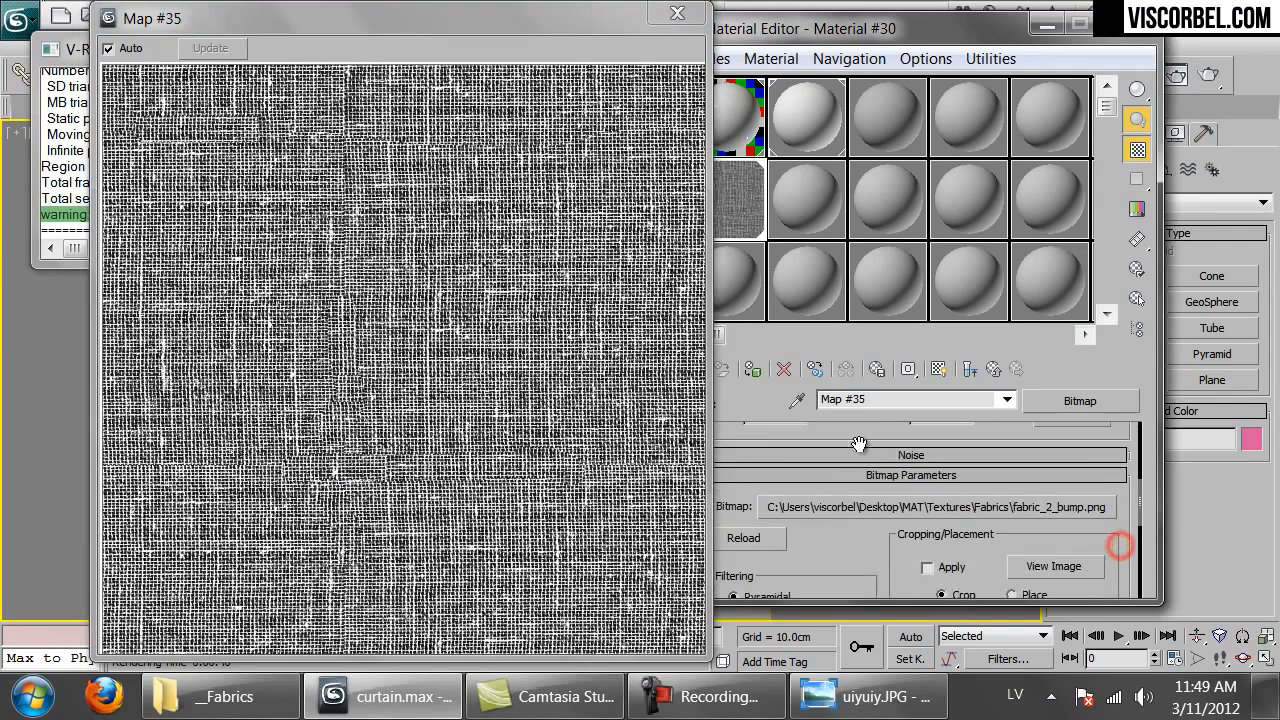
scroll(820, 535, "down", 3)
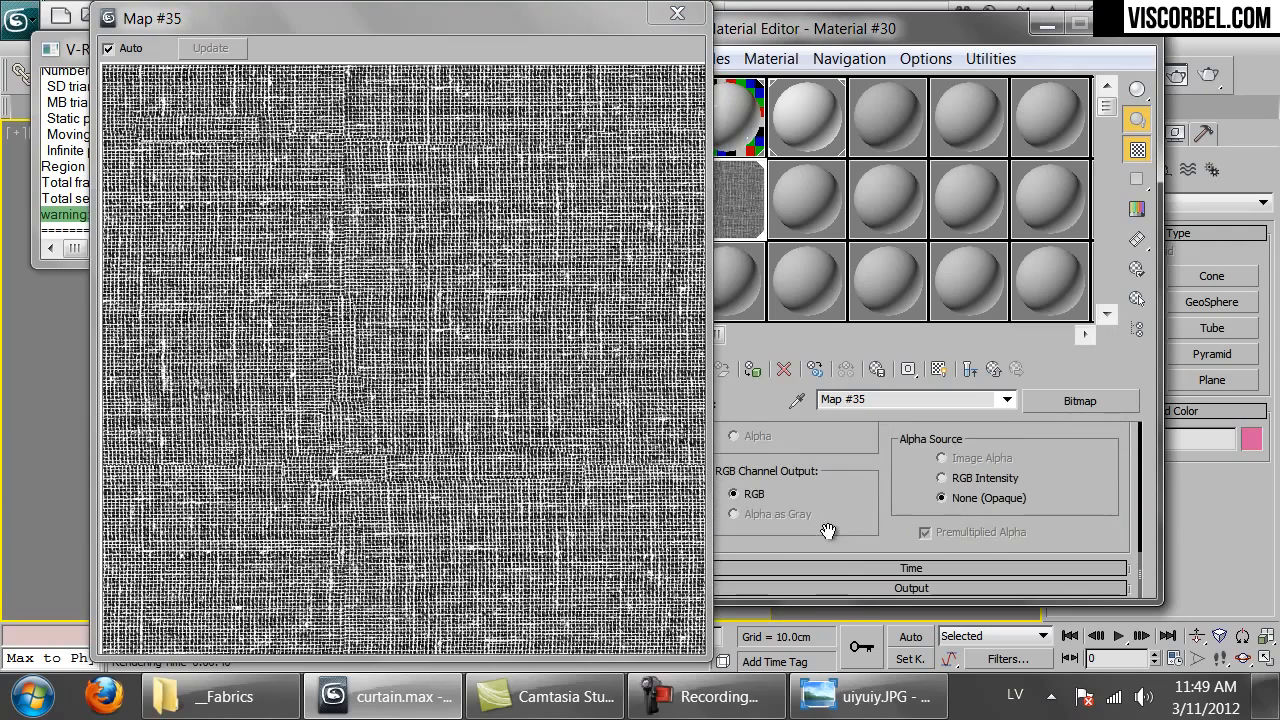
left_click(853, 593)
left_click(724, 459)
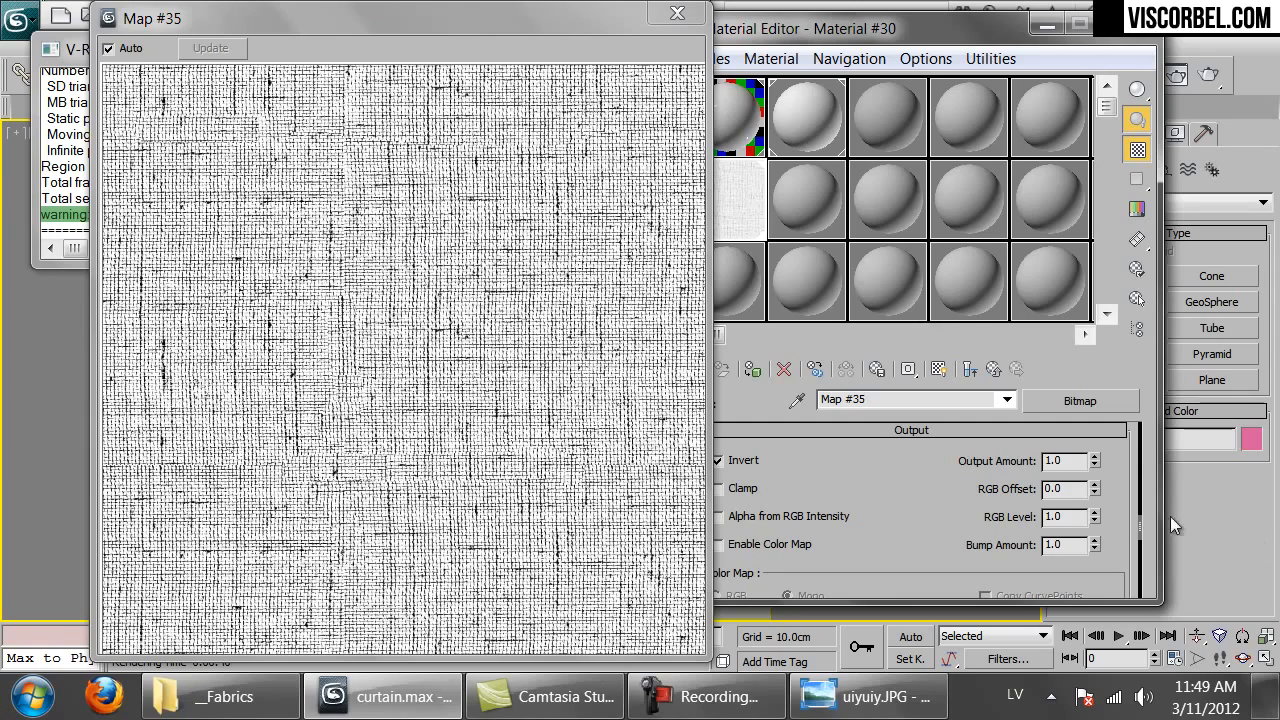
Raise the fabric bitmap's RGB Level to 1.56 and close the enlarged sample window.
mouse_move(1096, 516)
left_mouse_down()
mouse_move(1098, 532)
mouse_move(1097, 510)
left_mouse_up()
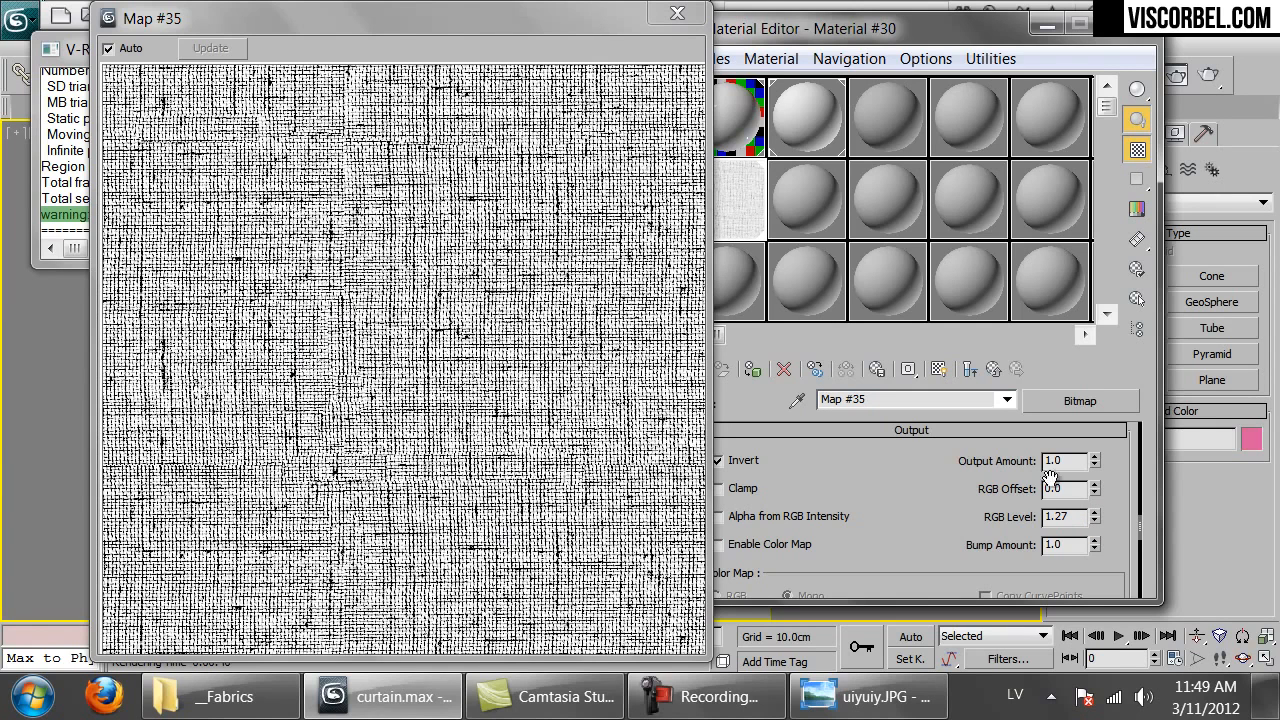
left_click_drag(1096, 524, 1097, 535)
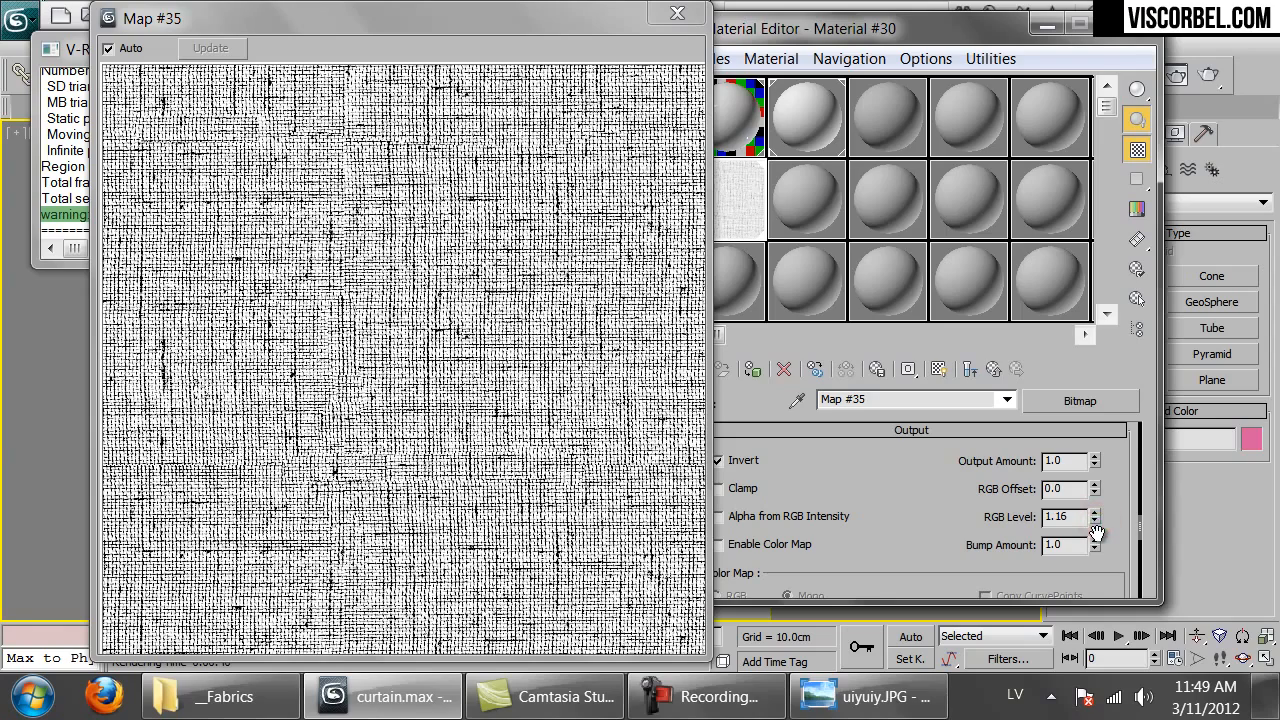
scroll(1097, 520, "up", 1)
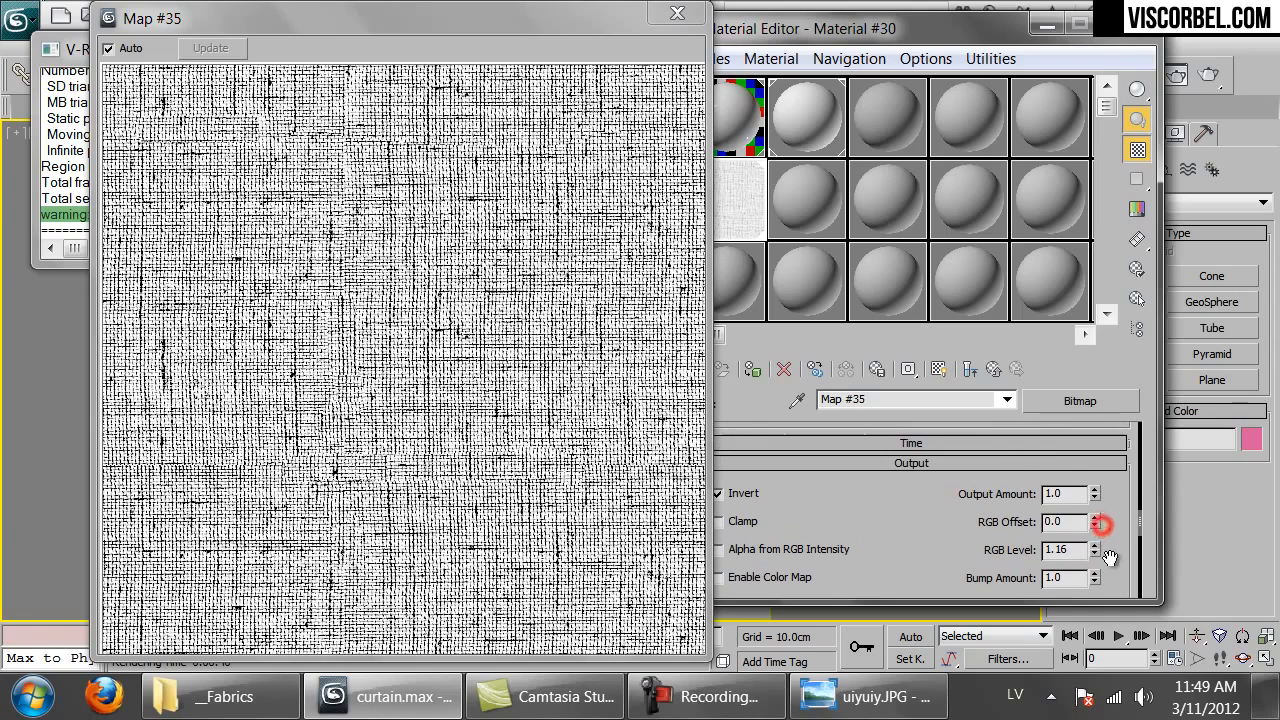
left_click_drag(1096, 510, 1096, 512)
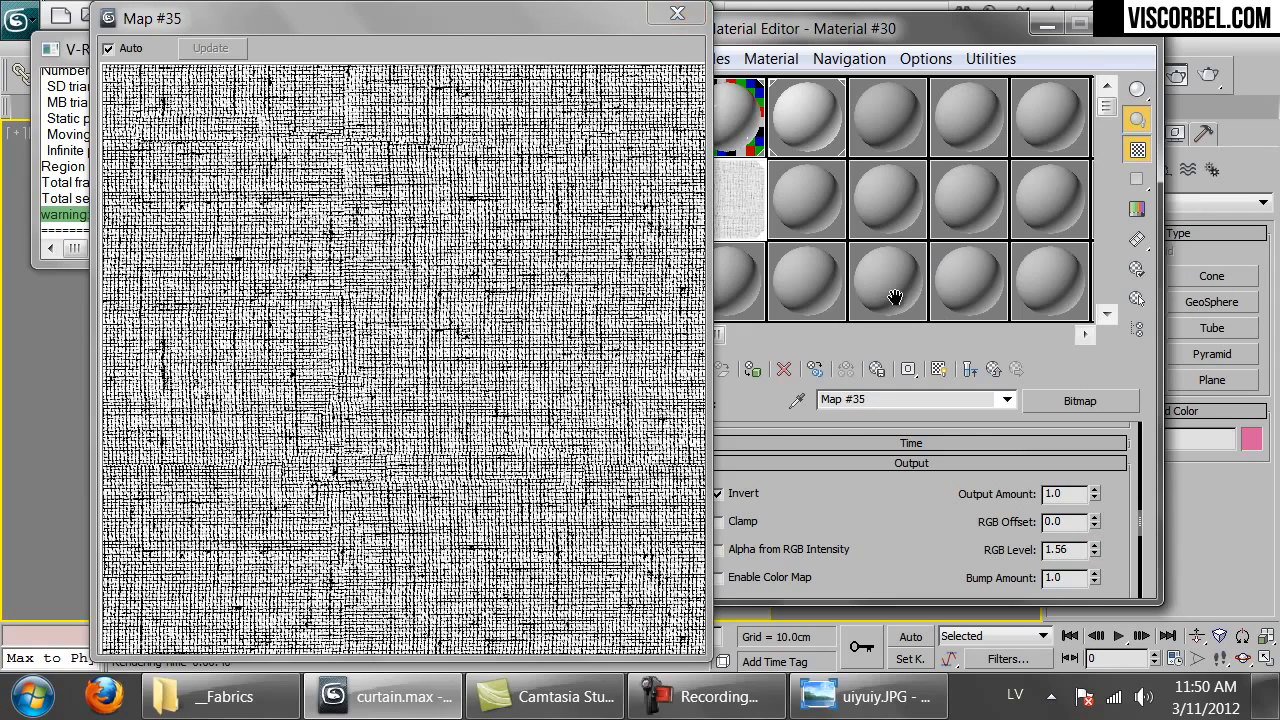
left_click(677, 16)
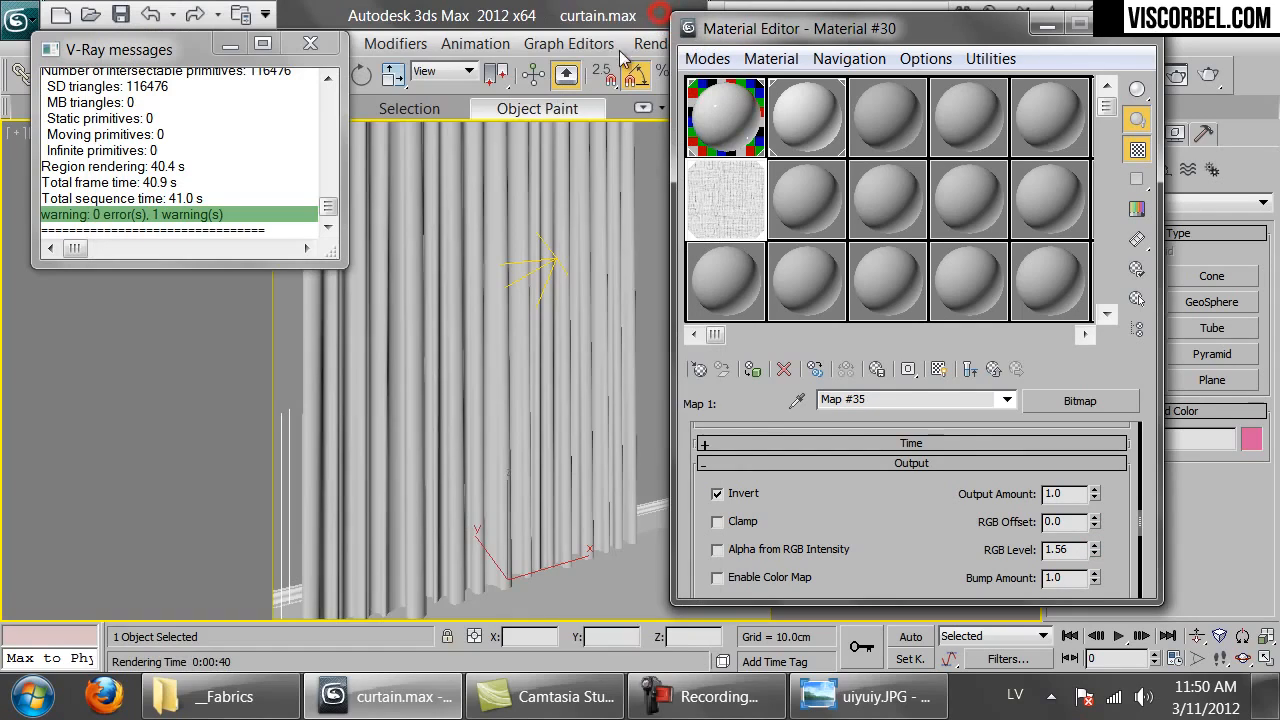
Show the fabric bitmap on the curtain in the viewport and set its U and V tiling to 10.
left_click(938, 369)
scroll(900, 510, "up", 10)
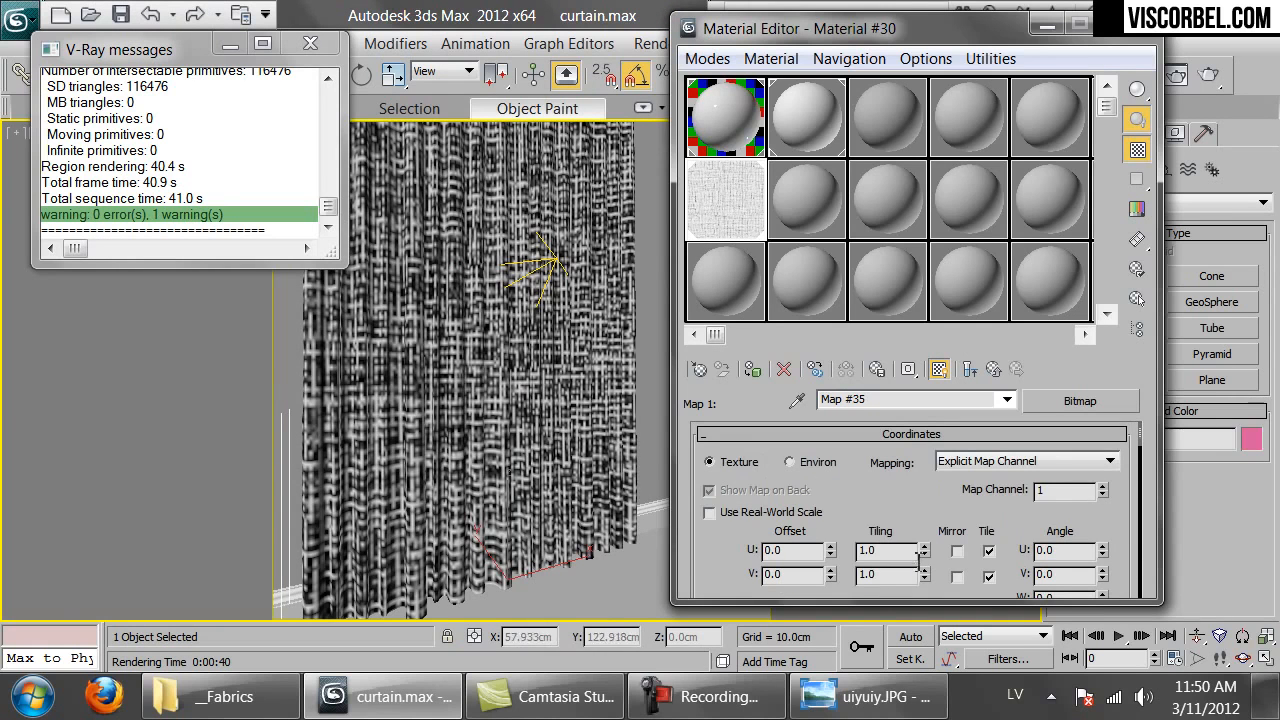
double_click(868, 550)
type("10")
key("Return")
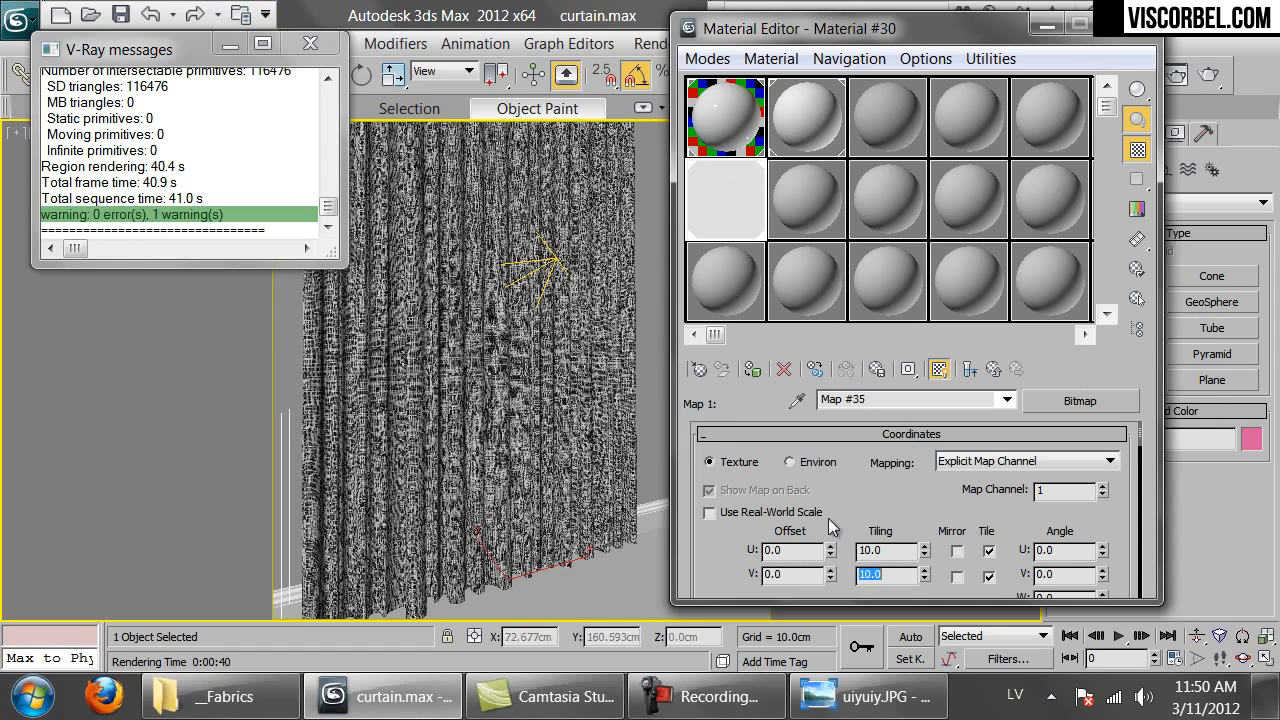
Set the fabric bitmap's U and V tiling to 20.
double_click(875, 550)
type("20")
key("Tab")
type("20")
key("Return")
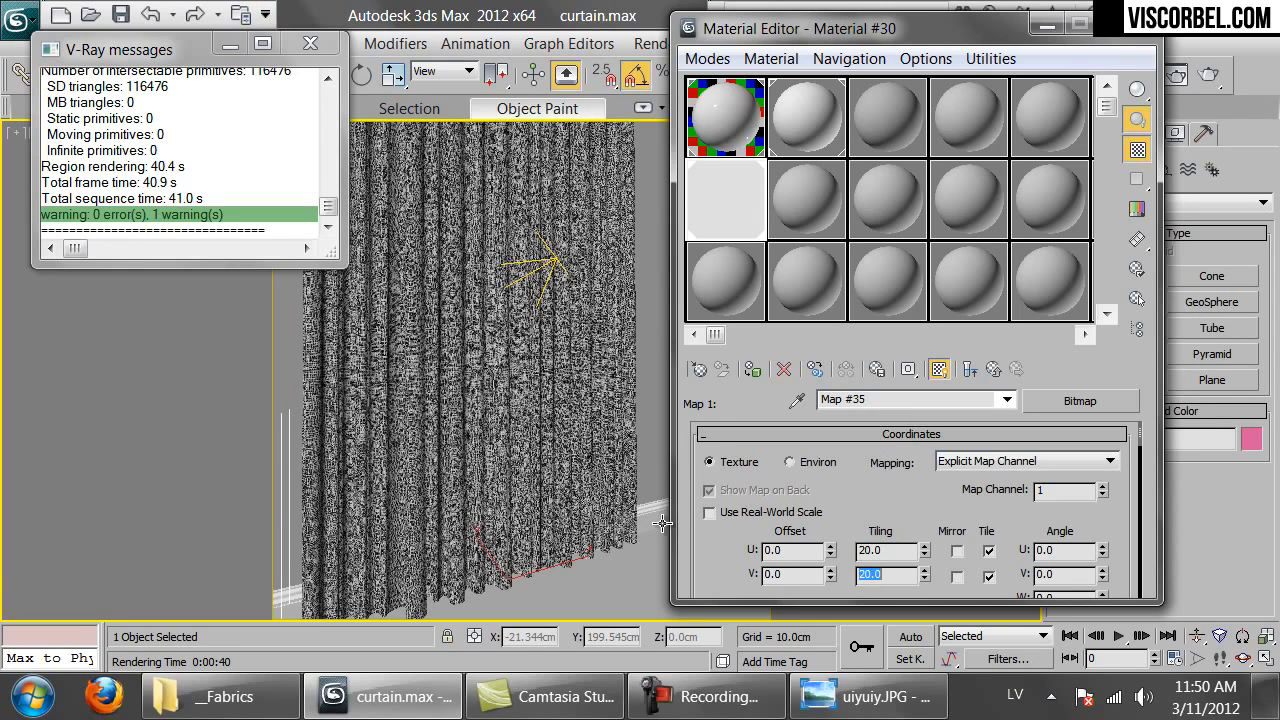
Return to the refraction Falloff, turn the end result display on and show it in a smaller magnified sample window.
left_click(993, 368)
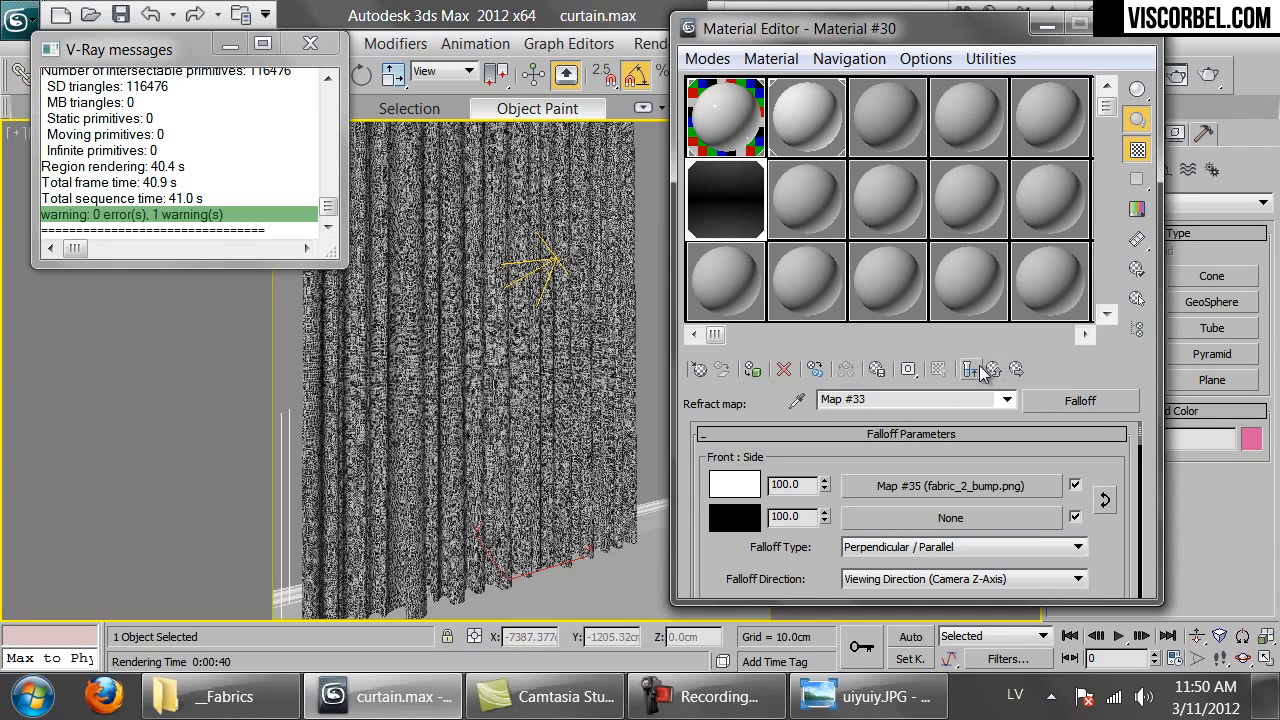
left_click(970, 369)
double_click(720, 194)
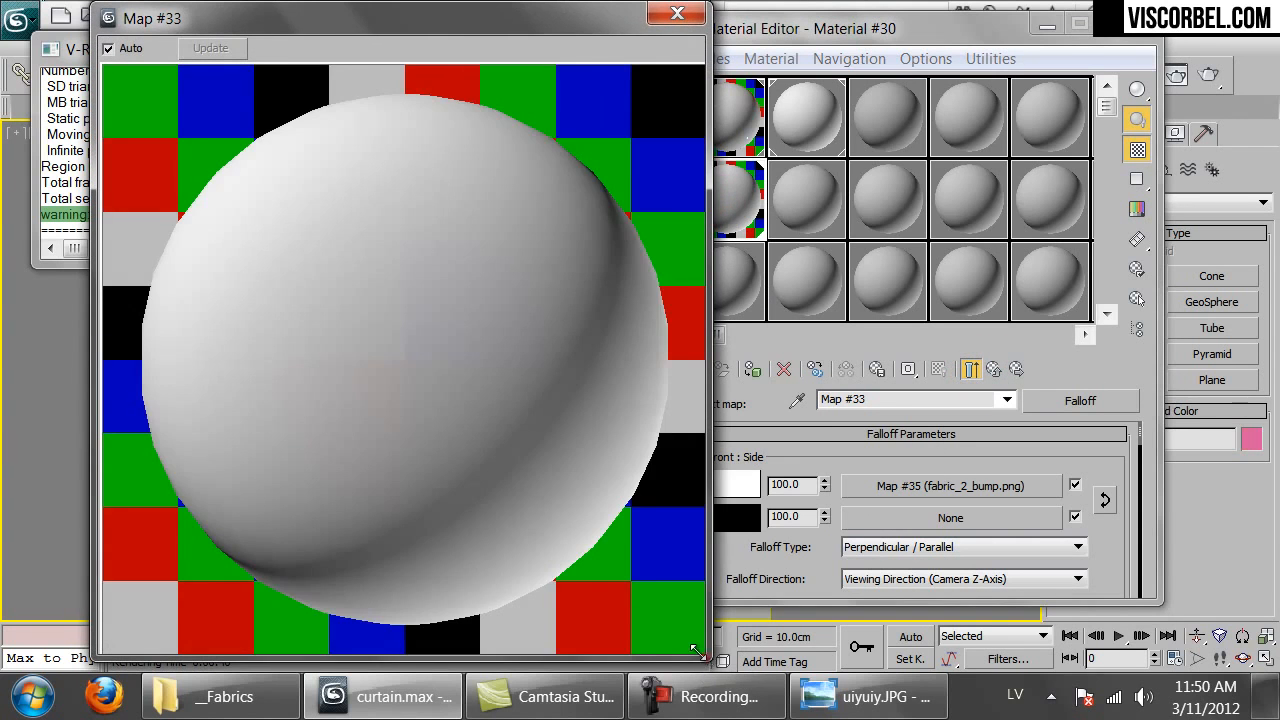
left_click_drag(697, 650, 522, 468)
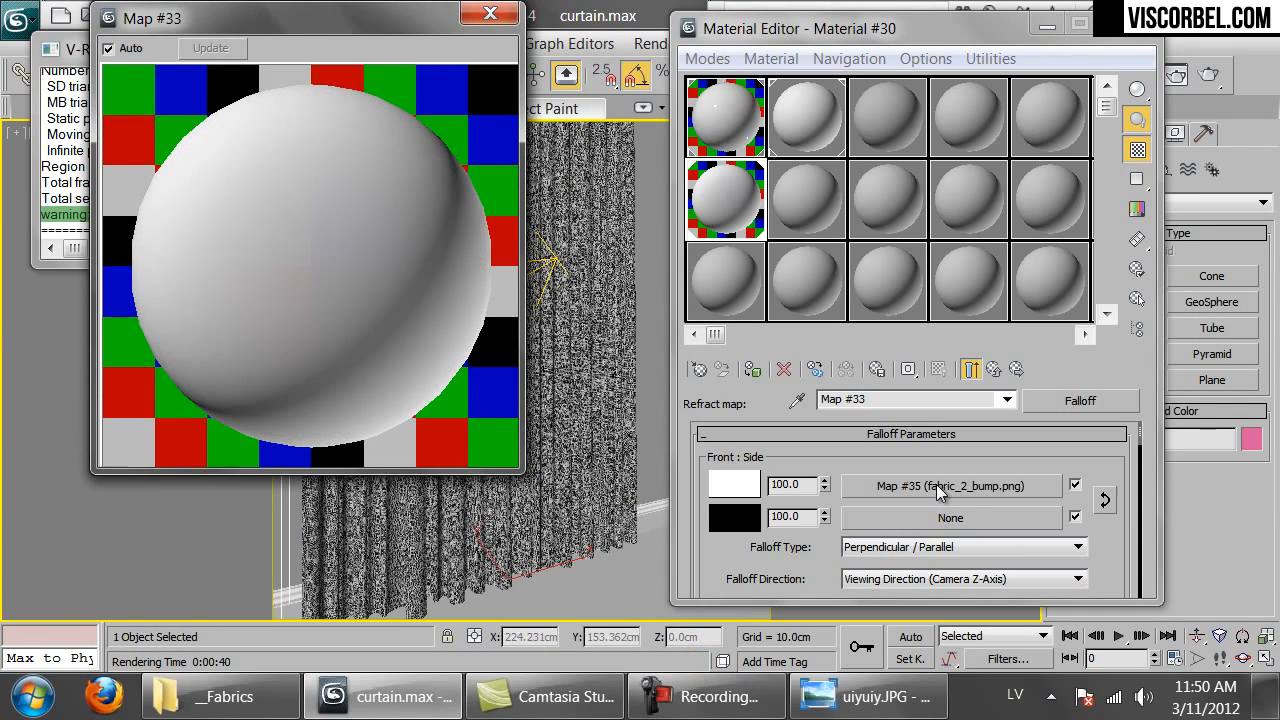
Copy the front slot's fabric bitmap into the refraction Falloff's side slot as an independent copy.
right_click(936, 484)
left_click(985, 522)
right_click(950, 524)
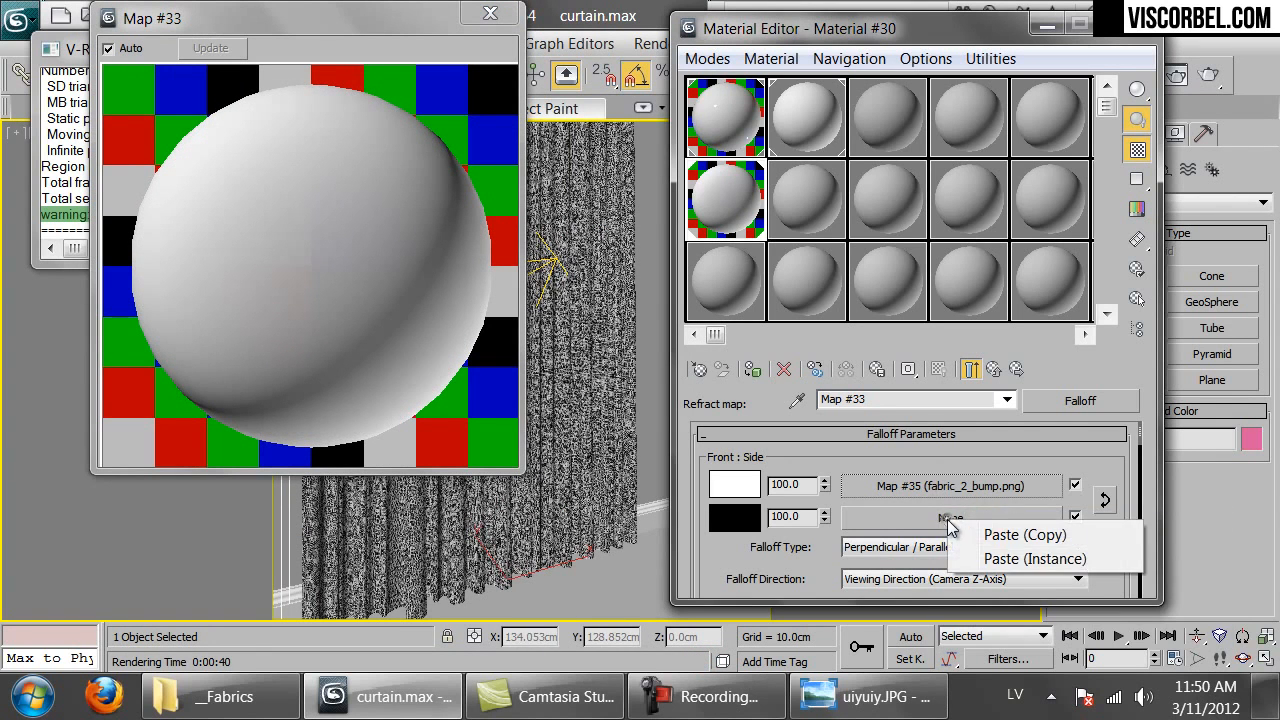
left_click(988, 531)
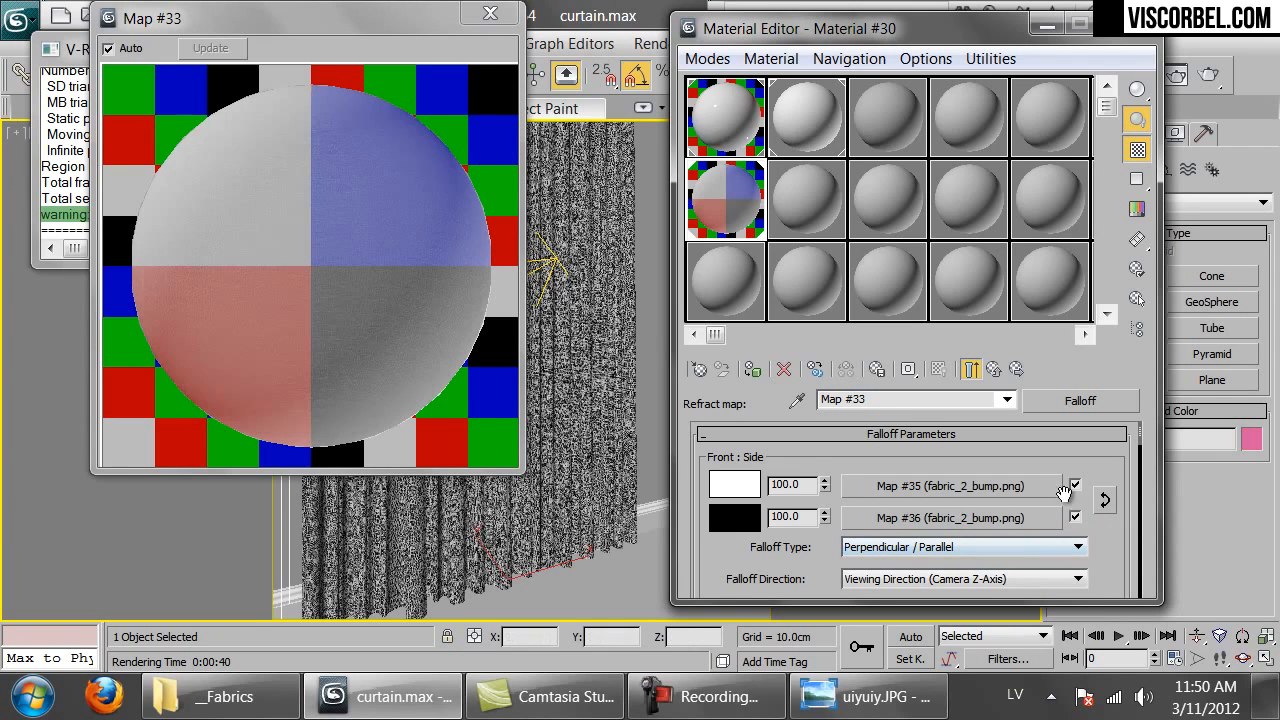
Set the refraction Falloff's side map amount to 20 and its front map amount to 70.
double_click(804, 520)
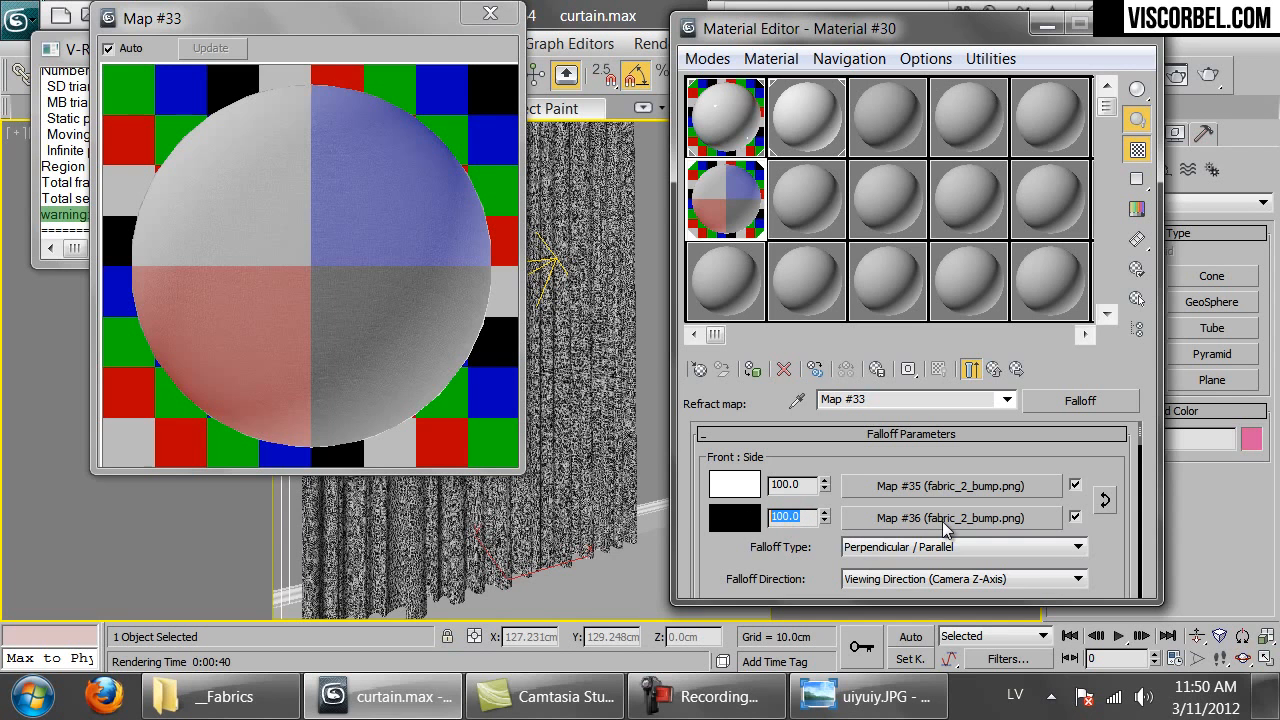
type("20")
key("Return")
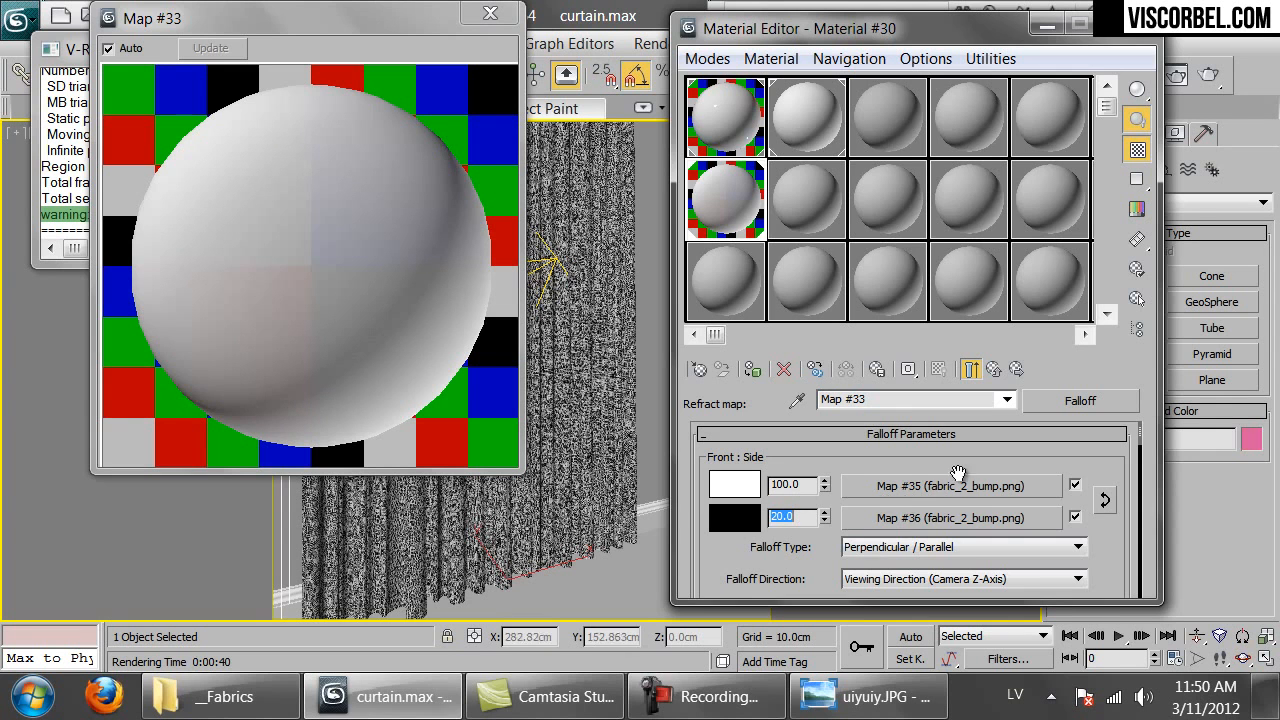
left_click(800, 485)
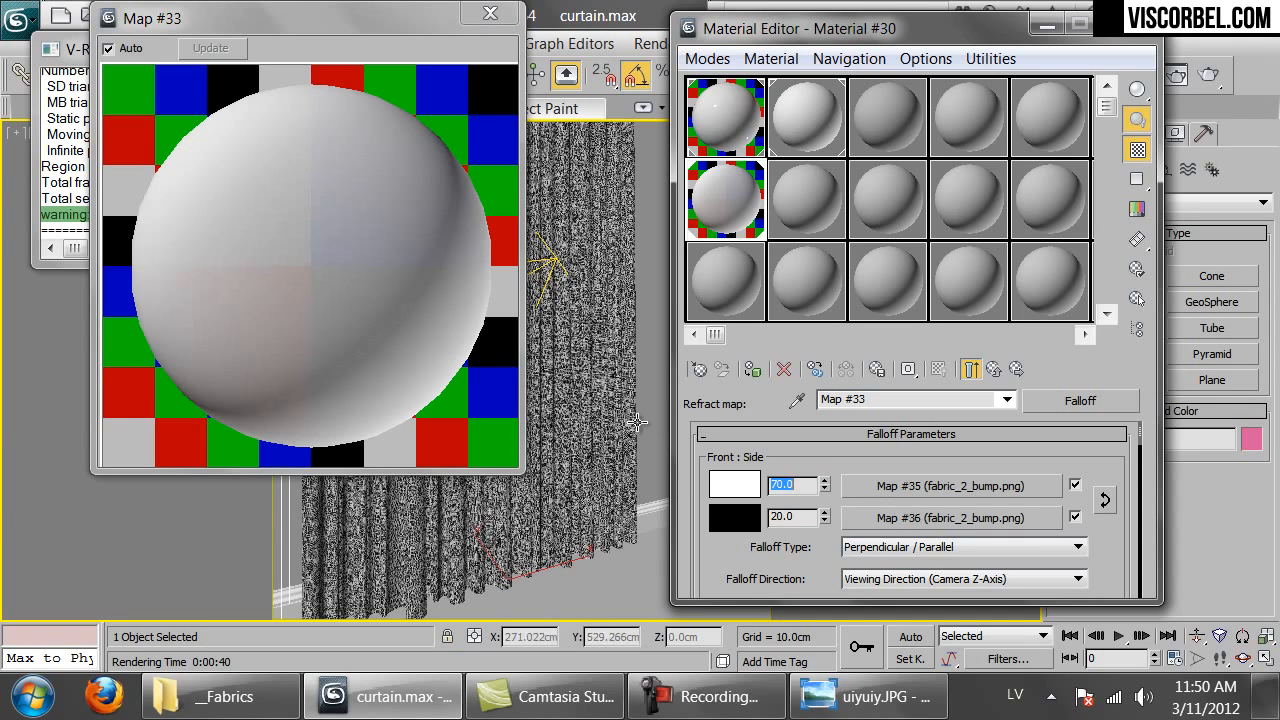
Test-render the curtain with the fabric bitmaps in the refraction Falloff and stop the render early.
left_click(1205, 78)
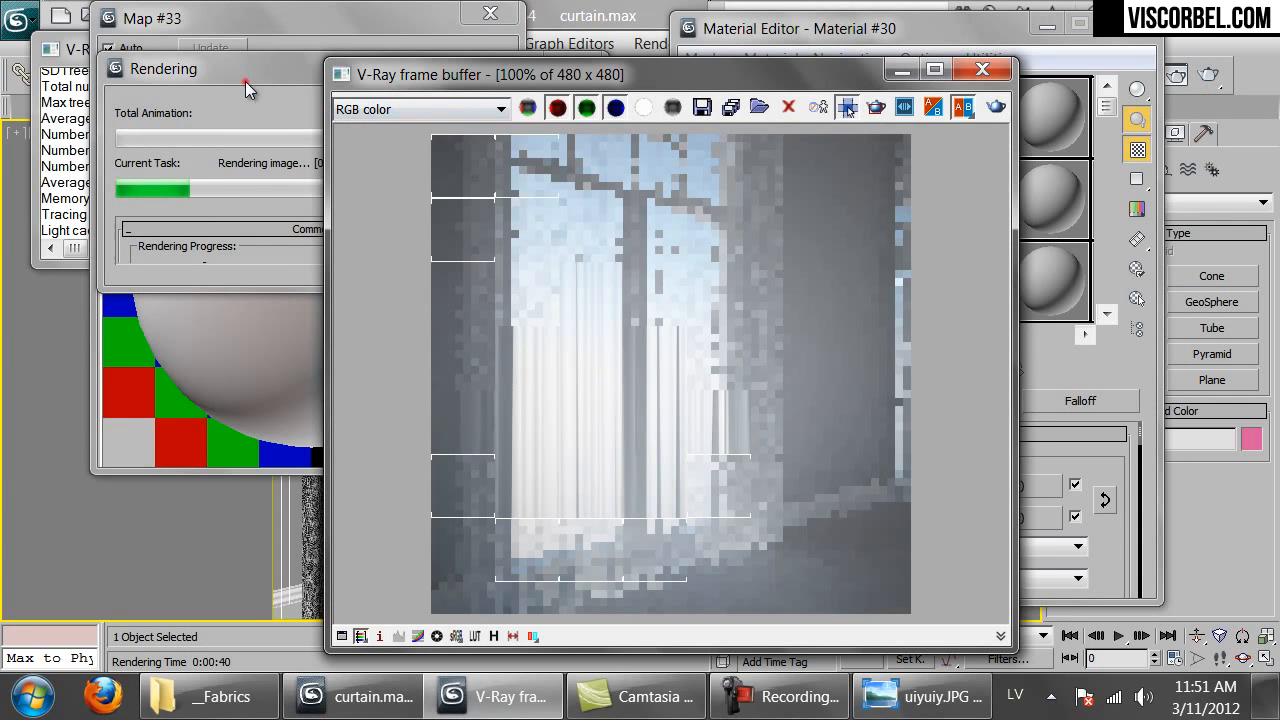
left_click(245, 80)
left_click(566, 114)
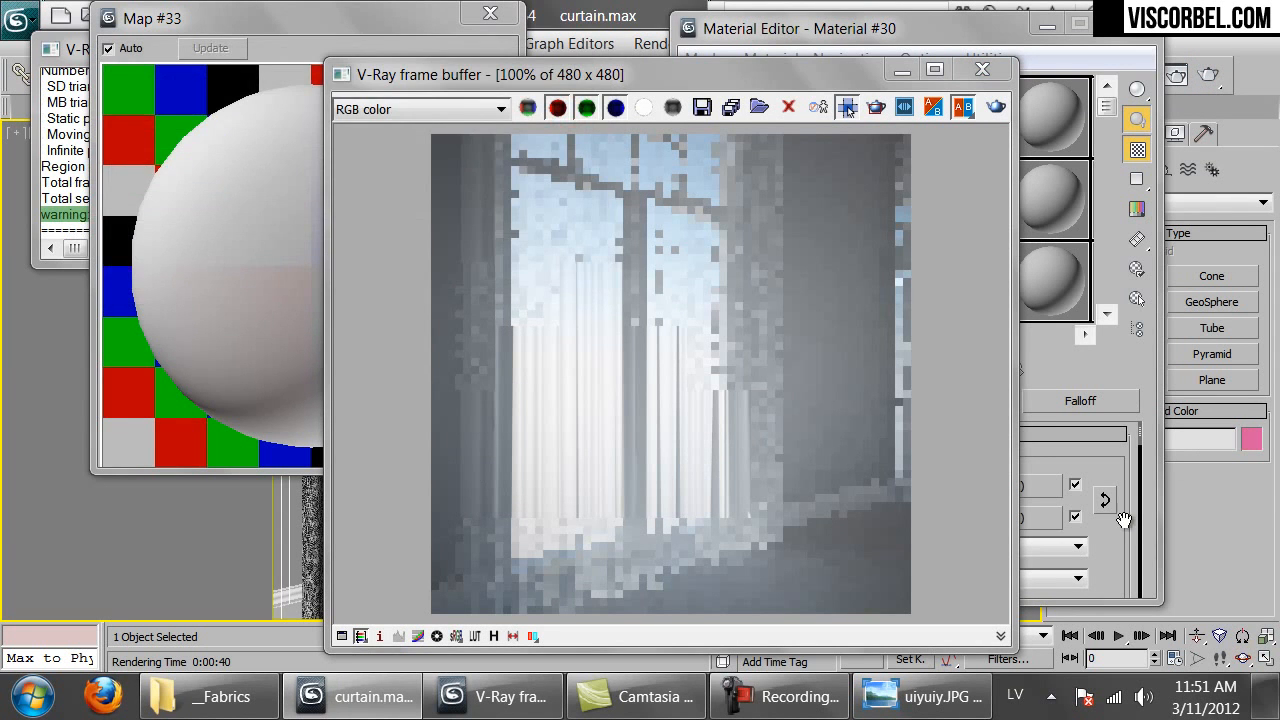
Set the filtering to None for both fabric bitmaps in the refraction Falloff's front and side slots.
left_click(1122, 505)
left_click(910, 489)
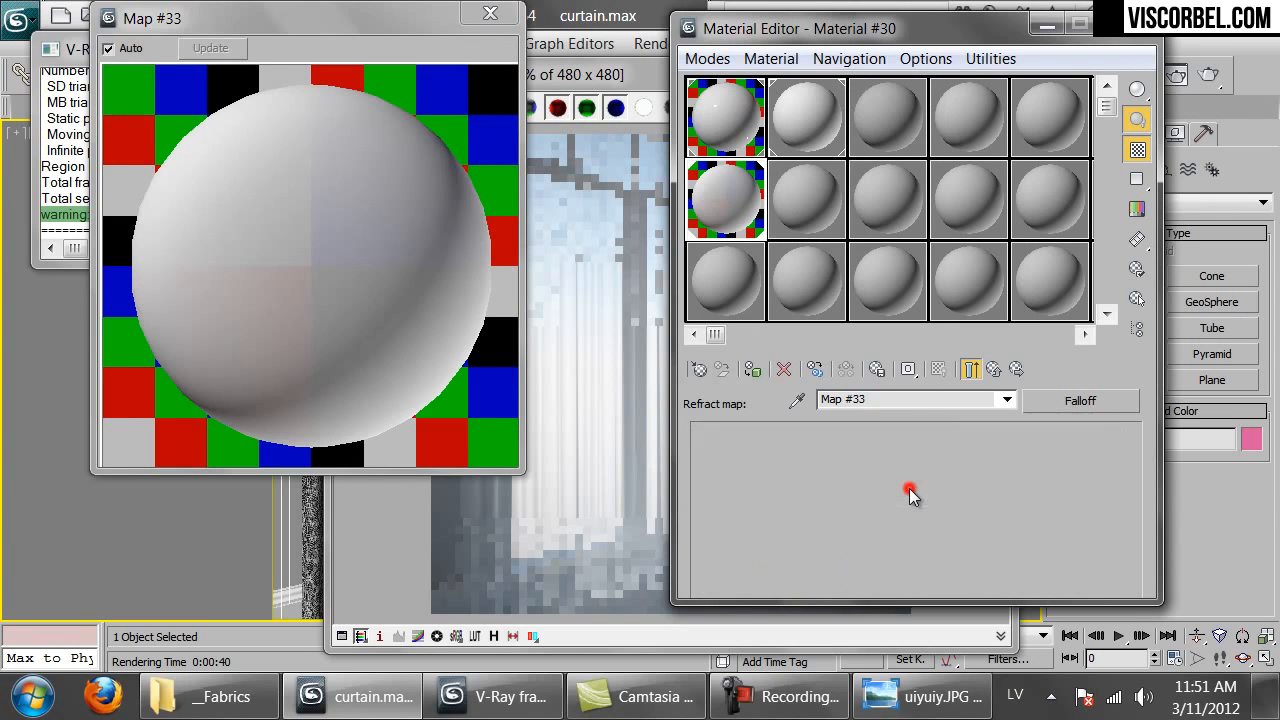
left_click_drag(692, 577, 758, 450)
left_click(737, 490)
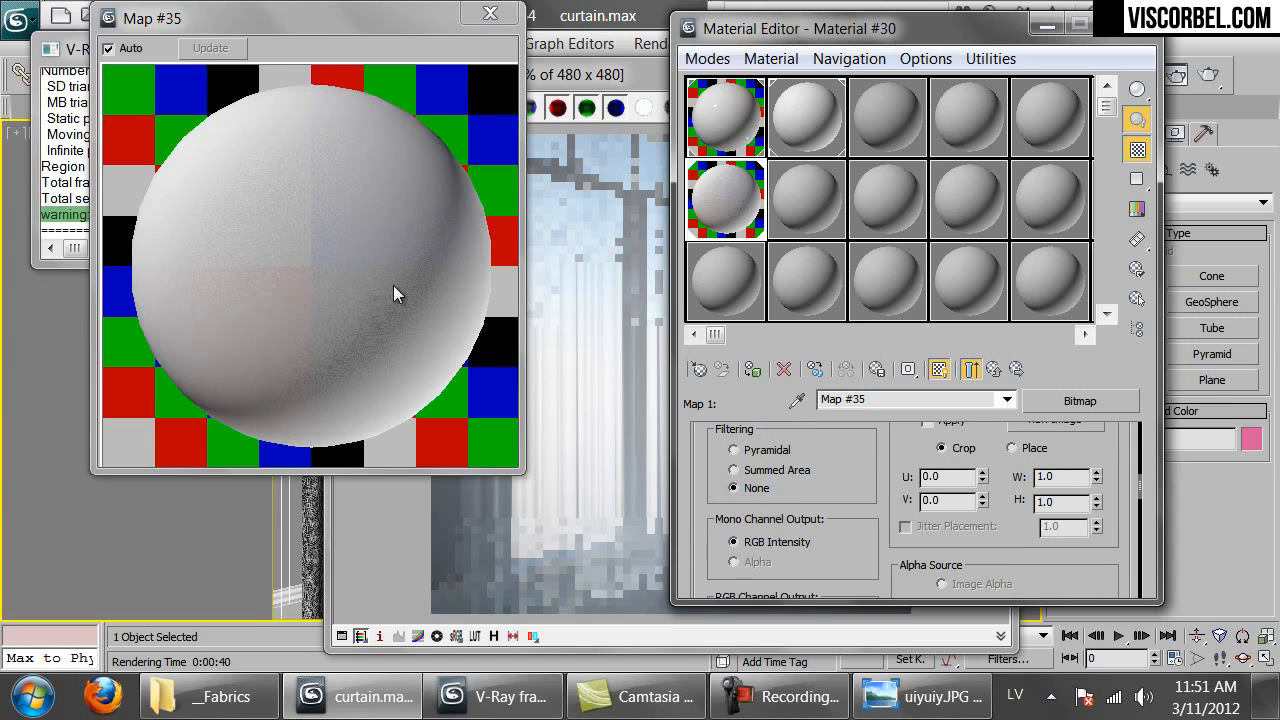
left_click(993, 369)
left_click(870, 518)
scroll(765, 500, "down", 5)
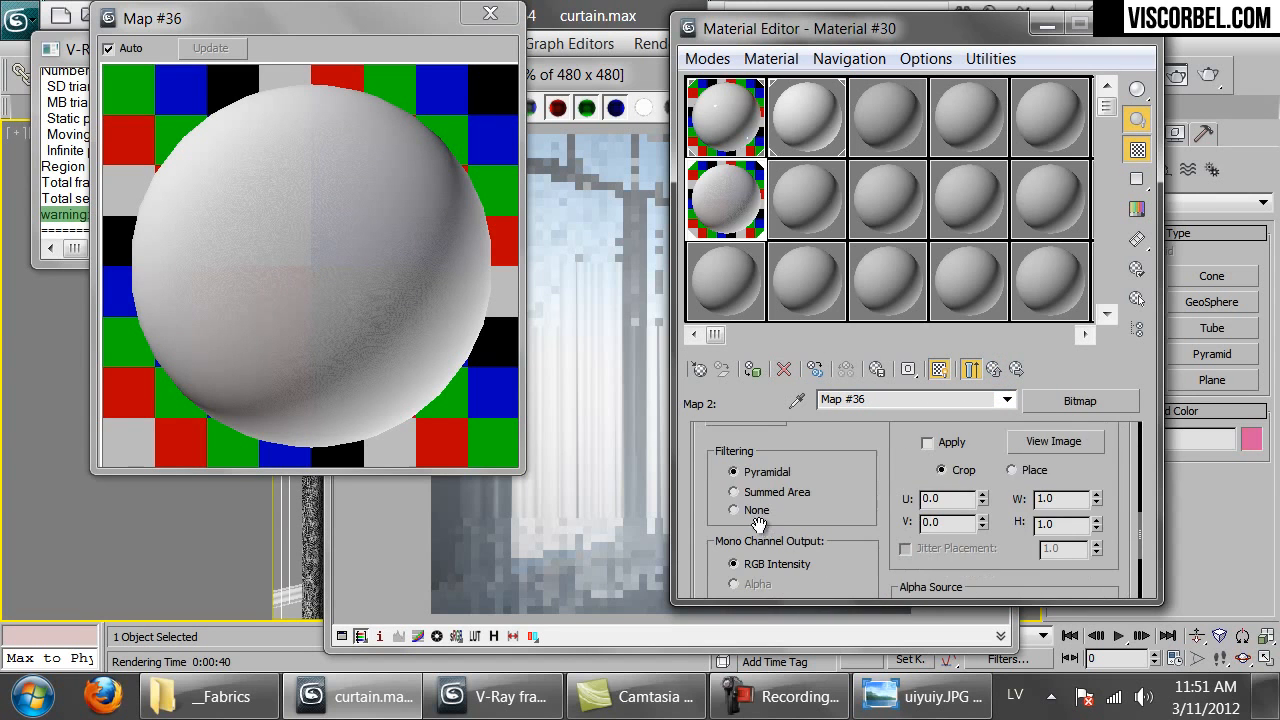
Test-render the curtain, inspect the unfiltered weave up close, stop the render and close the frame buffer.
left_click(1210, 78)
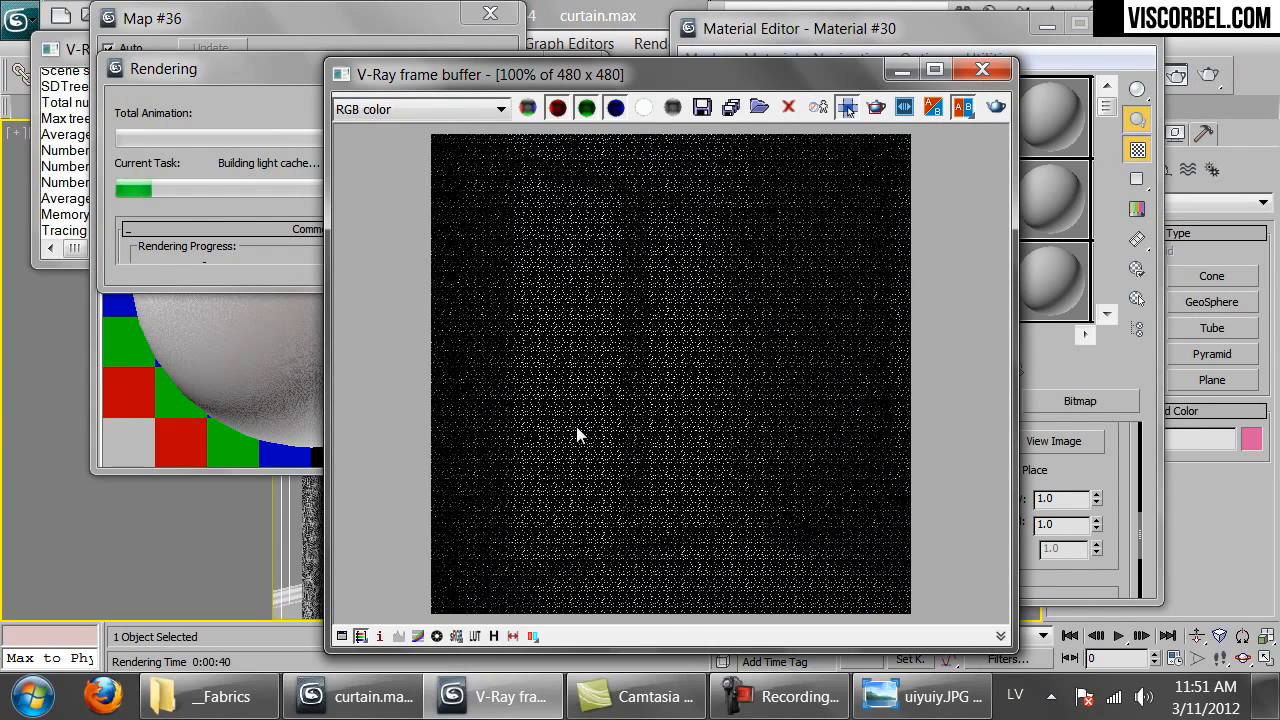
scroll(647, 425, "up", 1)
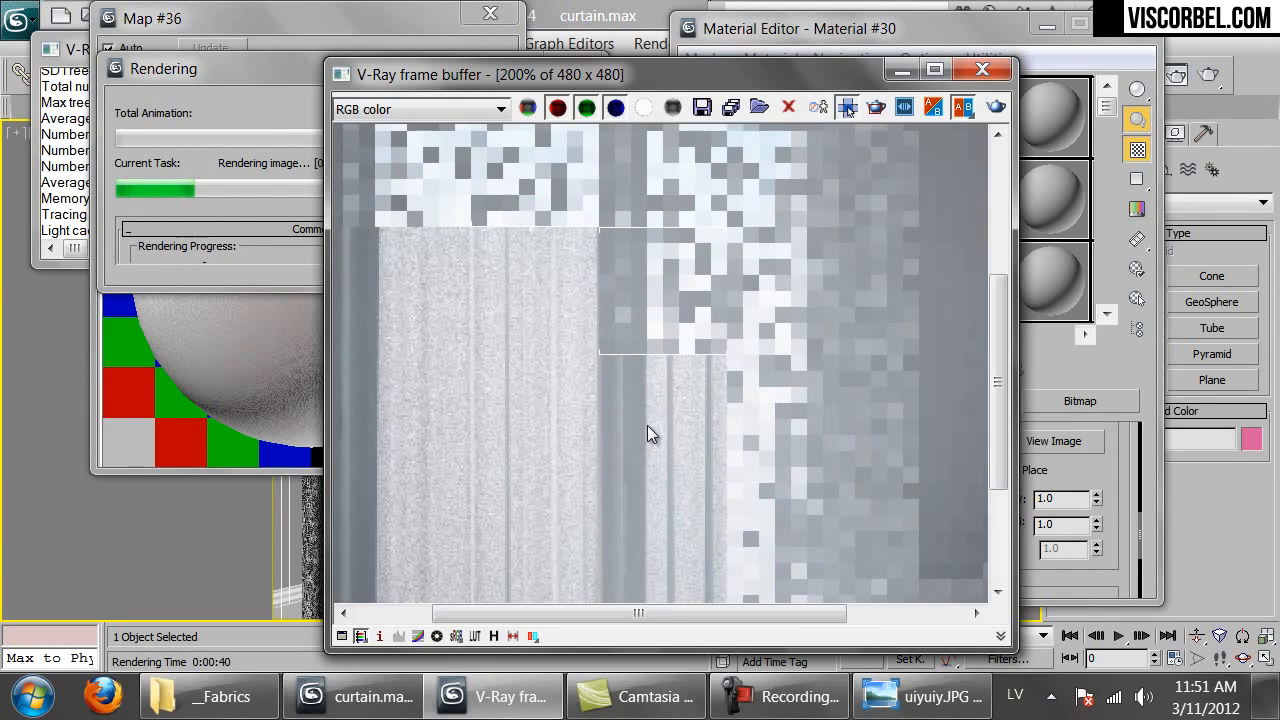
scroll(610, 270, "down", 1)
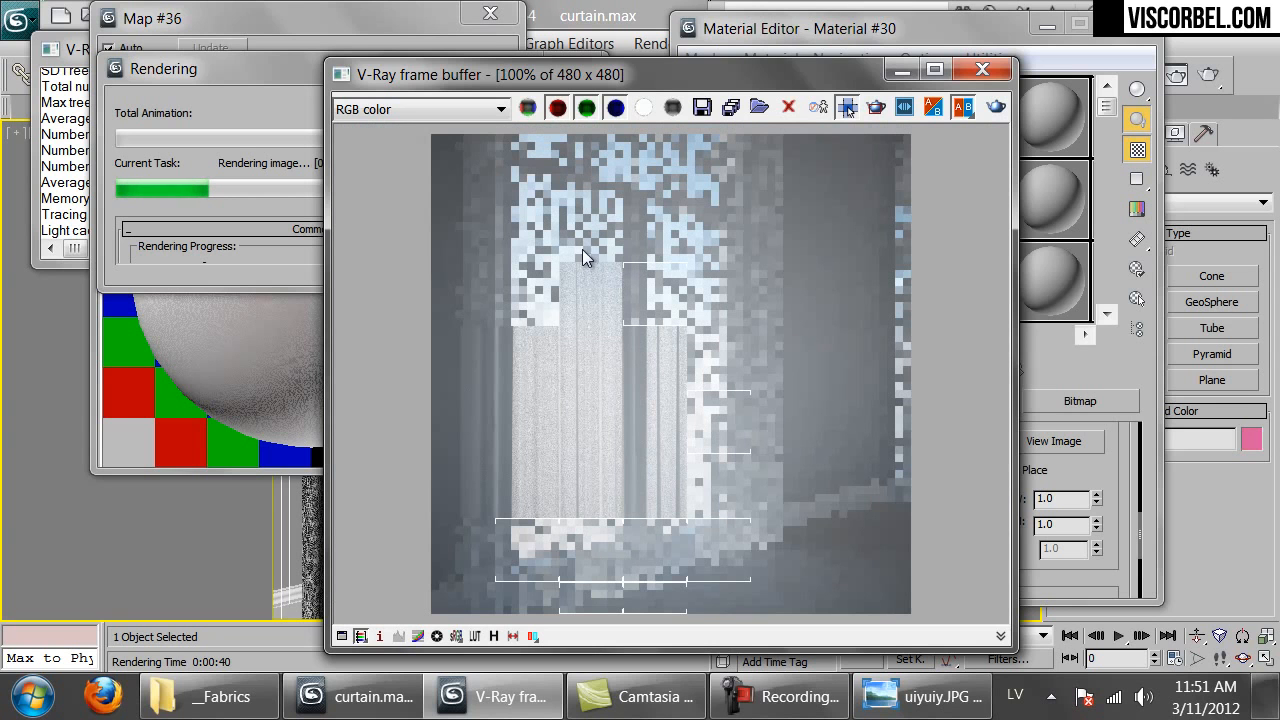
left_click(261, 72)
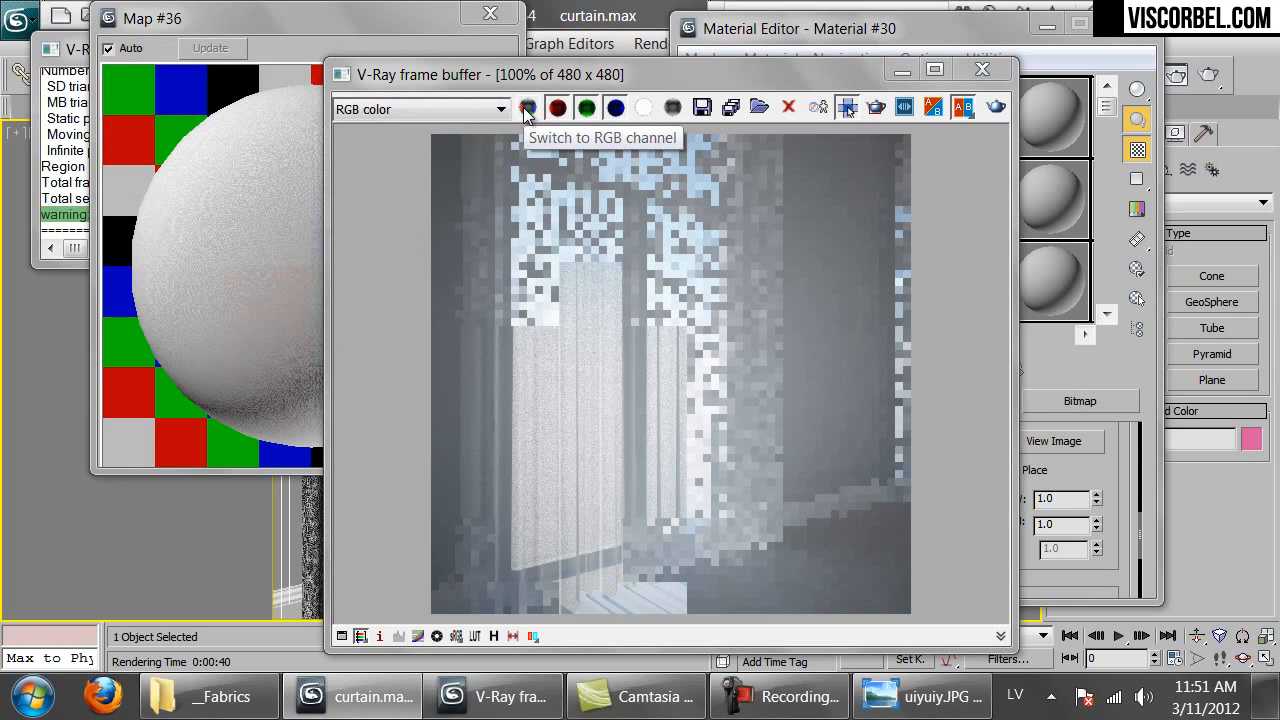
left_click(982, 69)
Return to the refraction Falloff and set its front map amount to 20 and its side map amount to 1.
left_click(993, 369)
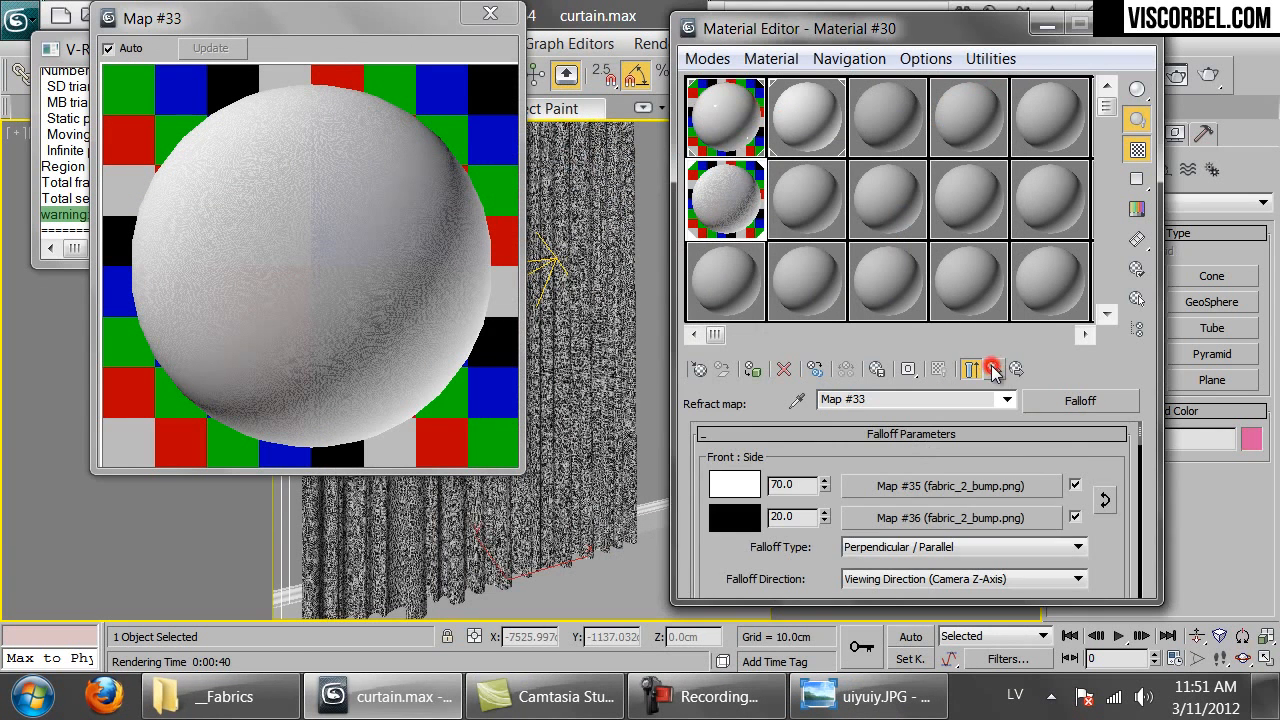
double_click(810, 487)
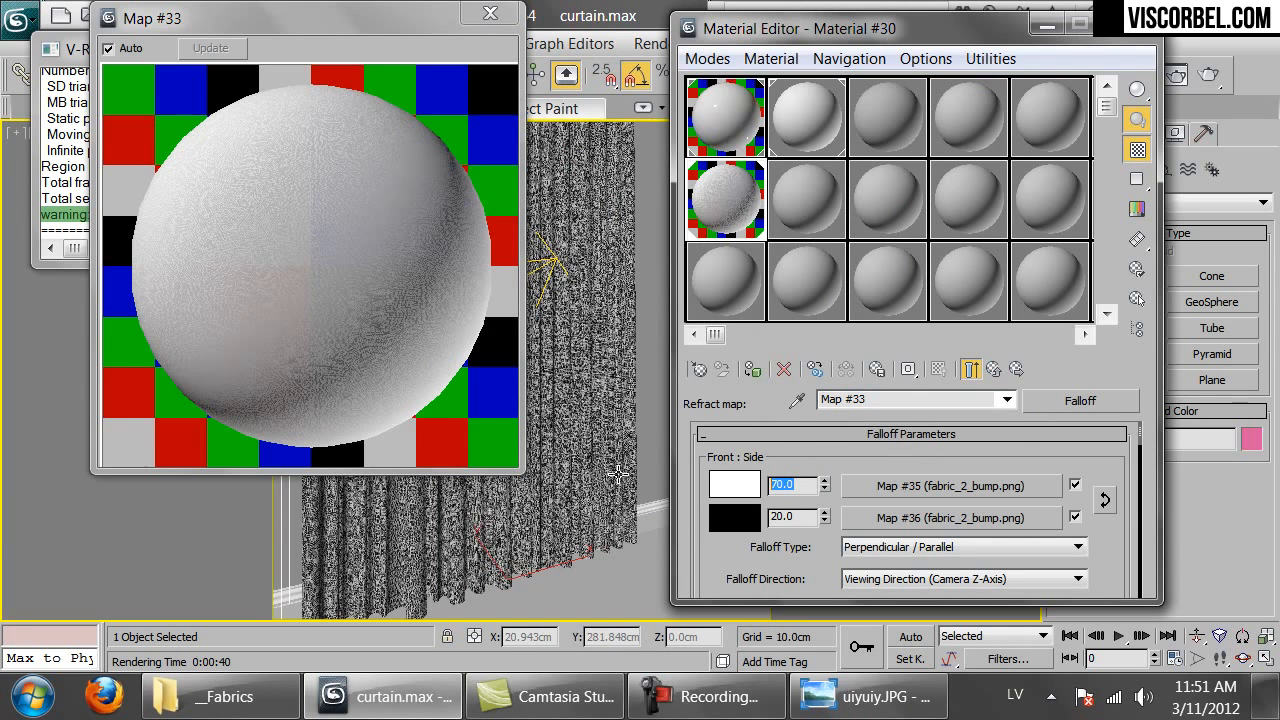
key("Return")
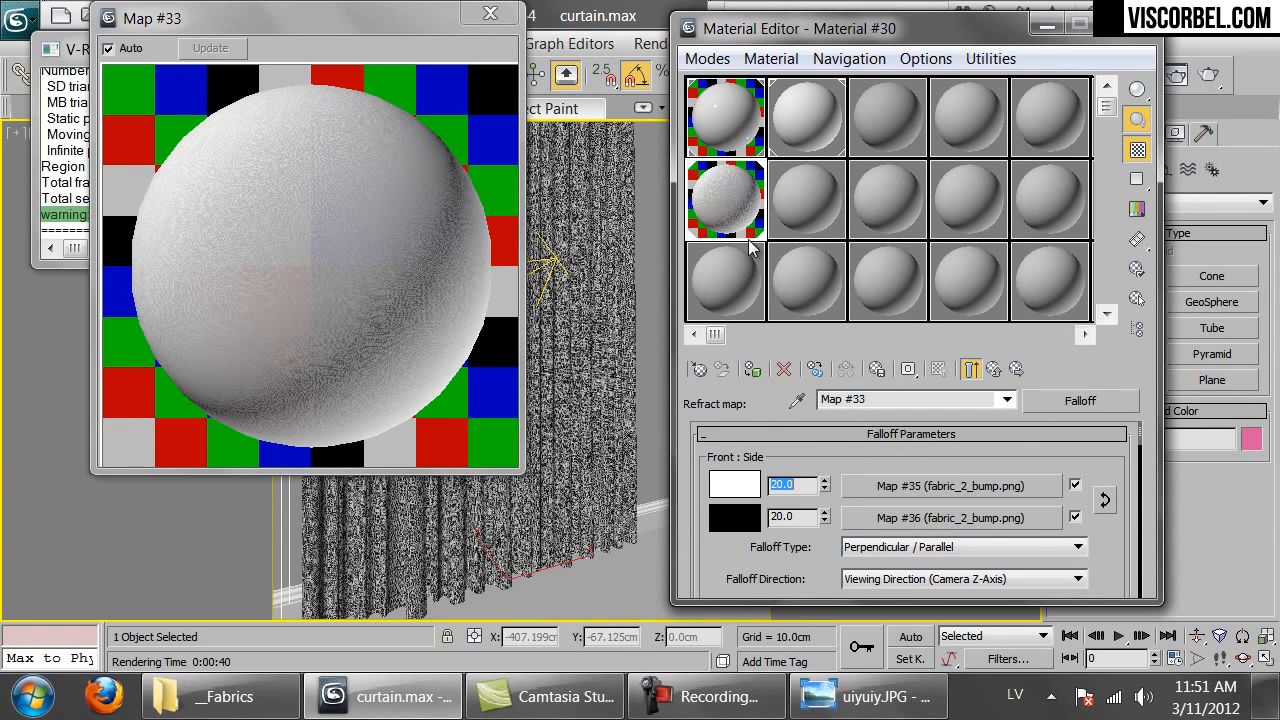
double_click(815, 516)
type("1")
key("Return")
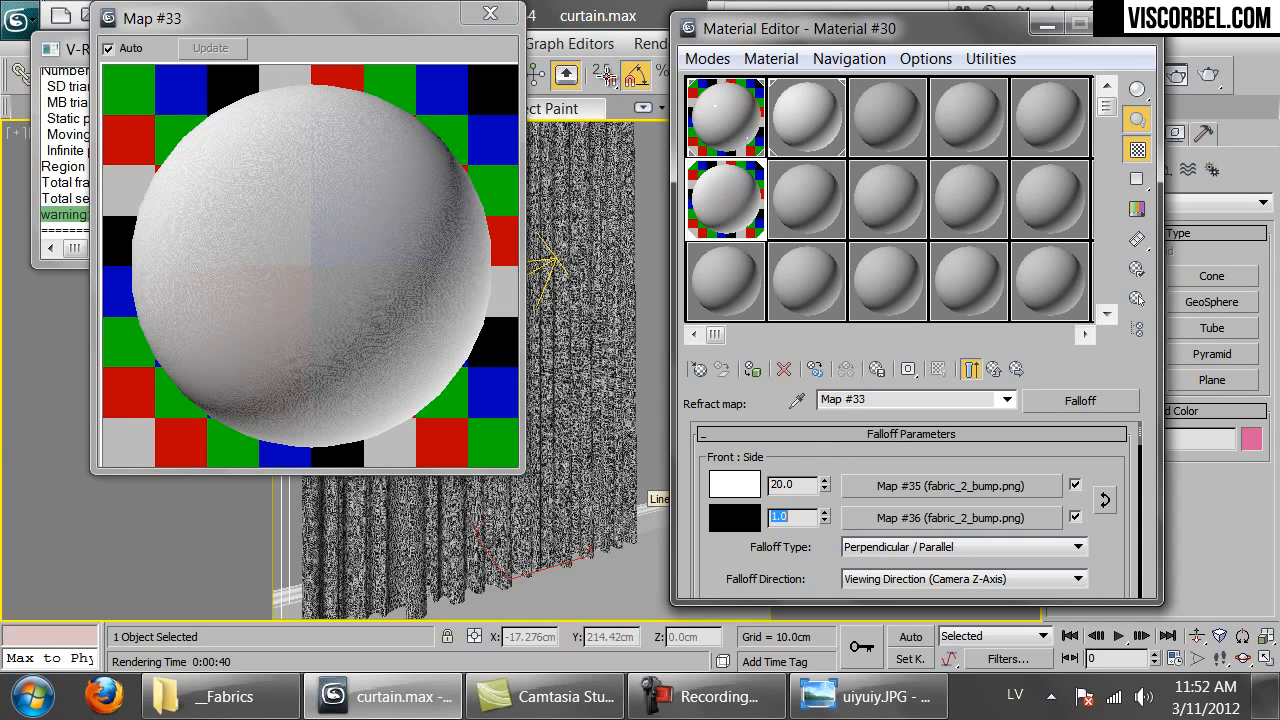
Test-render the curtain, examine its folds and transparency up close, and cancel the render.
left_click(1208, 75)
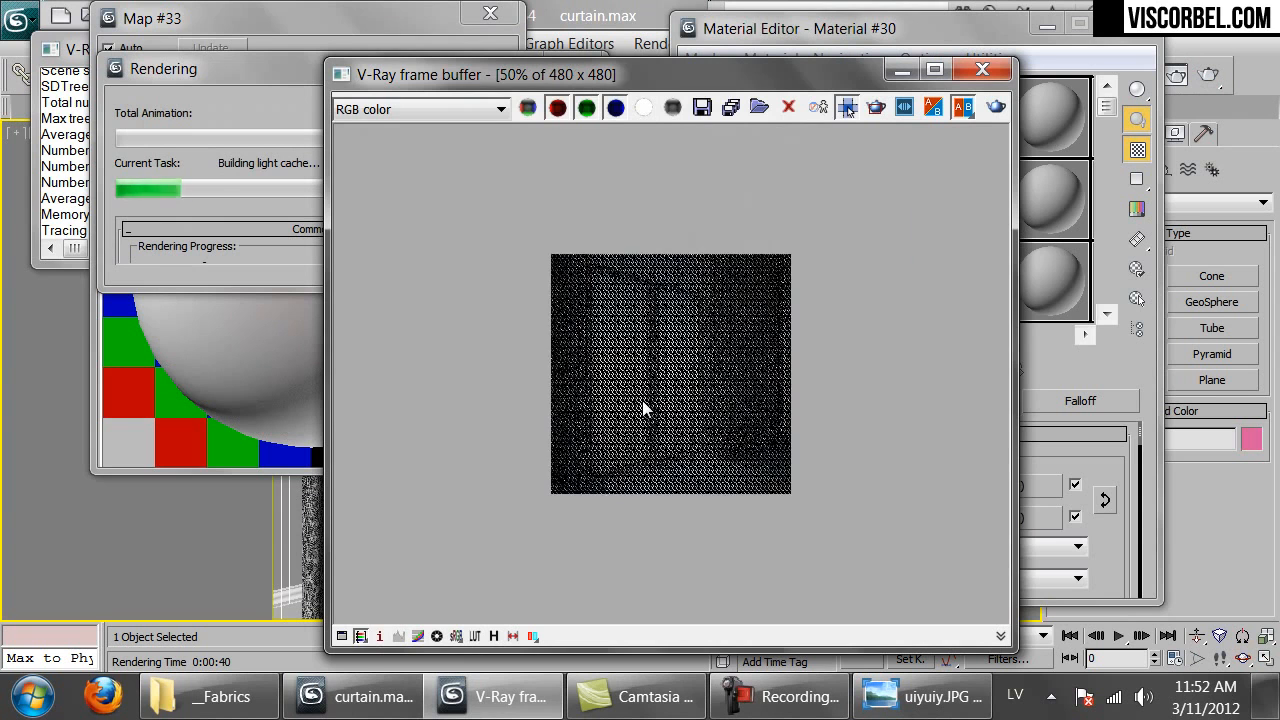
scroll(590, 432, "up", 1)
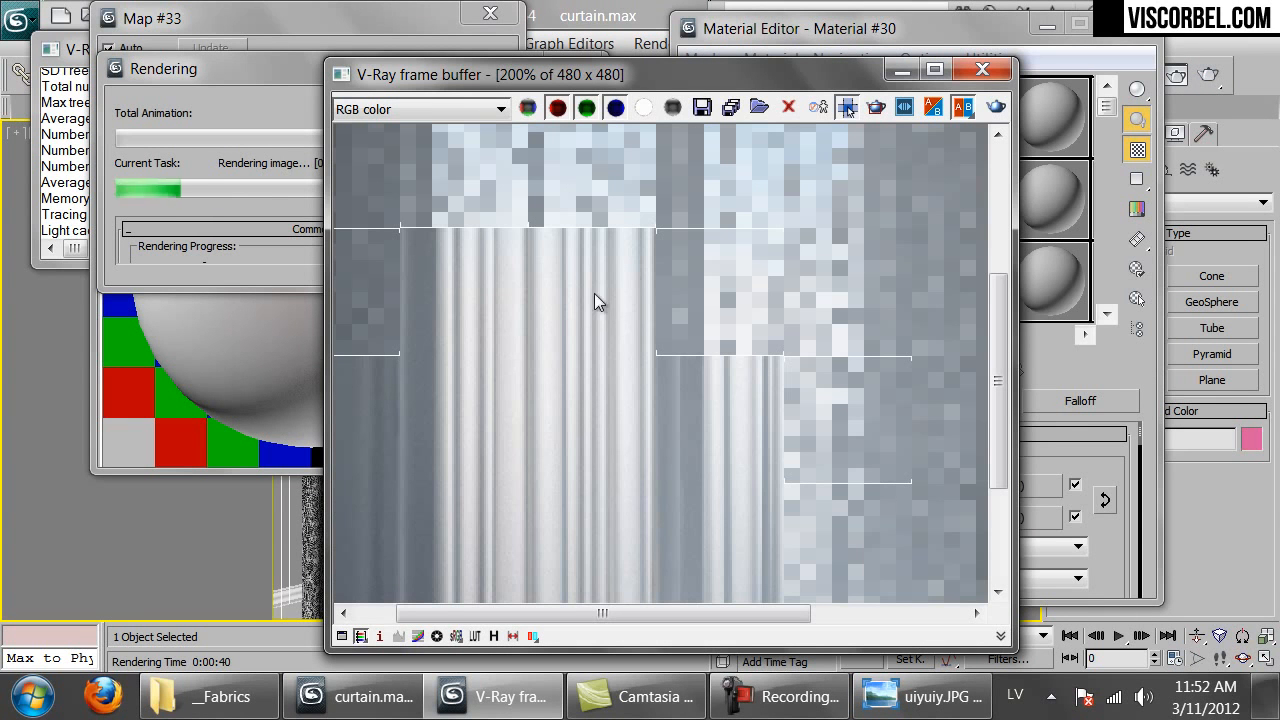
middle_click_drag(553, 308, 631, 374)
middle_click_drag(493, 305, 564, 331)
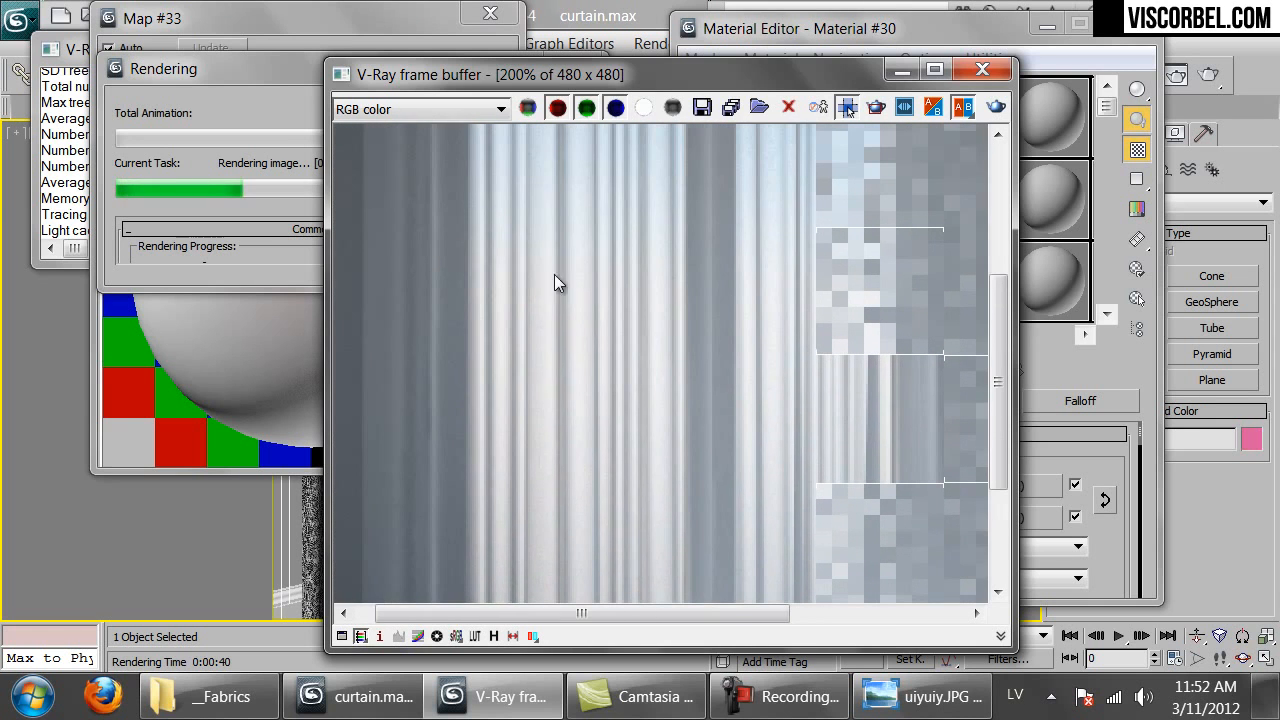
middle_click_drag(606, 214, 626, 327)
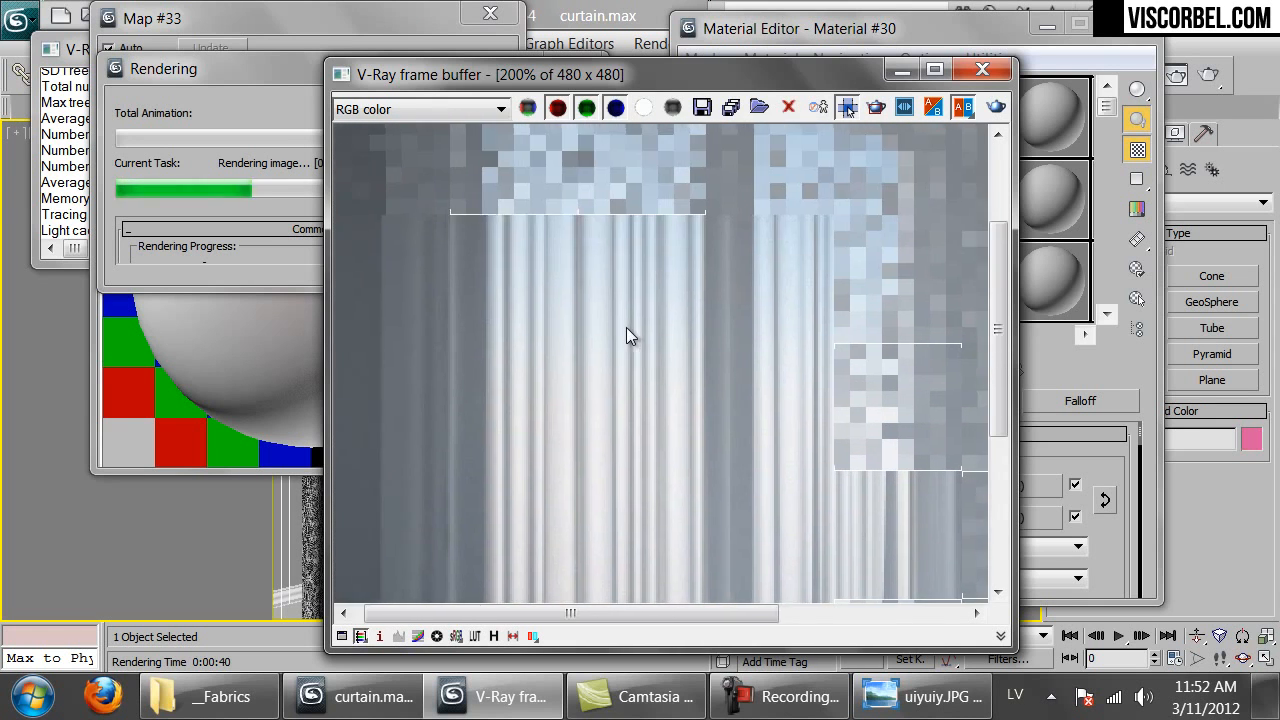
scroll(626, 327, "down", 1)
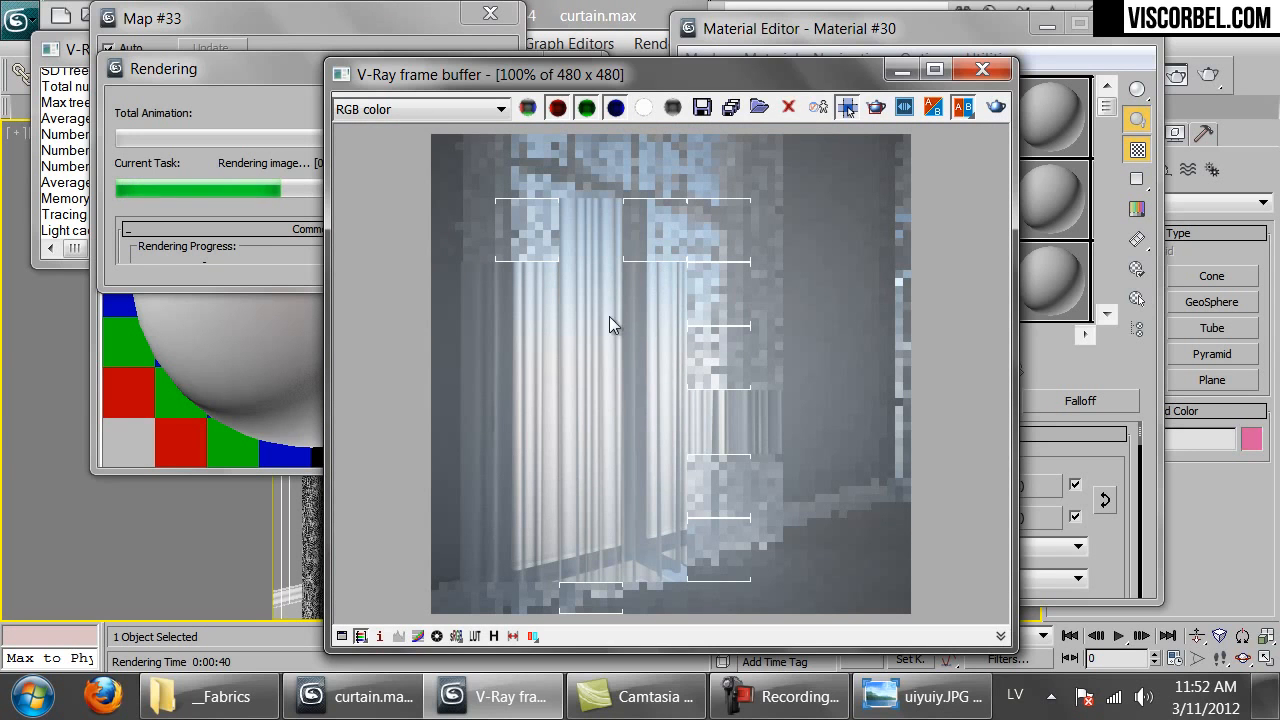
left_click(200, 68)
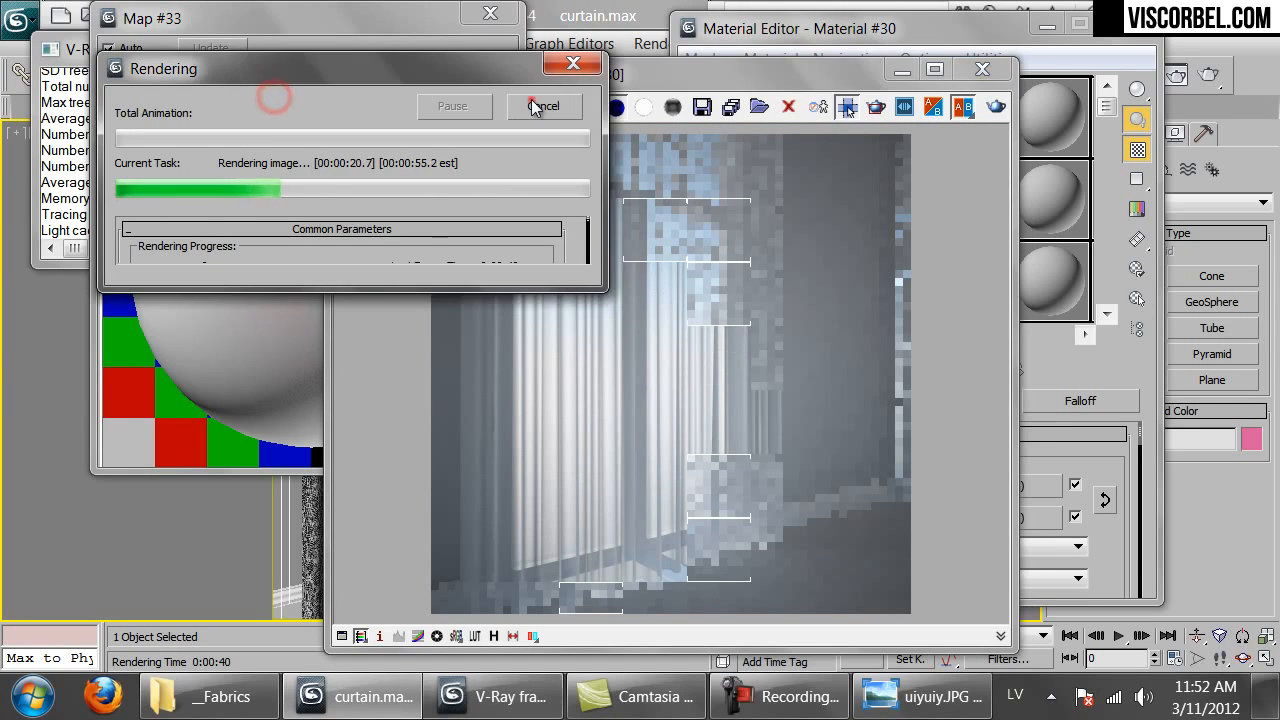
left_click(543, 103)
Try a front map amount of 50 in the refraction Falloff, check the weave in a test render and cancel it.
left_click(1118, 556)
left_click_drag(805, 485, 683, 481)
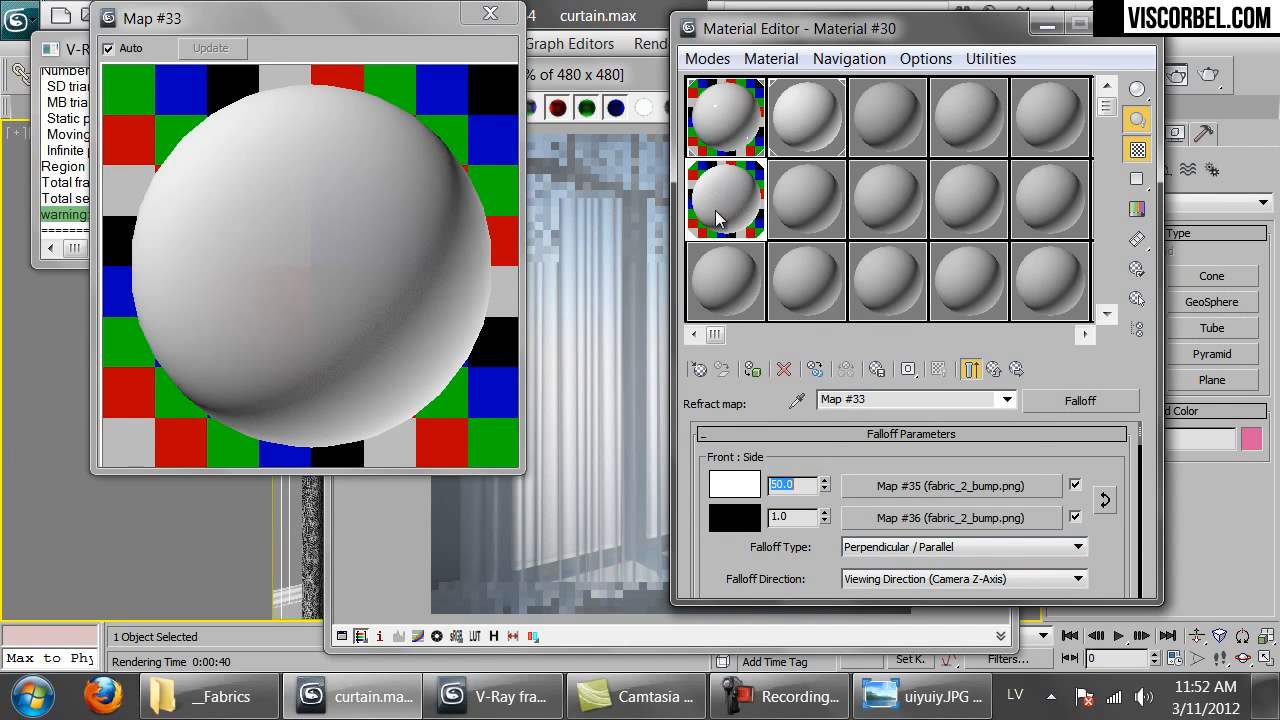
left_click(617, 327)
left_click(996, 107)
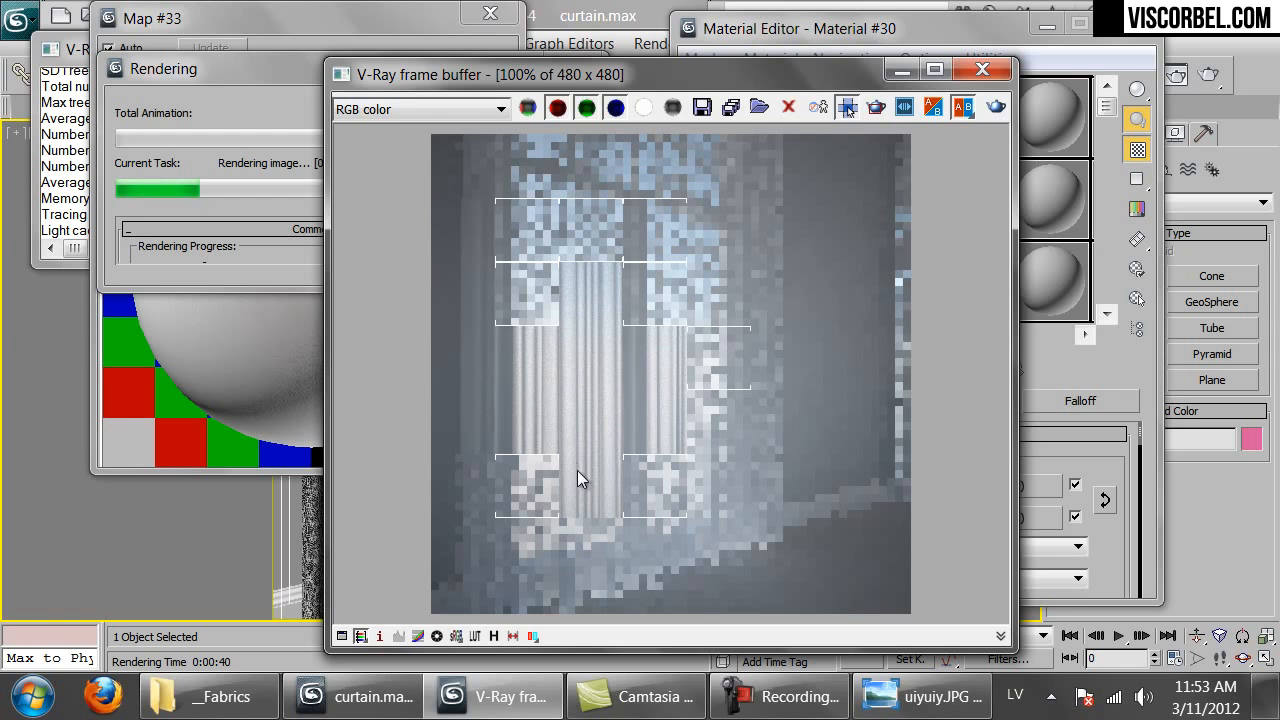
scroll(590, 449, "up", 1)
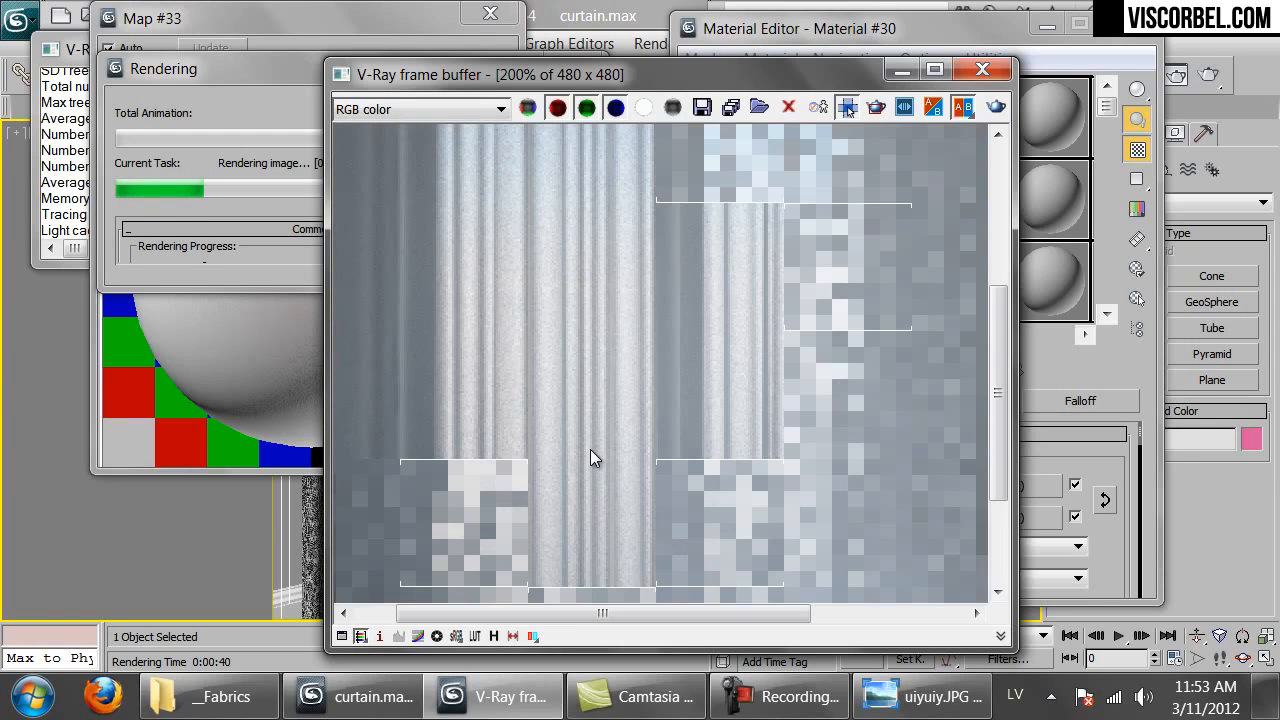
scroll(590, 452, "down", 1)
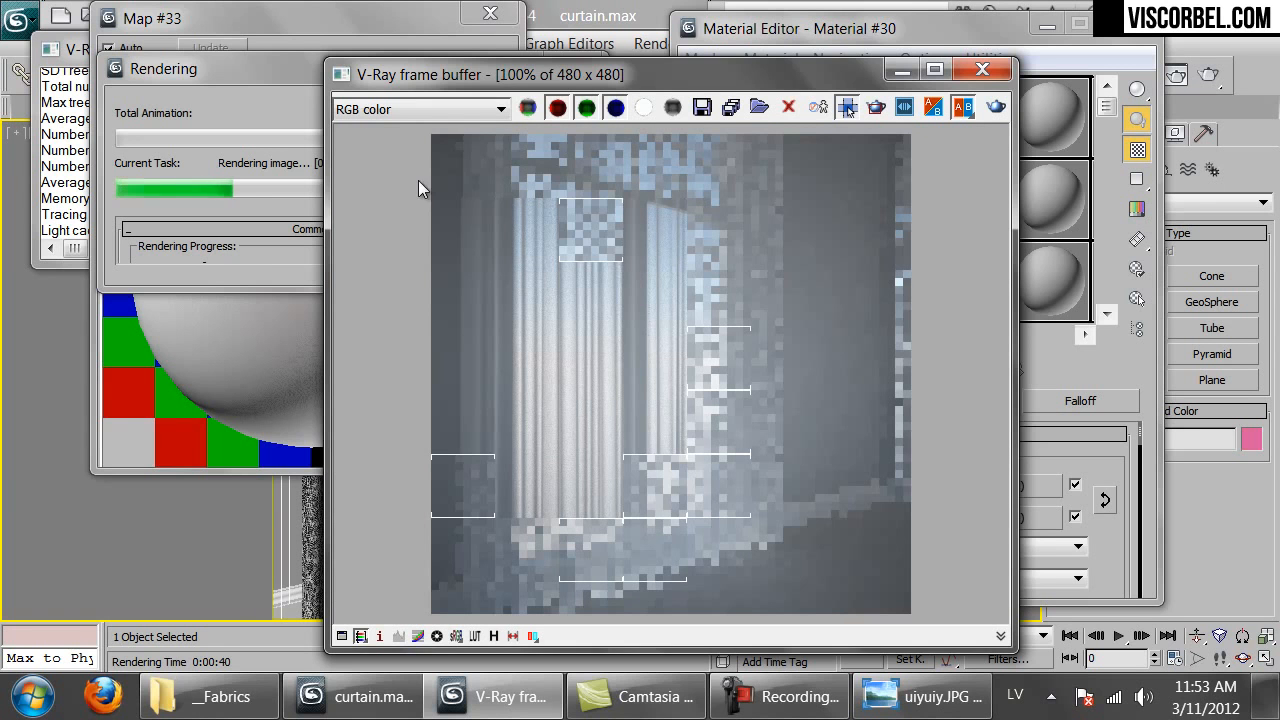
left_click(278, 248)
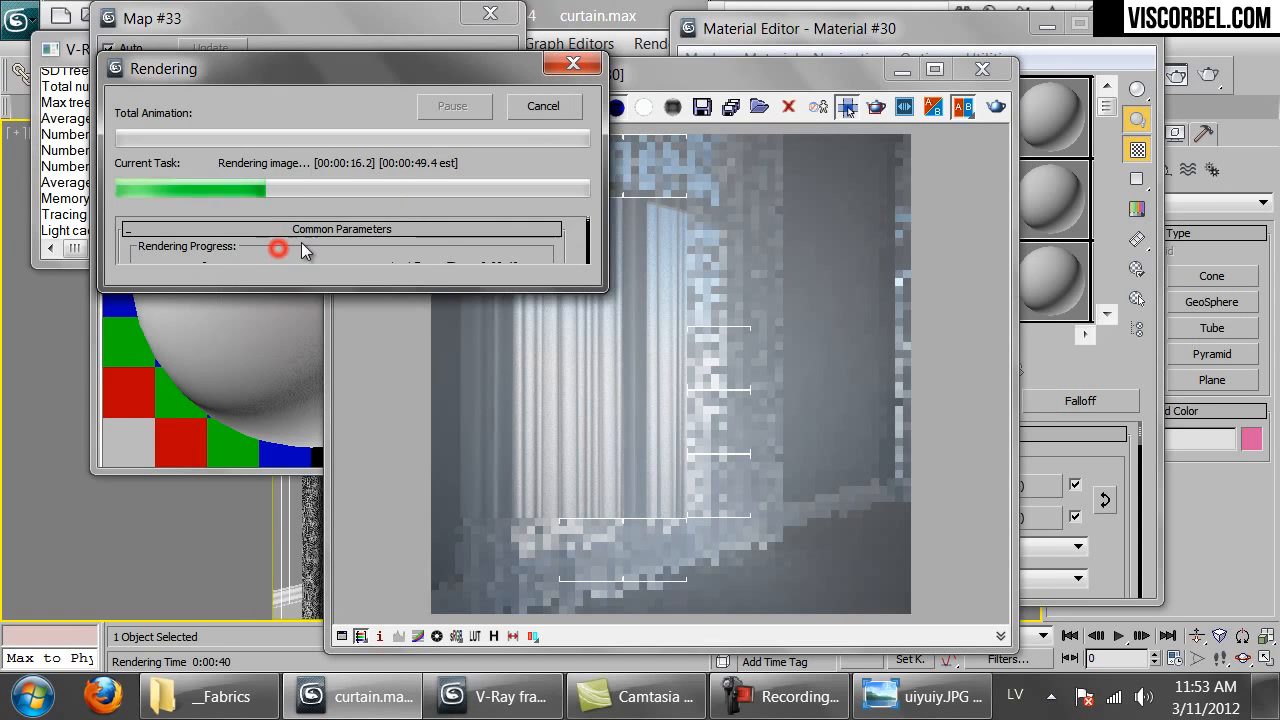
left_click(537, 112)
Set the refraction Falloff's front map amount to 20 and return to the curtain material's parameters.
left_click(1110, 566)
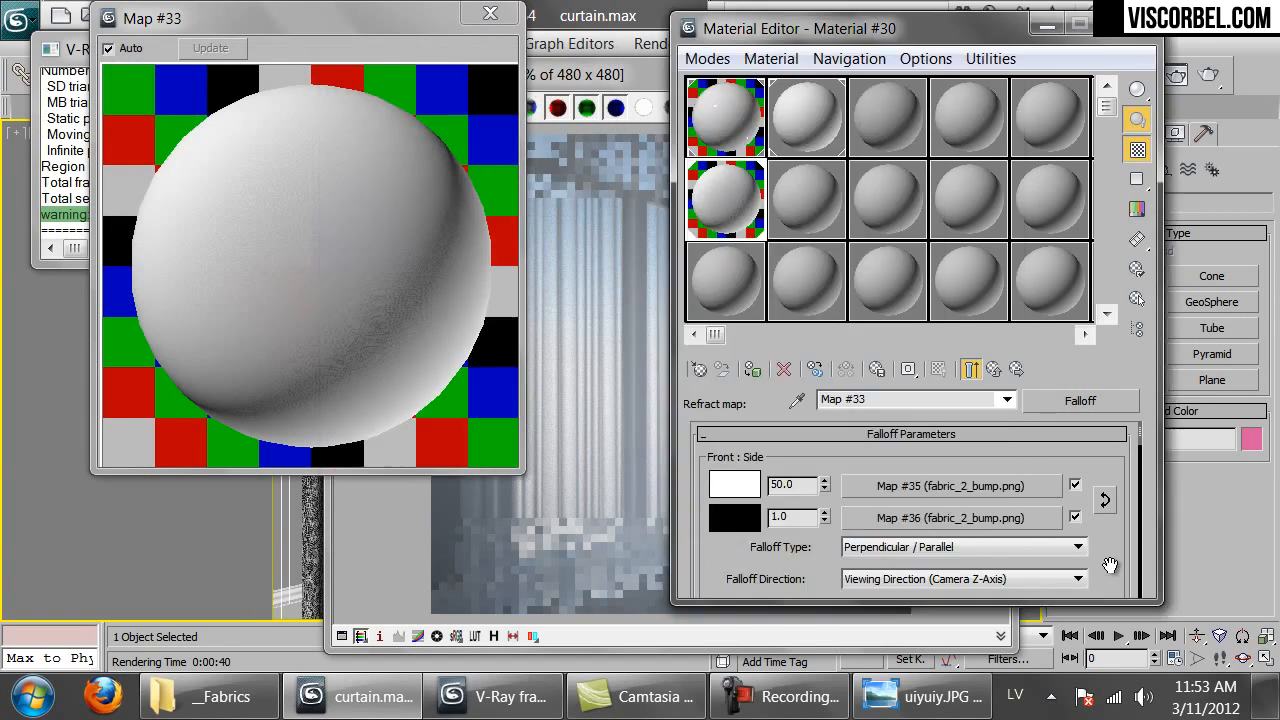
double_click(795, 485)
type("2")
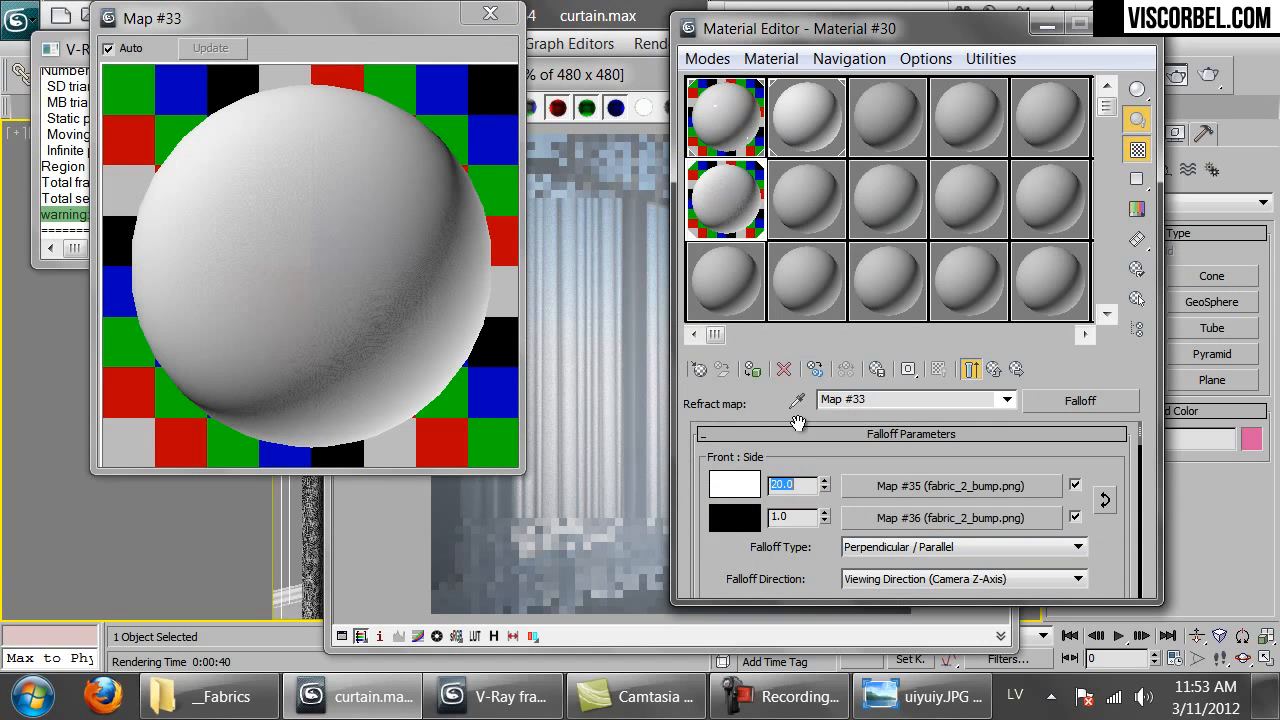
left_click(998, 369)
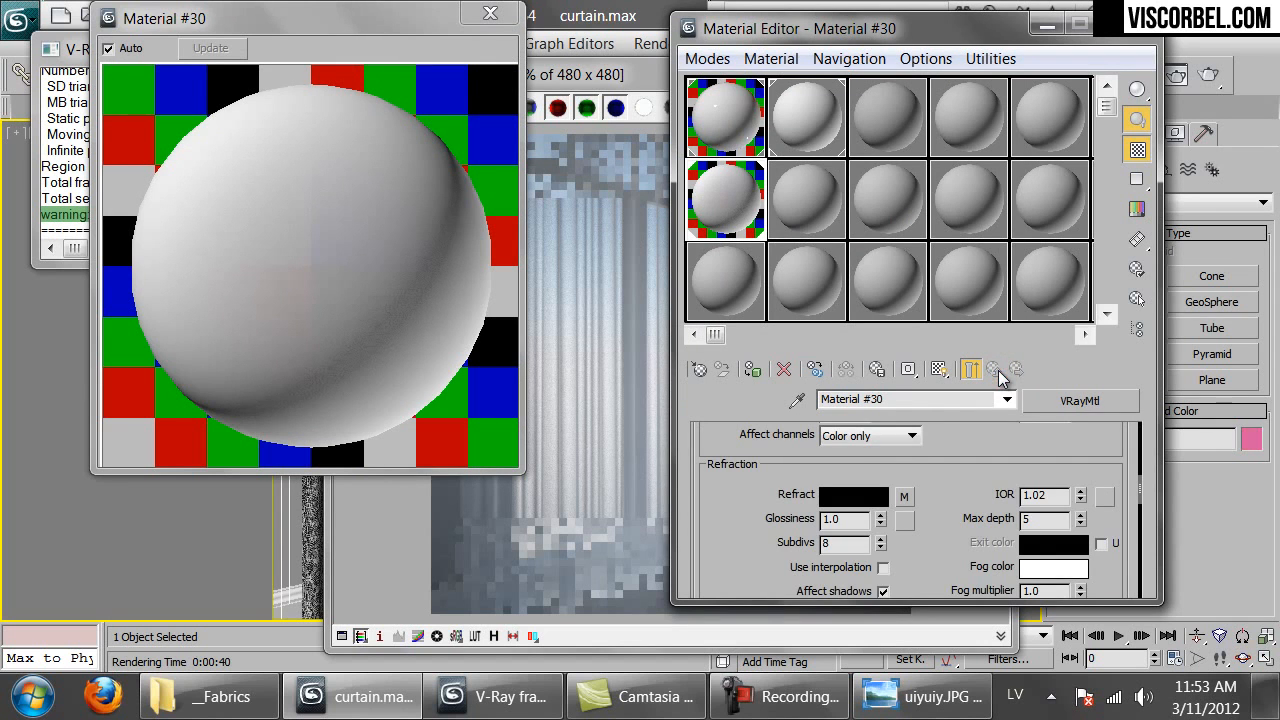
left_click_drag(942, 468, 944, 578)
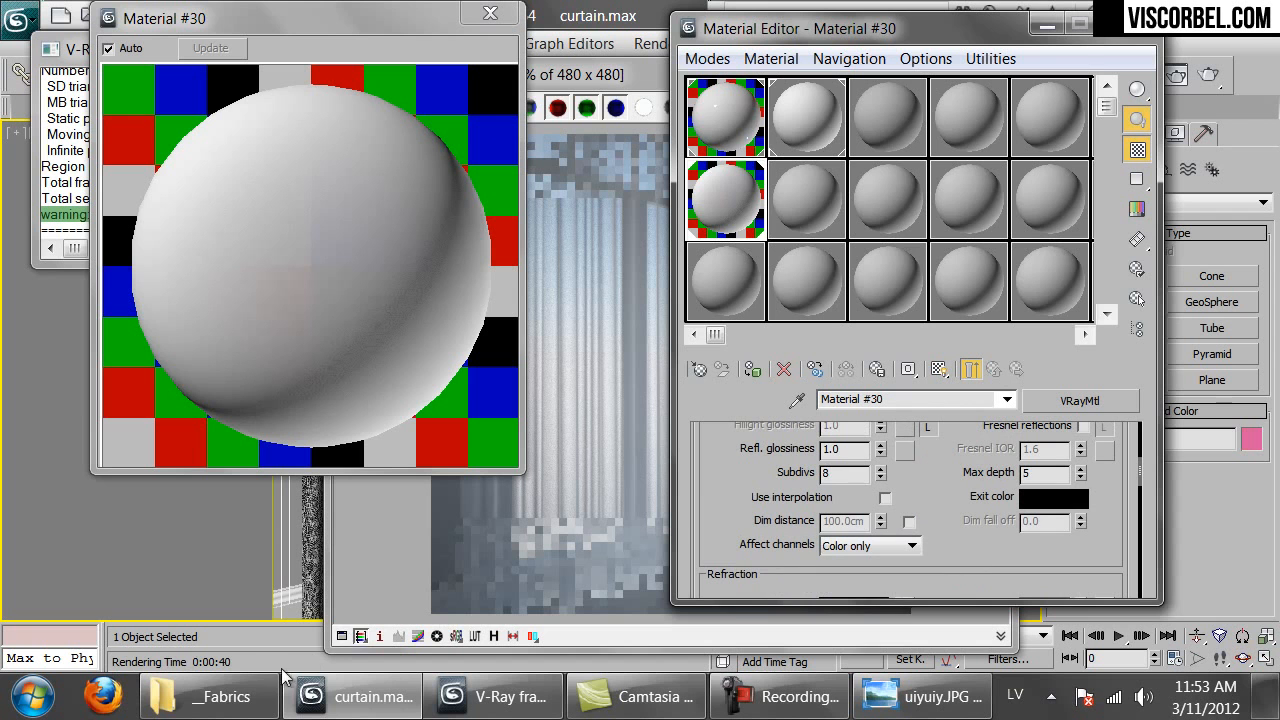
Open inspiration&realisation_coral_curtain_towels_3.jpg from the __Fabrics reference folder and compare it with the rendered curtain.
left_click(215, 696)
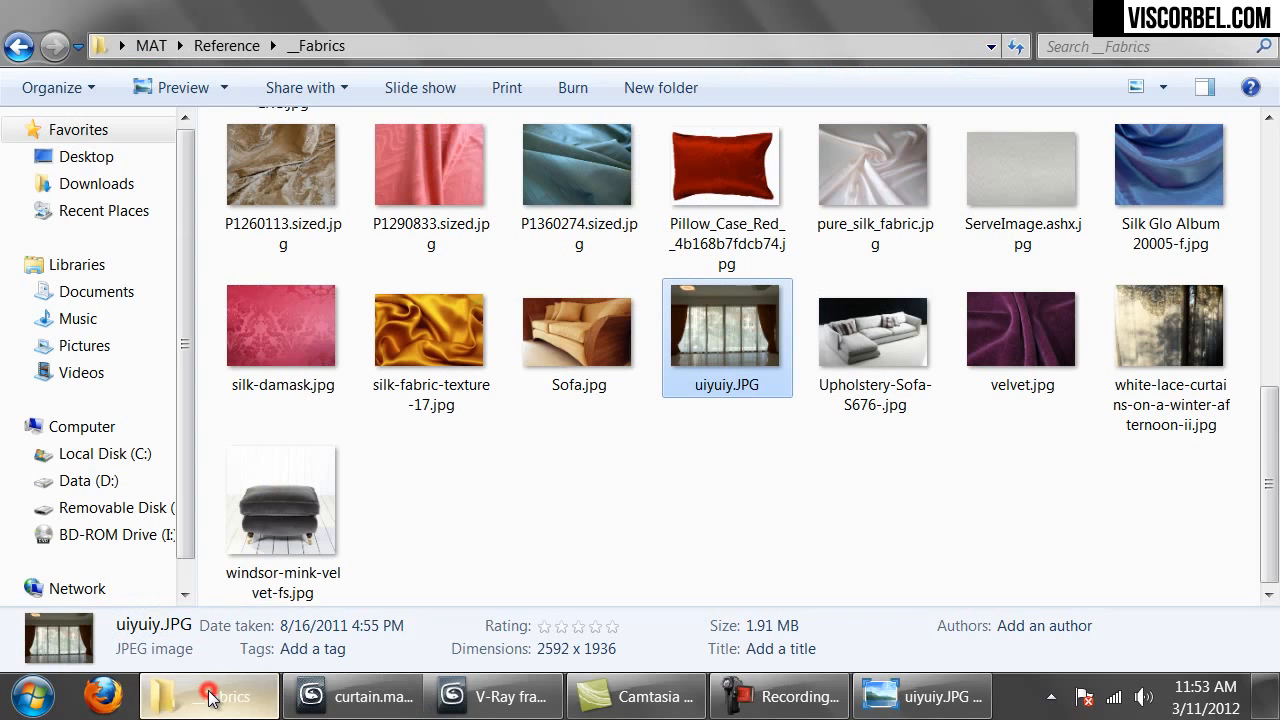
left_click(666, 514)
scroll(814, 527, "up", 3)
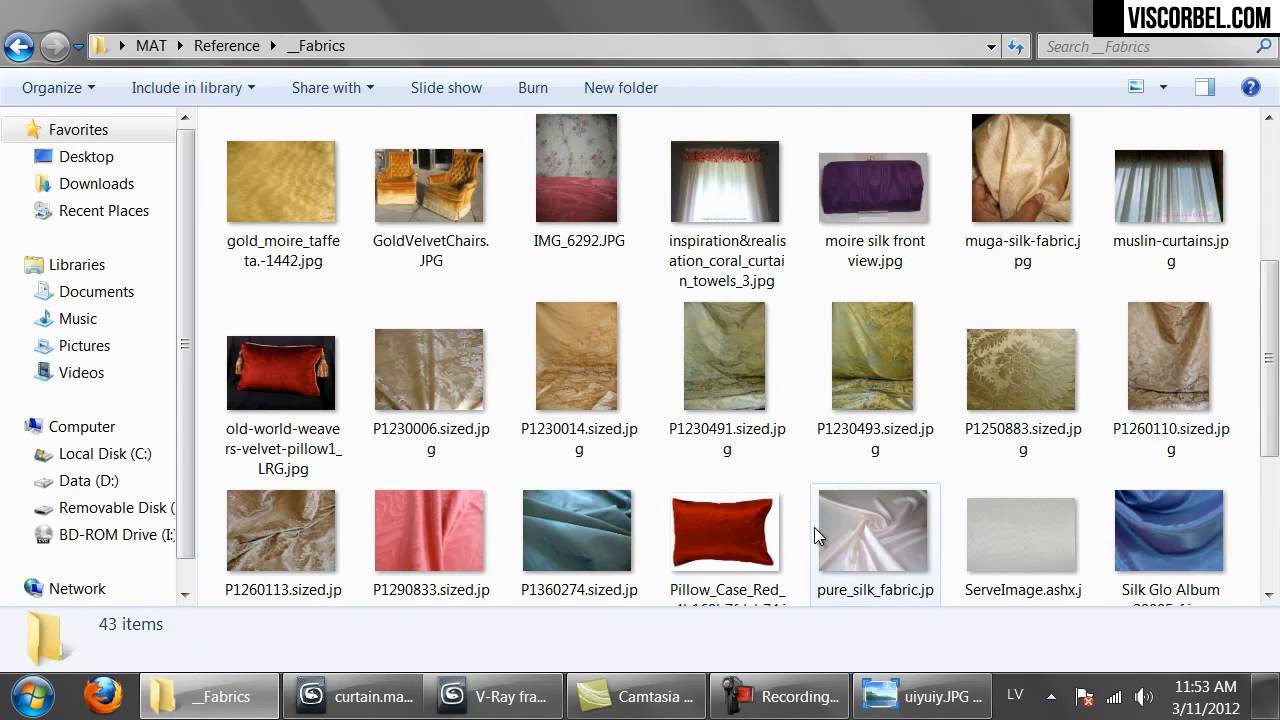
scroll(814, 527, "up", 2)
scroll(817, 531, "up", 2)
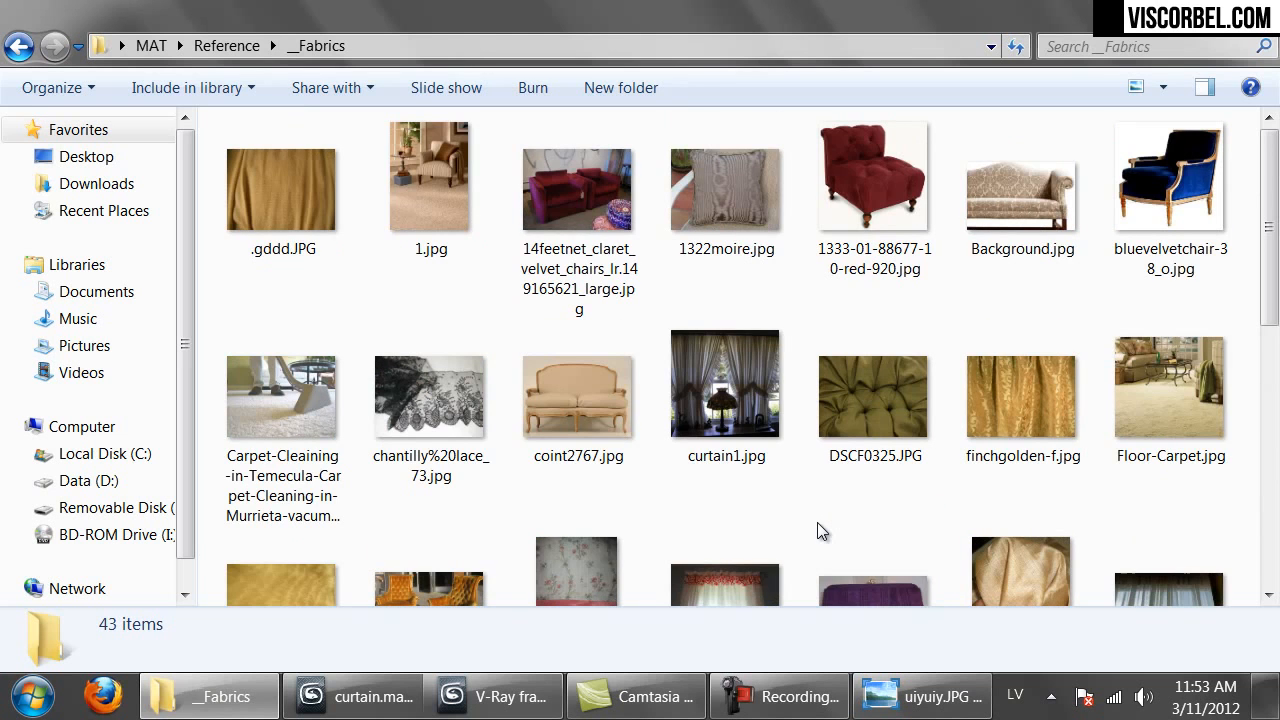
scroll(817, 528, "down", 3)
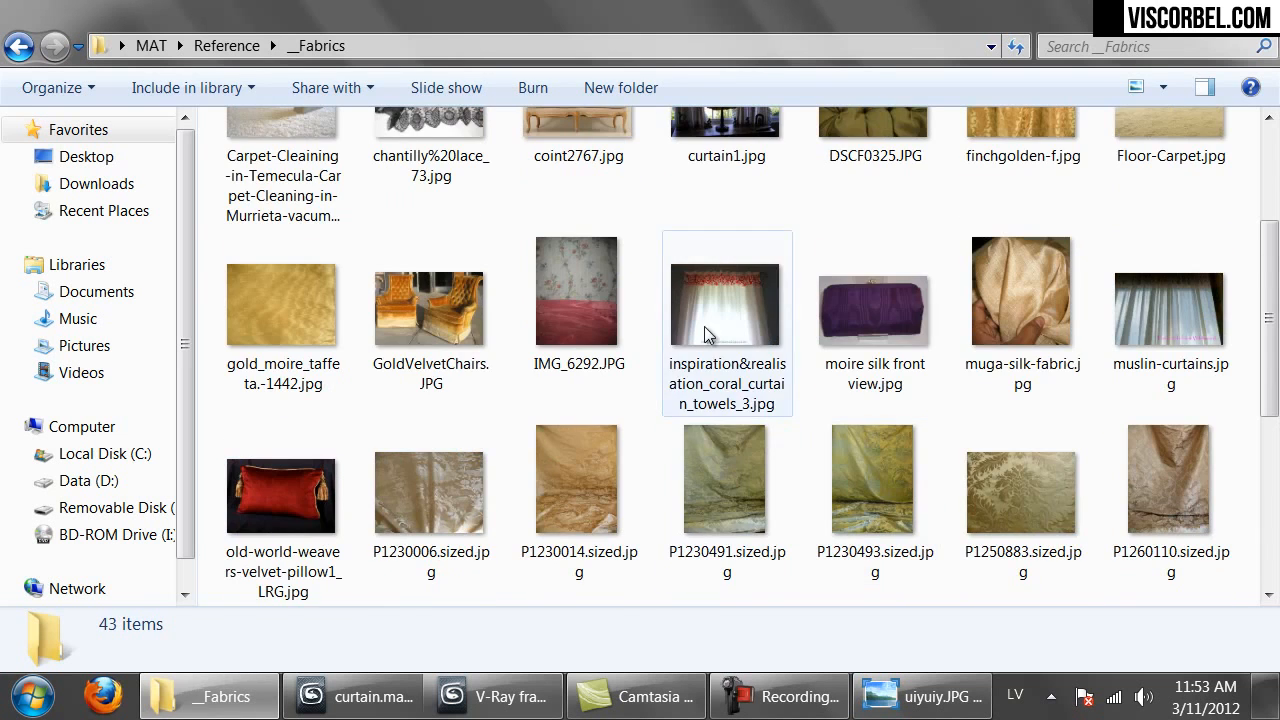
double_click(704, 330)
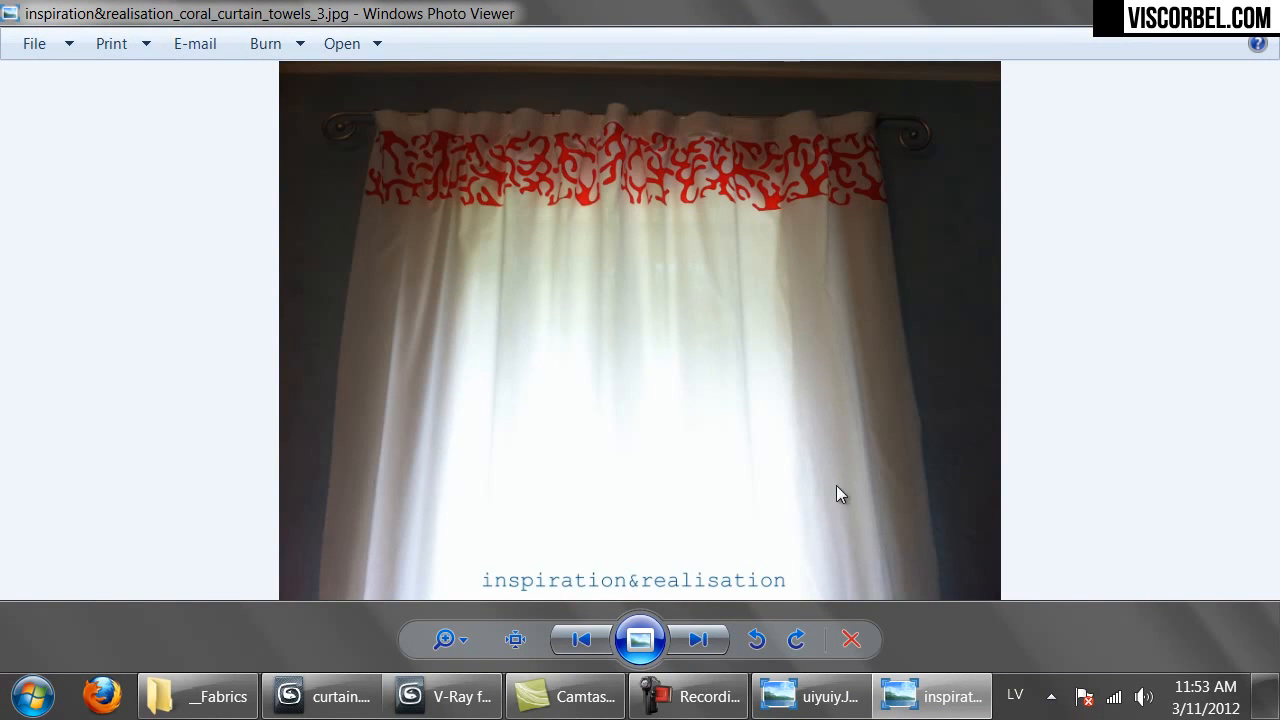
left_click(447, 696)
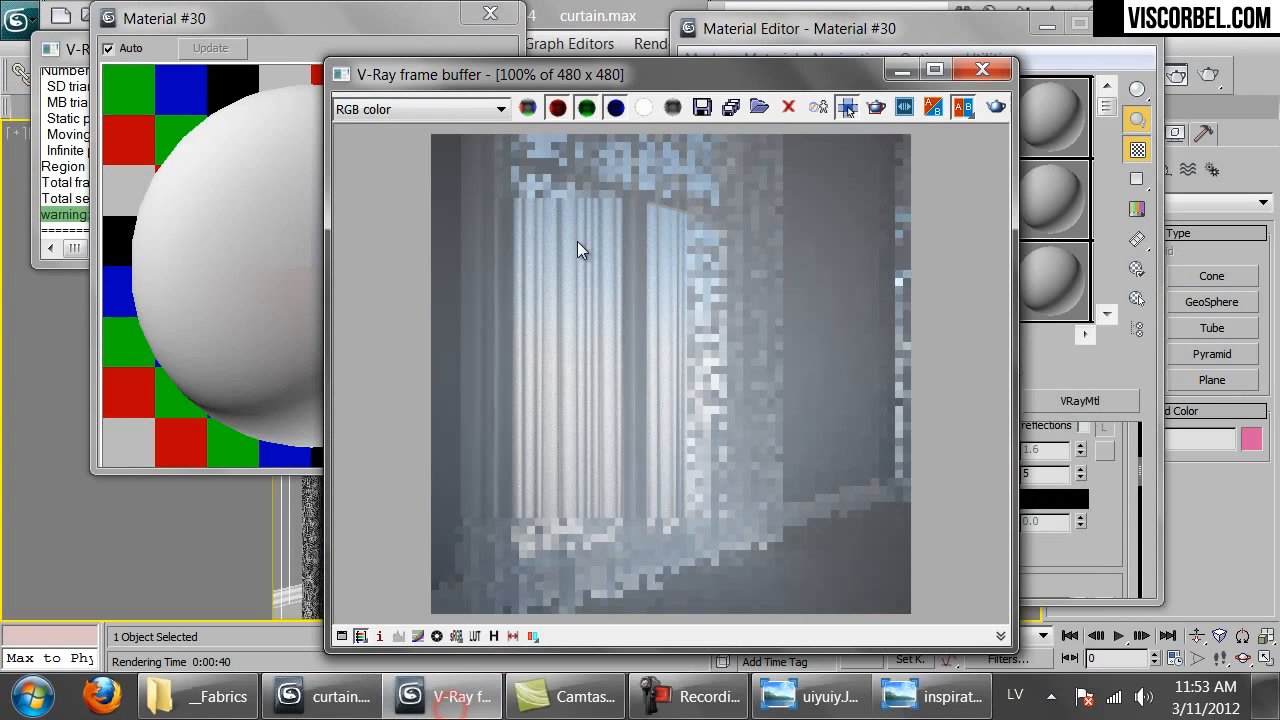
left_click(930, 696)
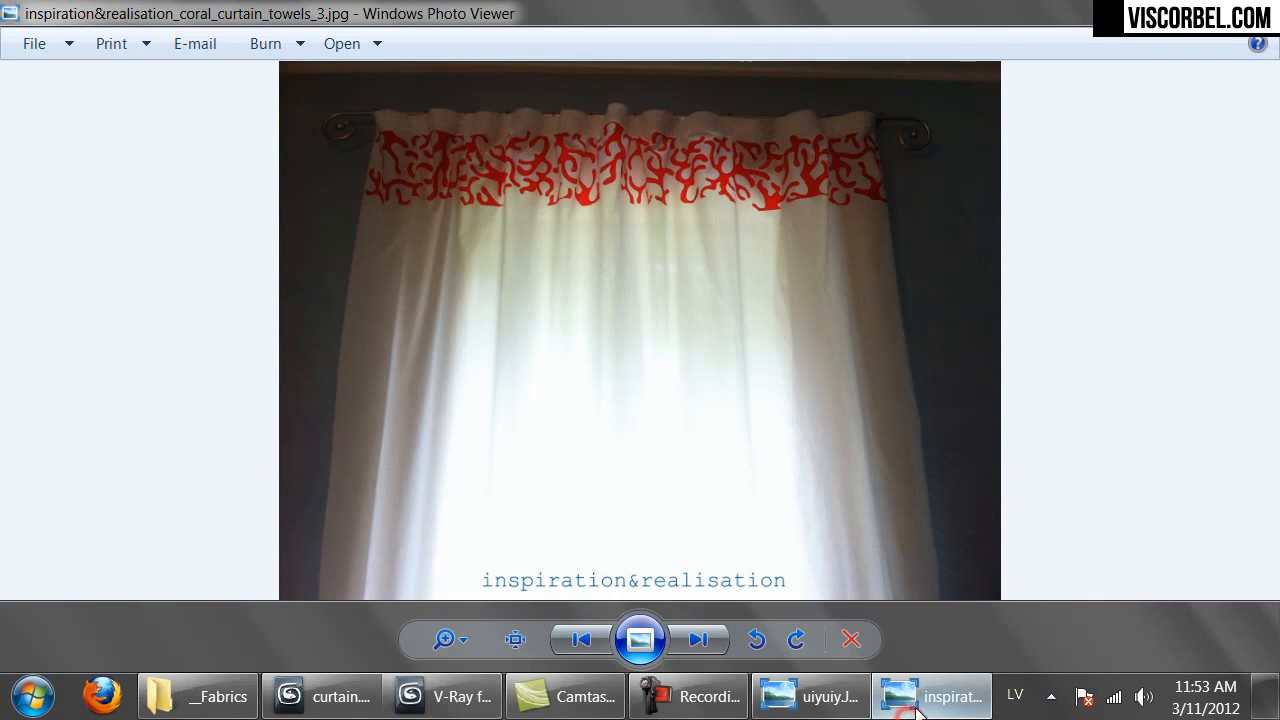
Switch back to 3ds Max, close the frame buffer, copy the curtain material to a free slot and rename the copy Curtain_translucent.
left_click(447, 696)
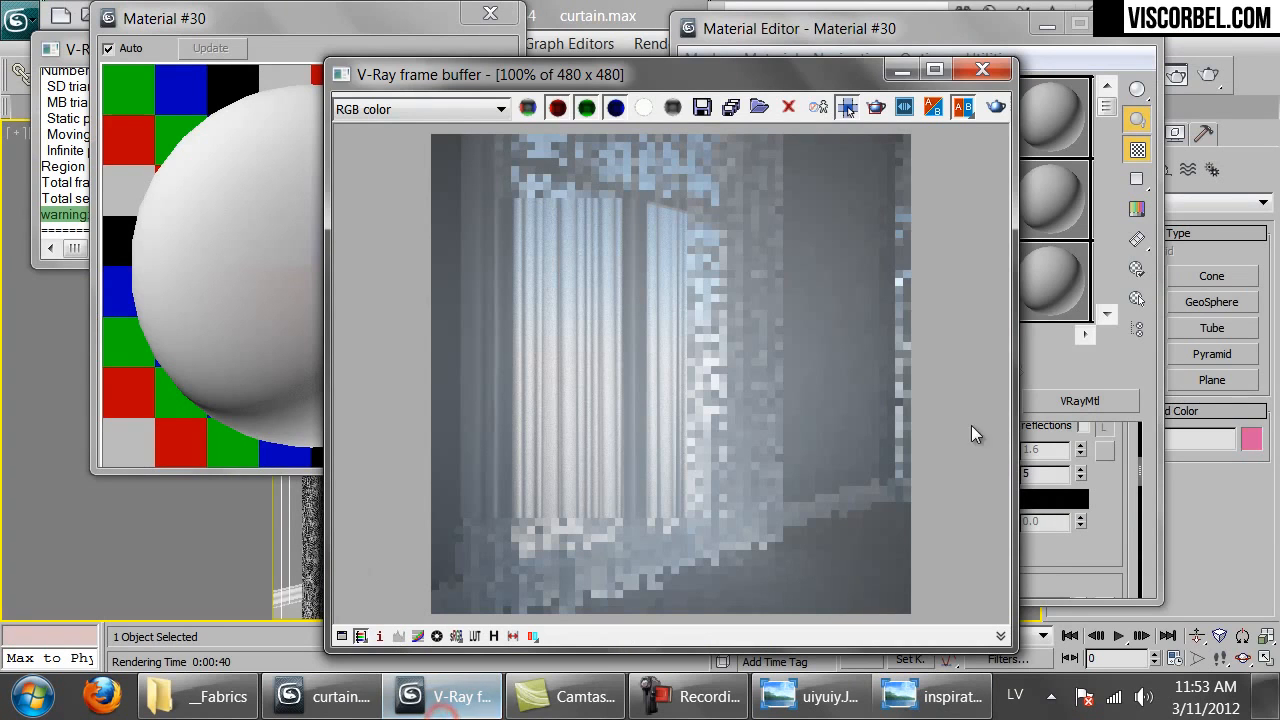
left_click(980, 72)
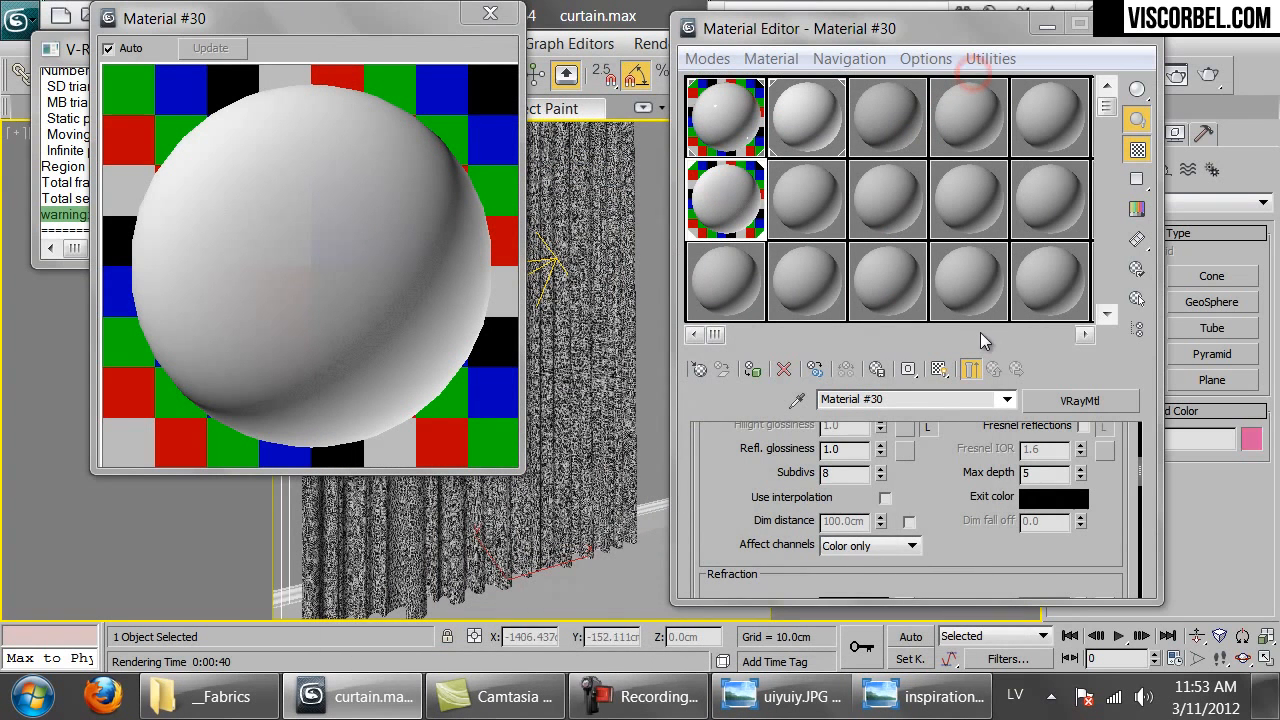
scroll(960, 455, "up", 5)
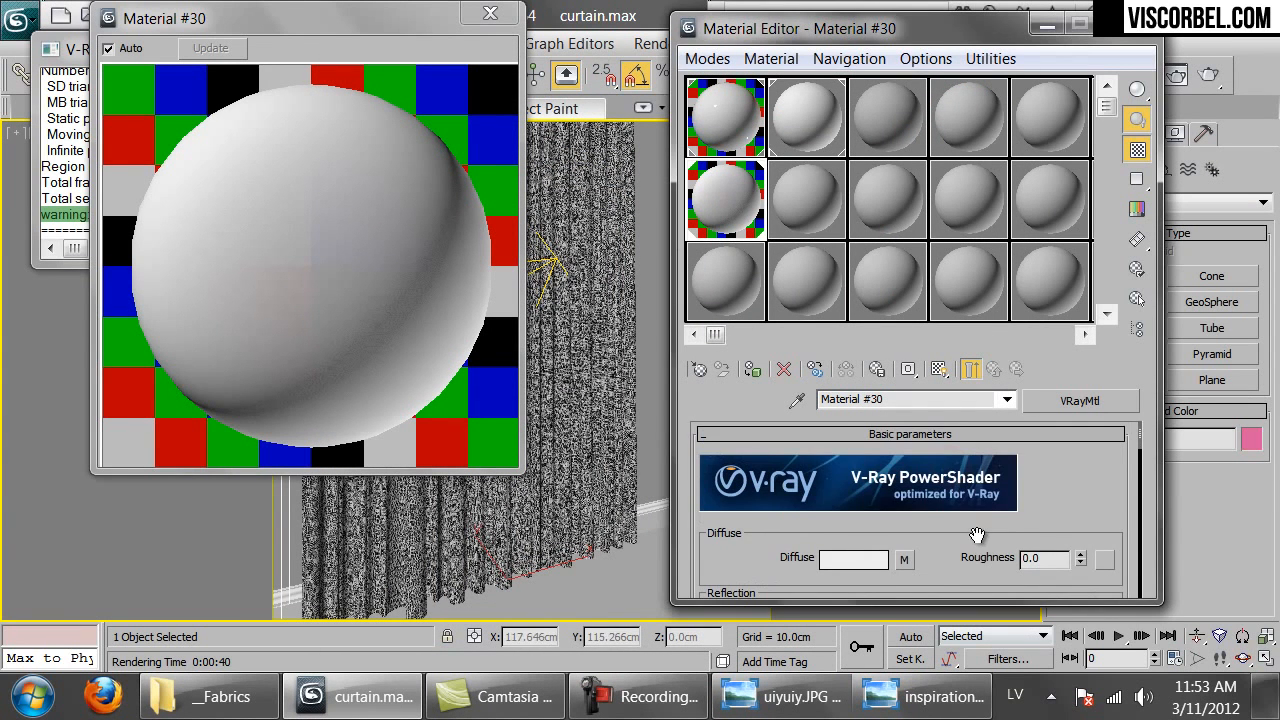
left_click(716, 191)
left_click_drag(806, 209, 806, 209)
left_click(896, 401)
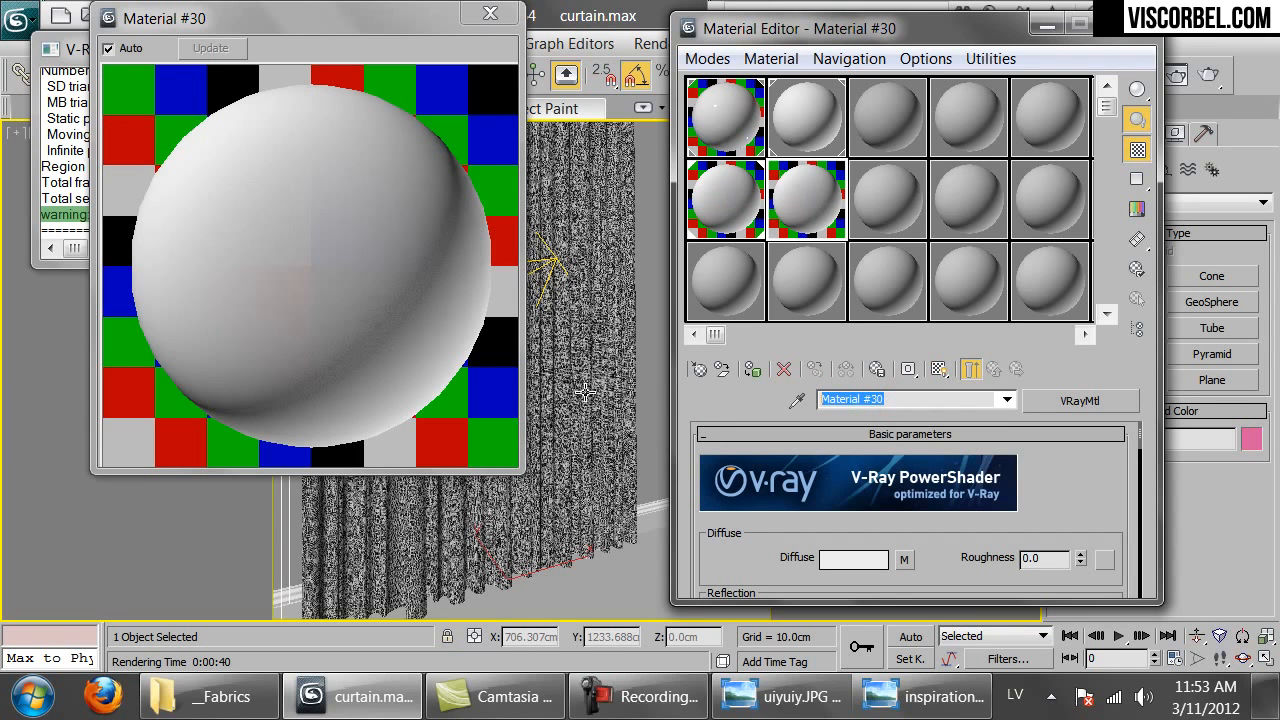
type("Curtain_tr")
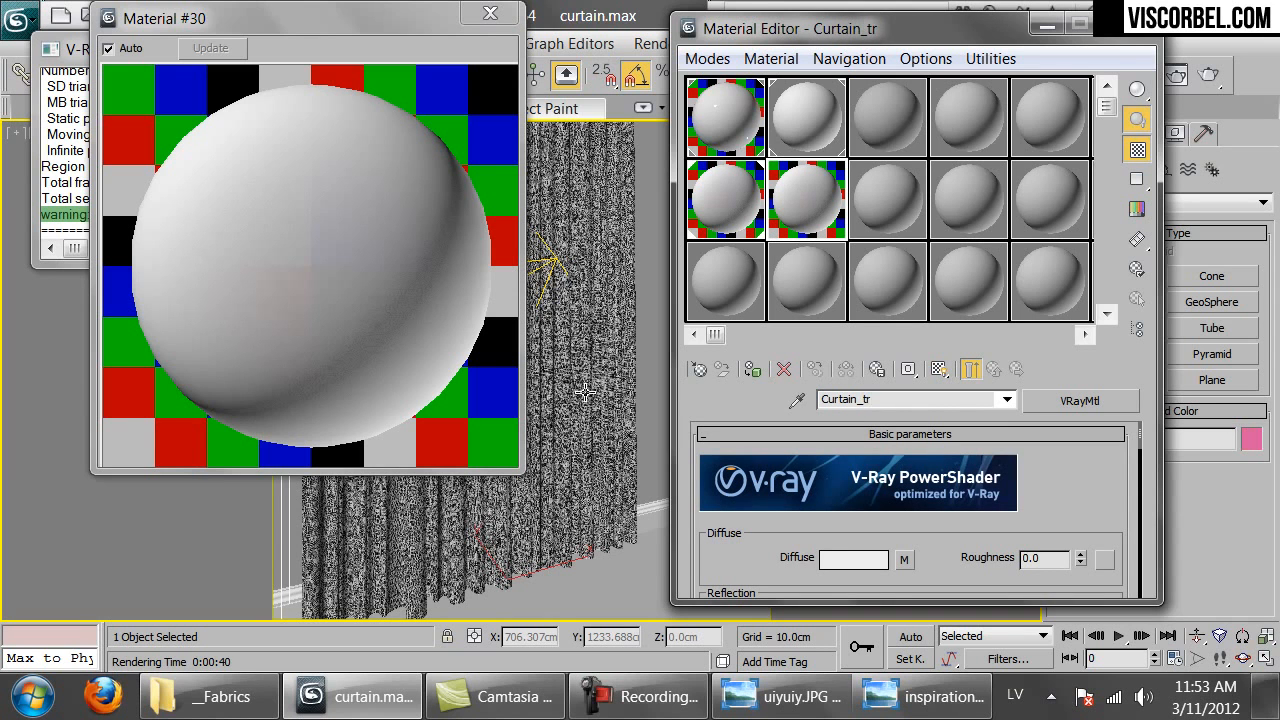
type("anslucent")
Rename the original curtain material, Material #30, as Curtain.
left_click(726, 192)
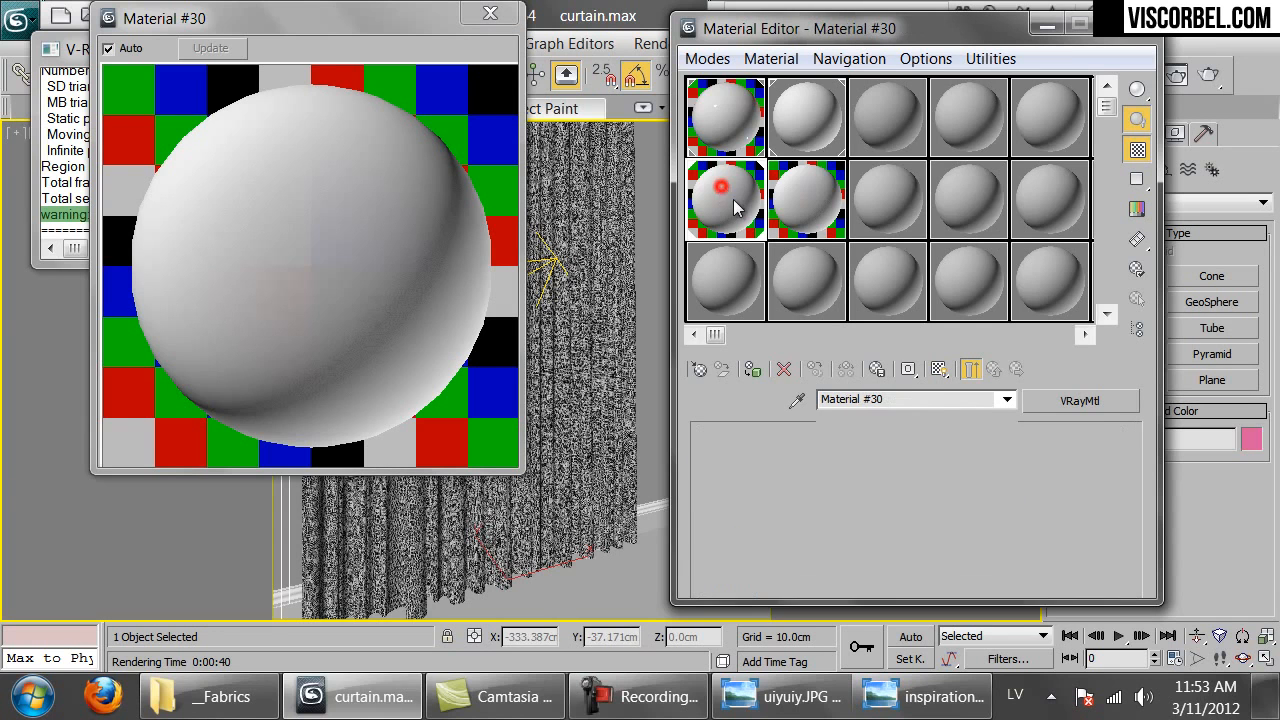
left_click(919, 402)
type("Curtain")
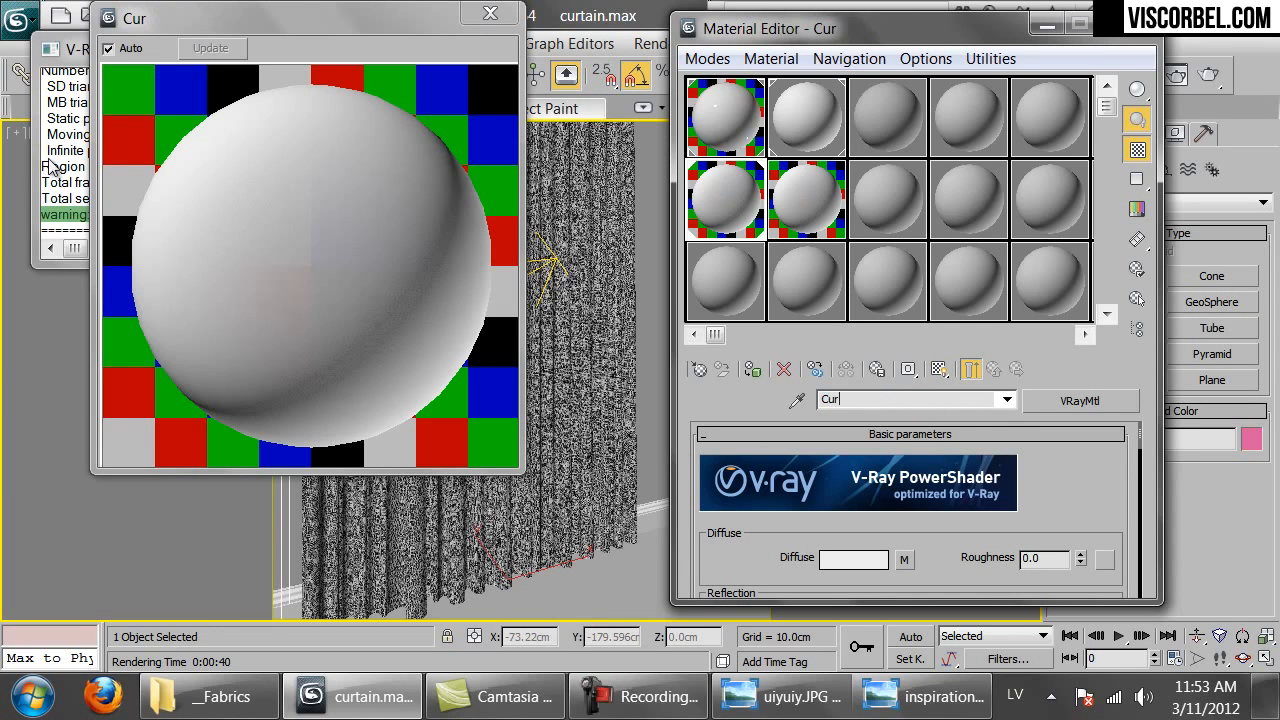
Convert Curtain_translucent to a VRay2SidedMtl, keeping the old material as sub-material, and close the enlarged Curtain preview.
left_click(778, 182)
left_click(812, 190)
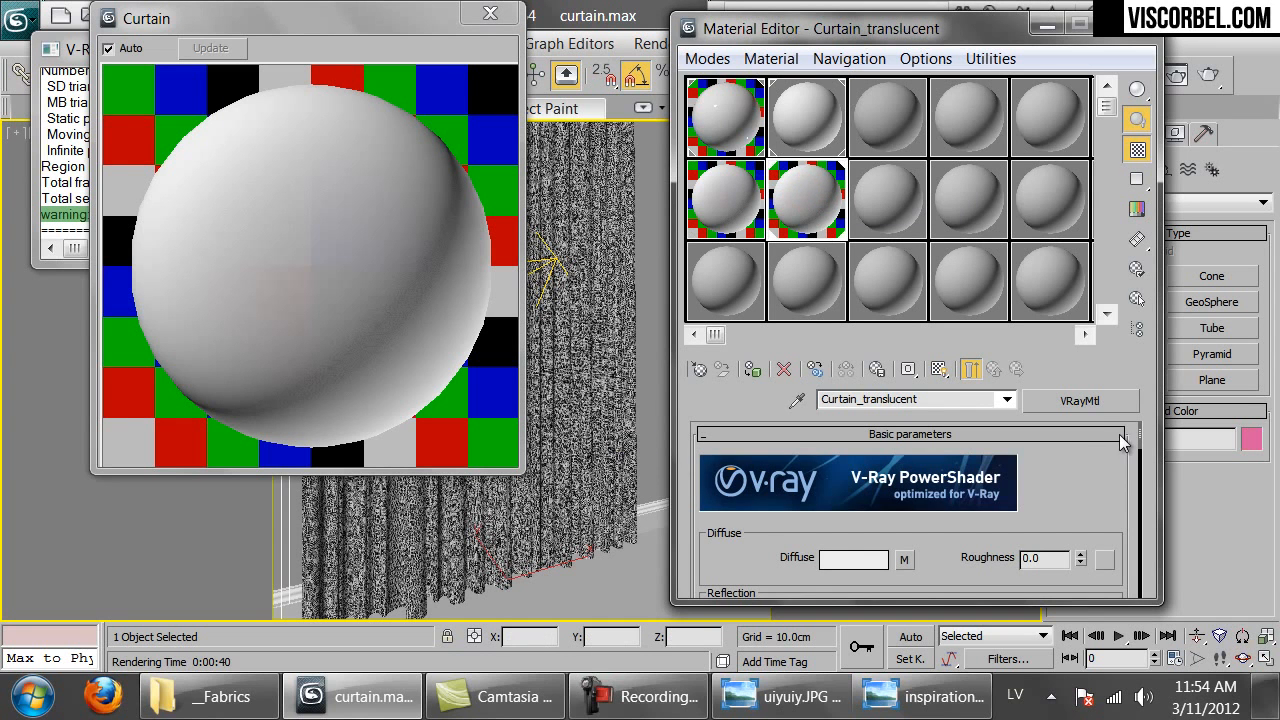
left_click(1087, 402)
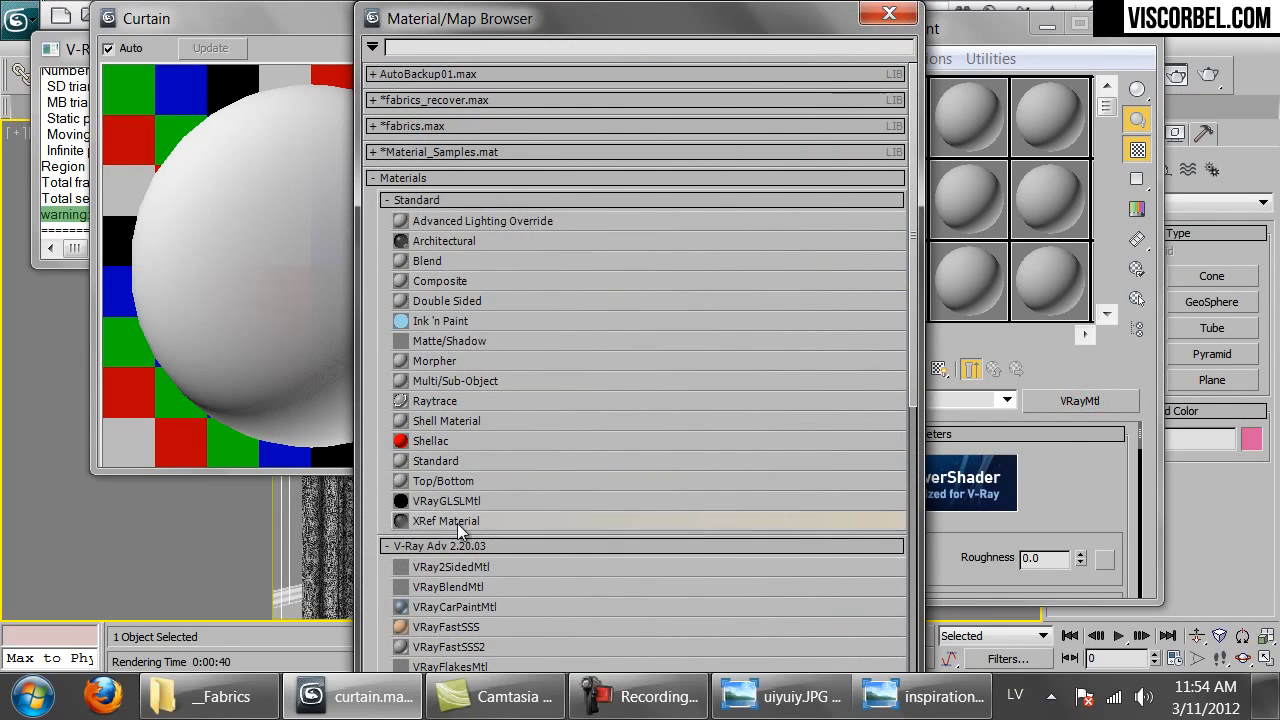
left_click(452, 567)
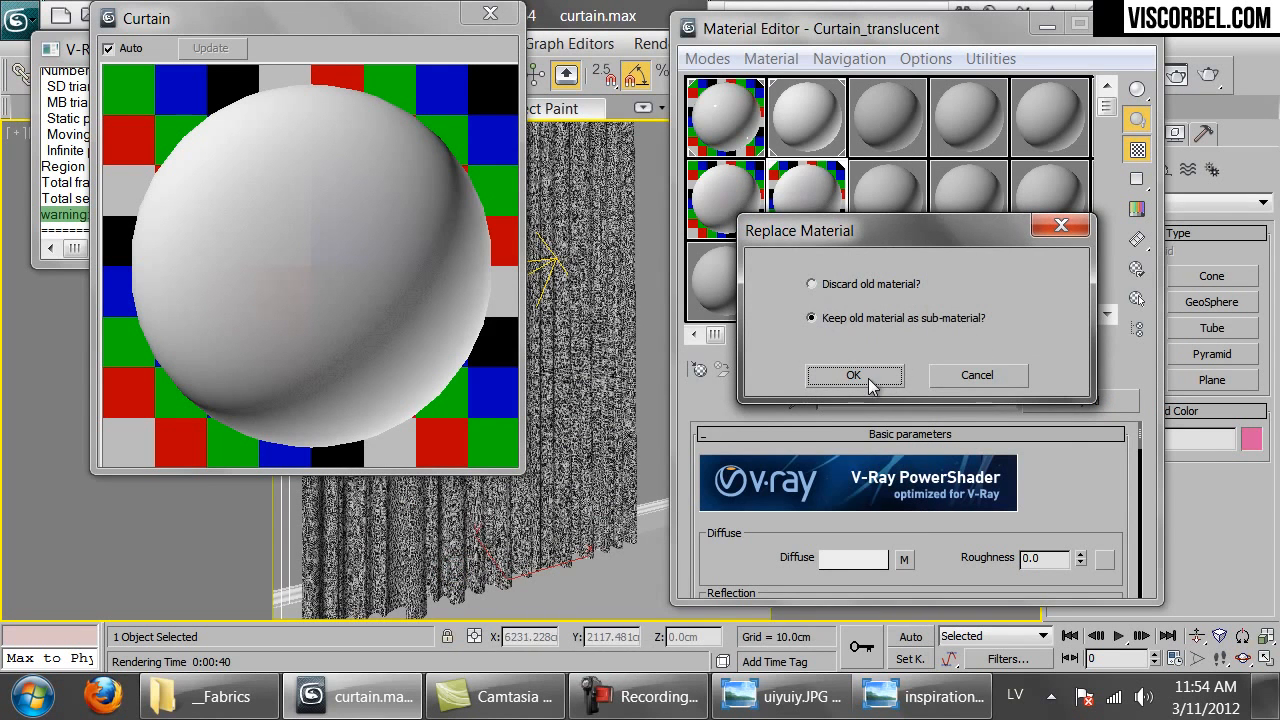
left_click(853, 376)
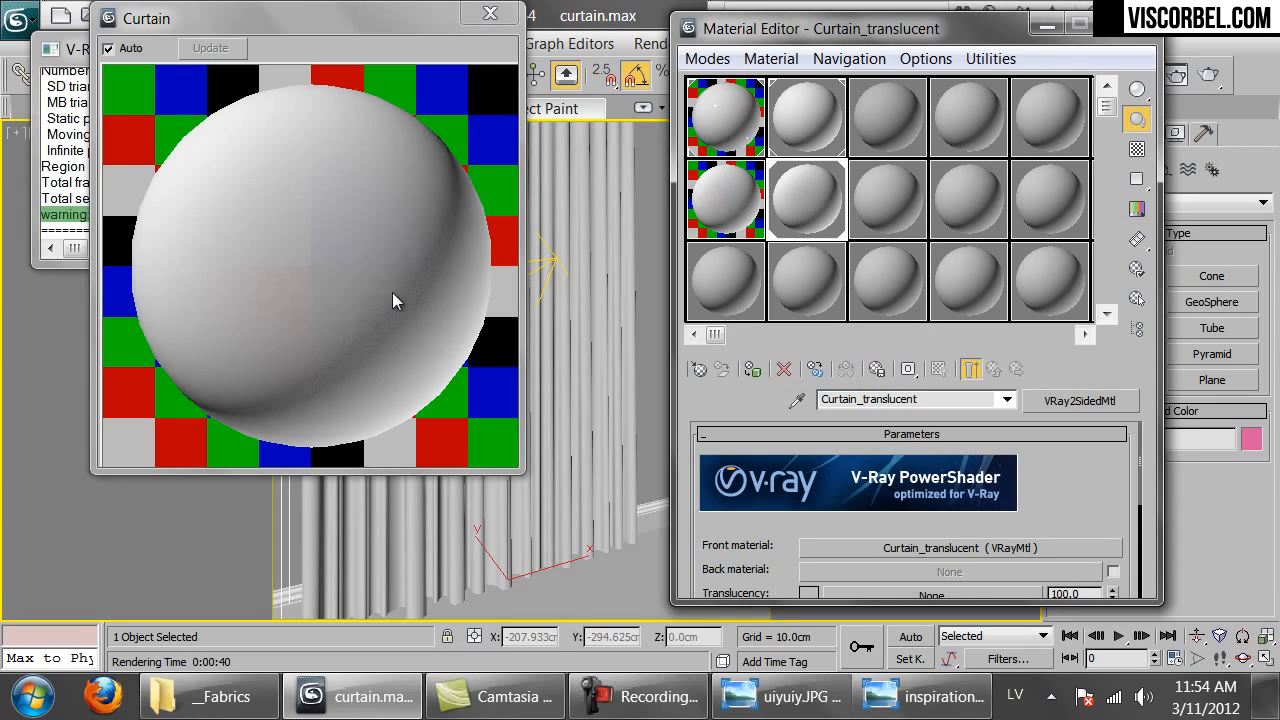
left_click(486, 16)
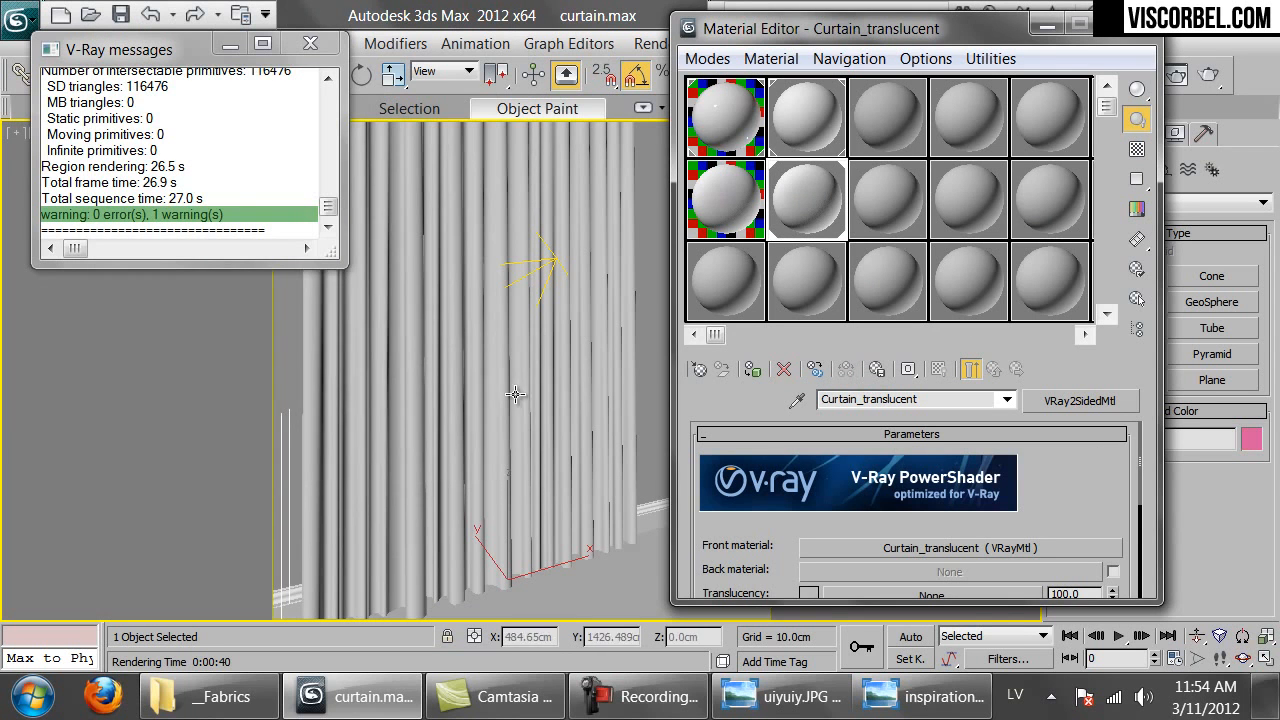
Check the two-sided material's translucency colour without changing it, test-render the curtain and cancel the render.
left_click_drag(1066, 471, 988, 450)
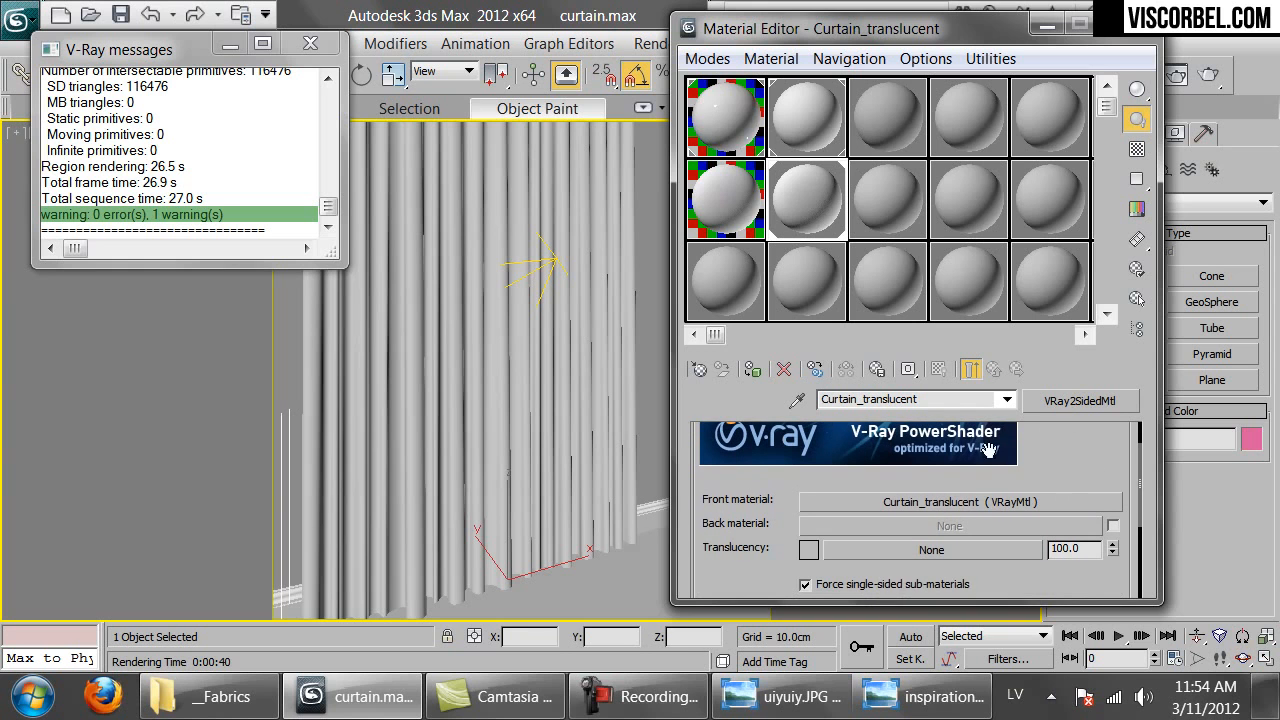
left_click(809, 550)
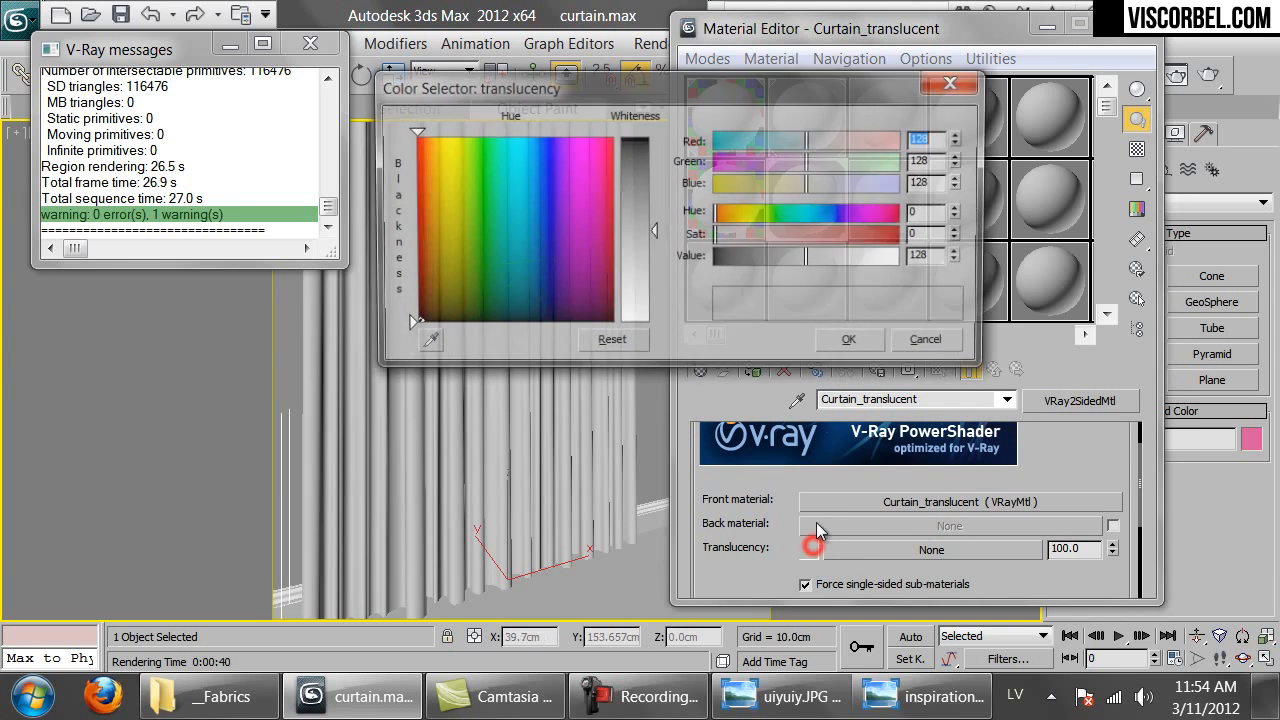
left_click(853, 343)
left_click(1209, 80)
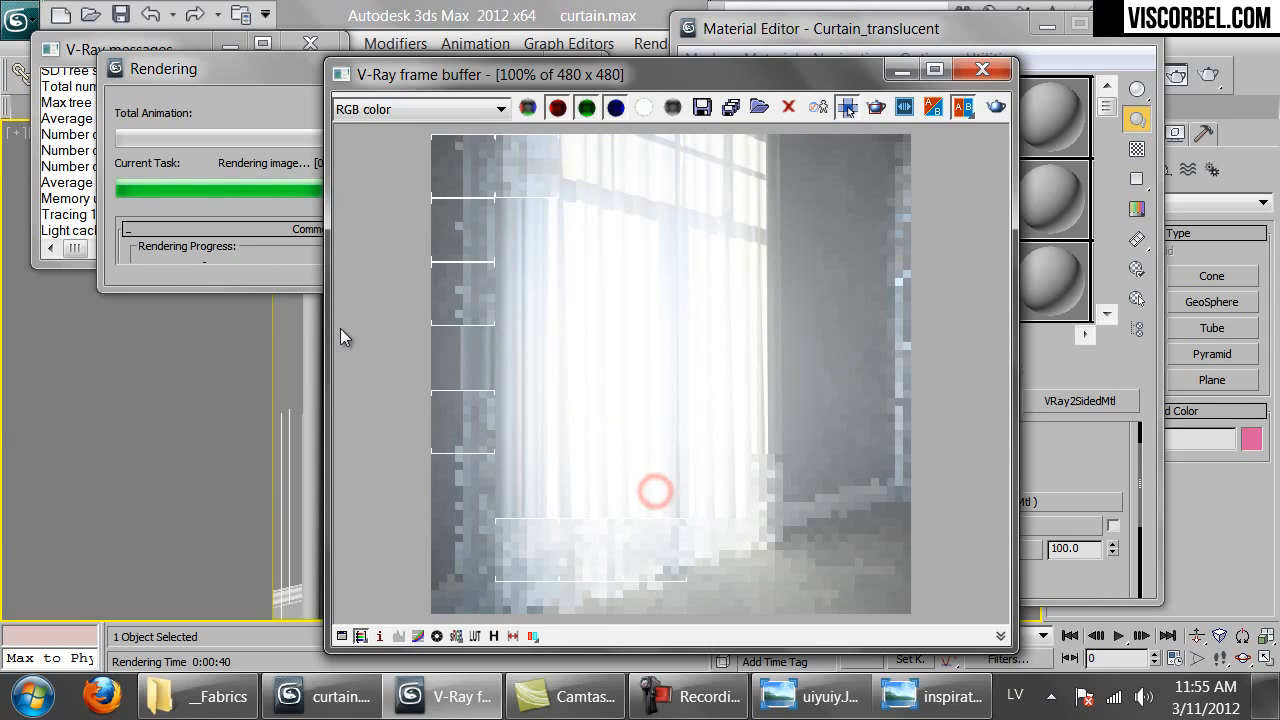
left_click(289, 249)
left_click(550, 102)
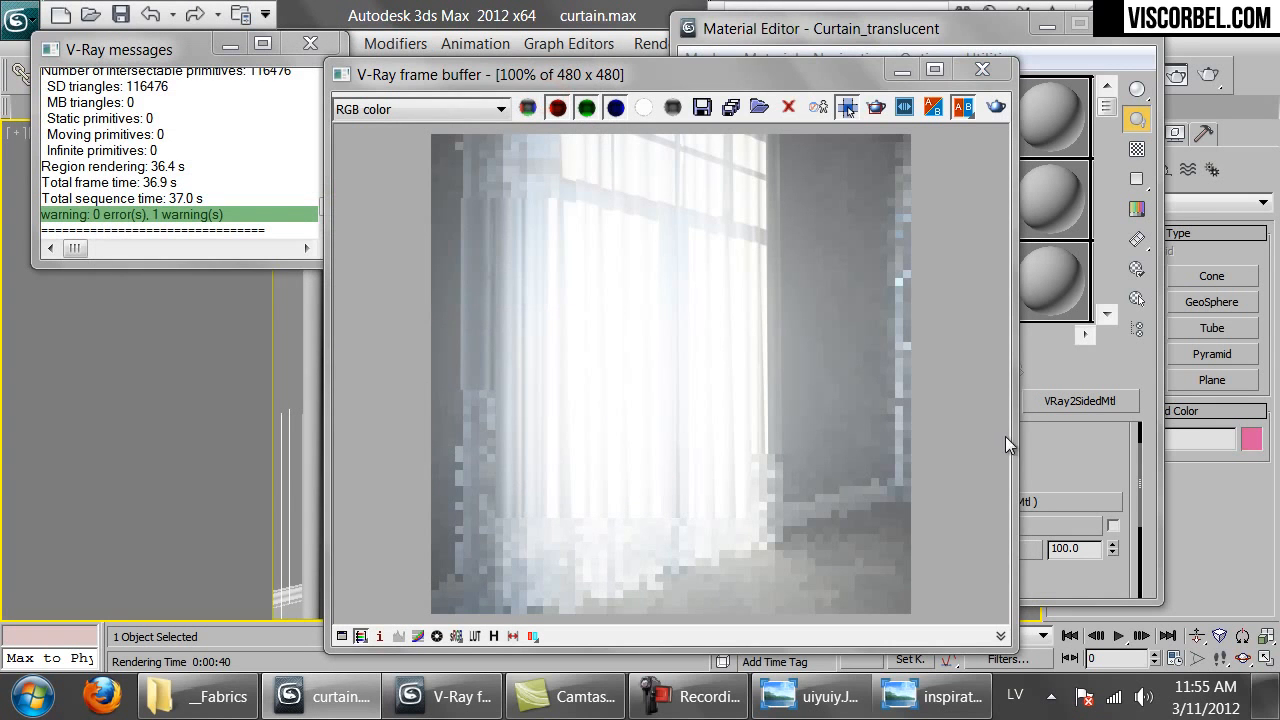
Darken the two-sided material's translucency colour to a grey with value 43 and render the curtain again.
left_click(1068, 455)
left_click(809, 552)
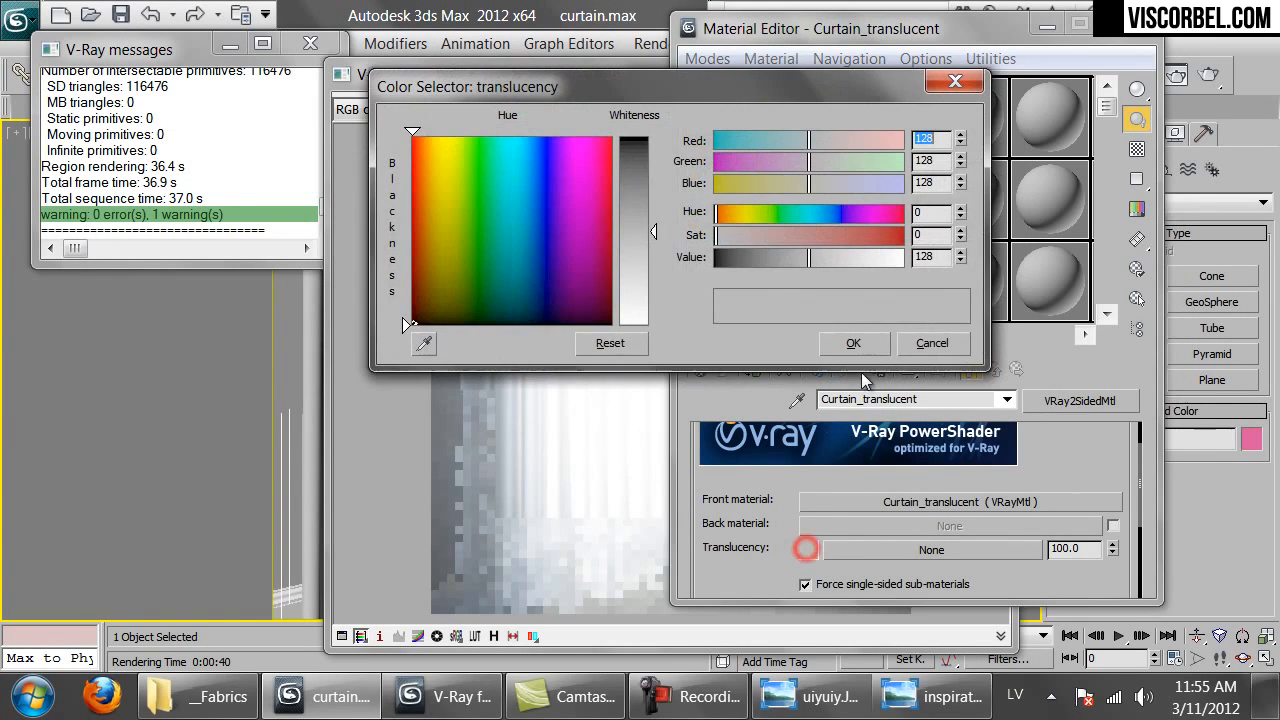
left_click_drag(754, 262, 746, 258)
left_click(853, 343)
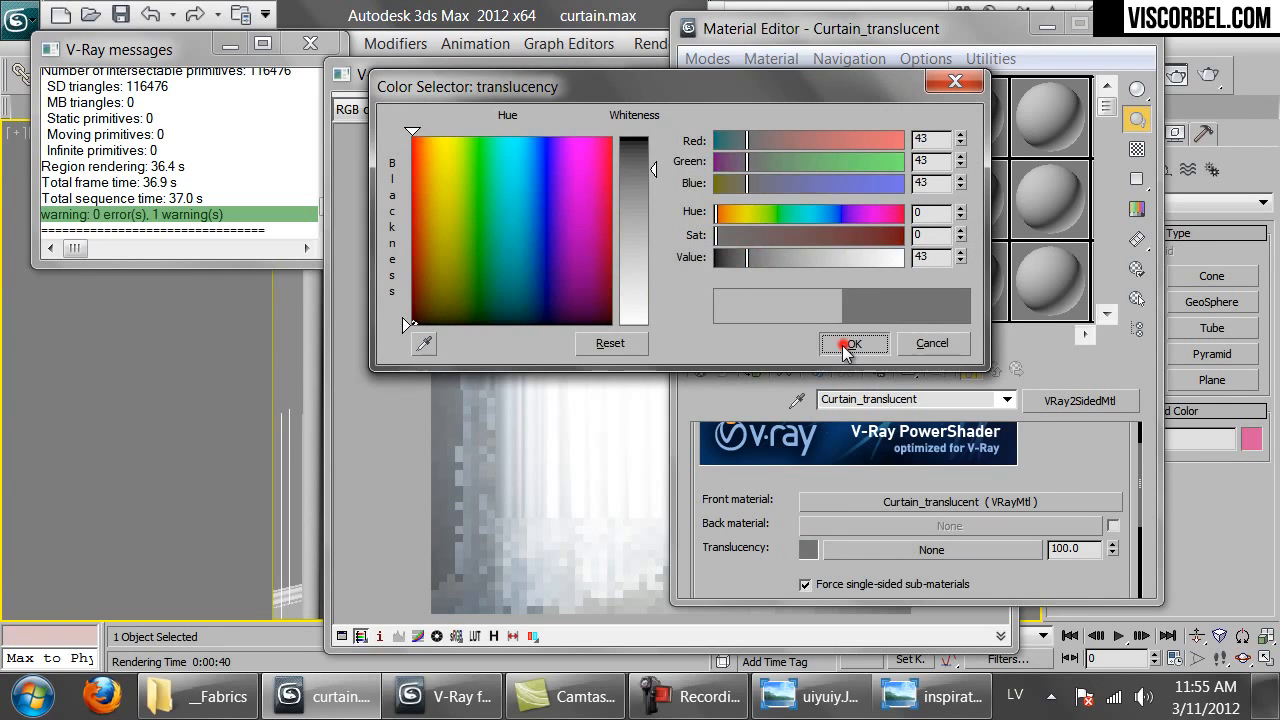
left_click(524, 498)
left_click(996, 106)
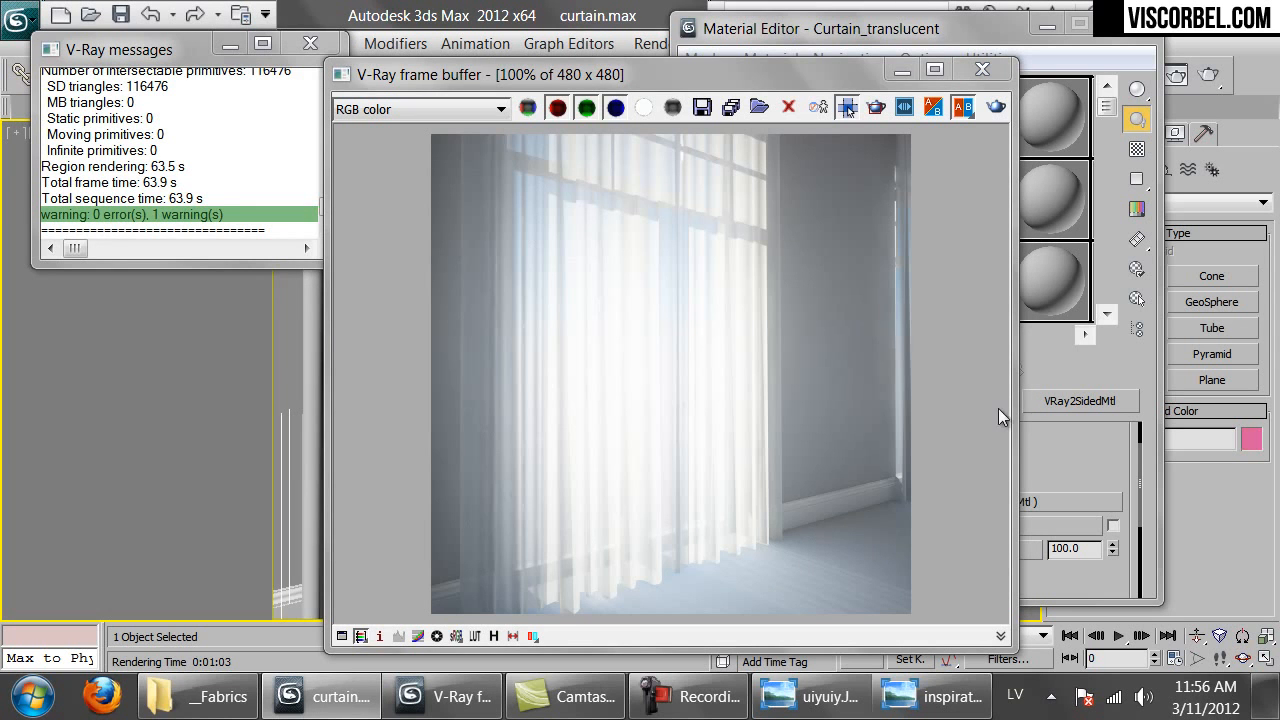
left_click(1090, 474)
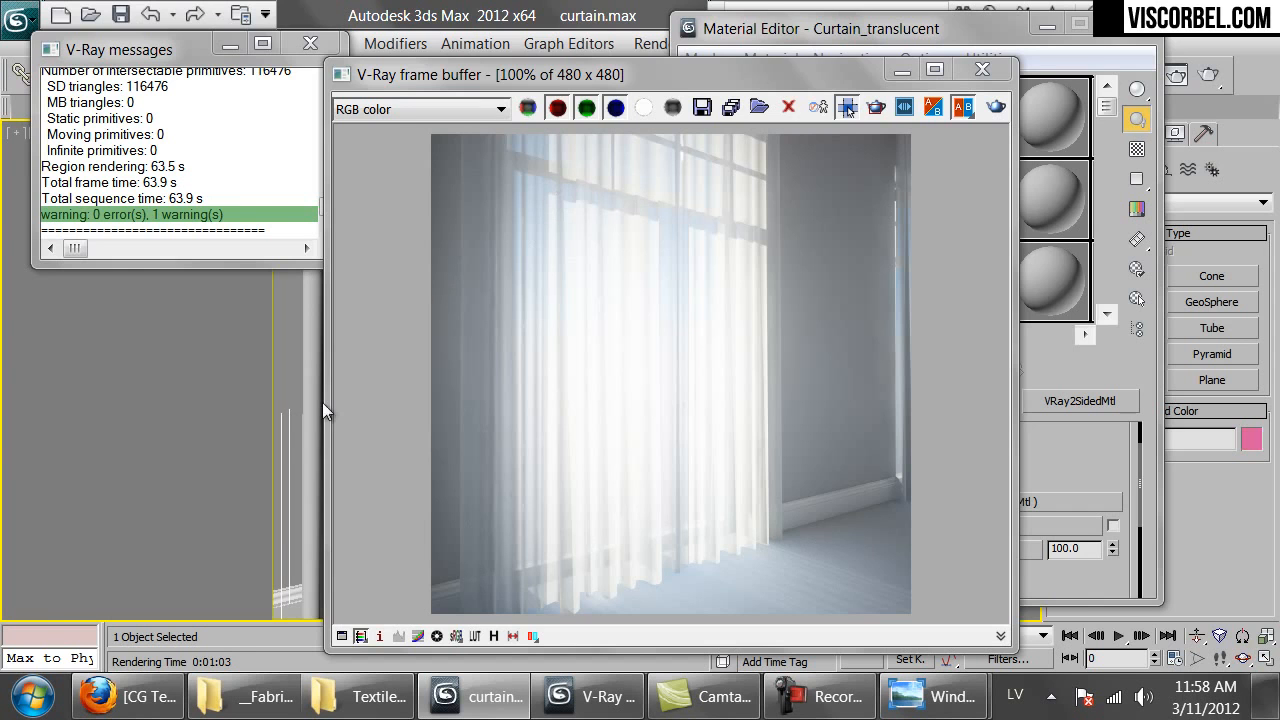
Switch to Firefox, browse the Lace Trims category on CG Textures and open the floral lace texture FabricLaceTrims0036.
left_click(125, 697)
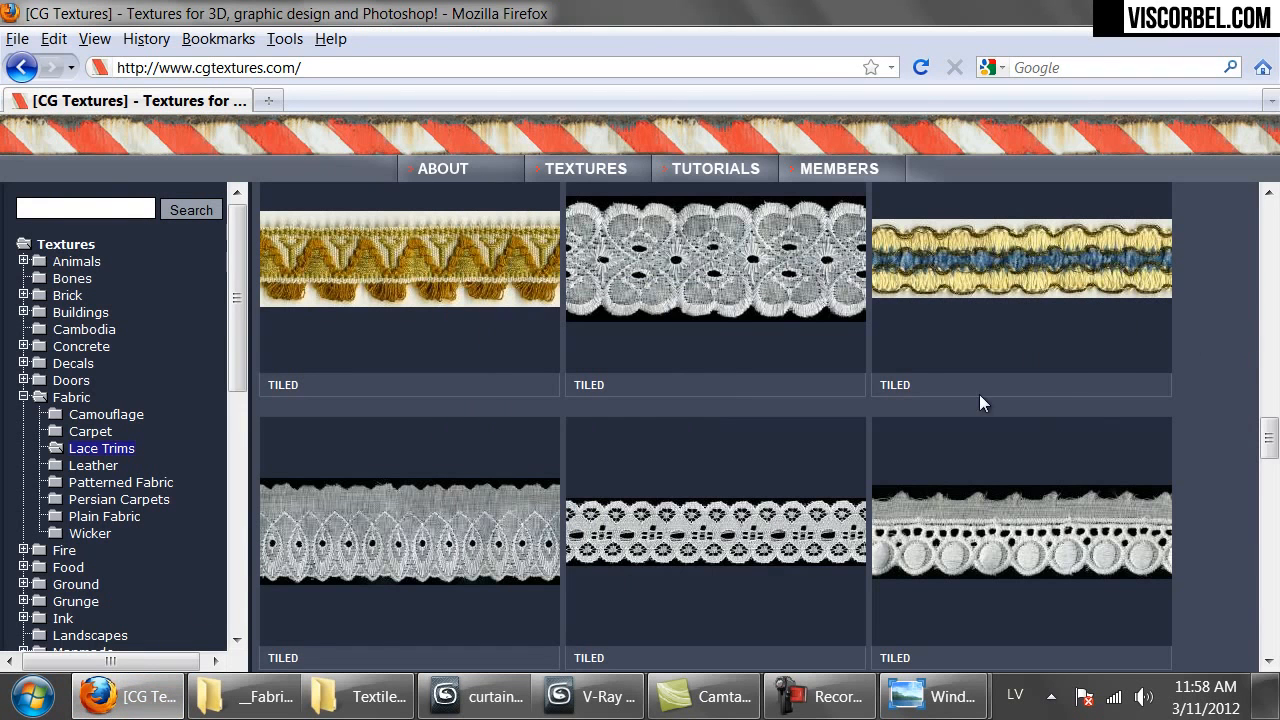
scroll(900, 388, "up", 10)
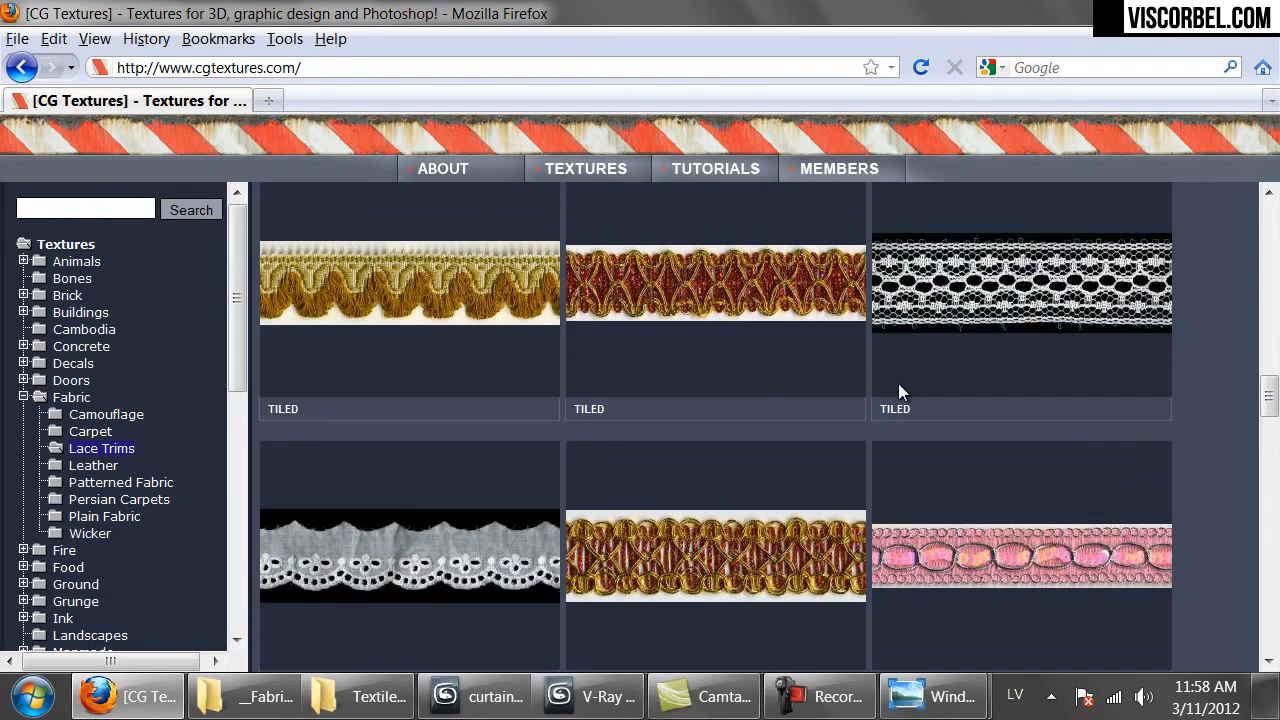
scroll(1060, 460, "up", 15)
scroll(1050, 476, "up", 2)
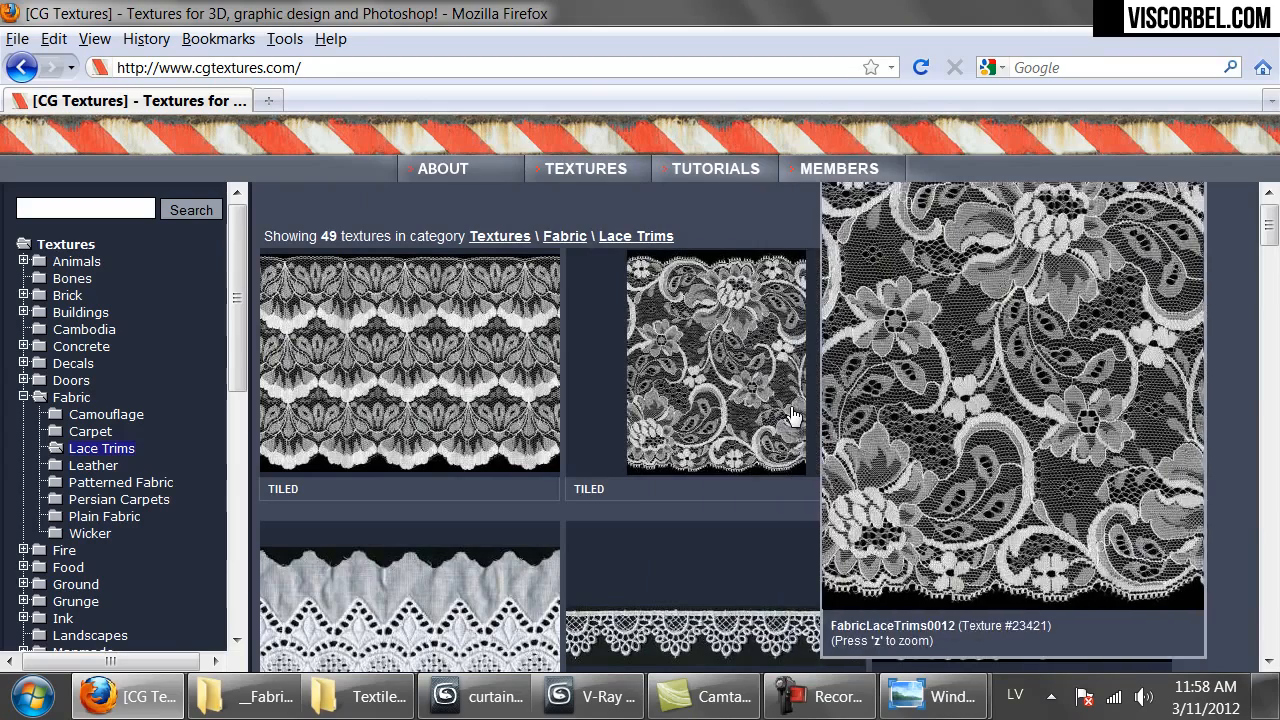
scroll(793, 416, "down", 2)
scroll(1017, 410, "down", 14)
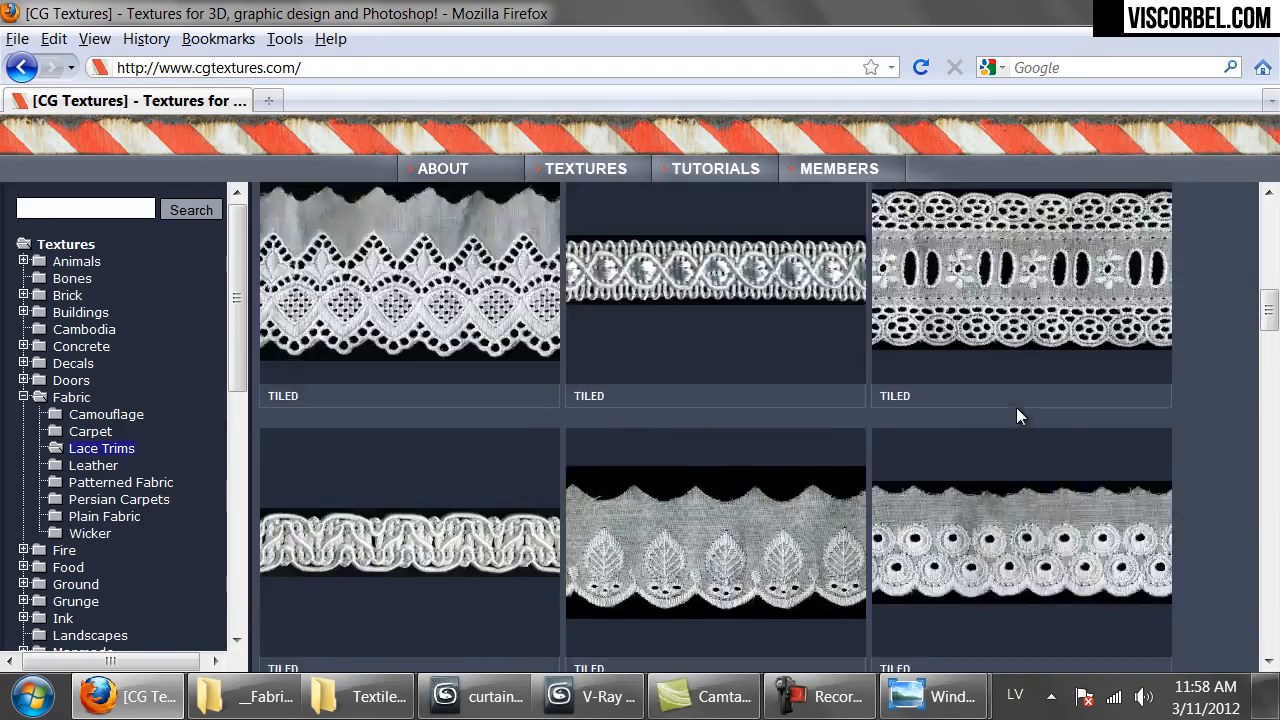
scroll(1017, 414, "down", 10)
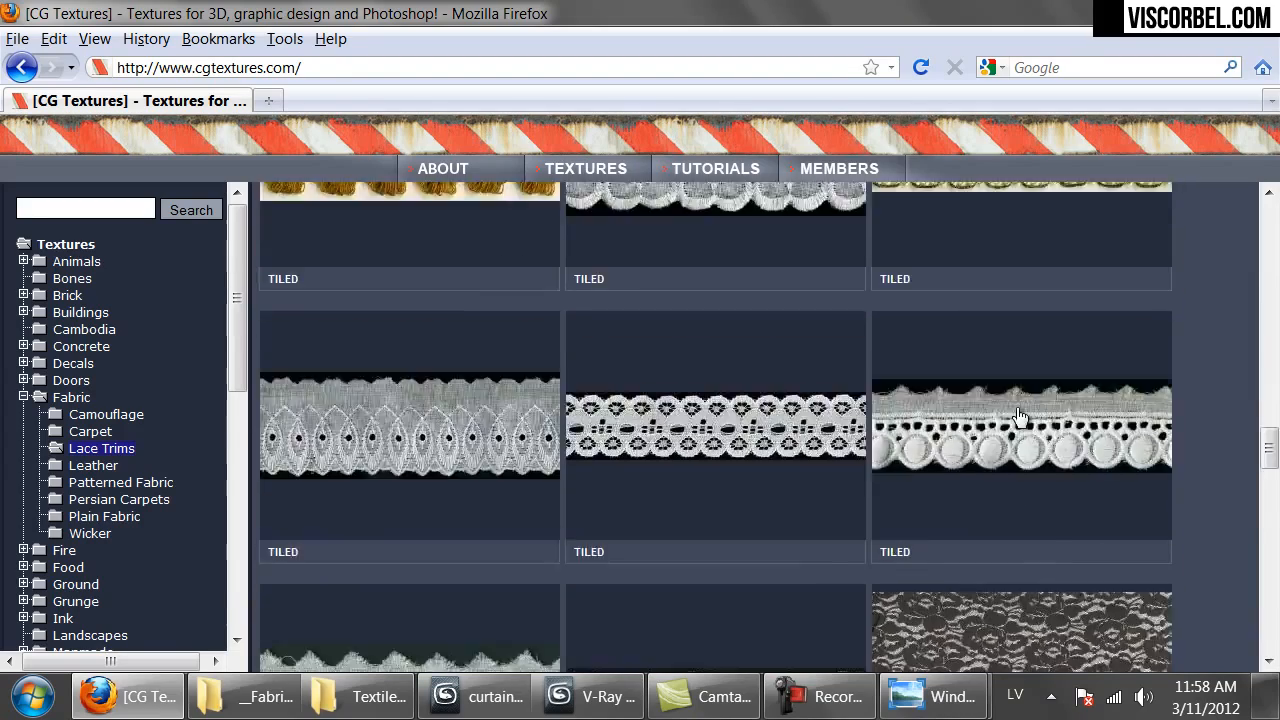
mouse_move(1030, 376)
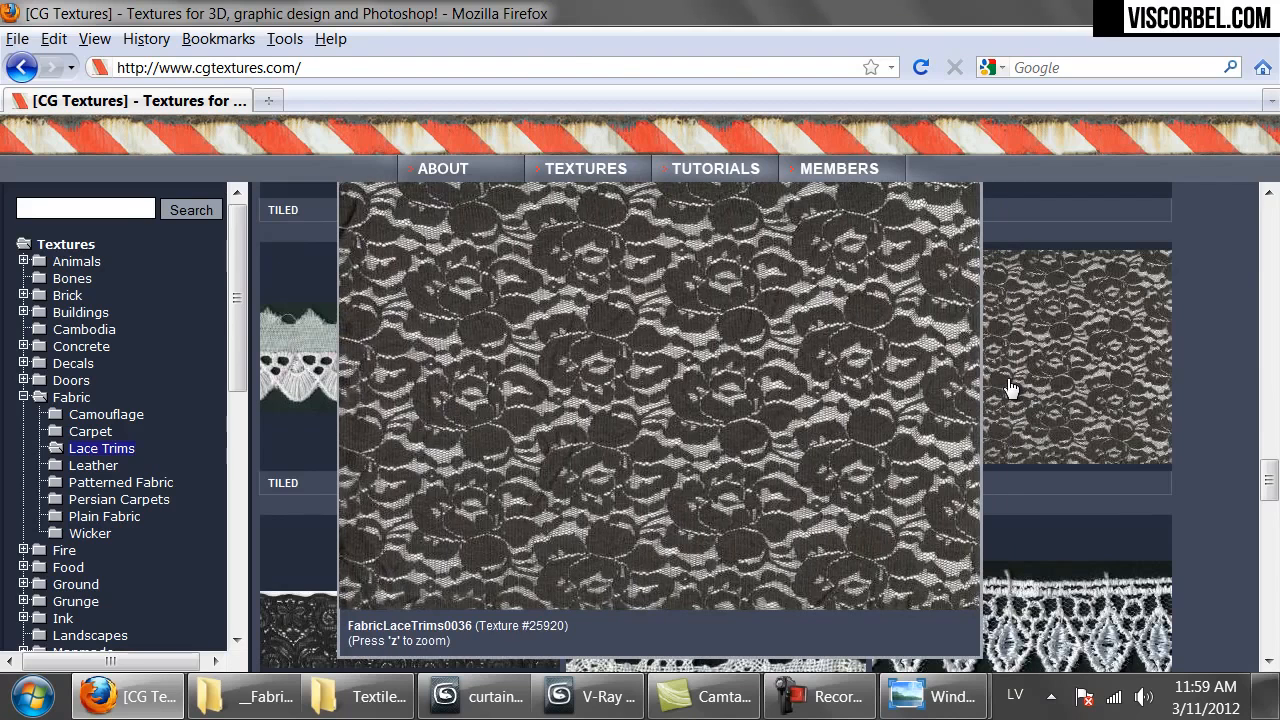
left_click(1010, 388)
mouse_move(76, 426)
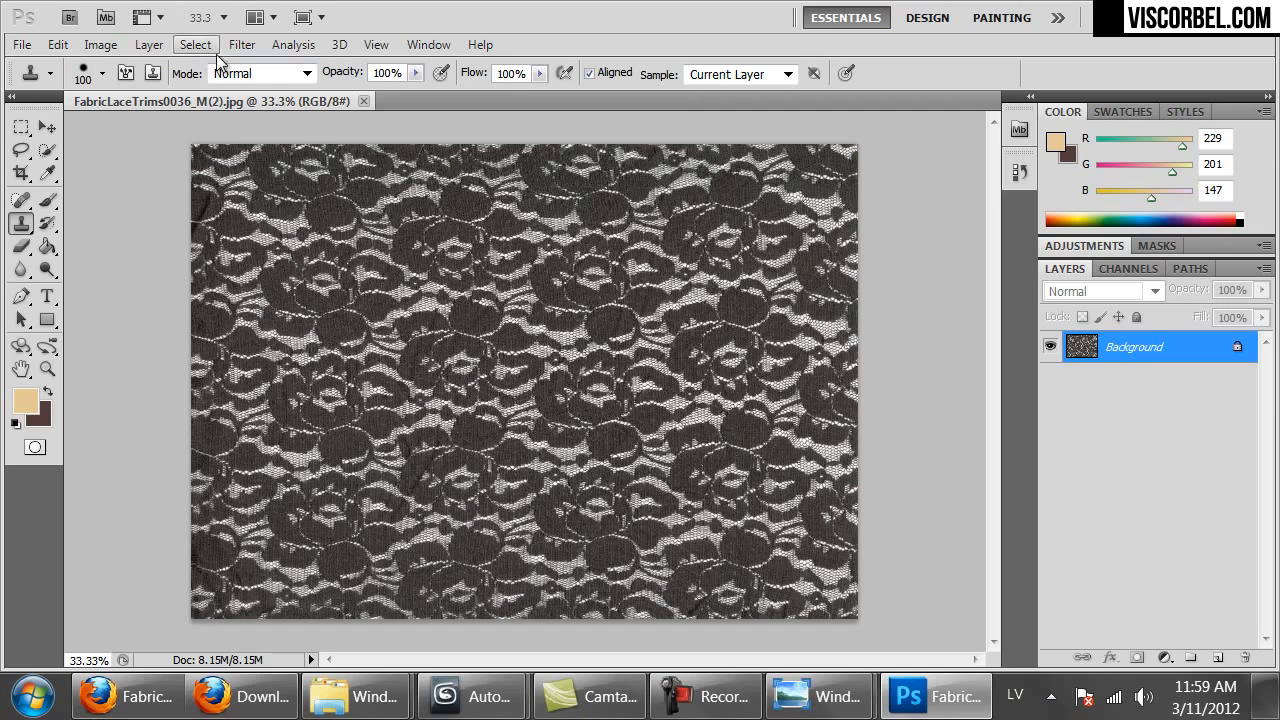
Copy the whole FabricLaceTrims0036_M(2).jpg image in Photoshop and create a new document of 4000 by 4000 pixels.
key("ctrl+a")
key("ctrl+n")
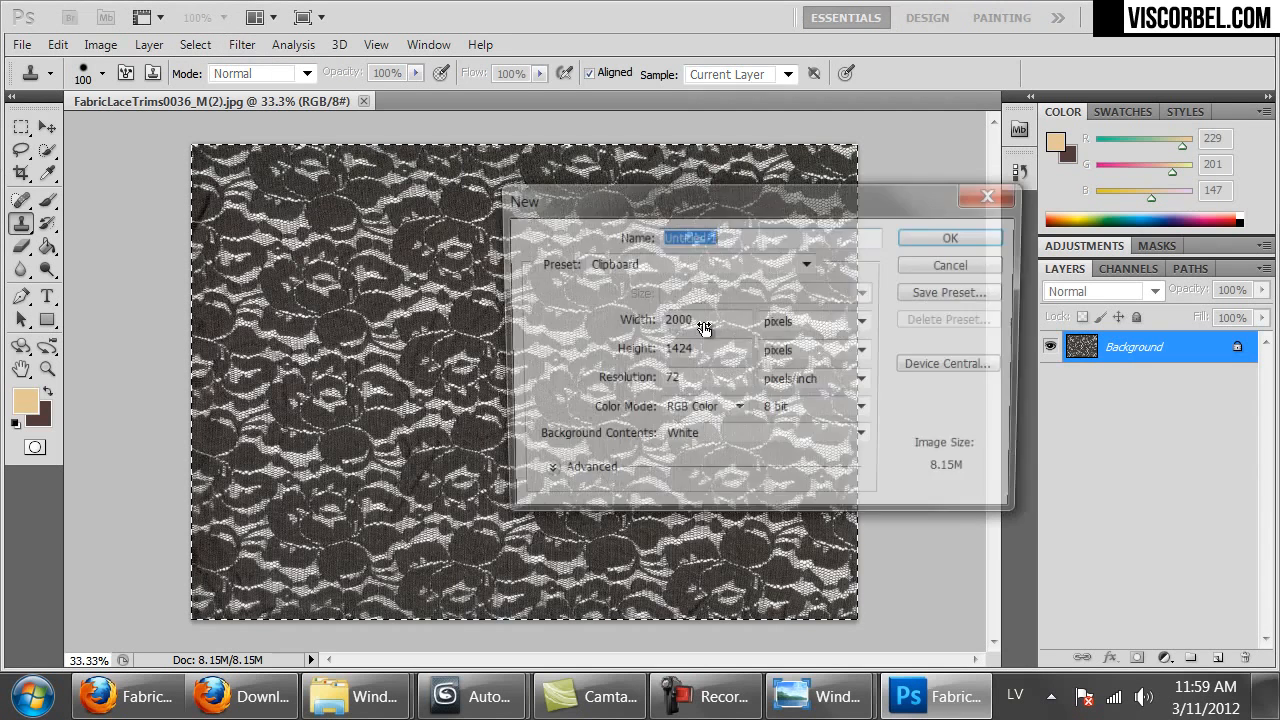
double_click(704, 320)
type("4000")
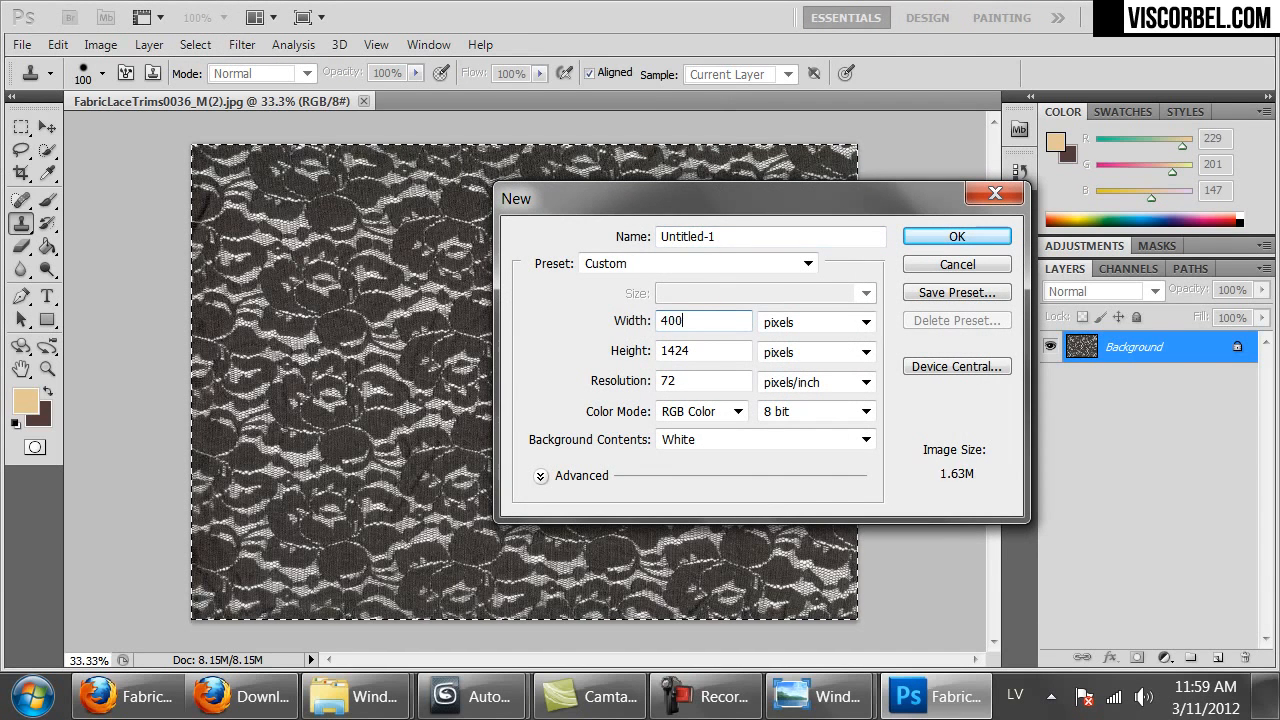
key("Tab")
key("Tab")
type("4000")
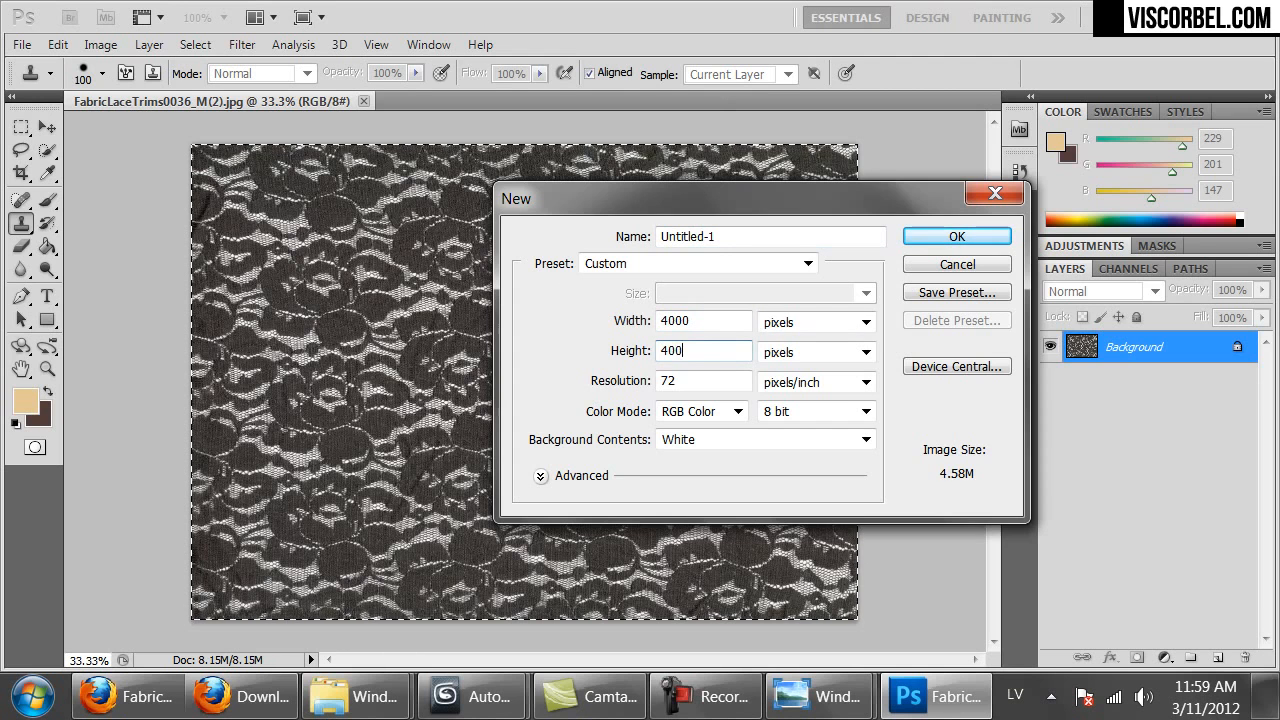
key("Return")
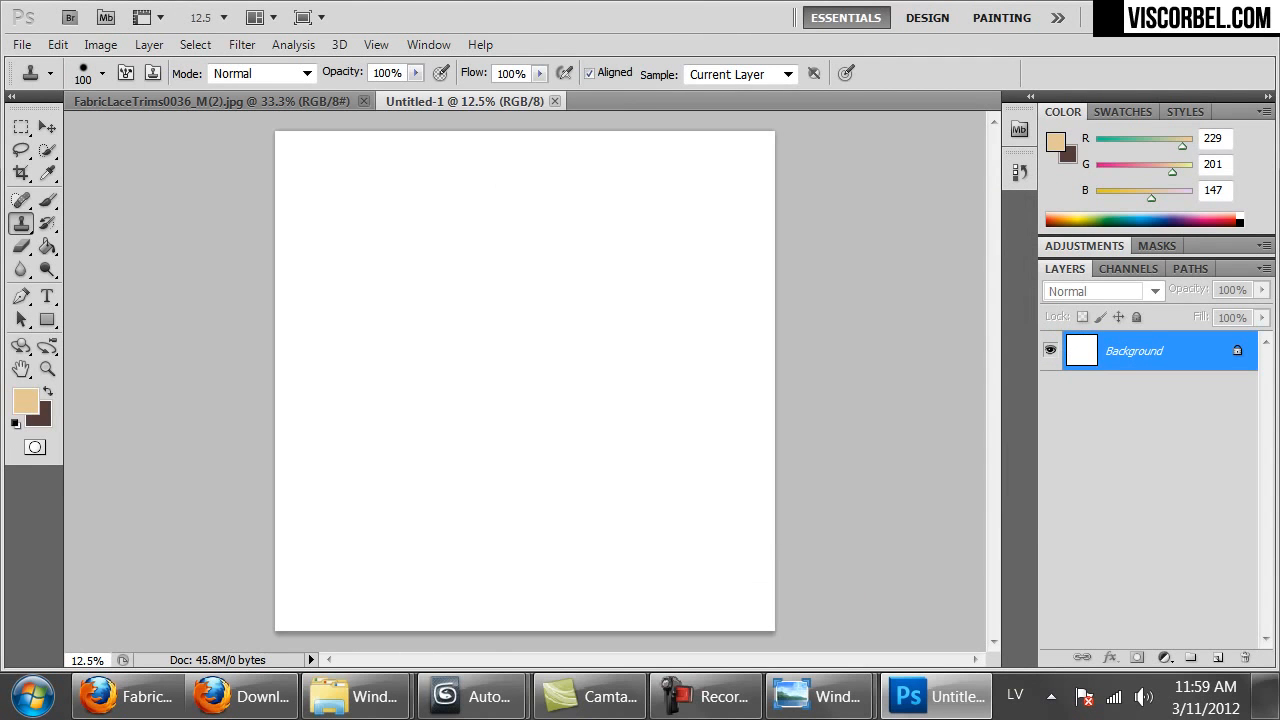
Paste the lace texture into the new document, view its repeating pattern at 50% and activate the Rectangular Marquee tool.
key("ctrl+v")
key("ctrl+plus")
key("ctrl+plus")
key("ctrl+plus")
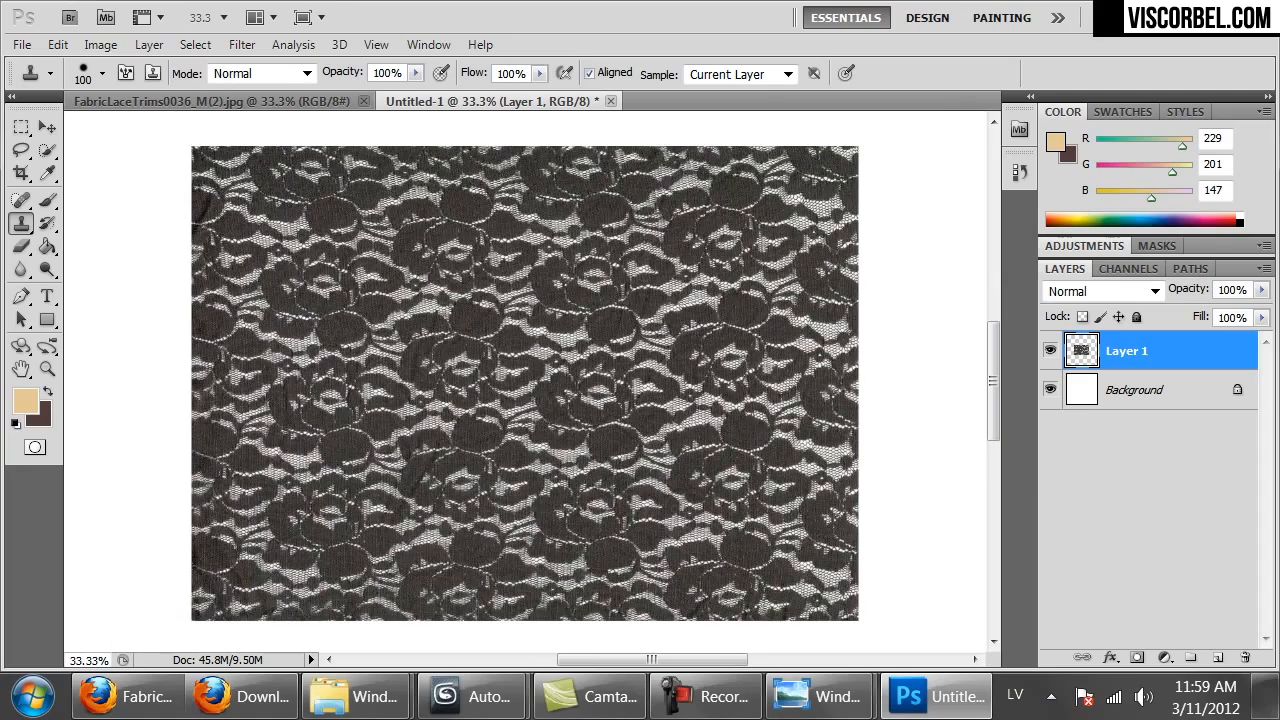
key("ctrl+plus")
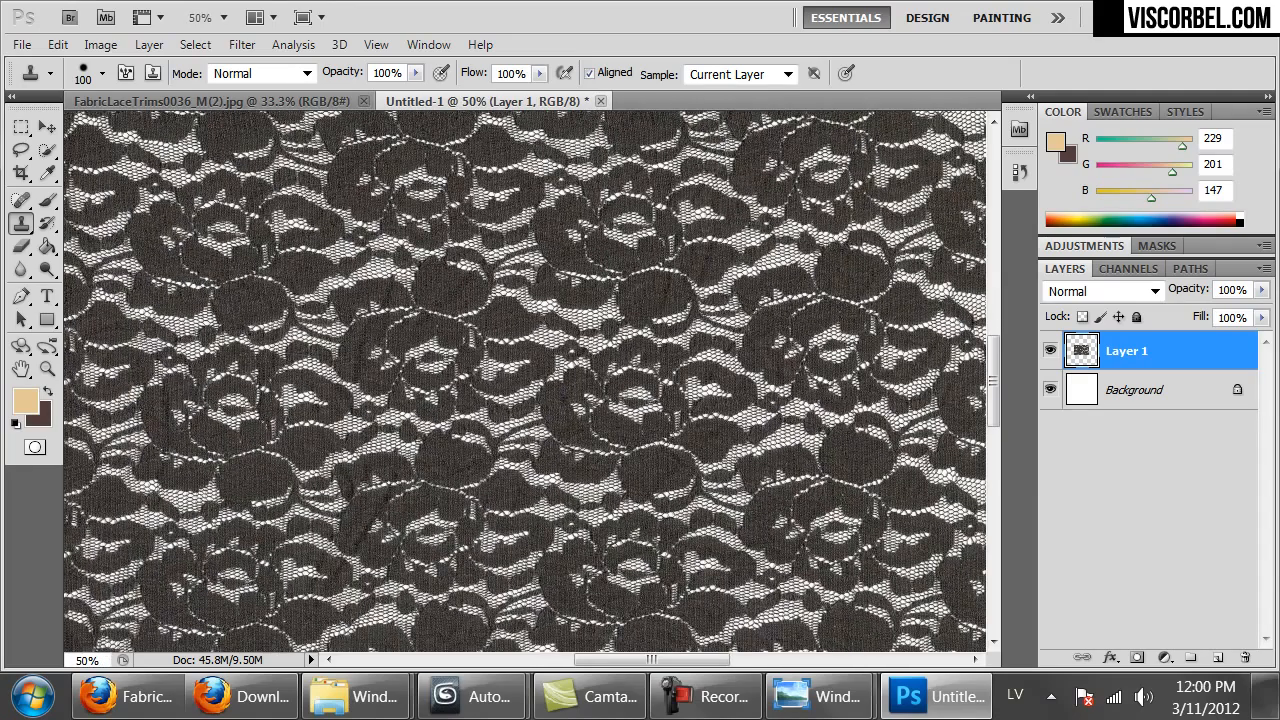
mouse_move(477, 387)
left_mouse_down()
mouse_move(523, 423)
mouse_move(516, 336)
left_mouse_up()
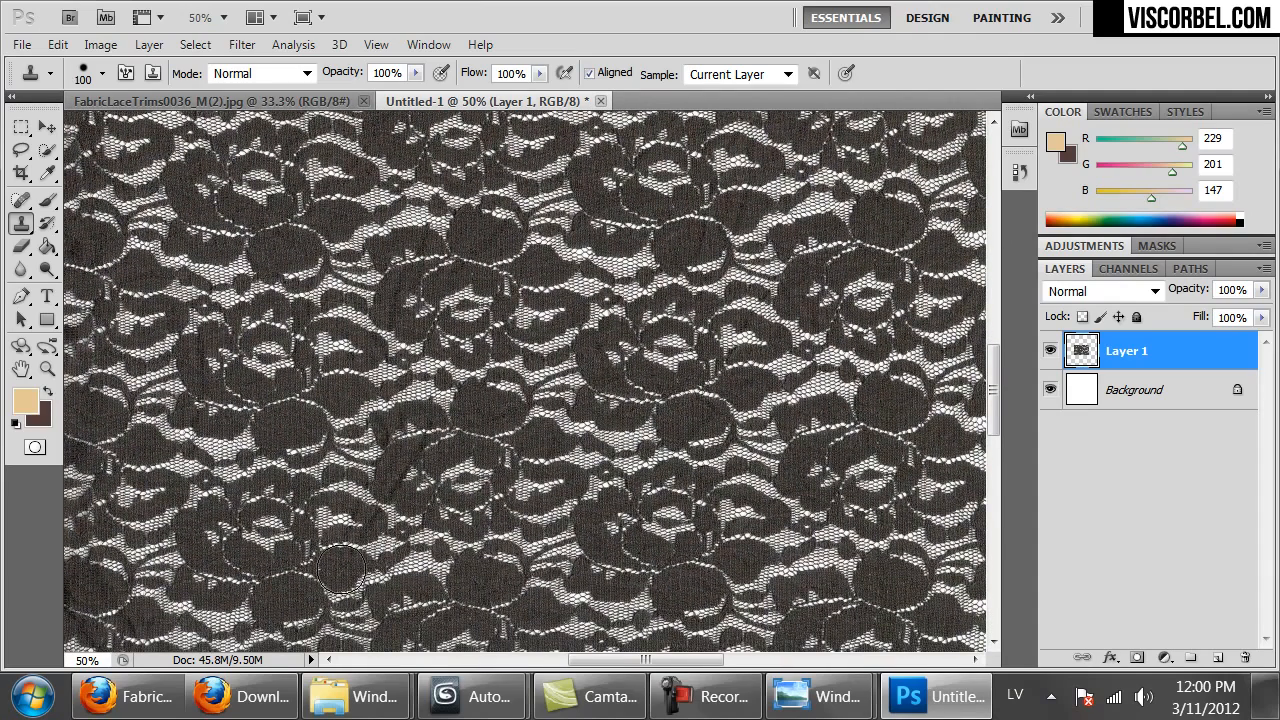
key("m")
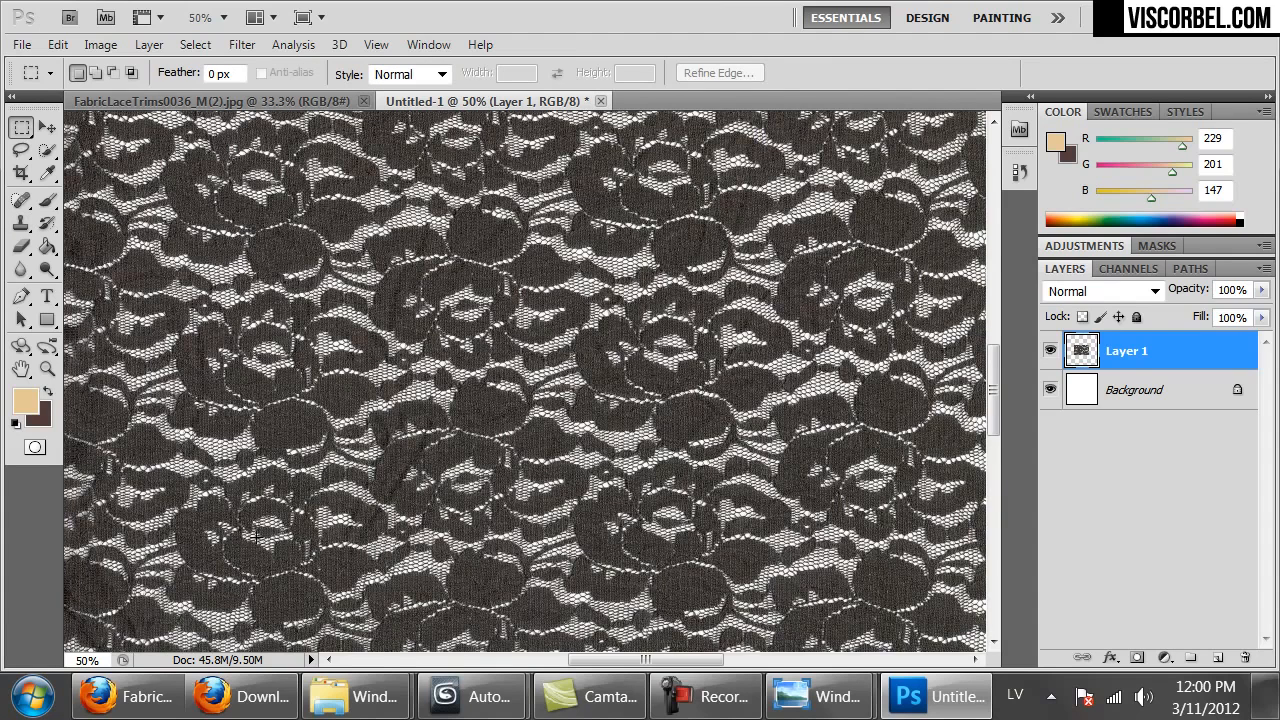
left_click_drag(263, 537, 680, 182)
left_click(837, 255)
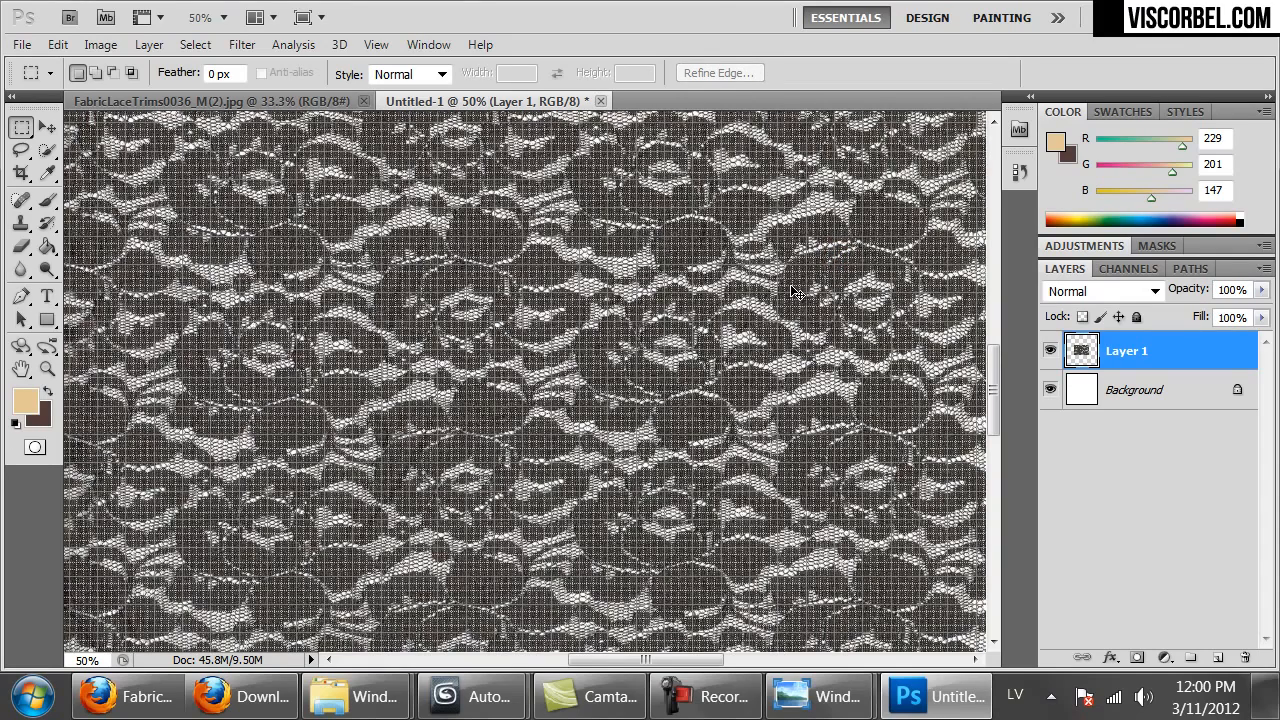
left_click(21, 173)
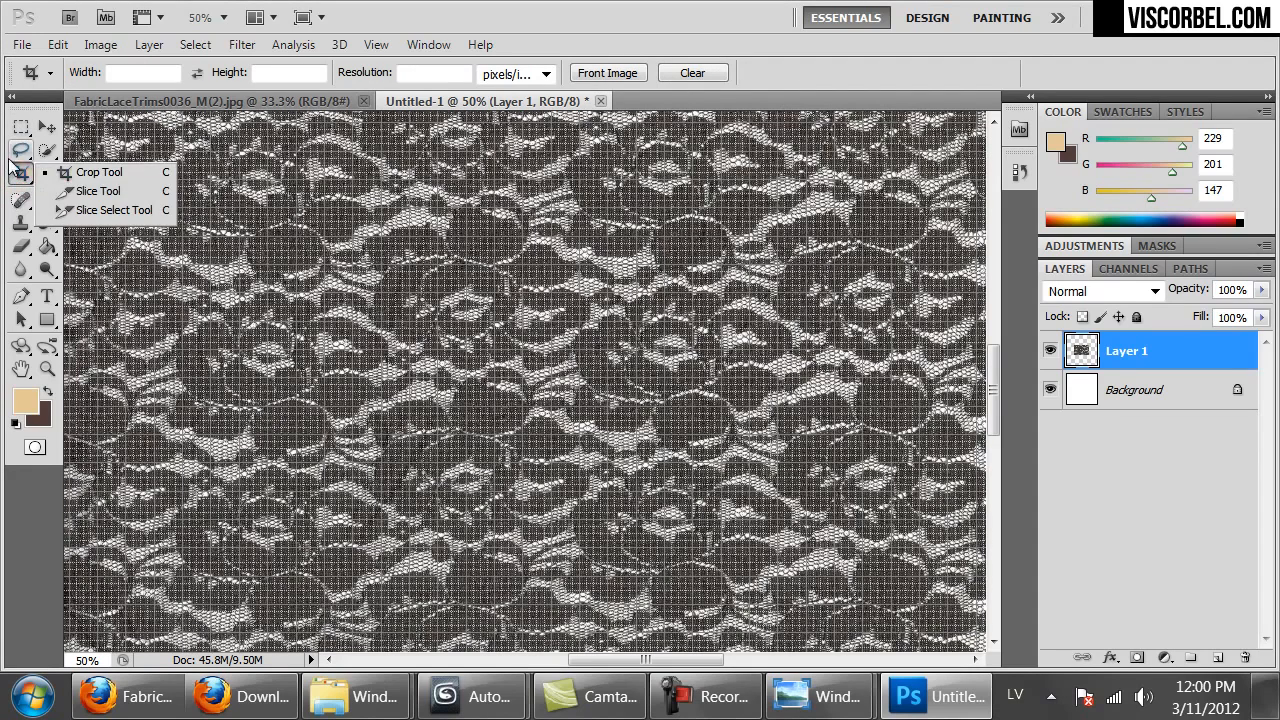
left_click(21, 173)
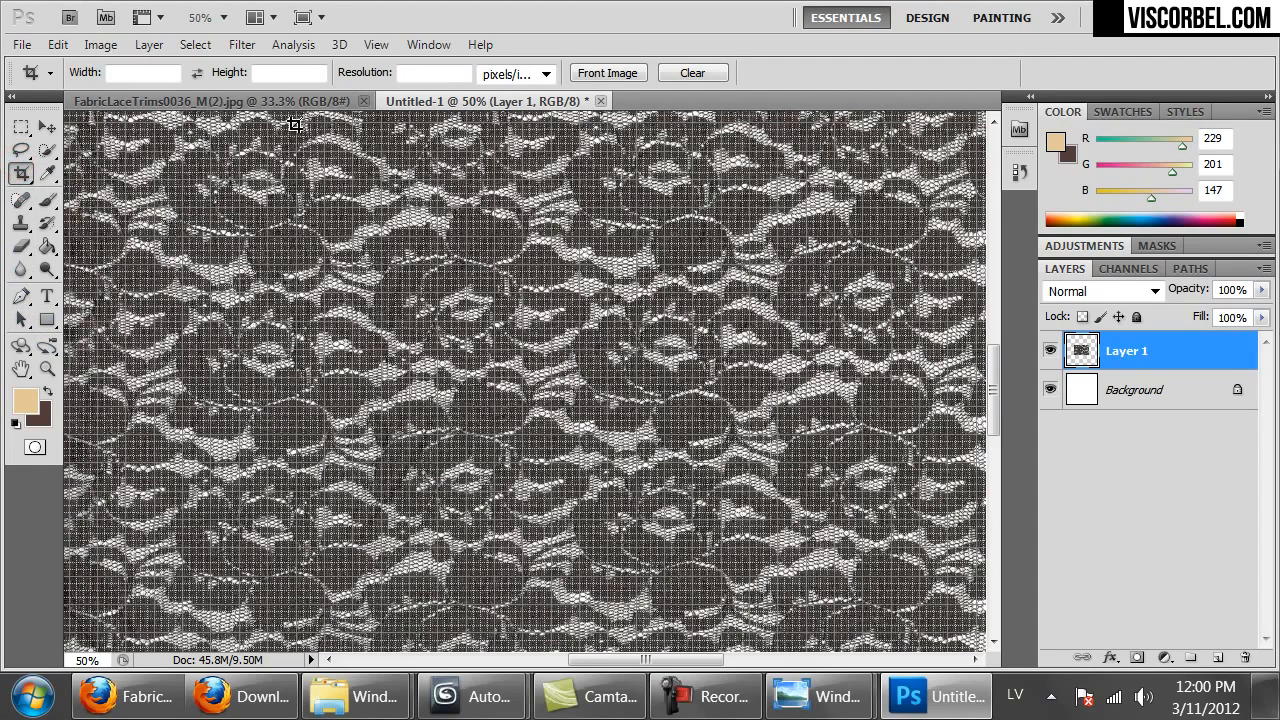
Draw a ruler line between matching points of two neighbouring flowers and straighten the lace layer along it.
left_click(47, 173)
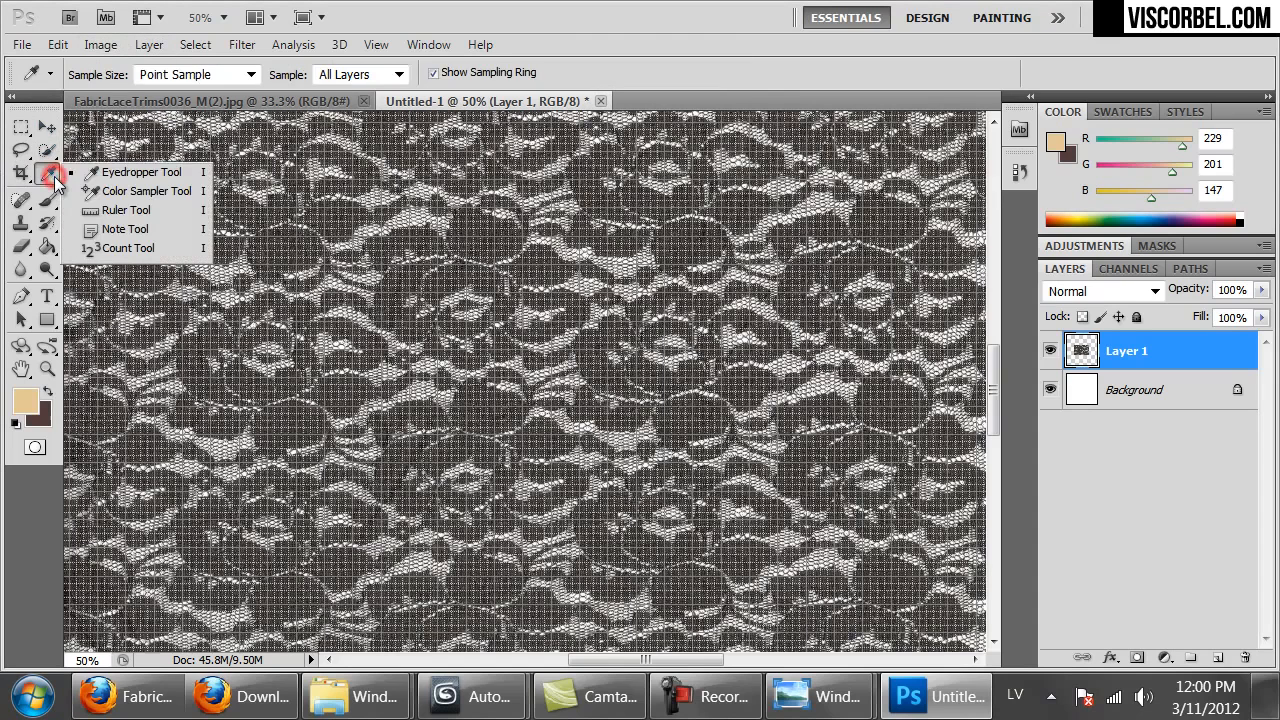
left_click(110, 214)
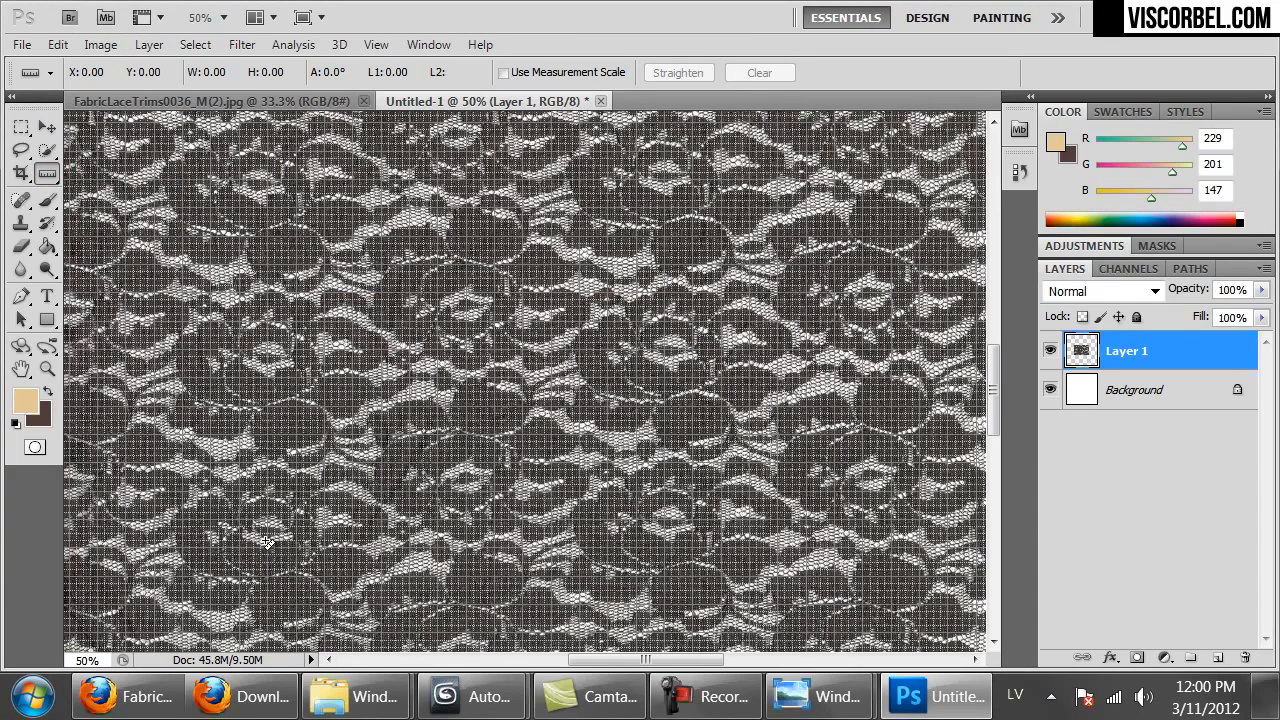
left_click_drag(266, 540, 678, 545)
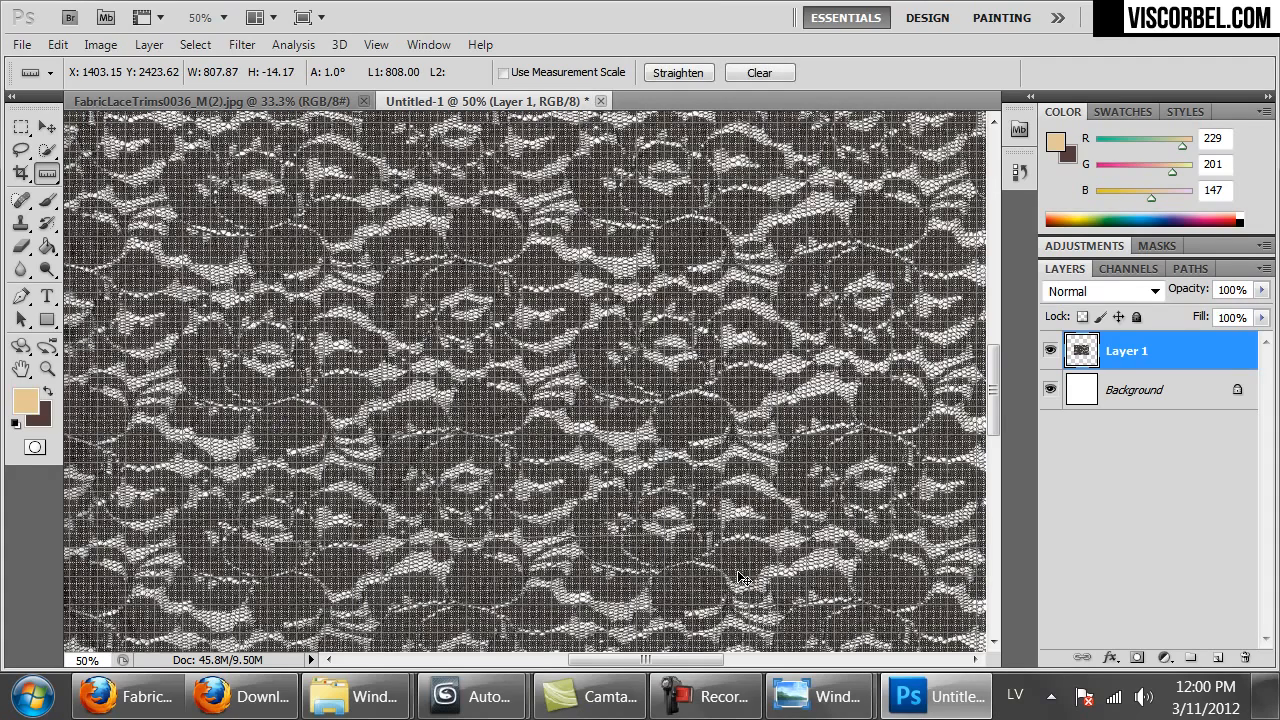
key("ctrl+a")
key("ctrl+d")
left_click(762, 73)
left_click_drag(269, 368, 668, 360)
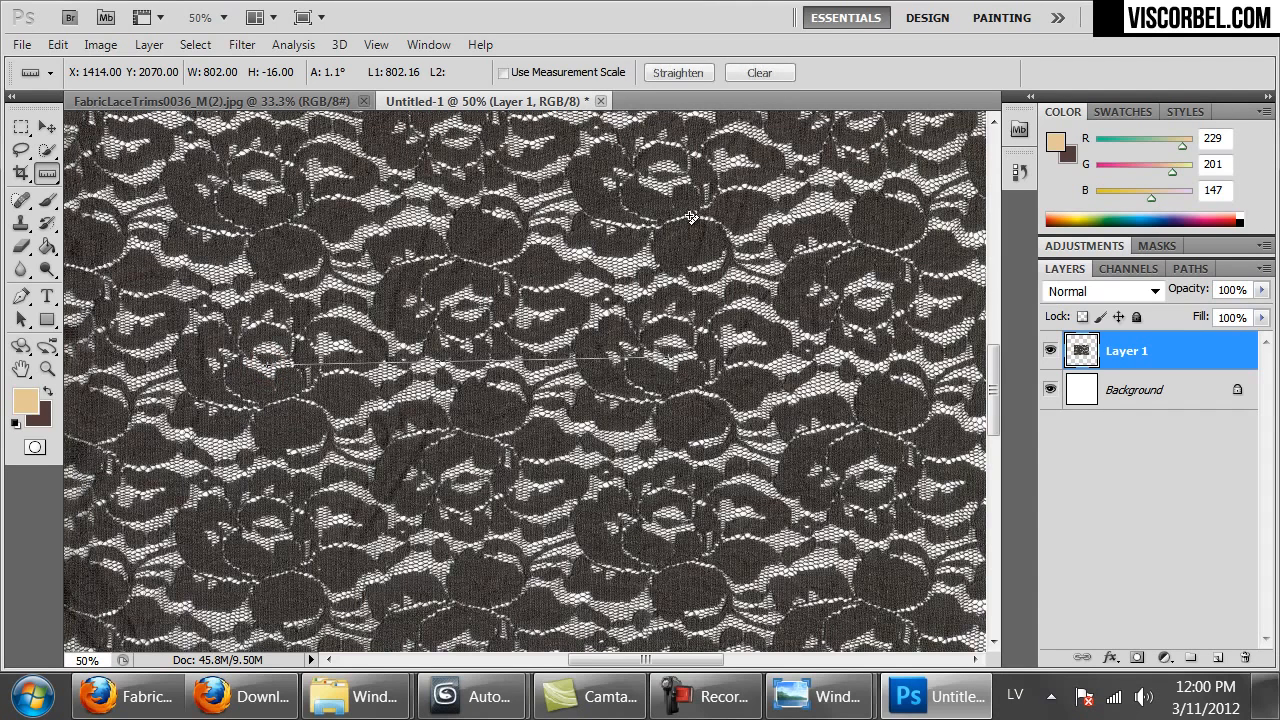
left_click(660, 73)
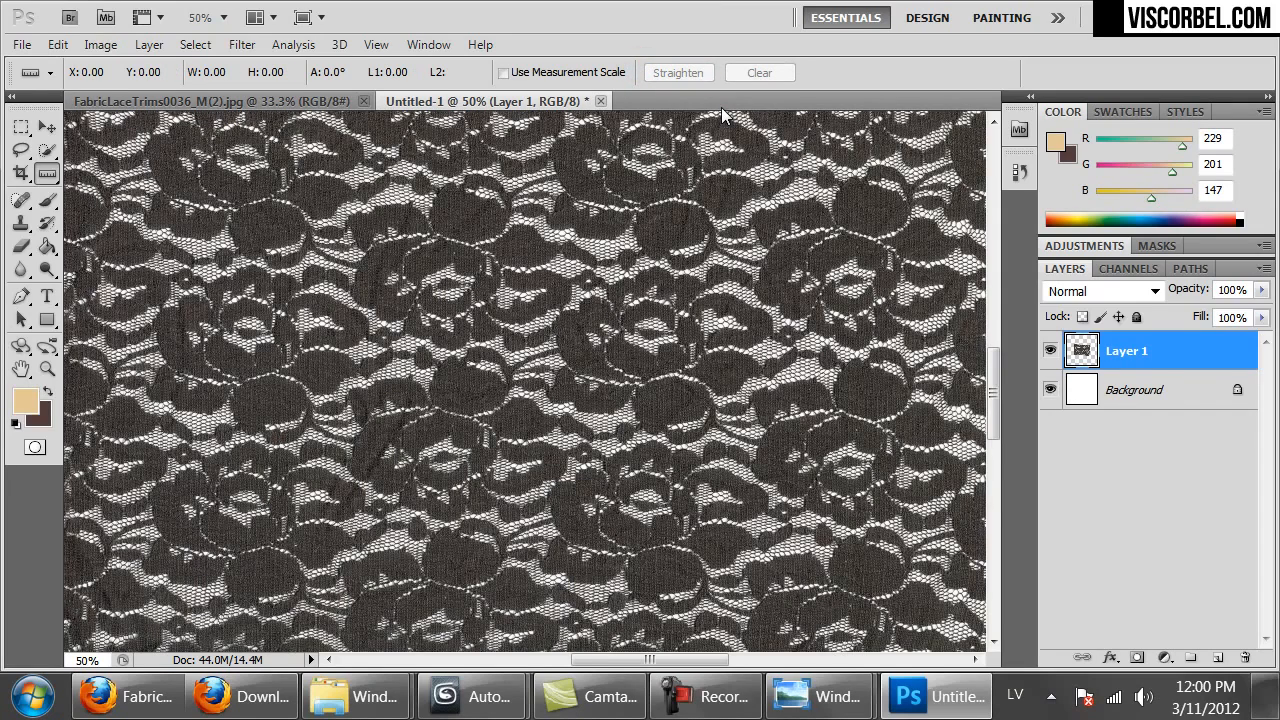
Select one full repeat of the straightened lace pattern, about 809 by 693 pixels, with a rectangular marquee and copy it.
left_click(22, 128)
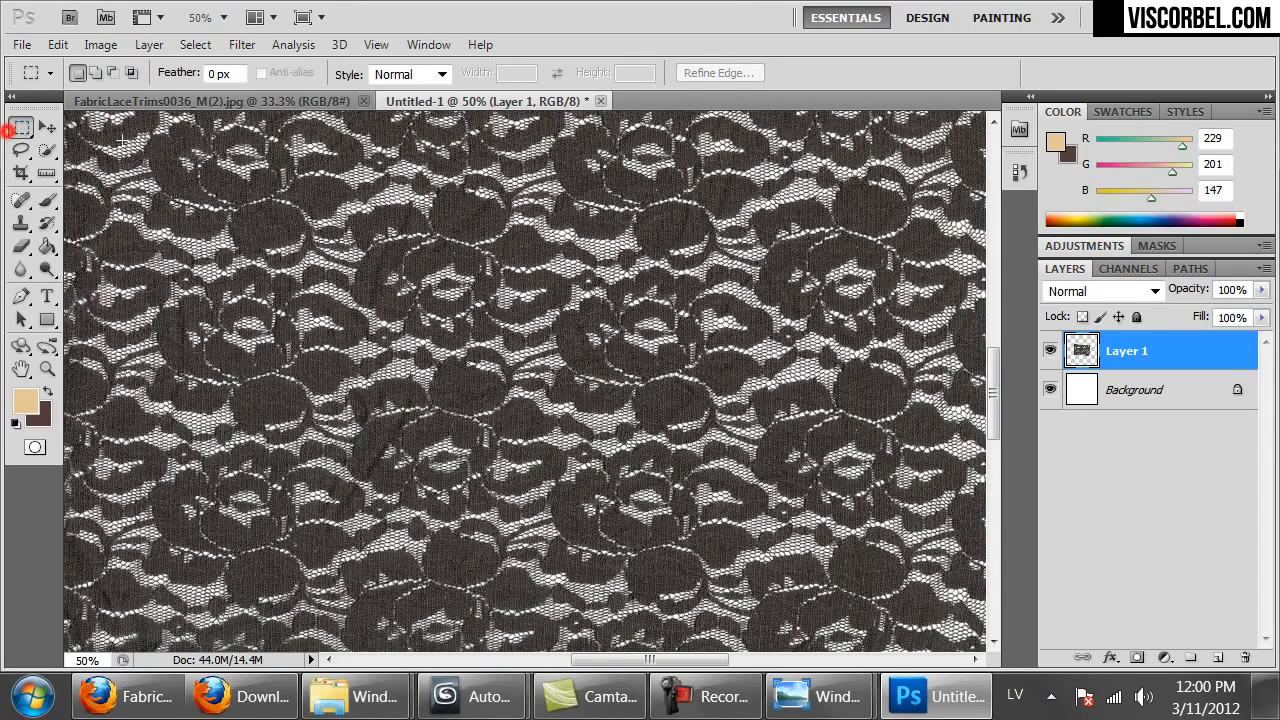
left_click_drag(241, 166, 648, 513)
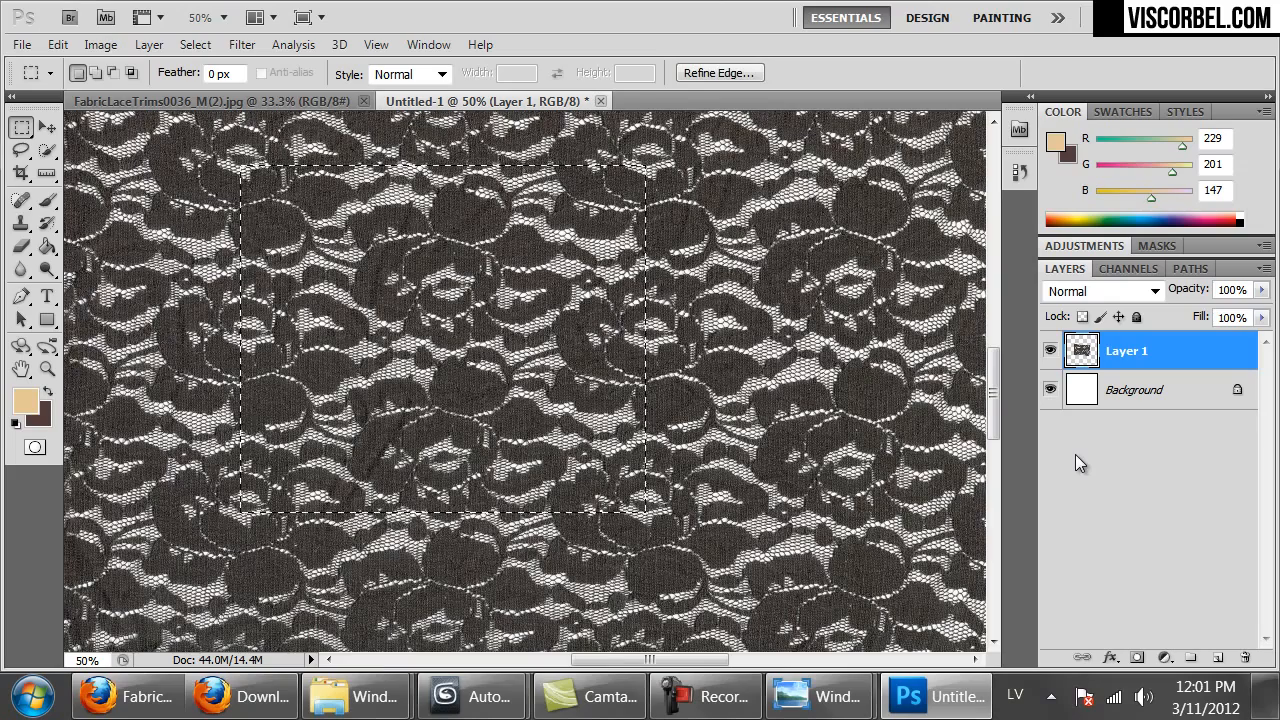
key("ctrl+minus")
key("ctrl+minus")
key("ctrl+minus")
key("ctrl+minus")
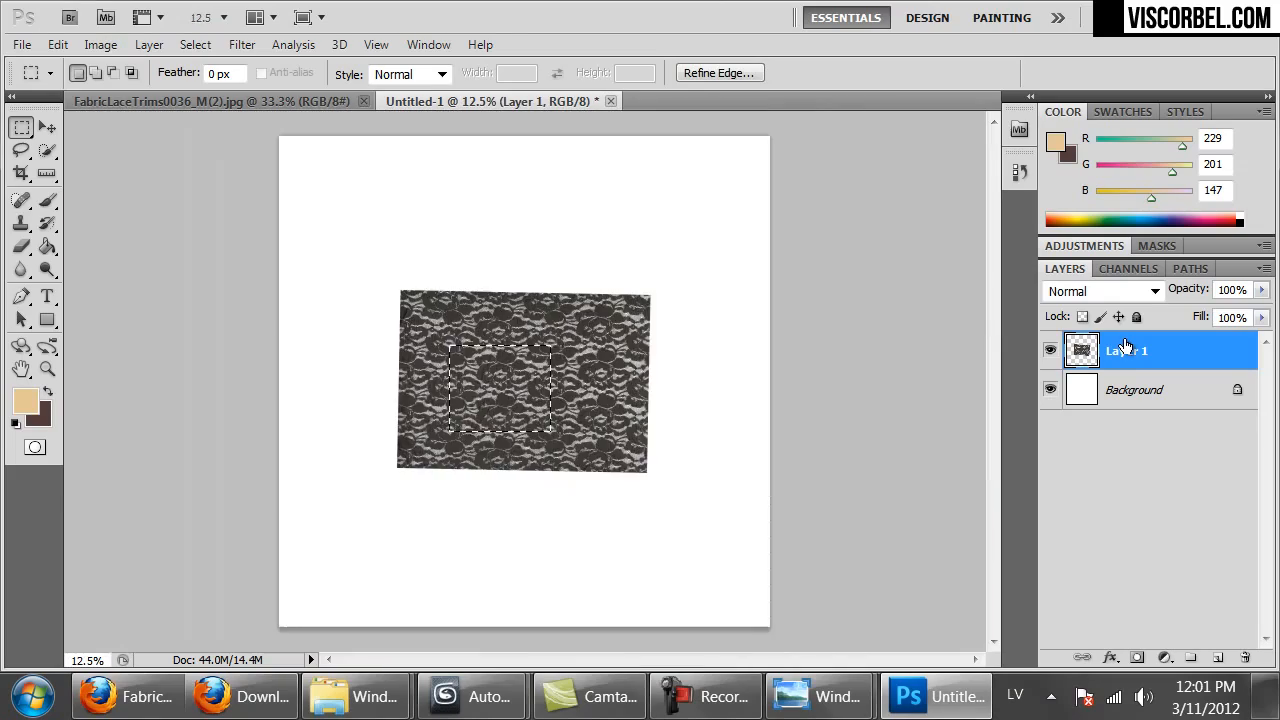
Hide Layer 1 and paste the copied pattern repeat as a separate layer.
left_click(1050, 350)
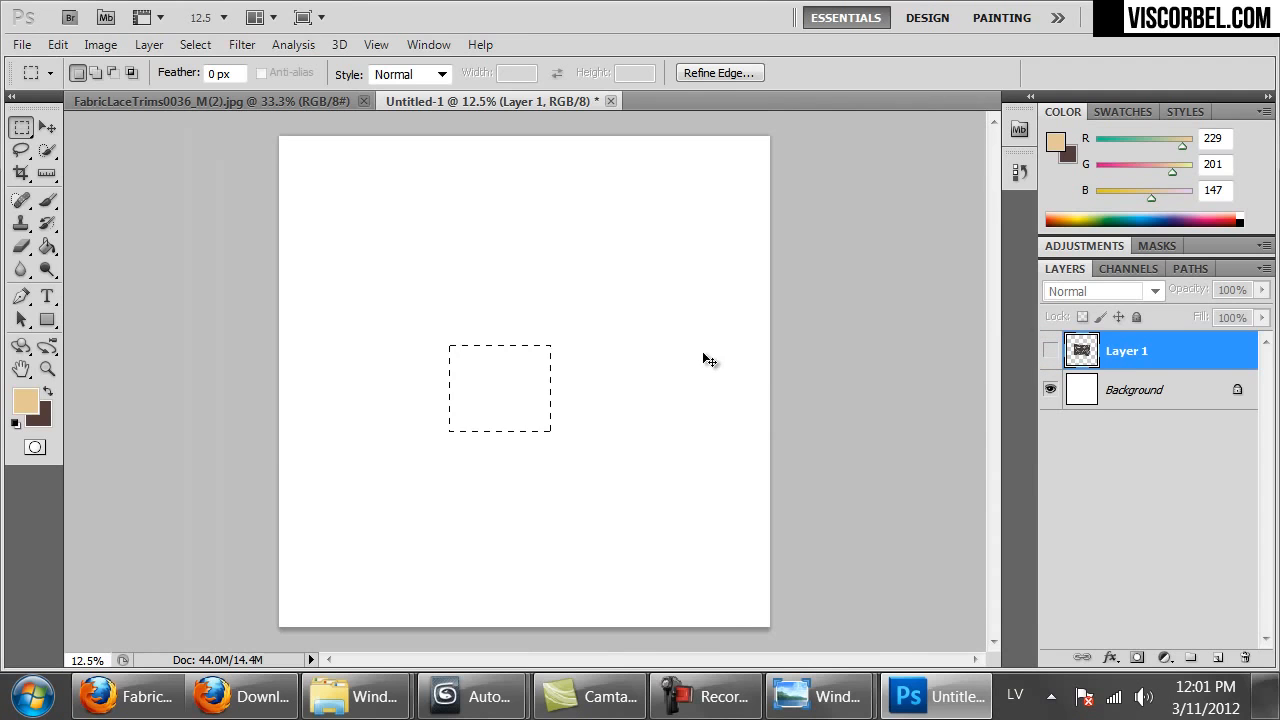
key("ctrl+v")
key("ctrl+plus")
key("ctrl+plus")
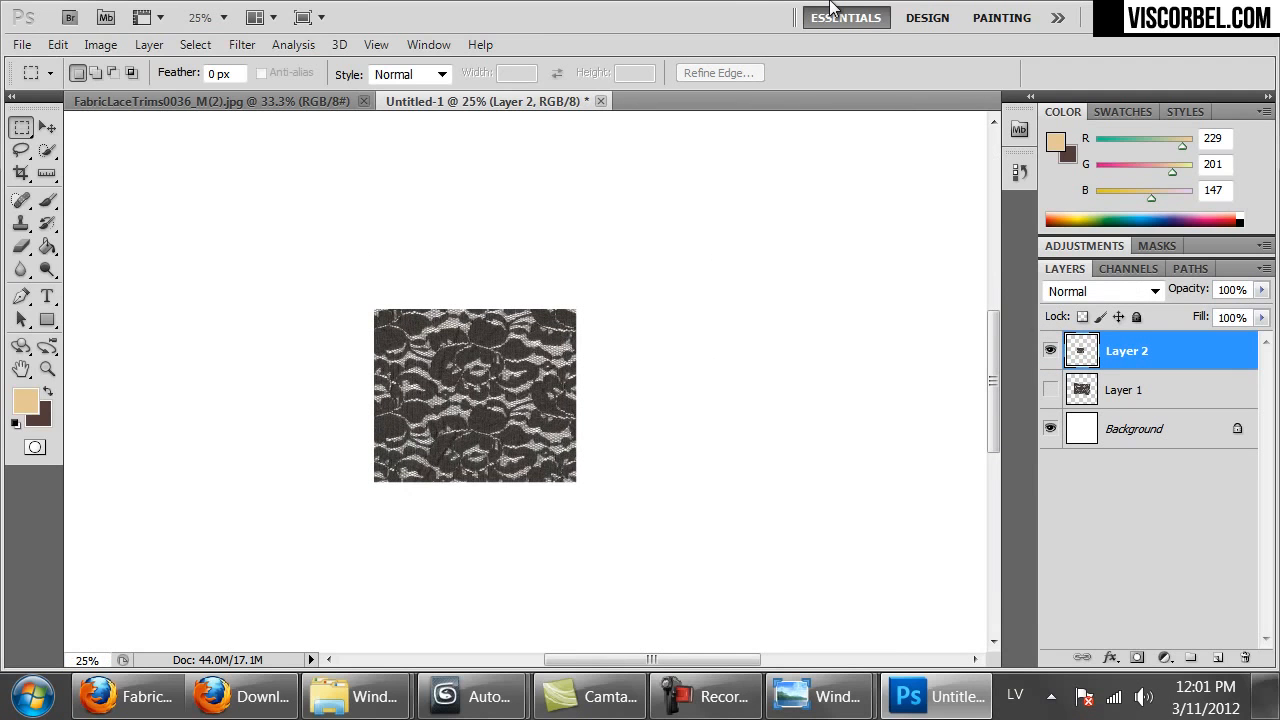
Duplicate the lace tile edge to edge on both of its sides to test the horizontal seams.
left_click_drag(477, 418, 680, 418, "ctrl+alt")
key("ctrl+plus")
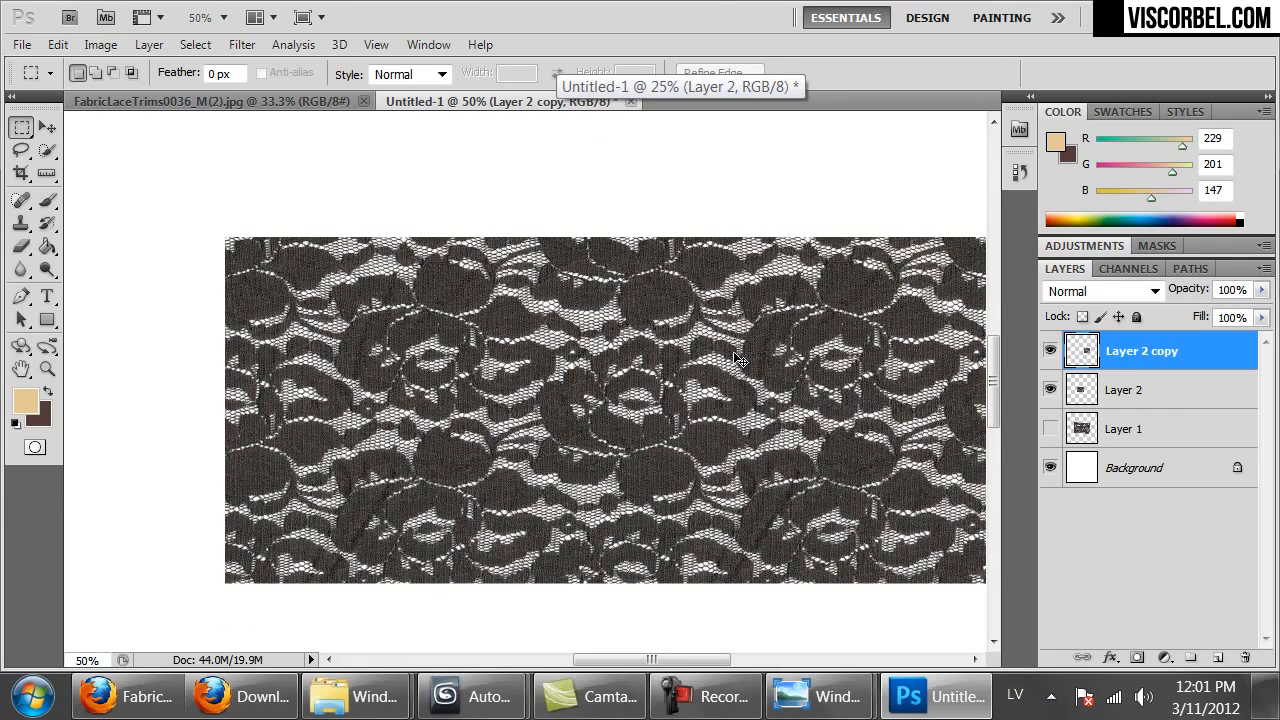
key("ctrl+minus")
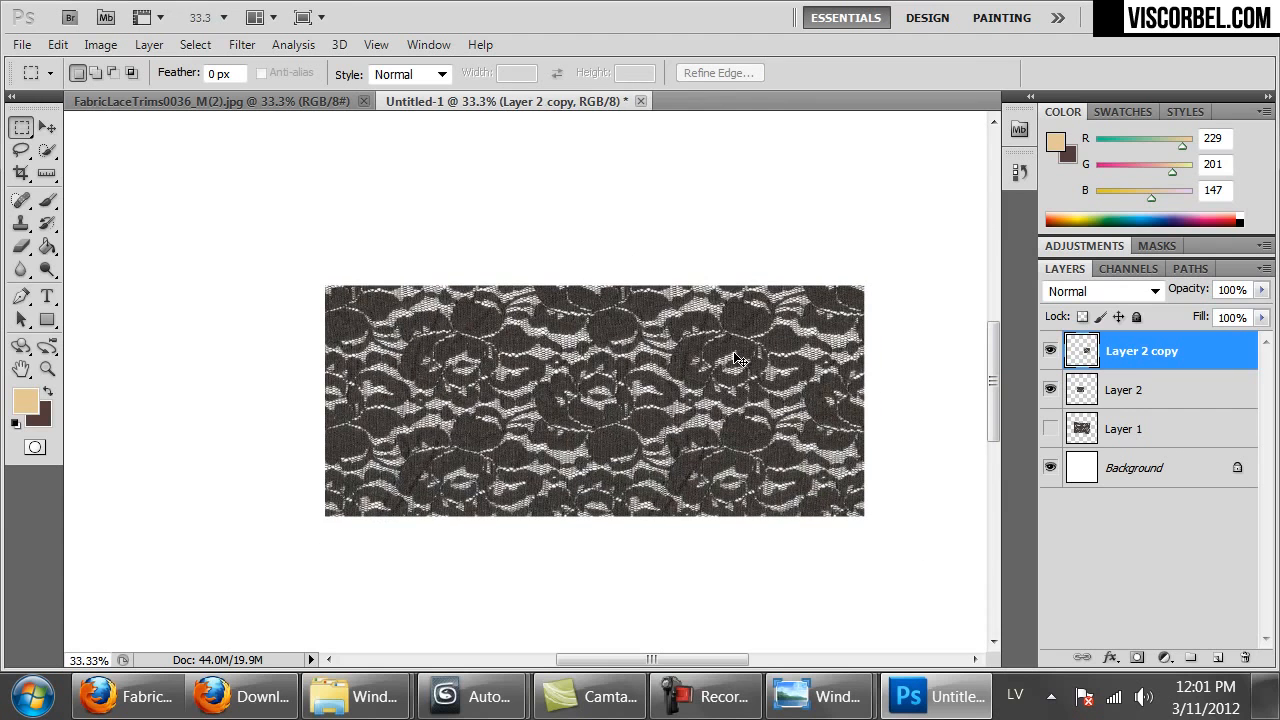
left_click_drag(735, 358, 262, 442, "alt")
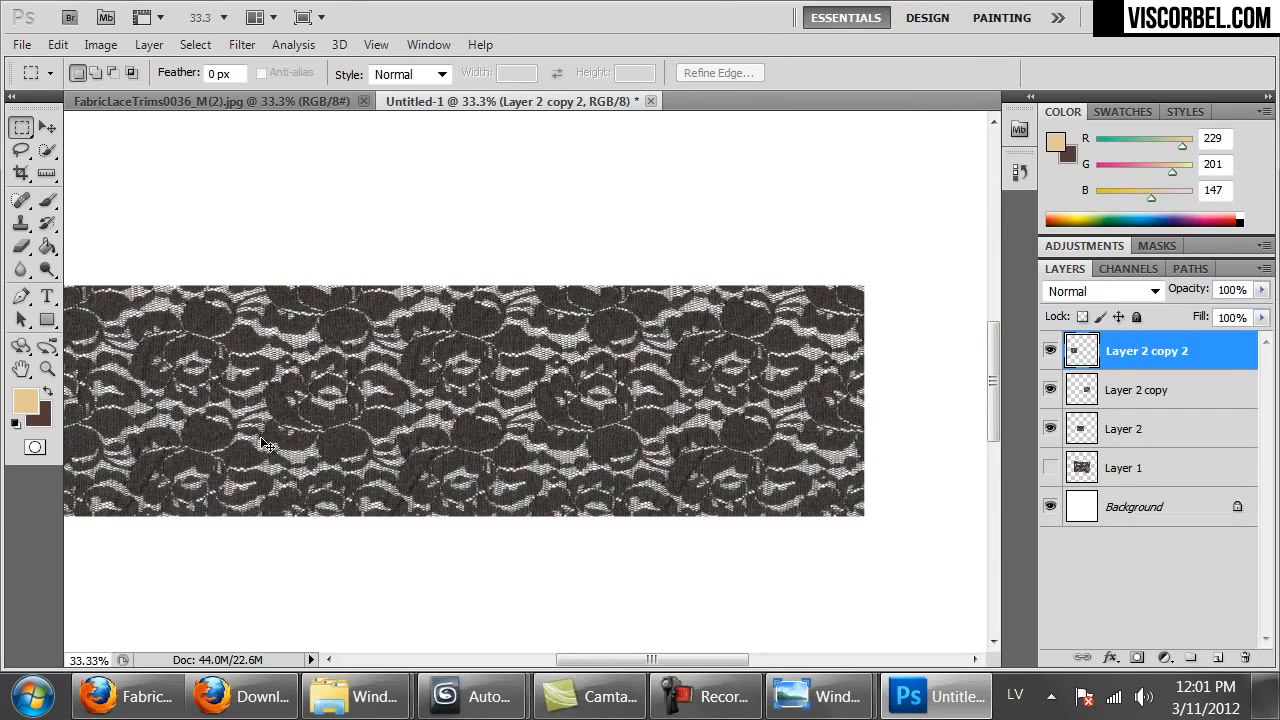
key("ctrl+minus")
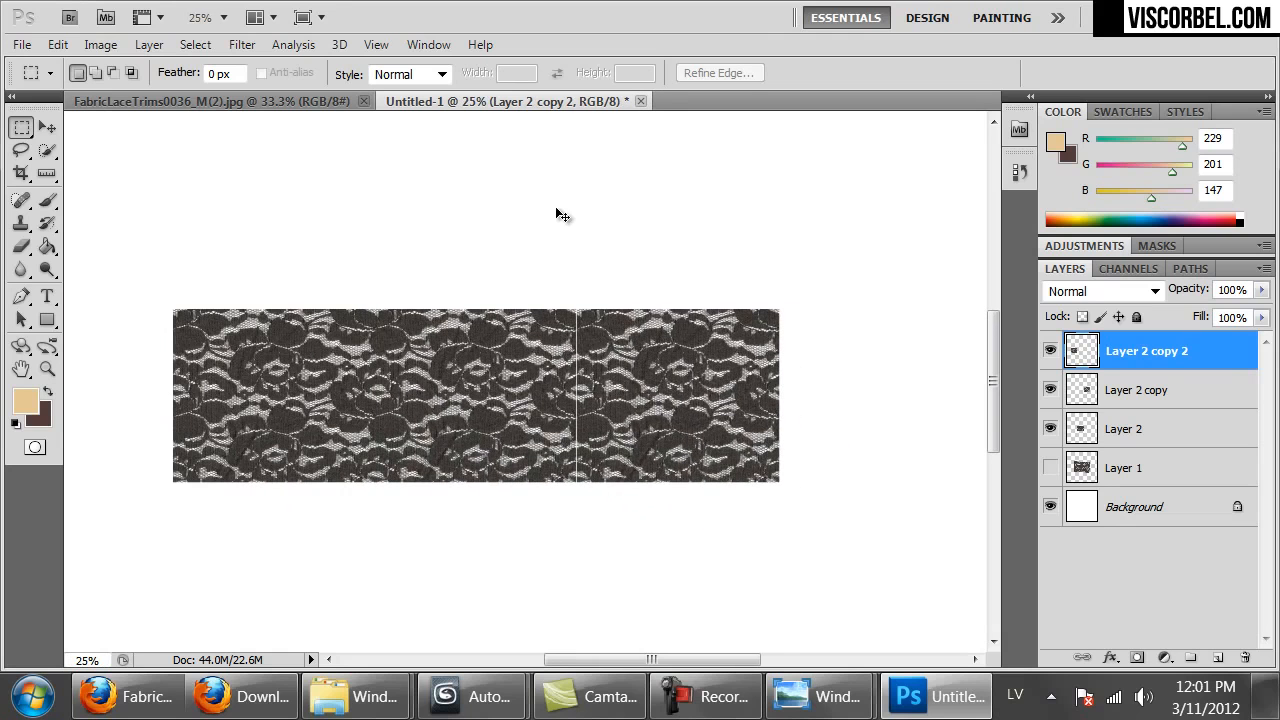
Merge the three tiles into one row, place a copy of the row directly above it and inspect the seams.
key("ctrl+e")
key("ctrl+e")
left_click_drag(394, 412, 388, 214, "ctrl+alt")
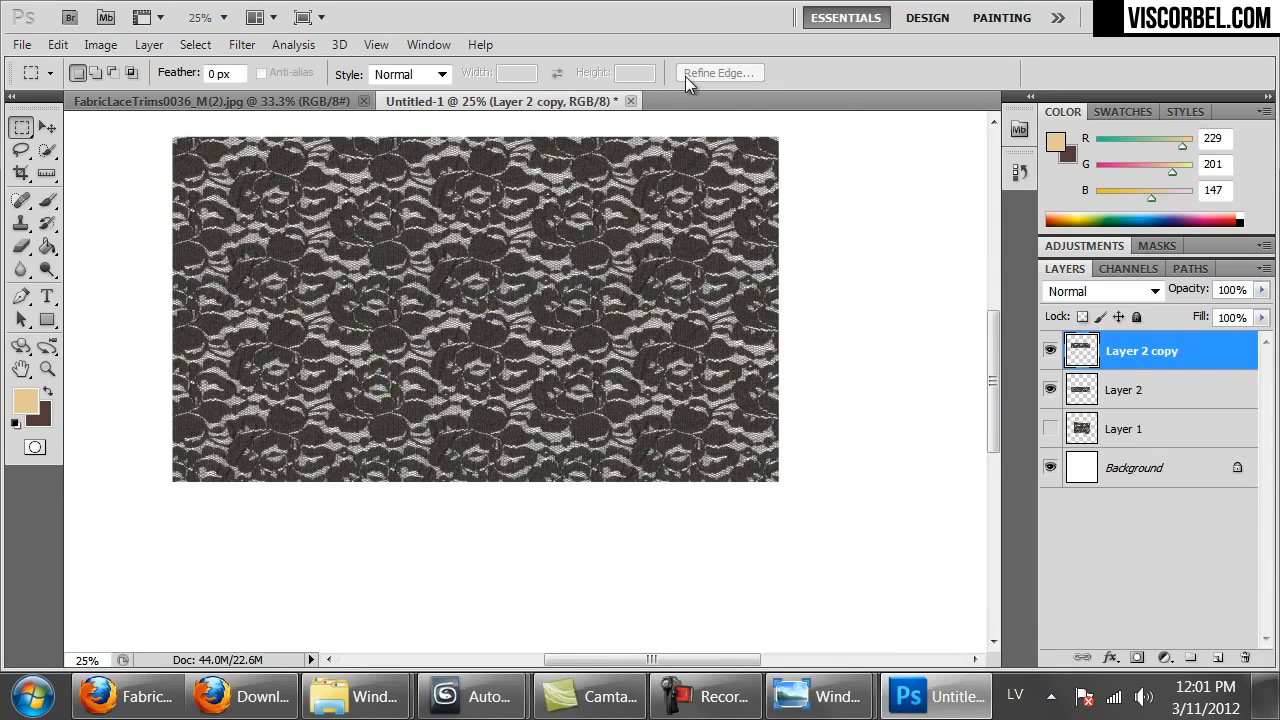
key("ctrl+plus")
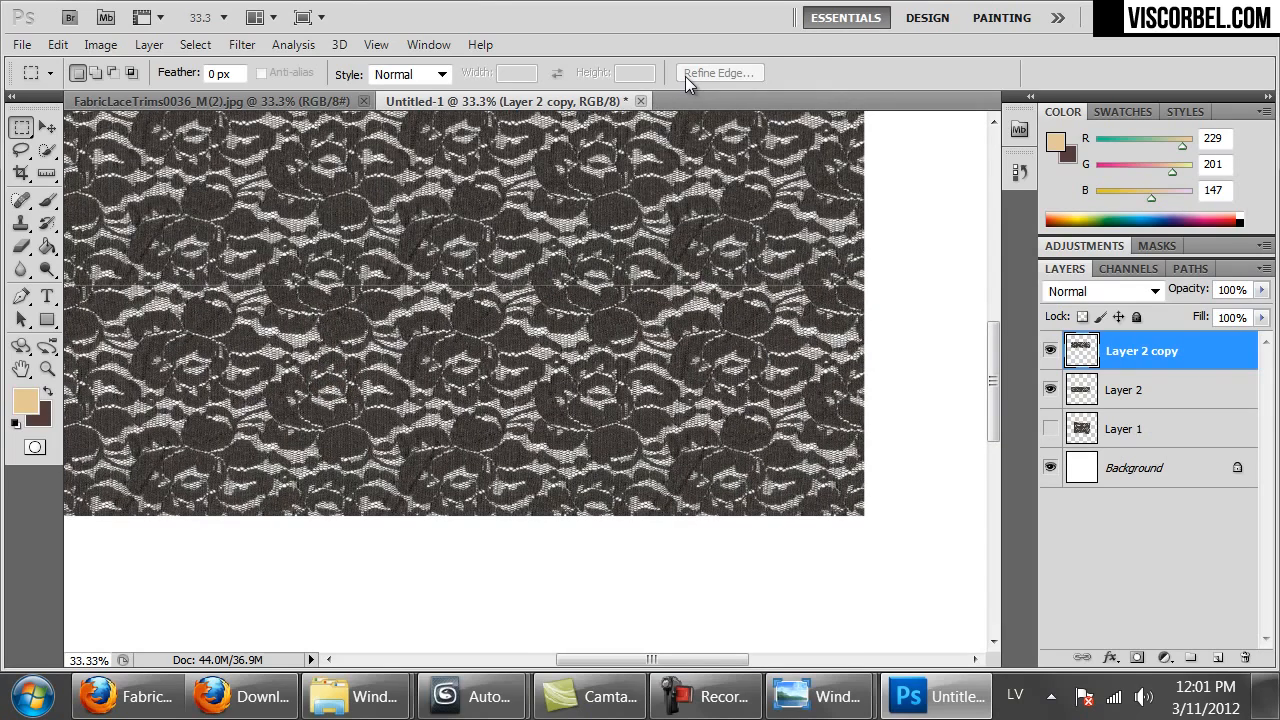
key("ctrl+minus")
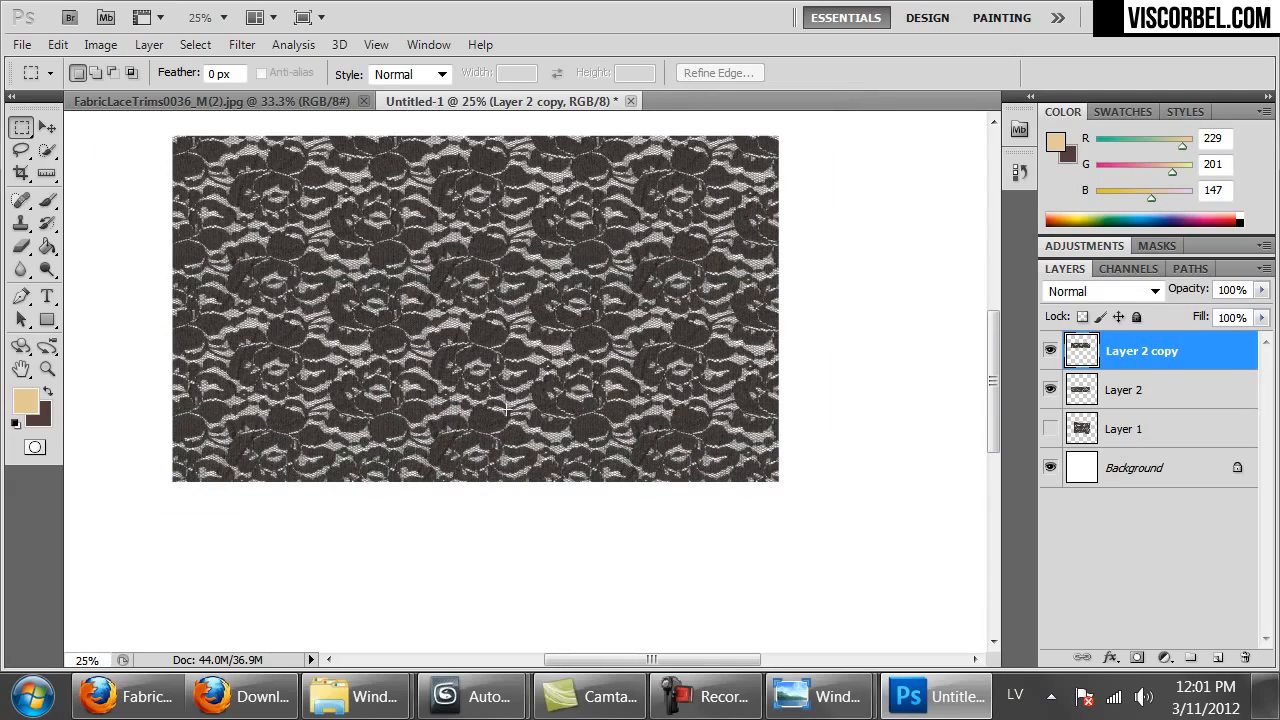
key("ctrl+plus")
key("ctrl+plus")
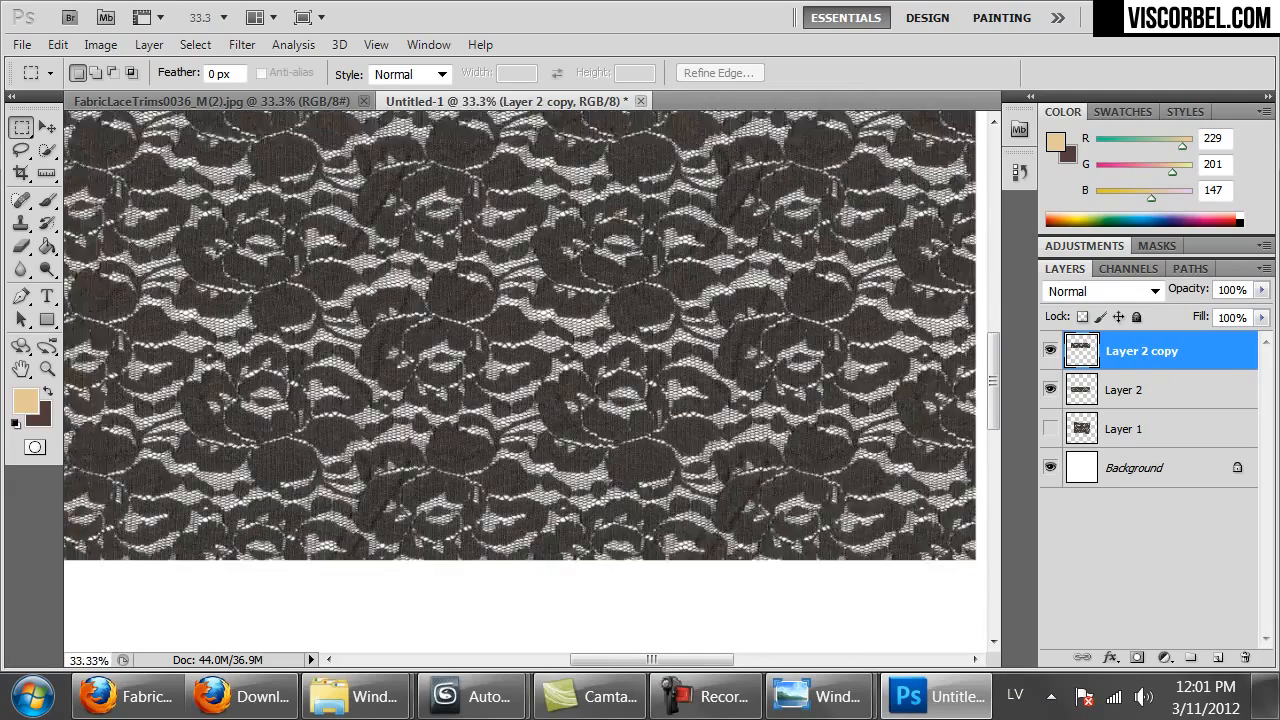
left_click_drag(398, 289, 491, 403)
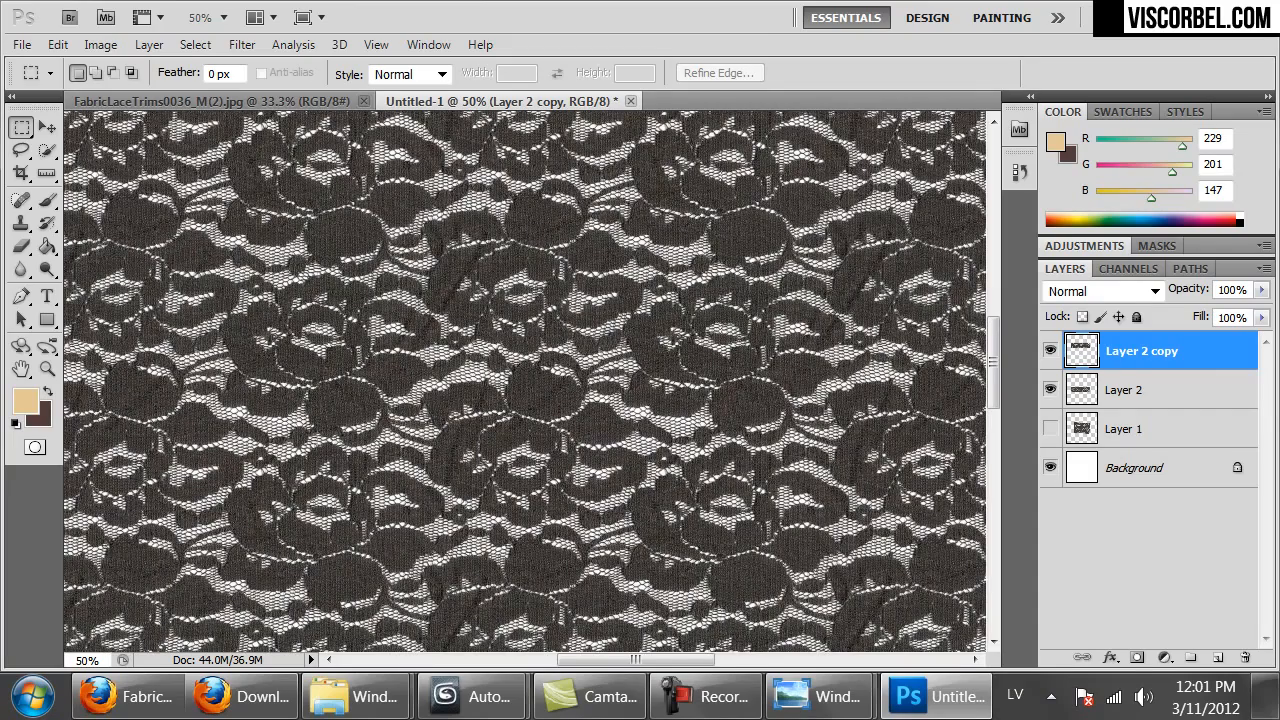
key("ctrl+minus")
key("ctrl+minus")
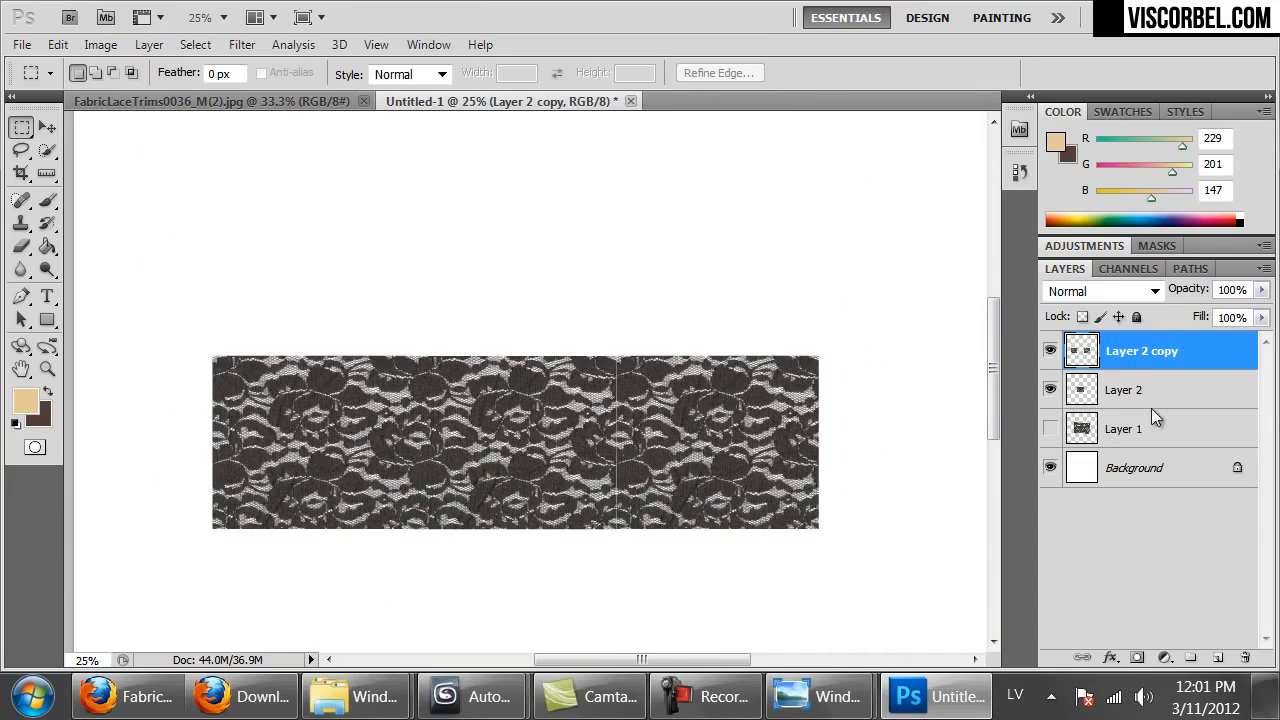
Undo the row copy, the merges and the tile duplicates until only the single lace tile remains.
key("ctrl+alt+z")
key("ctrl+alt+z")
key("ctrl+alt+z")
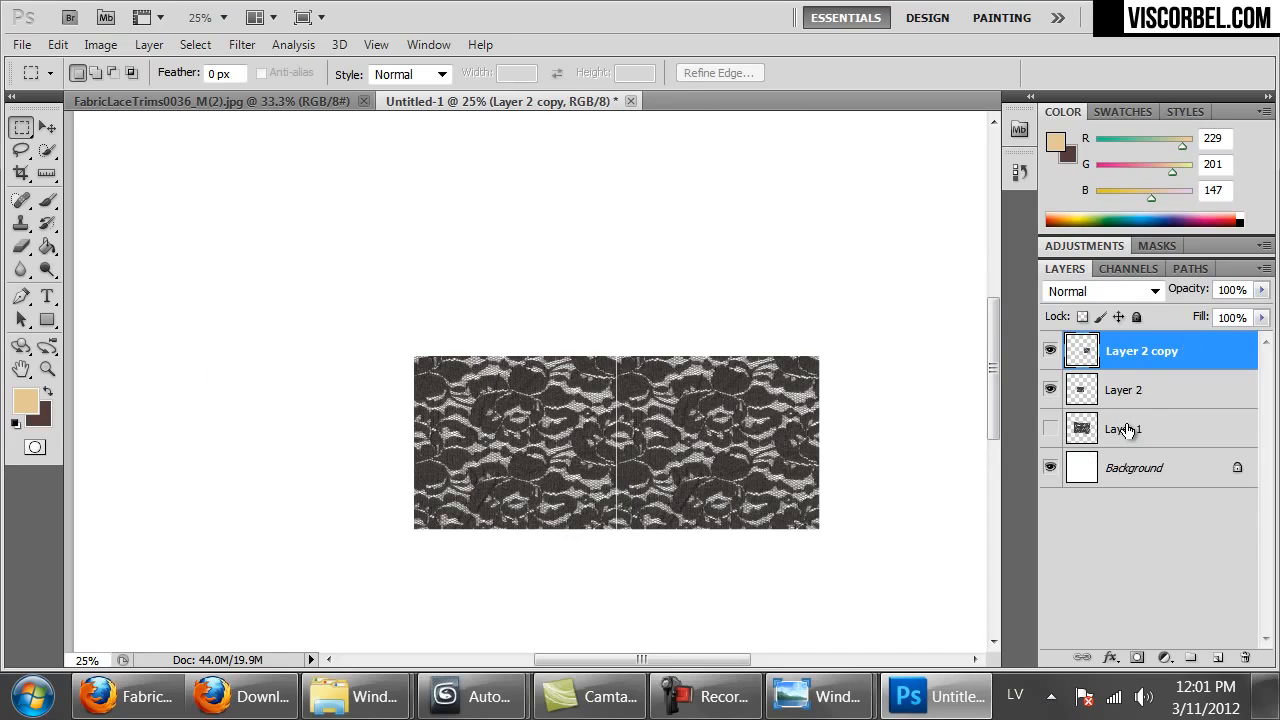
key("ctrl+alt+z")
Create a new document at the clipboard size of 809 by 693 pixels and paste the lace tile into it.
key("ctrl+n")
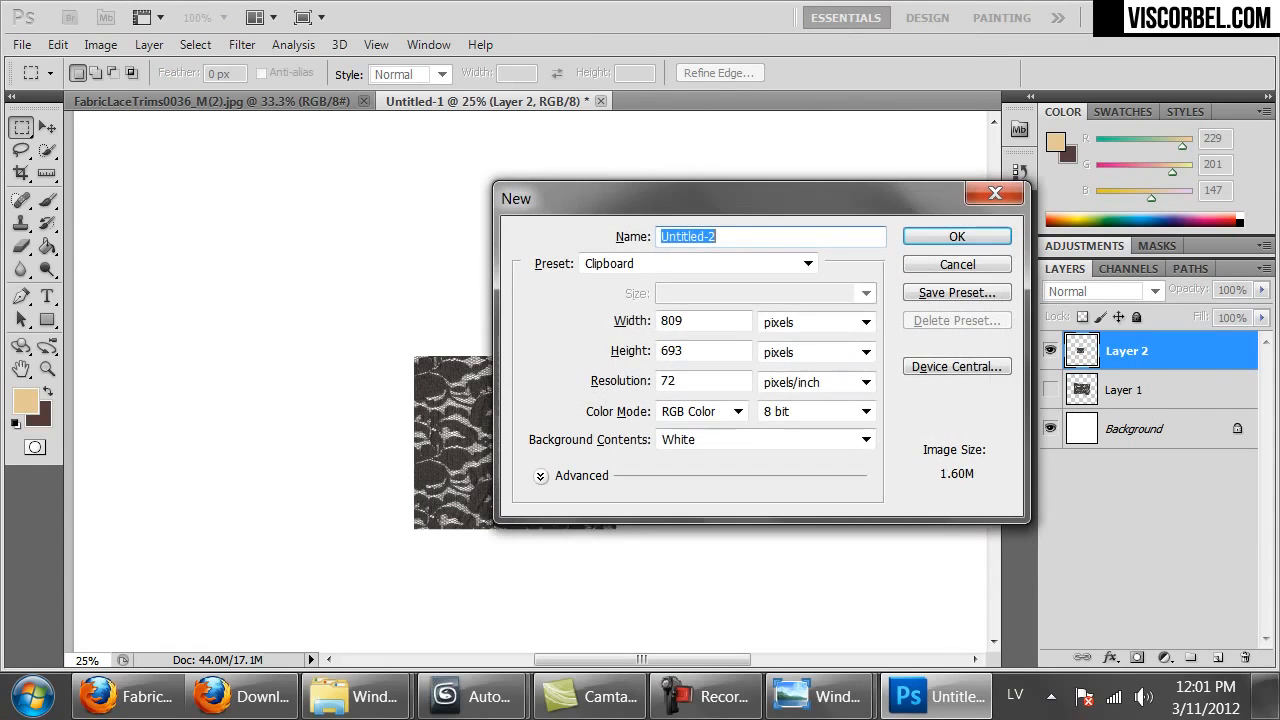
key("Return")
key("ctrl+v")
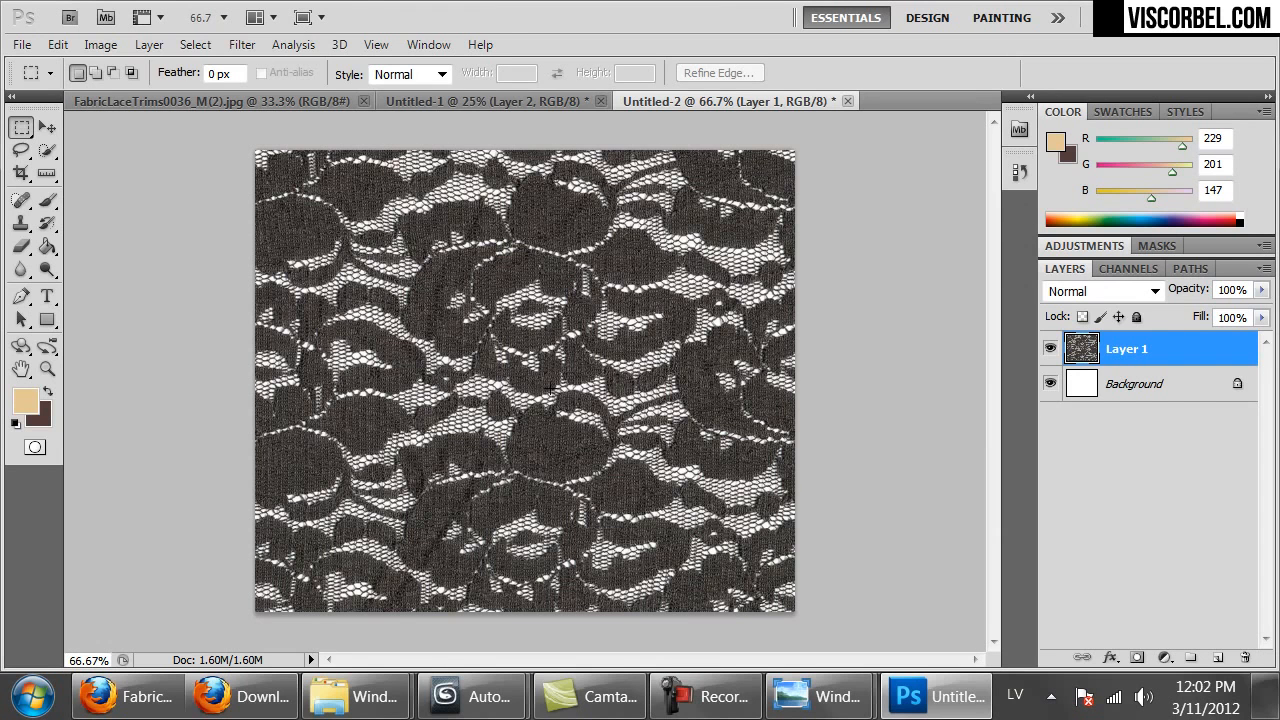
Open a Levels adjustment for the lace layer and sample its black point from the dark petal in the middle.
left_click(110, 48)
mouse_move(285, 103)
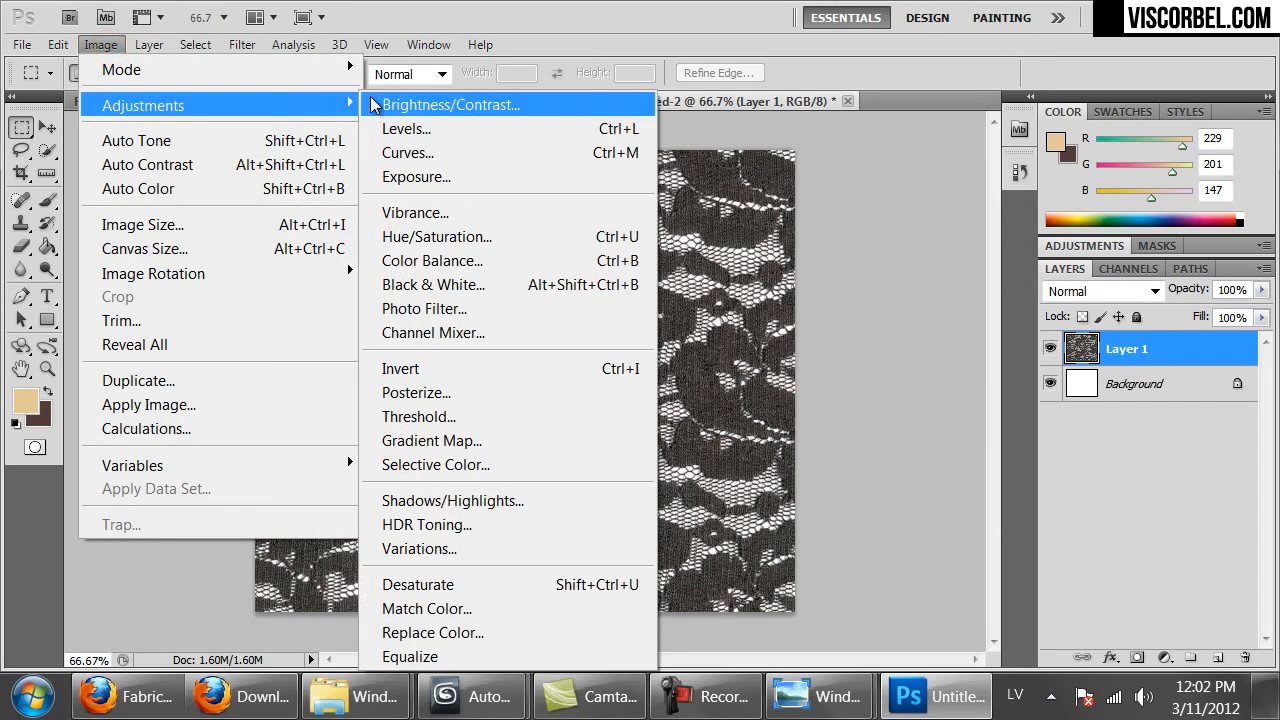
left_click(440, 128)
left_click_drag(241, 184, 1014, 206)
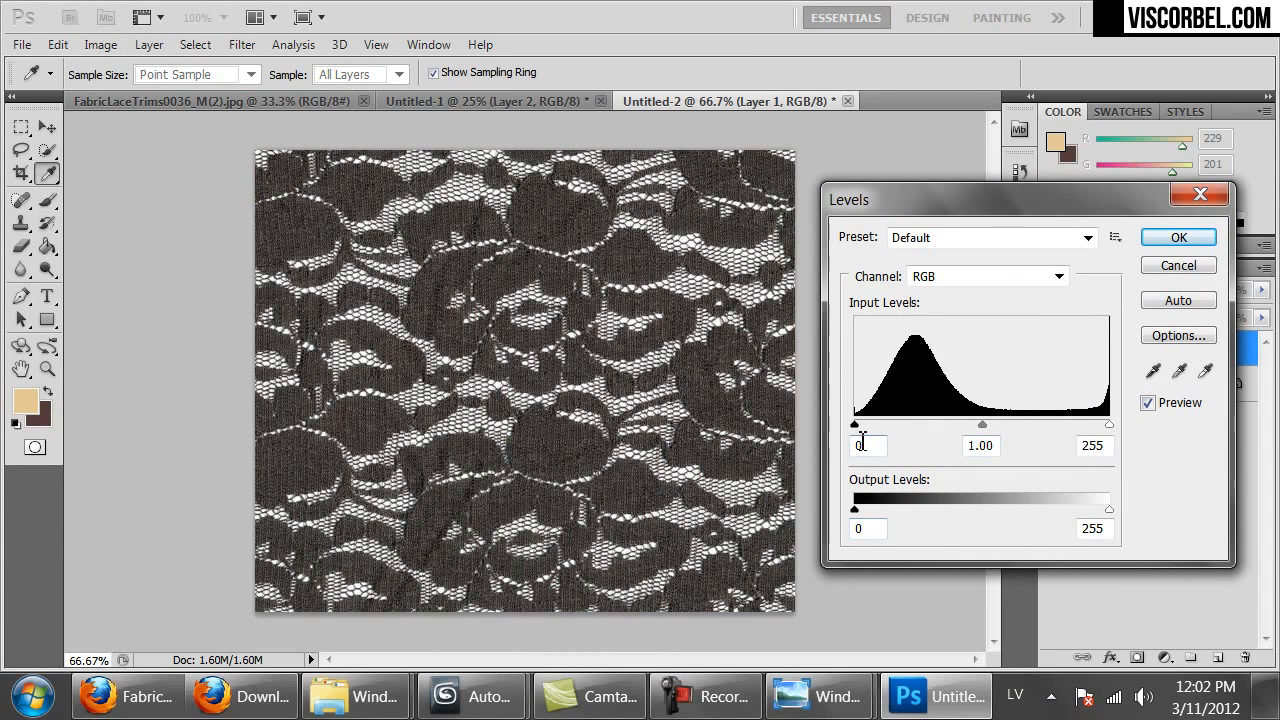
left_click(1153, 371)
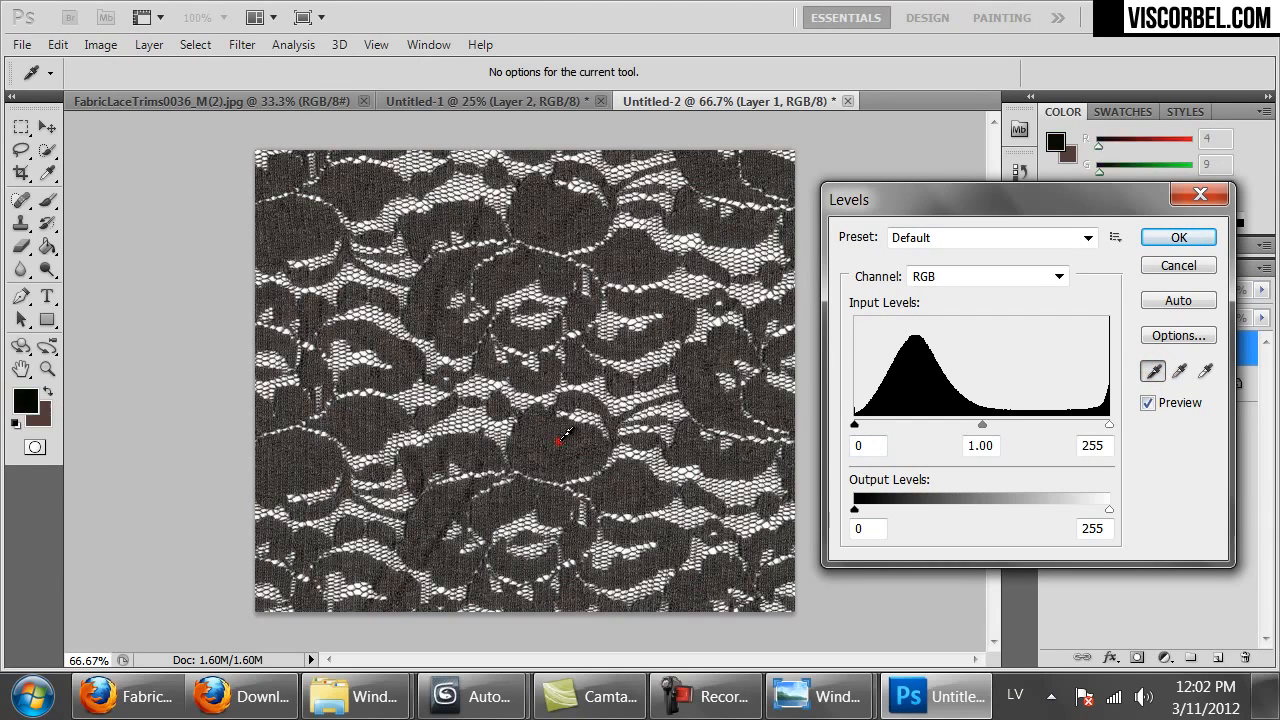
left_click(559, 441)
left_click(559, 441)
left_click(563, 441)
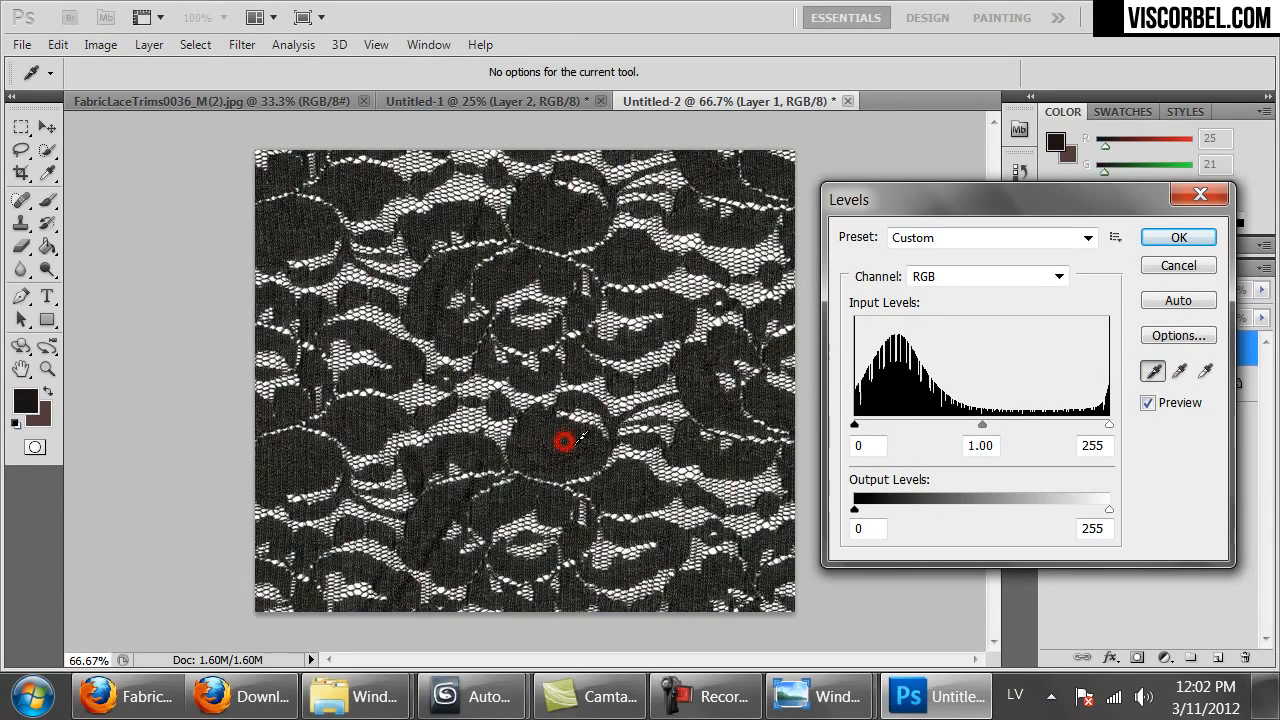
left_click(582, 443)
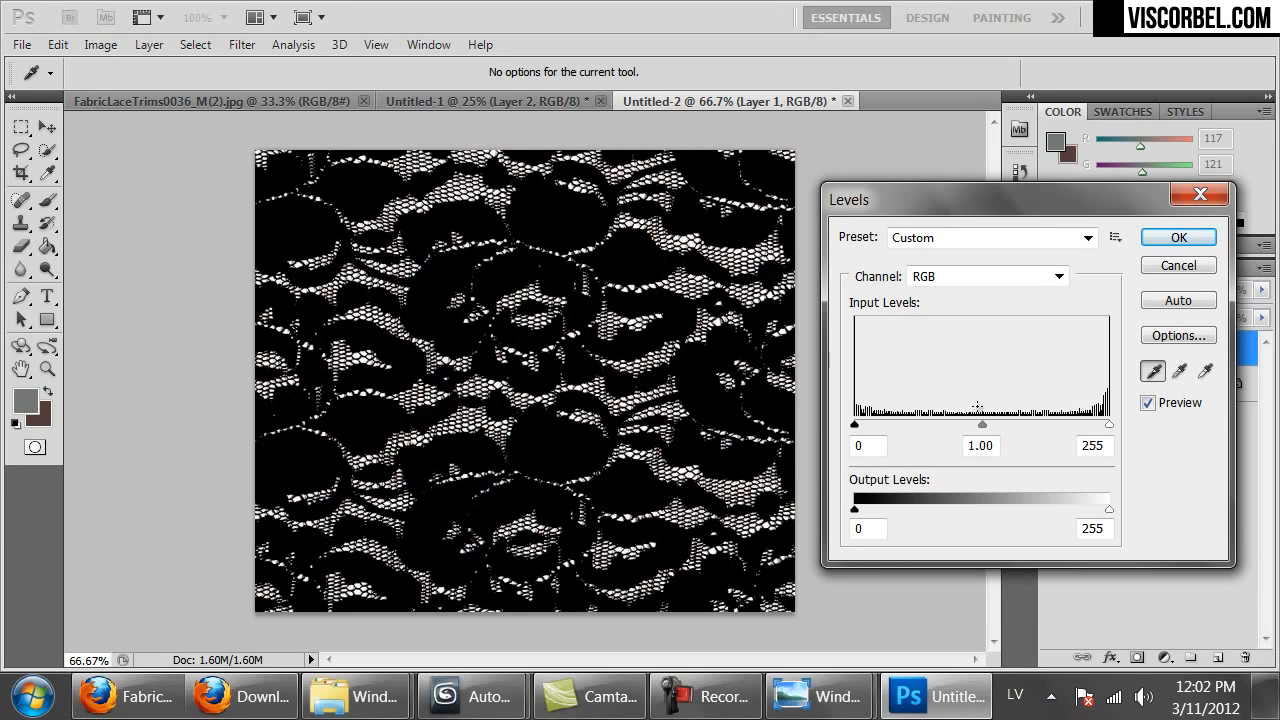
Try several Levels black point samples on different dark petals of the lace.
left_click_drag(952, 195, 927, 156)
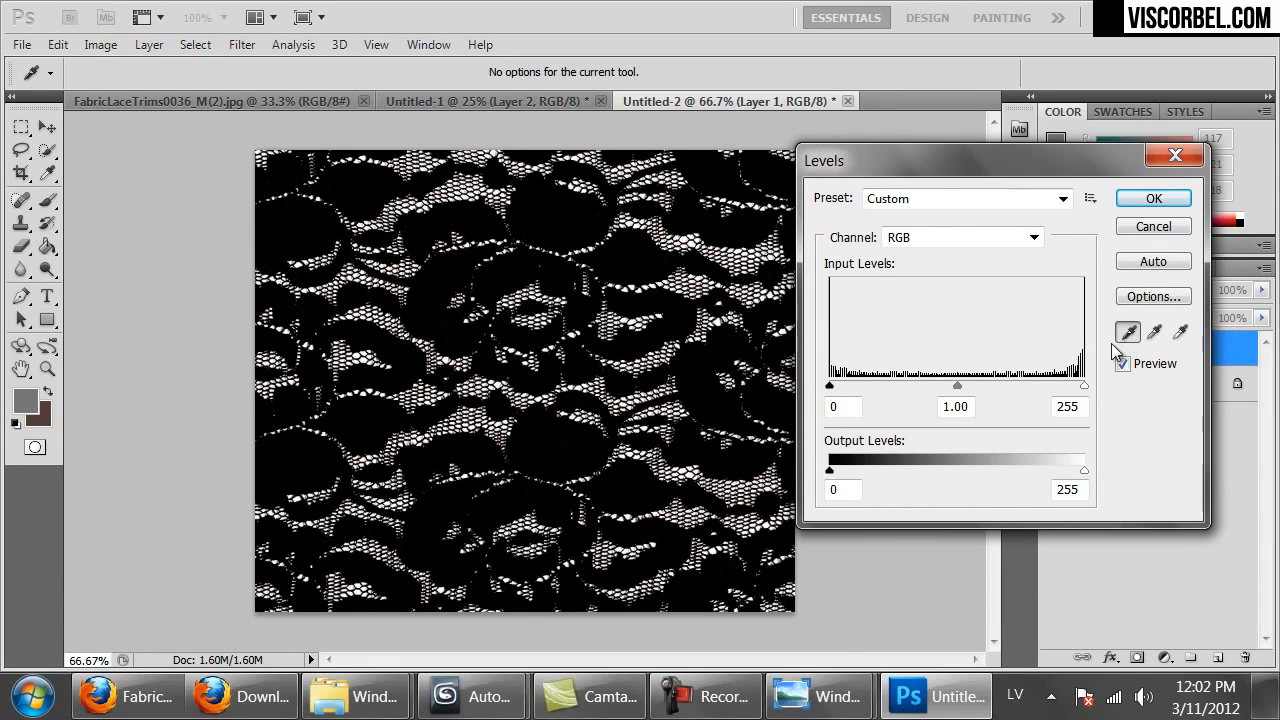
left_click(700, 372)
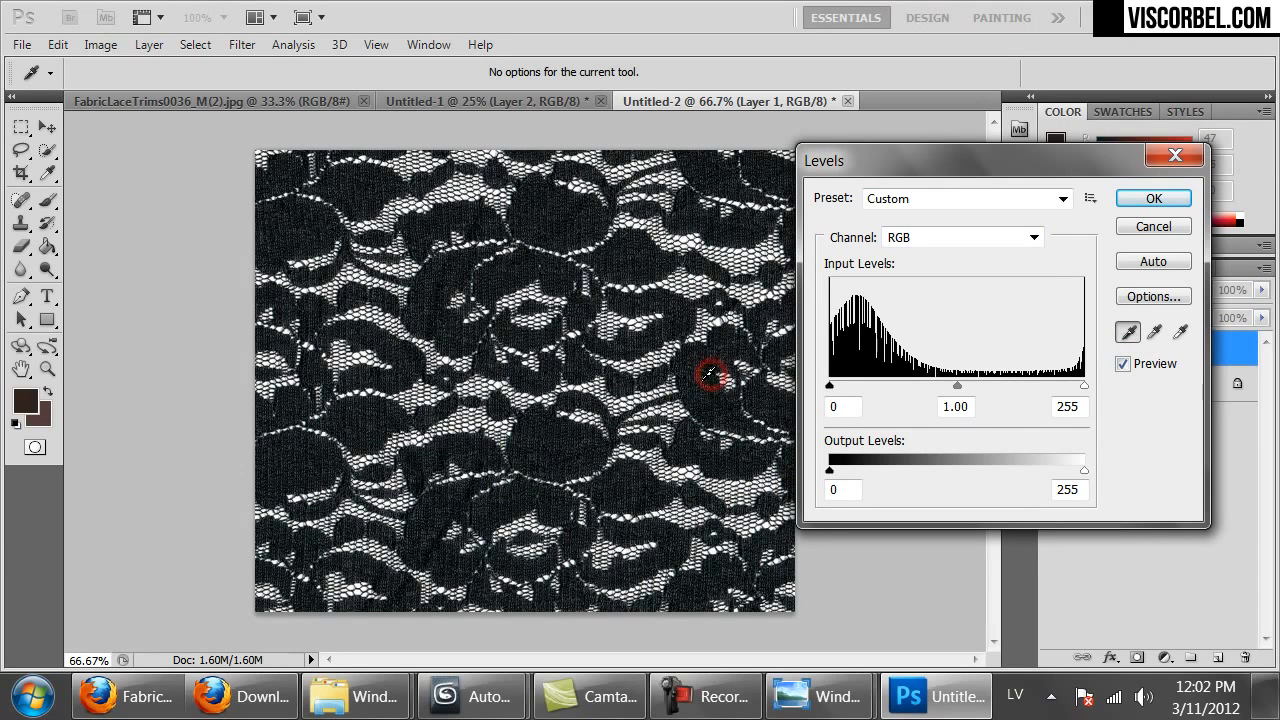
left_click(652, 263)
left_click(649, 267)
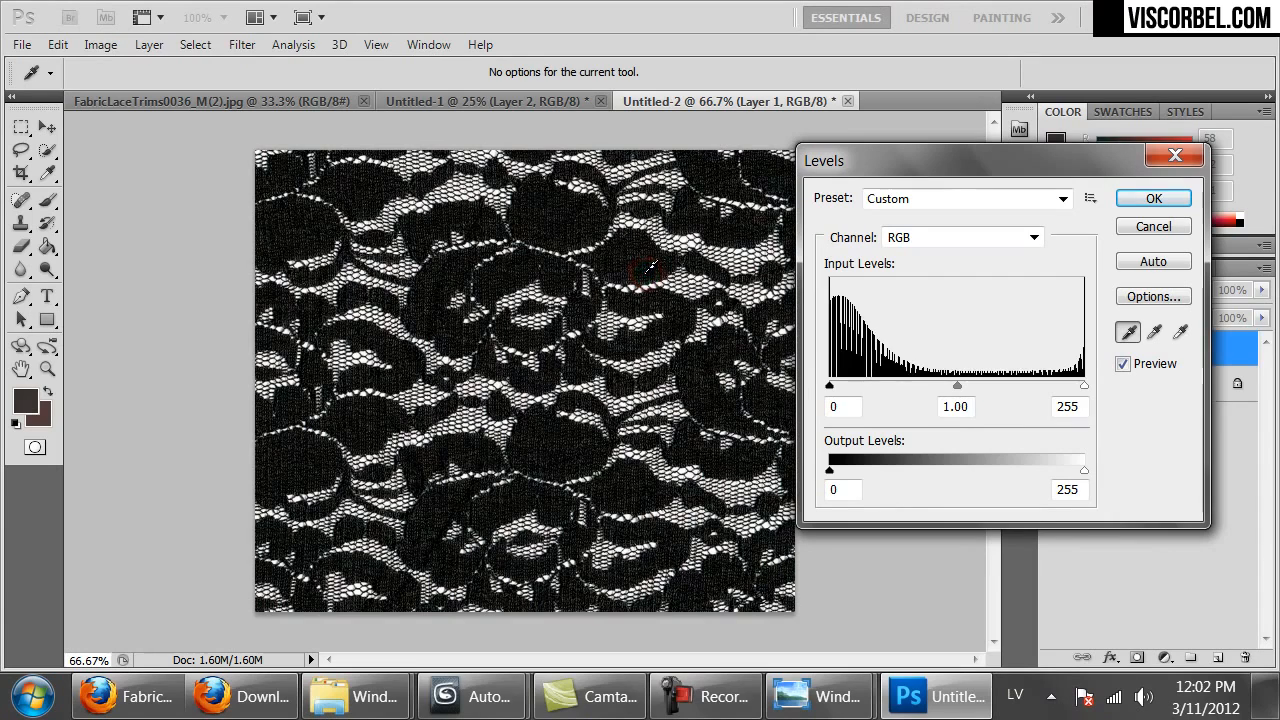
left_click(636, 277)
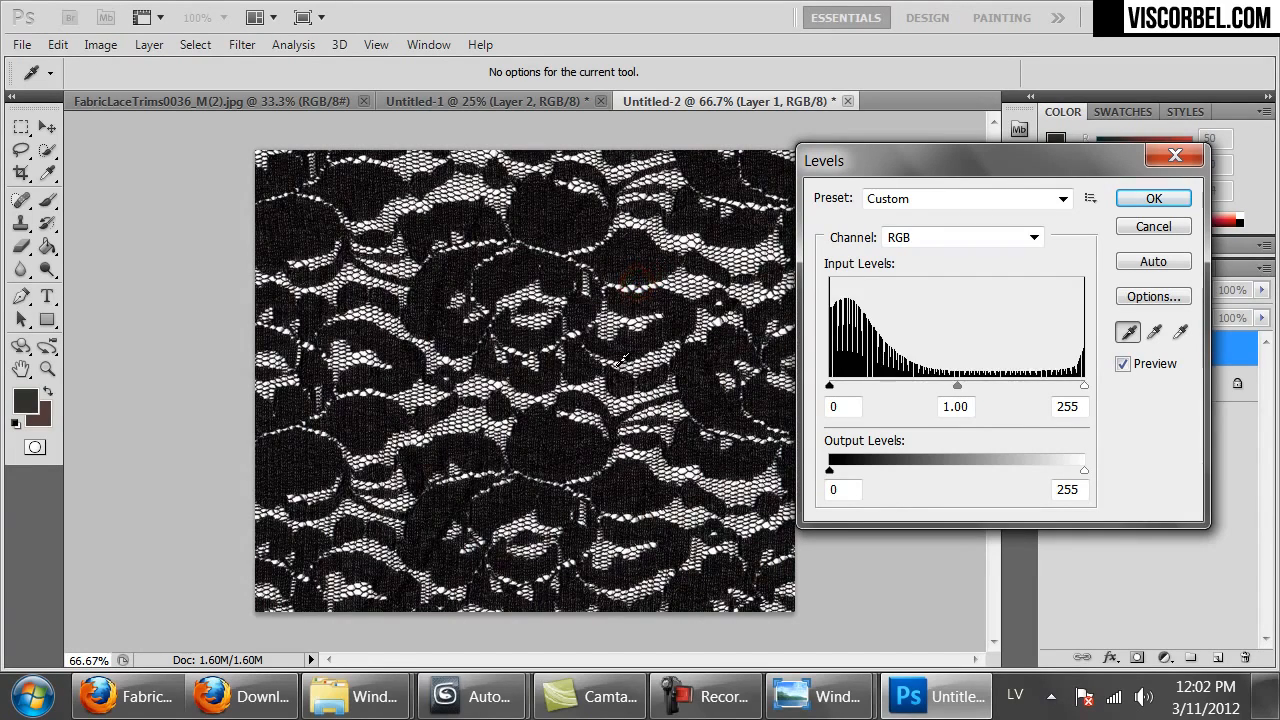
left_click(556, 437)
left_click(558, 440)
left_click(578, 439)
left_click(583, 437)
left_click(587, 443)
left_click(584, 452)
left_click(558, 458)
left_click(556, 467)
left_click(554, 474)
left_click(555, 478)
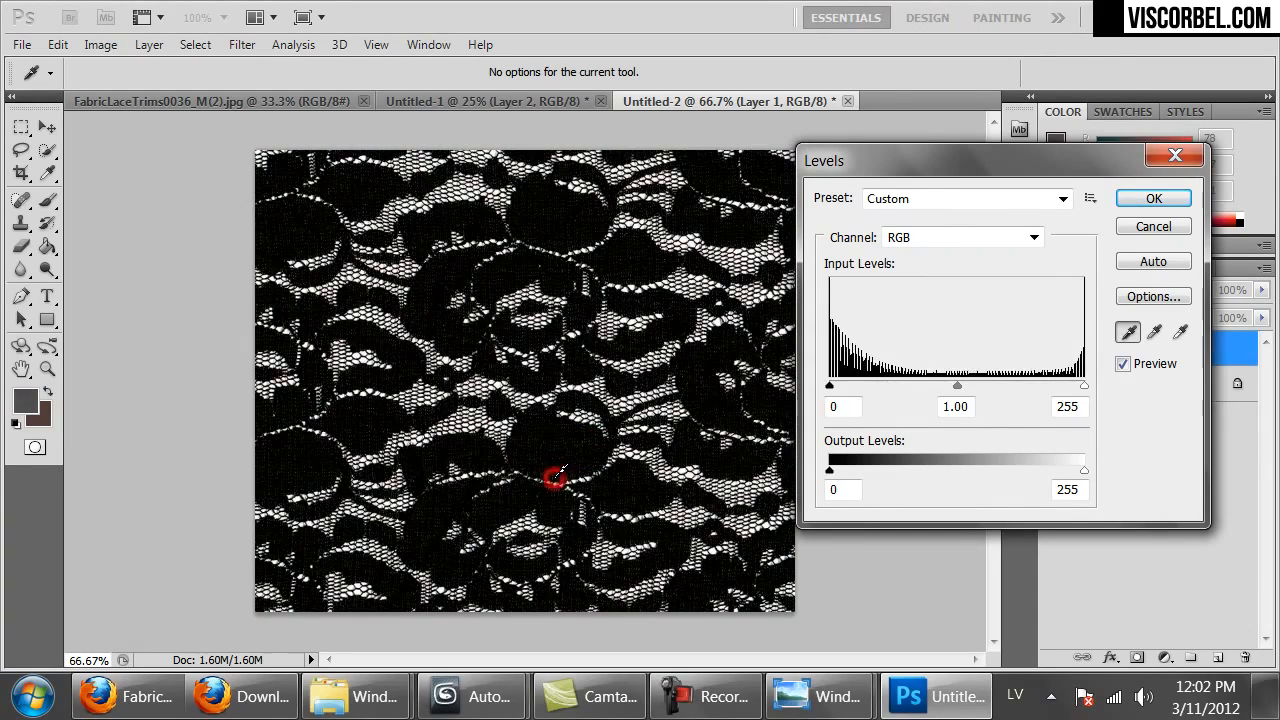
left_click(558, 470)
left_click(559, 474)
left_click(558, 475)
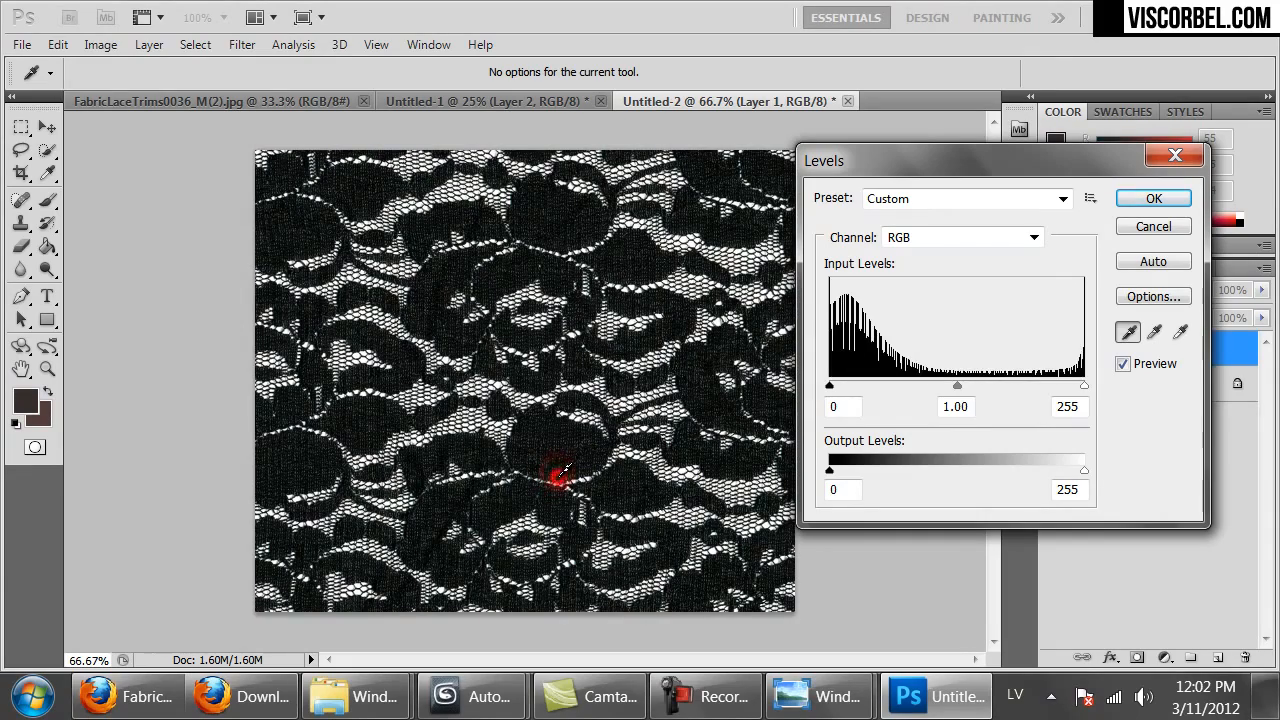
left_click(566, 476)
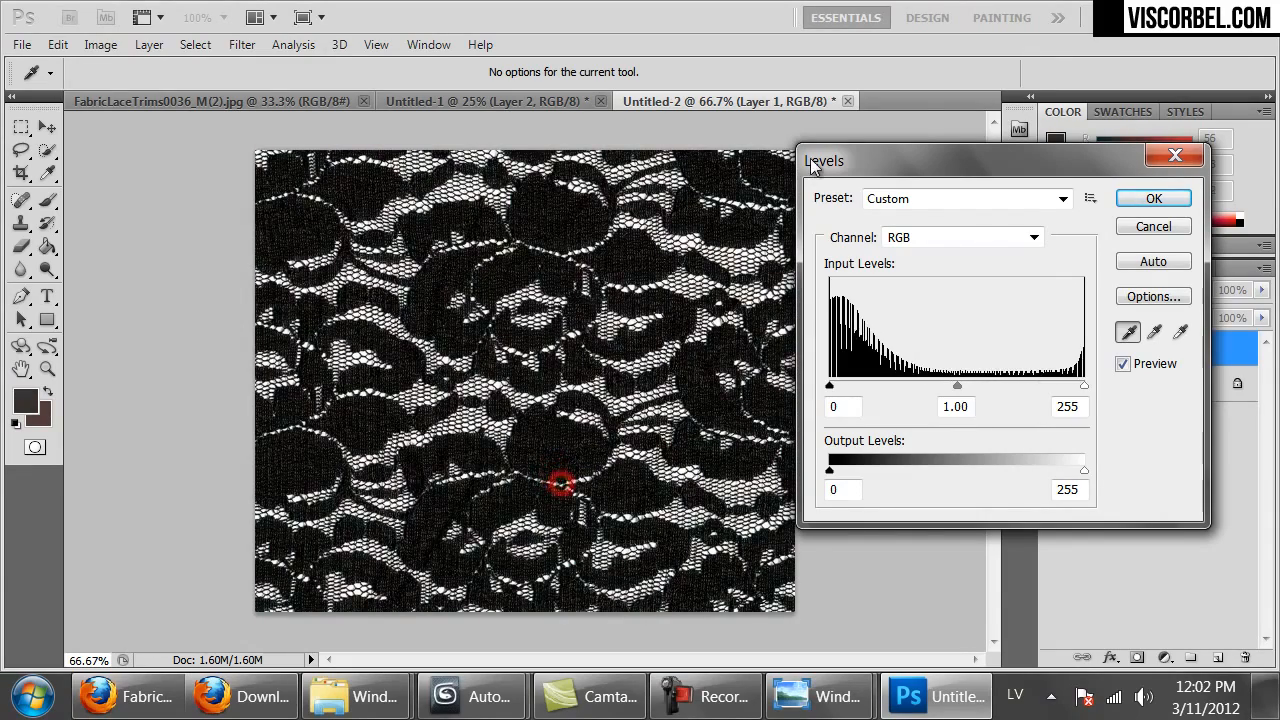
Sample the Levels black point from the lighter threads inside a dark petal, working at 300% zoom, to turn the petals solid black.
key("ctrl+plus")
key("ctrl+plus")
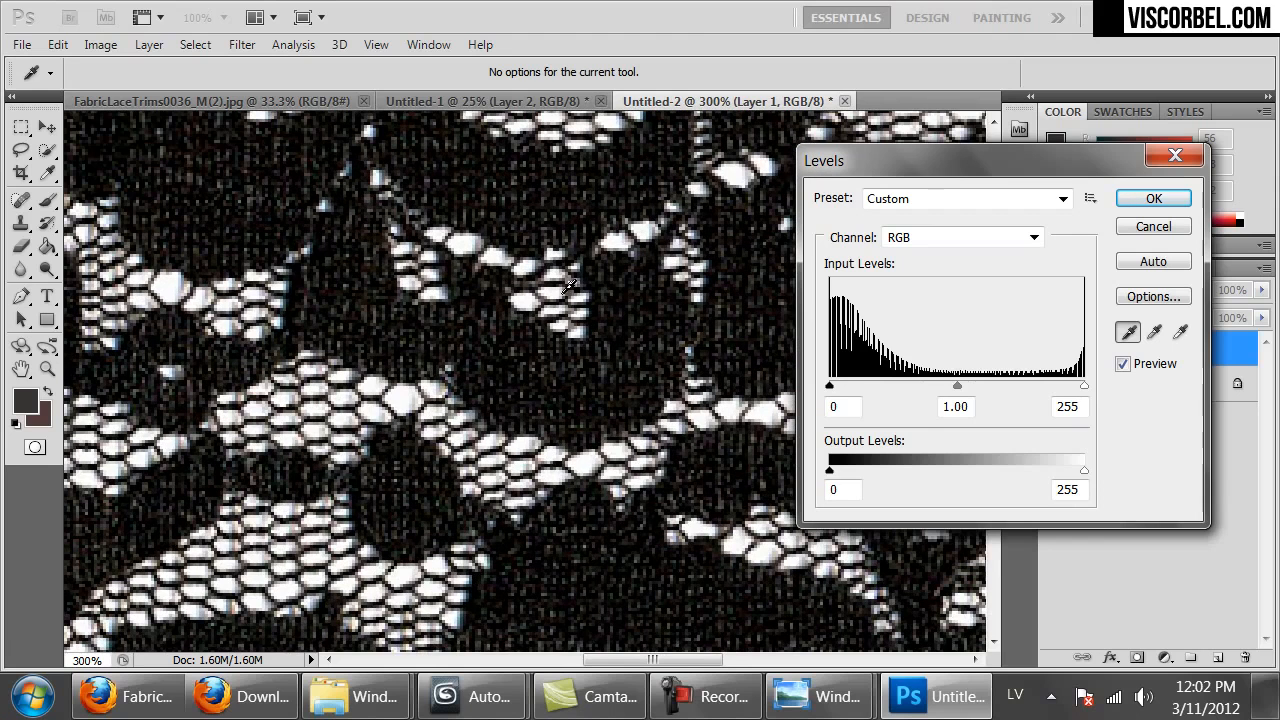
left_click(558, 365)
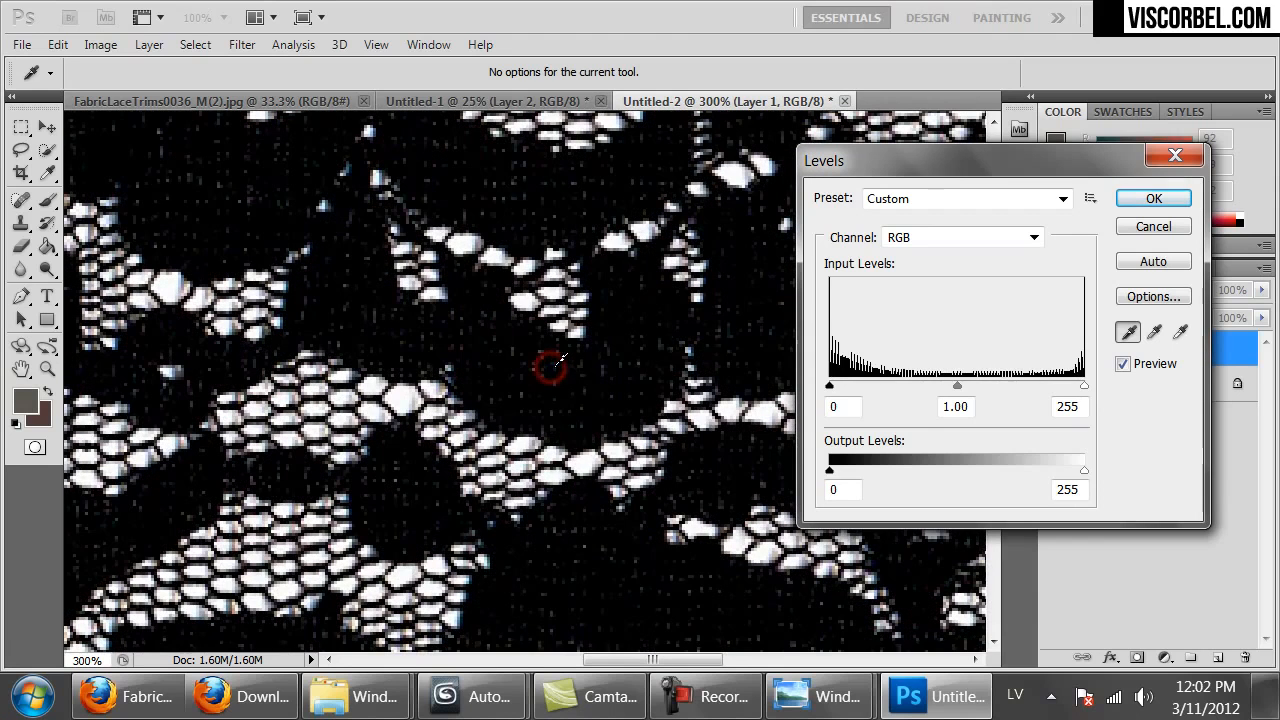
left_click(517, 344)
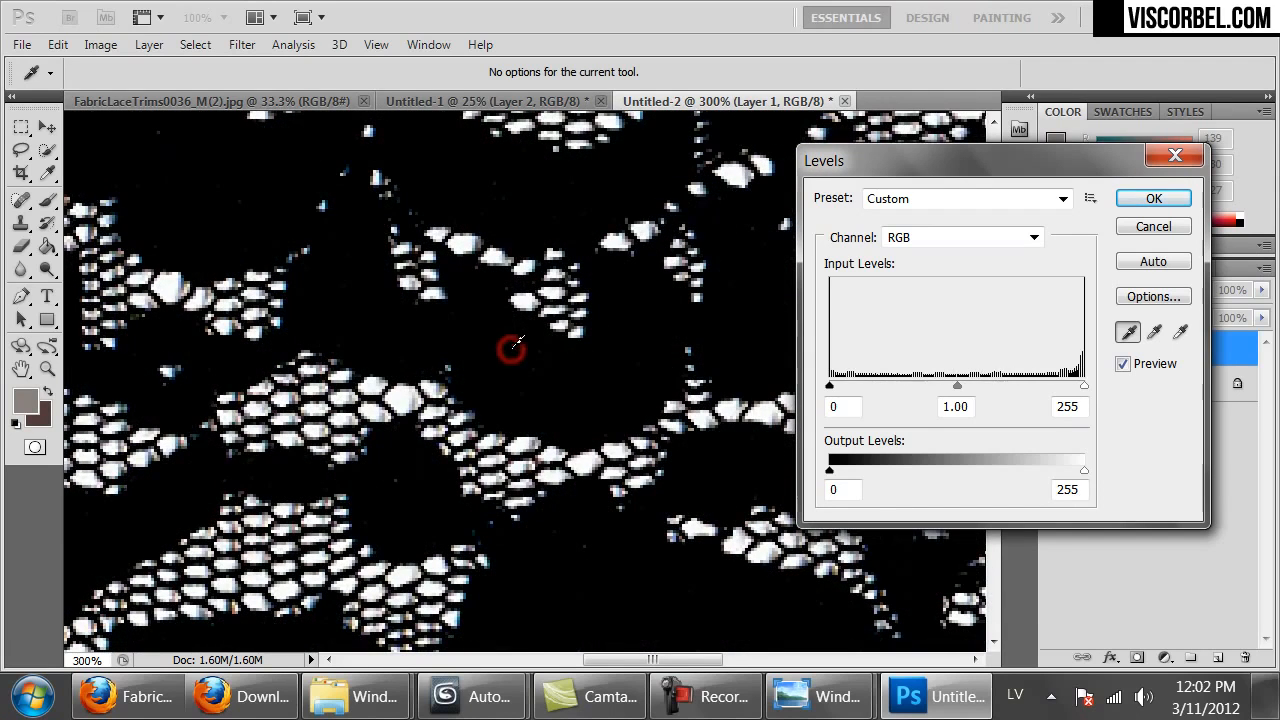
key("ctrl+minus")
key("ctrl+minus")
key("ctrl+minus")
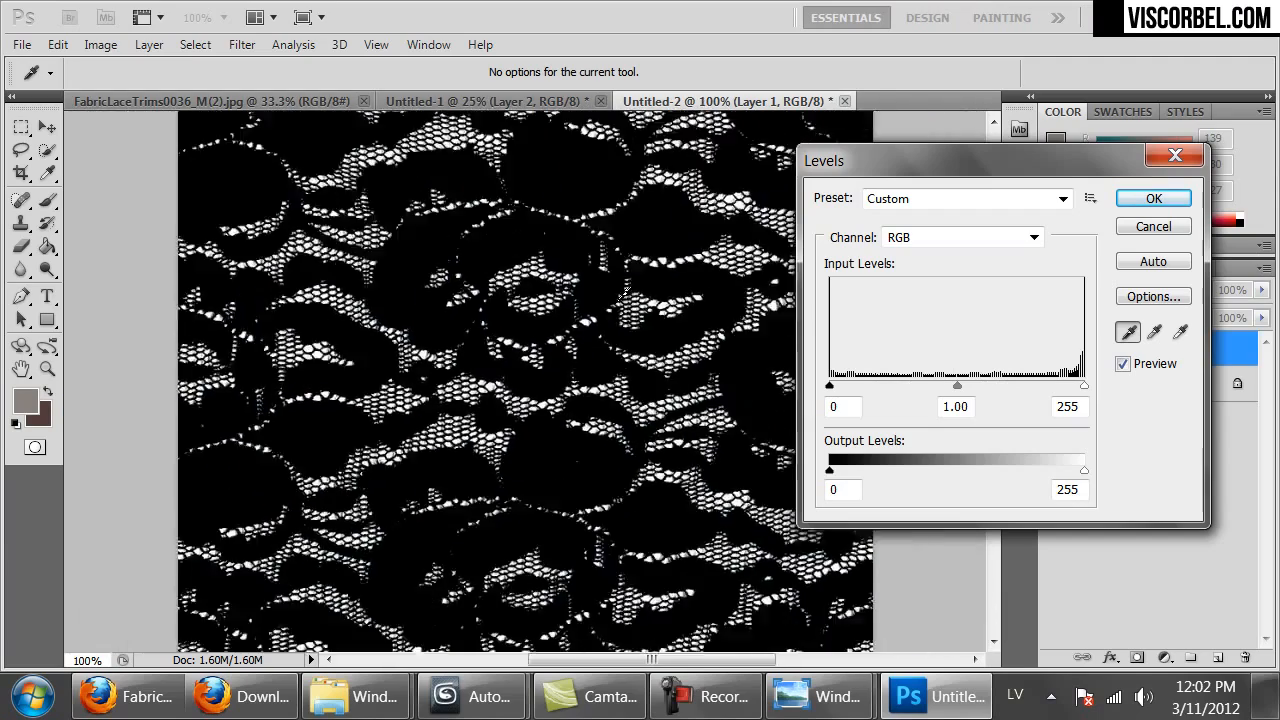
Sample the Levels white point from a mesh hole in the lace and apply the Levels adjustment.
key("ctrl+plus")
key("ctrl+plus")
key("ctrl+plus")
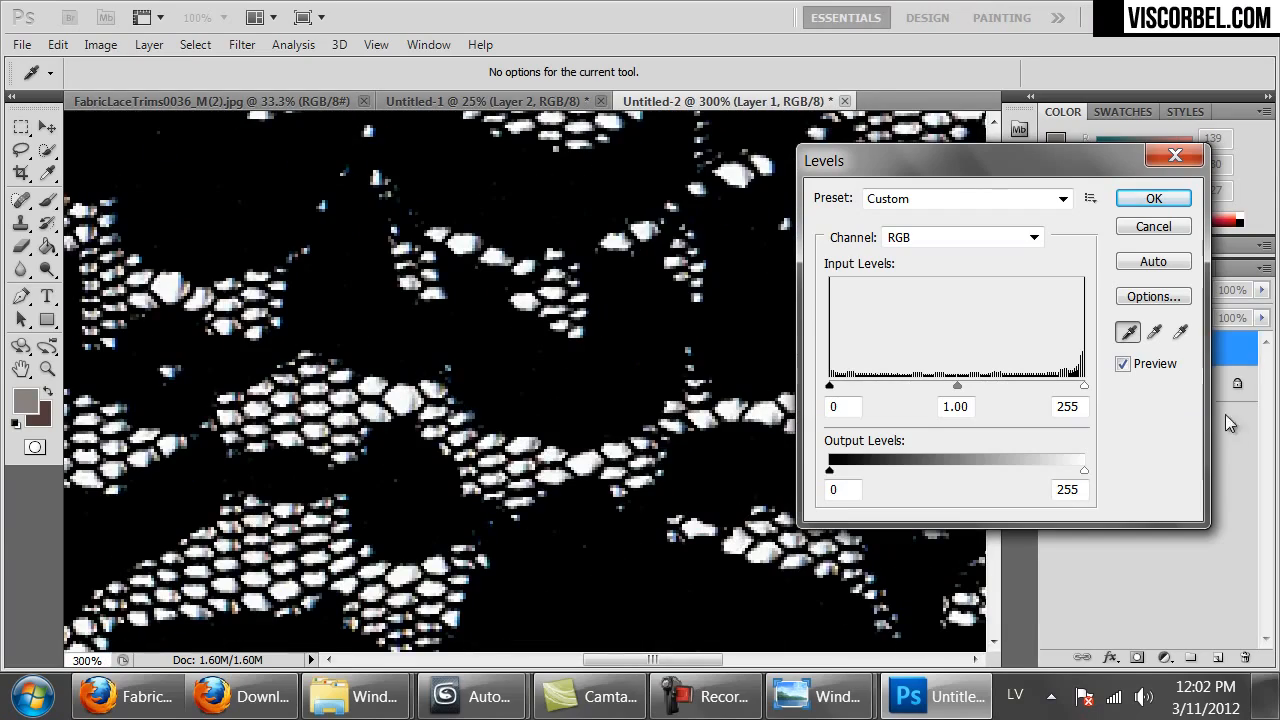
left_click(1182, 333)
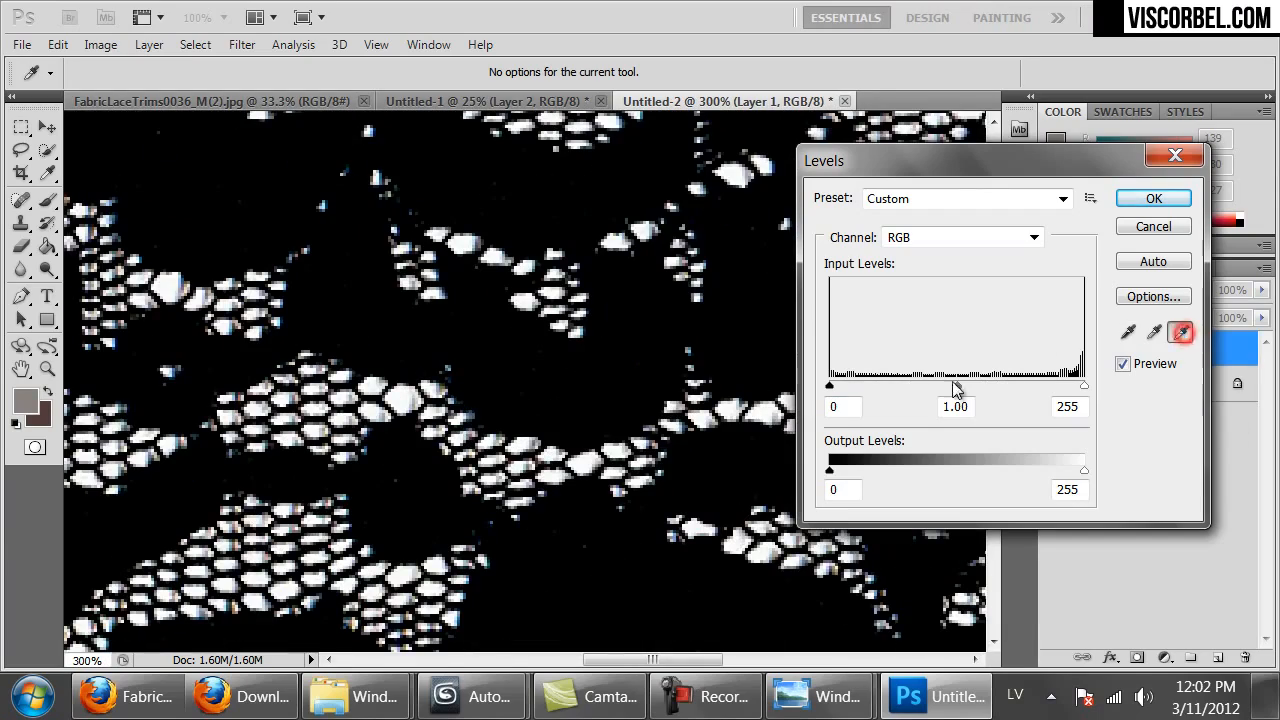
left_click(526, 463)
left_click(525, 467)
left_click(526, 465)
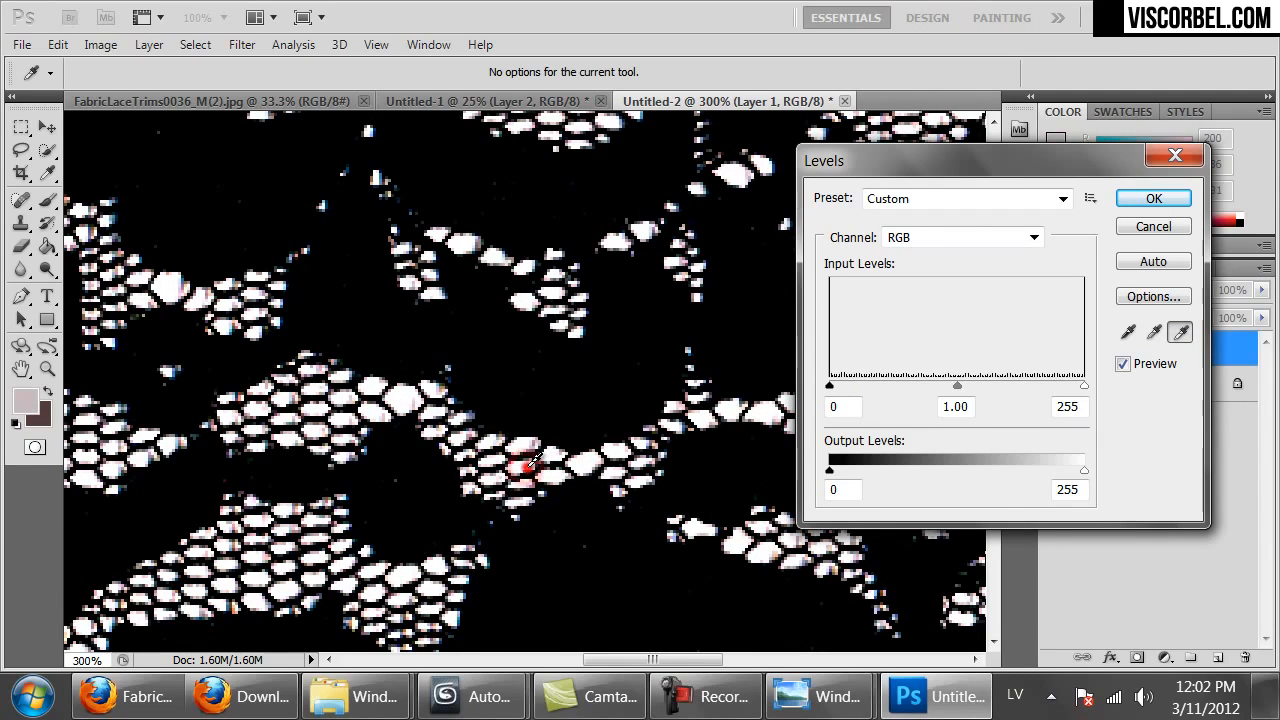
key("ctrl+minus")
key("ctrl+minus")
key("ctrl+minus")
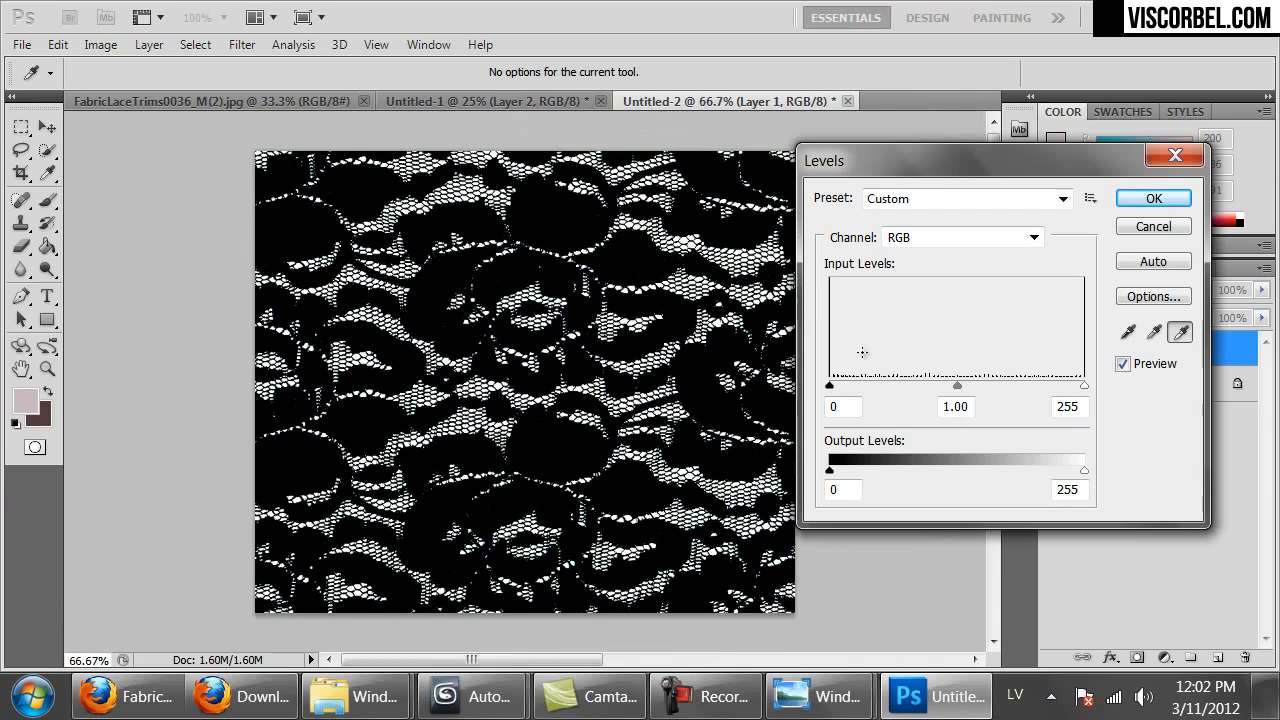
left_click(1160, 203)
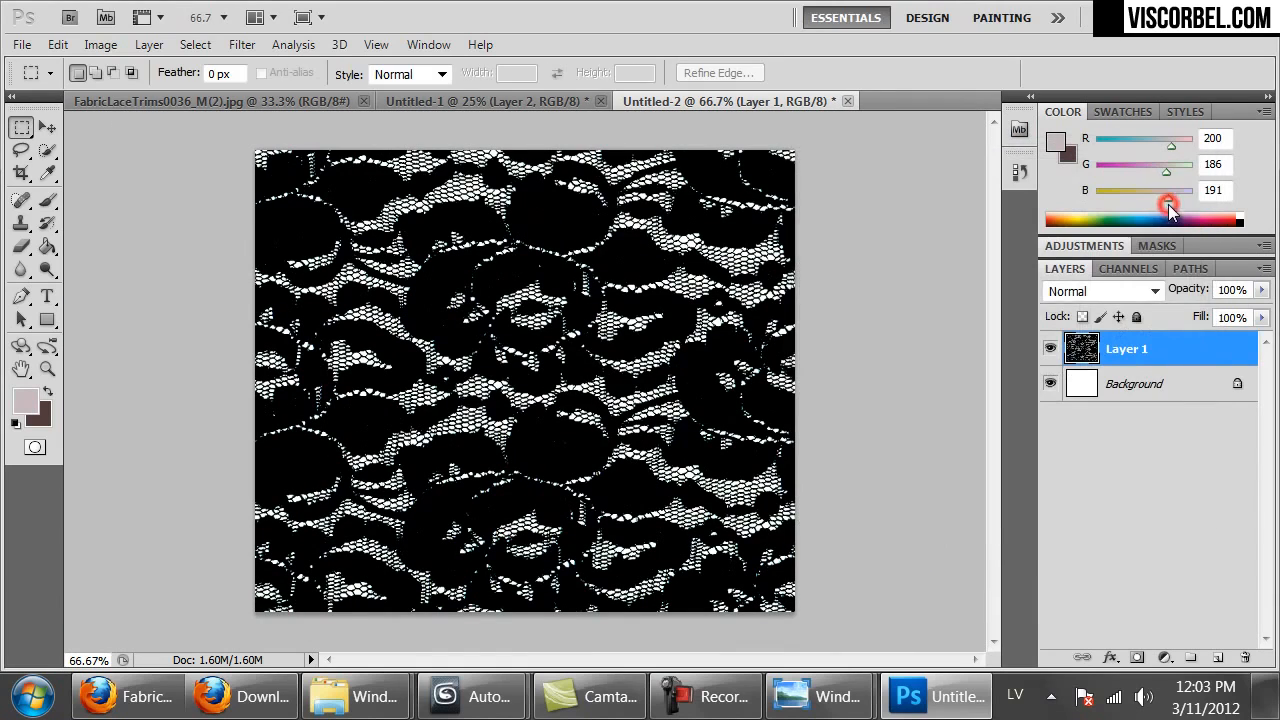
Desaturate the lace layer with Hue/Saturation by setting Saturation to -100.
key("ctrl+u")
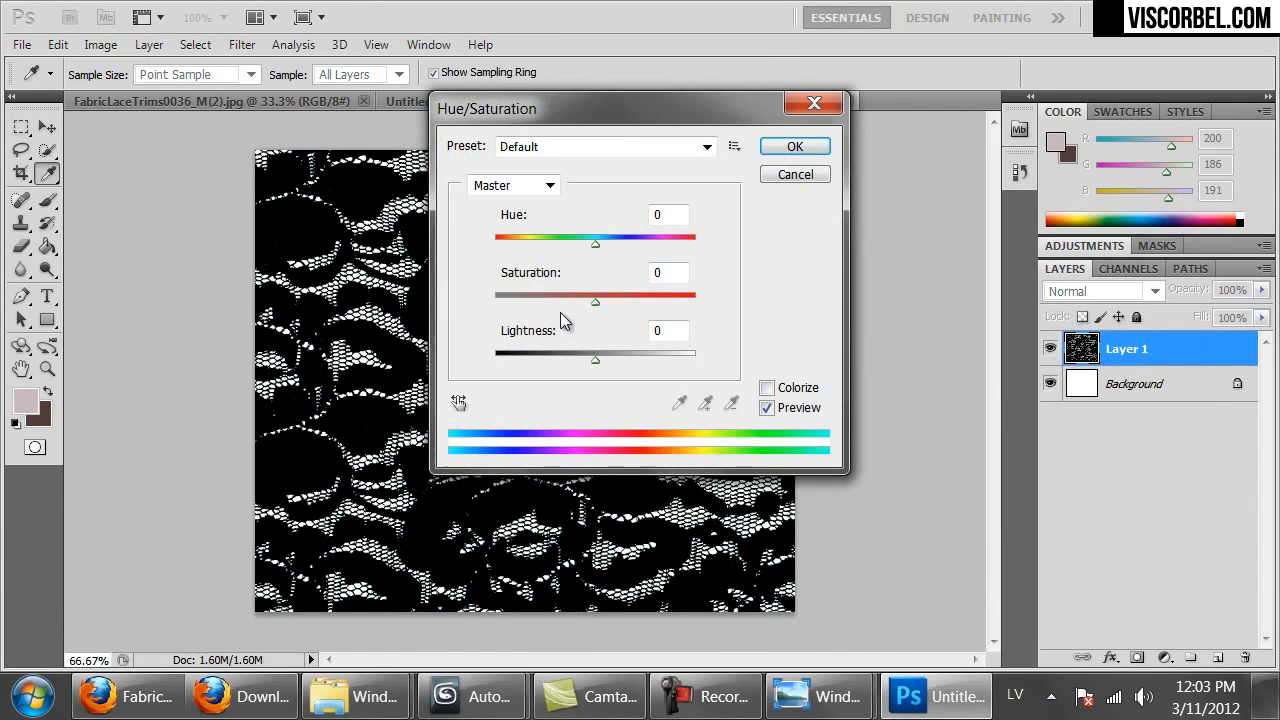
left_click_drag(595, 300, 486, 297)
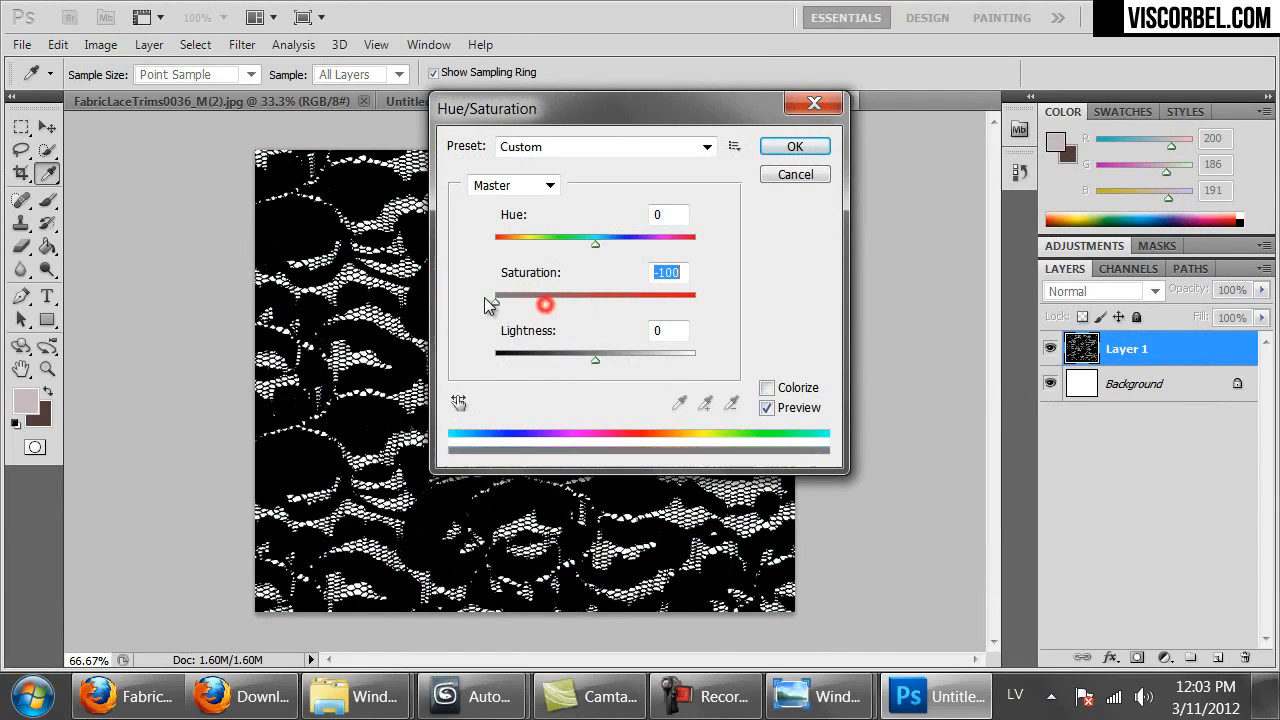
left_click(791, 148)
Start saving the lace image and browse to the Fabrics folder inside the MAT folder's Textures folder.
key("ctrl+s")
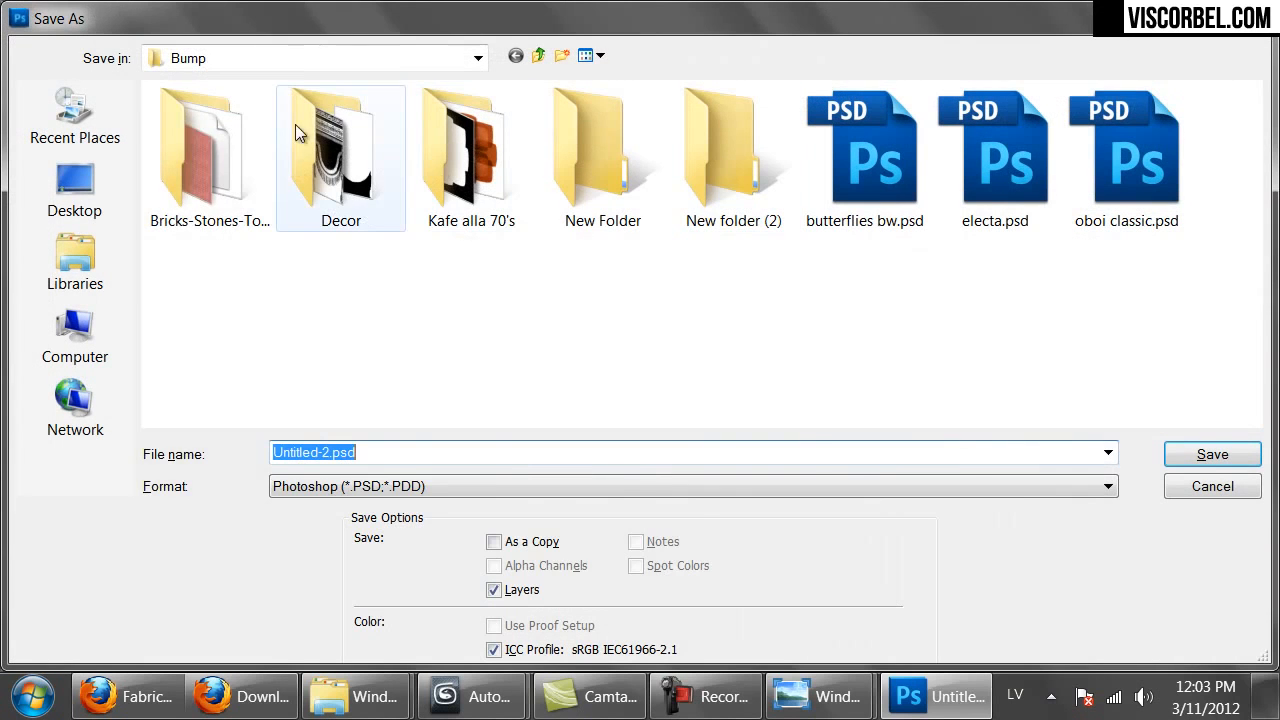
left_click(371, 57)
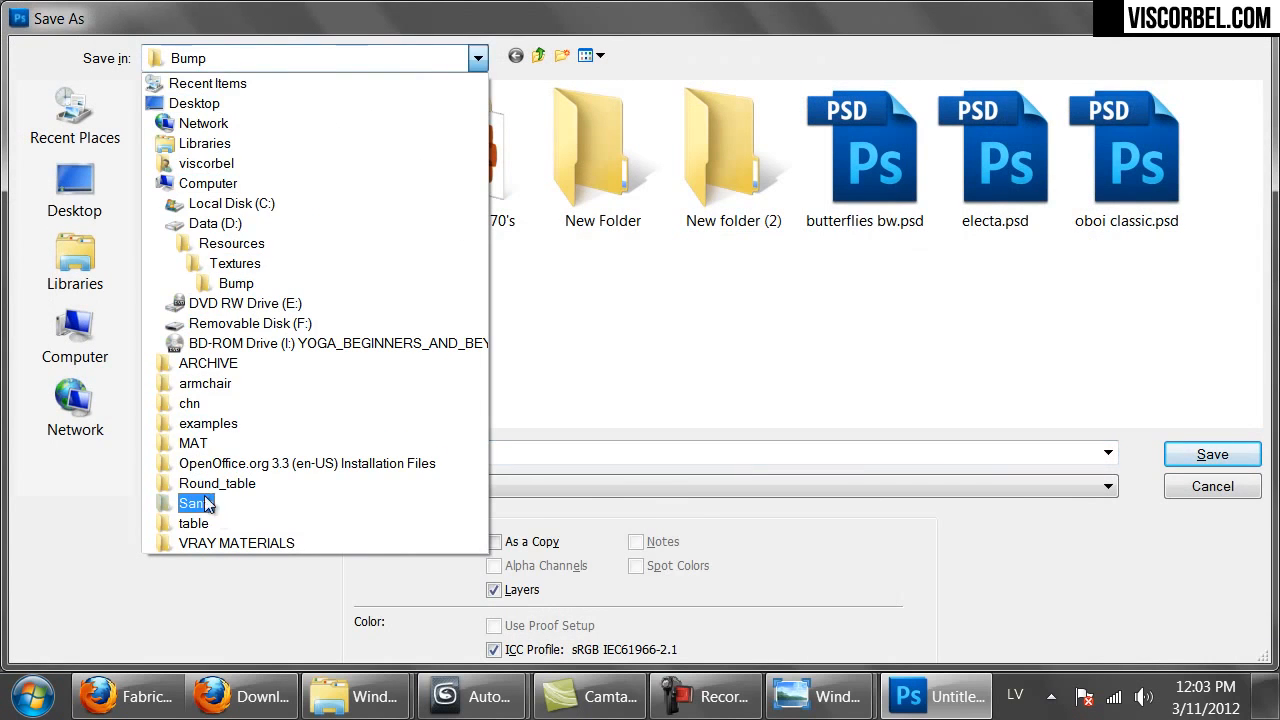
left_click(205, 443)
double_click(196, 166)
left_click(209, 147)
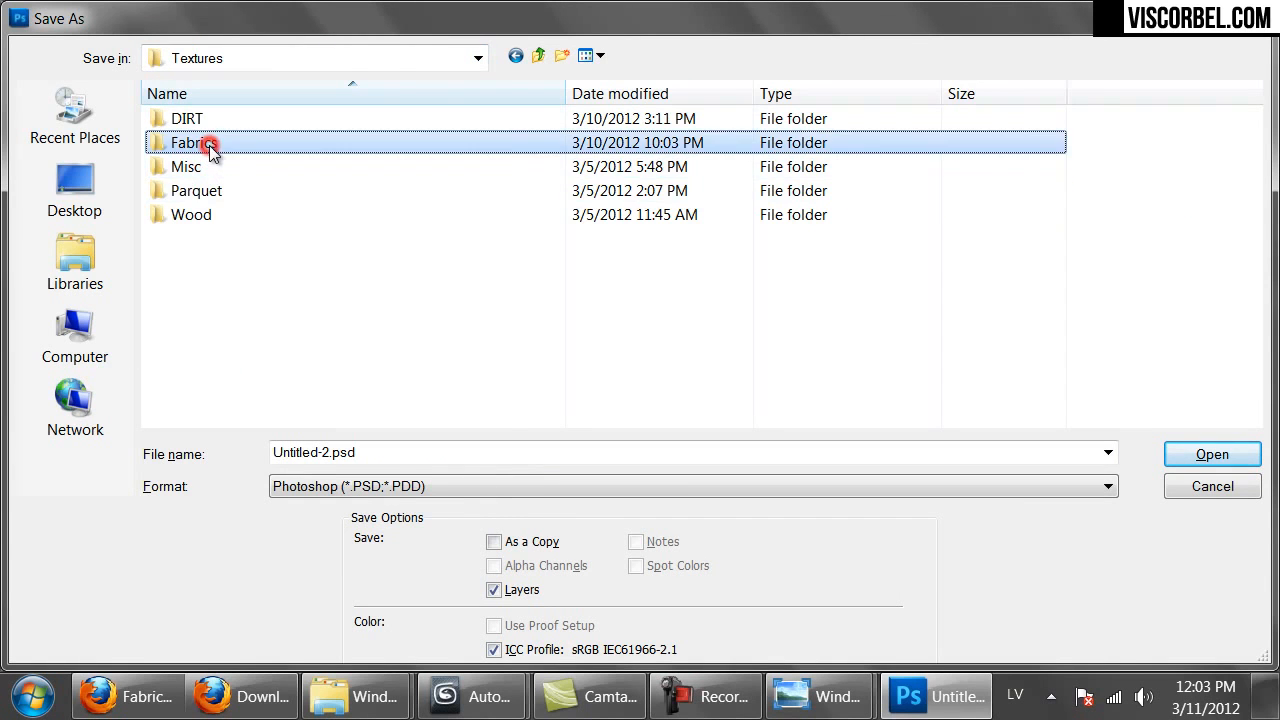
double_click(209, 147)
Save the lace texture in PNG format under the name Lace.
left_click(356, 484)
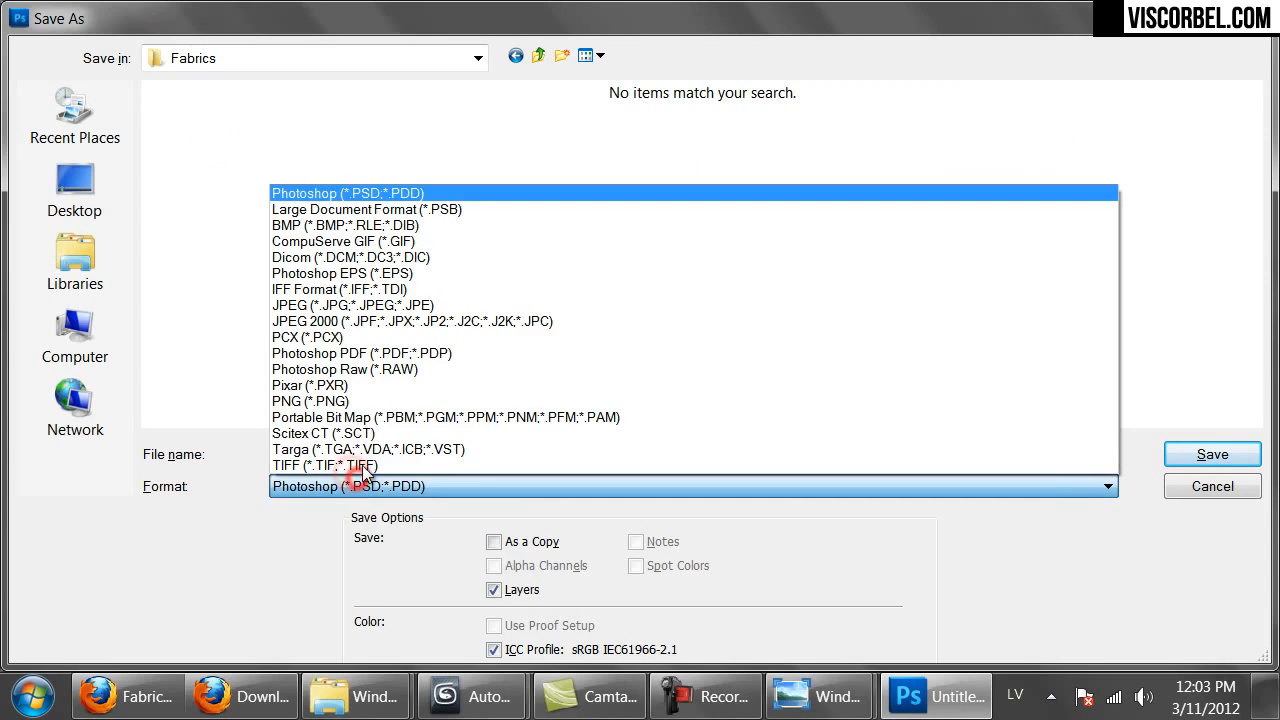
left_click(310, 401)
double_click(371, 457)
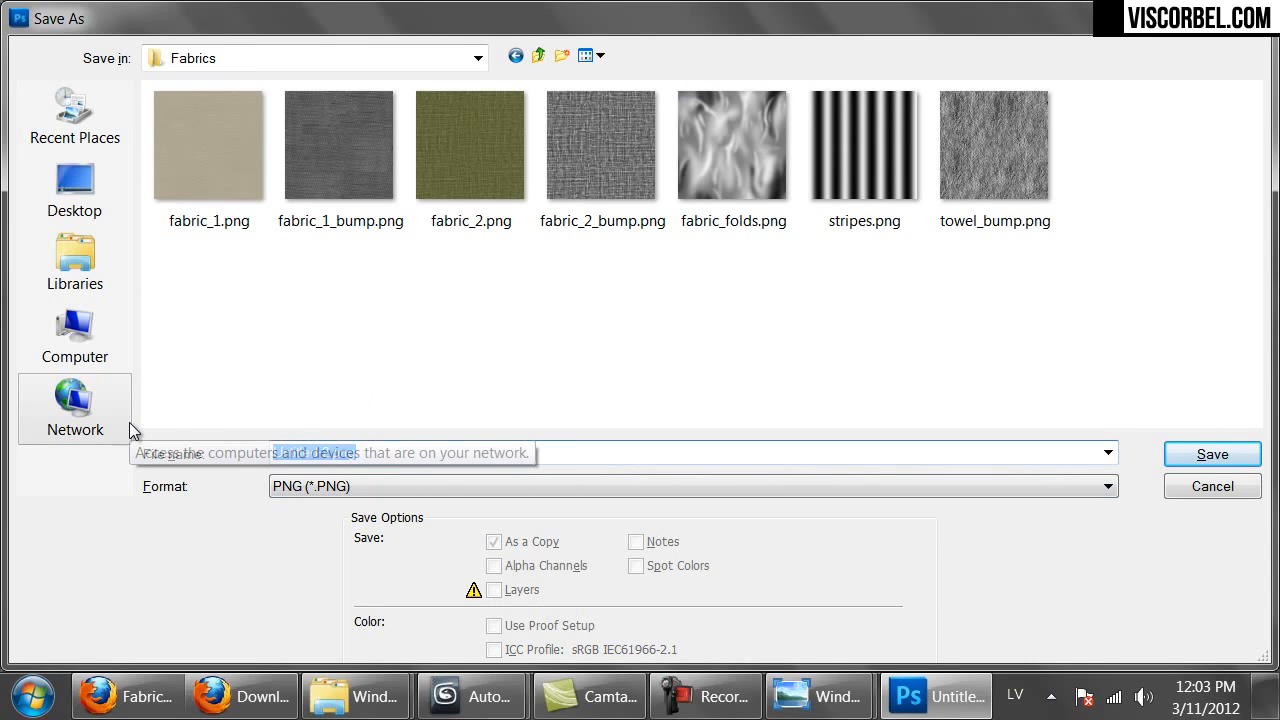
type("Lace")
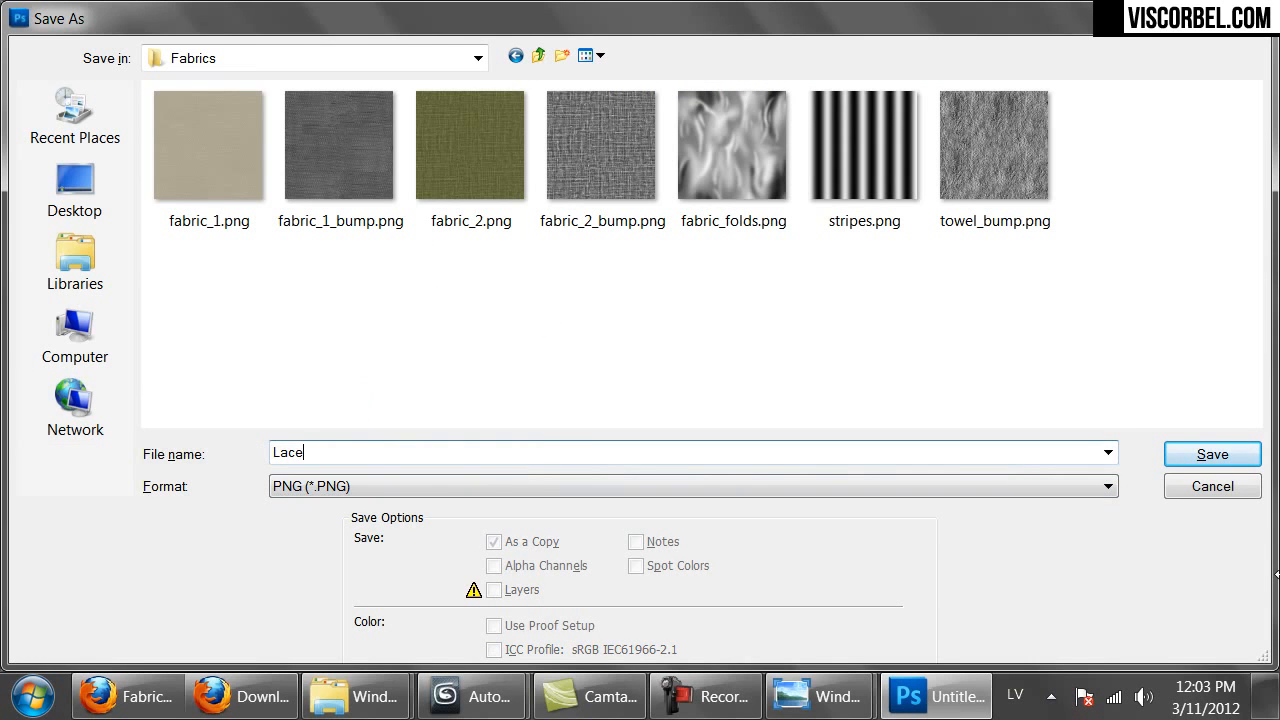
key("Return")
key("Return")
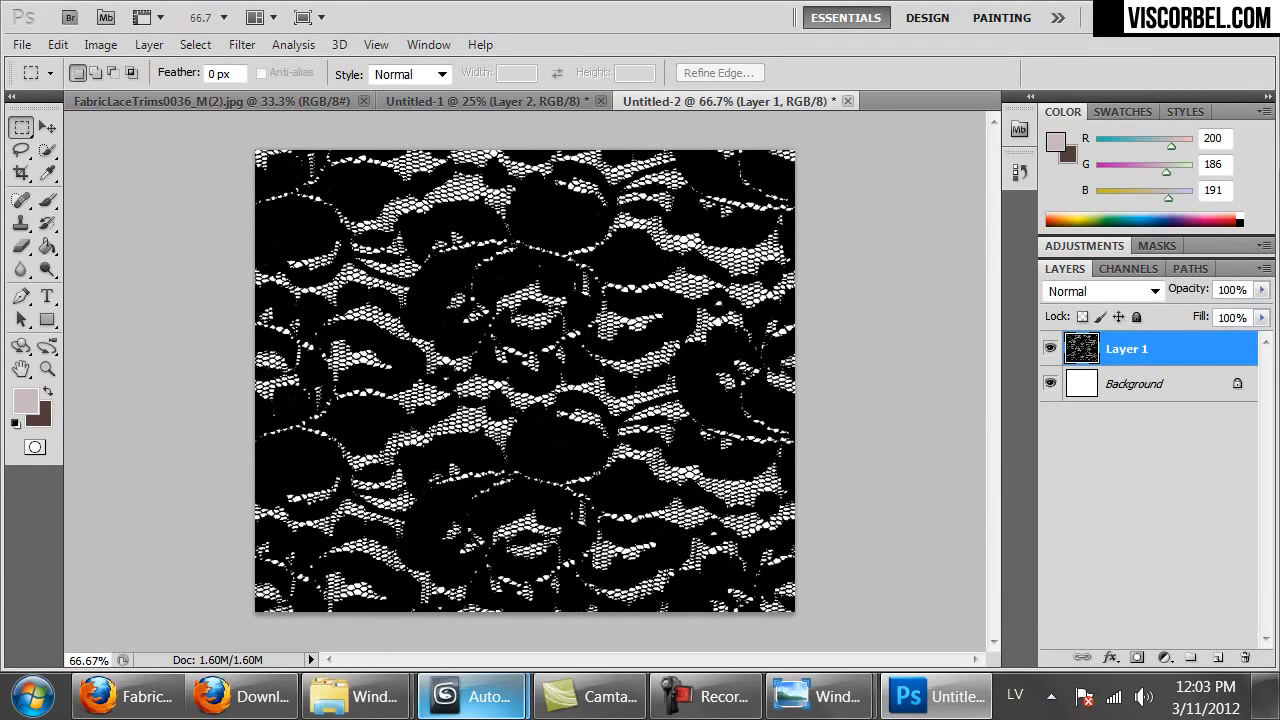
Switch to 3ds Max and close the V-Ray frame buffer.
left_click(465, 708)
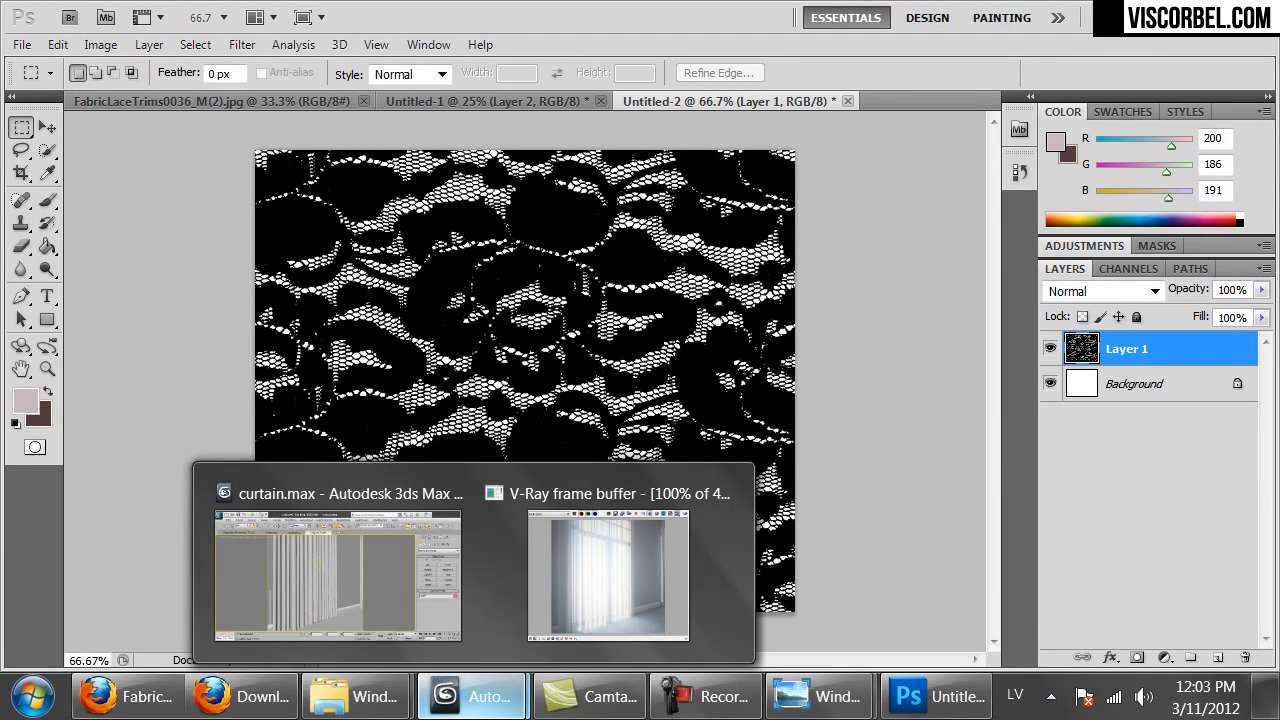
left_click(495, 706)
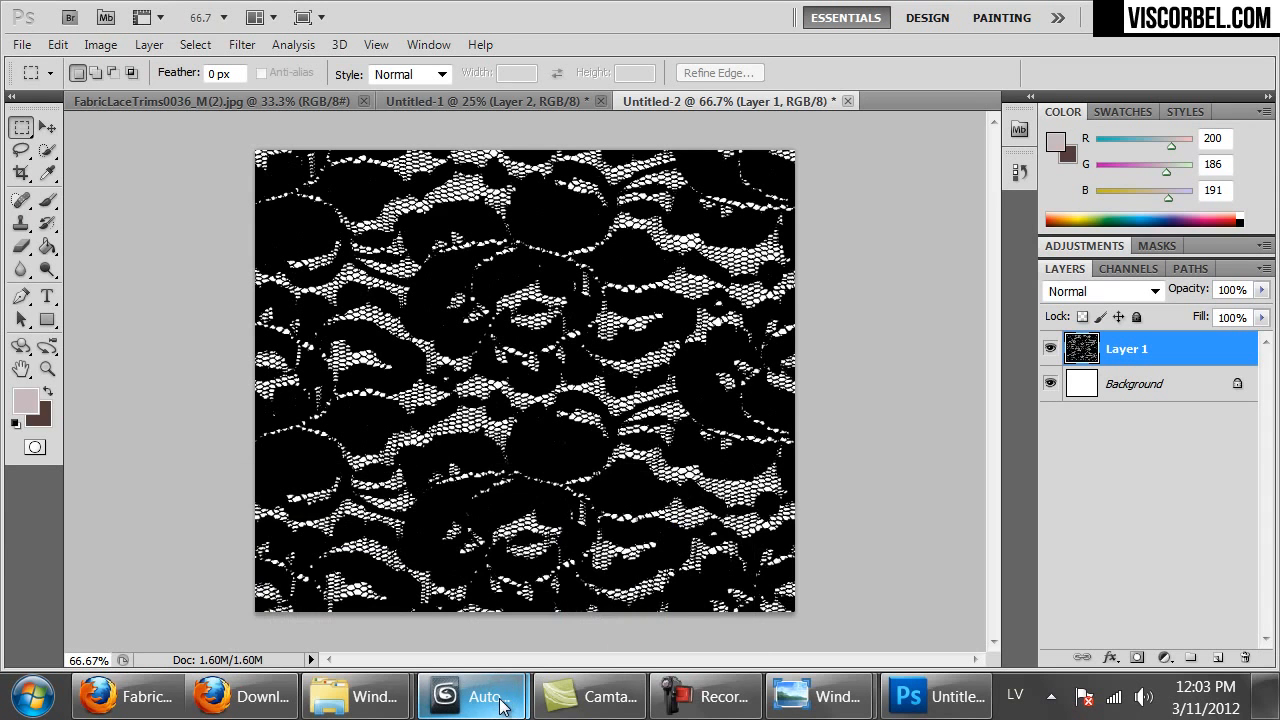
mouse_move(491, 694)
left_click(388, 613)
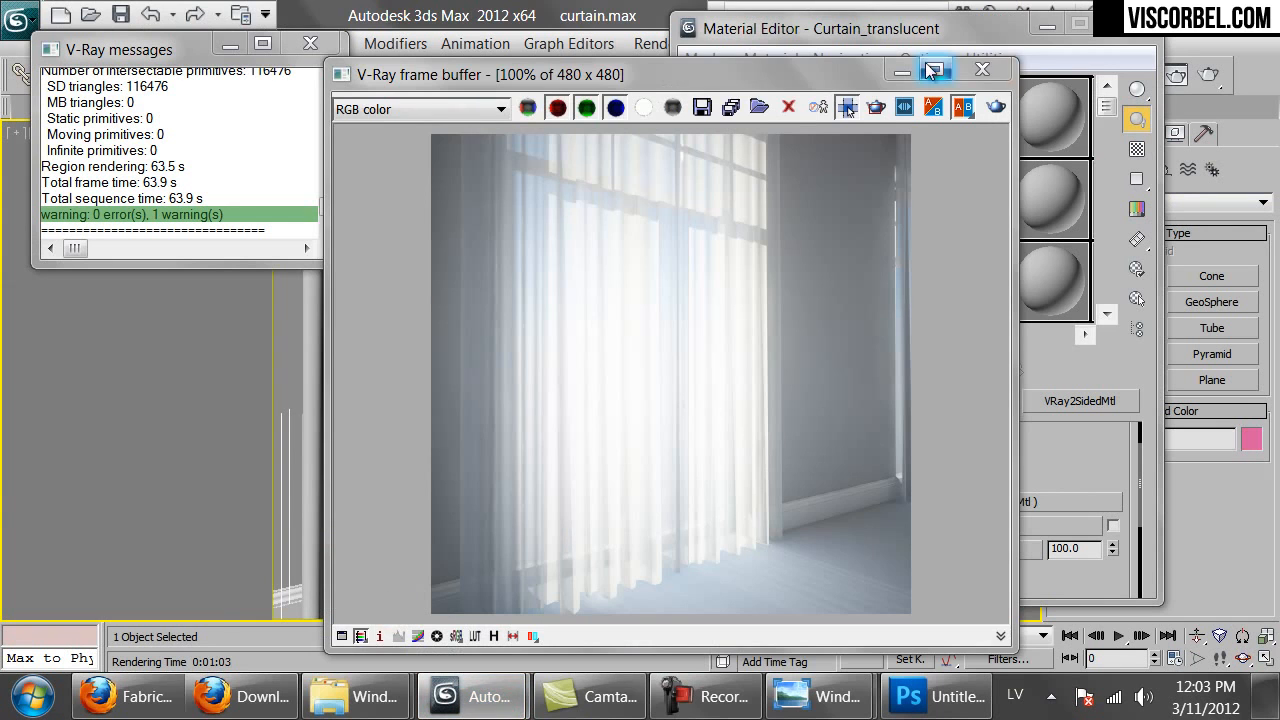
left_click(982, 69)
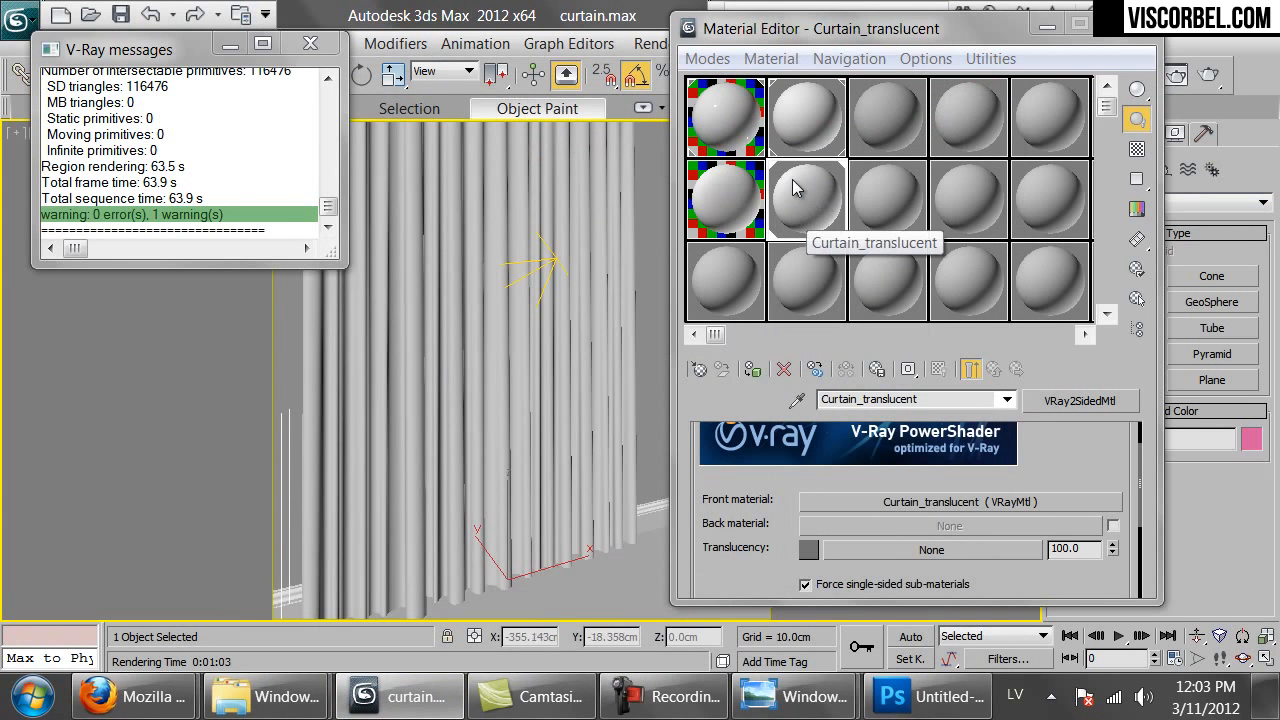
Copy the Curtain material into the first sample slot of the third row and rename the copy Curtain_lace.
left_click(716, 200)
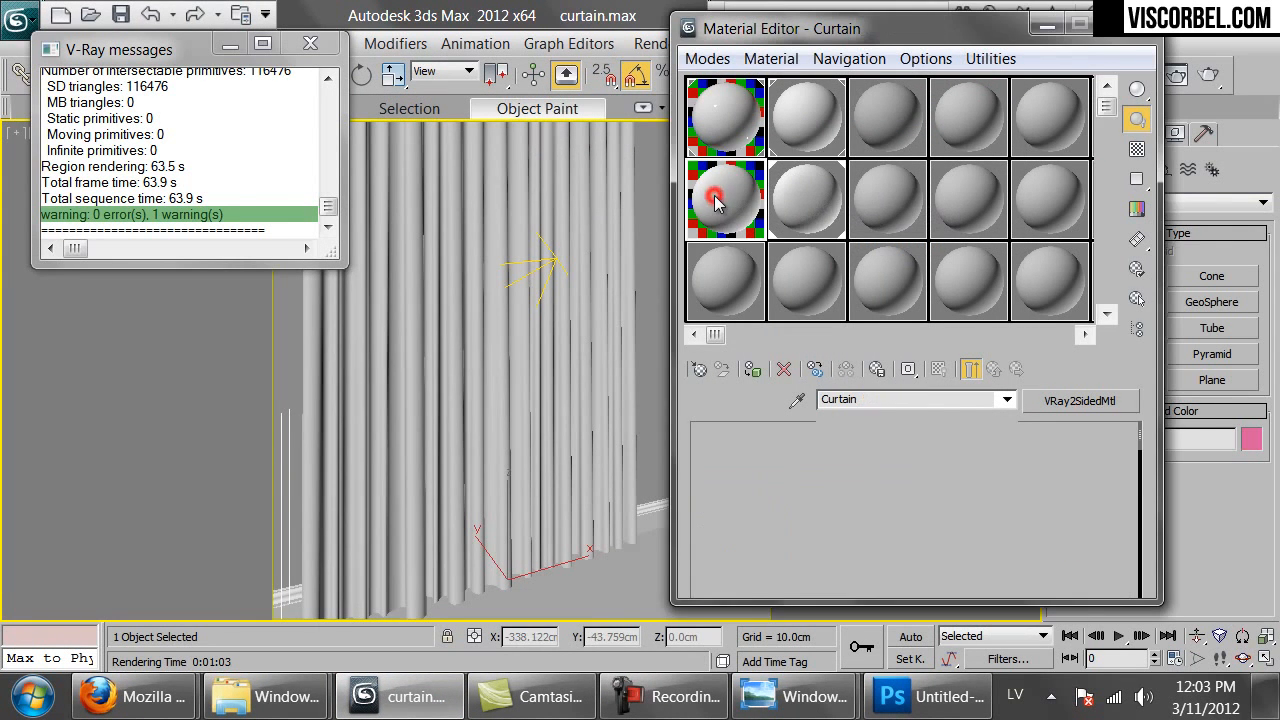
left_click_drag(705, 188, 714, 271)
left_click(910, 397)
left_click(912, 399)
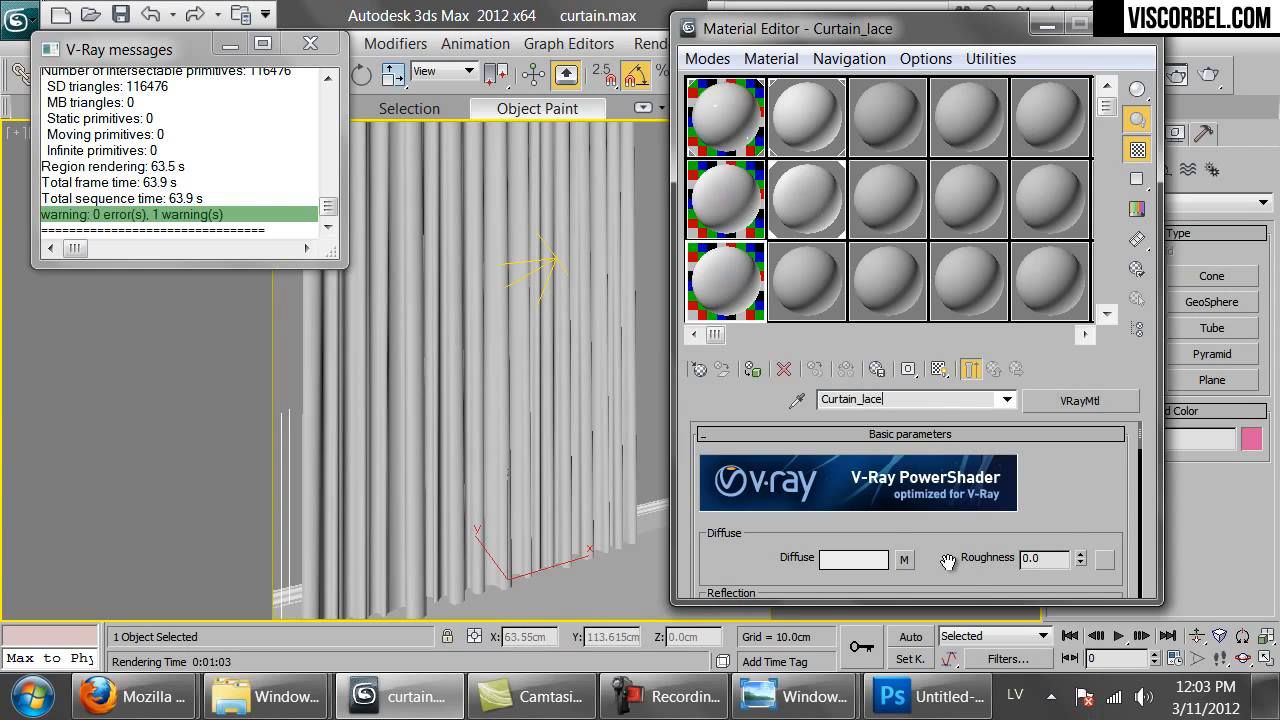
Load Lace.png as the bitmap in the Curtain_lace material's Opacity map slot and preview it in an enlarged sample.
scroll(950, 562, "down", 5)
scroll(934, 509, "down", 10)
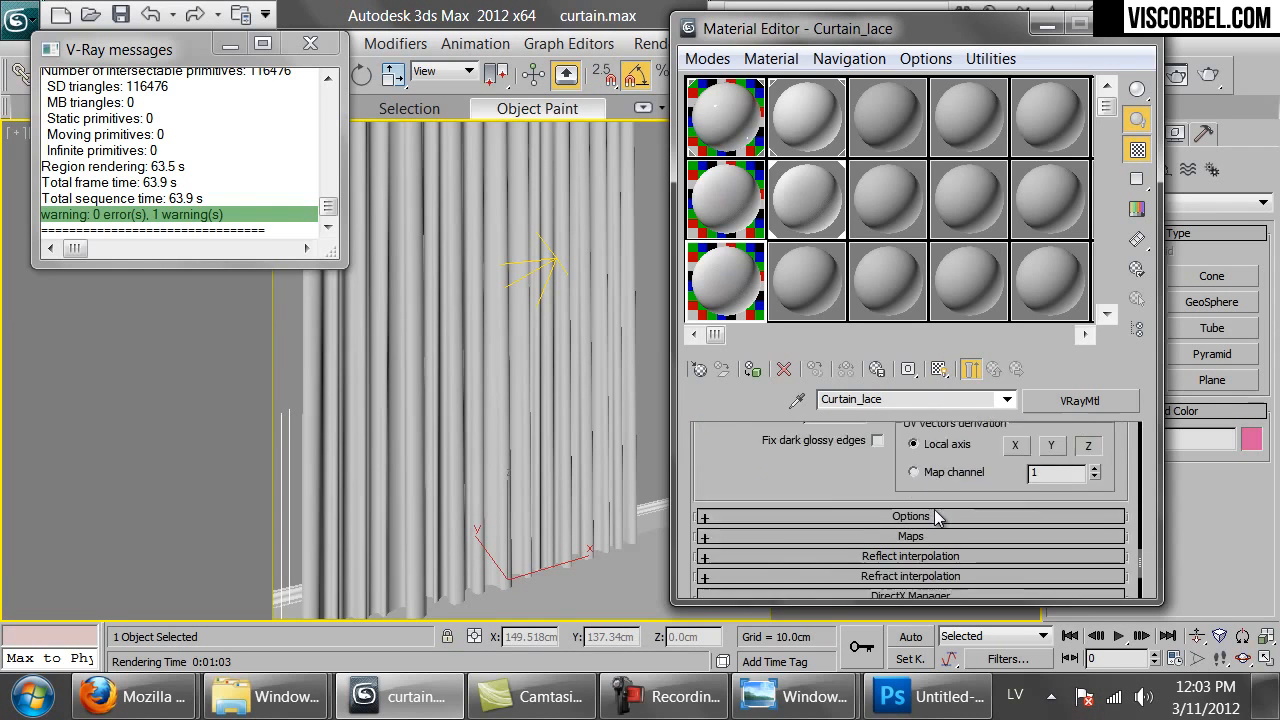
scroll(897, 474, "up", 2)
left_click(897, 474)
scroll(938, 523, "down", 4)
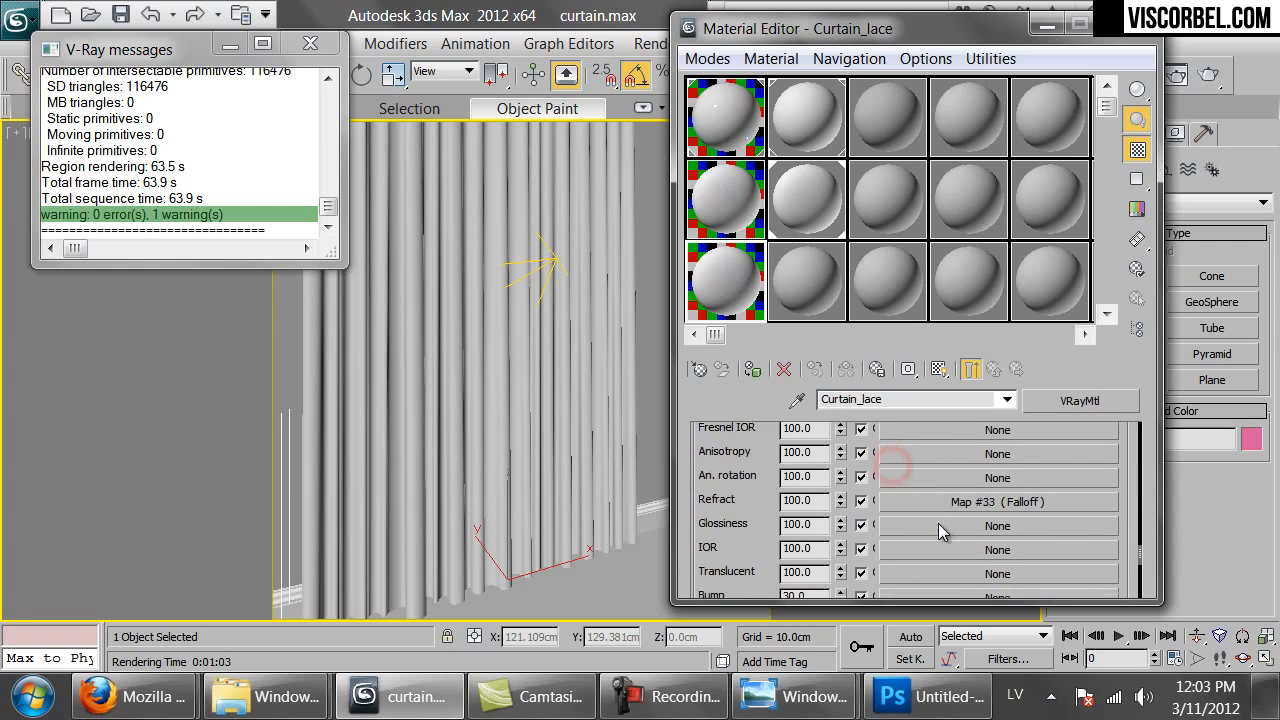
scroll(931, 525, "down", 2)
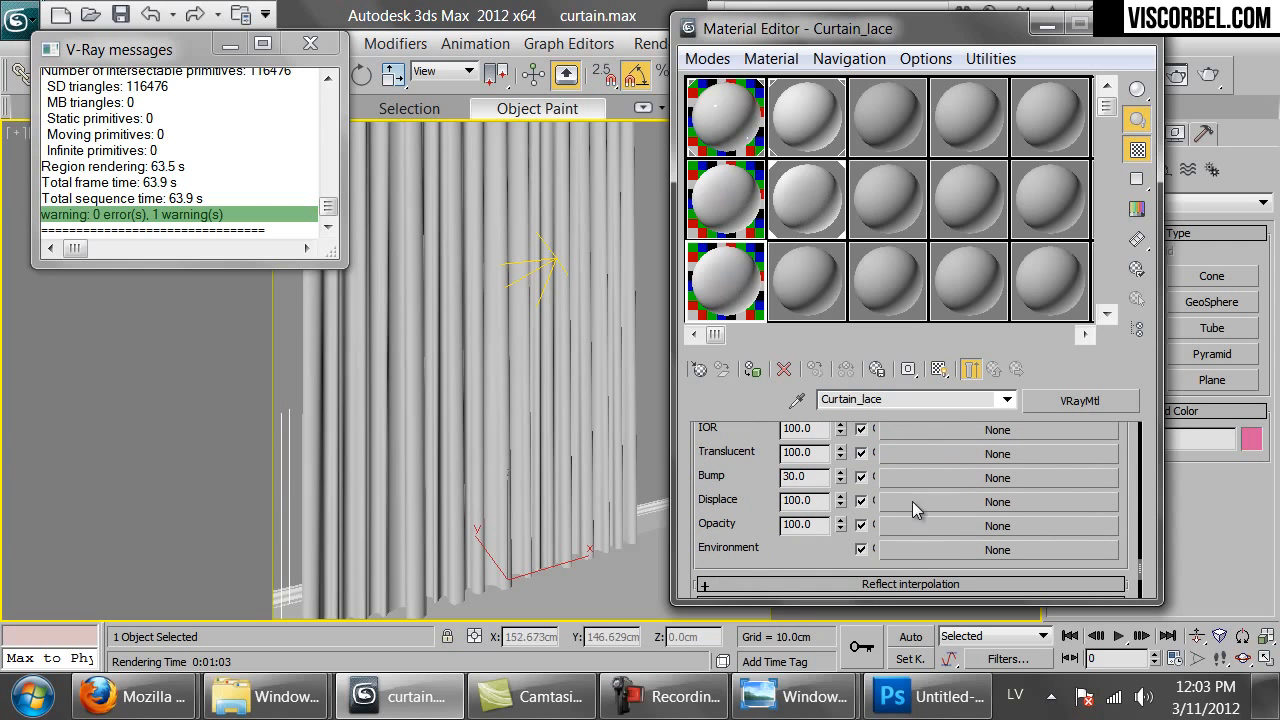
left_click(921, 525)
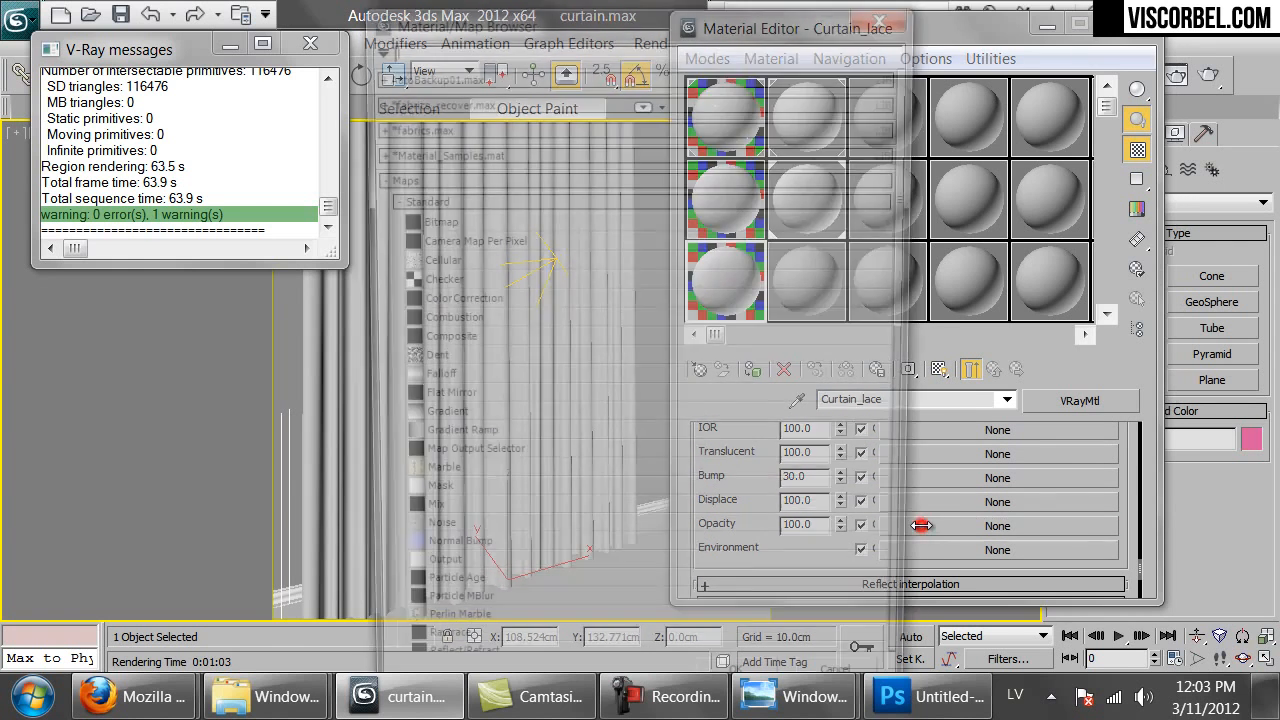
double_click(503, 216)
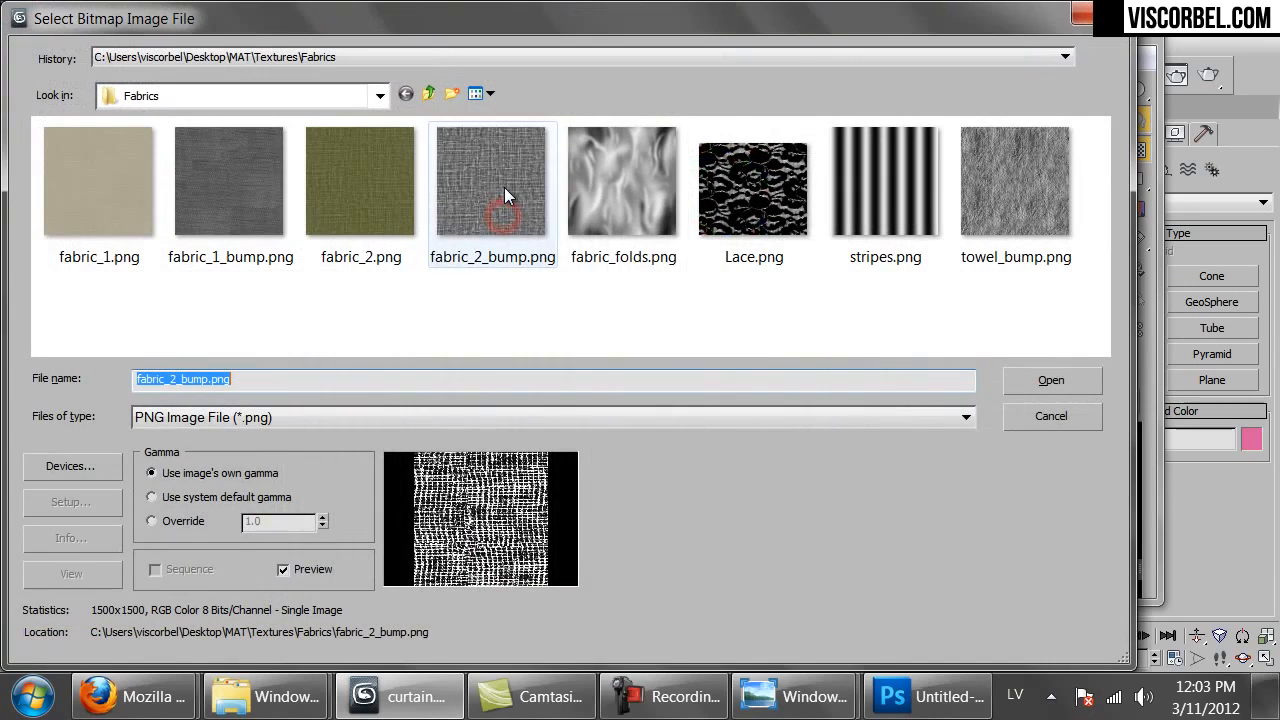
double_click(727, 170)
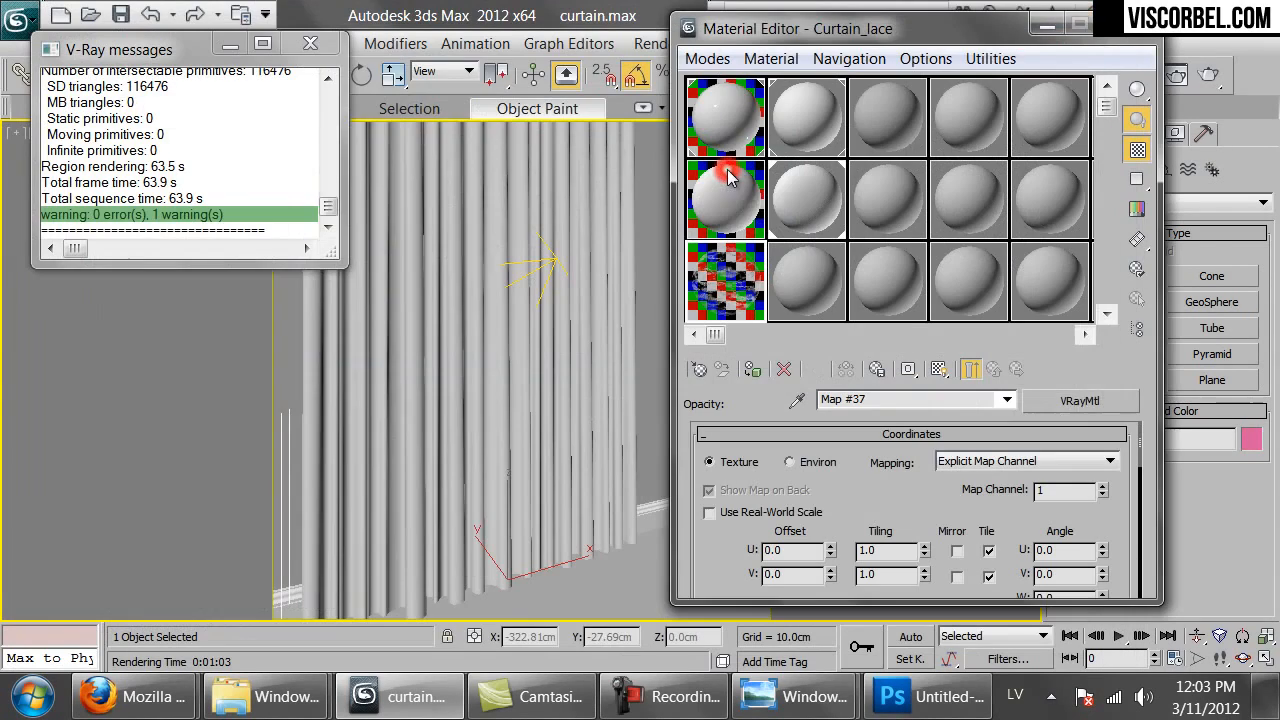
double_click(712, 283)
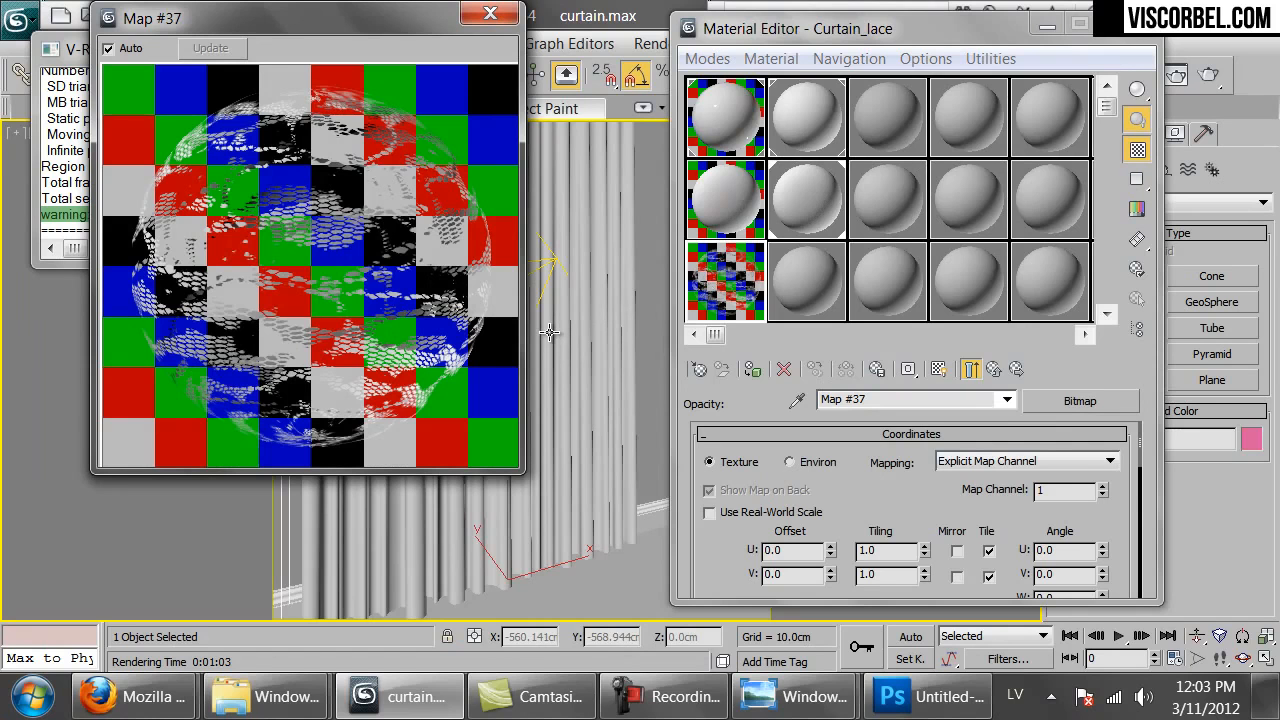
left_click(490, 13)
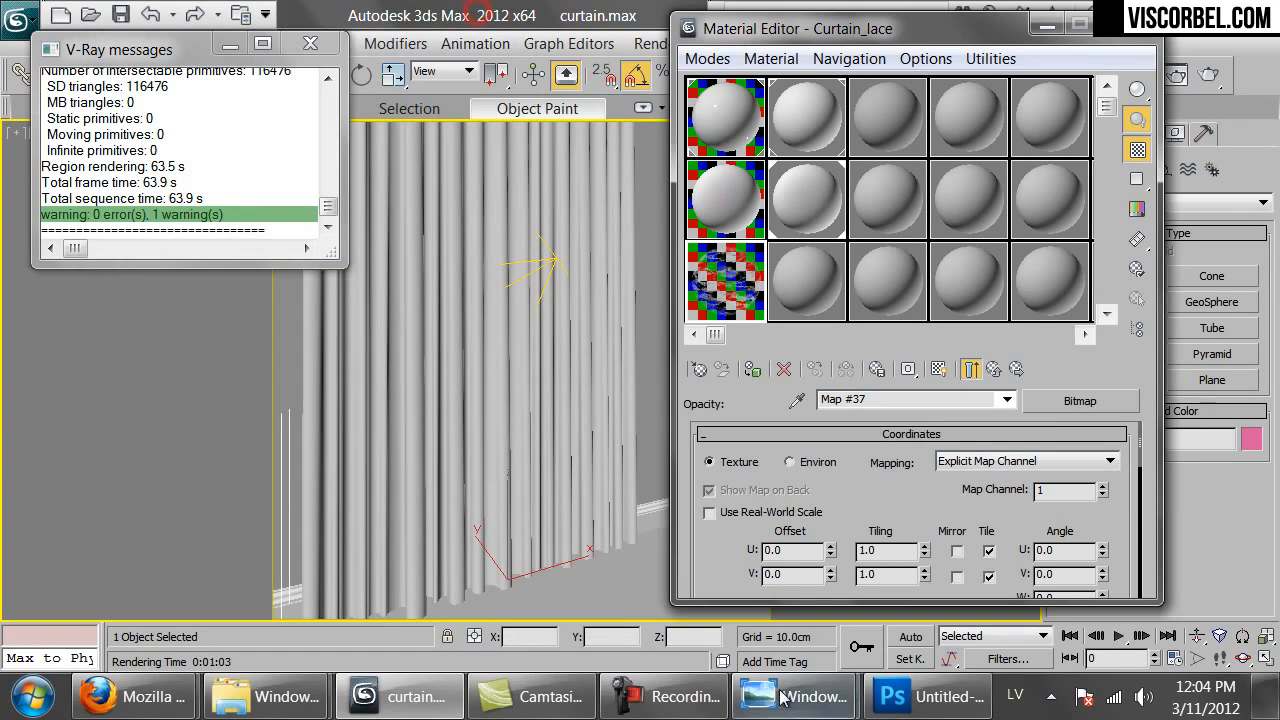
Switch to Photoshop and invert the lace layer of the Untitled-2 image.
left_click(930, 696)
key("ctrl+i")
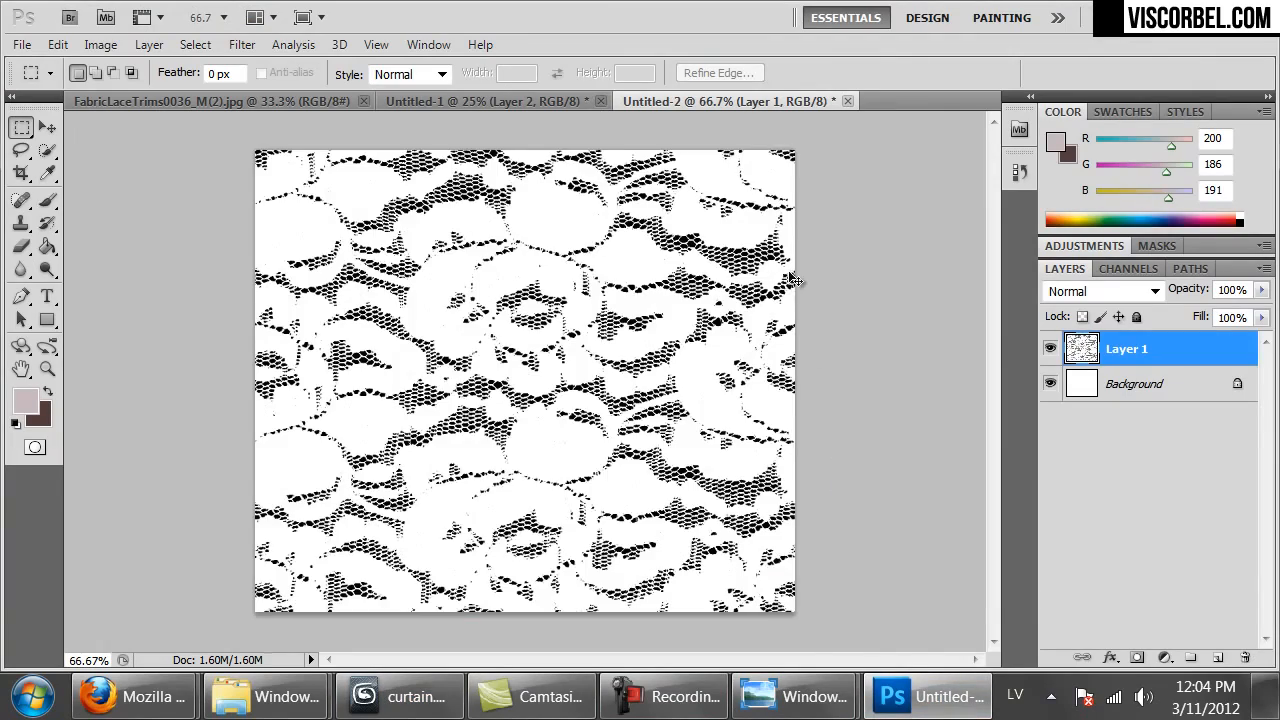
Examine the inverted lace pattern up close and as a whole.
key("ctrl+plus")
key("ctrl+plus")
key("ctrl+plus")
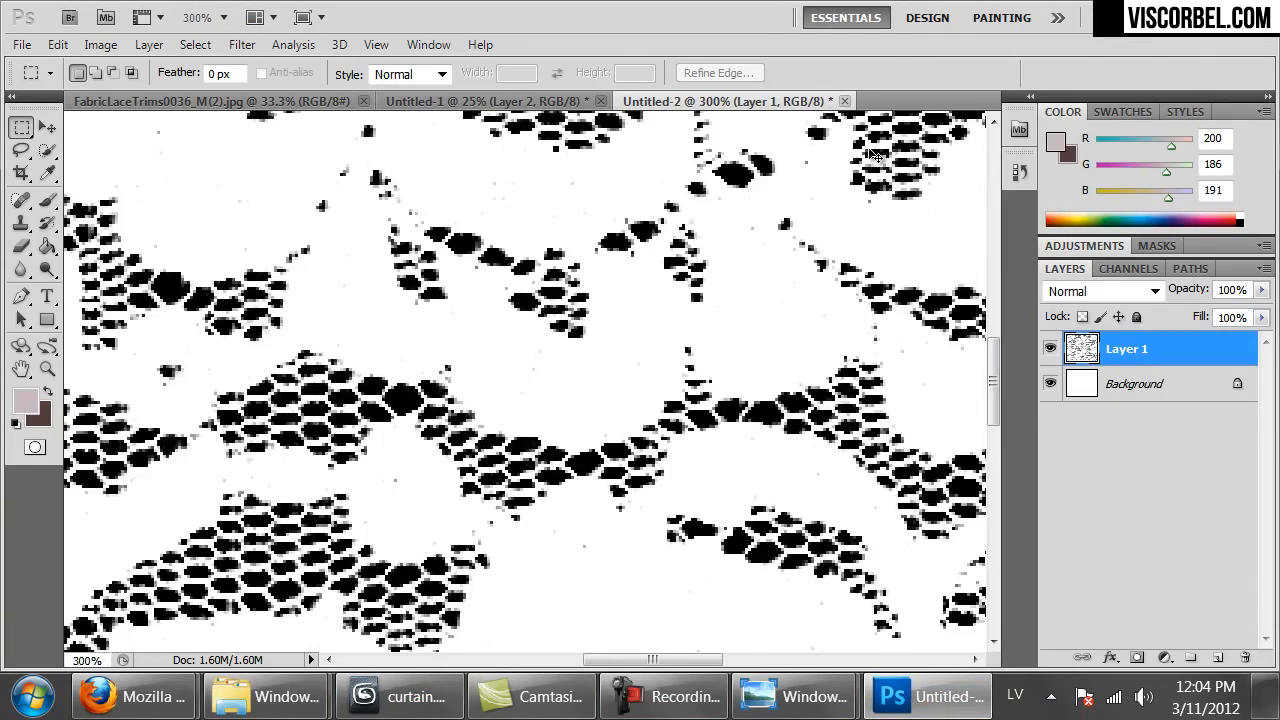
key("ctrl+minus")
key("ctrl+minus")
key("ctrl+minus")
key("ctrl+minus")
key("ctrl+plus")
key("ctrl+plus")
key("ctrl+minus")
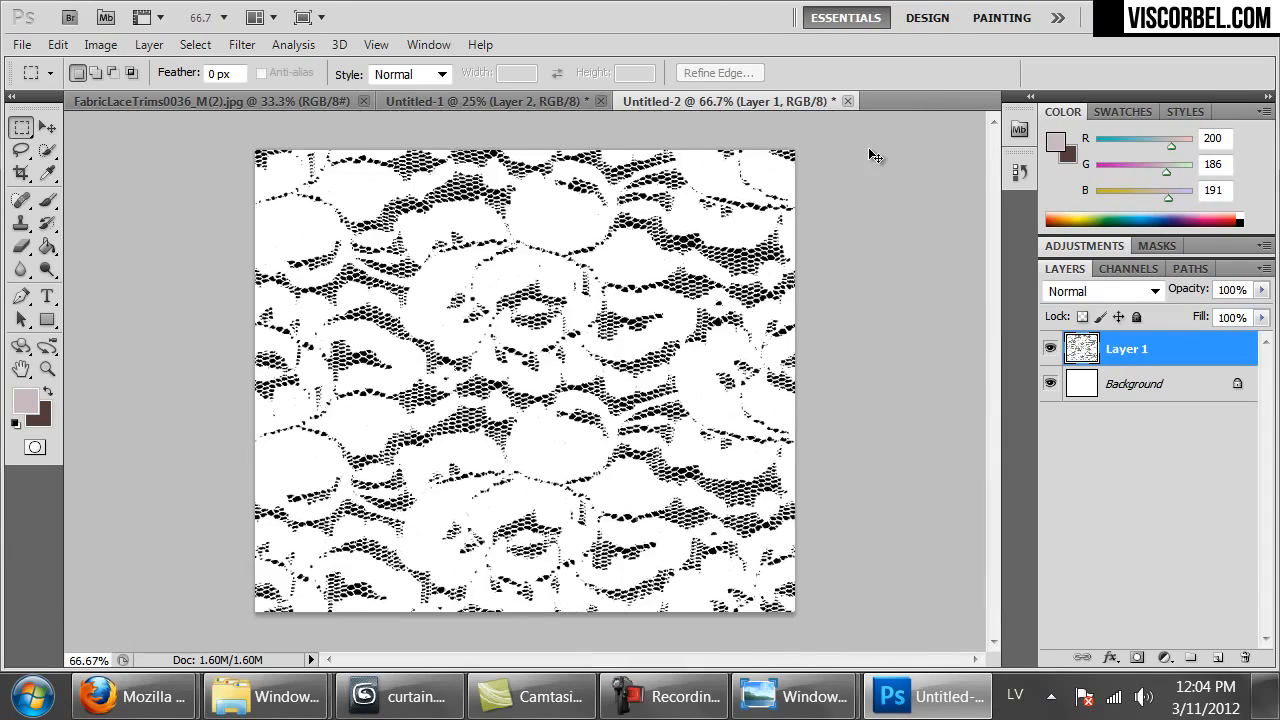
key("ctrl+shift+s")
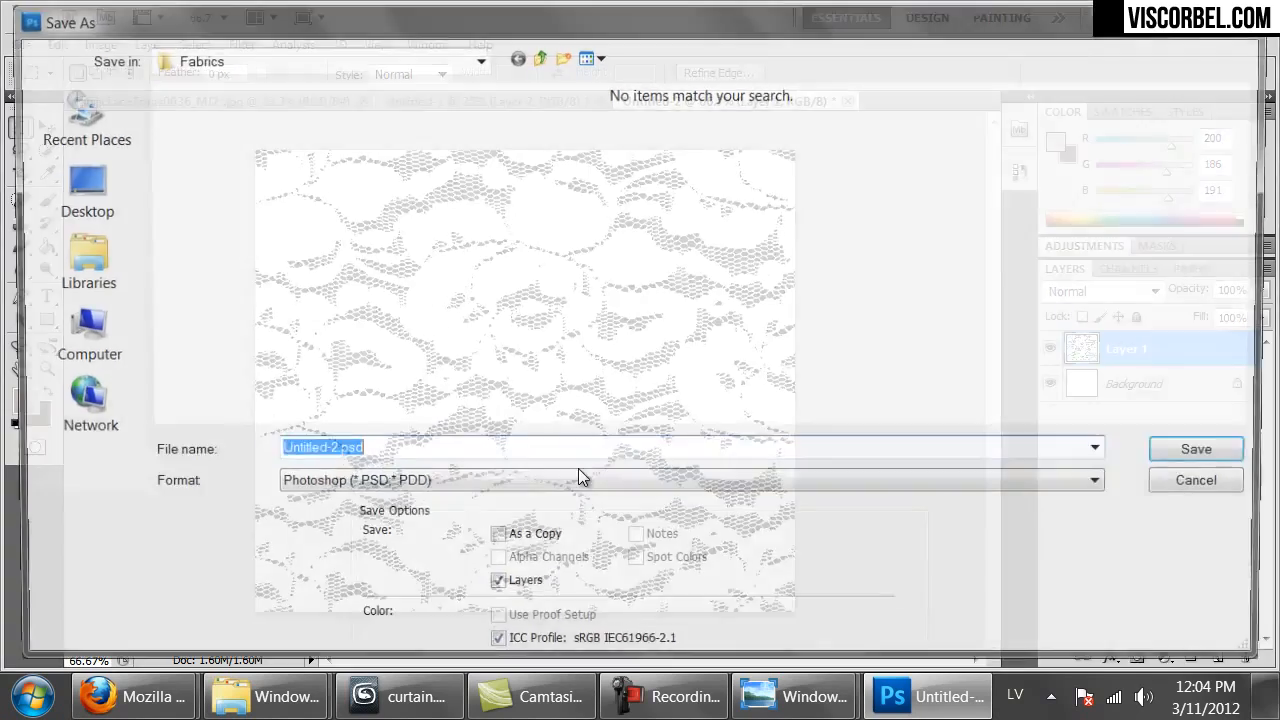
left_click(371, 486)
left_click(370, 404)
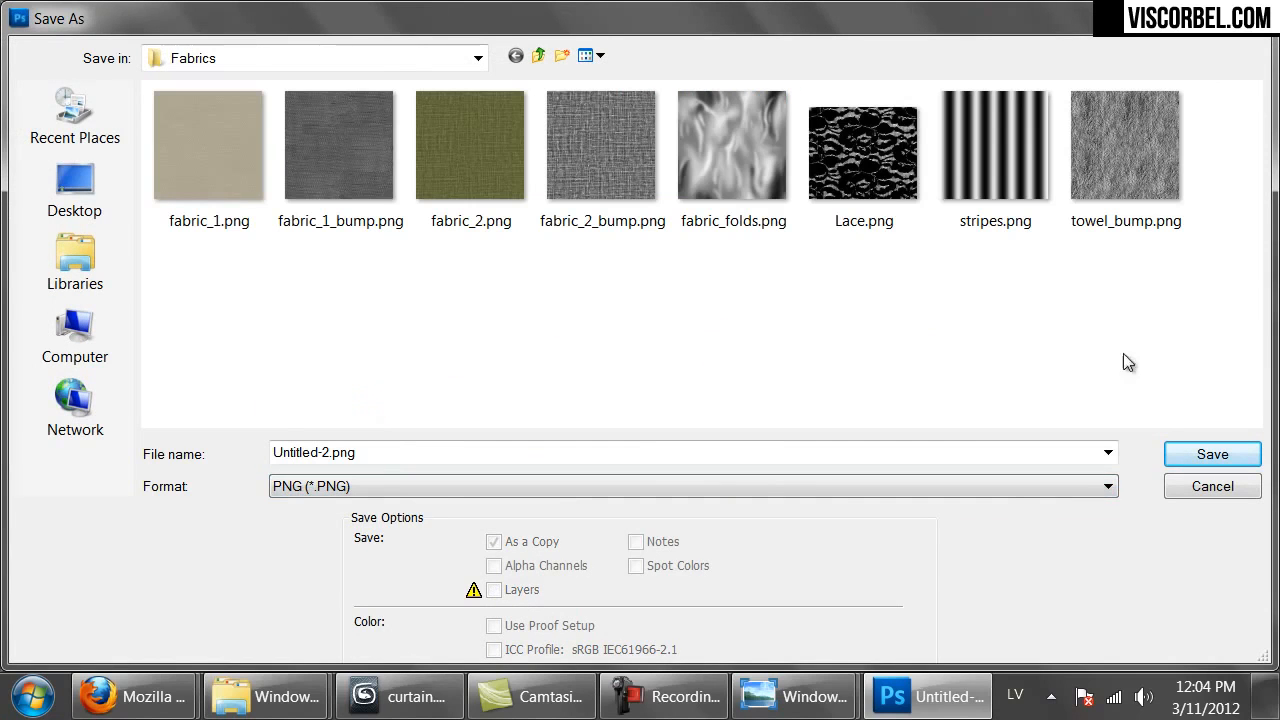
left_click(1198, 497)
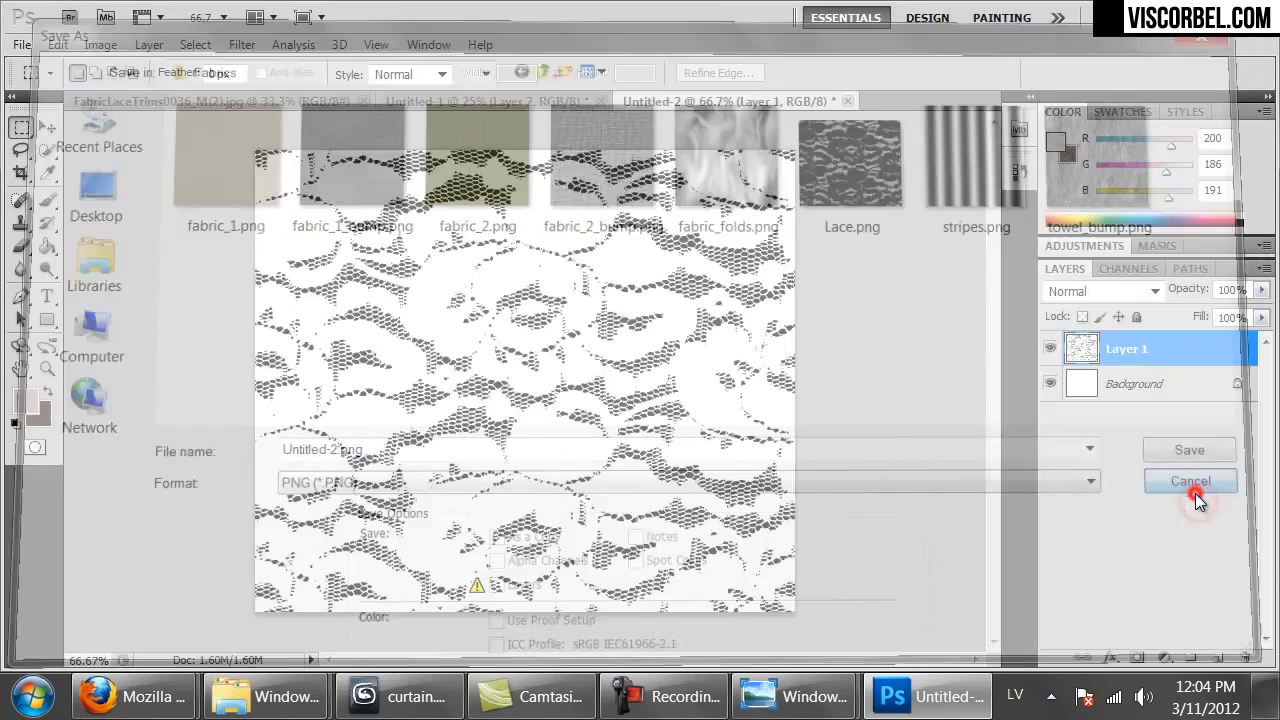
Open fabric_2_bump.png from the Fabrics folder and paste a copy of the whole image as a new layer over the lace in Untitled-2.
key("ctrl+o")
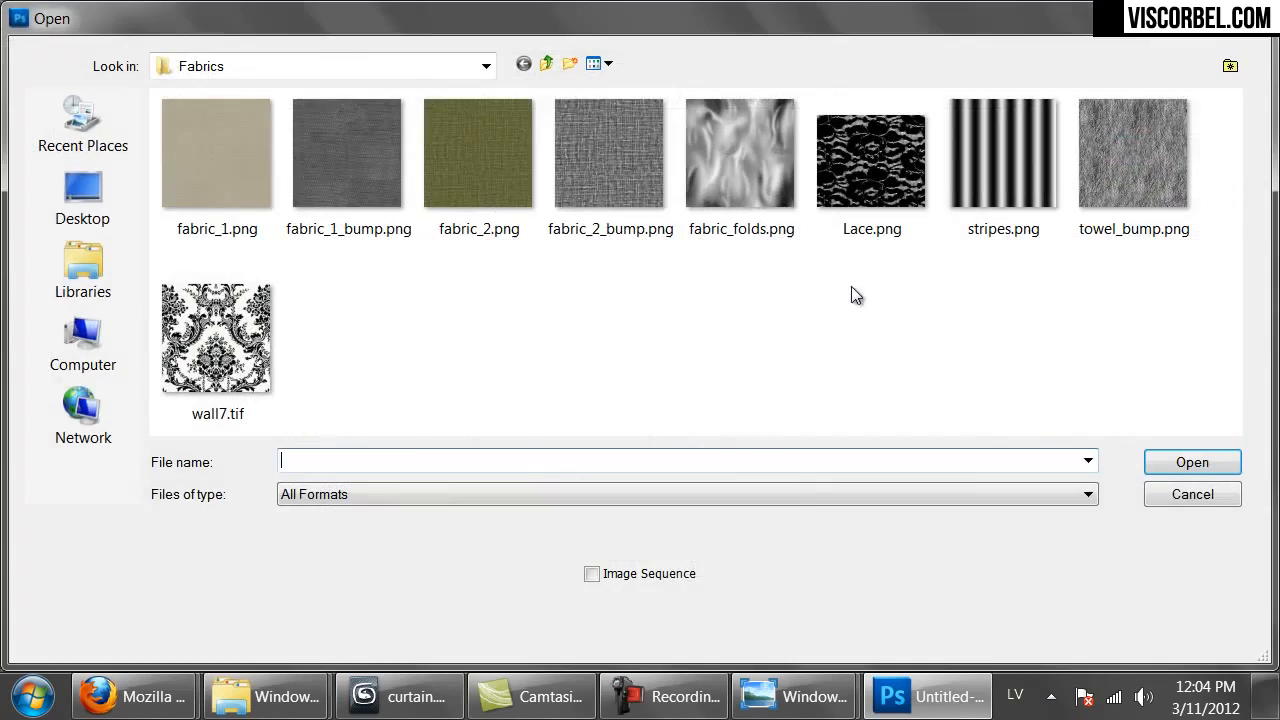
double_click(563, 158)
key("ctrl+a")
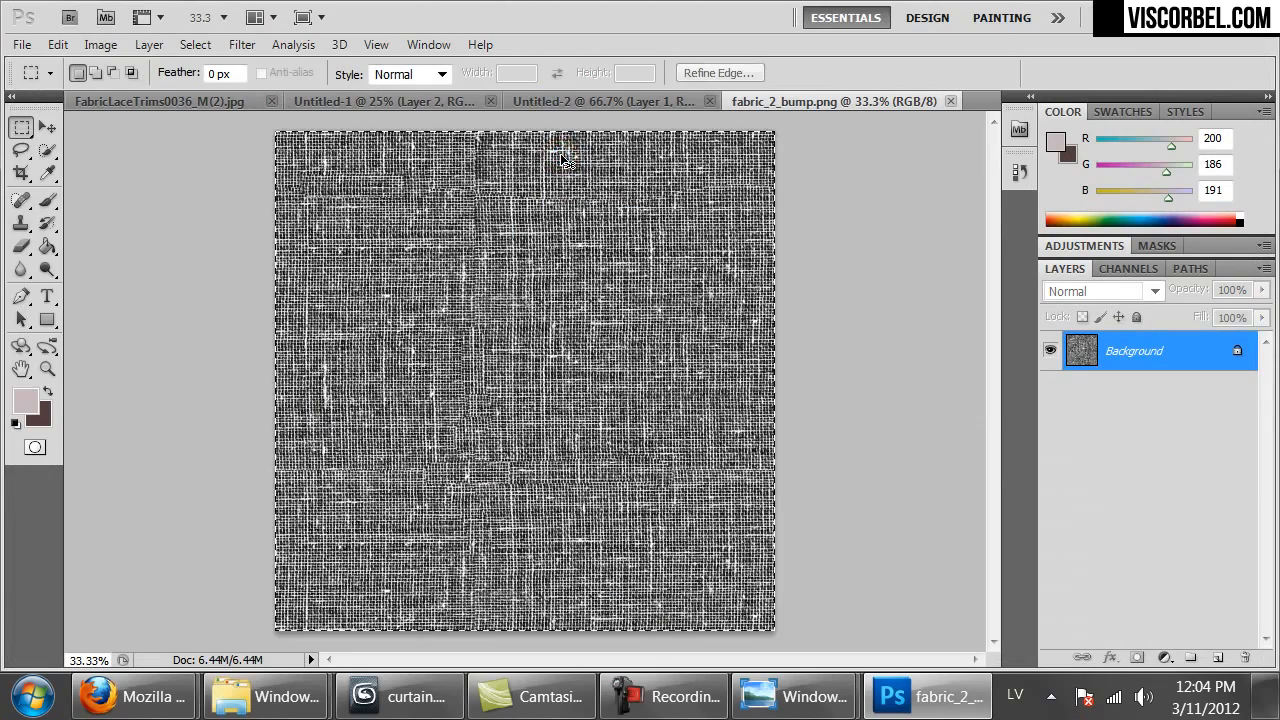
left_click(632, 101)
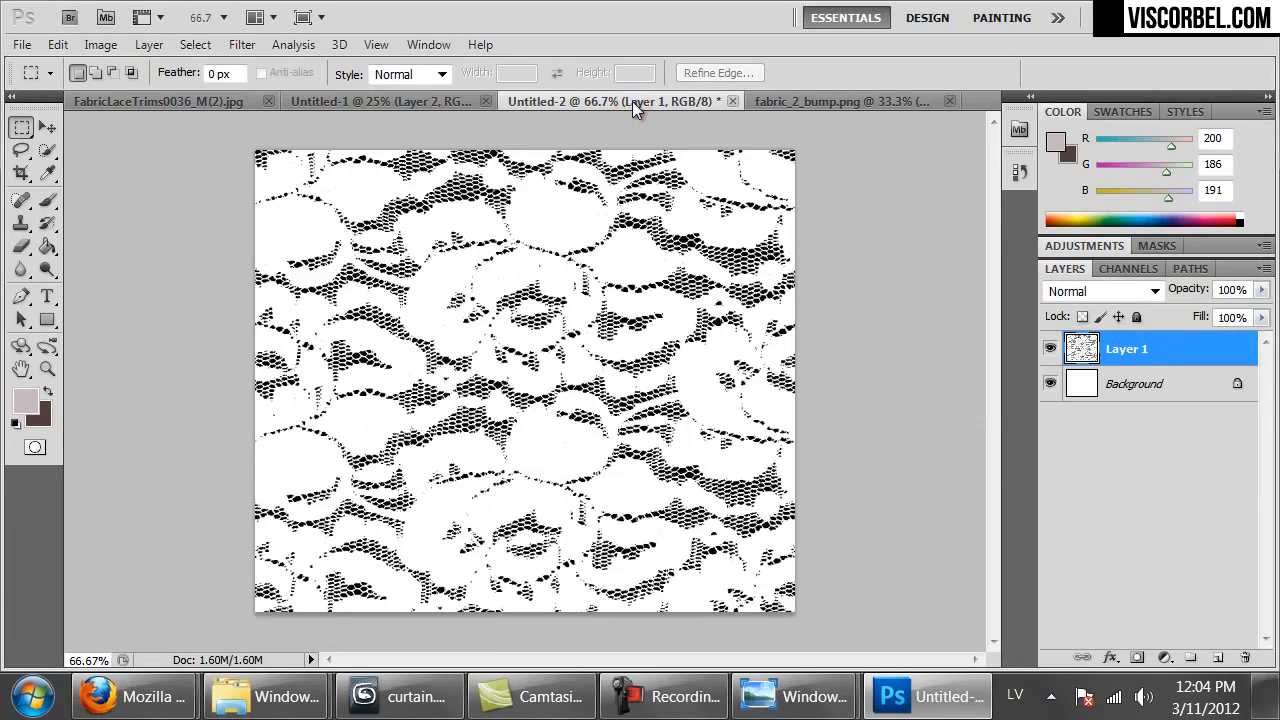
key("ctrl+b")
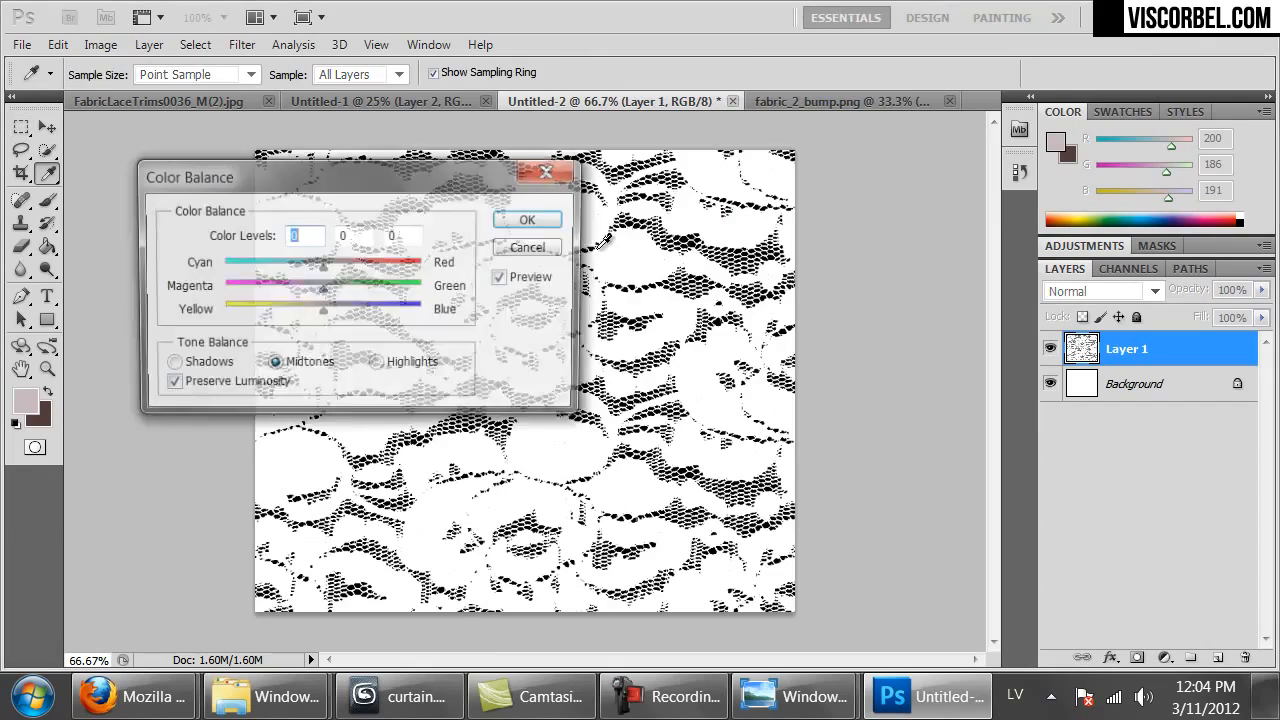
left_click(503, 245)
key("ctrl+v")
mouse_move(490, 307)
left_mouse_down("ctrl")
mouse_move(542, 351)
mouse_move(491, 308)
left_mouse_up("ctrl")
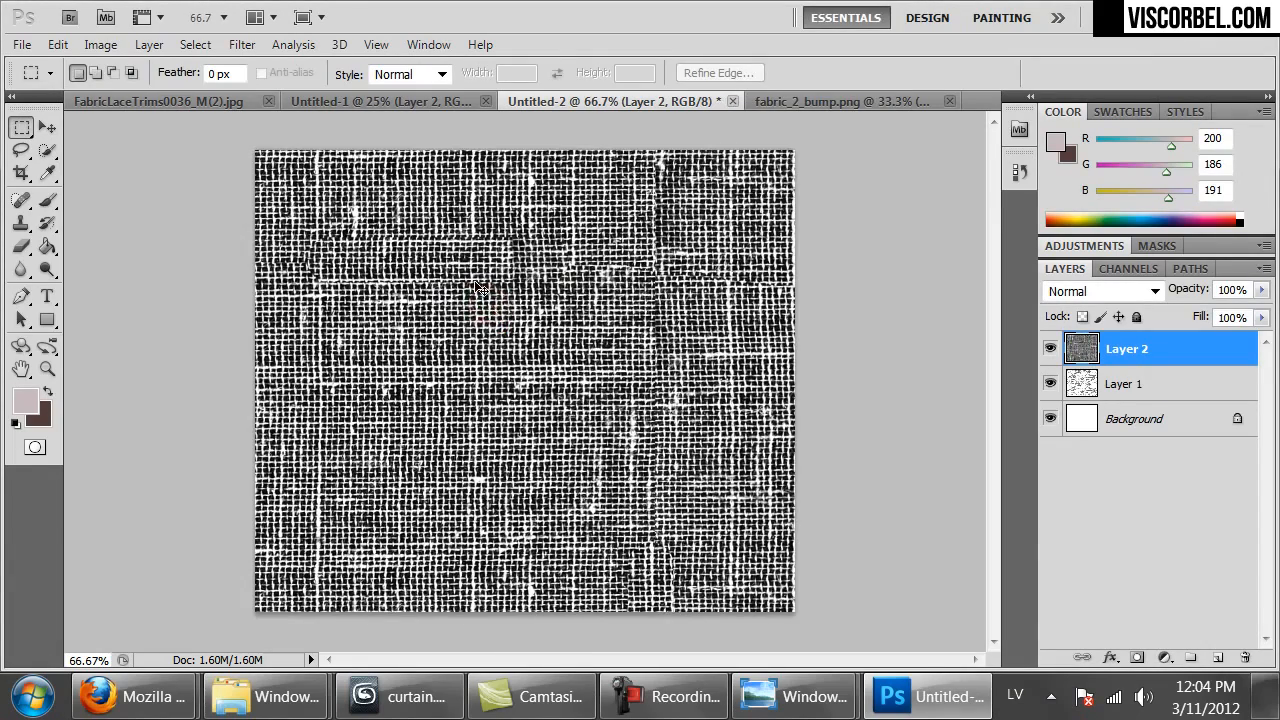
Scale the pasted fabric layer down to the canvas size, about 54% in width and 46% in height, with Free Transform.
key("ctrl+minus")
key("ctrl+minus")
right_click(518, 408)
left_click(571, 487)
right_click(558, 328)
left_click(659, 514)
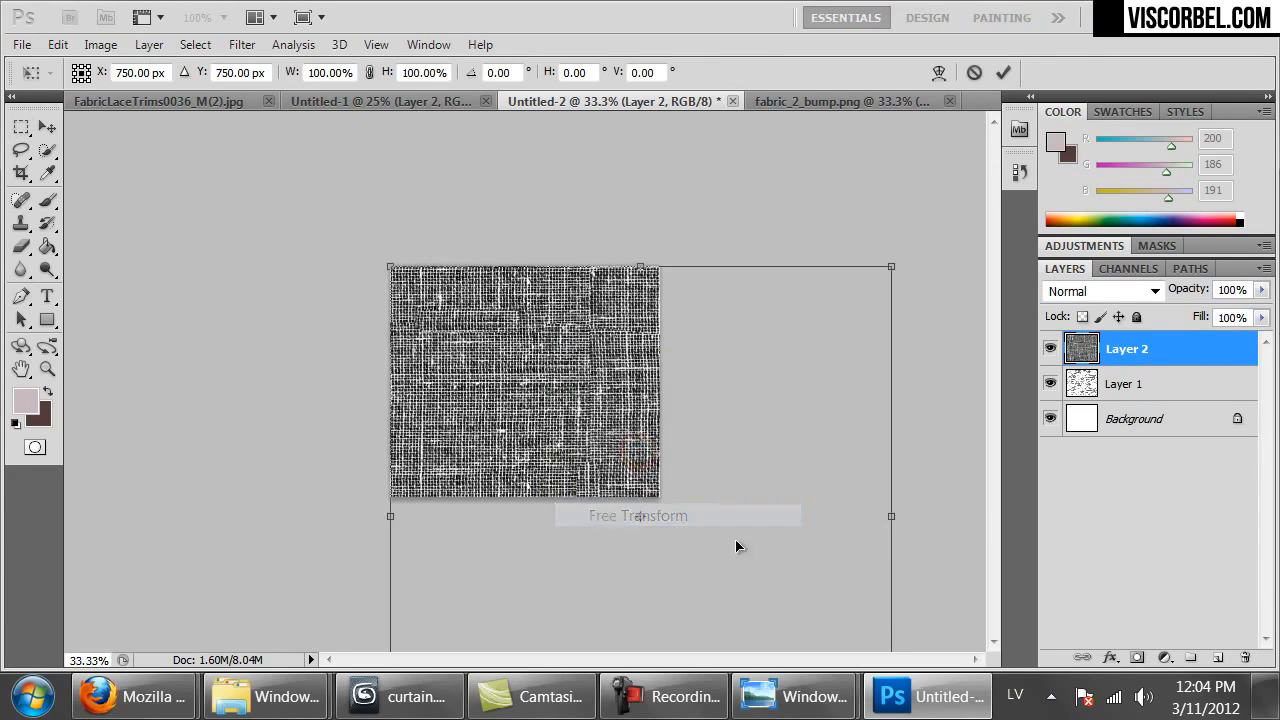
key("ctrl+minus")
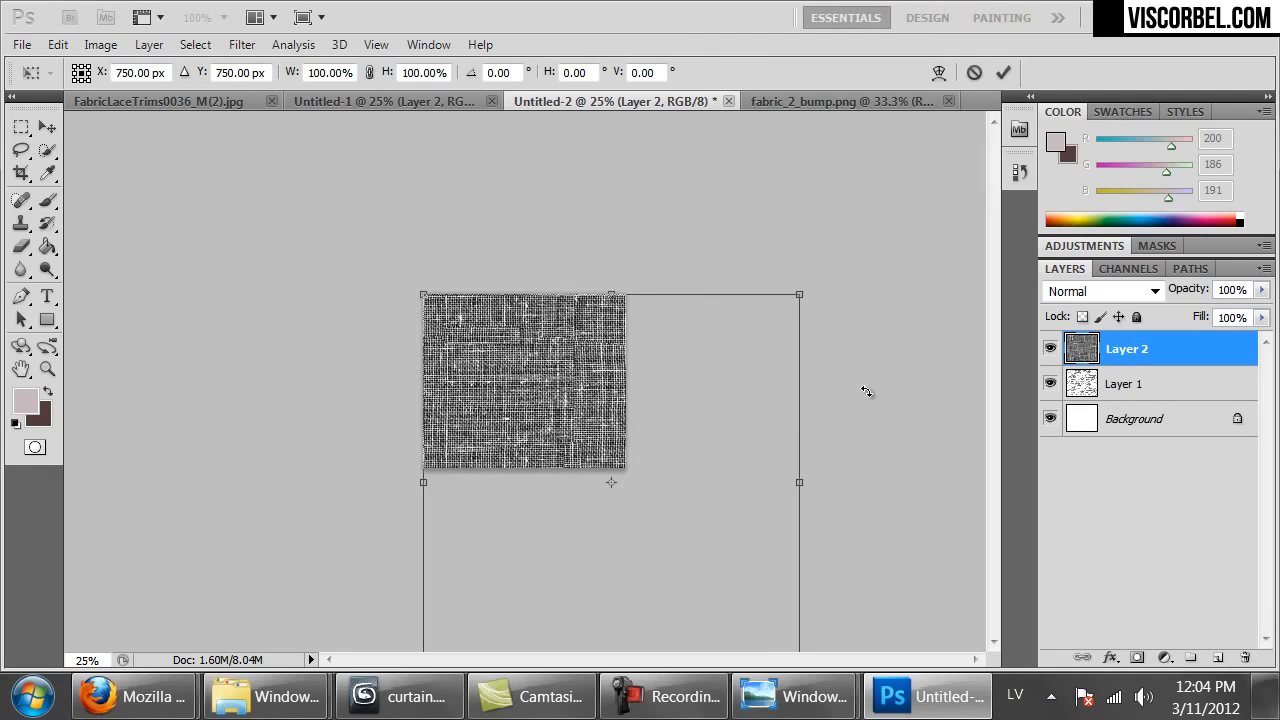
key("ctrl+minus")
left_click_drag(705, 576, 588, 449)
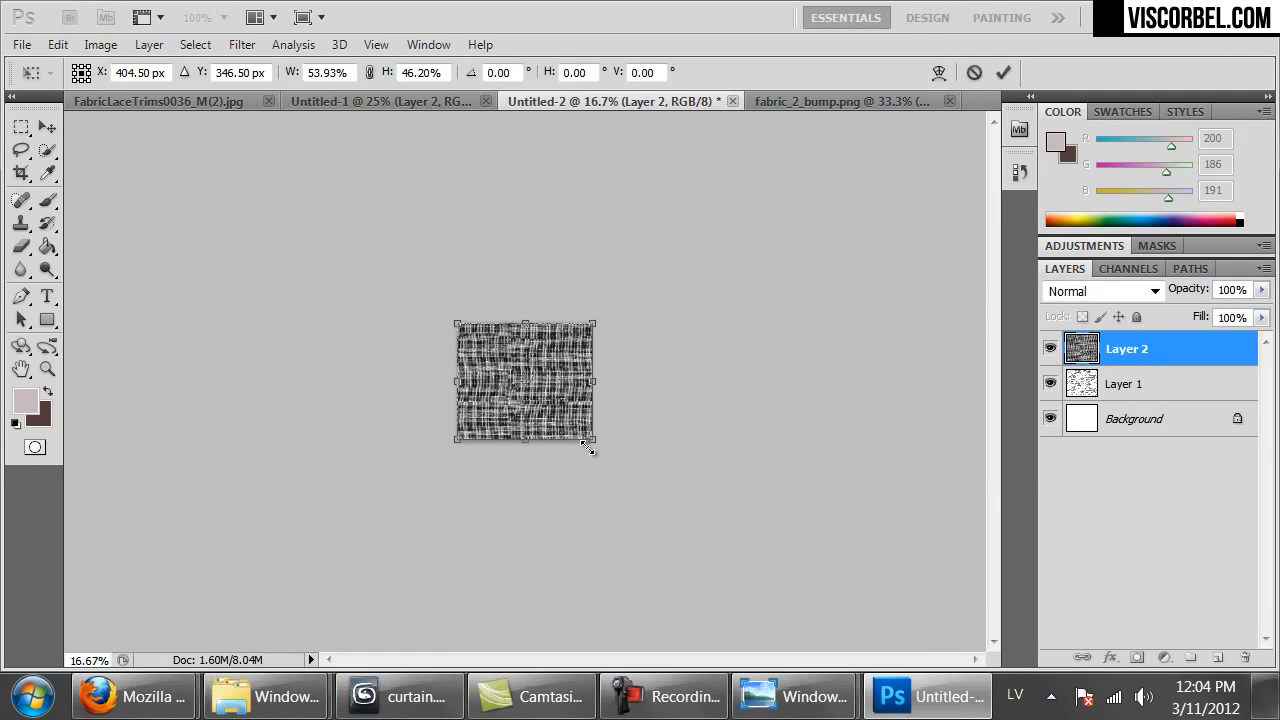
key("Return")
key("ctrl+plus")
key("ctrl+plus")
key("ctrl+plus")
key("ctrl+plus")
key("ctrl+plus")
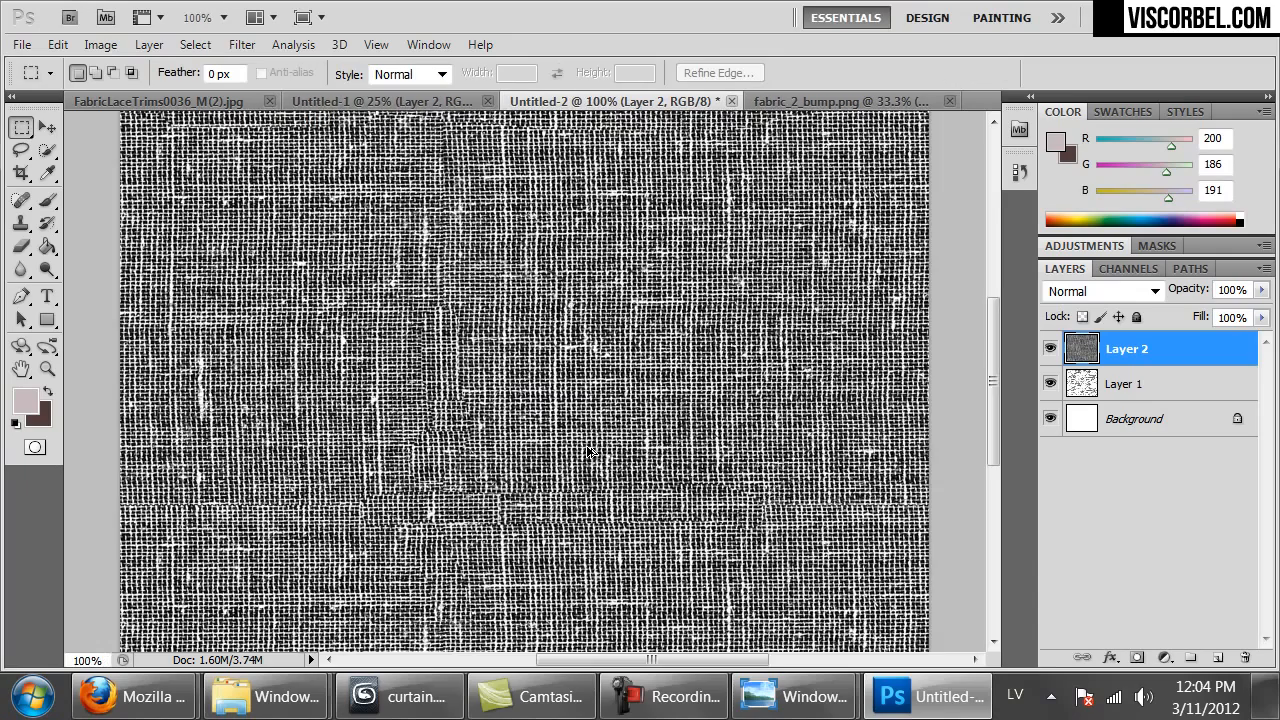
Try different blend modes on the fabric layer, including Darken, Linear Dodge (Add), Hard Light, Difference and Multiply.
left_click(1077, 290)
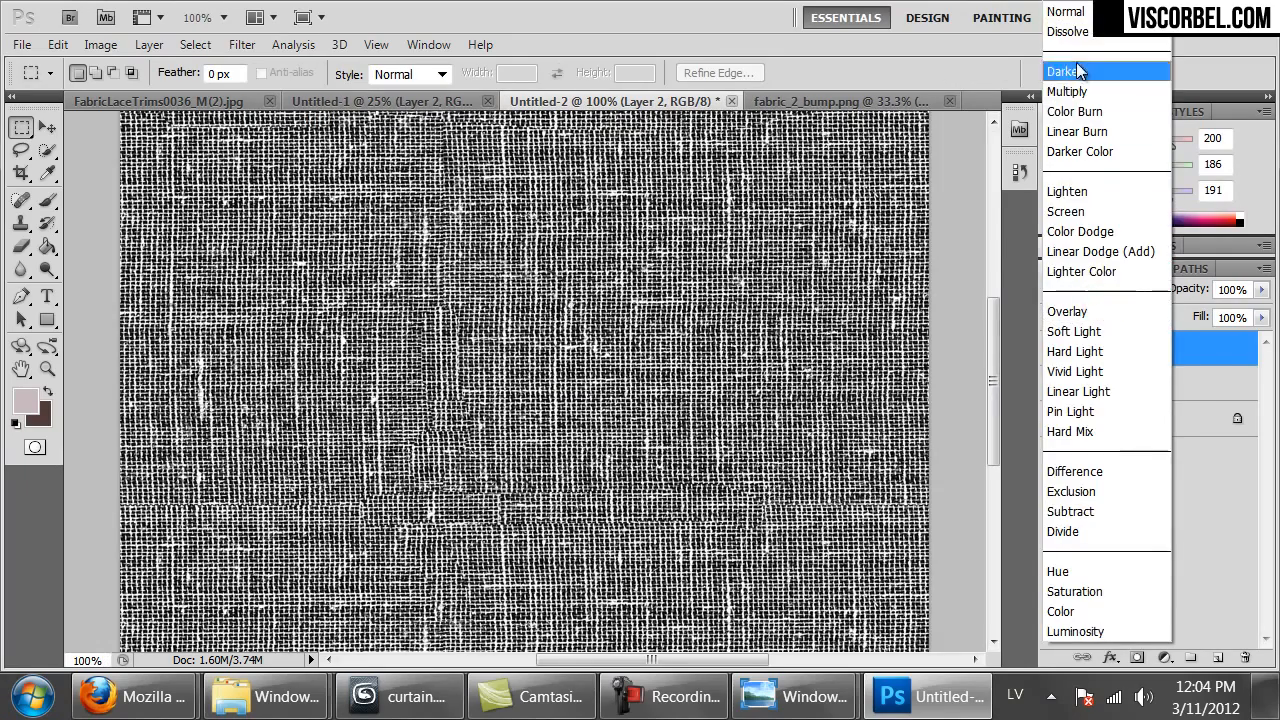
left_click(1060, 12)
key("Down")
key("Down")
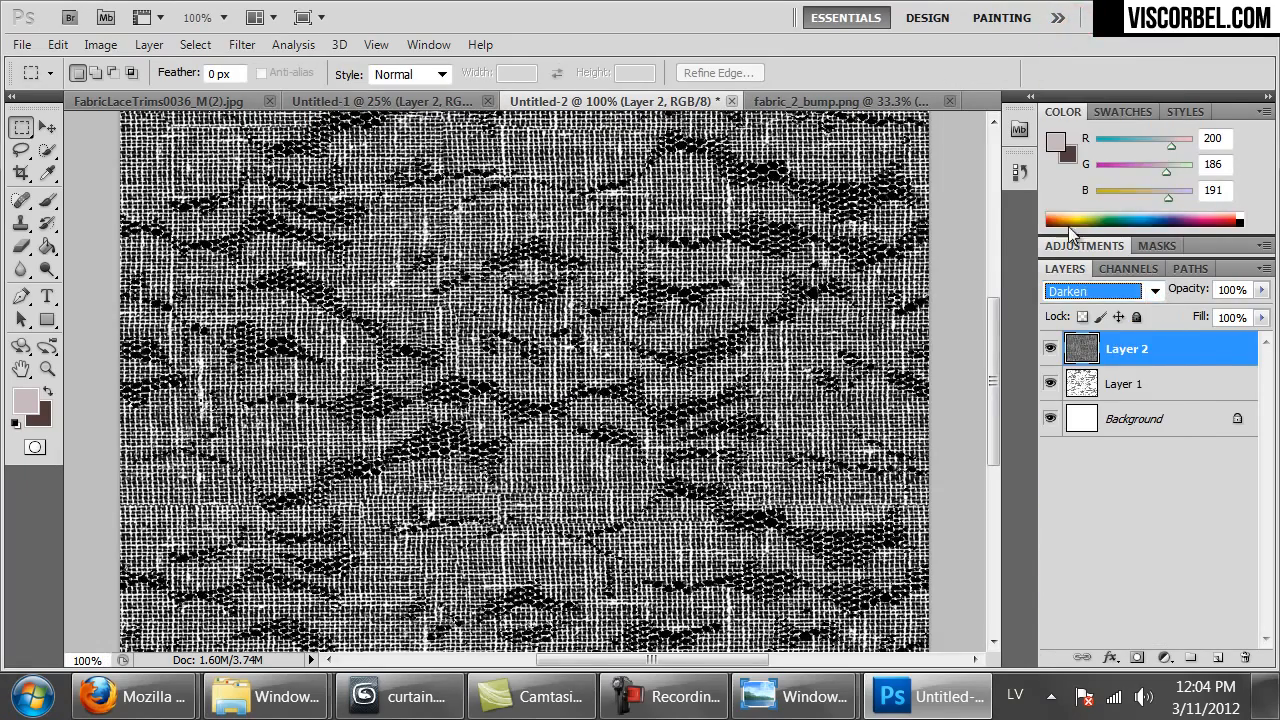
key("Down")
key("Down")
key("Down")
key("Down")
key("Down")
key("Up")
key("Down")
key("Down")
key("Down")
key("Down")
key("Down")
key("Down")
key("Down")
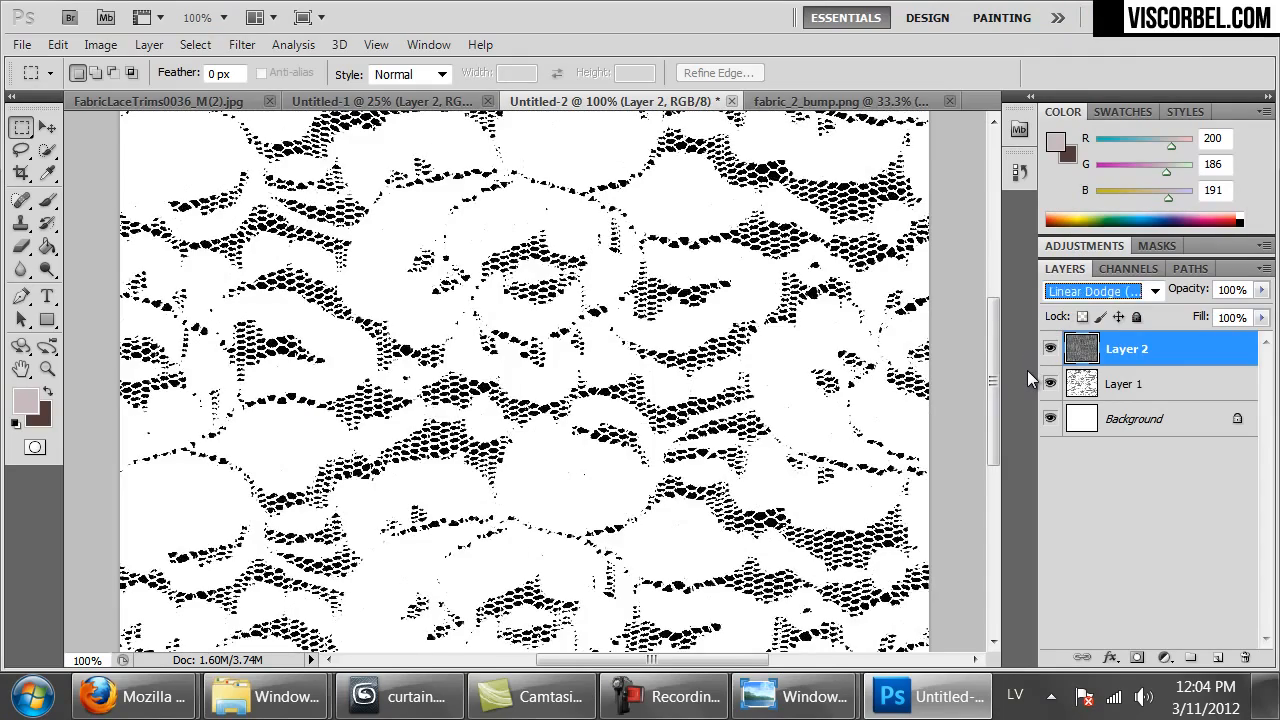
key("Down")
key("Down")
key("Down")
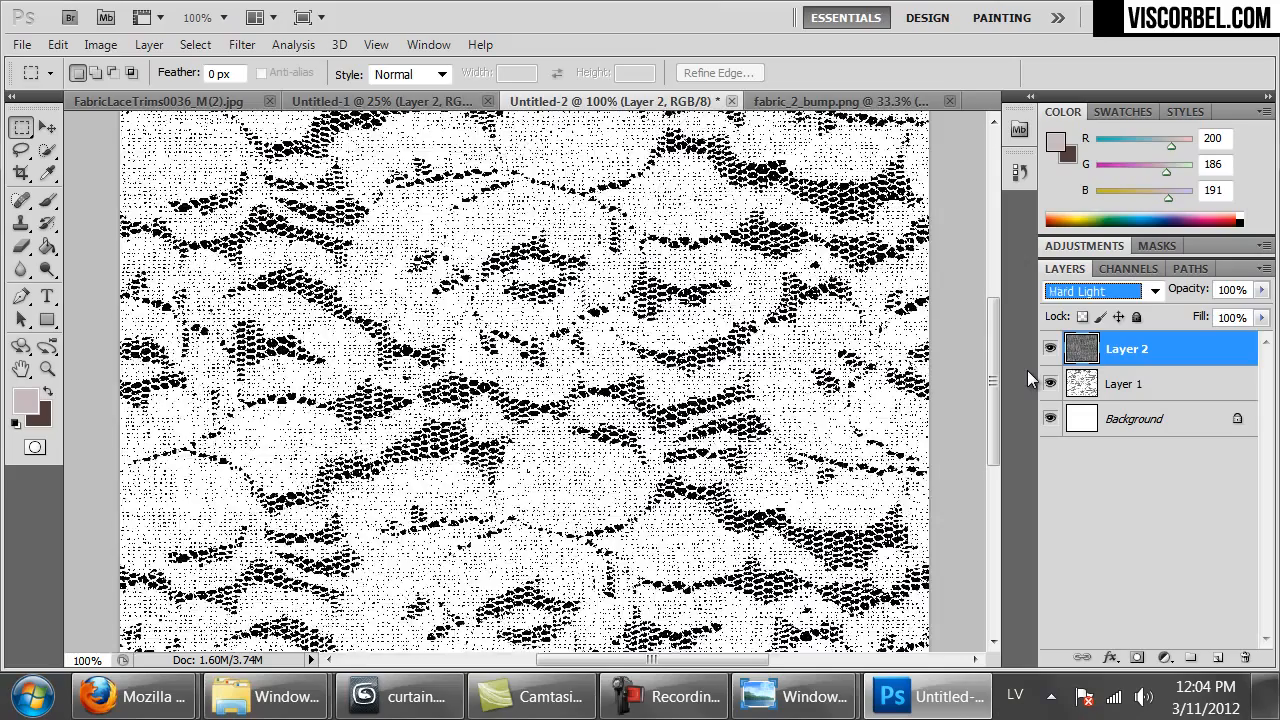
key("Down")
key("Down")
key("Down")
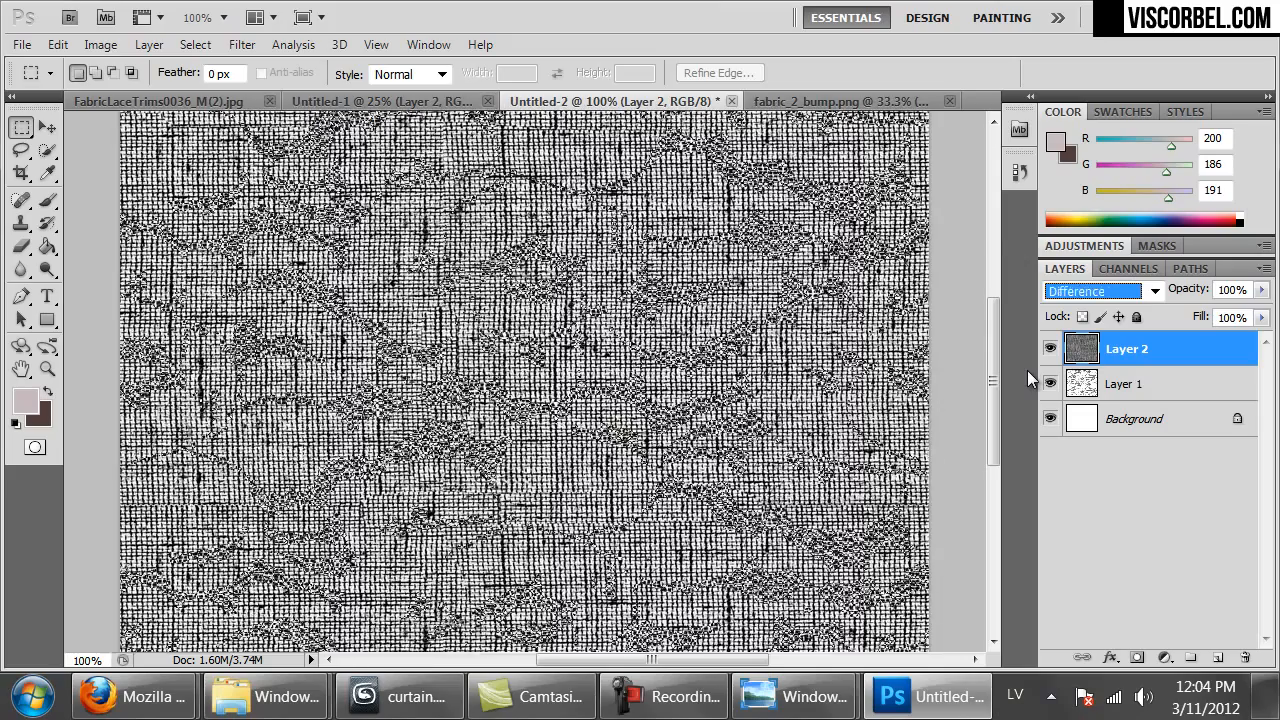
key("Up")
key("Up")
key("Up")
key("Up")
key("Up")
key("Up")
key("Up")
key("Up")
key("Up")
key("Up")
key("Up")
key("Up")
key("Up")
key("Up")
key("Up")
key("Up")
key("Up")
key("Up")
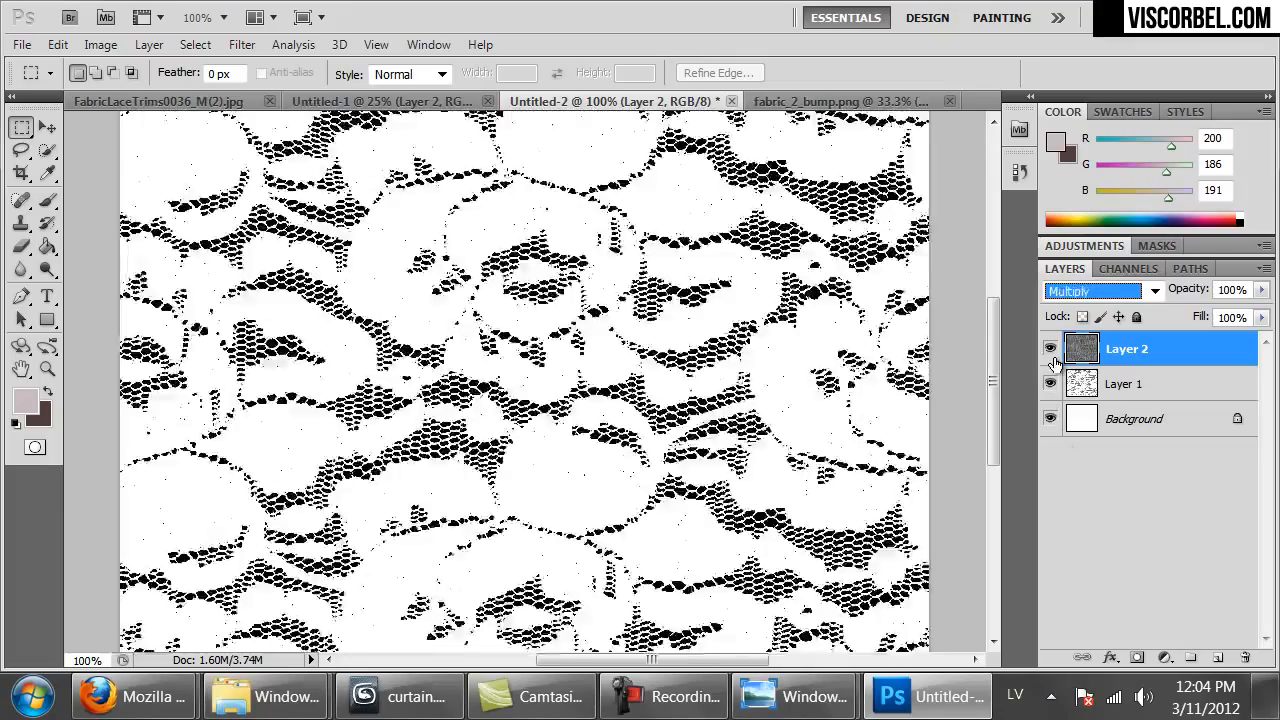
Hide the fabric layer, select the white lace area of Layer 1 with the Magic Wand at tolerance 32, and show the fabric layer again.
left_click(1050, 349)
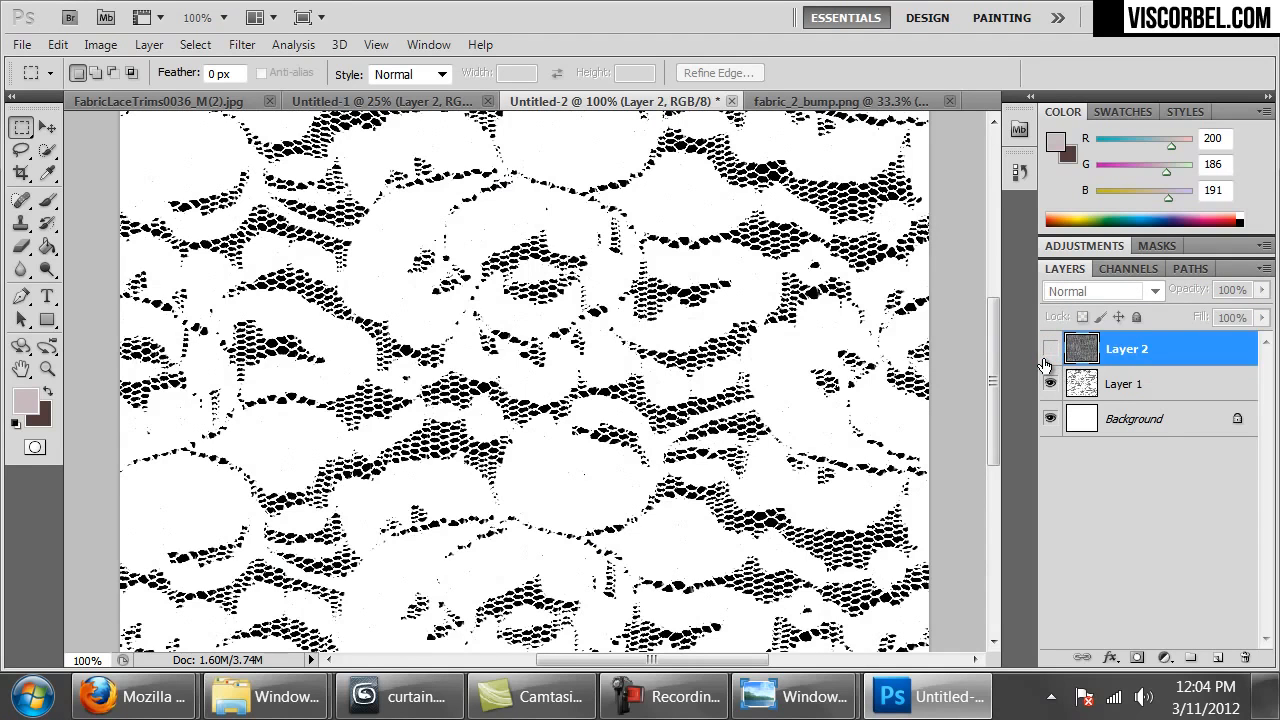
left_click(1087, 380)
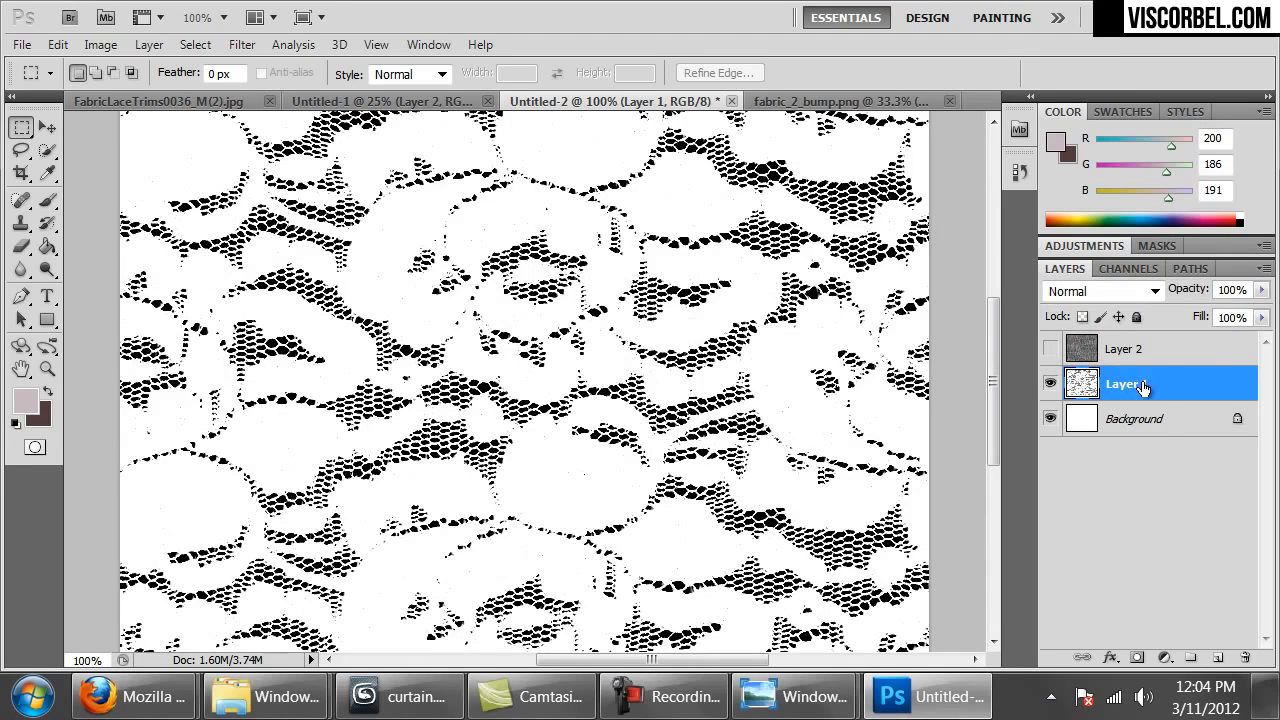
left_click(47, 149)
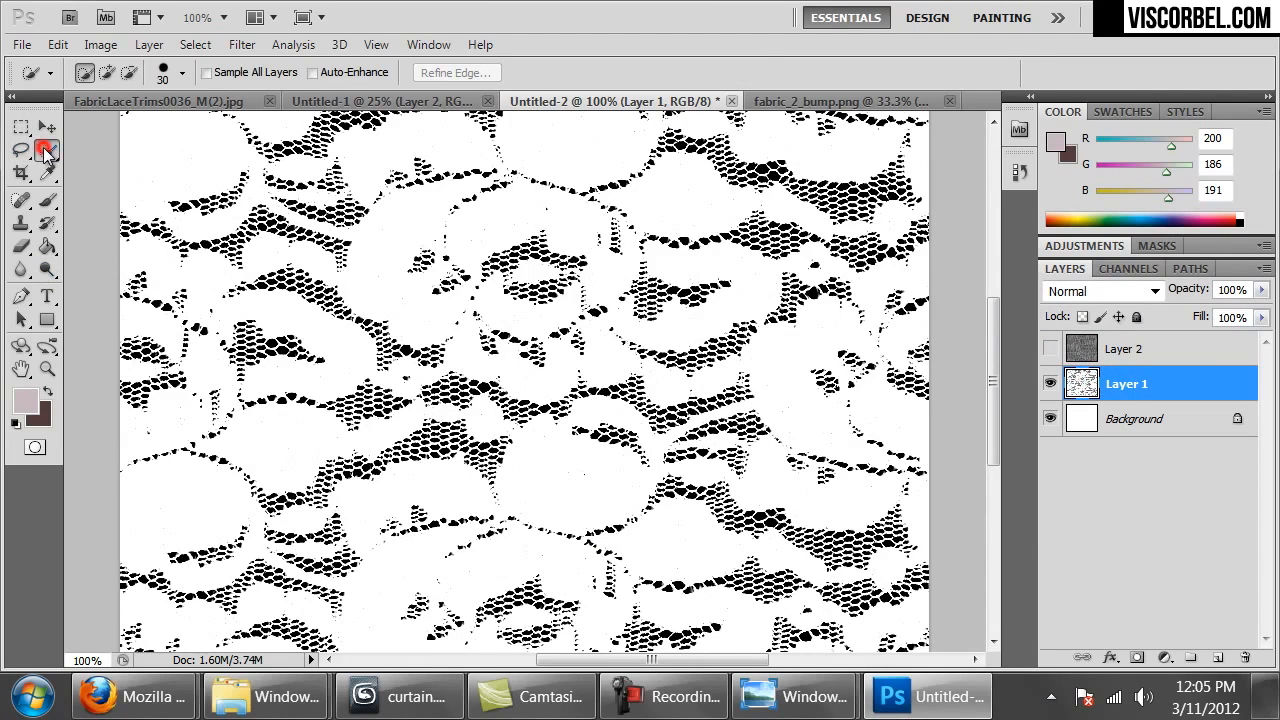
left_click(100, 167)
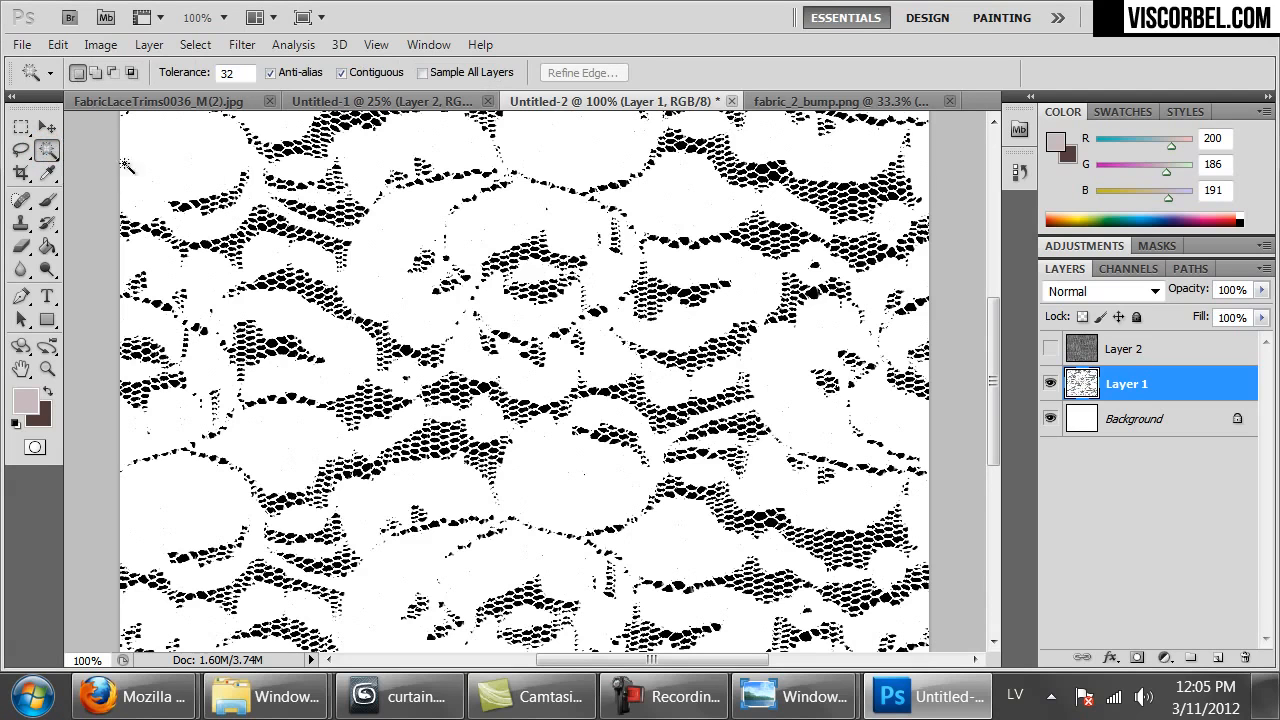
key("ctrl+minus")
left_click(582, 230)
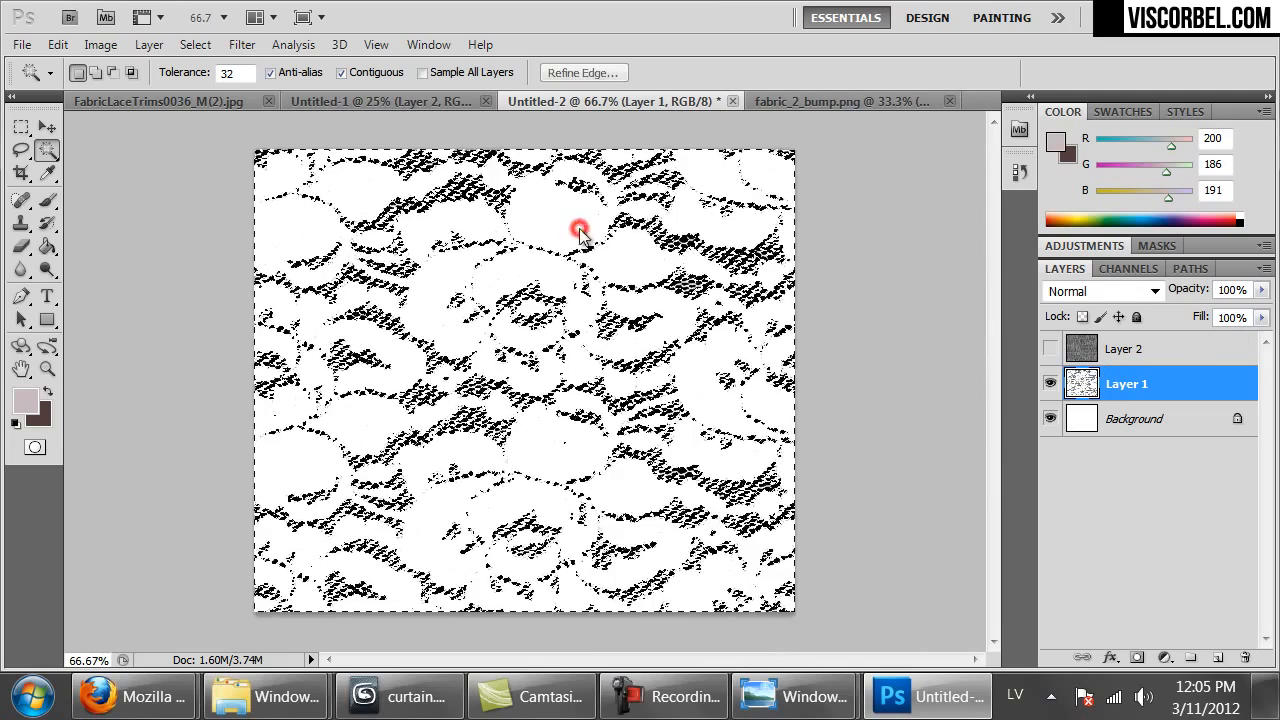
left_click(1051, 352)
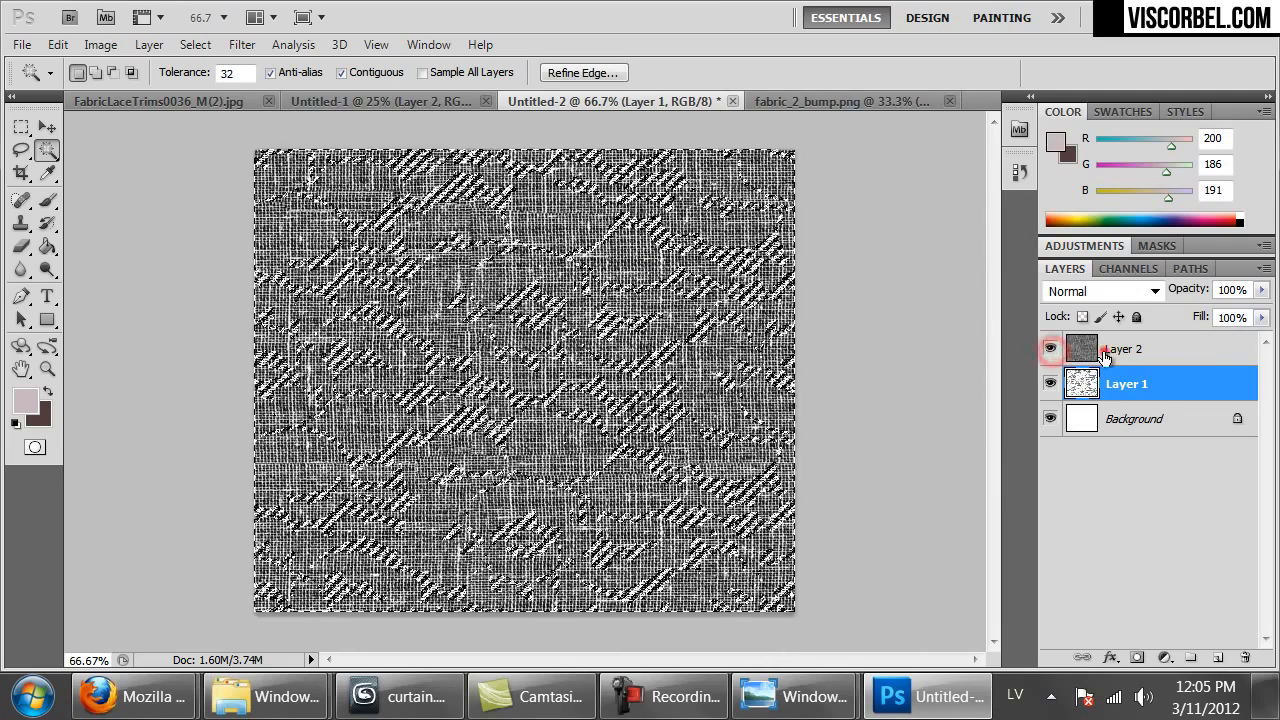
Add a layer mask made from the lace selection to the fabric layer, Layer 2.
left_click(1160, 349)
left_click(1137, 659)
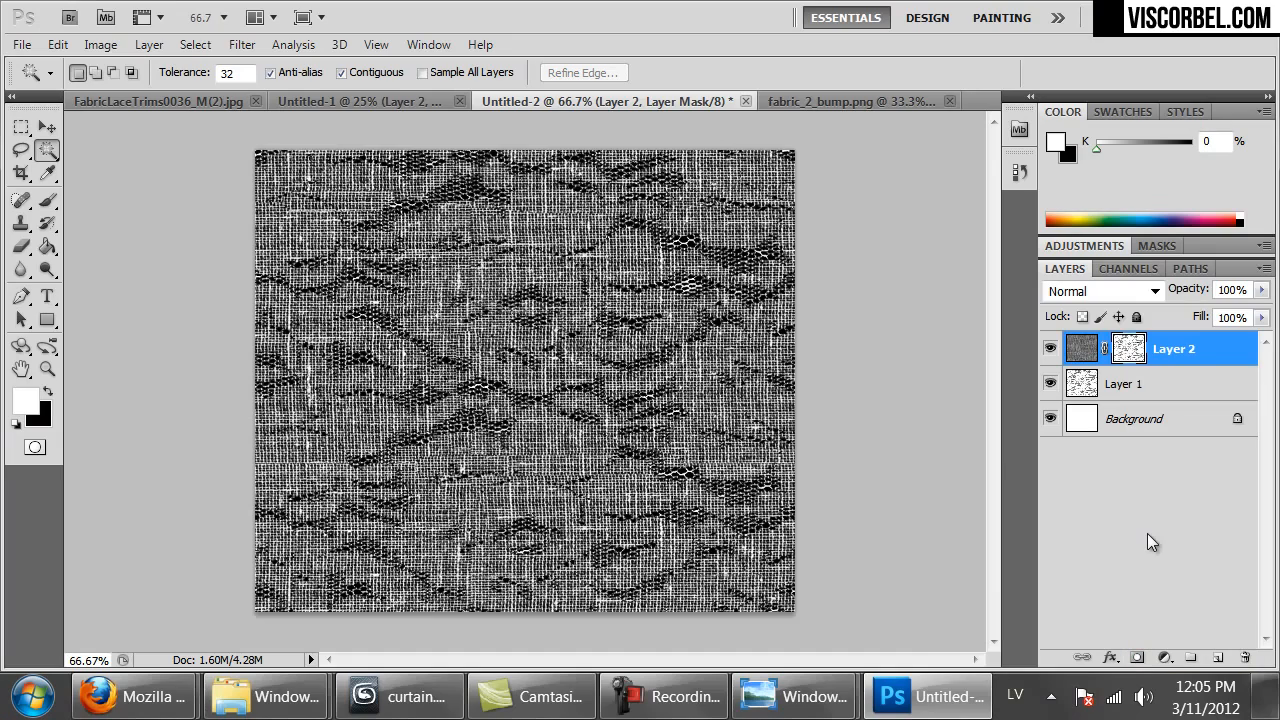
key("ctrl+plus")
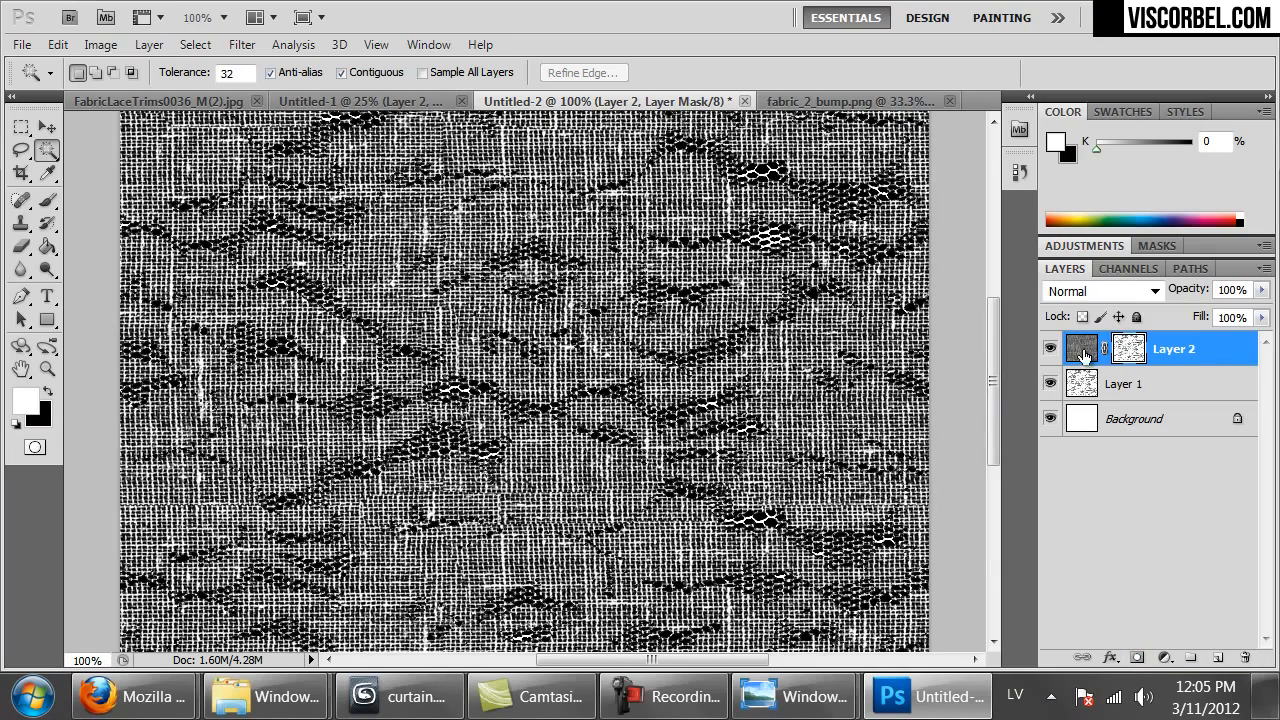
Try successive blend modes on the fabric layer's image, starting at Darken, and settle on Vivid Light.
left_click(1084, 352)
left_click(1153, 292)
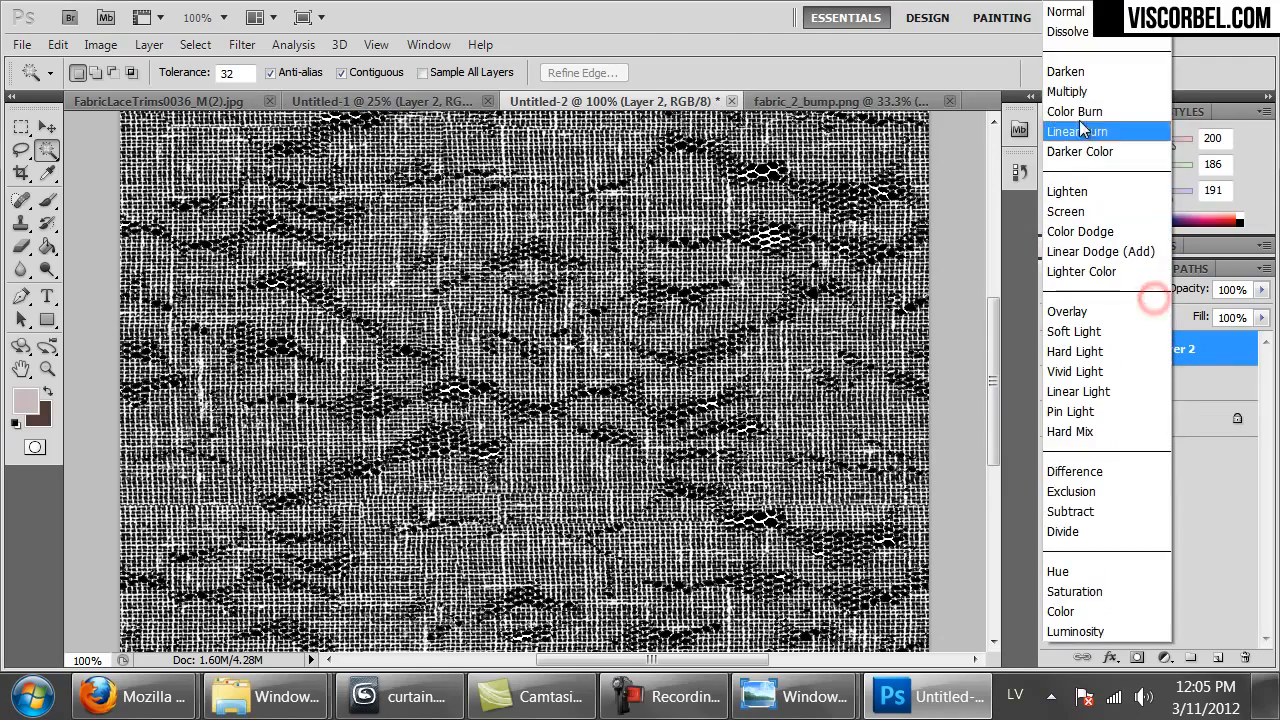
left_click(1085, 76)
key("Down")
key("Down")
key("Down")
key("Down")
key("Down")
key("Down")
key("Down")
key("Down")
key("Down")
key("Down")
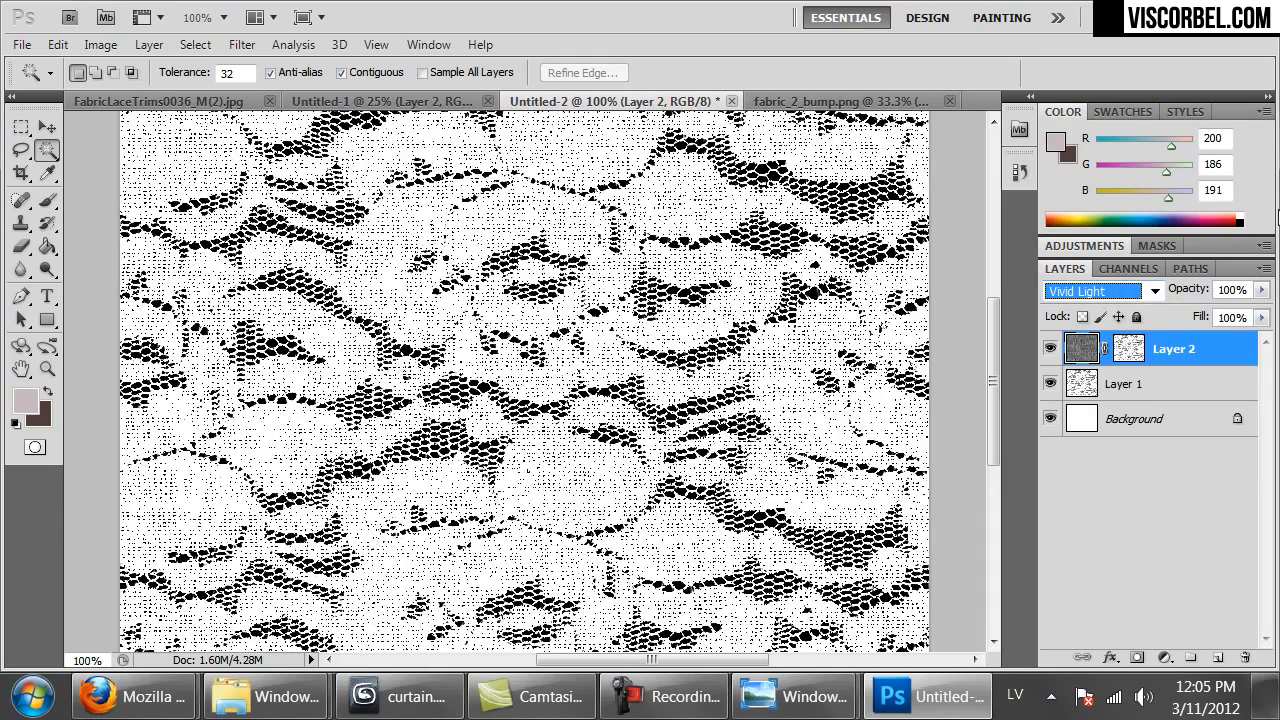
key("ctrl+minus")
key("ctrl+minus")
key("ctrl+plus")
key("ctrl+plus")
key("ctrl+minus")
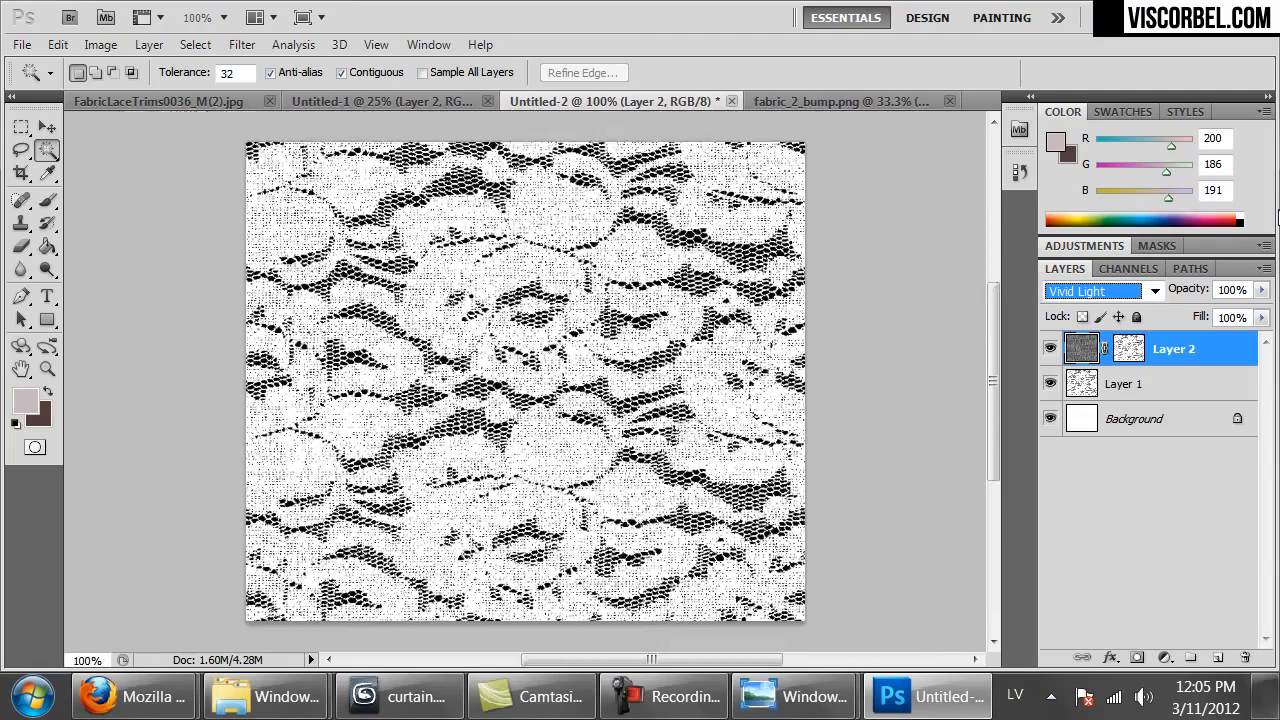
Save the image as a non-interlaced PNG in the Fabrics folder, overwriting Lace.png.
key("ctrl+shift+s")
left_click(536, 486)
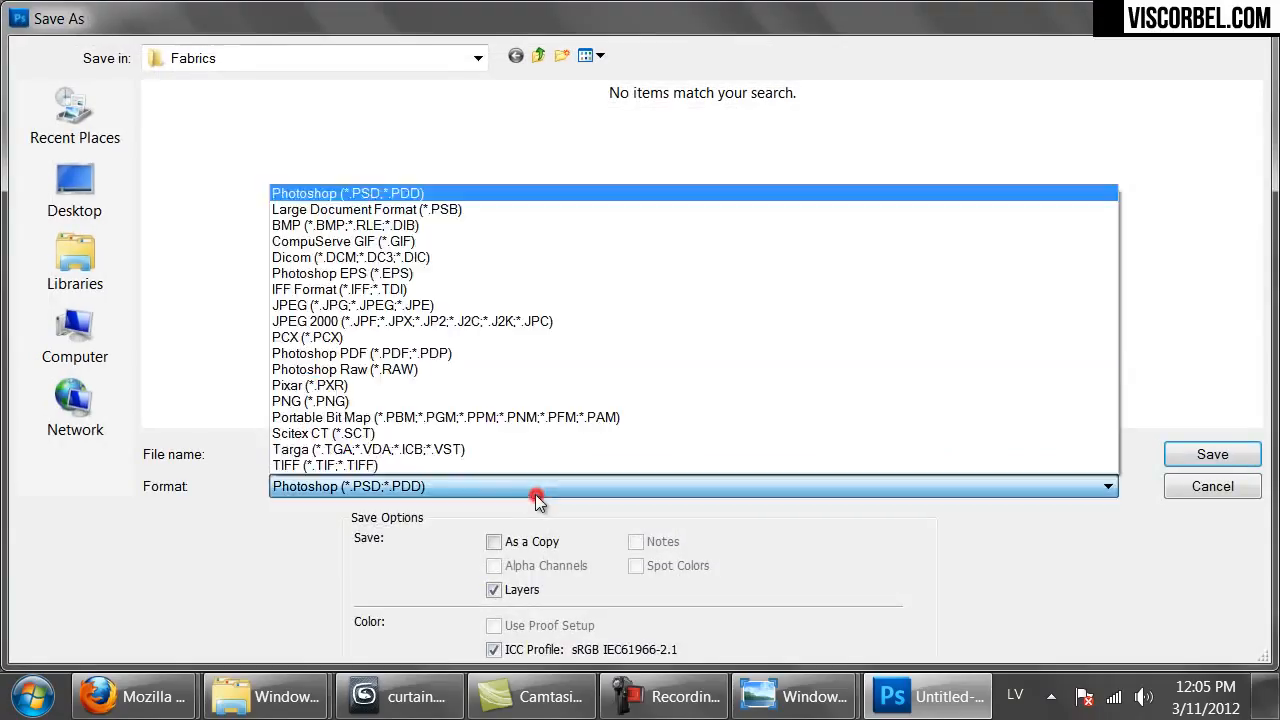
left_click(382, 401)
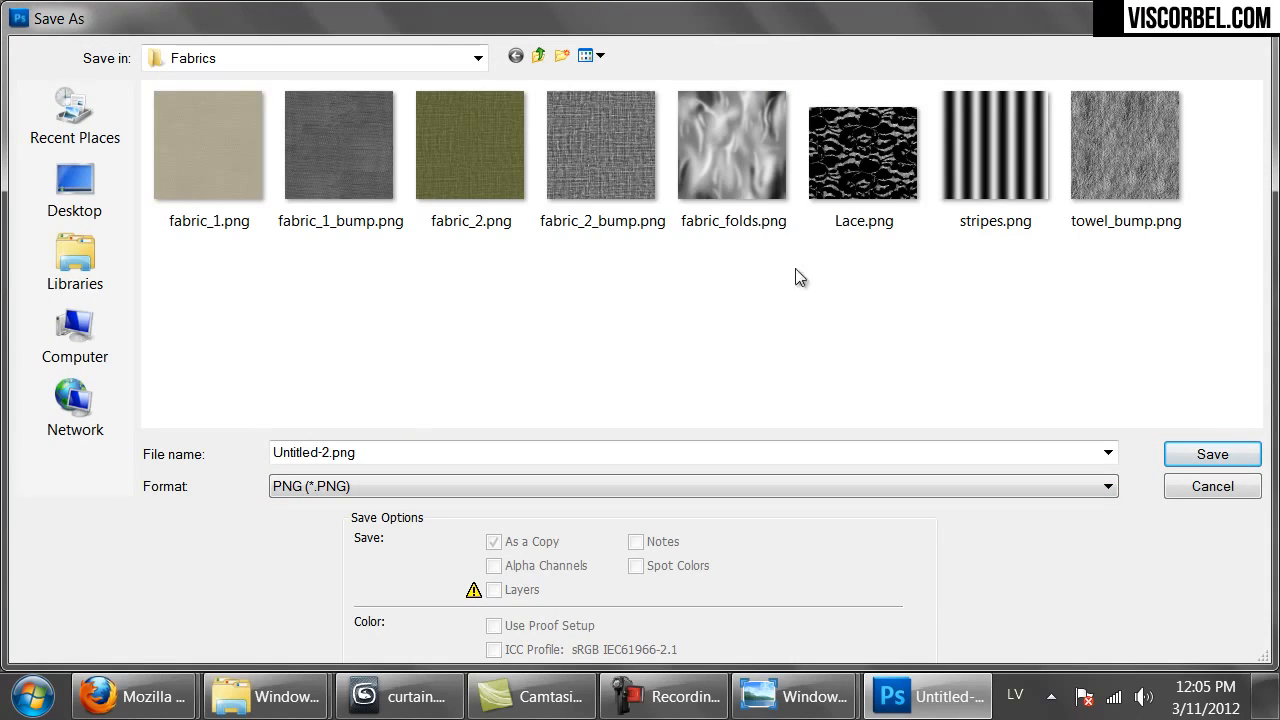
double_click(862, 155)
left_click(598, 283)
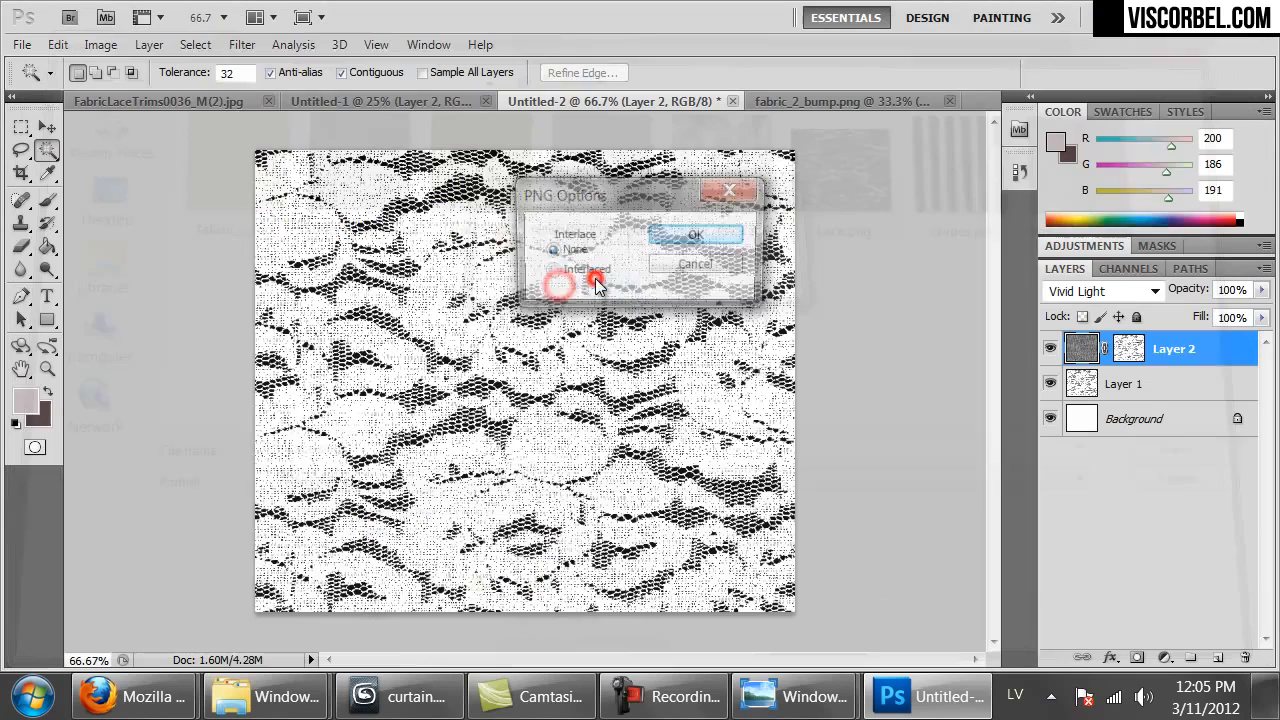
left_click(686, 234)
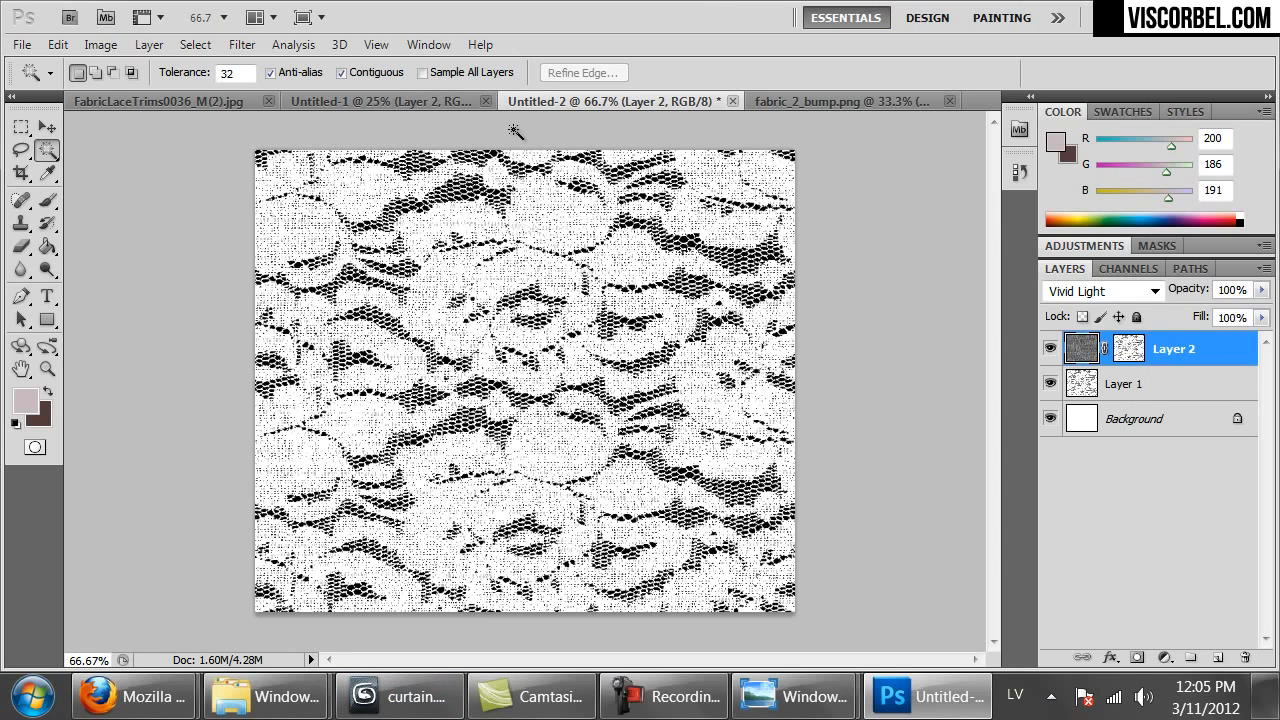
Switch to 3ds Max, preview the Curtain_lace material enlarged, and paste a copy of the copied lace map into its Opacity slot.
left_click(400, 700)
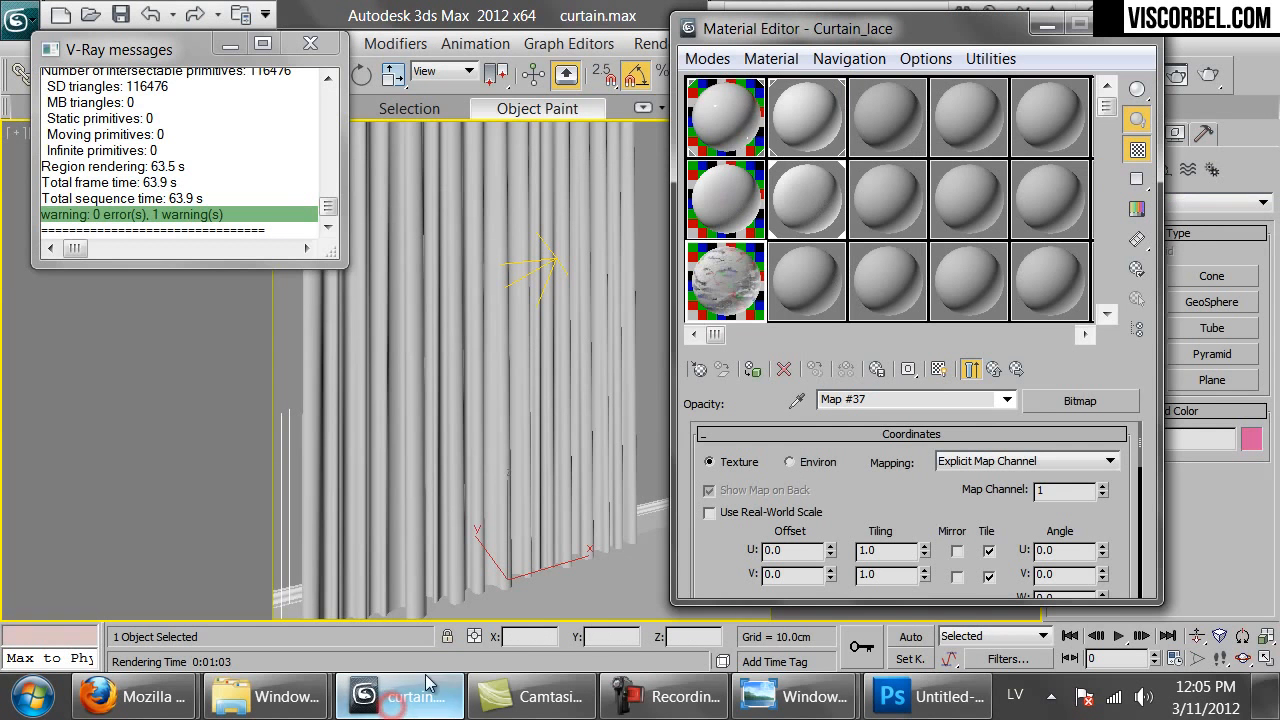
double_click(725, 282)
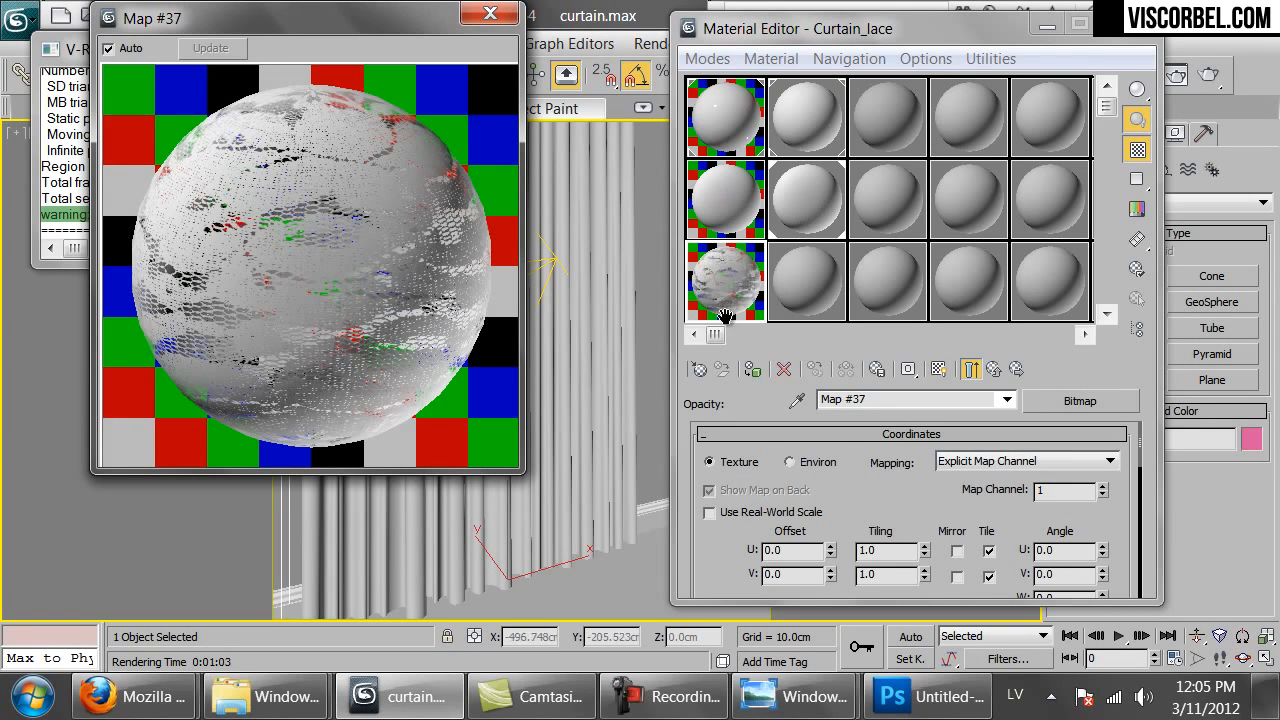
left_click(996, 369)
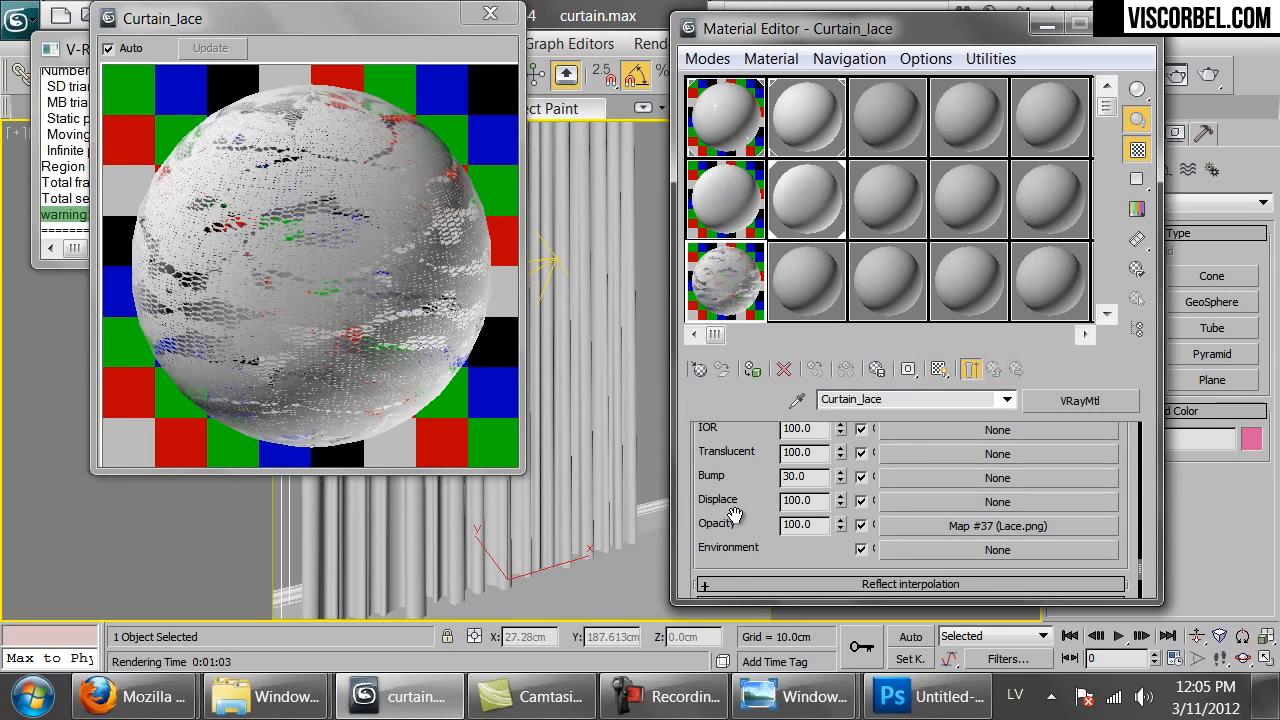
right_click(937, 527)
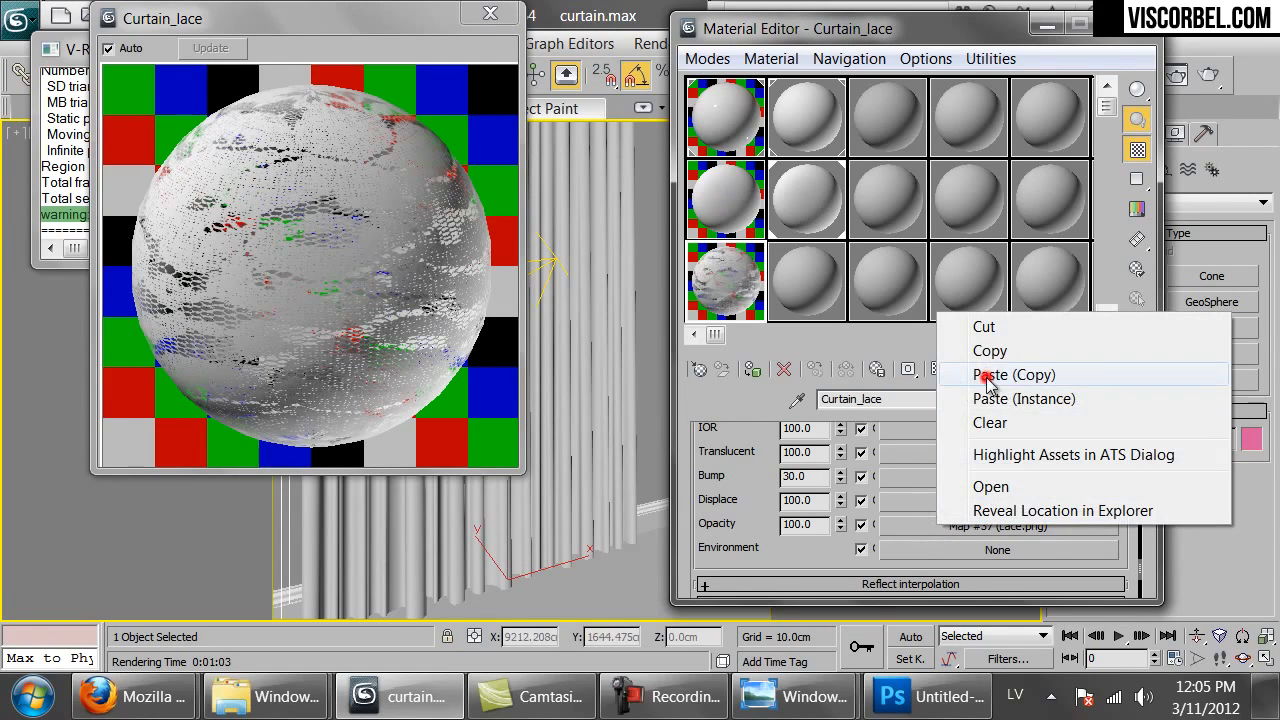
left_click(988, 377)
Copy the Lace.png opacity map of Curtain_lace and paste it as an instance into the Bump slot.
right_click(984, 527)
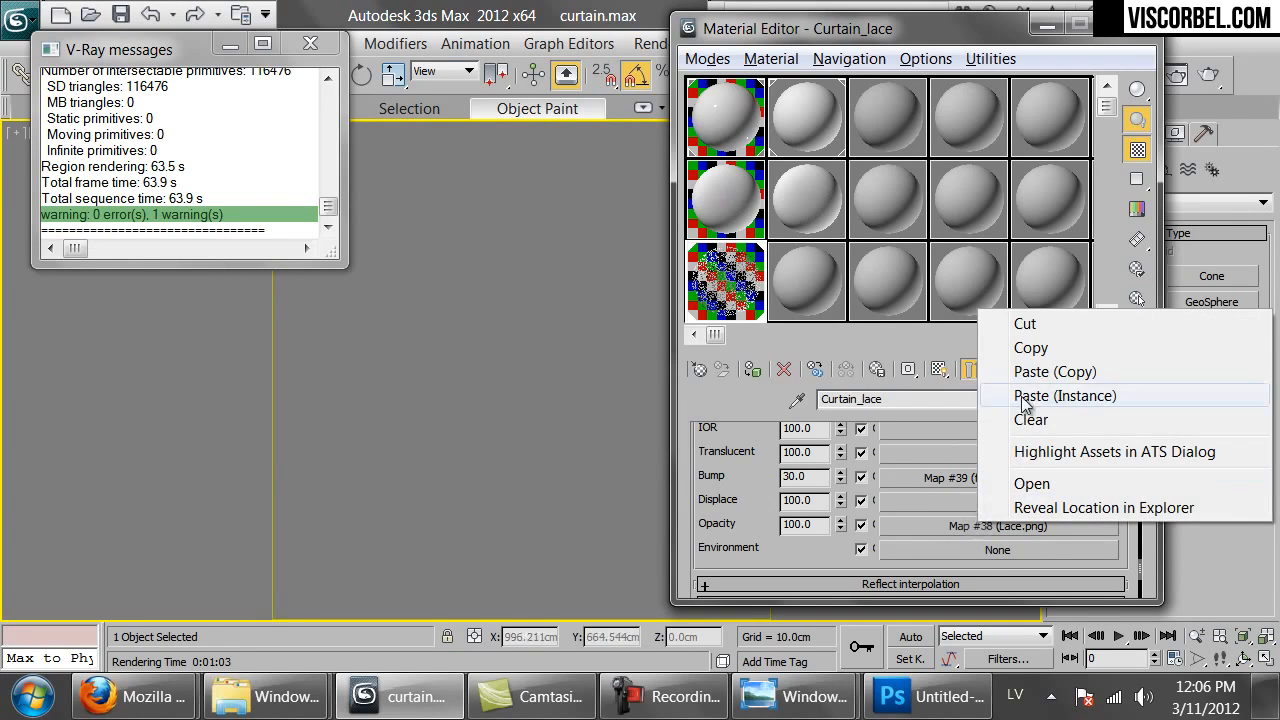
left_click(1026, 350)
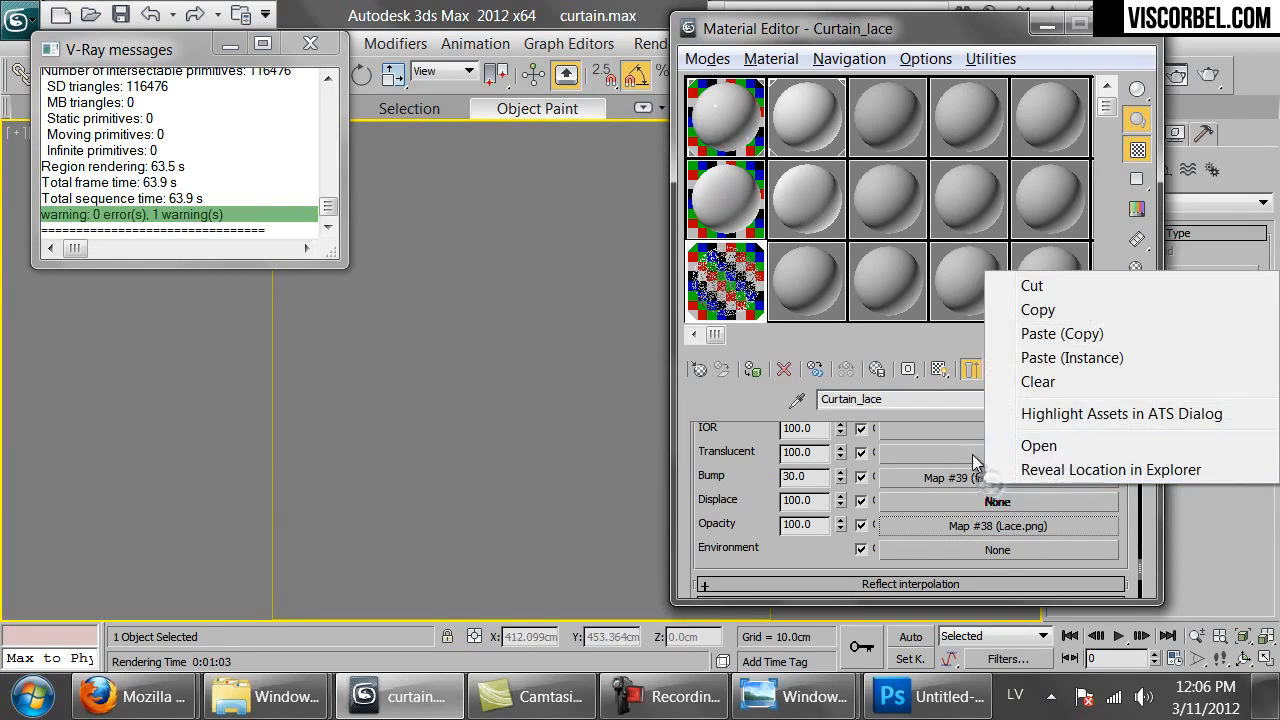
left_click(1017, 347)
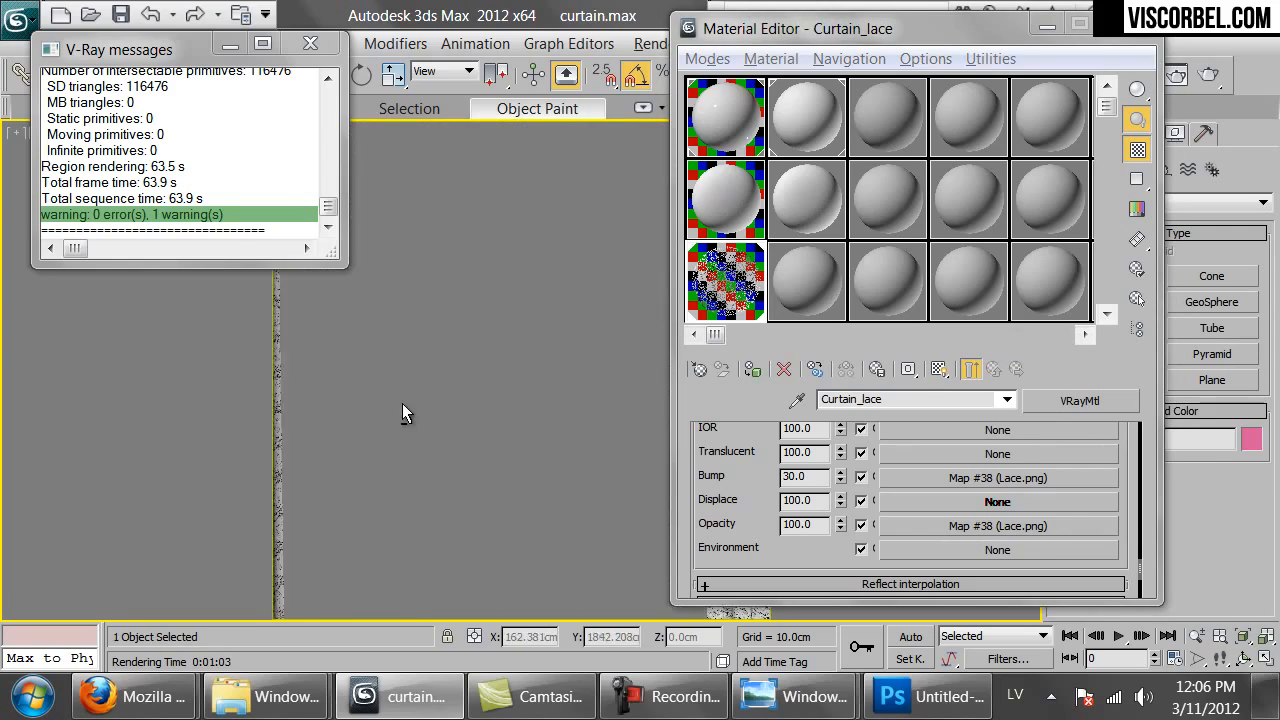
Set the U and V tiling of the Lace.png opacity map to 10.
middle_click_drag(457, 400, 576, 476)
scroll(576, 476, "down", 2)
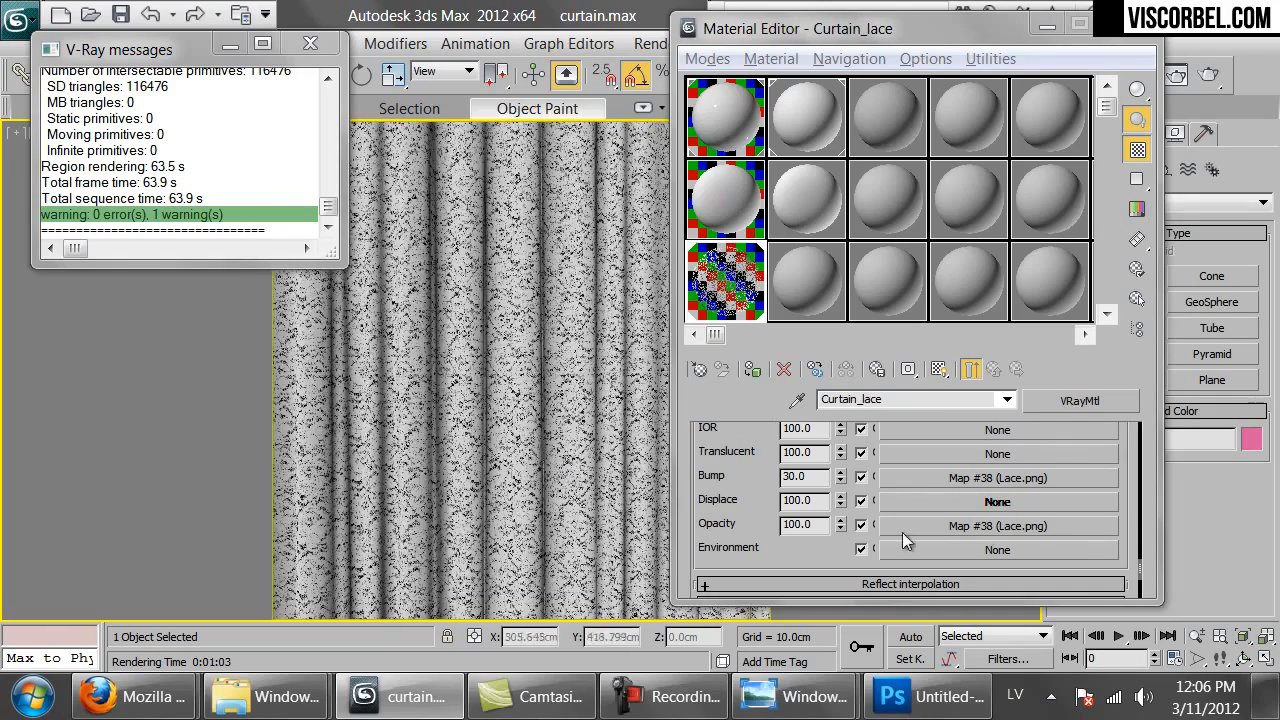
left_click(986, 525)
left_click(888, 550)
type("10")
key("Tab")
type("10")
key("Return")
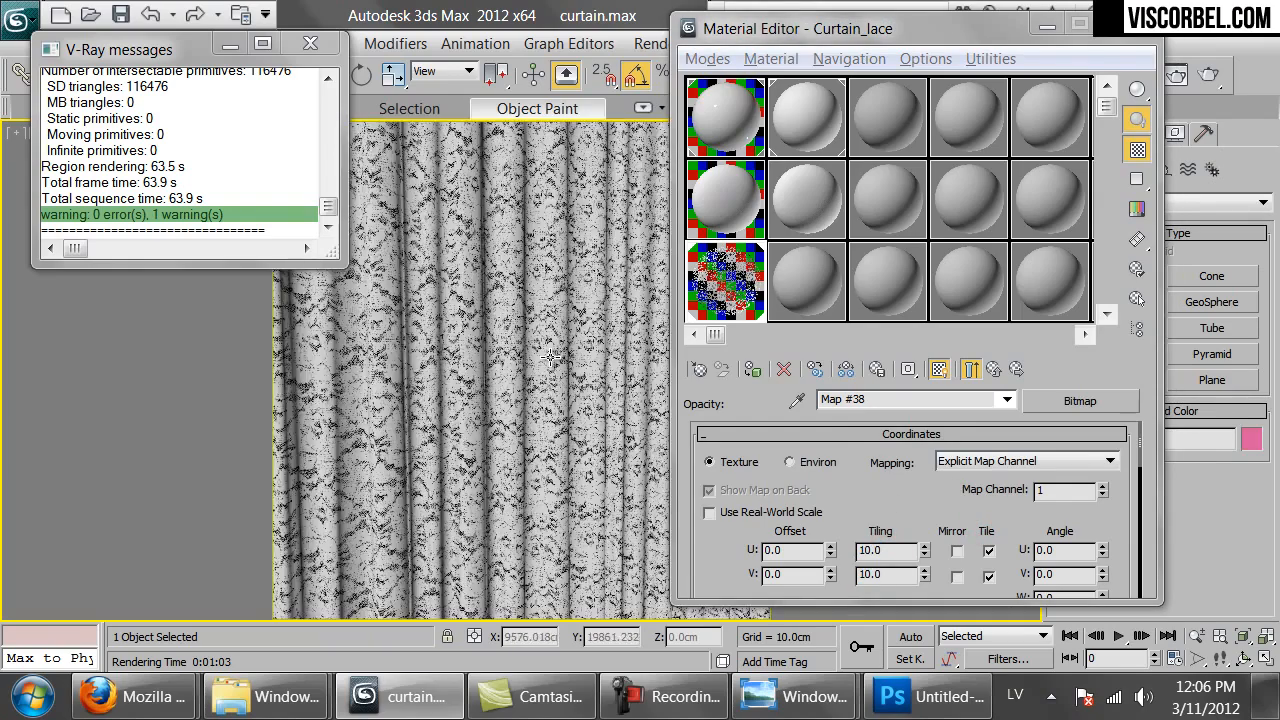
Reduce the U and V tiling of the lace opacity map to 6.
double_click(893, 551)
type("6")
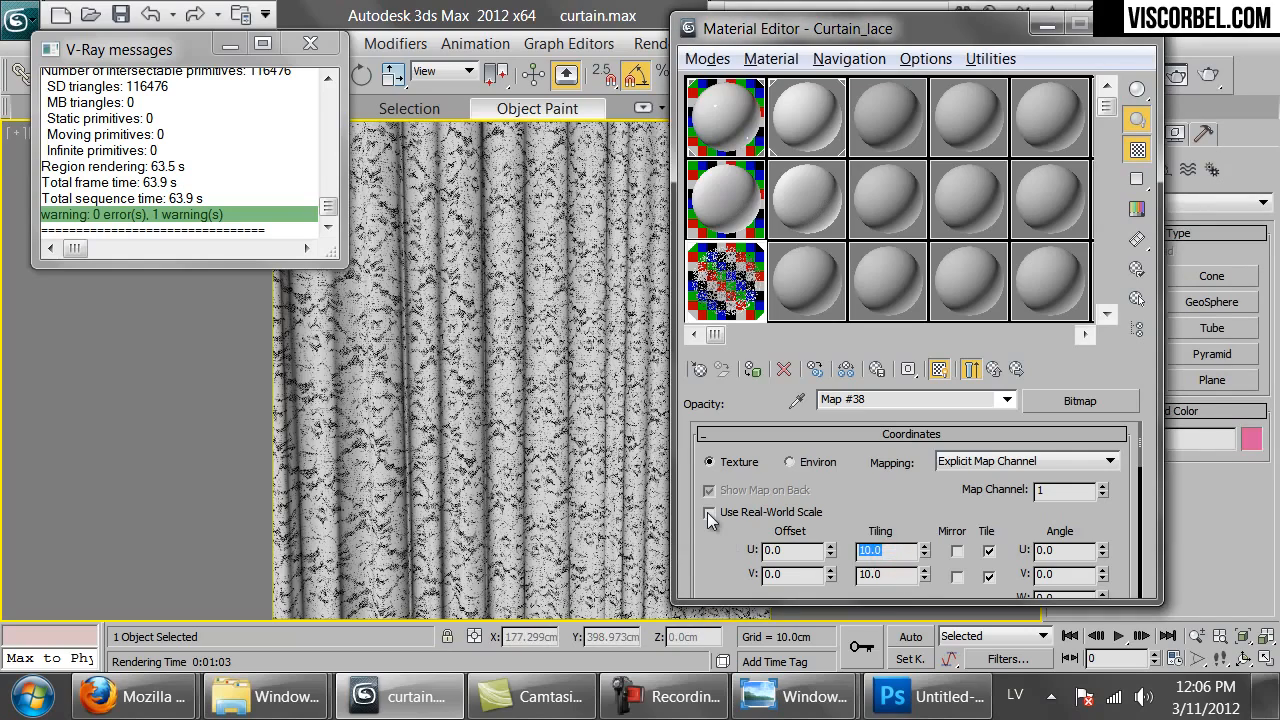
key("Tab")
type("6")
key("Return")
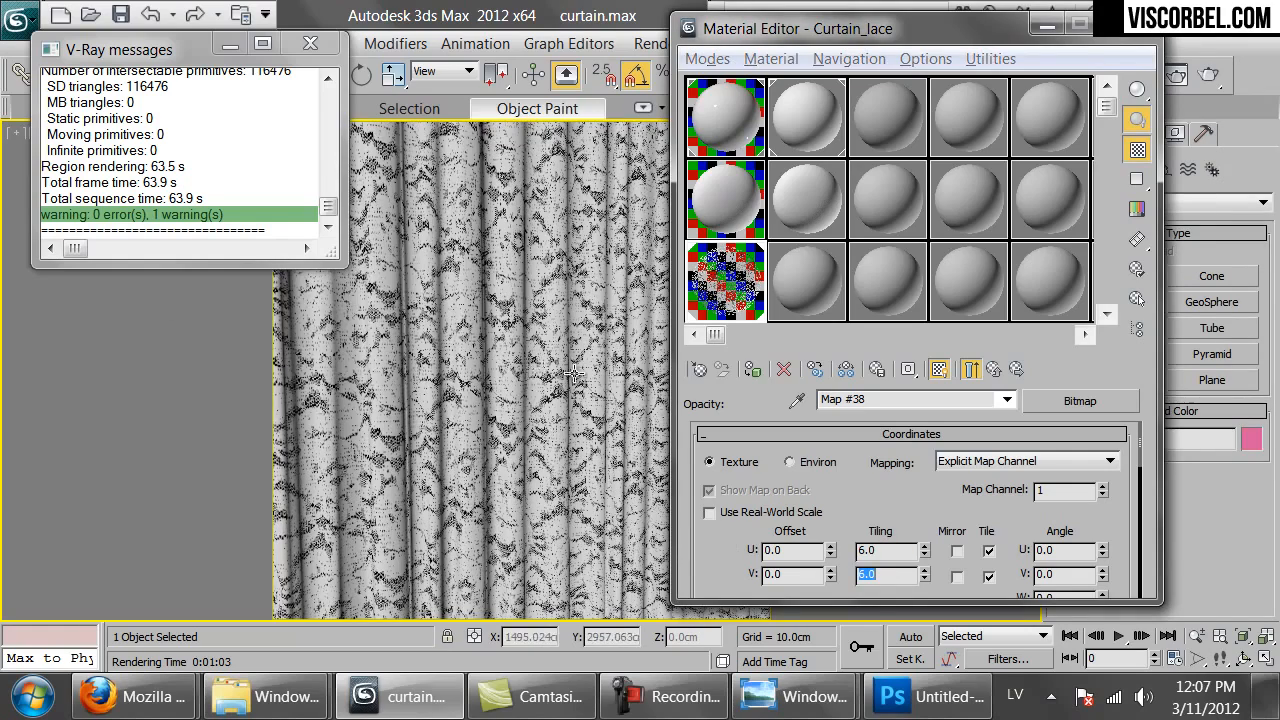
scroll(542, 372, "down", 3)
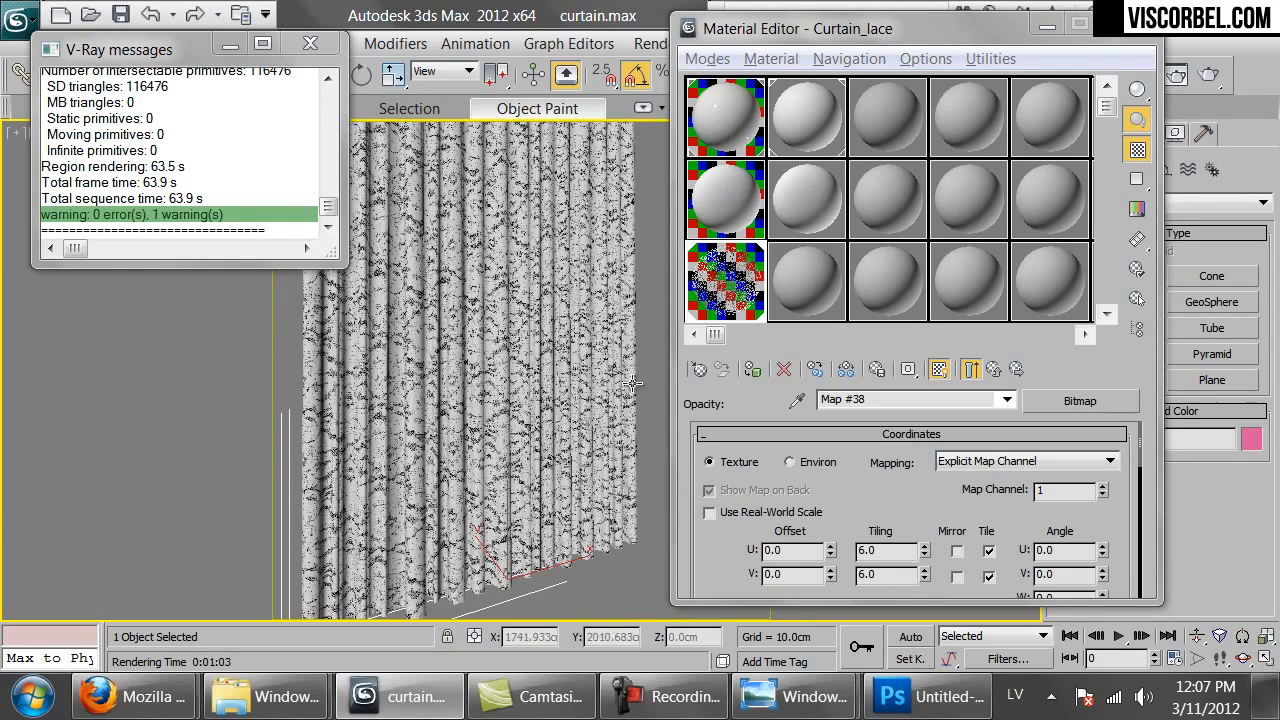
Check the enlarged Curtain_lace preview, close the Material Editor and render the curtain scene.
double_click(745, 298)
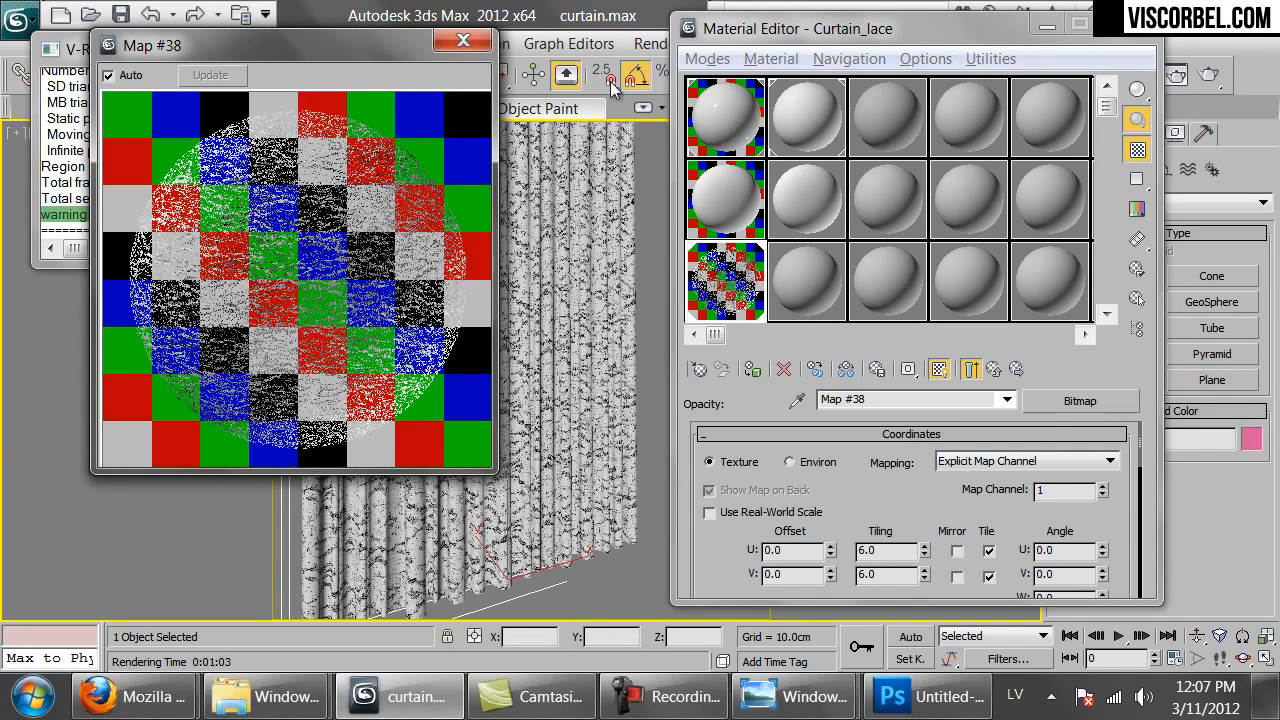
left_click(463, 40)
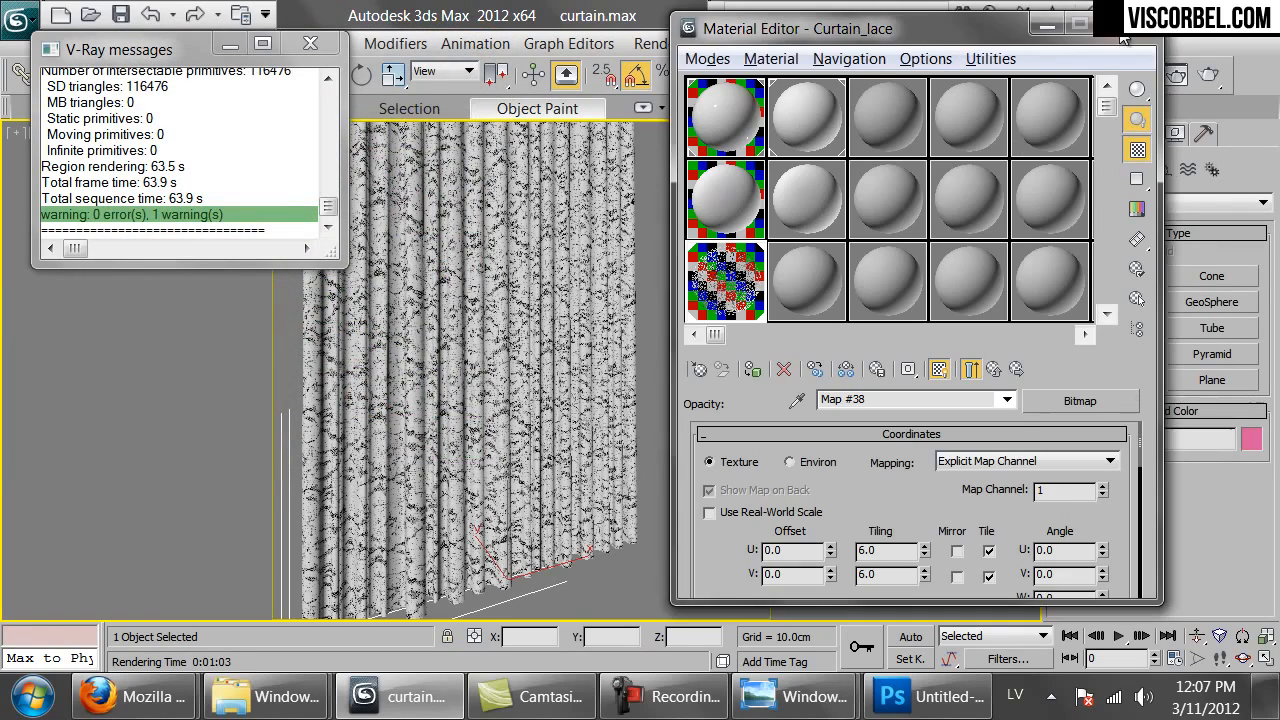
left_click(1122, 37)
left_click(1010, 76)
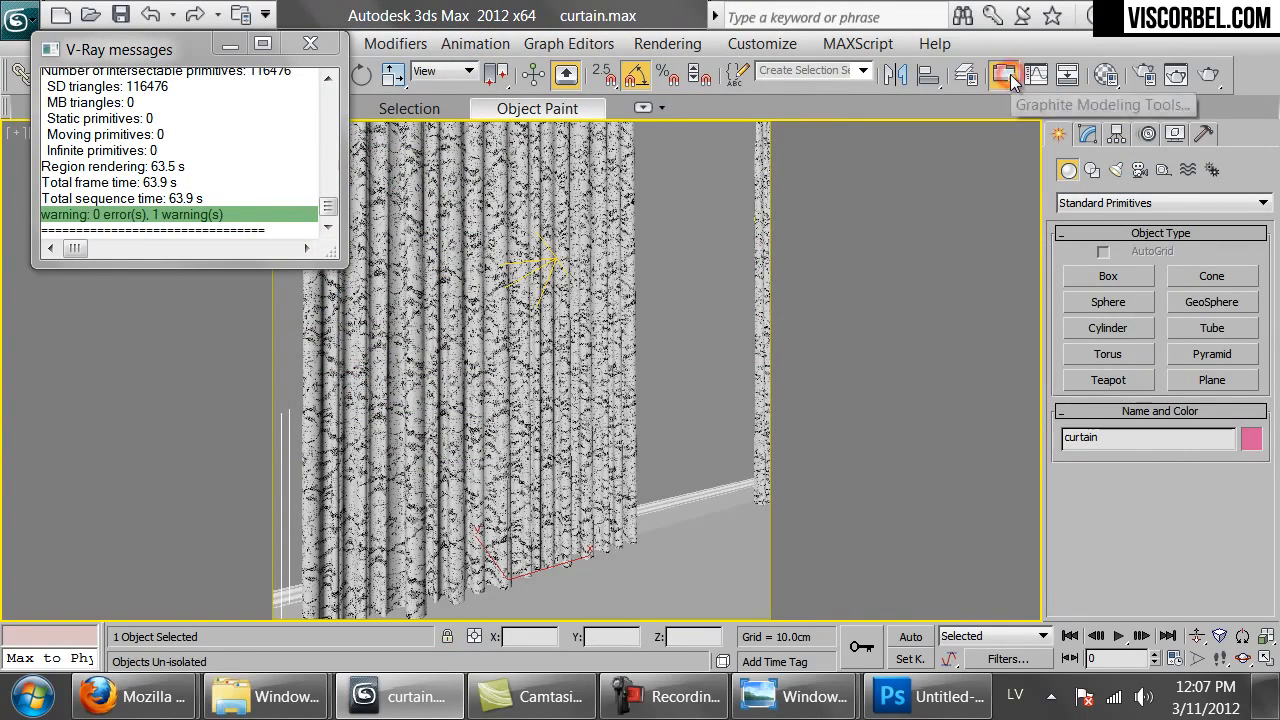
left_click(1208, 78)
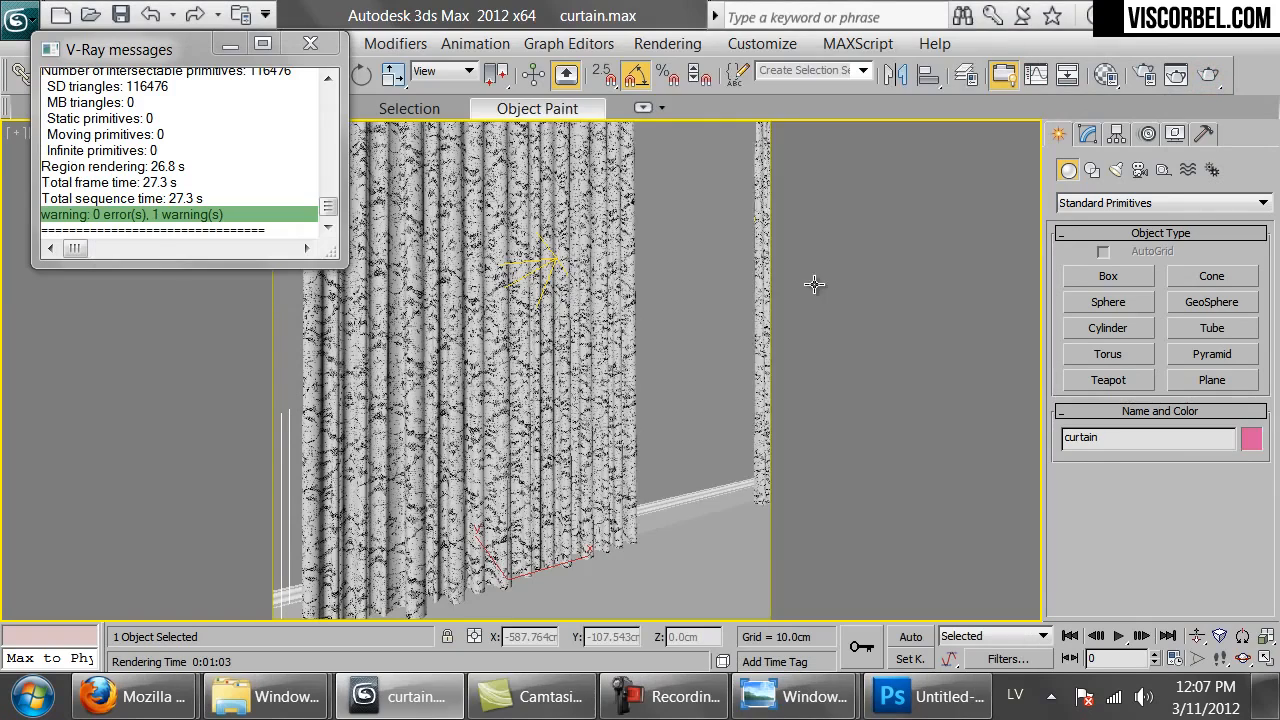
Reopen the Material Editor and turn off Invert in the output settings of the lace opacity map.
key("m")
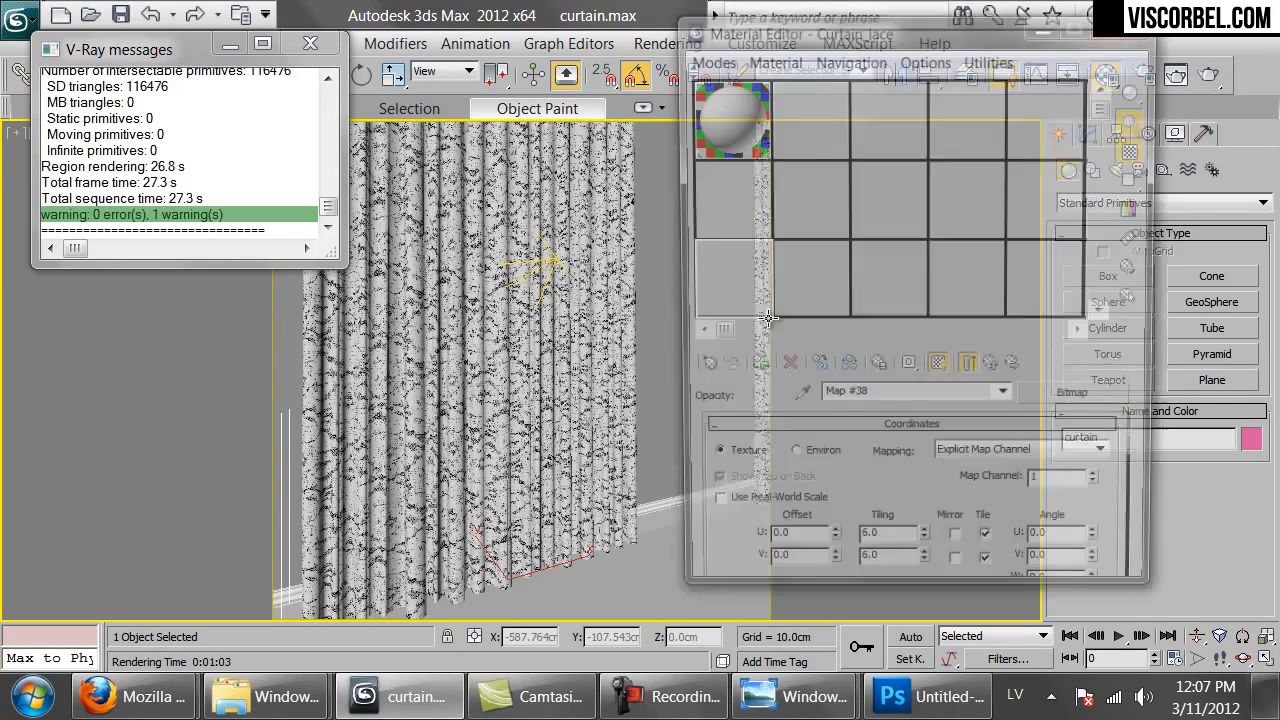
left_click_drag(880, 500, 880, 178)
left_click(883, 593)
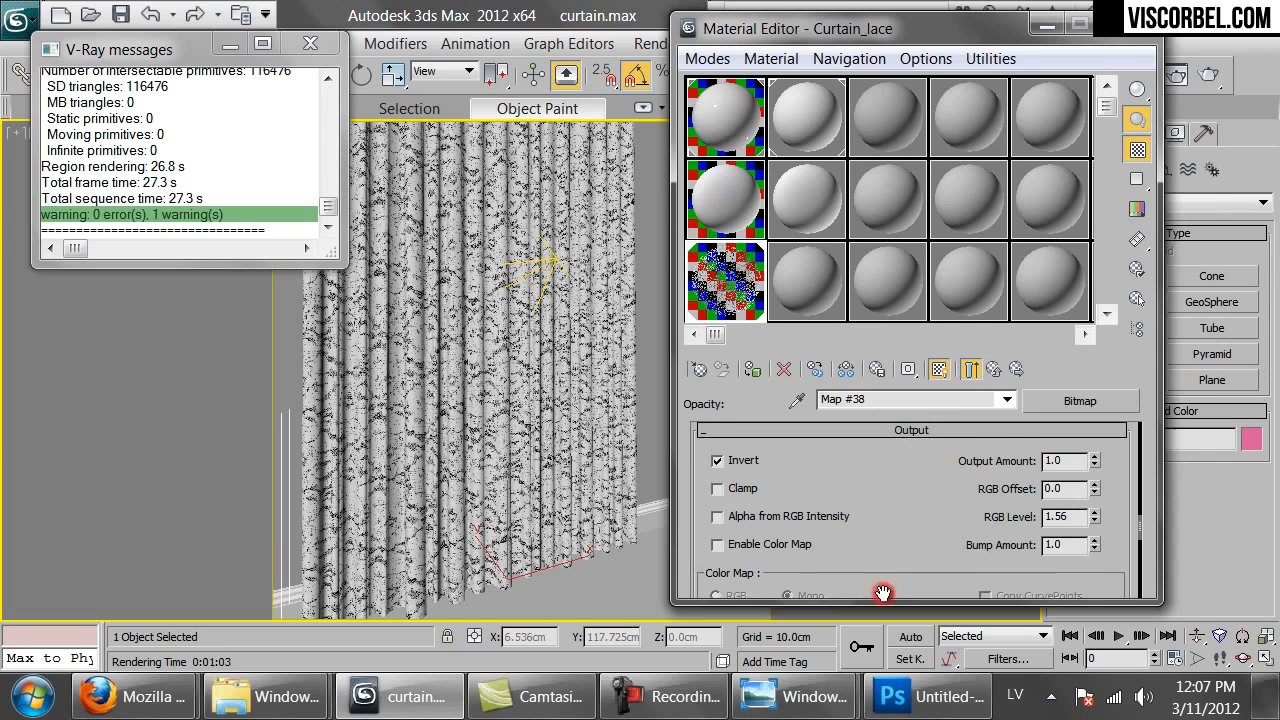
left_click(735, 462)
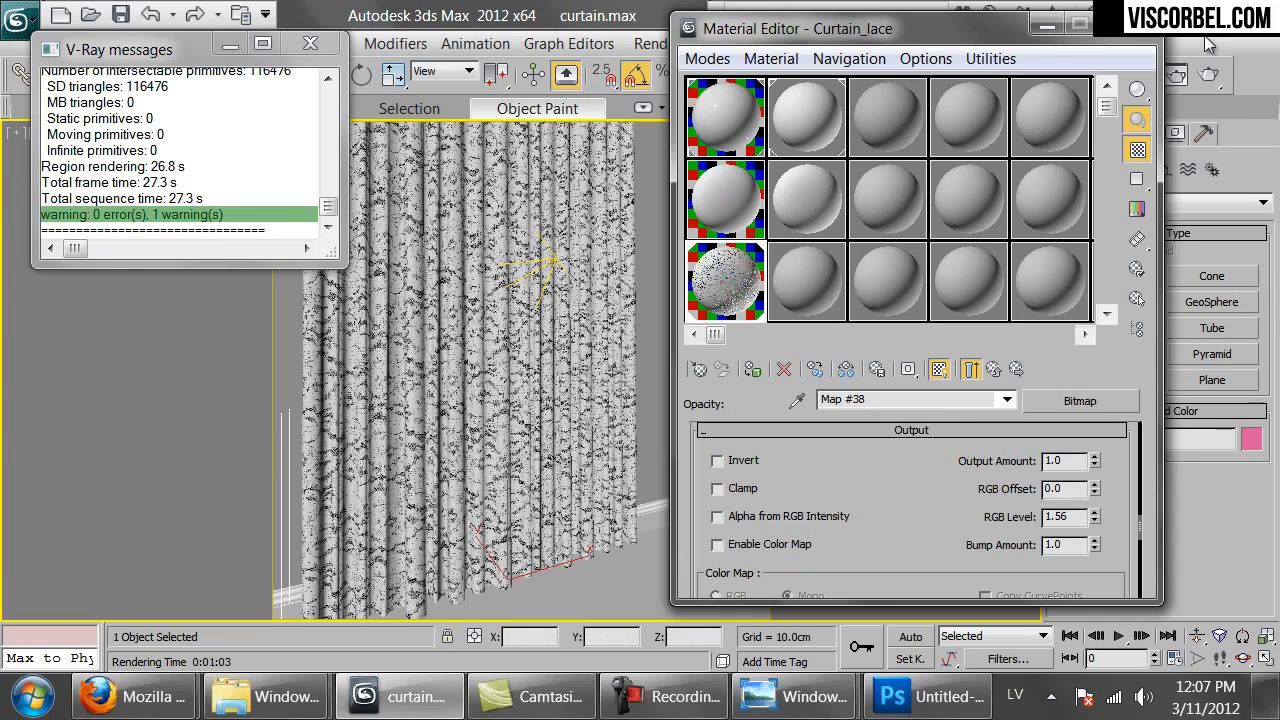
Test-render the lace curtains, cancel the render before it completes and close the V-Ray frame buffer.
left_click(1208, 74)
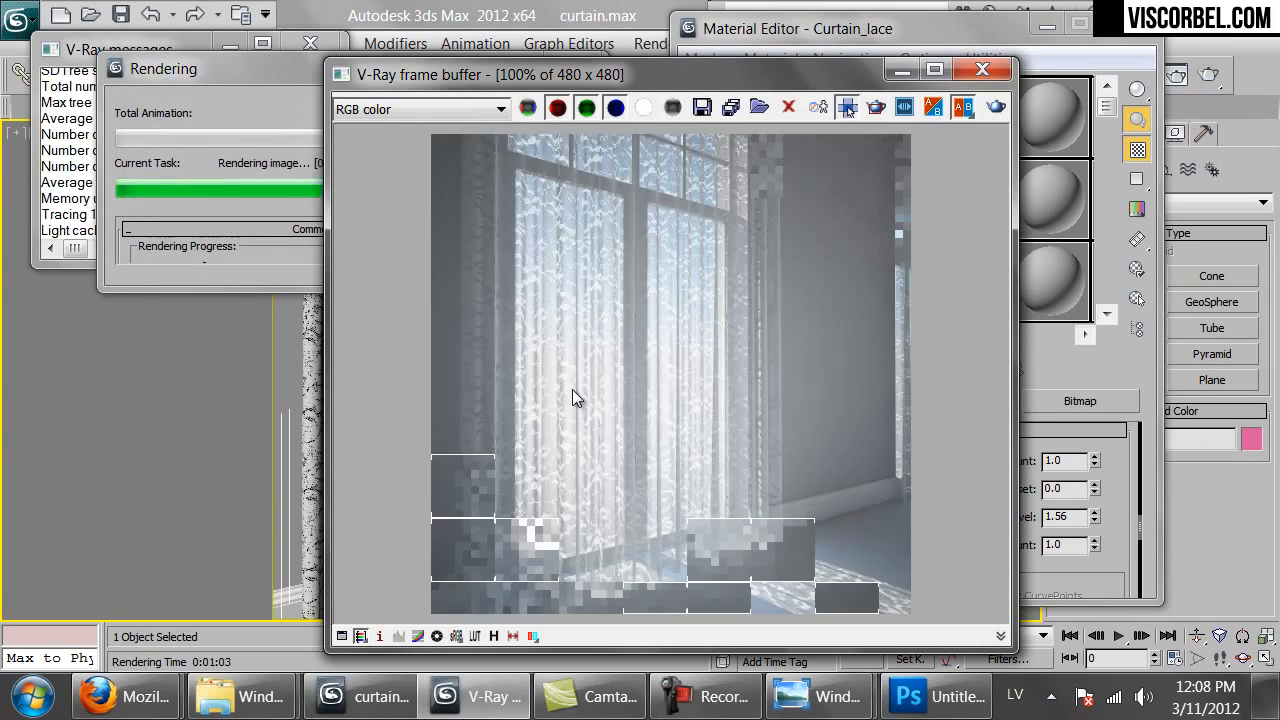
left_click(270, 90)
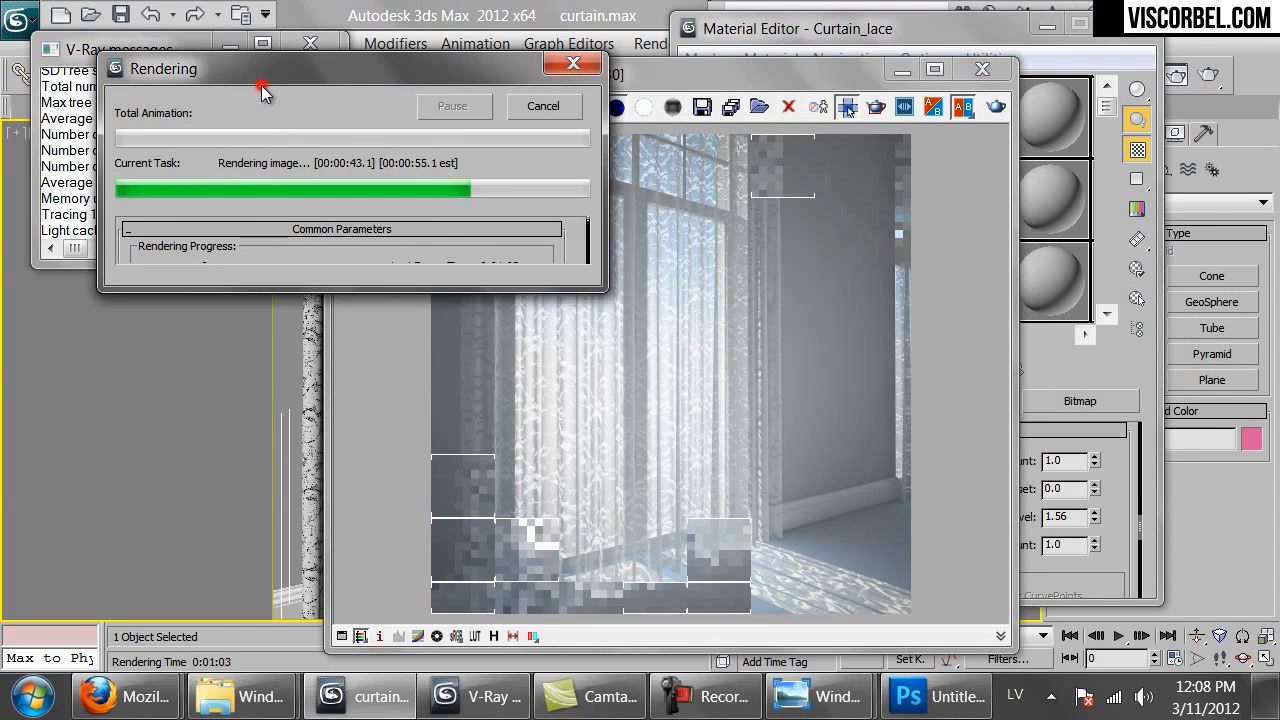
left_click(543, 106)
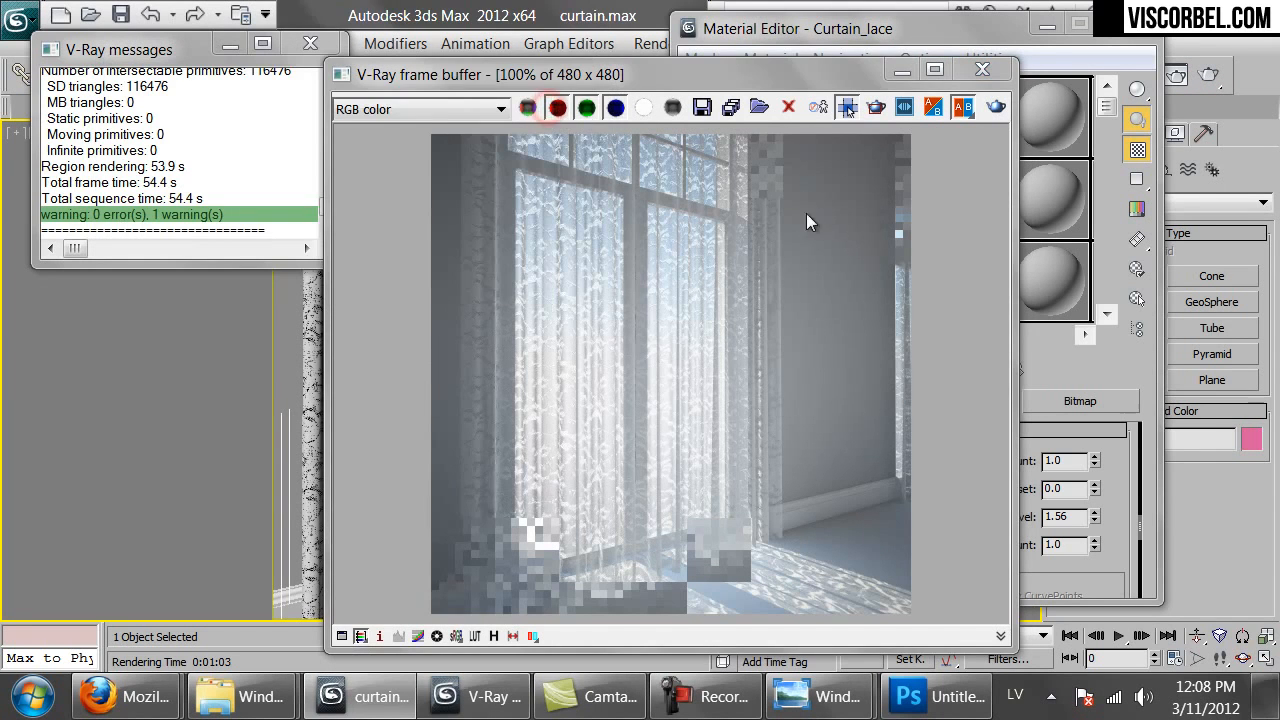
left_click(983, 71)
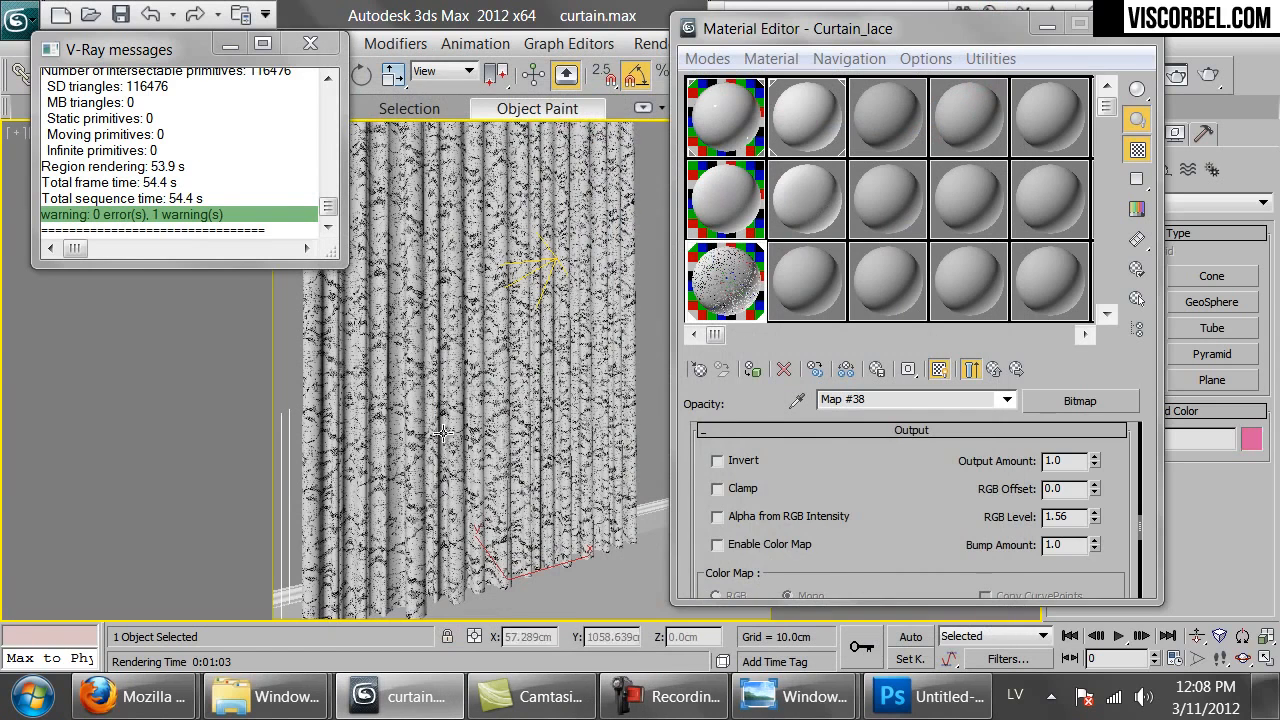
Set the filtering of the Lace.png opacity bitmap to Summed Area.
scroll(880, 540, "up", 5)
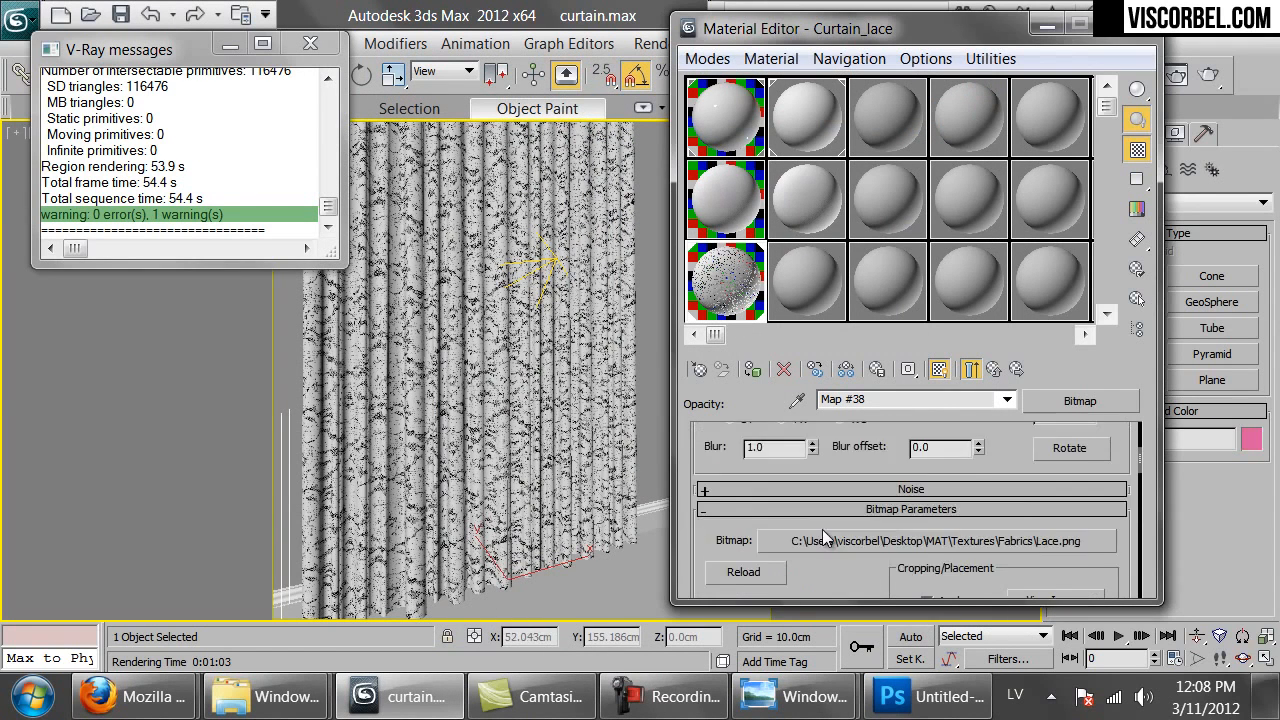
scroll(822, 529, "down", 2)
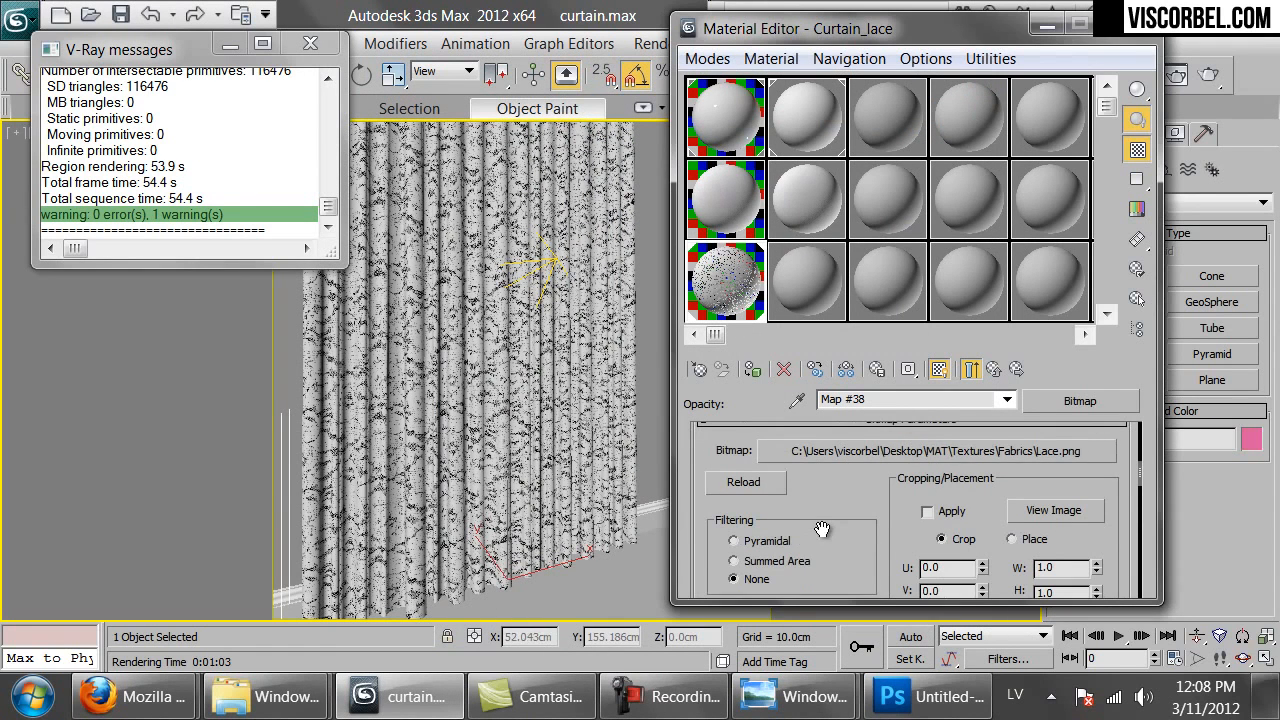
left_click(778, 561)
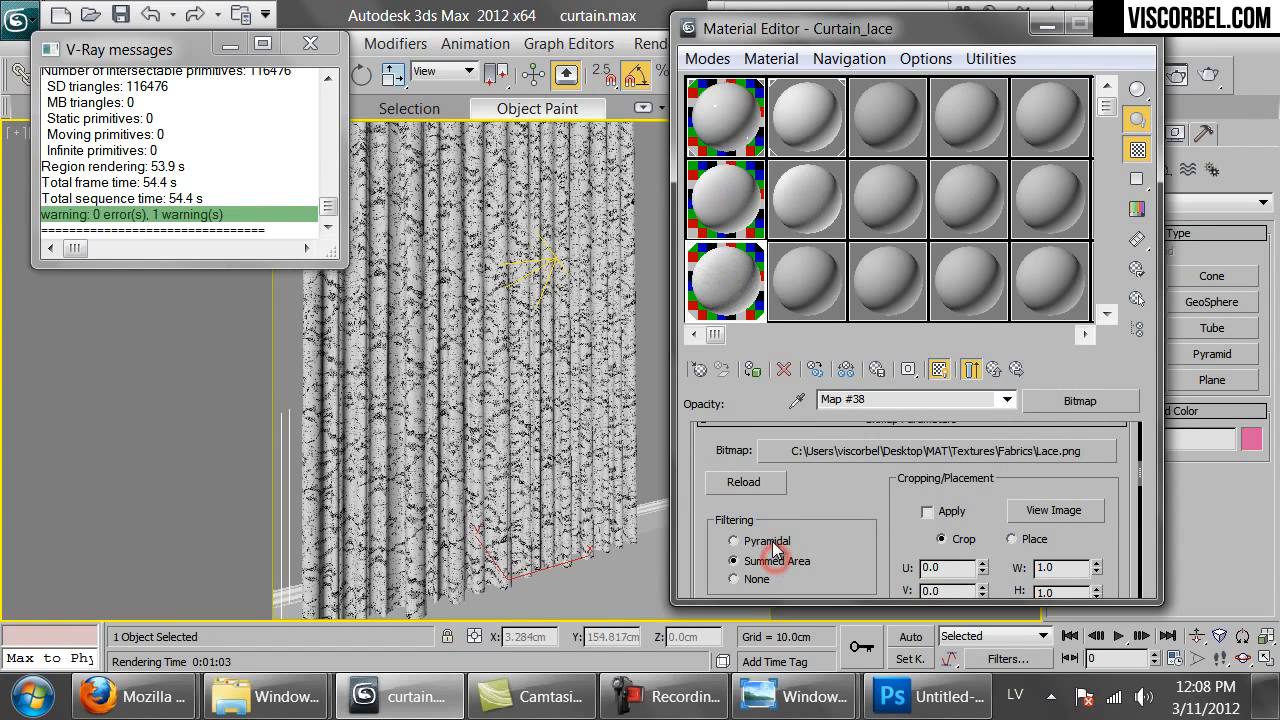
Check the enlarged Summed Area preview of the lace map, close it and set the bitmap's filtering back to Pyramidal.
double_click(748, 290)
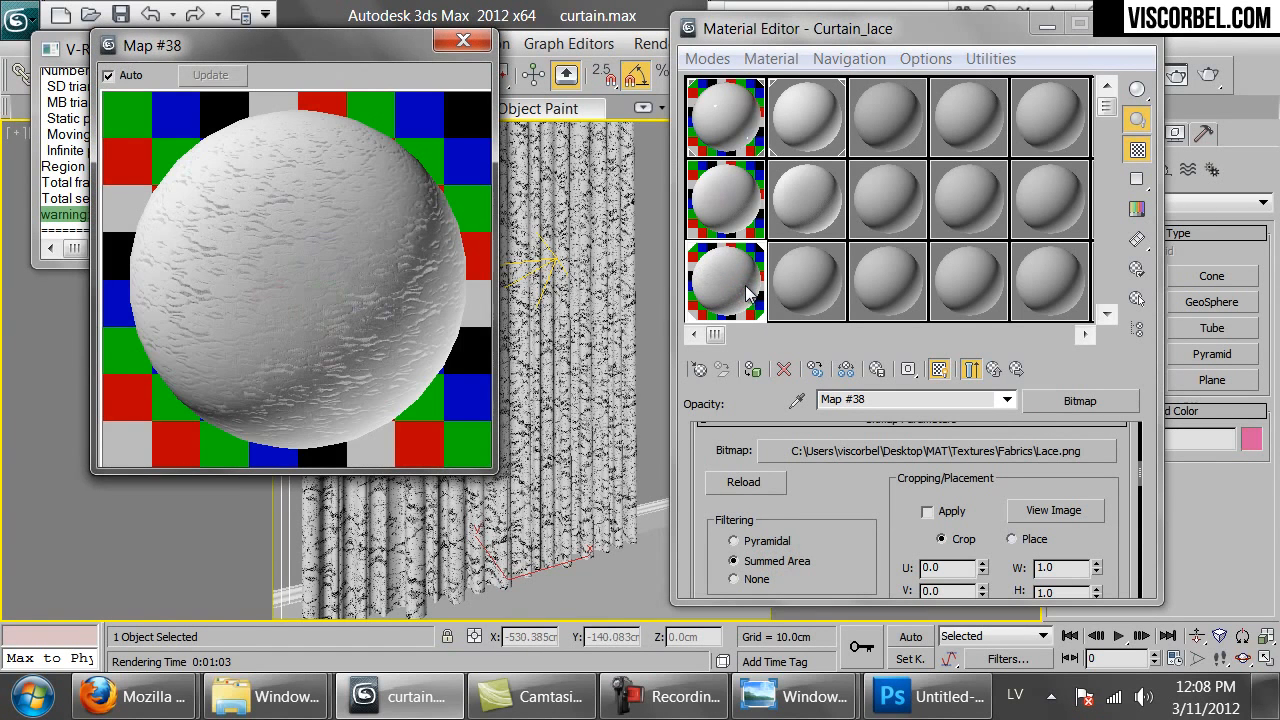
left_click(464, 41)
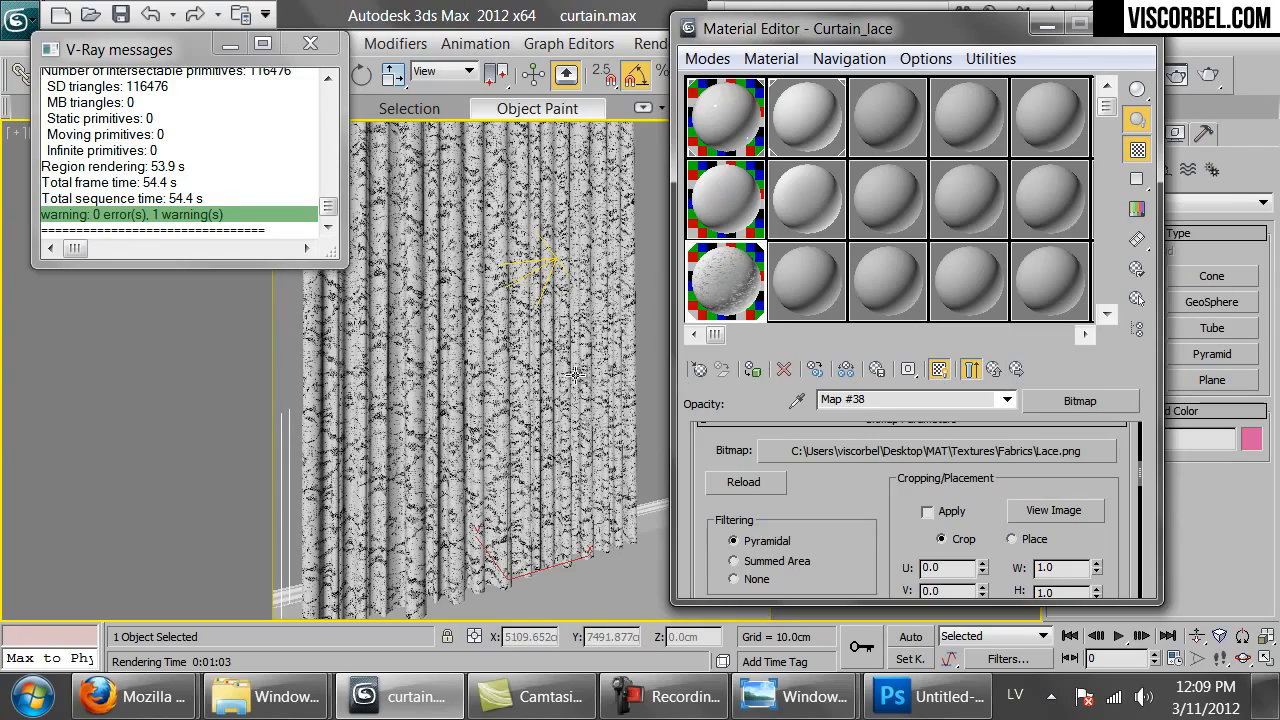
Walk the camera in closer to the curtain folds, test-render the lace close-up and close the V-Ray frame buffer.
key("Up")
left_click_drag(536, 422, 525, 420)
key("Up")
key("Up")
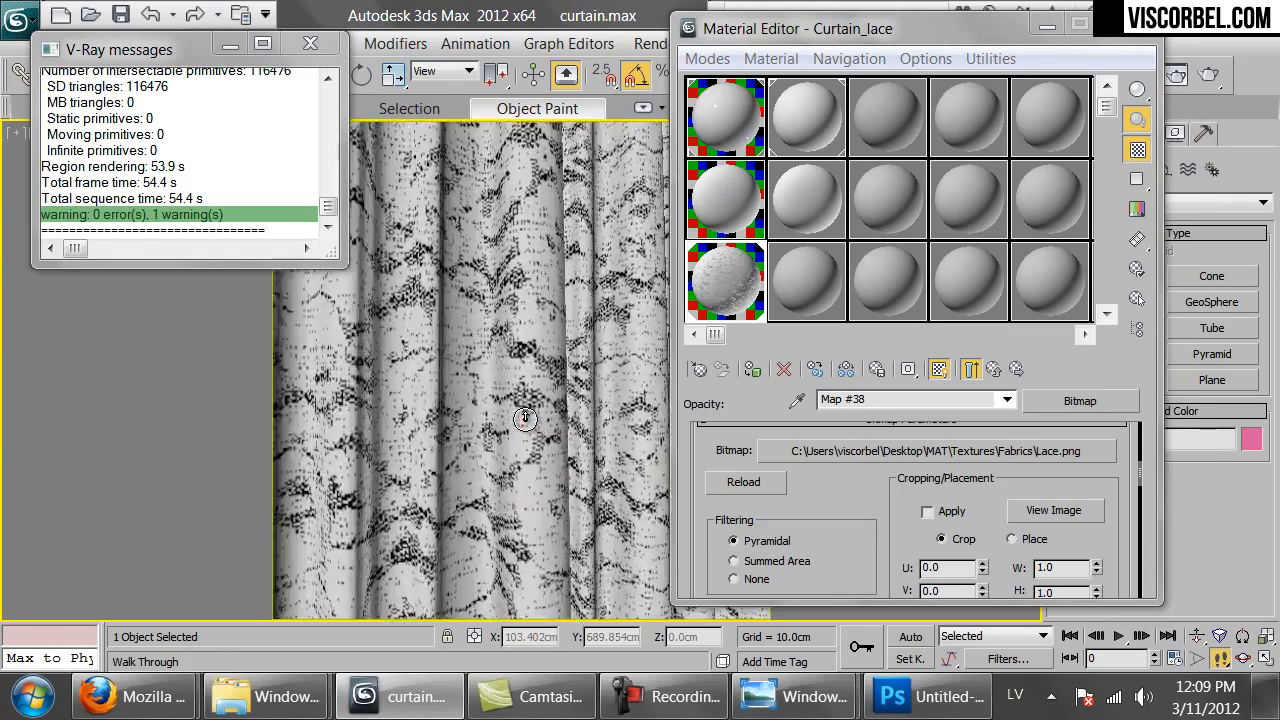
key("Down")
key("Down")
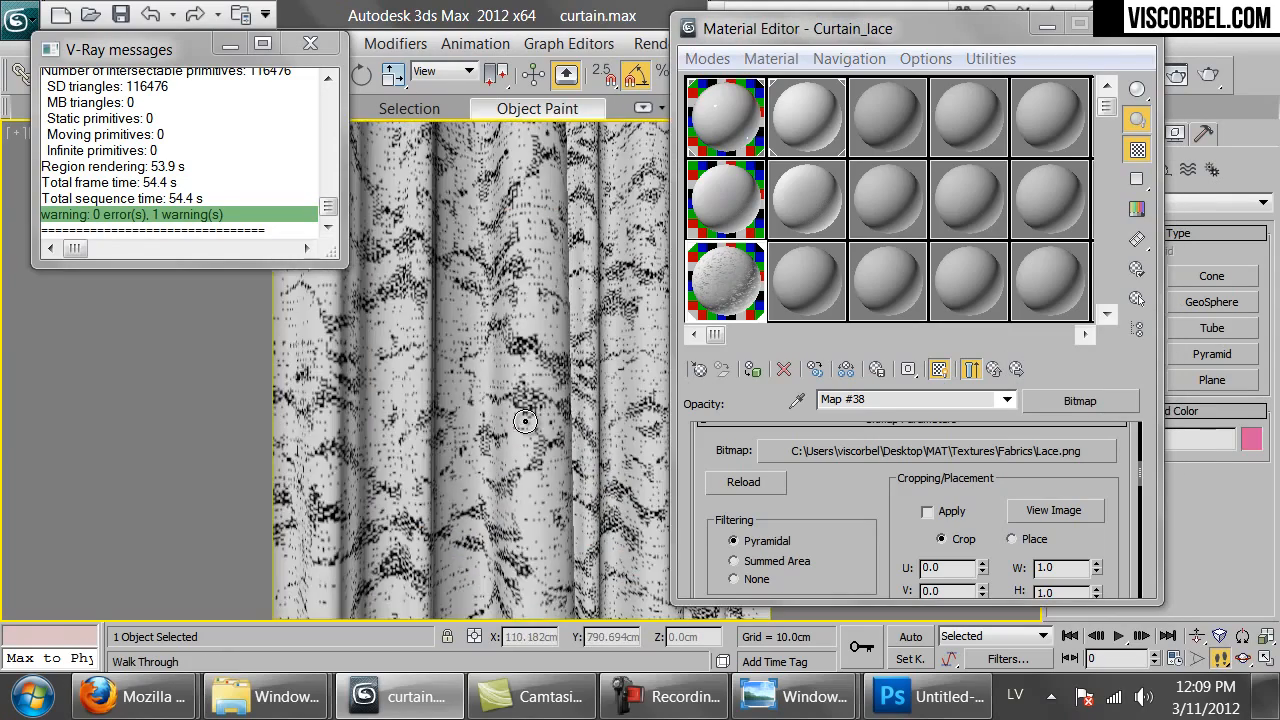
left_click(1216, 70)
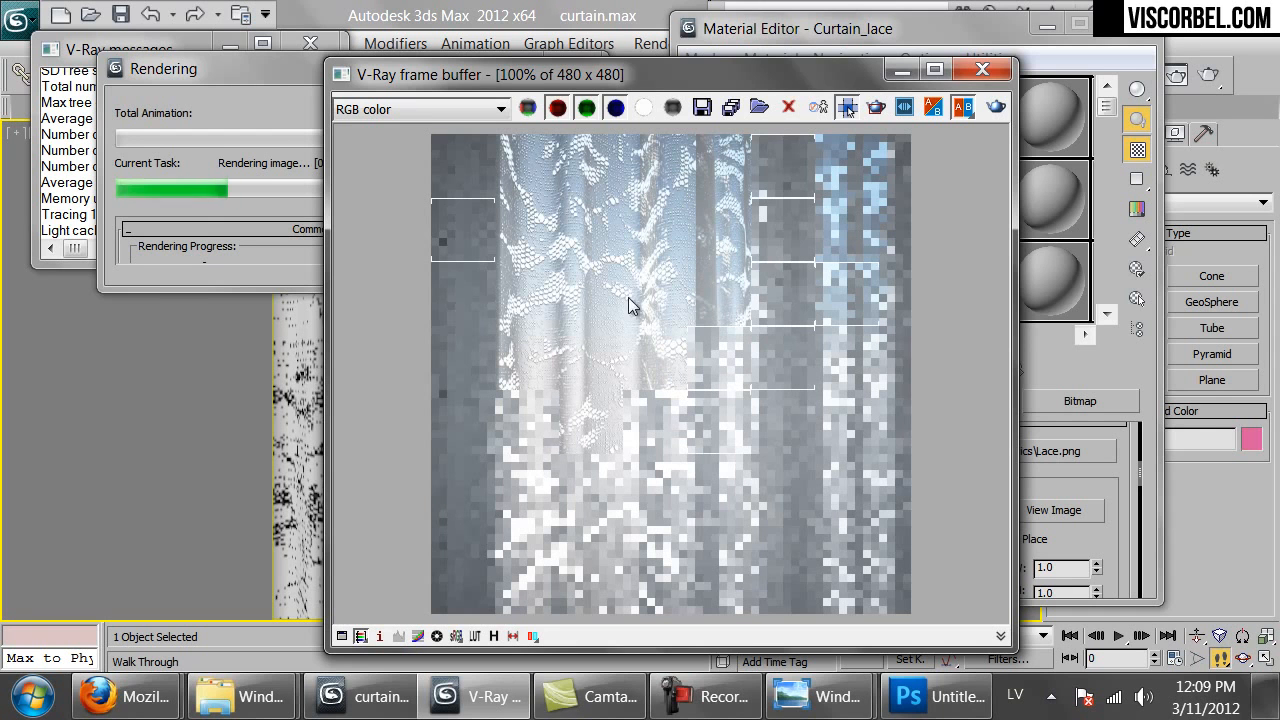
scroll(632, 365, "down", 1)
scroll(632, 365, "up", 1)
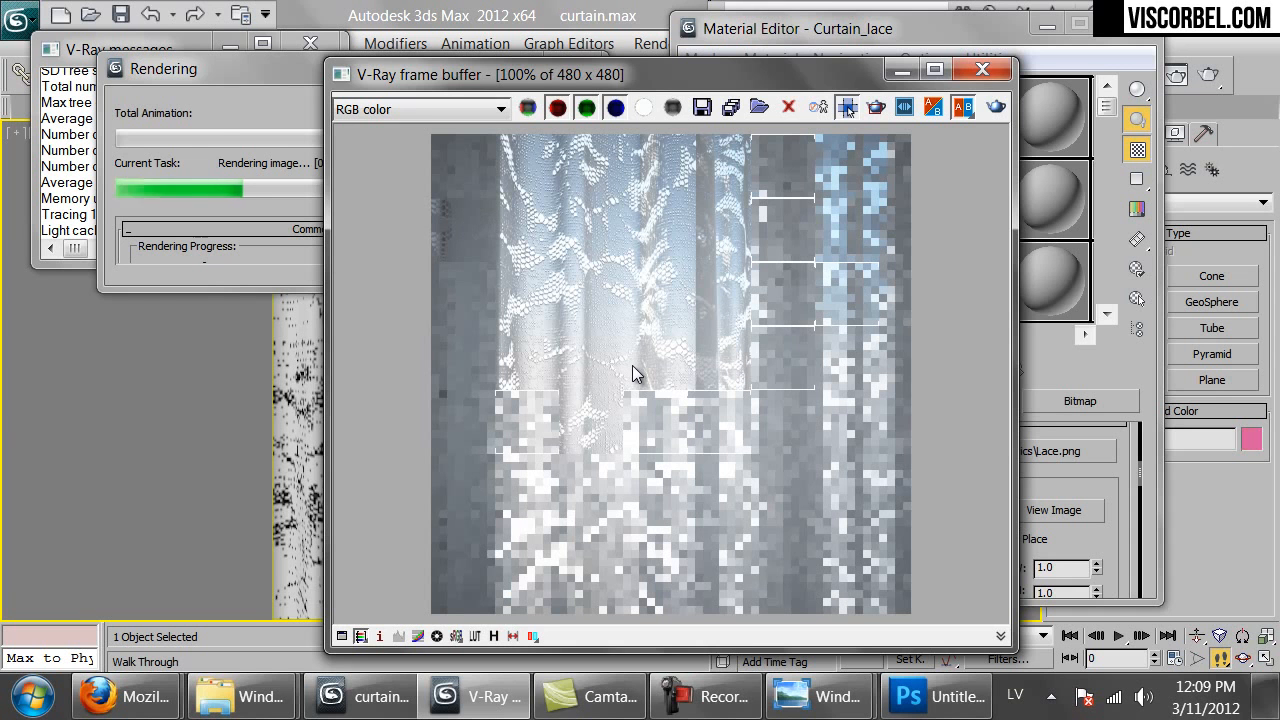
left_click(982, 69)
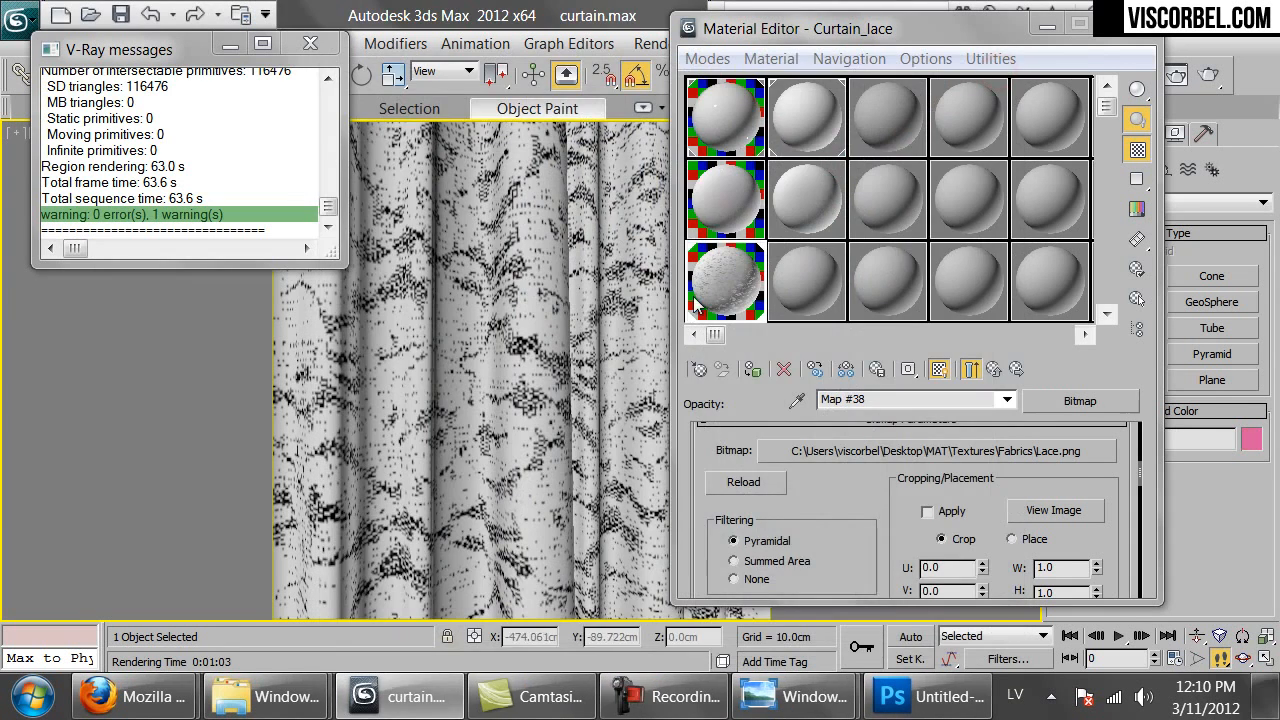
Inspect the lace map's enlarged sphere preview with Pyramidal filtering and close the preview window.
double_click(728, 276)
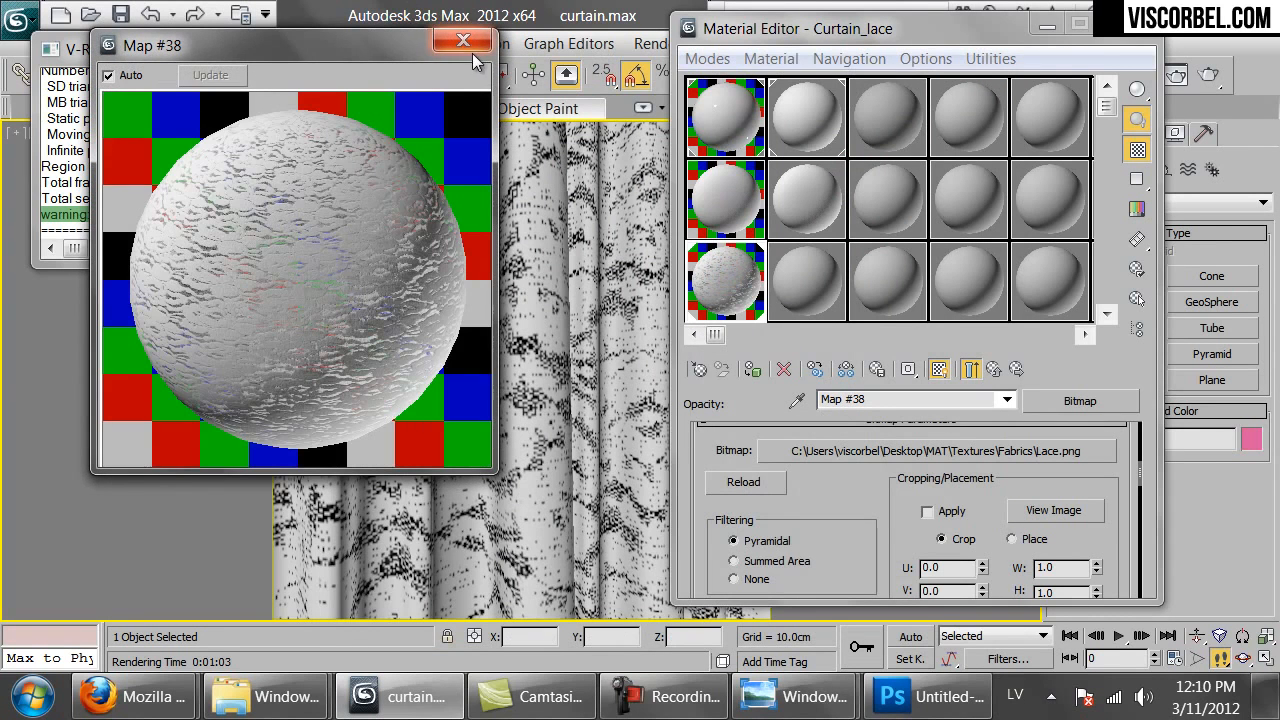
left_click(487, 46)
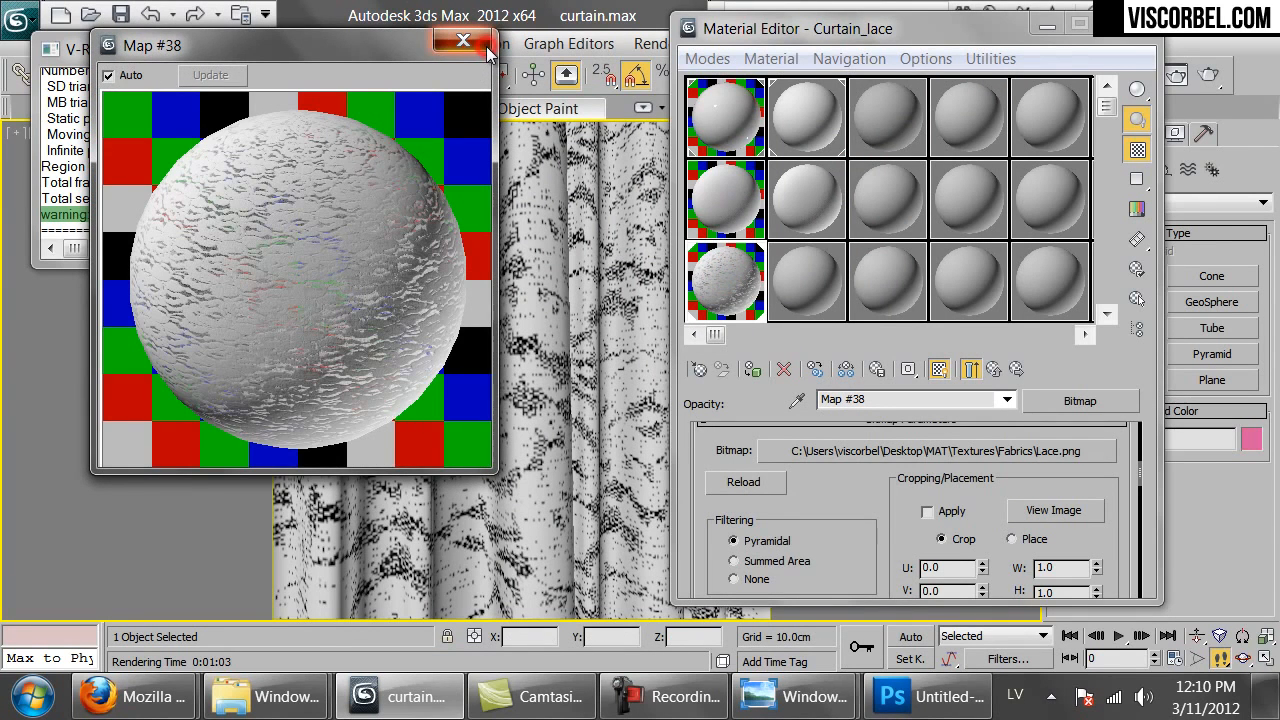